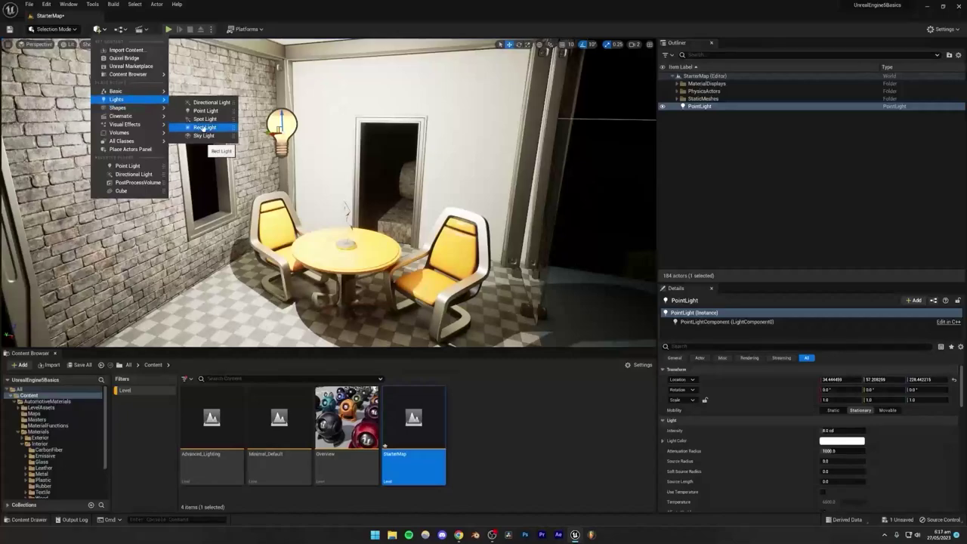
Step: Add a Rect Light to the StarterMap level
{"action": "left_click", "coordinate": [202, 128]}
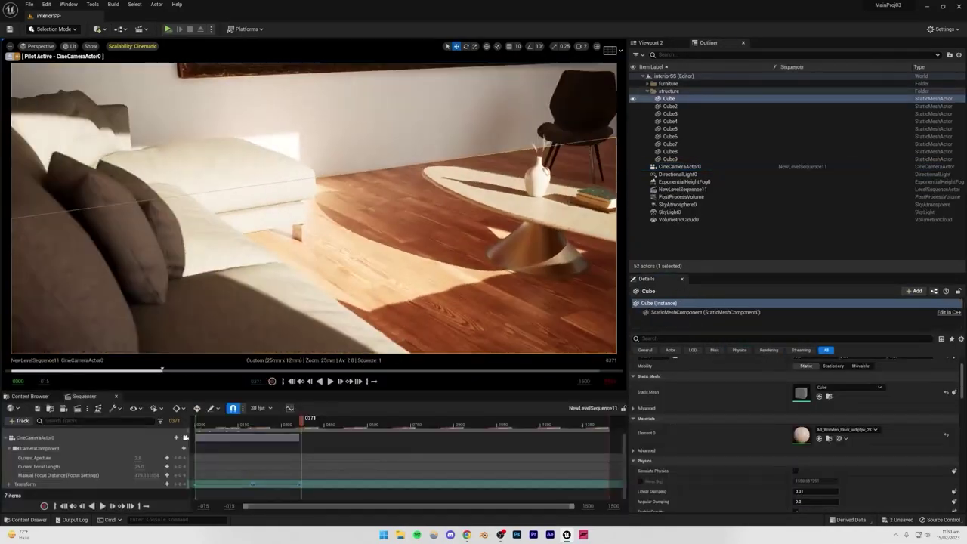
Step: Move the level sequence playhead to frame 0524 and select the CineCameraActor0 camera
{"action": "left_click_drag", "start_coordinate": [301, 419], "coordinate": [345, 419]}
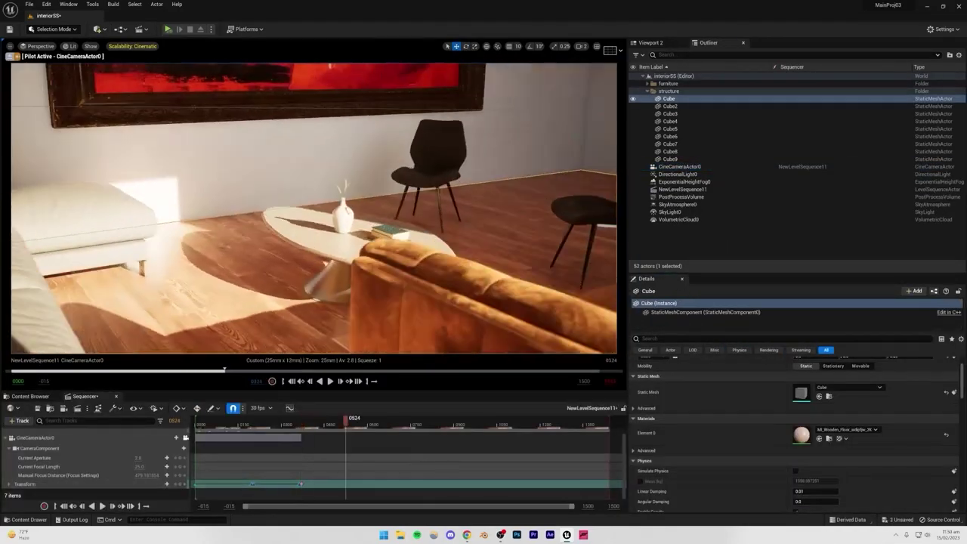
{"action": "left_click", "coordinate": [679, 167]}
{"action": "left_click", "coordinate": [382, 254]}
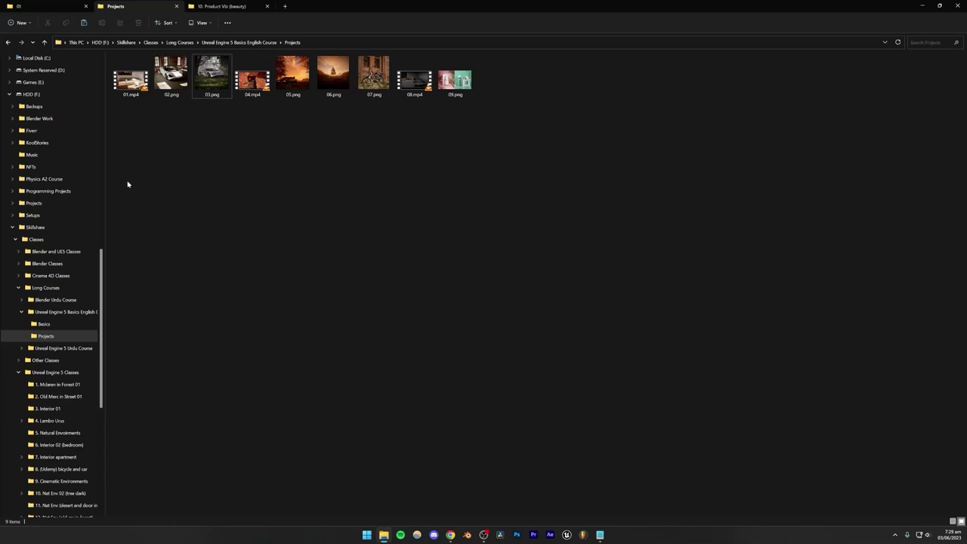
Step: Play the project video 01.mp4 from the Projects folder and close the player
{"action": "double_click", "coordinate": [131, 73]}
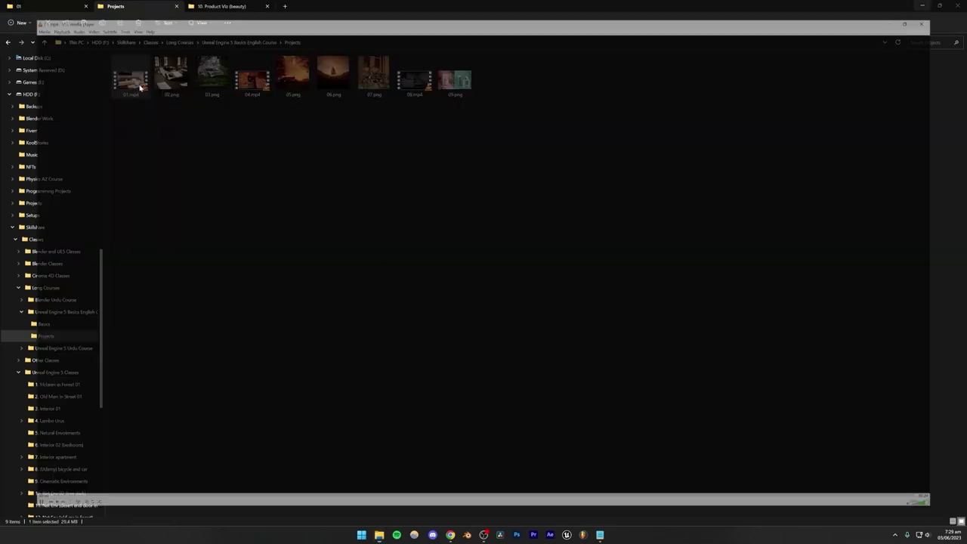
{"action": "double_click", "coordinate": [401, 251]}
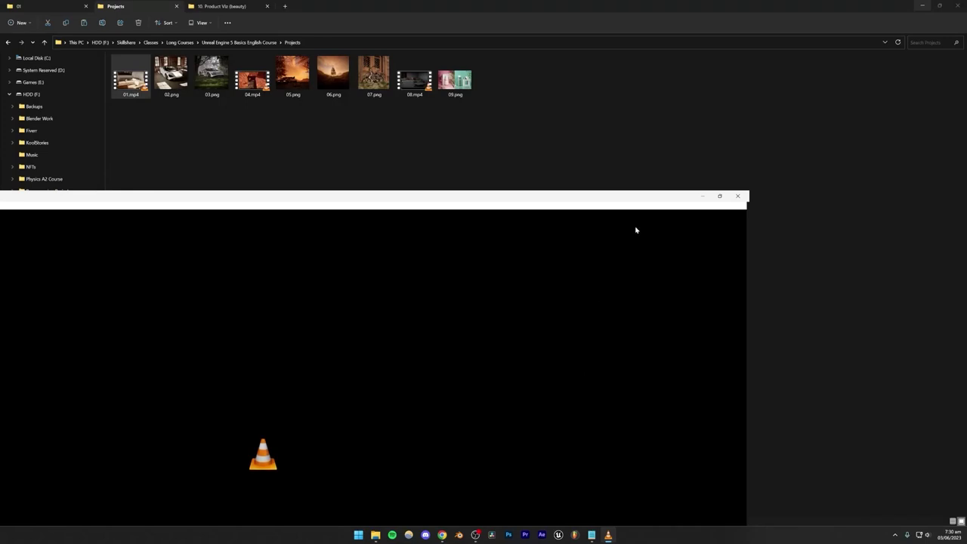
{"action": "left_click", "coordinate": [732, 196]}
{"action": "left_click", "coordinate": [259, 152]}
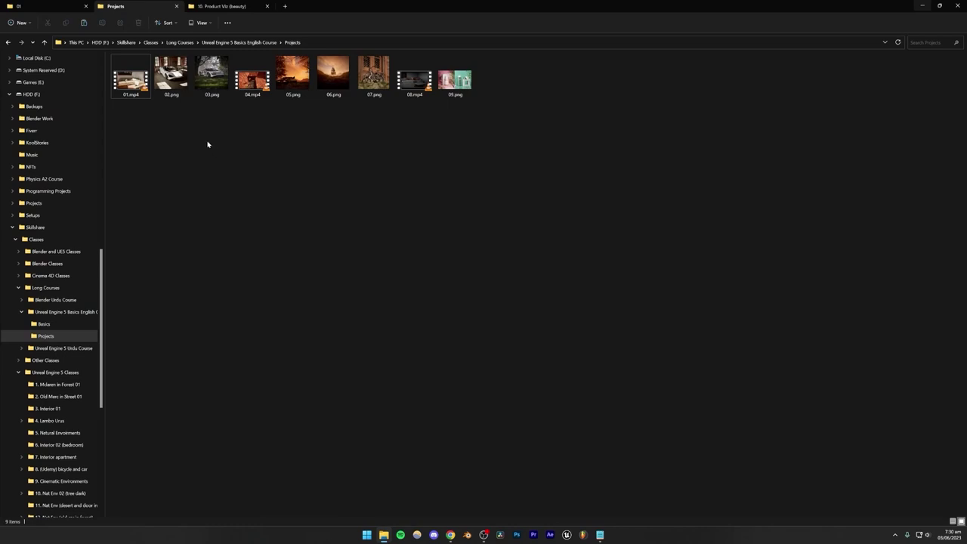
Step: View the renders starting from 02.png, then play the project video 04.mp4 and close it
{"action": "double_click", "coordinate": [170, 76]}
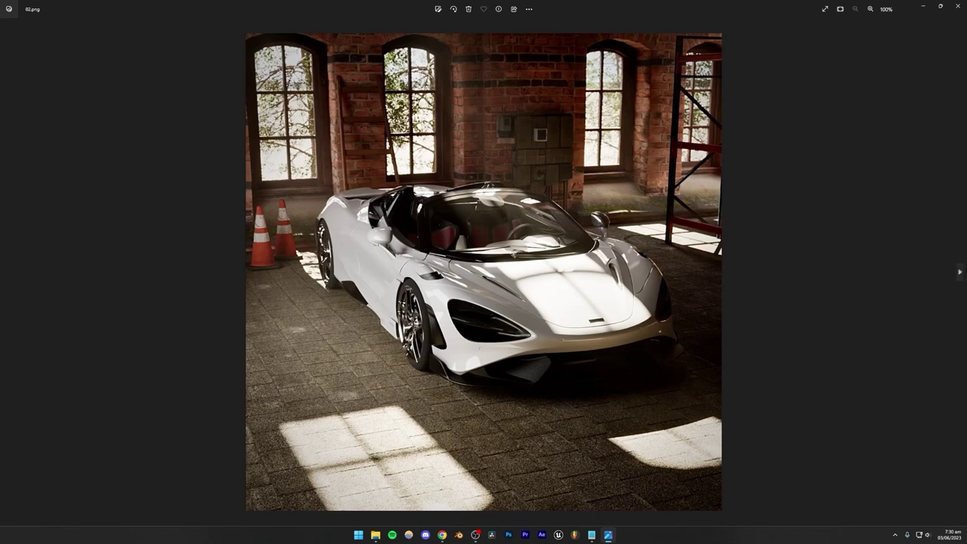
{"action": "left_click", "coordinate": [960, 273]}
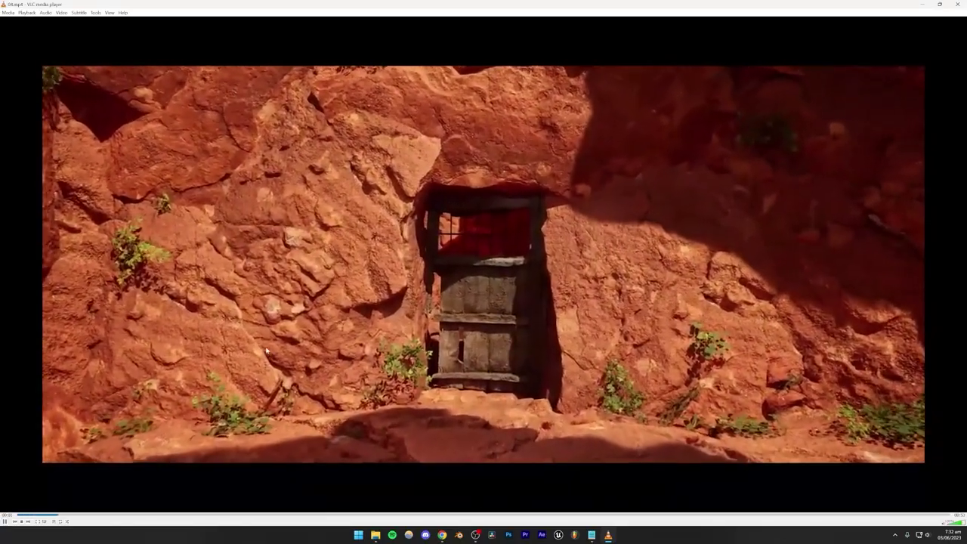
{"action": "left_click", "coordinate": [38, 522]}
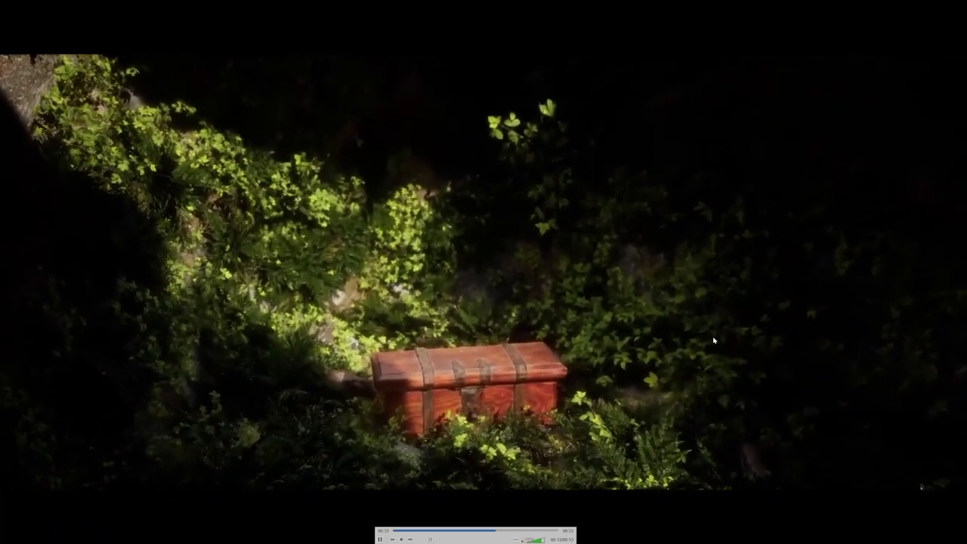
{"action": "double_click", "coordinate": [613, 287]}
{"action": "key", "text": "alt+F4"}
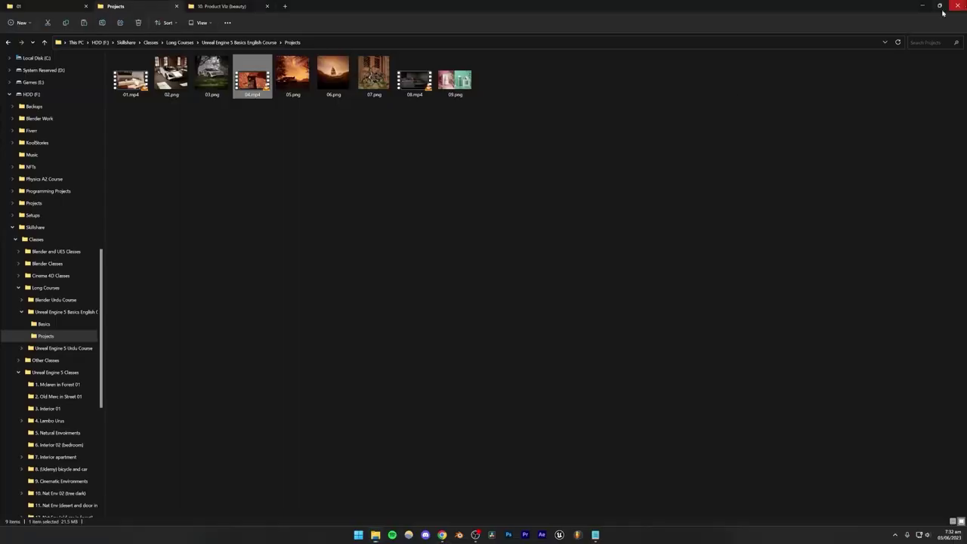
Step: View the remaining project renders from 05.png to 09.png, play 08.mp4 and close the viewer
{"action": "left_click", "coordinate": [291, 78]}
{"action": "double_click", "coordinate": [291, 78]}
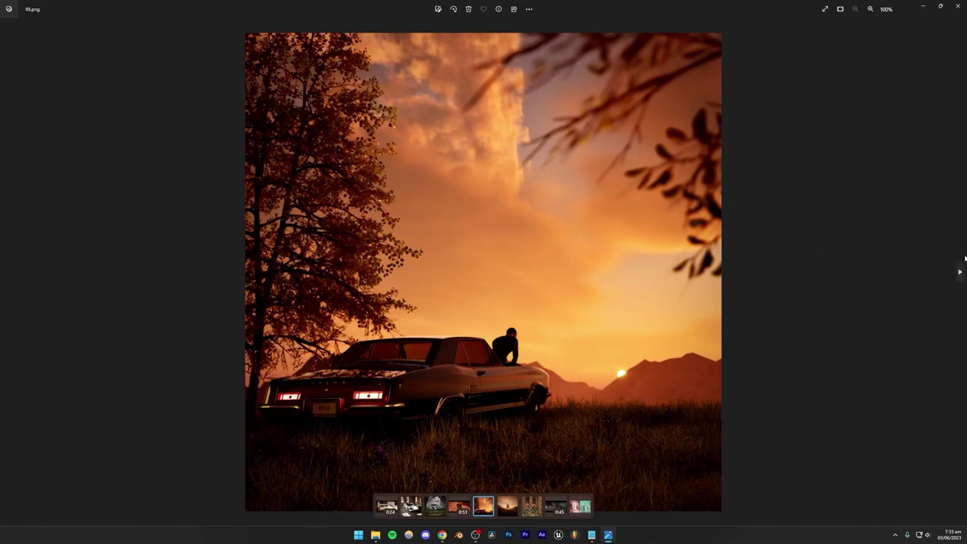
{"action": "left_click", "coordinate": [960, 270]}
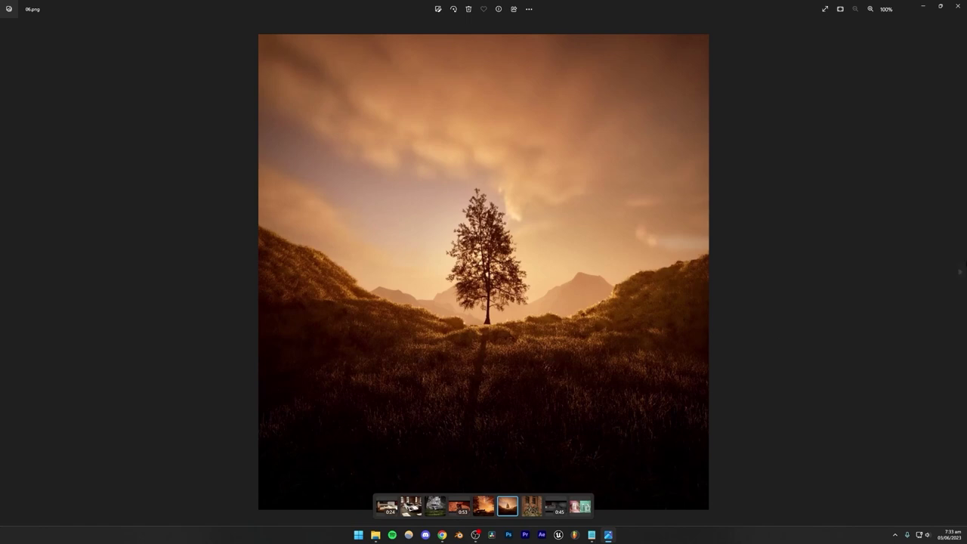
{"action": "left_click", "coordinate": [959, 273]}
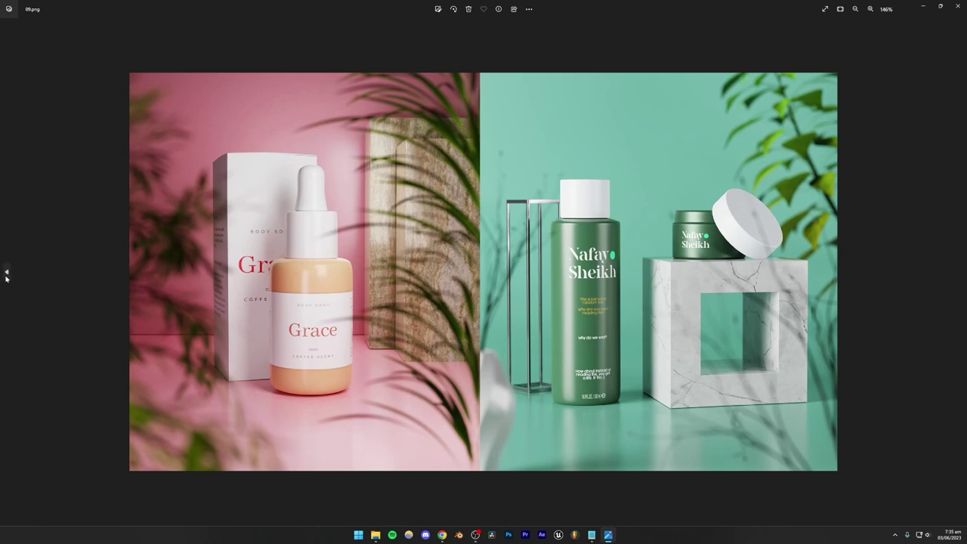
{"action": "left_click", "coordinate": [6, 273]}
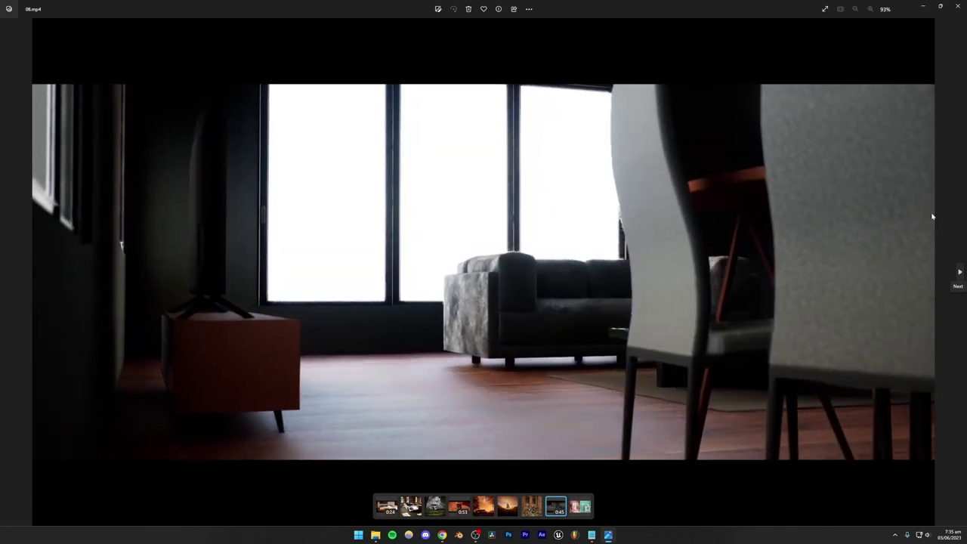
{"action": "mouse_move", "coordinate": [705, 258]}
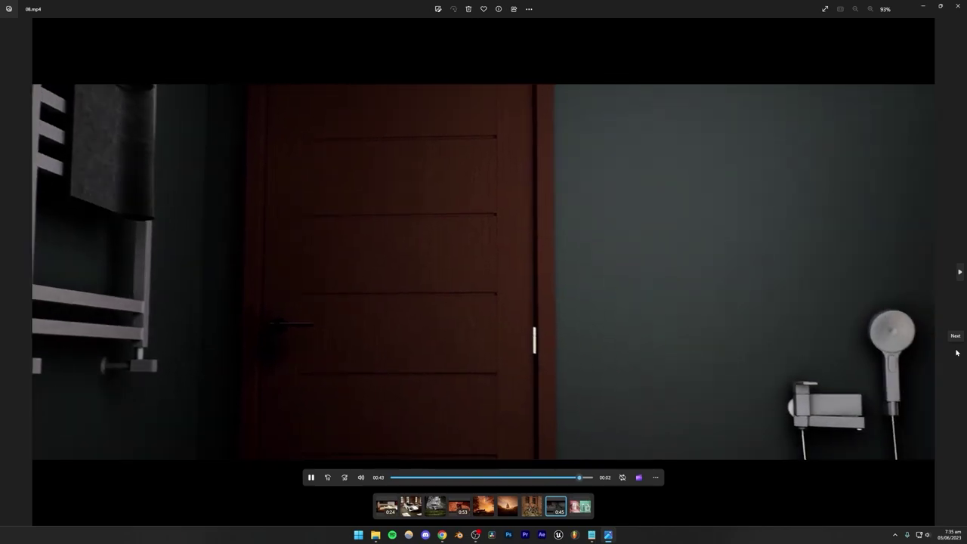
{"action": "left_click", "coordinate": [957, 6]}
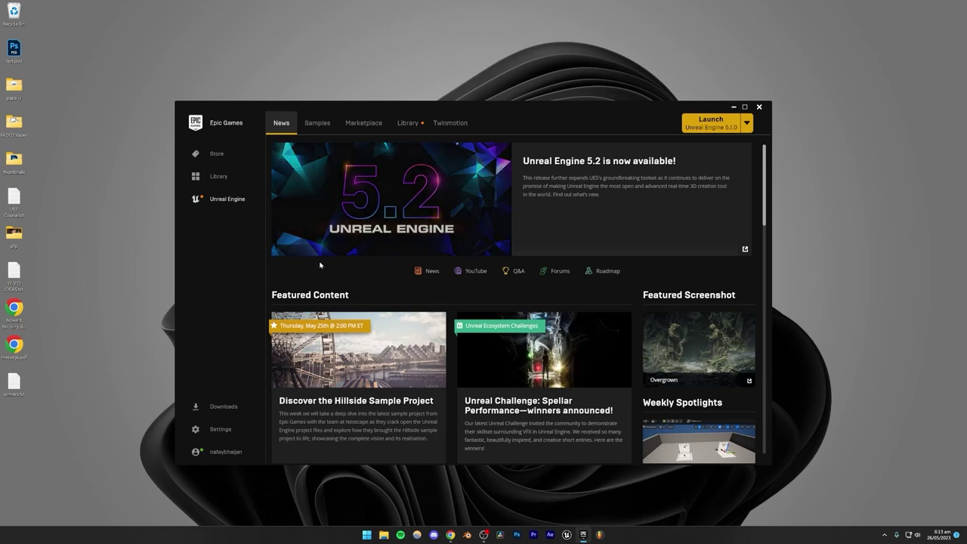
Step: Switch to the web browser, search Google for "epic games launcher" and open Epic's launcher download page
{"action": "left_click", "coordinate": [450, 534]}
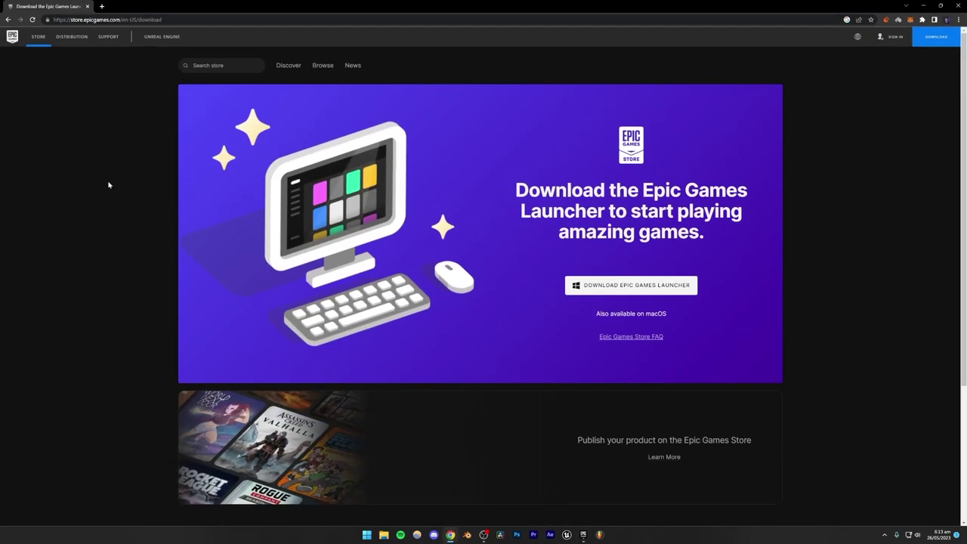
{"action": "left_click", "coordinate": [102, 6]}
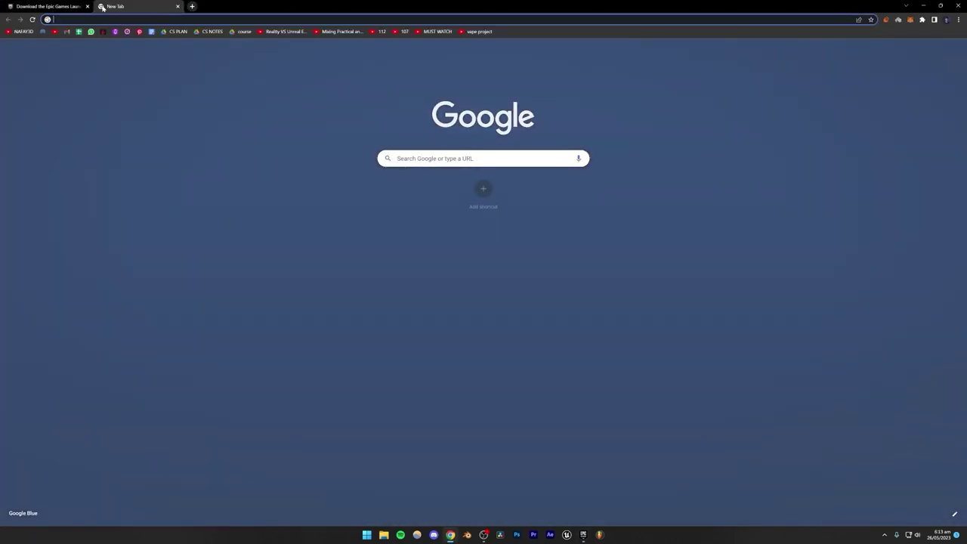
{"action": "type", "text": "ep"}
{"action": "key", "text": "Return"}
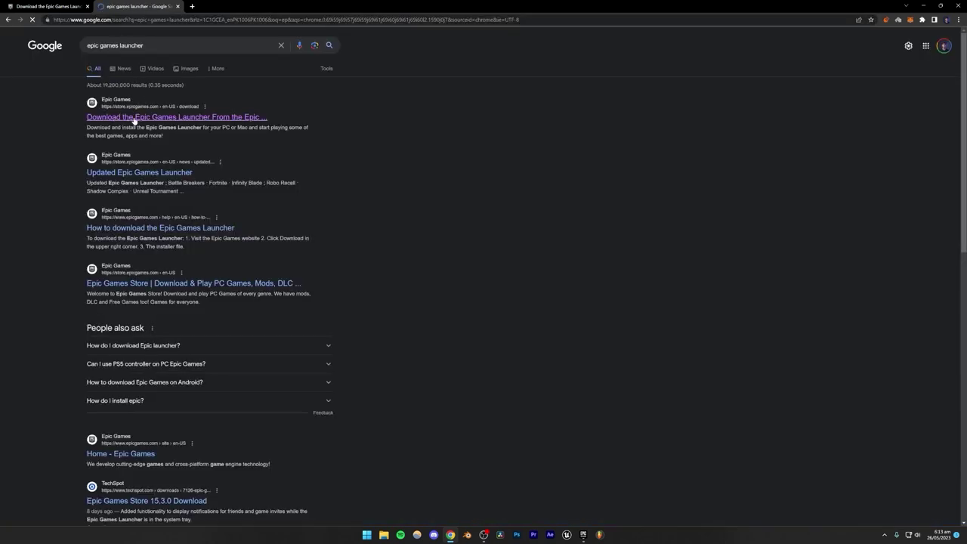
{"action": "left_click", "coordinate": [138, 118]}
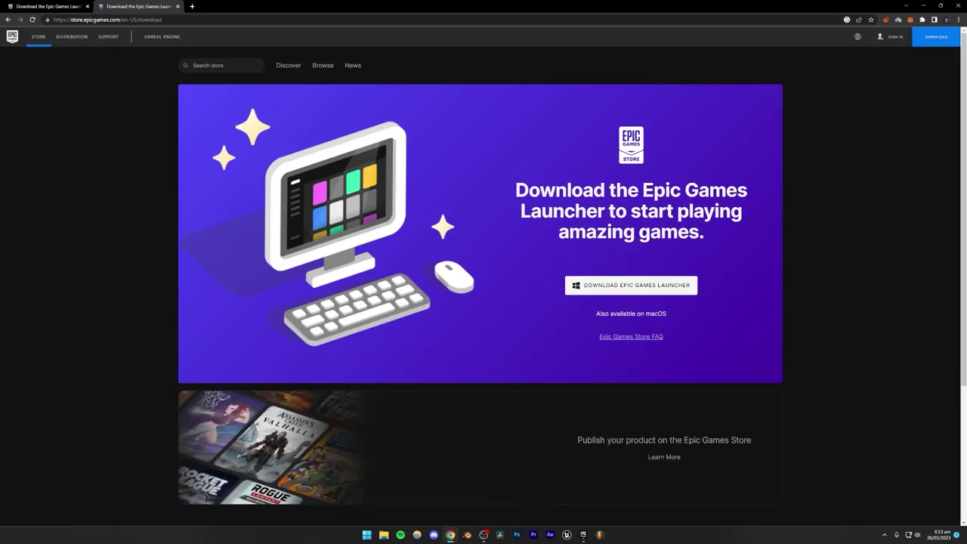
Step: Start downloading the Epic Games Launcher installer, cancel the download and close the extra browser tab
{"action": "left_click", "coordinate": [610, 286]}
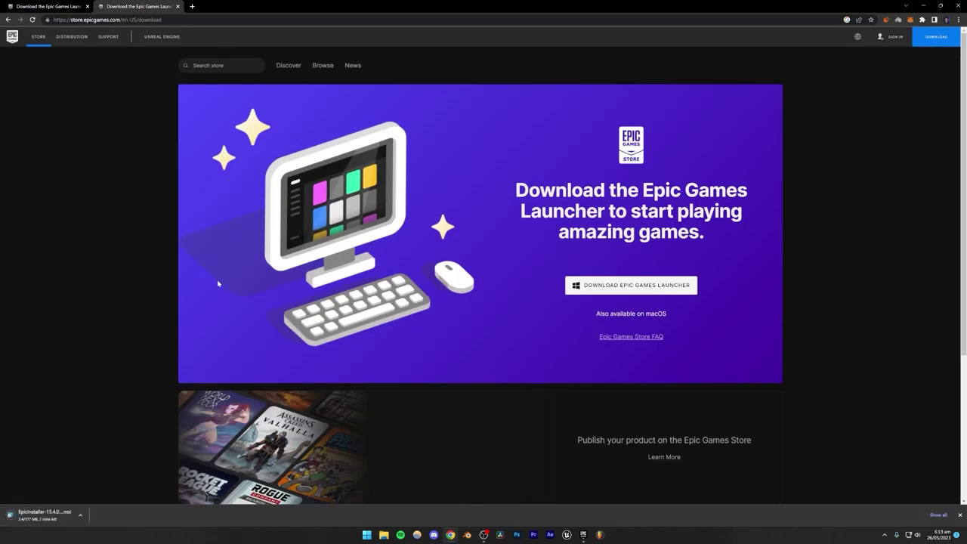
{"action": "left_click", "coordinate": [81, 515]}
{"action": "left_click", "coordinate": [94, 501]}
{"action": "left_click", "coordinate": [87, 6]}
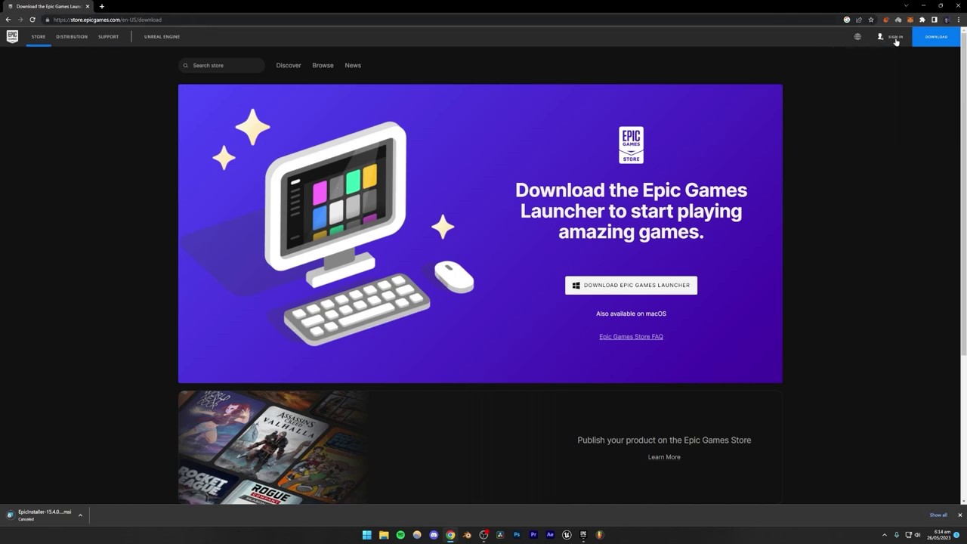
Step: Switch to the Epic Games Launcher, close the browser and open the Unreal Engine library
{"action": "left_click", "coordinate": [583, 534]}
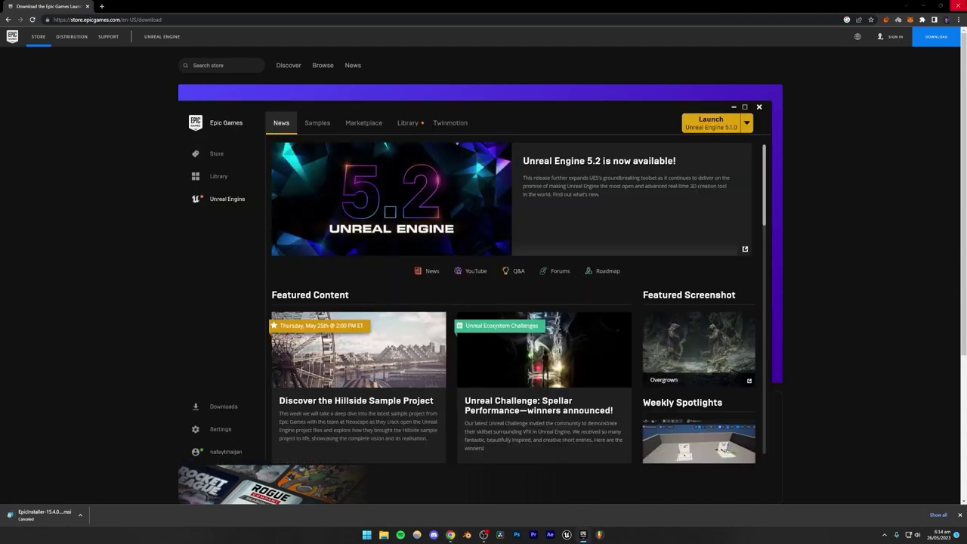
{"action": "left_click", "coordinate": [957, 5]}
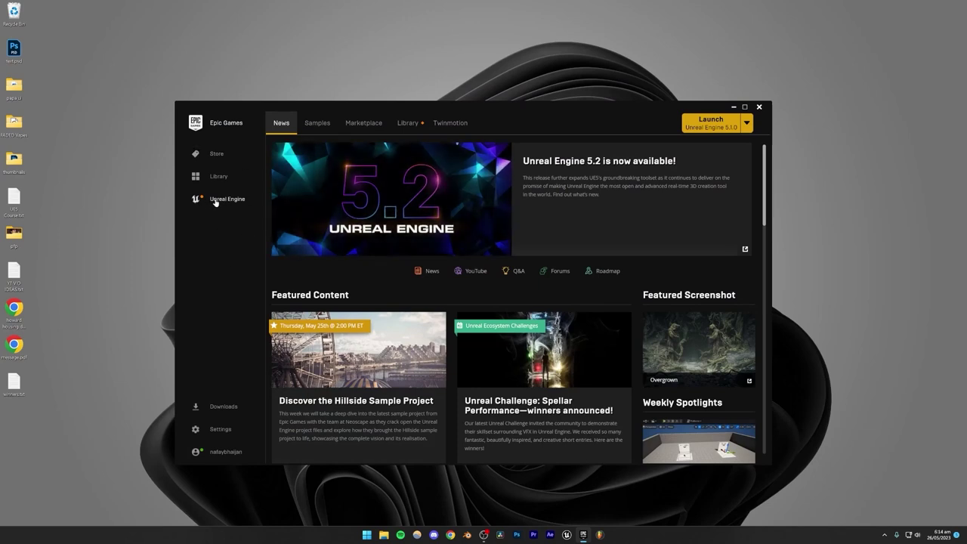
{"action": "left_click", "coordinate": [408, 123]}
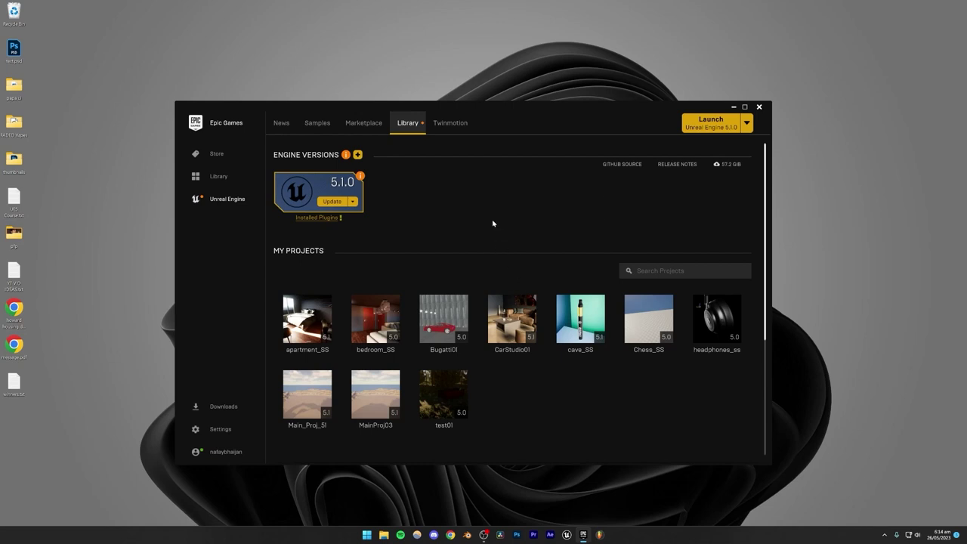
Step: Launch Unreal Engine 5.1.0 from the launcher
{"action": "left_click", "coordinate": [352, 201]}
{"action": "left_click", "coordinate": [405, 197]}
{"action": "left_click", "coordinate": [710, 123]}
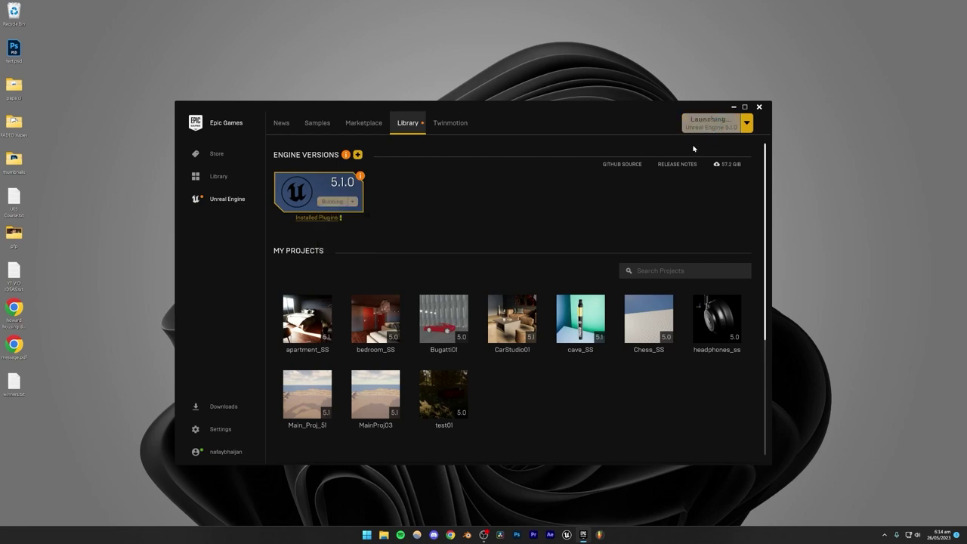
{"action": "left_click_drag", "start_coordinate": [528, 108], "coordinate": [488, 98]}
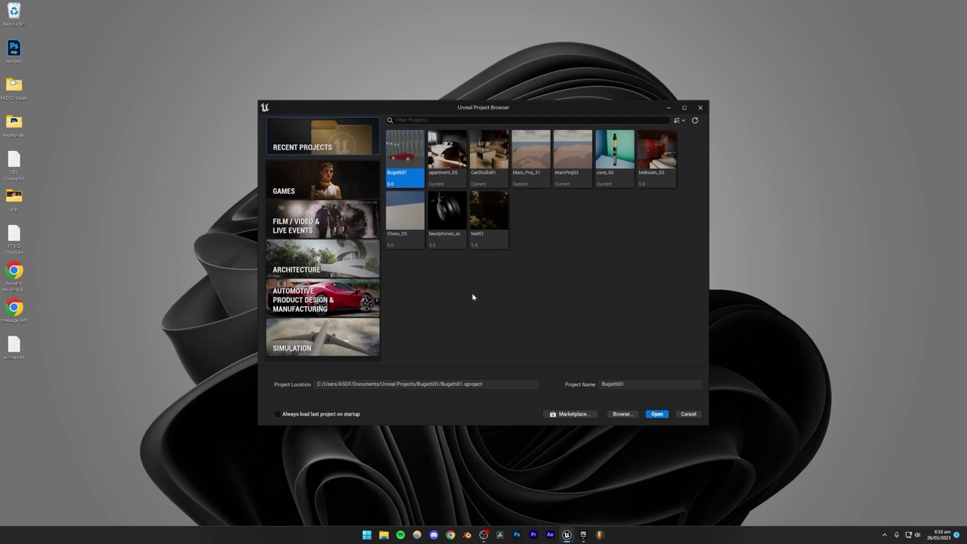
Step: Examine the project templates for games, film and automotive design, including the Photo Studio template
{"action": "left_click", "coordinate": [306, 184]}
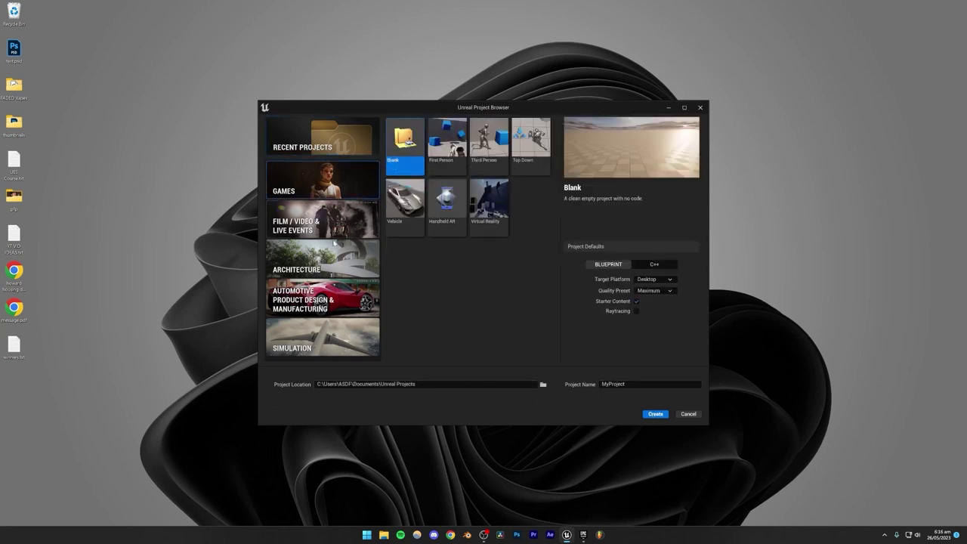
{"action": "left_click", "coordinate": [332, 227]}
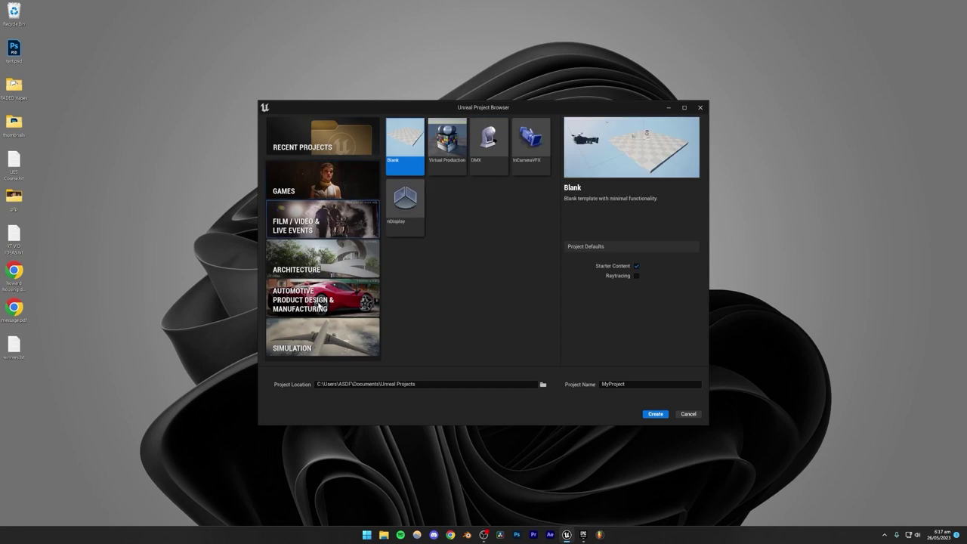
{"action": "left_click", "coordinate": [318, 304]}
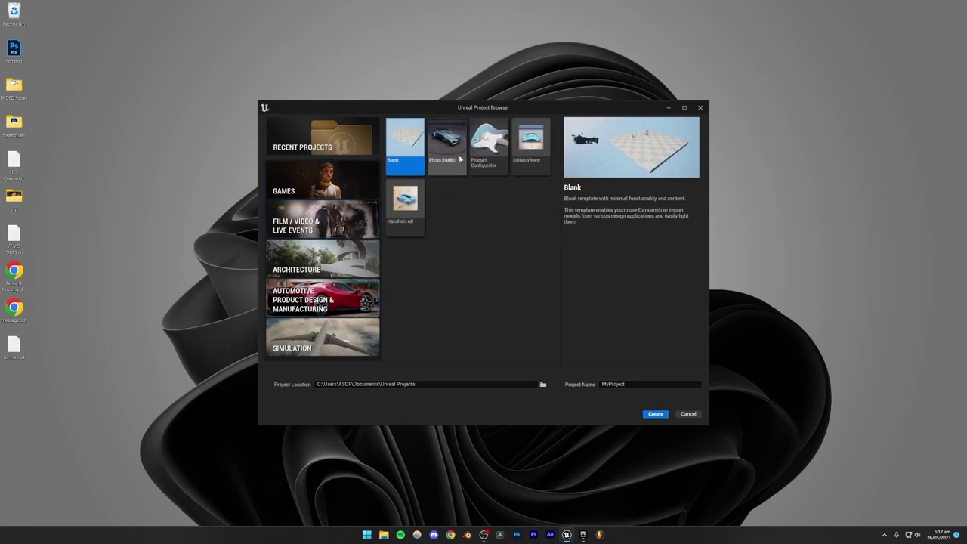
{"action": "left_click", "coordinate": [453, 151]}
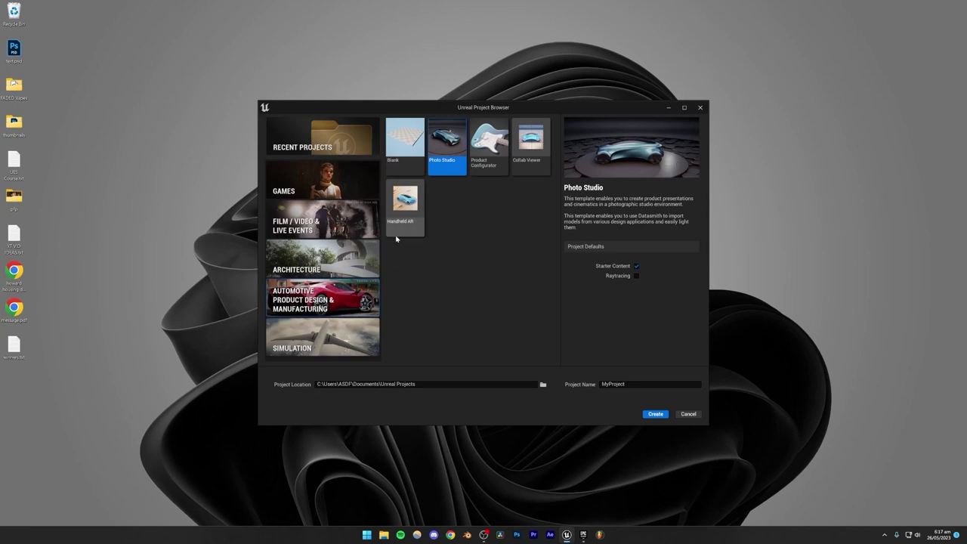
Step: Choose the Blank template in the Games category and enable Raytracing for the new project
{"action": "left_click", "coordinate": [324, 181]}
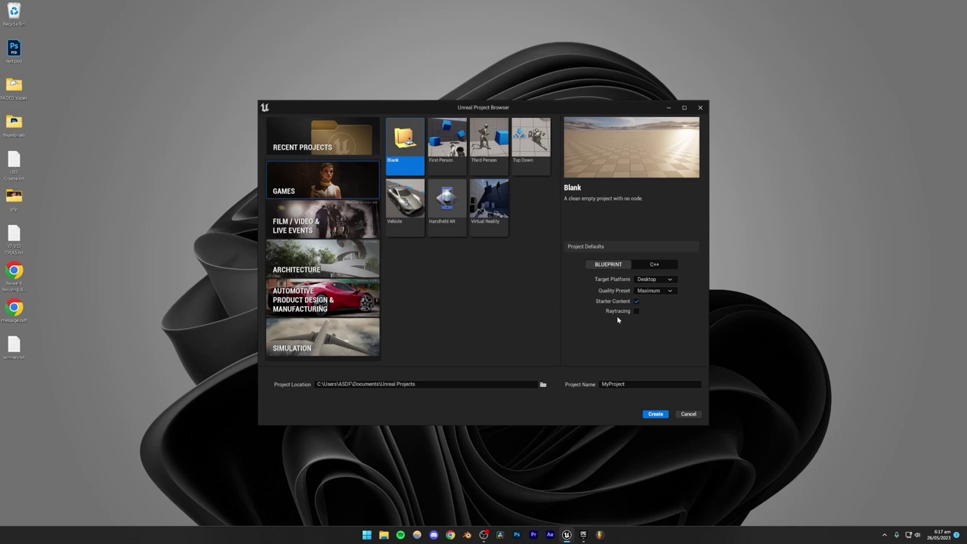
{"action": "left_click", "coordinate": [636, 311]}
Step: Name the new project UnrealEngine5Basics
{"action": "left_click_drag", "start_coordinate": [630, 385], "coordinate": [572, 385]}
{"action": "type", "text": "UnrealEngine5BasicsCourse"}
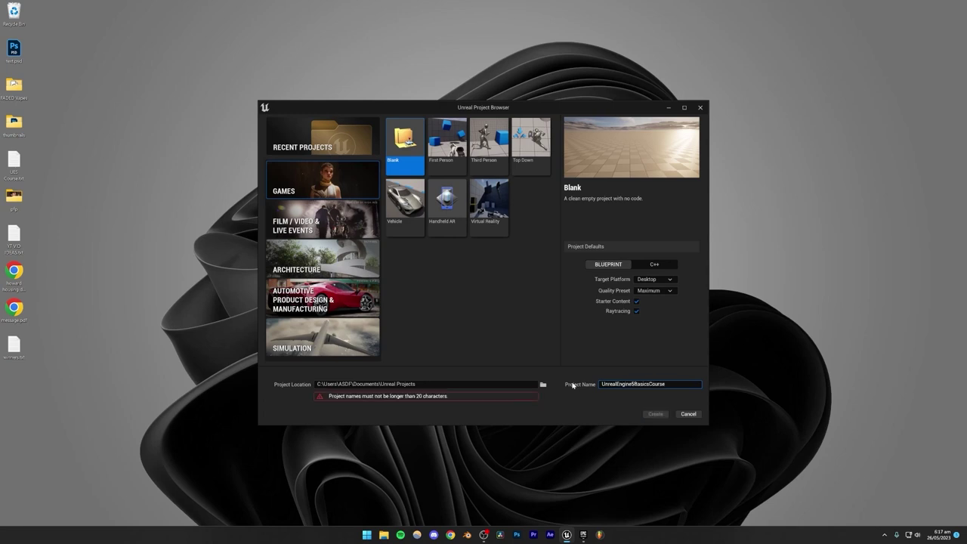
{"action": "key", "text": "BackSpace"}
{"action": "key", "text": "BackSpace"}
{"action": "key", "text": "BackSpace"}
{"action": "key", "text": "BackSpace"}
{"action": "key", "text": "BackSpace"}
{"action": "key", "text": "BackSpace"}
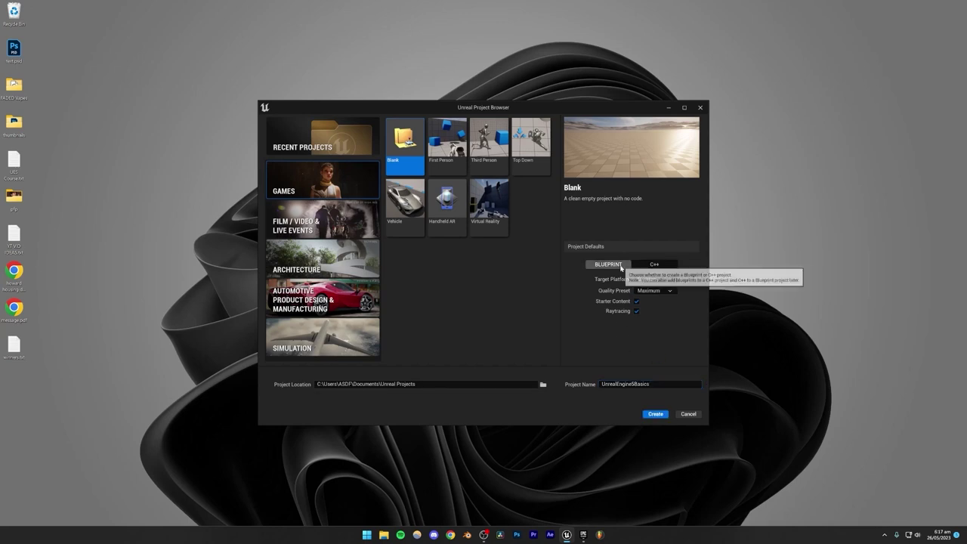
Step: Keep the quality preset at Maximum and create the Blank Blueprint project UnrealEngine5Basics
{"action": "left_click", "coordinate": [654, 290]}
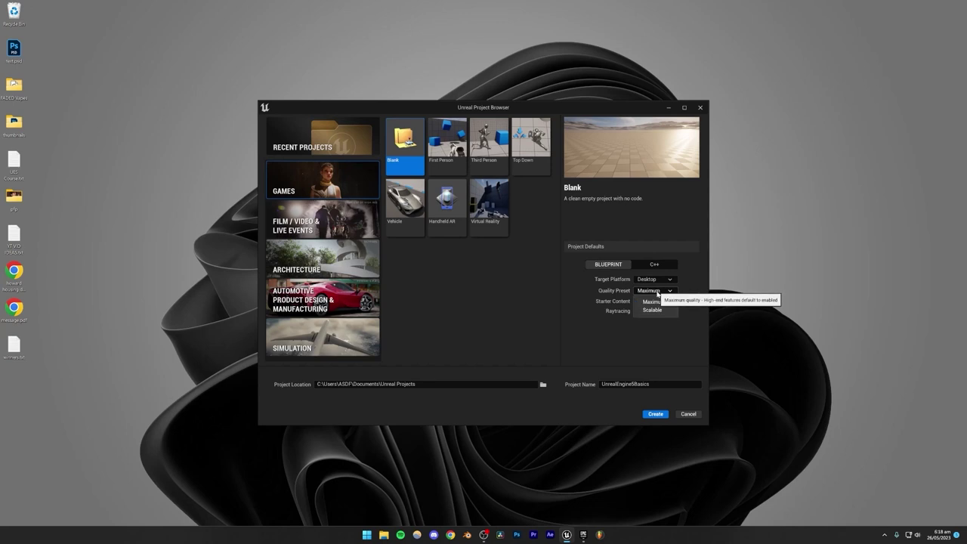
{"action": "left_click", "coordinate": [651, 302]}
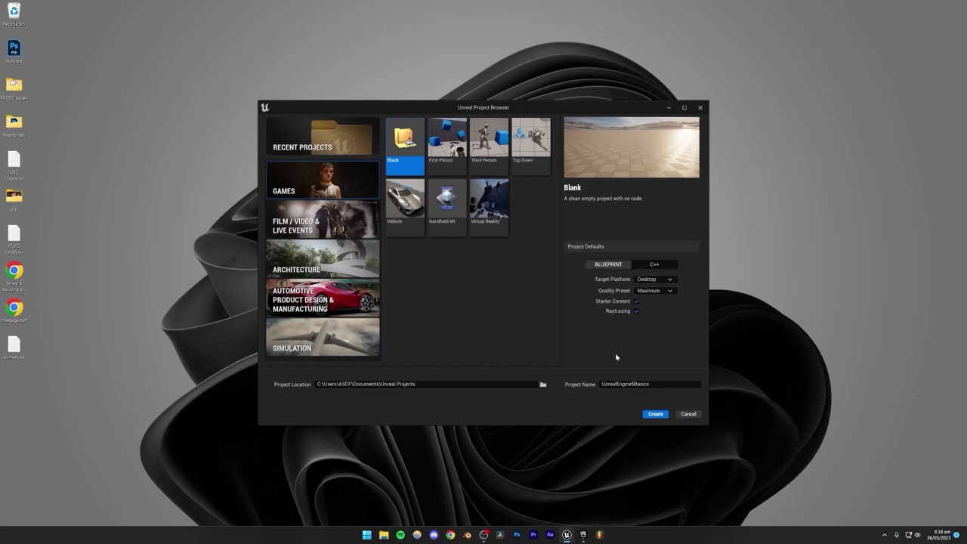
{"action": "left_click", "coordinate": [654, 414]}
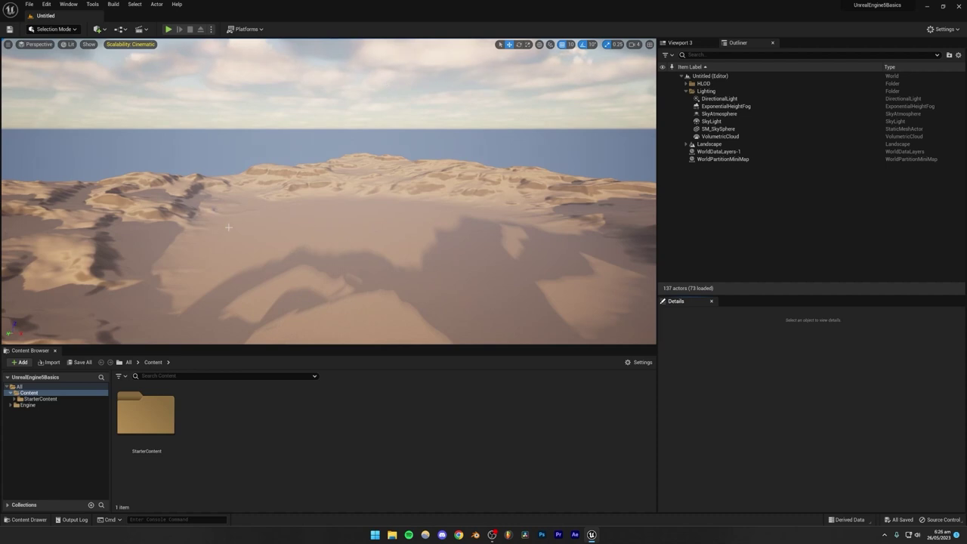
Step: Filter the project content to Level assets, open the Minimal_Default level and dismiss the Message Log
{"action": "left_click", "coordinate": [121, 378]}
{"action": "left_click", "coordinate": [136, 131]}
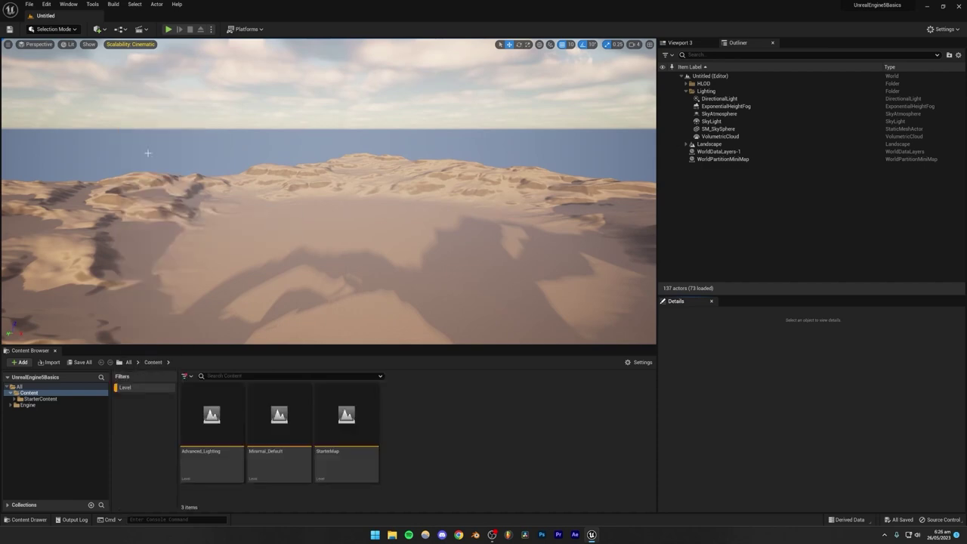
{"action": "double_click", "coordinate": [277, 442]}
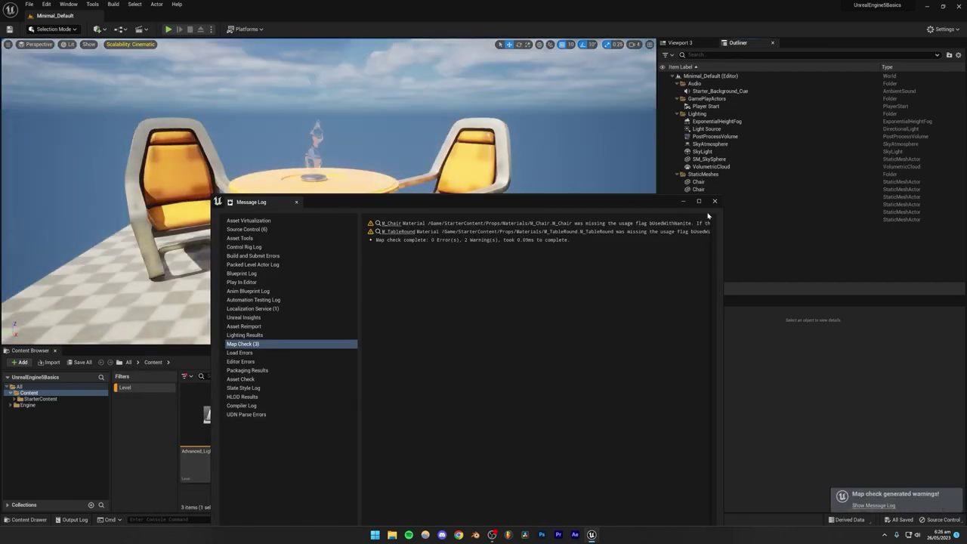
{"action": "left_click", "coordinate": [714, 201]}
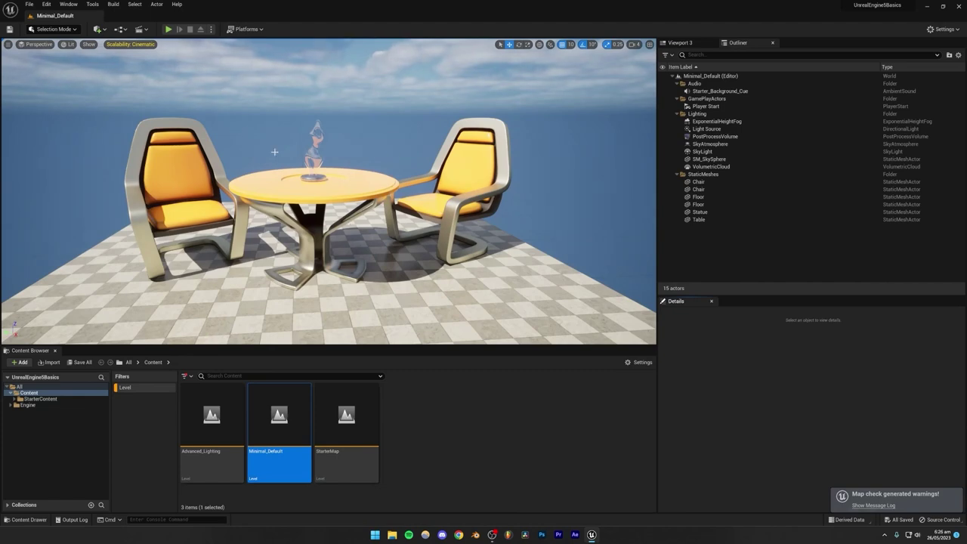
Step: Remove the Level filter from the project content, apply it again, and briefly select the Minimal_Default asset
{"action": "right_click", "coordinate": [147, 389]}
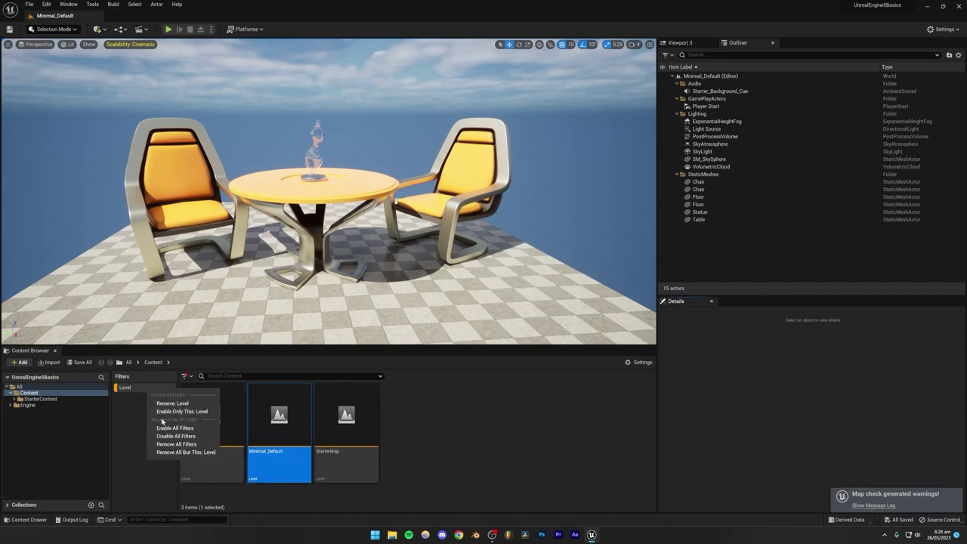
{"action": "left_click", "coordinate": [172, 403]}
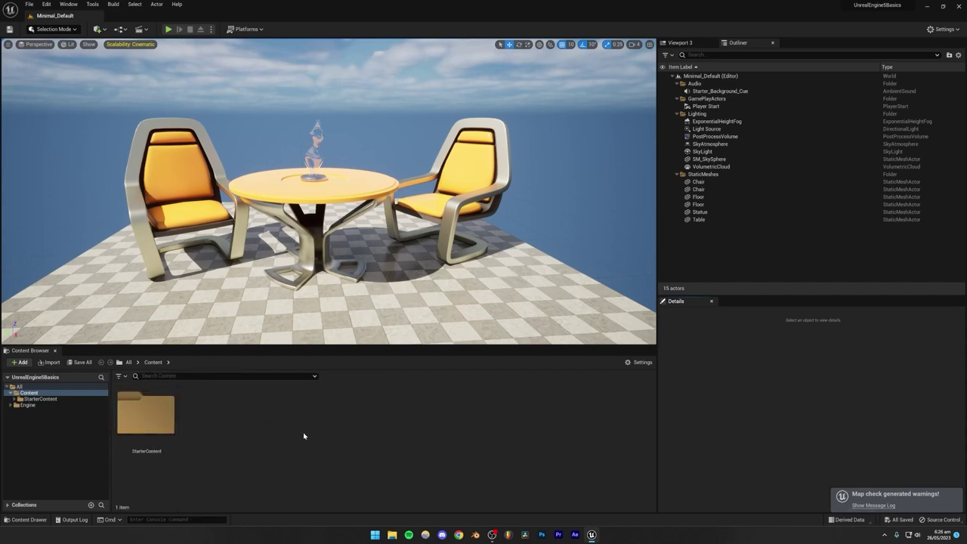
{"action": "left_click", "coordinate": [119, 377]}
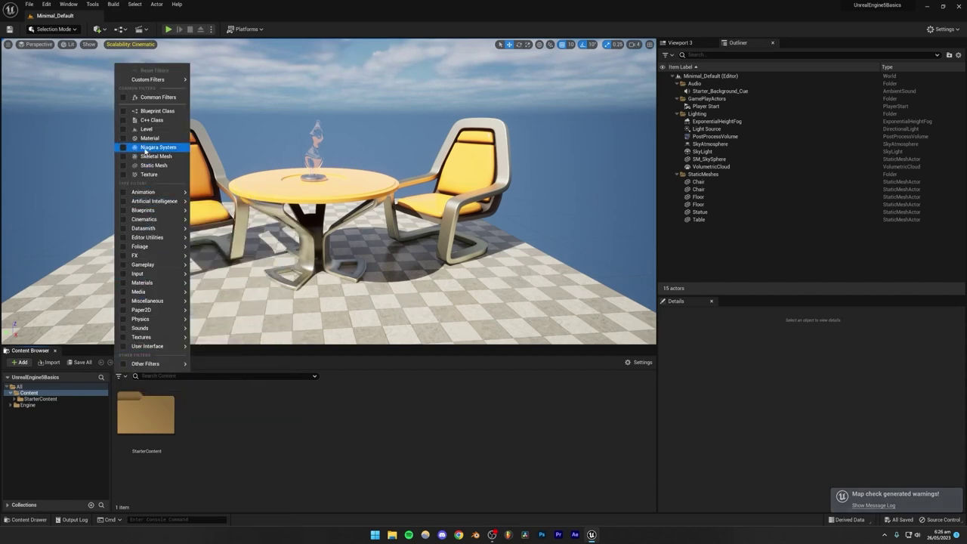
{"action": "left_click", "coordinate": [145, 130]}
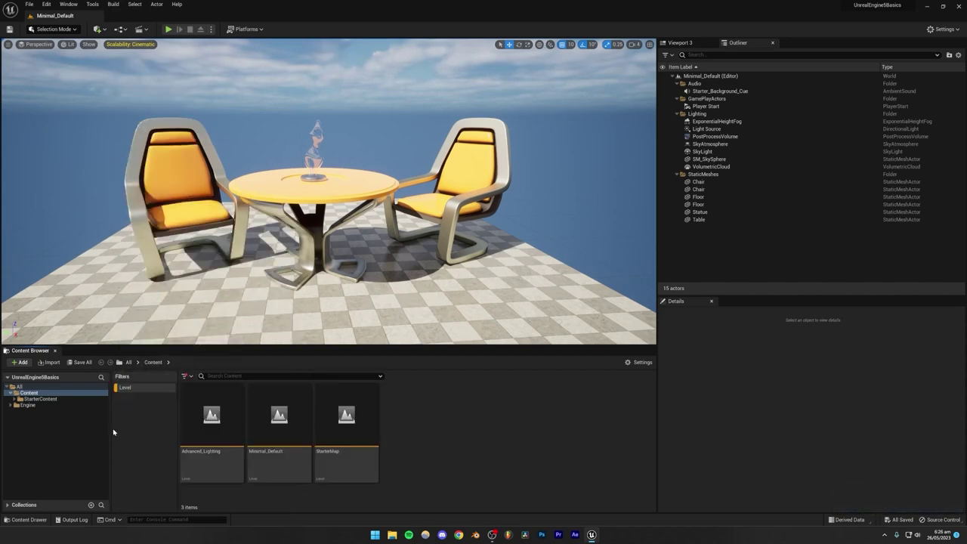
{"action": "left_click", "coordinate": [287, 457]}
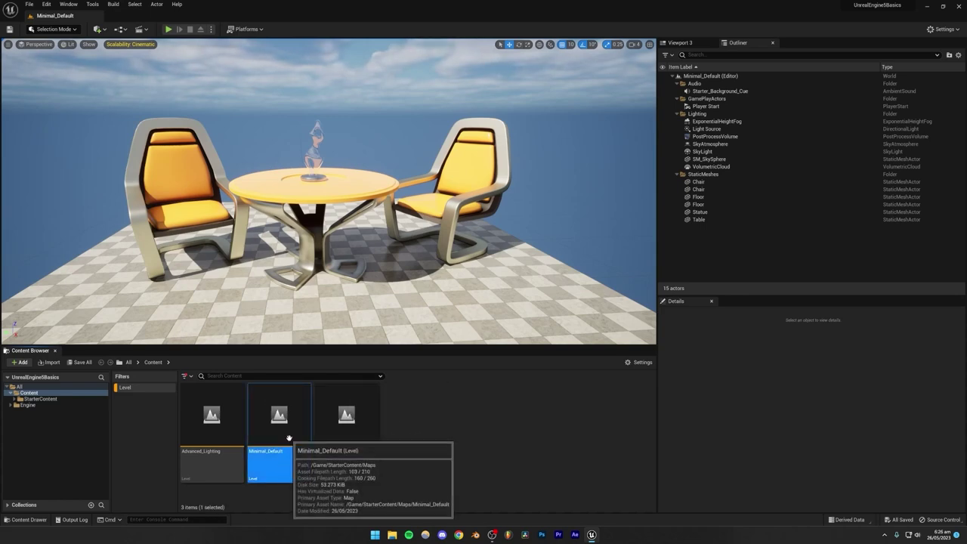
{"action": "left_click", "coordinate": [471, 469]}
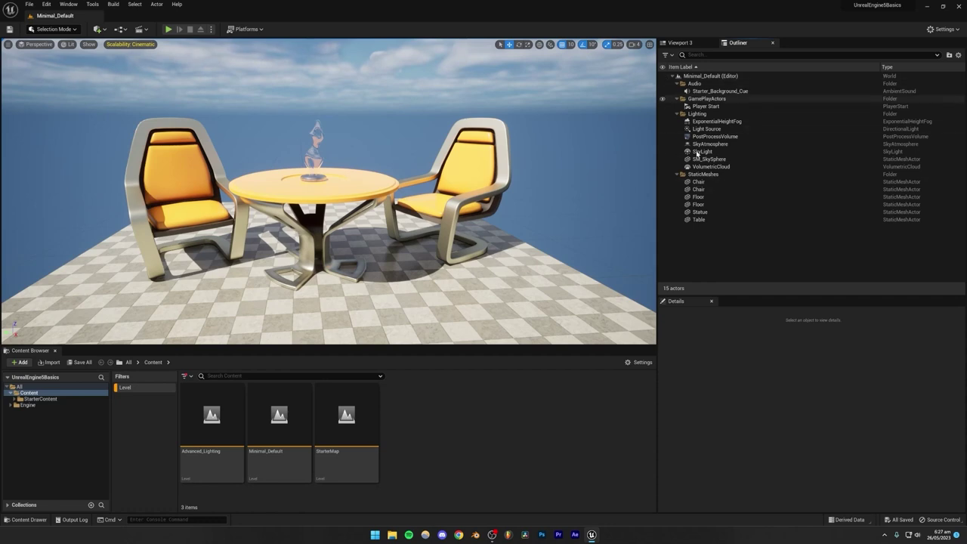
Step: Close the extra Viewport 3 tab beside the Outliner, and select and deselect the chair to the right of the table
{"action": "left_click", "coordinate": [712, 43]}
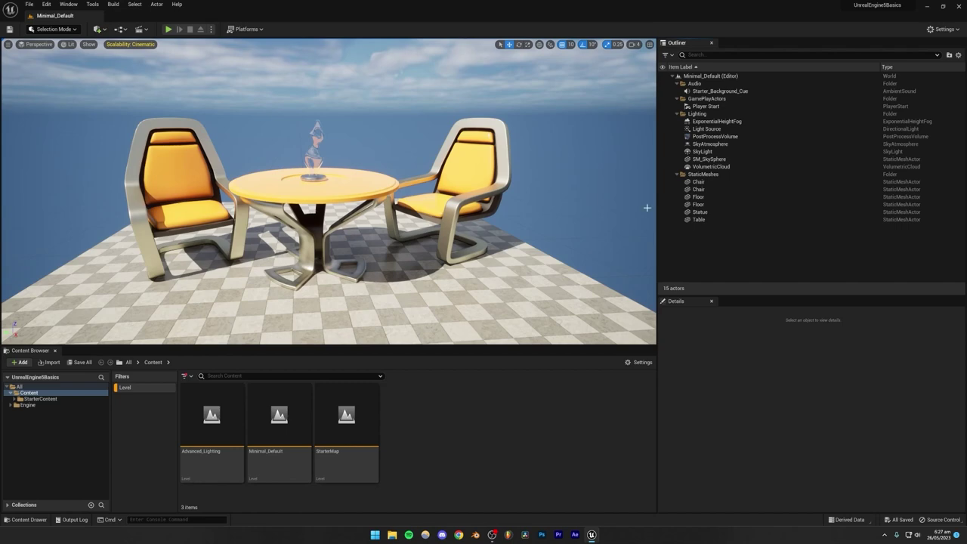
{"action": "right_click_drag", "start_coordinate": [452, 171], "coordinate": [455, 172]}
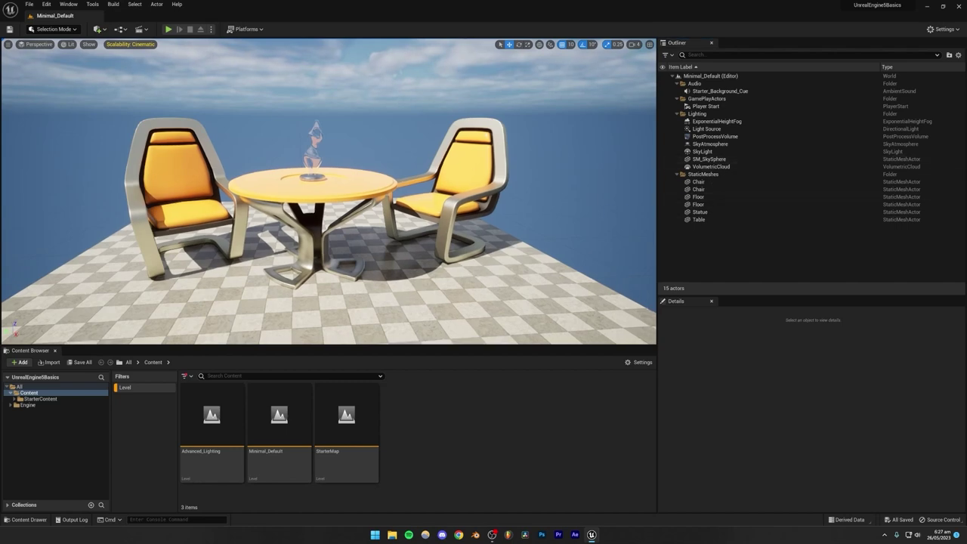
{"action": "left_click", "coordinate": [473, 174]}
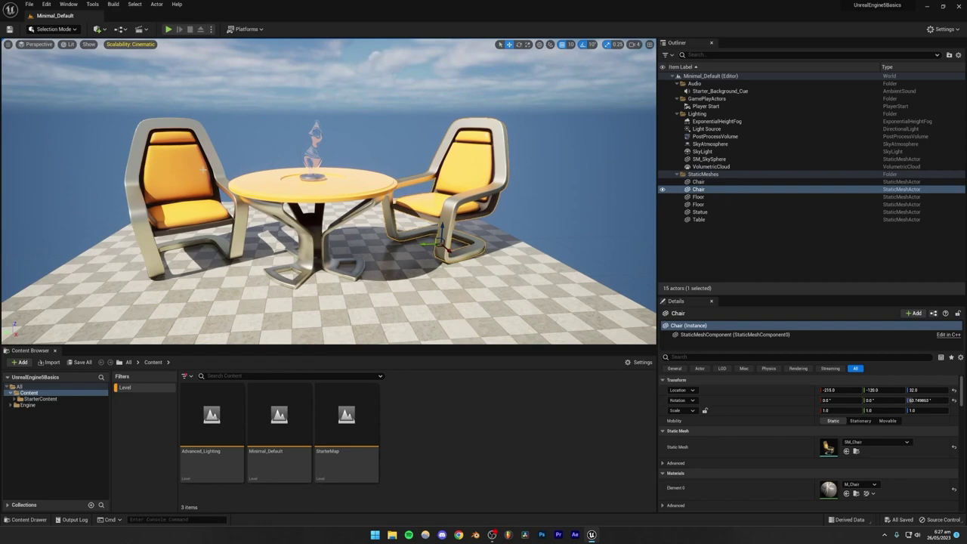
{"action": "left_click", "coordinate": [683, 247]}
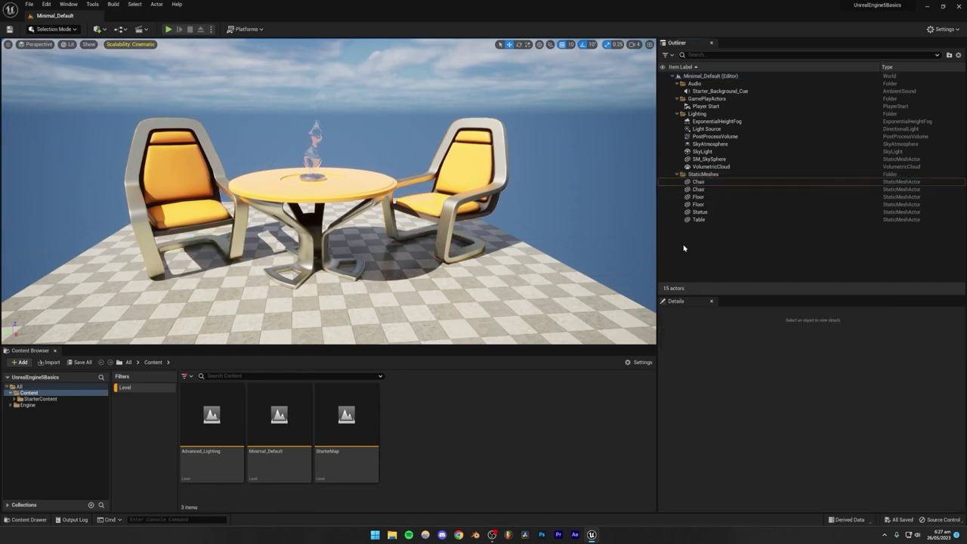
Step: Select the first Chair in the Outliner and examine its transform, mesh, material, physics and collision properties in an enlarged Details area
{"action": "left_click", "coordinate": [708, 182]}
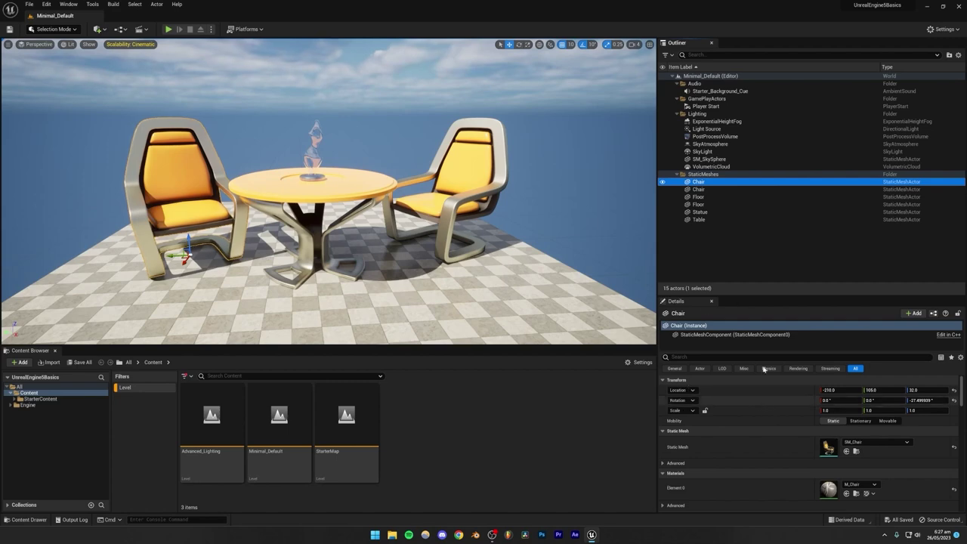
{"action": "left_click_drag", "start_coordinate": [748, 295], "coordinate": [749, 221]}
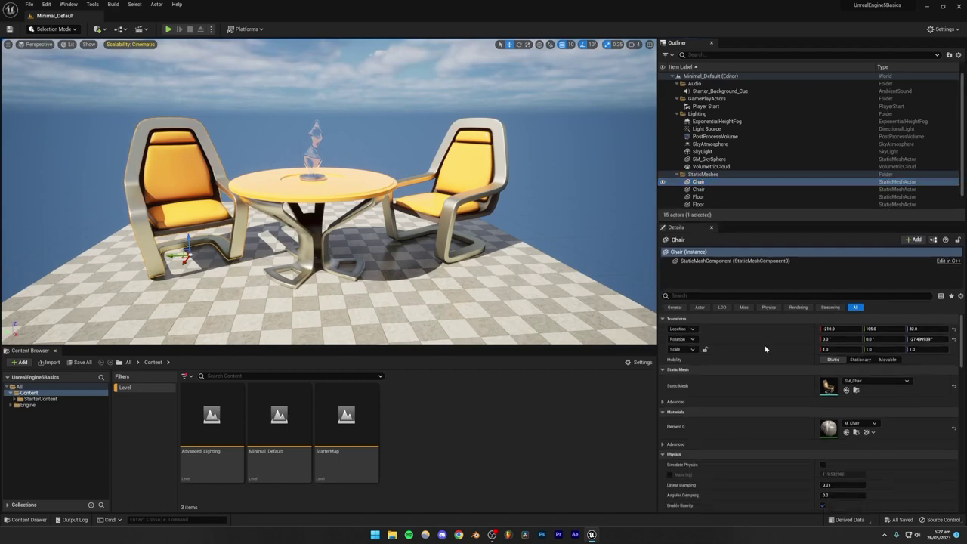
{"action": "scroll", "coordinate": [767, 378], "scroll_direction": "down", "scroll_amount": 2}
{"action": "scroll", "coordinate": [765, 405], "scroll_direction": "down", "scroll_amount": 10}
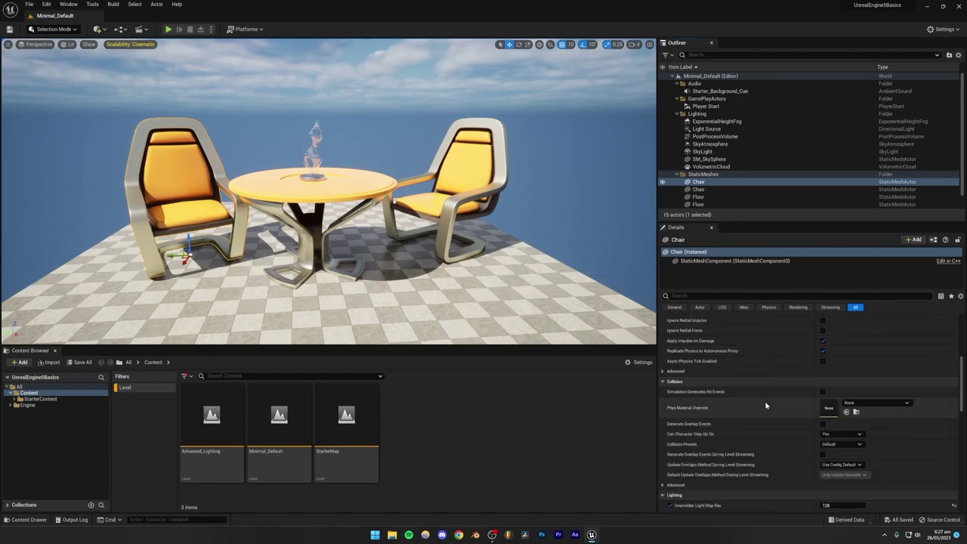
{"action": "scroll", "coordinate": [765, 405], "scroll_direction": "up", "scroll_amount": 12}
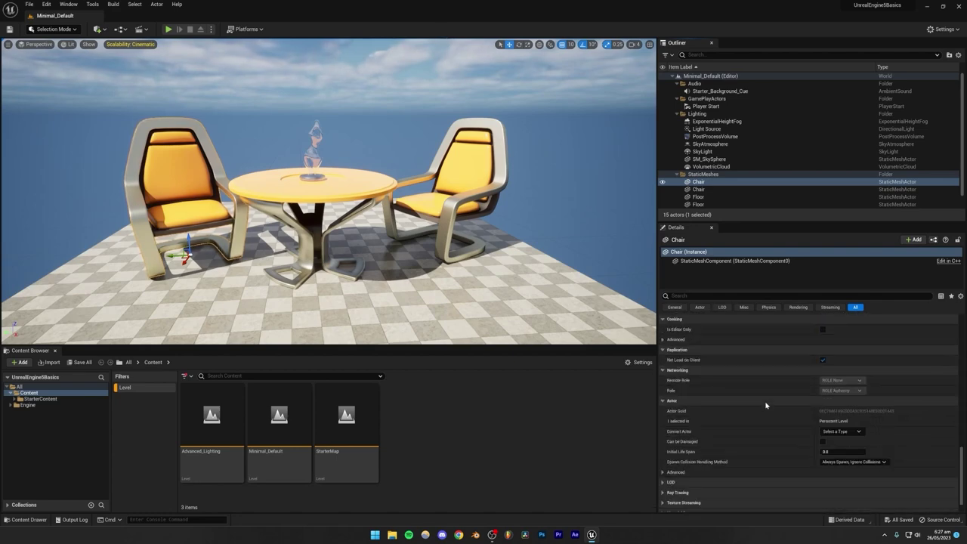
{"action": "scroll", "coordinate": [753, 446], "scroll_direction": "up", "scroll_amount": 1}
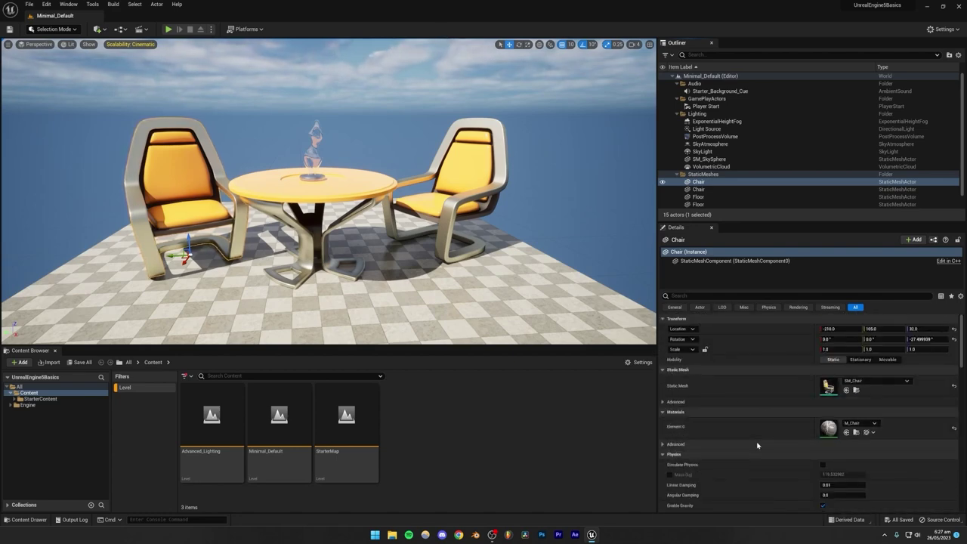
{"action": "scroll", "coordinate": [727, 443], "scroll_direction": "down", "scroll_amount": 8}
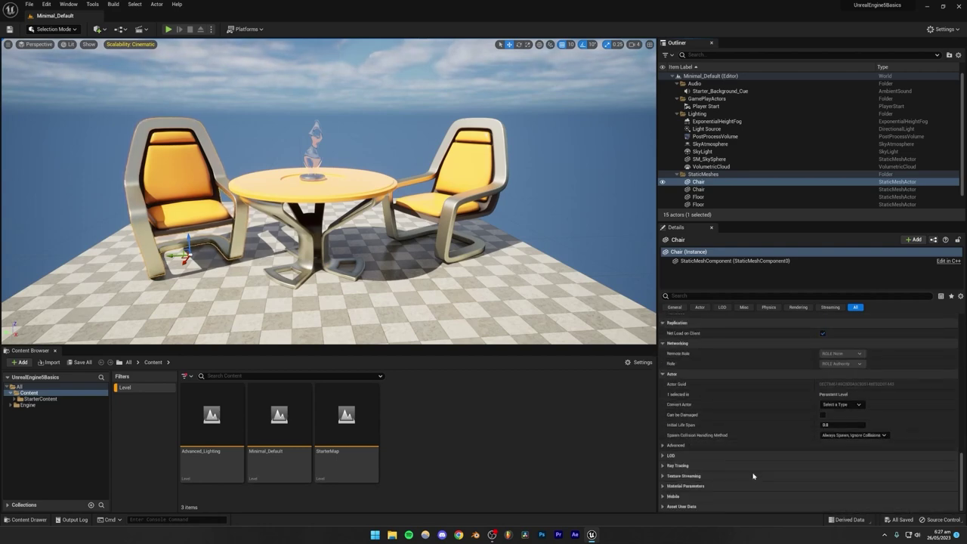
{"action": "scroll", "coordinate": [761, 475], "scroll_direction": "up", "scroll_amount": 8}
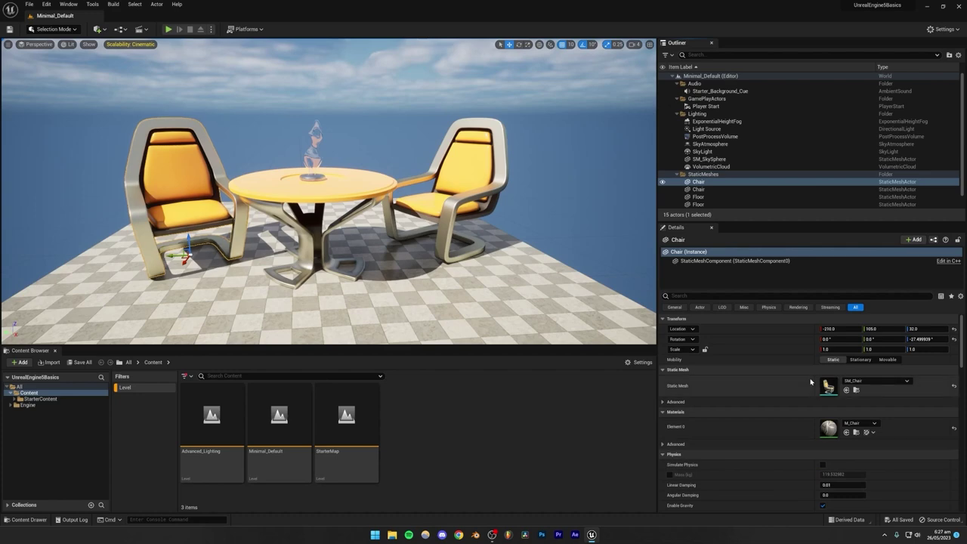
{"action": "left_click_drag", "start_coordinate": [738, 220], "coordinate": [740, 296]}
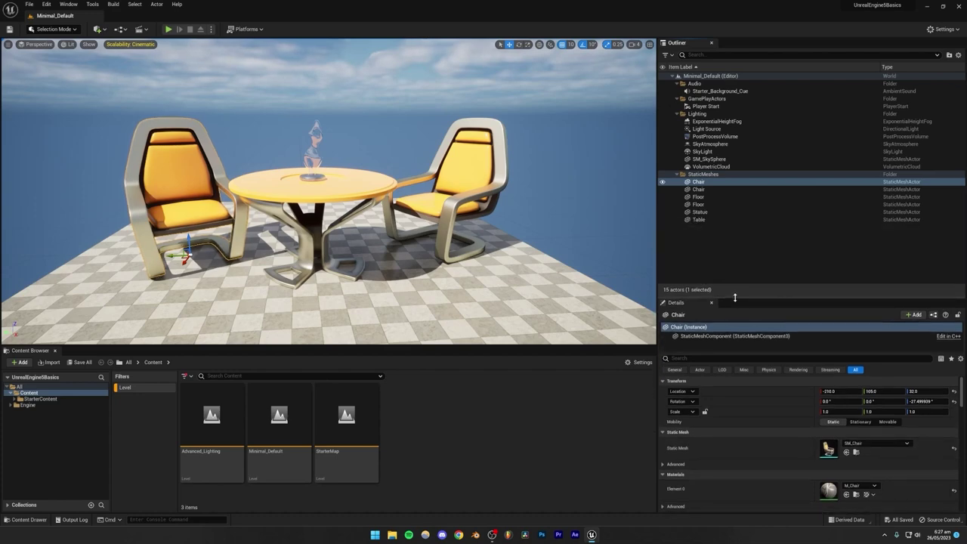
{"action": "left_click", "coordinate": [741, 261]}
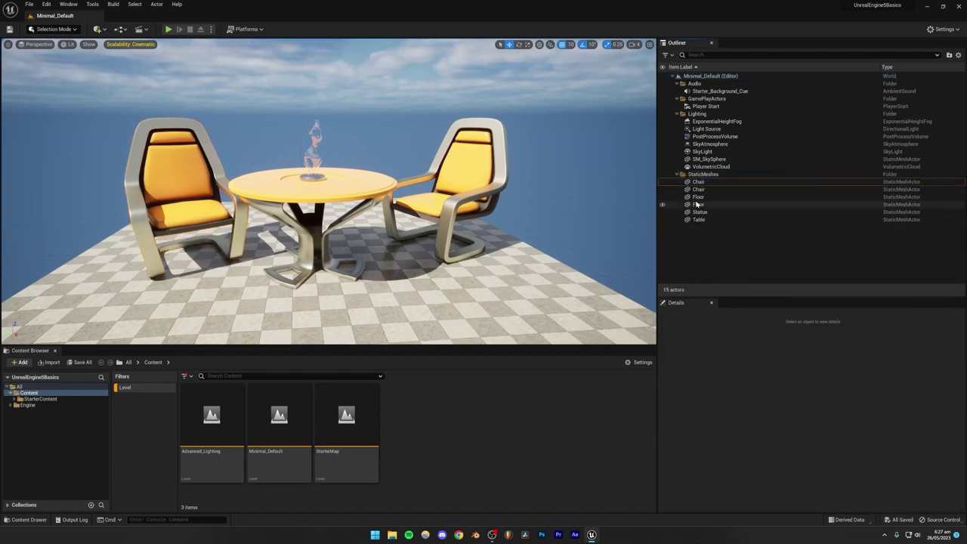
Step: Select the first Chair, the StaticMeshes folder, the Table, the second Floor and the sky sphere to see which scene objects they represent
{"action": "left_click", "coordinate": [698, 182]}
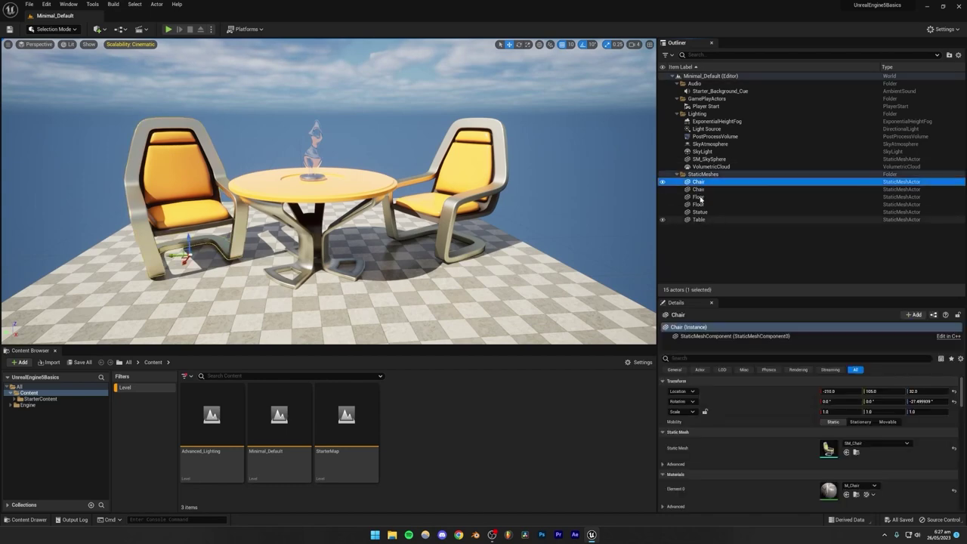
{"action": "left_click", "coordinate": [699, 174]}
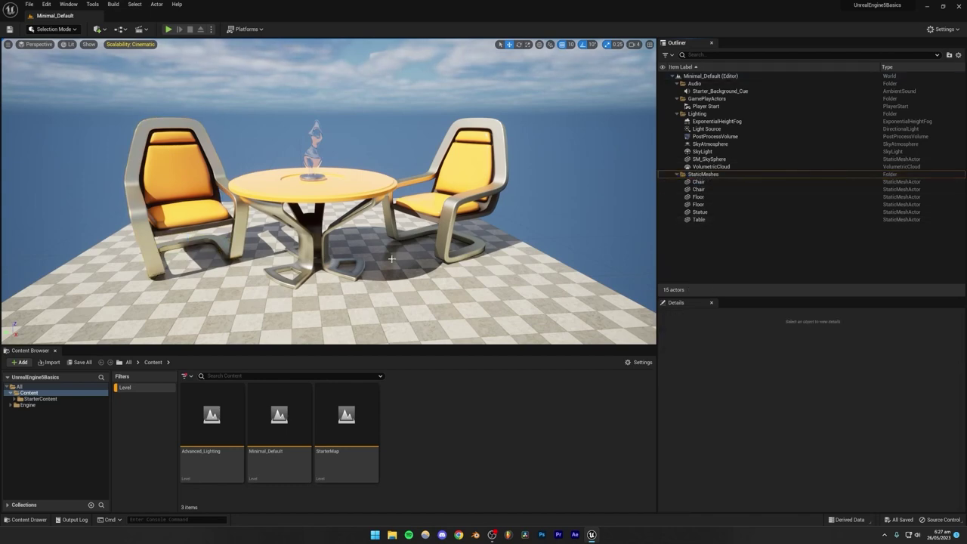
{"action": "left_click", "coordinate": [698, 219]}
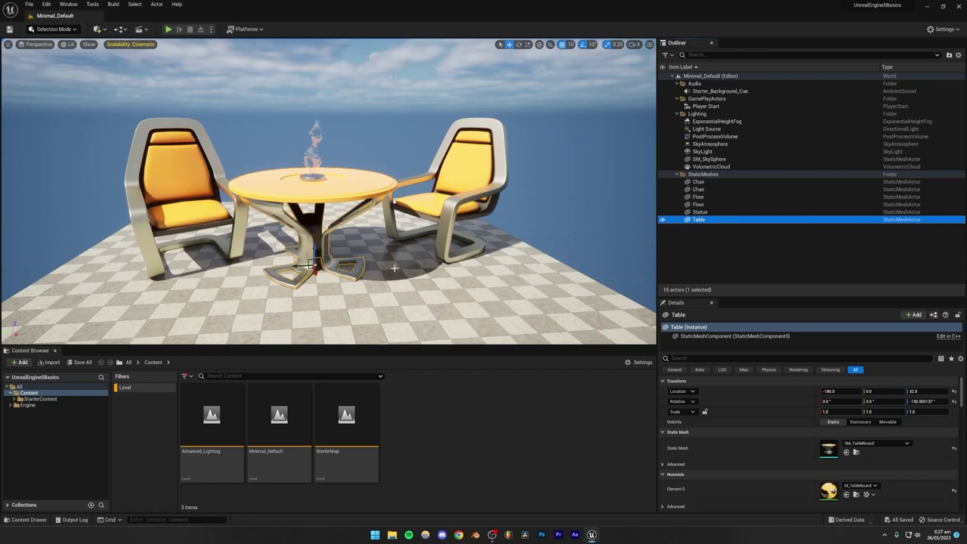
{"action": "left_click", "coordinate": [699, 205]}
{"action": "left_click", "coordinate": [572, 212]}
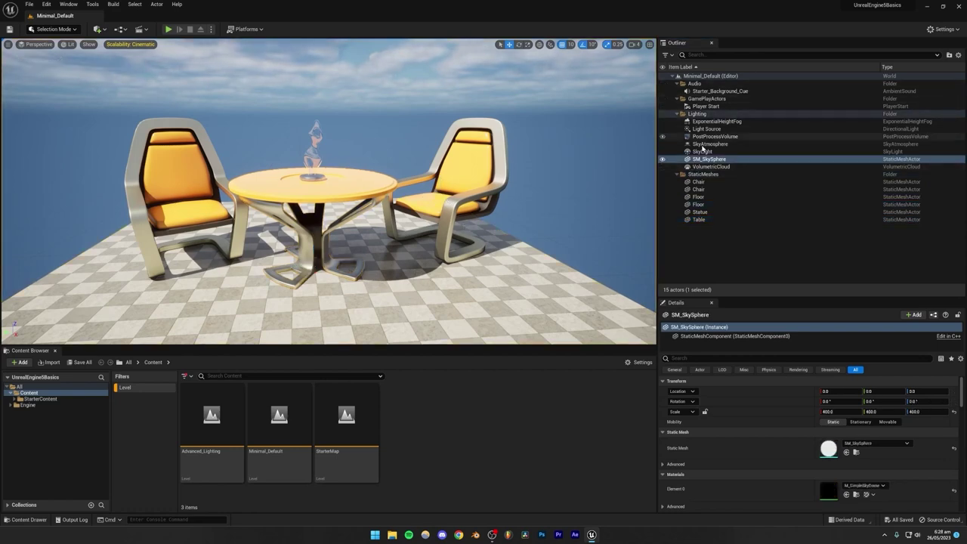
Step: Select the VolumetricCloud actor, look around the sky to examine the clouds, and clear the selection
{"action": "left_click", "coordinate": [704, 166]}
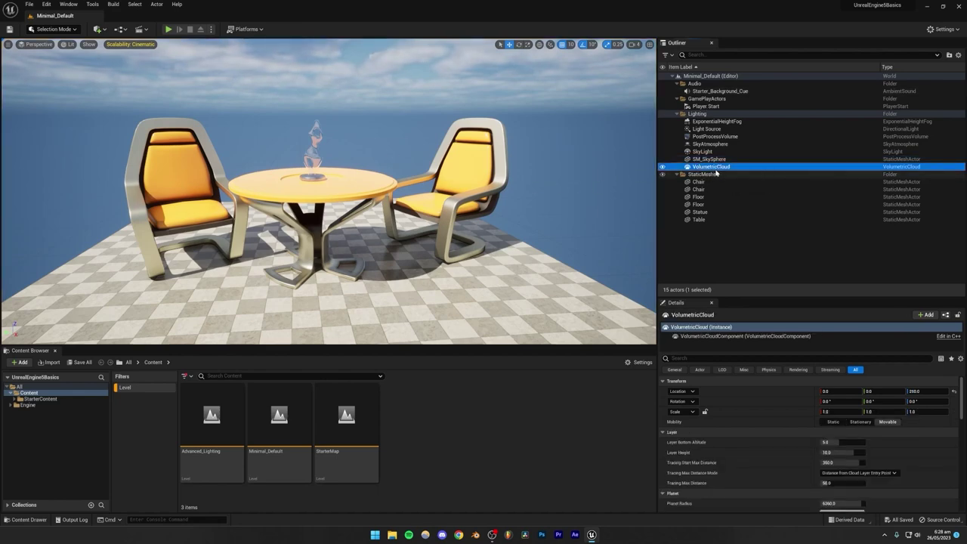
{"action": "right_click_drag", "start_coordinate": [513, 225], "coordinate": [491, 166]}
{"action": "key", "text": "s"}
{"action": "key", "text": "w"}
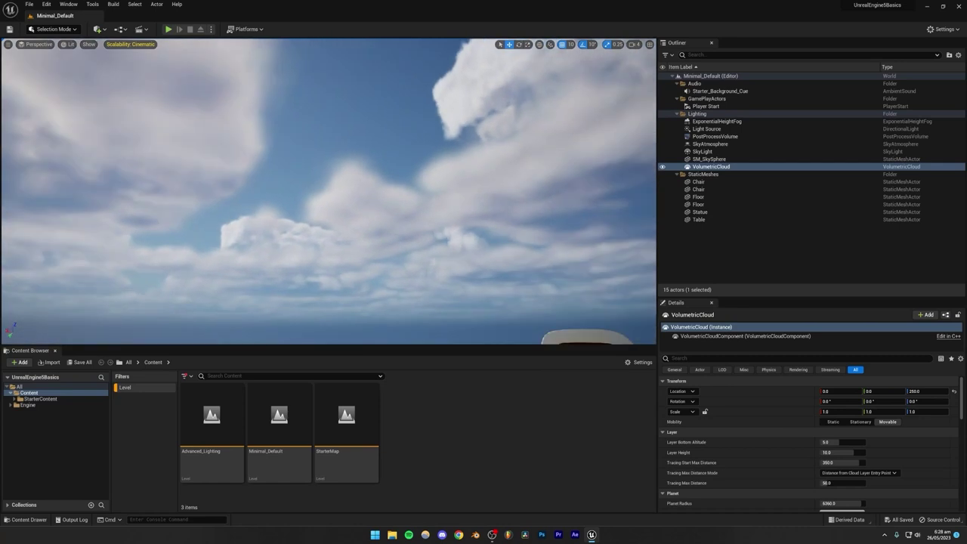
{"action": "right_click_drag", "start_coordinate": [483, 225], "coordinate": [493, 226]}
{"action": "left_click", "coordinate": [690, 261]}
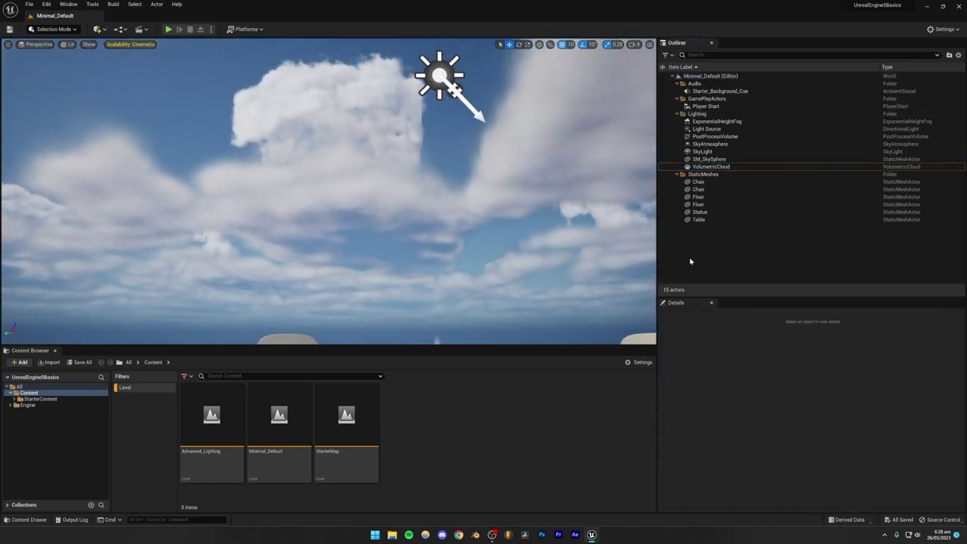
Step: Hide the VolumetricCloud actor to see the sky without clouds and show it again
{"action": "left_click", "coordinate": [709, 167]}
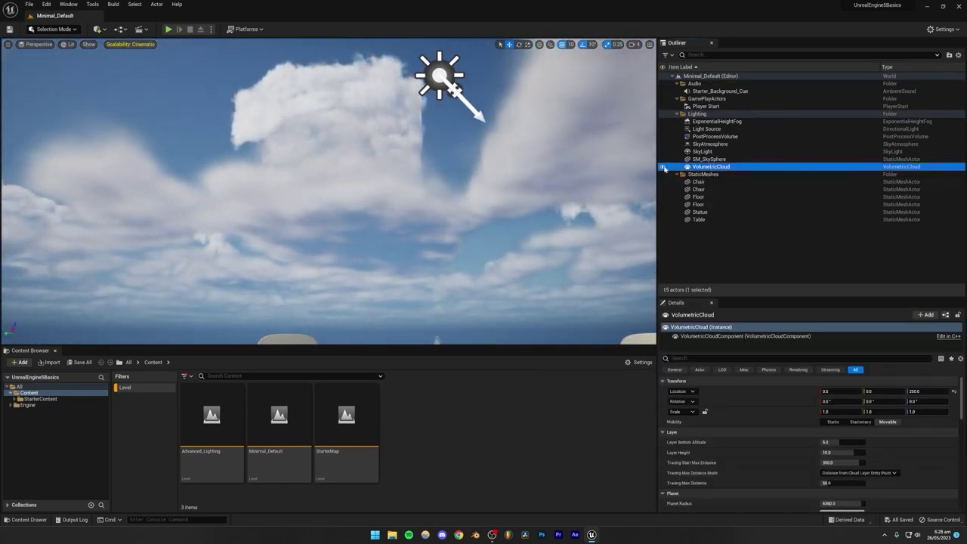
{"action": "left_click", "coordinate": [662, 167]}
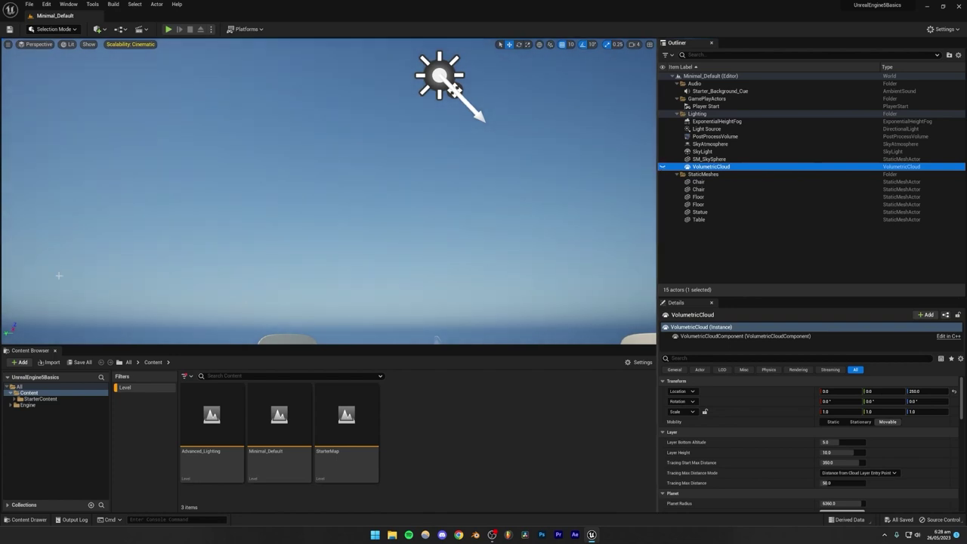
{"action": "left_click", "coordinate": [662, 167]}
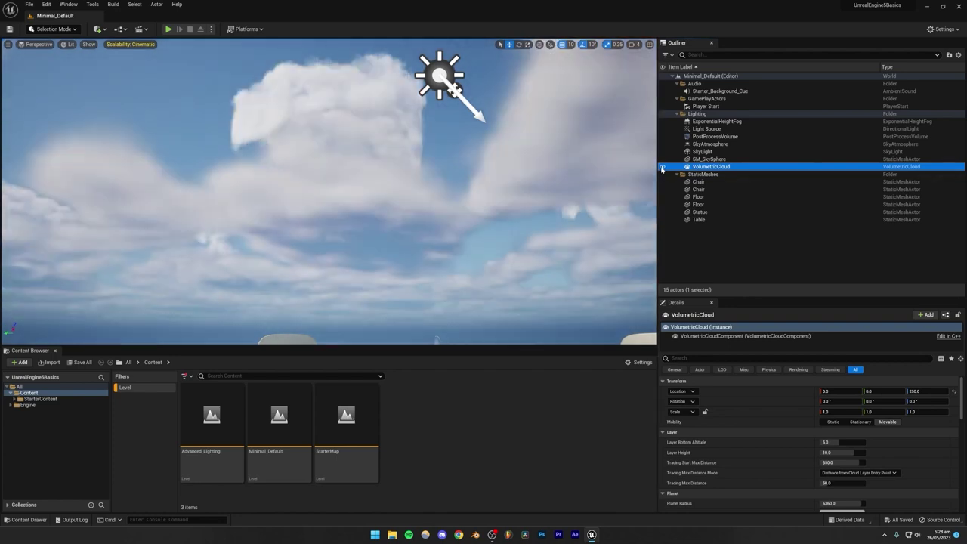
Step: Toggle the visibility of the SM_SkySphere actor to examine its effect on the sky and scene, leaving it shown and deselected
{"action": "left_click", "coordinate": [703, 159]}
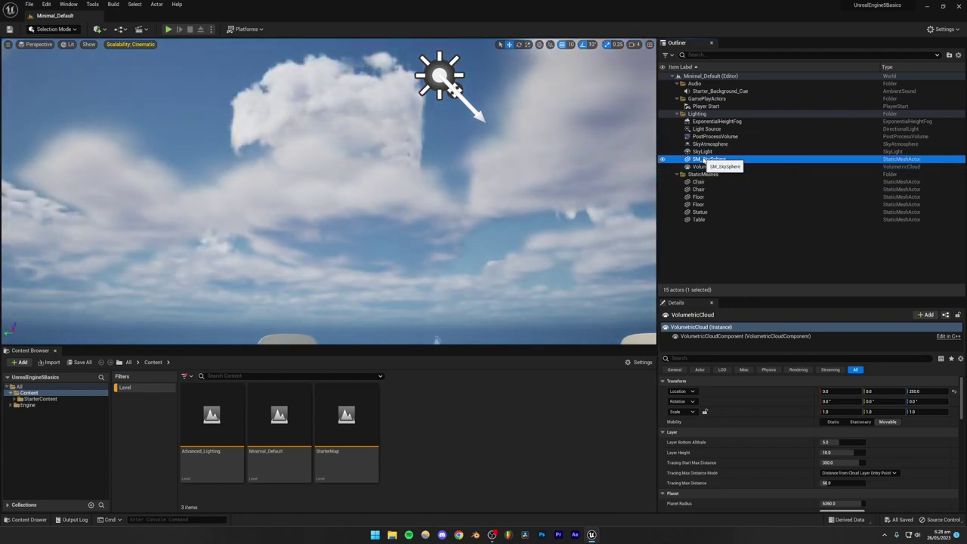
{"action": "right_click_drag", "start_coordinate": [433, 214], "coordinate": [347, 253]}
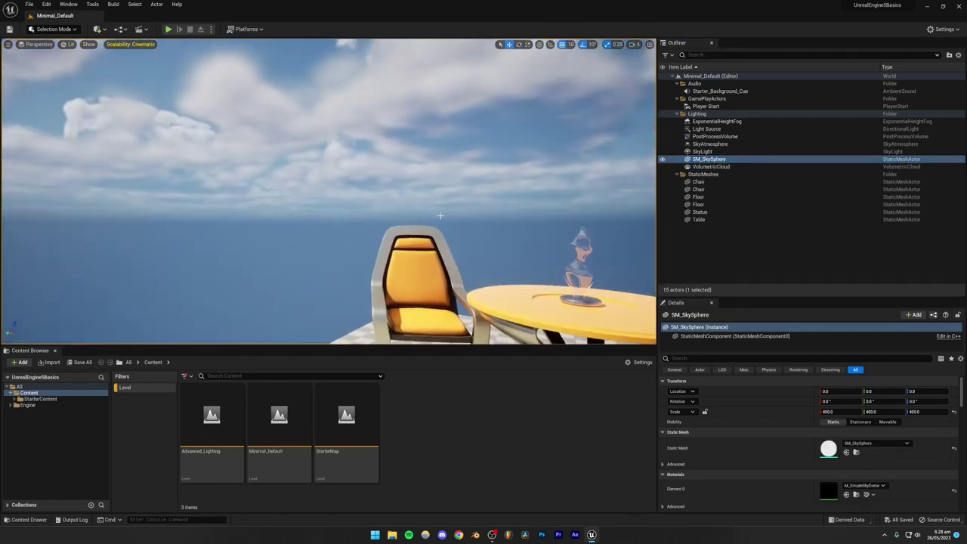
{"action": "left_click", "coordinate": [662, 160]}
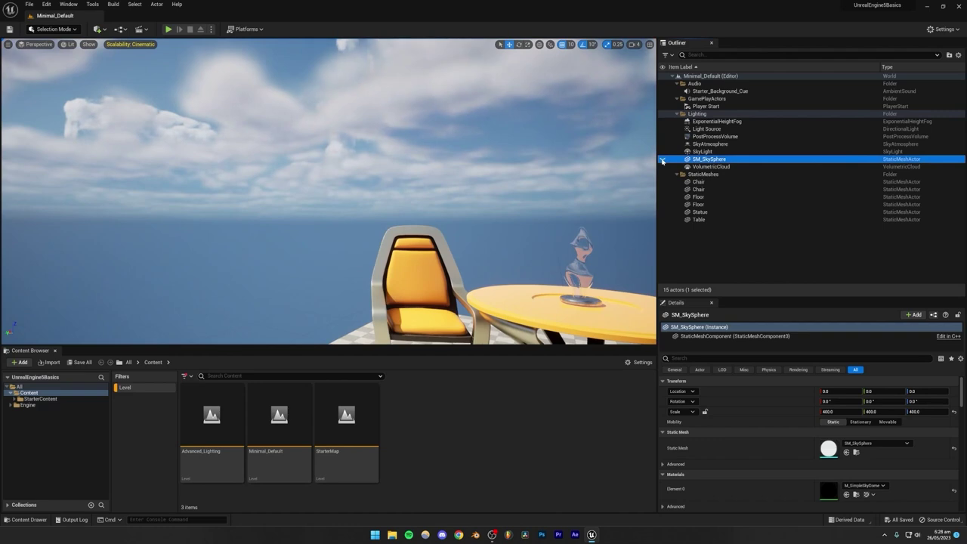
{"action": "left_click", "coordinate": [678, 154]}
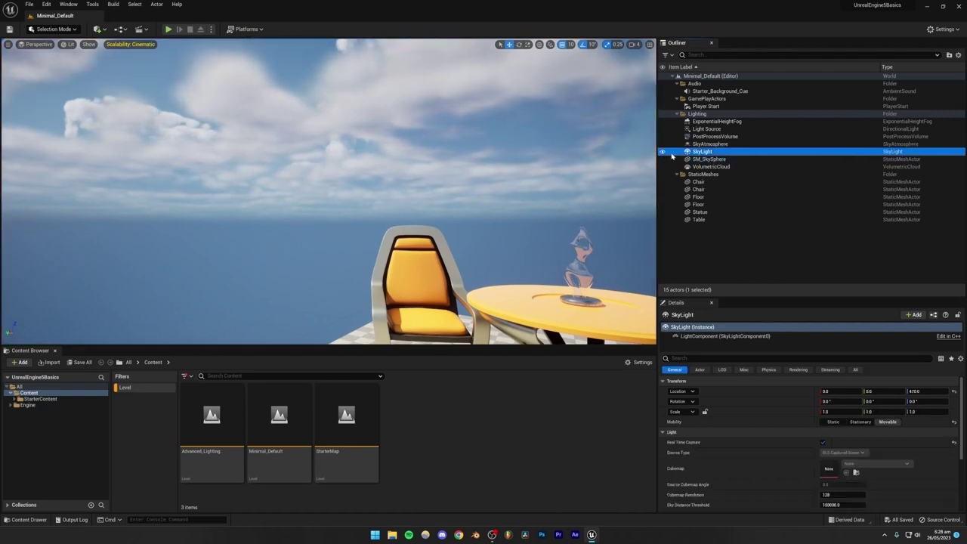
{"action": "left_click", "coordinate": [663, 160]}
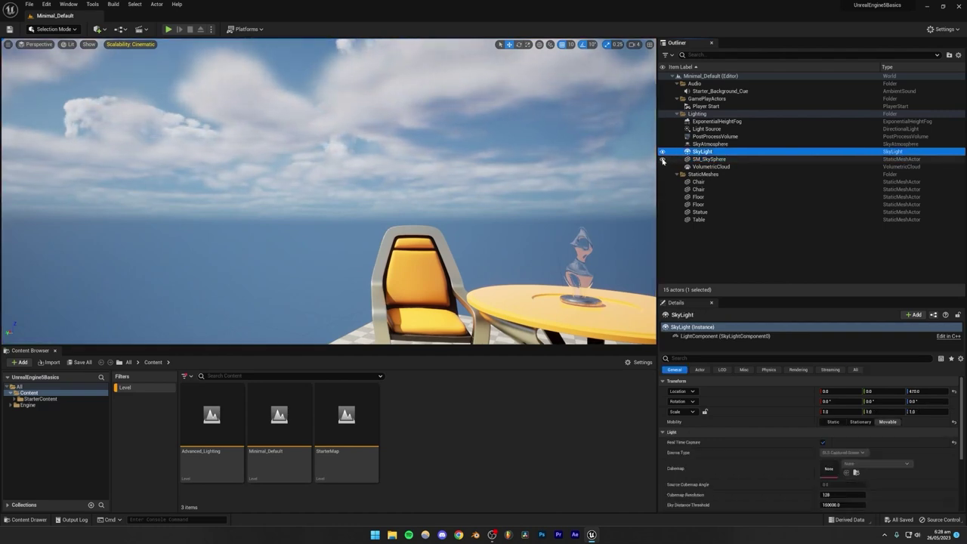
{"action": "left_click", "coordinate": [663, 161]}
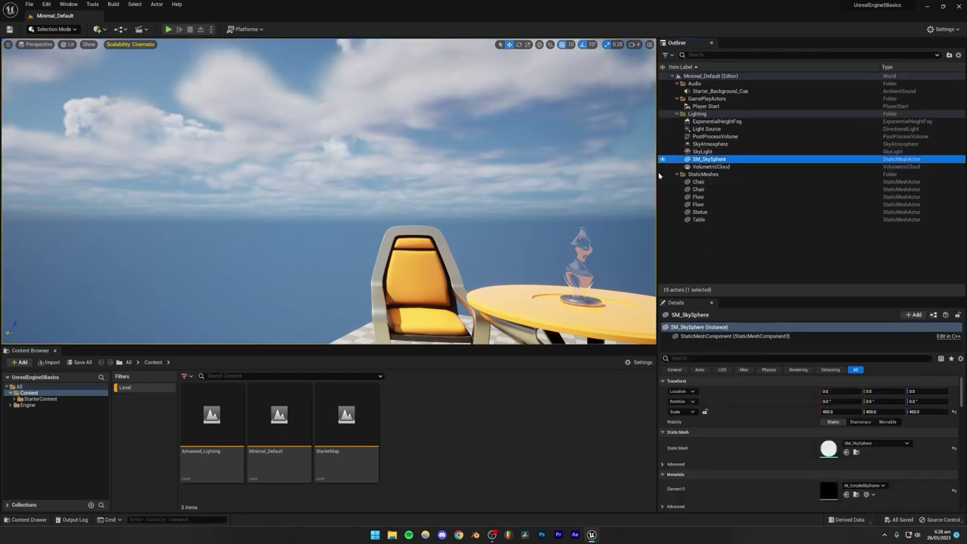
{"action": "mouse_move", "coordinate": [483, 189]}
{"action": "right_mouse_down"}
{"action": "mouse_move", "coordinate": [543, 253]}
{"action": "mouse_move", "coordinate": [545, 325]}
{"action": "mouse_move", "coordinate": [540, 291]}
{"action": "mouse_move", "coordinate": [537, 325]}
{"action": "mouse_move", "coordinate": [525, 337]}
{"action": "mouse_move", "coordinate": [513, 329]}
{"action": "mouse_move", "coordinate": [501, 121]}
{"action": "mouse_move", "coordinate": [484, 229]}
{"action": "mouse_move", "coordinate": [479, 198]}
{"action": "right_mouse_up"}
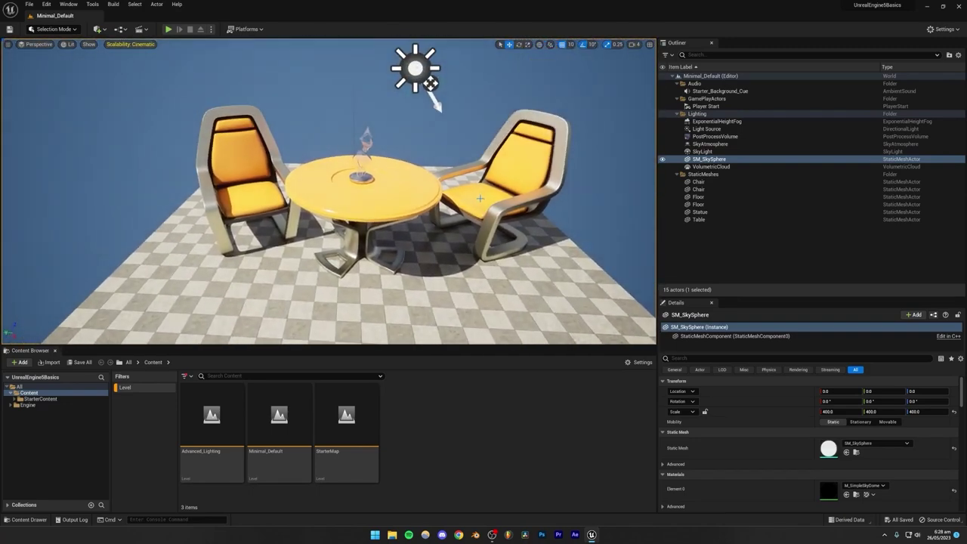
{"action": "left_click", "coordinate": [716, 251]}
Step: Hide the SkyLight actor to examine how it affects the shadows around the chairs and table, and show it again
{"action": "right_click_drag", "start_coordinate": [559, 159], "coordinate": [564, 130]}
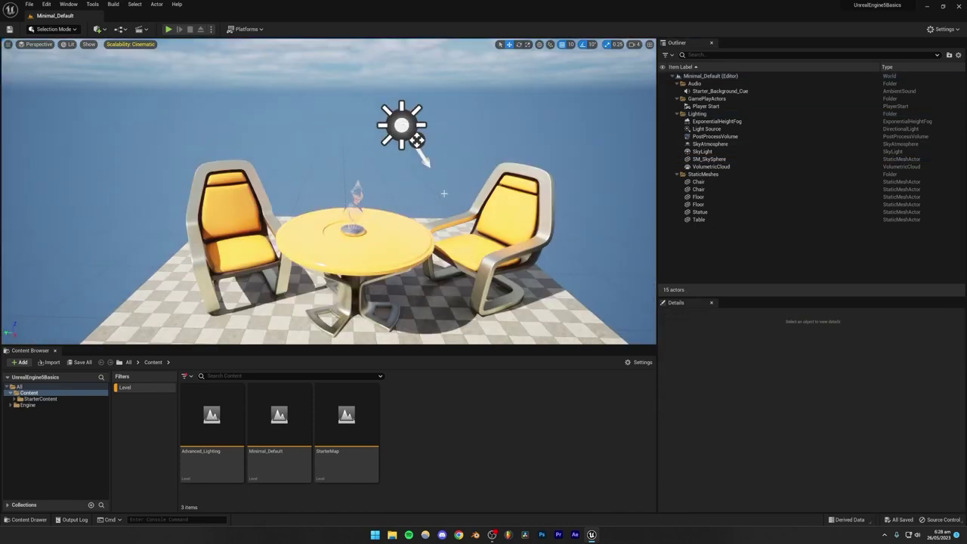
{"action": "left_click", "coordinate": [706, 143]}
{"action": "left_click", "coordinate": [702, 151]}
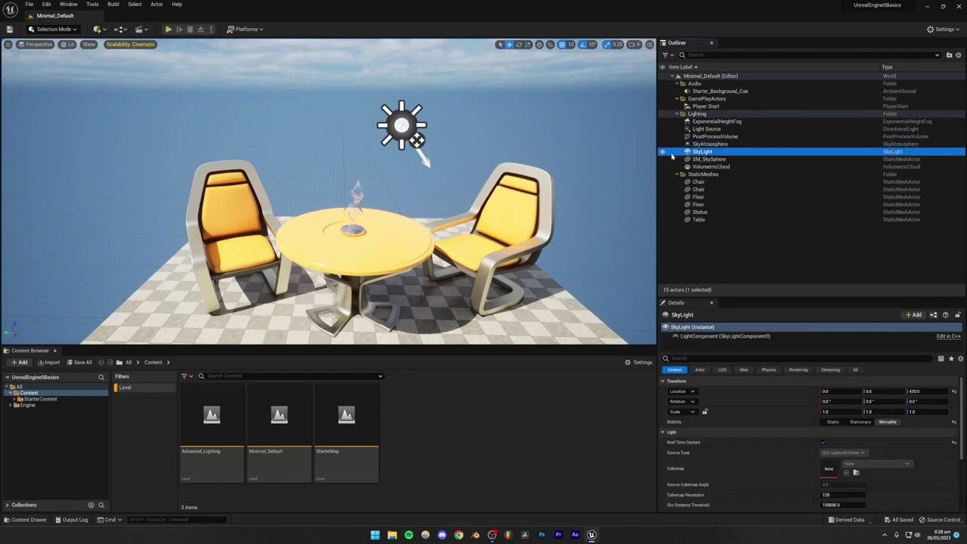
{"action": "left_click", "coordinate": [662, 152]}
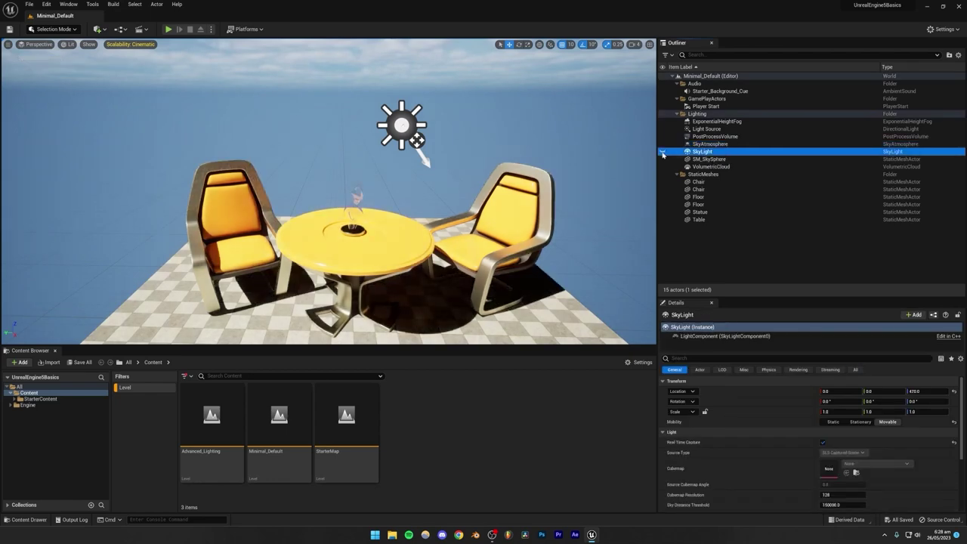
{"action": "right_click_drag", "start_coordinate": [484, 181], "coordinate": [493, 202]}
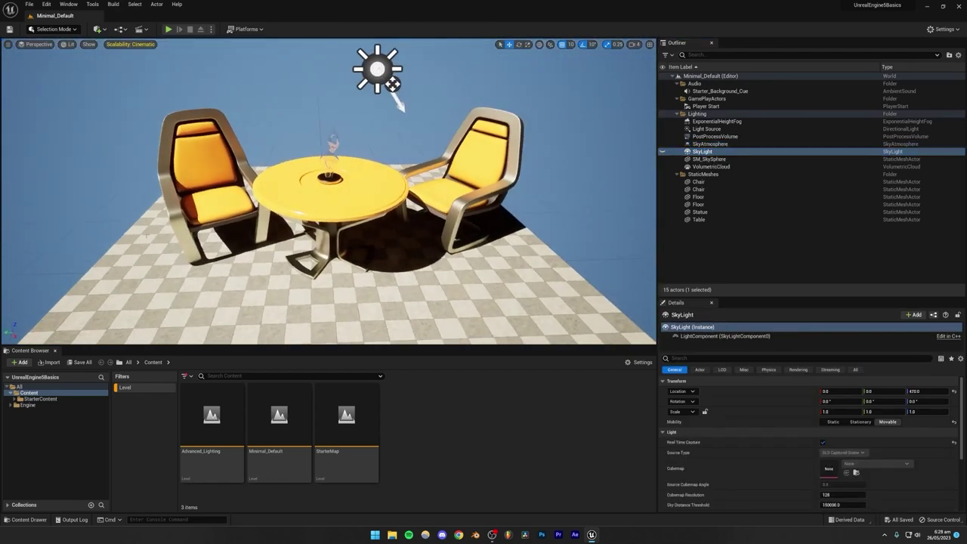
{"action": "left_click", "coordinate": [662, 151]}
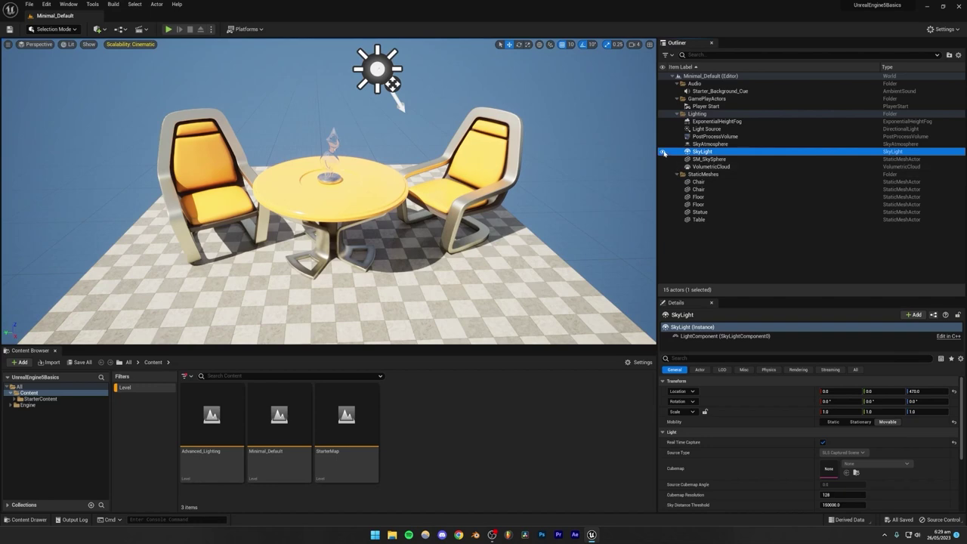
{"action": "right_click_drag", "start_coordinate": [436, 247], "coordinate": [422, 238]}
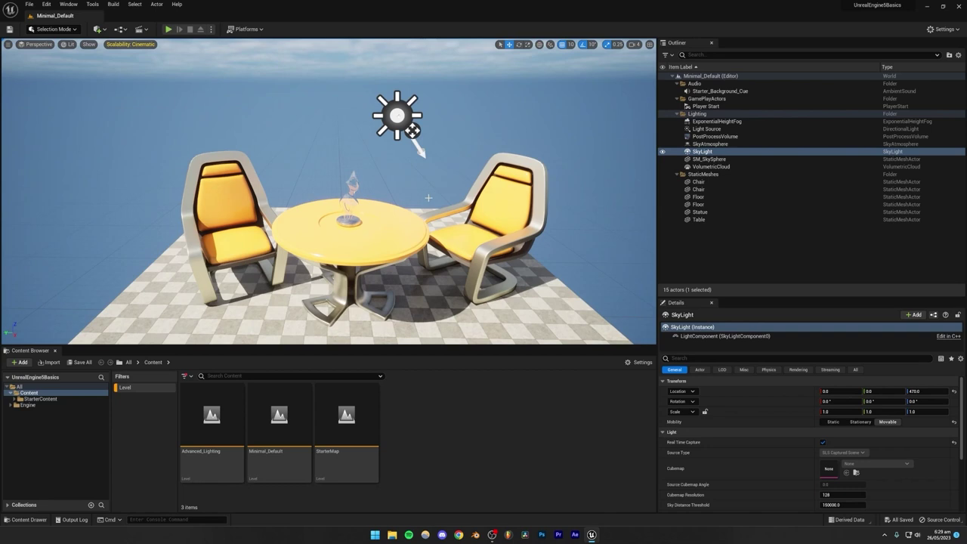
Step: Locate the sun in the sky, hide the Light Source actor to see the scene without it, and show it again
{"action": "left_click", "coordinate": [693, 129]}
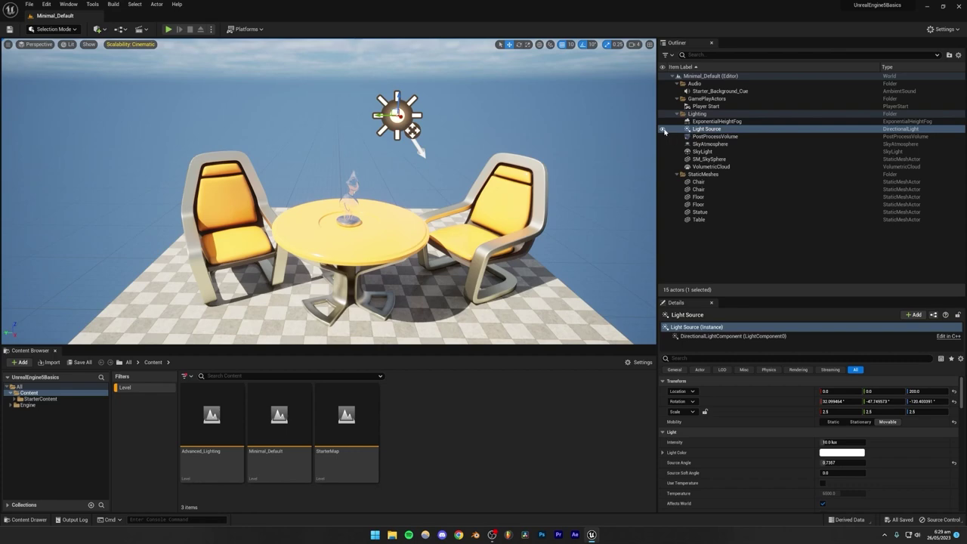
{"action": "right_click_drag", "start_coordinate": [468, 189], "coordinate": [189, 83]}
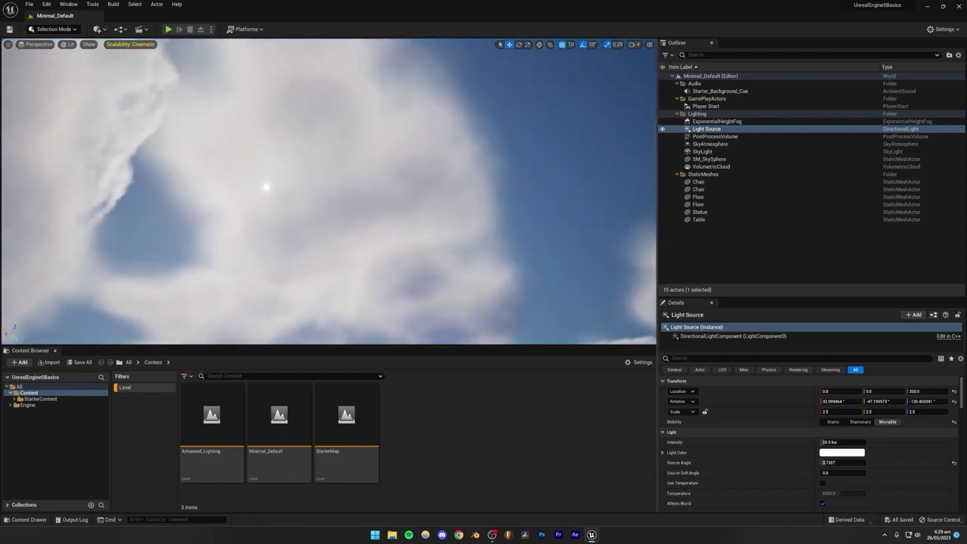
{"action": "right_click_drag", "start_coordinate": [272, 129], "coordinate": [312, 200]}
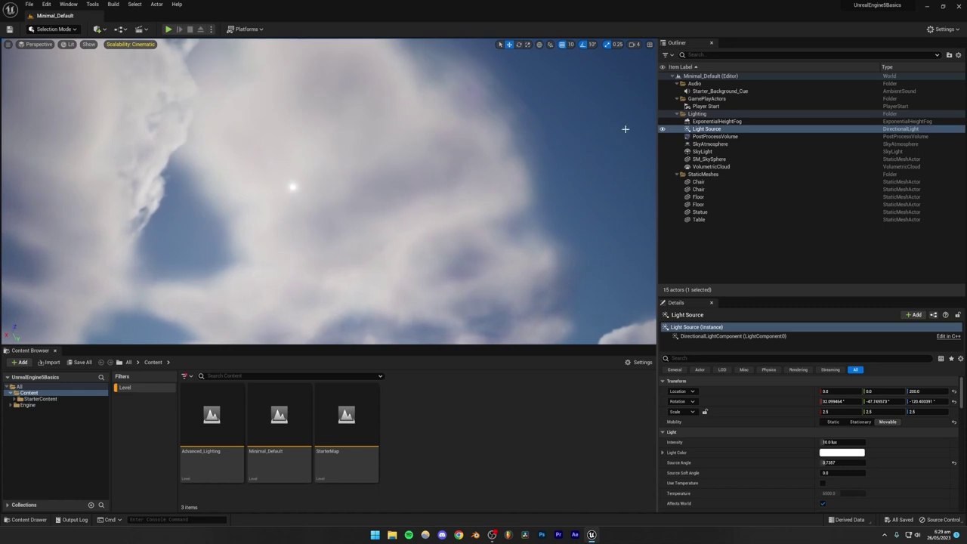
{"action": "left_click", "coordinate": [663, 128]}
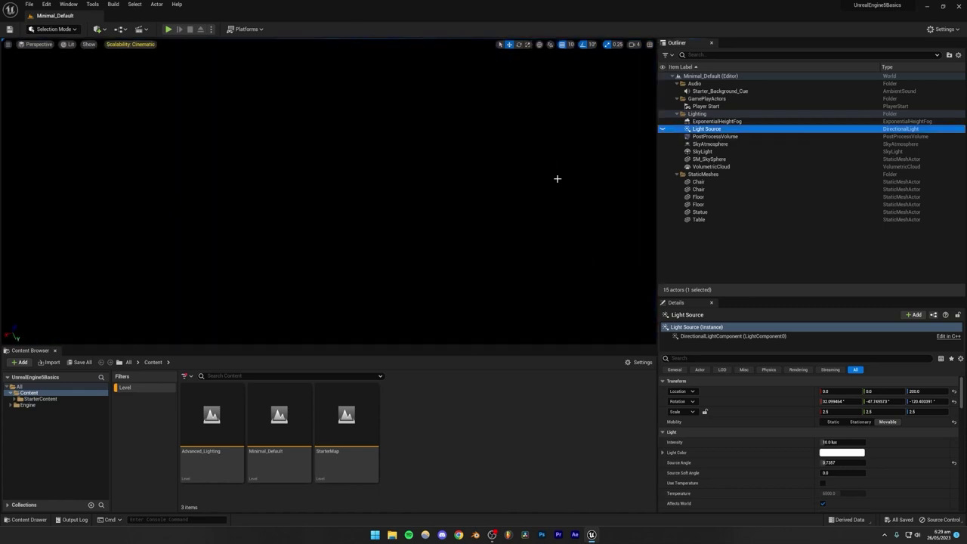
{"action": "right_click_drag", "start_coordinate": [556, 179], "coordinate": [101, 184]}
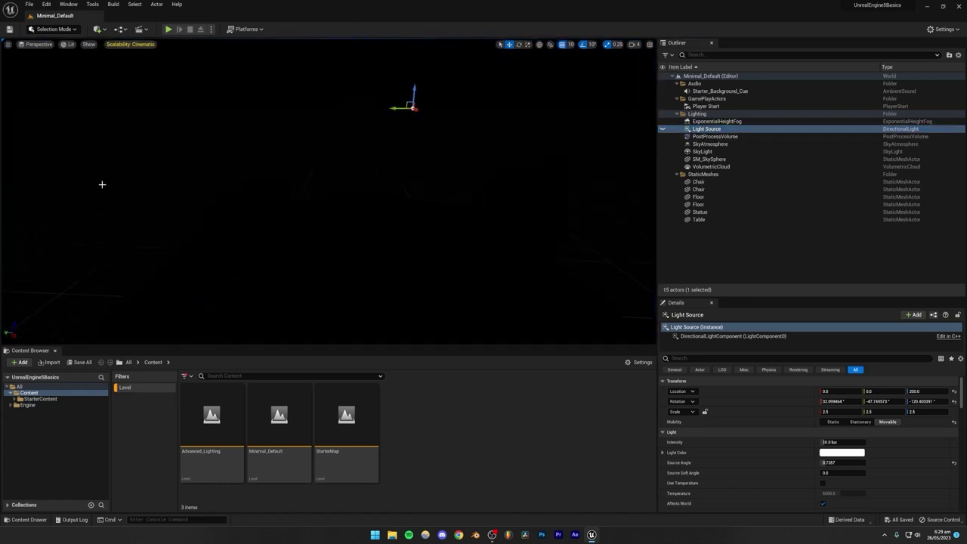
{"action": "left_click", "coordinate": [663, 128]}
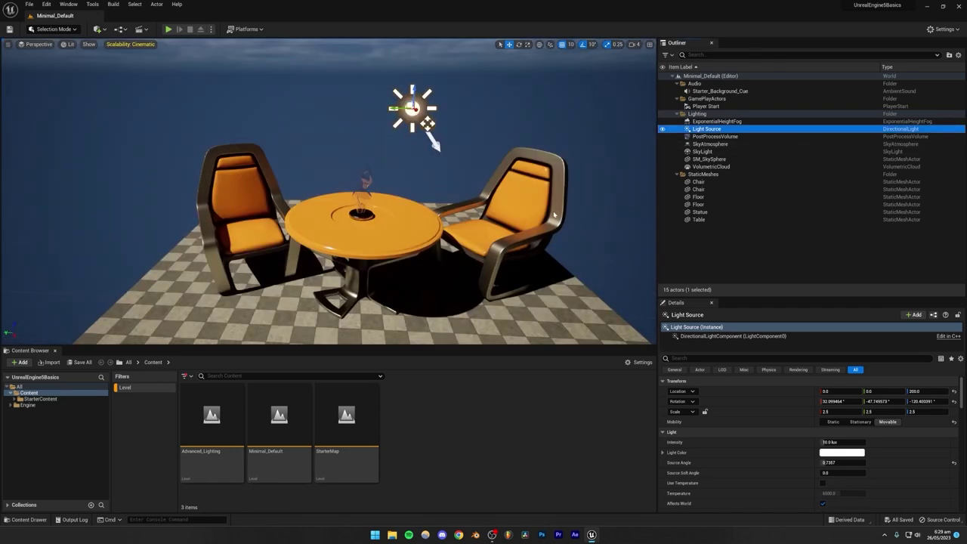
{"action": "right_click_drag", "start_coordinate": [427, 225], "coordinate": [446, 228]}
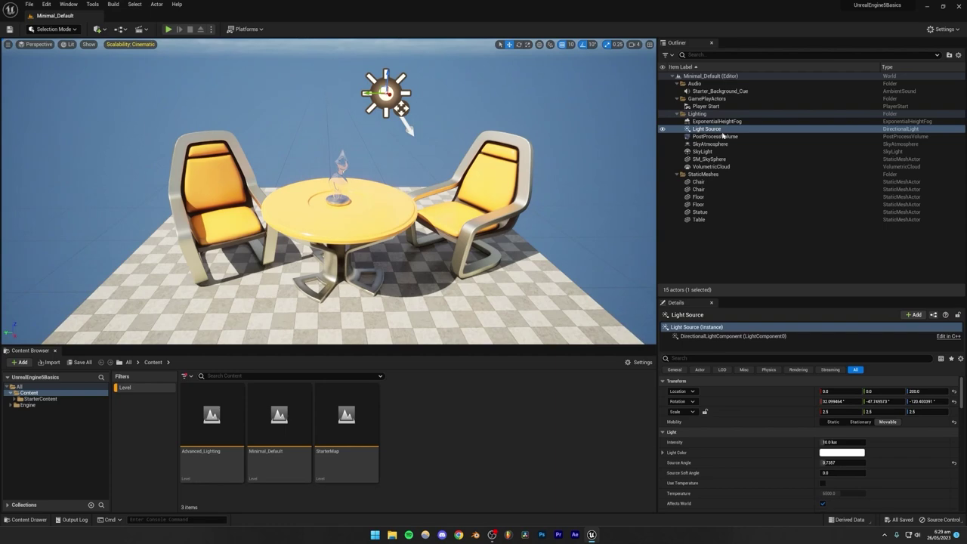
Step: Toggle the SkyLight off and back on to compare the furniture's shadows with only direct light, leaving nothing selected
{"action": "left_click", "coordinate": [662, 151]}
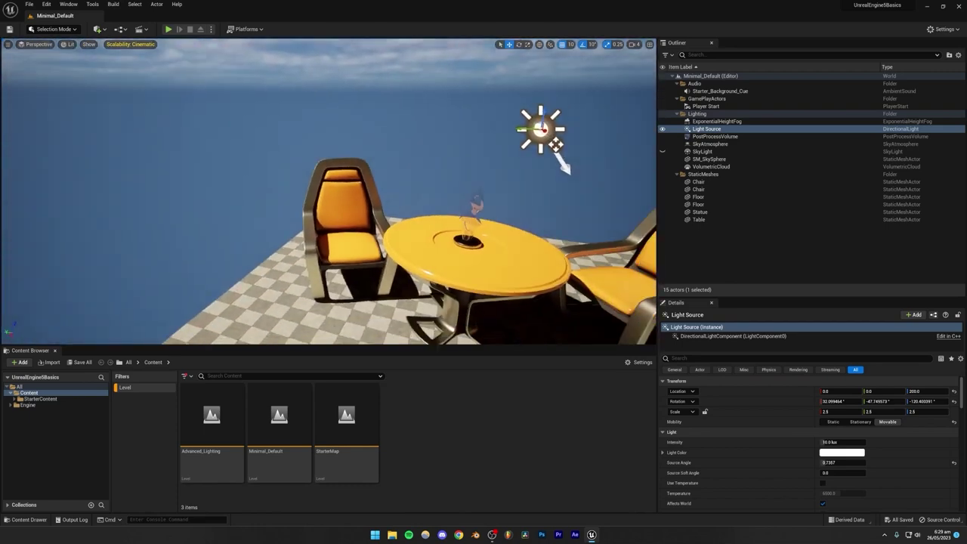
{"action": "right_click_drag", "start_coordinate": [328, 191], "coordinate": [495, 198]}
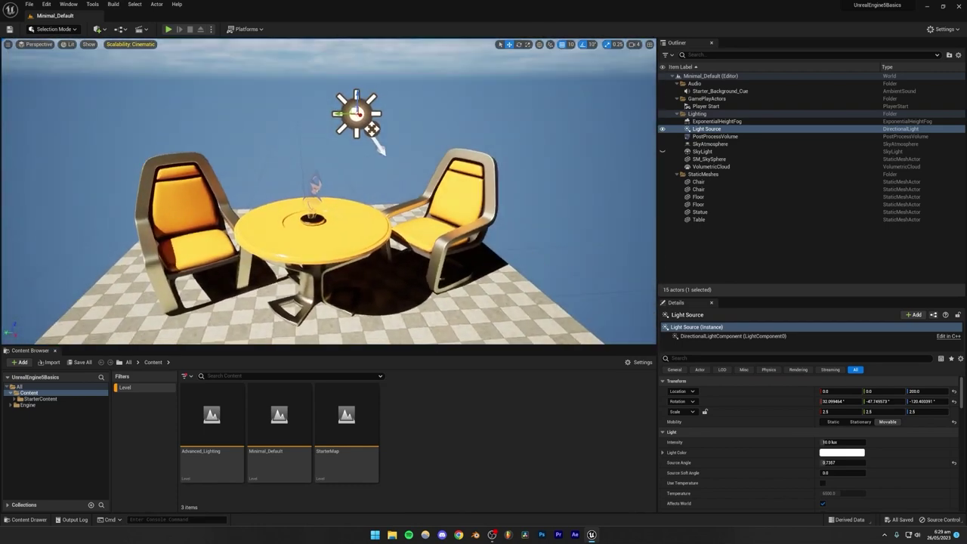
{"action": "right_click_drag", "start_coordinate": [211, 223], "coordinate": [223, 197]}
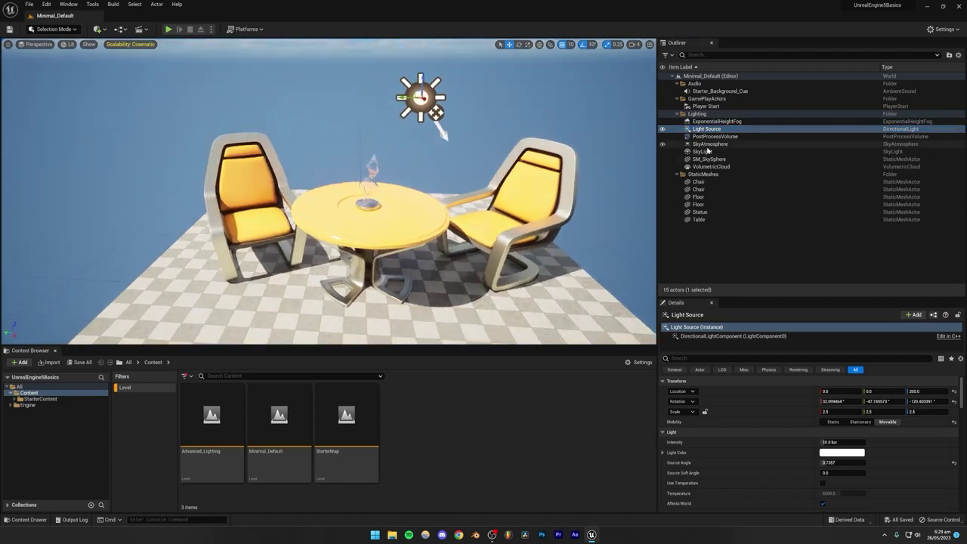
{"action": "left_click", "coordinate": [706, 152]}
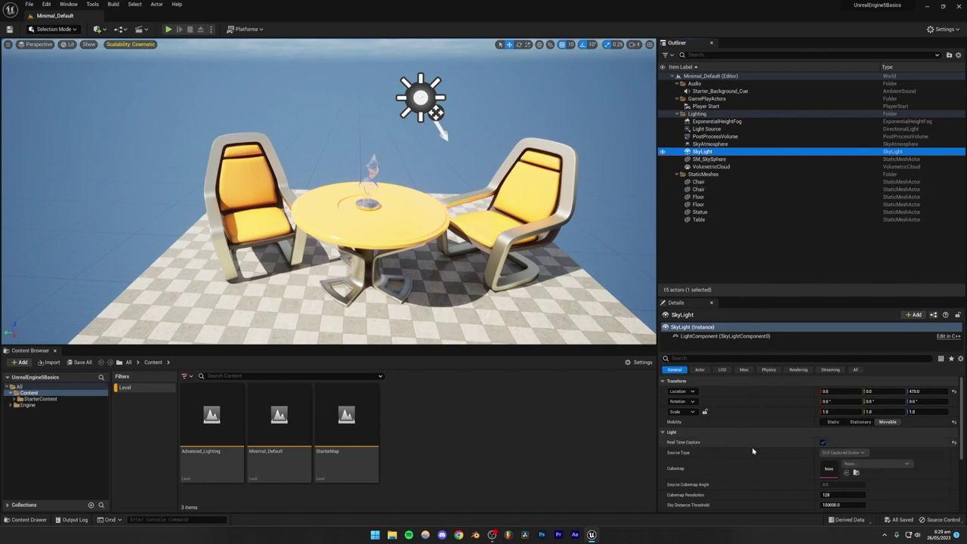
{"action": "left_click", "coordinate": [781, 237]}
{"action": "right_click_drag", "start_coordinate": [560, 224], "coordinate": [594, 245]}
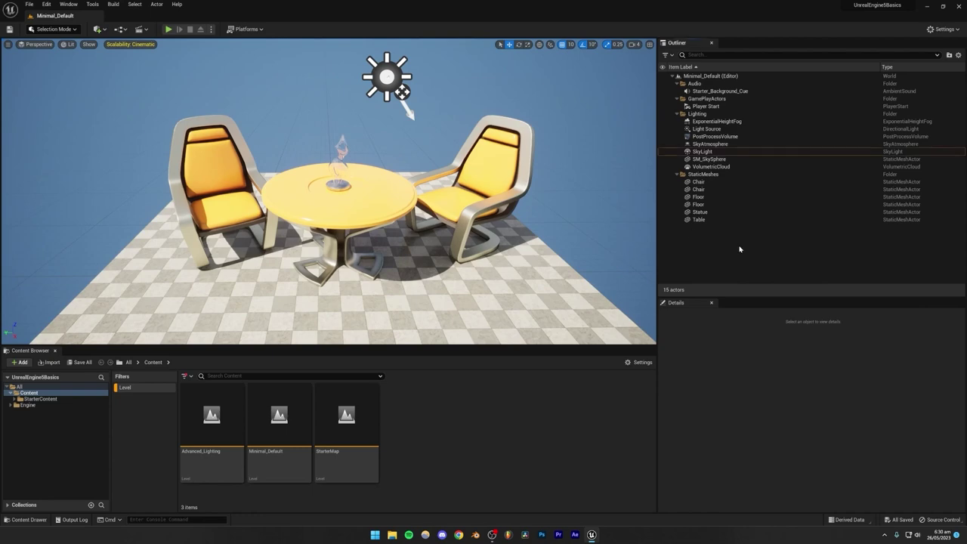
Step: Hide the SkyAtmosphere actor to examine the sky and horizon without it, and show it again
{"action": "left_click", "coordinate": [712, 144]}
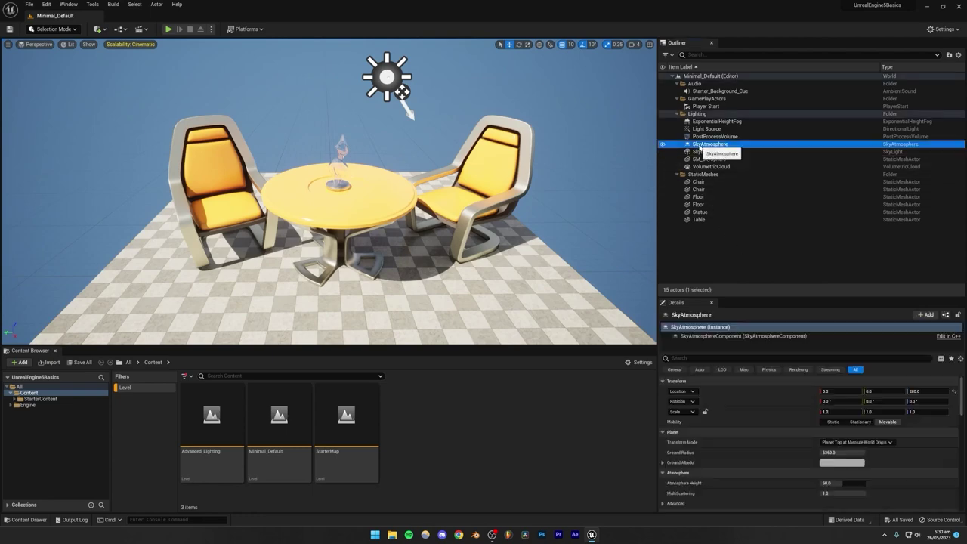
{"action": "double_click", "coordinate": [698, 146]}
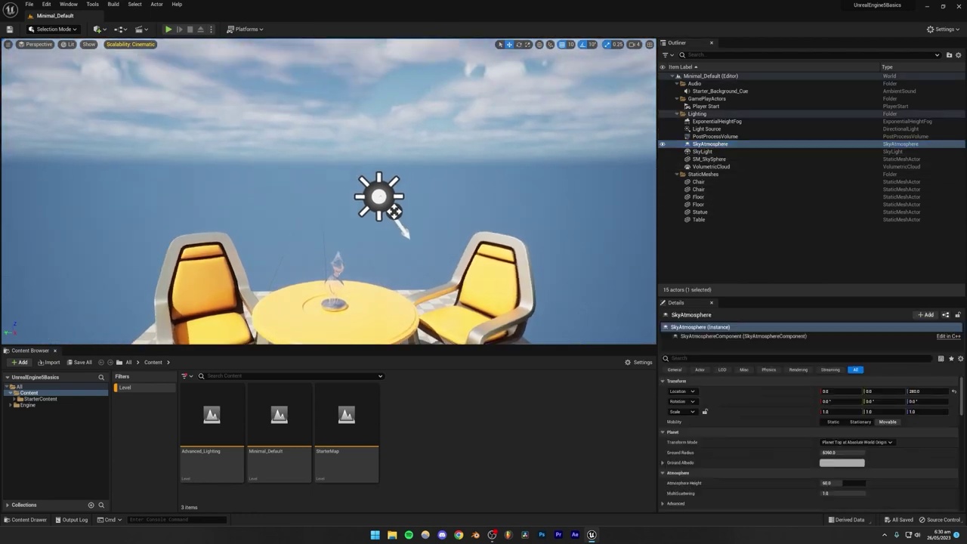
{"action": "left_click", "coordinate": [662, 144]}
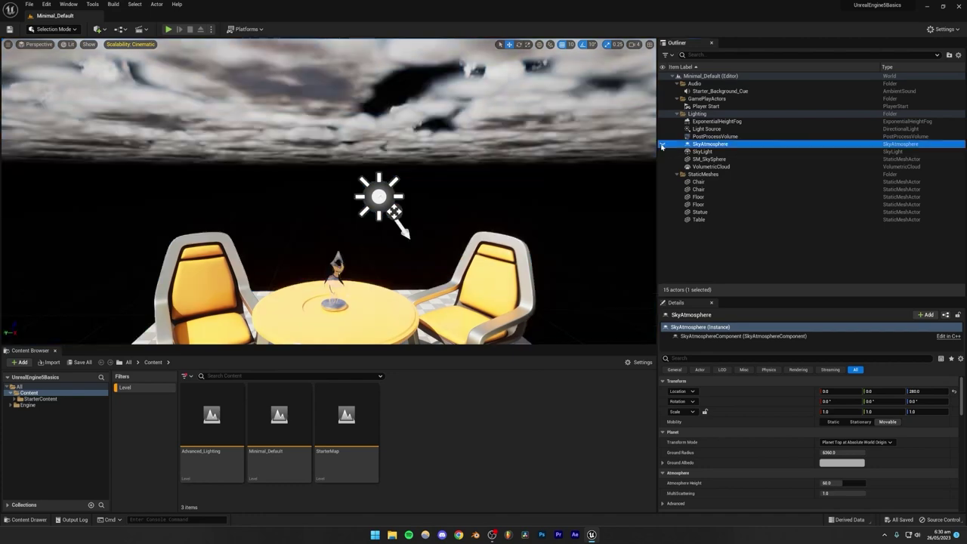
{"action": "right_click_drag", "start_coordinate": [443, 194], "coordinate": [593, 216]}
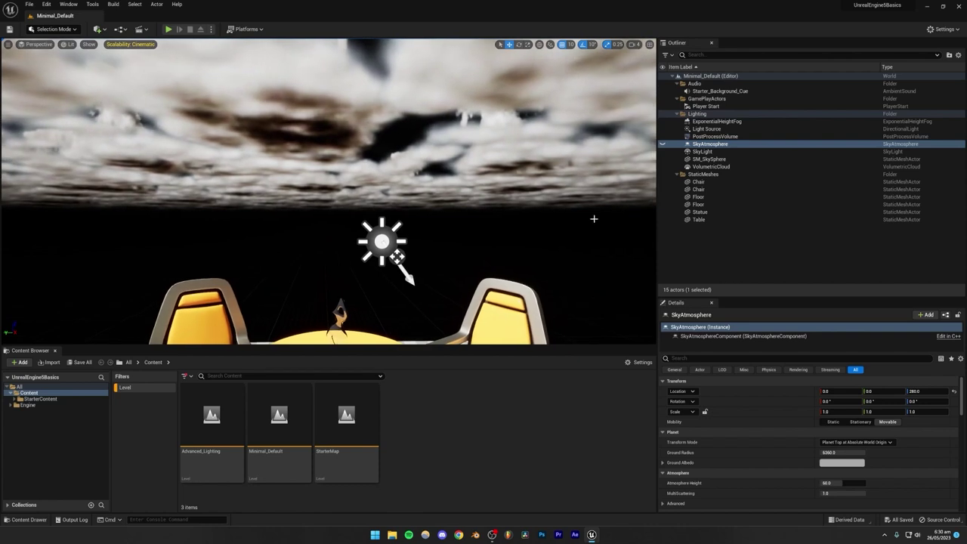
{"action": "left_click", "coordinate": [662, 144]}
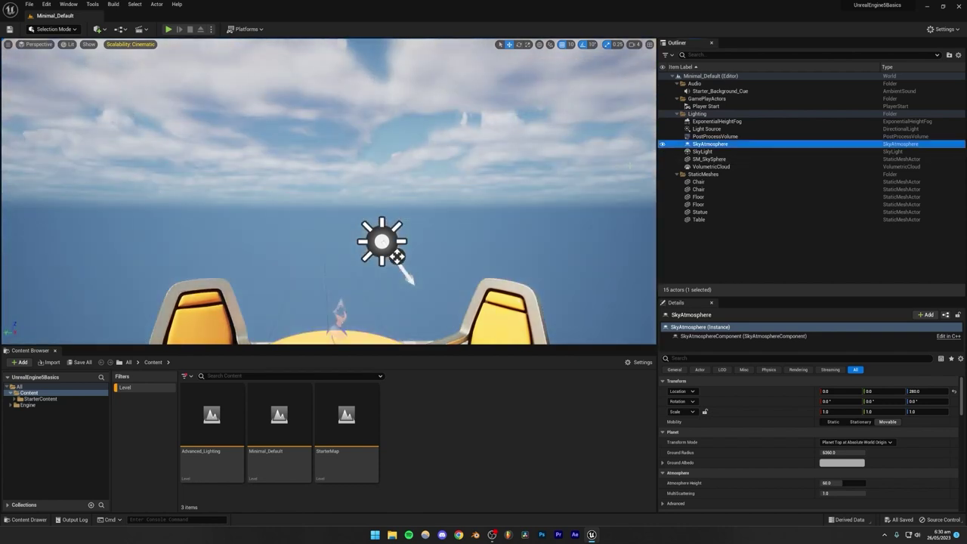
Step: Select the PostProcessVolume, and toggle the ExponentialHeightFog off and on to compare the horizon and scene with and without fog
{"action": "left_click", "coordinate": [696, 137]}
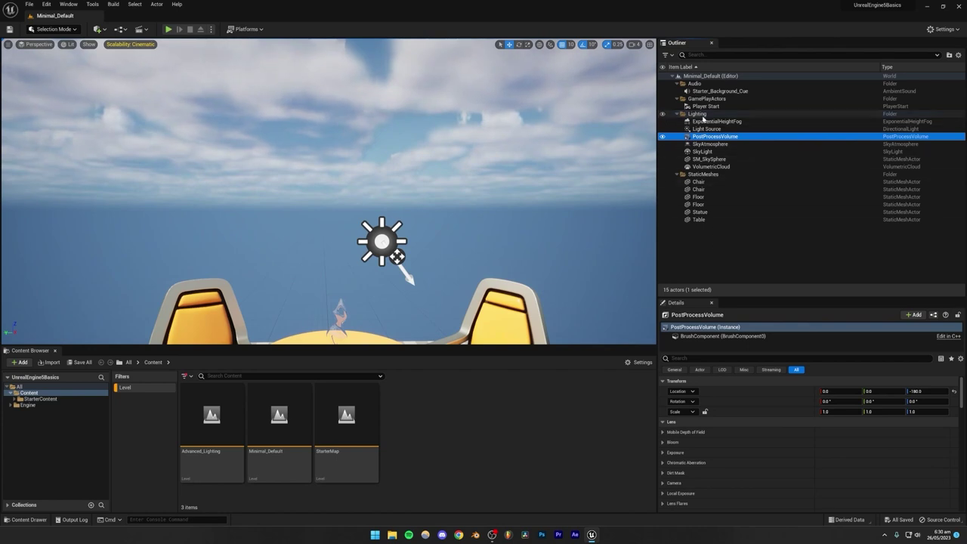
{"action": "left_click", "coordinate": [705, 121]}
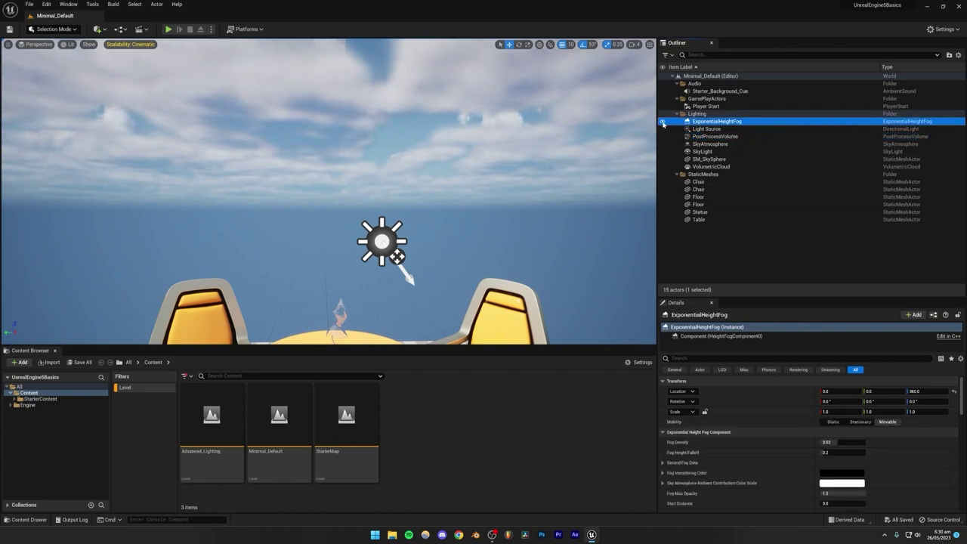
{"action": "left_click", "coordinate": [662, 121]}
{"action": "left_click", "coordinate": [662, 122]}
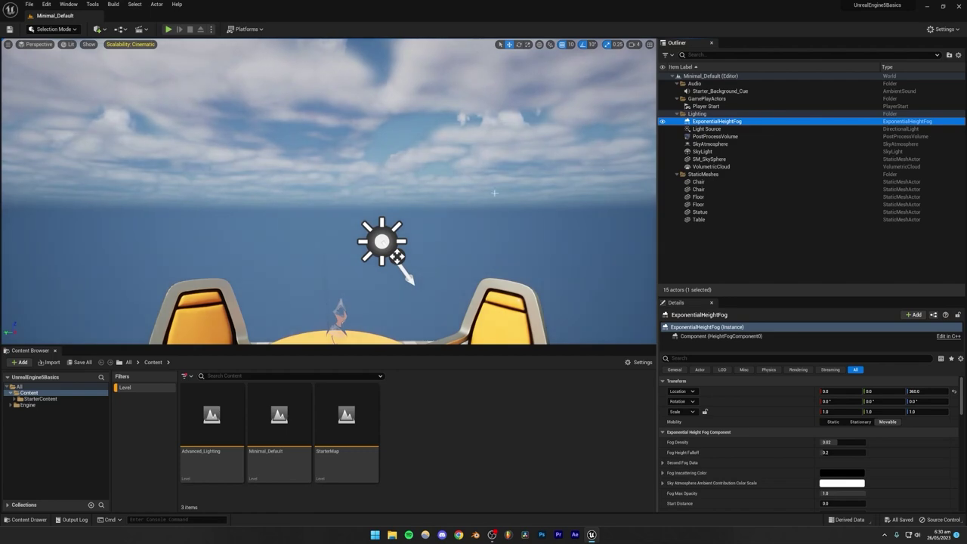
{"action": "left_click", "coordinate": [662, 121]}
{"action": "right_click_drag", "start_coordinate": [574, 162], "coordinate": [393, 185]}
{"action": "mouse_move", "coordinate": [599, 132]}
{"action": "right_mouse_down"}
{"action": "mouse_move", "coordinate": [578, 137]}
{"action": "mouse_move", "coordinate": [536, 178]}
{"action": "mouse_move", "coordinate": [601, 143]}
{"action": "mouse_move", "coordinate": [600, 131]}
{"action": "right_mouse_up"}
{"action": "left_click", "coordinate": [662, 122]}
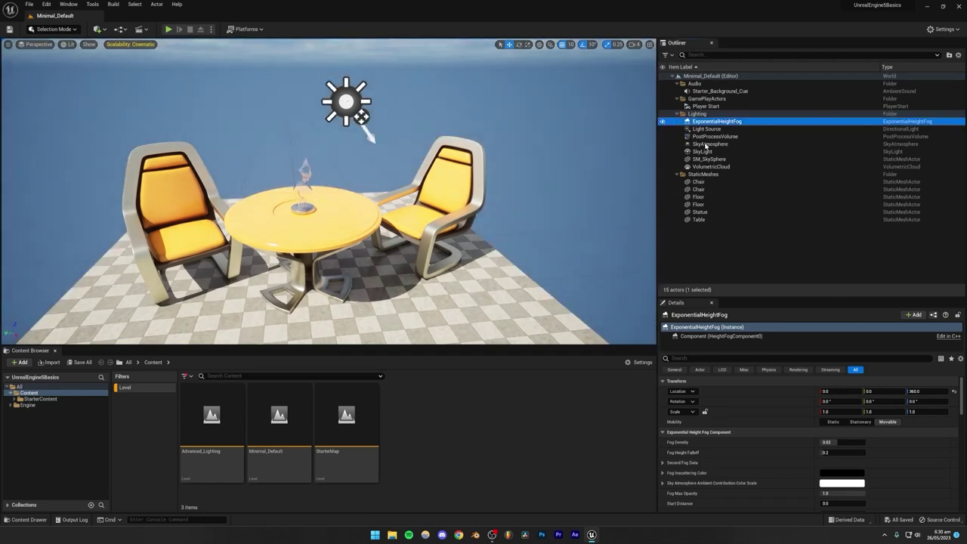
Step: Select the Player Start and the Starter_Background_Cue ambient sound to view their properties
{"action": "left_click", "coordinate": [706, 106]}
{"action": "left_click", "coordinate": [705, 91]}
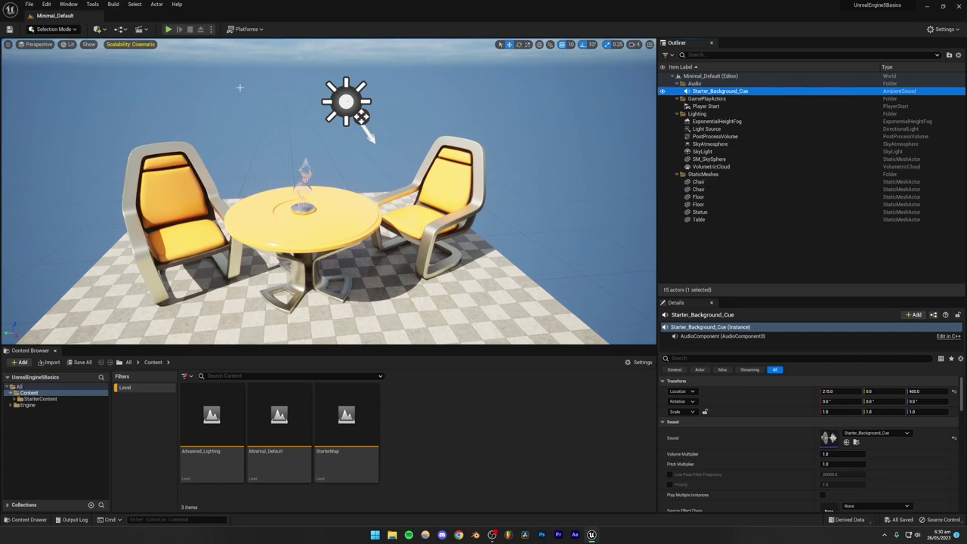
Step: Play the level in the viewport, fly around the furniture and below the floor, and stop the play session
{"action": "key", "text": "f"}
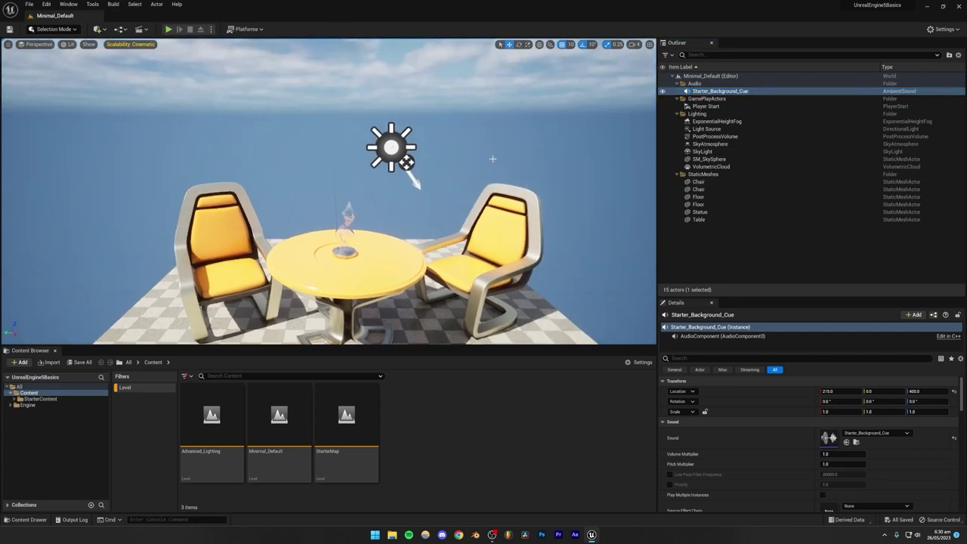
{"action": "left_click", "coordinate": [169, 30]}
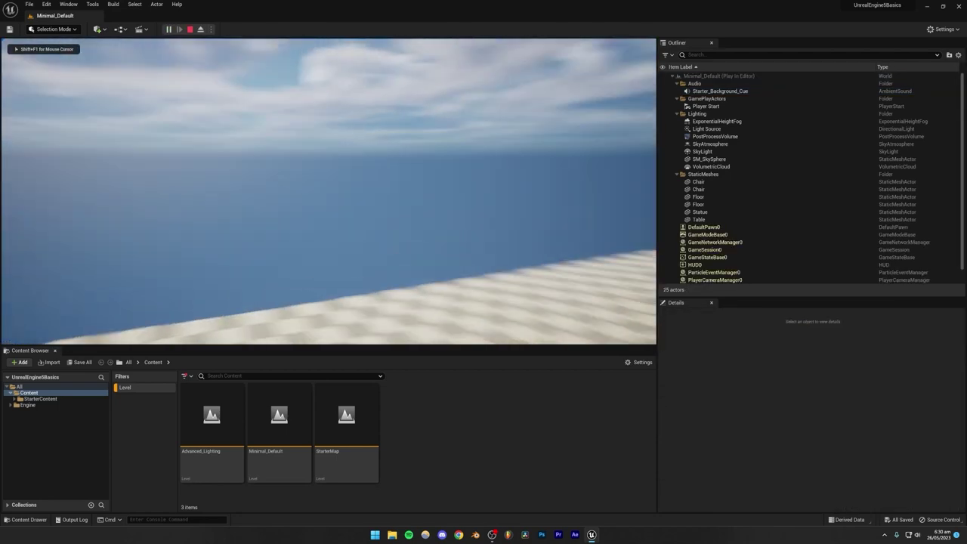
{"action": "key", "text": "w"}
{"action": "key", "text": "s"}
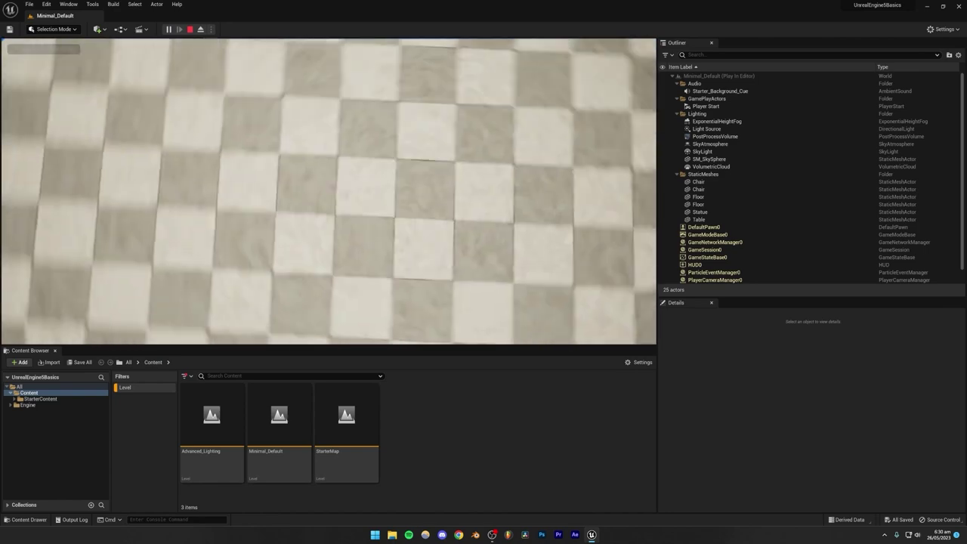
{"action": "key", "text": "w"}
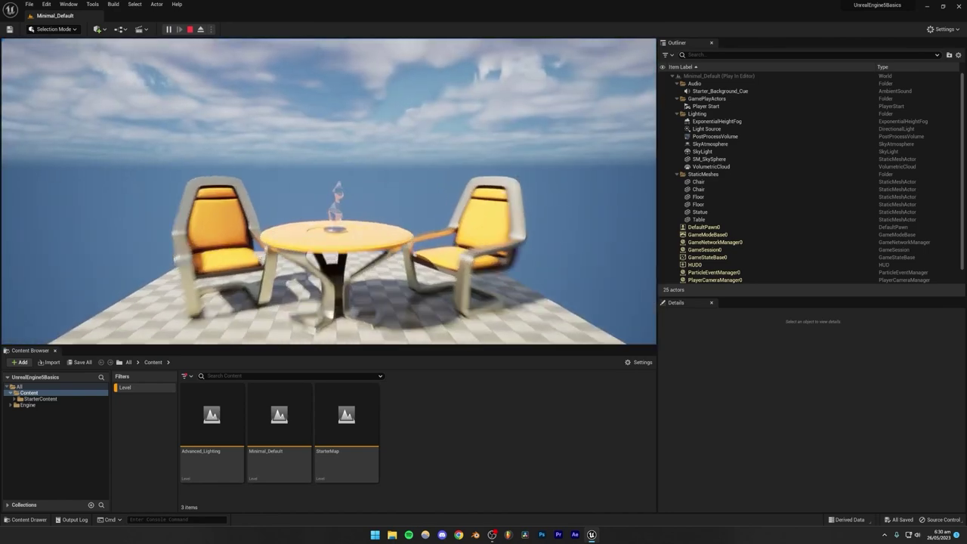
{"action": "key", "text": "s"}
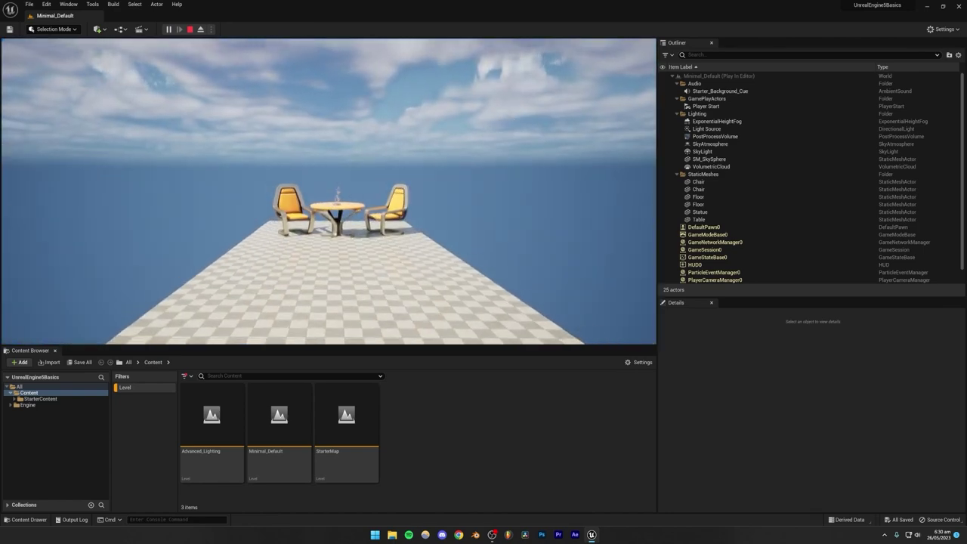
{"action": "key", "text": "a"}
{"action": "key", "text": "d"}
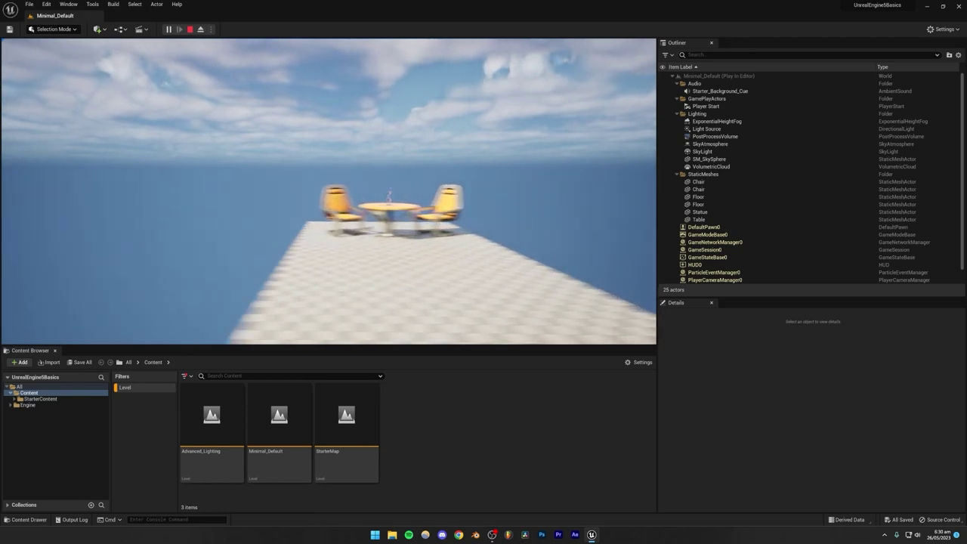
{"action": "key", "text": "w"}
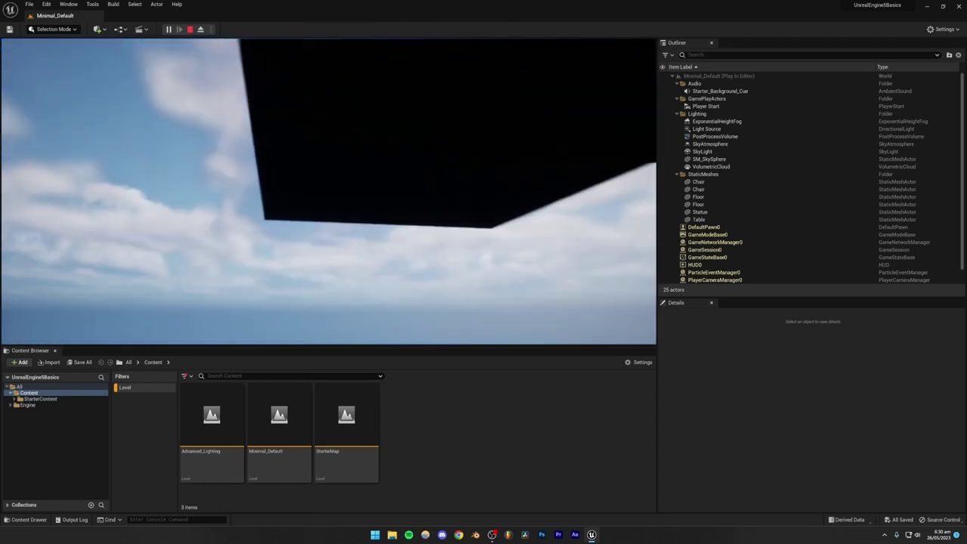
{"action": "key", "text": "w"}
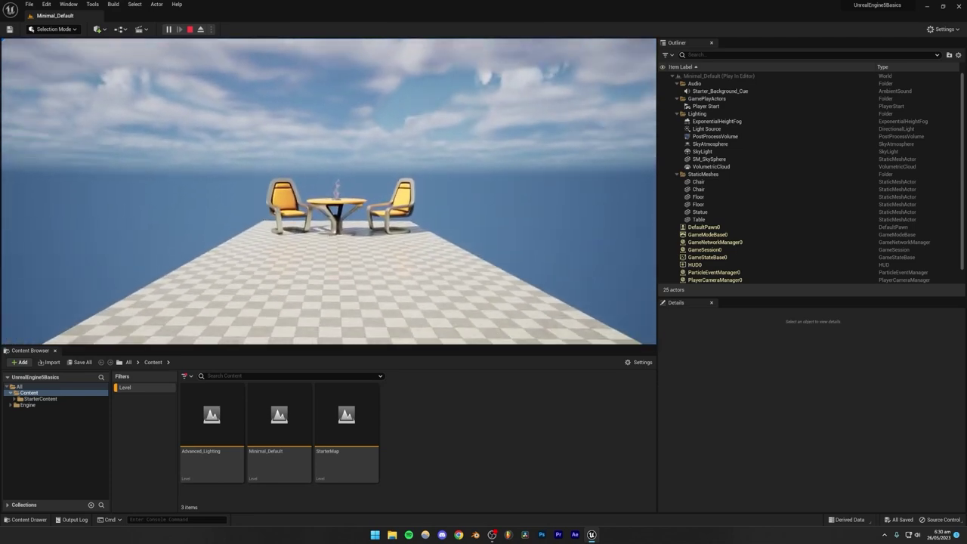
{"action": "key", "text": "Escape"}
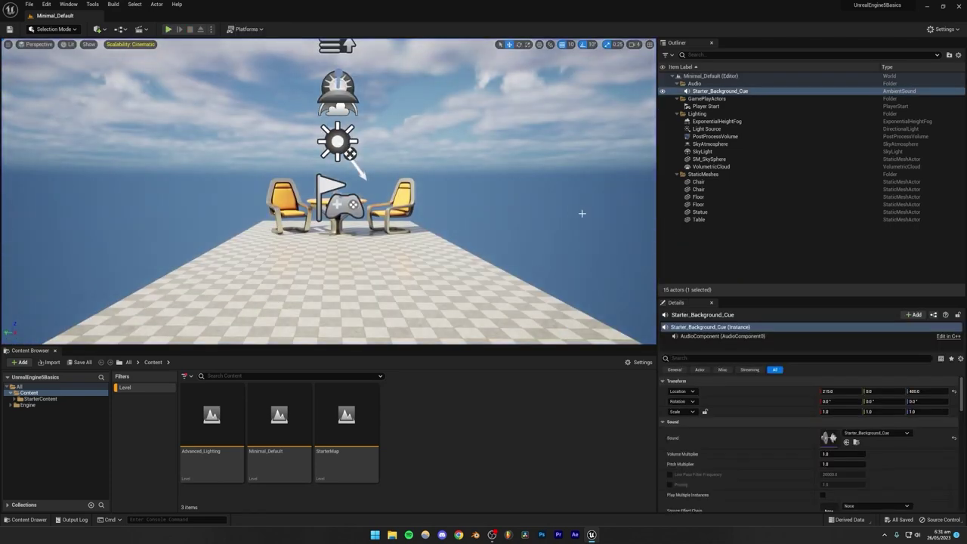
Step: Select the sky sphere and practise flying the viewport camera forward, backward, sideways, up and down over the floor
{"action": "left_click", "coordinate": [544, 209]}
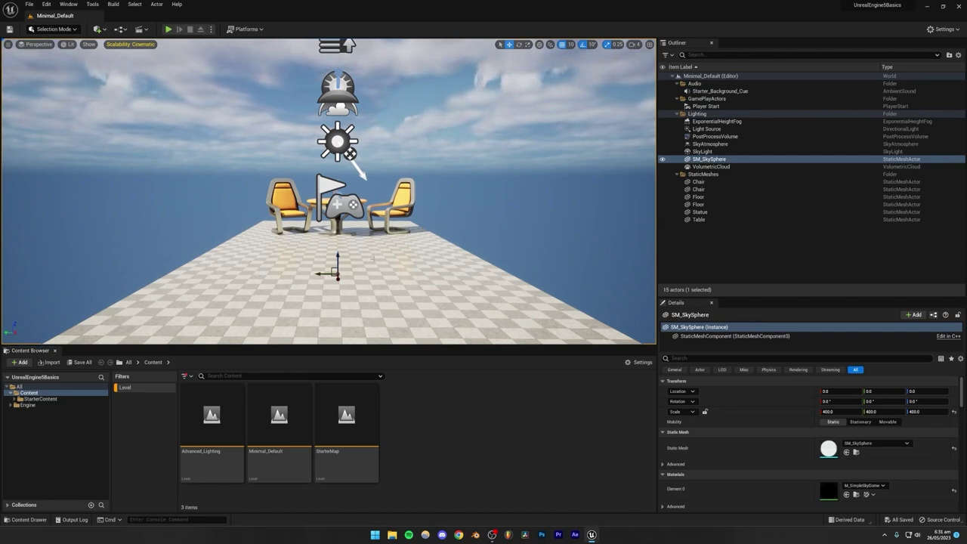
{"action": "right_click_drag", "start_coordinate": [373, 259], "coordinate": [351, 253]}
{"action": "key", "text": "w"}
{"action": "key", "text": "a"}
{"action": "key", "text": "s"}
{"action": "key", "text": "d"}
{"action": "key", "text": "e"}
{"action": "key", "text": "q"}
{"action": "key", "text": "w"}
{"action": "key", "text": "s"}
{"action": "key", "text": "q"}
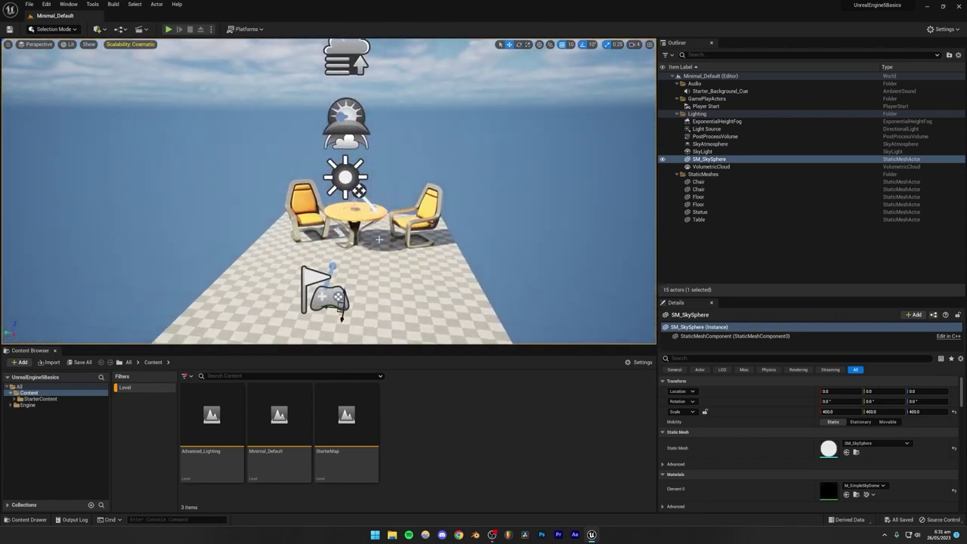
{"action": "right_click_drag", "start_coordinate": [351, 253], "coordinate": [351, 260]}
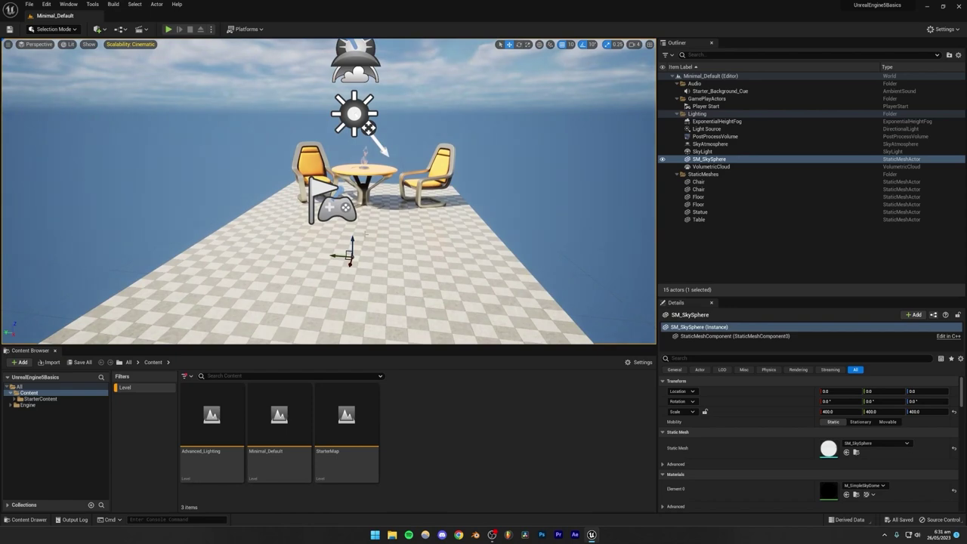
Step: Examine the table and chairs from several distances and angles by flying toward, away from and around them
{"action": "key", "text": "w"}
{"action": "mouse_move", "coordinate": [351, 261]}
{"action": "right_mouse_down"}
{"action": "mouse_move", "coordinate": [354, 242]}
{"action": "mouse_move", "coordinate": [351, 260]}
{"action": "right_mouse_up"}
{"action": "key", "text": "s"}
{"action": "key", "text": "w"}
{"action": "key", "text": "s"}
{"action": "key", "text": "w"}
{"action": "key", "text": "w"}
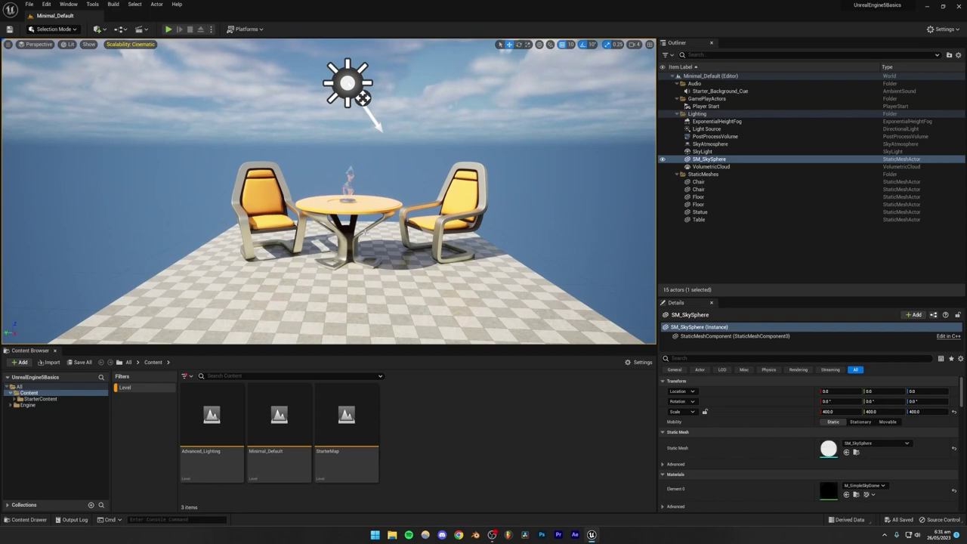
{"action": "right_click_drag", "start_coordinate": [368, 228], "coordinate": [368, 227]}
{"action": "key", "text": "w"}
{"action": "key", "text": "s"}
{"action": "mouse_move", "coordinate": [351, 261]}
{"action": "right_mouse_down"}
{"action": "mouse_move", "coordinate": [370, 230]}
{"action": "mouse_move", "coordinate": [352, 261]}
{"action": "right_mouse_up"}
{"action": "key", "text": "w"}
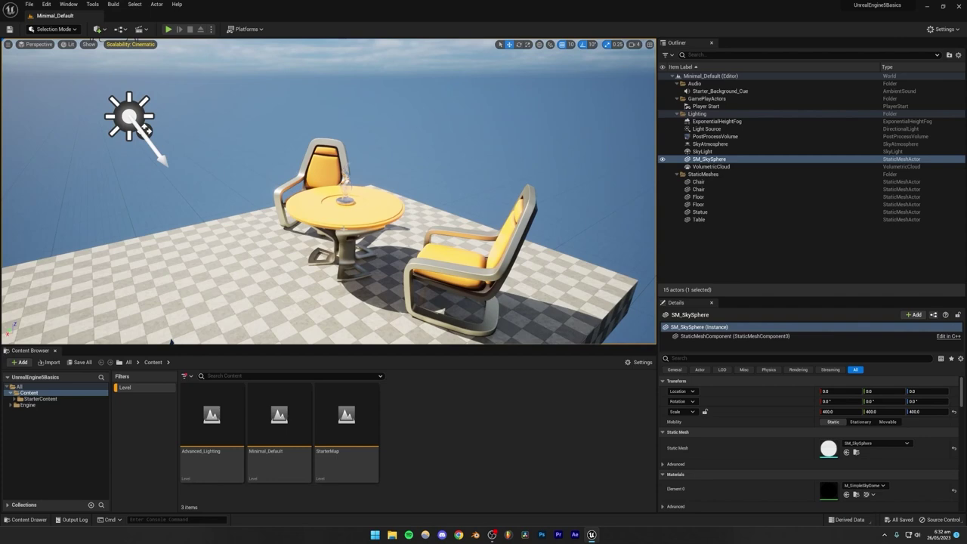
{"action": "right_click_drag", "start_coordinate": [360, 245], "coordinate": [367, 245]}
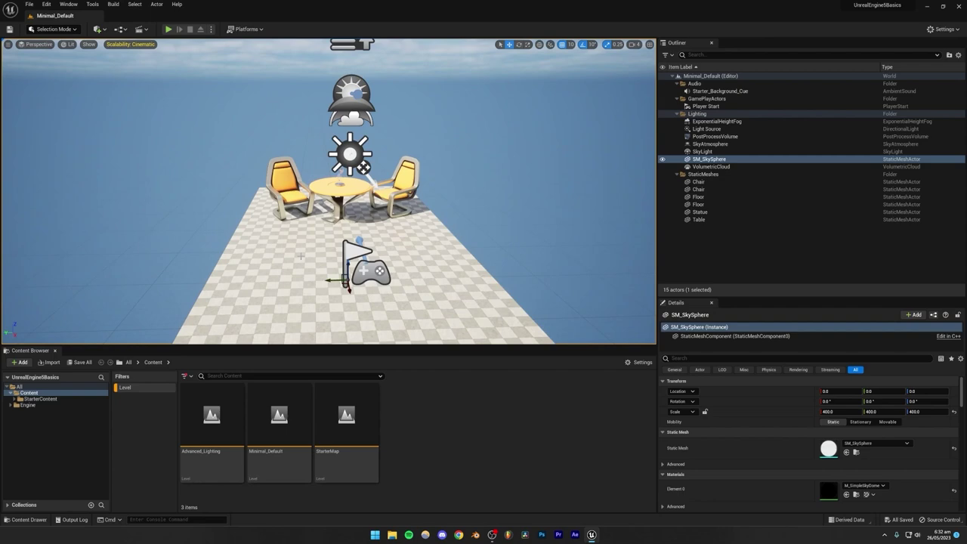
{"action": "right_click_drag", "start_coordinate": [303, 240], "coordinate": [302, 241]}
{"action": "right_click_drag", "start_coordinate": [375, 235], "coordinate": [374, 235]}
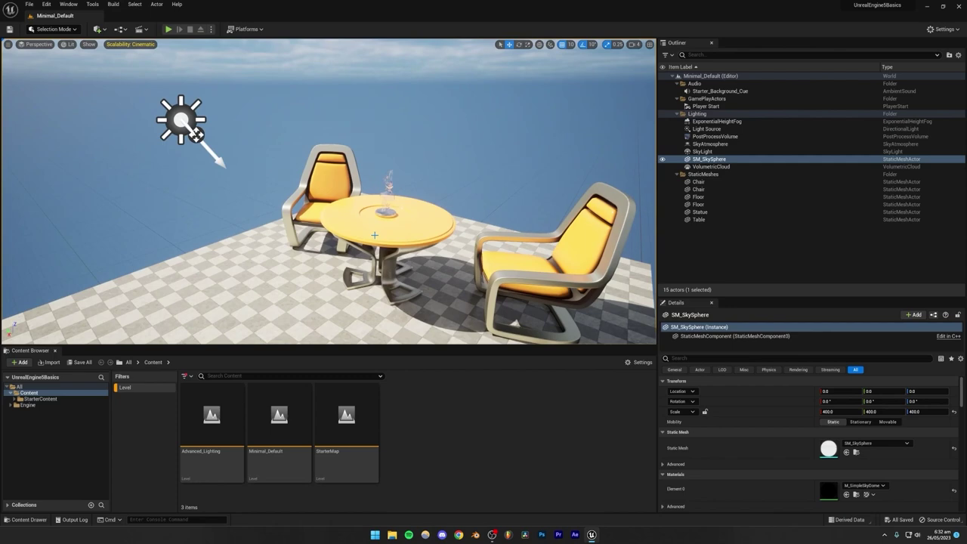
{"action": "right_click_drag", "start_coordinate": [367, 238], "coordinate": [367, 238]}
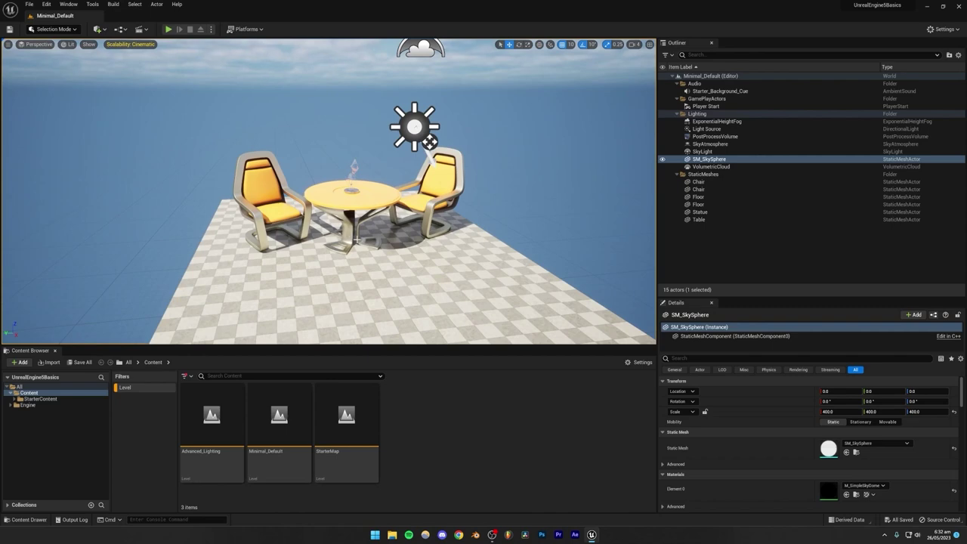
{"action": "key", "text": "f"}
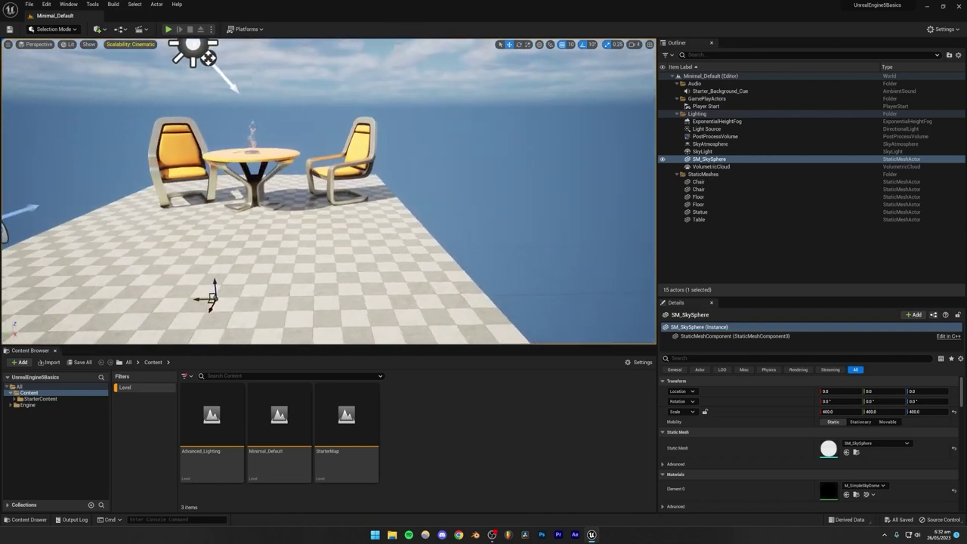
{"action": "right_click_drag", "start_coordinate": [328, 191], "coordinate": [430, 239]}
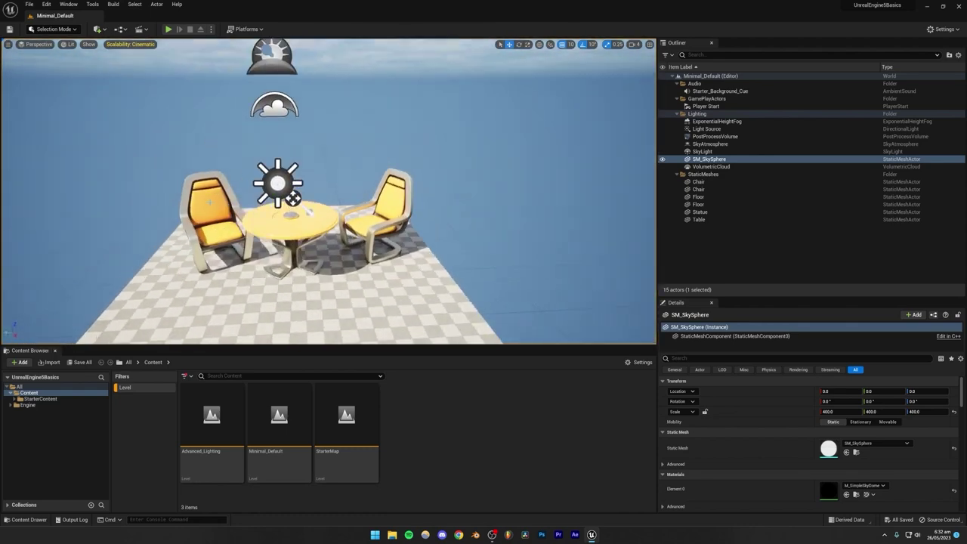
Step: Select the table in the viewport, and switch the selection back to the sky sphere
{"action": "left_click", "coordinate": [284, 223]}
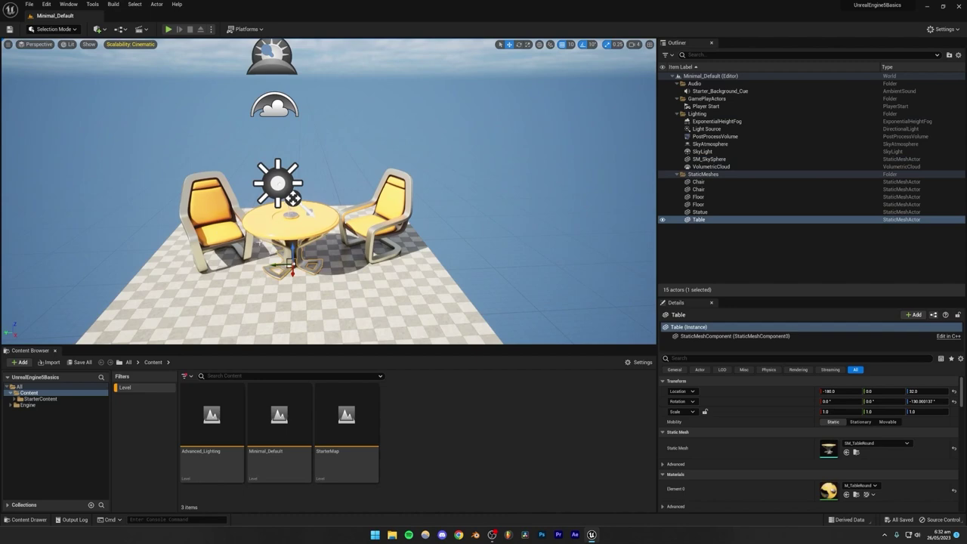
{"action": "right_click_drag", "start_coordinate": [318, 212], "coordinate": [276, 226]}
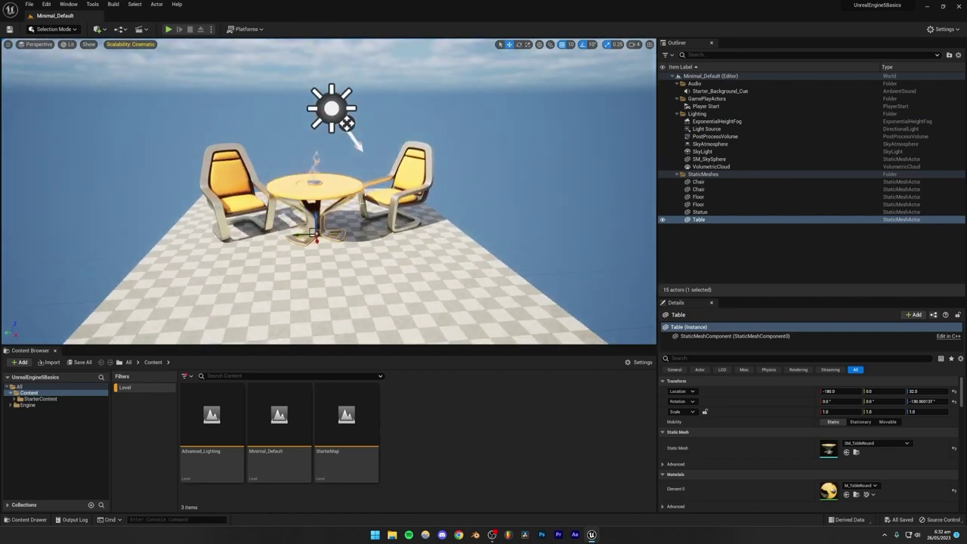
{"action": "left_click", "coordinate": [532, 132]}
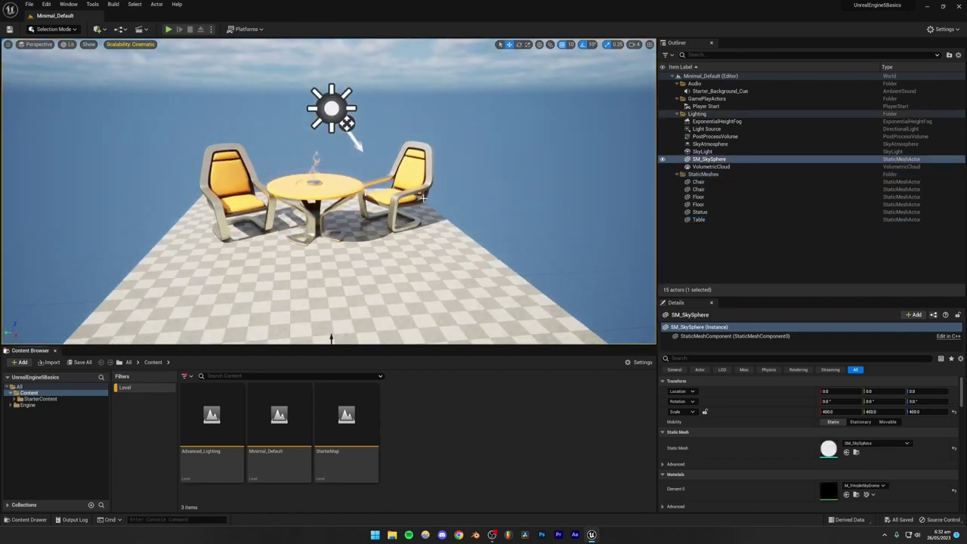
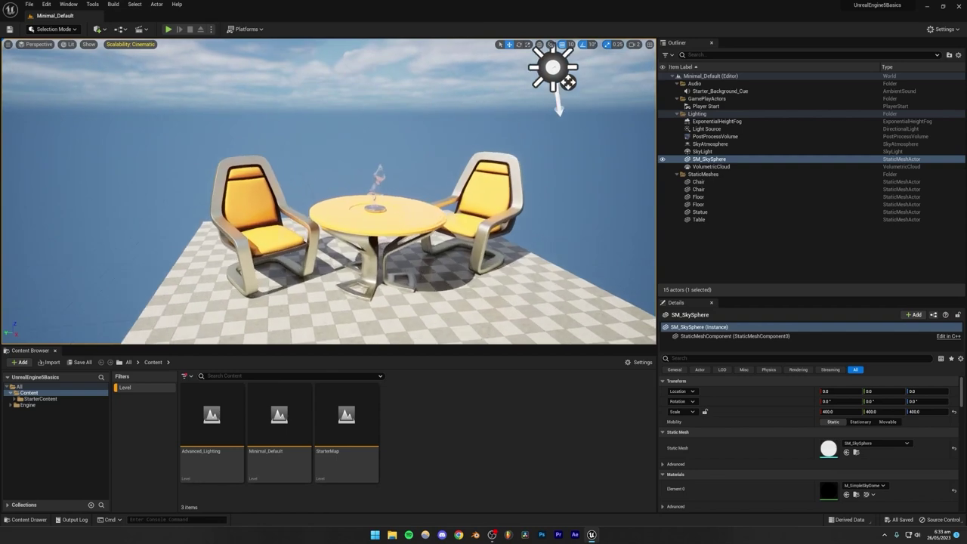
Step: Lower the camera speed to 1 and move slowly around the glass statue on the table
{"action": "key", "text": "w"}
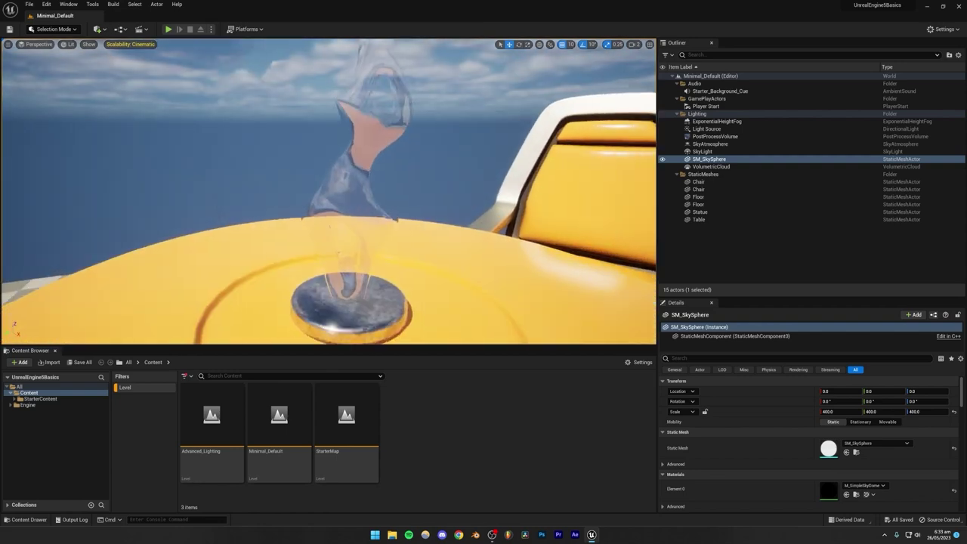
{"action": "key", "text": "s"}
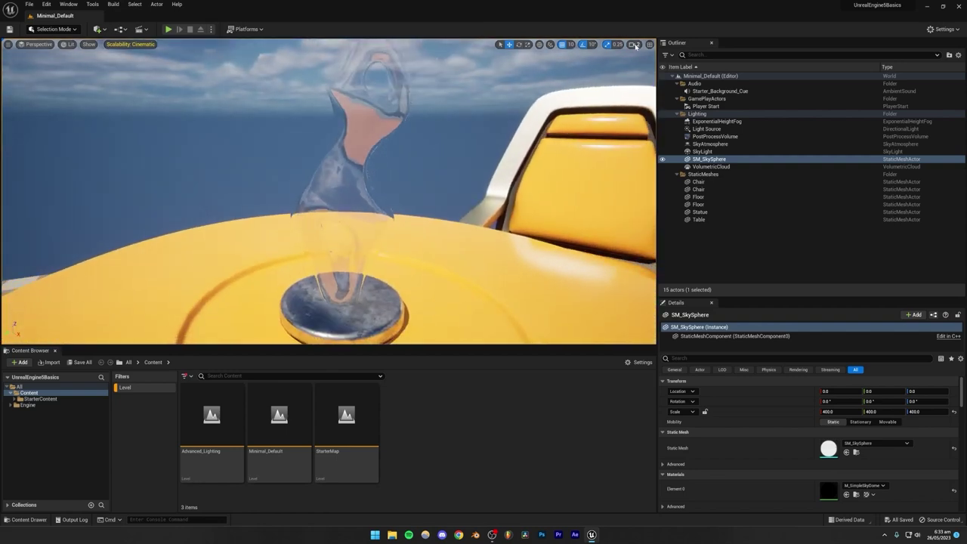
{"action": "key", "text": "w"}
{"action": "right_click_drag", "start_coordinate": [389, 224], "coordinate": [383, 178]}
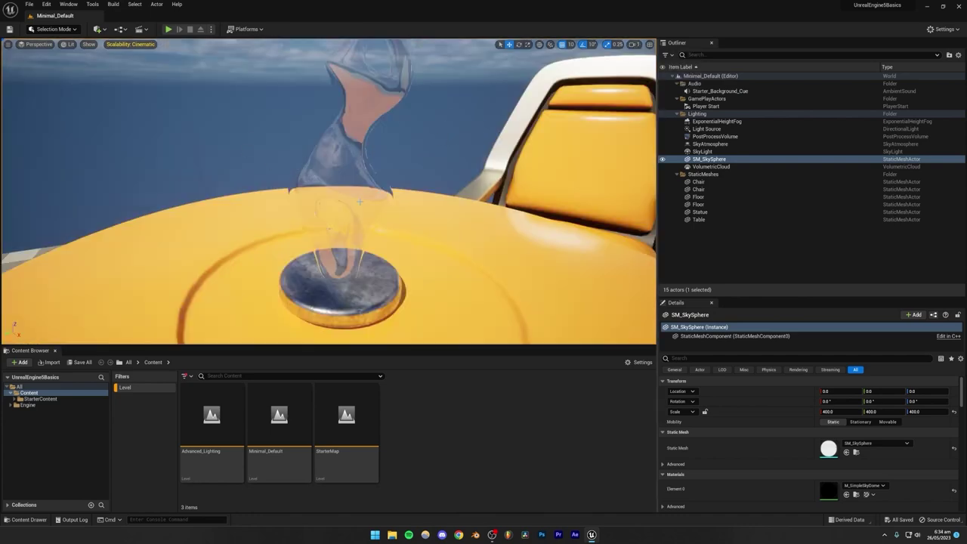
{"action": "right_click_drag", "start_coordinate": [359, 202], "coordinate": [378, 215]}
{"action": "key", "text": "s"}
Step: Raise the camera speed to 8 and fly away from and back toward the furniture to test it
{"action": "left_click", "coordinate": [634, 45]}
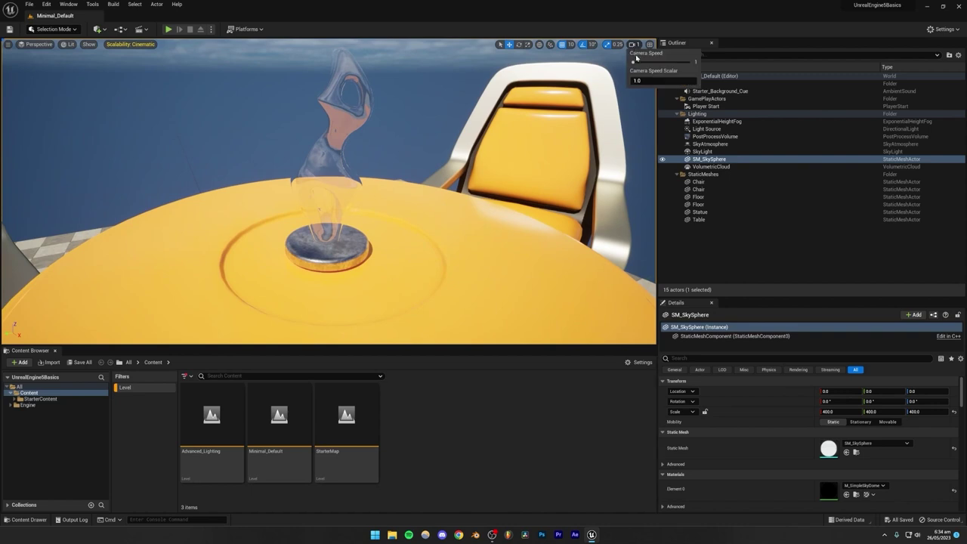
{"action": "left_click_drag", "start_coordinate": [661, 63], "coordinate": [697, 63]}
{"action": "right_click_drag", "start_coordinate": [393, 204], "coordinate": [410, 183]}
{"action": "key", "text": "s"}
{"action": "key", "text": "w"}
{"action": "key", "text": "s"}
{"action": "key", "text": "w"}
{"action": "key", "text": "w"}
{"action": "key", "text": "w"}
{"action": "key", "text": "s"}
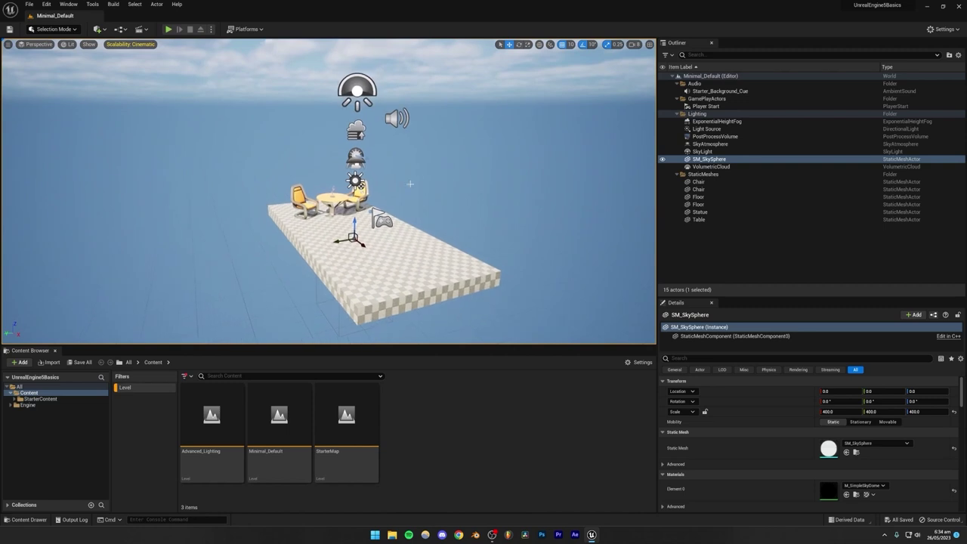
Step: Set the Camera Speed Scalar to 2.0 and fly back and forth to test the faster movement
{"action": "left_click", "coordinate": [634, 44]}
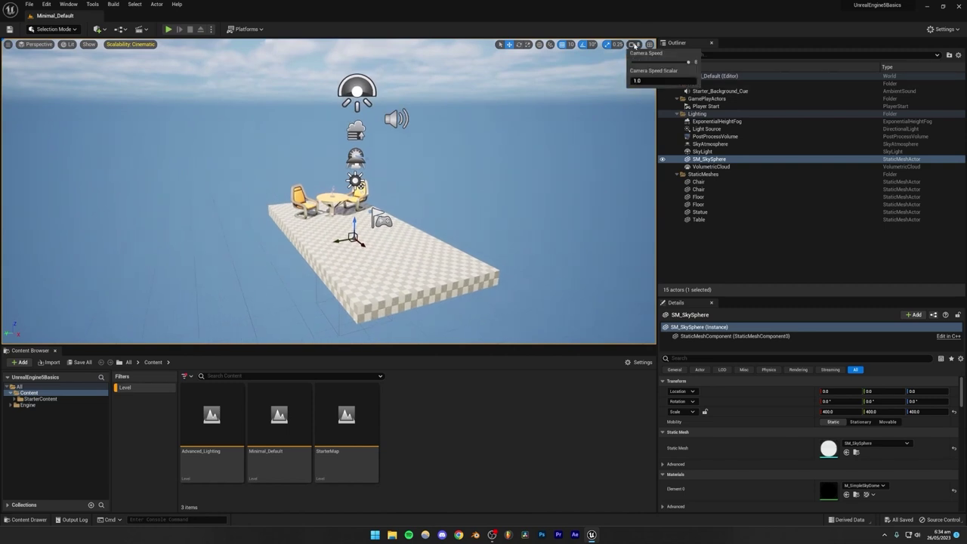
{"action": "left_click", "coordinate": [646, 80]}
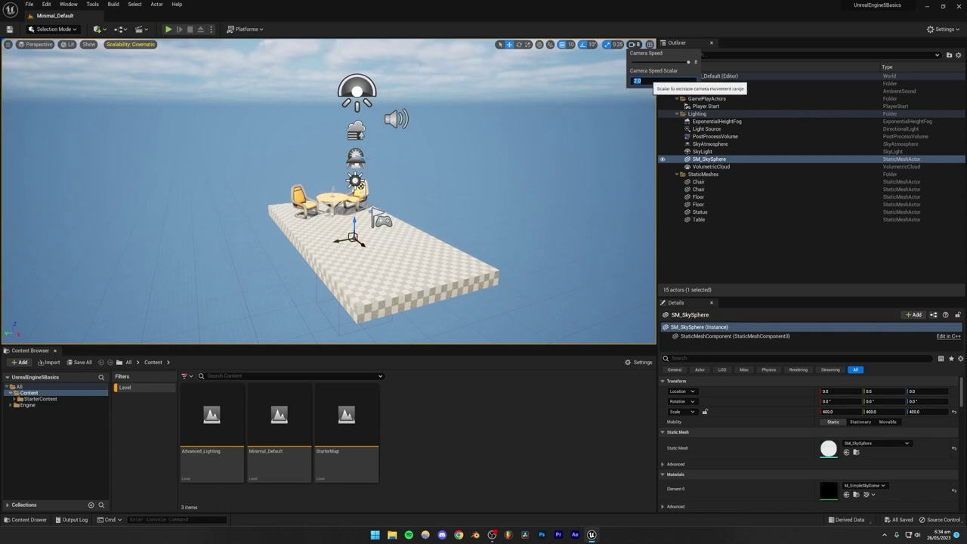
{"action": "right_click_drag", "start_coordinate": [483, 173], "coordinate": [405, 259]}
{"action": "key", "text": "s"}
{"action": "key", "text": "w"}
{"action": "key", "text": "w"}
{"action": "key", "text": "s"}
Step: Reset the Camera Speed Scalar to 1.0 and set the camera speed to 3 while returning to the furniture
{"action": "left_click", "coordinate": [633, 44]}
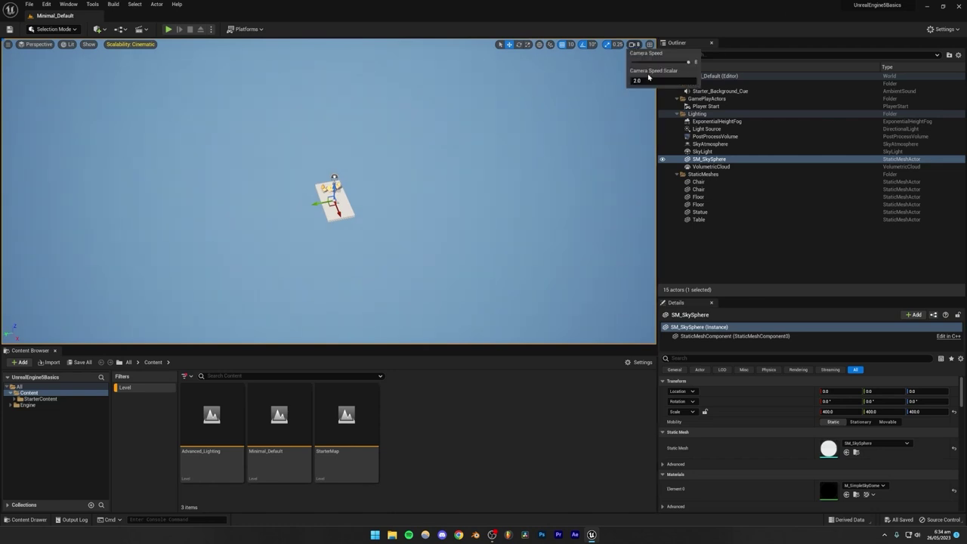
{"action": "left_click", "coordinate": [642, 80]}
{"action": "left_click", "coordinate": [677, 66]}
{"action": "mouse_move", "coordinate": [373, 233]}
{"action": "right_mouse_down"}
{"action": "mouse_move", "coordinate": [366, 241]}
{"action": "mouse_move", "coordinate": [387, 203]}
{"action": "mouse_move", "coordinate": [373, 199]}
{"action": "mouse_move", "coordinate": [387, 227]}
{"action": "right_mouse_up"}
{"action": "key", "text": "w"}
{"action": "left_click", "coordinate": [637, 45]}
{"action": "key", "text": "w"}
{"action": "left_click", "coordinate": [636, 45]}
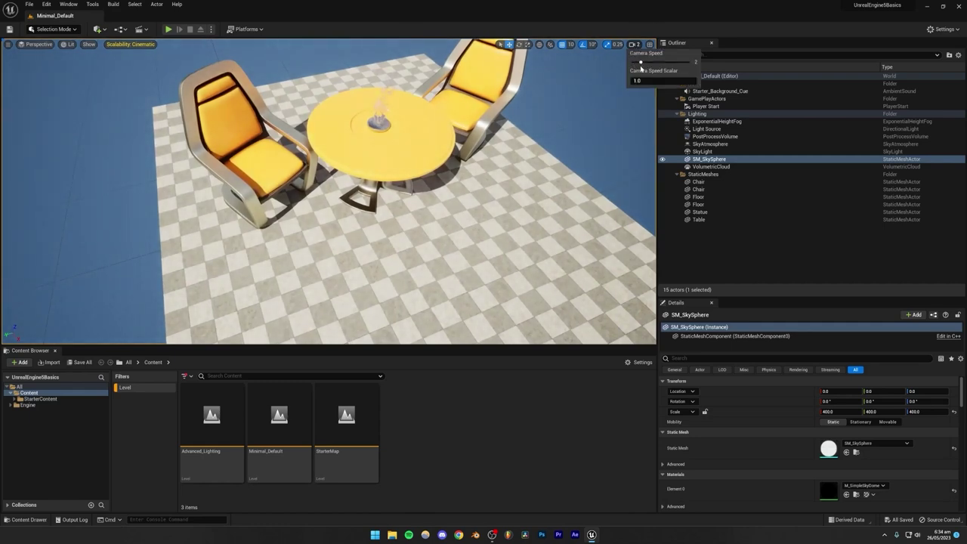
{"action": "key", "text": "s"}
Step: Examine the floor platform and furniture from the side and up close at the reduced camera speed
{"action": "right_click_drag", "start_coordinate": [453, 188], "coordinate": [393, 132]}
{"action": "key", "text": "d"}
{"action": "right_click_drag", "start_coordinate": [533, 96], "coordinate": [533, 96]}
{"action": "key", "text": "a"}
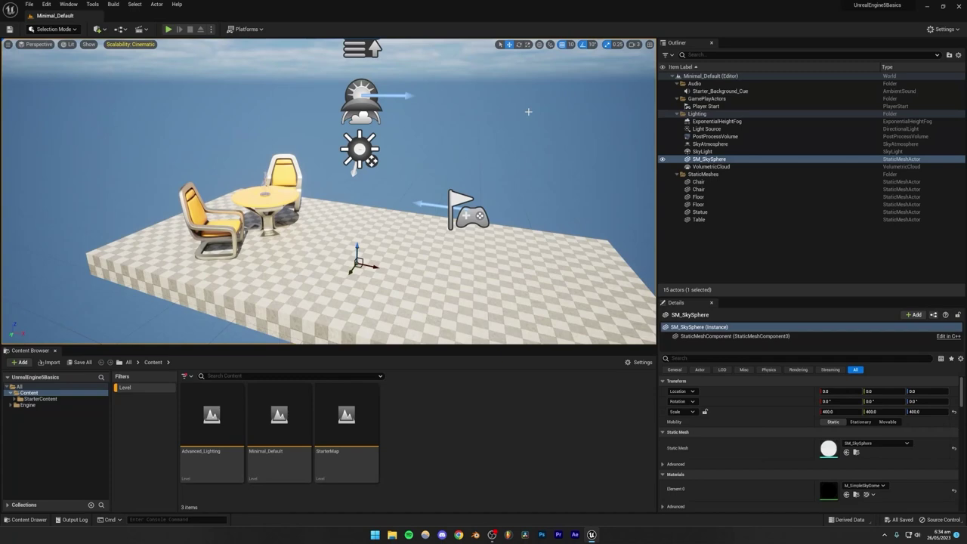
{"action": "key", "text": "w"}
{"action": "right_click_drag", "start_coordinate": [392, 206], "coordinate": [298, 204]}
{"action": "key", "text": "d"}
{"action": "key", "text": "w"}
{"action": "right_click_drag", "start_coordinate": [416, 168], "coordinate": [416, 168]}
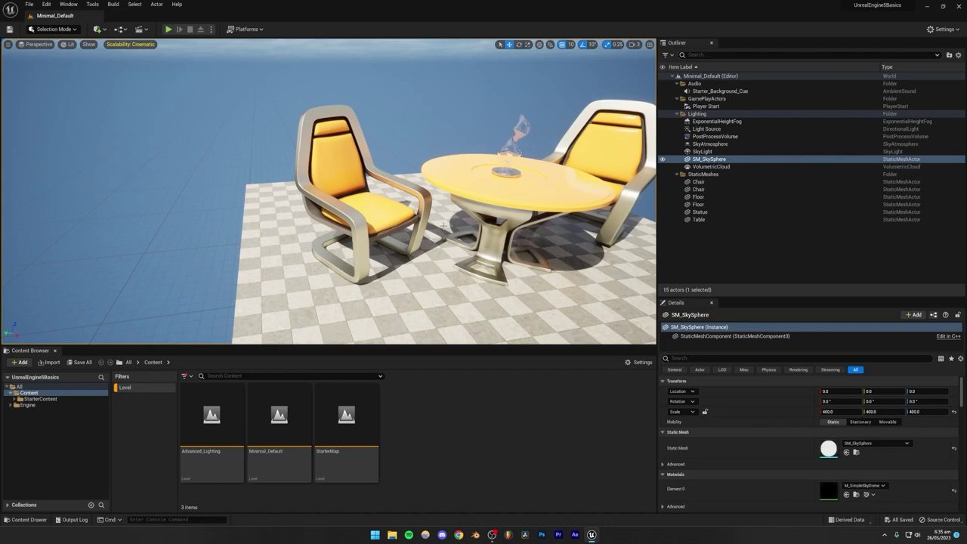
{"action": "right_click_drag", "start_coordinate": [392, 196], "coordinate": [469, 234]}
Step: Try selecting objects directly in the viewport from a new angle, ending with the table selected
{"action": "left_click", "coordinate": [408, 211]}
{"action": "right_click_drag", "start_coordinate": [408, 211], "coordinate": [423, 208]}
{"action": "right_click_drag", "start_coordinate": [342, 197], "coordinate": [332, 178]}
{"action": "left_click", "coordinate": [524, 169]}
{"action": "left_click", "coordinate": [286, 198]}
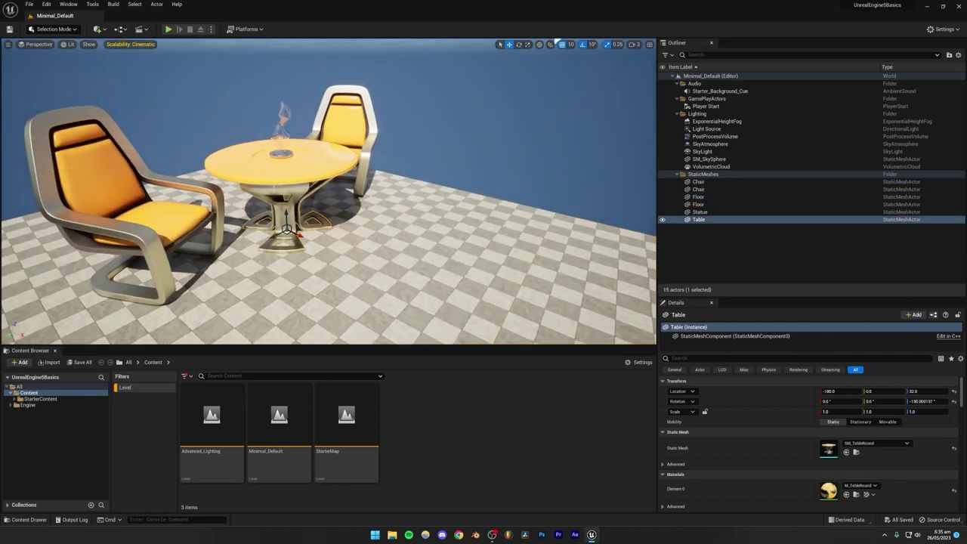
Step: Try selecting the statue on the table and the sky sphere in the background directly in the viewport
{"action": "left_click", "coordinate": [279, 129]}
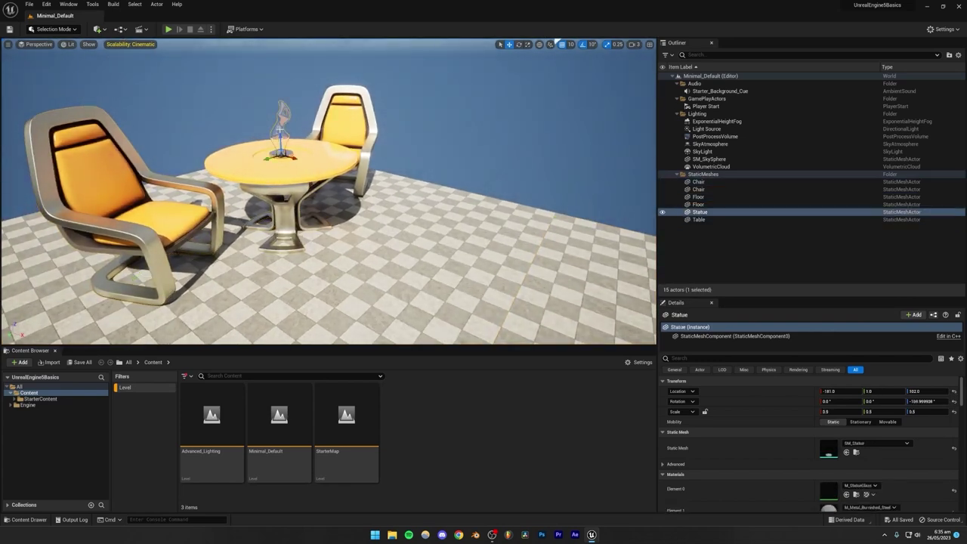
{"action": "left_click", "coordinate": [426, 138]}
{"action": "right_click_drag", "start_coordinate": [388, 142], "coordinate": [364, 104]}
{"action": "mouse_move", "coordinate": [427, 198]}
{"action": "right_mouse_down"}
{"action": "mouse_move", "coordinate": [385, 219]}
{"action": "mouse_move", "coordinate": [424, 199]}
{"action": "right_mouse_up"}
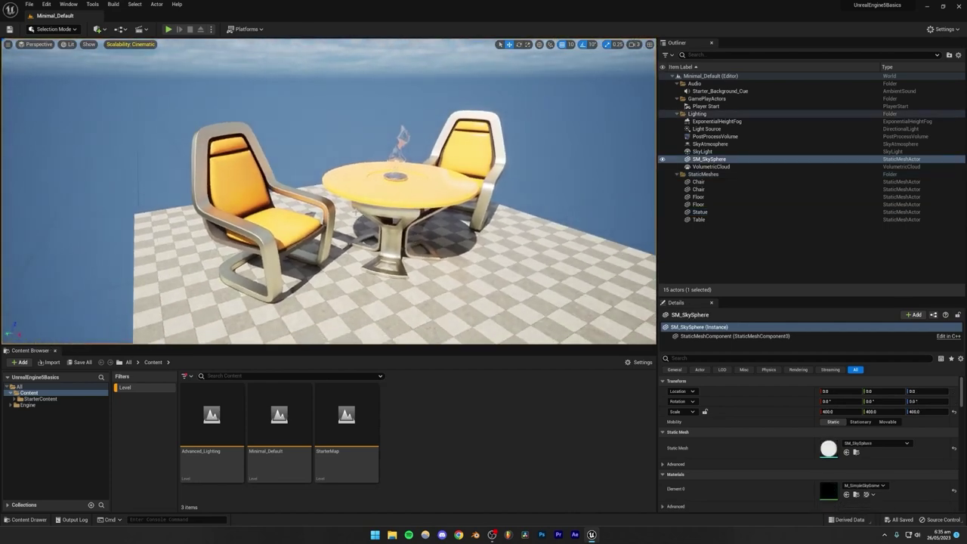
Step: Select the first chair and rotate it about its vertical axis to about -57.5°
{"action": "left_click", "coordinate": [255, 198]}
{"action": "right_click_drag", "start_coordinate": [255, 198], "coordinate": [255, 197]}
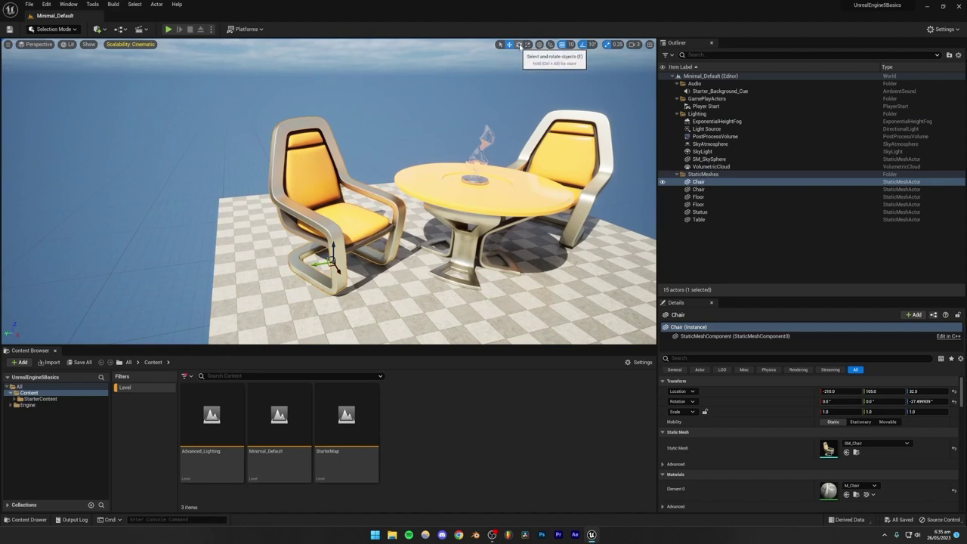
{"action": "left_click", "coordinate": [518, 45]}
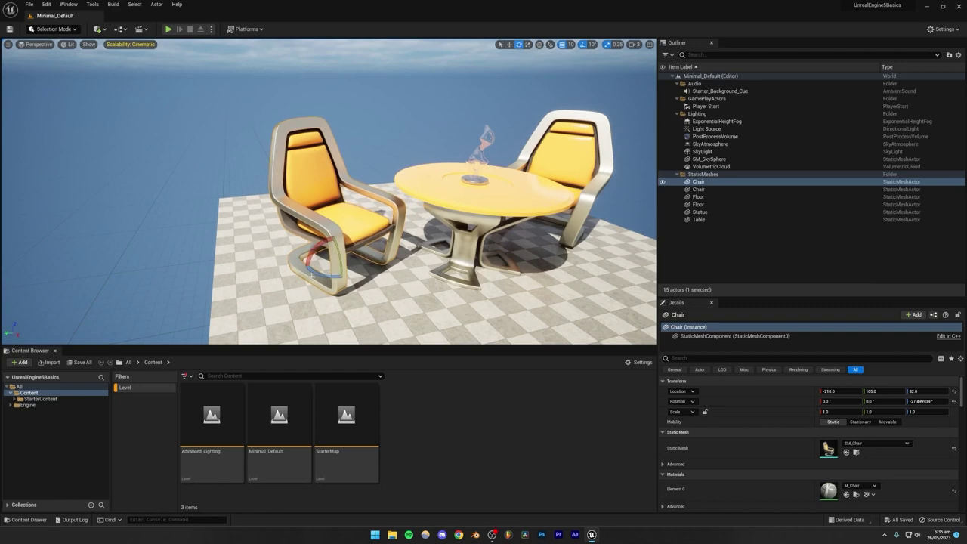
{"action": "left_click_drag", "start_coordinate": [313, 274], "coordinate": [361, 276]}
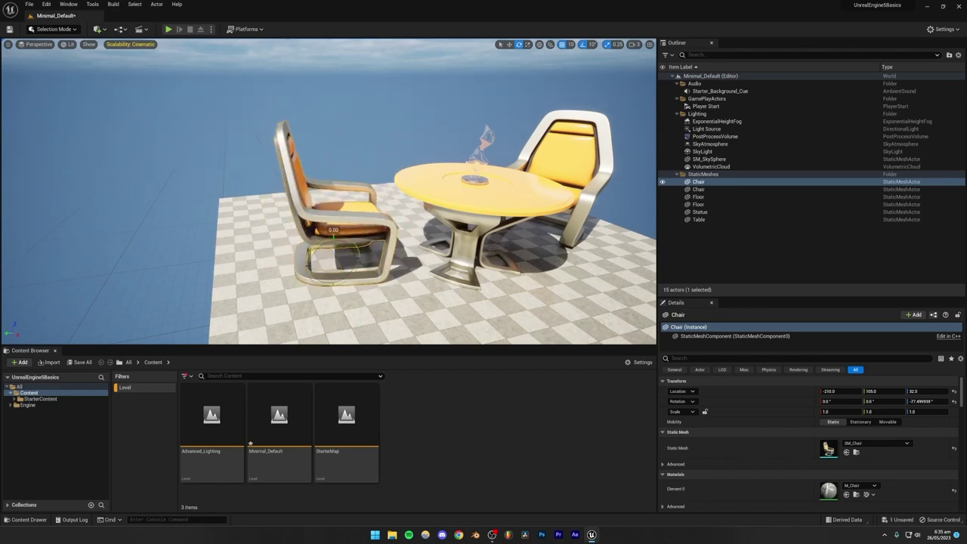
{"action": "mouse_move", "coordinate": [309, 258]}
{"action": "left_mouse_down"}
{"action": "mouse_move", "coordinate": [323, 280]}
{"action": "mouse_move", "coordinate": [312, 248]}
{"action": "mouse_move", "coordinate": [310, 258]}
{"action": "left_mouse_up"}
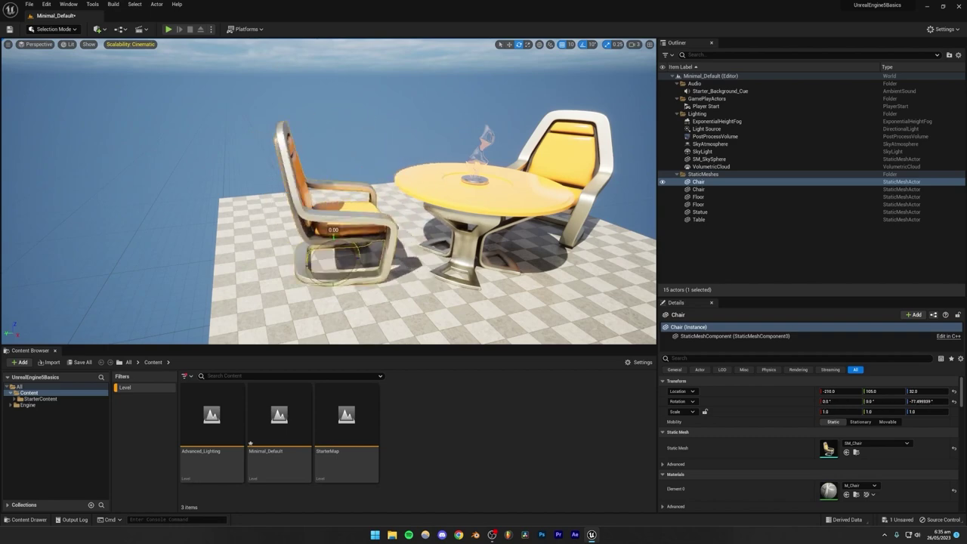
{"action": "left_click_drag", "start_coordinate": [361, 276], "coordinate": [341, 279]}
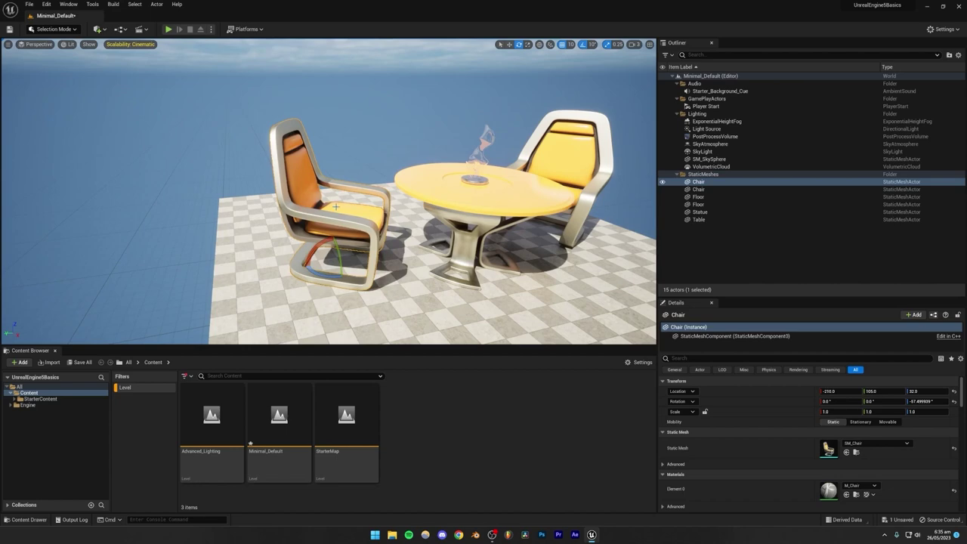
Step: Try moving the rotated chair to X -220 and shifting it freely, and undo the moves
{"action": "left_click", "coordinate": [509, 44]}
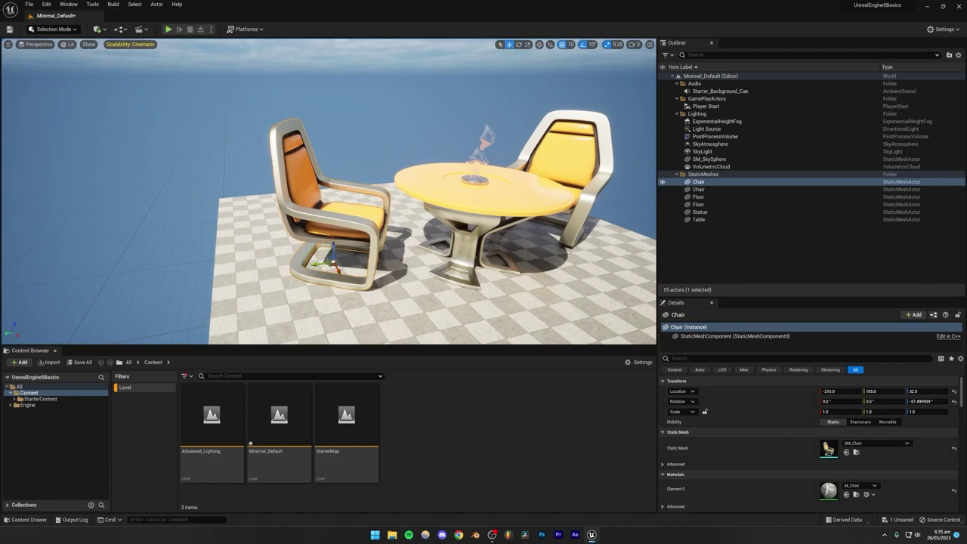
{"action": "left_click_drag", "start_coordinate": [339, 272], "coordinate": [330, 243]}
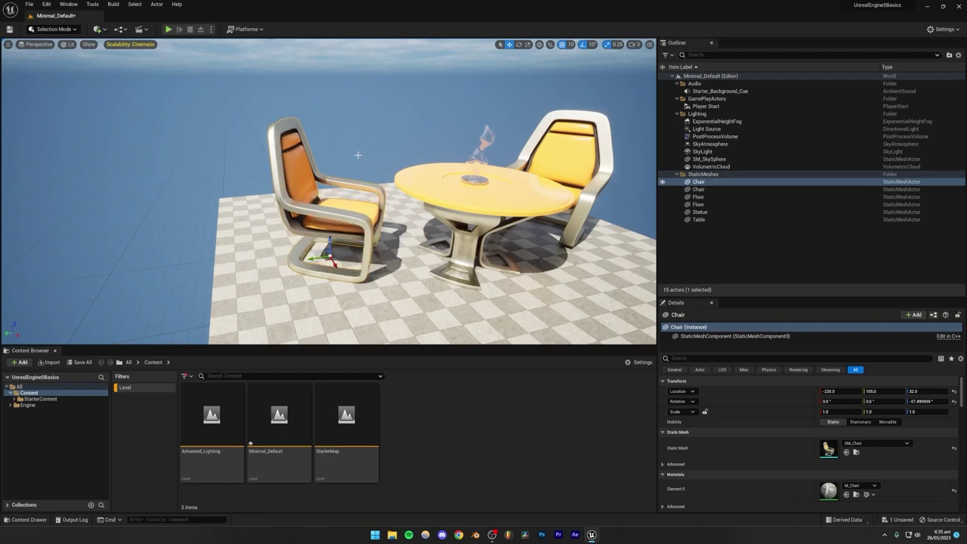
{"action": "right_click_drag", "start_coordinate": [358, 155], "coordinate": [348, 204]}
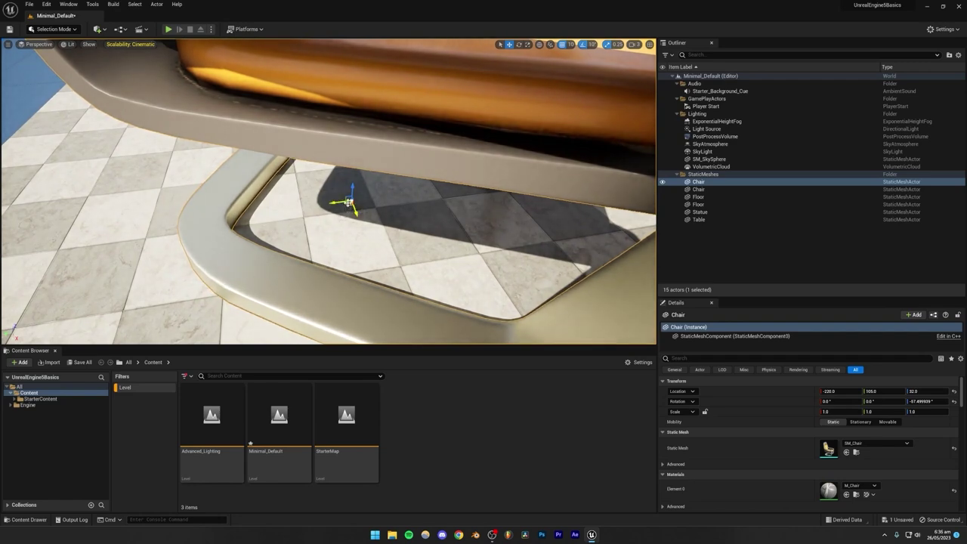
{"action": "key", "text": "f"}
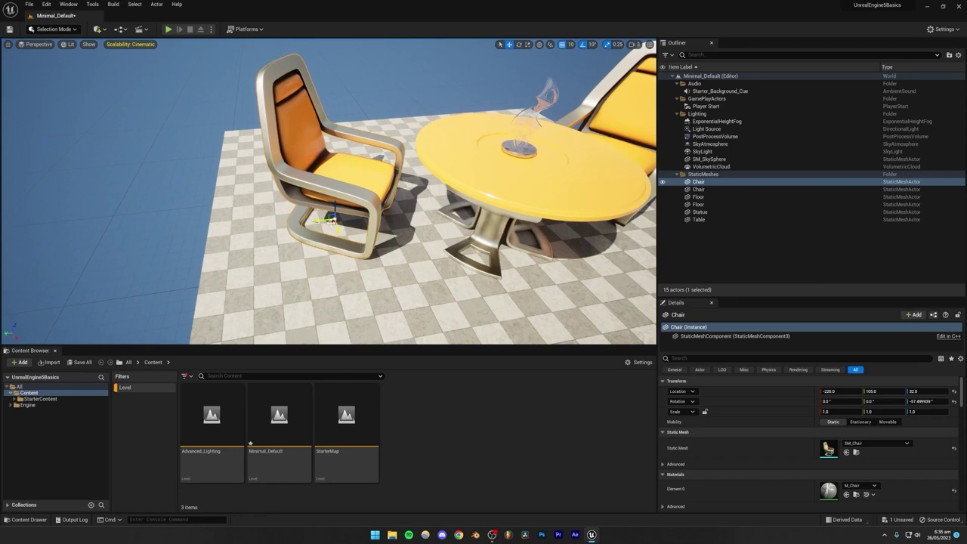
{"action": "left_click_drag", "start_coordinate": [332, 220], "coordinate": [396, 139]}
{"action": "key", "text": "ctrl+z"}
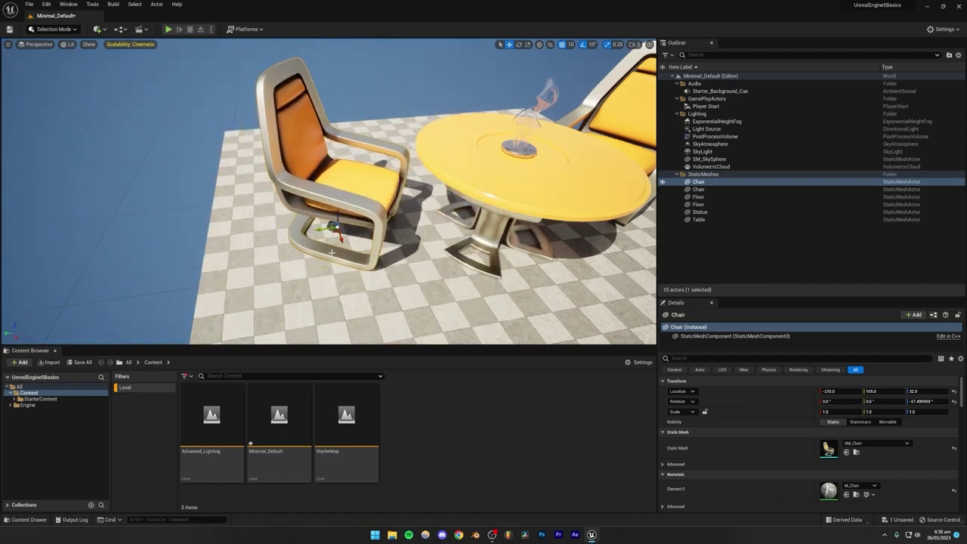
Step: Move the rotated chair to about X -210, Y 115, Z 32 so it rests on the floor, and inspect its placement
{"action": "mouse_move", "coordinate": [333, 226]}
{"action": "left_mouse_down"}
{"action": "mouse_move", "coordinate": [280, 190]}
{"action": "mouse_move", "coordinate": [312, 151]}
{"action": "mouse_move", "coordinate": [503, 179]}
{"action": "mouse_move", "coordinate": [275, 168]}
{"action": "mouse_move", "coordinate": [322, 223]}
{"action": "left_mouse_up"}
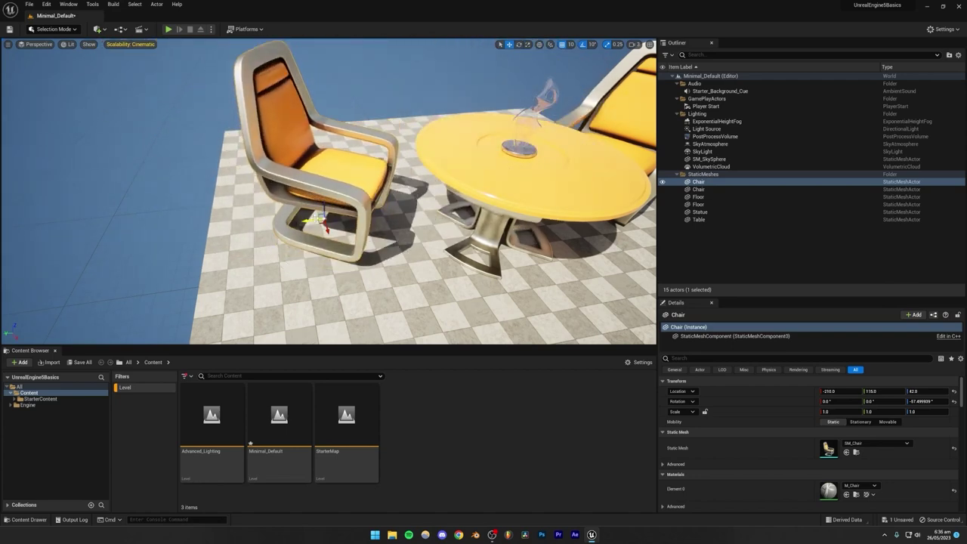
{"action": "left_click", "coordinate": [154, 225]}
{"action": "left_click", "coordinate": [306, 244]}
{"action": "right_click_drag", "start_coordinate": [345, 225], "coordinate": [347, 218]}
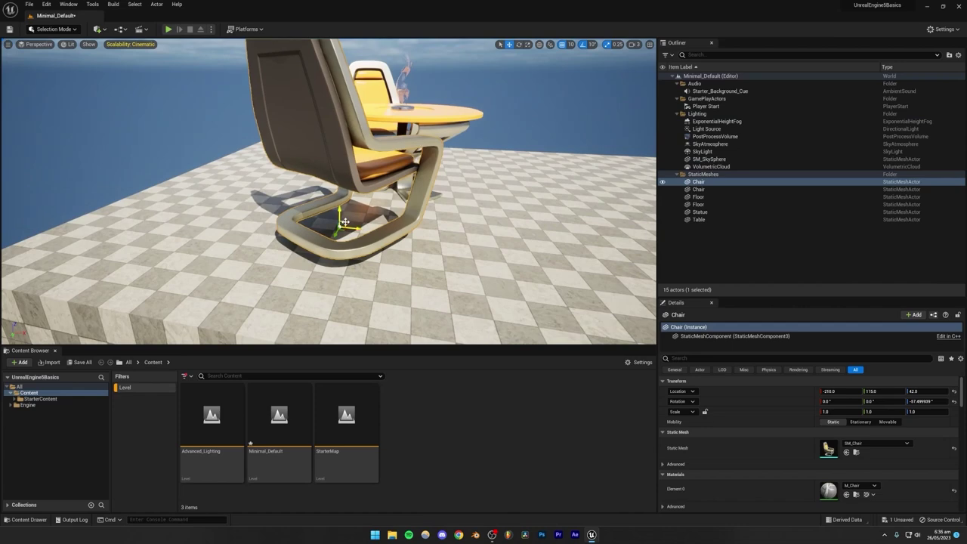
{"action": "mouse_move", "coordinate": [345, 222]}
{"action": "left_mouse_down"}
{"action": "mouse_move", "coordinate": [388, 159]}
{"action": "mouse_move", "coordinate": [350, 235]}
{"action": "left_mouse_up"}
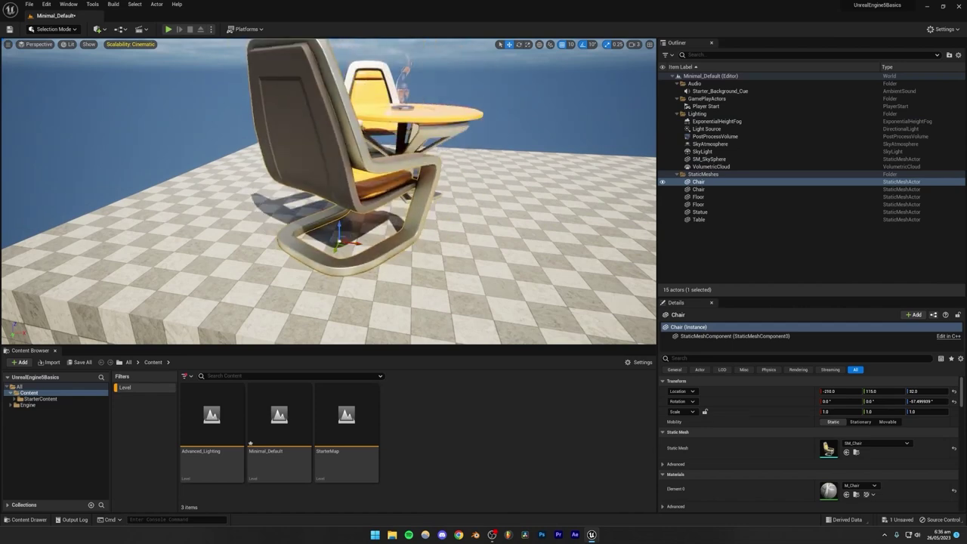
{"action": "left_click", "coordinate": [396, 257]}
{"action": "right_click_drag", "start_coordinate": [395, 256], "coordinate": [387, 255]}
{"action": "left_click", "coordinate": [397, 254]}
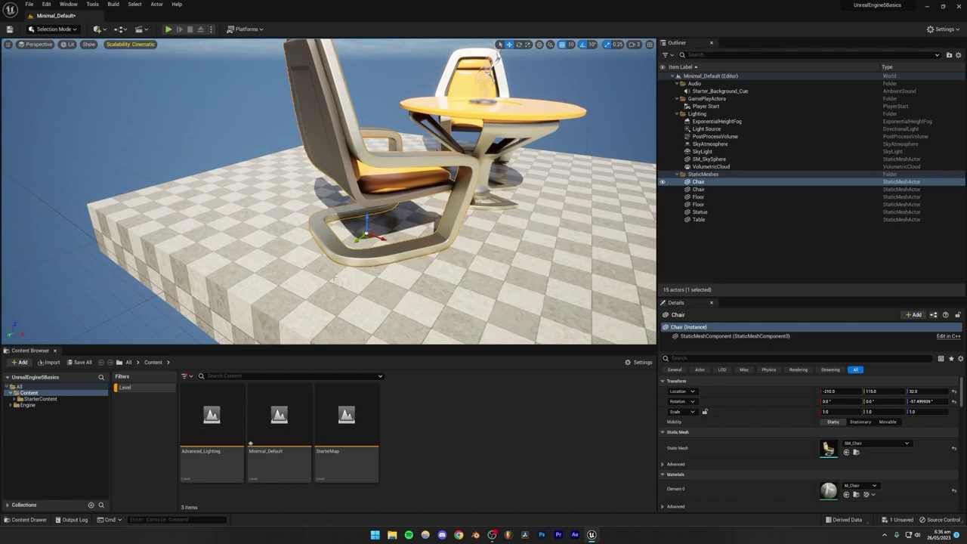
{"action": "left_click", "coordinate": [241, 104]}
{"action": "right_click_drag", "start_coordinate": [240, 104], "coordinate": [269, 121]}
{"action": "left_click_drag", "start_coordinate": [438, 138], "coordinate": [491, 114], "text": "alt"}
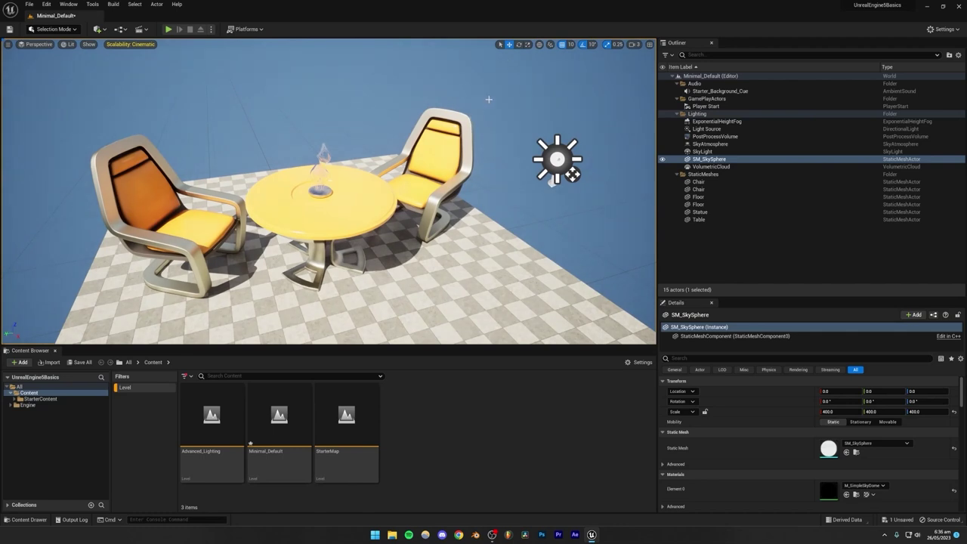
Step: Try scaling the second chair uniformly on all axes, and undo the scaling
{"action": "left_click", "coordinate": [528, 44]}
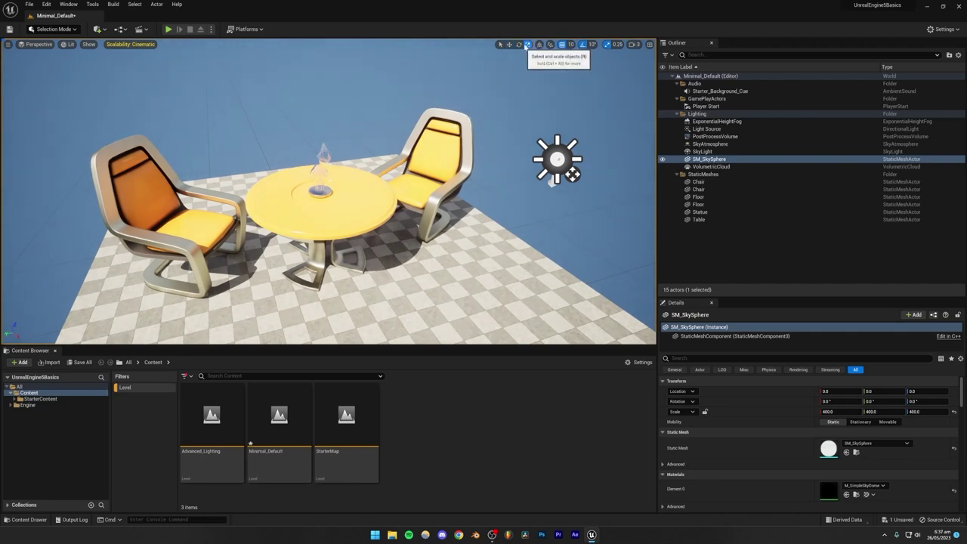
{"action": "left_click", "coordinate": [423, 195]}
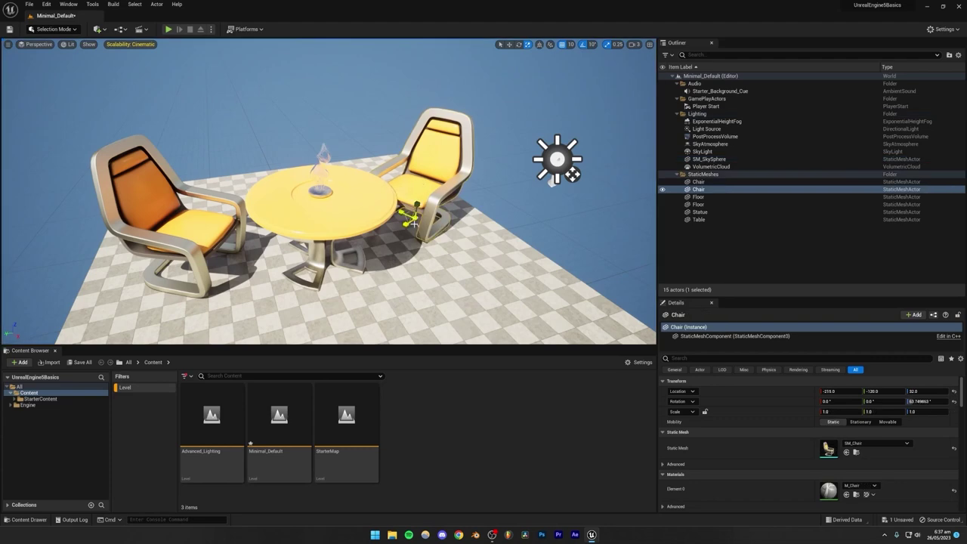
{"action": "key", "text": "f"}
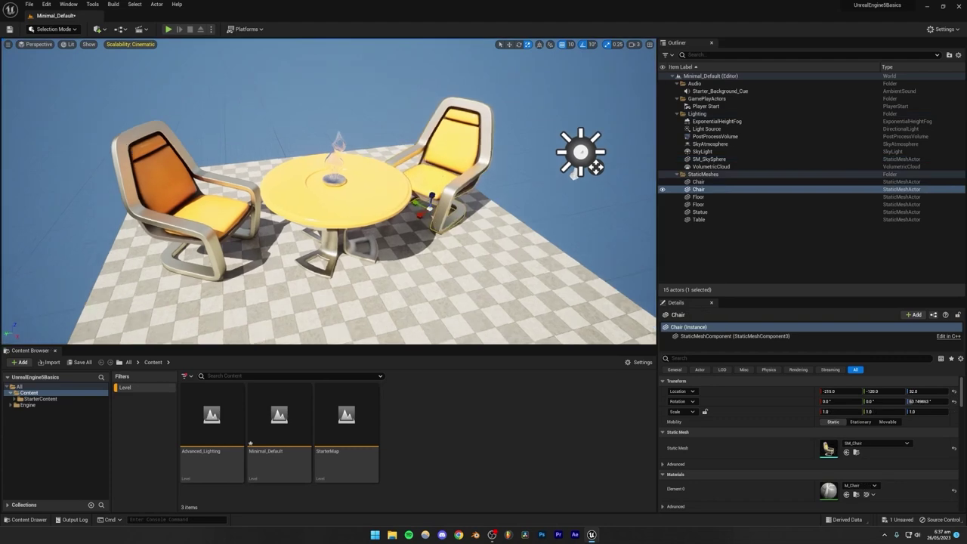
{"action": "right_click_drag", "start_coordinate": [405, 285], "coordinate": [406, 285]}
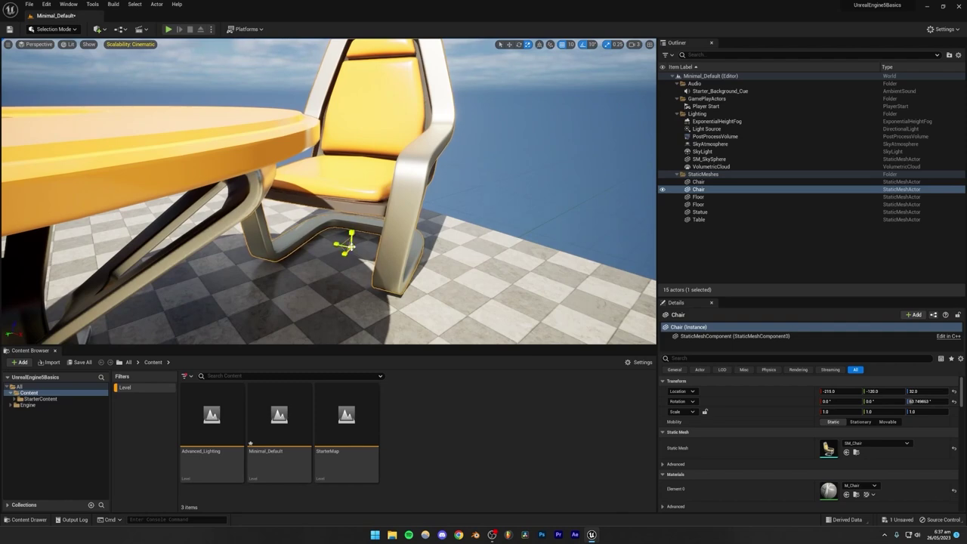
{"action": "left_click_drag", "start_coordinate": [351, 246], "coordinate": [378, 219]}
{"action": "key", "text": "s"}
{"action": "mouse_move", "coordinate": [358, 310]}
{"action": "right_mouse_down"}
{"action": "mouse_move", "coordinate": [355, 321]}
{"action": "mouse_move", "coordinate": [357, 284]}
{"action": "mouse_move", "coordinate": [352, 326]}
{"action": "mouse_move", "coordinate": [358, 292]}
{"action": "right_mouse_up"}
{"action": "key", "text": "ctrl+z"}
{"action": "key", "text": "d"}
{"action": "right_click_drag", "start_coordinate": [328, 191], "coordinate": [333, 209]}
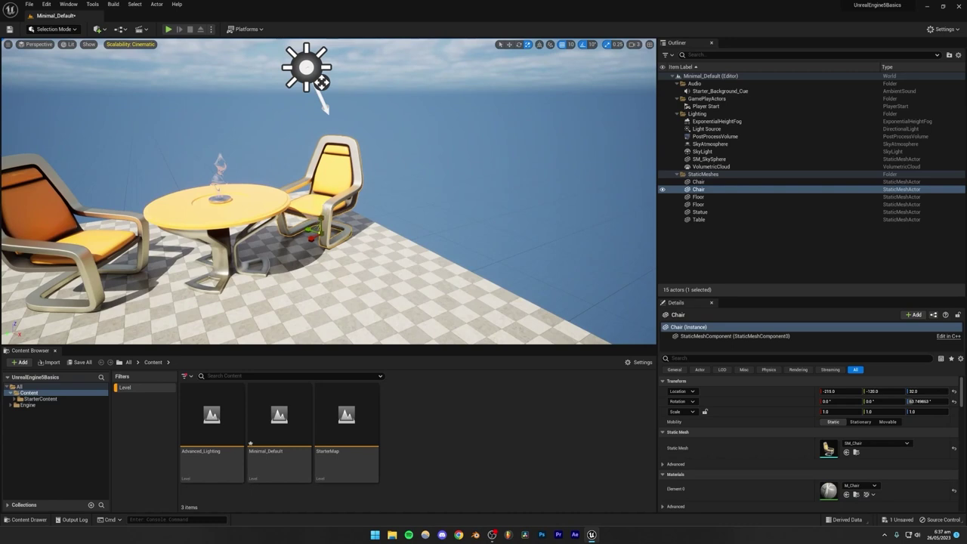
Step: Try stretching the second chair vertically to a Z scale of 1.75, inspect it from several sides, and undo
{"action": "mouse_move", "coordinate": [321, 220]}
{"action": "left_mouse_down"}
{"action": "mouse_move", "coordinate": [321, 185]}
{"action": "mouse_move", "coordinate": [321, 205]}
{"action": "left_mouse_up"}
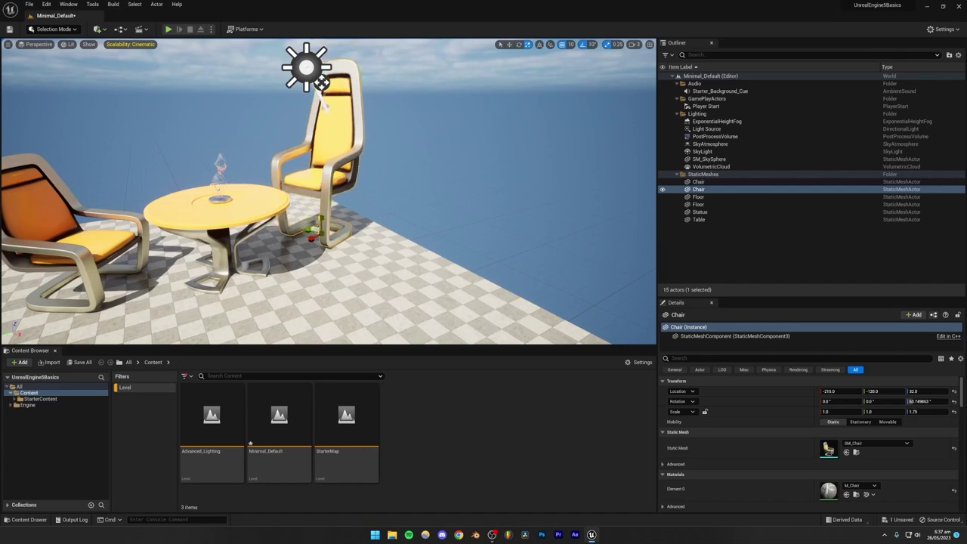
{"action": "right_click_drag", "start_coordinate": [403, 215], "coordinate": [296, 211]}
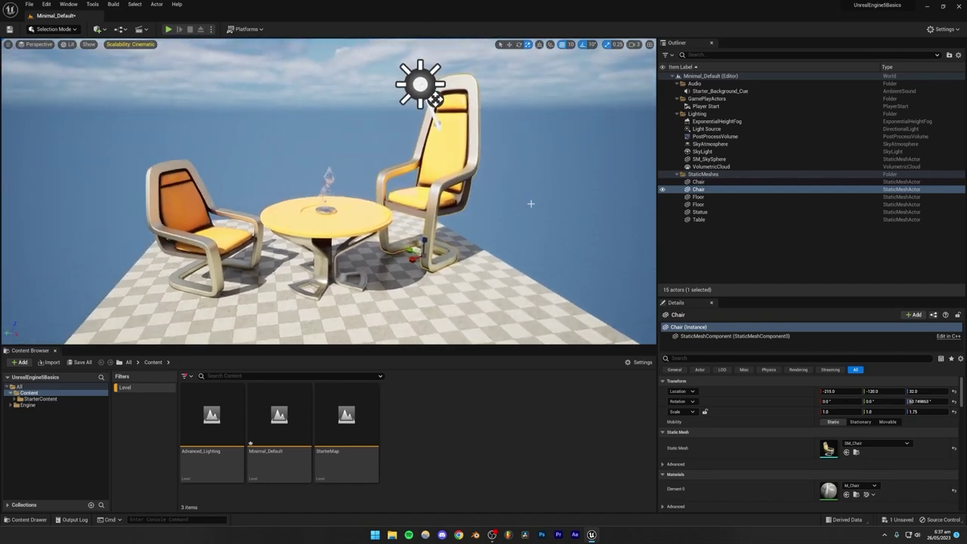
{"action": "key", "text": "w"}
{"action": "key", "text": "a"}
{"action": "right_click_drag", "start_coordinate": [444, 222], "coordinate": [672, 215]}
{"action": "key", "text": "s"}
{"action": "right_click_drag", "start_coordinate": [273, 221], "coordinate": [446, 222]}
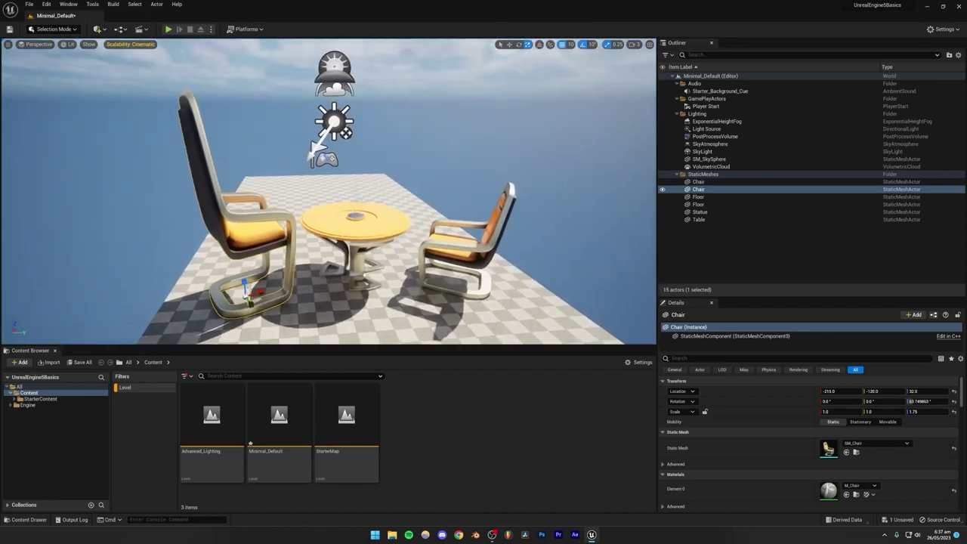
{"action": "key", "text": "ctrl+z"}
{"action": "key", "text": "ctrl+z"}
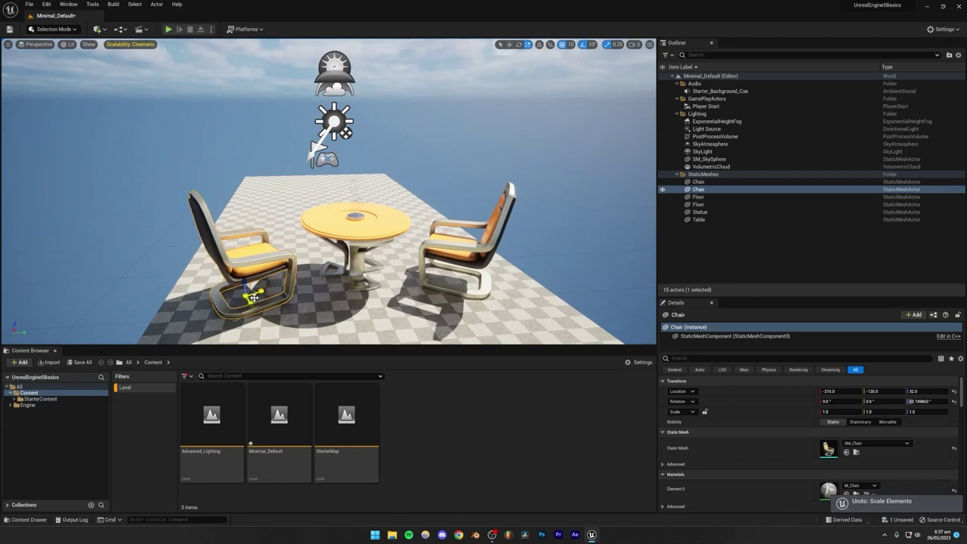
Step: Try widening the second chair to a scale of 3.0 in both X and Y, and undo the scaling
{"action": "left_click_drag", "start_coordinate": [254, 297], "coordinate": [339, 295]}
{"action": "key", "text": "d"}
{"action": "right_click_drag", "start_coordinate": [339, 294], "coordinate": [216, 311]}
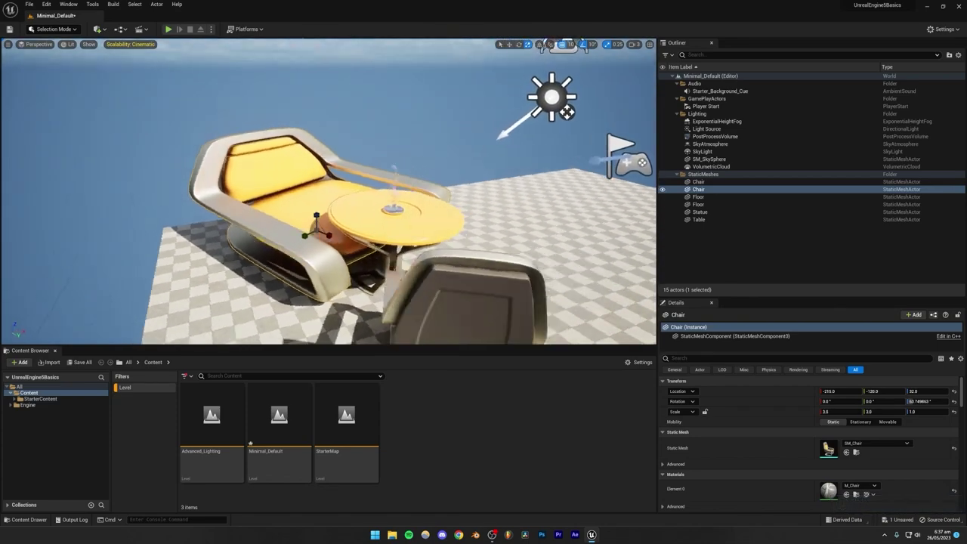
{"action": "right_click_drag", "start_coordinate": [423, 227], "coordinate": [314, 215]}
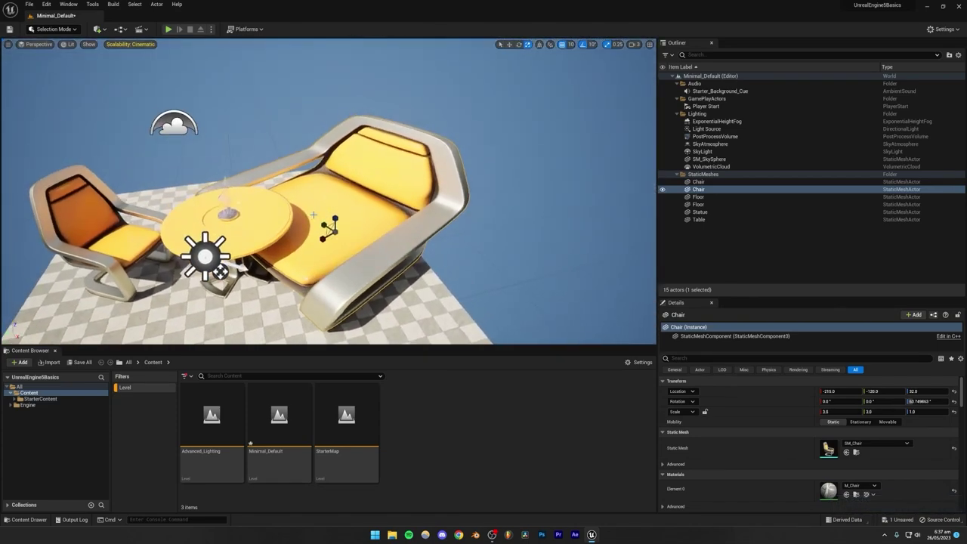
{"action": "key", "text": "ctrl+z"}
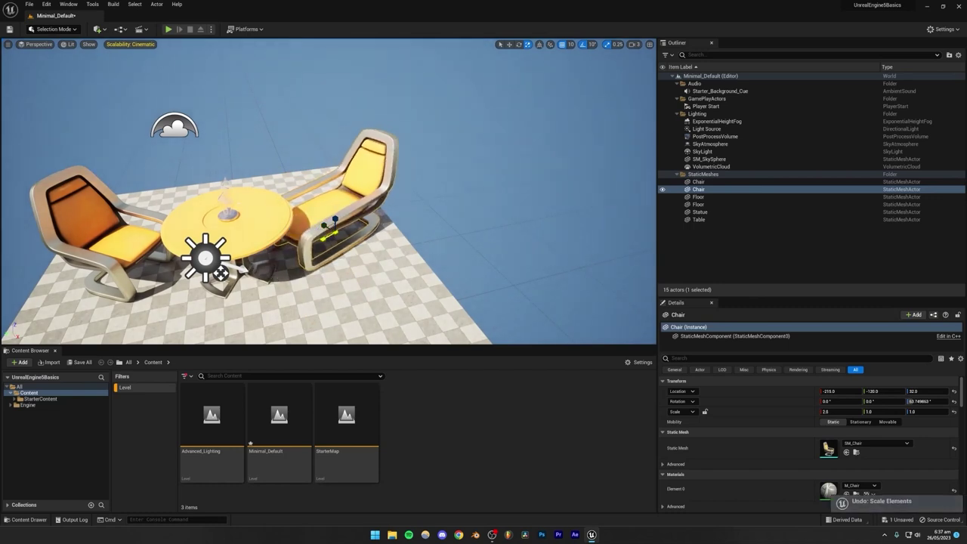
Step: Try stretching the second chair to an X scale of 2.5 and moving it to about X -245, Y -150, and undo both
{"action": "mouse_move", "coordinate": [322, 239]}
{"action": "left_mouse_down"}
{"action": "mouse_move", "coordinate": [306, 247]}
{"action": "mouse_move", "coordinate": [314, 243]}
{"action": "left_mouse_up"}
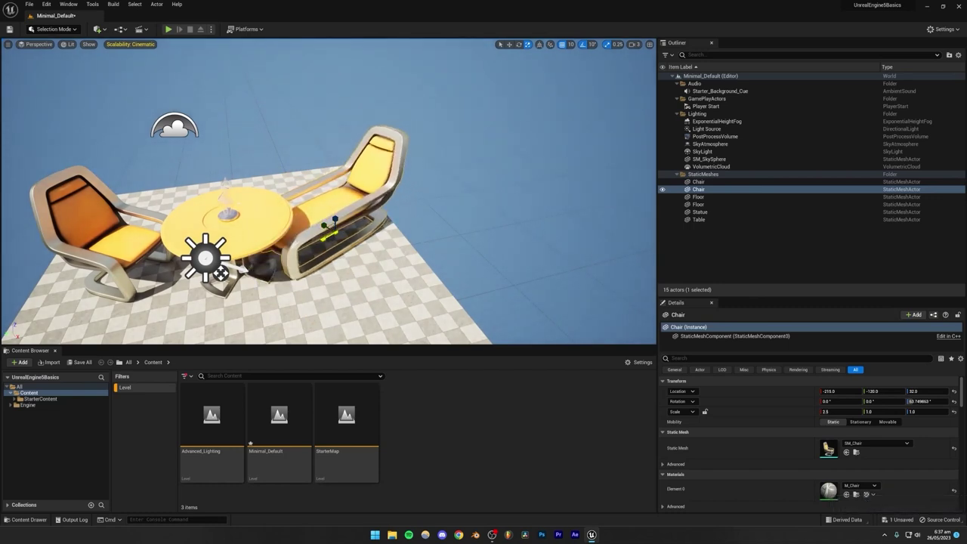
{"action": "left_click", "coordinate": [509, 44]}
{"action": "left_click_drag", "start_coordinate": [332, 236], "coordinate": [347, 220]}
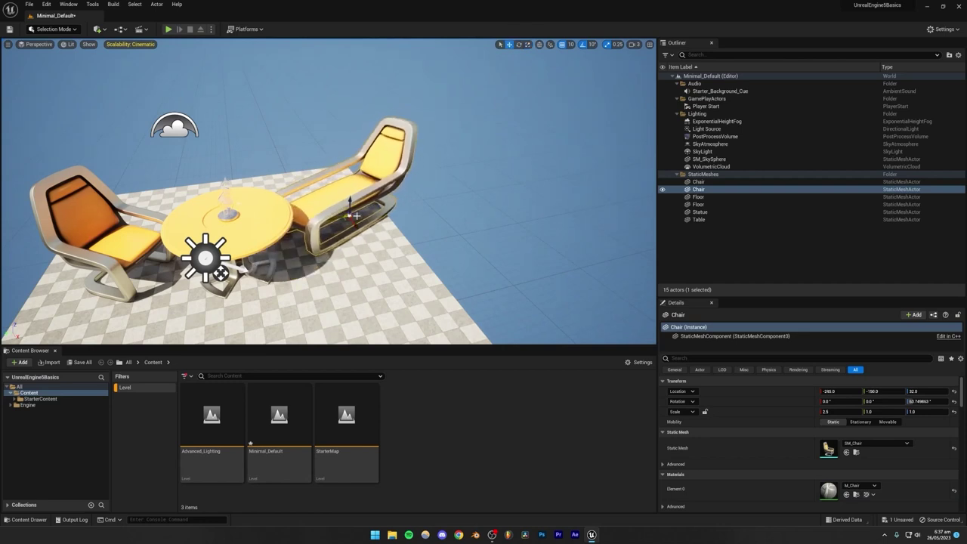
{"action": "left_click", "coordinate": [475, 115]}
{"action": "right_click_drag", "start_coordinate": [475, 115], "coordinate": [570, 198]}
{"action": "left_click", "coordinate": [333, 161]}
{"action": "mouse_move", "coordinate": [333, 160]}
{"action": "right_mouse_down"}
{"action": "mouse_move", "coordinate": [332, 136]}
{"action": "mouse_move", "coordinate": [336, 151]}
{"action": "right_mouse_up"}
{"action": "mouse_move", "coordinate": [262, 207]}
{"action": "right_mouse_down"}
{"action": "mouse_move", "coordinate": [266, 195]}
{"action": "mouse_move", "coordinate": [262, 208]}
{"action": "right_mouse_up"}
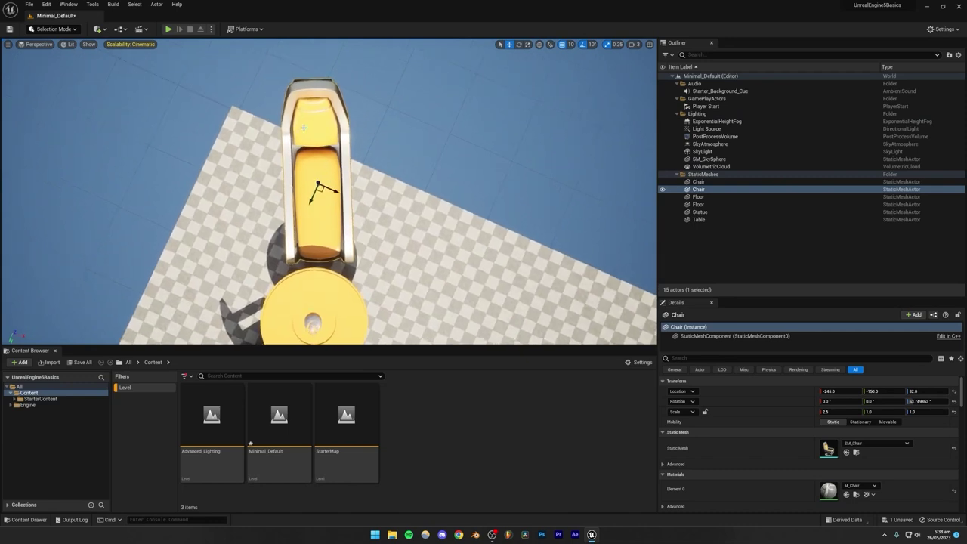
{"action": "key", "text": "ctrl+z"}
{"action": "key", "text": "ctrl+z"}
{"action": "key", "text": "ctrl+z"}
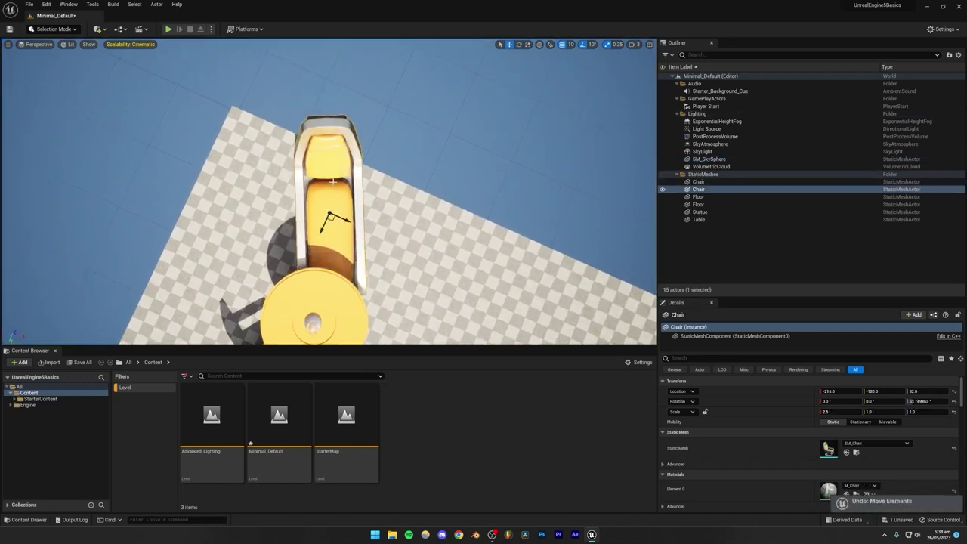
Step: Clear the chair selection by picking the background, and reselect the second chair from above
{"action": "left_click", "coordinate": [414, 144]}
{"action": "scroll", "coordinate": [323, 228], "scroll_direction": "up", "scroll_amount": 6}
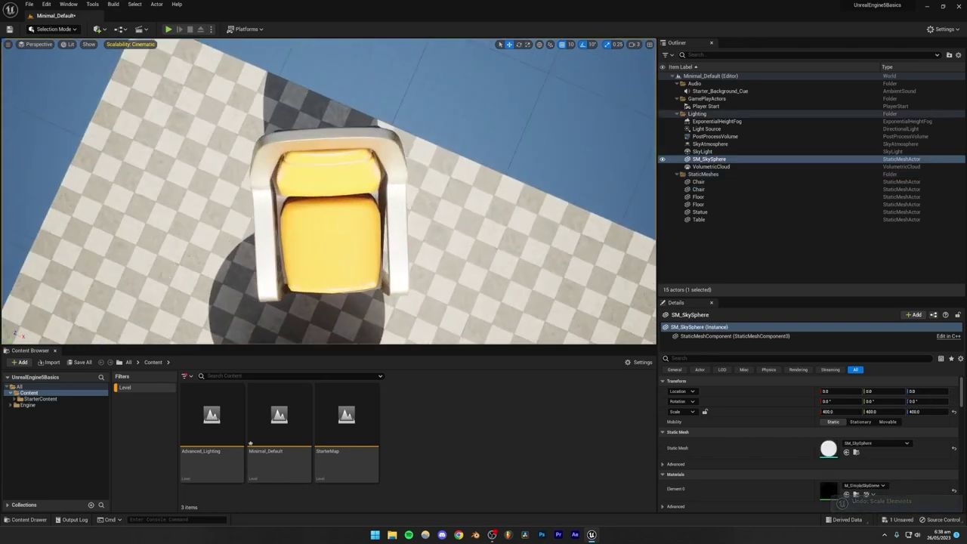
{"action": "scroll", "coordinate": [323, 228], "scroll_direction": "down", "scroll_amount": 5}
{"action": "left_click", "coordinate": [323, 227]}
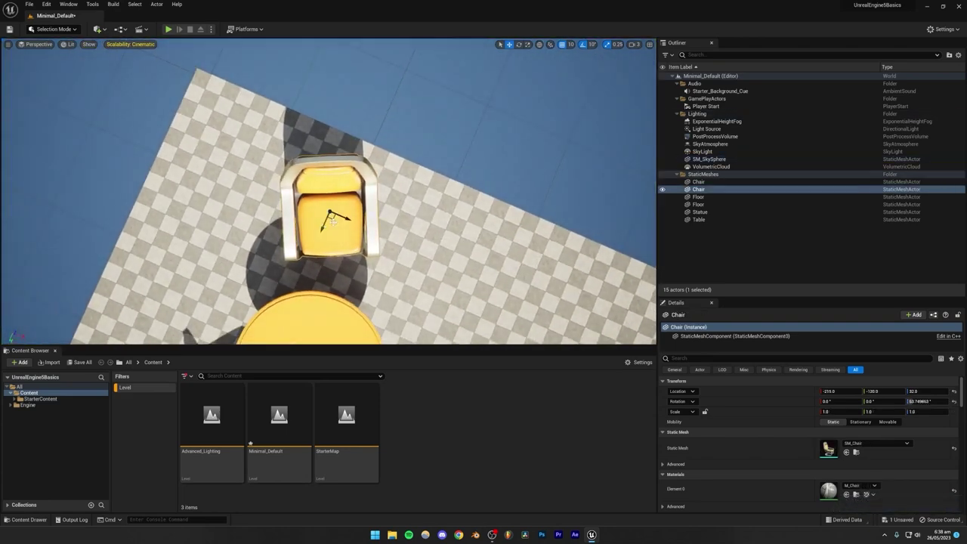
Step: Move the second chair along the world Y axis to a Y location of -100
{"action": "scroll", "coordinate": [332, 220], "scroll_direction": "down", "scroll_amount": 2}
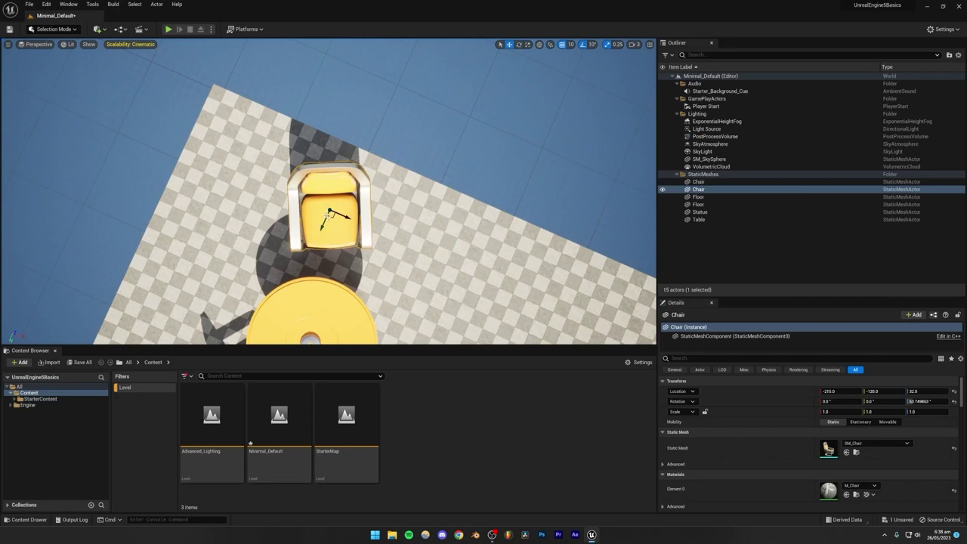
{"action": "mouse_move", "coordinate": [332, 215]}
{"action": "left_mouse_down"}
{"action": "mouse_move", "coordinate": [328, 323]}
{"action": "mouse_move", "coordinate": [330, 198]}
{"action": "mouse_move", "coordinate": [302, 257]}
{"action": "mouse_move", "coordinate": [325, 231]}
{"action": "left_mouse_up"}
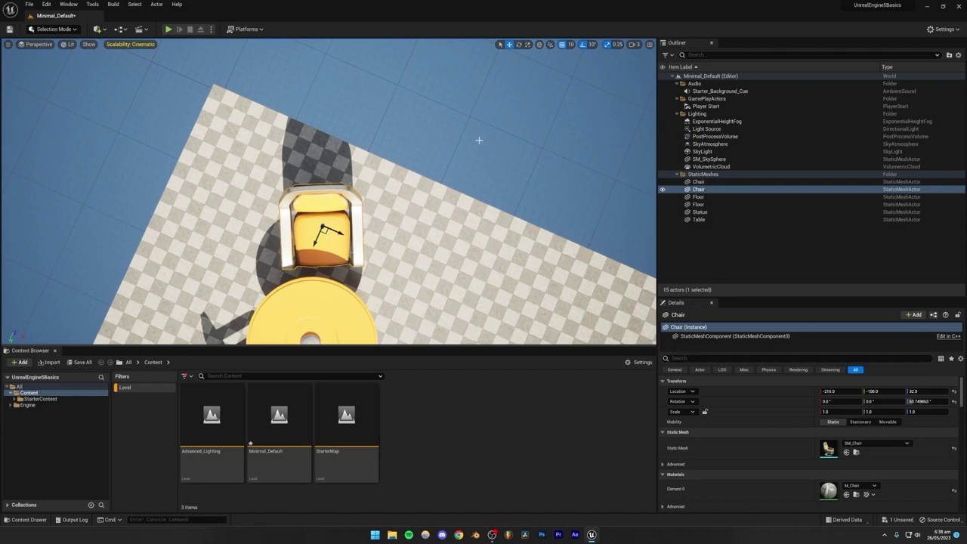
Step: Switch the transform gizmo to local coordinates and slide the second chair along its own axis toward the table, to about X -193, Y -65
{"action": "left_click", "coordinate": [540, 45]}
{"action": "right_click_drag", "start_coordinate": [370, 233], "coordinate": [280, 233]}
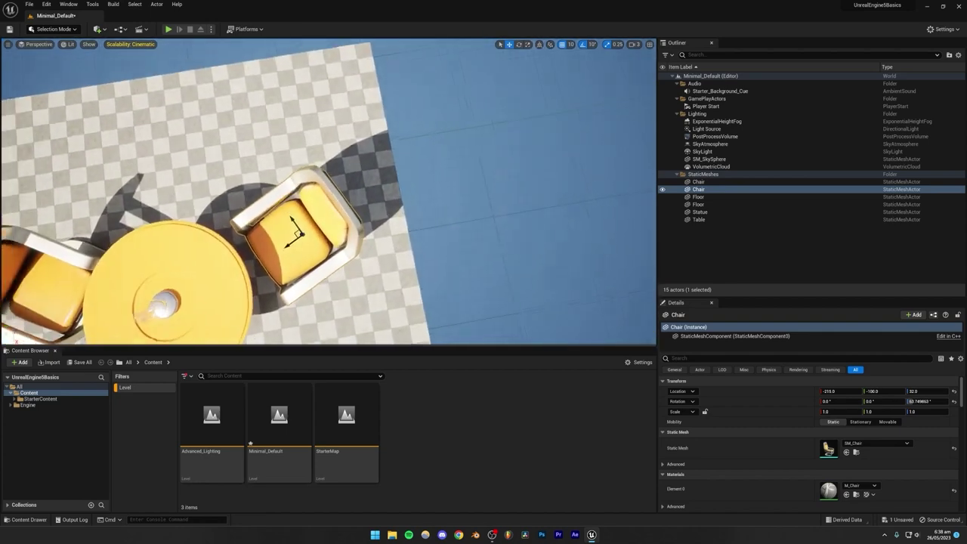
{"action": "right_click_drag", "start_coordinate": [340, 241], "coordinate": [319, 168]}
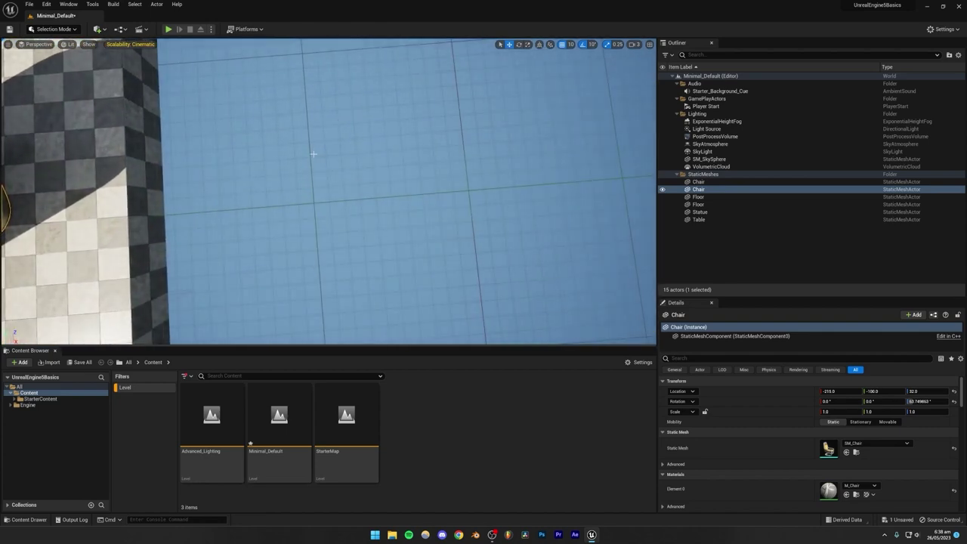
{"action": "key", "text": "s"}
{"action": "right_click_drag", "start_coordinate": [307, 227], "coordinate": [307, 226]}
{"action": "key", "text": "a"}
{"action": "key", "text": "a"}
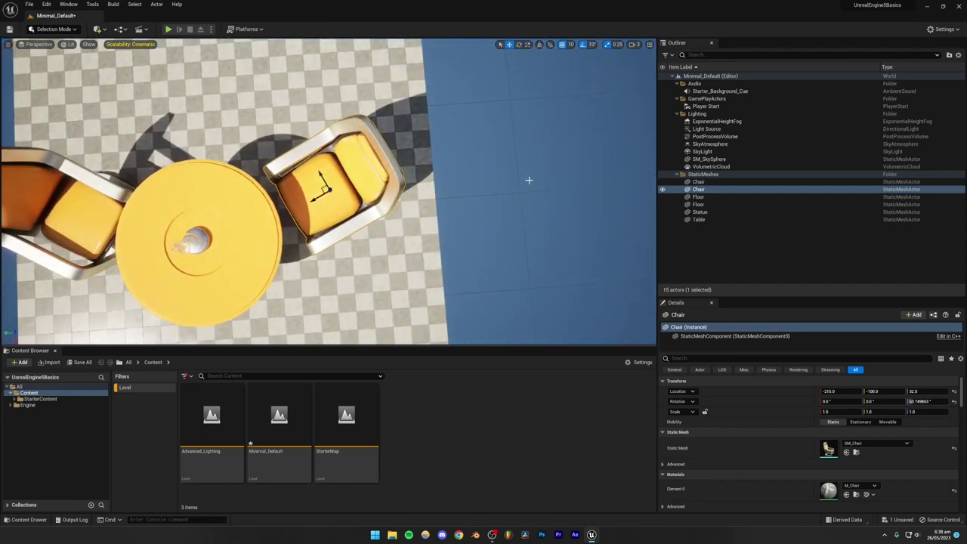
{"action": "right_click_drag", "start_coordinate": [294, 162], "coordinate": [302, 124]}
{"action": "key", "text": "w"}
{"action": "key", "text": "q"}
{"action": "right_click_drag", "start_coordinate": [328, 191], "coordinate": [330, 150]}
{"action": "key", "text": "s"}
{"action": "left_click_drag", "start_coordinate": [331, 195], "coordinate": [268, 213]}
Step: Slide the second chair back along its local axis, away from the table, to about X -211, Y -91
{"action": "key", "text": "e"}
{"action": "right_click_drag", "start_coordinate": [264, 198], "coordinate": [215, 245]}
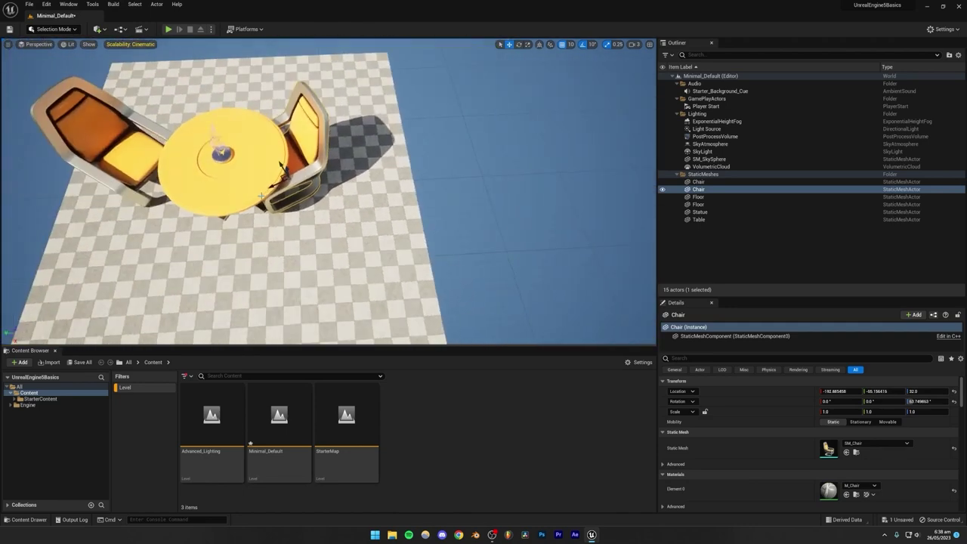
{"action": "left_click_drag", "start_coordinate": [278, 182], "coordinate": [314, 158]}
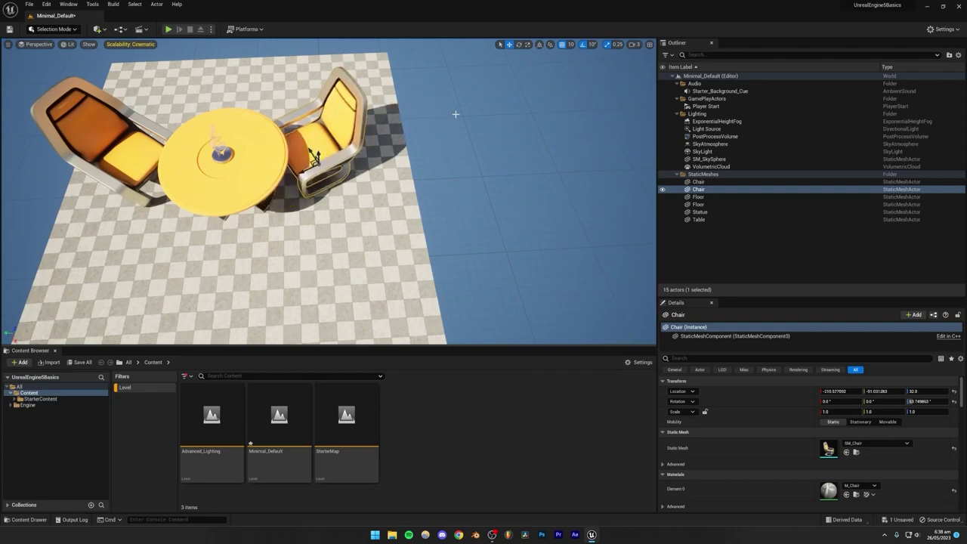
Step: Switch the transform gizmo back to world coordinates and reselect the second chair
{"action": "left_click", "coordinate": [541, 44]}
{"action": "left_click", "coordinate": [526, 98]}
{"action": "left_click", "coordinate": [324, 172]}
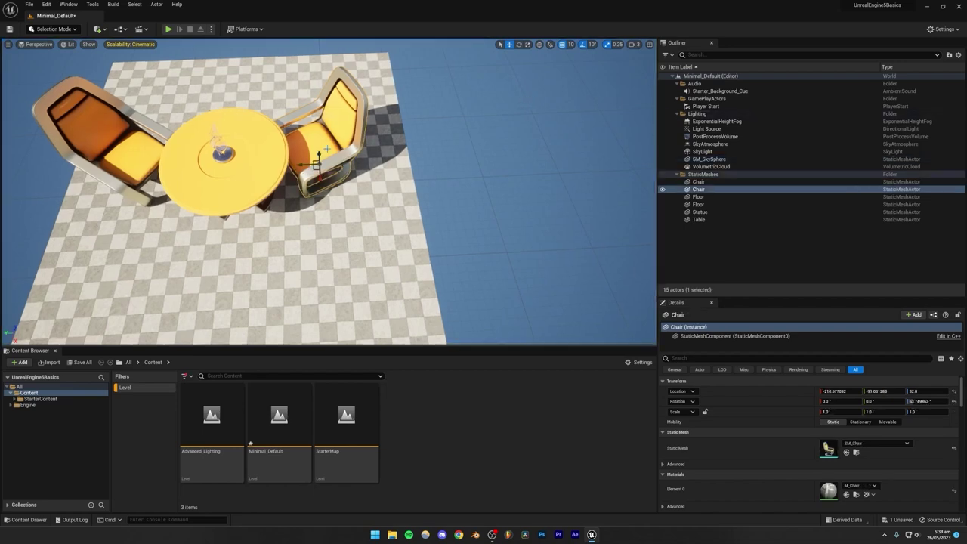
Step: Try moving the second chair to about X -221 and back with grid snapping, and to about X -241, Y -119 without it, and undo
{"action": "mouse_move", "coordinate": [317, 165]}
{"action": "left_mouse_down"}
{"action": "mouse_move", "coordinate": [270, 168]}
{"action": "mouse_move", "coordinate": [355, 156]}
{"action": "mouse_move", "coordinate": [316, 159]}
{"action": "left_mouse_up"}
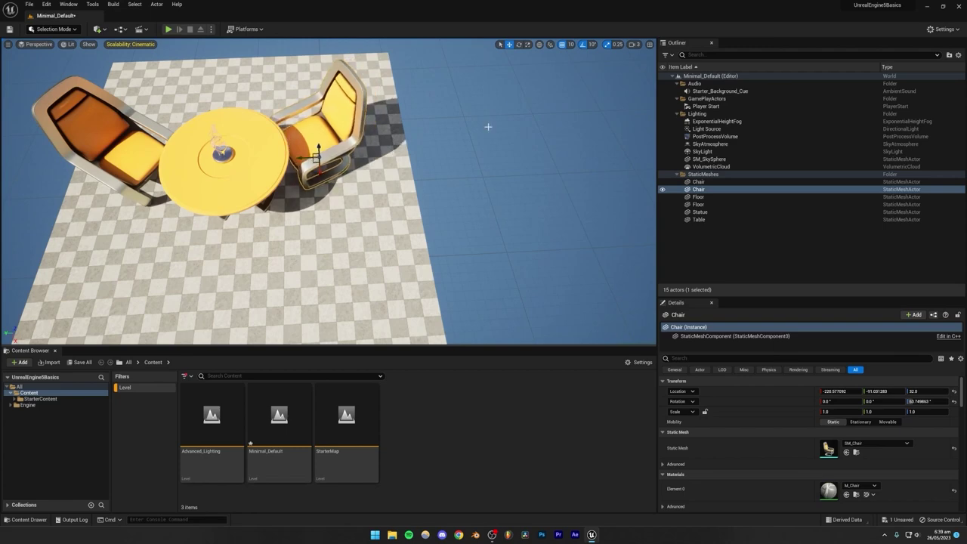
{"action": "mouse_move", "coordinate": [317, 158]}
{"action": "left_mouse_down"}
{"action": "mouse_move", "coordinate": [349, 194]}
{"action": "mouse_move", "coordinate": [362, 82]}
{"action": "mouse_move", "coordinate": [334, 161]}
{"action": "mouse_move", "coordinate": [325, 136]}
{"action": "mouse_move", "coordinate": [320, 155]}
{"action": "mouse_move", "coordinate": [332, 178]}
{"action": "mouse_move", "coordinate": [318, 165]}
{"action": "left_mouse_up"}
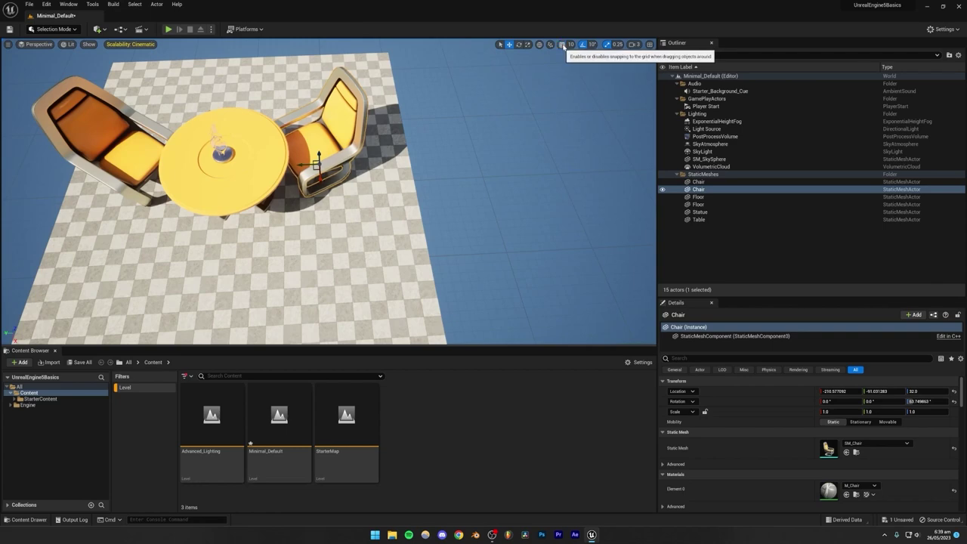
{"action": "left_click_drag", "start_coordinate": [318, 162], "coordinate": [339, 144]}
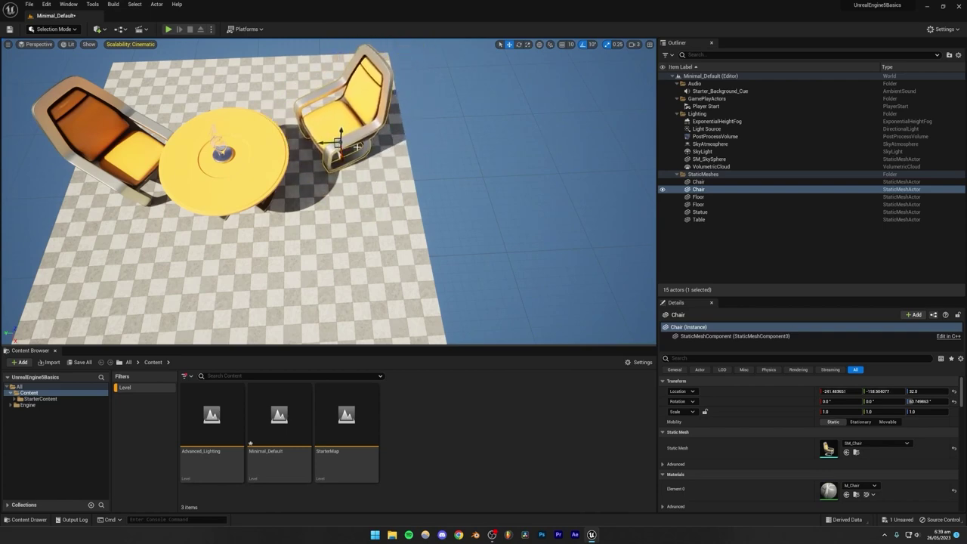
{"action": "key", "text": "ctrl+z"}
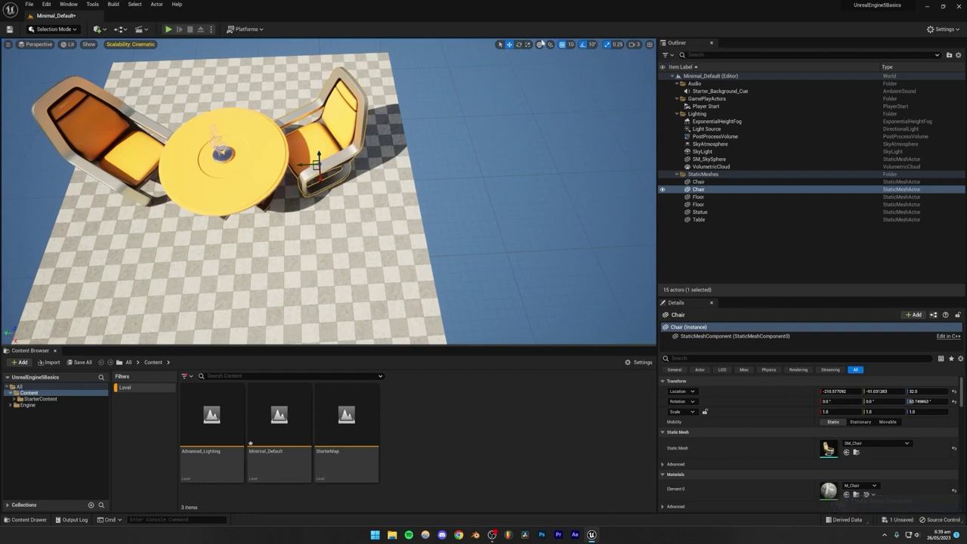
Step: Try rotating the second chair with and without rotation snapping, undoing each rotation
{"action": "left_click", "coordinate": [519, 45]}
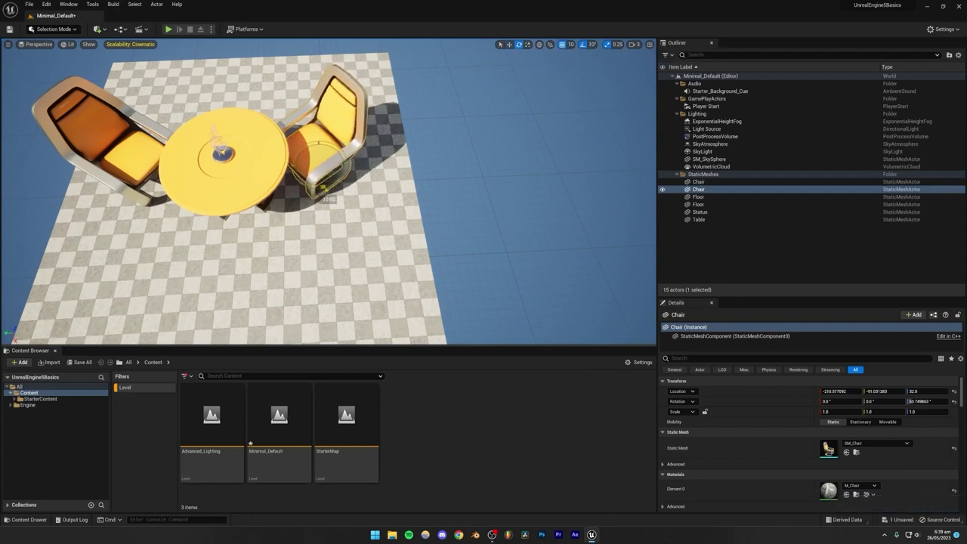
{"action": "key", "text": "ctrl+z"}
{"action": "left_click", "coordinate": [582, 44]}
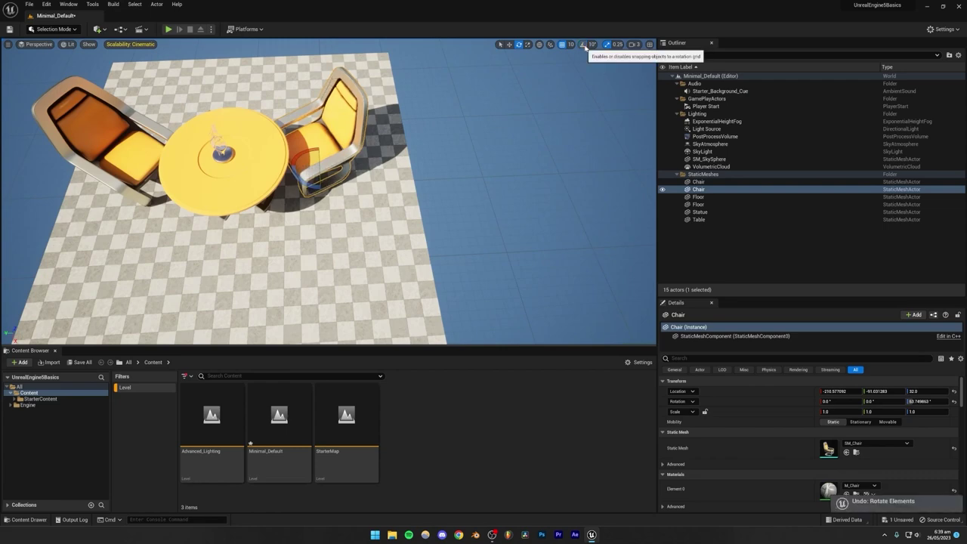
{"action": "left_click_drag", "start_coordinate": [308, 185], "coordinate": [339, 191]}
{"action": "key", "text": "ctrl+z"}
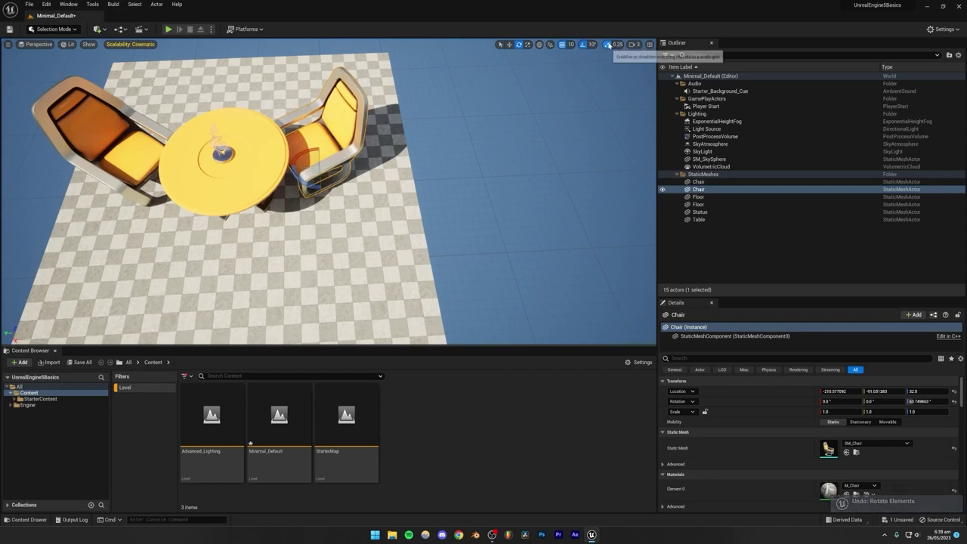
Step: Try scaling the second chair uniformly to about 1.41 with scale snapping turned off, and undo the scaling
{"action": "key", "text": "r"}
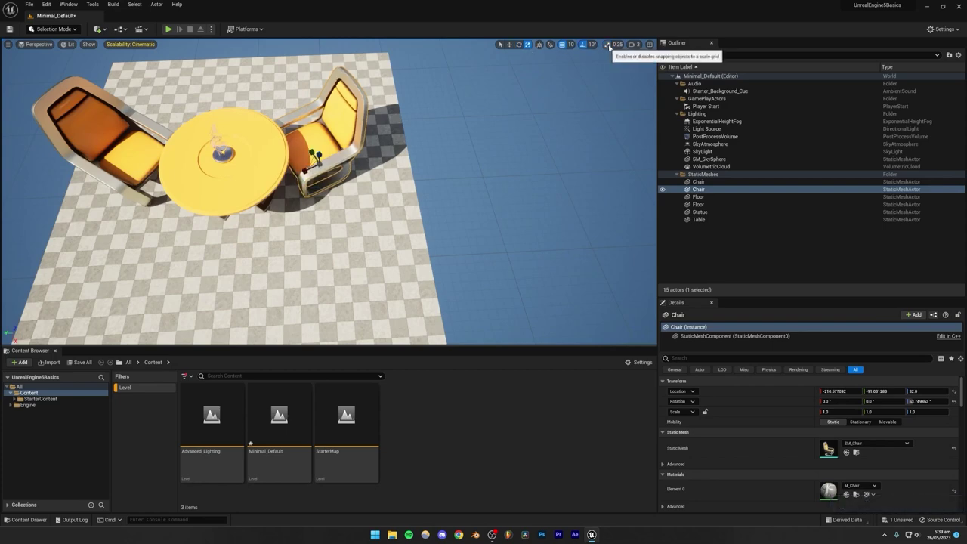
{"action": "mouse_move", "coordinate": [320, 164]}
{"action": "left_mouse_down"}
{"action": "mouse_move", "coordinate": [332, 151]}
{"action": "mouse_move", "coordinate": [313, 170]}
{"action": "mouse_move", "coordinate": [320, 164]}
{"action": "left_mouse_up"}
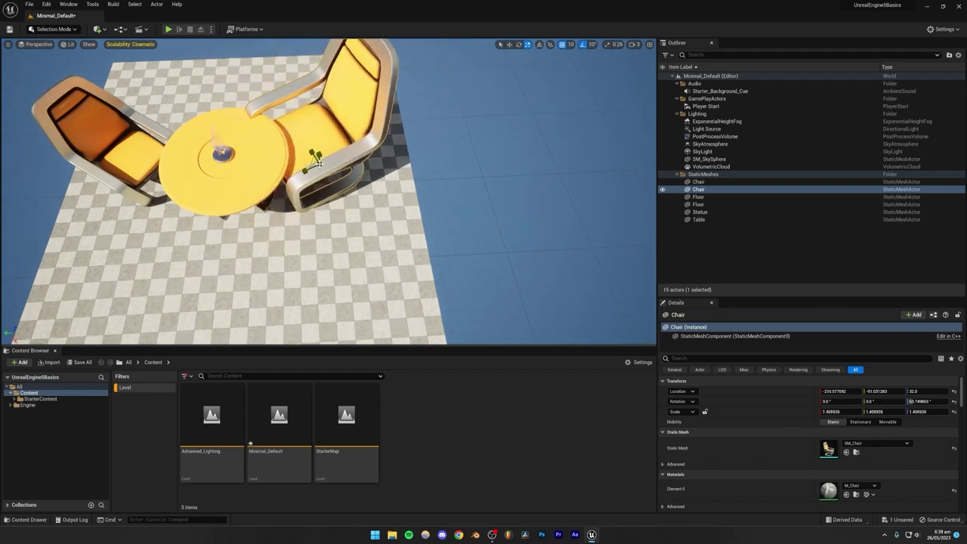
{"action": "key", "text": "ctrl+z"}
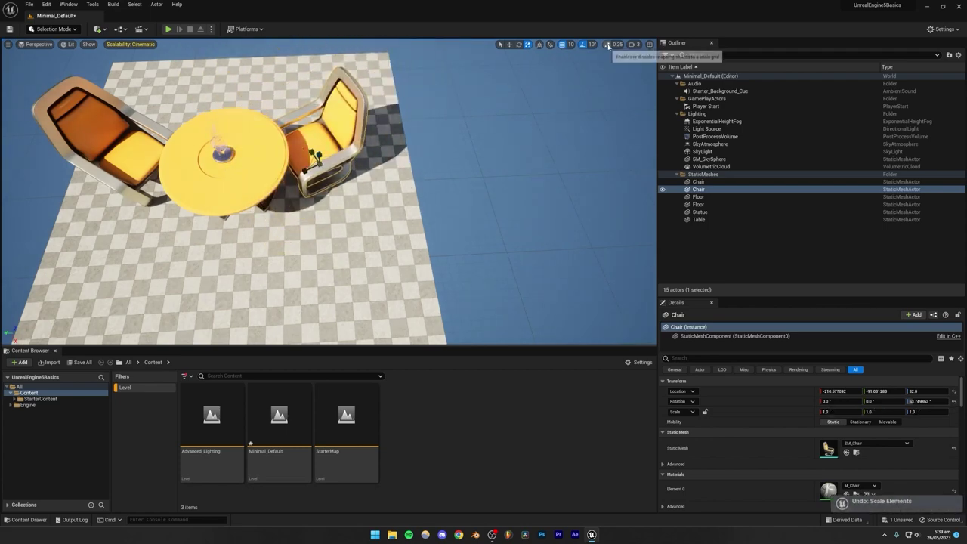
Step: Frame the table and both chairs from the front at eye level, and select the sky sphere instead of the chair
{"action": "key", "text": "s"}
{"action": "right_click_drag", "start_coordinate": [320, 163], "coordinate": [278, 75]}
{"action": "key", "text": "q"}
{"action": "key", "text": "w"}
{"action": "key", "text": "d"}
{"action": "key", "text": "w"}
{"action": "right_click_drag", "start_coordinate": [343, 246], "coordinate": [348, 251]}
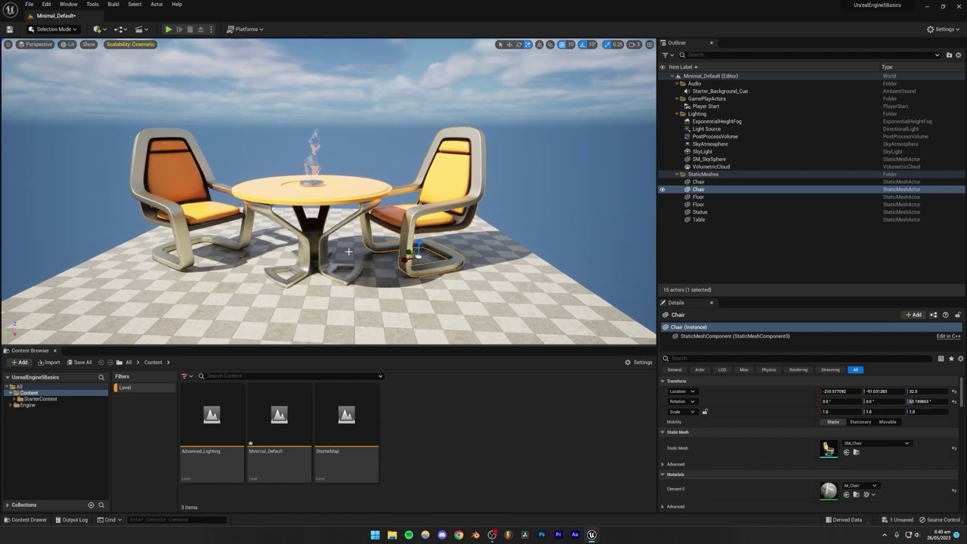
{"action": "left_click", "coordinate": [330, 115]}
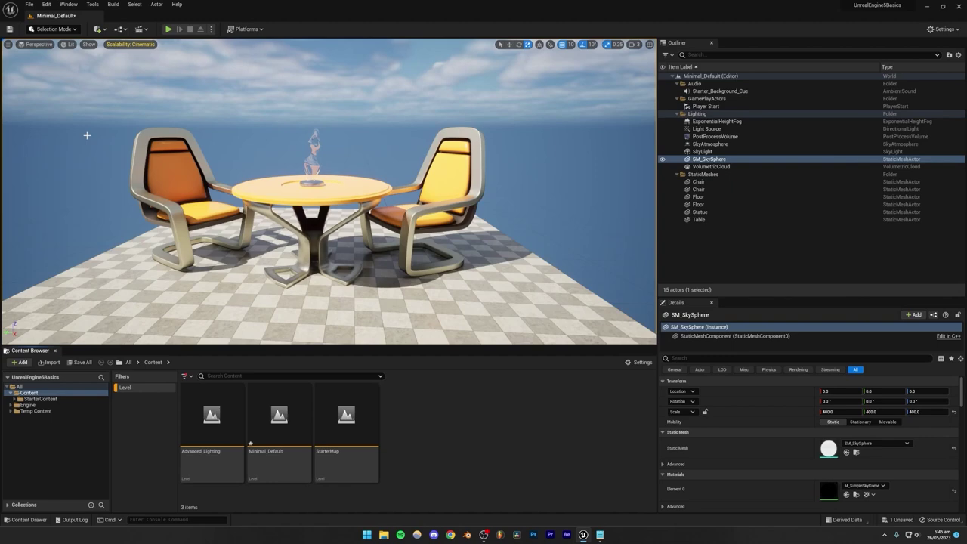
Step: Preview the scene in the Unlit view mode from another side, and return to the Lit view mode
{"action": "left_click", "coordinate": [68, 45]}
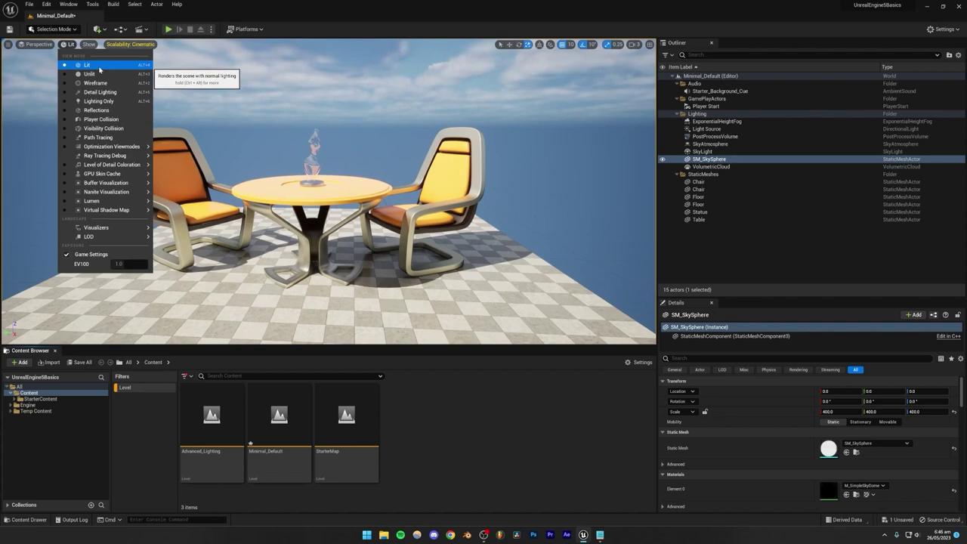
{"action": "left_click", "coordinate": [92, 73]}
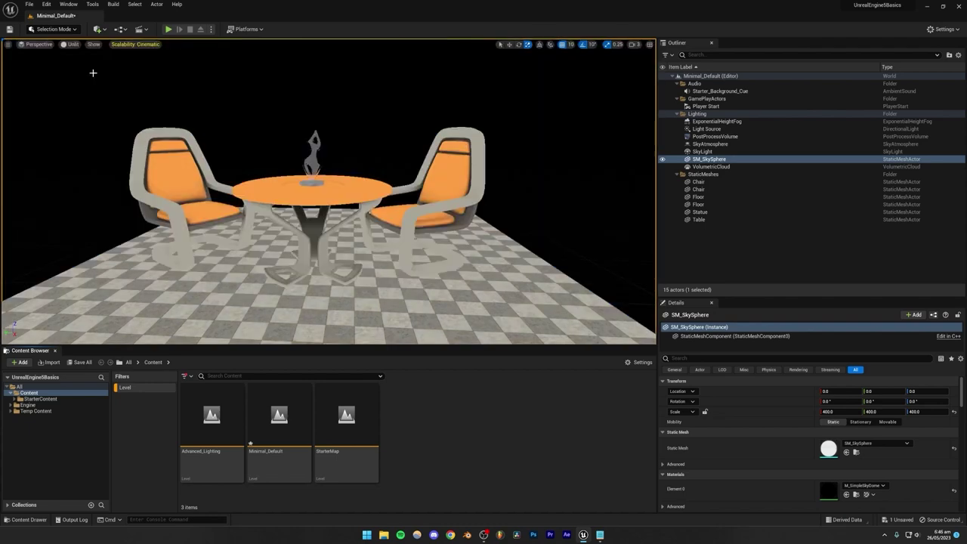
{"action": "right_click_drag", "start_coordinate": [375, 246], "coordinate": [522, 312]}
{"action": "right_click_drag", "start_coordinate": [528, 275], "coordinate": [351, 246]}
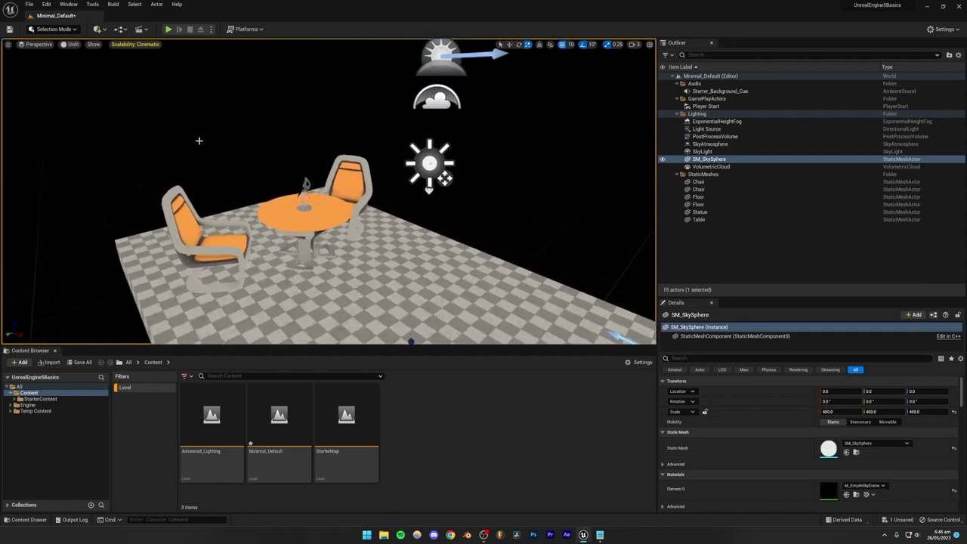
{"action": "mouse_move", "coordinate": [98, 68]}
{"action": "right_mouse_down"}
{"action": "mouse_move", "coordinate": [100, 151]}
{"action": "mouse_move", "coordinate": [98, 68]}
{"action": "right_mouse_up"}
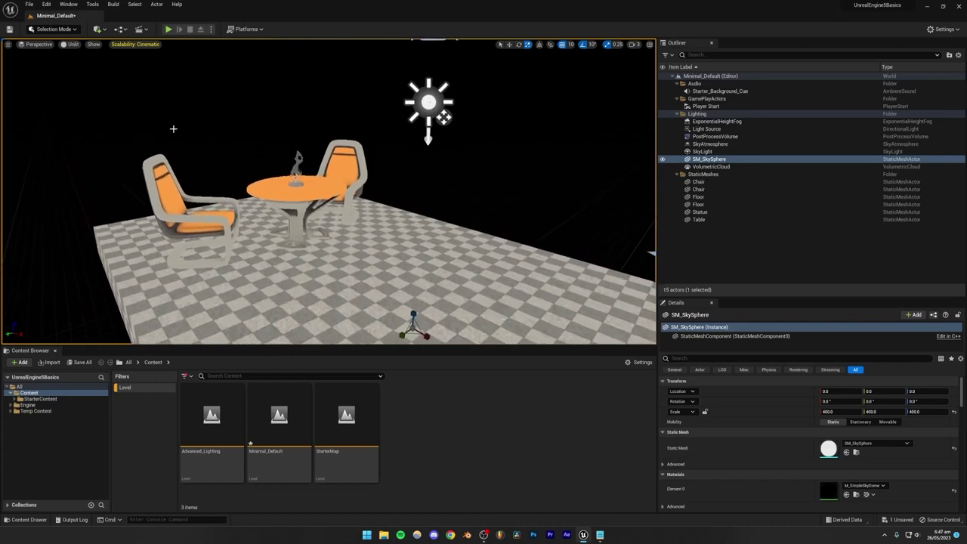
{"action": "left_click", "coordinate": [70, 44]}
{"action": "left_click", "coordinate": [83, 58]}
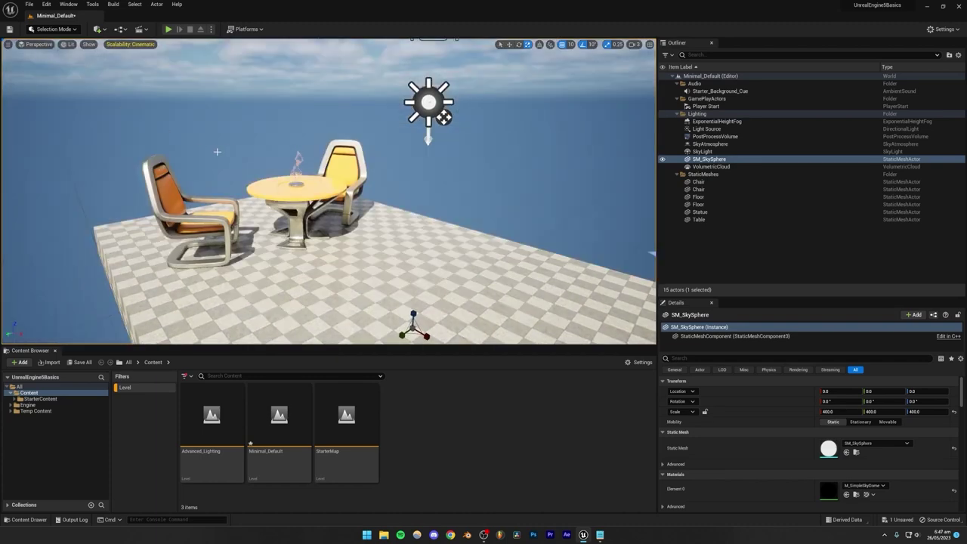
Step: Hide the Light Source and inspect the scene in the Unlit view mode
{"action": "left_click", "coordinate": [663, 129]}
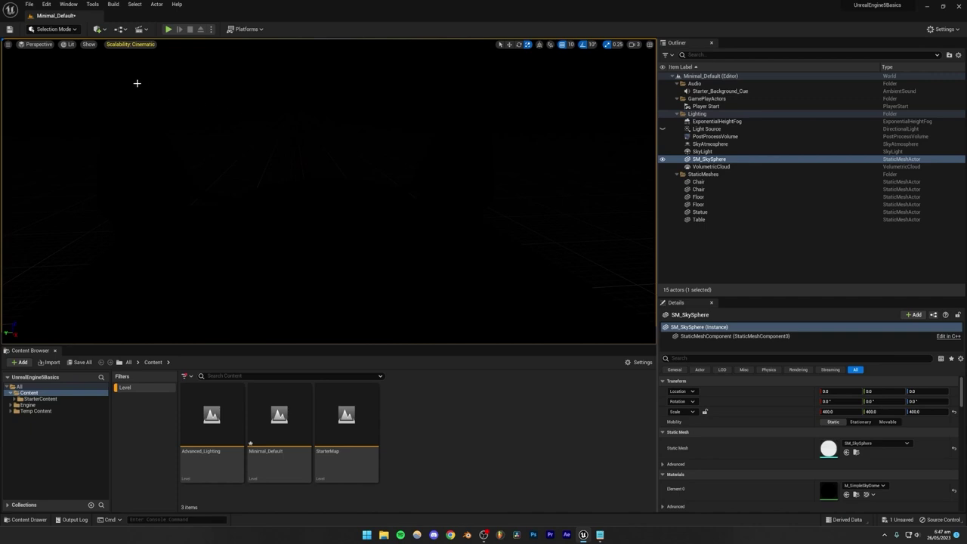
{"action": "left_click", "coordinate": [69, 44]}
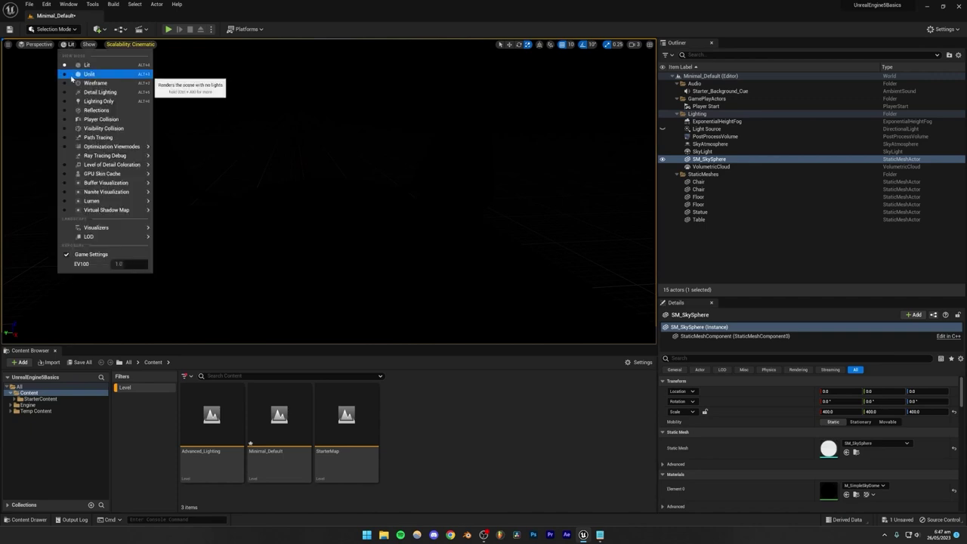
{"action": "left_click", "coordinate": [74, 79]}
{"action": "right_click_drag", "start_coordinate": [396, 171], "coordinate": [163, 230]}
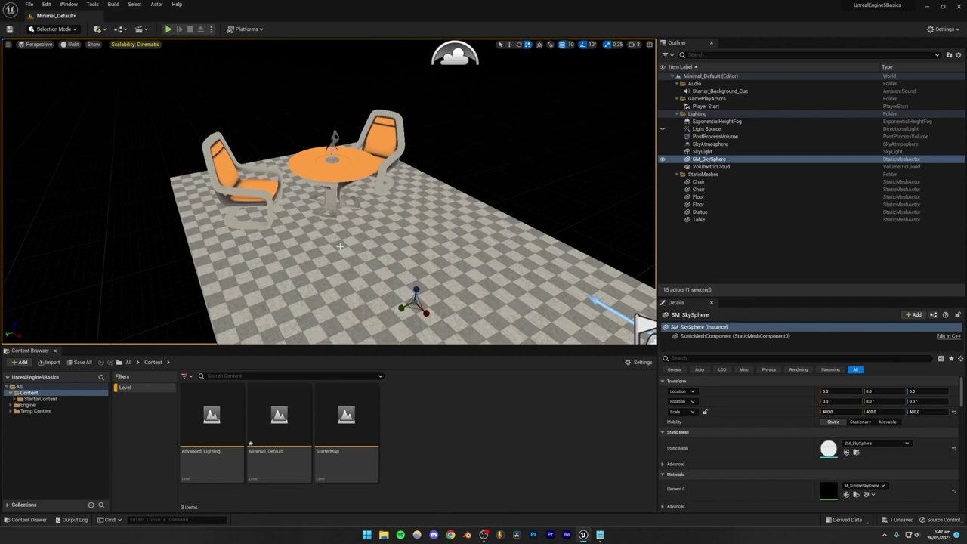
Step: Return the viewport to the Lit view mode and make the Light Source visible again
{"action": "left_click", "coordinate": [71, 44]}
{"action": "left_click", "coordinate": [78, 63]}
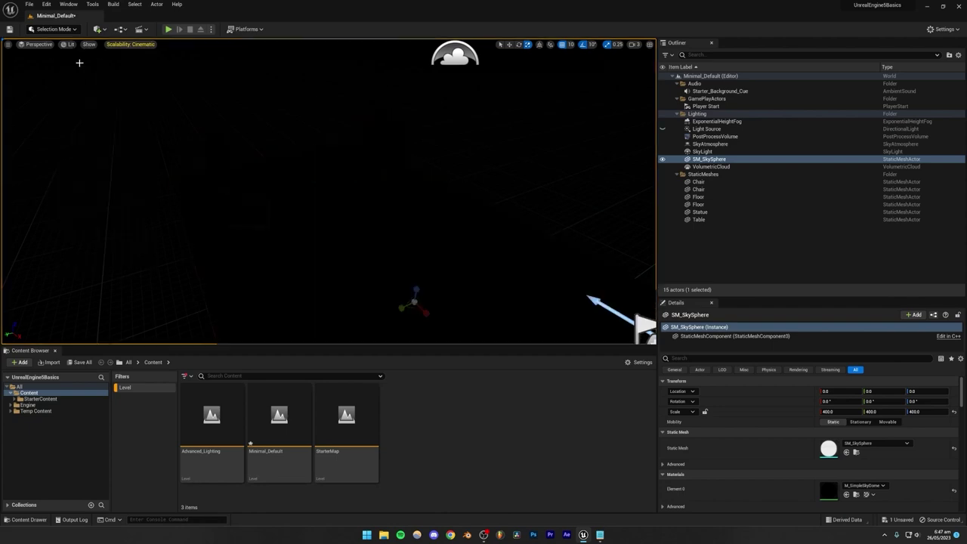
{"action": "left_click", "coordinate": [662, 129]}
Step: Display the scene in the Wireframe view mode and inspect the mesh geometry of the table and chairs
{"action": "right_click_drag", "start_coordinate": [484, 151], "coordinate": [544, 125]}
{"action": "mouse_move", "coordinate": [274, 185]}
{"action": "right_mouse_down"}
{"action": "mouse_move", "coordinate": [238, 151]}
{"action": "mouse_move", "coordinate": [274, 184]}
{"action": "right_mouse_up"}
{"action": "left_click", "coordinate": [71, 44]}
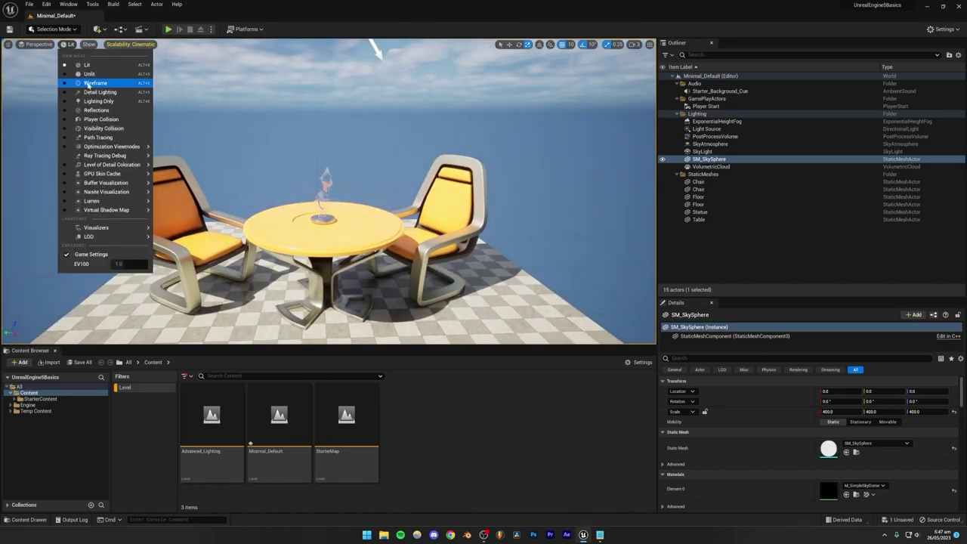
{"action": "left_click", "coordinate": [89, 86]}
{"action": "mouse_move", "coordinate": [295, 206]}
{"action": "right_mouse_down"}
{"action": "mouse_move", "coordinate": [290, 223]}
{"action": "mouse_move", "coordinate": [223, 226]}
{"action": "mouse_move", "coordinate": [291, 215]}
{"action": "right_mouse_up"}
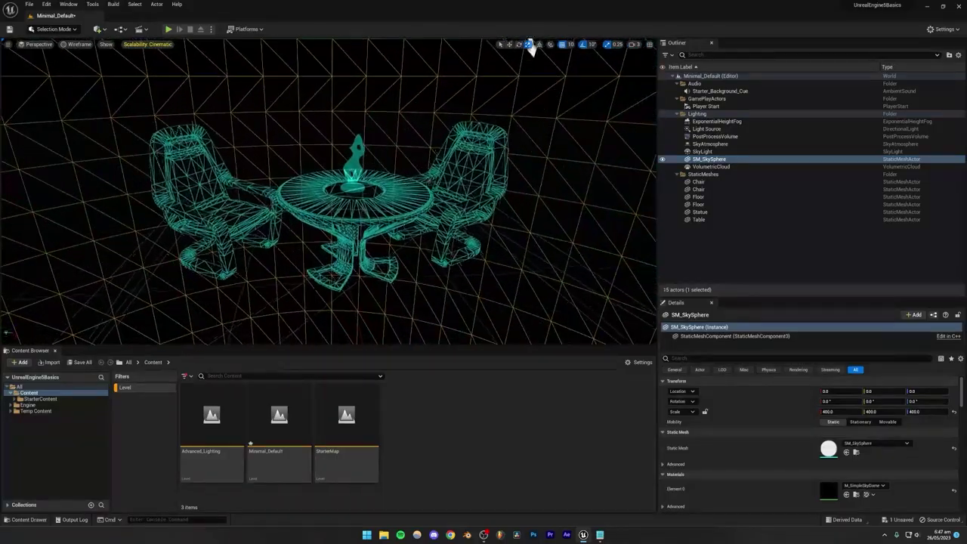
{"action": "right_click_drag", "start_coordinate": [453, 151], "coordinate": [464, 215]}
{"action": "mouse_move", "coordinate": [336, 285]}
{"action": "left_mouse_down"}
{"action": "mouse_move", "coordinate": [332, 276]}
{"action": "mouse_move", "coordinate": [332, 298]}
{"action": "left_mouse_up"}
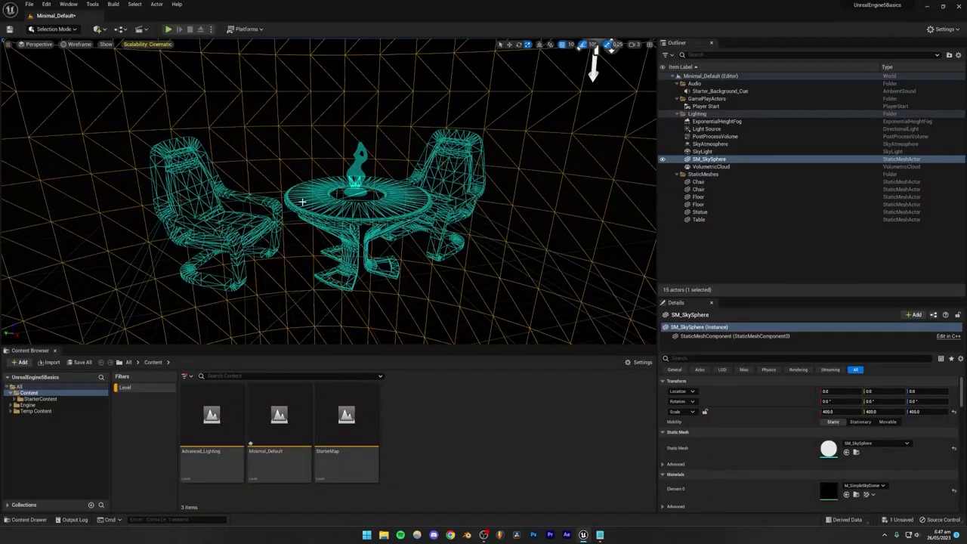
Step: Display the scene in the Detail Lighting view mode and inspect the surface shading of the furniture
{"action": "left_click", "coordinate": [85, 44]}
{"action": "left_click", "coordinate": [92, 95]}
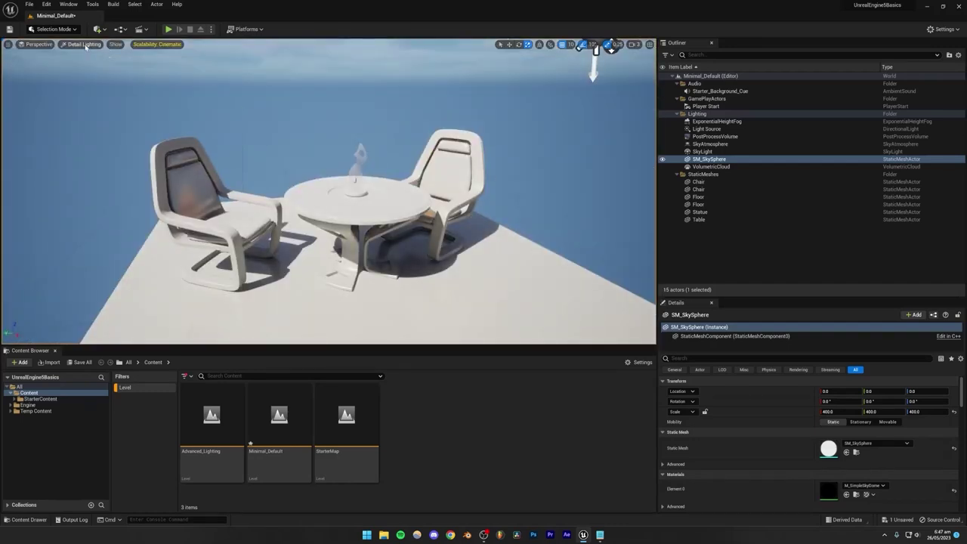
{"action": "mouse_move", "coordinate": [355, 236]}
{"action": "right_mouse_down"}
{"action": "mouse_move", "coordinate": [369, 254]}
{"action": "mouse_move", "coordinate": [367, 242]}
{"action": "right_mouse_up"}
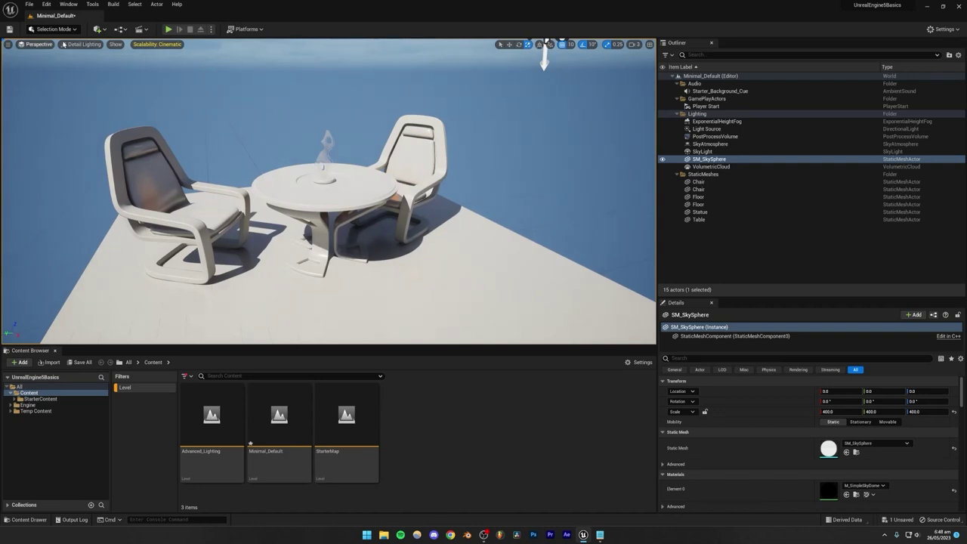
Step: Display the scene in the Lighting Only view mode
{"action": "left_click", "coordinate": [83, 44]}
{"action": "left_click", "coordinate": [97, 101]}
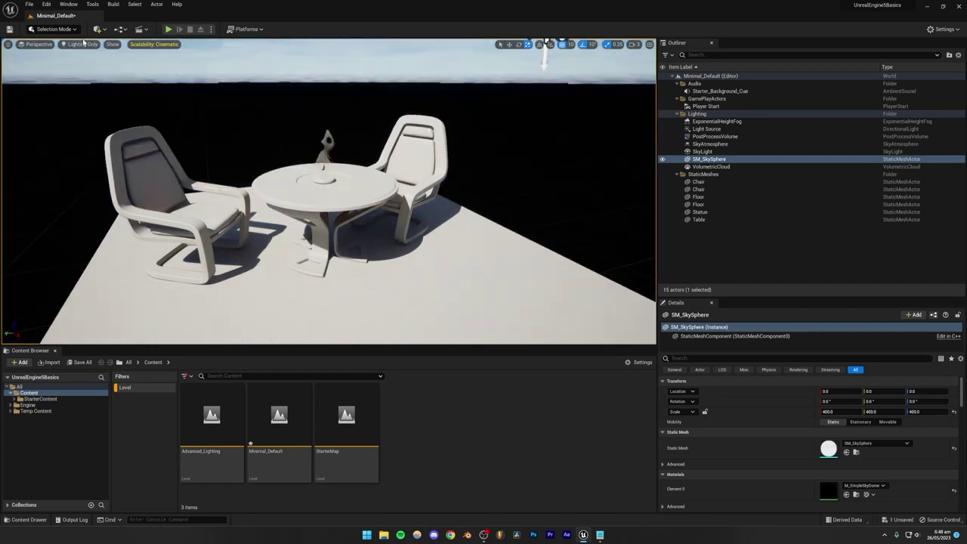
Step: Display the scene in the Reflections view mode and inspect the reflections on the table and chairs from several distances and heights
{"action": "left_click", "coordinate": [83, 43]}
{"action": "left_click", "coordinate": [84, 111]}
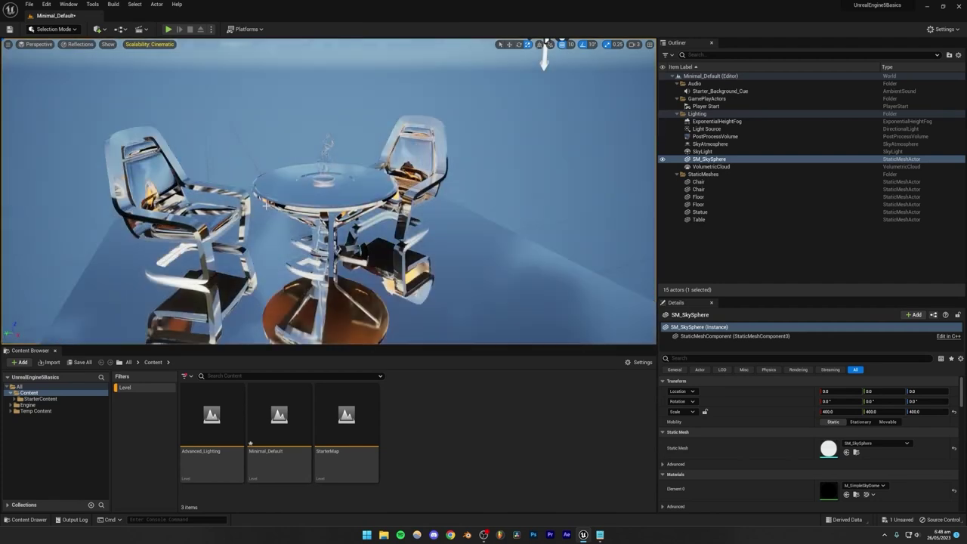
{"action": "right_click_drag", "start_coordinate": [266, 204], "coordinate": [224, 209]}
{"action": "key", "text": "w"}
{"action": "key", "text": "s"}
{"action": "key", "text": "w"}
{"action": "key", "text": "s"}
{"action": "key", "text": "w"}
{"action": "key", "text": "s"}
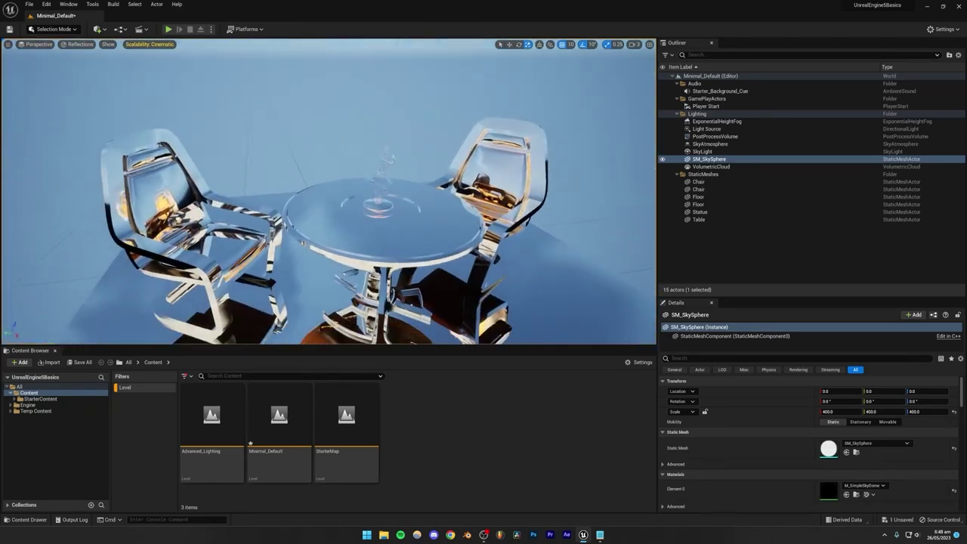
{"action": "mouse_move", "coordinate": [409, 206]}
{"action": "right_mouse_down"}
{"action": "mouse_move", "coordinate": [436, 201]}
{"action": "mouse_move", "coordinate": [433, 187]}
{"action": "mouse_move", "coordinate": [408, 206]}
{"action": "right_mouse_up"}
{"action": "key", "text": "q"}
{"action": "key", "text": "e"}
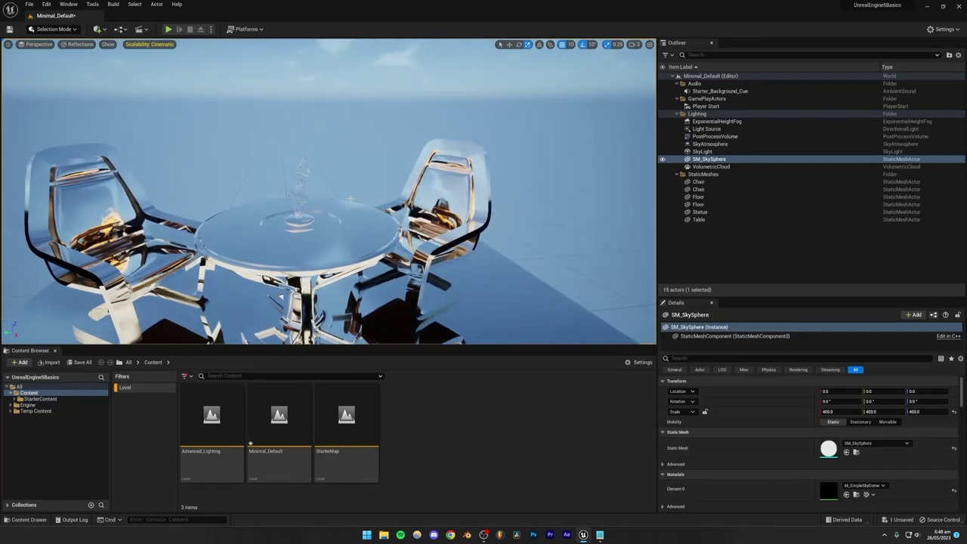
Step: Set the overall viewport scalability quality to Epic and inspect the reflections beneath the table and chairs
{"action": "left_click", "coordinate": [151, 43]}
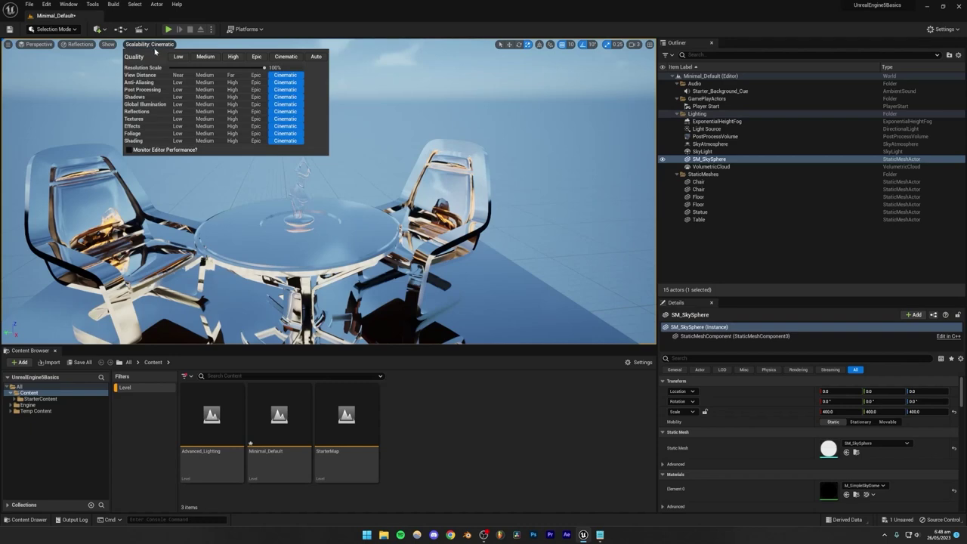
{"action": "left_click", "coordinate": [257, 57]}
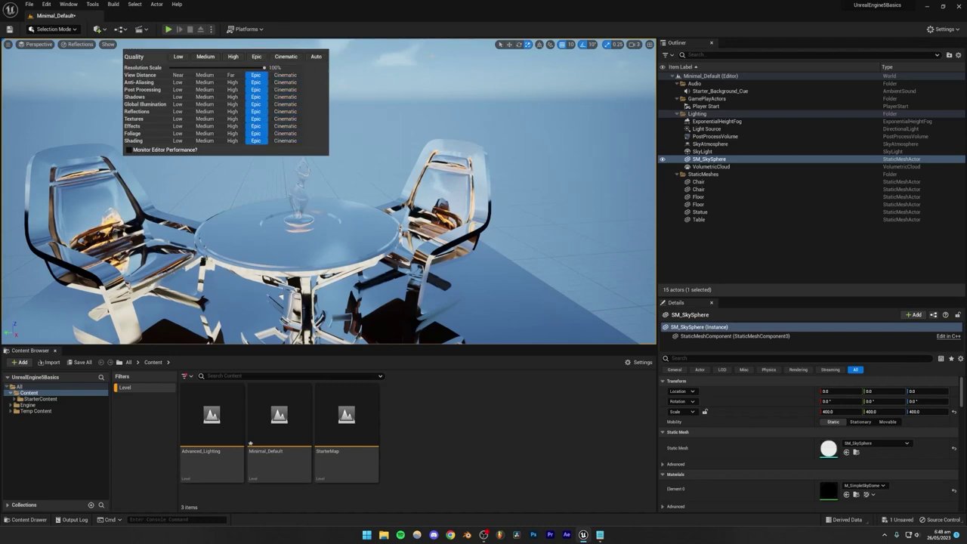
{"action": "right_click_drag", "start_coordinate": [330, 179], "coordinate": [330, 226]}
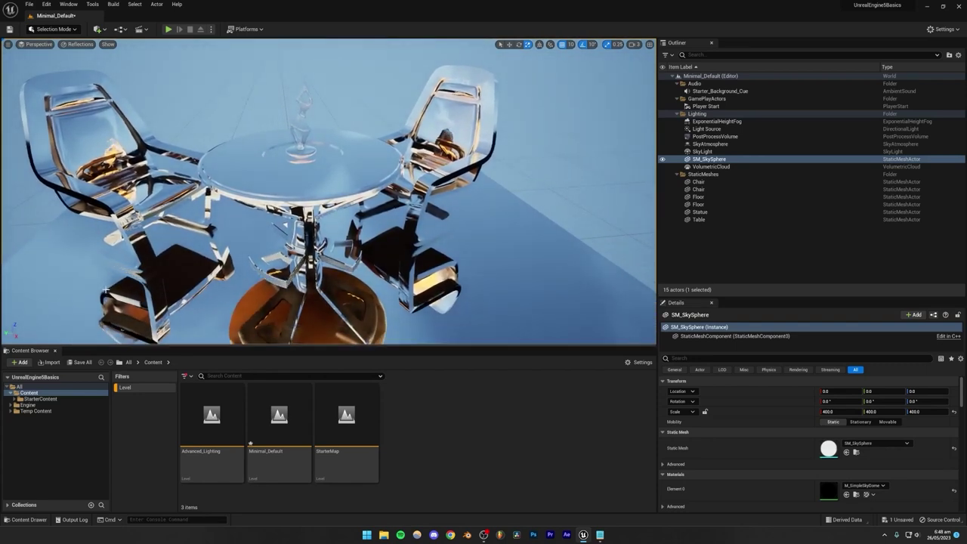
{"action": "mouse_move", "coordinate": [116, 287]}
{"action": "right_mouse_down"}
{"action": "mouse_move", "coordinate": [116, 312]}
{"action": "mouse_move", "coordinate": [118, 292]}
{"action": "right_mouse_up"}
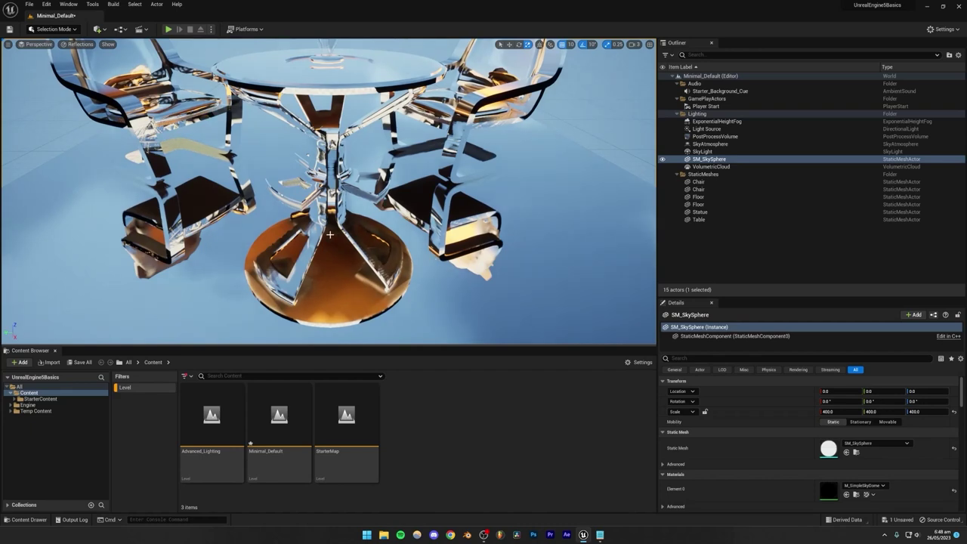
{"action": "right_click_drag", "start_coordinate": [327, 211], "coordinate": [325, 252]}
{"action": "right_click_drag", "start_coordinate": [236, 173], "coordinate": [236, 179]}
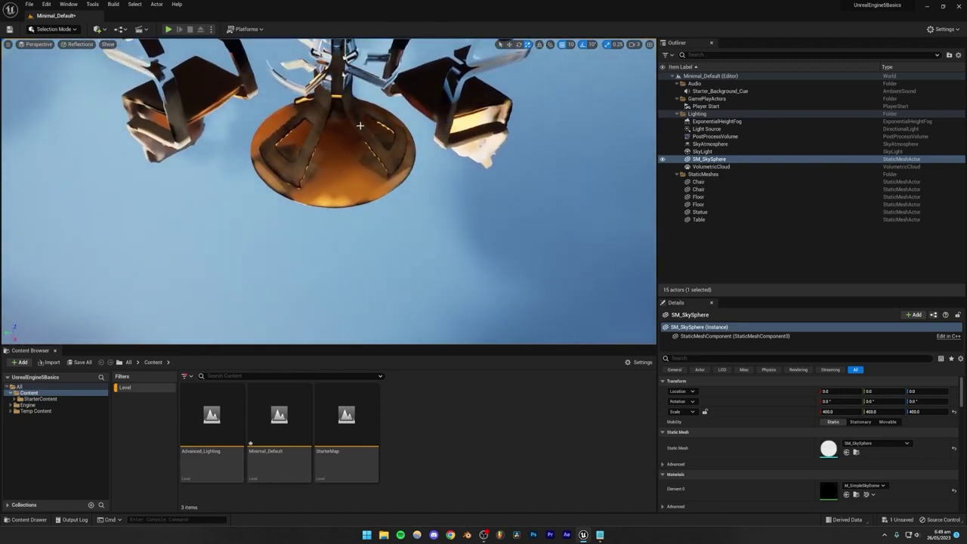
{"action": "right_click_drag", "start_coordinate": [330, 163], "coordinate": [189, 142]}
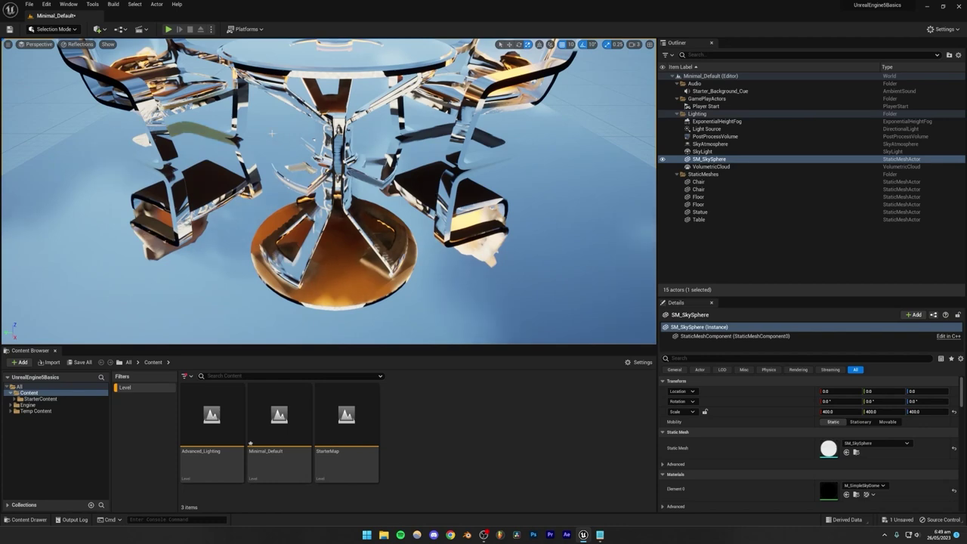
Step: Find the ray tracing options in the Project Settings and enable Use Hardware Ray Tracing when available under Lumen
{"action": "left_click", "coordinate": [46, 4]}
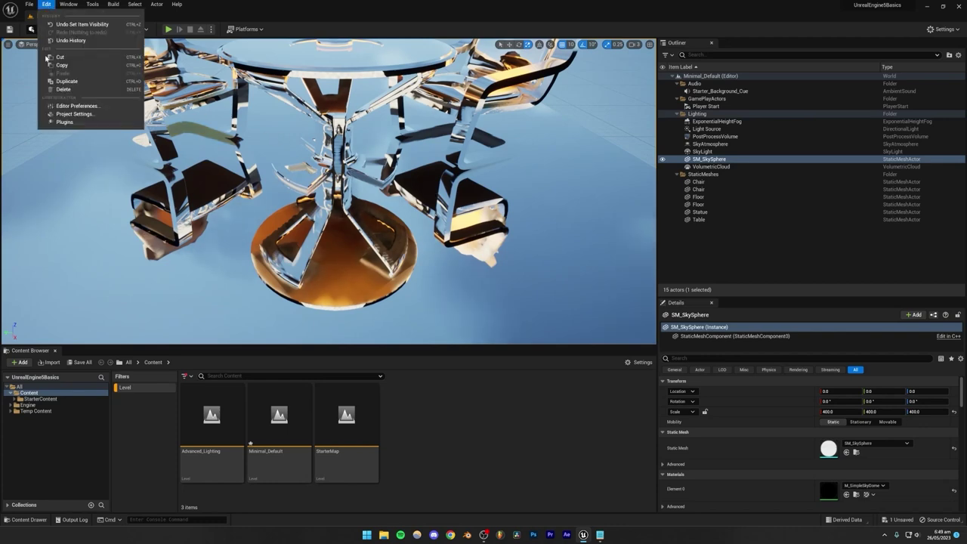
{"action": "left_click", "coordinate": [66, 114]}
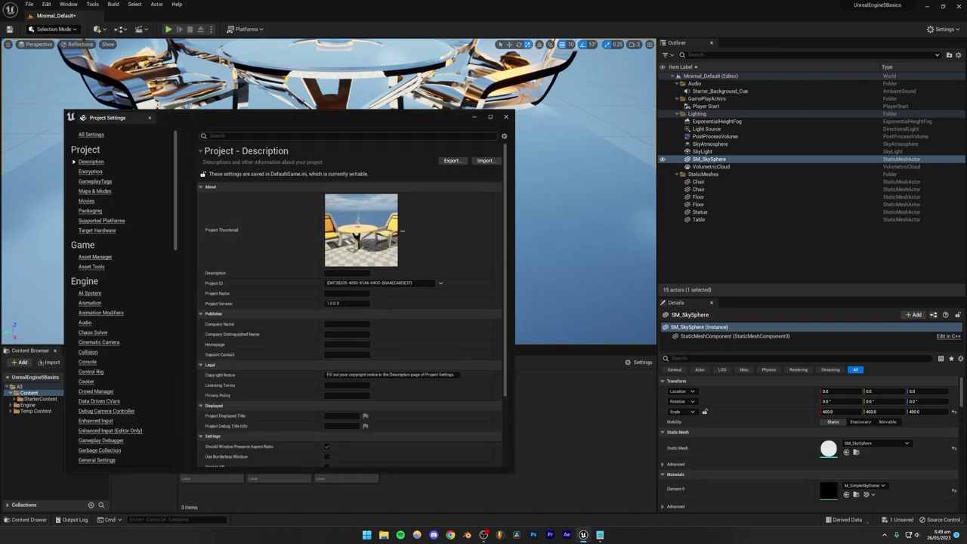
{"action": "type", "text": "f"}
{"action": "type", "text": "ay tracing"}
{"action": "left_click", "coordinate": [278, 183]}
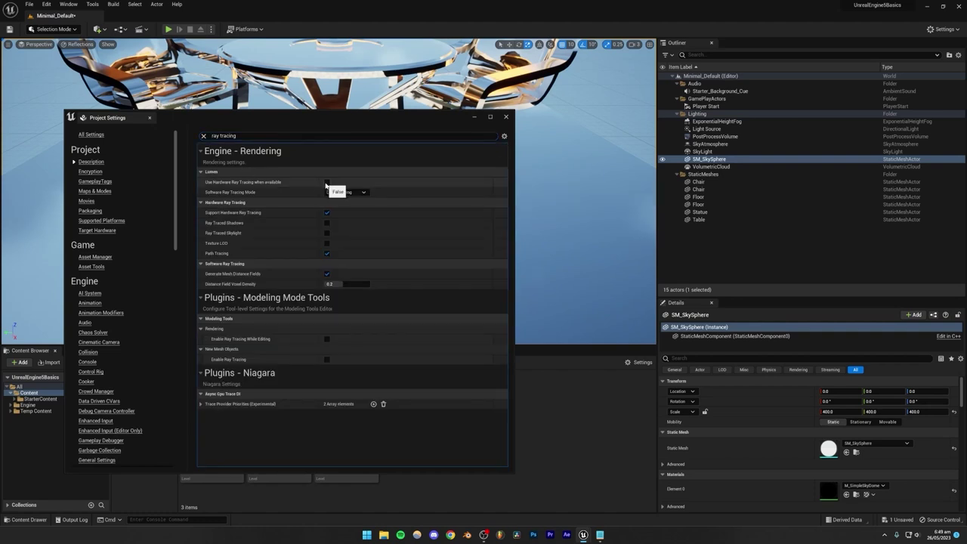
{"action": "left_click", "coordinate": [326, 182]}
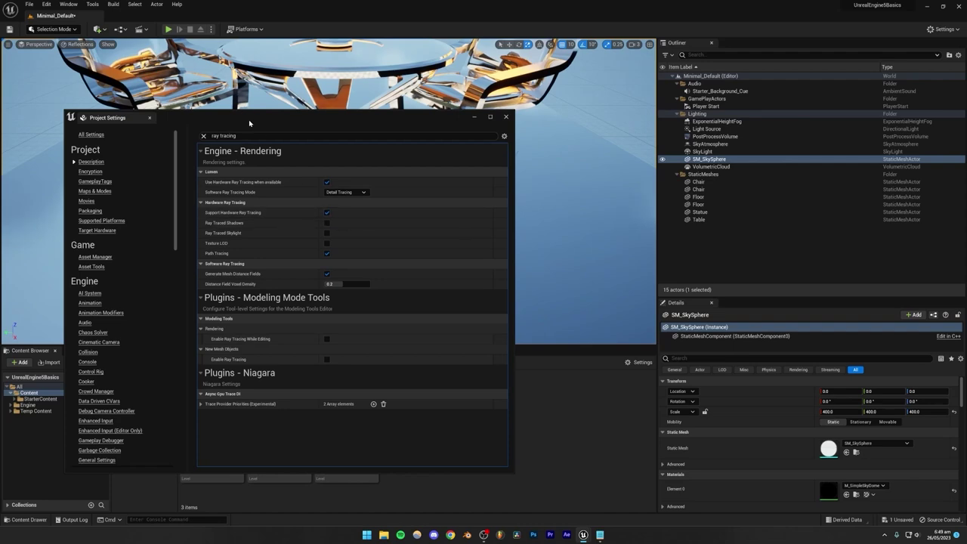
Step: Turn Lumen's hardware ray tracing off and on again to compare the reflections beneath the furniture
{"action": "left_click_drag", "start_coordinate": [248, 119], "coordinate": [695, 145]}
{"action": "right_click_drag", "start_coordinate": [423, 219], "coordinate": [416, 193]}
{"action": "left_click", "coordinate": [774, 207]}
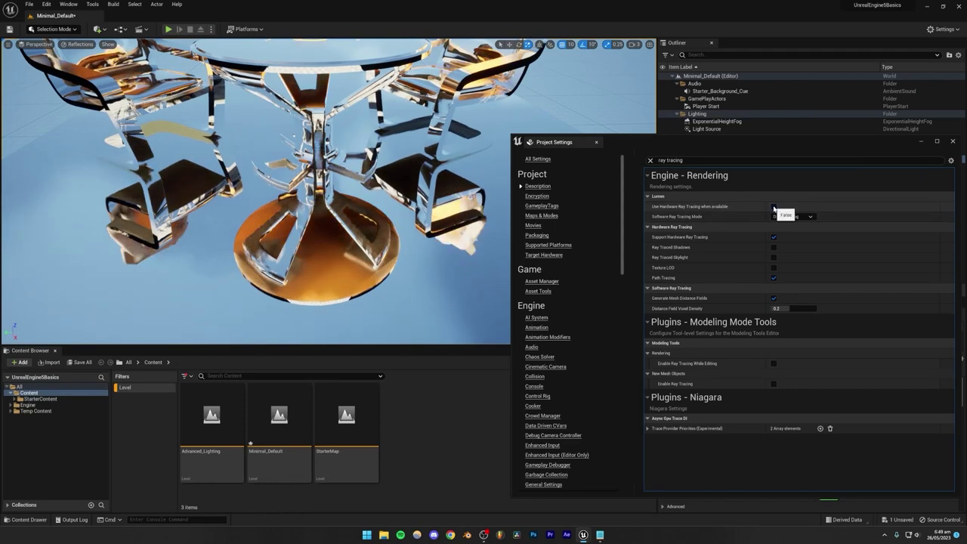
{"action": "left_click", "coordinate": [774, 207]}
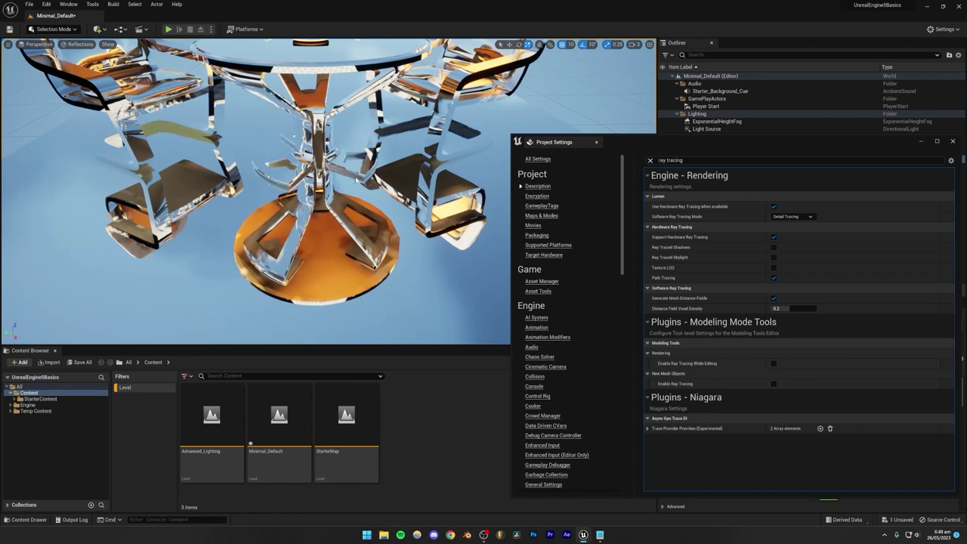
{"action": "mouse_move", "coordinate": [356, 180]}
{"action": "right_mouse_down"}
{"action": "mouse_move", "coordinate": [358, 194]}
{"action": "mouse_move", "coordinate": [360, 176]}
{"action": "right_mouse_up"}
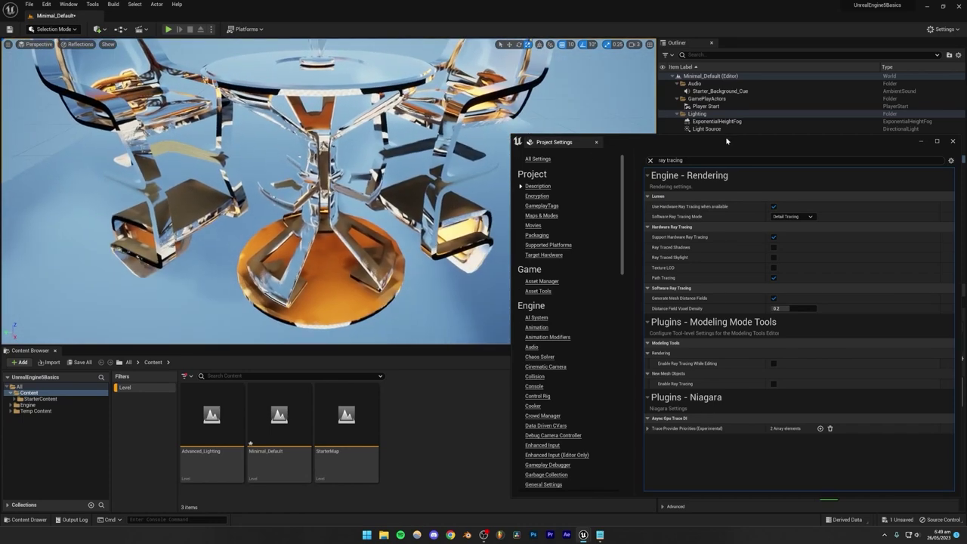
Step: Show the FPS counter in the viewport and compare the frame rate with Lumen's hardware ray tracing off and on, leaving it on
{"action": "left_click_drag", "start_coordinate": [725, 141], "coordinate": [350, 227]}
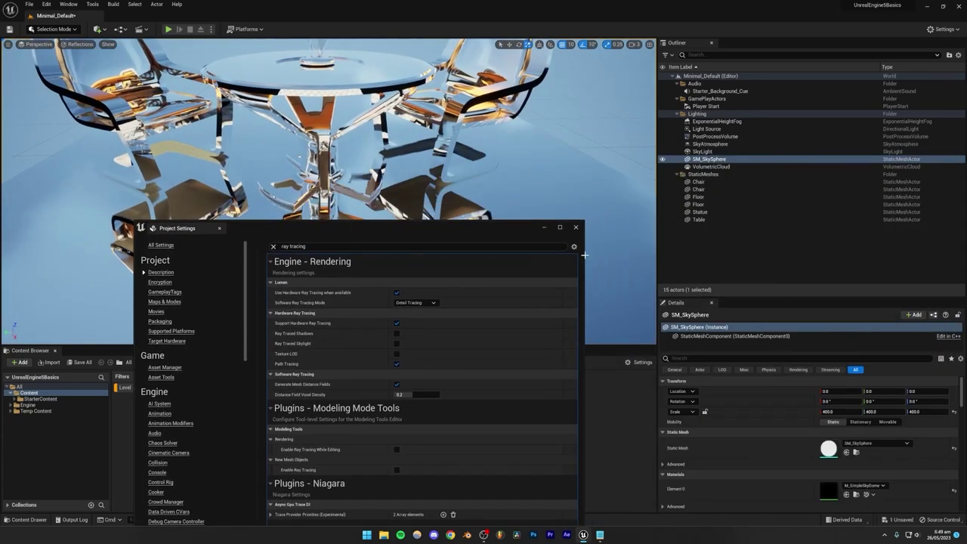
{"action": "left_click_drag", "start_coordinate": [583, 255], "coordinate": [654, 255]}
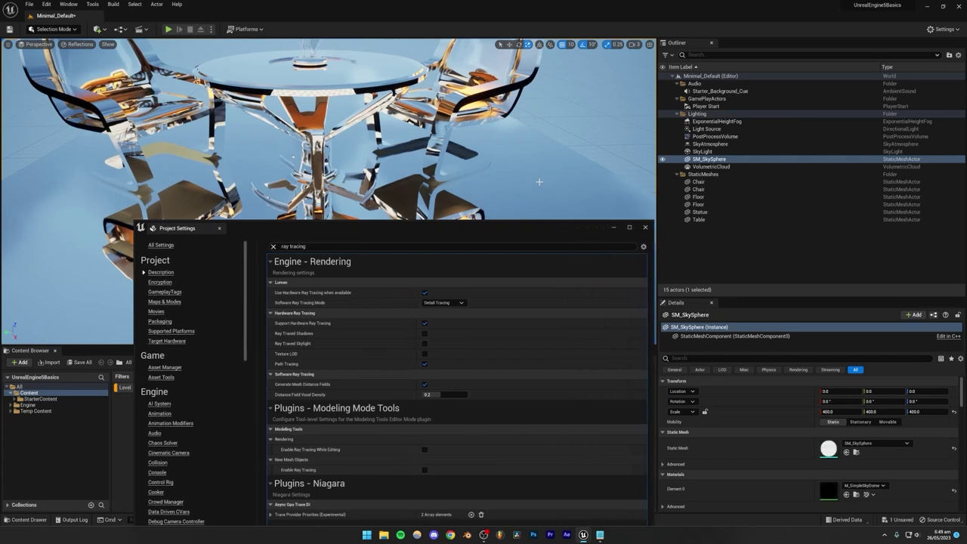
{"action": "left_click", "coordinate": [8, 44]}
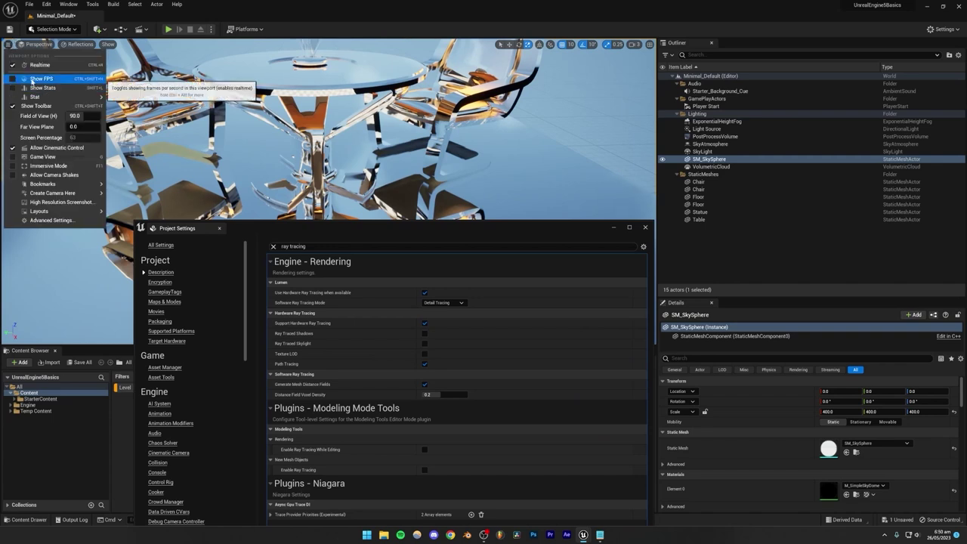
{"action": "left_click", "coordinate": [8, 44]}
{"action": "left_click", "coordinate": [8, 45]}
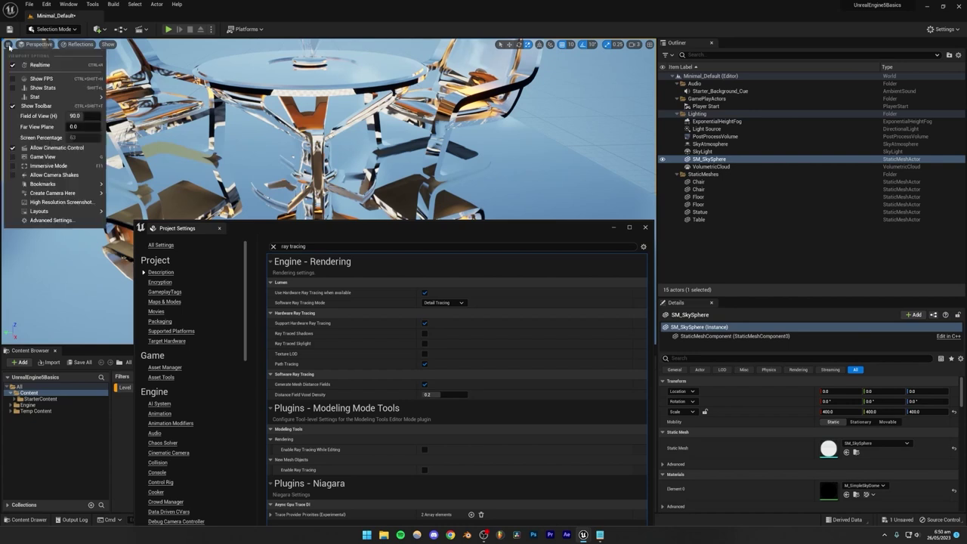
{"action": "left_click", "coordinate": [20, 78]}
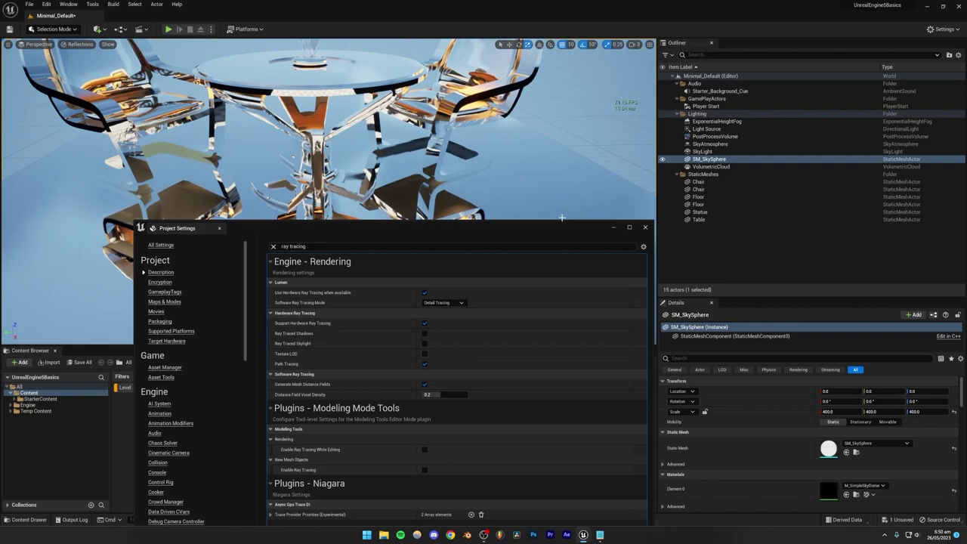
{"action": "left_click", "coordinate": [424, 292]}
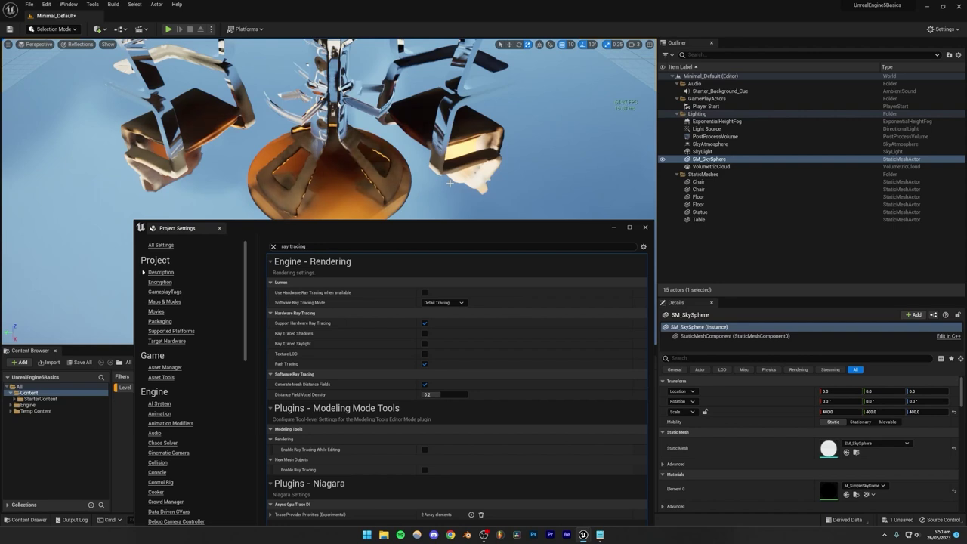
{"action": "left_click", "coordinate": [424, 293]}
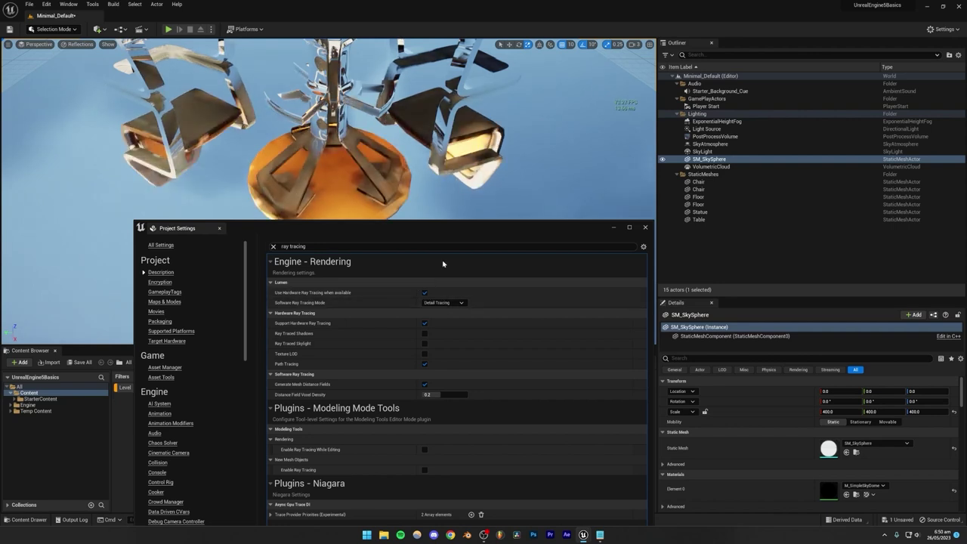
Step: Enable Ray Traced Shadows and Ray Traced Skylight for hardware ray tracing, and close the Project Settings
{"action": "left_click", "coordinate": [424, 334]}
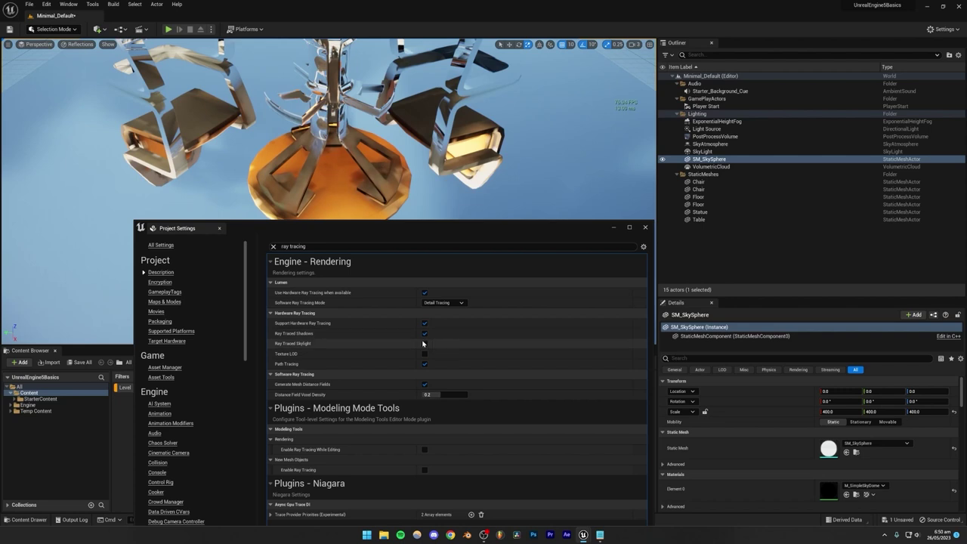
{"action": "left_click", "coordinate": [424, 343]}
{"action": "left_click", "coordinate": [645, 228]}
Step: Set the overall engine scalability quality to Cinematic and inspect the reflections on the statue up close
{"action": "right_click_drag", "start_coordinate": [418, 230], "coordinate": [279, 240]}
{"action": "key", "text": "w"}
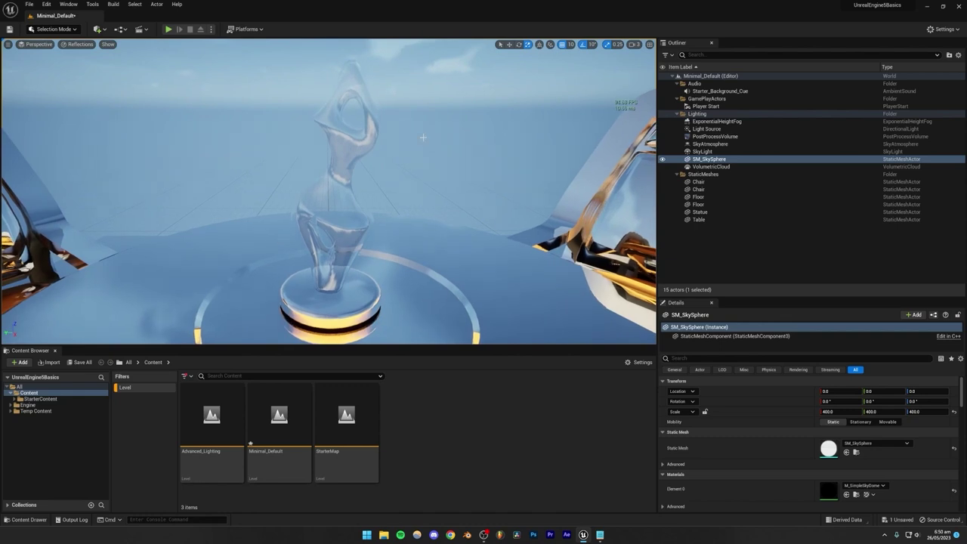
{"action": "left_click", "coordinate": [943, 30]}
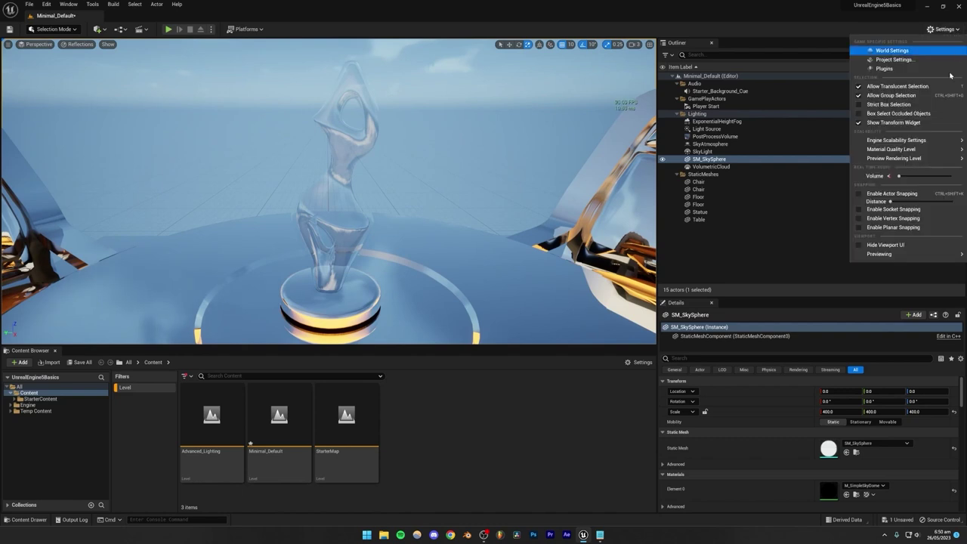
{"action": "mouse_move", "coordinate": [882, 142]}
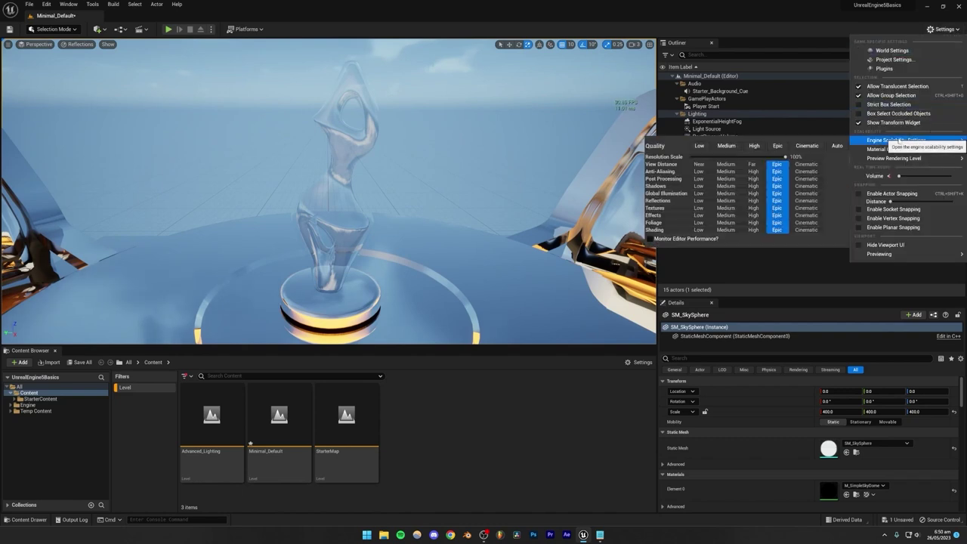
{"action": "left_click", "coordinate": [806, 147]}
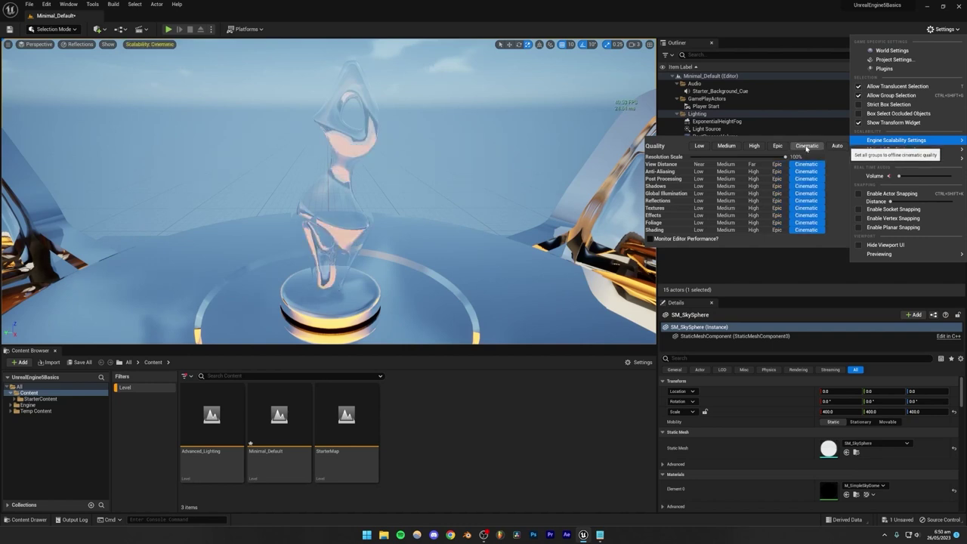
{"action": "key", "text": "Escape"}
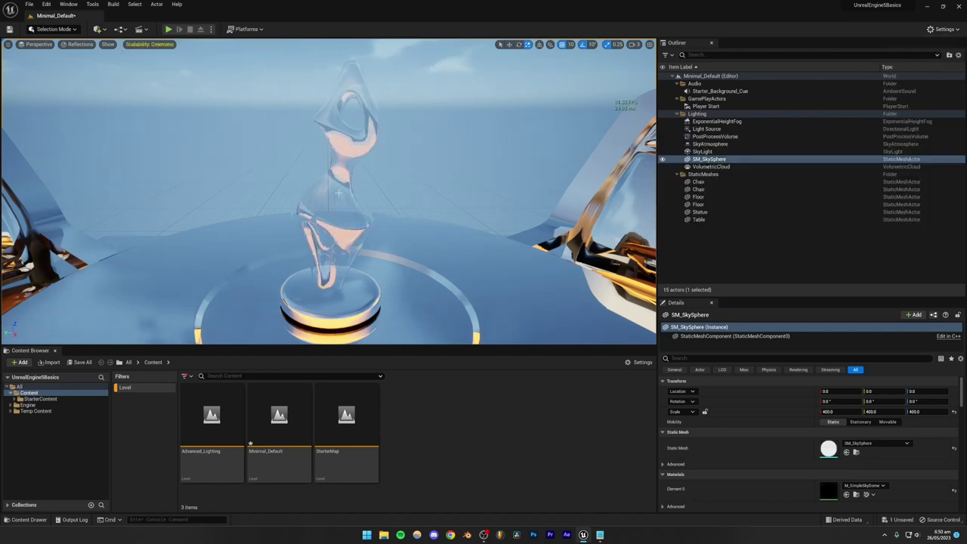
{"action": "mouse_move", "coordinate": [338, 193]}
{"action": "right_mouse_down"}
{"action": "mouse_move", "coordinate": [331, 222]}
{"action": "mouse_move", "coordinate": [339, 207]}
{"action": "right_mouse_up"}
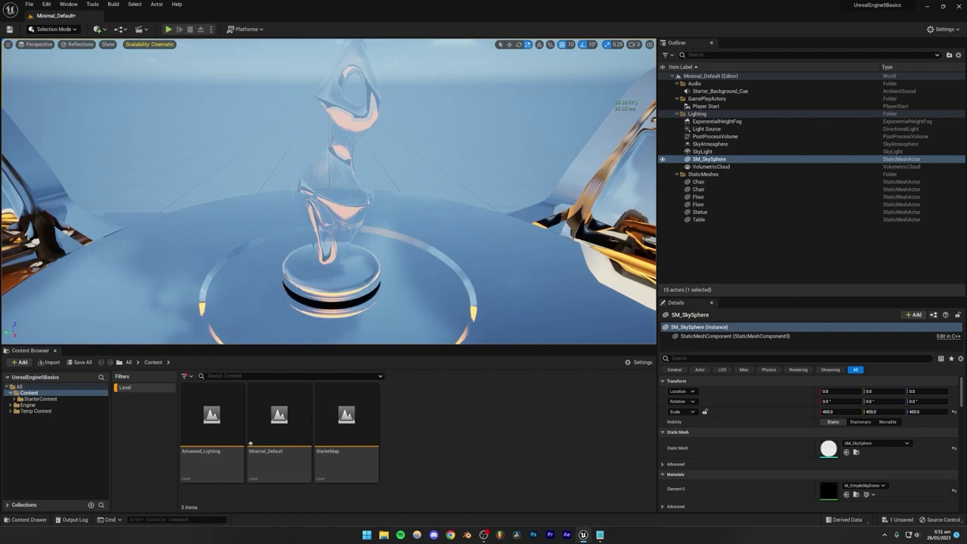
Step: Display the scene in the Player Collision view mode and inspect the simplified collision shapes of the furniture and statue
{"action": "left_click", "coordinate": [77, 45]}
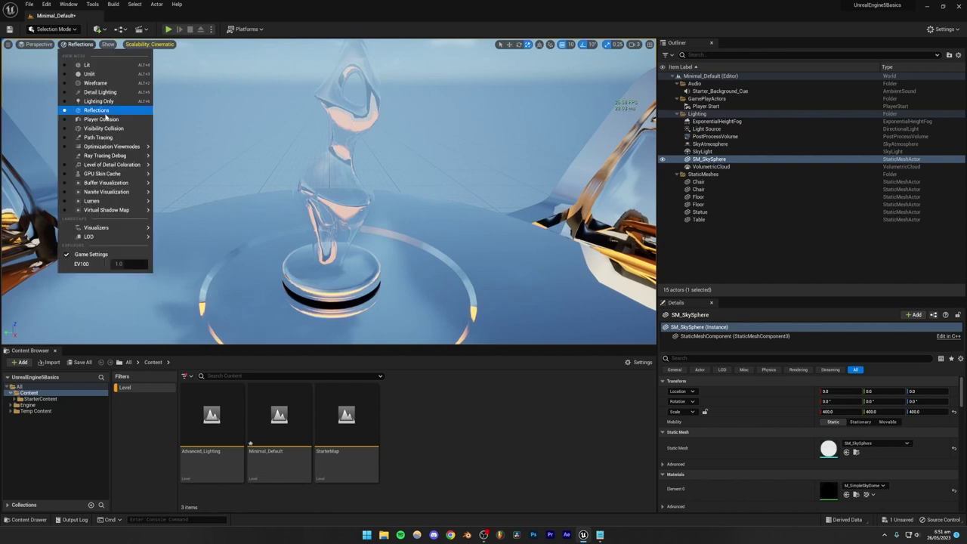
{"action": "left_click", "coordinate": [106, 120]}
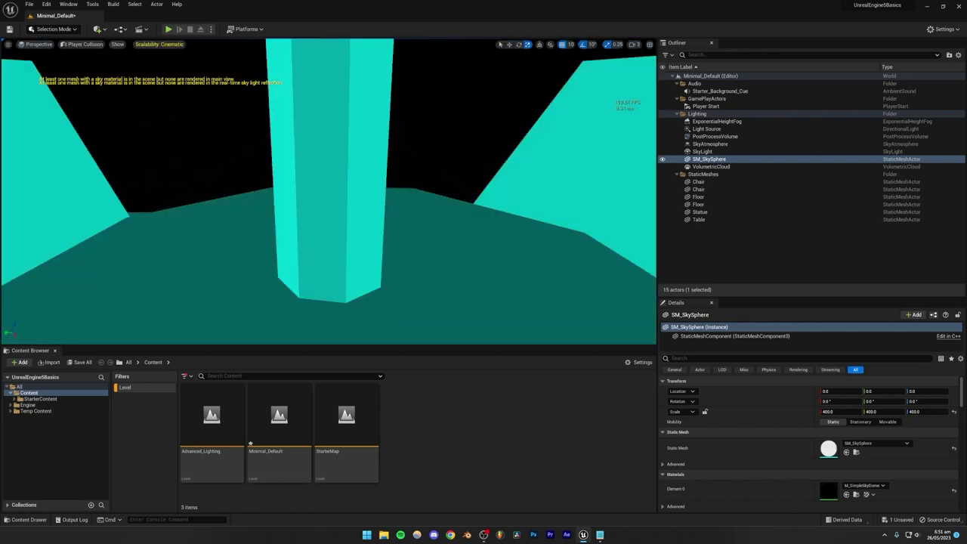
{"action": "key", "text": "s"}
{"action": "mouse_move", "coordinate": [331, 127]}
{"action": "right_mouse_down"}
{"action": "mouse_move", "coordinate": [346, 130]}
{"action": "mouse_move", "coordinate": [331, 127]}
{"action": "right_mouse_up"}
{"action": "key", "text": "w"}
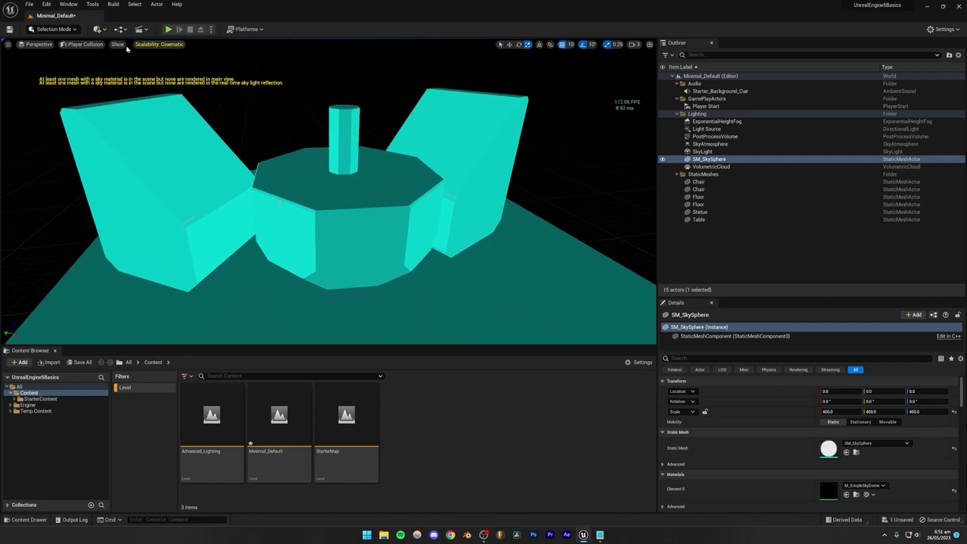
Step: Display the scene in the Visibility Collision view mode
{"action": "left_click", "coordinate": [85, 44]}
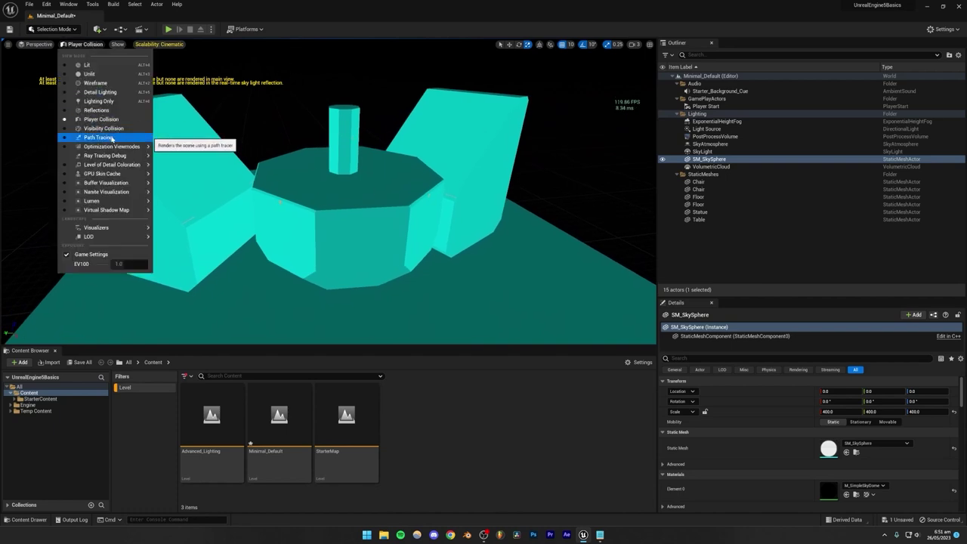
{"action": "left_click", "coordinate": [105, 129]}
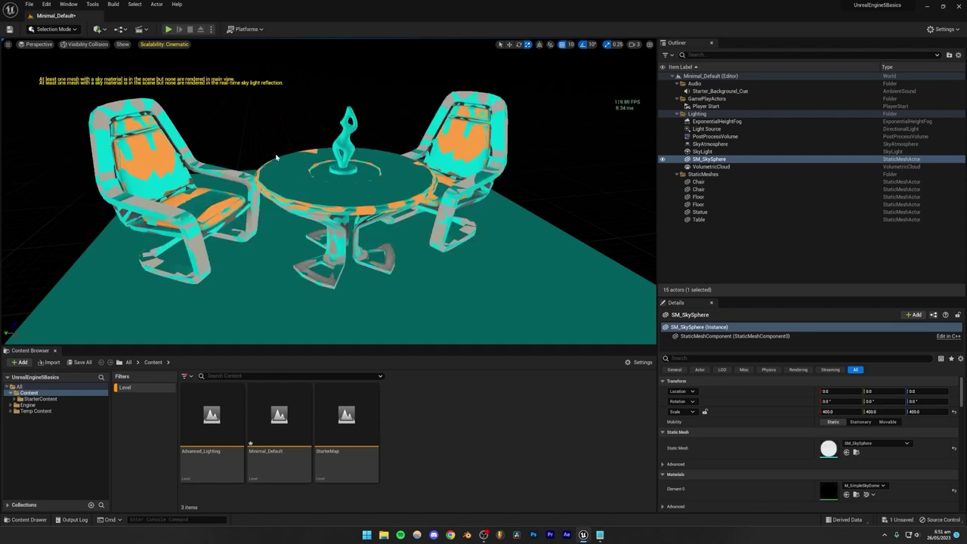
Step: Display the scene in the Path Tracing view mode and examine the rendered furniture and statue
{"action": "left_click", "coordinate": [88, 45]}
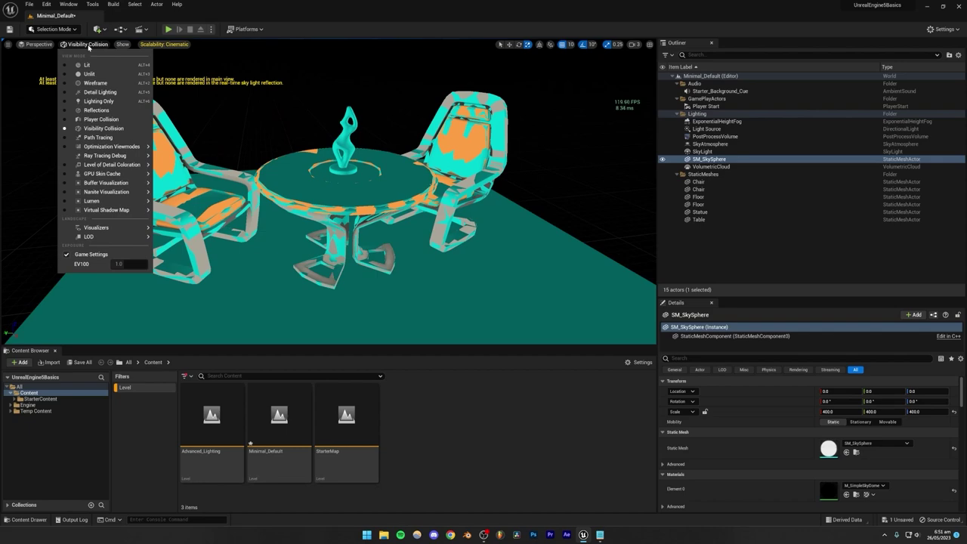
{"action": "left_click", "coordinate": [92, 140]}
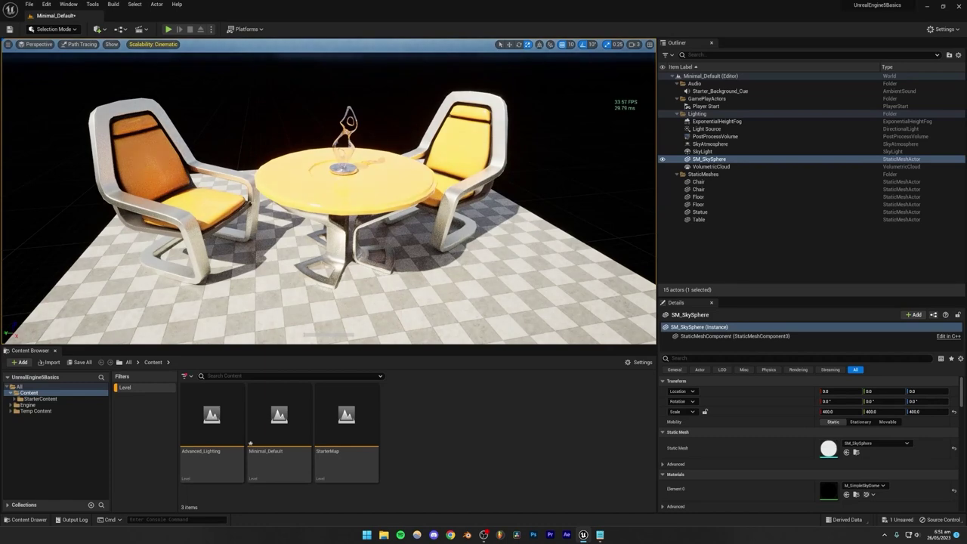
{"action": "left_click", "coordinate": [82, 44]}
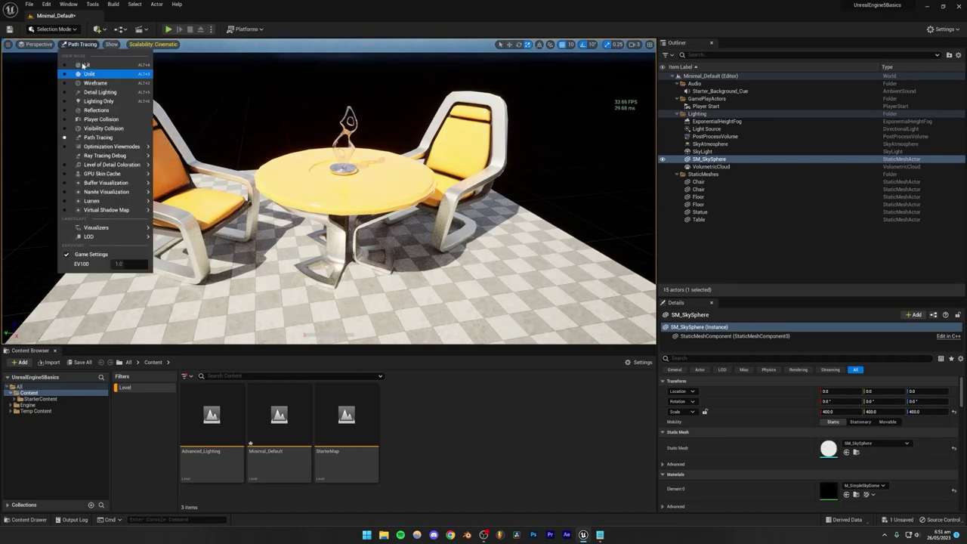
{"action": "left_click", "coordinate": [202, 84]}
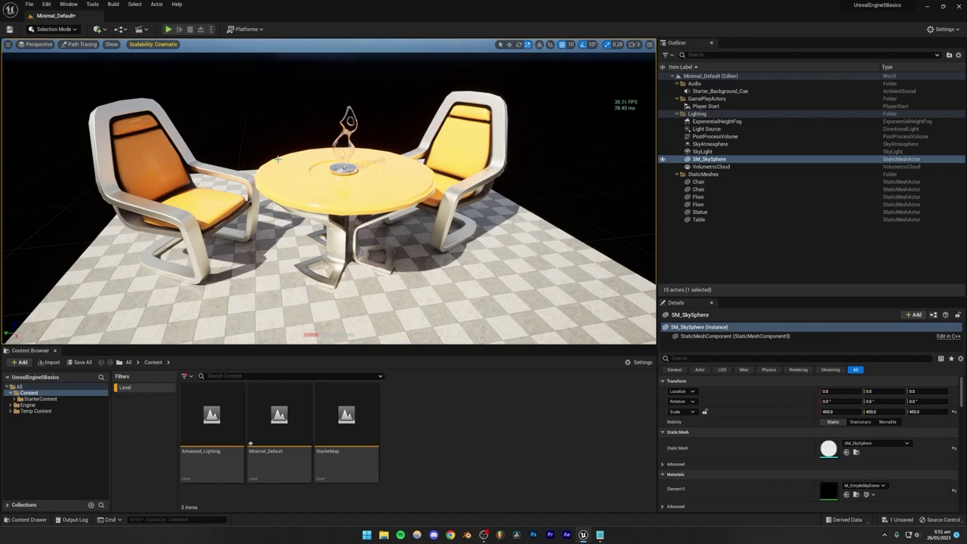
Step: Return the viewport to the Lit view mode and look over the table and chairs
{"action": "left_click", "coordinate": [81, 44]}
{"action": "left_click", "coordinate": [81, 64]}
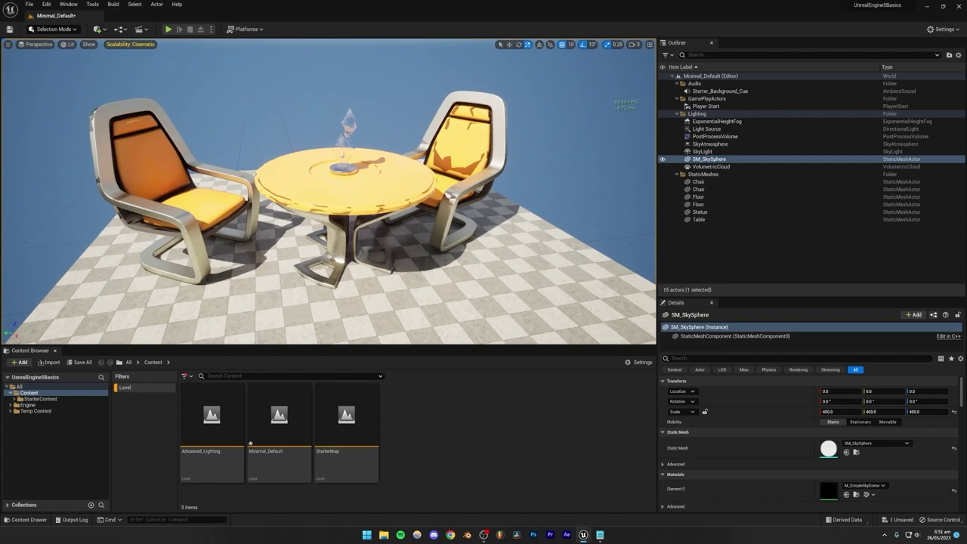
{"action": "right_click_drag", "start_coordinate": [348, 178], "coordinate": [393, 181]}
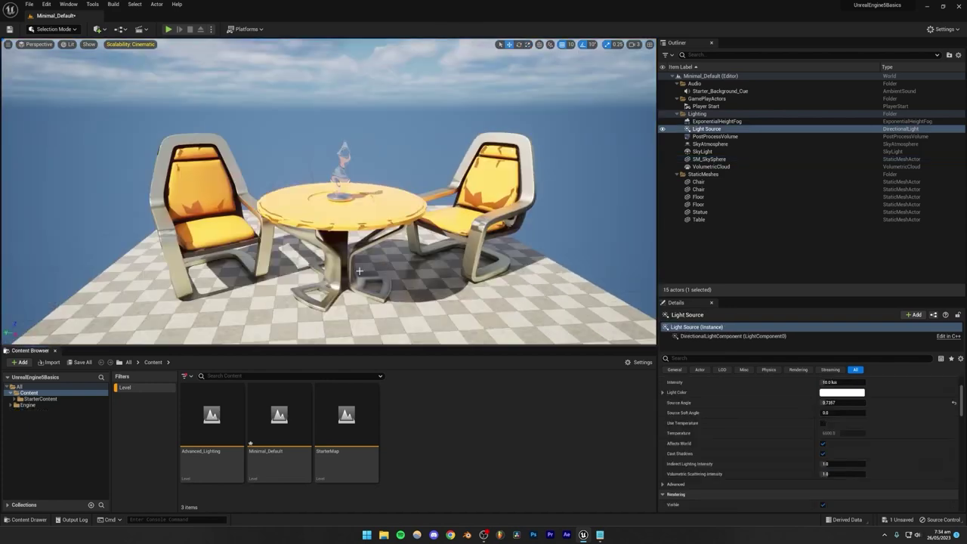
{"action": "right_click_drag", "start_coordinate": [329, 188], "coordinate": [370, 230]}
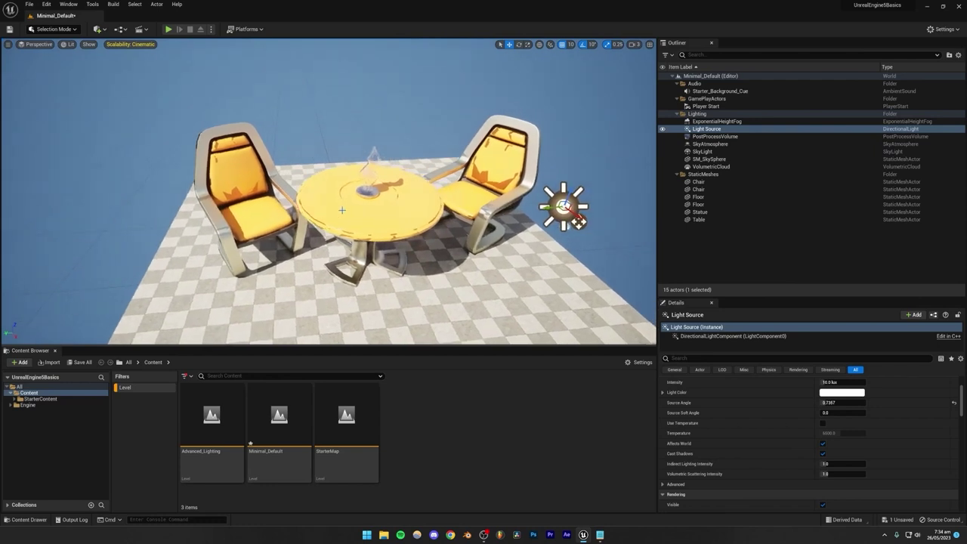
Step: Open the Project Settings, filter them by "ray tra", and move the window clear of the furniture in the viewport
{"action": "left_click", "coordinate": [46, 4]}
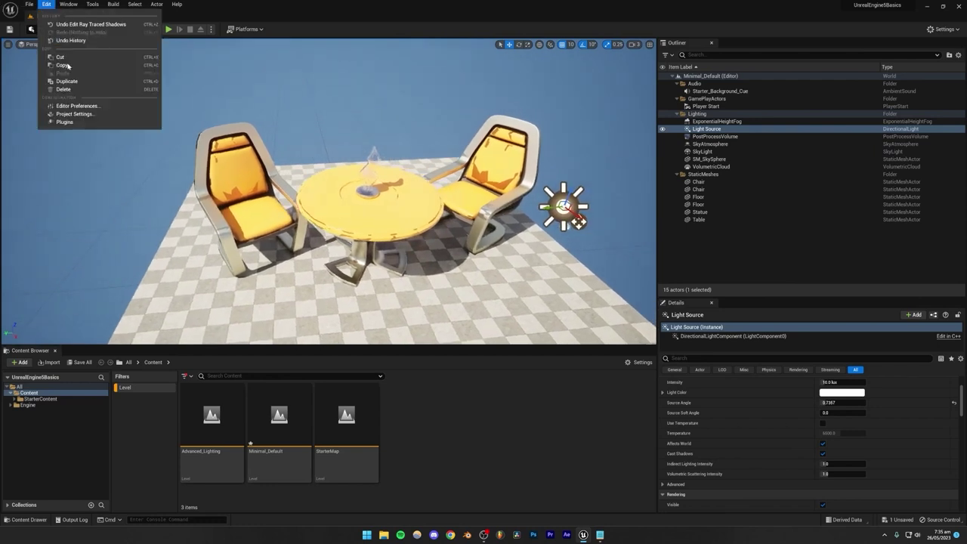
{"action": "left_click", "coordinate": [74, 114]}
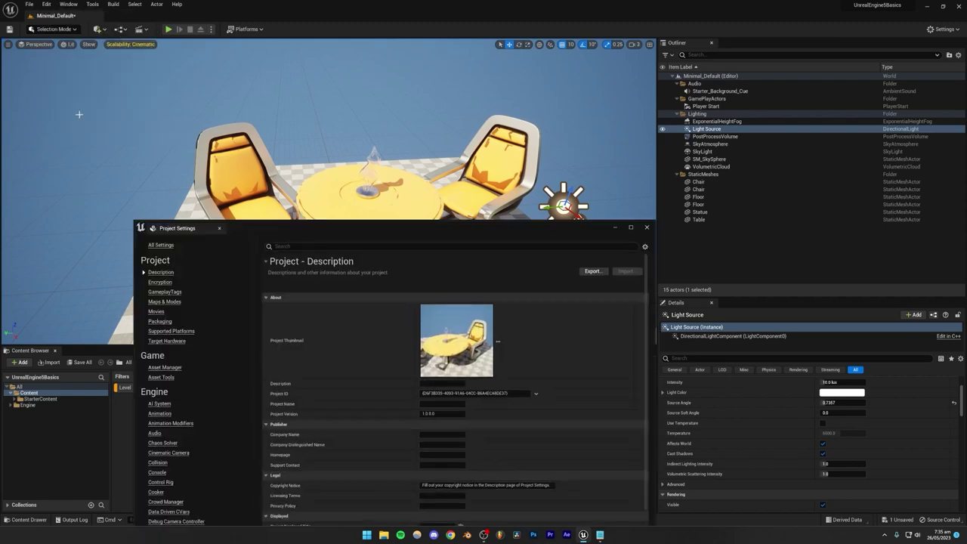
{"action": "left_click", "coordinate": [353, 247]}
{"action": "type", "text": "ray tra"}
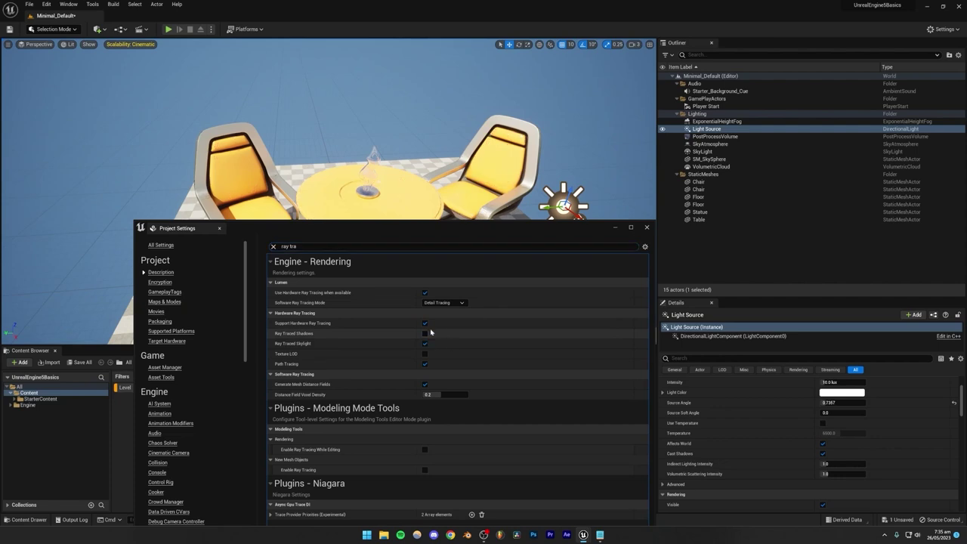
{"action": "left_click_drag", "start_coordinate": [396, 227], "coordinate": [355, 289]}
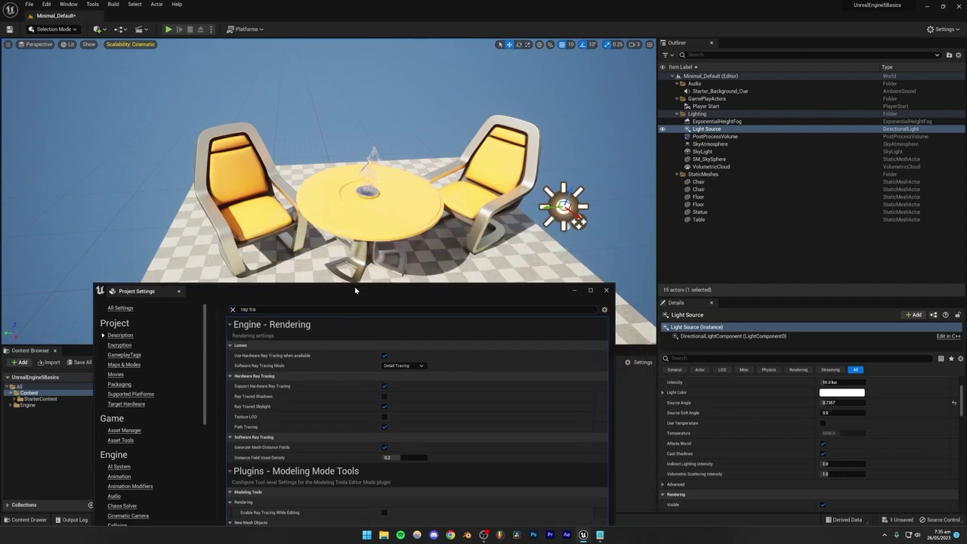
Step: Disable Ray Traced Shadows and Ray Traced Skylight under Hardware Ray Tracing
{"action": "left_click", "coordinate": [385, 397]}
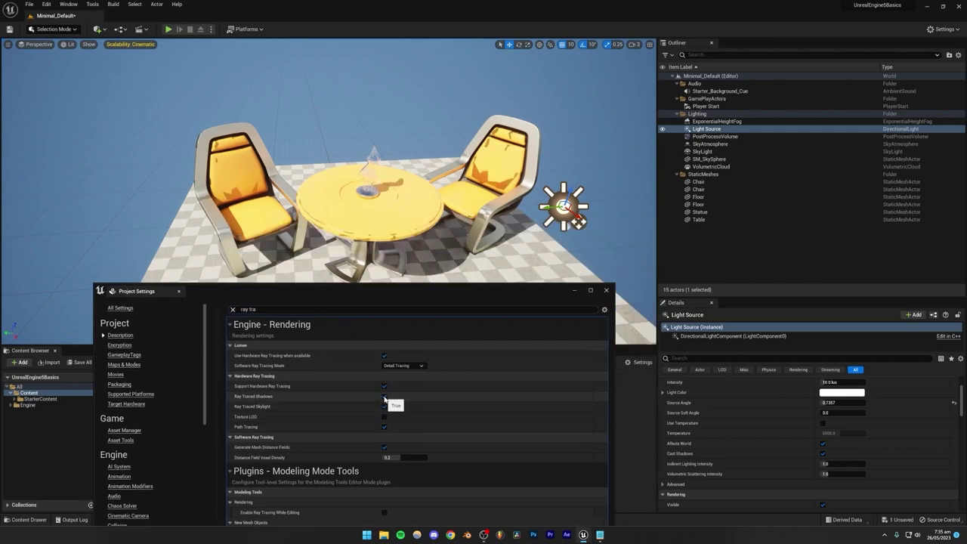
{"action": "left_click", "coordinate": [384, 397]}
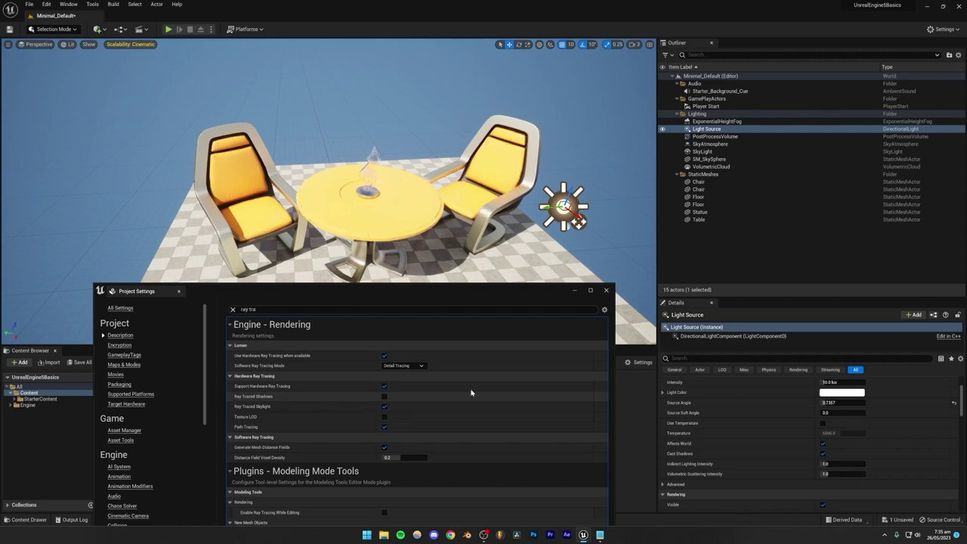
{"action": "left_click", "coordinate": [383, 407]}
Step: Toggle Lumen's Use Hardware Ray Tracing when available off and back on
{"action": "left_click", "coordinate": [384, 356]}
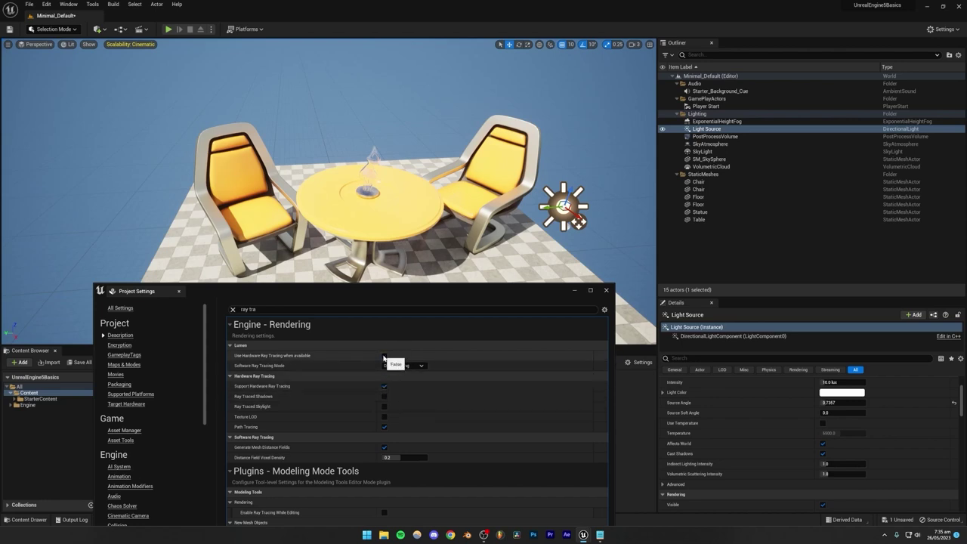
{"action": "left_click", "coordinate": [384, 355]}
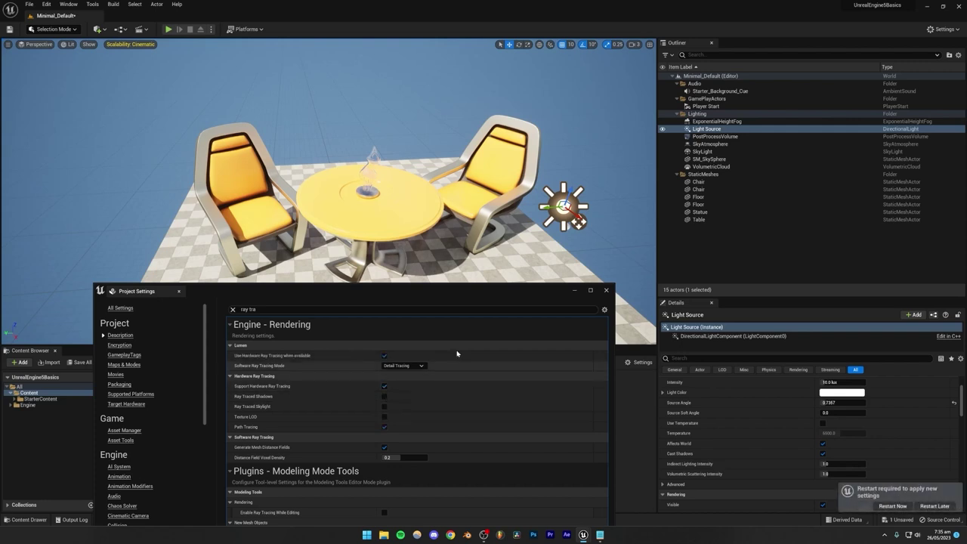
{"action": "left_click", "coordinate": [383, 355]}
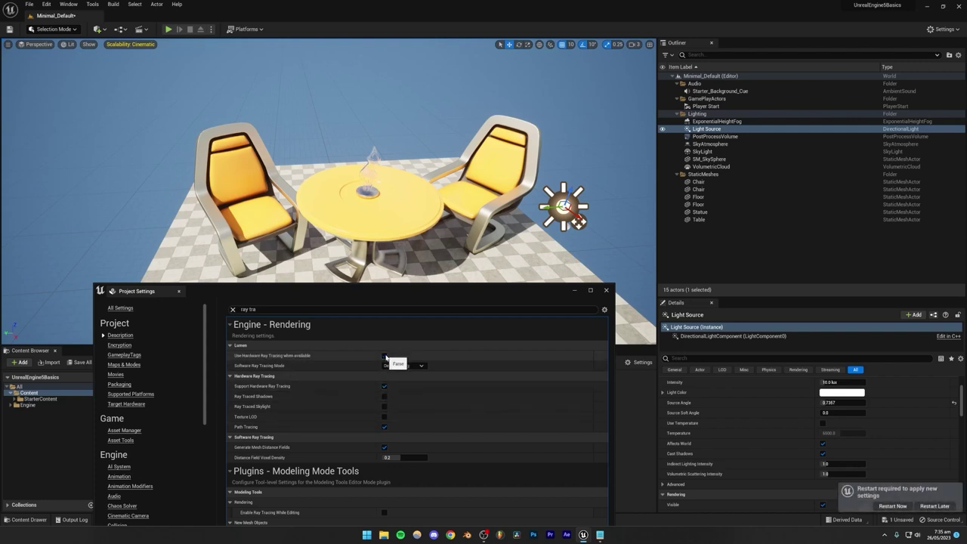
{"action": "left_click", "coordinate": [385, 355]}
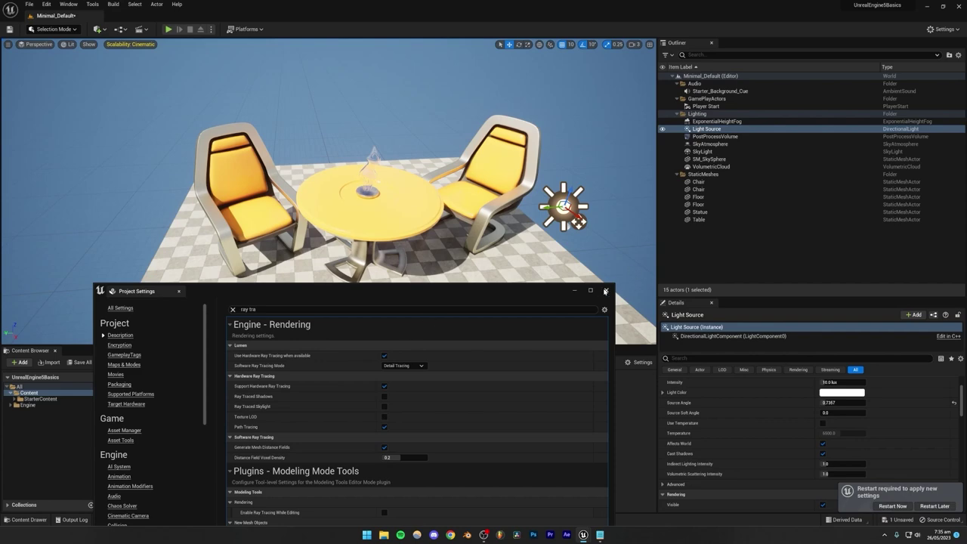
Step: Close the Project Settings and view the furniture scene from several angles
{"action": "left_click", "coordinate": [606, 289]}
{"action": "left_click", "coordinate": [598, 226]}
{"action": "right_click_drag", "start_coordinate": [415, 255], "coordinate": [400, 223]}
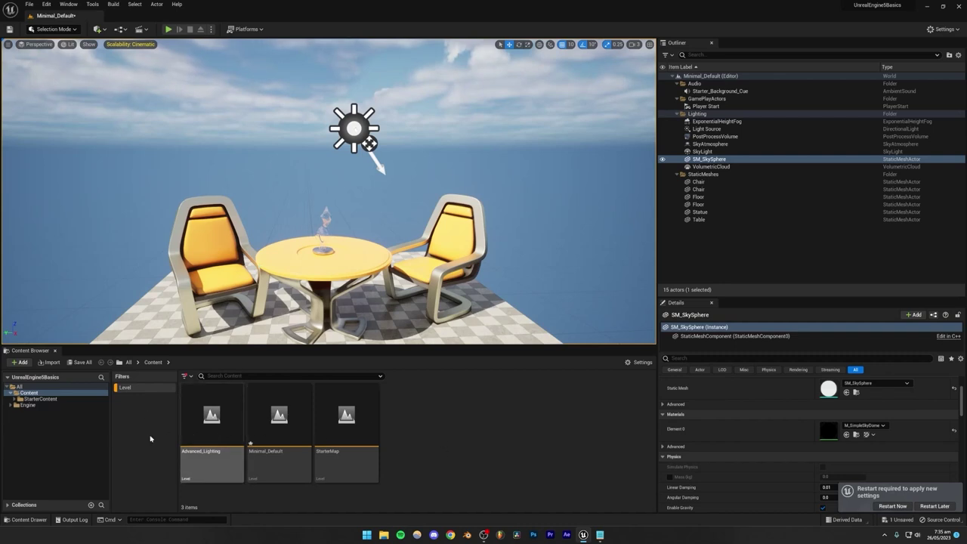
{"action": "left_click", "coordinate": [51, 433]}
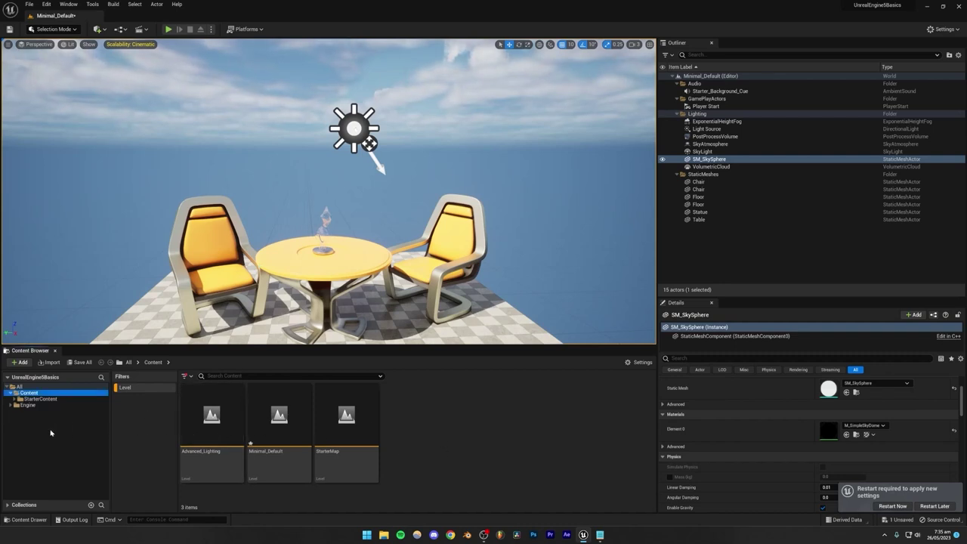
{"action": "right_click_drag", "start_coordinate": [264, 252], "coordinate": [256, 284]}
{"action": "right_click_drag", "start_coordinate": [400, 42], "coordinate": [393, 41]}
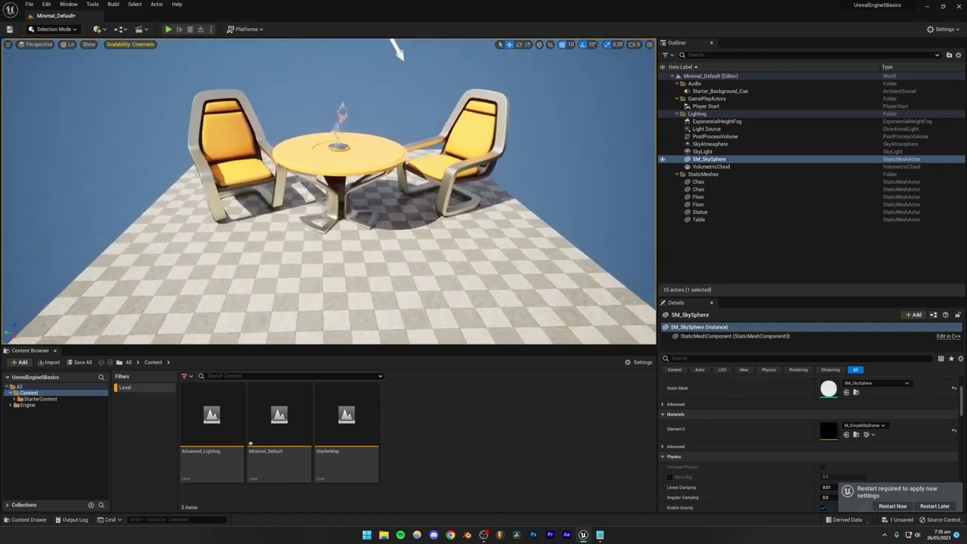
Step: Remove all filters from the Content Browser and expand the StarterContent folder in the folder tree
{"action": "right_click", "coordinate": [129, 390]}
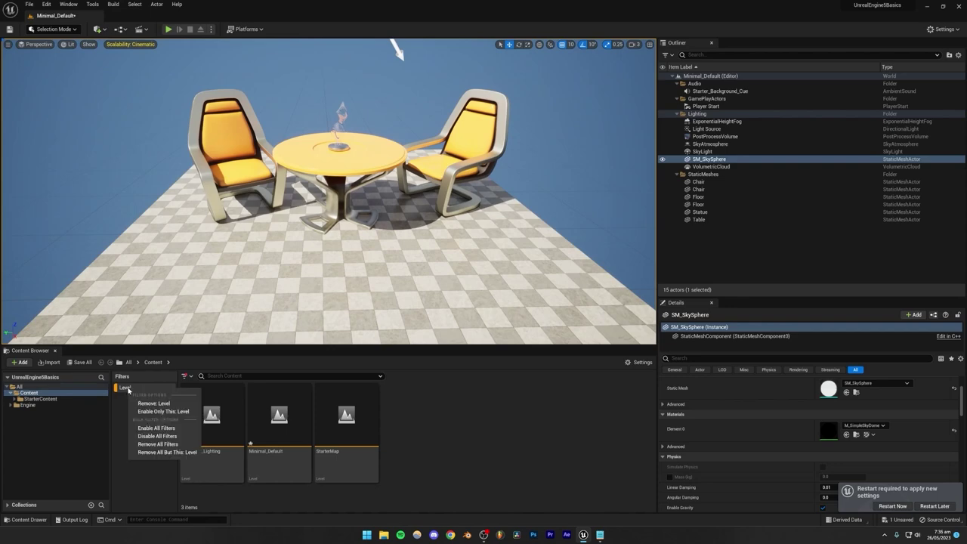
{"action": "left_click", "coordinate": [157, 444]}
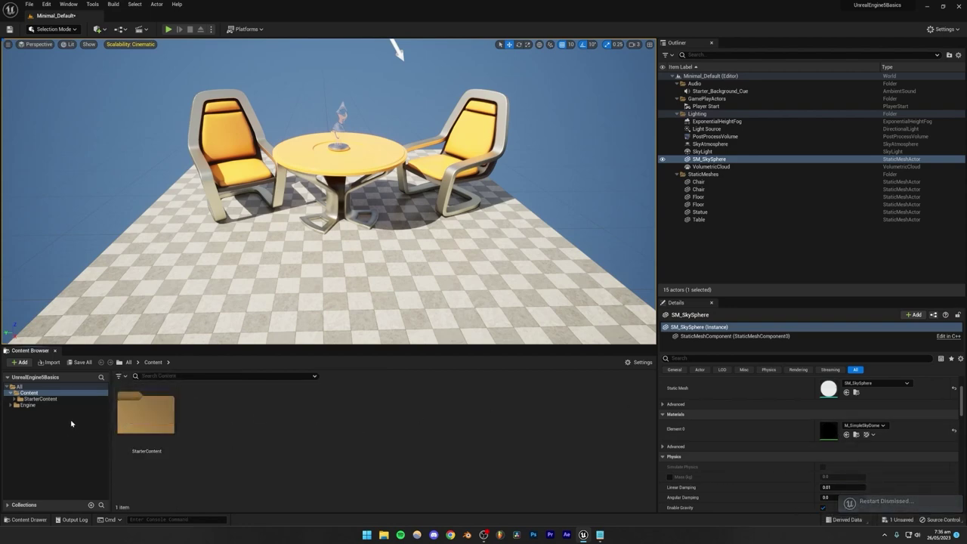
{"action": "left_click", "coordinate": [18, 387]}
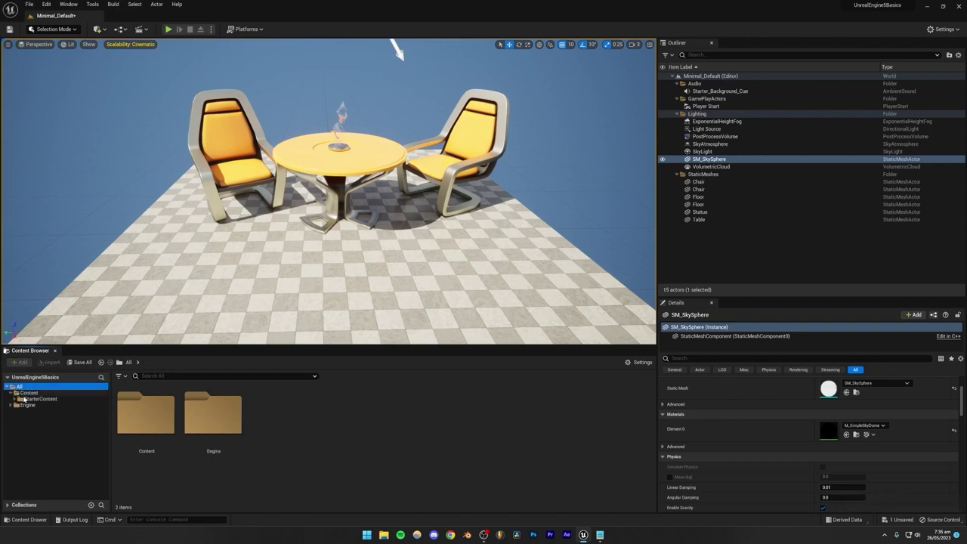
{"action": "left_click", "coordinate": [26, 398]}
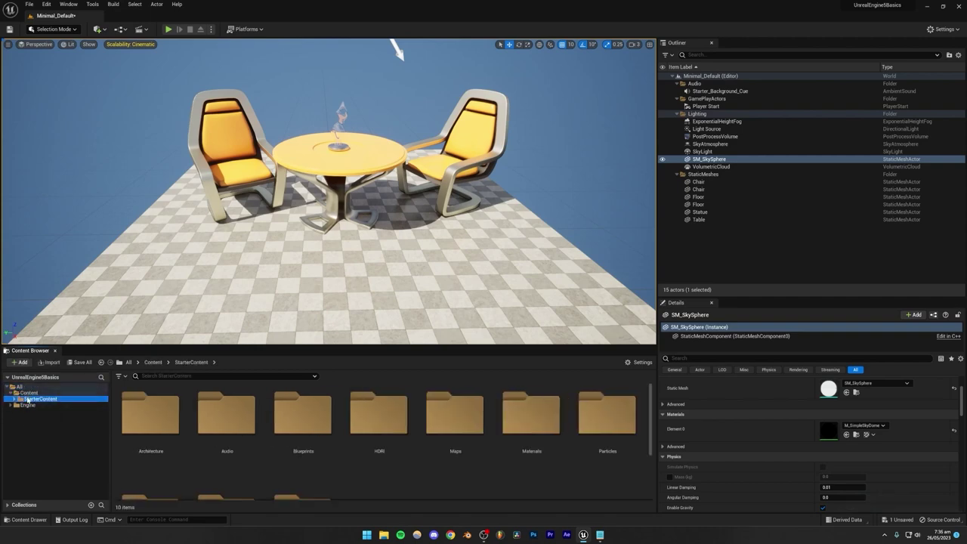
{"action": "left_click", "coordinate": [15, 400]}
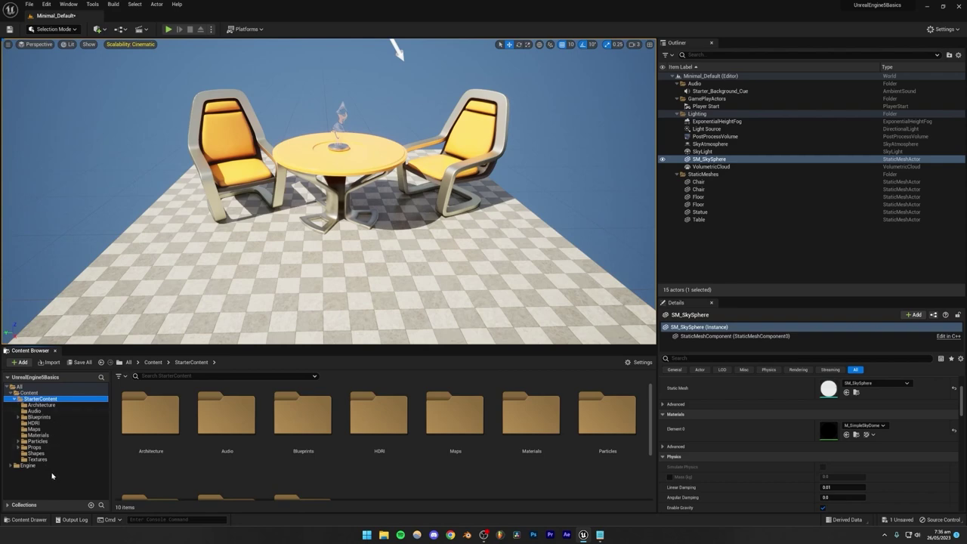
Step: Show the project's Content folder in File Explorer, and resize and place its window over the viewport
{"action": "left_click_drag", "start_coordinate": [30, 393], "coordinate": [28, 394]}
{"action": "right_click", "coordinate": [28, 394]}
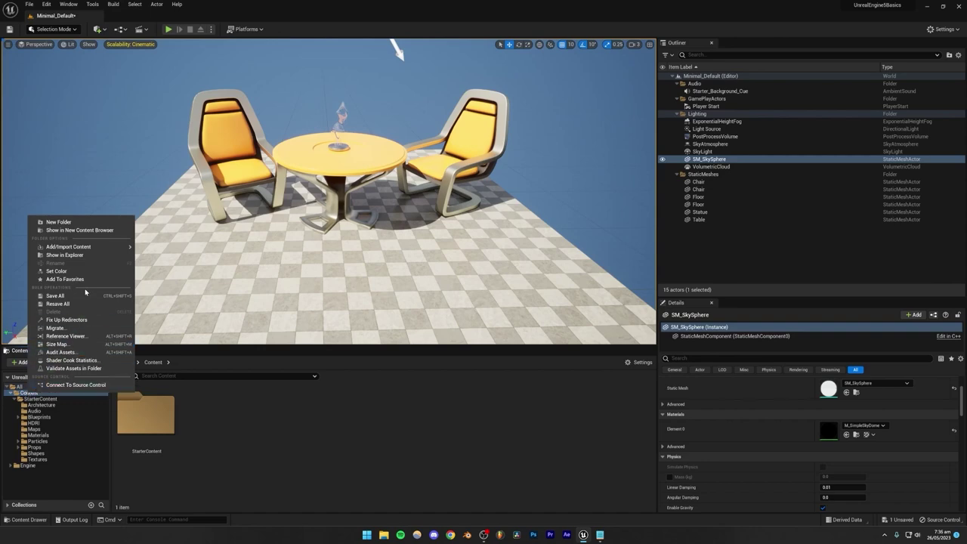
{"action": "left_click", "coordinate": [70, 255]}
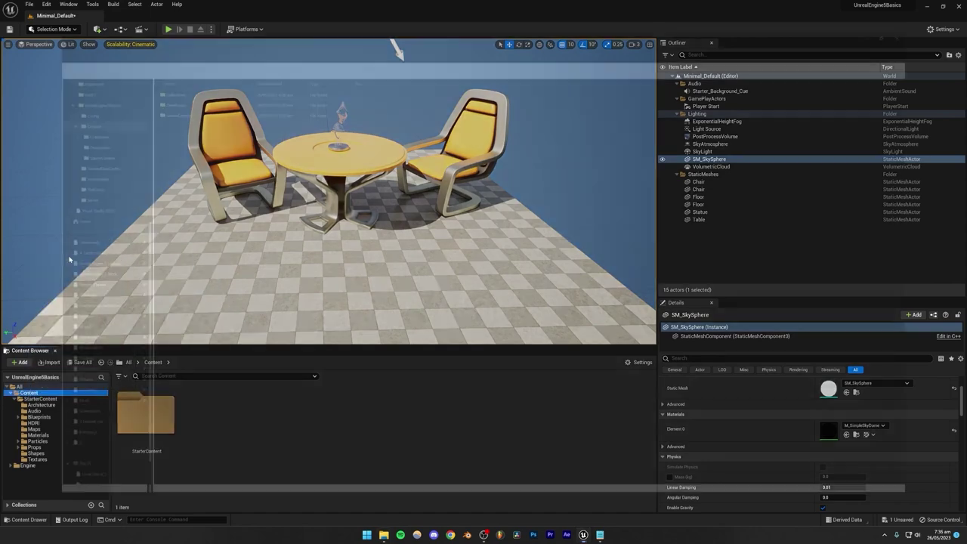
{"action": "left_click_drag", "start_coordinate": [226, 6], "coordinate": [347, 83]}
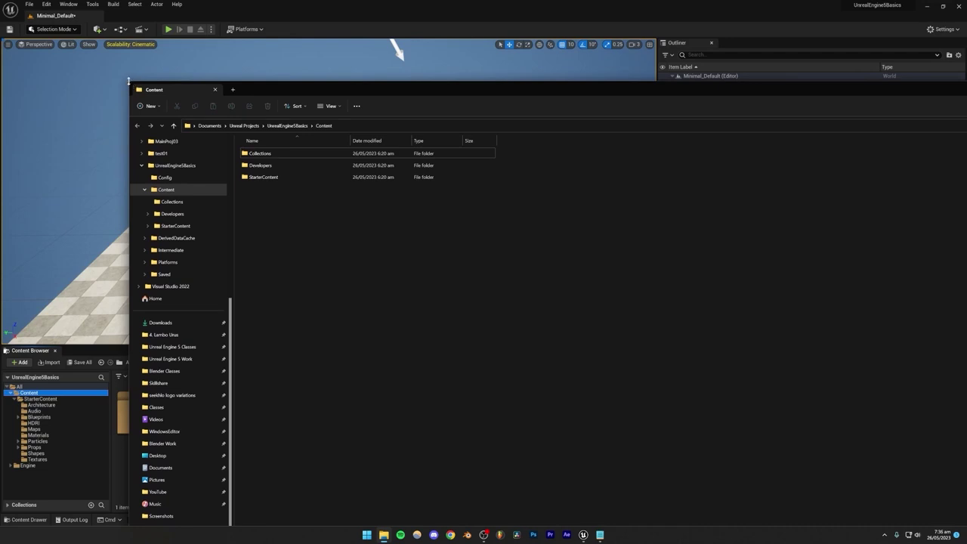
{"action": "left_click_drag", "start_coordinate": [128, 81], "coordinate": [490, 315]}
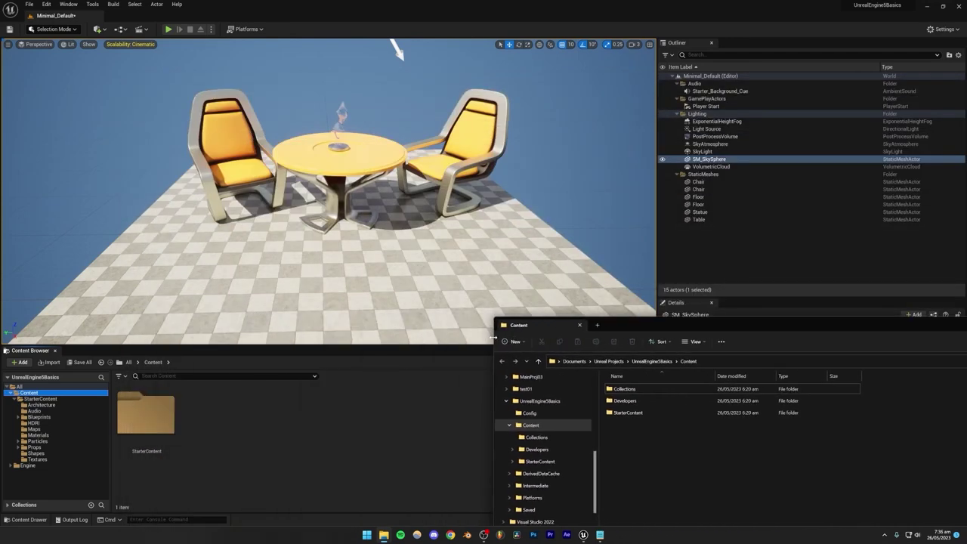
{"action": "left_click_drag", "start_coordinate": [626, 324], "coordinate": [267, 131]}
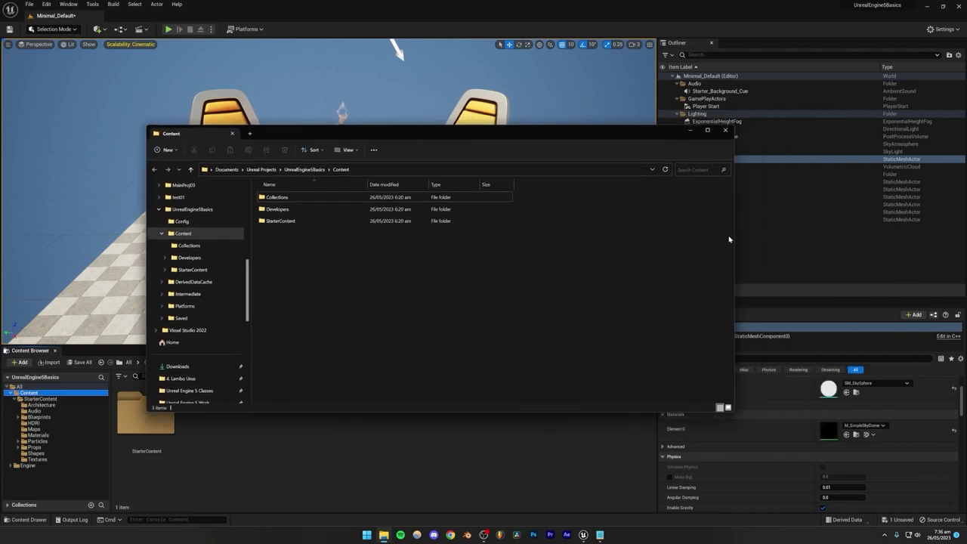
{"action": "left_click_drag", "start_coordinate": [734, 237], "coordinate": [566, 238]}
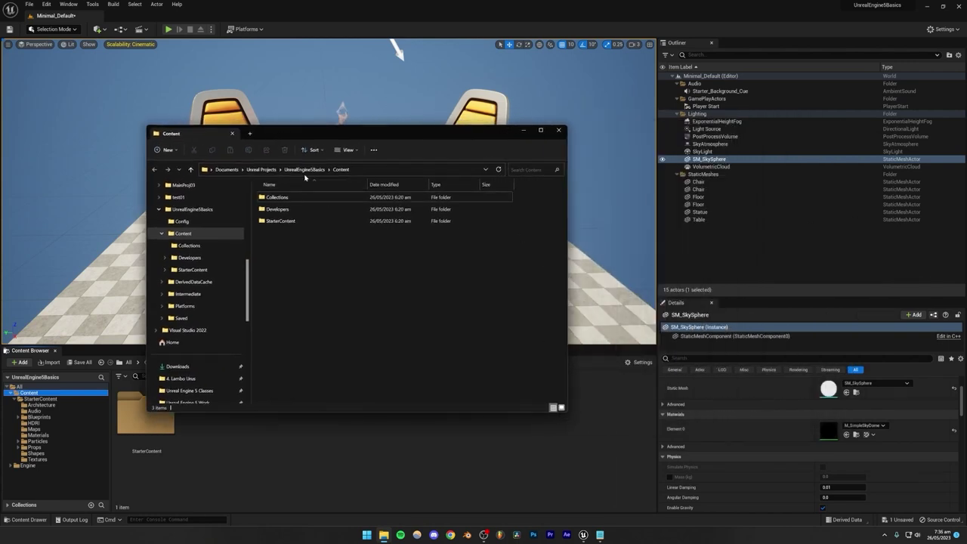
Step: Browse from Unreal Projects through UnrealEngine5Basics to Content in File Explorer, and collapse the editor's Content tree to compare both
{"action": "left_click", "coordinate": [304, 169]}
{"action": "left_click", "coordinate": [261, 169]}
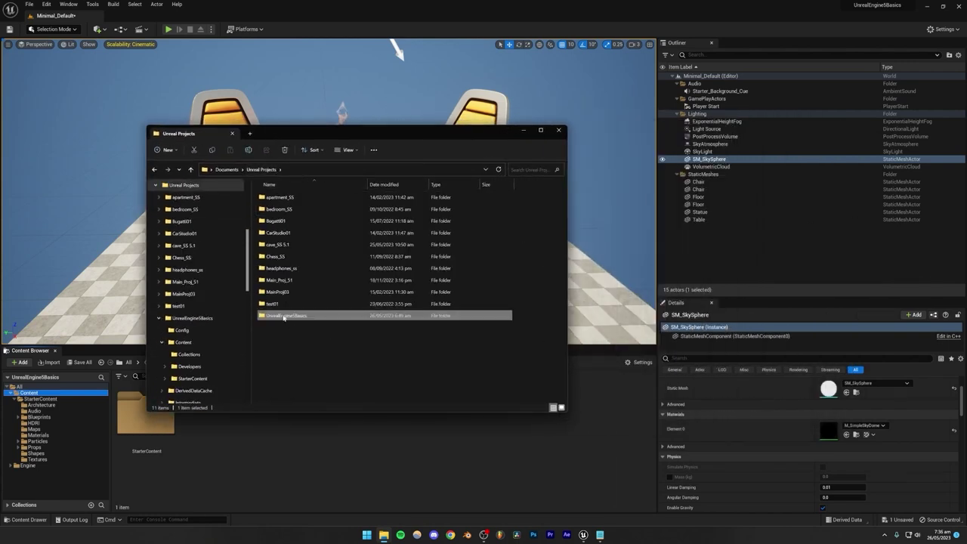
{"action": "double_click", "coordinate": [283, 317]}
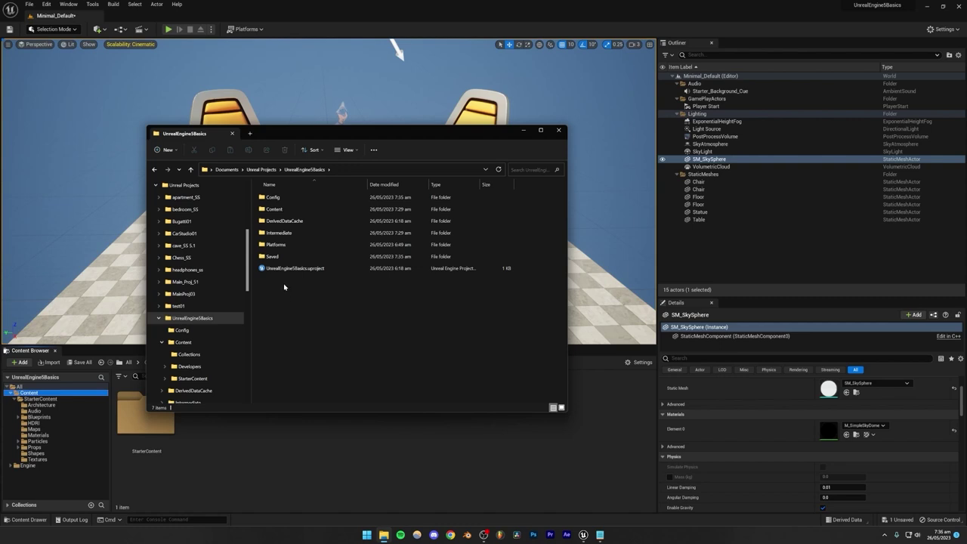
{"action": "double_click", "coordinate": [284, 210]}
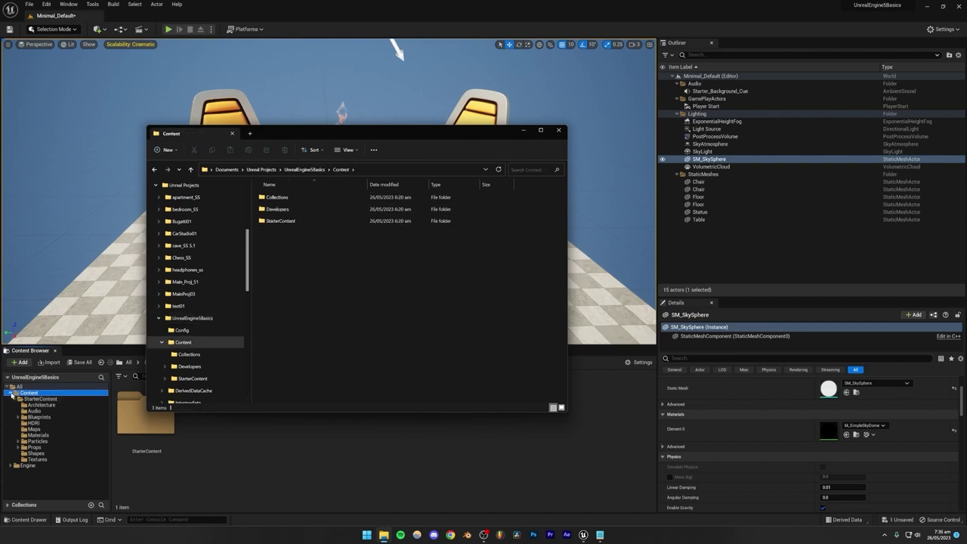
{"action": "left_click", "coordinate": [10, 393]}
{"action": "left_click", "coordinate": [384, 535]}
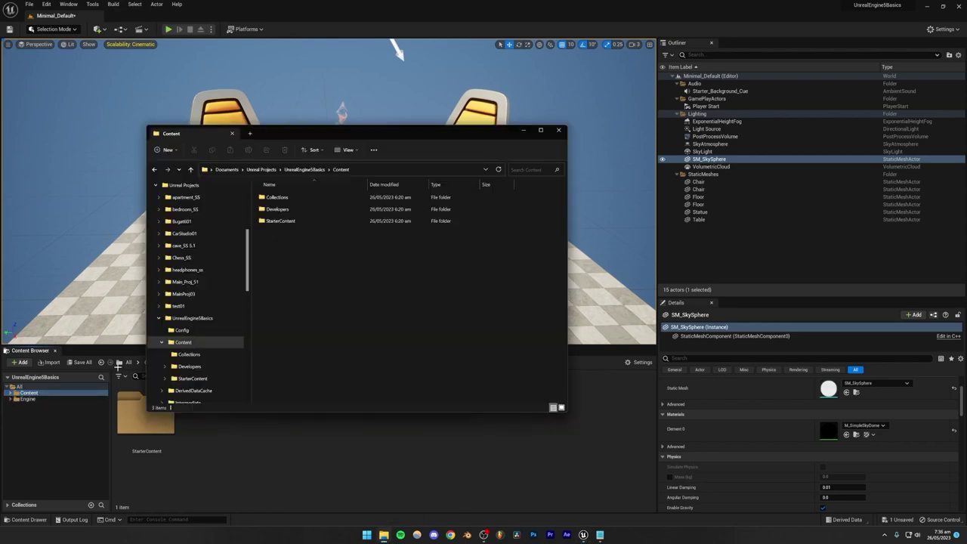
Step: Expand the Content folder in the Content Browser's folder tree
{"action": "left_click", "coordinate": [11, 395]}
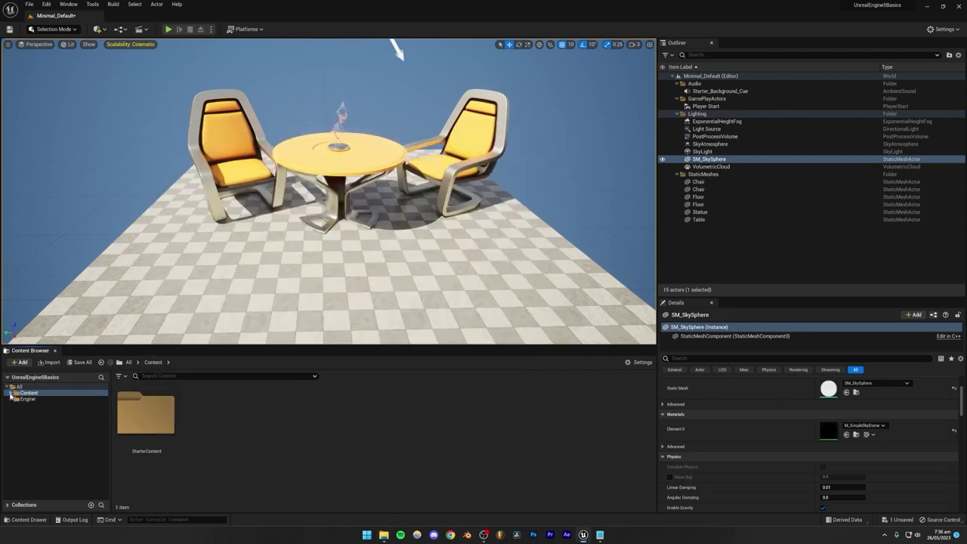
{"action": "left_click", "coordinate": [11, 393]}
{"action": "left_click", "coordinate": [11, 393]}
{"action": "left_click", "coordinate": [10, 393]}
{"action": "left_click", "coordinate": [11, 394]}
{"action": "left_click", "coordinate": [10, 394]}
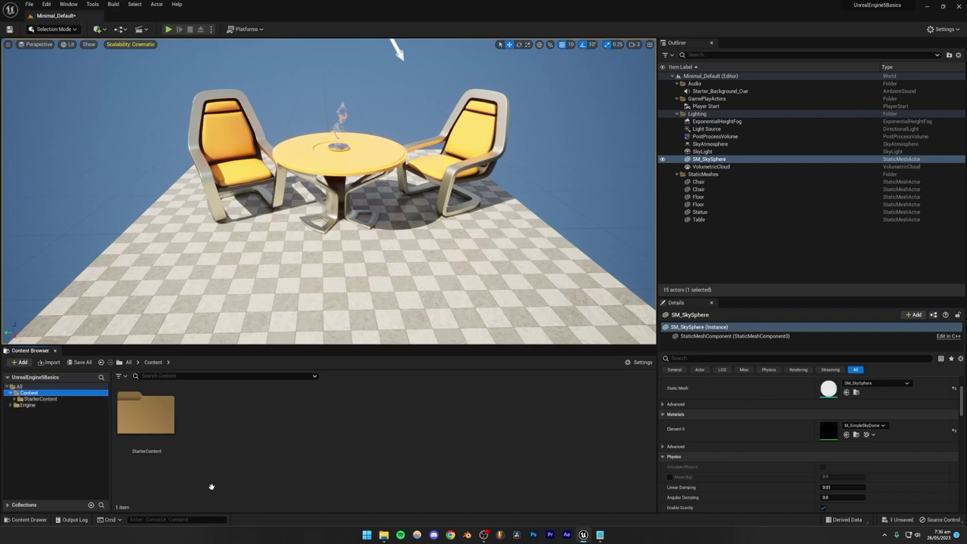
Step: Compare the project's Content and StarterContent folders in File Explorer with the editor's tree, and close the File Explorer window
{"action": "left_click", "coordinate": [383, 535]}
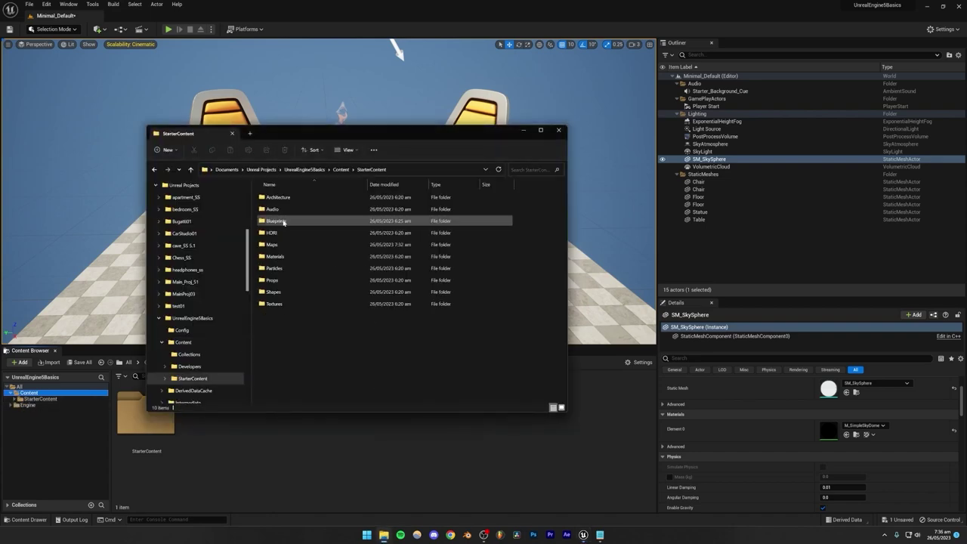
{"action": "left_click", "coordinate": [341, 170]}
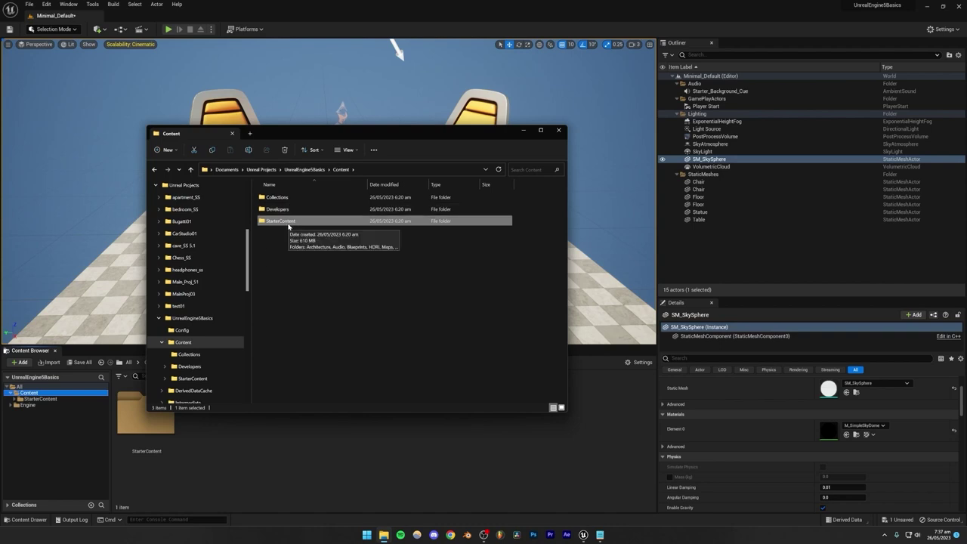
{"action": "double_click", "coordinate": [287, 222]}
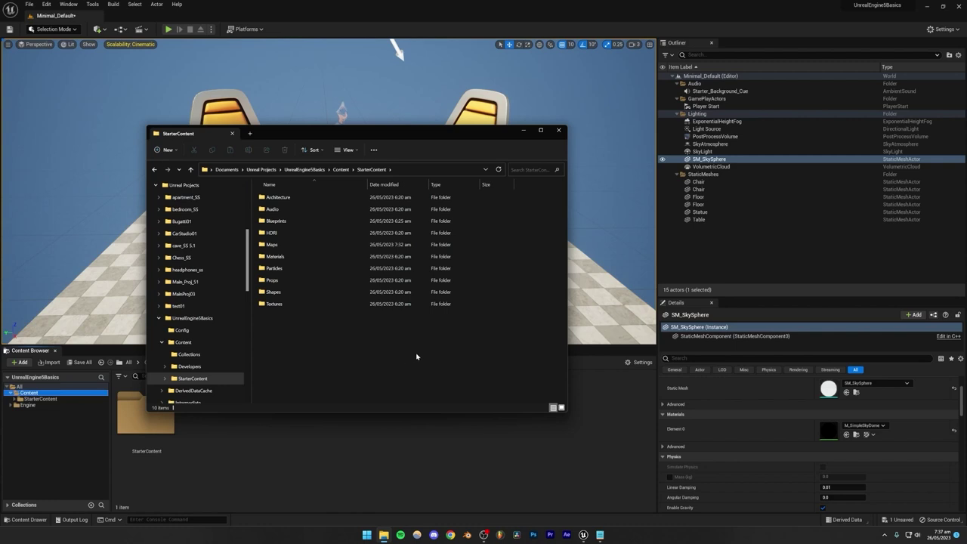
{"action": "left_click", "coordinate": [558, 130]}
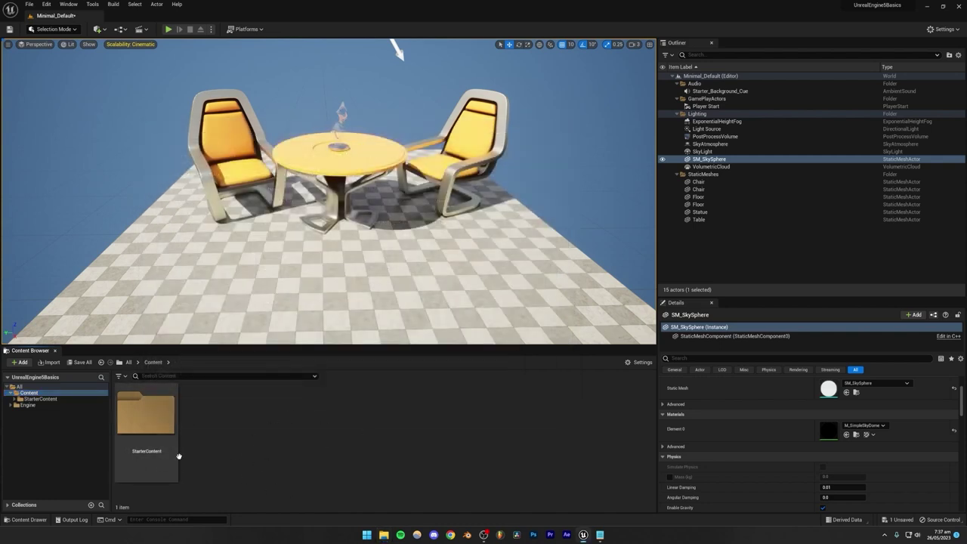
{"action": "left_click", "coordinate": [38, 451]}
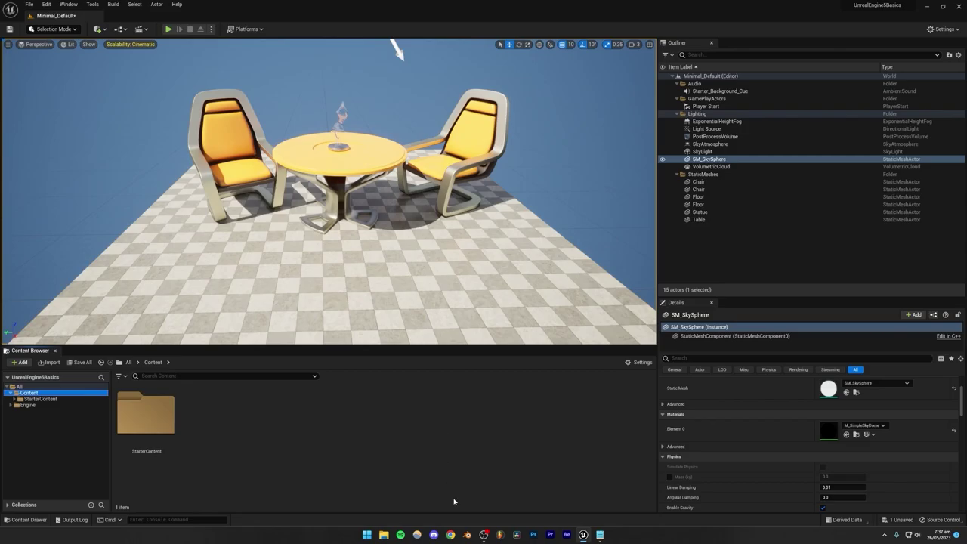
Step: Switch to Chrome, search Google for "chair 3d model" and open Sketchfab's Chair 3D models page
{"action": "left_click", "coordinate": [450, 534]}
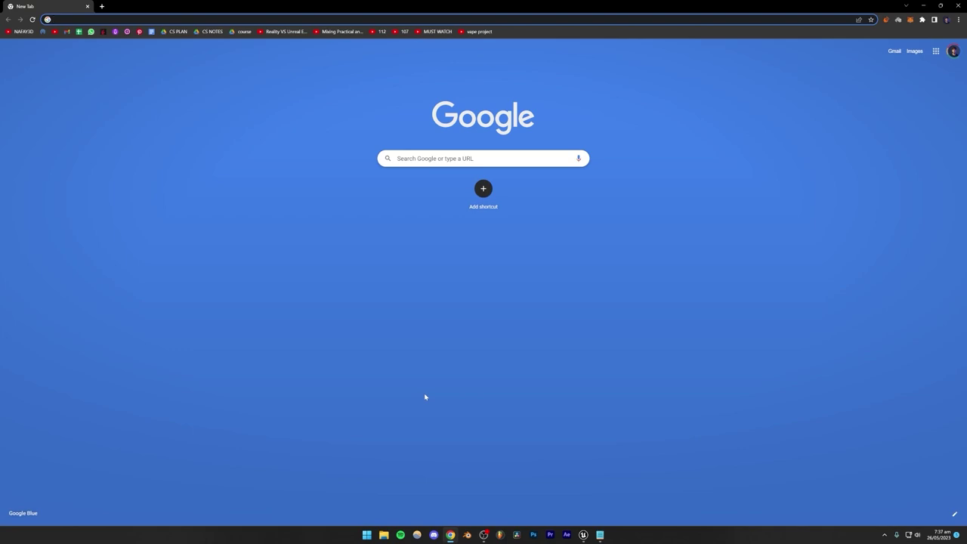
{"action": "type", "text": "chair "}
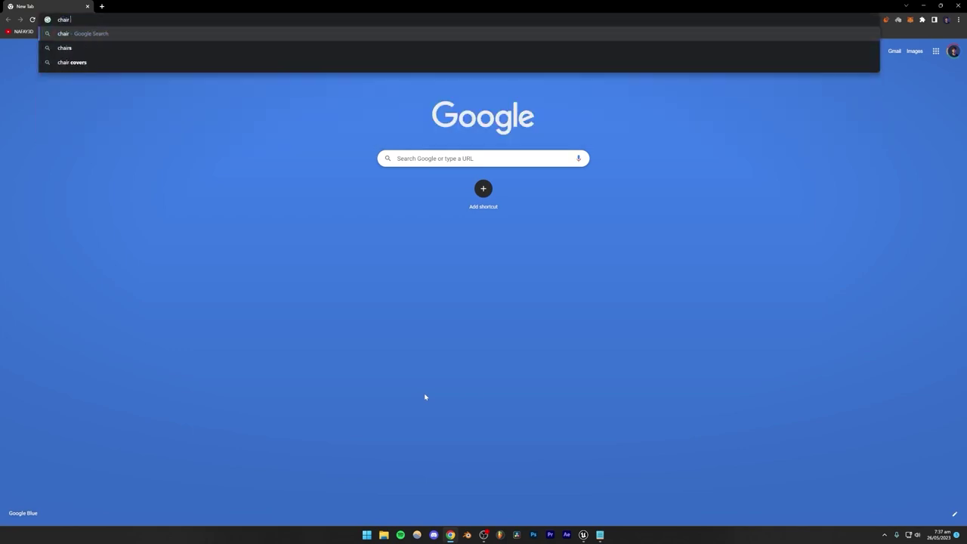
{"action": "type", "text": "3d model"}
{"action": "key", "text": "Return"}
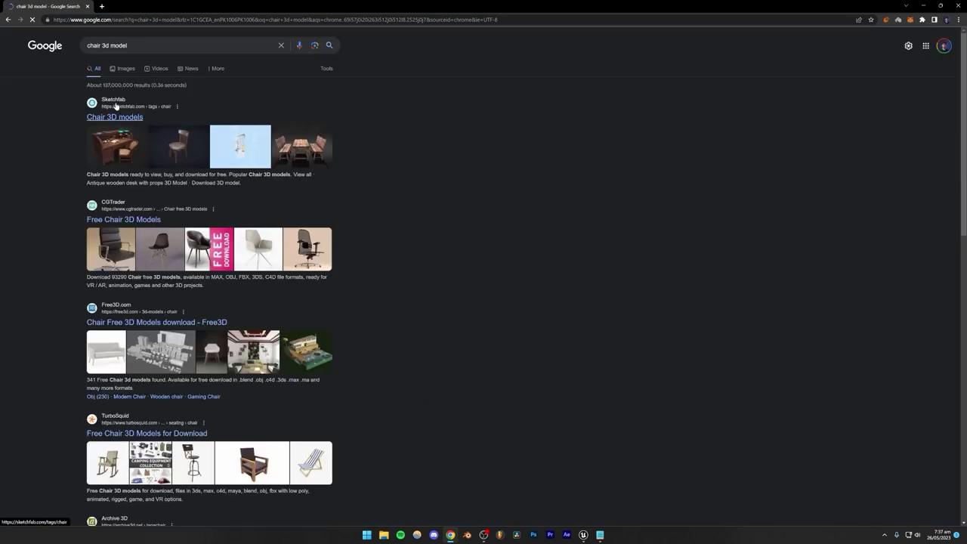
{"action": "left_click", "coordinate": [112, 117]}
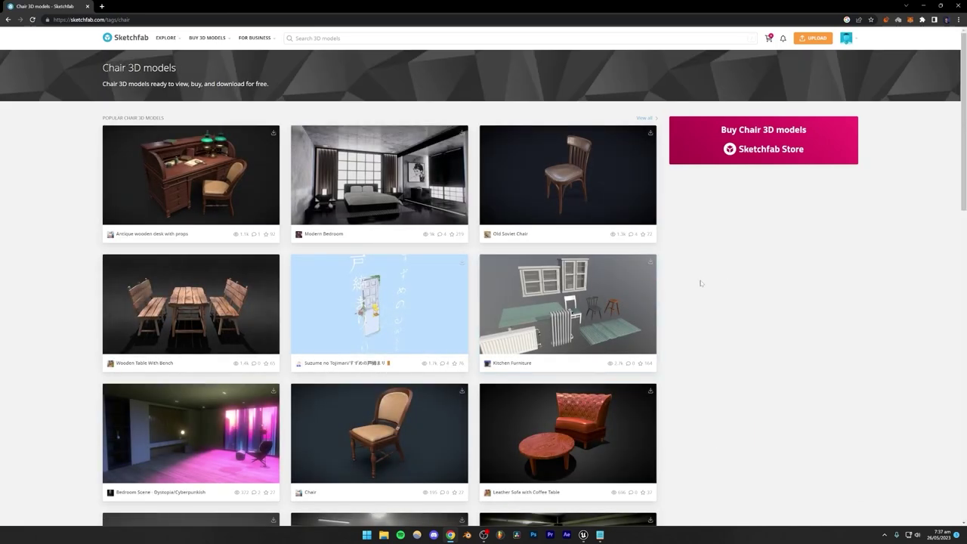
Step: Browse the popular chair models and open the Old Soviet Chair page in a new tab
{"action": "scroll", "coordinate": [700, 283], "scroll_direction": "down", "scroll_amount": 2}
{"action": "scroll", "coordinate": [687, 281], "scroll_direction": "up", "scroll_amount": 3}
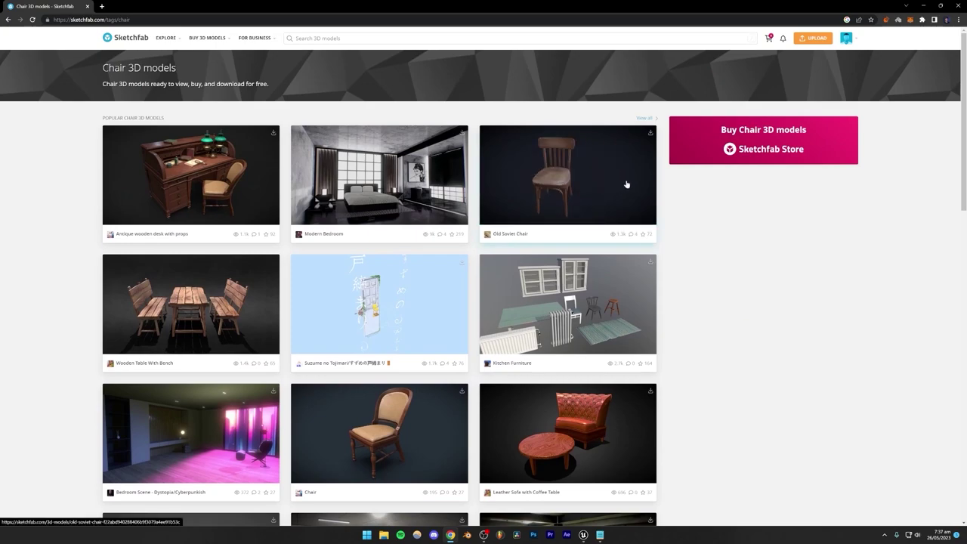
{"action": "scroll", "coordinate": [728, 252], "scroll_direction": "down", "scroll_amount": 3}
{"action": "scroll", "coordinate": [728, 251], "scroll_direction": "down", "scroll_amount": 4}
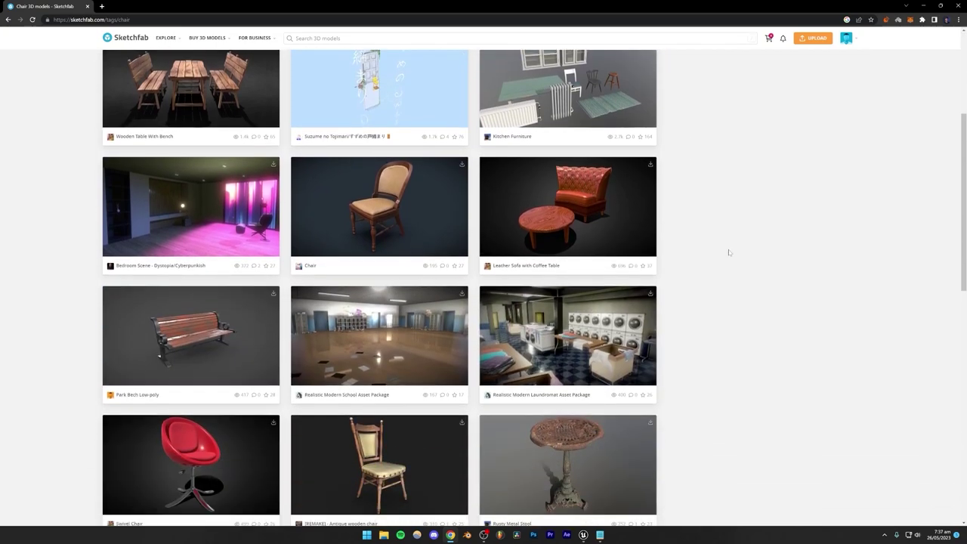
{"action": "scroll", "coordinate": [728, 249], "scroll_direction": "down", "scroll_amount": 2}
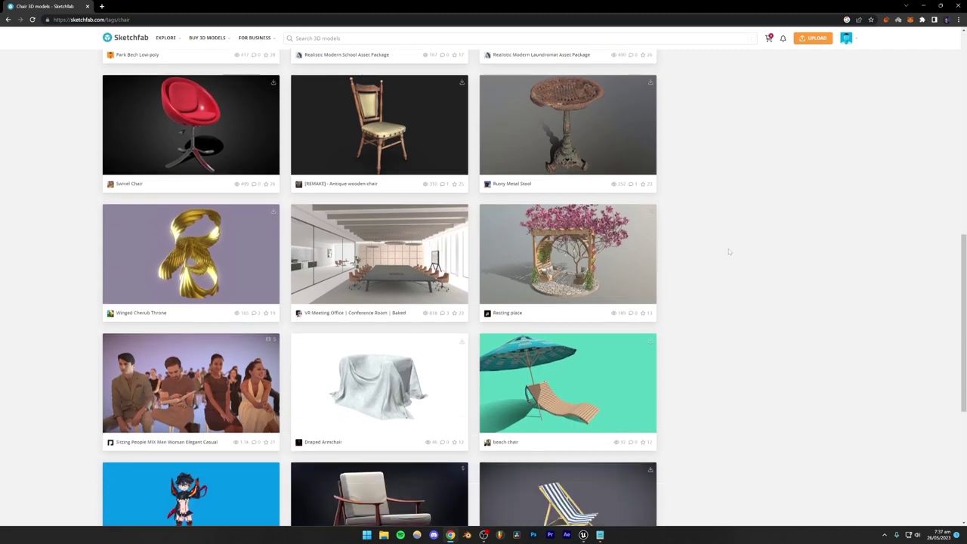
{"action": "scroll", "coordinate": [728, 249], "scroll_direction": "up", "scroll_amount": 8}
{"action": "right_click", "coordinate": [571, 175]}
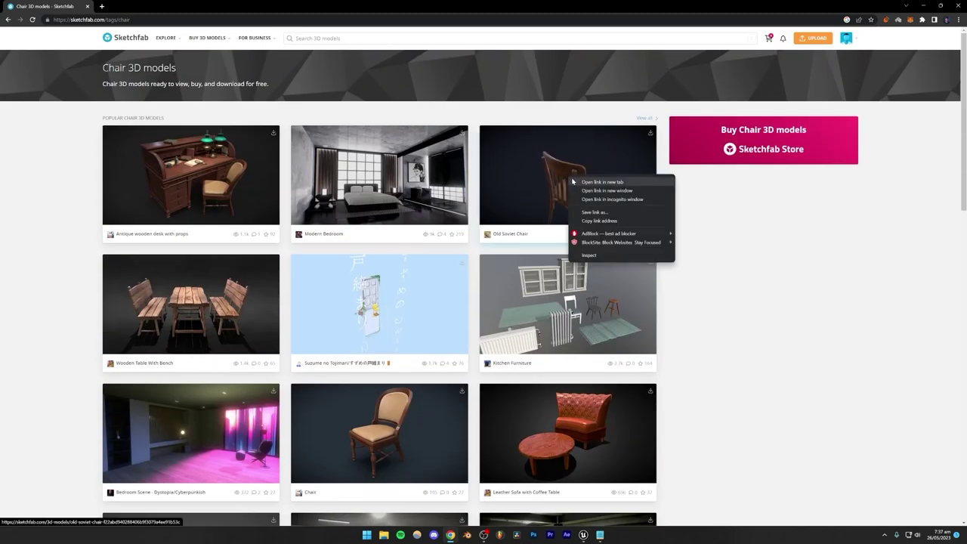
{"action": "left_click", "coordinate": [574, 181]}
Step: Look through the remaining popular chairs and the full Sketchfab listing of models tagged chair
{"action": "scroll", "coordinate": [677, 240], "scroll_direction": "down", "scroll_amount": 8}
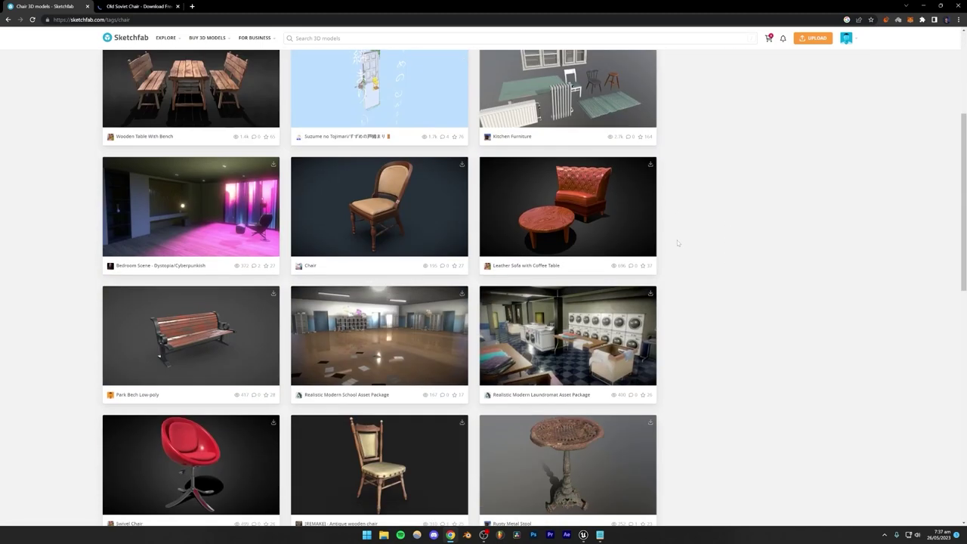
{"action": "scroll", "coordinate": [677, 242], "scroll_direction": "down", "scroll_amount": 3}
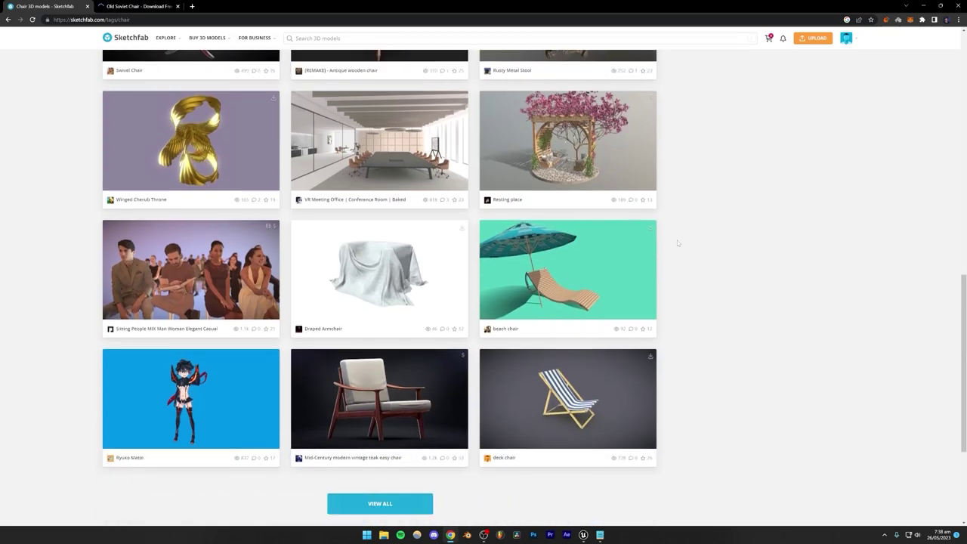
{"action": "left_click", "coordinate": [398, 391]}
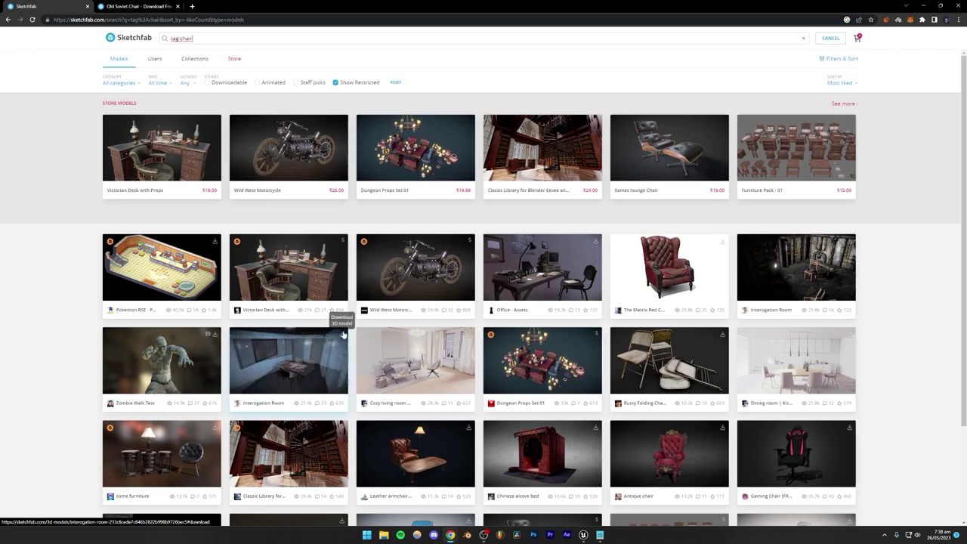
{"action": "right_click", "coordinate": [343, 242]}
{"action": "left_click", "coordinate": [346, 236]}
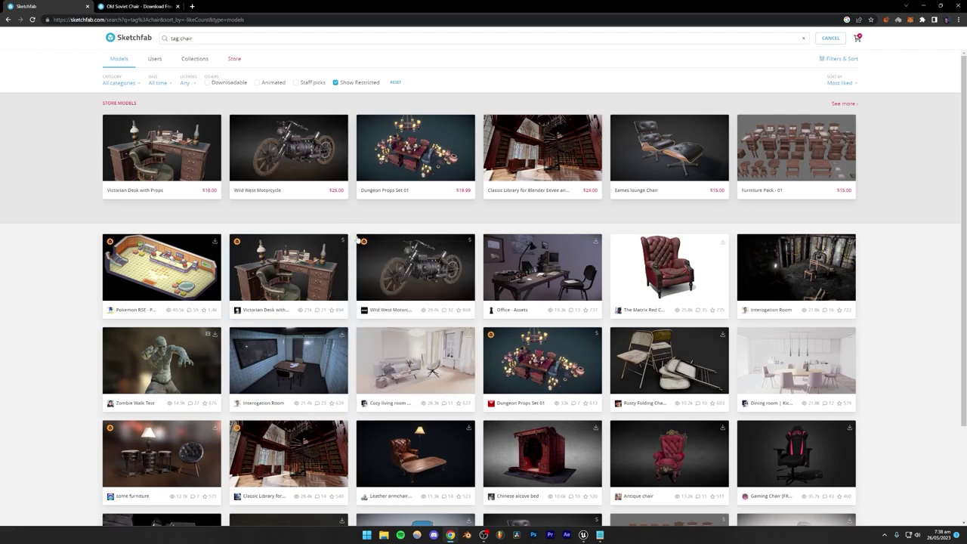
{"action": "scroll", "coordinate": [796, 287], "scroll_direction": "down", "scroll_amount": 1}
{"action": "scroll", "coordinate": [831, 287], "scroll_direction": "down", "scroll_amount": 2}
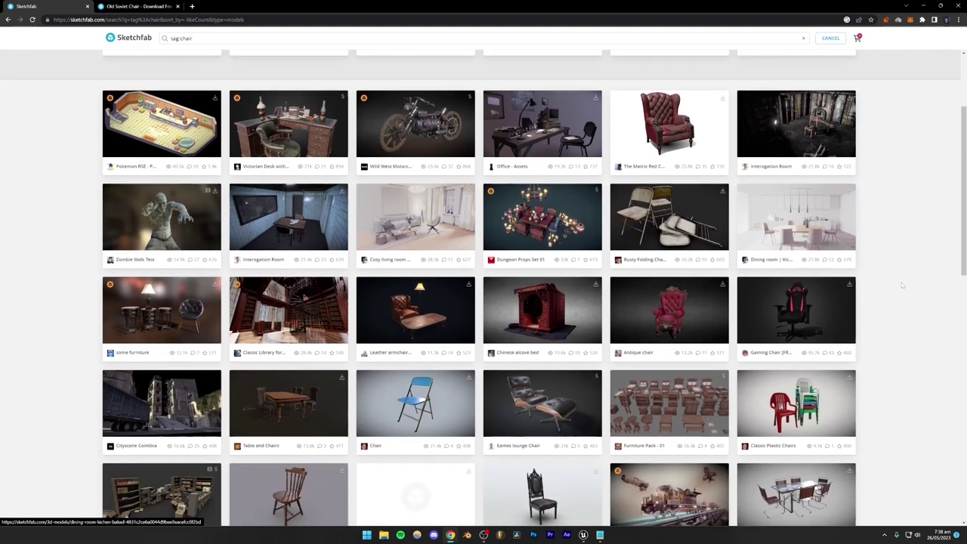
{"action": "scroll", "coordinate": [899, 285], "scroll_direction": "down", "scroll_amount": 2}
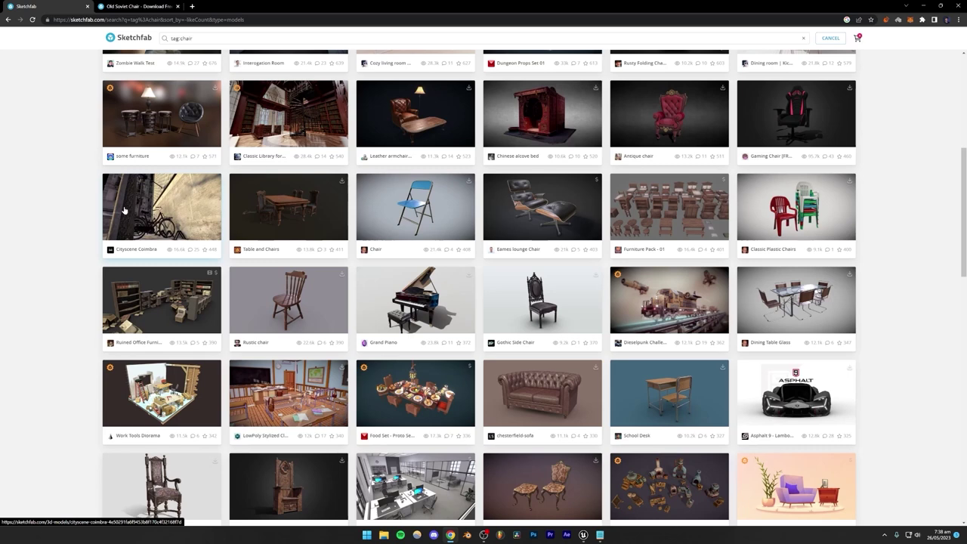
Step: Switch to the Old Soviet Chair page and inspect its 3D preview from several angles and distances
{"action": "left_click", "coordinate": [126, 5]}
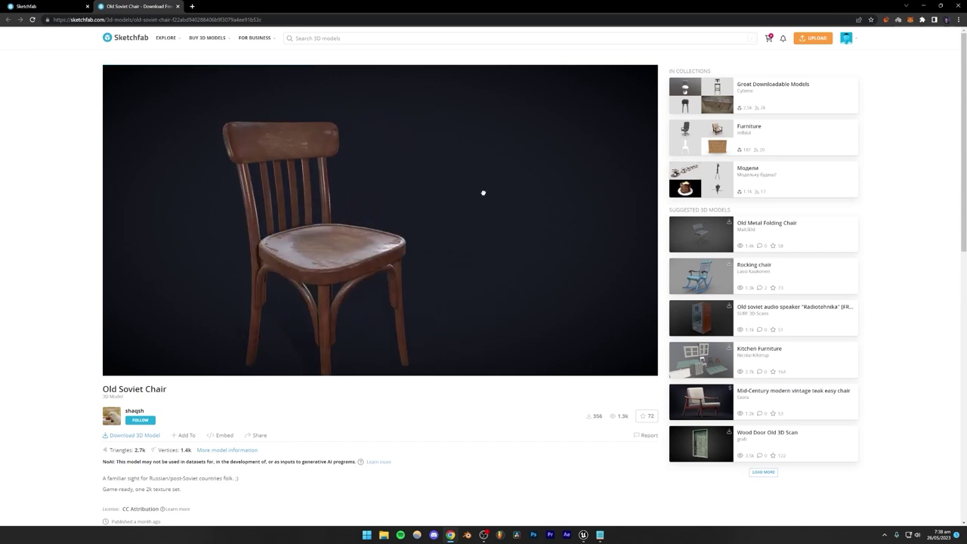
{"action": "left_click_drag", "start_coordinate": [483, 192], "coordinate": [364, 277]}
{"action": "right_click_drag", "start_coordinate": [365, 277], "coordinate": [412, 234]}
{"action": "scroll", "coordinate": [414, 233], "scroll_direction": "up", "scroll_amount": 5}
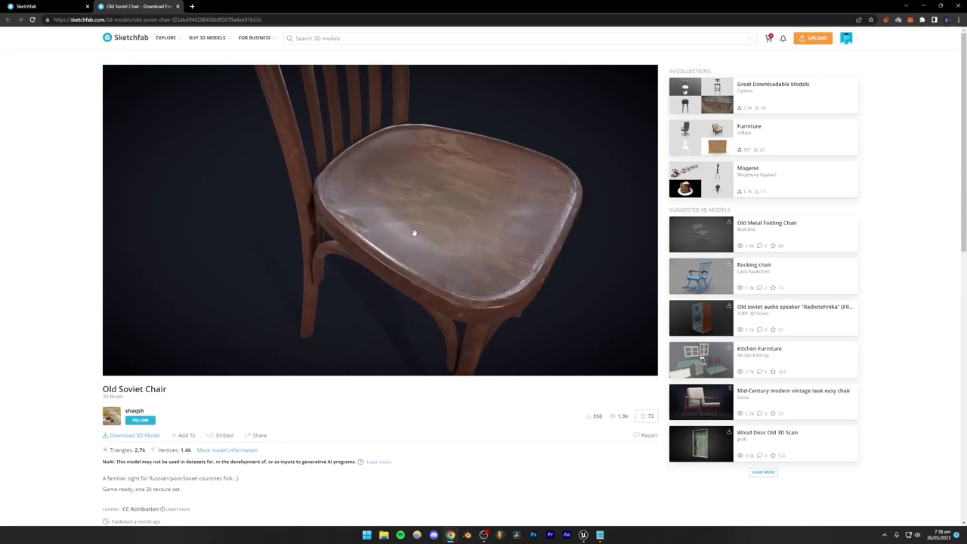
{"action": "left_click_drag", "start_coordinate": [414, 233], "coordinate": [441, 279]}
{"action": "scroll", "coordinate": [440, 279], "scroll_direction": "down", "scroll_amount": 3}
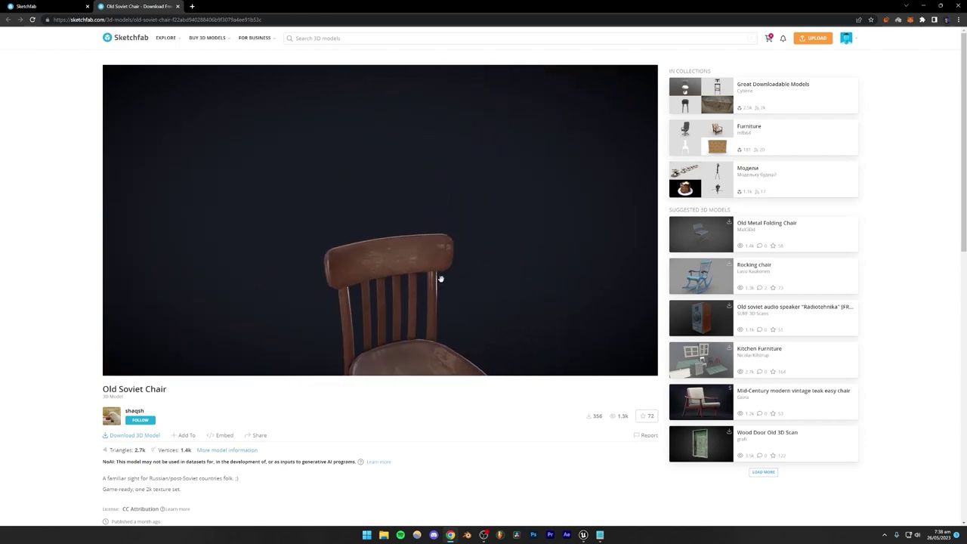
{"action": "right_click_drag", "start_coordinate": [434, 287], "coordinate": [410, 204]}
{"action": "left_click_drag", "start_coordinate": [410, 205], "coordinate": [412, 221]}
{"action": "scroll", "coordinate": [410, 203], "scroll_direction": "down", "scroll_amount": 3}
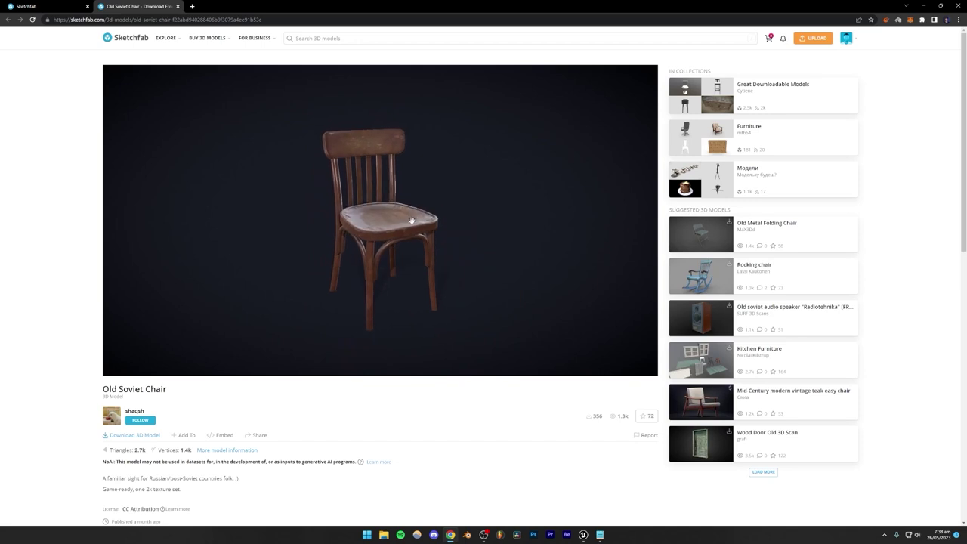
Step: Download the Old Soviet Chair in its original blend format and close the download dialog
{"action": "left_click", "coordinate": [138, 434]}
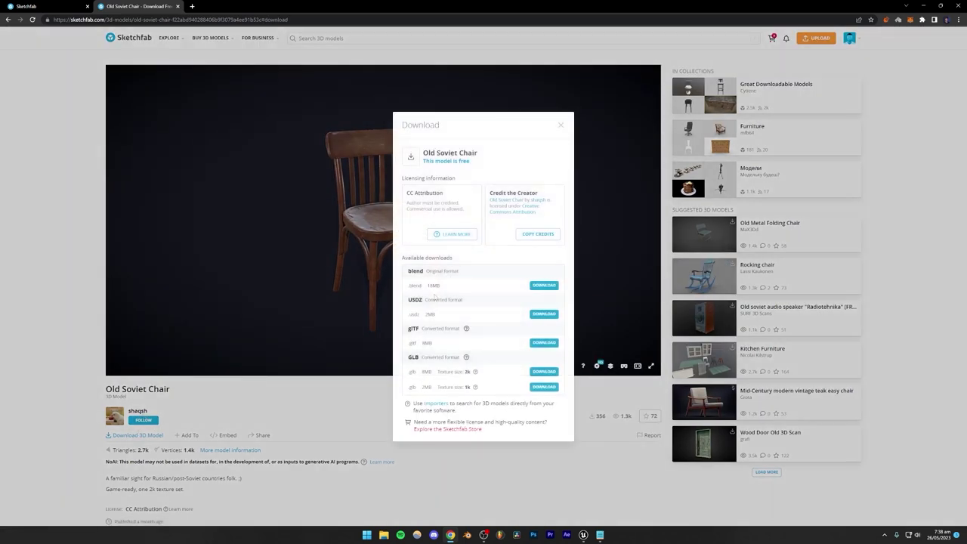
{"action": "double_click", "coordinate": [414, 285]}
{"action": "left_click", "coordinate": [544, 286]}
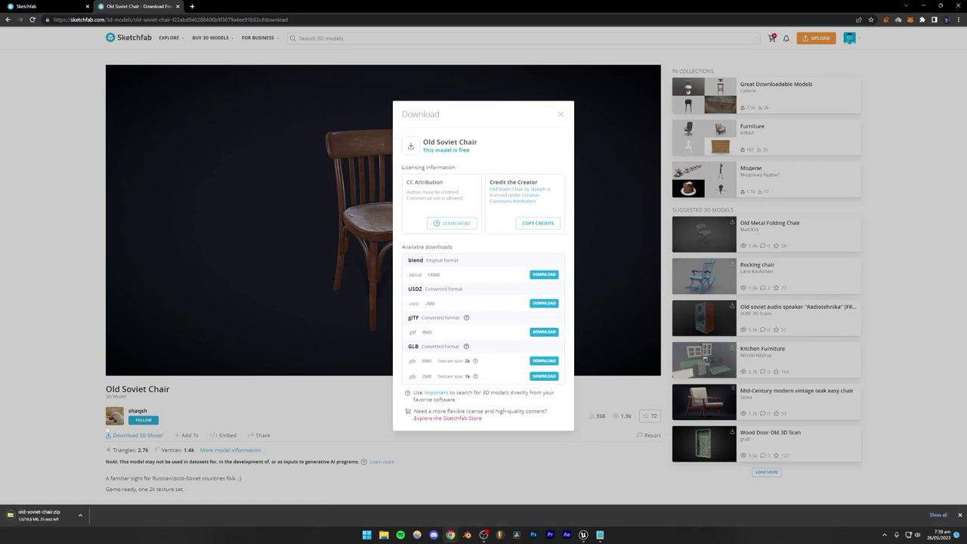
{"action": "left_click", "coordinate": [38, 424]}
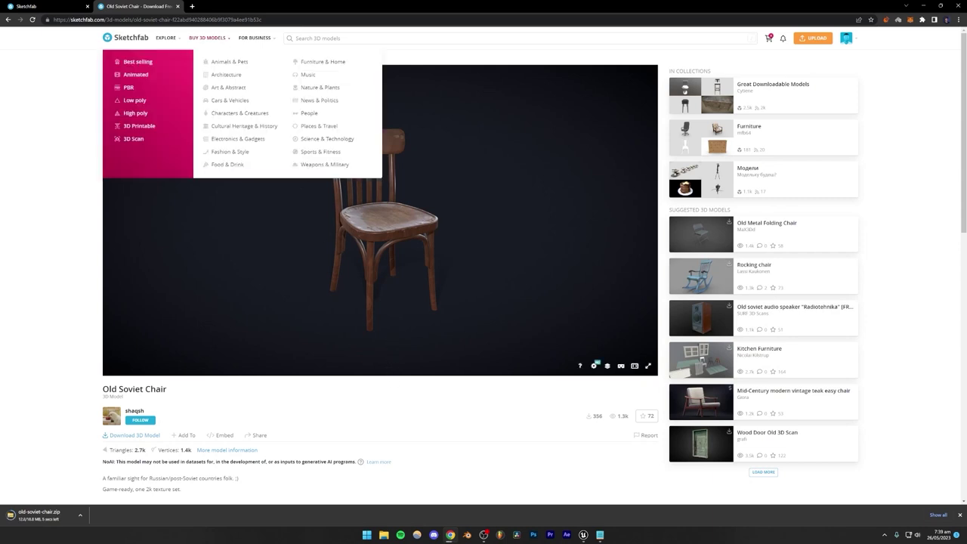
Step: Search for "blender 3d" in a new tab, open blender.org and start downloading Blender 3.5.1 for Windows
{"action": "left_click", "coordinate": [192, 6]}
{"action": "type", "text": "blender 3d"}
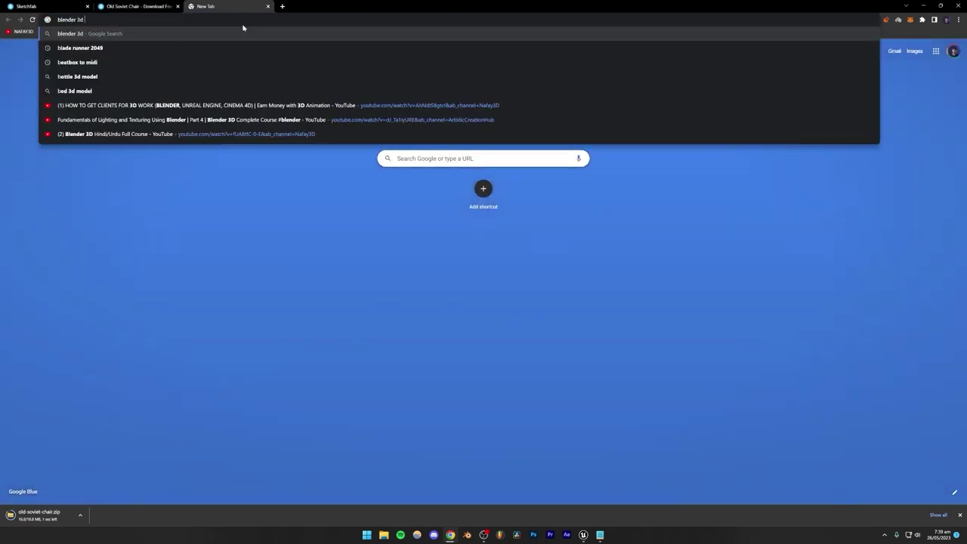
{"action": "key", "text": "Return"}
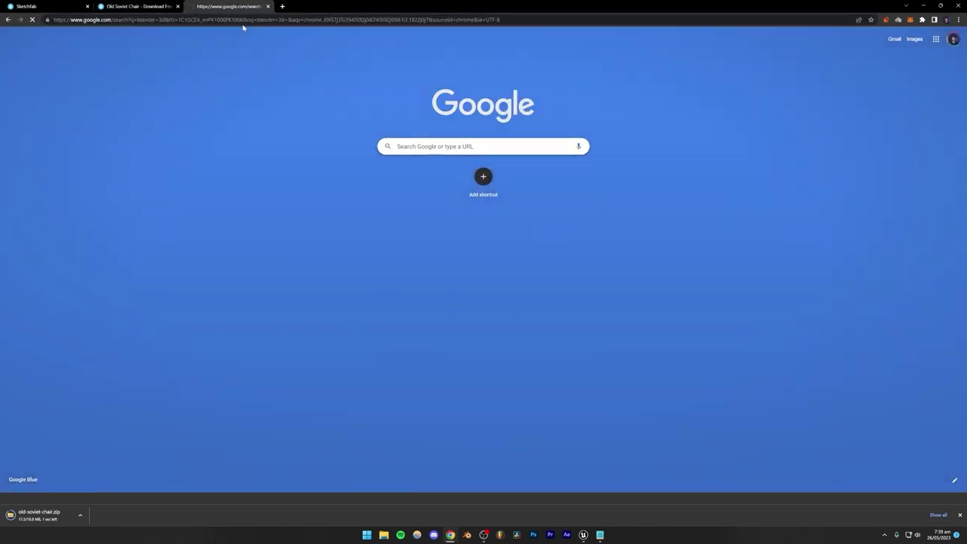
{"action": "left_click", "coordinate": [114, 117]}
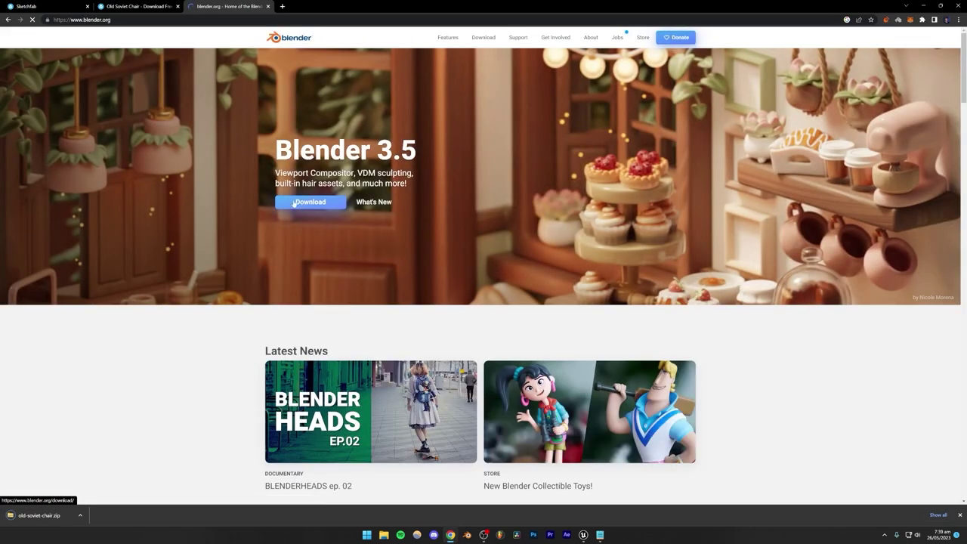
{"action": "scroll", "coordinate": [301, 201], "scroll_direction": "down", "scroll_amount": 1}
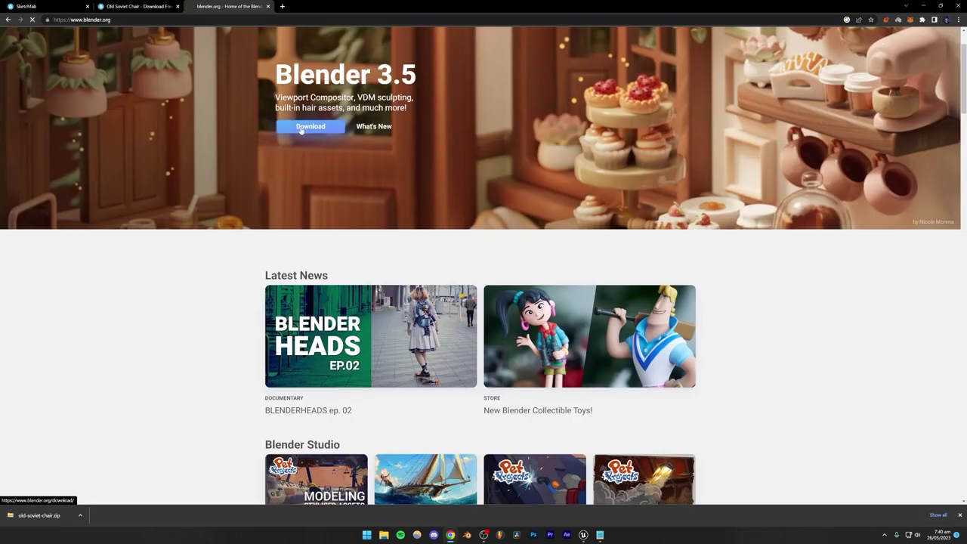
{"action": "left_click", "coordinate": [301, 126]}
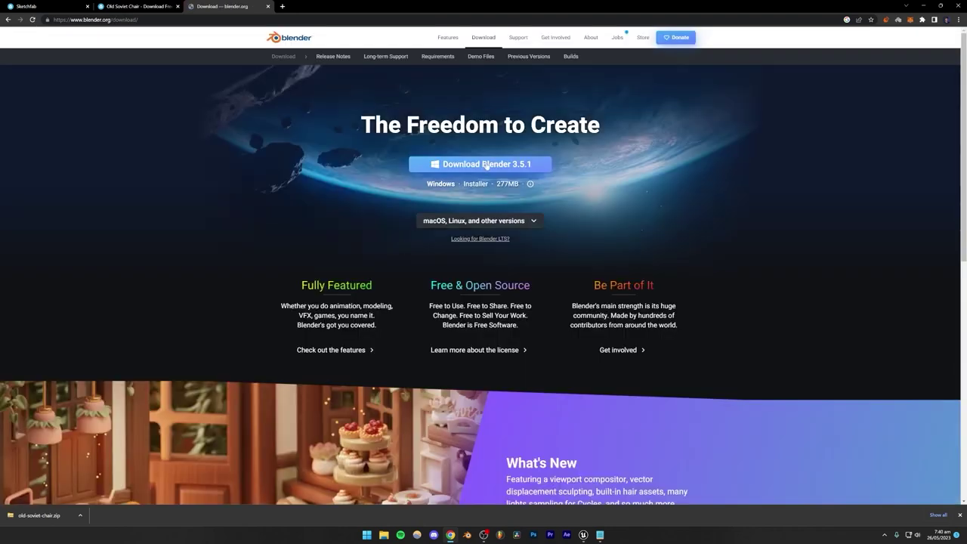
{"action": "left_click", "coordinate": [472, 166]}
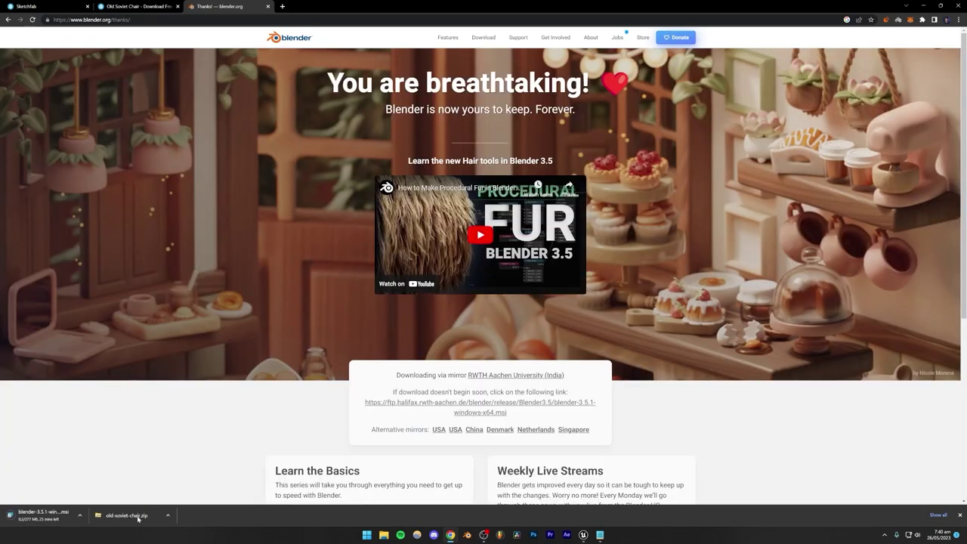
Step: Cancel the Blender installer download and launch the installed Blender
{"action": "left_click", "coordinate": [80, 515]}
{"action": "left_click", "coordinate": [99, 496]}
{"action": "left_click", "coordinate": [468, 538]}
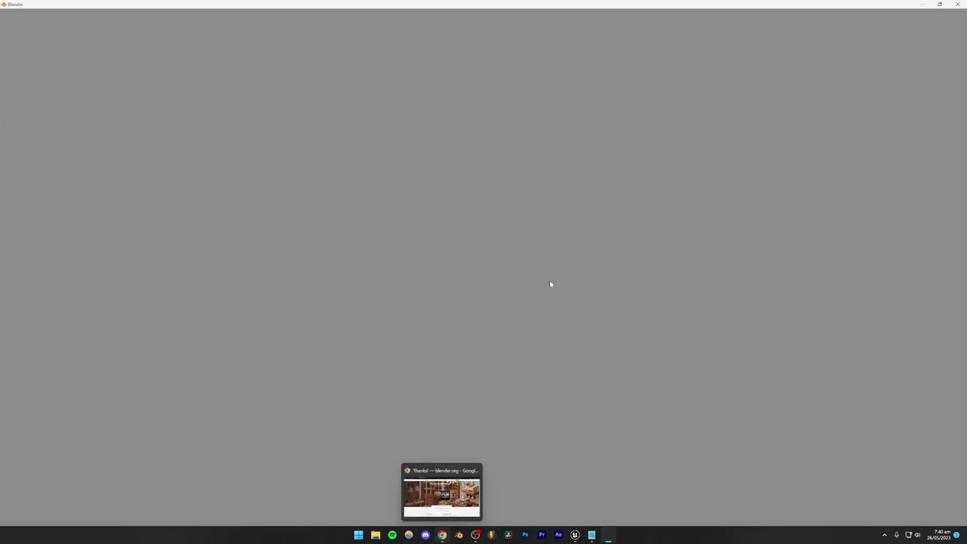
Step: Open the downloaded old-soviet-chair.zip from the browser and preview the metalness, AO and BaseColor images in its textures folder
{"action": "left_click", "coordinate": [442, 534]}
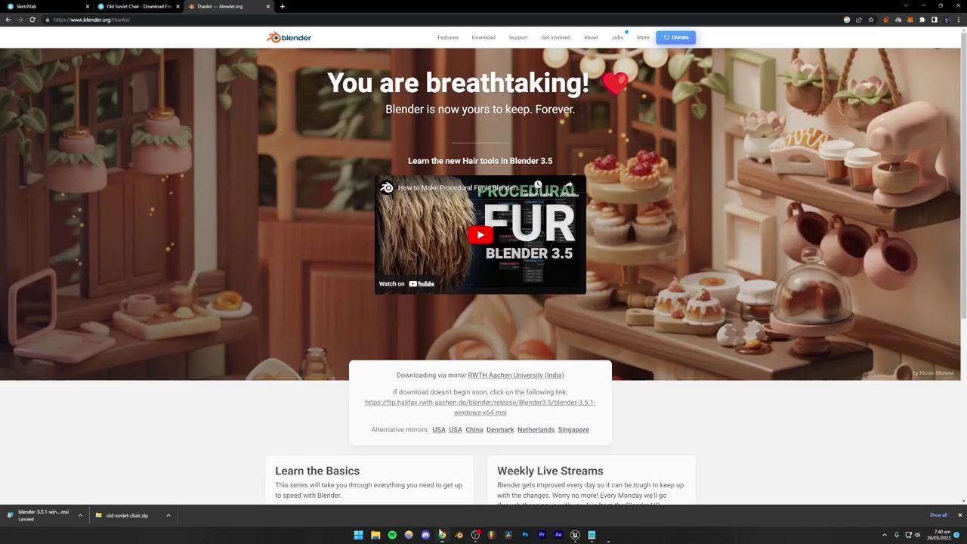
{"action": "left_click", "coordinate": [113, 521]}
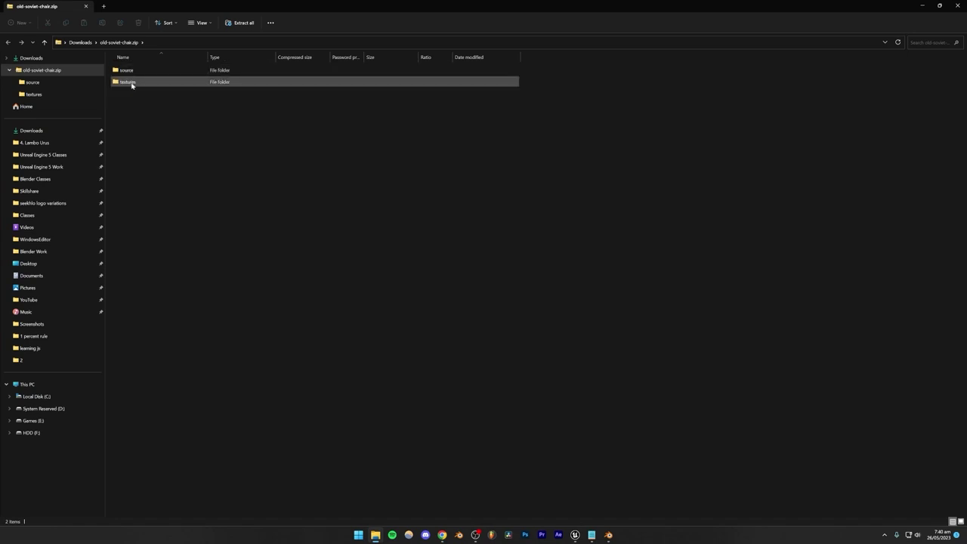
{"action": "double_click", "coordinate": [132, 82]}
{"action": "double_click", "coordinate": [134, 70]}
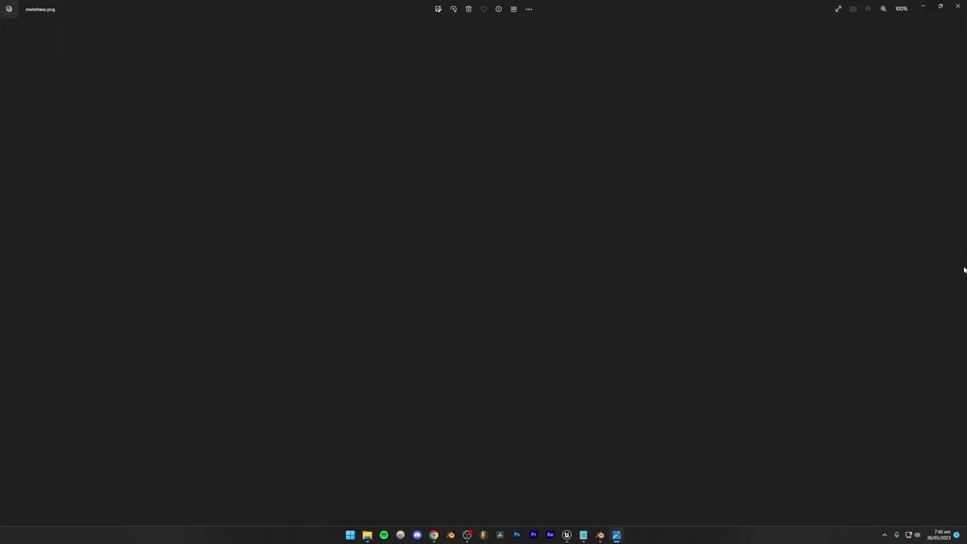
{"action": "left_click", "coordinate": [957, 6]}
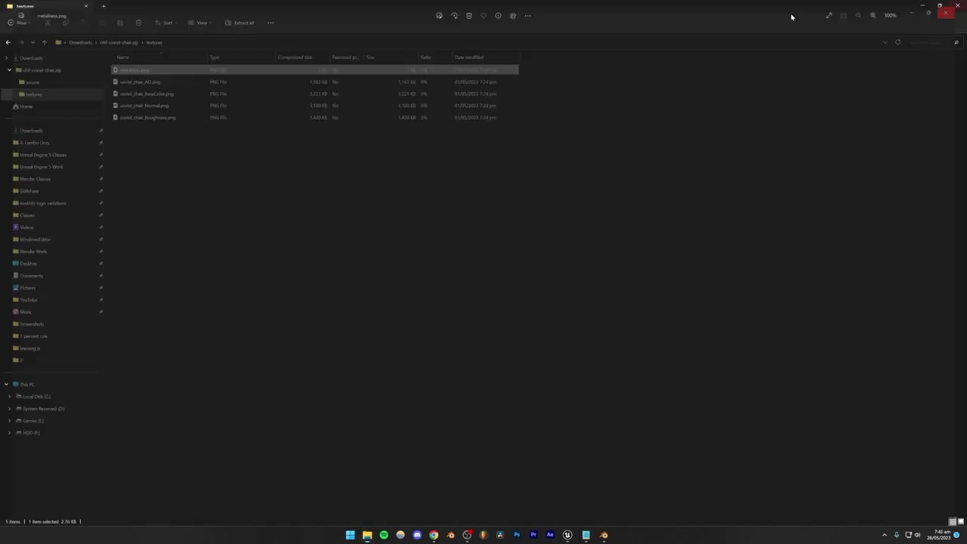
{"action": "double_click", "coordinate": [161, 83]}
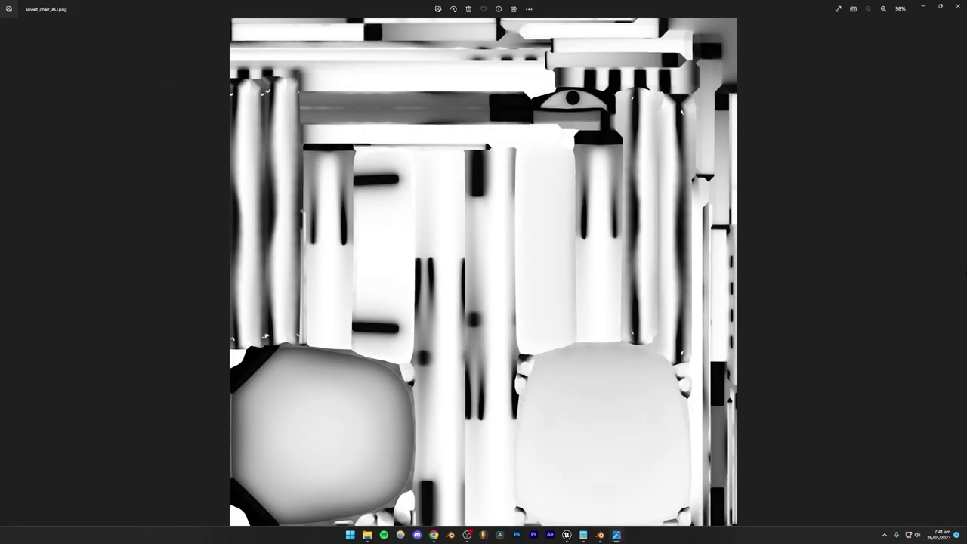
{"action": "left_click", "coordinate": [959, 6]}
{"action": "double_click", "coordinate": [166, 95]}
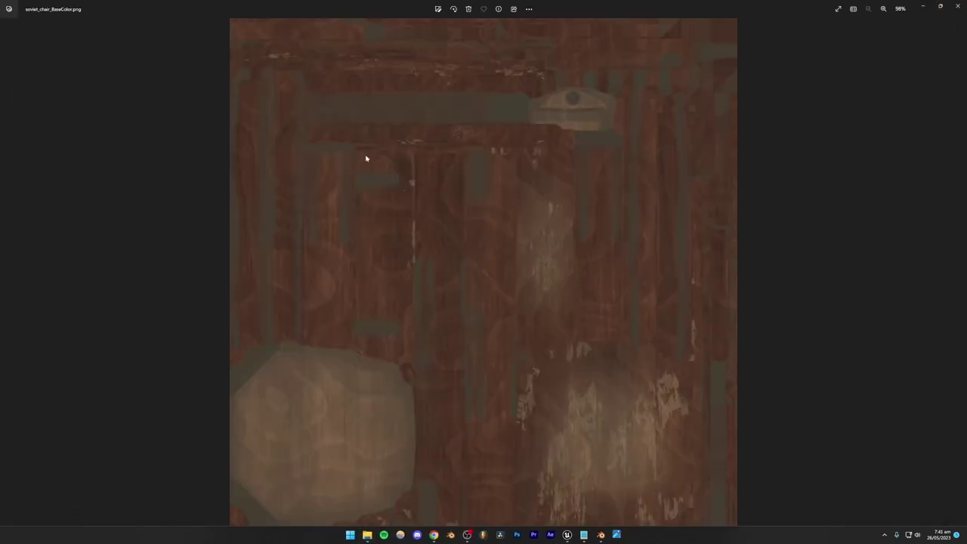
{"action": "left_click", "coordinate": [956, 6]}
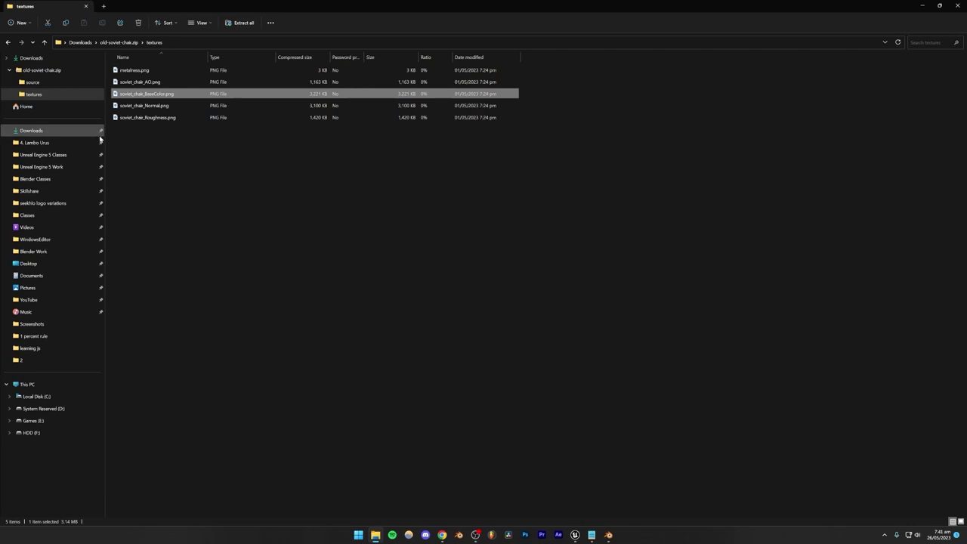
{"action": "right_click", "coordinate": [112, 125]}
{"action": "left_click", "coordinate": [296, 164]}
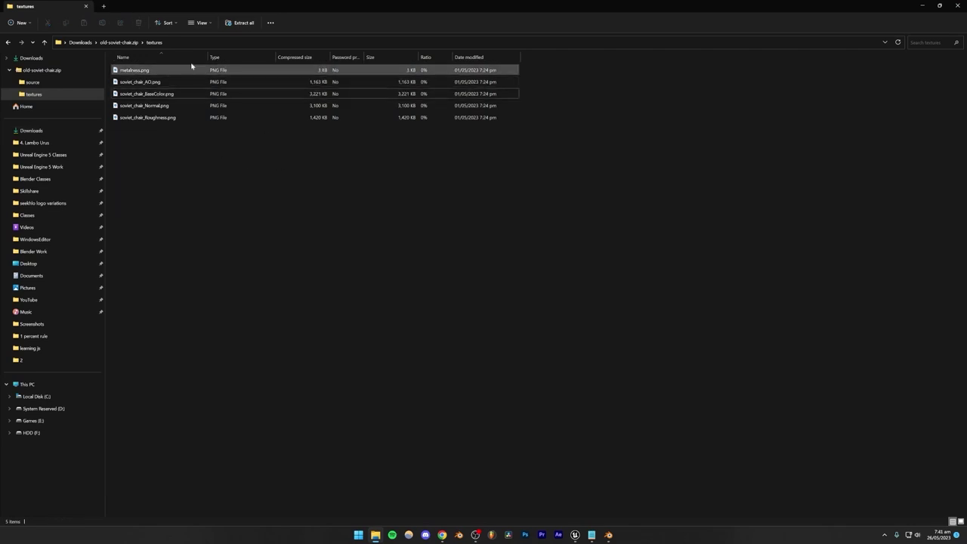
Step: Open soviet_chair.zip inside the archive's source folder, preview the BaseColor texture, and select the blend file with all its textures
{"action": "left_click", "coordinate": [113, 42]}
{"action": "left_click", "coordinate": [129, 69]}
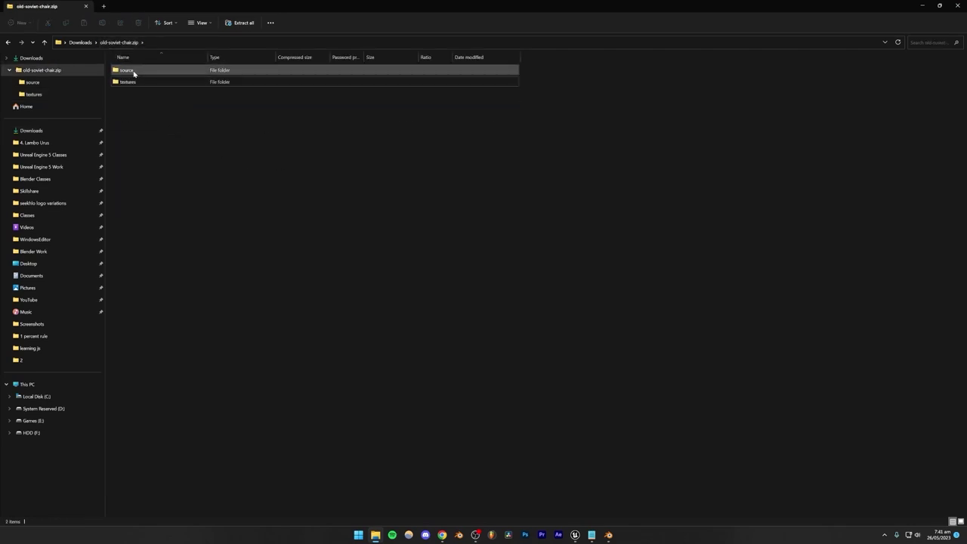
{"action": "double_click", "coordinate": [134, 71]}
{"action": "double_click", "coordinate": [130, 71]}
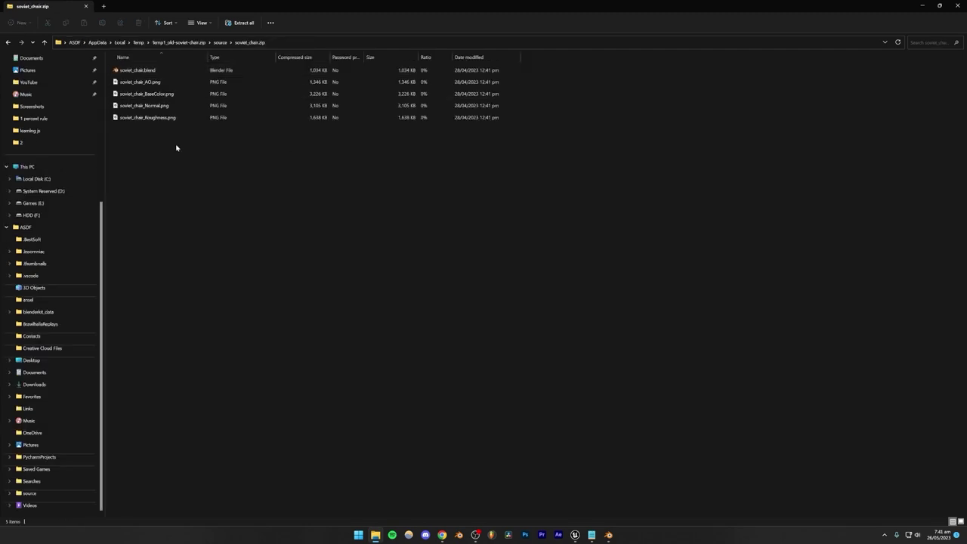
{"action": "double_click", "coordinate": [144, 94]}
{"action": "left_click", "coordinate": [957, 6]}
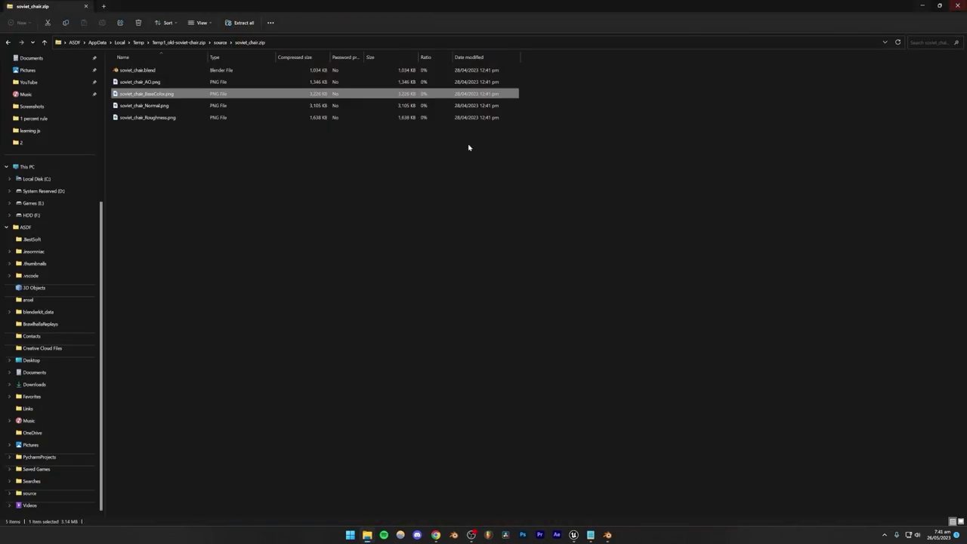
{"action": "left_click_drag", "start_coordinate": [222, 156], "coordinate": [144, 68]}
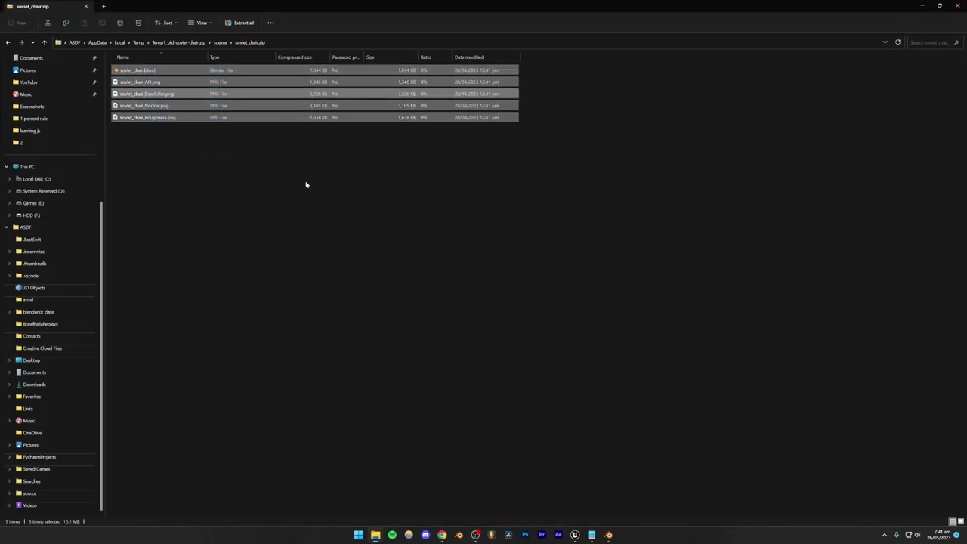
Step: Create a new folder named "chair 3d model" on the desktop
{"action": "key", "text": "super+d"}
{"action": "right_click", "coordinate": [431, 302]}
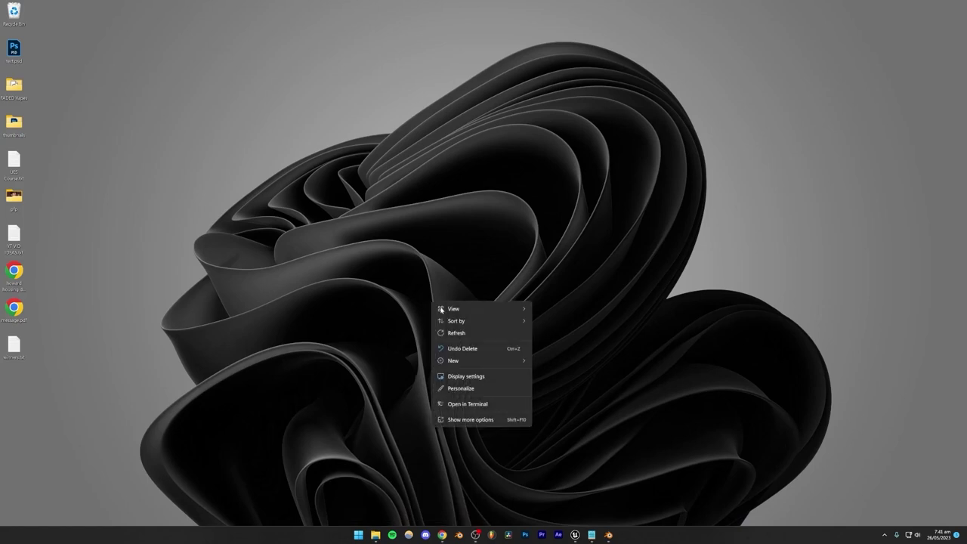
{"action": "mouse_move", "coordinate": [521, 361]}
{"action": "left_click", "coordinate": [560, 364]}
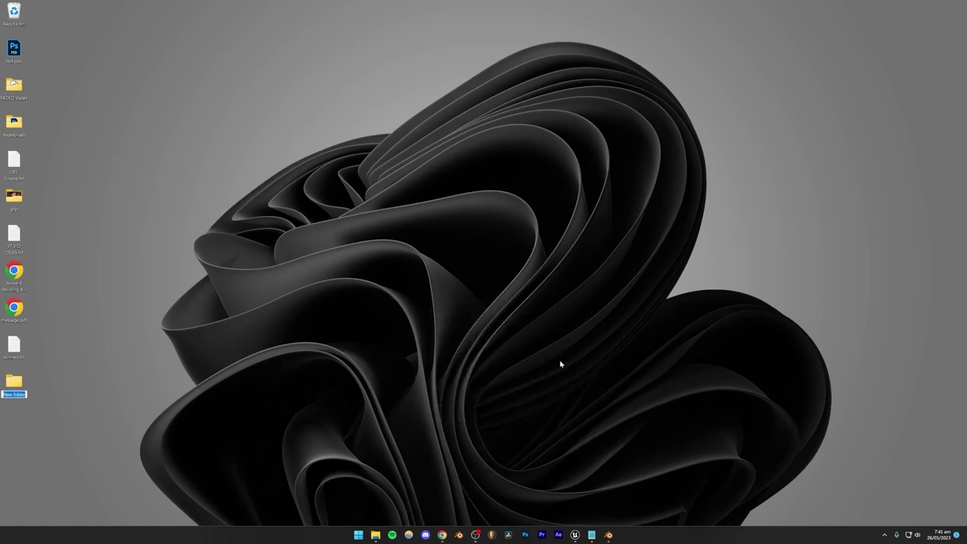
{"action": "type", "text": "clip"}
{"action": "type", "text": "el"}
{"action": "key", "text": "Return"}
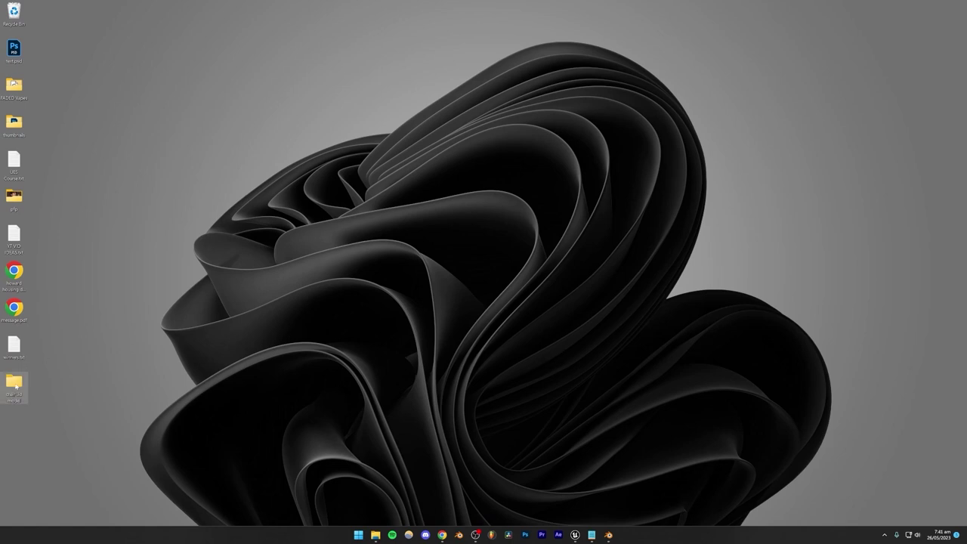
Step: Turn off automatic desktop icon arrangement and move the chair 3d model folder to the middle of the desktop
{"action": "left_click_drag", "start_coordinate": [14, 385], "coordinate": [601, 291]}
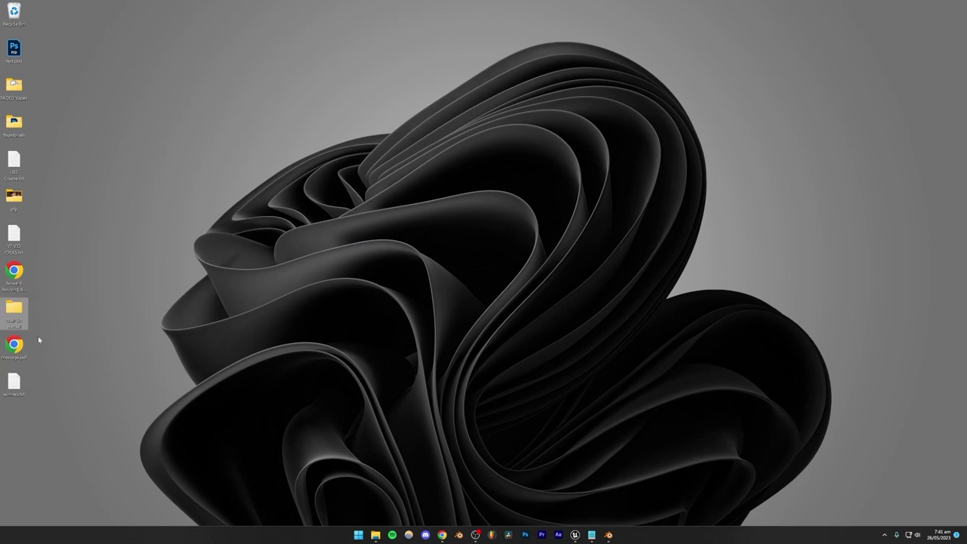
{"action": "left_click_drag", "start_coordinate": [15, 313], "coordinate": [23, 393]}
{"action": "right_click", "coordinate": [126, 323]}
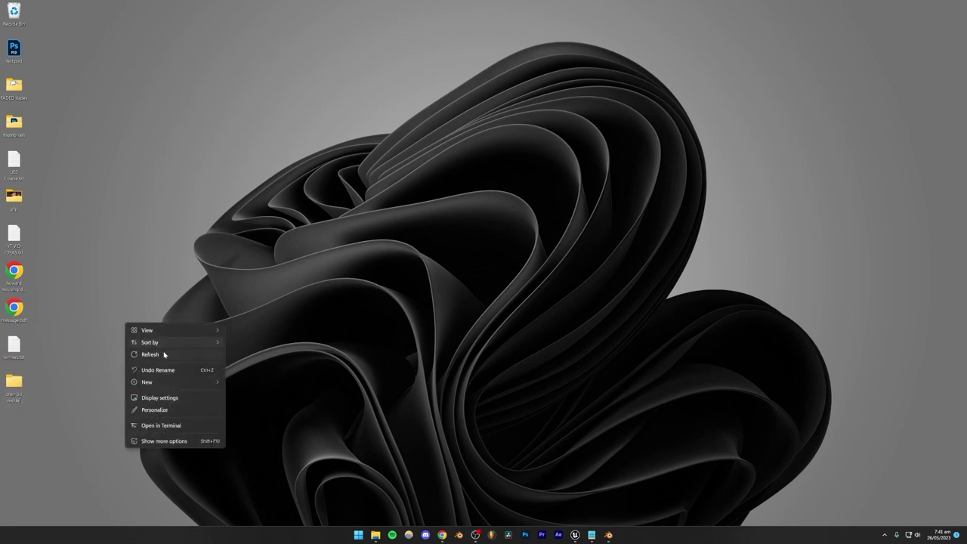
{"action": "mouse_move", "coordinate": [168, 332]}
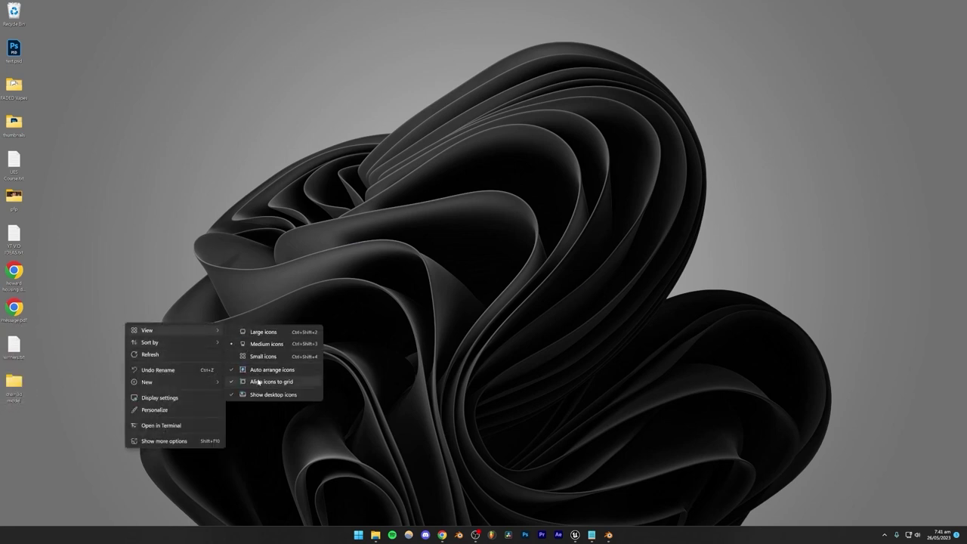
{"action": "left_click", "coordinate": [258, 382]}
{"action": "left_click_drag", "start_coordinate": [13, 383], "coordinate": [521, 274]}
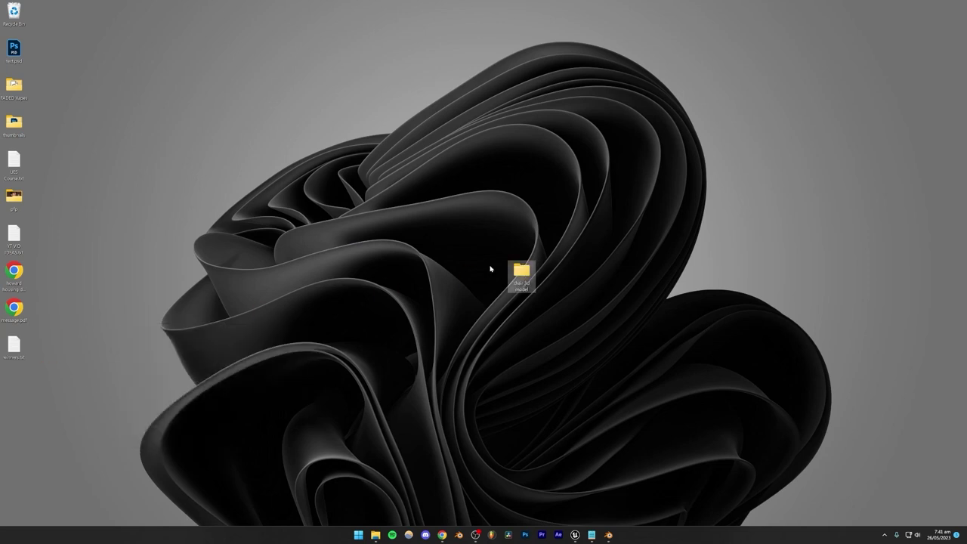
{"action": "left_click", "coordinate": [558, 327]}
Step: Copy soviet_chair.blend and its four texture images from the archive into the chair 3d model folder on the desktop
{"action": "left_click", "coordinate": [375, 535]}
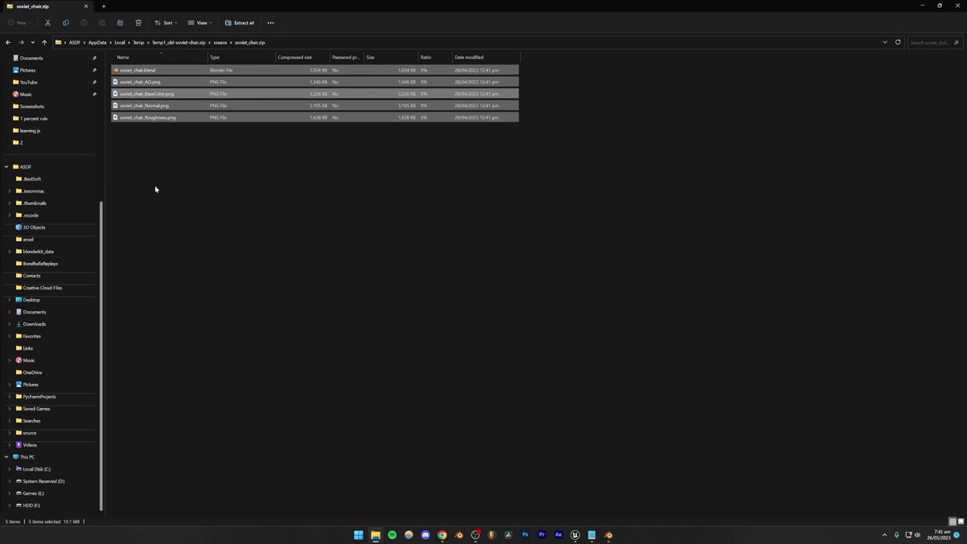
{"action": "left_click_drag", "start_coordinate": [129, 70], "coordinate": [521, 277]}
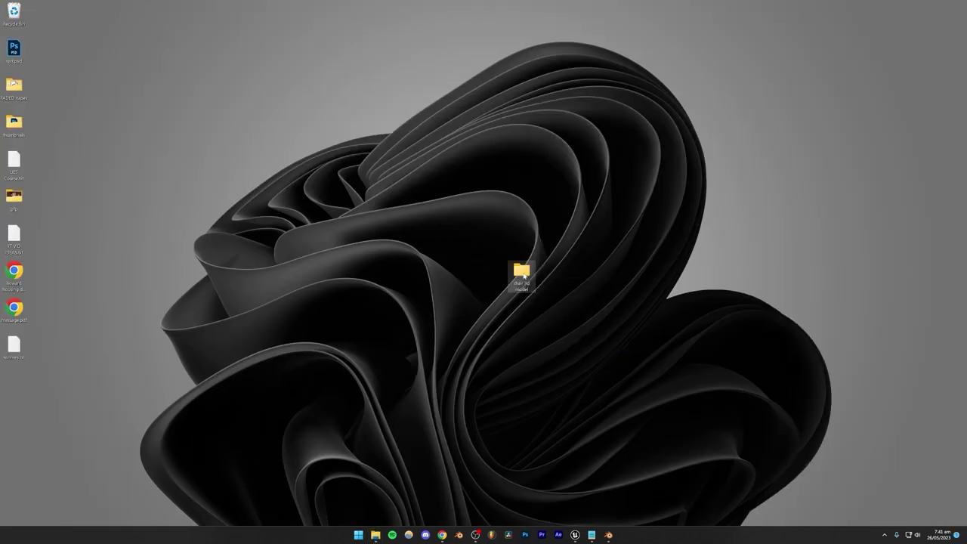
{"action": "left_click", "coordinate": [375, 534]}
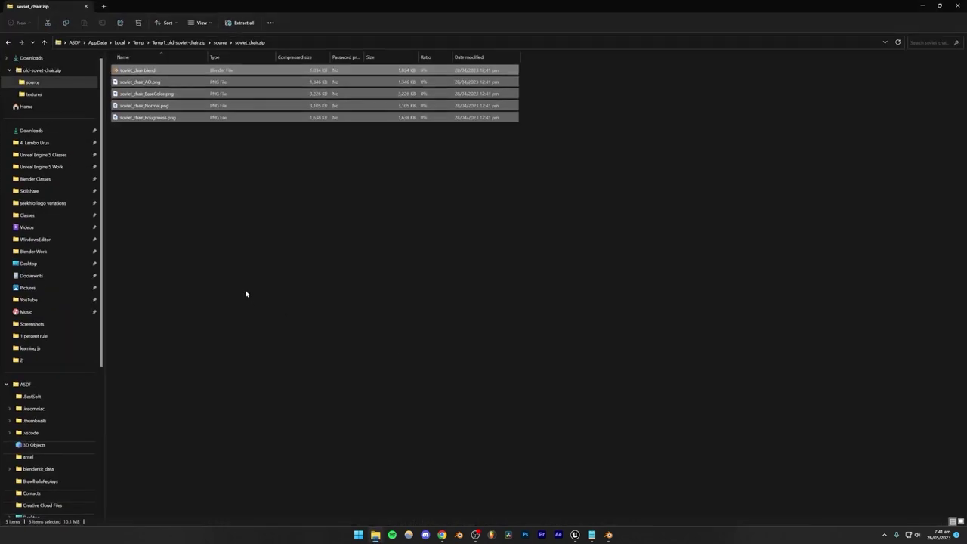
{"action": "left_click", "coordinate": [246, 294]}
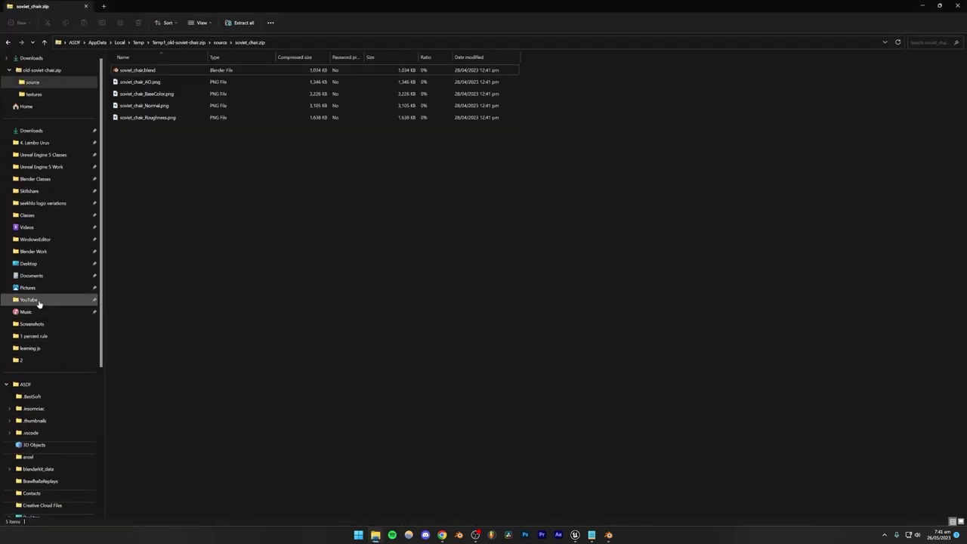
Step: Browse the FBX files in the models folder under Unreal Engine 5 Work > Assets, and close the file window
{"action": "left_click", "coordinate": [50, 170]}
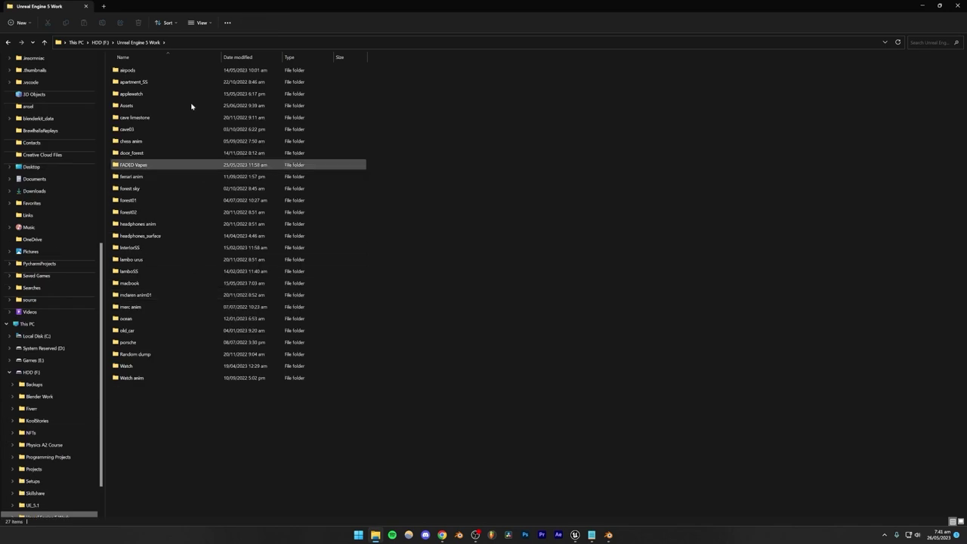
{"action": "double_click", "coordinate": [136, 106]}
{"action": "double_click", "coordinate": [136, 70]}
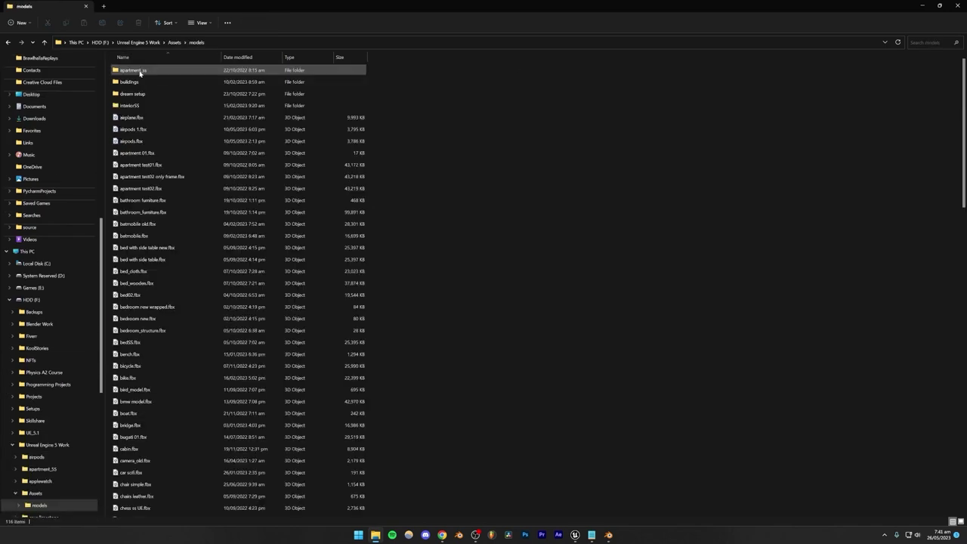
{"action": "scroll", "coordinate": [162, 227], "scroll_direction": "down", "scroll_amount": 5}
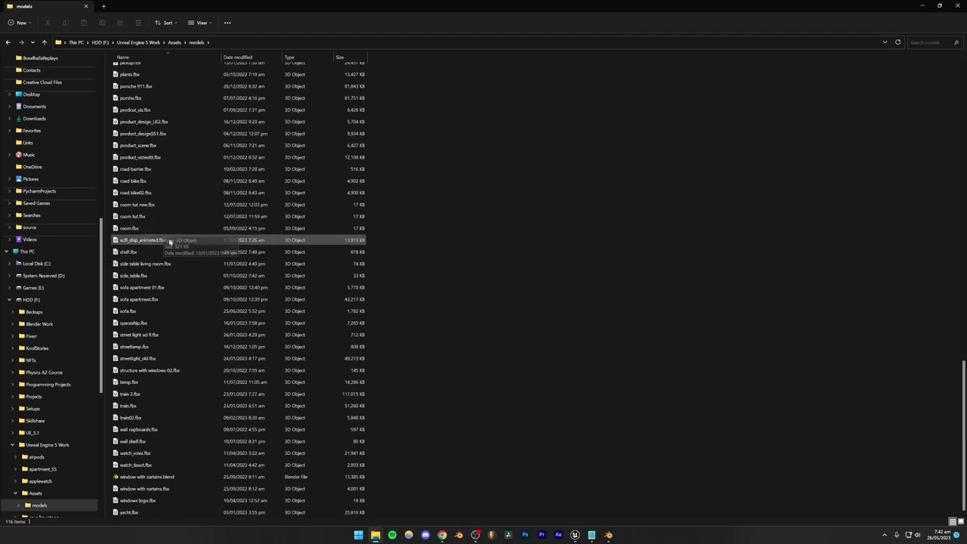
{"action": "scroll", "coordinate": [182, 392], "scroll_direction": "up", "scroll_amount": 9}
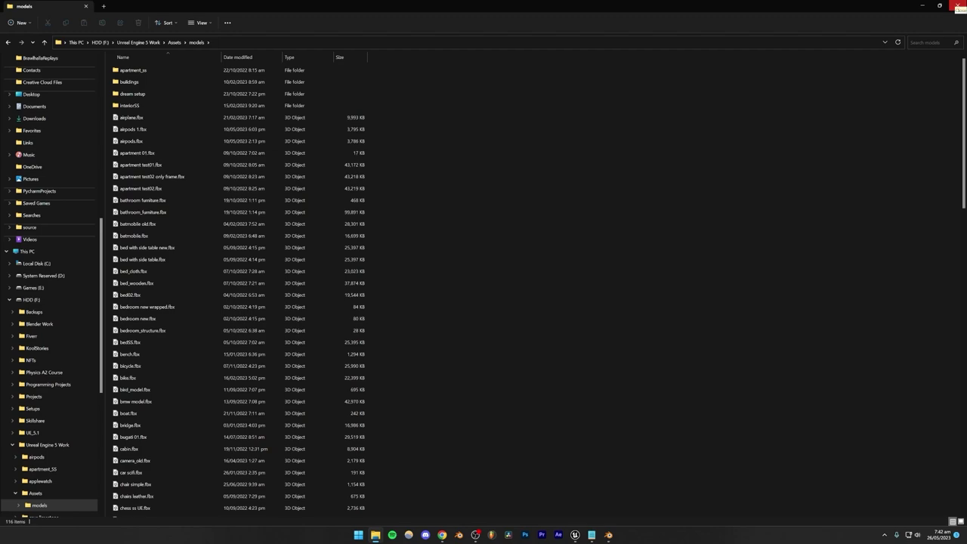
{"action": "left_click", "coordinate": [957, 6]}
Step: Open soviet_chair.blend from the chair 3d model folder in Blender, ignore the BlenderKit add-on update, and deselect the chair
{"action": "double_click", "coordinate": [515, 274]}
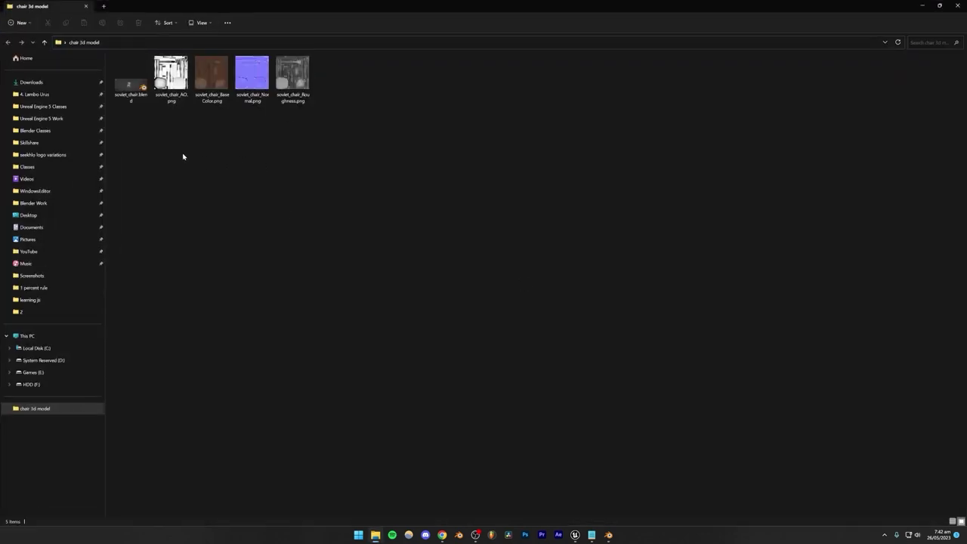
{"action": "left_click", "coordinate": [131, 97]}
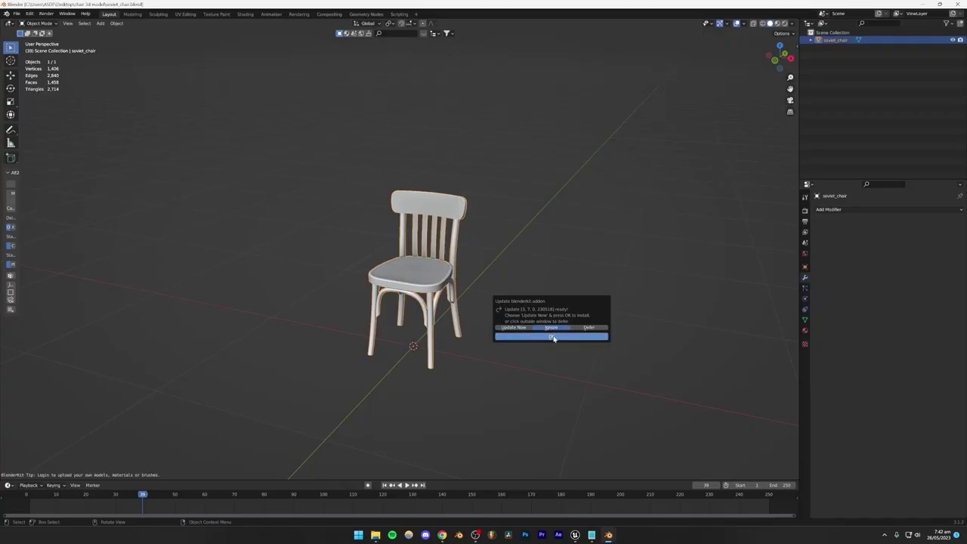
{"action": "left_click", "coordinate": [552, 337]}
{"action": "mouse_move", "coordinate": [608, 535]}
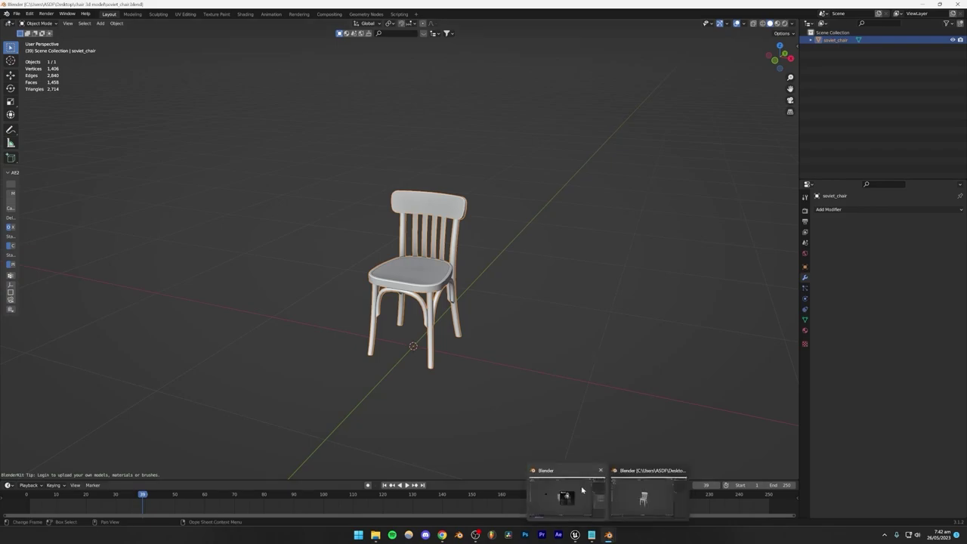
{"action": "left_click", "coordinate": [485, 412]}
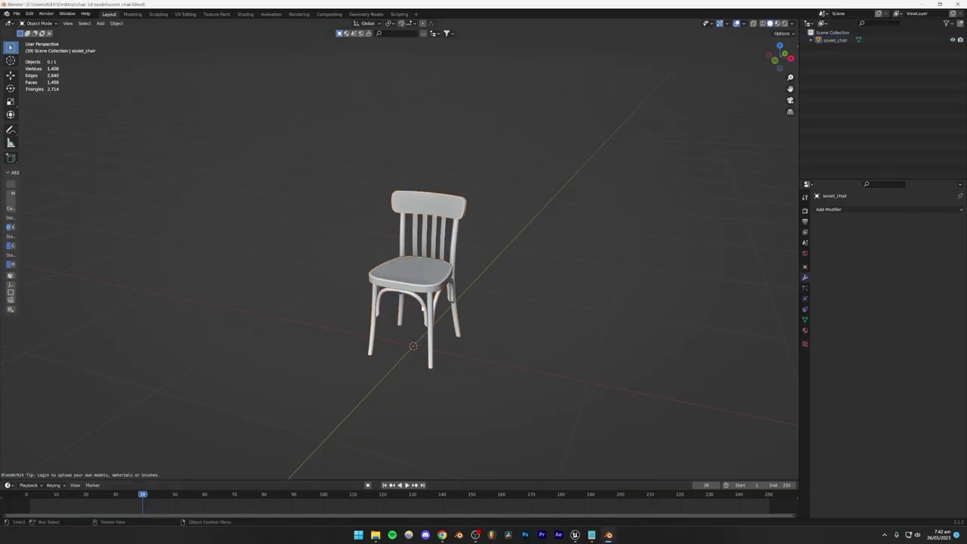
Step: Examine the chair model in the viewport from several angles and distances, selecting and deselecting it
{"action": "scroll", "coordinate": [422, 305], "scroll_direction": "up", "scroll_amount": 6}
{"action": "mouse_move", "coordinate": [422, 305]}
{"action": "middle_mouse_down"}
{"action": "mouse_move", "coordinate": [490, 300]}
{"action": "mouse_move", "coordinate": [433, 294]}
{"action": "middle_mouse_up"}
{"action": "scroll", "coordinate": [428, 291], "scroll_direction": "down", "scroll_amount": 4}
{"action": "left_click", "coordinate": [402, 263]}
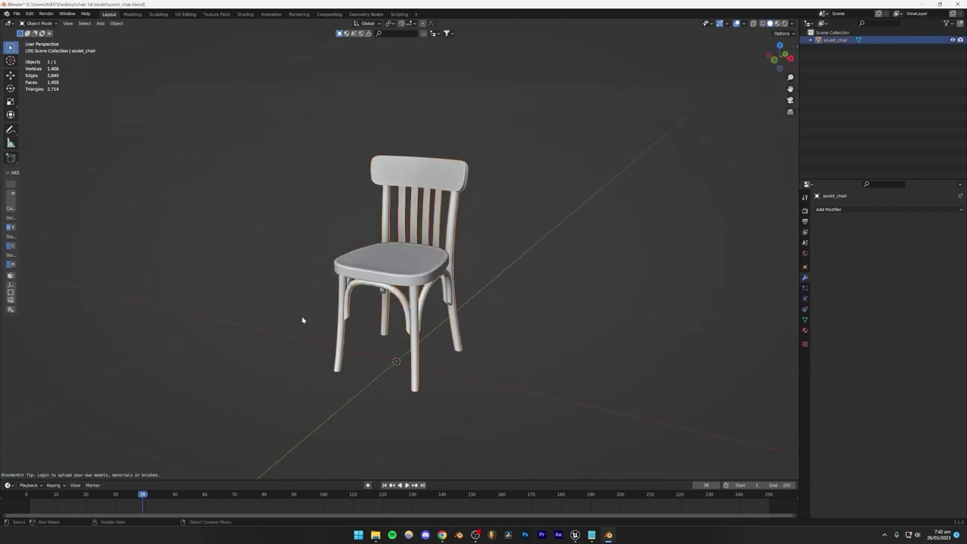
{"action": "middle_click_drag", "start_coordinate": [389, 297], "coordinate": [397, 279]}
{"action": "scroll", "coordinate": [401, 264], "scroll_direction": "down", "scroll_amount": 3}
{"action": "scroll", "coordinate": [401, 263], "scroll_direction": "up", "scroll_amount": 2}
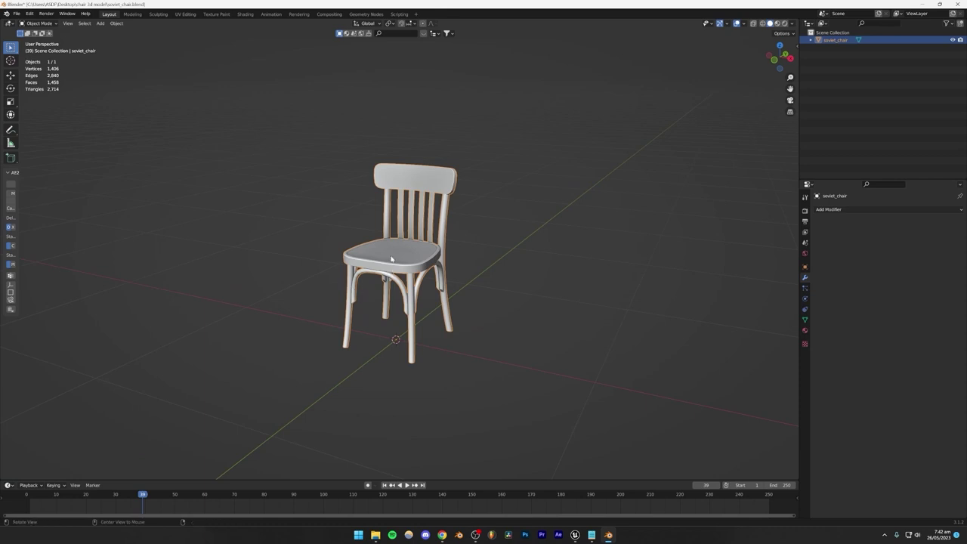
{"action": "middle_click_drag", "start_coordinate": [391, 259], "coordinate": [422, 233]}
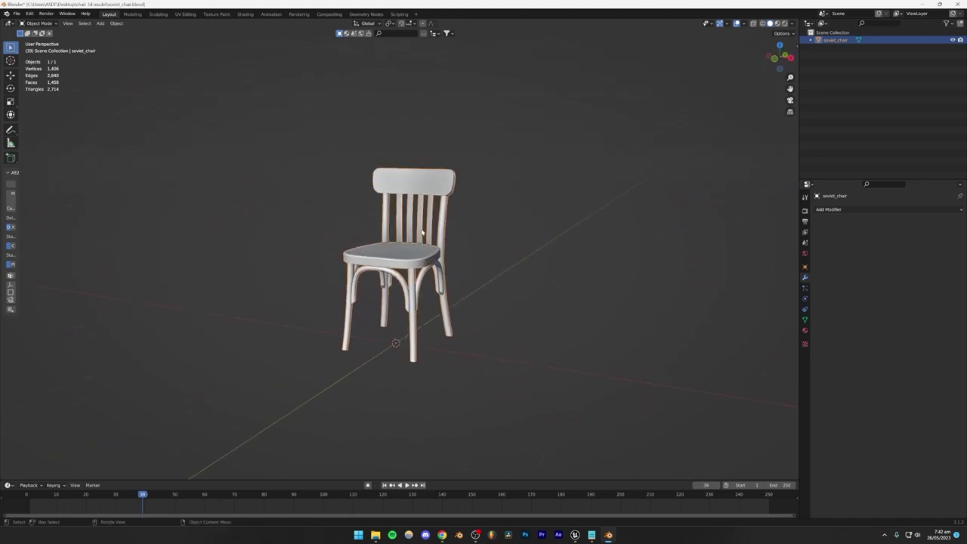
{"action": "left_click", "coordinate": [514, 201]}
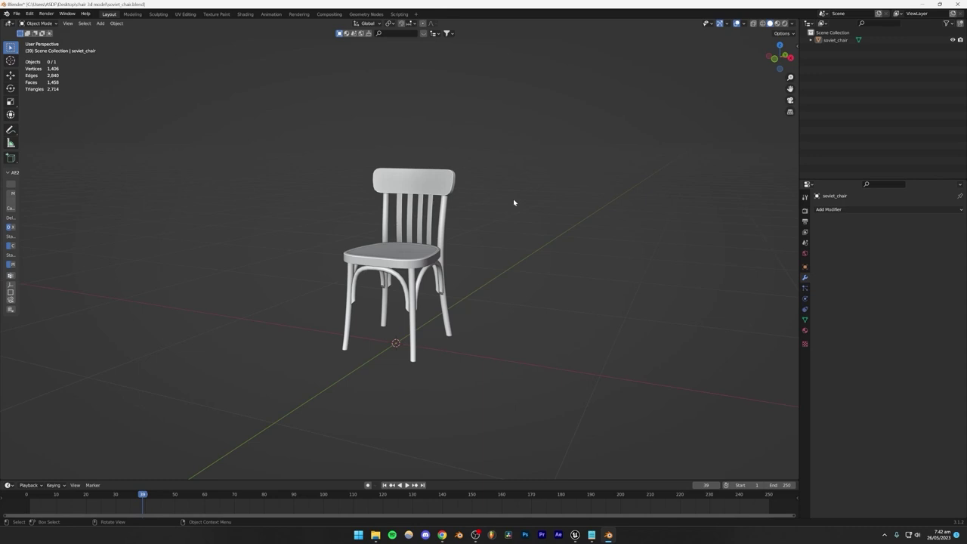
Step: Turn on the Face Orientation overlay in the viewport to check the deselected chair's normals
{"action": "left_click", "coordinate": [387, 275]}
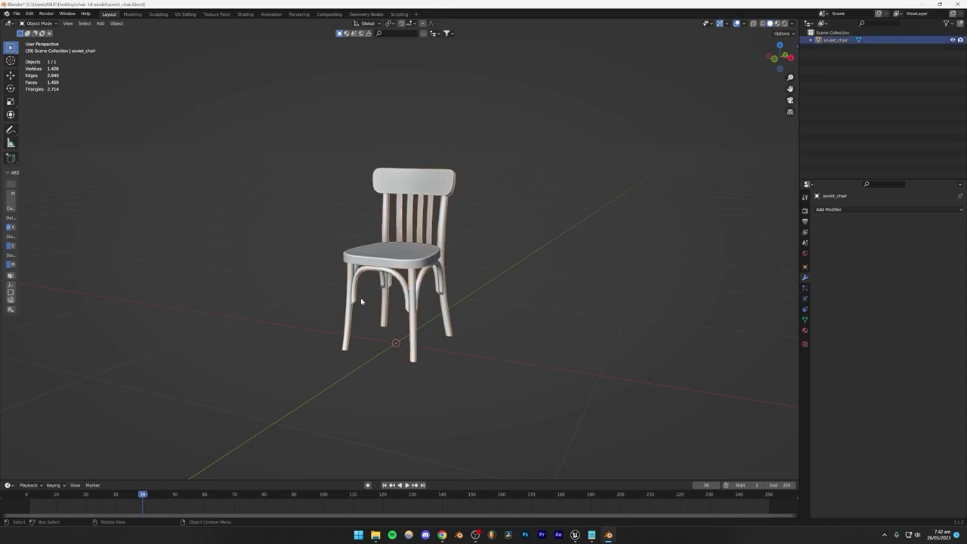
{"action": "left_click", "coordinate": [361, 301]}
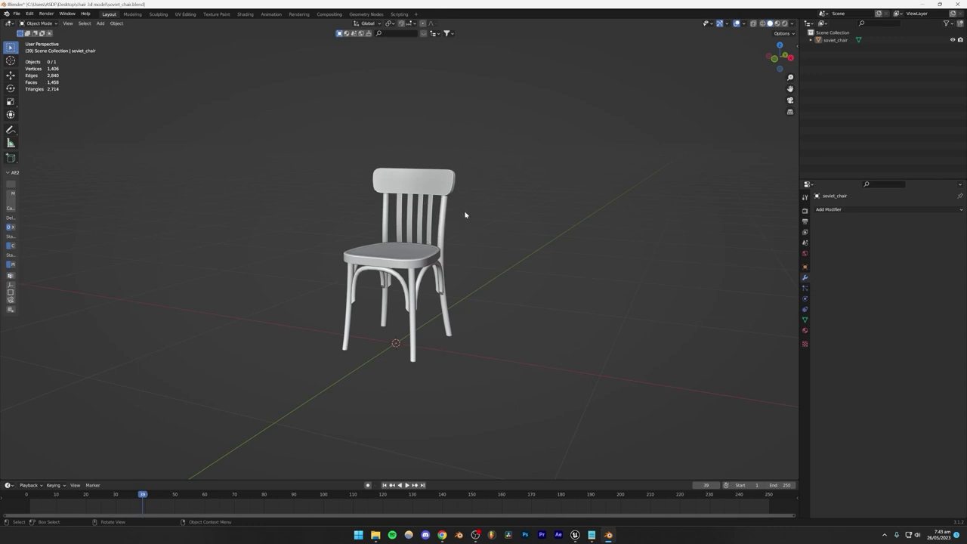
{"action": "left_click", "coordinate": [745, 24]}
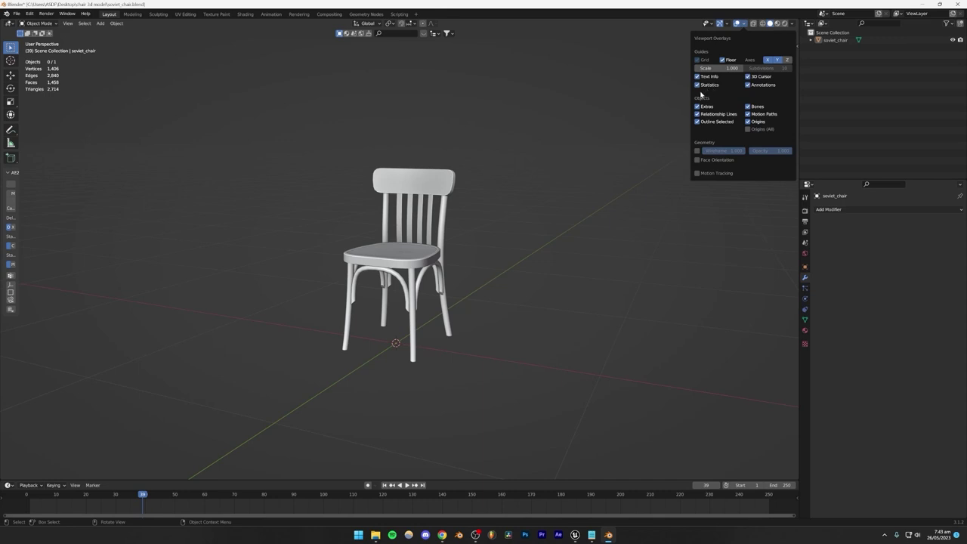
{"action": "left_click", "coordinate": [744, 25]}
{"action": "left_click", "coordinate": [697, 160]}
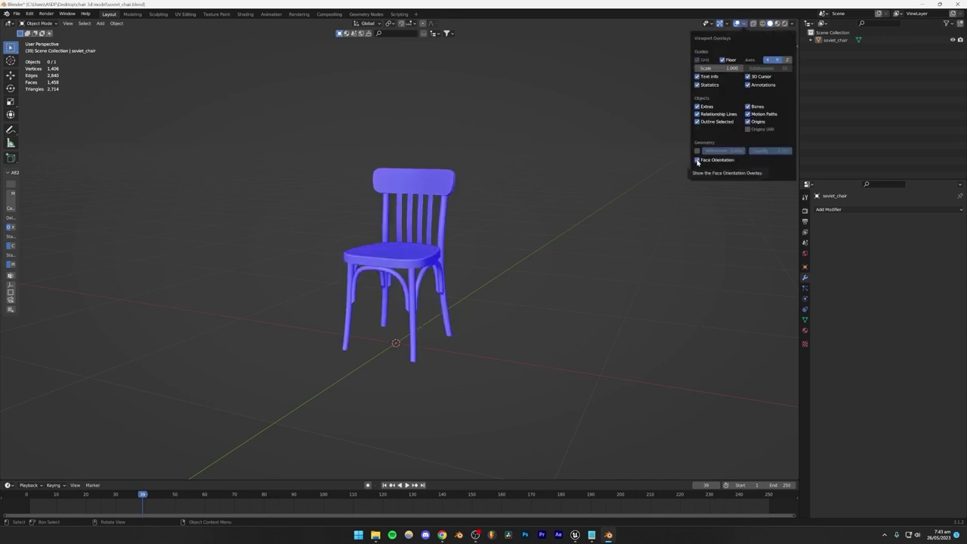
{"action": "scroll", "coordinate": [477, 217], "scroll_direction": "up", "scroll_amount": 3}
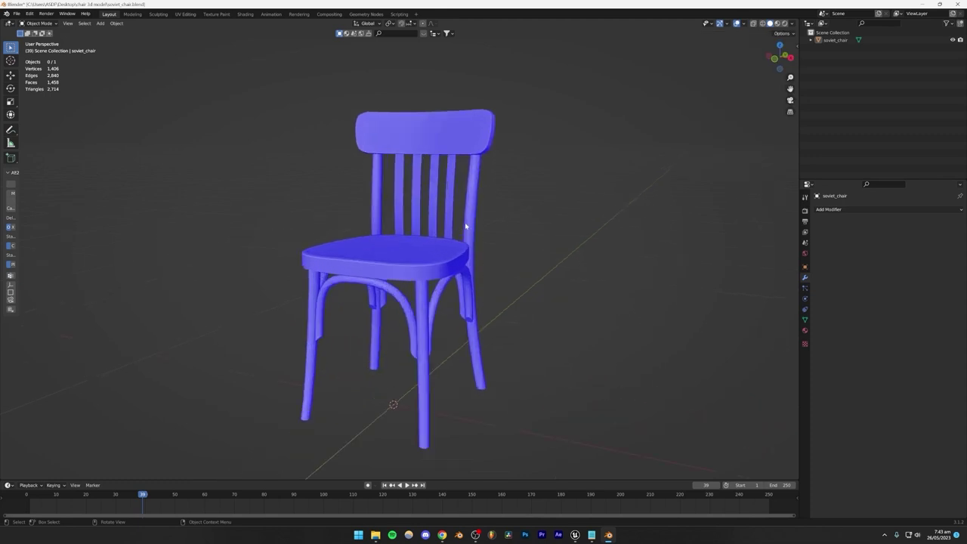
{"action": "mouse_move", "coordinate": [440, 226]}
{"action": "middle_mouse_down"}
{"action": "mouse_move", "coordinate": [566, 225]}
{"action": "mouse_move", "coordinate": [554, 248]}
{"action": "mouse_move", "coordinate": [330, 201]}
{"action": "mouse_move", "coordinate": [311, 147]}
{"action": "mouse_move", "coordinate": [438, 154]}
{"action": "mouse_move", "coordinate": [468, 235]}
{"action": "mouse_move", "coordinate": [433, 261]}
{"action": "mouse_move", "coordinate": [436, 243]}
{"action": "middle_mouse_up"}
Step: Flip the normals of the whole chair mesh in Edit Mode, return to Object Mode and deselect the chair
{"action": "left_click", "coordinate": [373, 253]}
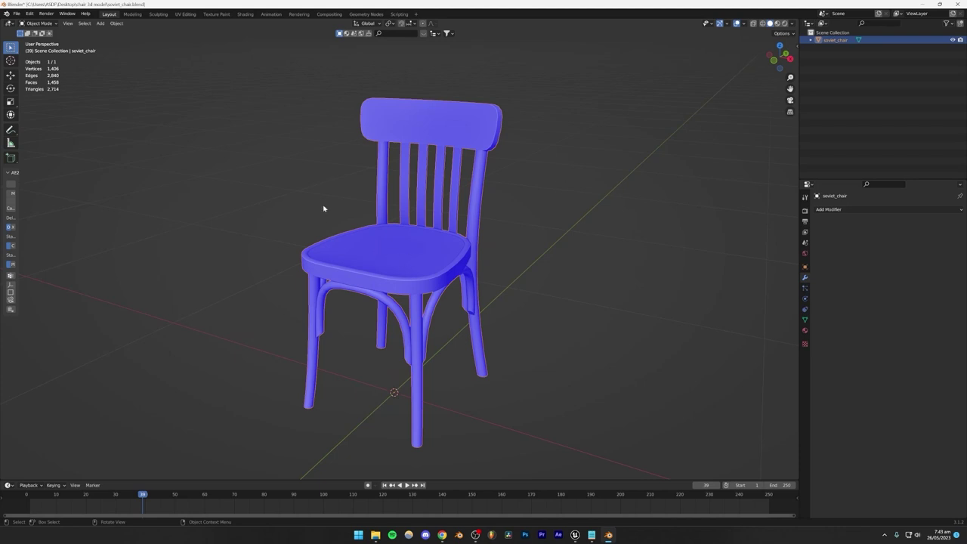
{"action": "key", "text": "Tab"}
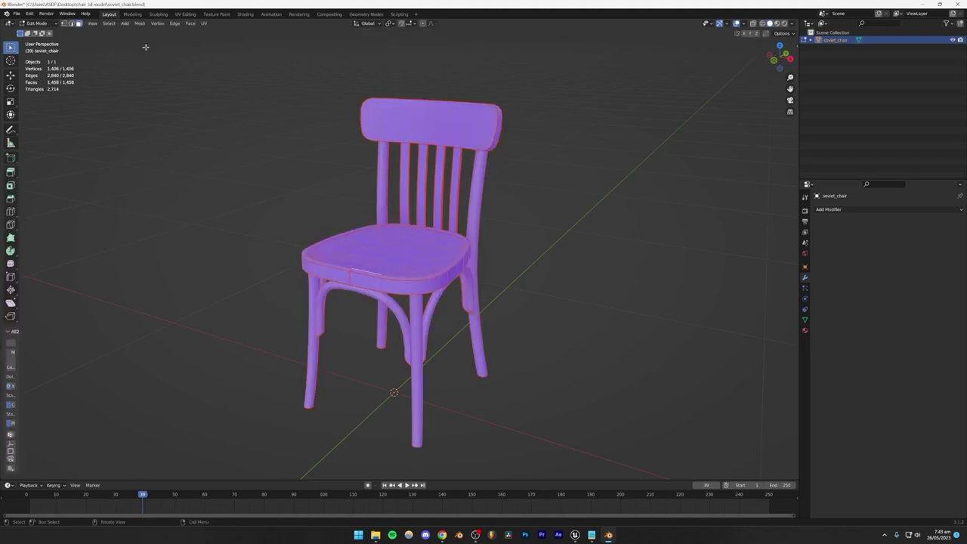
{"action": "left_click", "coordinate": [139, 22]}
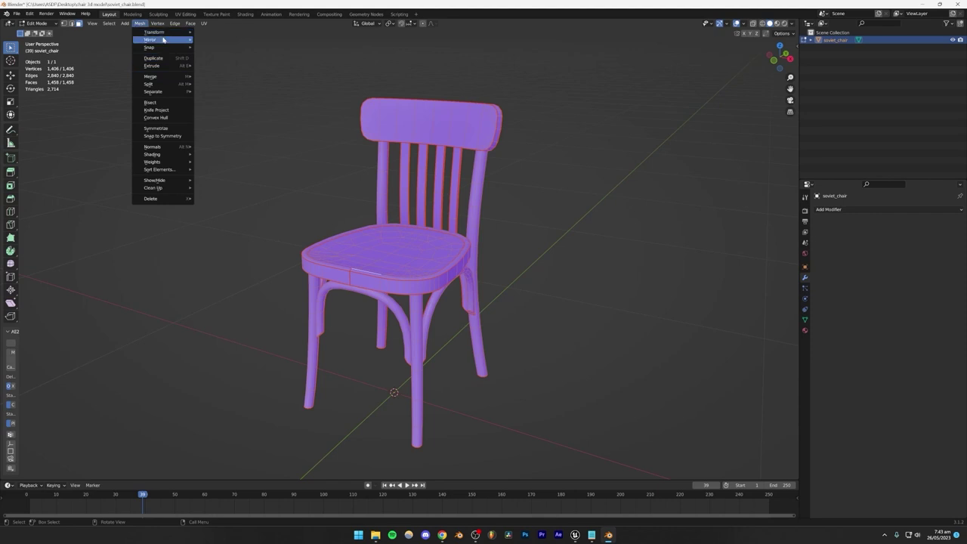
{"action": "mouse_move", "coordinate": [178, 146]}
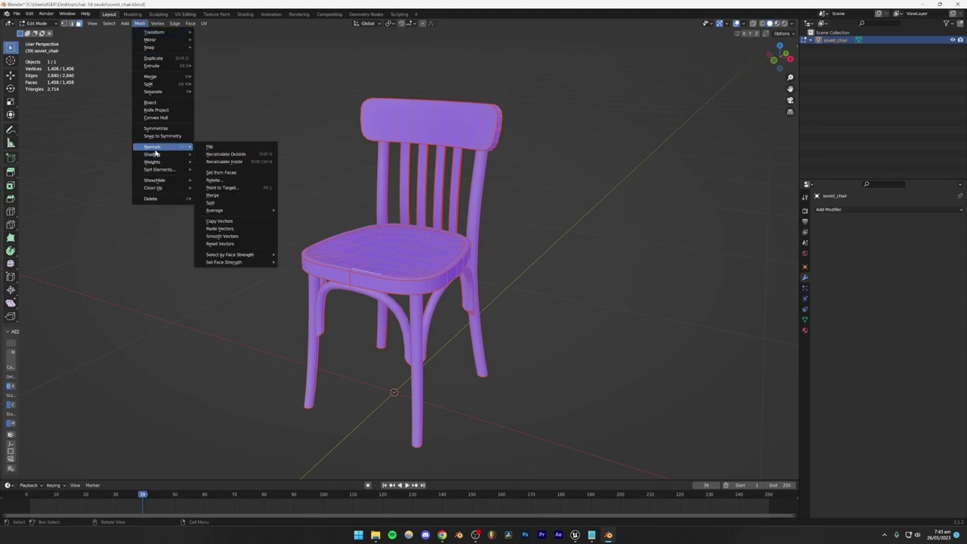
{"action": "left_click", "coordinate": [210, 148]}
{"action": "key", "text": "Tab"}
{"action": "left_click", "coordinate": [228, 149]}
{"action": "scroll", "coordinate": [345, 226], "scroll_direction": "down", "scroll_amount": 2}
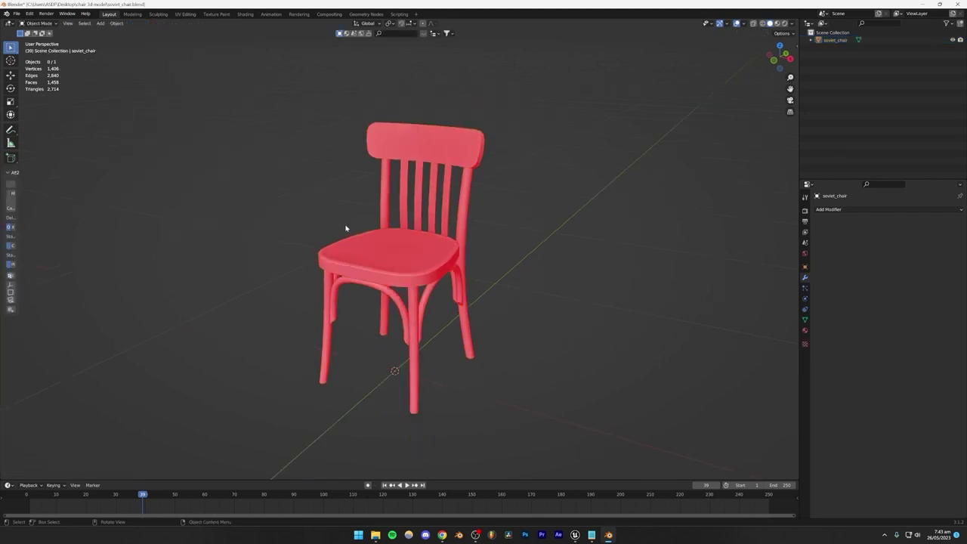
{"action": "scroll", "coordinate": [402, 267], "scroll_direction": "up", "scroll_amount": 1}
Step: Select the chair and switch it to Edit Mode
{"action": "left_click", "coordinate": [406, 275]}
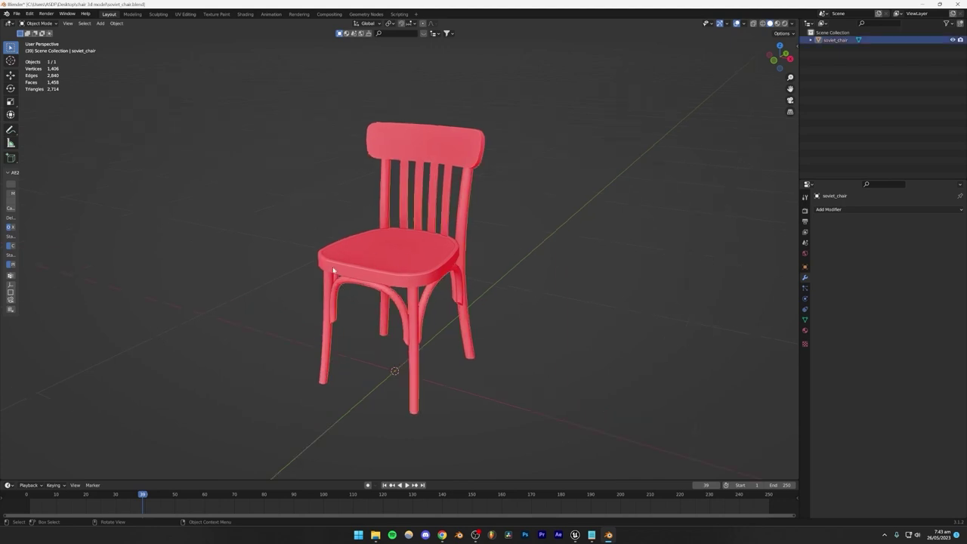
{"action": "left_click", "coordinate": [562, 199]}
{"action": "left_click", "coordinate": [431, 248]}
{"action": "key", "text": "Tab"}
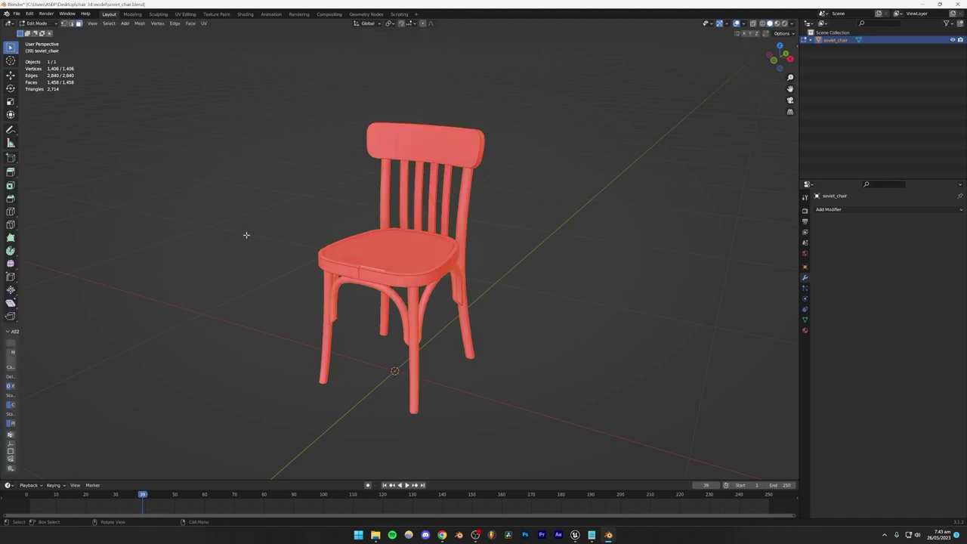
{"action": "key", "text": "Tab"}
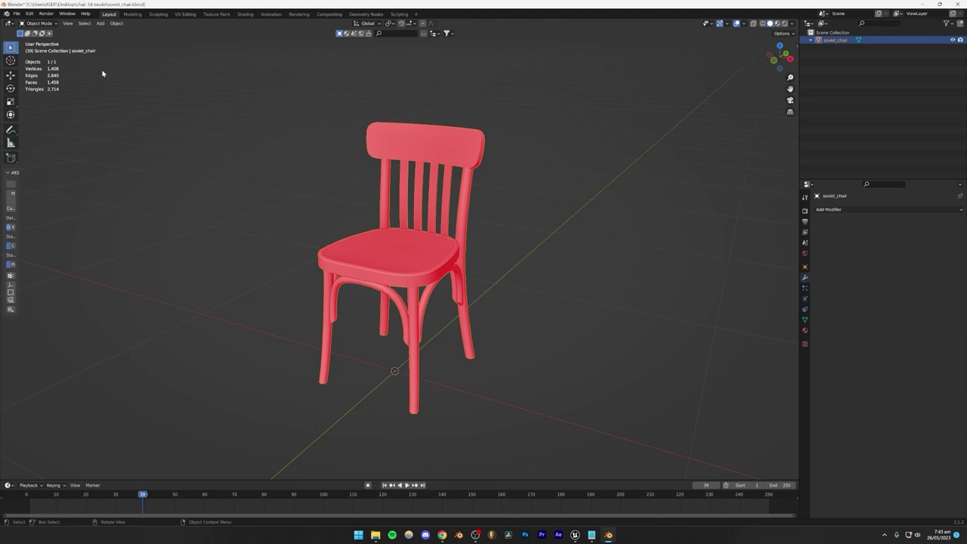
{"action": "left_click", "coordinate": [38, 23]}
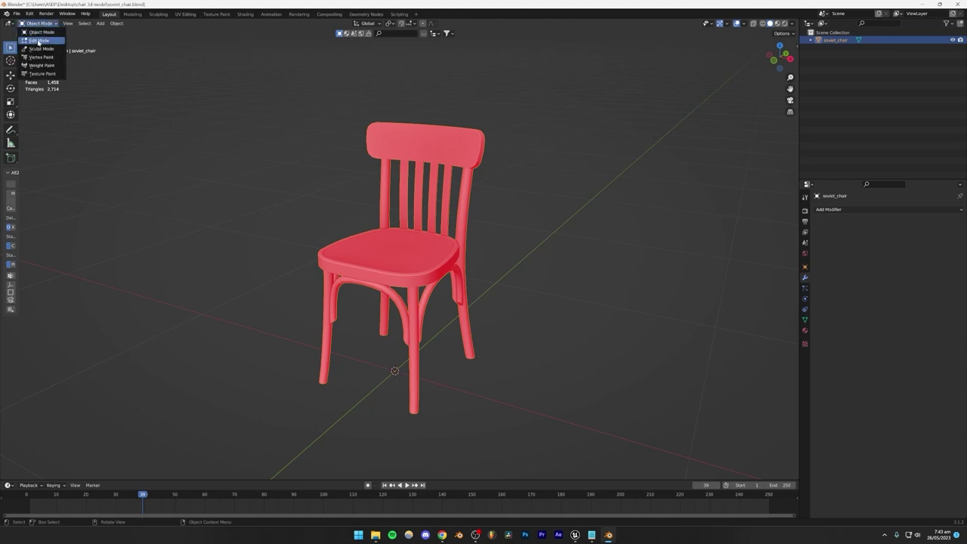
{"action": "left_click", "coordinate": [39, 41]}
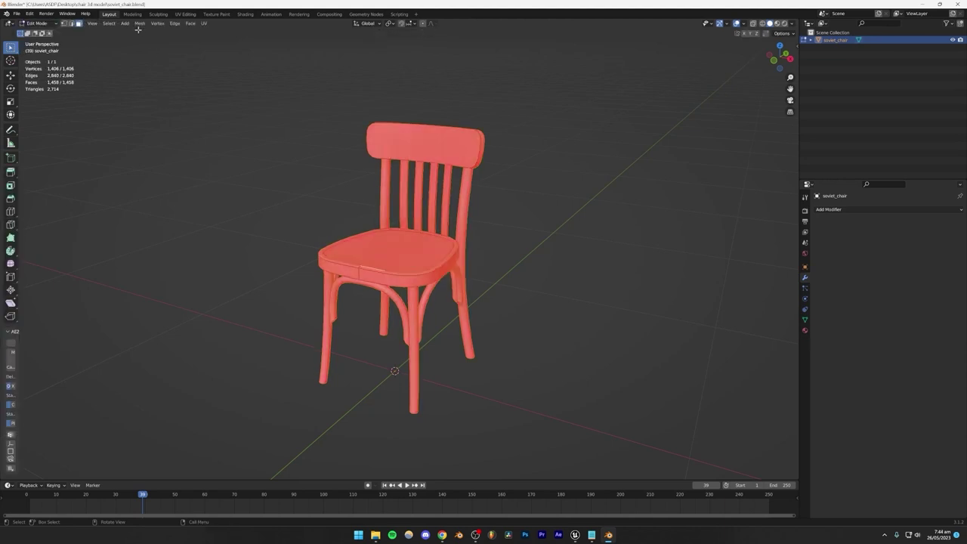
Step: Select all of the chair's faces, flip their normals back to face outward, and return to Object Mode
{"action": "left_click", "coordinate": [414, 243]}
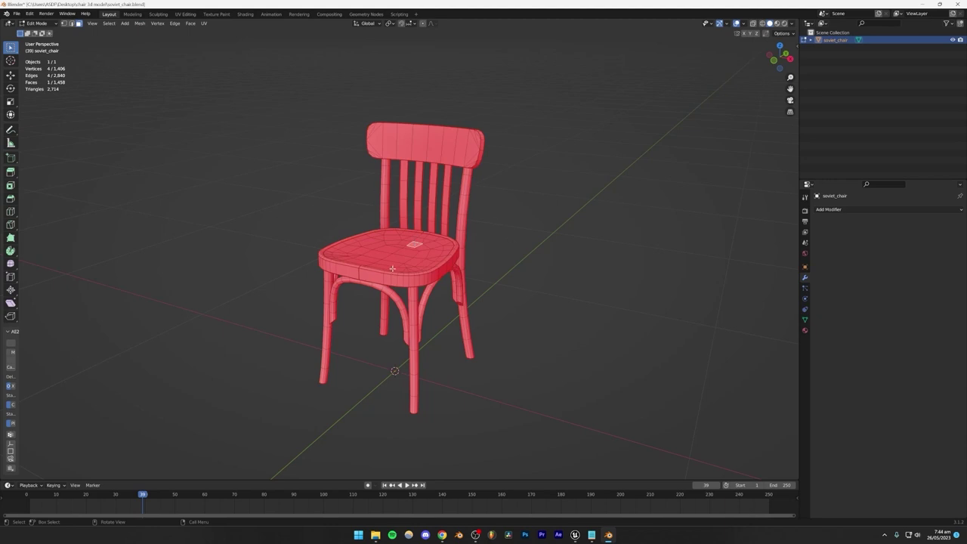
{"action": "middle_click_drag", "start_coordinate": [392, 268], "coordinate": [443, 260]}
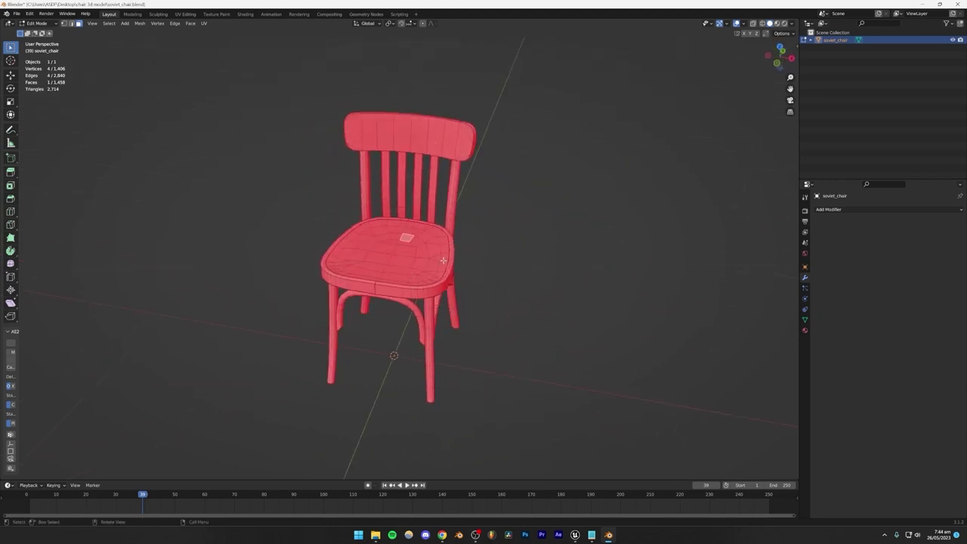
{"action": "key", "text": "a"}
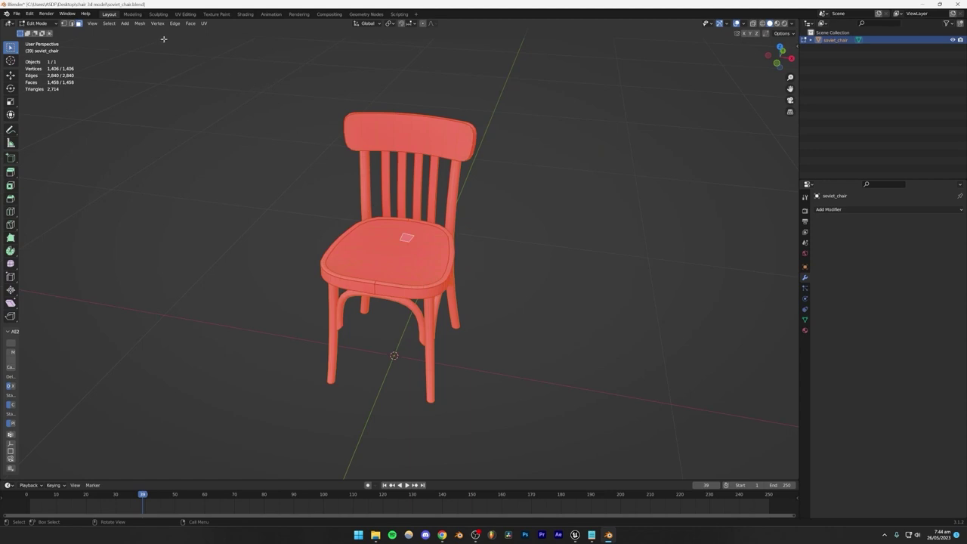
{"action": "left_click", "coordinate": [139, 24]}
{"action": "mouse_move", "coordinate": [155, 147]}
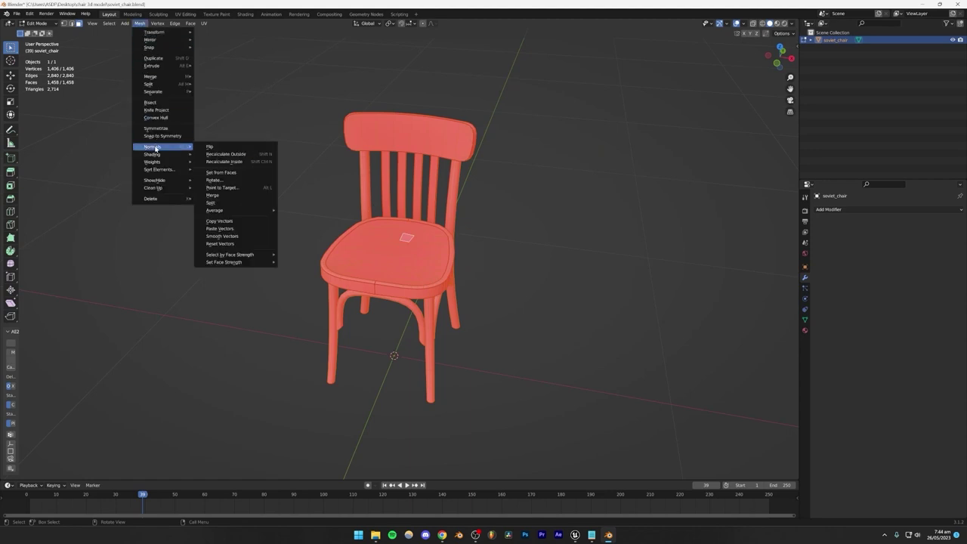
{"action": "left_click", "coordinate": [223, 148]}
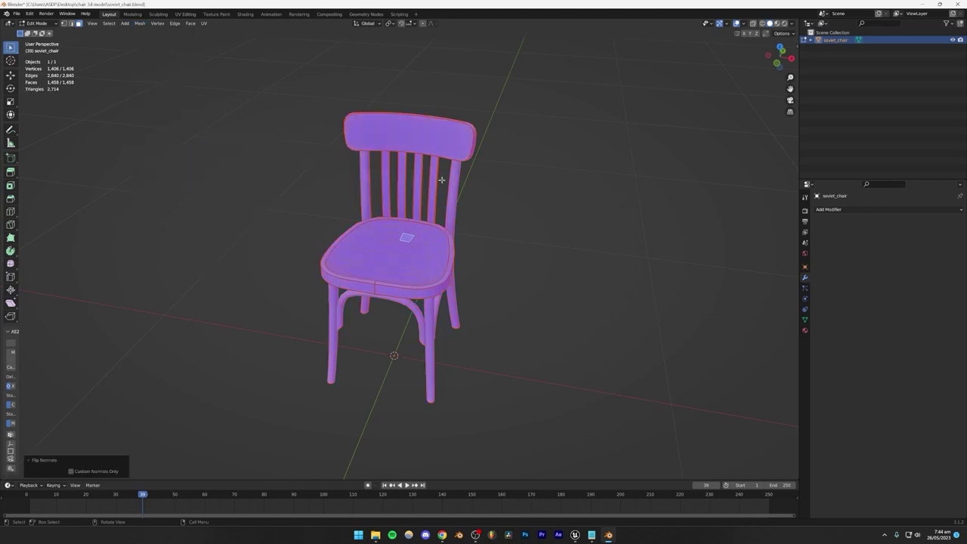
{"action": "left_click", "coordinate": [521, 185]}
{"action": "middle_click_drag", "start_coordinate": [477, 241], "coordinate": [540, 217]}
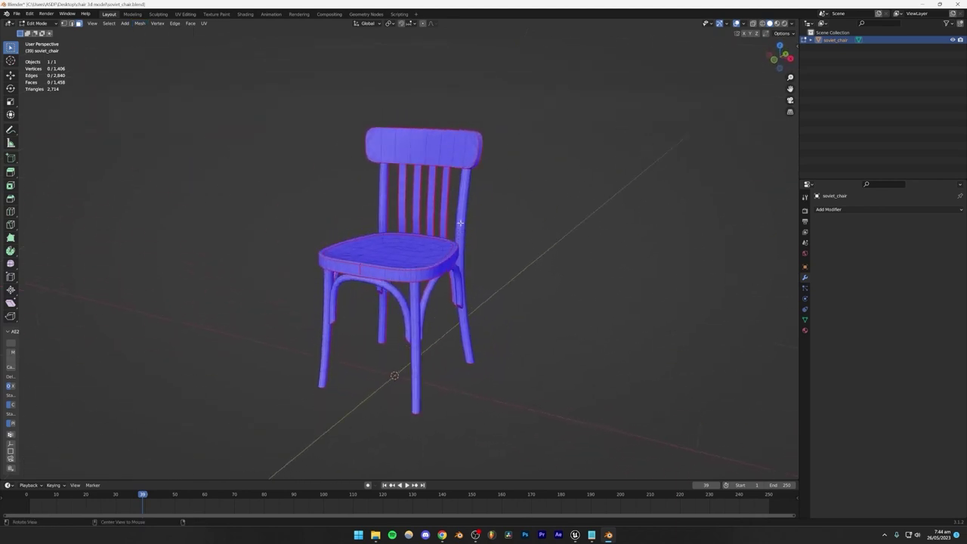
{"action": "key", "text": "Tab"}
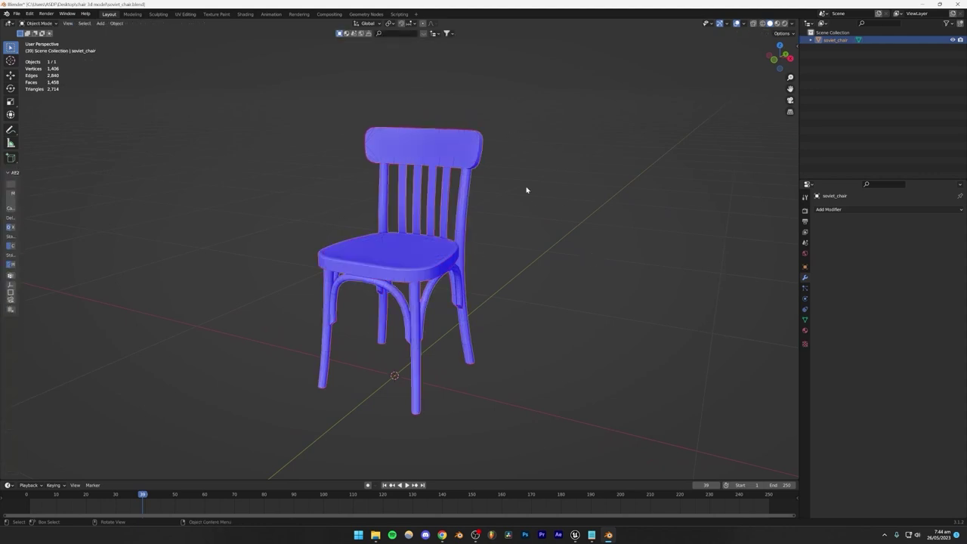
Step: Deselect the chair and examine its face orientation from the side
{"action": "key", "text": "alt+a"}
{"action": "left_click", "coordinate": [511, 216]}
{"action": "middle_click_drag", "start_coordinate": [414, 229], "coordinate": [375, 222]}
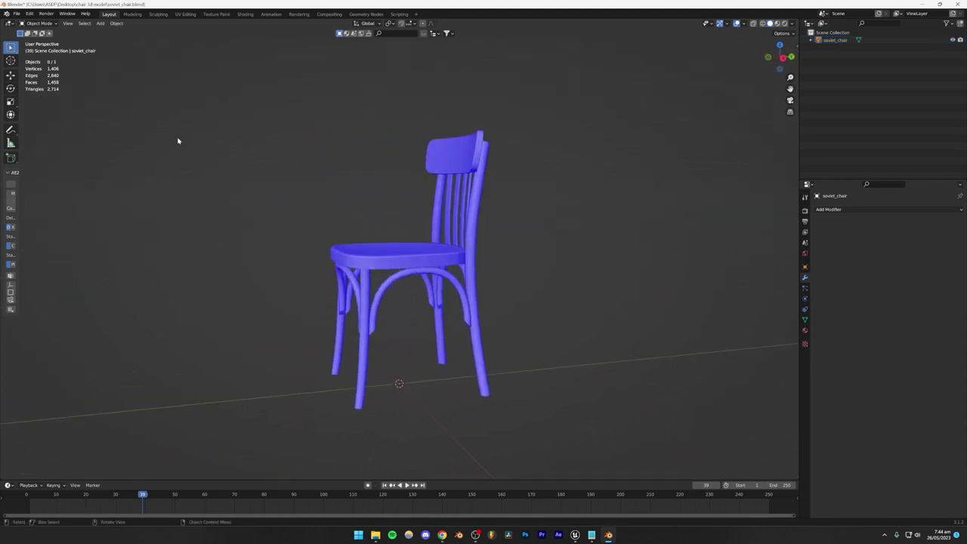
Step: Start an FBX export of the chair with the chair 3d model folder on the Desktop as its destination
{"action": "left_click", "coordinate": [16, 14]}
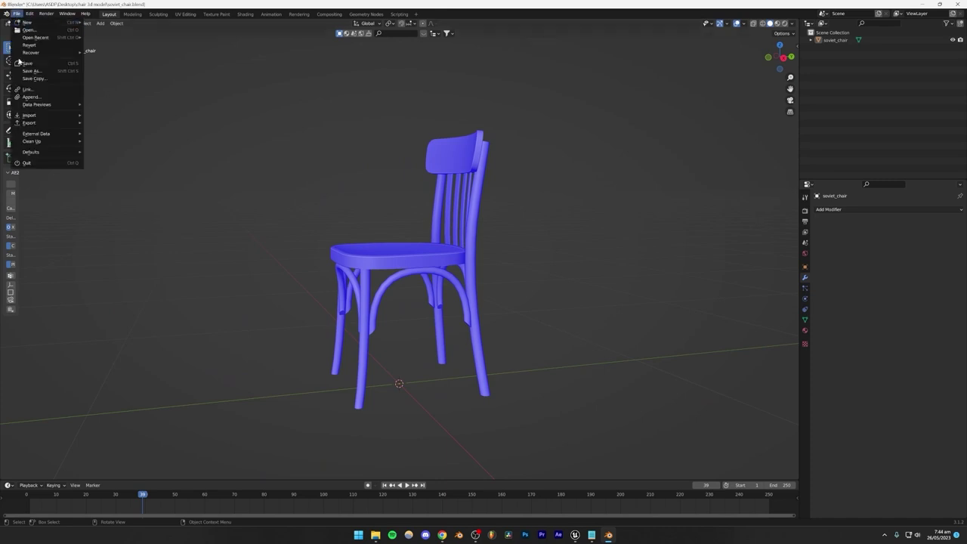
{"action": "mouse_move", "coordinate": [31, 123]}
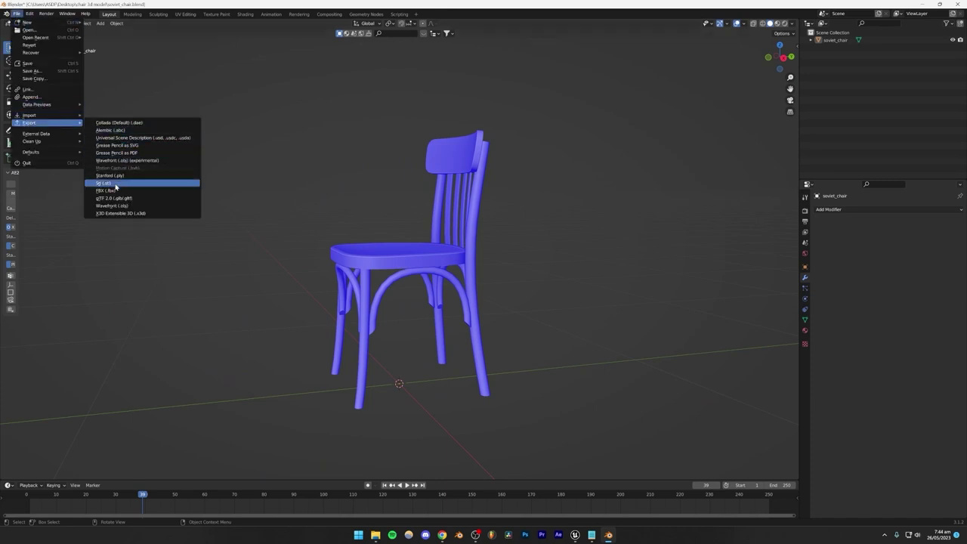
{"action": "left_click", "coordinate": [102, 191]}
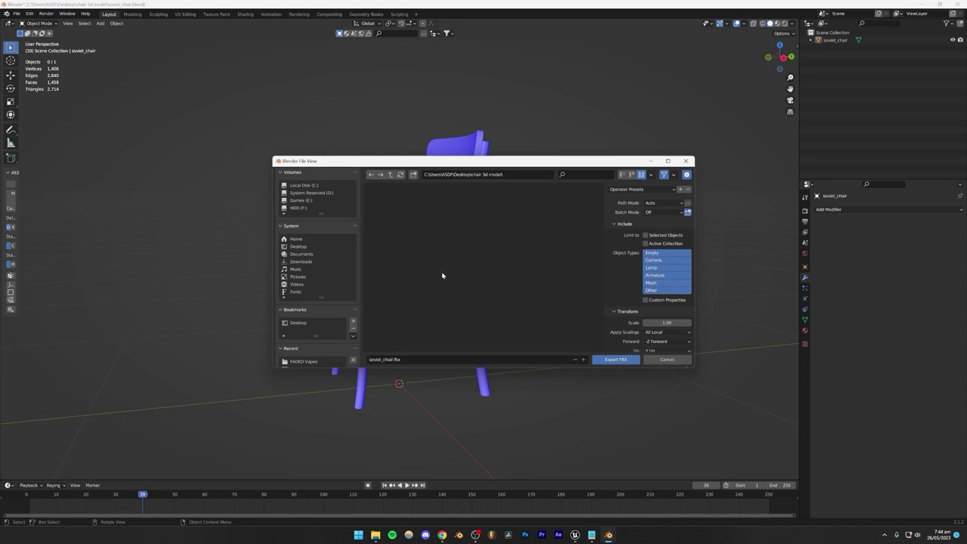
{"action": "left_click", "coordinate": [304, 247]}
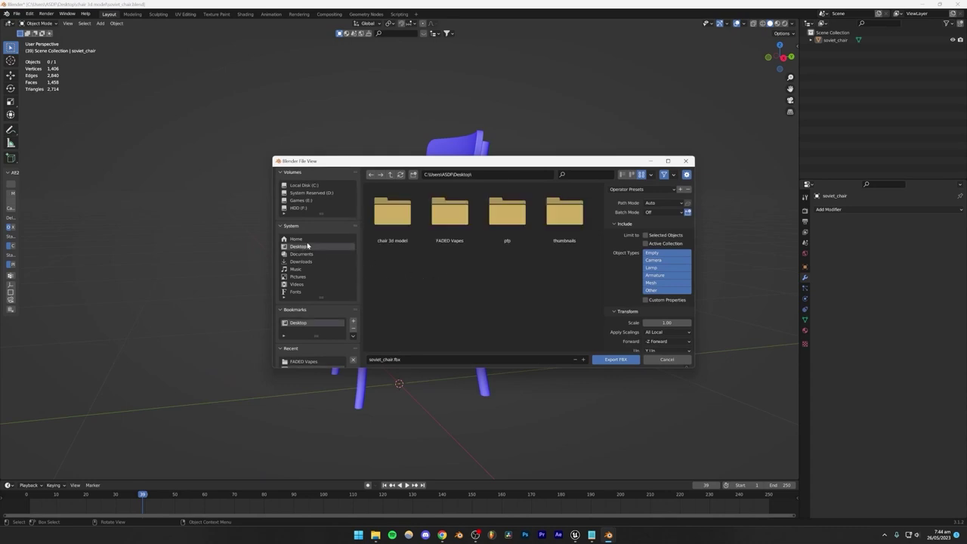
{"action": "double_click", "coordinate": [385, 221]}
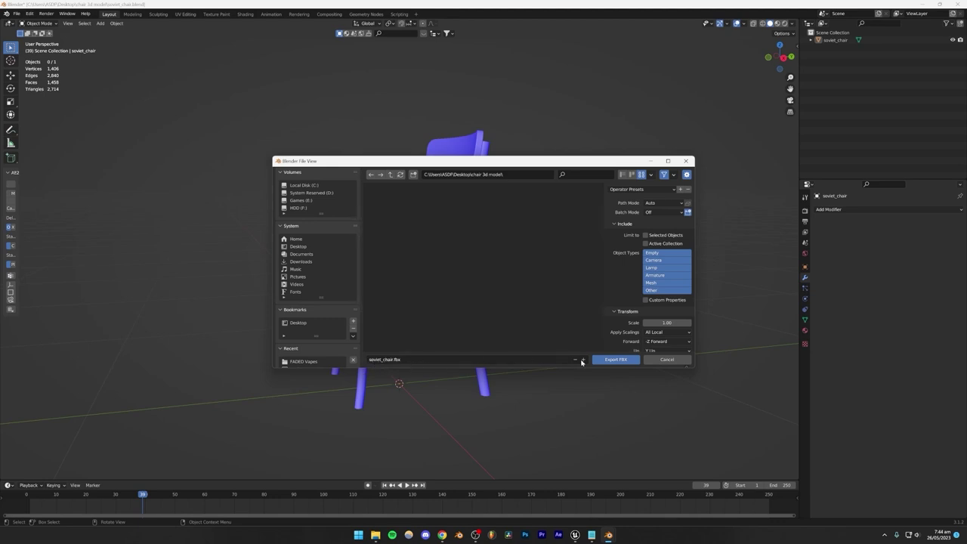
Step: Set the geometry smoothing to Face and export the chair as soviet_chair.fbx
{"action": "scroll", "coordinate": [626, 254], "scroll_direction": "down", "scroll_amount": 4}
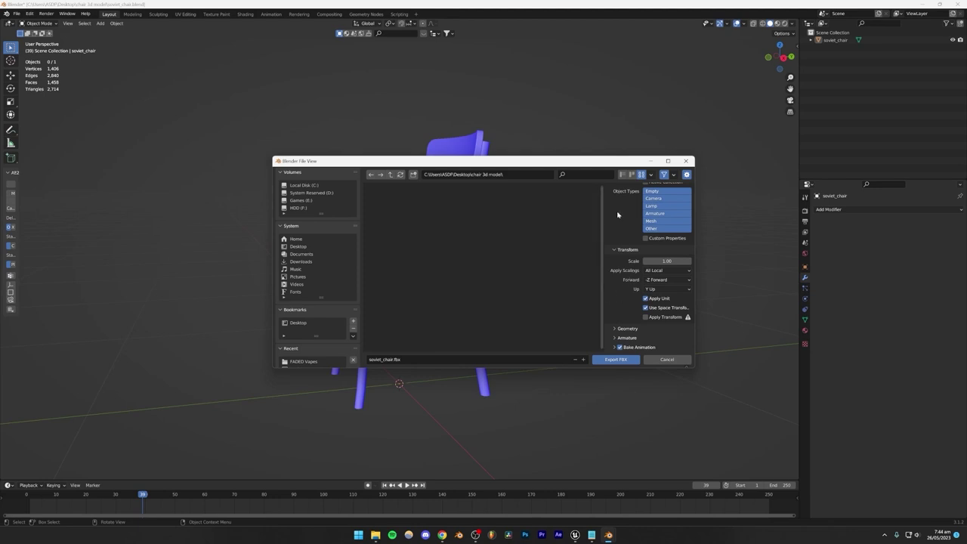
{"action": "scroll", "coordinate": [610, 293], "scroll_direction": "up", "scroll_amount": 4}
{"action": "scroll", "coordinate": [609, 294], "scroll_direction": "down", "scroll_amount": 4}
{"action": "left_click", "coordinate": [618, 329]}
{"action": "scroll", "coordinate": [616, 325], "scroll_direction": "down", "scroll_amount": 2}
{"action": "scroll", "coordinate": [613, 306], "scroll_direction": "down", "scroll_amount": 1}
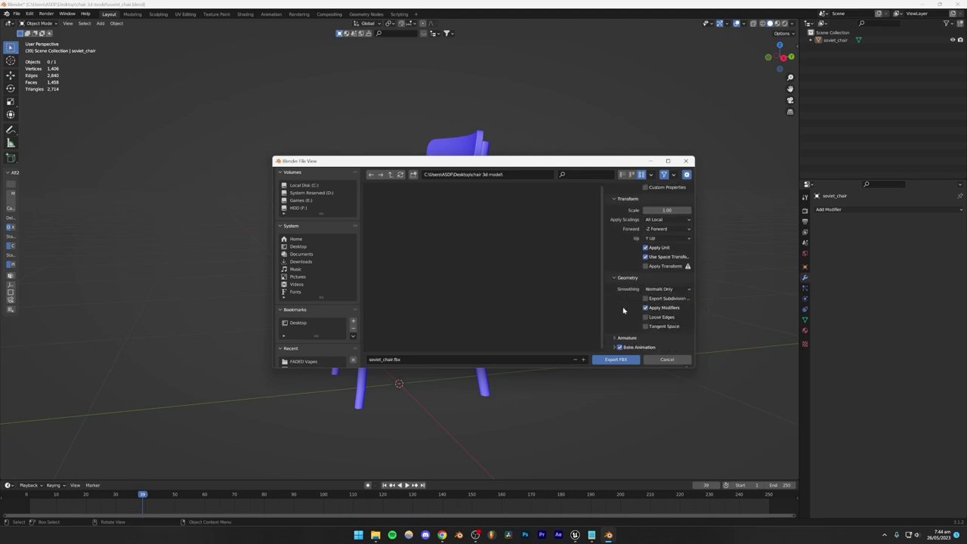
{"action": "left_click", "coordinate": [664, 289]}
{"action": "left_click", "coordinate": [656, 310]}
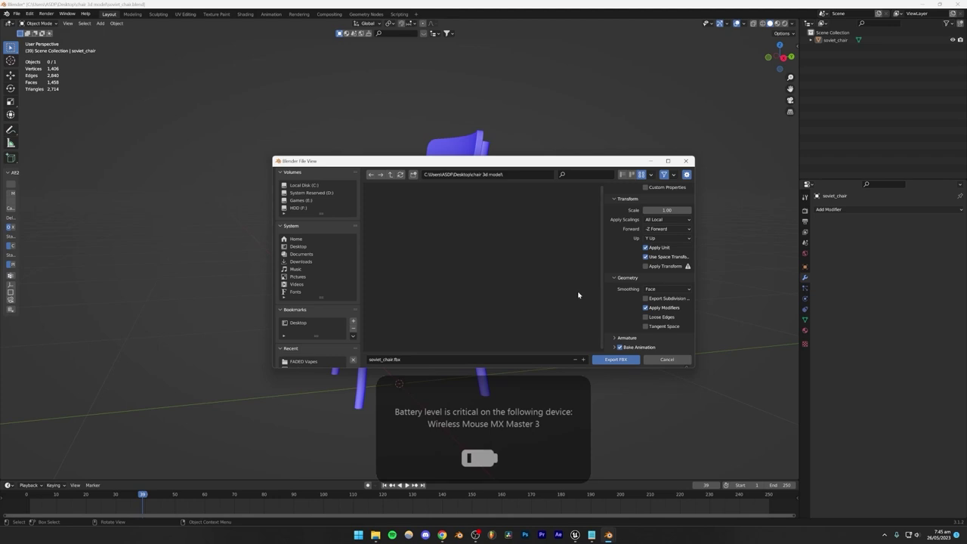
{"action": "left_click", "coordinate": [618, 360]}
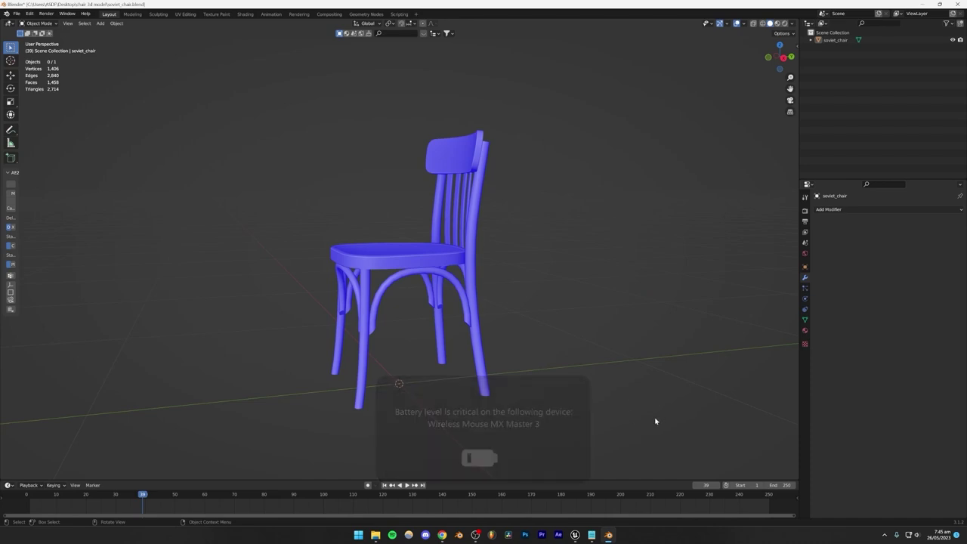
Step: Switch to the desktop and open the chair 3d model folder in File Explorer
{"action": "left_click", "coordinate": [471, 257]}
{"action": "left_click", "coordinate": [644, 300]}
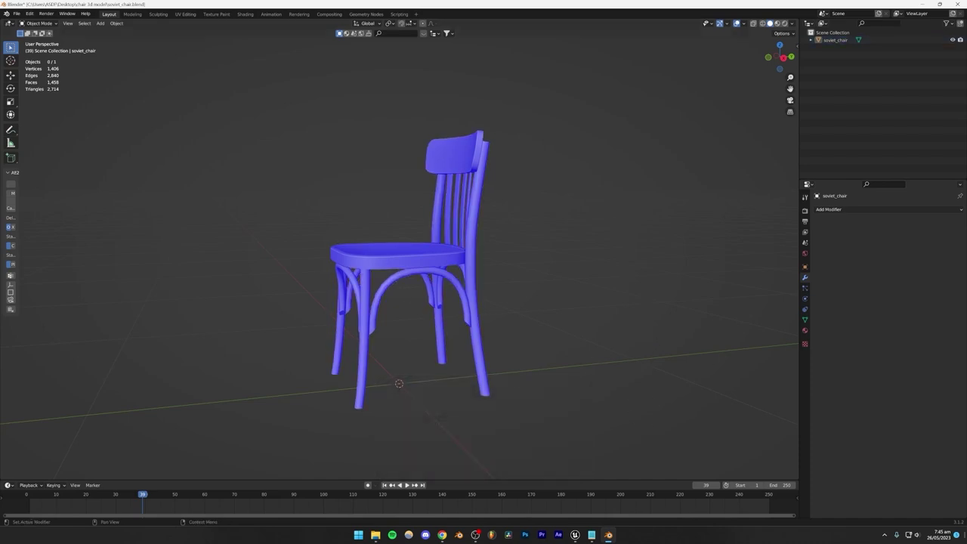
{"action": "key", "text": "super+d"}
{"action": "double_click", "coordinate": [521, 273]}
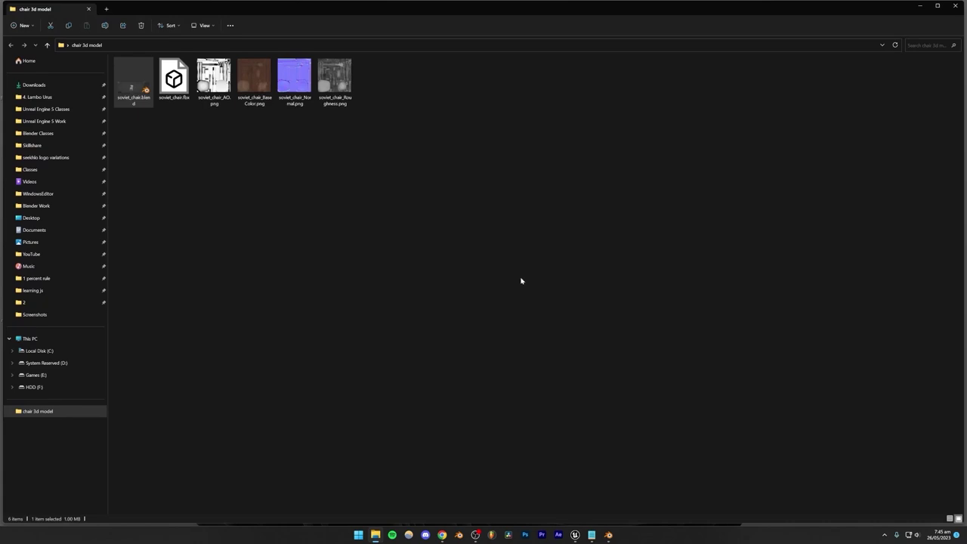
{"action": "left_click", "coordinate": [181, 66]}
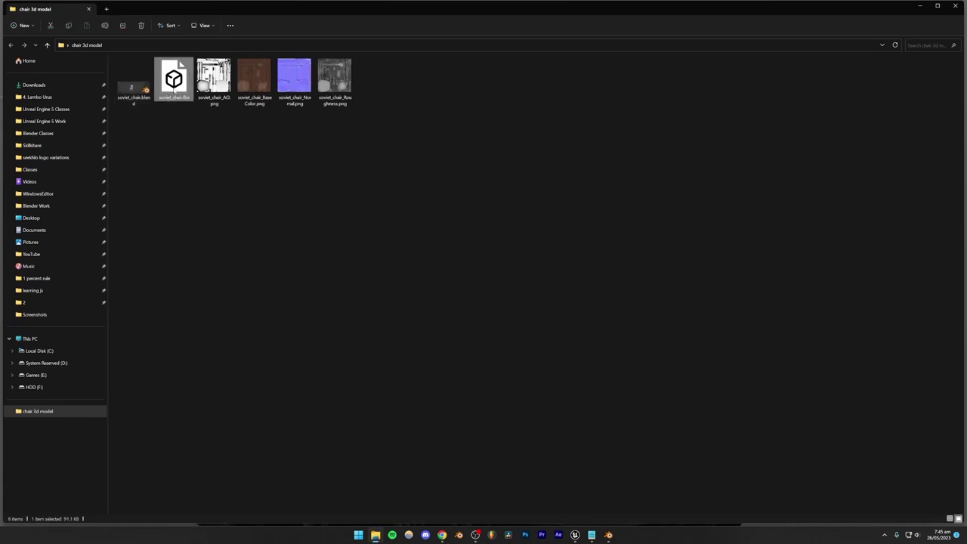
{"action": "left_click_drag", "start_coordinate": [178, 72], "coordinate": [325, 450]}
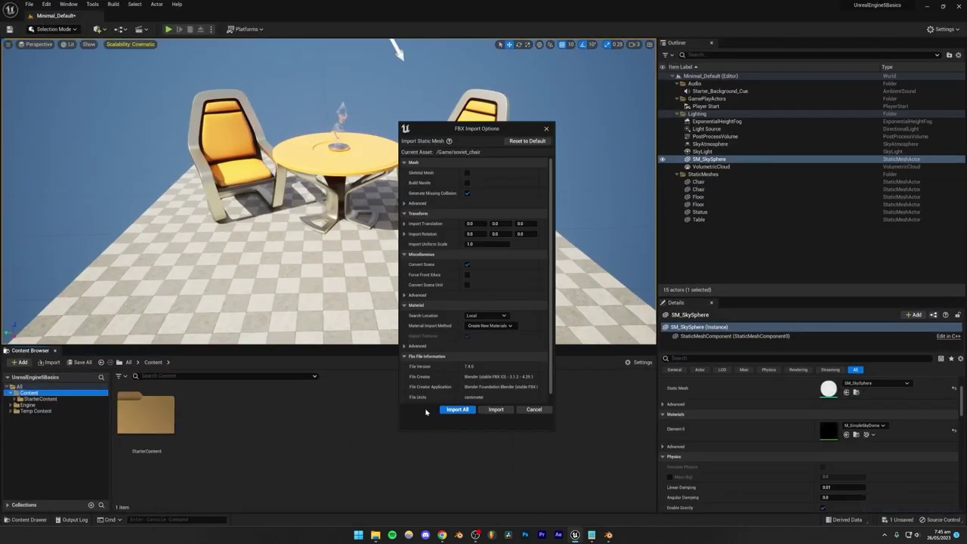
{"action": "left_click", "coordinate": [533, 409]}
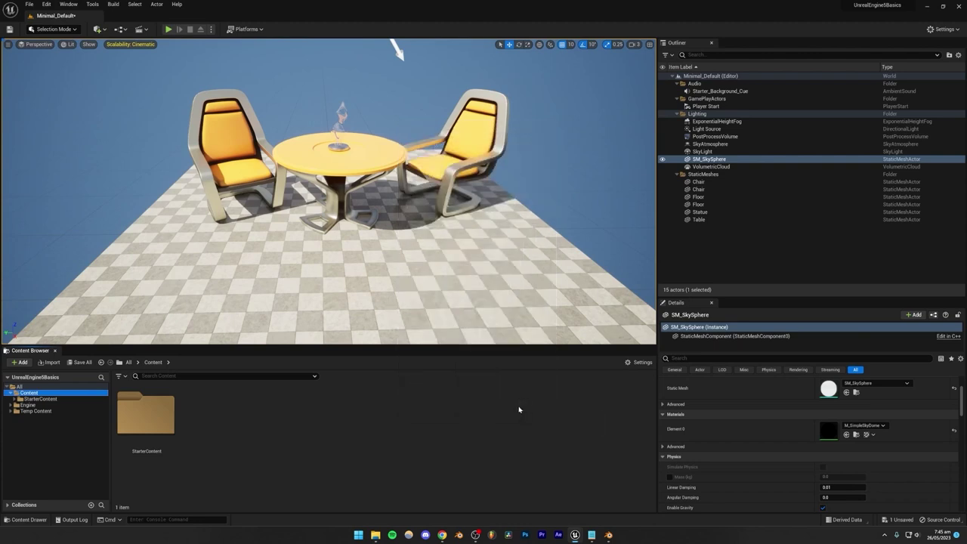
{"action": "left_click", "coordinate": [646, 301]}
Step: Create a new folder named ChairModel inside the Content folder
{"action": "right_click", "coordinate": [29, 393]}
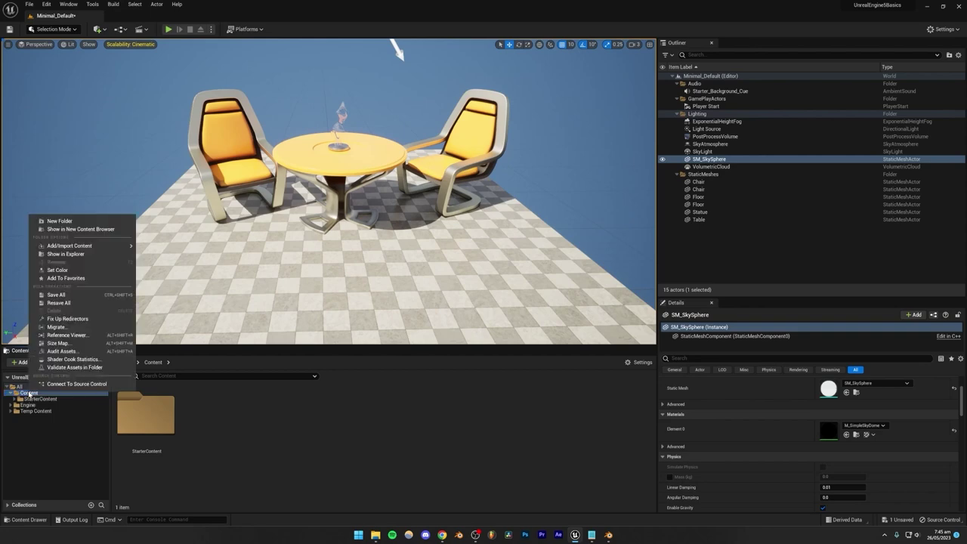
{"action": "left_click", "coordinate": [62, 220]}
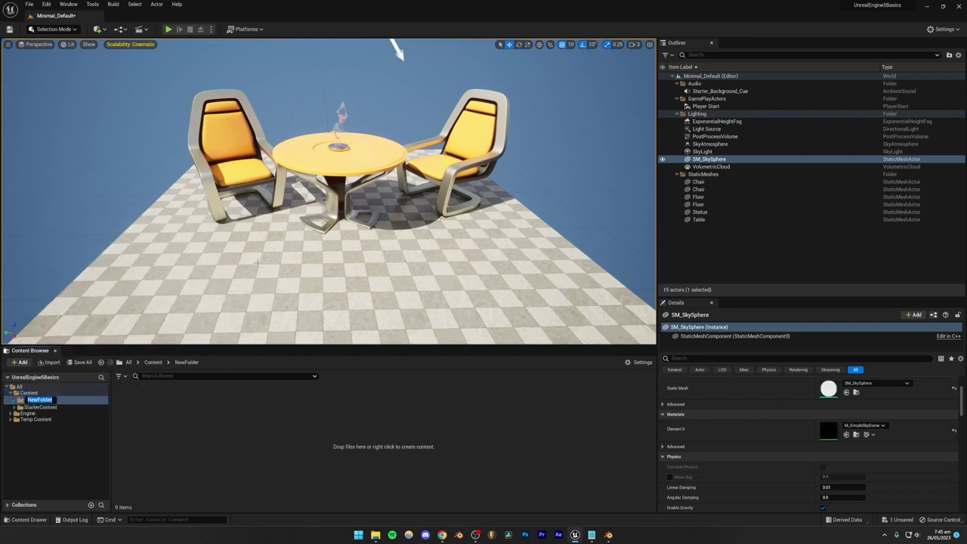
{"action": "type", "text": "ChairModel"}
{"action": "key", "text": "Return"}
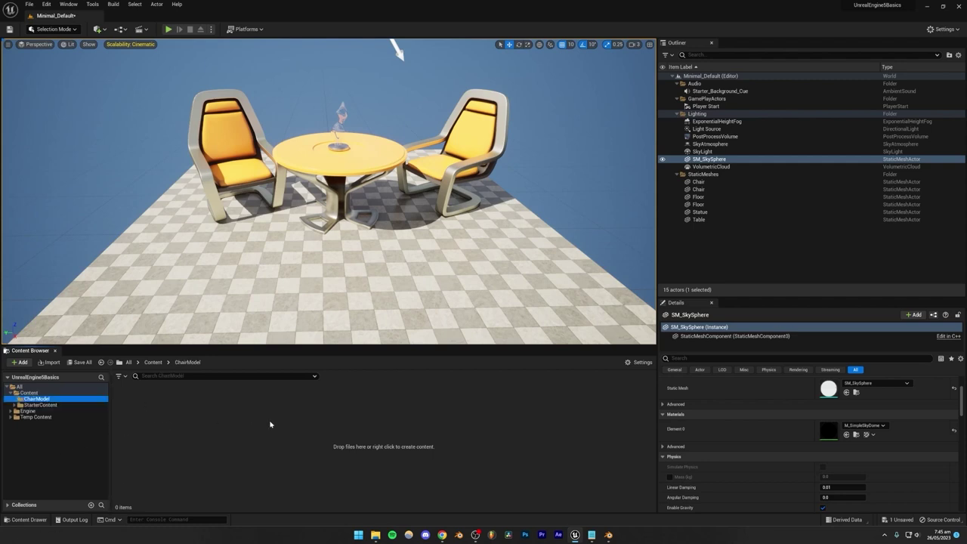
Step: Switch to File Explorer, shrink its window beside the Unreal editor, and bring soviet_chair.fbx into the ChairModel folder
{"action": "left_click", "coordinate": [374, 534]}
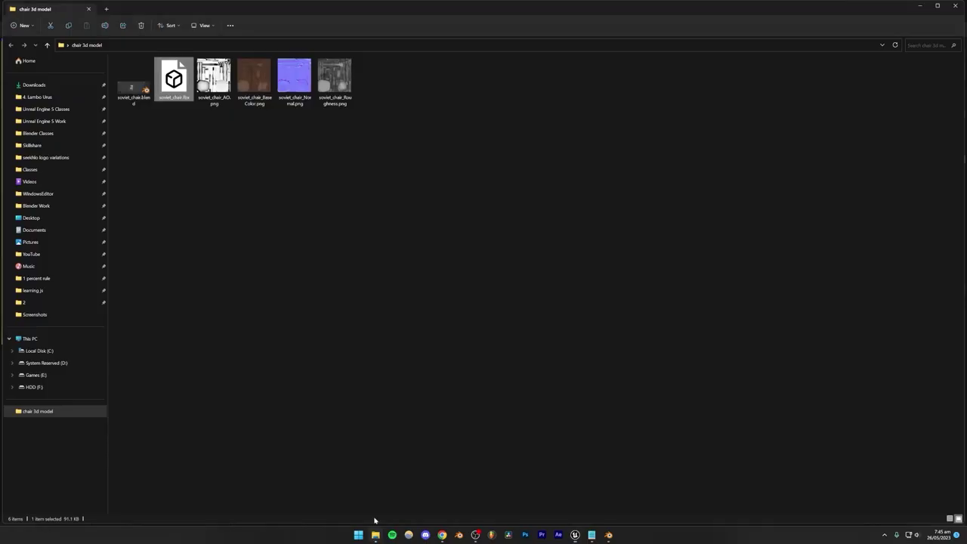
{"action": "left_click_drag", "start_coordinate": [564, 2], "coordinate": [185, 70]}
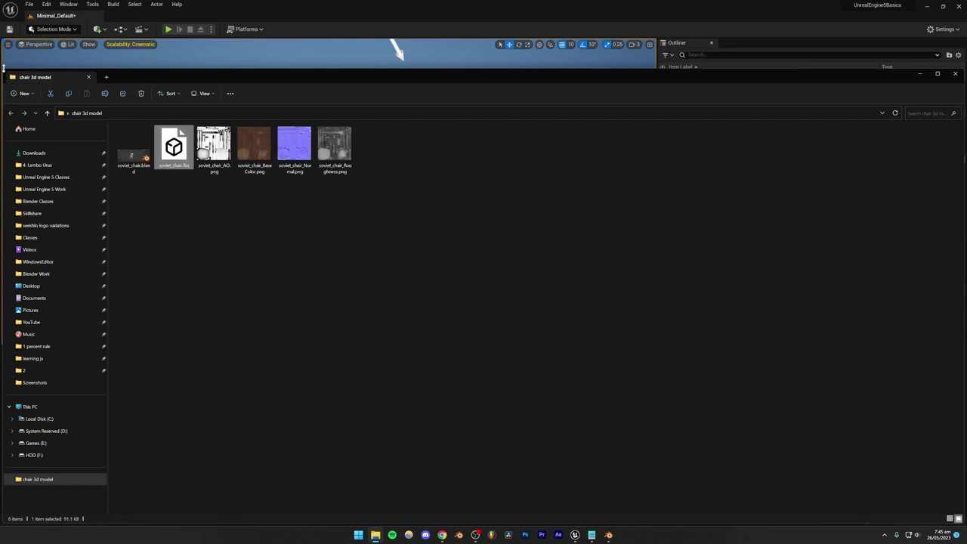
{"action": "left_click_drag", "start_coordinate": [4, 67], "coordinate": [556, 204]}
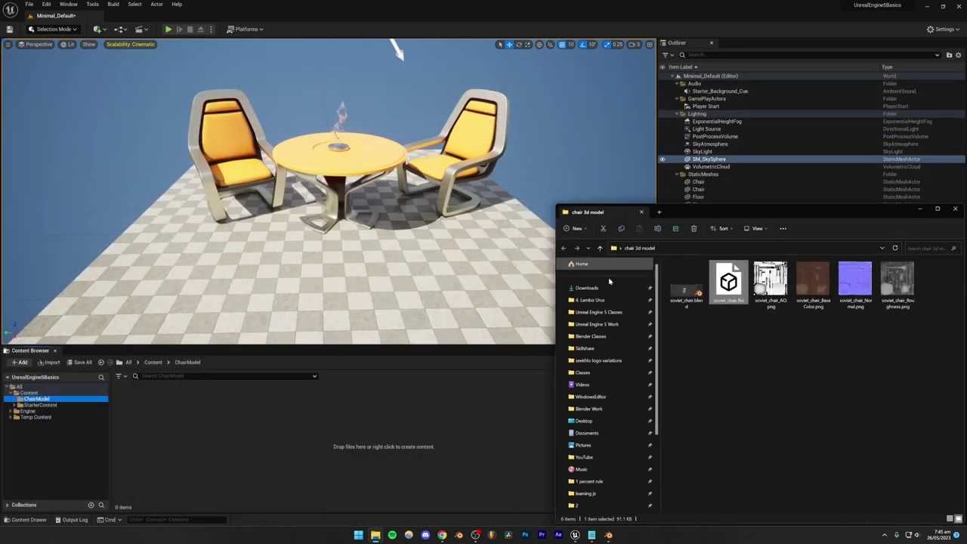
{"action": "left_click_drag", "start_coordinate": [728, 281], "coordinate": [209, 414]}
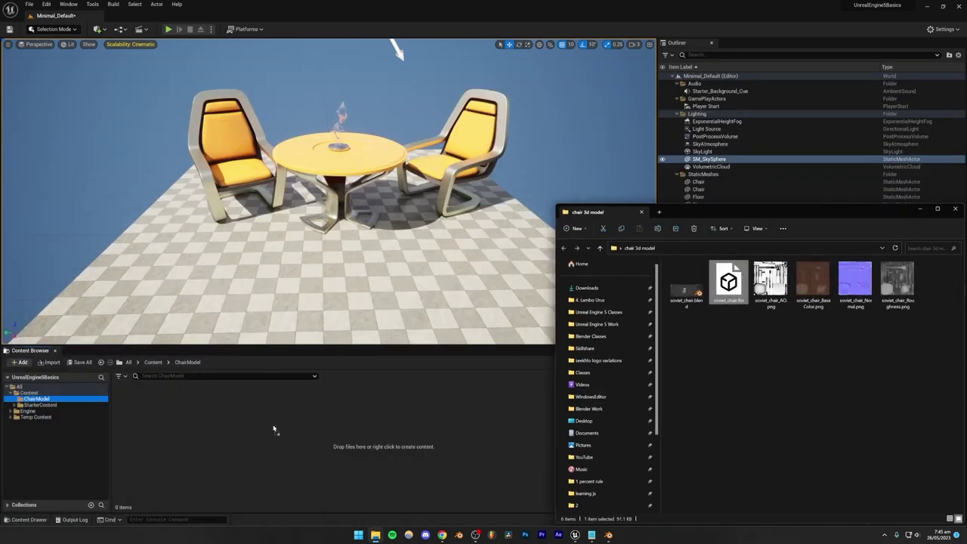
{"action": "left_click", "coordinate": [422, 422]}
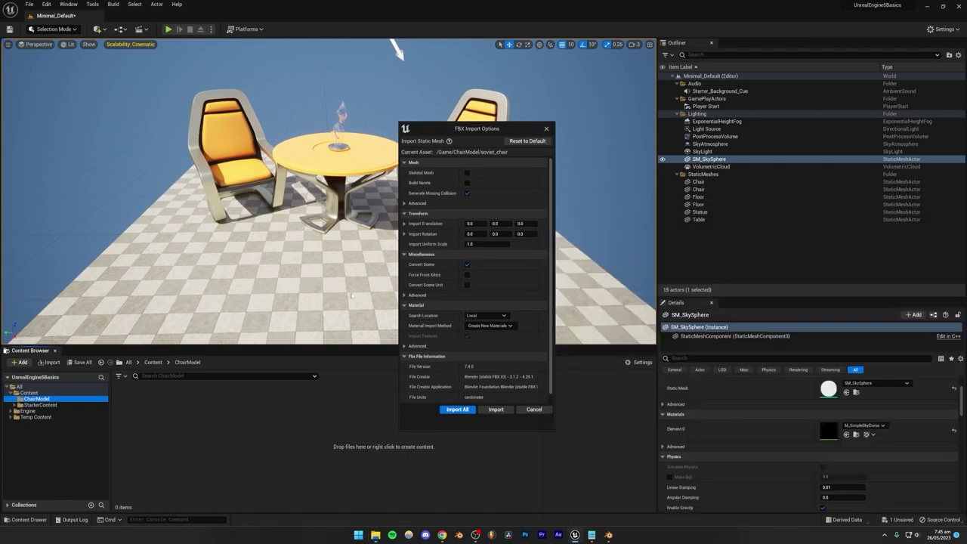
Step: Set the FBX import options to create no material and import the chair as a static mesh
{"action": "left_click", "coordinate": [467, 173]}
{"action": "left_click", "coordinate": [467, 173]}
{"action": "scroll", "coordinate": [515, 282], "scroll_direction": "down", "scroll_amount": 1}
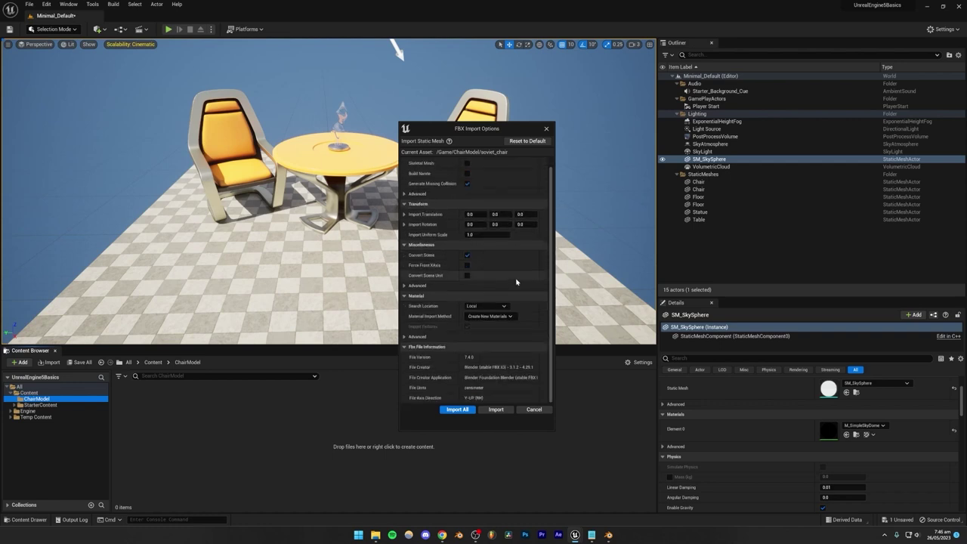
{"action": "left_click", "coordinate": [489, 316]}
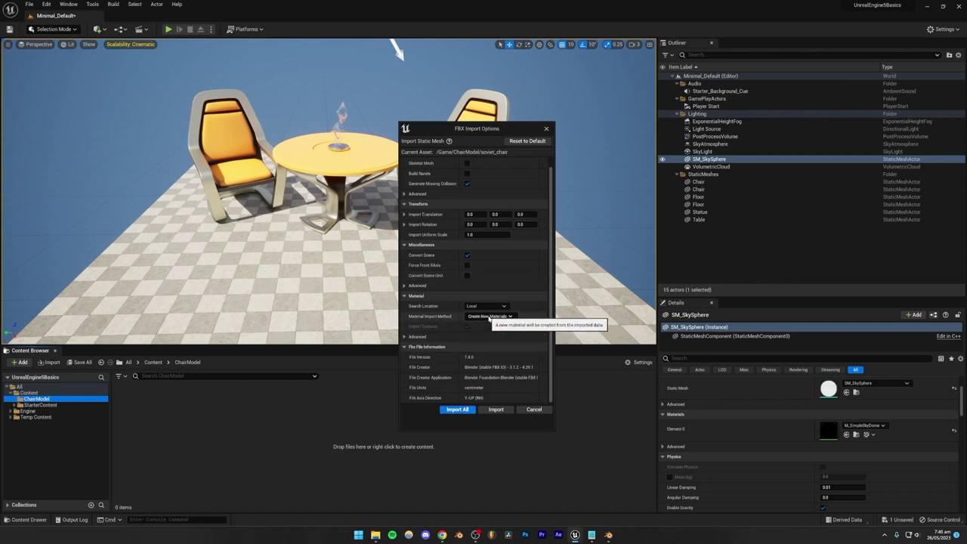
{"action": "left_click", "coordinate": [483, 328]}
{"action": "left_click", "coordinate": [460, 410]}
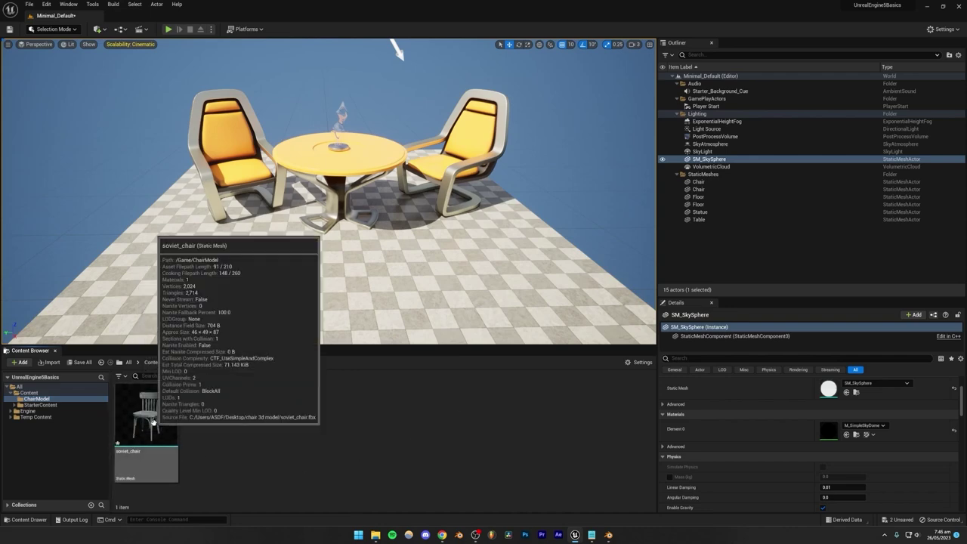
Step: Place the soviet_chair mesh in the level on the checkered floor in front of the table
{"action": "left_click_drag", "start_coordinate": [154, 423], "coordinate": [408, 305]}
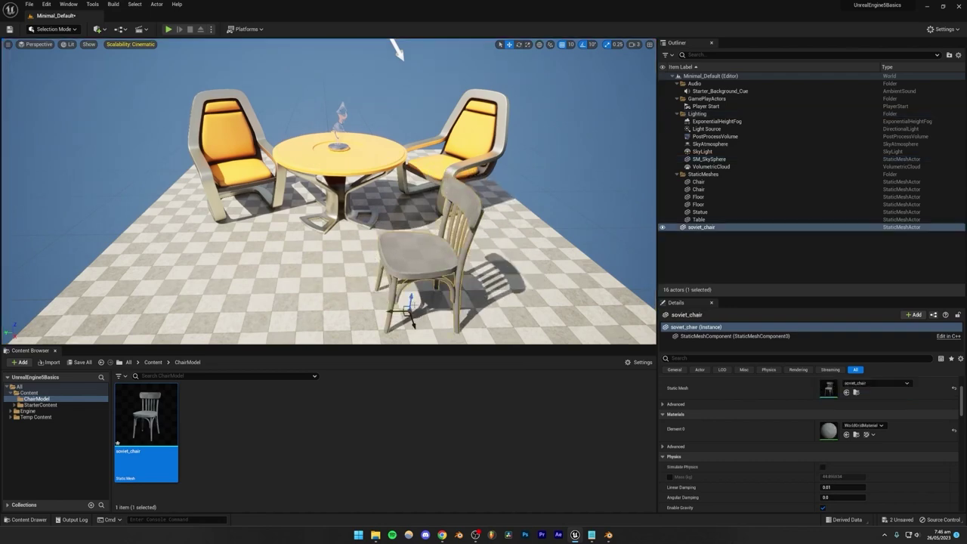
{"action": "left_click", "coordinate": [547, 121]}
{"action": "right_click_drag", "start_coordinate": [547, 121], "coordinate": [641, 125]}
{"action": "right_click_drag", "start_coordinate": [393, 302], "coordinate": [430, 302]}
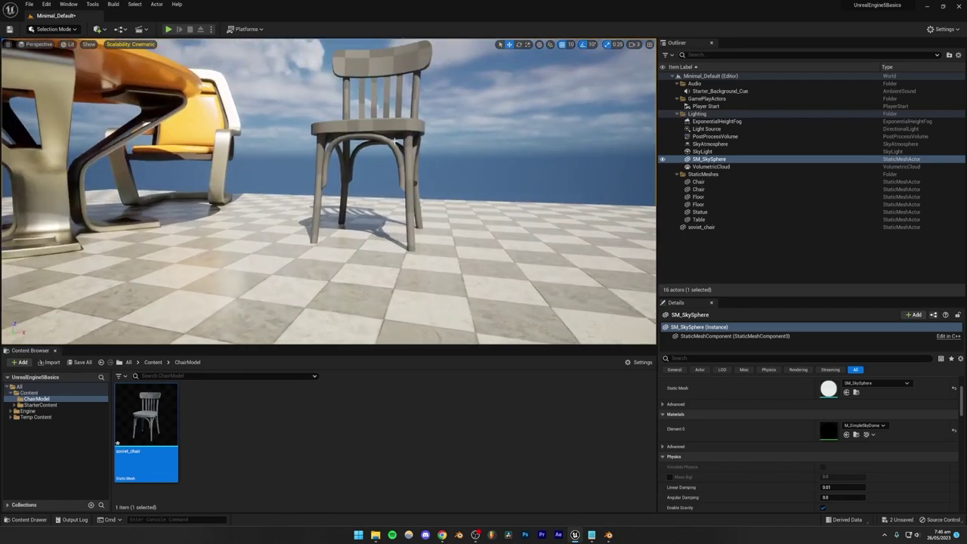
Step: Turn off position grid snapping and lower the soviet_chair until its legs rest on the floor
{"action": "left_click", "coordinate": [383, 136]}
{"action": "right_click_drag", "start_coordinate": [384, 135], "coordinate": [380, 138]}
{"action": "right_click_drag", "start_coordinate": [400, 226], "coordinate": [399, 238]}
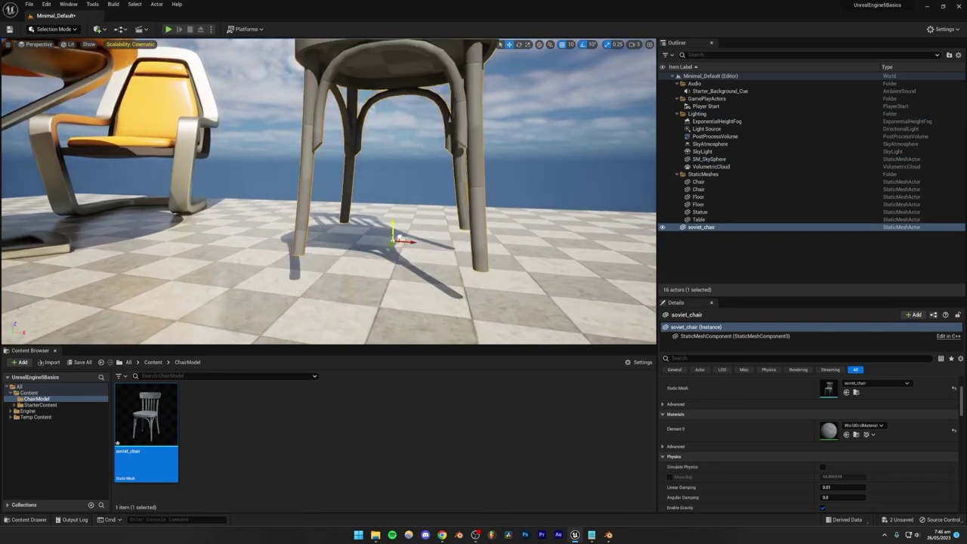
{"action": "left_click", "coordinate": [562, 44]}
{"action": "right_click_drag", "start_coordinate": [377, 172], "coordinate": [377, 172]}
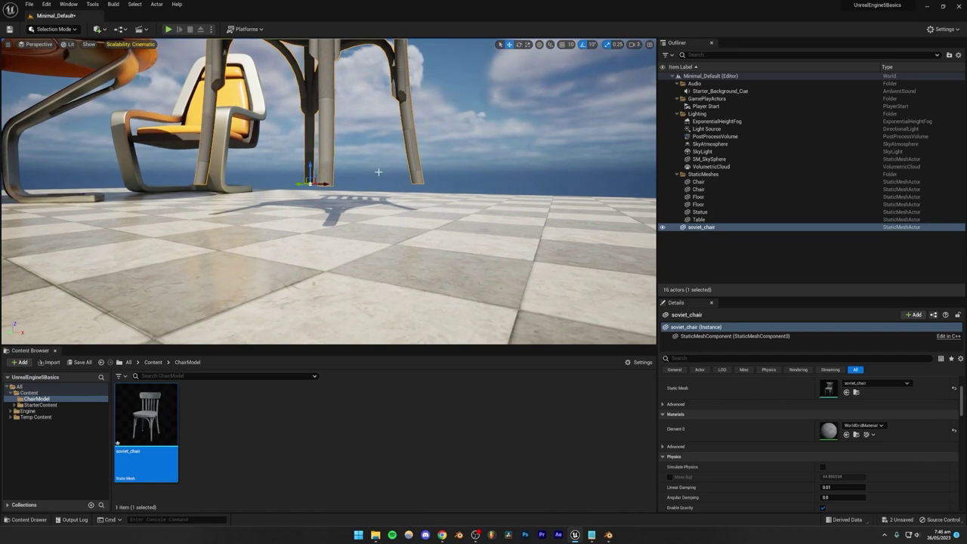
{"action": "left_click_drag", "start_coordinate": [309, 169], "coordinate": [311, 197]}
{"action": "left_click", "coordinate": [443, 170]}
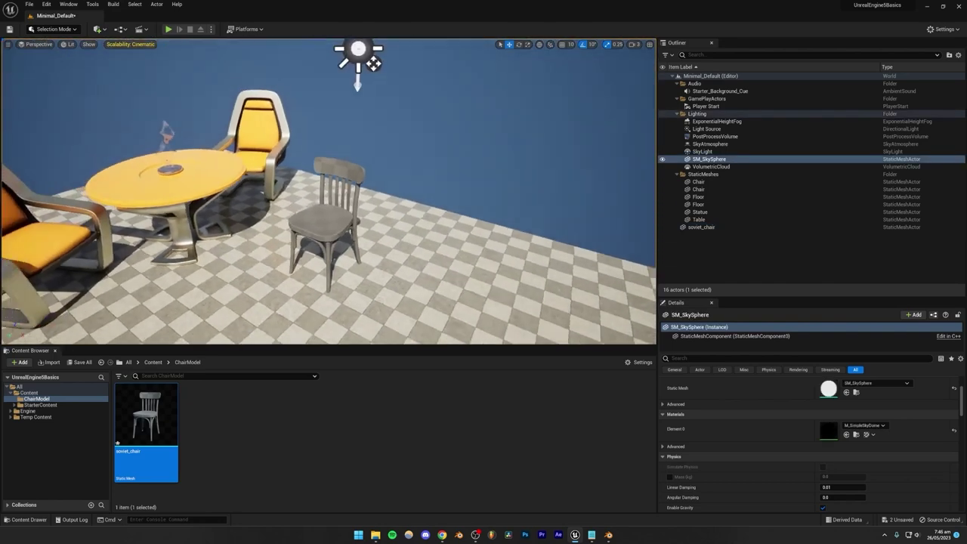
Step: Switch the viewport to the Left view and fine-tune the chair's height so its legs meet the floor line
{"action": "left_click", "coordinate": [34, 44]}
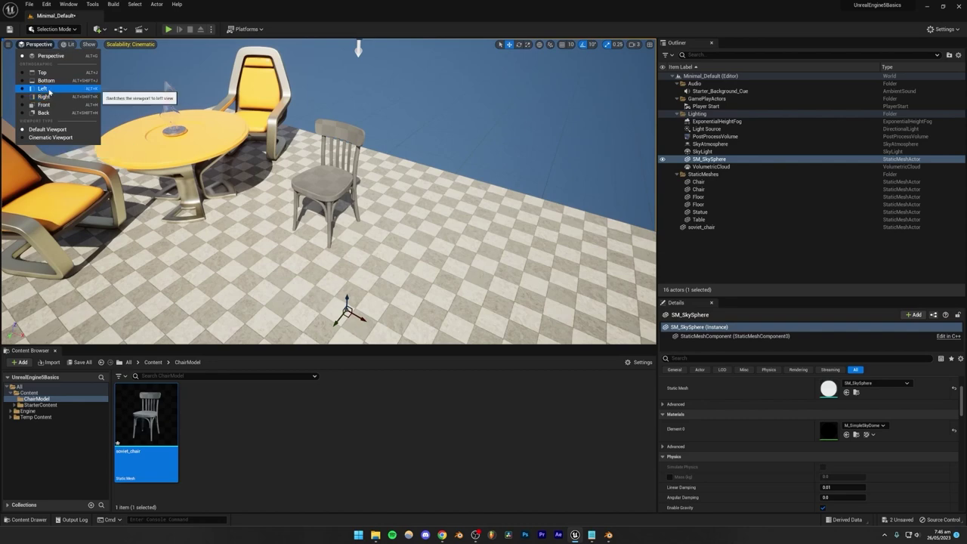
{"action": "left_click", "coordinate": [42, 89]}
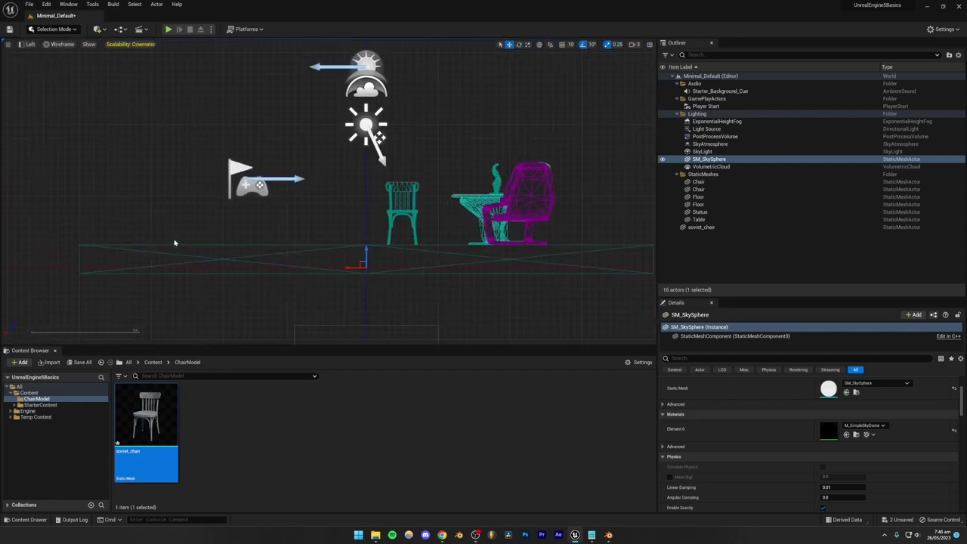
{"action": "scroll", "coordinate": [485, 253], "scroll_direction": "up", "scroll_amount": 10}
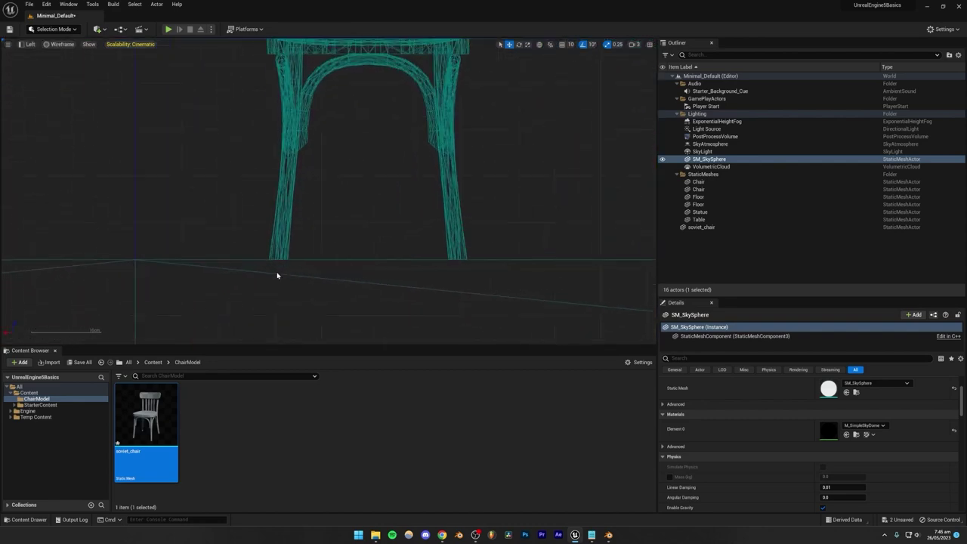
{"action": "left_click", "coordinate": [290, 228]}
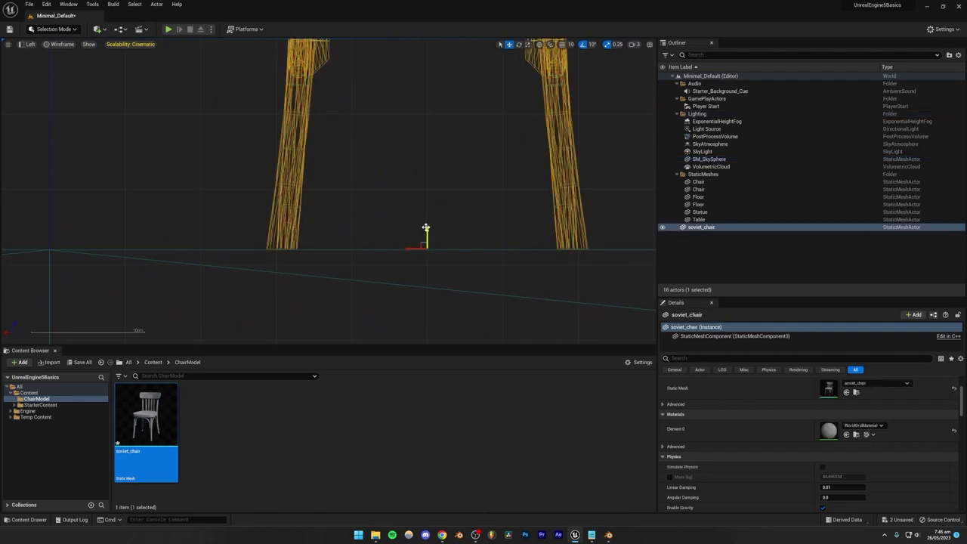
{"action": "mouse_move", "coordinate": [426, 227]}
{"action": "left_mouse_down"}
{"action": "mouse_move", "coordinate": [425, 212]}
{"action": "mouse_move", "coordinate": [426, 229]}
{"action": "left_mouse_up"}
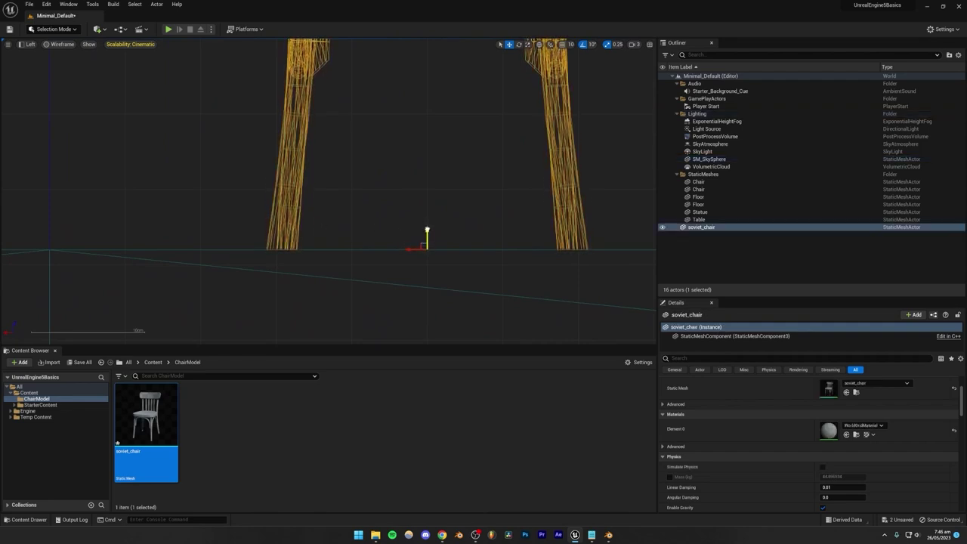
Step: Check the chair's placement in the Top and Front orthographic views, and return the viewport to Perspective
{"action": "left_click", "coordinate": [29, 44]}
{"action": "left_click", "coordinate": [32, 79]}
{"action": "scroll", "coordinate": [301, 112], "scroll_direction": "down", "scroll_amount": 6}
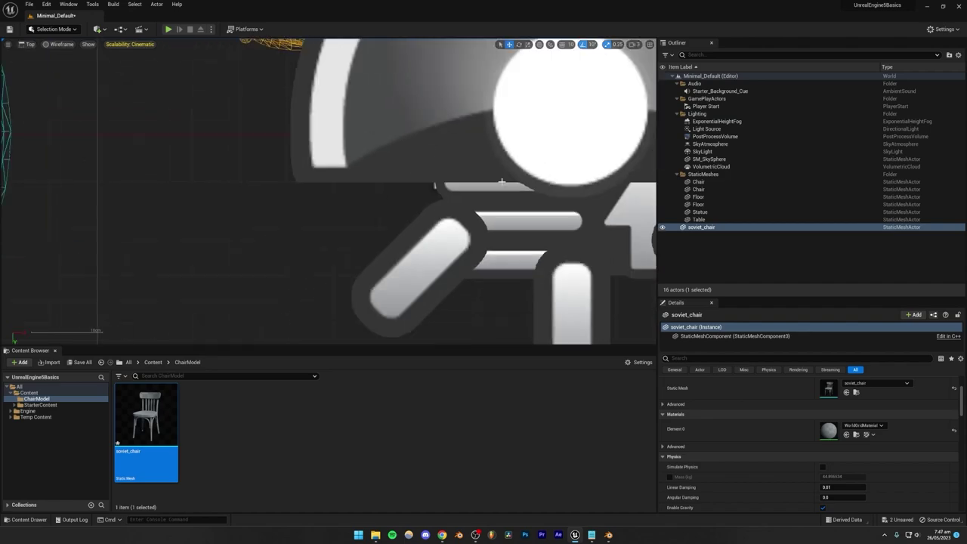
{"action": "left_click", "coordinate": [27, 45]}
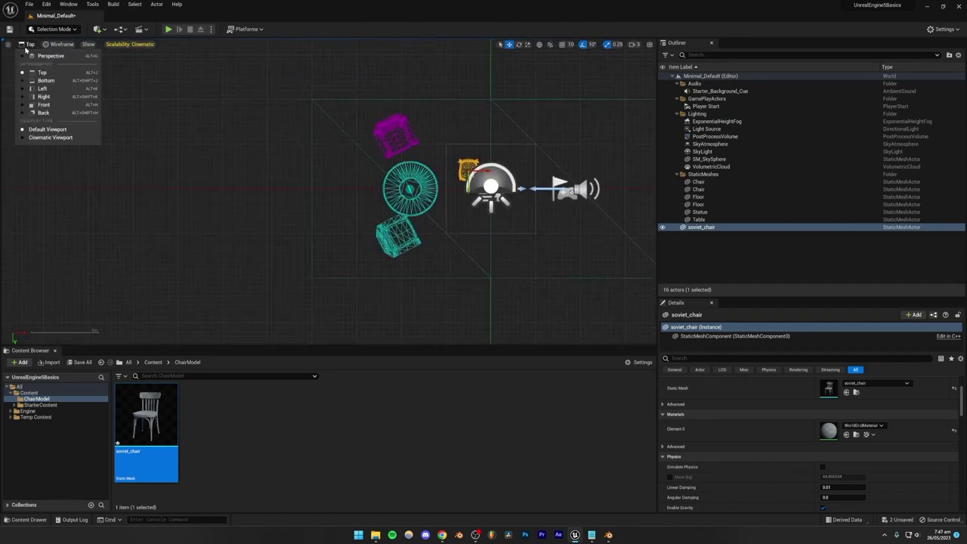
{"action": "left_click", "coordinate": [43, 104]}
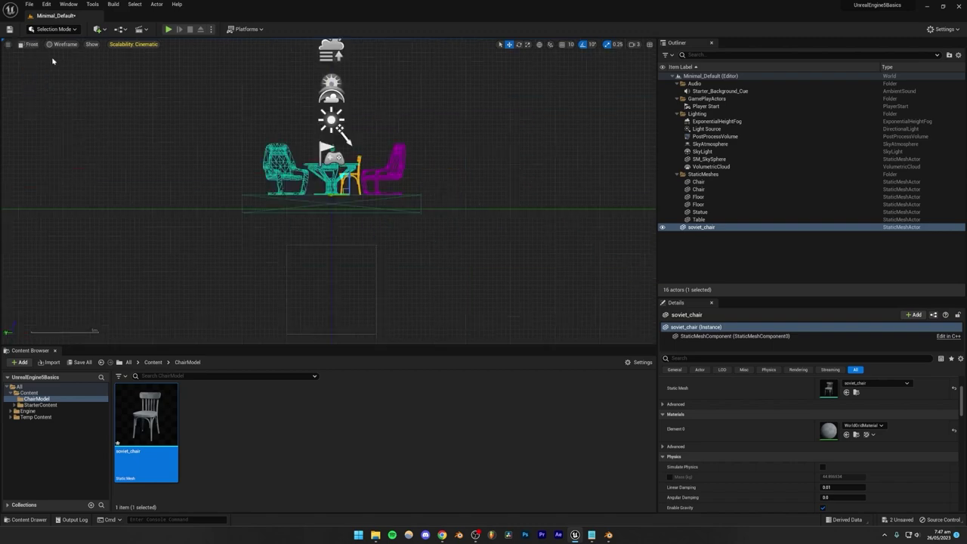
{"action": "left_click", "coordinate": [29, 44]}
{"action": "left_click", "coordinate": [32, 57]}
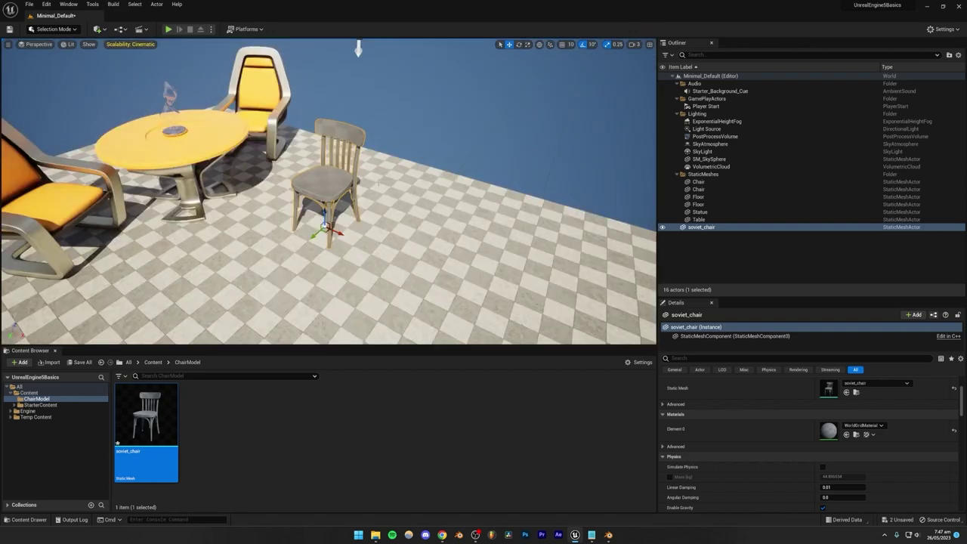
Step: Scale the soviet_chair slightly and uniformly in the Perspective view, and deselect it by selecting the sky sphere
{"action": "right_click_drag", "start_coordinate": [474, 147], "coordinate": [423, 89]}
{"action": "left_click", "coordinate": [474, 147]}
{"action": "left_click", "coordinate": [389, 179]}
{"action": "right_click_drag", "start_coordinate": [389, 179], "coordinate": [423, 180]}
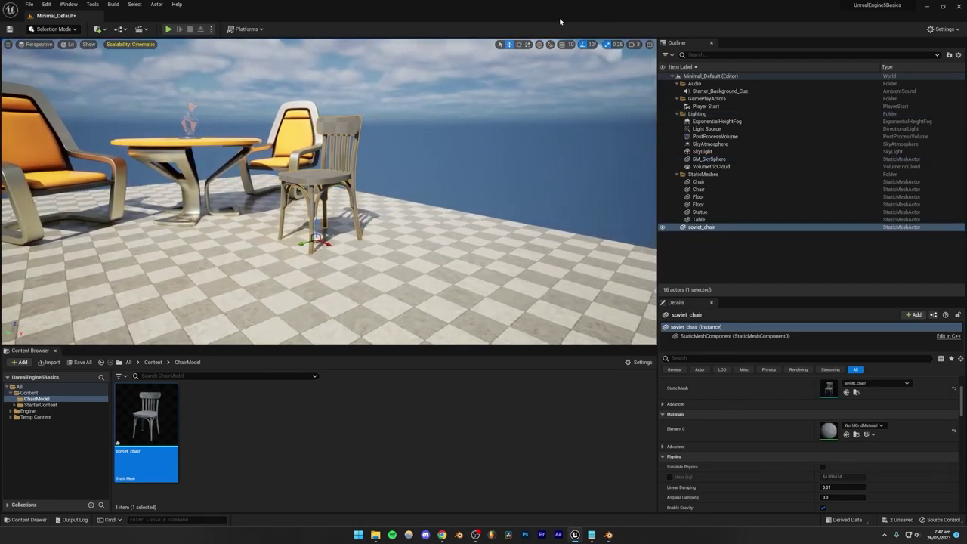
{"action": "left_click", "coordinate": [527, 43]}
{"action": "mouse_move", "coordinate": [315, 241]}
{"action": "left_mouse_down"}
{"action": "mouse_move", "coordinate": [332, 225]}
{"action": "mouse_move", "coordinate": [326, 231]}
{"action": "left_mouse_up"}
{"action": "right_click_drag", "start_coordinate": [327, 231], "coordinate": [298, 261]}
{"action": "left_click", "coordinate": [513, 95]}
Step: Save all unsaved content, including the soviet_chair asset in the ChairModel folder
{"action": "right_click_drag", "start_coordinate": [353, 206], "coordinate": [385, 172]}
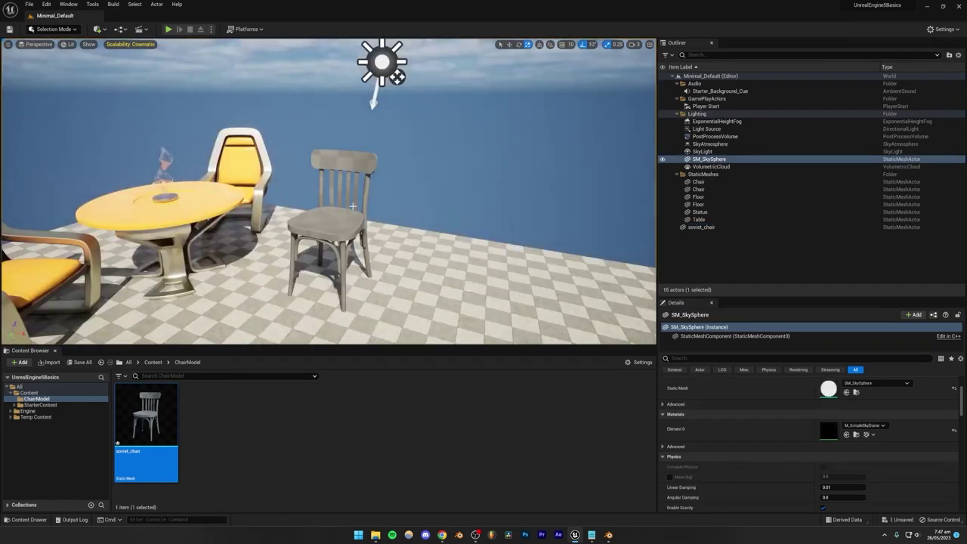
{"action": "left_click", "coordinate": [71, 363]}
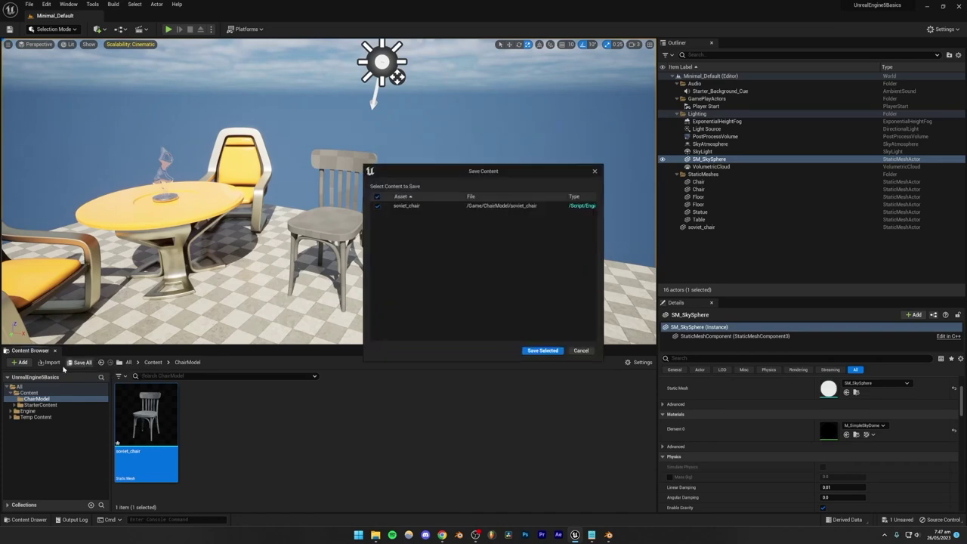
{"action": "left_click", "coordinate": [543, 351]}
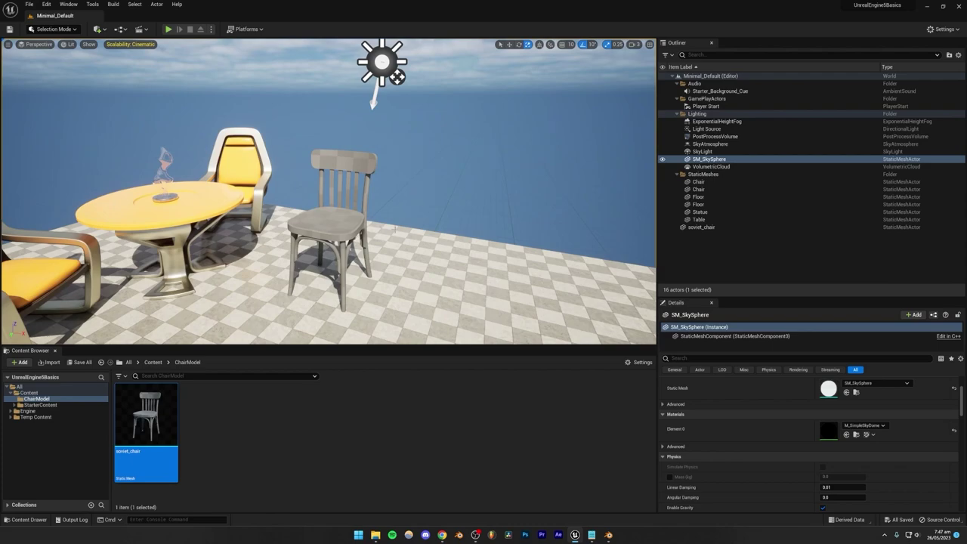
Step: Examine the surface of the soviet_chair's seat and backrest up close, and return to a view of the whole chair
{"action": "key", "text": "w"}
{"action": "right_click_drag", "start_coordinate": [417, 243], "coordinate": [415, 280]}
{"action": "key", "text": "d"}
{"action": "key", "text": "a"}
{"action": "key", "text": "w"}
{"action": "key", "text": "e"}
{"action": "right_click_drag", "start_coordinate": [333, 265], "coordinate": [326, 267]}
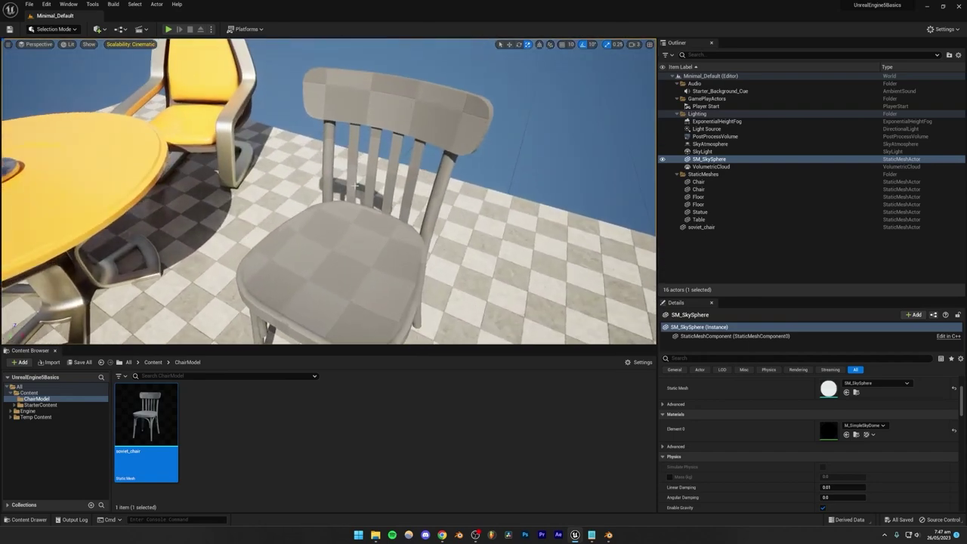
{"action": "mouse_move", "coordinate": [355, 186]}
{"action": "right_mouse_down"}
{"action": "mouse_move", "coordinate": [332, 189]}
{"action": "mouse_move", "coordinate": [378, 196]}
{"action": "mouse_move", "coordinate": [361, 189]}
{"action": "right_mouse_up"}
{"action": "key", "text": "a"}
{"action": "key", "text": "s"}
{"action": "key", "text": "d"}
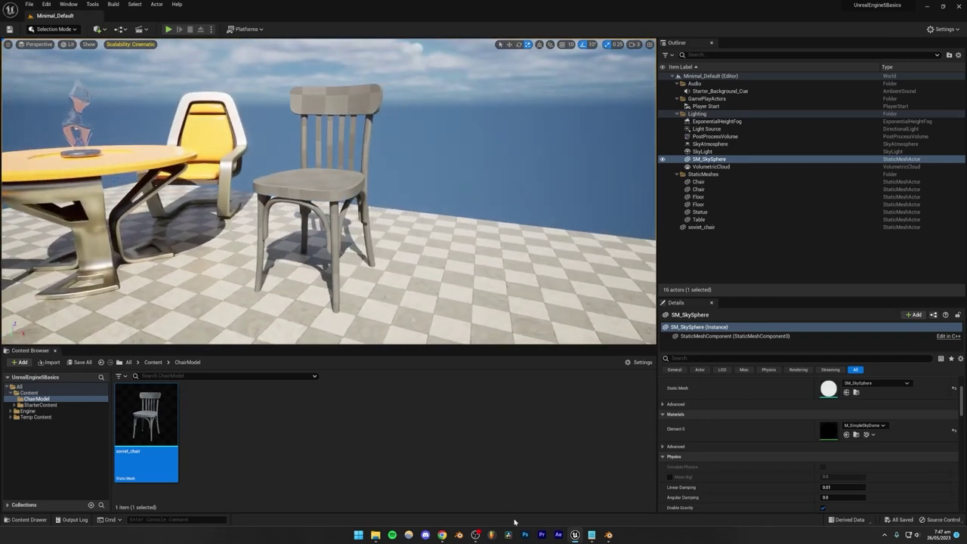
Step: Switch to Blender, inspect the chair in Material Preview and Solid shading, and return to Unreal Engine
{"action": "left_click", "coordinate": [608, 535]}
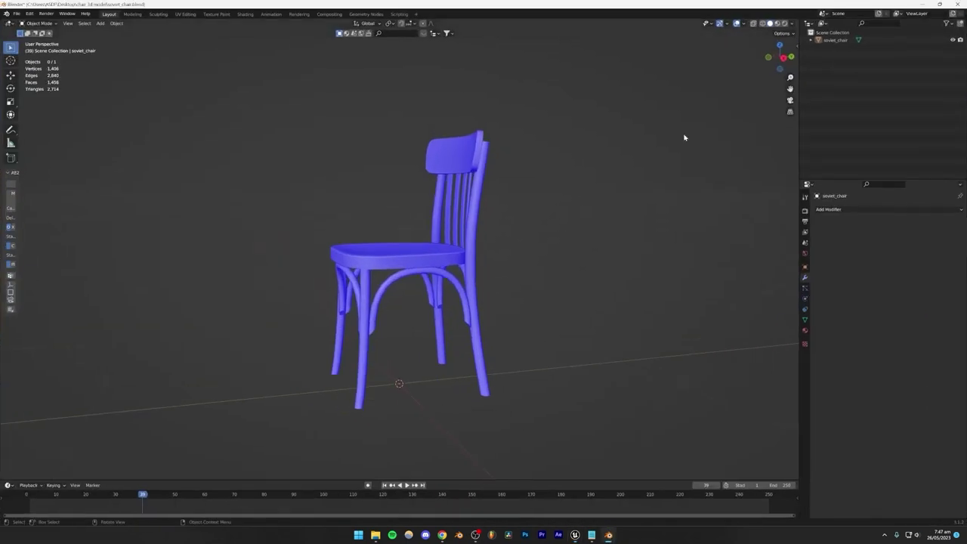
{"action": "left_click", "coordinate": [776, 24]}
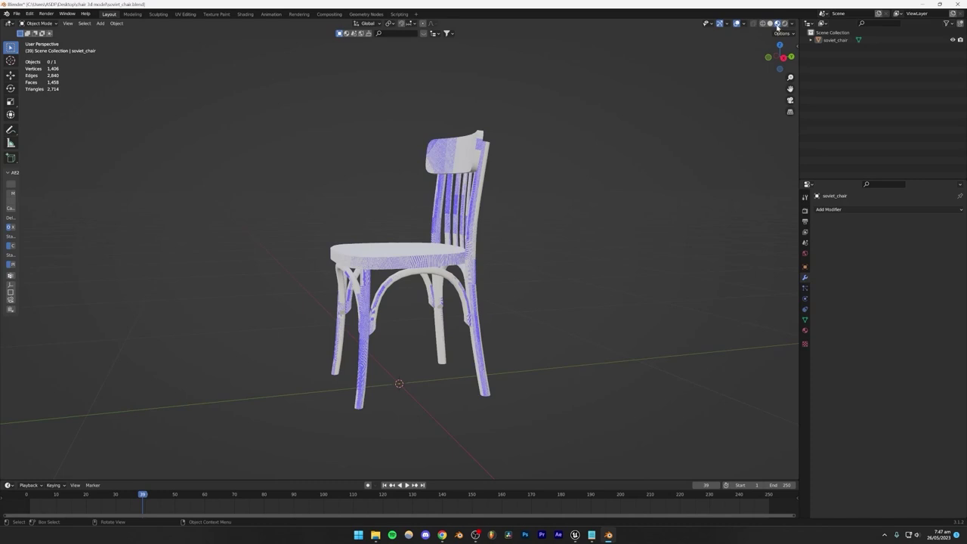
{"action": "middle_click_drag", "start_coordinate": [406, 231], "coordinate": [707, 81]}
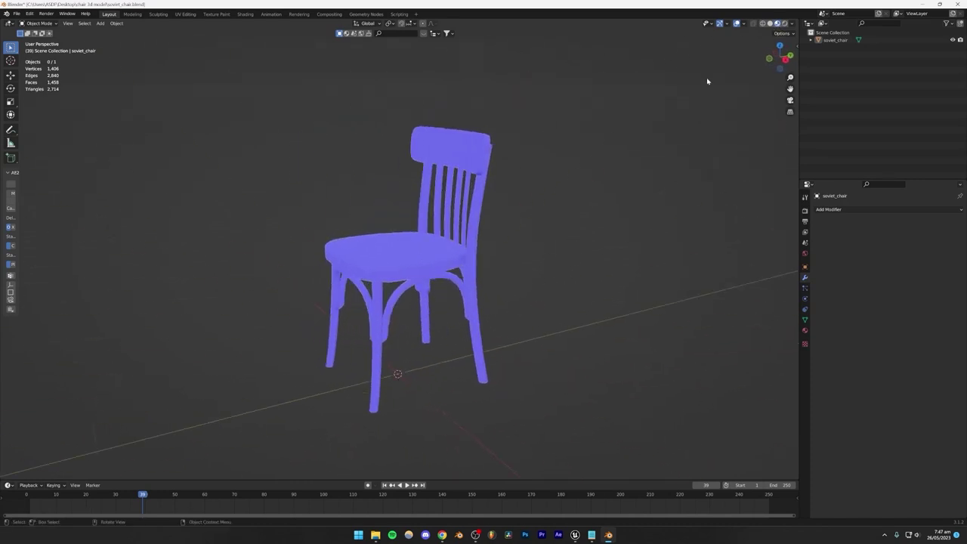
{"action": "left_click", "coordinate": [769, 24]}
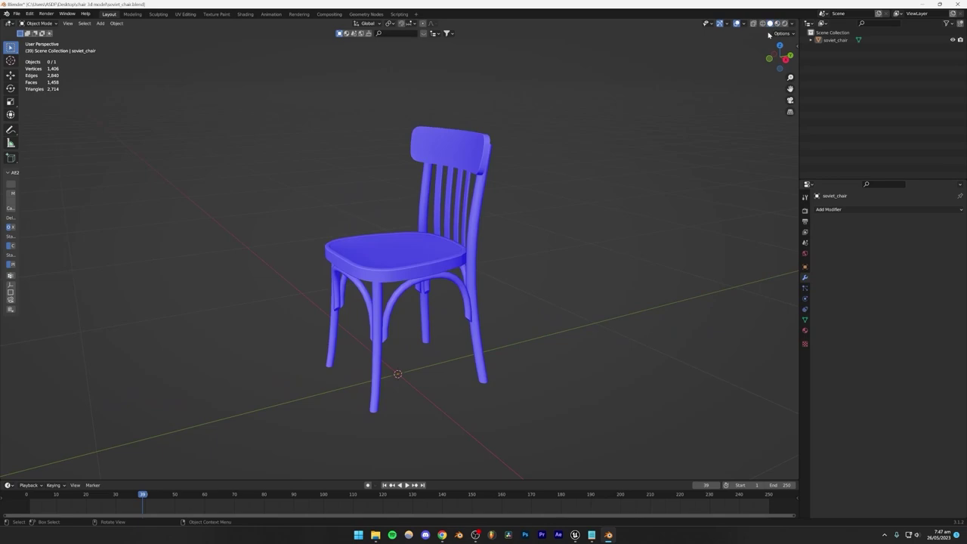
{"action": "left_click", "coordinate": [923, 5]}
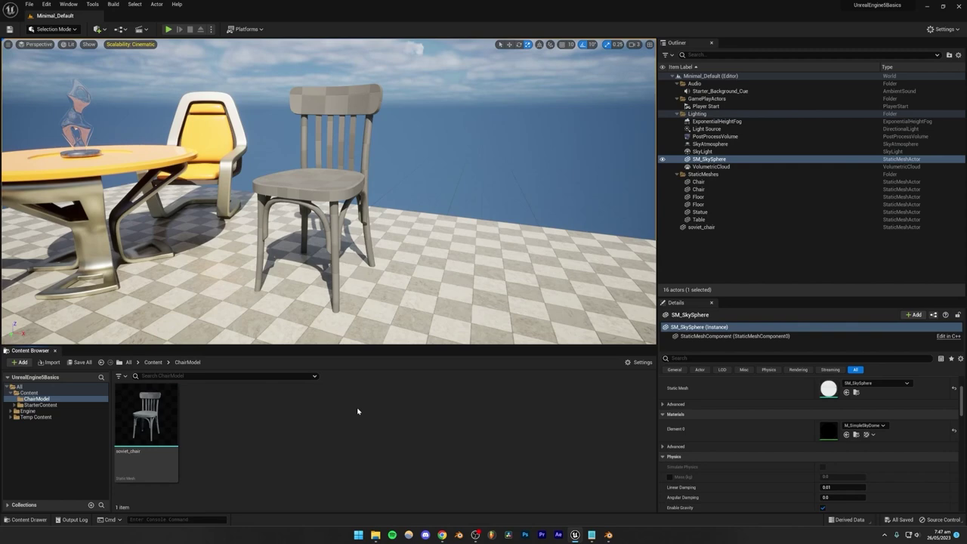
Step: Switch to the Old Soviet Chair page on Sketchfab in Chrome, inspect the textured model's look, and return to Unreal Engine
{"action": "left_click", "coordinate": [443, 537]}
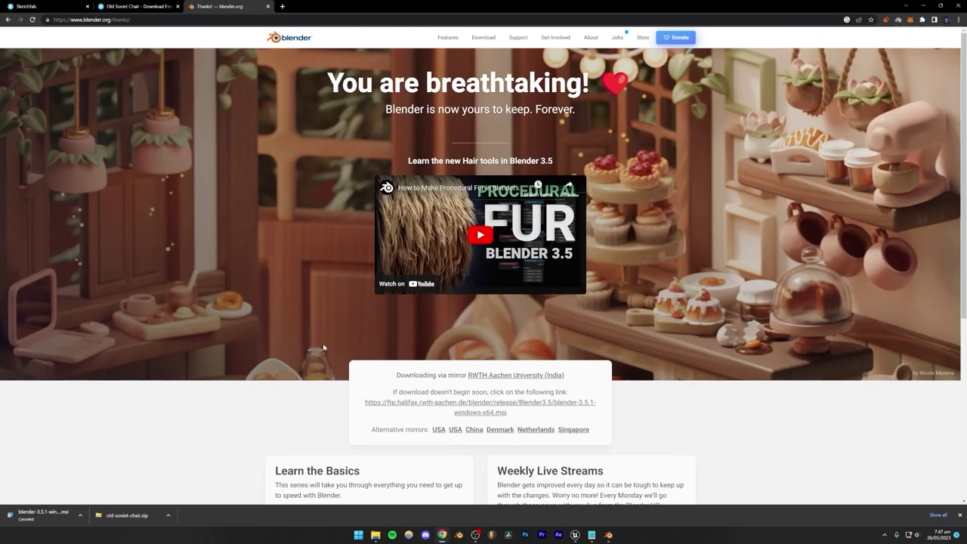
{"action": "left_click", "coordinate": [137, 6]}
{"action": "scroll", "coordinate": [408, 222], "scroll_direction": "up", "scroll_amount": 5}
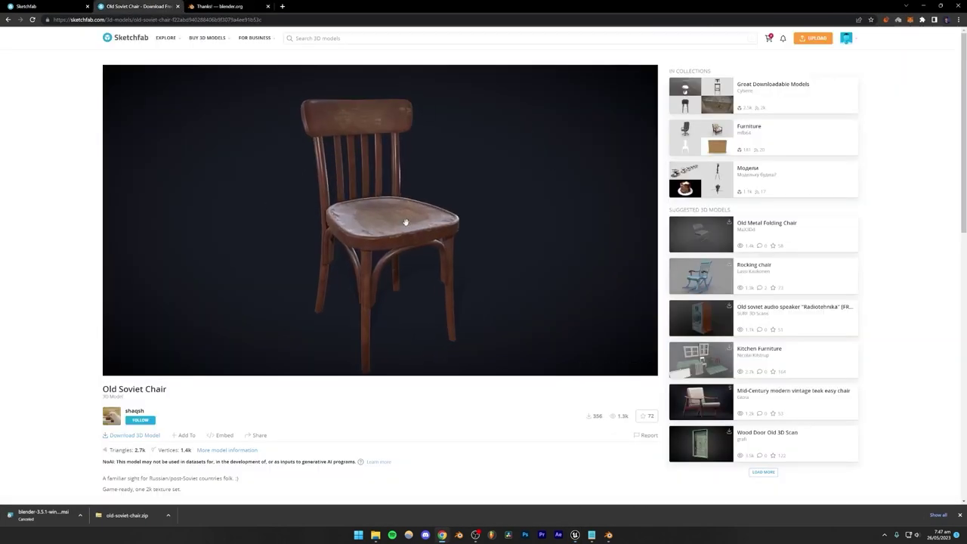
{"action": "mouse_move", "coordinate": [407, 223]}
{"action": "left_mouse_down"}
{"action": "mouse_move", "coordinate": [380, 244]}
{"action": "mouse_move", "coordinate": [386, 224]}
{"action": "left_mouse_up"}
{"action": "scroll", "coordinate": [279, 216], "scroll_direction": "down", "scroll_amount": 5}
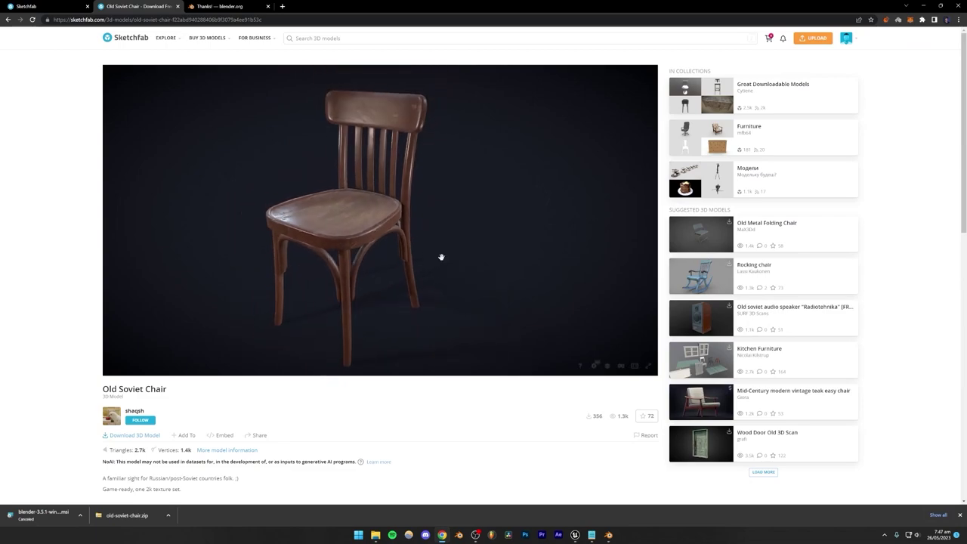
{"action": "left_click", "coordinate": [609, 534]}
{"action": "left_click", "coordinate": [575, 535]}
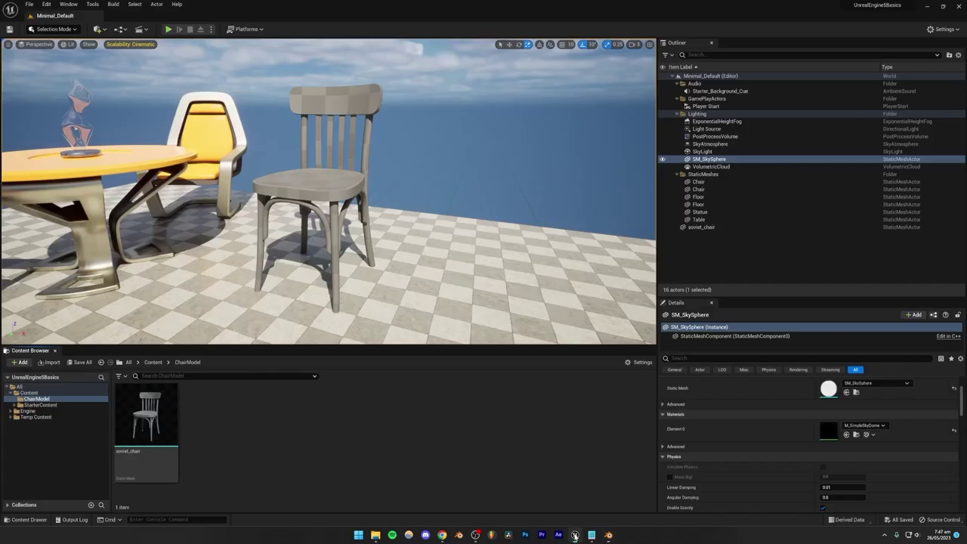
Step: Create a new material named Chair in the ChairModel folder
{"action": "right_click", "coordinate": [272, 427]}
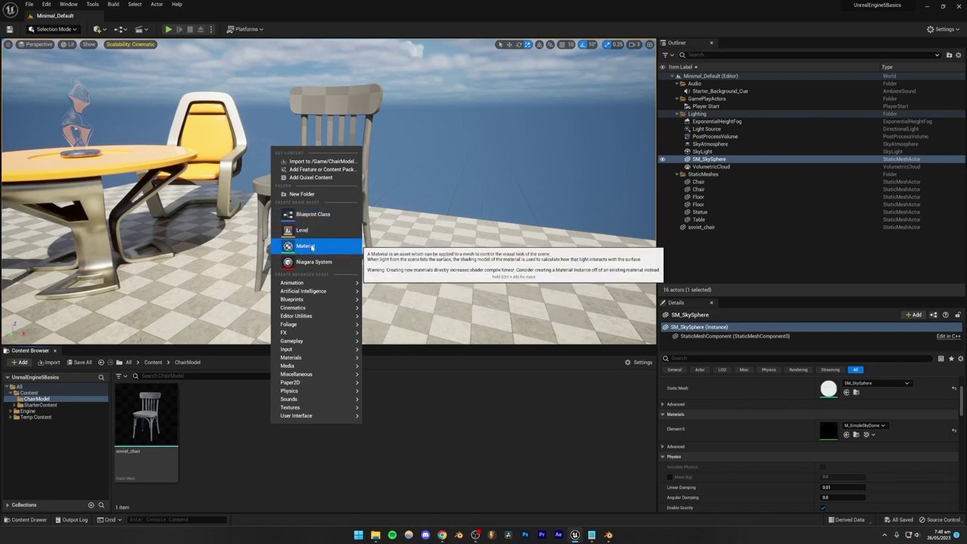
{"action": "left_click", "coordinate": [305, 245]}
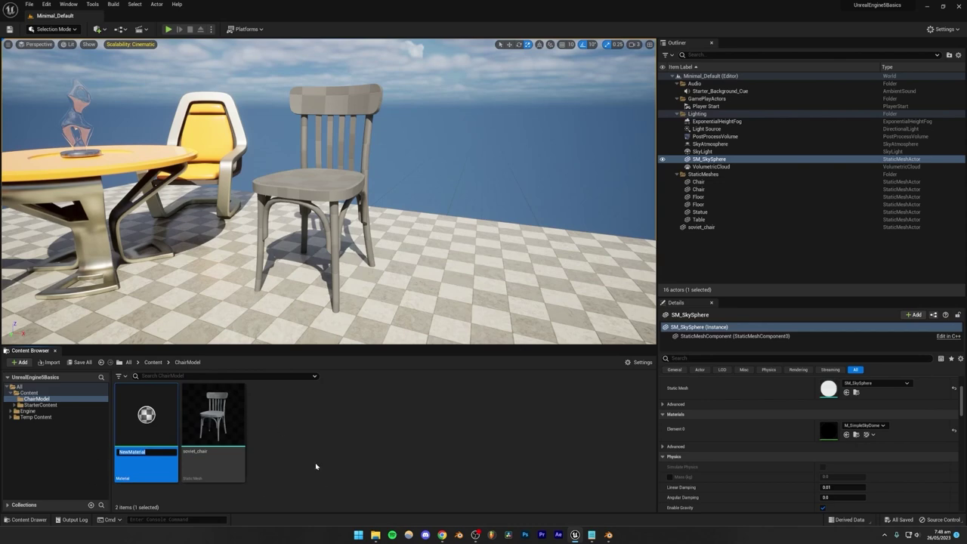
{"action": "type", "text": "Chair"}
{"action": "key", "text": "Return"}
{"action": "left_click", "coordinate": [319, 417]}
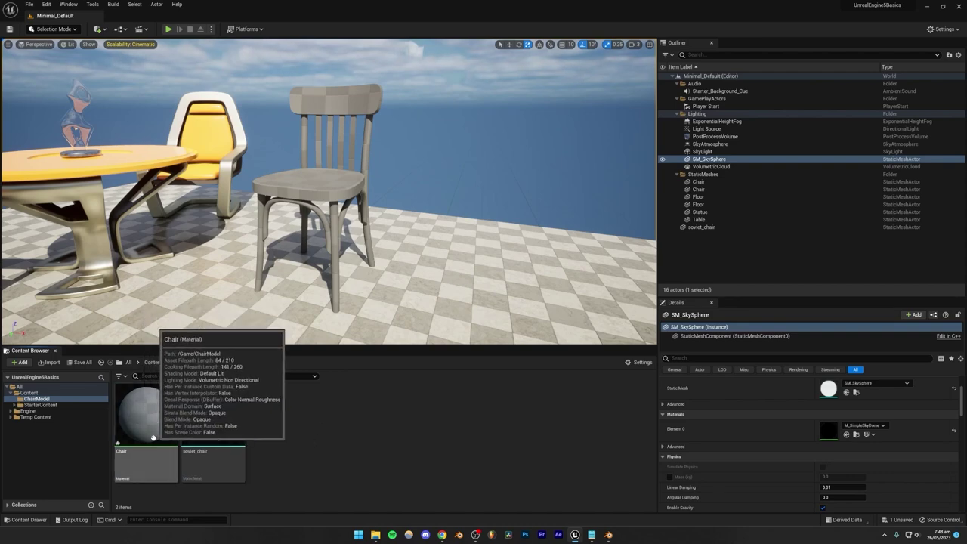
Step: Open the Chair material in the Material Editor, widen its window, and make empty graph space beside the material's input pins
{"action": "left_click", "coordinate": [176, 416]}
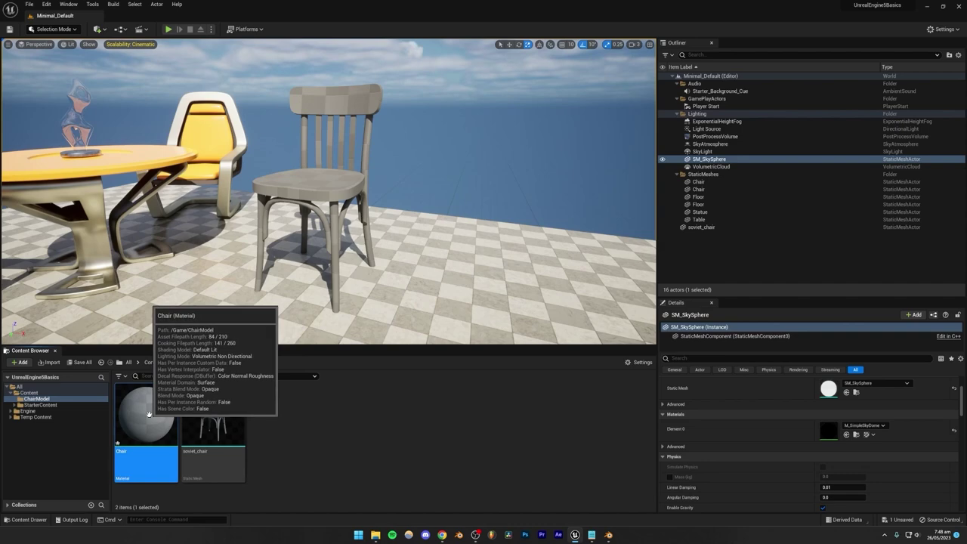
{"action": "double_click", "coordinate": [148, 414]}
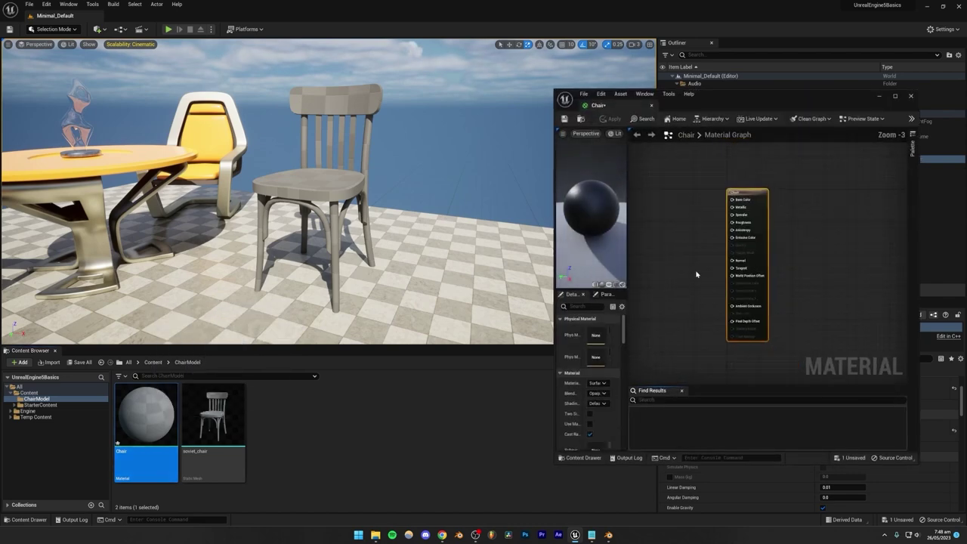
{"action": "right_click_drag", "start_coordinate": [697, 274], "coordinate": [772, 271]}
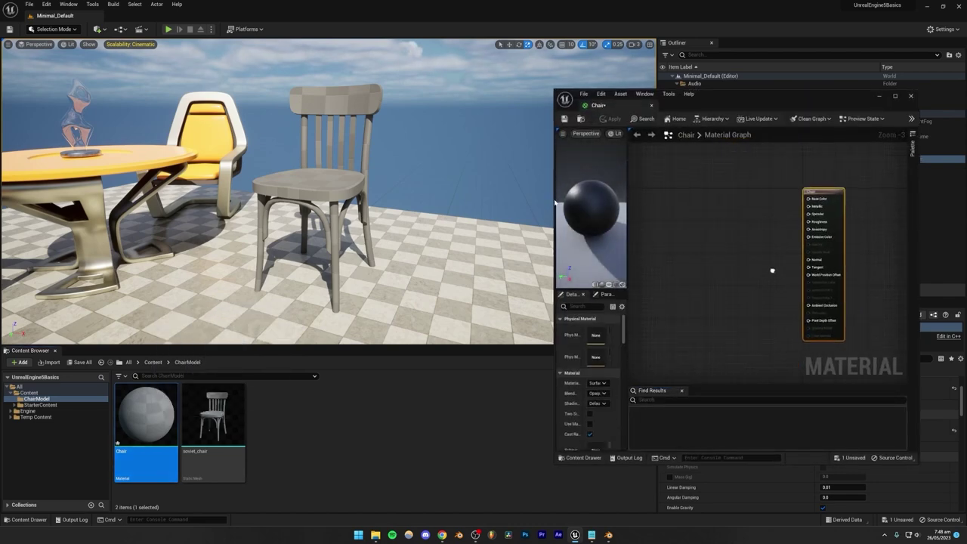
{"action": "left_click_drag", "start_coordinate": [553, 204], "coordinate": [390, 204]}
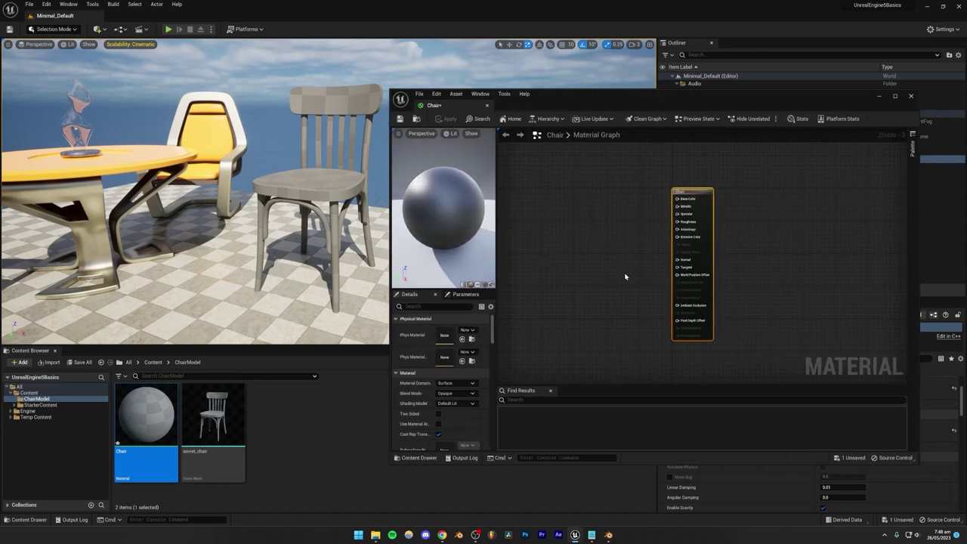
{"action": "scroll", "coordinate": [626, 251], "scroll_direction": "down", "scroll_amount": 1}
{"action": "right_click_drag", "start_coordinate": [617, 252], "coordinate": [736, 258]}
{"action": "scroll", "coordinate": [736, 258], "scroll_direction": "up", "scroll_amount": 3}
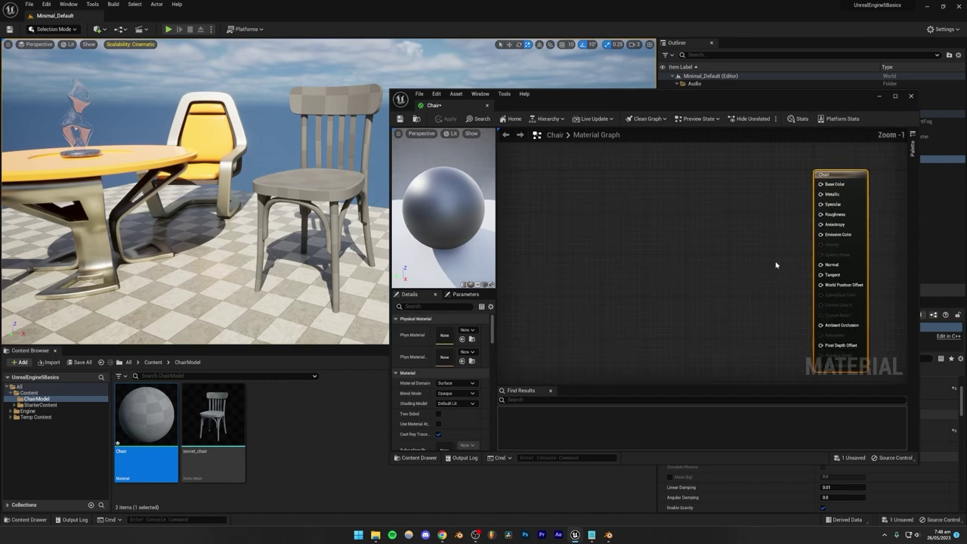
{"action": "scroll", "coordinate": [759, 254], "scroll_direction": "down", "scroll_amount": 1}
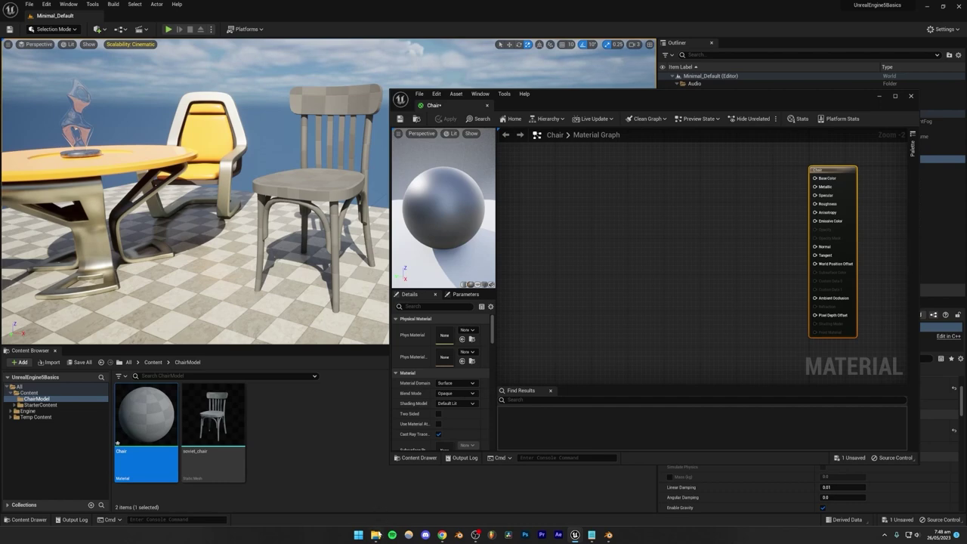
Step: Import the soviet_chair AO, BaseColor, Normal and Roughness PNG textures from the chair 3d model folder into the ChairModel folder
{"action": "left_click", "coordinate": [375, 535]}
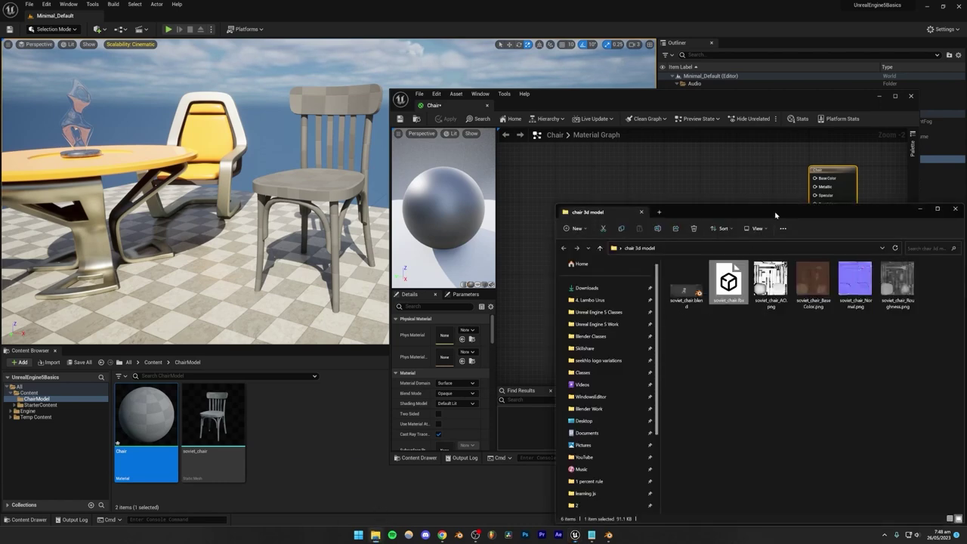
{"action": "left_click_drag", "start_coordinate": [782, 216], "coordinate": [680, 215]}
{"action": "left_click_drag", "start_coordinate": [805, 333], "coordinate": [669, 274]}
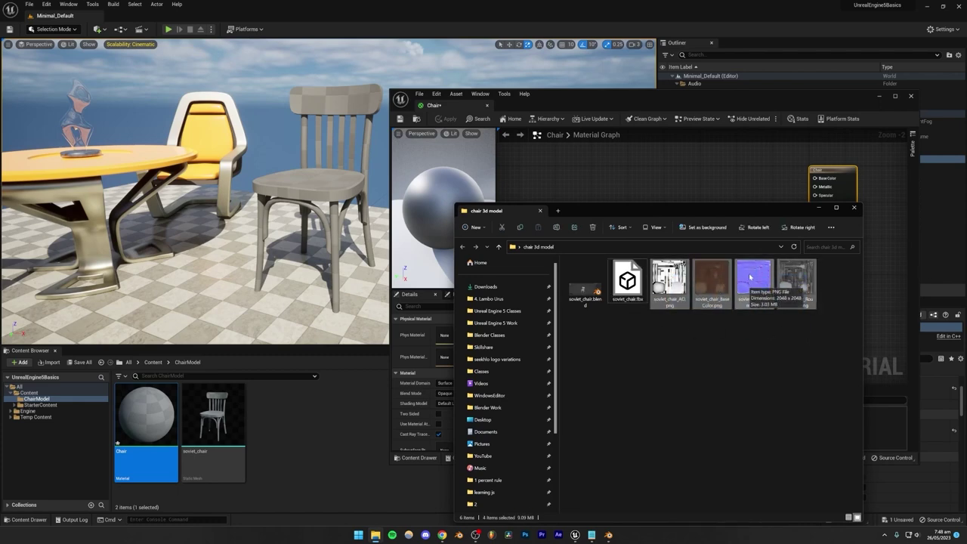
{"action": "left_click_drag", "start_coordinate": [749, 278], "coordinate": [286, 429]}
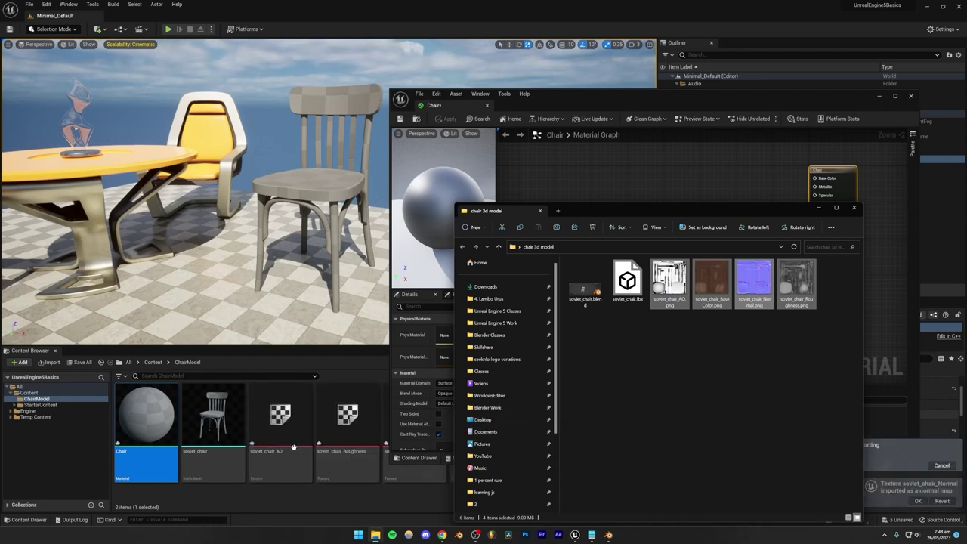
{"action": "left_click", "coordinate": [310, 497]}
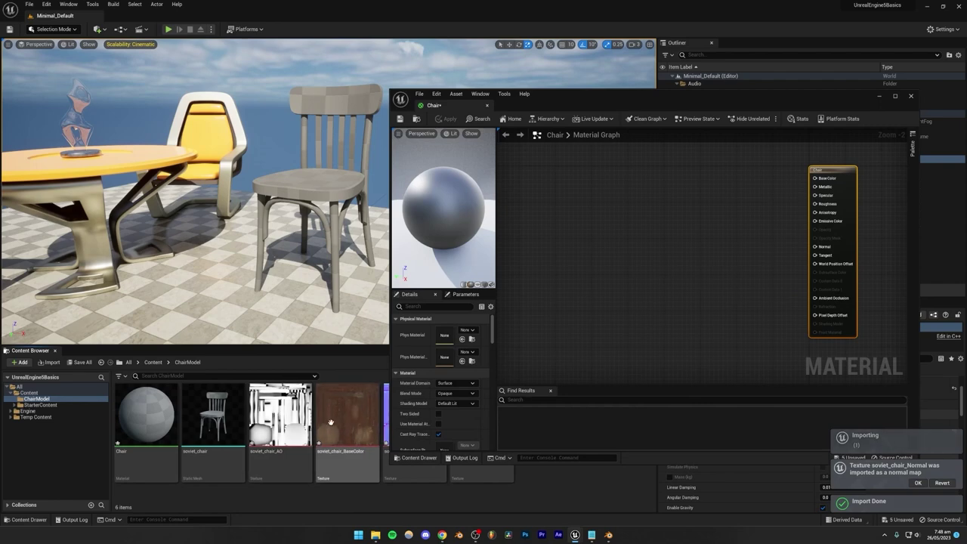
Step: Move and shorten the Material Editor window so it no longer covers the imported textures, and fit the material node in the graph
{"action": "left_click_drag", "start_coordinate": [567, 102], "coordinate": [582, 88]}
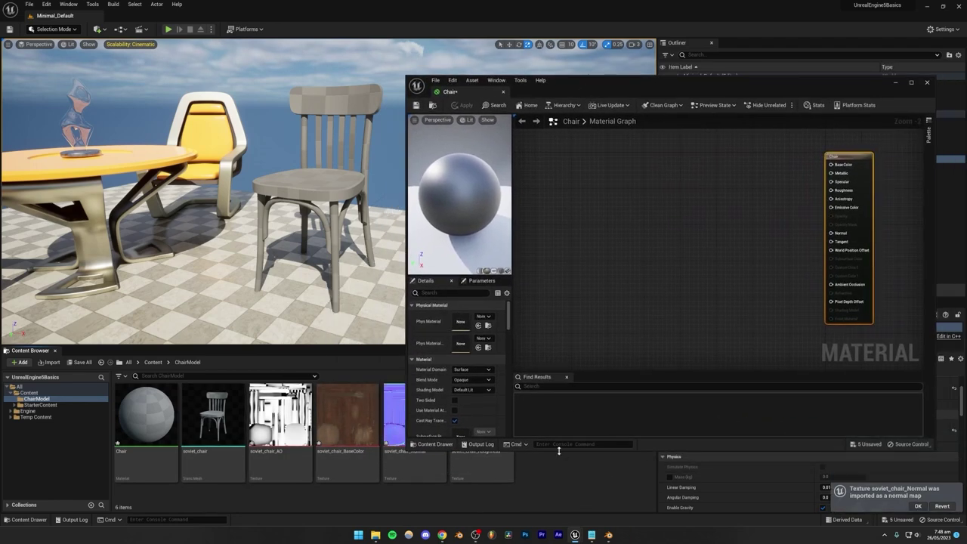
{"action": "left_click_drag", "start_coordinate": [556, 449], "coordinate": [557, 373]}
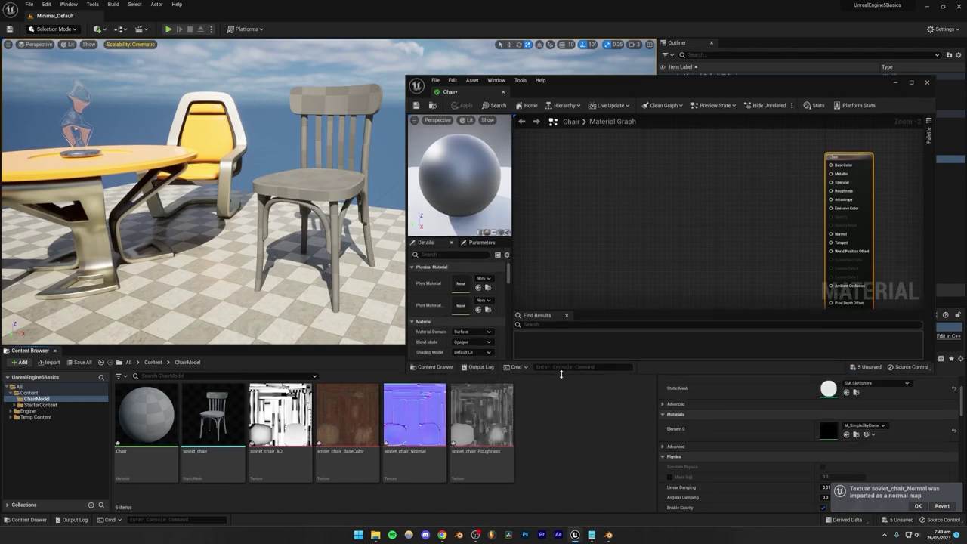
{"action": "scroll", "coordinate": [760, 204], "scroll_direction": "down", "scroll_amount": 2}
{"action": "scroll", "coordinate": [760, 201], "scroll_direction": "up", "scroll_amount": 1}
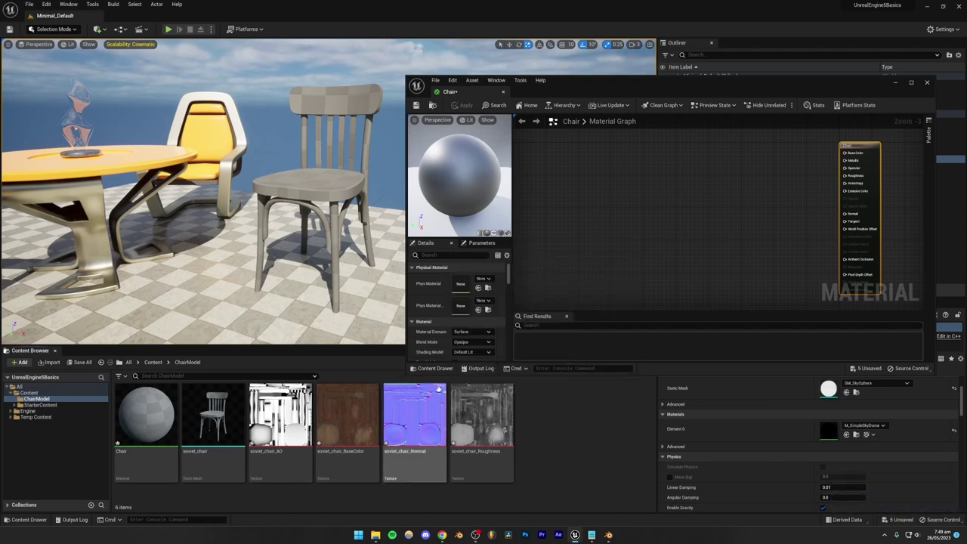
Step: Add the soviet_chair_BaseColor texture to the material graph and connect its RGB output to Base Color
{"action": "left_click", "coordinate": [343, 419]}
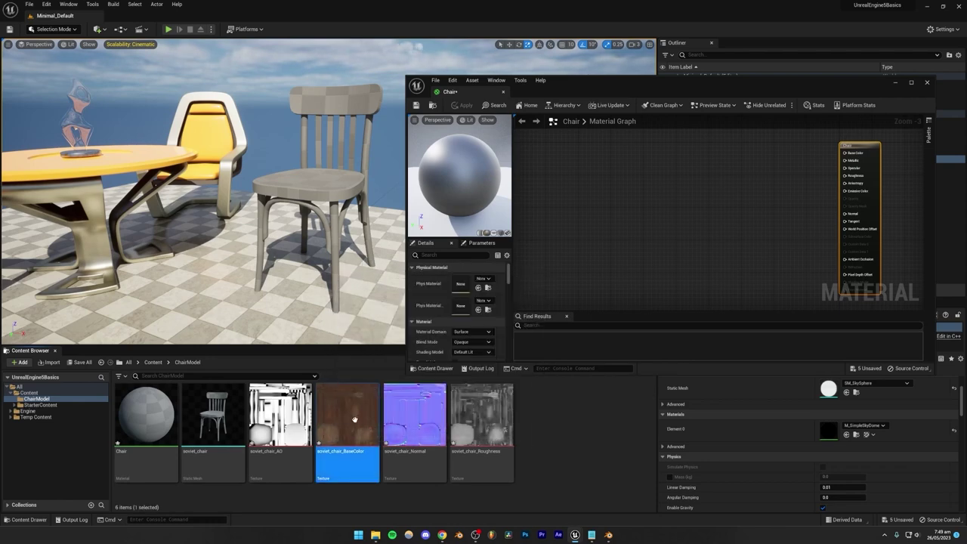
{"action": "left_click_drag", "start_coordinate": [330, 415], "coordinate": [677, 154]}
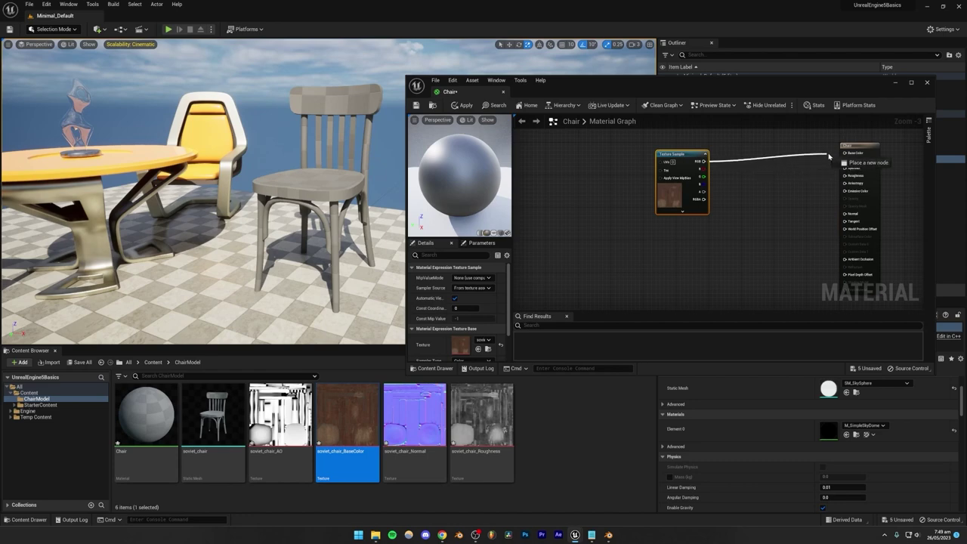
{"action": "left_click_drag", "start_coordinate": [847, 157], "coordinate": [844, 153]}
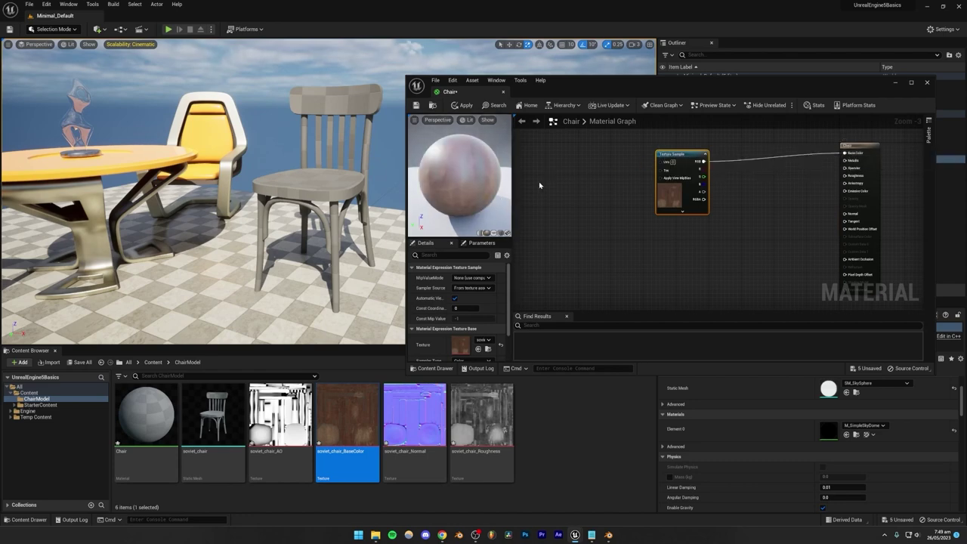
{"action": "left_click_drag", "start_coordinate": [494, 166], "coordinate": [460, 174]}
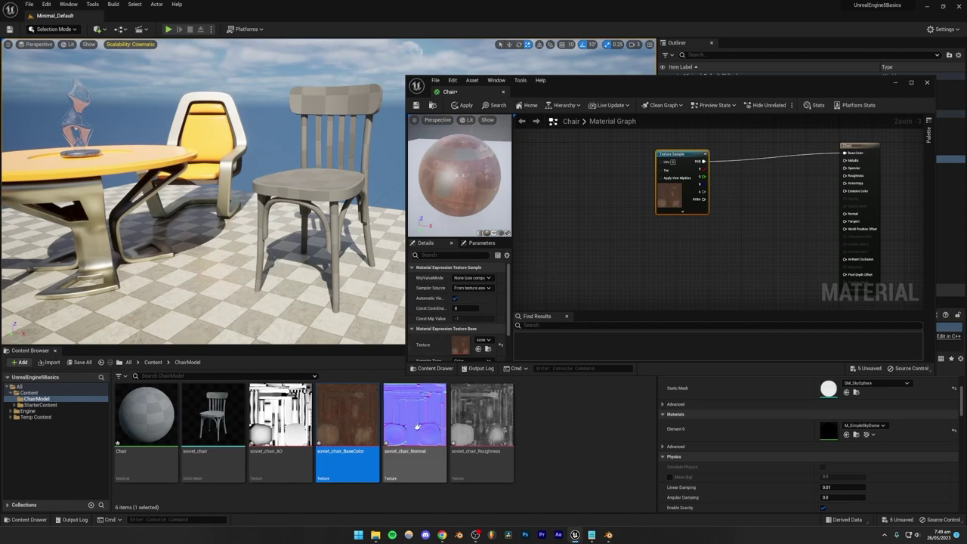
Step: Add the soviet_chair_Normal and soviet_chair_Roughness textures to the graph and connect their RGB outputs to Normal and Roughness
{"action": "left_click_drag", "start_coordinate": [414, 419], "coordinate": [845, 214]}
{"action": "left_click_drag", "start_coordinate": [481, 416], "coordinate": [759, 264]}
{"action": "right_click_drag", "start_coordinate": [779, 231], "coordinate": [702, 227]}
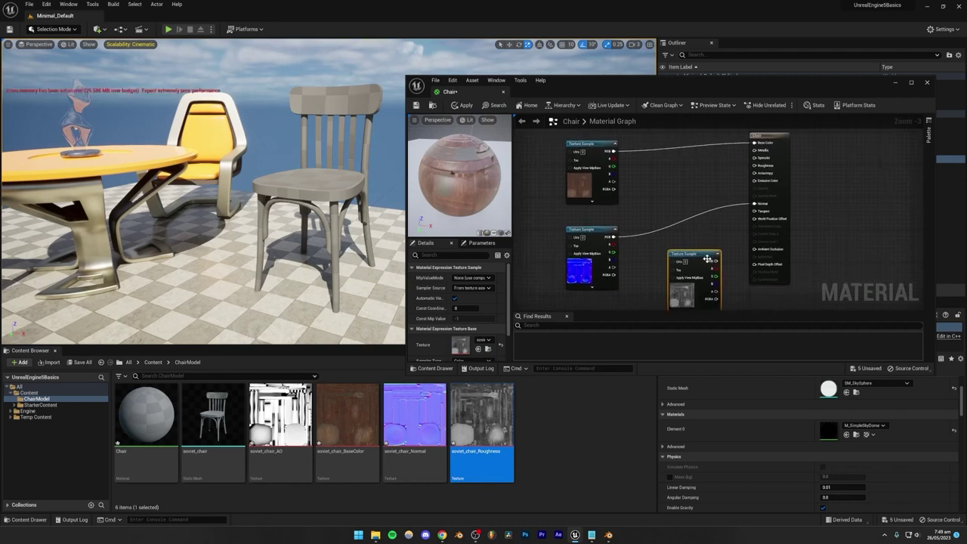
{"action": "left_click_drag", "start_coordinate": [716, 268], "coordinate": [753, 165]}
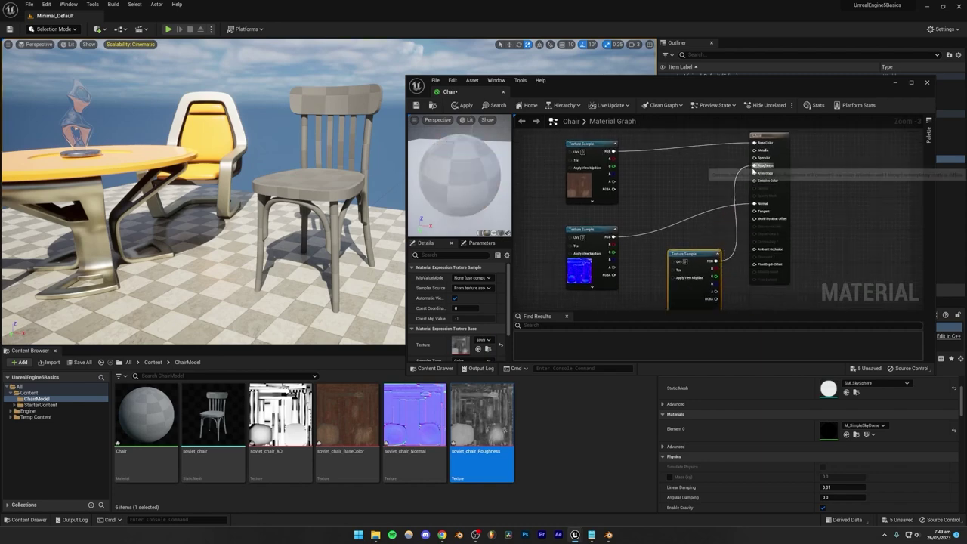
Step: Add the soviet_chair_AO texture to the graph and connect its RGB output to Ambient Occlusion
{"action": "left_click_drag", "start_coordinate": [279, 417], "coordinate": [645, 171]}
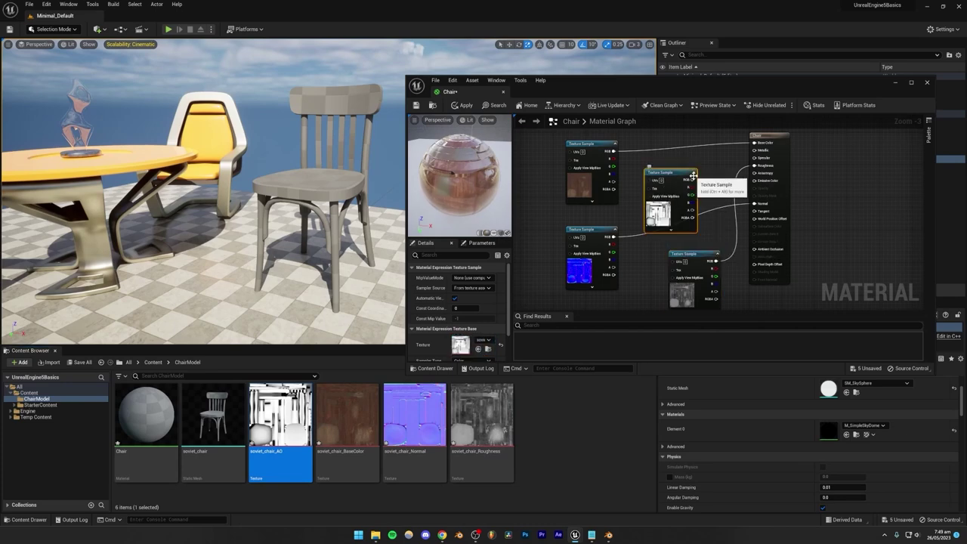
{"action": "left_click_drag", "start_coordinate": [704, 204], "coordinate": [753, 248]}
{"action": "left_click_drag", "start_coordinate": [451, 173], "coordinate": [445, 159]}
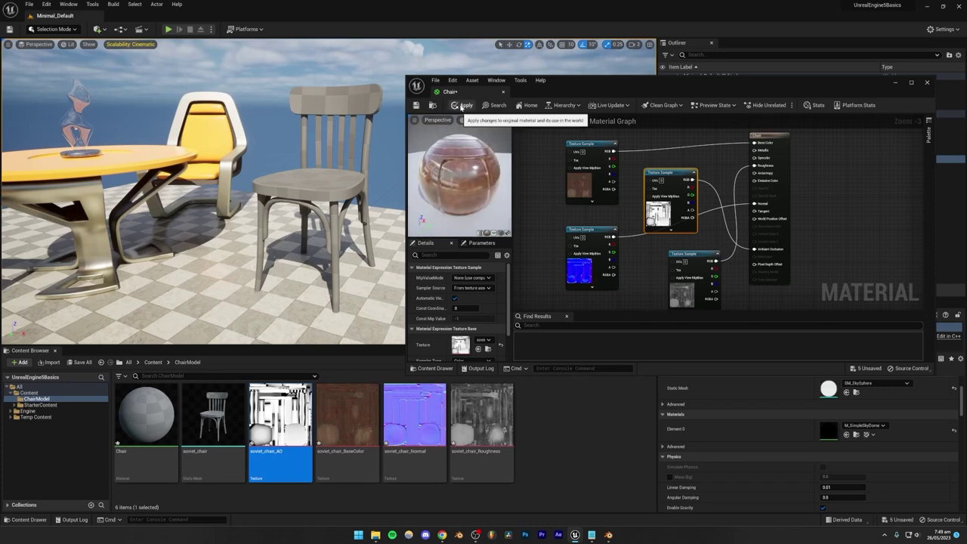
Step: Apply the material changes and assign the Chair material to the untextured soviet_chair in the level
{"action": "left_click", "coordinate": [462, 106]}
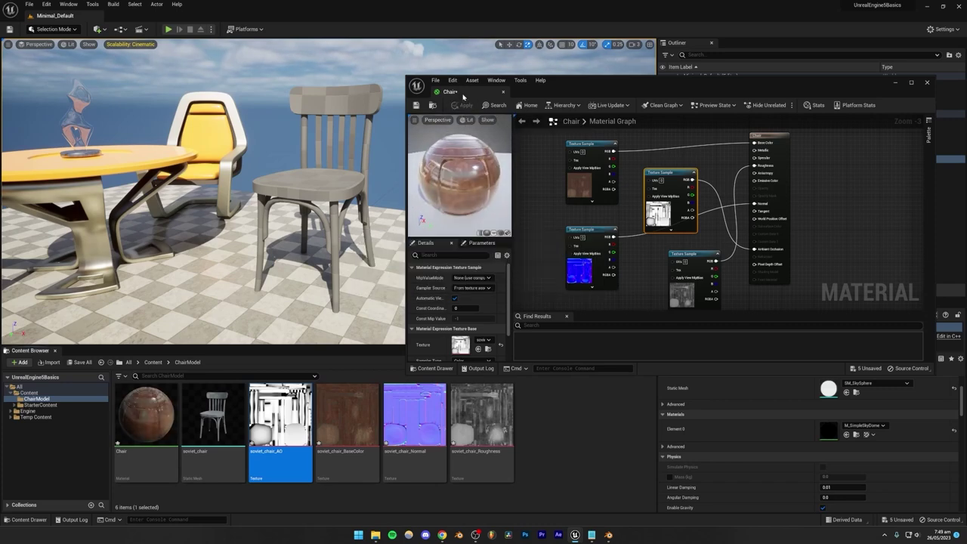
{"action": "left_click_drag", "start_coordinate": [145, 414], "coordinate": [326, 171]}
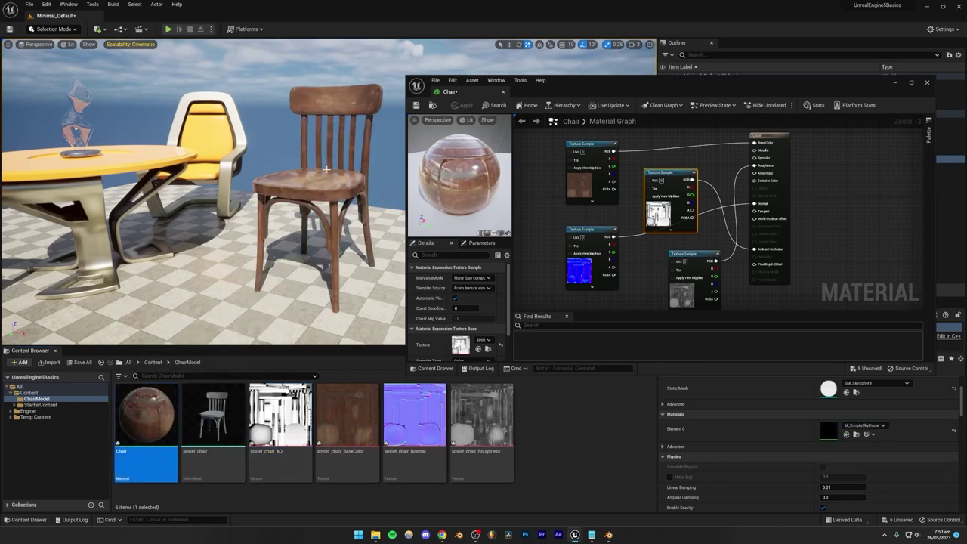
Step: Examine the textured chair's seat and backrest up close in the level
{"action": "right_click_drag", "start_coordinate": [327, 170], "coordinate": [351, 191]}
{"action": "key", "text": "w"}
{"action": "key", "text": "s"}
{"action": "key", "text": "a"}
{"action": "key", "text": "w"}
{"action": "mouse_move", "coordinate": [181, 154]}
{"action": "right_mouse_down"}
{"action": "mouse_move", "coordinate": [167, 181]}
{"action": "mouse_move", "coordinate": [181, 154]}
{"action": "right_mouse_up"}
{"action": "key", "text": "s"}
{"action": "key", "text": "w"}
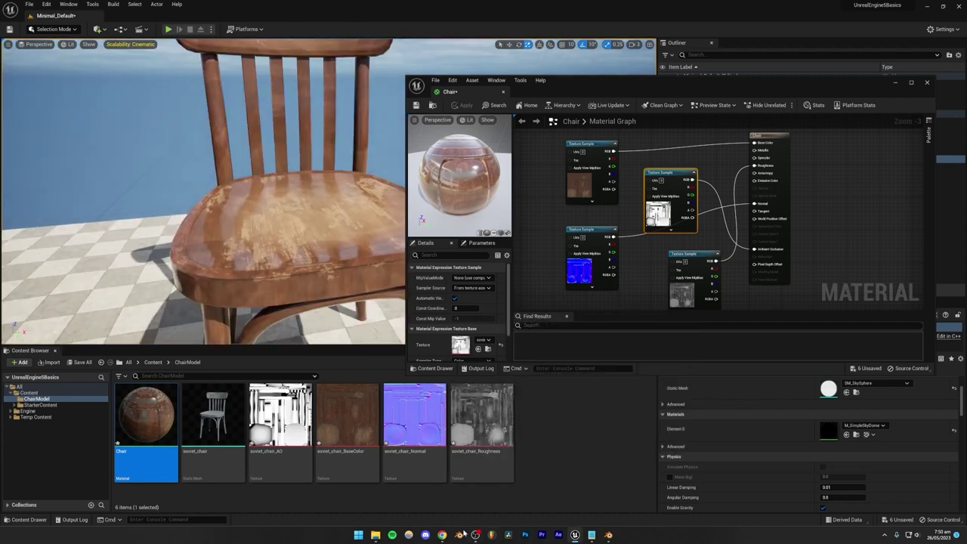
Step: Switch to Chrome to examine the Old Soviet Chair's seat finish on Sketchfab, and compare it with the chair in Unreal Engine
{"action": "left_click", "coordinate": [442, 535]}
{"action": "scroll", "coordinate": [269, 265], "scroll_direction": "up", "scroll_amount": 4}
{"action": "mouse_move", "coordinate": [285, 244]}
{"action": "left_mouse_down"}
{"action": "mouse_move", "coordinate": [294, 266]}
{"action": "mouse_move", "coordinate": [392, 242]}
{"action": "left_mouse_up"}
{"action": "scroll", "coordinate": [282, 243], "scroll_direction": "up", "scroll_amount": 3}
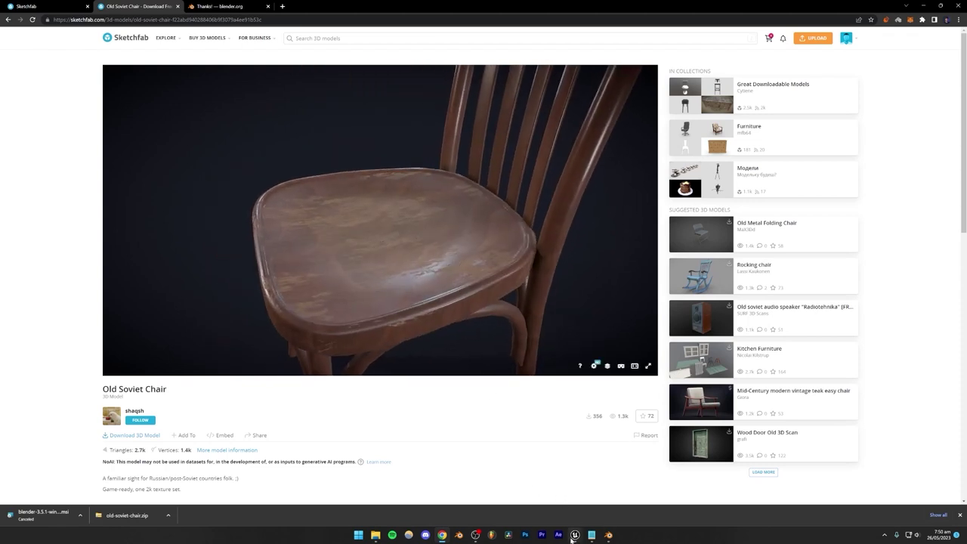
{"action": "mouse_move", "coordinate": [574, 535]}
{"action": "left_click", "coordinate": [547, 492]}
{"action": "right_click_drag", "start_coordinate": [308, 210], "coordinate": [275, 237]}
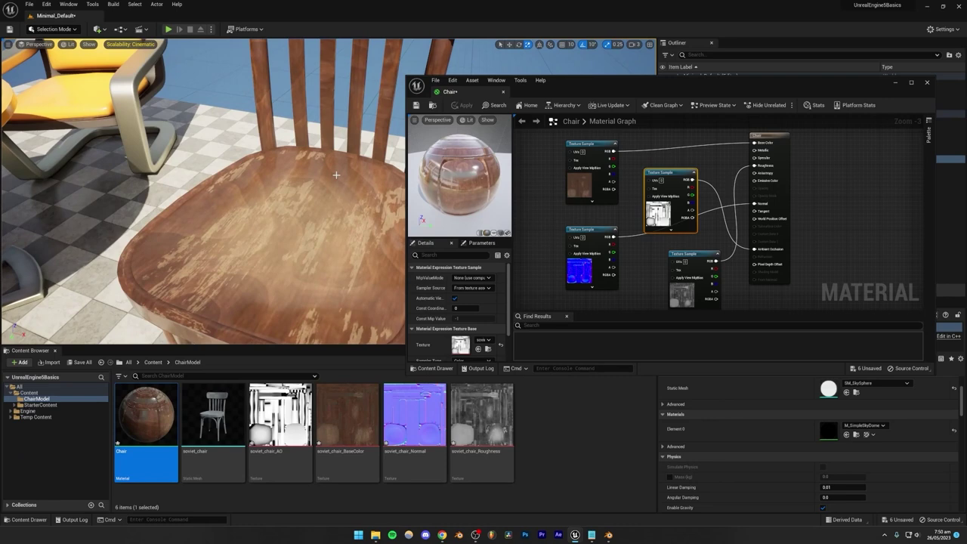
Step: Rearrange the graph by moving the AO Texture Sample below the others and the Roughness Texture Sample beside the Normal one
{"action": "left_click_drag", "start_coordinate": [663, 176], "coordinate": [691, 293]}
{"action": "left_click_drag", "start_coordinate": [693, 204], "coordinate": [663, 198]}
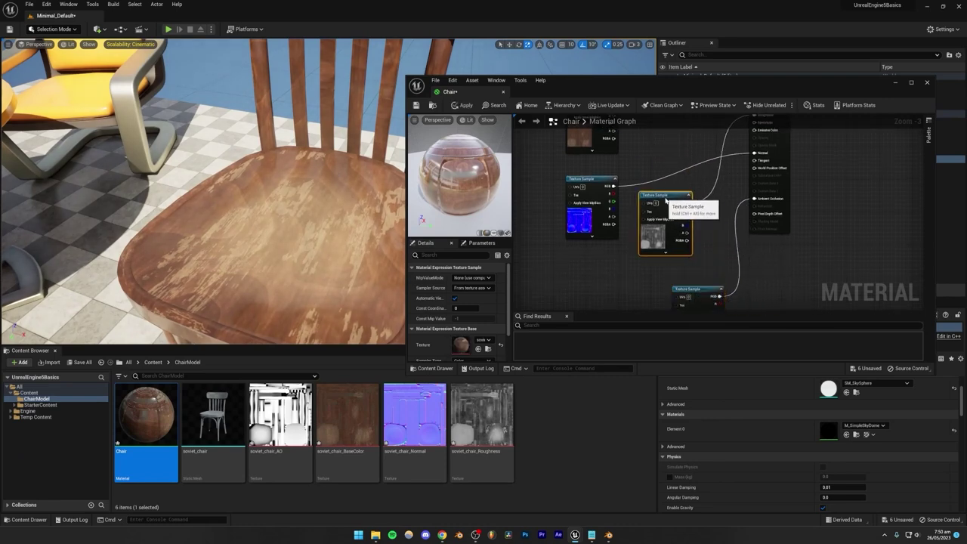
{"action": "scroll", "coordinate": [778, 242], "scroll_direction": "down", "scroll_amount": 4}
{"action": "scroll", "coordinate": [784, 245], "scroll_direction": "up", "scroll_amount": 5}
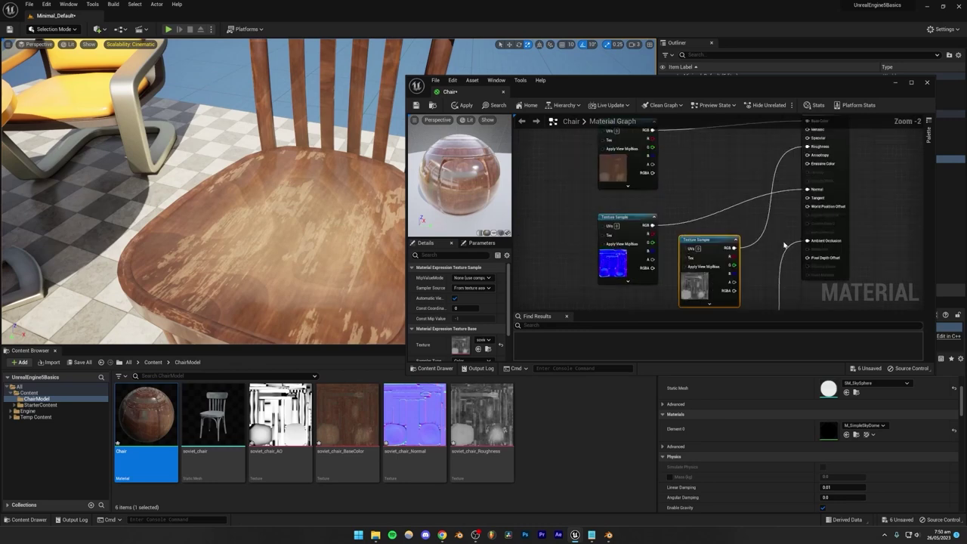
{"action": "left_click_drag", "start_coordinate": [521, 181], "coordinate": [565, 238]}
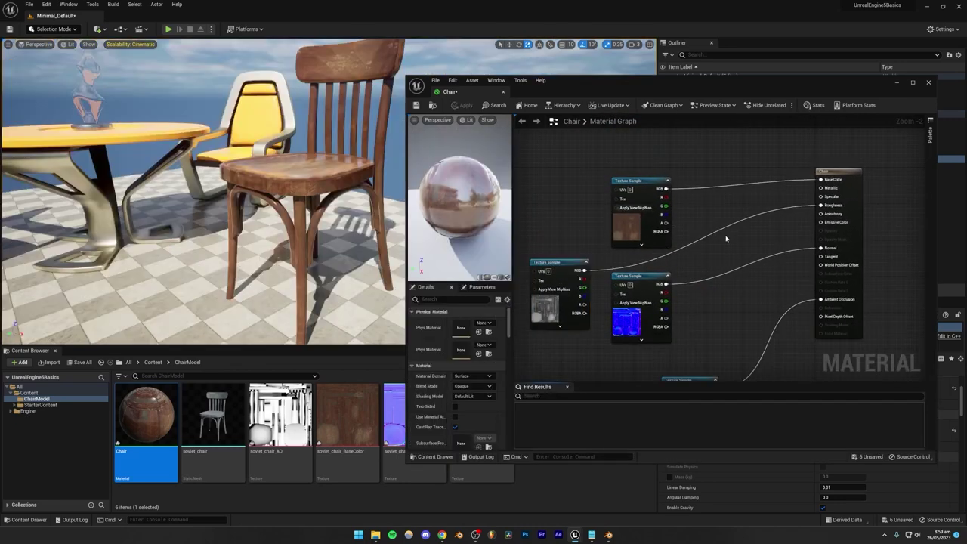
Step: Narrow the preview and details area to give the material graph more room, keeping the Roughness Texture Sample in view
{"action": "left_click", "coordinate": [579, 302]}
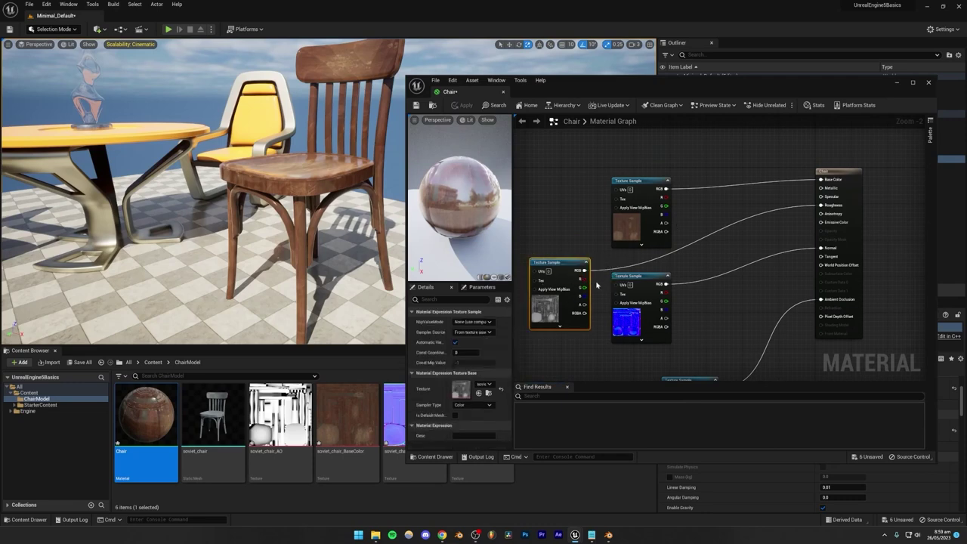
{"action": "left_click", "coordinate": [566, 388]}
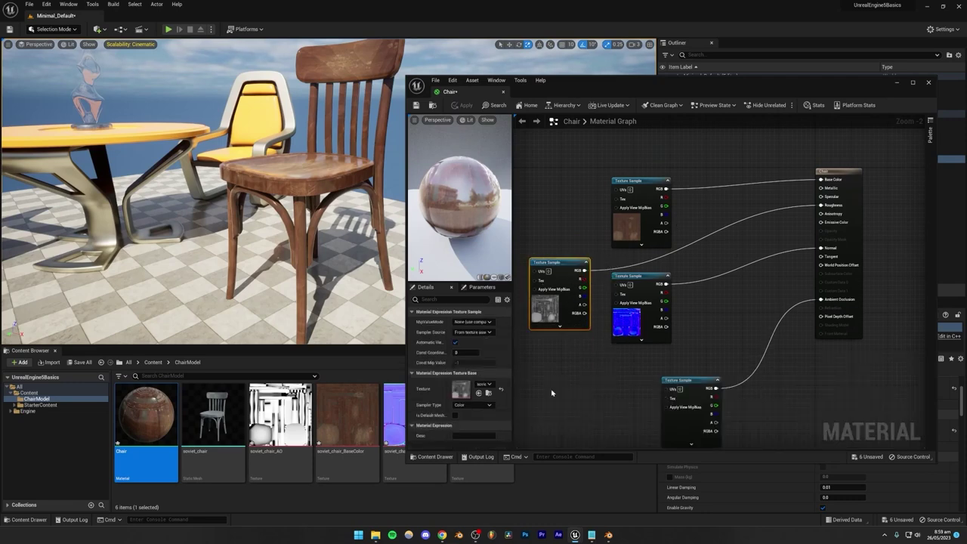
{"action": "scroll", "coordinate": [621, 390], "scroll_direction": "down", "scroll_amount": 3}
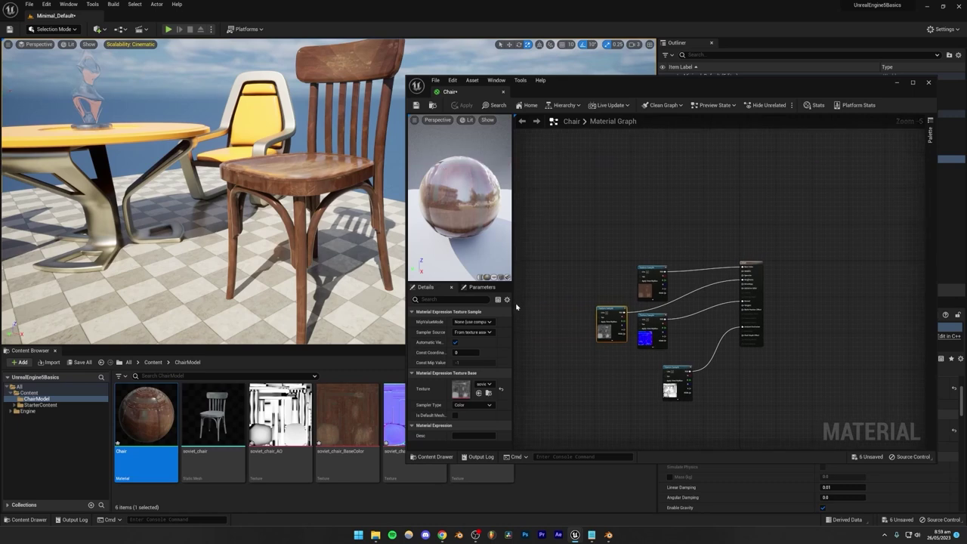
{"action": "left_click_drag", "start_coordinate": [511, 301], "coordinate": [458, 305]}
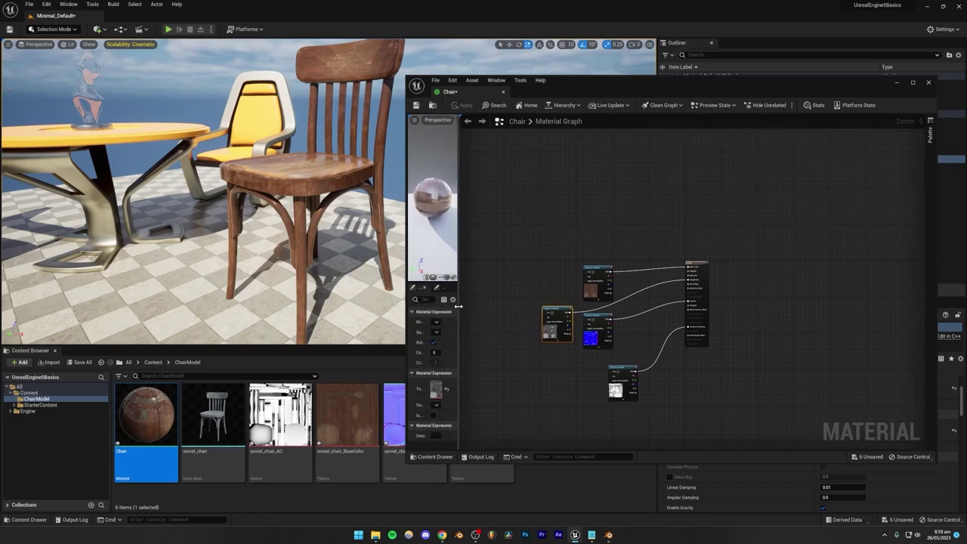
{"action": "left_click_drag", "start_coordinate": [439, 224], "coordinate": [423, 210]}
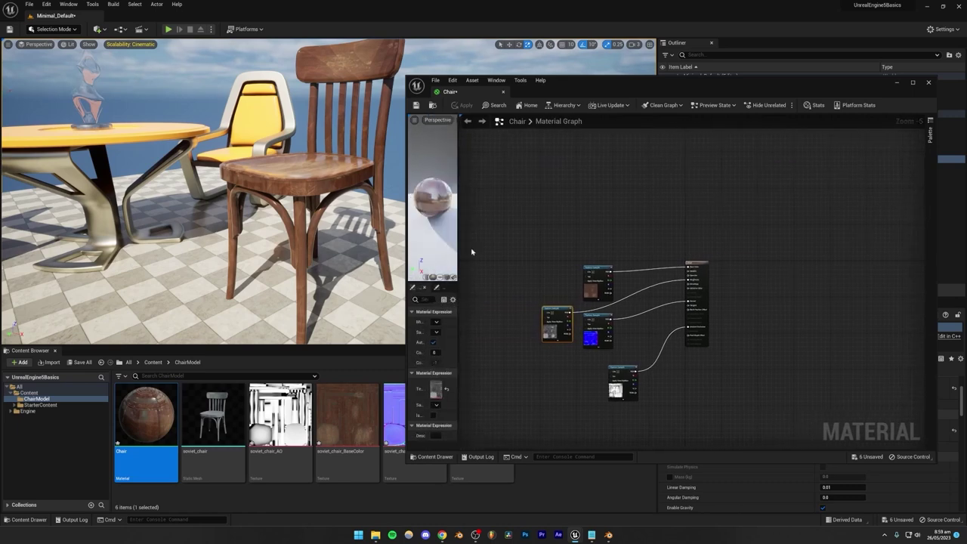
{"action": "scroll", "coordinate": [611, 347], "scroll_direction": "up", "scroll_amount": 3}
{"action": "left_click_drag", "start_coordinate": [415, 182], "coordinate": [422, 196]}
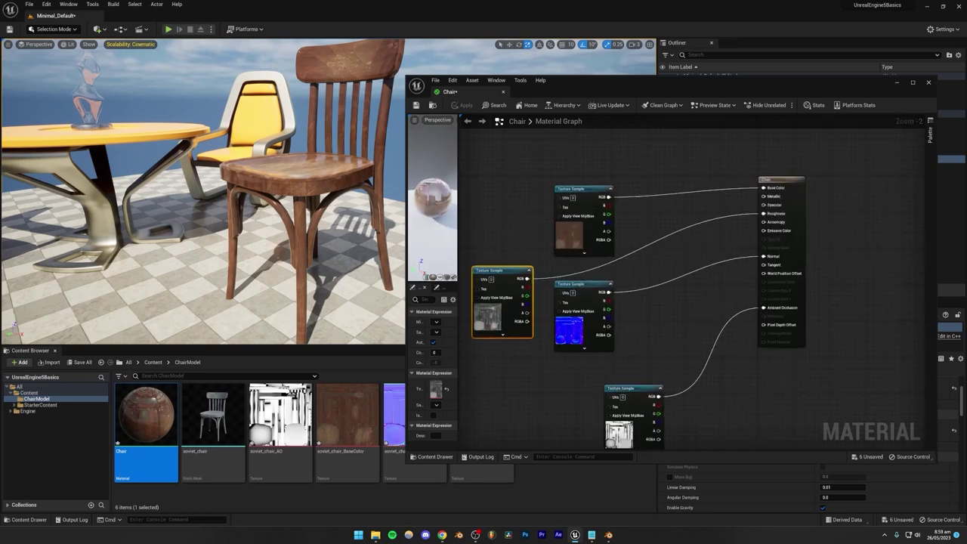
{"action": "scroll", "coordinate": [679, 351], "scroll_direction": "up", "scroll_amount": 1}
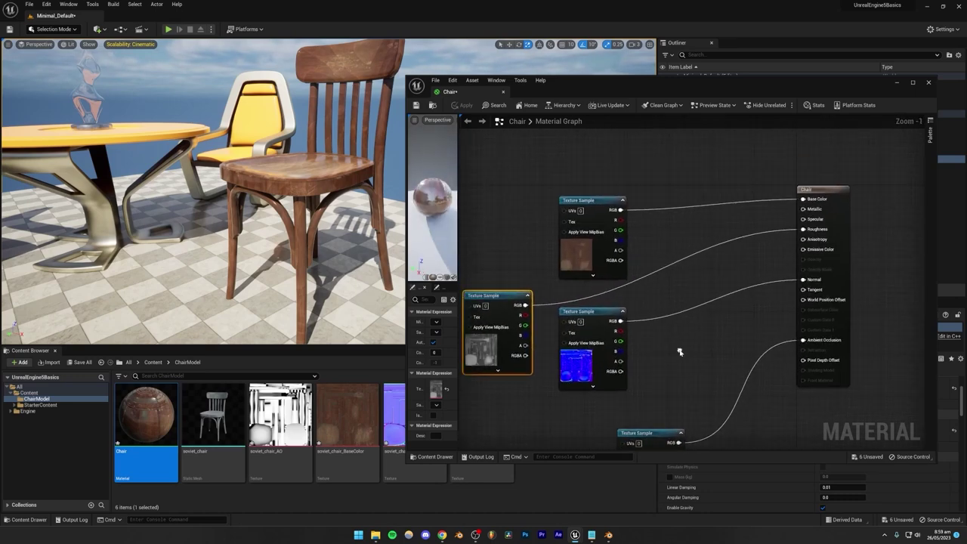
Step: Insert a OneMinus node between the Roughness Texture Sample's RGB output and the material's Roughness input
{"action": "left_click", "coordinate": [669, 285]}
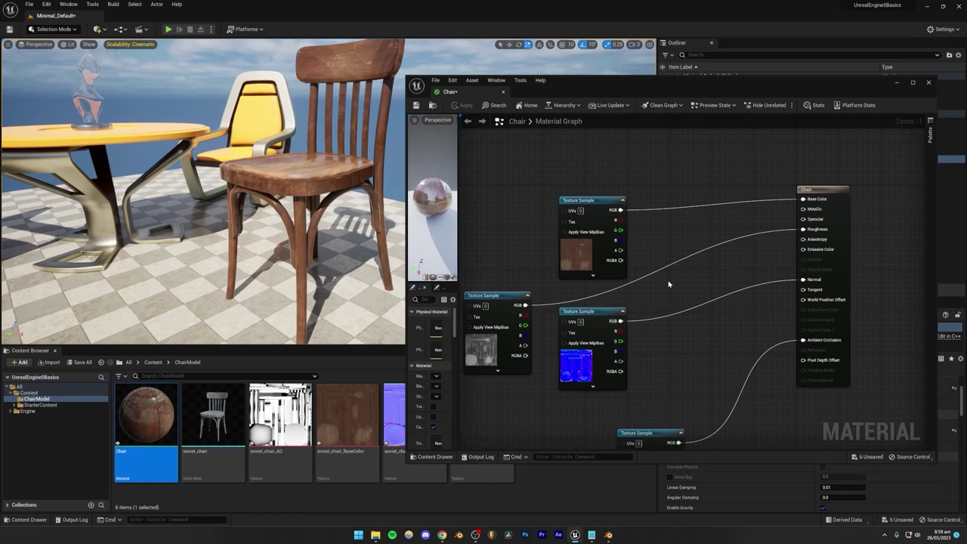
{"action": "right_click", "coordinate": [668, 284]}
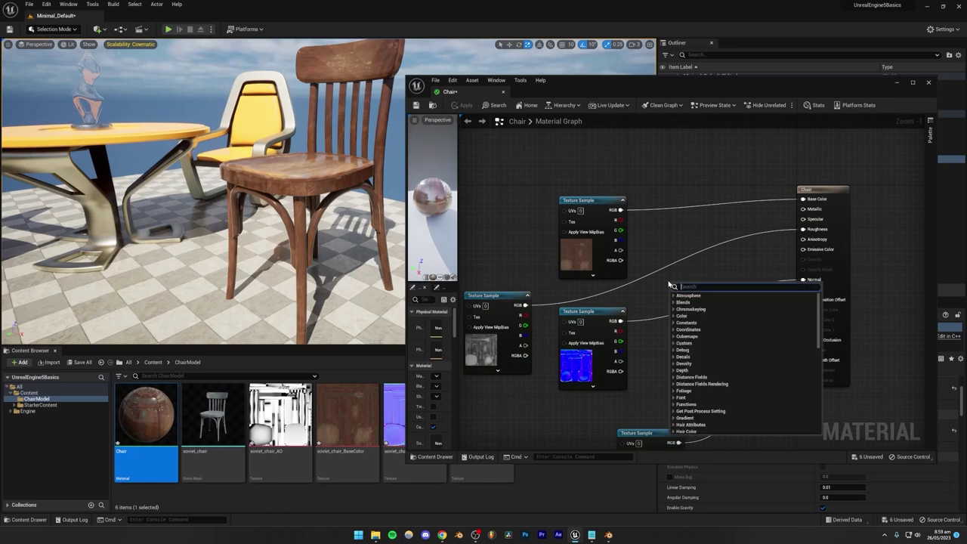
{"action": "type", "text": "one"}
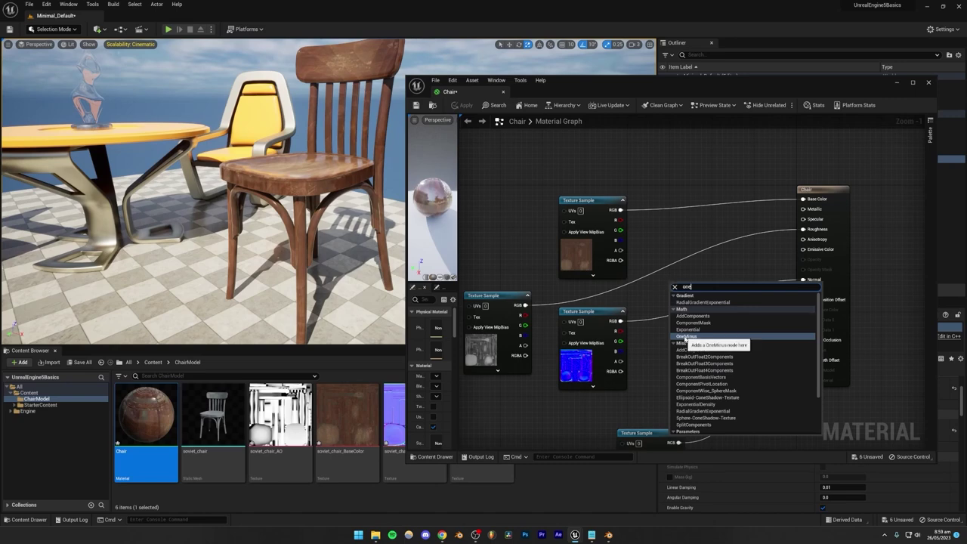
{"action": "left_click", "coordinate": [683, 337]}
{"action": "left_click_drag", "start_coordinate": [681, 284], "coordinate": [685, 282]}
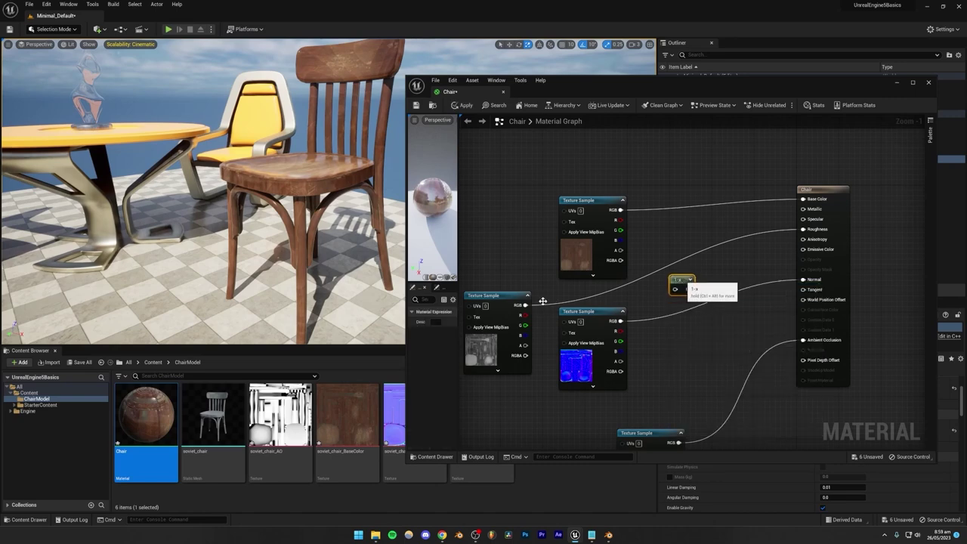
{"action": "left_click_drag", "start_coordinate": [524, 306], "coordinate": [698, 291]}
{"action": "left_click_drag", "start_coordinate": [755, 257], "coordinate": [802, 229]}
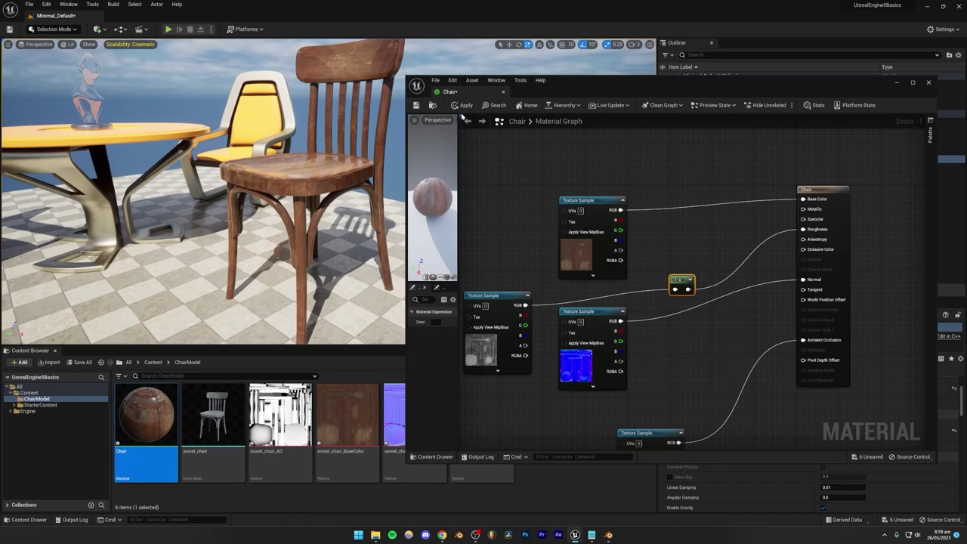
Step: Apply the inverted roughness to the Chair material and inspect the chair in the level from near and far
{"action": "left_click_drag", "start_coordinate": [444, 189], "coordinate": [414, 206]}
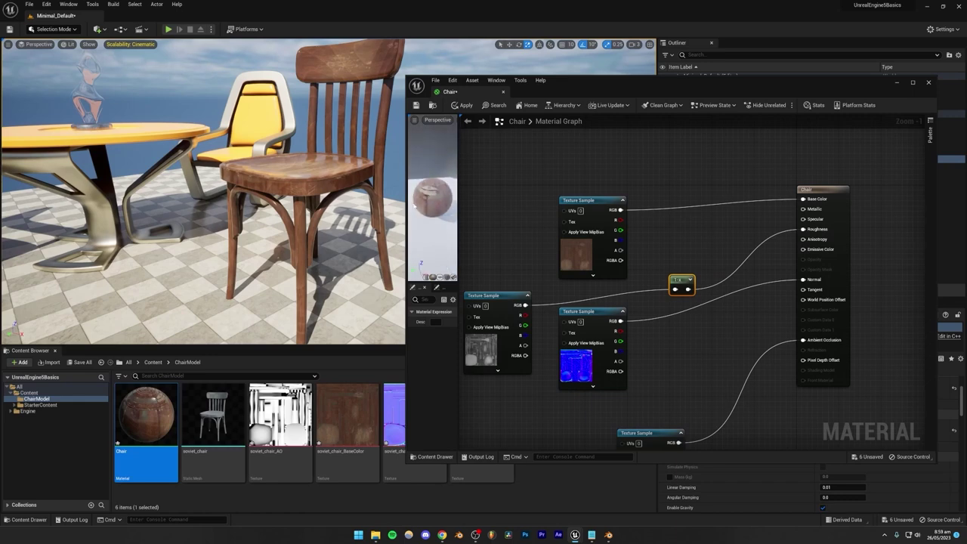
{"action": "left_click", "coordinate": [464, 105]}
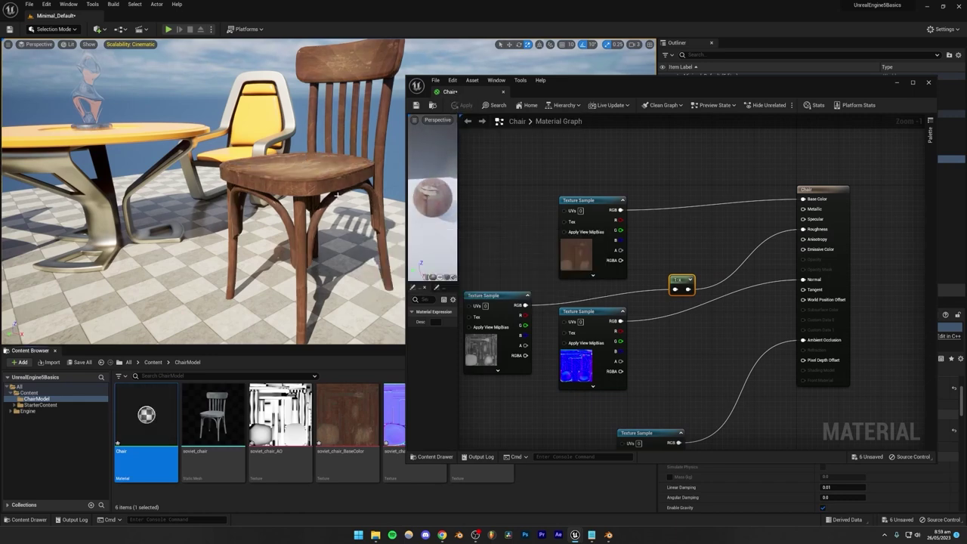
{"action": "right_click_drag", "start_coordinate": [337, 195], "coordinate": [280, 211]}
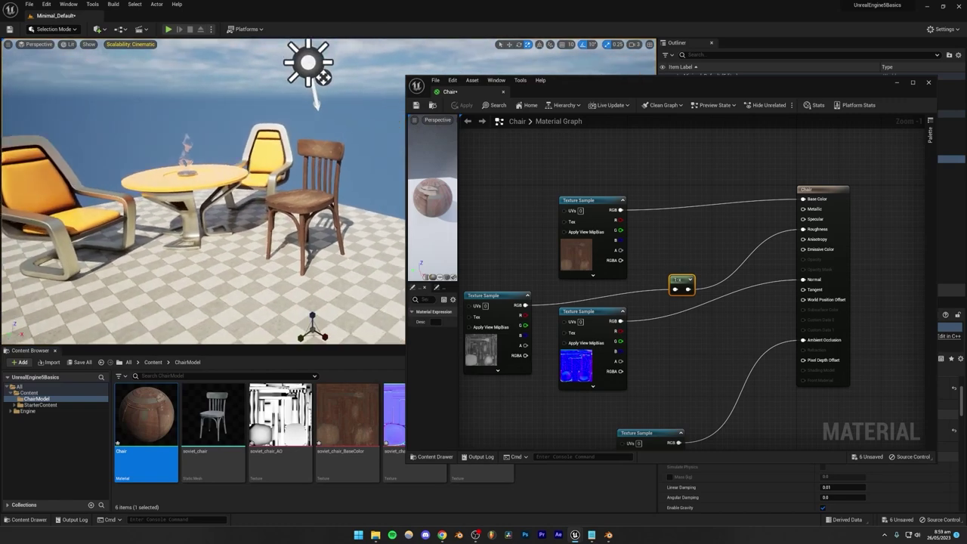
{"action": "right_click_drag", "start_coordinate": [306, 47], "coordinate": [298, 48]}
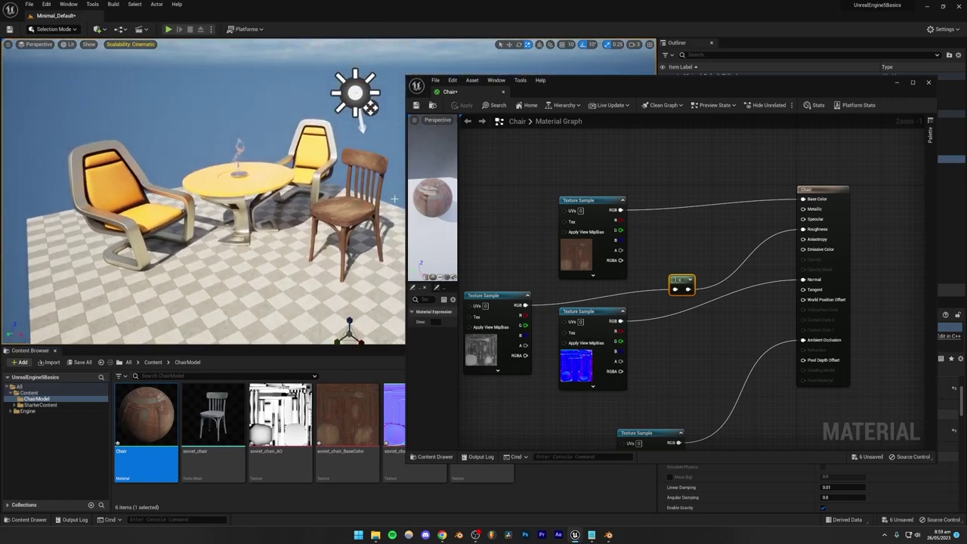
{"action": "right_click_drag", "start_coordinate": [394, 199], "coordinate": [420, 200]}
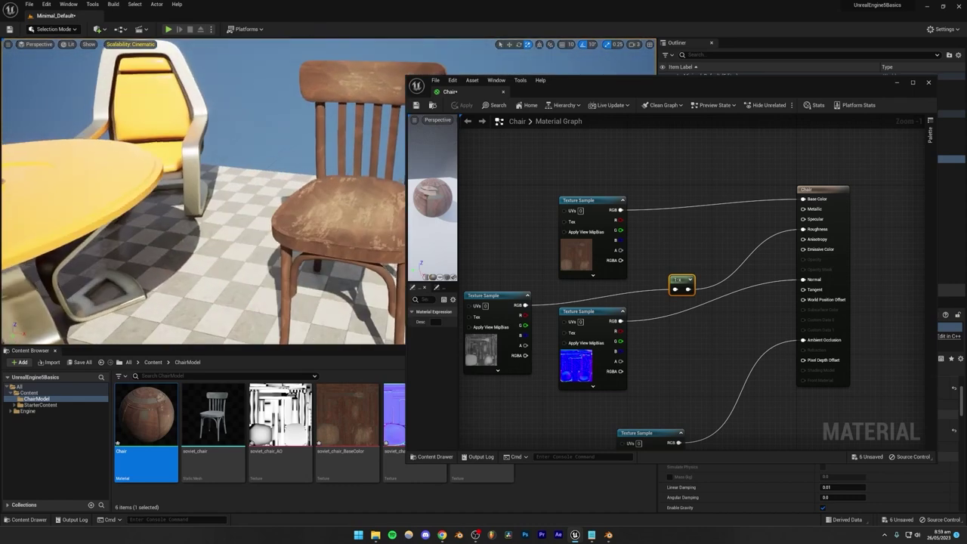
{"action": "right_click_drag", "start_coordinate": [340, 200], "coordinate": [375, 197]}
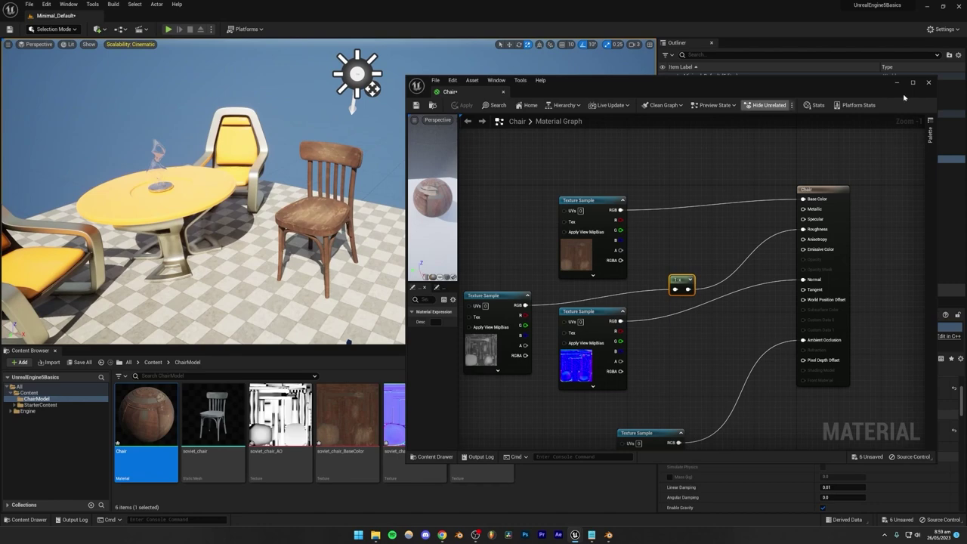
Step: Close the Chair material editor and save all modified content, including the Minimal_Default level and the soviet_chair textures
{"action": "left_click", "coordinate": [929, 83]}
{"action": "left_click", "coordinate": [79, 362]}
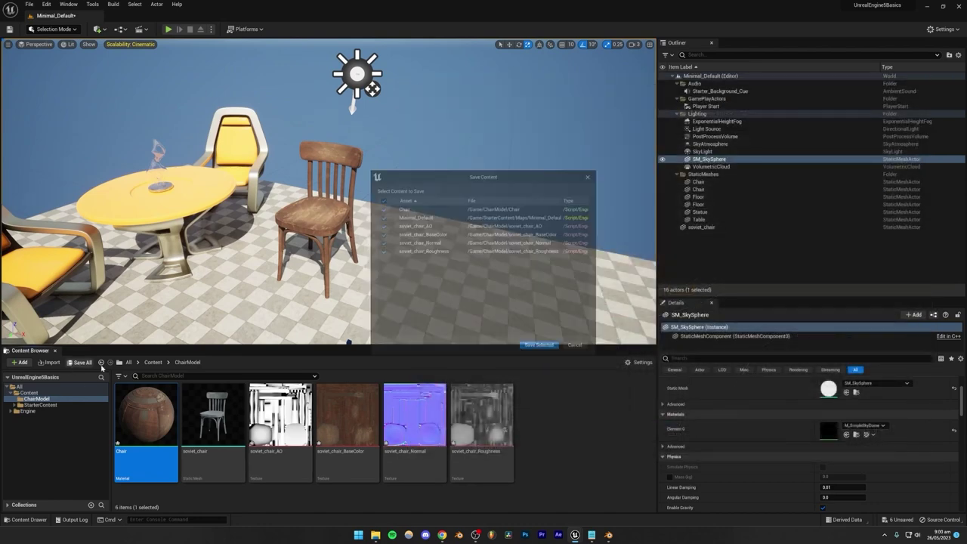
{"action": "left_click", "coordinate": [534, 352]}
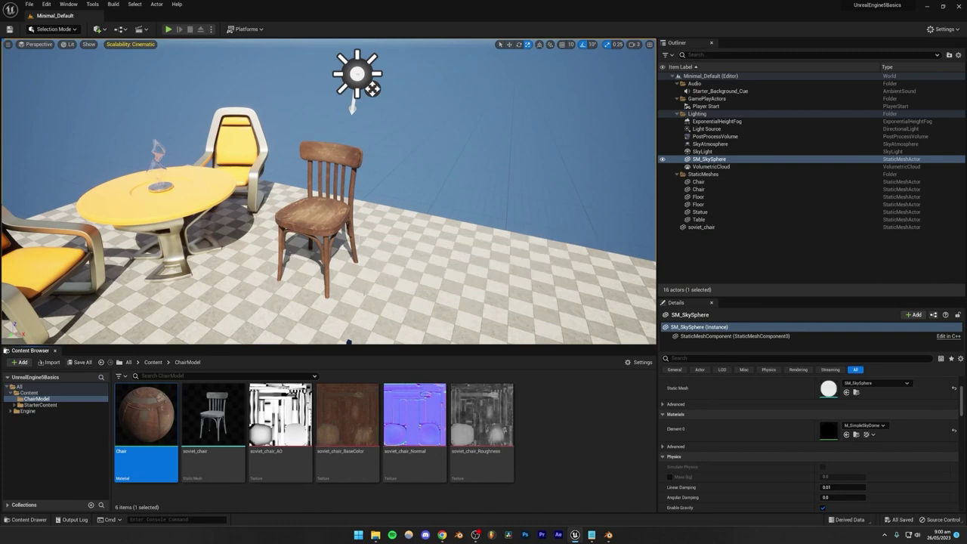
{"action": "right_click_drag", "start_coordinate": [380, 271], "coordinate": [343, 301]}
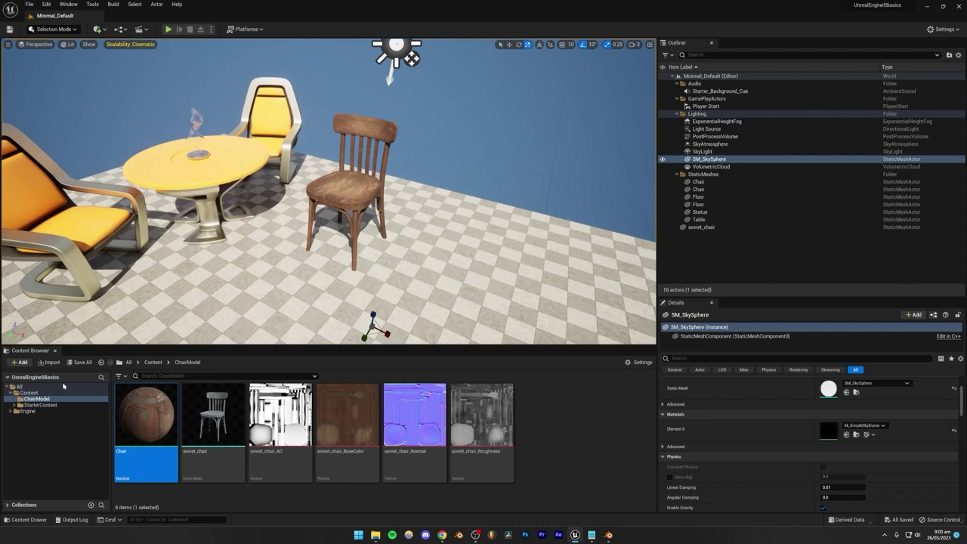
Step: Open the StarterContent Materials folder and filter its assets by "wood"
{"action": "left_click", "coordinate": [16, 405]}
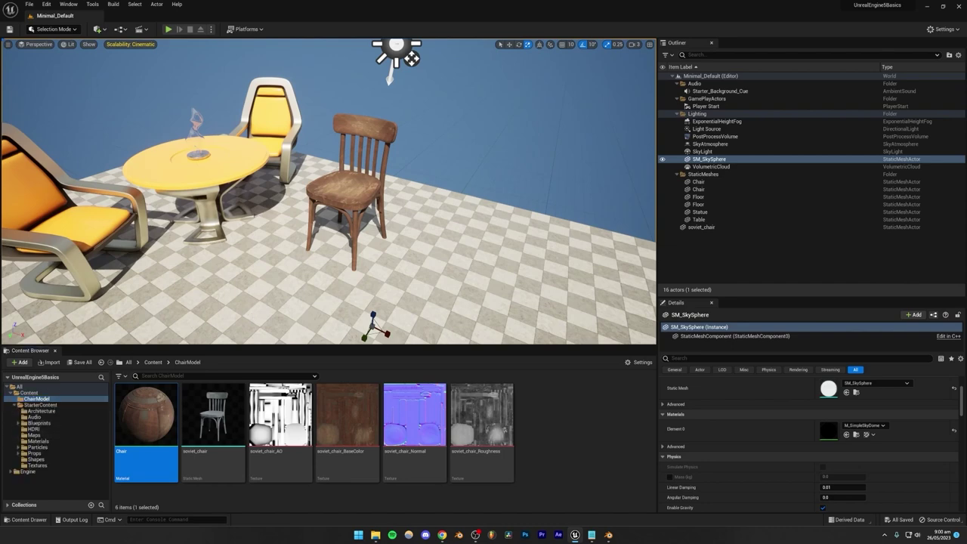
{"action": "left_click", "coordinate": [505, 233]}
{"action": "left_click", "coordinate": [529, 153]}
{"action": "left_click", "coordinate": [37, 440]}
{"action": "scroll", "coordinate": [353, 425], "scroll_direction": "down", "scroll_amount": 2}
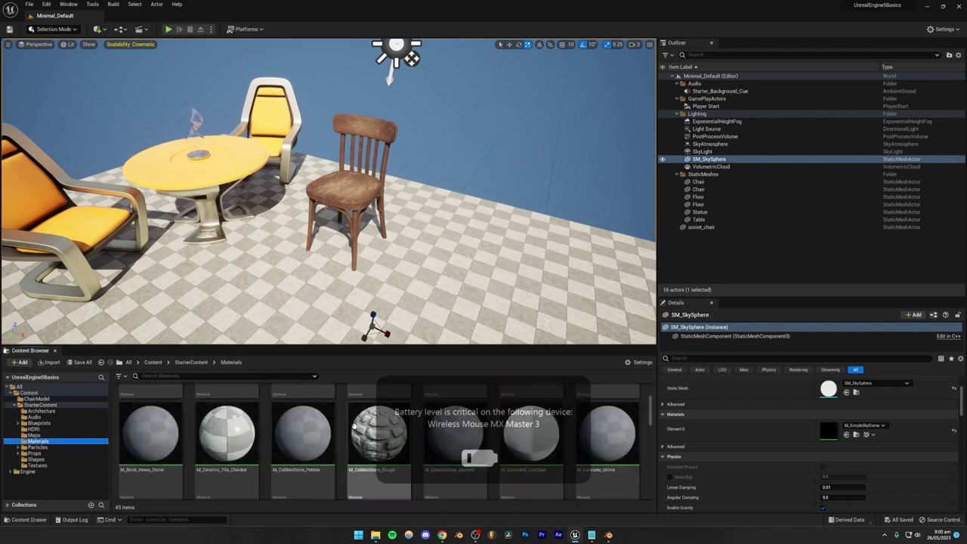
{"action": "scroll", "coordinate": [354, 425], "scroll_direction": "down", "scroll_amount": 6}
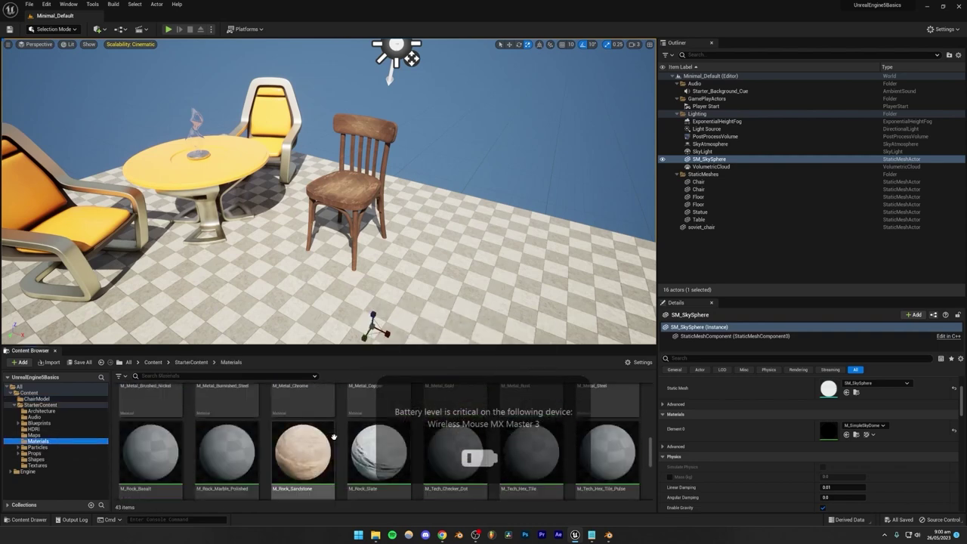
{"action": "scroll", "coordinate": [333, 437], "scroll_direction": "down", "scroll_amount": 3}
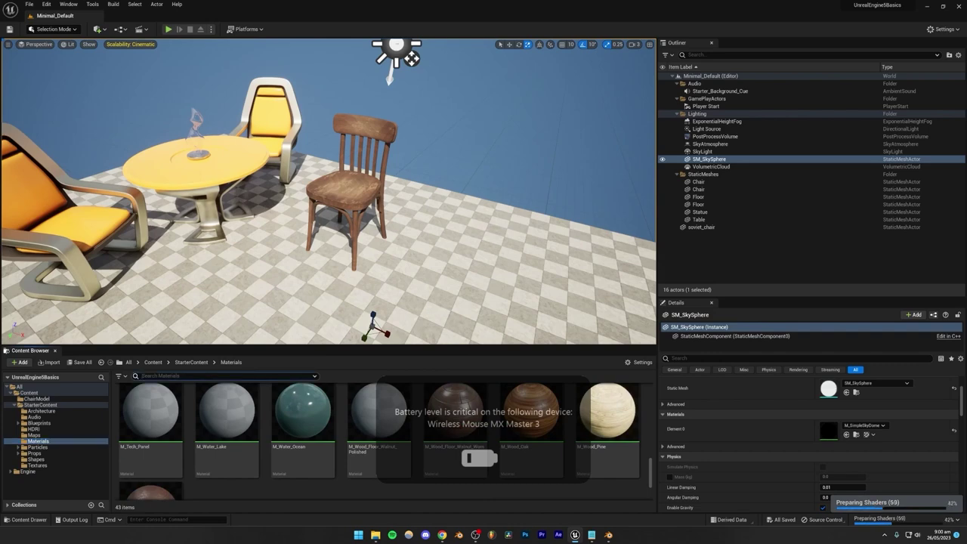
{"action": "type", "text": "ood"}
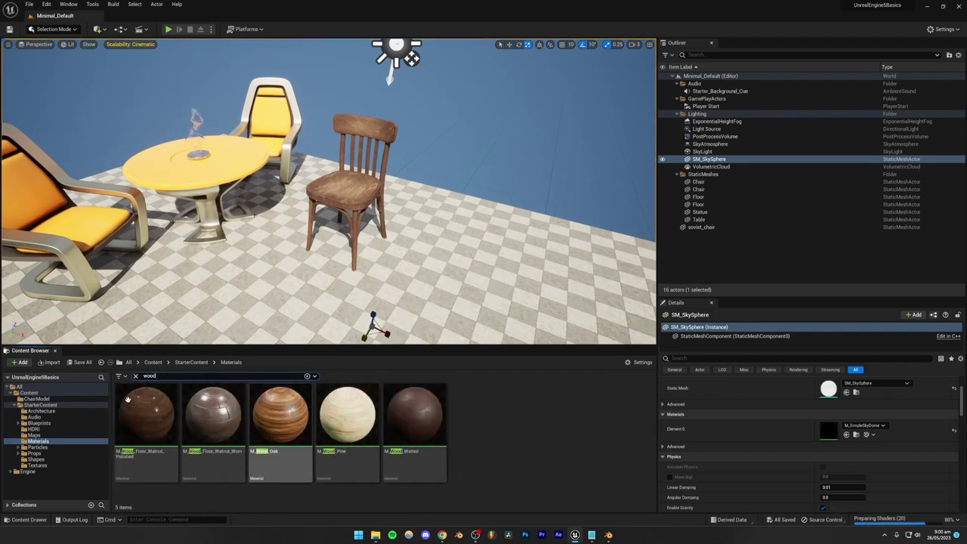
Step: Apply the M_Wood_Walnut material to the soviet_chair in the level and inspect it from closer up
{"action": "left_click_drag", "start_coordinate": [414, 414], "coordinate": [360, 189]}
{"action": "key", "text": "w"}
{"action": "mouse_move", "coordinate": [393, 219]}
{"action": "right_mouse_down"}
{"action": "mouse_move", "coordinate": [408, 206]}
{"action": "mouse_move", "coordinate": [412, 216]}
{"action": "mouse_move", "coordinate": [405, 191]}
{"action": "mouse_move", "coordinate": [402, 206]}
{"action": "mouse_move", "coordinate": [378, 218]}
{"action": "right_mouse_up"}
{"action": "key", "text": "q"}
{"action": "key", "text": "e"}
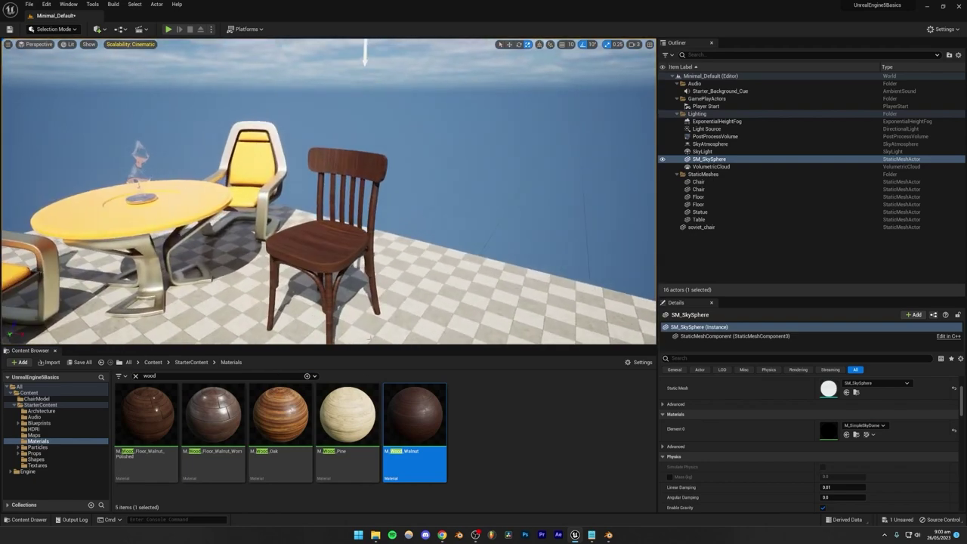
Step: Apply M_Wood_Pine to the soviet_chair, try M_Wood_Oak over it, and undo the oak material
{"action": "left_click_drag", "start_coordinate": [348, 414], "coordinate": [331, 243]}
{"action": "right_click_drag", "start_coordinate": [359, 226], "coordinate": [344, 224]}
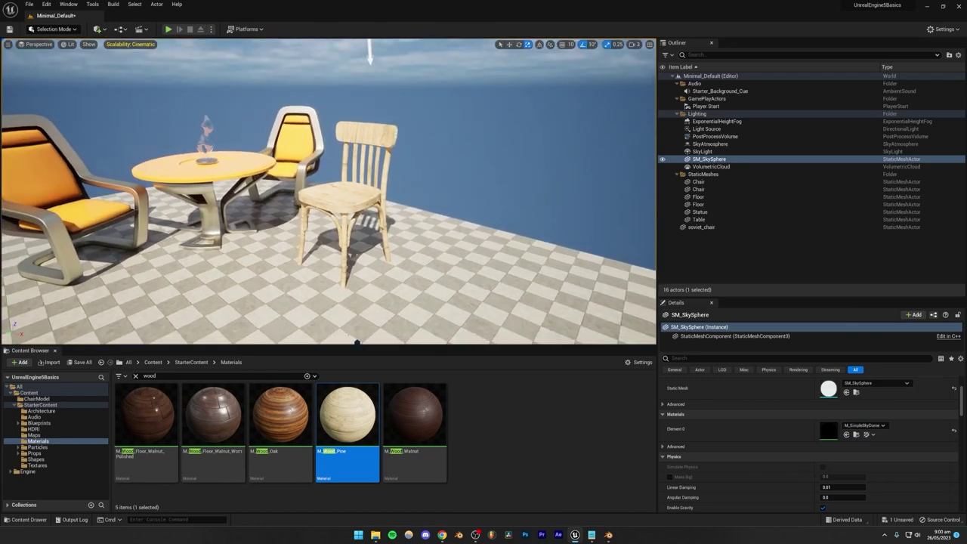
{"action": "left_click_drag", "start_coordinate": [281, 414], "coordinate": [349, 198]}
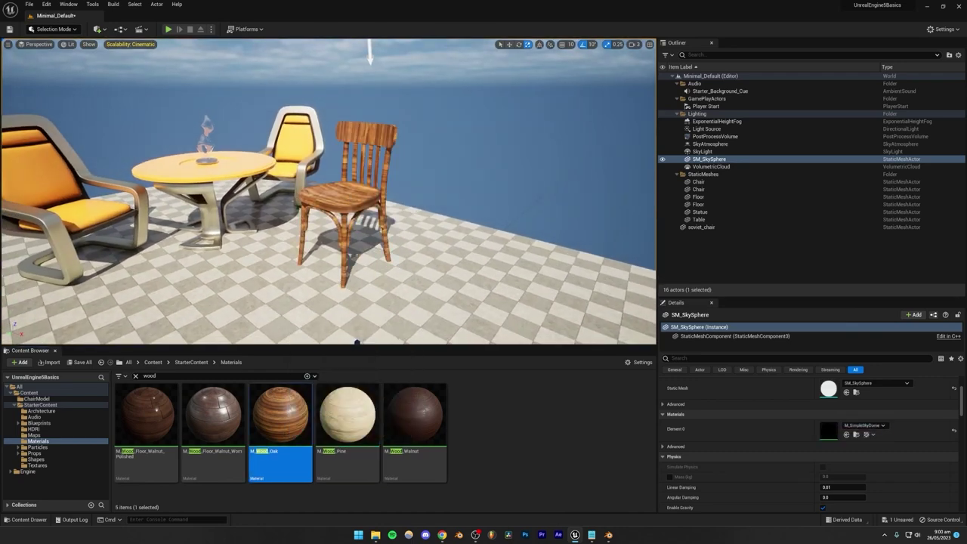
{"action": "key", "text": "ctrl+z"}
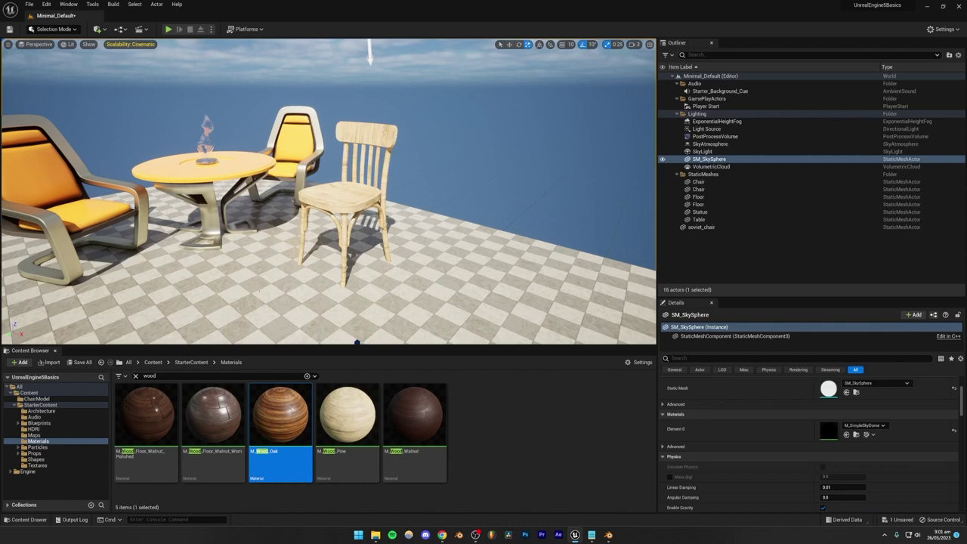
Step: Open Quixel Bridge through the option for adding Quixel content and reposition its window and login dialog
{"action": "left_click", "coordinate": [22, 362]}
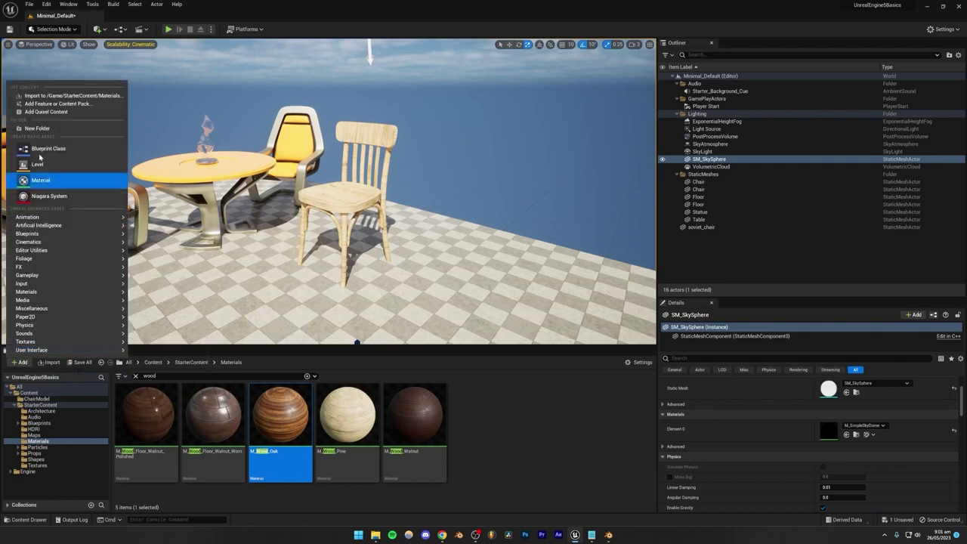
{"action": "left_click", "coordinate": [34, 113]}
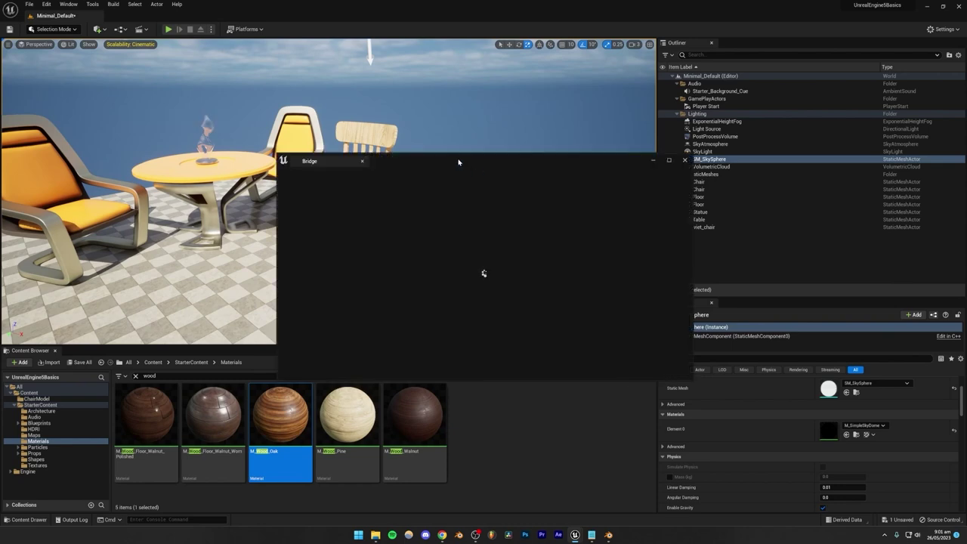
{"action": "left_click_drag", "start_coordinate": [458, 159], "coordinate": [417, 120]}
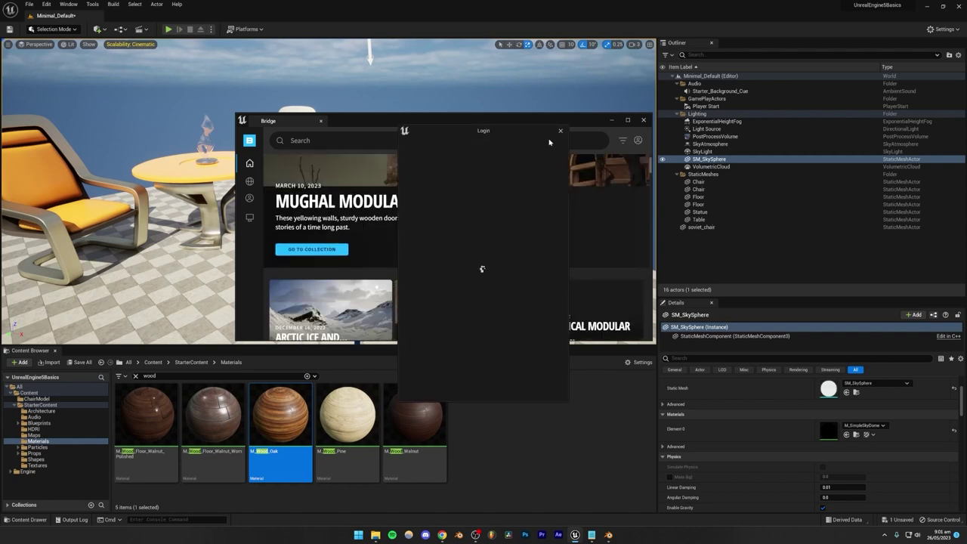
{"action": "left_click_drag", "start_coordinate": [517, 135], "coordinate": [496, 104]}
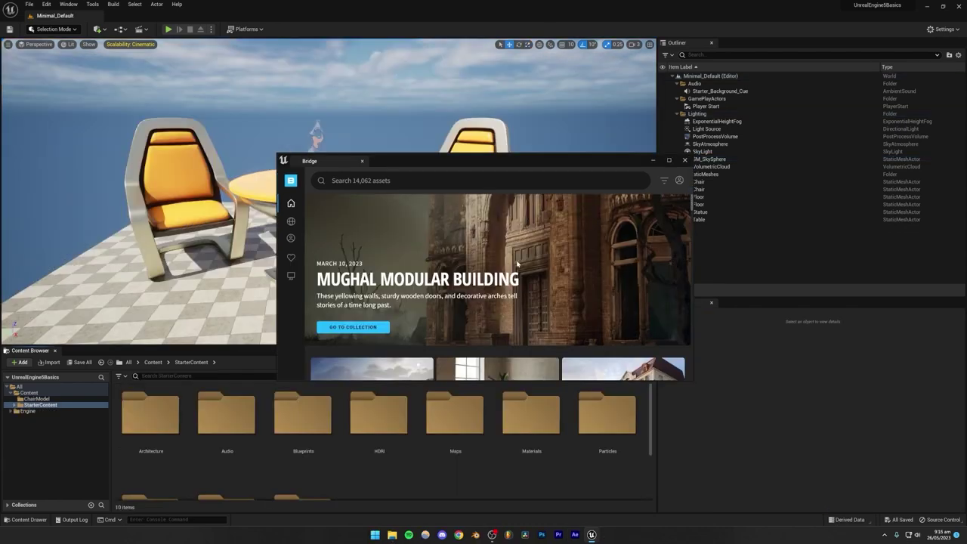
Step: Look through the Bridge home page and search the asset library for "wood"
{"action": "scroll", "coordinate": [436, 236], "scroll_direction": "down", "scroll_amount": 6}
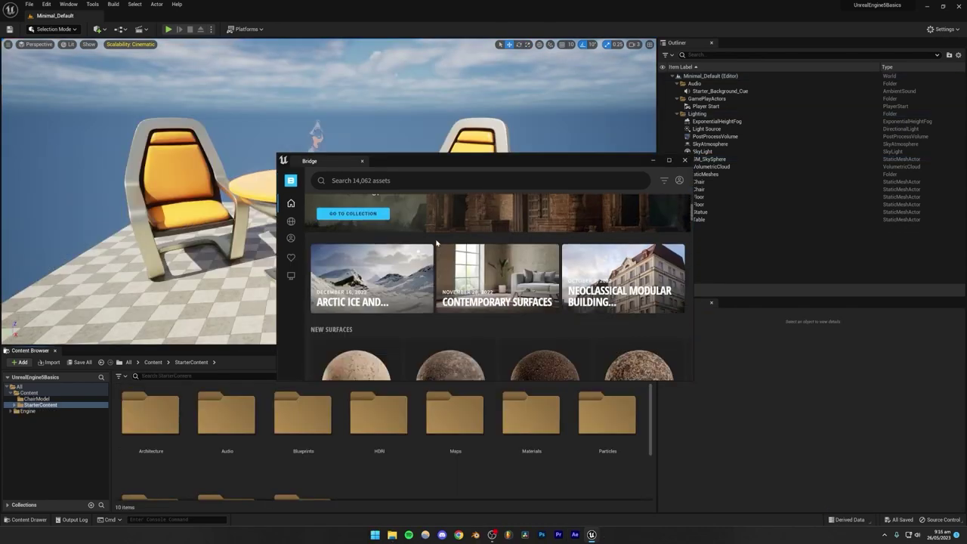
{"action": "scroll", "coordinate": [429, 266], "scroll_direction": "down", "scroll_amount": 3}
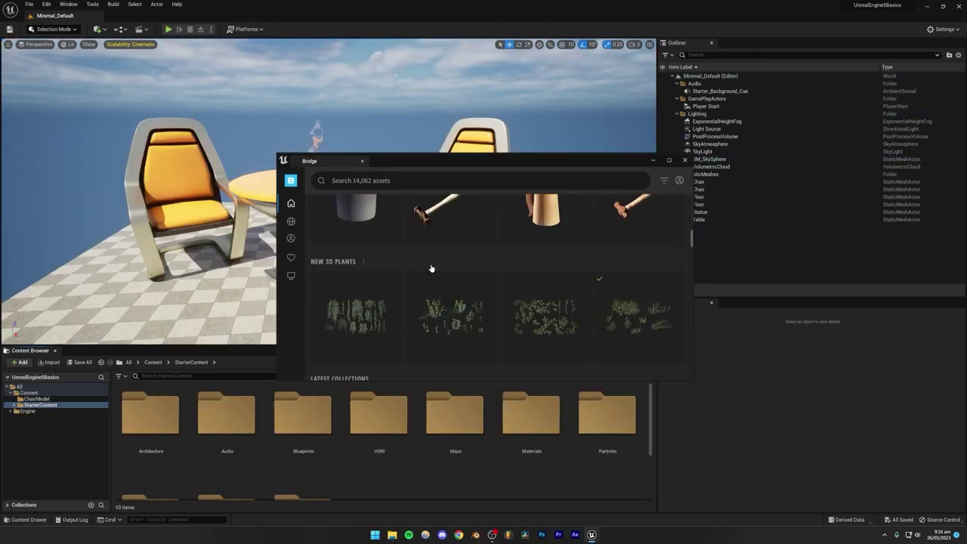
{"action": "scroll", "coordinate": [431, 267], "scroll_direction": "up", "scroll_amount": 5}
{"action": "scroll", "coordinate": [431, 267], "scroll_direction": "up", "scroll_amount": 2}
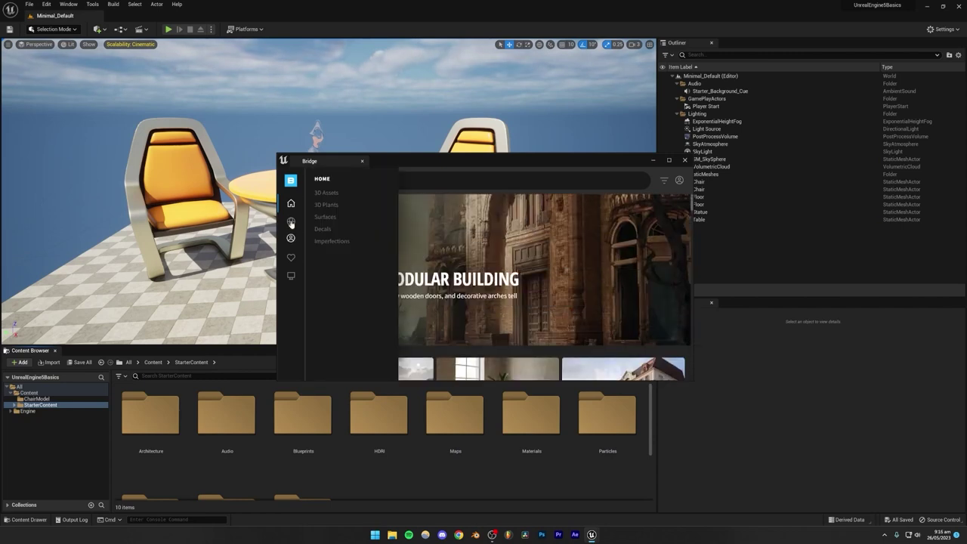
{"action": "type", "text": "wo"}
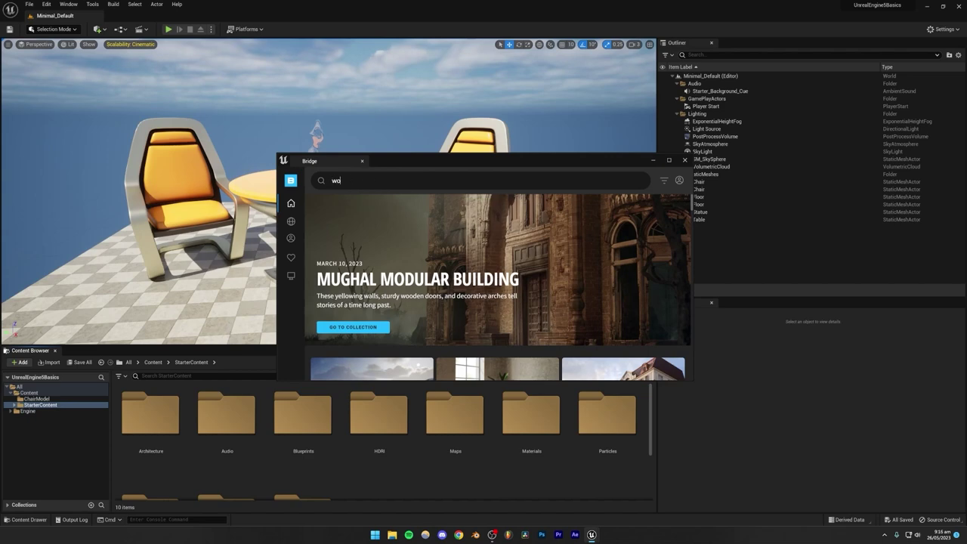
{"action": "type", "text": "od"}
{"action": "key", "text": "Return"}
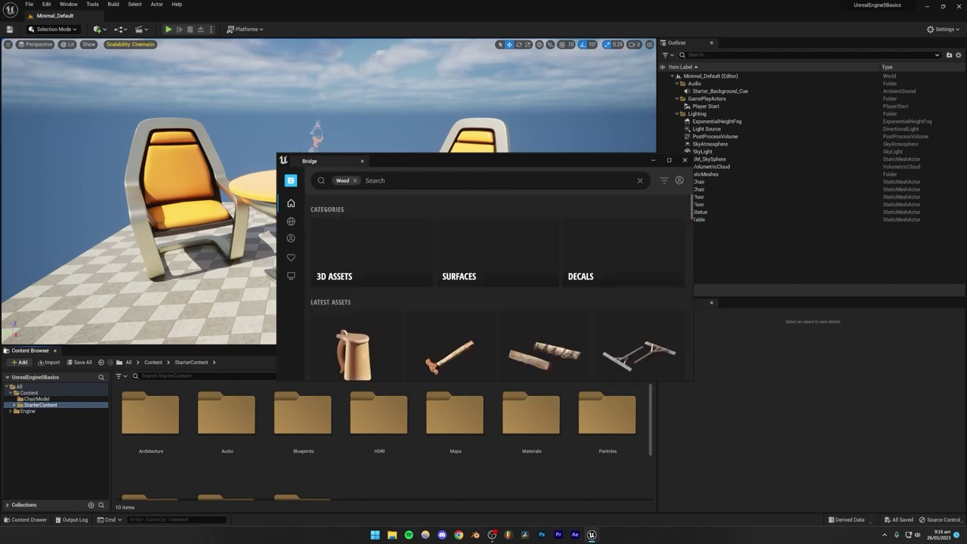
Step: Look over the wood search results and narrow them to the Surfaces category
{"action": "scroll", "coordinate": [461, 250], "scroll_direction": "down", "scroll_amount": 5}
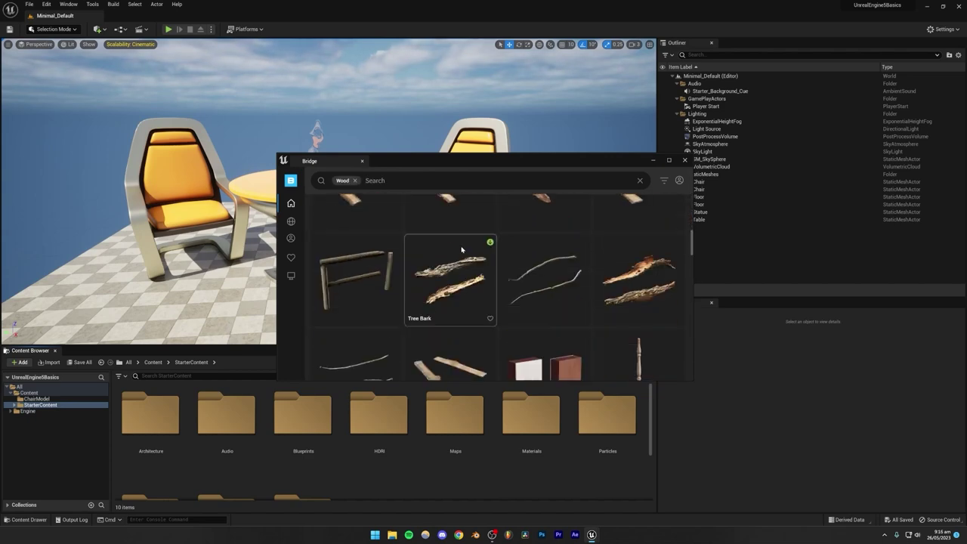
{"action": "scroll", "coordinate": [460, 250], "scroll_direction": "up", "scroll_amount": 5}
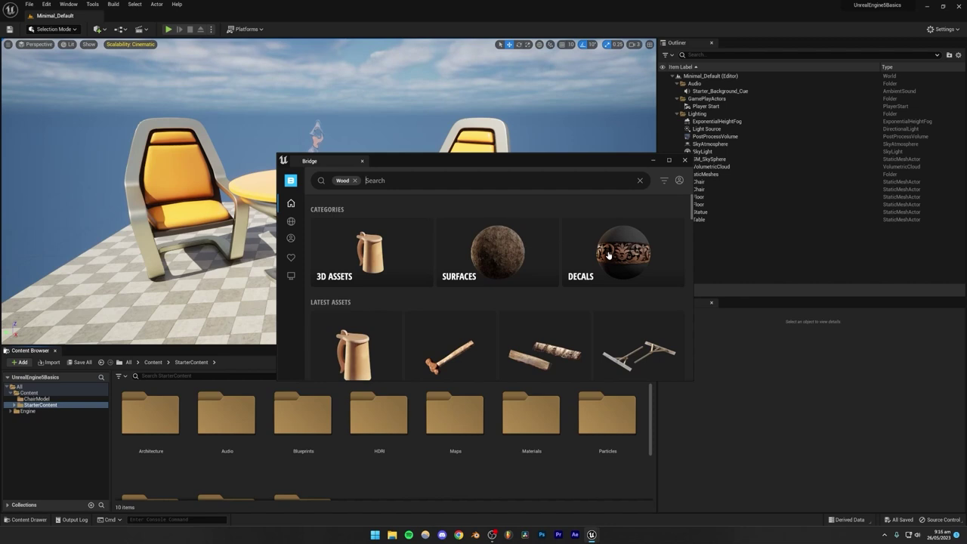
{"action": "left_click", "coordinate": [499, 248]}
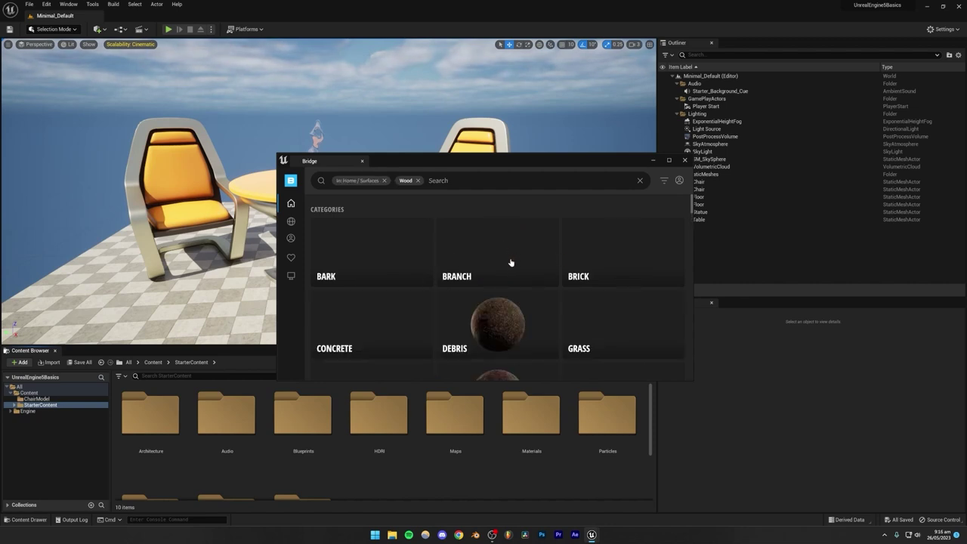
{"action": "scroll", "coordinate": [498, 268], "scroll_direction": "down", "scroll_amount": 1}
{"action": "scroll", "coordinate": [499, 268], "scroll_direction": "up", "scroll_amount": 1}
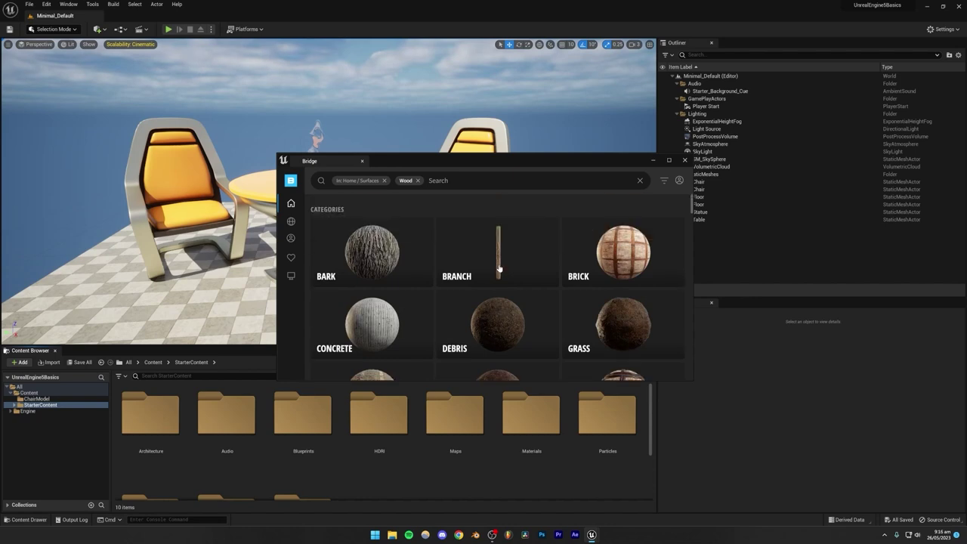
Step: Look through the surface categories and narrow the results to the Wood subcategory
{"action": "scroll", "coordinate": [521, 293], "scroll_direction": "down", "scroll_amount": 6}
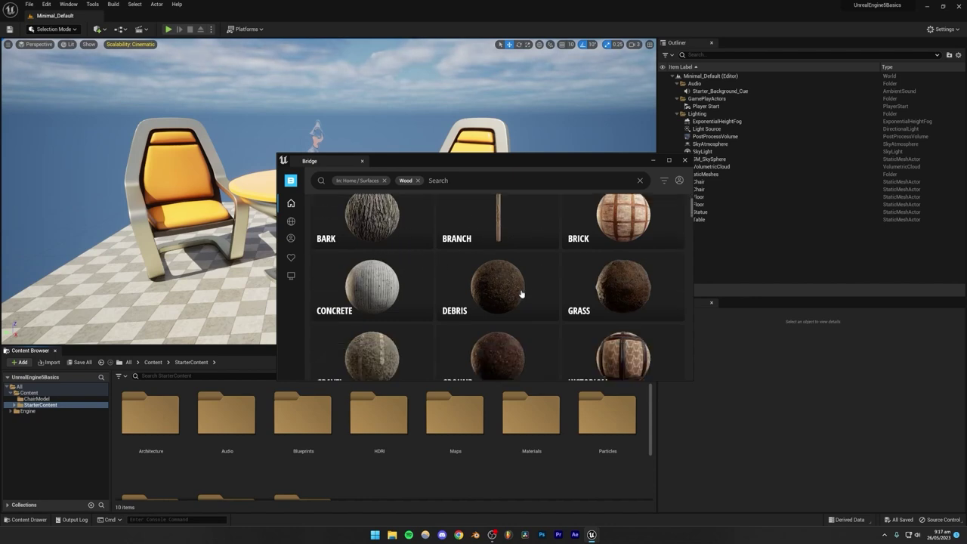
{"action": "scroll", "coordinate": [521, 293], "scroll_direction": "down", "scroll_amount": 5}
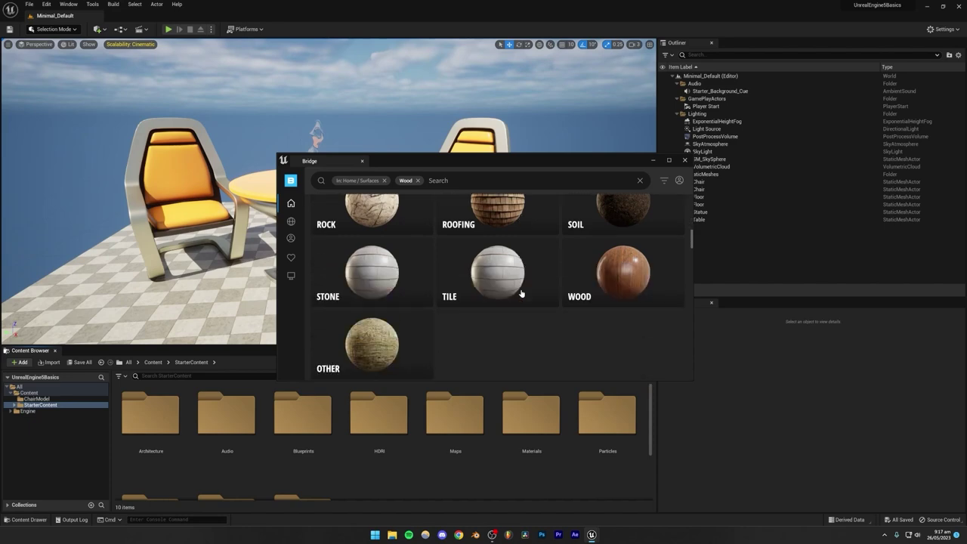
{"action": "scroll", "coordinate": [612, 238], "scroll_direction": "up", "scroll_amount": 1}
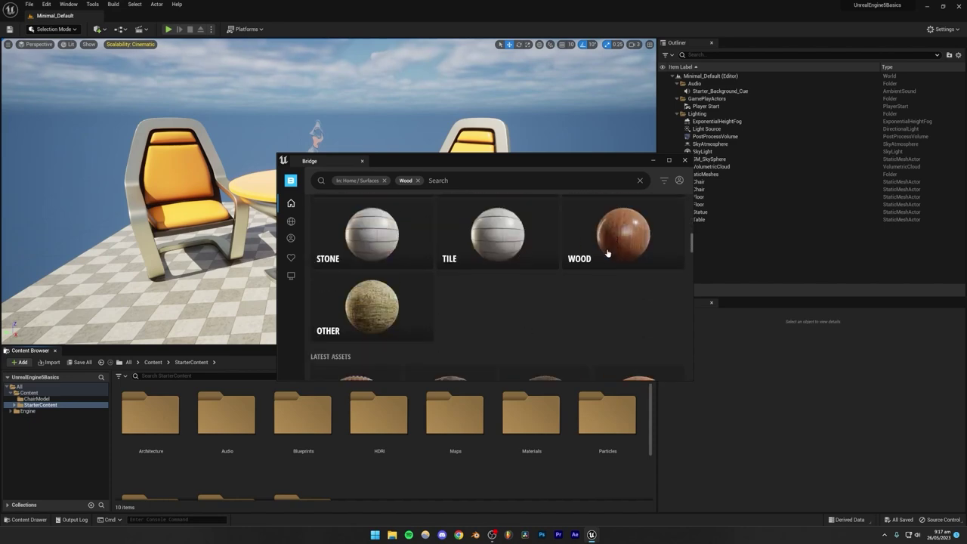
{"action": "scroll", "coordinate": [608, 243], "scroll_direction": "up", "scroll_amount": 10}
{"action": "scroll", "coordinate": [605, 280], "scroll_direction": "down", "scroll_amount": 3}
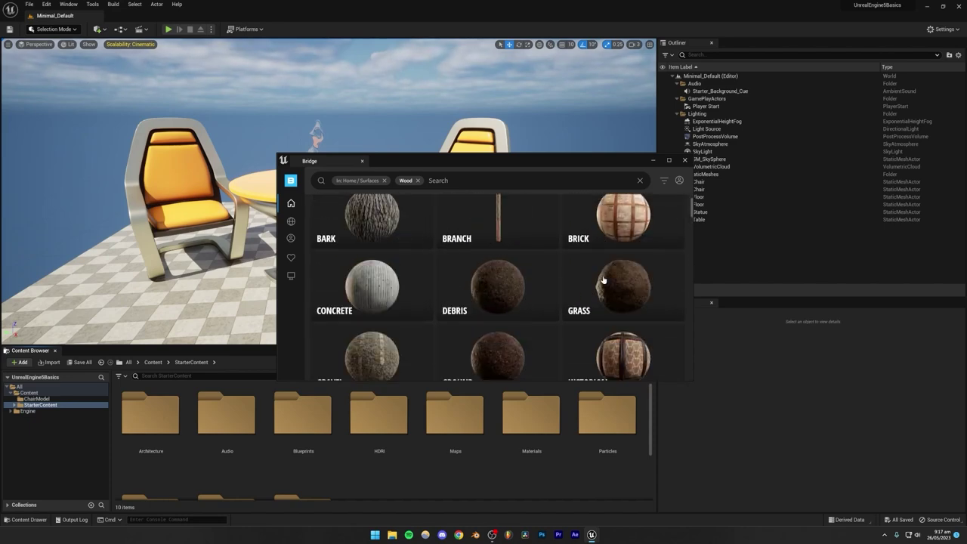
{"action": "scroll", "coordinate": [617, 293], "scroll_direction": "down", "scroll_amount": 2}
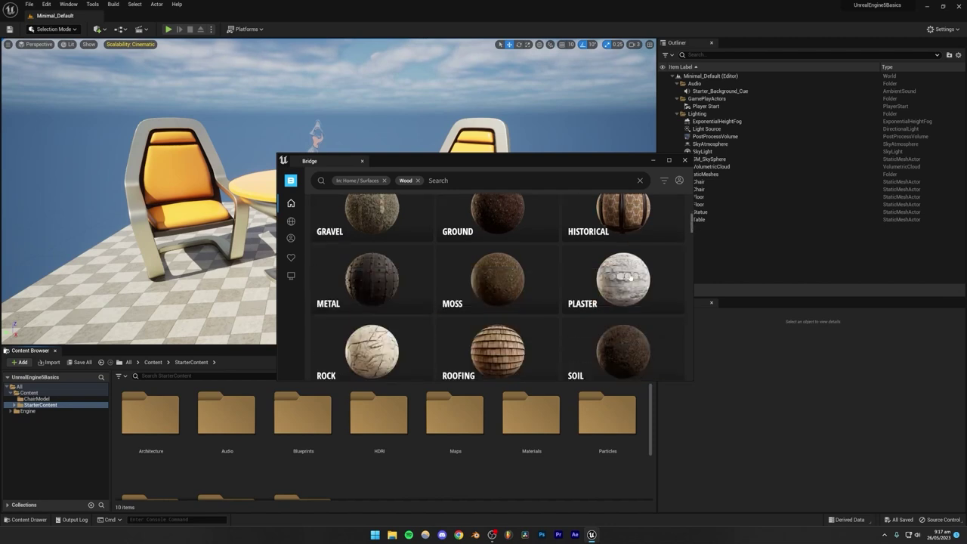
{"action": "scroll", "coordinate": [581, 307], "scroll_direction": "down", "scroll_amount": 2}
{"action": "scroll", "coordinate": [596, 294], "scroll_direction": "down", "scroll_amount": 2}
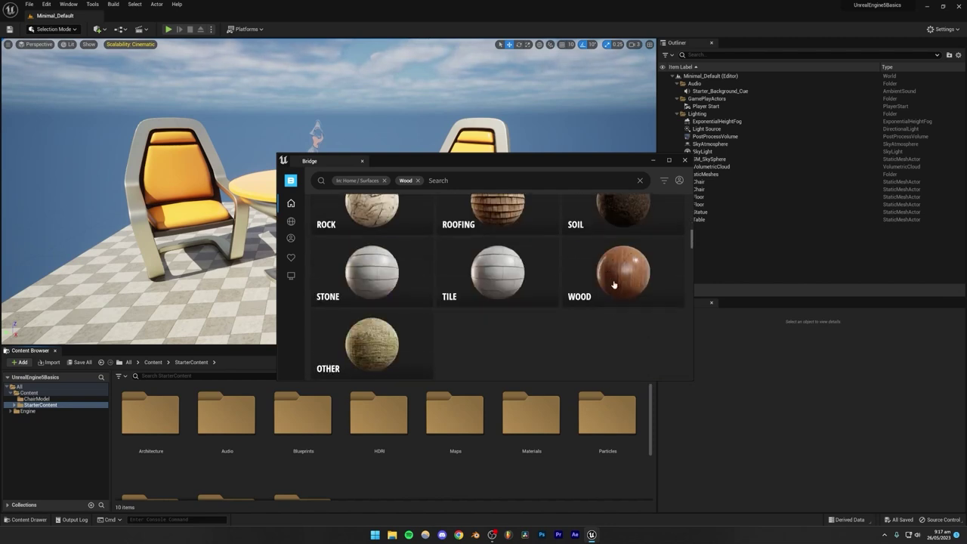
{"action": "left_click", "coordinate": [612, 278]}
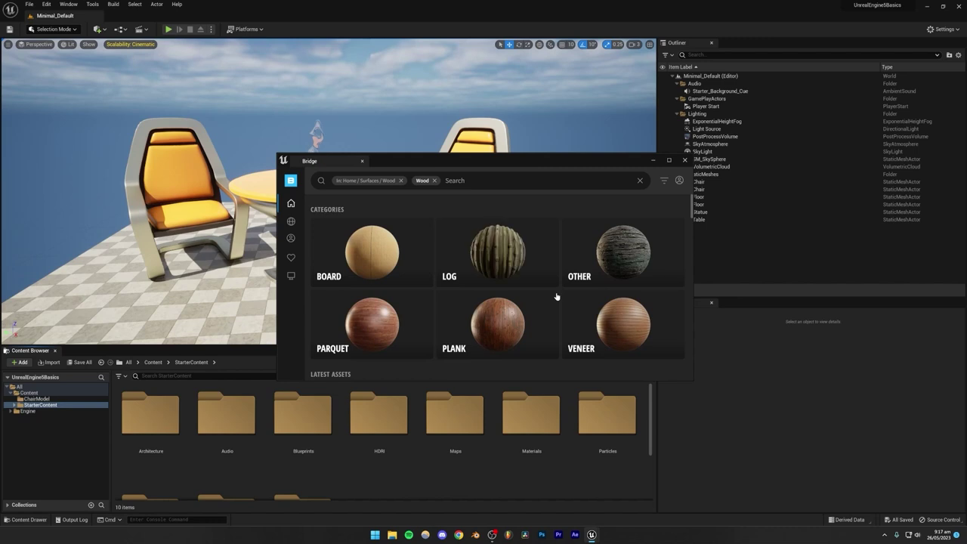
Step: Open the details of the Worn Wooden Planks surface among the latest wood assets
{"action": "scroll", "coordinate": [555, 296], "scroll_direction": "down", "scroll_amount": 1}
{"action": "scroll", "coordinate": [528, 281], "scroll_direction": "down", "scroll_amount": 1}
{"action": "scroll", "coordinate": [521, 276], "scroll_direction": "down", "scroll_amount": 1}
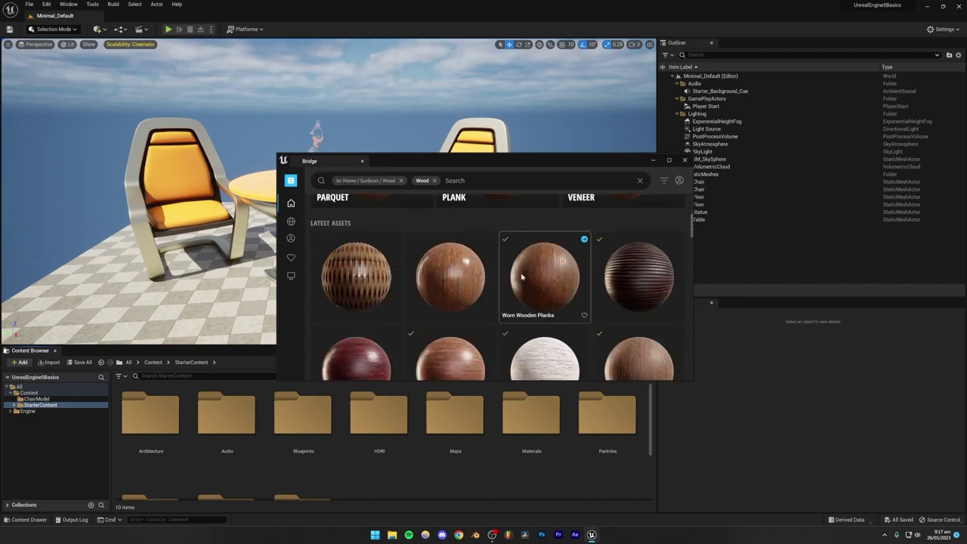
{"action": "scroll", "coordinate": [521, 277], "scroll_direction": "down", "scroll_amount": 1}
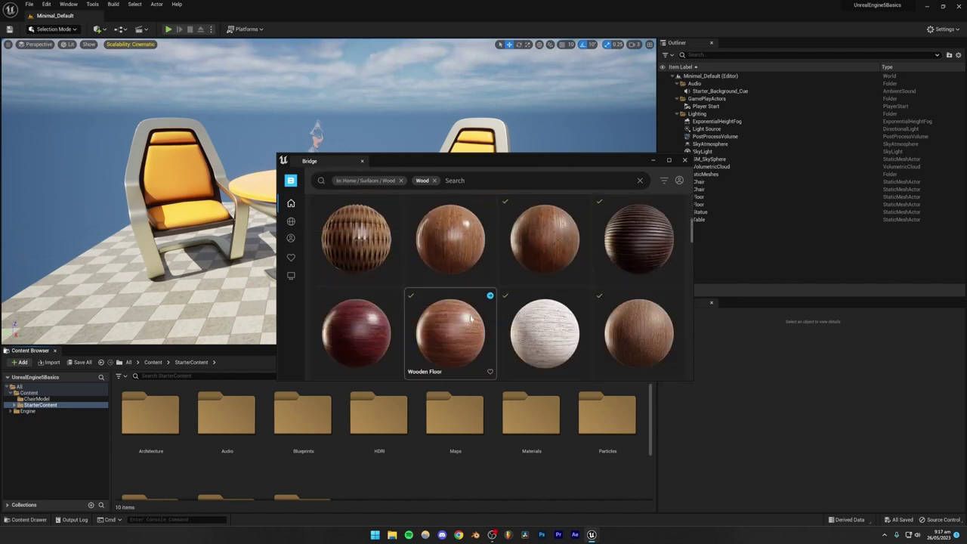
{"action": "left_click", "coordinate": [542, 239]}
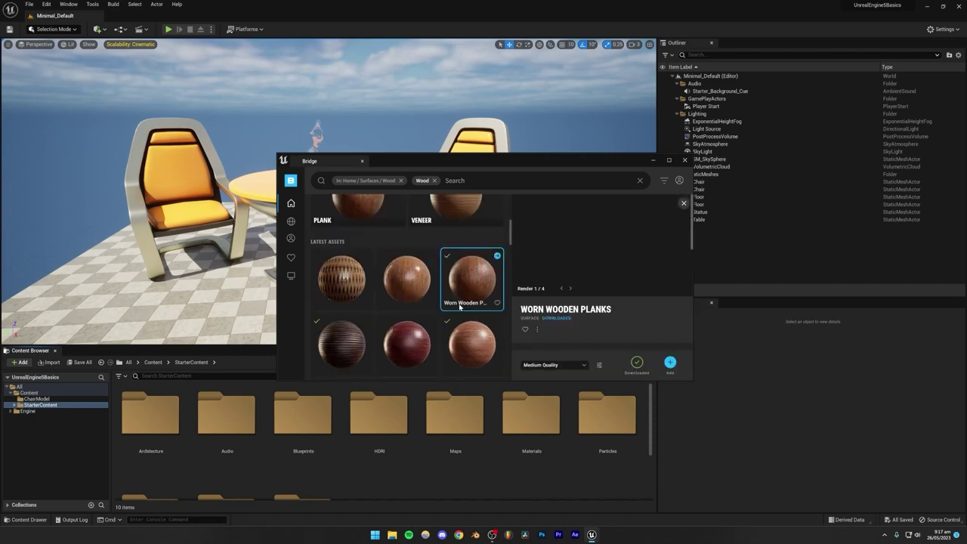
Step: Open the Plywood Panels surface from the wood assets and look at its available quality options
{"action": "scroll", "coordinate": [460, 306], "scroll_direction": "down", "scroll_amount": 1}
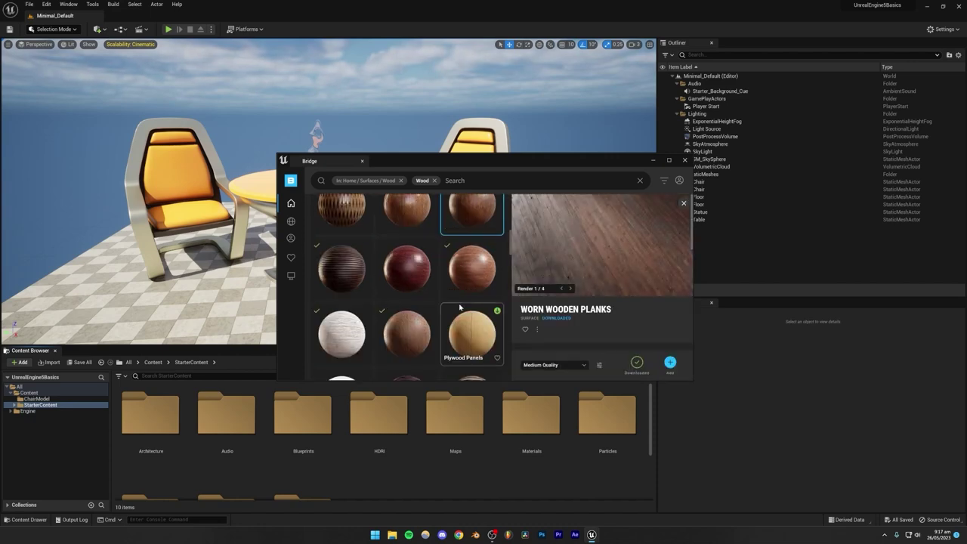
{"action": "scroll", "coordinate": [460, 306], "scroll_direction": "down", "scroll_amount": 1}
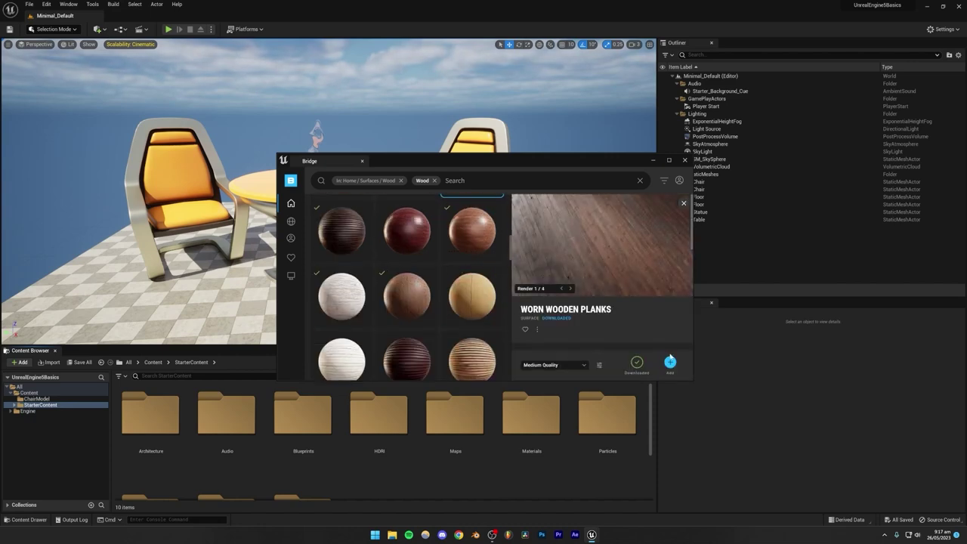
{"action": "left_click", "coordinate": [469, 301]}
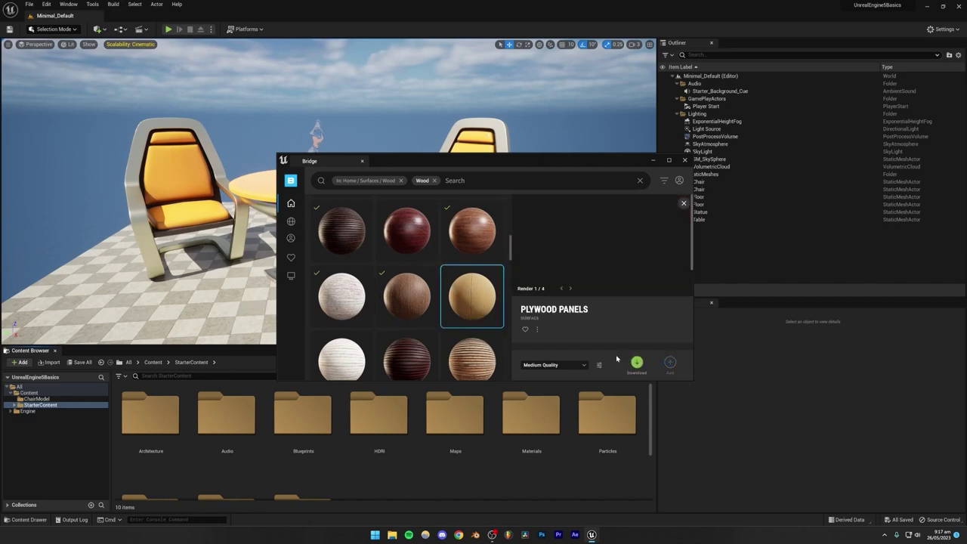
{"action": "left_click", "coordinate": [574, 366]}
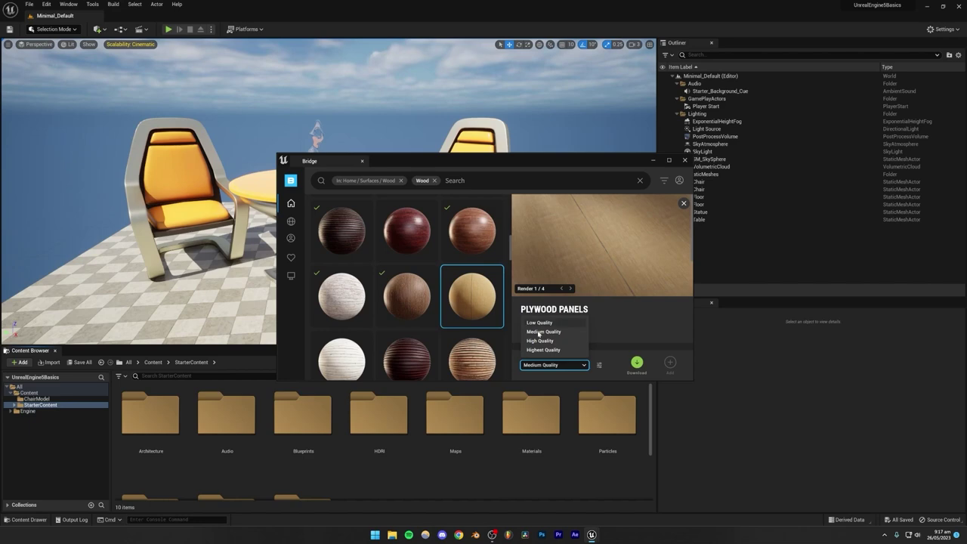
{"action": "left_click", "coordinate": [606, 324]}
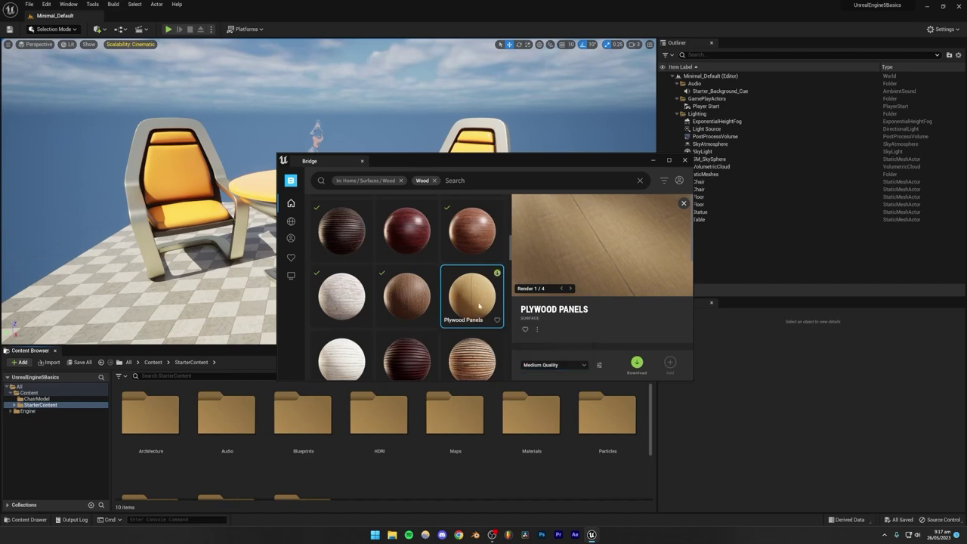
Step: Reopen the Worn Wooden Planks surface and add it to the project at Medium Quality
{"action": "scroll", "coordinate": [471, 307], "scroll_direction": "up", "scroll_amount": 2}
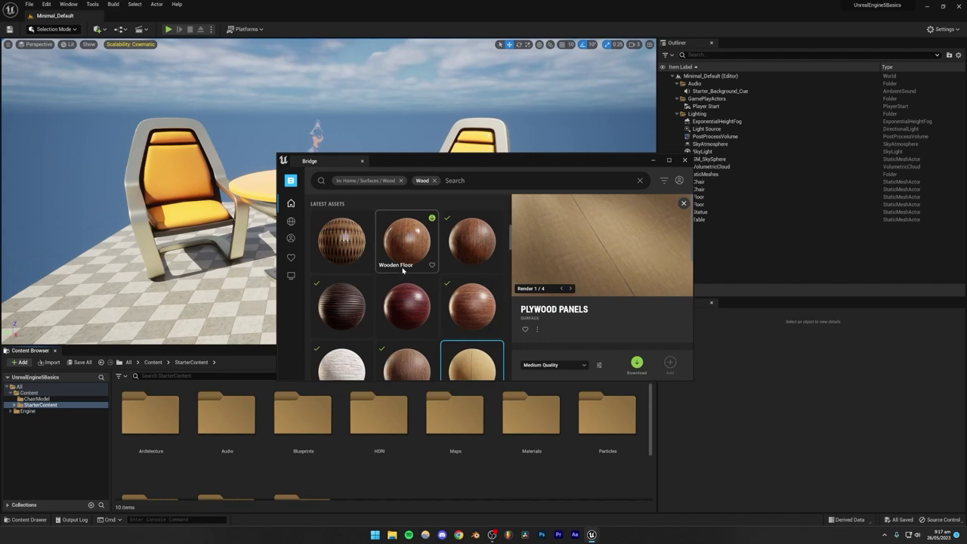
{"action": "left_click", "coordinate": [472, 247]}
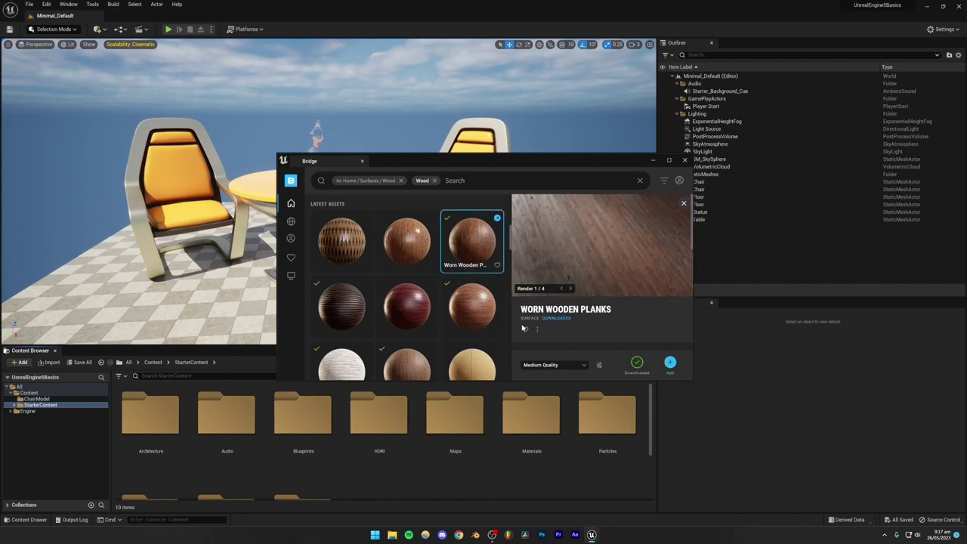
{"action": "left_click", "coordinate": [548, 366]}
{"action": "left_click", "coordinate": [549, 365]}
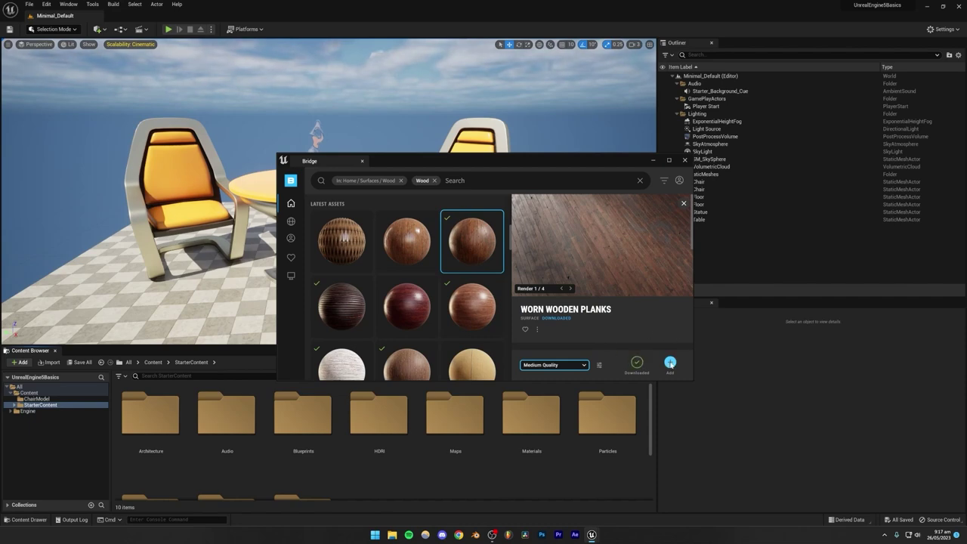
{"action": "left_click", "coordinate": [670, 362]}
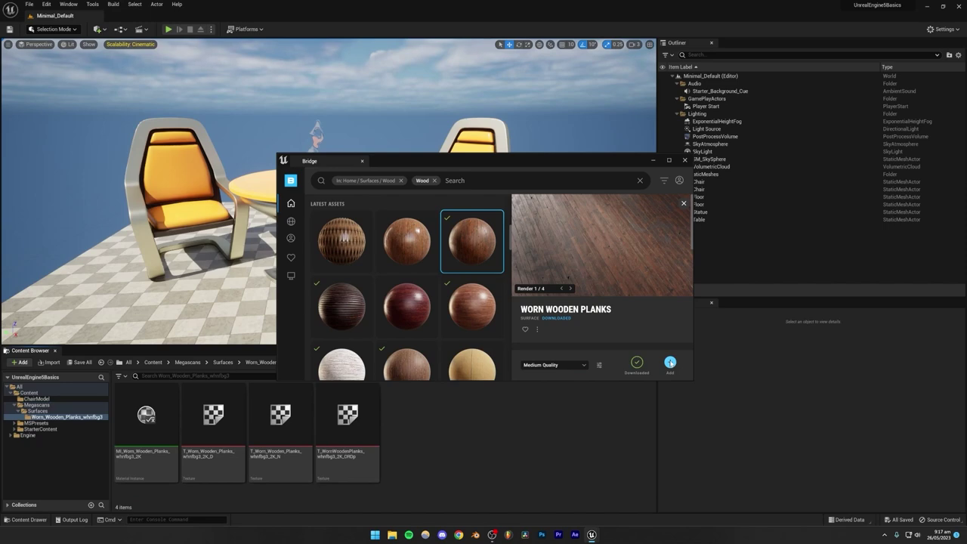
Step: Move the Bridge window clear of the scene and apply the MI_Worn_Wooden_Planks material instance to the slatted-back chair
{"action": "left_click_drag", "start_coordinate": [451, 163], "coordinate": [708, 240]}
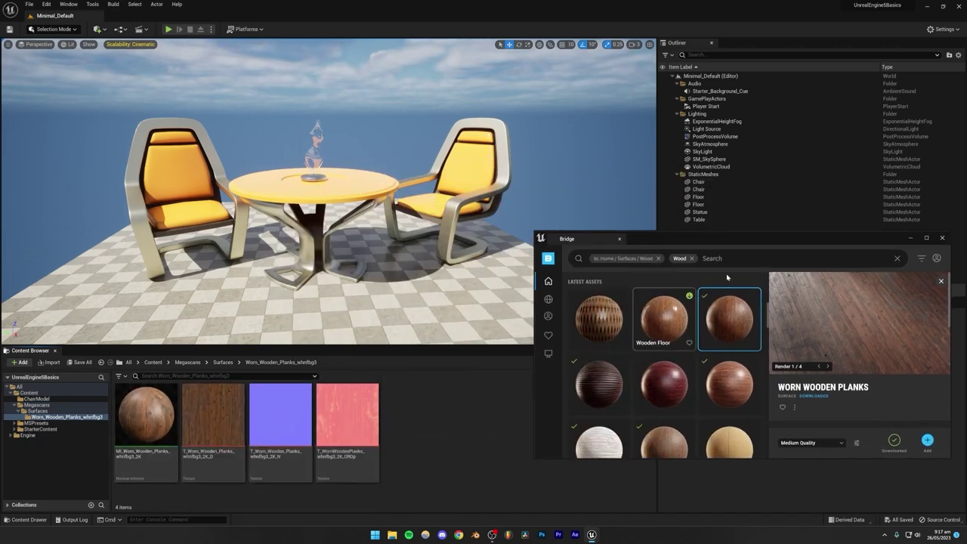
{"action": "left_click_drag", "start_coordinate": [726, 239], "coordinate": [662, 197]}
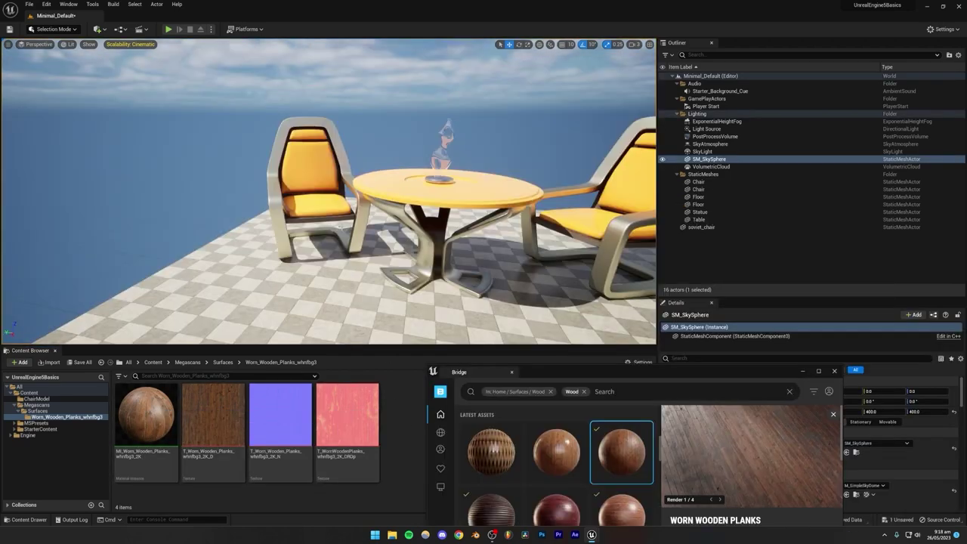
{"action": "right_click_drag", "start_coordinate": [217, 310], "coordinate": [216, 310]}
{"action": "left_click_drag", "start_coordinate": [147, 415], "coordinate": [490, 200]}
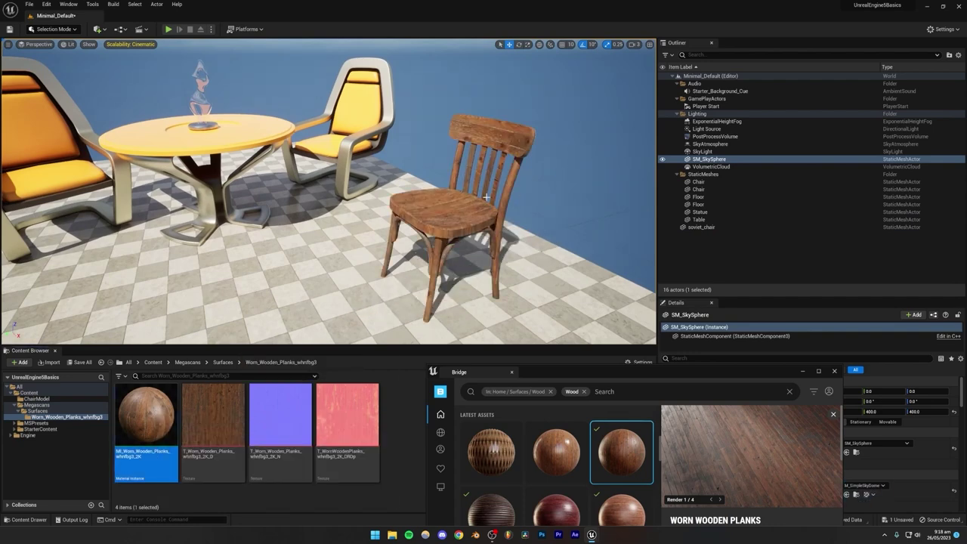
{"action": "right_click_drag", "start_coordinate": [487, 197], "coordinate": [487, 197]}
Step: Put Bridge away and open the MI_Worn_Wooden_Planks material instance in a narrowed editor window beside the chair
{"action": "left_click_drag", "start_coordinate": [625, 370], "coordinate": [567, 316]}
{"action": "left_click", "coordinate": [744, 314]}
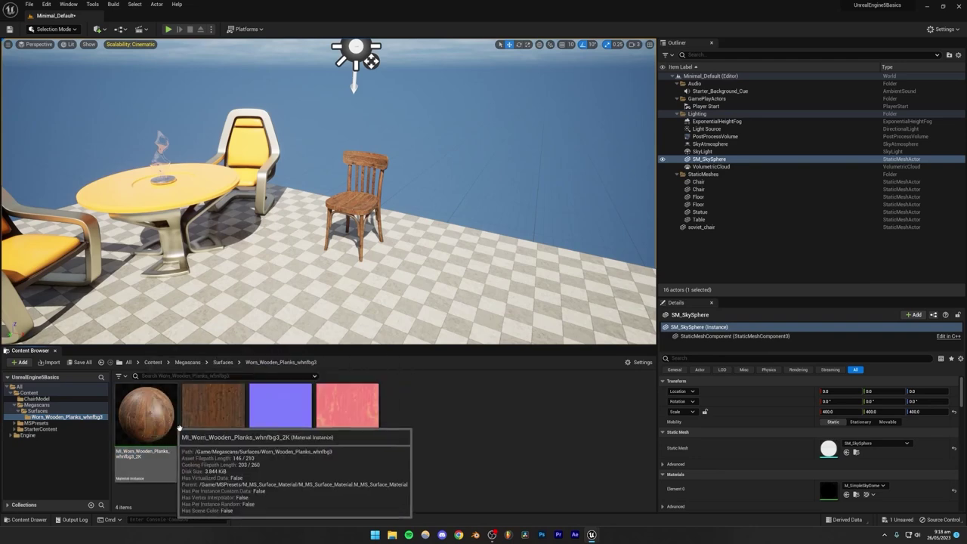
{"action": "left_click", "coordinate": [148, 411]}
{"action": "double_click", "coordinate": [148, 412]}
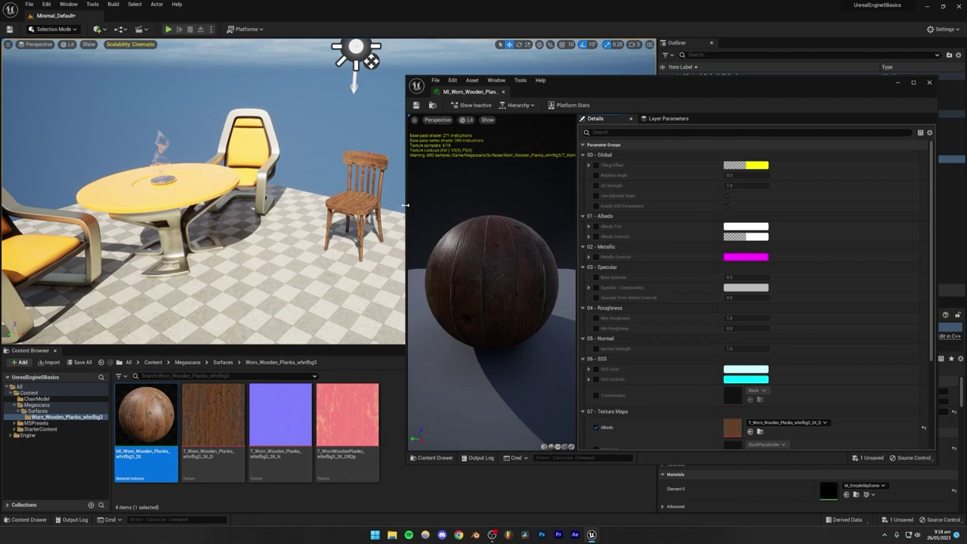
{"action": "left_click_drag", "start_coordinate": [405, 204], "coordinate": [582, 204]}
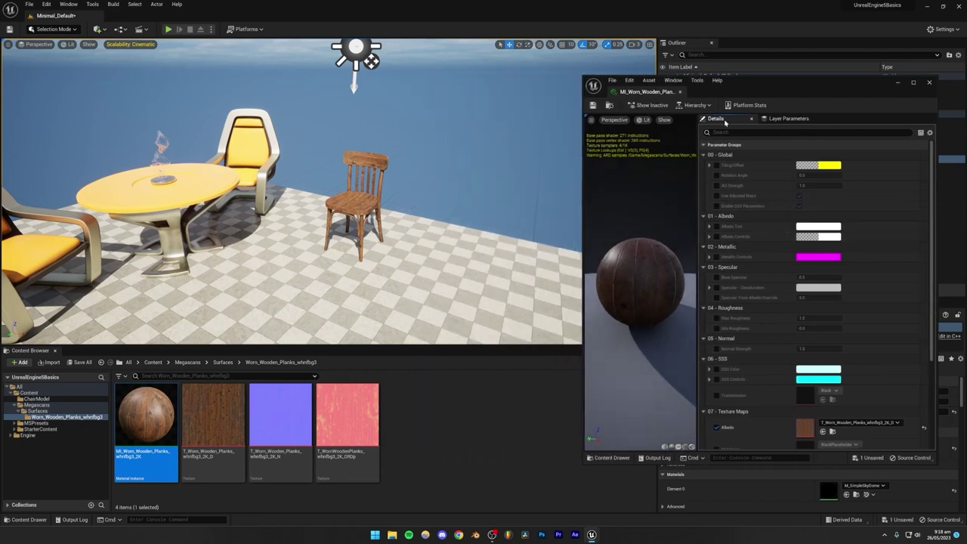
{"action": "scroll", "coordinate": [748, 249], "scroll_direction": "down", "scroll_amount": 2}
{"action": "scroll", "coordinate": [749, 249], "scroll_direction": "up", "scroll_amount": 2}
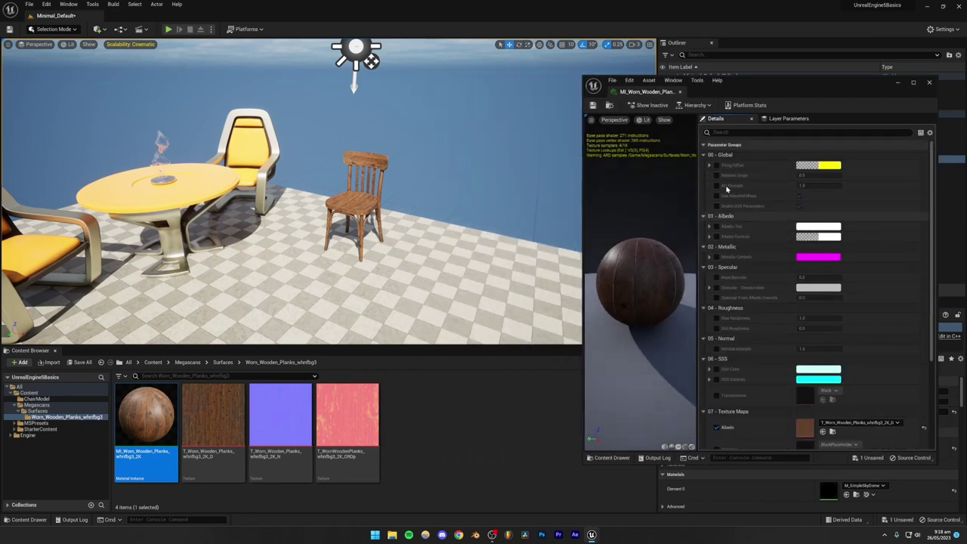
Step: Enable the material instance's Tiling/Offset override and expand its values, with the wooden chair in close view
{"action": "left_click", "coordinate": [716, 165]}
{"action": "left_click", "coordinate": [709, 165]}
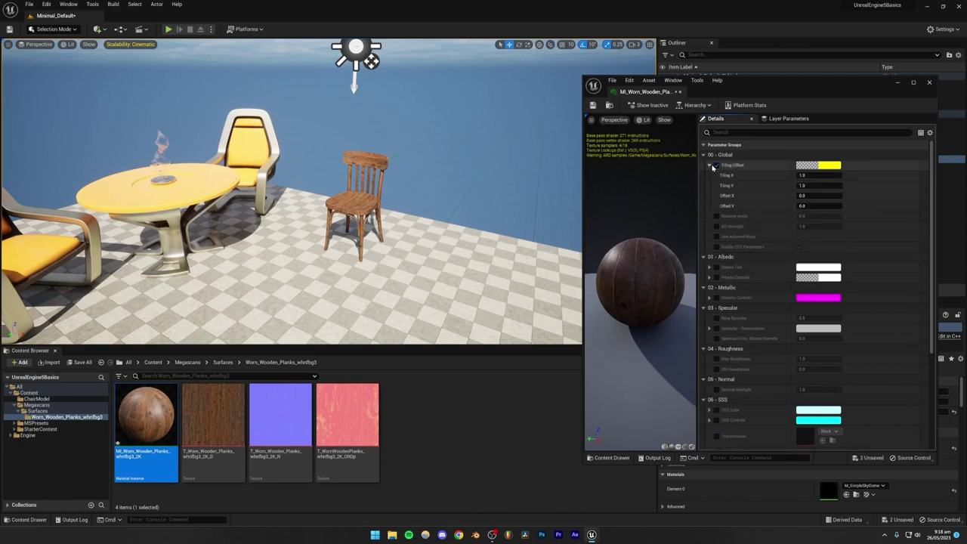
{"action": "key", "text": "w"}
{"action": "right_click_drag", "start_coordinate": [485, 210], "coordinate": [496, 245]}
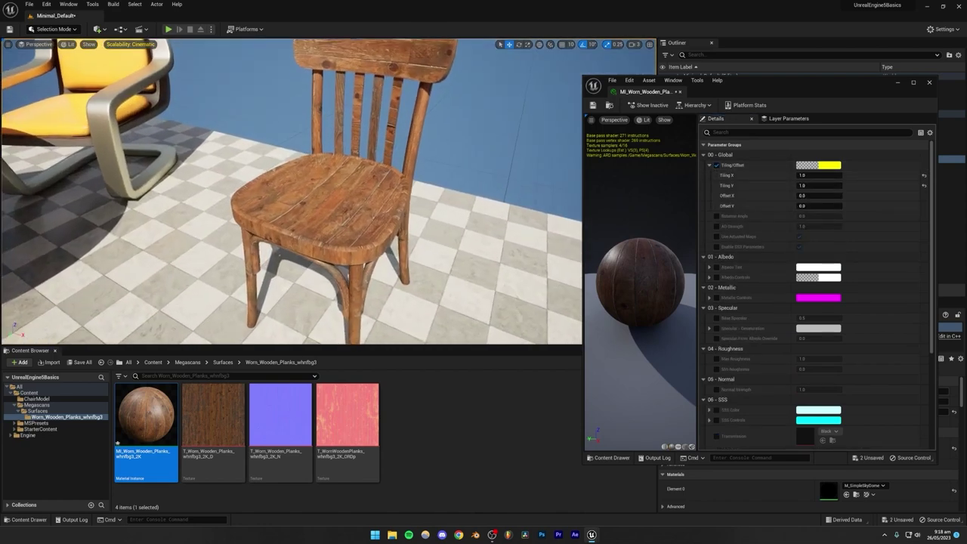
{"action": "right_click_drag", "start_coordinate": [391, 130], "coordinate": [391, 140]}
{"action": "scroll", "coordinate": [391, 140], "scroll_direction": "up", "scroll_amount": 5}
{"action": "scroll", "coordinate": [391, 139], "scroll_direction": "down", "scroll_amount": 5}
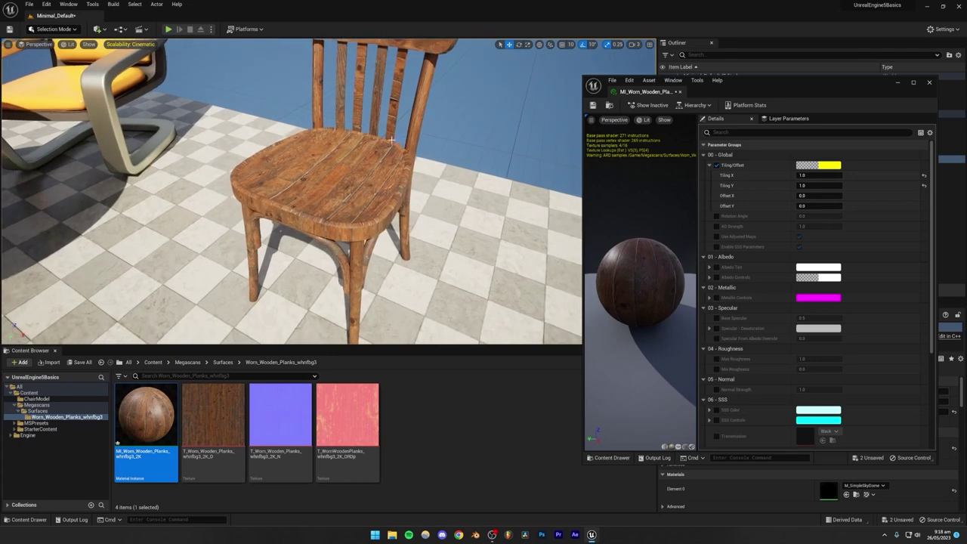
Step: Set the wood material's Tiling X and Tiling Y to 2.0 and check the texture on the chair
{"action": "left_click", "coordinate": [823, 176]}
{"action": "left_click", "coordinate": [783, 182]}
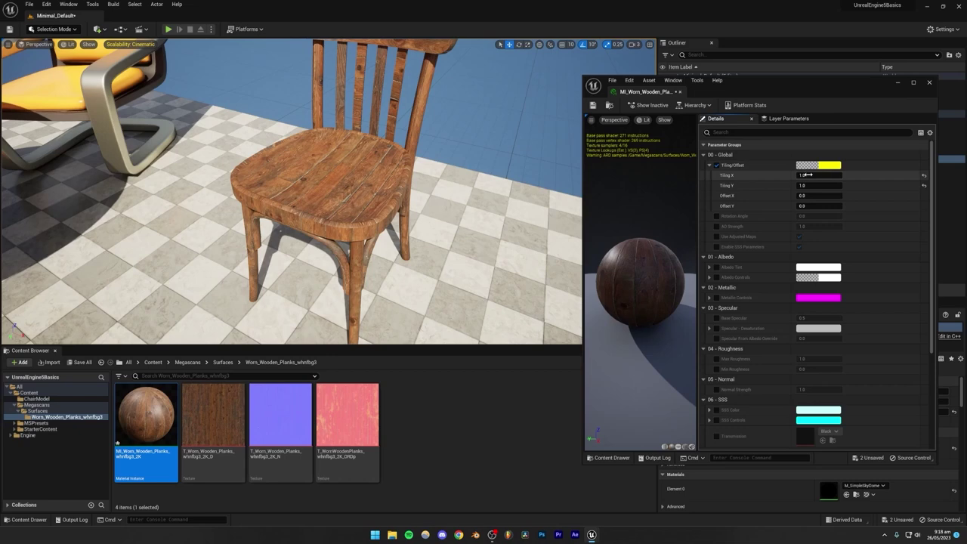
{"action": "type", "text": "2"}
{"action": "key", "text": "Return"}
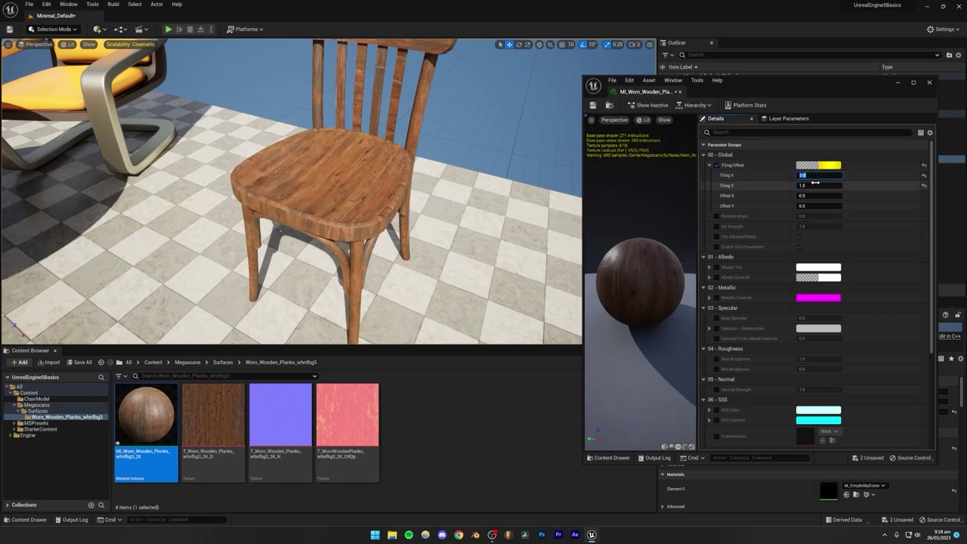
{"action": "left_click", "coordinate": [814, 184]}
{"action": "type", "text": "2"}
{"action": "key", "text": "Return"}
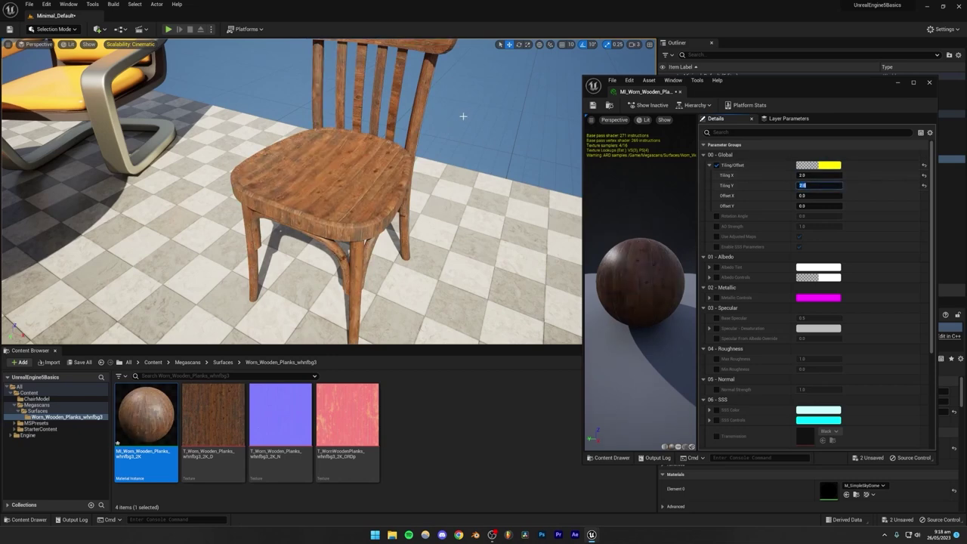
{"action": "right_click_drag", "start_coordinate": [352, 185], "coordinate": [352, 143]}
{"action": "key", "text": "s"}
{"action": "key", "text": "w"}
{"action": "right_click_drag", "start_coordinate": [438, 115], "coordinate": [438, 155]}
{"action": "key", "text": "s"}
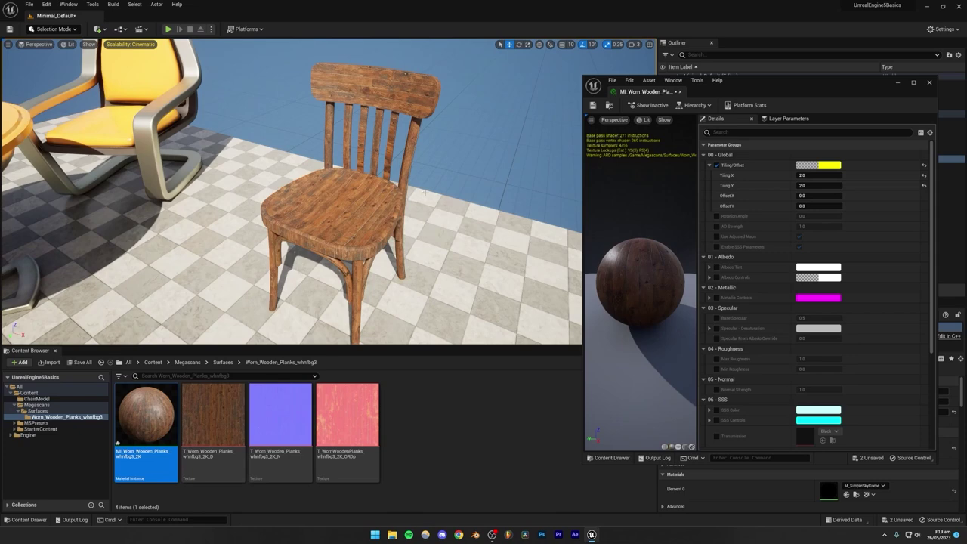
Step: Try shifting the wood texture with an Offset X of about 0.12 and undo the shift
{"action": "left_click", "coordinate": [808, 196]}
{"action": "left_click_drag", "start_coordinate": [808, 196], "coordinate": [778, 195]}
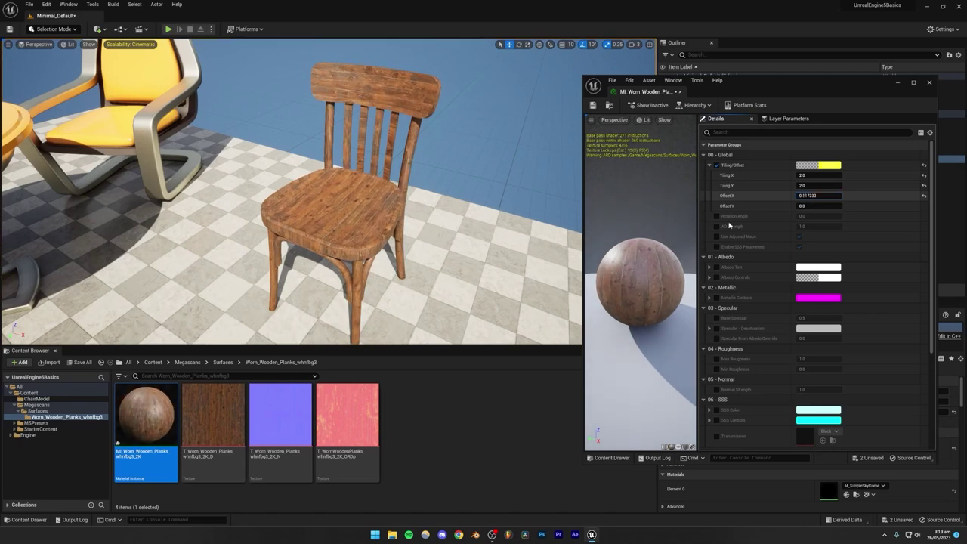
{"action": "key", "text": "ctrl+z"}
{"action": "key", "text": "ctrl+z"}
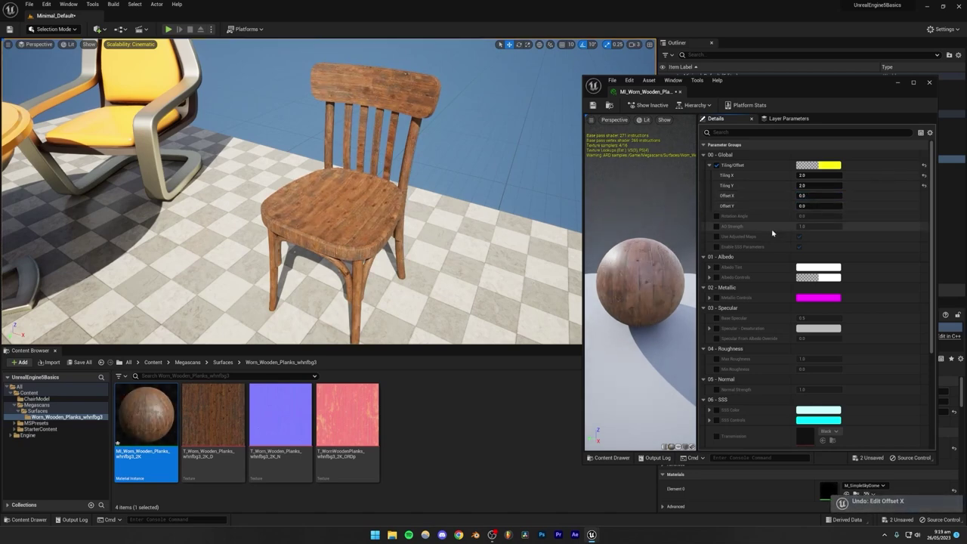
Step: Enable the Rotation Angle override, try rotating the wood texture and undo the rotation
{"action": "left_click", "coordinate": [716, 217]}
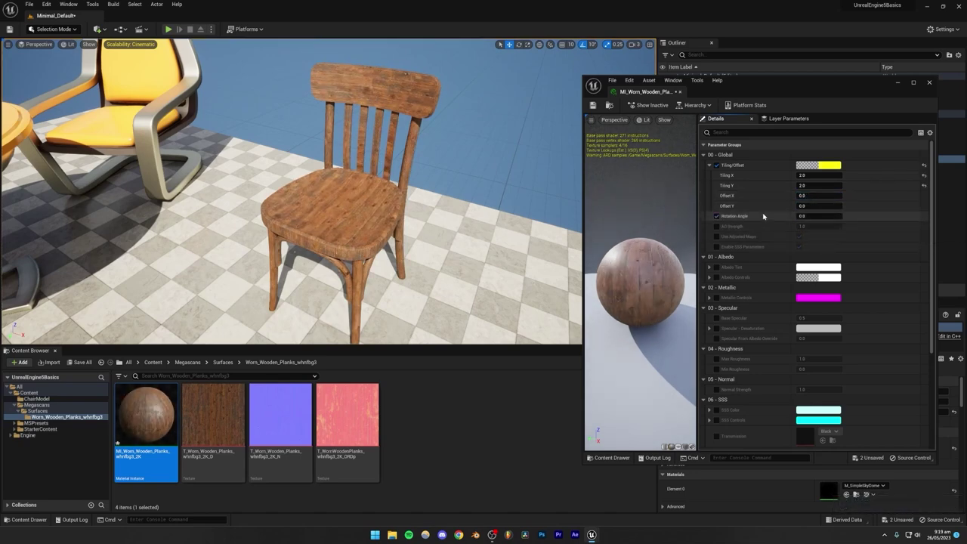
{"action": "left_click_drag", "start_coordinate": [815, 216], "coordinate": [846, 216]}
{"action": "key", "text": "ctrl+z"}
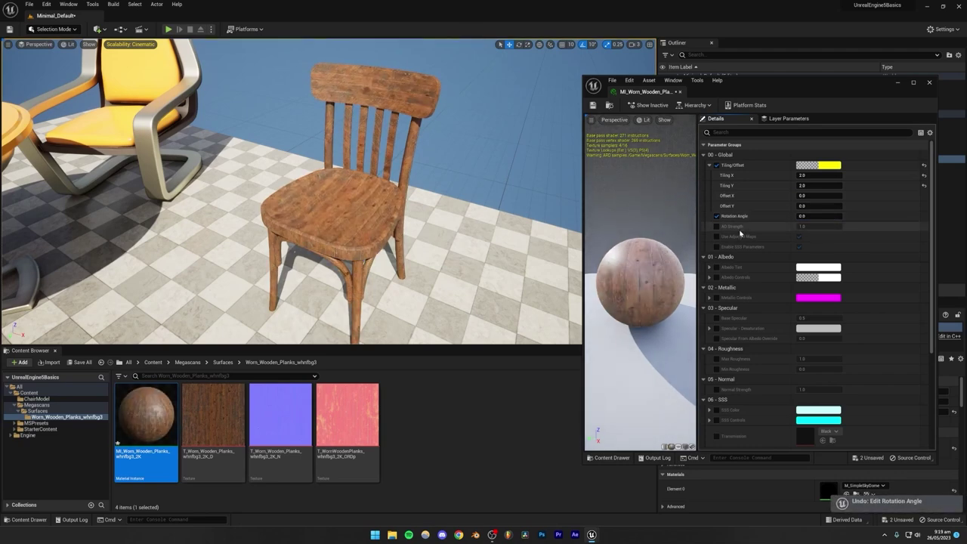
Step: Try overriding the AO Strength with a different value, reset it and disable the override
{"action": "left_click", "coordinate": [717, 226]}
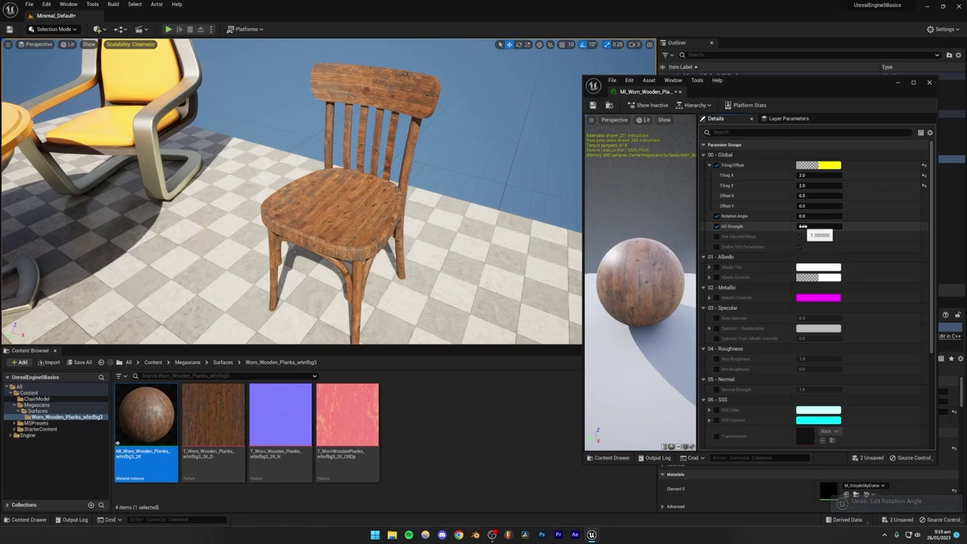
{"action": "left_click_drag", "start_coordinate": [807, 227], "coordinate": [830, 226]}
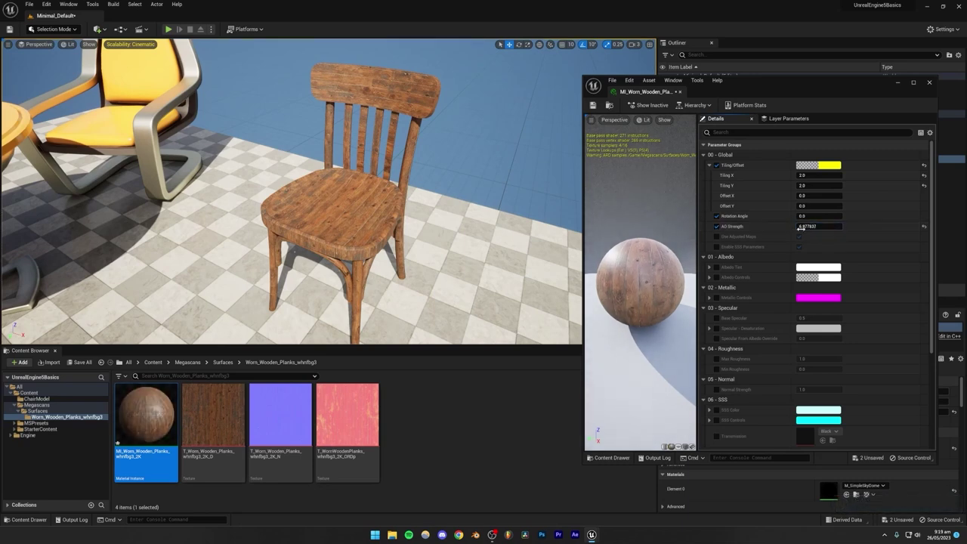
{"action": "left_click", "coordinate": [922, 226]}
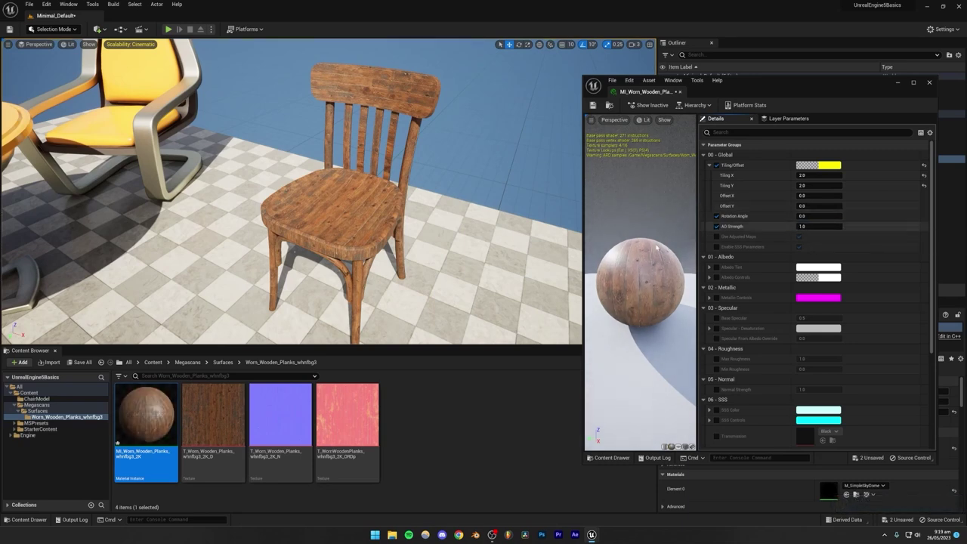
{"action": "left_click", "coordinate": [716, 227]}
Step: Enable the Albedo Tint override, try tinting the wood material green and cancel the colour change
{"action": "scroll", "coordinate": [714, 279], "scroll_direction": "down", "scroll_amount": 1}
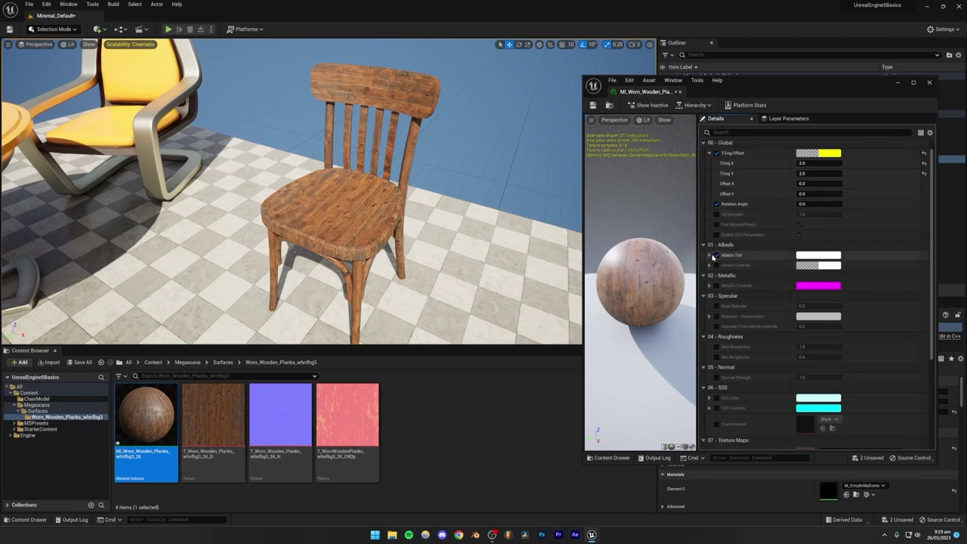
{"action": "left_click", "coordinate": [710, 255]}
{"action": "left_click", "coordinate": [709, 256]}
{"action": "left_click", "coordinate": [710, 255]}
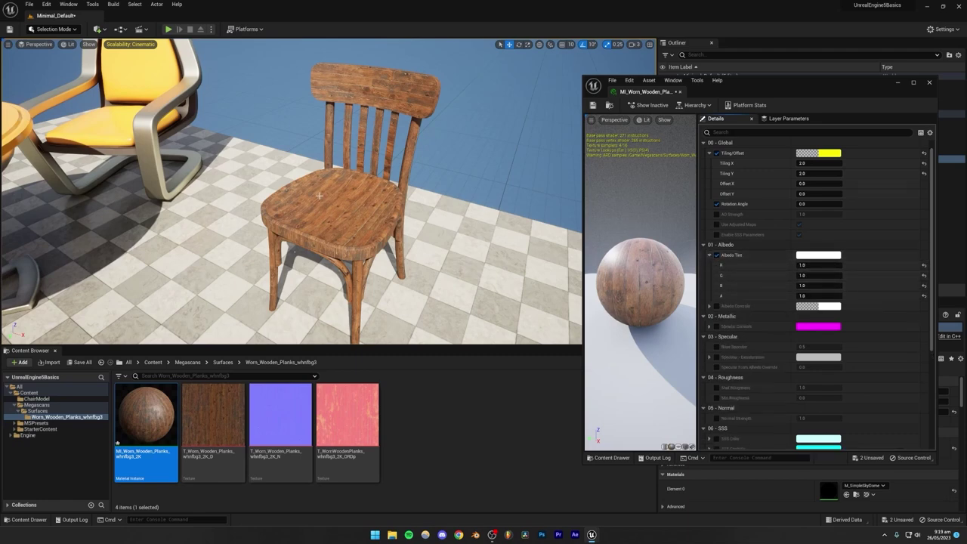
{"action": "left_click", "coordinate": [710, 256]}
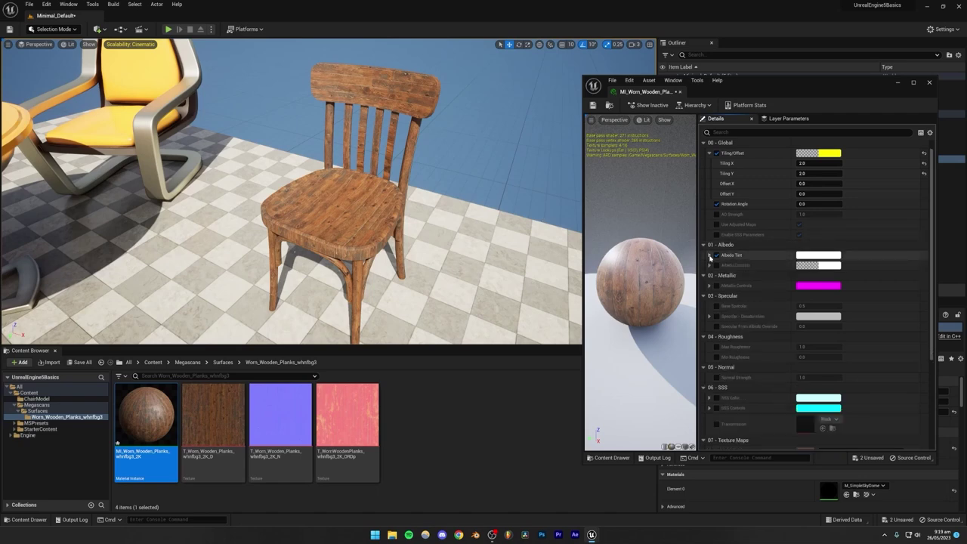
{"action": "left_click", "coordinate": [815, 257]}
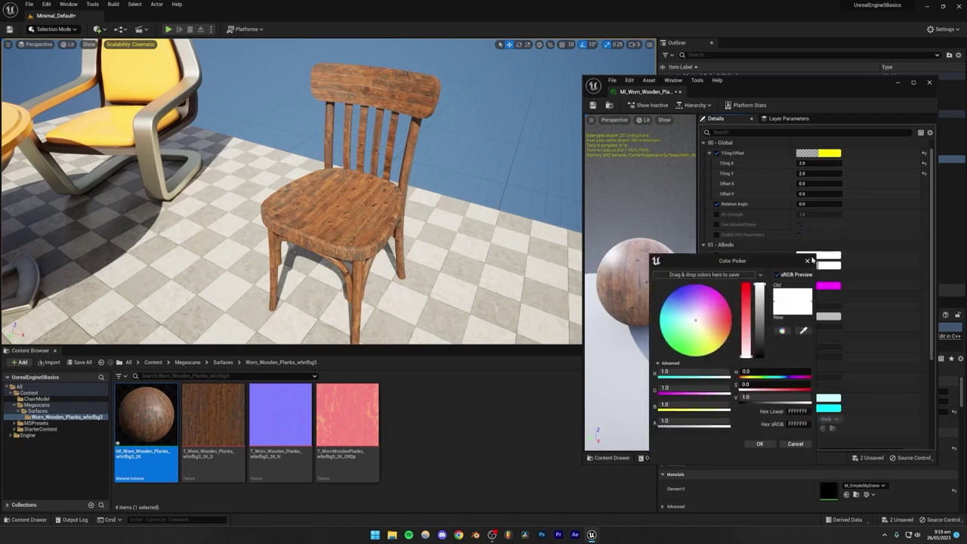
{"action": "left_click_drag", "start_coordinate": [771, 262], "coordinate": [733, 213]}
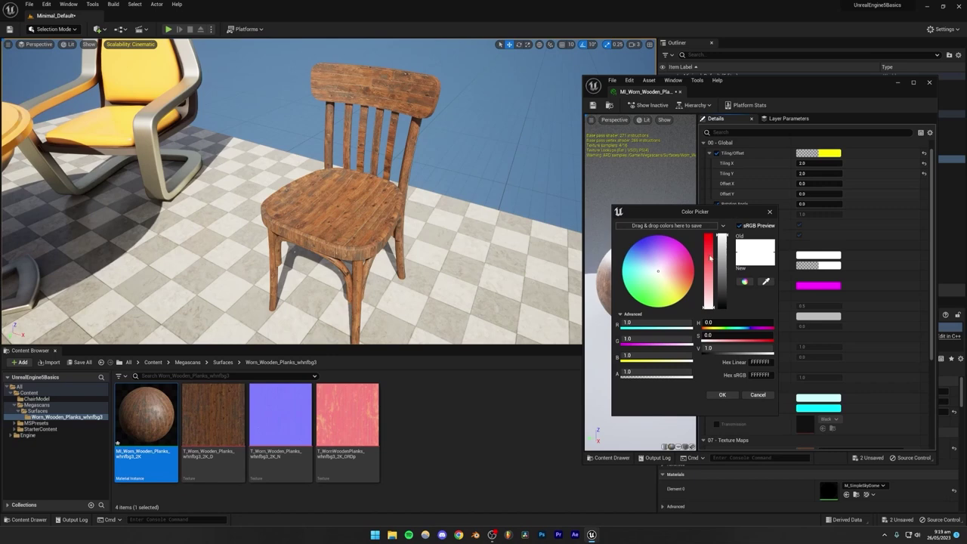
{"action": "left_click_drag", "start_coordinate": [687, 273], "coordinate": [621, 313]}
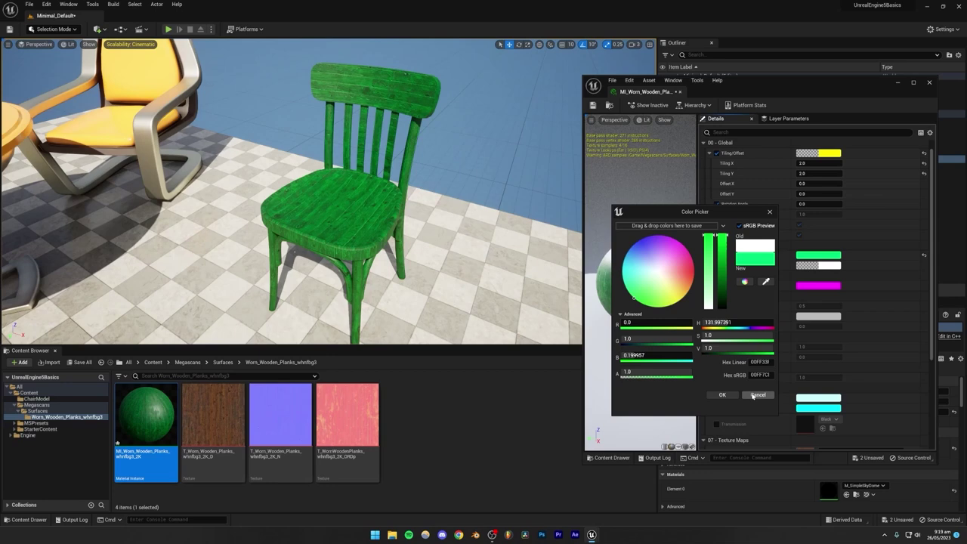
{"action": "left_click", "coordinate": [752, 395]}
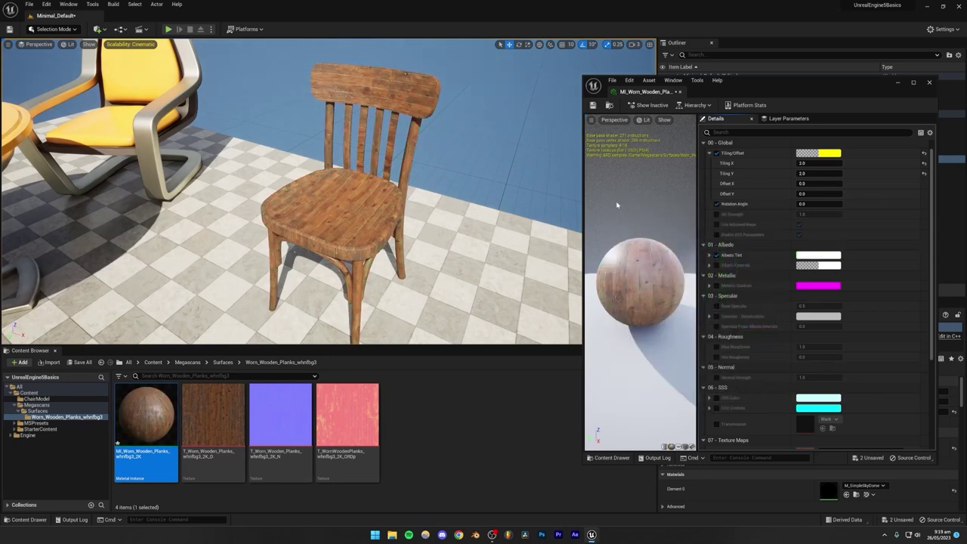
Step: Try darkening the Albedo Tint to a value of about 0.8 and cancel the colour change
{"action": "left_click", "coordinate": [818, 255]}
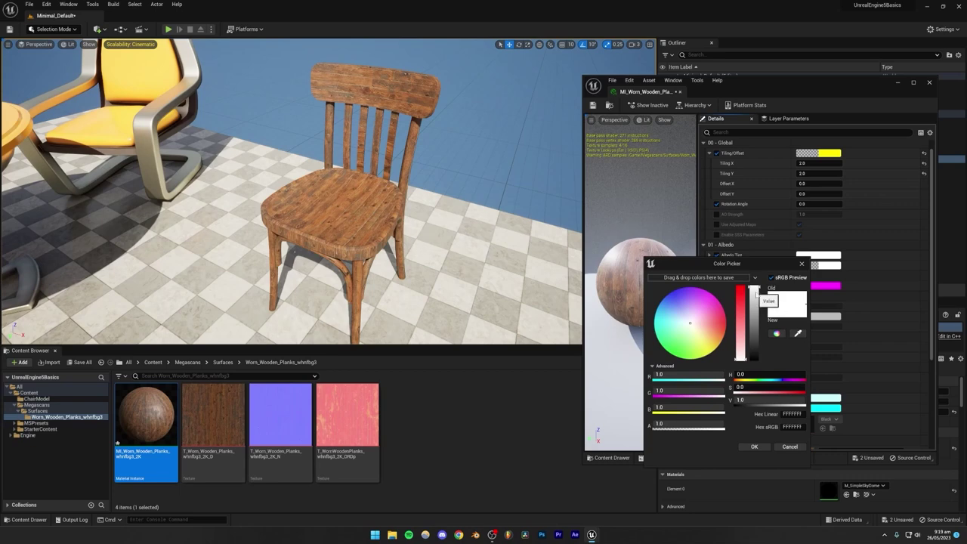
{"action": "left_click_drag", "start_coordinate": [758, 294], "coordinate": [755, 301]}
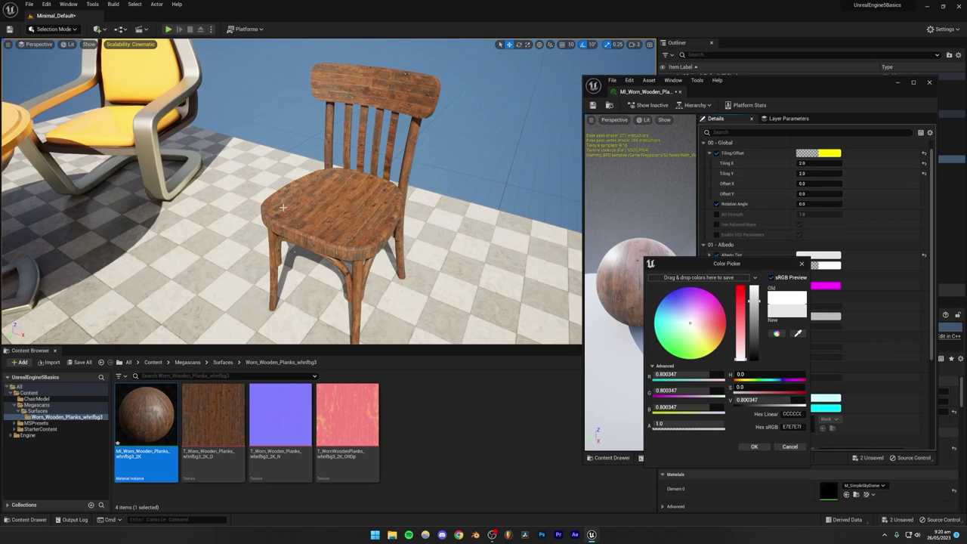
{"action": "left_click", "coordinate": [789, 446]}
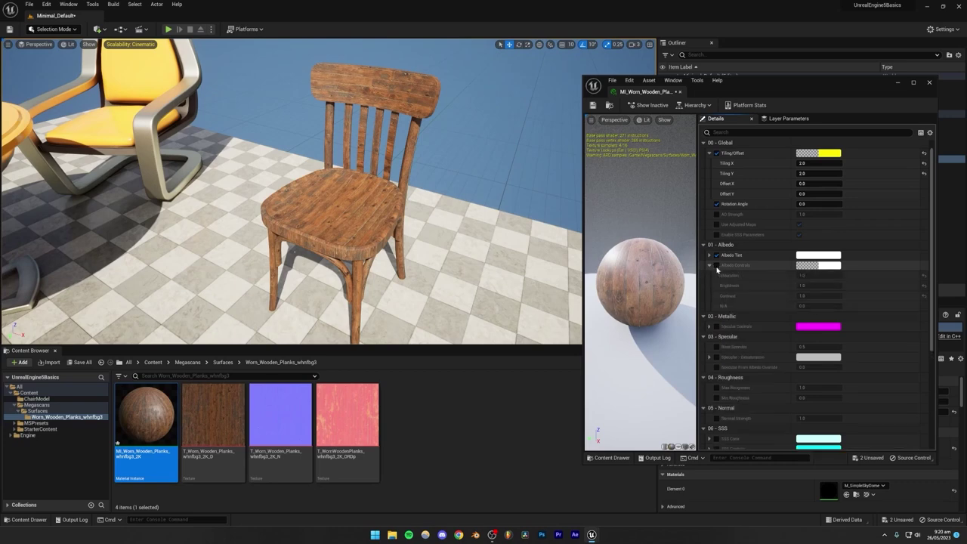
Step: Try Albedo Controls with Saturation about 1.26, Brightness about 0.69 and Contrast about 1.11, reset them and disable the Albedo overrides
{"action": "left_click", "coordinate": [717, 265]}
{"action": "left_click", "coordinate": [708, 265]}
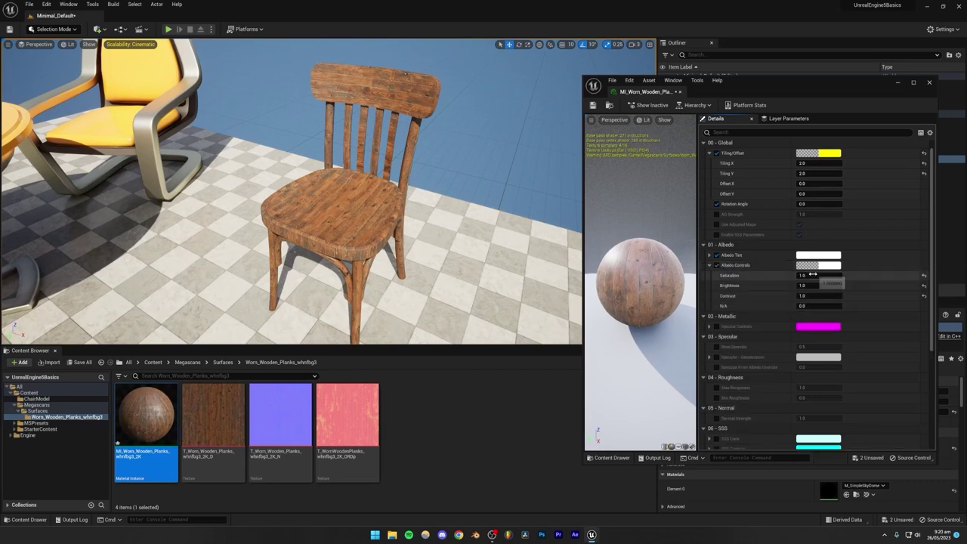
{"action": "left_click_drag", "start_coordinate": [812, 275], "coordinate": [817, 275]}
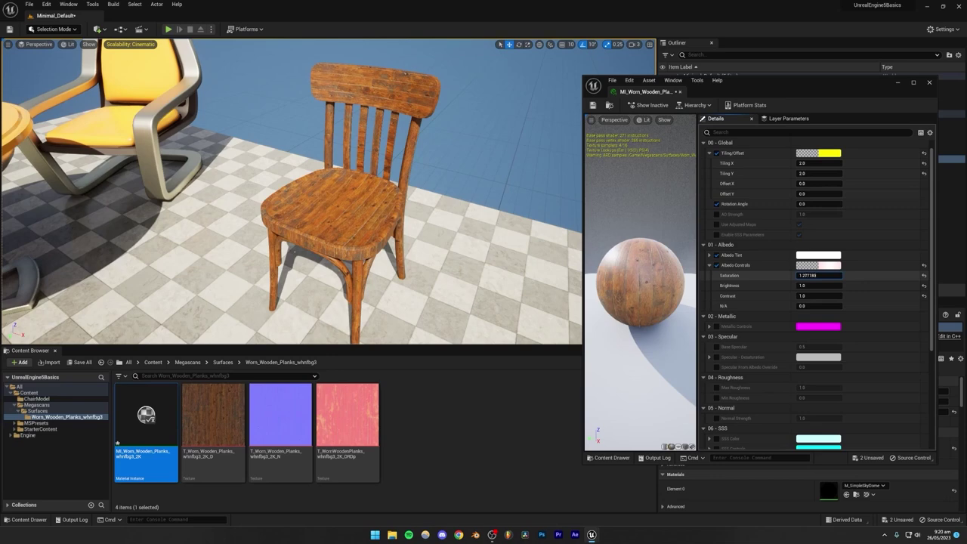
{"action": "mouse_move", "coordinate": [812, 285]}
{"action": "left_mouse_down"}
{"action": "mouse_move", "coordinate": [793, 285]}
{"action": "mouse_move", "coordinate": [820, 295]}
{"action": "left_mouse_up"}
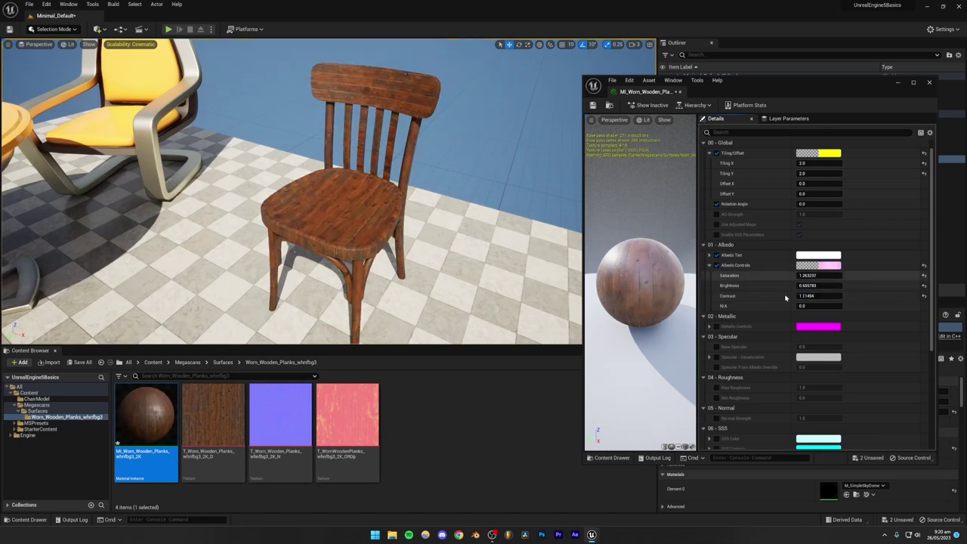
{"action": "left_click", "coordinate": [923, 296]}
{"action": "left_click", "coordinate": [923, 286]}
{"action": "left_click", "coordinate": [923, 275]}
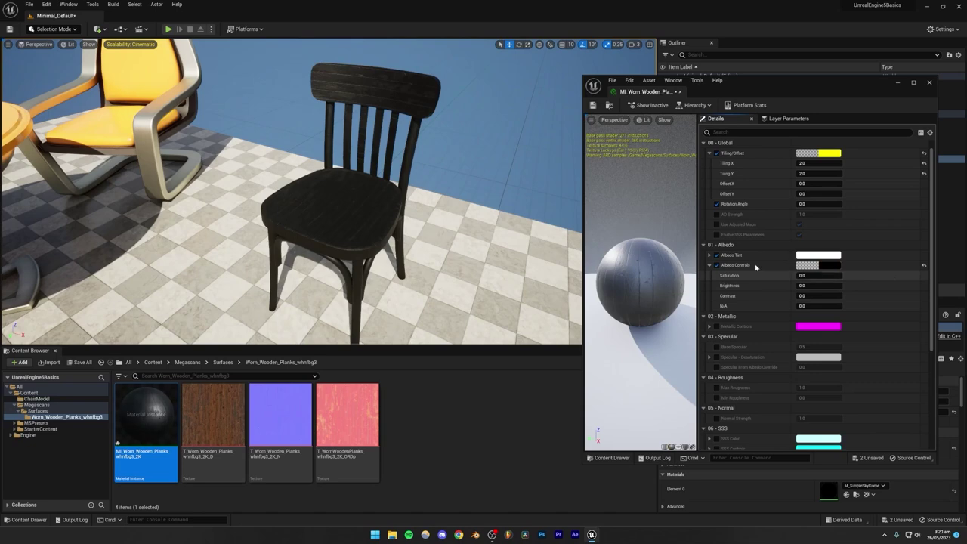
{"action": "left_click", "coordinate": [714, 266]}
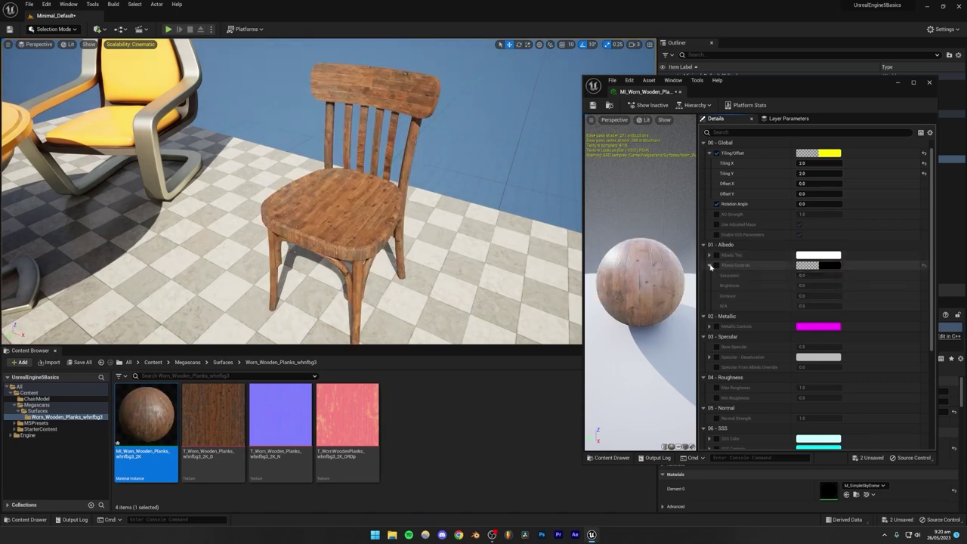
Step: Enable the Base Specular override of the wood material and set it to 0.0
{"action": "scroll", "coordinate": [740, 297], "scroll_direction": "down", "scroll_amount": 2}
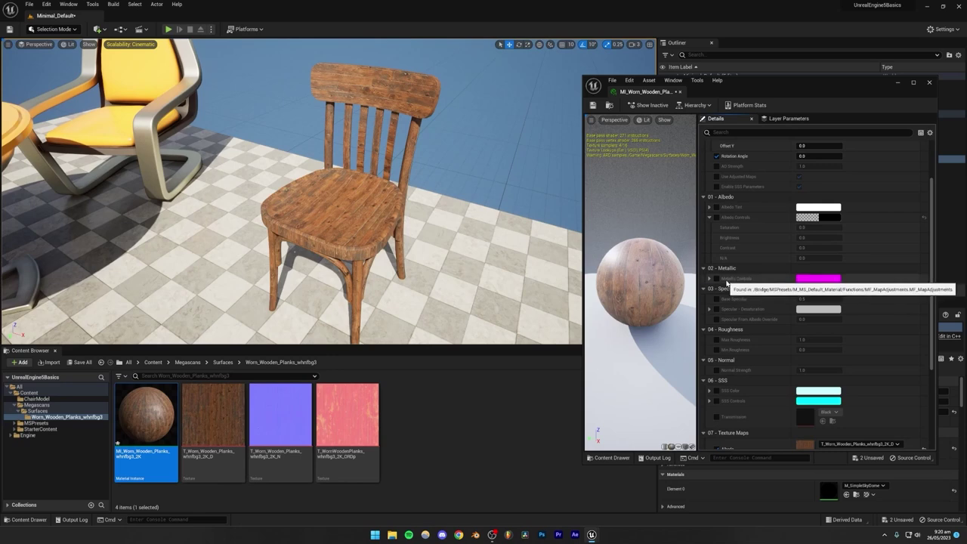
{"action": "scroll", "coordinate": [718, 285], "scroll_direction": "down", "scroll_amount": 1}
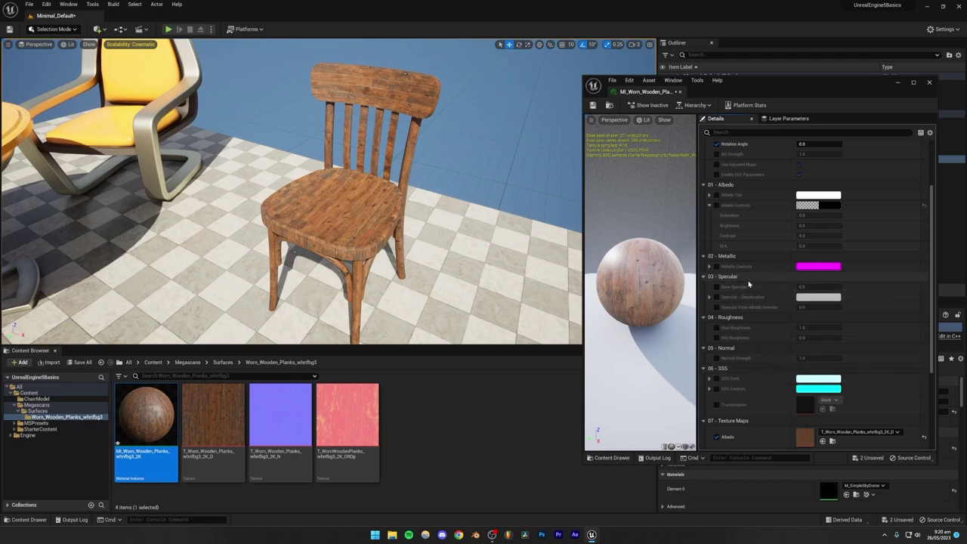
{"action": "scroll", "coordinate": [746, 284], "scroll_direction": "down", "scroll_amount": 1}
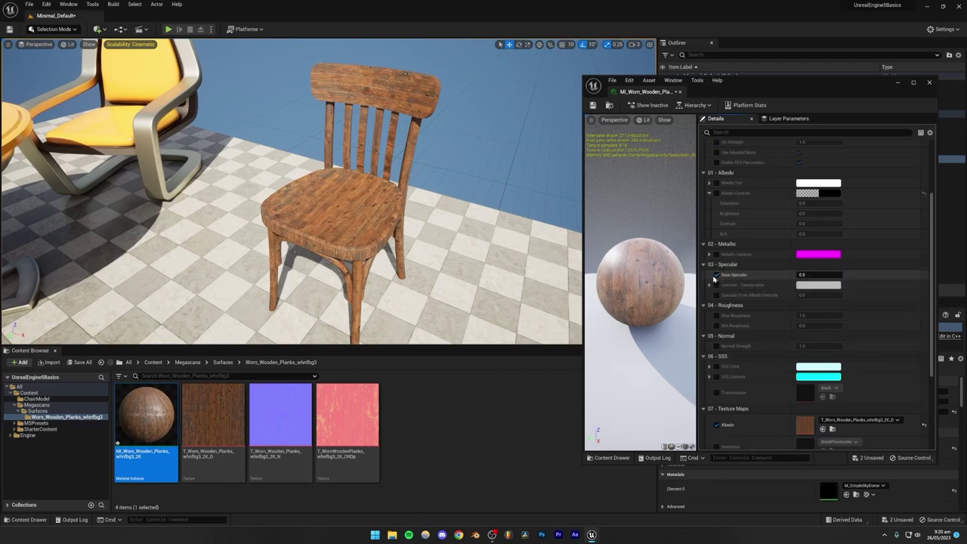
{"action": "left_click_drag", "start_coordinate": [818, 275], "coordinate": [788, 274]}
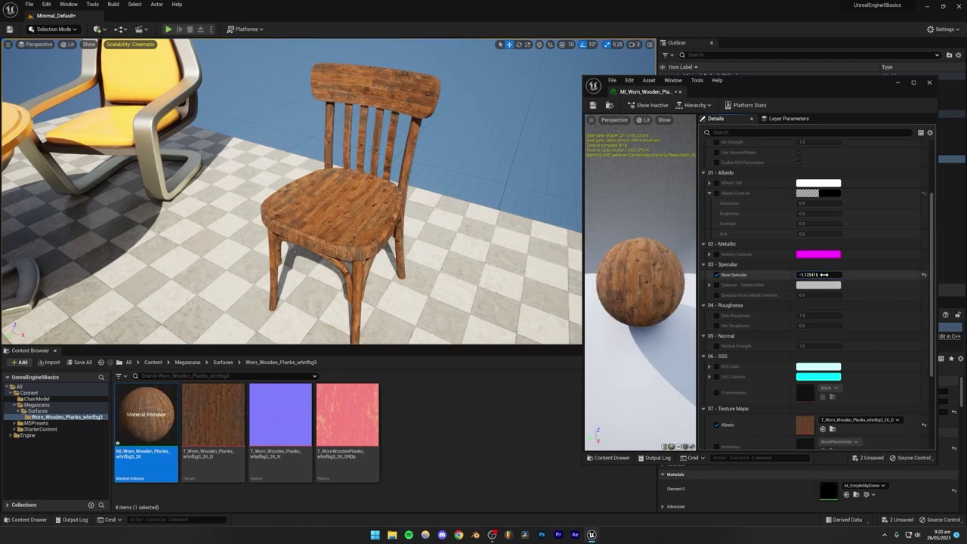
{"action": "left_click", "coordinate": [825, 275]}
{"action": "key", "text": "Return"}
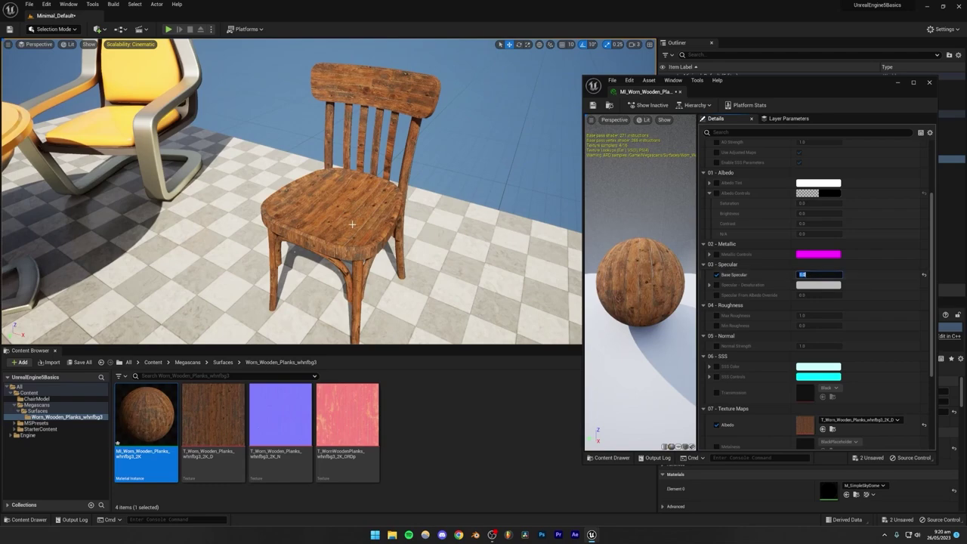
Step: Lower the viewport camera speed to 2 and examine the wooden chair's seat up close
{"action": "right_click_drag", "start_coordinate": [453, 226], "coordinate": [453, 173]}
{"action": "scroll", "coordinate": [565, 117], "scroll_direction": "down", "scroll_amount": 10}
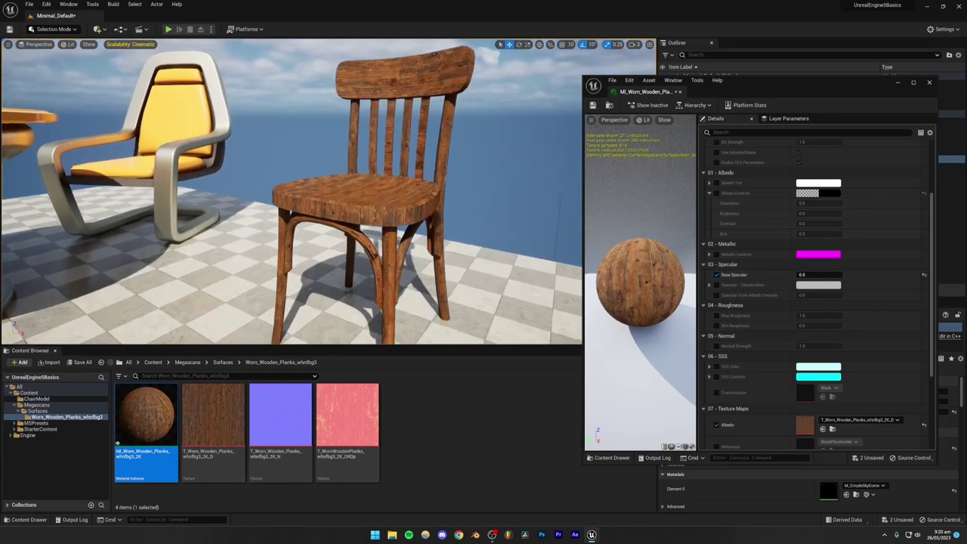
{"action": "left_click", "coordinate": [632, 43]}
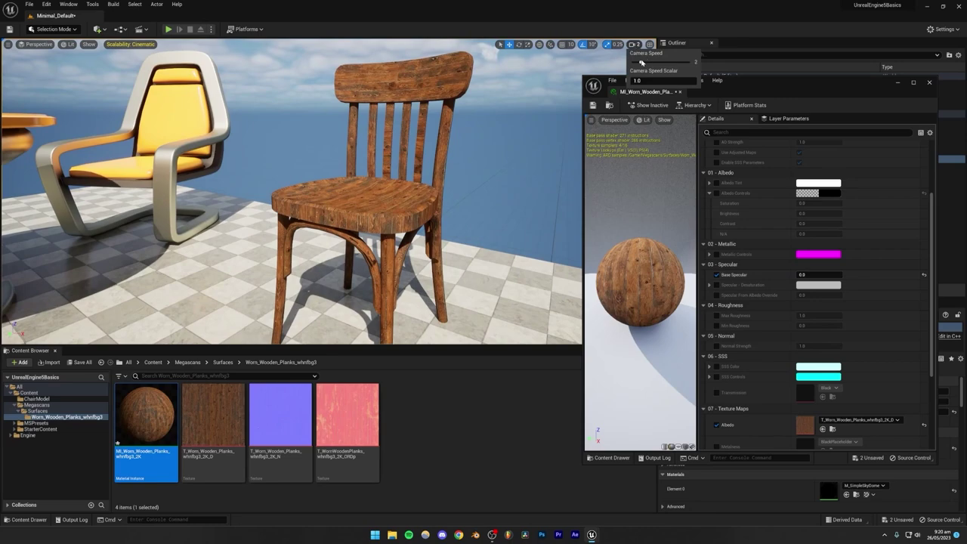
{"action": "right_click_drag", "start_coordinate": [400, 178], "coordinate": [393, 258]}
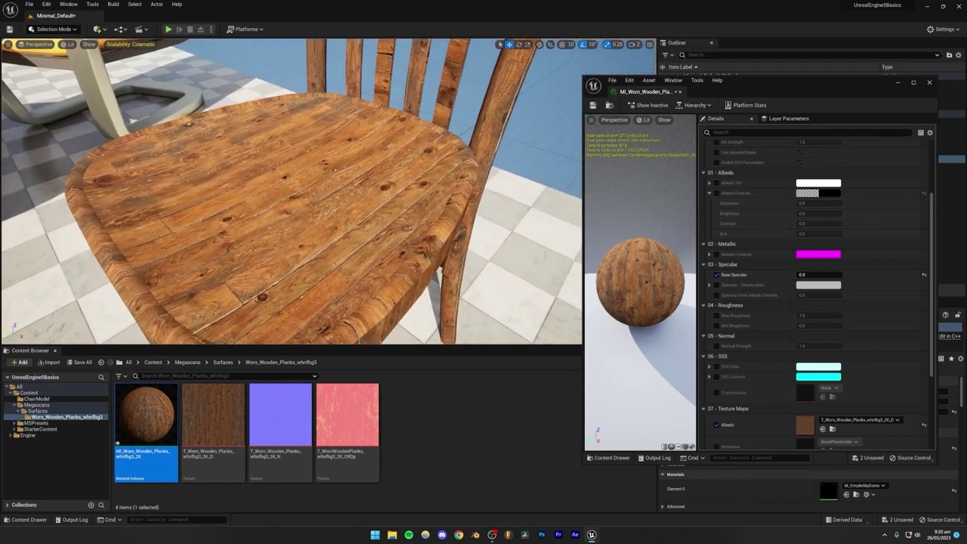
{"action": "right_click_drag", "start_coordinate": [403, 222], "coordinate": [403, 228]}
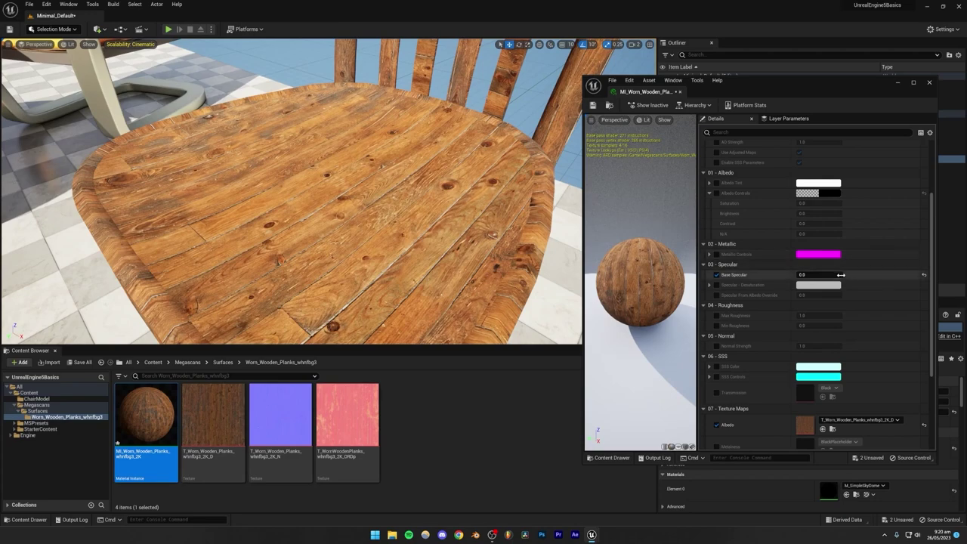
Step: Try a Base Specular of 1.0 on the chair's wood and set the value back to 0.5
{"action": "key", "text": "Return"}
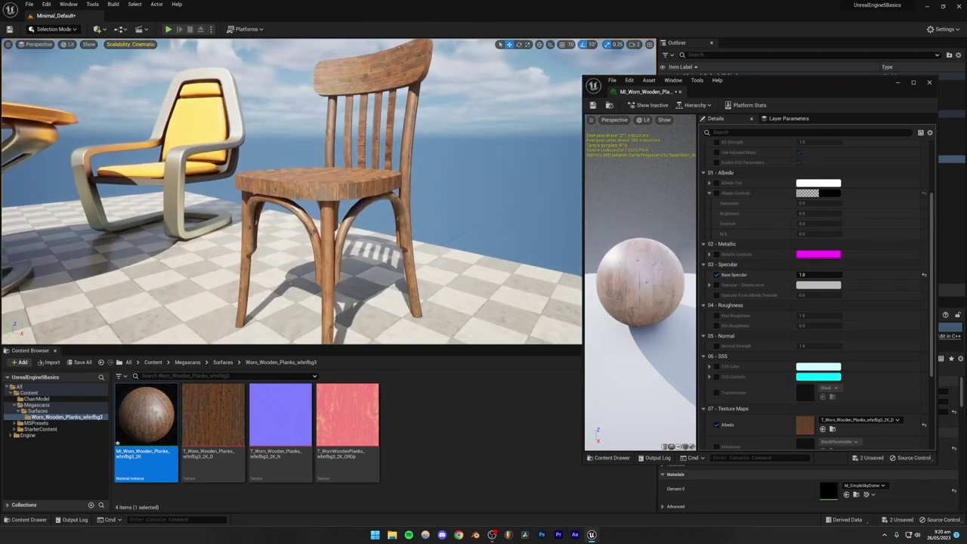
{"action": "right_click_drag", "start_coordinate": [423, 196], "coordinate": [429, 214]}
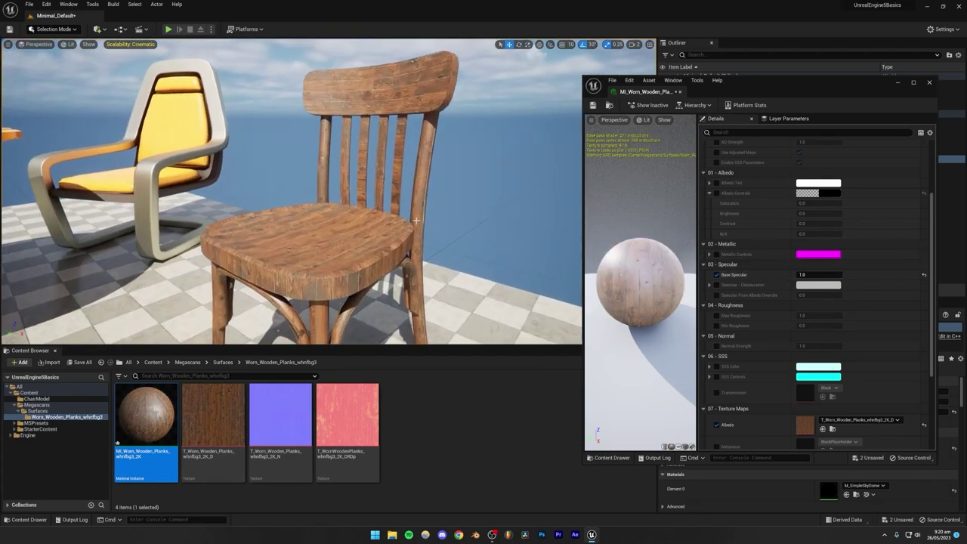
{"action": "type", "text": ".5"}
{"action": "key", "text": "Return"}
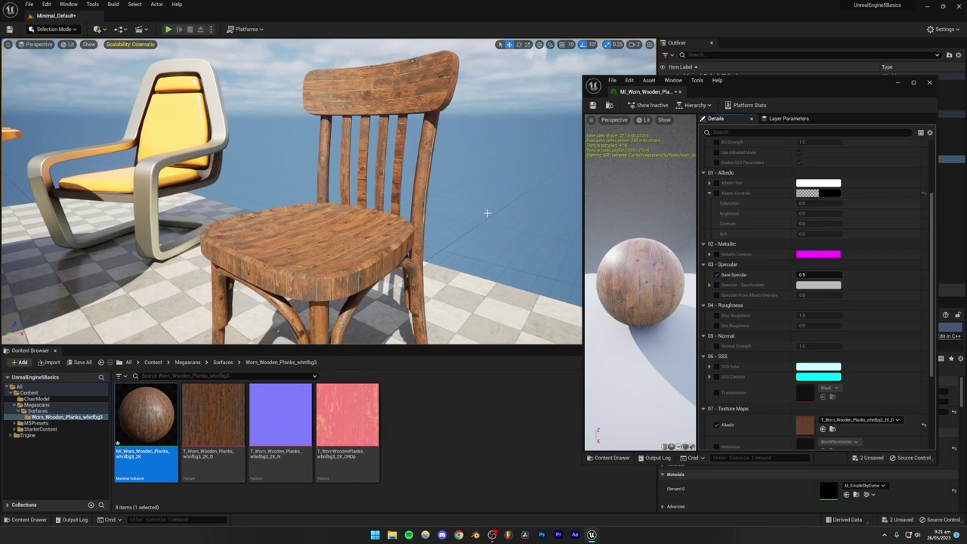
Step: Enable the Max and Min Roughness overrides, set Max Roughness to 0.2 and check the reflections on the chair
{"action": "scroll", "coordinate": [725, 314], "scroll_direction": "down", "scroll_amount": 1}
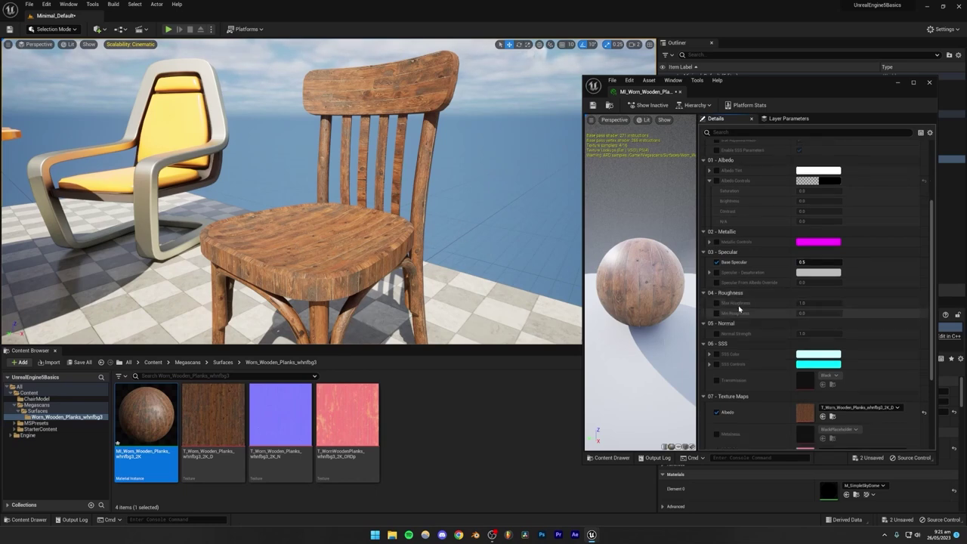
{"action": "left_click", "coordinate": [716, 303]}
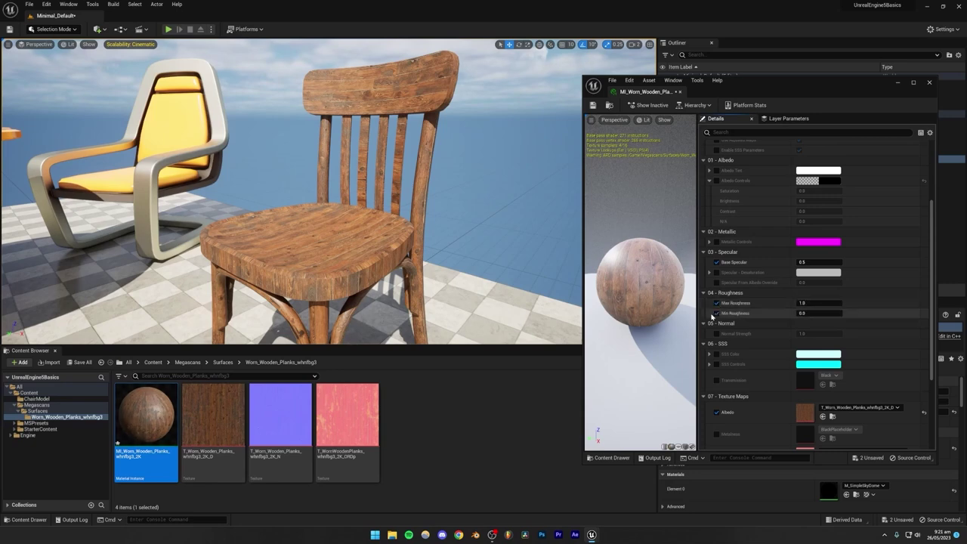
{"action": "left_click_drag", "start_coordinate": [833, 304], "coordinate": [798, 303]}
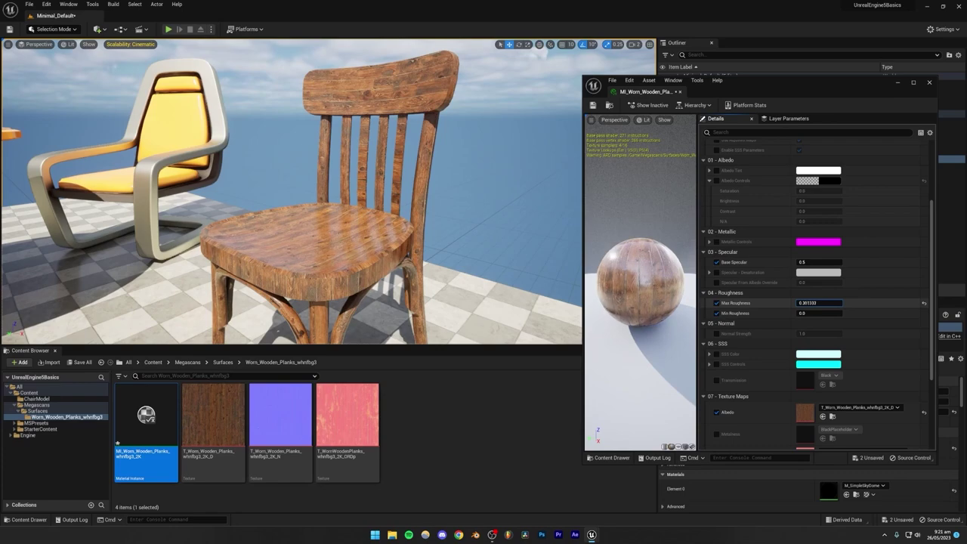
{"action": "left_click_drag", "start_coordinate": [803, 303], "coordinate": [805, 303]}
{"action": "left_click", "coordinate": [805, 302]}
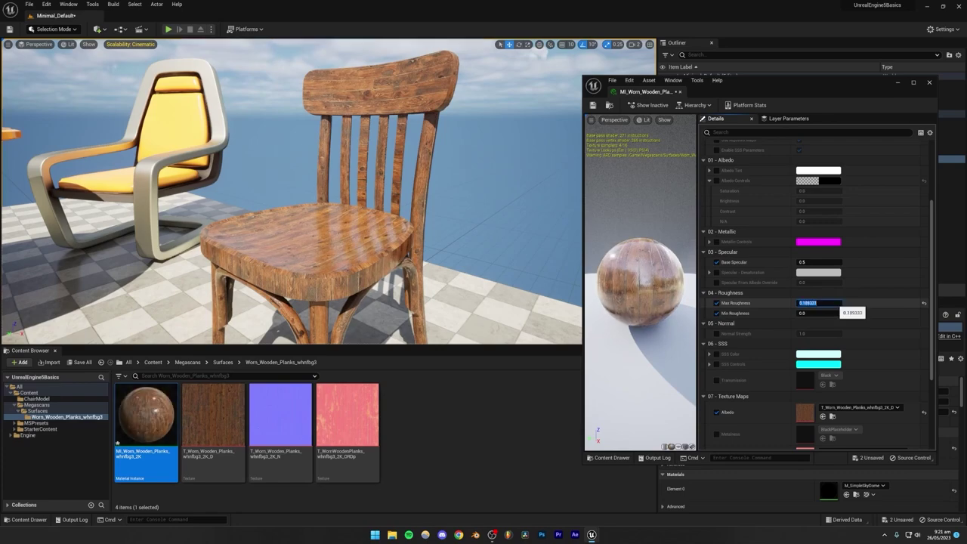
{"action": "right_click_drag", "start_coordinate": [453, 200], "coordinate": [420, 211]}
{"action": "key", "text": "w"}
{"action": "key", "text": "a"}
{"action": "key", "text": "d"}
{"action": "key", "text": "s"}
{"action": "right_click_drag", "start_coordinate": [260, 201], "coordinate": [250, 202]}
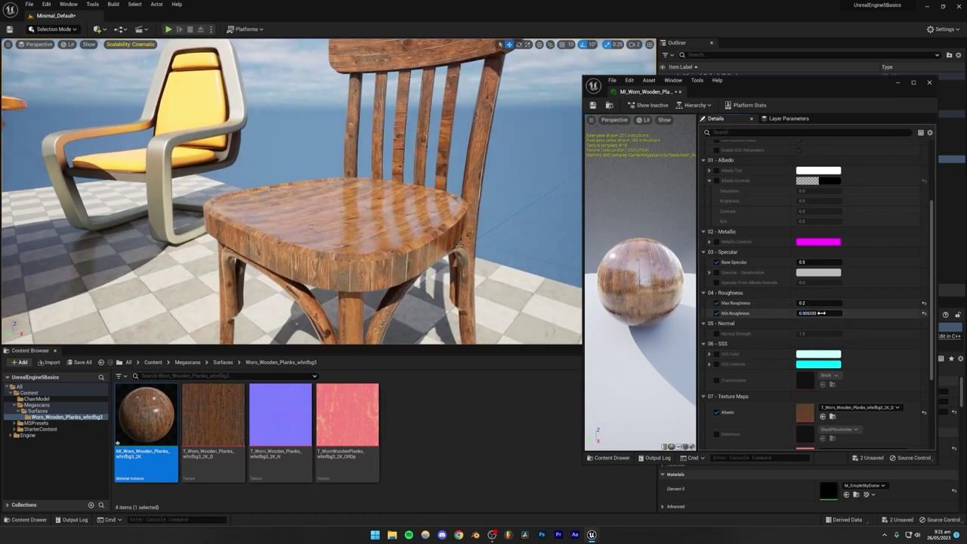
Step: Adjust the wood's Min Roughness to about 0.364 and Max Roughness to about 0.525, checking the seat and the material preview
{"action": "left_click_drag", "start_coordinate": [821, 313], "coordinate": [853, 312]}
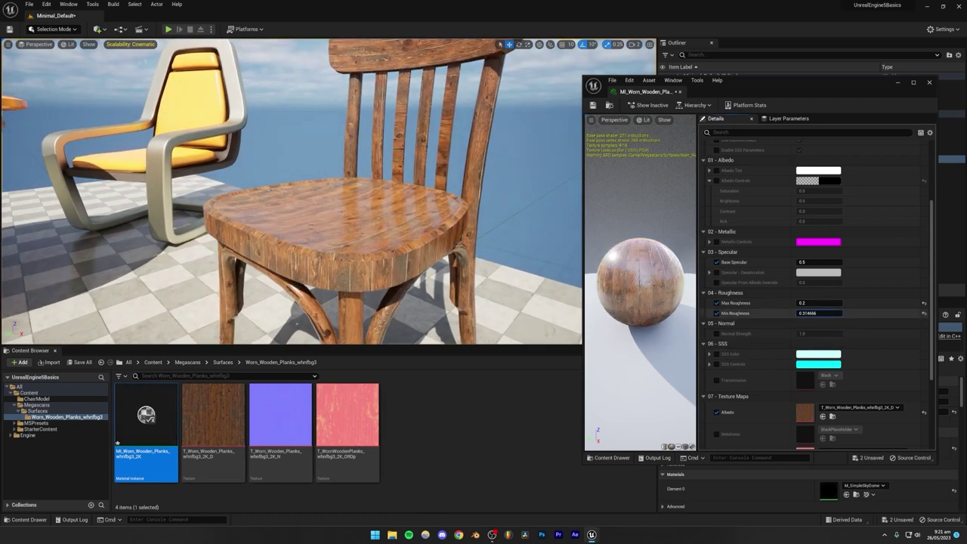
{"action": "left_click_drag", "start_coordinate": [821, 313], "coordinate": [801, 313]}
{"action": "left_click_drag", "start_coordinate": [821, 313], "coordinate": [822, 312]}
{"action": "right_click_drag", "start_coordinate": [377, 218], "coordinate": [325, 219]}
{"action": "mouse_move", "coordinate": [396, 176]}
{"action": "right_mouse_down"}
{"action": "mouse_move", "coordinate": [385, 227]}
{"action": "mouse_move", "coordinate": [401, 166]}
{"action": "mouse_move", "coordinate": [399, 196]}
{"action": "mouse_move", "coordinate": [395, 176]}
{"action": "right_mouse_up"}
{"action": "left_click_drag", "start_coordinate": [808, 303], "coordinate": [819, 303]}
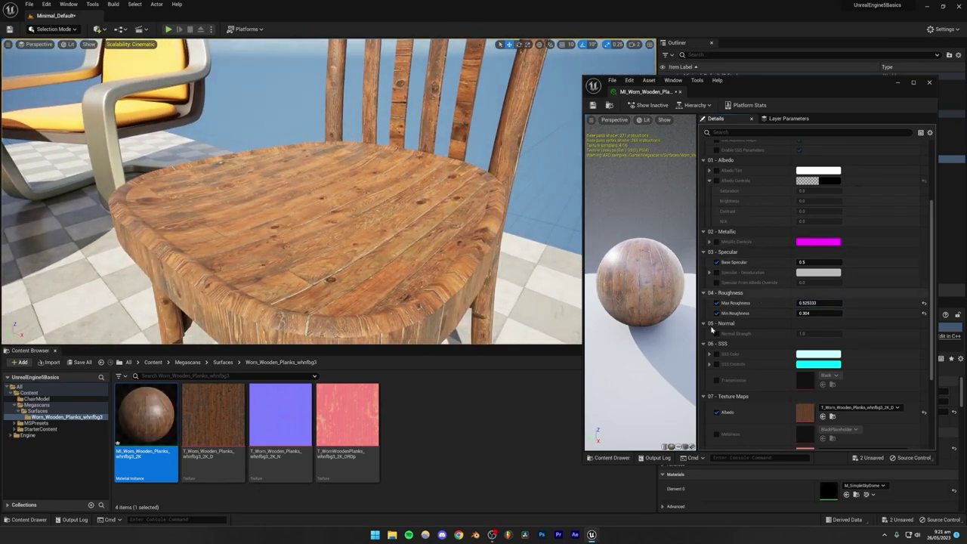
{"action": "mouse_move", "coordinate": [645, 263]}
{"action": "left_mouse_down"}
{"action": "mouse_move", "coordinate": [672, 263]}
{"action": "mouse_move", "coordinate": [659, 261]}
{"action": "left_mouse_up"}
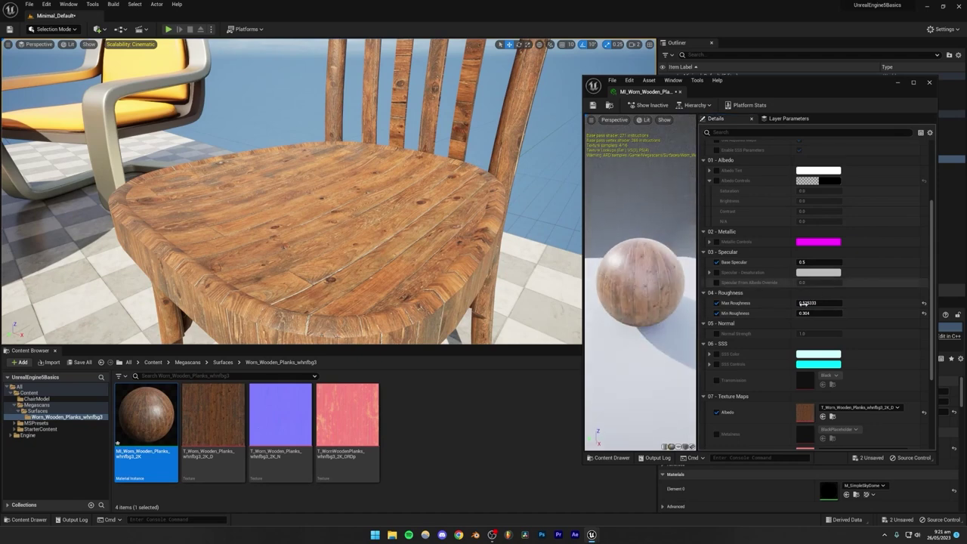
Step: Reset both roughness values, set the wood's Max Roughness to 0.7 and turn off the Min Roughness override
{"action": "left_click", "coordinate": [923, 313]}
{"action": "left_click", "coordinate": [923, 303]}
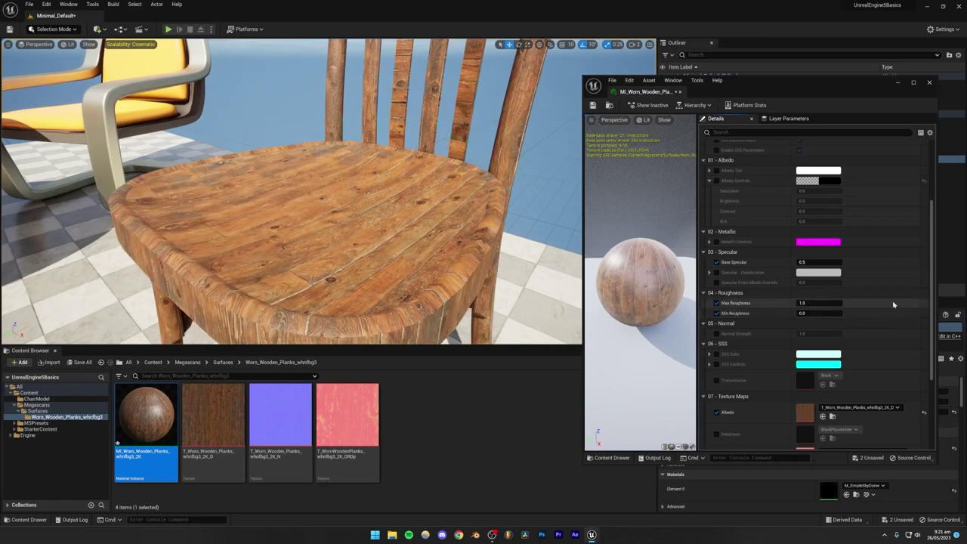
{"action": "type", "text": "0."}
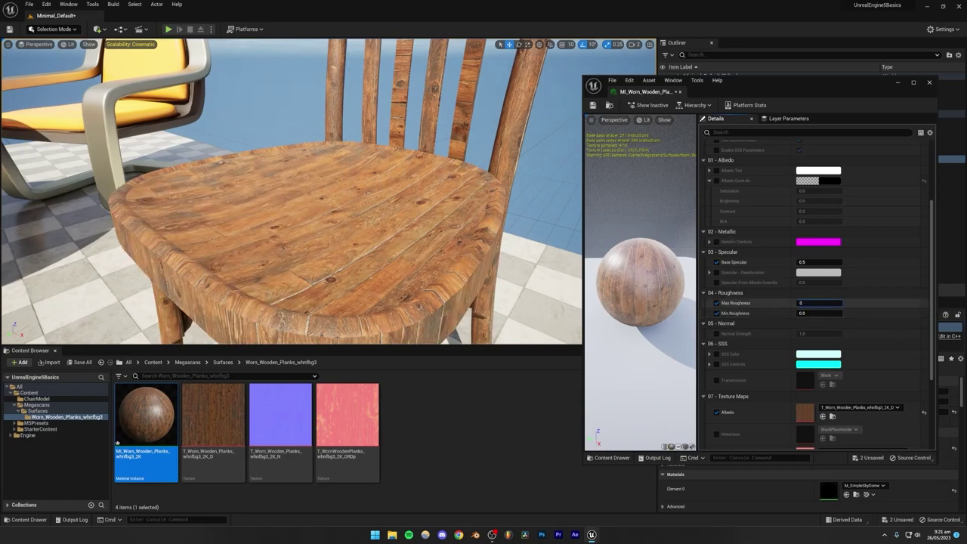
{"action": "type", "text": "6"}
{"action": "key", "text": "Return"}
{"action": "key", "text": "s"}
{"action": "right_click_drag", "start_coordinate": [423, 211], "coordinate": [438, 181]}
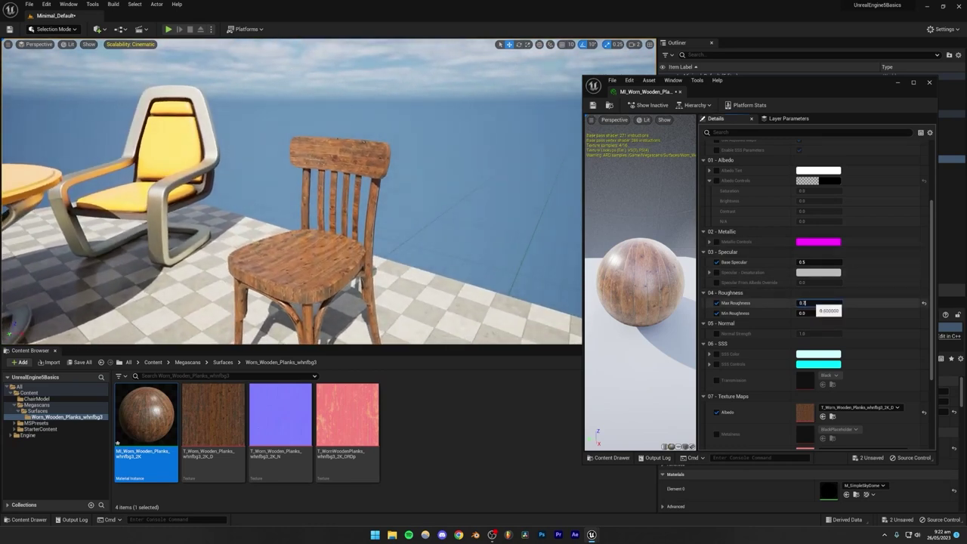
{"action": "key", "text": "Return"}
{"action": "left_click", "coordinate": [708, 320]}
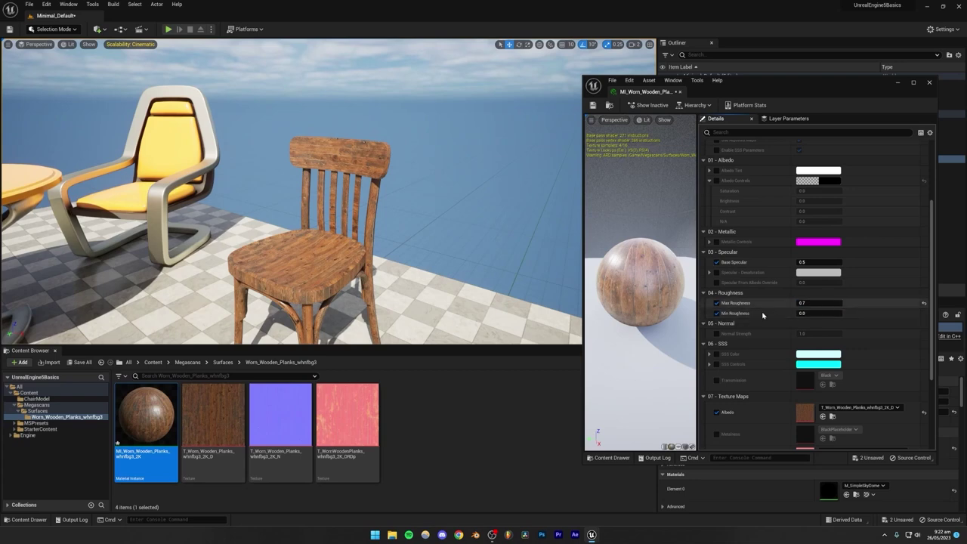
{"action": "right_click_drag", "start_coordinate": [483, 264], "coordinate": [449, 235]}
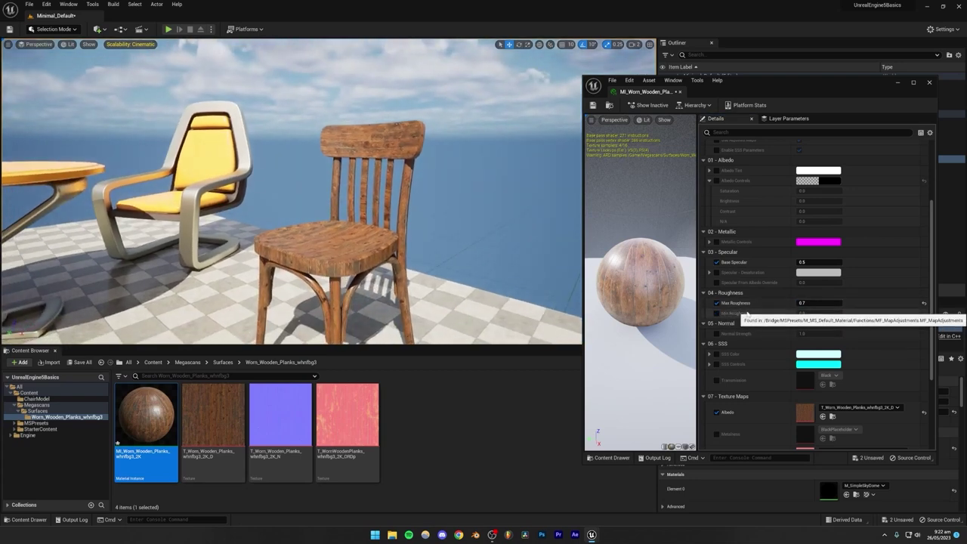
Step: Enable the Normal Strength override, set it to 5 and examine the grain on the chair's seat and backrest
{"action": "left_click", "coordinate": [716, 333]}
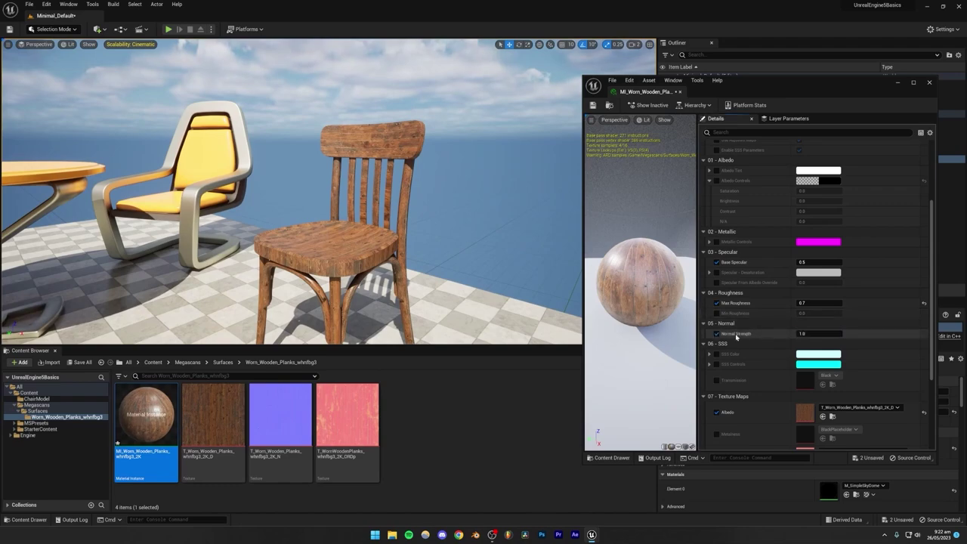
{"action": "right_click_drag", "start_coordinate": [379, 227], "coordinate": [376, 284]}
{"action": "key", "text": "w"}
{"action": "right_click_drag", "start_coordinate": [379, 251], "coordinate": [427, 261]}
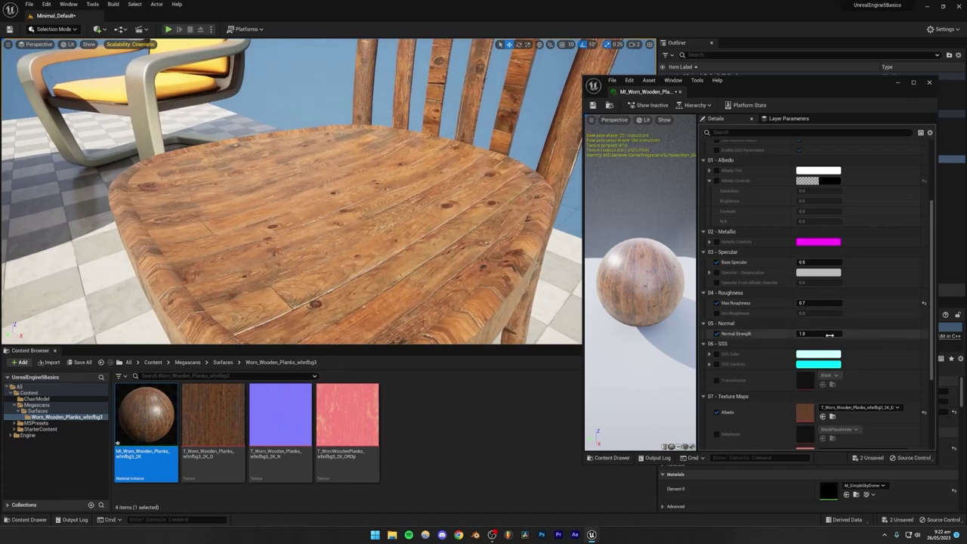
{"action": "type", "text": "5"}
{"action": "key", "text": "Return"}
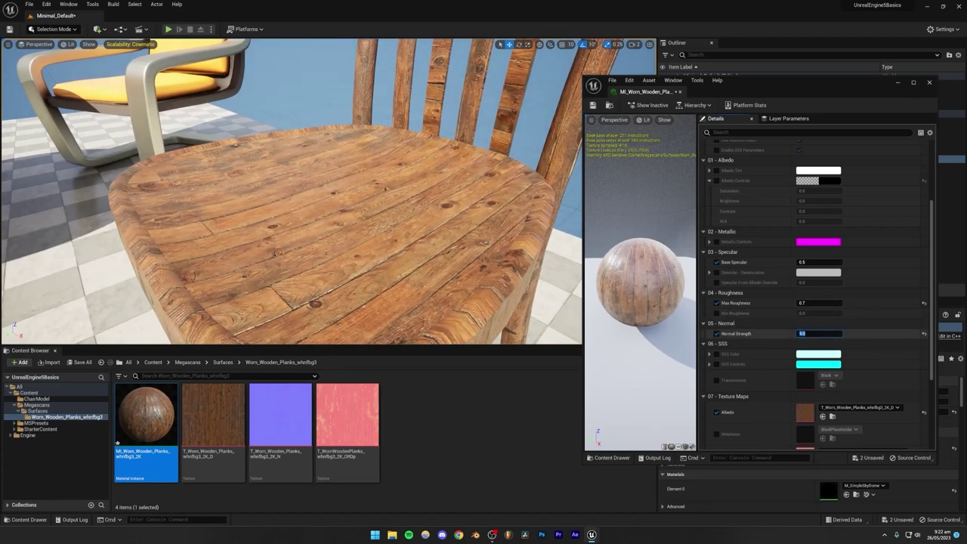
{"action": "right_click_drag", "start_coordinate": [453, 219], "coordinate": [427, 155]}
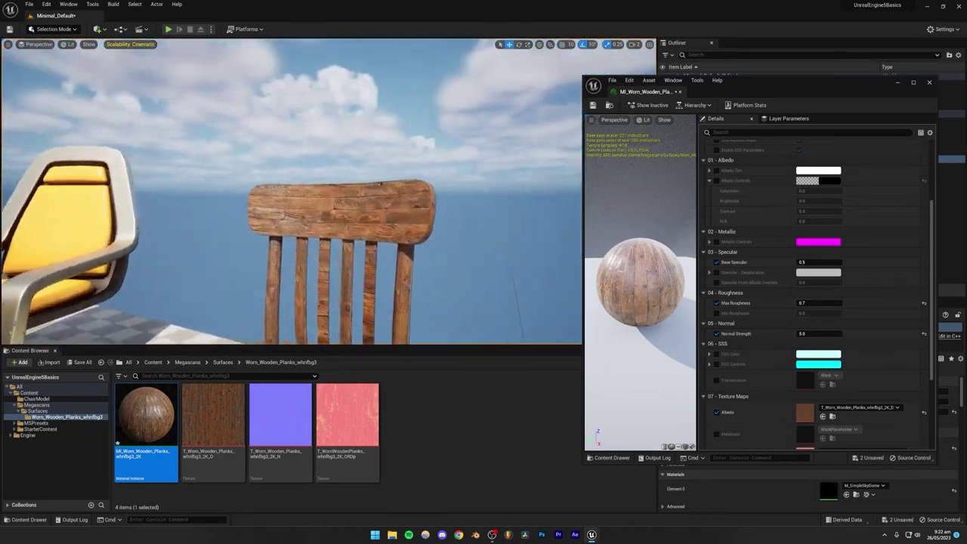
{"action": "right_click_drag", "start_coordinate": [264, 185], "coordinate": [308, 233]}
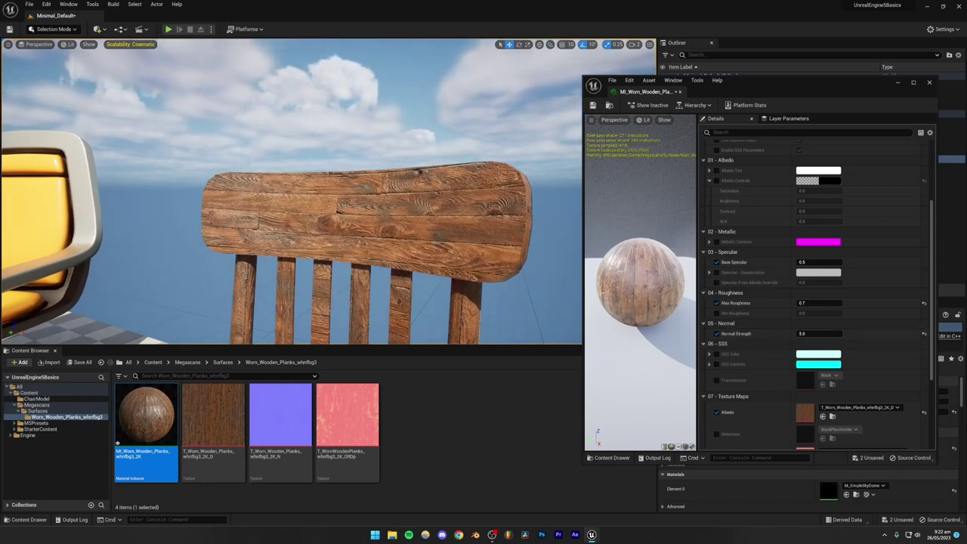
Step: Try a lower Normal Strength on the chair's backrest and set the value back to 5
{"action": "left_click", "coordinate": [791, 333]}
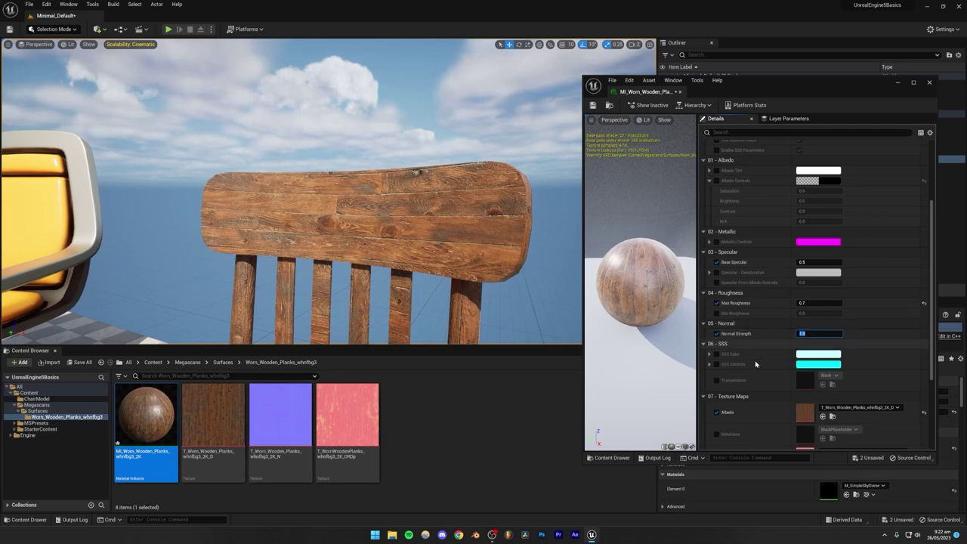
{"action": "key", "text": "Return"}
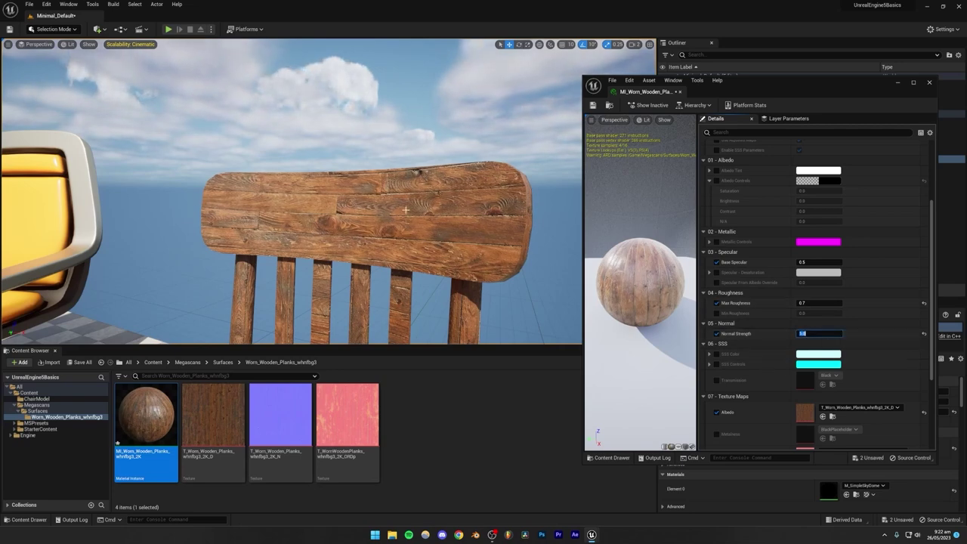
{"action": "mouse_move", "coordinate": [392, 215]}
{"action": "right_mouse_down"}
{"action": "mouse_move", "coordinate": [491, 215]}
{"action": "mouse_move", "coordinate": [383, 218]}
{"action": "mouse_move", "coordinate": [383, 229]}
{"action": "right_mouse_up"}
{"action": "key", "text": "w"}
{"action": "key", "text": "w"}
{"action": "key", "text": "s"}
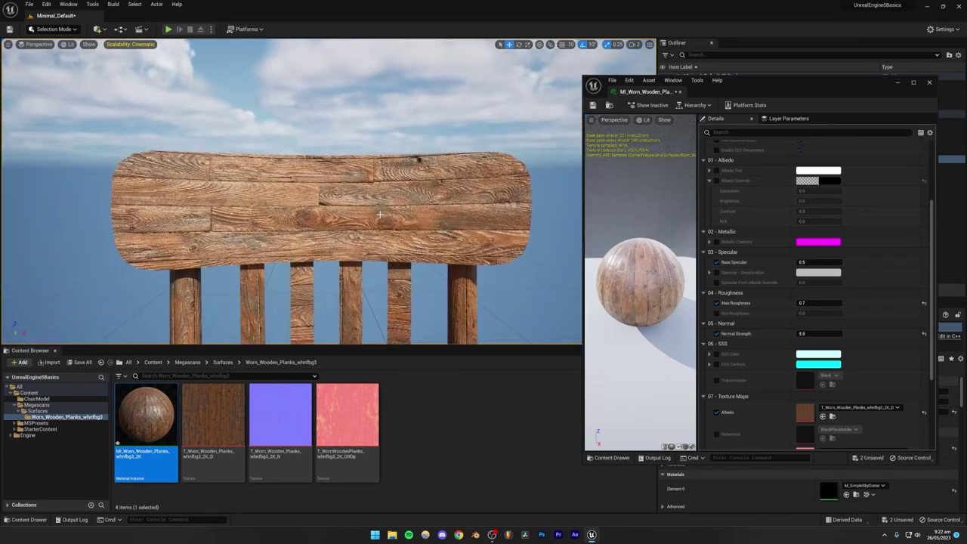
Step: Set the wood's Normal Strength to 3 and check the whole chair
{"action": "type", "text": "3"}
{"action": "key", "text": "Return"}
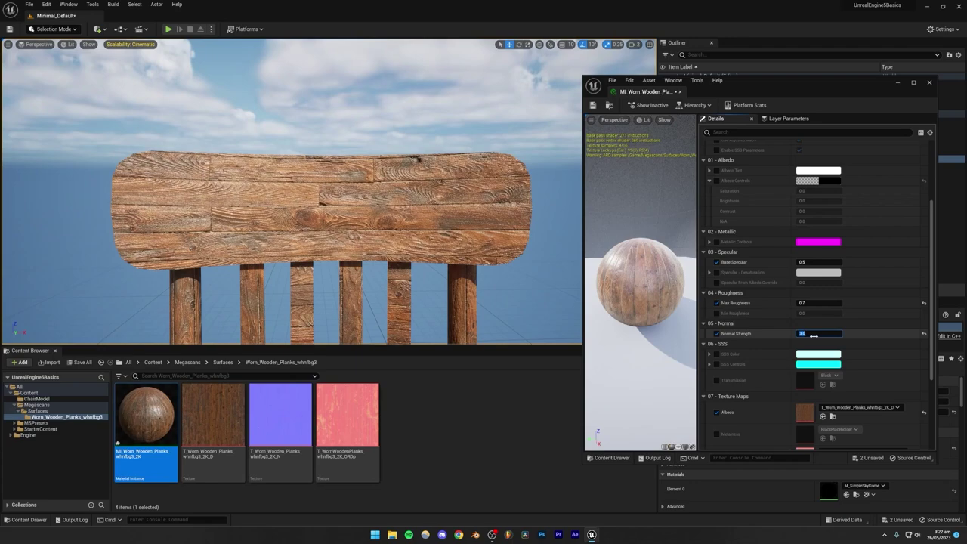
{"action": "key", "text": "s"}
{"action": "right_click_drag", "start_coordinate": [423, 219], "coordinate": [447, 263]}
{"action": "key", "text": "a"}
{"action": "key", "text": "q"}
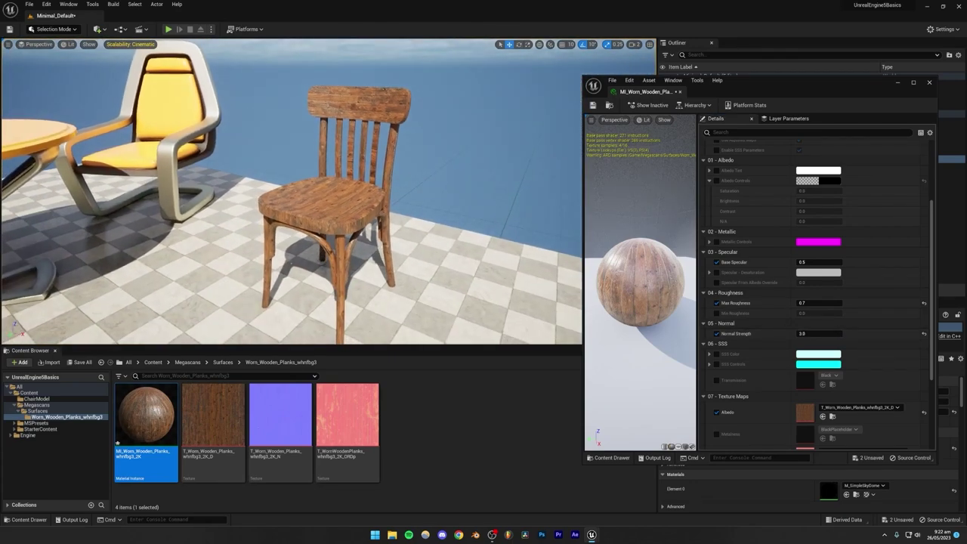
{"action": "key", "text": "w"}
{"action": "key", "text": "w"}
{"action": "right_click_drag", "start_coordinate": [313, 192], "coordinate": [317, 192]}
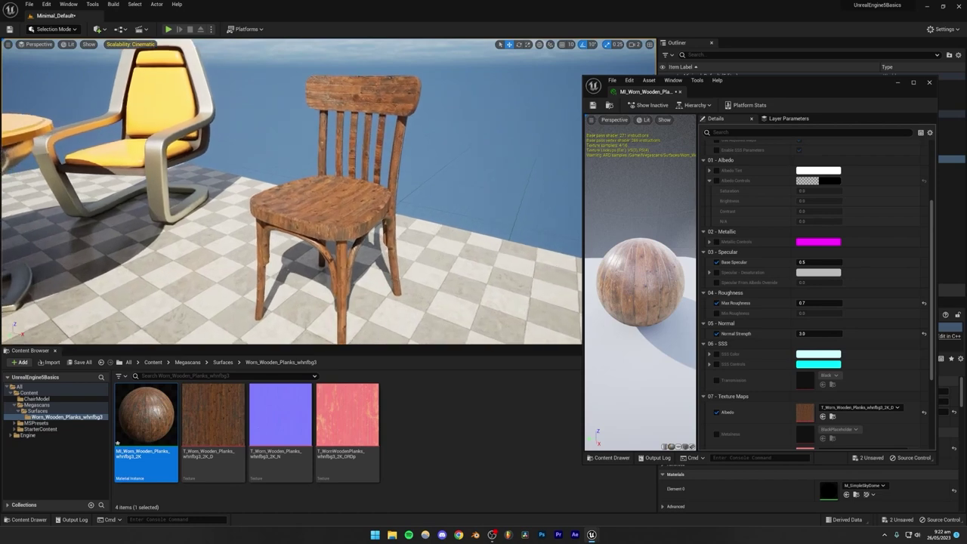
Step: Replace the wood's Albedo texture map with soviet_chair_BaseColor from the ChairModel folder and inspect the chair
{"action": "scroll", "coordinate": [757, 345], "scroll_direction": "down", "scroll_amount": 2}
{"action": "scroll", "coordinate": [757, 345], "scroll_direction": "down", "scroll_amount": 4}
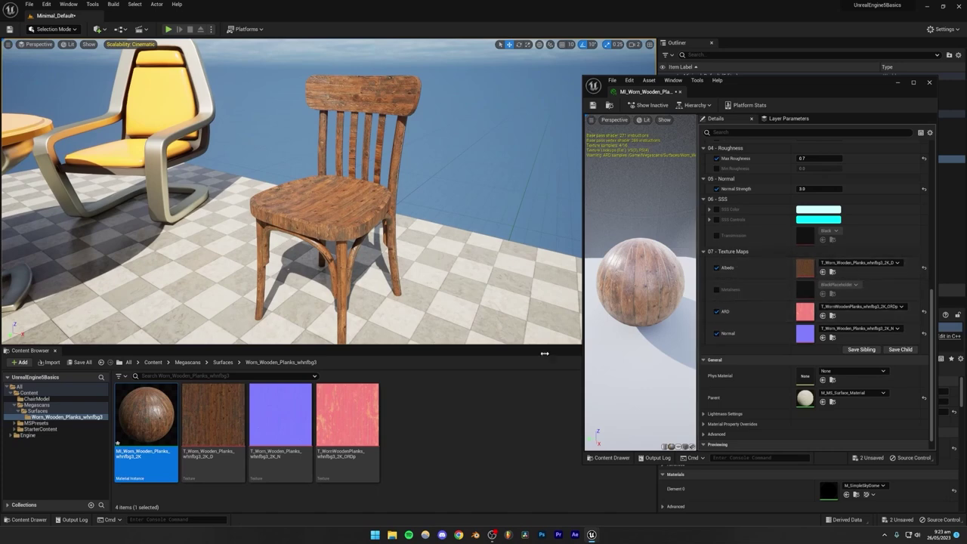
{"action": "left_click", "coordinate": [36, 398]}
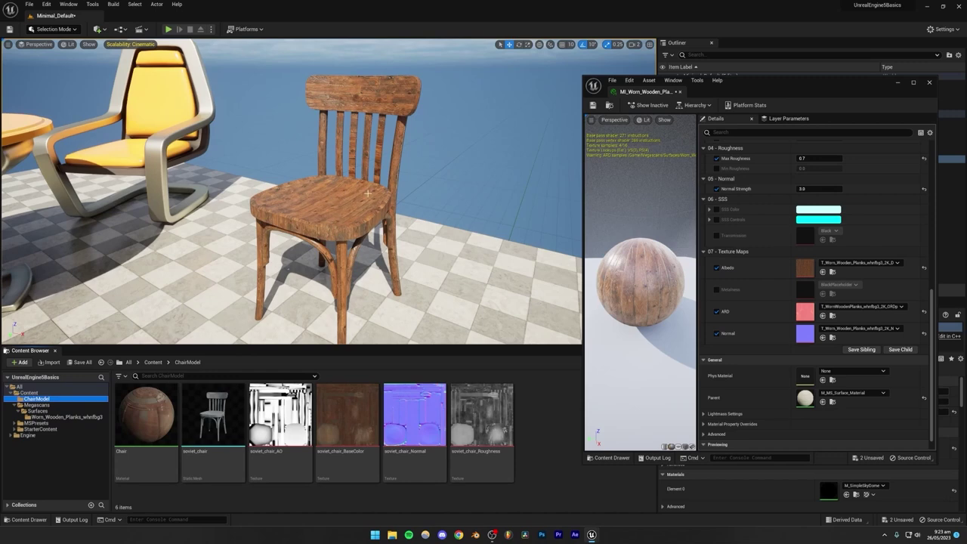
{"action": "scroll", "coordinate": [367, 194], "scroll_direction": "up", "scroll_amount": 10}
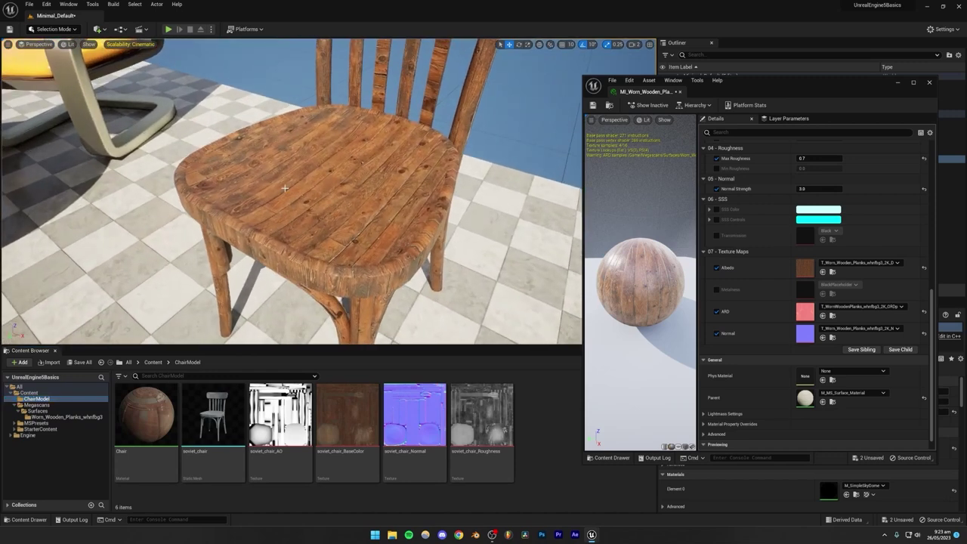
{"action": "mouse_move", "coordinate": [347, 414]}
{"action": "left_mouse_down"}
{"action": "mouse_move", "coordinate": [528, 426]}
{"action": "mouse_move", "coordinate": [776, 265]}
{"action": "mouse_move", "coordinate": [831, 265]}
{"action": "left_mouse_up"}
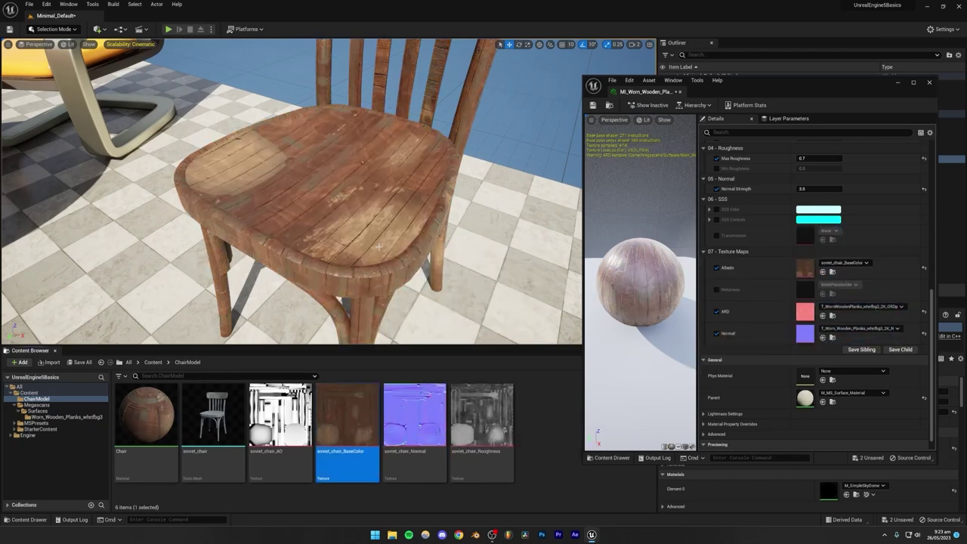
{"action": "right_click_drag", "start_coordinate": [329, 191], "coordinate": [381, 155]}
{"action": "key", "text": "s"}
{"action": "key", "text": "a"}
{"action": "key", "text": "w"}
{"action": "key", "text": "d"}
{"action": "right_click_drag", "start_coordinate": [384, 262], "coordinate": [327, 277]}
{"action": "right_click_drag", "start_coordinate": [261, 227], "coordinate": [242, 226]}
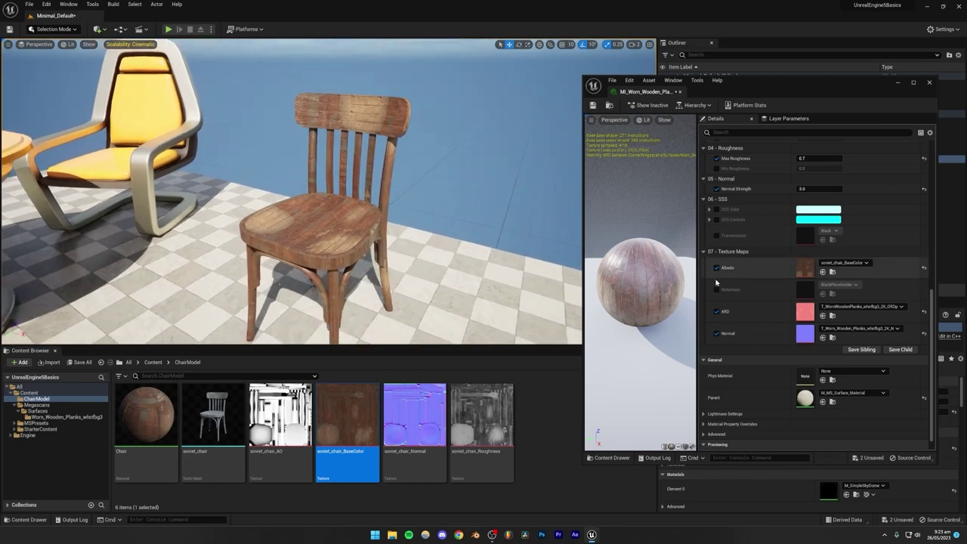
Step: Switch the ARD map override off and on, and assign soviet_chair_Normal as the Normal texture map
{"action": "left_click", "coordinate": [715, 312]}
{"action": "left_click", "coordinate": [717, 313]}
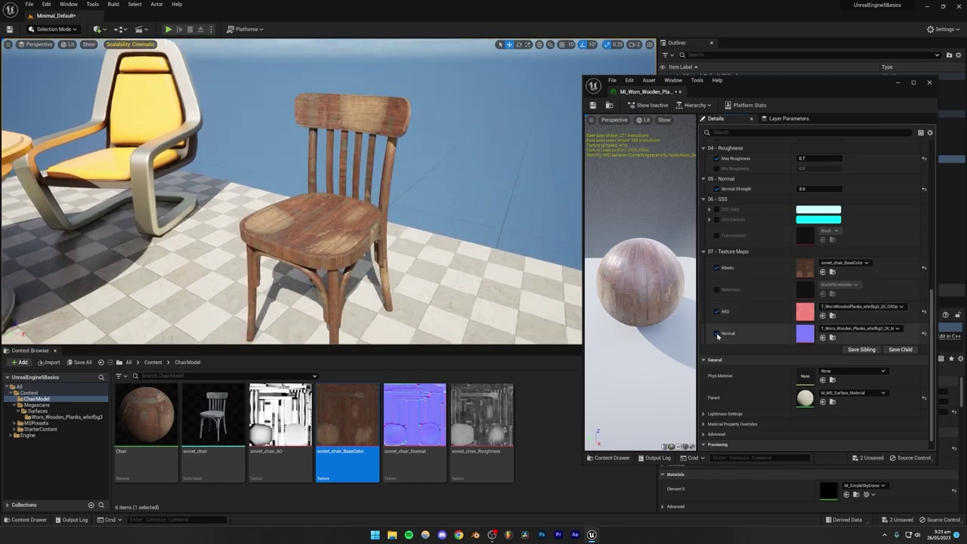
{"action": "left_click_drag", "start_coordinate": [420, 420], "coordinate": [805, 333]}
{"action": "mouse_move", "coordinate": [332, 219]}
{"action": "right_mouse_down"}
{"action": "mouse_move", "coordinate": [344, 241]}
{"action": "mouse_move", "coordinate": [344, 227]}
{"action": "right_mouse_up"}
{"action": "right_click_drag", "start_coordinate": [256, 226], "coordinate": [428, 259]}
Step: Undo the Normal and Albedo texture replacements on the wood material instance
{"action": "key", "text": "ctrl+z"}
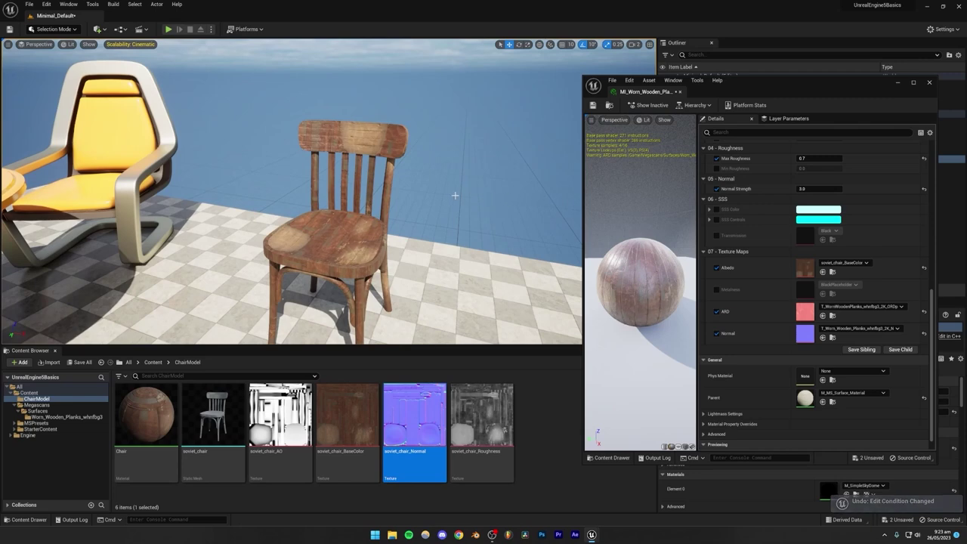
{"action": "key", "text": "ctrl+z"}
{"action": "right_click_drag", "start_coordinate": [434, 226], "coordinate": [419, 220]}
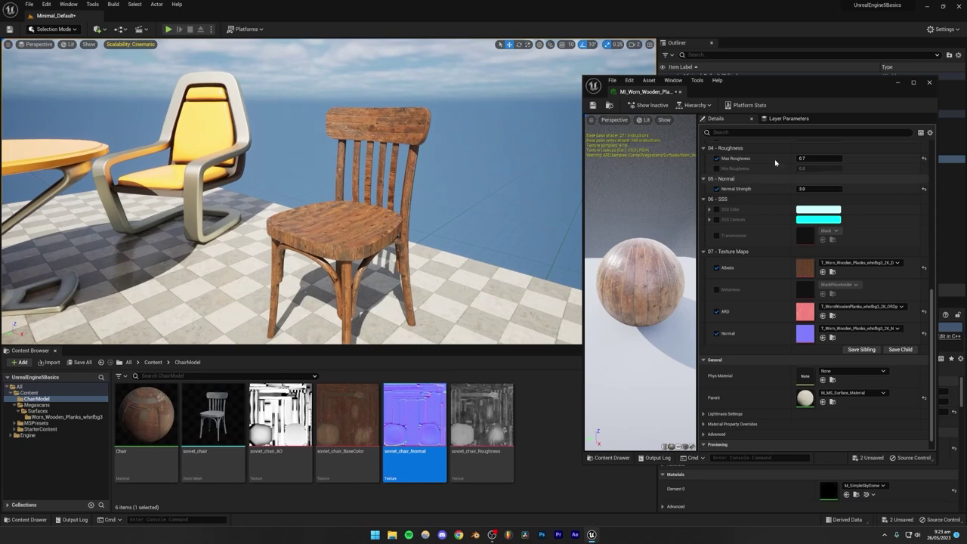
Step: Close the wood material instance and save all modified assets
{"action": "scroll", "coordinate": [764, 344], "scroll_direction": "down", "scroll_amount": 1}
{"action": "scroll", "coordinate": [765, 344], "scroll_direction": "up", "scroll_amount": 10}
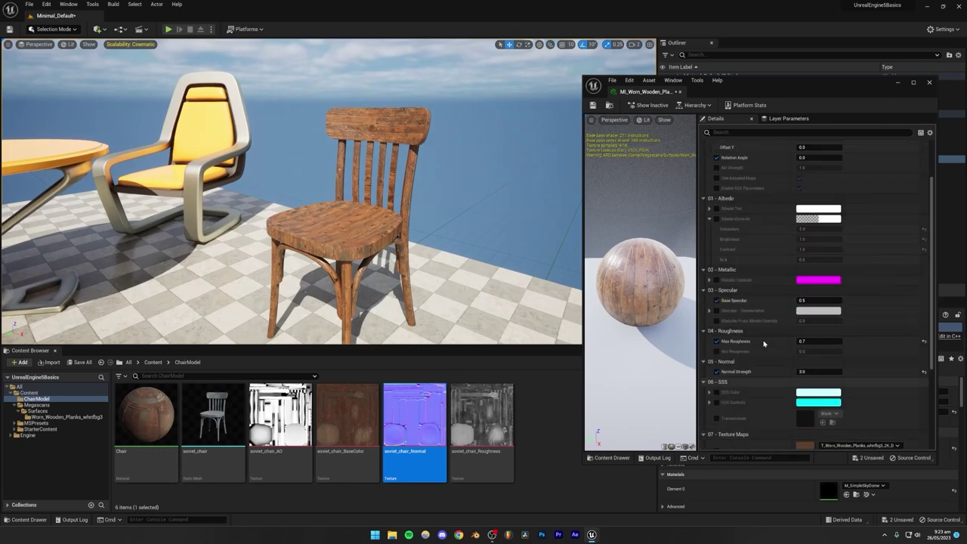
{"action": "left_click", "coordinate": [929, 83]}
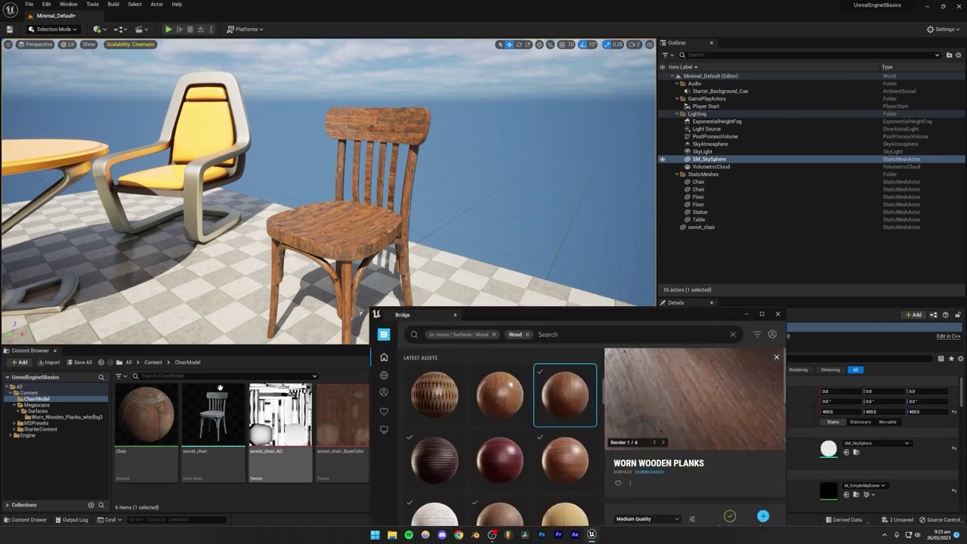
{"action": "left_click", "coordinate": [90, 363]}
{"action": "left_click", "coordinate": [543, 351]}
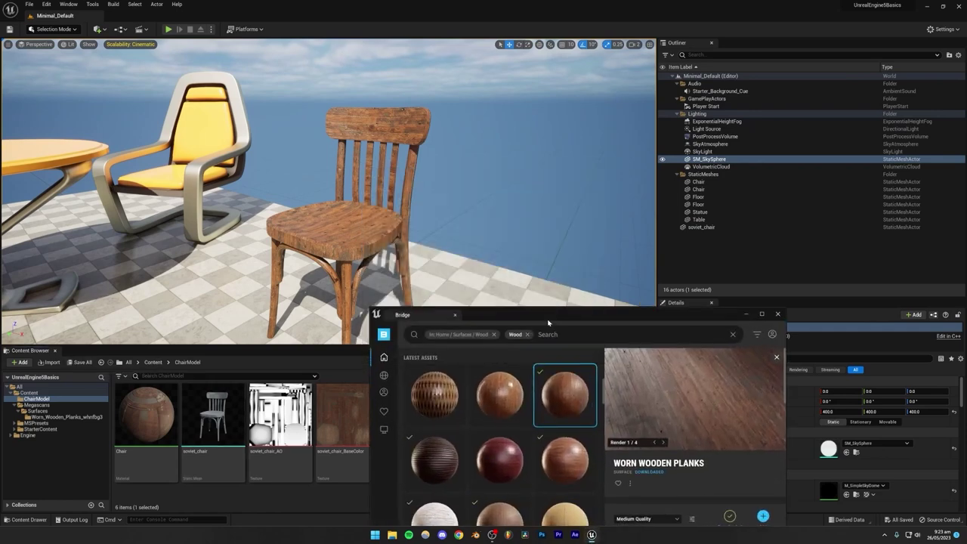
Step: Browse the surface collections under Bridge's Essential category
{"action": "left_click_drag", "start_coordinate": [546, 317], "coordinate": [487, 190]}
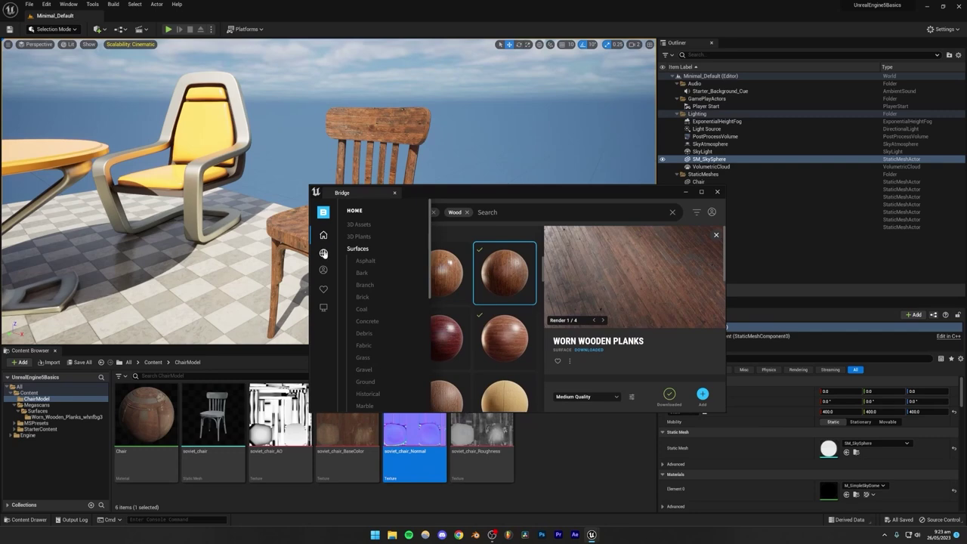
{"action": "left_click", "coordinate": [323, 253]}
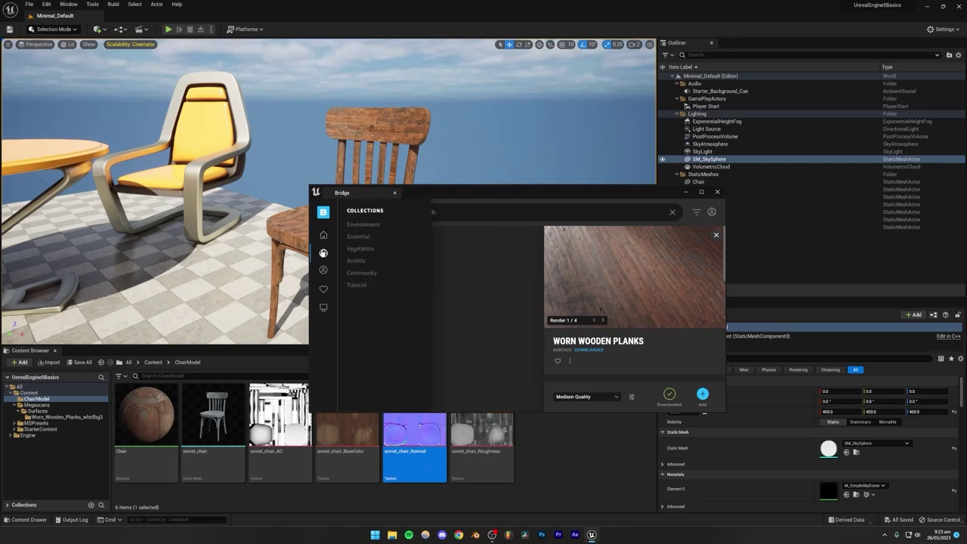
{"action": "left_click", "coordinate": [360, 238]}
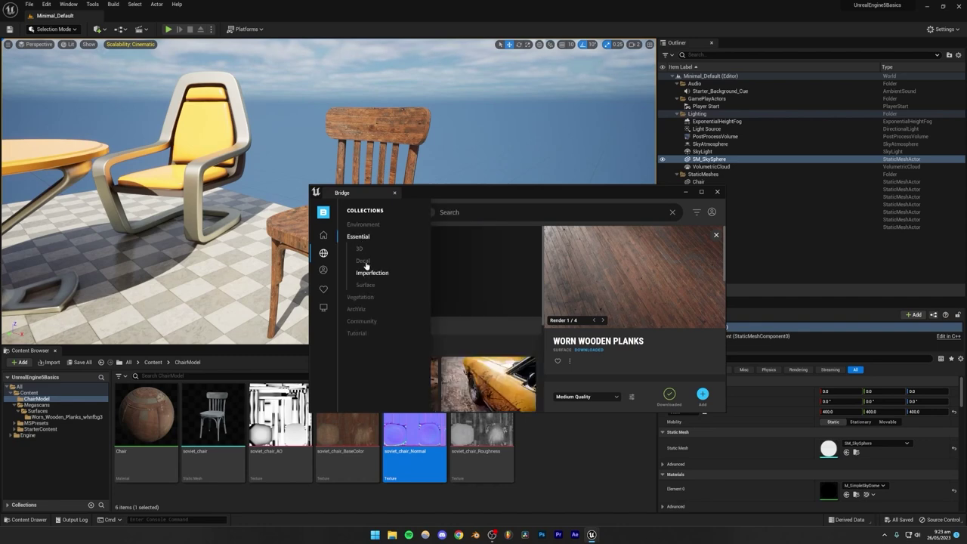
{"action": "left_click", "coordinate": [364, 287]}
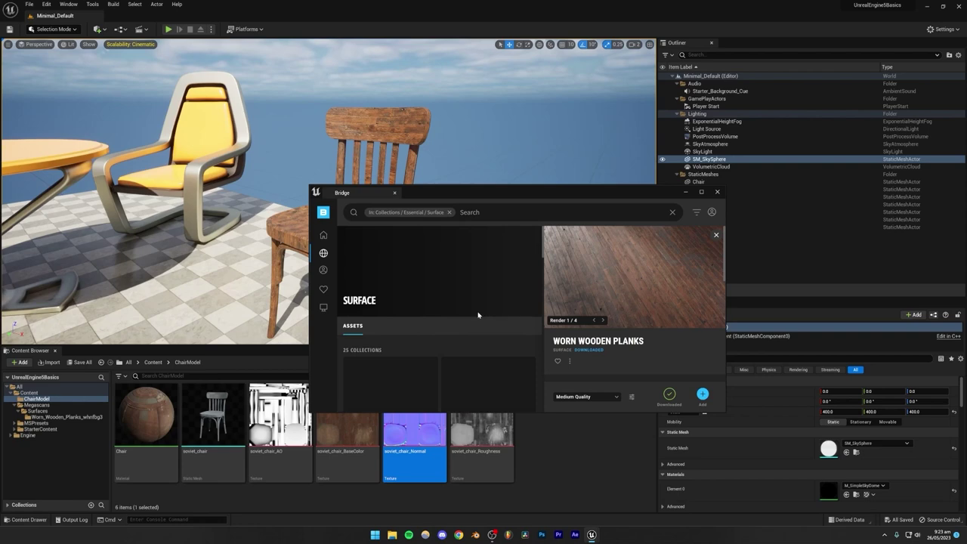
{"action": "scroll", "coordinate": [478, 315], "scroll_direction": "down", "scroll_amount": 3}
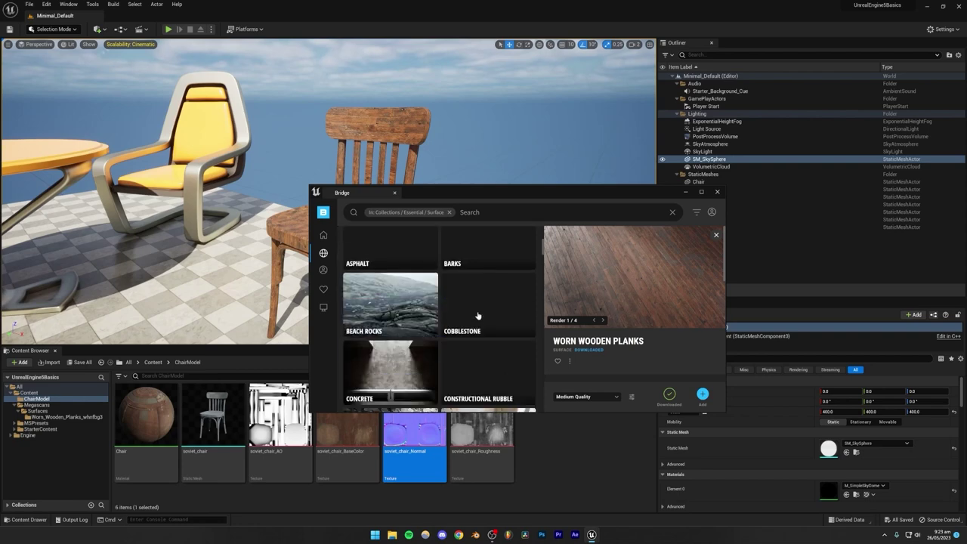
{"action": "scroll", "coordinate": [477, 315], "scroll_direction": "down", "scroll_amount": 3}
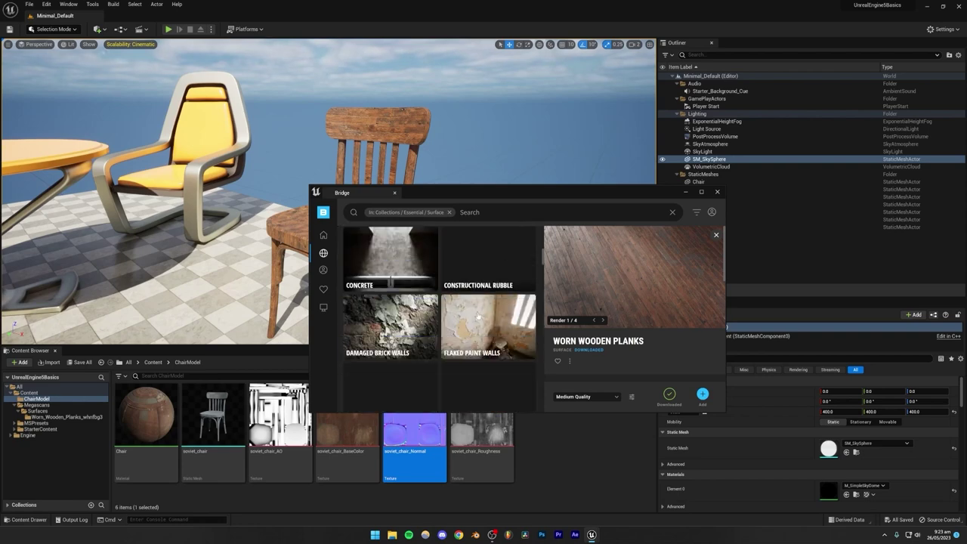
{"action": "scroll", "coordinate": [513, 309], "scroll_direction": "up", "scroll_amount": 6}
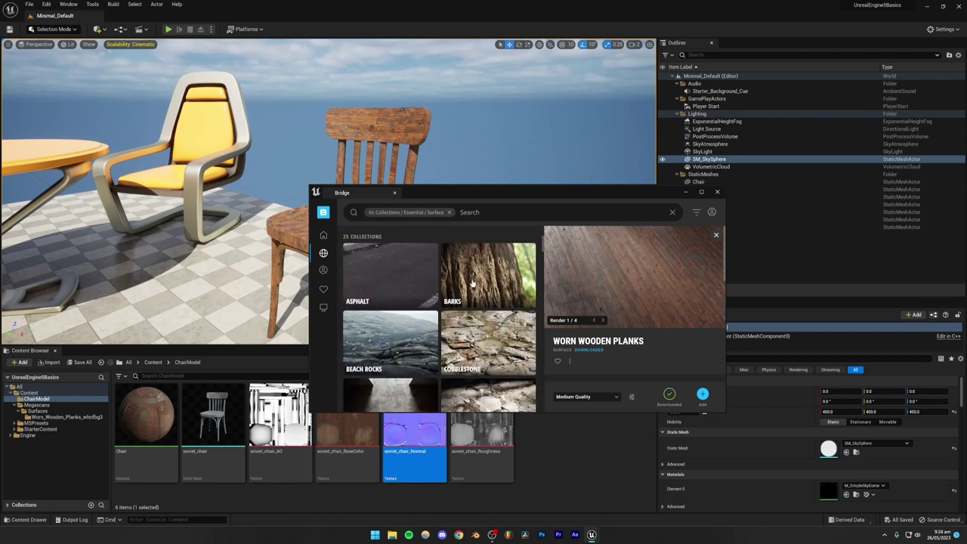
{"action": "scroll", "coordinate": [471, 287], "scroll_direction": "down", "scroll_amount": 8}
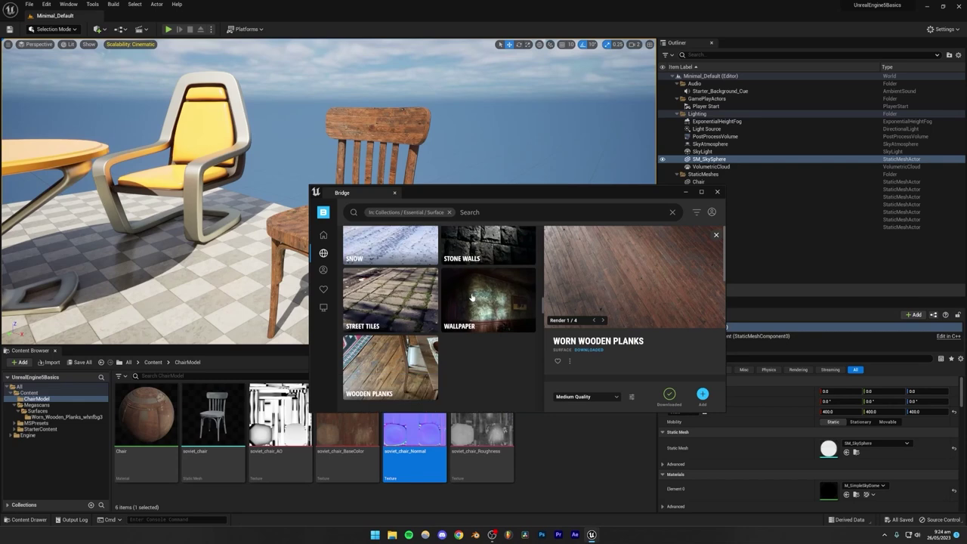
Step: Browse the polished marble materials under the Surfaces category of Bridge's Home section
{"action": "scroll", "coordinate": [472, 297], "scroll_direction": "up", "scroll_amount": 1}
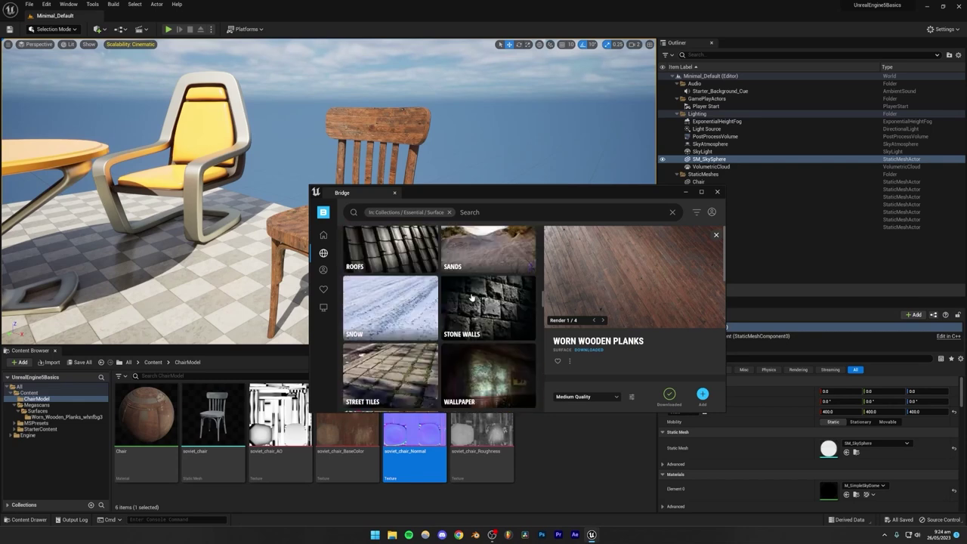
{"action": "scroll", "coordinate": [474, 309], "scroll_direction": "up", "scroll_amount": 2}
{"action": "mouse_move", "coordinate": [323, 235]}
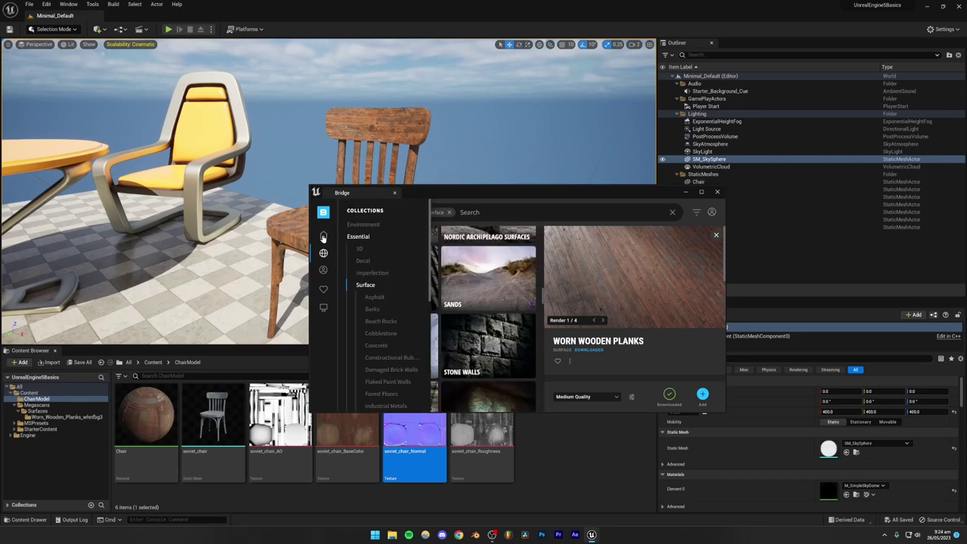
{"action": "left_click", "coordinate": [322, 236]}
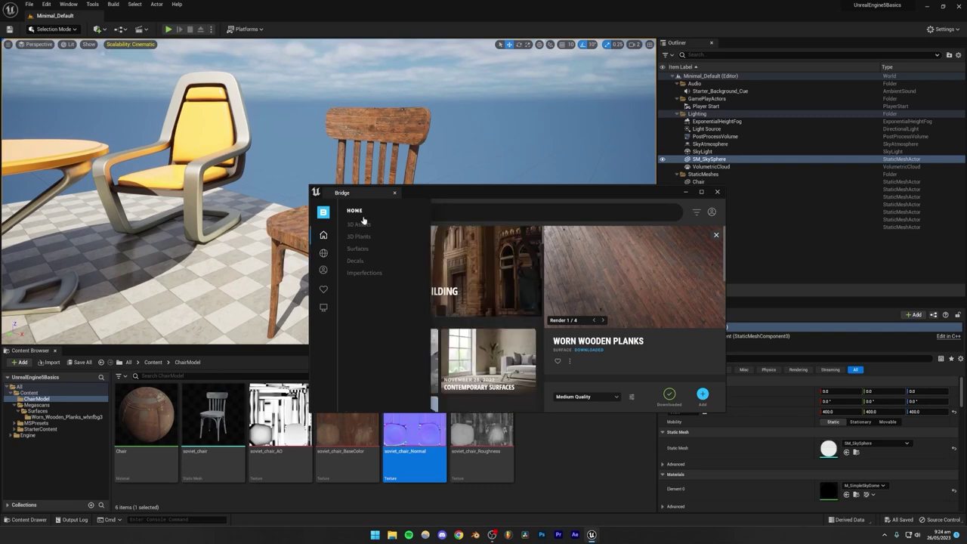
{"action": "left_click", "coordinate": [357, 249]}
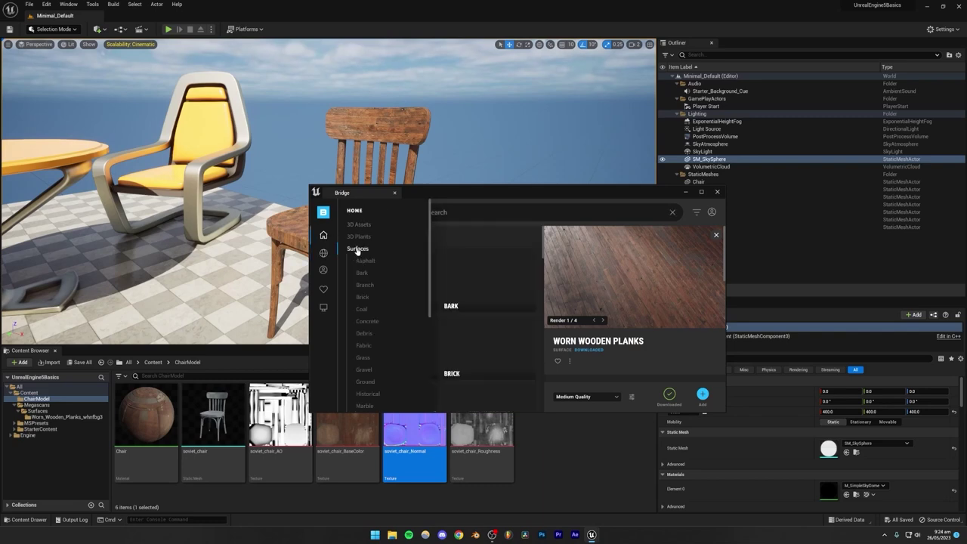
{"action": "scroll", "coordinate": [381, 280], "scroll_direction": "down", "scroll_amount": 2}
{"action": "scroll", "coordinate": [375, 276], "scroll_direction": "down", "scroll_amount": 1}
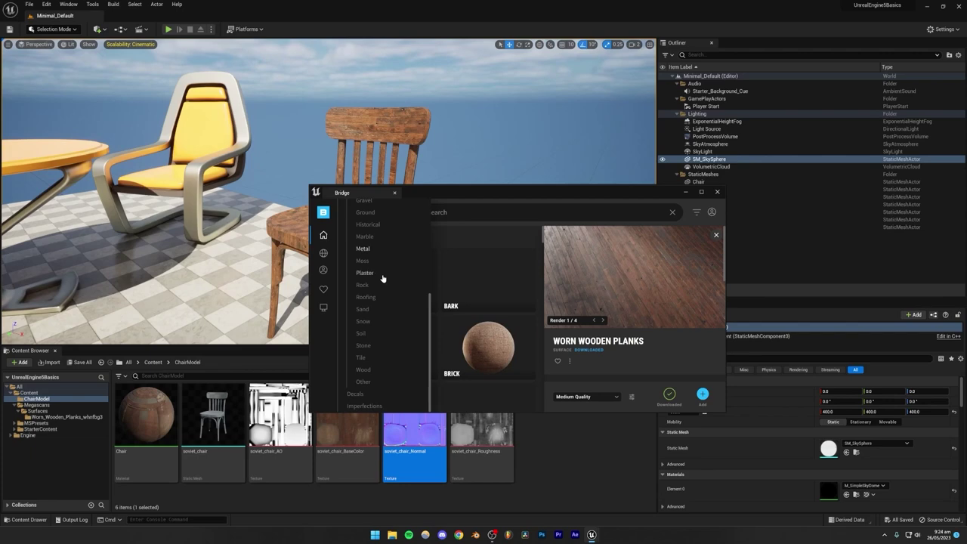
{"action": "left_click", "coordinate": [366, 275]}
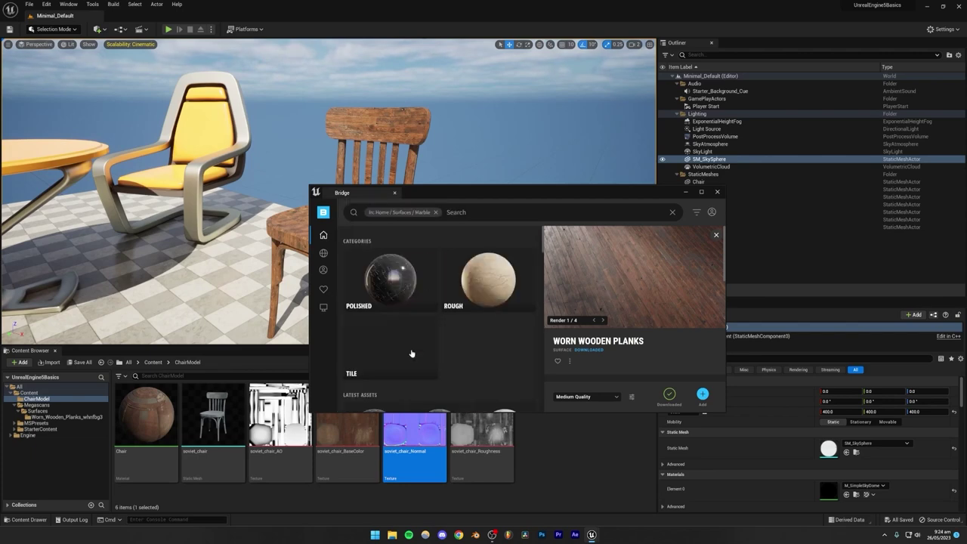
{"action": "left_click", "coordinate": [400, 286]}
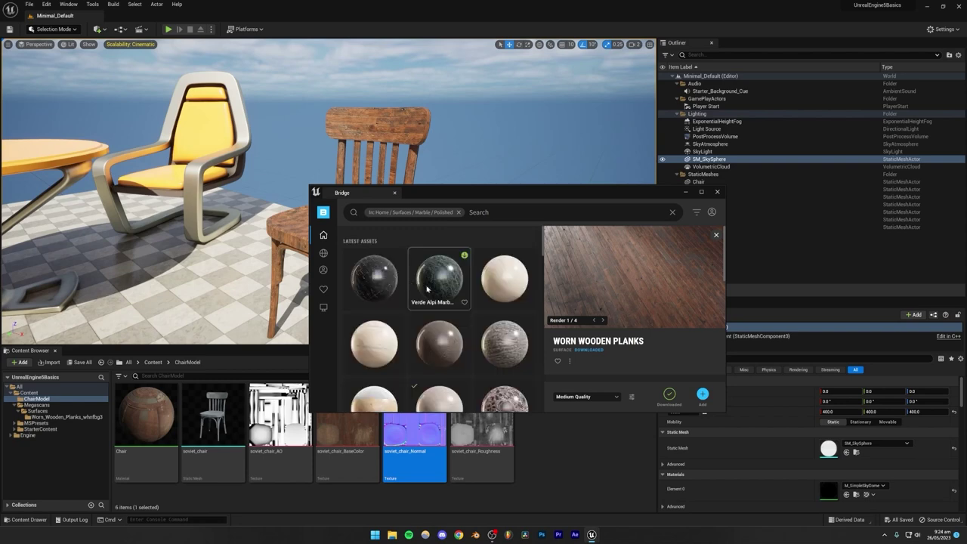
{"action": "scroll", "coordinate": [453, 296], "scroll_direction": "down", "scroll_amount": 5}
{"action": "scroll", "coordinate": [459, 299], "scroll_direction": "down", "scroll_amount": 2}
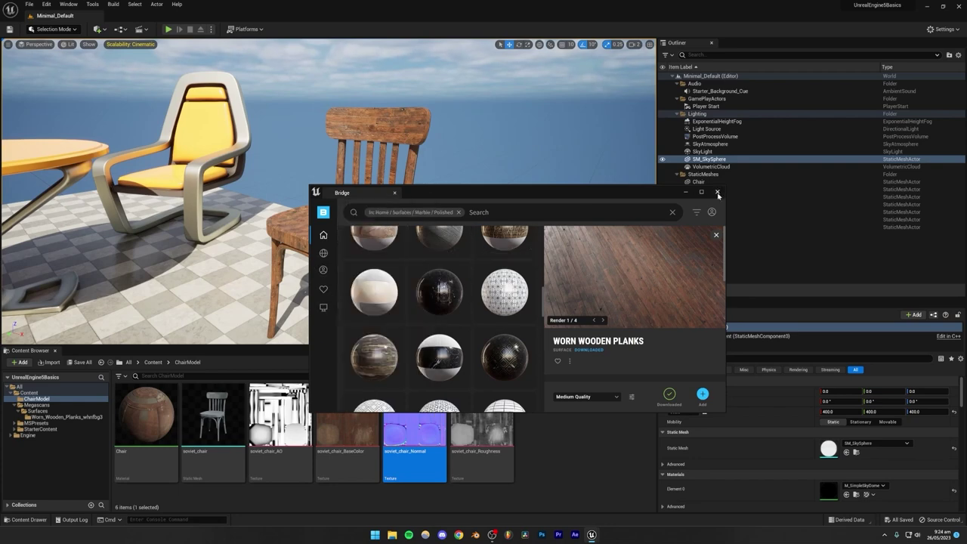
Step: Close the Bridge window and clear the texture selection in the Content Browser
{"action": "left_click_drag", "start_coordinate": [450, 195], "coordinate": [378, 126]}
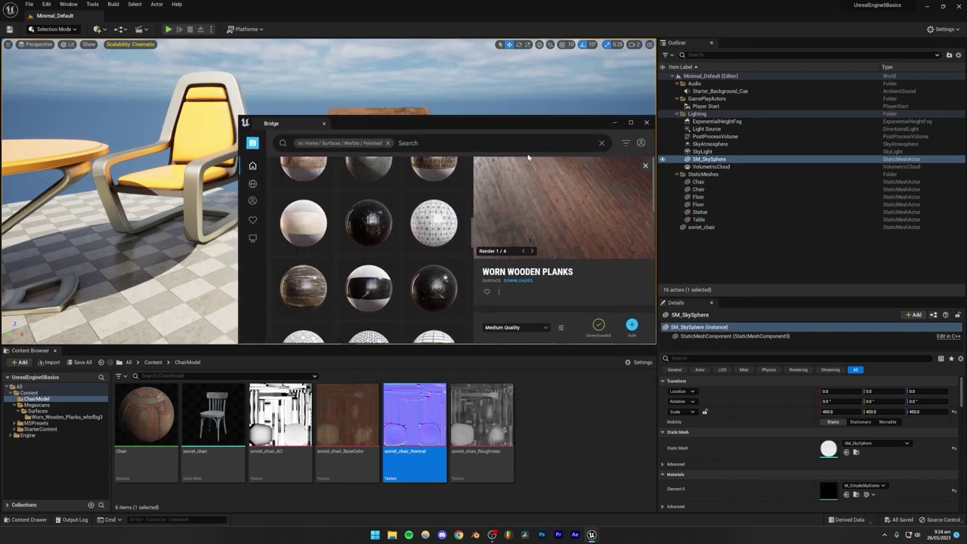
{"action": "left_click", "coordinate": [647, 122]}
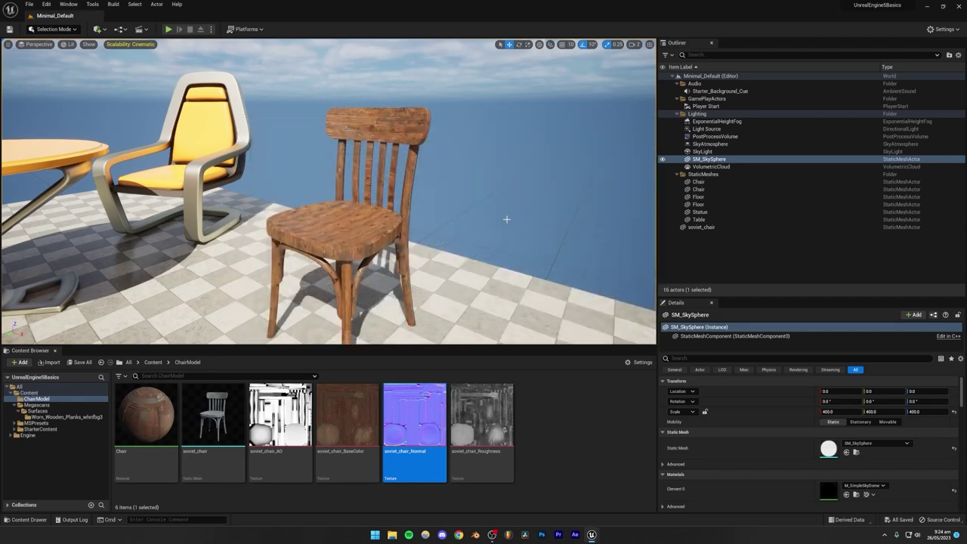
{"action": "left_click", "coordinate": [541, 413]}
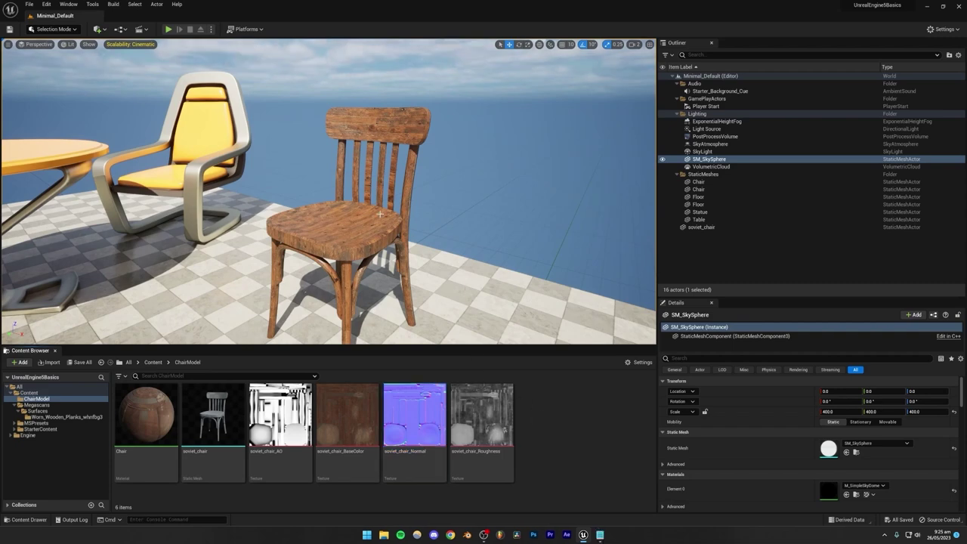
{"action": "right_click_drag", "start_coordinate": [442, 232], "coordinate": [388, 238]}
{"action": "key", "text": "s"}
{"action": "right_click_drag", "start_coordinate": [457, 337], "coordinate": [453, 316]}
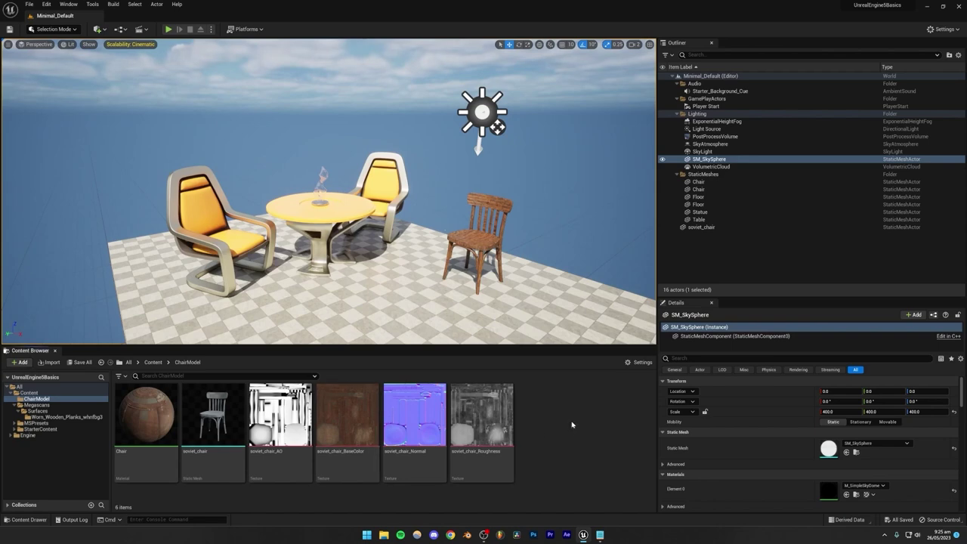
Step: Switch to the Epic Games Launcher and open the Unreal Engine Marketplace
{"action": "left_click", "coordinate": [367, 535]}
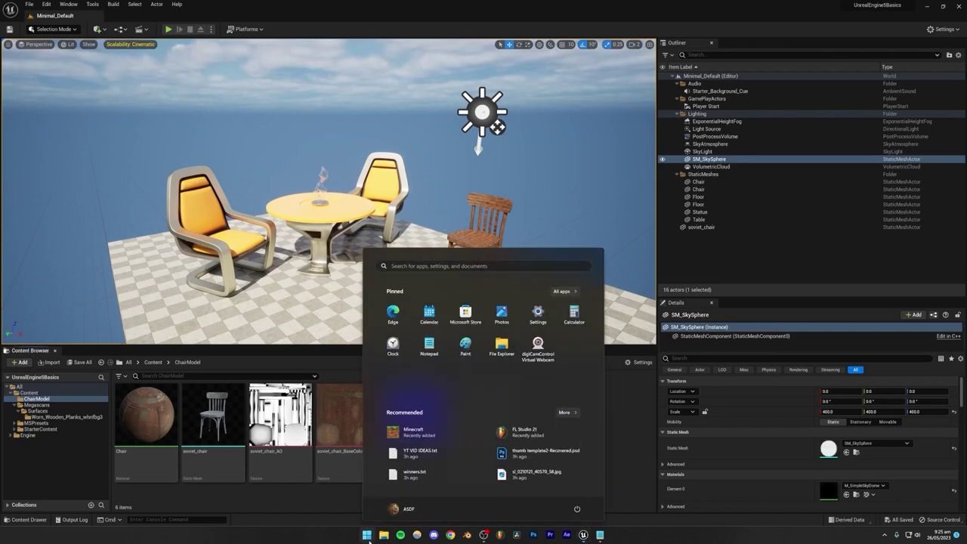
{"action": "type", "text": "epi"}
{"action": "key", "text": "Return"}
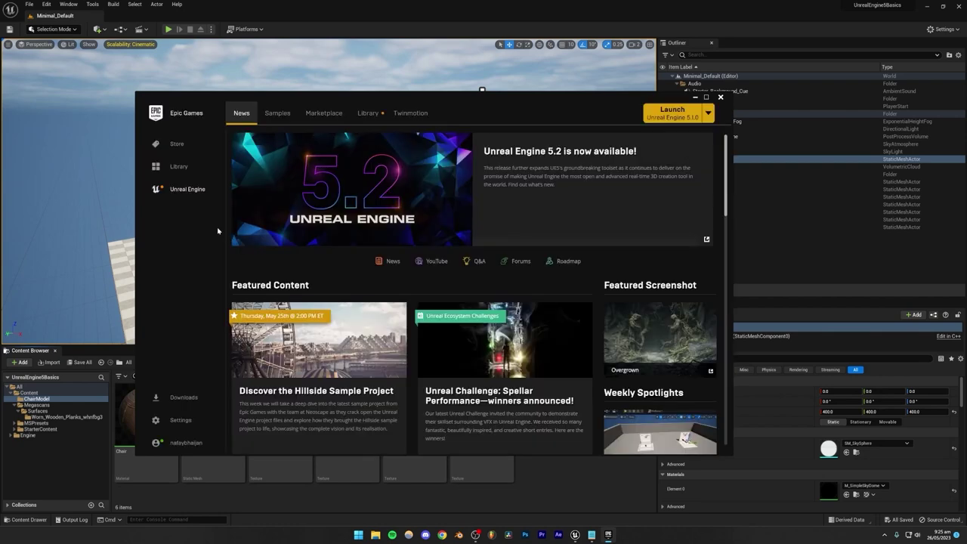
{"action": "left_click", "coordinate": [321, 118]}
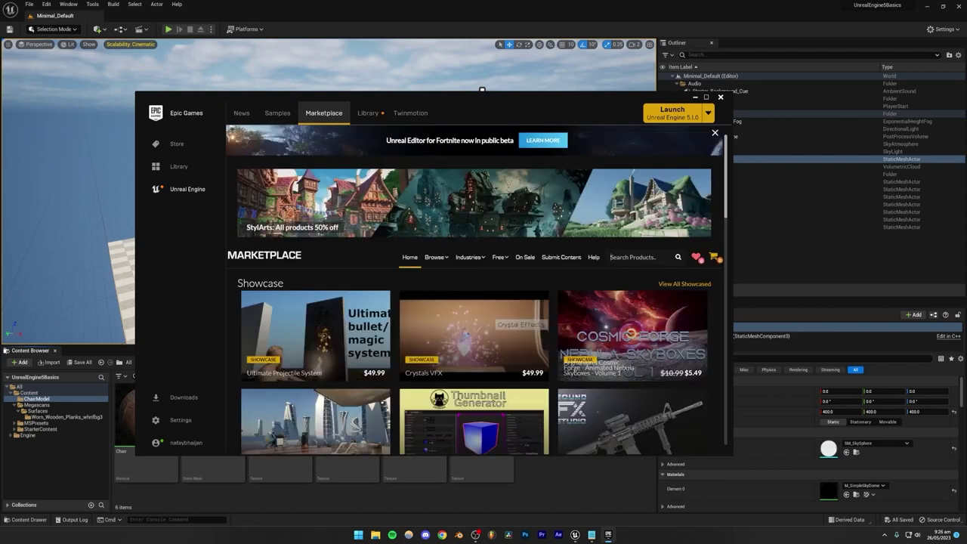
Step: Search the Marketplace for "automotiv" and open the Automotive Materials product page
{"action": "type", "text": "a"}
{"action": "key", "text": "BackSpace"}
{"action": "type", "text": "mot"}
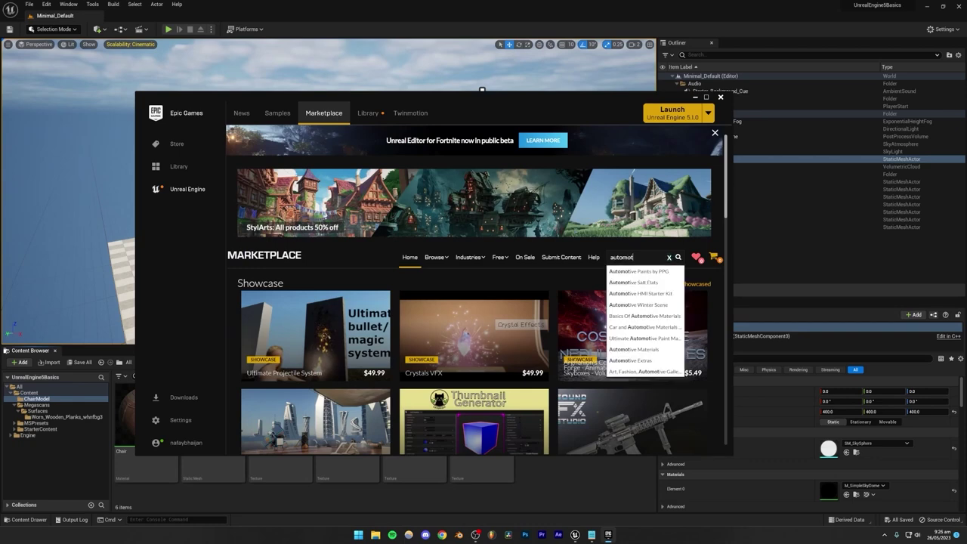
{"action": "type", "text": "e"}
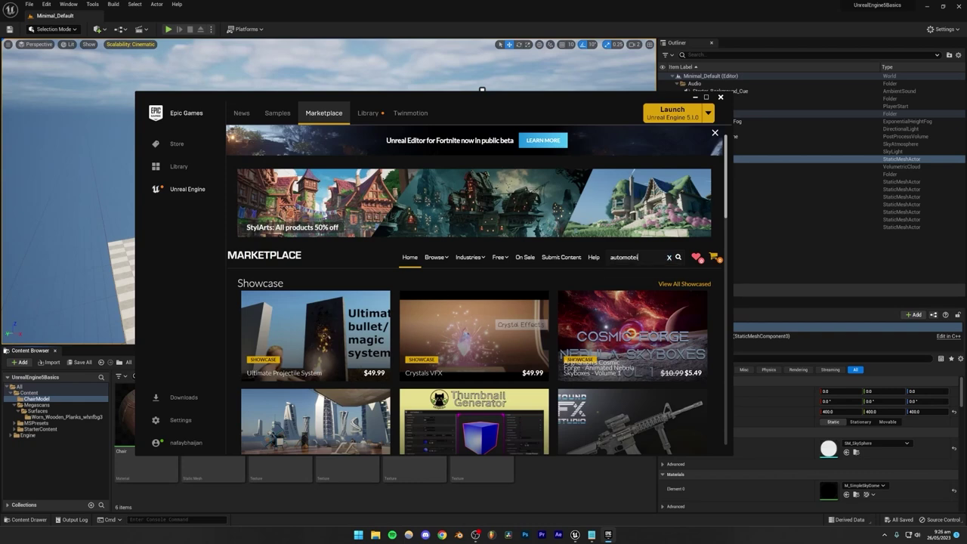
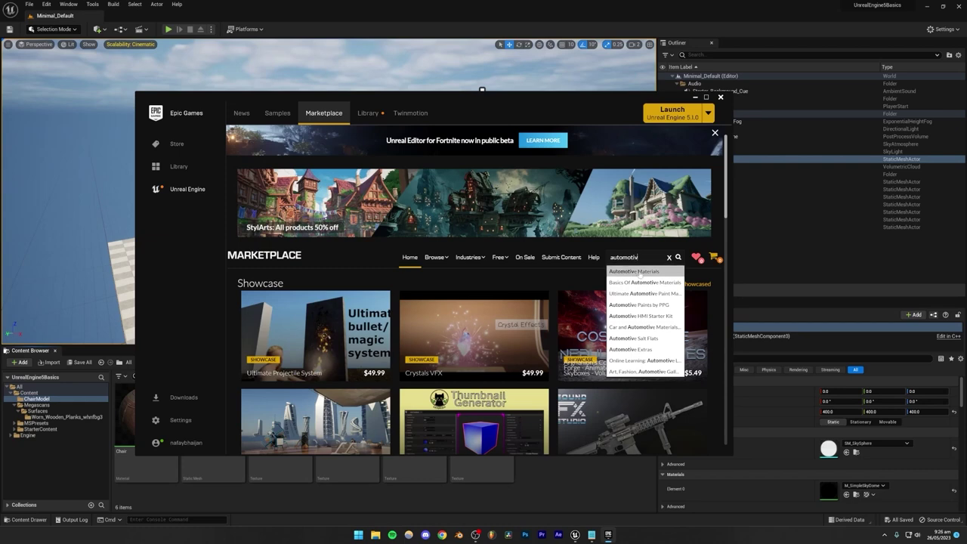
{"action": "left_click", "coordinate": [634, 275]}
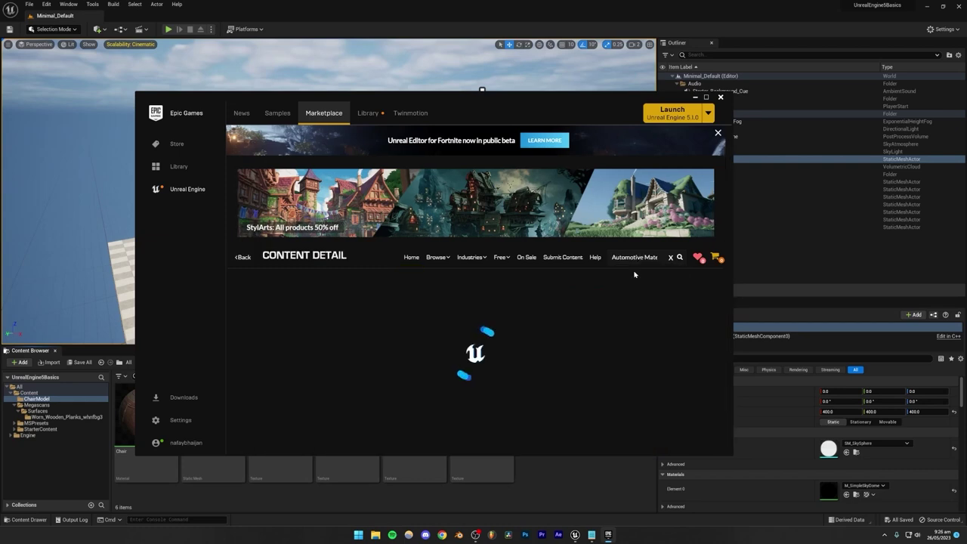
Step: Look through the preview images of the Automotive Materials pack for the range of material types
{"action": "scroll", "coordinate": [634, 275], "scroll_direction": "down", "scroll_amount": 1}
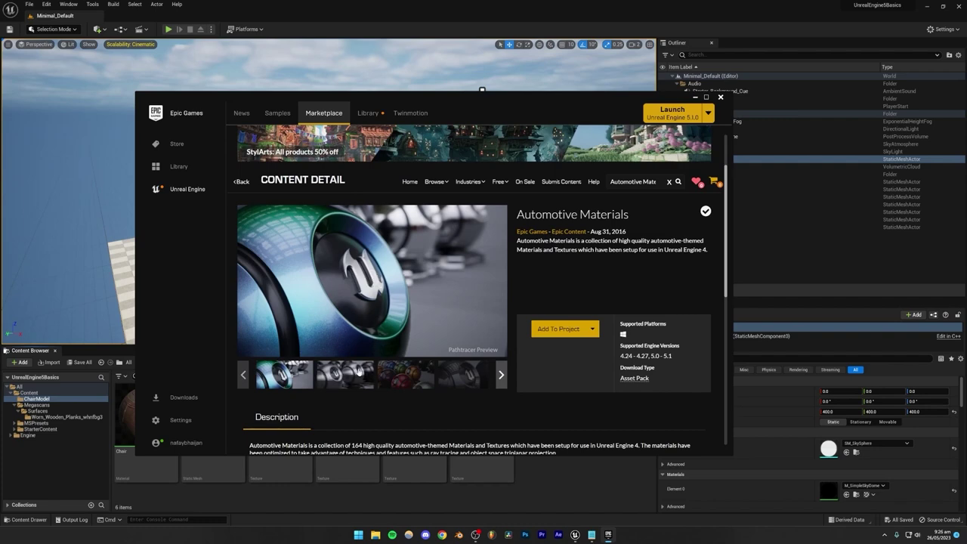
{"action": "left_click", "coordinate": [359, 371]}
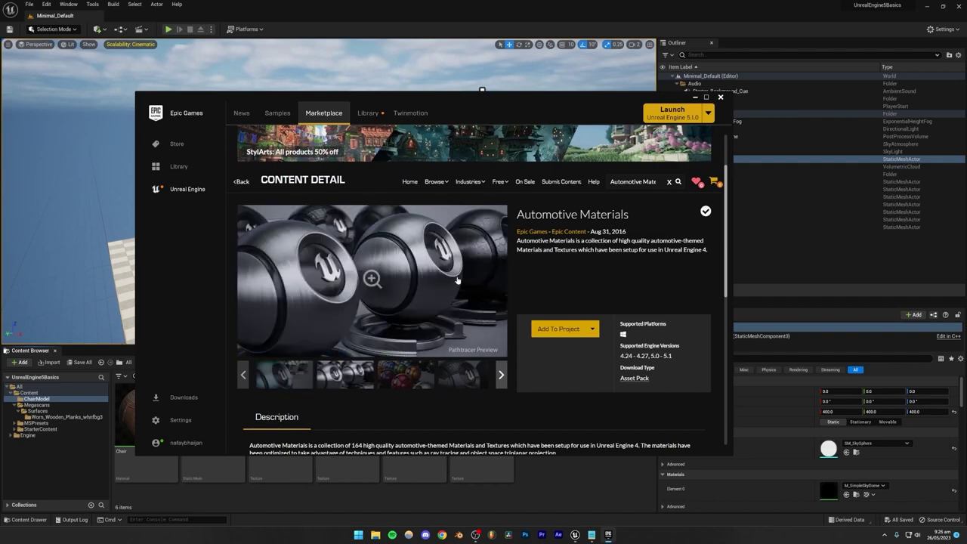
{"action": "left_click", "coordinate": [399, 384]}
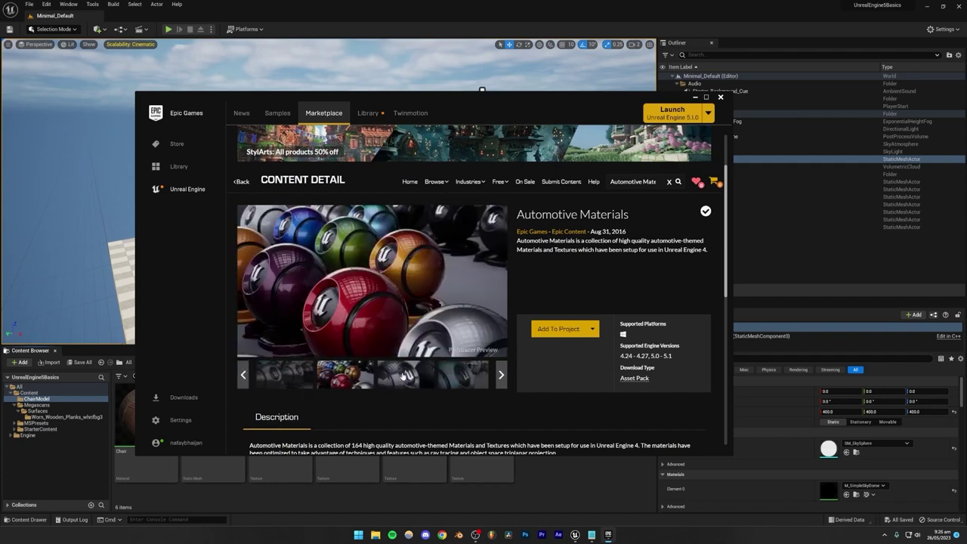
{"action": "left_click", "coordinate": [403, 377]}
{"action": "left_click", "coordinate": [405, 378]}
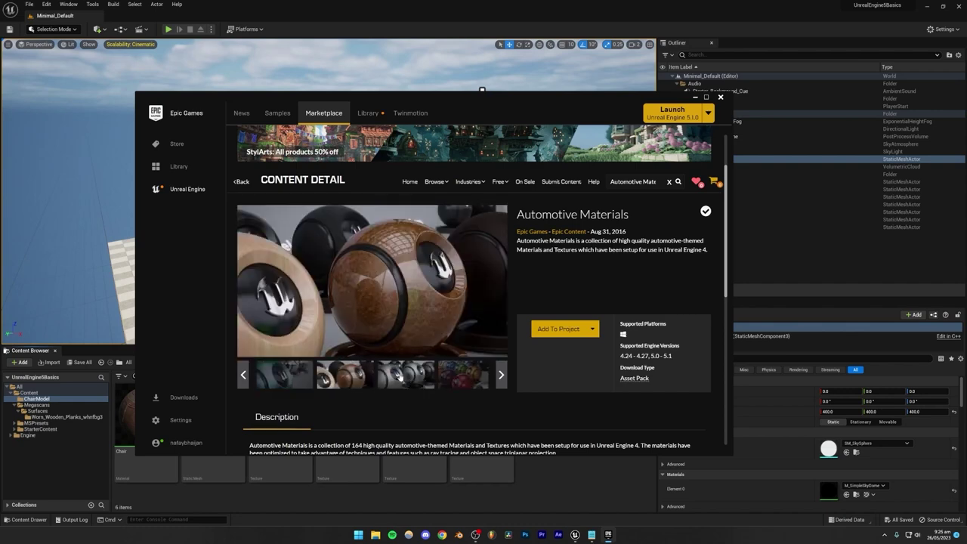
{"action": "left_click", "coordinate": [405, 380]}
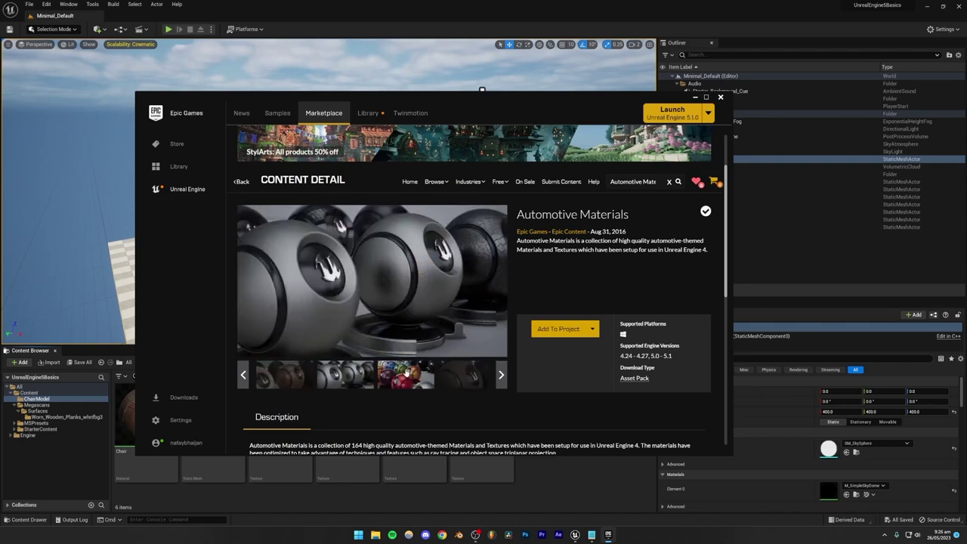
{"action": "left_click", "coordinate": [460, 380]}
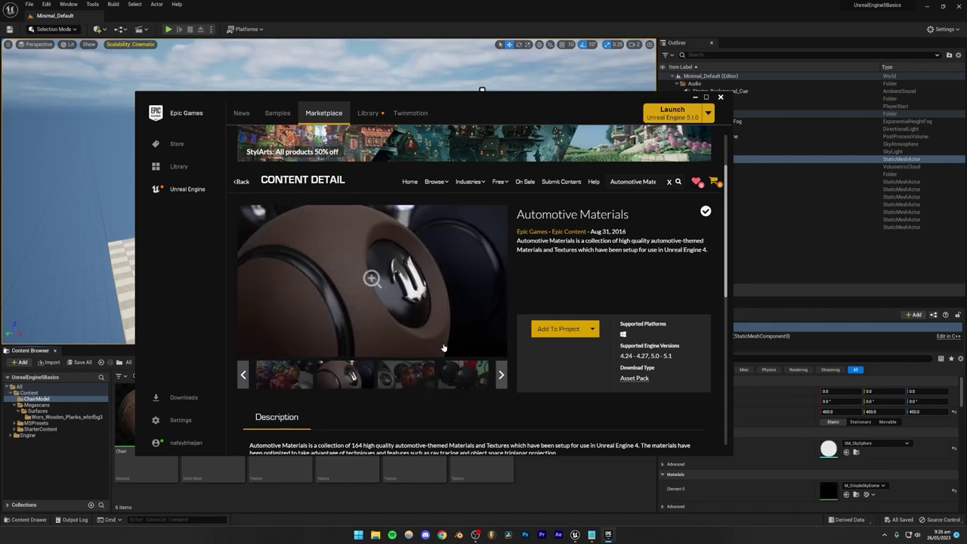
{"action": "left_click", "coordinate": [414, 379]}
{"action": "left_click", "coordinate": [414, 379]}
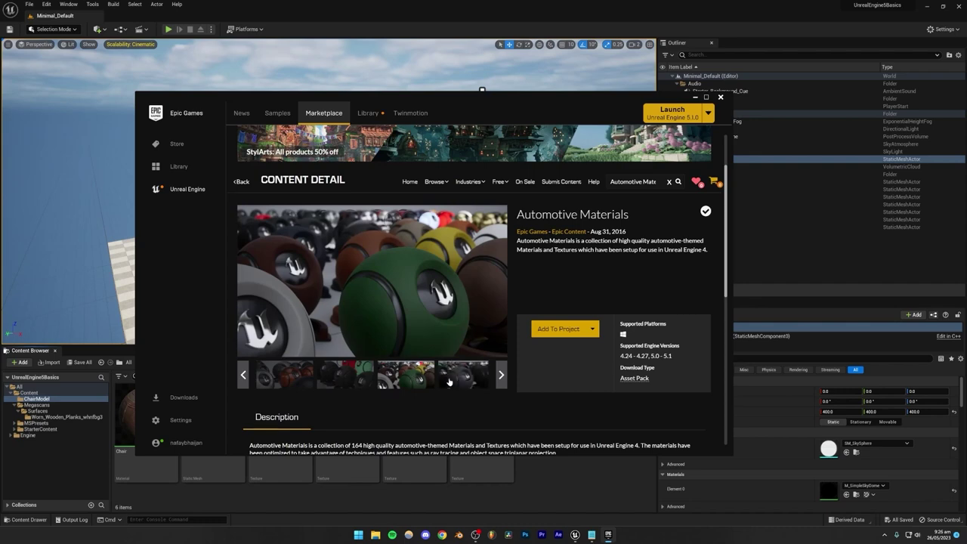
{"action": "left_click", "coordinate": [448, 381]}
{"action": "left_click", "coordinate": [499, 374]}
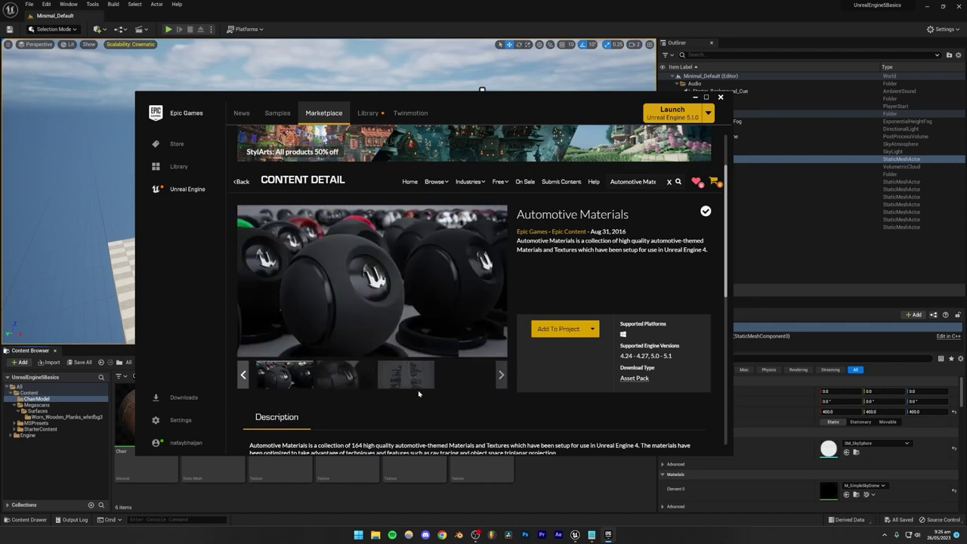
Step: Examine the enlarged overview image of the pack's interior and exterior materials, and return to the product page
{"action": "left_click", "coordinate": [416, 384]}
{"action": "left_click", "coordinate": [397, 285]}
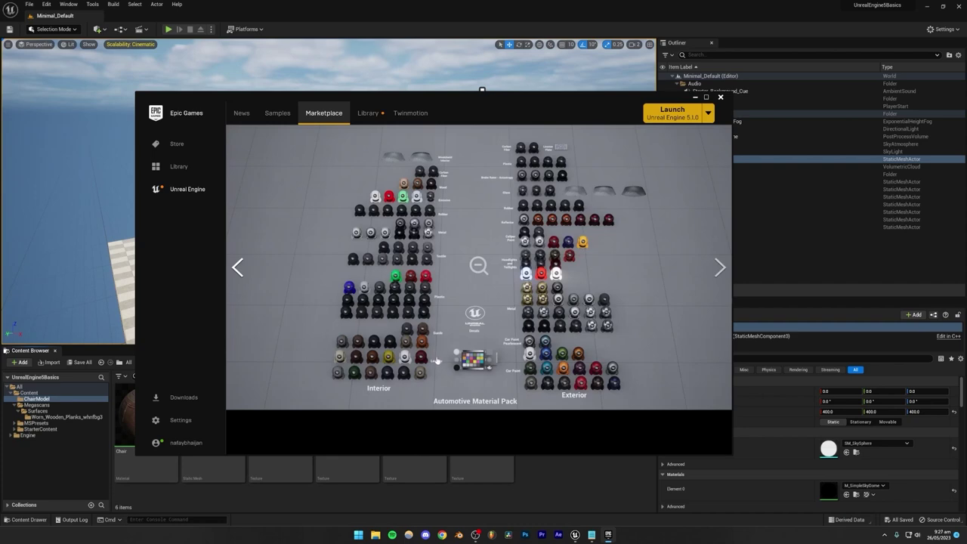
{"action": "left_click", "coordinate": [437, 306]}
{"action": "left_click", "coordinate": [422, 278]}
{"action": "left_click", "coordinate": [504, 268]}
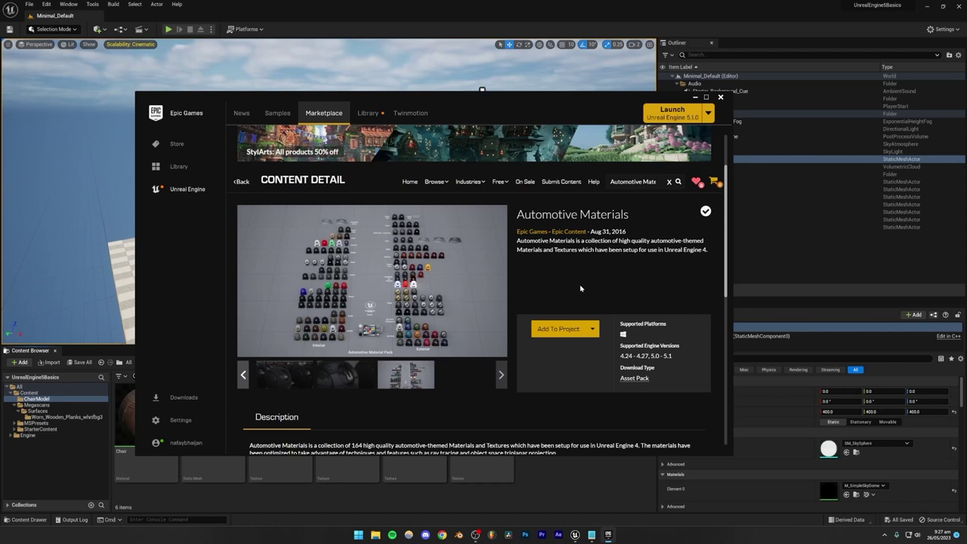
Step: Add the Automotive Materials pack to the UnrealEngine5Basics project, with all projects shown in the project selection
{"action": "left_click", "coordinate": [563, 332]}
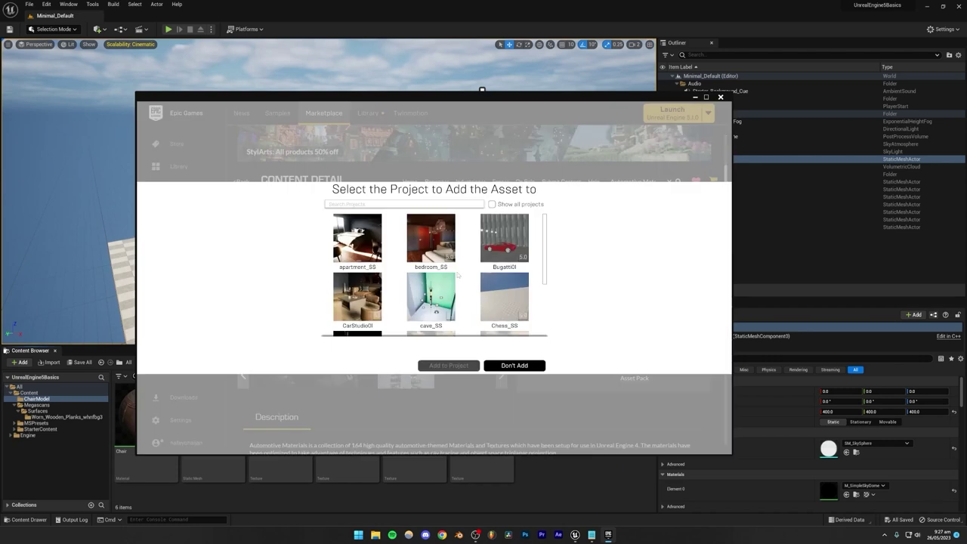
{"action": "scroll", "coordinate": [454, 287], "scroll_direction": "down", "scroll_amount": 3}
{"action": "left_click", "coordinate": [434, 305]}
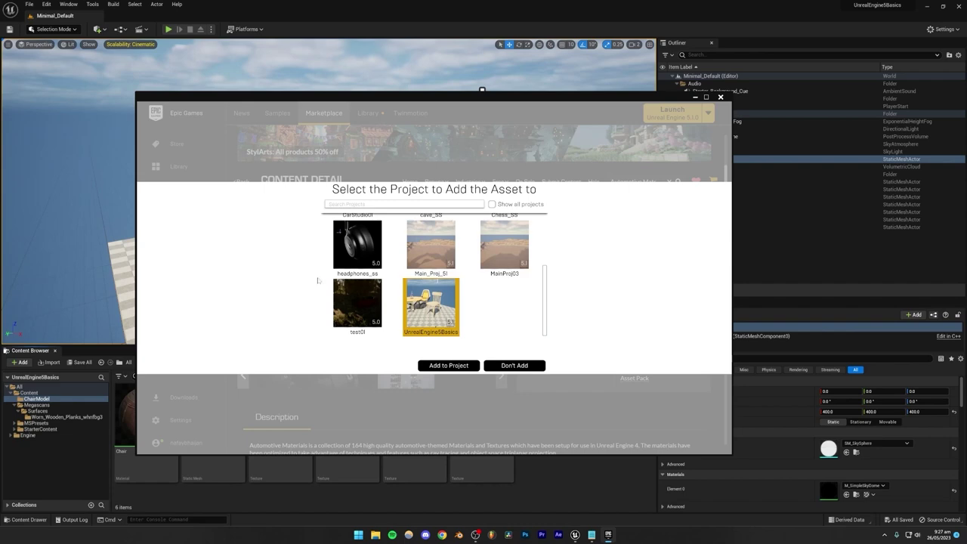
{"action": "scroll", "coordinate": [435, 275], "scroll_direction": "up", "scroll_amount": 2}
{"action": "scroll", "coordinate": [434, 276], "scroll_direction": "down", "scroll_amount": 2}
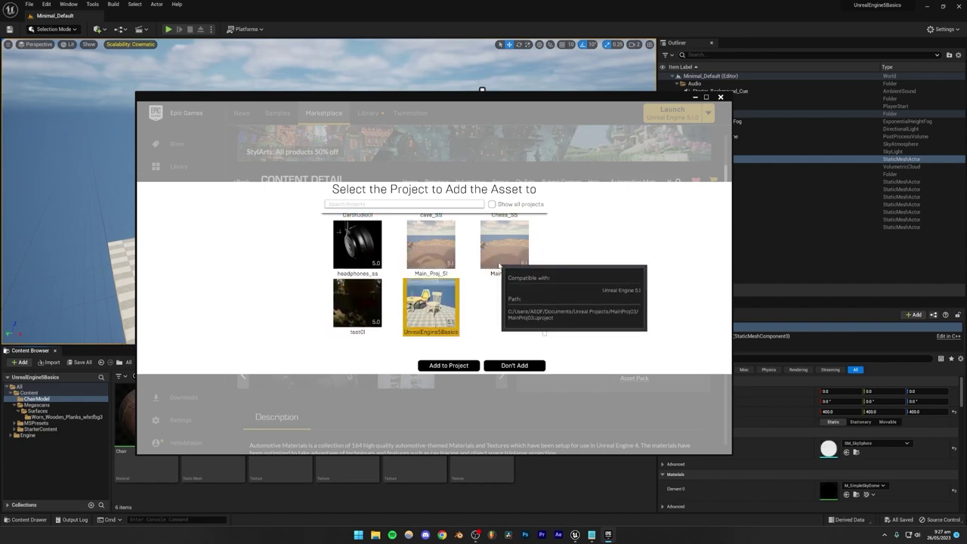
{"action": "left_click", "coordinate": [491, 204]}
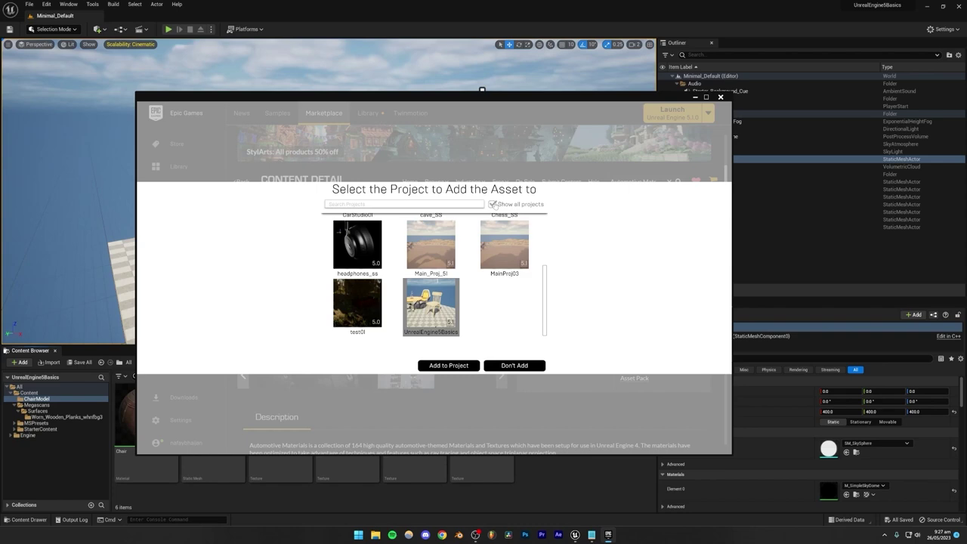
{"action": "left_click", "coordinate": [434, 310]}
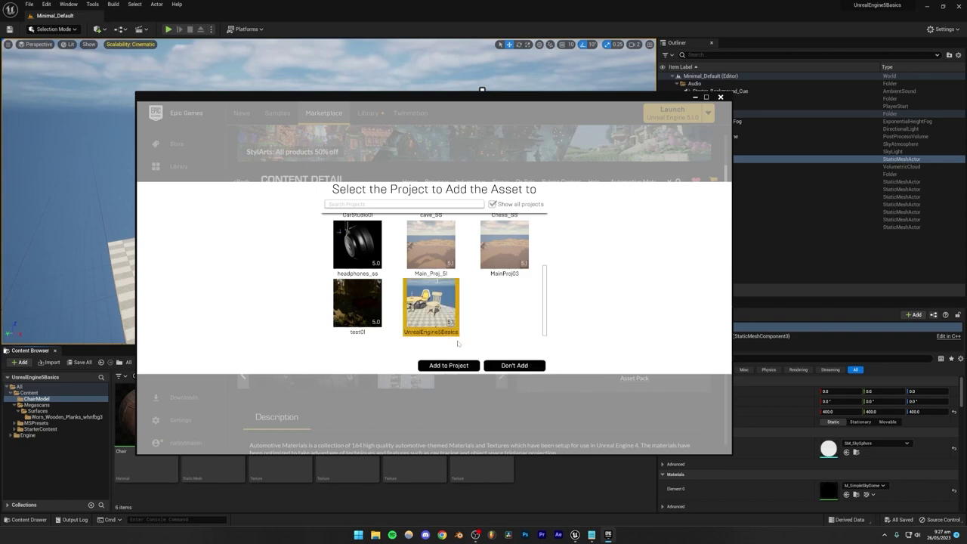
{"action": "left_click", "coordinate": [448, 365]}
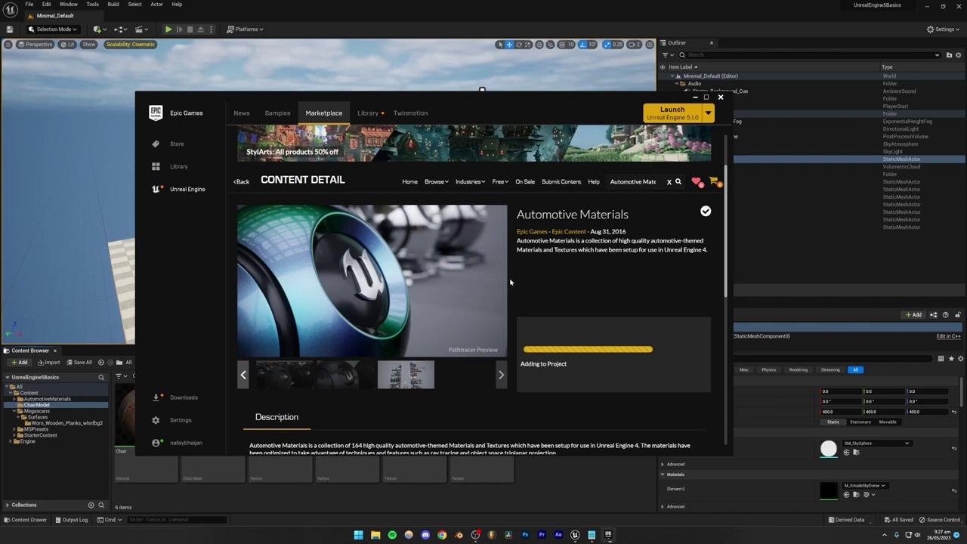
Step: Read the Automotive Materials description and technical details, and return to the Unreal Editor level
{"action": "scroll", "coordinate": [510, 281], "scroll_direction": "down", "scroll_amount": 4}
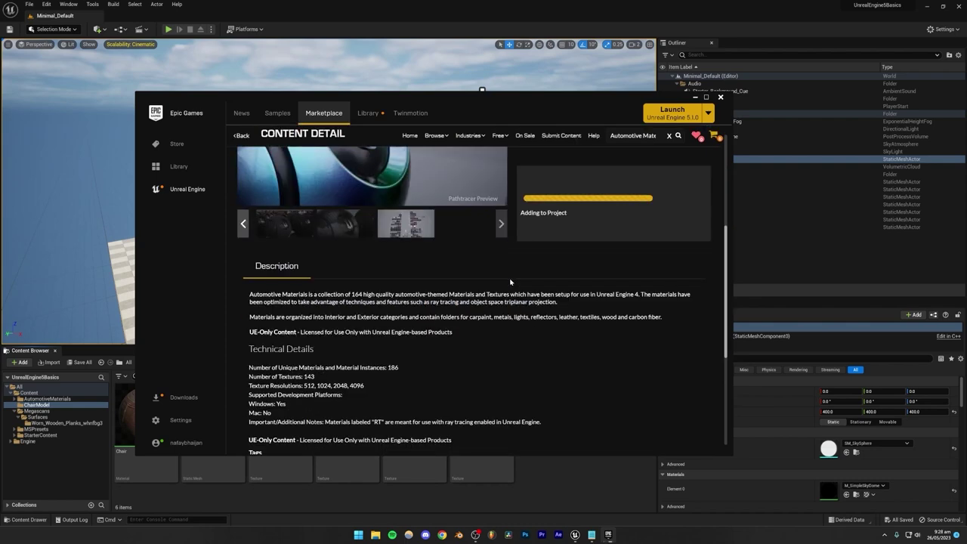
{"action": "scroll", "coordinate": [510, 282], "scroll_direction": "up", "scroll_amount": 4}
{"action": "scroll", "coordinate": [510, 281], "scroll_direction": "up", "scroll_amount": 2}
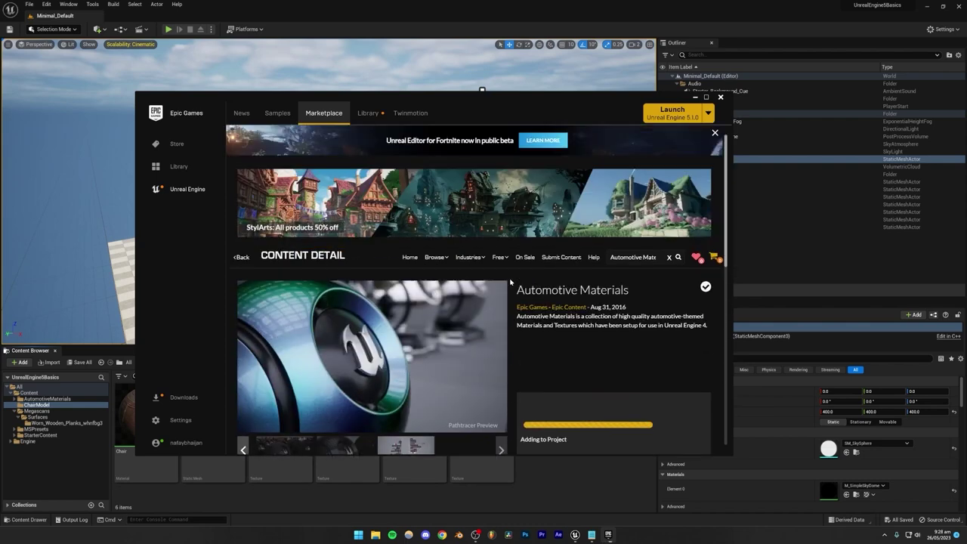
{"action": "left_click", "coordinate": [712, 133]}
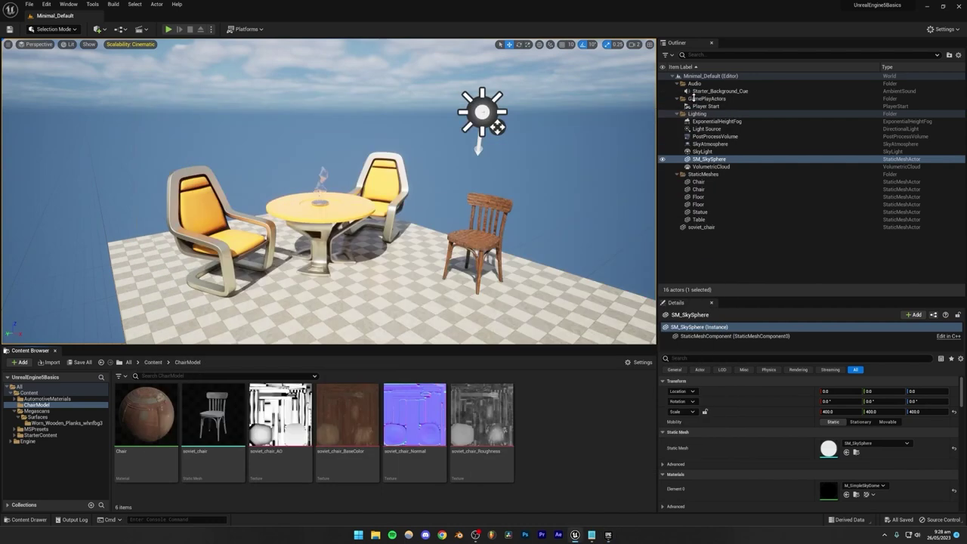
{"action": "left_click", "coordinate": [694, 97]}
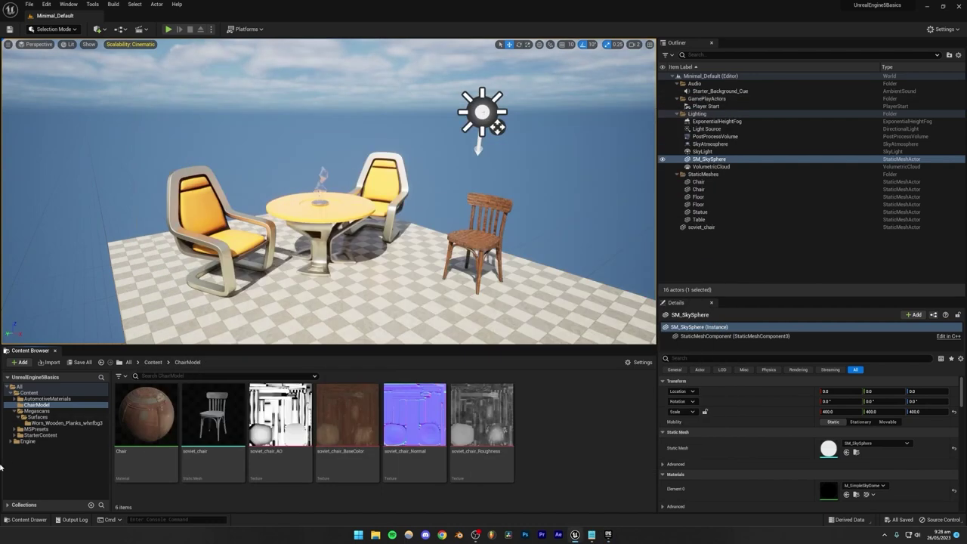
Step: Open the AutomotiveMaterials folder, collapse Megascans, and expand the pack's Materials folder with its Exterior and Interior subfolders
{"action": "left_click", "coordinate": [38, 399]}
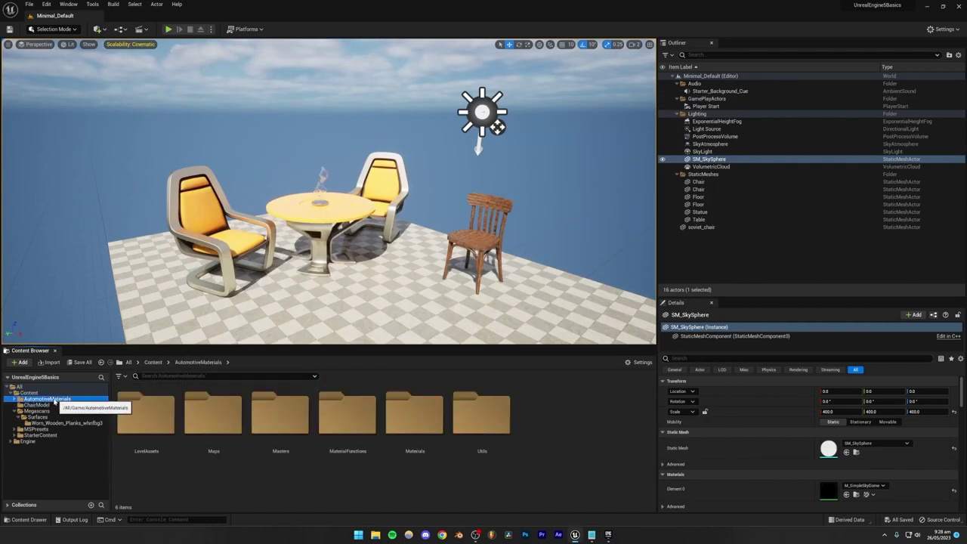
{"action": "left_click", "coordinate": [16, 411]}
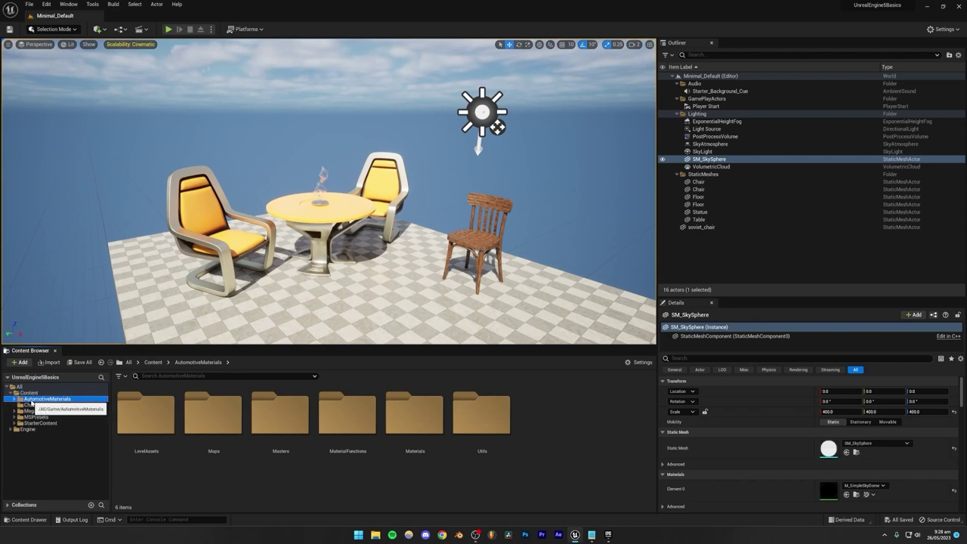
{"action": "left_click", "coordinate": [15, 398]}
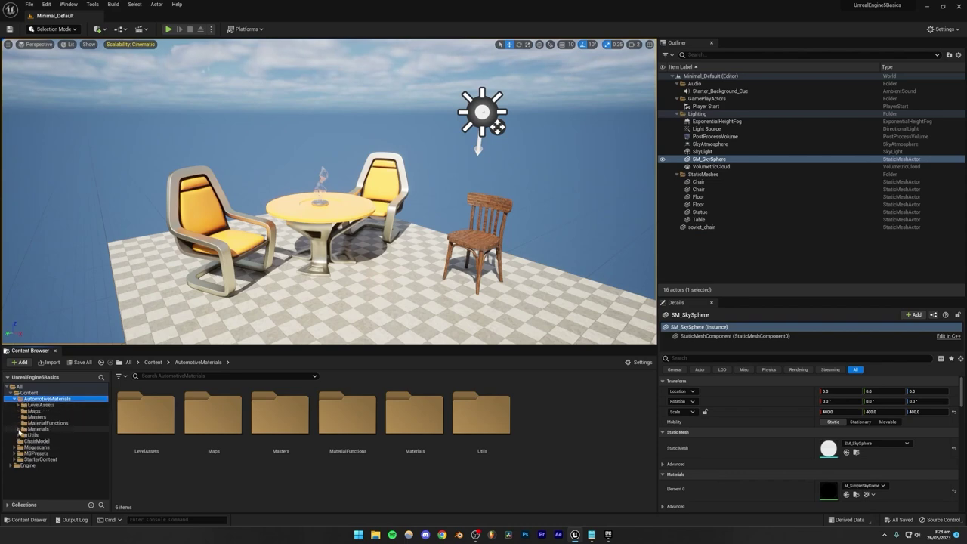
{"action": "left_click", "coordinate": [19, 429]}
{"action": "left_click", "coordinate": [23, 435]}
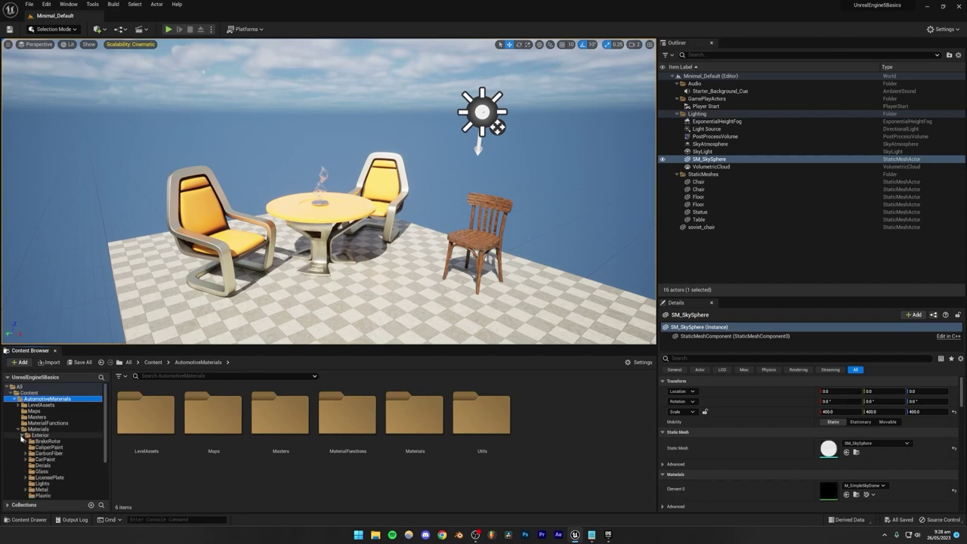
{"action": "scroll", "coordinate": [30, 453], "scroll_direction": "down", "scroll_amount": 2}
{"action": "left_click", "coordinate": [23, 465]}
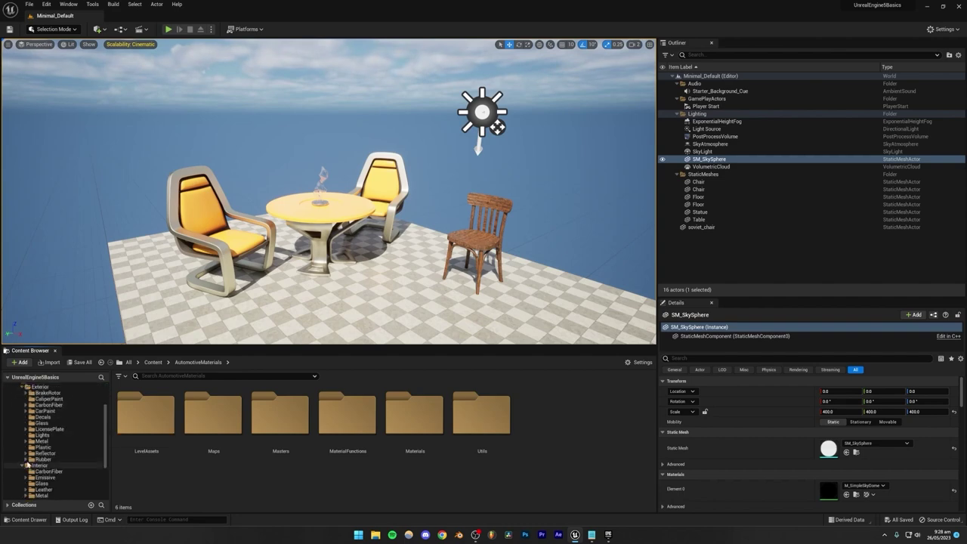
{"action": "scroll", "coordinate": [23, 465], "scroll_direction": "up", "scroll_amount": 1}
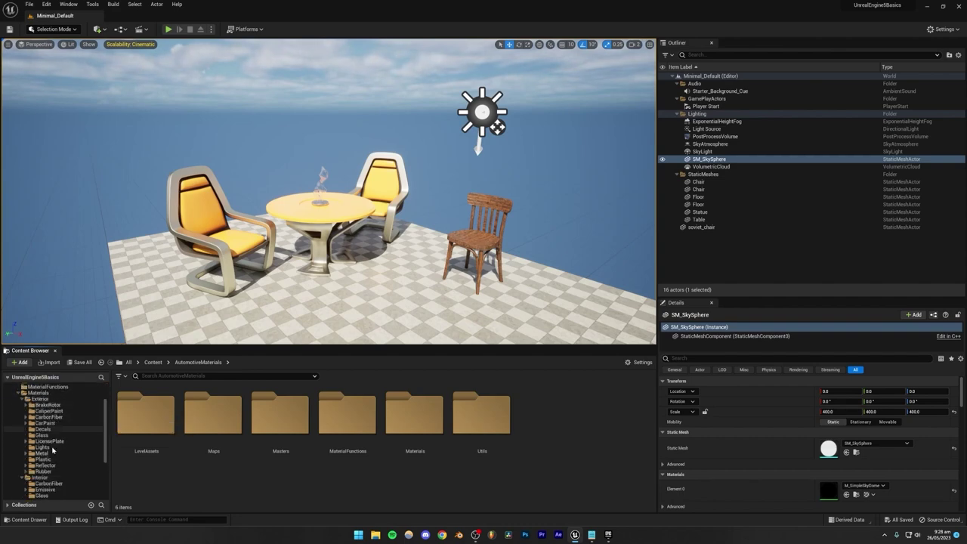
Step: Look through the pack's exterior materials, including the Metal, Lights, Glass, CarbonFiber, Reflector and Rubber folders
{"action": "left_click", "coordinate": [53, 453]}
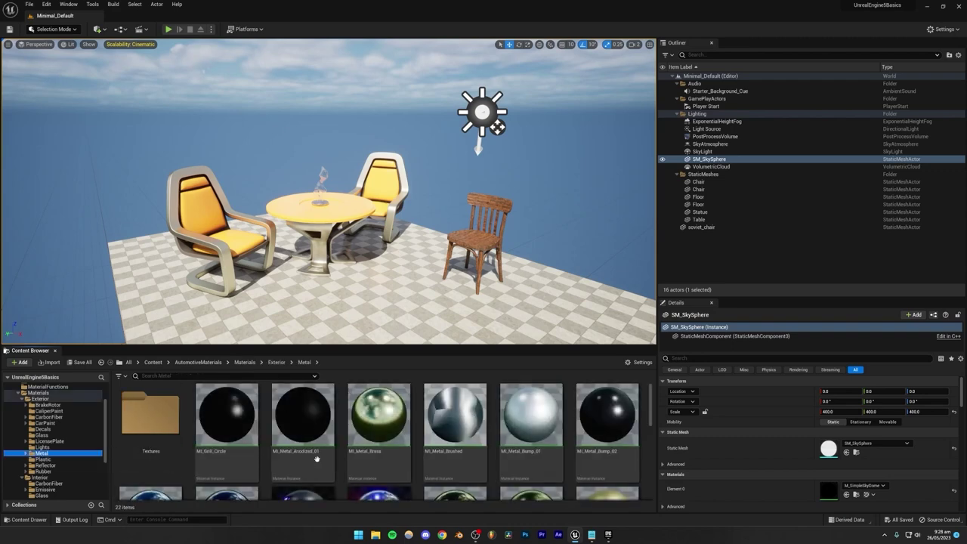
{"action": "scroll", "coordinate": [423, 438], "scroll_direction": "down", "scroll_amount": 2}
{"action": "scroll", "coordinate": [468, 454], "scroll_direction": "down", "scroll_amount": 4}
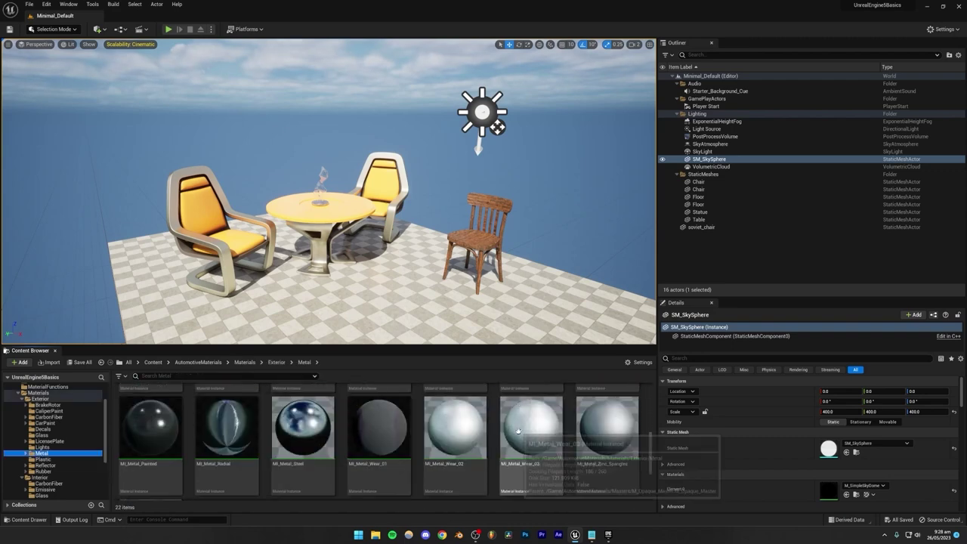
{"action": "scroll", "coordinate": [497, 463], "scroll_direction": "up", "scroll_amount": 3}
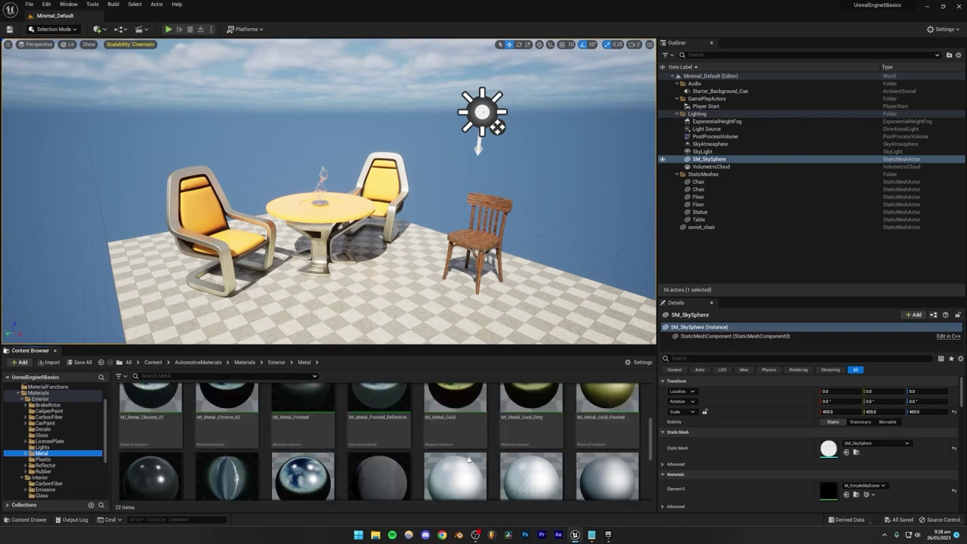
{"action": "left_click", "coordinate": [54, 446]}
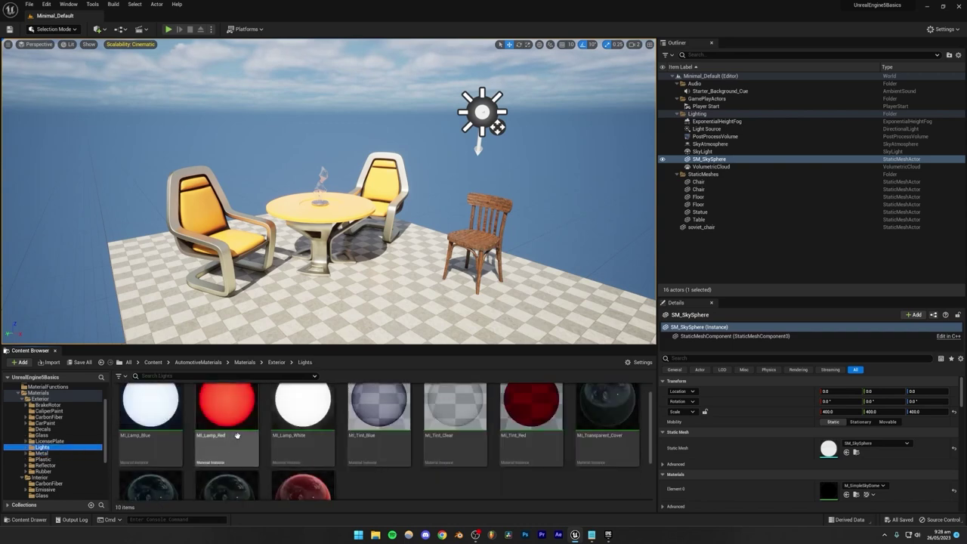
{"action": "left_click", "coordinate": [48, 435]}
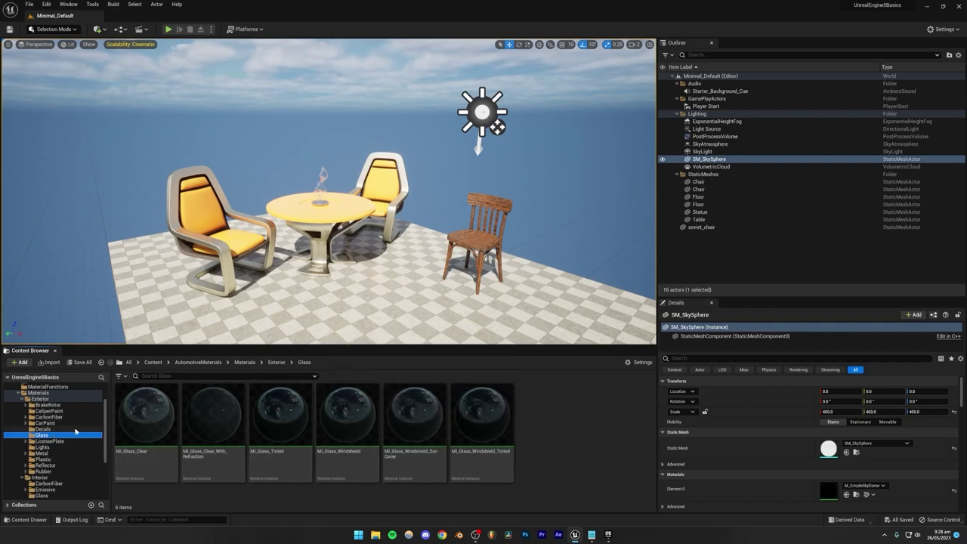
{"action": "left_click", "coordinate": [66, 426]}
{"action": "left_click", "coordinate": [49, 416]}
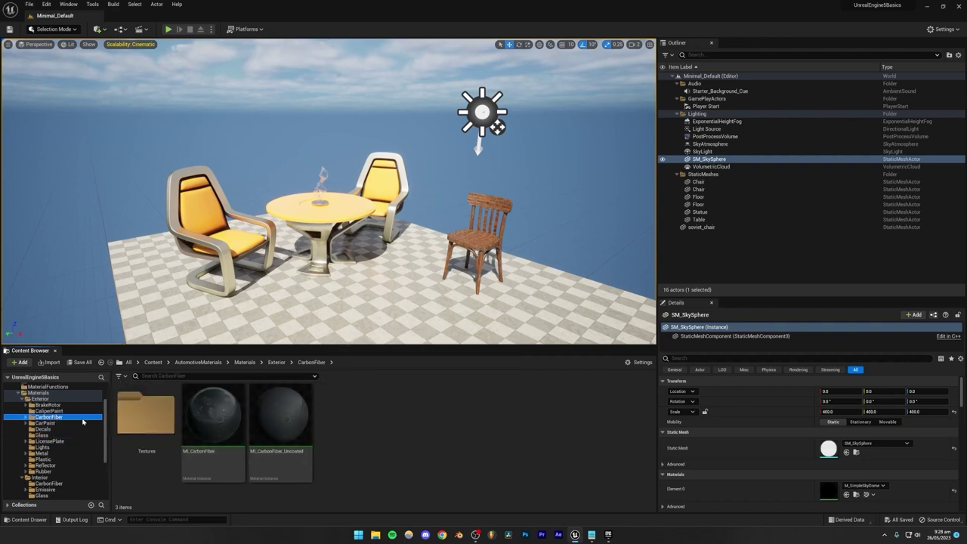
{"action": "scroll", "coordinate": [50, 447], "scroll_direction": "down", "scroll_amount": 3}
{"action": "left_click", "coordinate": [60, 429]}
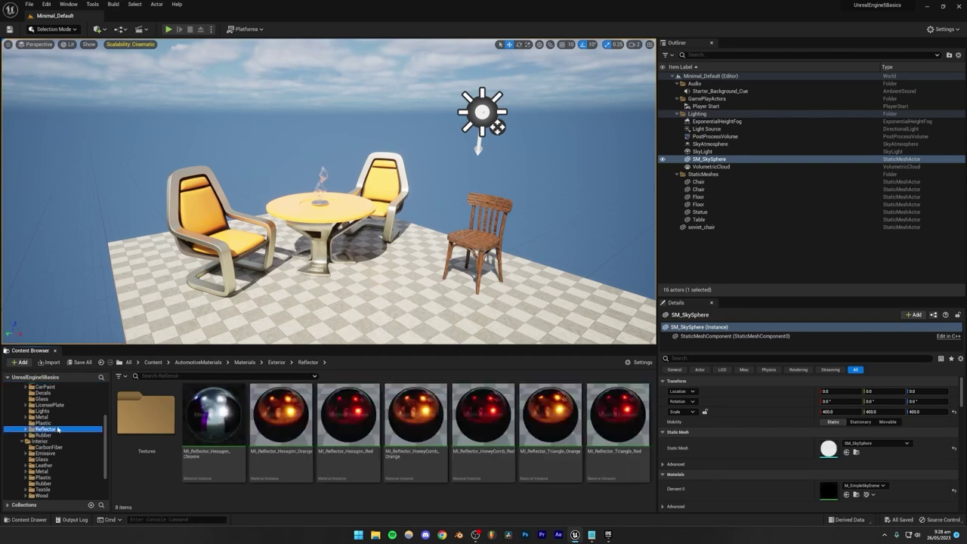
{"action": "left_click", "coordinate": [79, 435]}
Step: Look through the pack's interior materials in the Emissive, Glass and Leather folders
{"action": "scroll", "coordinate": [75, 436], "scroll_direction": "down", "scroll_amount": 2}
{"action": "left_click", "coordinate": [53, 429]}
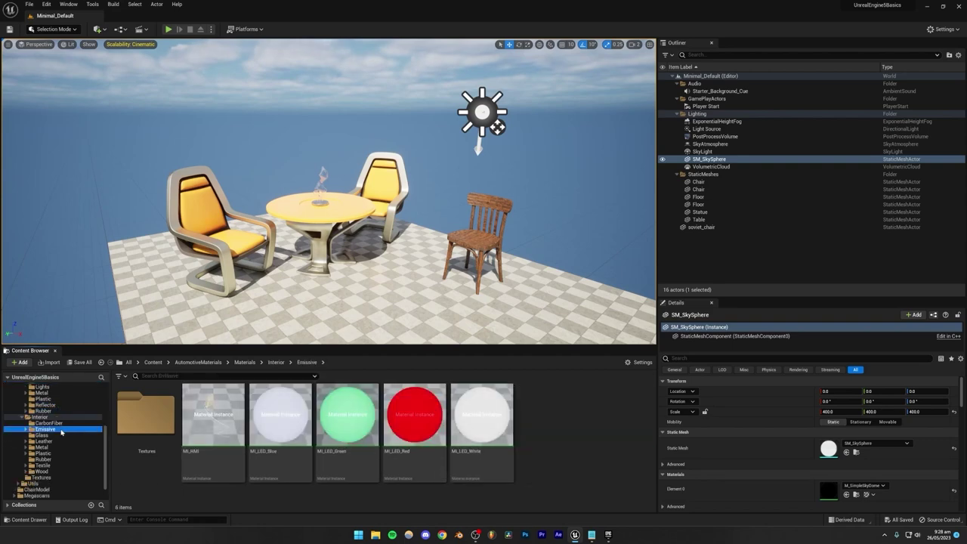
{"action": "left_click", "coordinate": [53, 436]}
{"action": "left_click", "coordinate": [52, 440]}
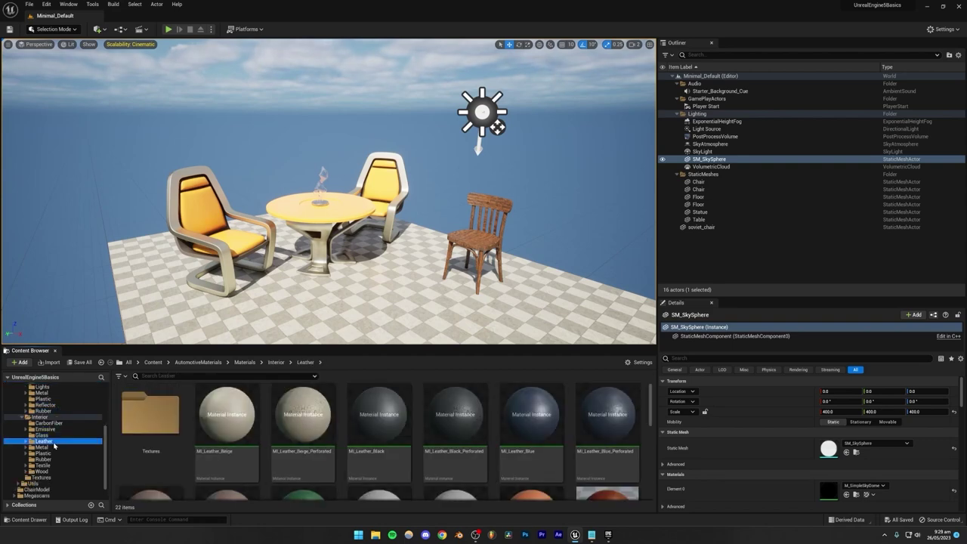
{"action": "scroll", "coordinate": [249, 434], "scroll_direction": "down", "scroll_amount": 2}
{"action": "scroll", "coordinate": [249, 434], "scroll_direction": "down", "scroll_amount": 3}
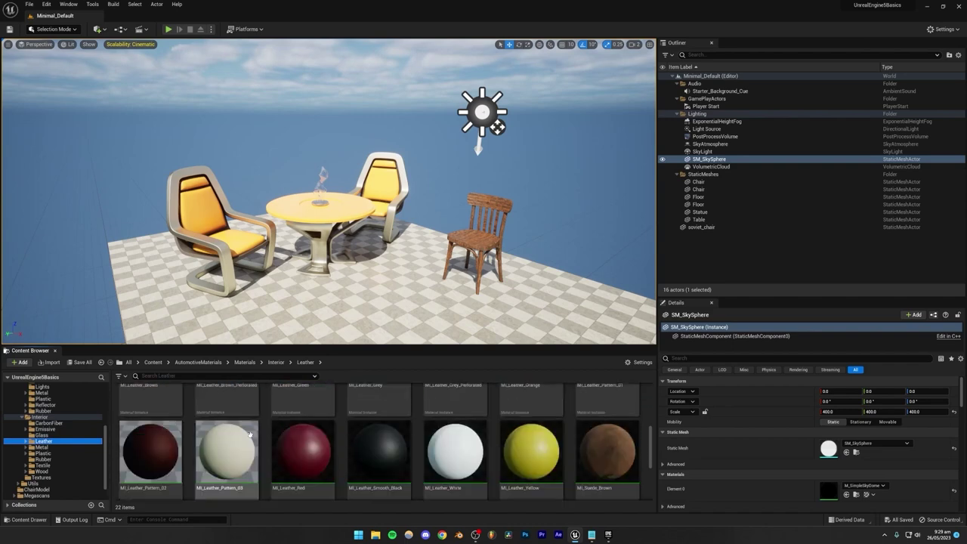
{"action": "scroll", "coordinate": [244, 434], "scroll_direction": "up", "scroll_amount": 2}
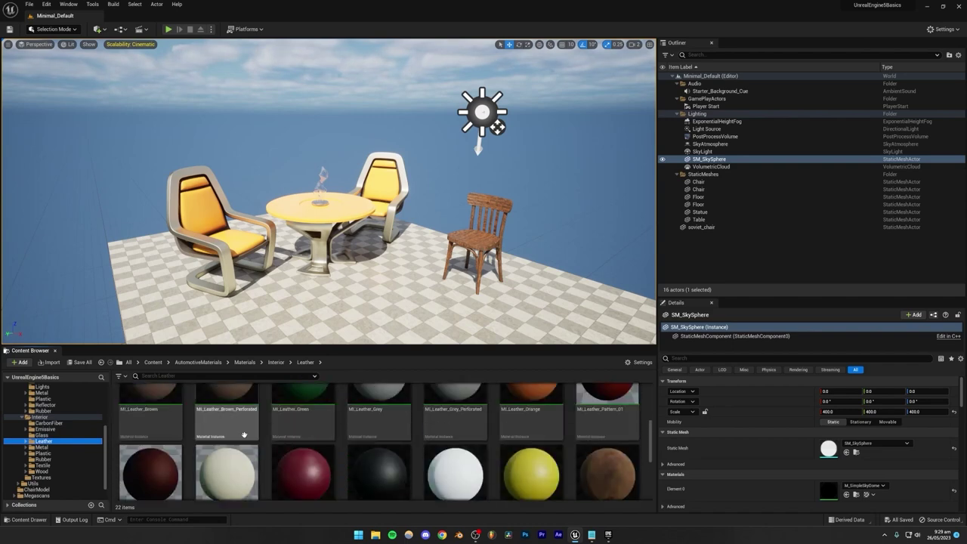
Step: Apply MI_Wood_Oak_Veneer_03 from the interior Wood folder to the wooden chair and view the chair up close
{"action": "left_click", "coordinate": [42, 447]}
{"action": "left_click", "coordinate": [42, 471]}
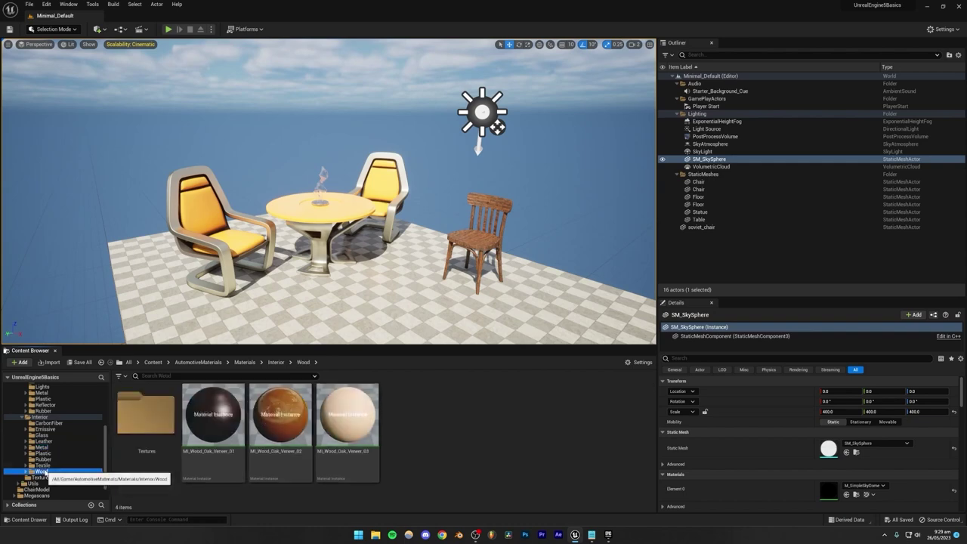
{"action": "left_click_drag", "start_coordinate": [347, 419], "coordinate": [485, 231]}
{"action": "right_click_drag", "start_coordinate": [486, 231], "coordinate": [597, 249]}
{"action": "key", "text": "w"}
{"action": "key", "text": "w"}
{"action": "key", "text": "w"}
{"action": "key", "text": "s"}
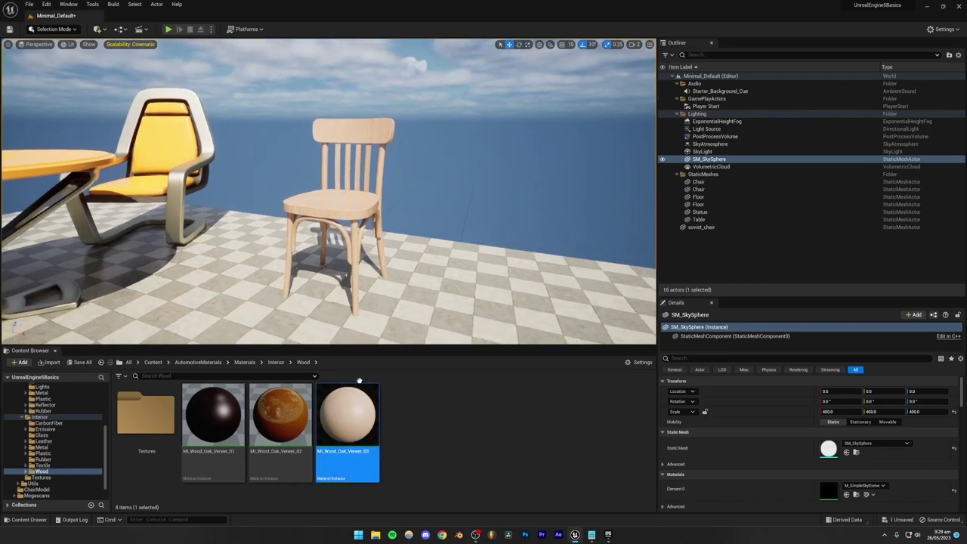
Step: Open the MI_Wood_Oak_Veneer_03 material instance, review its parameters, and enable Use Tint under Base Color
{"action": "double_click", "coordinate": [347, 415]}
{"action": "scroll", "coordinate": [768, 273], "scroll_direction": "down", "scroll_amount": 4}
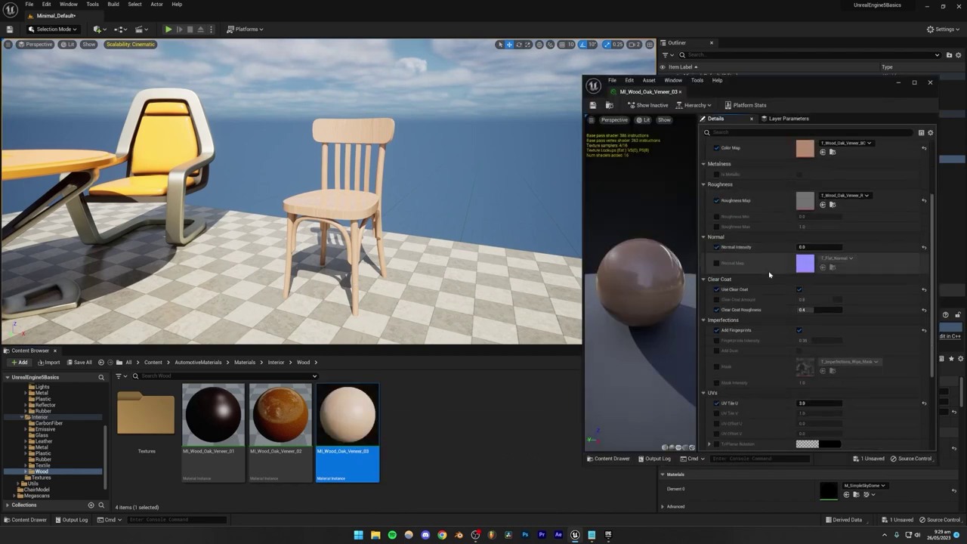
{"action": "scroll", "coordinate": [769, 273], "scroll_direction": "up", "scroll_amount": 4}
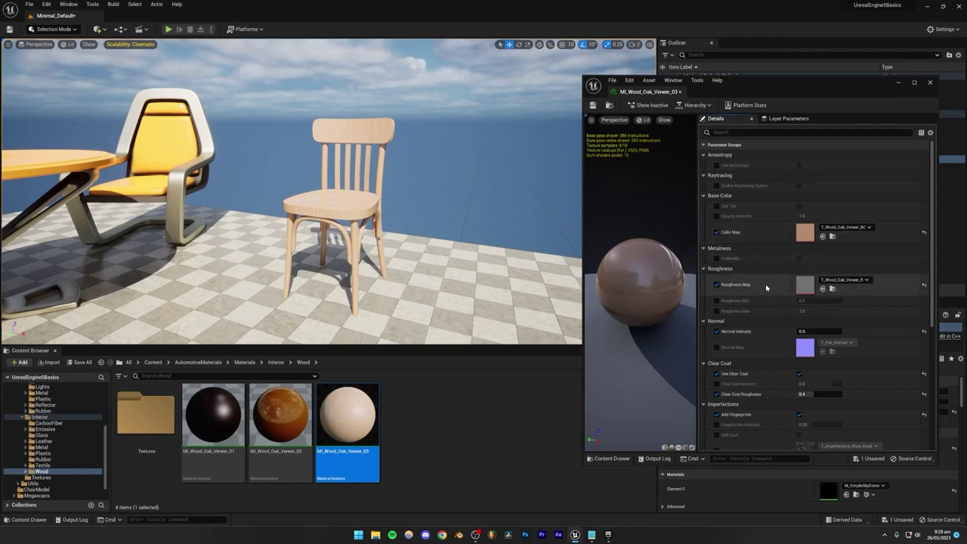
{"action": "left_click", "coordinate": [715, 207]}
{"action": "left_click", "coordinate": [799, 206]}
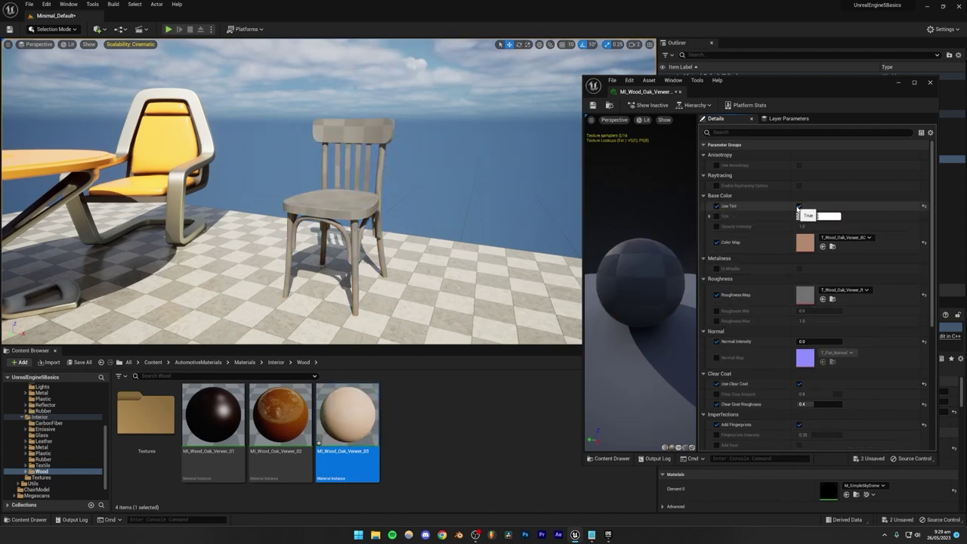
Step: Enable the Tint override and pick a warm tan with hue about 31.6, saturation about 0.43 and value about 0.54
{"action": "left_click", "coordinate": [716, 217]}
{"action": "left_click", "coordinate": [818, 216]}
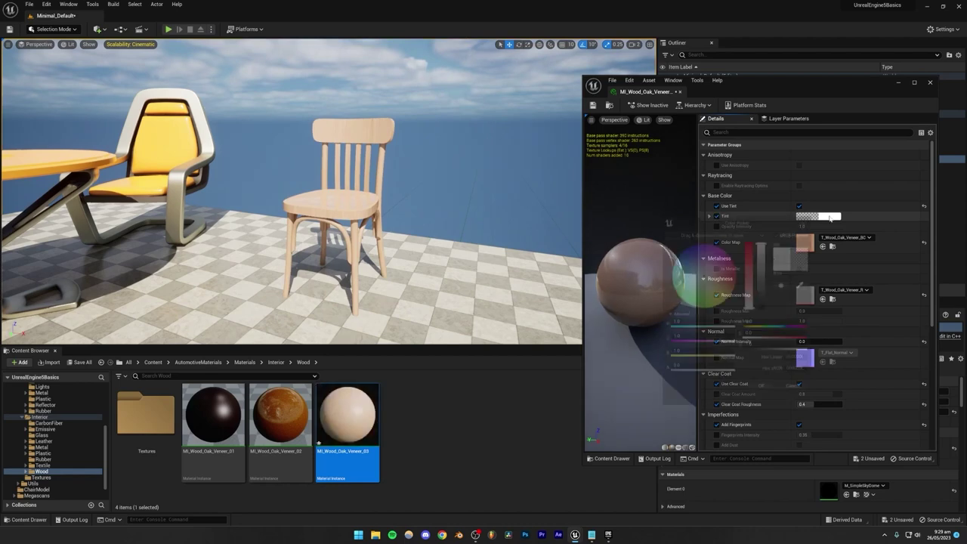
{"action": "left_click_drag", "start_coordinate": [774, 253], "coordinate": [774, 279]}
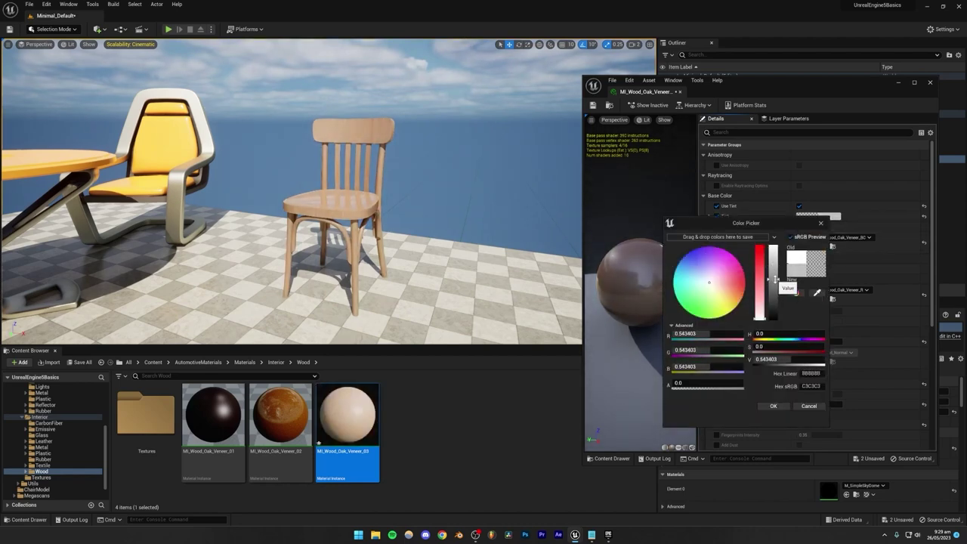
{"action": "left_click", "coordinate": [718, 289]}
{"action": "left_click_drag", "start_coordinate": [718, 289], "coordinate": [718, 290]}
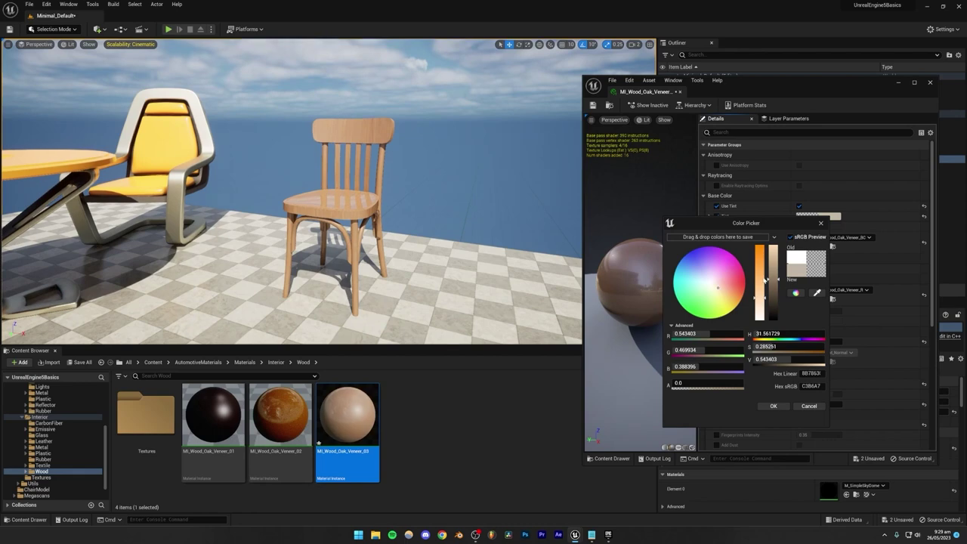
{"action": "left_click", "coordinate": [753, 287]}
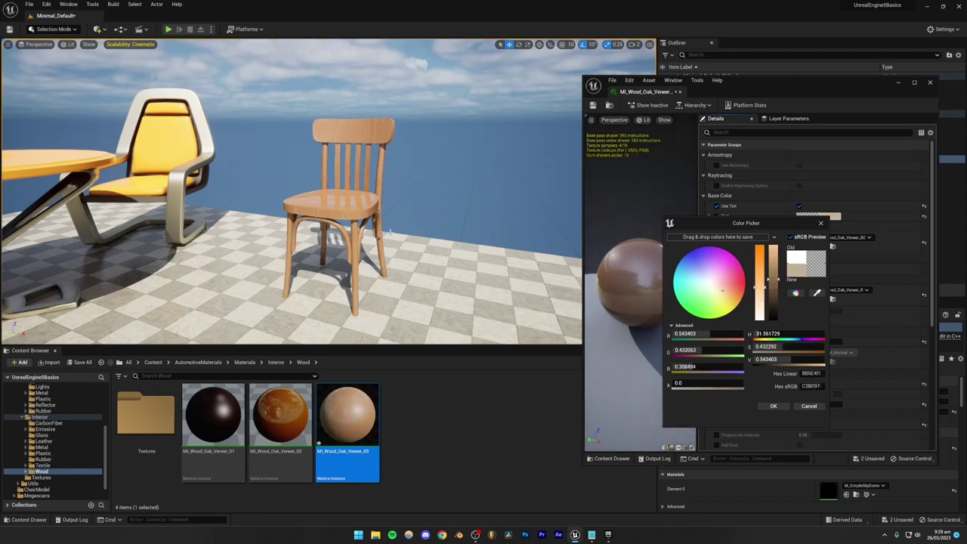
Step: Brighten the tint to a value of about 0.61, accept it, and compare the chair with the Tint override off and on
{"action": "right_click_drag", "start_coordinate": [453, 211], "coordinate": [461, 253]}
{"action": "right_click_drag", "start_coordinate": [299, 219], "coordinate": [293, 228]}
{"action": "left_click", "coordinate": [770, 276]}
{"action": "left_click_drag", "start_coordinate": [770, 275], "coordinate": [771, 273]}
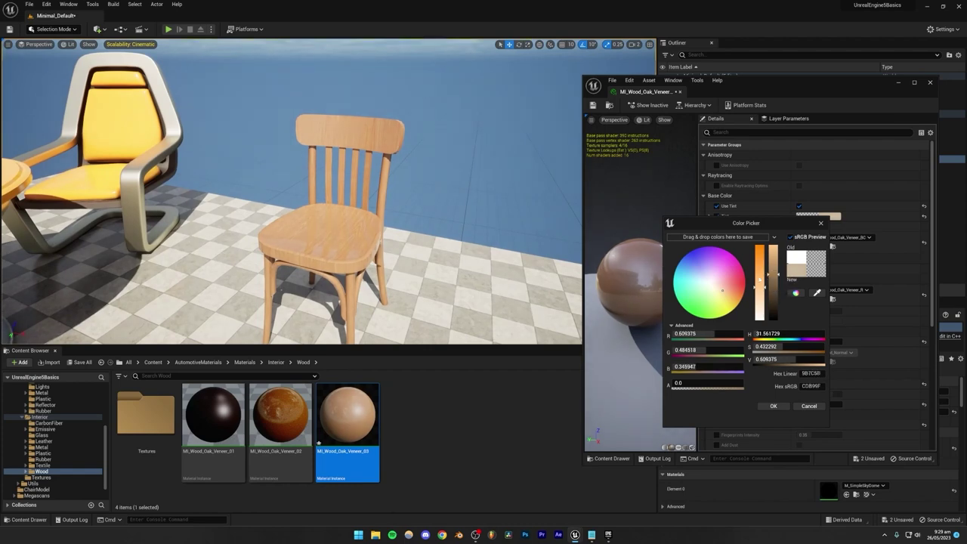
{"action": "left_click", "coordinate": [773, 406]}
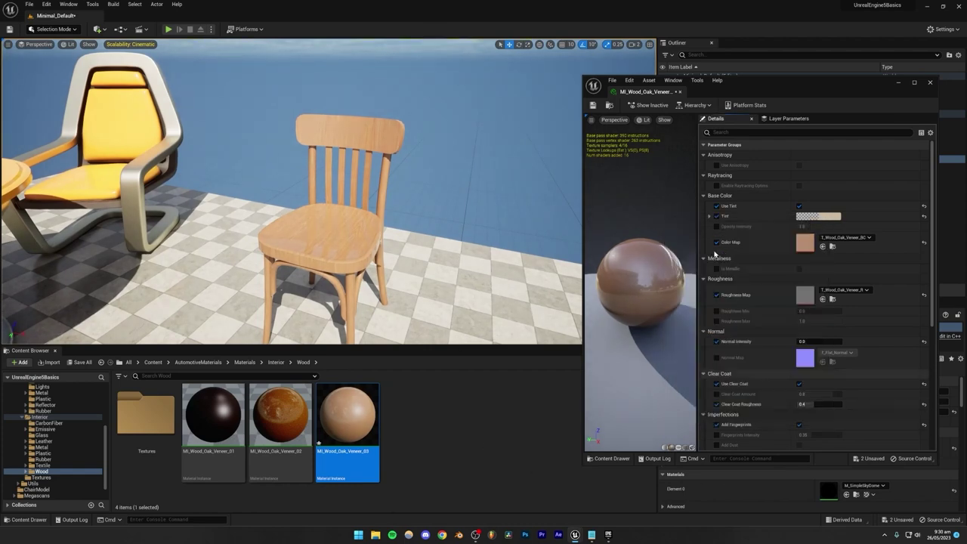
{"action": "left_click", "coordinate": [715, 217]}
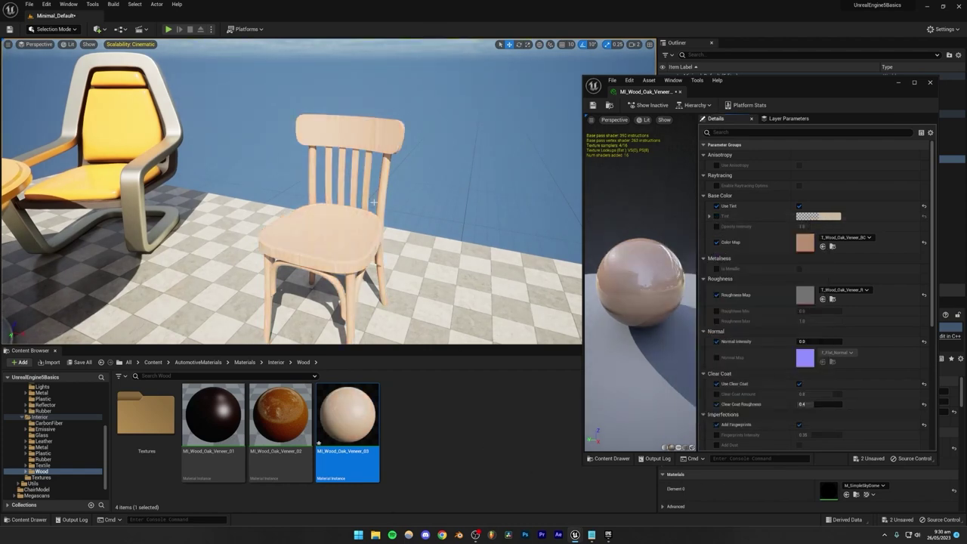
{"action": "left_click", "coordinate": [716, 216]}
Step: Set the veneer material's Normal Intensity to 2.0, close the material instance and save all modified content
{"action": "scroll", "coordinate": [808, 317], "scroll_direction": "down", "scroll_amount": 1}
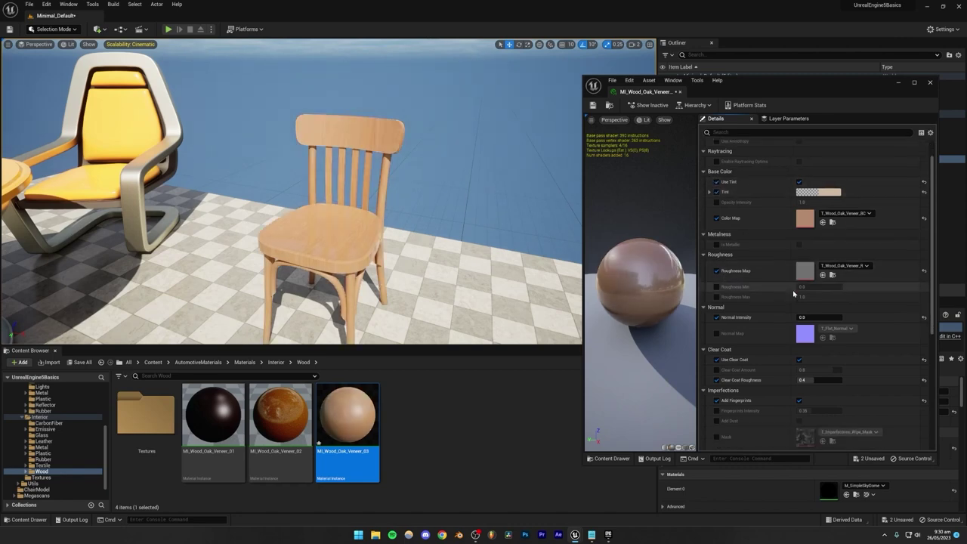
{"action": "left_click", "coordinate": [808, 317]}
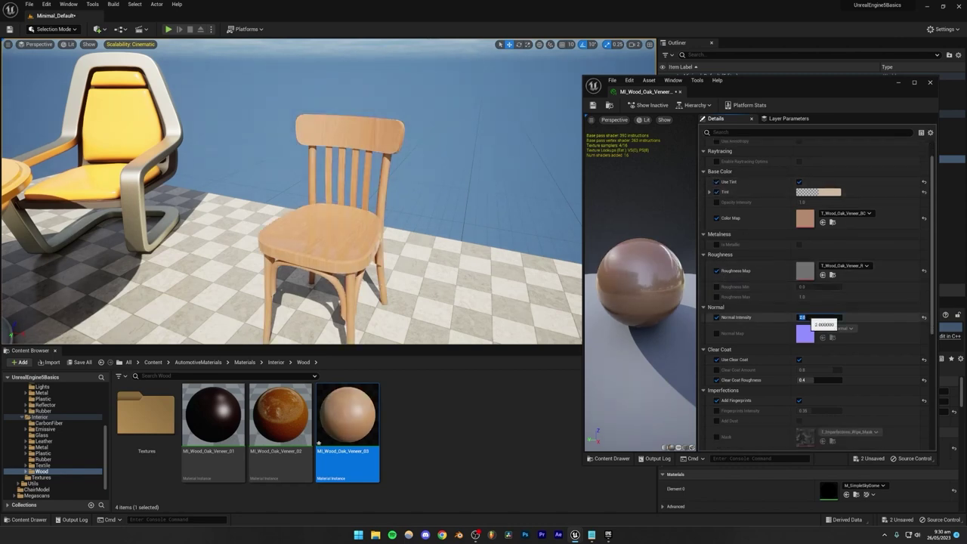
{"action": "key", "text": "Return"}
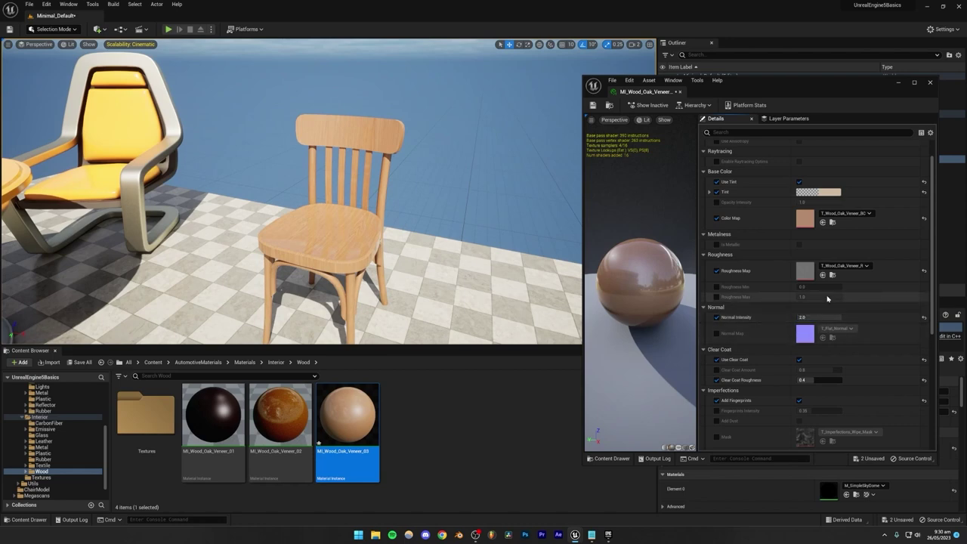
{"action": "left_click", "coordinate": [929, 84]}
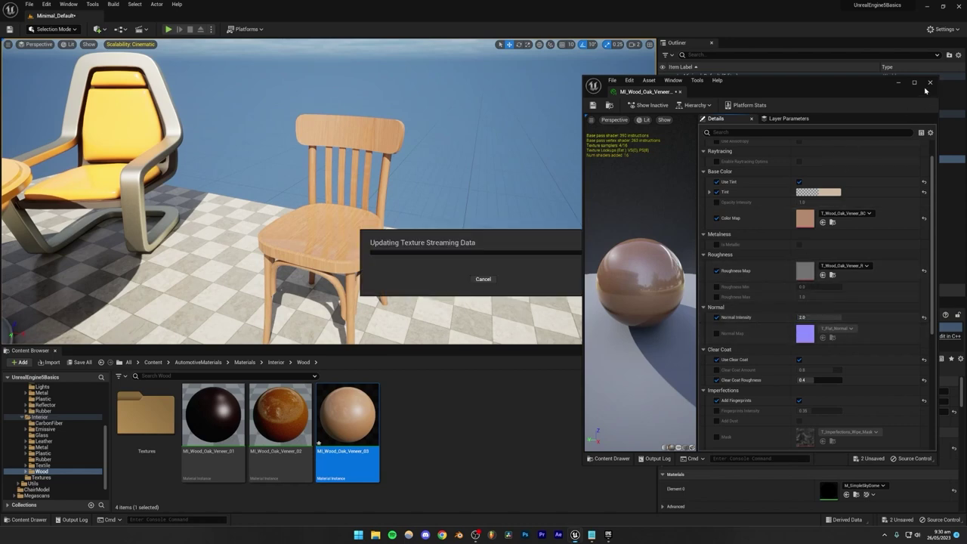
{"action": "left_click", "coordinate": [80, 362]}
{"action": "left_click", "coordinate": [541, 354]}
{"action": "key", "text": "s"}
{"action": "right_click_drag", "start_coordinate": [468, 249], "coordinate": [383, 221]}
{"action": "key", "text": "s"}
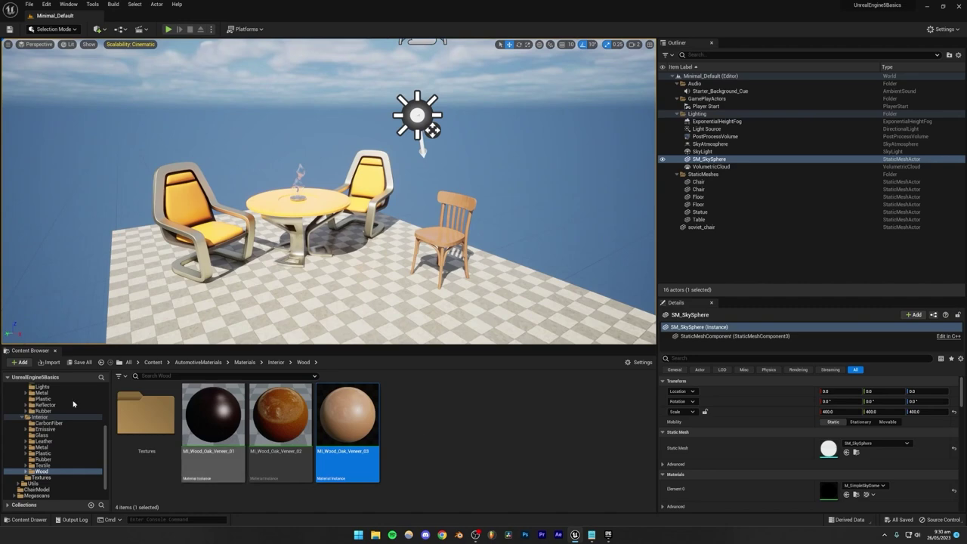
{"action": "scroll", "coordinate": [87, 444], "scroll_direction": "up", "scroll_amount": 3}
{"action": "scroll", "coordinate": [87, 444], "scroll_direction": "down", "scroll_amount": 3}
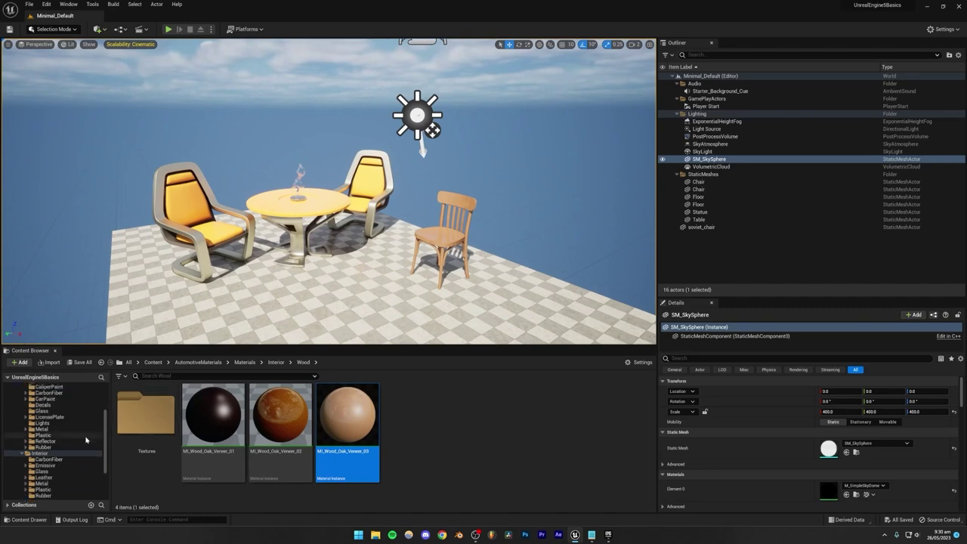
{"action": "left_click", "coordinate": [525, 420]}
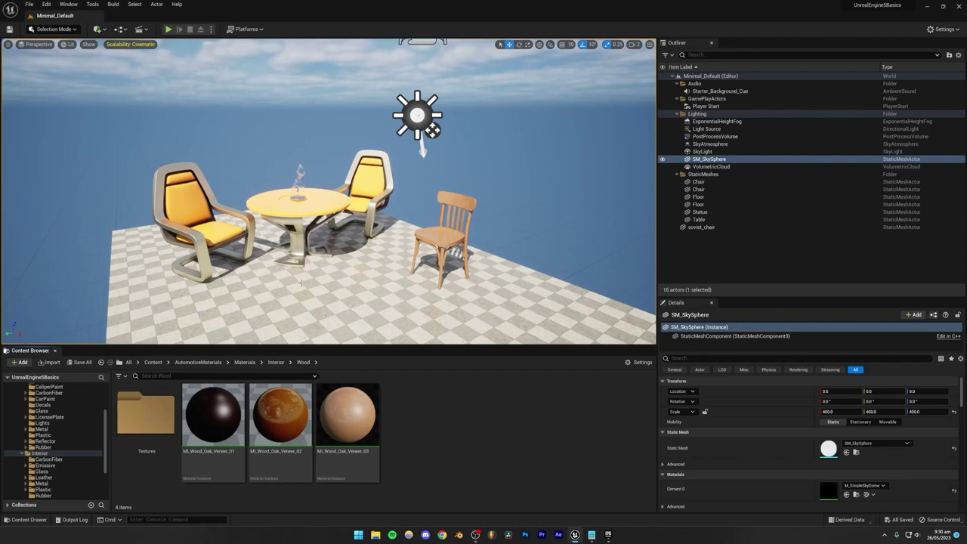
{"action": "right_click_drag", "start_coordinate": [329, 192], "coordinate": [310, 186]}
{"action": "key", "text": "w"}
{"action": "key", "text": "s"}
{"action": "key", "text": "w"}
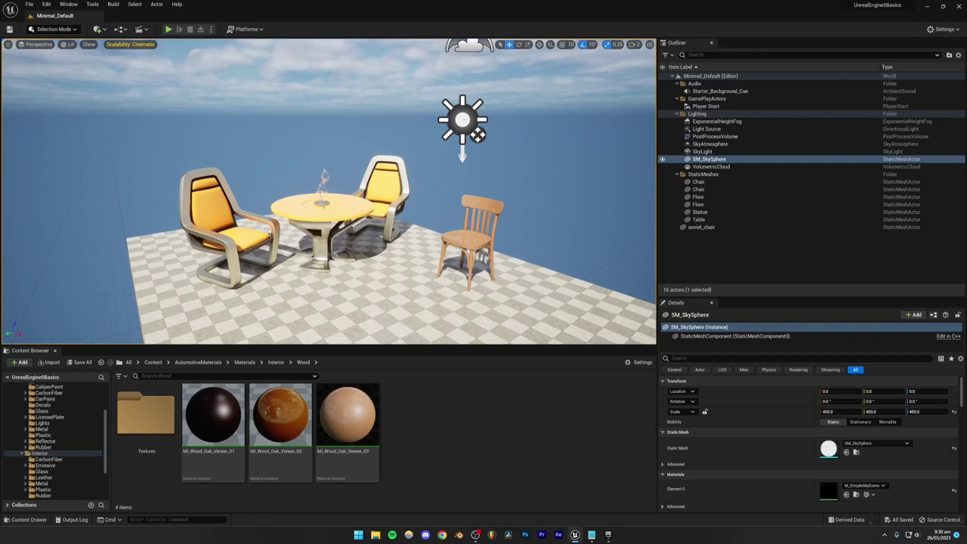
Step: Delete all actors in the Lighting folder, from ExponentialHeightFog to VolumetricCloud, plus Player Start and Starter_Background_Cue
{"action": "left_click", "coordinate": [709, 166]}
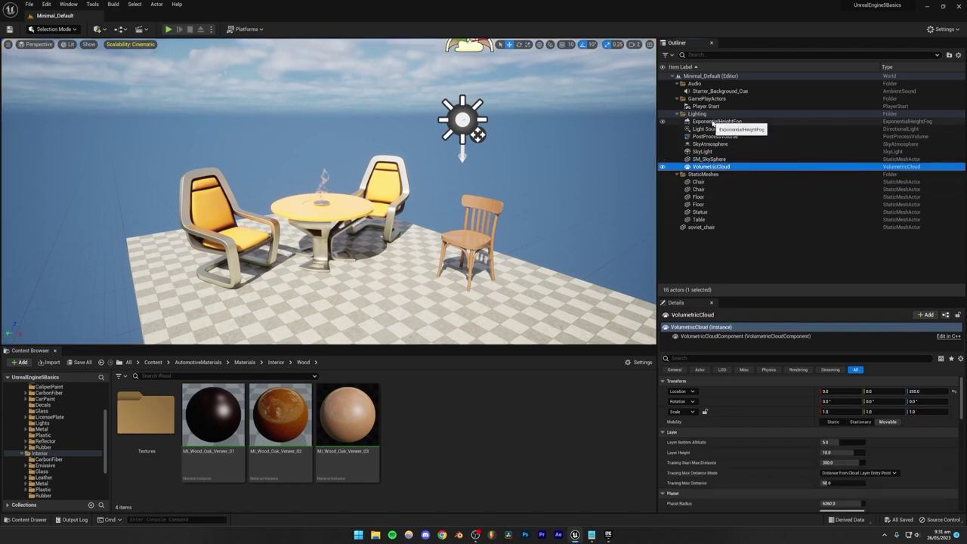
{"action": "left_click", "coordinate": [712, 122], "text": "shift"}
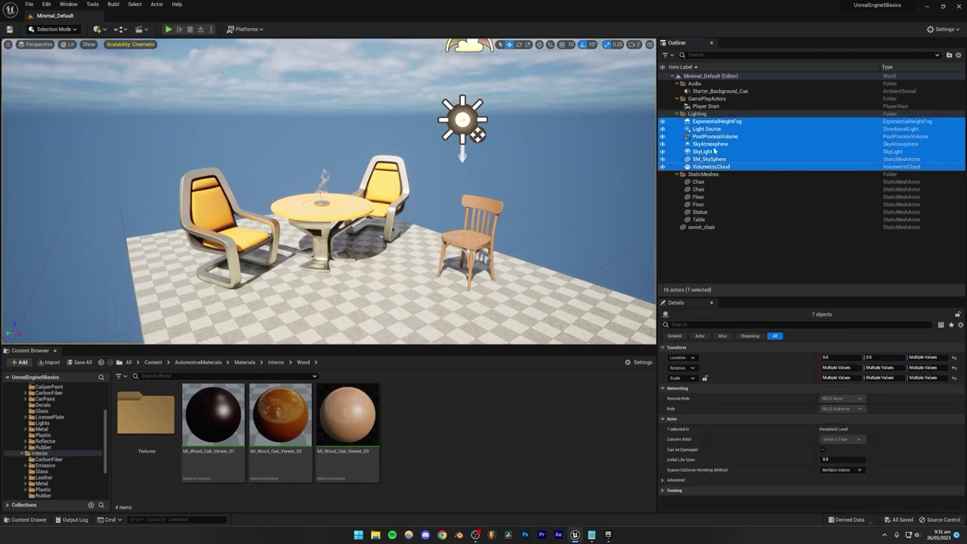
{"action": "key", "text": "Delete"}
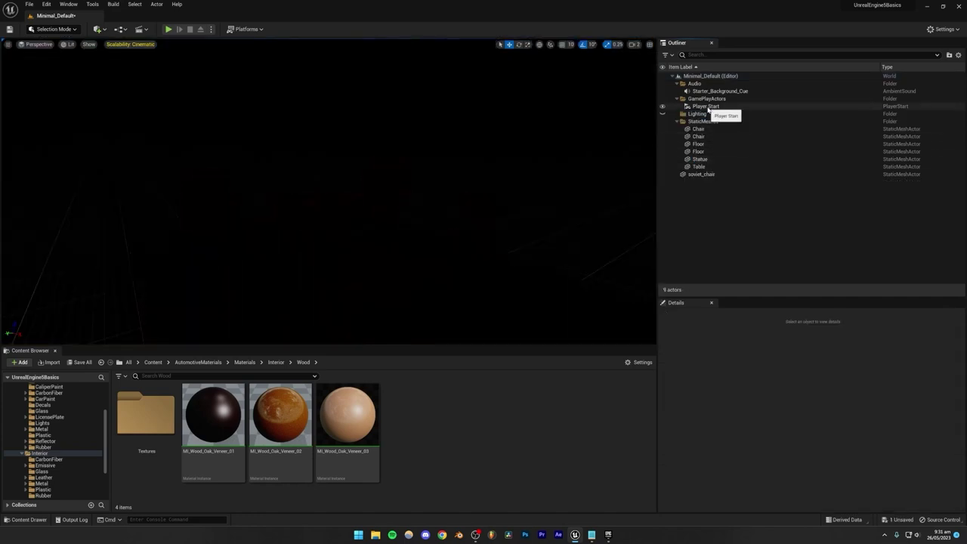
{"action": "left_click", "coordinate": [709, 107]}
{"action": "left_click", "coordinate": [714, 91], "text": "shift"}
{"action": "key", "text": "Delete"}
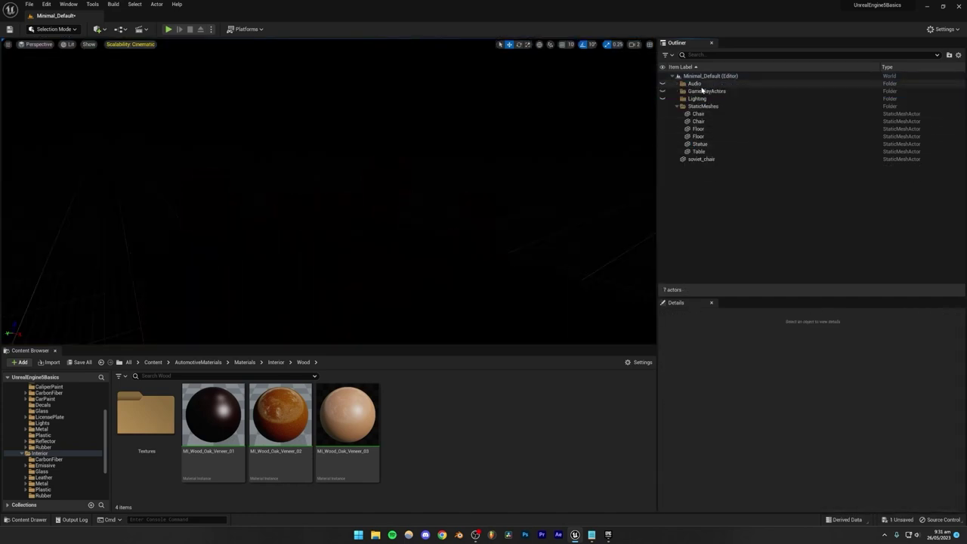
Step: Delete the emptied Audio, GamePlayActors and Lighting folders from the level
{"action": "left_click", "coordinate": [701, 85]}
{"action": "key", "text": "Delete"}
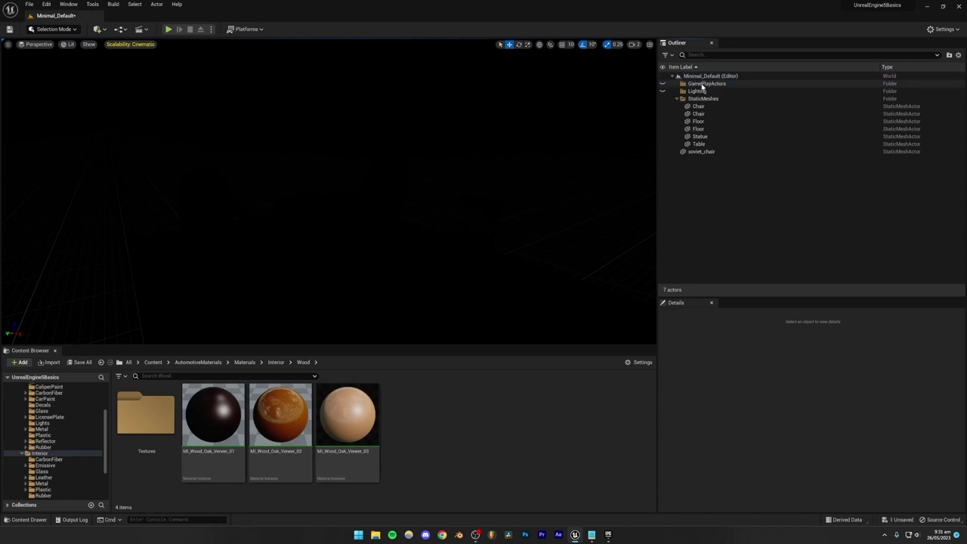
{"action": "left_click", "coordinate": [702, 84]}
{"action": "key", "text": "Delete"}
{"action": "left_click", "coordinate": [703, 85]}
{"action": "key", "text": "Delete"}
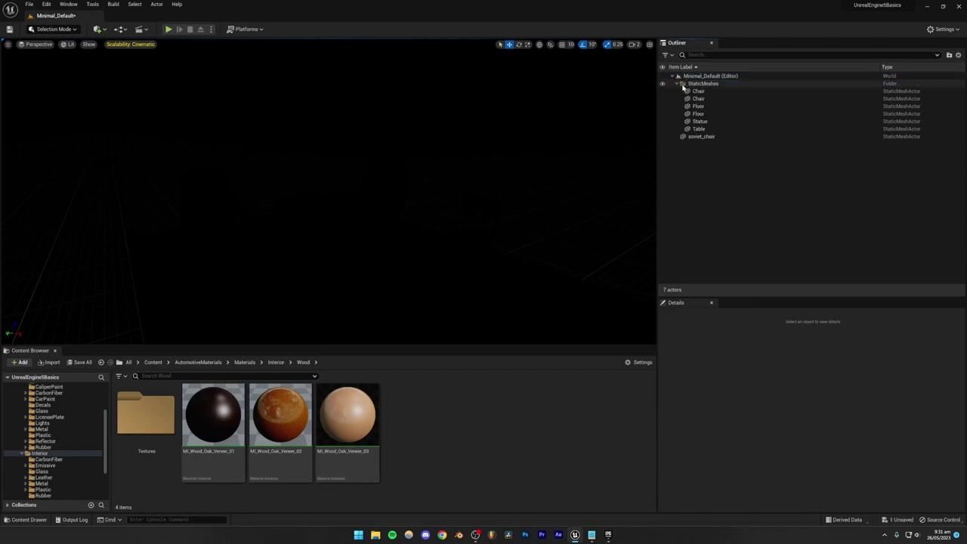
Step: Move soviet_chair into the StaticMeshes folder and save the level
{"action": "left_click", "coordinate": [677, 84]}
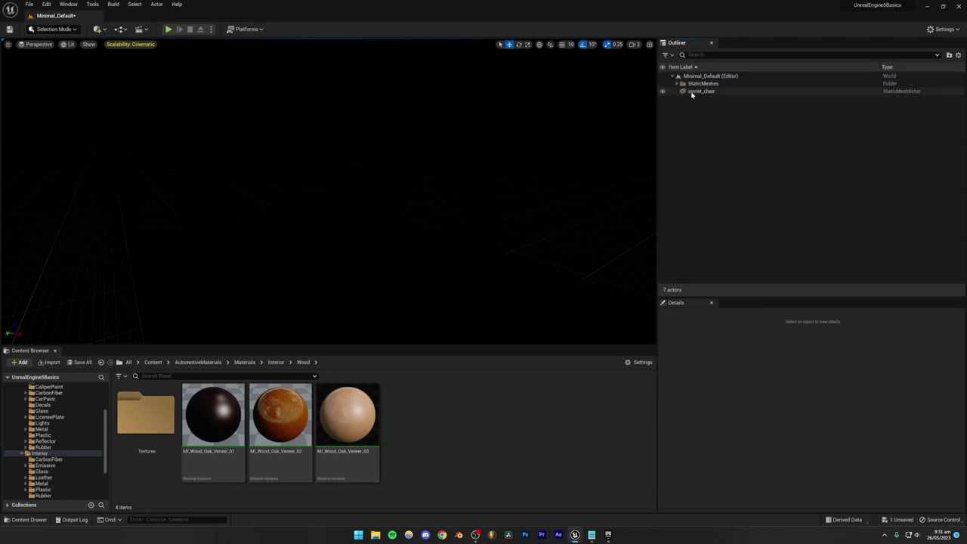
{"action": "mouse_move", "coordinate": [690, 92]}
{"action": "left_mouse_down"}
{"action": "mouse_move", "coordinate": [704, 108]}
{"action": "mouse_move", "coordinate": [698, 83]}
{"action": "left_mouse_up"}
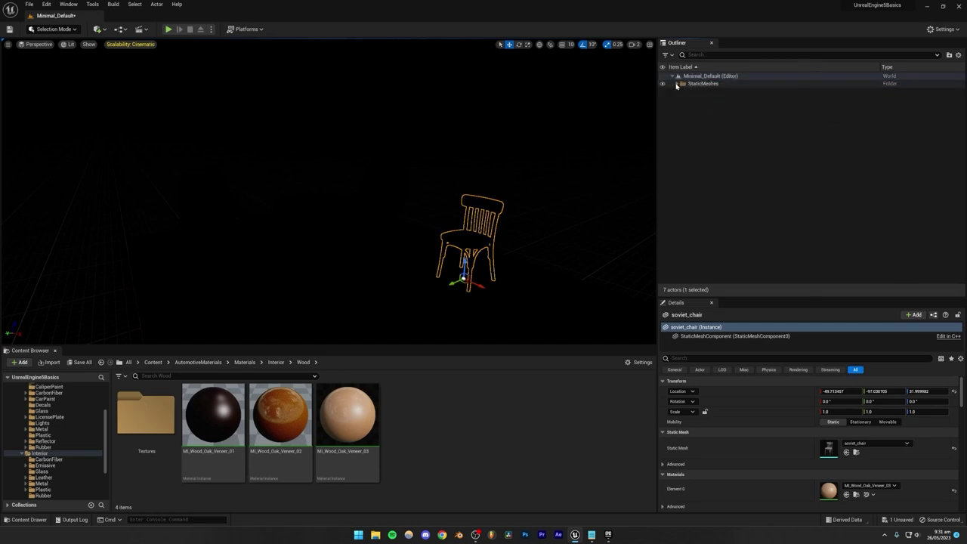
{"action": "left_click", "coordinate": [677, 83]}
{"action": "left_click", "coordinate": [697, 175]}
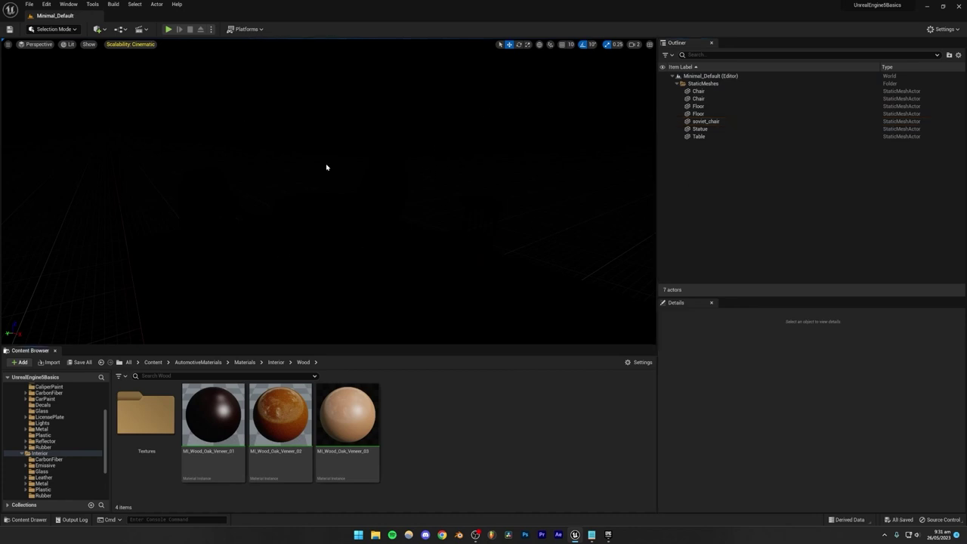
Step: Enlarge the viewport, view the scene in Unlit mode, and switch back to Lit
{"action": "left_click_drag", "start_coordinate": [357, 345], "coordinate": [358, 406]}
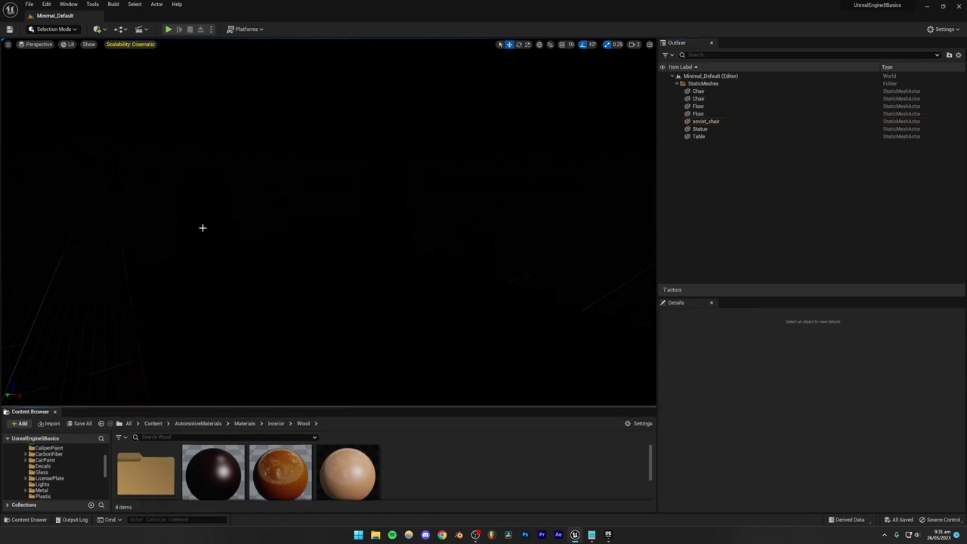
{"action": "left_click", "coordinate": [69, 44]}
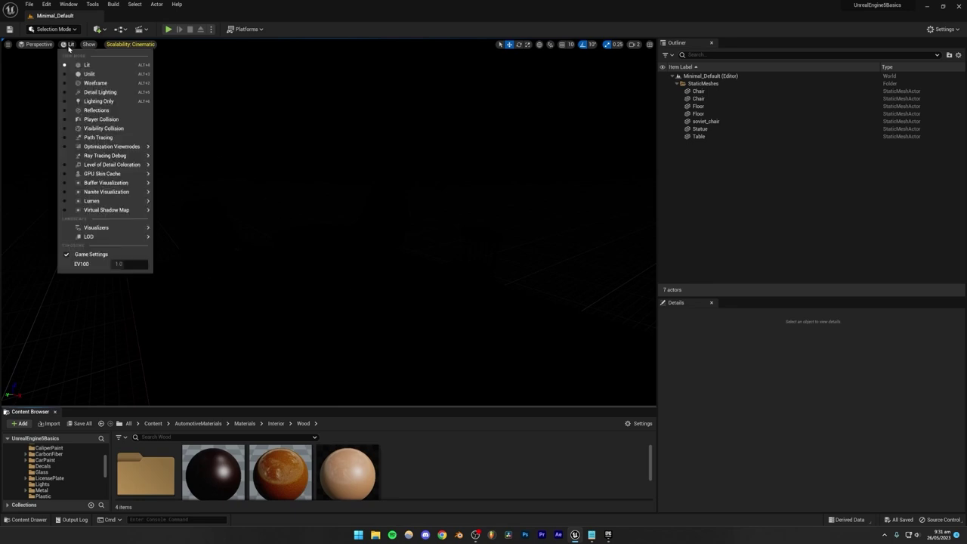
{"action": "left_click", "coordinate": [78, 75]}
{"action": "mouse_move", "coordinate": [369, 161]}
{"action": "right_mouse_down"}
{"action": "mouse_move", "coordinate": [363, 182]}
{"action": "mouse_move", "coordinate": [385, 178]}
{"action": "mouse_move", "coordinate": [369, 162]}
{"action": "right_mouse_up"}
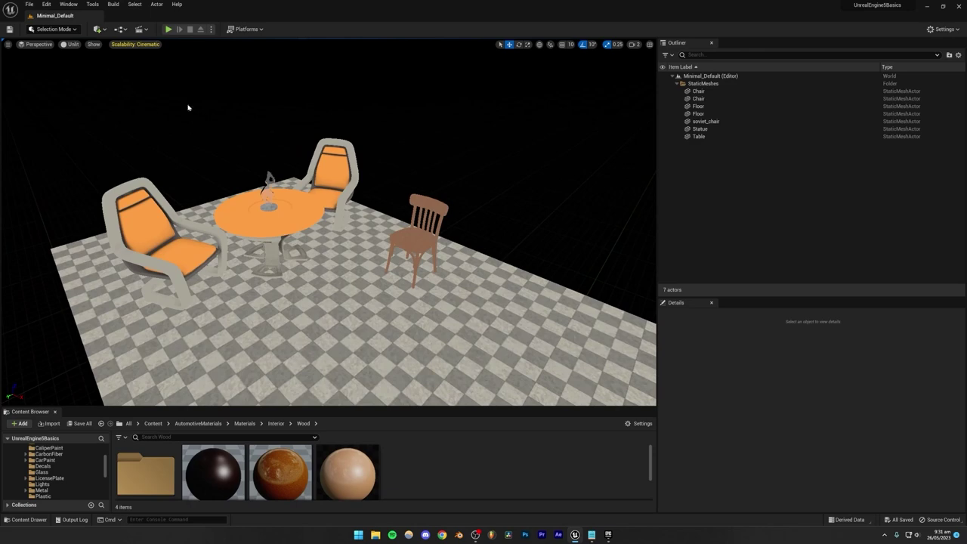
{"action": "left_click", "coordinate": [67, 44]}
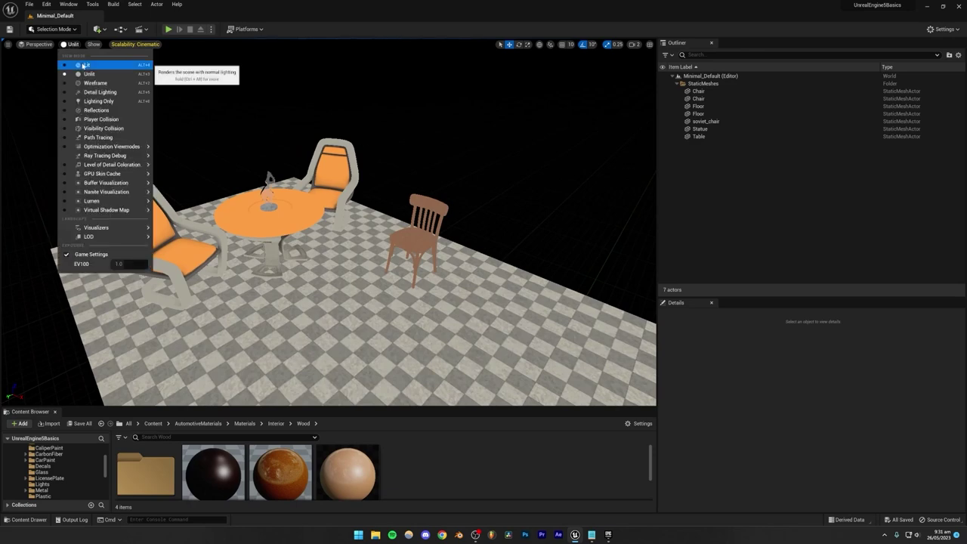
{"action": "left_click", "coordinate": [76, 66]}
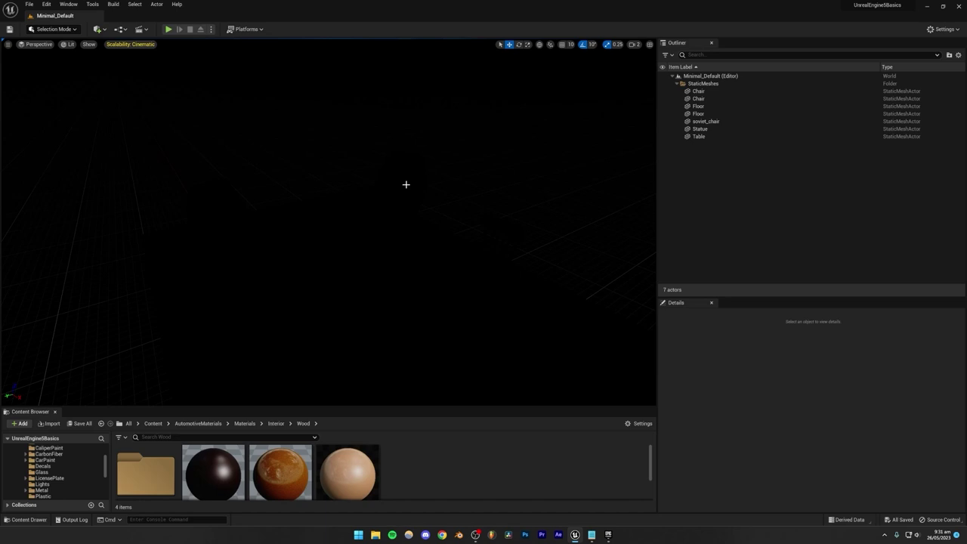
Step: Use the Env. Light Mixer to create a sky light, atmospheric light, sky atmosphere, volumetric cloud and height fog, and close it
{"action": "left_click", "coordinate": [68, 4]}
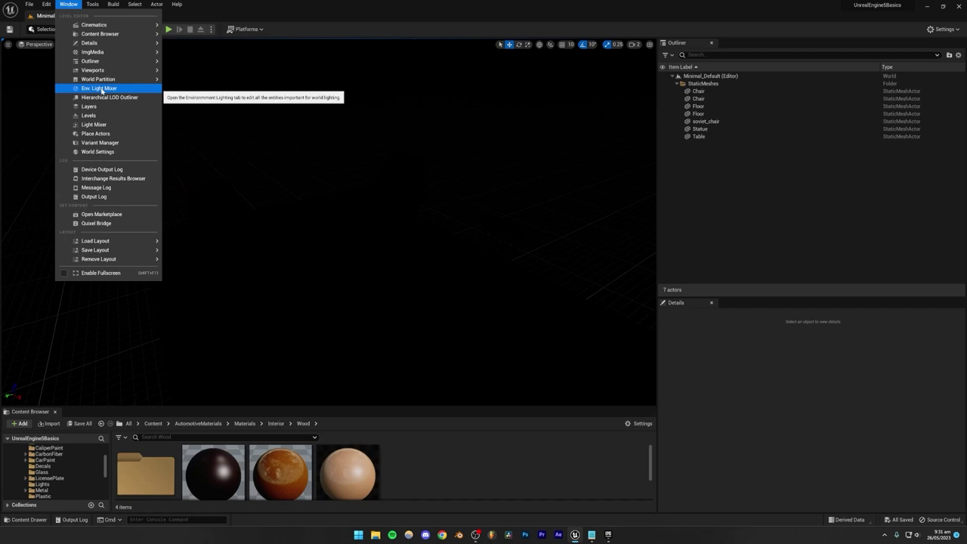
{"action": "left_click", "coordinate": [99, 88]}
{"action": "left_click_drag", "start_coordinate": [471, 208], "coordinate": [441, 133]}
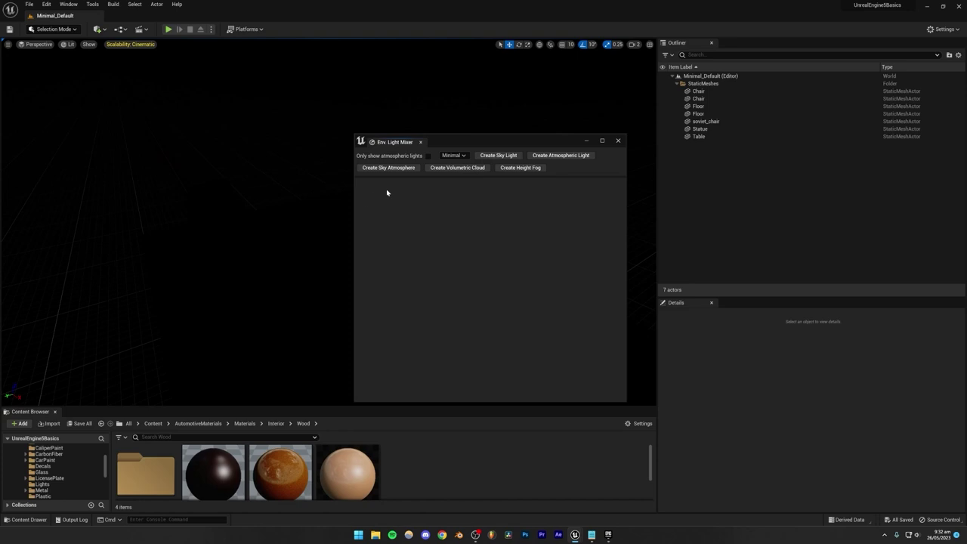
{"action": "left_click_drag", "start_coordinate": [457, 146], "coordinate": [545, 190]}
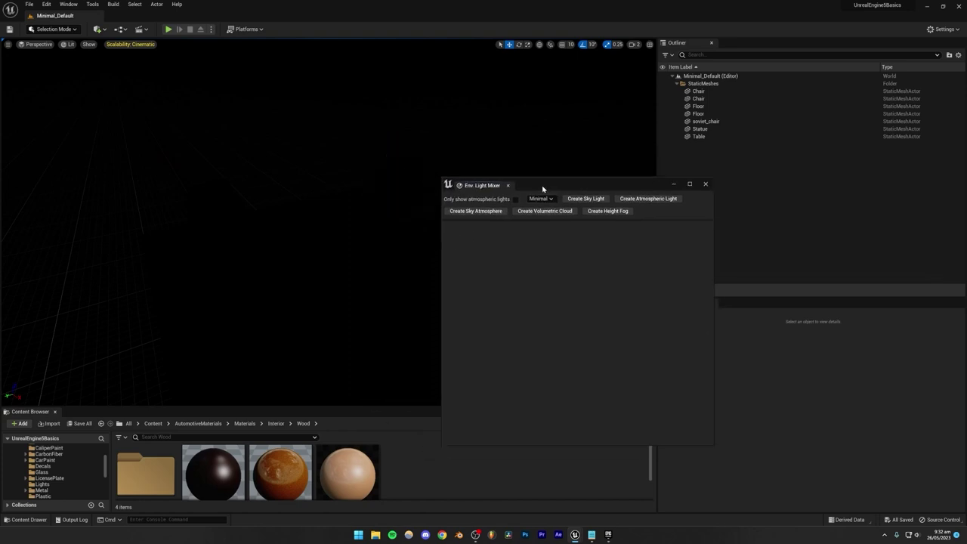
{"action": "left_click", "coordinate": [580, 198]}
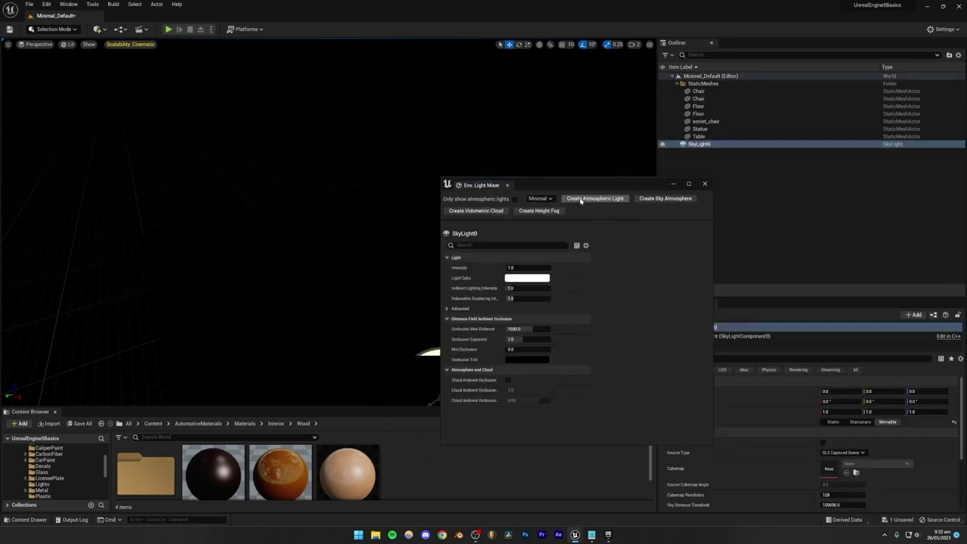
{"action": "left_click", "coordinate": [580, 198]}
{"action": "left_click", "coordinate": [580, 198]}
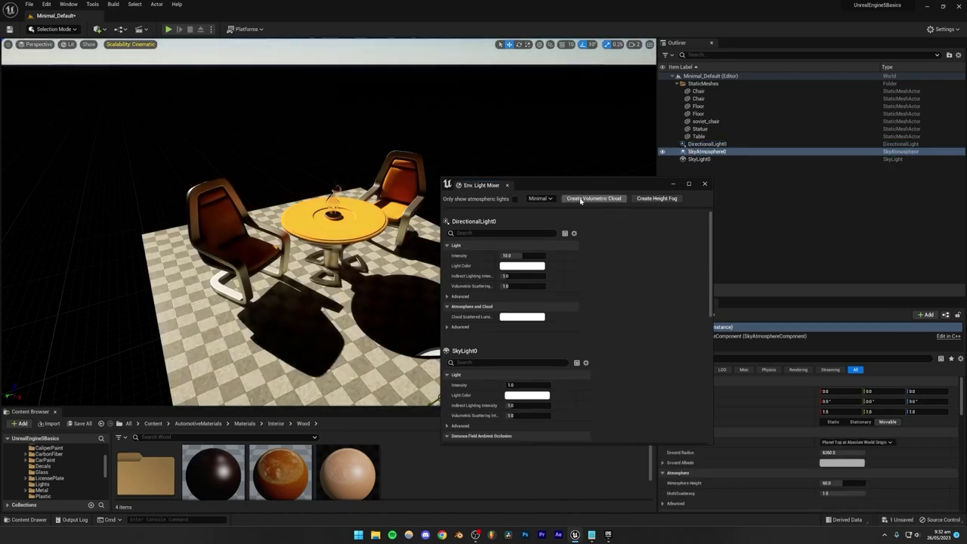
{"action": "left_click", "coordinate": [580, 199]}
{"action": "left_click", "coordinate": [580, 199]}
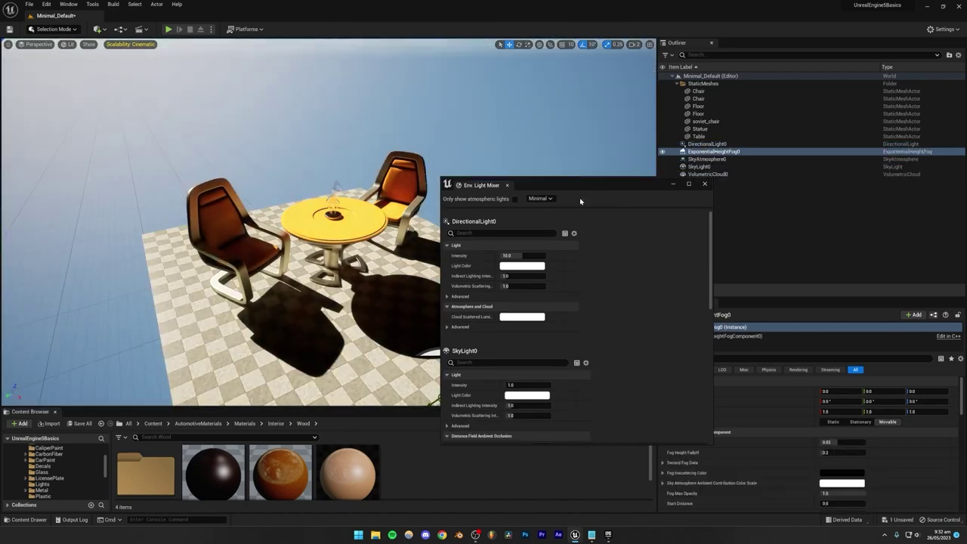
{"action": "left_click", "coordinate": [705, 184]}
Step: Enable Real Time Capture on SkyLight0
{"action": "right_click_drag", "start_coordinate": [468, 226], "coordinate": [401, 264]}
{"action": "right_click_drag", "start_coordinate": [484, 317], "coordinate": [484, 332]}
{"action": "right_click_drag", "start_coordinate": [443, 224], "coordinate": [424, 231]}
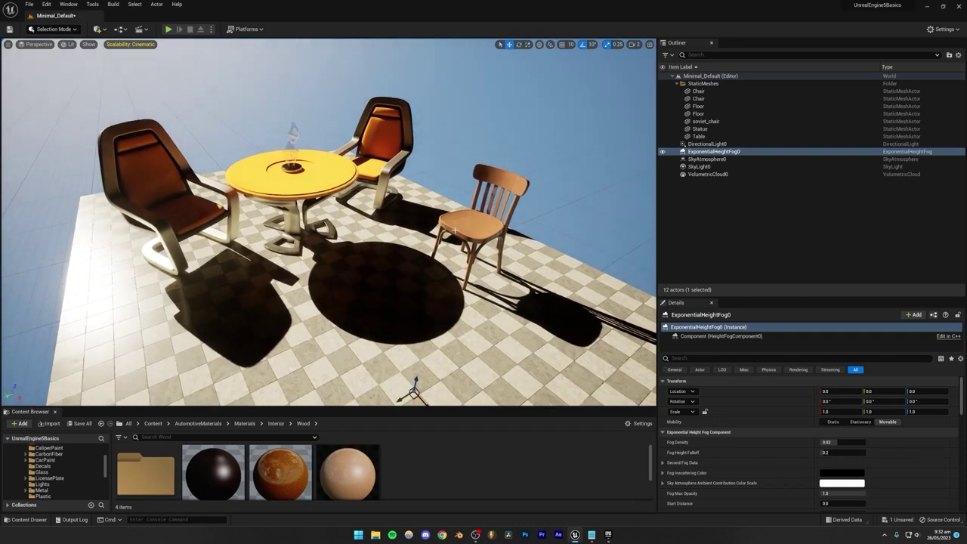
{"action": "left_click", "coordinate": [698, 166]}
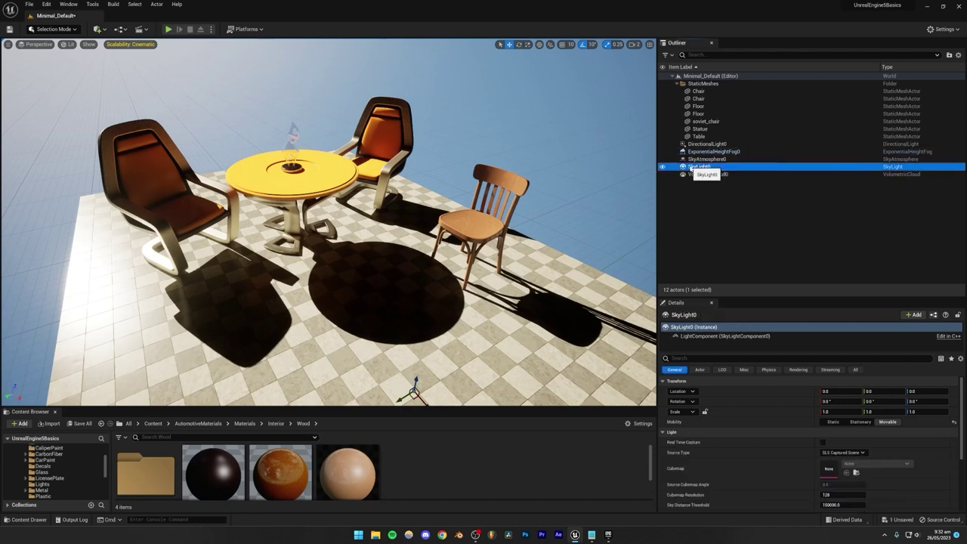
{"action": "left_click", "coordinate": [695, 443]}
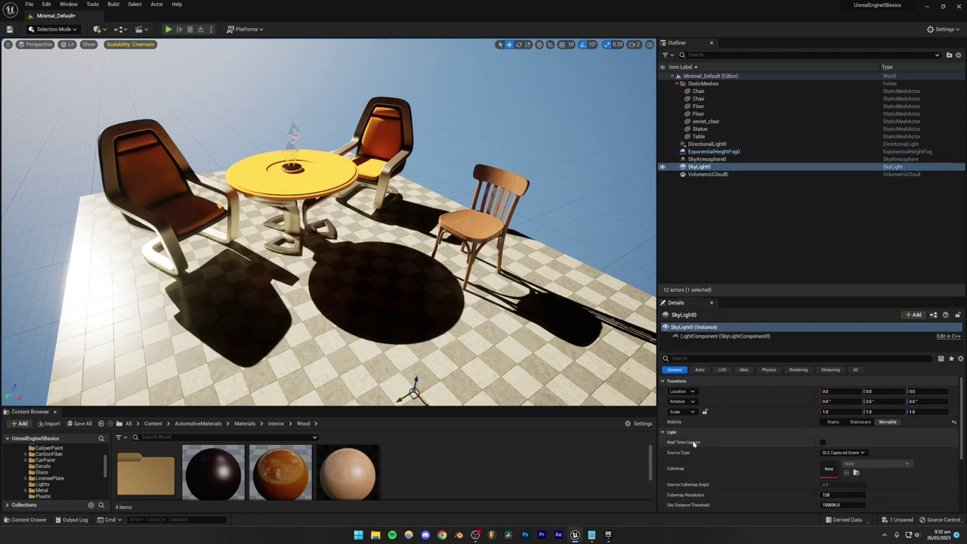
{"action": "left_click", "coordinate": [823, 443]}
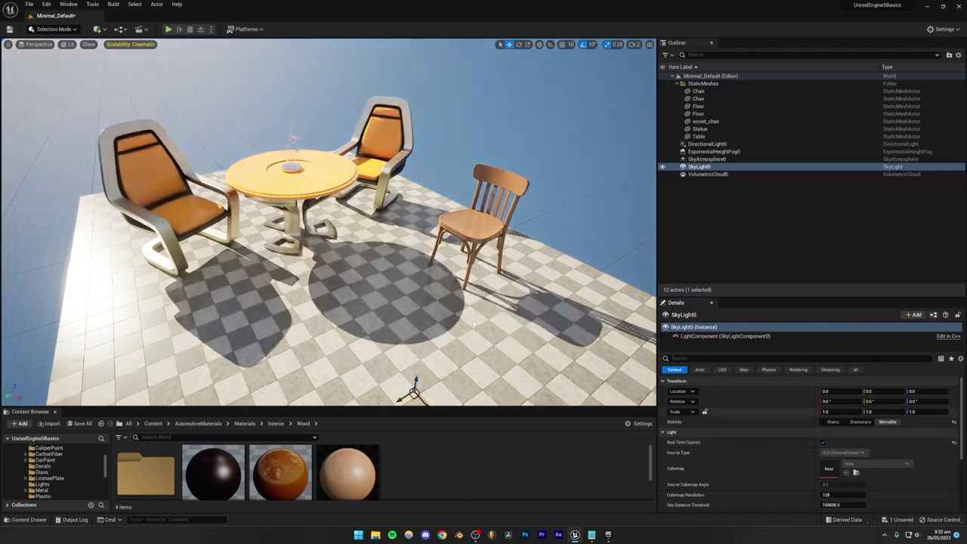
Step: Examine the furniture's lighting and shadows and the cloudy sky from several angles
{"action": "left_click", "coordinate": [509, 138]}
{"action": "right_click_drag", "start_coordinate": [509, 139], "coordinate": [488, 133]}
{"action": "key", "text": "w"}
{"action": "key", "text": "s"}
{"action": "key", "text": "w"}
{"action": "key", "text": "w"}
{"action": "key", "text": "s"}
{"action": "right_click_drag", "start_coordinate": [446, 217], "coordinate": [321, 128]}
{"action": "key", "text": "d"}
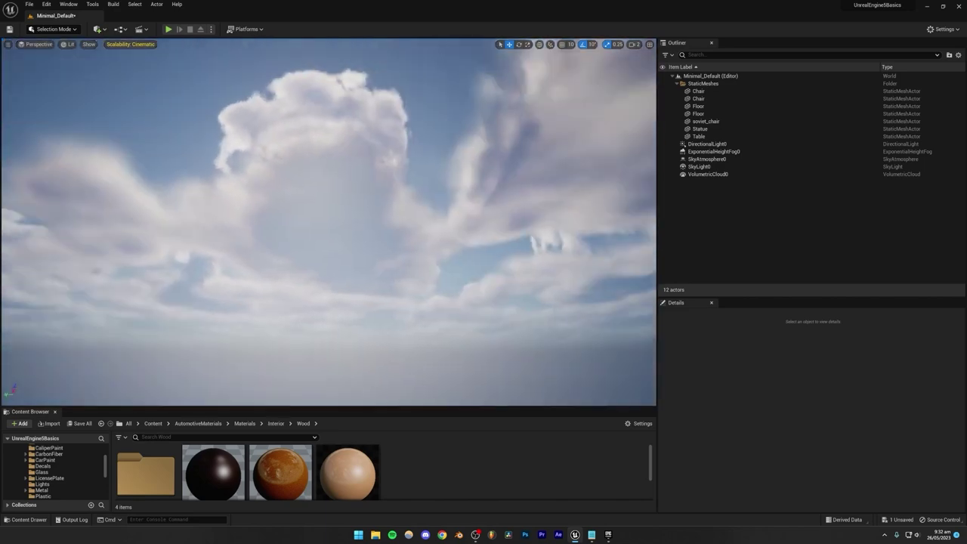
{"action": "right_click_drag", "start_coordinate": [424, 141], "coordinate": [410, 344]}
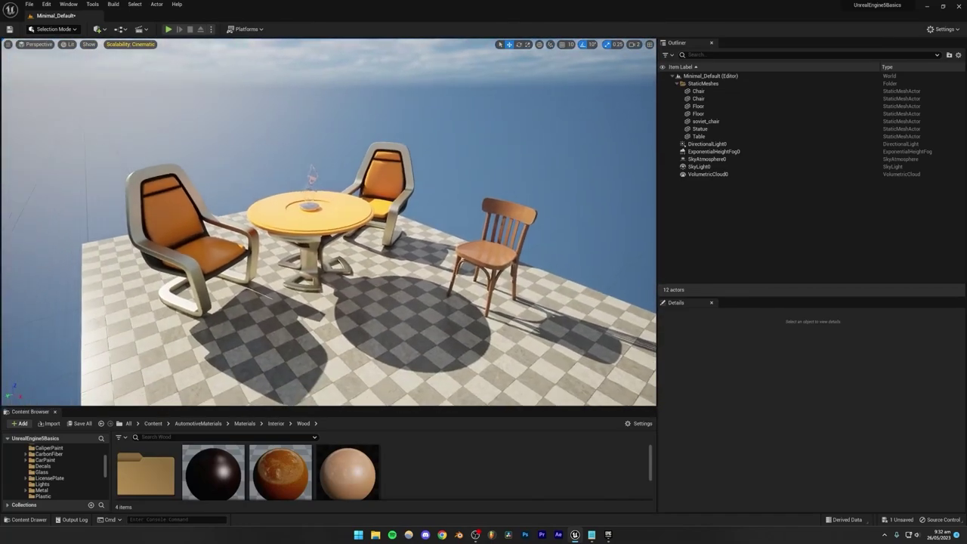
Step: Rotate DirectionalLight0 until the sun sits low and casts long, warm shadows across the checkered floor
{"action": "left_click", "coordinate": [708, 143]}
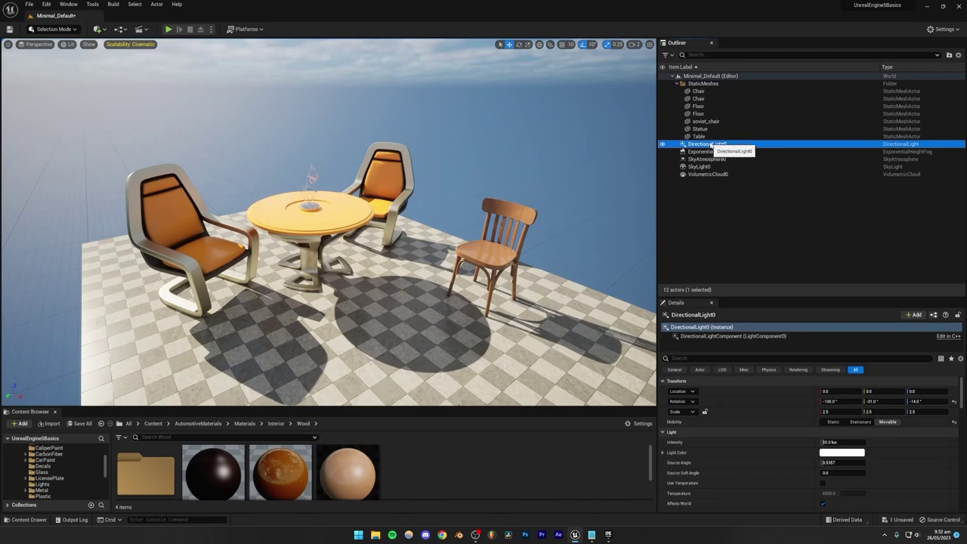
{"action": "right_click_drag", "start_coordinate": [423, 271], "coordinate": [60, 291]}
{"action": "right_click_drag", "start_coordinate": [453, 219], "coordinate": [367, 350]}
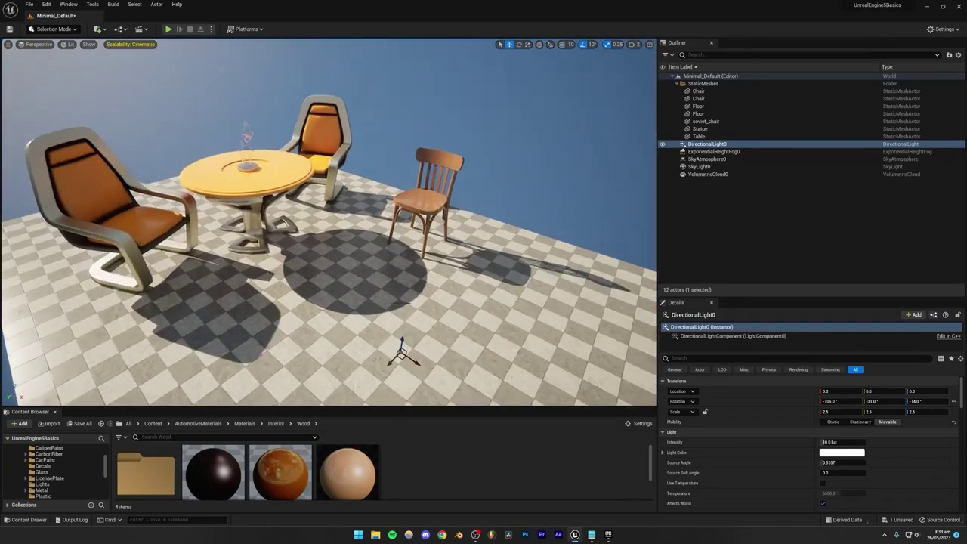
{"action": "right_click_drag", "start_coordinate": [460, 349], "coordinate": [462, 285]}
{"action": "double_click", "coordinate": [703, 144]}
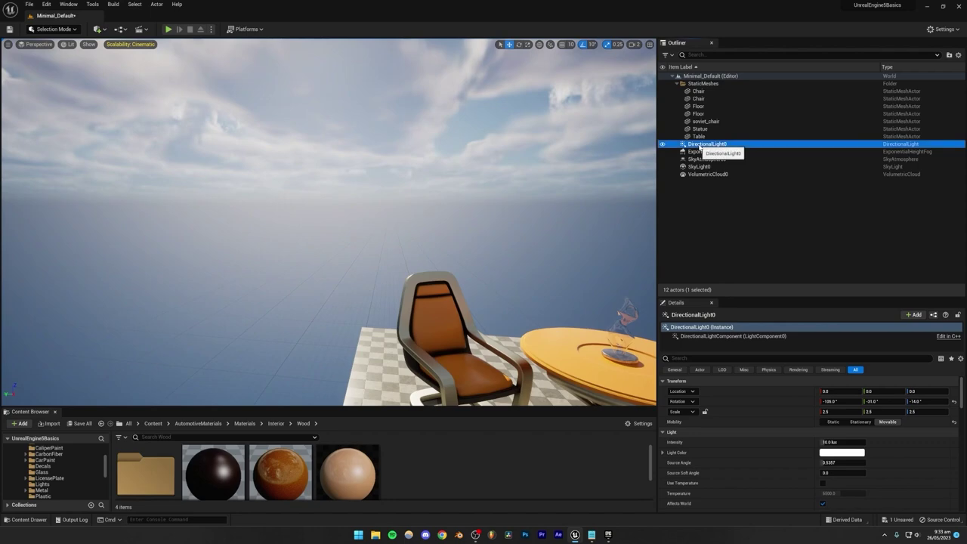
{"action": "mouse_move", "coordinate": [352, 189]}
{"action": "right_mouse_down"}
{"action": "mouse_move", "coordinate": [348, 165]}
{"action": "mouse_move", "coordinate": [355, 175]}
{"action": "right_mouse_up"}
{"action": "mouse_move", "coordinate": [326, 272]}
{"action": "left_mouse_down", "text": "alt"}
{"action": "mouse_move", "coordinate": [345, 310]}
{"action": "mouse_move", "coordinate": [312, 280]}
{"action": "left_mouse_up", "text": "alt"}
{"action": "key", "text": "w"}
{"action": "right_click_drag", "start_coordinate": [327, 227], "coordinate": [330, 214]}
{"action": "right_click_drag", "start_coordinate": [448, 80], "coordinate": [448, 78]}
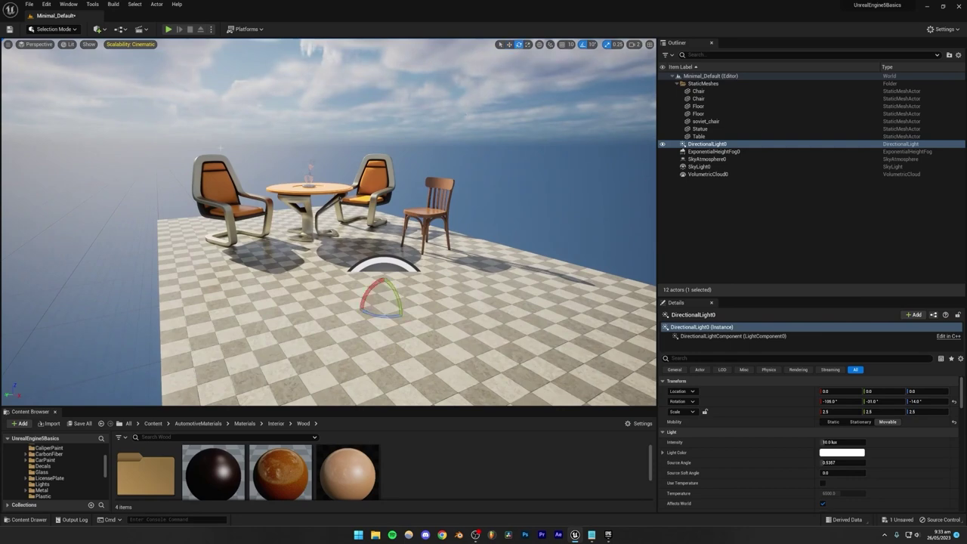
{"action": "left_click_drag", "start_coordinate": [379, 320], "coordinate": [374, 286]}
{"action": "right_click_drag", "start_coordinate": [374, 283], "coordinate": [344, 270]}
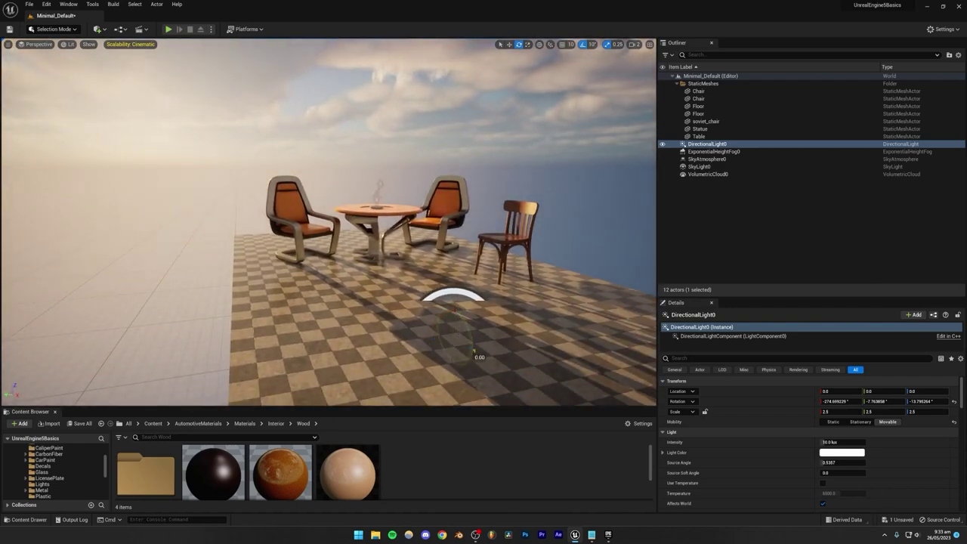
Step: Rotate DirectionalLight0 through a red sunset to a high sun that lights the scene as bright daylight
{"action": "left_click_drag", "start_coordinate": [474, 352], "coordinate": [456, 333]}
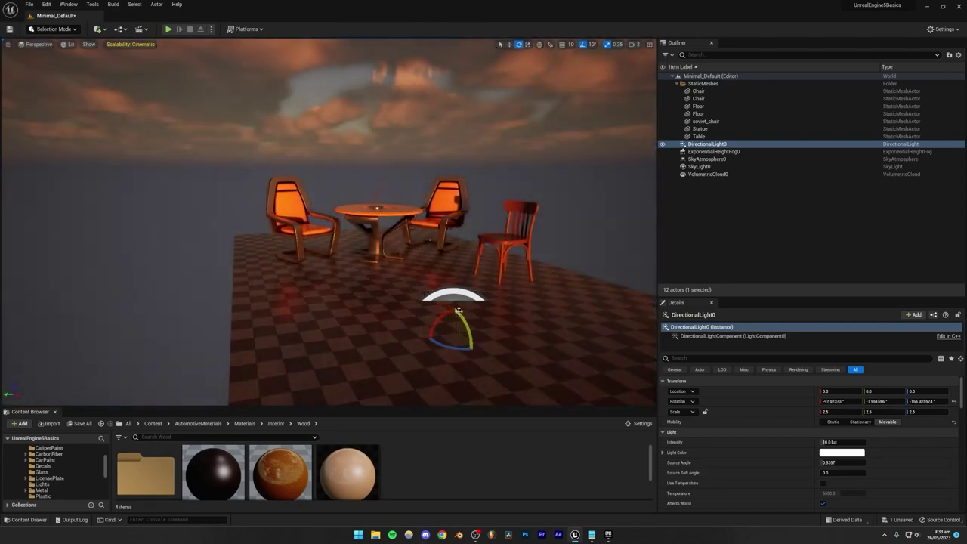
{"action": "right_click_drag", "start_coordinate": [459, 311], "coordinate": [483, 302]}
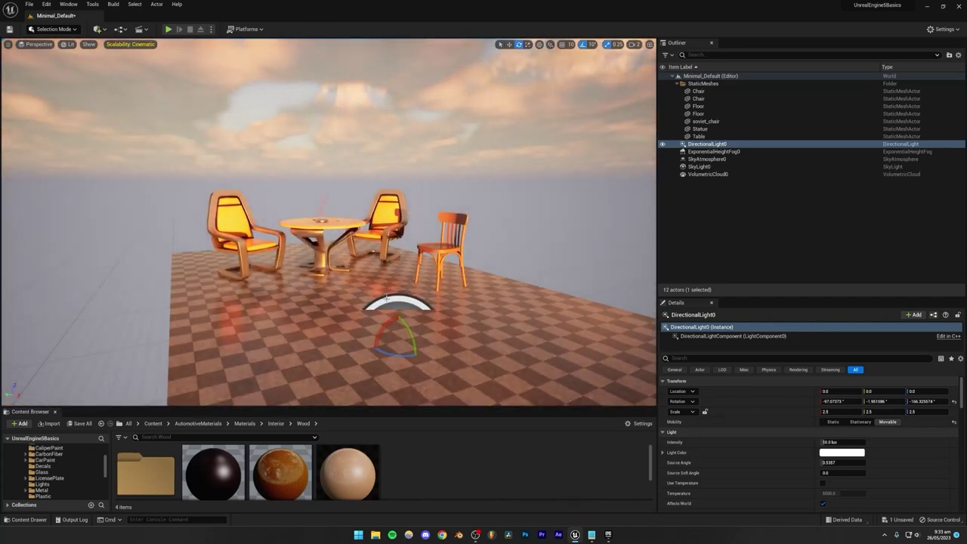
{"action": "left_click_drag", "start_coordinate": [410, 335], "coordinate": [408, 346]}
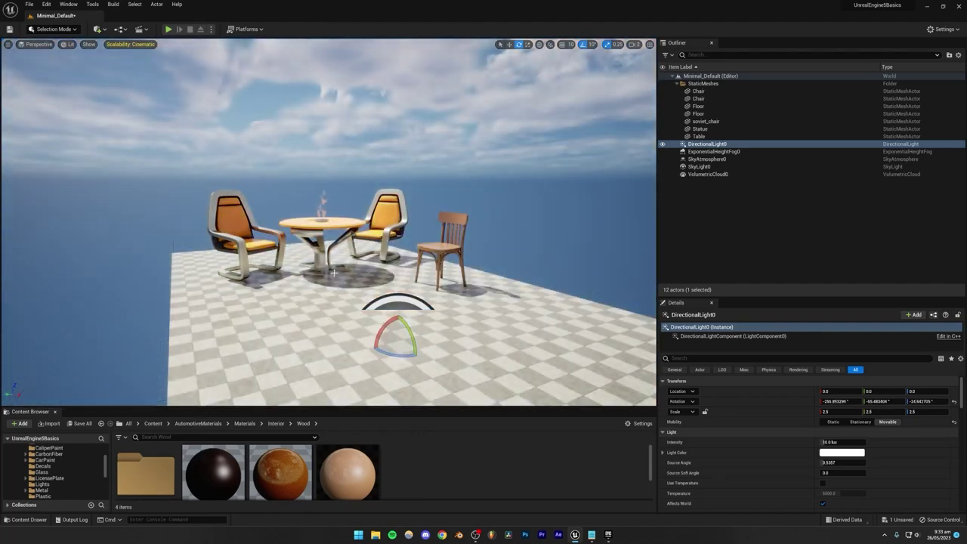
Step: Deselect the light, save the level, and look over the furniture's shadows in the daylight
{"action": "left_click", "coordinate": [482, 222]}
{"action": "right_click_drag", "start_coordinate": [482, 222], "coordinate": [456, 217]}
{"action": "key", "text": "w"}
{"action": "key", "text": "s"}
{"action": "key", "text": "w"}
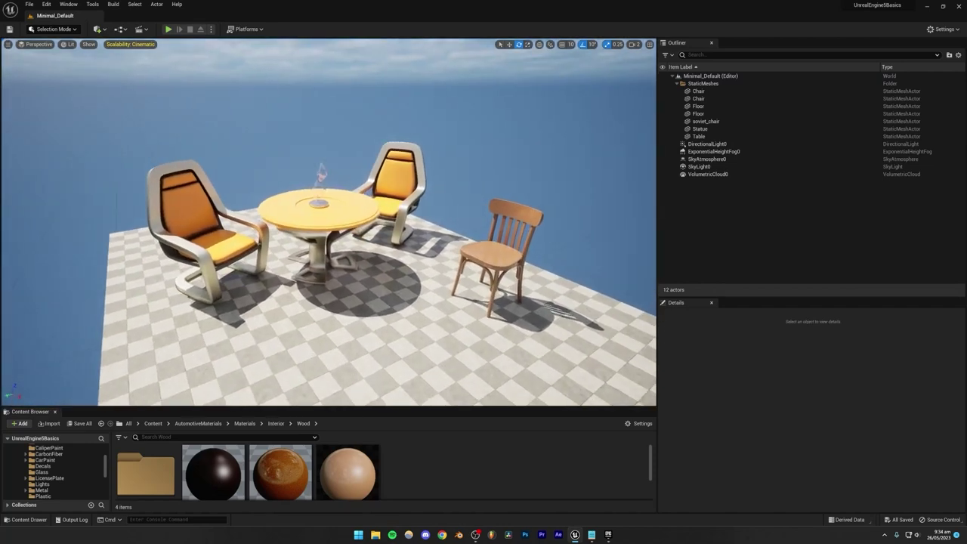
{"action": "key", "text": "s"}
{"action": "right_click_drag", "start_coordinate": [412, 259], "coordinate": [414, 255]}
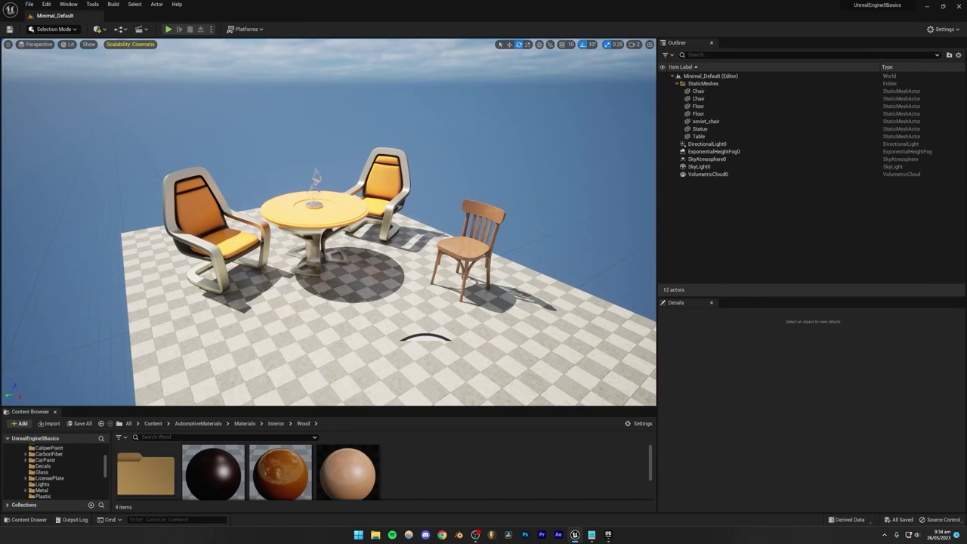
Step: Add a cube to the level and move it above the floor in front of the table
{"action": "left_click", "coordinate": [97, 29]}
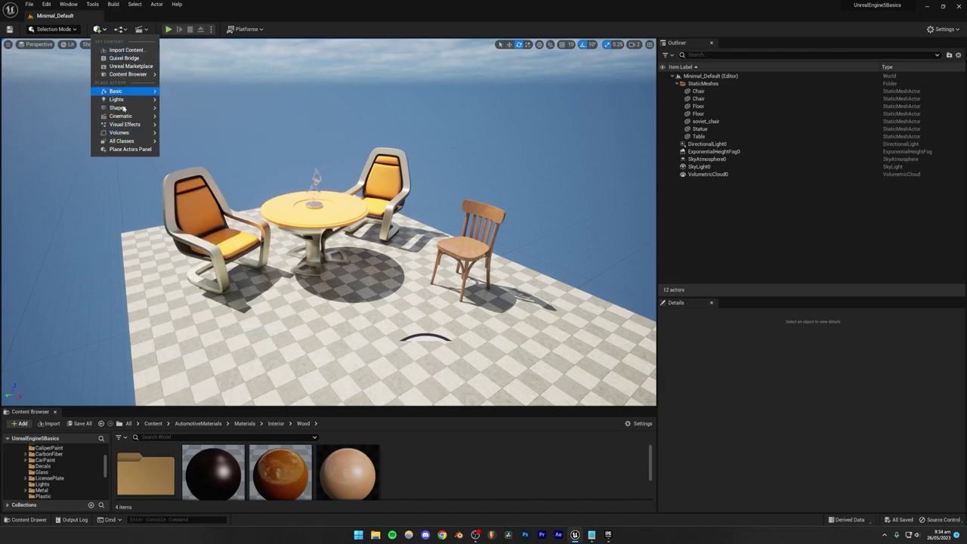
{"action": "mouse_move", "coordinate": [126, 133]}
{"action": "left_click", "coordinate": [503, 205]}
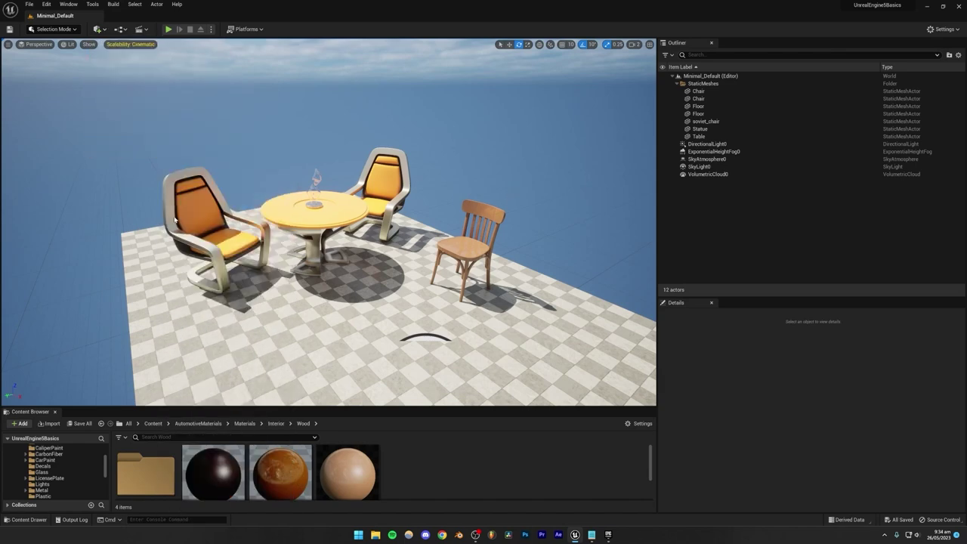
{"action": "left_click", "coordinate": [96, 30]}
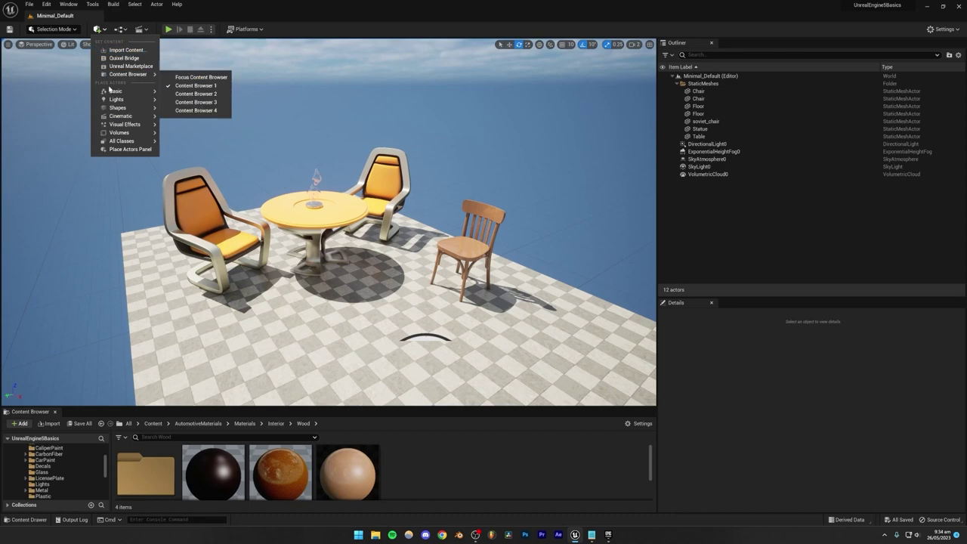
{"action": "mouse_move", "coordinate": [123, 111]}
{"action": "left_click", "coordinate": [189, 110]}
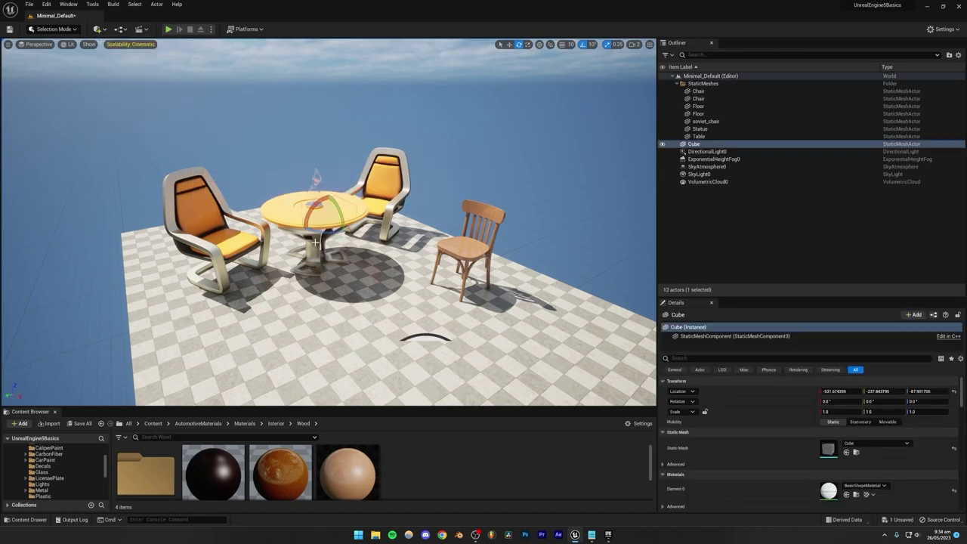
{"action": "left_click", "coordinate": [509, 44]}
{"action": "left_click_drag", "start_coordinate": [328, 223], "coordinate": [370, 382]}
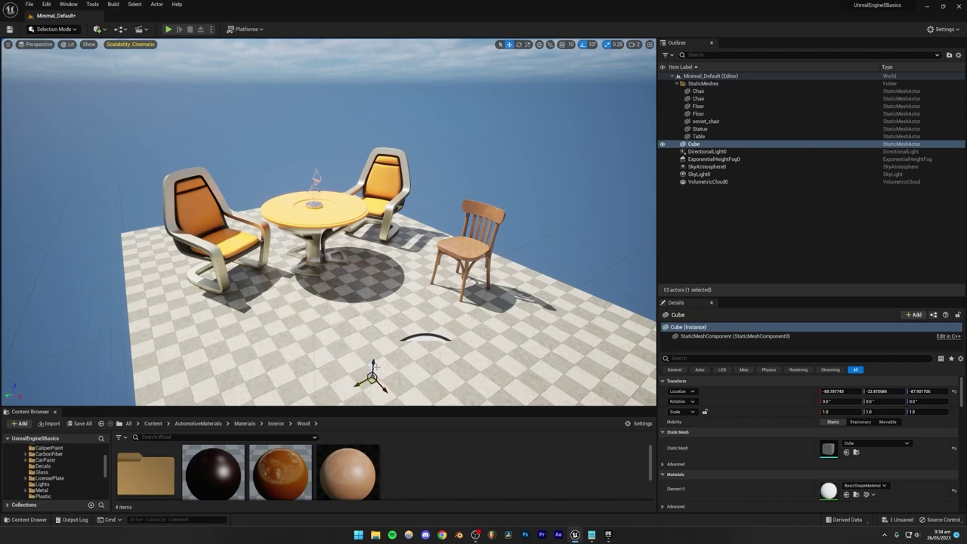
{"action": "right_click_drag", "start_coordinate": [376, 367], "coordinate": [372, 367]}
{"action": "left_click_drag", "start_coordinate": [376, 366], "coordinate": [384, 261]}
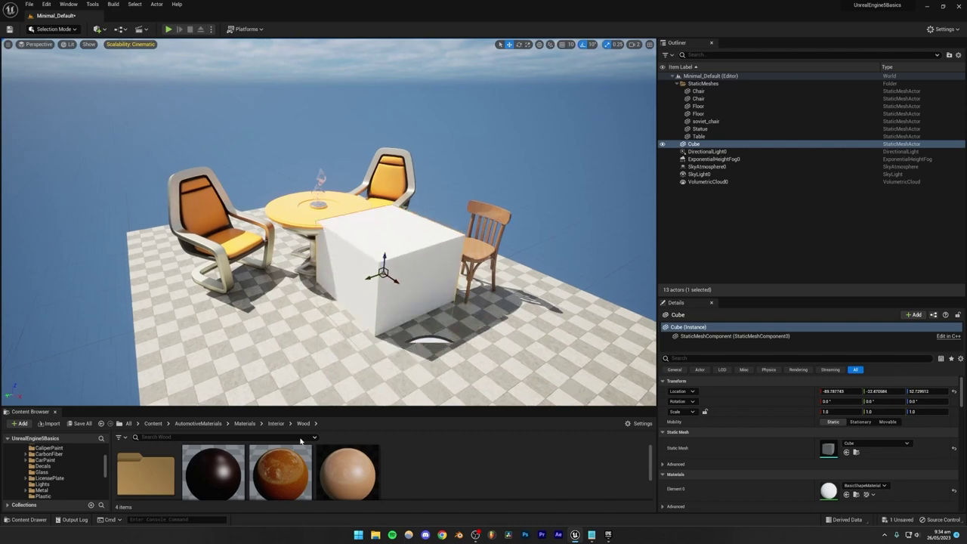
Step: Apply the orange-brown oak veneer material to the cube, and delete the cube
{"action": "left_click_drag", "start_coordinate": [291, 461], "coordinate": [366, 259]}
{"action": "right_click_drag", "start_coordinate": [423, 154], "coordinate": [450, 158]}
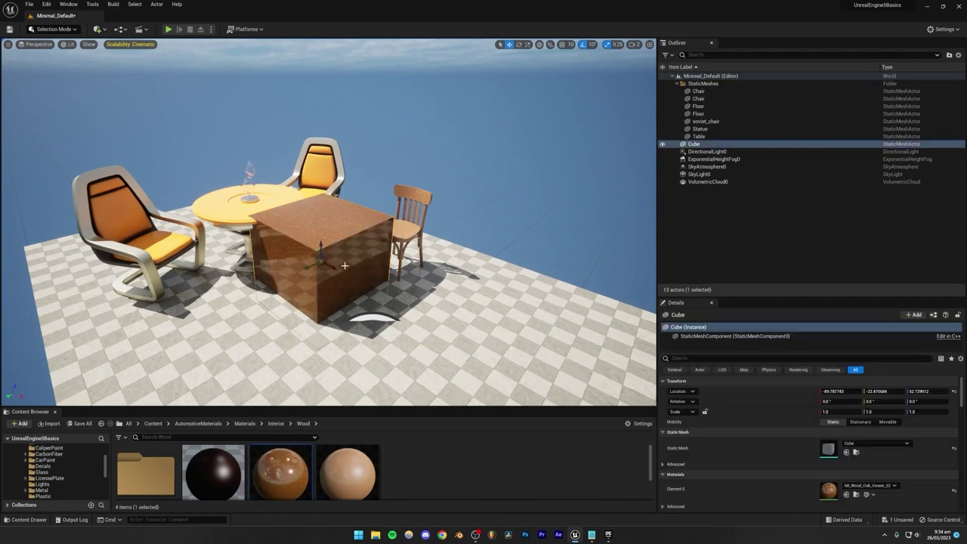
{"action": "key", "text": "Delete"}
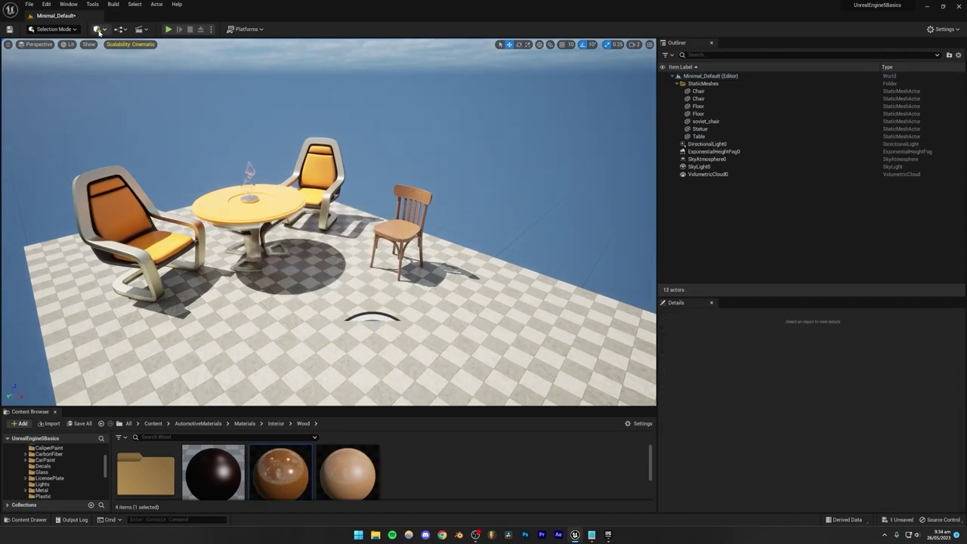
Step: Add a PostProcessVolume to the level and move it away from the furniture, off the side of the floor
{"action": "left_click", "coordinate": [99, 30]}
{"action": "mouse_move", "coordinate": [124, 124]}
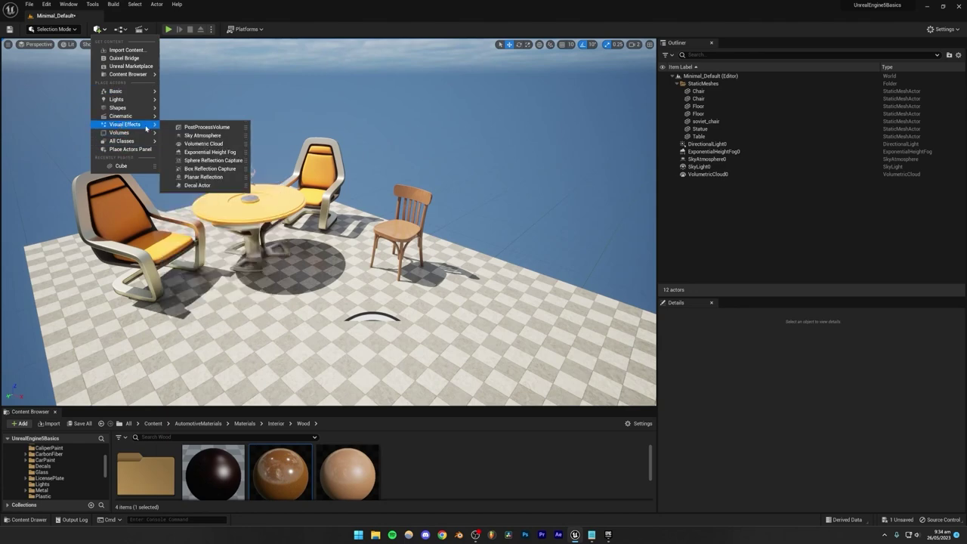
{"action": "left_click", "coordinate": [199, 127]}
{"action": "left_click_drag", "start_coordinate": [343, 226], "coordinate": [574, 265]}
{"action": "mouse_move", "coordinate": [520, 251]}
{"action": "right_mouse_down"}
{"action": "mouse_move", "coordinate": [593, 258]}
{"action": "mouse_move", "coordinate": [589, 276]}
{"action": "mouse_move", "coordinate": [528, 251]}
{"action": "mouse_move", "coordinate": [489, 256]}
{"action": "mouse_move", "coordinate": [519, 250]}
{"action": "right_mouse_up"}
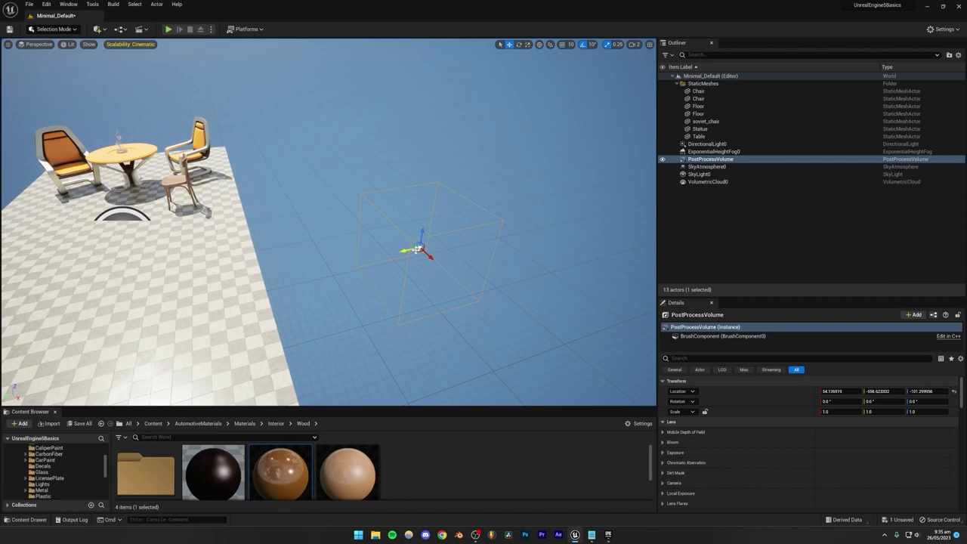
Step: Move the PostProcessVolume back over the floor and raise it so its bounds stand above the surface near the furniture
{"action": "left_click_drag", "start_coordinate": [376, 273], "coordinate": [364, 326]}
{"action": "key", "text": "w"}
{"action": "right_click_drag", "start_coordinate": [403, 258], "coordinate": [264, 231]}
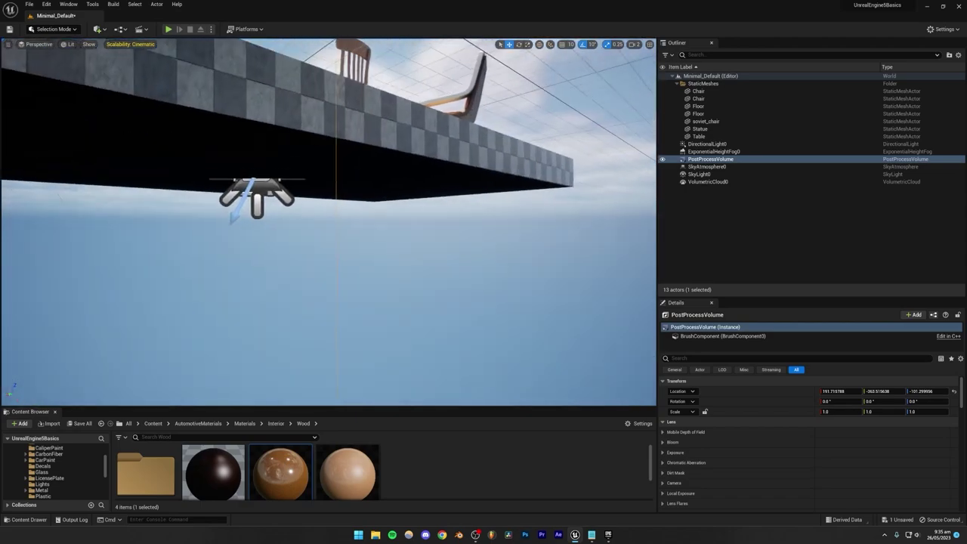
{"action": "right_click_drag", "start_coordinate": [498, 256], "coordinate": [515, 284]}
{"action": "mouse_move", "coordinate": [428, 300]}
{"action": "right_mouse_down"}
{"action": "mouse_move", "coordinate": [413, 299]}
{"action": "mouse_move", "coordinate": [427, 301]}
{"action": "right_mouse_up"}
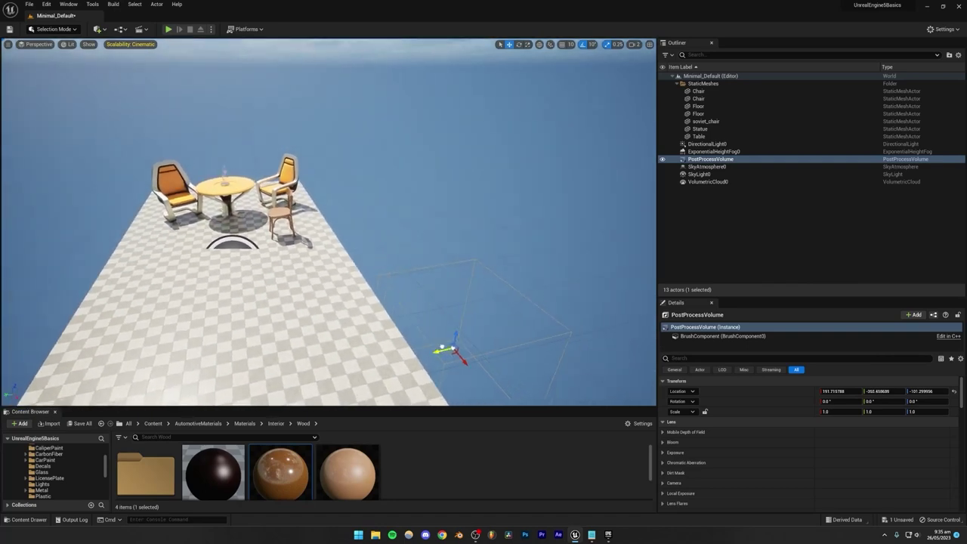
{"action": "left_click_drag", "start_coordinate": [443, 348], "coordinate": [202, 362]}
{"action": "right_click_drag", "start_coordinate": [294, 300], "coordinate": [269, 282]}
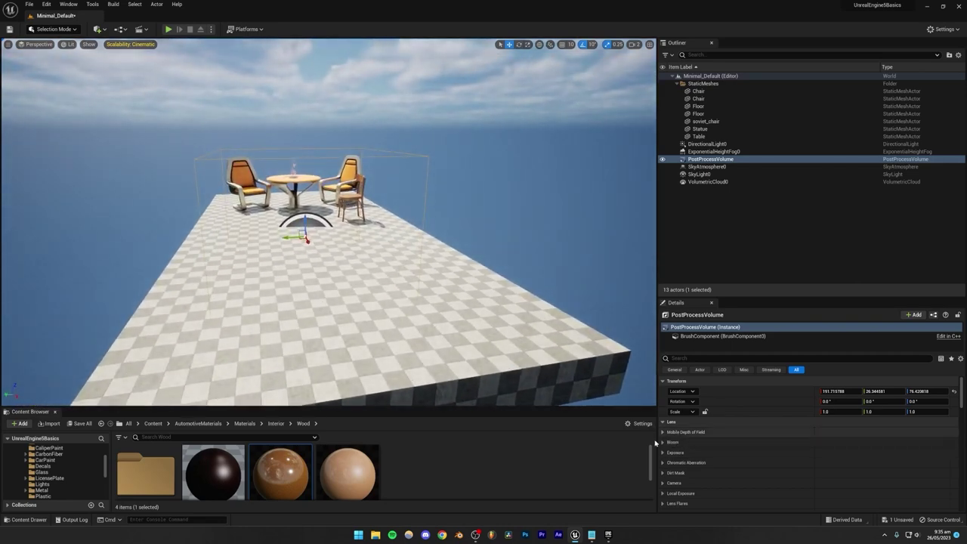
Step: Enable the PostProcessVolume's global color grading Contrast, set it to 1.8, and deselect the volume
{"action": "scroll", "coordinate": [707, 453], "scroll_direction": "down", "scroll_amount": 2}
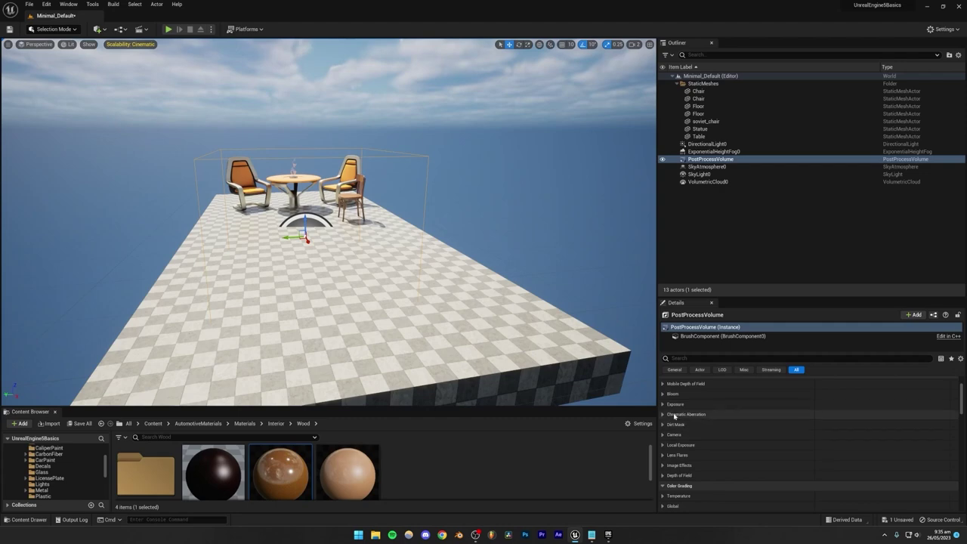
{"action": "left_click_drag", "start_coordinate": [731, 299], "coordinate": [730, 236]}
{"action": "left_click", "coordinate": [663, 443]}
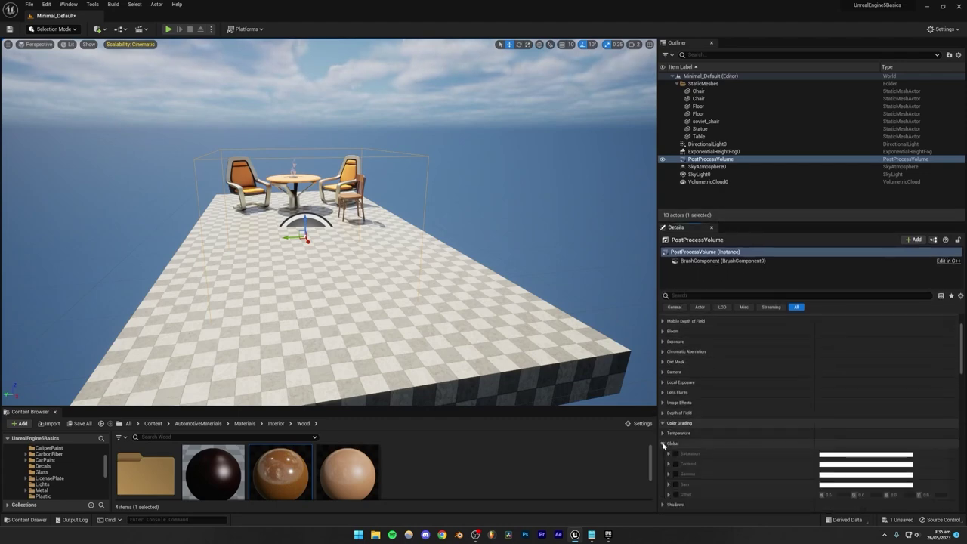
{"action": "scroll", "coordinate": [663, 447], "scroll_direction": "down", "scroll_amount": 1}
{"action": "left_click", "coordinate": [668, 440]}
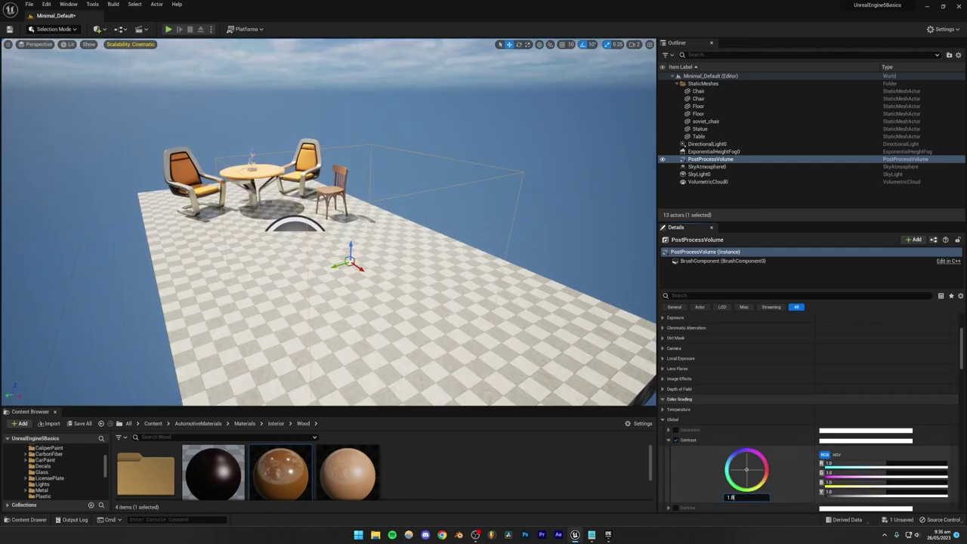
{"action": "key", "text": "Return"}
{"action": "key", "text": "Escape"}
Step: Examine how the contrast grading changes the scene from inside and outside the PostProcessVolume's bounds
{"action": "right_click_drag", "start_coordinate": [378, 226], "coordinate": [429, 240]}
{"action": "key", "text": "w"}
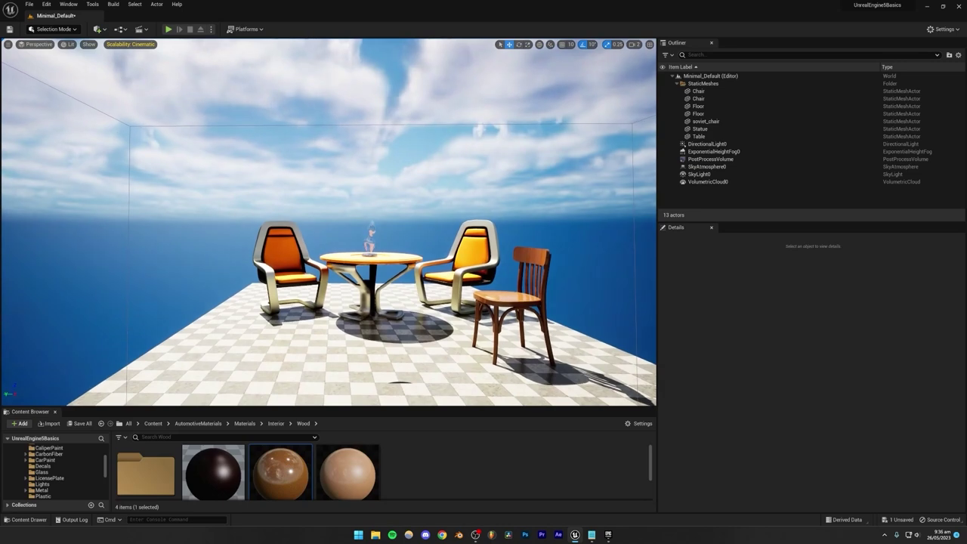
{"action": "key", "text": "d"}
{"action": "right_click_drag", "start_coordinate": [209, 252], "coordinate": [195, 257]}
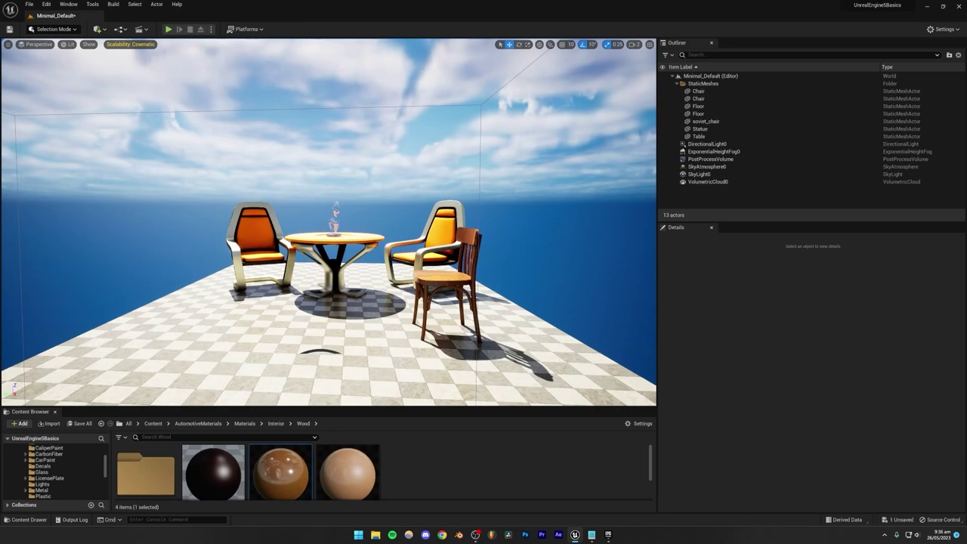
{"action": "key", "text": "d"}
{"action": "mouse_move", "coordinate": [328, 227]}
{"action": "right_mouse_down"}
{"action": "mouse_move", "coordinate": [261, 233]}
{"action": "mouse_move", "coordinate": [333, 228]}
{"action": "right_mouse_up"}
{"action": "key", "text": "a"}
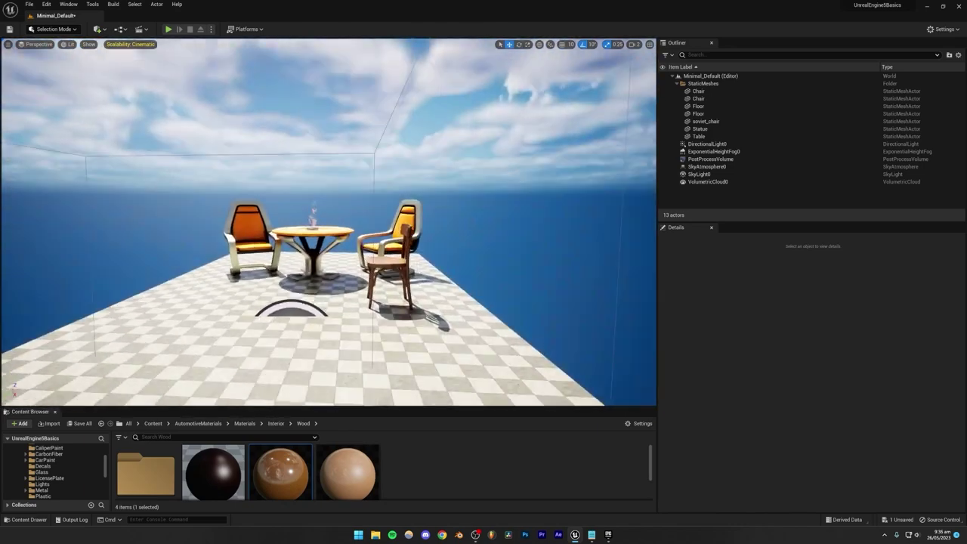
{"action": "right_click_drag", "start_coordinate": [231, 236], "coordinate": [302, 254]}
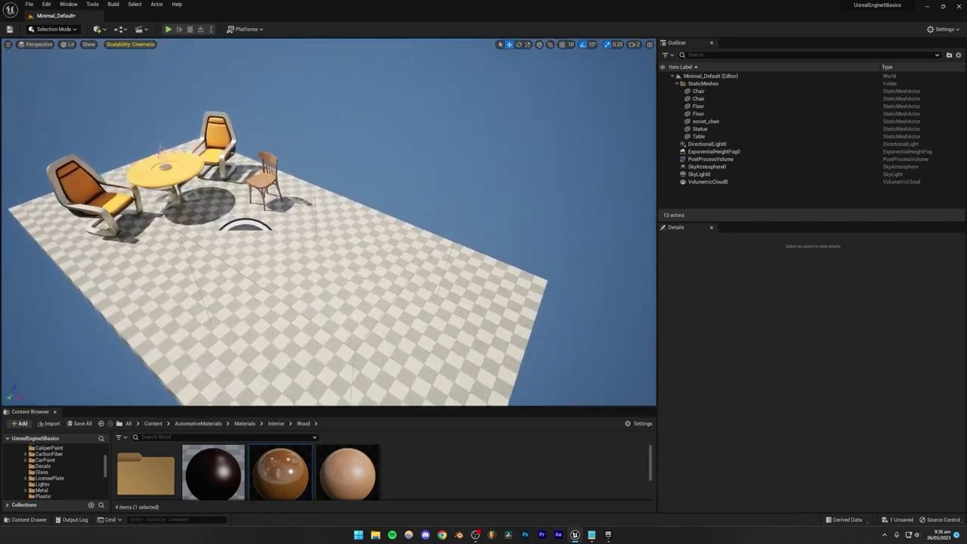
Step: Select the PostProcessVolume and turn off its Global Contrast override under Color Grading
{"action": "right_click_drag", "start_coordinate": [393, 301], "coordinate": [376, 308]}
{"action": "left_click", "coordinate": [434, 307]}
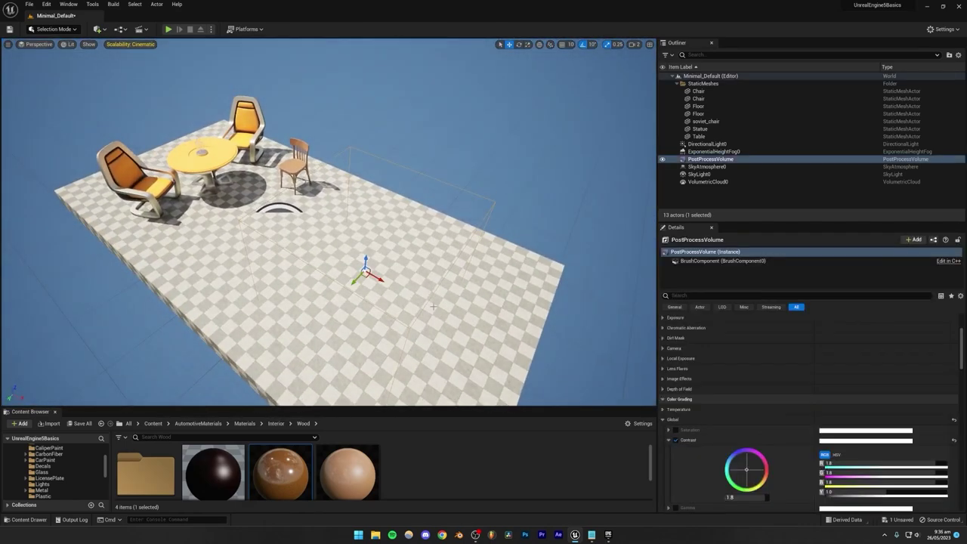
{"action": "scroll", "coordinate": [675, 402], "scroll_direction": "up", "scroll_amount": 5}
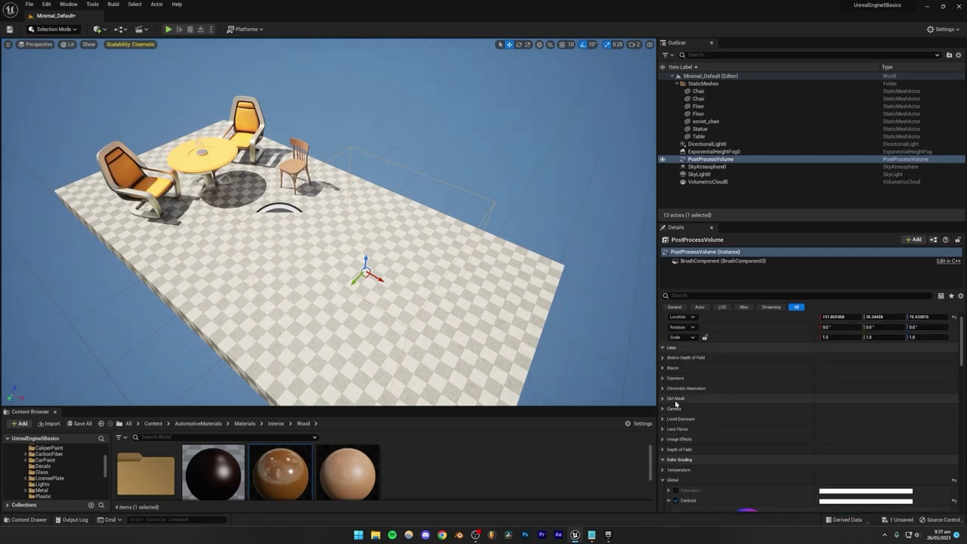
{"action": "scroll", "coordinate": [675, 402], "scroll_direction": "down", "scroll_amount": 5}
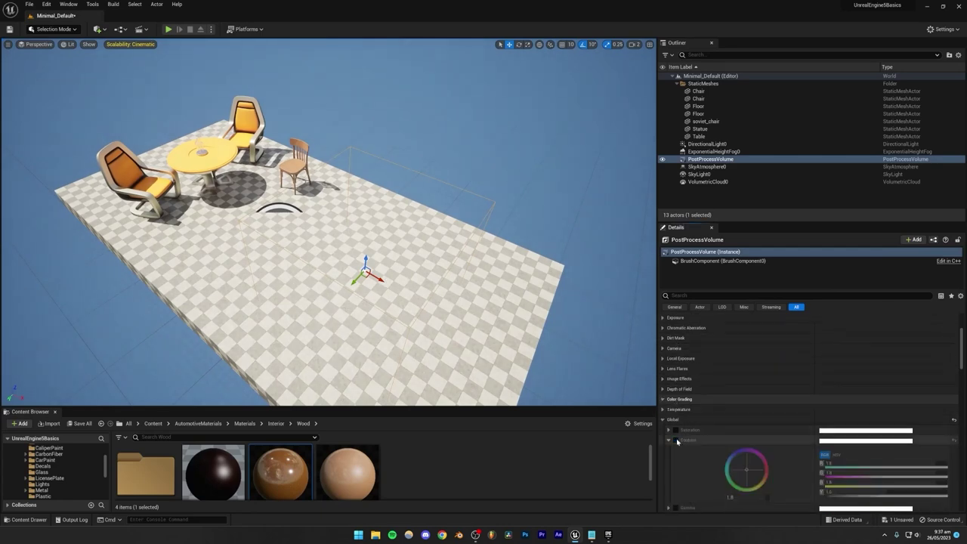
Step: Enable the post process volume's exposure Metering Mode override and set it to Manual
{"action": "scroll", "coordinate": [672, 400], "scroll_direction": "up", "scroll_amount": 3}
{"action": "left_click", "coordinate": [666, 378]}
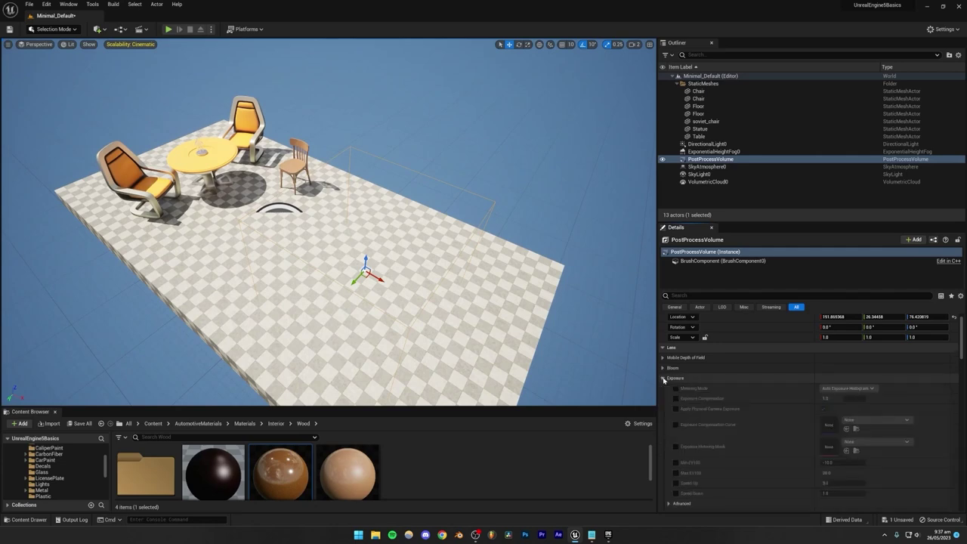
{"action": "scroll", "coordinate": [672, 374], "scroll_direction": "down", "scroll_amount": 1}
{"action": "left_click", "coordinate": [675, 365]}
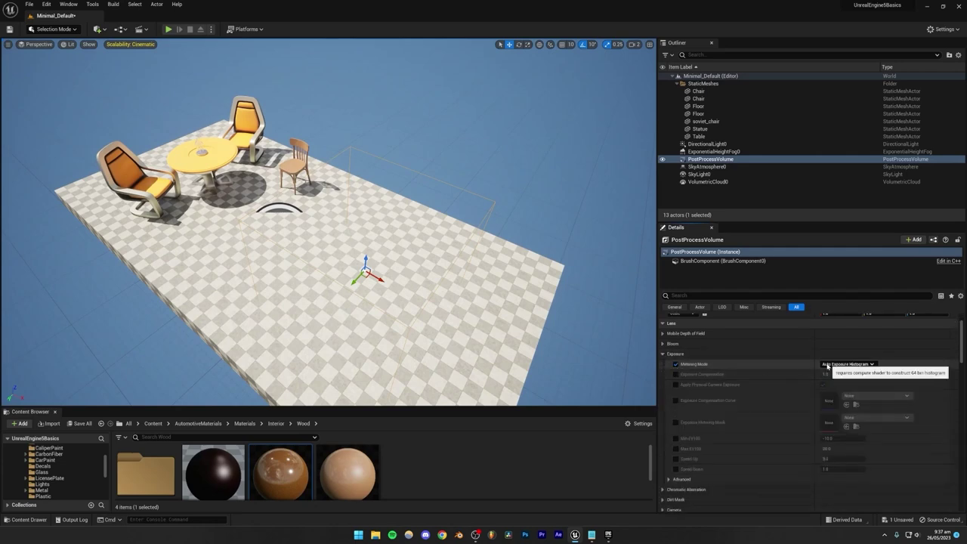
{"action": "left_click", "coordinate": [851, 365]}
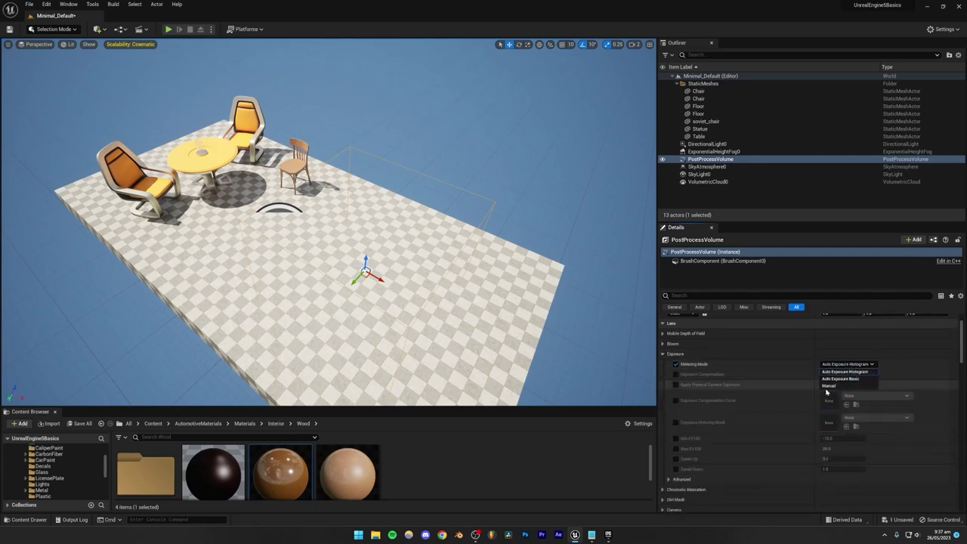
{"action": "left_click", "coordinate": [828, 387]}
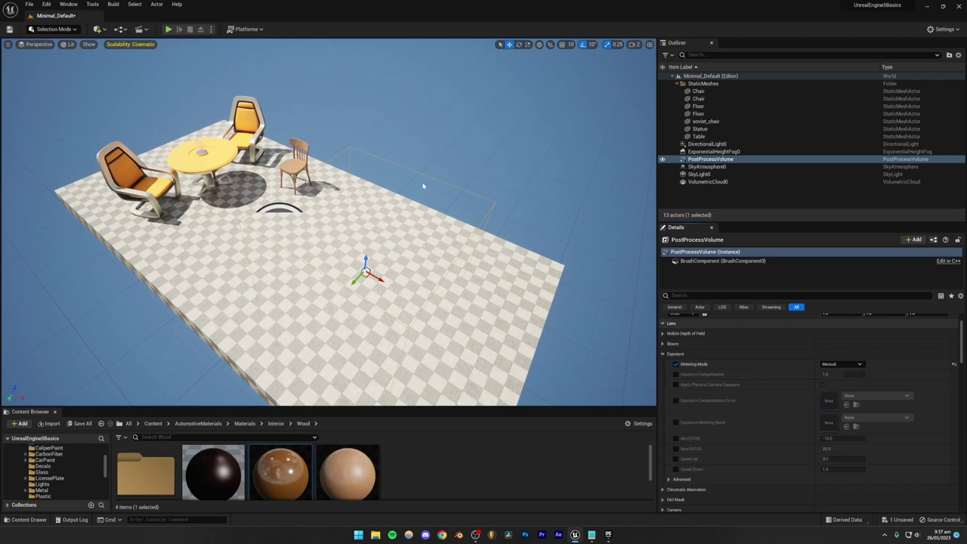
Step: From inside the post process volume, enable its Exposure Compensation override and set it to 9
{"action": "key", "text": "w"}
{"action": "right_click_drag", "start_coordinate": [332, 227], "coordinate": [291, 207]}
{"action": "mouse_move", "coordinate": [439, 226]}
{"action": "right_mouse_down"}
{"action": "mouse_move", "coordinate": [438, 206]}
{"action": "mouse_move", "coordinate": [439, 227]}
{"action": "right_mouse_up"}
{"action": "key", "text": "w"}
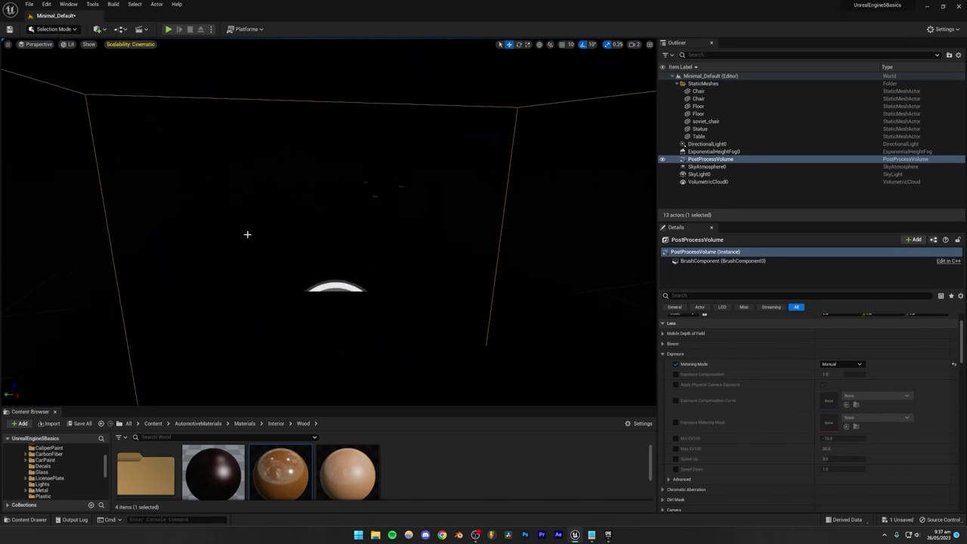
{"action": "left_click", "coordinate": [675, 374]}
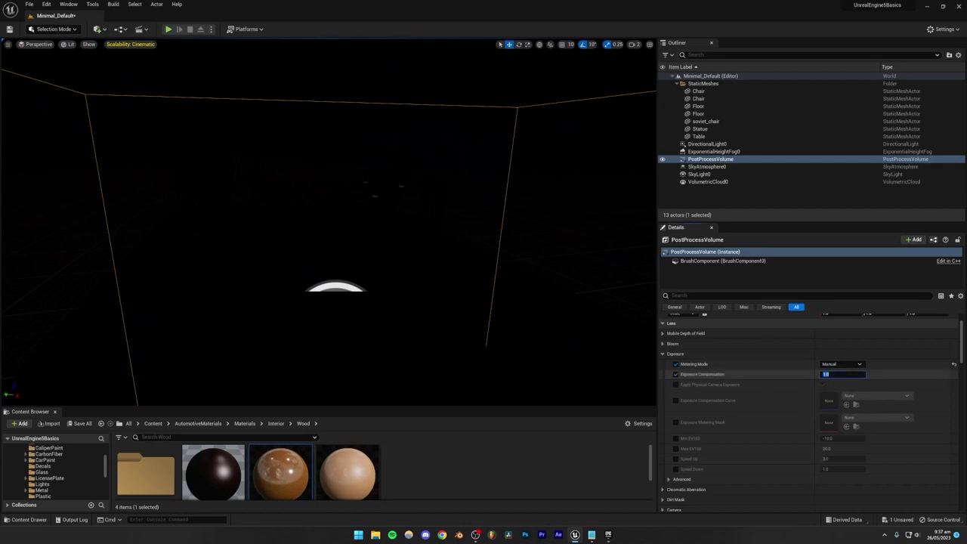
{"action": "key", "text": "Return"}
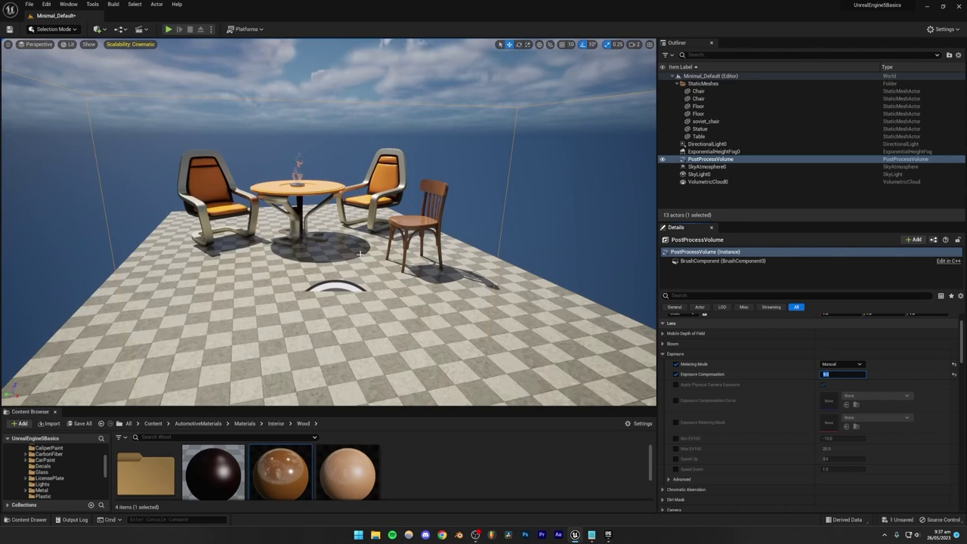
Step: Compare the exposure inside and outside the post process volume, and save the level
{"action": "key", "text": "s"}
{"action": "right_click_drag", "start_coordinate": [360, 254], "coordinate": [331, 265]}
{"action": "key", "text": "a"}
{"action": "key", "text": "w"}
{"action": "right_click_drag", "start_coordinate": [358, 197], "coordinate": [358, 199]}
{"action": "key", "text": "a"}
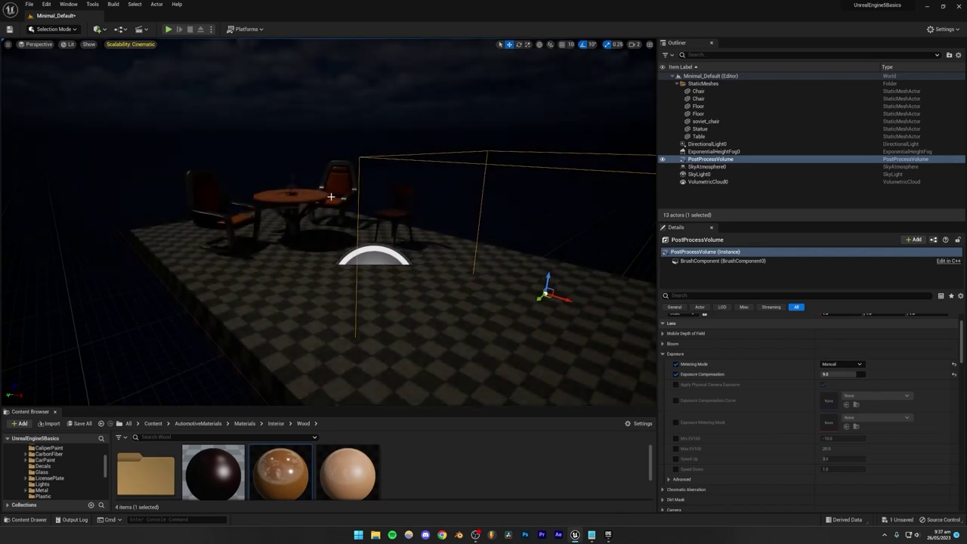
{"action": "key", "text": "ctrl+s"}
Step: Examine the furniture's exposure while moving the view around and through the post process volume's bounds
{"action": "key", "text": "s"}
{"action": "mouse_move", "coordinate": [331, 196]}
{"action": "right_mouse_down"}
{"action": "mouse_move", "coordinate": [331, 207]}
{"action": "mouse_move", "coordinate": [316, 195]}
{"action": "right_mouse_up"}
{"action": "key", "text": "d"}
{"action": "key", "text": "w"}
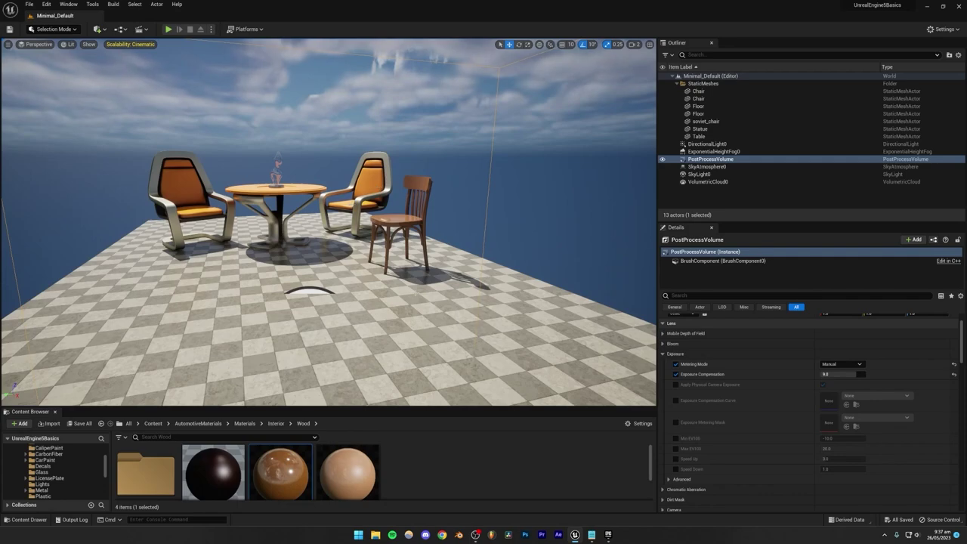
{"action": "key", "text": "s"}
{"action": "right_click_drag", "start_coordinate": [316, 196], "coordinate": [317, 189]}
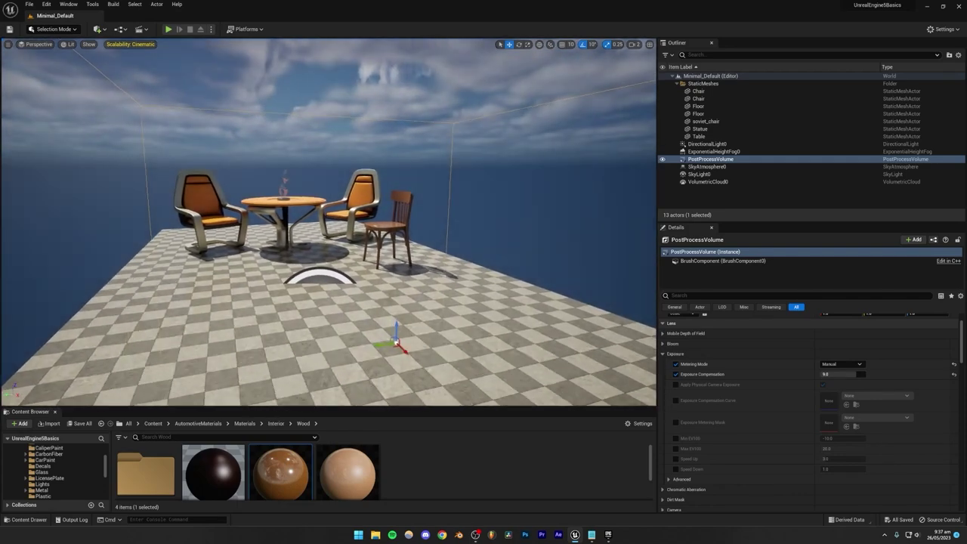
{"action": "key", "text": "w"}
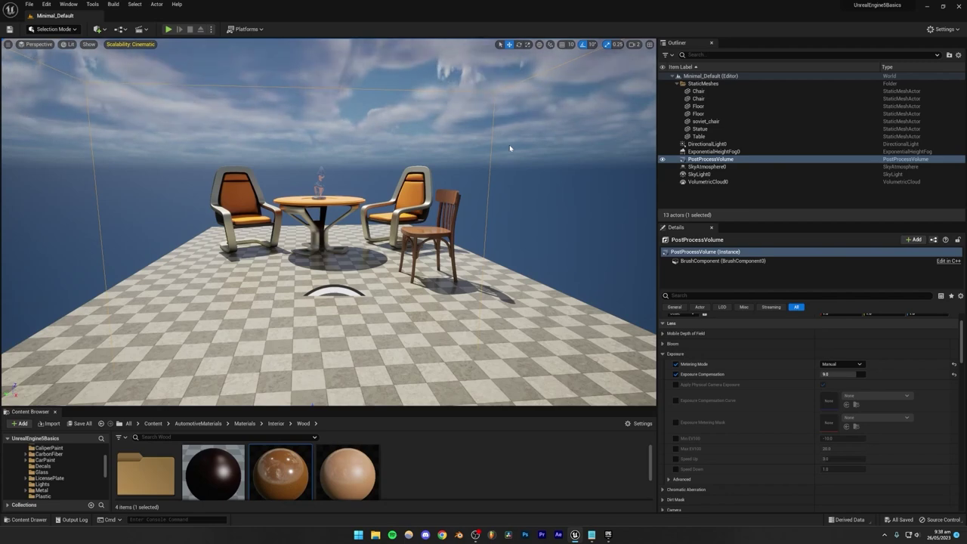
{"action": "right_click_drag", "start_coordinate": [329, 222], "coordinate": [320, 265]}
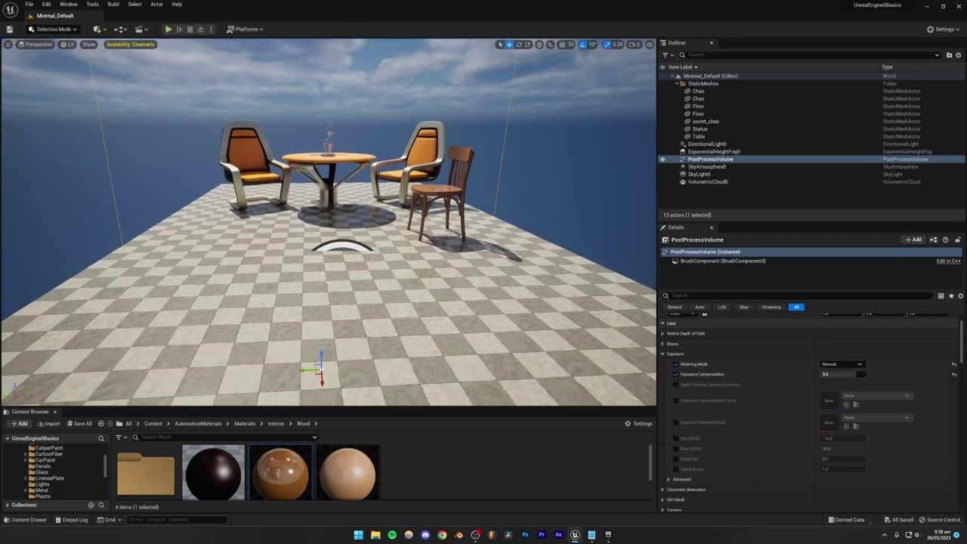
Step: Search the volume's properties for "infi" and enable Infinite Extent (Unbound)
{"action": "scroll", "coordinate": [808, 412], "scroll_direction": "up", "scroll_amount": 1}
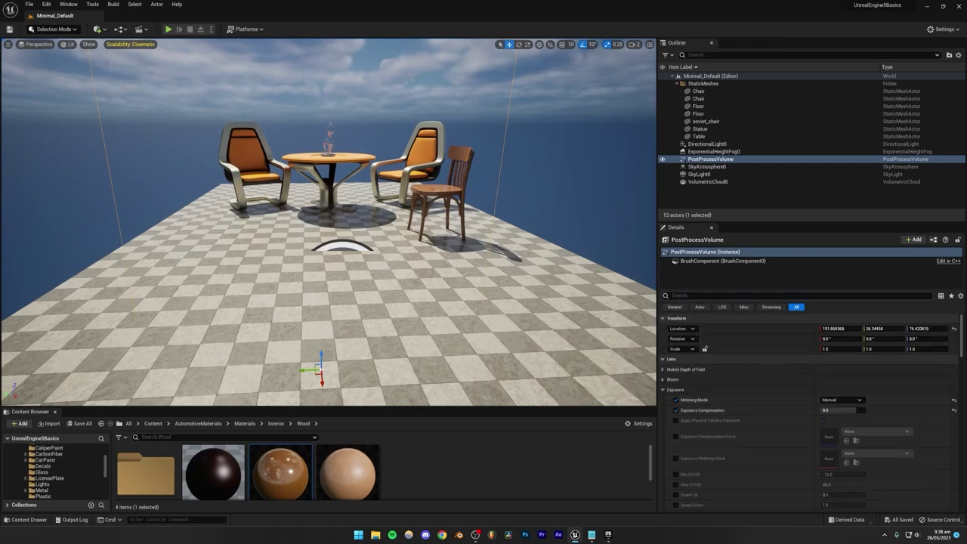
{"action": "type", "text": "infi"}
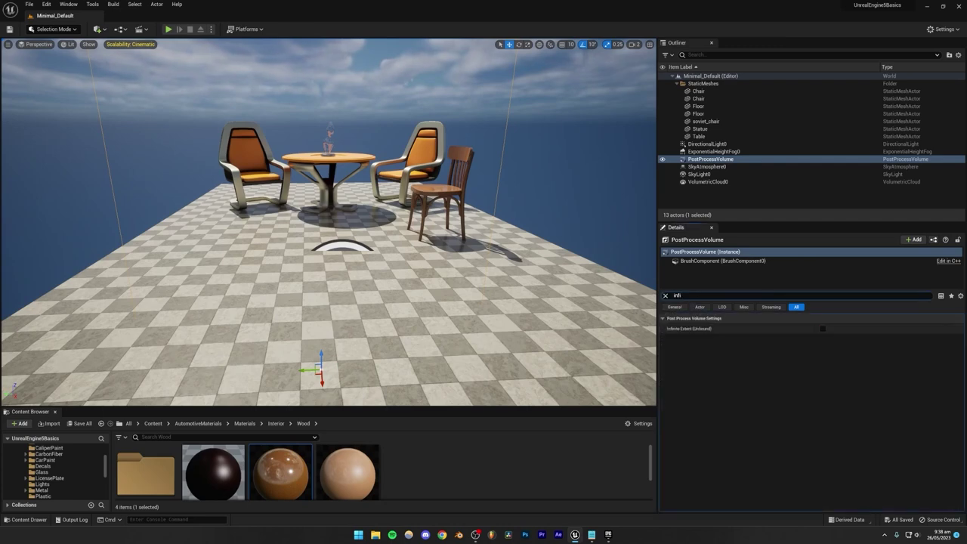
{"action": "left_click", "coordinate": [823, 329]}
{"action": "right_click_drag", "start_coordinate": [453, 242], "coordinate": [329, 253]}
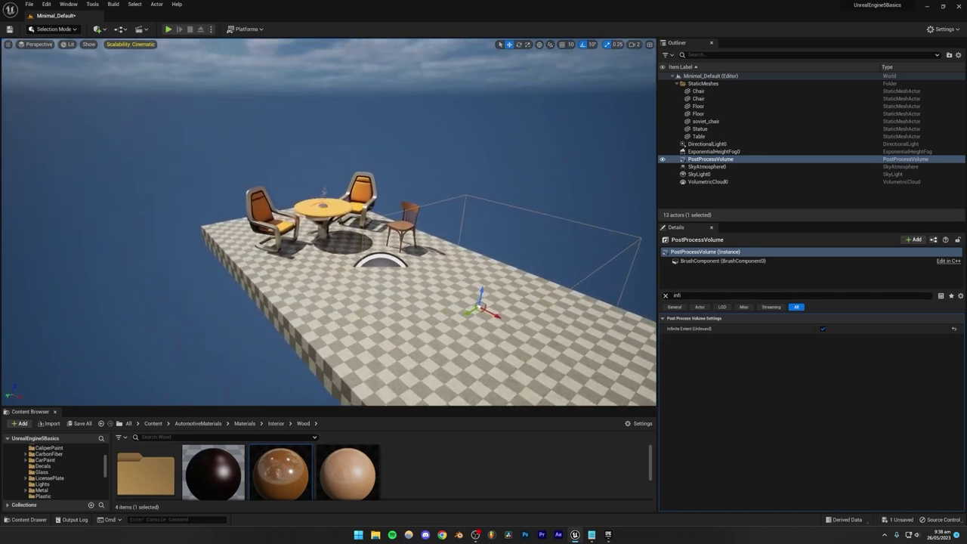
Step: Clear the property search and preview the volume's Global Contrast override at 1.8
{"action": "left_click", "coordinate": [665, 296]}
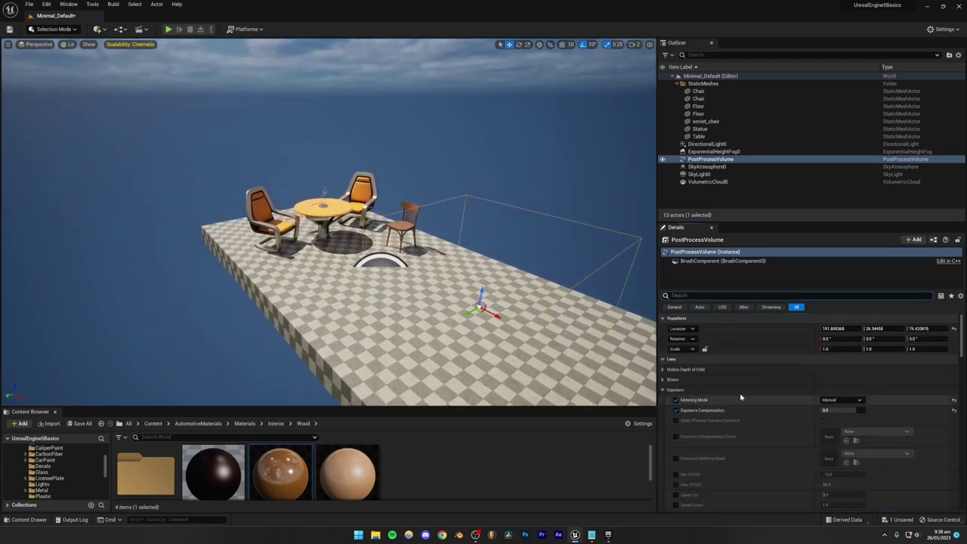
{"action": "scroll", "coordinate": [793, 467], "scroll_direction": "down", "scroll_amount": 8}
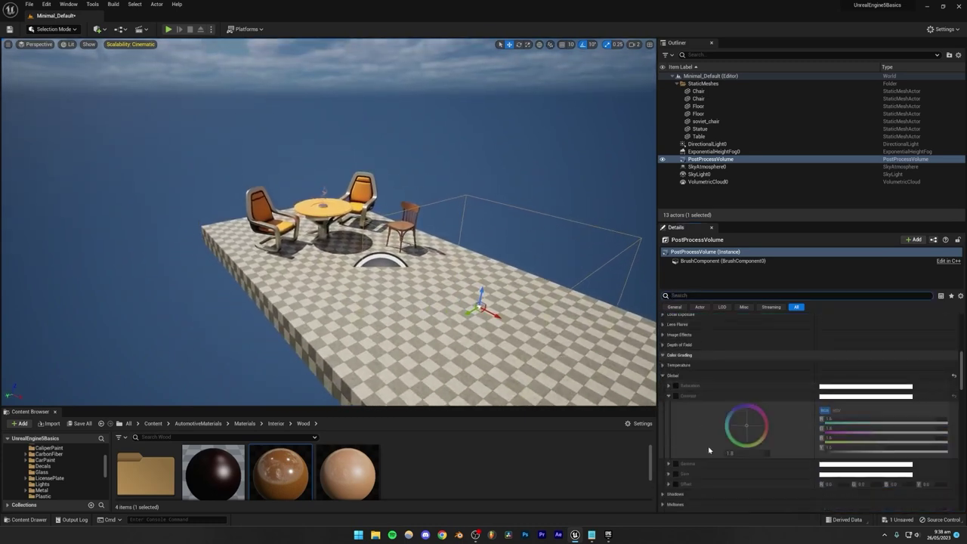
{"action": "left_click", "coordinate": [675, 397]}
{"action": "key", "text": "w"}
{"action": "right_click_drag", "start_coordinate": [402, 239], "coordinate": [334, 223]}
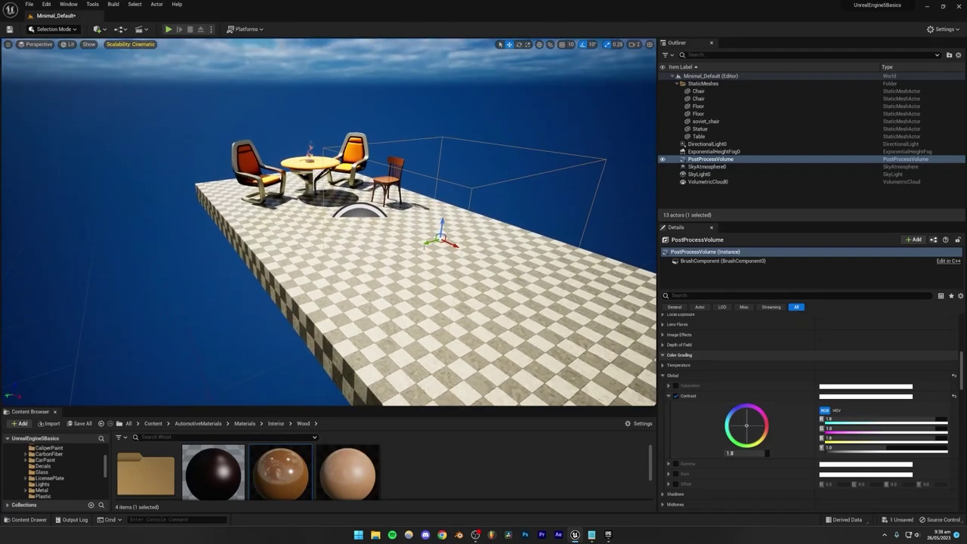
{"action": "left_click", "coordinate": [675, 396]}
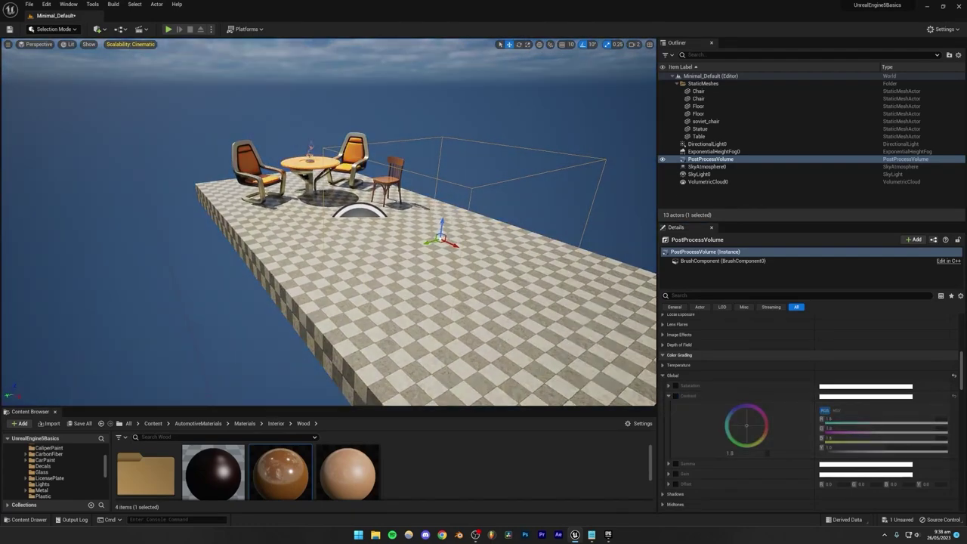
Step: Scale the PostProcessVolume uniformly to 0.25, move it off the floor's side to about -438 on Y, and deselect it
{"action": "right_click_drag", "start_coordinate": [515, 58], "coordinate": [493, 59]}
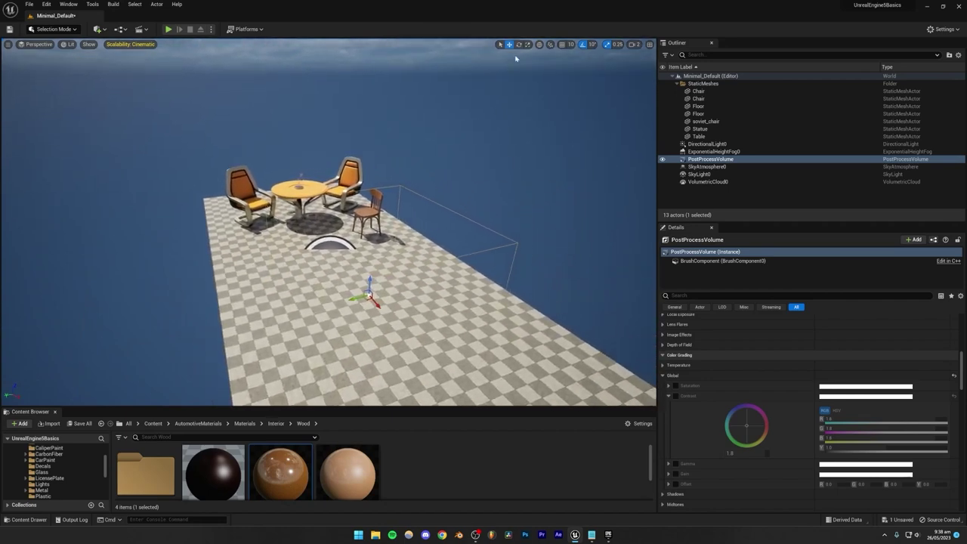
{"action": "left_click_drag", "start_coordinate": [367, 297], "coordinate": [435, 243]}
{"action": "left_click_drag", "start_coordinate": [355, 298], "coordinate": [593, 237]}
{"action": "left_click", "coordinate": [498, 269]}
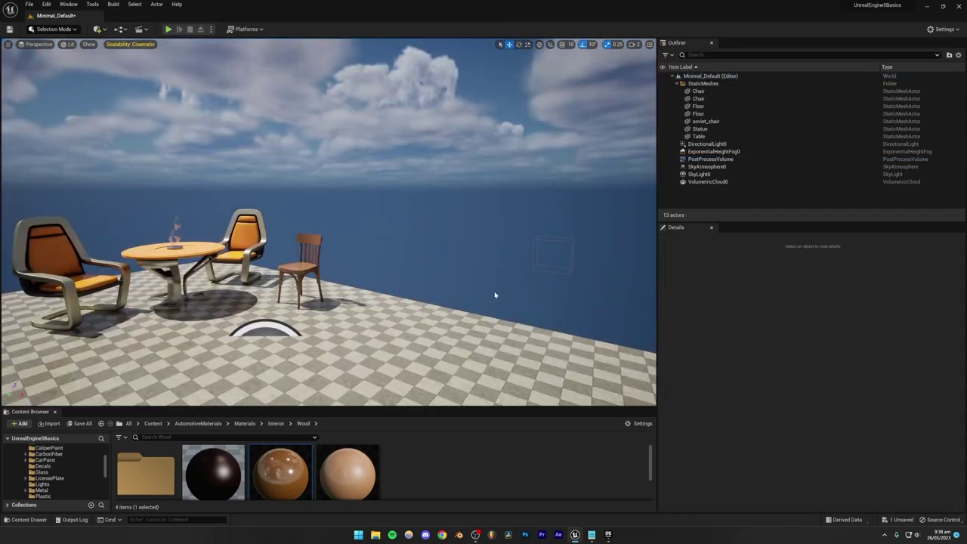
Step: Examine the exposure on the table and chairs from several angles with the small volume placed away from them
{"action": "key", "text": "w"}
{"action": "right_click_drag", "start_coordinate": [464, 266], "coordinate": [409, 278]}
{"action": "key", "text": "s"}
{"action": "right_click_drag", "start_coordinate": [386, 209], "coordinate": [482, 203]}
{"action": "right_click_drag", "start_coordinate": [542, 208], "coordinate": [455, 214]}
{"action": "key", "text": "w"}
Step: Try an Exposure Compensation of 10 on the PostProcessVolume, settle on 9.5, and deselect the volume
{"action": "left_click", "coordinate": [701, 164]}
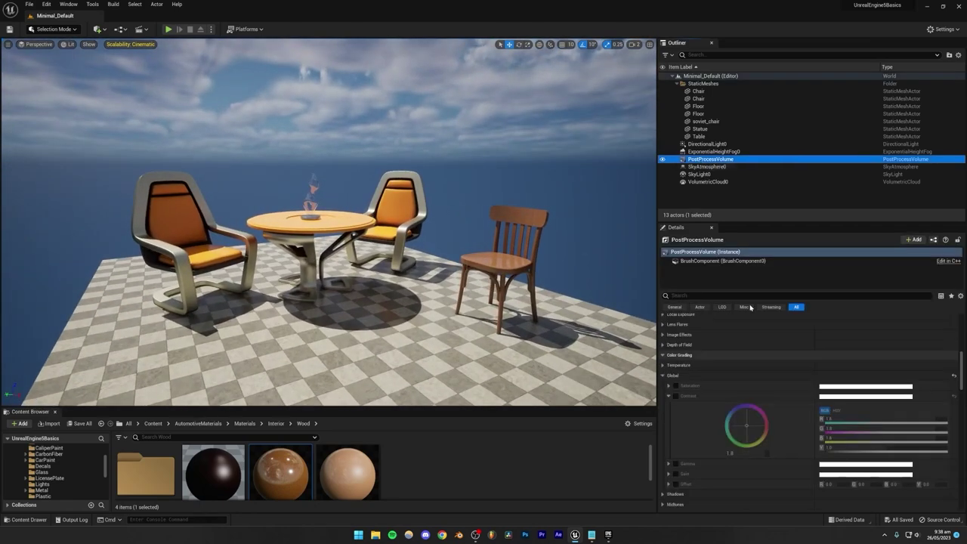
{"action": "left_click", "coordinate": [674, 390]}
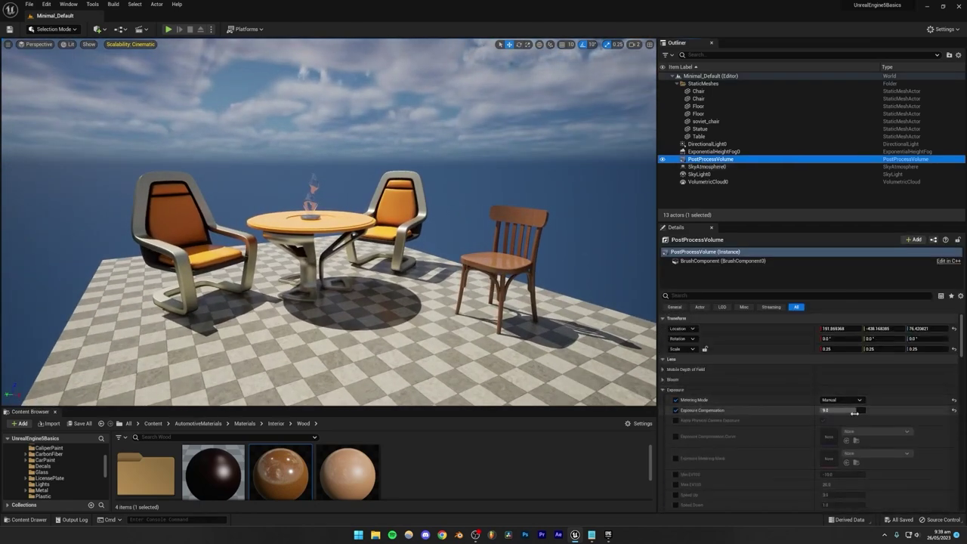
{"action": "left_click", "coordinate": [830, 410]}
{"action": "type", "text": "13"}
{"action": "key", "text": "Return"}
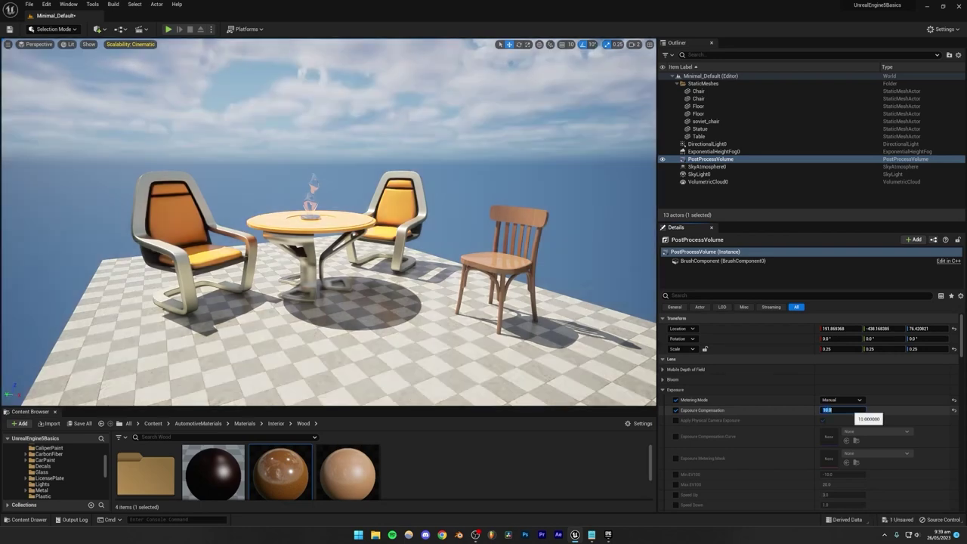
{"action": "type", "text": "0.5"}
{"action": "key", "text": "Return"}
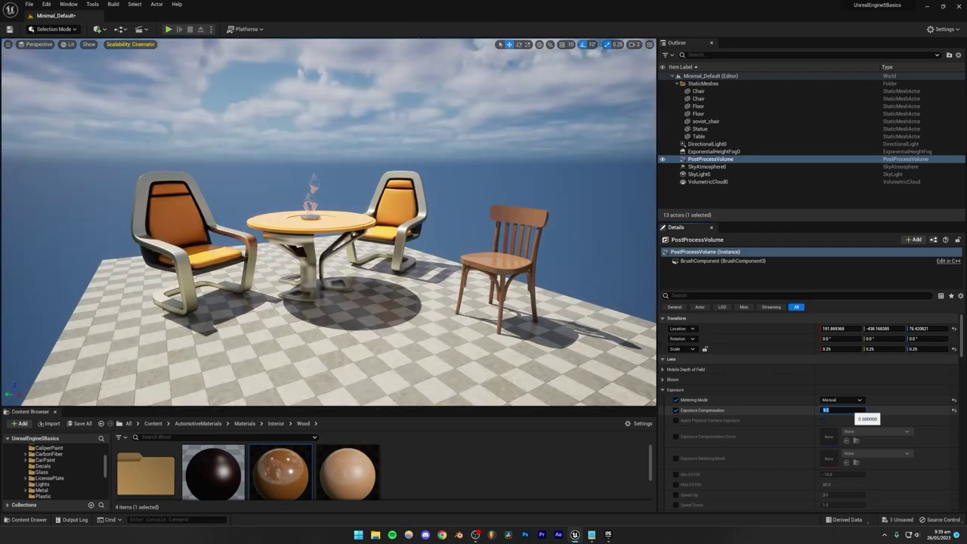
{"action": "left_click", "coordinate": [593, 225]}
Step: Rotate DirectionalLight0 to a lower sun angle of about -27.7° on Y and -15° on Z
{"action": "right_click_drag", "start_coordinate": [593, 224], "coordinate": [593, 245]}
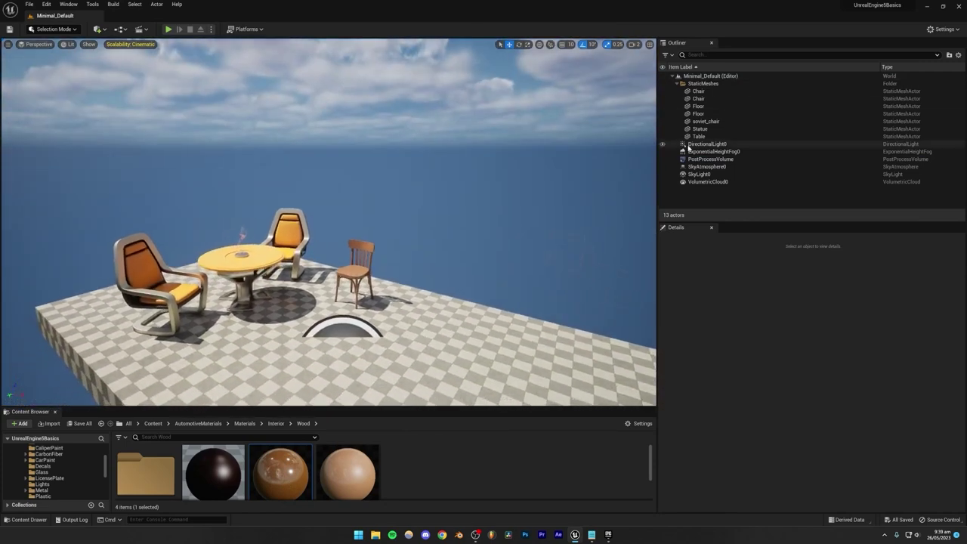
{"action": "left_click", "coordinate": [691, 145]}
{"action": "left_click", "coordinate": [518, 44]}
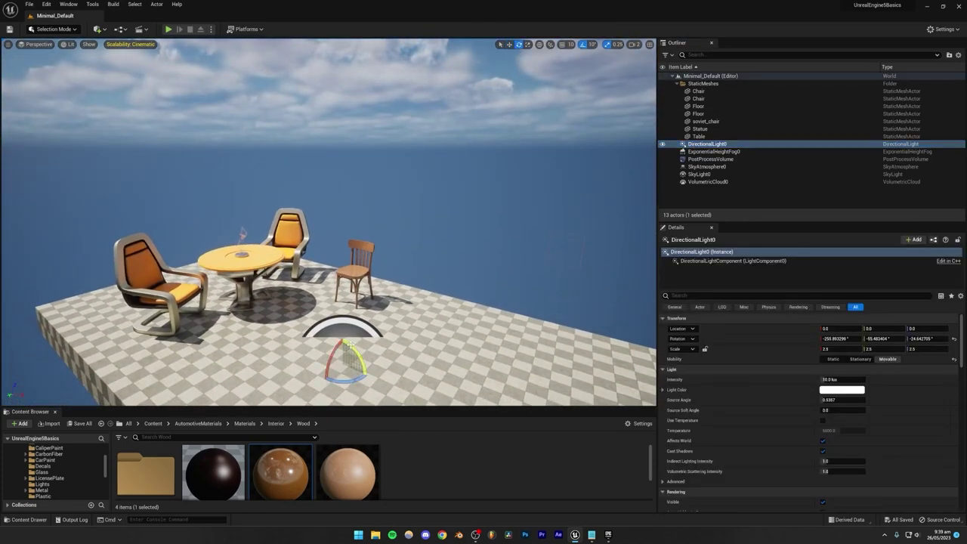
{"action": "left_click_drag", "start_coordinate": [359, 361], "coordinate": [349, 381]}
{"action": "right_click_drag", "start_coordinate": [348, 379], "coordinate": [411, 324]}
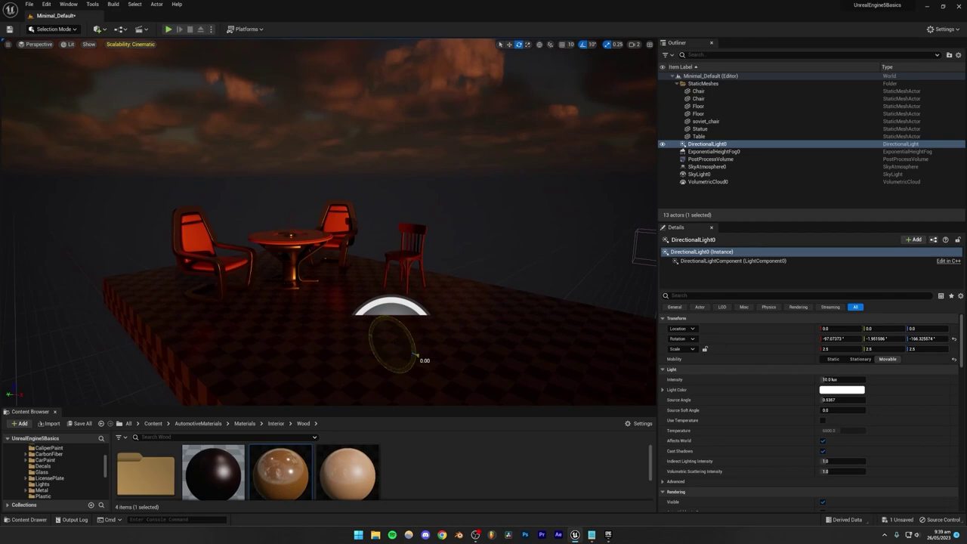
{"action": "left_click_drag", "start_coordinate": [420, 355], "coordinate": [366, 318]}
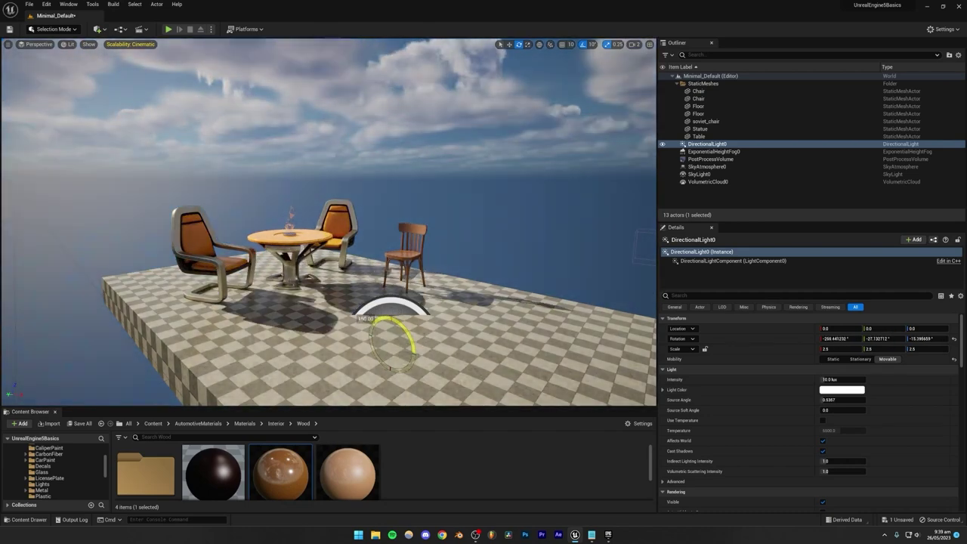
{"action": "right_click_drag", "start_coordinate": [333, 219], "coordinate": [261, 246]}
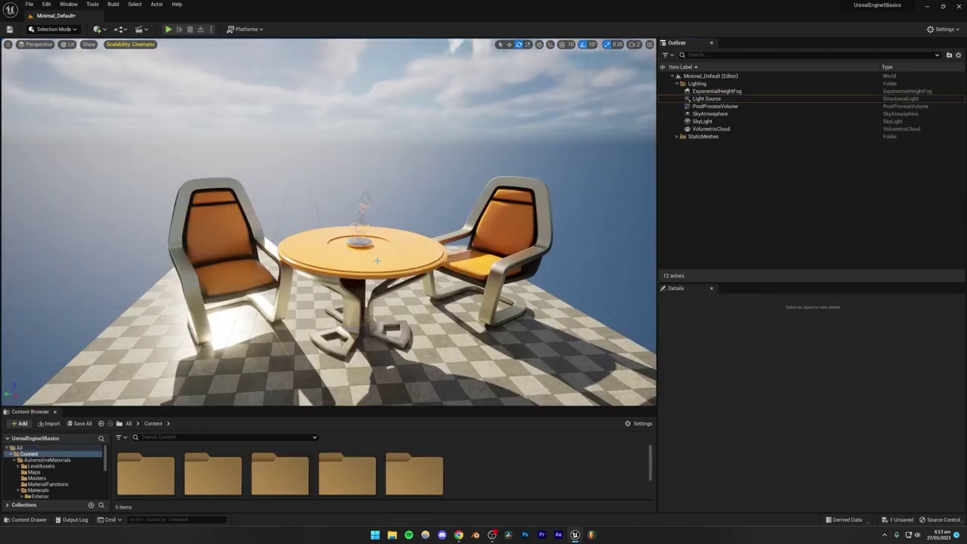
{"action": "right_click_drag", "start_coordinate": [401, 243], "coordinate": [317, 142]}
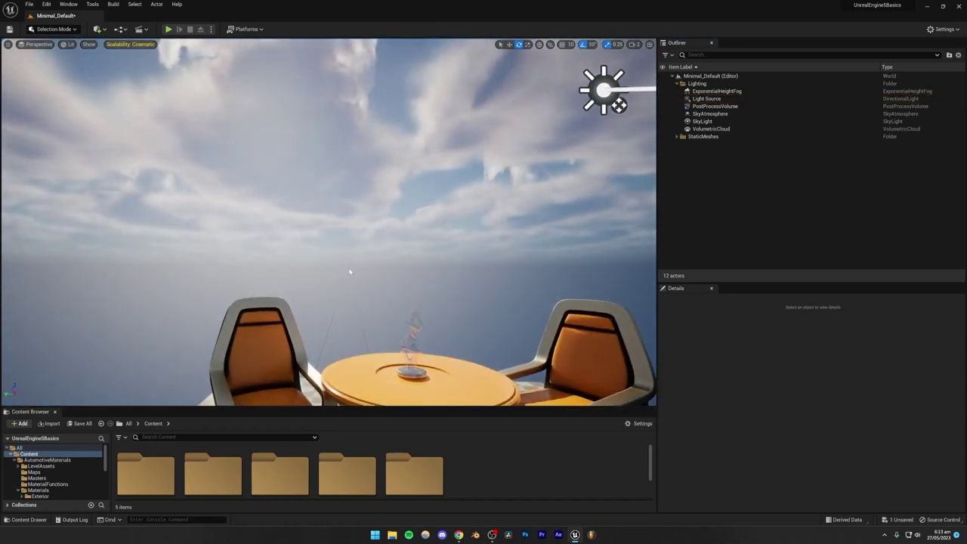
{"action": "right_click_drag", "start_coordinate": [373, 293], "coordinate": [373, 351]}
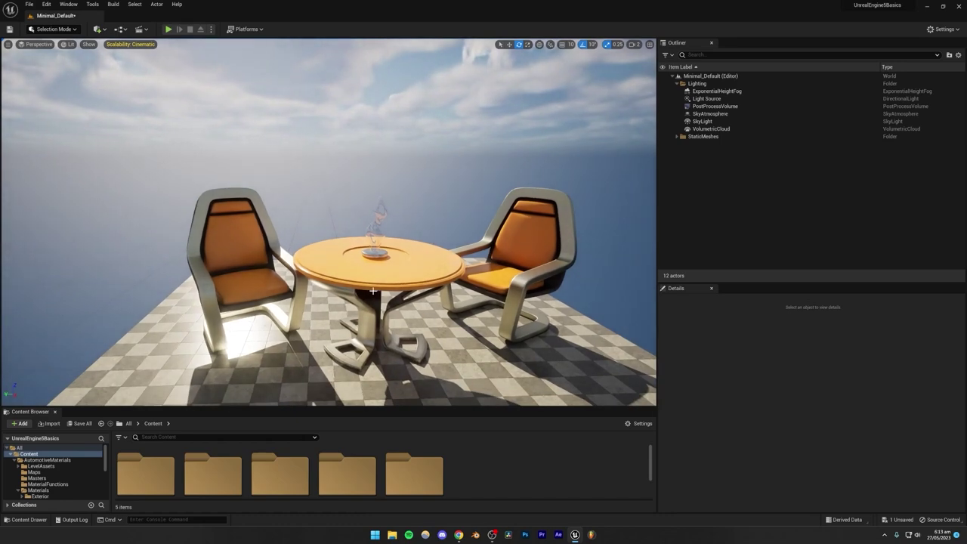
Step: Duplicate the checkered floor slab under the furniture and shift the copy along Y to about 184.7
{"action": "right_click_drag", "start_coordinate": [328, 223], "coordinate": [271, 225]}
{"action": "key", "text": "a"}
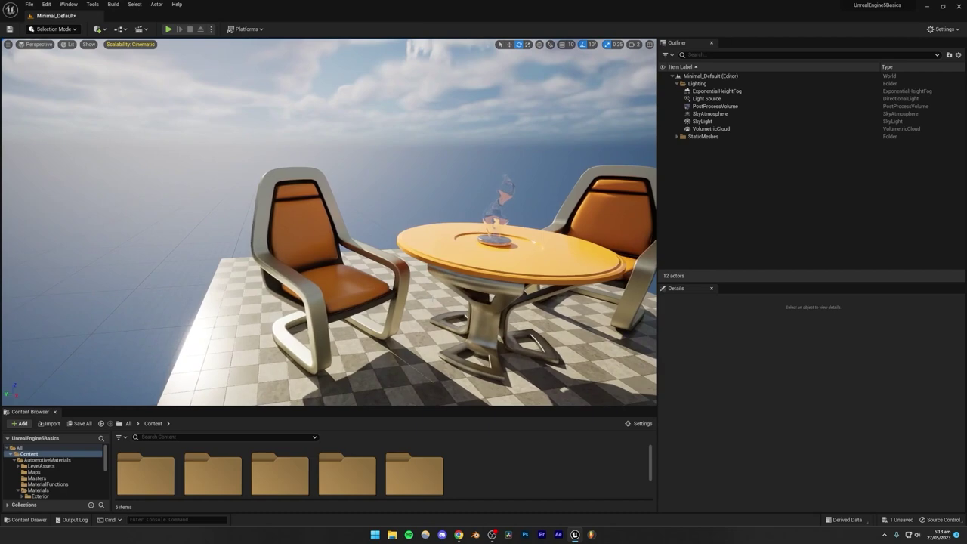
{"action": "right_click_drag", "start_coordinate": [329, 264], "coordinate": [386, 280]}
{"action": "left_click", "coordinate": [339, 294]}
{"action": "right_click_drag", "start_coordinate": [511, 84], "coordinate": [533, 89]}
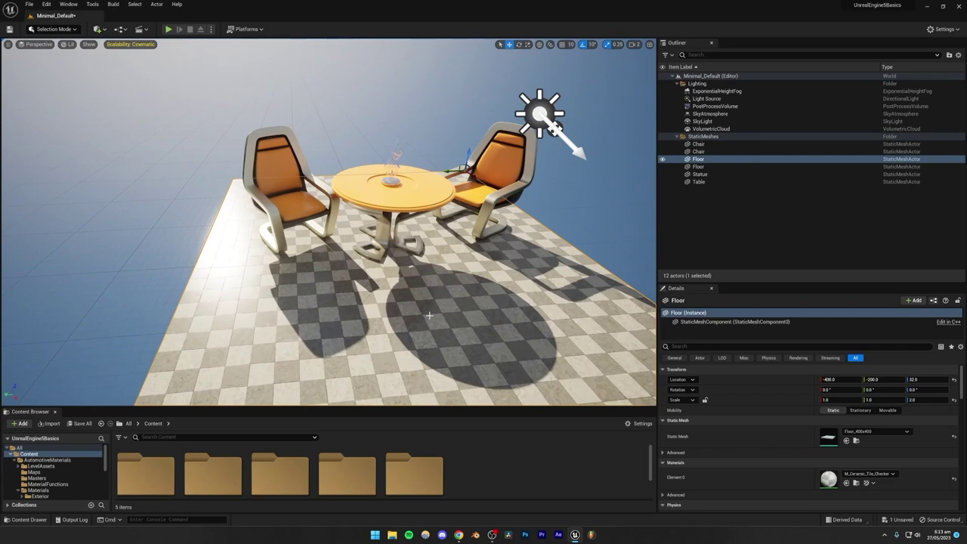
{"action": "right_click_drag", "start_coordinate": [402, 297], "coordinate": [401, 298]}
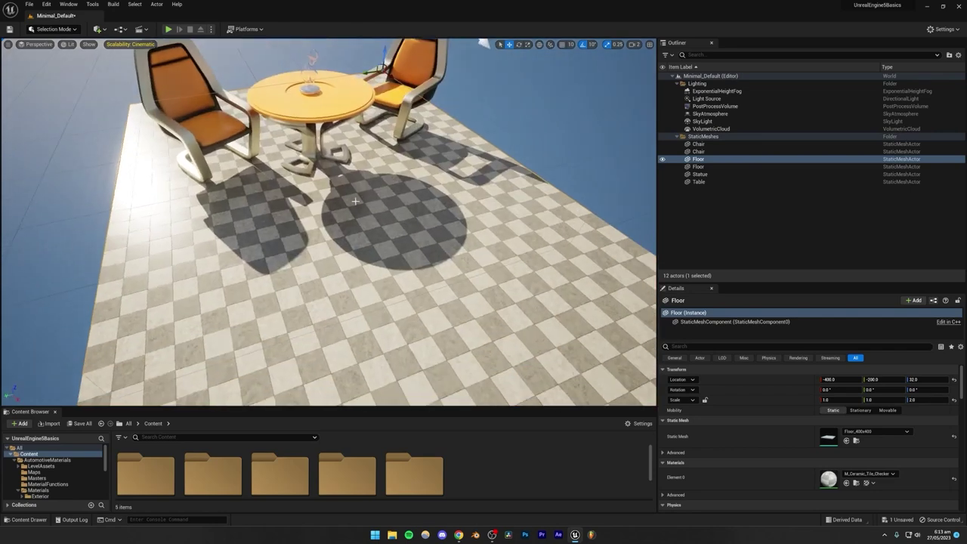
{"action": "right_click_drag", "start_coordinate": [430, 211], "coordinate": [417, 171]}
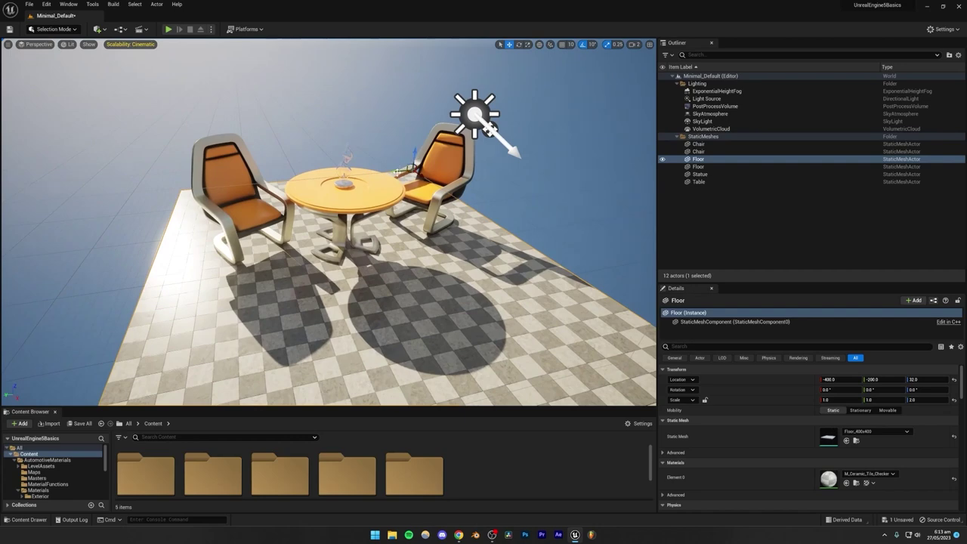
{"action": "left_click_drag", "start_coordinate": [396, 172], "coordinate": [170, 195], "text": "alt"}
{"action": "right_click_drag", "start_coordinate": [172, 198], "coordinate": [143, 193]}
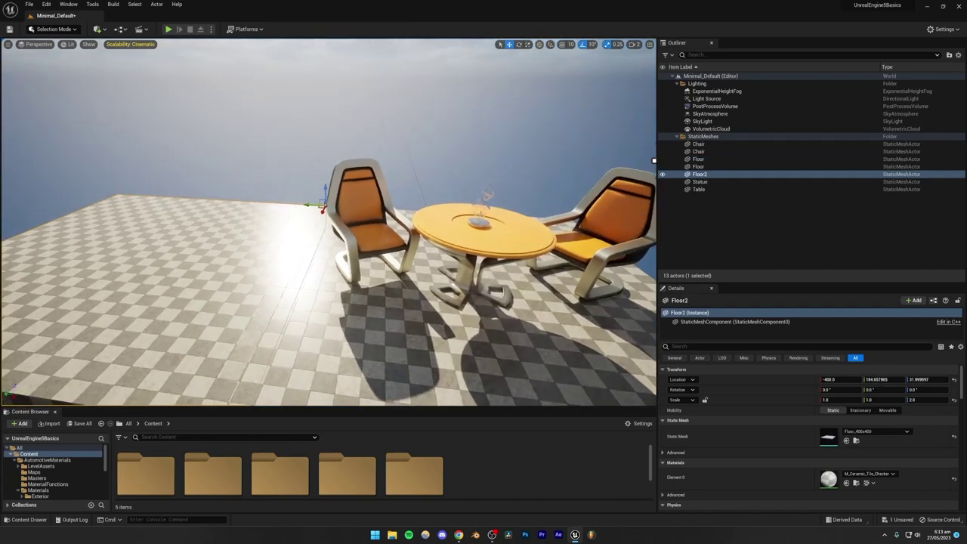
Step: Rotate Floor2 by -90° on X so it stands as a wall beside the chair, and deselect it
{"action": "left_click", "coordinate": [704, 166]}
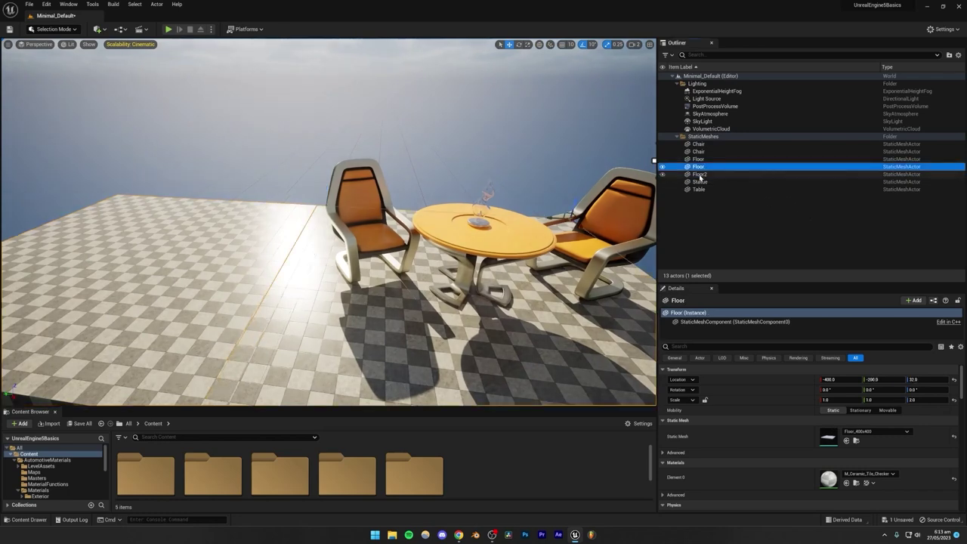
{"action": "left_click", "coordinate": [699, 174]}
{"action": "left_click", "coordinate": [518, 44]}
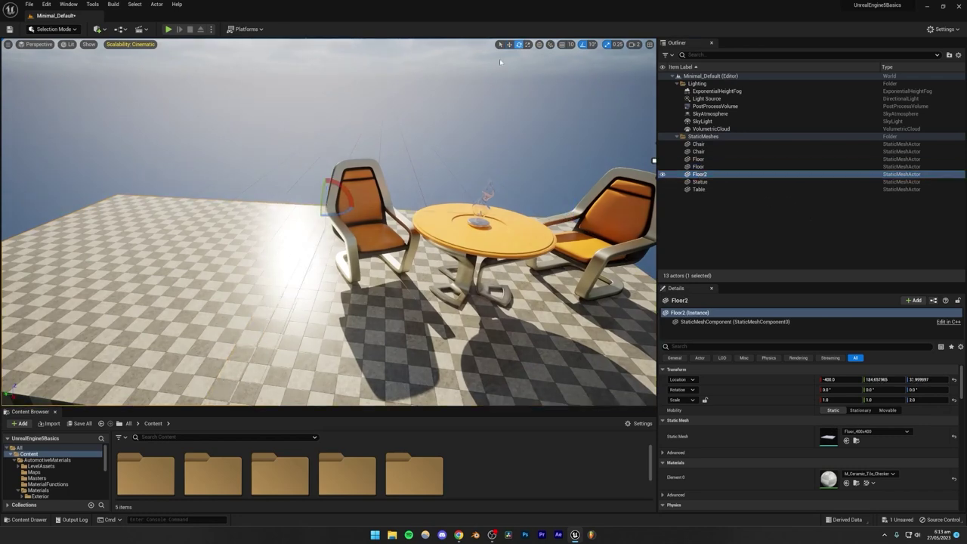
{"action": "left_click_drag", "start_coordinate": [325, 178], "coordinate": [350, 203]}
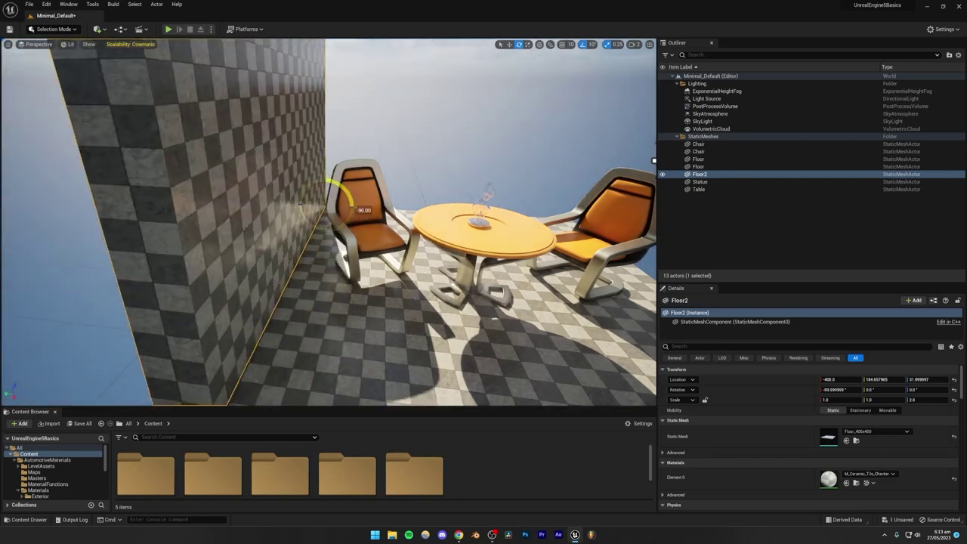
{"action": "left_click", "coordinate": [362, 140]}
{"action": "right_click_drag", "start_coordinate": [362, 140], "coordinate": [387, 137]}
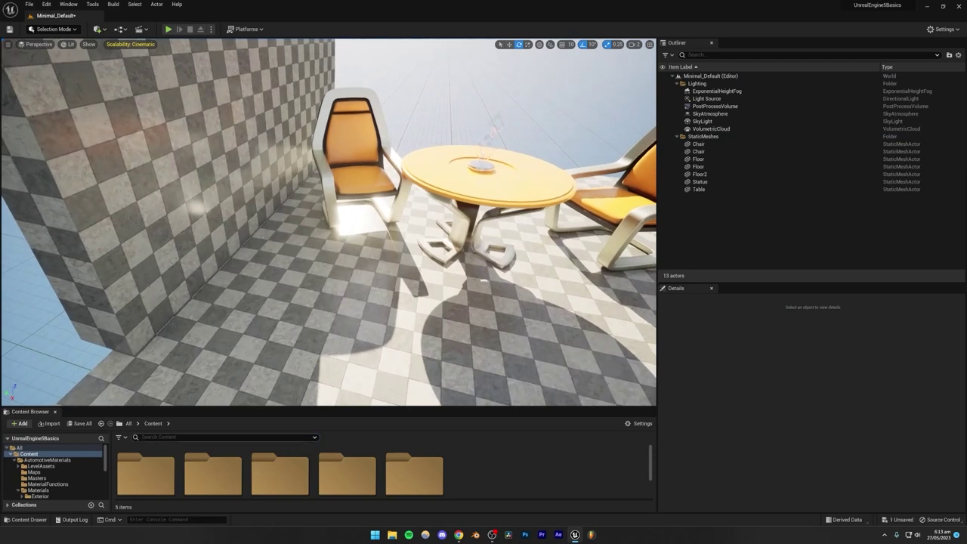
Step: Enlarge the content area, filter the project content to Level assets, and open StarterMap
{"action": "left_click_drag", "start_coordinate": [188, 407], "coordinate": [189, 349]}
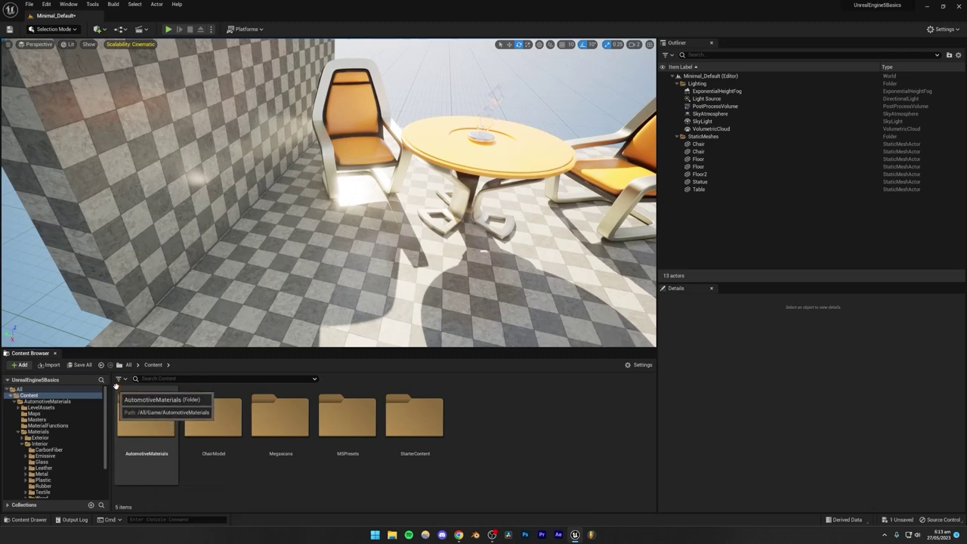
{"action": "left_click", "coordinate": [119, 379]}
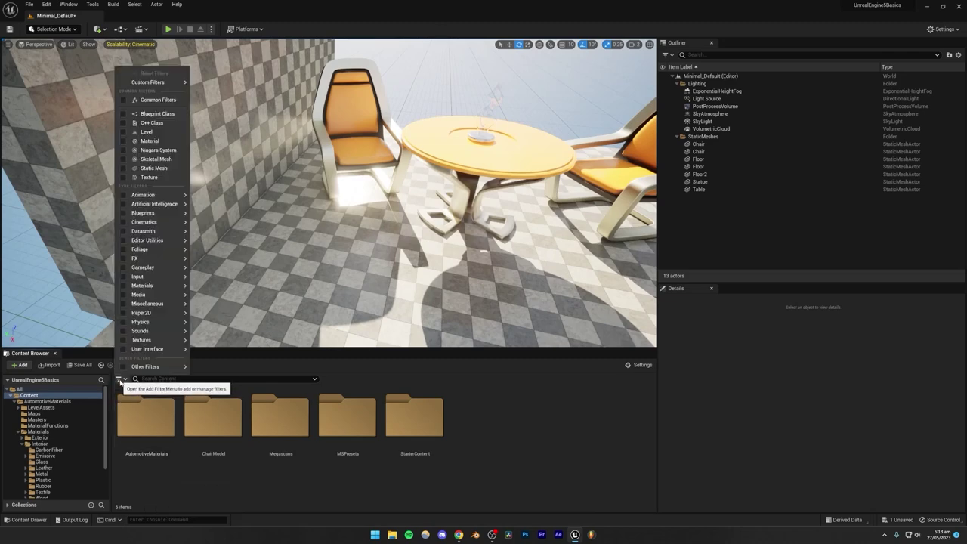
{"action": "left_click", "coordinate": [146, 132]}
{"action": "left_click", "coordinate": [413, 445]}
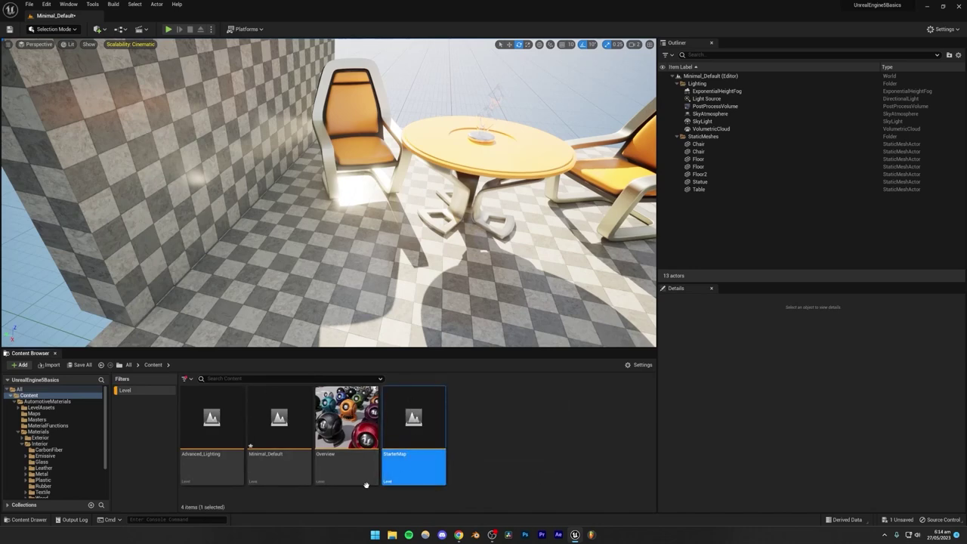
{"action": "double_click", "coordinate": [428, 429]}
{"action": "left_click", "coordinate": [492, 352]}
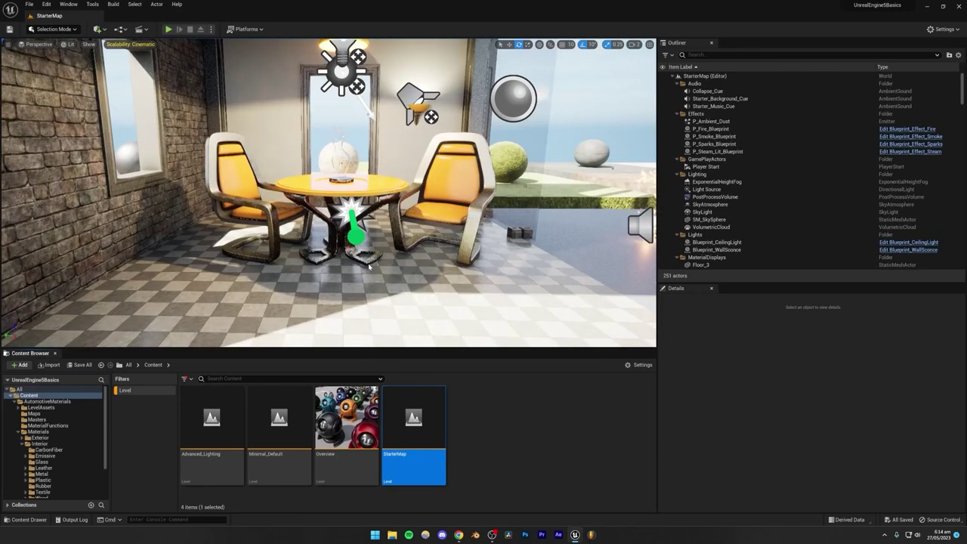
Step: Delete the fire and sparks effect blueprints on the open ground outside the room
{"action": "mouse_move", "coordinate": [401, 288]}
{"action": "right_mouse_down"}
{"action": "mouse_move", "coordinate": [462, 277]}
{"action": "mouse_move", "coordinate": [391, 291]}
{"action": "mouse_move", "coordinate": [287, 289]}
{"action": "mouse_move", "coordinate": [279, 298]}
{"action": "mouse_move", "coordinate": [215, 305]}
{"action": "mouse_move", "coordinate": [344, 329]}
{"action": "mouse_move", "coordinate": [415, 298]}
{"action": "right_mouse_up"}
{"action": "mouse_move", "coordinate": [279, 293]}
{"action": "right_mouse_down"}
{"action": "mouse_move", "coordinate": [257, 293]}
{"action": "mouse_move", "coordinate": [317, 295]}
{"action": "mouse_move", "coordinate": [264, 294]}
{"action": "right_mouse_up"}
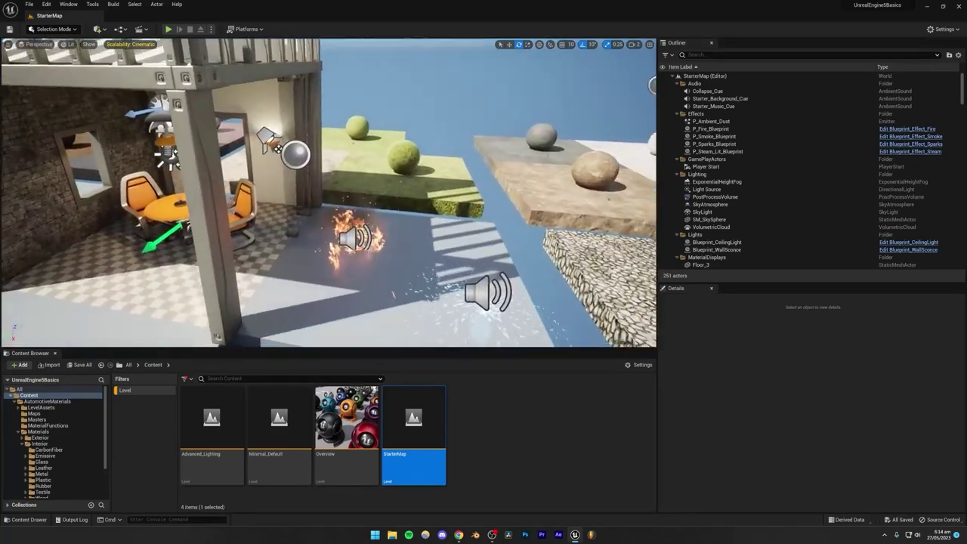
{"action": "left_click", "coordinate": [349, 249]}
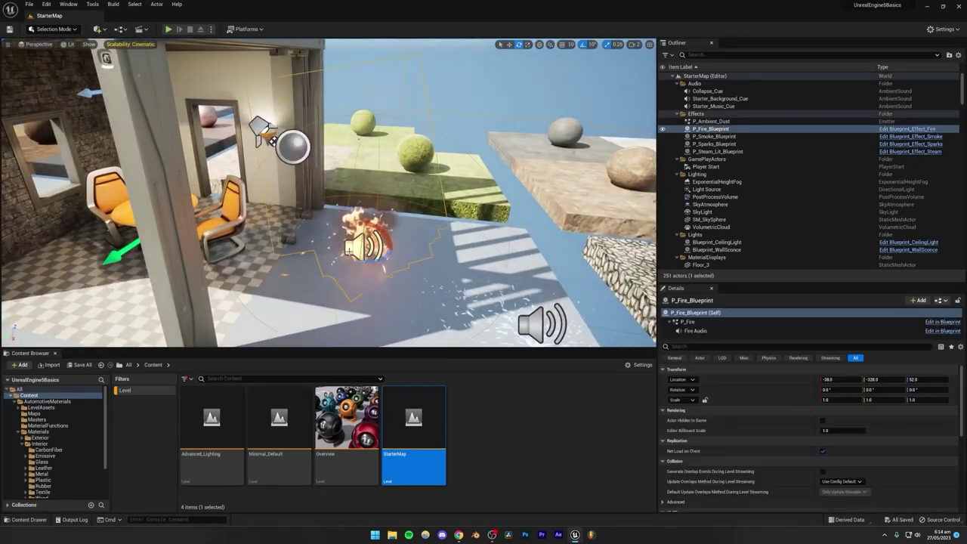
{"action": "key", "text": "Delete"}
{"action": "right_click_drag", "start_coordinate": [265, 294], "coordinate": [287, 294]}
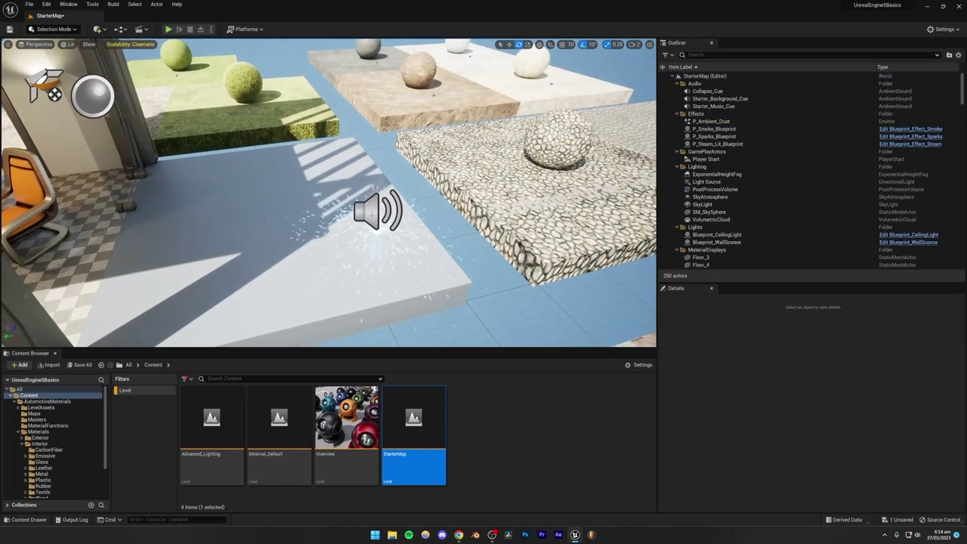
{"action": "left_click", "coordinate": [377, 211]}
{"action": "key", "text": "Delete"}
Step: Return the view to the table and chairs in the room and save StarterMap
{"action": "right_click_drag", "start_coordinate": [377, 211], "coordinate": [279, 168]}
{"action": "right_click_drag", "start_coordinate": [265, 235], "coordinate": [111, 166]}
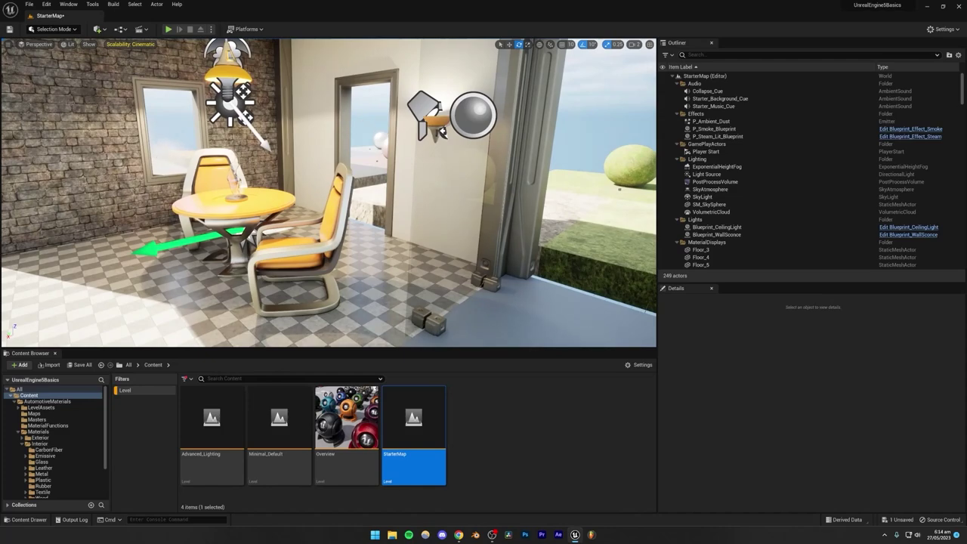
{"action": "right_click_drag", "start_coordinate": [328, 193], "coordinate": [256, 179]}
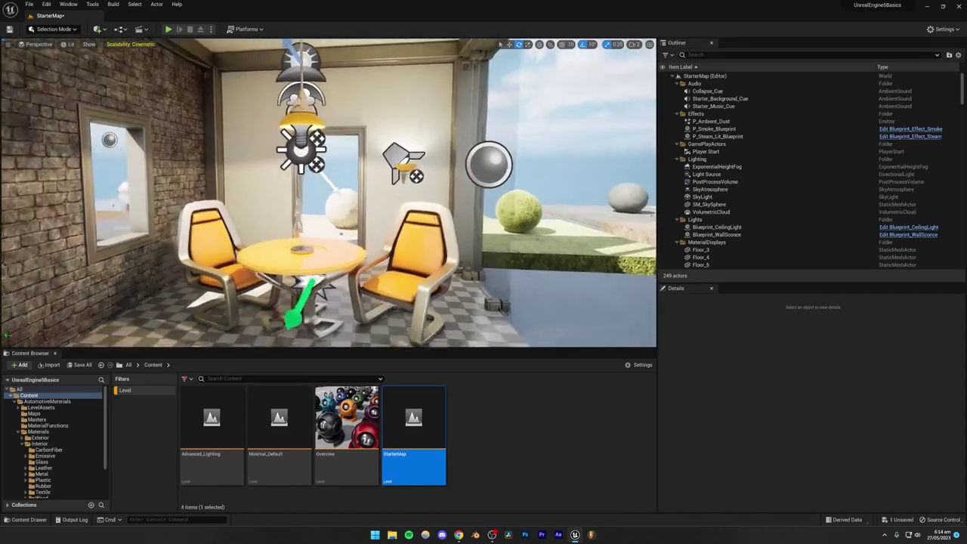
{"action": "right_click_drag", "start_coordinate": [82, 162], "coordinate": [53, 159]}
{"action": "key", "text": "ctrl+s"}
{"action": "right_click_drag", "start_coordinate": [631, 197], "coordinate": [678, 197]}
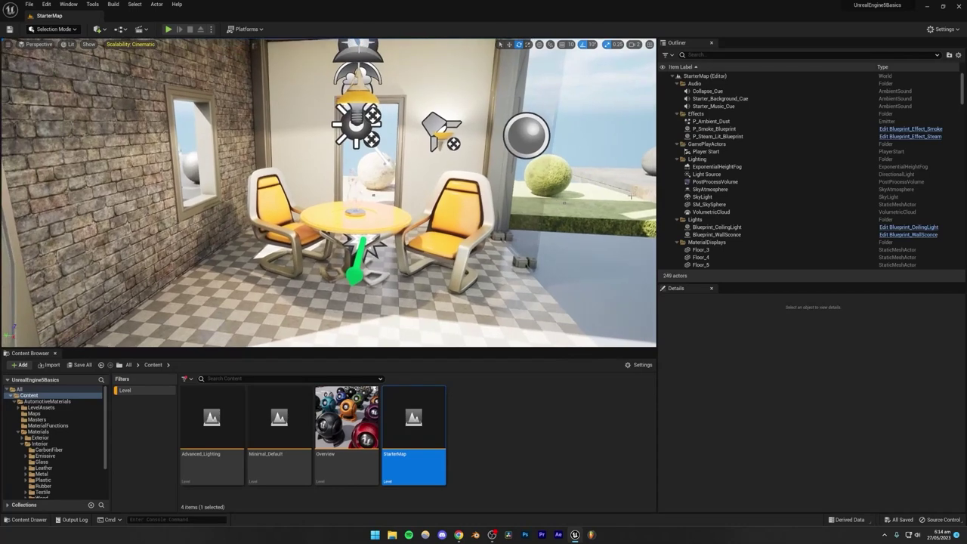
Step: Delete the ambient sounds Collapse_Cue, Starter_Background_Cue and Starter_Music_Cue despite their level blueprint references
{"action": "left_click", "coordinate": [703, 92]}
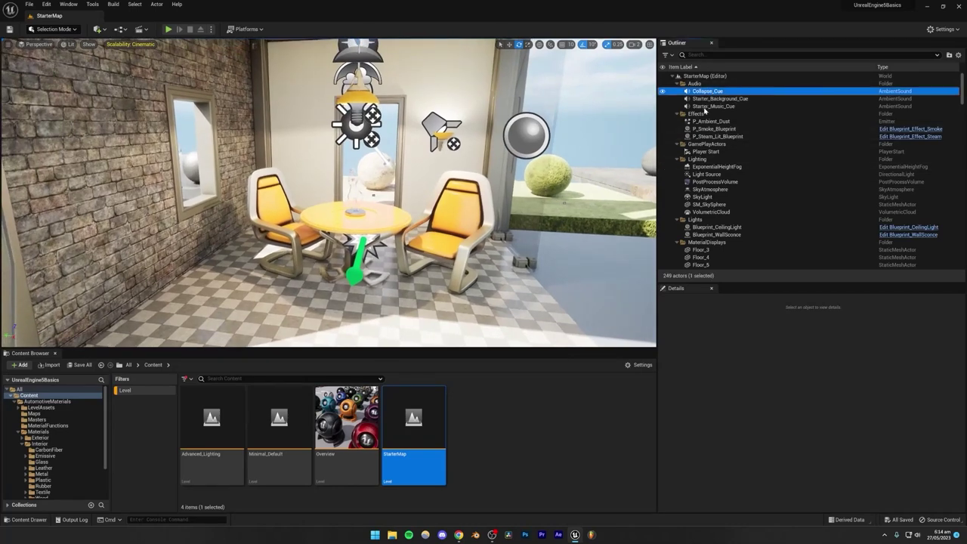
{"action": "left_click", "coordinate": [705, 107], "text": "shift"}
{"action": "key", "text": "Delete"}
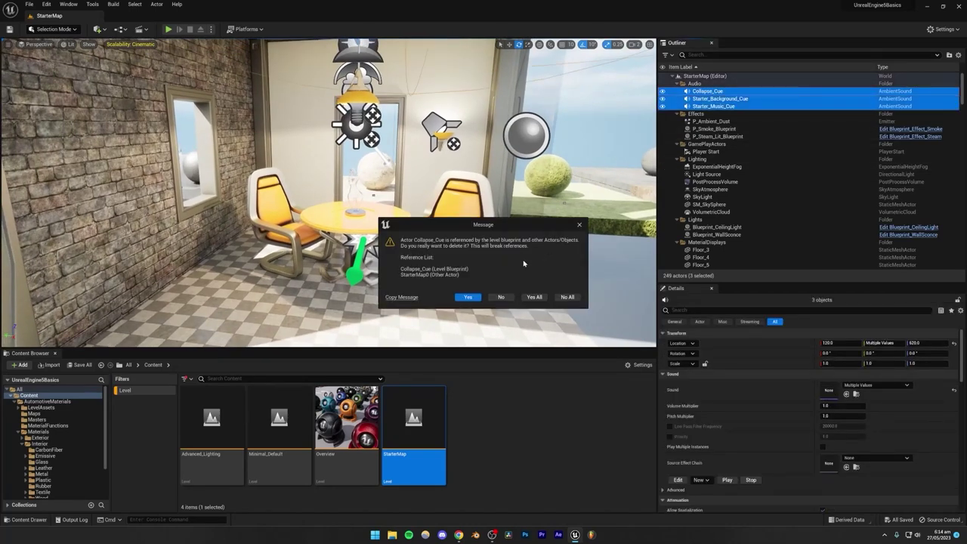
{"action": "left_click", "coordinate": [467, 296]}
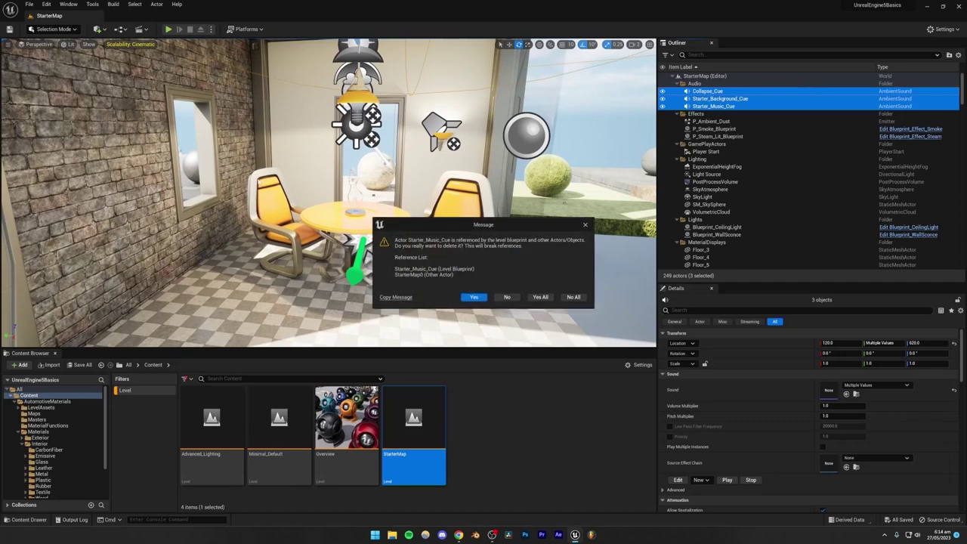
{"action": "left_click", "coordinate": [474, 297]}
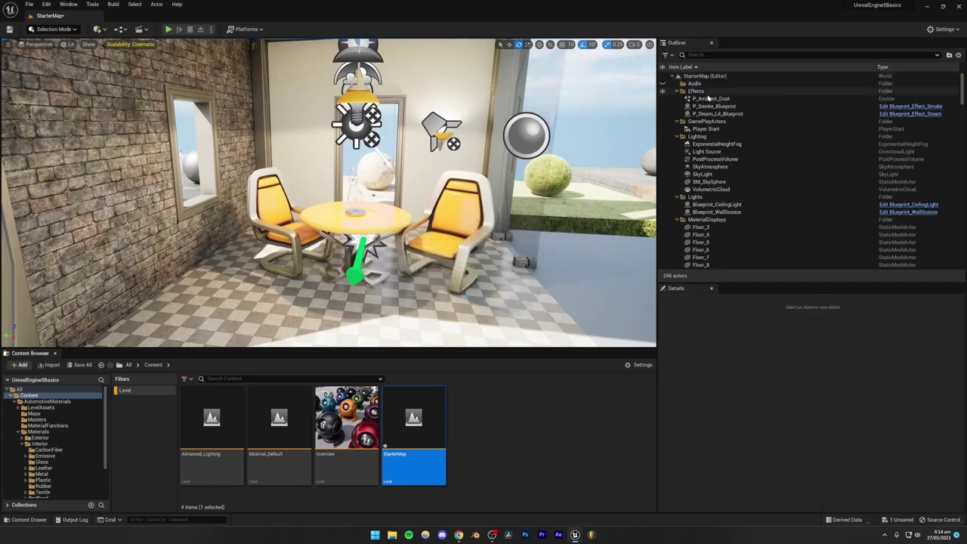
Step: Delete P_Ambient_Dust, P_Smoke_Blueprint and P_Steam_Lit_Blueprint, plus the Player Start actor
{"action": "left_click", "coordinate": [708, 106]}
{"action": "left_click", "coordinate": [708, 114]}
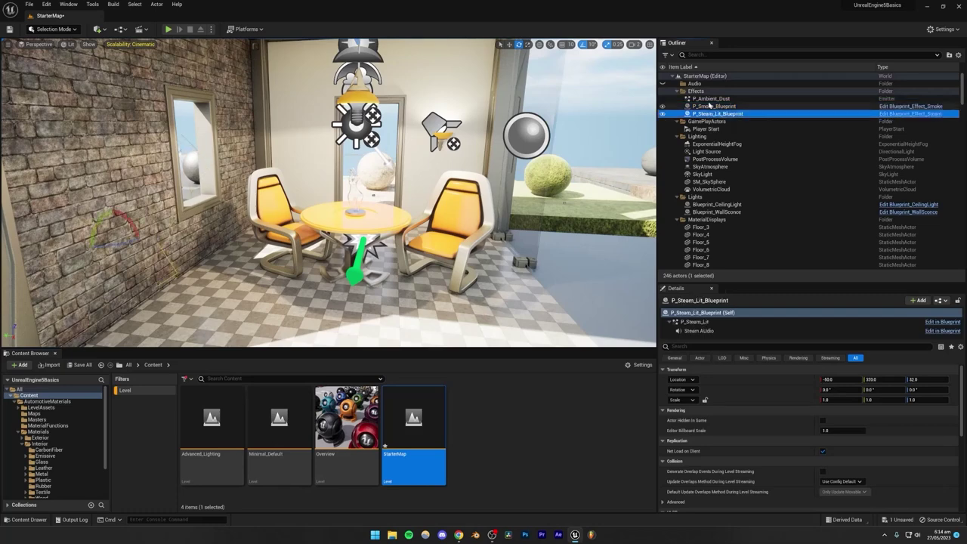
{"action": "left_click", "coordinate": [709, 100], "text": "shift"}
{"action": "key", "text": "Delete"}
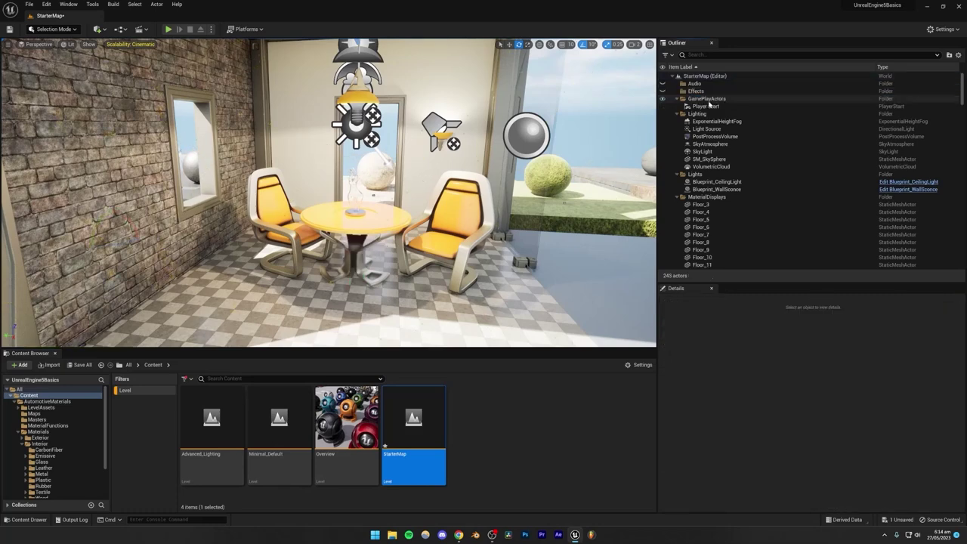
{"action": "left_click", "coordinate": [706, 106]}
{"action": "key", "text": "Delete"}
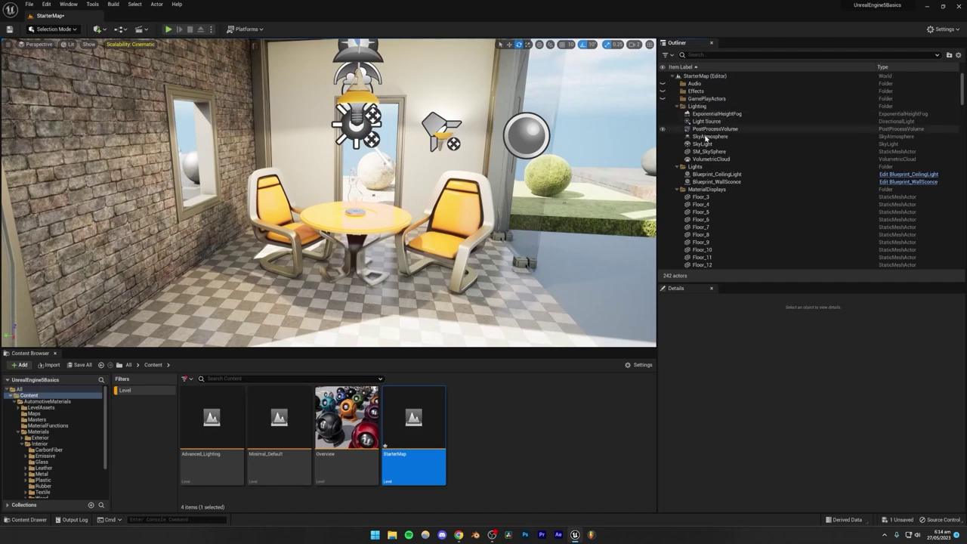
Step: Delete the interior lights Blueprint_CeilingLight and Blueprint_WallSconce
{"action": "left_click", "coordinate": [710, 174]}
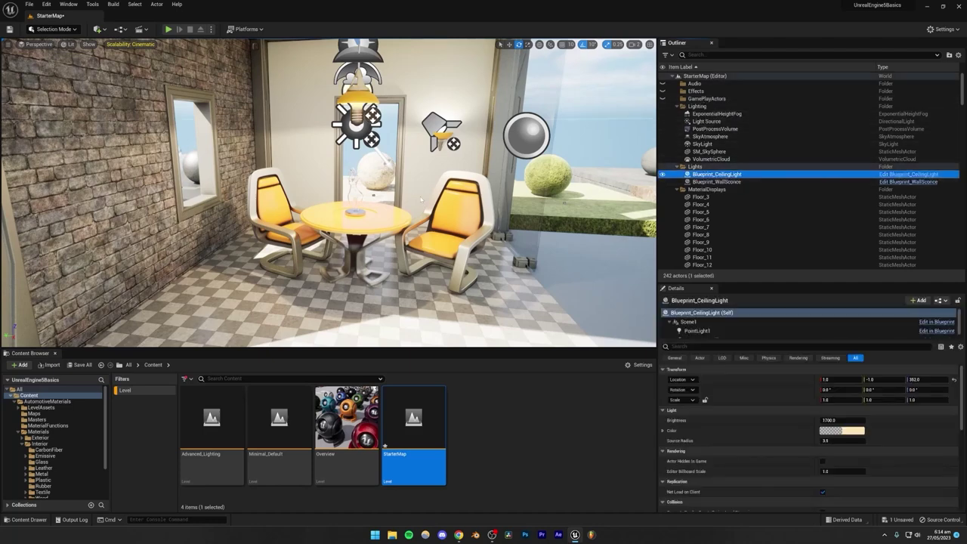
{"action": "right_click_drag", "start_coordinate": [421, 199], "coordinate": [423, 164]}
{"action": "left_click", "coordinate": [712, 183]}
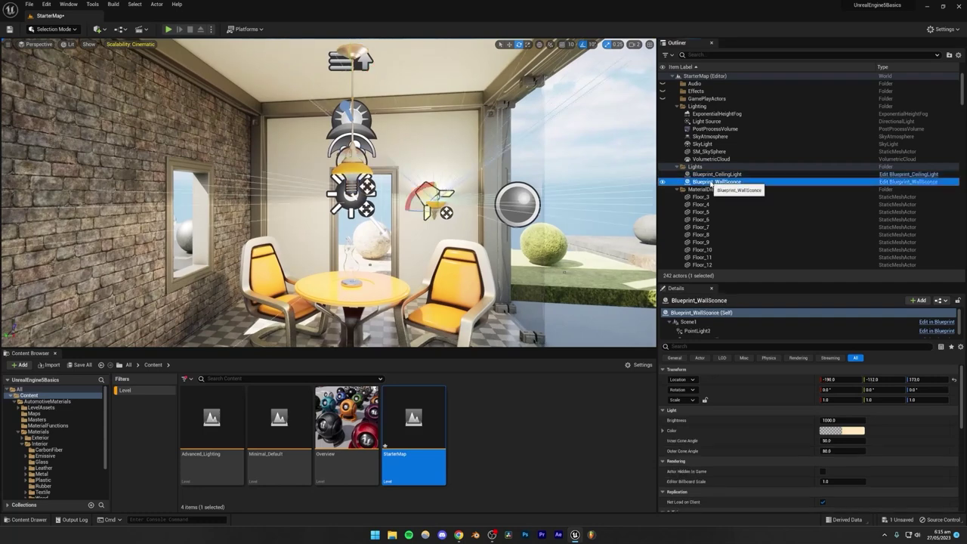
{"action": "key", "text": "Delete"}
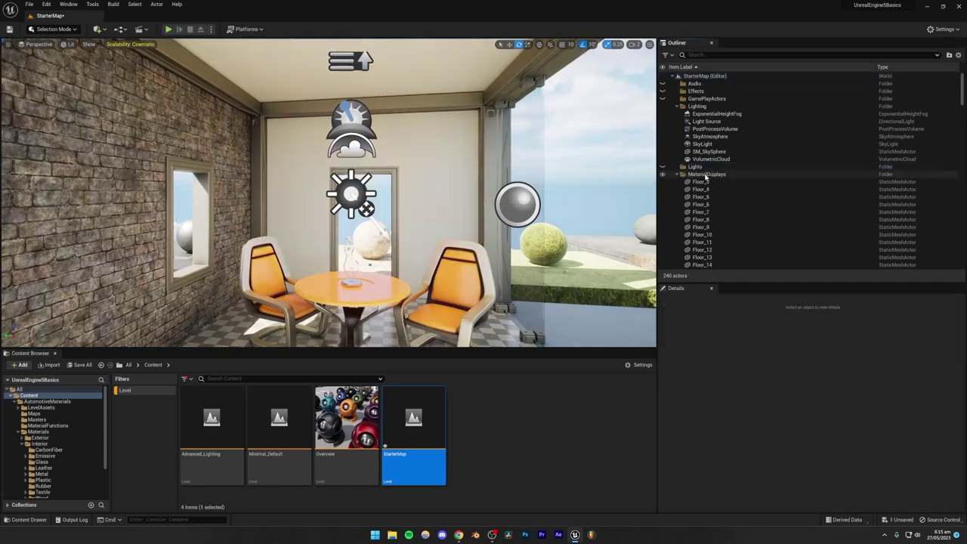
Step: Collapse the MaterialDisplays and PhysicsActors folders, and focus the view on SphereReflectionCapture1
{"action": "scroll", "coordinate": [700, 186], "scroll_direction": "down", "scroll_amount": 15}
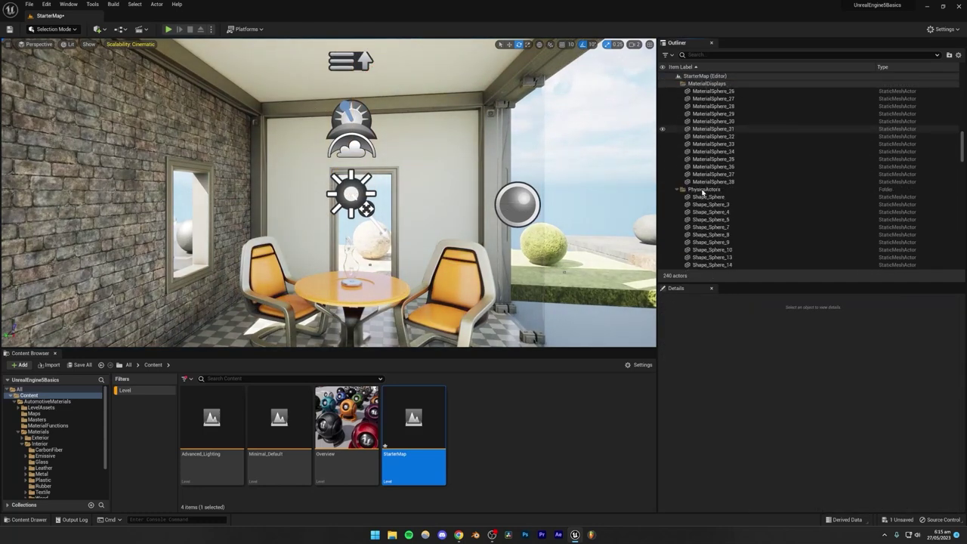
{"action": "scroll", "coordinate": [702, 193], "scroll_direction": "up", "scroll_amount": 10}
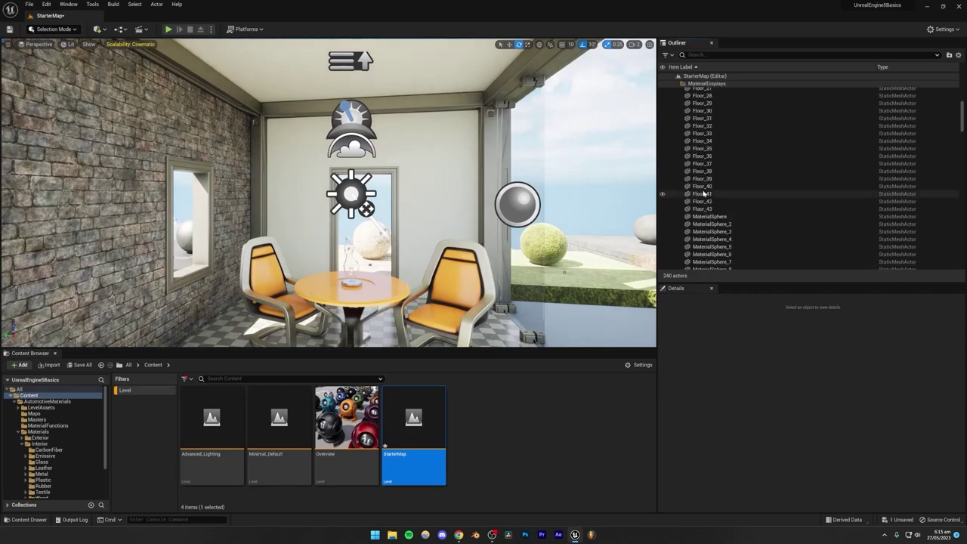
{"action": "scroll", "coordinate": [682, 160], "scroll_direction": "up", "scroll_amount": 8}
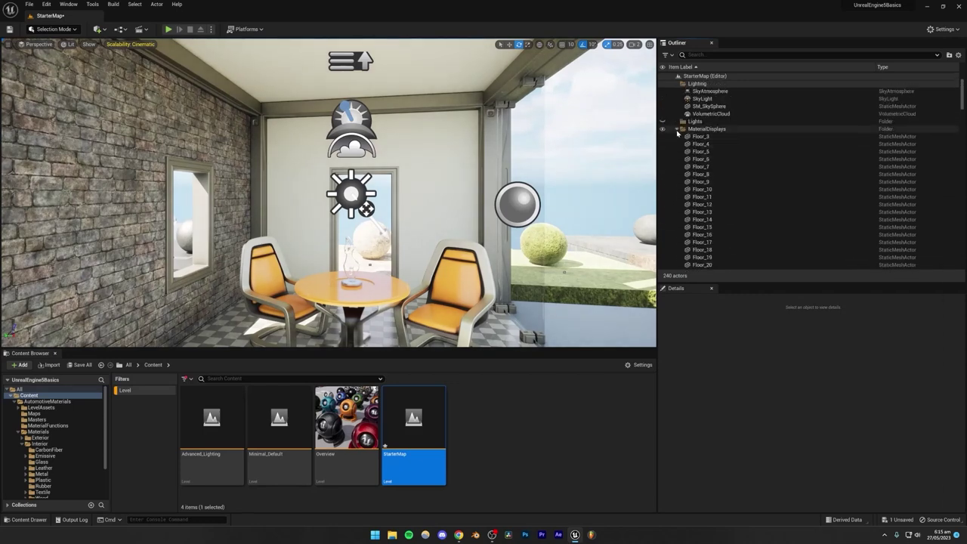
{"action": "left_click", "coordinate": [677, 136]}
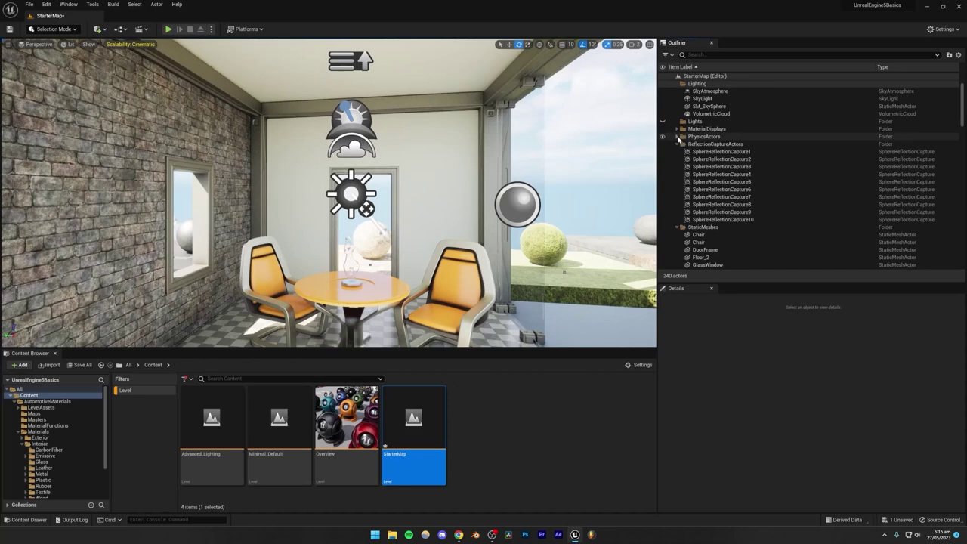
{"action": "left_click", "coordinate": [712, 151]}
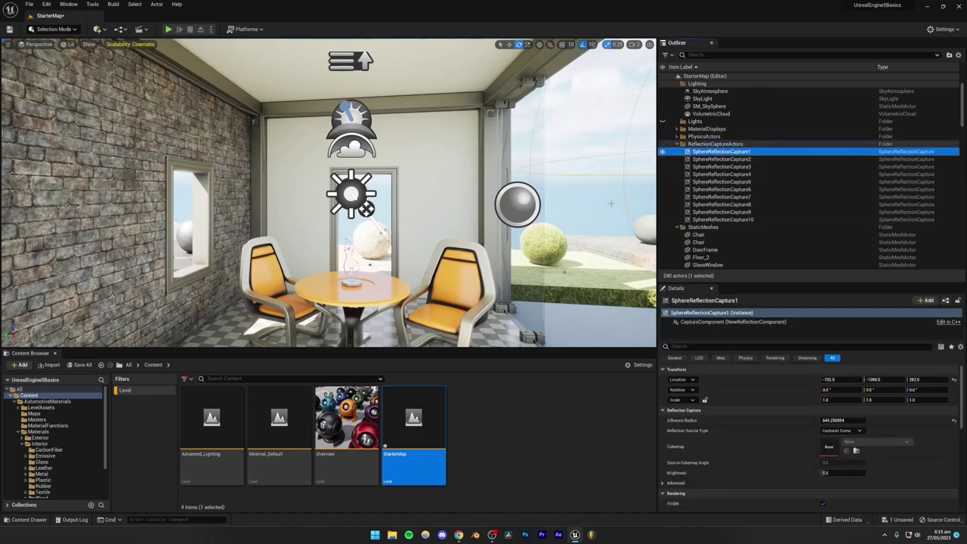
{"action": "key", "text": "f"}
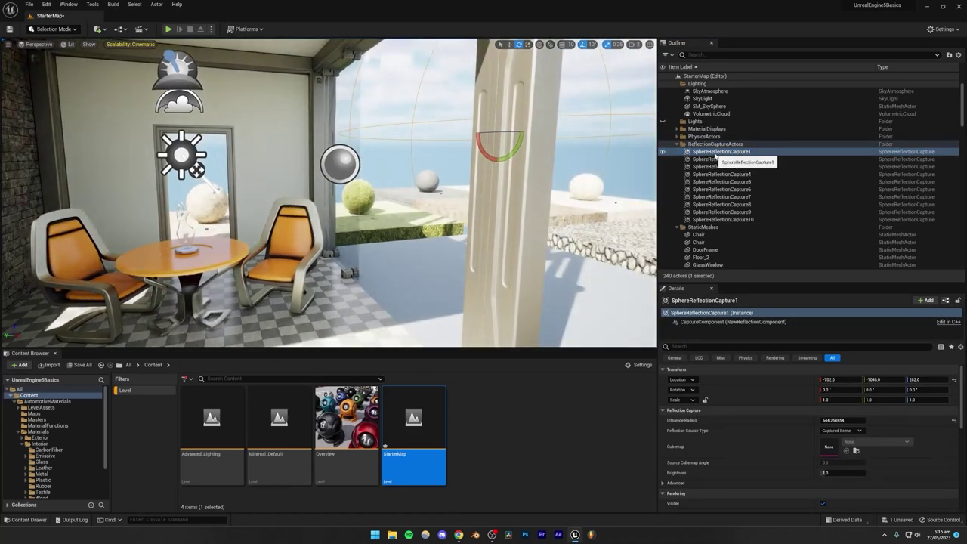
Step: Examine the sphere reflection captures placed around the house and the outdoor material displays
{"action": "key", "text": "s"}
{"action": "right_click_drag", "start_coordinate": [328, 193], "coordinate": [12, 193]}
{"action": "key", "text": "a"}
{"action": "key", "text": "s"}
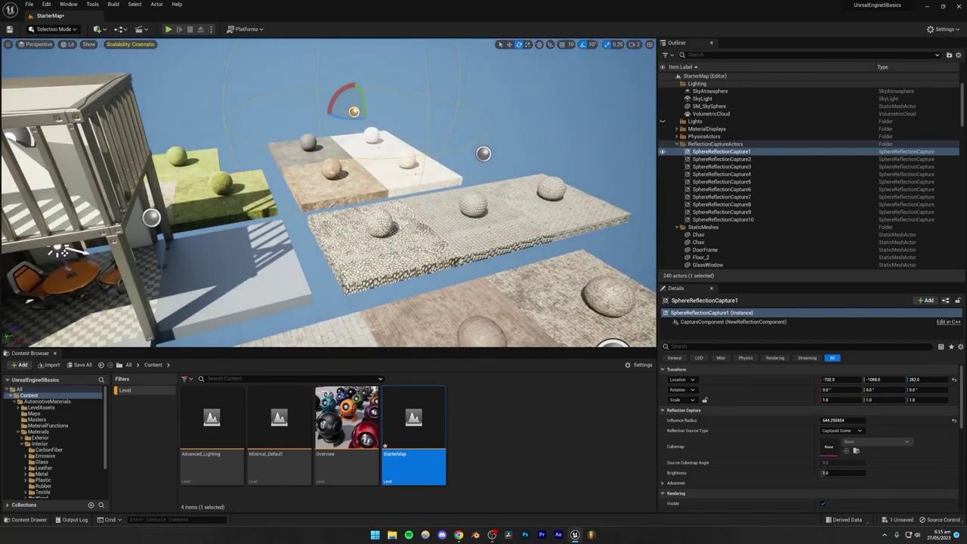
{"action": "right_click_drag", "start_coordinate": [329, 193], "coordinate": [315, 244]}
{"action": "key", "text": "w"}
{"action": "key", "text": "a"}
{"action": "key", "text": "w"}
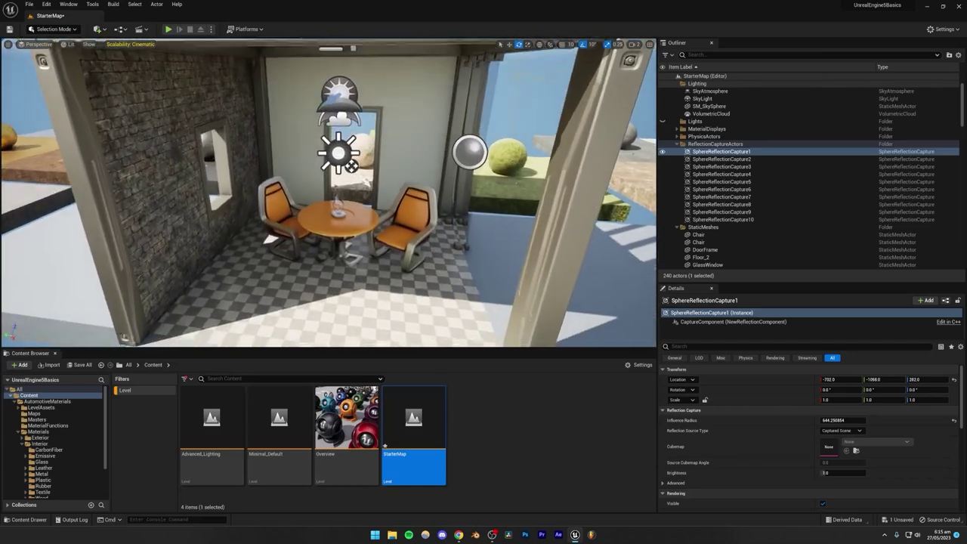
{"action": "right_click_drag", "start_coordinate": [249, 189], "coordinate": [294, 189]}
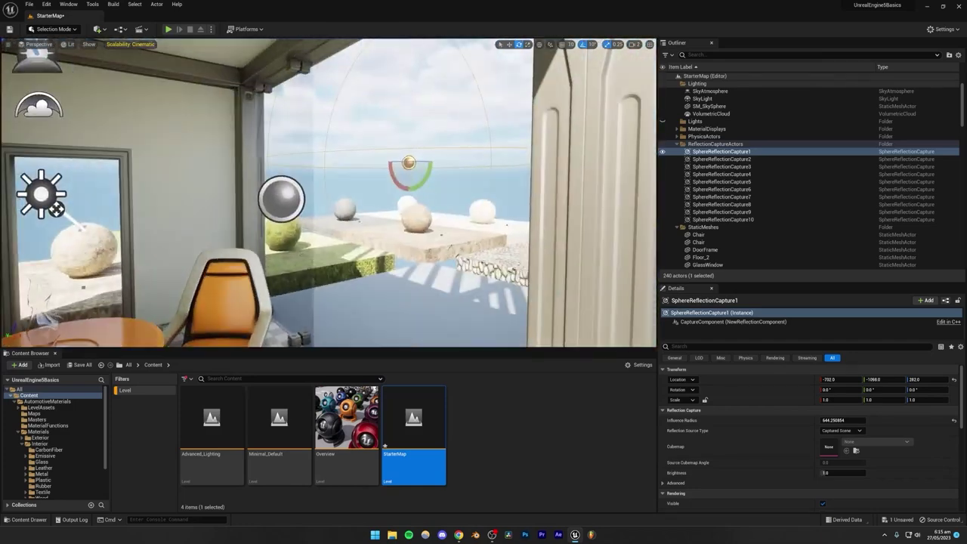
Step: Delete SphereReflectionCapture1 through SphereReflectionCapture10 along with the empty ReflectionCaptureActors and Lights folders
{"action": "left_click", "coordinate": [710, 223], "text": "shift"}
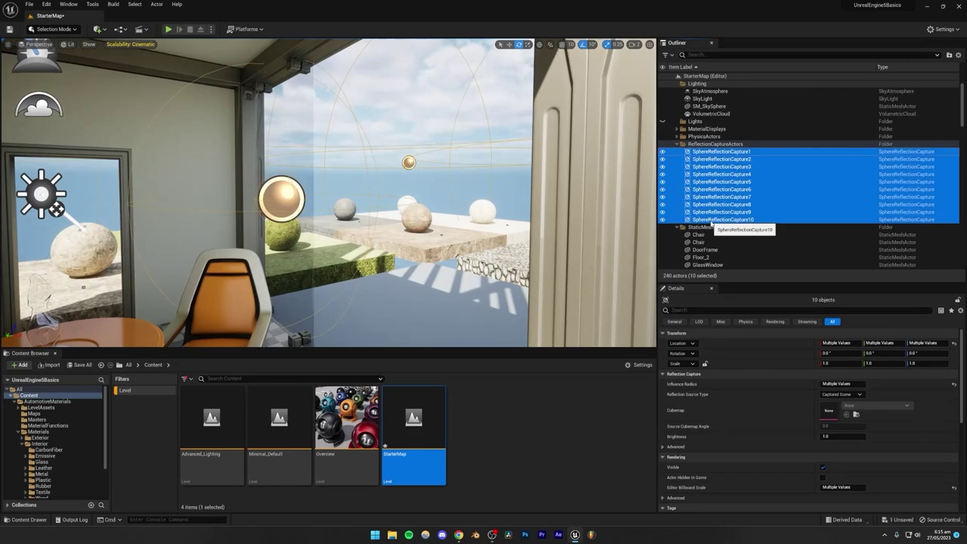
{"action": "key", "text": "Delete"}
{"action": "left_click", "coordinate": [706, 143]}
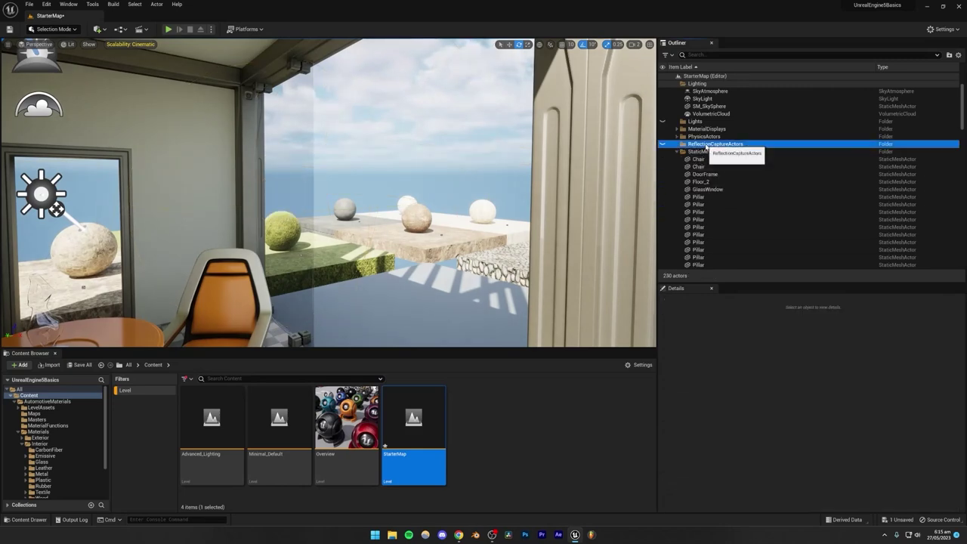
{"action": "key", "text": "Delete"}
Step: Collapse the StaticMeshes folder and delete all the TextLabel actors inside the TextRenderActores folder
{"action": "left_click", "coordinate": [702, 136]}
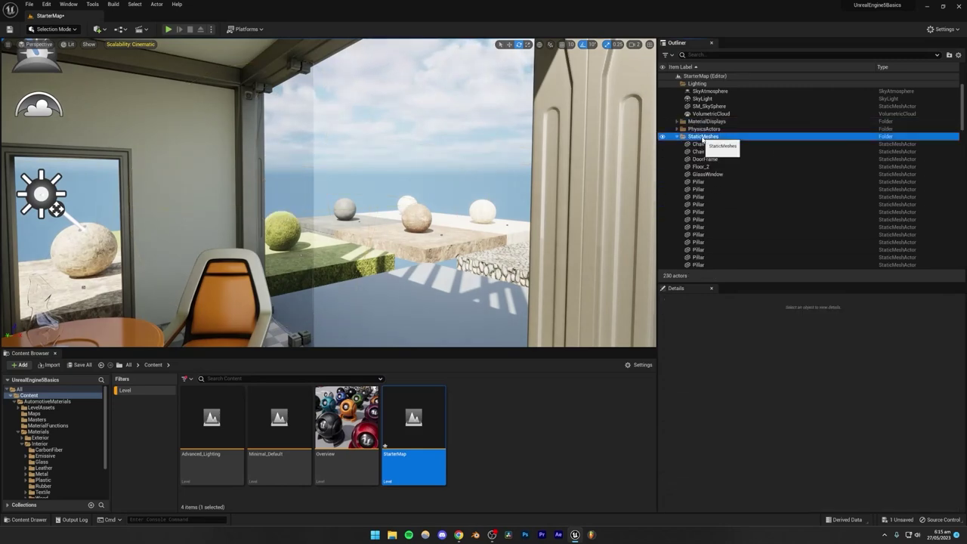
{"action": "scroll", "coordinate": [730, 207], "scroll_direction": "down", "scroll_amount": 10}
{"action": "scroll", "coordinate": [680, 189], "scroll_direction": "up", "scroll_amount": 10}
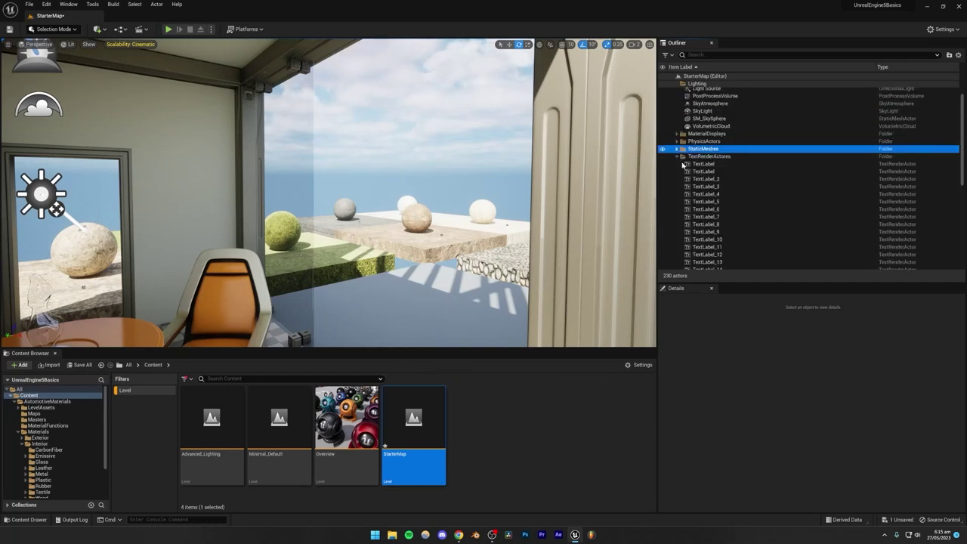
{"action": "double_click", "coordinate": [696, 163]}
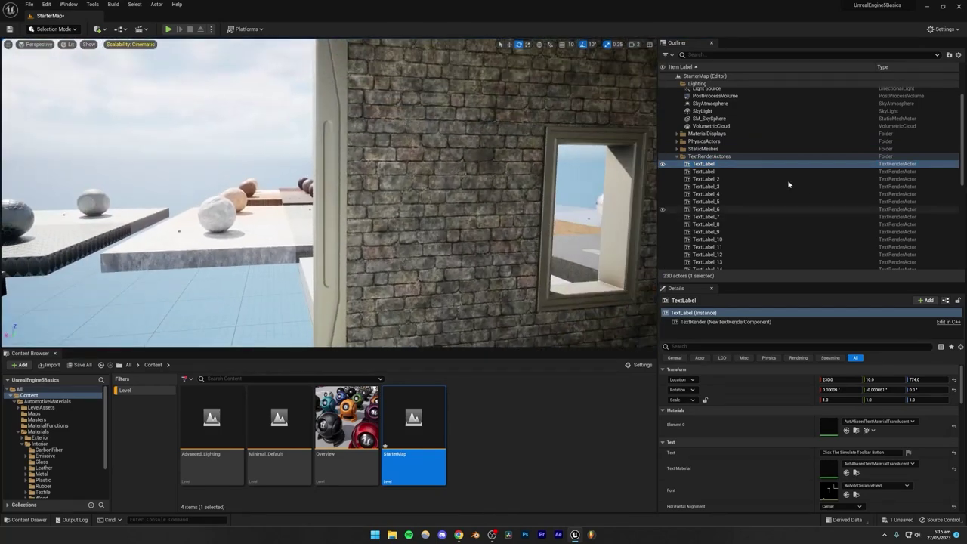
{"action": "scroll", "coordinate": [704, 198], "scroll_direction": "down", "scroll_amount": 5}
{"action": "left_click", "coordinate": [708, 257], "text": "shift"}
{"action": "scroll", "coordinate": [709, 251], "scroll_direction": "up", "scroll_amount": 8}
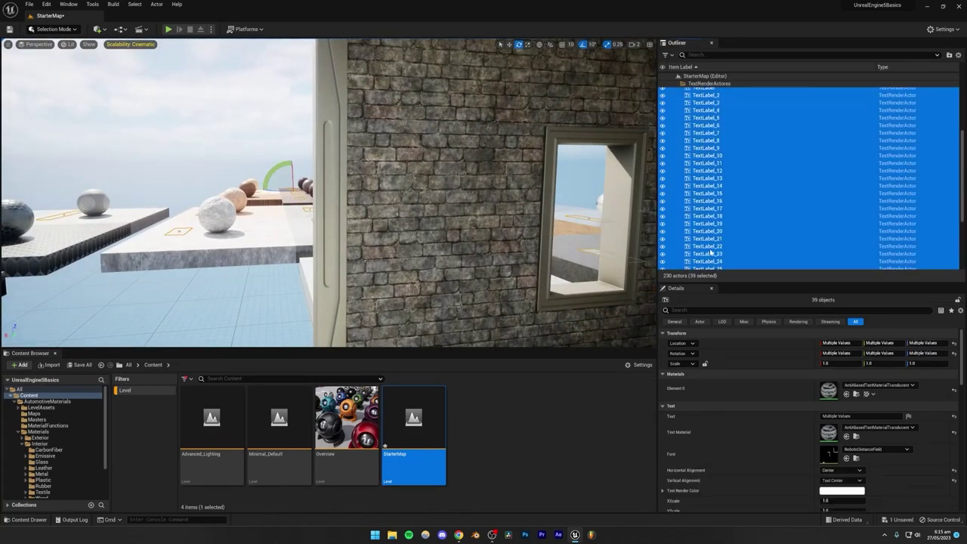
{"action": "key", "text": "Delete"}
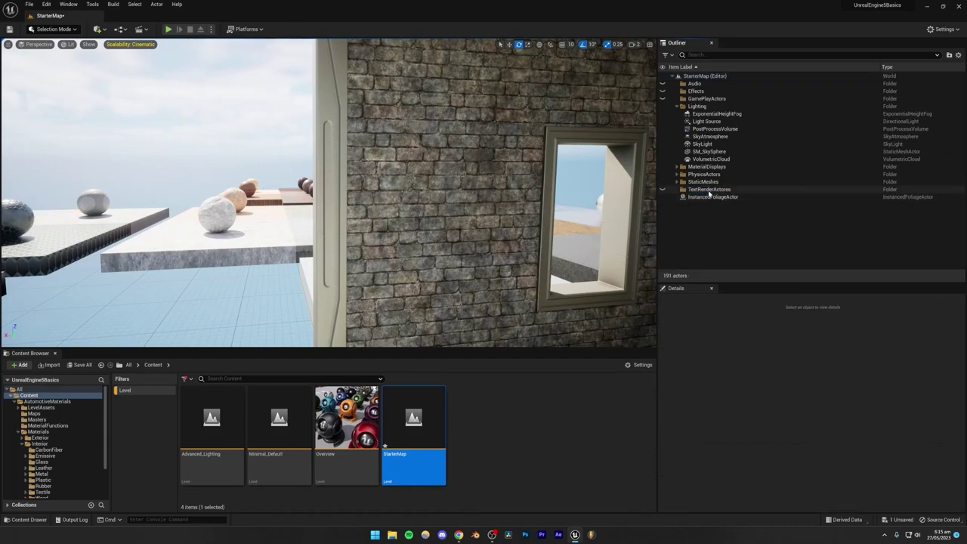
Step: Delete the InstancedFoliageActor and the empty TextRenderActores, GamePlayActors, Effects and Audio folders
{"action": "double_click", "coordinate": [707, 192]}
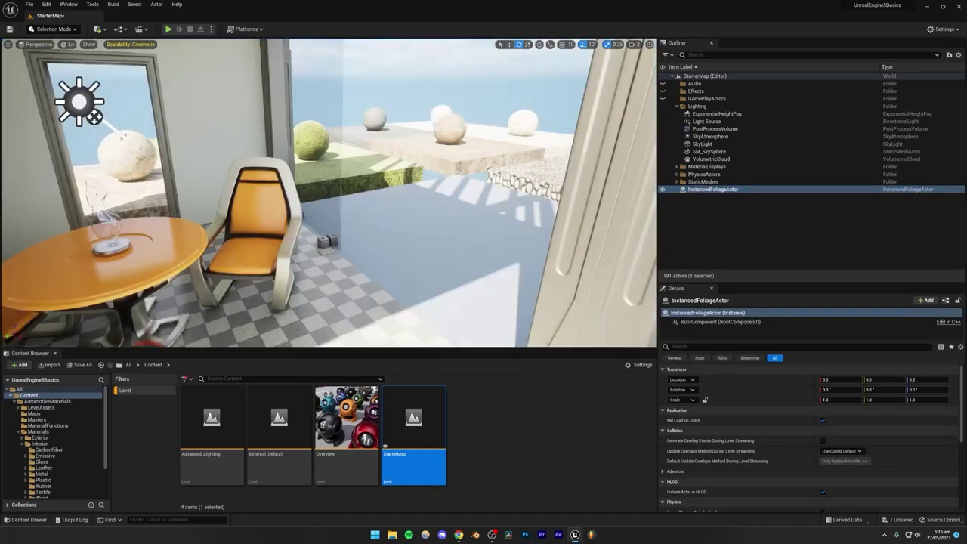
{"action": "key", "text": "Delete"}
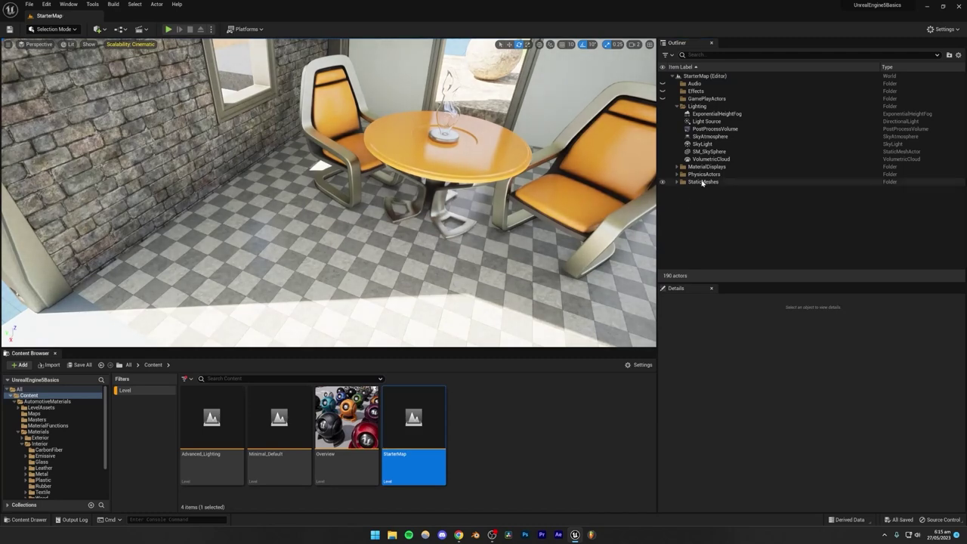
{"action": "left_click", "coordinate": [697, 98]}
{"action": "key", "text": "Delete"}
{"action": "left_click", "coordinate": [696, 90]}
{"action": "key", "text": "Delete"}
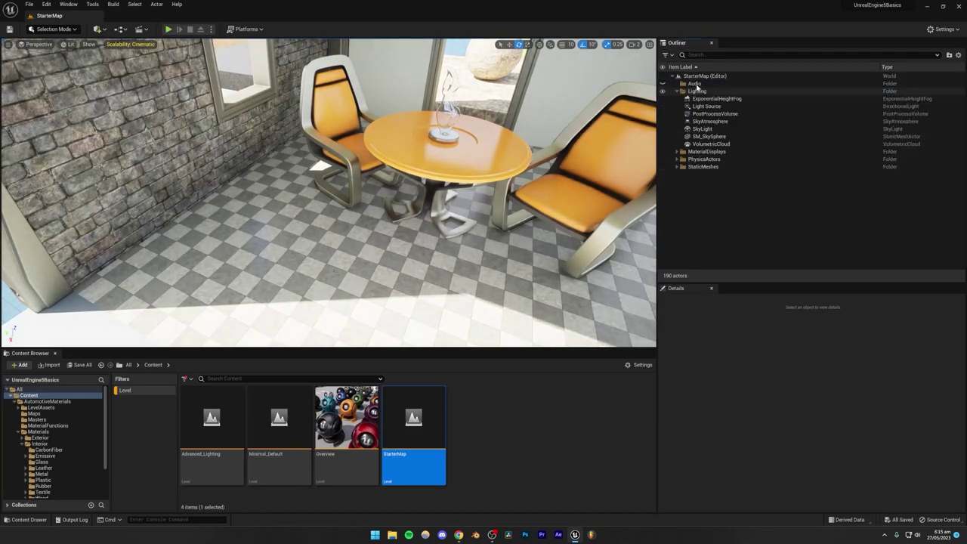
{"action": "left_click", "coordinate": [694, 84]}
{"action": "key", "text": "Delete"}
Step: Delete all actors in the Lighting folder, from ExponentialHeightFog to VolumetricCloud, plus the folder itself, and save the level
{"action": "left_click", "coordinate": [677, 84]}
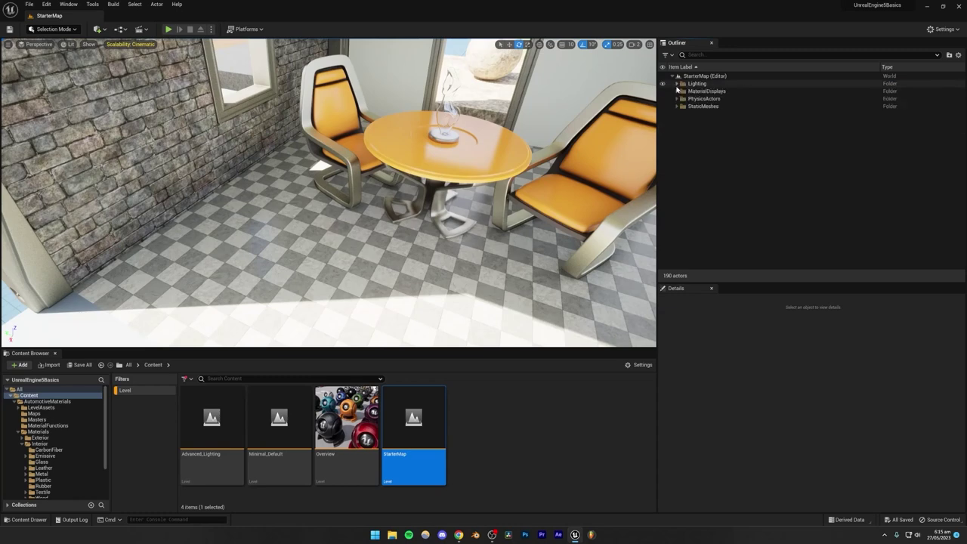
{"action": "left_click", "coordinate": [677, 84]}
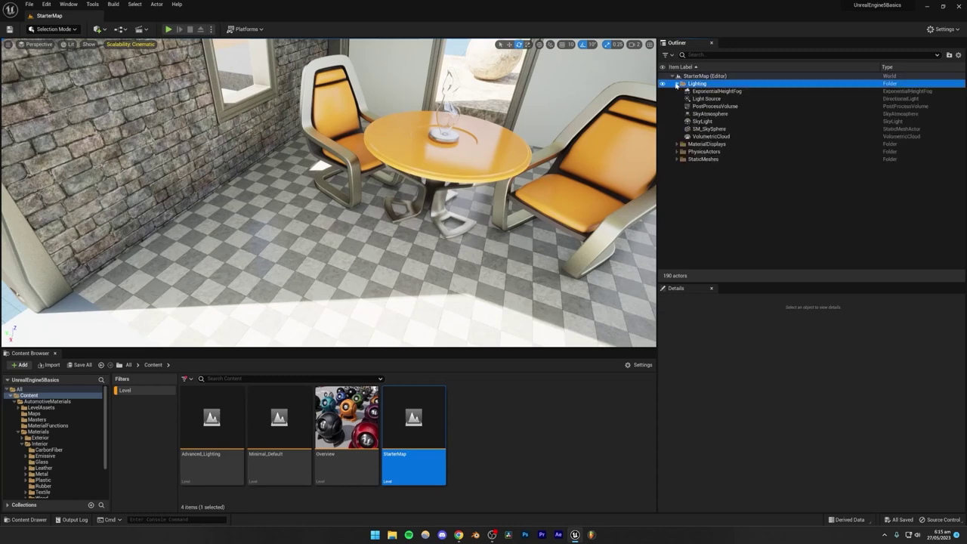
{"action": "left_click", "coordinate": [706, 136]}
{"action": "left_click", "coordinate": [710, 92], "text": "shift"}
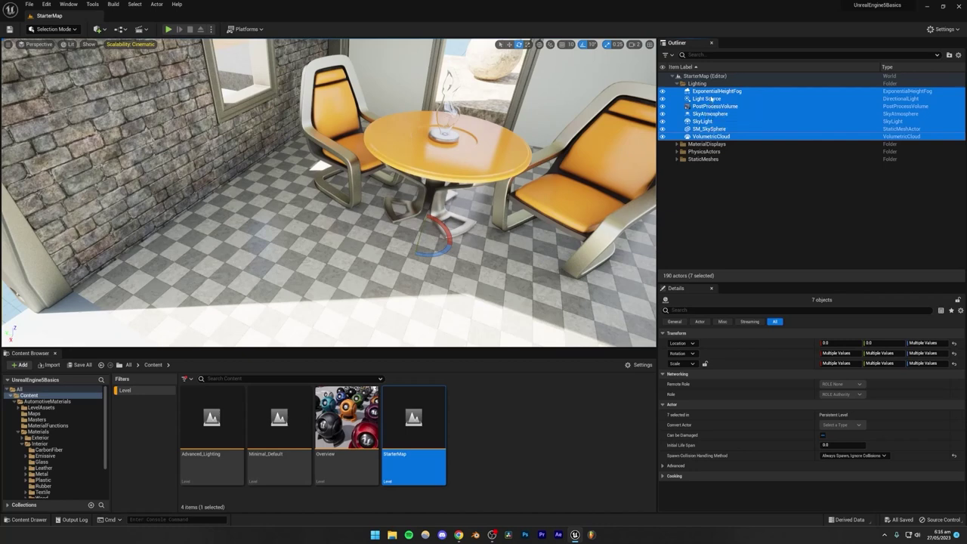
{"action": "key", "text": "Delete"}
{"action": "left_click", "coordinate": [697, 84]}
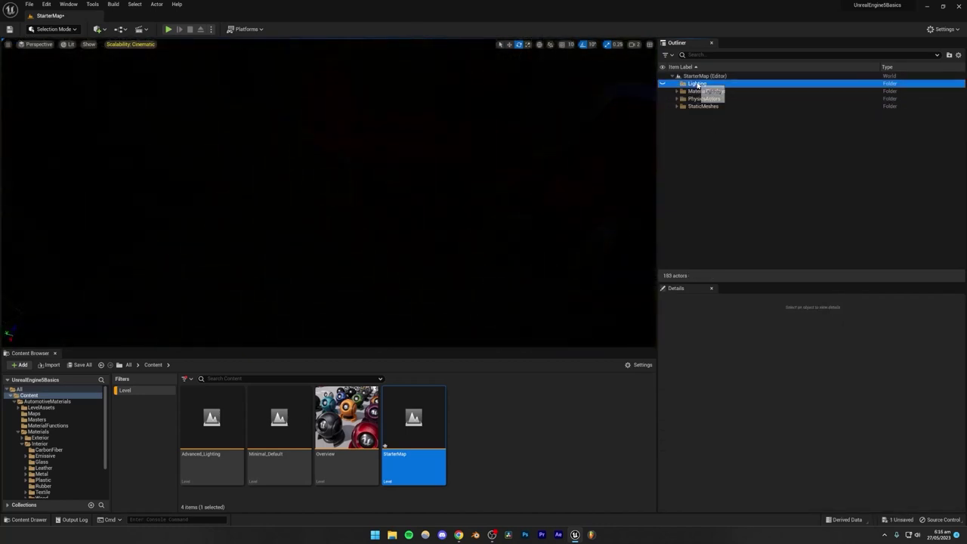
{"action": "key", "text": "Delete"}
{"action": "key", "text": "ctrl+s"}
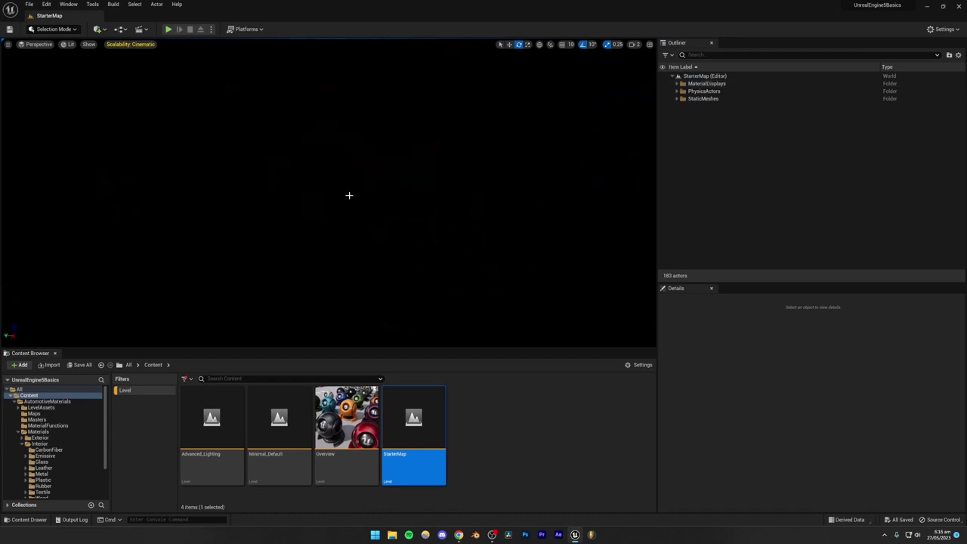
Step: Try a directional light in the dark level, look at its effect around the room, and delete it
{"action": "left_click", "coordinate": [99, 28]}
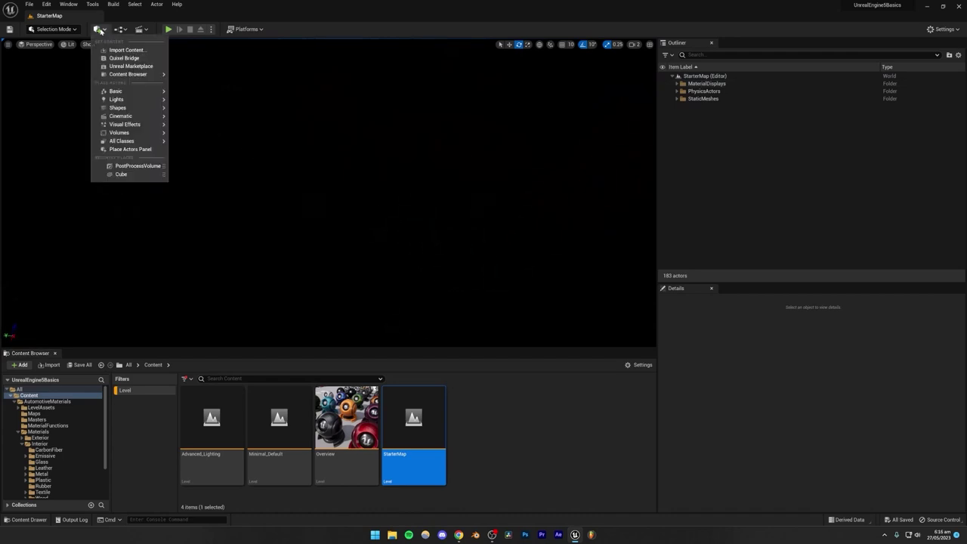
{"action": "mouse_move", "coordinate": [129, 100]}
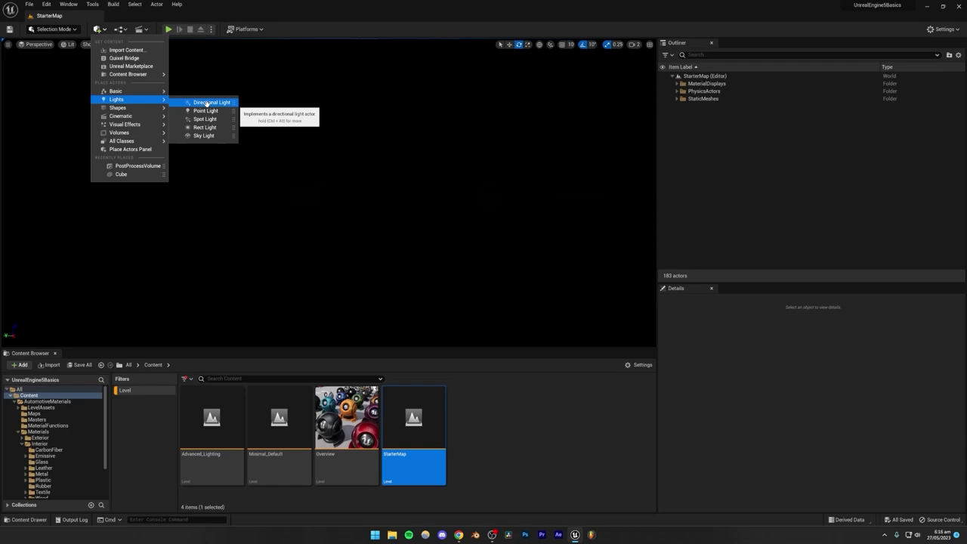
{"action": "left_click", "coordinate": [207, 103]}
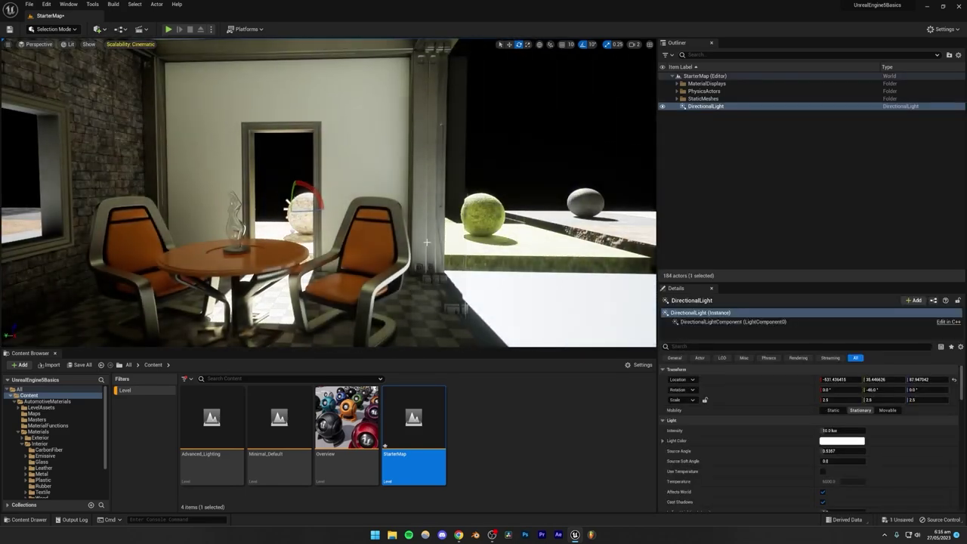
{"action": "right_click_drag", "start_coordinate": [328, 194], "coordinate": [459, 132]}
{"action": "left_click", "coordinate": [732, 156]}
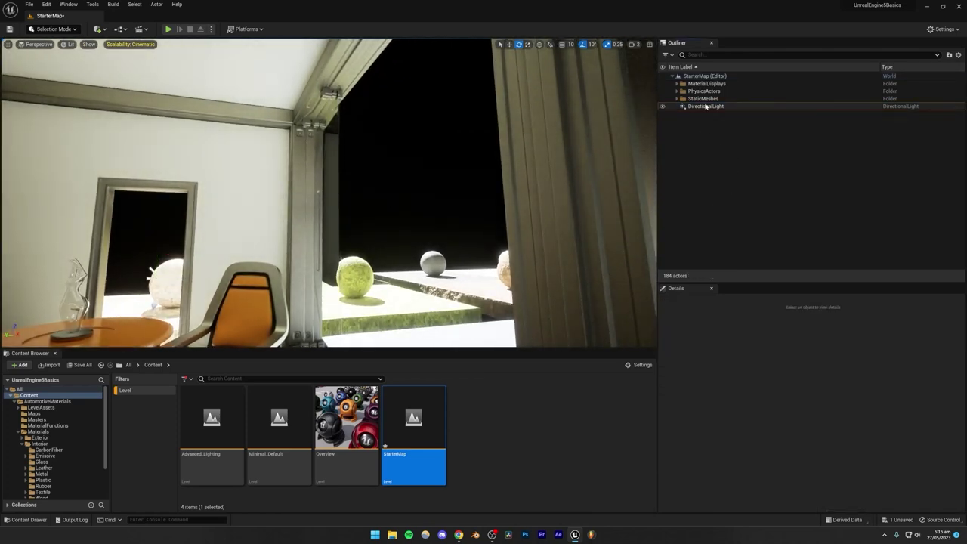
{"action": "left_click", "coordinate": [703, 106]}
{"action": "key", "text": "Delete"}
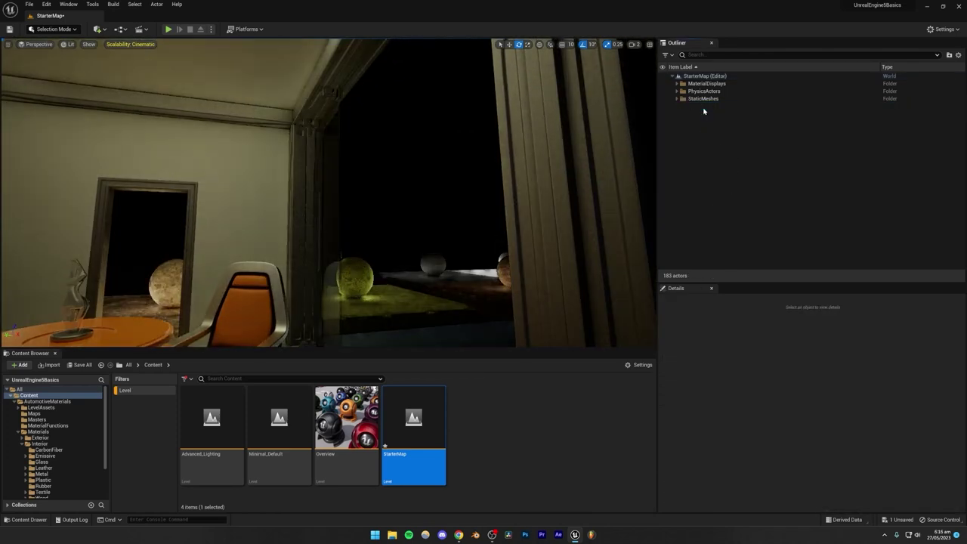
Step: Add a point light to the level and view it from outside the house
{"action": "left_click", "coordinate": [98, 30]}
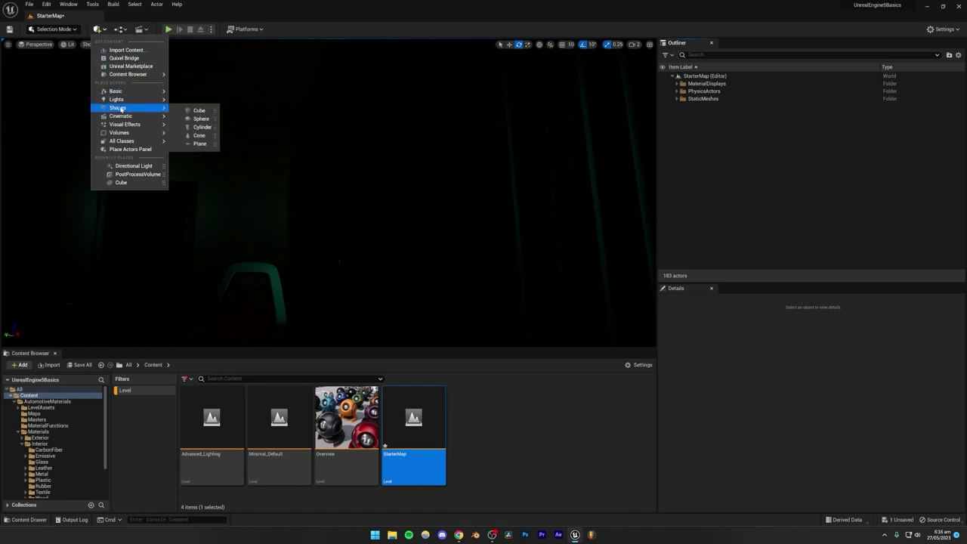
{"action": "left_click", "coordinate": [210, 112]}
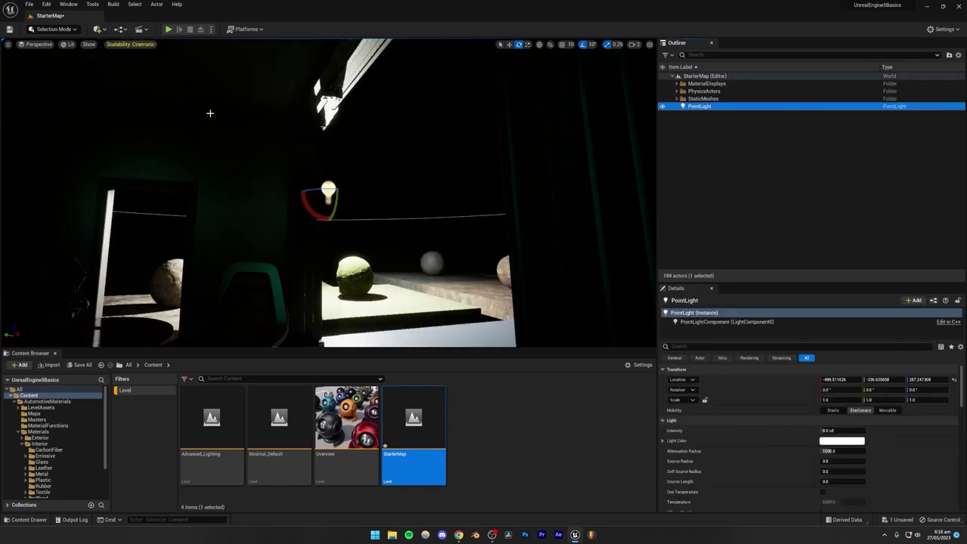
{"action": "right_click_drag", "start_coordinate": [390, 201], "coordinate": [343, 263]}
{"action": "key", "text": "s"}
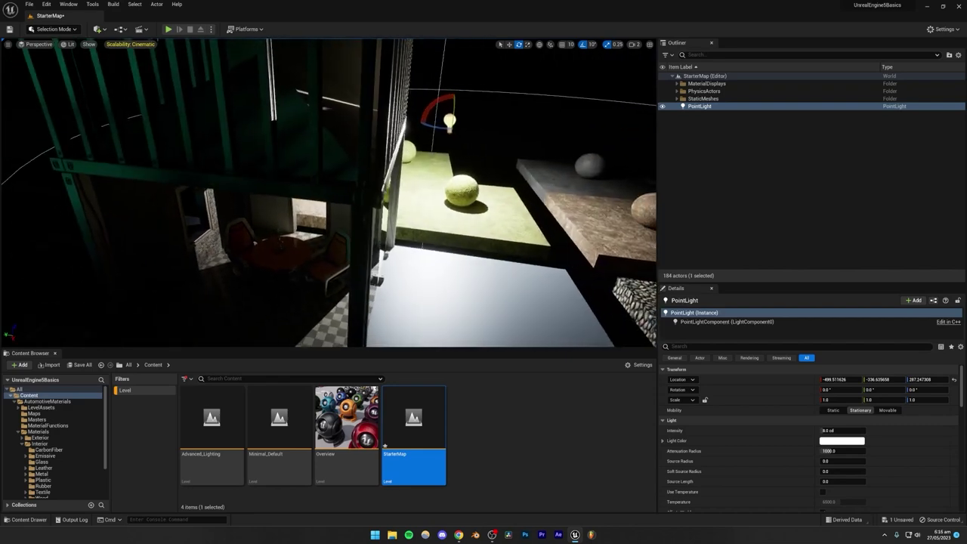
{"action": "mouse_move", "coordinate": [284, 230]}
{"action": "right_mouse_down"}
{"action": "mouse_move", "coordinate": [279, 223]}
{"action": "mouse_move", "coordinate": [301, 225]}
{"action": "right_mouse_up"}
Step: Move the point light into the room near the brick wall, to about X 34, Y 57, Z 229
{"action": "left_click", "coordinate": [509, 44]}
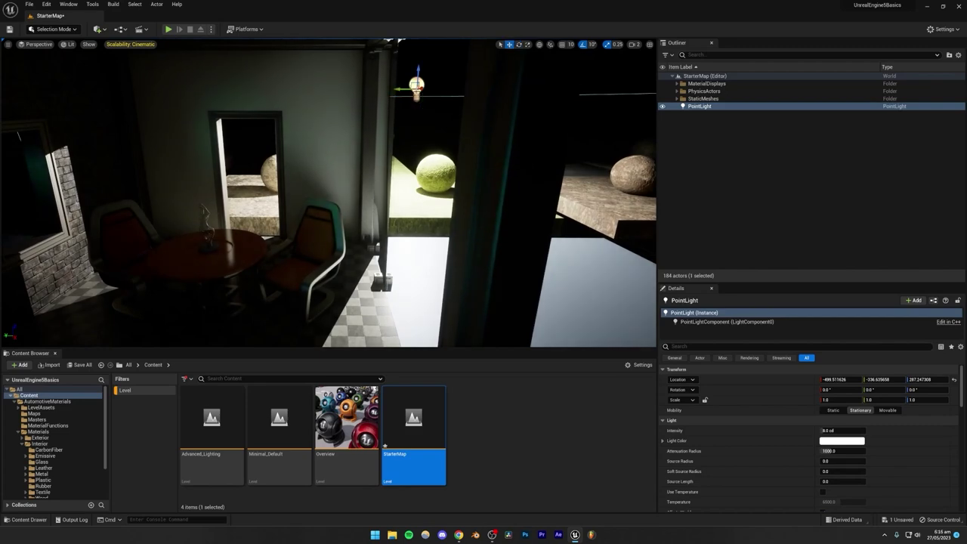
{"action": "left_click_drag", "start_coordinate": [417, 75], "coordinate": [119, 136]}
{"action": "key", "text": "f"}
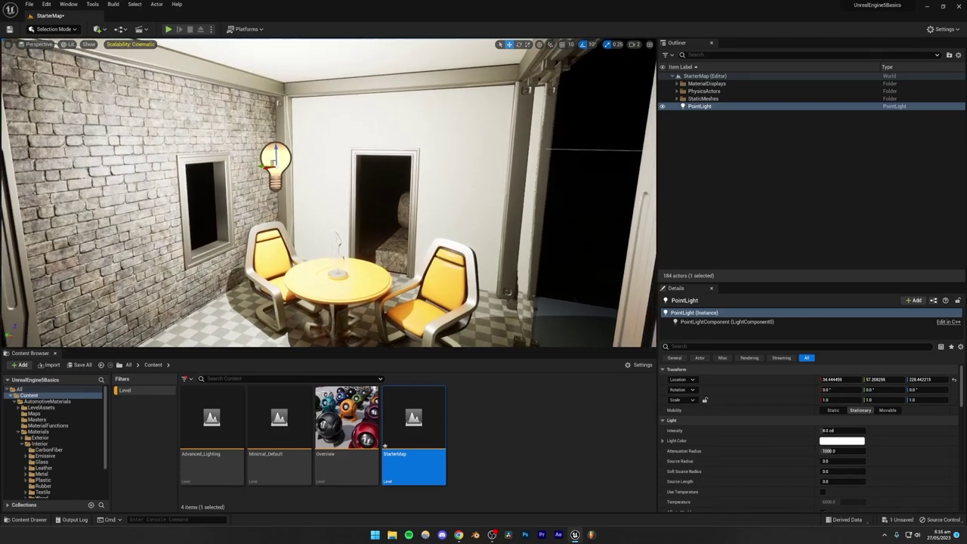
{"action": "right_click_drag", "start_coordinate": [328, 192], "coordinate": [364, 253]}
{"action": "key", "text": "w"}
{"action": "key", "text": "w"}
{"action": "key", "text": "s"}
{"action": "right_click_drag", "start_coordinate": [400, 167], "coordinate": [380, 135]}
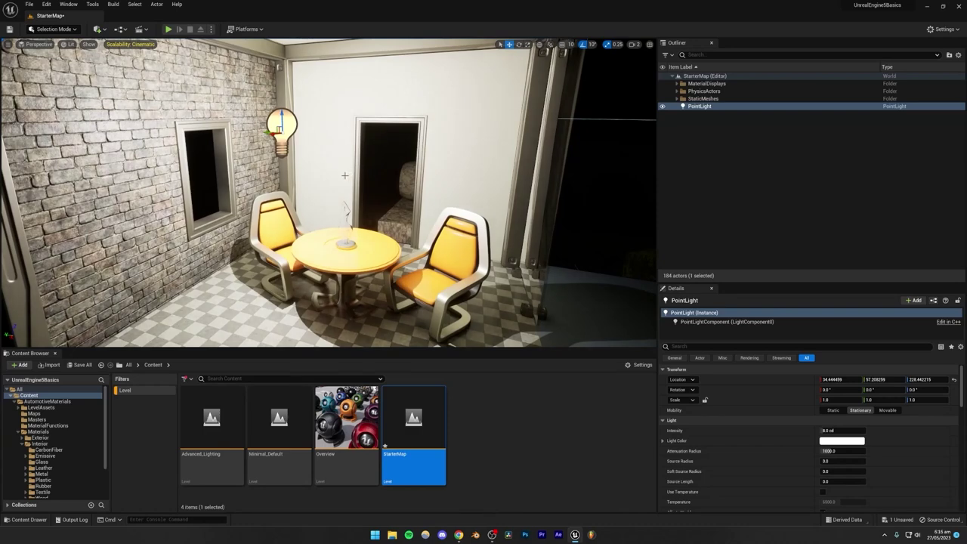
Step: Add a rect light inside the room at about X 49, Y 21, Z 201, and hide the point light
{"action": "left_click", "coordinate": [100, 31]}
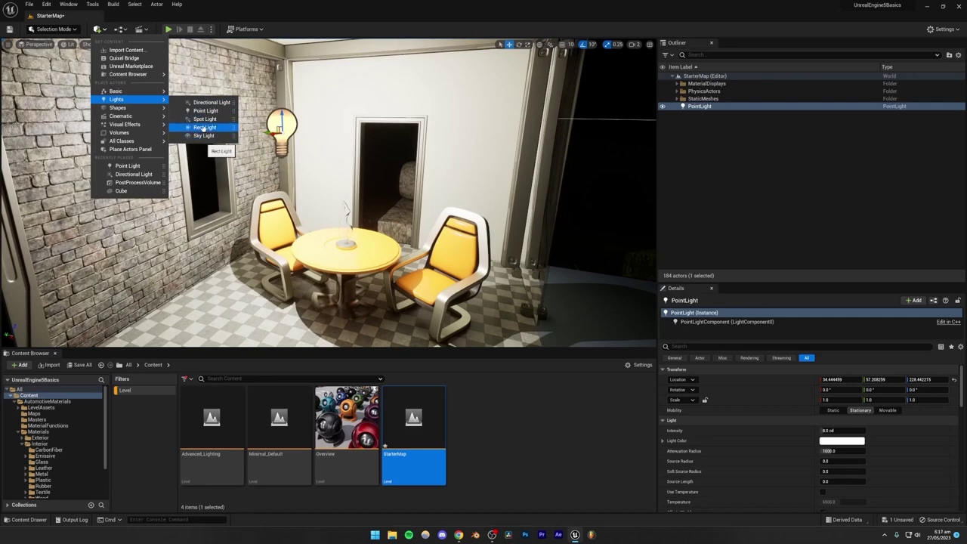
{"action": "left_click", "coordinate": [202, 129]}
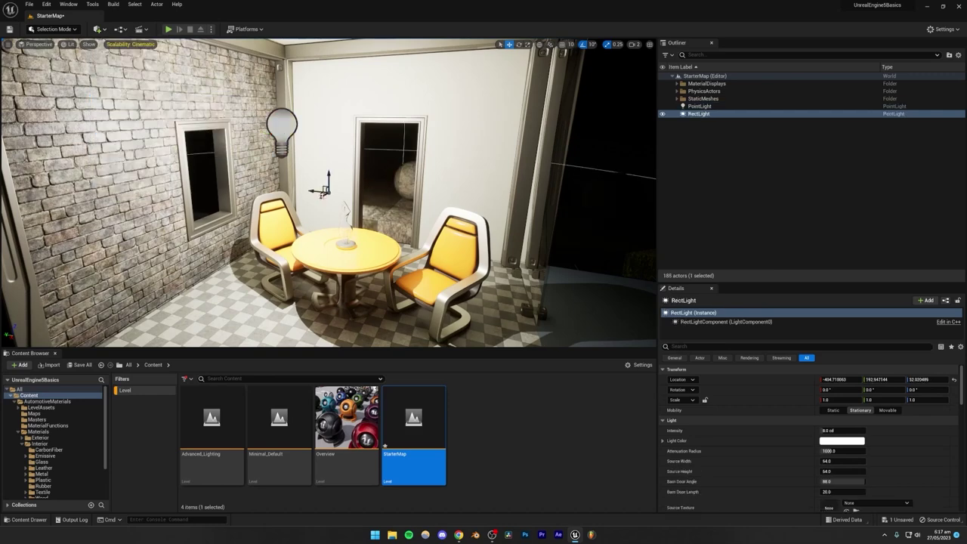
{"action": "left_click_drag", "start_coordinate": [323, 190], "coordinate": [308, 159]}
{"action": "right_click_drag", "start_coordinate": [308, 160], "coordinate": [223, 176]}
{"action": "left_click", "coordinate": [662, 106]}
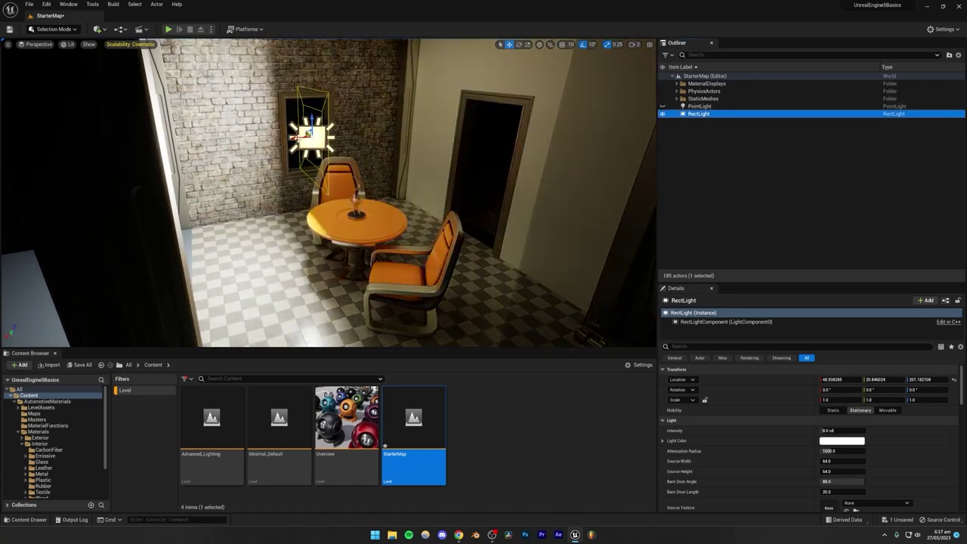
Step: Move the rect light to about X 186 at the room's open side and rotate it to about -180° around Z, facing the furniture
{"action": "left_click_drag", "start_coordinate": [307, 134], "coordinate": [177, 144]}
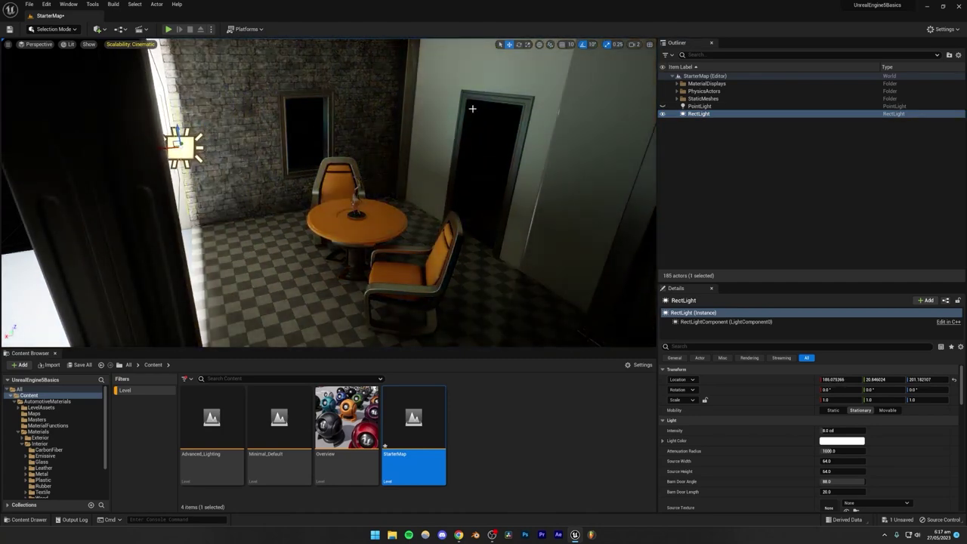
{"action": "right_click_drag", "start_coordinate": [242, 129], "coordinate": [175, 128]}
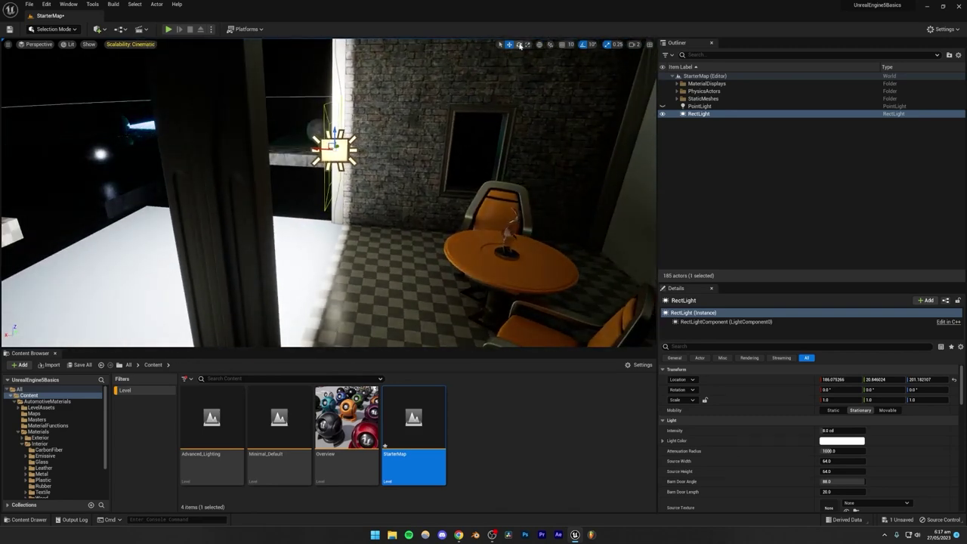
{"action": "left_click_drag", "start_coordinate": [333, 156], "coordinate": [447, 156]}
{"action": "right_click_drag", "start_coordinate": [423, 166], "coordinate": [528, 200]}
{"action": "right_click_drag", "start_coordinate": [329, 193], "coordinate": [303, 255]}
{"action": "right_click_drag", "start_coordinate": [249, 212], "coordinate": [275, 217]}
{"action": "right_click_drag", "start_coordinate": [328, 193], "coordinate": [326, 141]}
{"action": "right_click_drag", "start_coordinate": [281, 182], "coordinate": [278, 186]}
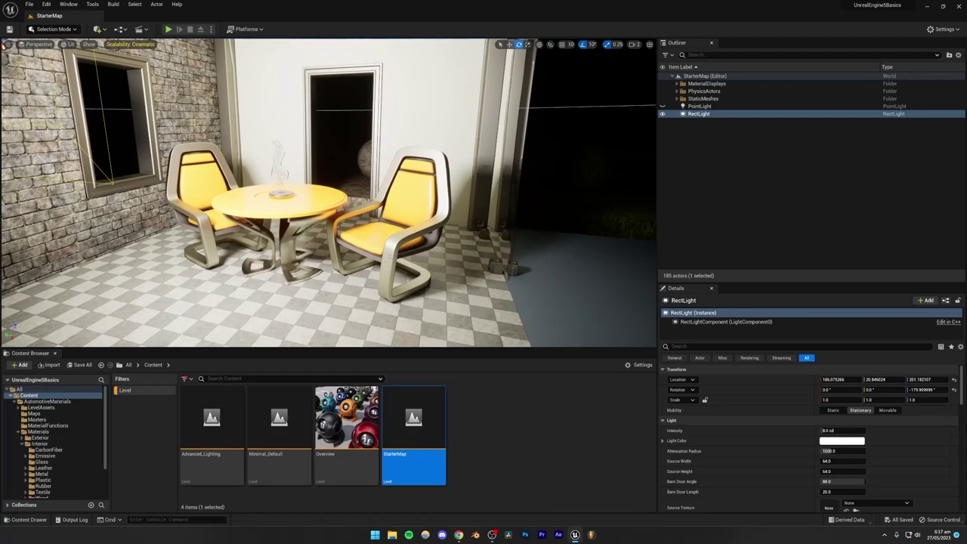
Step: Hide the rect light, show the point light and move it to about X 185 at the room's open side
{"action": "mouse_move", "coordinate": [278, 186]}
{"action": "right_mouse_down"}
{"action": "mouse_move", "coordinate": [260, 185]}
{"action": "mouse_move", "coordinate": [269, 186]}
{"action": "mouse_move", "coordinate": [260, 175]}
{"action": "mouse_move", "coordinate": [272, 195]}
{"action": "right_mouse_up"}
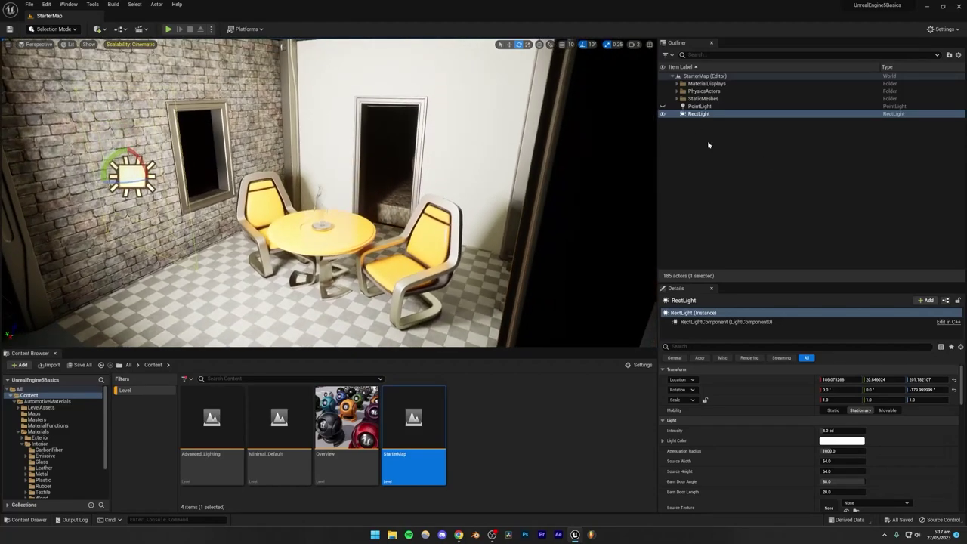
{"action": "left_click", "coordinate": [663, 113]}
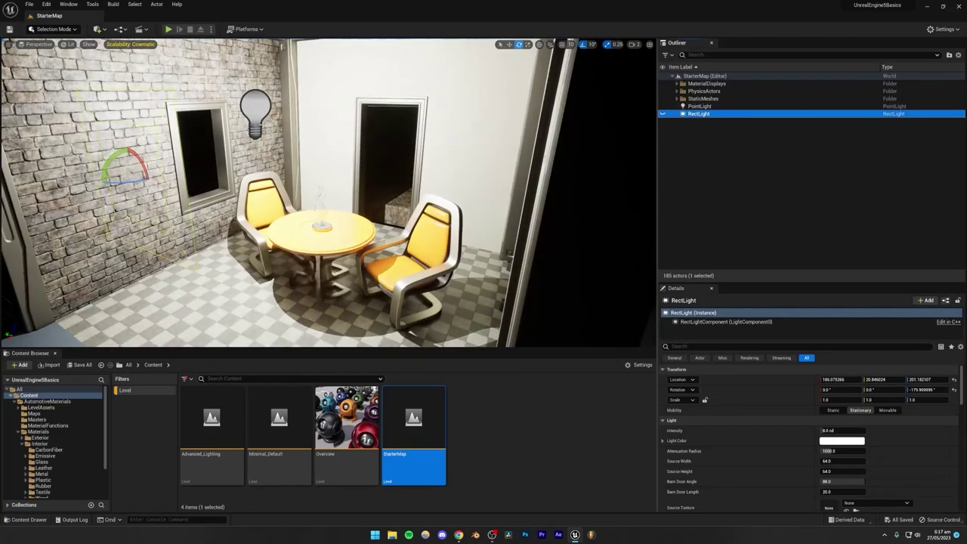
{"action": "left_click", "coordinate": [698, 106]}
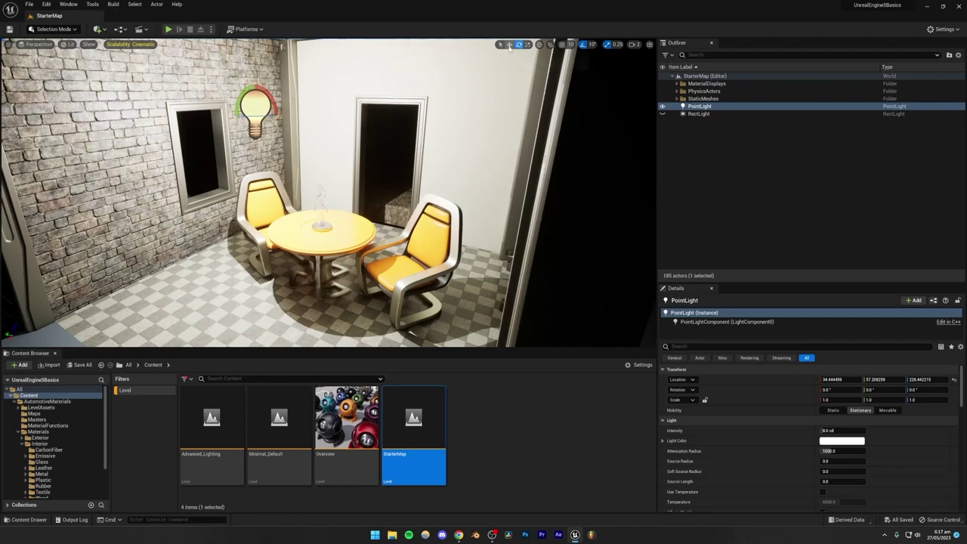
{"action": "left_click_drag", "start_coordinate": [244, 111], "coordinate": [77, 130]}
{"action": "right_click_drag", "start_coordinate": [302, 189], "coordinate": [347, 206]}
{"action": "key", "text": "w"}
{"action": "key", "text": "s"}
{"action": "right_click_drag", "start_coordinate": [236, 237], "coordinate": [215, 235]}
{"action": "left_click_drag", "start_coordinate": [227, 277], "coordinate": [243, 234]}
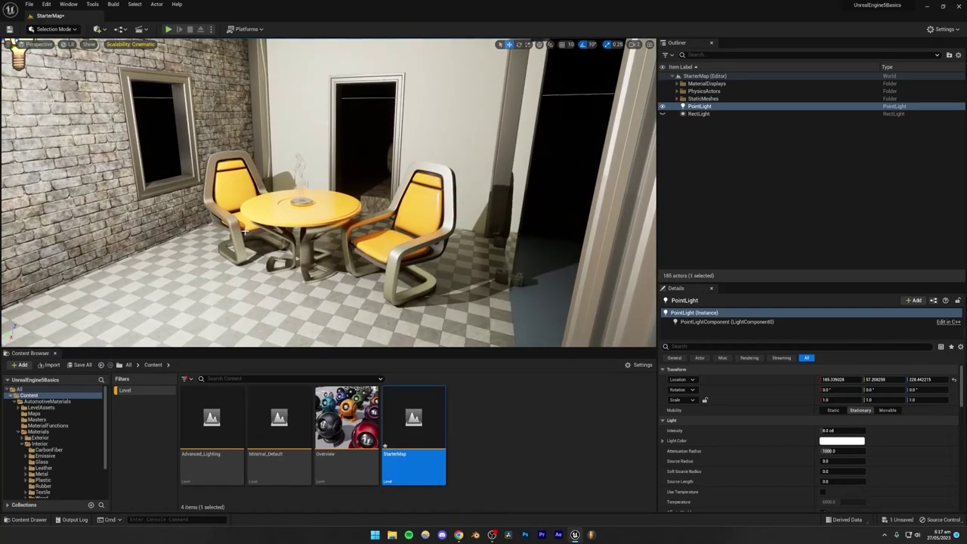
Step: Hide the point light, show the rect light again and focus the view on it
{"action": "right_click_drag", "start_coordinate": [301, 222], "coordinate": [377, 221]}
{"action": "key", "text": "s"}
{"action": "key", "text": "s"}
{"action": "key", "text": "a"}
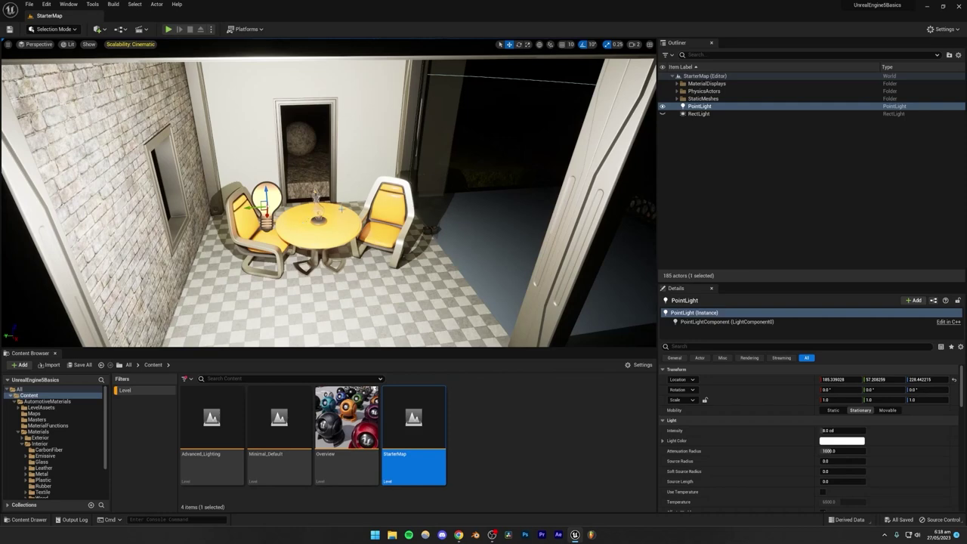
{"action": "left_click", "coordinate": [662, 106]}
{"action": "left_click", "coordinate": [663, 114]}
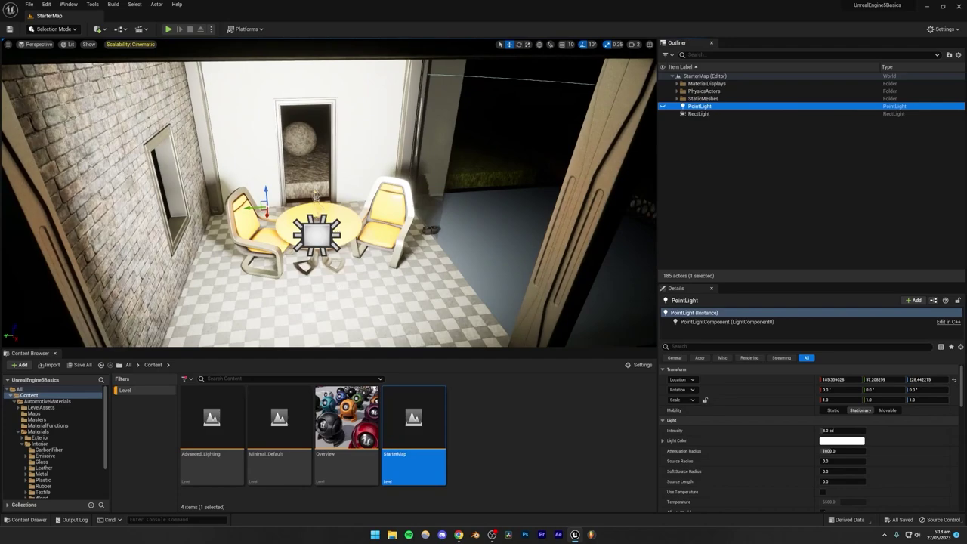
{"action": "double_click", "coordinate": [697, 114]}
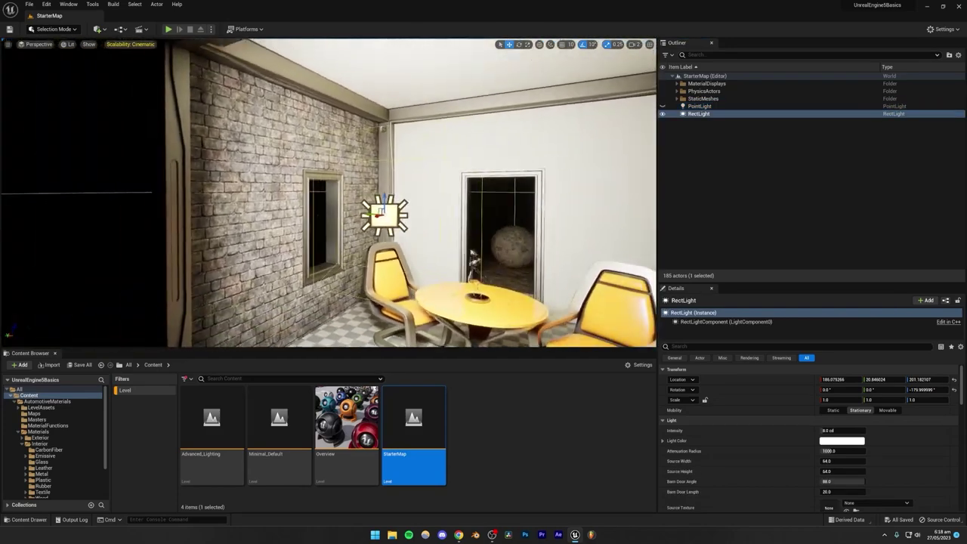
Step: Set the rect light's source width to about 199 and its source height to about 118
{"action": "key", "text": "d"}
{"action": "right_click_drag", "start_coordinate": [329, 193], "coordinate": [399, 194]}
{"action": "key", "text": "a"}
{"action": "key", "text": "d"}
{"action": "key", "text": "s"}
{"action": "key", "text": "s"}
{"action": "key", "text": "a"}
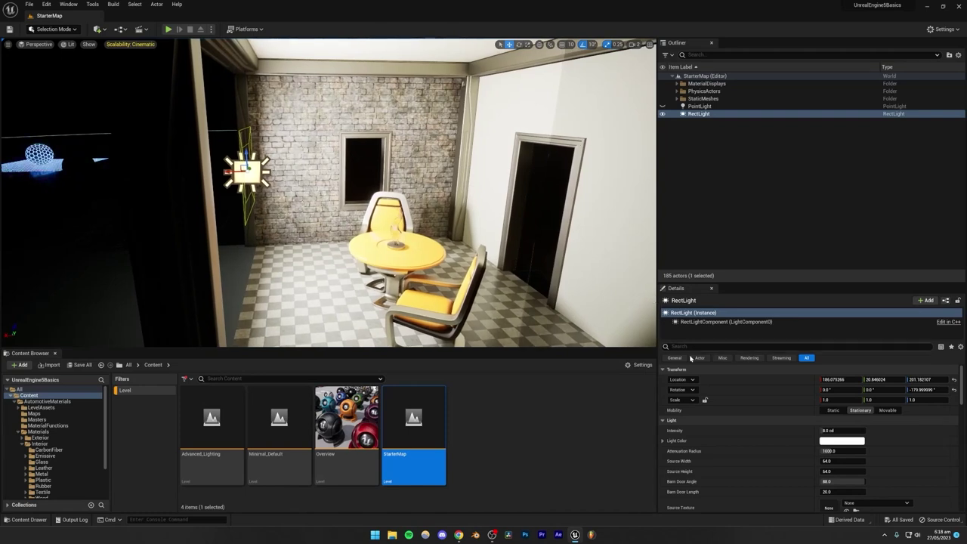
{"action": "left_click_drag", "start_coordinate": [733, 283], "coordinate": [738, 201]}
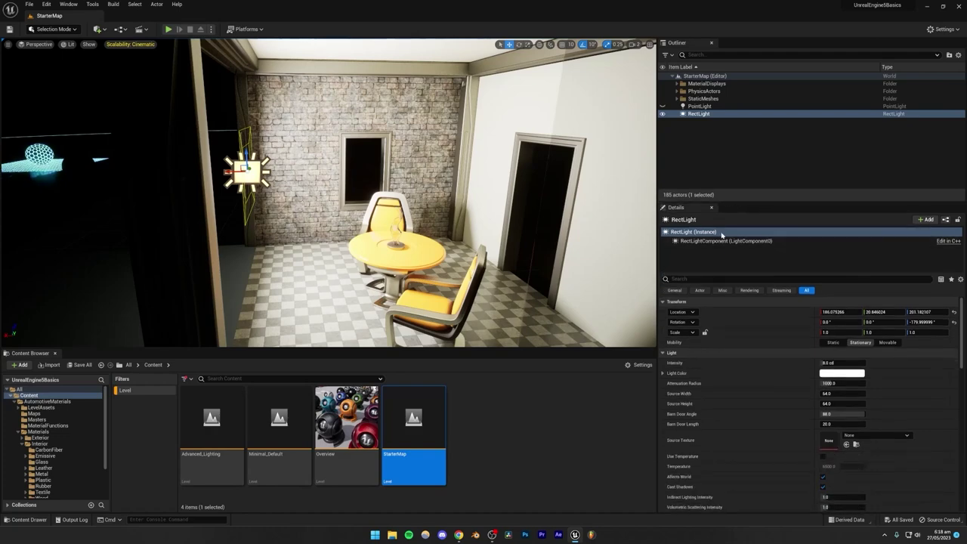
{"action": "left_click_drag", "start_coordinate": [831, 394], "coordinate": [922, 393]}
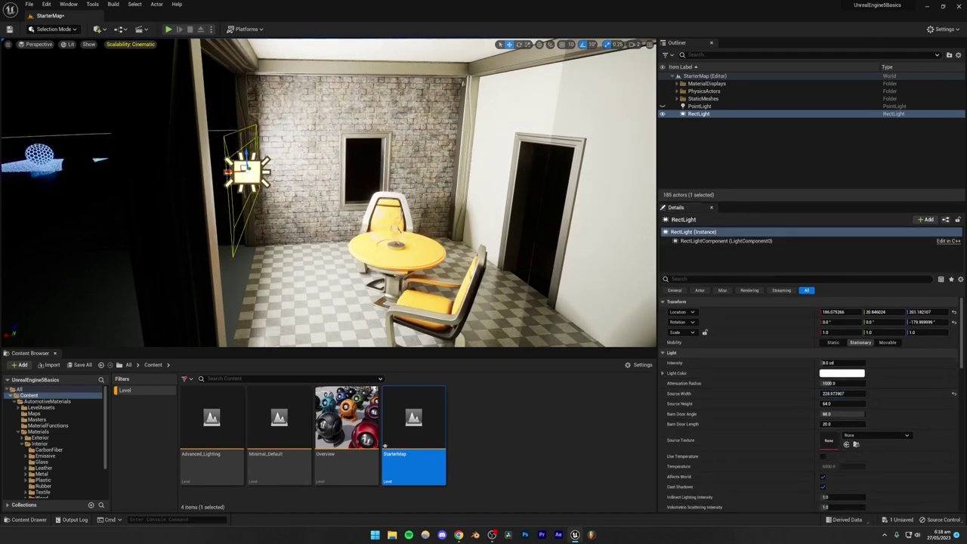
{"action": "left_click_drag", "start_coordinate": [831, 403], "coordinate": [759, 393]}
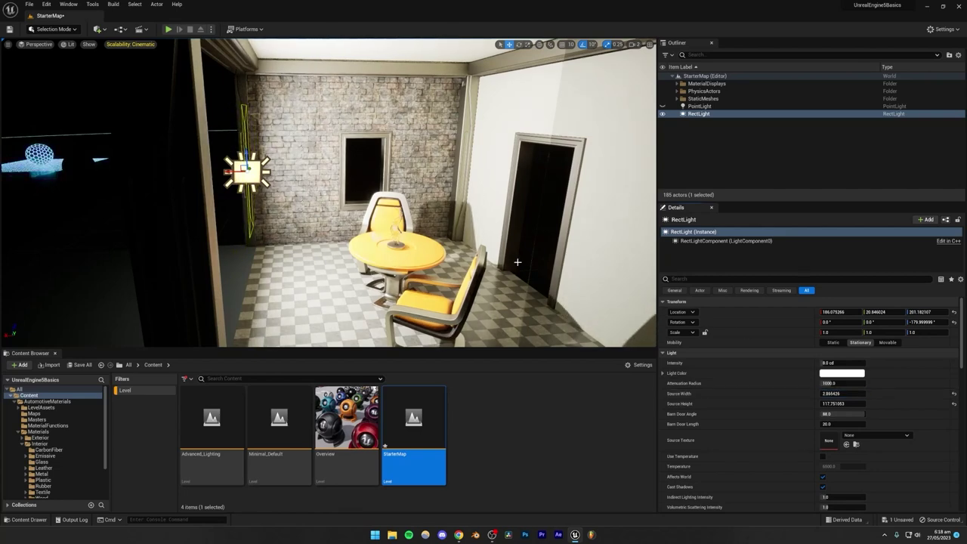
{"action": "left_click_drag", "start_coordinate": [831, 394], "coordinate": [833, 394]}
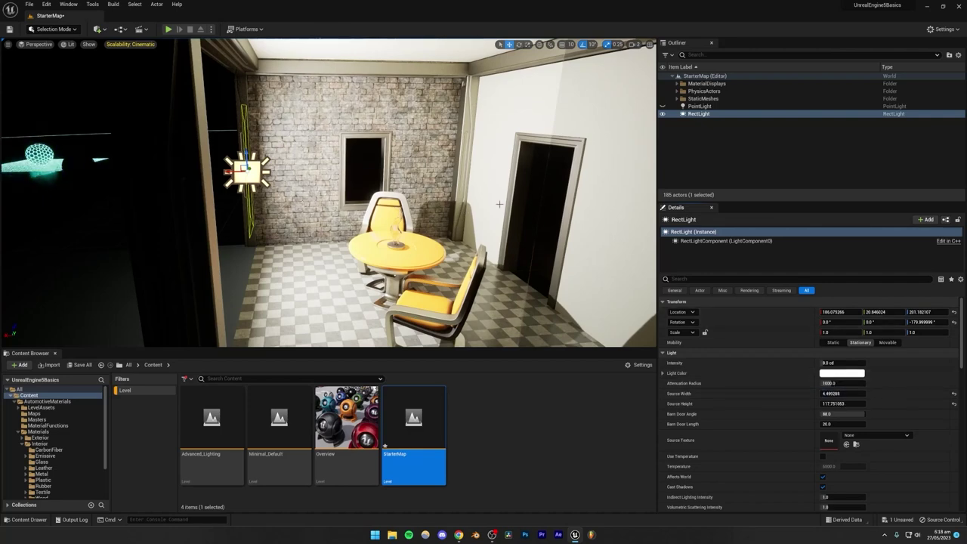
{"action": "mouse_move", "coordinate": [831, 394]}
{"action": "left_mouse_down"}
{"action": "mouse_move", "coordinate": [852, 394]}
{"action": "mouse_move", "coordinate": [843, 394]}
{"action": "left_mouse_up"}
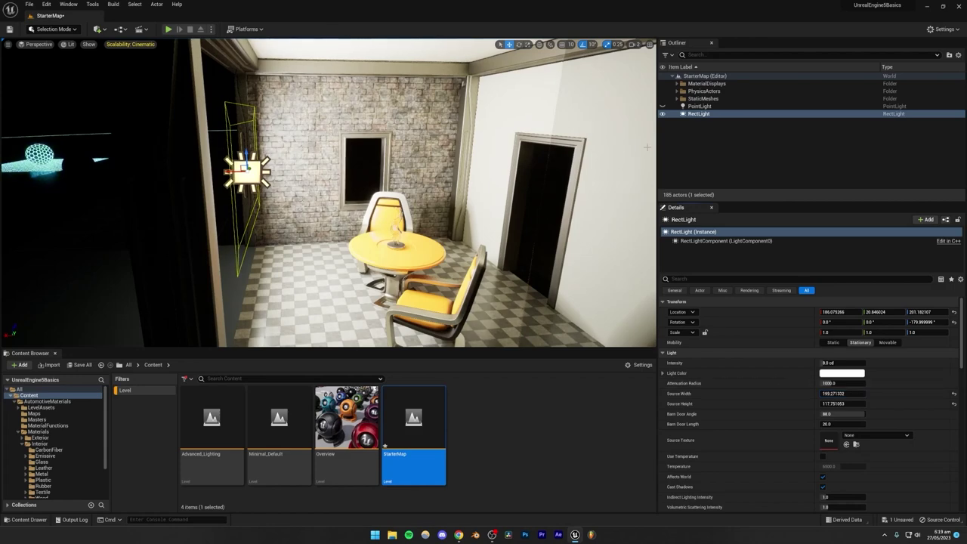
Step: Show the point light instead of the rect light and set its source radius to about 121
{"action": "left_click", "coordinate": [662, 114]}
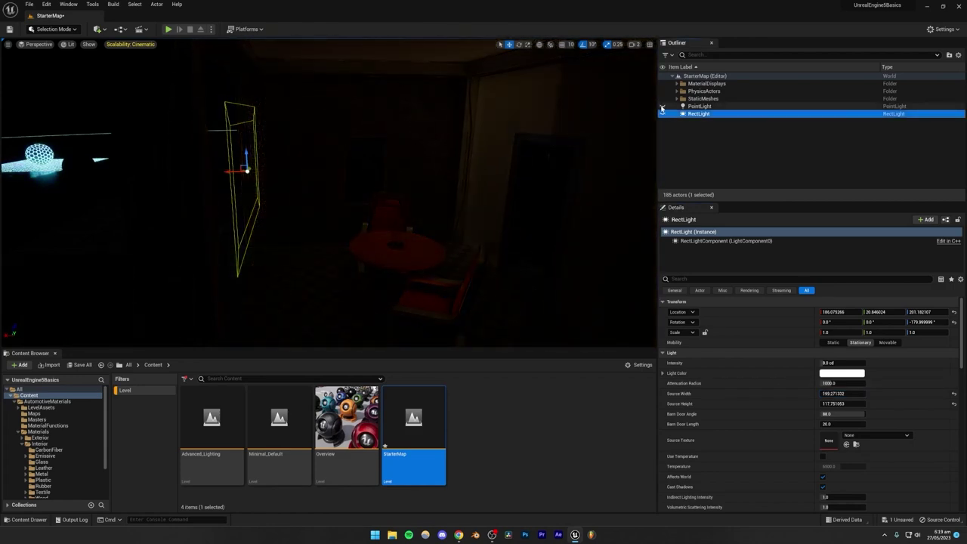
{"action": "left_click", "coordinate": [699, 106]}
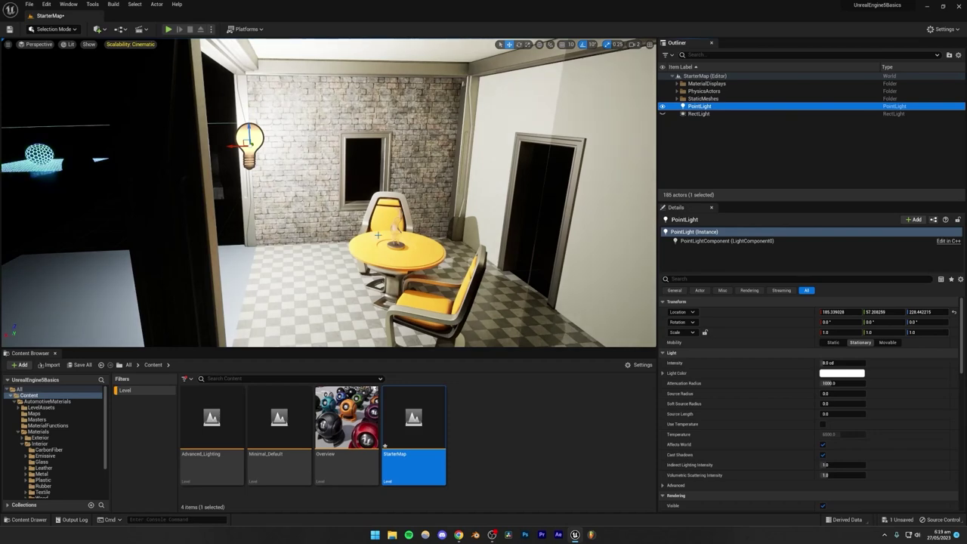
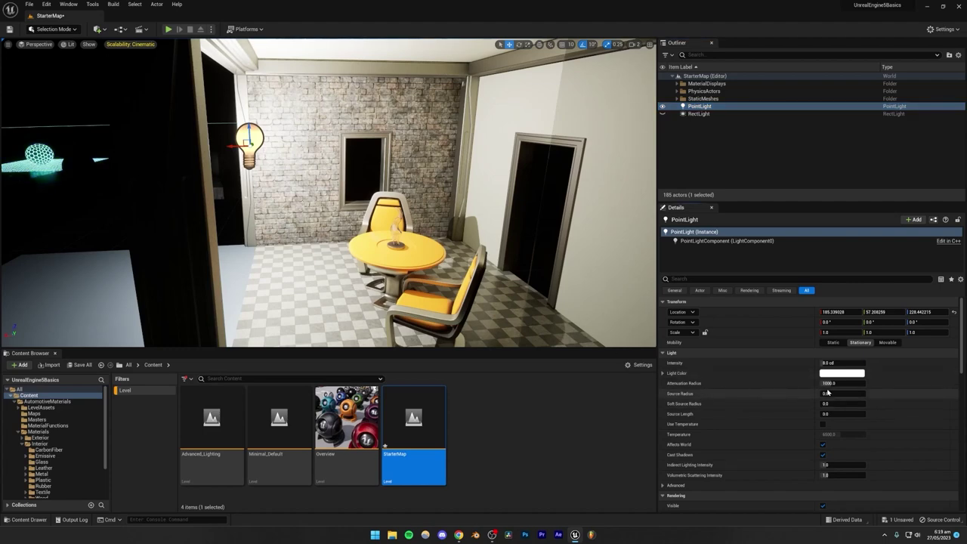
{"action": "left_click_drag", "start_coordinate": [840, 394], "coordinate": [880, 393]}
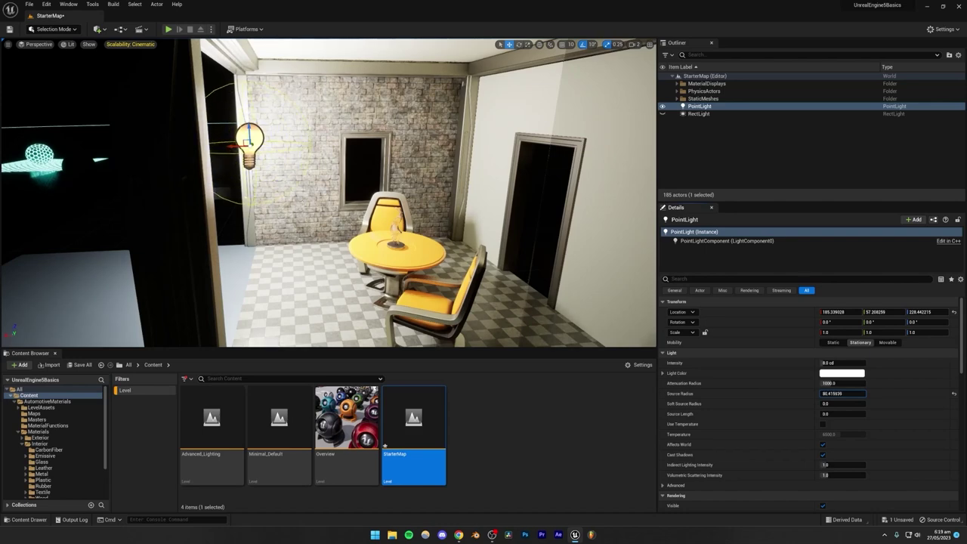
{"action": "key", "text": "w"}
{"action": "right_click_drag", "start_coordinate": [199, 168], "coordinate": [344, 202]}
{"action": "key", "text": "s"}
{"action": "mouse_move", "coordinate": [831, 393]}
{"action": "left_mouse_down"}
{"action": "mouse_move", "coordinate": [876, 394]}
{"action": "mouse_move", "coordinate": [832, 394]}
{"action": "left_mouse_up"}
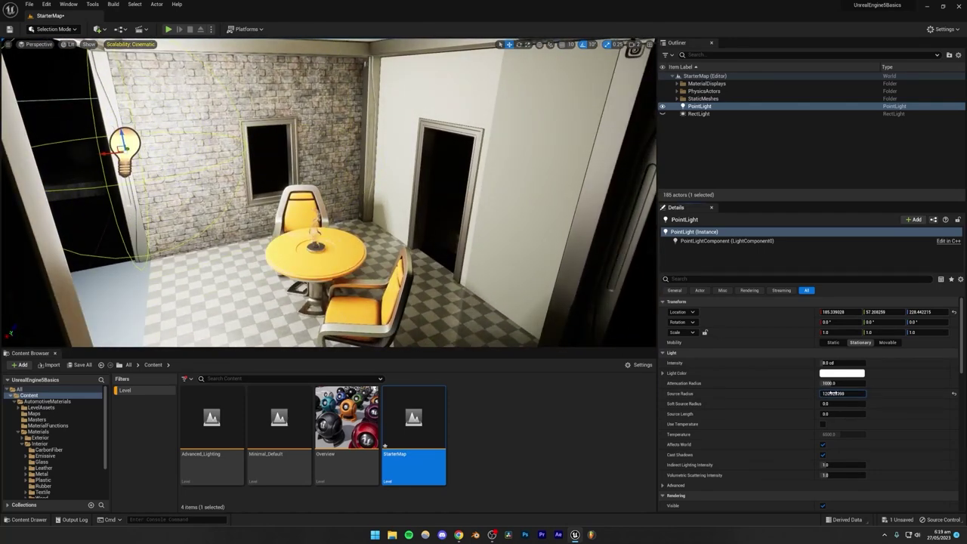
Step: Inspect the point light's shadows around the table and chairs, and reset its source radius to 0
{"action": "right_click_drag", "start_coordinate": [416, 230], "coordinate": [467, 248]}
{"action": "key", "text": "a"}
{"action": "key", "text": "d"}
{"action": "key", "text": "s"}
{"action": "key", "text": "w"}
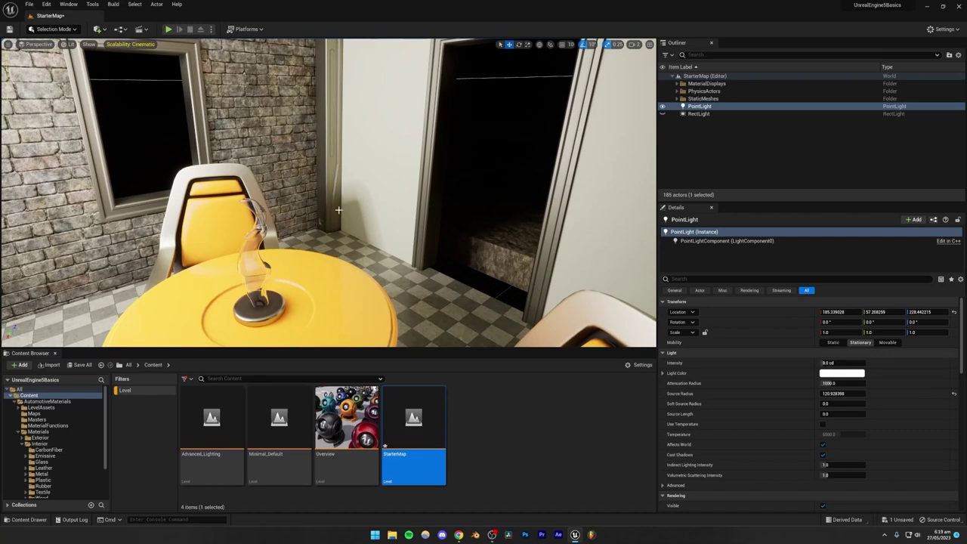
{"action": "right_click_drag", "start_coordinate": [346, 190], "coordinate": [335, 190]}
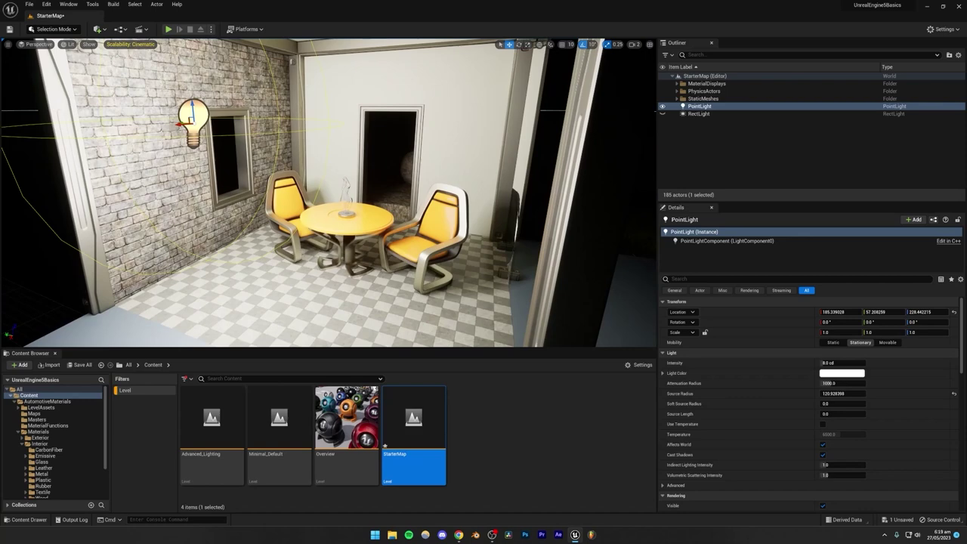
{"action": "mouse_move", "coordinate": [853, 394]}
{"action": "left_mouse_down"}
{"action": "mouse_move", "coordinate": [825, 394]}
{"action": "mouse_move", "coordinate": [860, 404]}
{"action": "mouse_move", "coordinate": [837, 404]}
{"action": "left_mouse_up"}
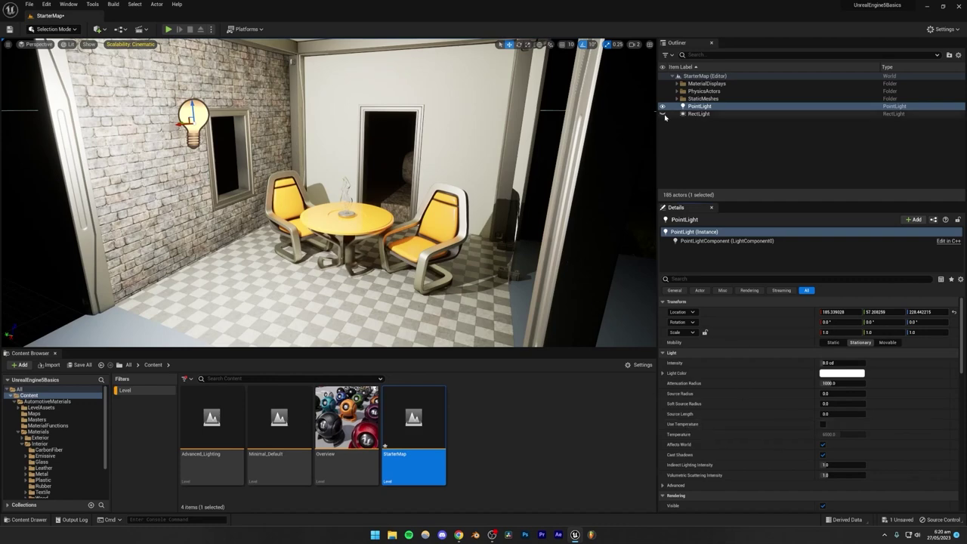
Step: Show the rect light, hide the point light and select the rect light for editing
{"action": "left_click", "coordinate": [698, 113]}
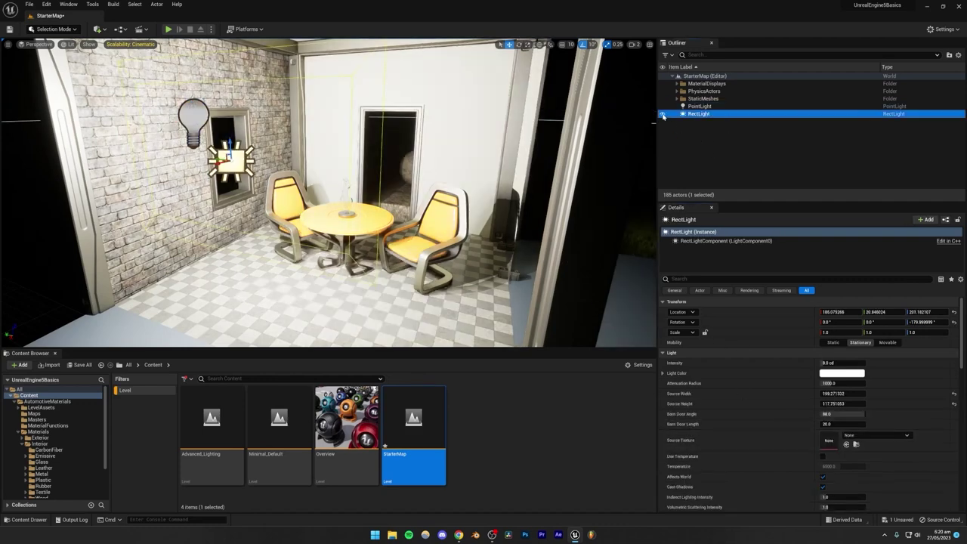
{"action": "scroll", "coordinate": [710, 425], "scroll_direction": "down", "scroll_amount": 1}
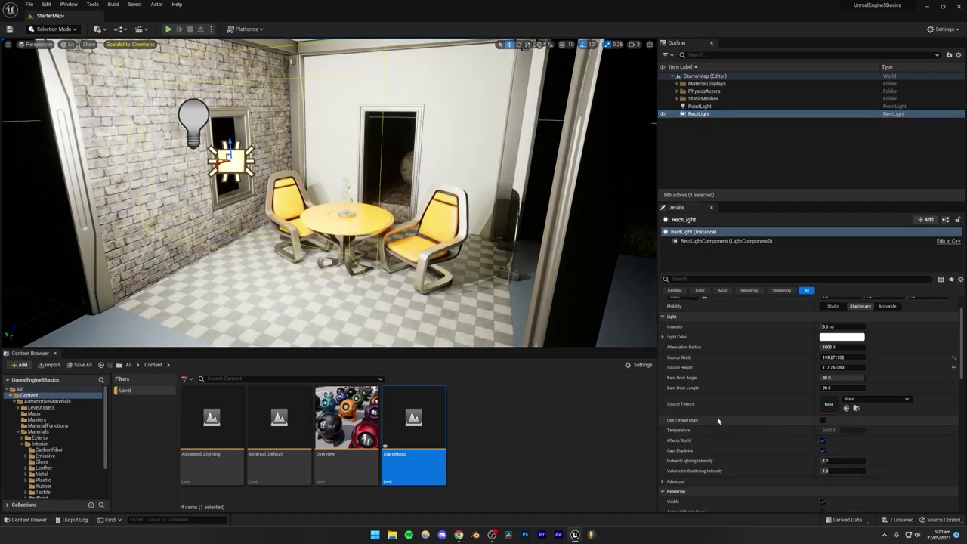
{"action": "left_click", "coordinate": [700, 148]}
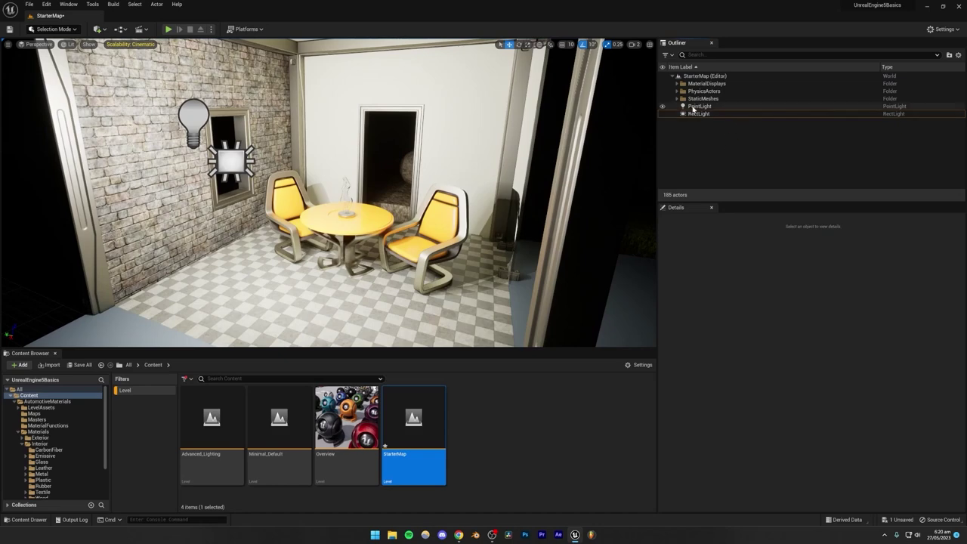
{"action": "left_click", "coordinate": [703, 107]}
{"action": "left_click", "coordinate": [661, 106]}
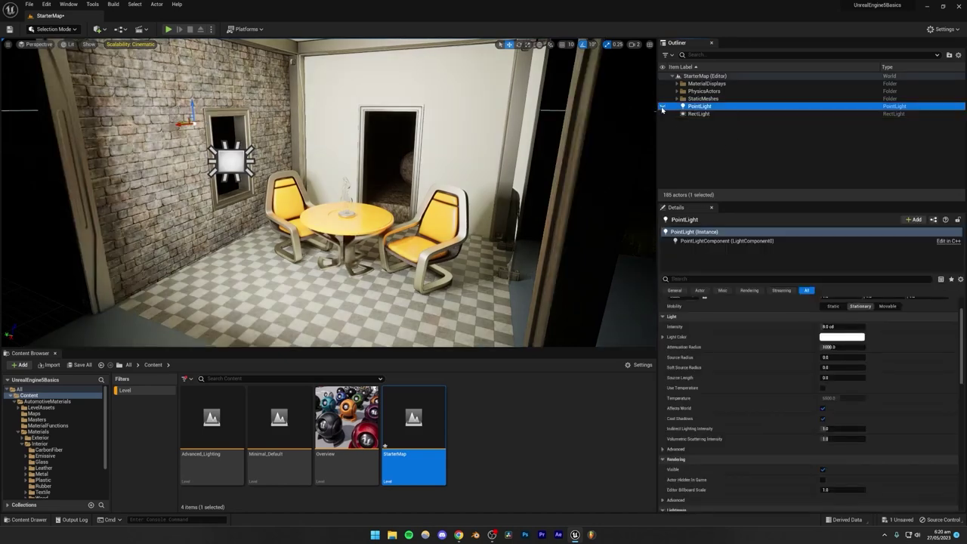
{"action": "left_click", "coordinate": [699, 113]}
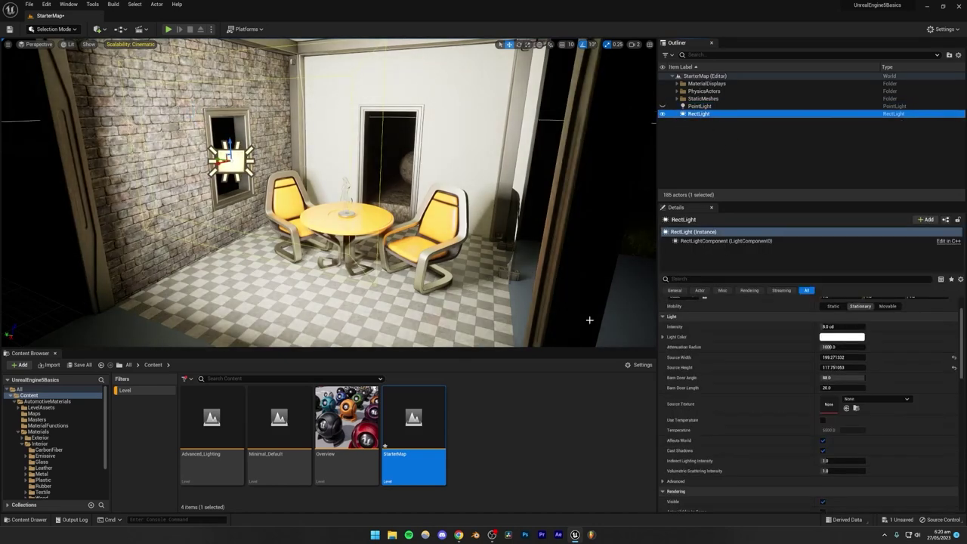
Step: Enable Use Temperature on the rect light and set its temperature to about 7056
{"action": "scroll", "coordinate": [778, 404], "scroll_direction": "down", "scroll_amount": 1}
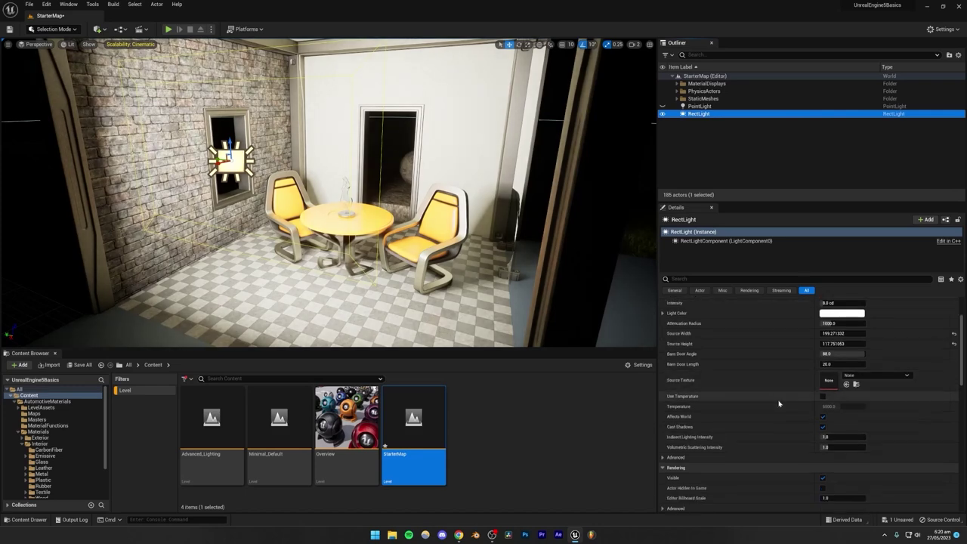
{"action": "scroll", "coordinate": [778, 404], "scroll_direction": "up", "scroll_amount": 3}
{"action": "scroll", "coordinate": [778, 404], "scroll_direction": "down", "scroll_amount": 1}
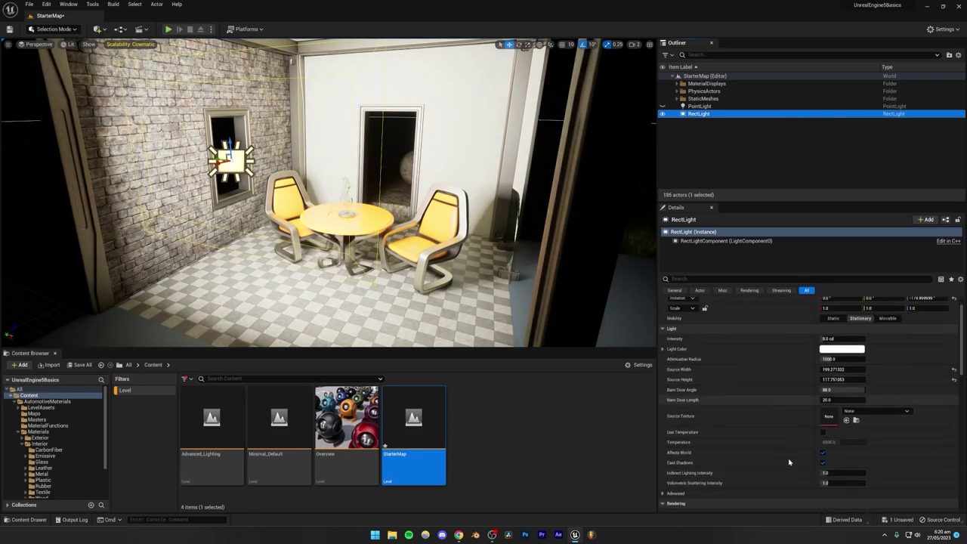
{"action": "left_click", "coordinate": [823, 431]}
{"action": "left_click_drag", "start_coordinate": [831, 442], "coordinate": [861, 442]}
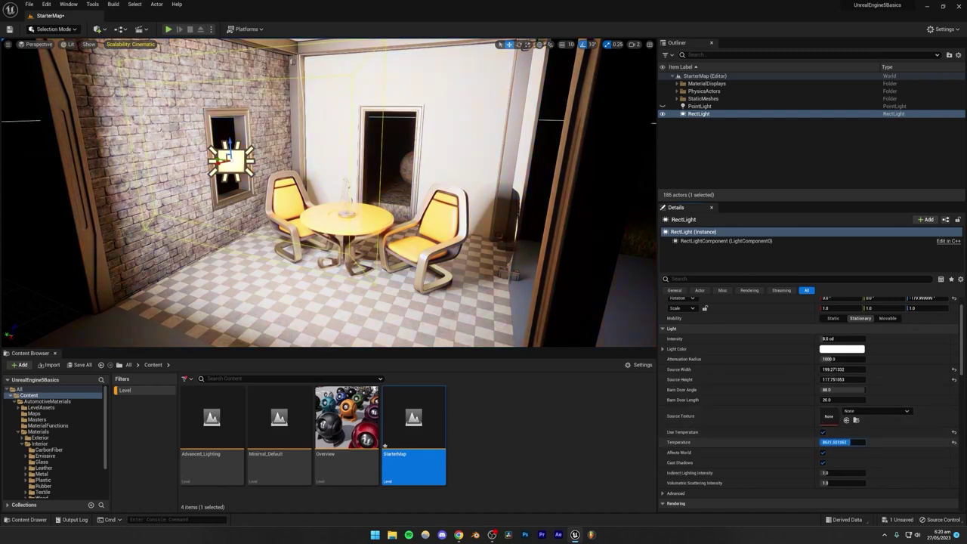
{"action": "mouse_move", "coordinate": [838, 442]}
{"action": "left_mouse_down"}
{"action": "mouse_move", "coordinate": [857, 442]}
{"action": "mouse_move", "coordinate": [842, 442]}
{"action": "left_mouse_up"}
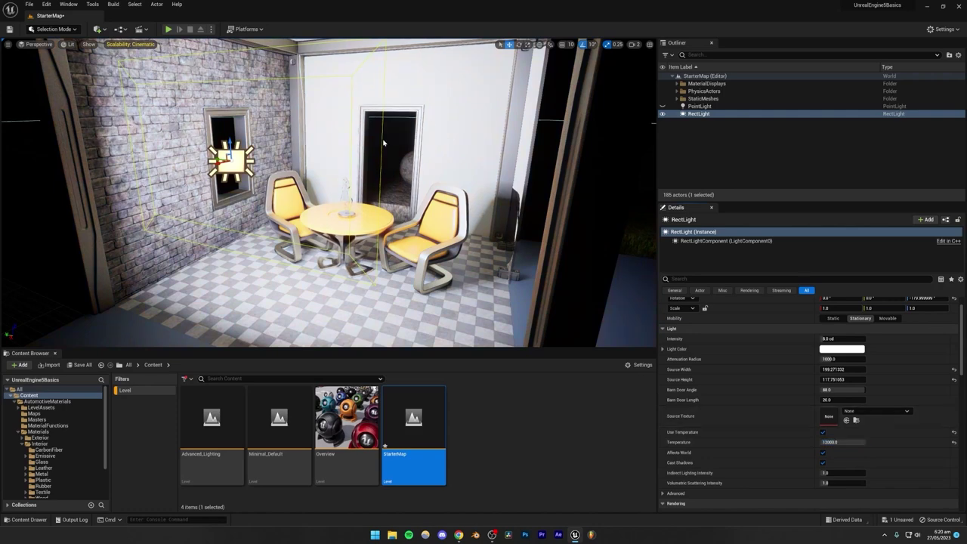
{"action": "key", "text": "ctrl+z"}
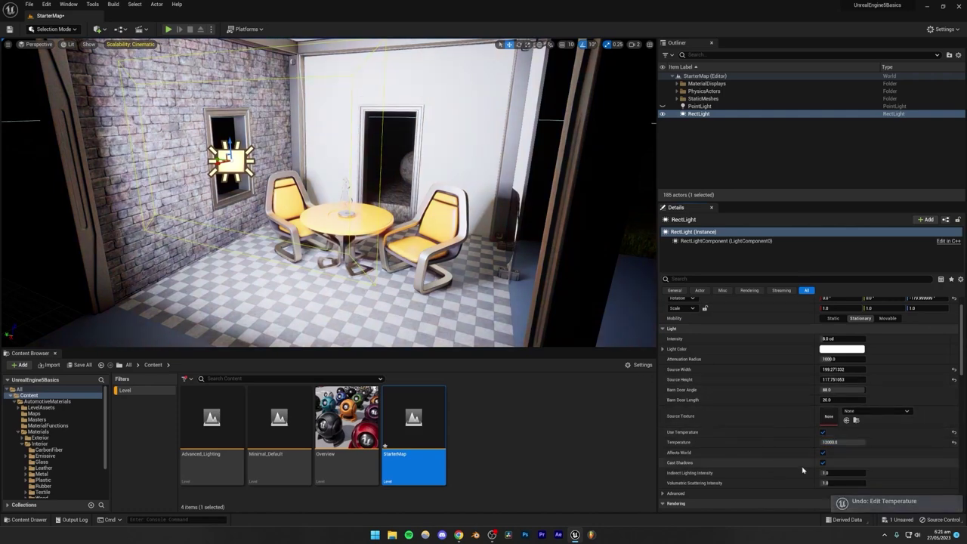
{"action": "left_click_drag", "start_coordinate": [840, 442], "coordinate": [793, 442]}
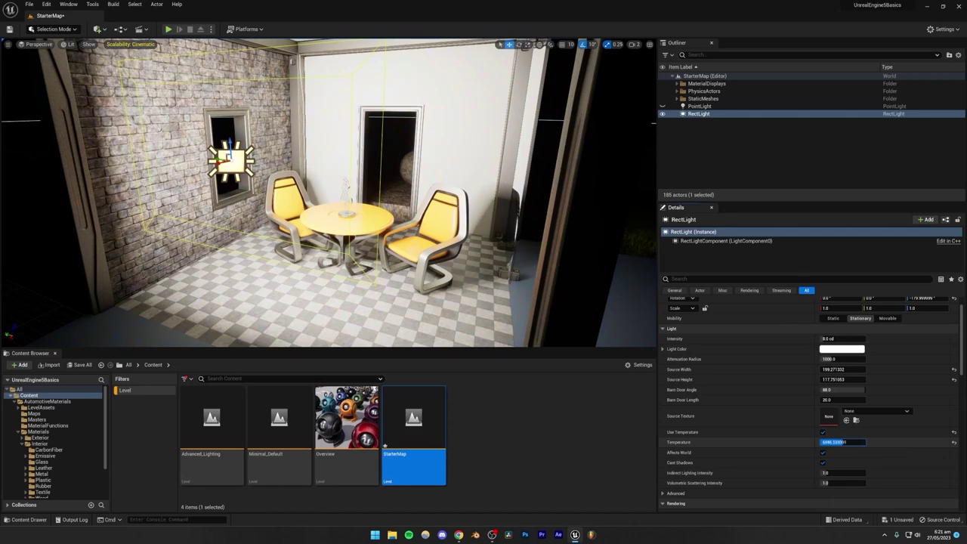
{"action": "scroll", "coordinate": [790, 431], "scroll_direction": "down", "scroll_amount": 7}
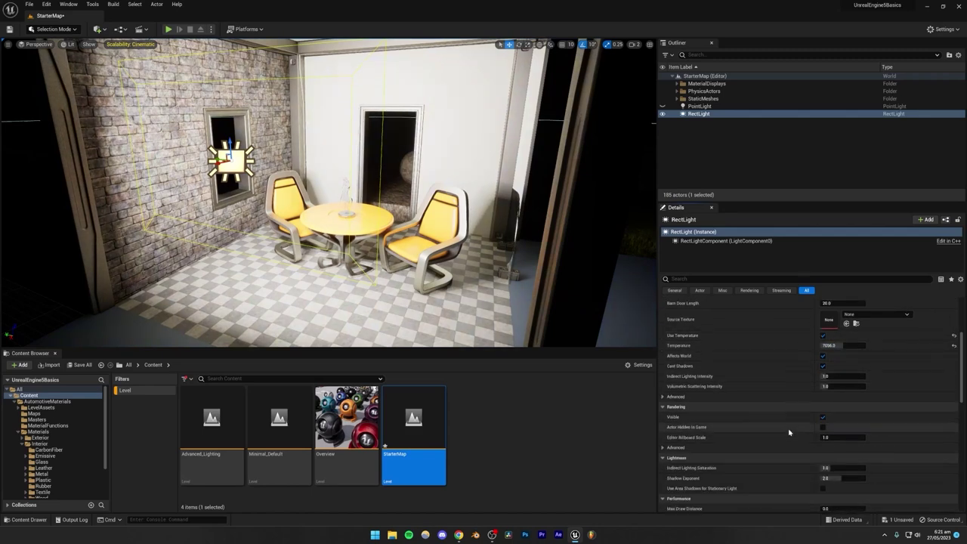
{"action": "scroll", "coordinate": [788, 431], "scroll_direction": "down", "scroll_amount": 4}
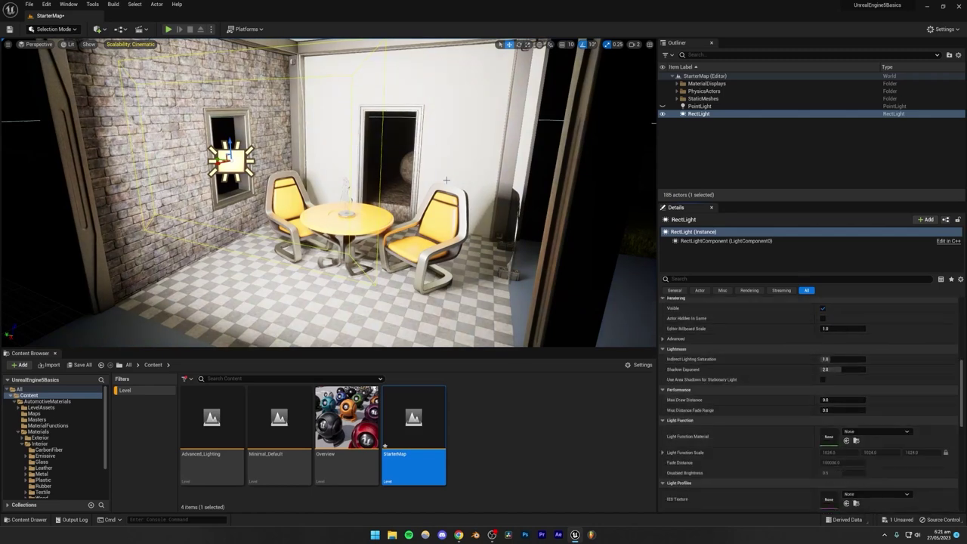
{"action": "scroll", "coordinate": [765, 456], "scroll_direction": "up", "scroll_amount": 7}
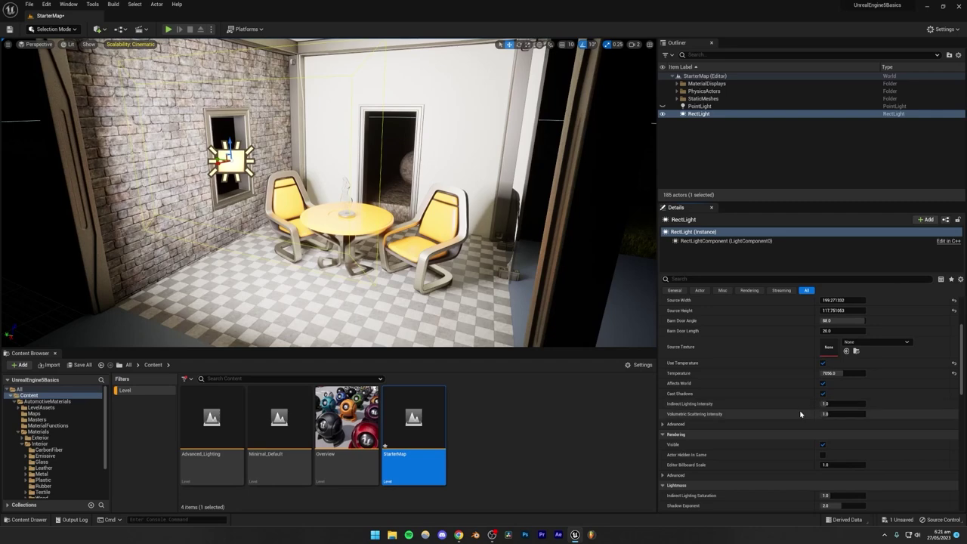
Step: Lower the rect light's temperature to about 5215 for a warmer tone, and disable Use Temperature
{"action": "scroll", "coordinate": [792, 411], "scroll_direction": "up", "scroll_amount": 1}
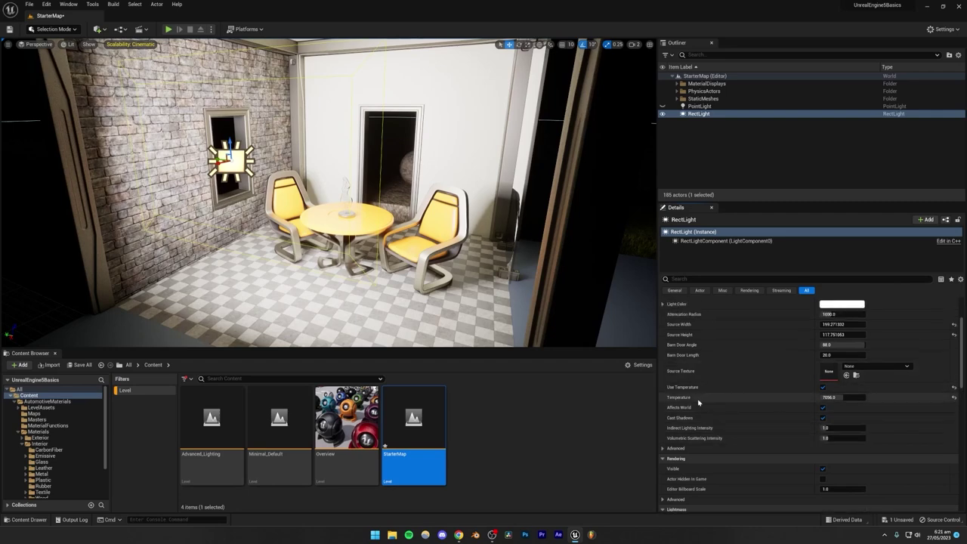
{"action": "left_click_drag", "start_coordinate": [836, 397], "coordinate": [830, 398]}
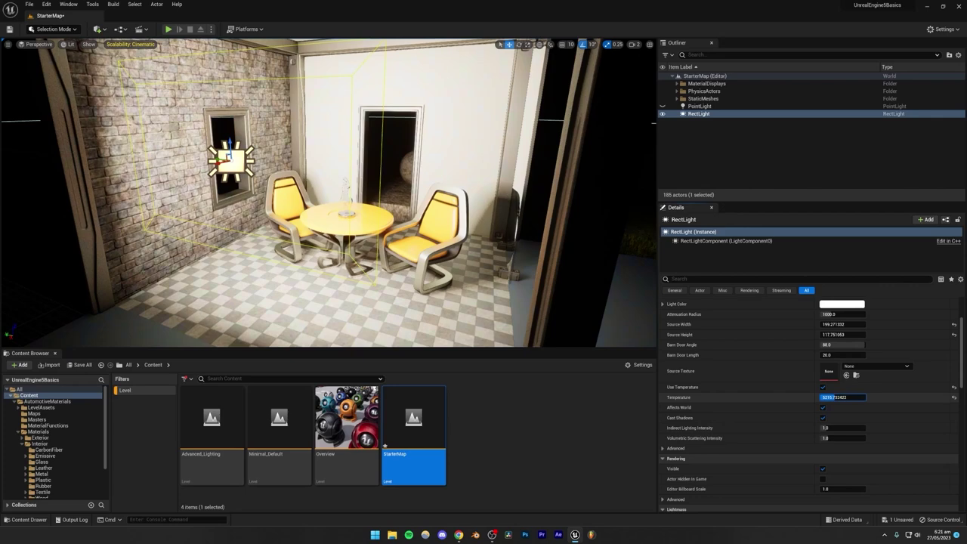
{"action": "left_click_drag", "start_coordinate": [834, 398], "coordinate": [836, 398]}
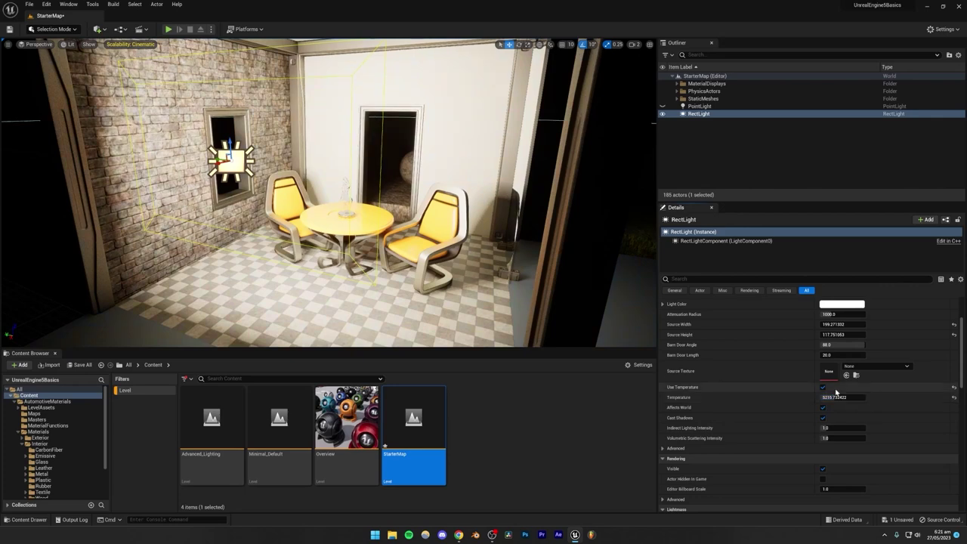
{"action": "left_click", "coordinate": [822, 387]}
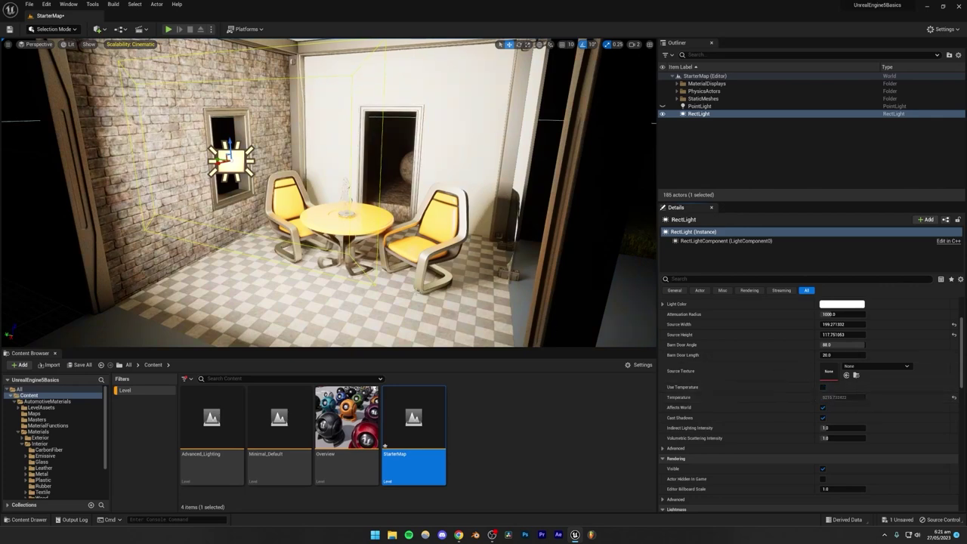
Step: Hide the rect light and add a spot light to the level
{"action": "right_click_drag", "start_coordinate": [328, 193], "coordinate": [257, 219]}
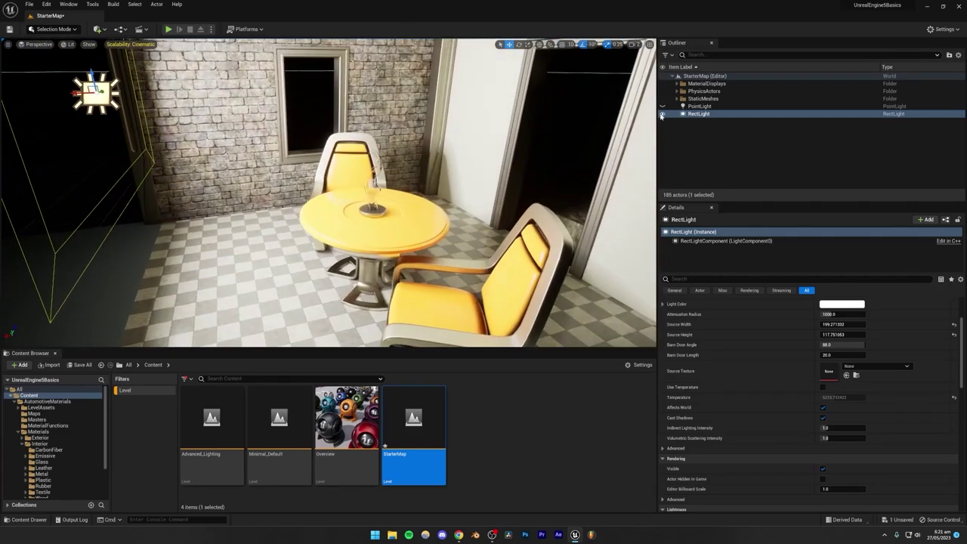
{"action": "left_click", "coordinate": [662, 115]}
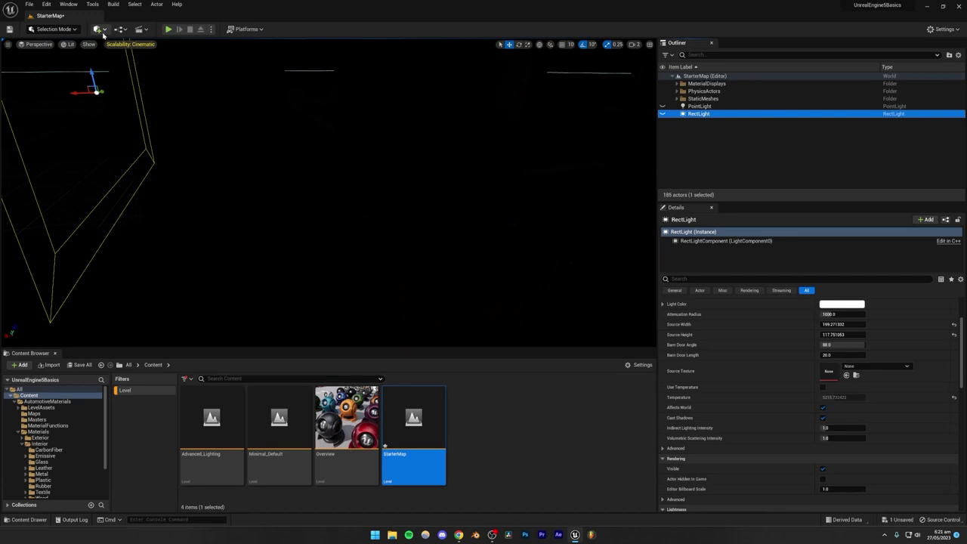
{"action": "left_click", "coordinate": [96, 28]}
{"action": "mouse_move", "coordinate": [117, 99]}
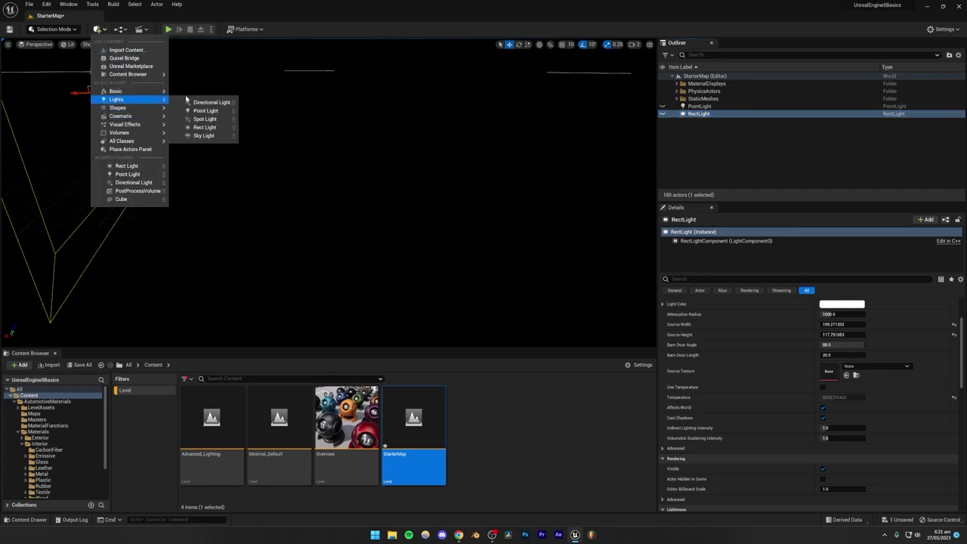
{"action": "left_click", "coordinate": [204, 118]}
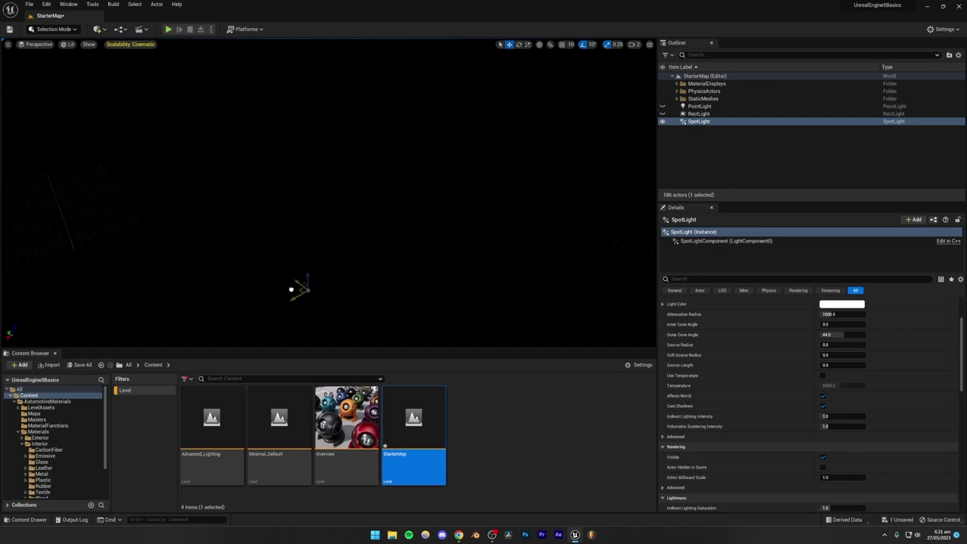
Step: Raise the spot light to the upper part of the room and move it over toward the table
{"action": "left_click_drag", "start_coordinate": [274, 196], "coordinate": [271, 60]}
{"action": "right_click_drag", "start_coordinate": [271, 60], "coordinate": [245, 41]}
{"action": "mouse_move", "coordinate": [281, 196]}
{"action": "right_mouse_down"}
{"action": "mouse_move", "coordinate": [306, 219]}
{"action": "mouse_move", "coordinate": [266, 207]}
{"action": "mouse_move", "coordinate": [266, 191]}
{"action": "mouse_move", "coordinate": [281, 196]}
{"action": "right_mouse_up"}
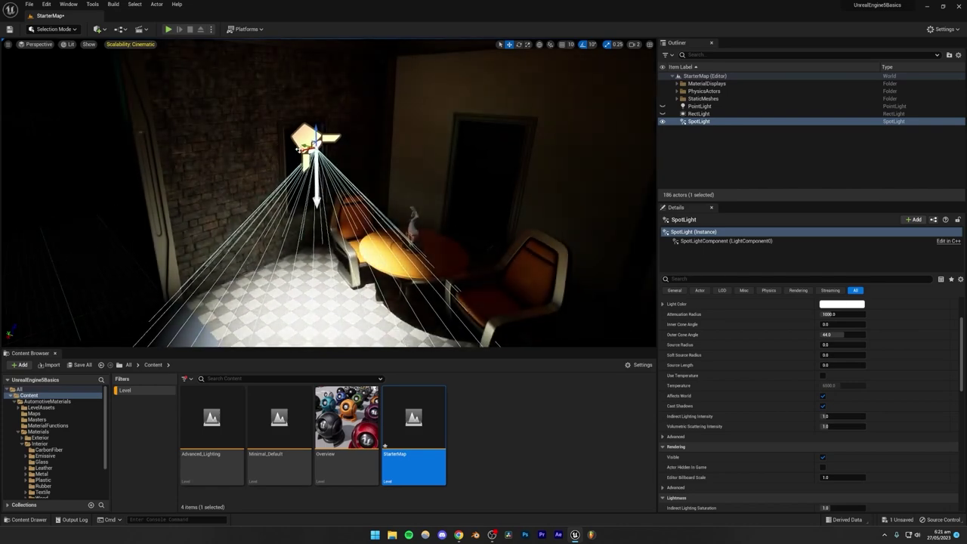
{"action": "left_click_drag", "start_coordinate": [304, 148], "coordinate": [434, 85]}
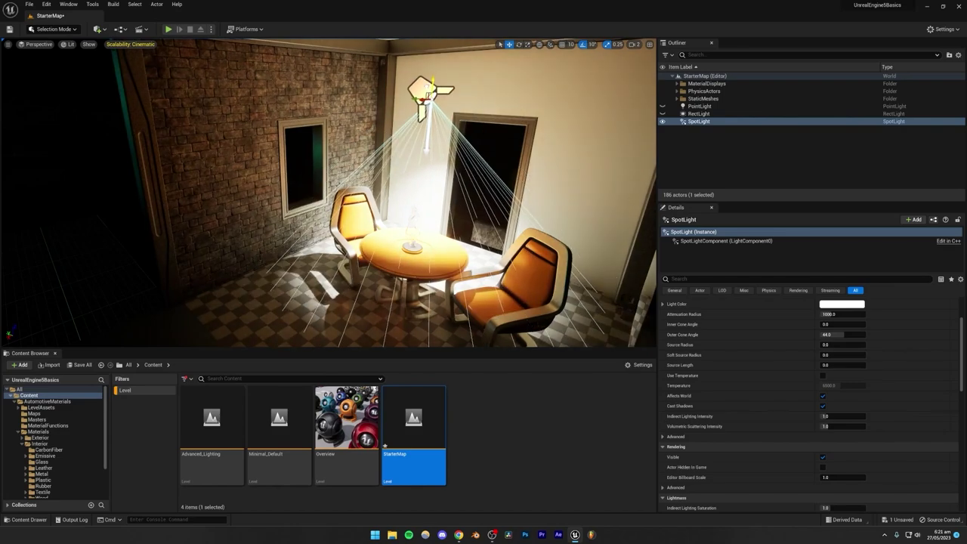
Step: Reposition the spot light so that it hangs directly above the table between the chairs, and save the level
{"action": "mouse_move", "coordinate": [423, 113]}
{"action": "right_mouse_down"}
{"action": "mouse_move", "coordinate": [325, 125]}
{"action": "mouse_move", "coordinate": [393, 144]}
{"action": "mouse_move", "coordinate": [427, 124]}
{"action": "mouse_move", "coordinate": [425, 162]}
{"action": "mouse_move", "coordinate": [419, 126]}
{"action": "right_mouse_up"}
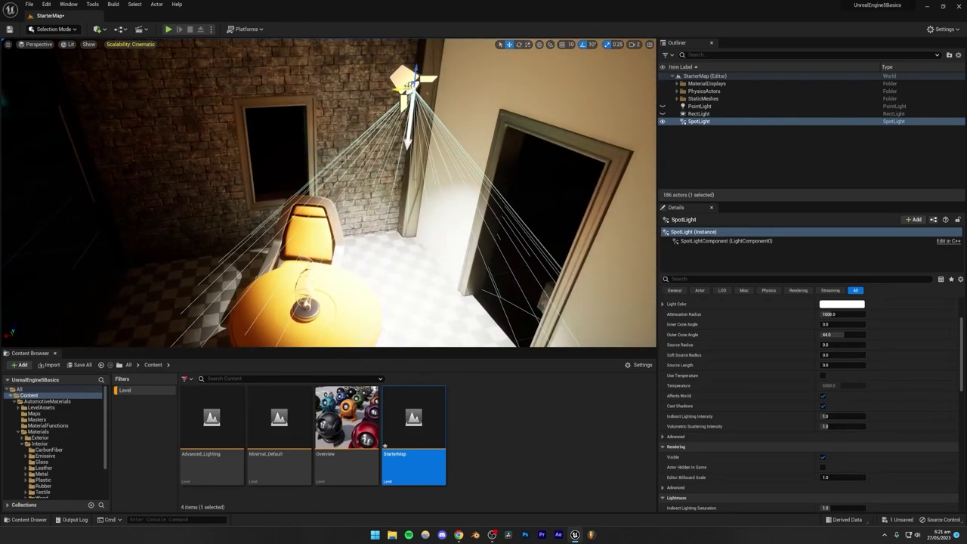
{"action": "left_click_drag", "start_coordinate": [408, 82], "coordinate": [283, 144]}
{"action": "right_click_drag", "start_coordinate": [308, 172], "coordinate": [393, 114]}
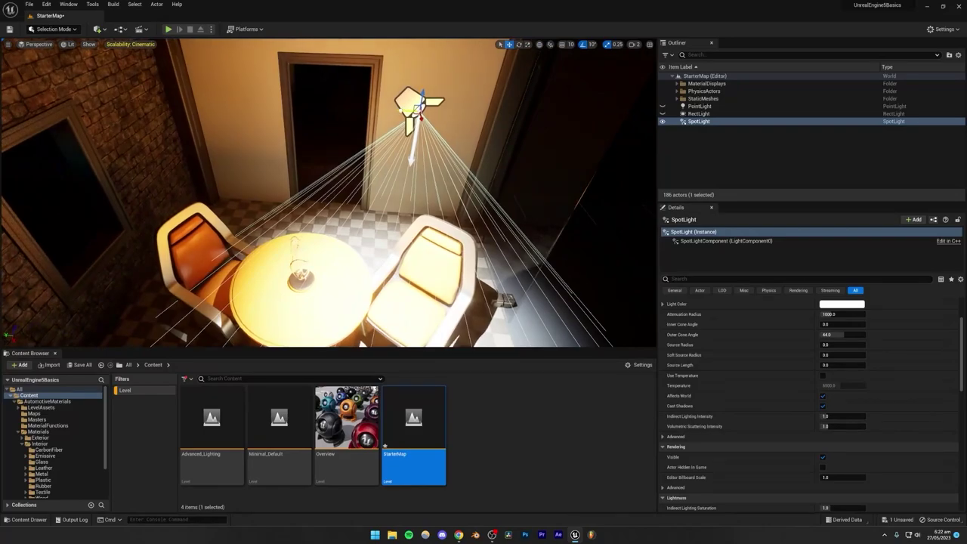
{"action": "right_click_drag", "start_coordinate": [328, 188], "coordinate": [330, 212]}
{"action": "key", "text": "ctrl+s"}
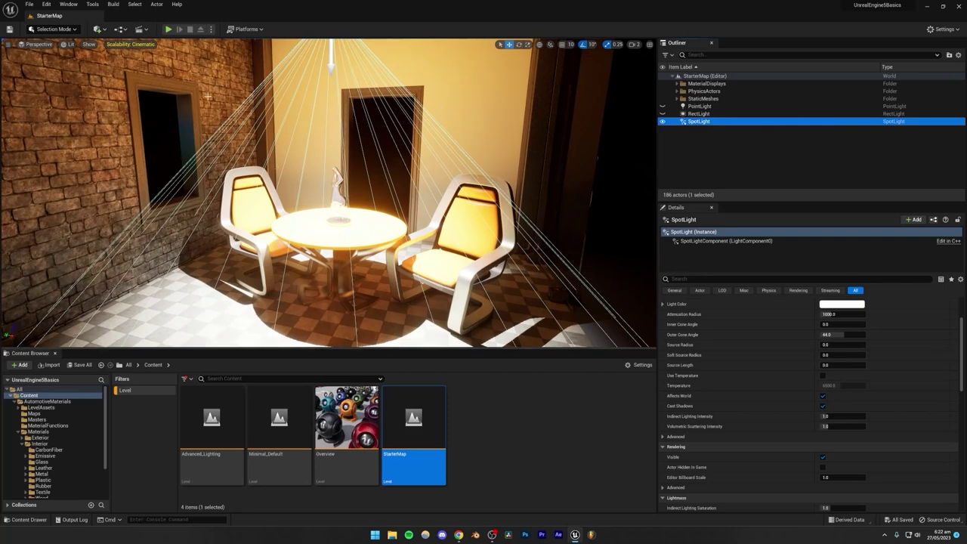
Step: Add a PostProcessVolume below the tabletop with Infinite Extent (Unbound) enabled
{"action": "left_click", "coordinate": [98, 28]}
{"action": "mouse_move", "coordinate": [129, 124]}
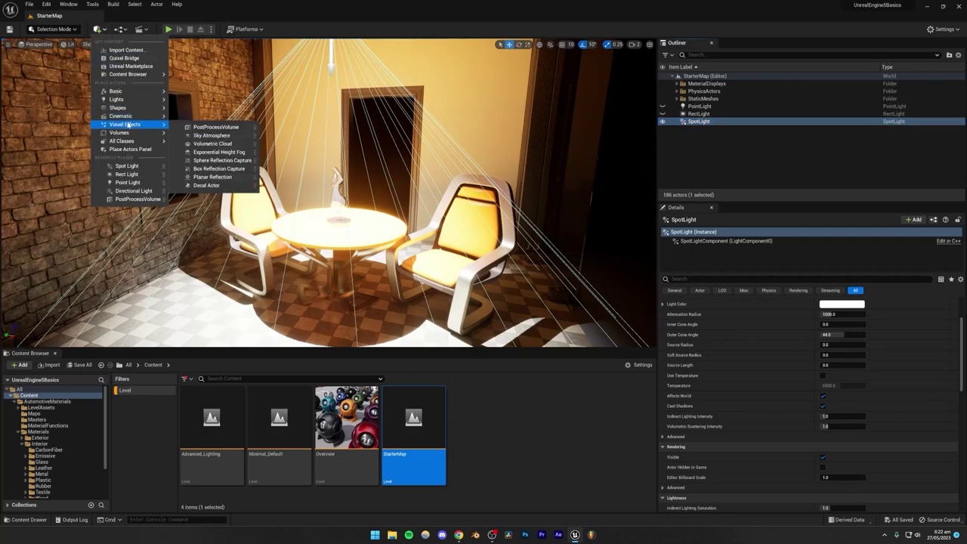
{"action": "left_click", "coordinate": [203, 127]}
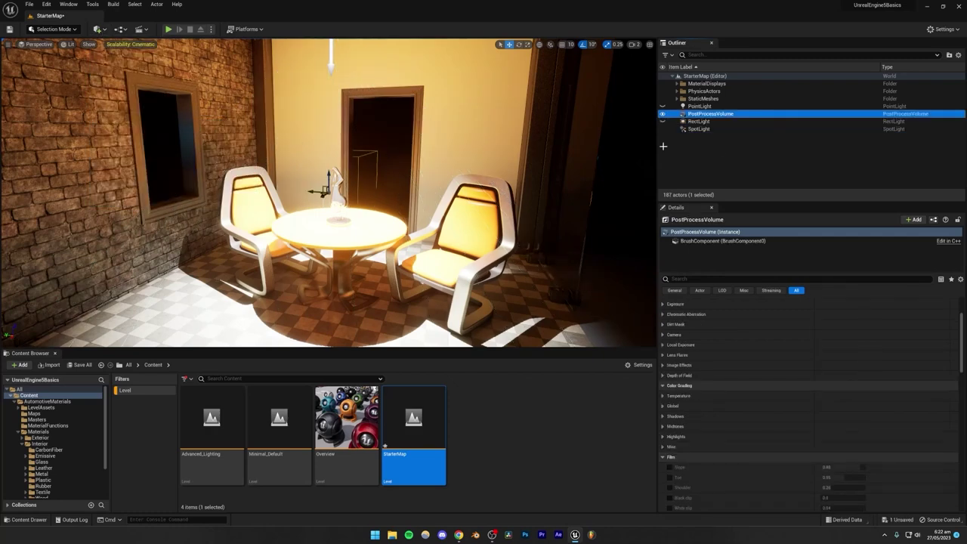
{"action": "left_click_drag", "start_coordinate": [330, 172], "coordinate": [326, 268]}
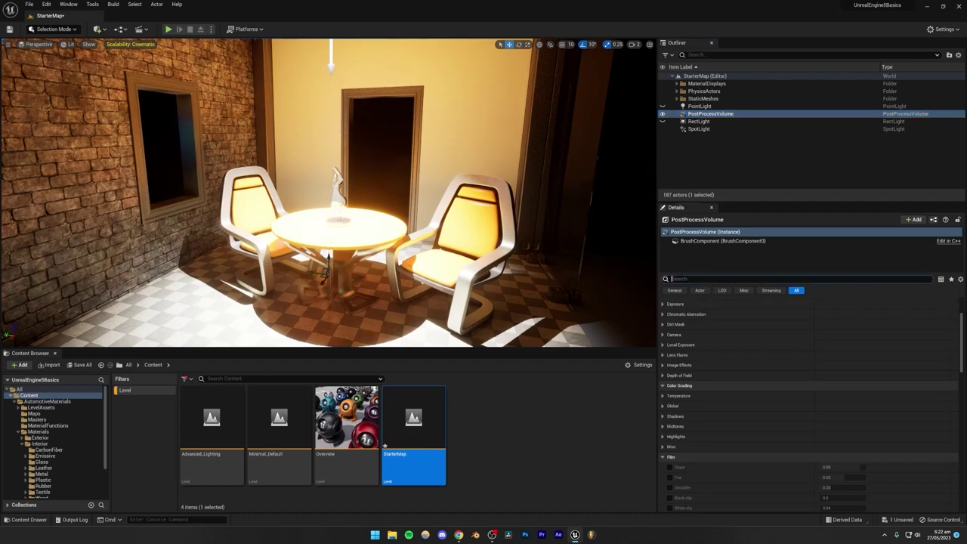
{"action": "type", "text": "inf"}
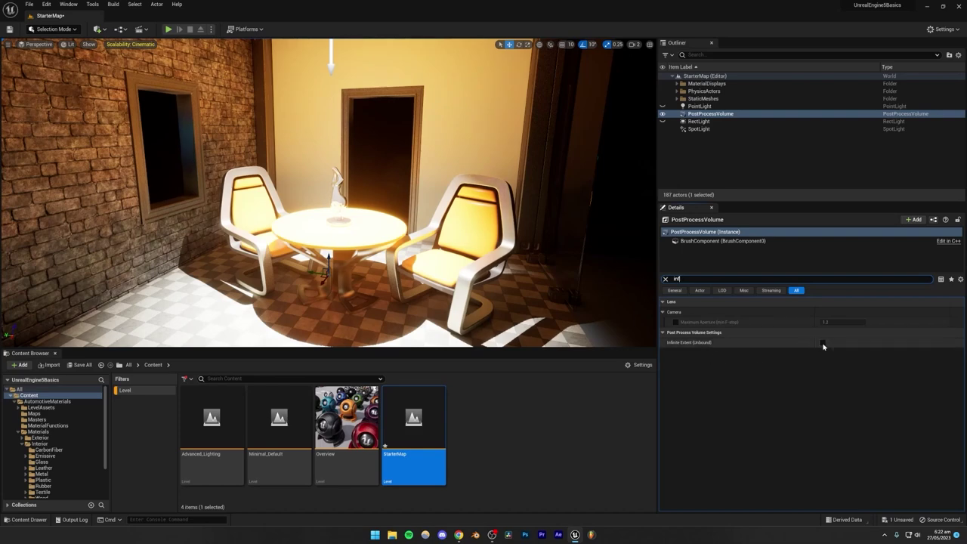
{"action": "left_click", "coordinate": [665, 280]}
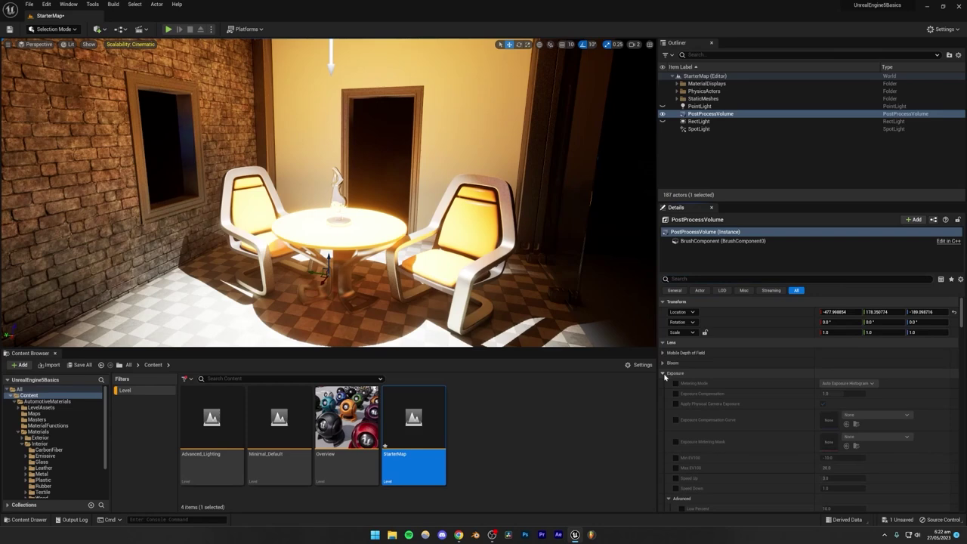
Step: Override the volume's exposure with Metering Mode set to Manual and Exposure Compensation set to 10
{"action": "left_click", "coordinate": [675, 384]}
{"action": "left_click", "coordinate": [676, 394]}
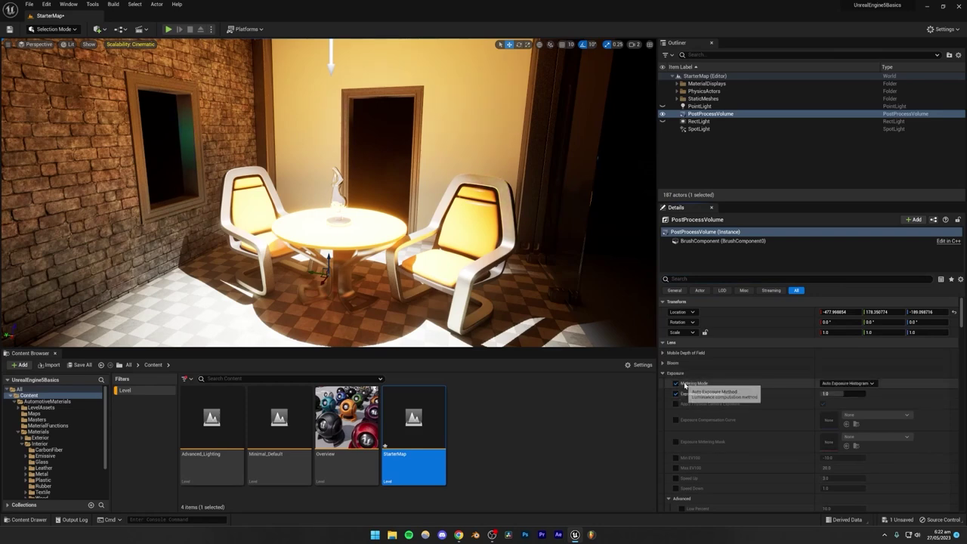
{"action": "left_click", "coordinate": [847, 383]}
{"action": "left_click", "coordinate": [833, 408]}
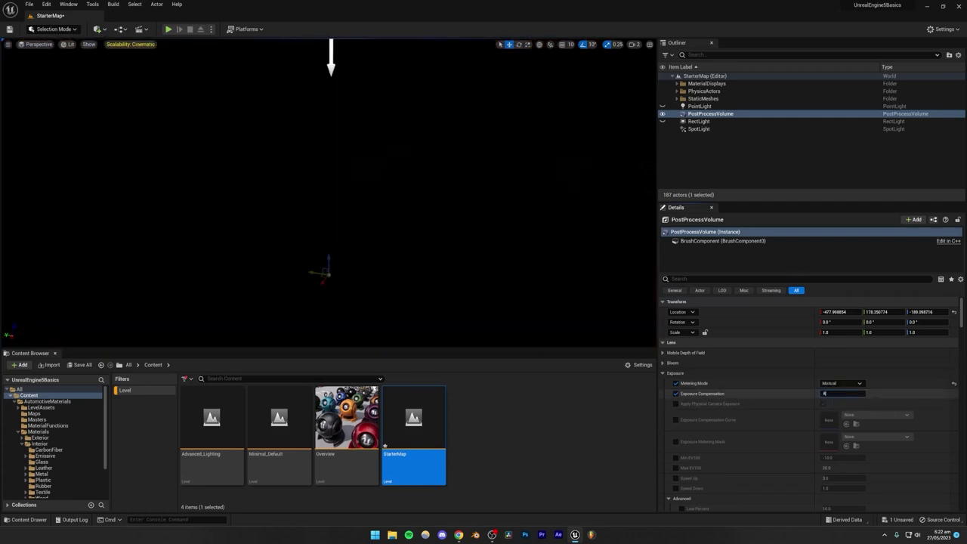
{"action": "key", "text": "Return"}
{"action": "type", "text": "10"}
{"action": "key", "text": "Return"}
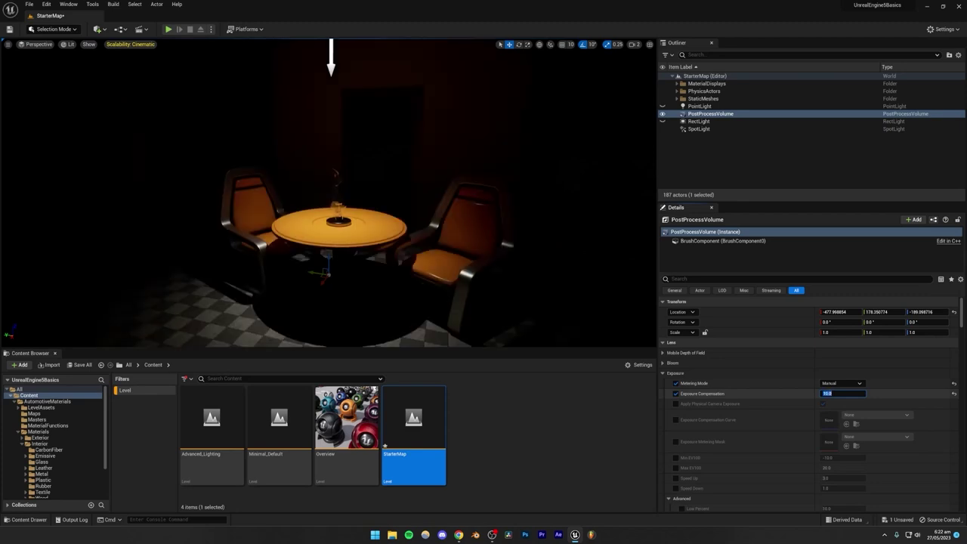
Step: Try a higher intensity on the spot light above the table and undo the change
{"action": "key", "text": "s"}
{"action": "right_click_drag", "start_coordinate": [300, 182], "coordinate": [300, 121]}
{"action": "left_click", "coordinate": [339, 110]}
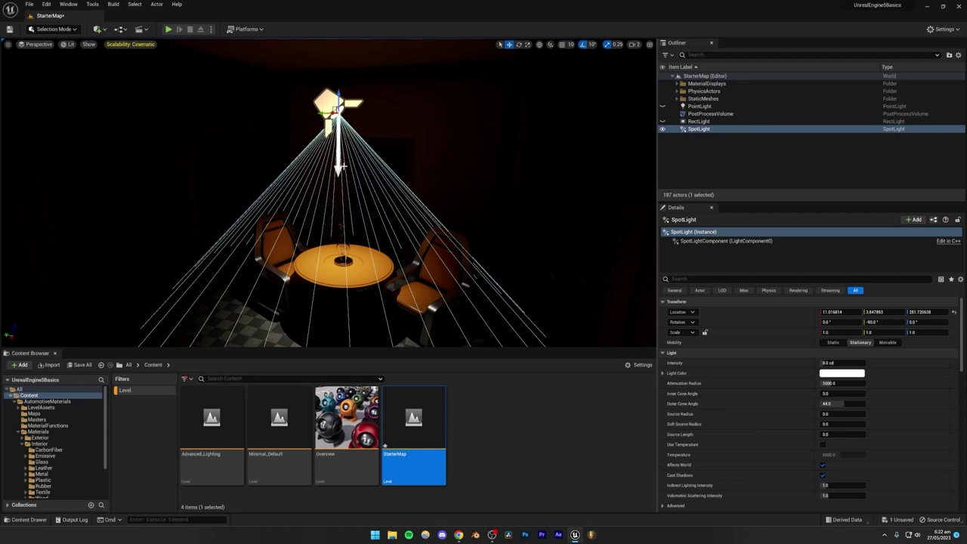
{"action": "mouse_move", "coordinate": [836, 362]}
{"action": "left_mouse_down"}
{"action": "mouse_move", "coordinate": [861, 363]}
{"action": "mouse_move", "coordinate": [822, 362]}
{"action": "mouse_move", "coordinate": [853, 363]}
{"action": "mouse_move", "coordinate": [840, 362]}
{"action": "left_mouse_up"}
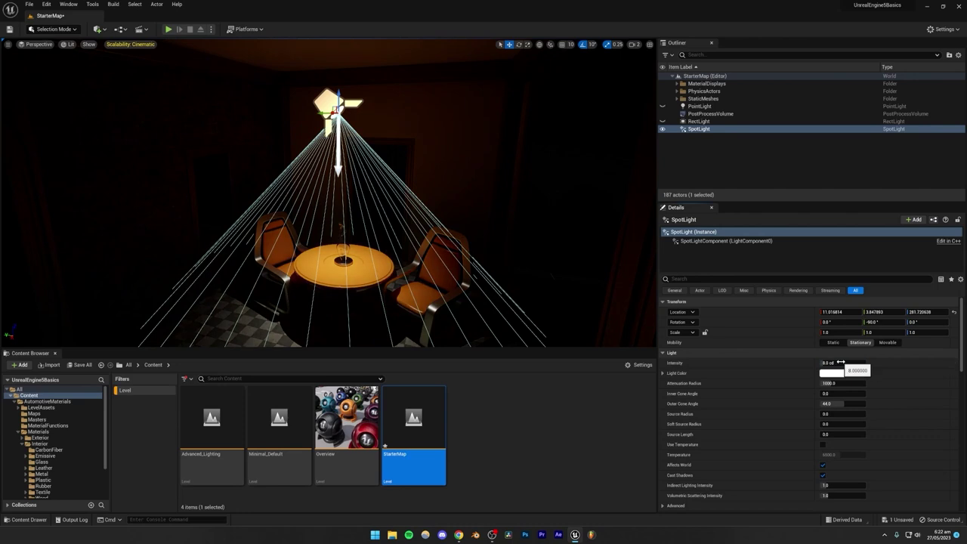
{"action": "left_click", "coordinate": [702, 106]}
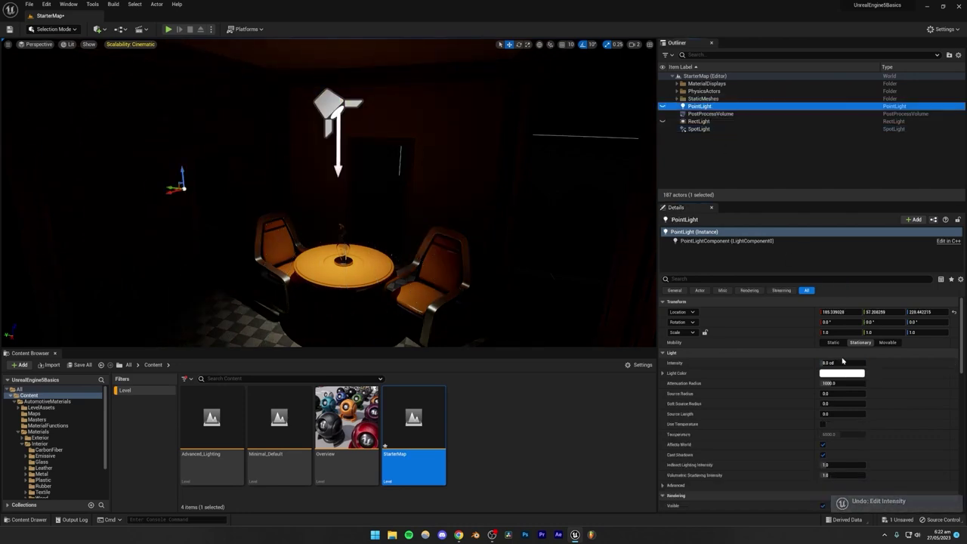
Step: Try Use Temperature on the spot light and turn it back off
{"action": "left_click", "coordinate": [698, 129]}
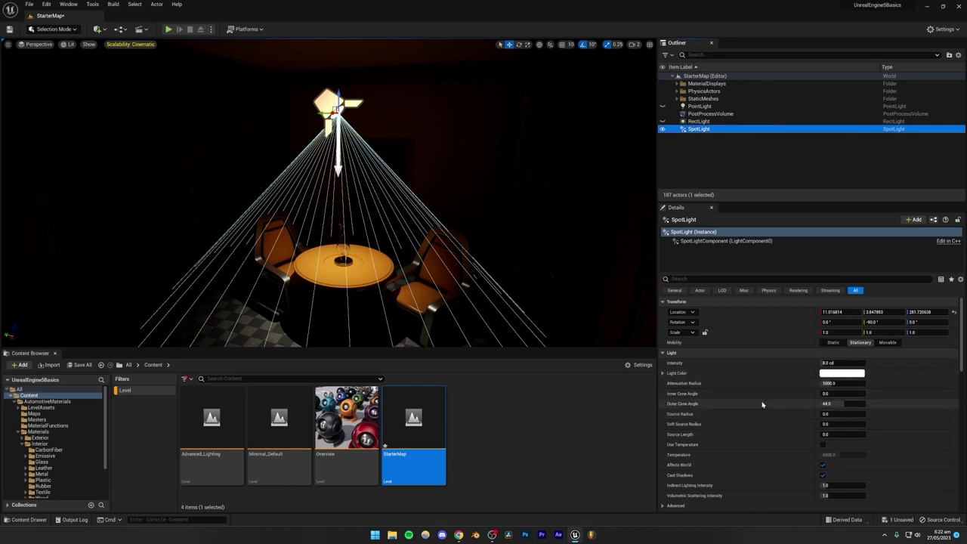
{"action": "left_click", "coordinate": [823, 445]}
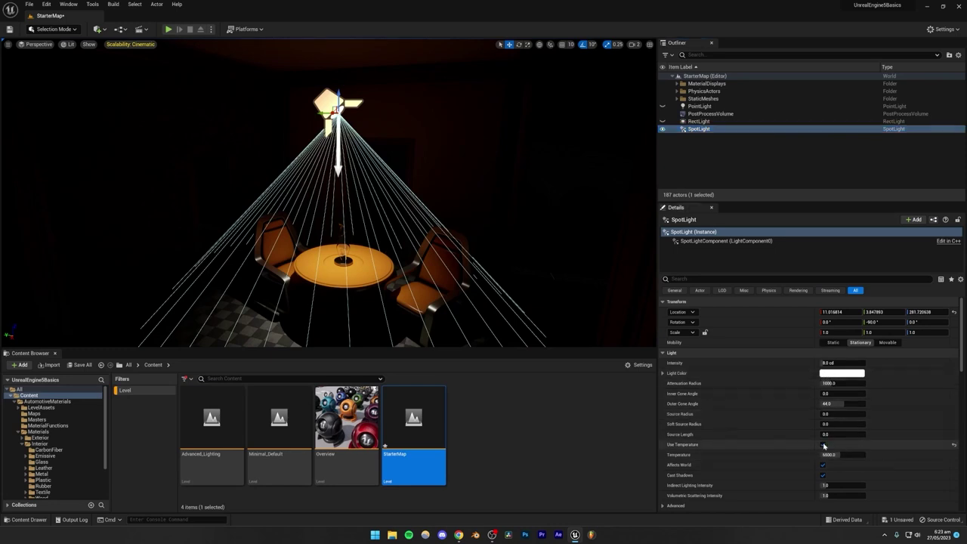
{"action": "left_click", "coordinate": [824, 445]}
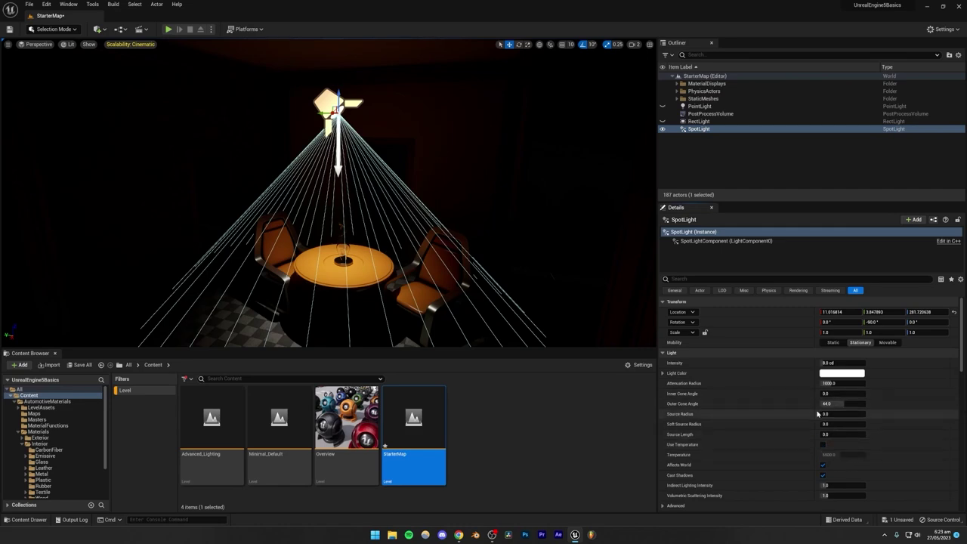
Step: Try spot light inner and outer cone angles of about 22.9 and 71.8, and narrow them to about 14.9 and 23.8
{"action": "left_click_drag", "start_coordinate": [826, 394], "coordinate": [850, 394]}
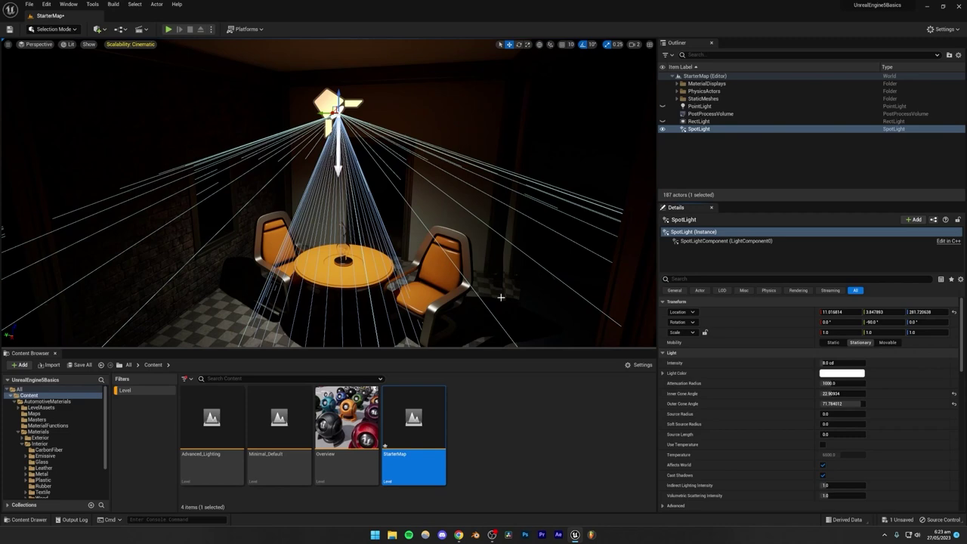
{"action": "left_click_drag", "start_coordinate": [842, 403], "coordinate": [807, 403]}
{"action": "left_click", "coordinate": [416, 153]}
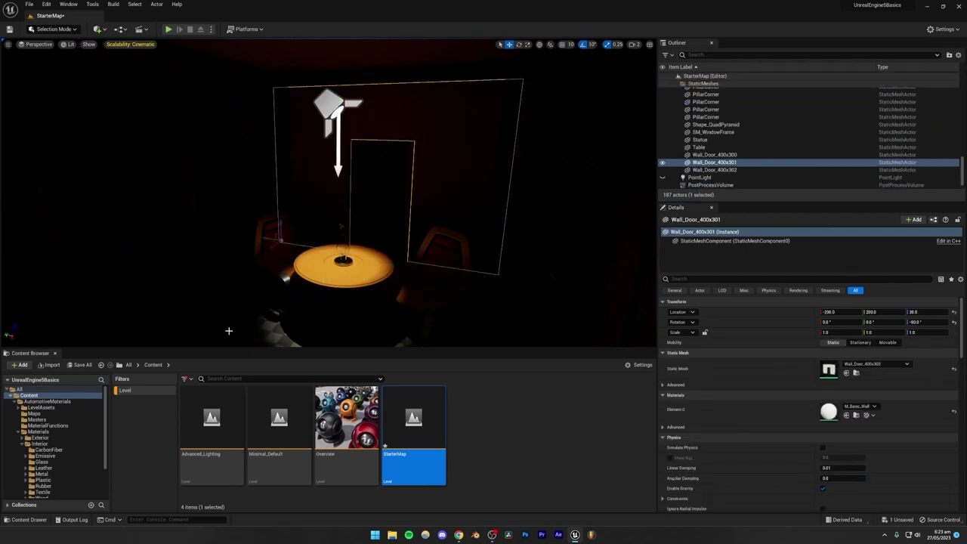
Step: Widen the spot light's outer cone angle to 80 and clear the selection to view the light without its cone lines
{"action": "left_click", "coordinate": [338, 157]}
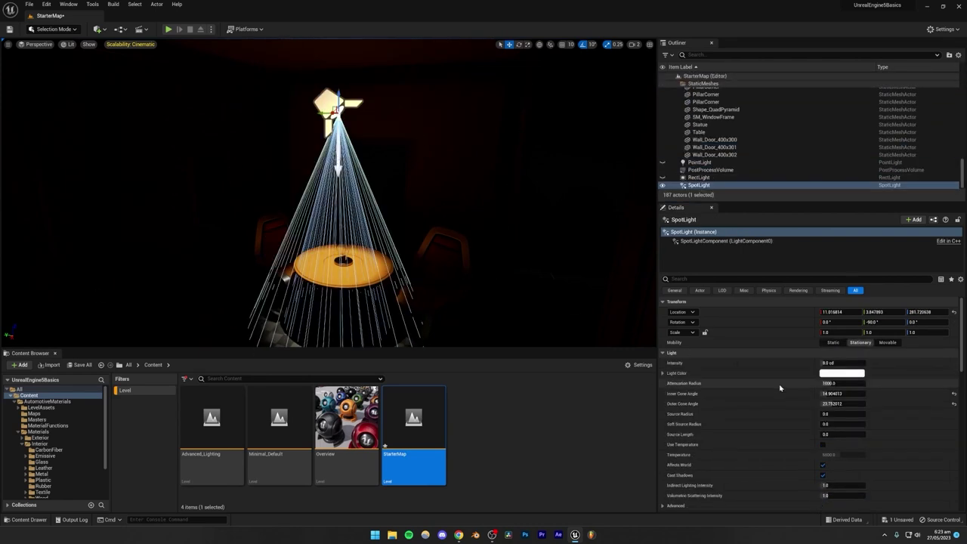
{"action": "left_click_drag", "start_coordinate": [840, 404], "coordinate": [914, 404]}
{"action": "key", "text": "Escape"}
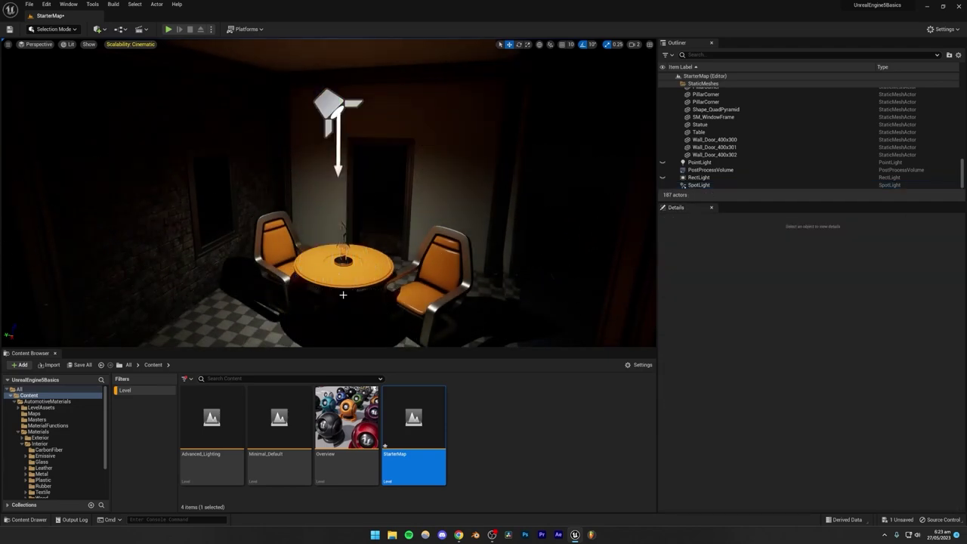
Step: Increase the spot light's inner cone angle so the inner cone reaches past the chairs, and review its remaining light settings
{"action": "left_click", "coordinate": [338, 149]}
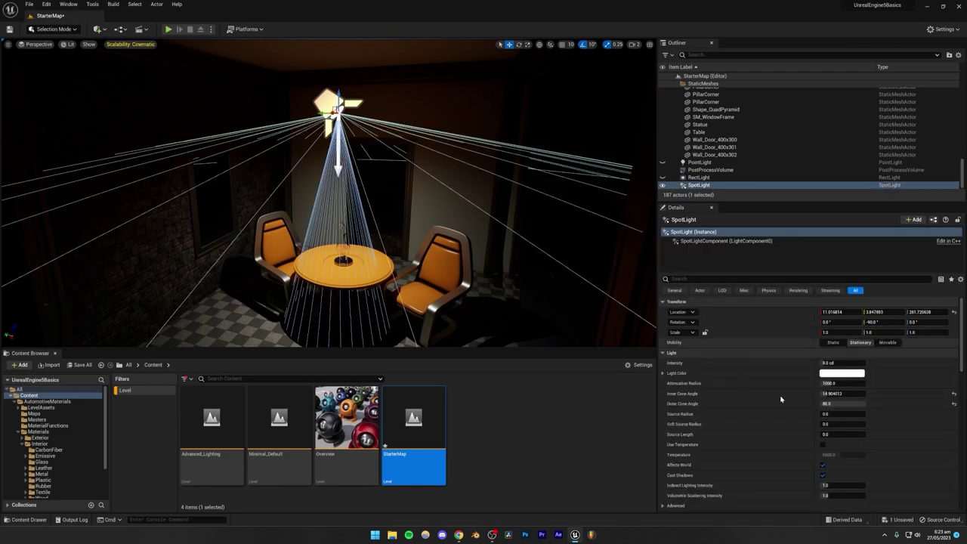
{"action": "left_click_drag", "start_coordinate": [833, 393], "coordinate": [849, 394]}
{"action": "scroll", "coordinate": [749, 401], "scroll_direction": "down", "scroll_amount": 2}
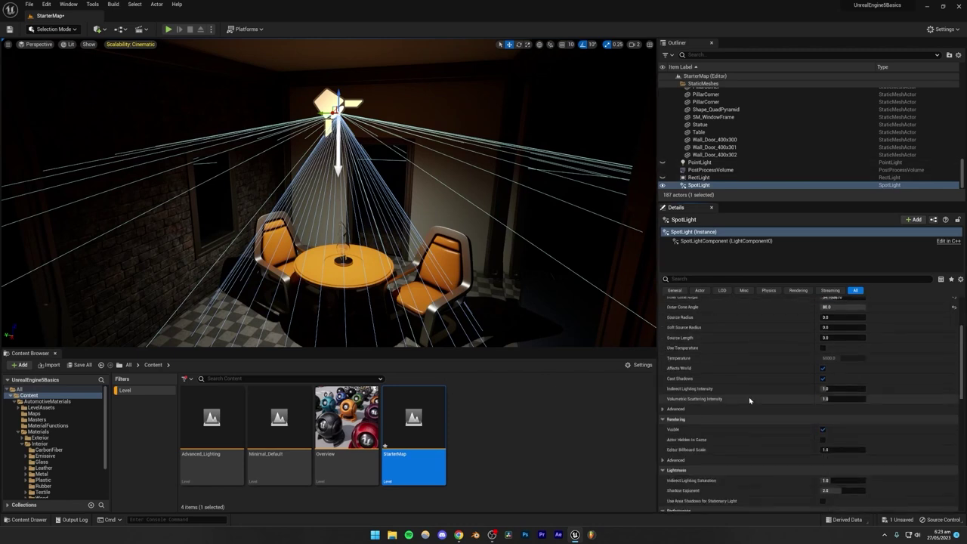
{"action": "scroll", "coordinate": [749, 397], "scroll_direction": "down", "scroll_amount": 2}
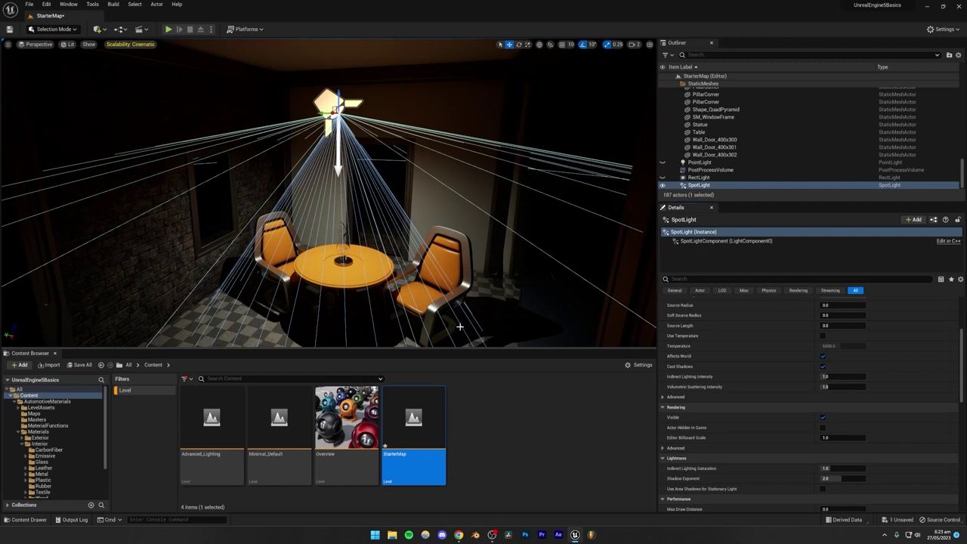
{"action": "mouse_move", "coordinate": [688, 379]}
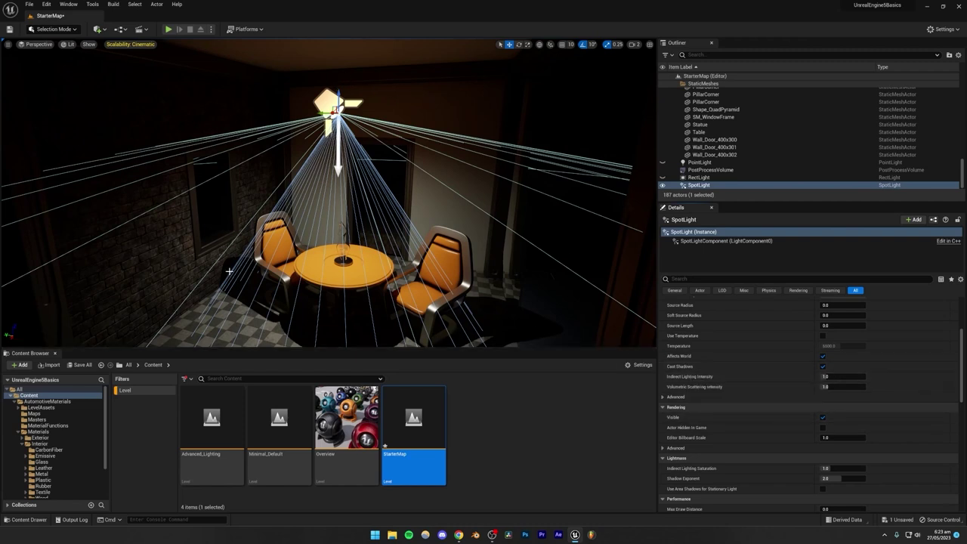
Step: Examine the shadows that the spot light casts beneath the table and chairs
{"action": "left_click", "coordinate": [451, 120]}
{"action": "right_click_drag", "start_coordinate": [450, 121], "coordinate": [456, 226]}
{"action": "key", "text": "w"}
{"action": "right_click_drag", "start_coordinate": [279, 144], "coordinate": [278, 209]}
{"action": "key", "text": "w"}
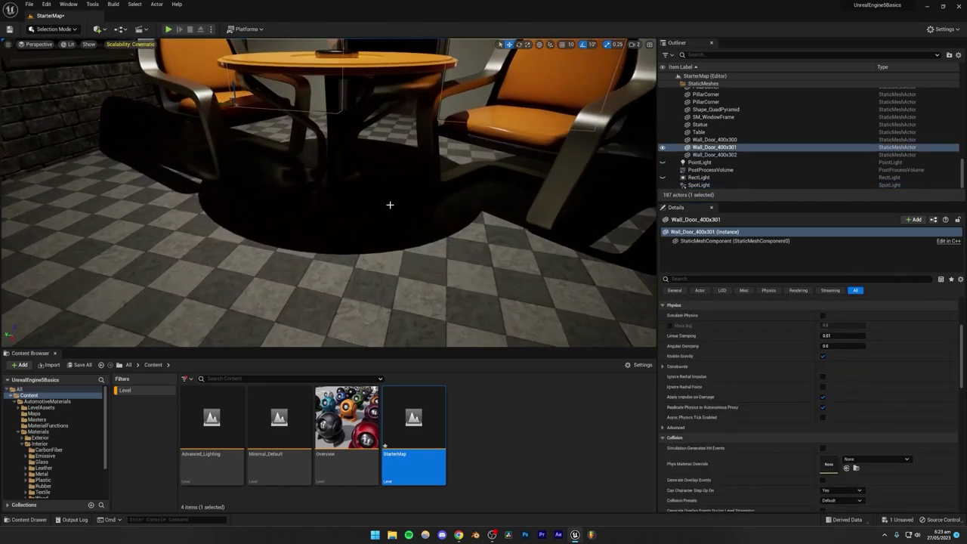
{"action": "key", "text": "f"}
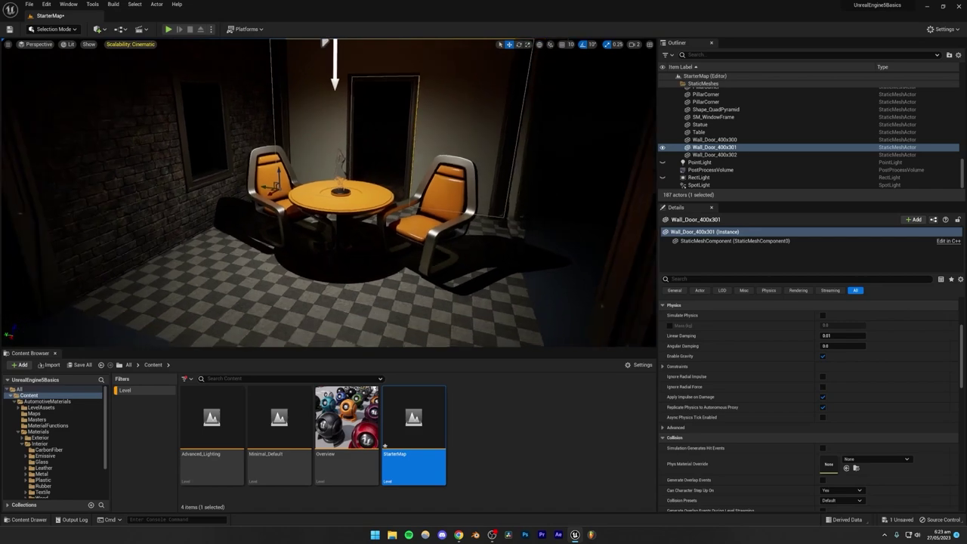
{"action": "mouse_move", "coordinate": [366, 202]}
{"action": "right_mouse_down"}
{"action": "mouse_move", "coordinate": [368, 224]}
{"action": "mouse_move", "coordinate": [366, 202]}
{"action": "right_mouse_up"}
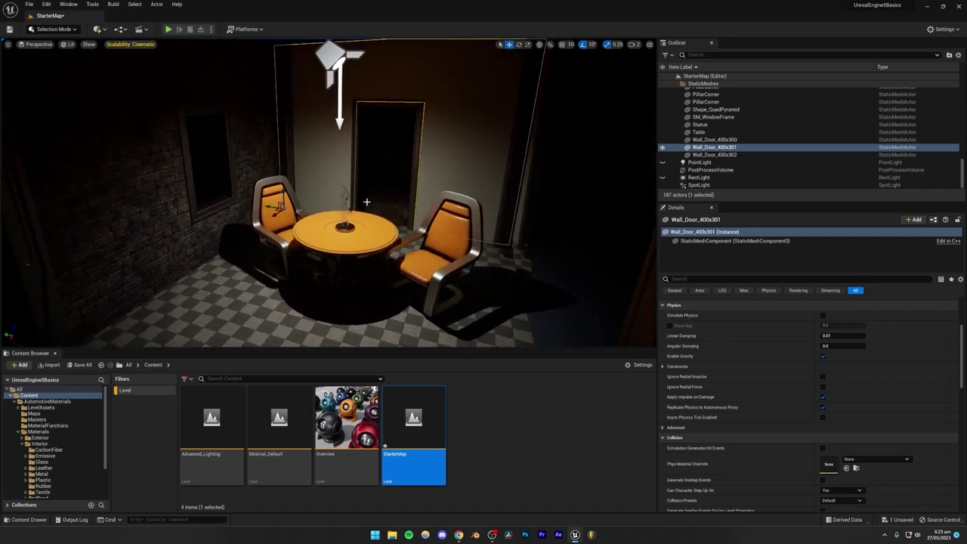
Step: Raise the spot light's Indirect Lighting Intensity to 6.0 and view the room with the stronger bounced light
{"action": "left_click", "coordinate": [332, 60]}
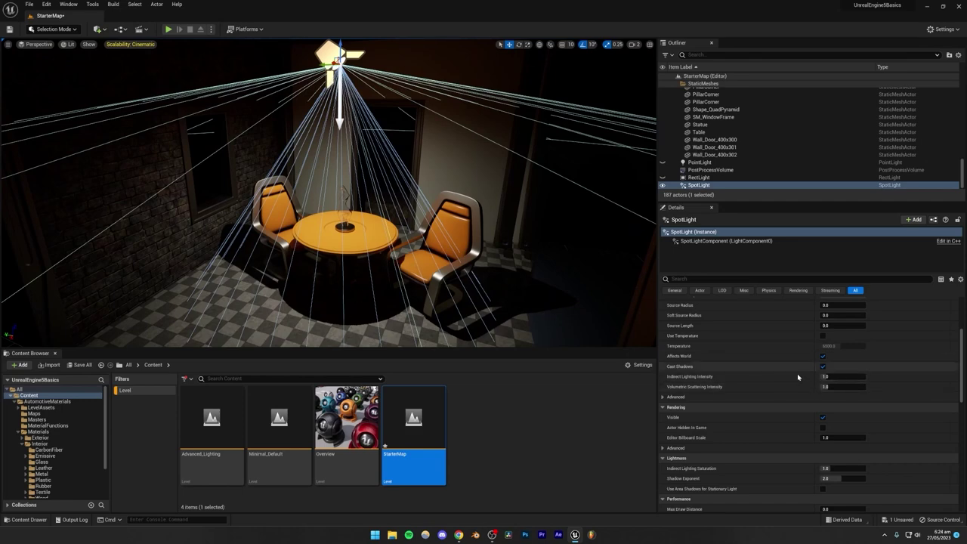
{"action": "left_click_drag", "start_coordinate": [829, 376], "coordinate": [865, 376]}
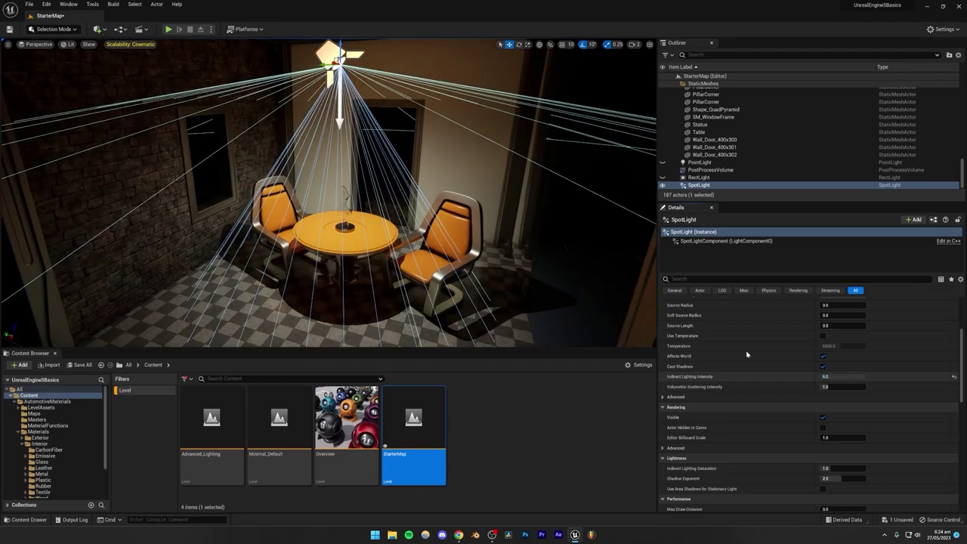
{"action": "mouse_move", "coordinate": [397, 239]}
{"action": "right_mouse_down"}
{"action": "mouse_move", "coordinate": [404, 282]}
{"action": "mouse_move", "coordinate": [399, 241]}
{"action": "right_mouse_up"}
{"action": "key", "text": "w"}
{"action": "key", "text": "s"}
{"action": "key", "text": "w"}
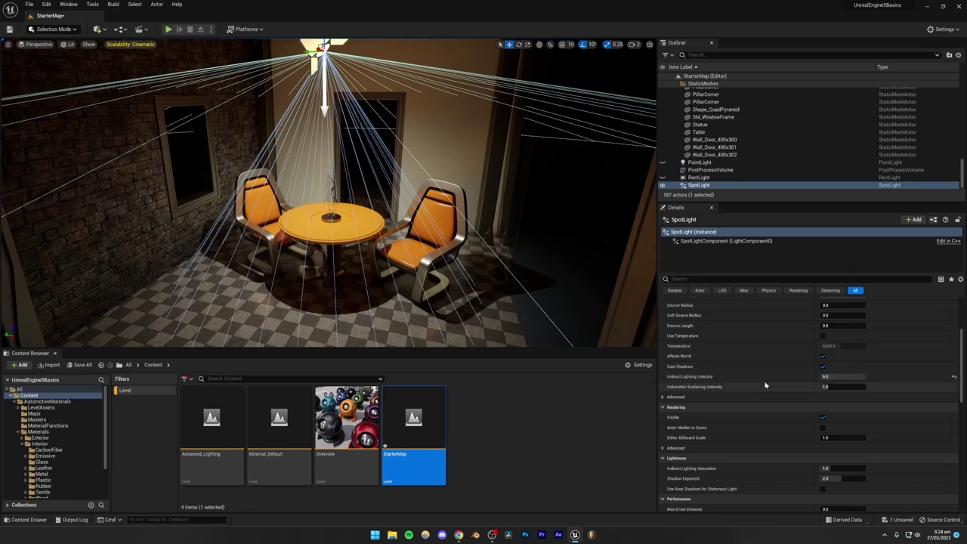
Step: Examine the bounced light under the table and on the floor up close
{"action": "right_click_drag", "start_coordinate": [479, 264], "coordinate": [468, 298]}
{"action": "key", "text": "w"}
{"action": "right_click_drag", "start_coordinate": [325, 256], "coordinate": [166, 165]}
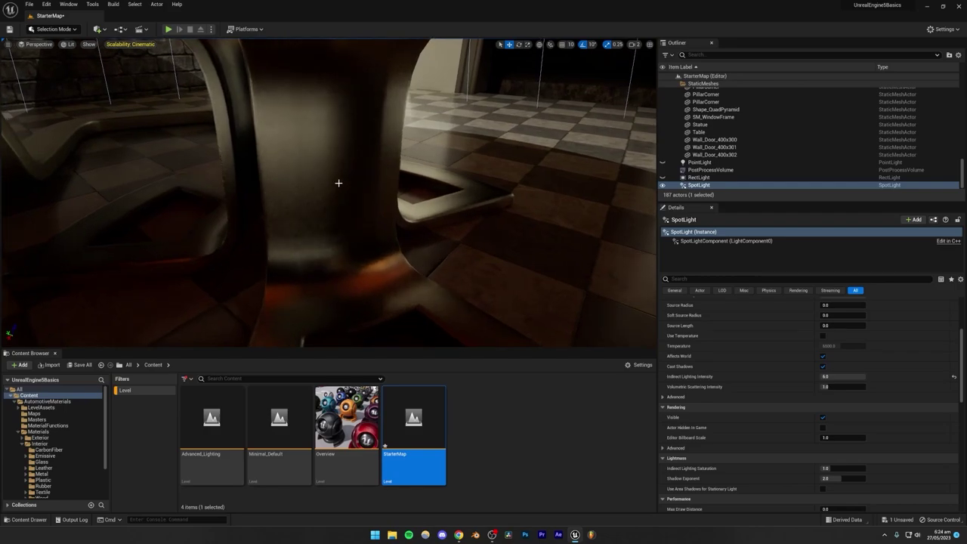
{"action": "key", "text": "s"}
{"action": "right_click_drag", "start_coordinate": [338, 183], "coordinate": [331, 123]}
{"action": "key", "text": "w"}
{"action": "right_click_drag", "start_coordinate": [378, 189], "coordinate": [374, 208]}
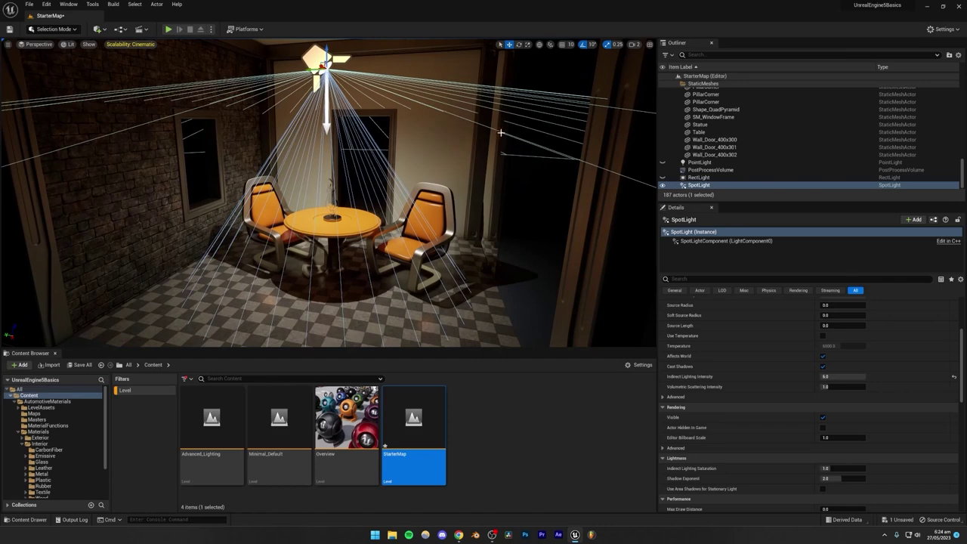
Step: Clear the selection, preview the room in the Path Tracing view mode for comparison, and return to Lit
{"action": "left_click", "coordinate": [521, 177]}
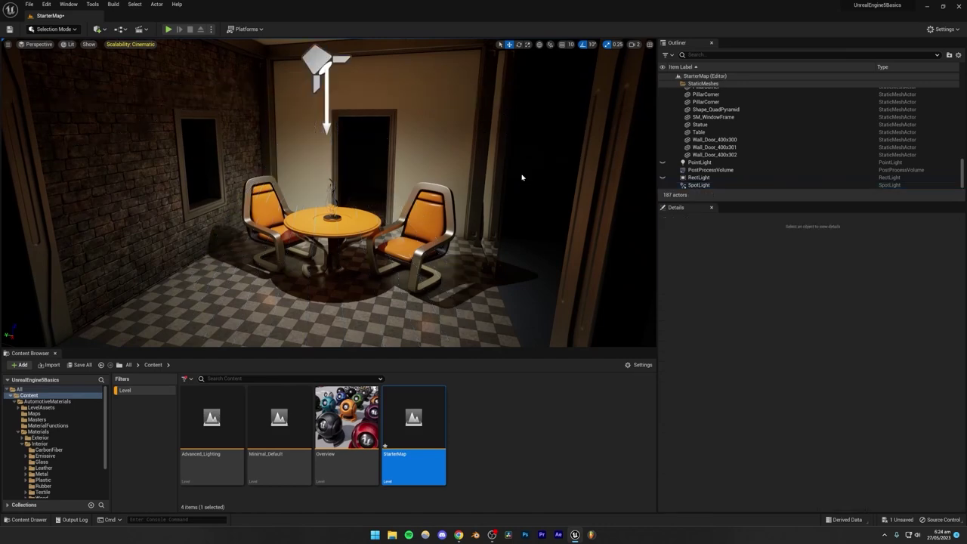
{"action": "left_click", "coordinate": [70, 45]}
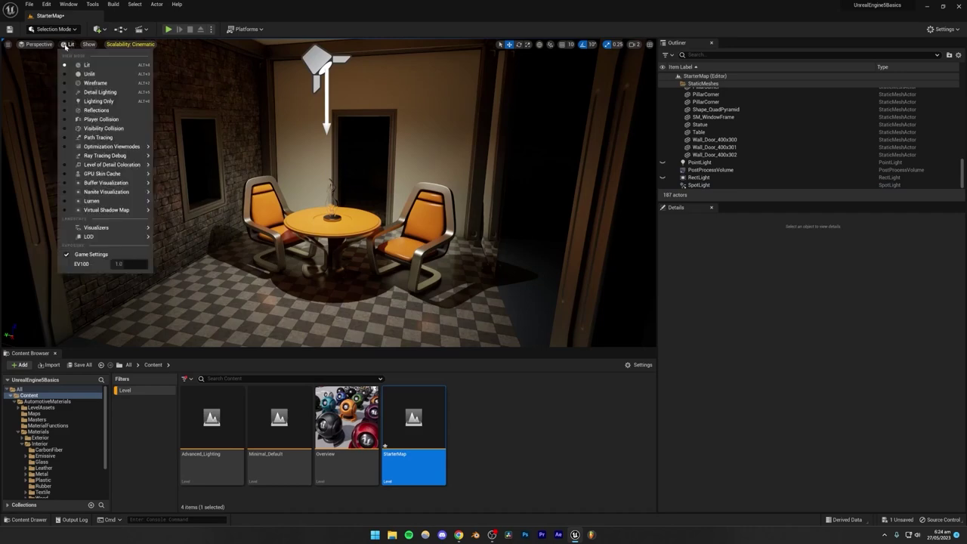
{"action": "left_click", "coordinate": [95, 138]}
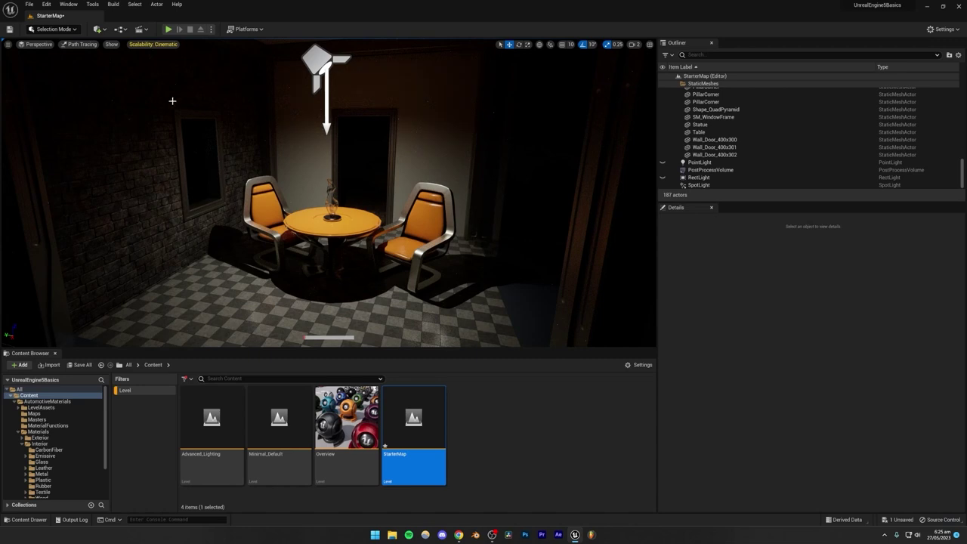
{"action": "left_click", "coordinate": [85, 47]}
{"action": "left_click", "coordinate": [89, 68]}
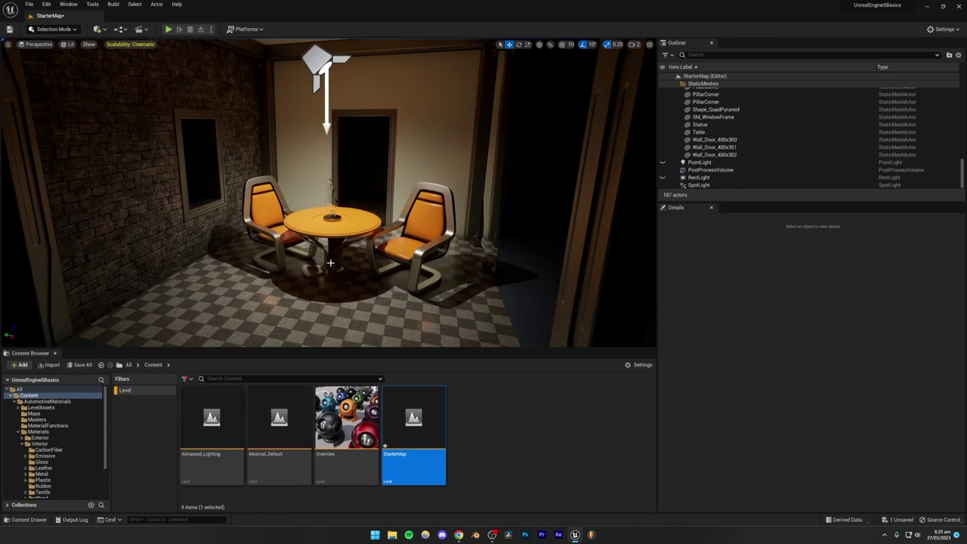
Step: Reset the spot light's Indirect Lighting Intensity to its default
{"action": "left_click", "coordinate": [325, 68]}
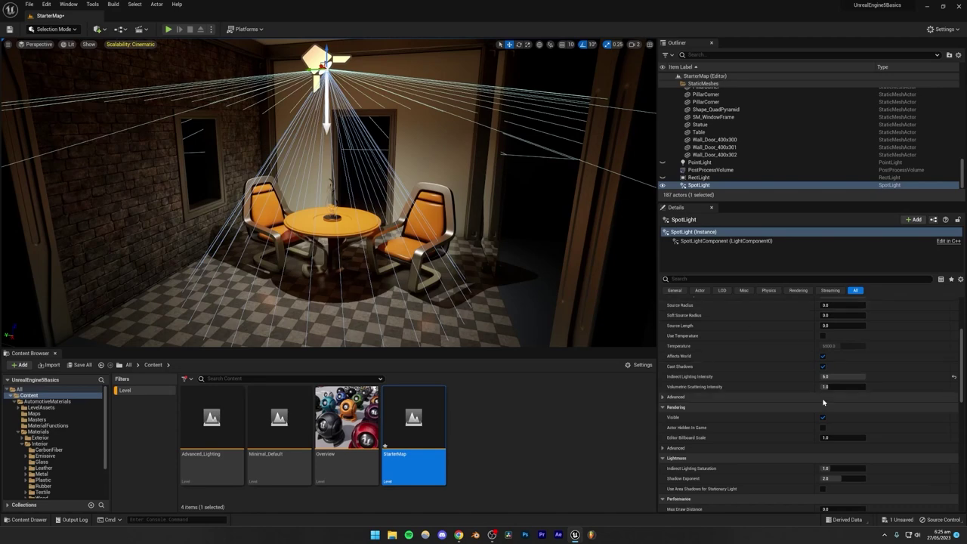
{"action": "left_click", "coordinate": [954, 379]}
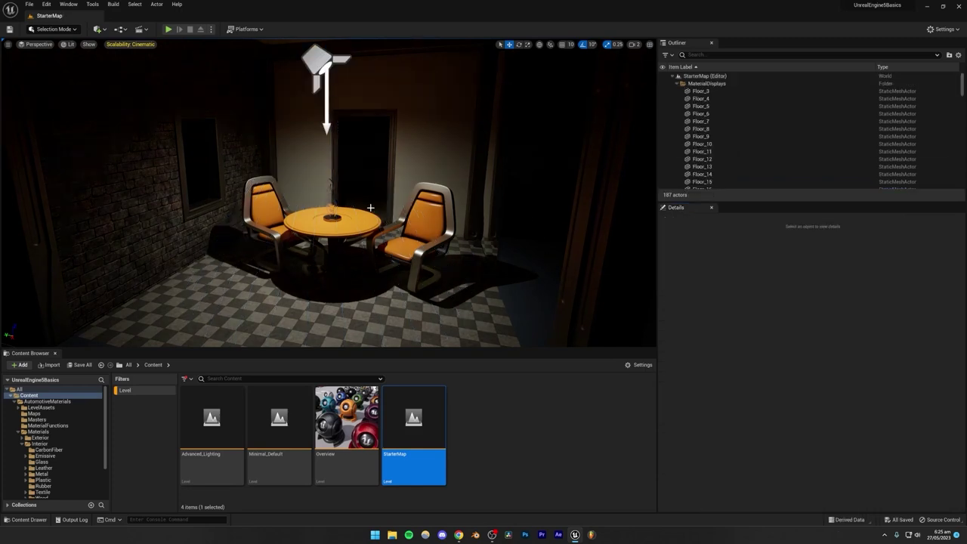
Step: Collapse the actor folders in the Outliner, make its list taller, and unhide and select the point light
{"action": "left_click", "coordinate": [683, 83]}
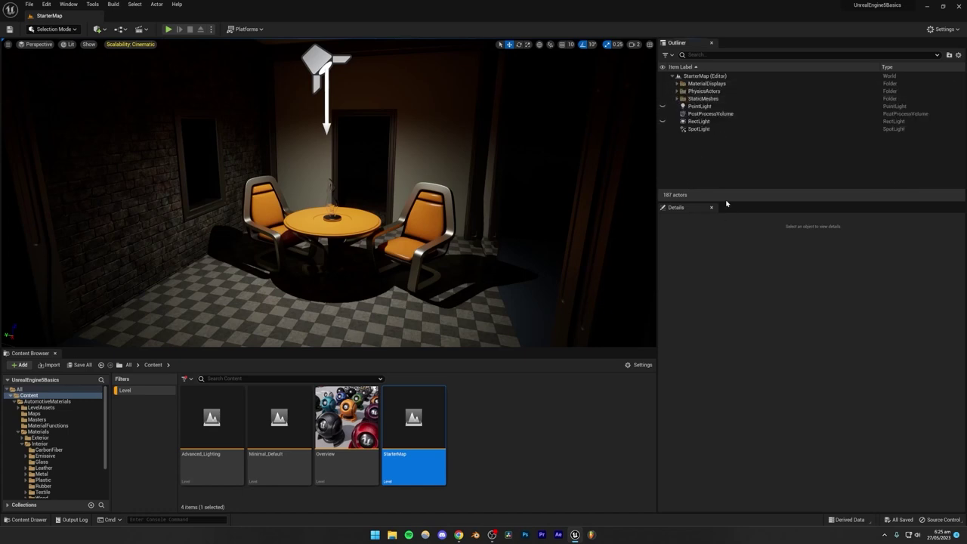
{"action": "left_click_drag", "start_coordinate": [725, 202], "coordinate": [715, 256]}
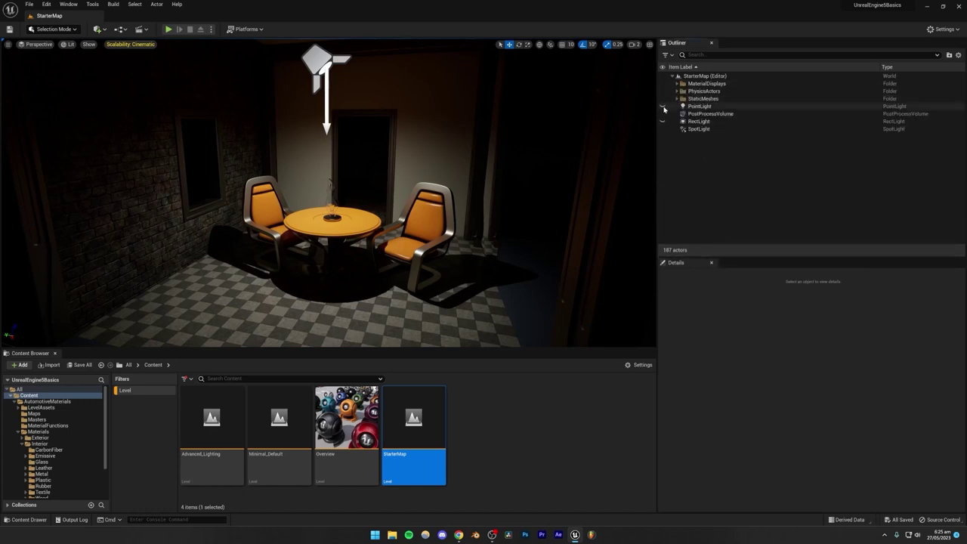
{"action": "left_click", "coordinate": [663, 106]}
{"action": "left_click", "coordinate": [697, 106]}
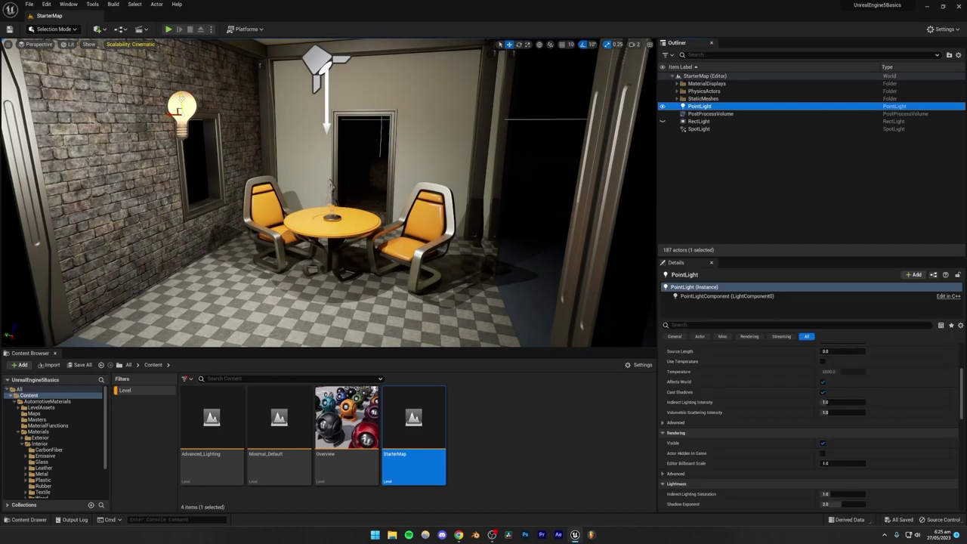
Step: Move the point light down beside the table base, to about X 56.5, Y -6.2, Z 80.3
{"action": "left_click_drag", "start_coordinate": [192, 106], "coordinate": [315, 263]}
{"action": "key", "text": "w"}
{"action": "right_click_drag", "start_coordinate": [314, 264], "coordinate": [286, 271]}
{"action": "key", "text": "d"}
{"action": "right_click_drag", "start_coordinate": [389, 269], "coordinate": [311, 258]}
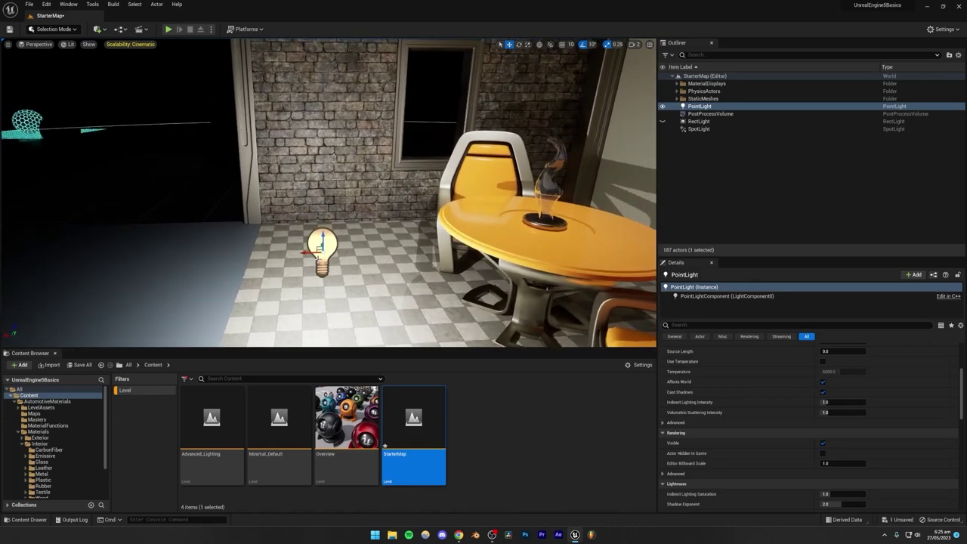
{"action": "left_click_drag", "start_coordinate": [321, 243], "coordinate": [412, 271]}
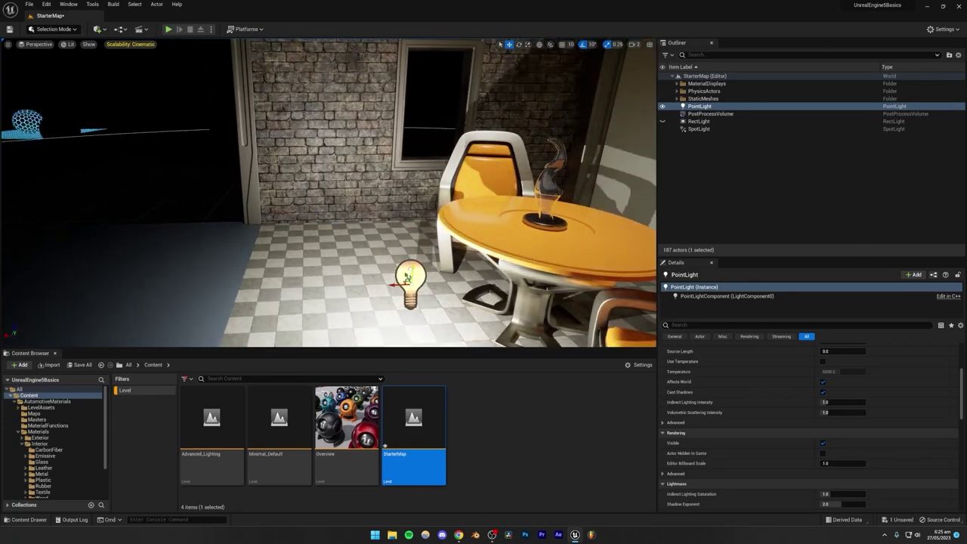
{"action": "key", "text": "a"}
{"action": "right_click_drag", "start_coordinate": [412, 270], "coordinate": [495, 263]}
{"action": "left_click_drag", "start_coordinate": [343, 241], "coordinate": [327, 215]}
{"action": "key", "text": "q"}
{"action": "right_click_drag", "start_coordinate": [327, 215], "coordinate": [287, 146]}
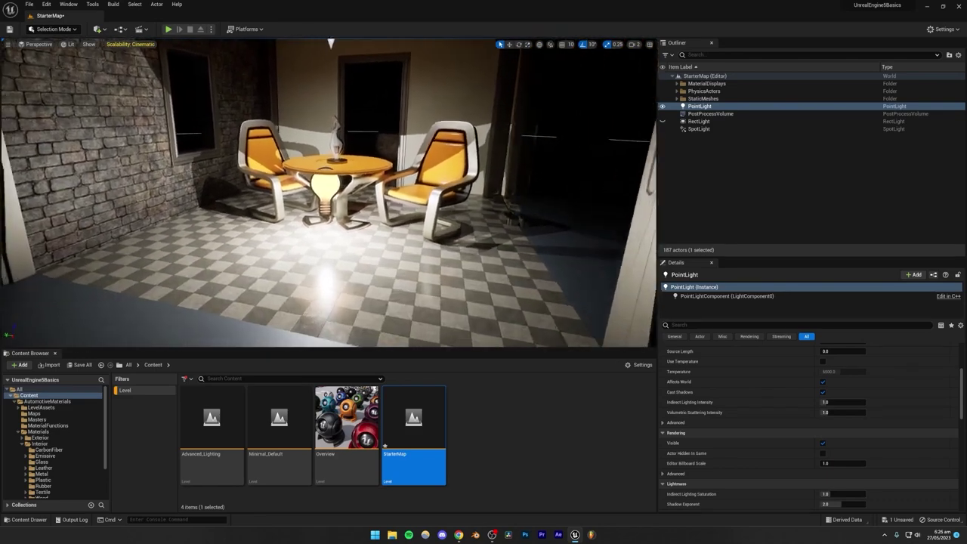
Step: Try point light intensities of 2 and 1 cd, and settle on 0.5 cd
{"action": "right_click_drag", "start_coordinate": [321, 192], "coordinate": [321, 189]}
{"action": "scroll", "coordinate": [803, 393], "scroll_direction": "up", "scroll_amount": 5}
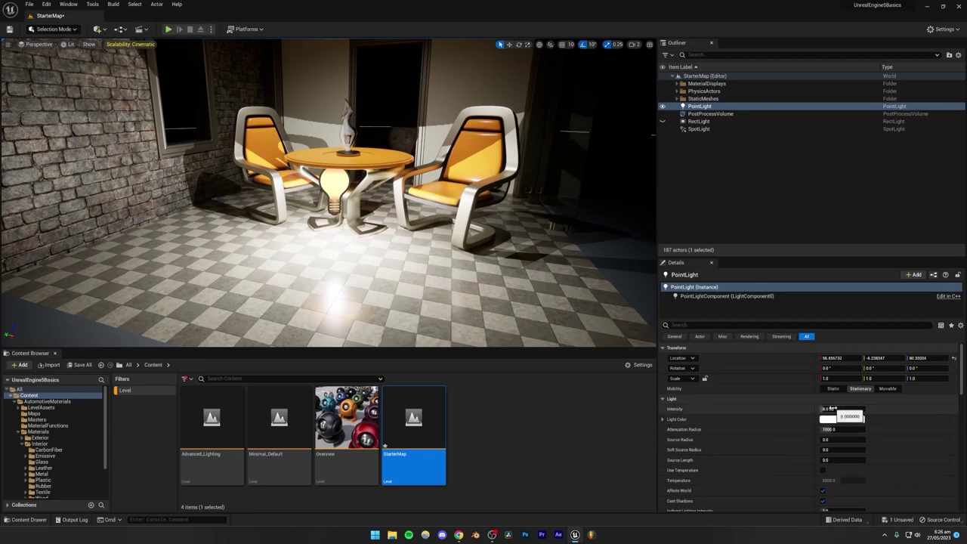
{"action": "left_click", "coordinate": [831, 408]}
{"action": "type", "text": "2"}
{"action": "key", "text": "Return"}
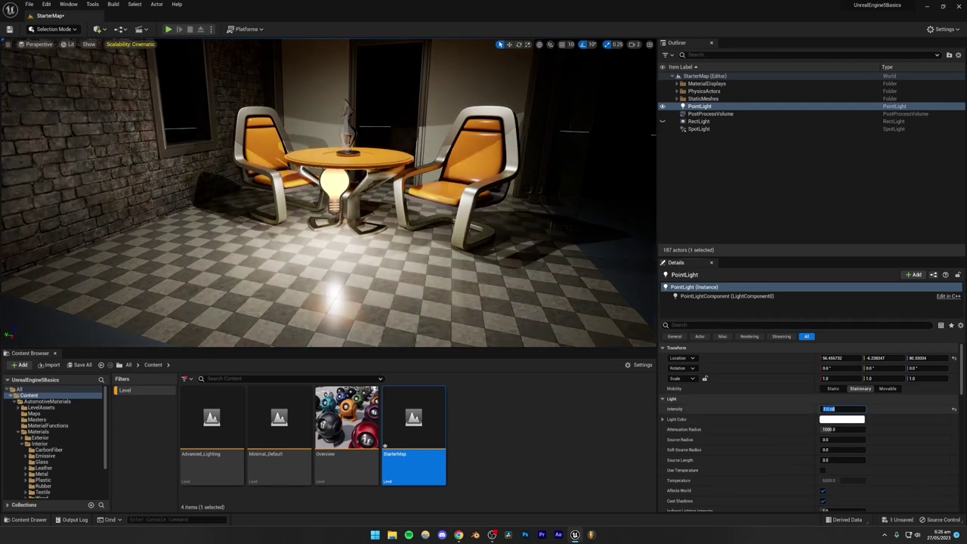
{"action": "type", "text": "1"}
{"action": "key", "text": "Return"}
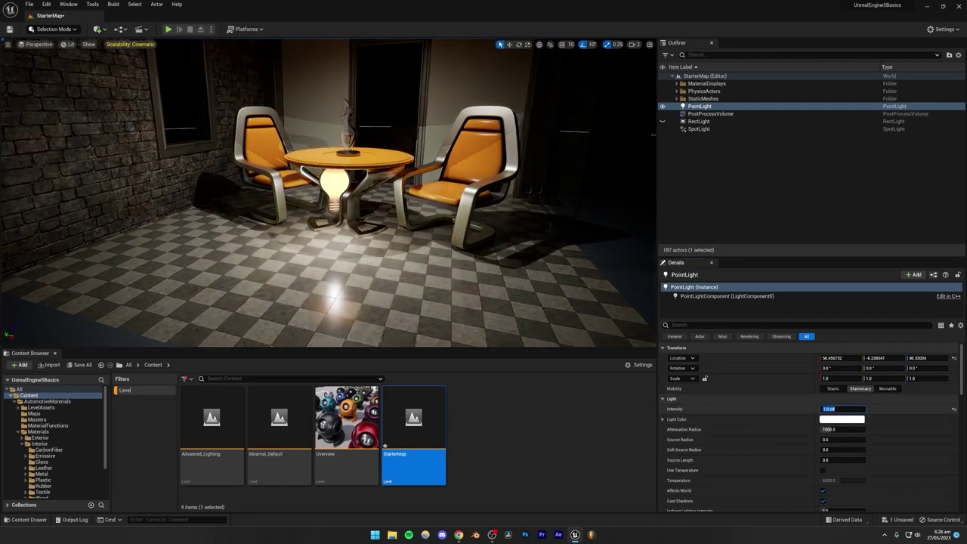
{"action": "type", "text": "0.5"}
{"action": "key", "text": "Return"}
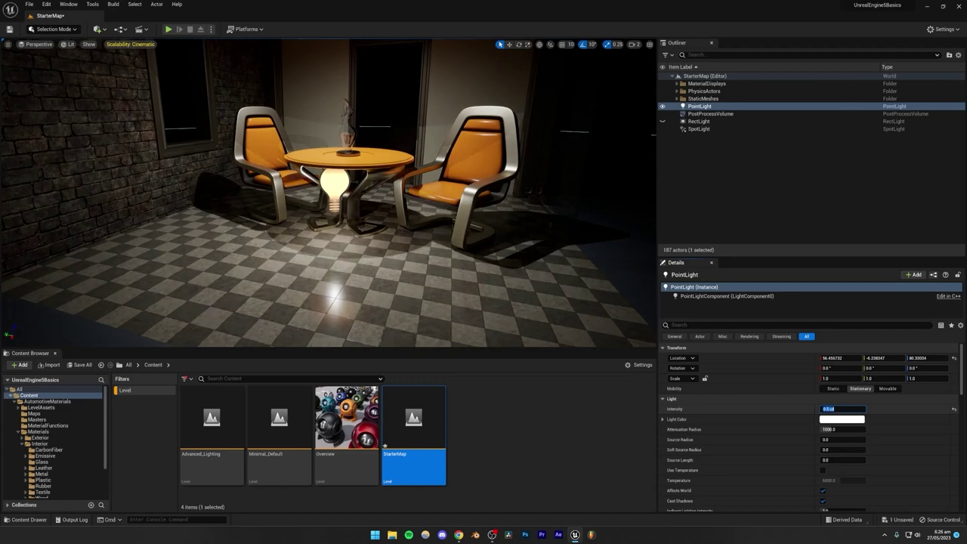
Step: Examine the faint fill light and its floor reflection around the table, toggling Game View to hide and show the light icons
{"action": "left_click", "coordinate": [527, 175]}
{"action": "right_click_drag", "start_coordinate": [388, 268], "coordinate": [393, 290]}
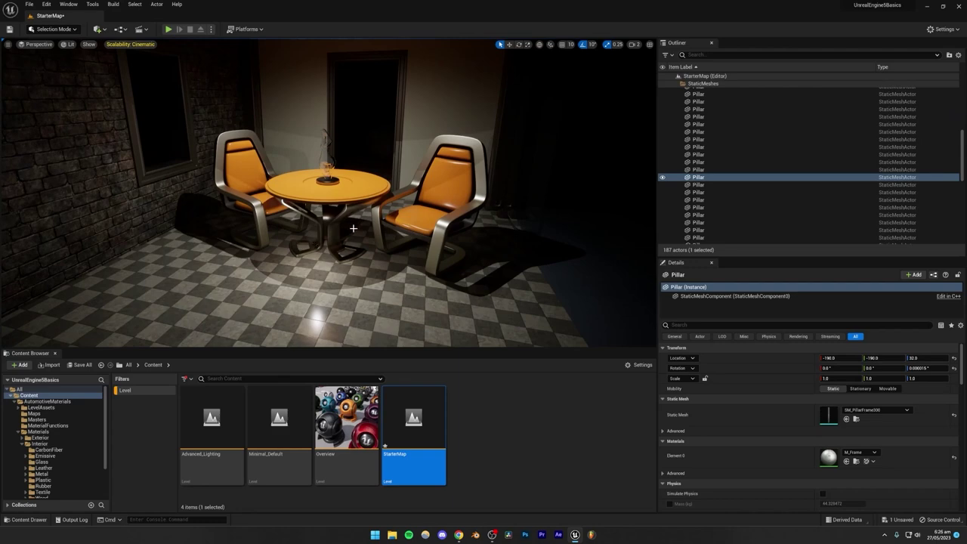
{"action": "key", "text": "g"}
{"action": "right_click_drag", "start_coordinate": [395, 147], "coordinate": [396, 85]}
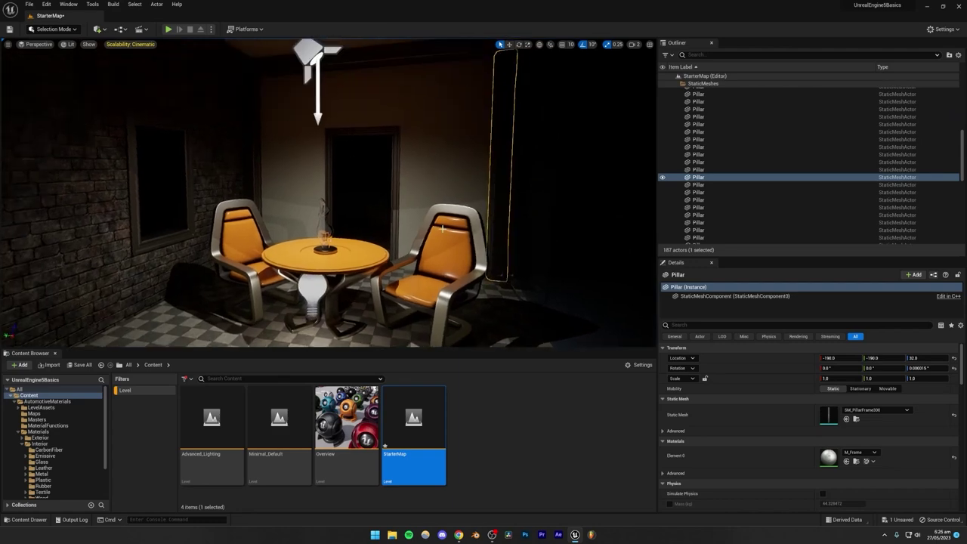
{"action": "key", "text": "g"}
{"action": "key", "text": "s"}
{"action": "mouse_move", "coordinate": [347, 207]}
{"action": "right_mouse_down"}
{"action": "mouse_move", "coordinate": [349, 225]}
{"action": "mouse_move", "coordinate": [350, 198]}
{"action": "mouse_move", "coordinate": [347, 219]}
{"action": "right_mouse_up"}
{"action": "key", "text": "s"}
{"action": "key", "text": "w"}
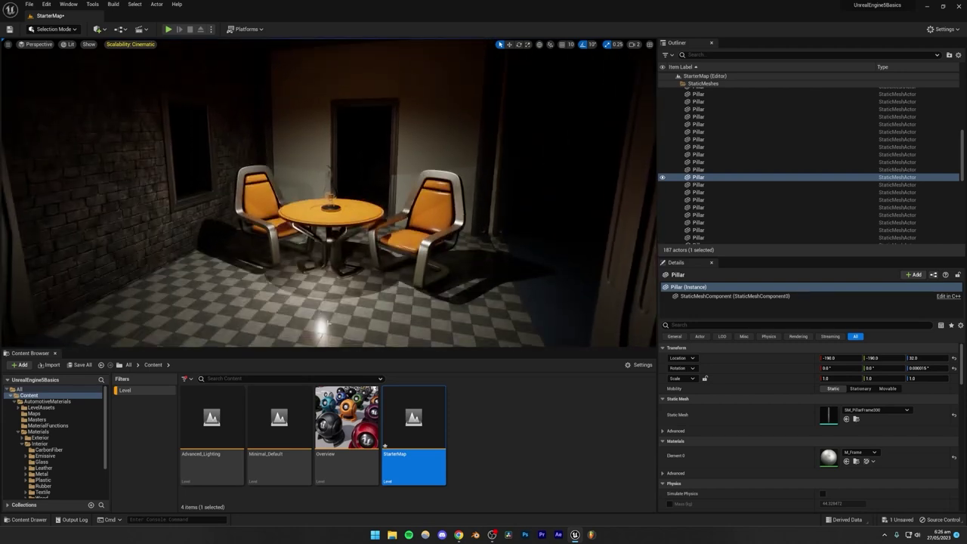
{"action": "mouse_move", "coordinate": [311, 269]}
{"action": "right_mouse_down"}
{"action": "mouse_move", "coordinate": [318, 257]}
{"action": "mouse_move", "coordinate": [317, 267]}
{"action": "right_mouse_up"}
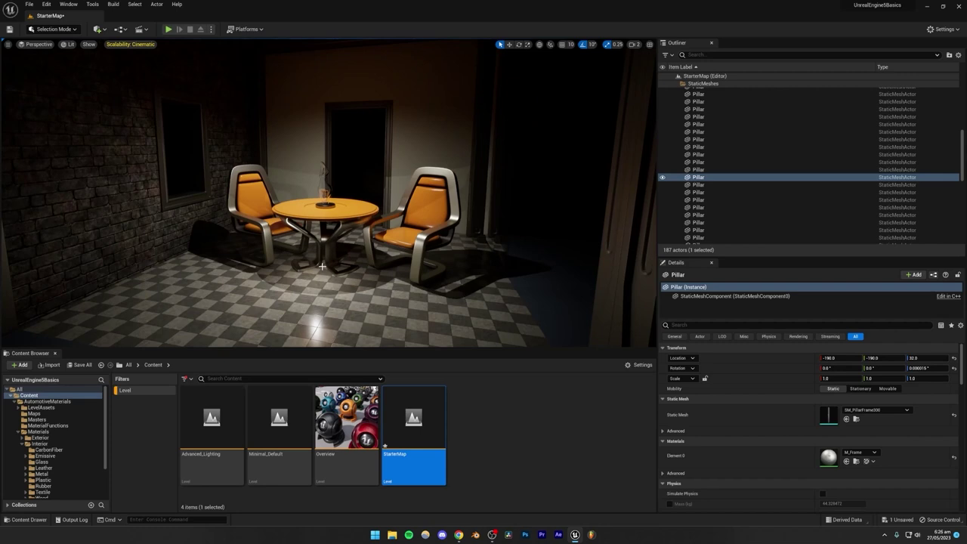
{"action": "key", "text": "g"}
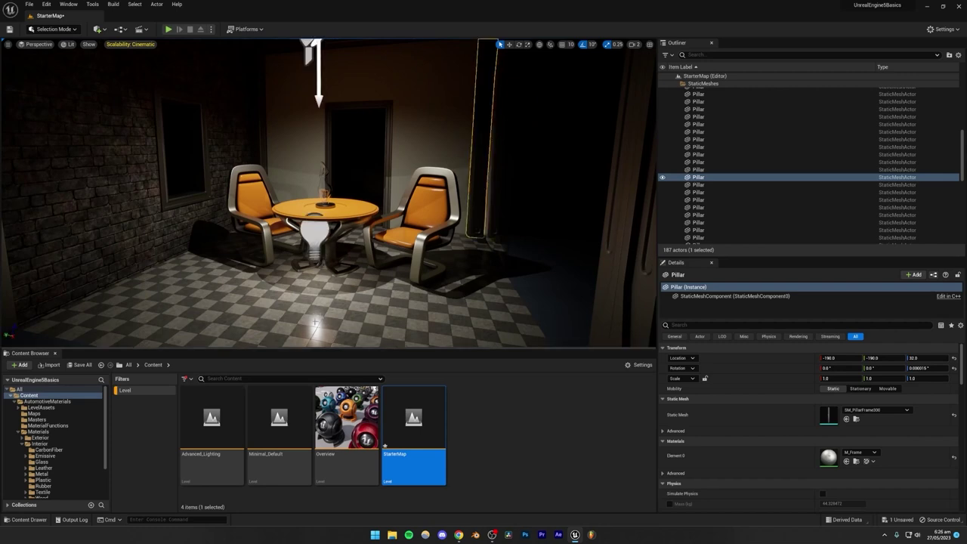
Step: Move the point light out in front of the table, to about X 123.5, Y -11.2, Z 80.3
{"action": "left_click", "coordinate": [310, 235]}
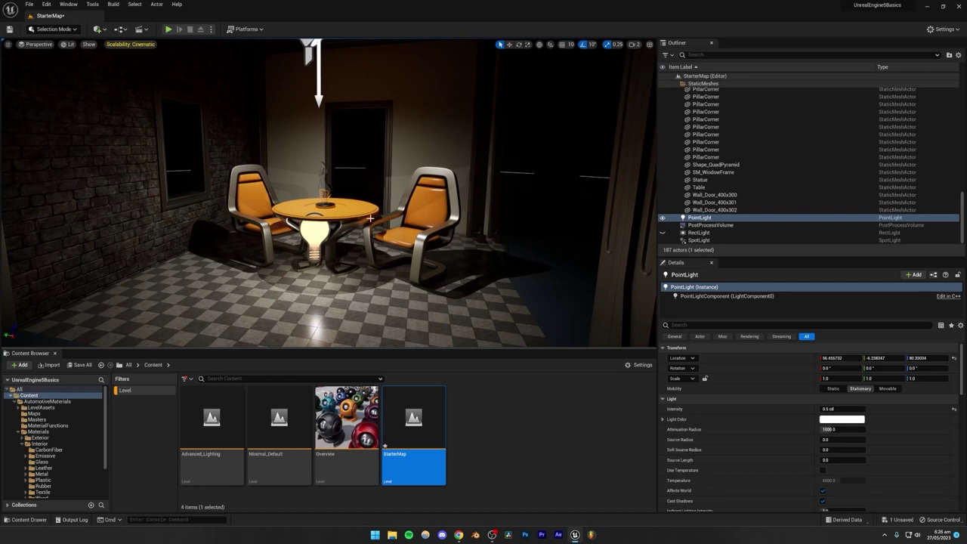
{"action": "left_click", "coordinate": [509, 44]}
{"action": "left_click_drag", "start_coordinate": [309, 236], "coordinate": [265, 309]}
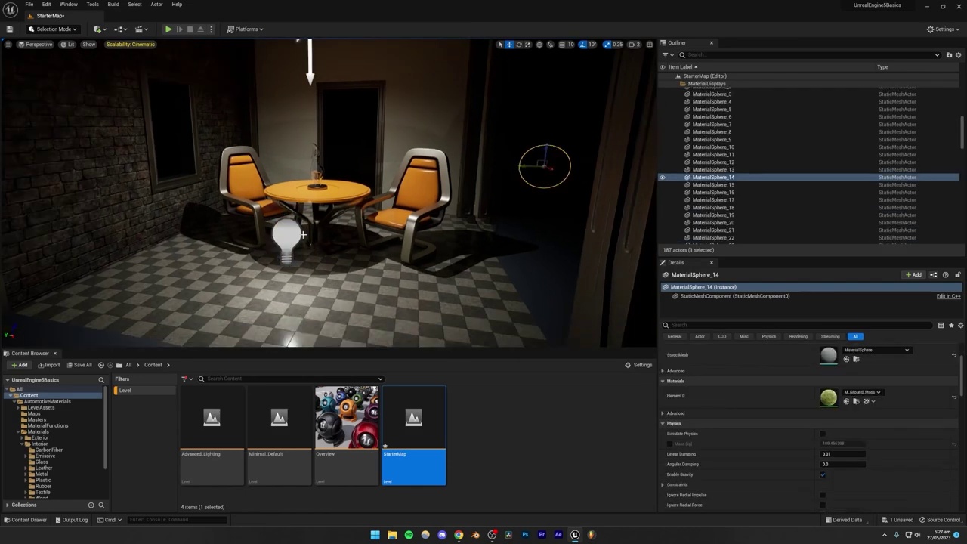
{"action": "left_click", "coordinate": [297, 253]}
{"action": "right_click_drag", "start_coordinate": [295, 252], "coordinate": [291, 237]}
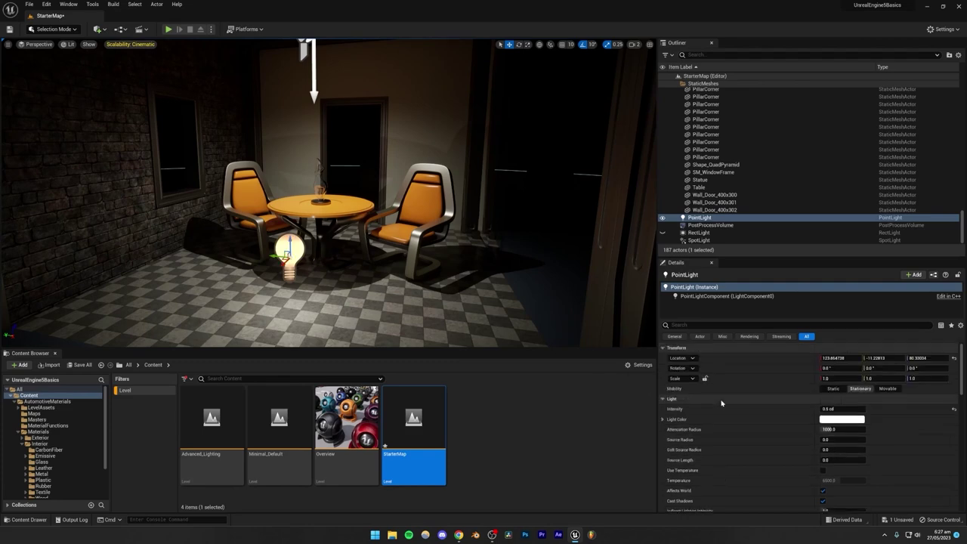
Step: Turn off Cast Shadows on the point light and nudge its position slightly
{"action": "scroll", "coordinate": [722, 402], "scroll_direction": "up", "scroll_amount": 1}
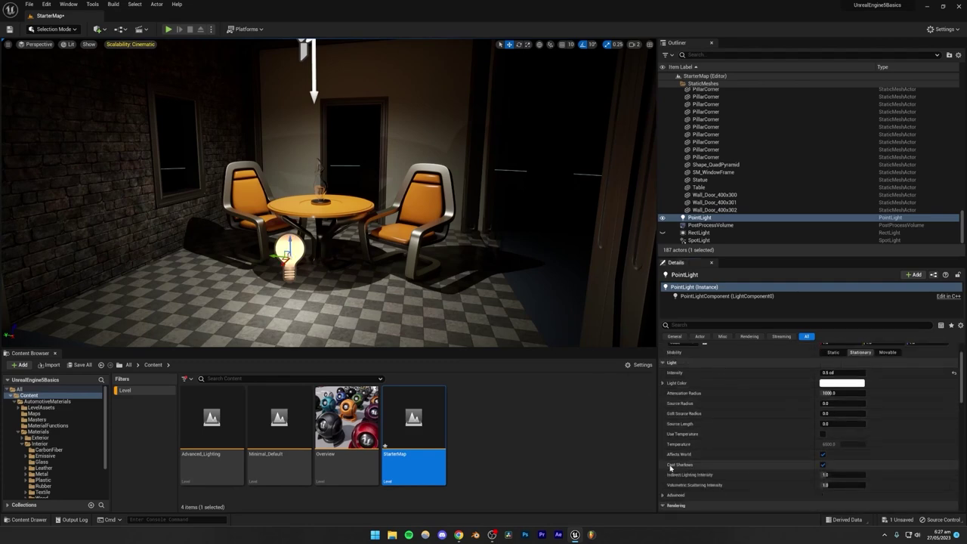
{"action": "left_click", "coordinate": [822, 464]}
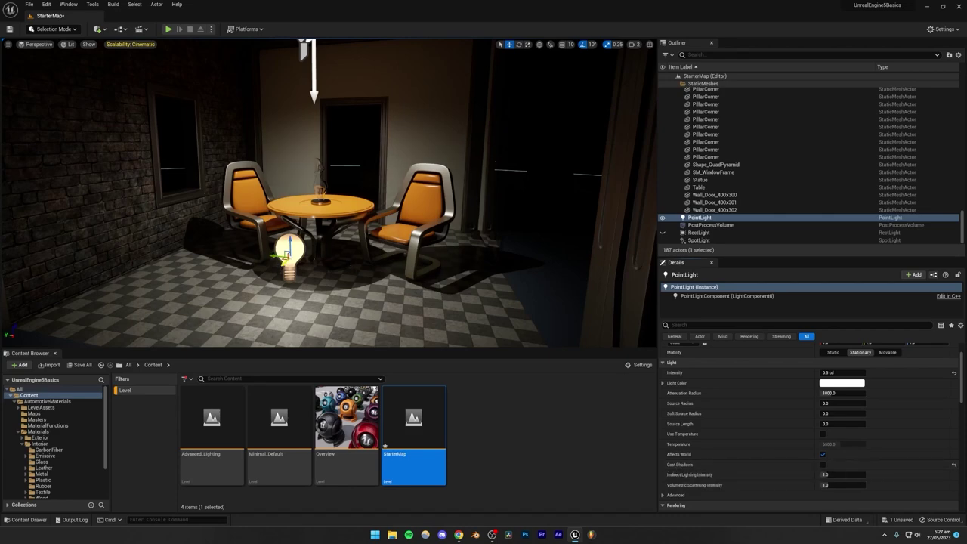
{"action": "mouse_move", "coordinate": [287, 253]}
{"action": "left_mouse_down"}
{"action": "mouse_move", "coordinate": [319, 225]}
{"action": "mouse_move", "coordinate": [278, 264]}
{"action": "mouse_move", "coordinate": [290, 249]}
{"action": "left_mouse_up"}
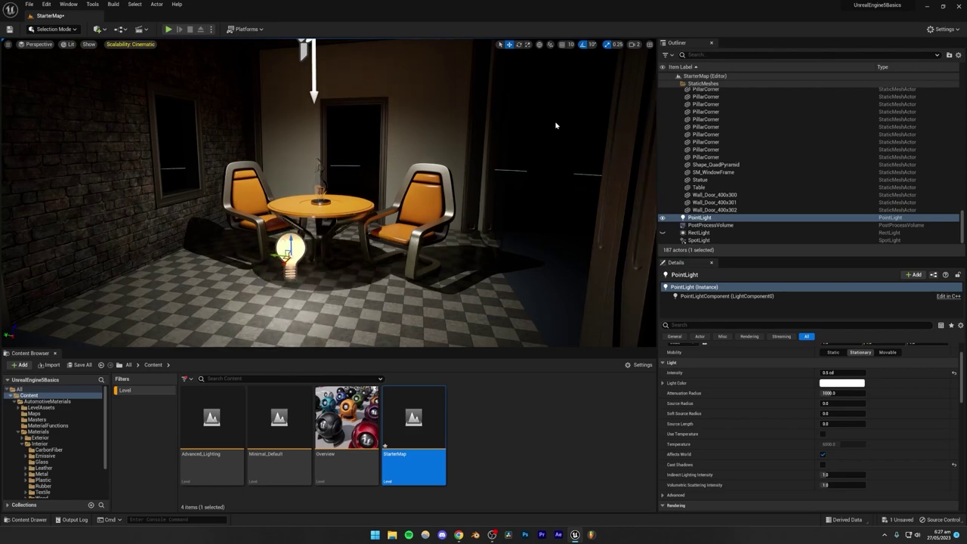
Step: Turn Cast Shadows off on the ceiling spot light to compare the scene, and turn it back on
{"action": "left_click", "coordinate": [555, 125]}
{"action": "mouse_move", "coordinate": [305, 140]}
{"action": "right_mouse_down"}
{"action": "mouse_move", "coordinate": [311, 129]}
{"action": "mouse_move", "coordinate": [299, 102]}
{"action": "mouse_move", "coordinate": [305, 159]}
{"action": "right_mouse_up"}
{"action": "left_click", "coordinate": [316, 92]}
{"action": "scroll", "coordinate": [771, 466], "scroll_direction": "down", "scroll_amount": 1}
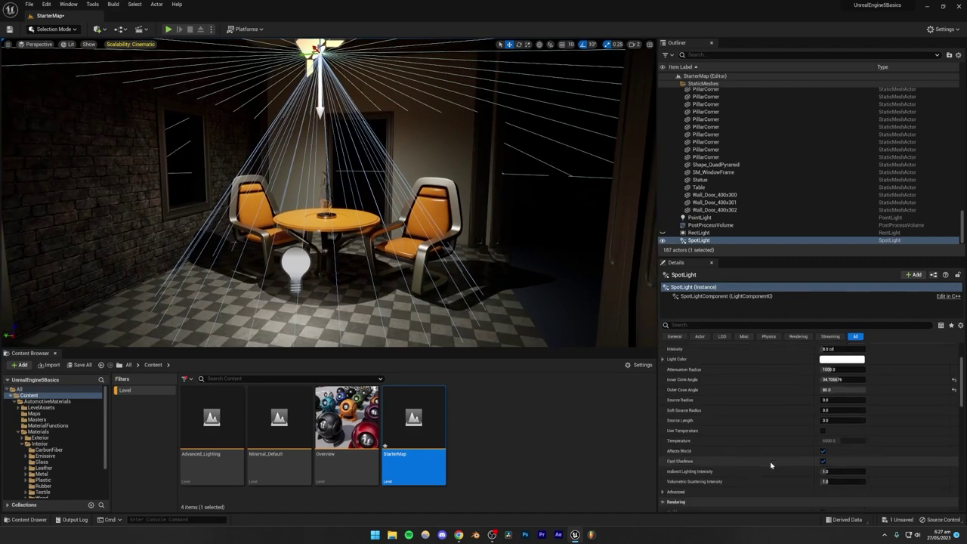
{"action": "left_click", "coordinate": [821, 461]}
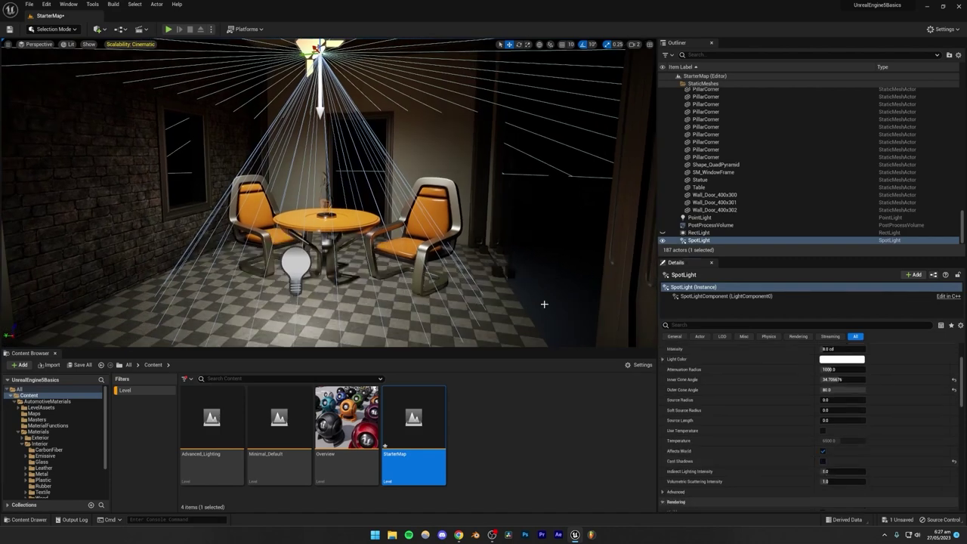
{"action": "left_click", "coordinate": [823, 462]}
{"action": "key", "text": "Escape"}
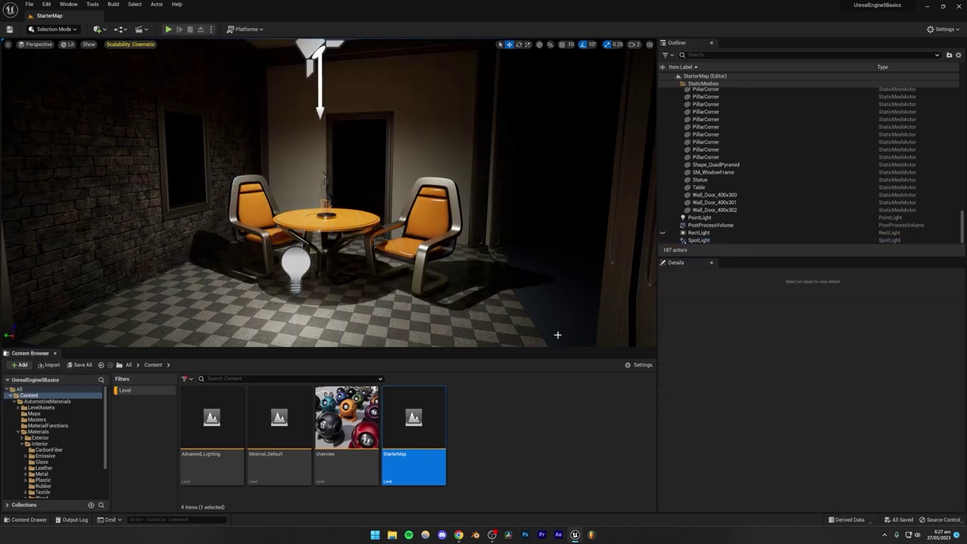
Step: Add a Sky Light to the level from the Lights actors
{"action": "right_click_drag", "start_coordinate": [325, 270], "coordinate": [130, 119]}
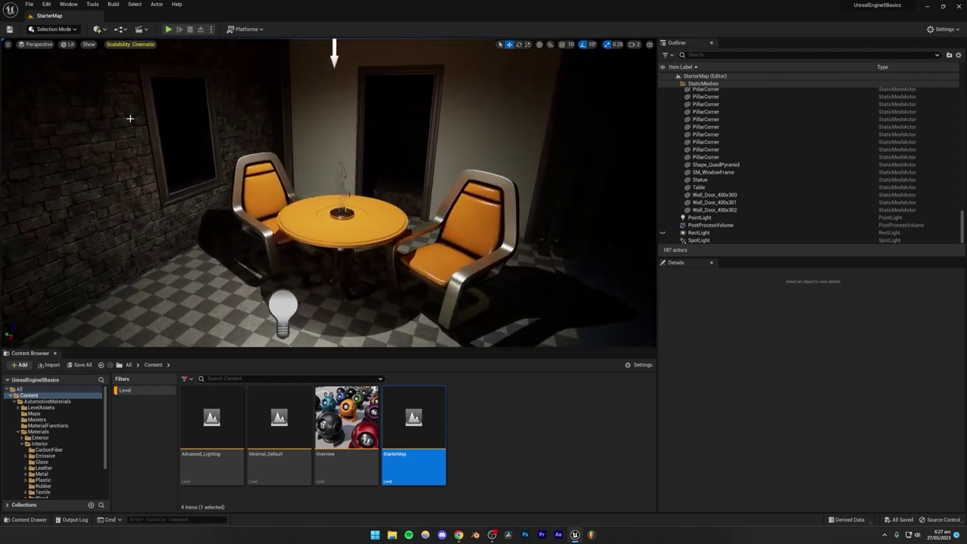
{"action": "left_click", "coordinate": [98, 29]}
{"action": "mouse_move", "coordinate": [121, 99]}
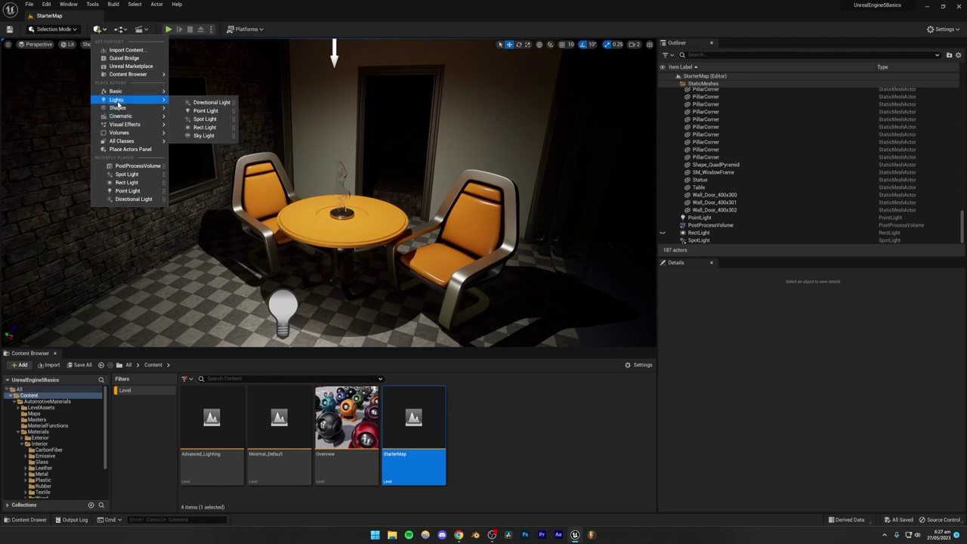
{"action": "left_click", "coordinate": [203, 134]}
{"action": "key", "text": "f"}
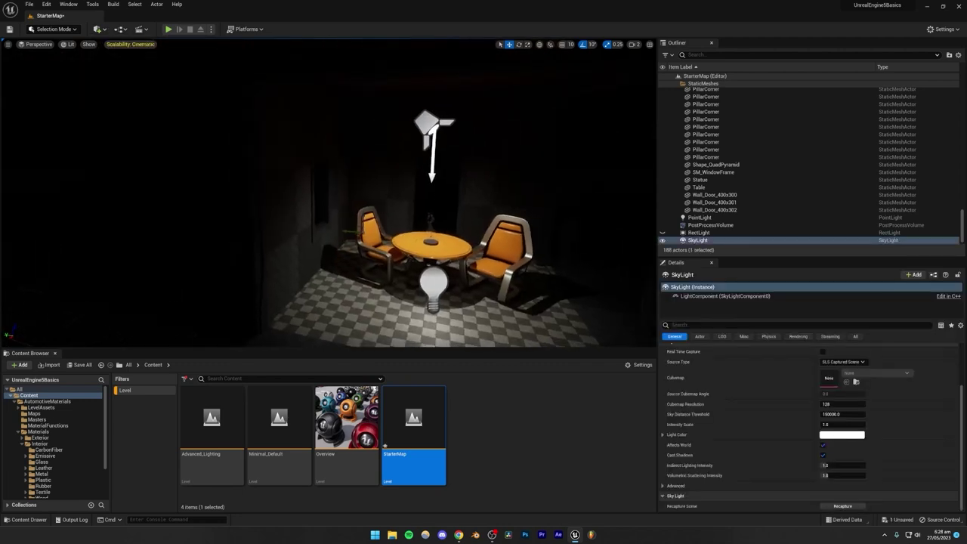
Step: Examine the table area and the dark surroundings for any effect of the sky light
{"action": "key", "text": "w"}
{"action": "mouse_move", "coordinate": [329, 193]}
{"action": "right_mouse_down"}
{"action": "mouse_move", "coordinate": [351, 211]}
{"action": "mouse_move", "coordinate": [340, 237]}
{"action": "mouse_move", "coordinate": [355, 216]}
{"action": "mouse_move", "coordinate": [352, 198]}
{"action": "mouse_move", "coordinate": [502, 195]}
{"action": "mouse_move", "coordinate": [324, 200]}
{"action": "right_mouse_up"}
{"action": "key", "text": "s"}
{"action": "key", "text": "w"}
{"action": "right_click_drag", "start_coordinate": [484, 149], "coordinate": [532, 177]}
{"action": "key", "text": "s"}
{"action": "key", "text": "d"}
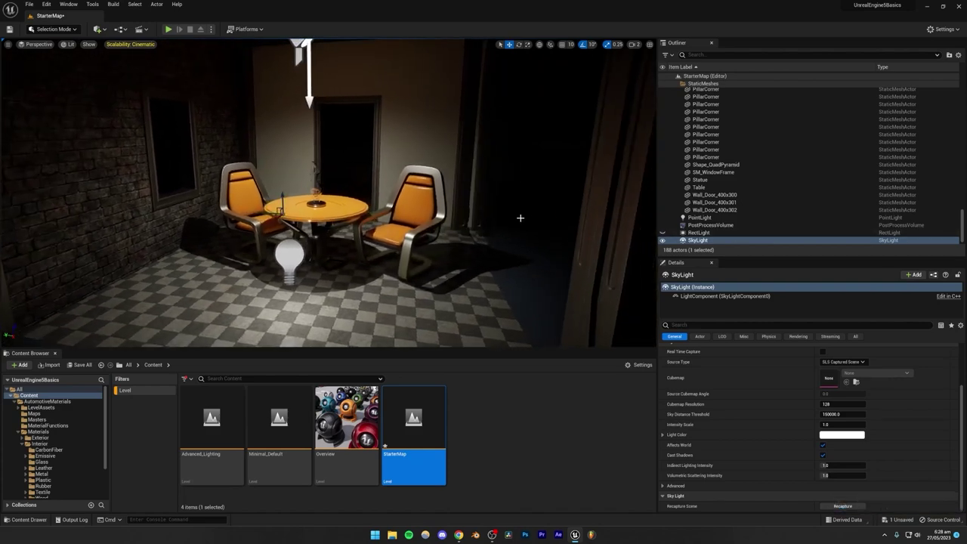
{"action": "left_click", "coordinate": [524, 161]}
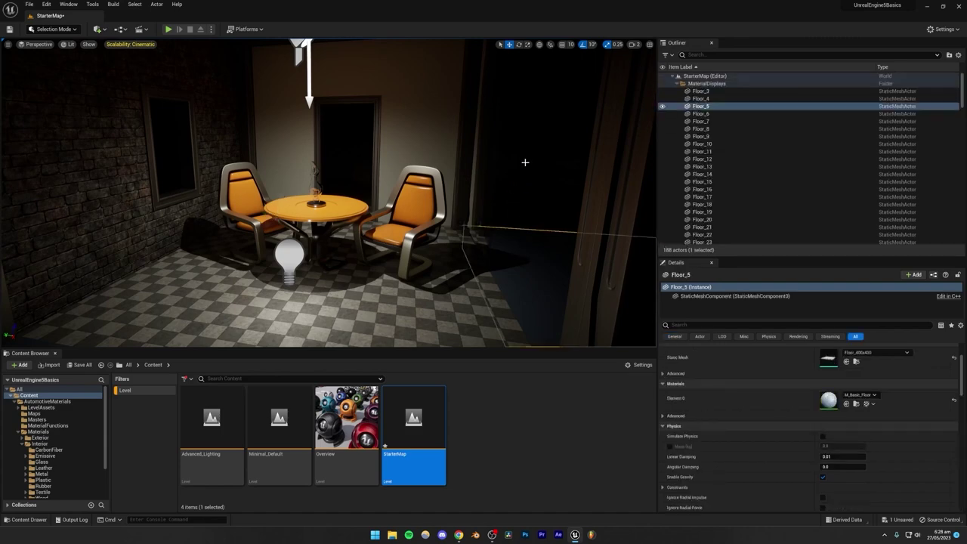
{"action": "left_click", "coordinate": [530, 128]}
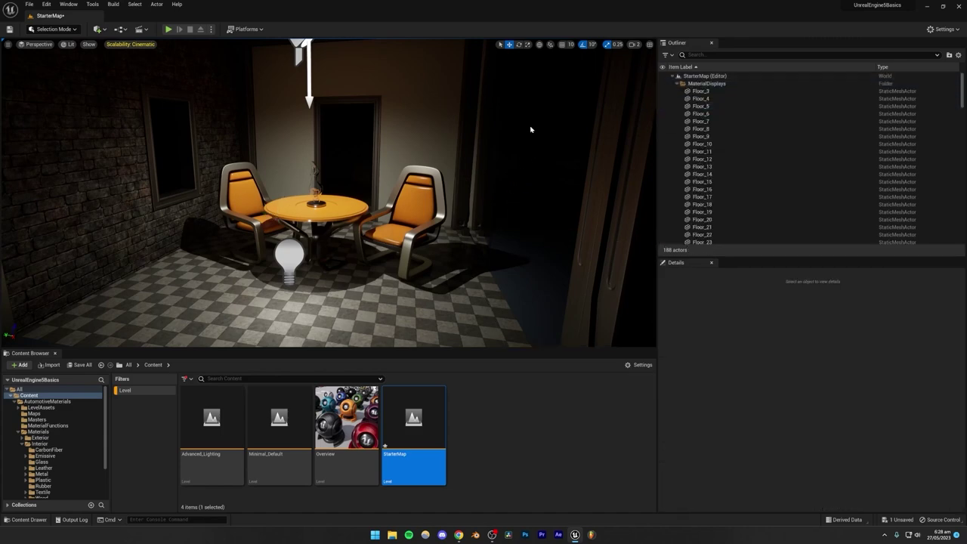
Step: Add a Directional Light and rotate it so that sunlight falls across the room's checkered floor
{"action": "left_click", "coordinate": [98, 29]}
{"action": "mouse_move", "coordinate": [121, 127]}
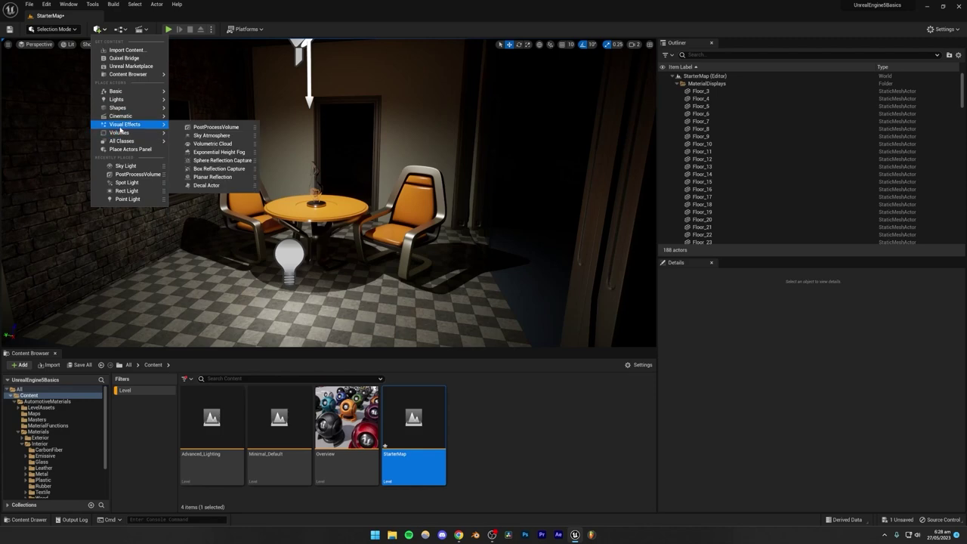
{"action": "mouse_move", "coordinate": [125, 100]}
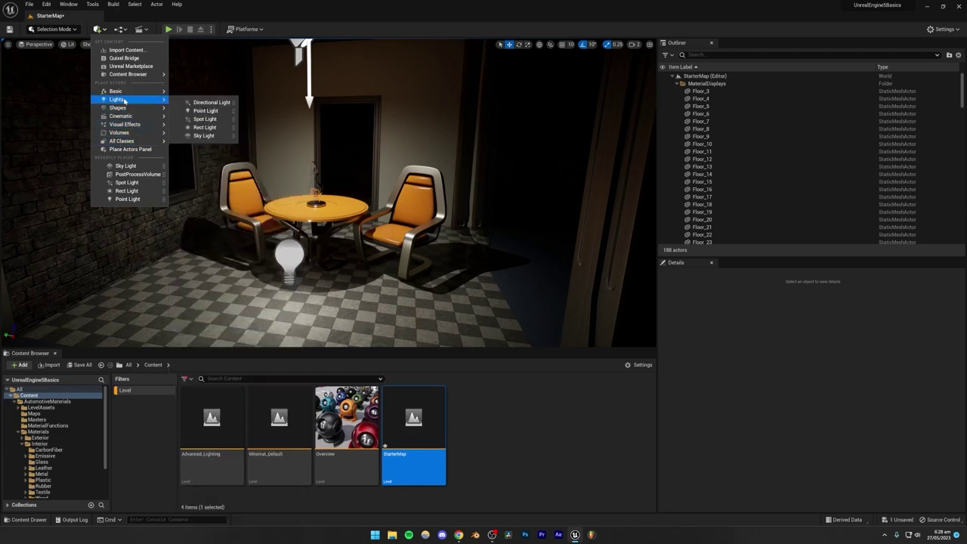
{"action": "left_click", "coordinate": [208, 102]}
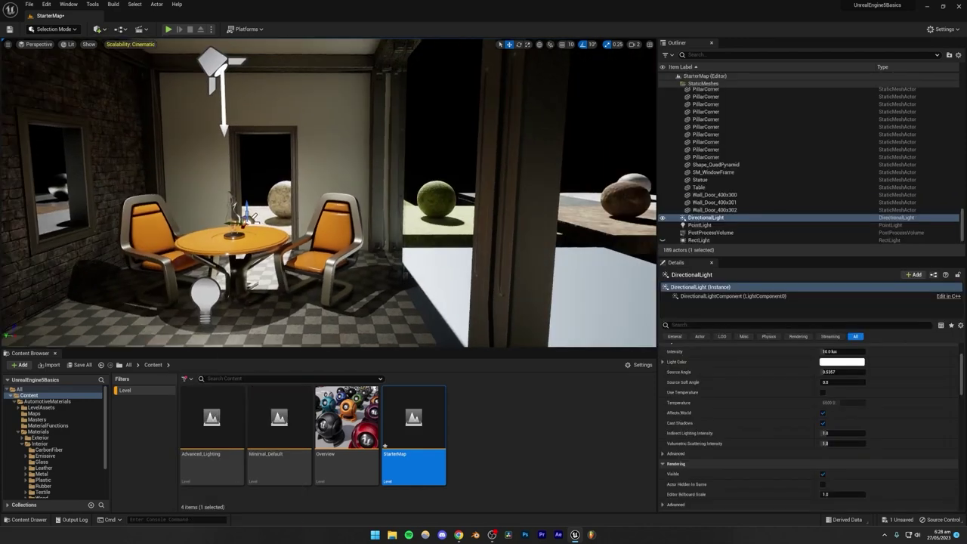
{"action": "mouse_move", "coordinate": [243, 109]}
{"action": "right_mouse_down"}
{"action": "mouse_move", "coordinate": [340, 109]}
{"action": "mouse_move", "coordinate": [244, 109]}
{"action": "right_mouse_up"}
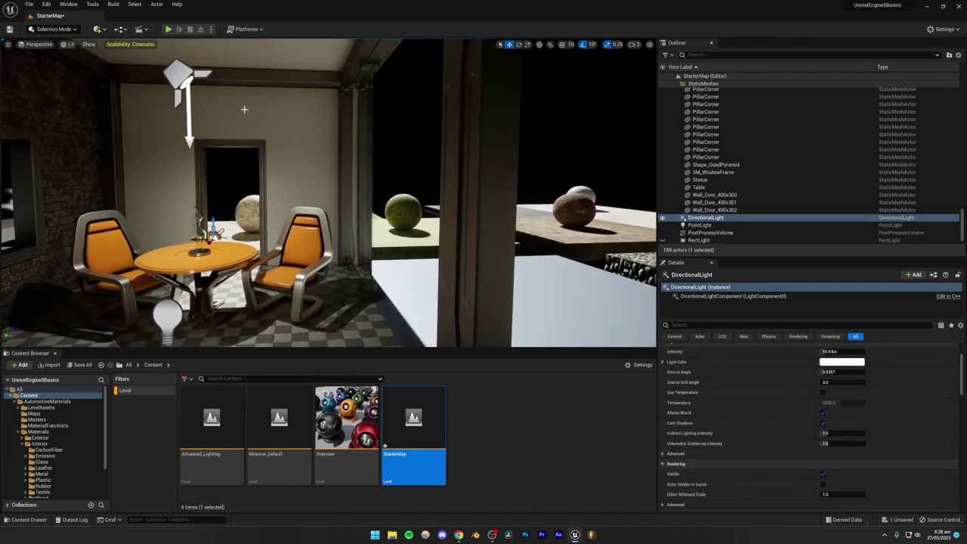
{"action": "left_click", "coordinate": [518, 44]}
{"action": "left_click_drag", "start_coordinate": [230, 219], "coordinate": [213, 236]}
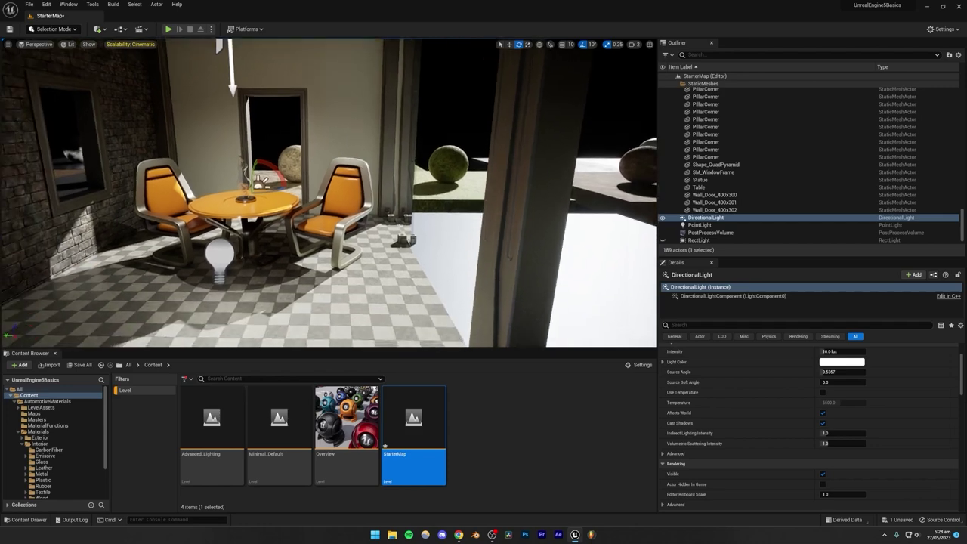
Step: Hide the point light in front of the table
{"action": "left_click", "coordinate": [219, 257]}
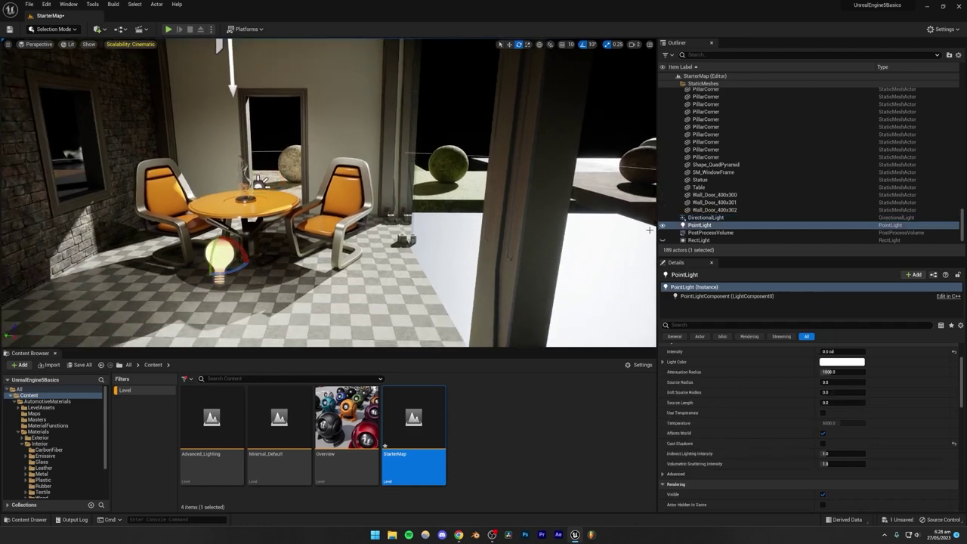
{"action": "left_click", "coordinate": [663, 227]}
{"action": "scroll", "coordinate": [661, 230], "scroll_direction": "down", "scroll_amount": 1}
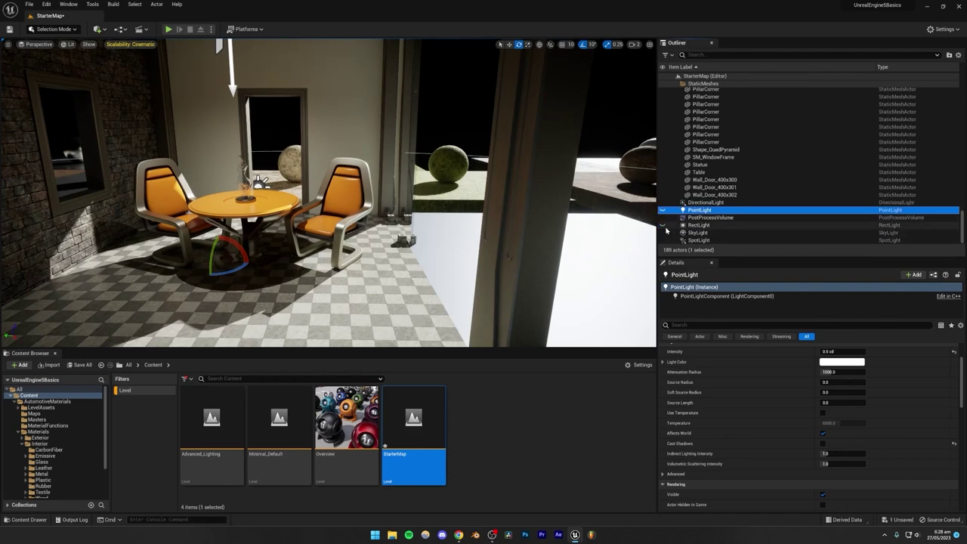
{"action": "left_click", "coordinate": [221, 276]}
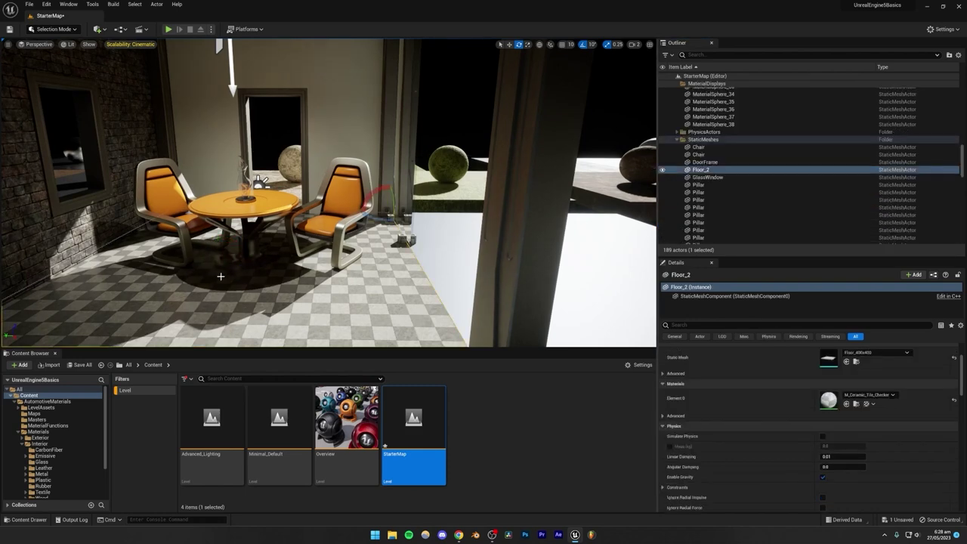
Step: Enable Real Time Capture on the sky light
{"action": "scroll", "coordinate": [748, 176], "scroll_direction": "down", "scroll_amount": 10}
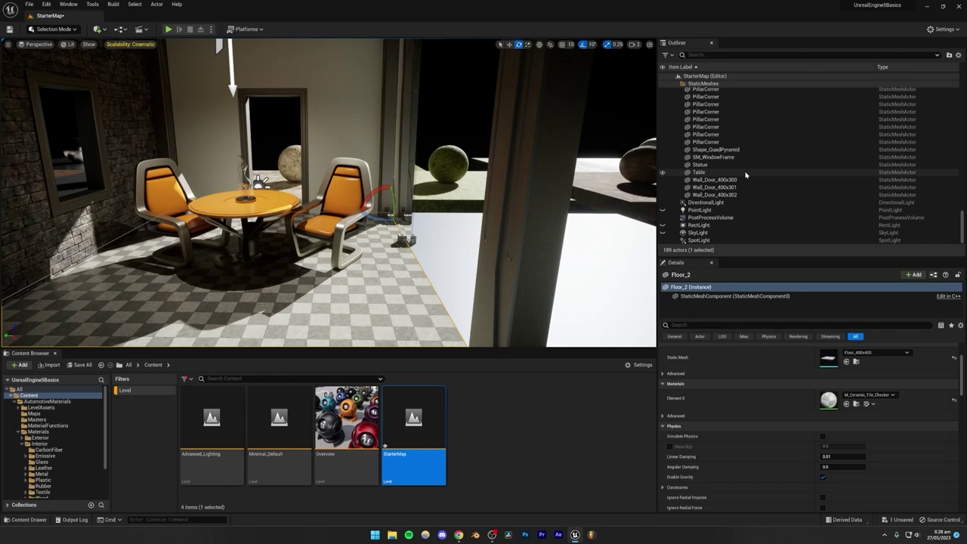
{"action": "left_click", "coordinate": [693, 233]}
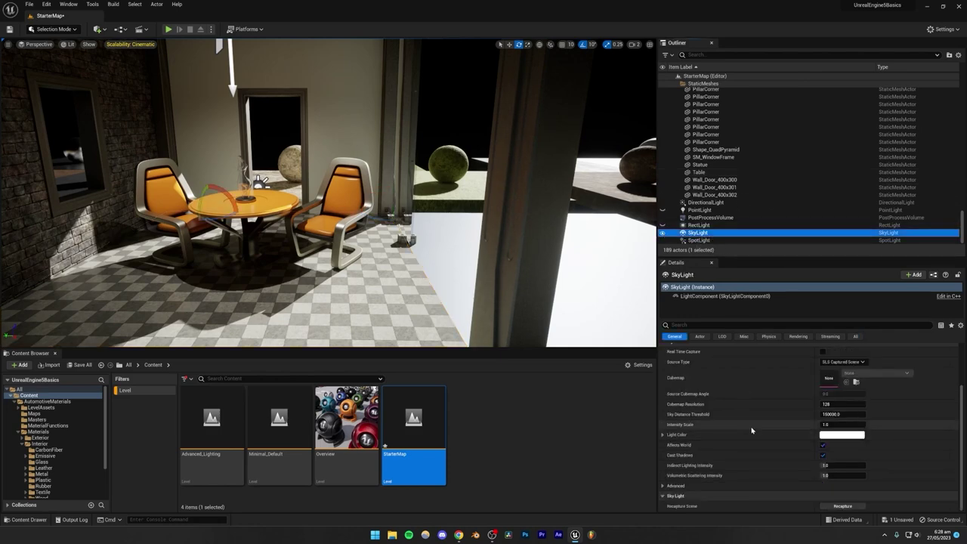
{"action": "scroll", "coordinate": [823, 423], "scroll_direction": "up", "scroll_amount": 3}
{"action": "left_click", "coordinate": [823, 410]}
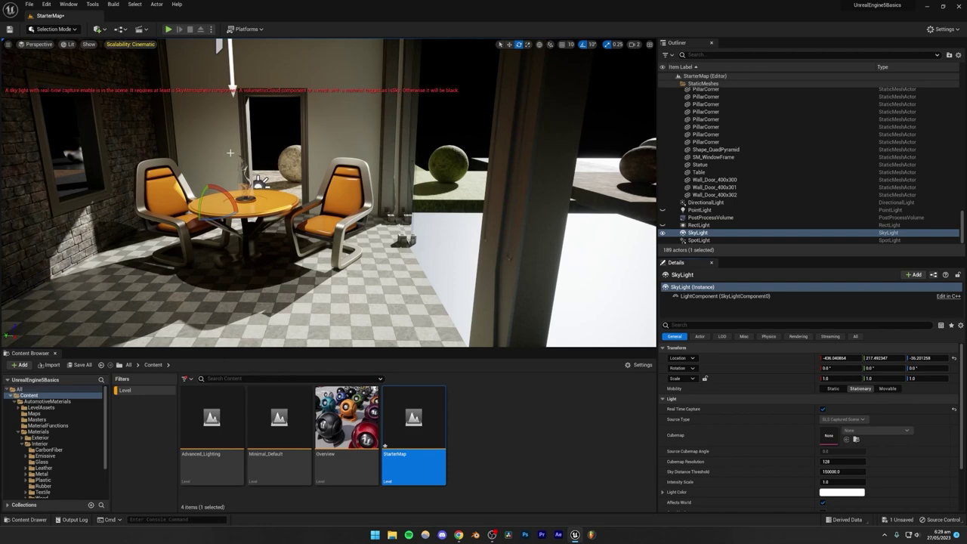
Step: Create a Sky Atmosphere, a Volumetric Cloud and a Height Fog with the Env. Light Mixer, and close the mixer
{"action": "left_click", "coordinate": [99, 30]}
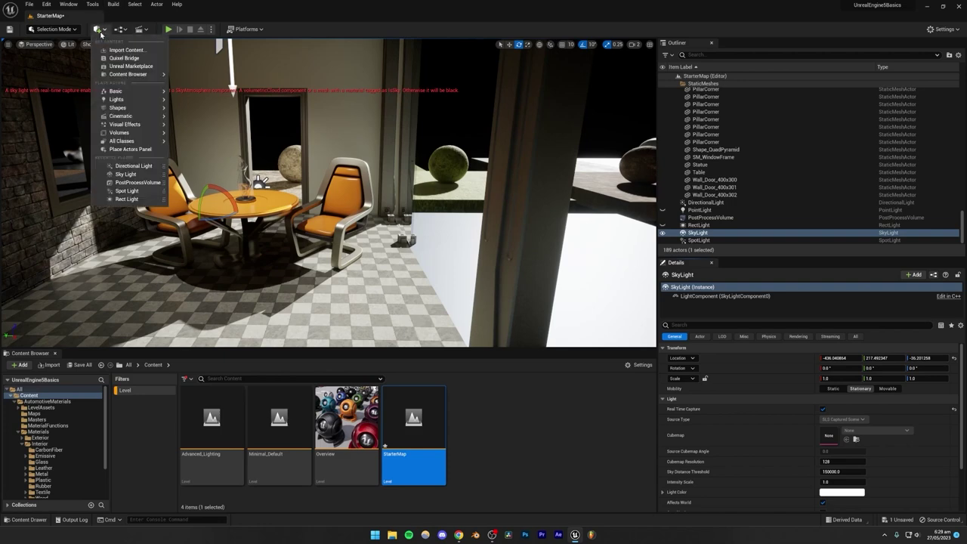
{"action": "left_click", "coordinate": [100, 33]}
{"action": "left_click", "coordinate": [72, 8]}
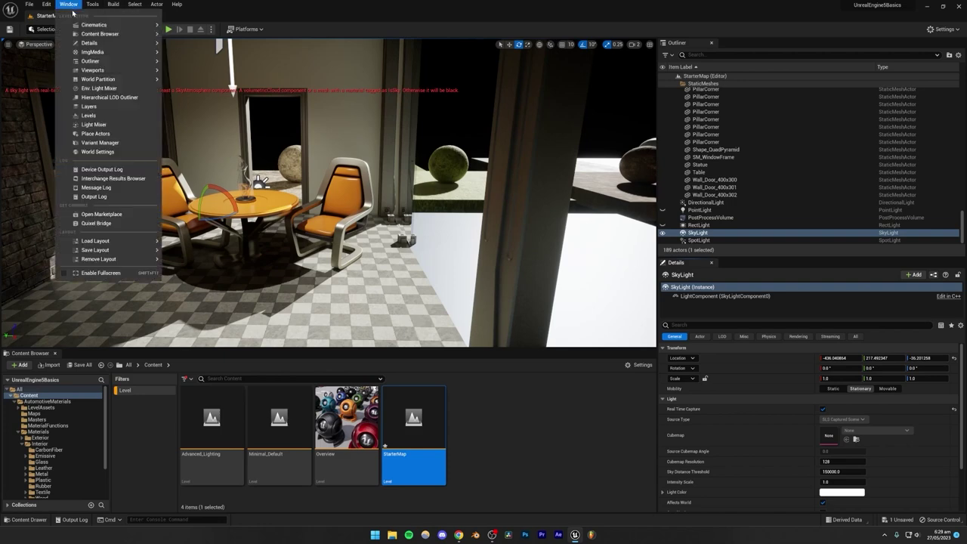
{"action": "left_click", "coordinate": [104, 92]}
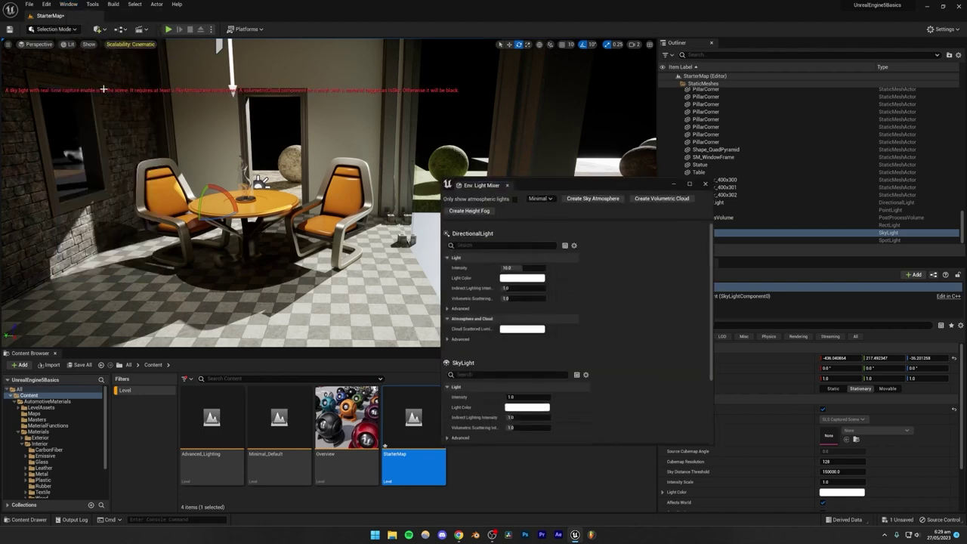
{"action": "left_click", "coordinate": [590, 199]}
{"action": "left_click", "coordinate": [589, 199]}
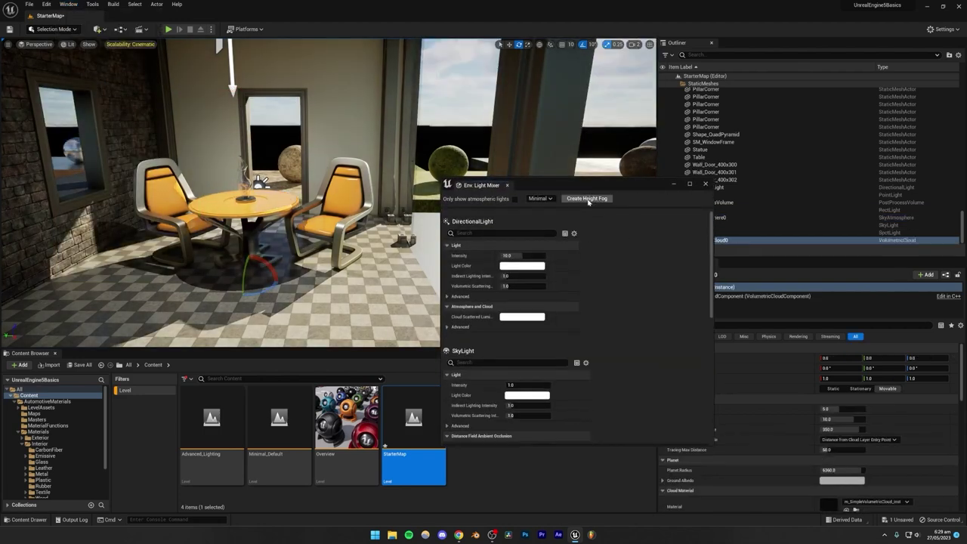
{"action": "left_click", "coordinate": [593, 199]}
{"action": "left_click", "coordinate": [706, 185]}
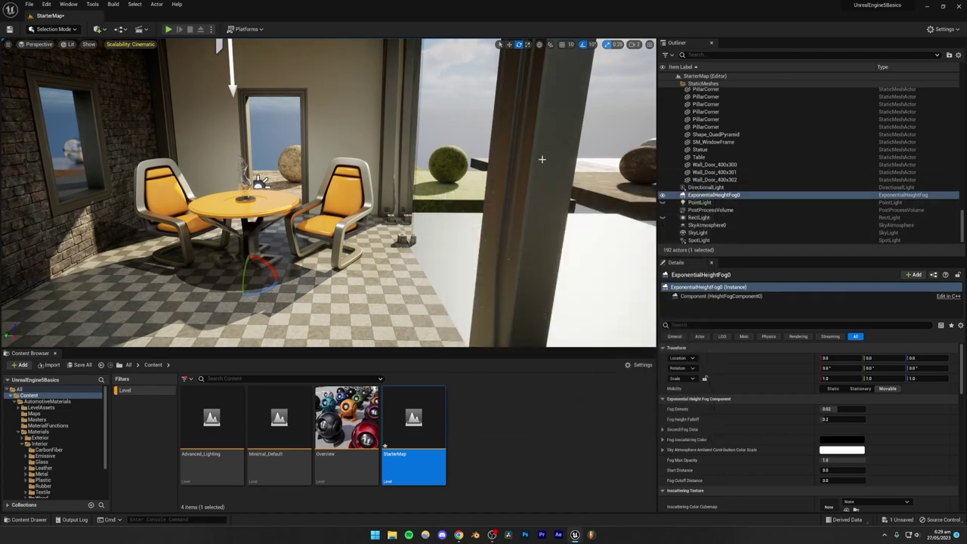
Step: Hide the spot light above the table and save the level
{"action": "right_click_drag", "start_coordinate": [411, 166], "coordinate": [491, 111]}
{"action": "right_click_drag", "start_coordinate": [461, 158], "coordinate": [307, 133]}
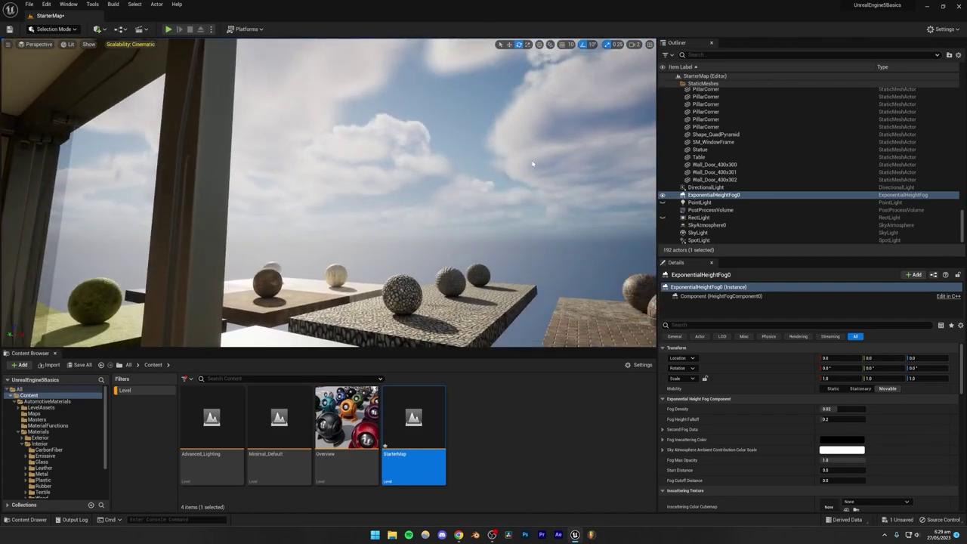
{"action": "right_click_drag", "start_coordinate": [532, 163], "coordinate": [366, 138]}
{"action": "left_click", "coordinate": [342, 50]}
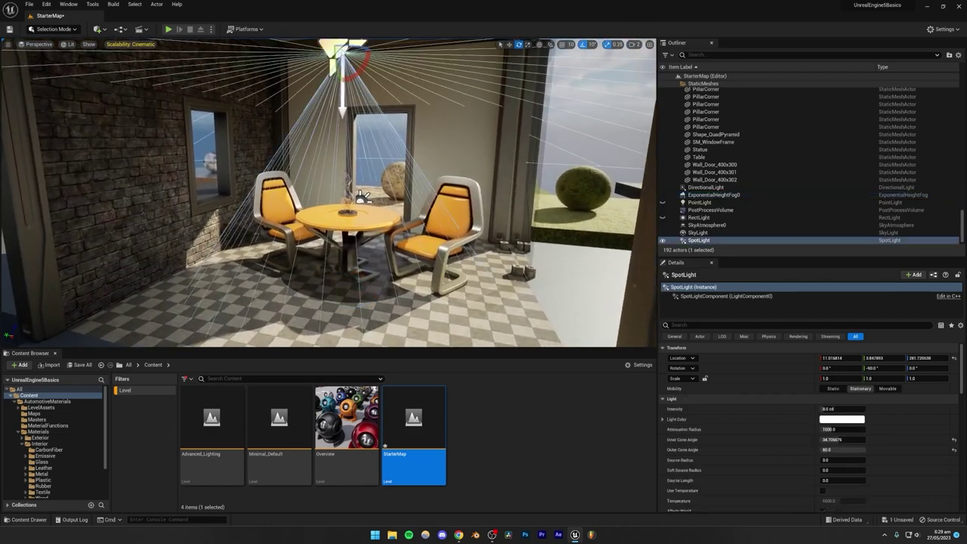
{"action": "left_click", "coordinate": [664, 241]}
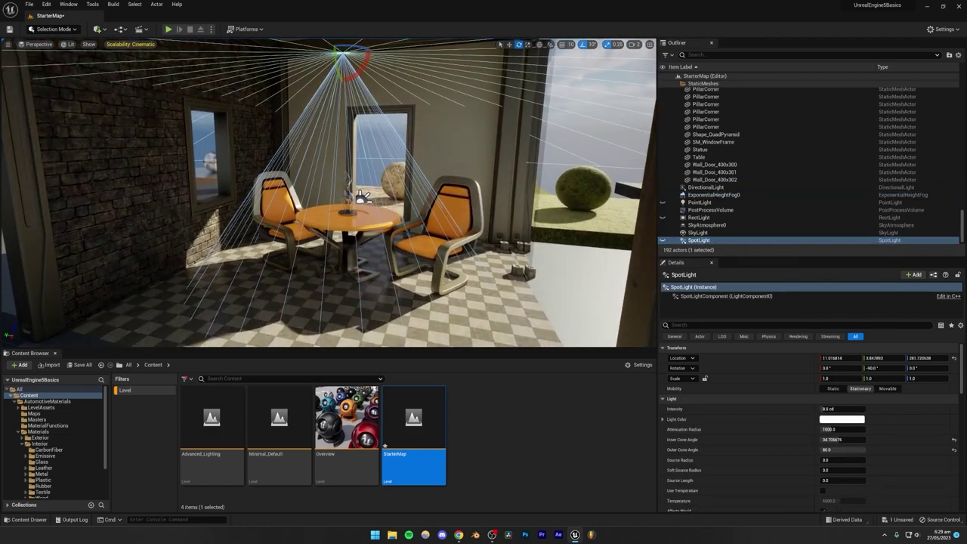
{"action": "key", "text": "Escape"}
{"action": "key", "text": "ctrl+s"}
Step: Rotate the directional light to about -61.6°, -37.4°, -80.6° so the sun shines through the brick wall's window onto the floor by the table
{"action": "key", "text": "s"}
{"action": "right_click_drag", "start_coordinate": [462, 209], "coordinate": [242, 185]}
{"action": "right_click_drag", "start_coordinate": [648, 214], "coordinate": [360, 186]}
{"action": "key", "text": "w"}
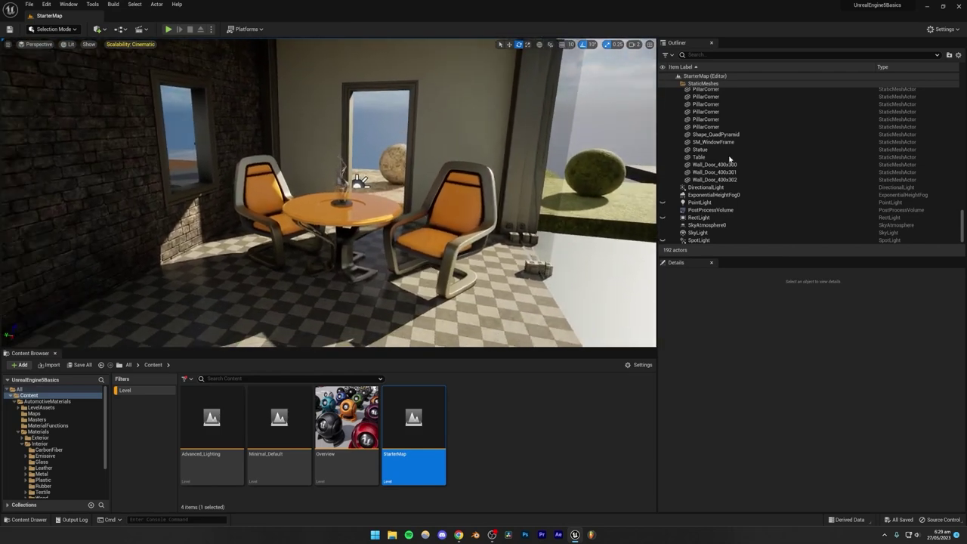
{"action": "scroll", "coordinate": [669, 225], "scroll_direction": "down", "scroll_amount": 1}
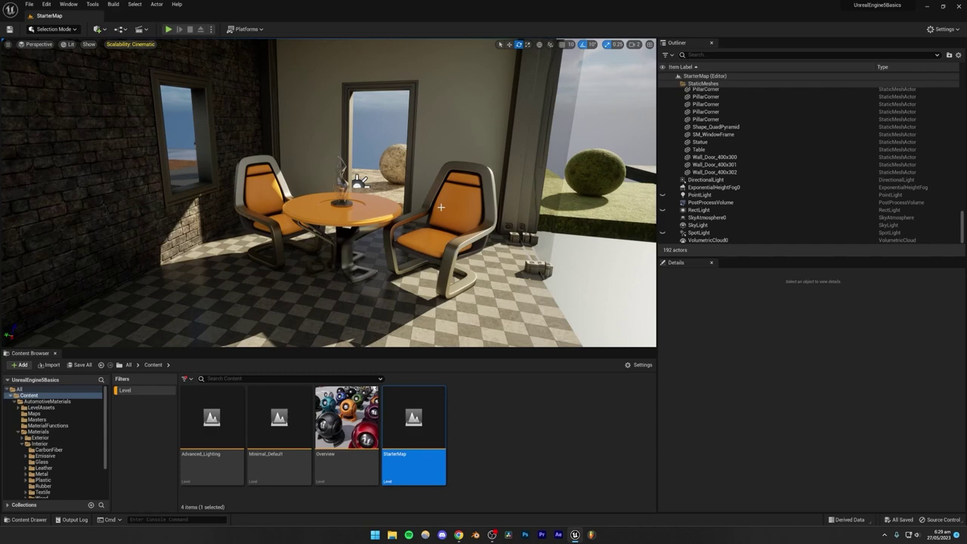
{"action": "left_click", "coordinate": [705, 180]}
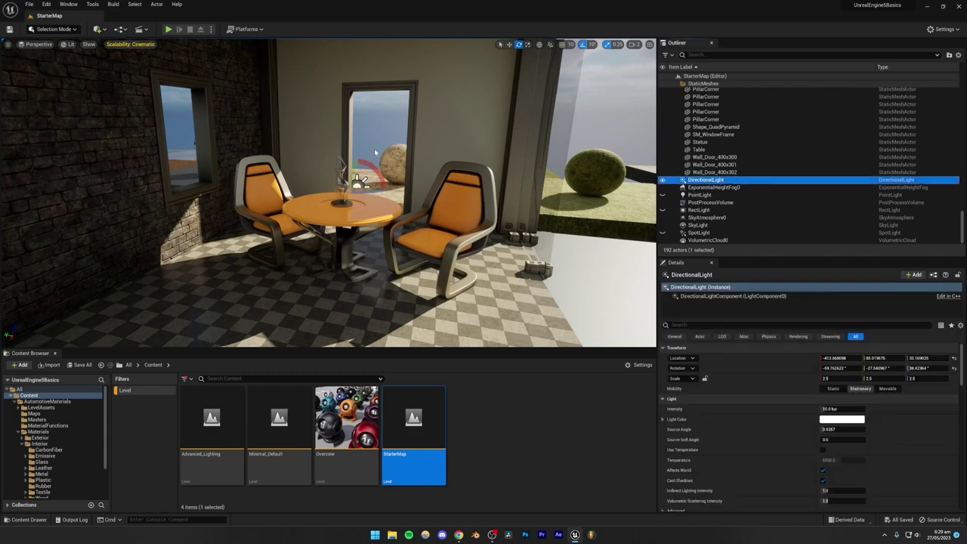
{"action": "left_click_drag", "start_coordinate": [359, 192], "coordinate": [442, 192]}
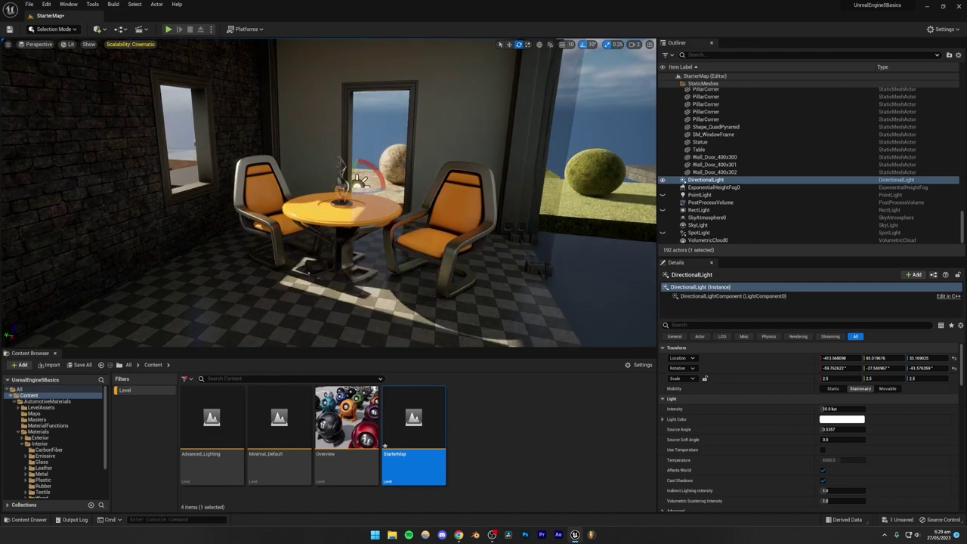
{"action": "left_click_drag", "start_coordinate": [377, 167], "coordinate": [321, 184]}
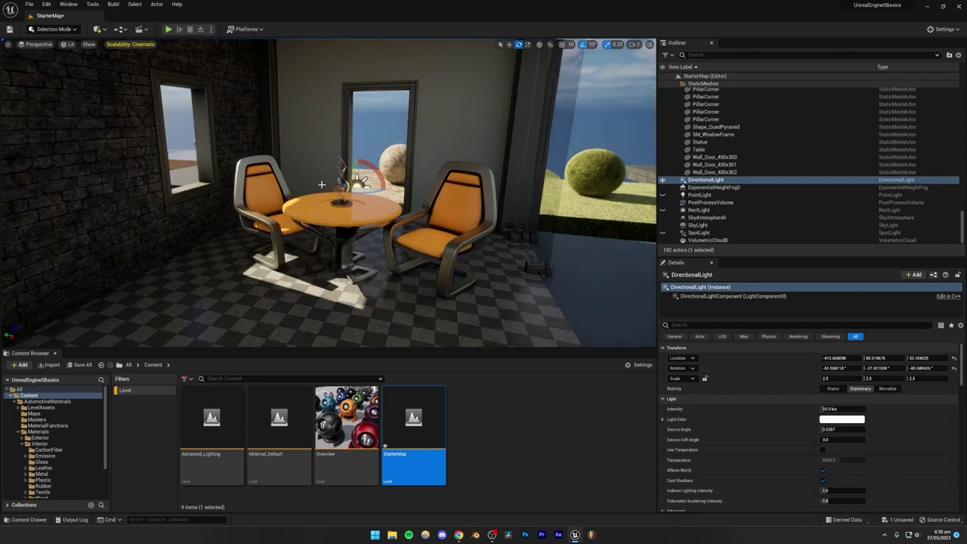
Step: Duplicate the brick window wall and move the copy across to the room's opposite open side
{"action": "key", "text": "s"}
{"action": "right_click_drag", "start_coordinate": [334, 215], "coordinate": [225, 177]}
{"action": "left_click", "coordinate": [223, 177]}
{"action": "scroll", "coordinate": [366, 202], "scroll_direction": "down", "scroll_amount": 6}
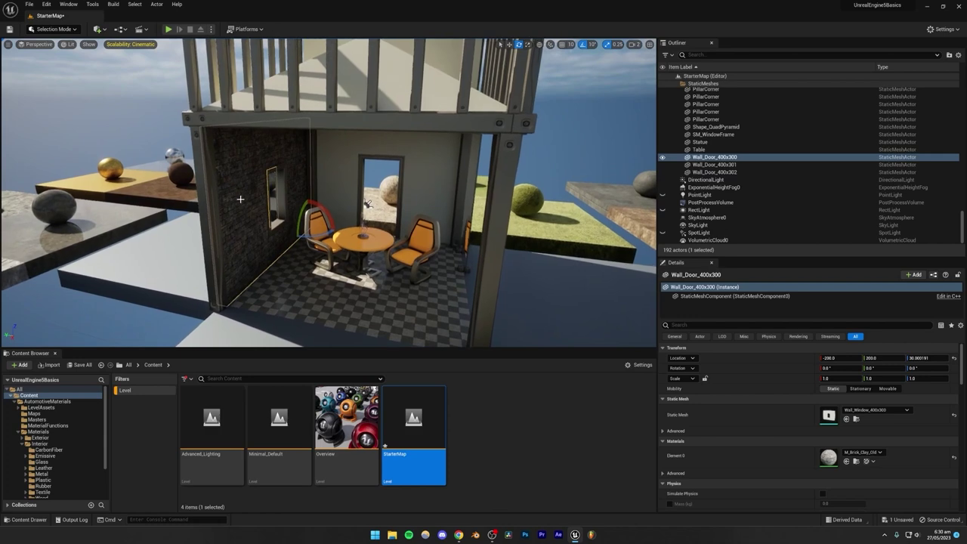
{"action": "left_click", "coordinate": [509, 45]}
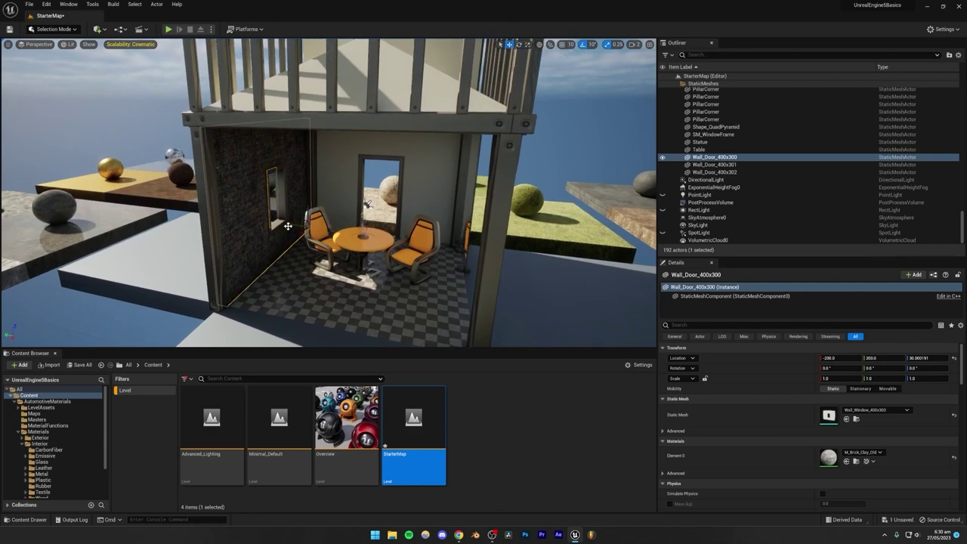
{"action": "left_click_drag", "start_coordinate": [290, 223], "coordinate": [432, 251], "text": "alt"}
{"action": "right_click_drag", "start_coordinate": [431, 251], "coordinate": [410, 225]}
Step: Duplicate the back doorway wall, move the copy to the room's open front at X about 200.7, and save the level
{"action": "left_click", "coordinate": [381, 184]}
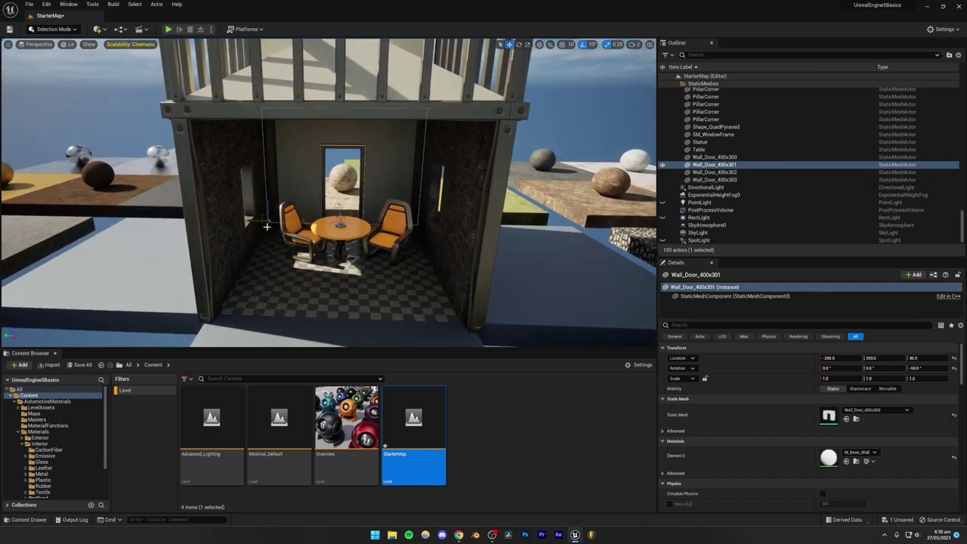
{"action": "left_click_drag", "start_coordinate": [266, 225], "coordinate": [179, 331], "text": "alt"}
{"action": "mouse_move", "coordinate": [179, 331]}
{"action": "right_mouse_down"}
{"action": "mouse_move", "coordinate": [183, 351]}
{"action": "mouse_move", "coordinate": [192, 343]}
{"action": "mouse_move", "coordinate": [170, 328]}
{"action": "mouse_move", "coordinate": [154, 332]}
{"action": "mouse_move", "coordinate": [166, 328]}
{"action": "right_mouse_up"}
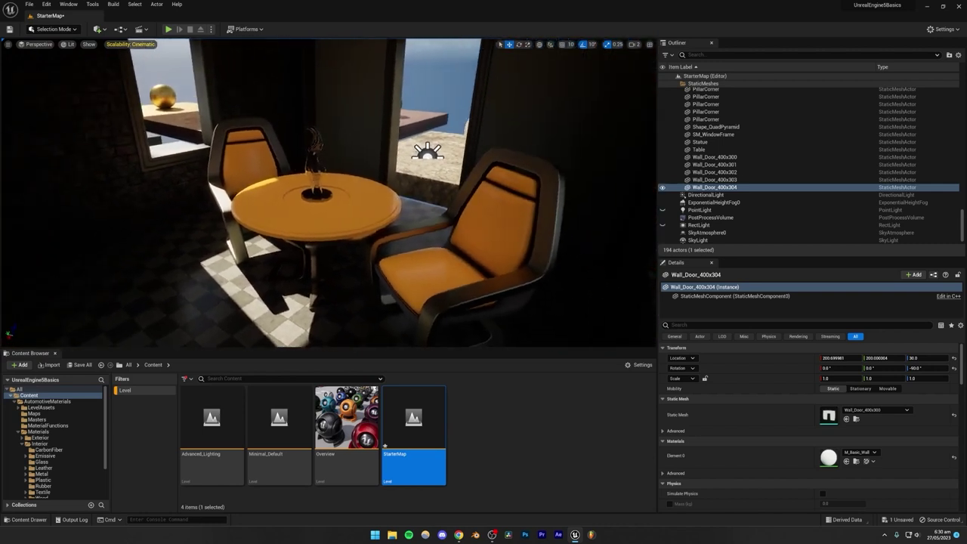
{"action": "right_click_drag", "start_coordinate": [307, 186], "coordinate": [308, 186]}
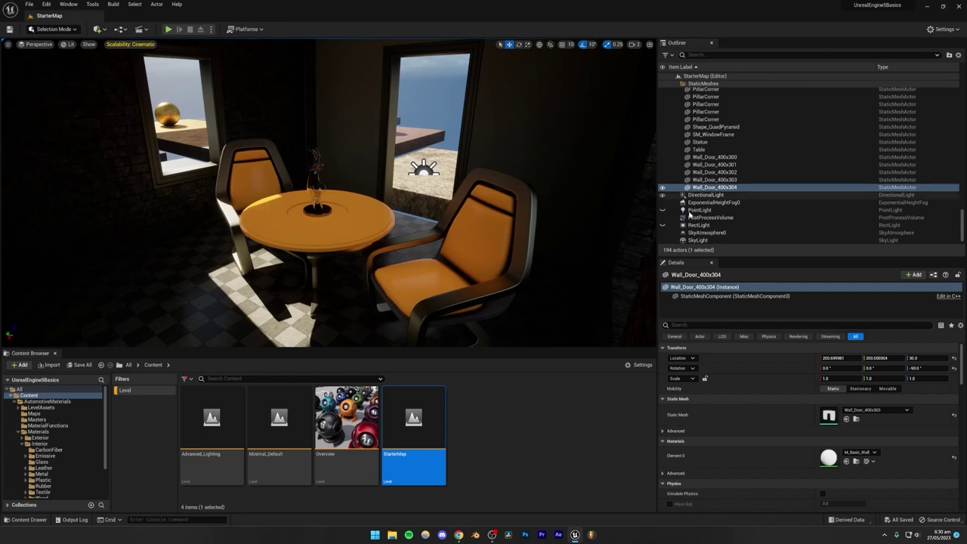
Step: Set the post process volume's Exposure Compensation to 11 and save the level
{"action": "left_click", "coordinate": [710, 217]}
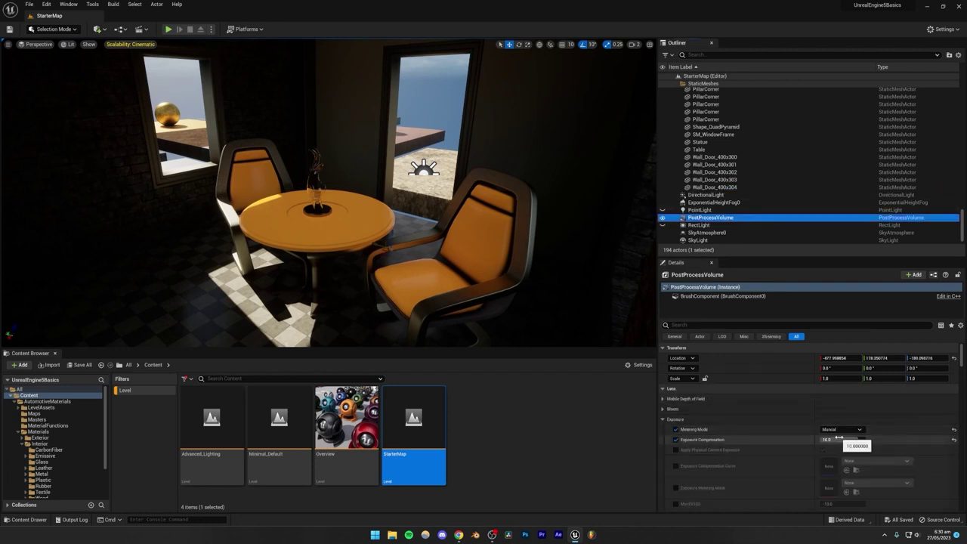
{"action": "left_click", "coordinate": [834, 438]}
{"action": "type", "text": "11"}
{"action": "key", "text": "Return"}
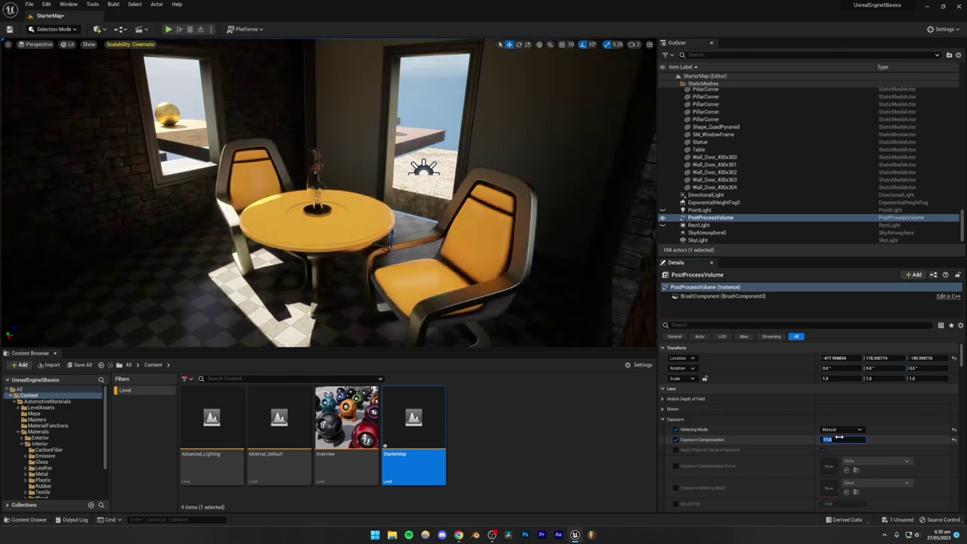
{"action": "mouse_move", "coordinate": [328, 196]}
{"action": "right_mouse_down"}
{"action": "mouse_move", "coordinate": [257, 204]}
{"action": "mouse_move", "coordinate": [423, 208]}
{"action": "mouse_move", "coordinate": [302, 198]}
{"action": "mouse_move", "coordinate": [321, 200]}
{"action": "mouse_move", "coordinate": [309, 192]}
{"action": "right_mouse_up"}
{"action": "key", "text": "ctrl+s"}
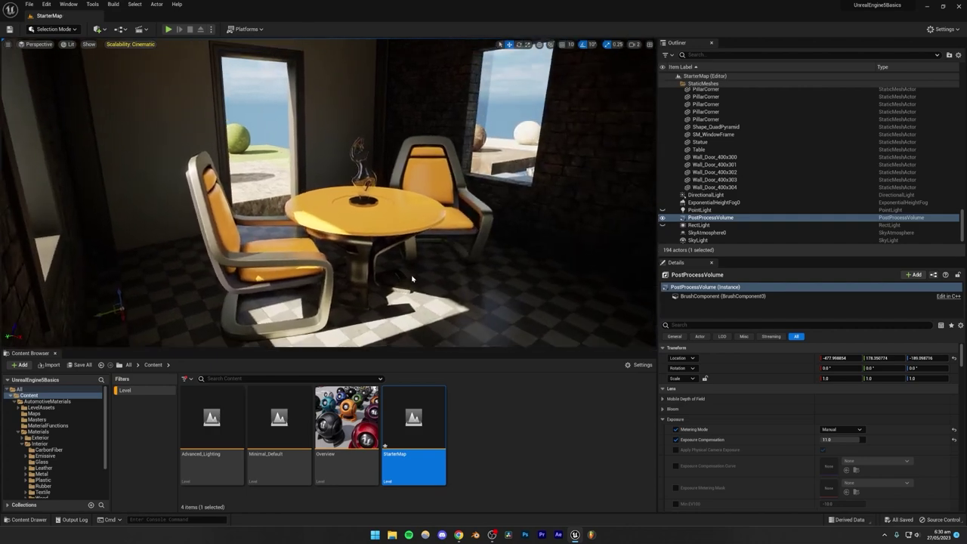
Step: Enable the Bloom method and intensity overrides on the post process volume and set the method to Convolution
{"action": "right_click_drag", "start_coordinate": [412, 276], "coordinate": [555, 281]}
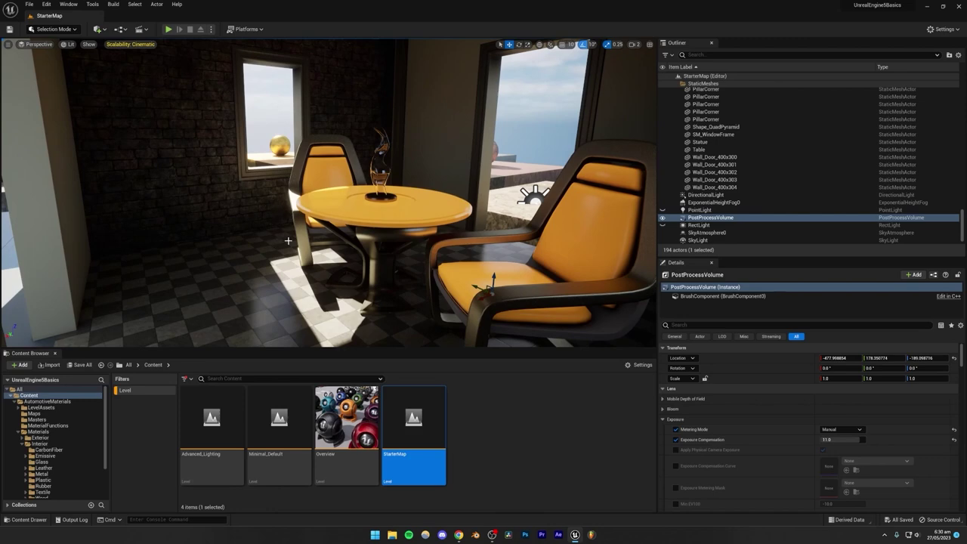
{"action": "left_click", "coordinate": [662, 409]}
{"action": "left_click", "coordinate": [674, 419]}
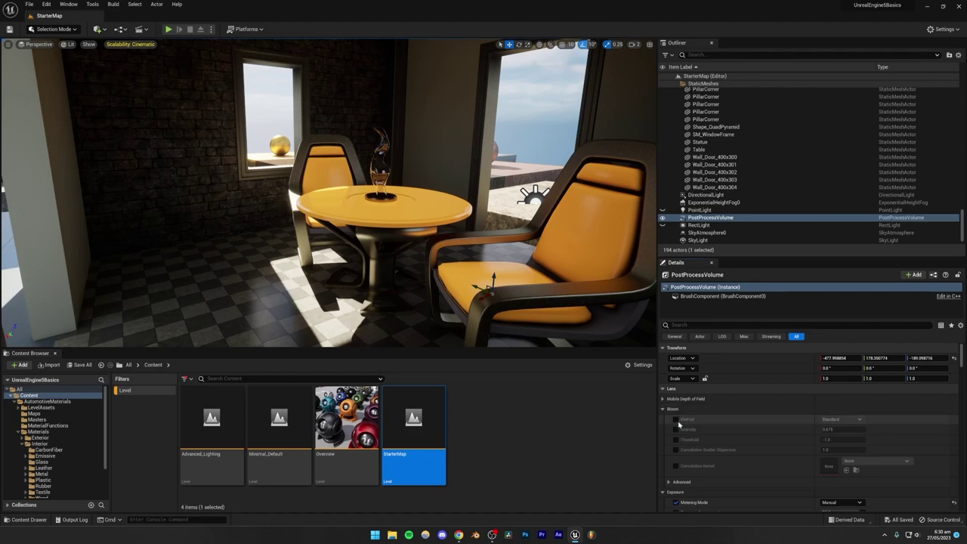
{"action": "left_click", "coordinate": [675, 429]}
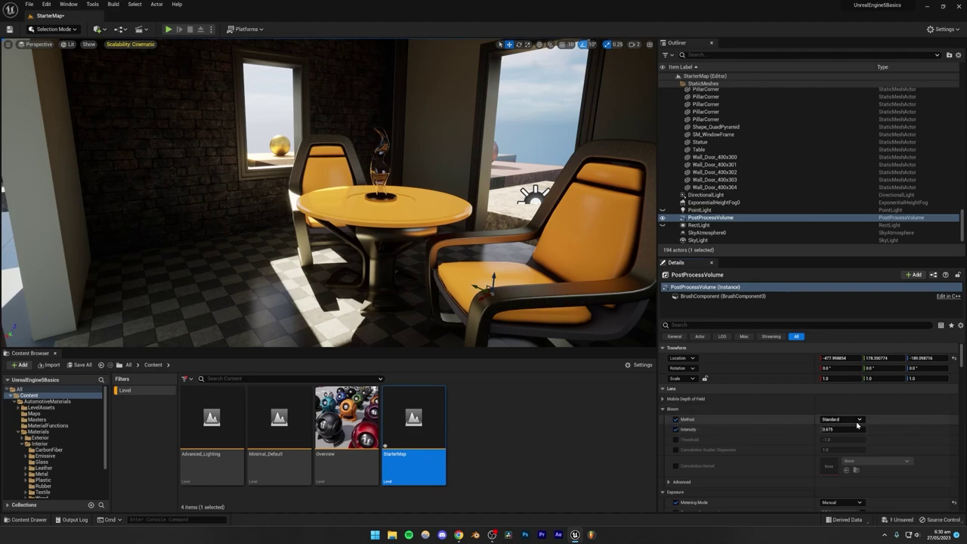
{"action": "left_click", "coordinate": [840, 419]}
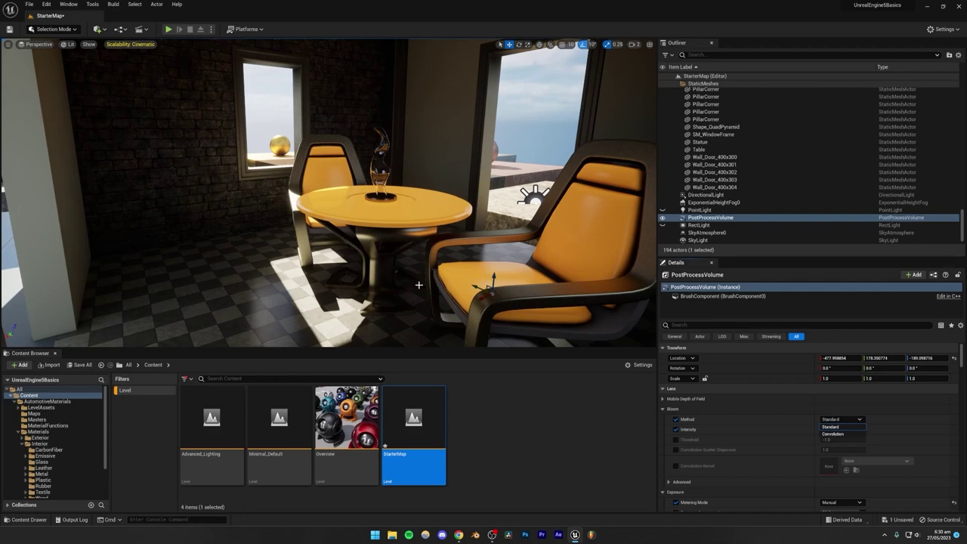
{"action": "left_click", "coordinate": [831, 426]}
{"action": "left_click", "coordinate": [834, 419]}
{"action": "left_click", "coordinate": [831, 434]}
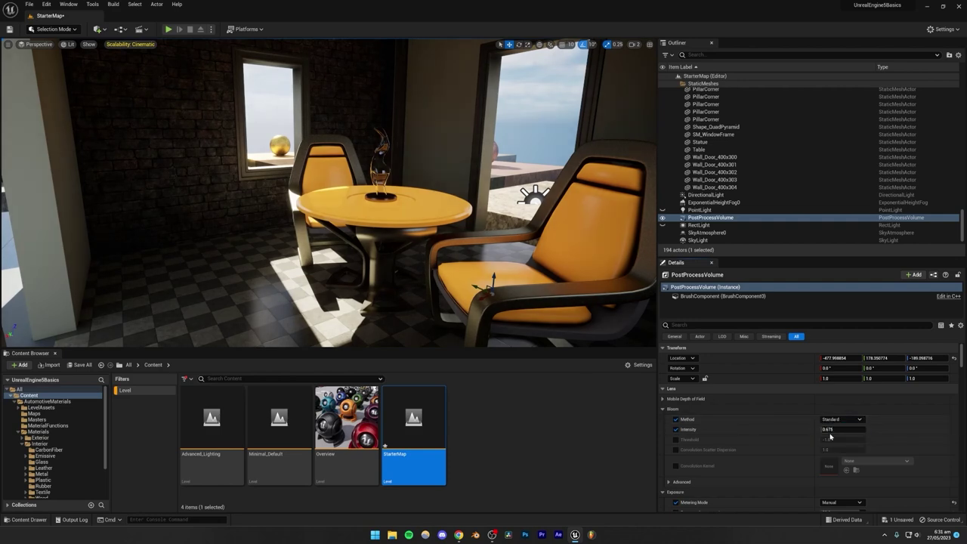
{"action": "left_click", "coordinate": [400, 95]}
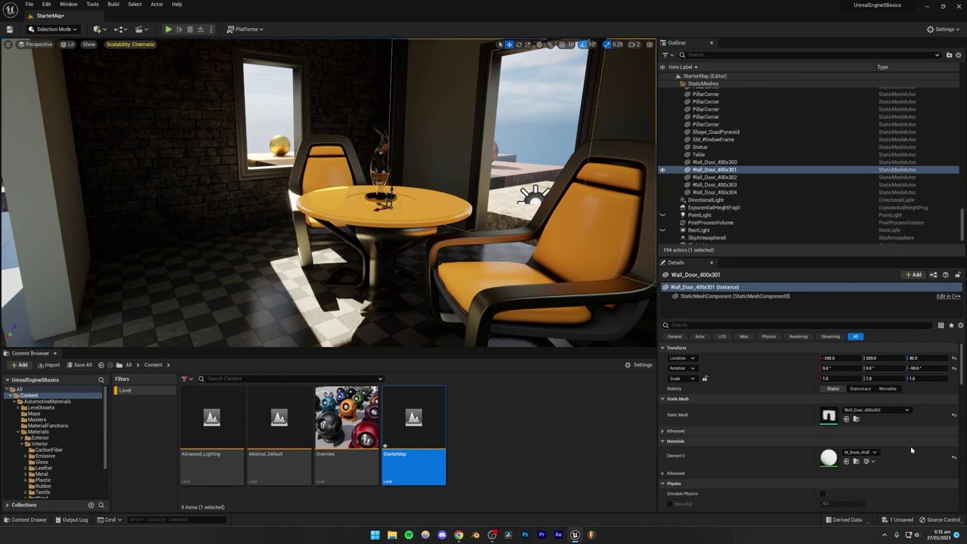
Step: Try a Bloom intensity of 8 on the post process volume, and set it to 0
{"action": "left_click", "coordinate": [706, 223]}
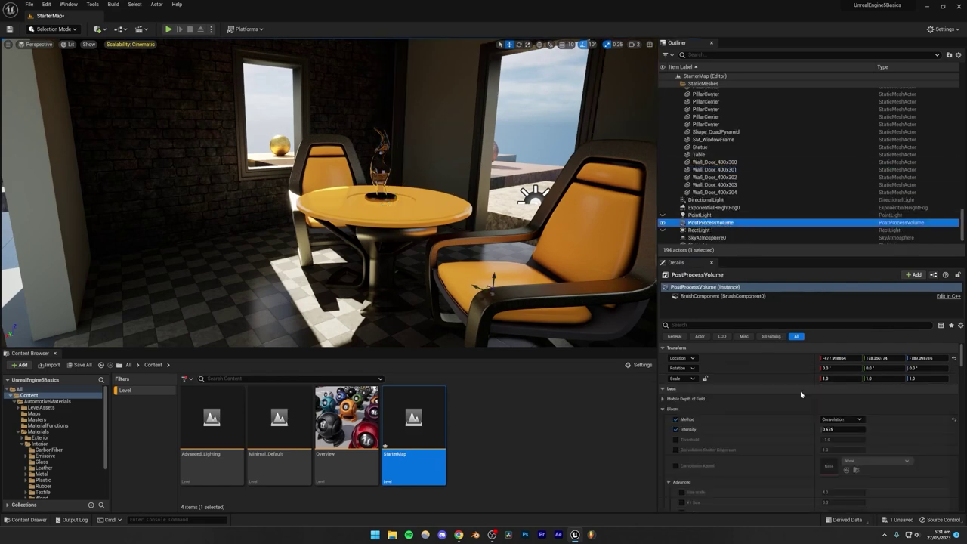
{"action": "left_click_drag", "start_coordinate": [839, 429], "coordinate": [891, 429]}
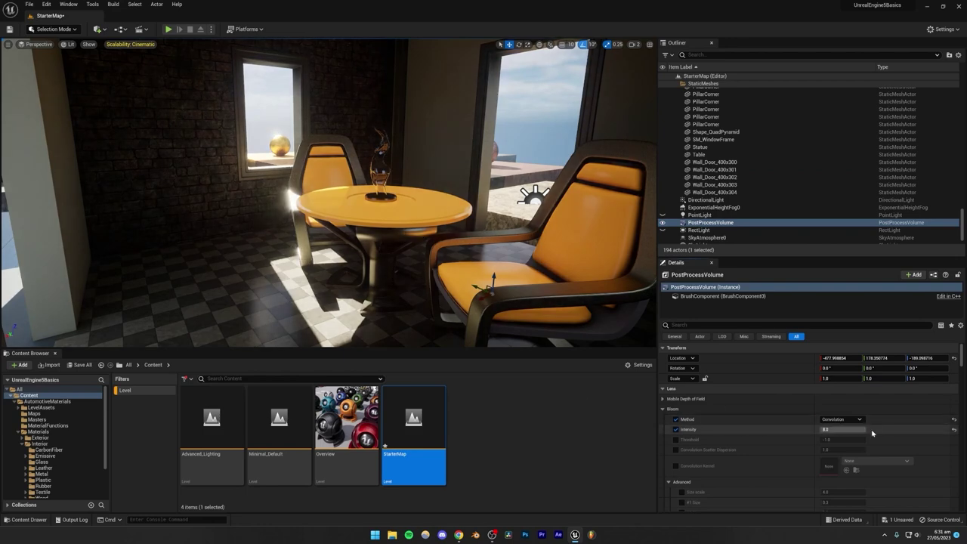
{"action": "left_click_drag", "start_coordinate": [854, 430], "coordinate": [831, 429]}
{"action": "type", "text": "0"}
{"action": "key", "text": "Return"}
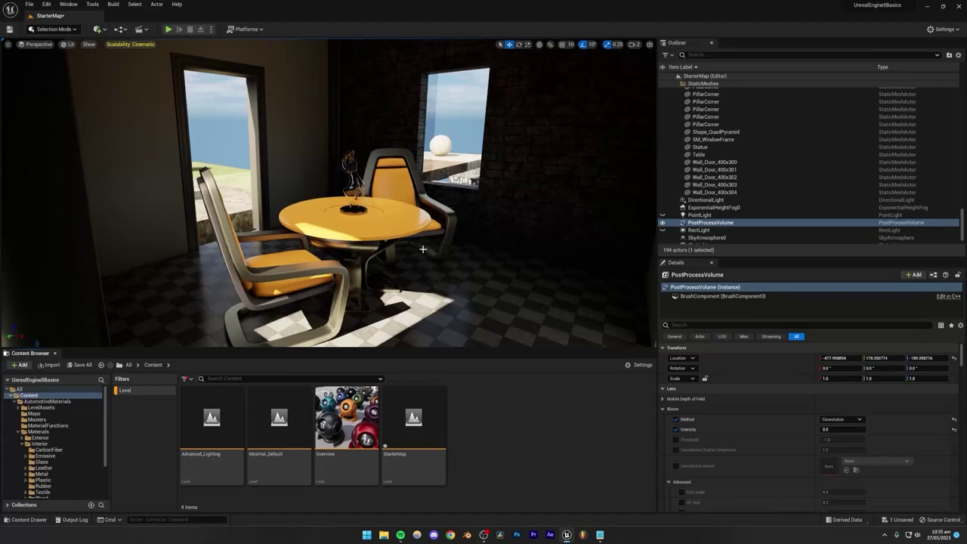
{"action": "right_click_drag", "start_coordinate": [423, 249], "coordinate": [264, 249]}
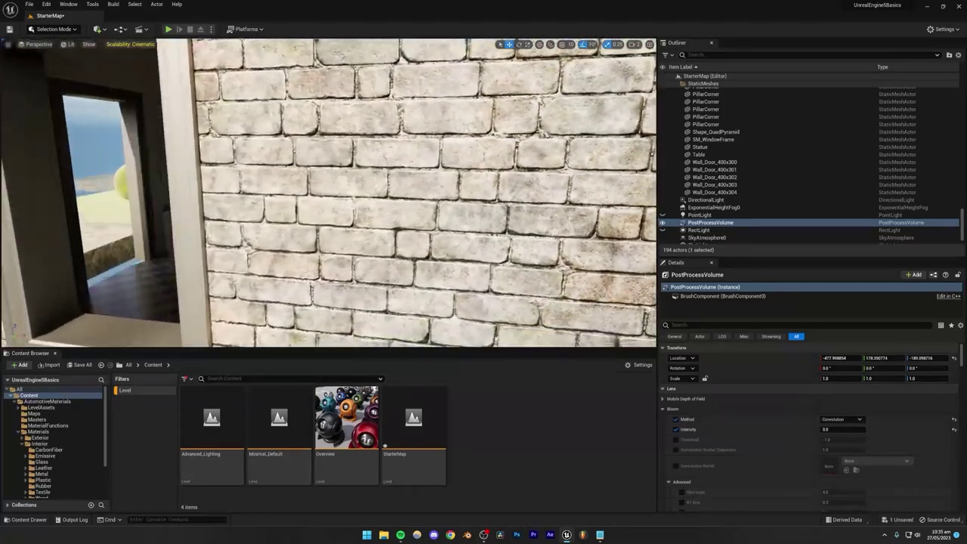
{"action": "right_click_drag", "start_coordinate": [329, 193], "coordinate": [189, 215]}
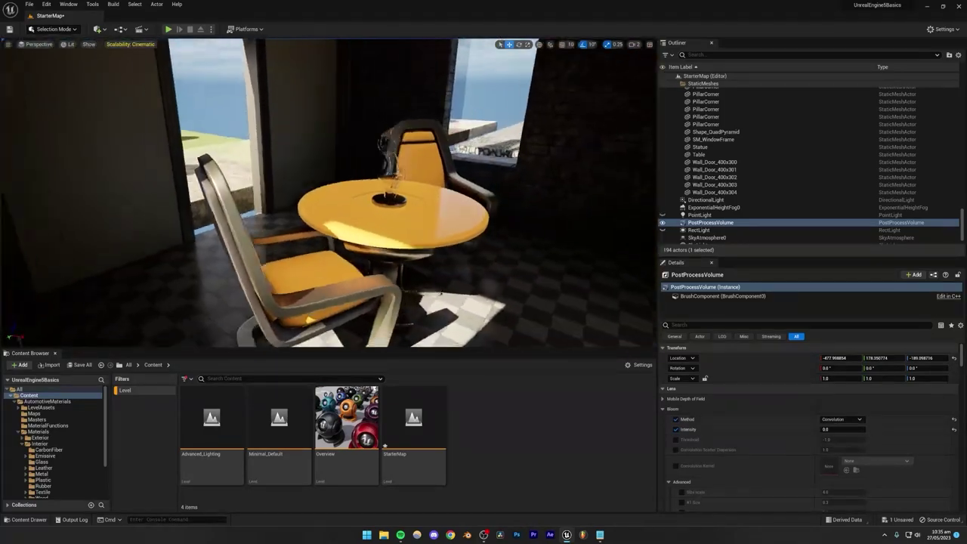
{"action": "right_click_drag", "start_coordinate": [366, 253], "coordinate": [362, 253]}
Step: Switch to UE5 Course.txt in Notepad and go through its Basics and Project Based topic lists
{"action": "left_click", "coordinate": [599, 534]}
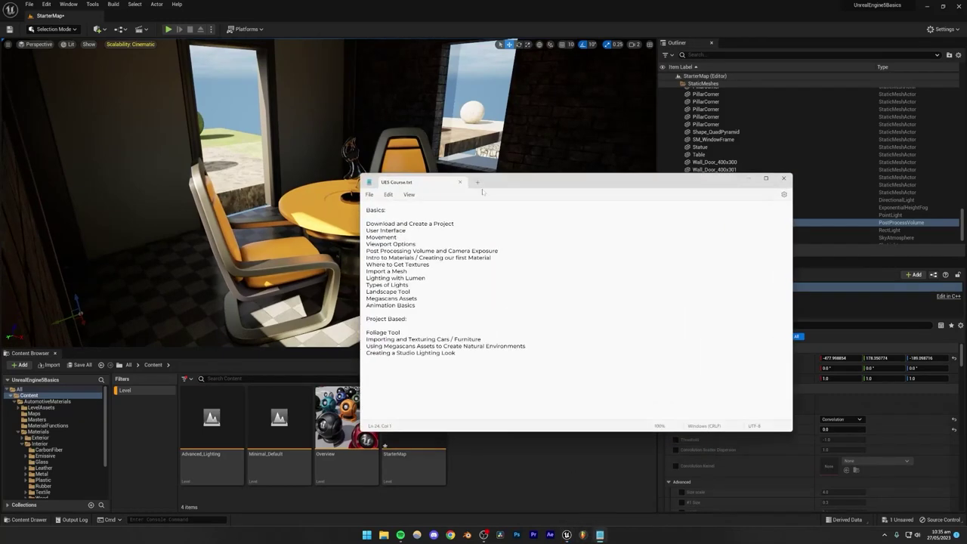
{"action": "left_click_drag", "start_coordinate": [481, 192], "coordinate": [503, 195]}
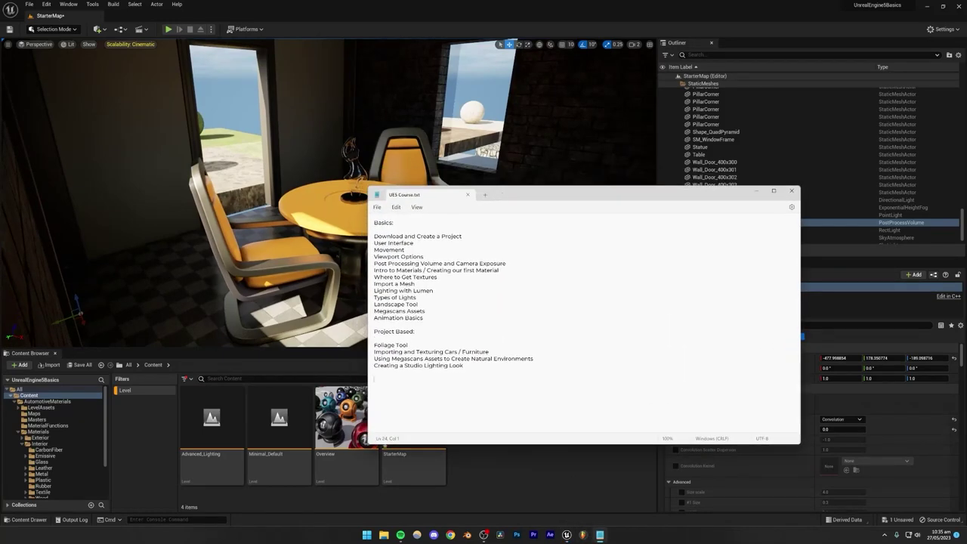
{"action": "left_click_drag", "start_coordinate": [373, 222], "coordinate": [430, 323]}
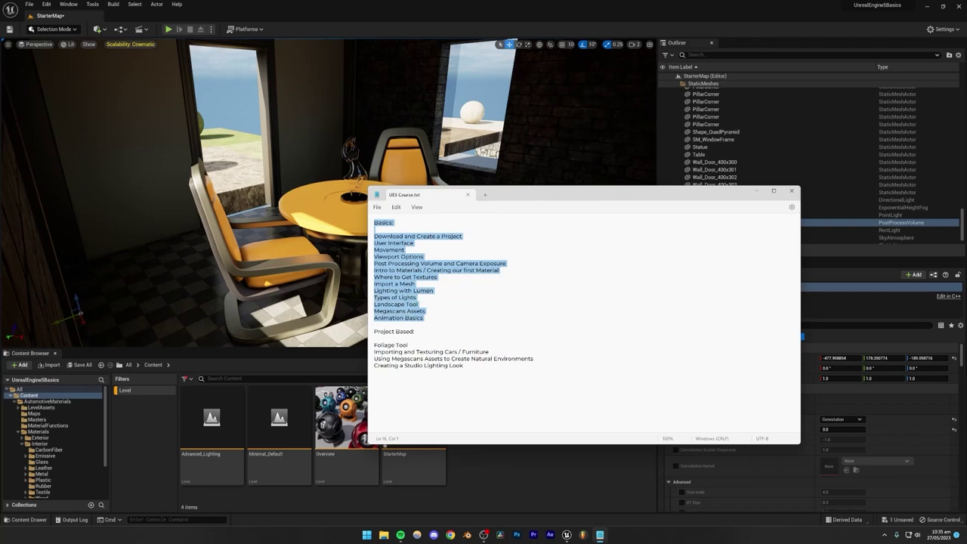
{"action": "left_click_drag", "start_coordinate": [374, 331], "coordinate": [463, 364]}
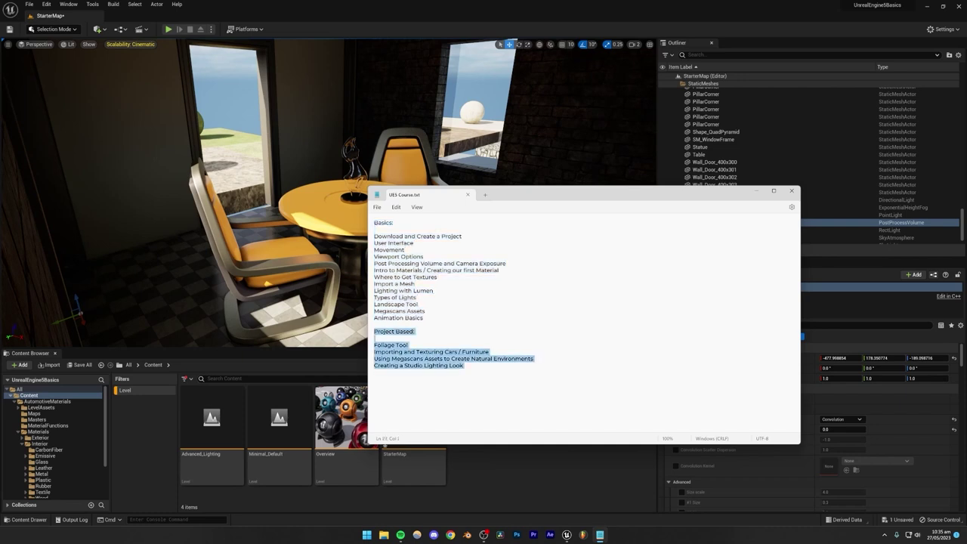
{"action": "left_click", "coordinate": [474, 372]}
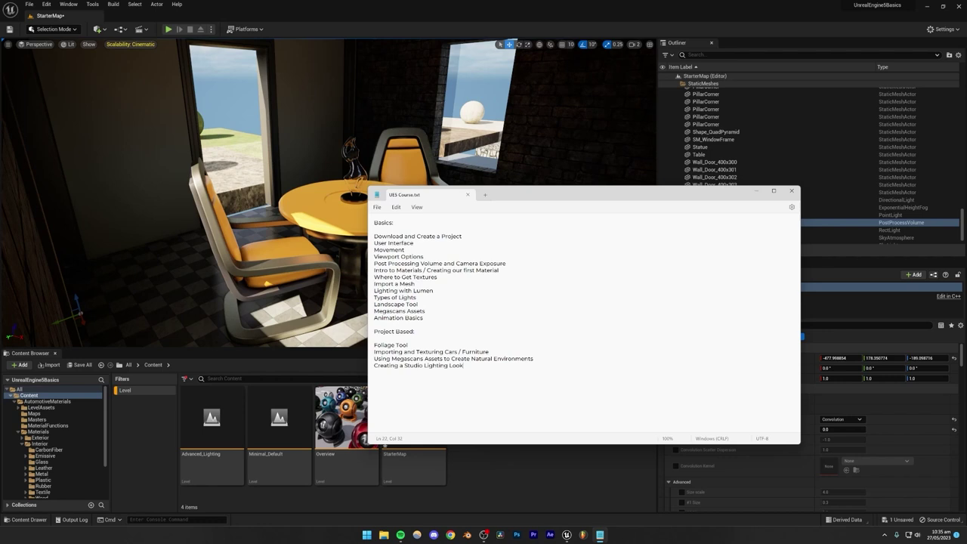
{"action": "left_click", "coordinate": [462, 236]}
{"action": "left_click", "coordinate": [437, 277]}
Step: Show the AutomotiveMaterials folder in Unreal Editor, and return to Notepad to review the Basics topics in UE5 Course.txt
{"action": "left_click", "coordinate": [47, 401]}
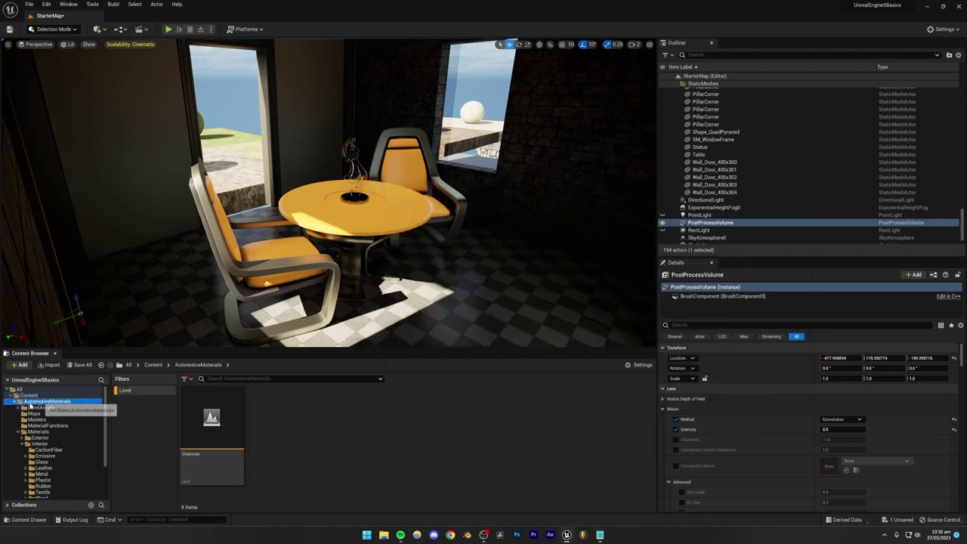
{"action": "left_click", "coordinate": [596, 535]}
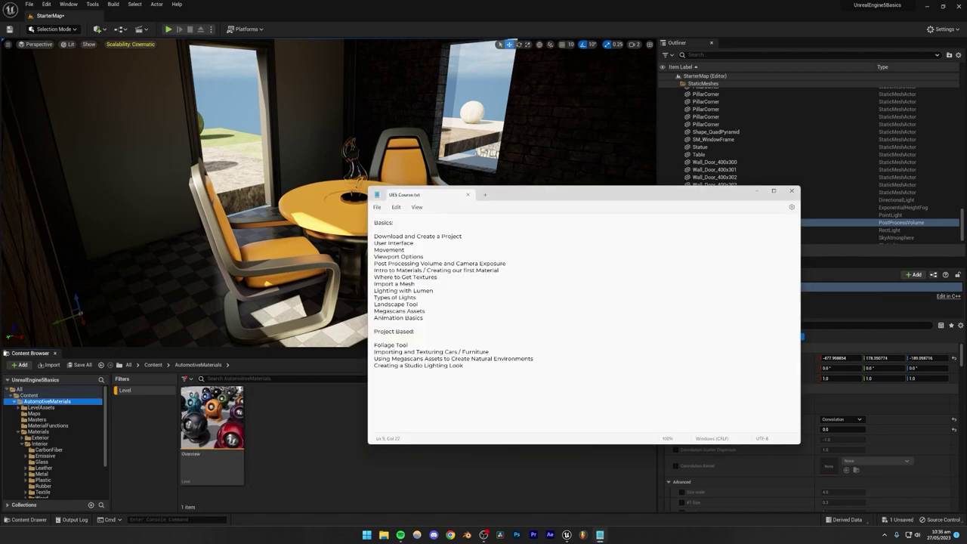
{"action": "left_click", "coordinate": [415, 284]}
{"action": "key", "text": "Down"}
{"action": "key", "text": "ctrl+shift+Left"}
{"action": "key", "text": "ctrl+shift+Left"}
{"action": "left_click", "coordinate": [366, 357]}
{"action": "right_click_drag", "start_coordinate": [388, 221], "coordinate": [354, 220]}
{"action": "key", "text": "s"}
{"action": "right_click_drag", "start_coordinate": [404, 200], "coordinate": [404, 200]}
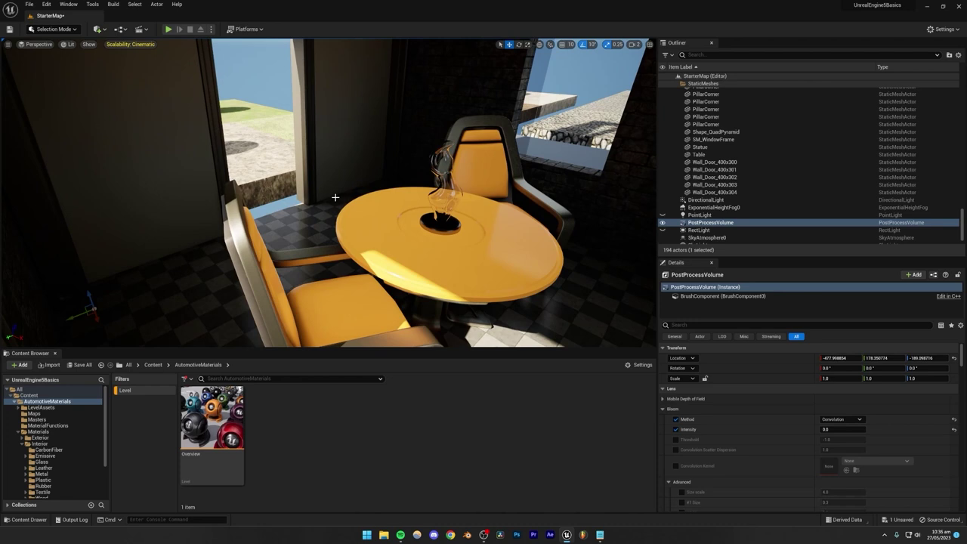
Step: Create a new level from the Empty Level template, saving the changes to StarterMap
{"action": "left_click", "coordinate": [29, 4]}
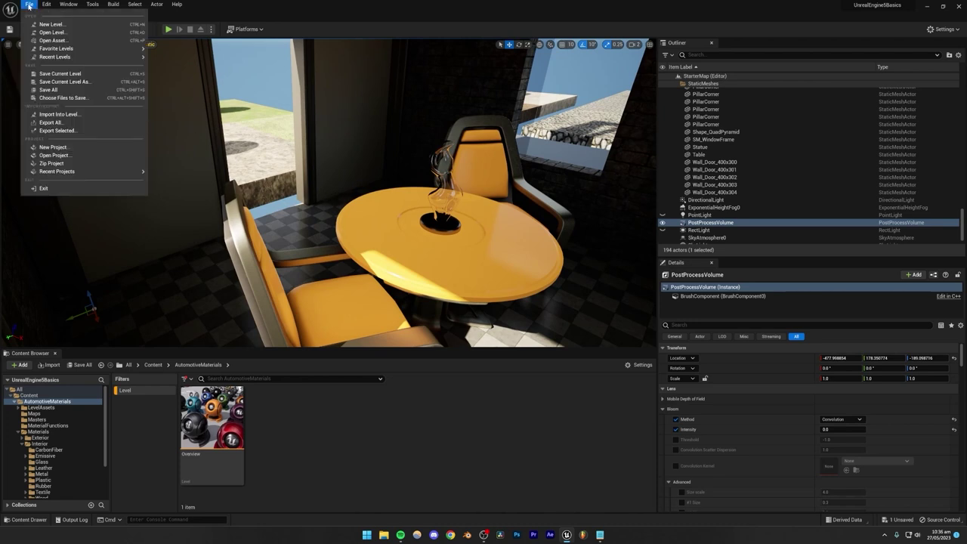
{"action": "left_click", "coordinate": [47, 25]}
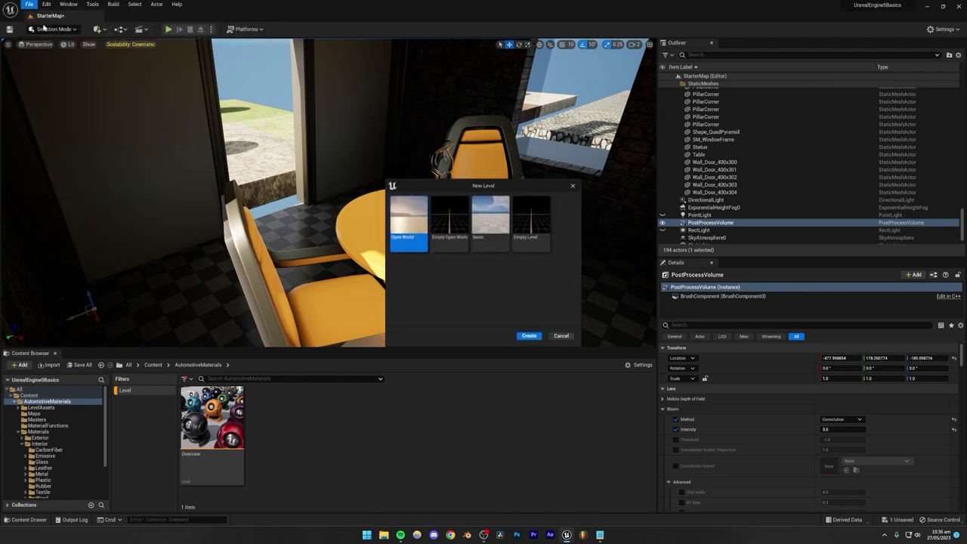
{"action": "left_click", "coordinate": [530, 223]}
{"action": "left_click", "coordinate": [530, 337]}
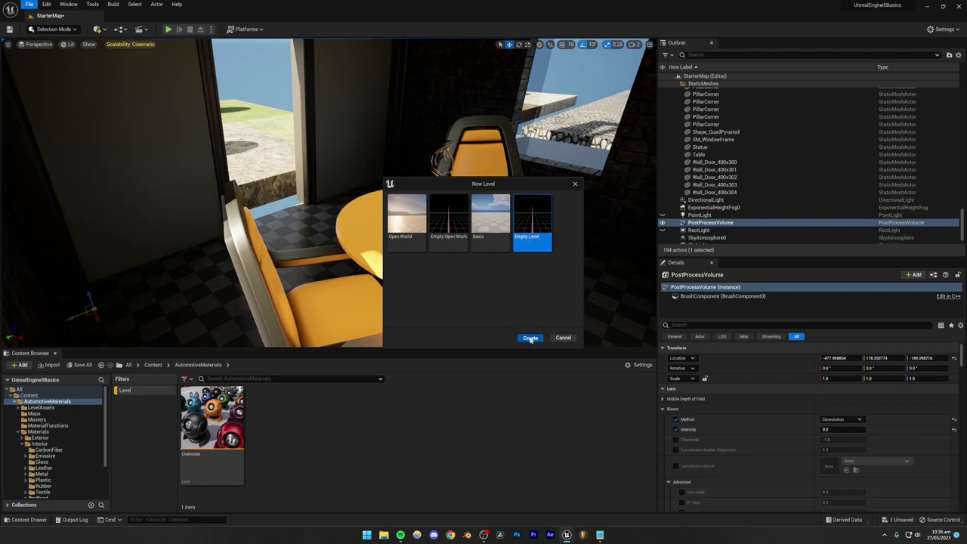
{"action": "left_click", "coordinate": [499, 351]}
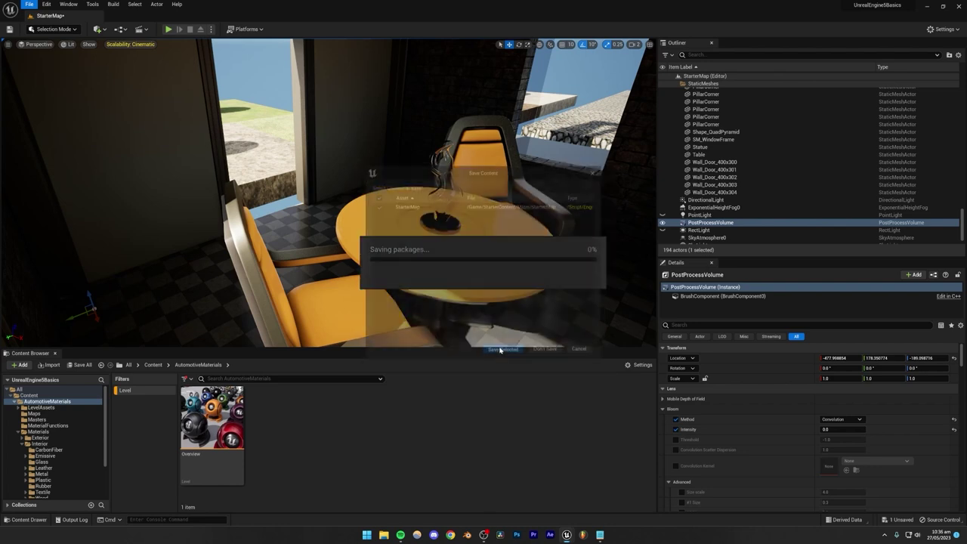
Step: Save the new empty level as LandscapeToolTutorial in the Content folder
{"action": "key", "text": "ctrl+s"}
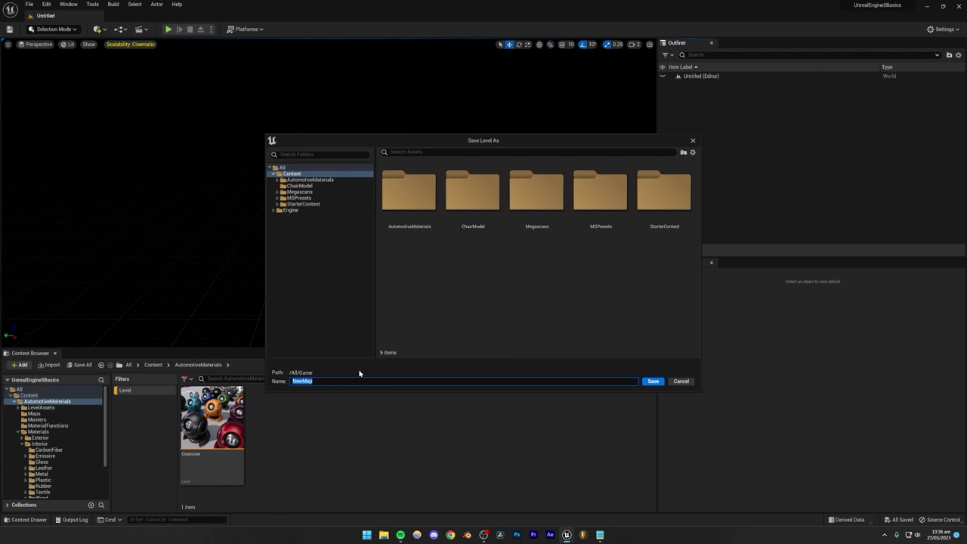
{"action": "type", "text": "Forest"}
{"action": "key", "text": "BackSpace"}
{"action": "key", "text": "BackSpace"}
{"action": "key", "text": "BackSpace"}
{"action": "type", "text": "LandscapeToolTutorial"}
{"action": "key", "text": "Return"}
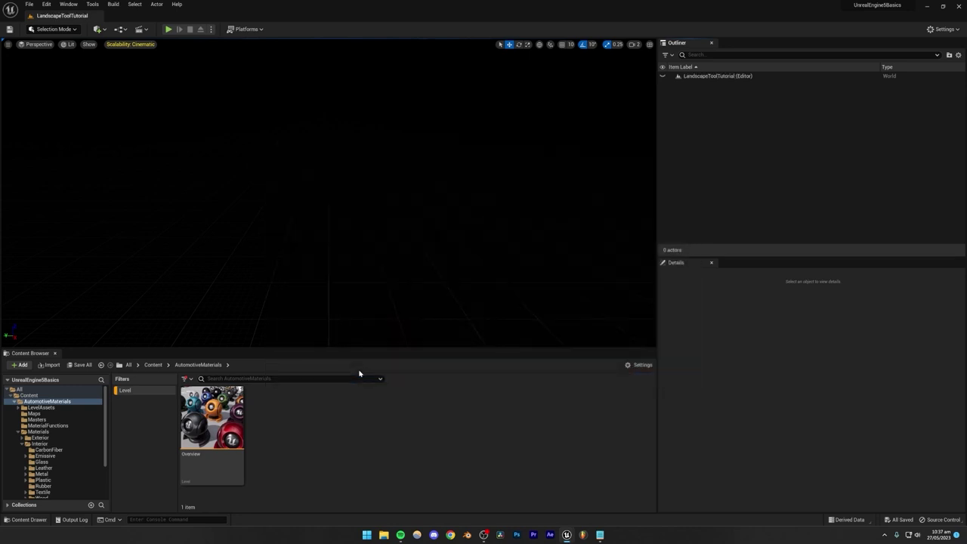
Step: Remove the Level filter from the content browser
{"action": "right_click", "coordinate": [128, 391]}
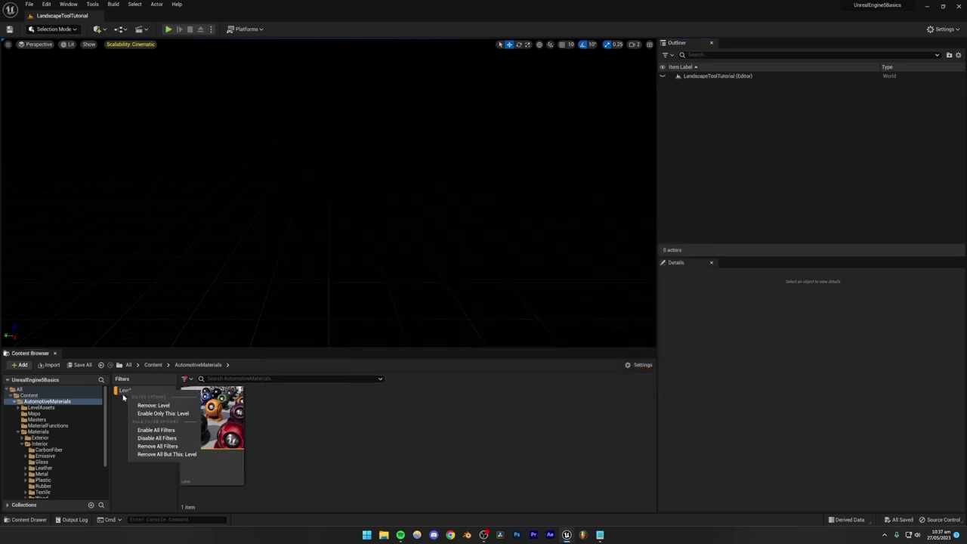
{"action": "left_click", "coordinate": [152, 405]}
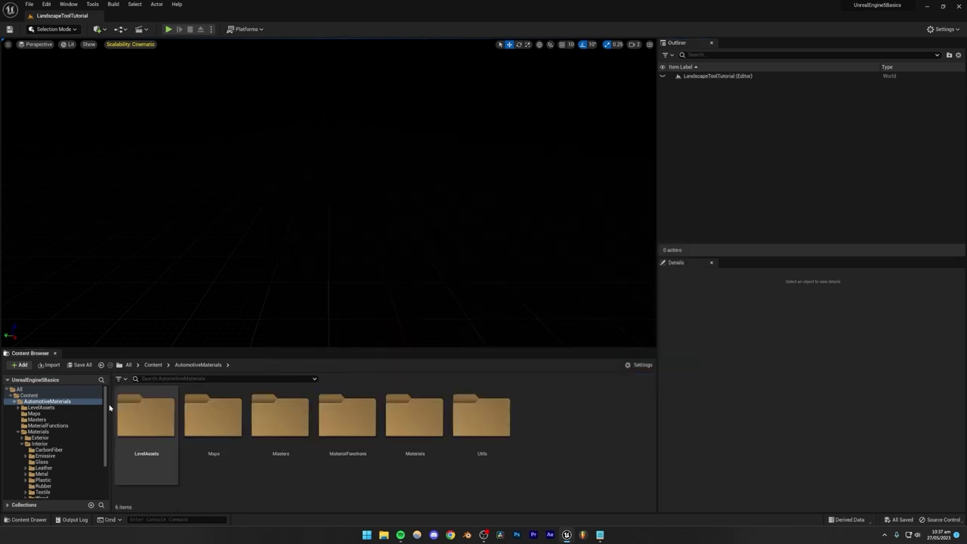
Step: Collapse the AutomotiveMaterials folder in the content tree and switch the editor to Landscape mode
{"action": "left_click", "coordinate": [16, 401]}
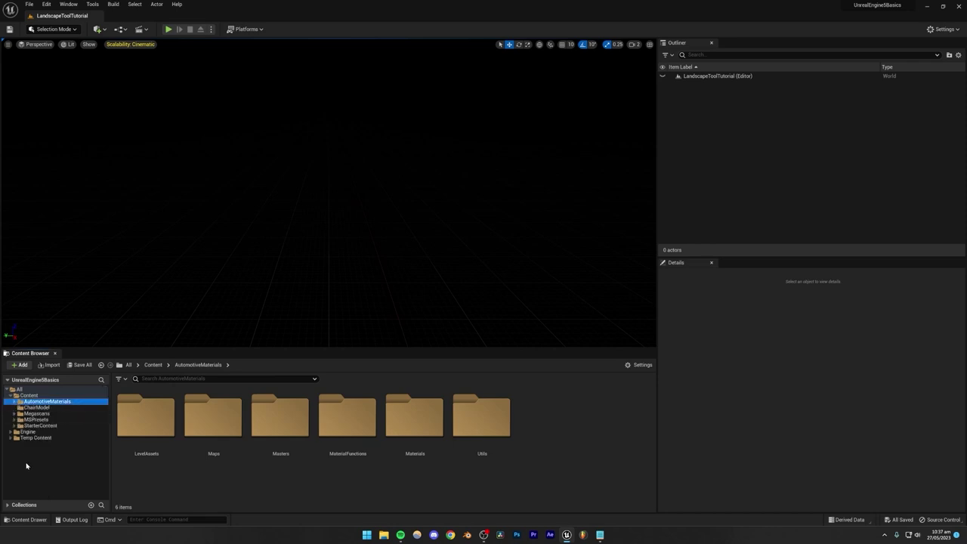
{"action": "right_click", "coordinate": [125, 260]}
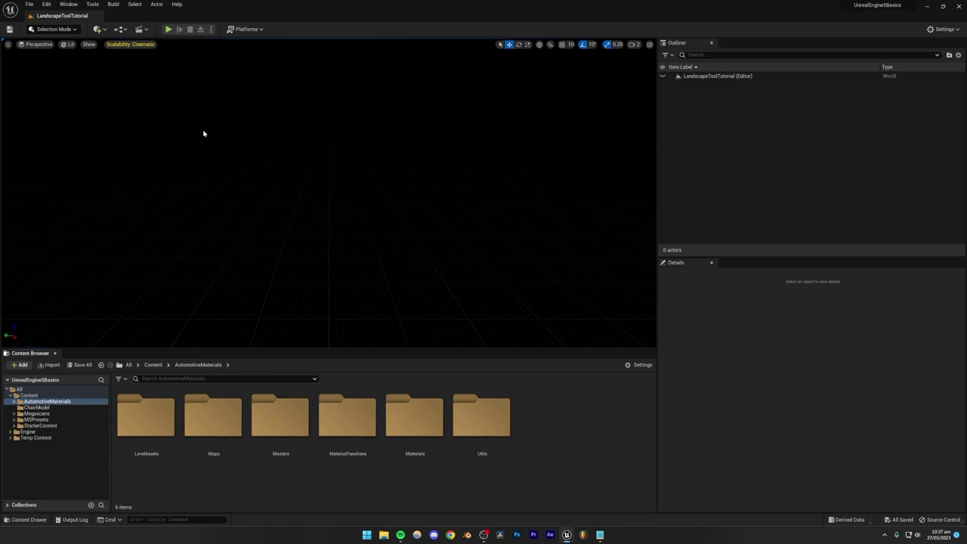
{"action": "left_click", "coordinate": [57, 31]}
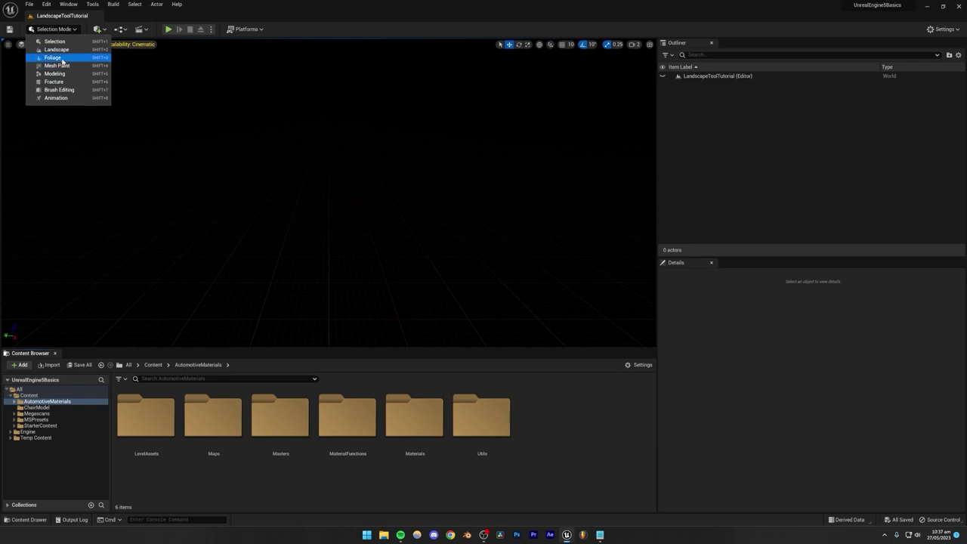
{"action": "left_click", "coordinate": [57, 50]}
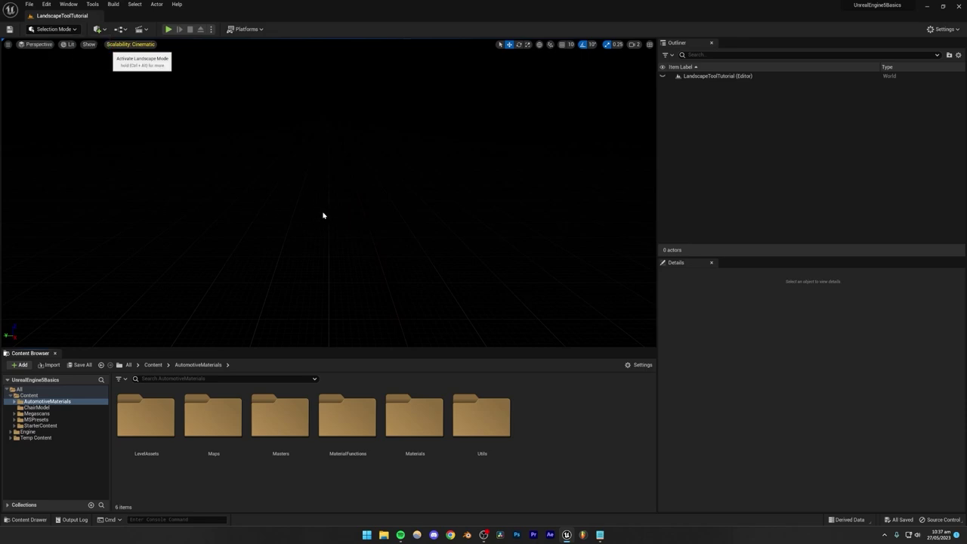
{"action": "right_click_drag", "start_coordinate": [408, 193], "coordinate": [380, 229]}
{"action": "key", "text": "e"}
{"action": "right_click_drag", "start_coordinate": [443, 266], "coordinate": [443, 270]}
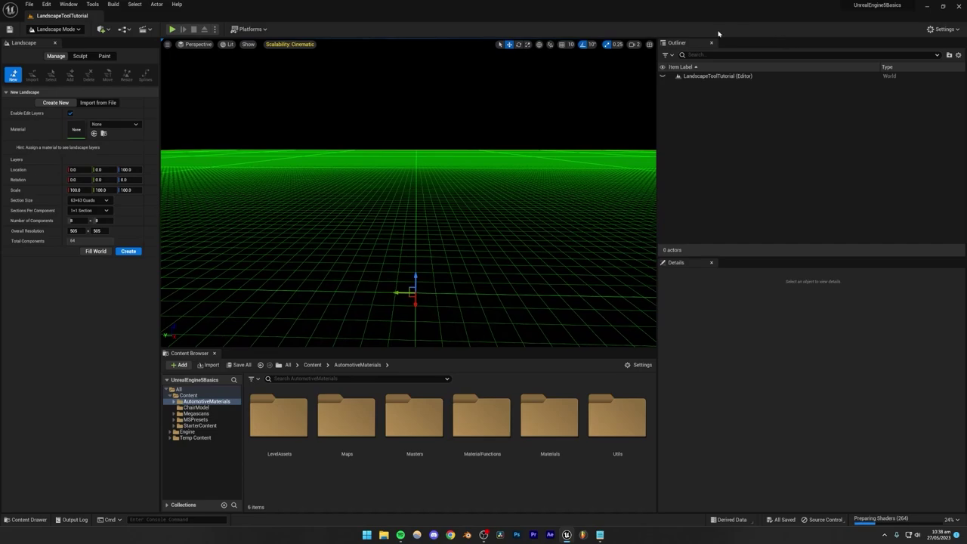
Step: Set the viewport camera speed to 4 for moving around the new landscape preview
{"action": "left_click", "coordinate": [634, 43]}
{"action": "left_click", "coordinate": [658, 63]}
{"action": "key", "text": "e"}
{"action": "right_click_drag", "start_coordinate": [504, 179], "coordinate": [497, 199]}
{"action": "right_click_drag", "start_coordinate": [572, 136], "coordinate": [539, 137]}
{"action": "right_click_drag", "start_coordinate": [408, 194], "coordinate": [445, 198]}
{"action": "mouse_move", "coordinate": [360, 227]}
{"action": "right_mouse_down"}
{"action": "mouse_move", "coordinate": [312, 221]}
{"action": "mouse_move", "coordinate": [360, 227]}
{"action": "right_mouse_up"}
Step: Try a 15×15 quads section size and a different overall resolution for the new landscape, and restore 63×63 quads and 505
{"action": "left_click", "coordinate": [84, 200]}
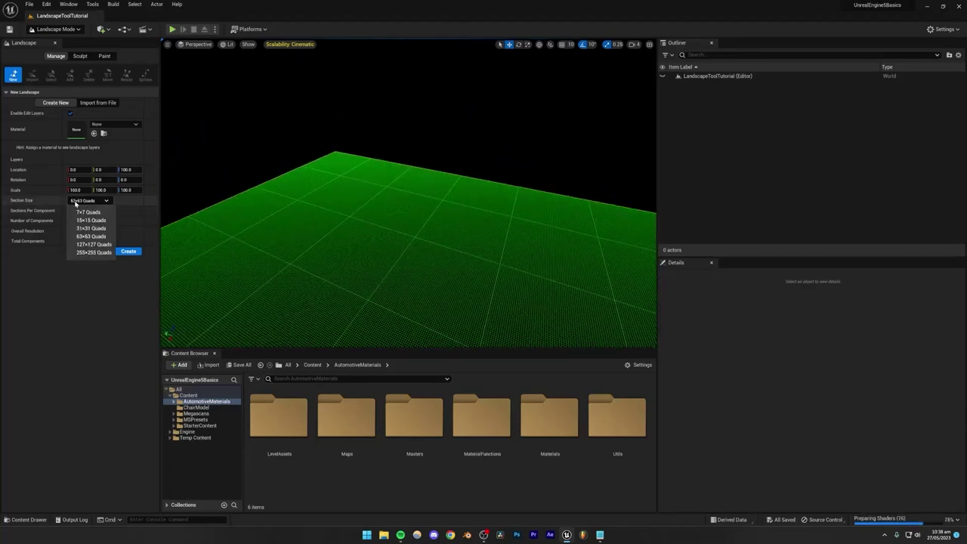
{"action": "left_click", "coordinate": [66, 206]}
{"action": "left_click", "coordinate": [89, 201]}
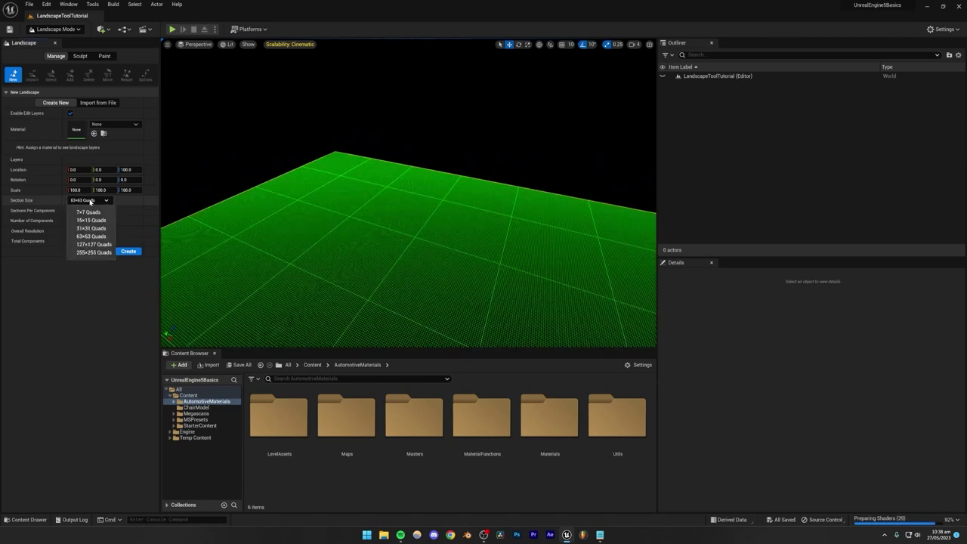
{"action": "left_click", "coordinate": [90, 222]}
{"action": "right_click_drag", "start_coordinate": [475, 241], "coordinate": [453, 196]}
{"action": "left_click", "coordinate": [89, 200]}
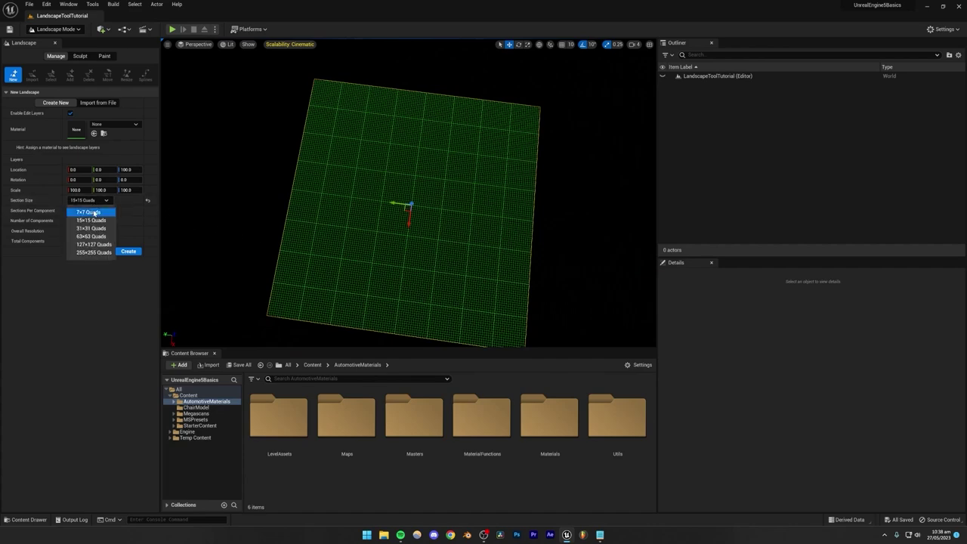
{"action": "left_click", "coordinate": [90, 245]}
{"action": "right_click_drag", "start_coordinate": [272, 209], "coordinate": [325, 287]}
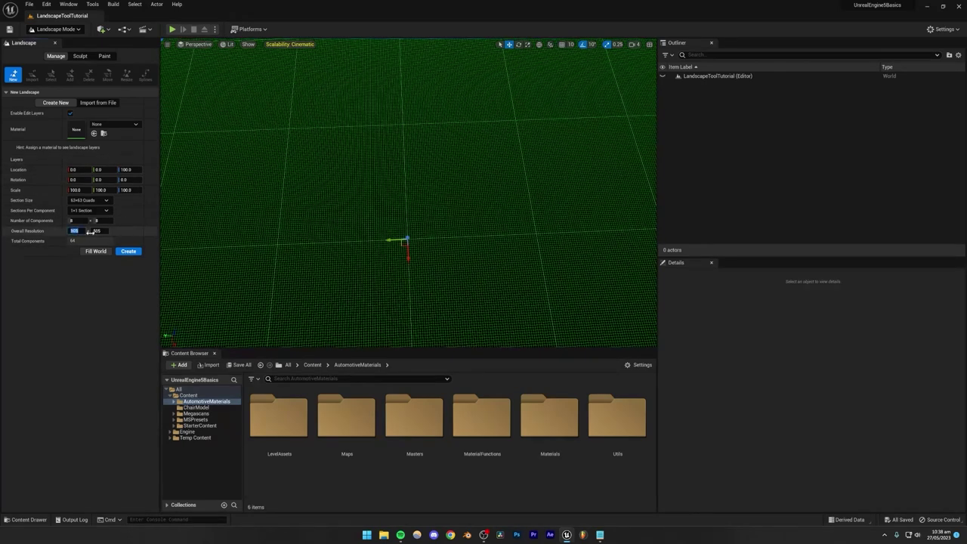
{"action": "key", "text": "Return"}
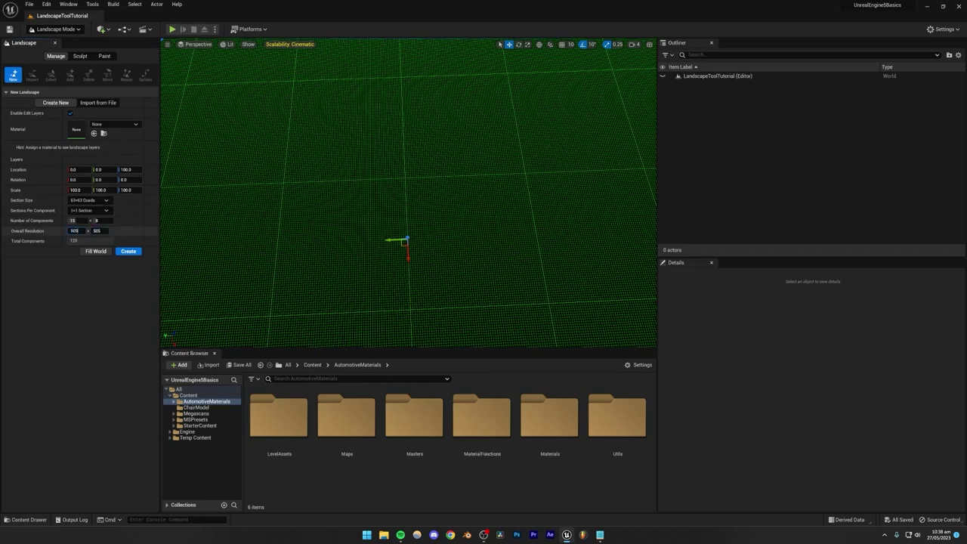
{"action": "key", "text": "Return"}
Step: Create the landscape with 63×63 quads sections, 8×8 components and an overall resolution of 505×505
{"action": "right_click_drag", "start_coordinate": [428, 206], "coordinate": [284, 251]}
{"action": "key", "text": "w"}
{"action": "key", "text": "w"}
{"action": "key", "text": "e"}
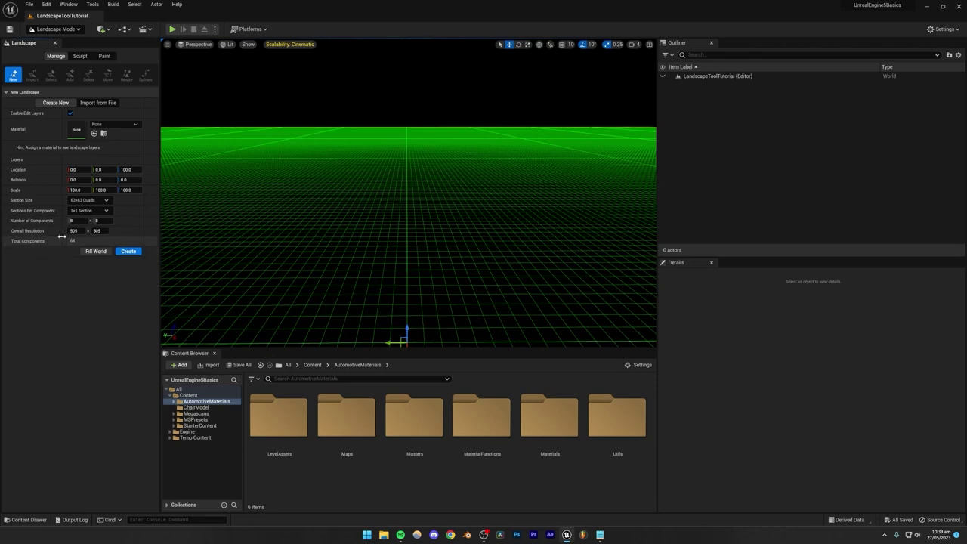
{"action": "left_click", "coordinate": [127, 251]}
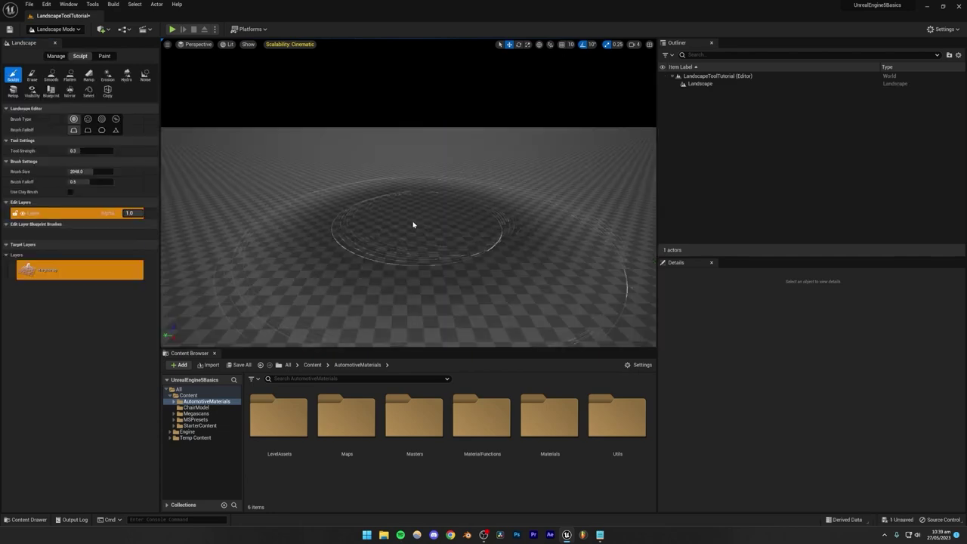
{"action": "mouse_move", "coordinate": [412, 223]}
{"action": "right_mouse_down"}
{"action": "mouse_move", "coordinate": [468, 218]}
{"action": "mouse_move", "coordinate": [528, 189]}
{"action": "mouse_move", "coordinate": [548, 250]}
{"action": "right_mouse_up"}
{"action": "mouse_move", "coordinate": [354, 176]}
{"action": "right_mouse_down"}
{"action": "mouse_move", "coordinate": [506, 173]}
{"action": "mouse_move", "coordinate": [555, 194]}
{"action": "mouse_move", "coordinate": [503, 198]}
{"action": "mouse_move", "coordinate": [479, 218]}
{"action": "mouse_move", "coordinate": [465, 215]}
{"action": "right_mouse_up"}
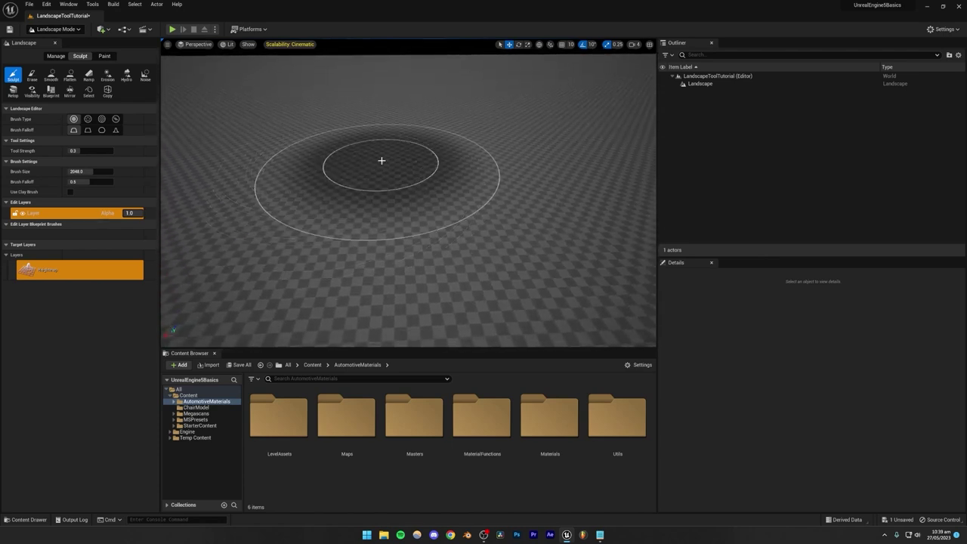
{"action": "right_click_drag", "start_coordinate": [366, 251], "coordinate": [354, 203]}
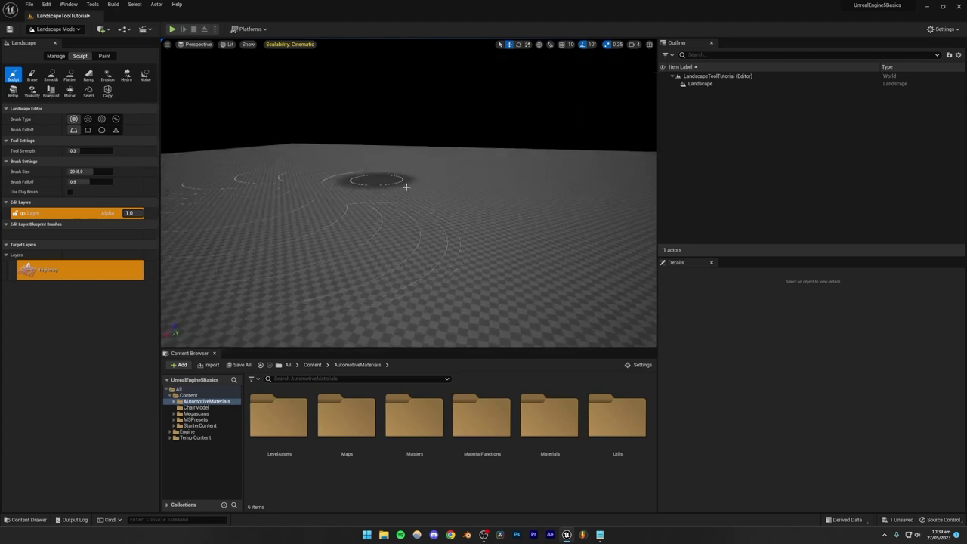
{"action": "key", "text": "ctrl+z"}
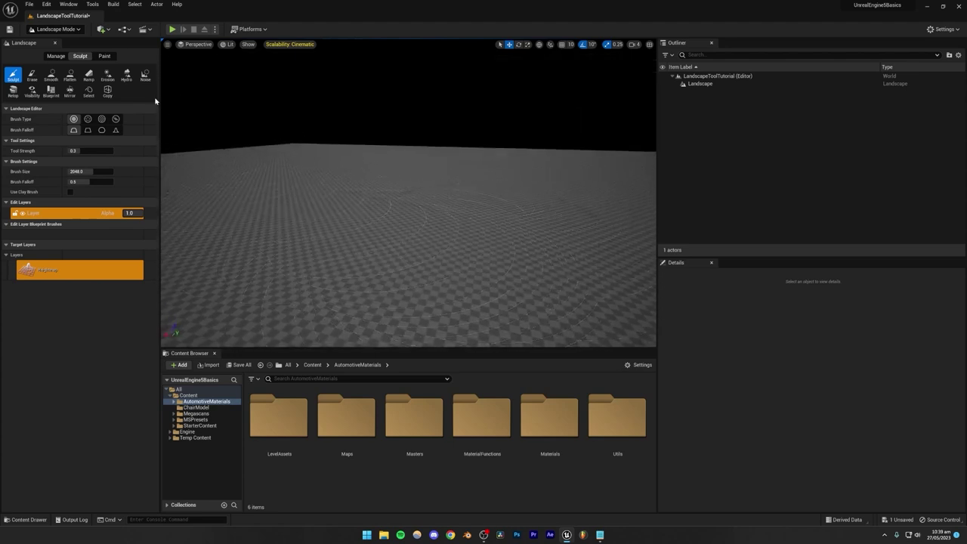
Step: Return to Selection mode and add a sky light, atmospheric light, sky atmosphere, volumetric cloud and height fog with the Env. Light Mixer
{"action": "left_click", "coordinate": [61, 30]}
{"action": "left_click", "coordinate": [51, 42]}
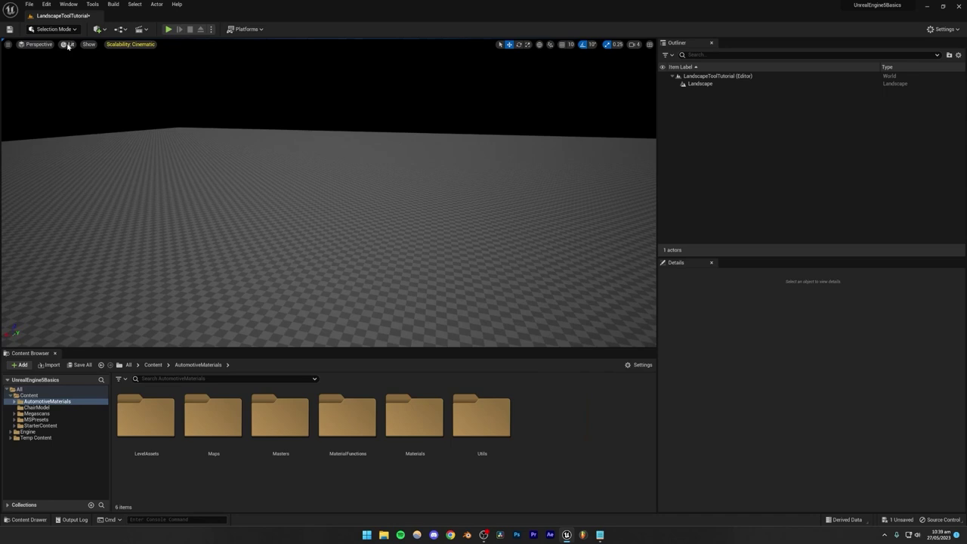
{"action": "left_click", "coordinate": [69, 4]}
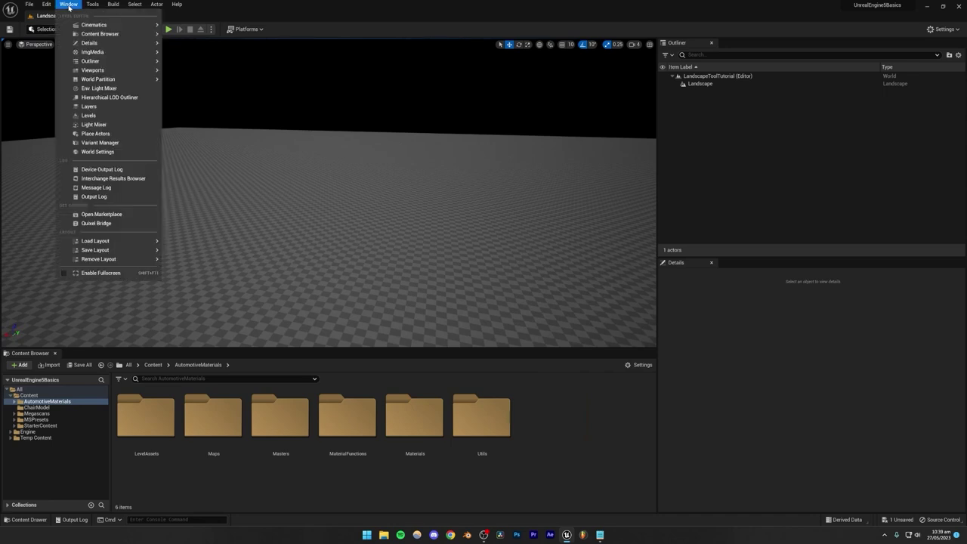
{"action": "left_click", "coordinate": [95, 88]}
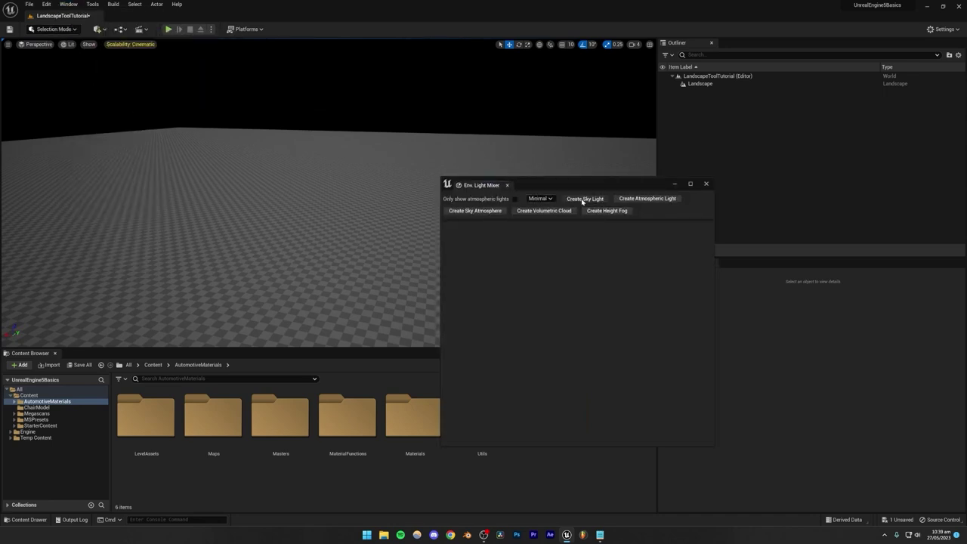
{"action": "left_click", "coordinate": [582, 199]}
{"action": "left_click", "coordinate": [582, 199]}
{"action": "left_click", "coordinate": [582, 198]}
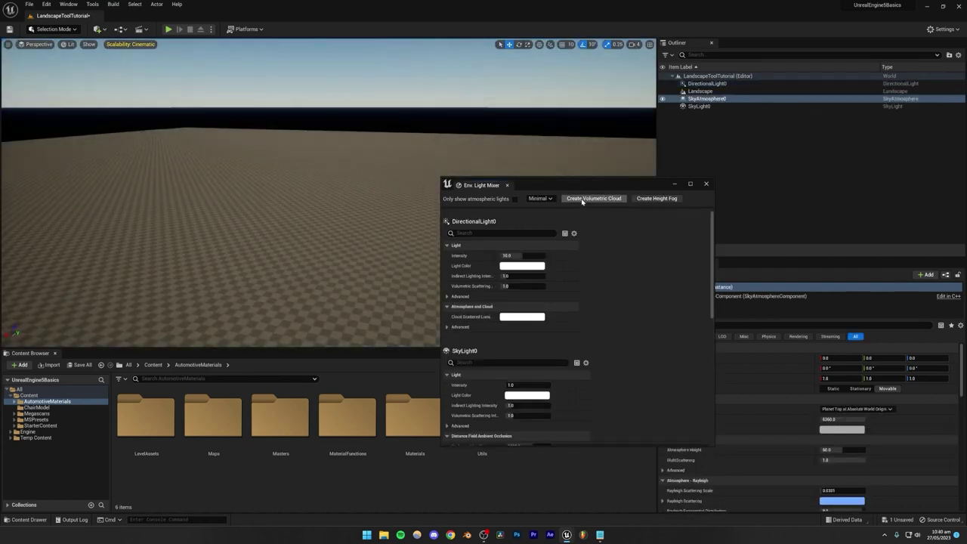
{"action": "left_click", "coordinate": [582, 199]}
{"action": "left_click", "coordinate": [582, 200]}
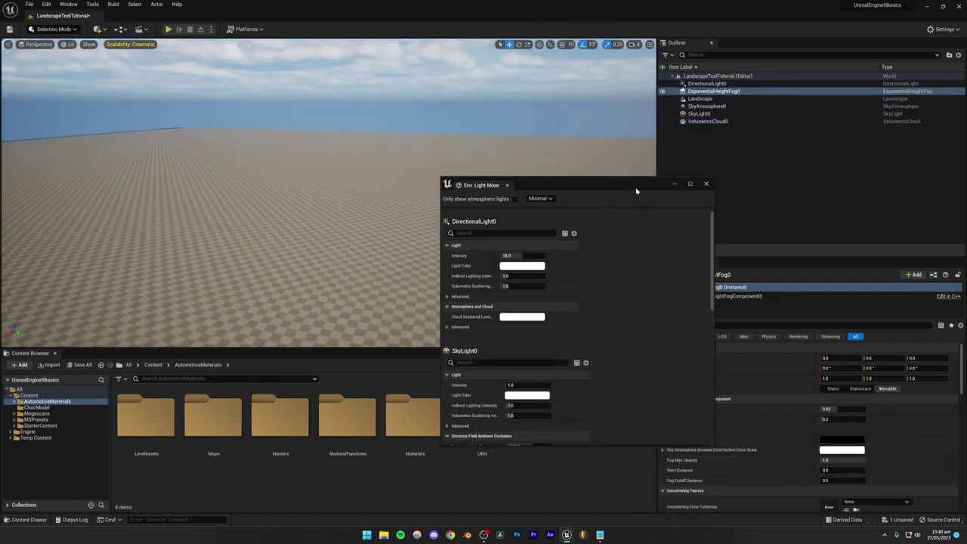
{"action": "left_click", "coordinate": [706, 184]}
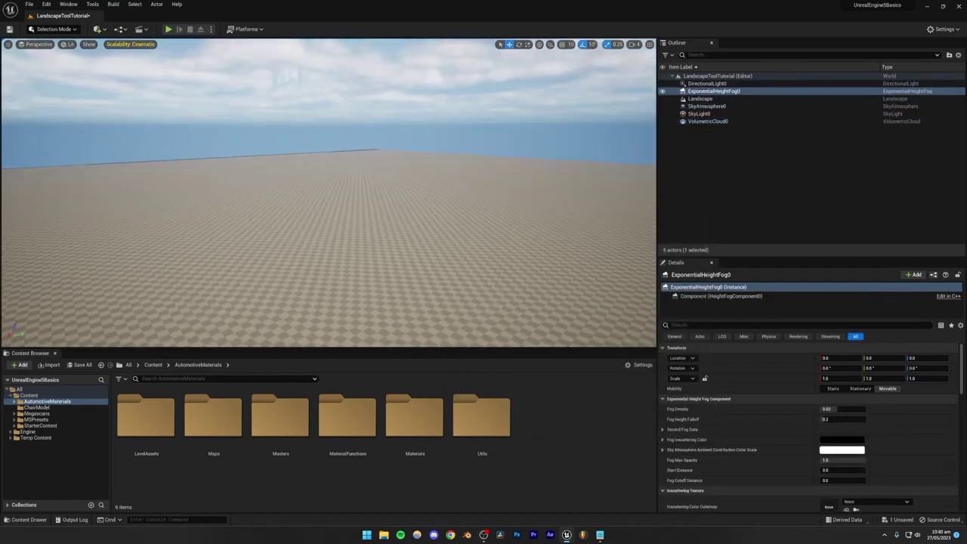
Step: Enable Real Time Capture on the level's sky light
{"action": "key", "text": "w"}
{"action": "right_click_drag", "start_coordinate": [329, 192], "coordinate": [340, 276]}
{"action": "right_click_drag", "start_coordinate": [329, 227], "coordinate": [397, 196]}
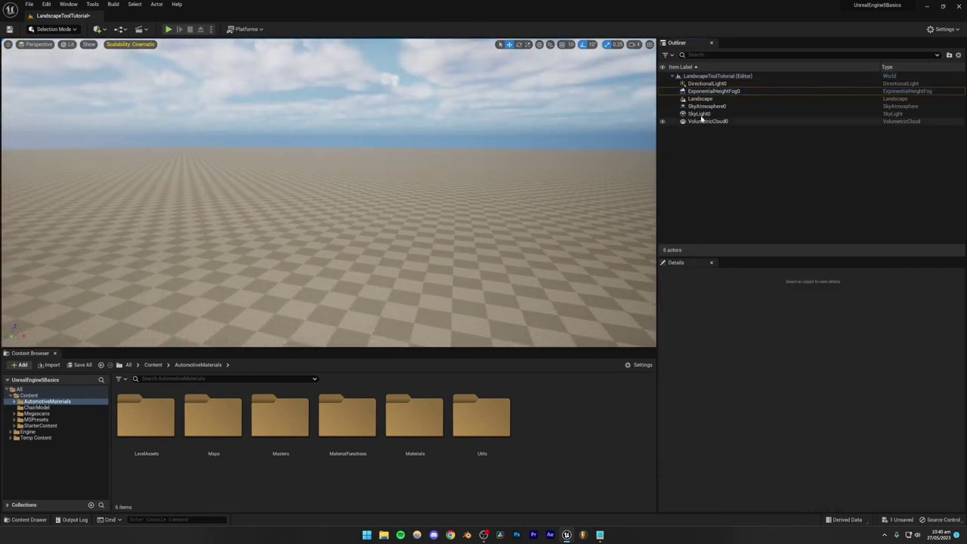
{"action": "left_click", "coordinate": [699, 114]}
{"action": "left_click", "coordinate": [823, 409]}
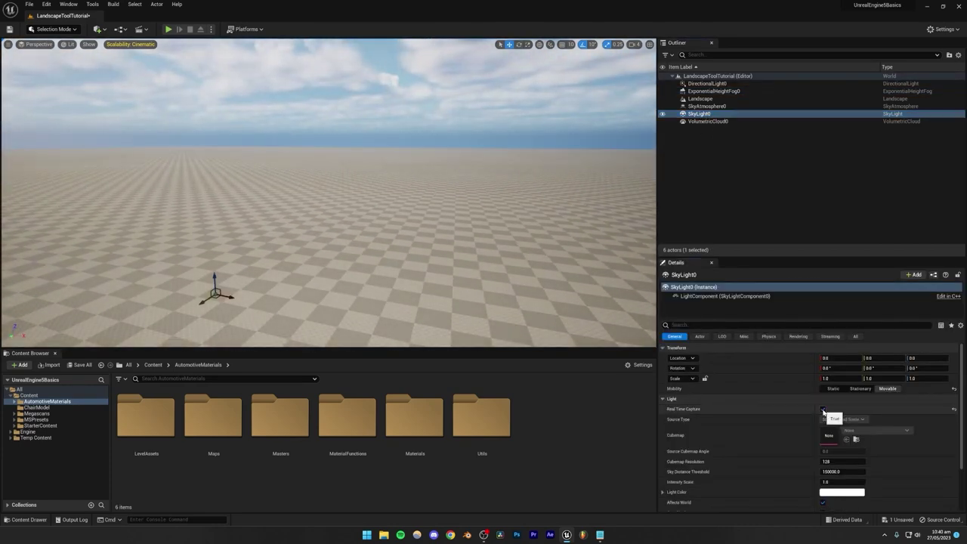
{"action": "right_click_drag", "start_coordinate": [389, 245], "coordinate": [366, 302]}
Step: Clear the landscape selection and switch back to Landscape mode
{"action": "left_click", "coordinate": [394, 173]}
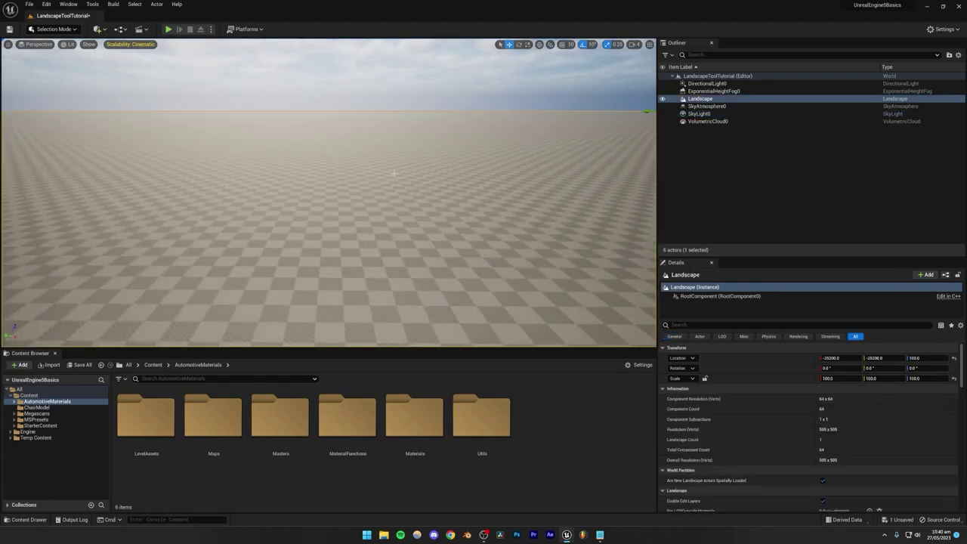
{"action": "left_click", "coordinate": [383, 101]}
{"action": "left_click", "coordinate": [52, 28]}
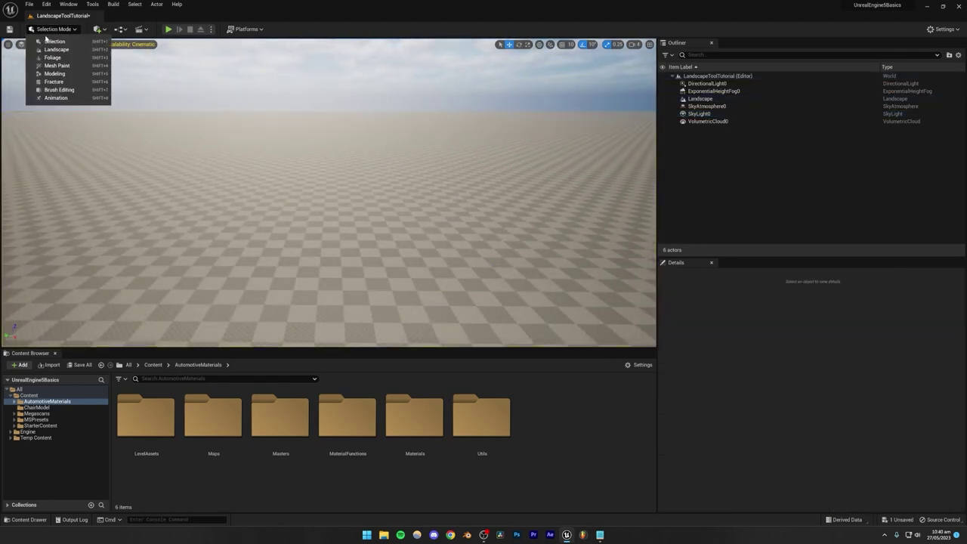
{"action": "left_click", "coordinate": [52, 50]}
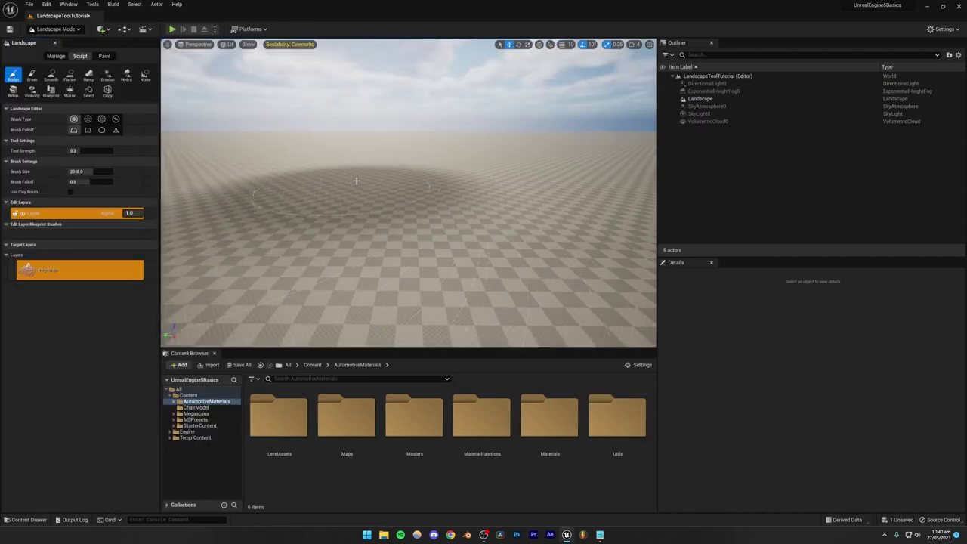
Step: Try raising a mound on the flat landscape with the Sculpt tool, and undo the strokes
{"action": "left_click", "coordinate": [355, 159]}
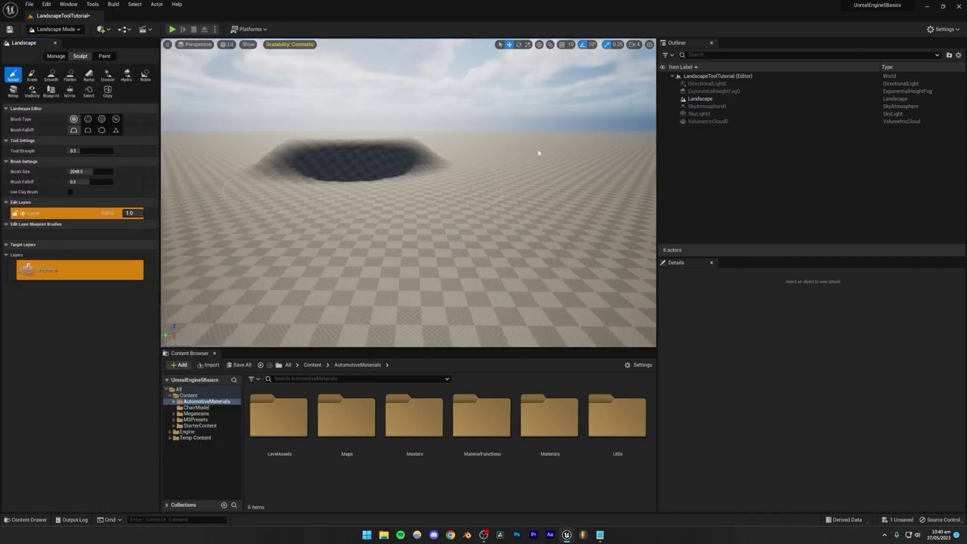
{"action": "left_click", "coordinate": [347, 147]}
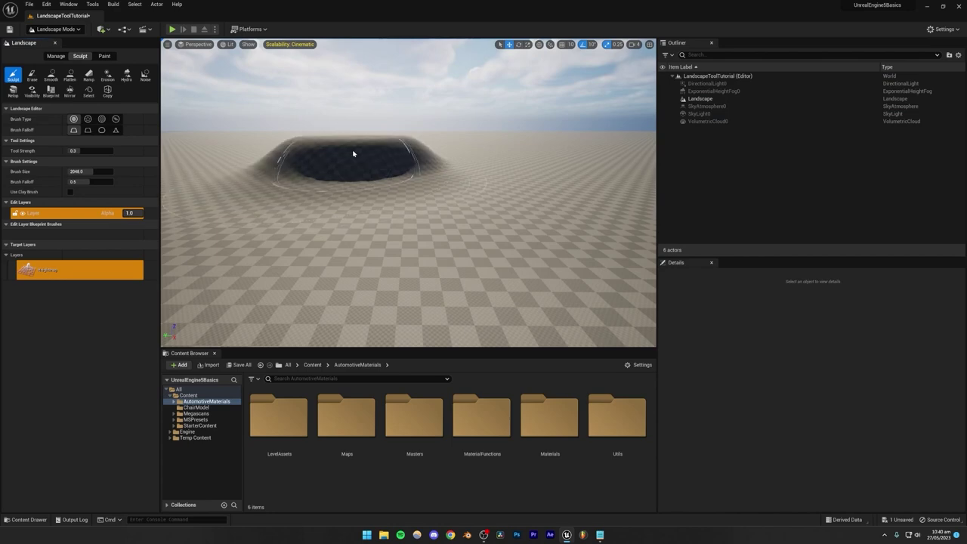
{"action": "key", "text": "ctrl+z"}
{"action": "key", "text": "ctrl+z"}
Step: Sculpt a wide area of rolling, dune-like hills across the flat landscape with the Sculpt tool
{"action": "mouse_move", "coordinate": [390, 177]}
{"action": "left_mouse_down"}
{"action": "mouse_move", "coordinate": [277, 168]}
{"action": "mouse_move", "coordinate": [302, 151]}
{"action": "mouse_move", "coordinate": [539, 157]}
{"action": "mouse_move", "coordinate": [576, 198]}
{"action": "left_mouse_up"}
{"action": "mouse_move", "coordinate": [528, 211]}
{"action": "right_mouse_down"}
{"action": "mouse_move", "coordinate": [567, 237]}
{"action": "mouse_move", "coordinate": [528, 227]}
{"action": "right_mouse_up"}
{"action": "mouse_move", "coordinate": [378, 154]}
{"action": "left_mouse_down"}
{"action": "mouse_move", "coordinate": [238, 176]}
{"action": "mouse_move", "coordinate": [304, 155]}
{"action": "mouse_move", "coordinate": [403, 151]}
{"action": "mouse_move", "coordinate": [325, 144]}
{"action": "left_mouse_up"}
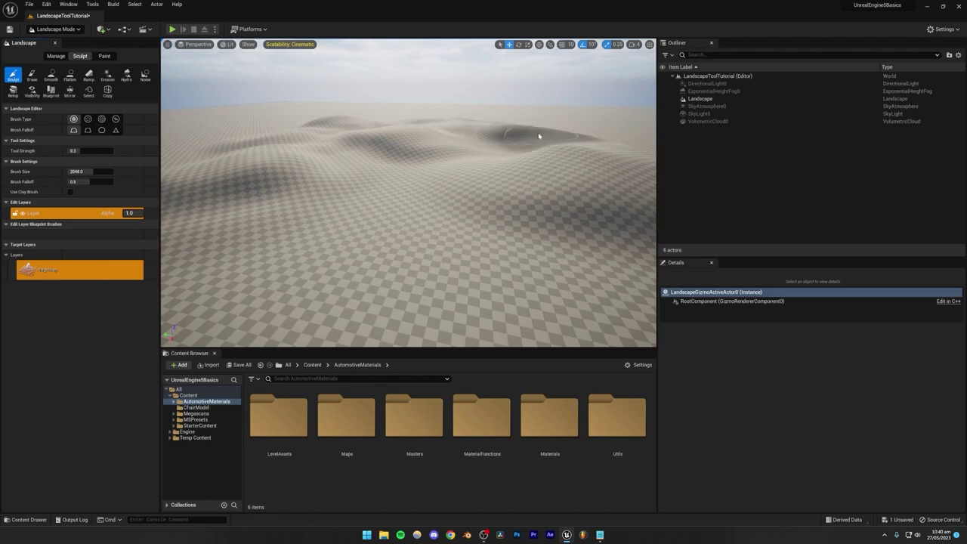
{"action": "mouse_move", "coordinate": [589, 150]}
{"action": "right_mouse_down"}
{"action": "mouse_move", "coordinate": [642, 147]}
{"action": "mouse_move", "coordinate": [597, 148]}
{"action": "mouse_move", "coordinate": [570, 127]}
{"action": "mouse_move", "coordinate": [593, 178]}
{"action": "mouse_move", "coordinate": [615, 192]}
{"action": "mouse_move", "coordinate": [618, 219]}
{"action": "right_mouse_up"}
{"action": "mouse_move", "coordinate": [448, 178]}
{"action": "left_mouse_down"}
{"action": "mouse_move", "coordinate": [397, 166]}
{"action": "mouse_move", "coordinate": [432, 203]}
{"action": "mouse_move", "coordinate": [475, 185]}
{"action": "left_mouse_up"}
{"action": "right_click_drag", "start_coordinate": [475, 186], "coordinate": [476, 148]}
{"action": "left_click_drag", "start_coordinate": [488, 219], "coordinate": [492, 228]}
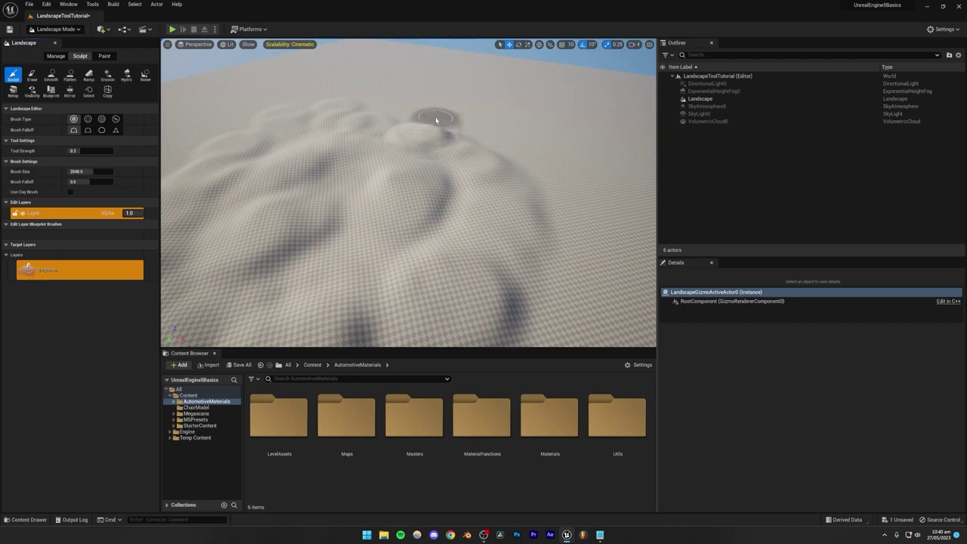
{"action": "left_click_drag", "start_coordinate": [436, 120], "coordinate": [413, 117]}
{"action": "right_click_drag", "start_coordinate": [414, 116], "coordinate": [472, 227]}
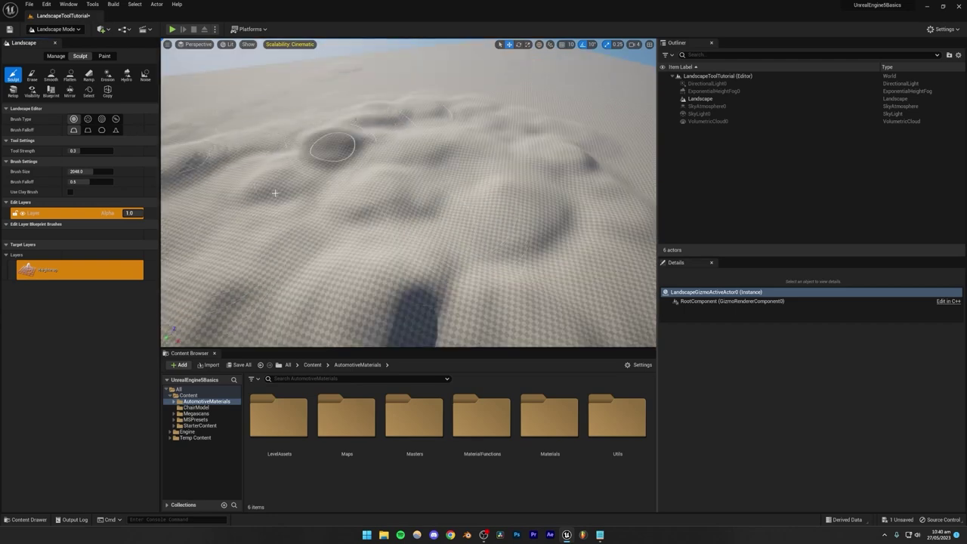
{"action": "left_click_drag", "start_coordinate": [505, 224], "coordinate": [363, 347]}
{"action": "right_click_drag", "start_coordinate": [362, 346], "coordinate": [483, 310]}
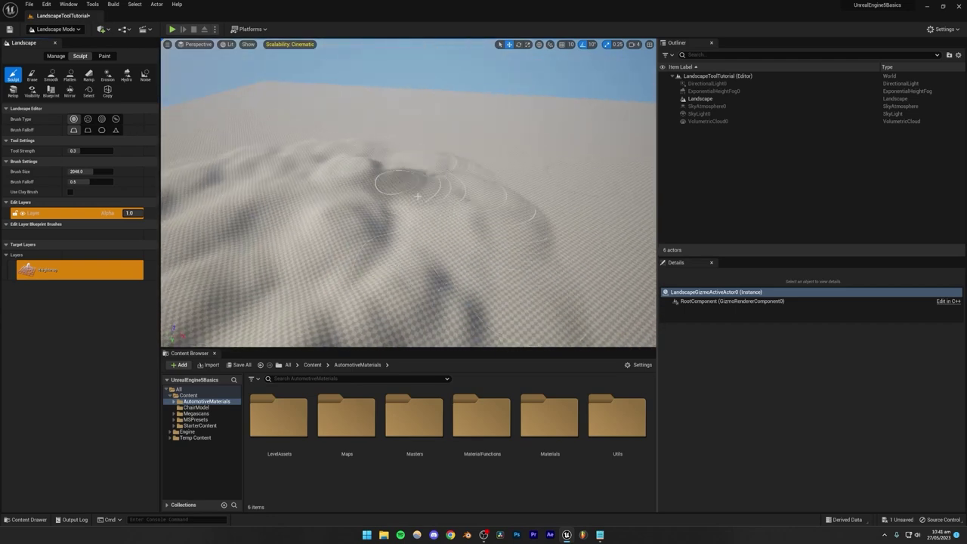
{"action": "left_click_drag", "start_coordinate": [558, 214], "coordinate": [540, 208]}
{"action": "key", "text": "q"}
{"action": "mouse_move", "coordinate": [540, 208]}
{"action": "right_mouse_down"}
{"action": "mouse_move", "coordinate": [525, 213]}
{"action": "mouse_move", "coordinate": [521, 264]}
{"action": "mouse_move", "coordinate": [483, 223]}
{"action": "mouse_move", "coordinate": [438, 223]}
{"action": "mouse_move", "coordinate": [378, 155]}
{"action": "mouse_move", "coordinate": [348, 157]}
{"action": "mouse_move", "coordinate": [374, 165]}
{"action": "right_mouse_up"}
{"action": "mouse_move", "coordinate": [521, 155]}
{"action": "right_mouse_down"}
{"action": "mouse_move", "coordinate": [518, 170]}
{"action": "mouse_move", "coordinate": [515, 160]}
{"action": "mouse_move", "coordinate": [461, 216]}
{"action": "right_mouse_up"}
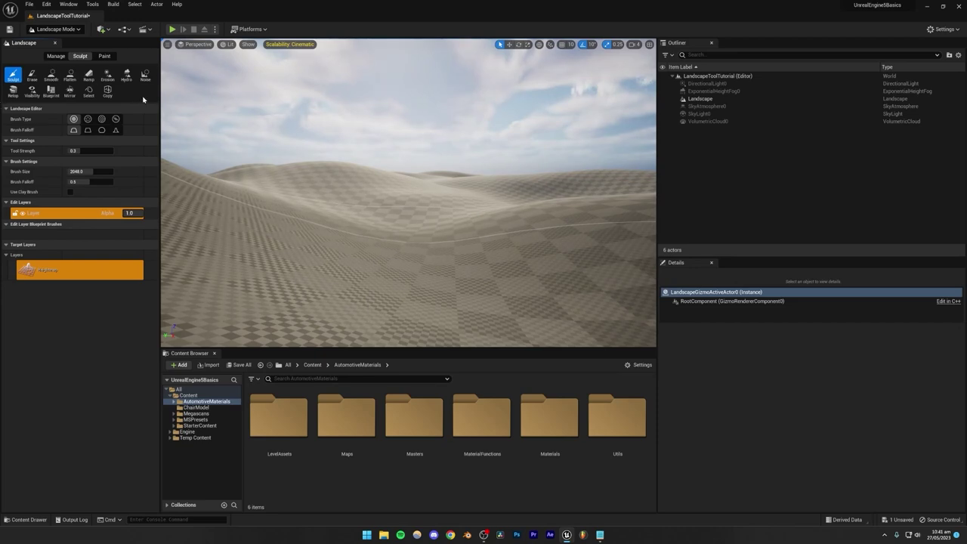
Step: Erase the sculpted height from the nearby hills with the Erase tool to flatten the foreground
{"action": "left_click", "coordinate": [30, 76]}
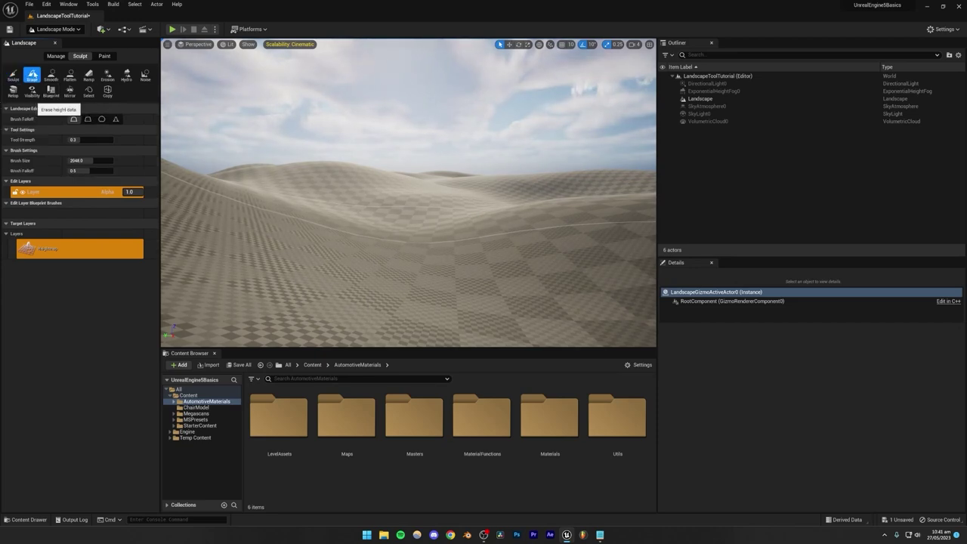
{"action": "mouse_move", "coordinate": [332, 241]}
{"action": "left_mouse_down"}
{"action": "mouse_move", "coordinate": [403, 209]}
{"action": "mouse_move", "coordinate": [282, 173]}
{"action": "mouse_move", "coordinate": [194, 199]}
{"action": "mouse_move", "coordinate": [360, 202]}
{"action": "mouse_move", "coordinate": [367, 223]}
{"action": "mouse_move", "coordinate": [292, 191]}
{"action": "left_mouse_up"}
{"action": "mouse_move", "coordinate": [257, 151]}
{"action": "left_mouse_down"}
{"action": "mouse_move", "coordinate": [289, 216]}
{"action": "mouse_move", "coordinate": [388, 206]}
{"action": "left_mouse_up"}
{"action": "left_click_drag", "start_coordinate": [209, 209], "coordinate": [317, 173]}
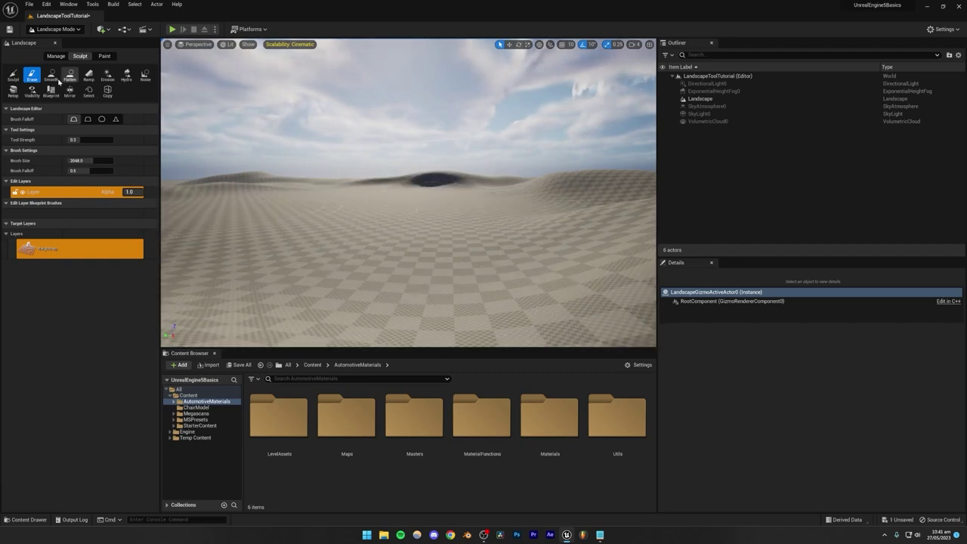
Step: Raise steep hills on the landscape with the Sculpt tool and soften them with the Smooth tool
{"action": "left_click", "coordinate": [51, 76]}
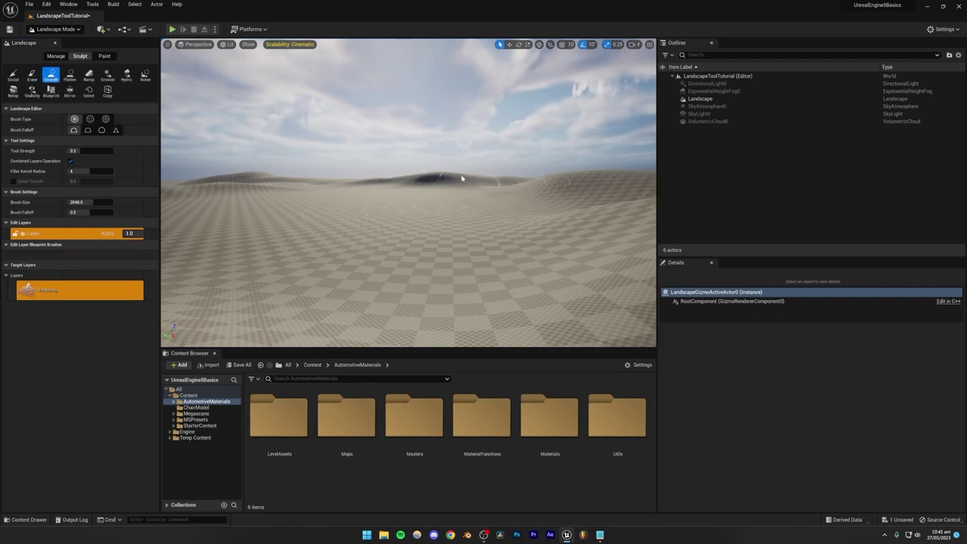
{"action": "left_click", "coordinate": [13, 76]}
{"action": "mouse_move", "coordinate": [350, 194]}
{"action": "left_mouse_down"}
{"action": "mouse_move", "coordinate": [345, 146]}
{"action": "mouse_move", "coordinate": [371, 181]}
{"action": "left_mouse_up"}
{"action": "key", "text": "s"}
{"action": "mouse_move", "coordinate": [371, 181]}
{"action": "right_mouse_down"}
{"action": "mouse_move", "coordinate": [371, 219]}
{"action": "mouse_move", "coordinate": [371, 186]}
{"action": "right_mouse_up"}
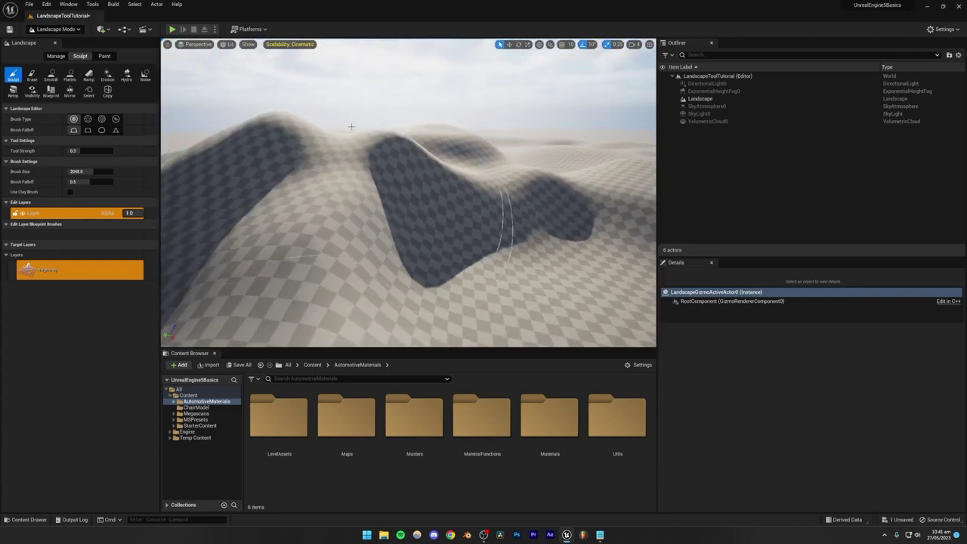
{"action": "left_click", "coordinate": [50, 75]}
{"action": "mouse_move", "coordinate": [354, 197]}
{"action": "left_mouse_down"}
{"action": "mouse_move", "coordinate": [378, 184]}
{"action": "mouse_move", "coordinate": [297, 176]}
{"action": "left_mouse_up"}
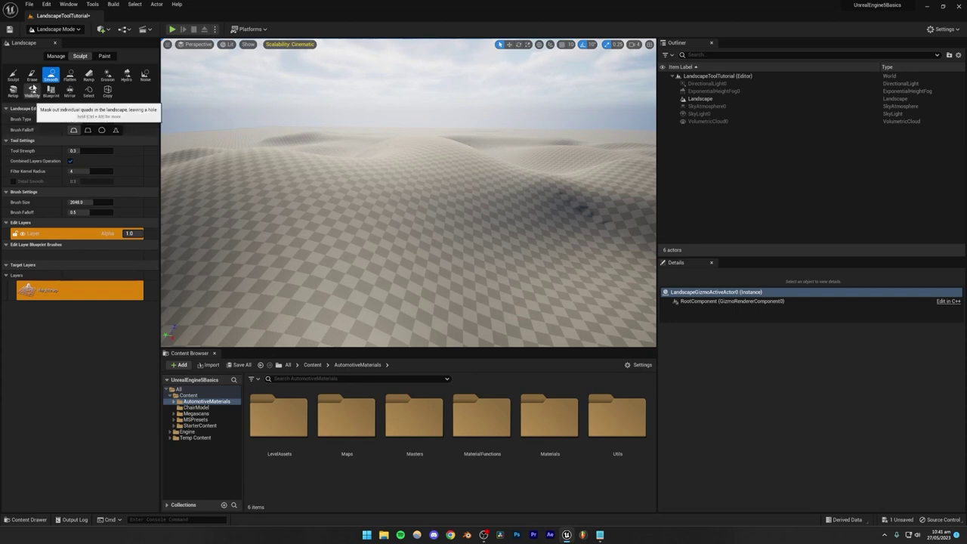
Step: Level parts of the sculpted hills with the Flatten tool
{"action": "left_click", "coordinate": [70, 75]}
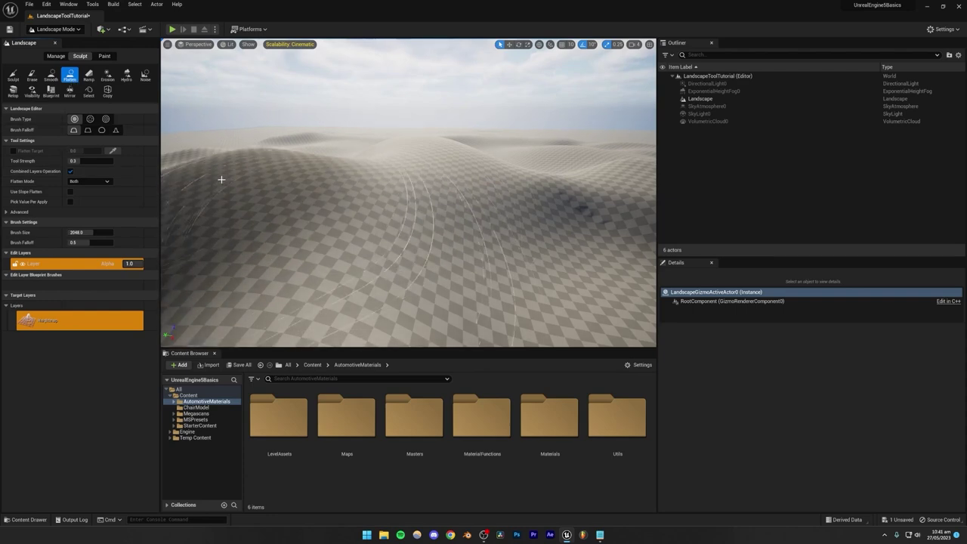
{"action": "left_click_drag", "start_coordinate": [221, 179], "coordinate": [378, 181]}
{"action": "mouse_move", "coordinate": [378, 181]}
{"action": "right_mouse_down"}
{"action": "mouse_move", "coordinate": [367, 200]}
{"action": "mouse_move", "coordinate": [378, 234]}
{"action": "mouse_move", "coordinate": [359, 223]}
{"action": "mouse_move", "coordinate": [362, 243]}
{"action": "right_mouse_up"}
{"action": "mouse_move", "coordinate": [438, 204]}
{"action": "left_mouse_down"}
{"action": "mouse_move", "coordinate": [381, 208]}
{"action": "mouse_move", "coordinate": [393, 155]}
{"action": "mouse_move", "coordinate": [355, 105]}
{"action": "left_mouse_up"}
Step: Build a ramp between two points on the flat ground beside the hills, with its far point raised
{"action": "left_click", "coordinate": [88, 75]}
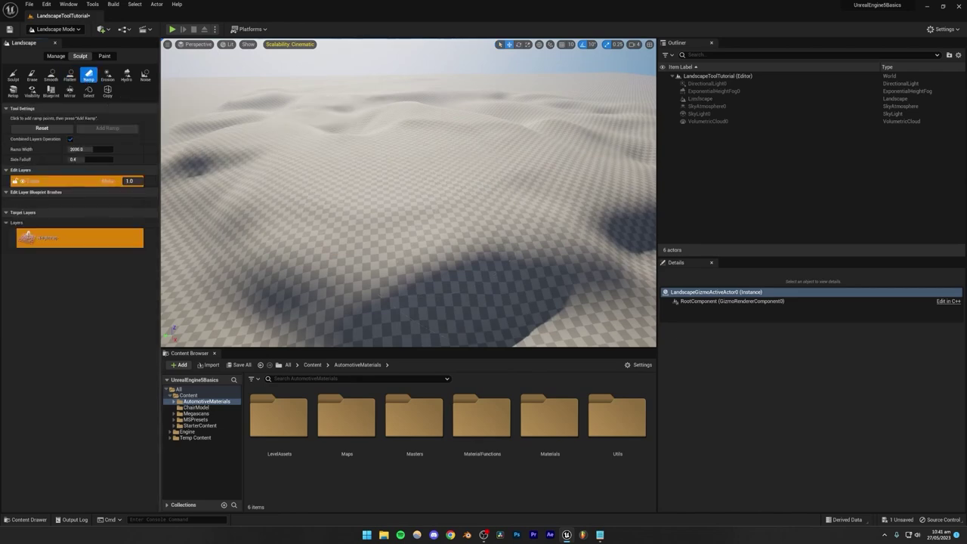
{"action": "right_click_drag", "start_coordinate": [408, 193], "coordinate": [408, 193]}
{"action": "right_click_drag", "start_coordinate": [307, 193], "coordinate": [307, 194]}
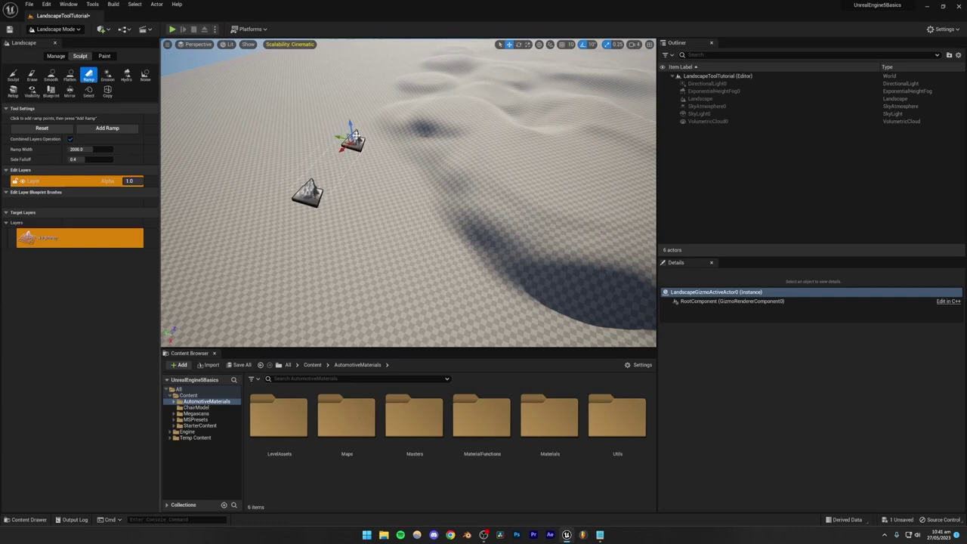
{"action": "right_click_drag", "start_coordinate": [333, 108], "coordinate": [333, 107]}
{"action": "right_click_drag", "start_coordinate": [307, 194], "coordinate": [236, 106]}
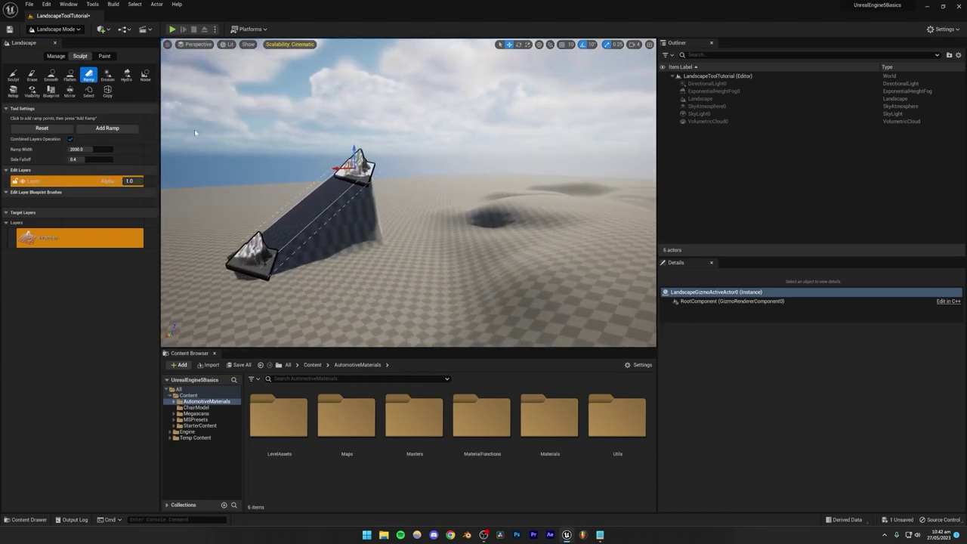
Step: Wear down the hill ridges and slopes near the ramp with the Erosion tool
{"action": "left_click", "coordinate": [106, 74]}
{"action": "right_click_drag", "start_coordinate": [302, 166], "coordinate": [302, 166]}
{"action": "mouse_move", "coordinate": [302, 170]}
{"action": "left_mouse_down"}
{"action": "mouse_move", "coordinate": [466, 170]}
{"action": "mouse_move", "coordinate": [548, 209]}
{"action": "mouse_move", "coordinate": [420, 136]}
{"action": "mouse_move", "coordinate": [424, 125]}
{"action": "left_mouse_up"}
{"action": "right_click_drag", "start_coordinate": [424, 124], "coordinate": [507, 205]}
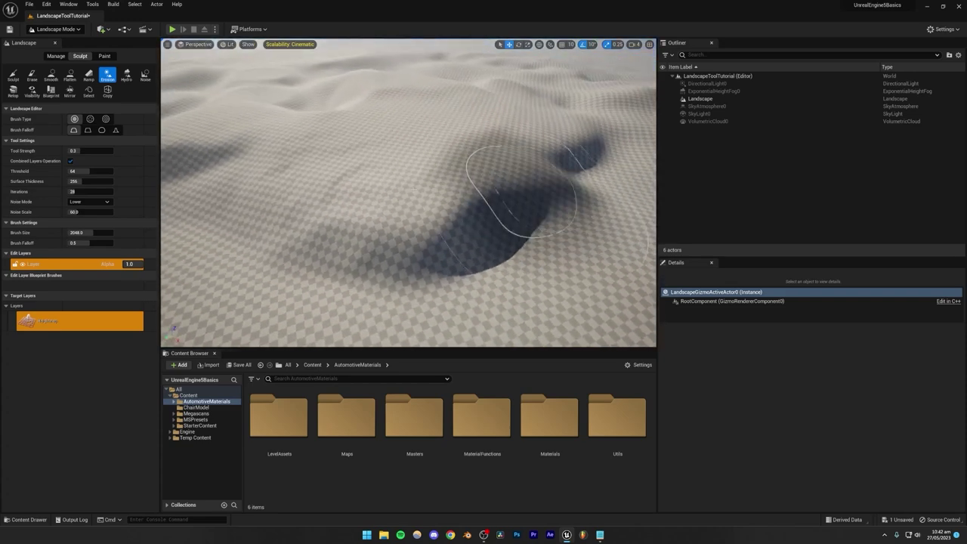
{"action": "mouse_move", "coordinate": [234, 141]}
{"action": "left_mouse_down"}
{"action": "mouse_move", "coordinate": [339, 121]}
{"action": "mouse_move", "coordinate": [461, 195]}
{"action": "mouse_move", "coordinate": [238, 160]}
{"action": "left_mouse_up"}
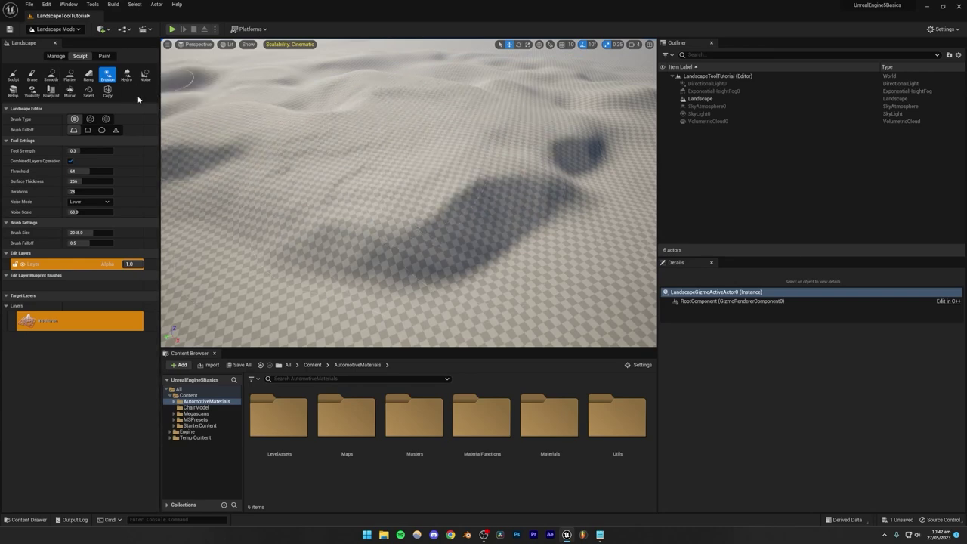
{"action": "right_click_drag", "start_coordinate": [352, 209], "coordinate": [438, 190]}
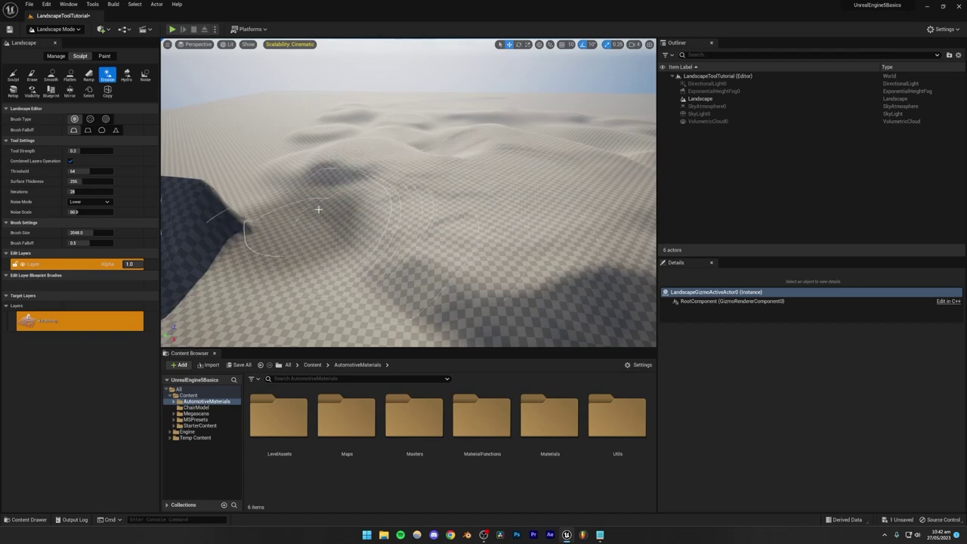
{"action": "left_click_drag", "start_coordinate": [429, 197], "coordinate": [264, 224]}
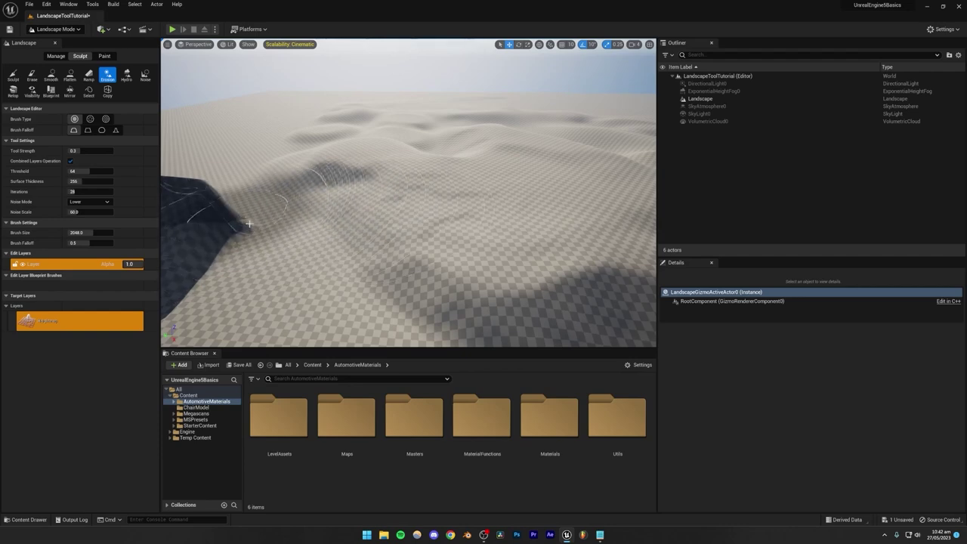
{"action": "right_click_drag", "start_coordinate": [516, 180], "coordinate": [550, 192]}
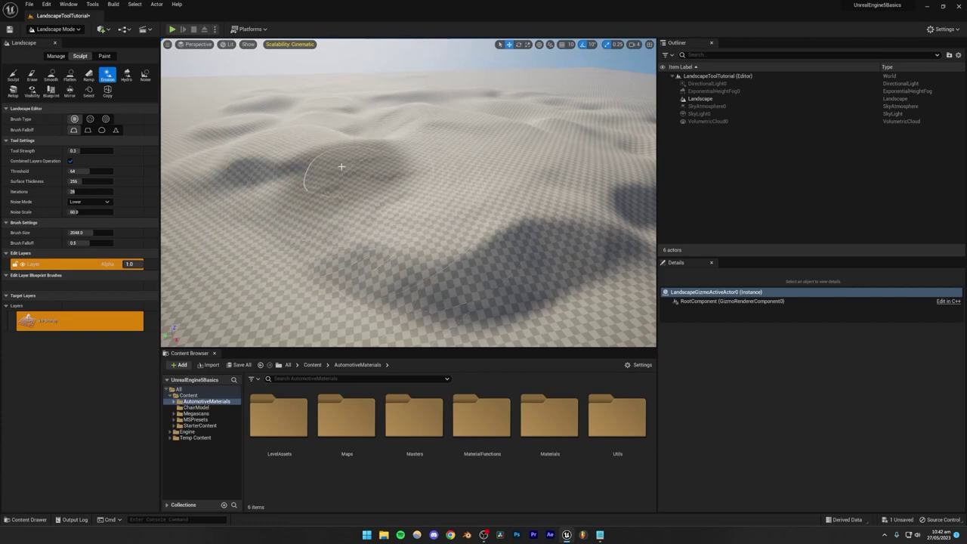
Step: Switch to Selection mode and select the landscape
{"action": "left_click", "coordinate": [59, 29]}
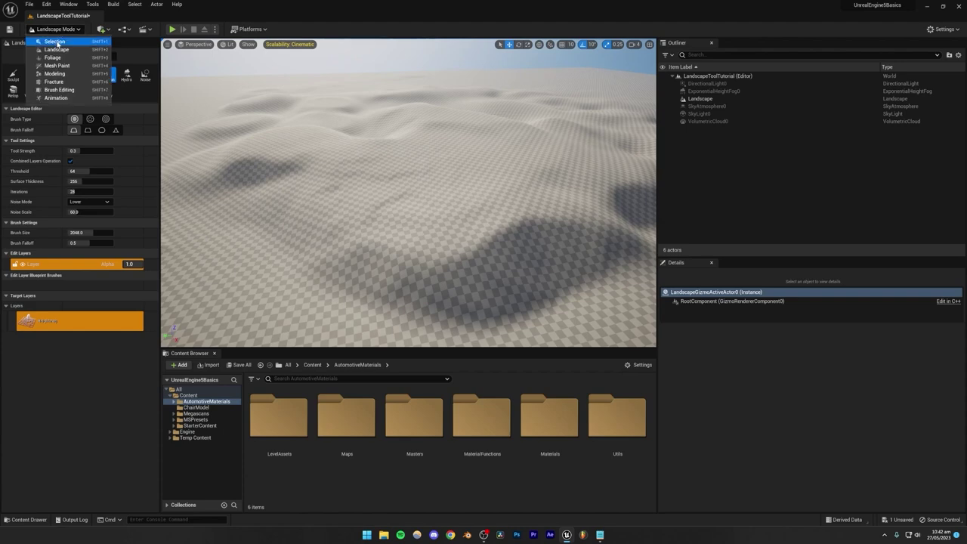
{"action": "left_click", "coordinate": [57, 42]}
{"action": "right_click_drag", "start_coordinate": [328, 193], "coordinate": [227, 178]}
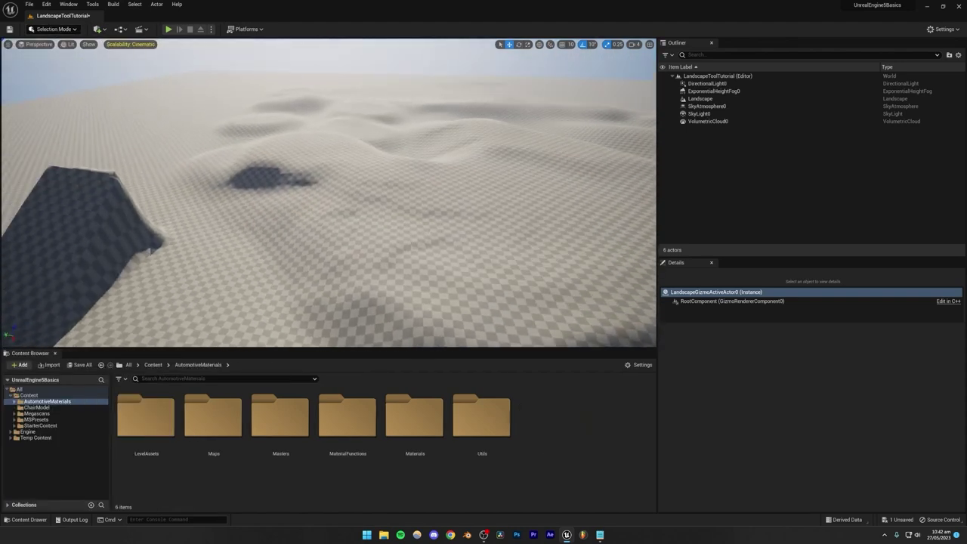
{"action": "right_click_drag", "start_coordinate": [329, 193], "coordinate": [192, 226]}
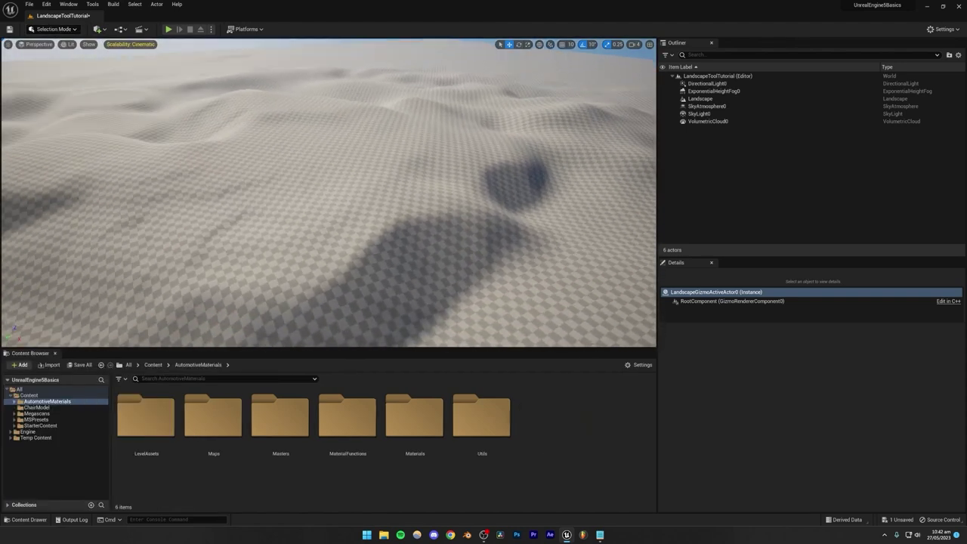
{"action": "left_click", "coordinate": [328, 194]}
{"action": "right_click_drag", "start_coordinate": [329, 194], "coordinate": [234, 227]}
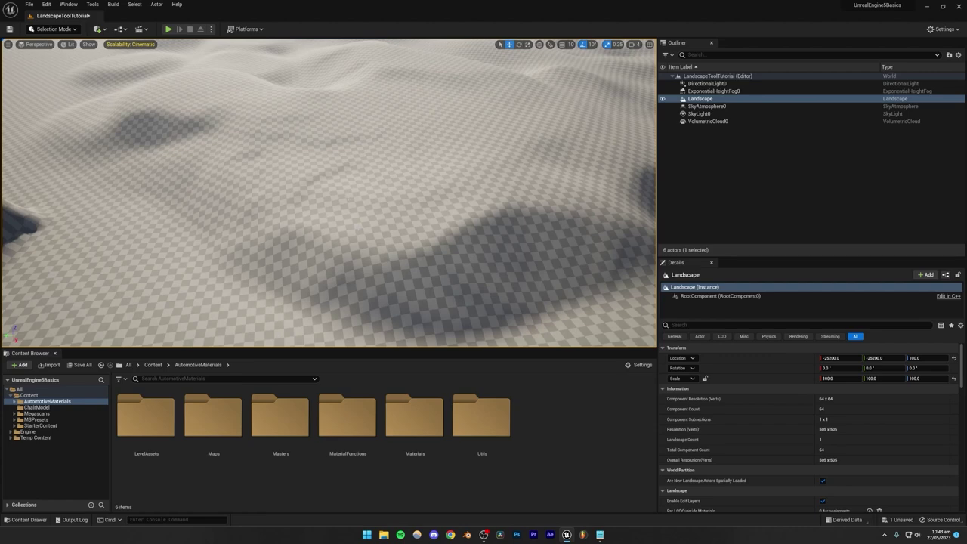
Step: Open Quixel Bridge to add content and search its library for grass
{"action": "left_click", "coordinate": [18, 371]}
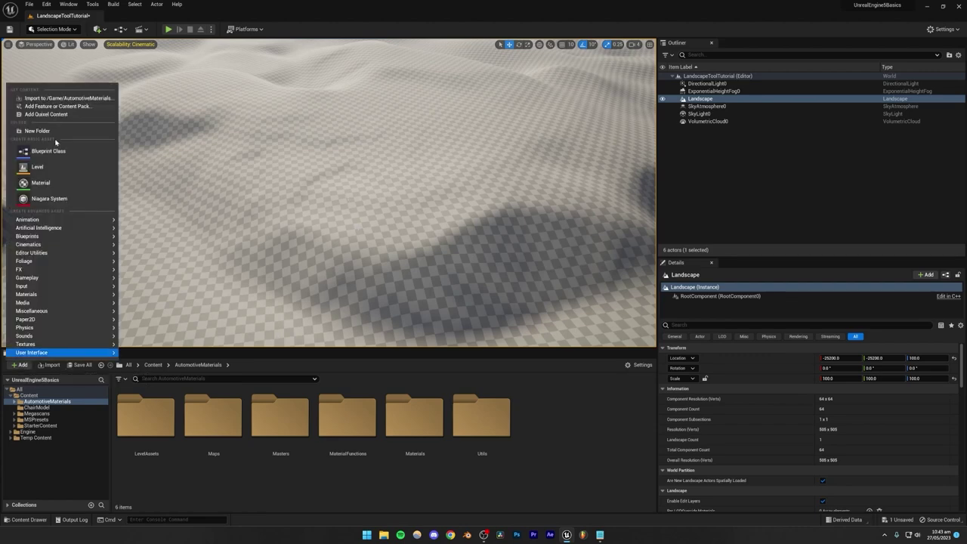
{"action": "left_click", "coordinate": [79, 117]}
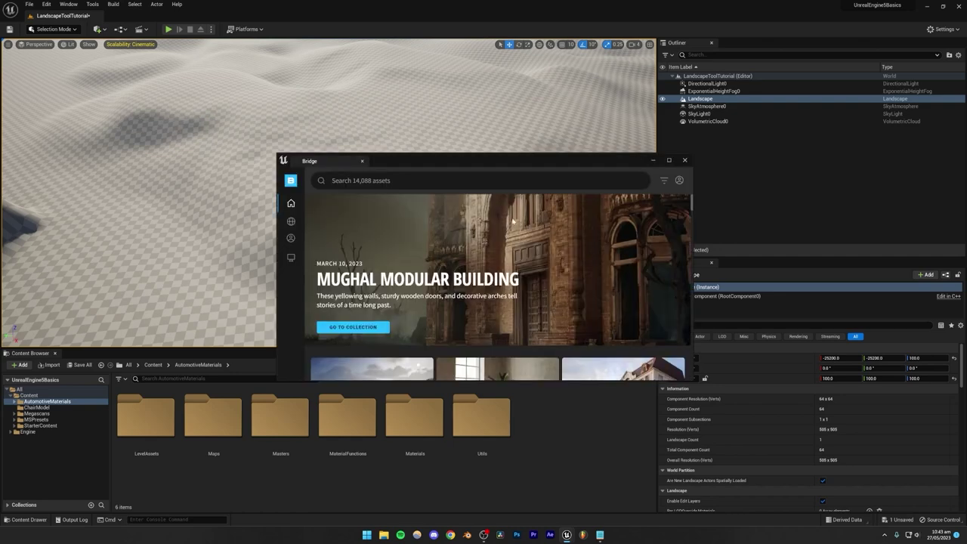
{"action": "left_click", "coordinate": [377, 181]}
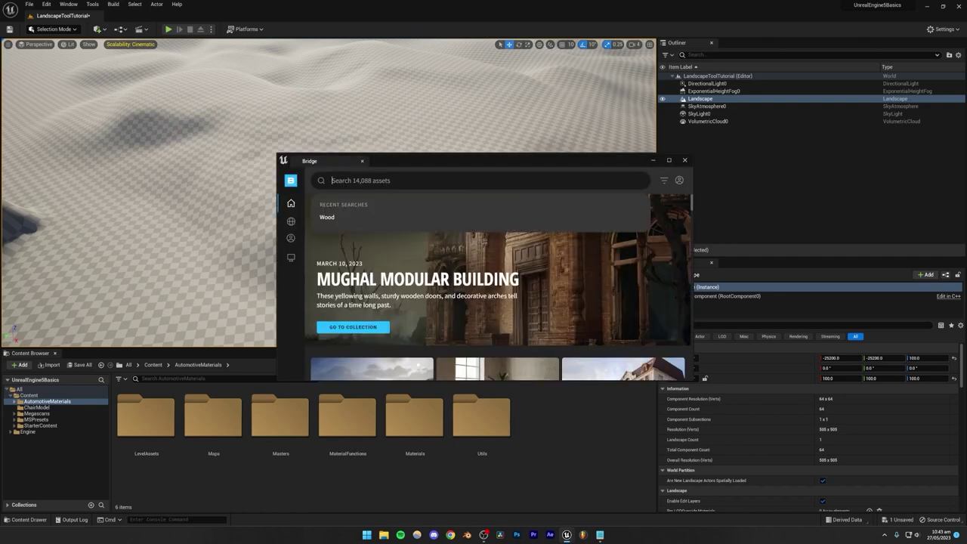
{"action": "type", "text": "grass"}
{"action": "key", "text": "Return"}
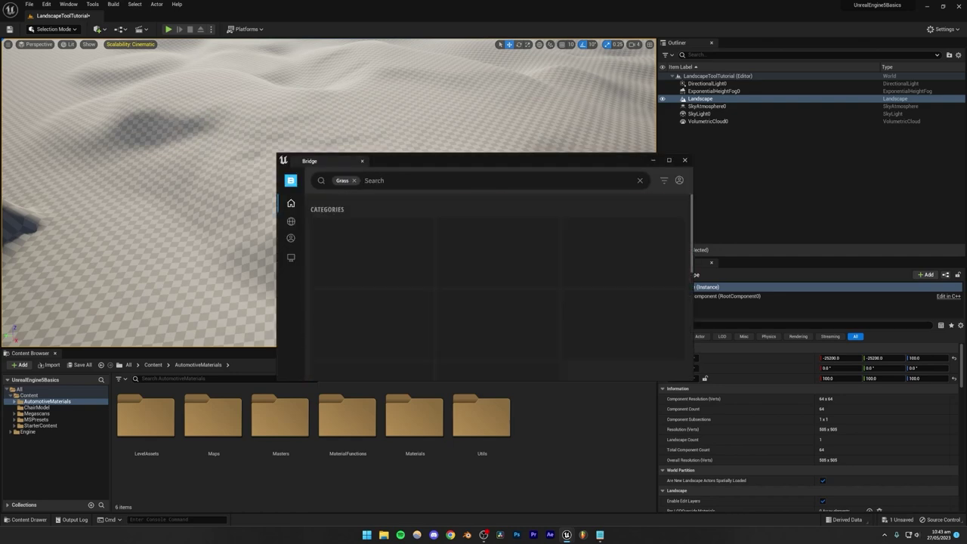
Step: Choose the Wild Grass surface, sign in to Bridge and download the surface at Medium Quality
{"action": "scroll", "coordinate": [573, 286], "scroll_direction": "down", "scroll_amount": 1}
{"action": "scroll", "coordinate": [574, 286], "scroll_direction": "down", "scroll_amount": 3}
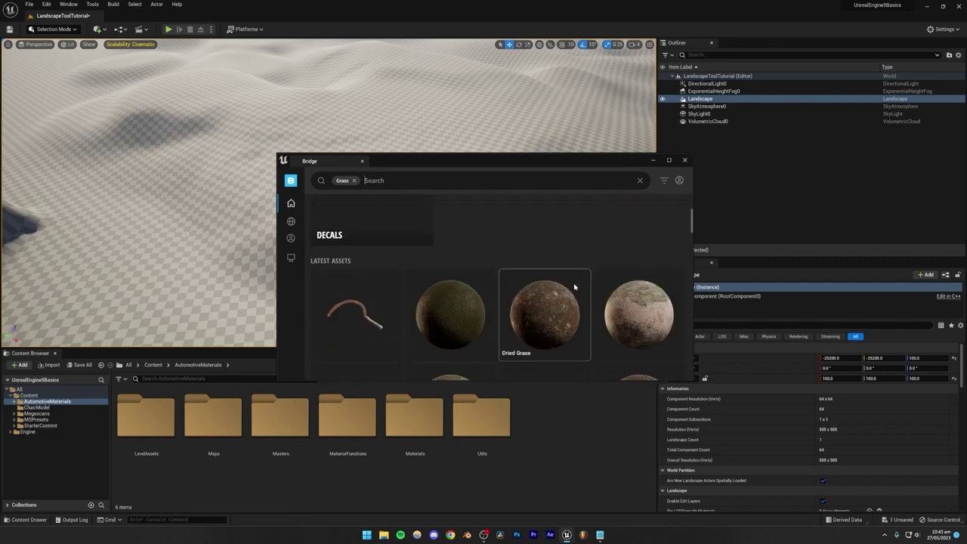
{"action": "scroll", "coordinate": [500, 278], "scroll_direction": "down", "scroll_amount": 4}
{"action": "scroll", "coordinate": [499, 277], "scroll_direction": "up", "scroll_amount": 2}
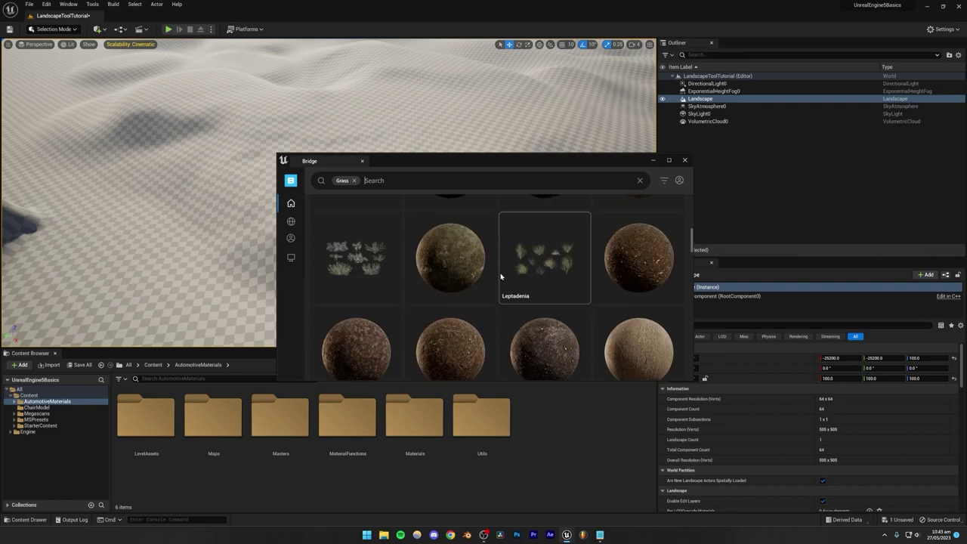
{"action": "scroll", "coordinate": [500, 277], "scroll_direction": "up", "scroll_amount": 1}
{"action": "left_click", "coordinate": [455, 285]}
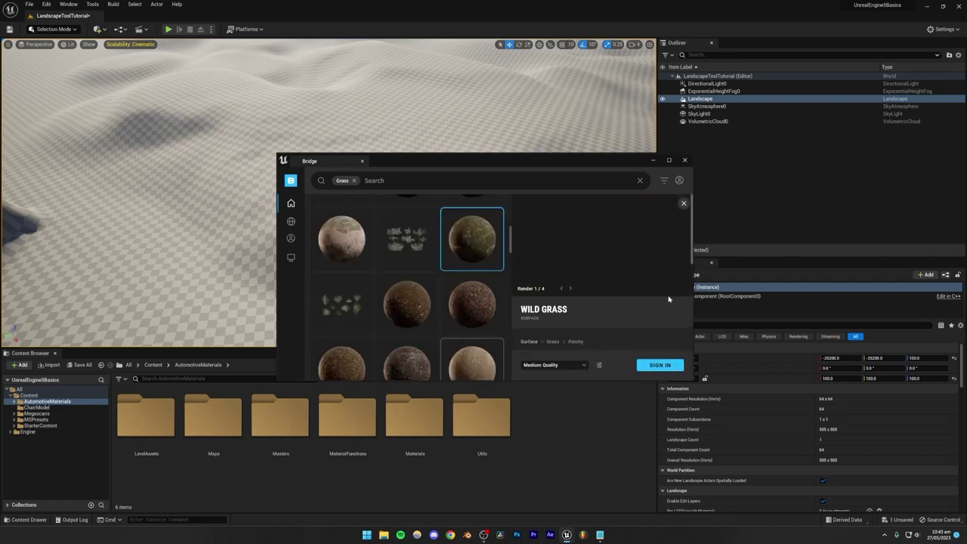
{"action": "left_click", "coordinate": [659, 364]}
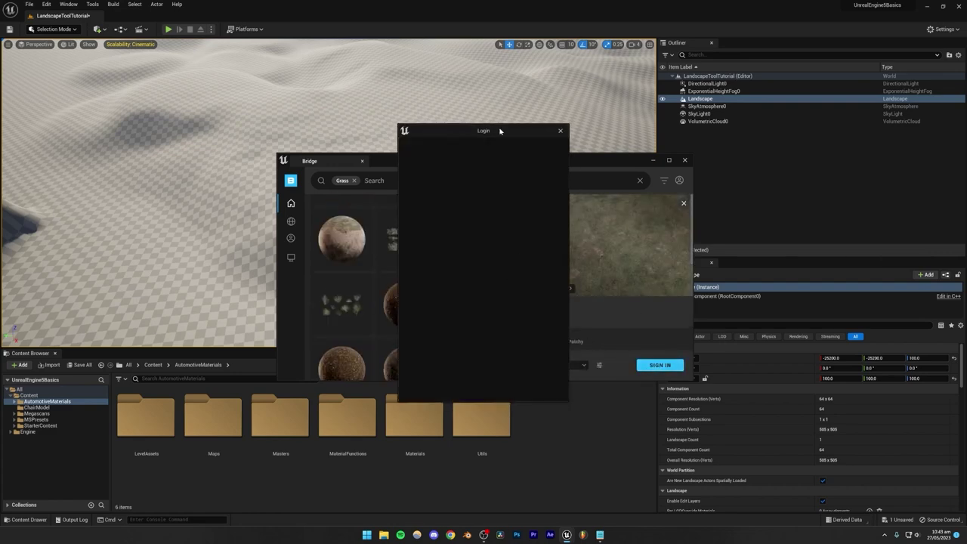
{"action": "left_click_drag", "start_coordinate": [499, 131], "coordinate": [803, 143]}
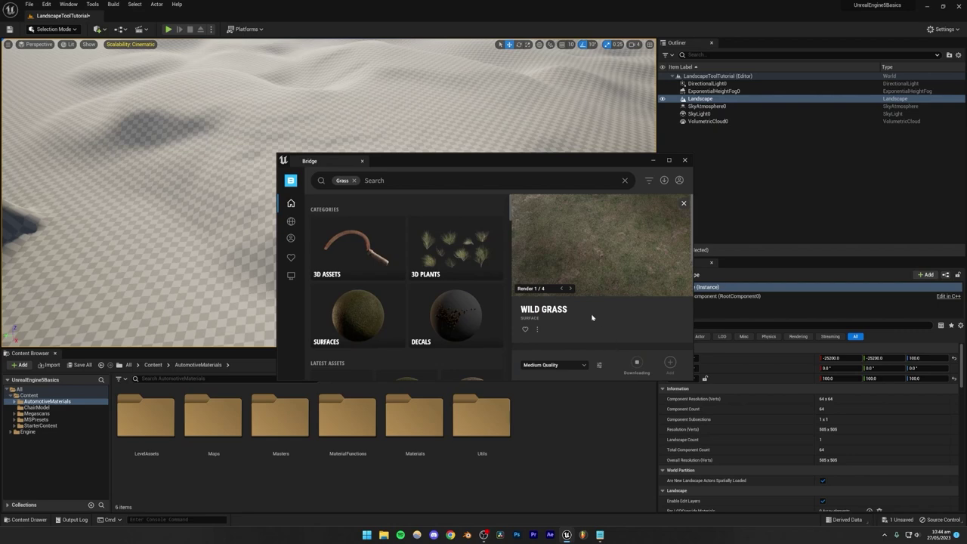
{"action": "scroll", "coordinate": [410, 299], "scroll_direction": "down", "scroll_amount": 4}
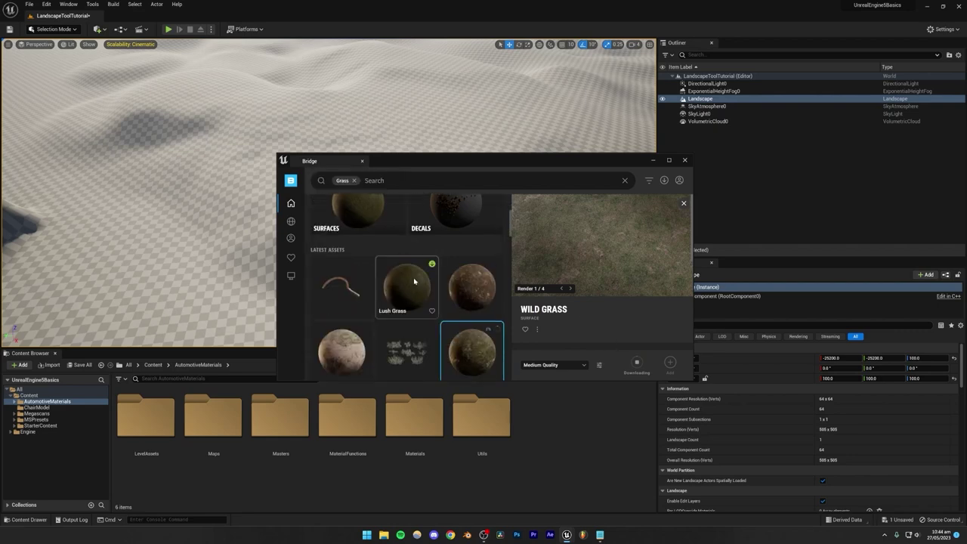
{"action": "scroll", "coordinate": [414, 281], "scroll_direction": "down", "scroll_amount": 1}
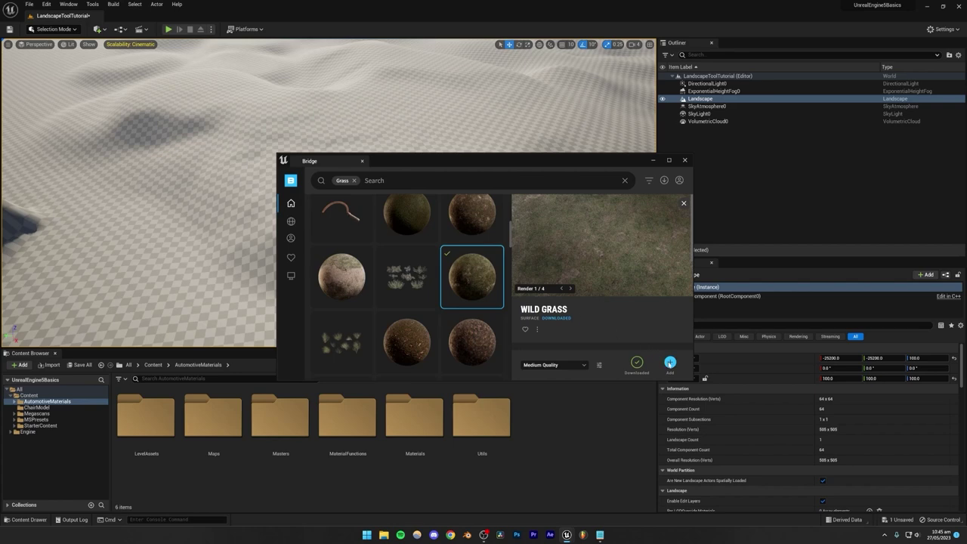
Step: Add the Wild Grass surface to the project and try placing its material instance directly onto the landscape
{"action": "left_click", "coordinate": [669, 362]}
{"action": "left_click_drag", "start_coordinate": [423, 161], "coordinate": [694, 87]}
{"action": "left_click", "coordinate": [145, 416]}
{"action": "left_click_drag", "start_coordinate": [146, 415], "coordinate": [328, 200]}
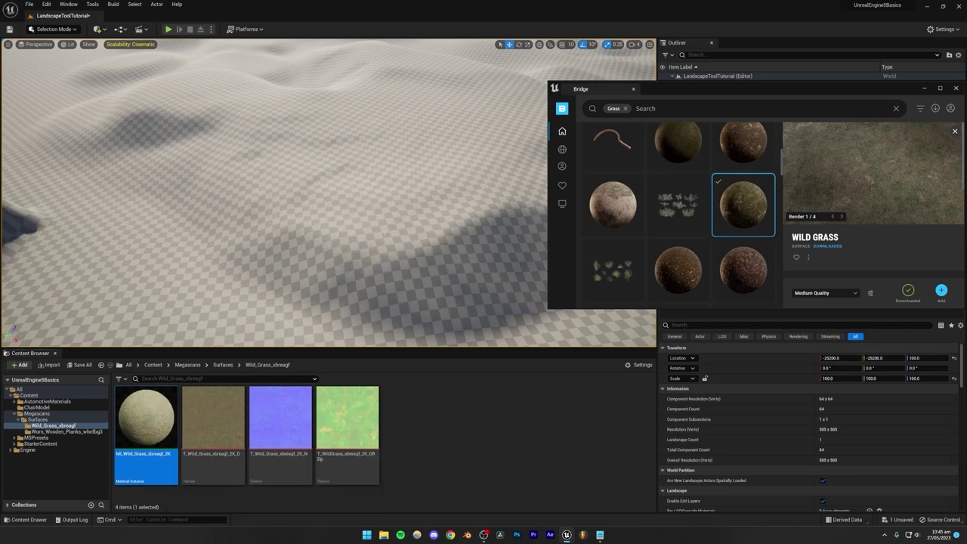
Step: Assign MI_Wild_Grass_xbreagf_2K as the Landscape Material of the selected landscape and inspect the ground up close
{"action": "scroll", "coordinate": [733, 404], "scroll_direction": "down", "scroll_amount": 5}
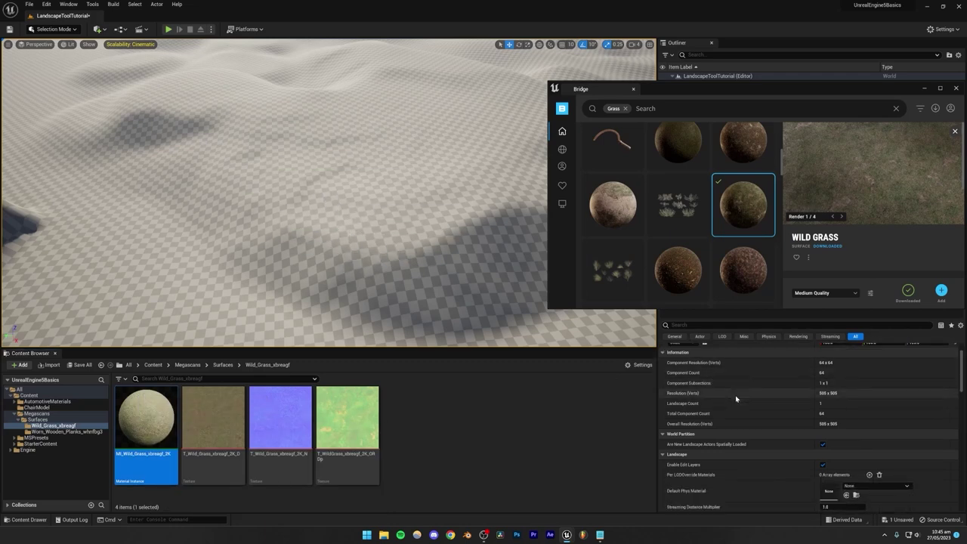
{"action": "scroll", "coordinate": [734, 398], "scroll_direction": "down", "scroll_amount": 3}
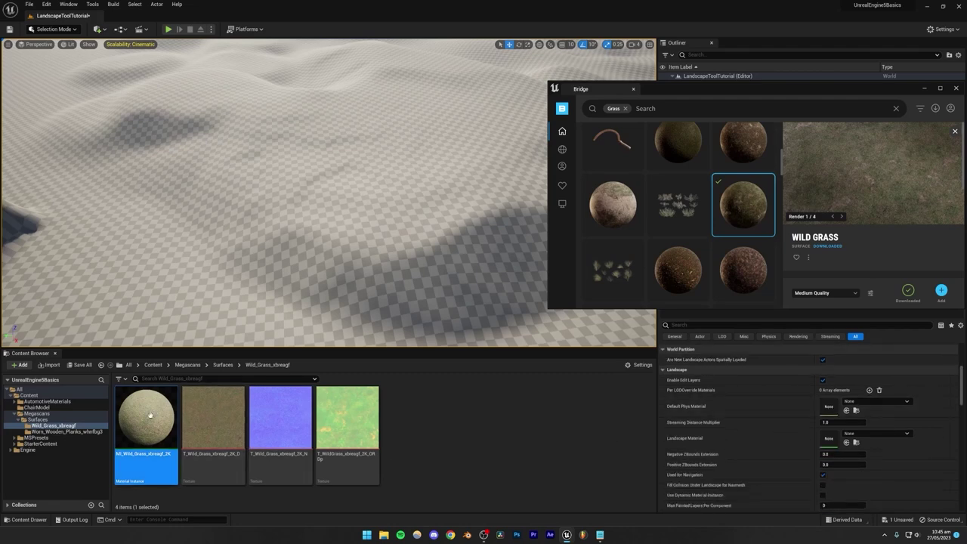
{"action": "left_click_drag", "start_coordinate": [144, 414], "coordinate": [830, 437]}
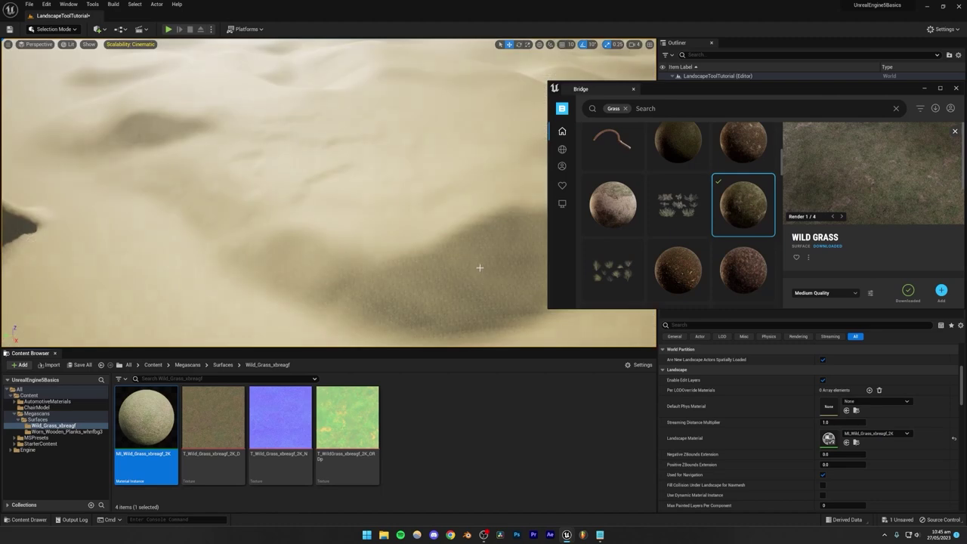
{"action": "right_click_drag", "start_coordinate": [408, 231], "coordinate": [461, 176]}
{"action": "right_click_drag", "start_coordinate": [348, 208], "coordinate": [350, 226]}
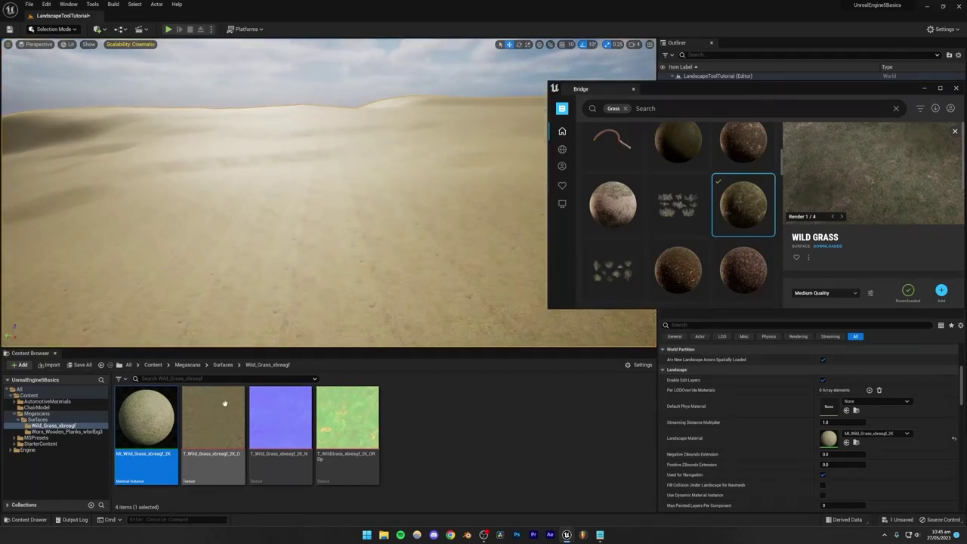
Step: Open the Wild Grass material instance, enable its Tiling/Offset override and set Tiling X and Tiling Y to 0.4
{"action": "double_click", "coordinate": [145, 411]}
{"action": "left_click", "coordinate": [716, 165]}
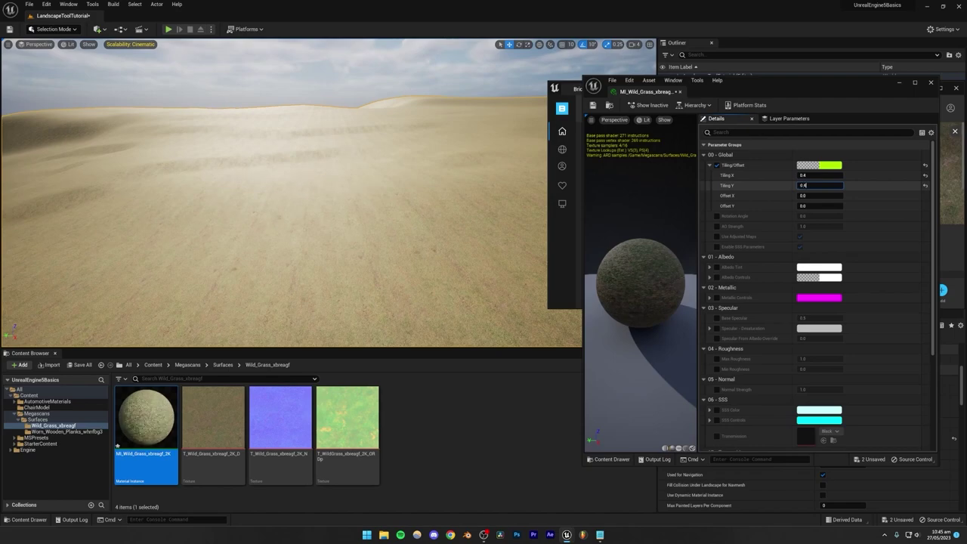
{"action": "type", "text": "0.4"}
{"action": "key", "text": "Return"}
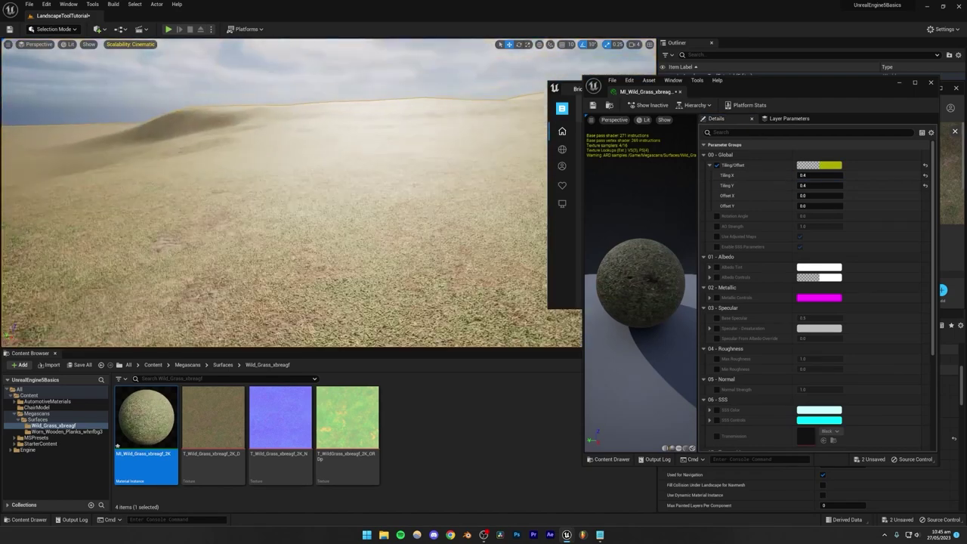
Step: Enable the Normal Strength override of the Wild Grass material instance and set it to 3
{"action": "right_click_drag", "start_coordinate": [302, 211], "coordinate": [265, 195]}
{"action": "scroll", "coordinate": [733, 369], "scroll_direction": "down", "scroll_amount": 1}
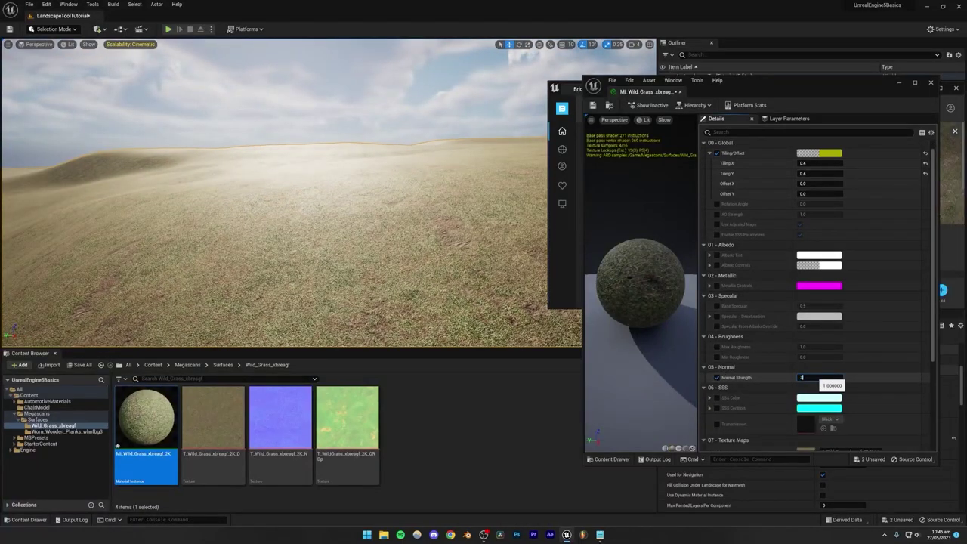
{"action": "key", "text": "Return"}
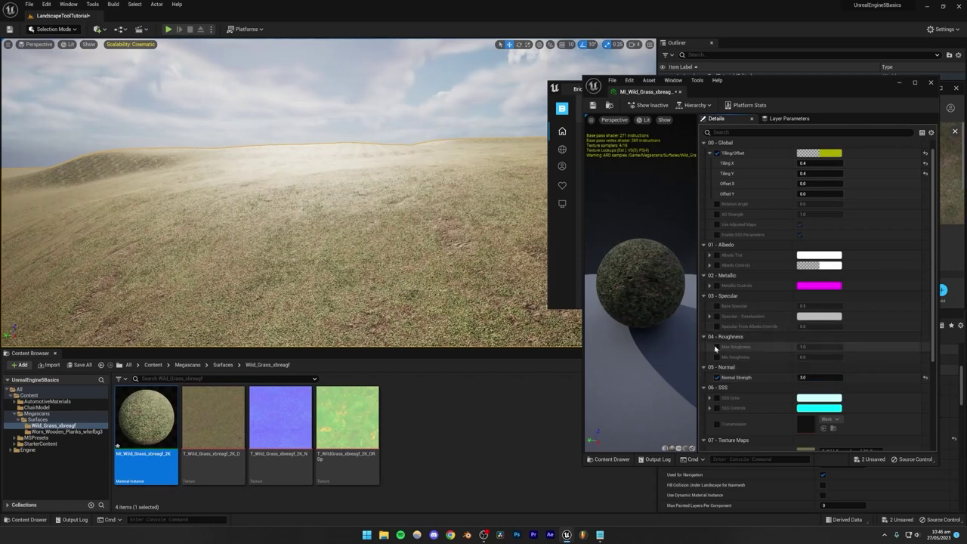
Step: Enable the Max Roughness and Min Roughness overrides, set Min Roughness to 0.7 and inspect the landscape surface
{"action": "left_click", "coordinate": [716, 347]}
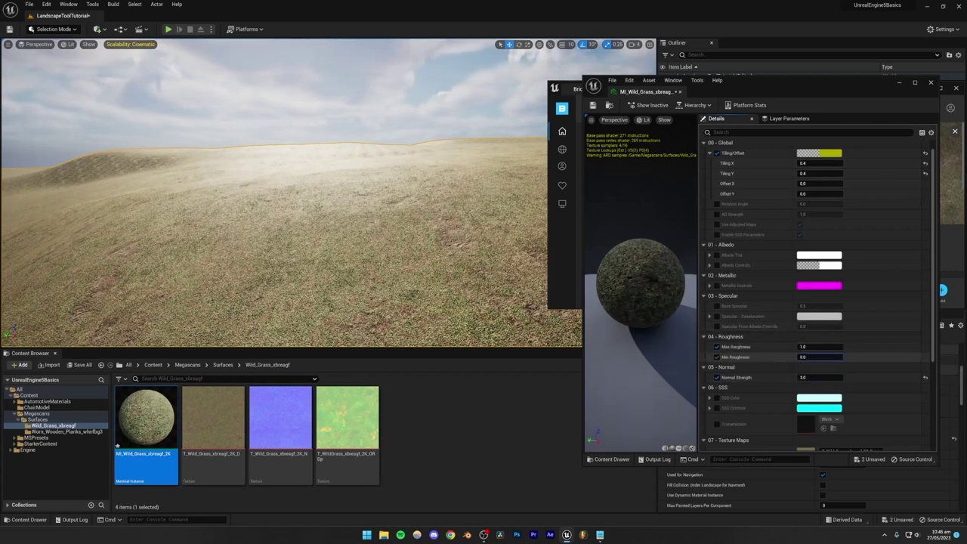
{"action": "mouse_move", "coordinate": [819, 357]}
{"action": "left_mouse_down"}
{"action": "mouse_move", "coordinate": [869, 357]}
{"action": "mouse_move", "coordinate": [810, 357]}
{"action": "left_mouse_up"}
{"action": "type", "text": "0"}
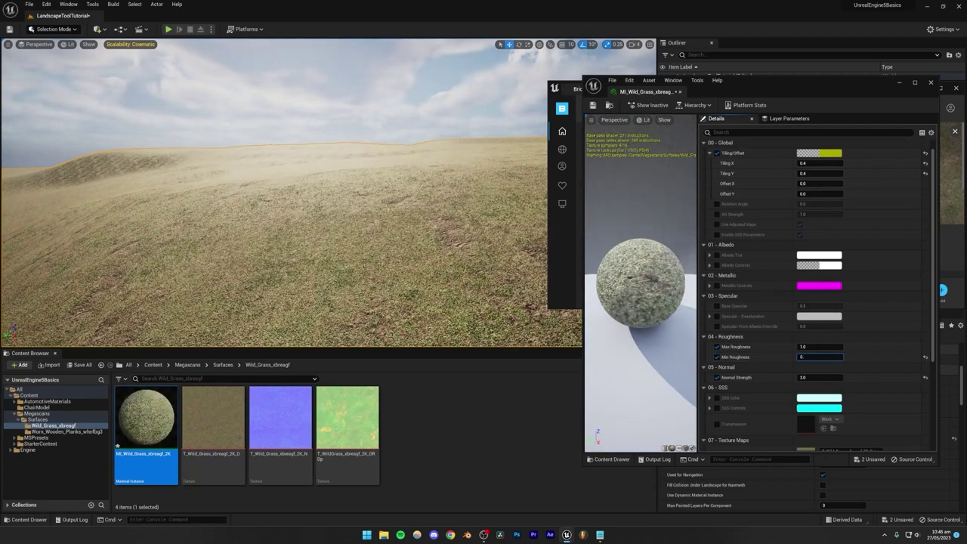
{"action": "type", "text": ".7"}
{"action": "key", "text": "Return"}
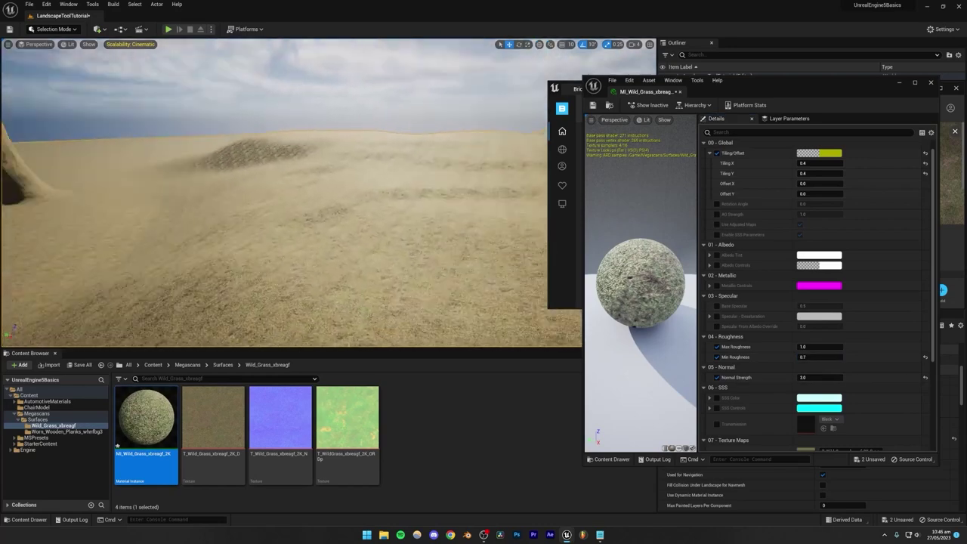
{"action": "right_click_drag", "start_coordinate": [302, 196], "coordinate": [291, 128]}
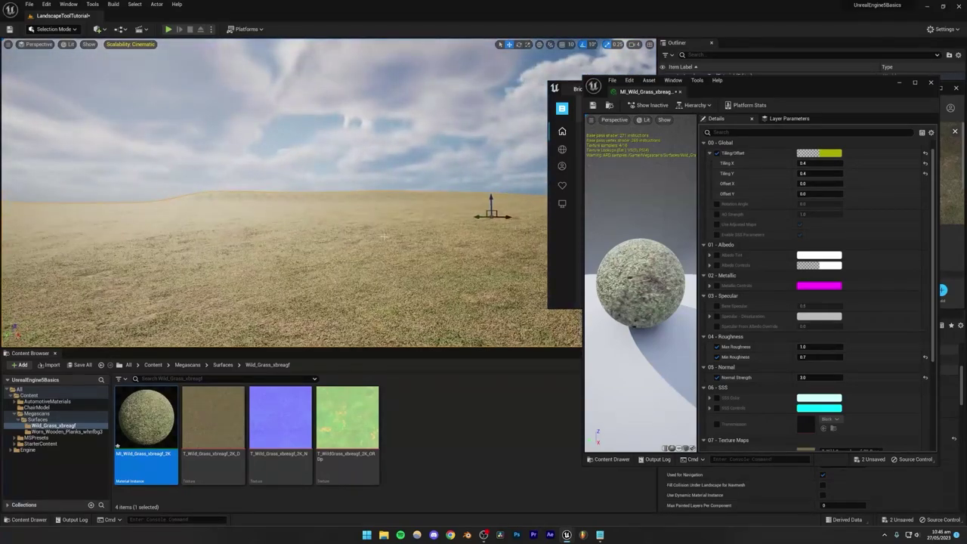
{"action": "right_click_drag", "start_coordinate": [340, 262], "coordinate": [336, 286]}
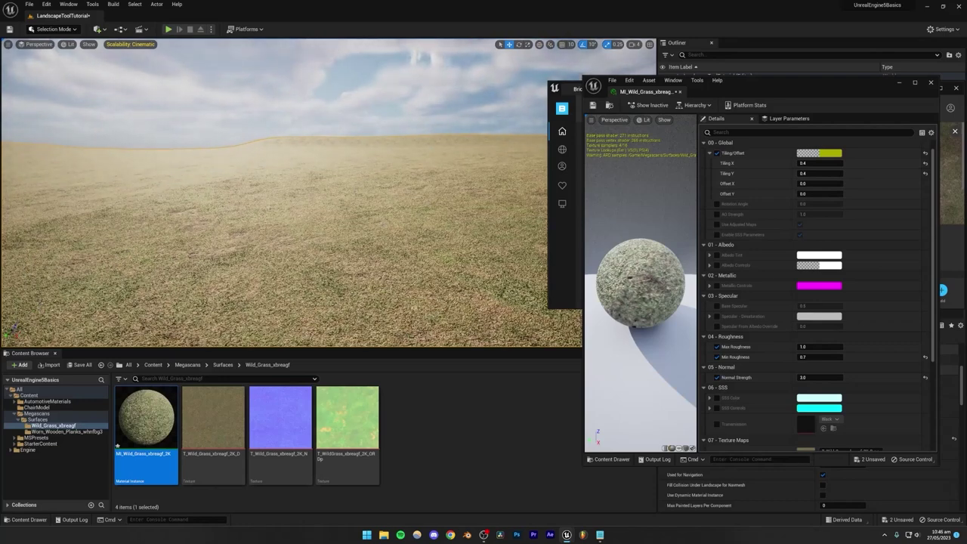
Step: Close the Wild Grass material instance editor and clear the Grass search in Bridge
{"action": "left_click", "coordinate": [930, 82]}
{"action": "left_click_drag", "start_coordinate": [841, 88], "coordinate": [681, 102]}
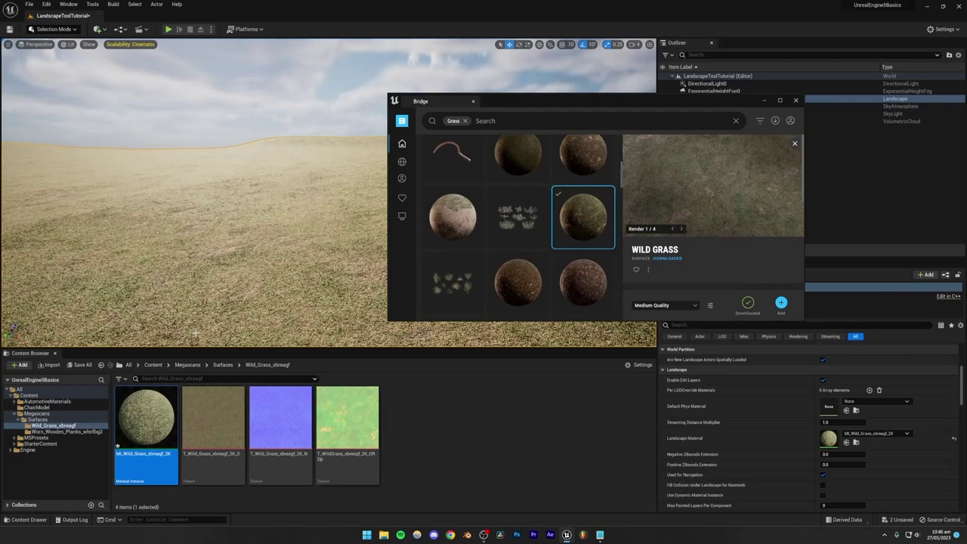
{"action": "mouse_move", "coordinate": [412, 131]}
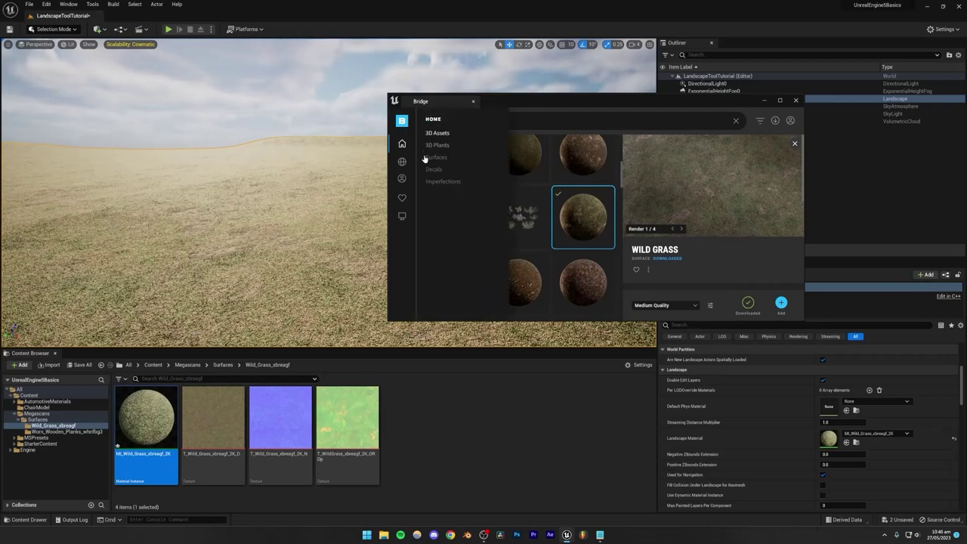
{"action": "key", "text": "BackSpace"}
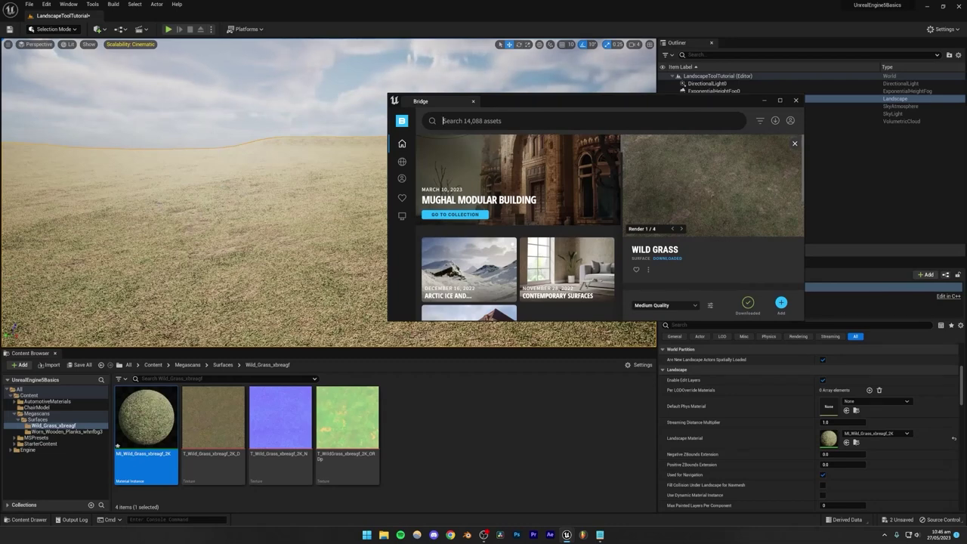
Step: Browse Bridge's 3D Plants for the Grass category and add the downloaded Kikuyu Grass at Medium Quality to the project
{"action": "mouse_move", "coordinate": [416, 163]}
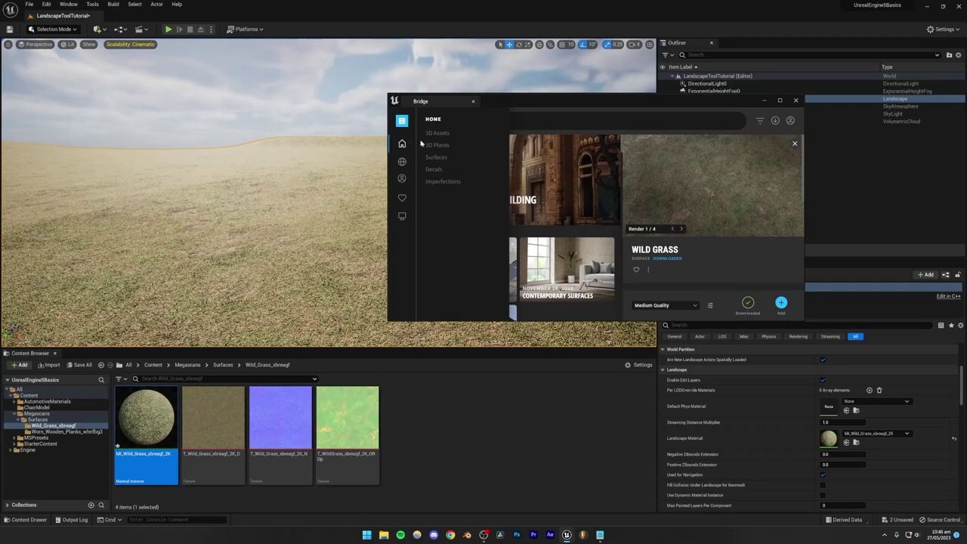
{"action": "left_click", "coordinate": [437, 145]}
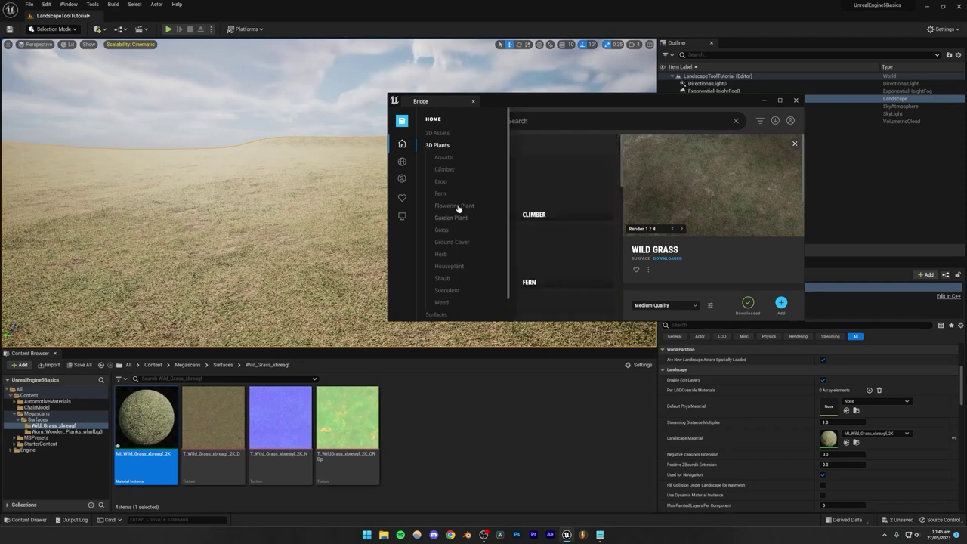
{"action": "left_click", "coordinate": [442, 232]}
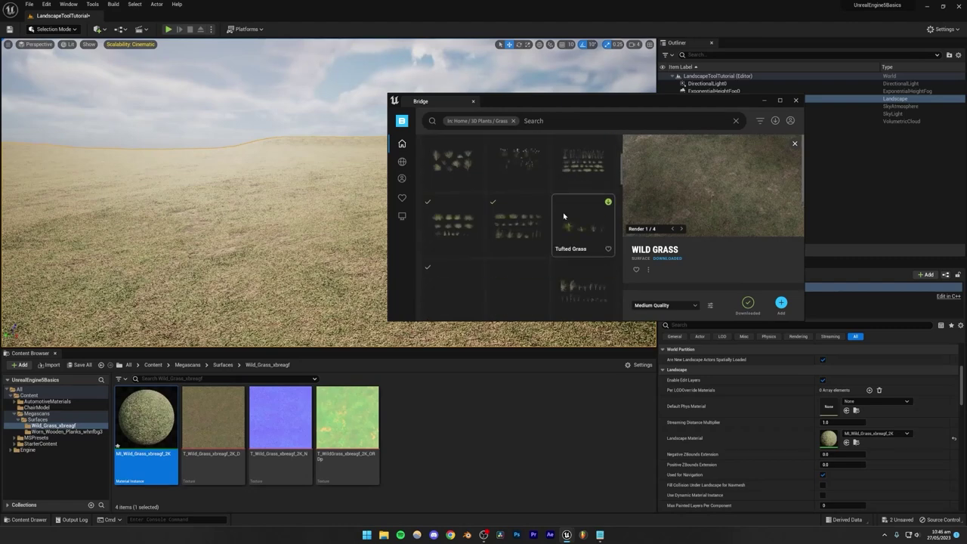
{"action": "scroll", "coordinate": [521, 222], "scroll_direction": "down", "scroll_amount": 3}
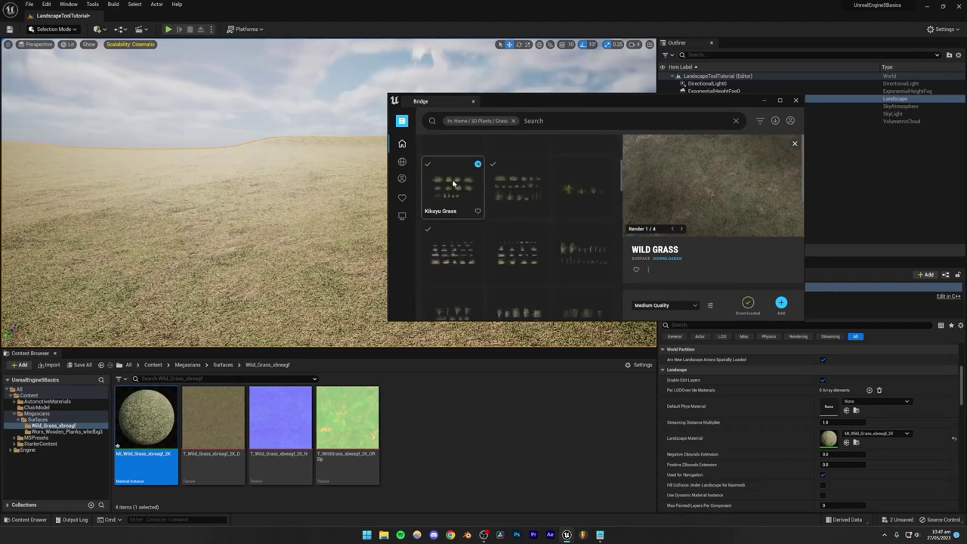
{"action": "left_click", "coordinate": [453, 184]}
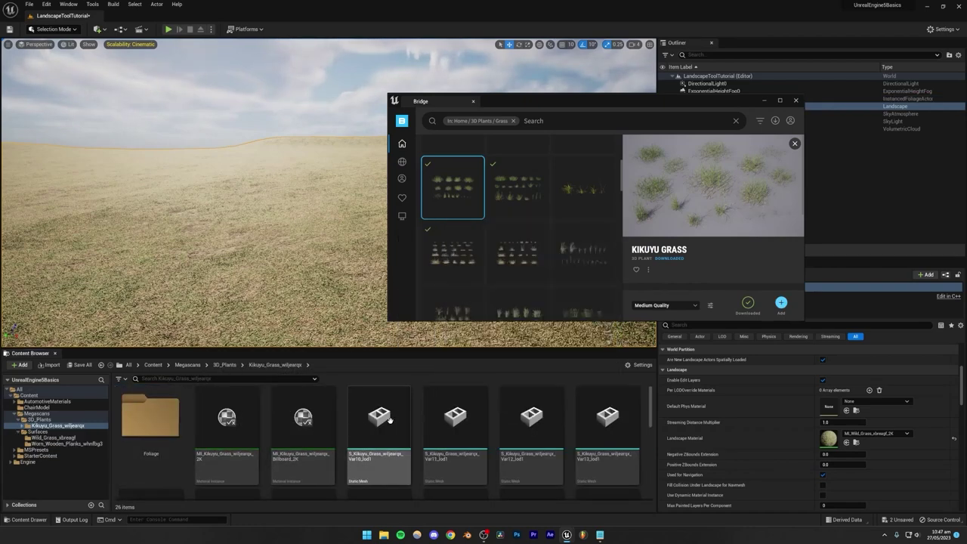
Step: Minimize Bridge and place all Kikuyu Grass static mesh variants, Var1 to Var17, together as one clump on the landscape
{"action": "scroll", "coordinate": [417, 414], "scroll_direction": "down", "scroll_amount": 2}
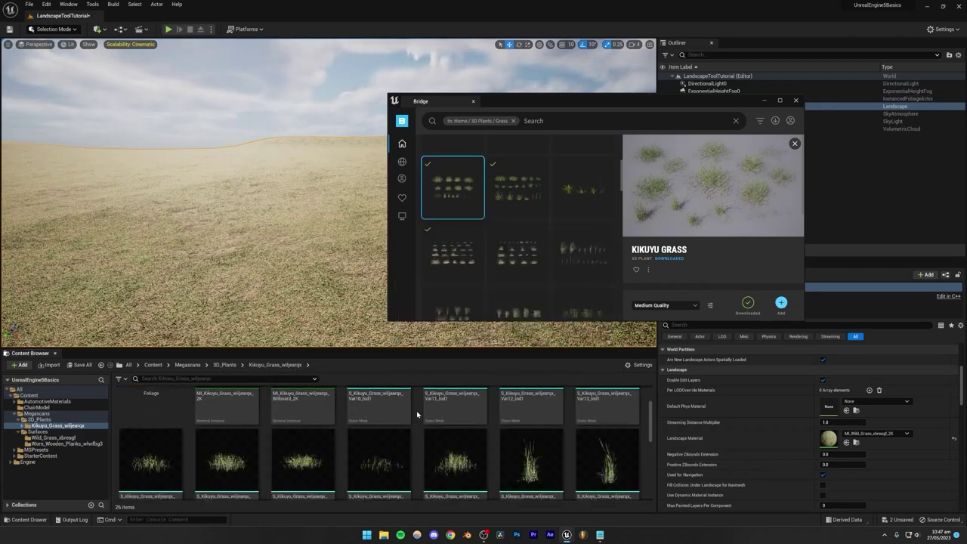
{"action": "scroll", "coordinate": [416, 414], "scroll_direction": "up", "scroll_amount": 2}
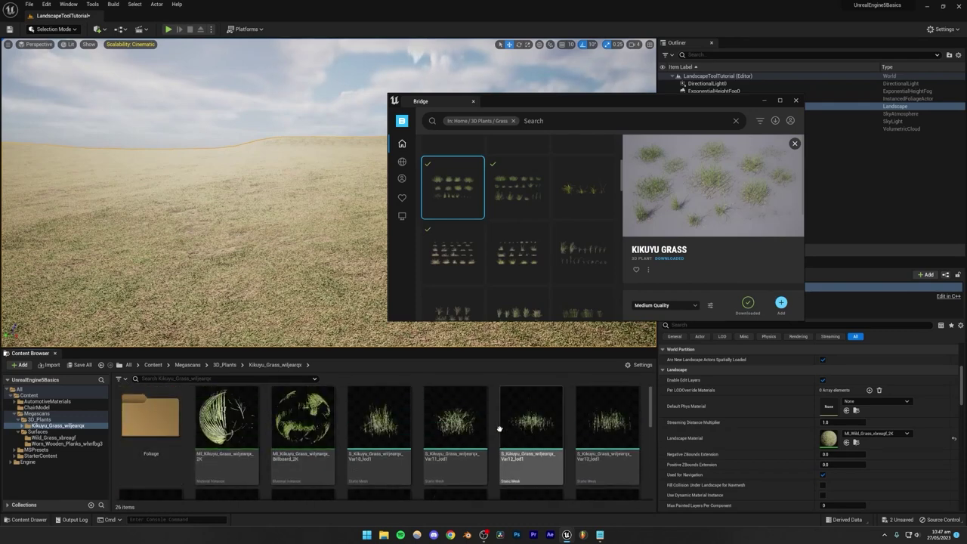
{"action": "scroll", "coordinate": [499, 425], "scroll_direction": "down", "scroll_amount": 3}
{"action": "scroll", "coordinate": [448, 420], "scroll_direction": "down", "scroll_amount": 5}
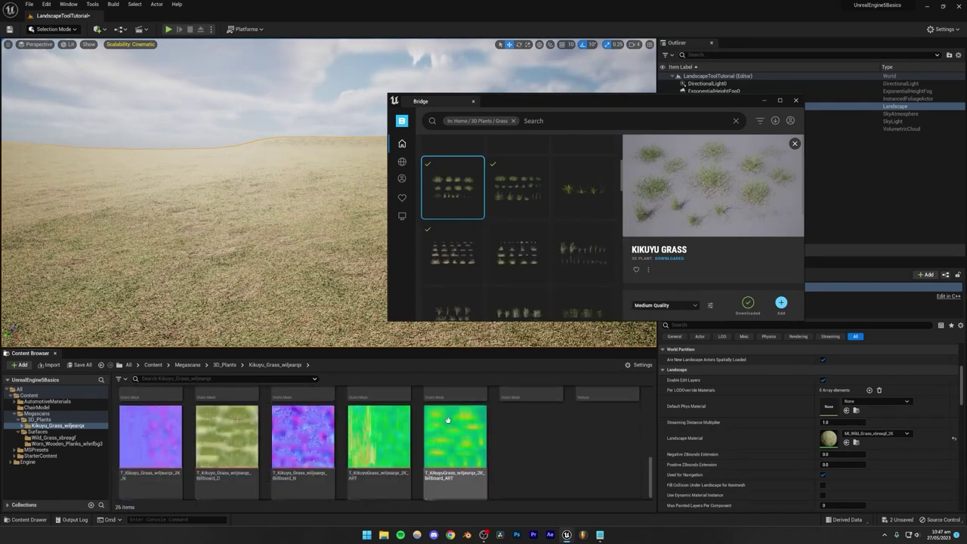
{"action": "scroll", "coordinate": [447, 420], "scroll_direction": "up", "scroll_amount": 2}
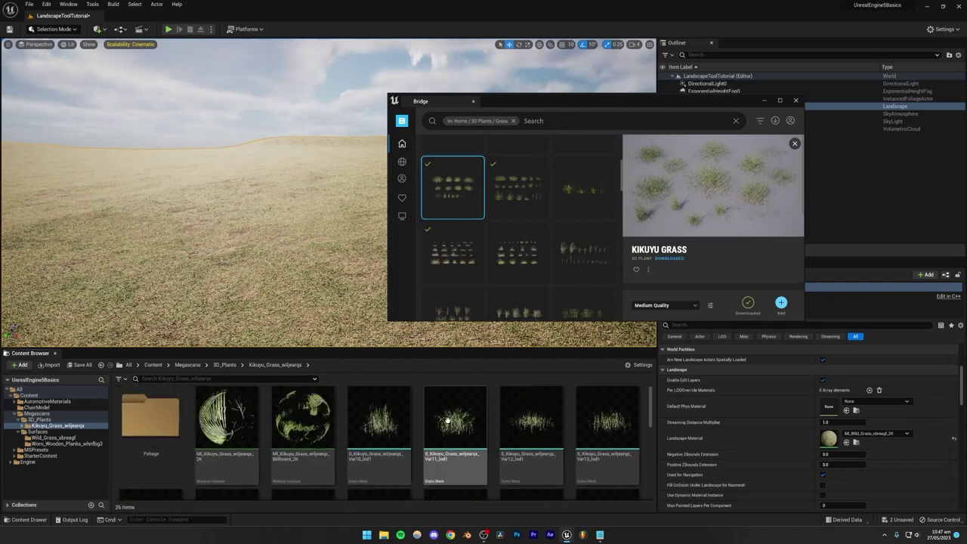
{"action": "left_click", "coordinate": [763, 101]}
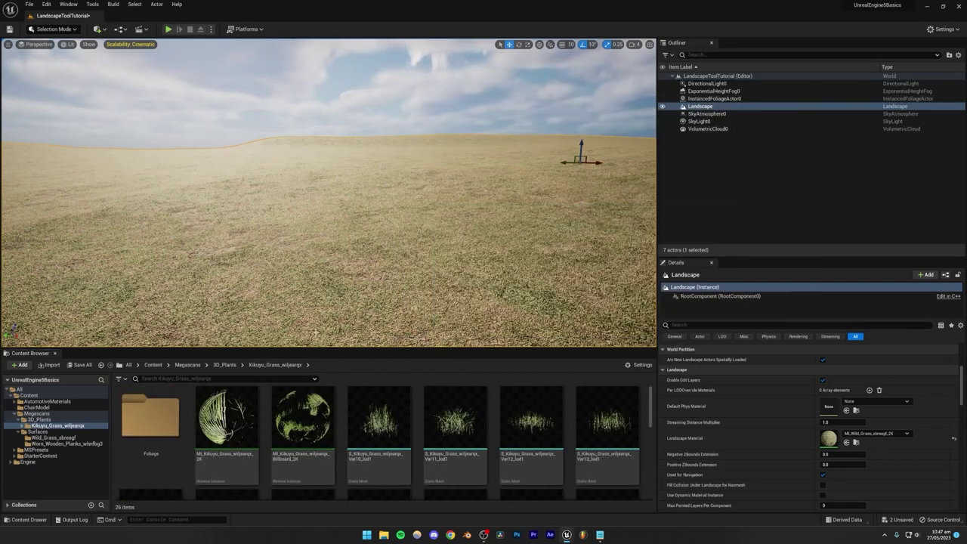
{"action": "left_click", "coordinate": [385, 420]}
{"action": "scroll", "coordinate": [409, 422], "scroll_direction": "down", "scroll_amount": 2}
{"action": "scroll", "coordinate": [408, 423], "scroll_direction": "down", "scroll_amount": 3}
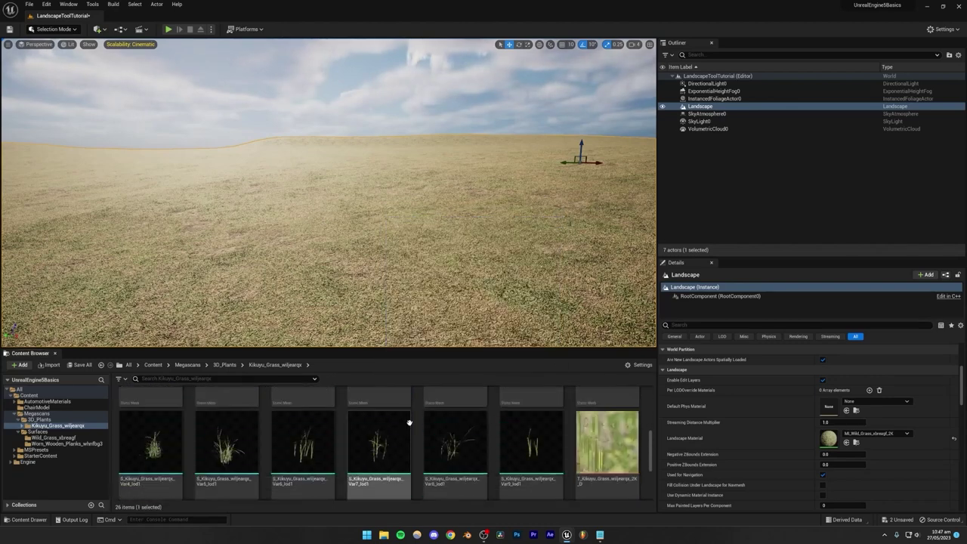
{"action": "left_click", "coordinate": [521, 422], "text": "shift"}
{"action": "left_click_drag", "start_coordinate": [521, 423], "coordinate": [367, 219]}
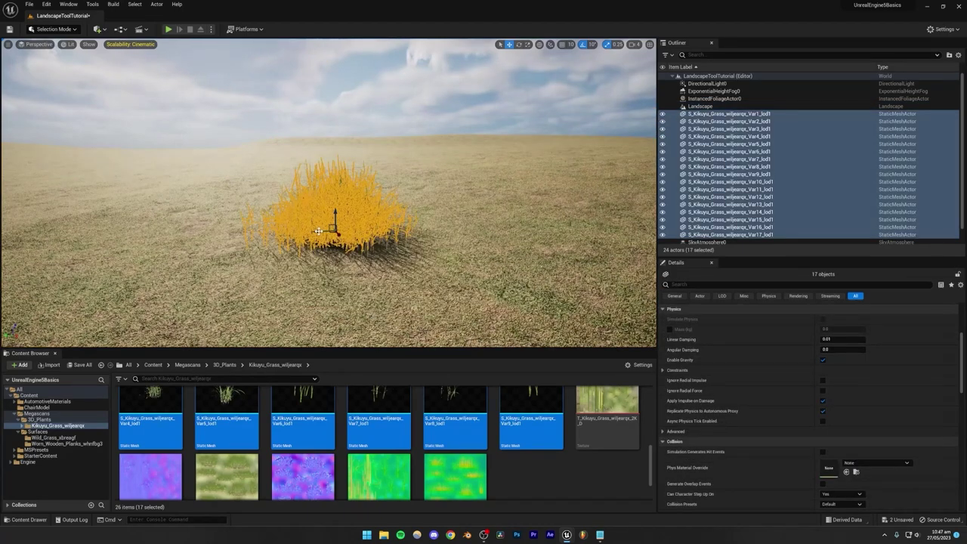
Step: Try duplicating the placed Kikuyu Grass clump beside the original and delete the copy
{"action": "left_click_drag", "start_coordinate": [318, 230], "coordinate": [221, 245], "text": "alt"}
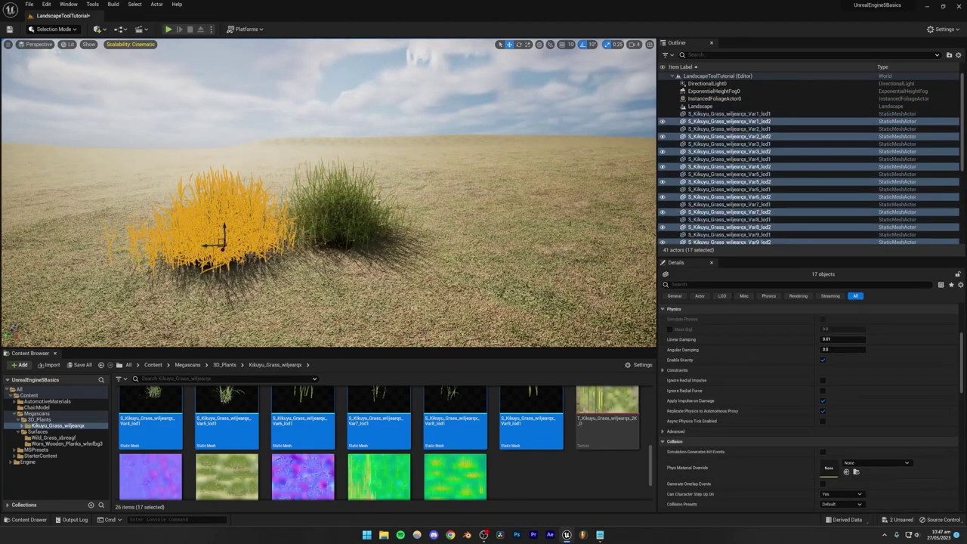
{"action": "key", "text": "Delete"}
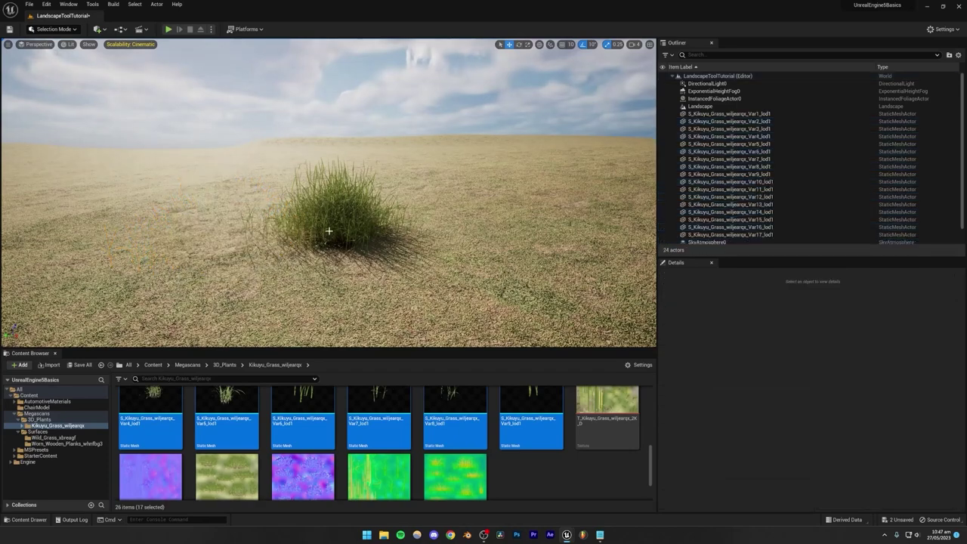
{"action": "right_click_drag", "start_coordinate": [328, 231], "coordinate": [359, 223]}
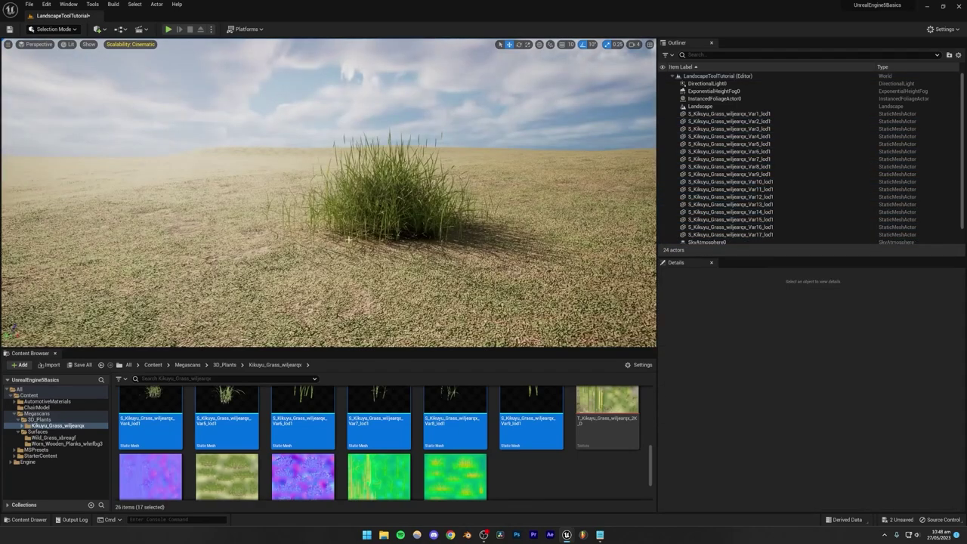
Step: Delete all 17 S_Kikuyu_Grass static mesh actors from the level
{"action": "right_click_drag", "start_coordinate": [386, 265], "coordinate": [383, 238]}
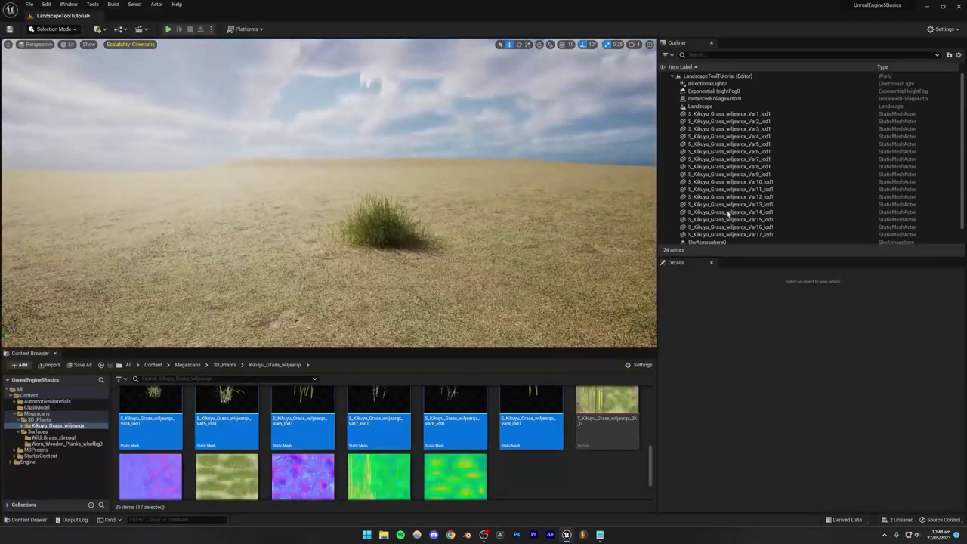
{"action": "left_click", "coordinate": [725, 114]}
{"action": "scroll", "coordinate": [725, 152], "scroll_direction": "down", "scroll_amount": 1}
{"action": "left_click", "coordinate": [691, 217], "text": "shift"}
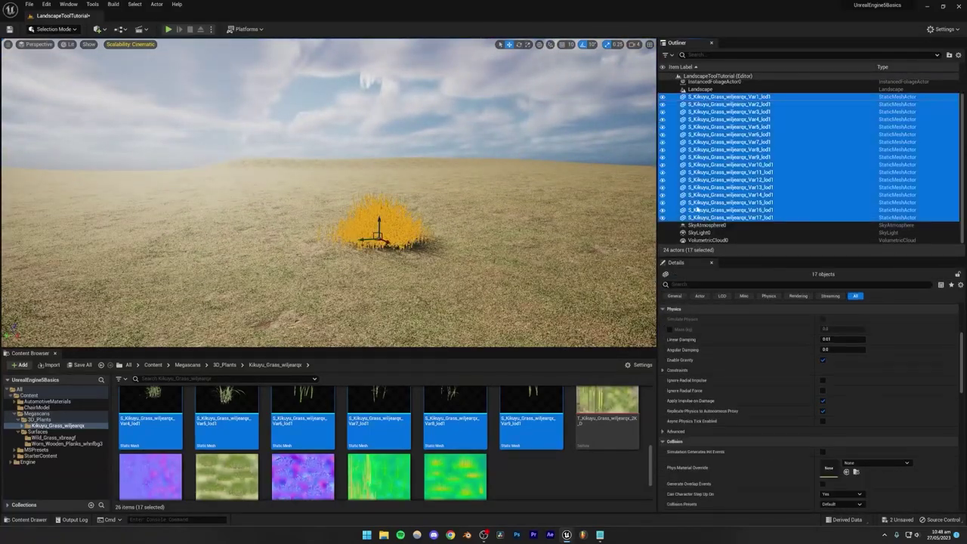
{"action": "key", "text": "Delete"}
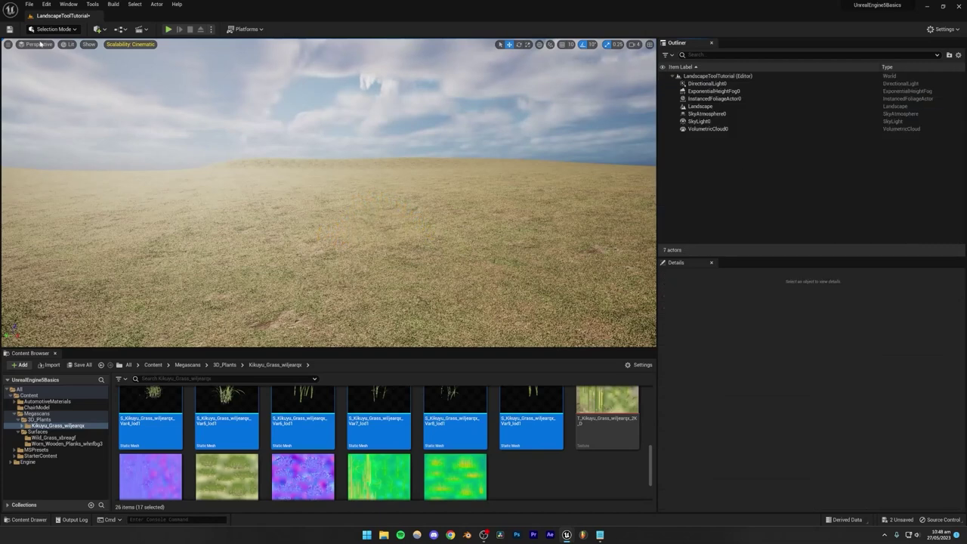
Step: Switch to Foliage mode and remove all existing Kikuyu grass types from the foliage list
{"action": "left_click", "coordinate": [53, 29]}
{"action": "left_click", "coordinate": [46, 58]}
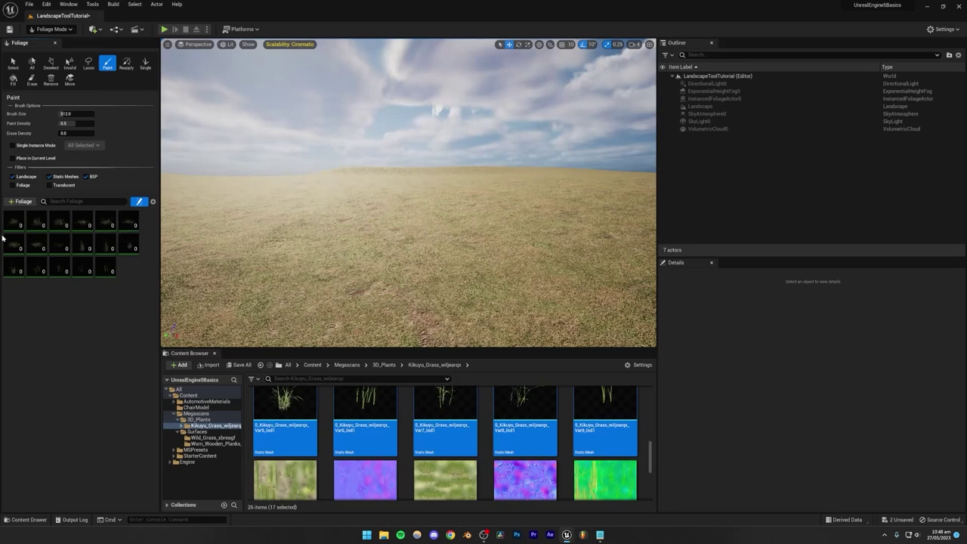
{"action": "scroll", "coordinate": [340, 416], "scroll_direction": "up", "scroll_amount": 5}
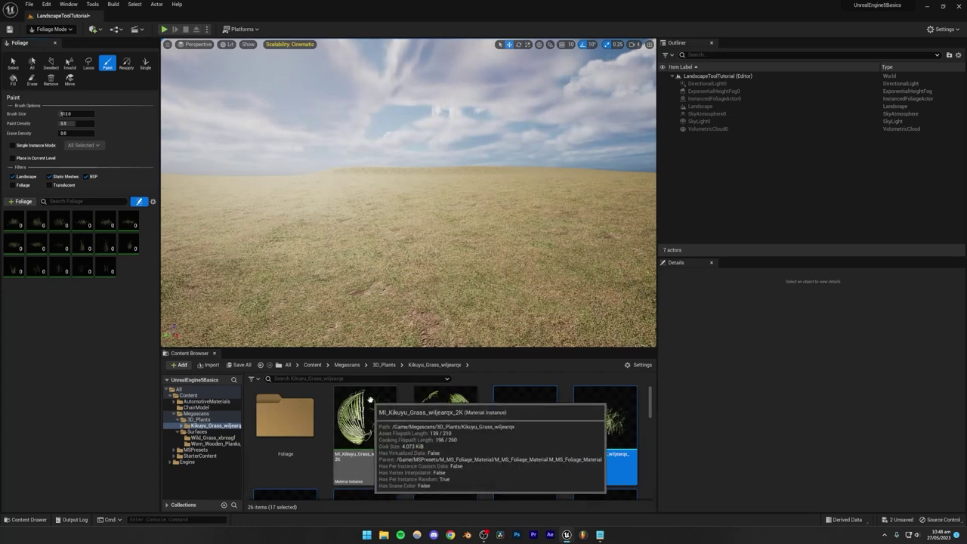
{"action": "left_click", "coordinate": [128, 246]}
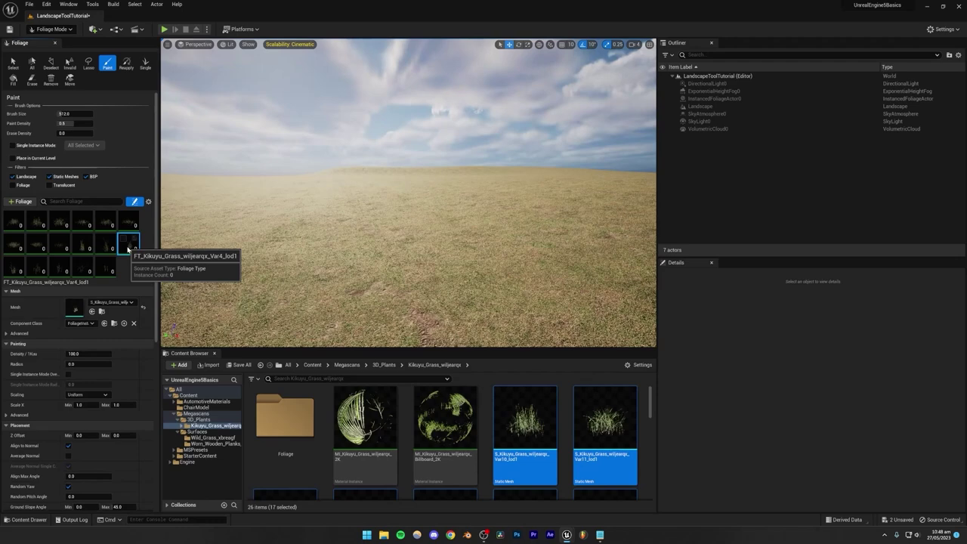
{"action": "key", "text": "ctrl+a"}
{"action": "key", "text": "Delete"}
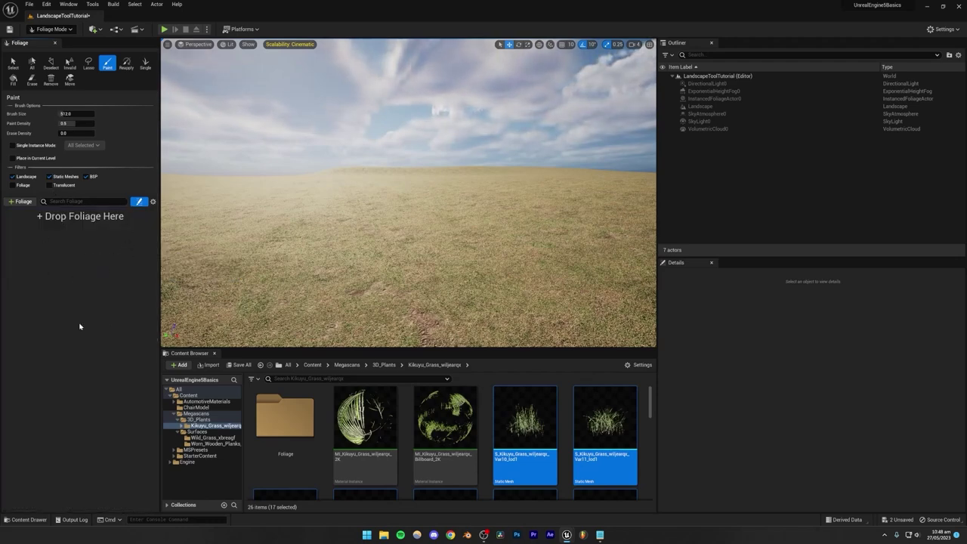
Step: Add the 17 selected Kikuyu grass static meshes to the empty foliage list as paintable types
{"action": "scroll", "coordinate": [528, 449], "scroll_direction": "down", "scroll_amount": 3}
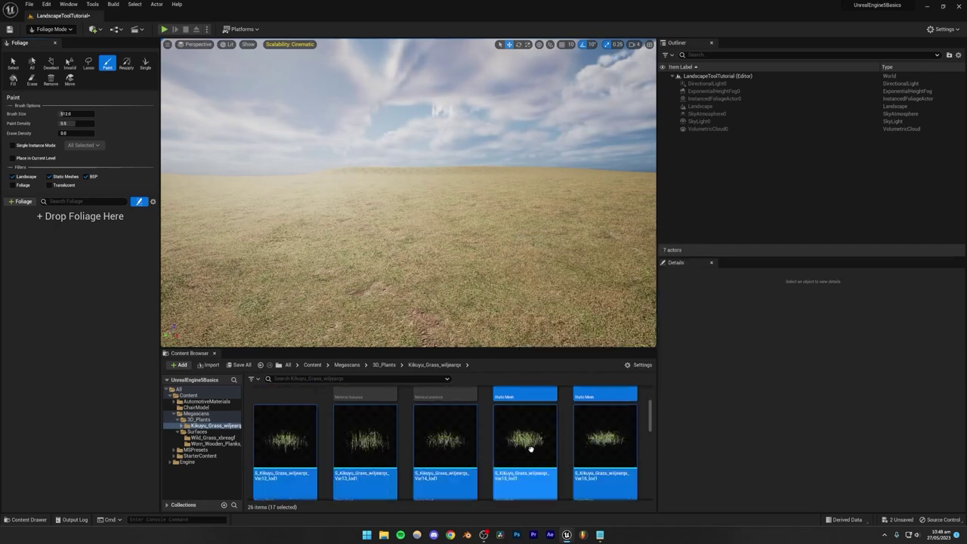
{"action": "scroll", "coordinate": [529, 445], "scroll_direction": "up", "scroll_amount": 5}
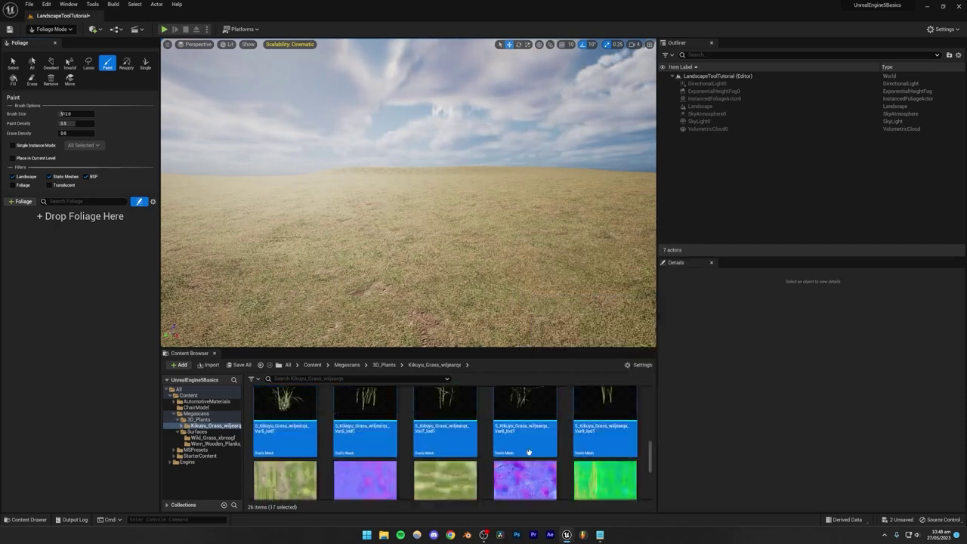
{"action": "left_click_drag", "start_coordinate": [516, 428], "coordinate": [60, 246]}
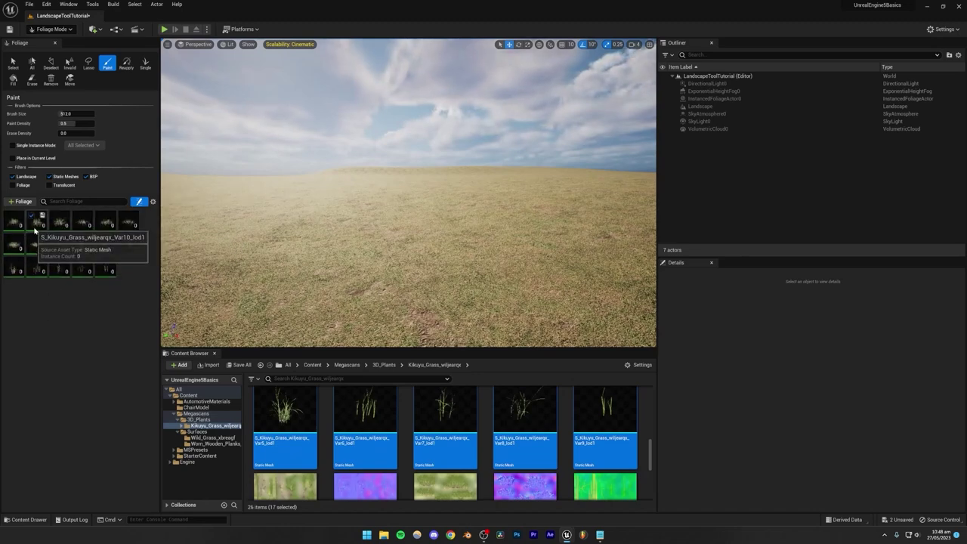
{"action": "left_click", "coordinate": [38, 220]}
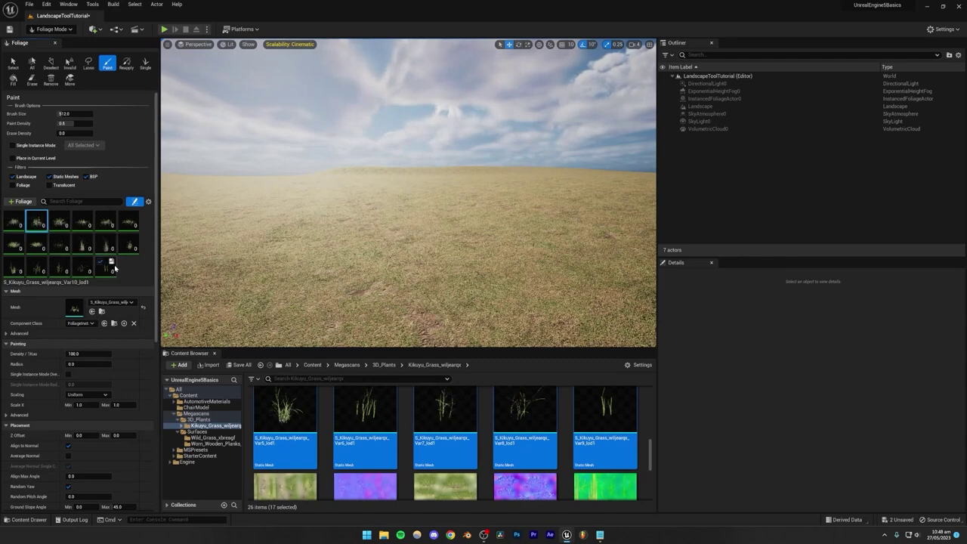
{"action": "key", "text": "ctrl+a"}
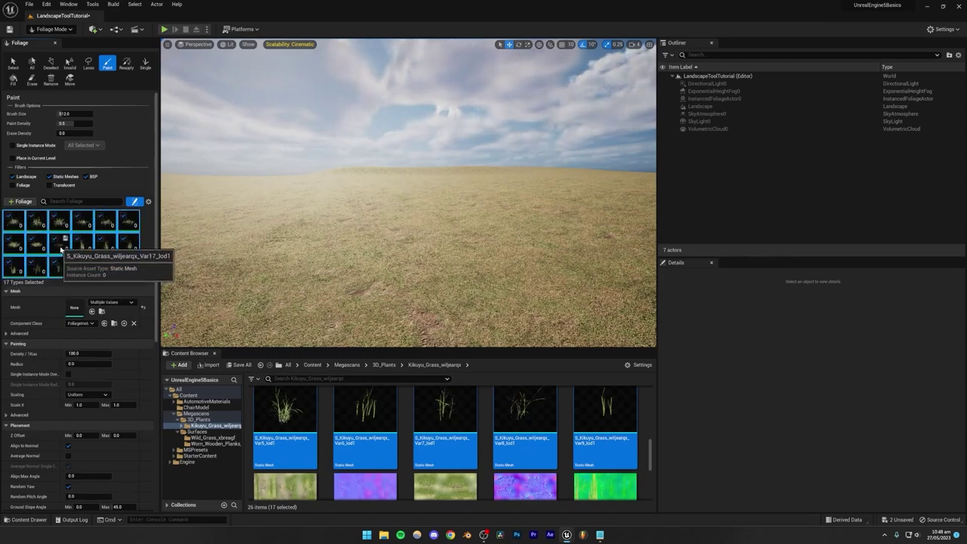
{"action": "left_click", "coordinate": [76, 239]}
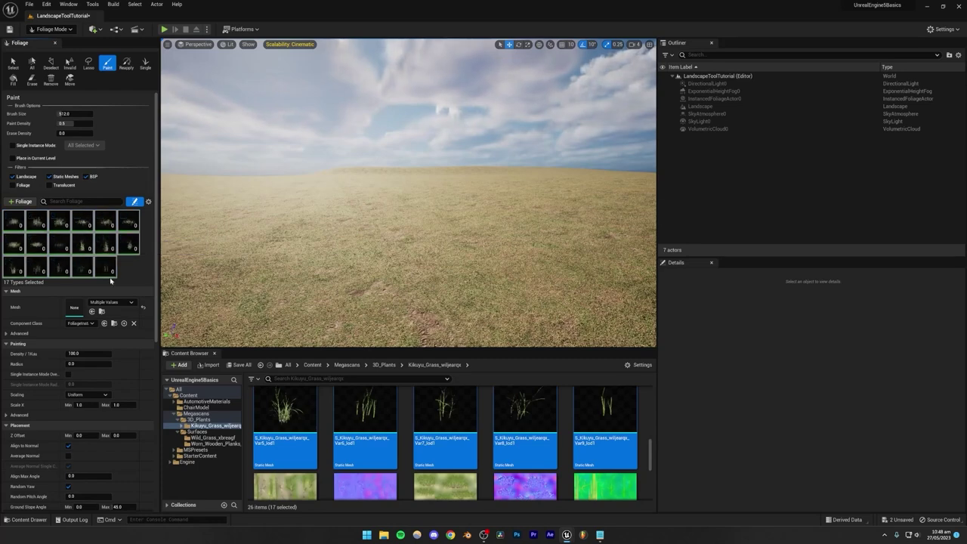
{"action": "left_click", "coordinate": [132, 270]}
{"action": "left_click", "coordinate": [51, 227]}
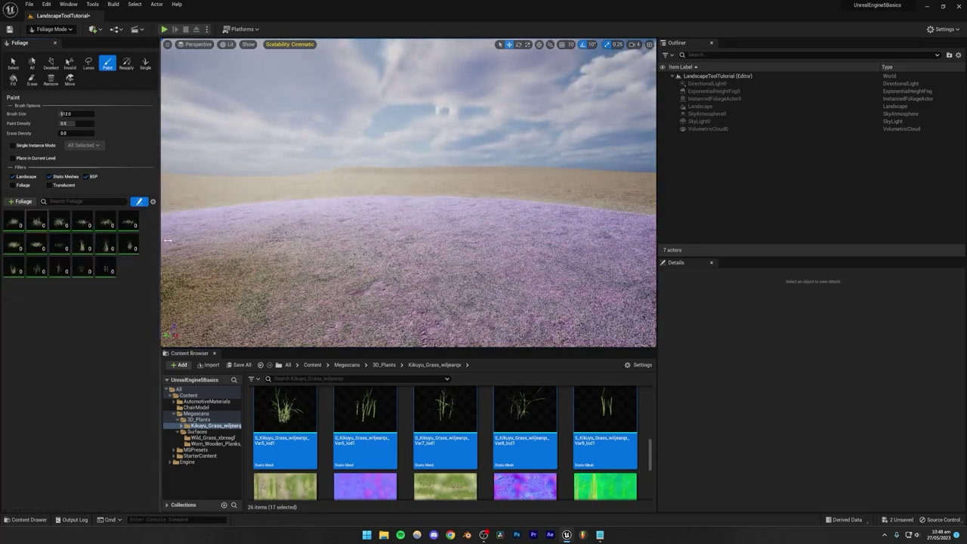
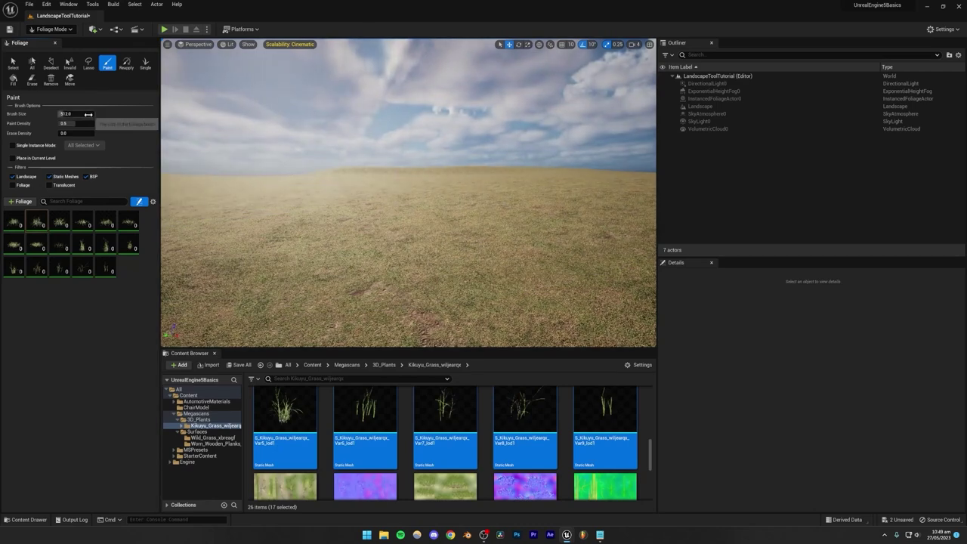
Step: Reduce the foliage brush size to about 232 and paint test patches of grass on the landscape
{"action": "left_click_drag", "start_coordinate": [89, 114], "coordinate": [72, 114]}
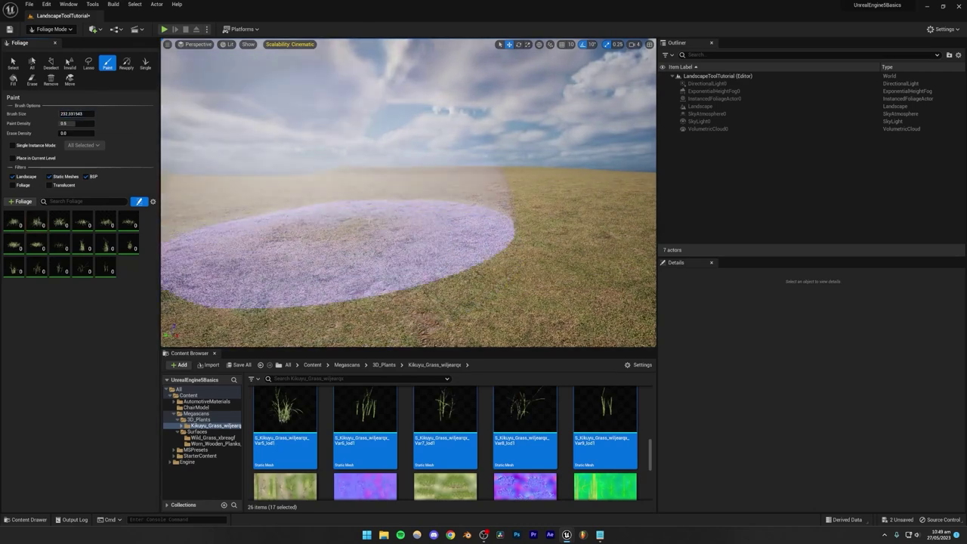
{"action": "left_click_drag", "start_coordinate": [367, 231], "coordinate": [491, 213]}
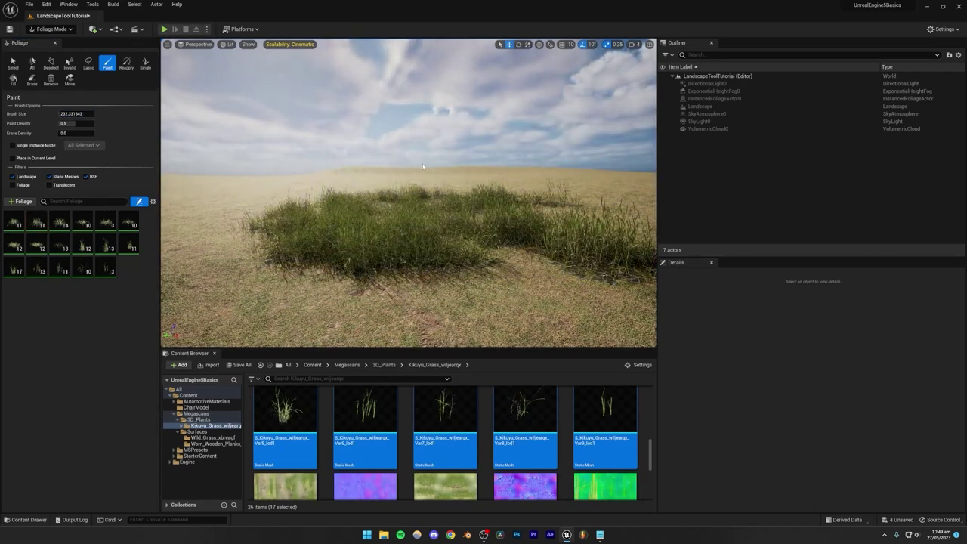
{"action": "mouse_move", "coordinate": [449, 238]}
{"action": "left_mouse_down"}
{"action": "mouse_move", "coordinate": [331, 246]}
{"action": "mouse_move", "coordinate": [285, 215]}
{"action": "mouse_move", "coordinate": [332, 194]}
{"action": "mouse_move", "coordinate": [443, 217]}
{"action": "left_mouse_up"}
{"action": "mouse_move", "coordinate": [443, 218]}
{"action": "right_mouse_down"}
{"action": "mouse_move", "coordinate": [442, 302]}
{"action": "mouse_move", "coordinate": [443, 211]}
{"action": "mouse_move", "coordinate": [438, 220]}
{"action": "right_mouse_up"}
{"action": "key", "text": "w"}
{"action": "key", "text": "s"}
Step: Undo the painted test grass and set the Paint Density to 1.0
{"action": "key", "text": "ctrl+z"}
{"action": "key", "text": "ctrl+z"}
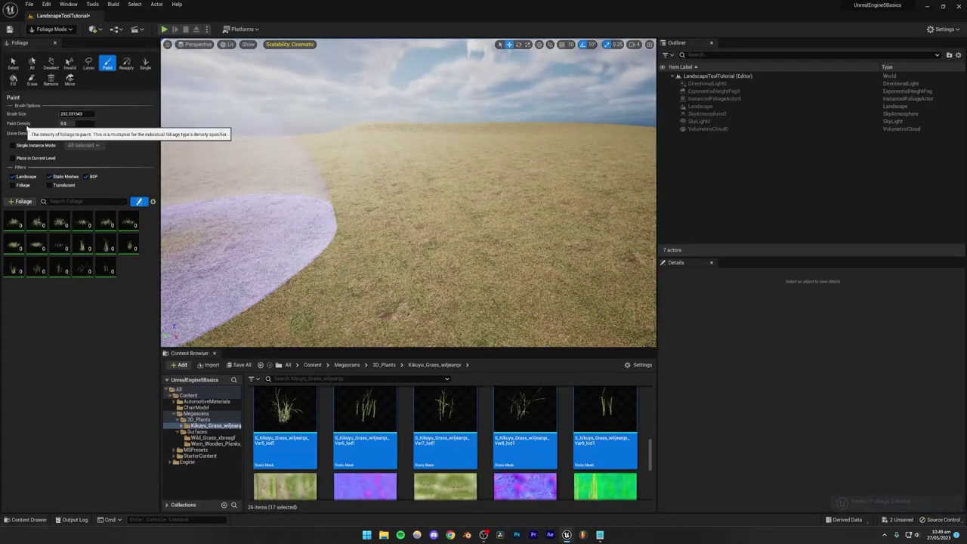
{"action": "left_click_drag", "start_coordinate": [66, 123], "coordinate": [69, 124]}
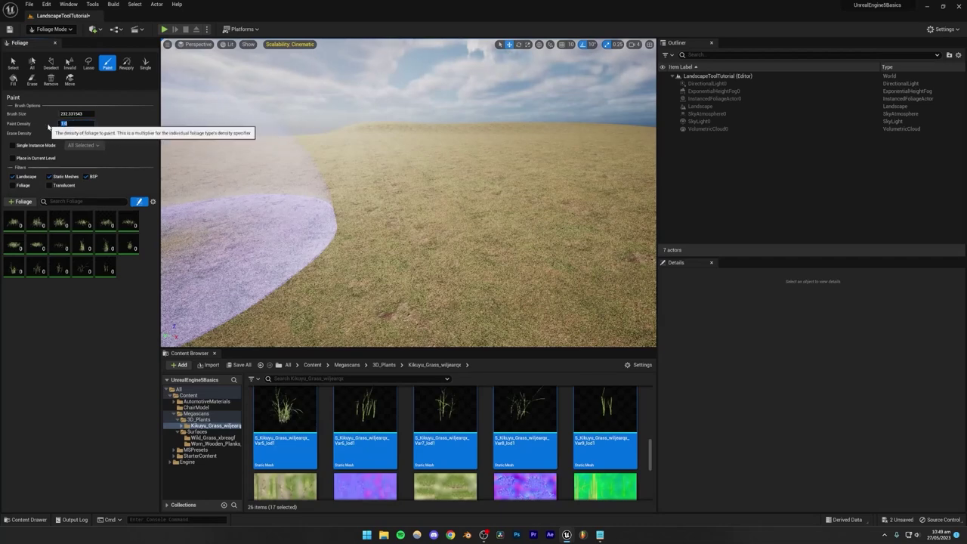
{"action": "left_click", "coordinate": [45, 129]}
Step: Paint a trial area of grass across the landscape at full paint density and undo it
{"action": "mouse_move", "coordinate": [237, 276]}
{"action": "left_mouse_down"}
{"action": "mouse_move", "coordinate": [486, 216]}
{"action": "mouse_move", "coordinate": [259, 211]}
{"action": "mouse_move", "coordinate": [483, 153]}
{"action": "left_mouse_up"}
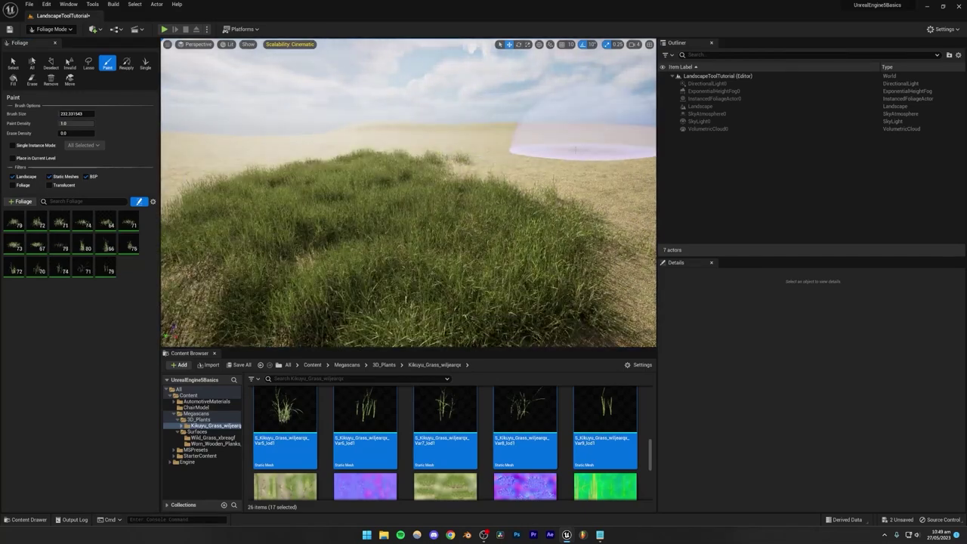
{"action": "key", "text": "ctrl+z"}
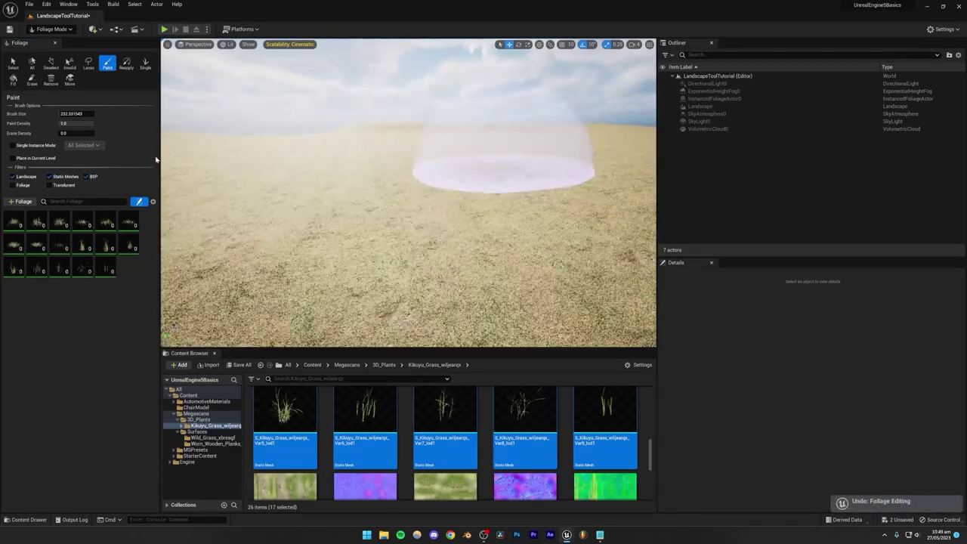
Step: Set Density / 1Kuu to 300 for all 17 grass types and paint a trial area on the landscape
{"action": "left_click", "coordinate": [105, 246]}
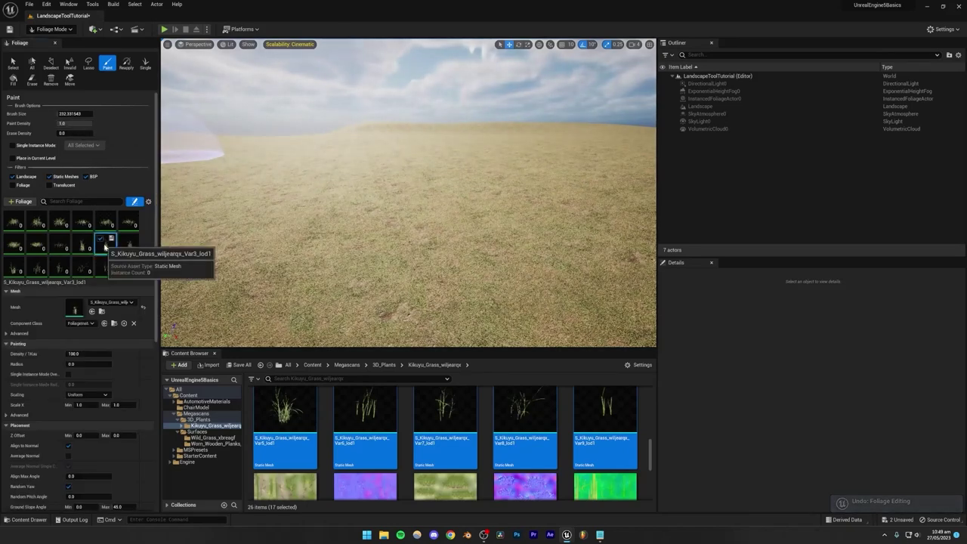
{"action": "key", "text": "ctrl+a"}
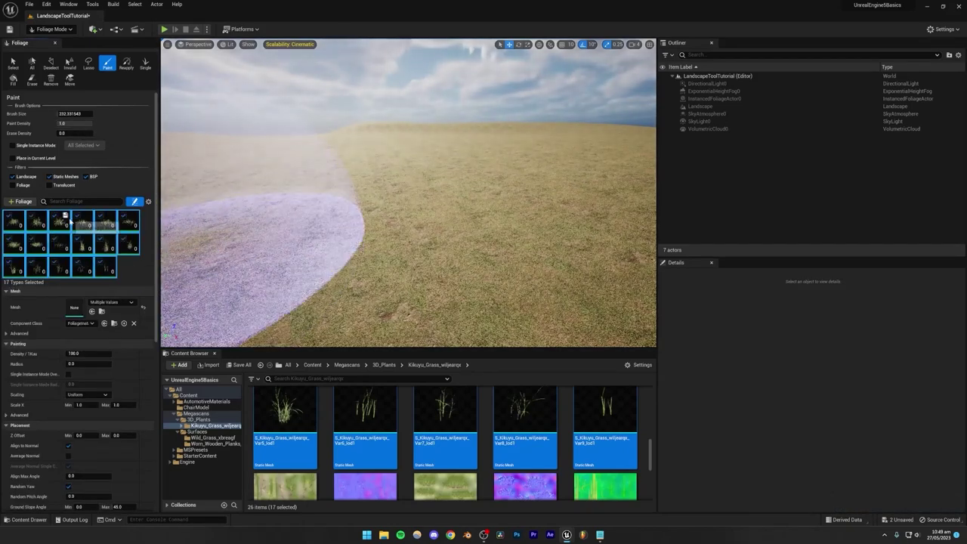
{"action": "scroll", "coordinate": [23, 349], "scroll_direction": "down", "scroll_amount": 1}
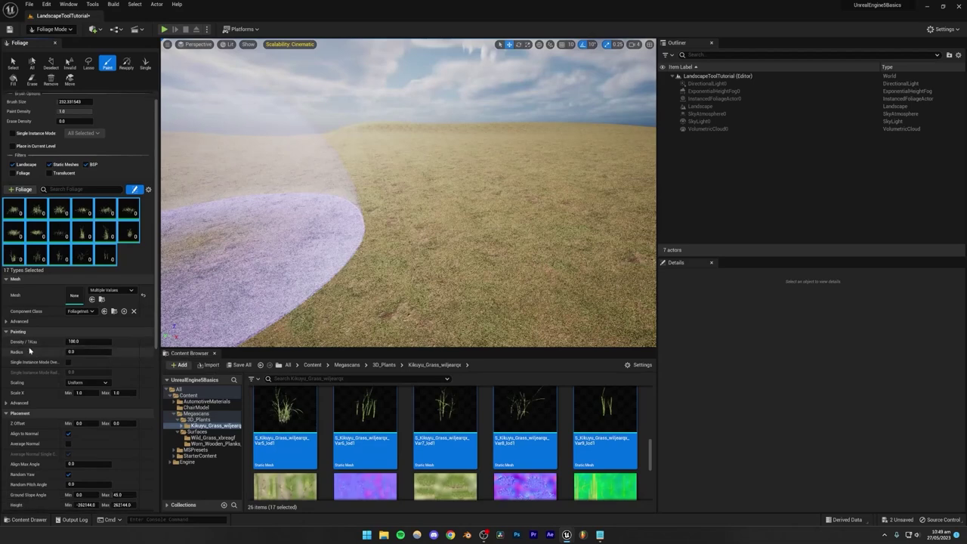
{"action": "left_click", "coordinate": [23, 332]}
{"action": "left_click", "coordinate": [22, 333]}
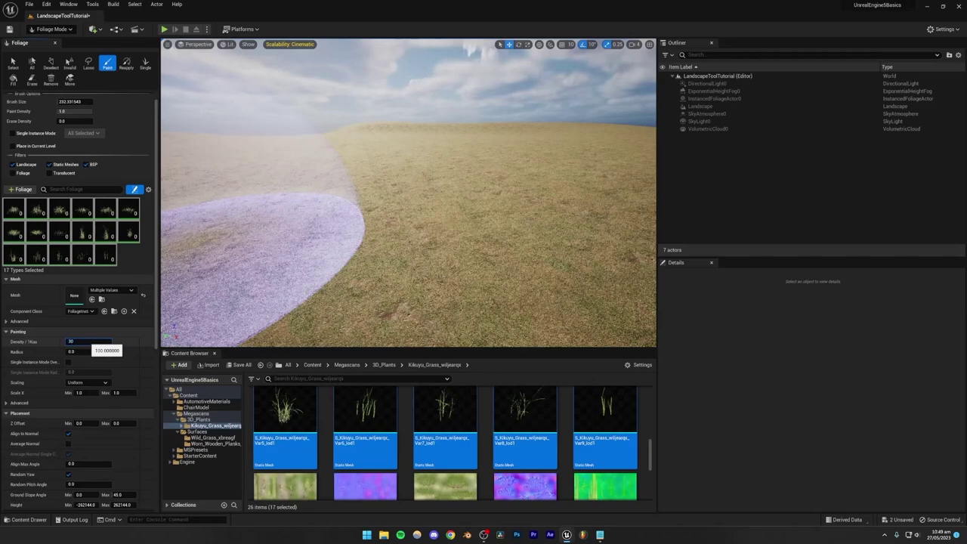
{"action": "mouse_move", "coordinate": [227, 280]}
{"action": "left_mouse_down"}
{"action": "mouse_move", "coordinate": [280, 237]}
{"action": "mouse_move", "coordinate": [345, 259]}
{"action": "mouse_move", "coordinate": [491, 208]}
{"action": "mouse_move", "coordinate": [461, 185]}
{"action": "left_mouse_up"}
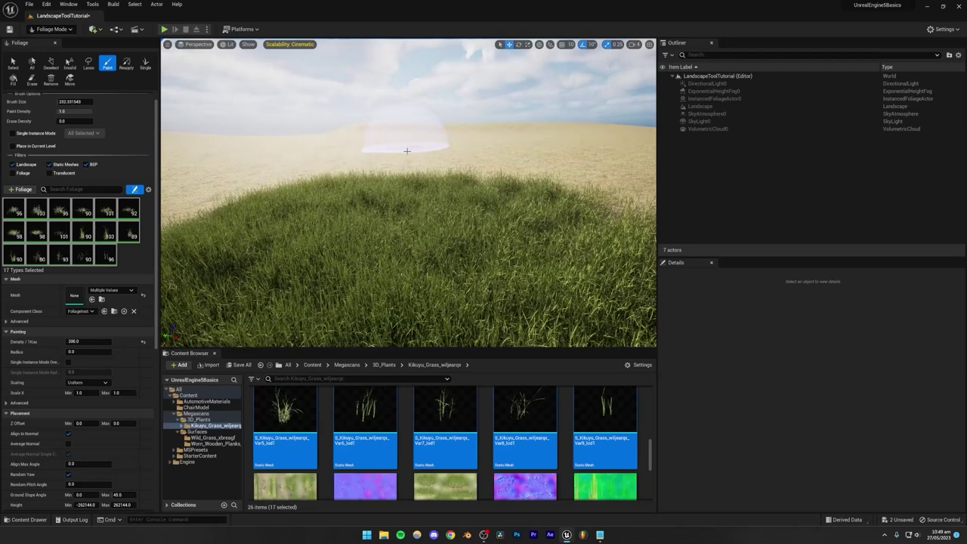
Step: Undo the trial grass and reset the Density / 1Kuu of all grass types to 100, with Paint Density at 1.0
{"action": "key", "text": "ctrl+z"}
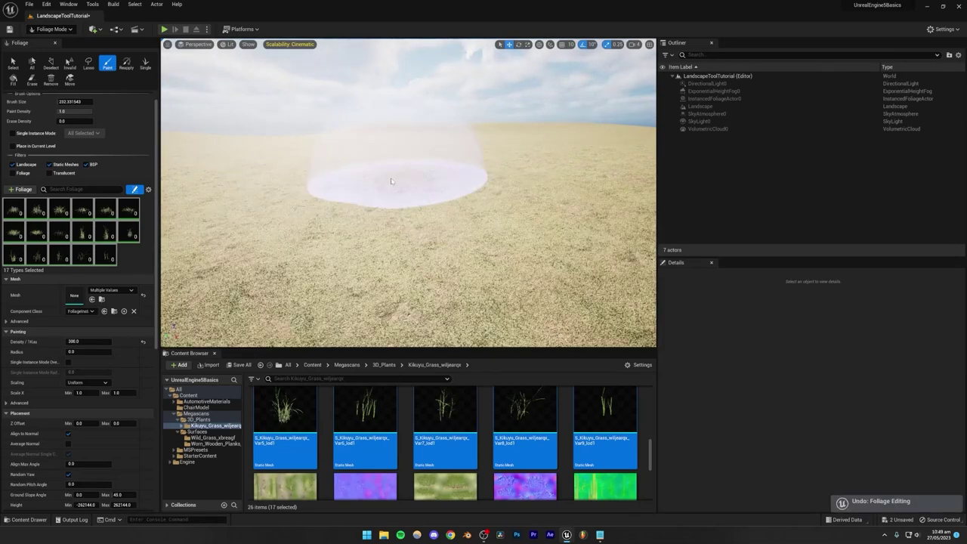
{"action": "left_click", "coordinate": [84, 342]}
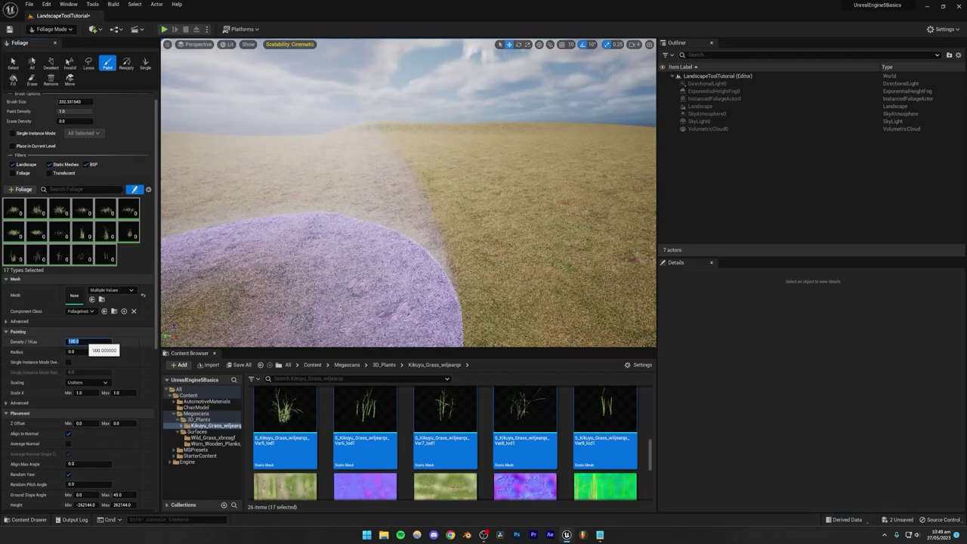
{"action": "left_click", "coordinate": [64, 111]}
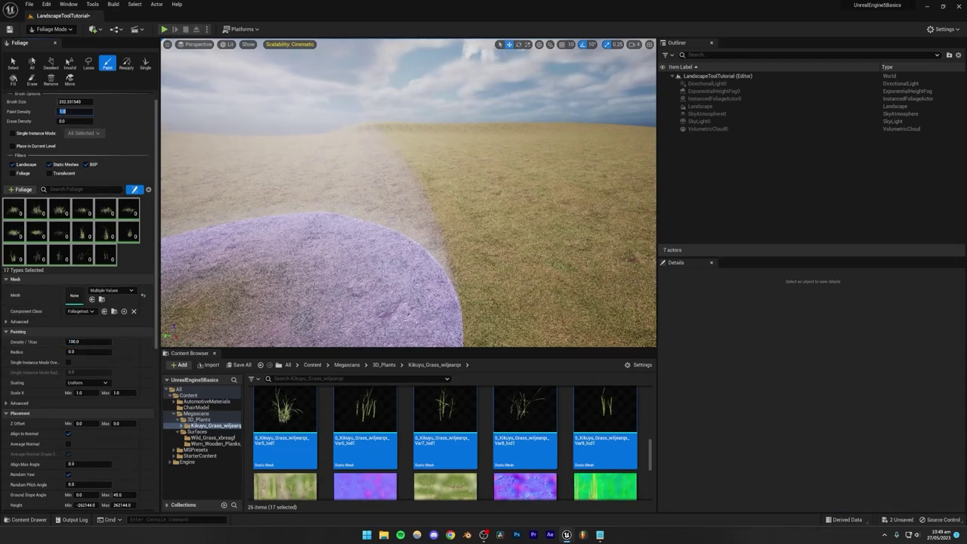
{"action": "left_click", "coordinate": [113, 119]}
Step: Paint Kikuyu grass over a large area of the landscape out towards the distant hills
{"action": "mouse_move", "coordinate": [323, 223]}
{"action": "left_mouse_down"}
{"action": "mouse_move", "coordinate": [488, 231]}
{"action": "mouse_move", "coordinate": [320, 194]}
{"action": "mouse_move", "coordinate": [196, 185]}
{"action": "mouse_move", "coordinate": [582, 170]}
{"action": "mouse_move", "coordinate": [252, 155]}
{"action": "mouse_move", "coordinate": [559, 167]}
{"action": "mouse_move", "coordinate": [378, 139]}
{"action": "mouse_move", "coordinate": [174, 144]}
{"action": "mouse_move", "coordinate": [626, 126]}
{"action": "mouse_move", "coordinate": [616, 132]}
{"action": "left_mouse_up"}
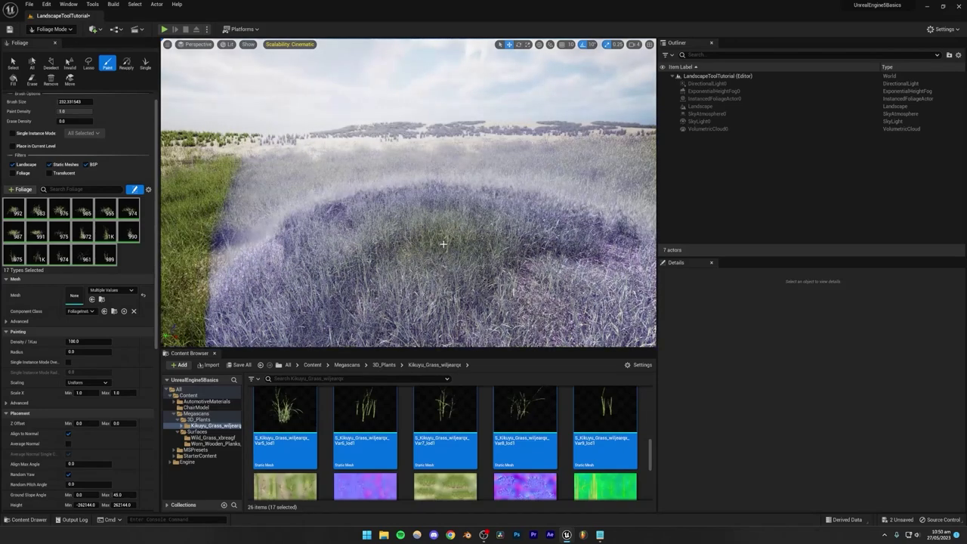
{"action": "mouse_move", "coordinate": [443, 243]}
{"action": "right_mouse_down"}
{"action": "mouse_move", "coordinate": [424, 195]}
{"action": "mouse_move", "coordinate": [432, 251]}
{"action": "mouse_move", "coordinate": [431, 229]}
{"action": "mouse_move", "coordinate": [398, 224]}
{"action": "mouse_move", "coordinate": [407, 155]}
{"action": "mouse_move", "coordinate": [397, 197]}
{"action": "mouse_move", "coordinate": [410, 176]}
{"action": "right_mouse_up"}
{"action": "key", "text": "s"}
{"action": "key", "text": "w"}
{"action": "key", "text": "w"}
{"action": "key", "text": "w"}
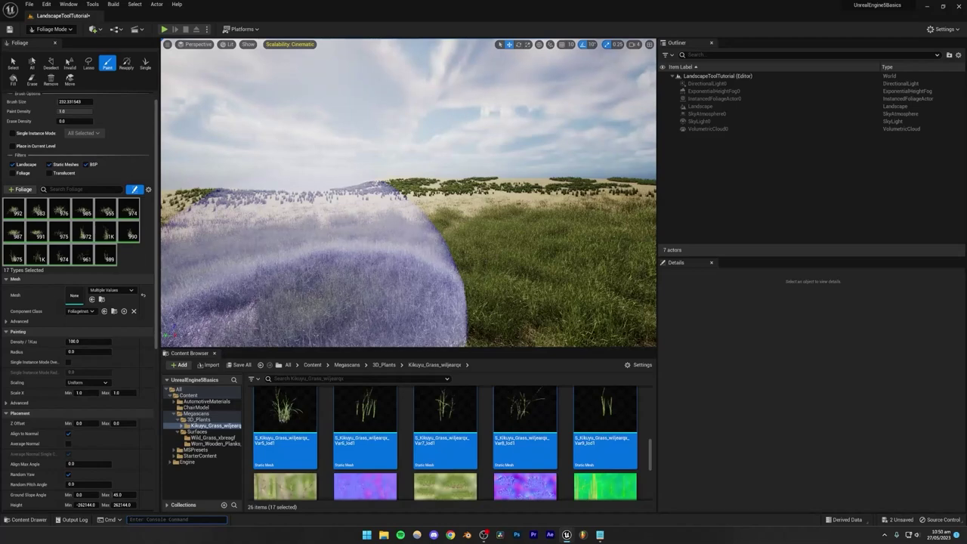
Step: Run the console command foliage.ForceLOD 0
{"action": "type", "text": "fol"}
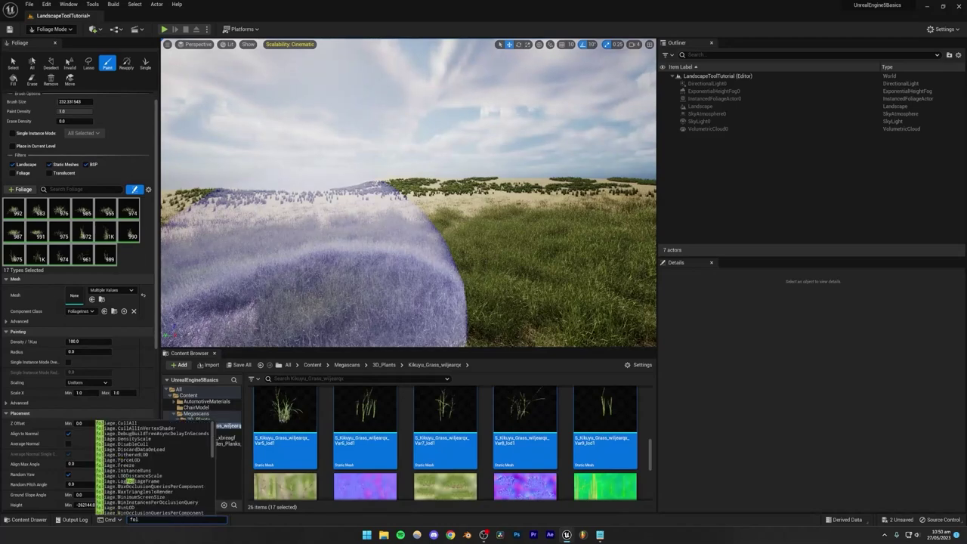
{"action": "type", "text": "iage.forceLOD"}
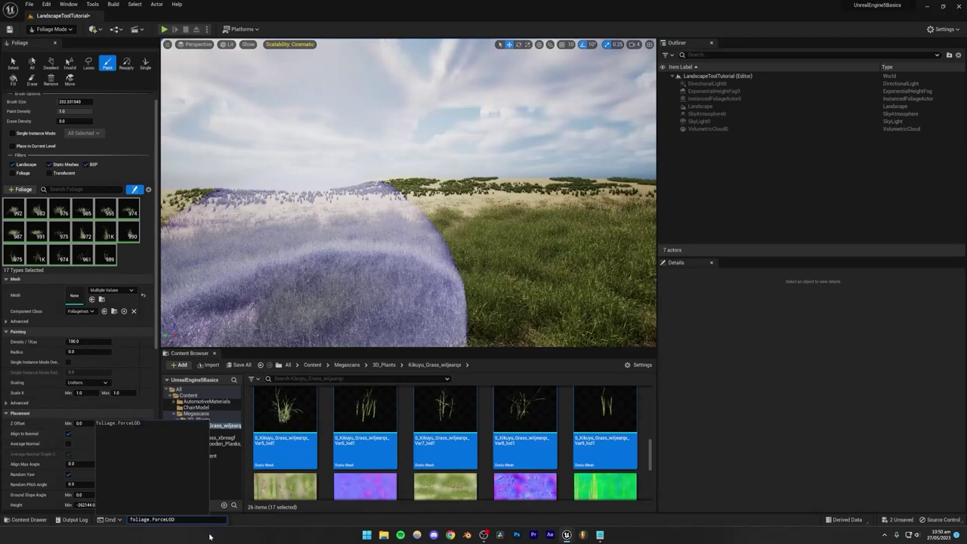
{"action": "type", "text": "0"}
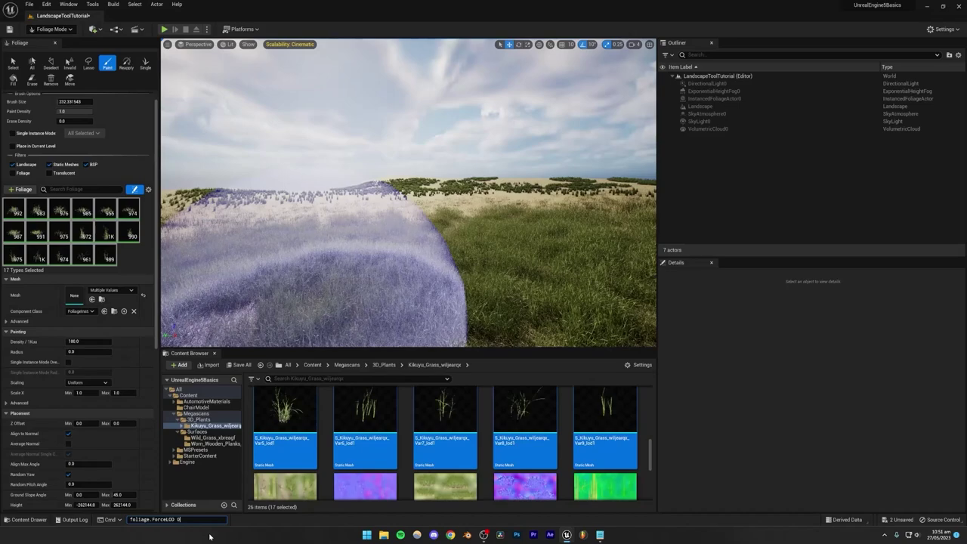
{"action": "key", "text": "Return"}
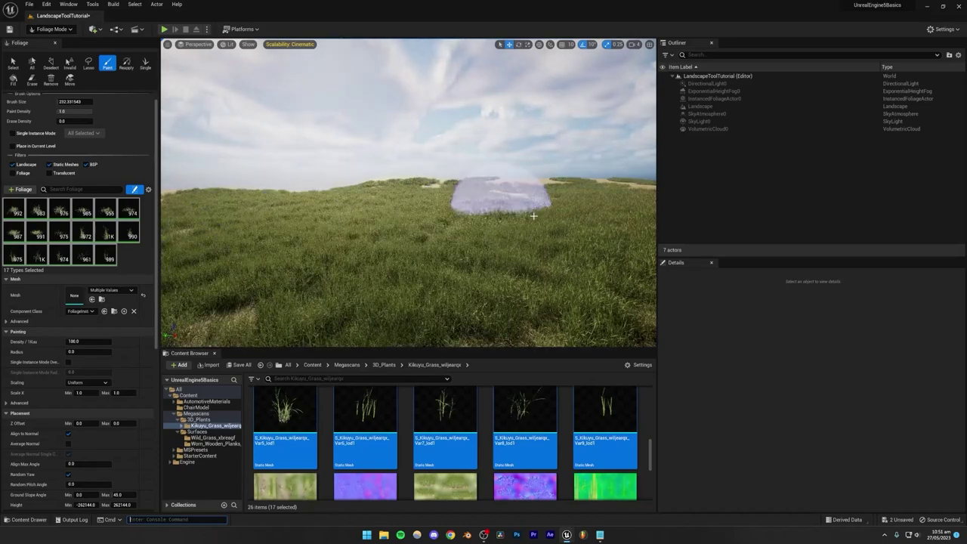
Step: Switch the editor from Foliage mode to Selection mode
{"action": "key", "text": "s"}
{"action": "mouse_move", "coordinate": [454, 220]}
{"action": "right_mouse_down"}
{"action": "mouse_move", "coordinate": [458, 292]}
{"action": "mouse_move", "coordinate": [475, 265]}
{"action": "mouse_move", "coordinate": [474, 282]}
{"action": "mouse_move", "coordinate": [470, 221]}
{"action": "right_mouse_up"}
{"action": "key", "text": "w"}
{"action": "key", "text": "w"}
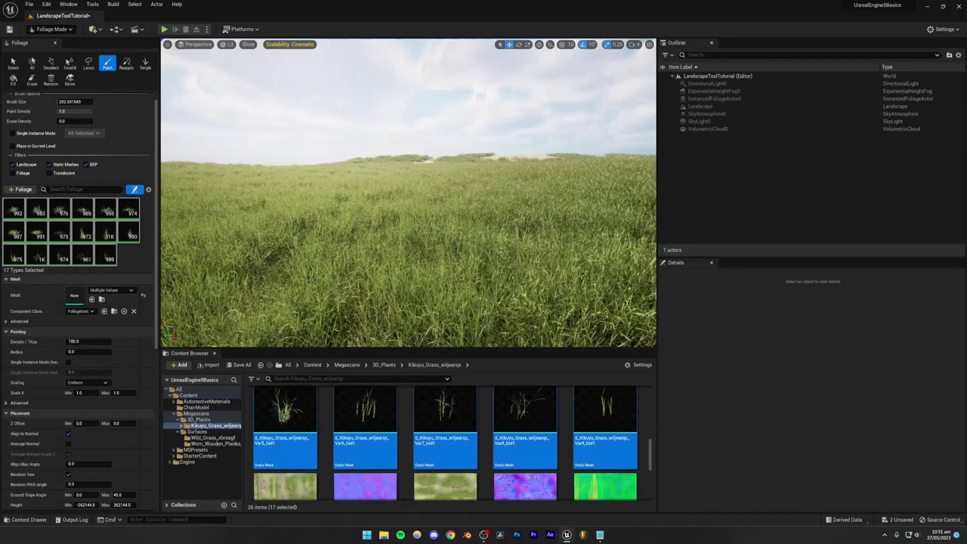
{"action": "left_click", "coordinate": [51, 29]}
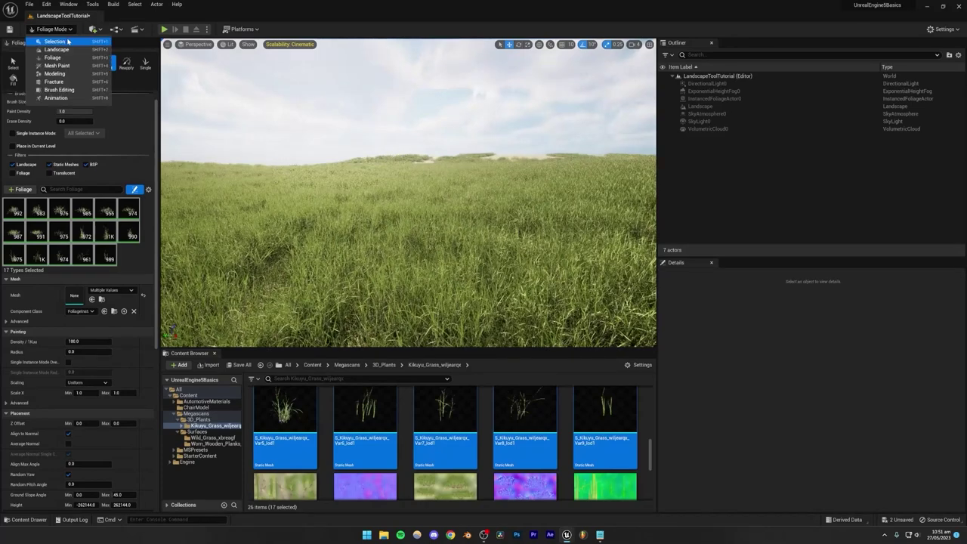
{"action": "left_click", "coordinate": [63, 43]}
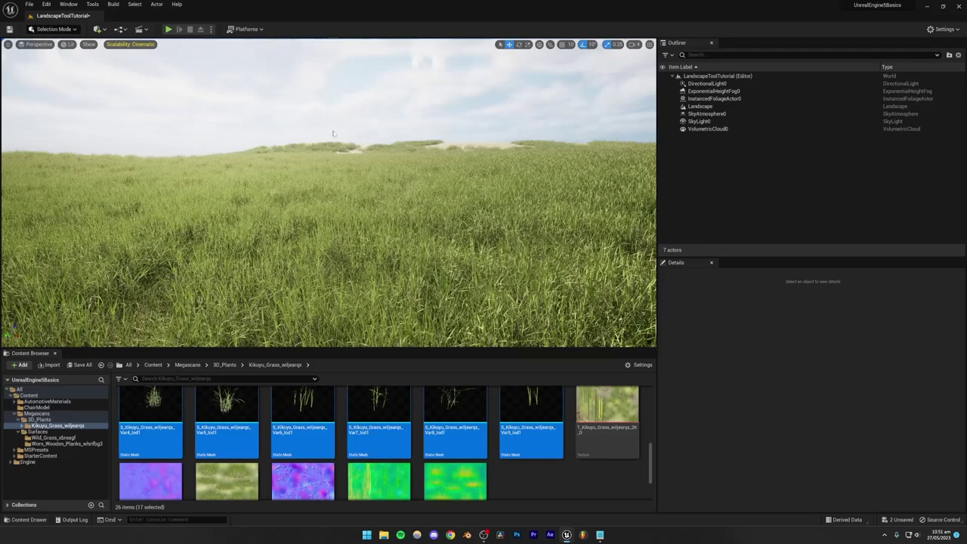
Step: Preview the grass field in the Path Tracing view mode and return the viewport to Lit
{"action": "left_click", "coordinate": [66, 45]}
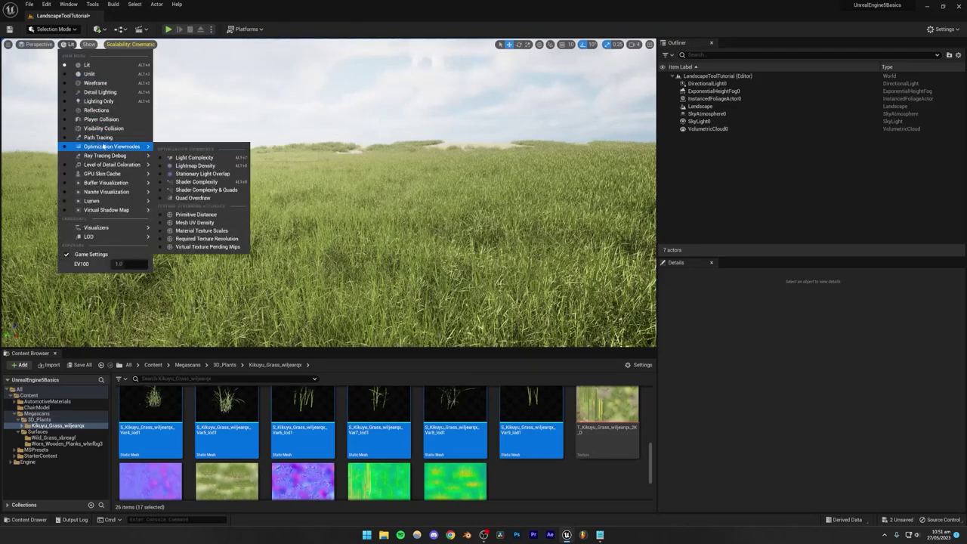
{"action": "left_click", "coordinate": [83, 157]}
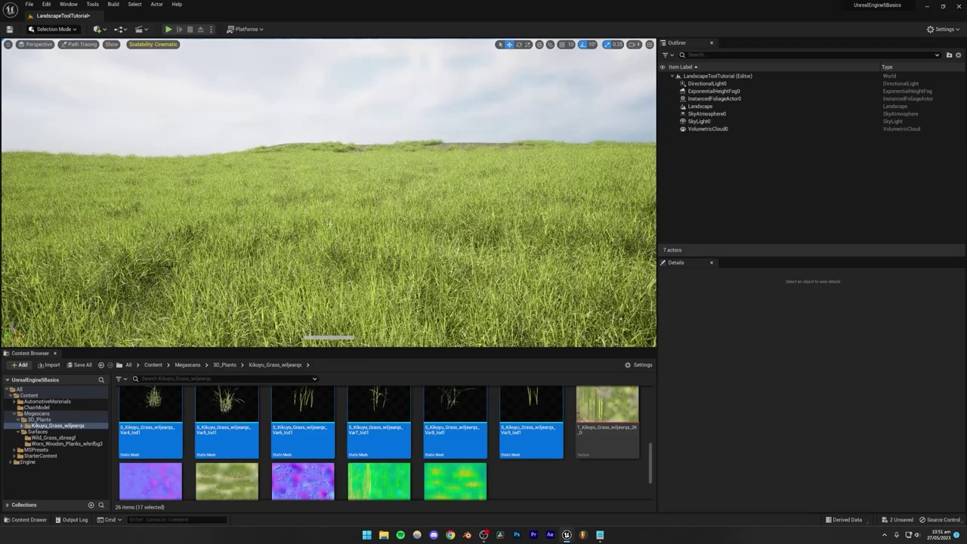
{"action": "left_click", "coordinate": [80, 44]}
{"action": "left_click", "coordinate": [85, 65]}
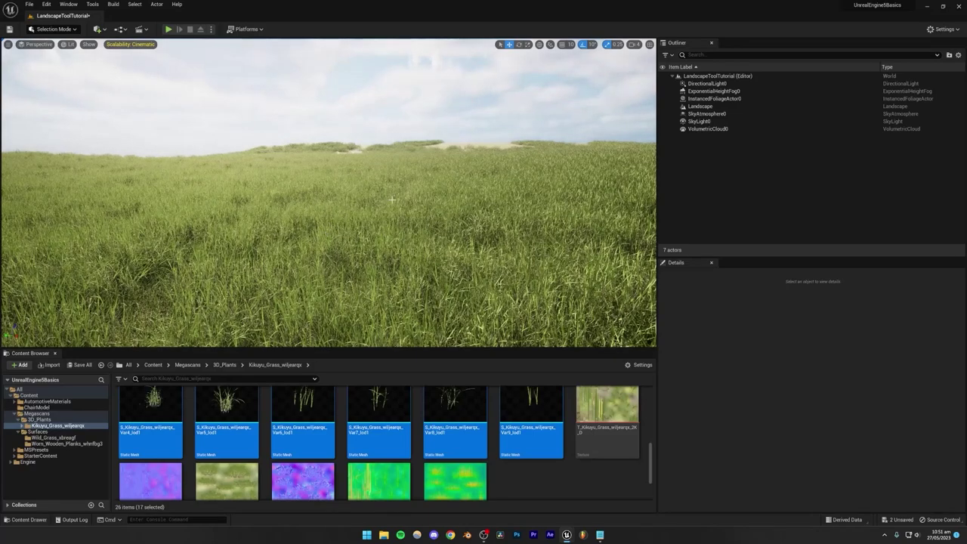
Step: Rotate the directional light to change the sun's direction and height over the grass field
{"action": "left_click", "coordinate": [699, 84]}
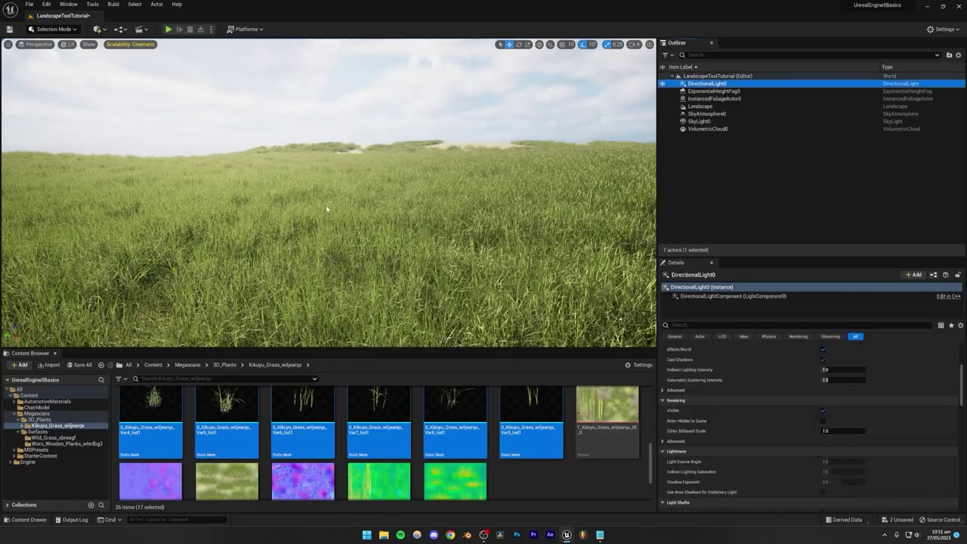
{"action": "double_click", "coordinate": [700, 84]}
{"action": "right_click_drag", "start_coordinate": [362, 205], "coordinate": [238, 211]}
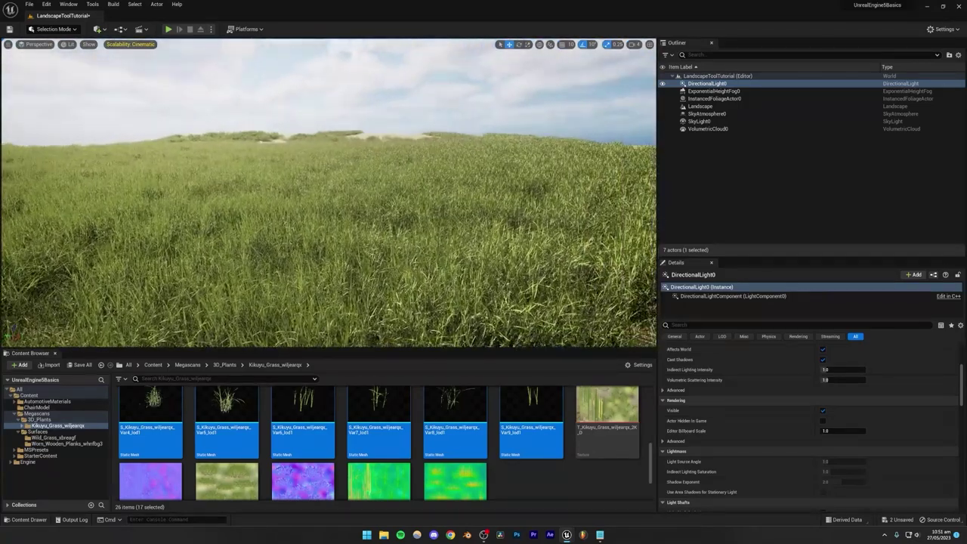
{"action": "key", "text": "e"}
{"action": "right_click_drag", "start_coordinate": [543, 116], "coordinate": [570, 120]}
{"action": "left_click_drag", "start_coordinate": [580, 231], "coordinate": [542, 231]}
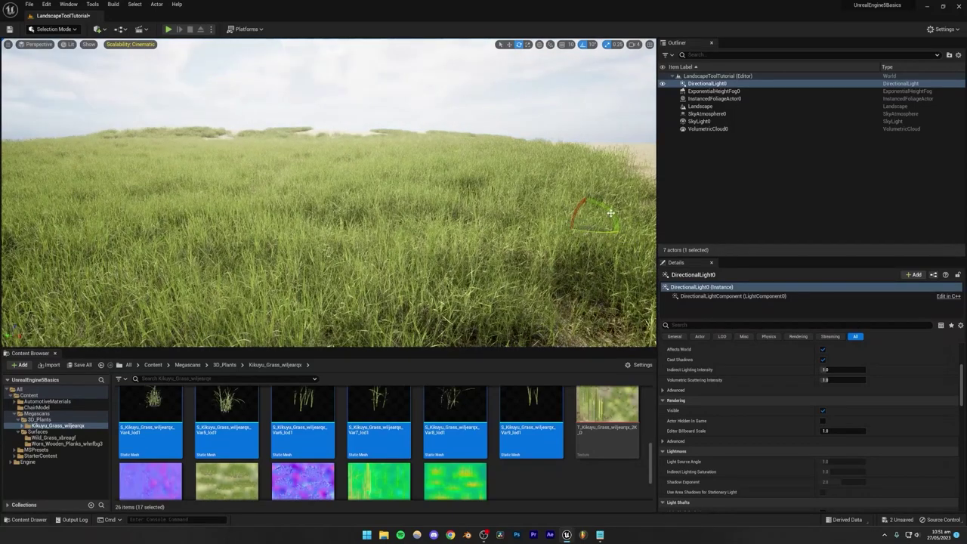
{"action": "left_click_drag", "start_coordinate": [621, 238], "coordinate": [596, 203]}
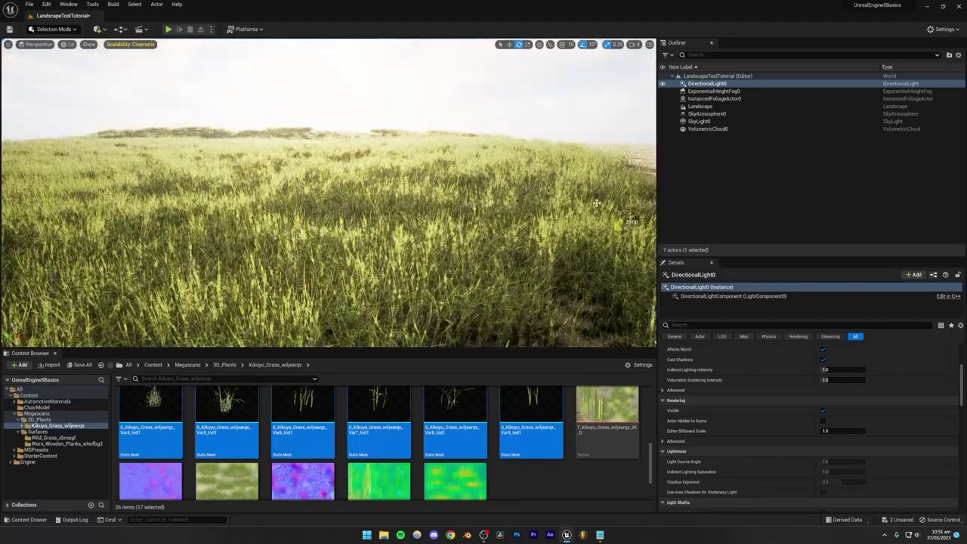
{"action": "key", "text": "s"}
{"action": "mouse_move", "coordinate": [453, 211]}
{"action": "right_mouse_down"}
{"action": "mouse_move", "coordinate": [458, 240]}
{"action": "mouse_move", "coordinate": [457, 210]}
{"action": "right_mouse_up"}
{"action": "key", "text": "w"}
{"action": "right_click_drag", "start_coordinate": [423, 287], "coordinate": [386, 289]}
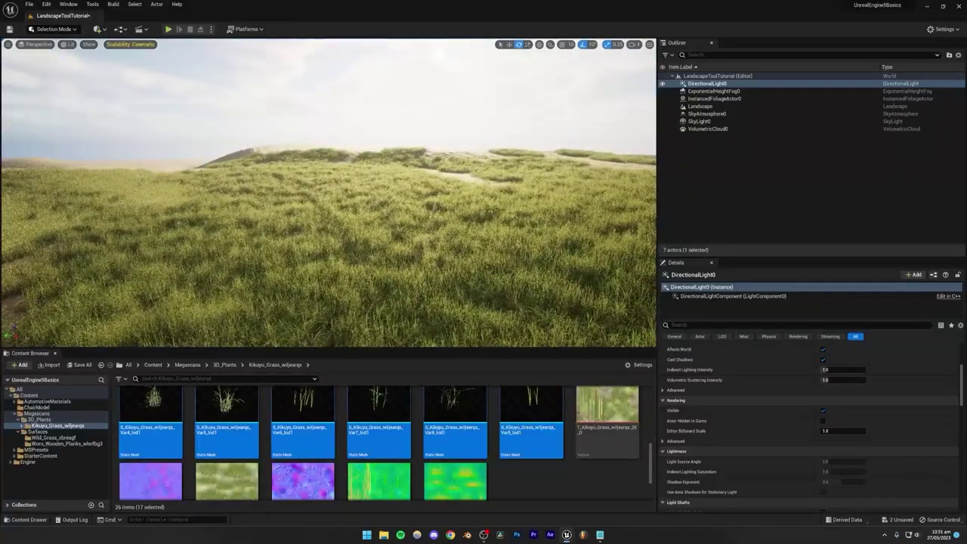
Step: Run the console command foliage.ForceLOD -1 and check the distant grass from a higher viewpoint
{"action": "key", "text": "grave"}
{"action": "type", "text": "folia"}
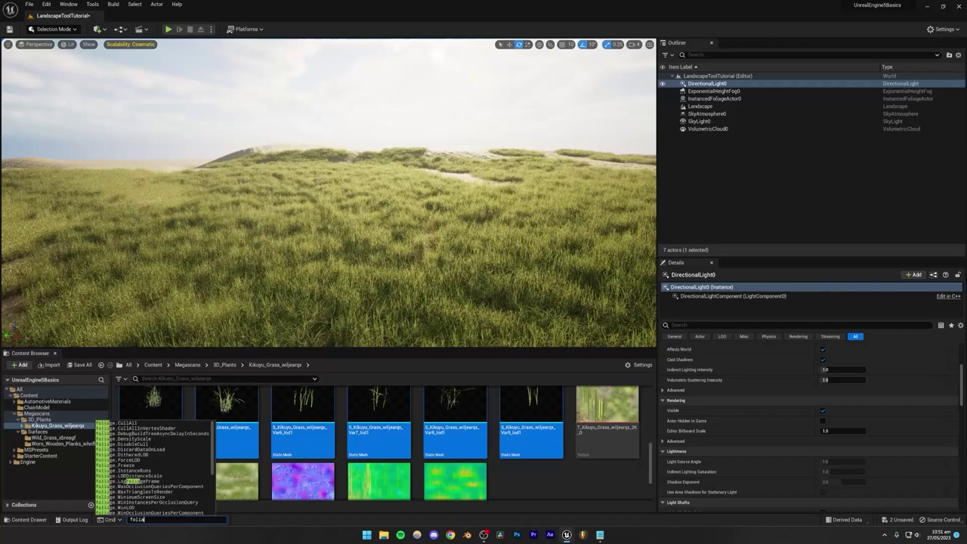
{"action": "type", "text": "ge.forceLOD"}
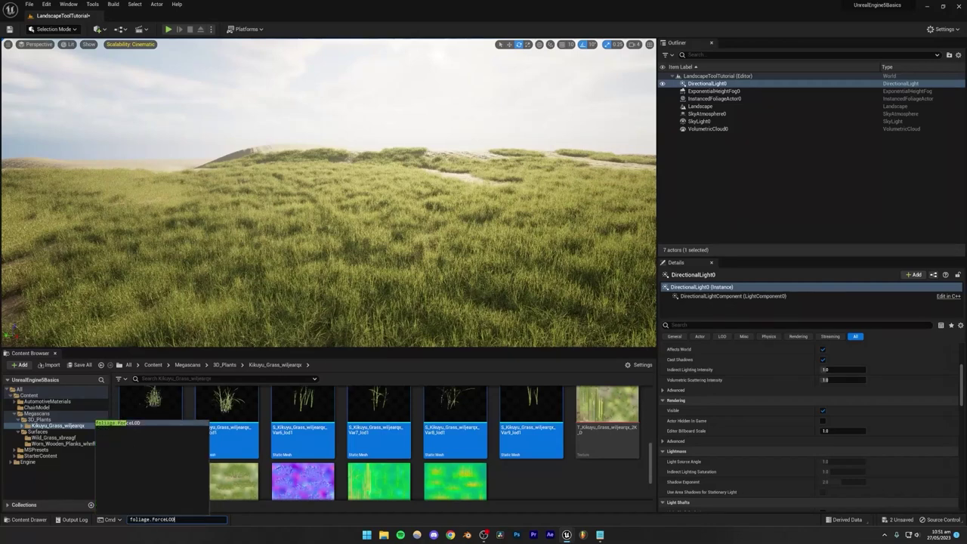
{"action": "key", "text": "Tab"}
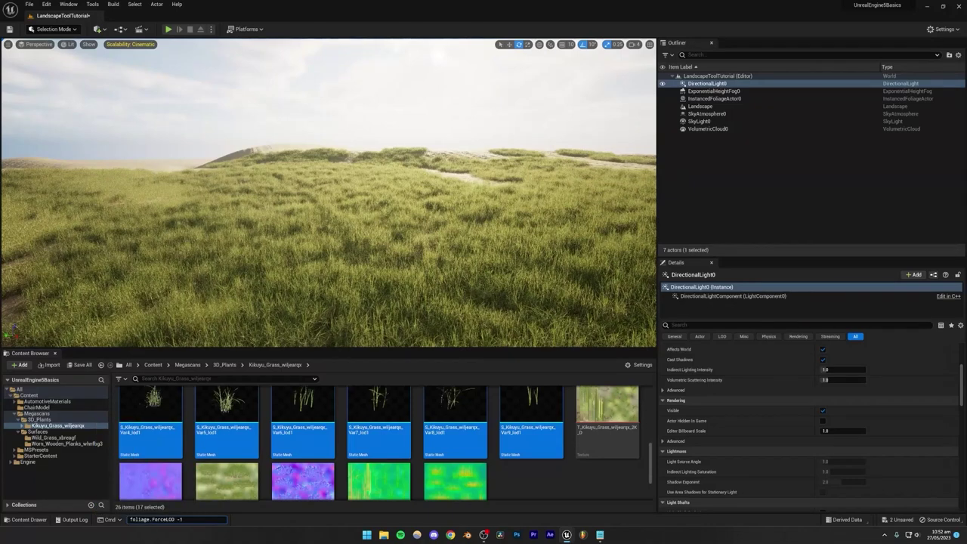
{"action": "type", "text": "-1"}
{"action": "key", "text": "Return"}
{"action": "key", "text": "s"}
{"action": "right_click_drag", "start_coordinate": [334, 214], "coordinate": [329, 184]}
{"action": "right_click_drag", "start_coordinate": [357, 278], "coordinate": [357, 278]}
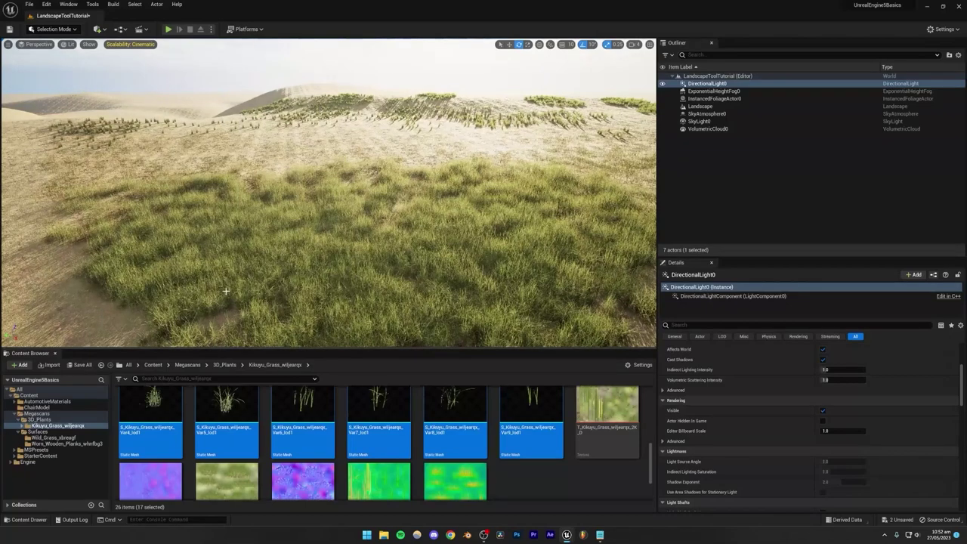
Step: Open Quixel Bridge to add more Megascans content
{"action": "left_click", "coordinate": [19, 365]}
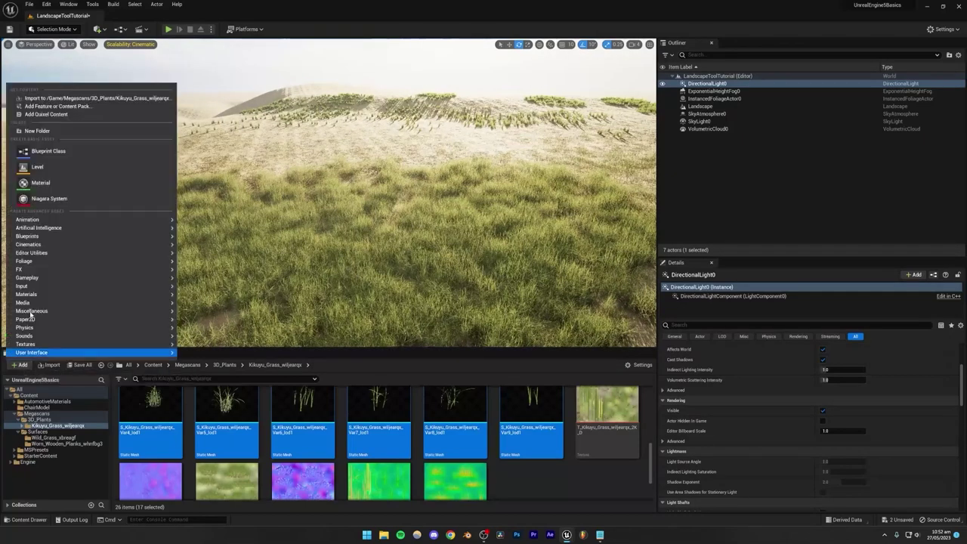
{"action": "right_click", "coordinate": [353, 269]}
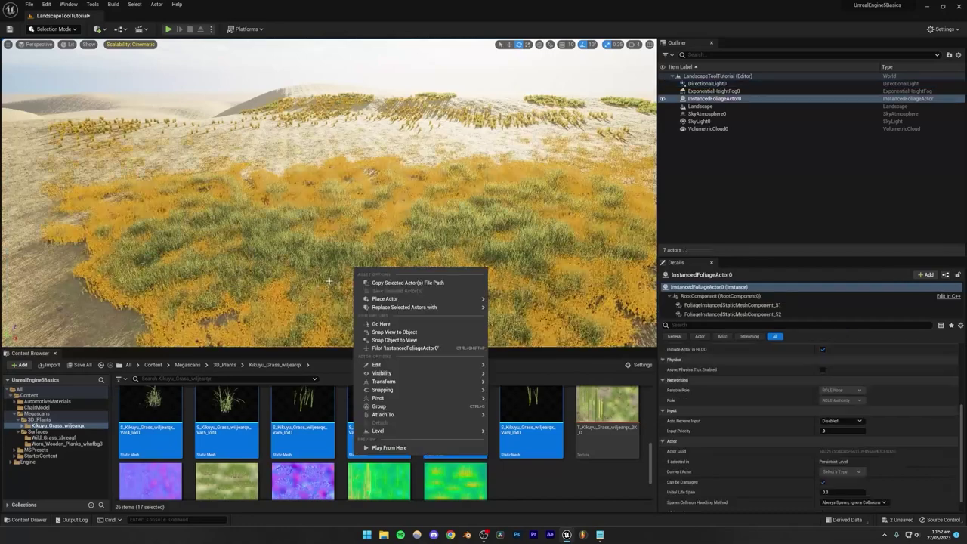
{"action": "left_click", "coordinate": [74, 302]}
{"action": "left_click", "coordinate": [21, 365]}
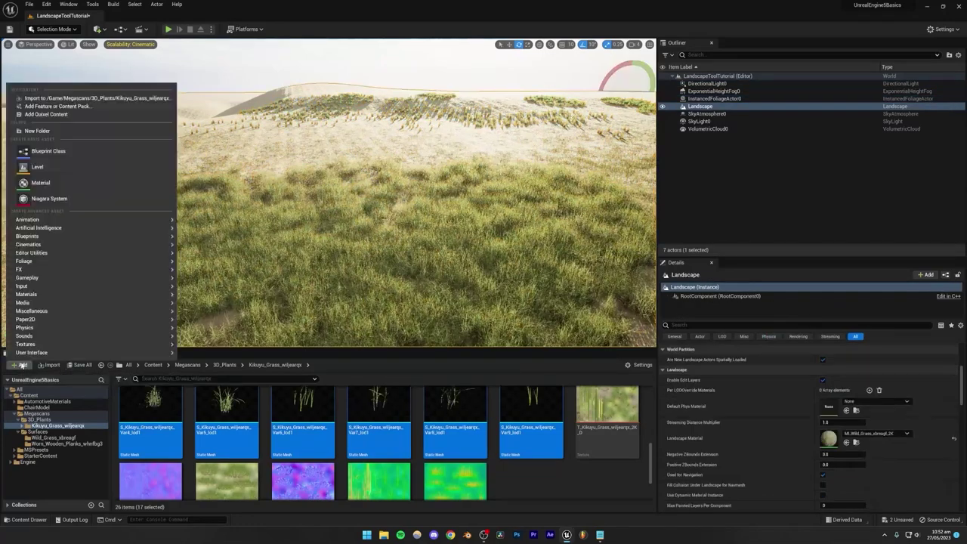
{"action": "left_click", "coordinate": [45, 114]}
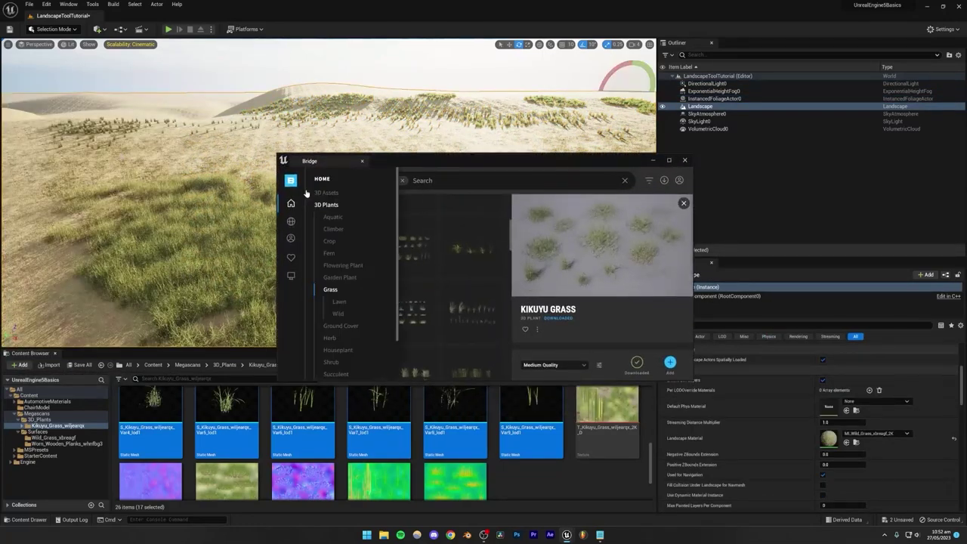
{"action": "left_click_drag", "start_coordinate": [381, 163], "coordinate": [421, 163]}
Step: Open the Broadleaf Forest collection among Bridge's natural environment collections
{"action": "mouse_move", "coordinate": [331, 222]}
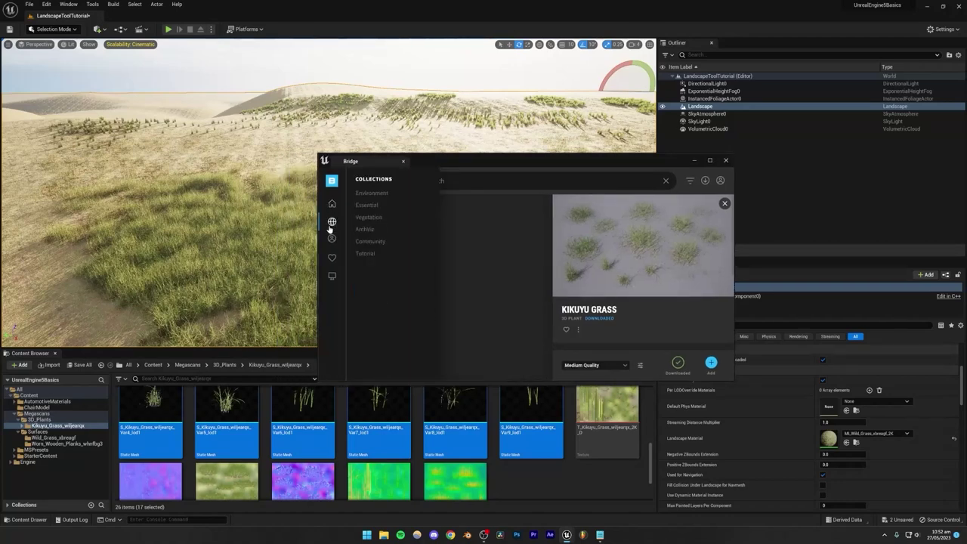
{"action": "left_click", "coordinate": [331, 222]}
{"action": "left_click", "coordinate": [364, 194]}
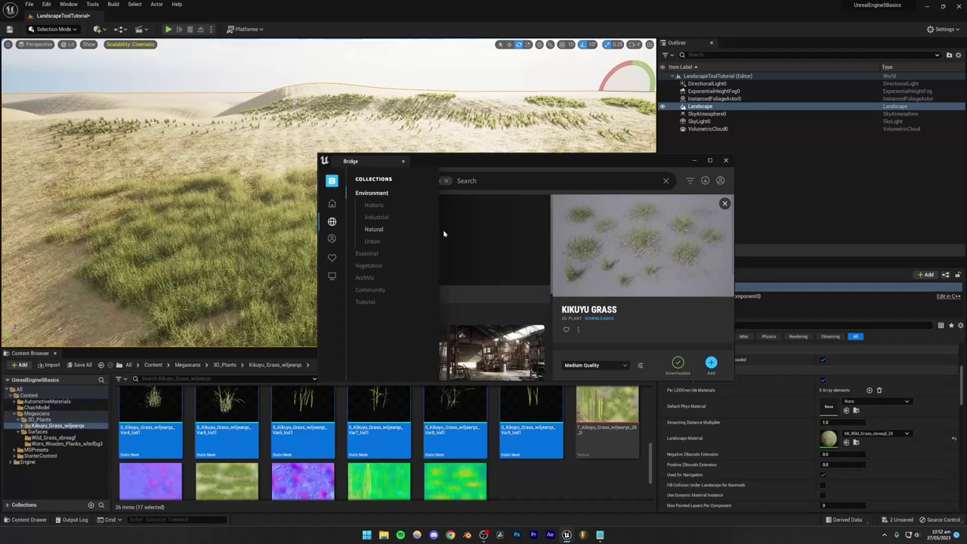
{"action": "scroll", "coordinate": [415, 320], "scroll_direction": "down", "scroll_amount": 3}
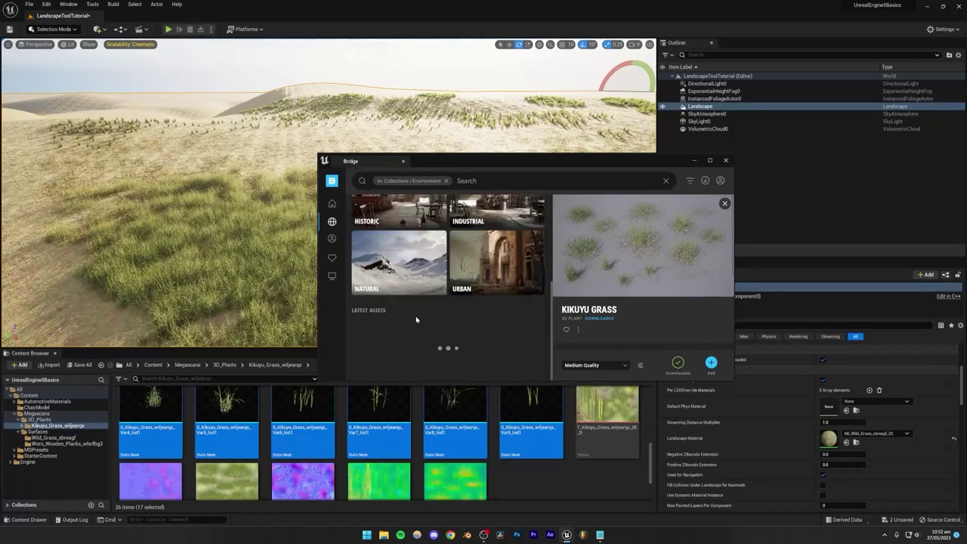
{"action": "left_click", "coordinate": [397, 259]}
{"action": "scroll", "coordinate": [419, 308], "scroll_direction": "down", "scroll_amount": 5}
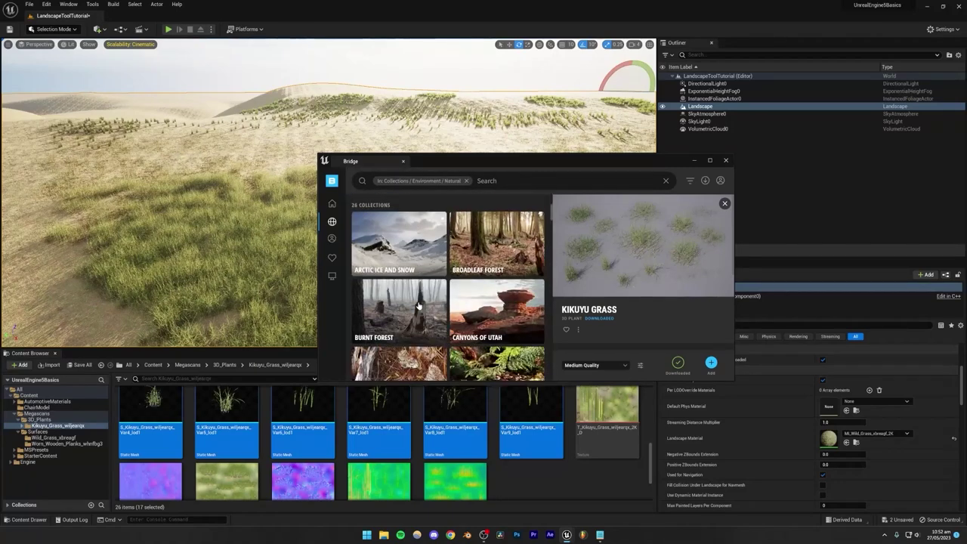
{"action": "left_click", "coordinate": [489, 212]}
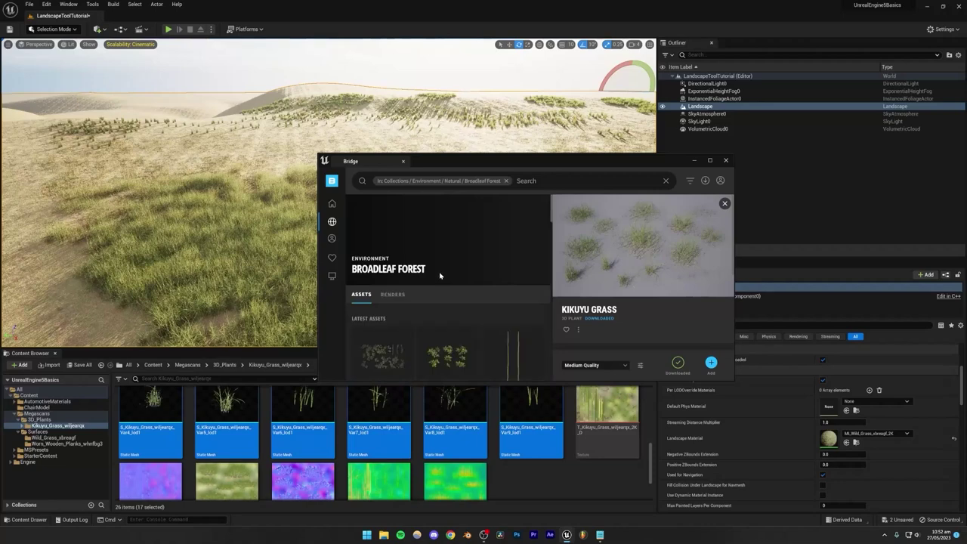
Step: Find the Mossy Forest Ground asset in the Broadleaf Forest collection and add it to the project at Medium Quality
{"action": "scroll", "coordinate": [439, 276], "scroll_direction": "down", "scroll_amount": 5}
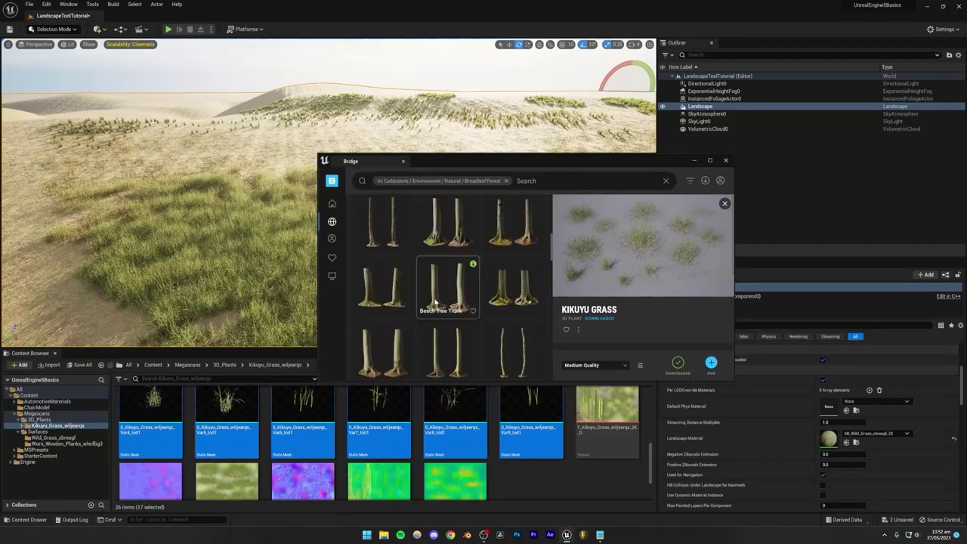
{"action": "scroll", "coordinate": [435, 302], "scroll_direction": "down", "scroll_amount": 4}
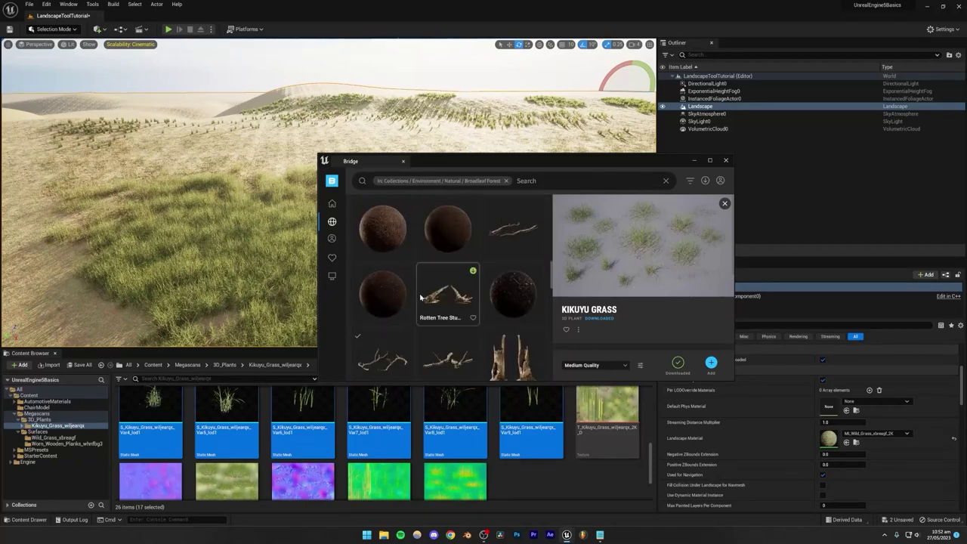
{"action": "scroll", "coordinate": [430, 287], "scroll_direction": "down", "scroll_amount": 5}
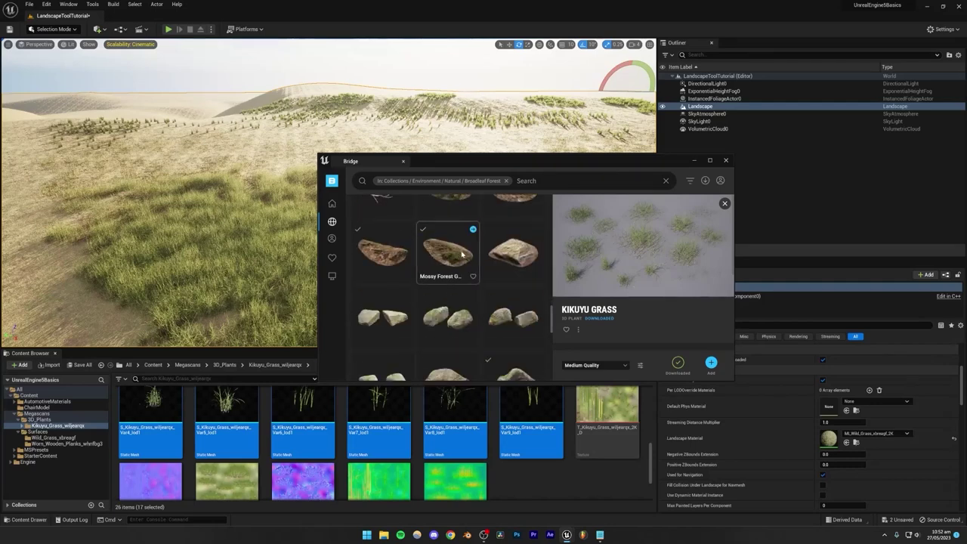
{"action": "left_click", "coordinate": [461, 254]}
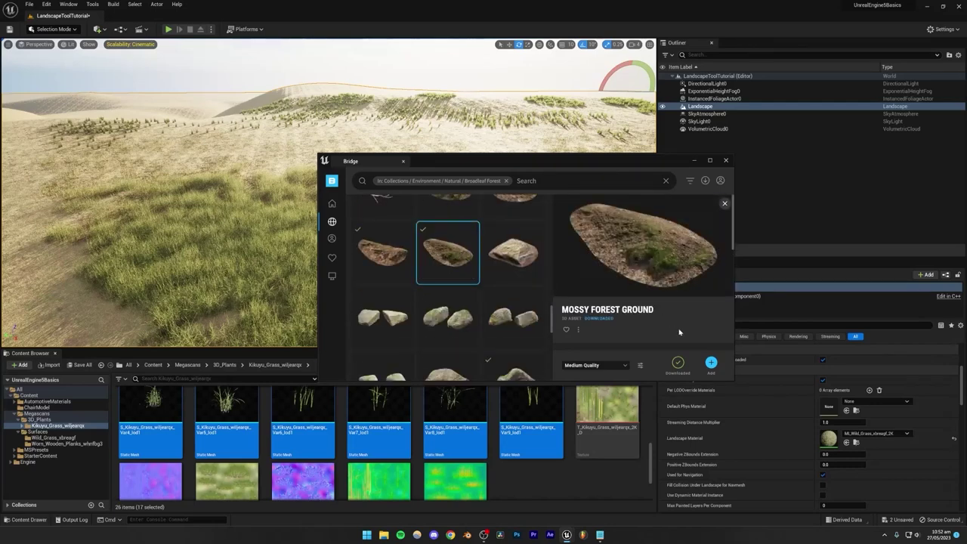
{"action": "left_click", "coordinate": [710, 363]}
Step: Place the Mossy Forest Ground static mesh in the middle of the grass patch, deselect it and inspect the area up close
{"action": "left_click_drag", "start_coordinate": [568, 164], "coordinate": [820, 169]}
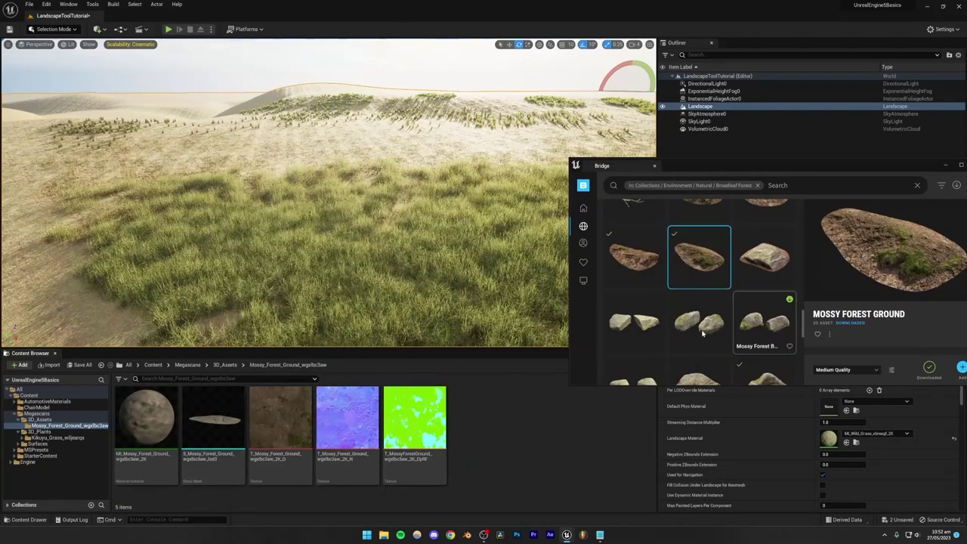
{"action": "mouse_move", "coordinate": [215, 427]}
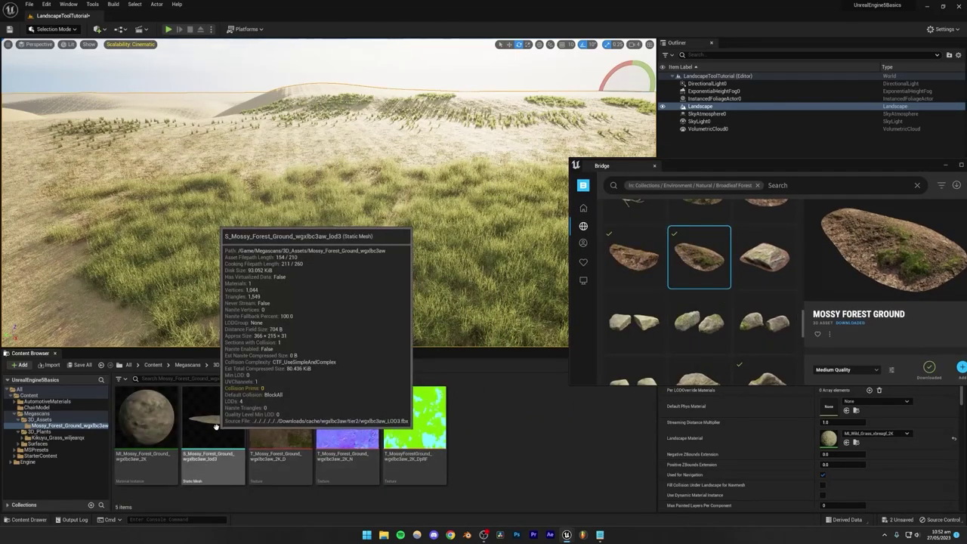
{"action": "left_click_drag", "start_coordinate": [215, 426], "coordinate": [324, 226]}
{"action": "left_click", "coordinate": [509, 44]}
{"action": "key", "text": "Escape"}
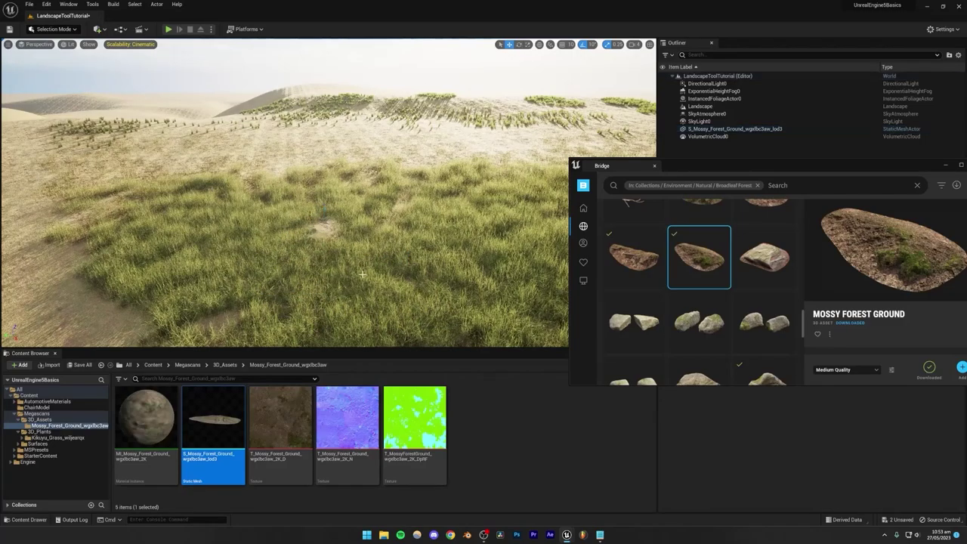
{"action": "key", "text": "w"}
{"action": "right_click_drag", "start_coordinate": [362, 274], "coordinate": [334, 279]}
{"action": "key", "text": "s"}
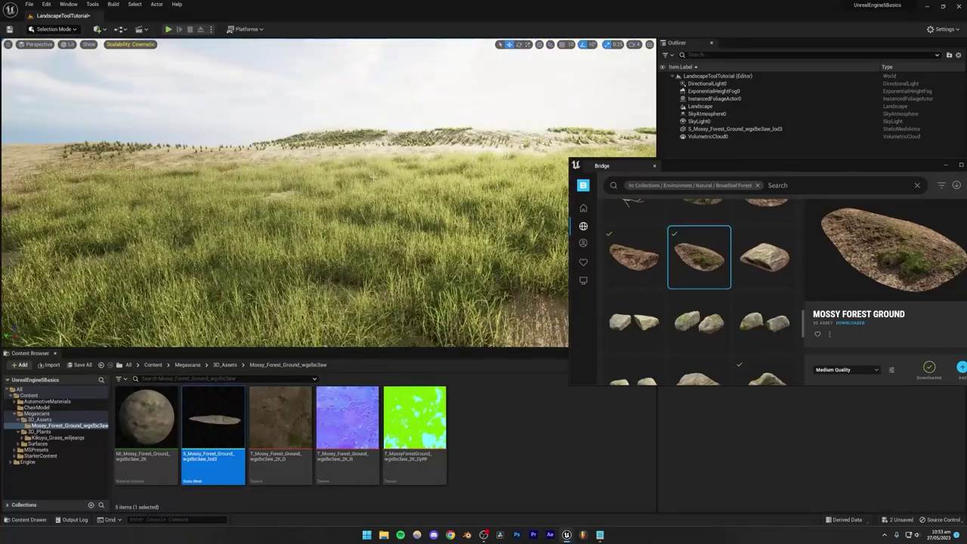
Step: Look through more of the Broadleaf Forest collection's assets in Bridge, past the Mossy Forest Ground asset
{"action": "left_click_drag", "start_coordinate": [710, 166], "coordinate": [477, 154]}
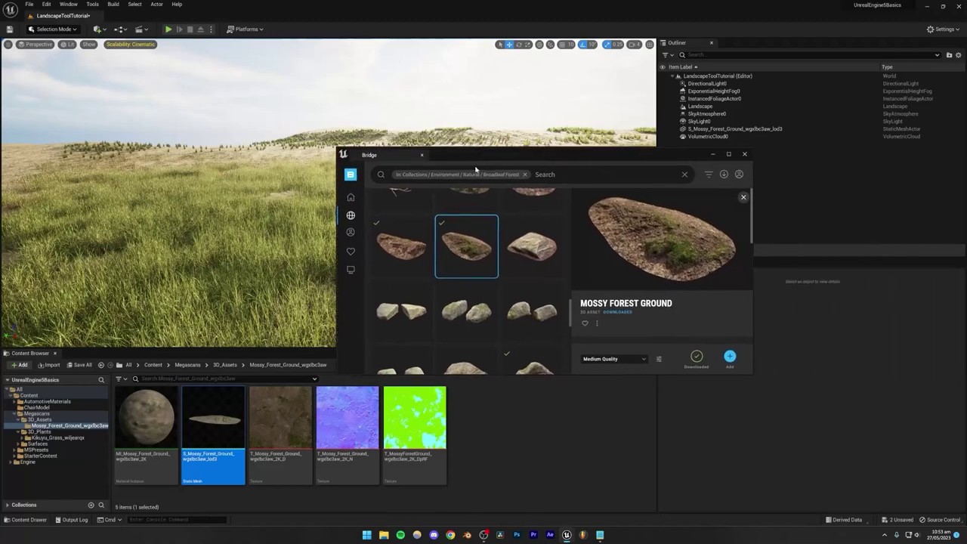
{"action": "scroll", "coordinate": [478, 264], "scroll_direction": "down", "scroll_amount": 5}
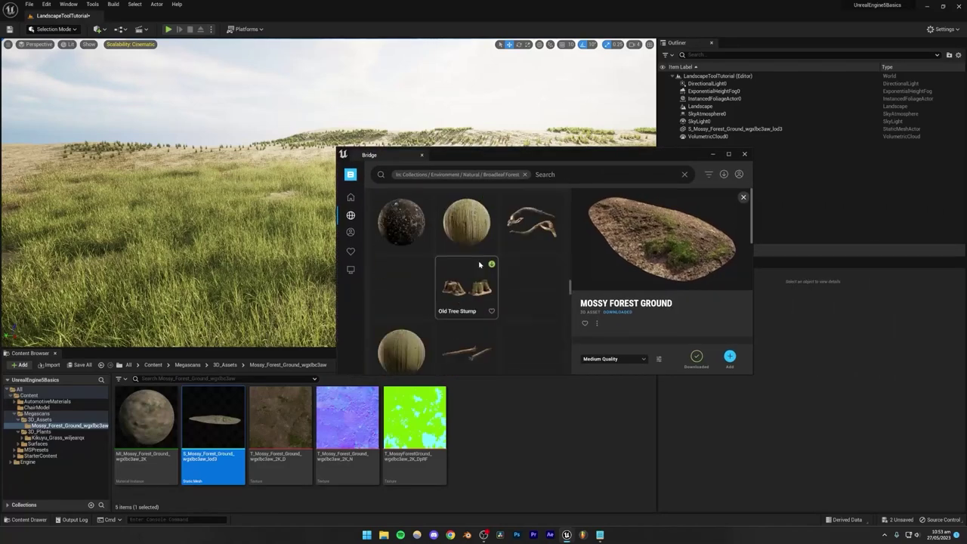
{"action": "scroll", "coordinate": [479, 264], "scroll_direction": "down", "scroll_amount": 3}
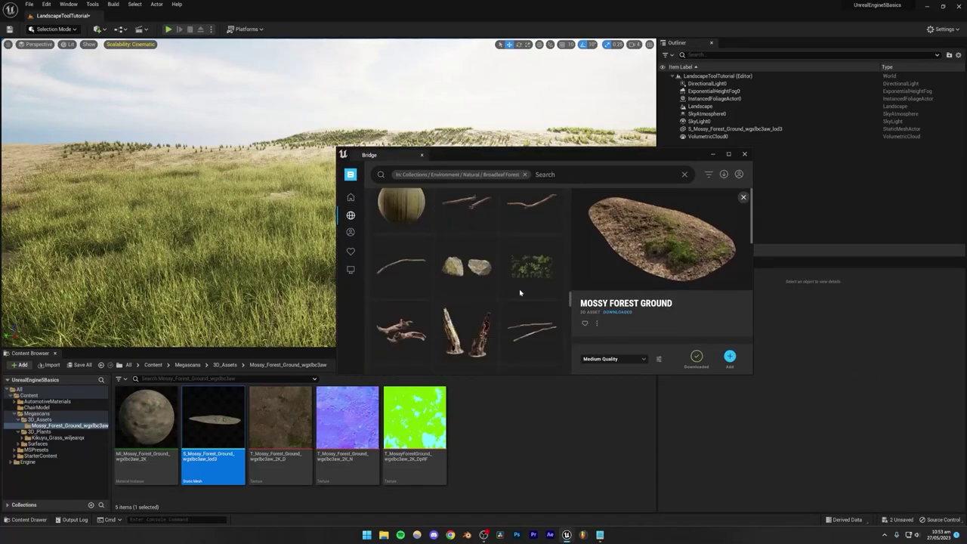
{"action": "left_click_drag", "start_coordinate": [500, 158], "coordinate": [399, 125]}
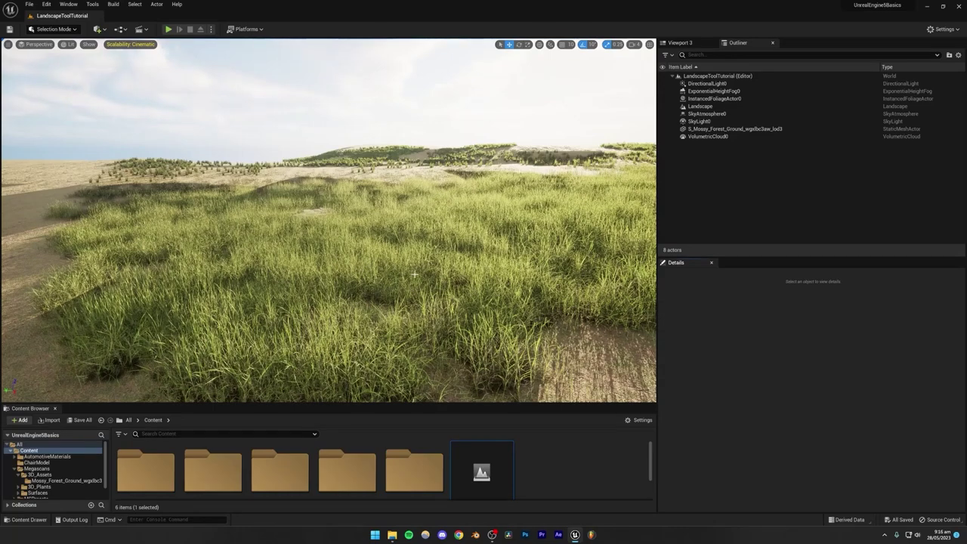
{"action": "mouse_move", "coordinate": [409, 275]}
{"action": "right_mouse_down"}
{"action": "mouse_move", "coordinate": [409, 253]}
{"action": "mouse_move", "coordinate": [409, 272]}
{"action": "right_mouse_up"}
{"action": "key", "text": "s"}
{"action": "key", "text": "w"}
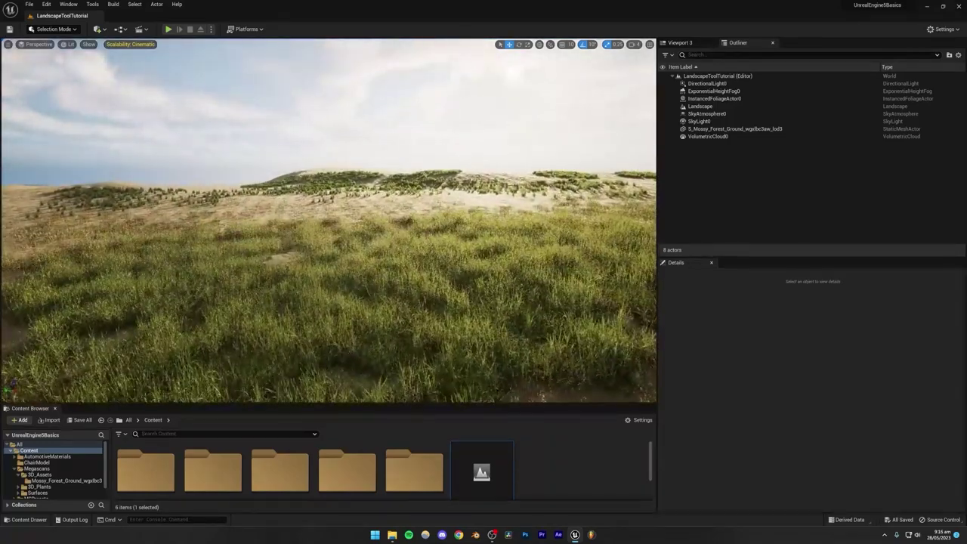
{"action": "left_click", "coordinate": [30, 4]}
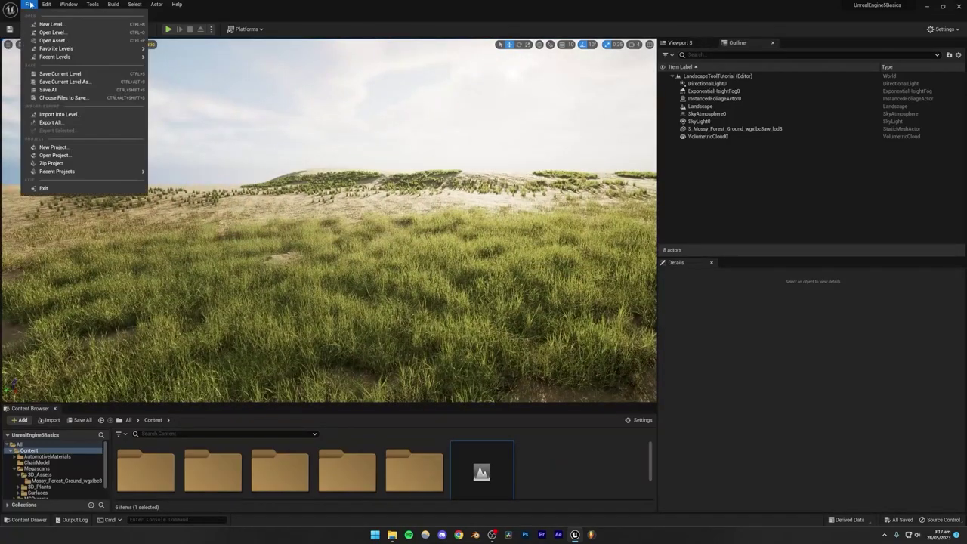
{"action": "left_click", "coordinate": [46, 28]}
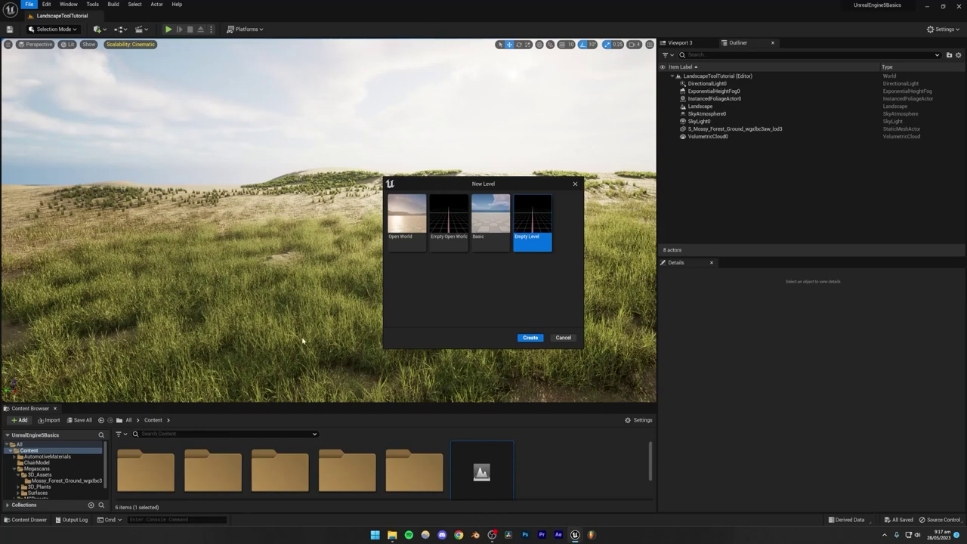
{"action": "left_click", "coordinate": [575, 184]}
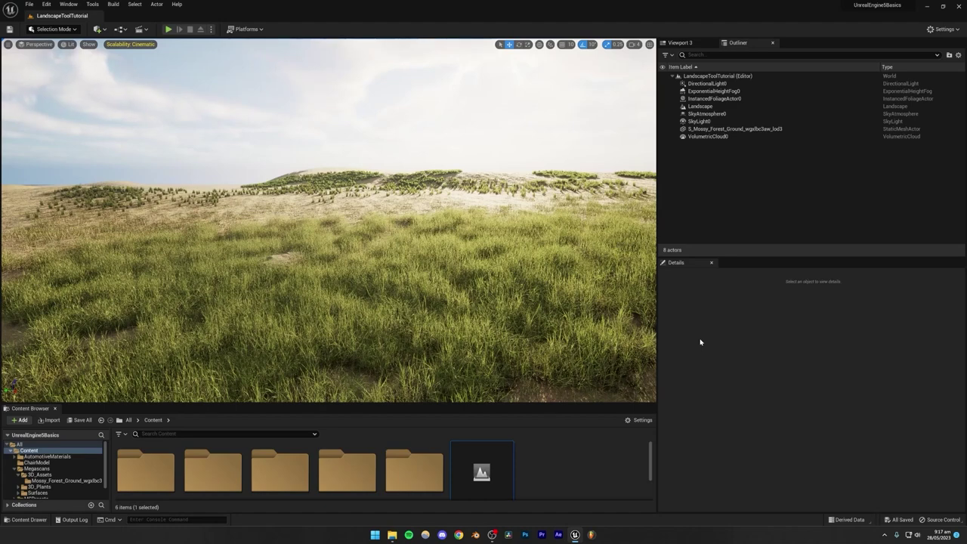
{"action": "scroll", "coordinate": [53, 476], "scroll_direction": "down", "scroll_amount": 1}
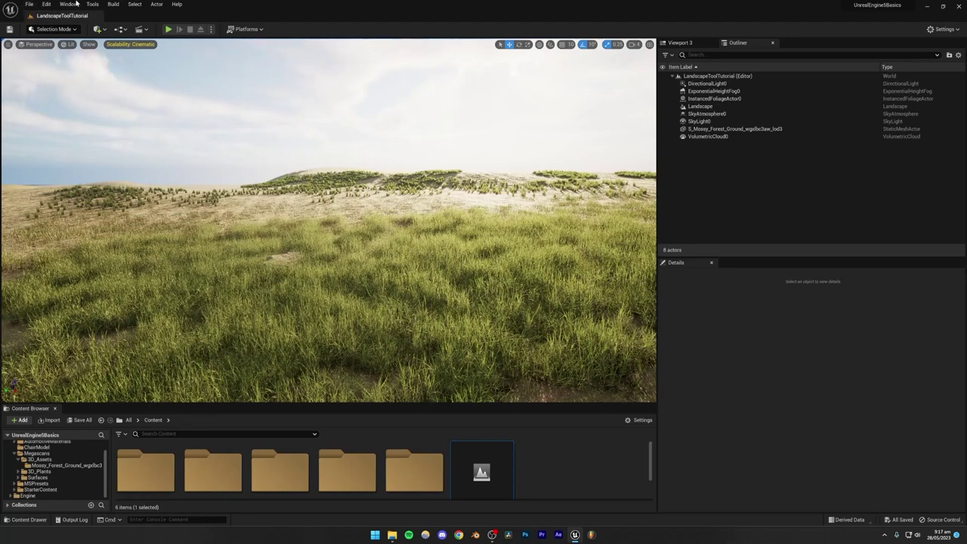
Step: Create a new level from the Empty Level template
{"action": "left_click", "coordinate": [32, 7]}
{"action": "left_click", "coordinate": [44, 24]}
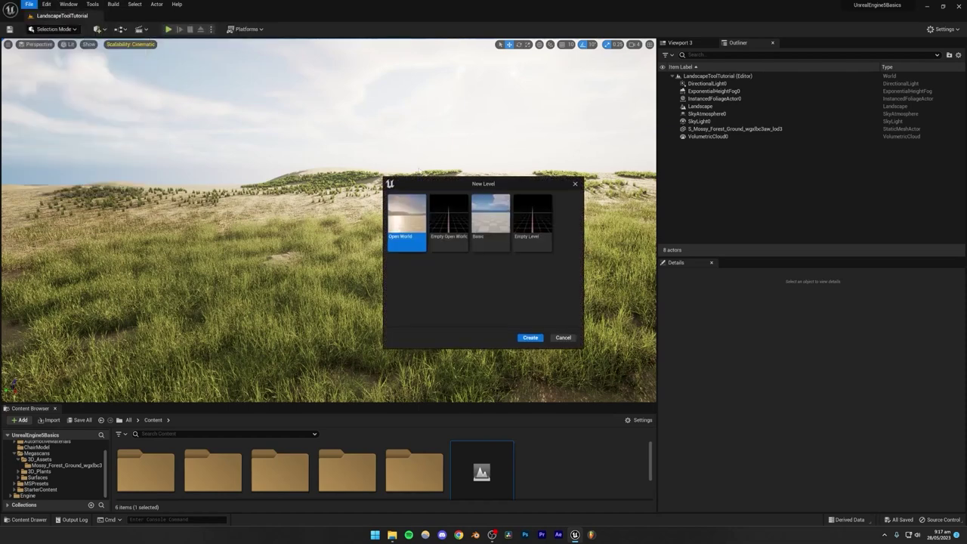
{"action": "left_click", "coordinate": [521, 220]}
{"action": "left_click", "coordinate": [530, 338]}
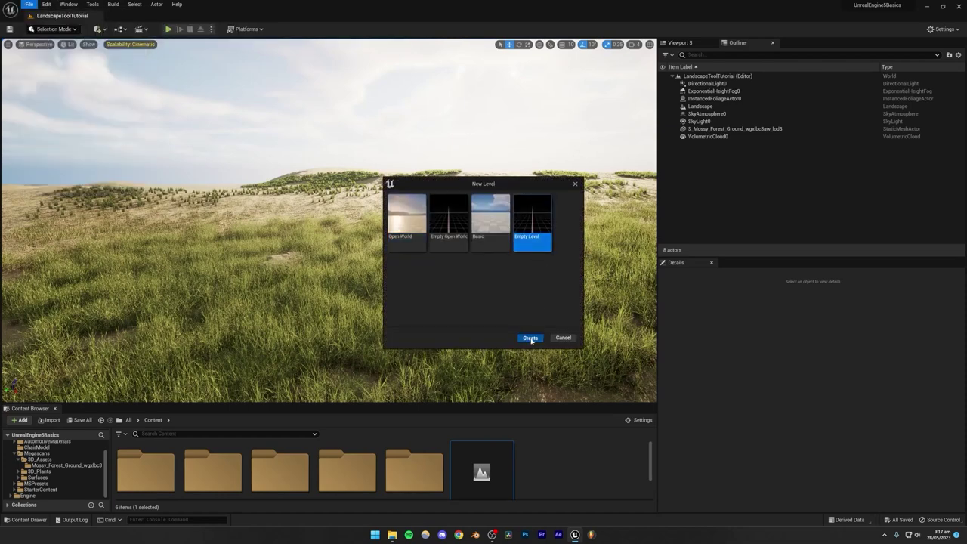
Step: Create a new landscape in the empty level with the default settings and return to Selection mode
{"action": "left_click", "coordinate": [60, 32]}
{"action": "left_click", "coordinate": [65, 50]}
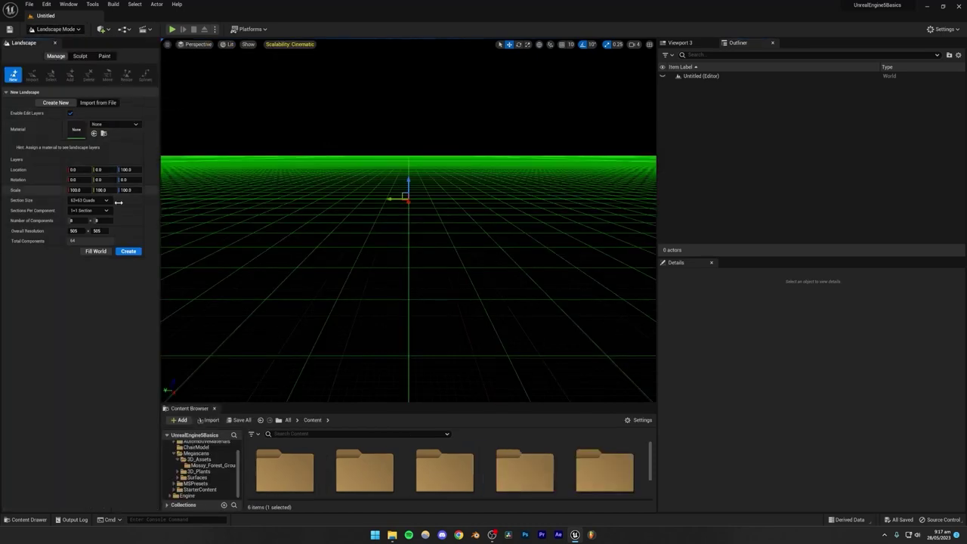
{"action": "left_click", "coordinate": [122, 252]}
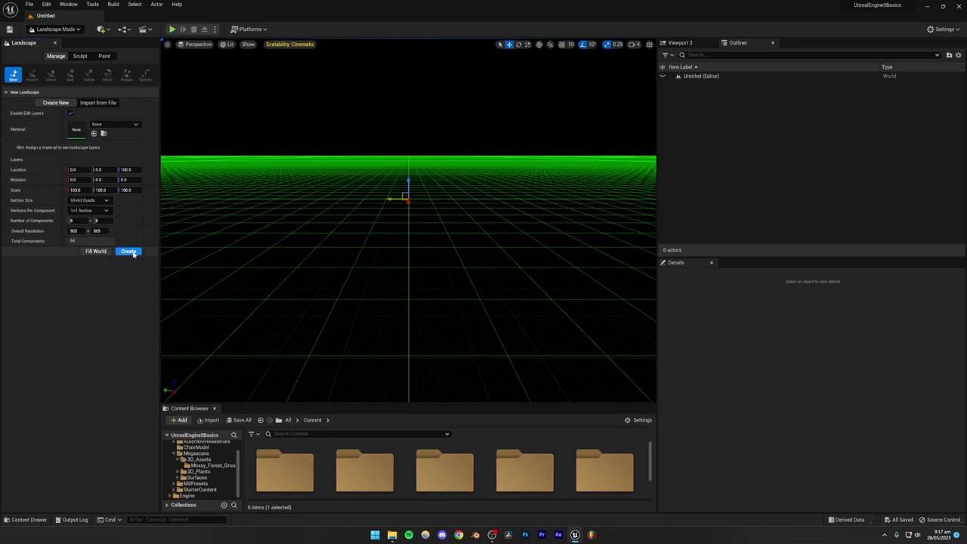
{"action": "left_click", "coordinate": [55, 29]}
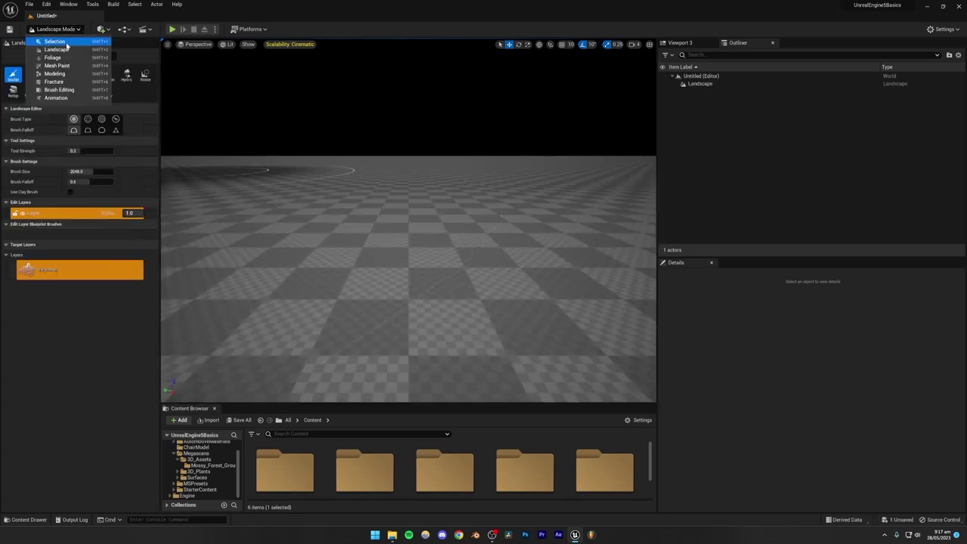
{"action": "left_click", "coordinate": [47, 41]}
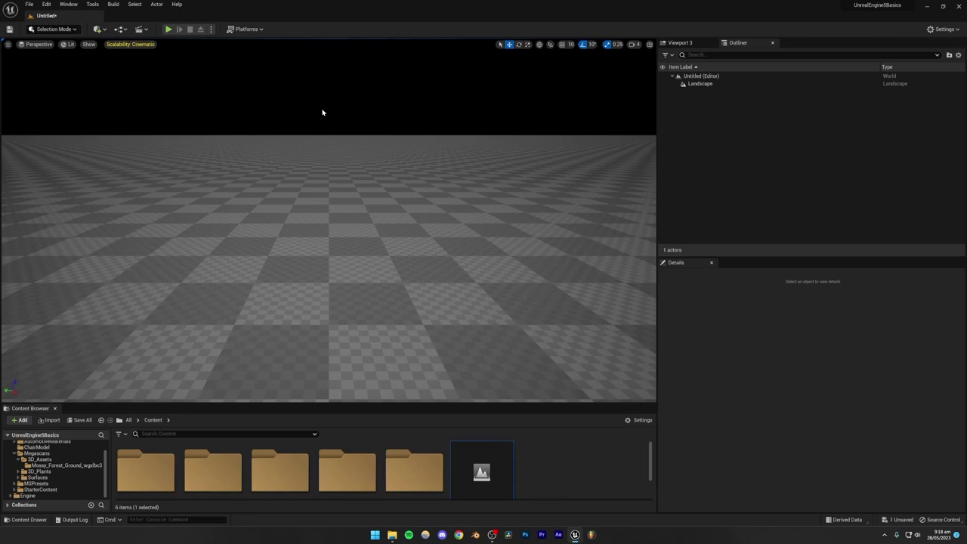
Step: Save the new level as Animation_basics in the Content folder
{"action": "key", "text": "ctrl+s"}
{"action": "type", "text": "Anima"}
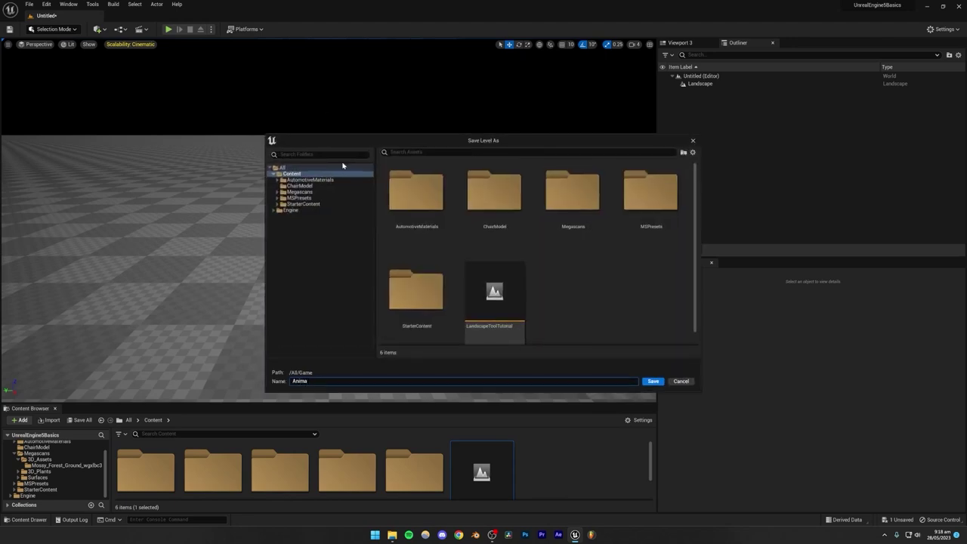
{"action": "type", "text": "tion"}
{"action": "key", "text": "BackSpace"}
{"action": "type", "text": "_basics"}
{"action": "key", "text": "Return"}
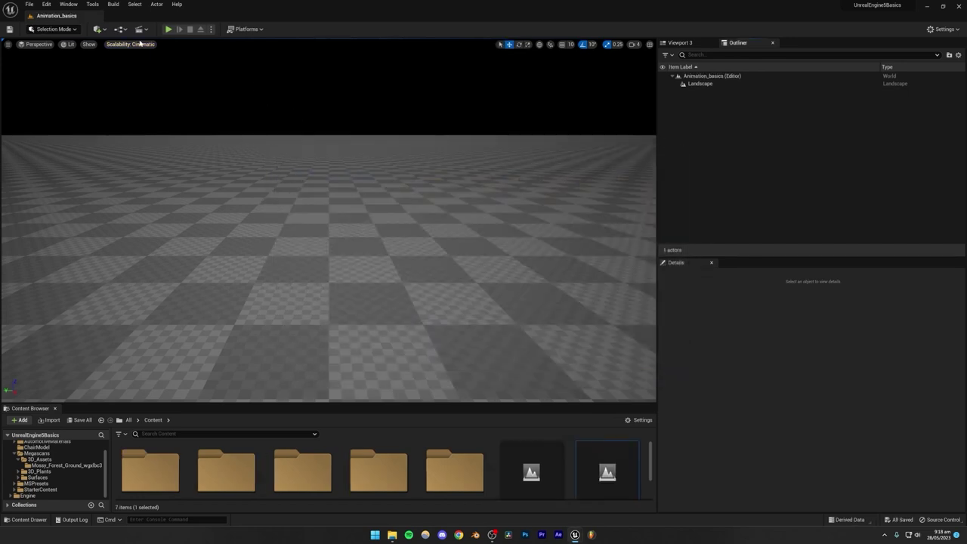
Step: Create a sky light, atmospheric light, sky atmosphere, volumetric cloud and height fog with the Env. Light Mixer and close it
{"action": "left_click", "coordinate": [68, 5]}
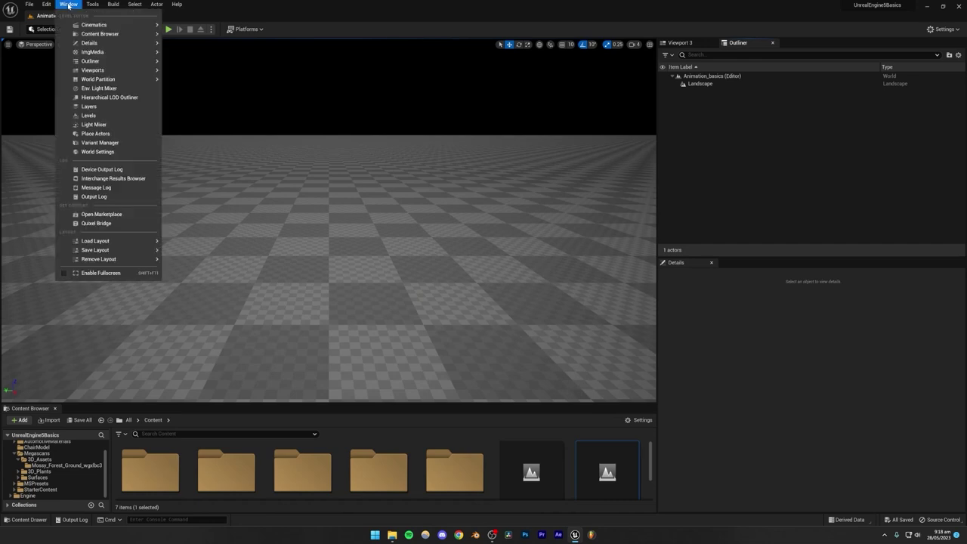
{"action": "left_click", "coordinate": [98, 88]}
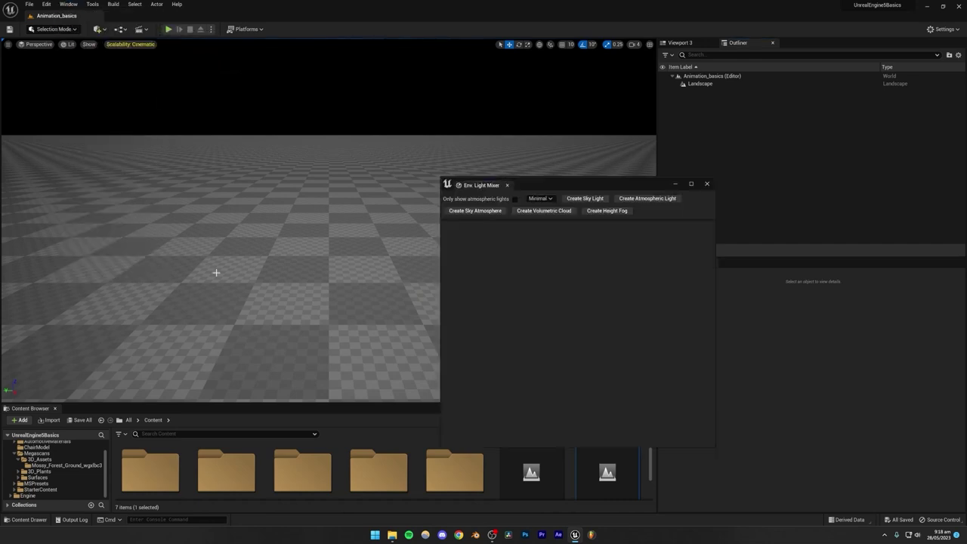
{"action": "left_click", "coordinate": [585, 198]}
{"action": "left_click", "coordinate": [585, 199]}
{"action": "left_click", "coordinate": [585, 199]}
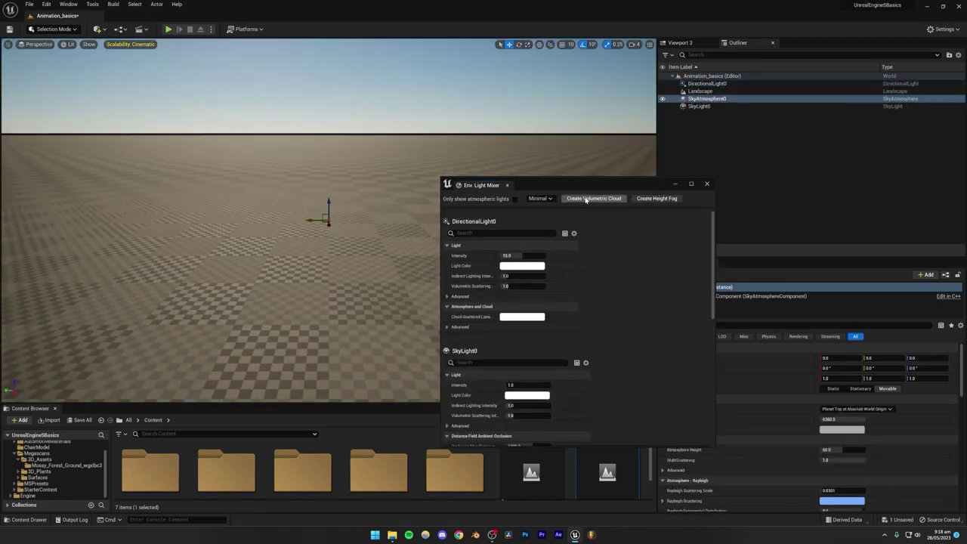
{"action": "left_click", "coordinate": [585, 199]}
{"action": "left_click", "coordinate": [585, 198]}
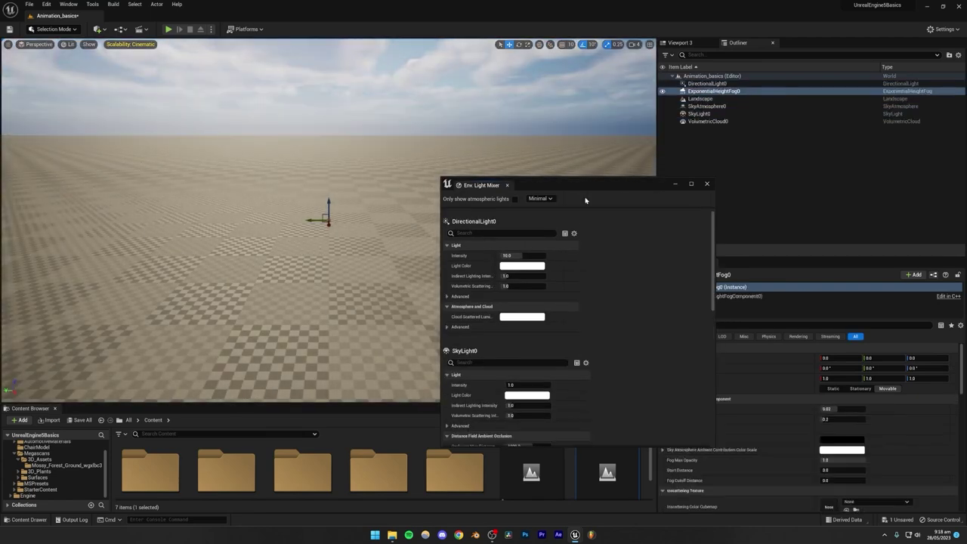
{"action": "left_click", "coordinate": [706, 184]}
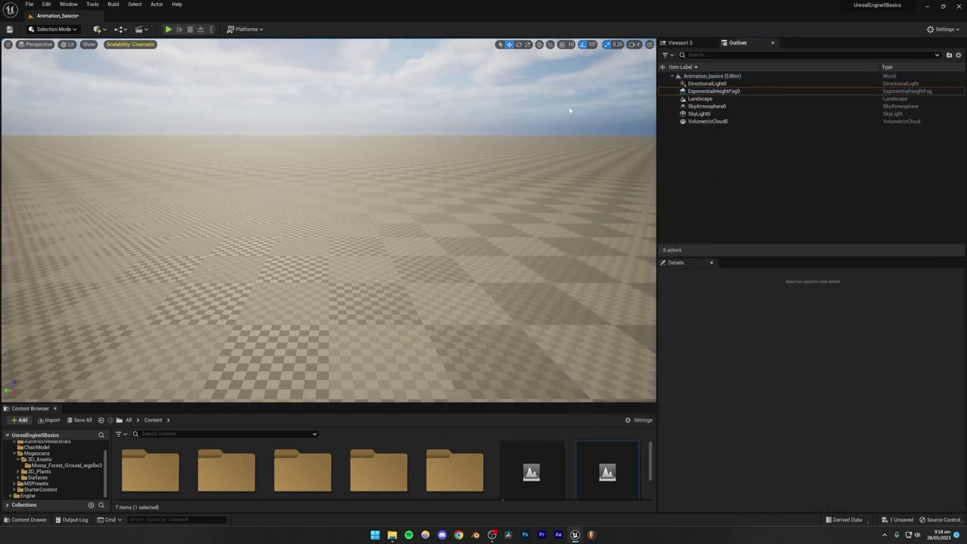
Step: Enable Real Time Capture on the sky light, deselect it and save the level
{"action": "left_click", "coordinate": [698, 114]}
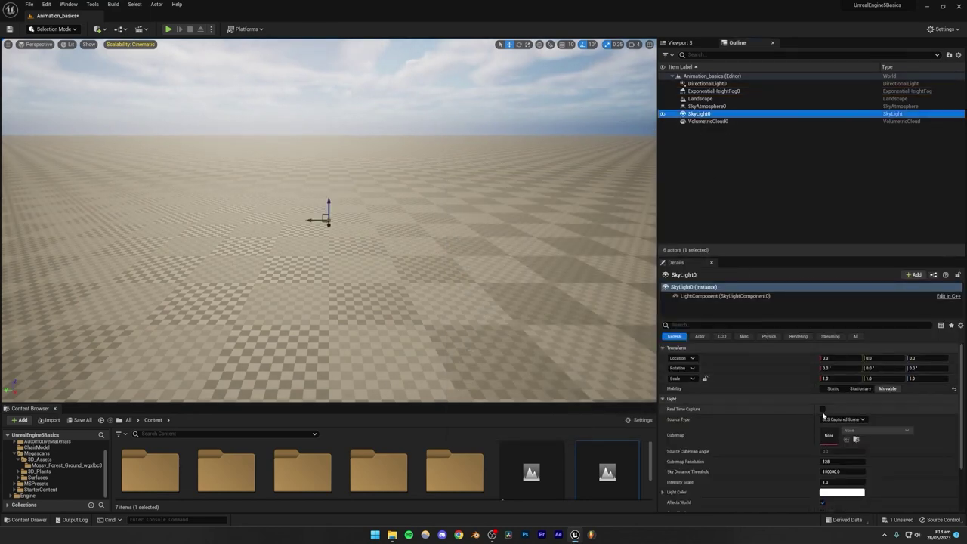
{"action": "left_click", "coordinate": [822, 409]}
{"action": "left_click", "coordinate": [453, 98]}
{"action": "right_click_drag", "start_coordinate": [453, 98], "coordinate": [476, 92]}
{"action": "right_click_drag", "start_coordinate": [337, 237], "coordinate": [434, 231]}
{"action": "key", "text": "ctrl+s"}
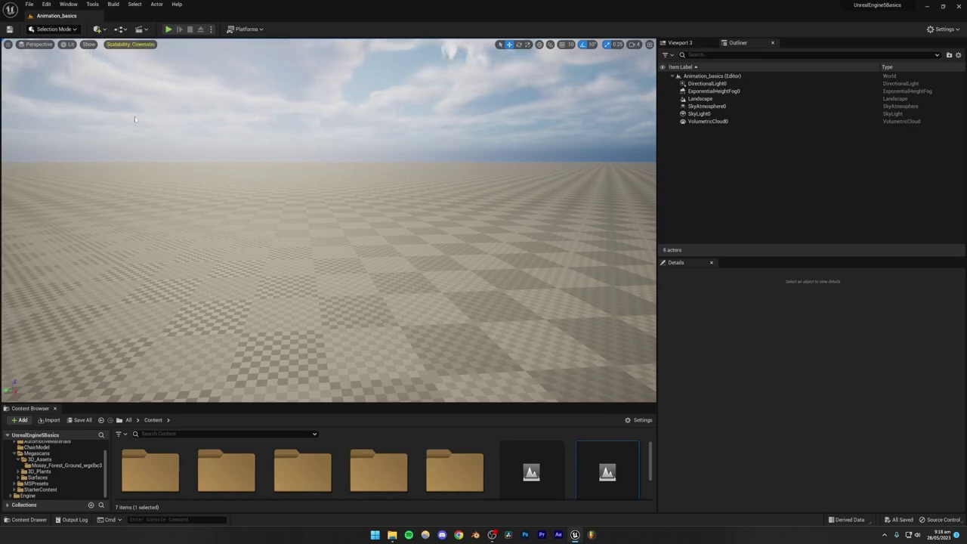
Step: Add a cube shape to the level and frame it in the viewport
{"action": "left_click", "coordinate": [97, 29]}
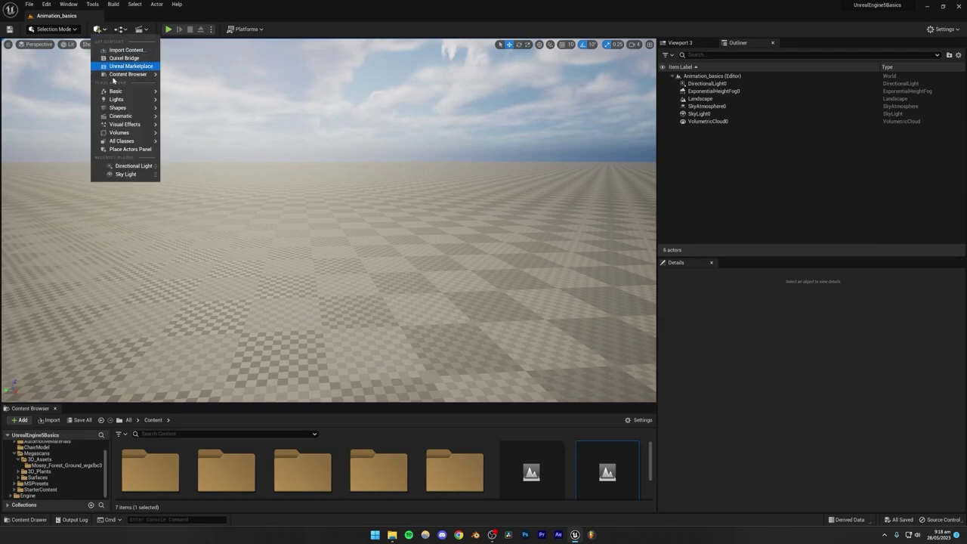
{"action": "mouse_move", "coordinate": [117, 107]}
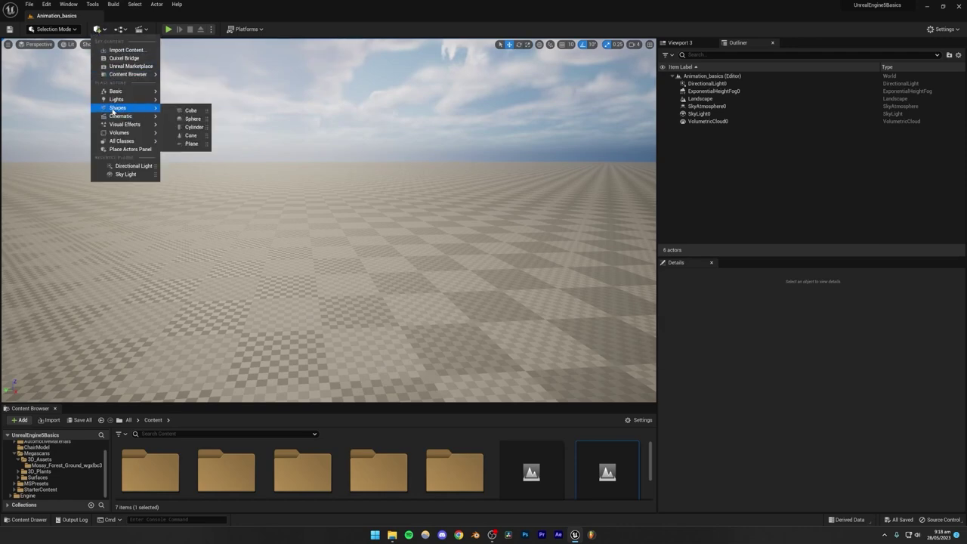
{"action": "left_click", "coordinate": [189, 110]}
{"action": "key", "text": "f"}
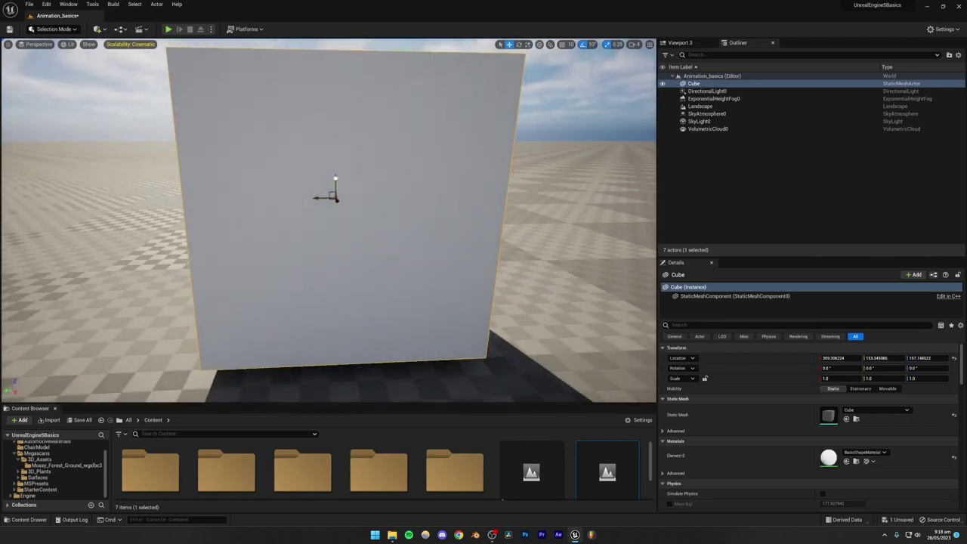
Step: Raise the cube above the landscape to a Z location of about 197.6
{"action": "key", "text": "ctrl+z"}
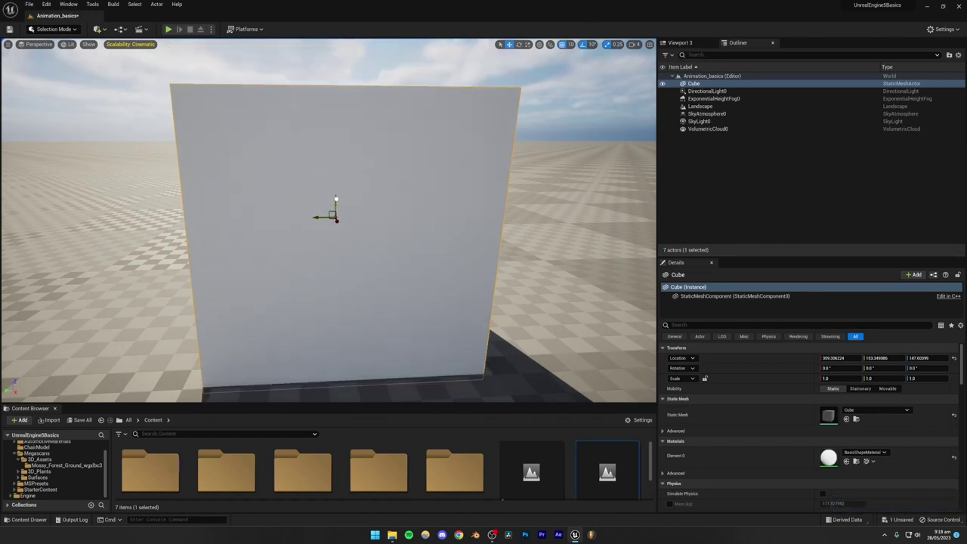
{"action": "key", "text": "s"}
{"action": "mouse_move", "coordinate": [355, 187]}
{"action": "right_mouse_down"}
{"action": "mouse_move", "coordinate": [364, 143]}
{"action": "mouse_move", "coordinate": [355, 186]}
{"action": "right_mouse_up"}
{"action": "key", "text": "w"}
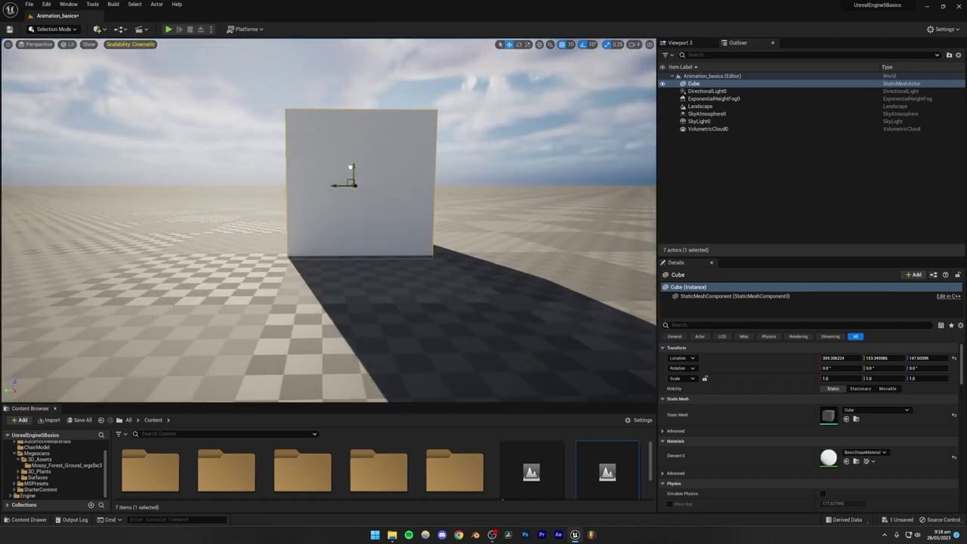
{"action": "left_click_drag", "start_coordinate": [354, 157], "coordinate": [354, 99]}
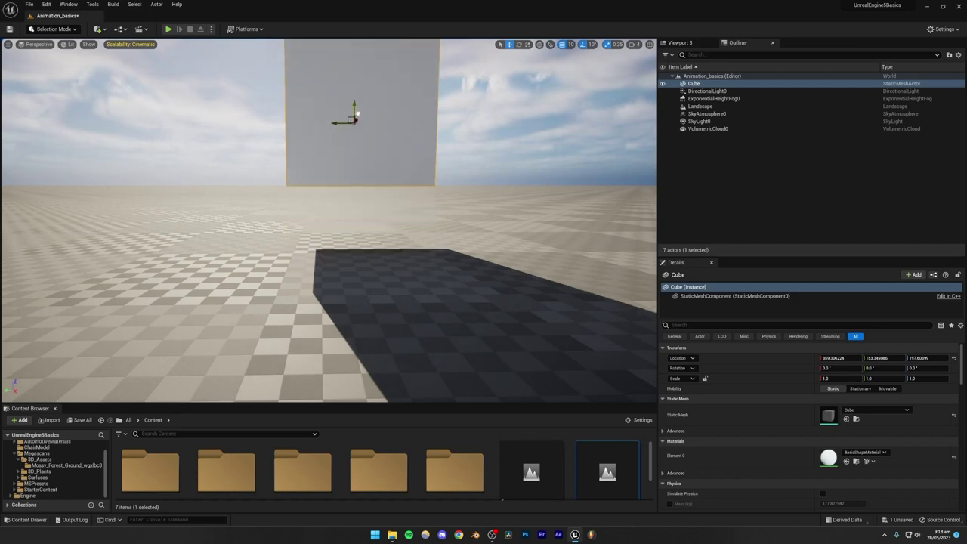
Step: Set the viewport camera speed to 2 and view the raised cube from farther back
{"action": "right_click_drag", "start_coordinate": [354, 99], "coordinate": [366, 144]}
{"action": "key", "text": "s"}
{"action": "key", "text": "w"}
{"action": "right_click_drag", "start_coordinate": [344, 219], "coordinate": [343, 196]}
{"action": "left_click", "coordinate": [634, 43]}
{"action": "left_click", "coordinate": [640, 62]}
{"action": "key", "text": "s"}
{"action": "key", "text": "a"}
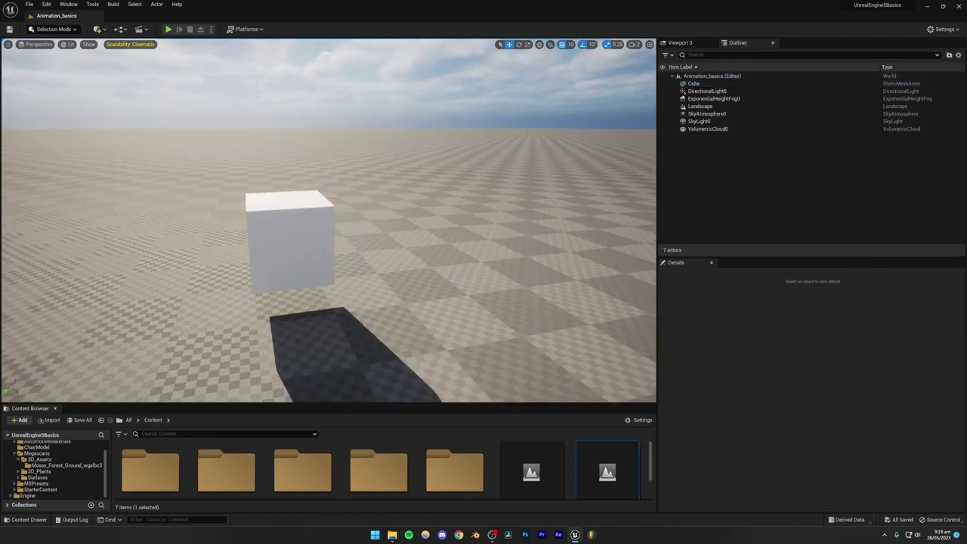
Step: Move the cube along the Y axis to about 183.35, deselect it and save the level
{"action": "left_click", "coordinate": [259, 241]}
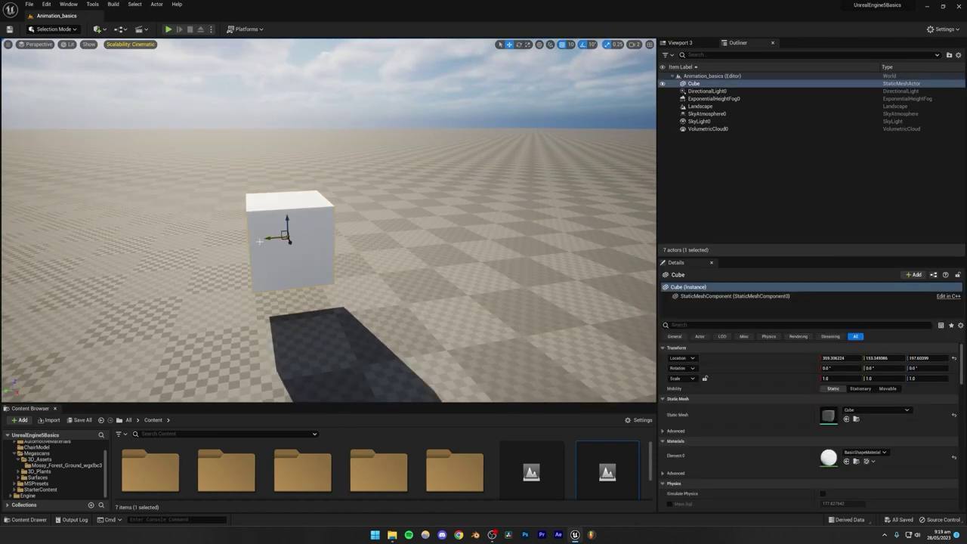
{"action": "left_click_drag", "start_coordinate": [280, 237], "coordinate": [237, 244]}
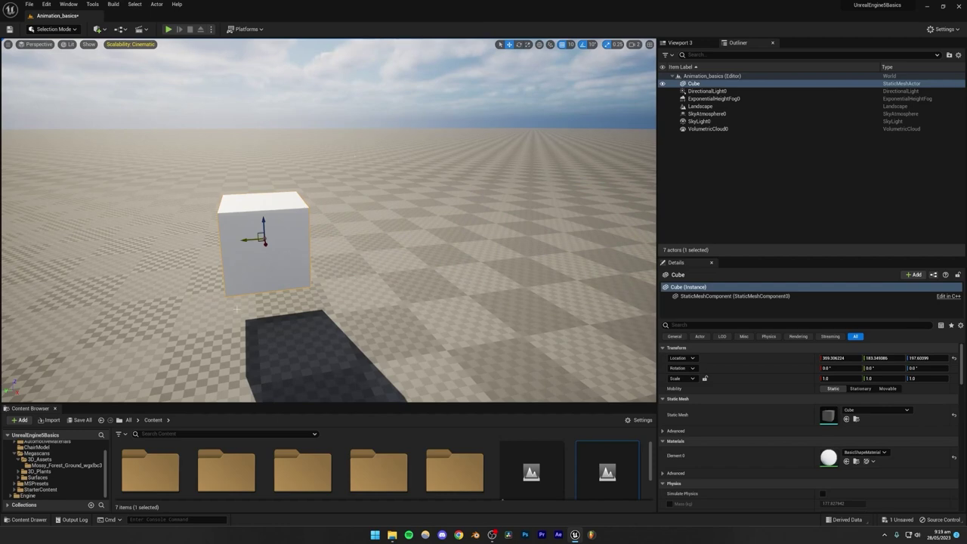
{"action": "left_click", "coordinate": [381, 117]}
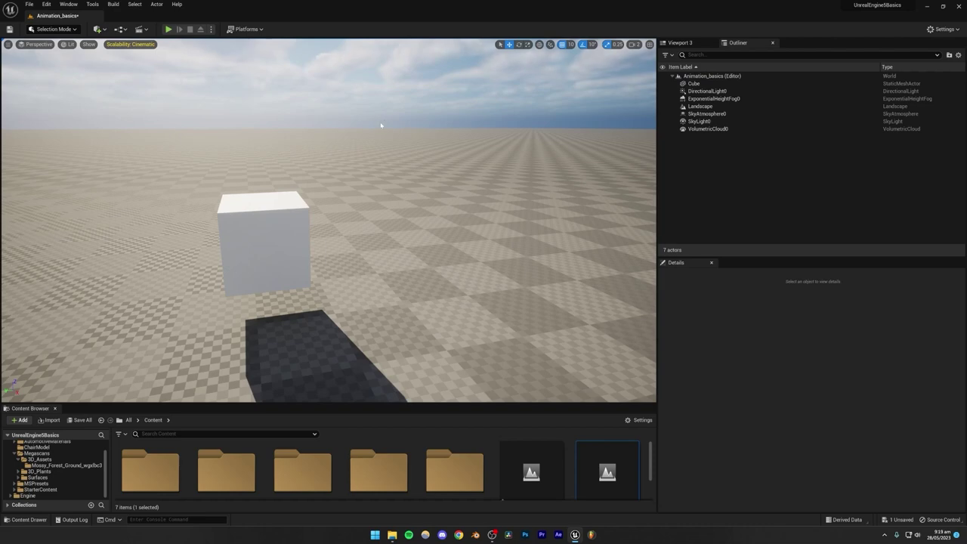
{"action": "key", "text": "ctrl+s"}
{"action": "left_click", "coordinate": [265, 257]}
{"action": "mouse_move", "coordinate": [331, 175]}
{"action": "right_mouse_down"}
{"action": "mouse_move", "coordinate": [378, 178]}
{"action": "mouse_move", "coordinate": [331, 176]}
{"action": "right_mouse_up"}
{"action": "left_click", "coordinate": [356, 109]}
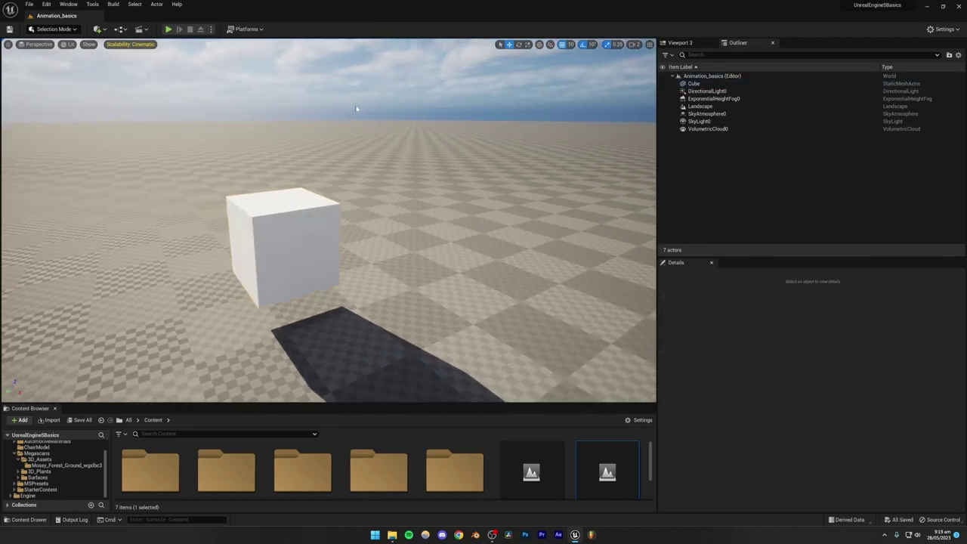
Step: Add a Cine Camera Actor to the level and raise it to a Z location of 180
{"action": "left_click", "coordinate": [97, 29]}
{"action": "mouse_move", "coordinate": [122, 118]}
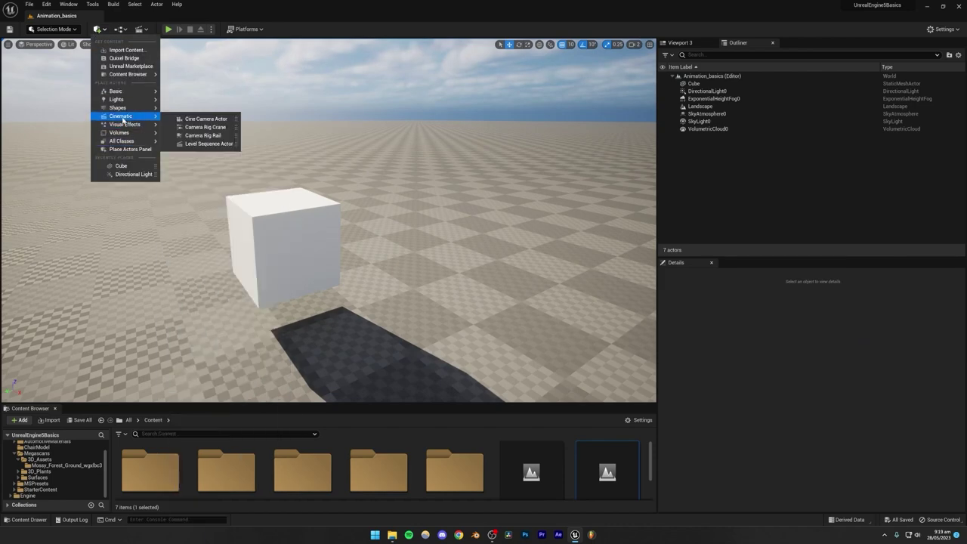
{"action": "left_click", "coordinate": [194, 119]}
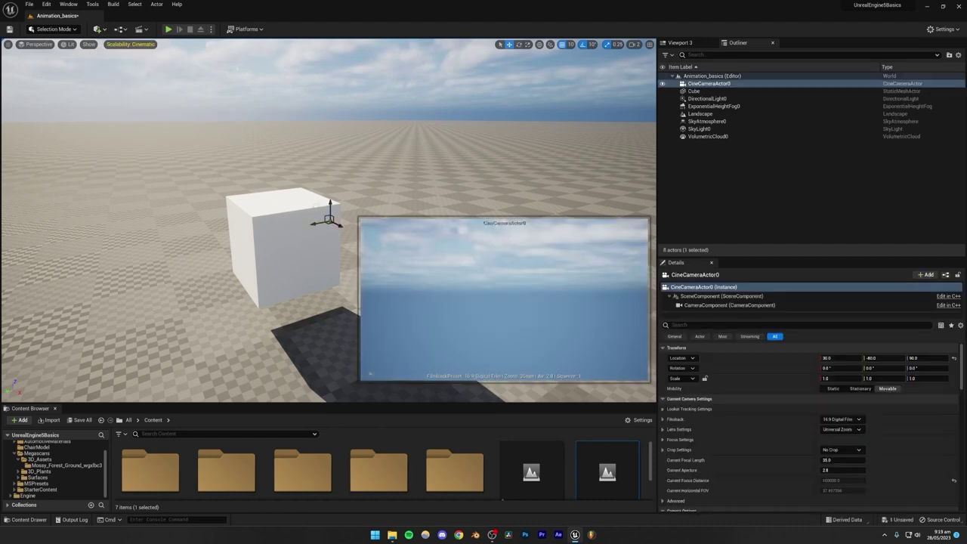
{"action": "right_click_drag", "start_coordinate": [300, 222], "coordinate": [326, 243]}
{"action": "key", "text": "Escape"}
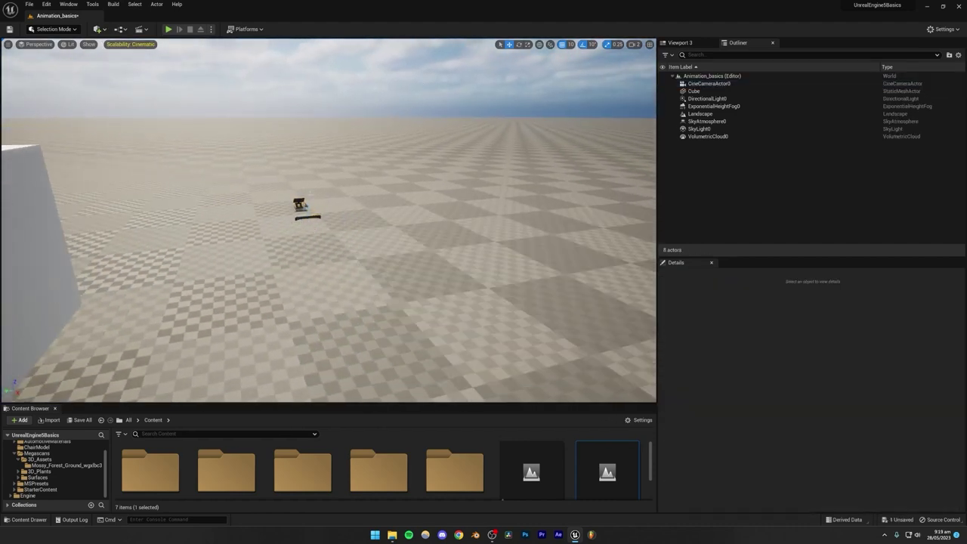
{"action": "left_click", "coordinate": [304, 206]}
{"action": "left_click_drag", "start_coordinate": [307, 207], "coordinate": [312, 150]}
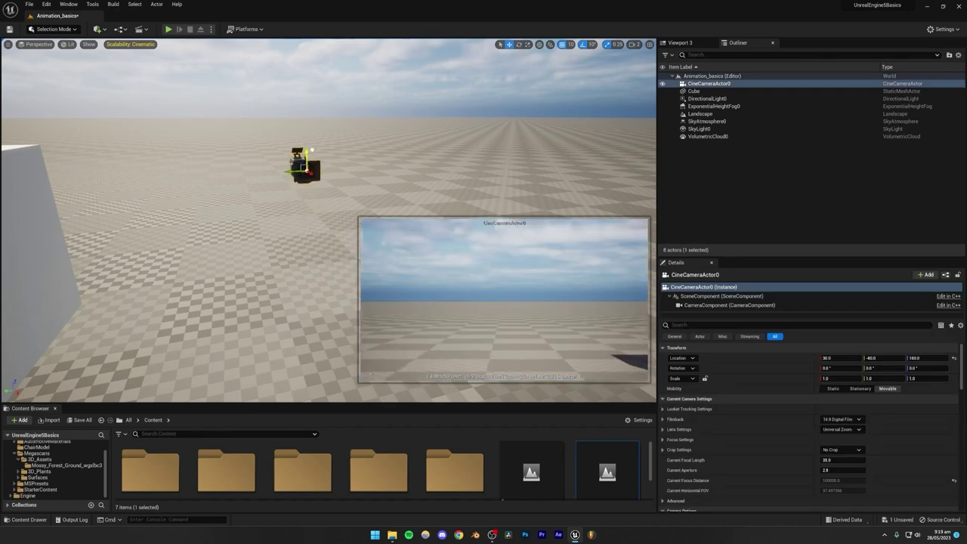
{"action": "mouse_move", "coordinate": [312, 150]}
{"action": "right_mouse_down"}
{"action": "mouse_move", "coordinate": [332, 157]}
{"action": "mouse_move", "coordinate": [291, 133]}
{"action": "mouse_move", "coordinate": [306, 165]}
{"action": "right_mouse_up"}
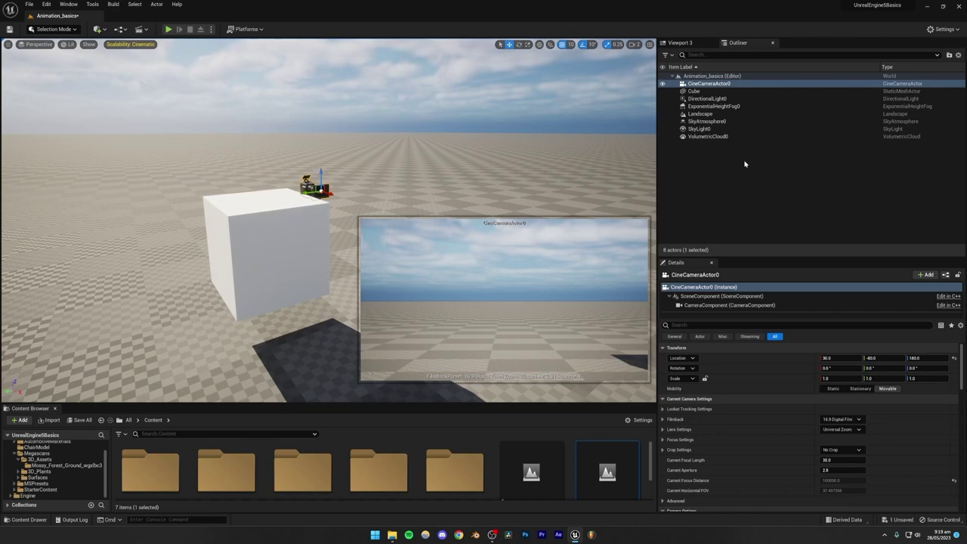
Step: Pilot the cine camera and move it until the cube fills the middle of its view, then deselect it
{"action": "right_click", "coordinate": [713, 84]}
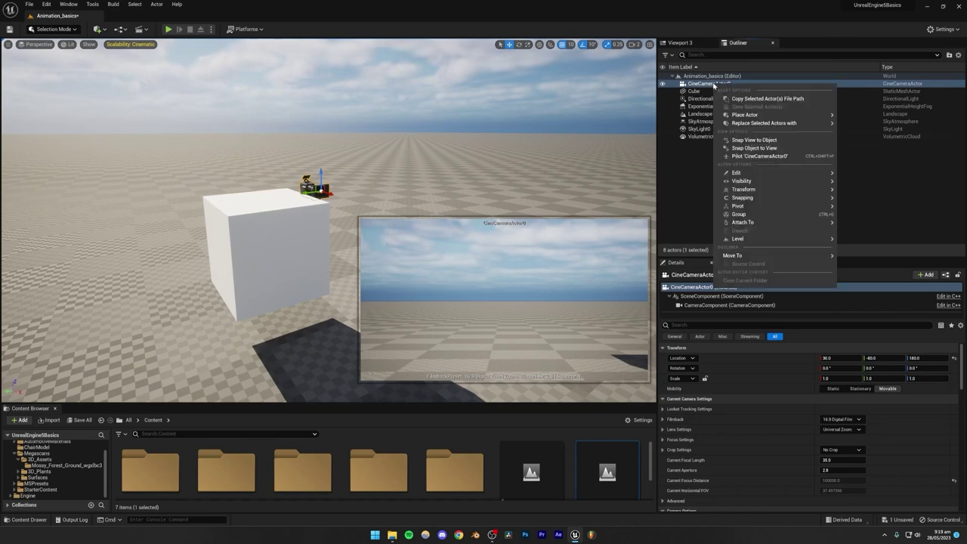
{"action": "left_click", "coordinate": [759, 156]}
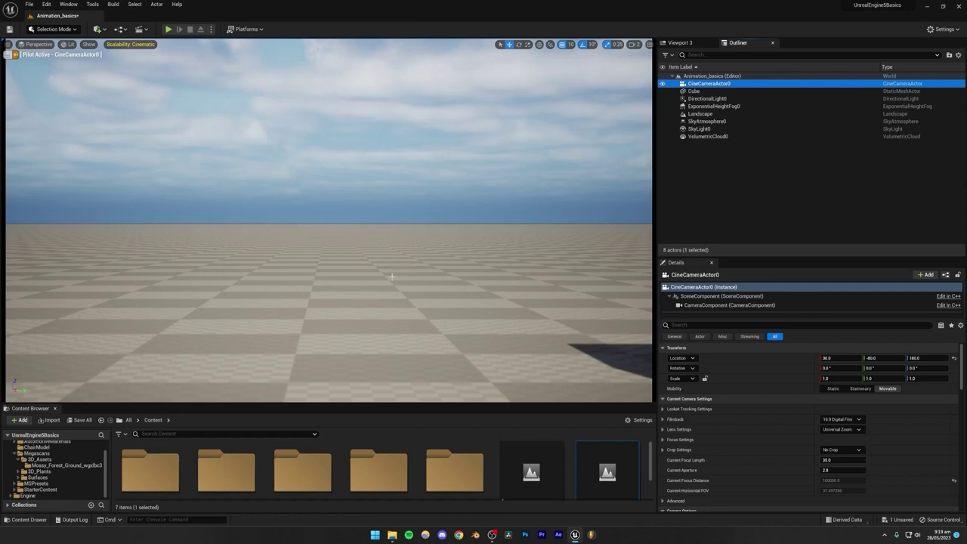
{"action": "mouse_move", "coordinate": [391, 276]}
{"action": "right_mouse_down"}
{"action": "mouse_move", "coordinate": [491, 273]}
{"action": "mouse_move", "coordinate": [453, 275]}
{"action": "mouse_move", "coordinate": [483, 278]}
{"action": "mouse_move", "coordinate": [503, 333]}
{"action": "mouse_move", "coordinate": [495, 306]}
{"action": "mouse_move", "coordinate": [521, 325]}
{"action": "mouse_move", "coordinate": [642, 321]}
{"action": "mouse_move", "coordinate": [635, 329]}
{"action": "mouse_move", "coordinate": [631, 316]}
{"action": "mouse_move", "coordinate": [641, 302]}
{"action": "mouse_move", "coordinate": [403, 278]}
{"action": "right_mouse_up"}
{"action": "key", "text": "e"}
{"action": "key", "text": "a"}
{"action": "key", "text": "w"}
{"action": "key", "text": "s"}
{"action": "key", "text": "q"}
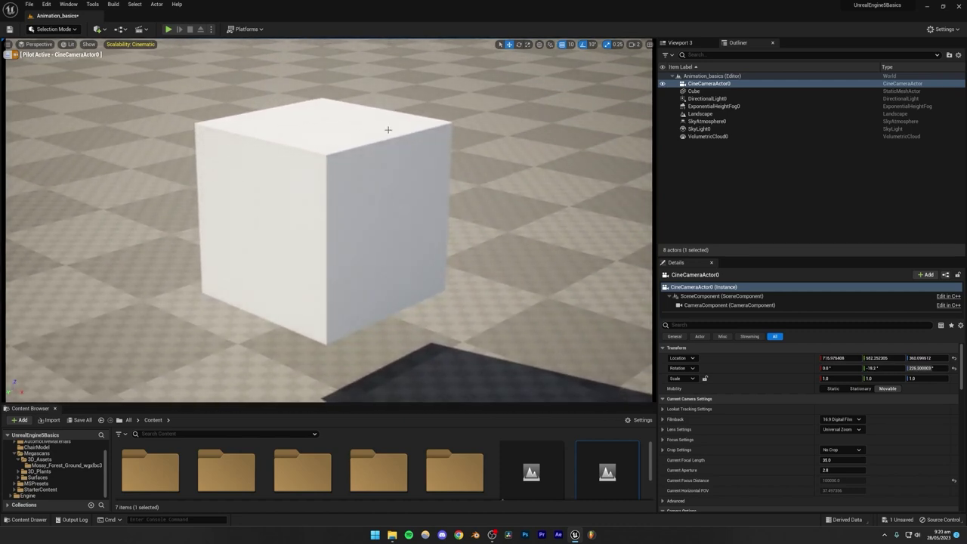
{"action": "right_click", "coordinate": [708, 84]}
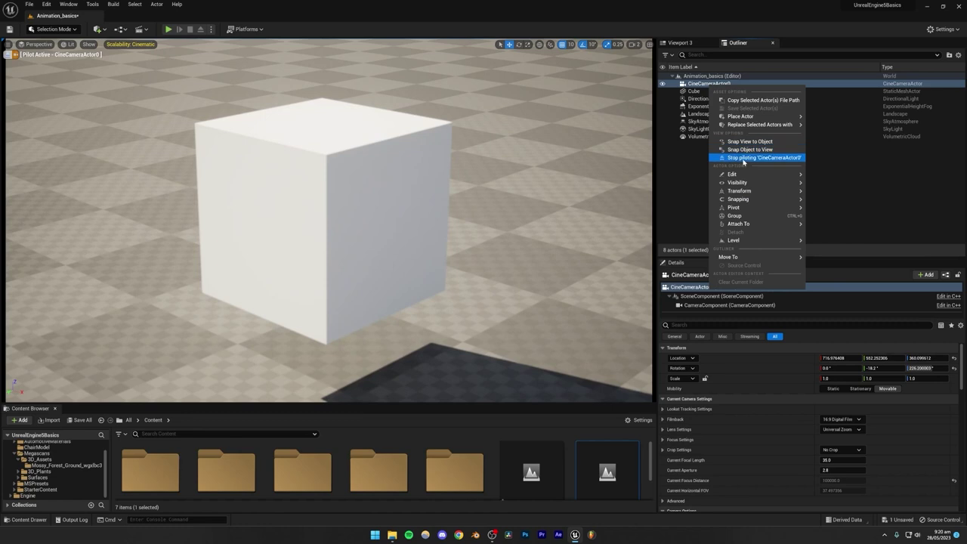
{"action": "left_click", "coordinate": [894, 187]}
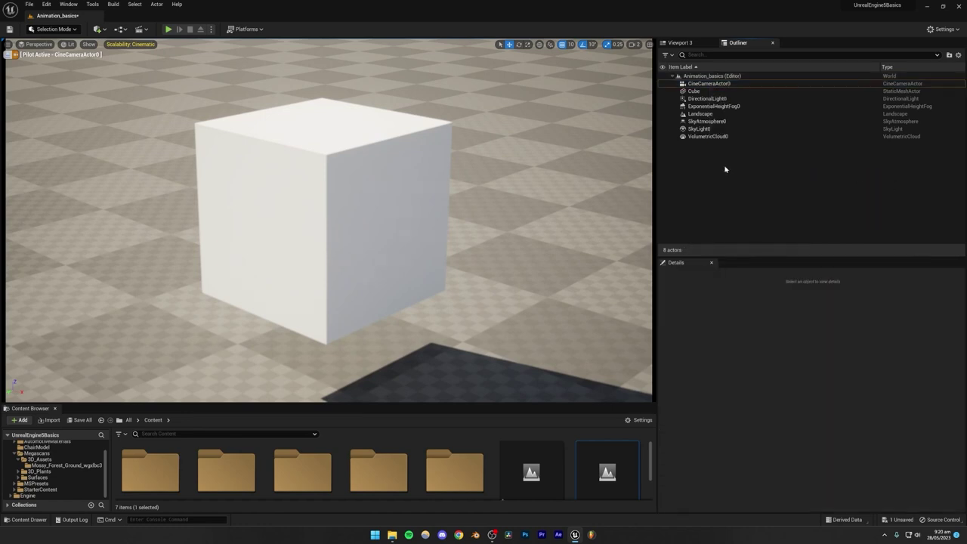
Step: Switch the viewport type to Cinematic Viewport, comparing it once with the default viewport
{"action": "left_click", "coordinate": [30, 44]}
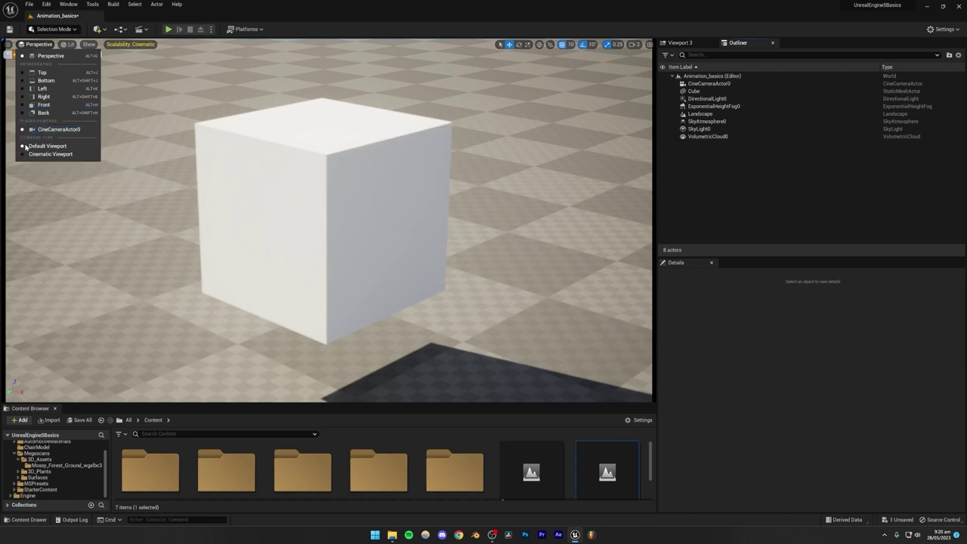
{"action": "left_click", "coordinate": [48, 154]}
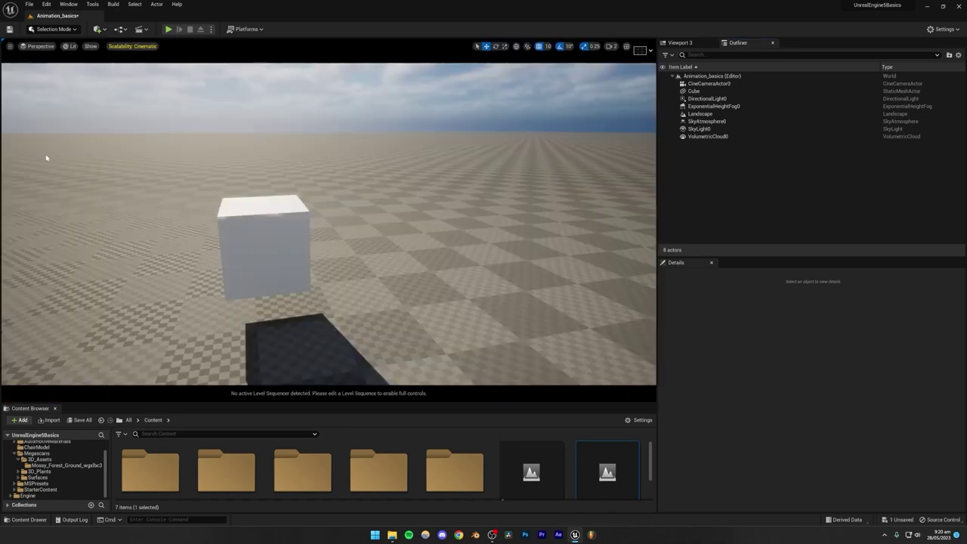
{"action": "right_click_drag", "start_coordinate": [333, 251], "coordinate": [328, 219]}
{"action": "left_click", "coordinate": [38, 46]}
{"action": "left_click", "coordinate": [41, 150]}
{"action": "left_click", "coordinate": [36, 45]}
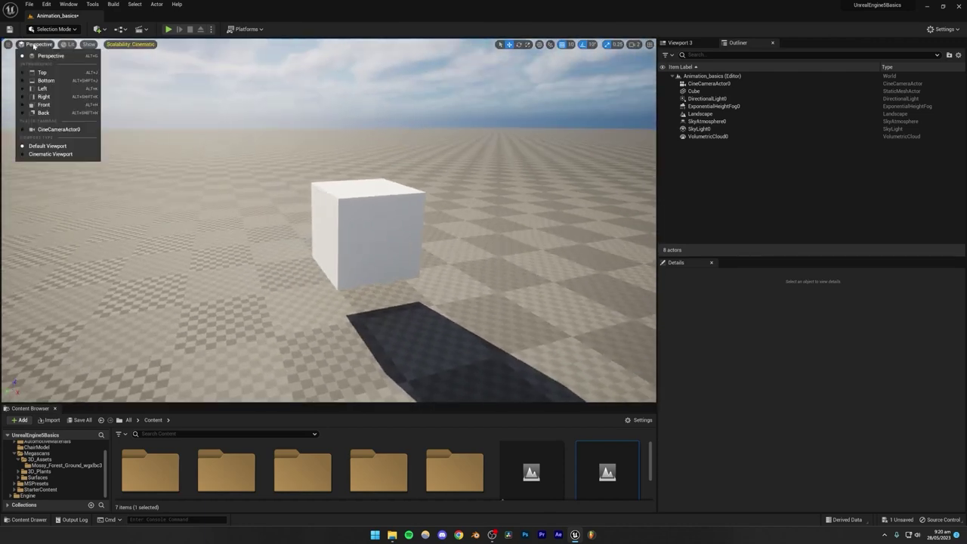
{"action": "left_click", "coordinate": [53, 157]}
{"action": "right_click_drag", "start_coordinate": [298, 189], "coordinate": [288, 160]}
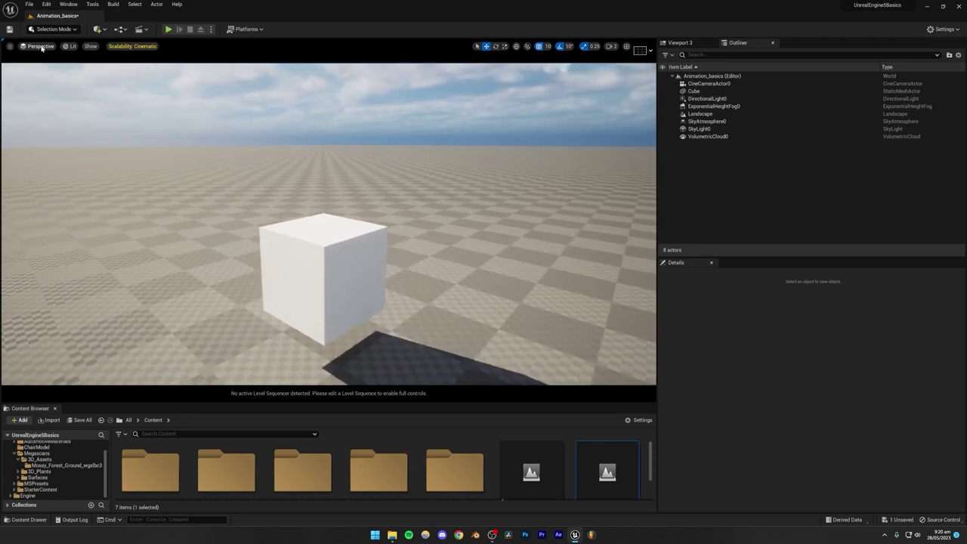
Step: View the scene through CineCameraActor0 in the cinematic viewport and reframe the cube
{"action": "left_click", "coordinate": [45, 131]}
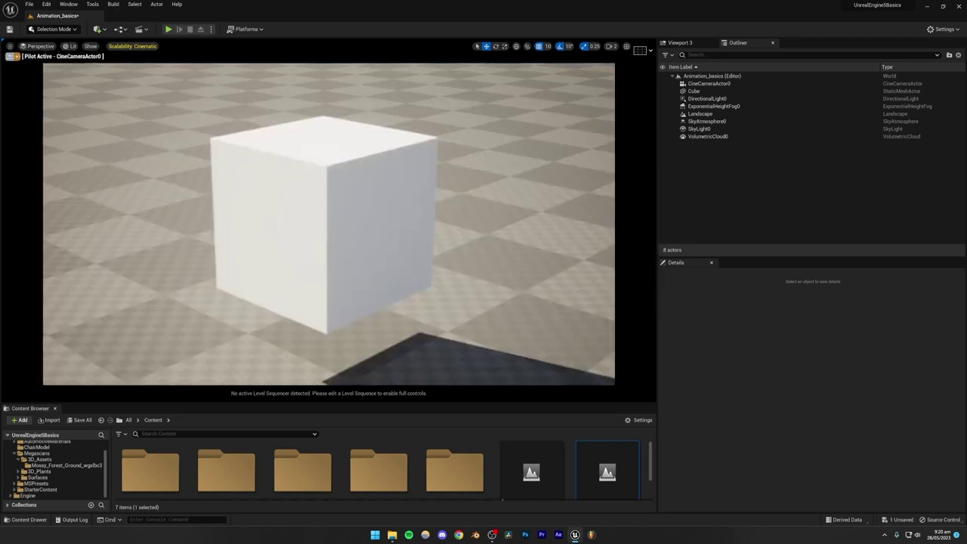
{"action": "right_click_drag", "start_coordinate": [328, 224], "coordinate": [334, 246]}
{"action": "key", "text": "w"}
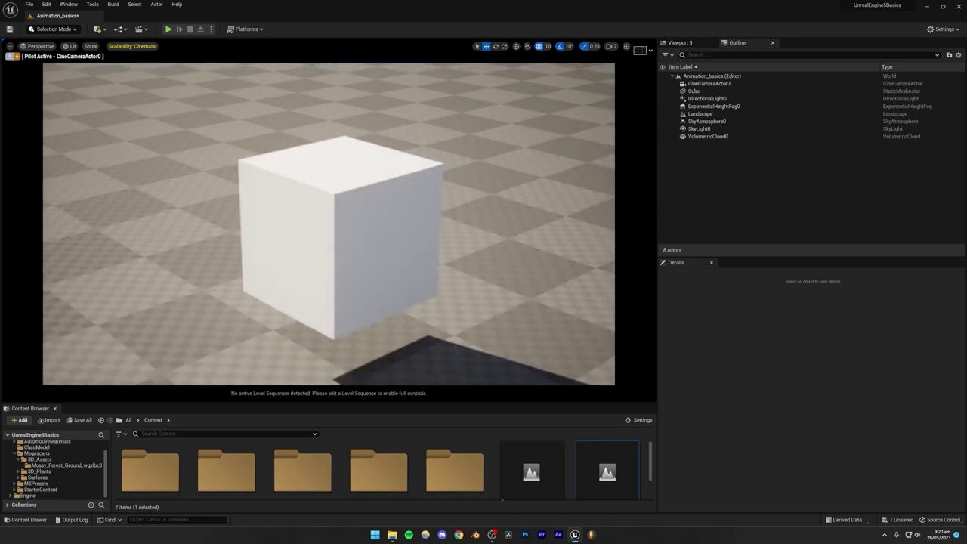
{"action": "right_click_drag", "start_coordinate": [409, 216], "coordinate": [409, 215]}
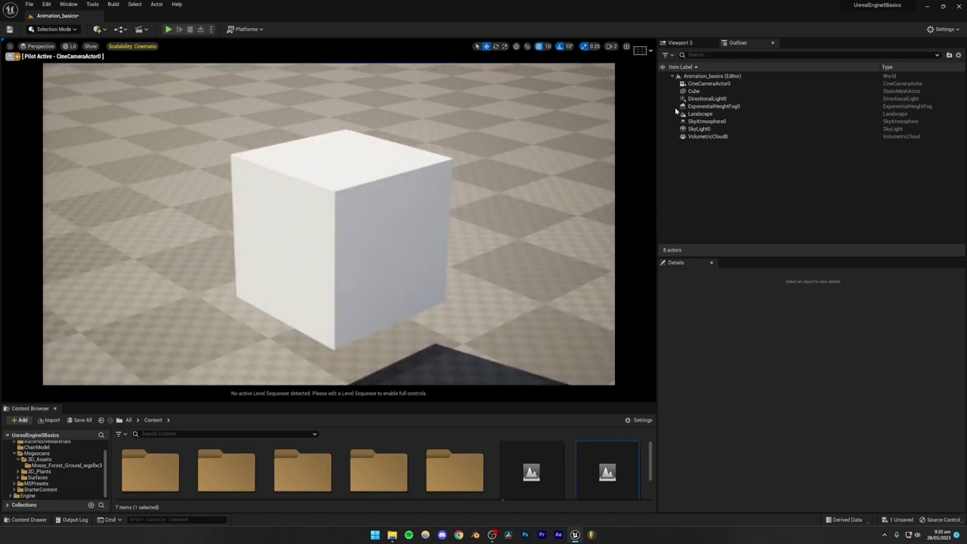
Step: Tilt the cine camera up to include the horizon and sample its manual focus distance from the cube's near edge
{"action": "left_click", "coordinate": [706, 83]}
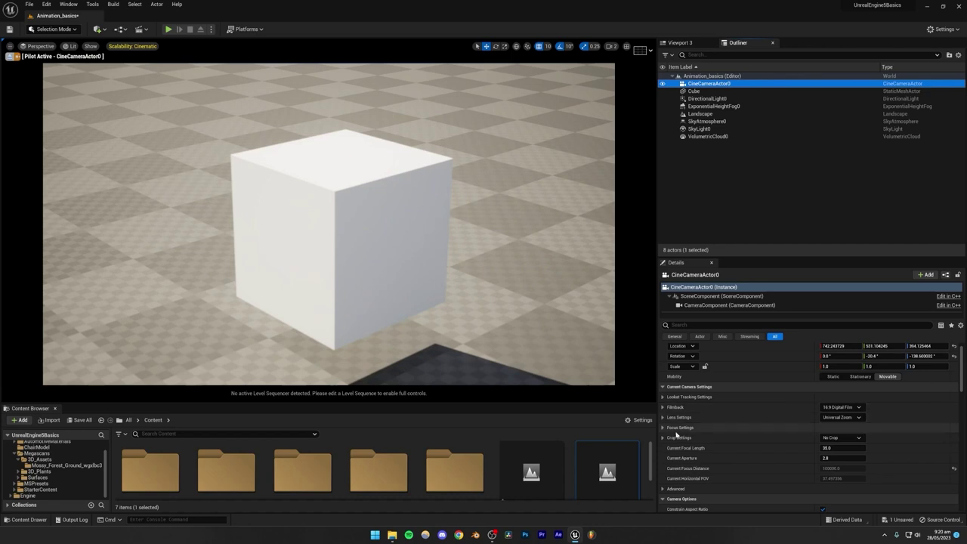
{"action": "left_click", "coordinate": [662, 428]}
{"action": "scroll", "coordinate": [744, 433], "scroll_direction": "down", "scroll_amount": 1}
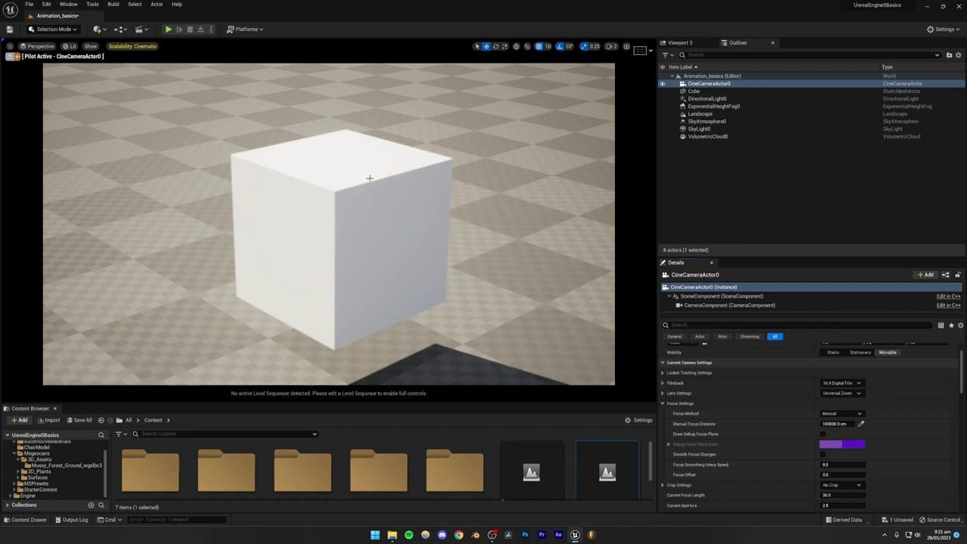
{"action": "right_click_drag", "start_coordinate": [328, 226], "coordinate": [333, 176]}
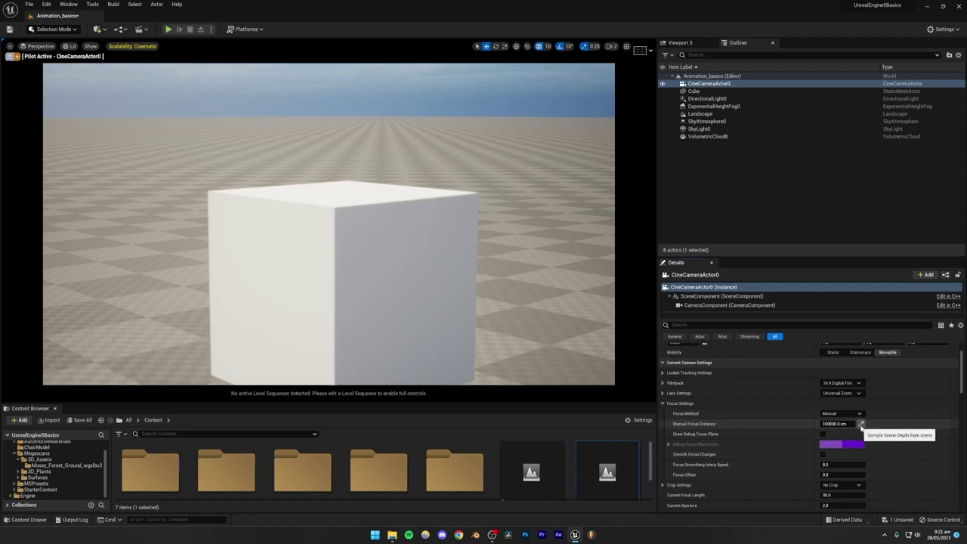
{"action": "left_click", "coordinate": [860, 423]}
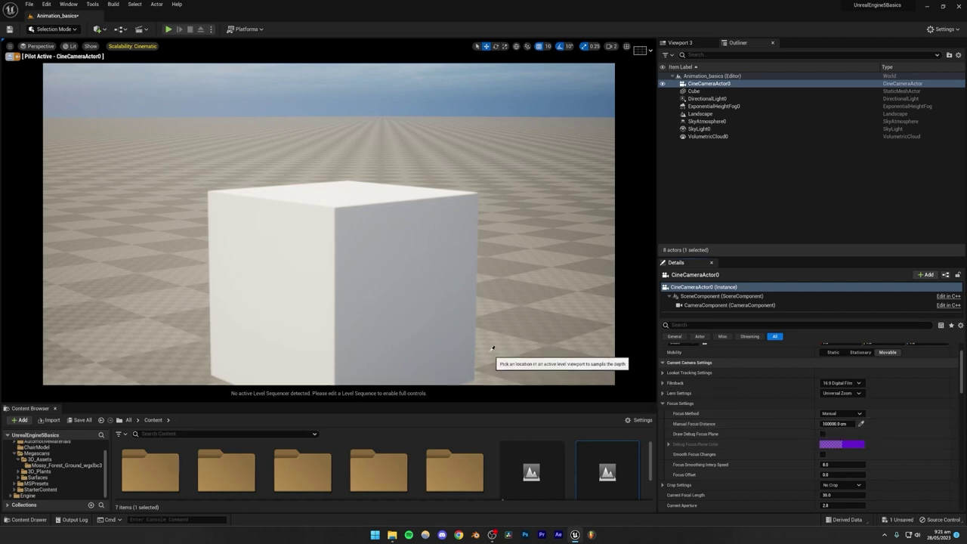
{"action": "left_click", "coordinate": [334, 214]}
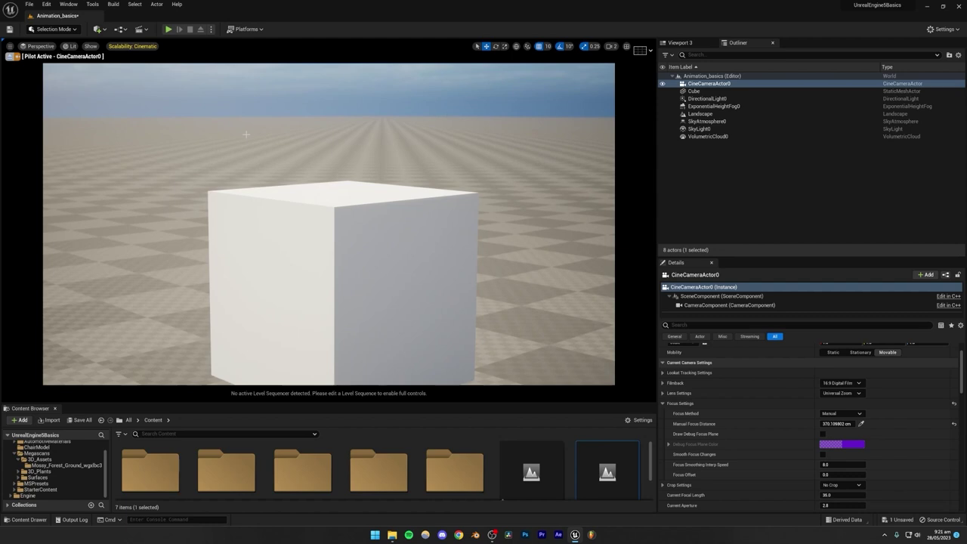
Step: Set the cine camera's current aperture to 1.2 and adjust its framing of the cube against the background
{"action": "mouse_move", "coordinate": [204, 168]}
{"action": "right_mouse_down"}
{"action": "mouse_move", "coordinate": [203, 186]}
{"action": "mouse_move", "coordinate": [143, 179]}
{"action": "mouse_move", "coordinate": [205, 181]}
{"action": "right_mouse_up"}
{"action": "key", "text": "s"}
{"action": "key", "text": "w"}
{"action": "right_click_drag", "start_coordinate": [316, 179], "coordinate": [315, 147]}
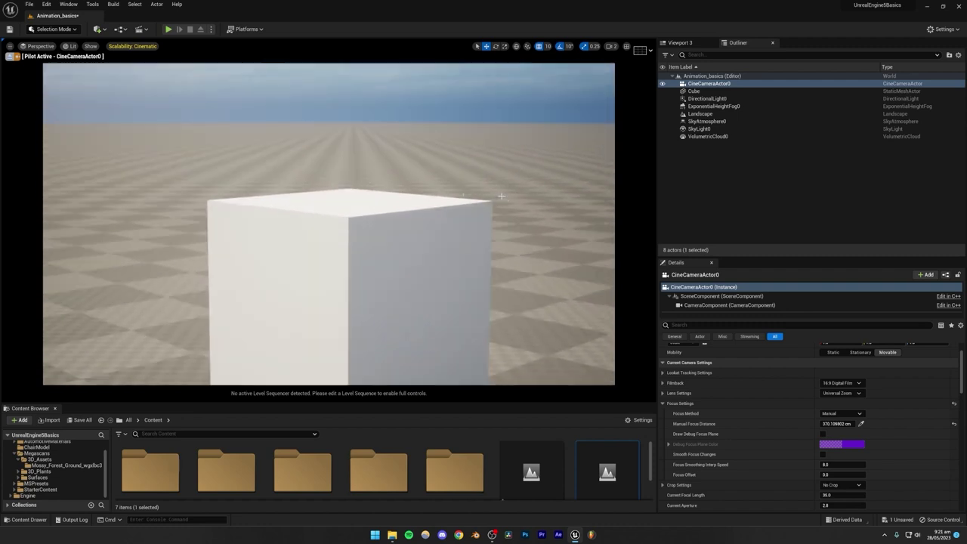
{"action": "scroll", "coordinate": [790, 445], "scroll_direction": "down", "scroll_amount": 3}
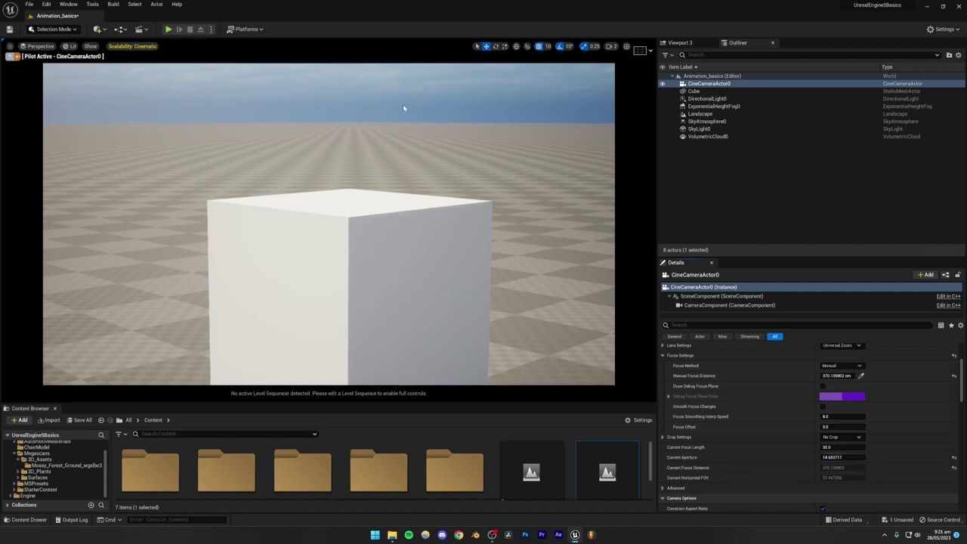
{"action": "left_click", "coordinate": [832, 456]}
{"action": "left_click", "coordinate": [765, 461]}
{"action": "mouse_move", "coordinate": [328, 225]}
{"action": "right_mouse_down"}
{"action": "mouse_move", "coordinate": [324, 245]}
{"action": "mouse_move", "coordinate": [328, 188]}
{"action": "mouse_move", "coordinate": [328, 257]}
{"action": "mouse_move", "coordinate": [329, 228]}
{"action": "right_mouse_up"}
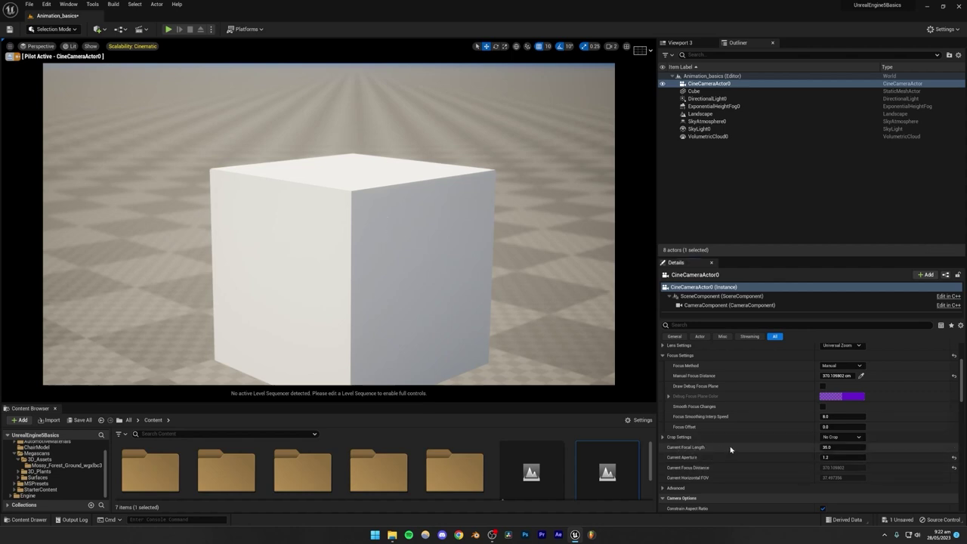
Step: Set the cine camera's focal length to 16 and move the camera closer to the cube
{"action": "mouse_move", "coordinate": [842, 447]}
{"action": "left_mouse_down"}
{"action": "mouse_move", "coordinate": [778, 447]}
{"action": "mouse_move", "coordinate": [850, 447]}
{"action": "left_mouse_up"}
{"action": "left_click", "coordinate": [850, 447]}
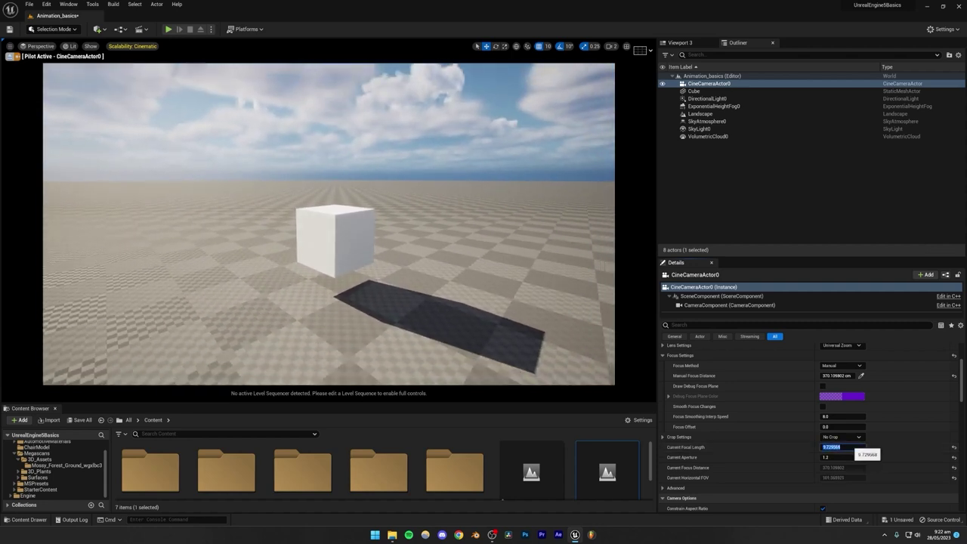
{"action": "type", "text": "16"}
{"action": "key", "text": "Return"}
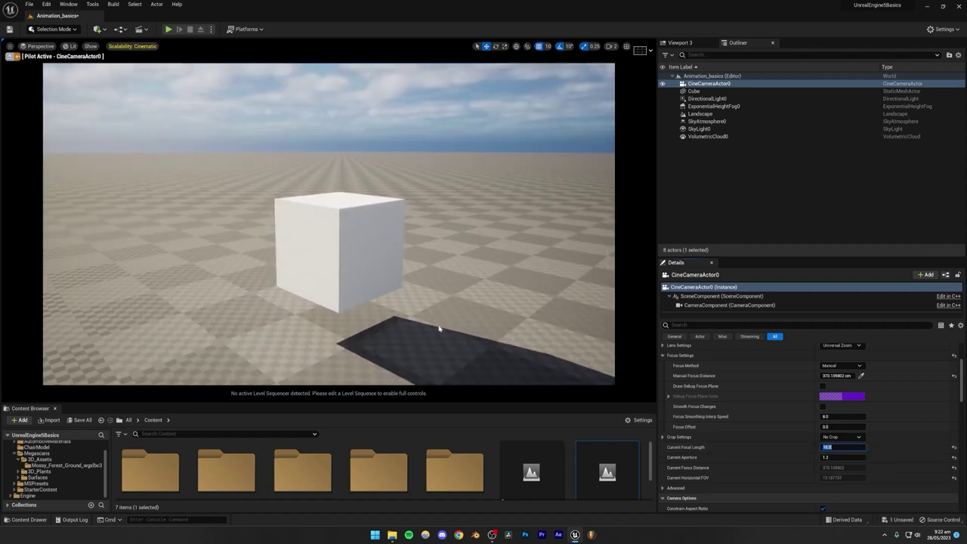
{"action": "mouse_move", "coordinate": [438, 329]}
{"action": "right_mouse_down"}
{"action": "mouse_move", "coordinate": [495, 330]}
{"action": "mouse_move", "coordinate": [446, 330]}
{"action": "right_mouse_up"}
{"action": "key", "text": "w"}
{"action": "key", "text": "a"}
{"action": "key", "text": "d"}
{"action": "key", "text": "s"}
Step: Set the cine camera's focal length to 100 and reframe it on the cube's top near corner
{"action": "left_click", "coordinate": [830, 447]}
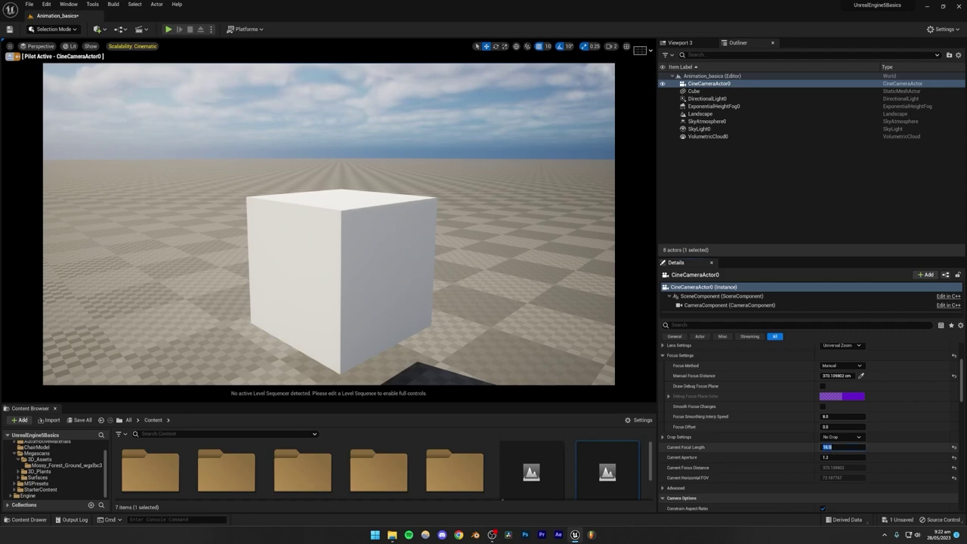
{"action": "type", "text": "100"}
{"action": "key", "text": "Return"}
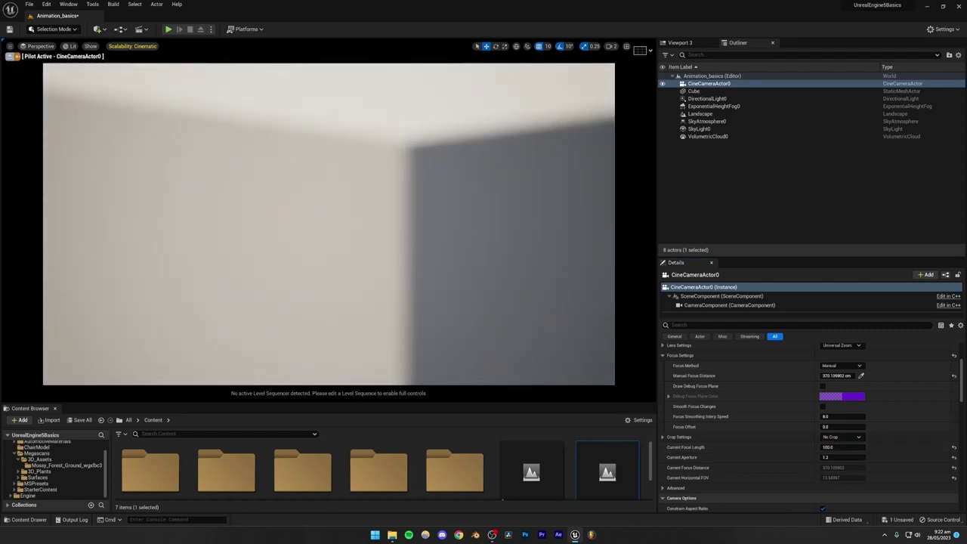
{"action": "key", "text": "q"}
{"action": "right_click_drag", "start_coordinate": [328, 223], "coordinate": [334, 205]}
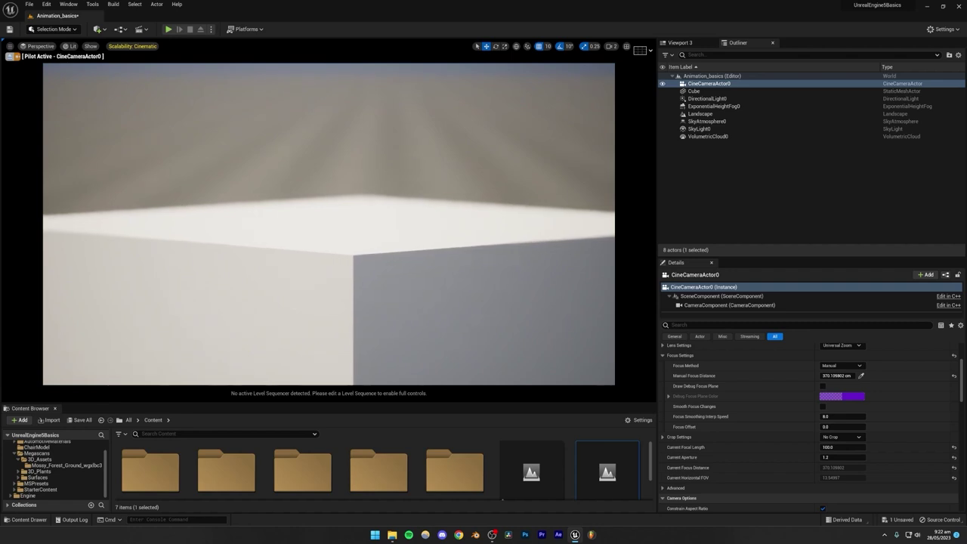
{"action": "key", "text": "s"}
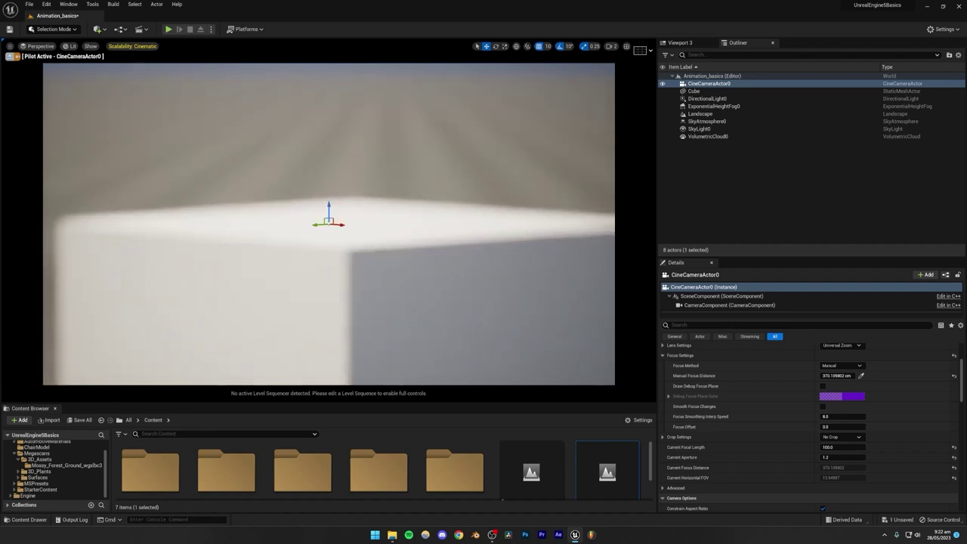
Step: Set the cine camera's current aperture to 22 with the close view of the cube's top corner
{"action": "left_click", "coordinate": [332, 181]}
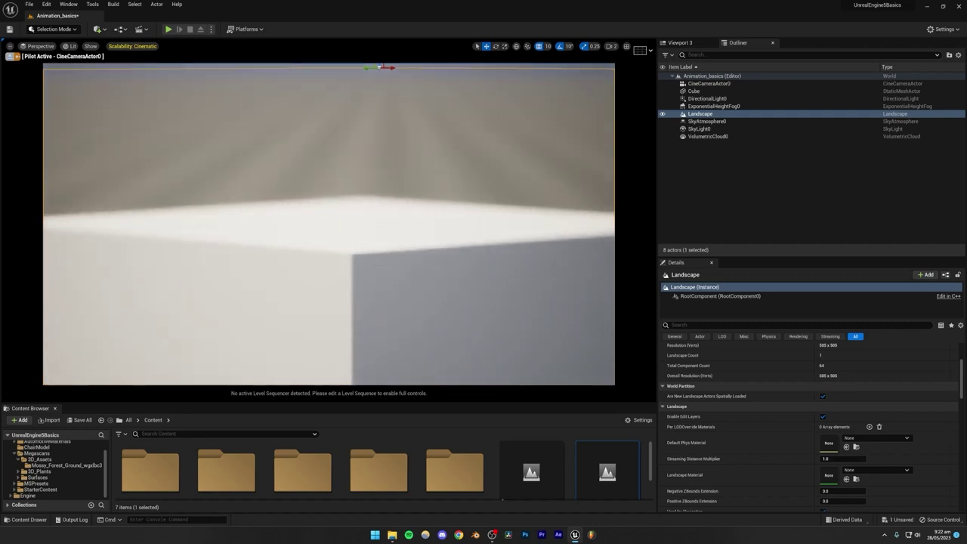
{"action": "scroll", "coordinate": [744, 444], "scroll_direction": "down", "scroll_amount": 3}
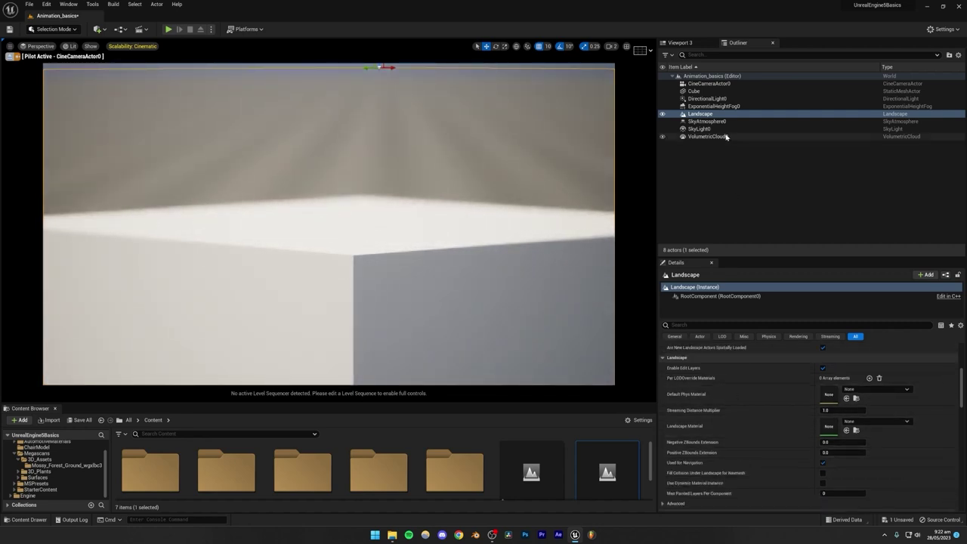
{"action": "left_click", "coordinate": [706, 83]}
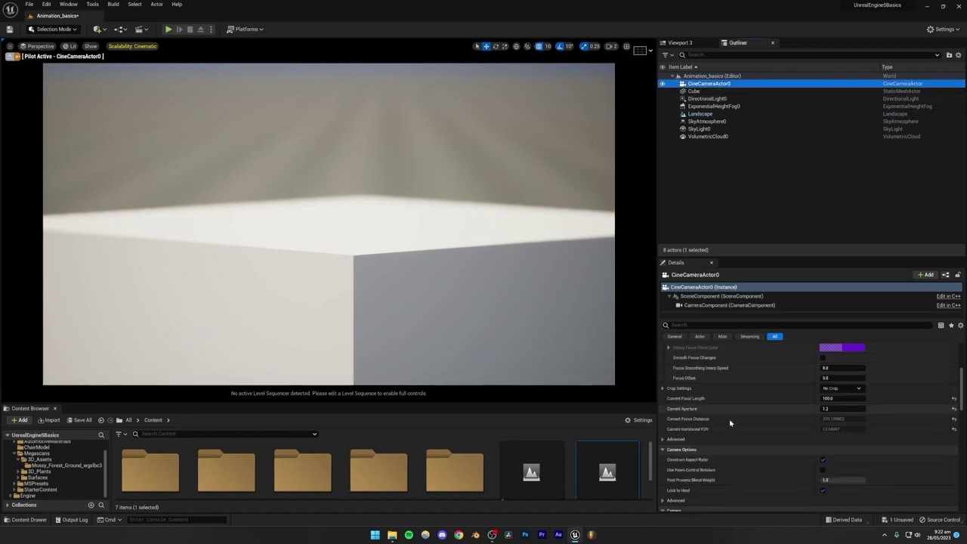
{"action": "scroll", "coordinate": [747, 425], "scroll_direction": "up", "scroll_amount": 1}
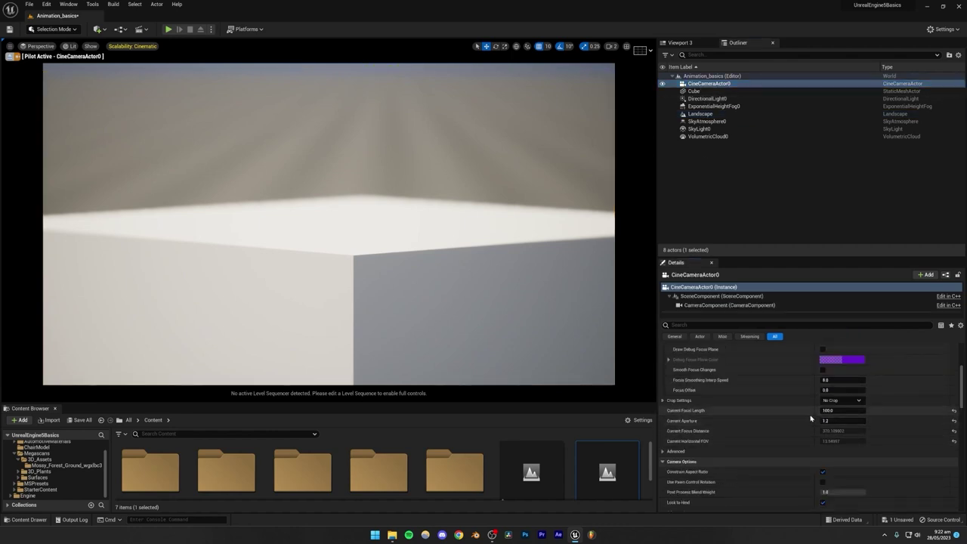
{"action": "left_click_drag", "start_coordinate": [838, 420], "coordinate": [865, 420]}
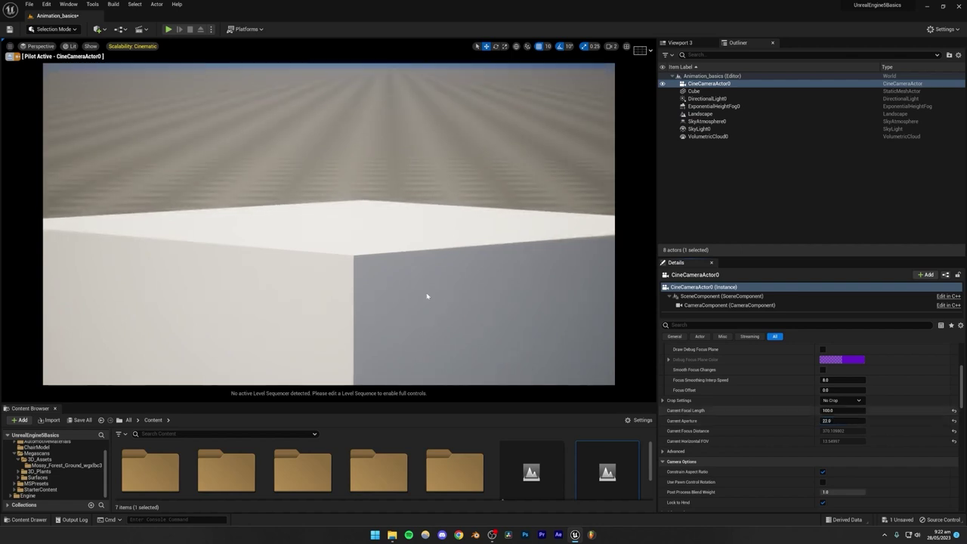
Step: Set the cine camera's focal length to 30, frame the whole cube from above, and set the current aperture to 1.2
{"action": "left_click", "coordinate": [834, 410]}
{"action": "type", "text": "30"}
{"action": "key", "text": "Return"}
{"action": "key", "text": "e"}
{"action": "right_click_drag", "start_coordinate": [328, 224], "coordinate": [330, 322]}
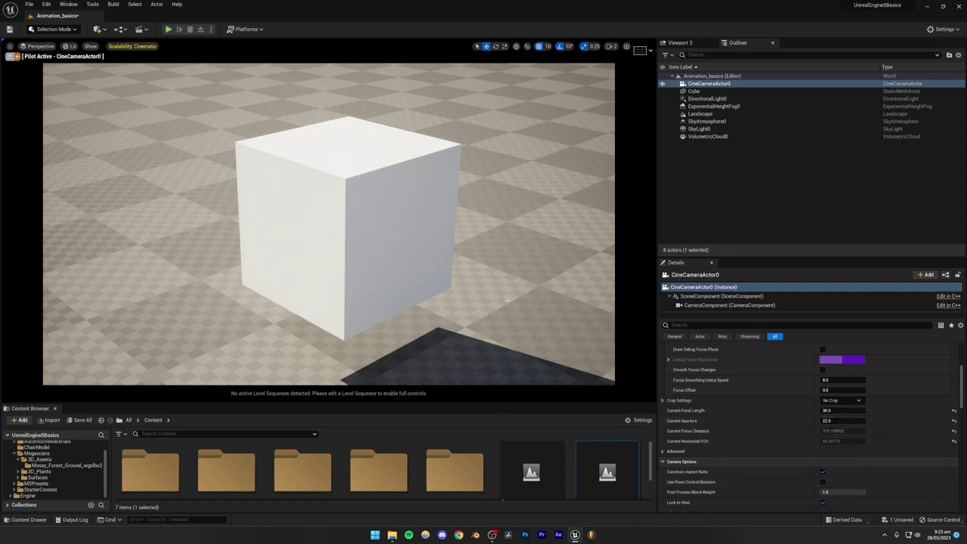
{"action": "left_click", "coordinate": [831, 420]}
{"action": "type", "text": "1.2"}
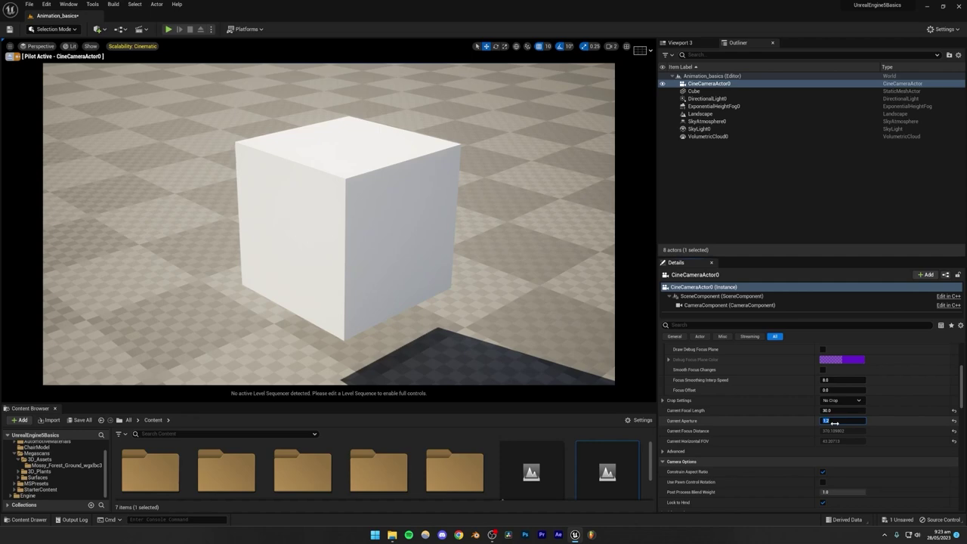
{"action": "left_click", "coordinate": [766, 218]}
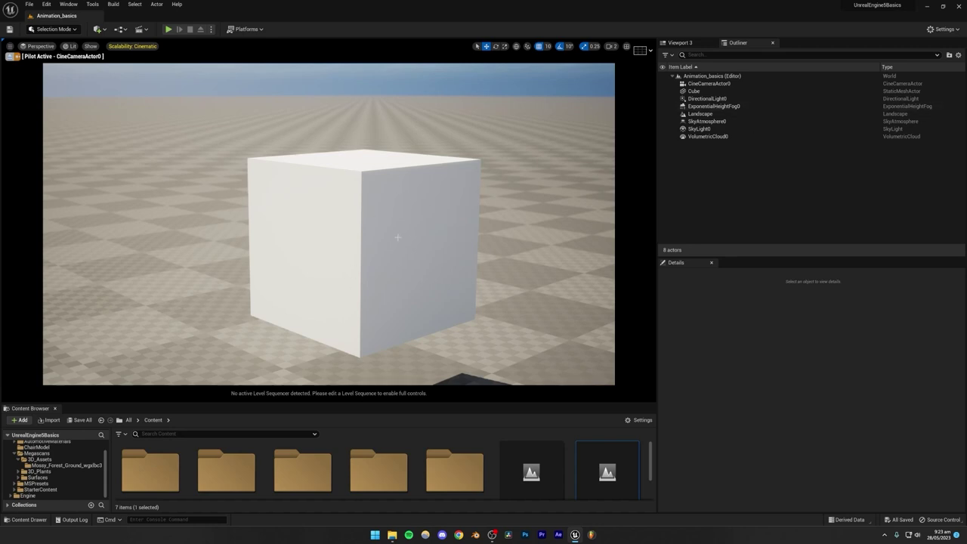
Step: Add a PostProcessVolume to the level and move it down to near the cube's base
{"action": "left_click", "coordinate": [714, 84]}
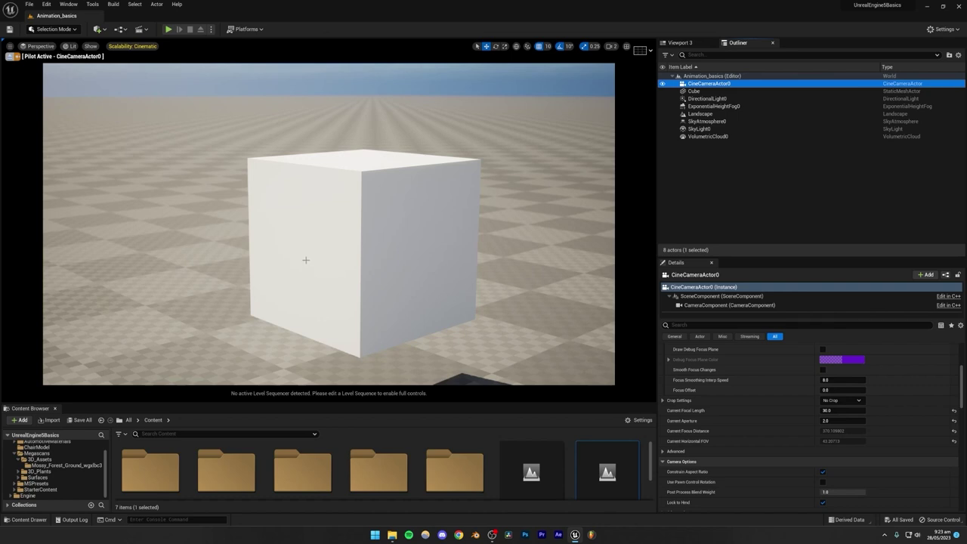
{"action": "left_click", "coordinate": [98, 29]}
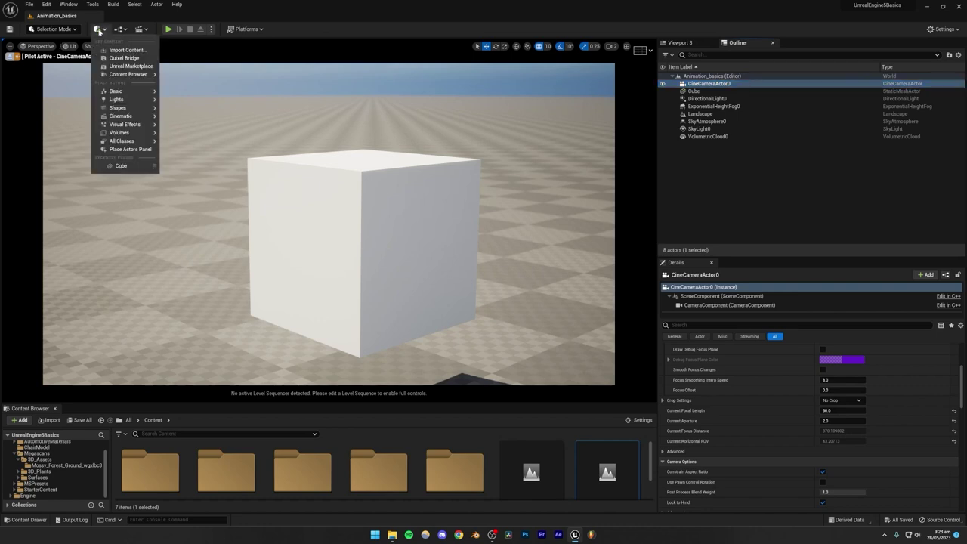
{"action": "mouse_move", "coordinate": [124, 125]}
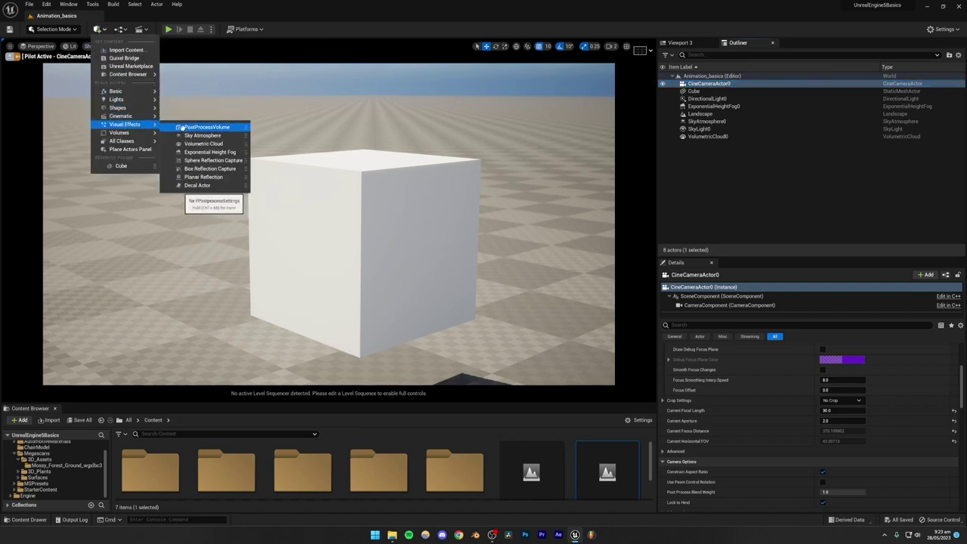
{"action": "left_click", "coordinate": [188, 127]}
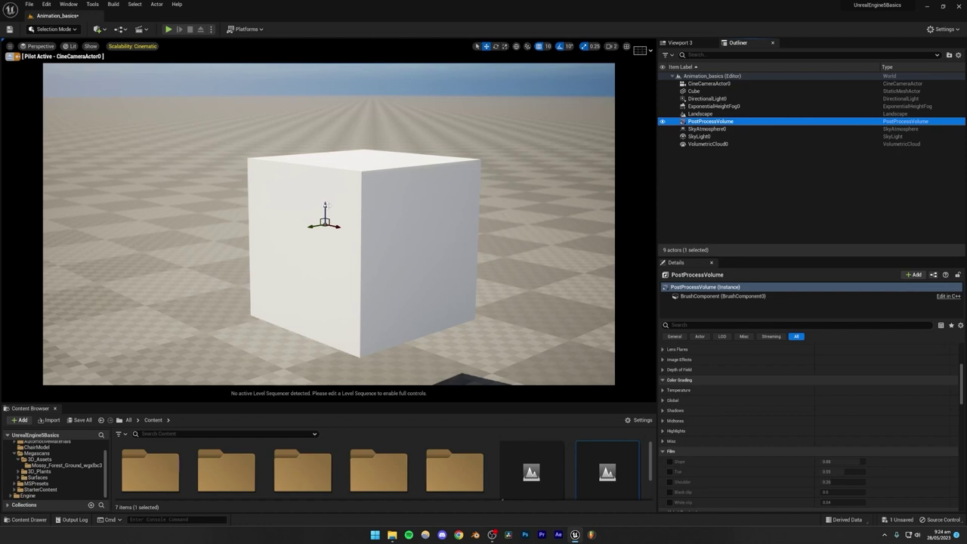
{"action": "left_click_drag", "start_coordinate": [325, 210], "coordinate": [309, 327]}
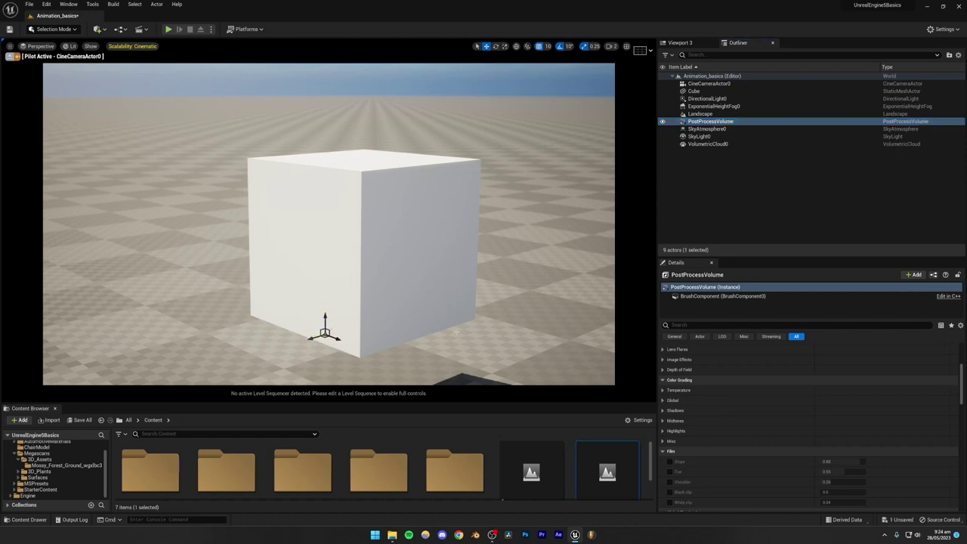
Step: Find and enable Infinite Extent (Unbound) for the PostProcessVolume
{"action": "scroll", "coordinate": [681, 391], "scroll_direction": "up", "scroll_amount": 5}
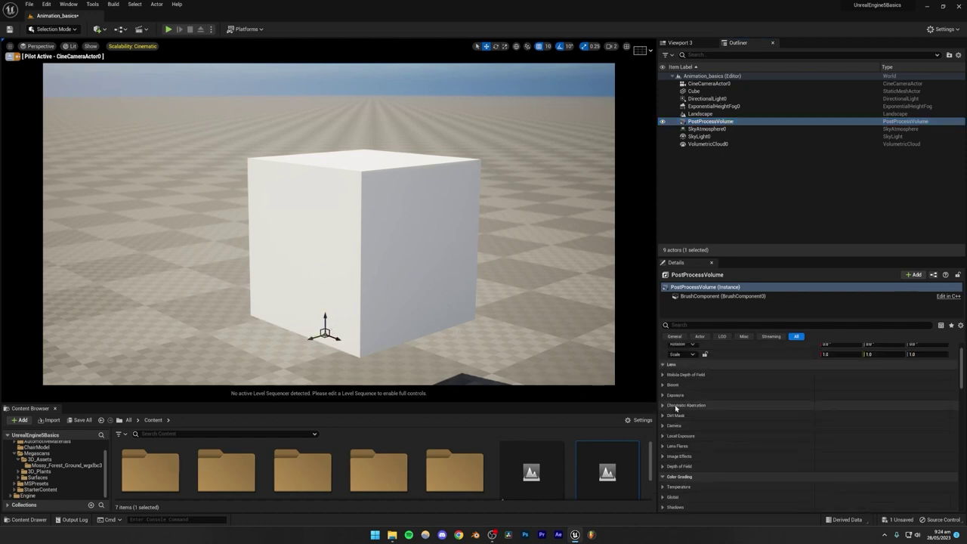
{"action": "left_click", "coordinate": [695, 324]}
{"action": "type", "text": "inf"}
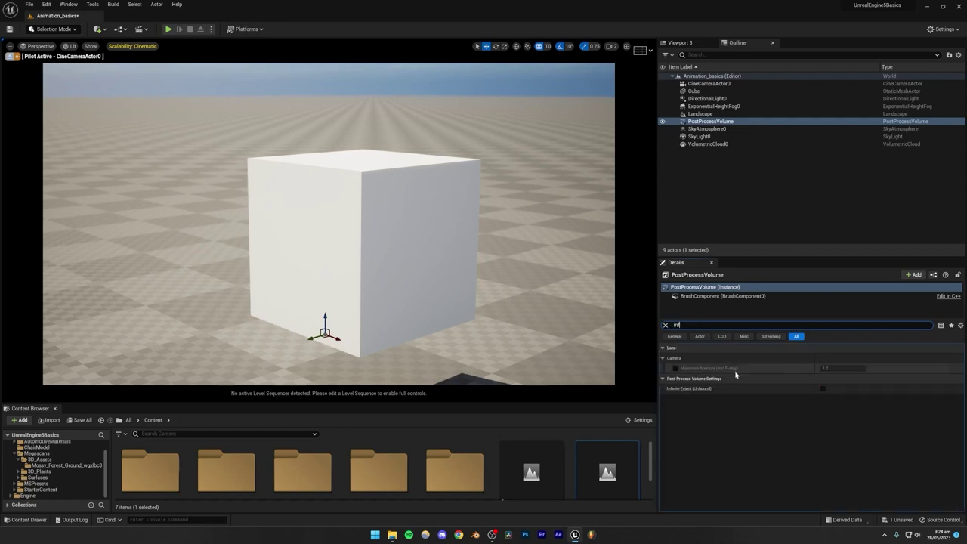
{"action": "left_click", "coordinate": [821, 388]}
{"action": "left_click", "coordinate": [665, 325]}
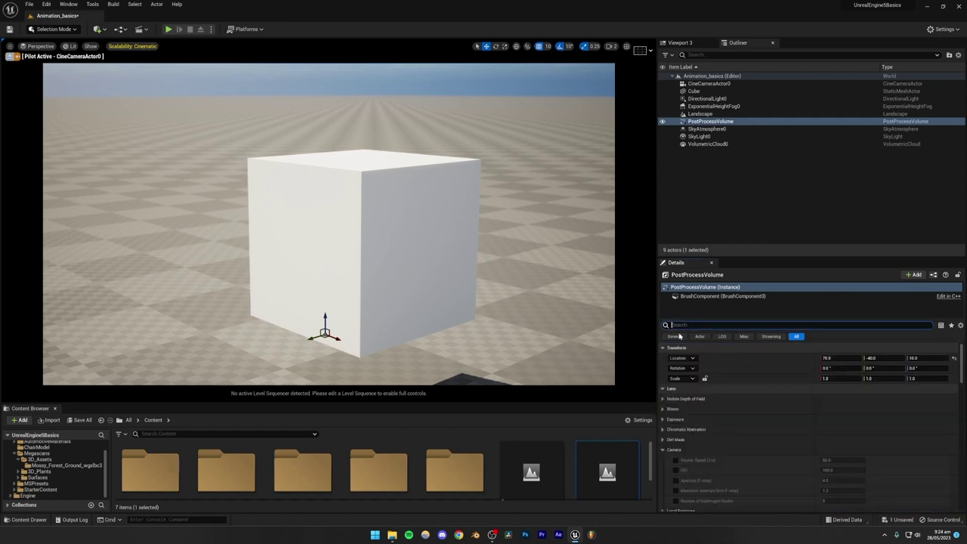
Step: Override the PostProcessVolume's exposure with Manual metering mode and an exposure compensation of 8
{"action": "left_click", "coordinate": [673, 419]}
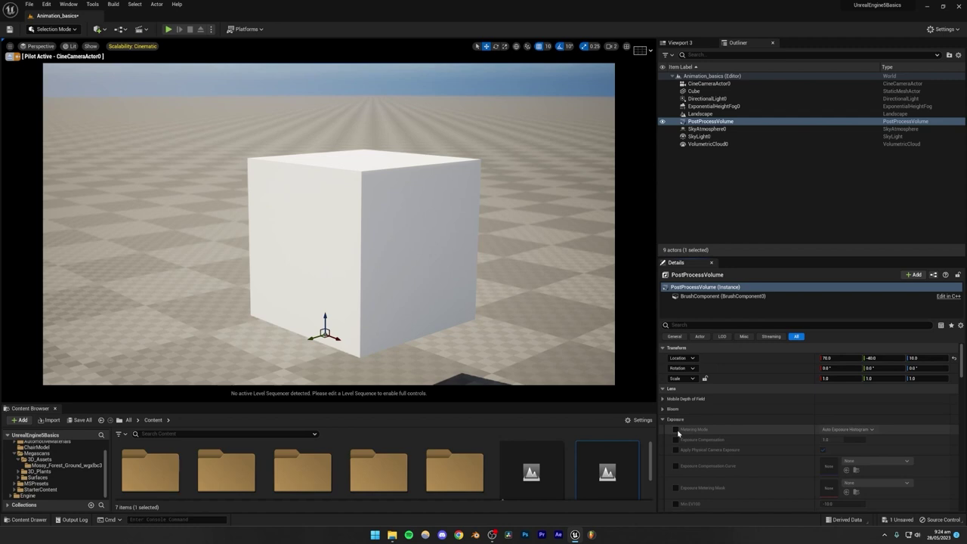
{"action": "left_click", "coordinate": [675, 430]}
{"action": "left_click", "coordinate": [676, 440]}
{"action": "left_click", "coordinate": [842, 431]}
{"action": "left_click", "coordinate": [839, 451]}
{"action": "left_click", "coordinate": [835, 439]}
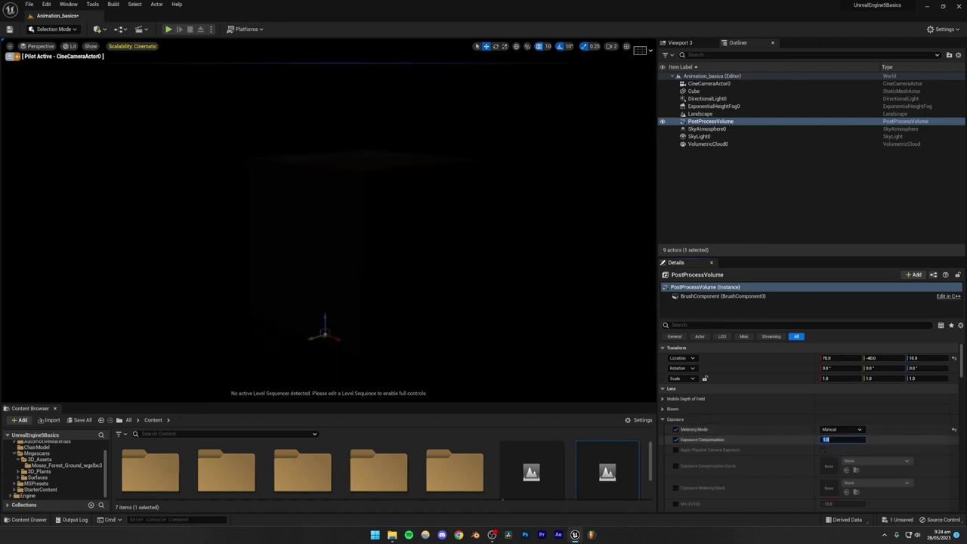
{"action": "type", "text": "5"}
{"action": "key", "text": "Return"}
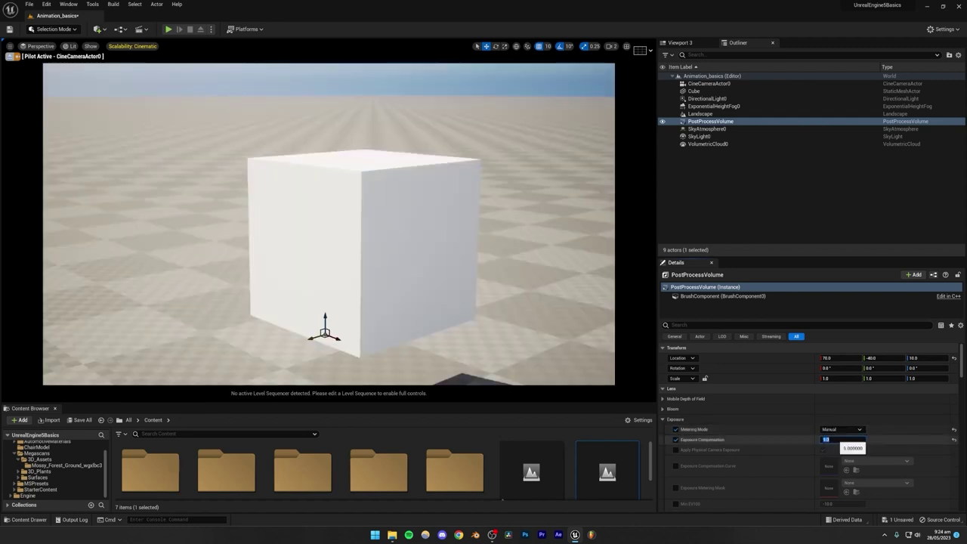
{"action": "type", "text": "8"}
{"action": "key", "text": "Return"}
{"action": "left_click", "coordinate": [708, 194]}
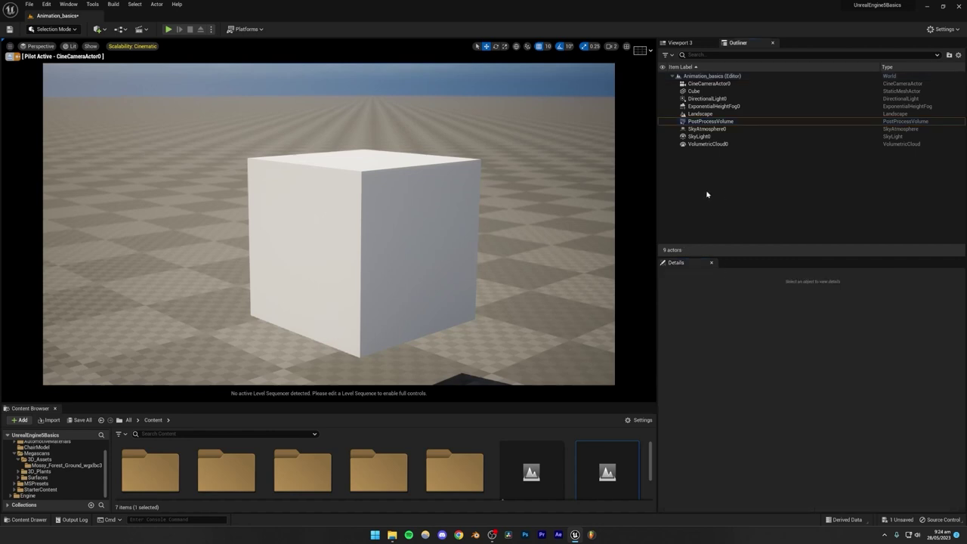
Step: Try lower and higher current apertures on the cine camera, up to about 6.1, and return the value to 2
{"action": "left_click", "coordinate": [708, 83]}
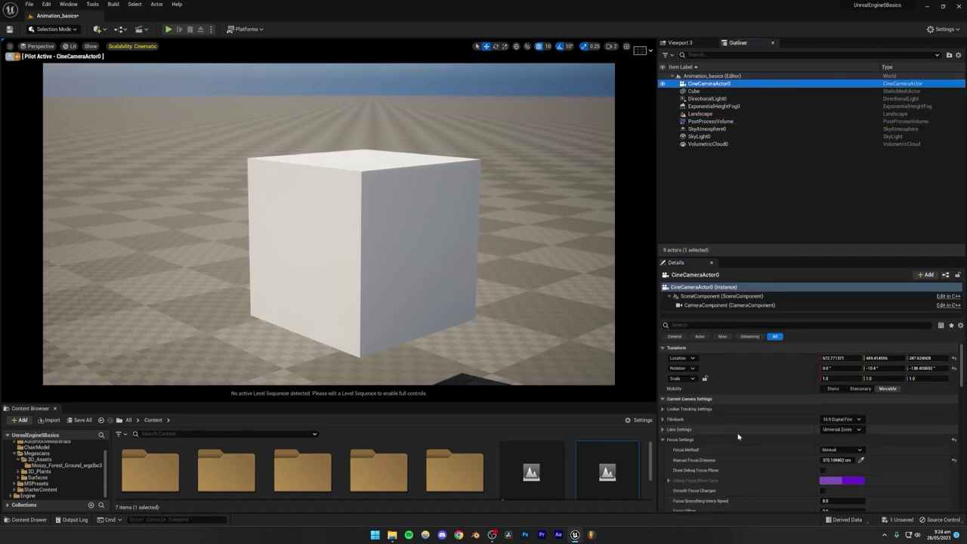
{"action": "scroll", "coordinate": [763, 436], "scroll_direction": "down", "scroll_amount": 3}
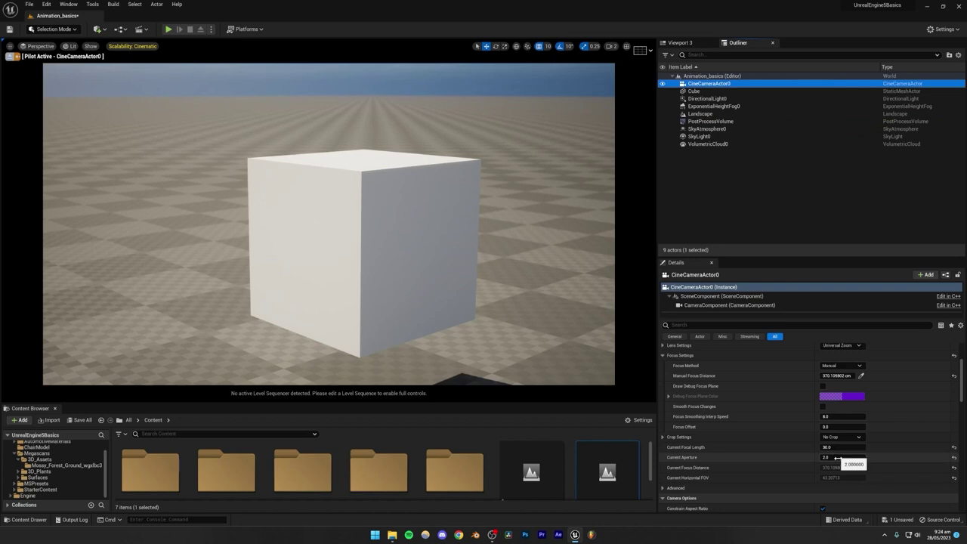
{"action": "left_click_drag", "start_coordinate": [834, 456], "coordinate": [806, 457]}
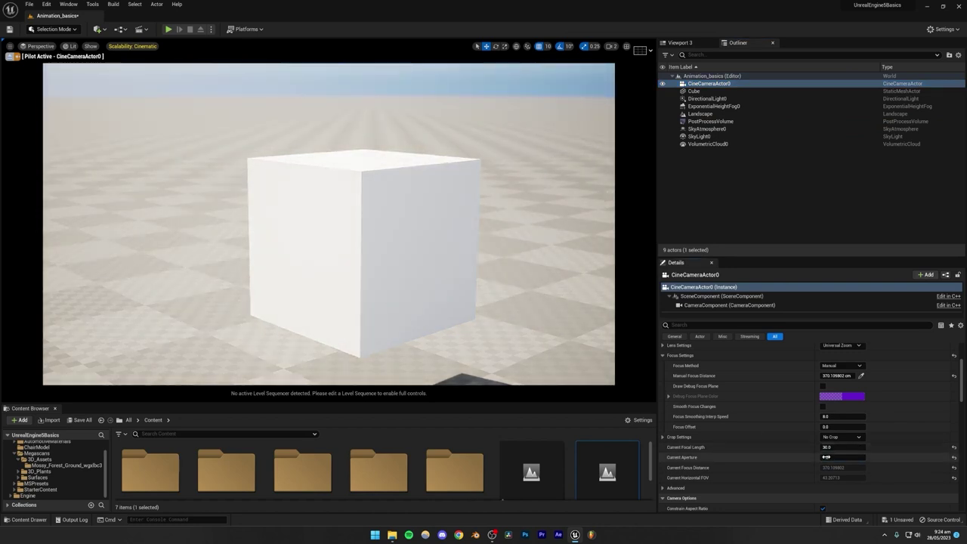
{"action": "left_click_drag", "start_coordinate": [831, 457], "coordinate": [872, 457]}
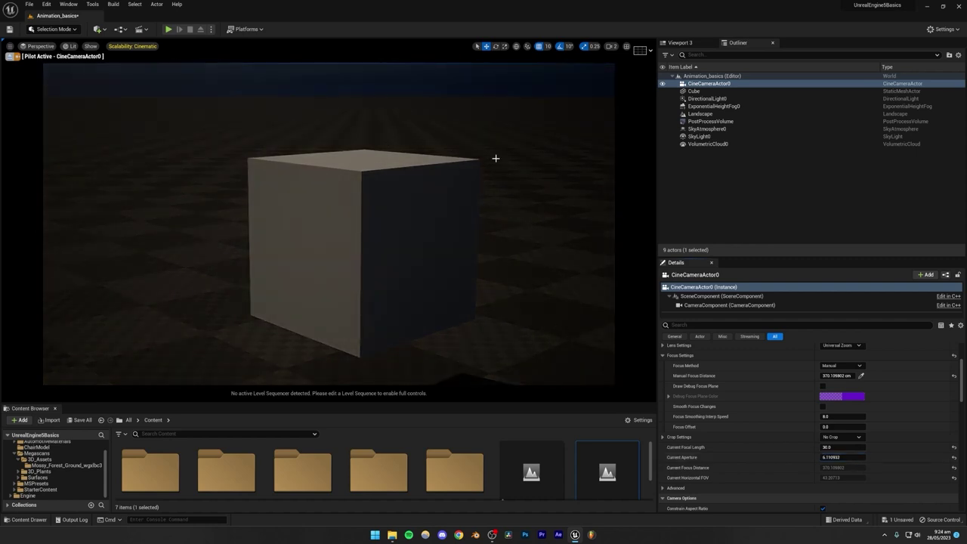
{"action": "left_click", "coordinate": [830, 456]}
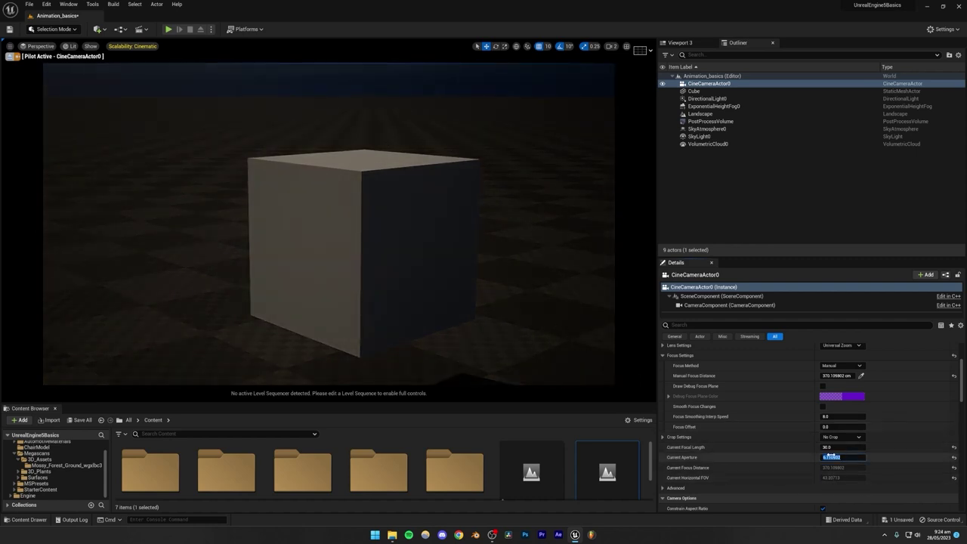
{"action": "type", "text": "2"}
{"action": "key", "text": "Return"}
{"action": "left_click", "coordinate": [705, 205]}
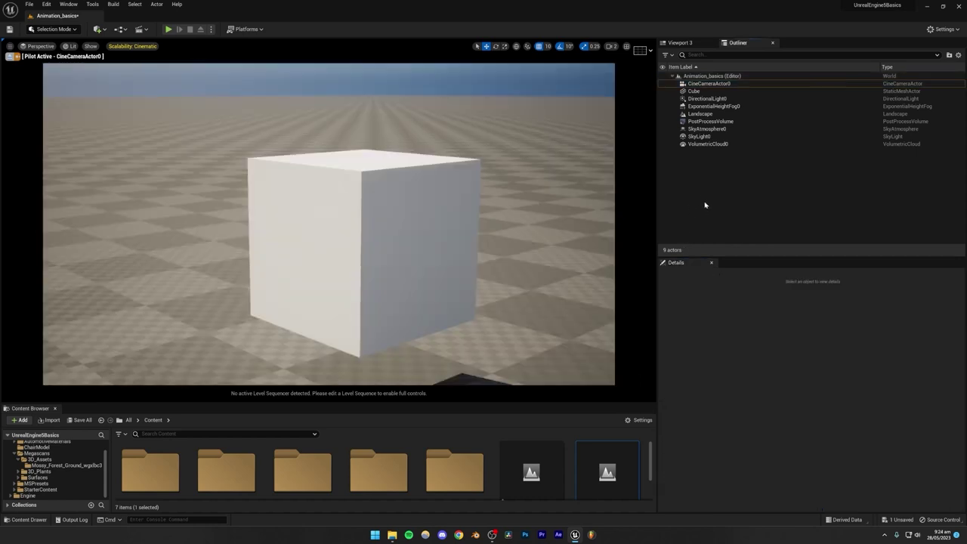
Step: Set the cine camera's current aperture to 1.2 under the manual exposure
{"action": "left_click", "coordinate": [713, 83]}
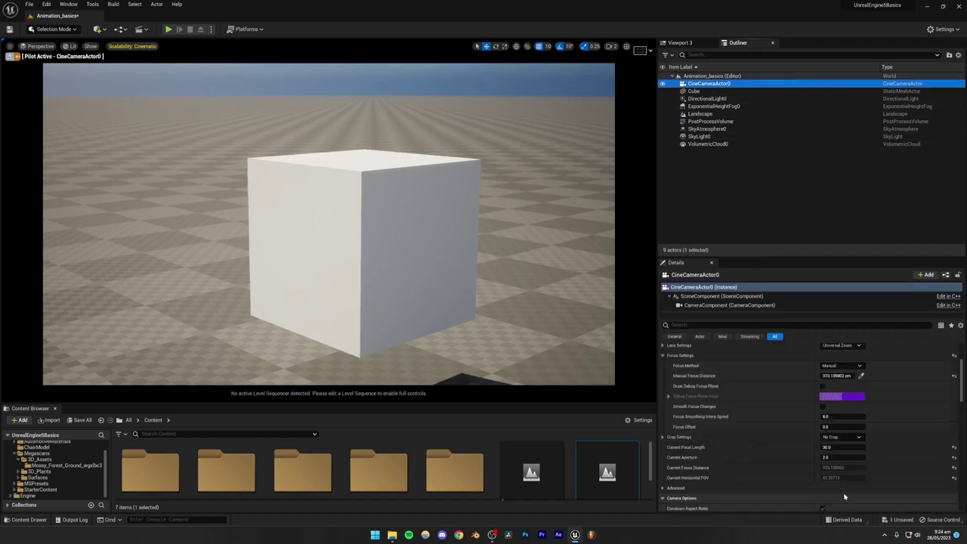
{"action": "left_click", "coordinate": [824, 457]}
{"action": "type", "text": "1.2"}
{"action": "key", "text": "Return"}
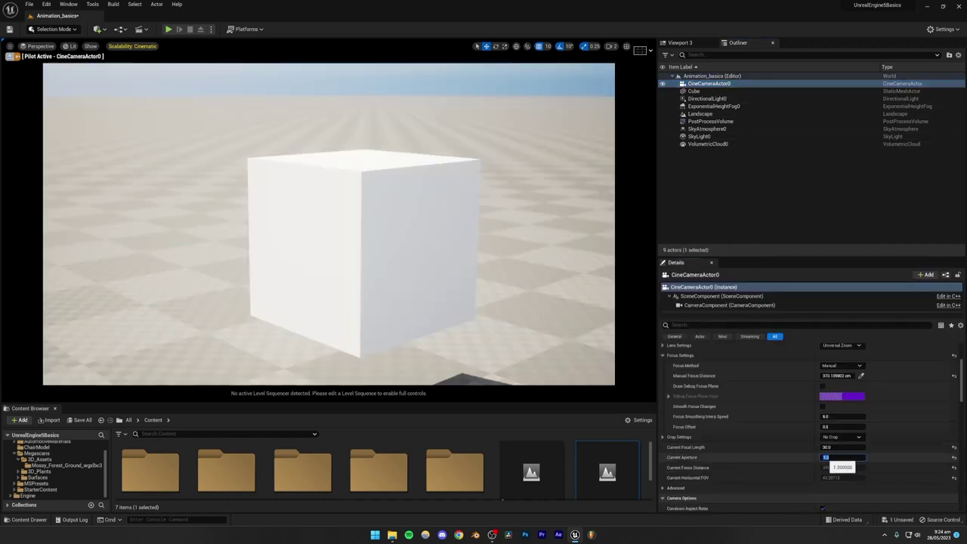
Step: Lower the PostProcessVolume's exposure compensation to 7, reduce it further to 6.5, and deselect the volume
{"action": "left_click", "coordinate": [710, 121]}
{"action": "scroll", "coordinate": [830, 400], "scroll_direction": "up", "scroll_amount": 2}
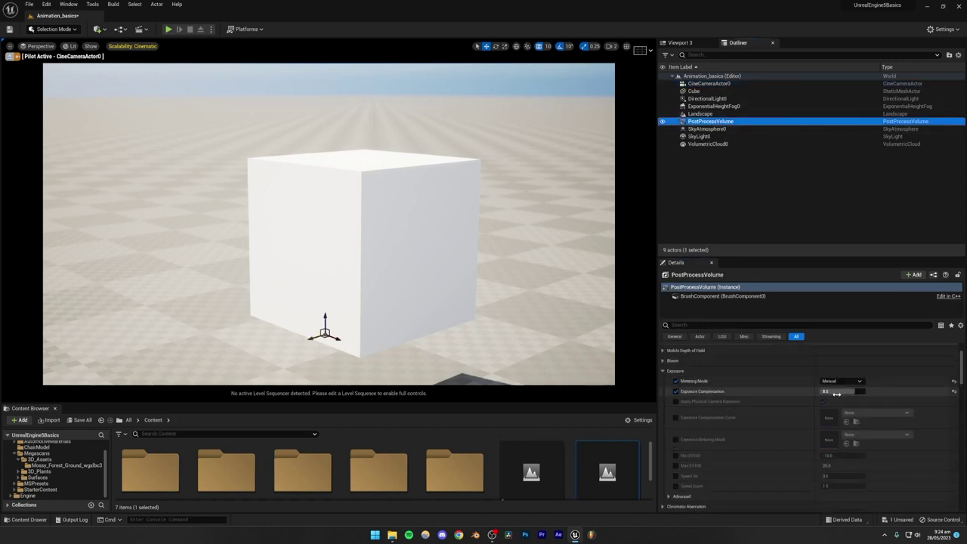
{"action": "left_click", "coordinate": [836, 391]}
{"action": "type", "text": "7"}
{"action": "key", "text": "Return"}
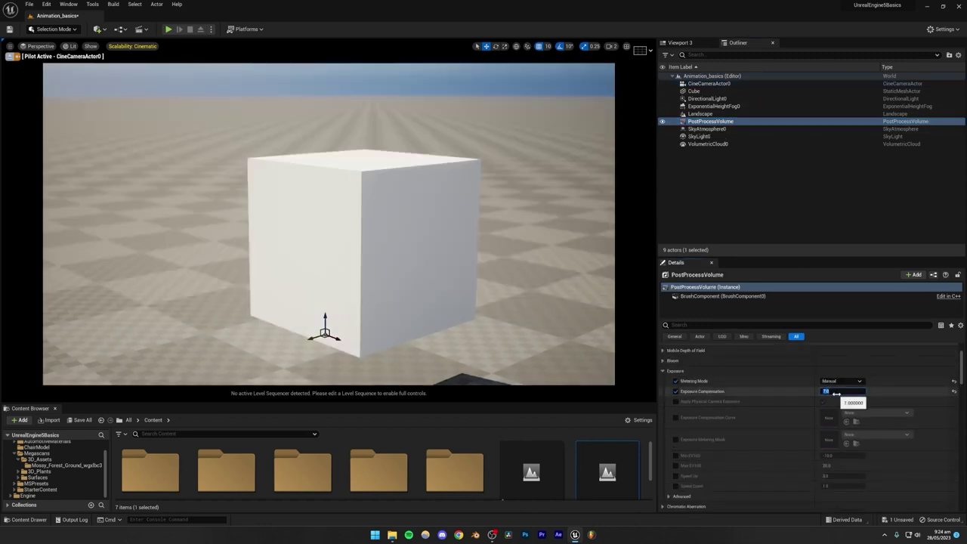
{"action": "type", "text": "6"}
{"action": "key", "text": "Return"}
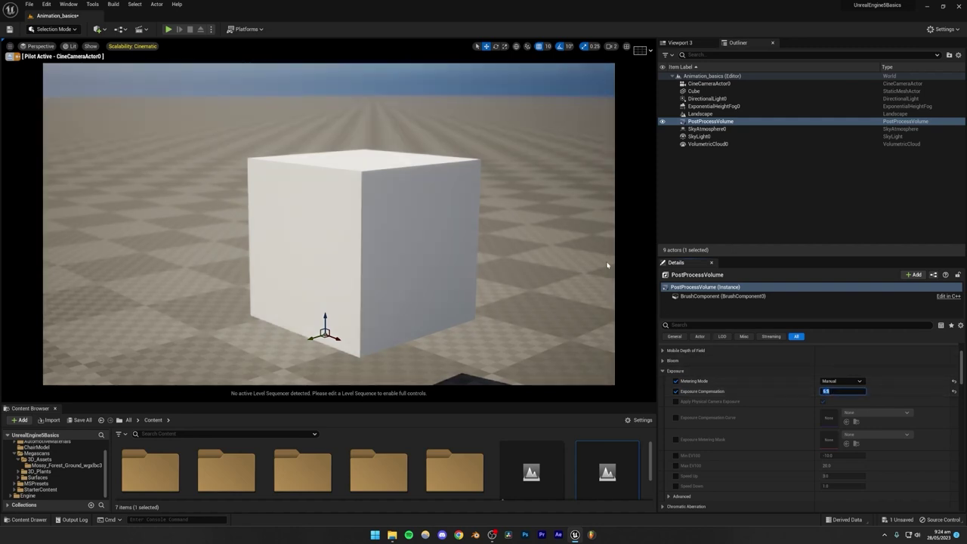
{"action": "left_click", "coordinate": [694, 185]}
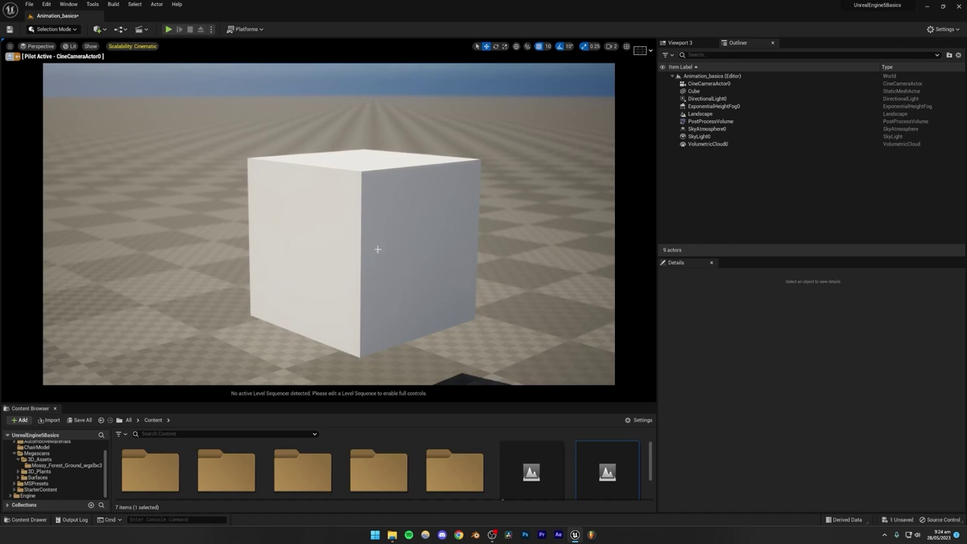
Step: Select CineCameraActor0, collapse its focus settings and review the remaining camera options
{"action": "left_click", "coordinate": [704, 83]}
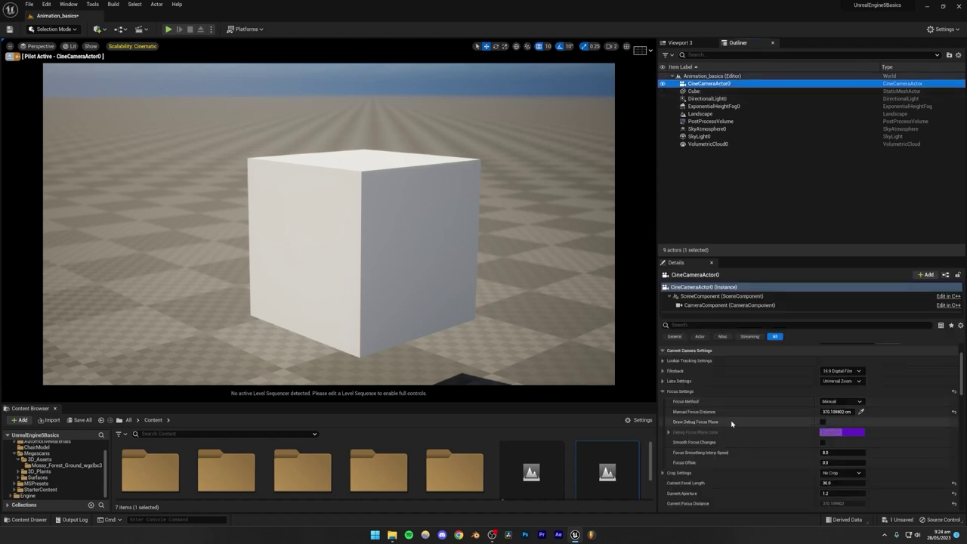
{"action": "left_click", "coordinate": [662, 391]}
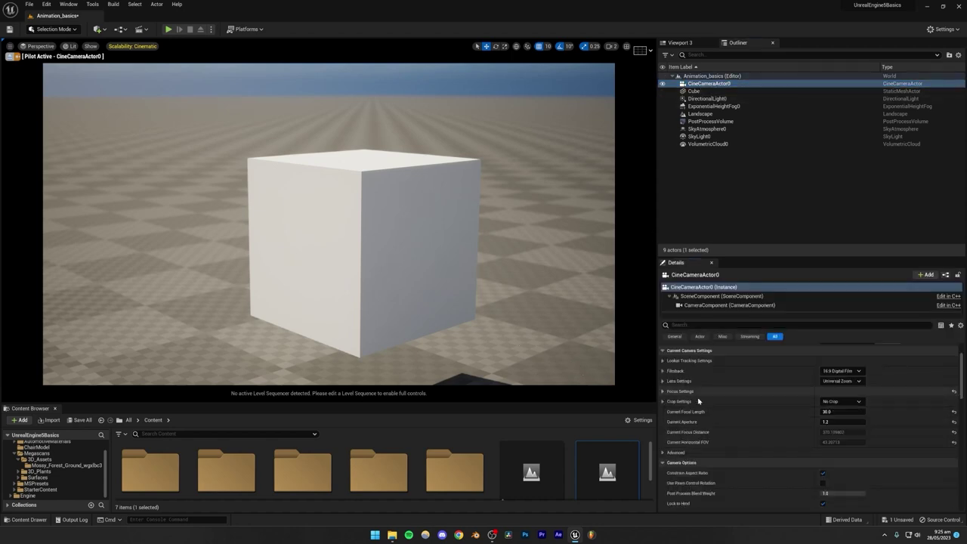
{"action": "scroll", "coordinate": [721, 407], "scroll_direction": "down", "scroll_amount": 10}
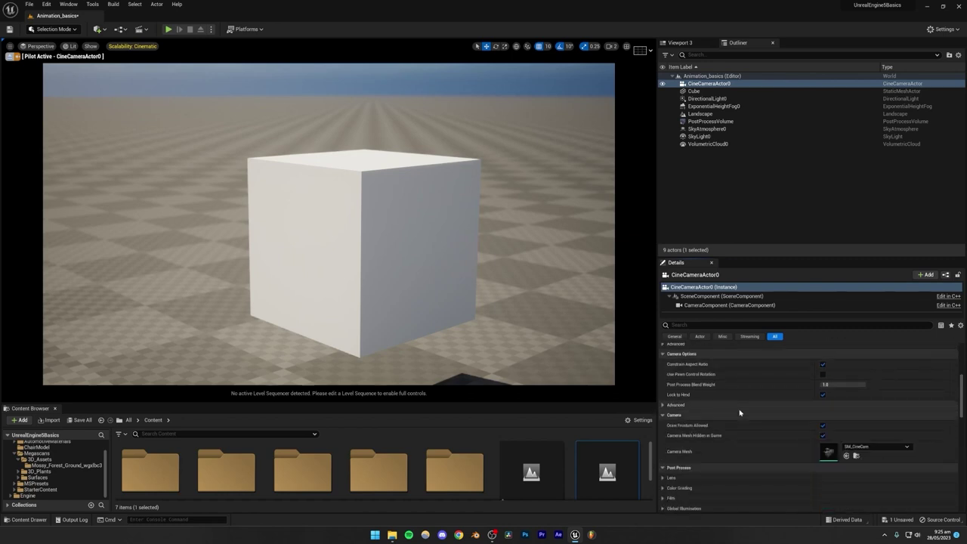
{"action": "scroll", "coordinate": [739, 411], "scroll_direction": "up", "scroll_amount": 10}
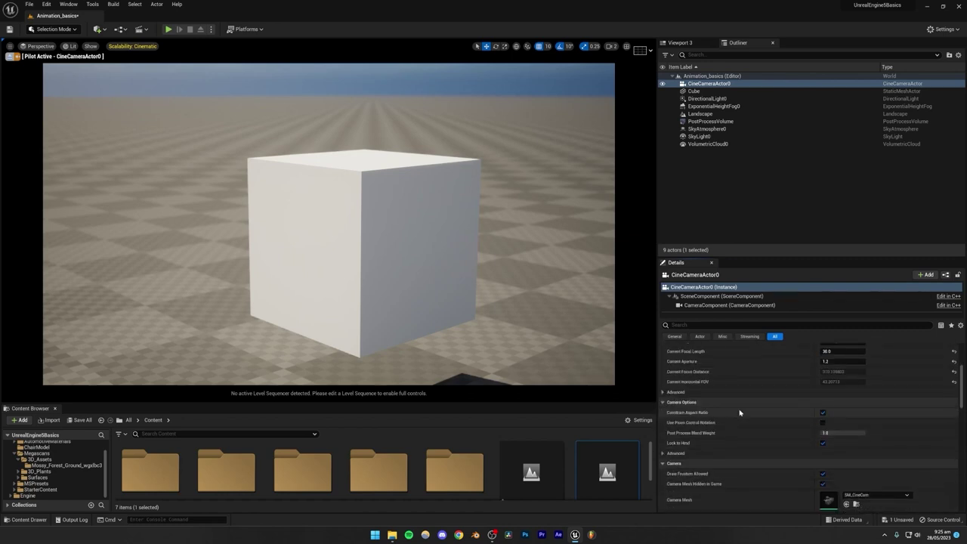
{"action": "scroll", "coordinate": [739, 412], "scroll_direction": "up", "scroll_amount": 3}
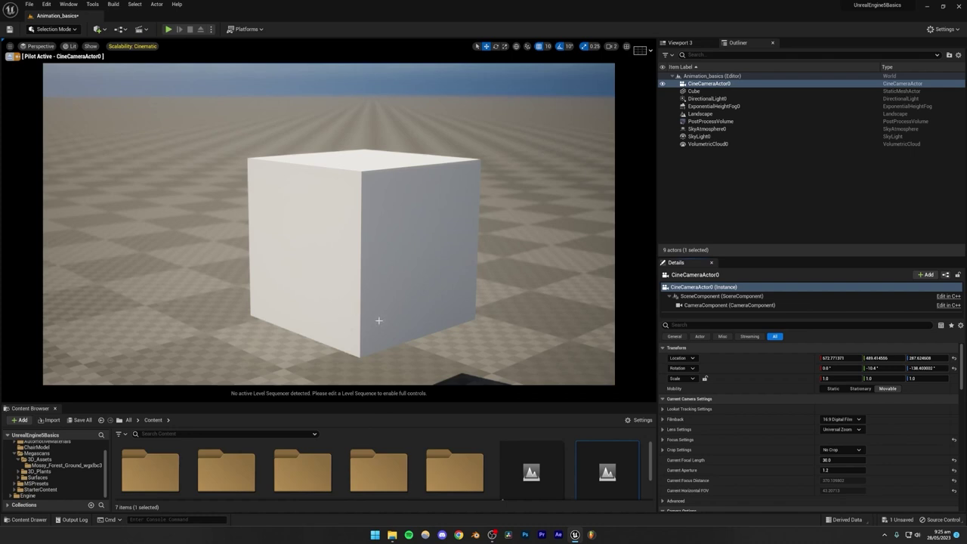
Step: Try a square filmback on the cine camera with a sensor width and height of 20 mm
{"action": "left_click", "coordinate": [662, 419]}
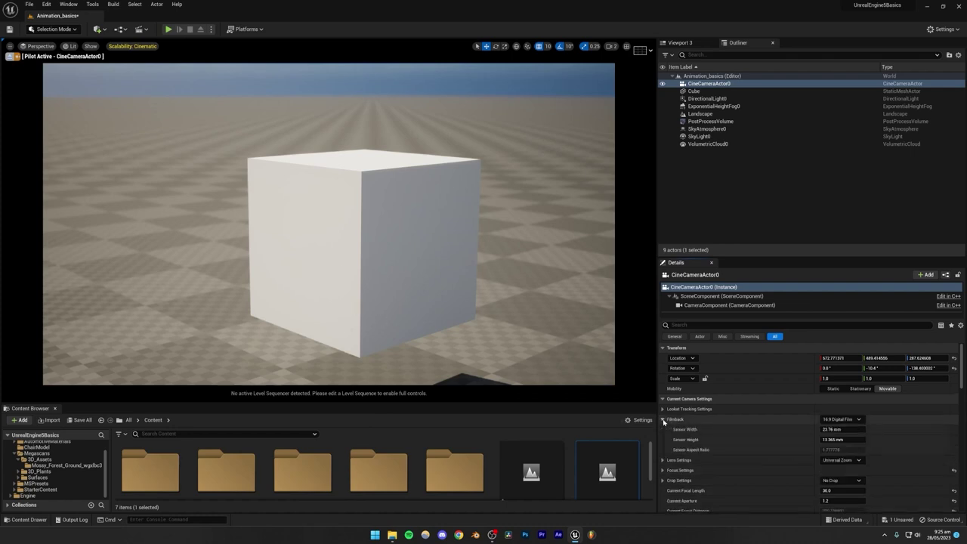
{"action": "scroll", "coordinate": [687, 431], "scroll_direction": "down", "scroll_amount": 1}
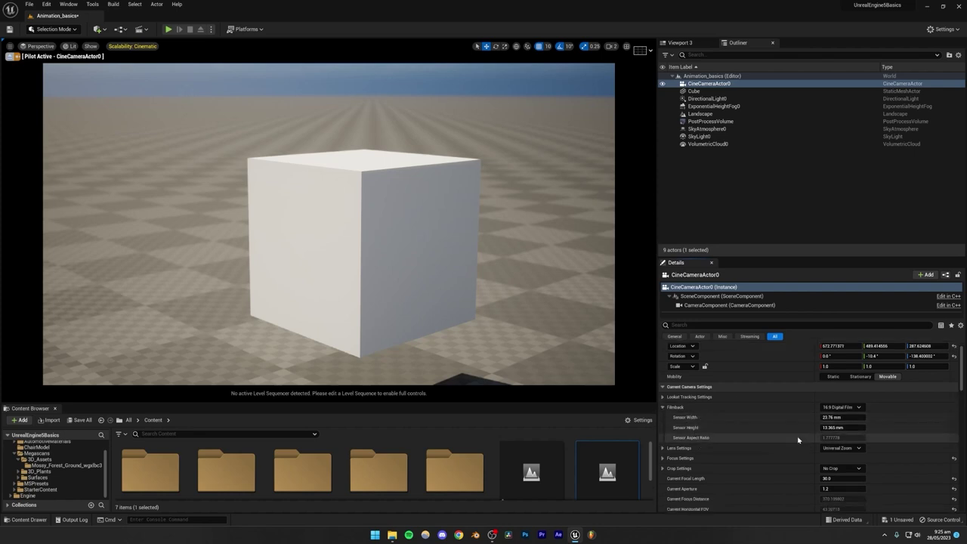
{"action": "left_click", "coordinate": [832, 417]}
{"action": "type", "text": "20"}
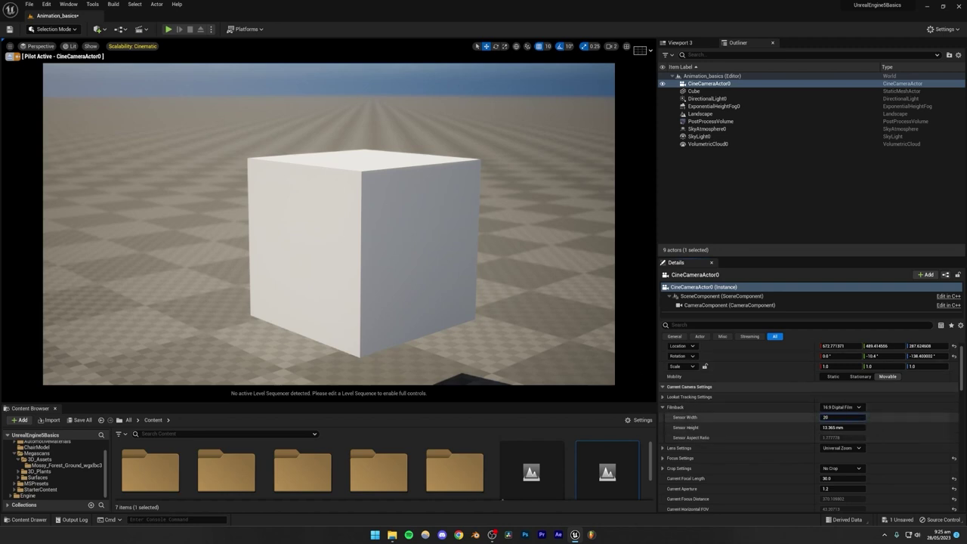
{"action": "key", "text": "Return"}
{"action": "left_click", "coordinate": [837, 428]}
{"action": "type", "text": "20"}
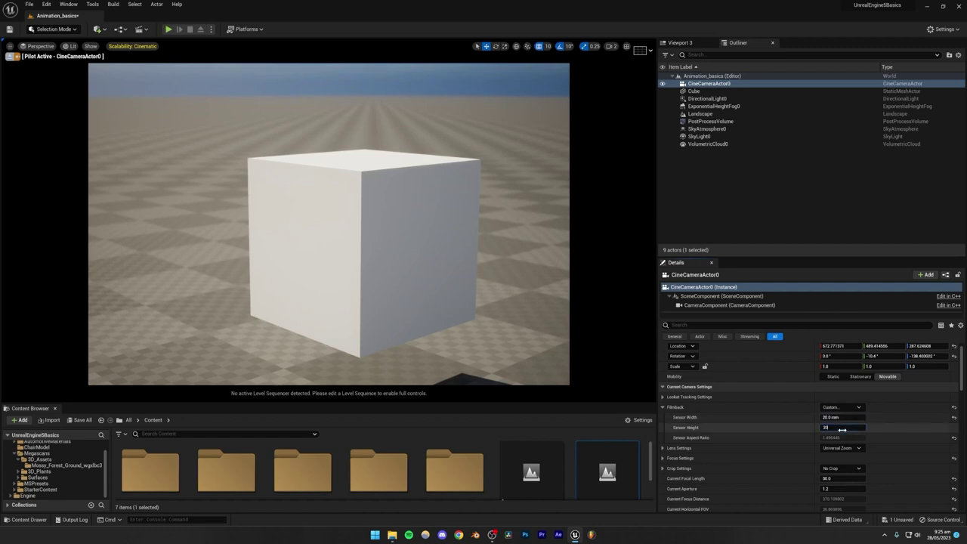
{"action": "key", "text": "Return"}
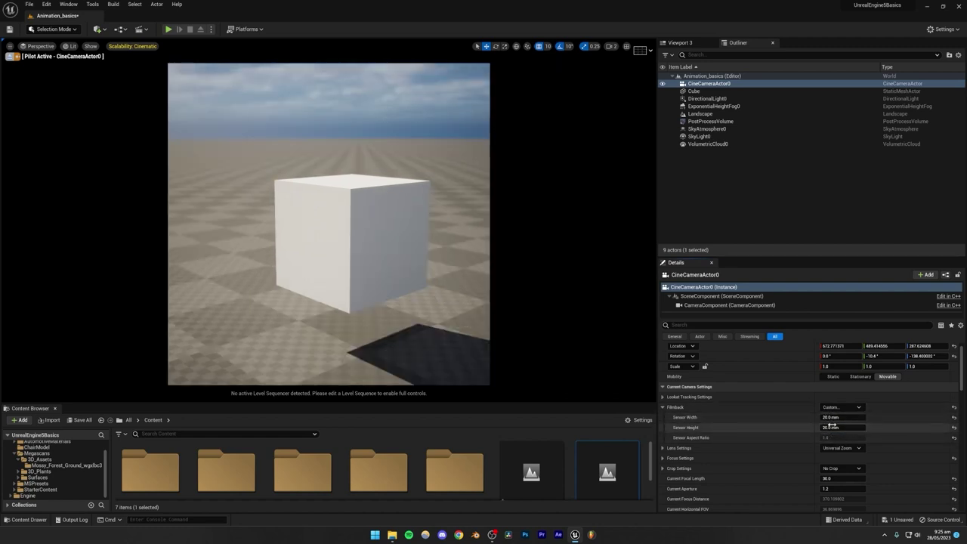
{"action": "right_click_drag", "start_coordinate": [342, 227], "coordinate": [368, 226]}
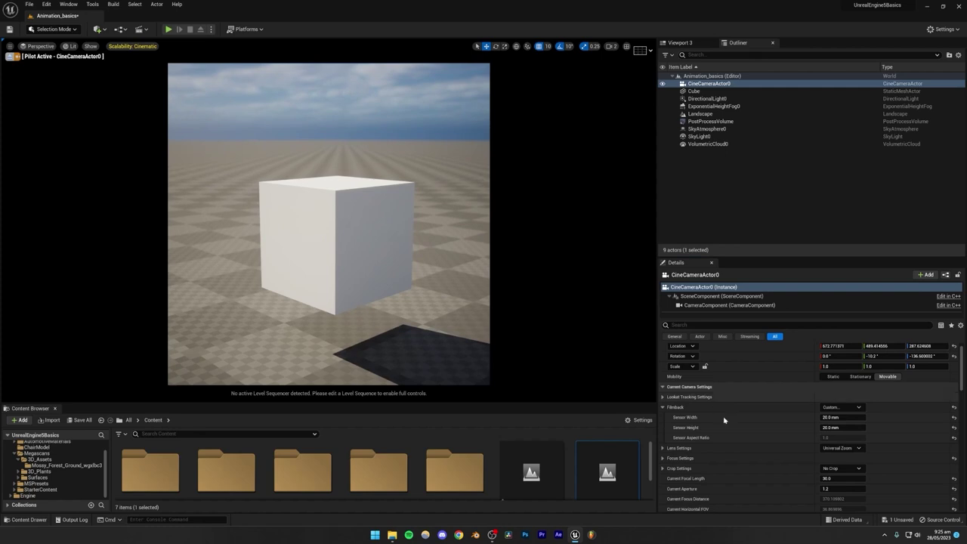
Step: Try the Super 8mm filmback preset on the cine camera and reframe the cube with it
{"action": "left_click", "coordinate": [840, 407]}
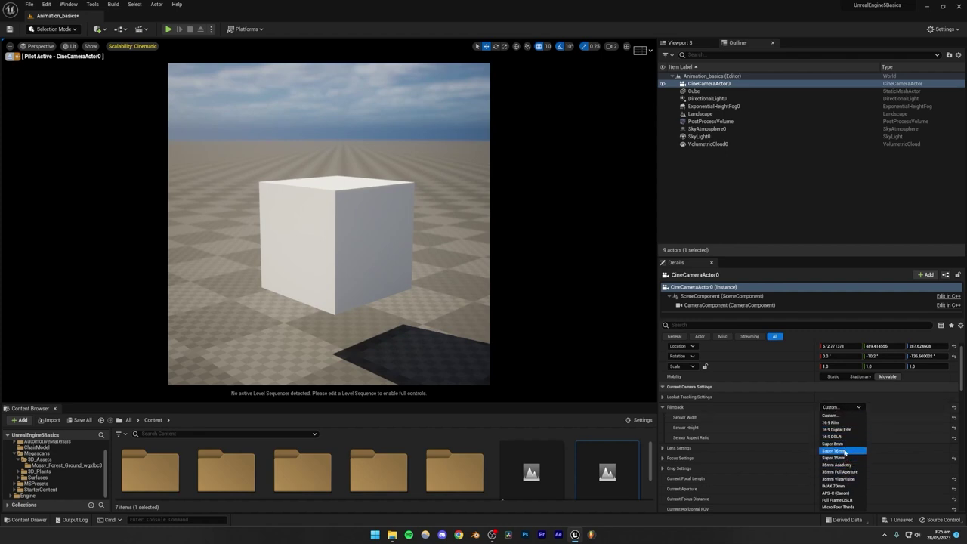
{"action": "left_click", "coordinate": [843, 446]}
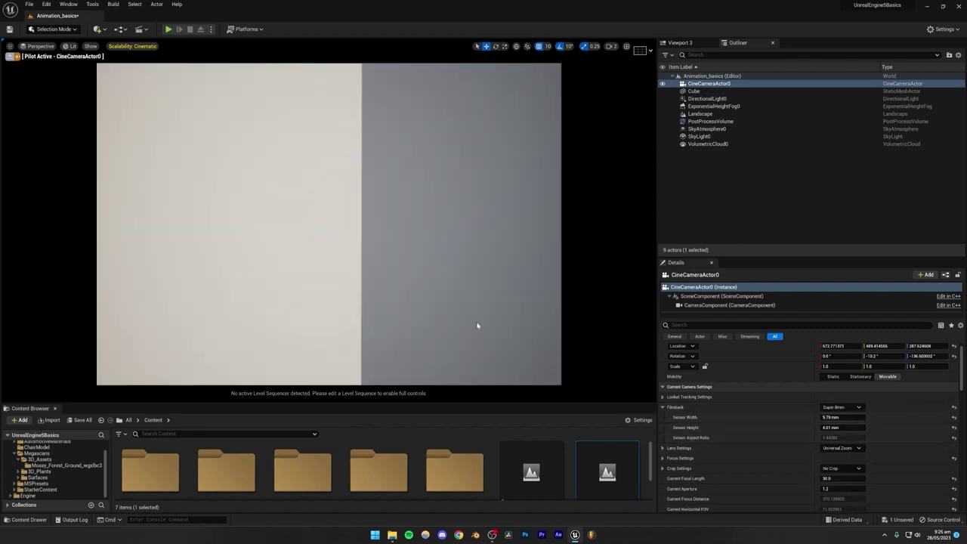
{"action": "mouse_move", "coordinate": [477, 325]}
{"action": "right_mouse_down"}
{"action": "mouse_move", "coordinate": [481, 287]}
{"action": "mouse_move", "coordinate": [476, 314]}
{"action": "right_mouse_up"}
{"action": "key", "text": "s"}
{"action": "key", "text": "w"}
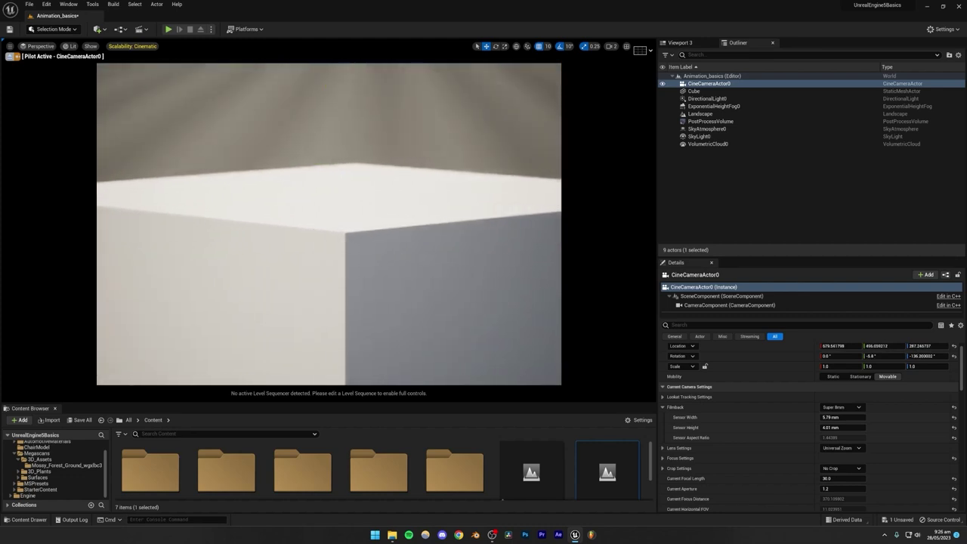
{"action": "key", "text": "w"}
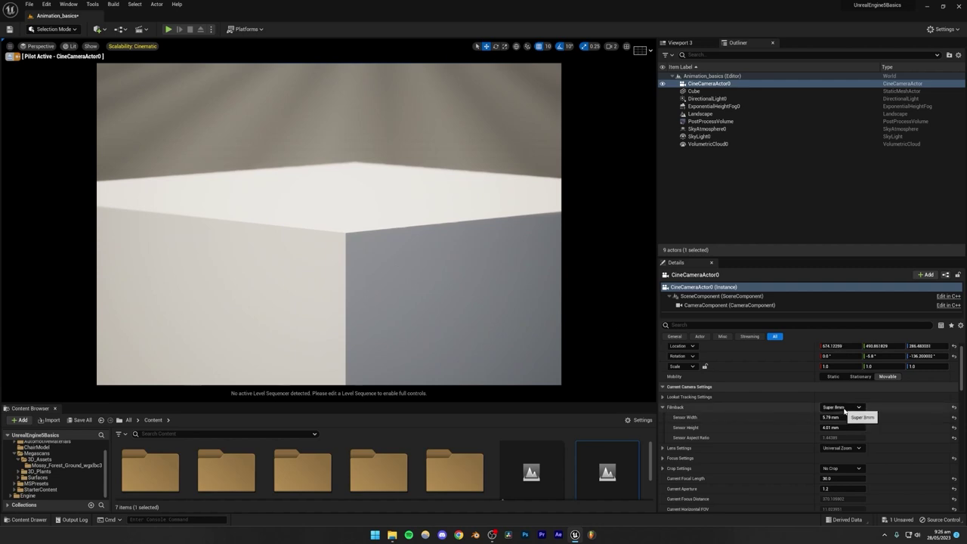
Step: Set the filmback sensor to a custom 20 mm by 20 mm and swing the camera around the cube
{"action": "left_click", "coordinate": [843, 408]}
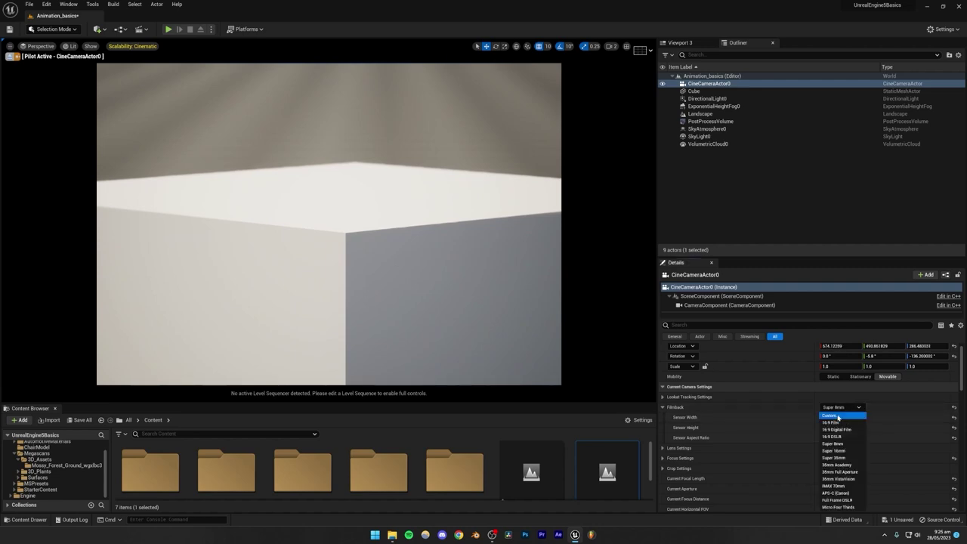
{"action": "left_click", "coordinate": [838, 416]}
{"action": "left_click", "coordinate": [836, 416]}
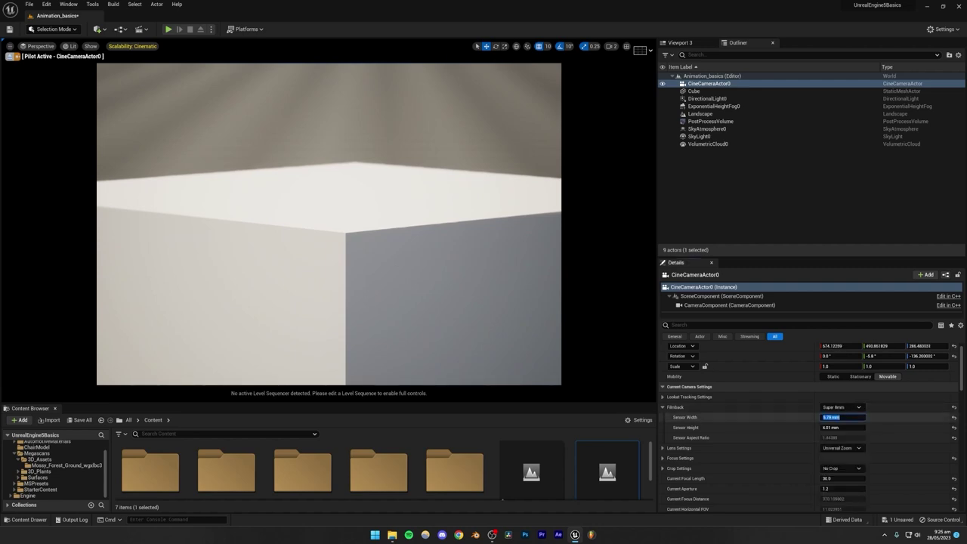
{"action": "type", "text": "20"}
{"action": "key", "text": "Tab"}
{"action": "type", "text": "2"}
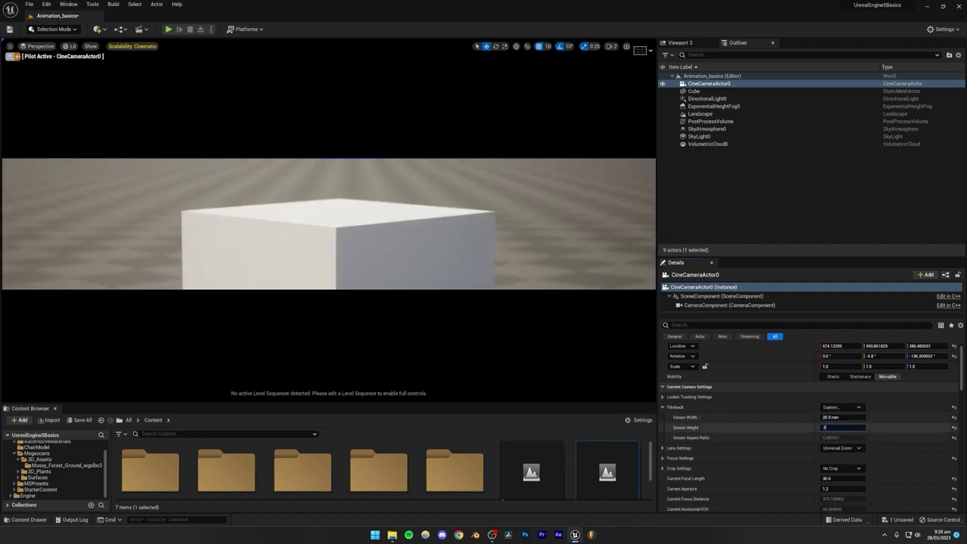
{"action": "type", "text": "0"}
{"action": "key", "text": "Return"}
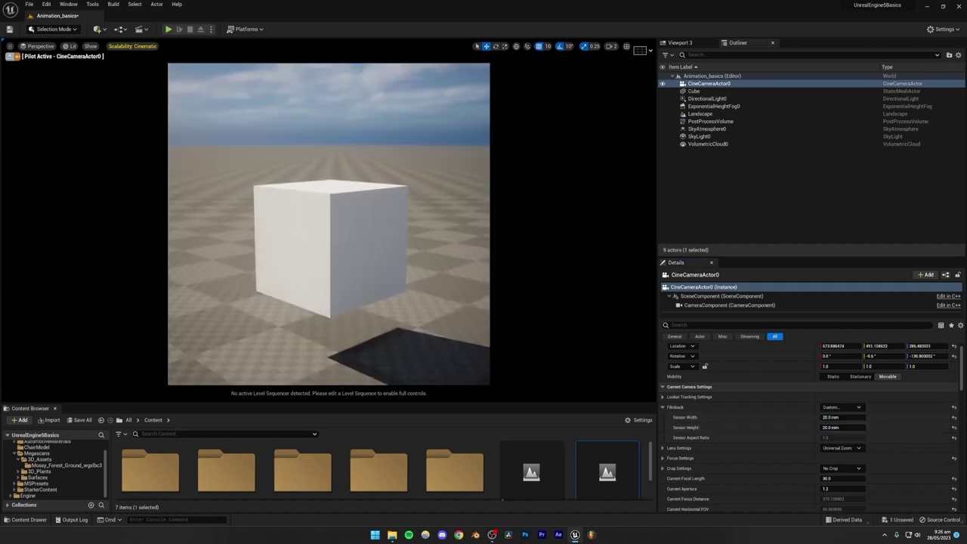
{"action": "key", "text": "a"}
{"action": "right_click_drag", "start_coordinate": [328, 227], "coordinate": [374, 229]}
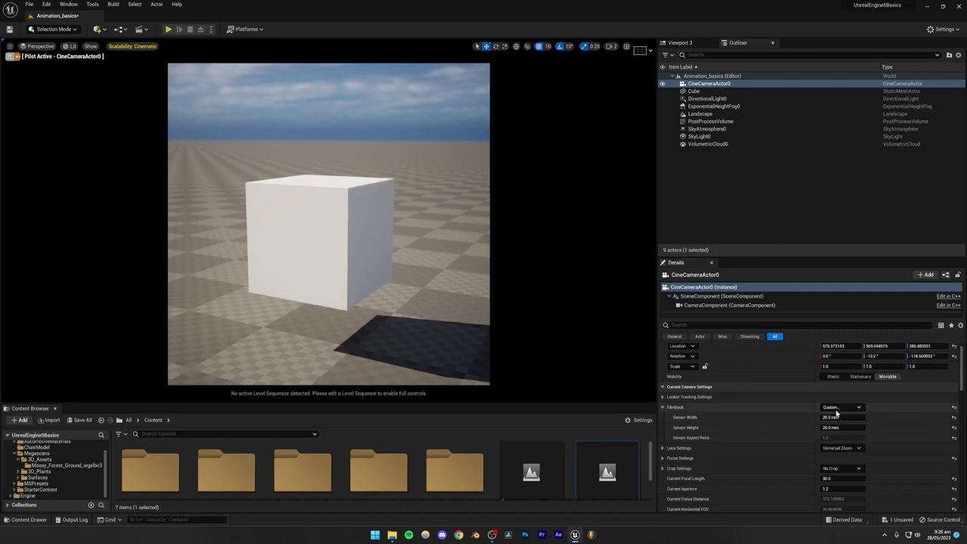
Step: Apply the 16:9 Digital Film filmback preset and reframe the cube with the piloted cine camera
{"action": "left_click", "coordinate": [836, 412]}
{"action": "left_click", "coordinate": [836, 428]}
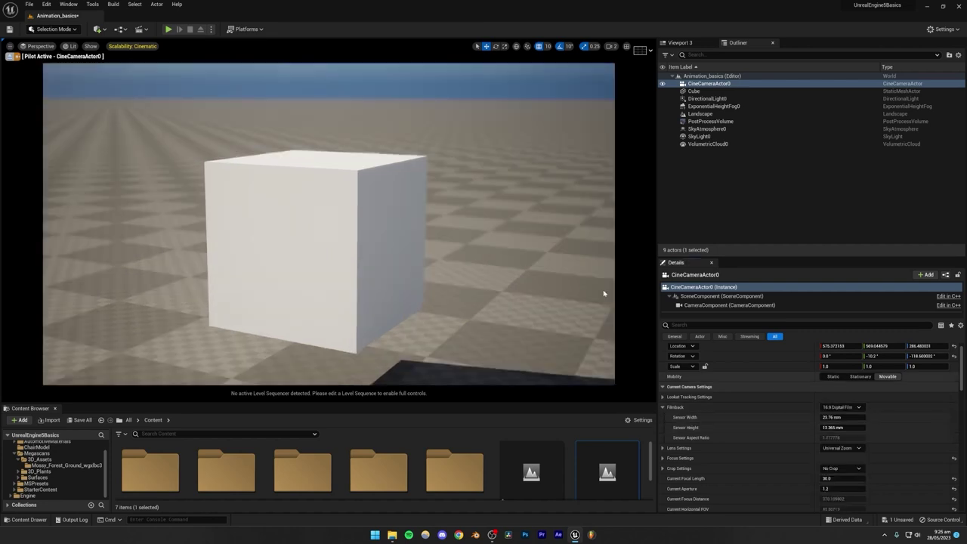
{"action": "key", "text": "d"}
{"action": "right_click_drag", "start_coordinate": [483, 257], "coordinate": [433, 256]}
{"action": "key", "text": "d"}
{"action": "key", "text": "d"}
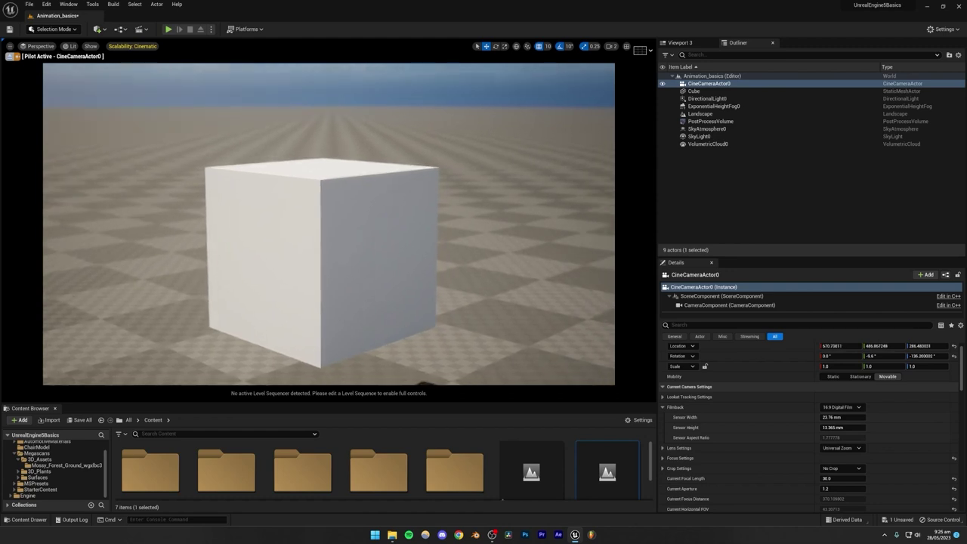
{"action": "right_click_drag", "start_coordinate": [437, 195], "coordinate": [414, 199]}
{"action": "key", "text": "d"}
{"action": "key", "text": "s"}
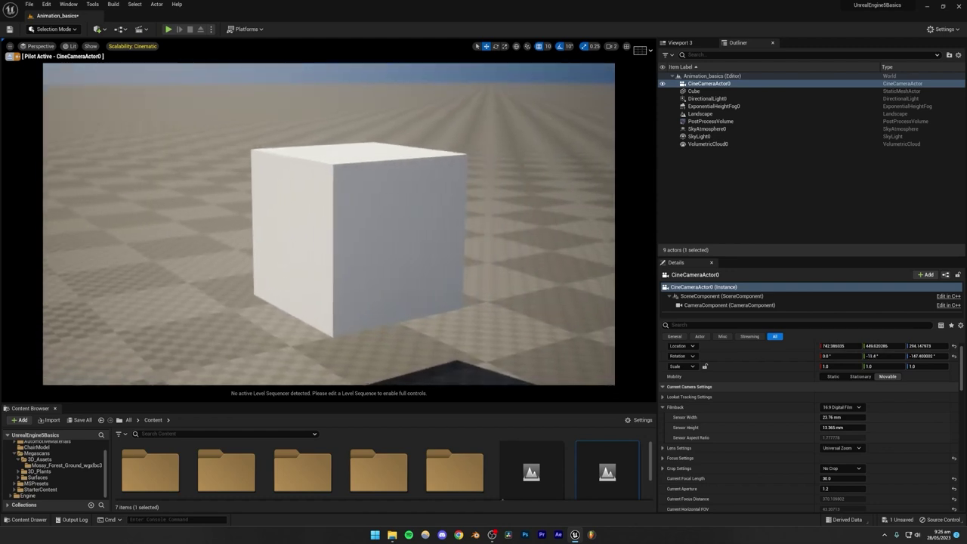
Step: Stop piloting CineCameraActor0 and save the level
{"action": "right_click", "coordinate": [718, 84]}
{"action": "left_click", "coordinate": [755, 156]}
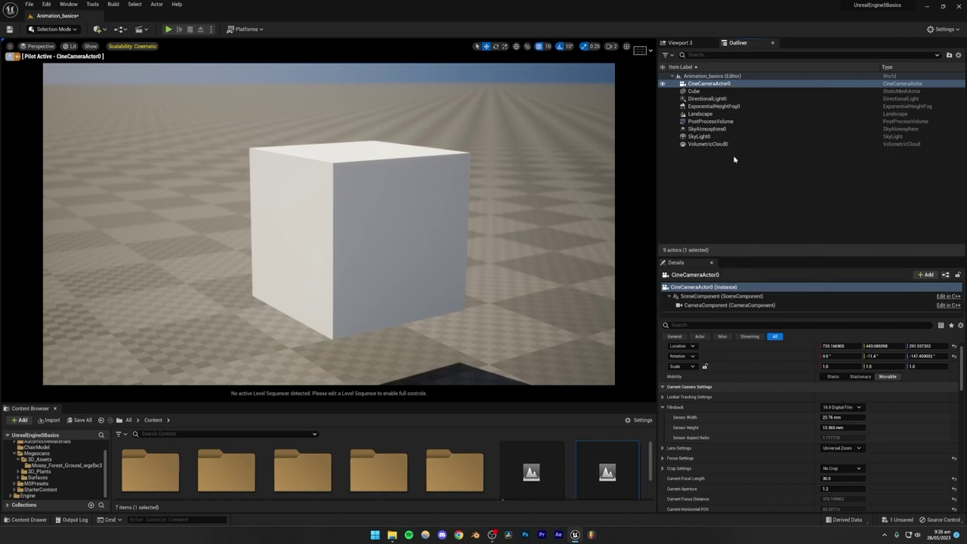
{"action": "key", "text": "ctrl+s"}
Step: Hide the PostProcessVolume in the level and leave nothing selected
{"action": "left_click", "coordinate": [410, 163]}
{"action": "right_click_drag", "start_coordinate": [410, 163], "coordinate": [435, 206]}
{"action": "key", "text": "e"}
{"action": "right_click_drag", "start_coordinate": [356, 269], "coordinate": [356, 270]}
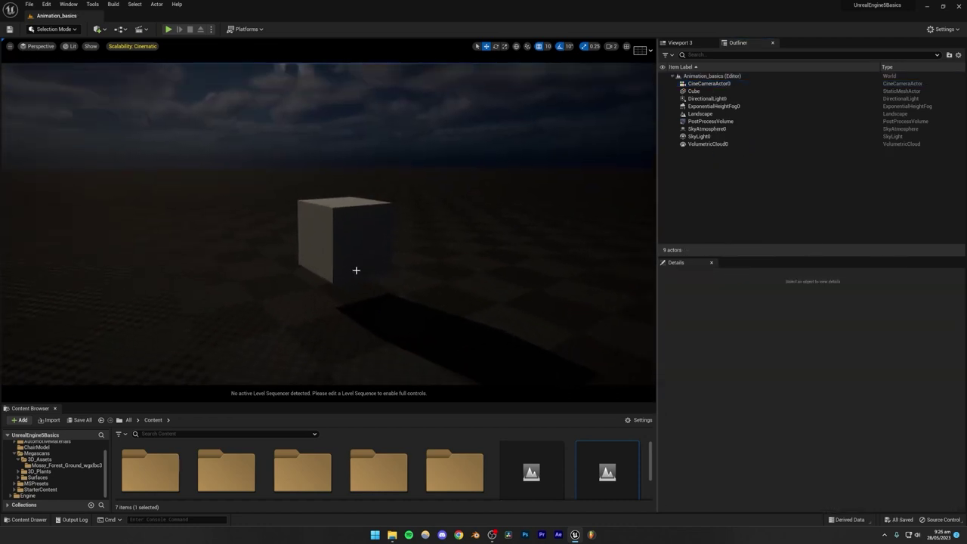
{"action": "left_click", "coordinate": [708, 121]}
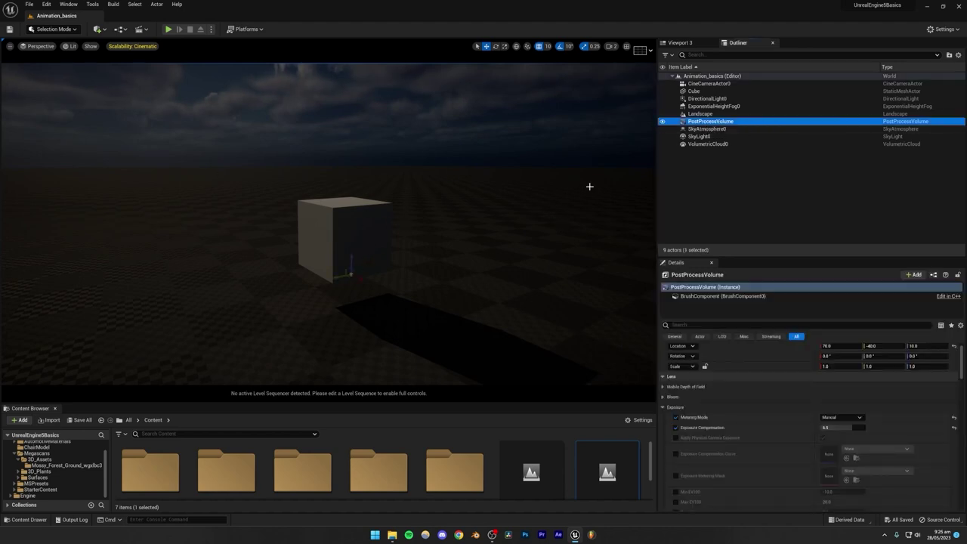
{"action": "left_click", "coordinate": [662, 121]}
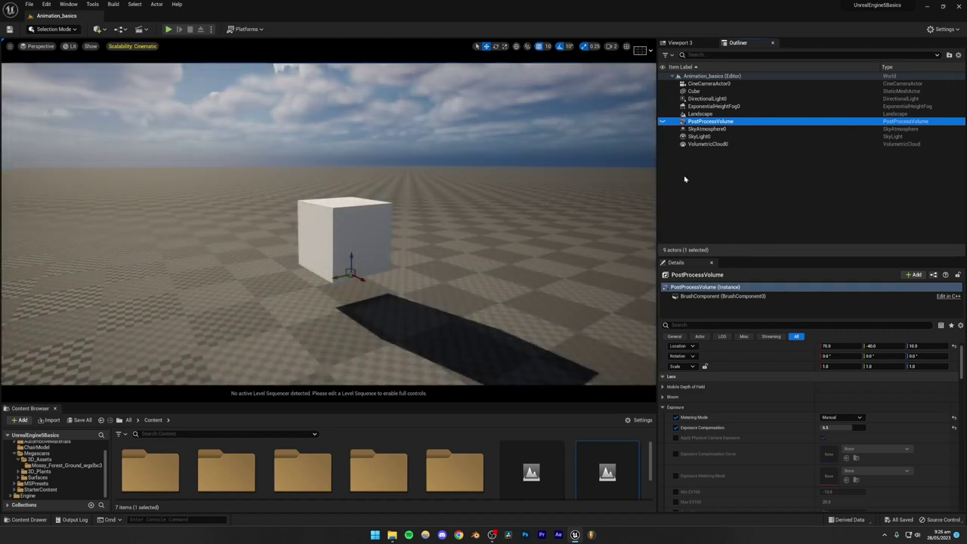
{"action": "left_click", "coordinate": [678, 173]}
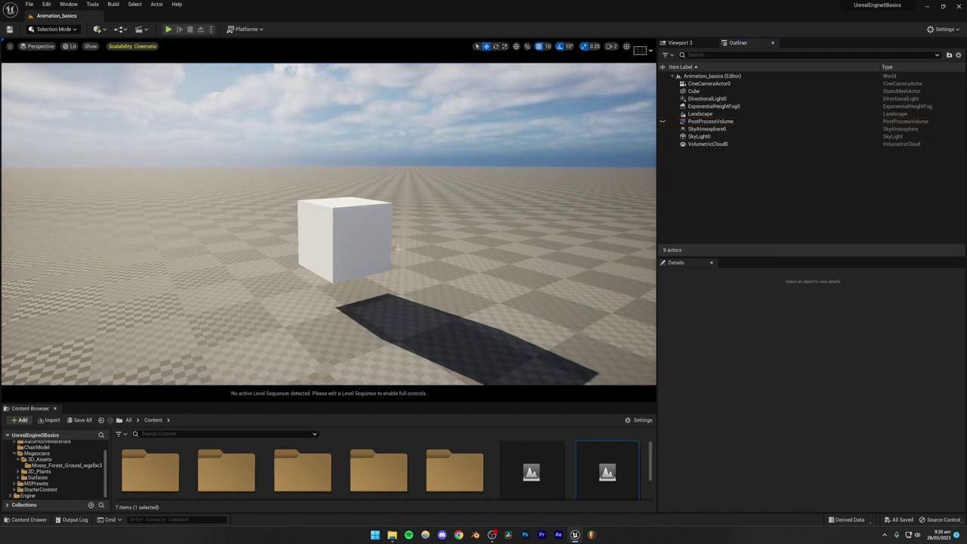
{"action": "right_click_drag", "start_coordinate": [398, 249], "coordinate": [515, 256]}
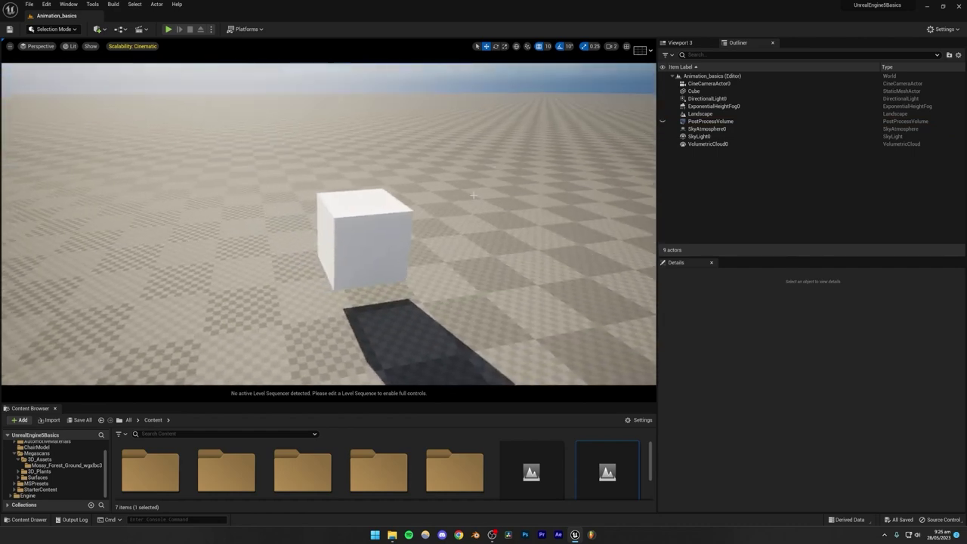
{"action": "left_click", "coordinate": [702, 179]}
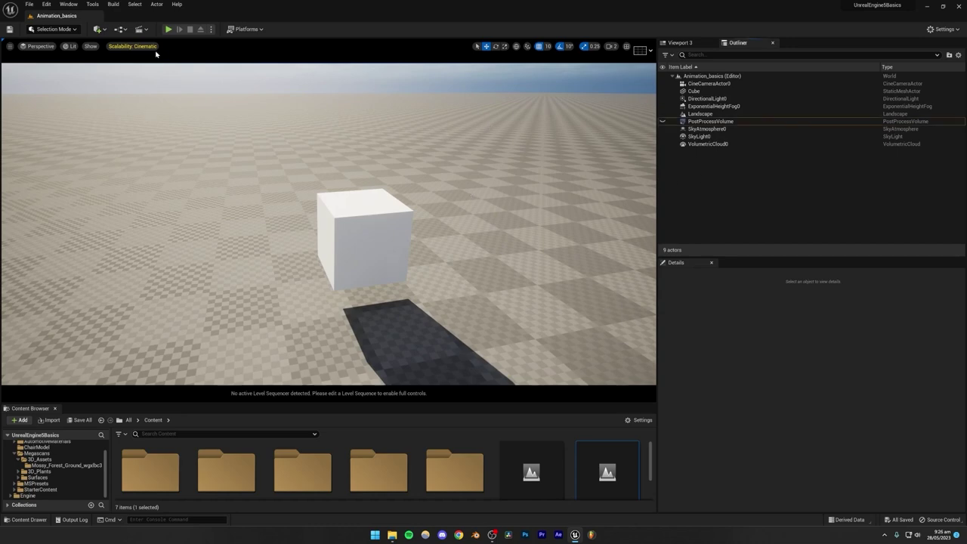
Step: Add a level sequence to the level and save it as NewLevelSequence in the Content folder
{"action": "left_click", "coordinate": [139, 30]}
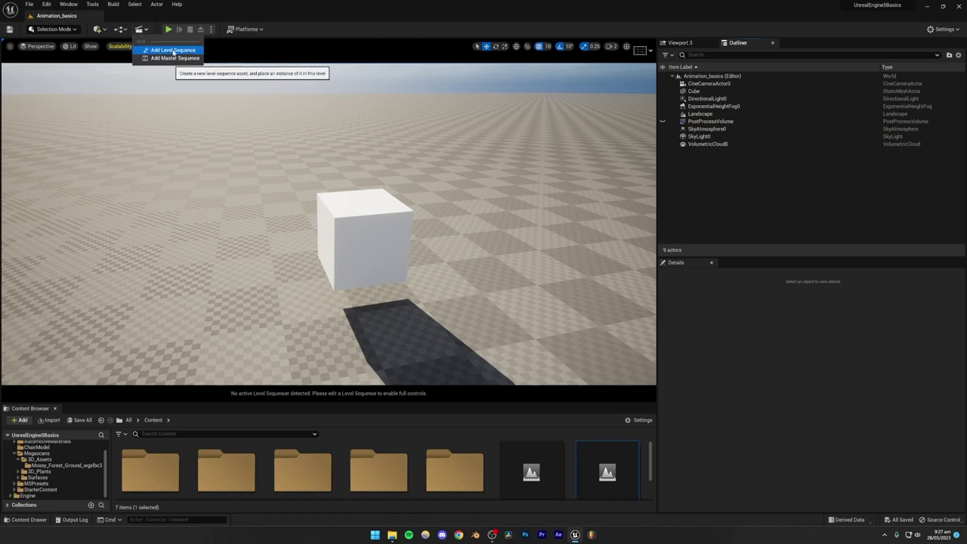
{"action": "left_click", "coordinate": [173, 51]}
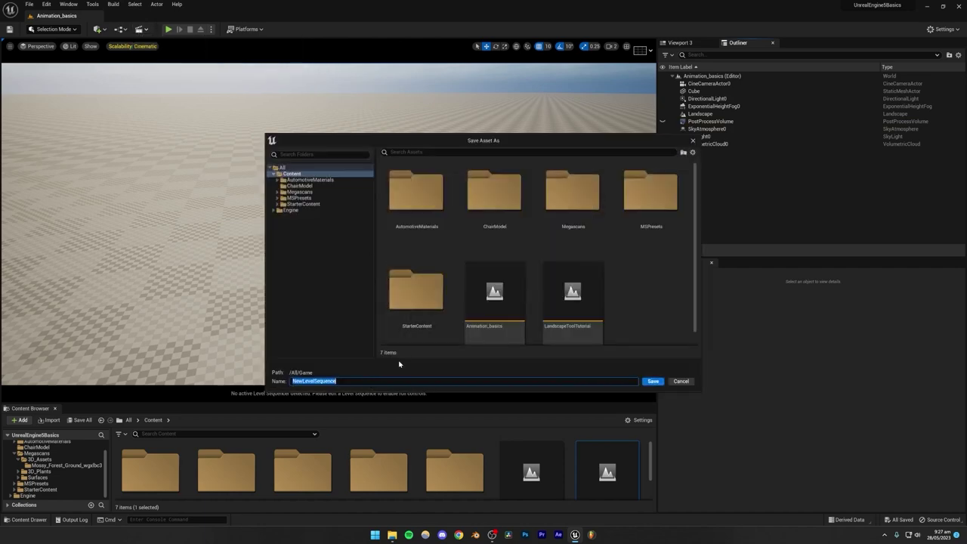
{"action": "left_click", "coordinate": [654, 384]}
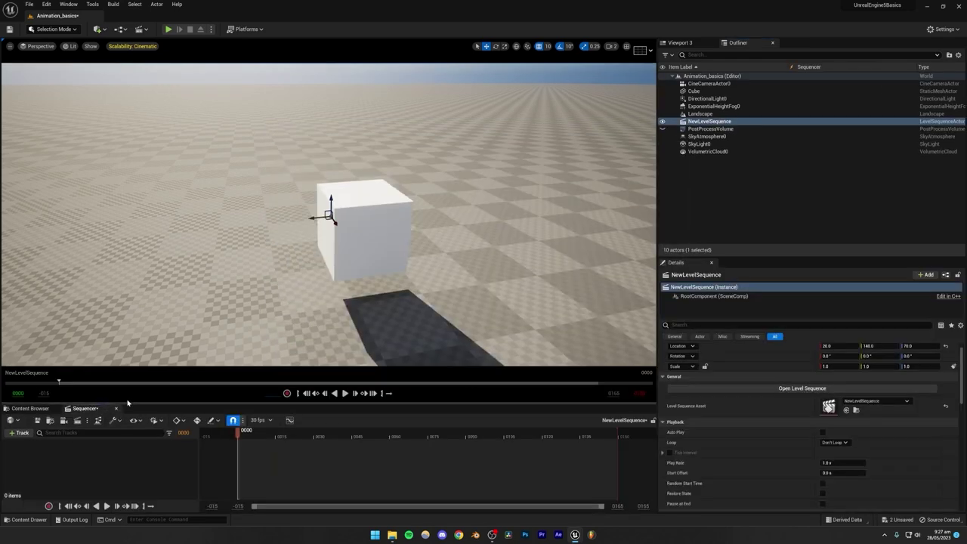
Step: Show the Sequencer of the new sequence and enlarge its area at the viewport's expense
{"action": "left_click", "coordinate": [30, 407]}
{"action": "left_click", "coordinate": [85, 409]}
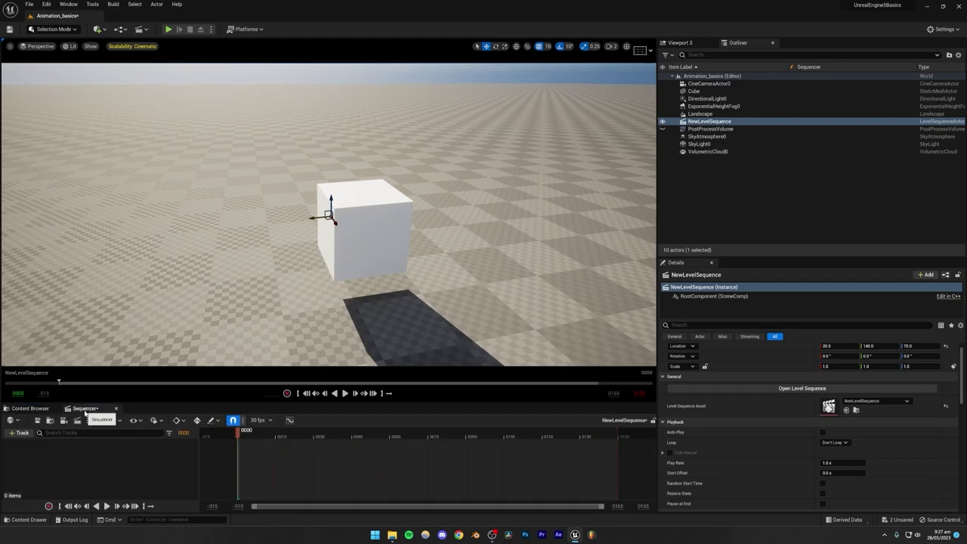
{"action": "left_click_drag", "start_coordinate": [152, 402], "coordinate": [156, 355]}
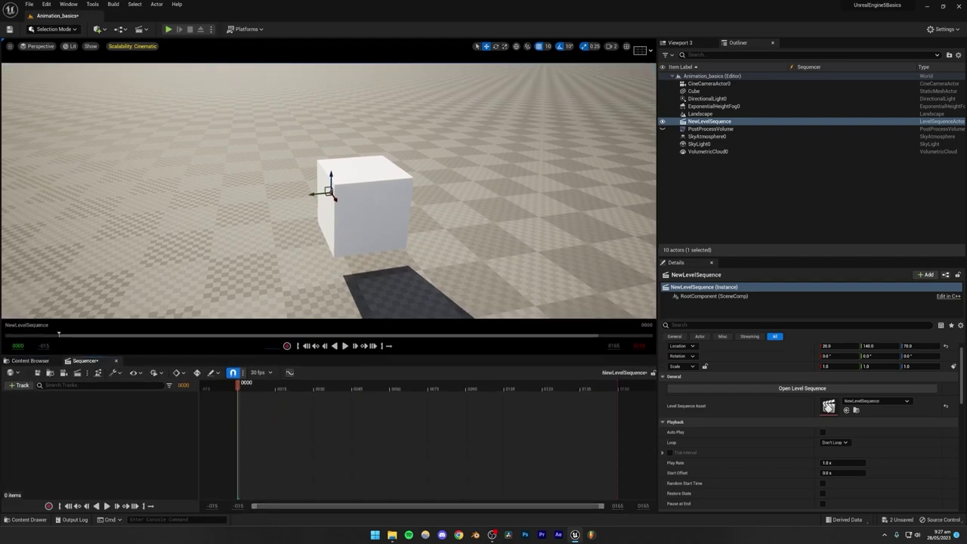
{"action": "right_click_drag", "start_coordinate": [358, 223], "coordinate": [484, 186]}
{"action": "key", "text": "a"}
{"action": "key", "text": "d"}
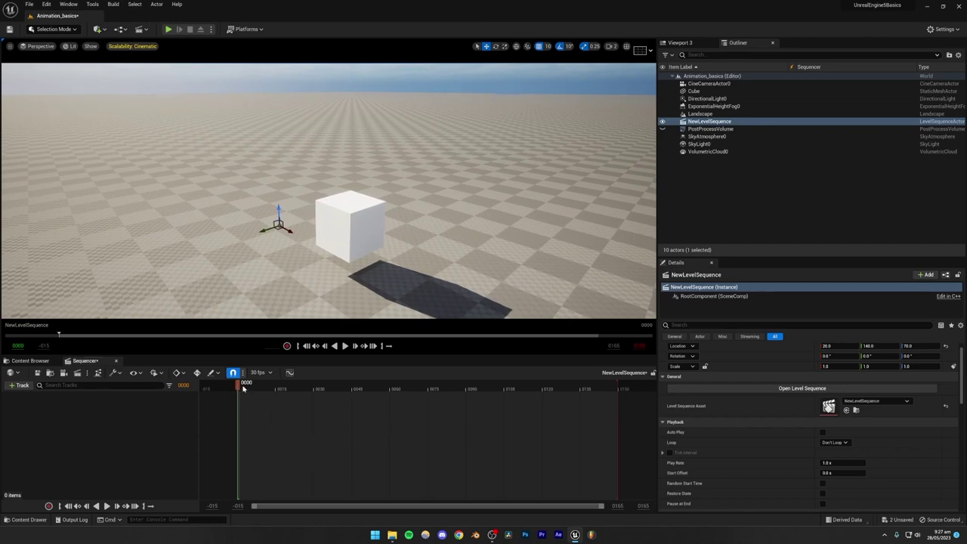
{"action": "left_click_drag", "start_coordinate": [242, 389], "coordinate": [239, 417]}
{"action": "right_click", "coordinate": [94, 445]}
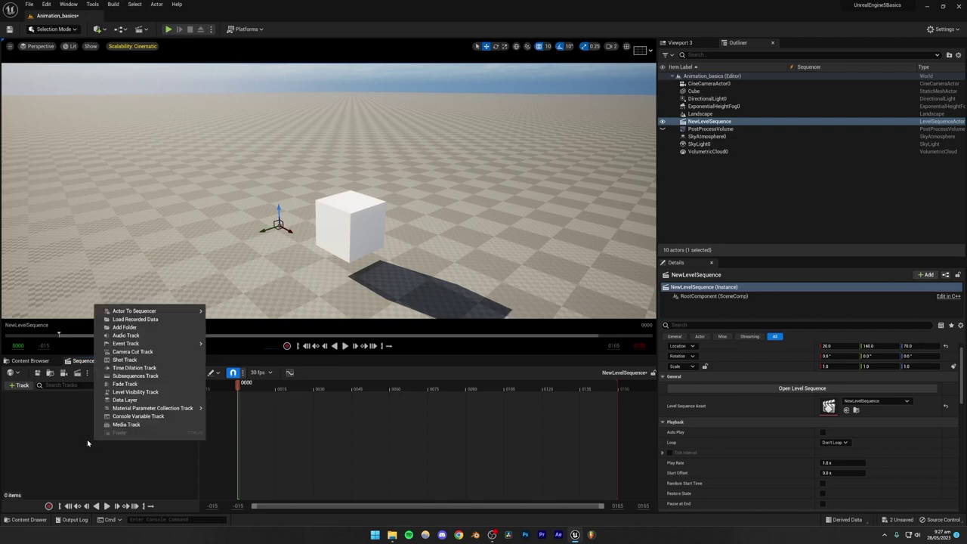
{"action": "left_click", "coordinate": [87, 443]}
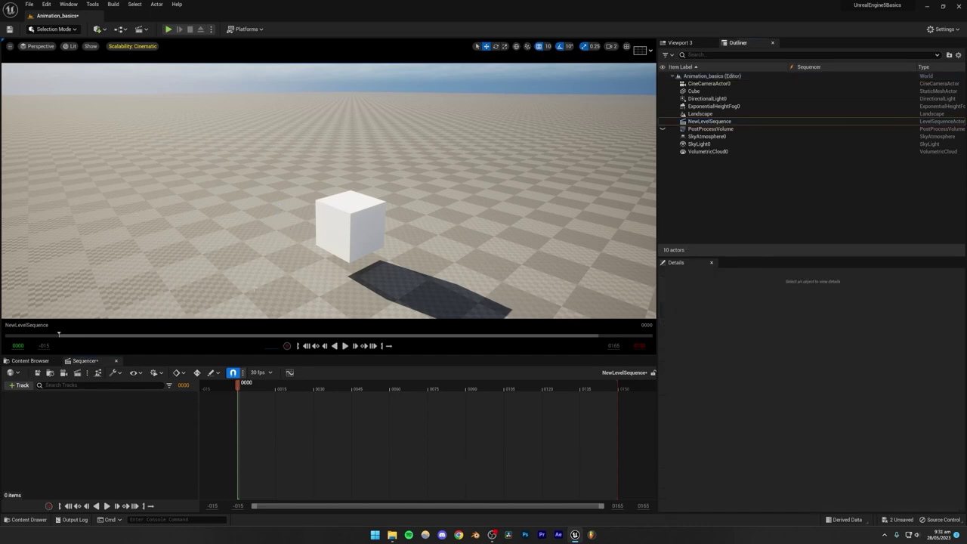
Step: Add the Cube from the level to the NewLevelSequence as an animatable track
{"action": "left_click", "coordinate": [349, 240]}
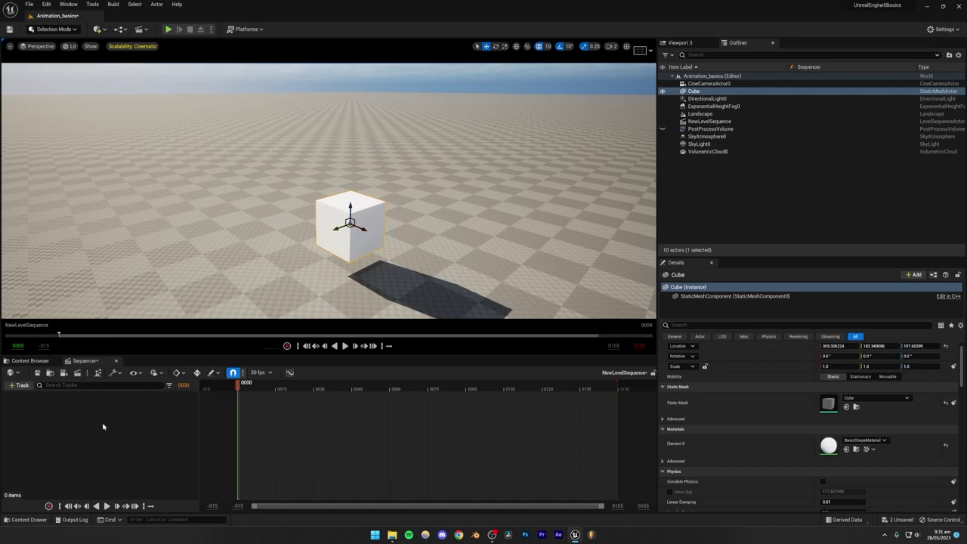
{"action": "left_click_drag", "start_coordinate": [691, 91], "coordinate": [77, 440]}
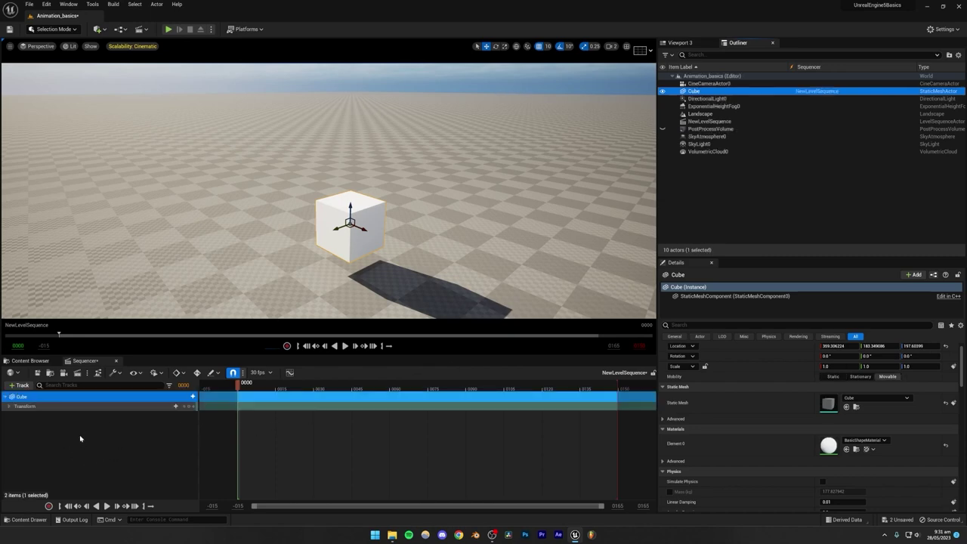
{"action": "left_click", "coordinate": [29, 400]}
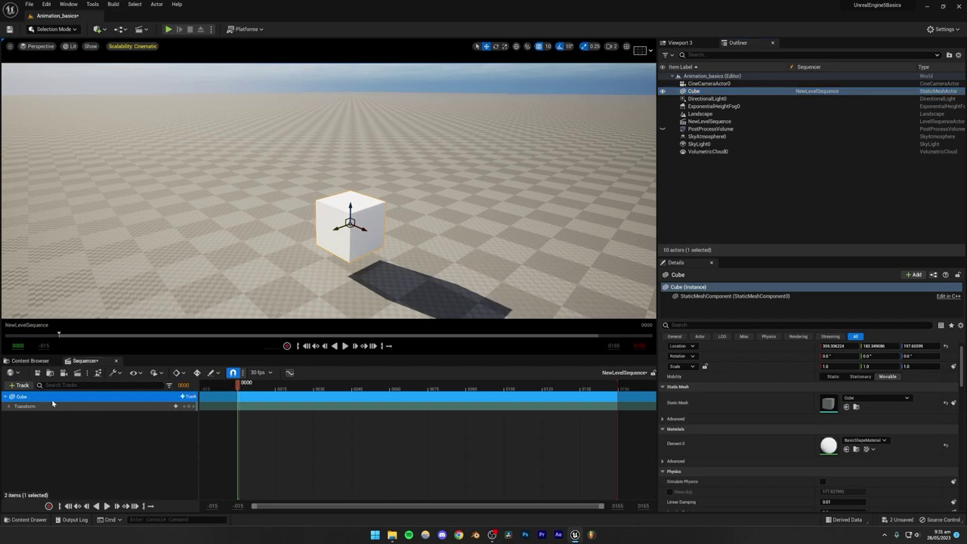
{"action": "left_click", "coordinate": [24, 406]}
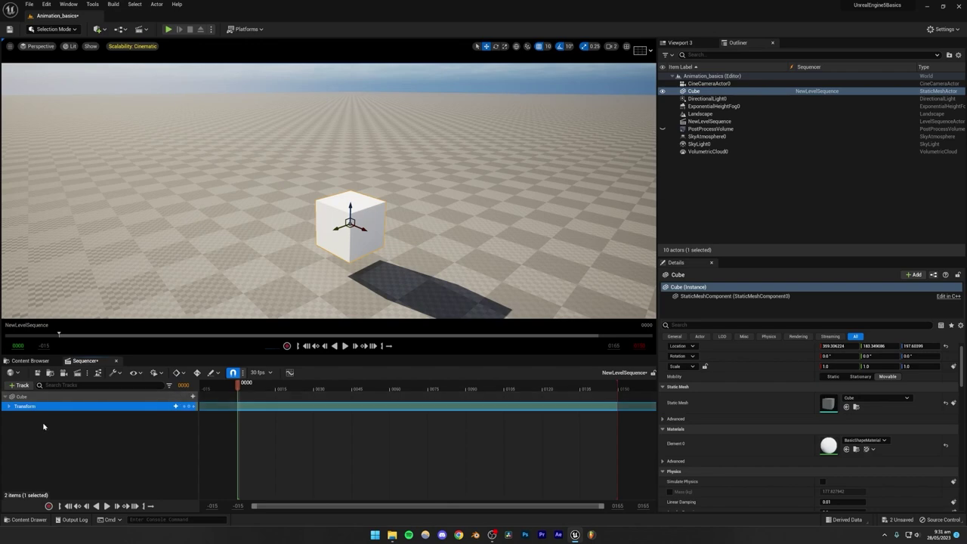
{"action": "left_click", "coordinate": [43, 425]}
{"action": "left_click", "coordinate": [50, 398]}
{"action": "left_click", "coordinate": [69, 417]}
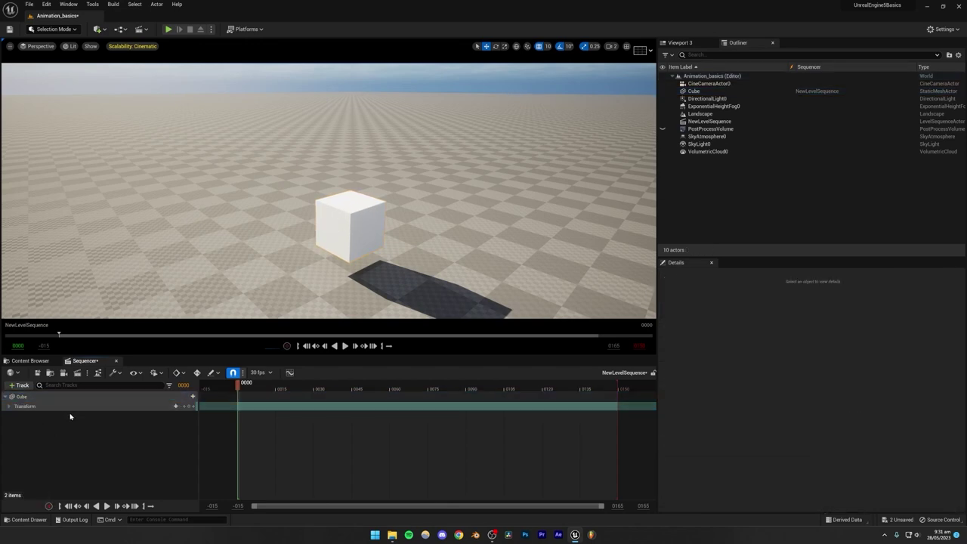
Step: Examine the track types that can be added to the Cube, including Attach, Path and Transform
{"action": "left_click", "coordinate": [348, 227]}
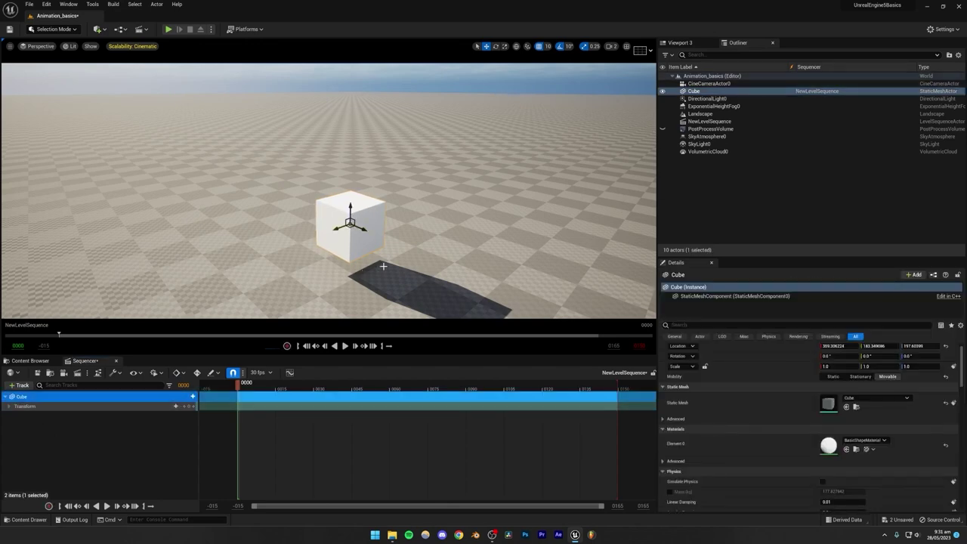
{"action": "left_click", "coordinate": [143, 414]}
{"action": "left_click", "coordinate": [151, 396]}
{"action": "left_click", "coordinate": [189, 397]}
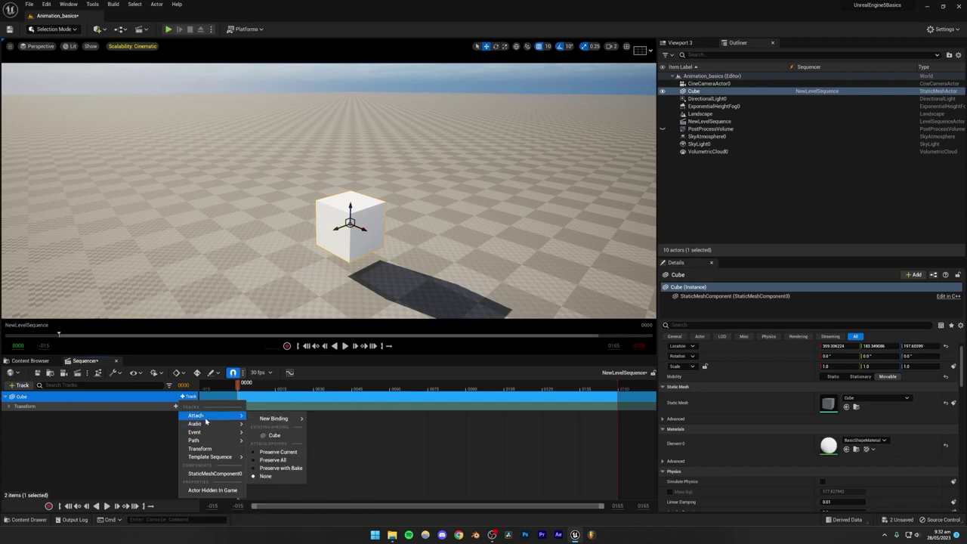
{"action": "mouse_move", "coordinate": [213, 441]}
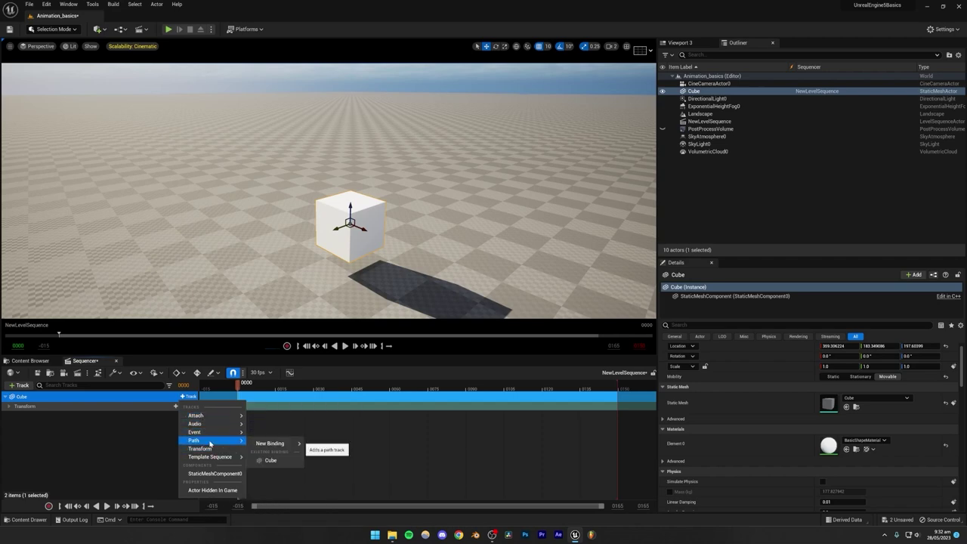
{"action": "mouse_move", "coordinate": [255, 443]}
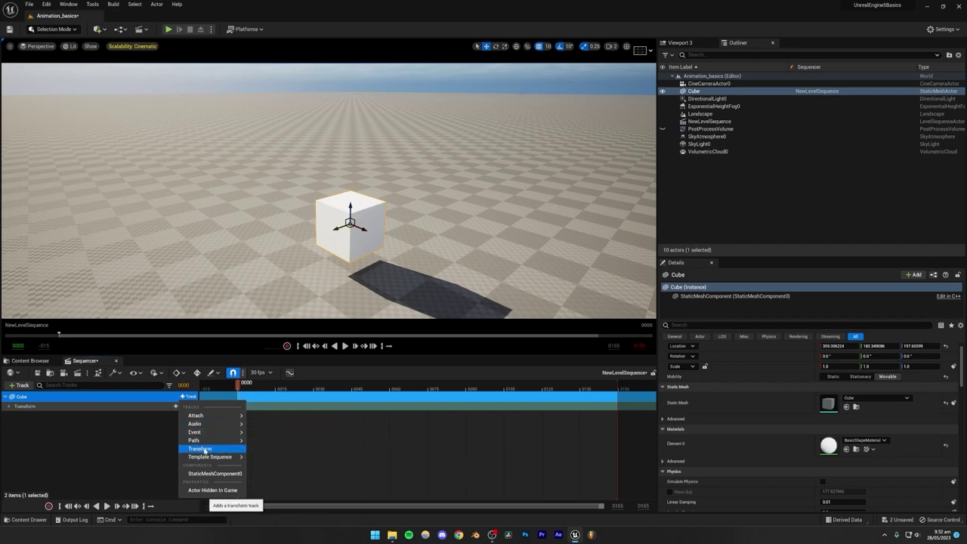
{"action": "left_click", "coordinate": [108, 447]}
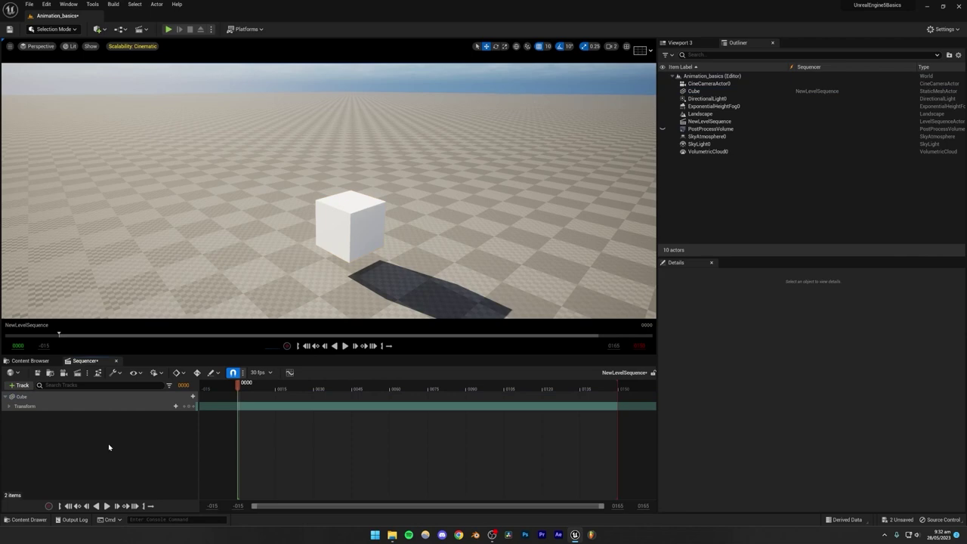
{"action": "left_click", "coordinate": [109, 406]}
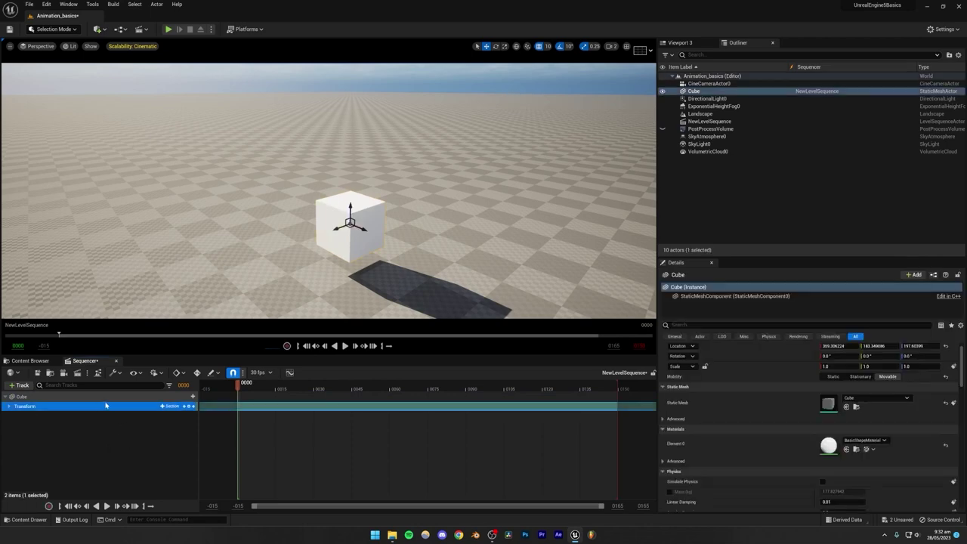
{"action": "left_click", "coordinate": [60, 426]}
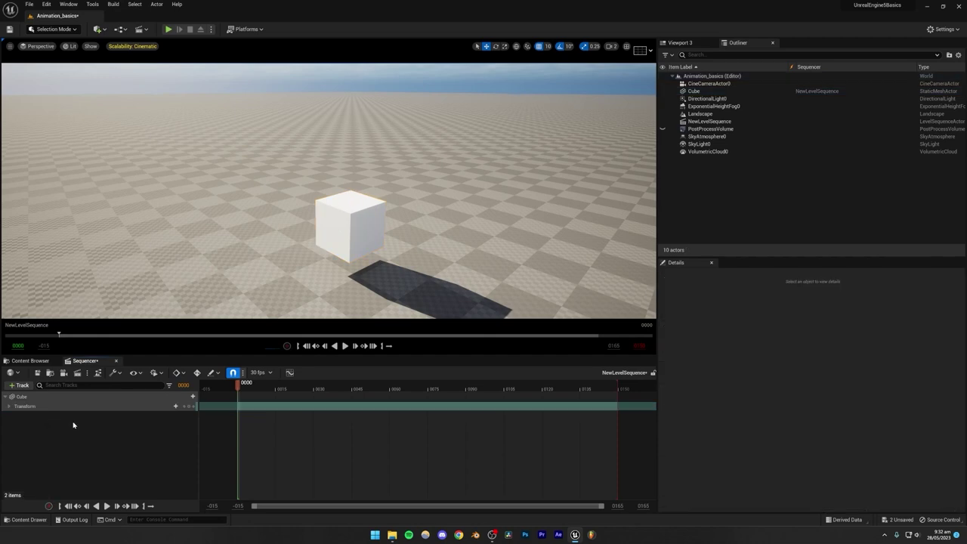
{"action": "left_click", "coordinate": [90, 406]}
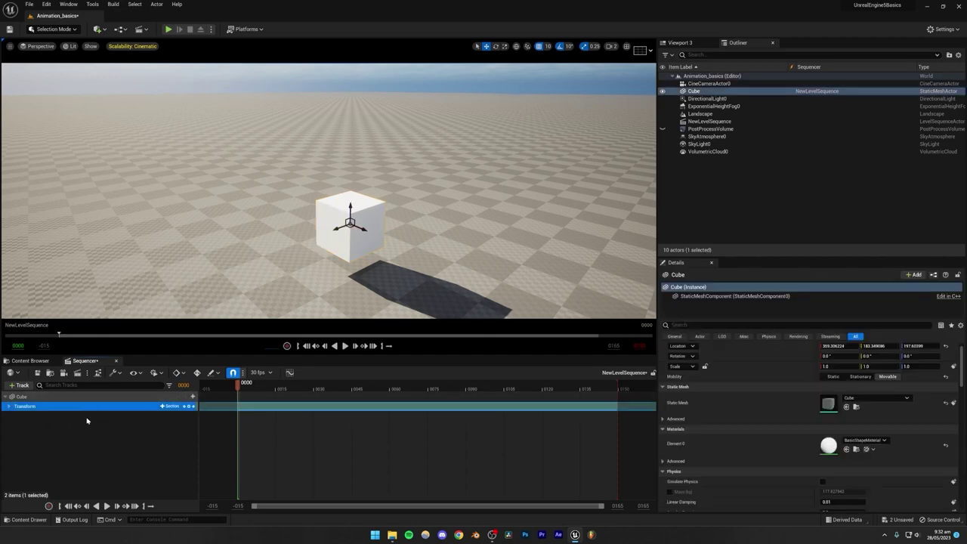
{"action": "left_click", "coordinate": [87, 421]}
{"action": "left_click", "coordinate": [187, 395]}
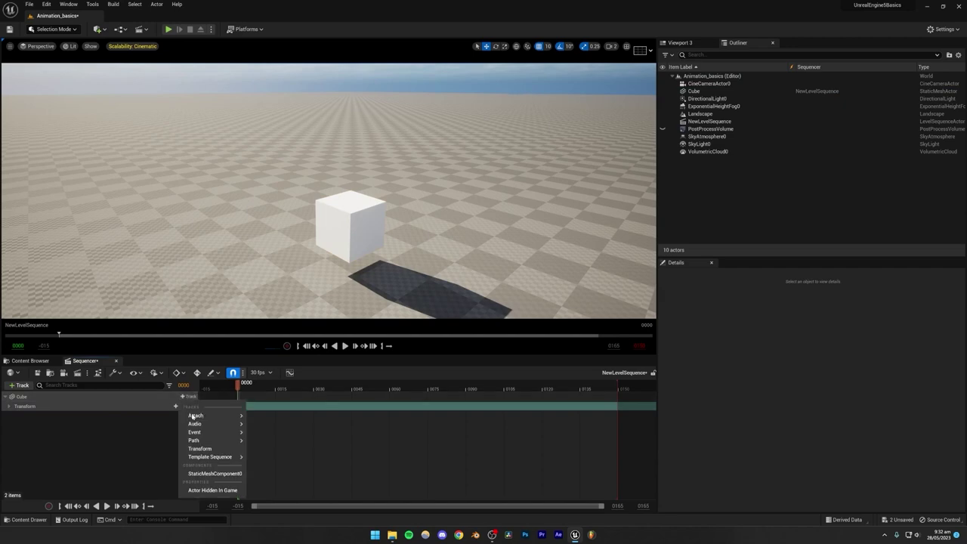
{"action": "left_click", "coordinate": [71, 438]}
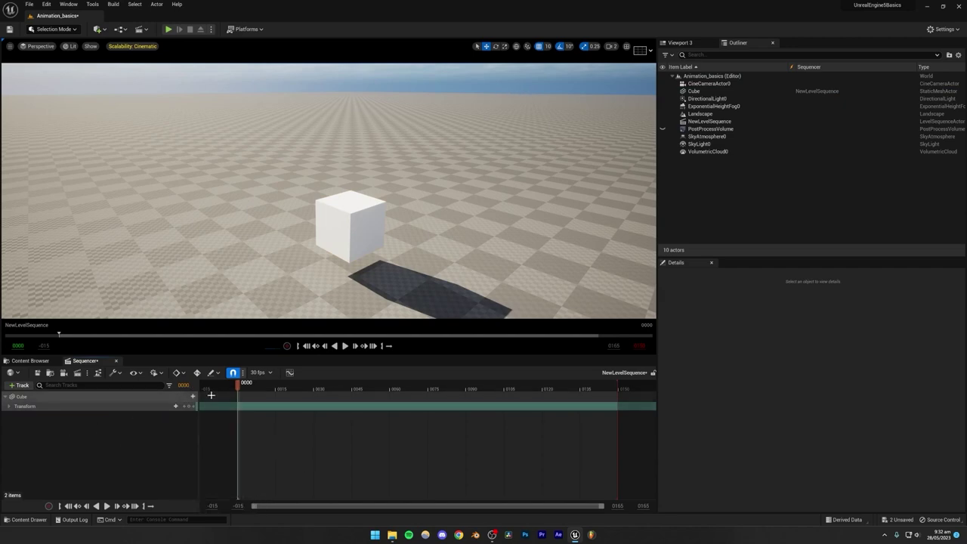
Step: Inspect the Location, Rotation and Scale channels of the Cube's Transform track, then collapse the track again
{"action": "left_click", "coordinate": [9, 407]}
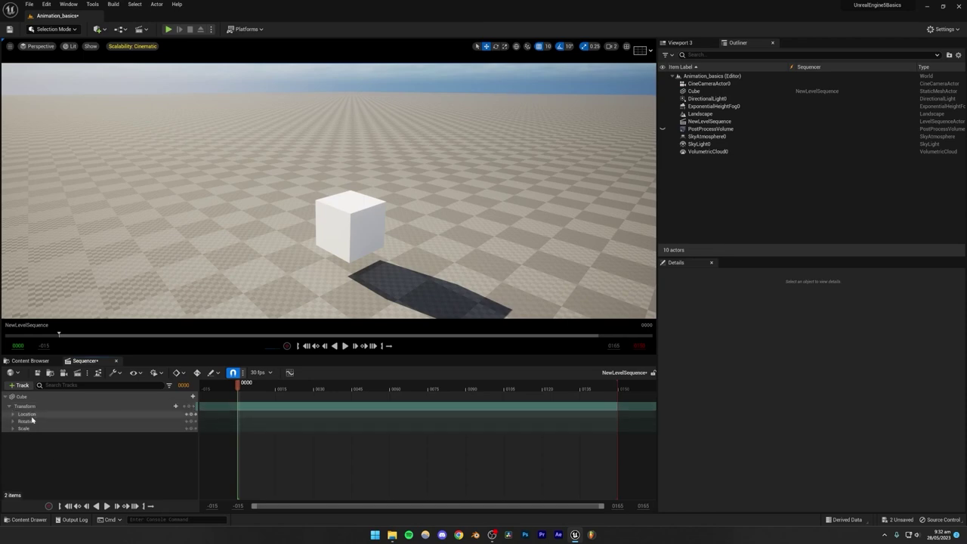
{"action": "left_click", "coordinate": [29, 415]}
{"action": "left_click", "coordinate": [28, 421]}
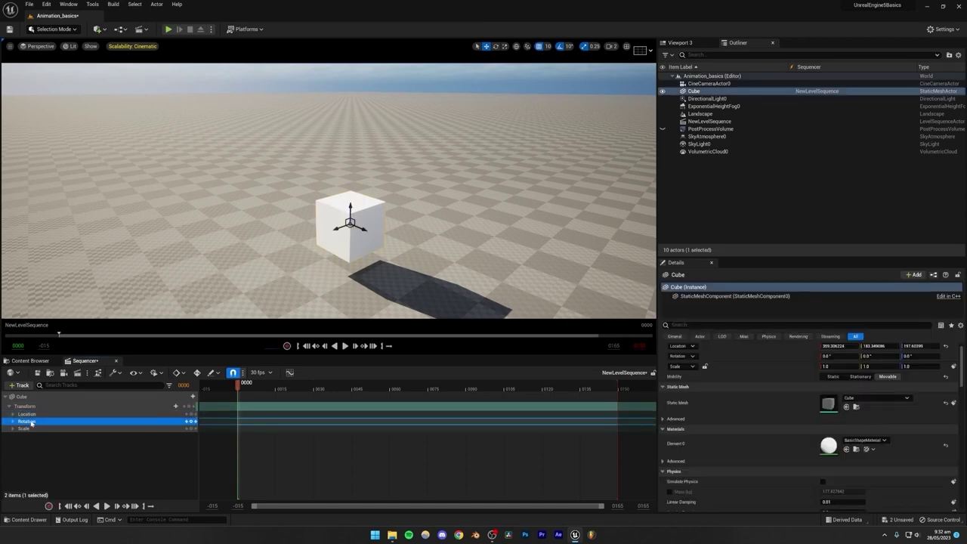
{"action": "left_click", "coordinate": [29, 429]}
{"action": "left_click", "coordinate": [33, 447]}
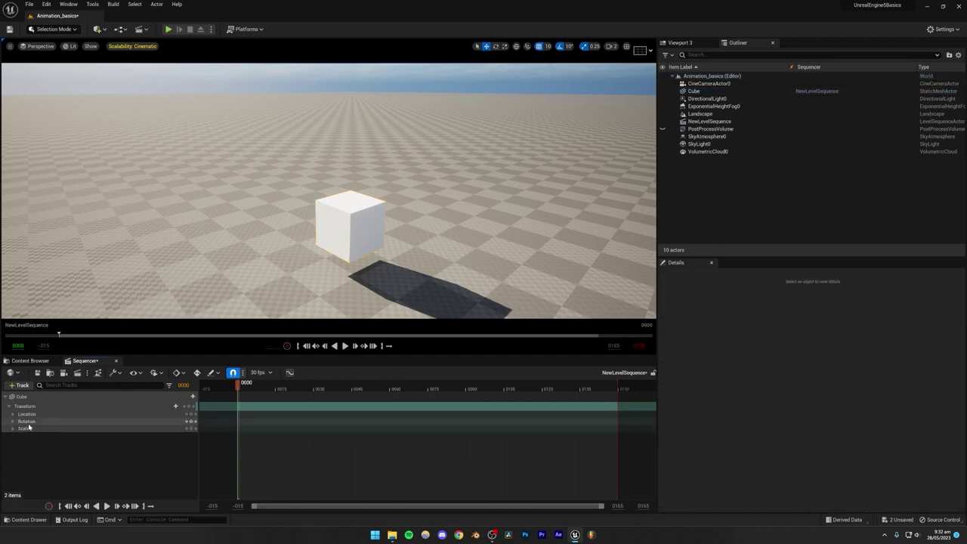
{"action": "left_click", "coordinate": [9, 406]}
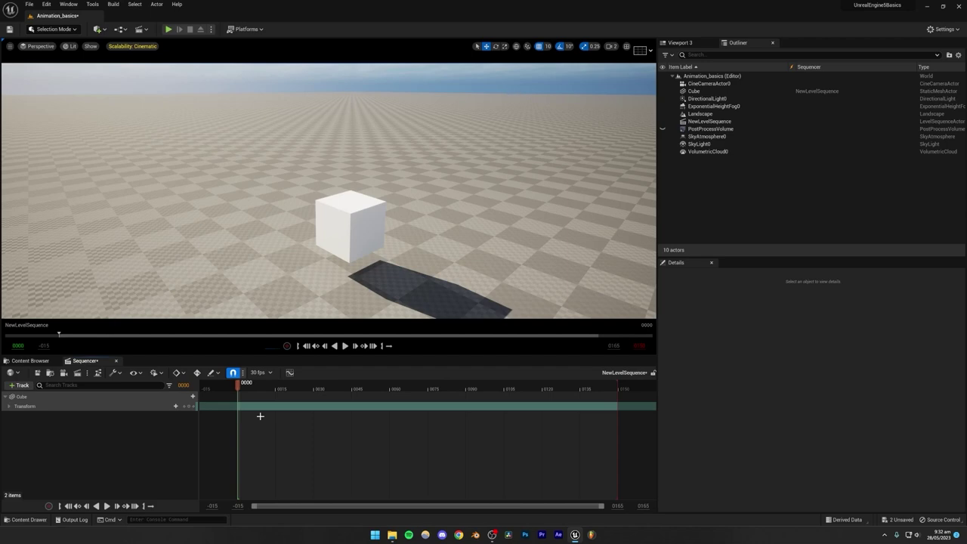
{"action": "left_click", "coordinate": [9, 406]}
{"action": "left_click", "coordinate": [28, 408]}
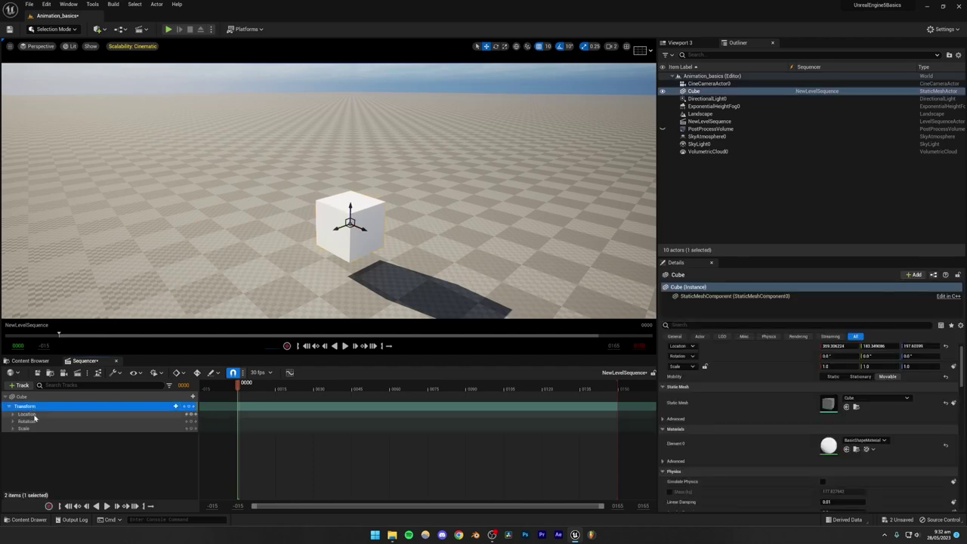
{"action": "left_click", "coordinate": [30, 414]}
{"action": "left_click", "coordinate": [33, 422]}
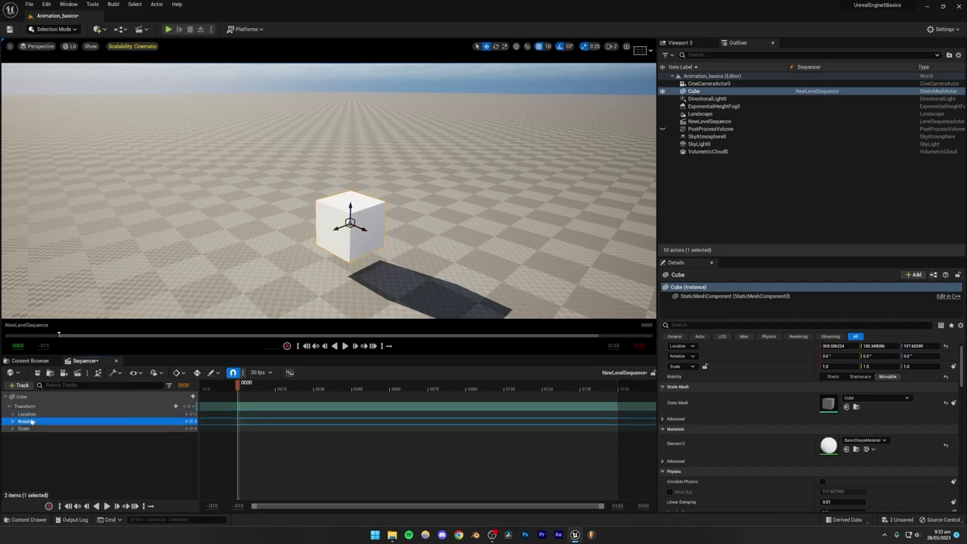
{"action": "left_click", "coordinate": [33, 437]}
{"action": "left_click", "coordinate": [9, 406]}
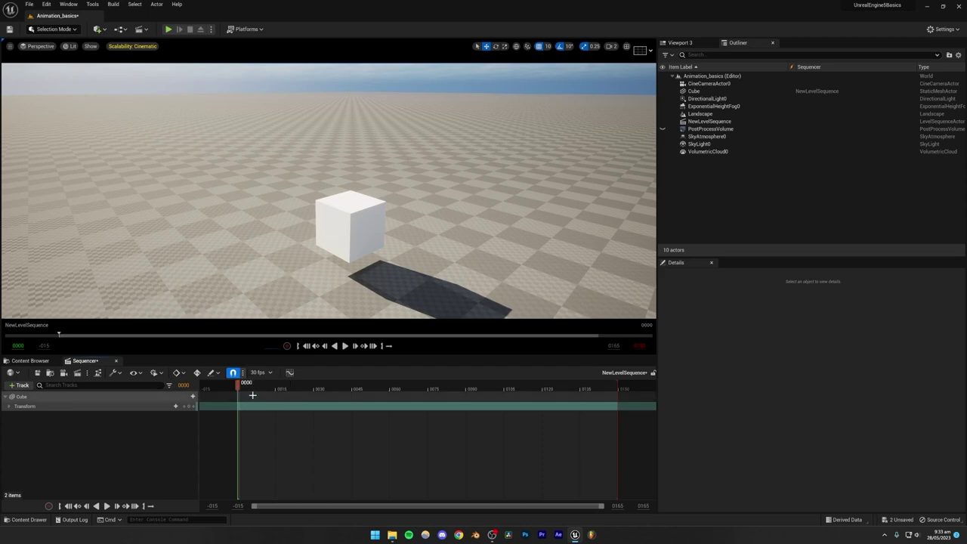
Step: Add a transform keyframe for the Cube at frame 0 of the sequence
{"action": "mouse_move", "coordinate": [240, 388]}
{"action": "left_mouse_down"}
{"action": "mouse_move", "coordinate": [250, 389]}
{"action": "mouse_move", "coordinate": [239, 389]}
{"action": "left_mouse_up"}
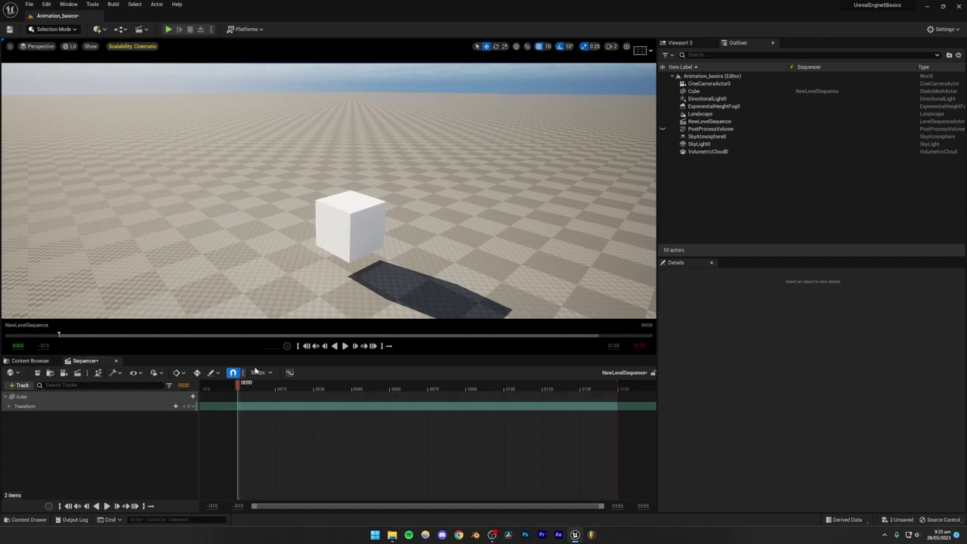
{"action": "left_click", "coordinate": [344, 258]}
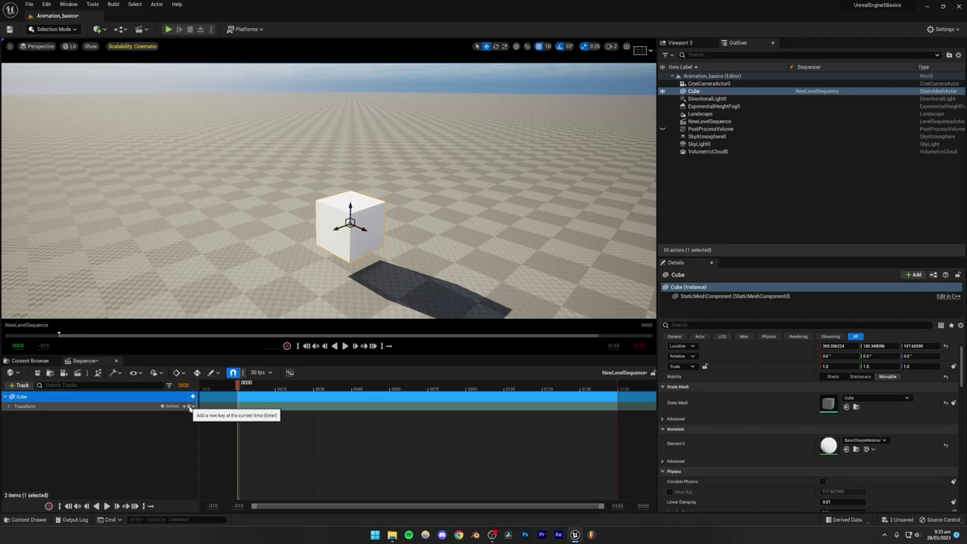
{"action": "left_click", "coordinate": [189, 407]}
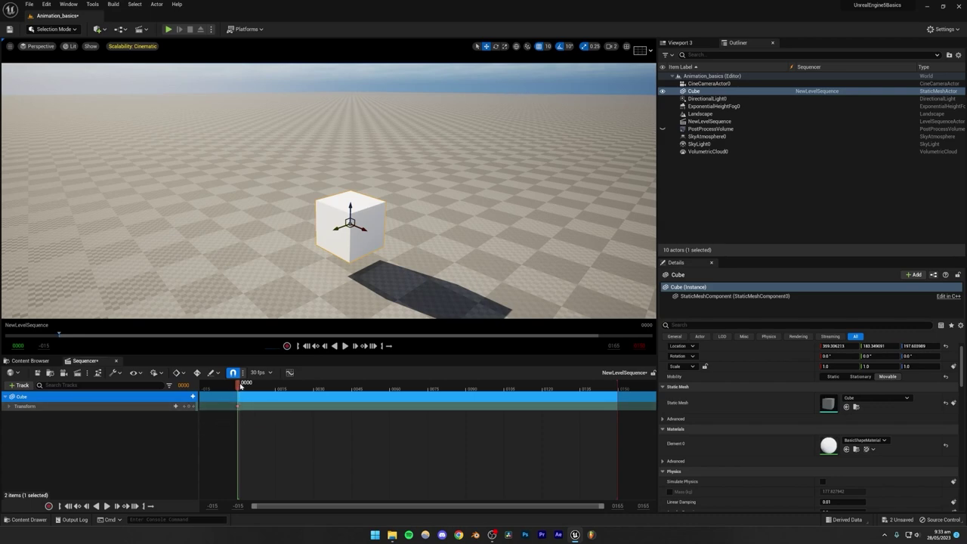
Step: Move the playhead to frame 75 and review the sequence's display rate options, keeping 30 fps
{"action": "left_click_drag", "start_coordinate": [239, 385], "coordinate": [429, 388]}
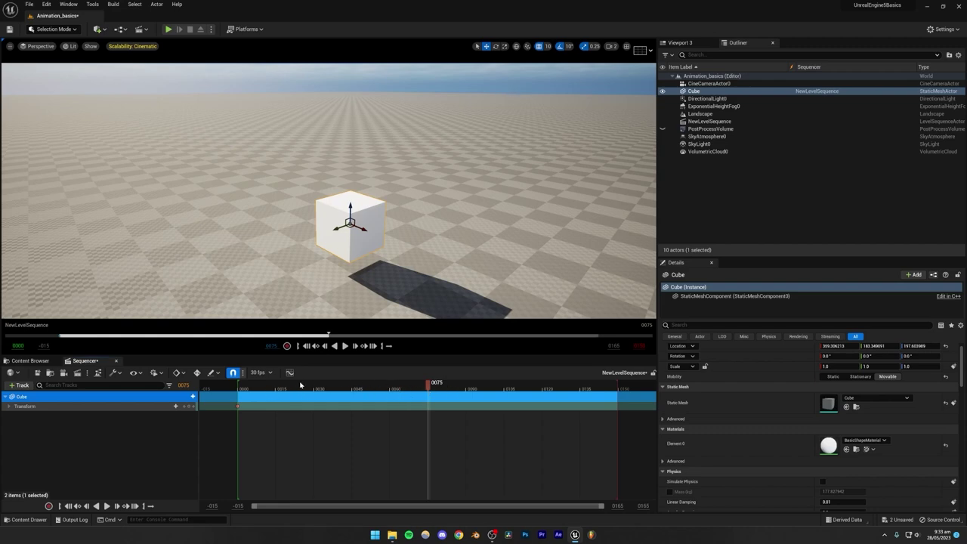
{"action": "left_click", "coordinate": [259, 372]}
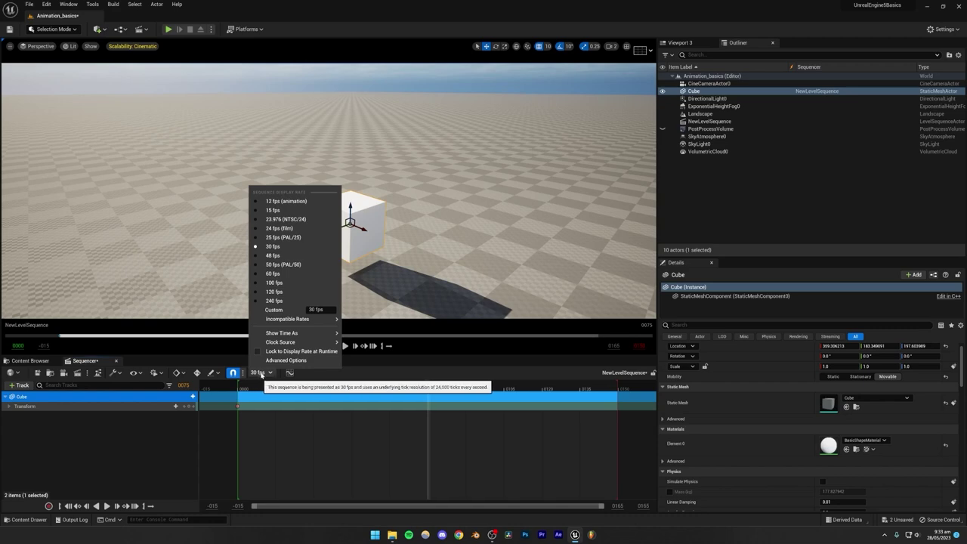
{"action": "left_click", "coordinate": [259, 373]}
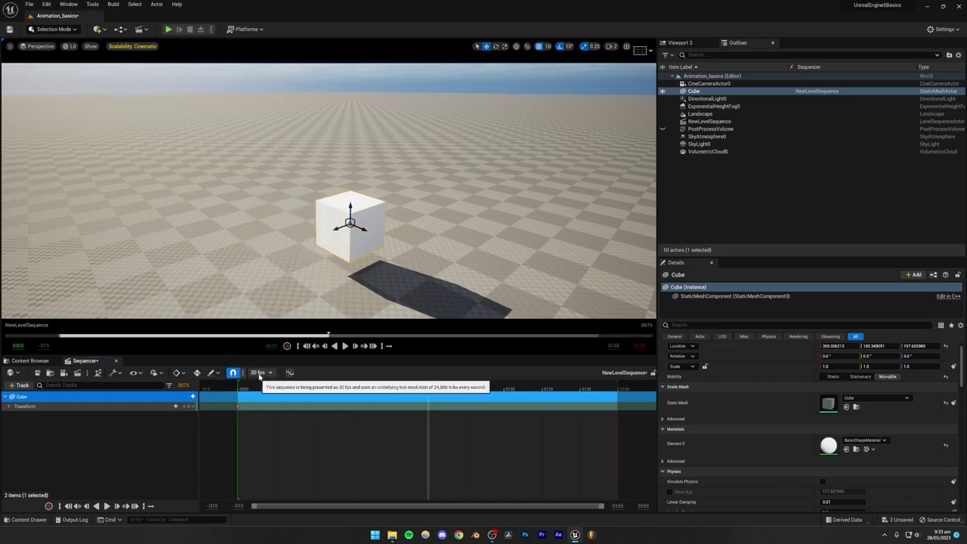
{"action": "left_click", "coordinate": [260, 375]}
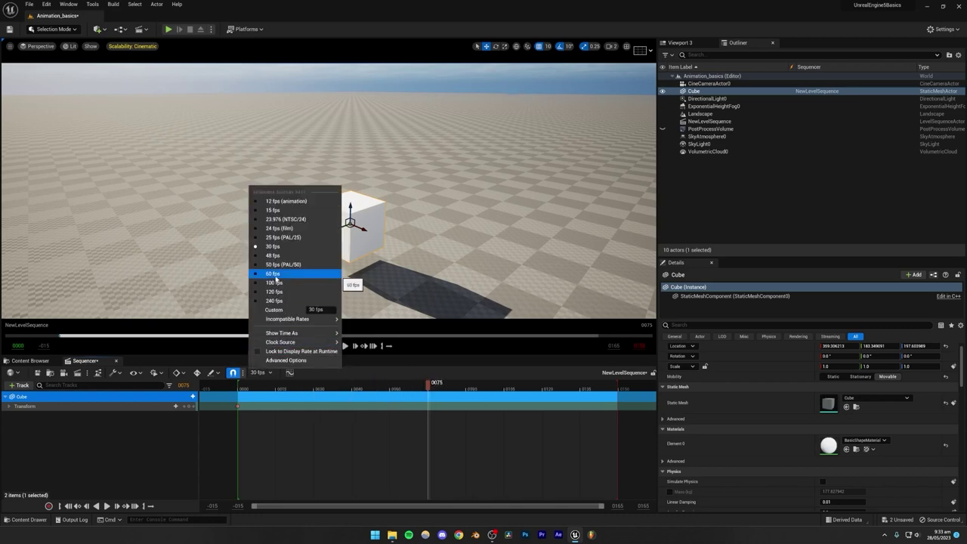
{"action": "left_click", "coordinate": [443, 374]}
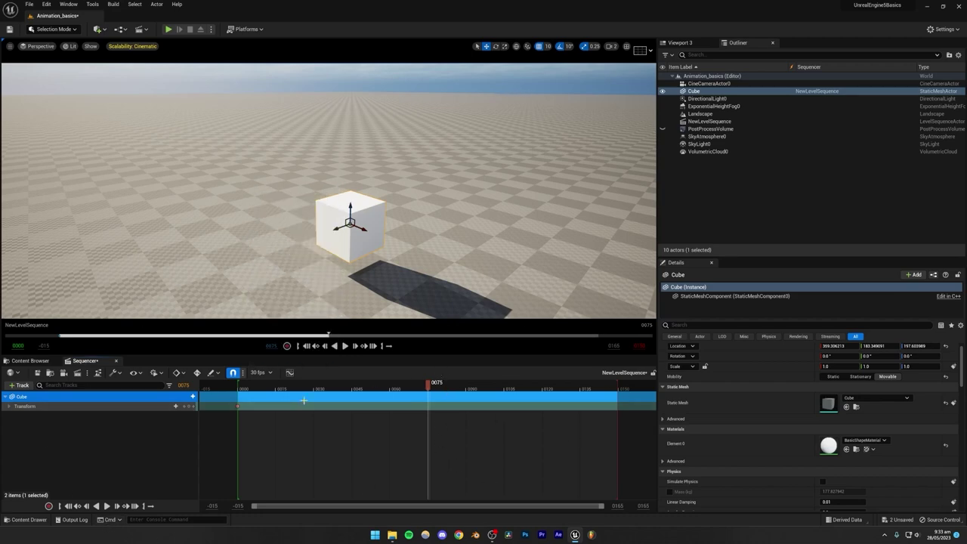
Step: Move the Cube along its Y axis to a Y location of about -477
{"action": "right_click_drag", "start_coordinate": [390, 252], "coordinate": [412, 268]}
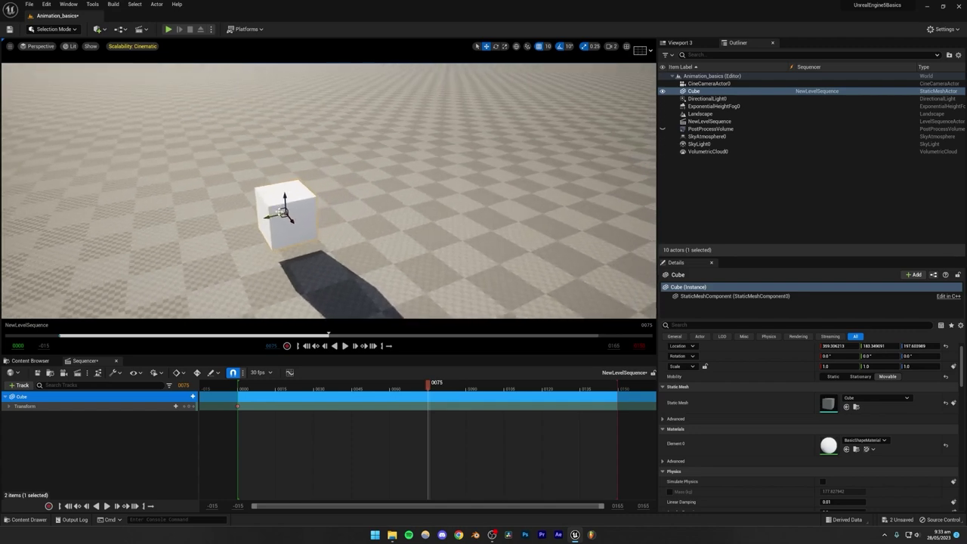
{"action": "right_click_drag", "start_coordinate": [280, 212], "coordinate": [275, 205]}
{"action": "left_click_drag", "start_coordinate": [280, 231], "coordinate": [500, 212]}
{"action": "right_click_drag", "start_coordinate": [500, 212], "coordinate": [524, 196]}
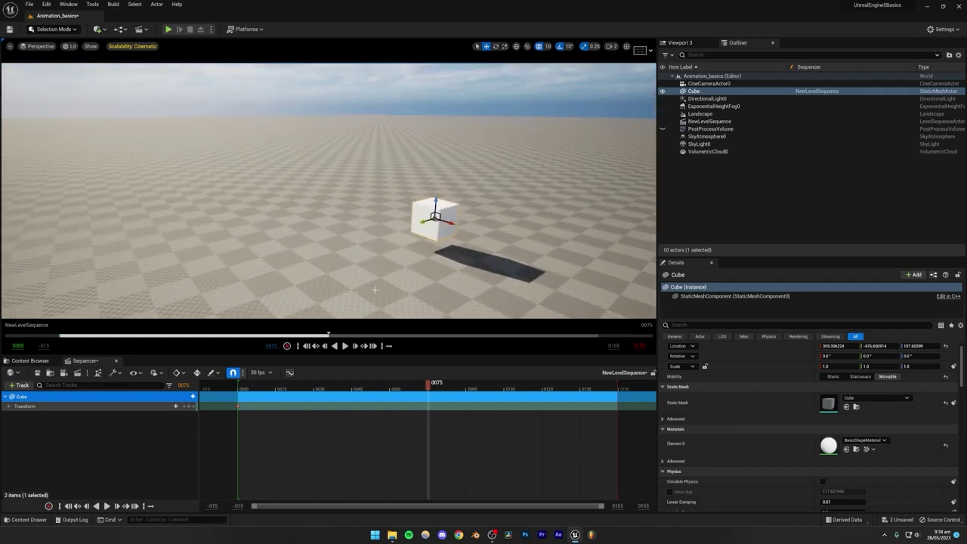
Step: Add a transform keyframe for the Cube at frame 75 and play the sequence from frame 0
{"action": "left_click", "coordinate": [187, 406]}
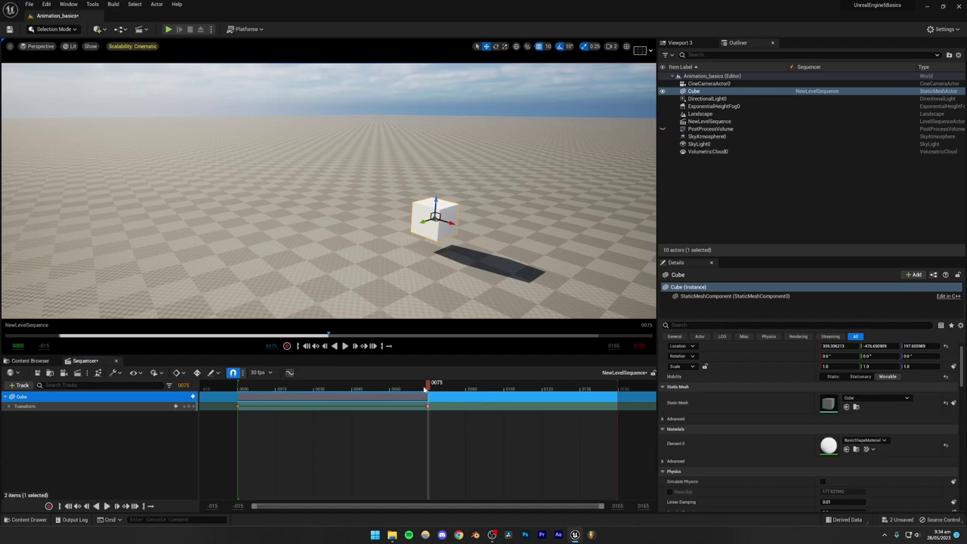
{"action": "left_click_drag", "start_coordinate": [425, 388], "coordinate": [239, 396]}
{"action": "right_click_drag", "start_coordinate": [220, 231], "coordinate": [190, 258]}
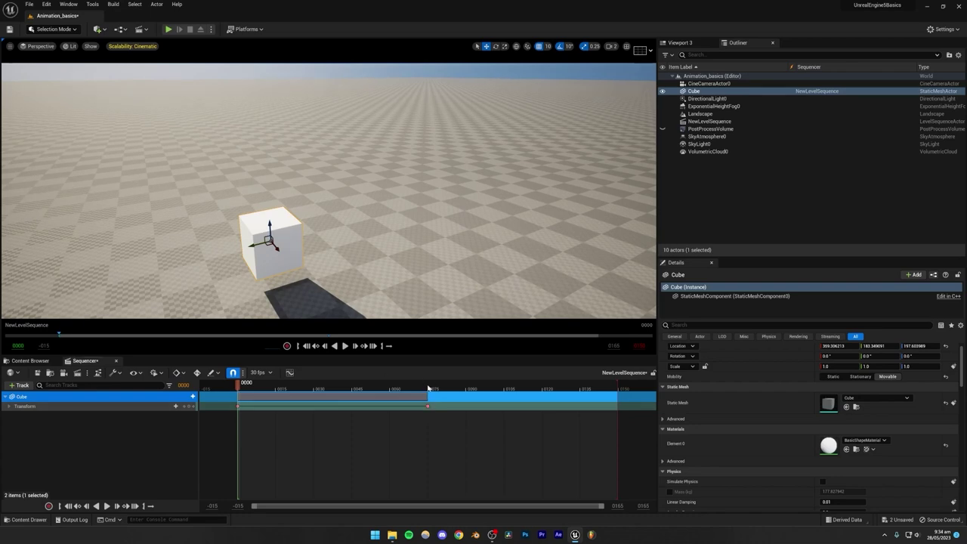
{"action": "left_click_drag", "start_coordinate": [428, 388], "coordinate": [240, 390]}
{"action": "key", "text": "space"}
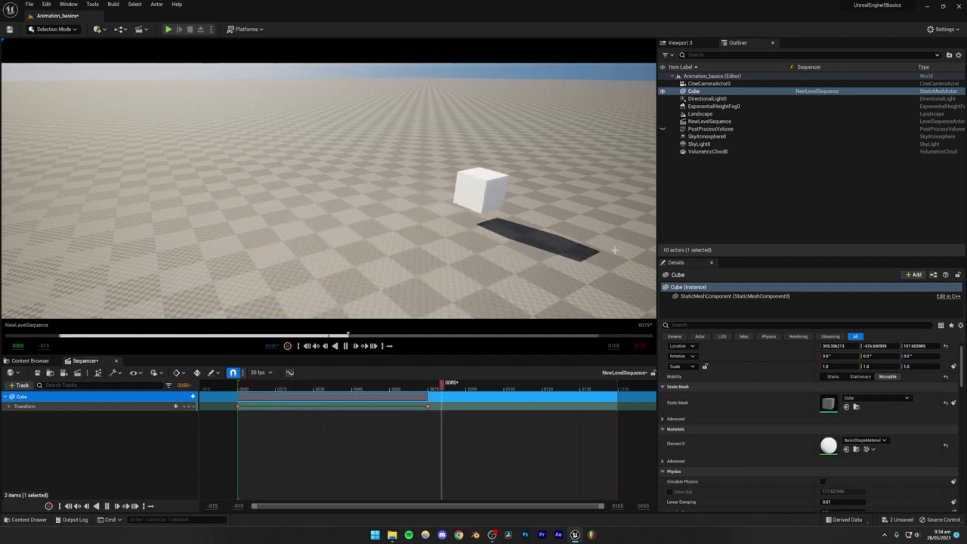
{"action": "key", "text": "space"}
Step: Scrub and replay the Cube's movement to examine its speed between the two keyframes
{"action": "left_click_drag", "start_coordinate": [443, 388], "coordinate": [415, 379]}
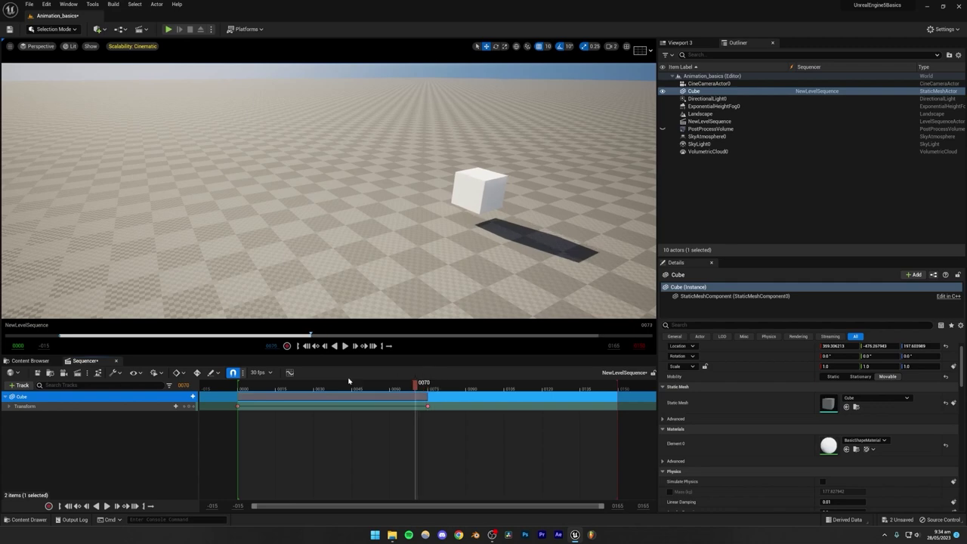
{"action": "key", "text": "space"}
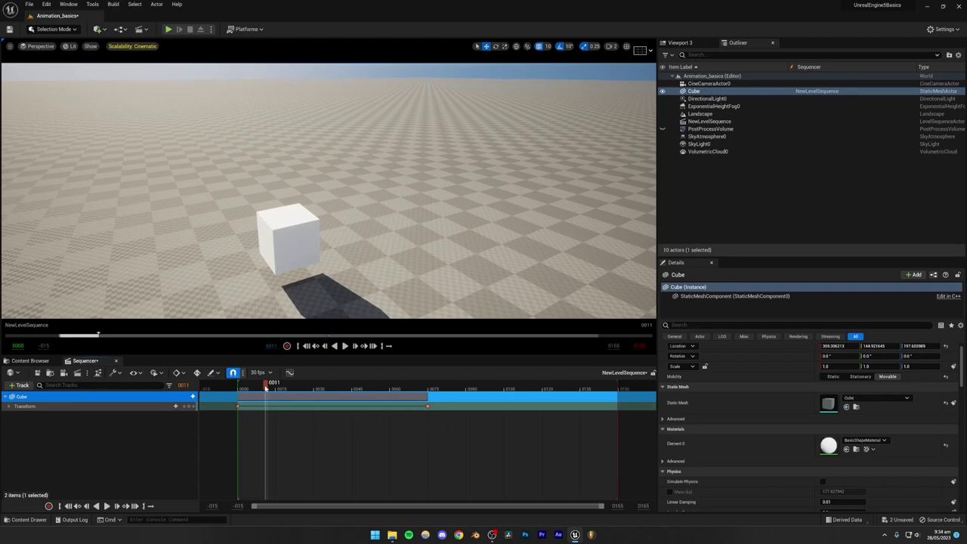
{"action": "left_click_drag", "start_coordinate": [266, 386], "coordinate": [380, 385]}
Step: Set the interpolation of the Cube's transform keyframes at frames 0 and 75 to Linear
{"action": "left_click_drag", "start_coordinate": [470, 434], "coordinate": [228, 406]}
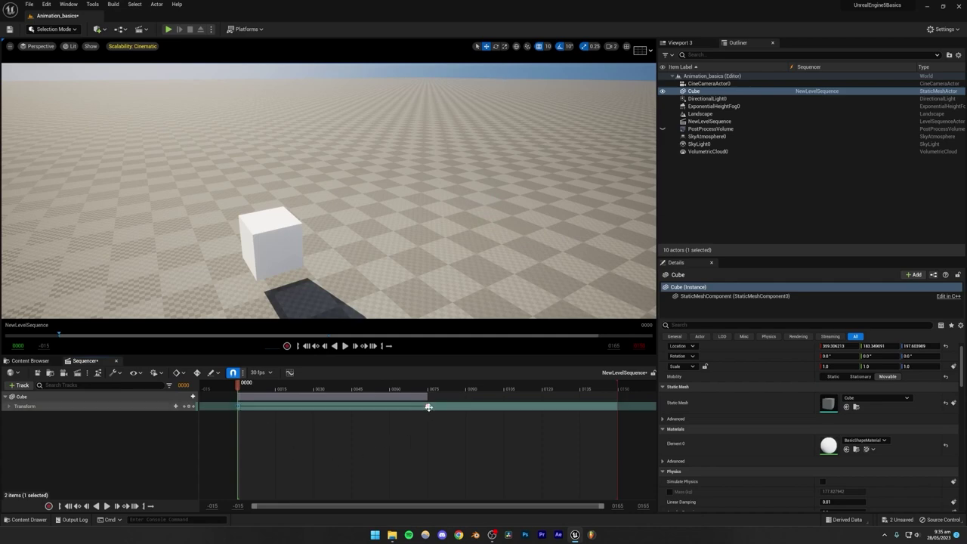
{"action": "key", "text": "period"}
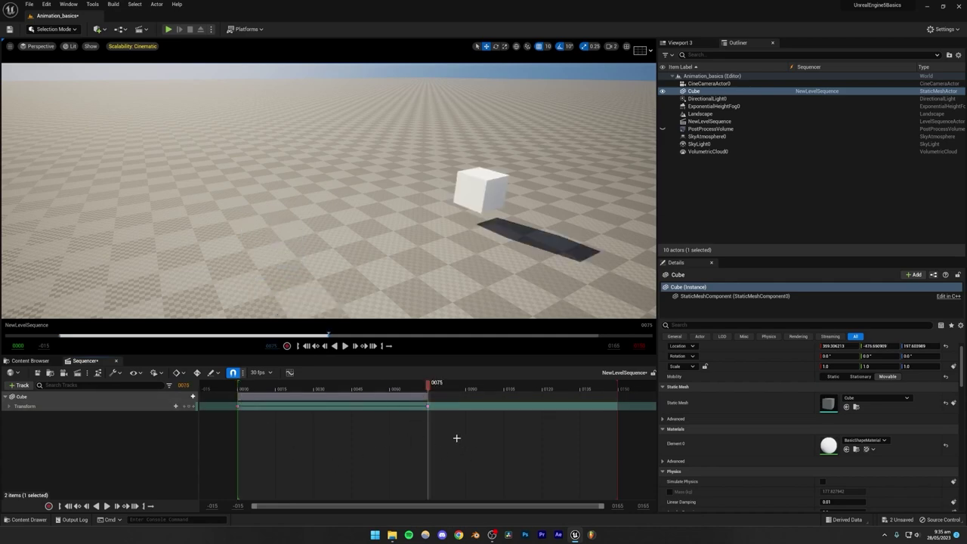
{"action": "left_click_drag", "start_coordinate": [457, 437], "coordinate": [236, 402]}
{"action": "right_click", "coordinate": [427, 406]}
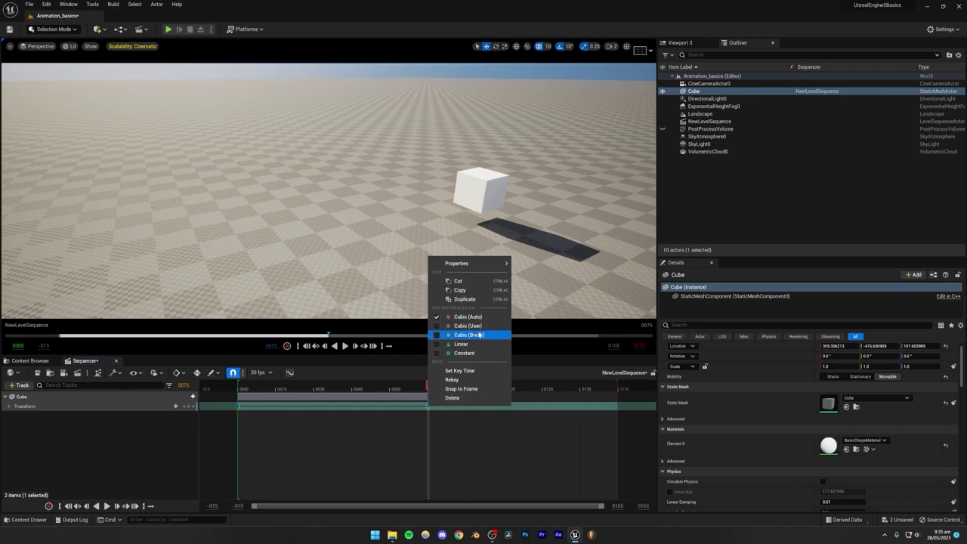
{"action": "left_click", "coordinate": [453, 352]}
Step: Play the sequence from frame 0 to check the linear movement, and save the sequence
{"action": "left_click_drag", "start_coordinate": [422, 386], "coordinate": [237, 393]}
{"action": "key", "text": "space"}
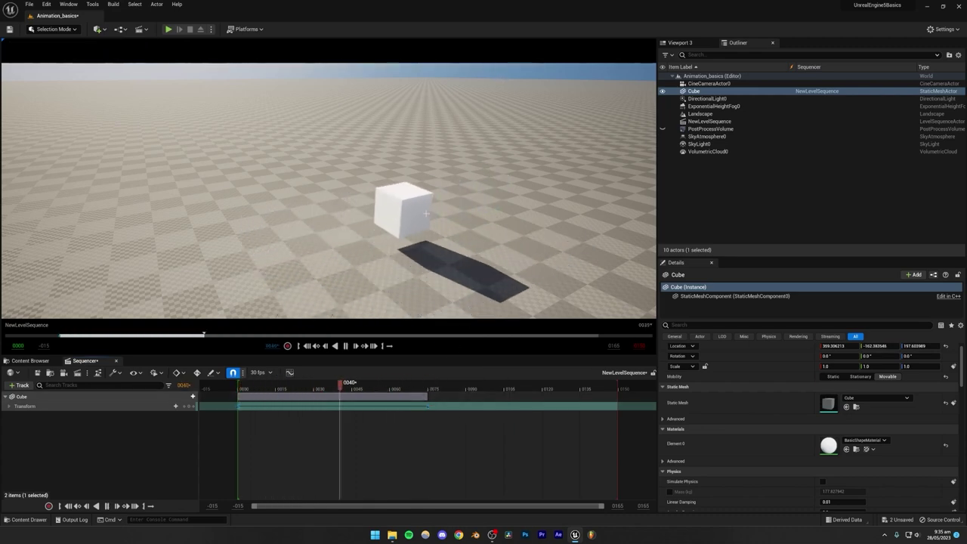
{"action": "key", "text": "space"}
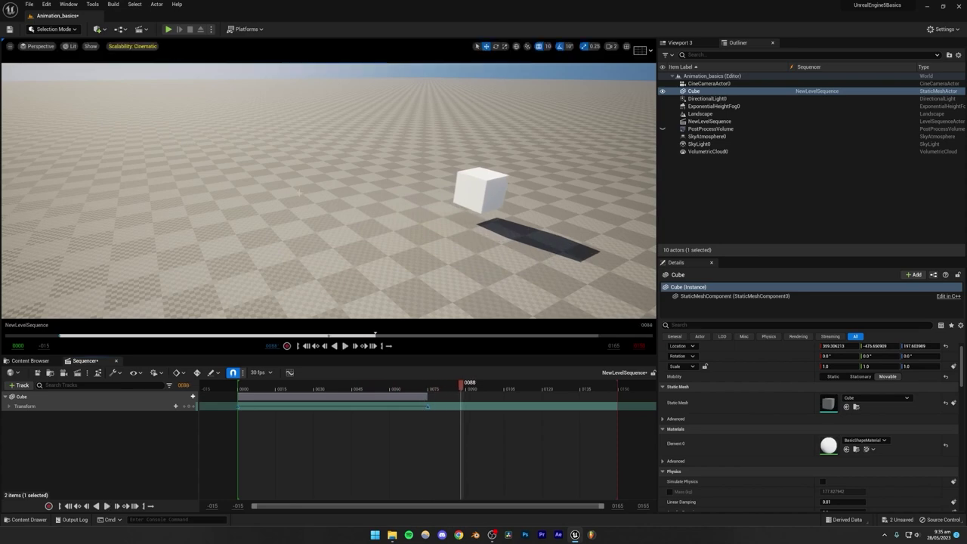
{"action": "key", "text": "ctrl+s"}
Step: Delete the Cube's transform keyframes at frames 0 and 75
{"action": "left_click_drag", "start_coordinate": [369, 390], "coordinate": [330, 410]}
{"action": "left_click_drag", "start_coordinate": [465, 435], "coordinate": [370, 418]}
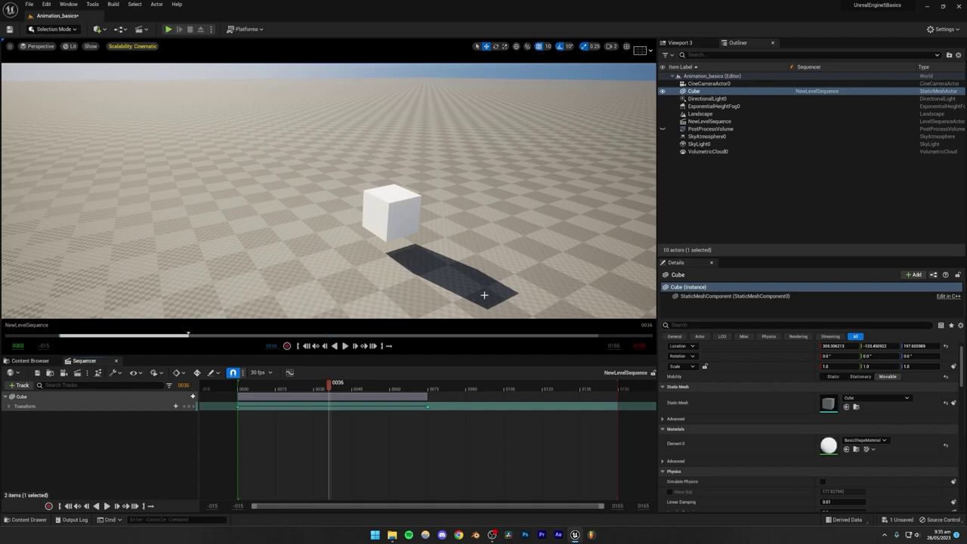
{"action": "right_click_drag", "start_coordinate": [480, 295], "coordinate": [564, 199]}
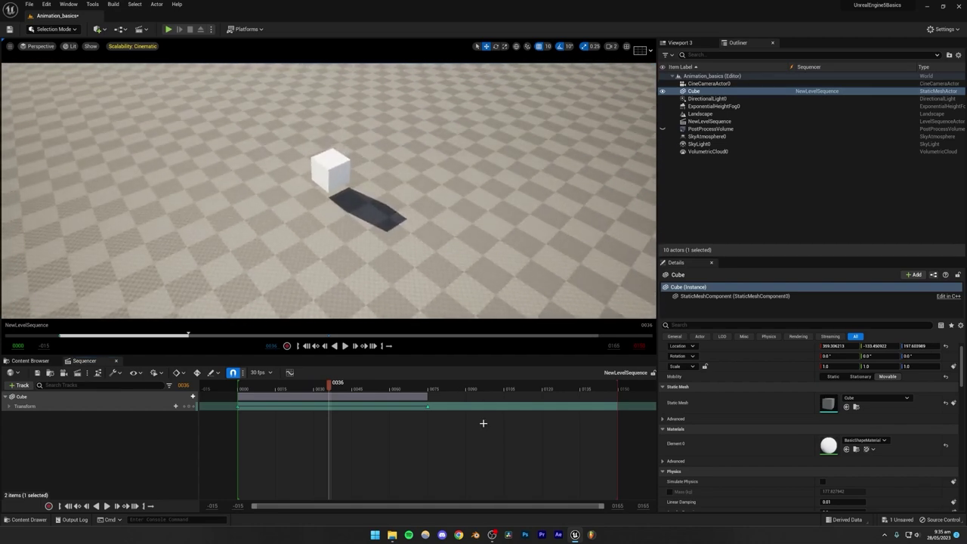
{"action": "left_click_drag", "start_coordinate": [465, 449], "coordinate": [238, 418]}
{"action": "key", "text": "Delete"}
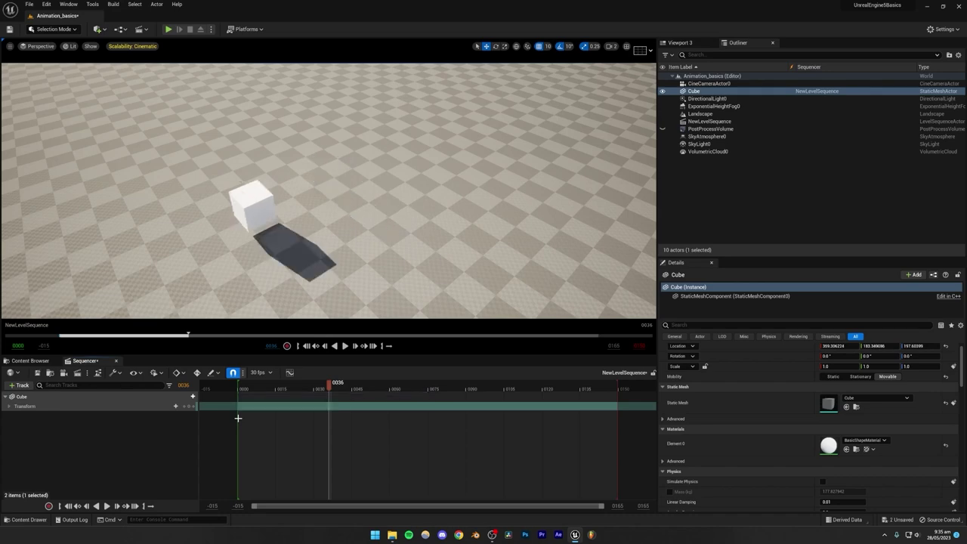
Step: Keyframe the Cube's transform at frame 0, and again at frame 90 after moving it to about X 969, Y -517
{"action": "left_click_drag", "start_coordinate": [264, 386], "coordinate": [468, 389]}
{"action": "left_click", "coordinate": [188, 407]}
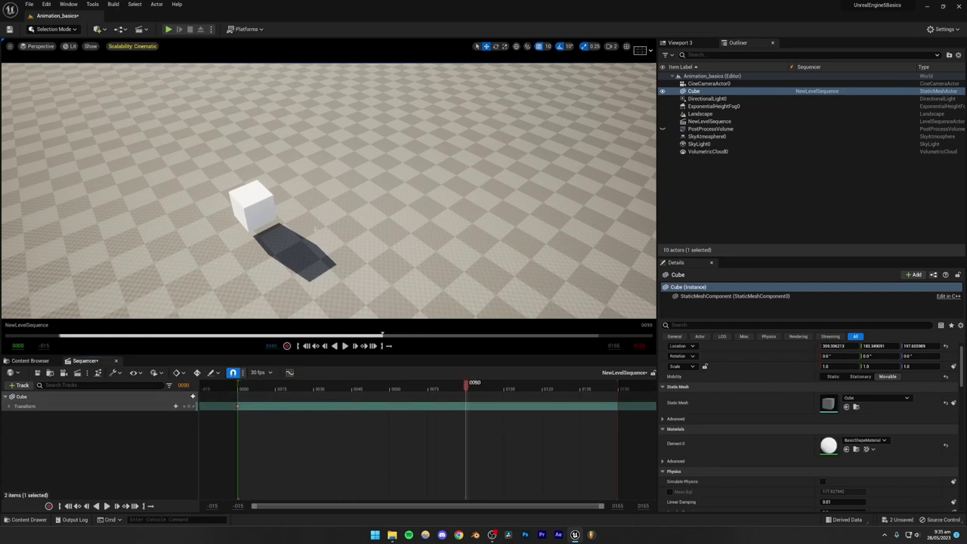
{"action": "left_click", "coordinate": [258, 208]}
{"action": "left_click_drag", "start_coordinate": [255, 211], "coordinate": [556, 220]}
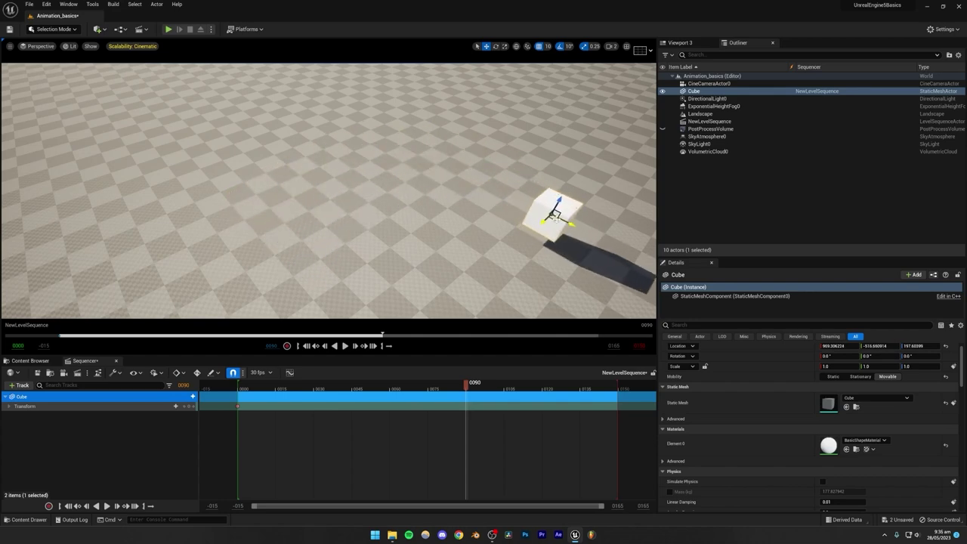
{"action": "left_click", "coordinate": [190, 407]}
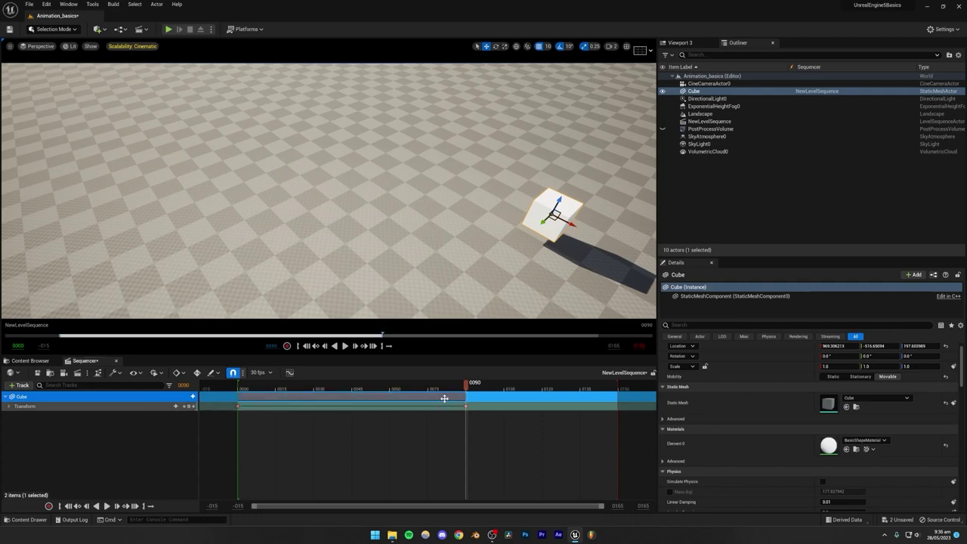
Step: Play the sequence from frame 0 to review the Cube's diagonal movement
{"action": "left_click_drag", "start_coordinate": [465, 383], "coordinate": [238, 390]}
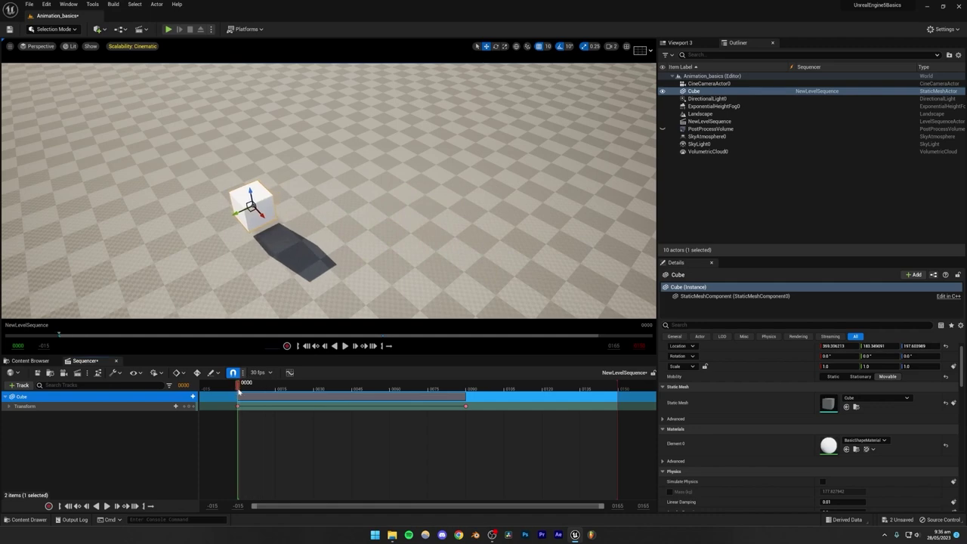
{"action": "key", "text": "space"}
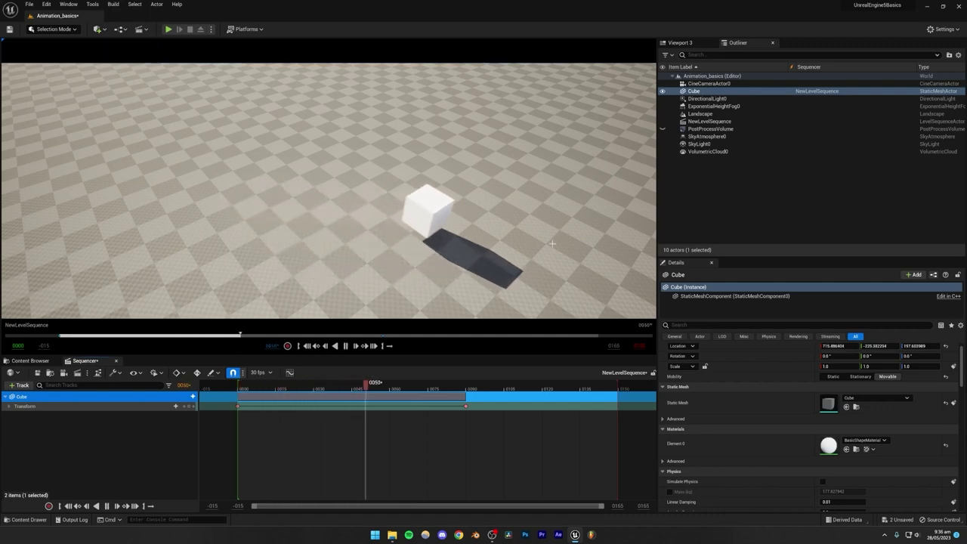
{"action": "key", "text": "space"}
Step: At frame 45, move the Cube to about X 444, Y -376 and add a transform keyframe there
{"action": "left_click_drag", "start_coordinate": [463, 384], "coordinate": [354, 392]}
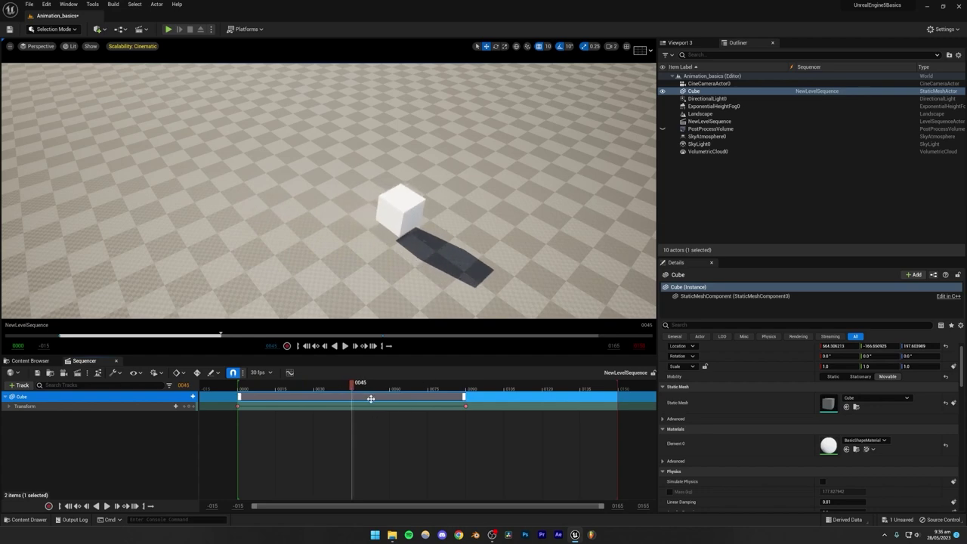
{"action": "key", "text": "g"}
{"action": "left_click_drag", "start_coordinate": [400, 217], "coordinate": [393, 164]}
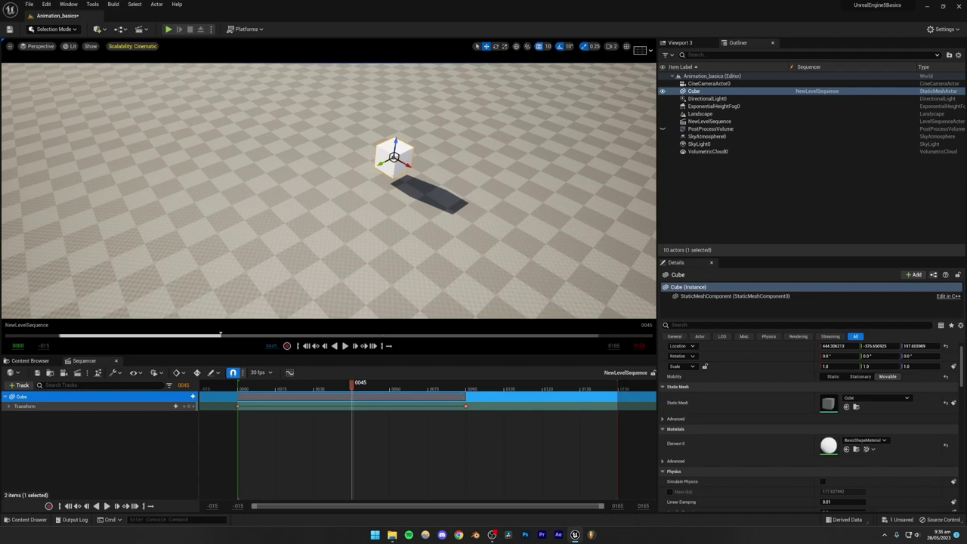
{"action": "left_click", "coordinate": [189, 407]}
Step: Play the sequence from frame 0 to review the Cube's curved path through the middle keyframe
{"action": "left_click_drag", "start_coordinate": [352, 382], "coordinate": [234, 386]}
{"action": "key", "text": "space"}
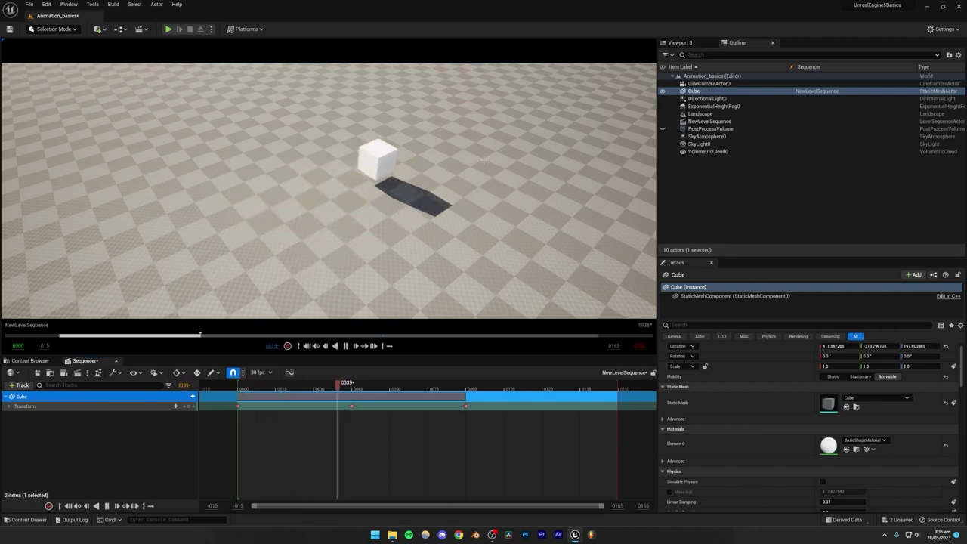
{"action": "key", "text": "space"}
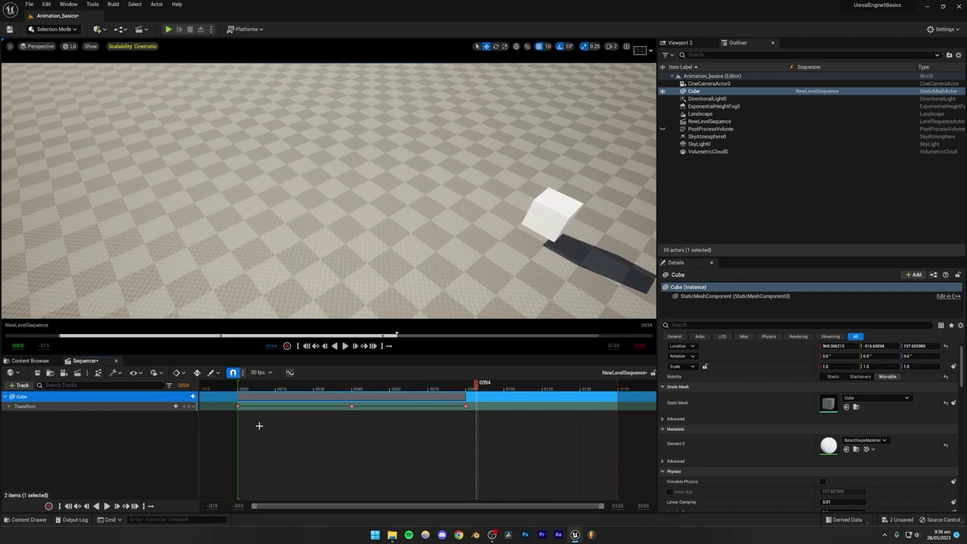
Step: Set the interpolation of the Cube's first and last keyframes, at frames 0 and 90, to Linear
{"action": "left_click_drag", "start_coordinate": [256, 426], "coordinate": [228, 403]}
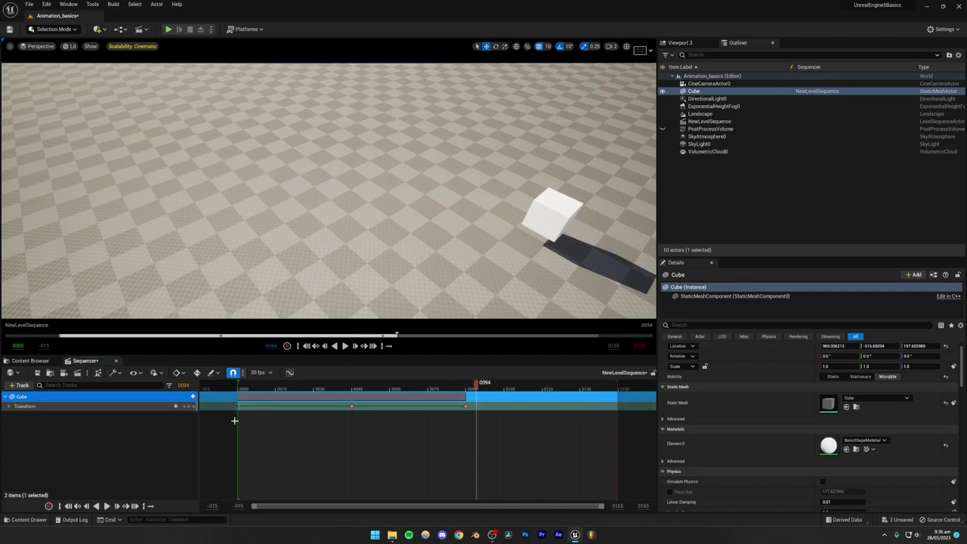
{"action": "left_click", "coordinate": [465, 406]}
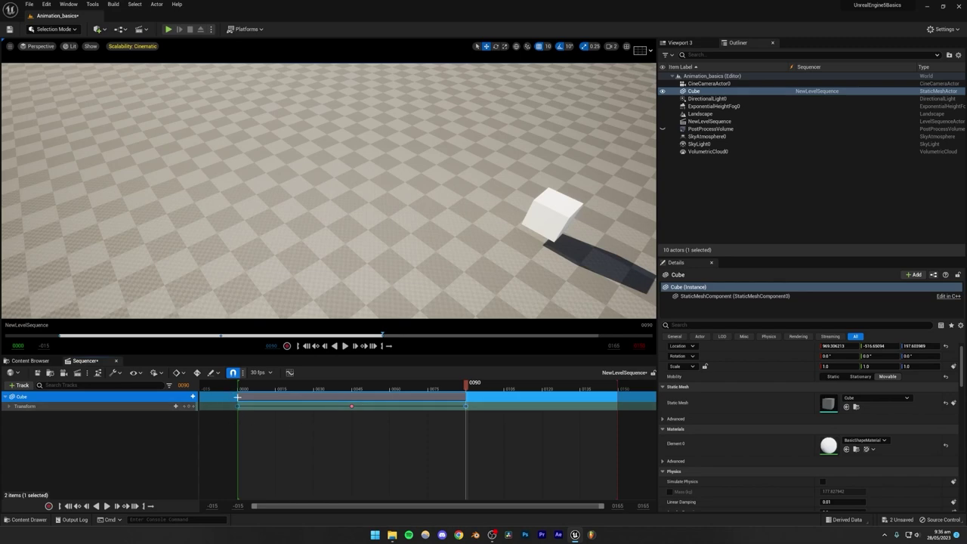
{"action": "right_click", "coordinate": [465, 406]}
{"action": "left_click", "coordinate": [500, 345]}
Step: Play the sequence from frame 0 to check the movement with linear start and end keyframes
{"action": "left_click_drag", "start_coordinate": [465, 383], "coordinate": [338, 387]}
{"action": "left_click_drag", "start_coordinate": [334, 390], "coordinate": [237, 392]}
{"action": "key", "text": "space"}
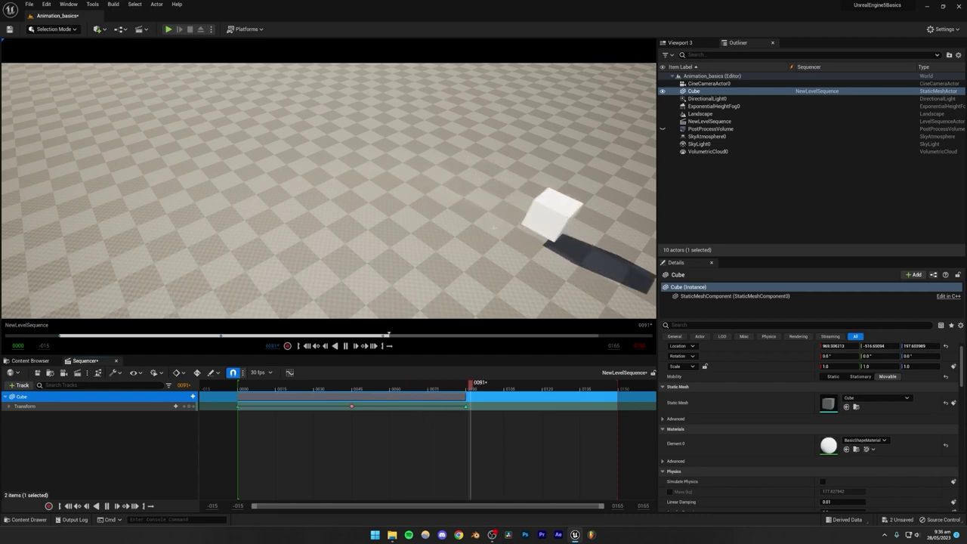
{"action": "key", "text": "space"}
Step: Set the interpolation of the Cube's frame 45 keyframe to Linear and play the sequence from frame 0
{"action": "left_click_drag", "start_coordinate": [394, 385], "coordinate": [240, 385]}
{"action": "right_click", "coordinate": [349, 407]}
{"action": "left_click", "coordinate": [387, 353]}
{"action": "key", "text": "space"}
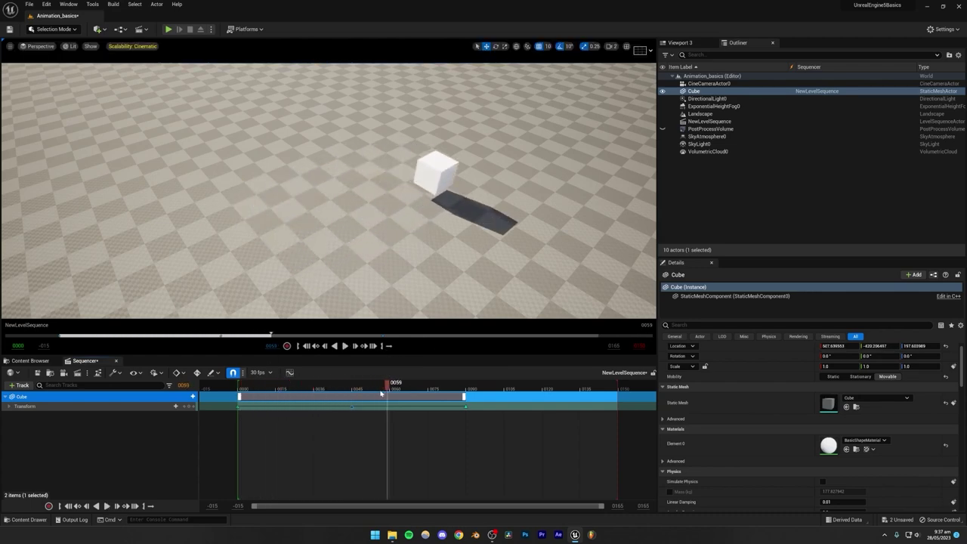
Step: Undo the interpolation change on the frame 45 keyframe and replay the sequence from frame 0
{"action": "left_click_drag", "start_coordinate": [385, 385], "coordinate": [239, 387]}
{"action": "key", "text": "ctrl+z"}
{"action": "key", "text": "space"}
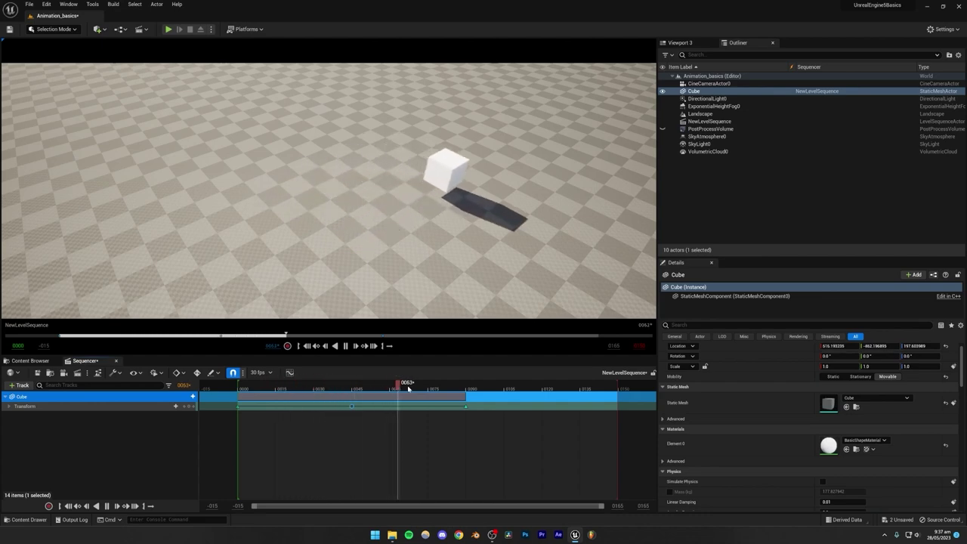
{"action": "key", "text": "space"}
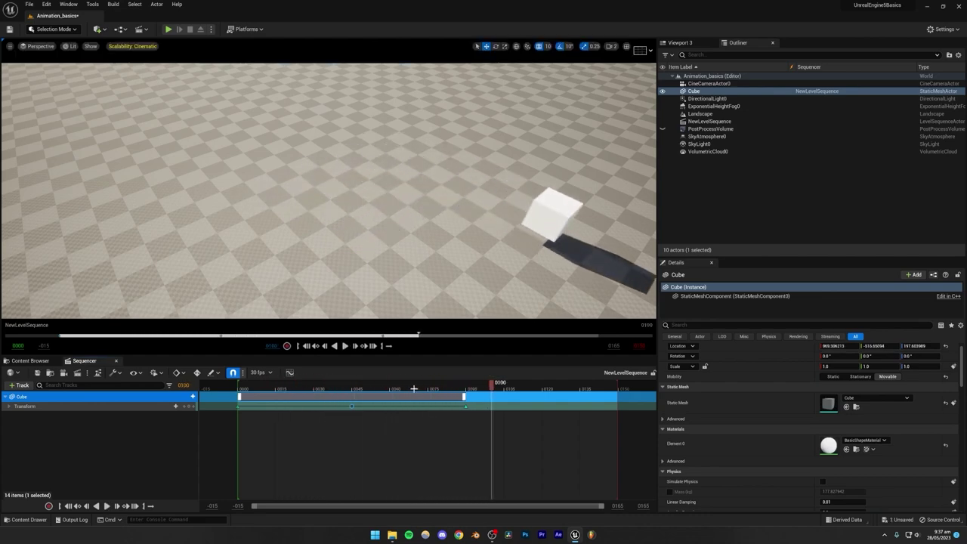
{"action": "left_click_drag", "start_coordinate": [413, 388], "coordinate": [309, 387]}
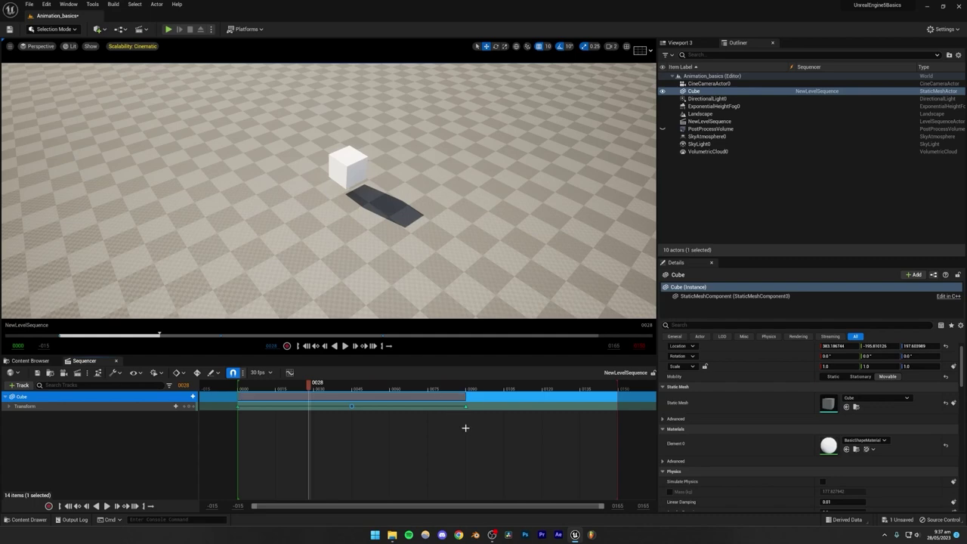
Step: Delete all of the Cube's transform keyframes, return the playhead to frame 0, and undo the deletion
{"action": "left_click_drag", "start_coordinate": [360, 417], "coordinate": [228, 406]}
{"action": "key", "text": "Delete"}
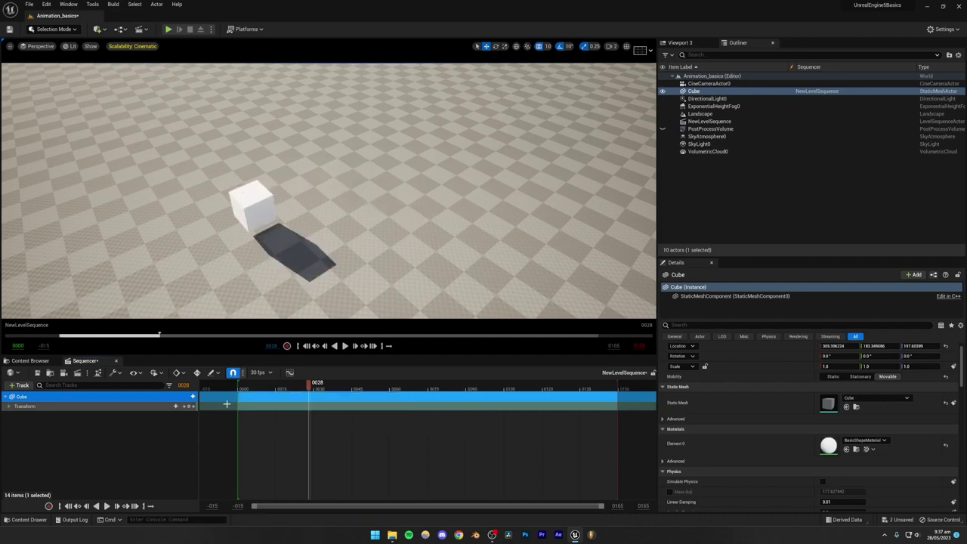
{"action": "left_click_drag", "start_coordinate": [309, 388], "coordinate": [238, 386]}
{"action": "left_click", "coordinate": [168, 434]}
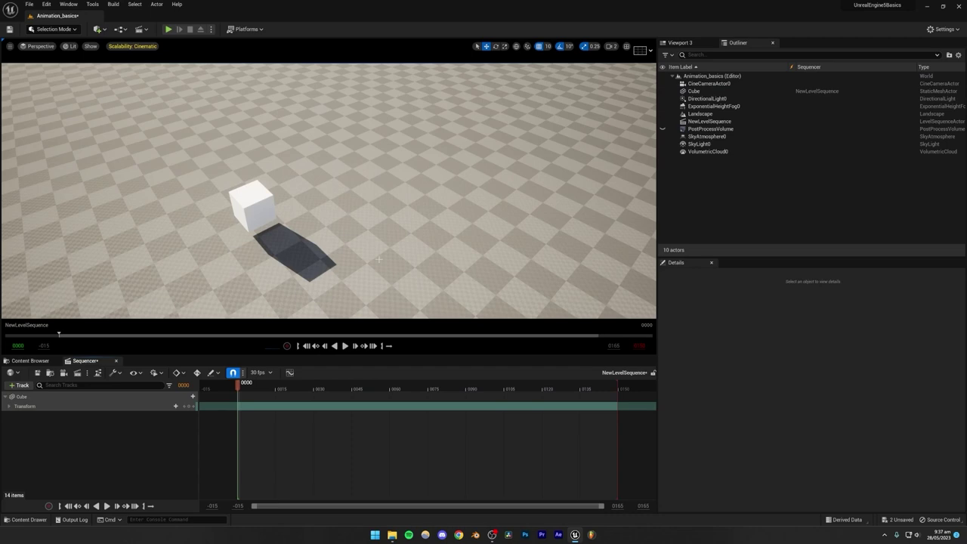
{"action": "mouse_move", "coordinate": [378, 259]}
{"action": "right_mouse_down"}
{"action": "mouse_move", "coordinate": [378, 202]}
{"action": "mouse_move", "coordinate": [373, 263]}
{"action": "right_mouse_up"}
{"action": "key", "text": "ctrl+z"}
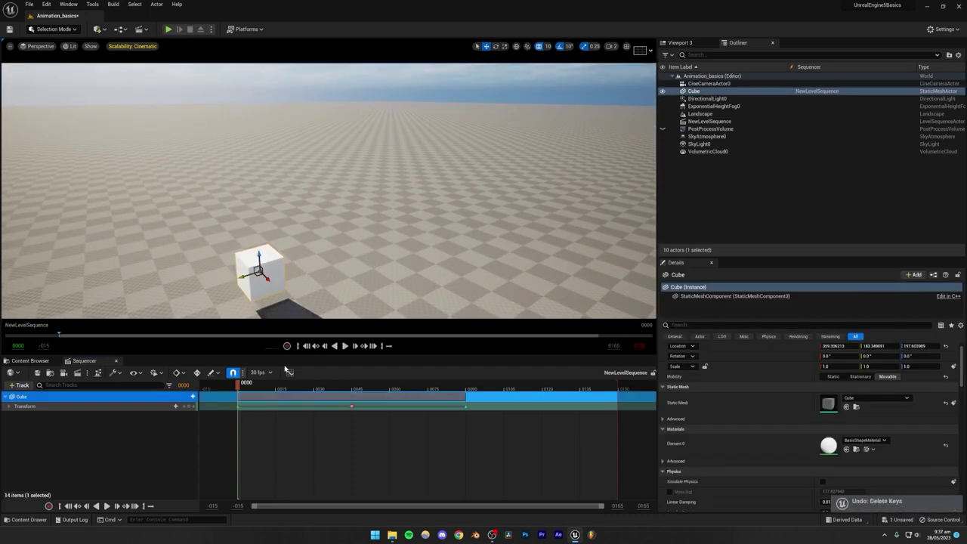
Step: Look through CineCameraActor0 in the viewport and pilot it into position with the Cube in view
{"action": "mouse_move", "coordinate": [247, 384]}
{"action": "left_mouse_down"}
{"action": "mouse_move", "coordinate": [393, 383]}
{"action": "mouse_move", "coordinate": [243, 383]}
{"action": "left_mouse_up"}
{"action": "right_click_drag", "start_coordinate": [311, 260], "coordinate": [251, 302]}
{"action": "key", "text": "w"}
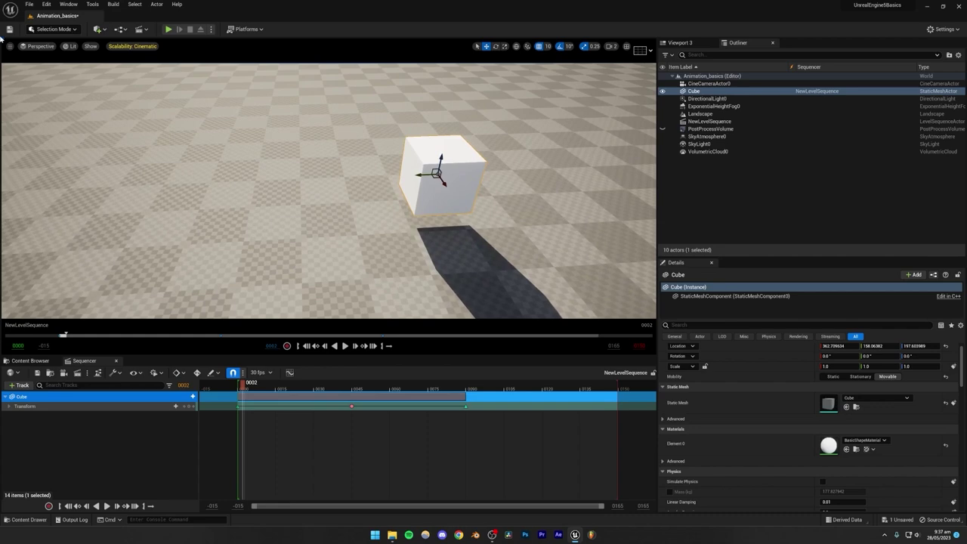
{"action": "left_click", "coordinate": [23, 47]}
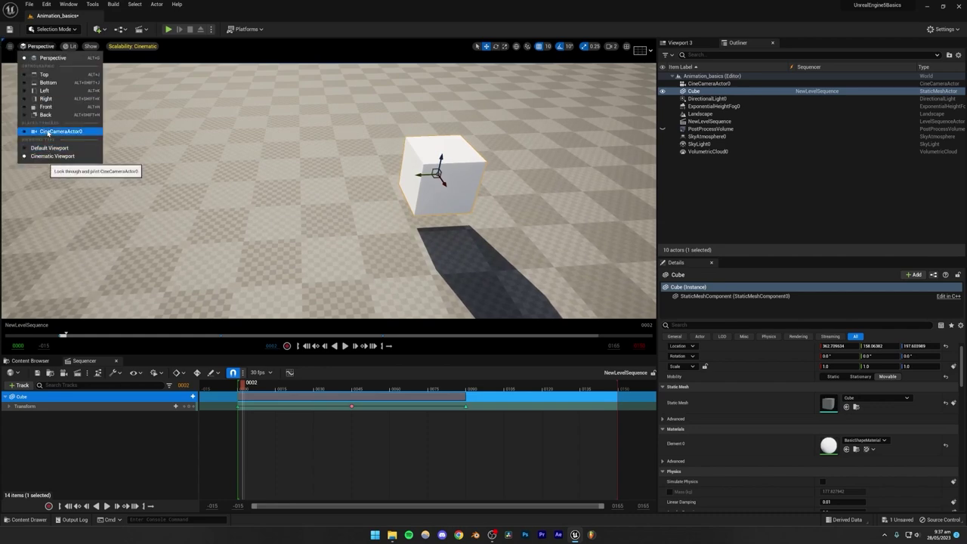
{"action": "left_click", "coordinate": [47, 133]}
{"action": "right_click_drag", "start_coordinate": [48, 133], "coordinate": [80, 134]}
{"action": "key", "text": "s"}
{"action": "key", "text": "a"}
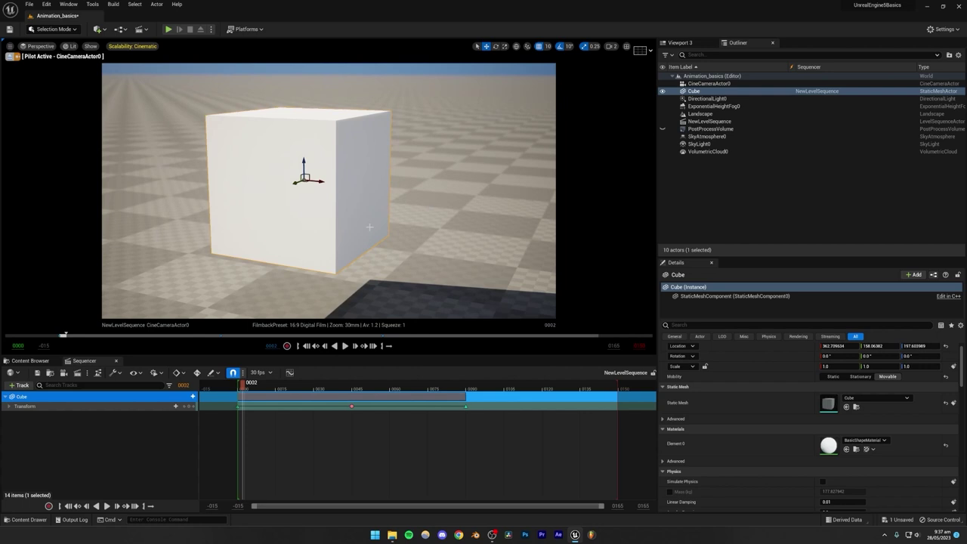
Step: Add CineCameraActor0 from the level to the NewLevelSequence tracks
{"action": "left_click", "coordinate": [710, 206]}
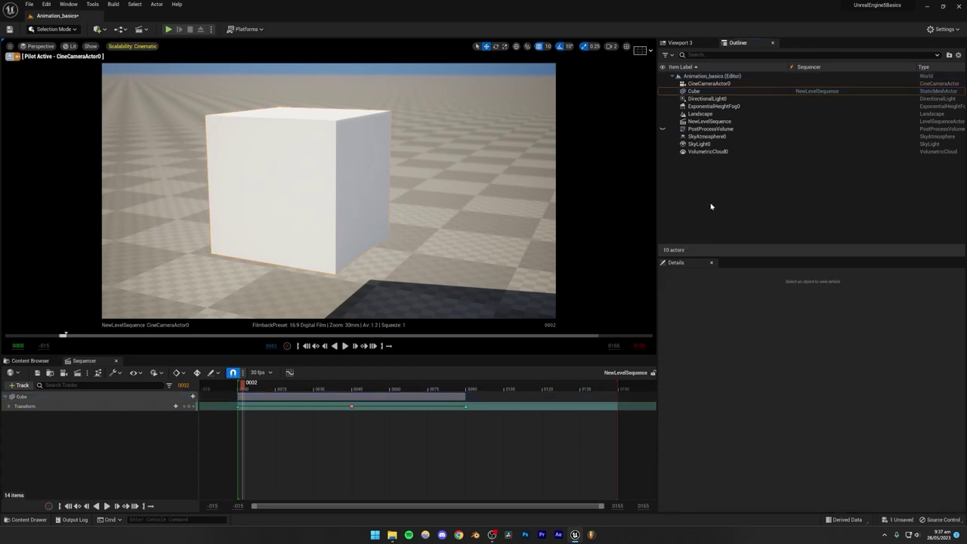
{"action": "left_click", "coordinate": [693, 84]}
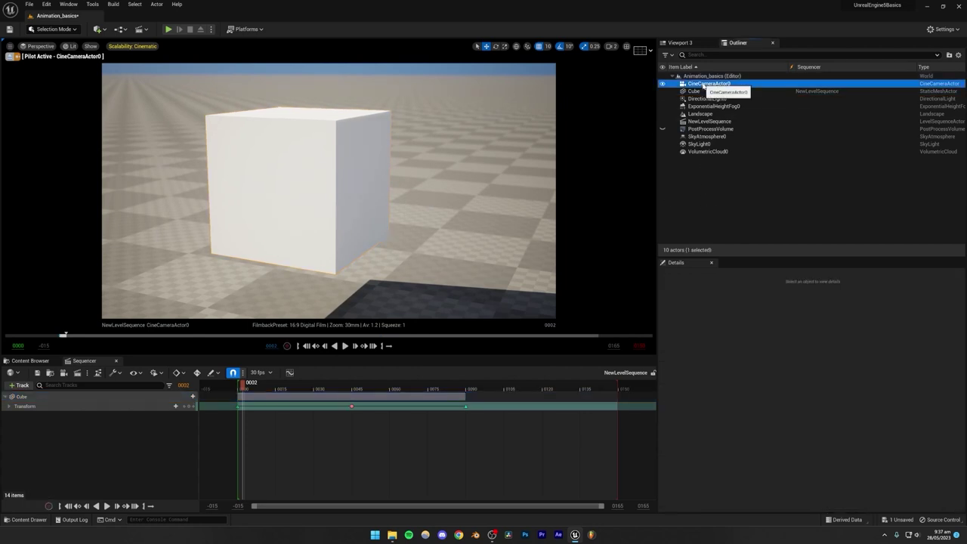
{"action": "left_click_drag", "start_coordinate": [693, 84], "coordinate": [81, 449]}
{"action": "scroll", "coordinate": [60, 468], "scroll_direction": "down", "scroll_amount": 1}
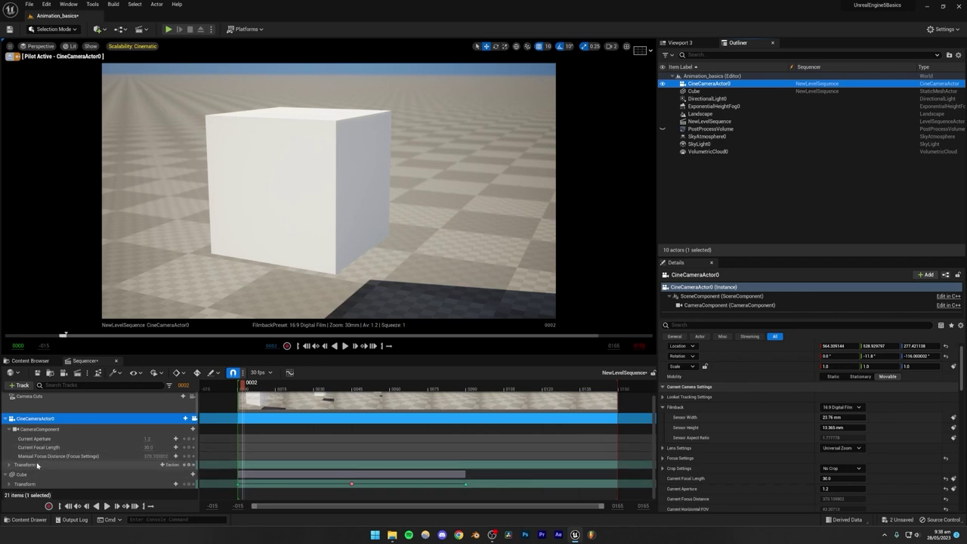
Step: Examine CineCameraActor0's transform, focus distance, focal length and aperture tracks, and the extra tracks available for its CameraComponent
{"action": "left_click", "coordinate": [34, 465]}
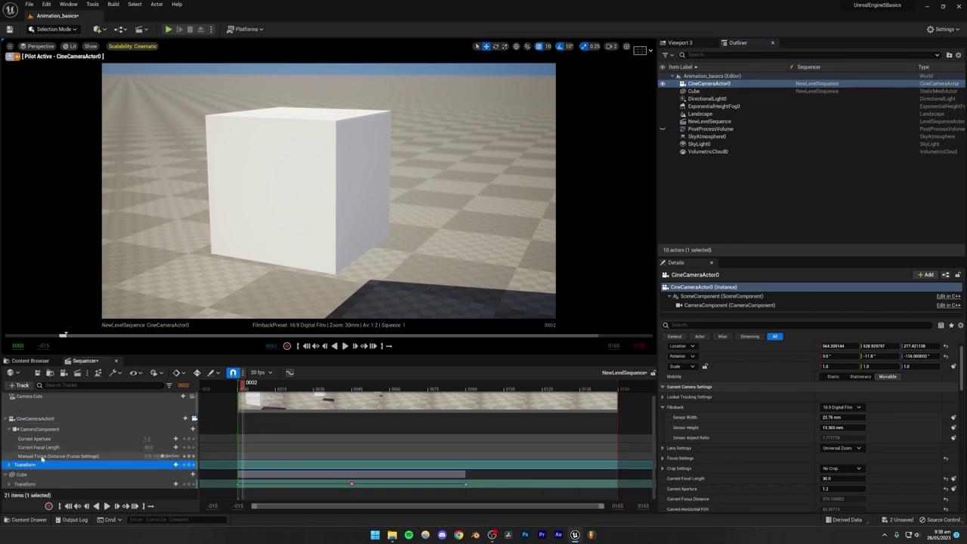
{"action": "left_click", "coordinate": [82, 456]}
{"action": "left_click", "coordinate": [54, 449]}
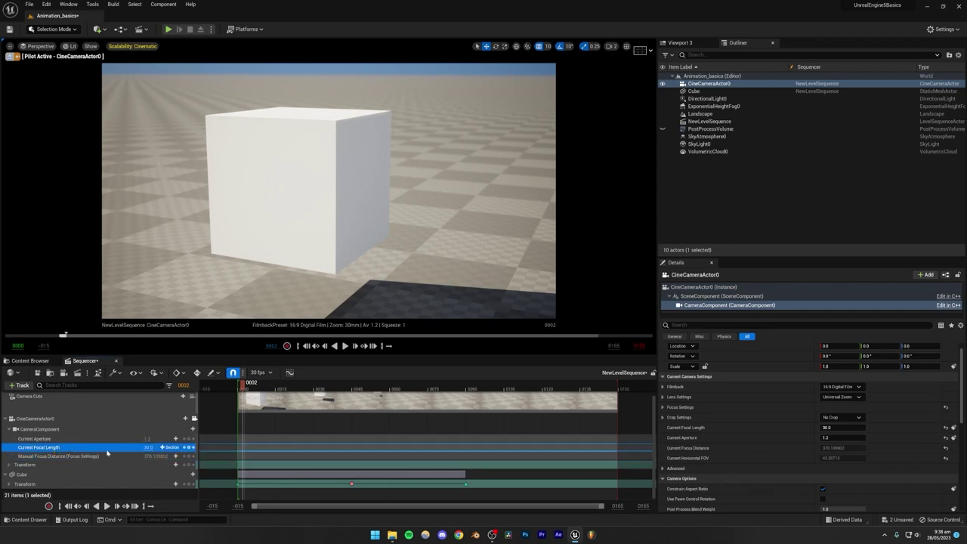
{"action": "left_click", "coordinate": [56, 441]}
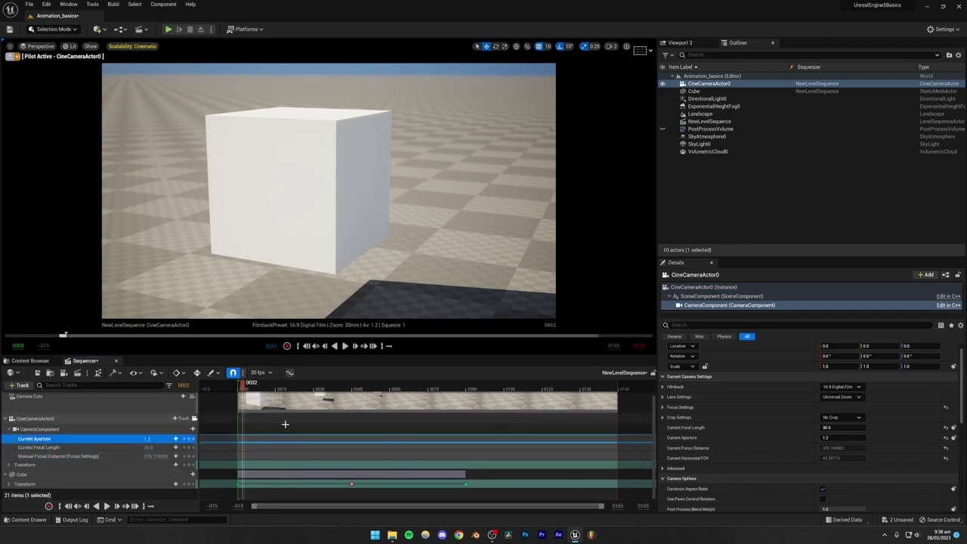
{"action": "left_click", "coordinate": [126, 431]}
{"action": "left_click", "coordinate": [188, 429]}
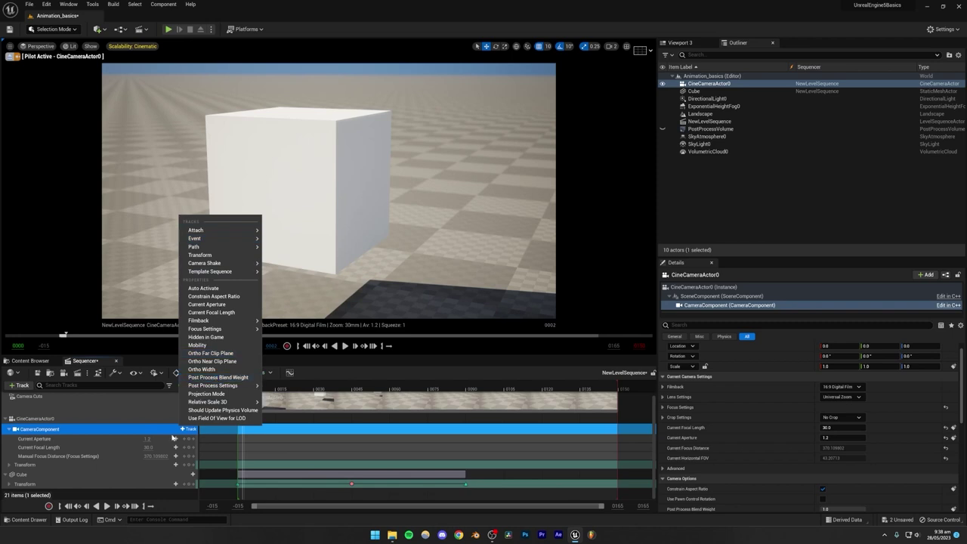
{"action": "left_click", "coordinate": [150, 429]}
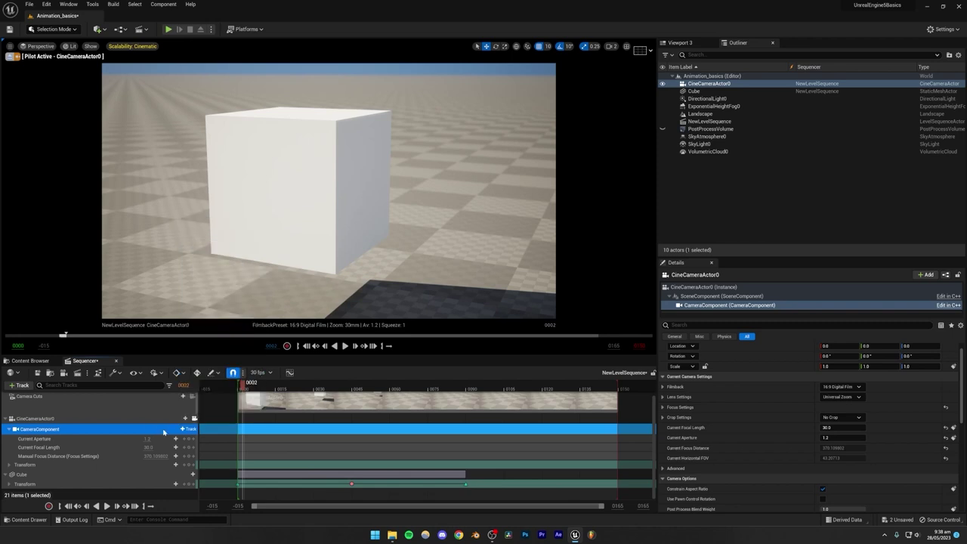
Step: Add a transform keyframe for CineCameraActor0 at frame 0
{"action": "left_click", "coordinate": [238, 387]}
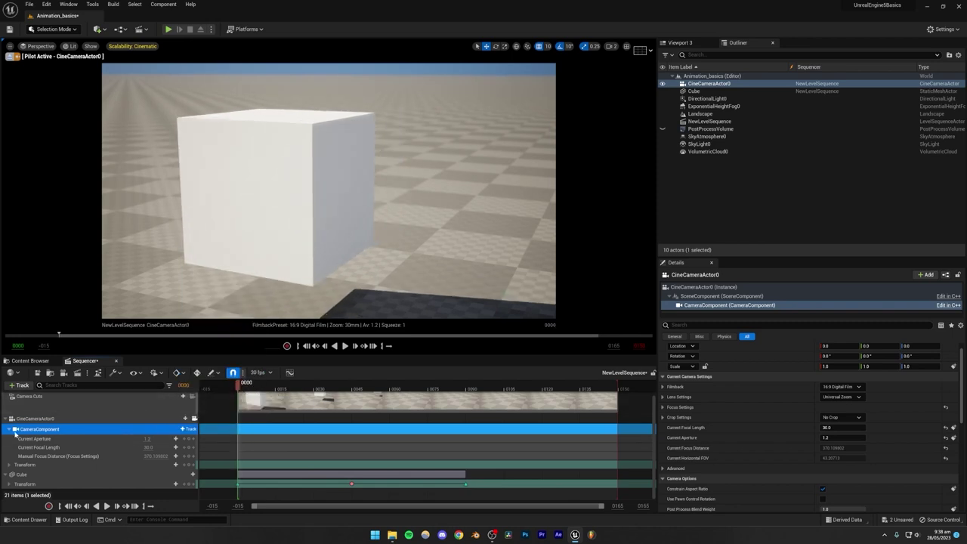
{"action": "left_click", "coordinate": [30, 465]}
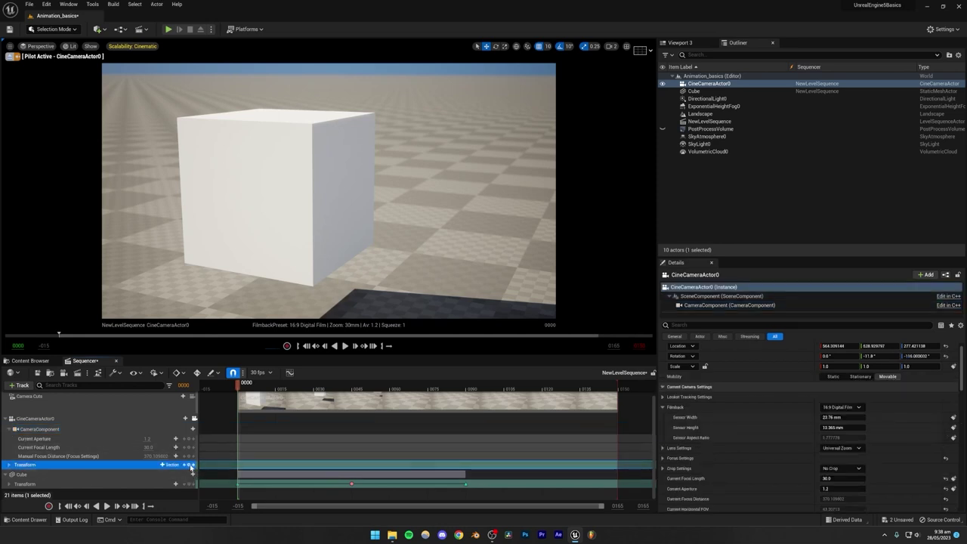
{"action": "left_click", "coordinate": [189, 467]}
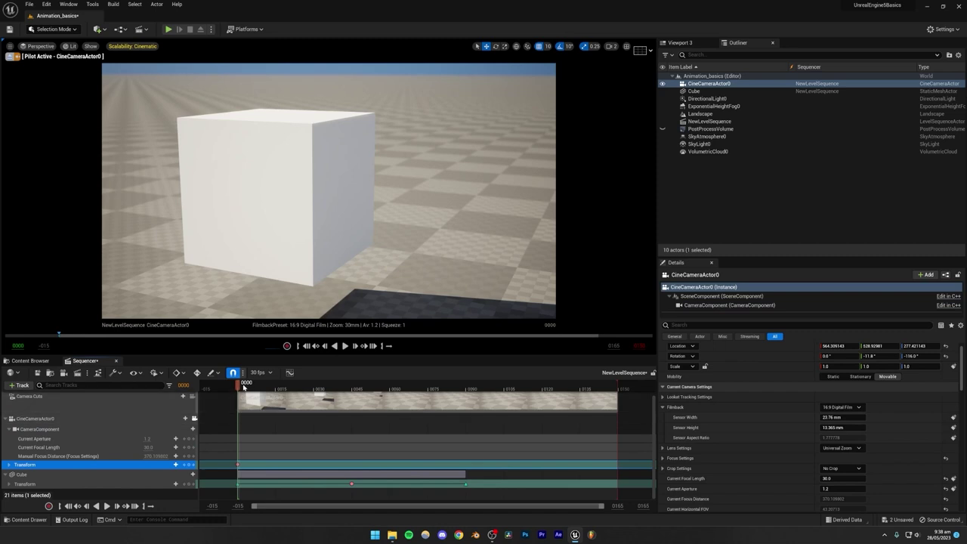
Step: At frame 45, pilot CineCameraActor0 to frame the Cube again and add a transform keyframe
{"action": "left_click_drag", "start_coordinate": [245, 383], "coordinate": [355, 378]}
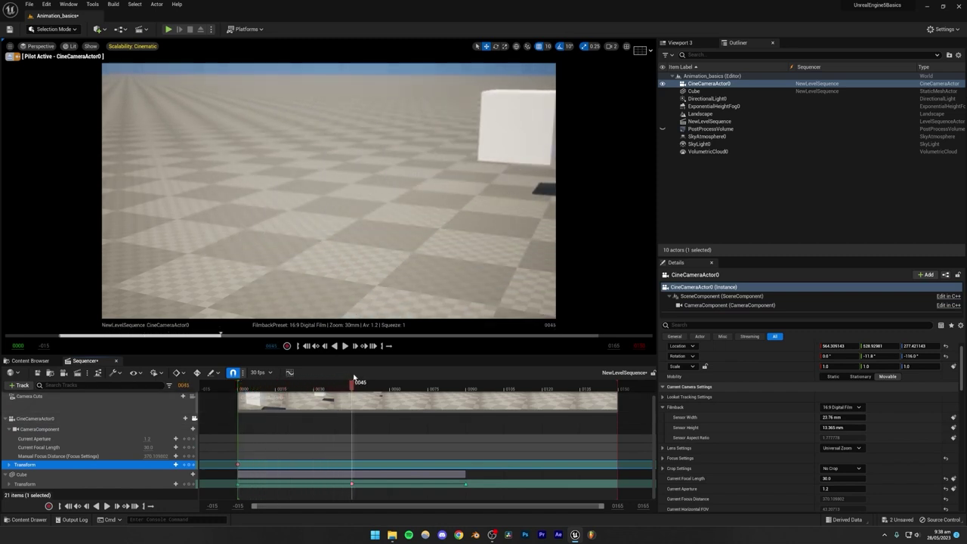
{"action": "right_click_drag", "start_coordinate": [362, 257], "coordinate": [376, 231]}
{"action": "key", "text": "w"}
{"action": "right_click_drag", "start_coordinate": [355, 181], "coordinate": [344, 201]}
{"action": "key", "text": "s"}
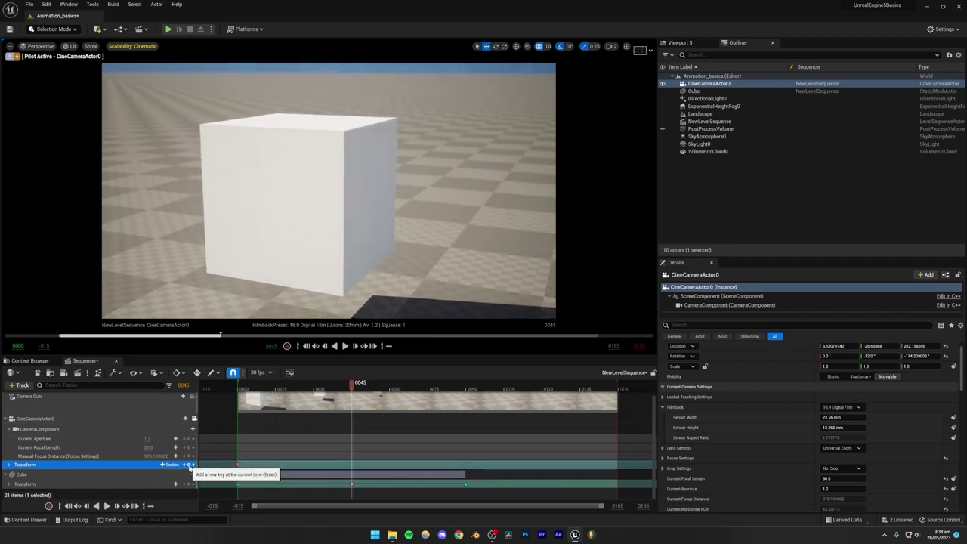
{"action": "left_click", "coordinate": [187, 465]}
Step: At frame 90, pilot CineCameraActor0 to an angled view of the Cube and its shadow, and add a transform keyframe
{"action": "left_click_drag", "start_coordinate": [359, 389], "coordinate": [466, 356]}
{"action": "right_click_drag", "start_coordinate": [438, 281], "coordinate": [515, 295]}
{"action": "key", "text": "w"}
{"action": "key", "text": "d"}
{"action": "key", "text": "e"}
{"action": "key", "text": "w"}
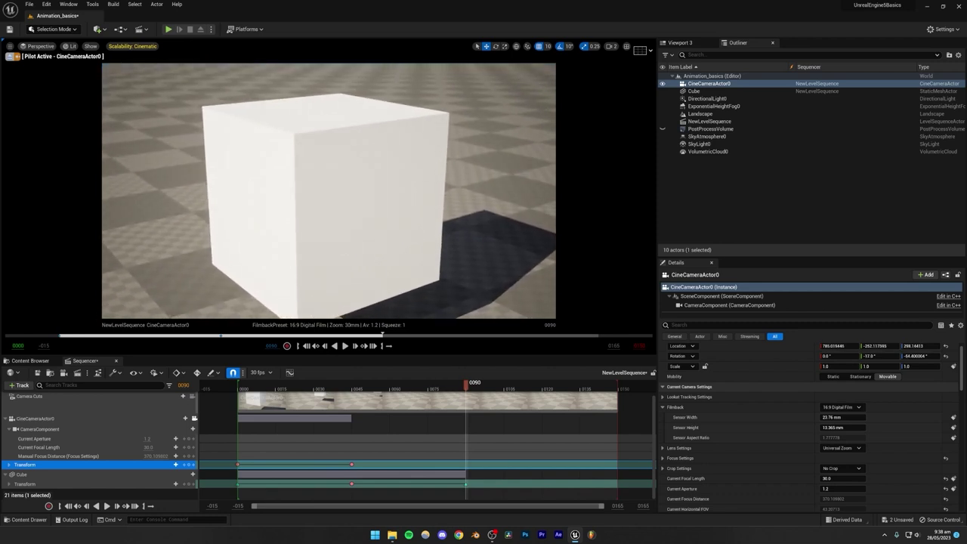
{"action": "key", "text": "s"}
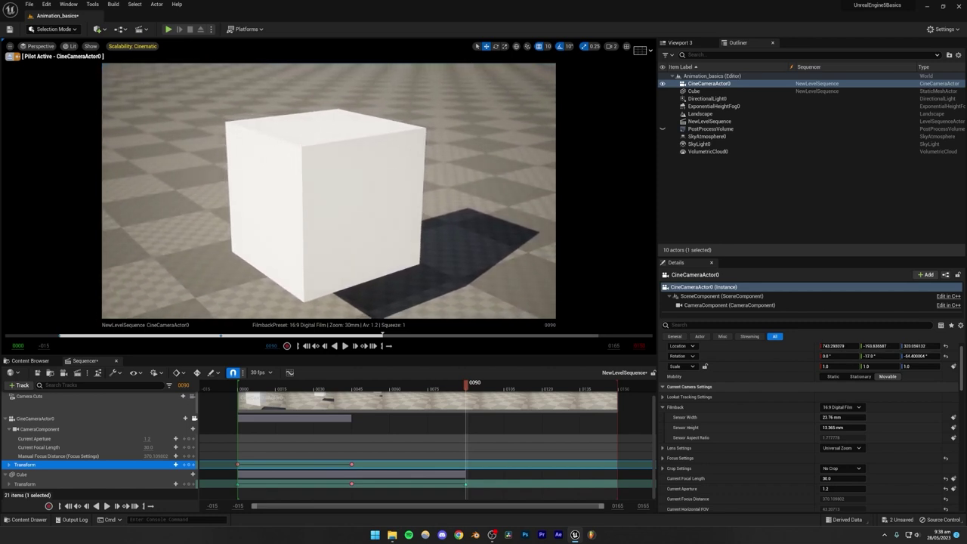
{"action": "right_click_drag", "start_coordinate": [482, 336], "coordinate": [484, 337]}
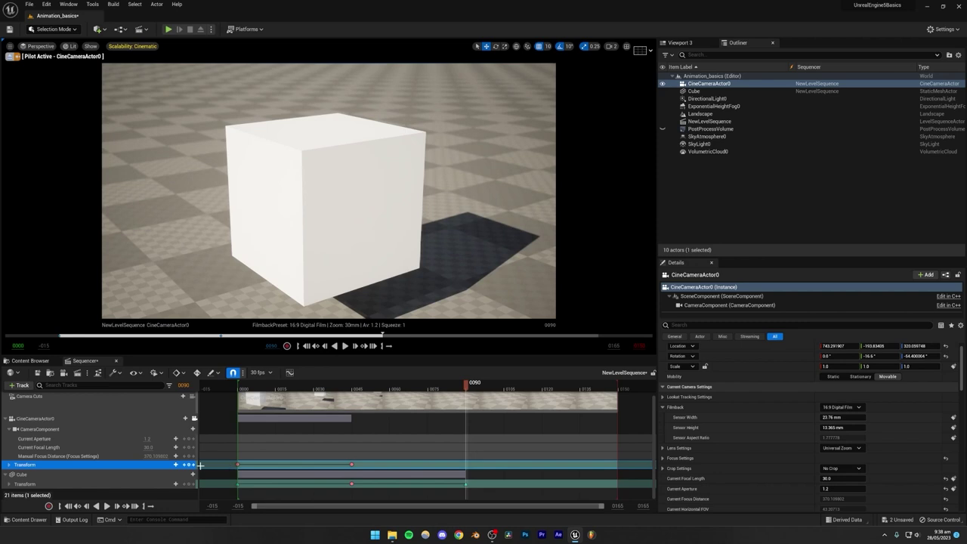
{"action": "left_click", "coordinate": [188, 465]}
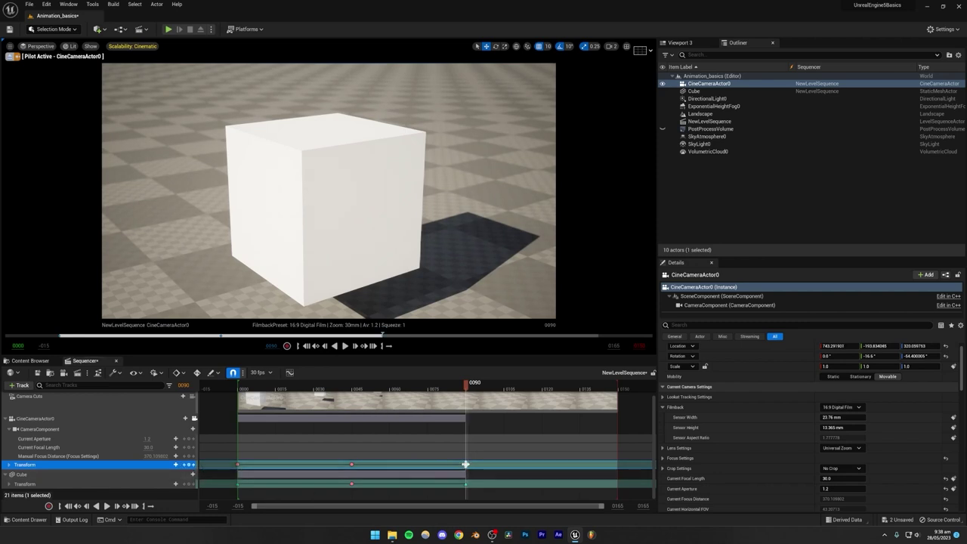
Step: Change the key interpolation of CineCameraActor0's transform keyframe at frame 0
{"action": "middle_click", "coordinate": [237, 464]}
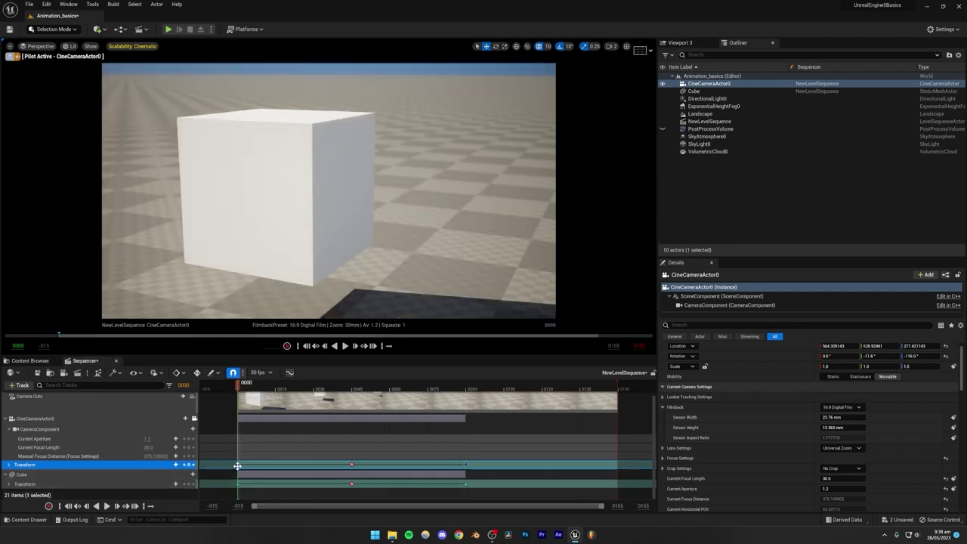
{"action": "right_click", "coordinate": [237, 466]}
{"action": "left_click", "coordinate": [264, 401]}
Step: Play the sequence twice from the start through CineCameraActor0 to review the camera move
{"action": "left_click", "coordinate": [233, 384]}
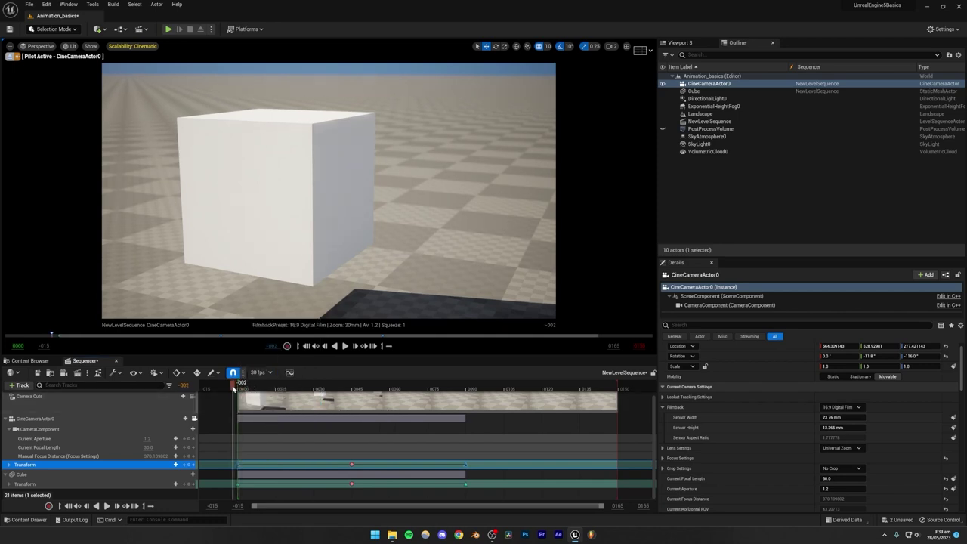
{"action": "key", "text": "space"}
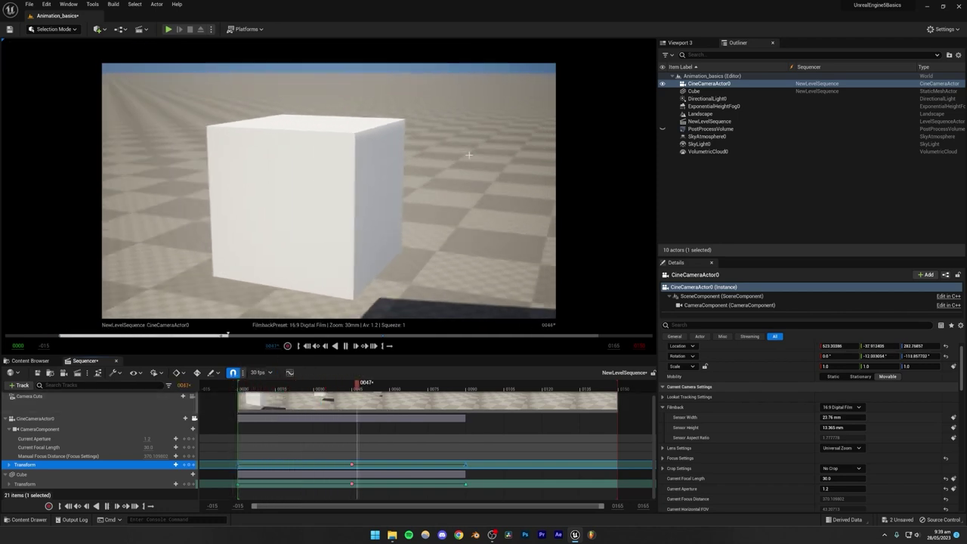
{"action": "key", "text": "space"}
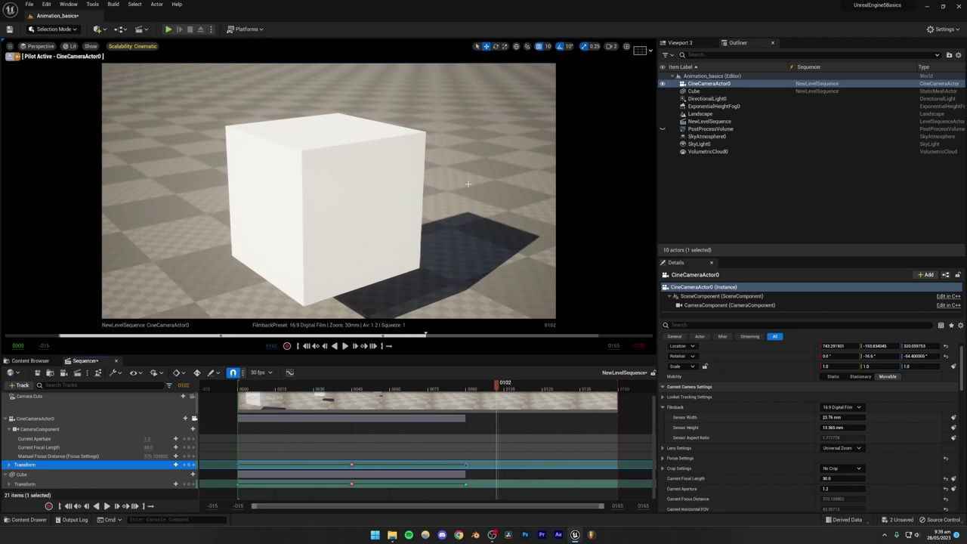
{"action": "left_click_drag", "start_coordinate": [469, 384], "coordinate": [238, 384]}
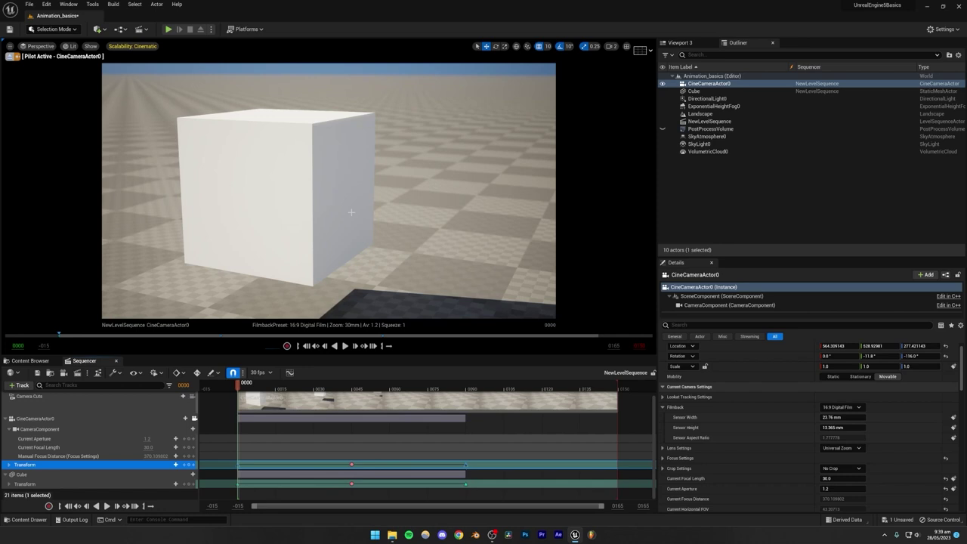
{"action": "key", "text": "space"}
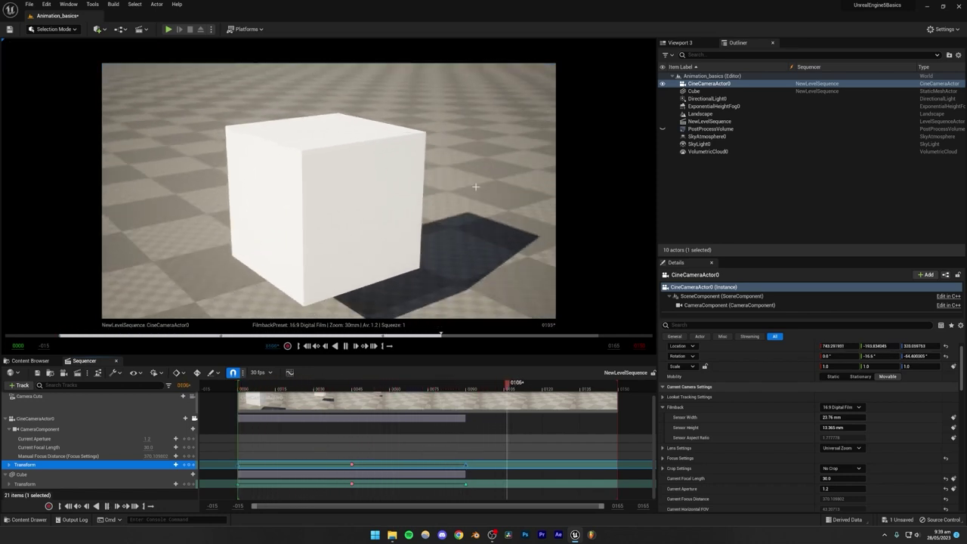
{"action": "key", "text": "space"}
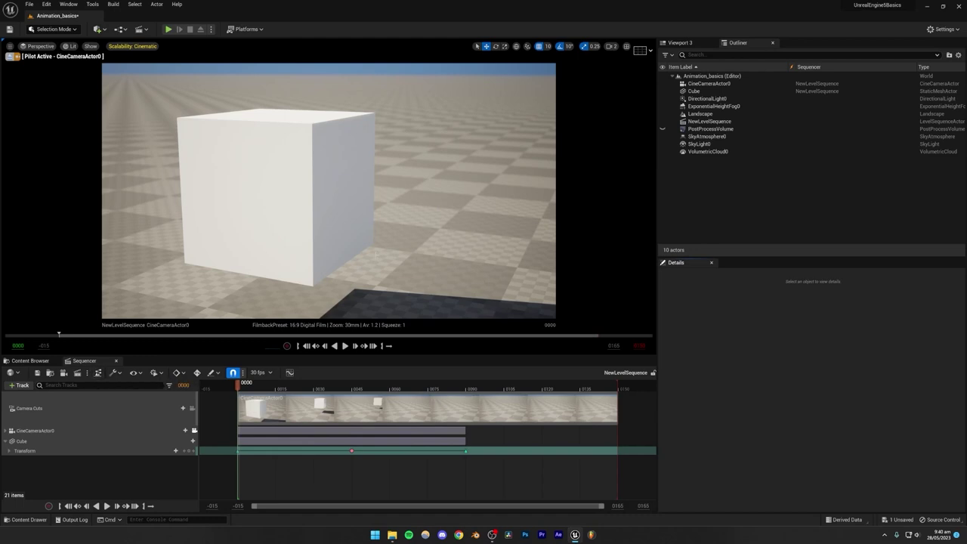
Step: Shorten the sequence's playback range to end at frame 90
{"action": "mouse_move", "coordinate": [243, 388]}
{"action": "left_mouse_down"}
{"action": "mouse_move", "coordinate": [256, 386]}
{"action": "mouse_move", "coordinate": [238, 383]}
{"action": "left_mouse_up"}
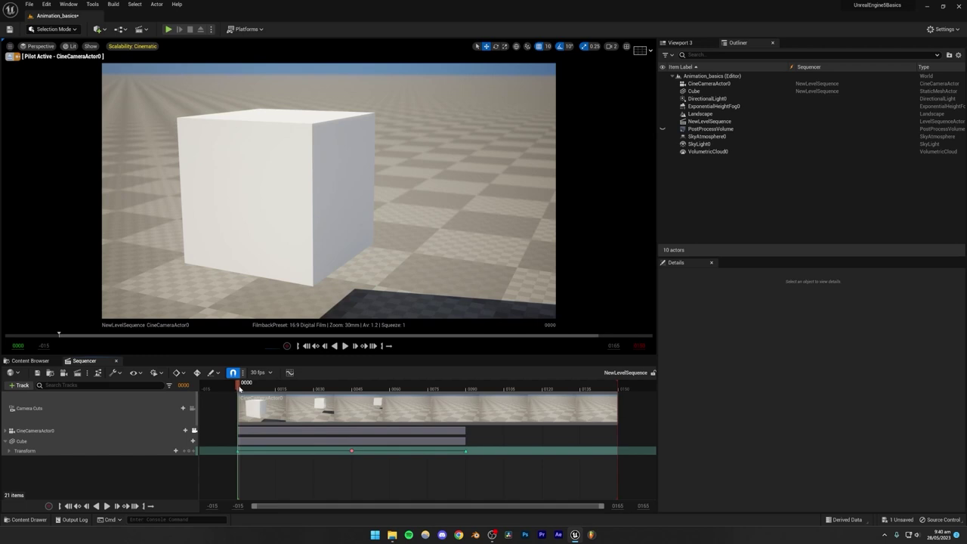
{"action": "left_click_drag", "start_coordinate": [239, 389], "coordinate": [466, 370]}
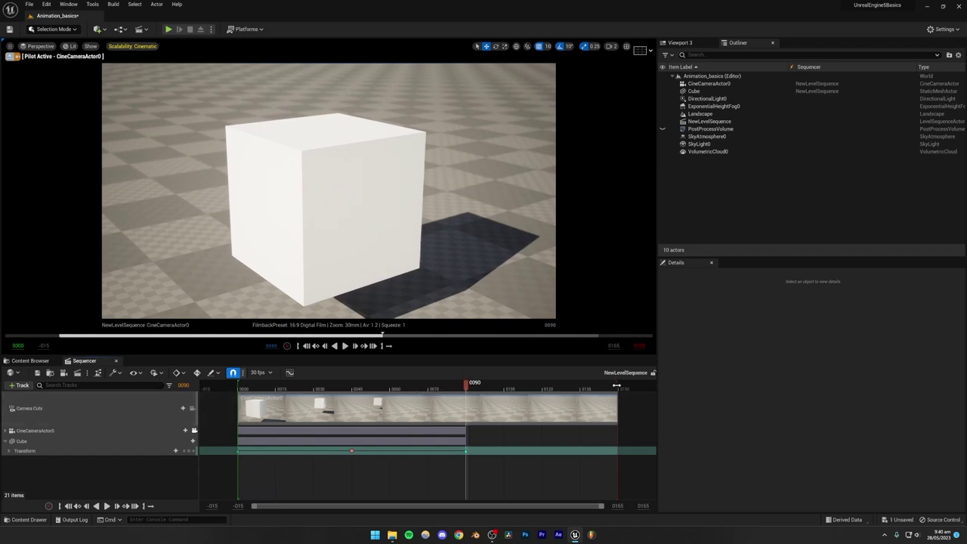
{"action": "left_click_drag", "start_coordinate": [619, 385], "coordinate": [469, 386]}
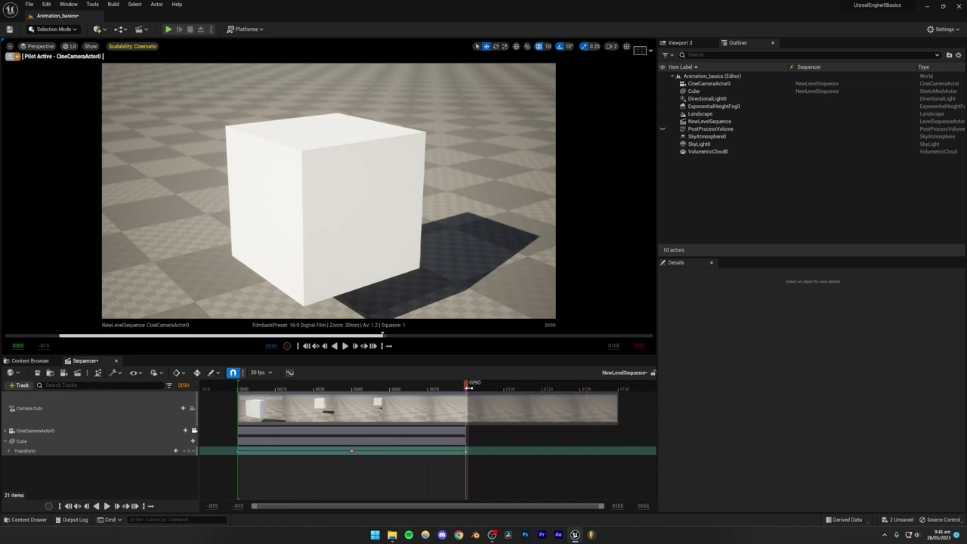
{"action": "left_click_drag", "start_coordinate": [462, 386], "coordinate": [421, 385]}
Step: Trim the CineCameraActor0 section on the Camera Cuts track to end at frame 90, and scrub through the sequence
{"action": "left_click", "coordinate": [37, 408]}
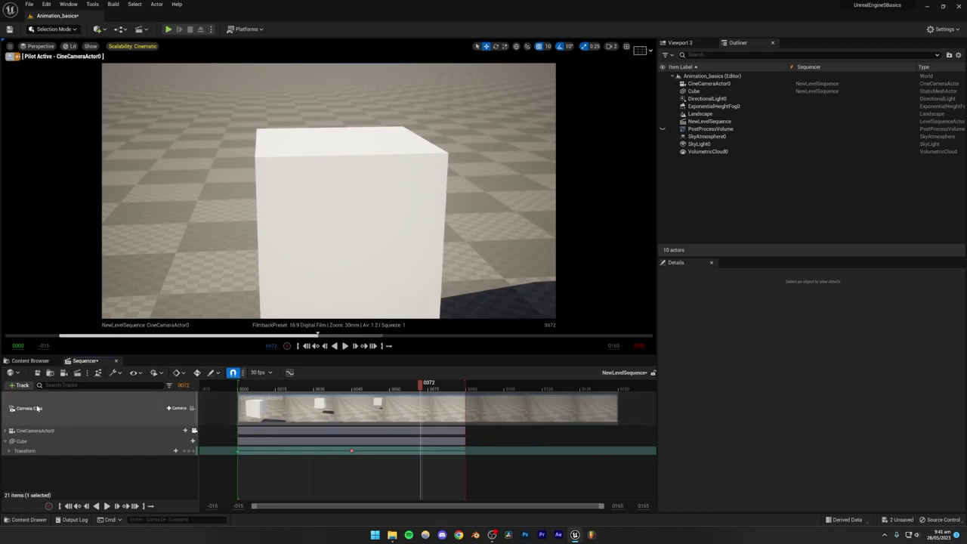
{"action": "left_click", "coordinate": [610, 404]}
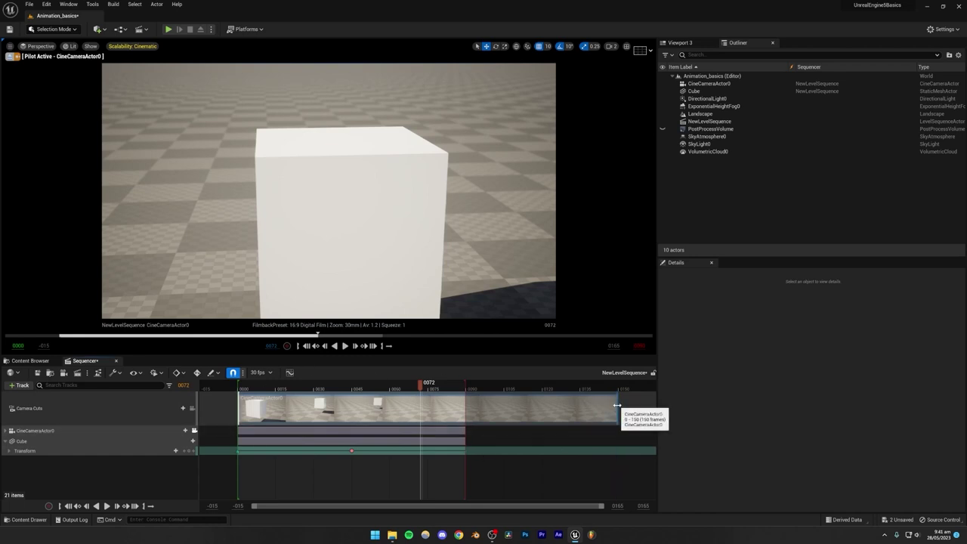
{"action": "left_click_drag", "start_coordinate": [613, 406], "coordinate": [453, 404]}
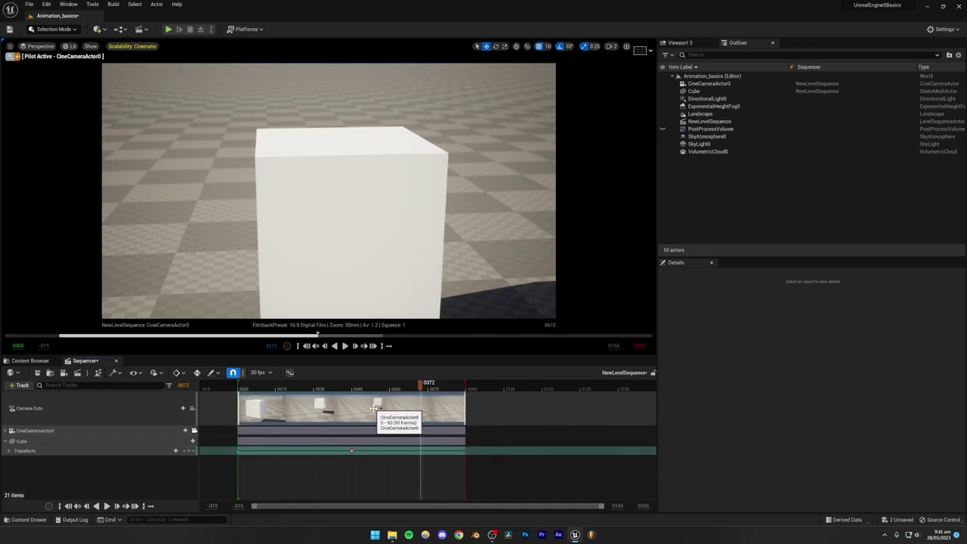
{"action": "left_click_drag", "start_coordinate": [342, 389], "coordinate": [420, 430]}
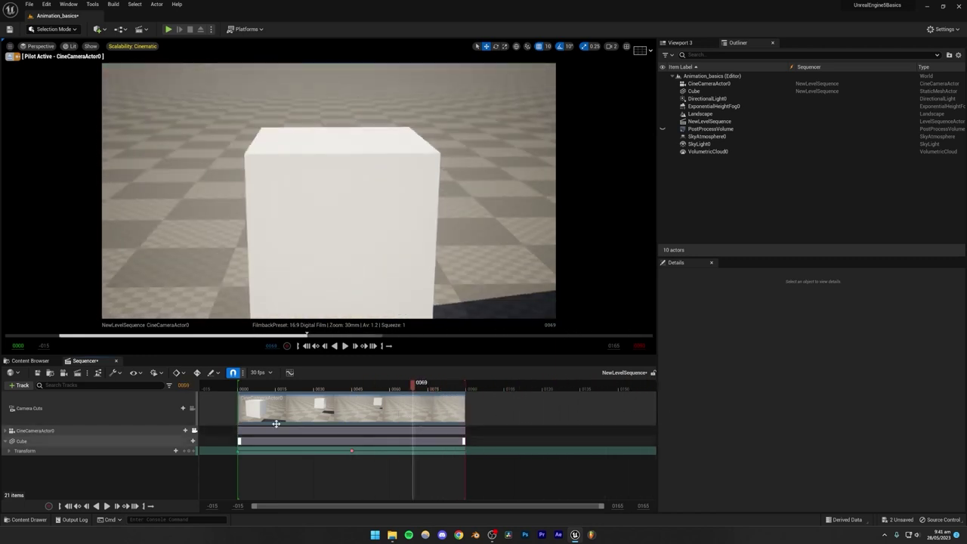
Step: Set the end of the Sequencer timeline's visible range to frame 1000
{"action": "left_click", "coordinate": [618, 506]}
{"action": "left_click", "coordinate": [615, 512]}
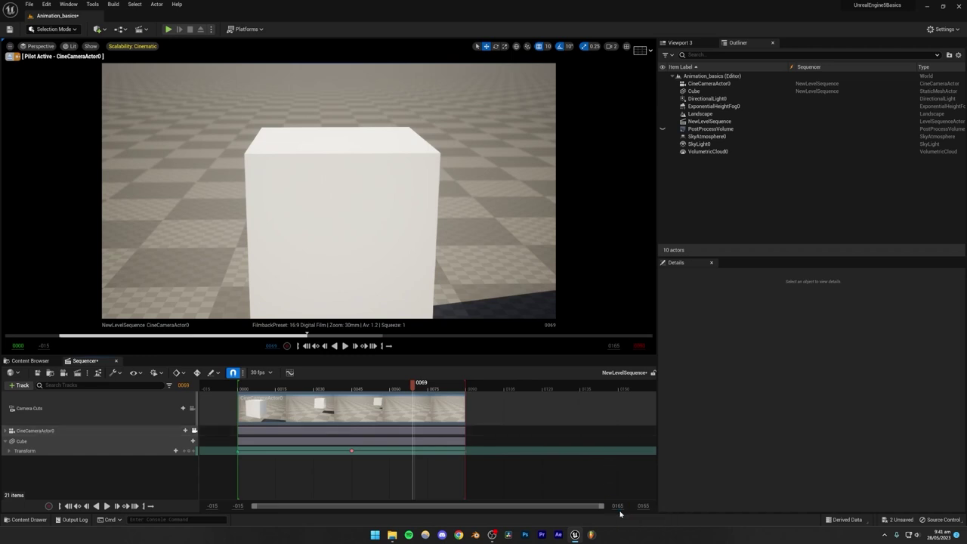
{"action": "left_click", "coordinate": [618, 506]}
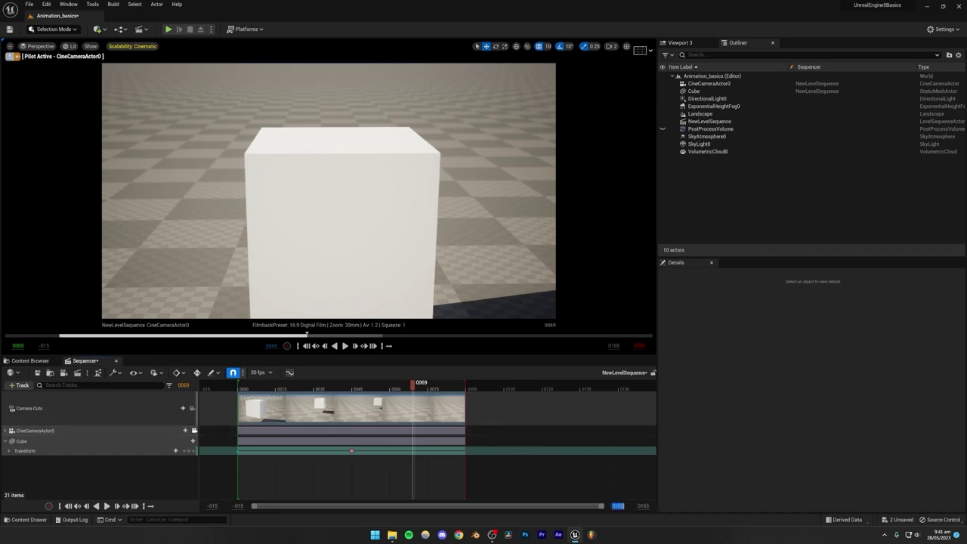
{"action": "left_click", "coordinate": [628, 492]}
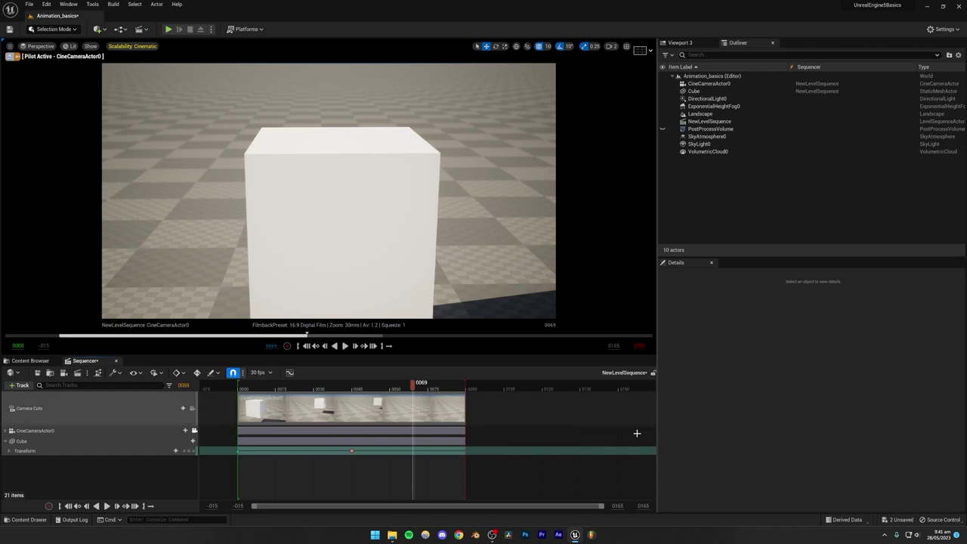
{"action": "left_click", "coordinate": [618, 505]}
{"action": "type", "text": "1000"}
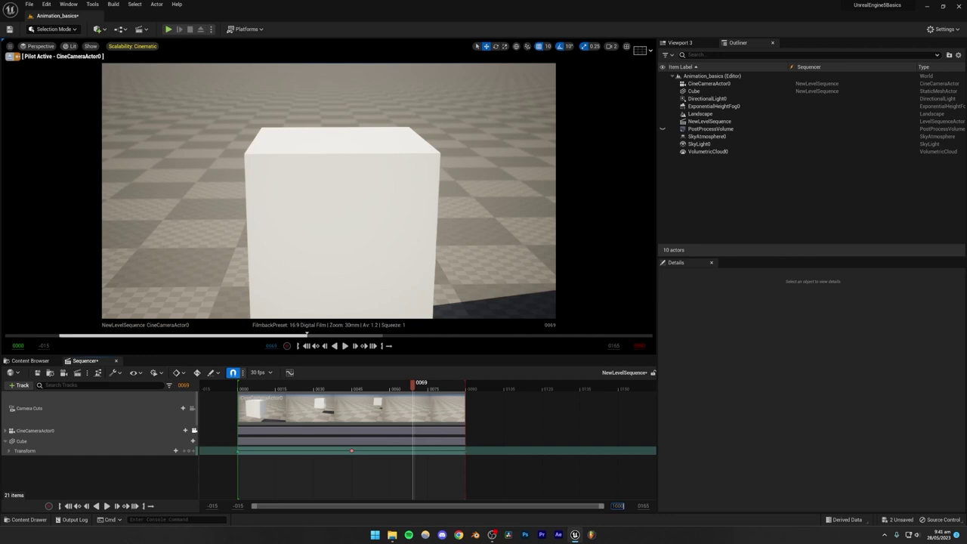
{"action": "key", "text": "Return"}
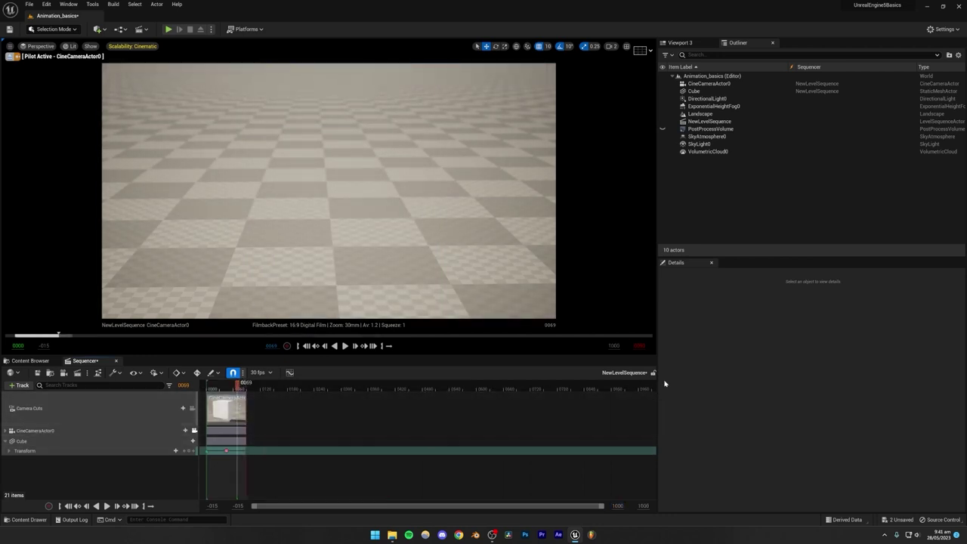
Step: Try extending the playback range to about frame 1000, and scrub through the frames beyond the camera cut
{"action": "mouse_move", "coordinate": [235, 385]}
{"action": "left_mouse_down"}
{"action": "mouse_move", "coordinate": [220, 386]}
{"action": "mouse_move", "coordinate": [654, 389]}
{"action": "left_mouse_up"}
{"action": "left_click_drag", "start_coordinate": [247, 406], "coordinate": [288, 384]}
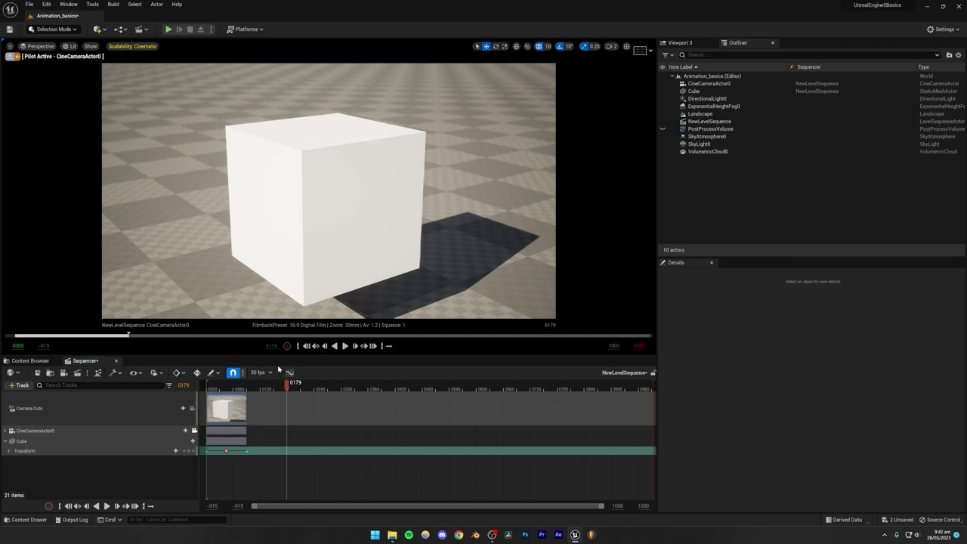
{"action": "left_click_drag", "start_coordinate": [246, 390], "coordinate": [362, 381]}
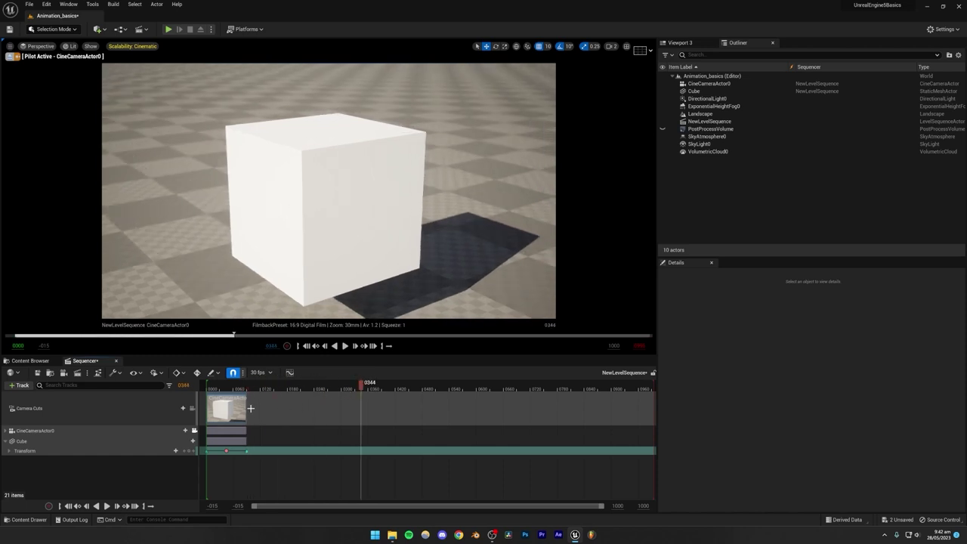
{"action": "left_click_drag", "start_coordinate": [250, 407], "coordinate": [605, 405]}
Step: Undo the playback range extension, keeping the CineCameraActor0 camera cut trimmed to frame 90
{"action": "key", "text": "ctrl+z"}
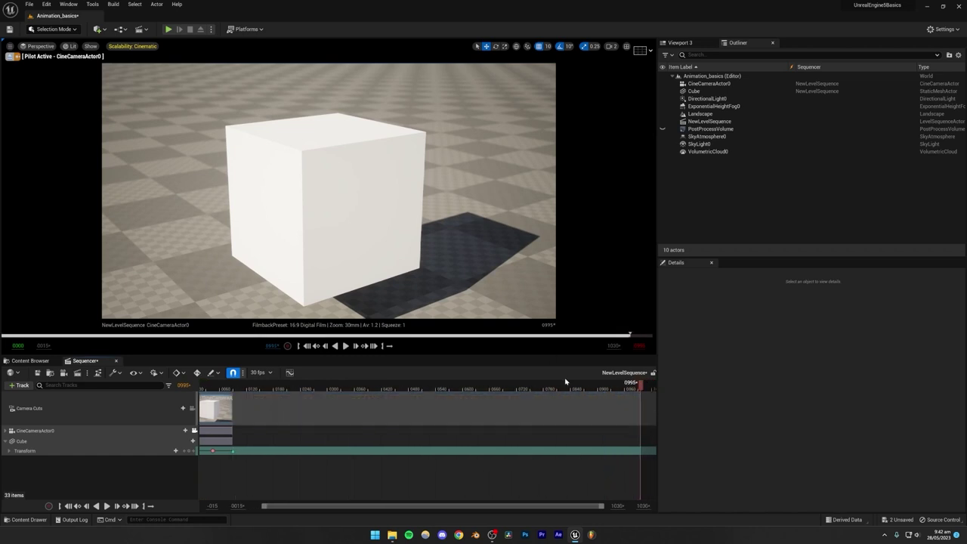
{"action": "key", "text": "ctrl+z"}
{"action": "key", "text": "ctrl+z"}
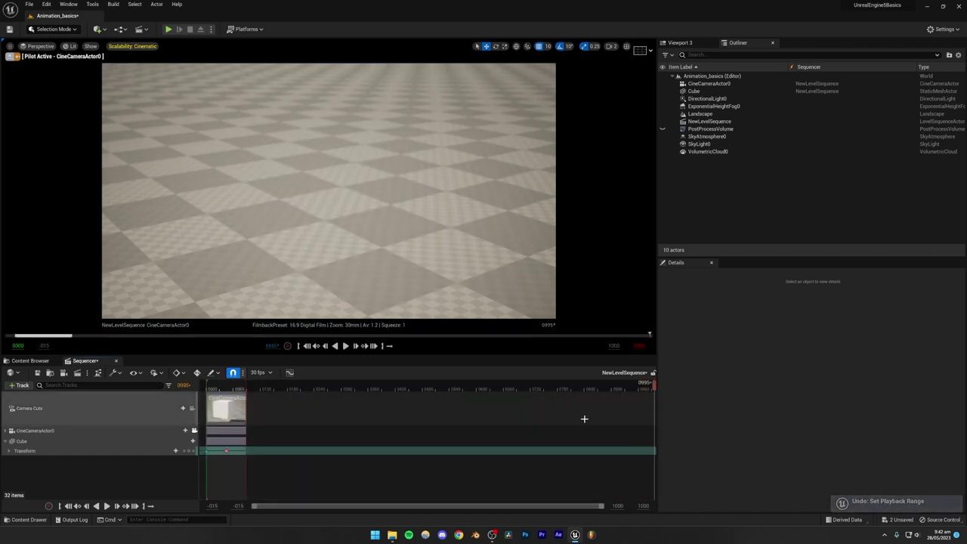
{"action": "key", "text": "ctrl+z"}
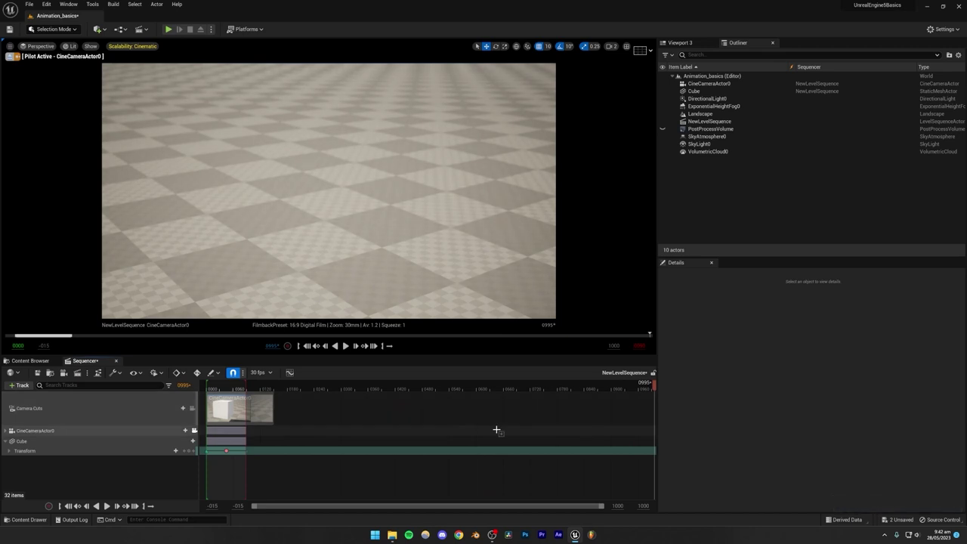
{"action": "key", "text": "ctrl+y"}
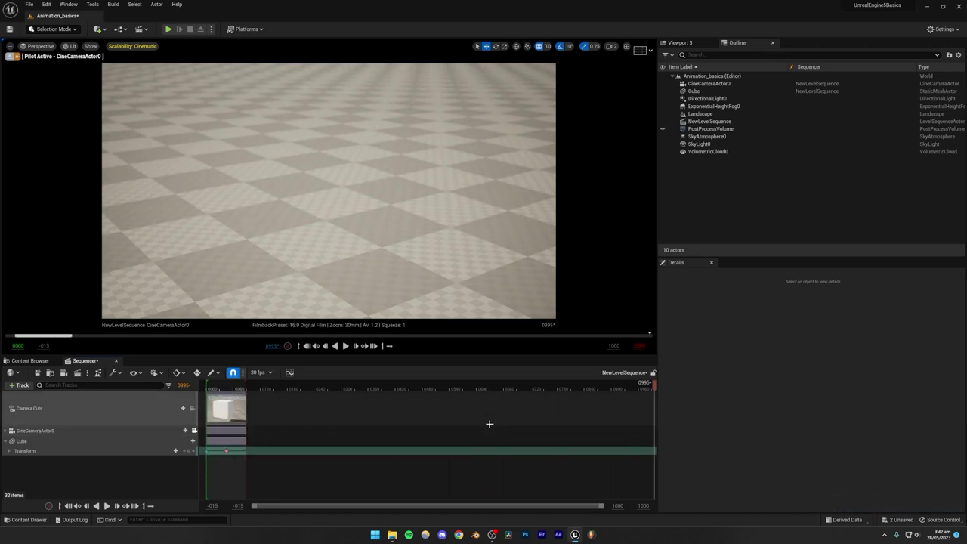
Step: Set the end of the timeline's visible range to frame 165, and scrub the sequence to frame 71
{"action": "type", "text": "165"}
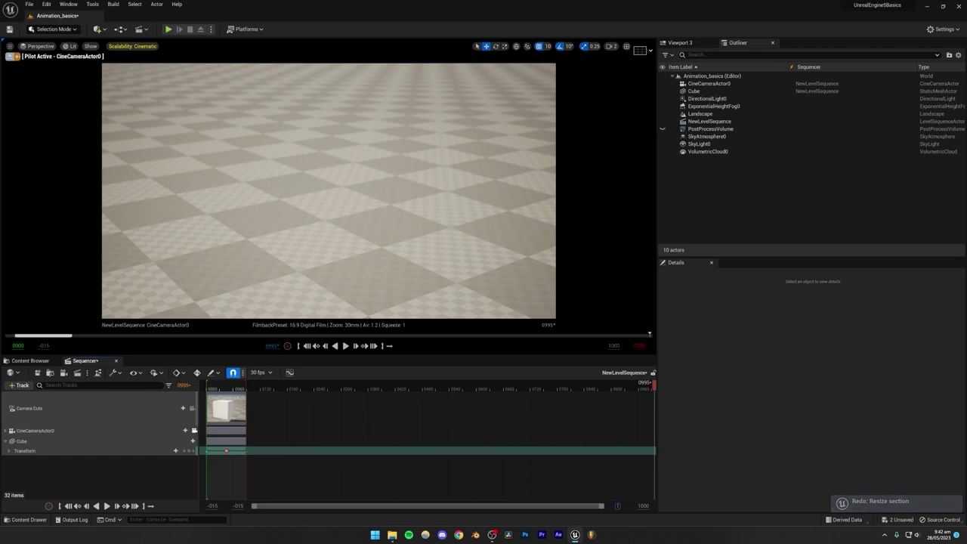
{"action": "key", "text": "Return"}
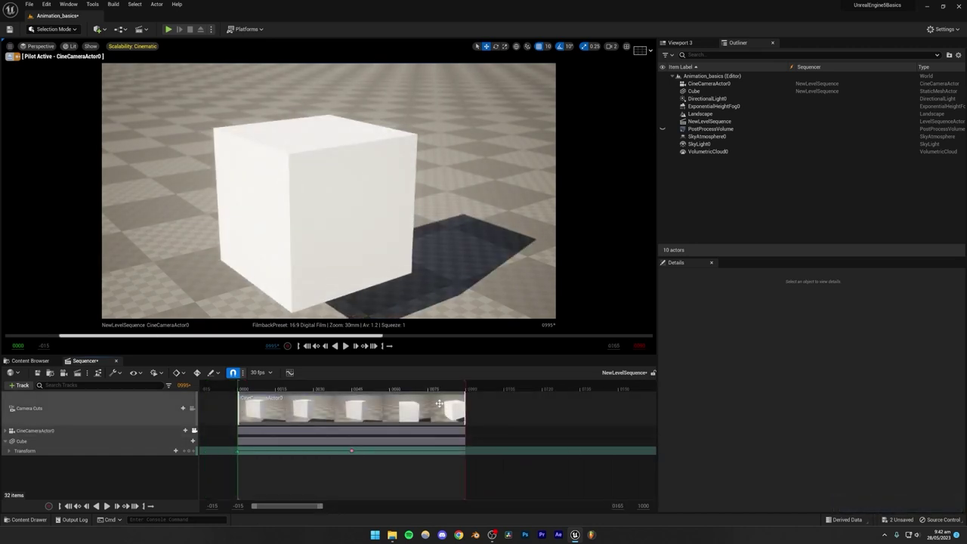
{"action": "left_click_drag", "start_coordinate": [309, 383], "coordinate": [419, 383]}
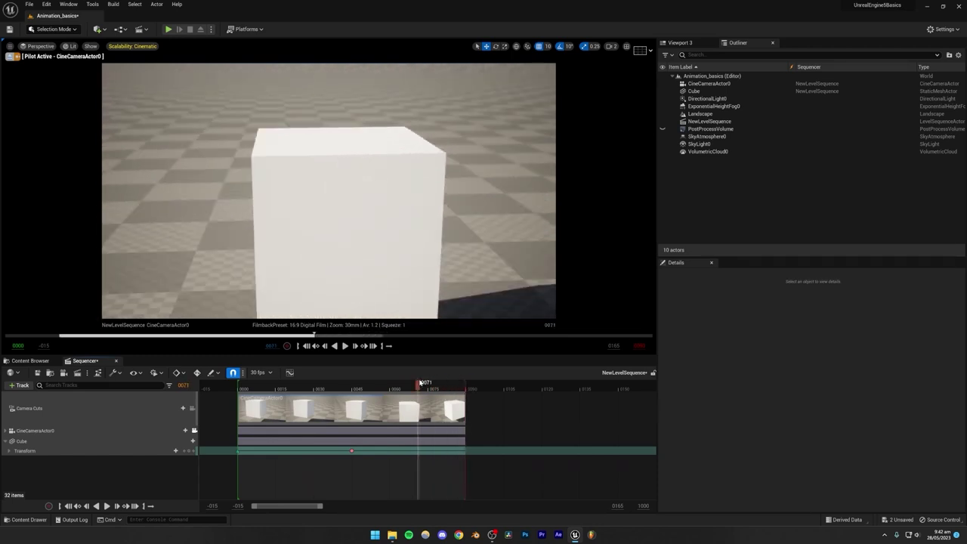
Step: Open the sequence's render movie settings and set the image output format to Image Sequence (png)
{"action": "left_click", "coordinate": [87, 374]}
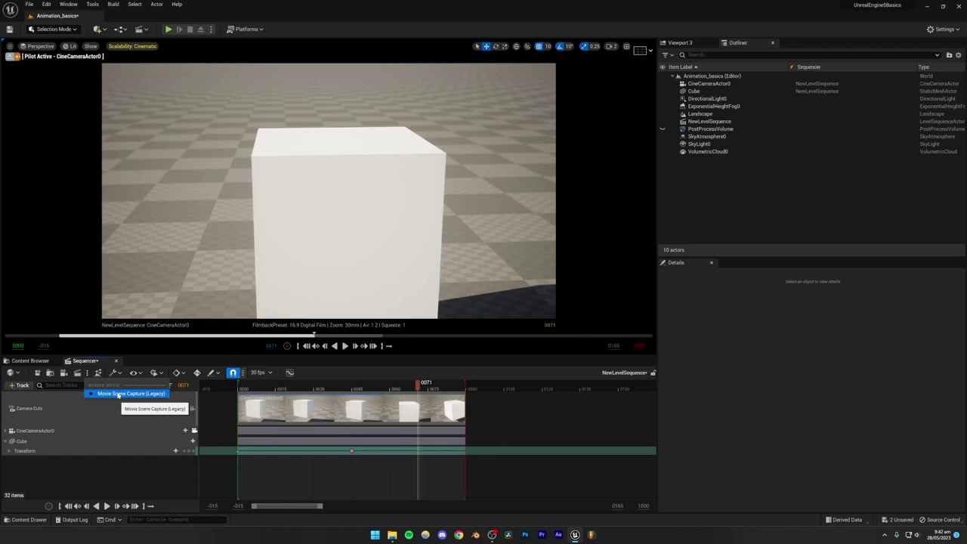
{"action": "left_click", "coordinate": [76, 373]}
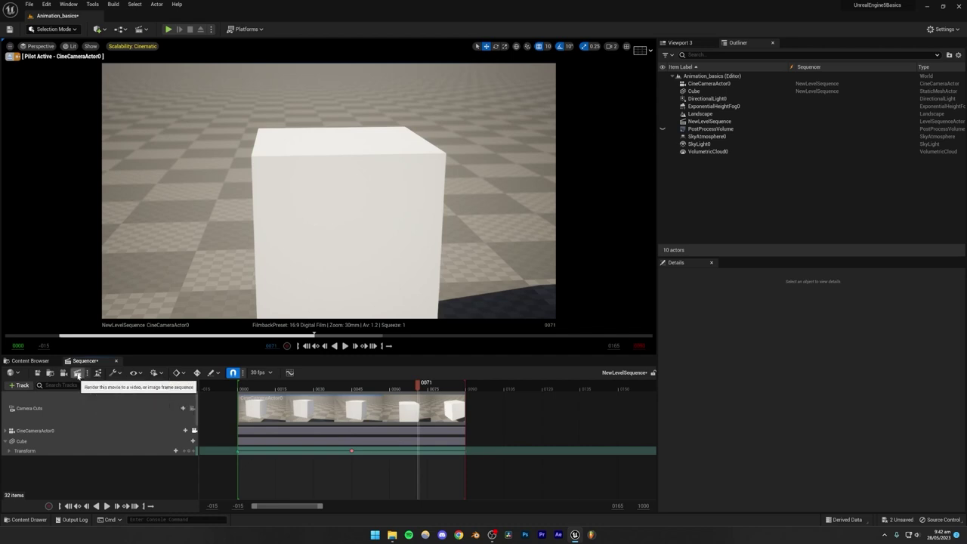
{"action": "left_click", "coordinate": [76, 373]}
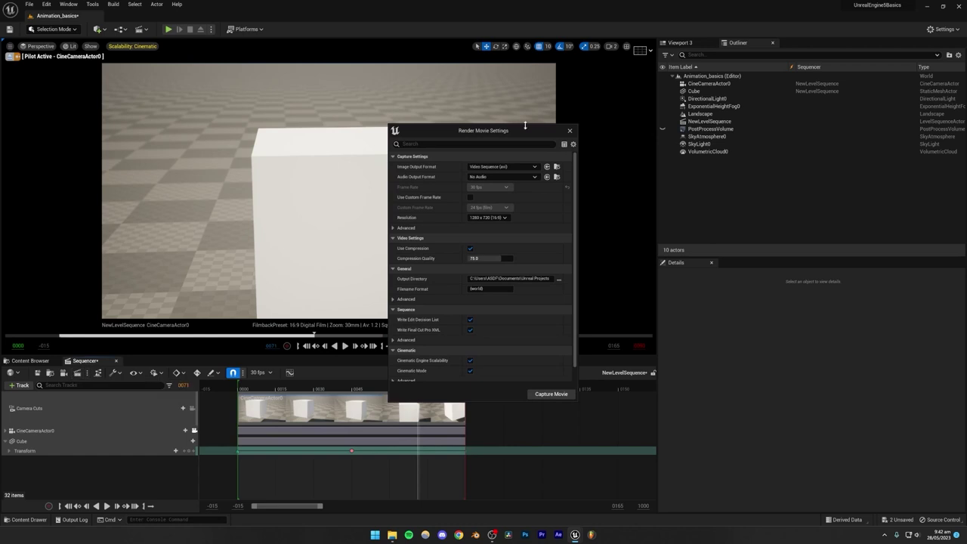
{"action": "left_click_drag", "start_coordinate": [524, 127], "coordinate": [498, 134]}
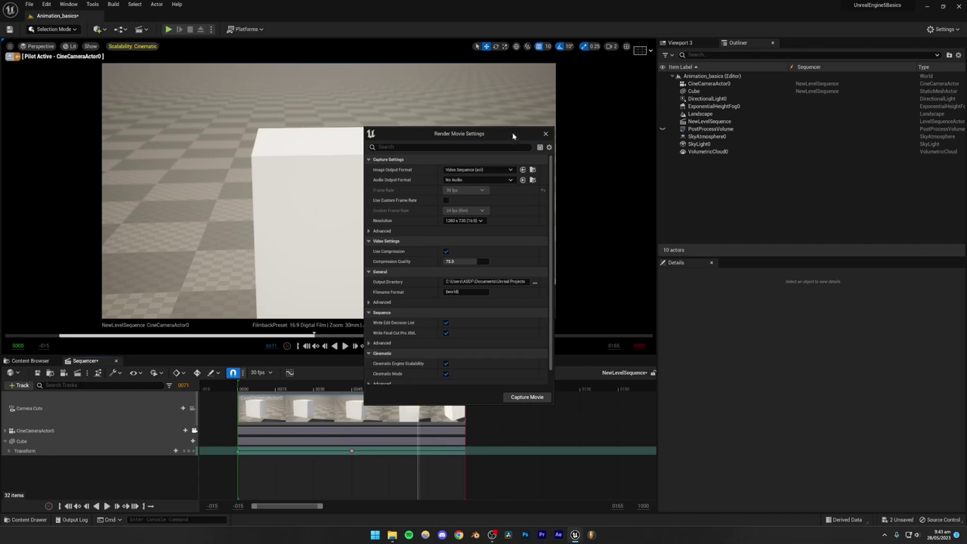
{"action": "left_click_drag", "start_coordinate": [512, 136], "coordinate": [500, 132]}
{"action": "left_click", "coordinate": [465, 165]}
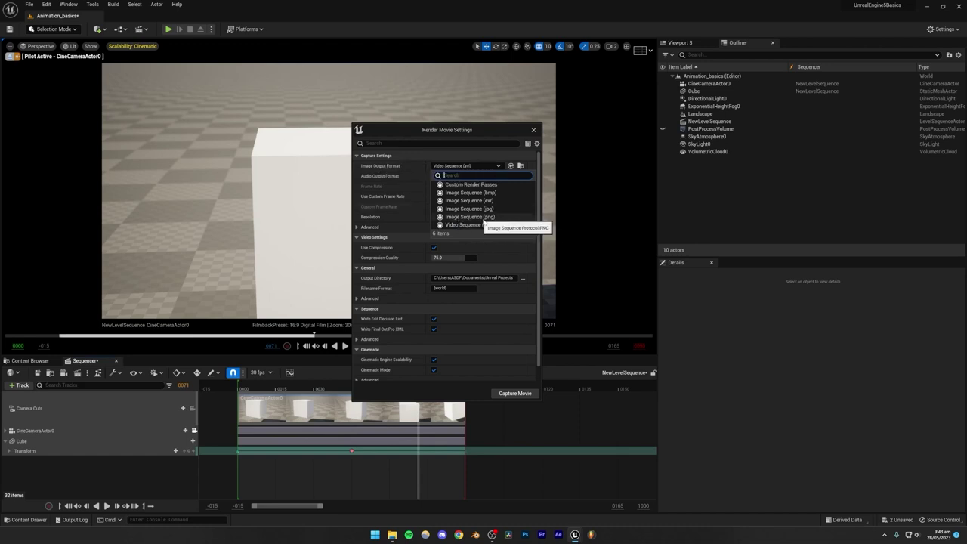
{"action": "left_click", "coordinate": [480, 217]}
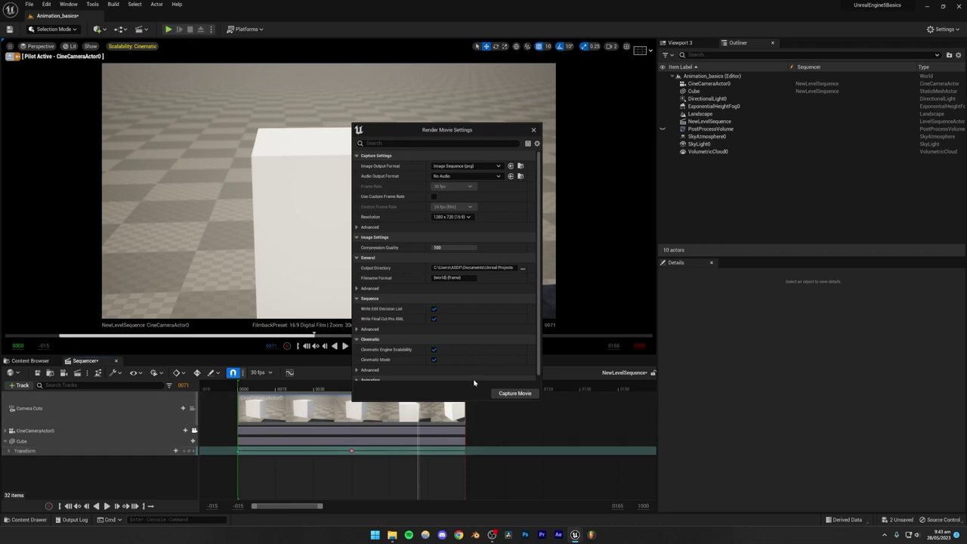
Step: Set the render resolution to 3840 x 2160 (16:9), trying the Custom option along the way, and close the settings without capturing
{"action": "left_click", "coordinate": [458, 218]}
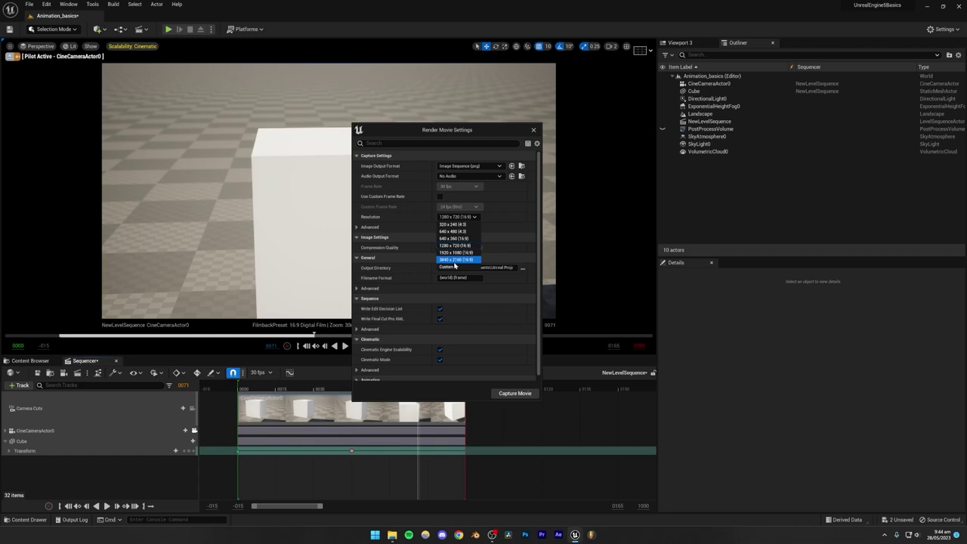
{"action": "left_click", "coordinate": [456, 259]}
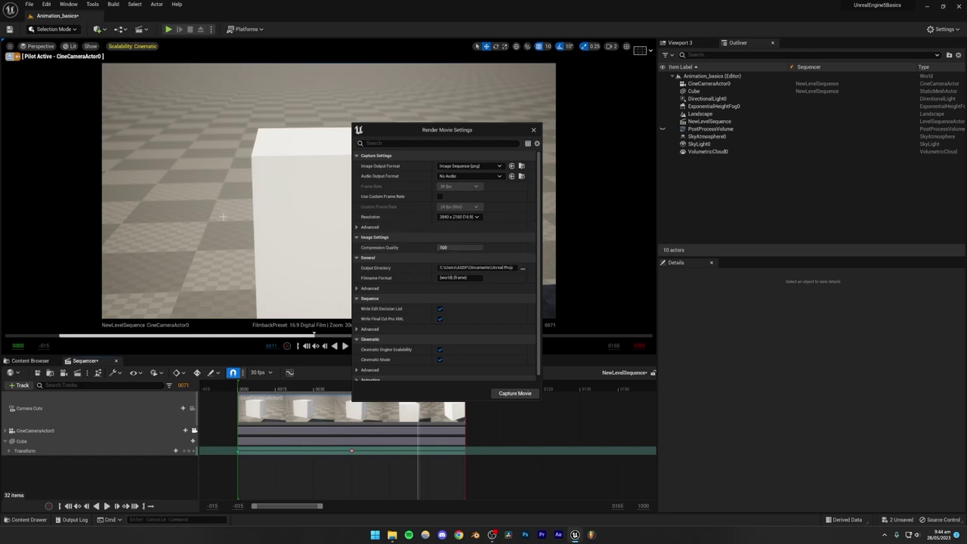
{"action": "left_click", "coordinate": [458, 217]}
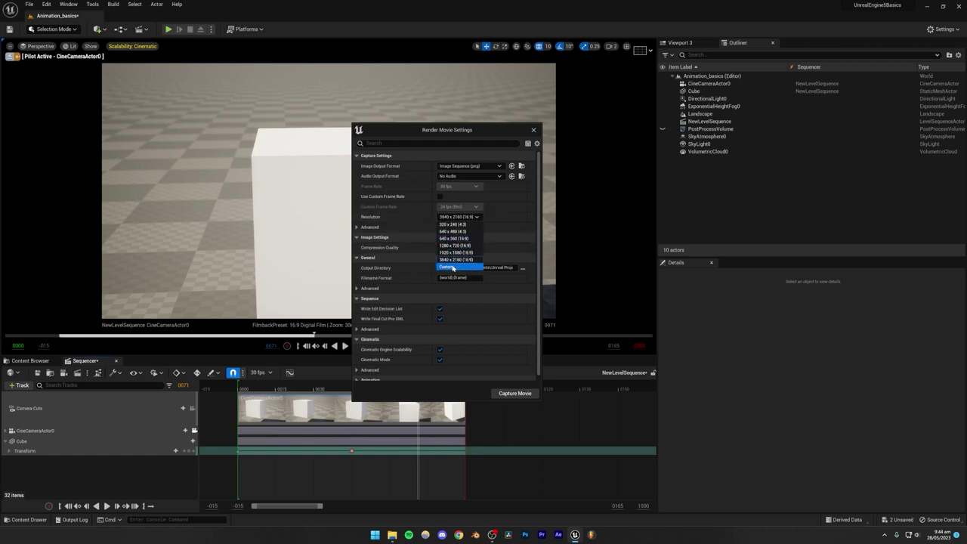
{"action": "left_click", "coordinate": [456, 263]}
{"action": "left_click", "coordinate": [457, 225]}
{"action": "left_click", "coordinate": [479, 236]}
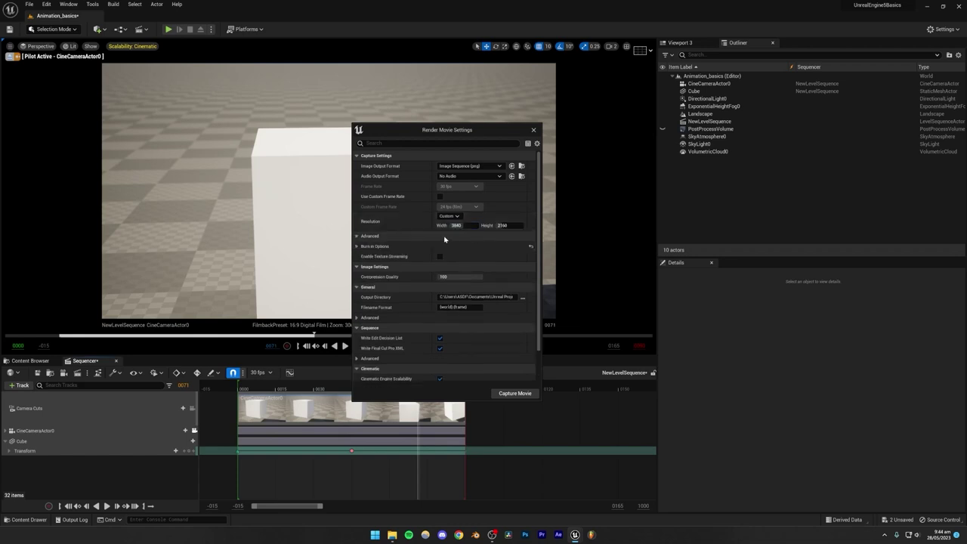
{"action": "left_click", "coordinate": [441, 238]}
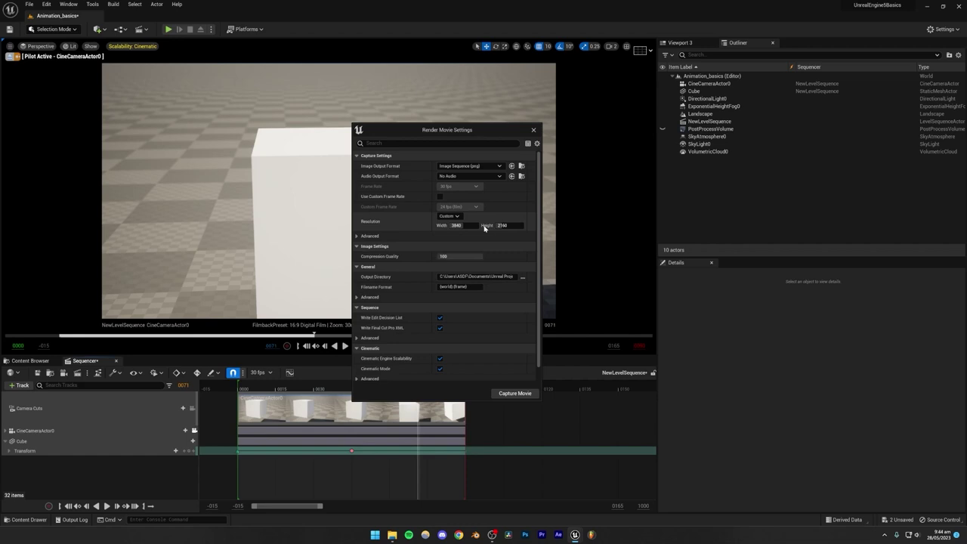
{"action": "left_click", "coordinate": [456, 216]}
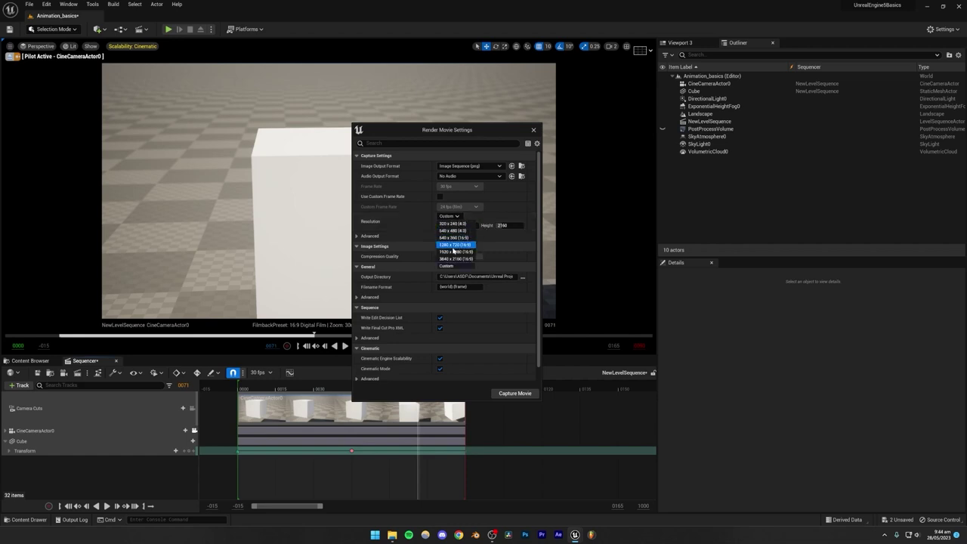
{"action": "left_click", "coordinate": [458, 243]}
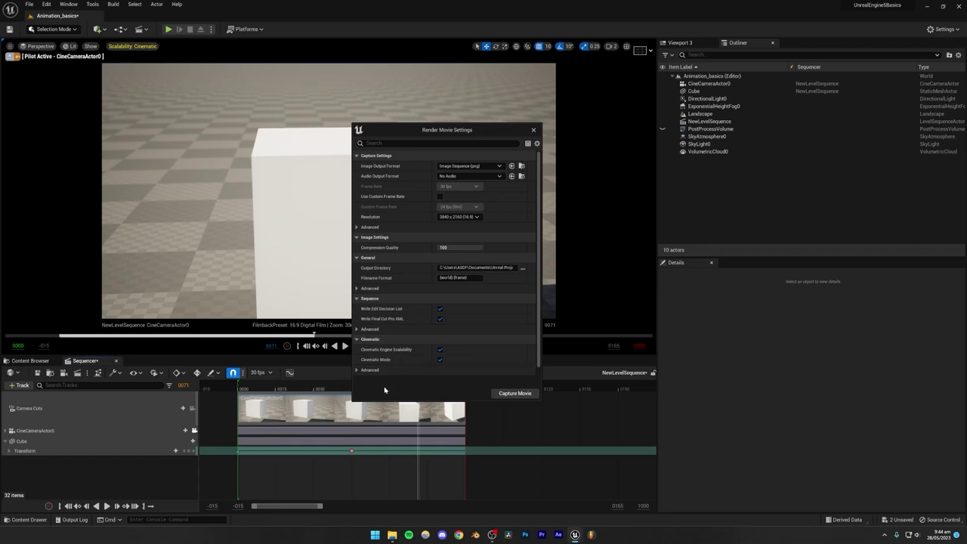
{"action": "left_click", "coordinate": [533, 130]}
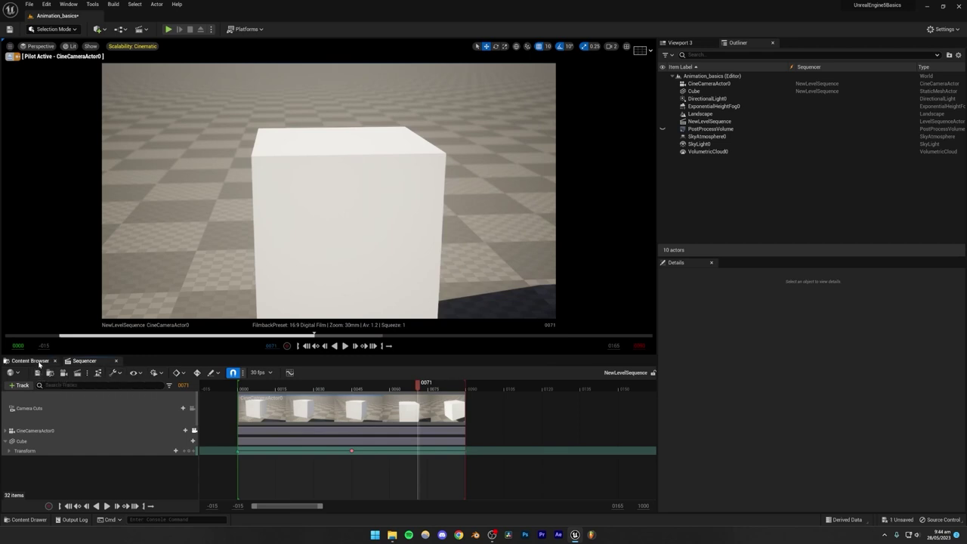
Step: Save all unsaved project content from the Content Browser, and return to Sequencer
{"action": "left_click", "coordinate": [30, 360]}
{"action": "left_click", "coordinate": [78, 372]}
{"action": "left_click", "coordinate": [543, 349]}
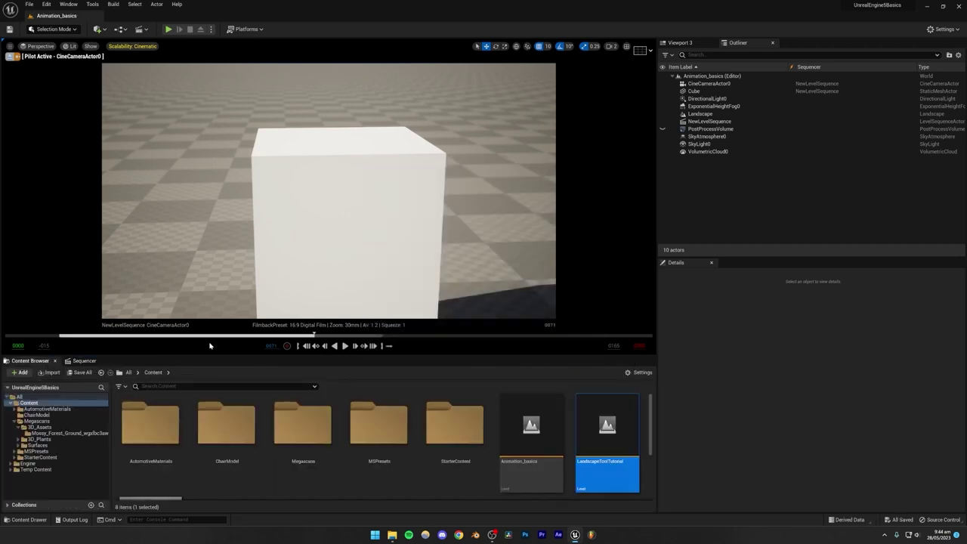
{"action": "left_click", "coordinate": [84, 360]}
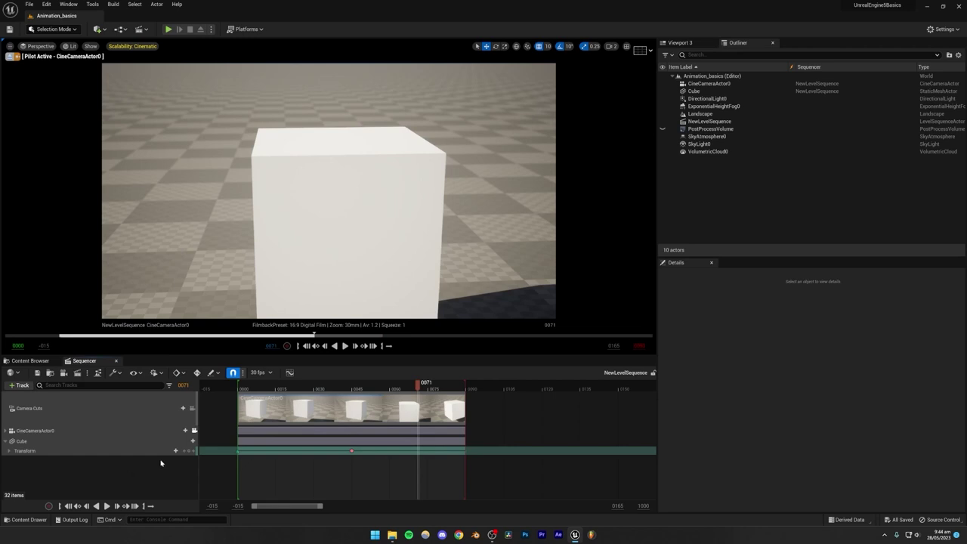
Step: Find the Movie Render Queue plugin with the search "movie render" and enable it for the project
{"action": "left_click", "coordinate": [941, 29]}
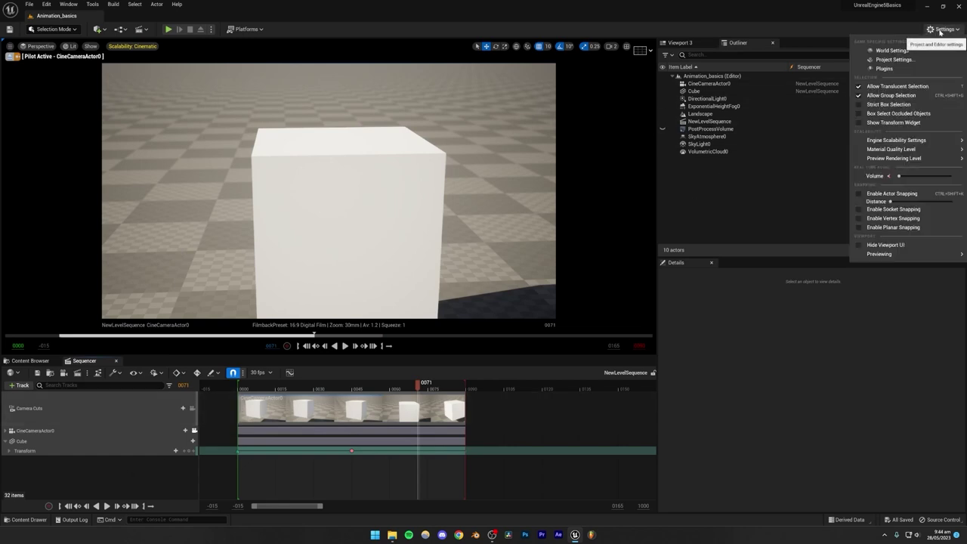
{"action": "left_click", "coordinate": [897, 70]}
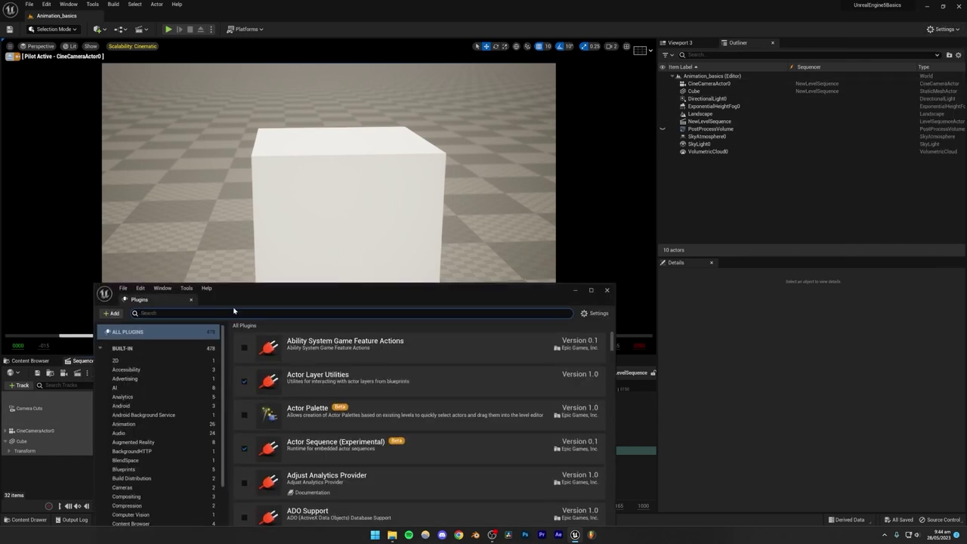
{"action": "left_click_drag", "start_coordinate": [268, 287], "coordinate": [362, 166]}
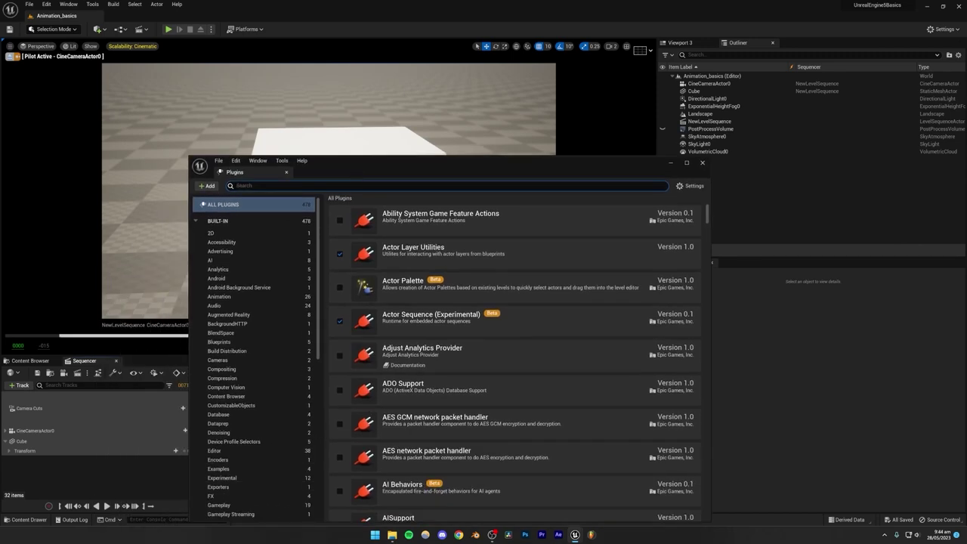
{"action": "type", "text": "movie render"}
{"action": "left_click", "coordinate": [404, 226]}
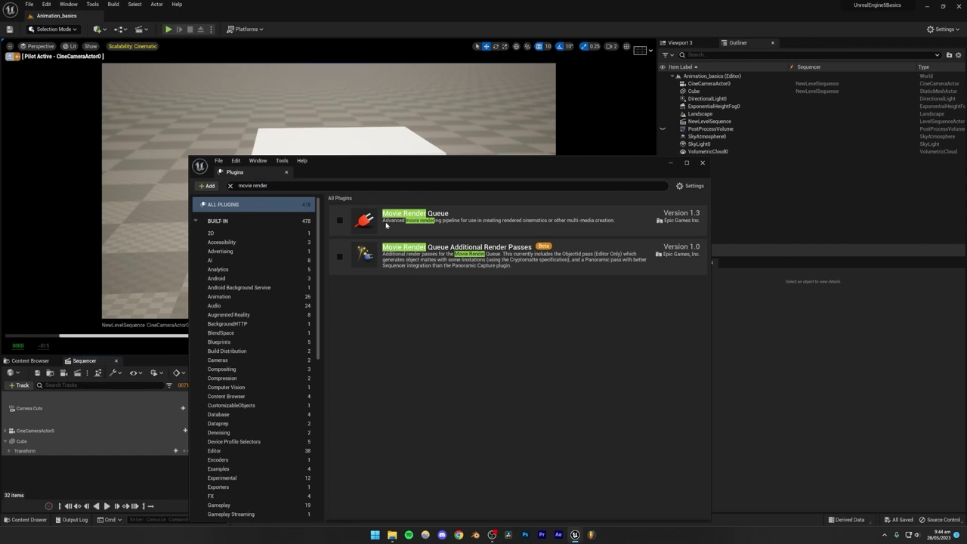
{"action": "left_click", "coordinate": [338, 222]}
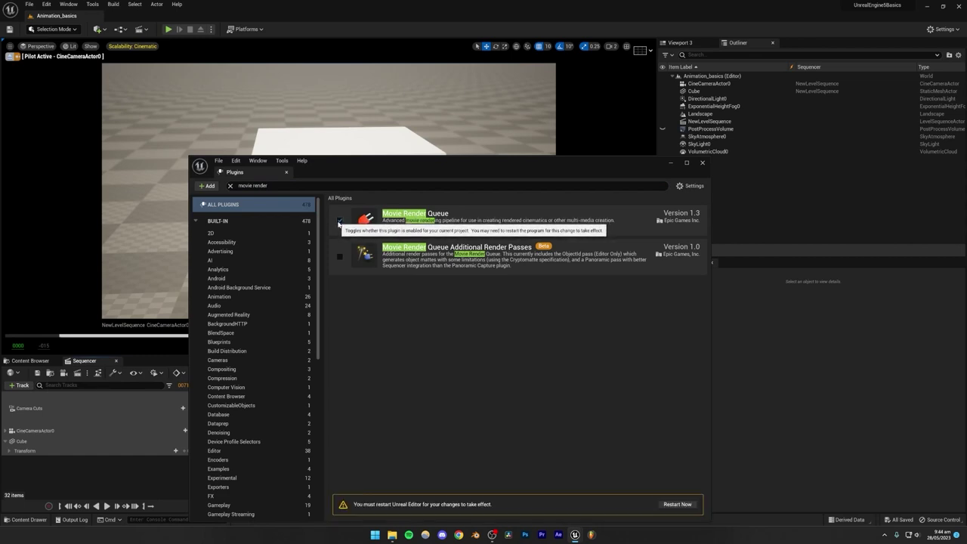
{"action": "left_click_drag", "start_coordinate": [379, 163], "coordinate": [369, 87]}
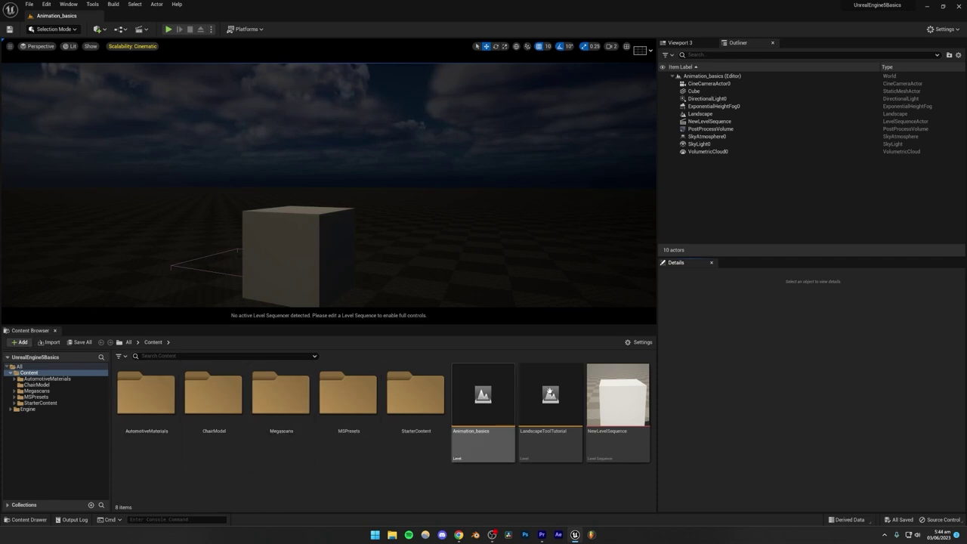
Step: Pilot CineCameraActor0 so the viewport looks through the cine camera, and clear the actor selection
{"action": "left_click", "coordinate": [706, 83]}
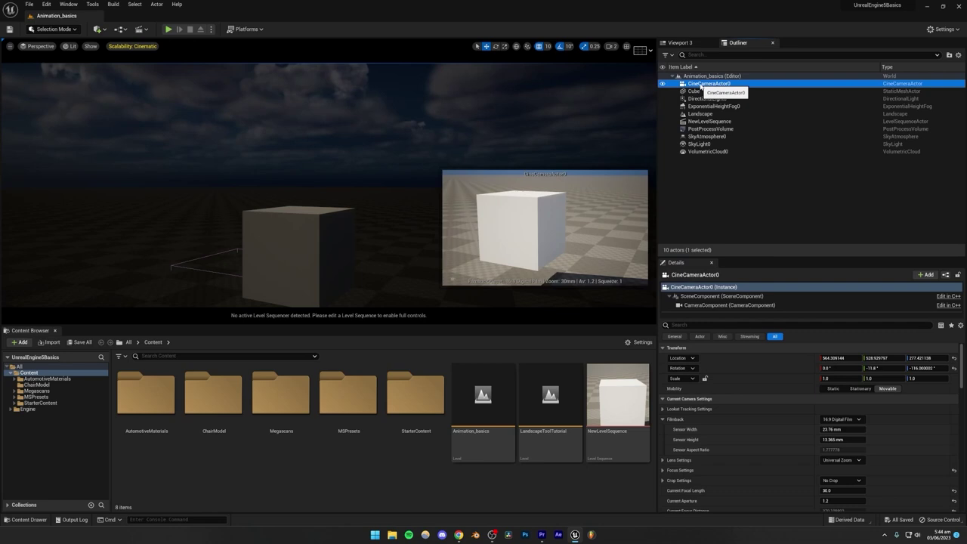
{"action": "right_click", "coordinate": [700, 85]}
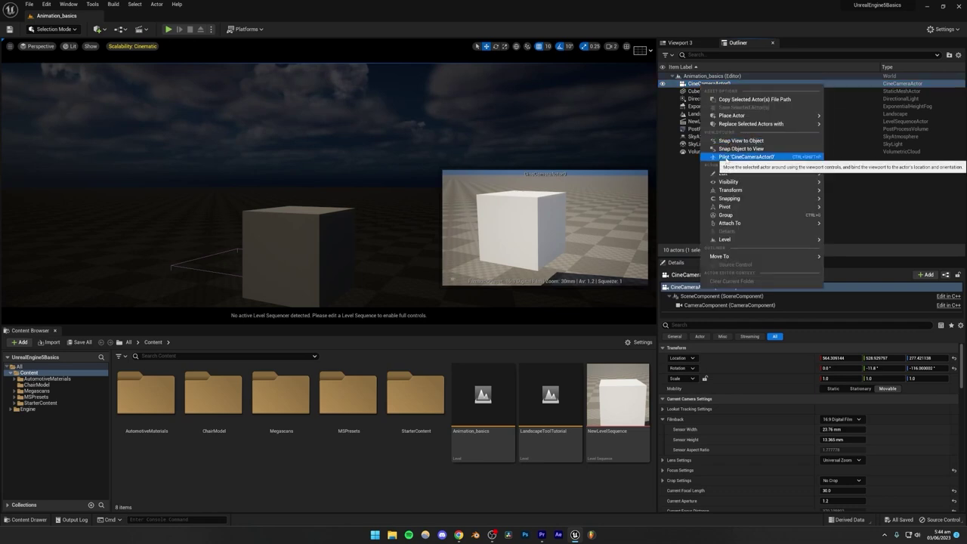
{"action": "left_click", "coordinate": [729, 157]}
{"action": "left_click", "coordinate": [730, 192]}
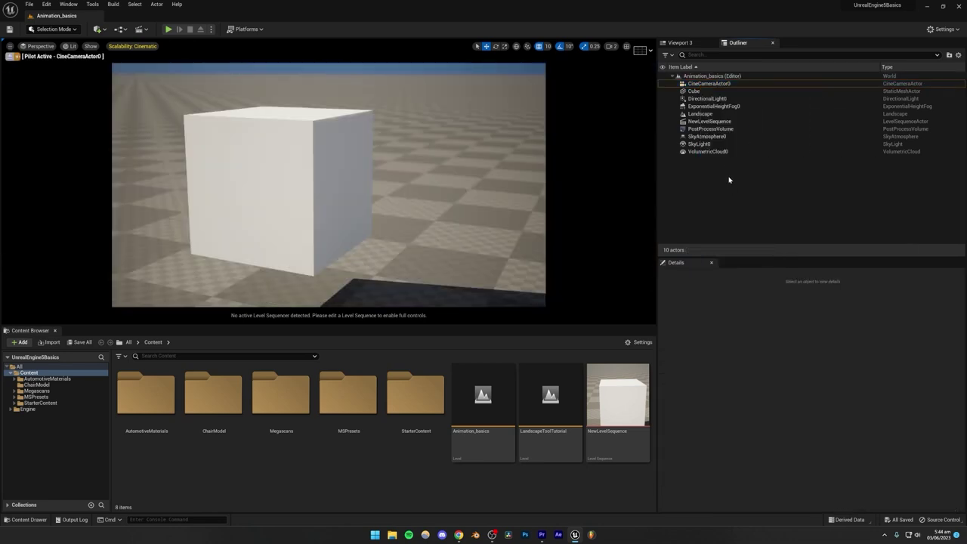
Step: Open NewLevelSequence from the level's actors for editing in Sequencer and scrub the playhead to frame 0000
{"action": "left_click", "coordinate": [709, 121]}
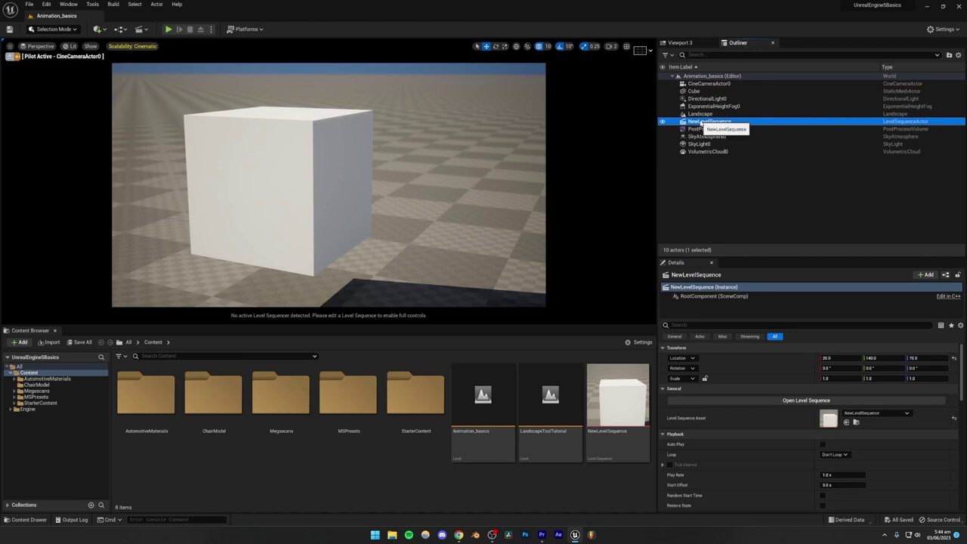
{"action": "right_click", "coordinate": [703, 123]}
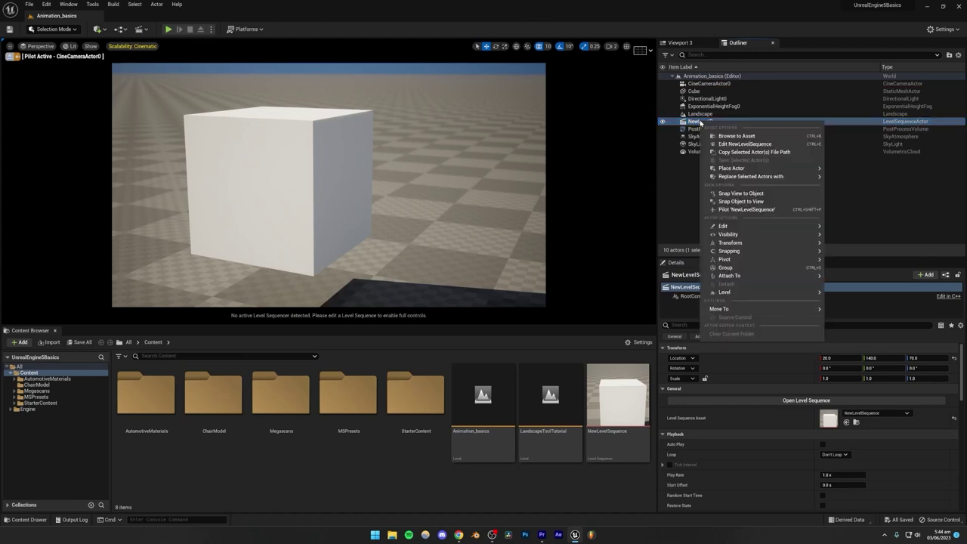
{"action": "left_click", "coordinate": [734, 144]}
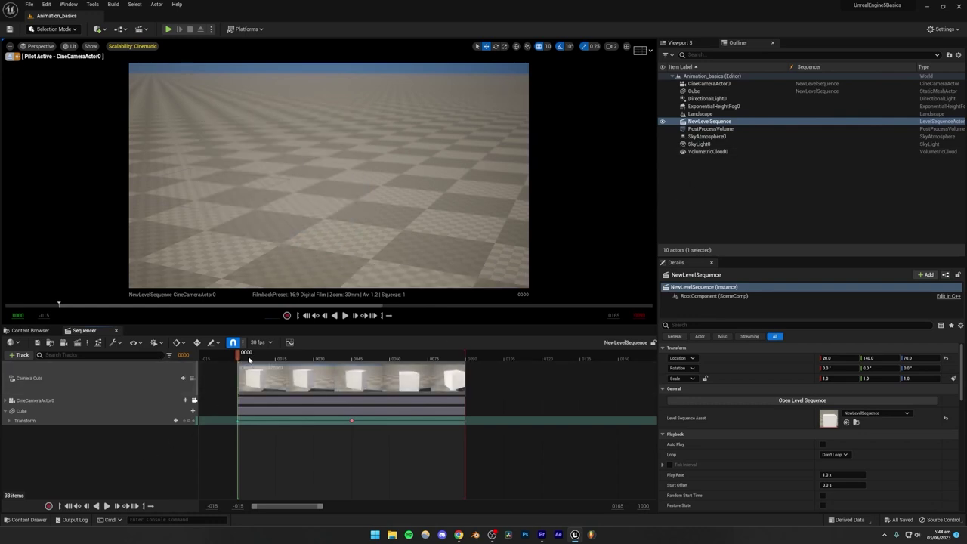
{"action": "left_click_drag", "start_coordinate": [249, 360], "coordinate": [238, 383]}
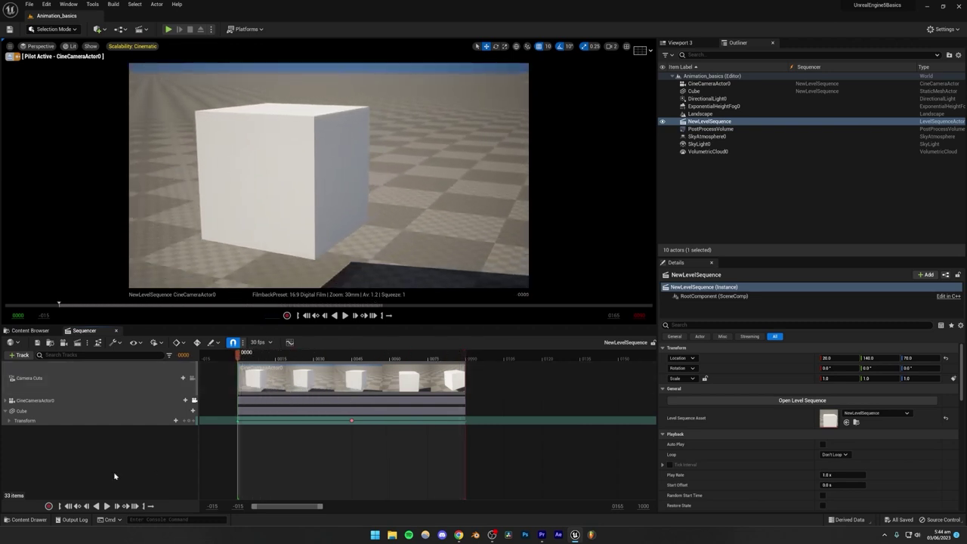
Step: Choose Movie Render Queue as the sequence's render method and open the queue with NewLevelSequence as a job
{"action": "left_click", "coordinate": [87, 344]}
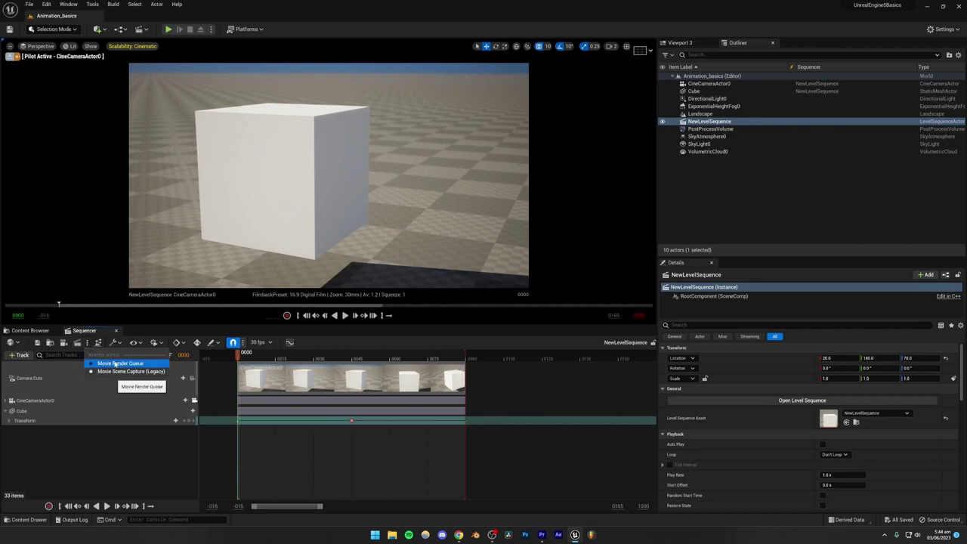
{"action": "left_click", "coordinate": [113, 364]}
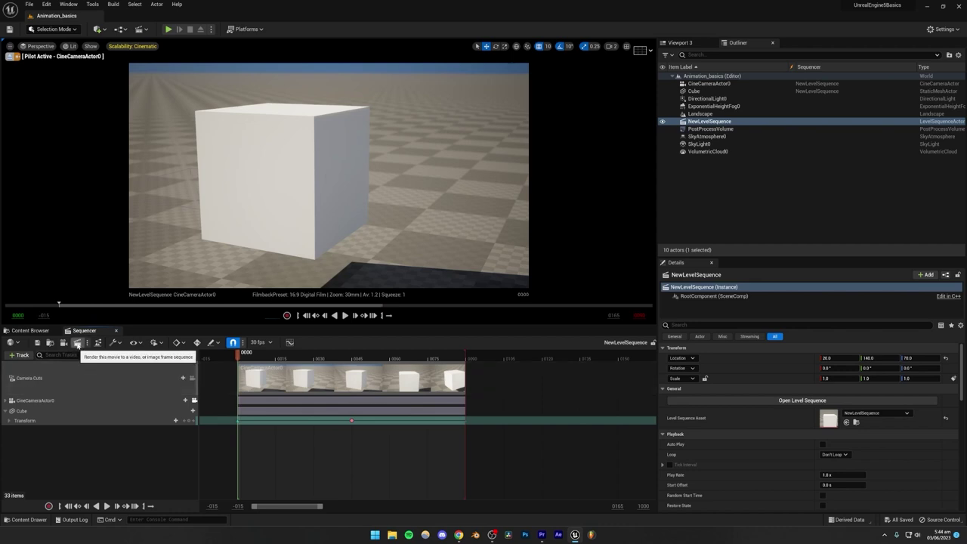
{"action": "left_click", "coordinate": [78, 343]}
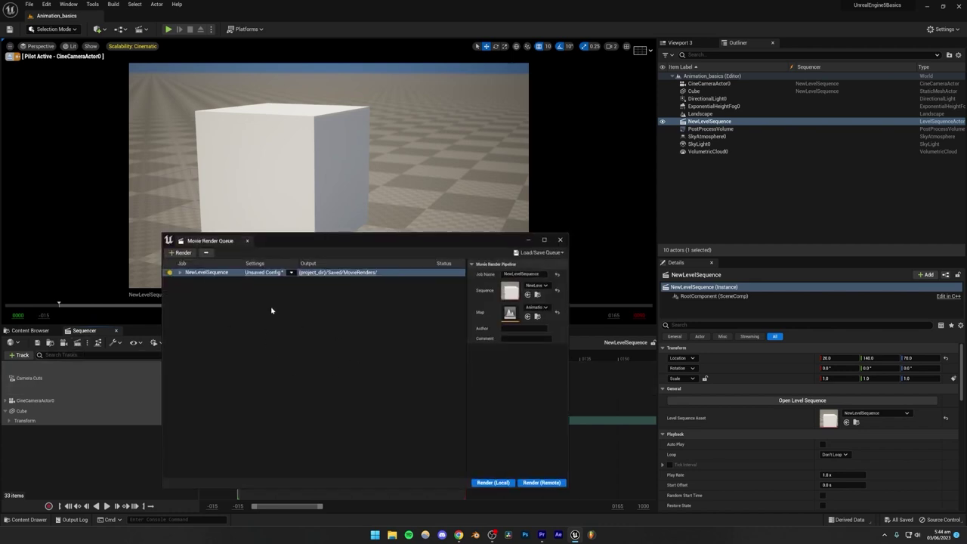
{"action": "left_click", "coordinate": [78, 343]}
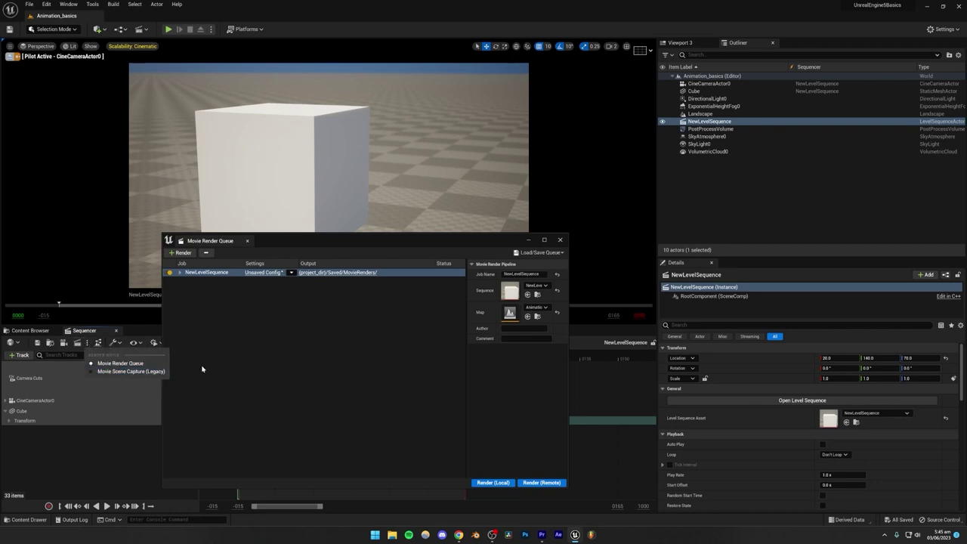
{"action": "left_click", "coordinate": [308, 352]}
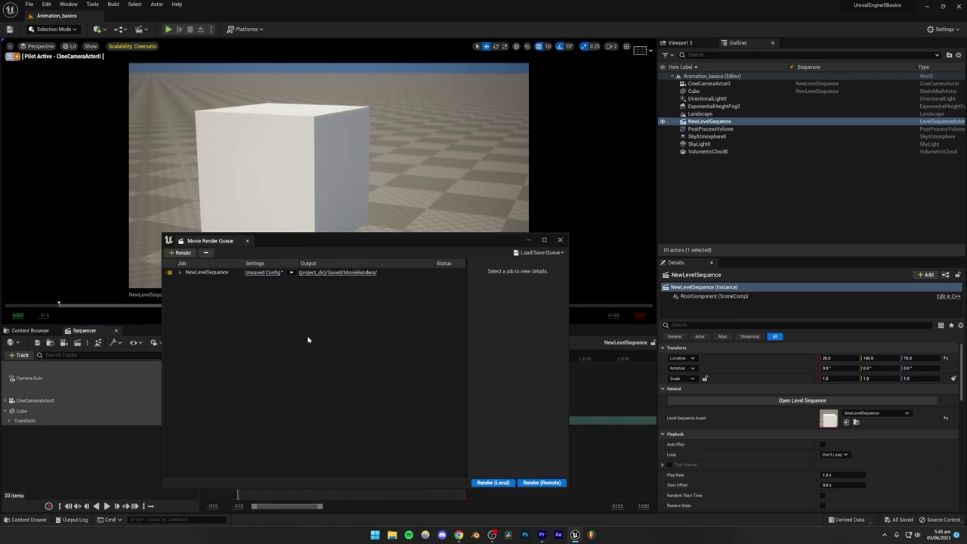
Step: Open the NewLevelSequence job's render configuration and examine its output options, jpg export and the settings that can be added
{"action": "left_click", "coordinate": [260, 273]}
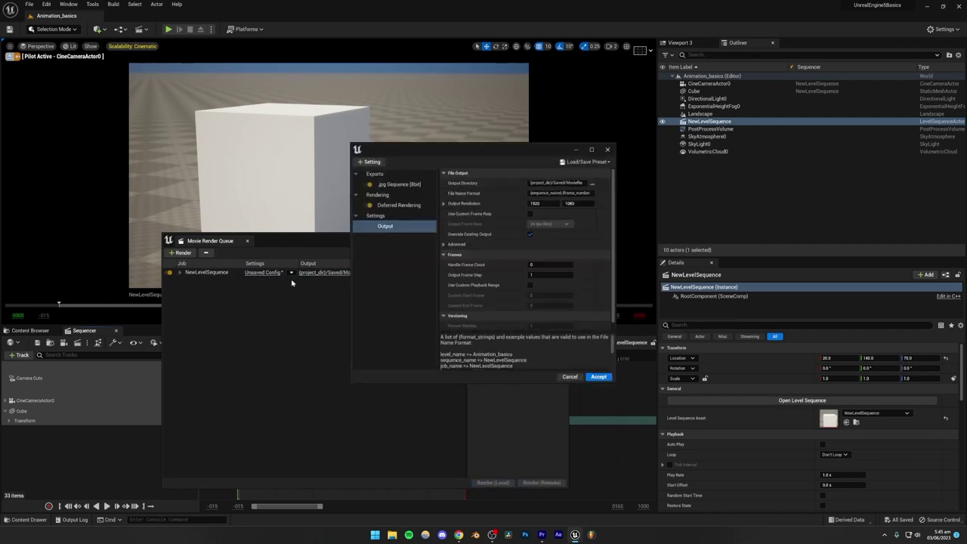
{"action": "left_click", "coordinate": [402, 227]}
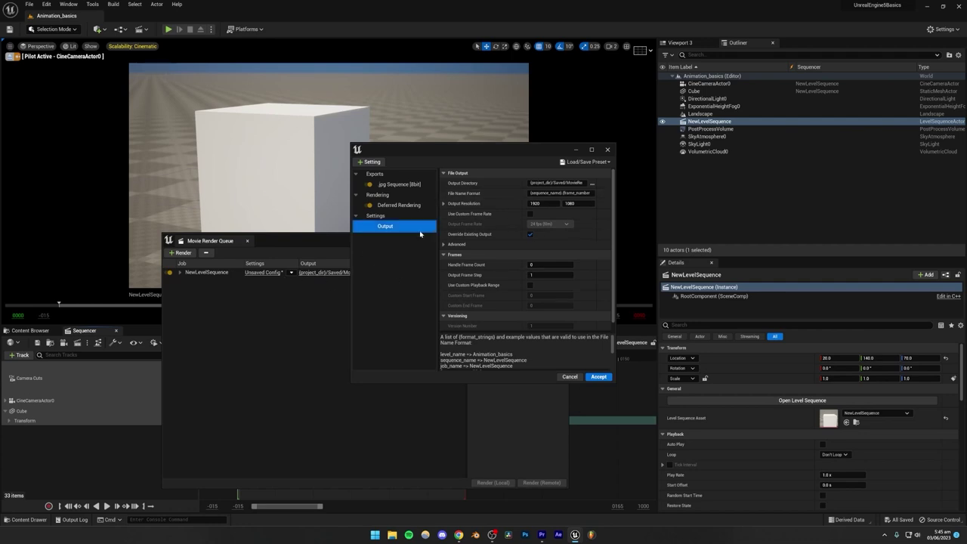
{"action": "left_click", "coordinate": [369, 162]}
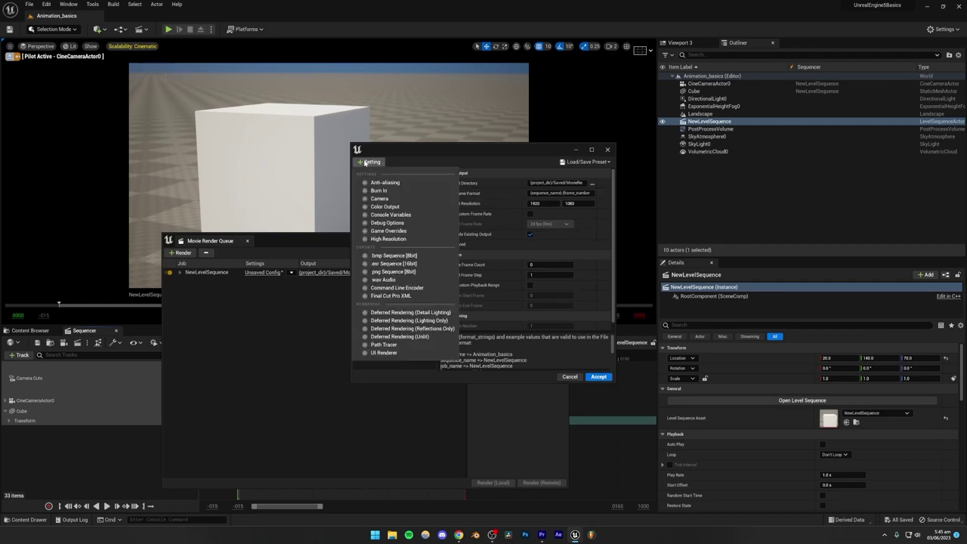
{"action": "left_click", "coordinate": [385, 368]}
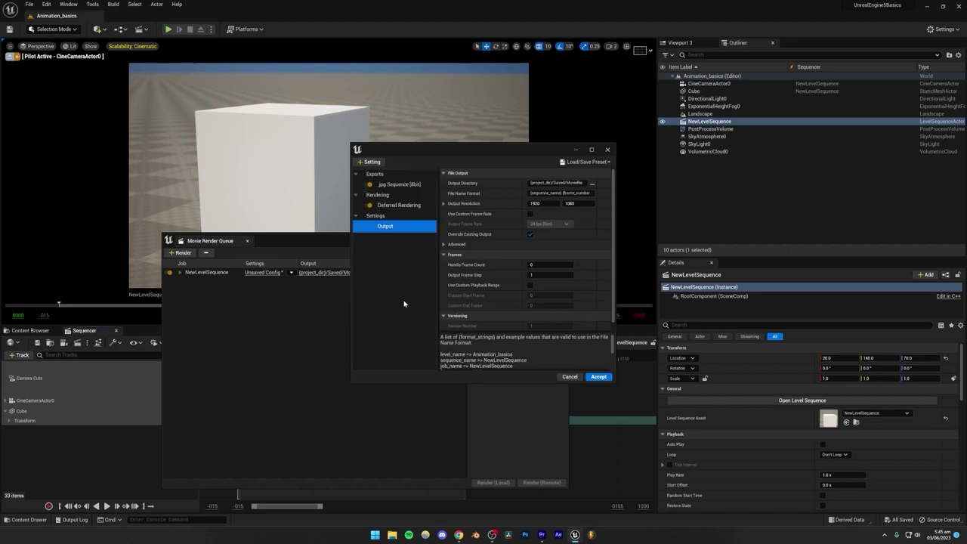
{"action": "left_click", "coordinate": [398, 185]}
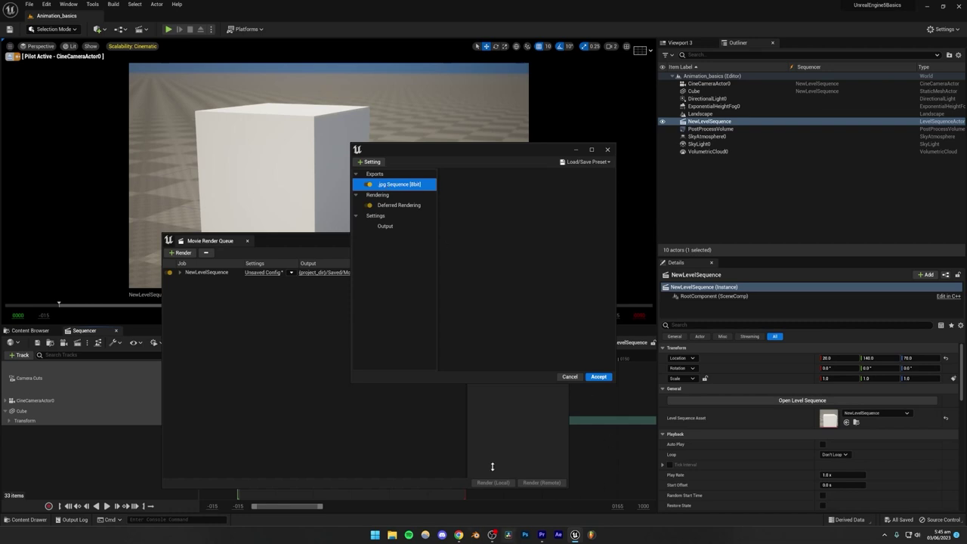
{"action": "left_click", "coordinate": [368, 162]}
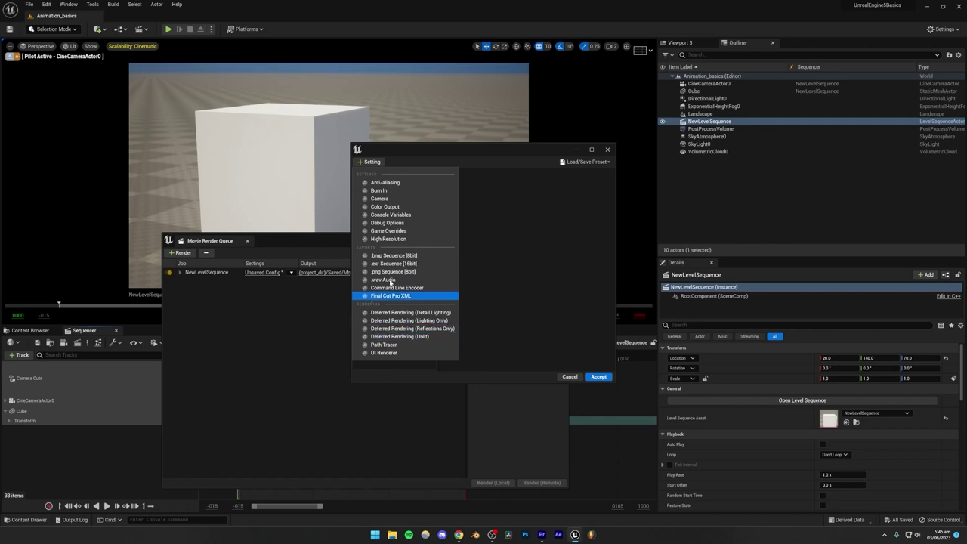
{"action": "left_click", "coordinate": [502, 237]}
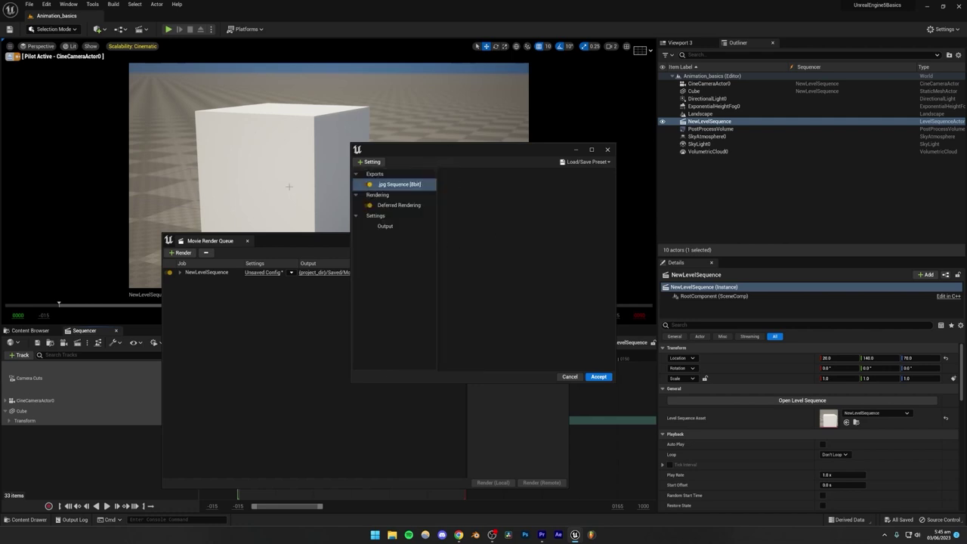
Step: Try the Visibility Collision and Path Tracing view modes in the viewport, and return to Lit
{"action": "left_click", "coordinate": [70, 47]}
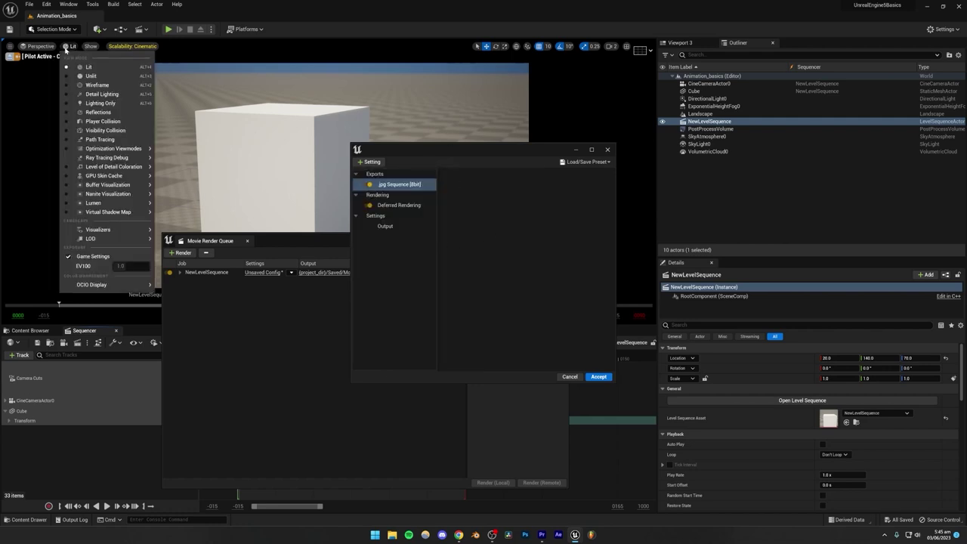
{"action": "left_click", "coordinate": [102, 130]}
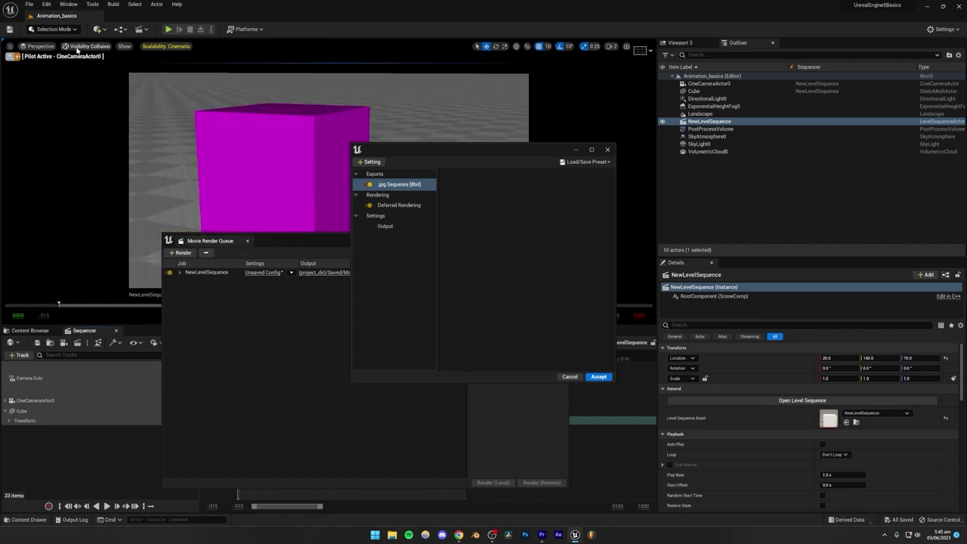
{"action": "left_click", "coordinate": [76, 50]}
{"action": "left_click", "coordinate": [107, 141]}
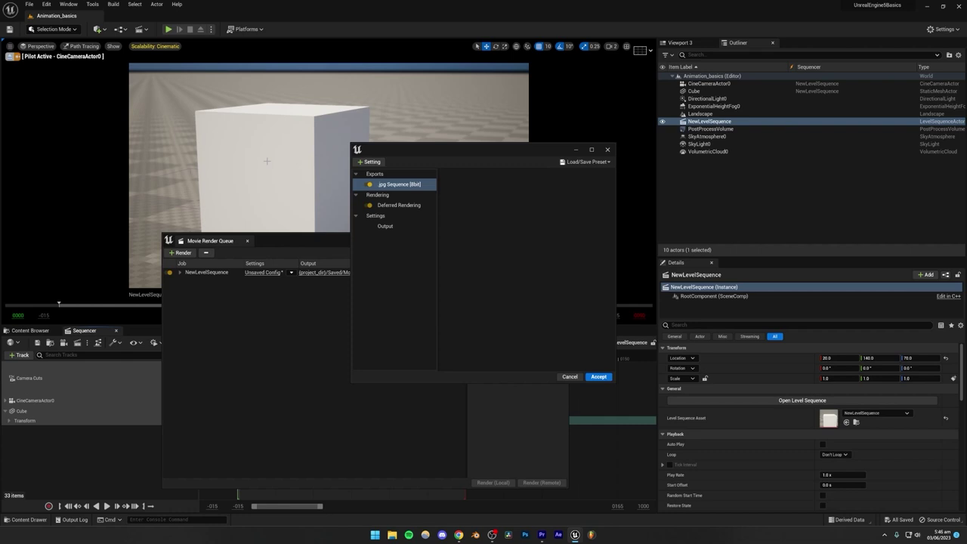
{"action": "left_click", "coordinate": [83, 46]}
{"action": "left_click", "coordinate": [88, 67]}
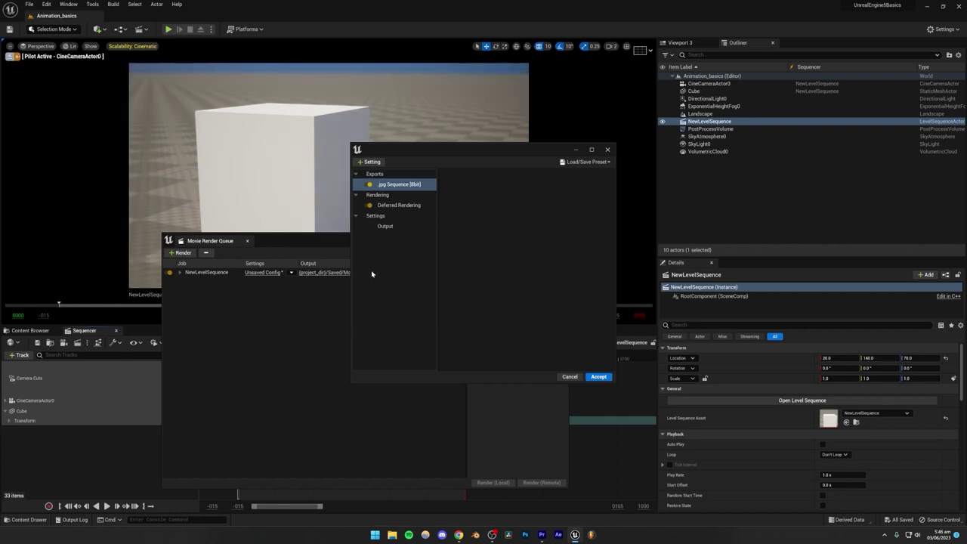
{"action": "left_click", "coordinate": [370, 162]}
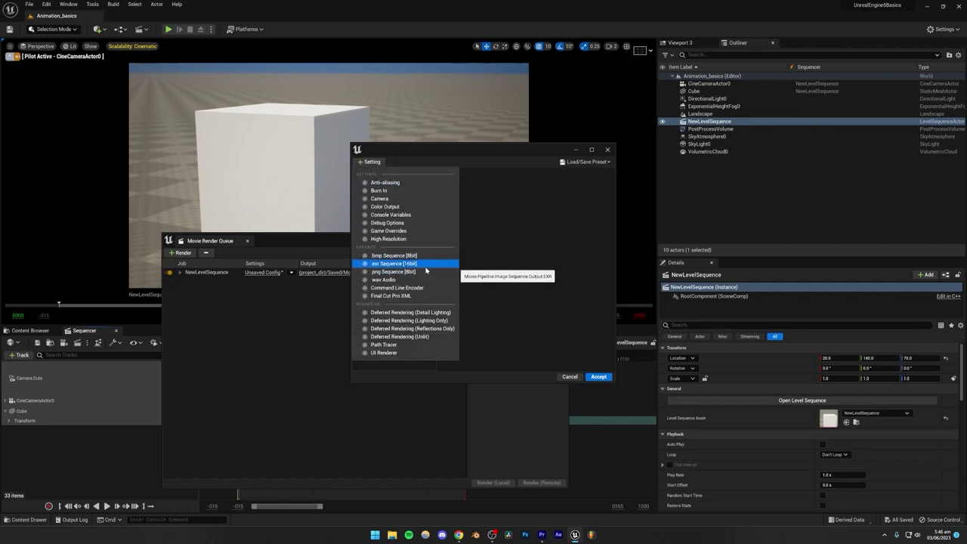
{"action": "left_click", "coordinate": [549, 254]}
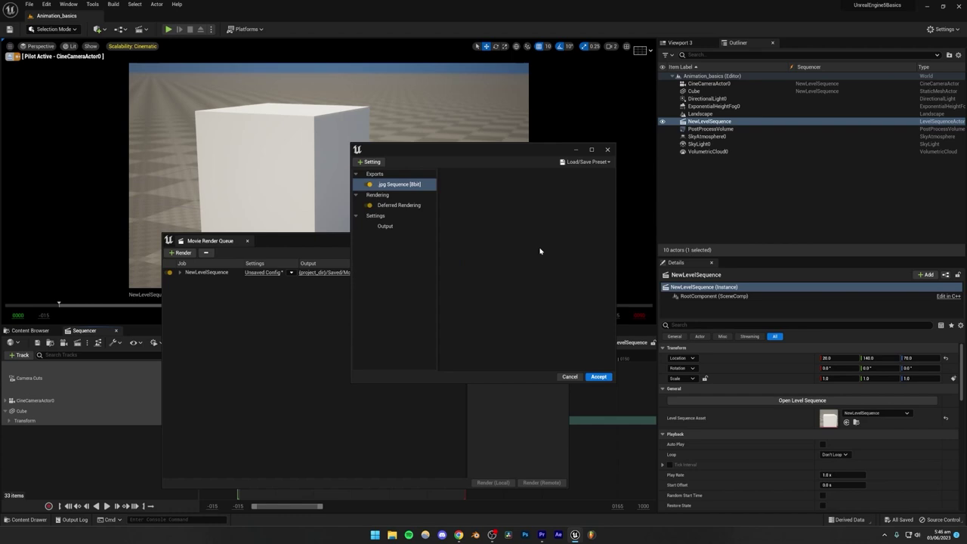
{"action": "left_click", "coordinate": [424, 262]}
Step: Browse for the render's output directory and create a folder named anims in the UnrealEngine5Basics project folder
{"action": "left_click", "coordinate": [385, 226]}
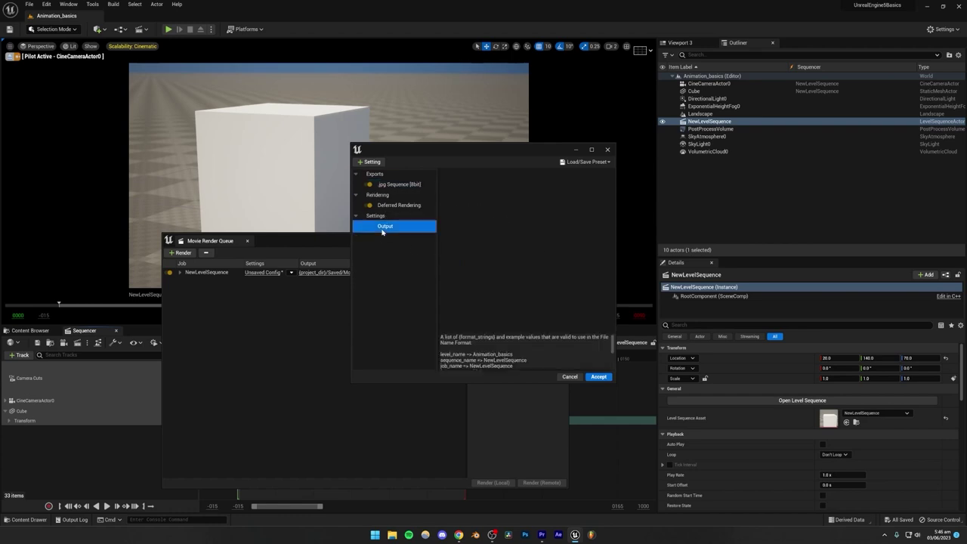
{"action": "left_click", "coordinate": [398, 205]}
{"action": "left_click", "coordinate": [390, 227]}
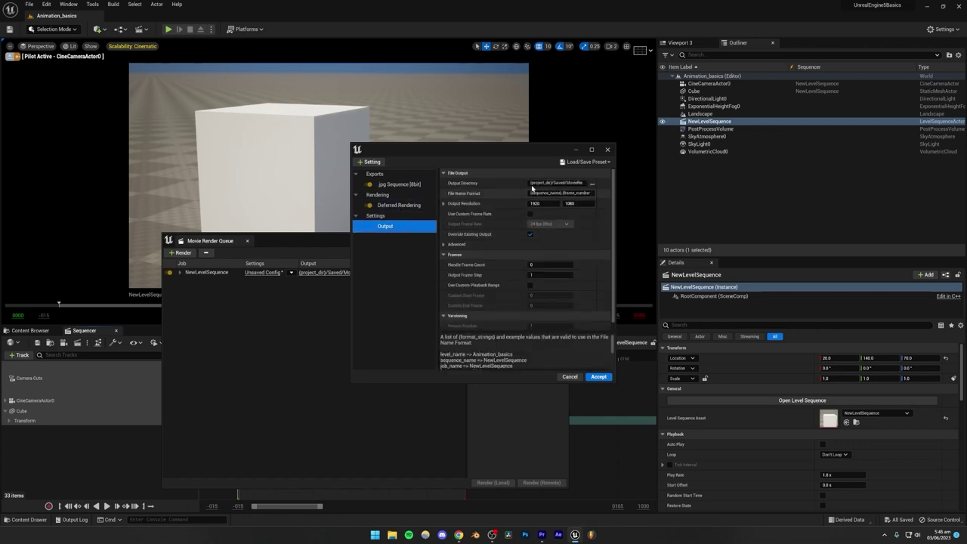
{"action": "left_click", "coordinate": [591, 186]}
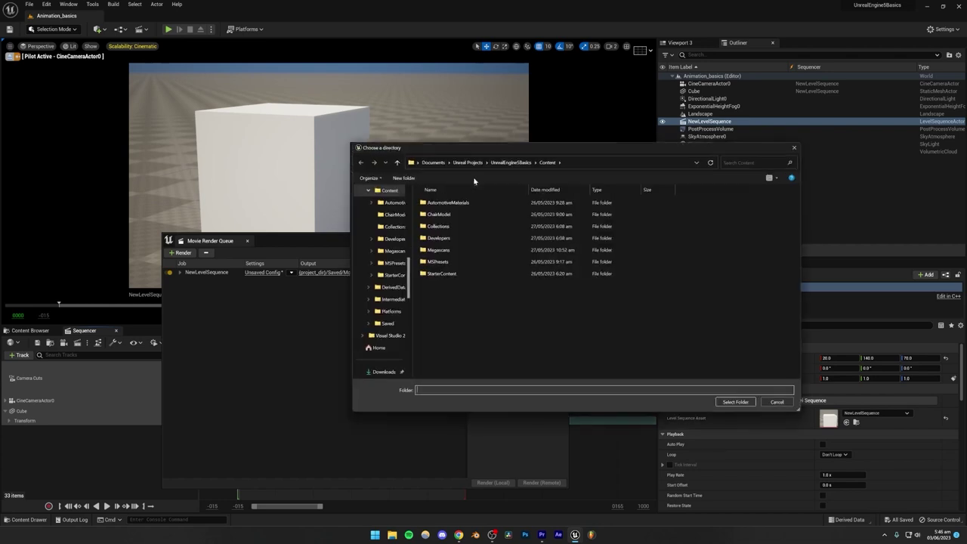
{"action": "left_click", "coordinate": [521, 164]}
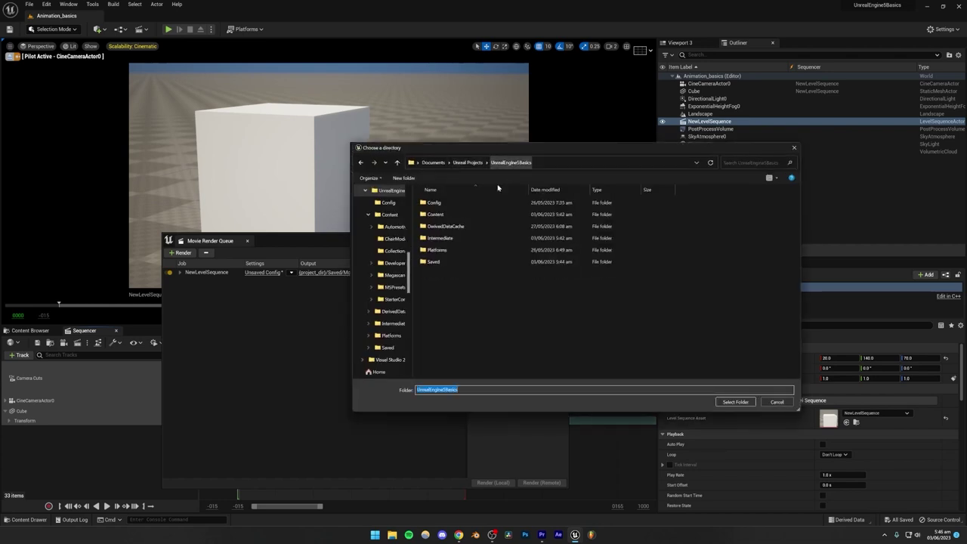
{"action": "left_click", "coordinate": [403, 177]}
{"action": "type", "text": "anims"}
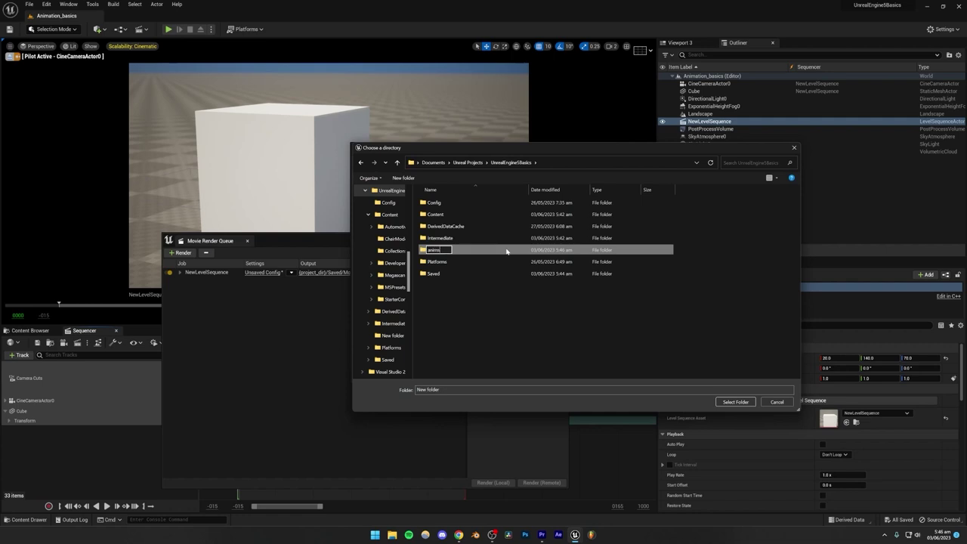
{"action": "key", "text": "Return"}
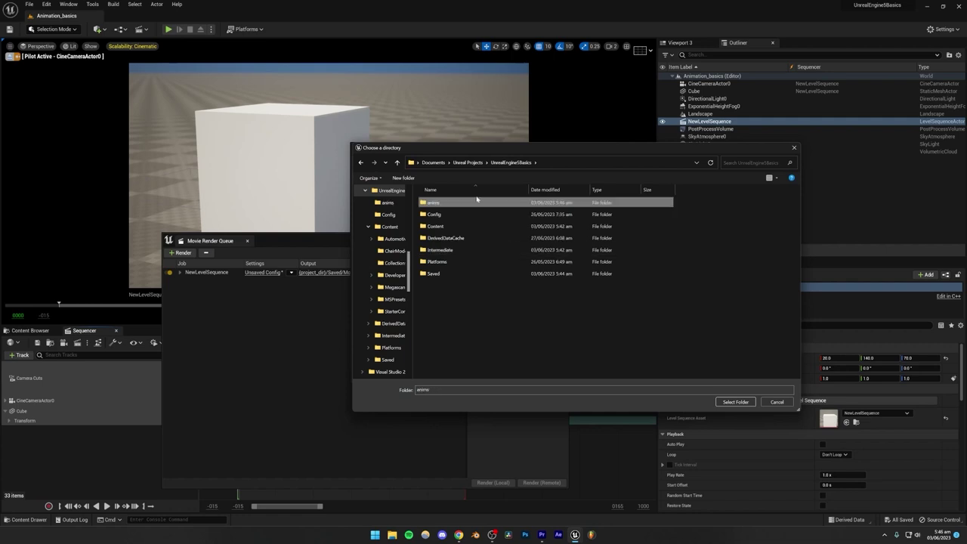
Step: Create a subfolder named 1 inside anims and select it as the render's output directory
{"action": "double_click", "coordinate": [461, 202]}
{"action": "left_click", "coordinate": [404, 178]}
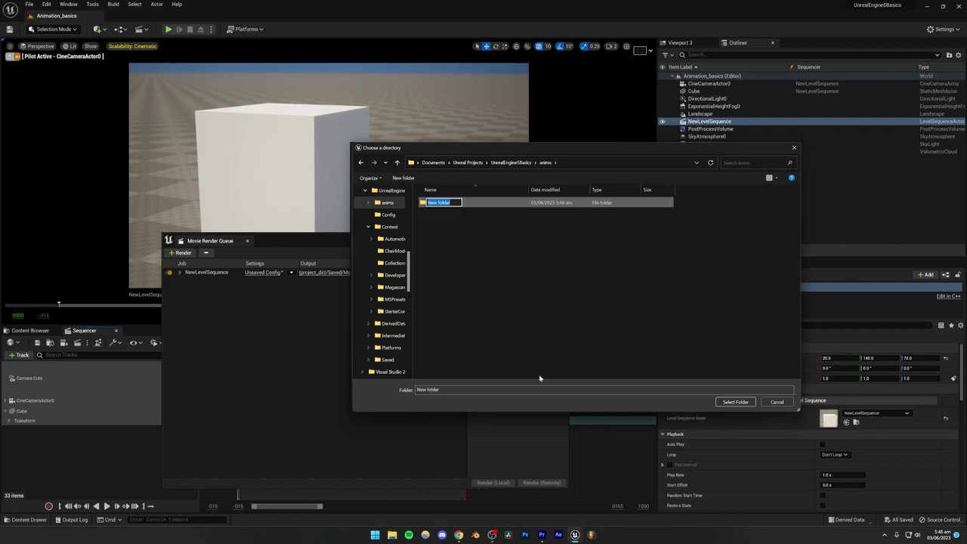
{"action": "type", "text": "1"}
{"action": "key", "text": "Return"}
{"action": "left_click", "coordinate": [735, 401]}
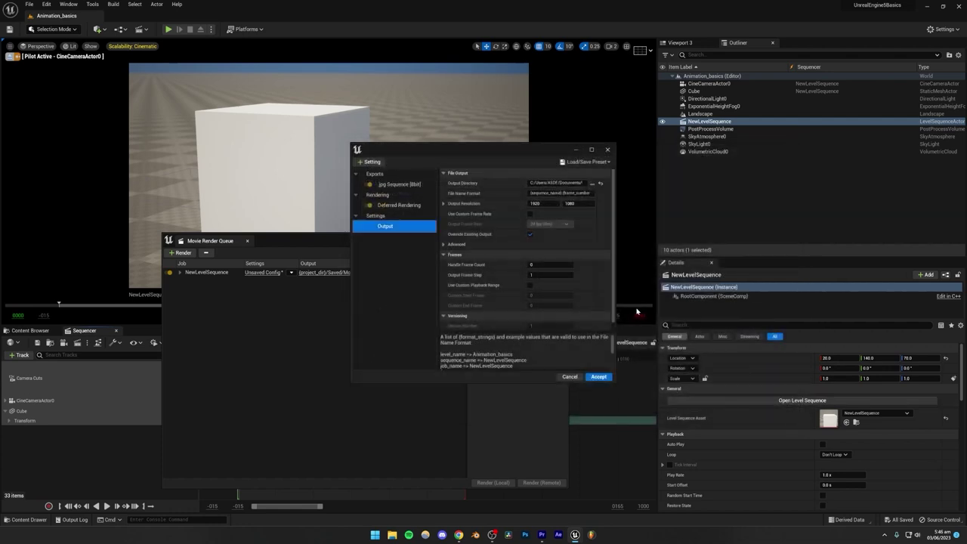
{"action": "left_click", "coordinate": [537, 203]}
{"action": "left_click", "coordinate": [581, 214]}
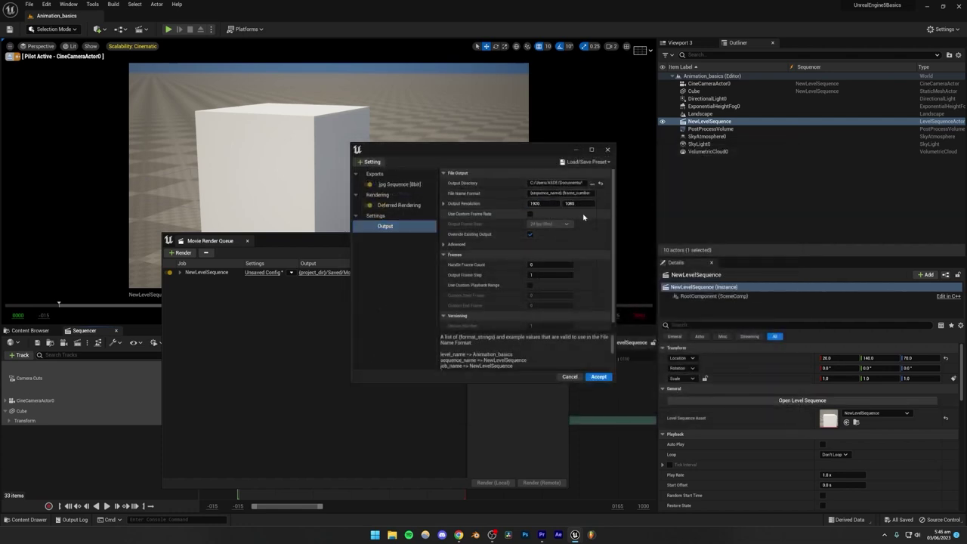
{"action": "left_click", "coordinate": [530, 215]}
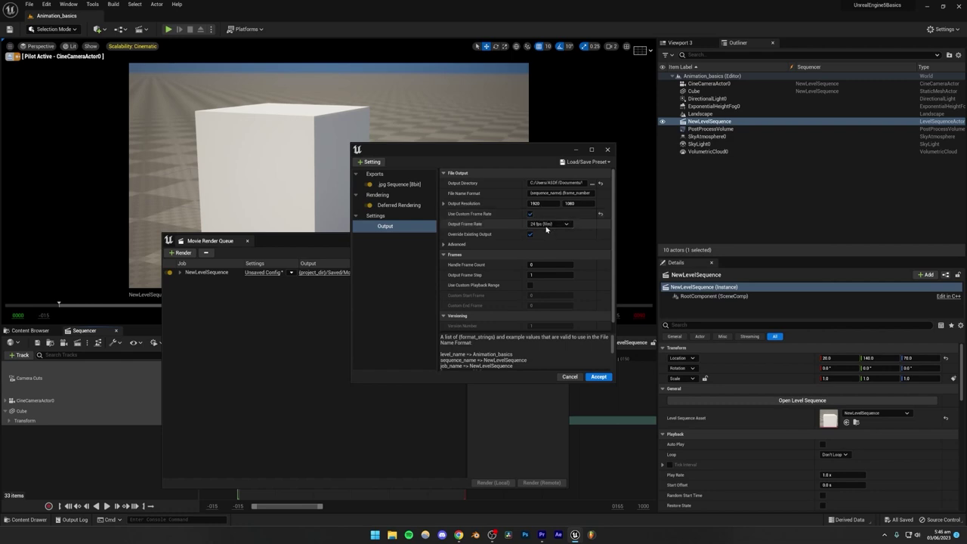
{"action": "left_click", "coordinate": [531, 225]}
{"action": "left_click", "coordinate": [530, 213]}
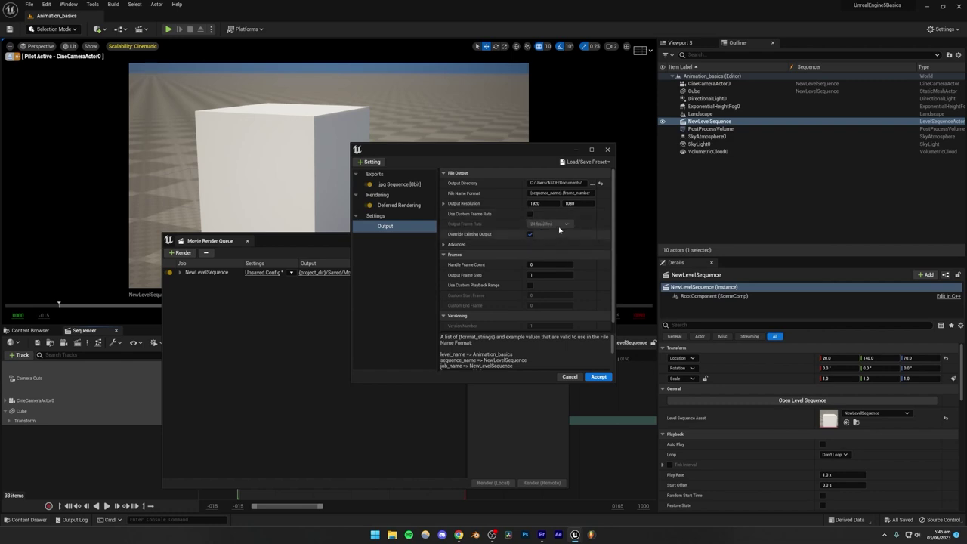
{"action": "scroll", "coordinate": [521, 256], "scroll_direction": "down", "scroll_amount": 1}
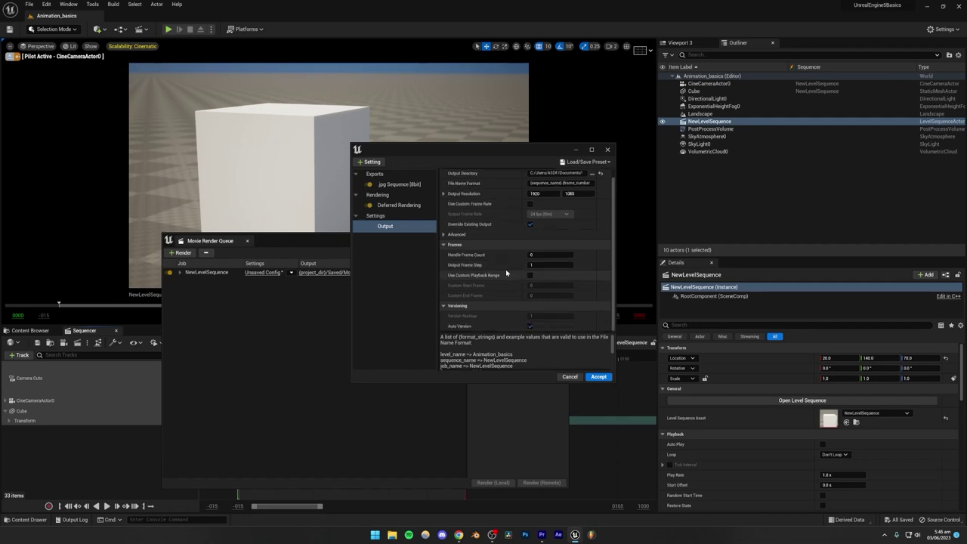
{"action": "left_click", "coordinate": [407, 276]}
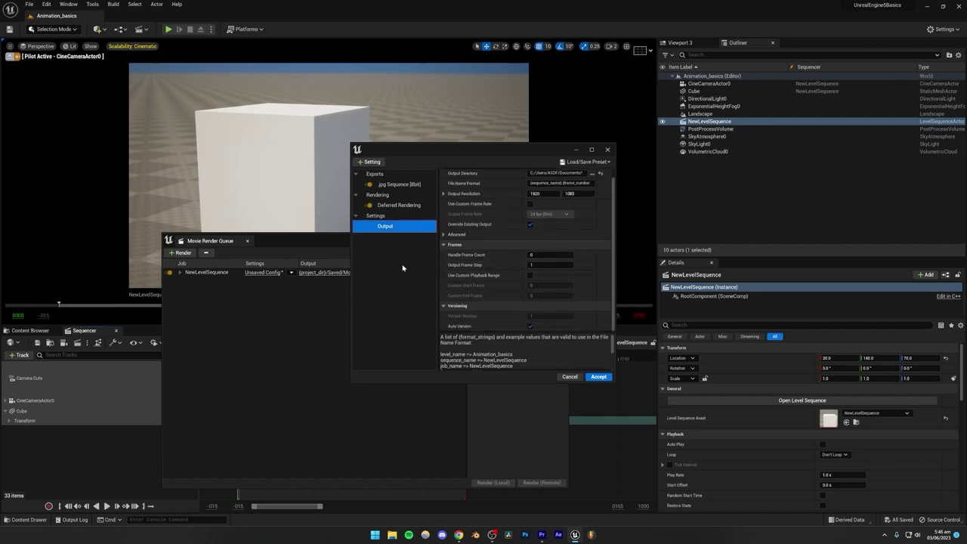
Step: Add an Anti-aliasing setting with a temporal sample count of 8 to the render configuration and accept it
{"action": "left_click", "coordinate": [371, 162]}
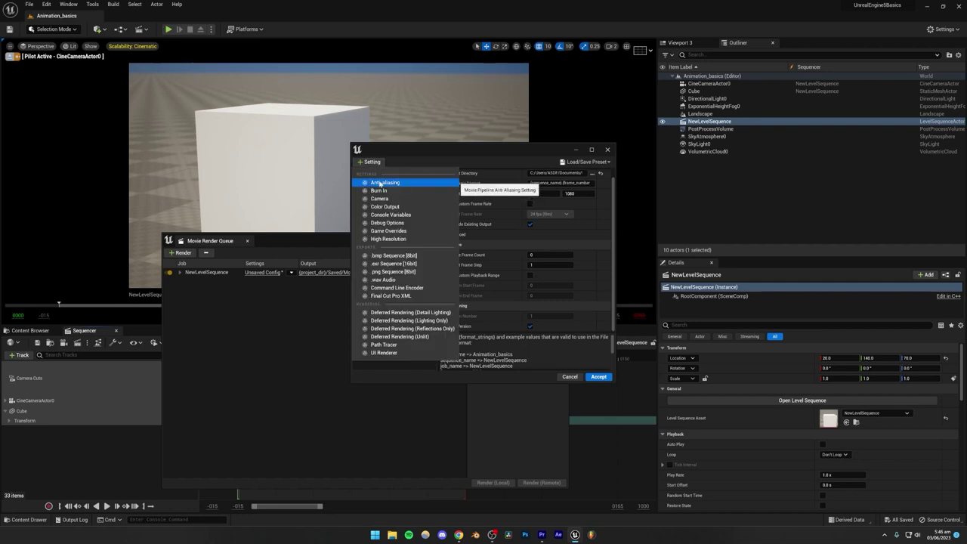
{"action": "left_click", "coordinate": [380, 183]}
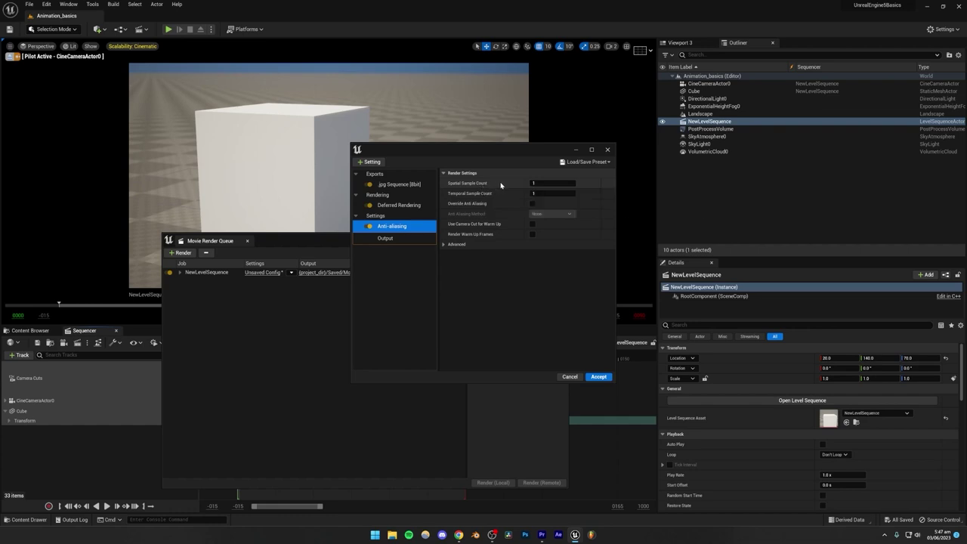
{"action": "left_click", "coordinate": [549, 194]}
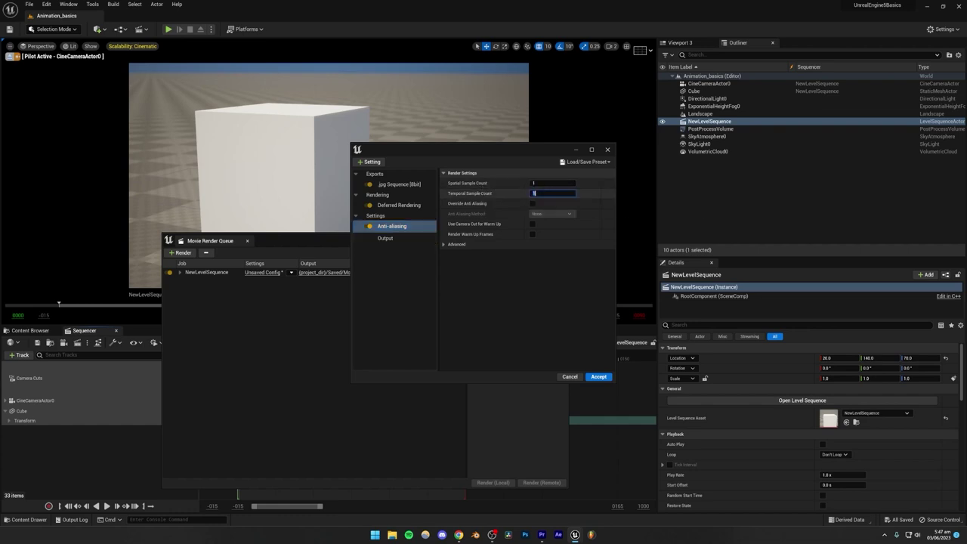
{"action": "type", "text": "8"}
{"action": "key", "text": "Return"}
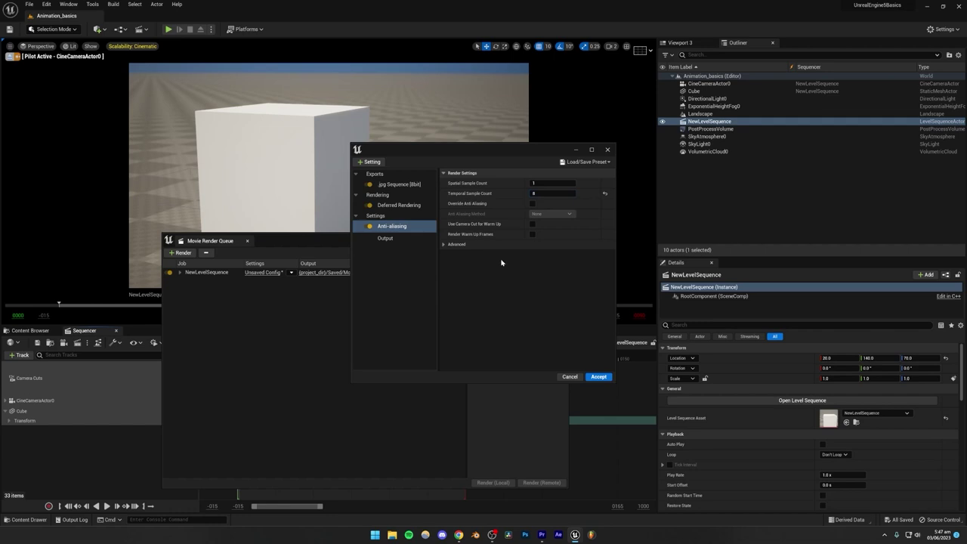
{"action": "left_click", "coordinate": [384, 237]}
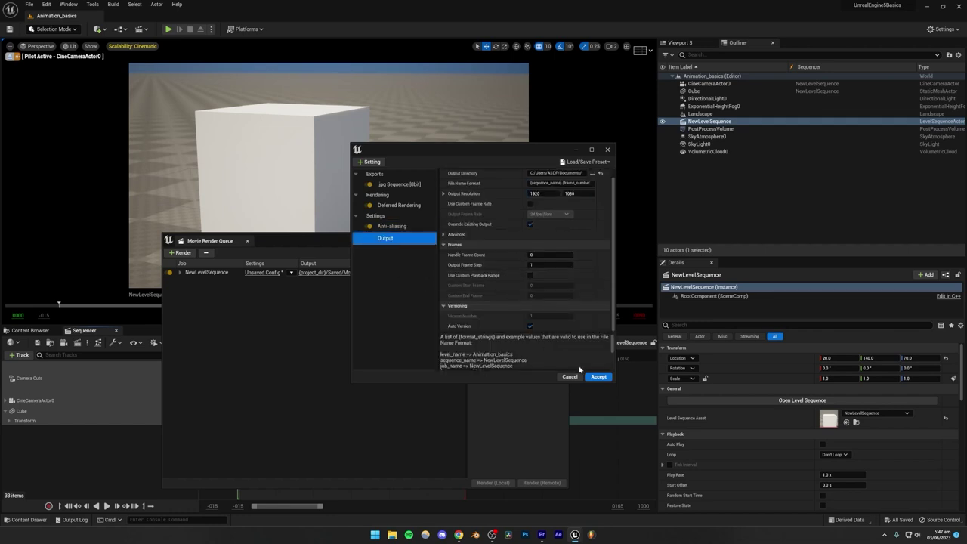
{"action": "left_click", "coordinate": [598, 376]}
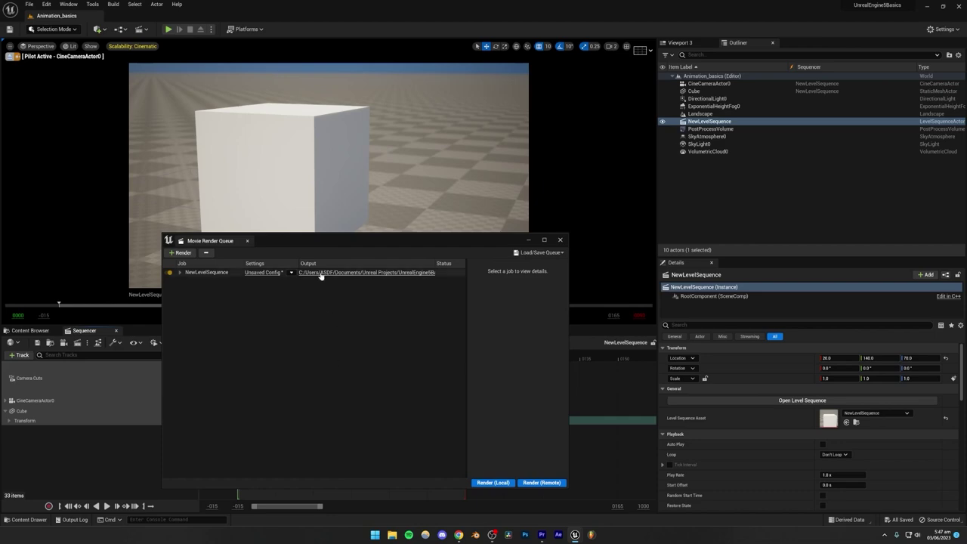
Step: Check the NewLevelSequence job's output folder and render the queued job locally
{"action": "left_click", "coordinate": [351, 272]}
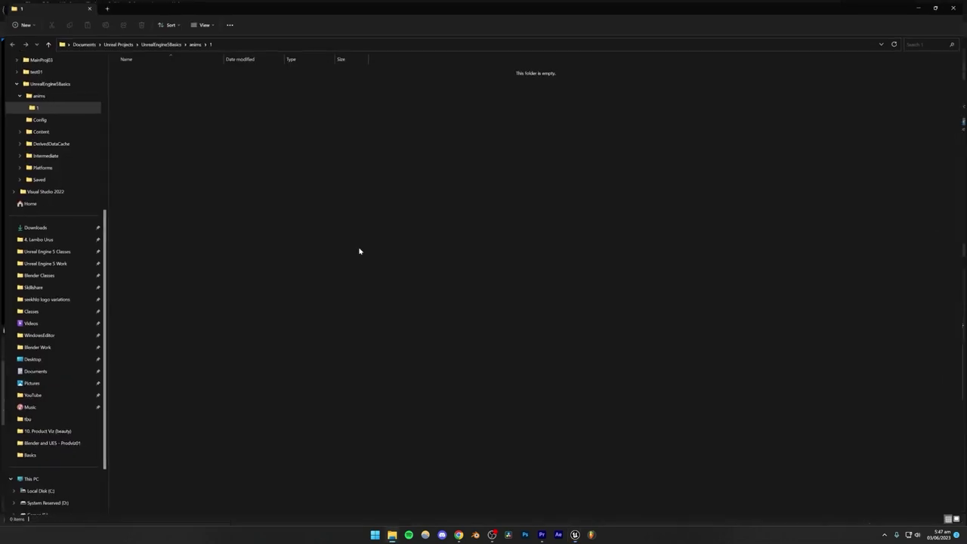
{"action": "left_click", "coordinate": [957, 5]}
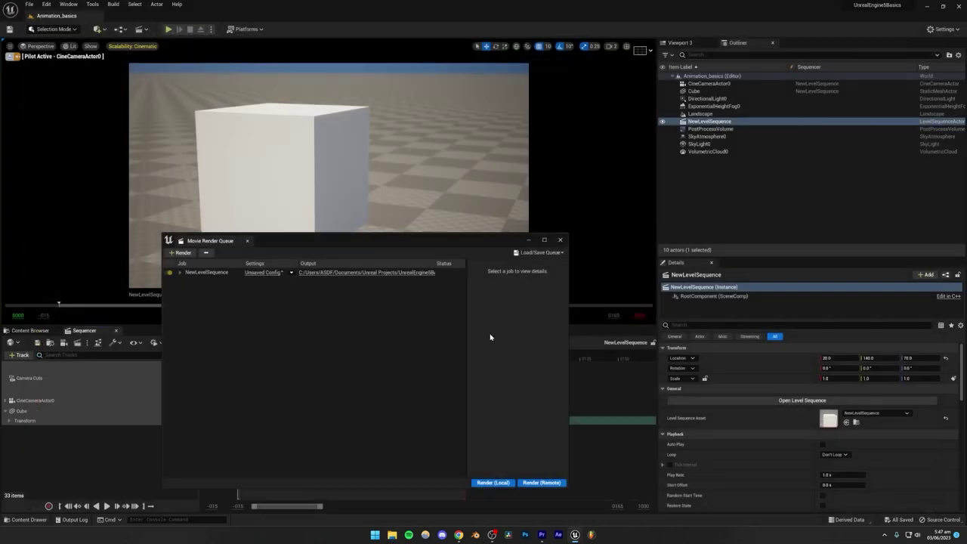
{"action": "left_click", "coordinate": [494, 483]}
Step: Open the job's output folder and view the rendered frames from NewLevelSequence.0000.jpeg to NewLevelSequence.0004.jpeg
{"action": "left_click", "coordinate": [339, 274]}
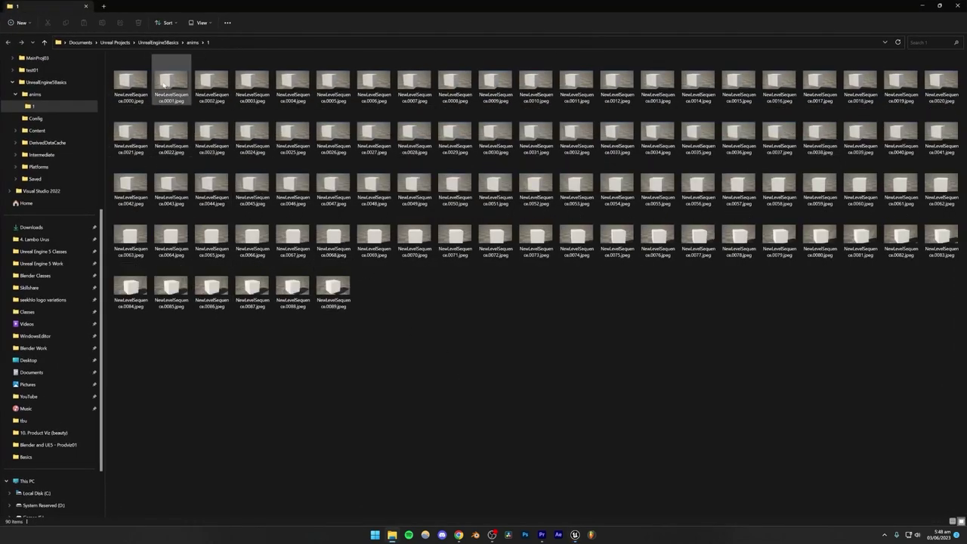
{"action": "double_click", "coordinate": [130, 82]}
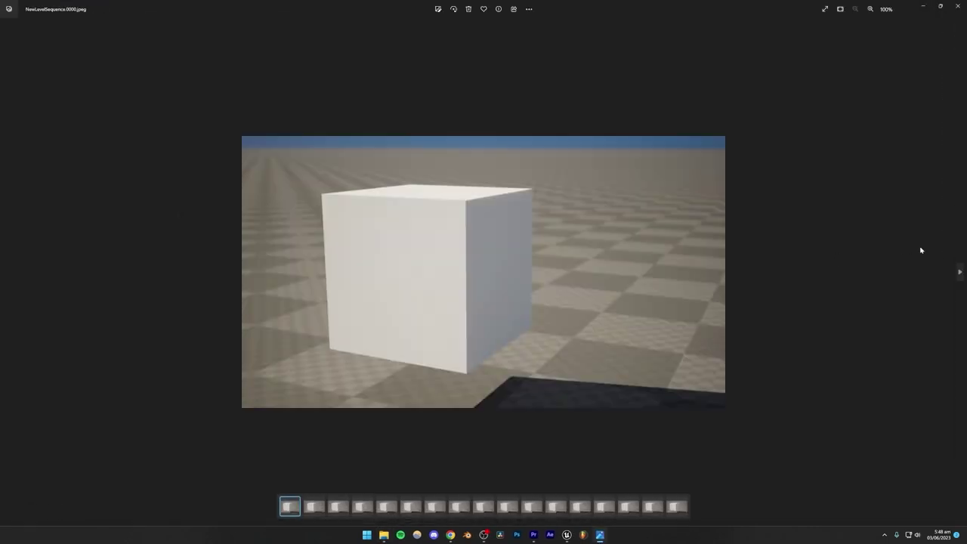
{"action": "key", "text": "Right"}
{"action": "key", "text": "Right"}
{"action": "key", "text": "Right"}
{"action": "key", "text": "Right"}
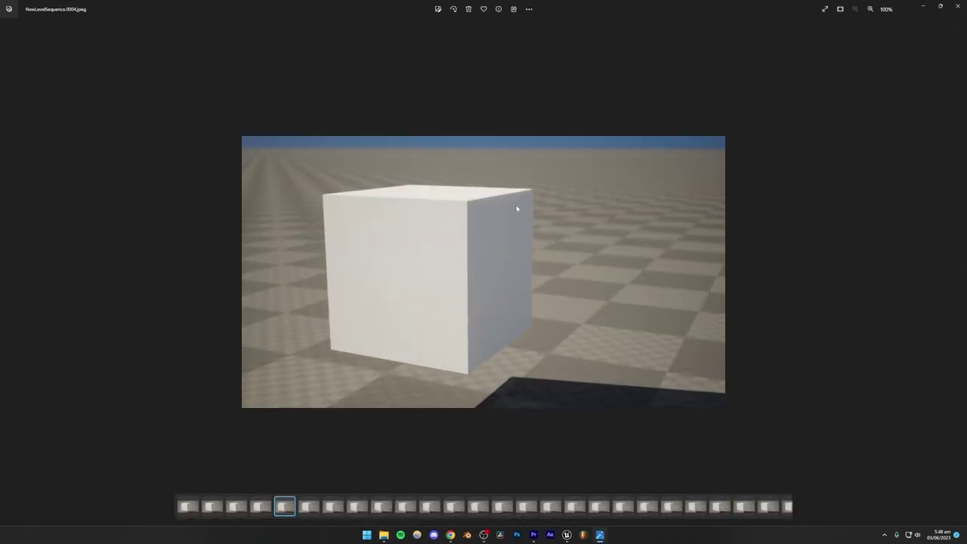
{"action": "left_click", "coordinate": [957, 7]}
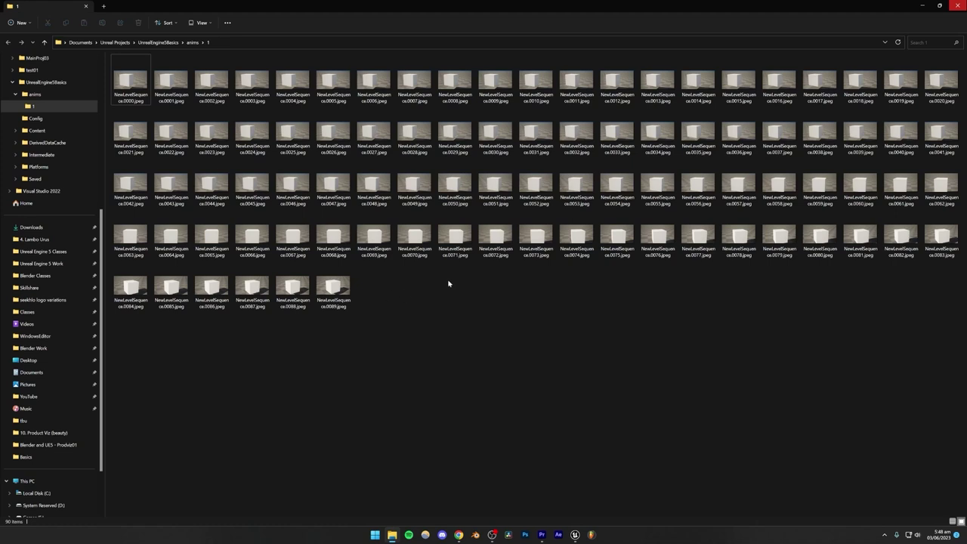
Step: Check the total size of the anims folder in its properties and return to subfolder 1
{"action": "left_click", "coordinate": [193, 43]}
{"action": "left_click", "coordinate": [125, 71]}
{"action": "right_click", "coordinate": [126, 72]}
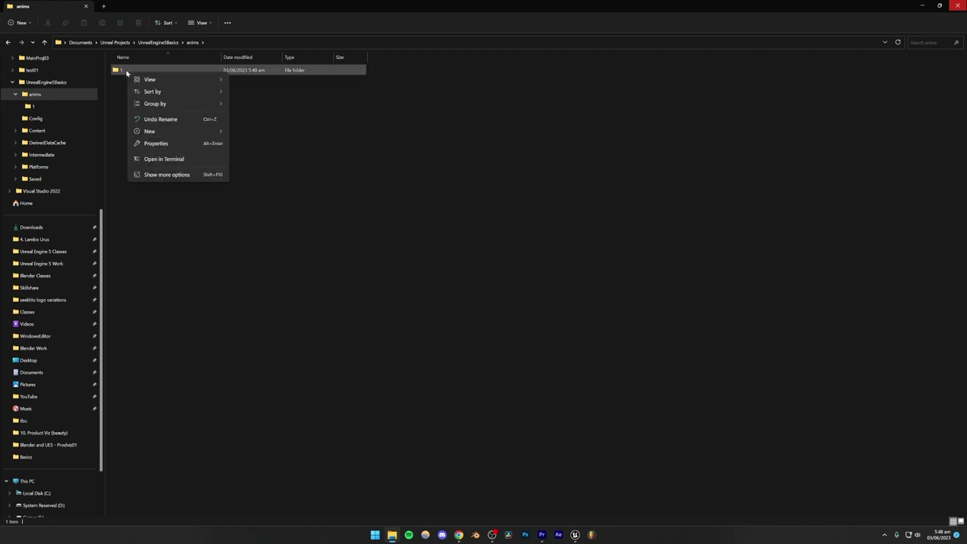
{"action": "left_click", "coordinate": [151, 143]}
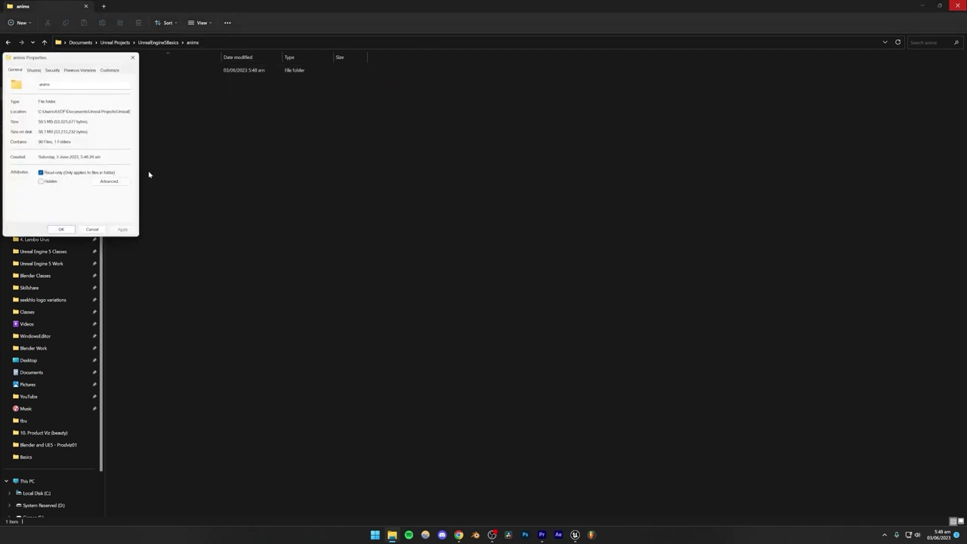
{"action": "left_click_drag", "start_coordinate": [69, 59], "coordinate": [306, 145]}
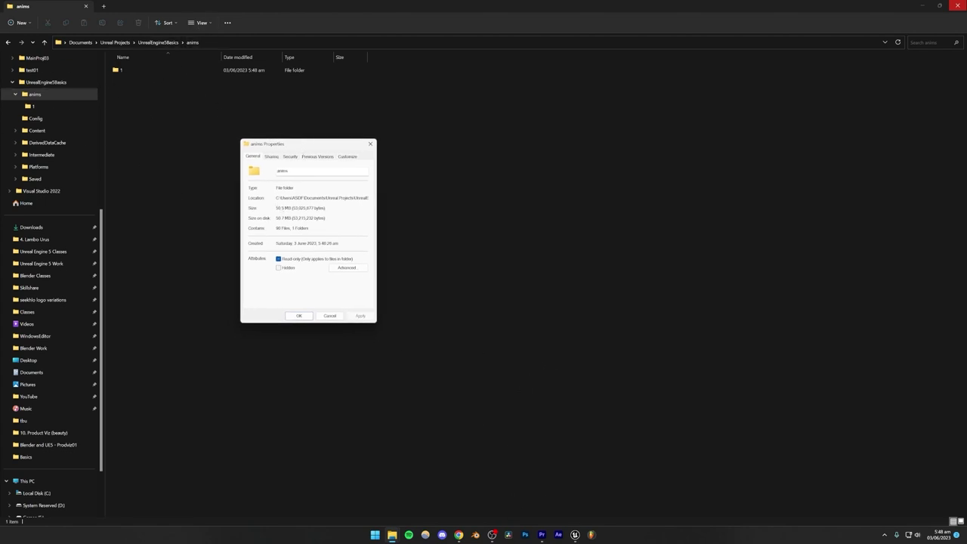
{"action": "left_click_drag", "start_coordinate": [276, 208], "coordinate": [289, 208]}
{"action": "left_click", "coordinate": [324, 207]}
{"action": "left_click", "coordinate": [333, 316]}
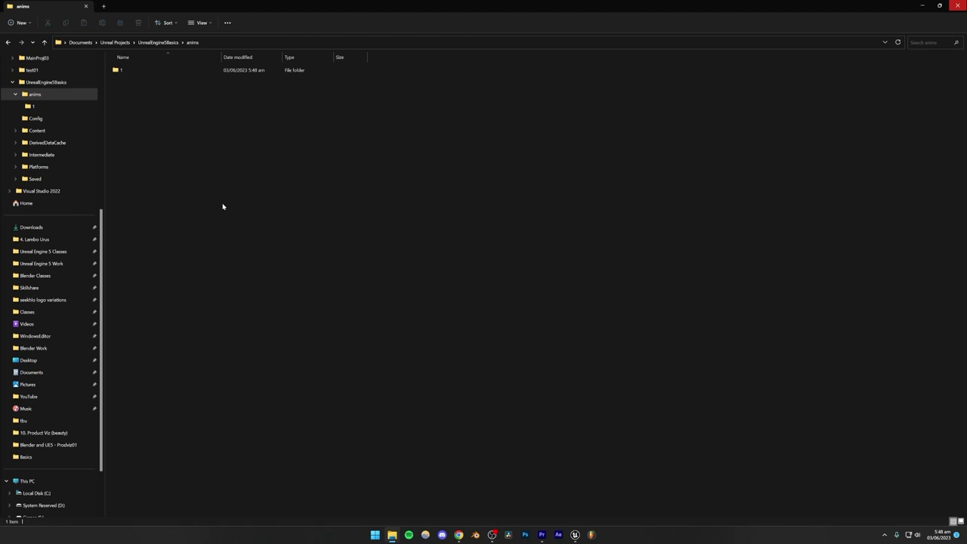
{"action": "double_click", "coordinate": [201, 74]}
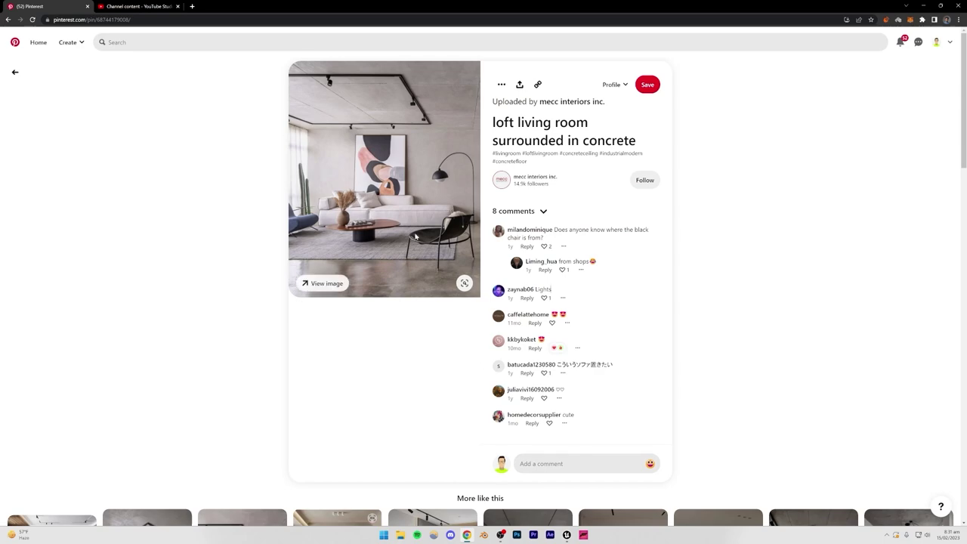
Step: Browse living room references on Pinterest, viewing the "36 online furniture stores" pin and reopening the "loft living room surrounded in concrete" pin
{"action": "scroll", "coordinate": [602, 331], "scroll_direction": "down", "scroll_amount": 3}
{"action": "scroll", "coordinate": [601, 330], "scroll_direction": "down", "scroll_amount": 1}
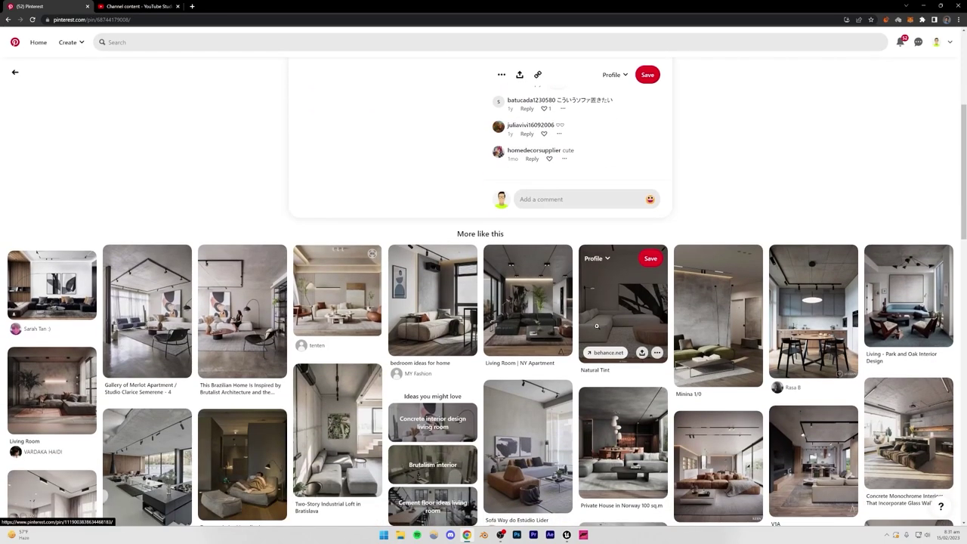
{"action": "scroll", "coordinate": [151, 227], "scroll_direction": "up", "scroll_amount": 6}
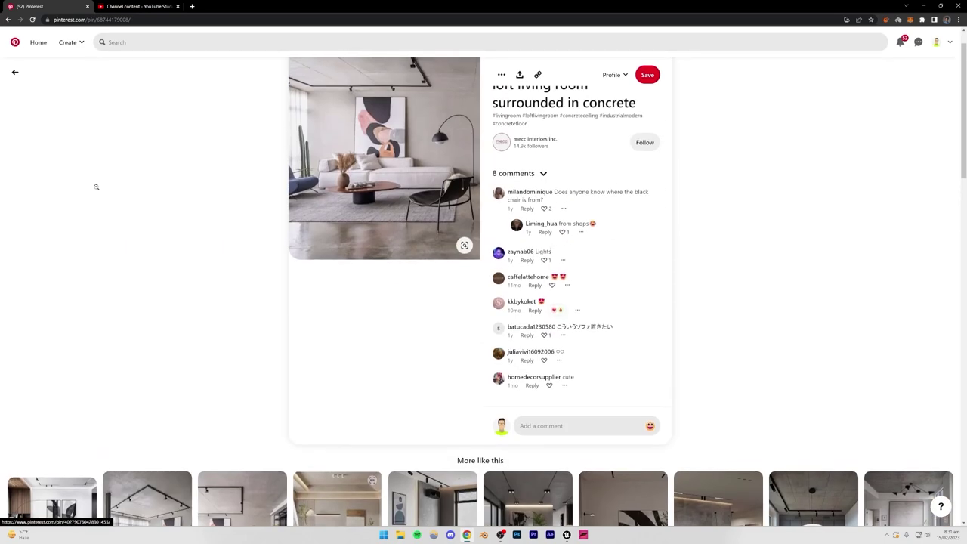
{"action": "left_click", "coordinate": [121, 190]}
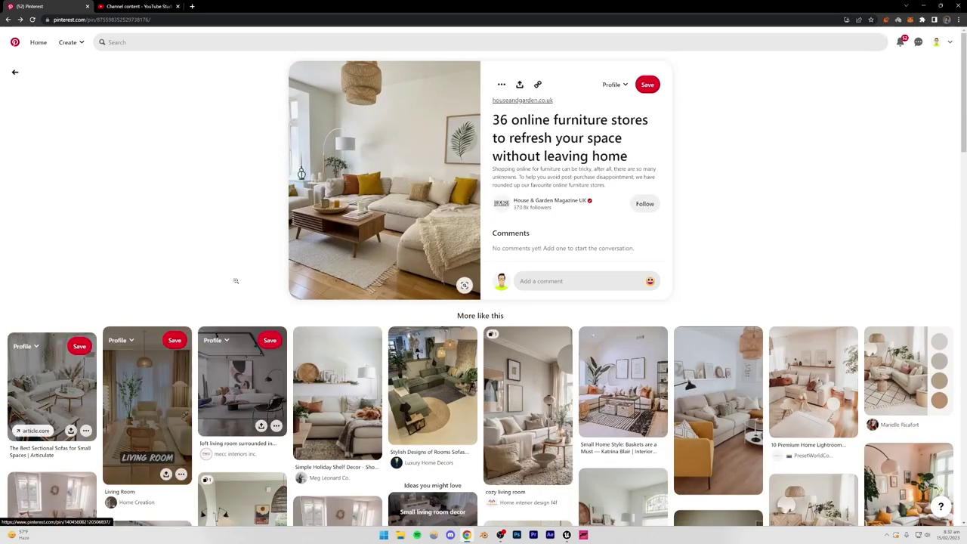
{"action": "scroll", "coordinate": [516, 291], "scroll_direction": "down", "scroll_amount": 1}
{"action": "left_click", "coordinate": [241, 317]}
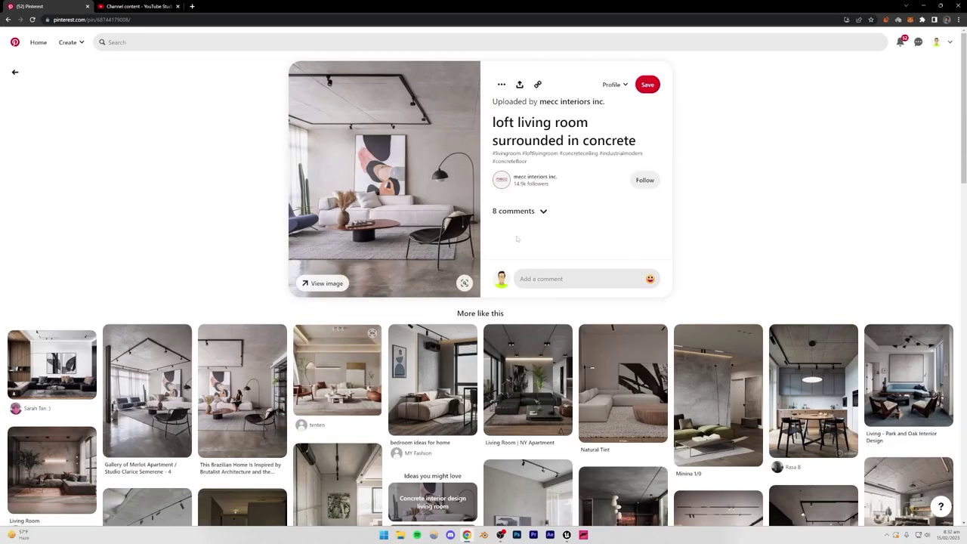
Step: Examine the similar interiors suggested beneath the concrete loft living room pin for layout and style references
{"action": "scroll", "coordinate": [636, 274], "scroll_direction": "down", "scroll_amount": 4}
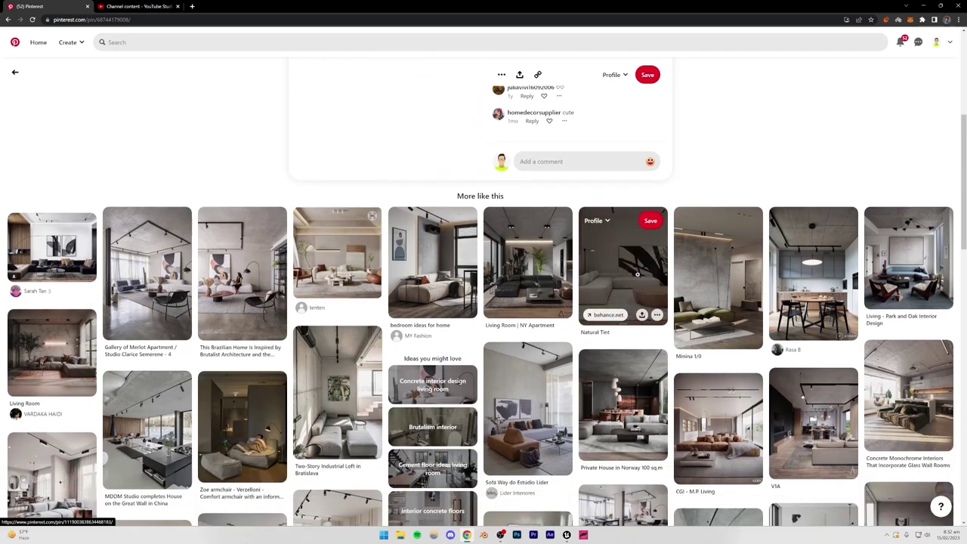
{"action": "scroll", "coordinate": [636, 274], "scroll_direction": "down", "scroll_amount": 3}
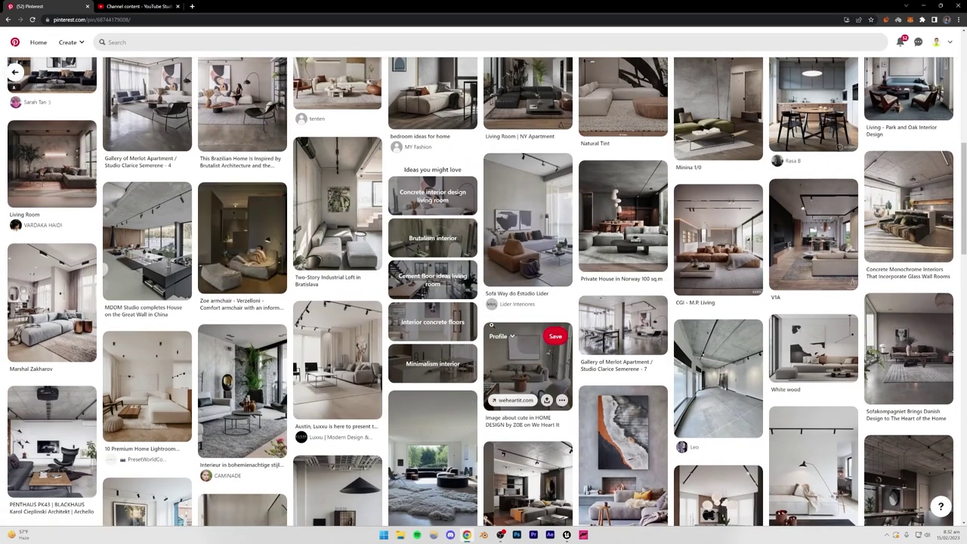
{"action": "scroll", "coordinate": [491, 324], "scroll_direction": "down", "scroll_amount": 3}
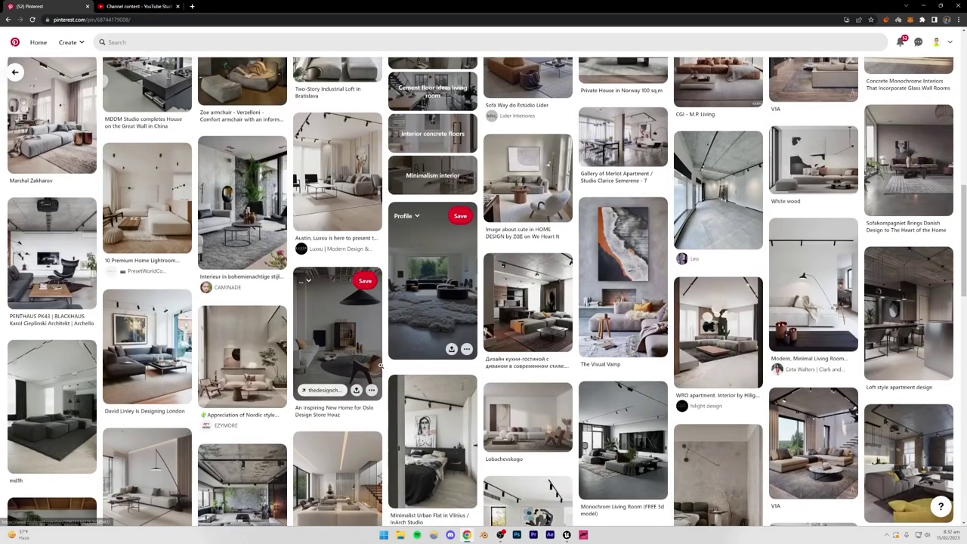
{"action": "scroll", "coordinate": [355, 340], "scroll_direction": "up", "scroll_amount": 15}
{"action": "scroll", "coordinate": [382, 355], "scroll_direction": "up", "scroll_amount": 2}
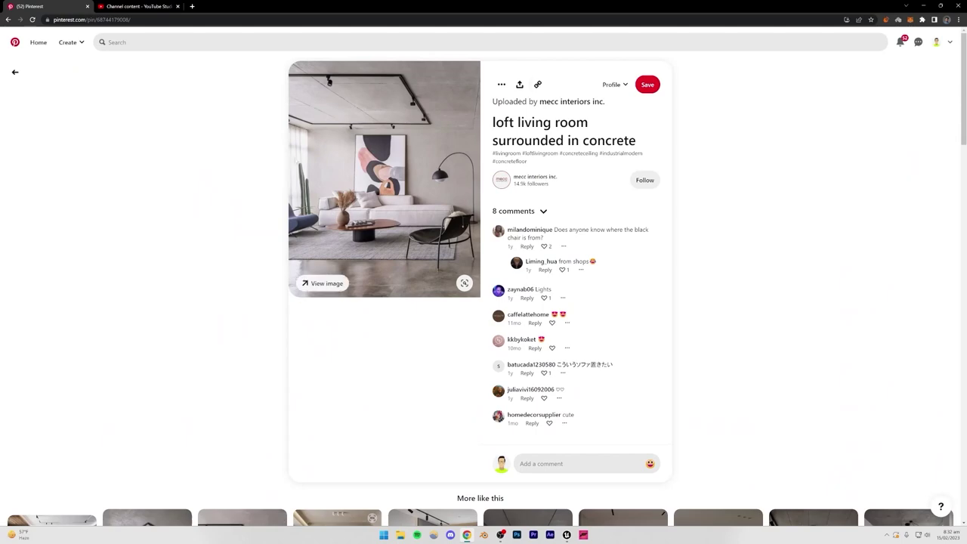
{"action": "scroll", "coordinate": [843, 336], "scroll_direction": "down", "scroll_amount": 5}
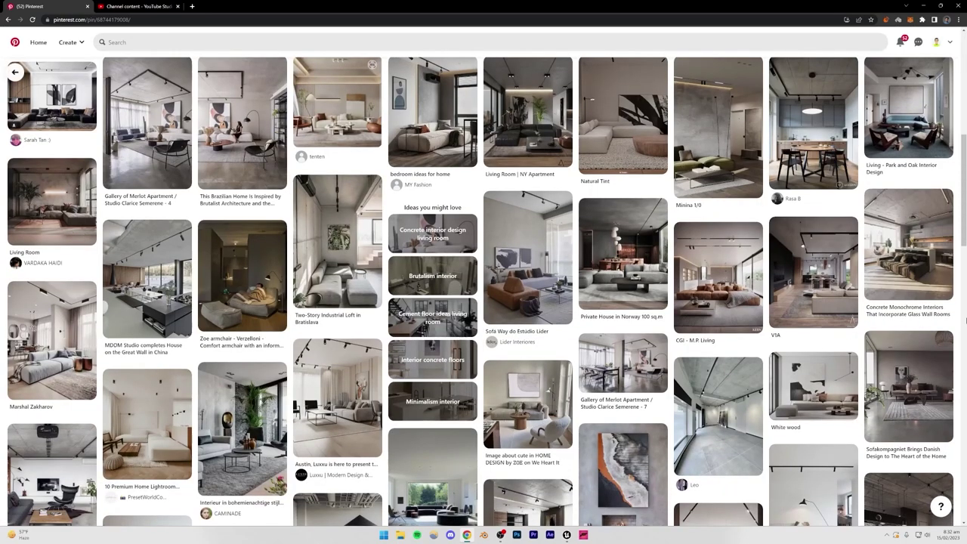
{"action": "scroll", "coordinate": [831, 287], "scroll_direction": "up", "scroll_amount": 5}
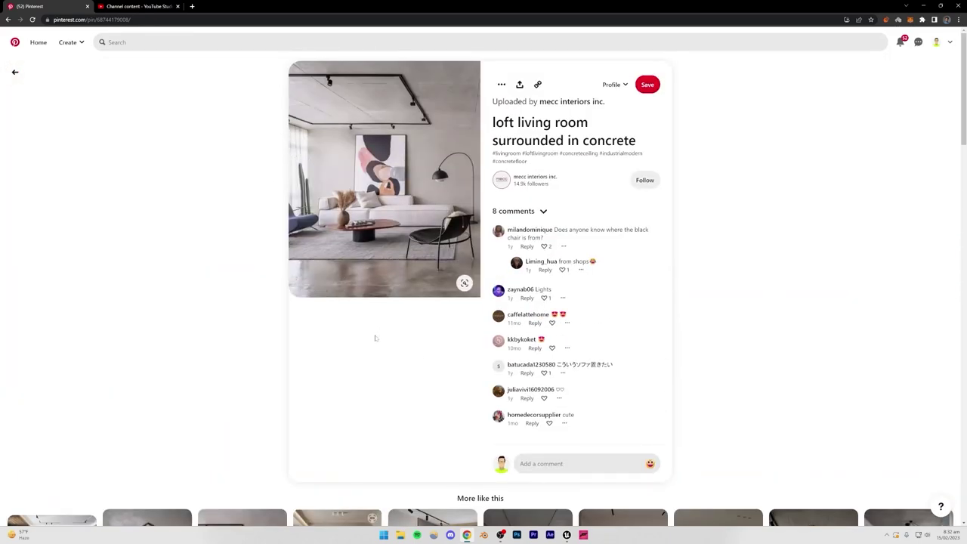
{"action": "scroll", "coordinate": [373, 337], "scroll_direction": "down", "scroll_amount": 10}
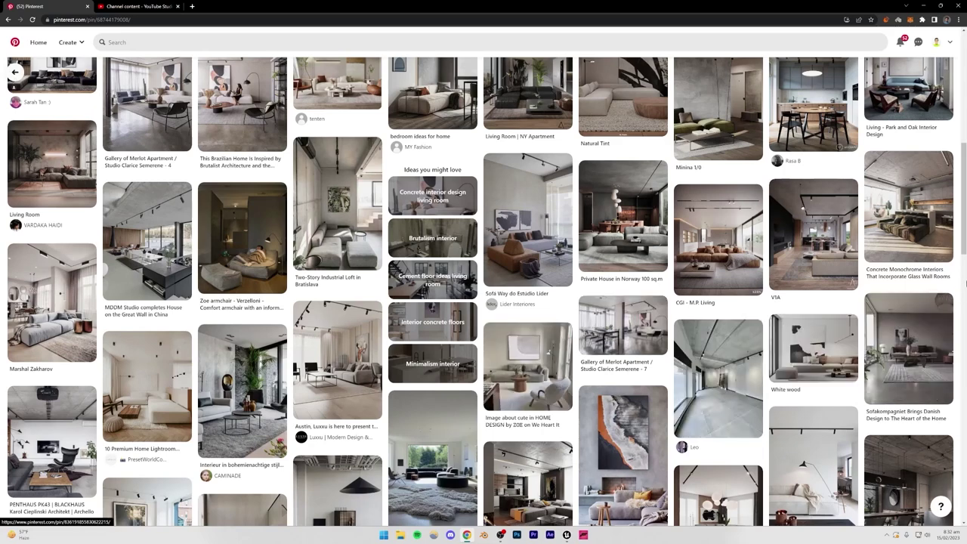
{"action": "scroll", "coordinate": [965, 281], "scroll_direction": "down", "scroll_amount": 5}
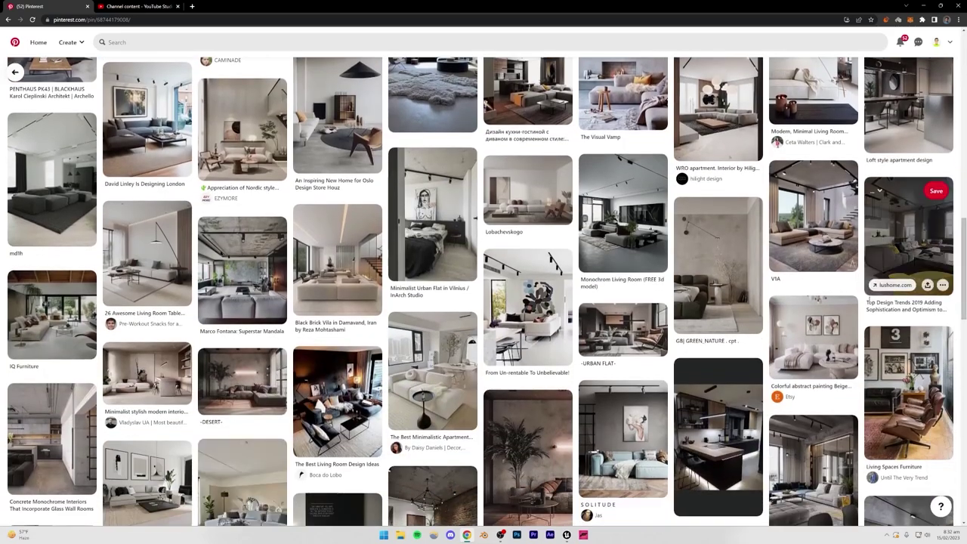
{"action": "scroll", "coordinate": [3, 262], "scroll_direction": "down", "scroll_amount": 1}
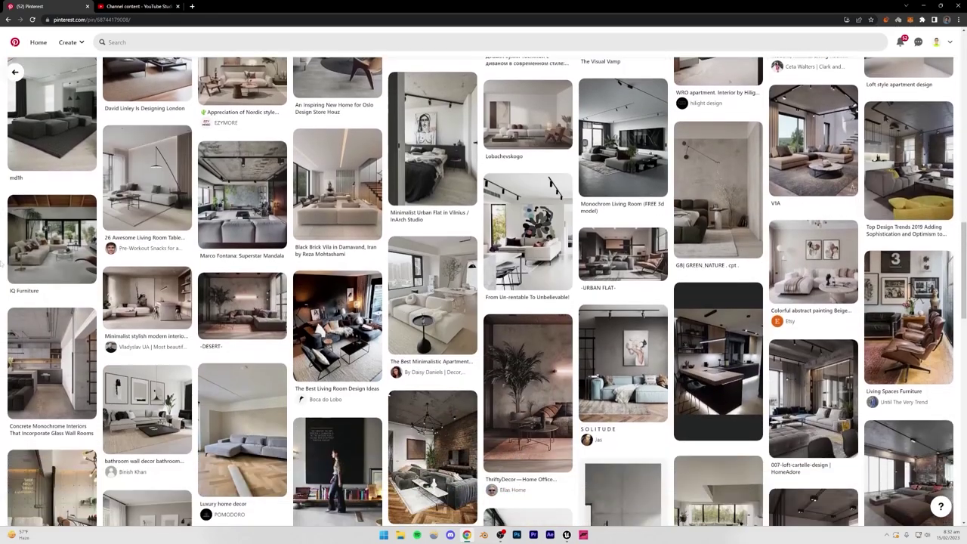
{"action": "scroll", "coordinate": [2, 262], "scroll_direction": "down", "scroll_amount": 2}
{"action": "scroll", "coordinate": [3, 262], "scroll_direction": "down", "scroll_amount": 2}
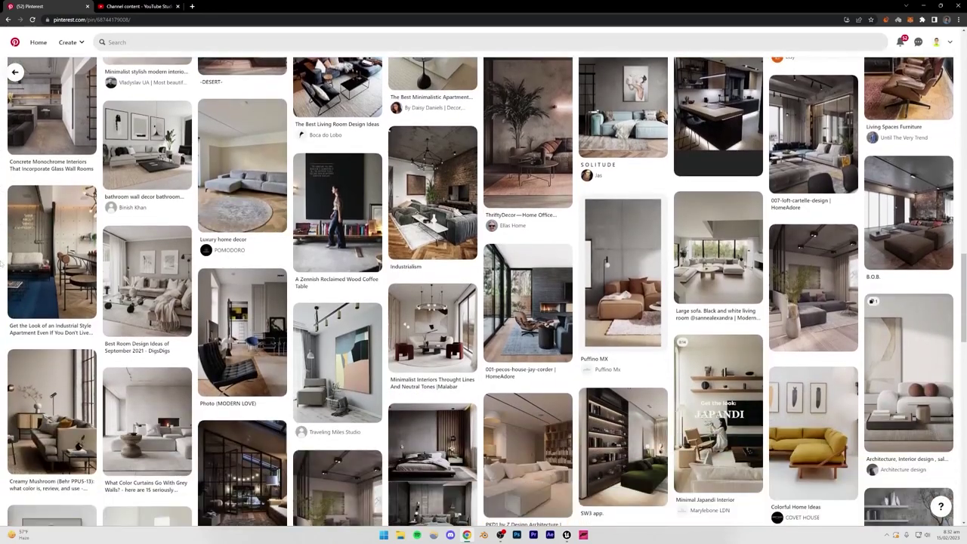
Step: Open the concrete loft living room pin's image in a separate tab and view it there
{"action": "left_click_drag", "start_coordinate": [963, 326], "coordinate": [964, 83]}
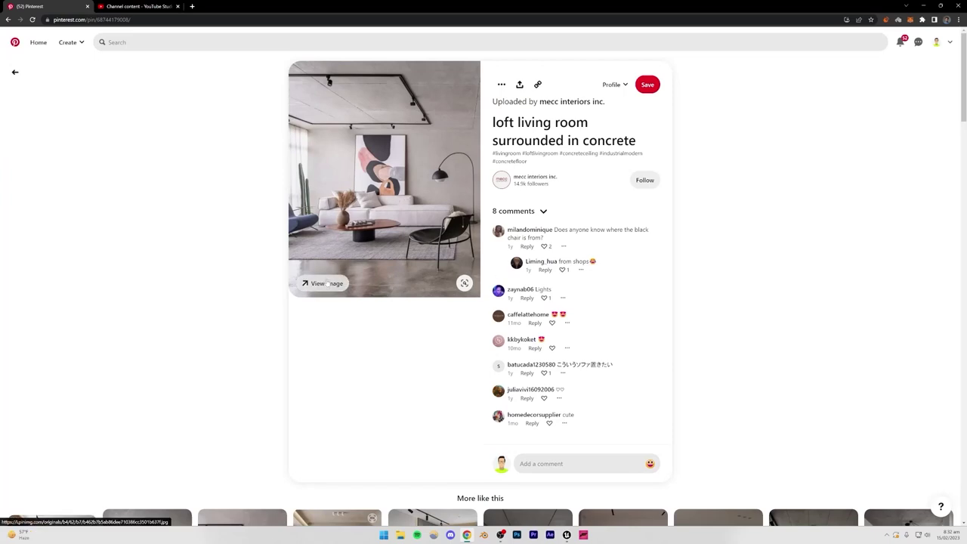
{"action": "right_click", "coordinate": [377, 185]}
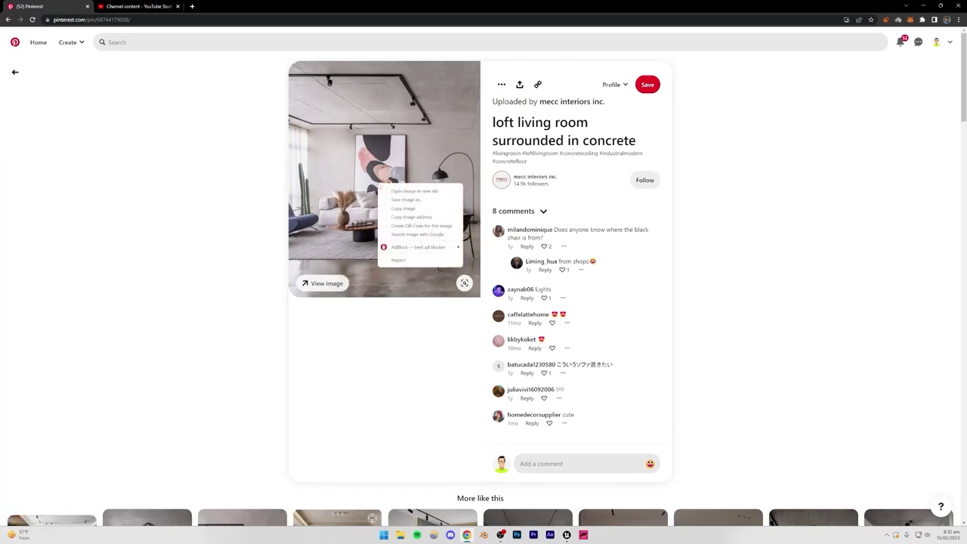
{"action": "left_click", "coordinate": [393, 190]}
{"action": "key", "text": "ctrl+Tab"}
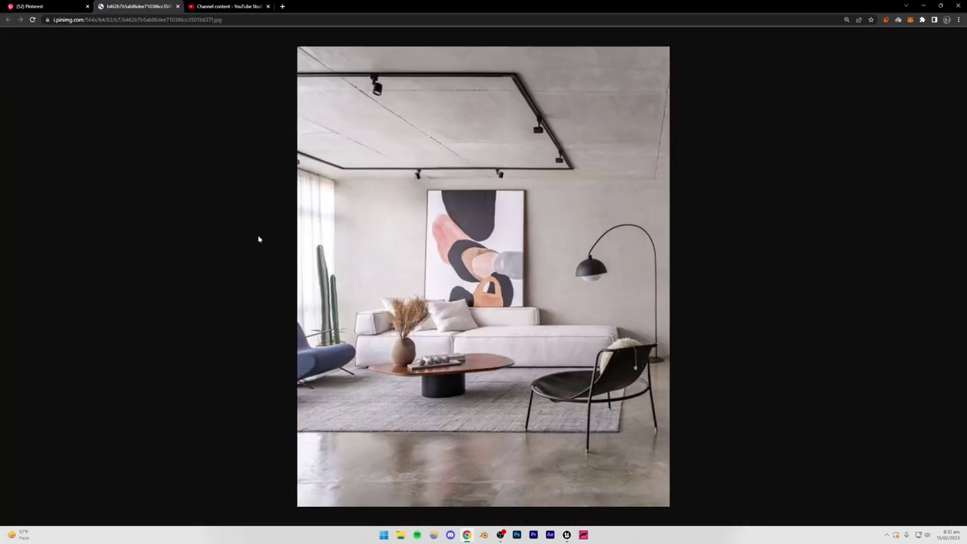
Step: Return to the Pinterest pin and look over the similar interiors suggested beneath it
{"action": "left_click", "coordinate": [45, 6]}
{"action": "scroll", "coordinate": [86, 91], "scroll_direction": "down", "scroll_amount": 5}
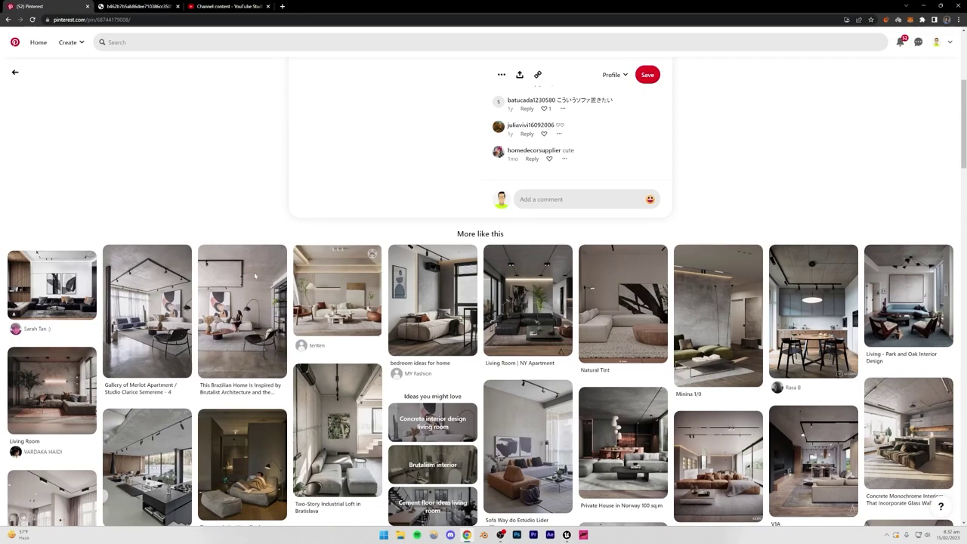
{"action": "scroll", "coordinate": [255, 276], "scroll_direction": "down", "scroll_amount": 2}
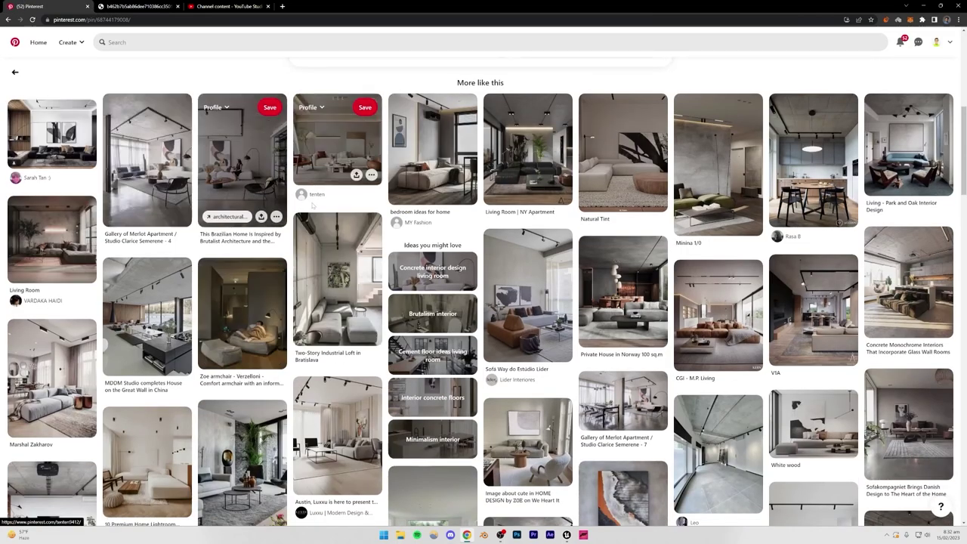
{"action": "scroll", "coordinate": [188, 251], "scroll_direction": "up", "scroll_amount": 5}
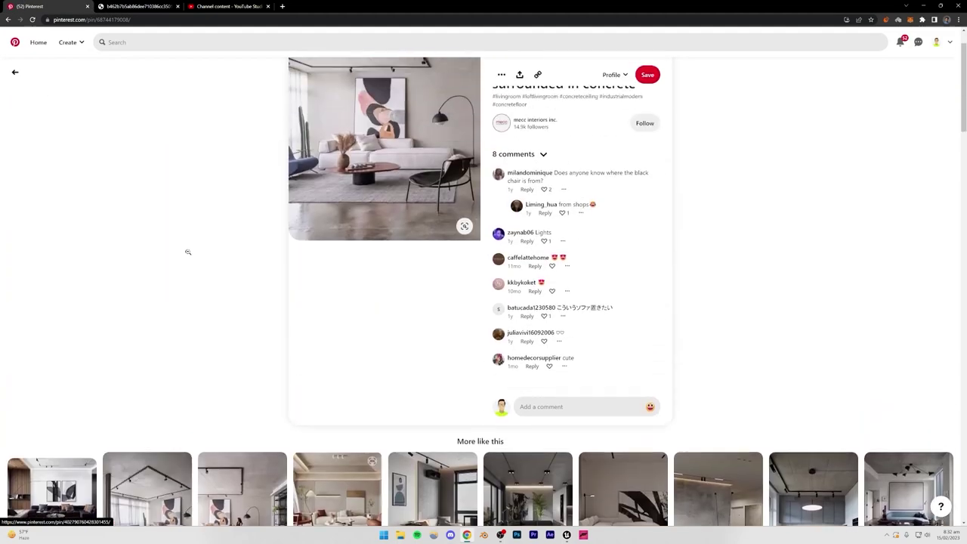
{"action": "scroll", "coordinate": [188, 252], "scroll_direction": "up", "scroll_amount": 1}
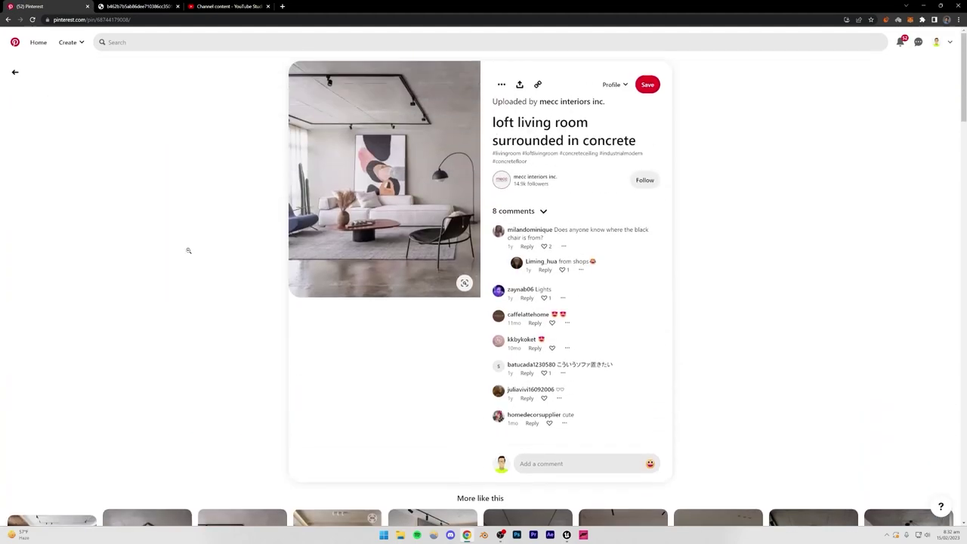
{"action": "right_click", "coordinate": [293, 70]}
{"action": "left_click", "coordinate": [594, 194]}
{"action": "right_click", "coordinate": [287, 303]}
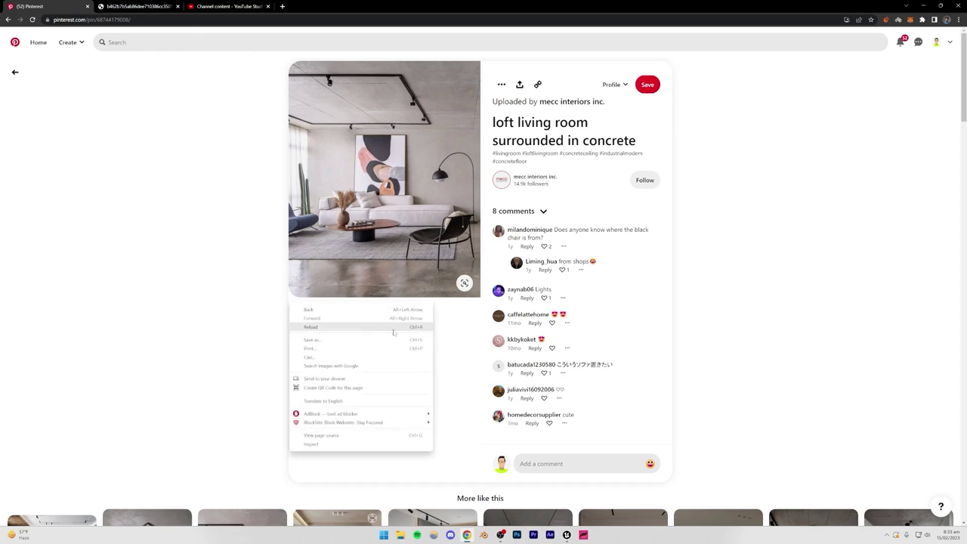
{"action": "left_click", "coordinate": [461, 348]}
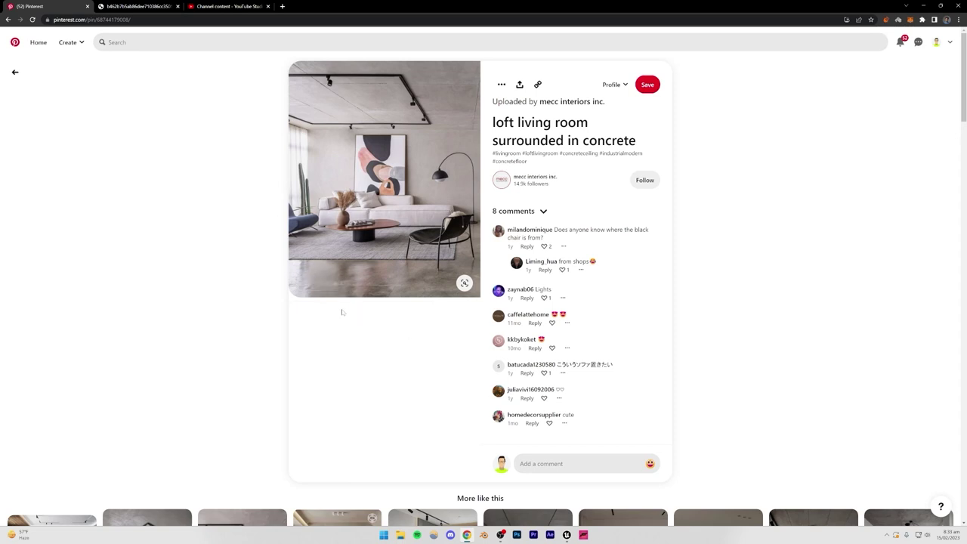
Step: Switch to the Unreal Project Browser and review the Blank game template's project defaults, trying Raytracing on and off
{"action": "left_click", "coordinate": [567, 534]}
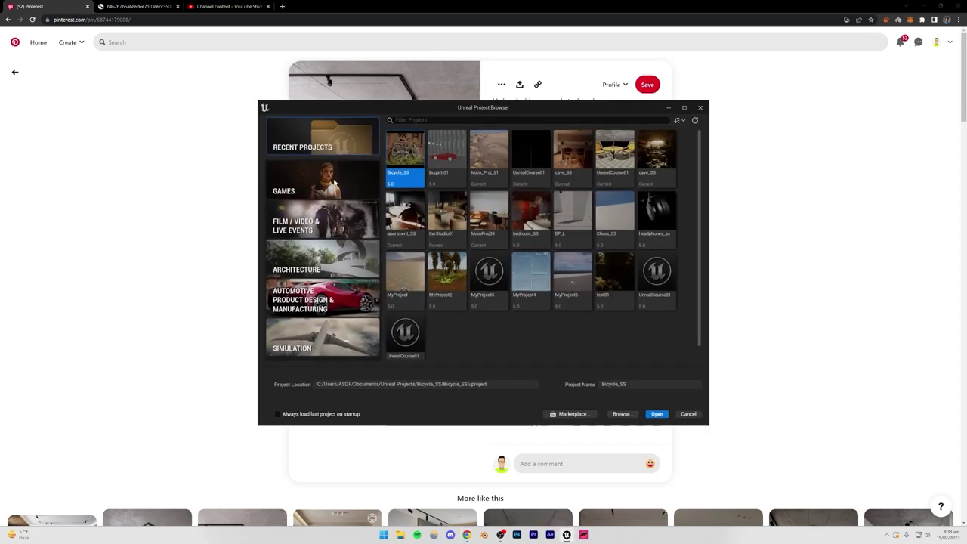
{"action": "left_click", "coordinate": [303, 181]}
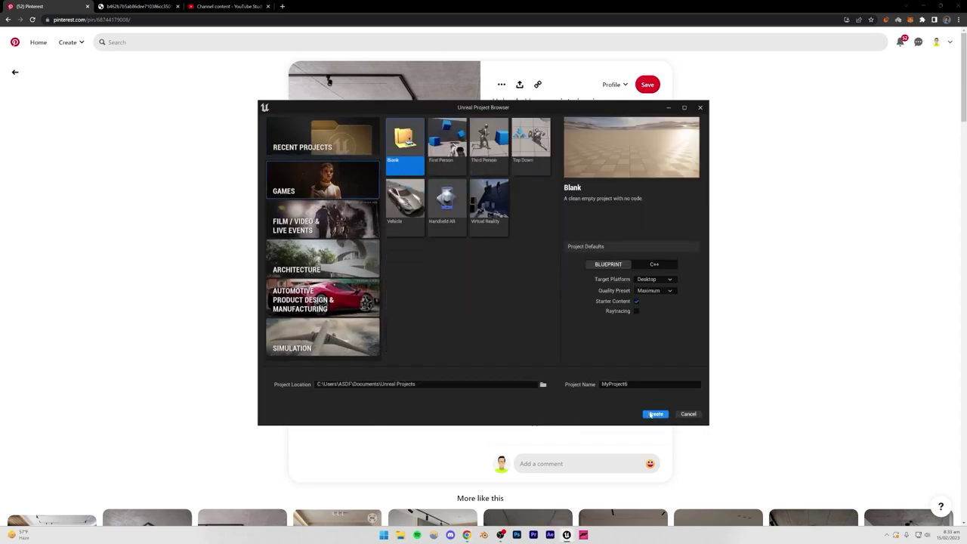
{"action": "left_click", "coordinate": [636, 310]}
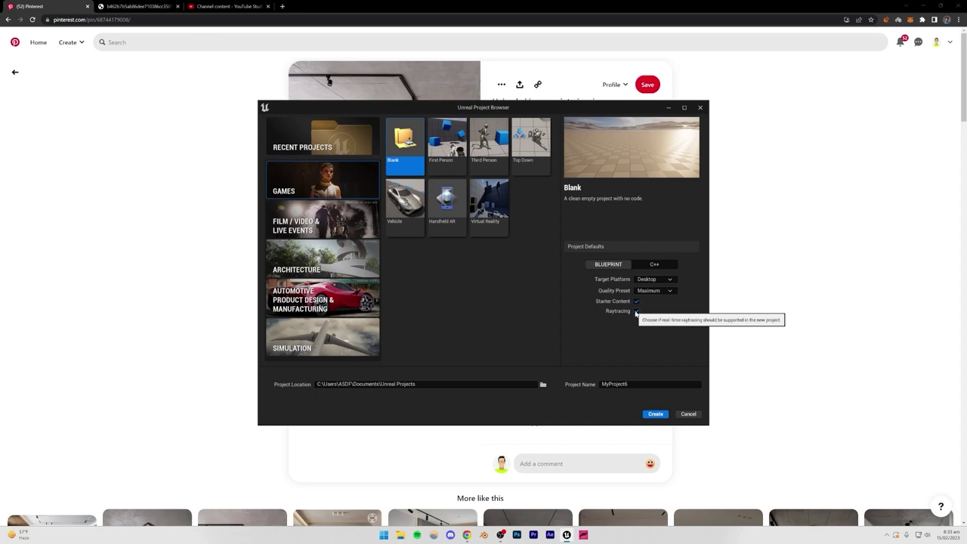
{"action": "left_click", "coordinate": [636, 311]}
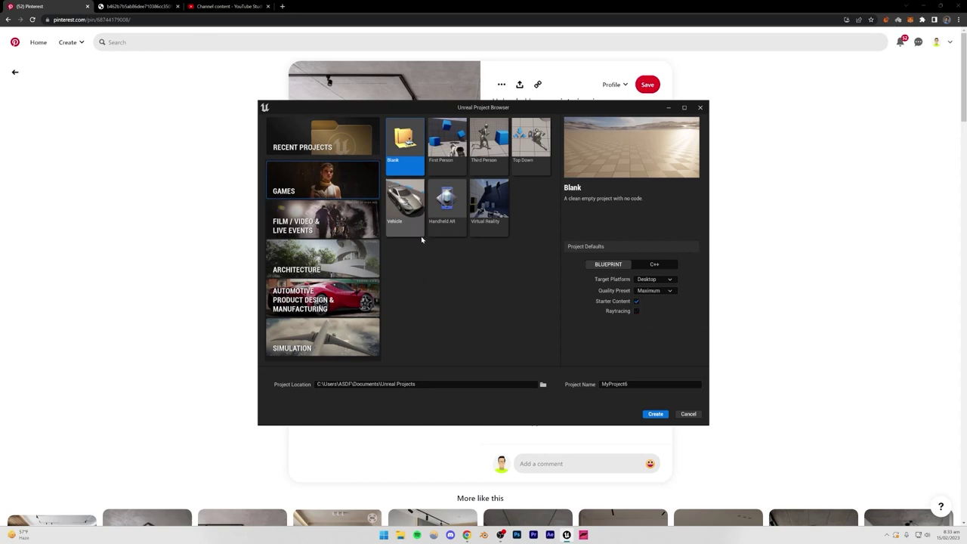
Step: Open the MainProj03 project from the recent projects
{"action": "left_click", "coordinate": [284, 138]}
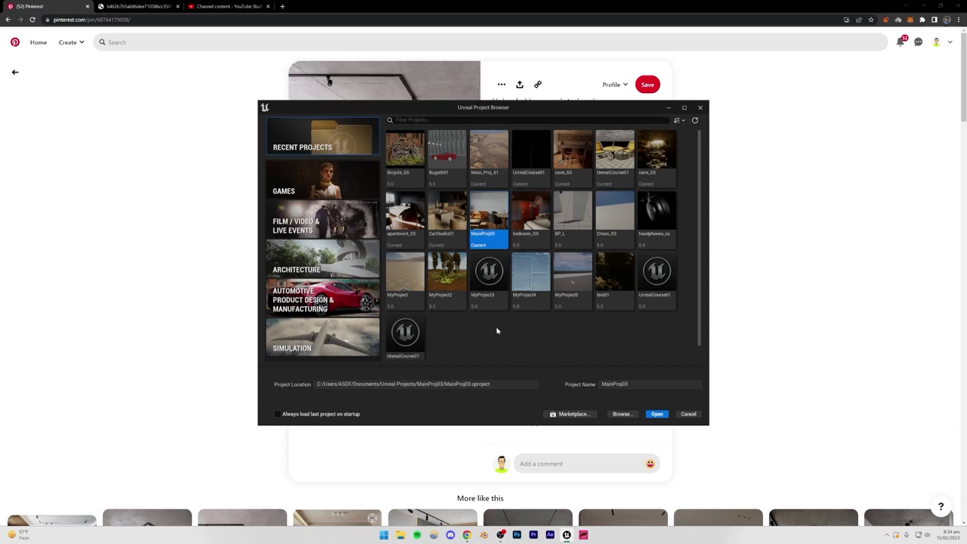
{"action": "left_click", "coordinate": [654, 413]}
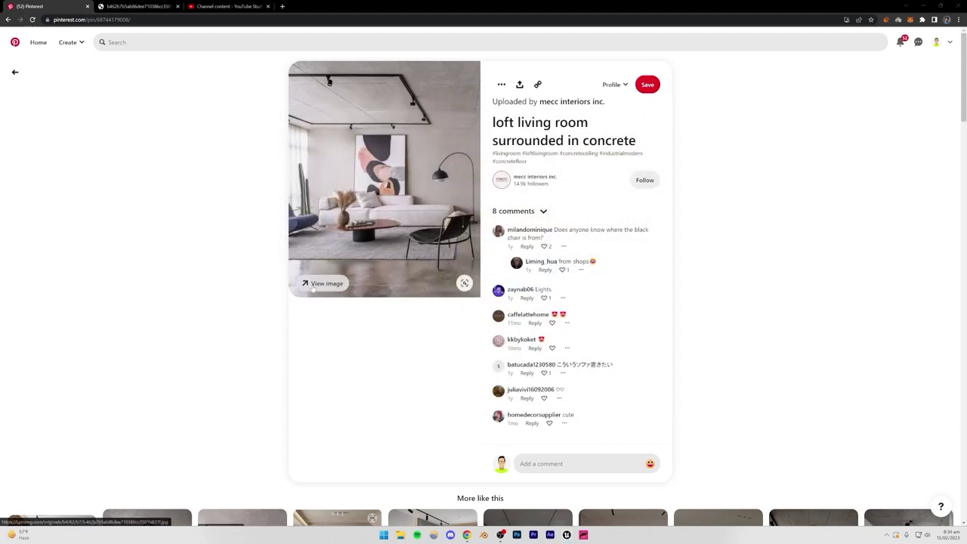
Step: Search Google for "sofa 3d model" in a new browser tab and open Sketchfab's sofa models page in another tab
{"action": "left_click", "coordinate": [282, 7]}
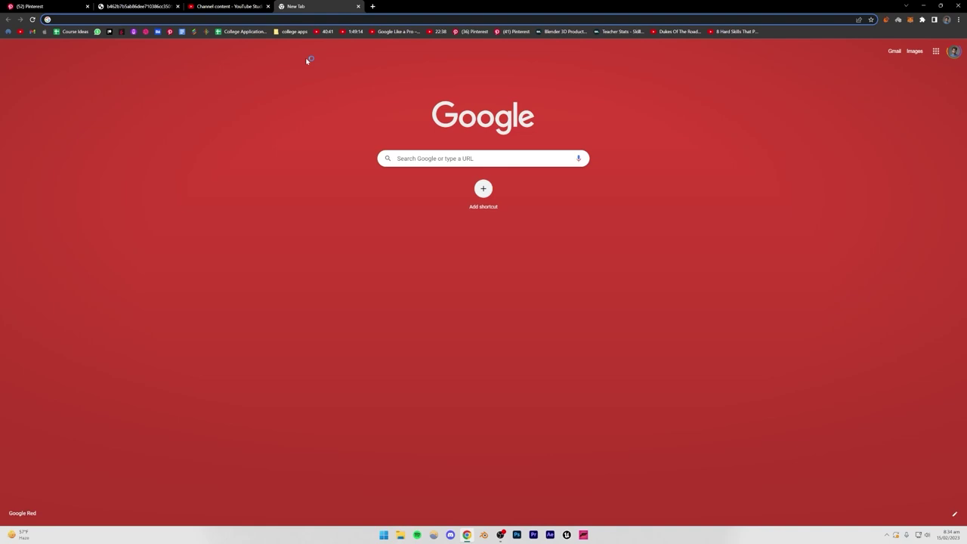
{"action": "key", "text": "ctrl+1"}
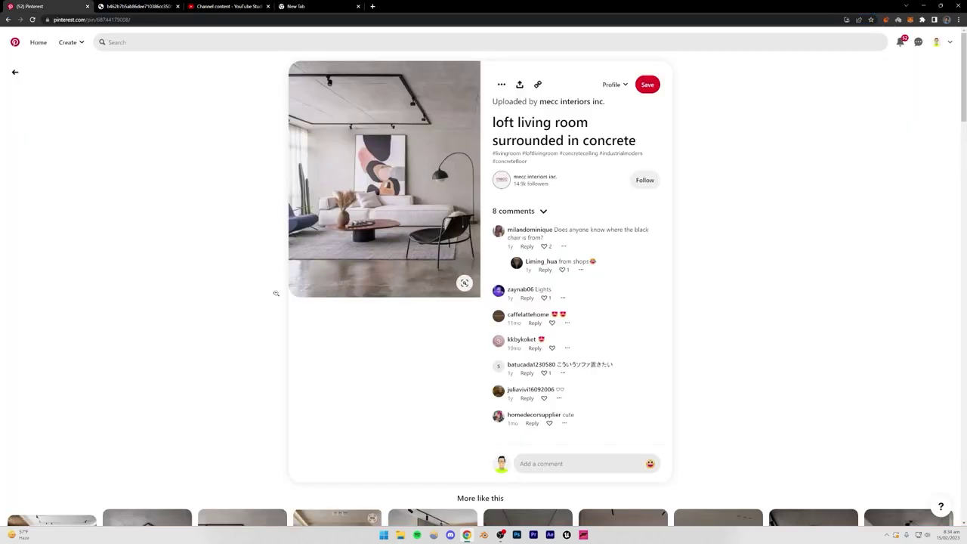
{"action": "right_click", "coordinate": [292, 308]}
{"action": "left_click", "coordinate": [454, 339]}
{"action": "left_click", "coordinate": [319, 7]}
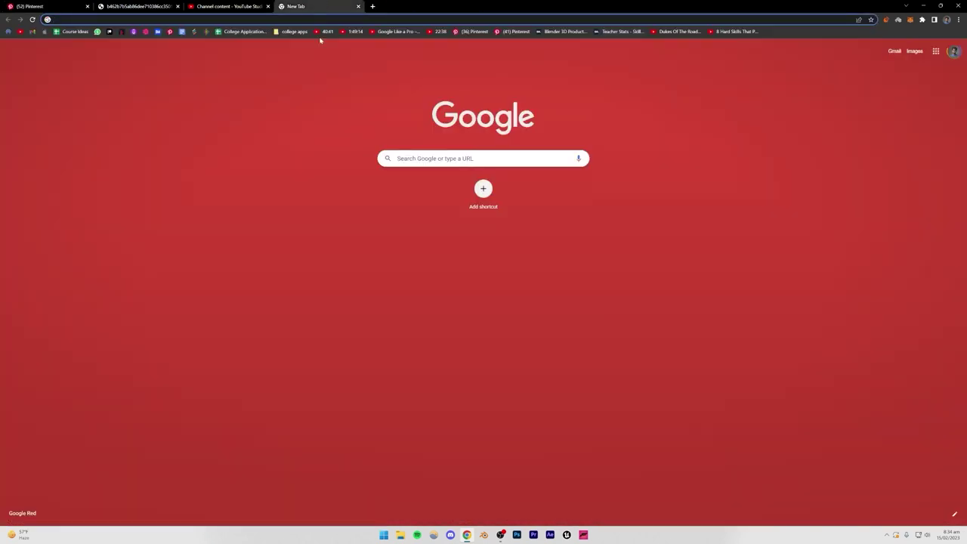
{"action": "type", "text": "sofa 3d model"}
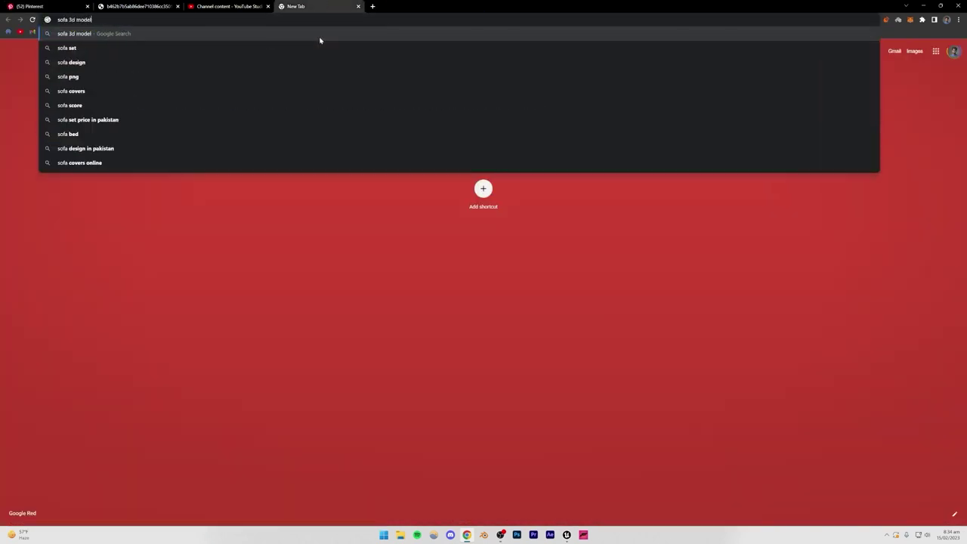
{"action": "key", "text": "Return"}
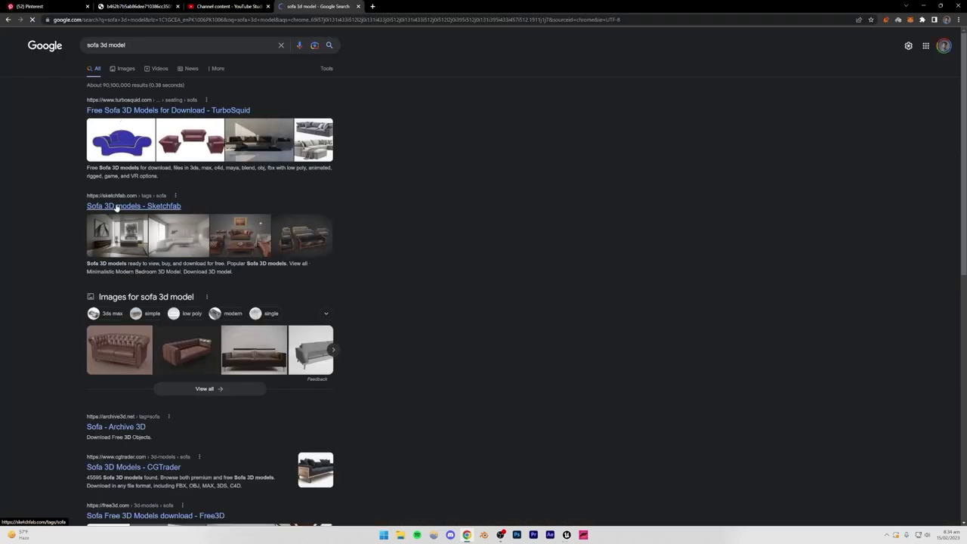
{"action": "middle_click", "coordinate": [117, 206]}
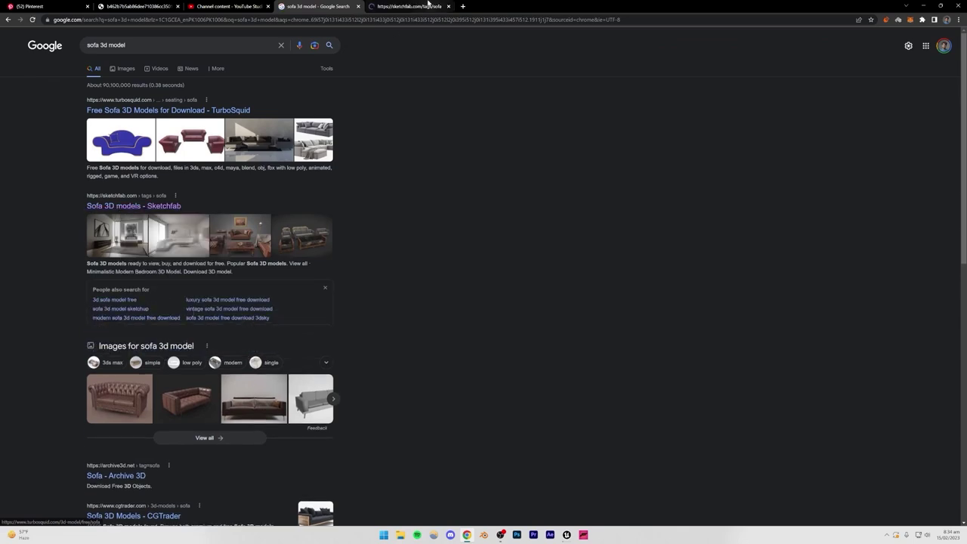
{"action": "left_click", "coordinate": [427, 7]}
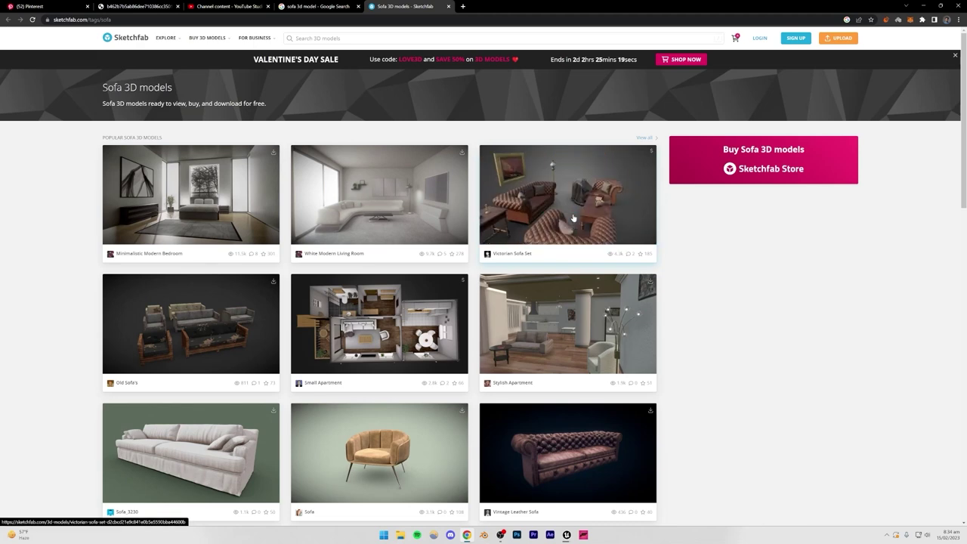
Step: Examine the sofa models listed on Sketchfab for one that suits the living room scene
{"action": "scroll", "coordinate": [788, 293], "scroll_direction": "down", "scroll_amount": 2}
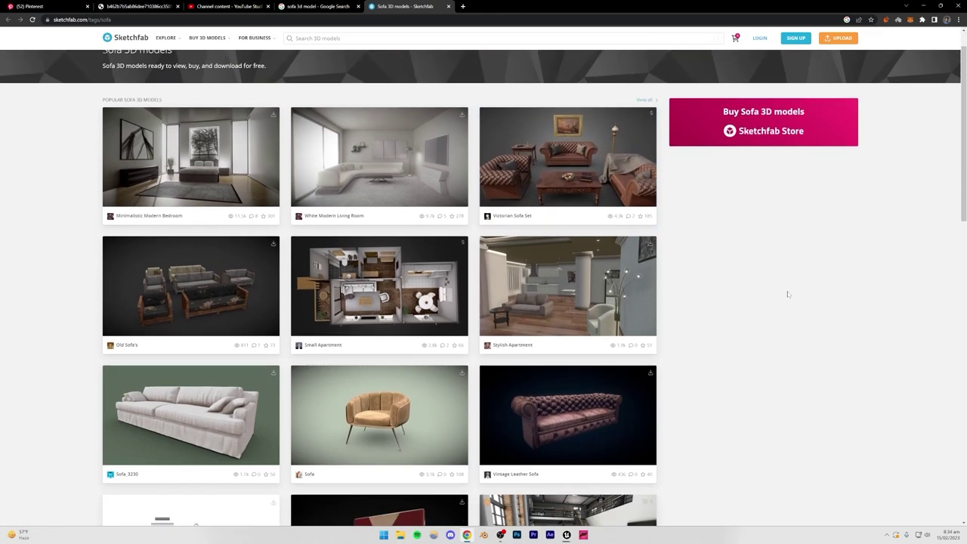
{"action": "scroll", "coordinate": [785, 290], "scroll_direction": "down", "scroll_amount": 1}
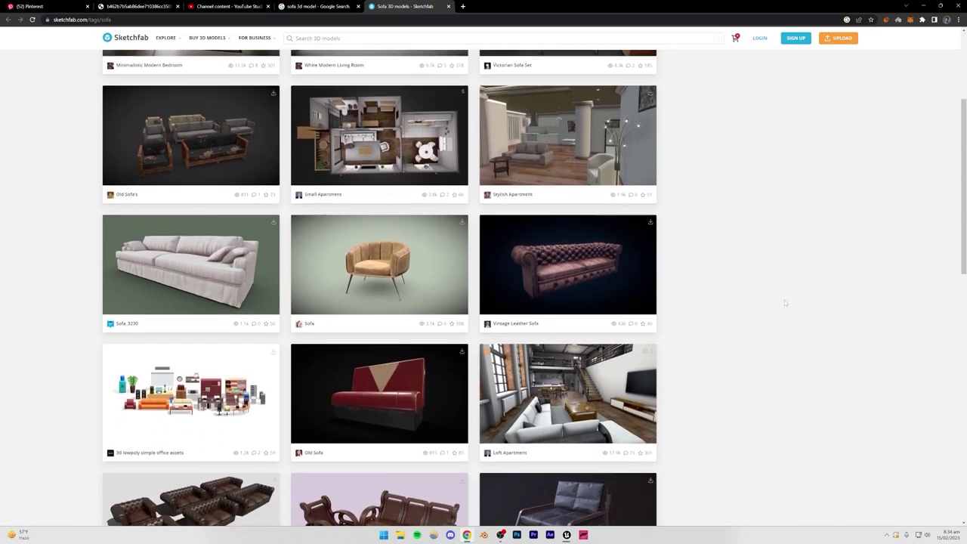
{"action": "scroll", "coordinate": [784, 300], "scroll_direction": "up", "scroll_amount": 2}
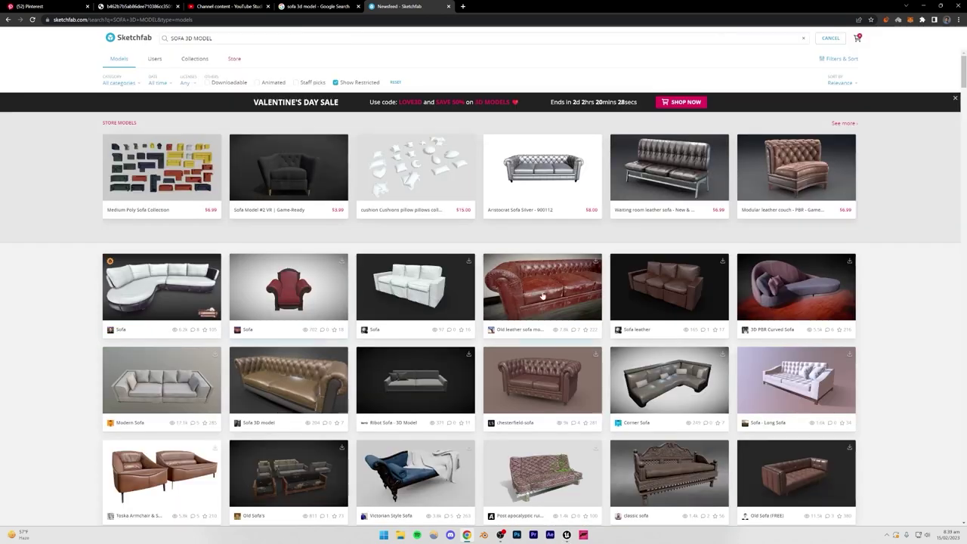
{"action": "scroll", "coordinate": [549, 275], "scroll_direction": "down", "scroll_amount": 1}
{"action": "scroll", "coordinate": [756, 333], "scroll_direction": "down", "scroll_amount": 1}
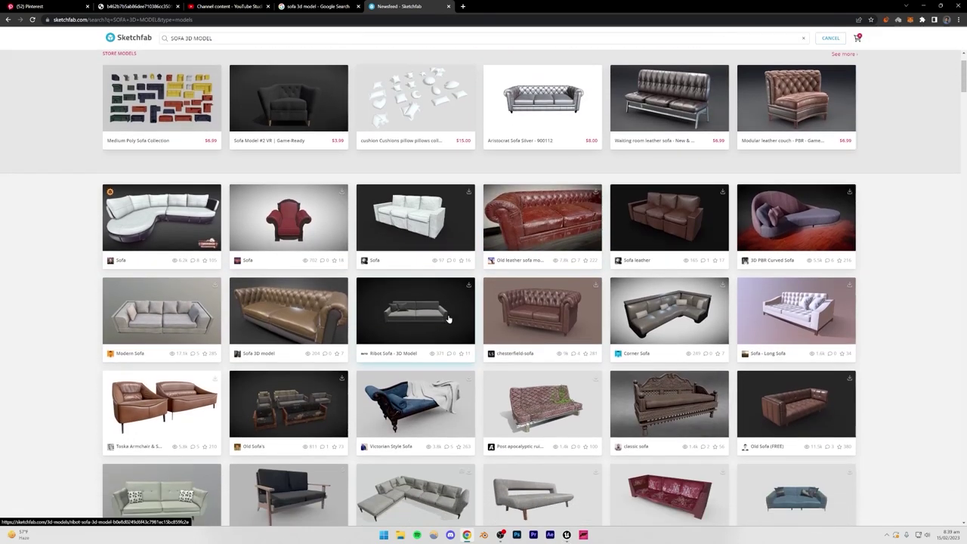
{"action": "scroll", "coordinate": [200, 353], "scroll_direction": "down", "scroll_amount": 1}
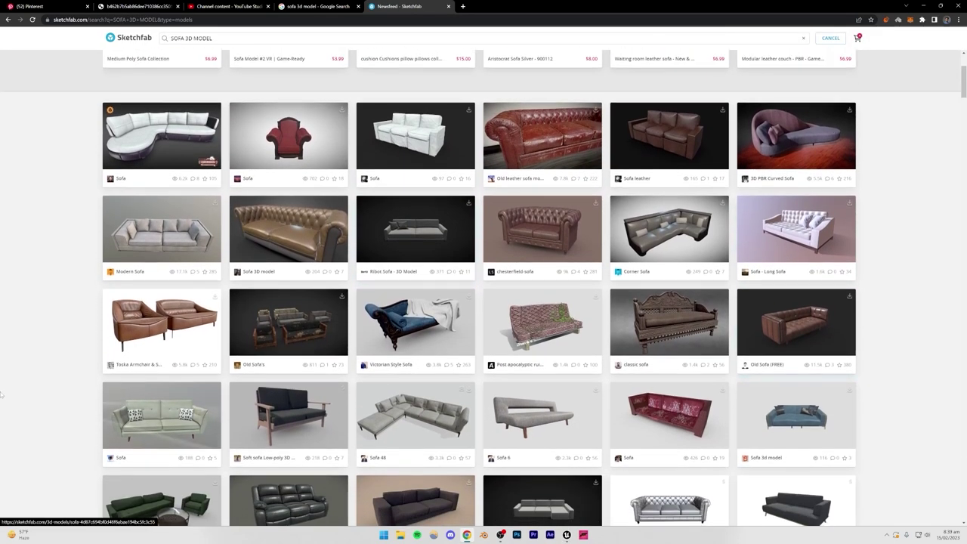
{"action": "scroll", "coordinate": [250, 348], "scroll_direction": "down", "scroll_amount": 2}
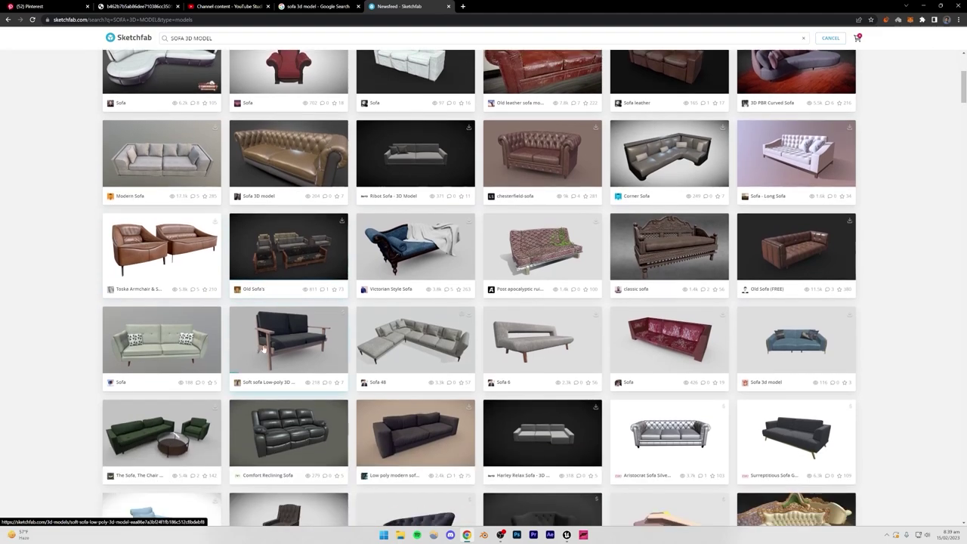
{"action": "scroll", "coordinate": [226, 363], "scroll_direction": "down", "scroll_amount": 2}
{"action": "scroll", "coordinate": [173, 381], "scroll_direction": "up", "scroll_amount": 8}
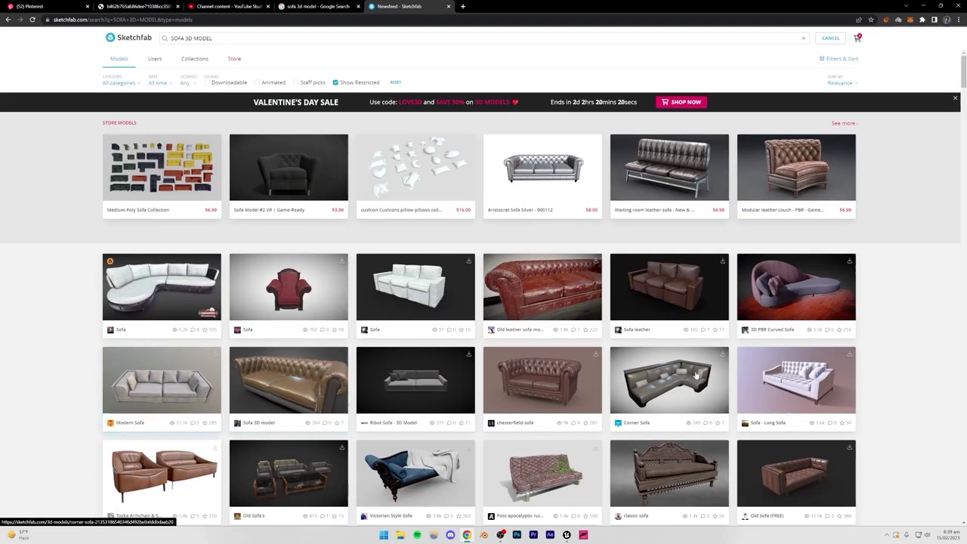
Step: Open the Old Sofa (FREE) model in a new tab and inspect its leather upholstery up close in the 3D preview
{"action": "scroll", "coordinate": [826, 394], "scroll_direction": "down", "scroll_amount": 2}
{"action": "right_click", "coordinate": [797, 393]}
{"action": "left_click", "coordinate": [807, 400]}
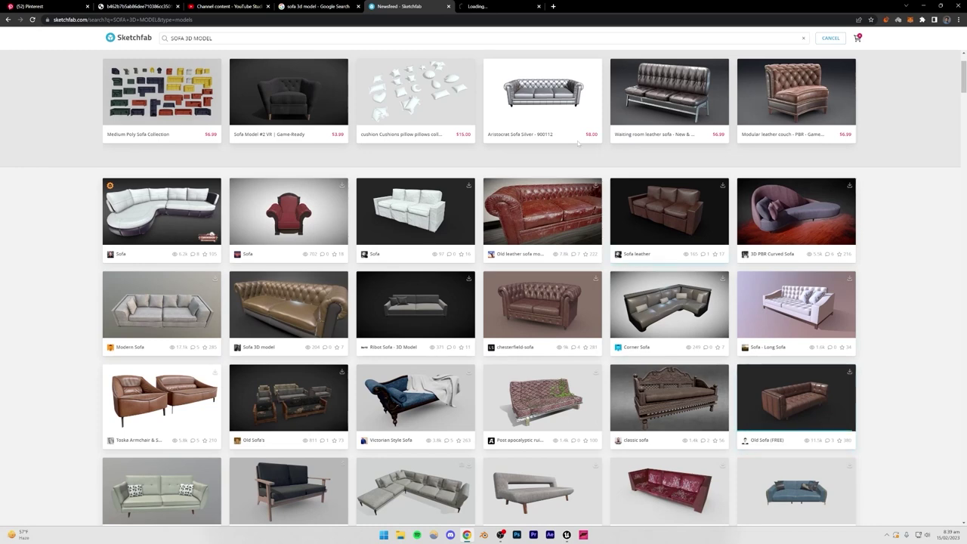
{"action": "left_click", "coordinate": [518, 6]}
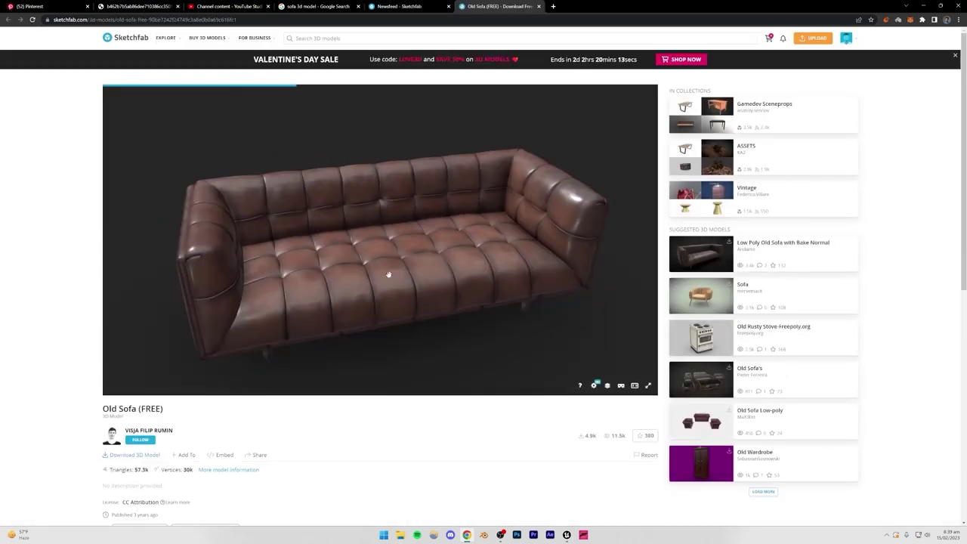
{"action": "mouse_move", "coordinate": [486, 265]}
{"action": "left_mouse_down"}
{"action": "mouse_move", "coordinate": [396, 268]}
{"action": "mouse_move", "coordinate": [419, 259]}
{"action": "mouse_move", "coordinate": [464, 265]}
{"action": "mouse_move", "coordinate": [458, 272]}
{"action": "left_mouse_up"}
{"action": "scroll", "coordinate": [385, 289], "scroll_direction": "up", "scroll_amount": 3}
{"action": "left_click_drag", "start_coordinate": [385, 288], "coordinate": [371, 276]}
Step: Download the Old Sofa (FREE) model in its original fbx format and close the download dialog
{"action": "left_click", "coordinate": [143, 455]}
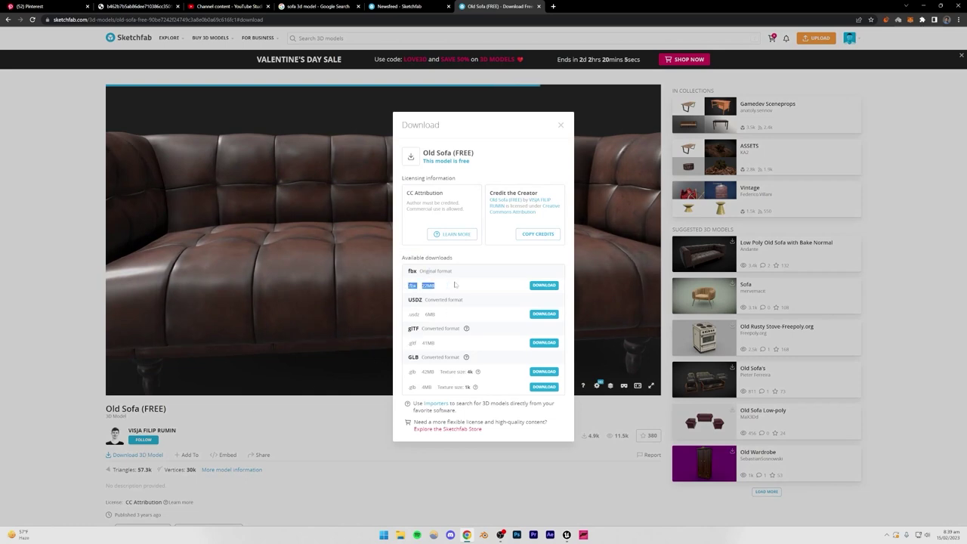
{"action": "left_click", "coordinate": [418, 280]}
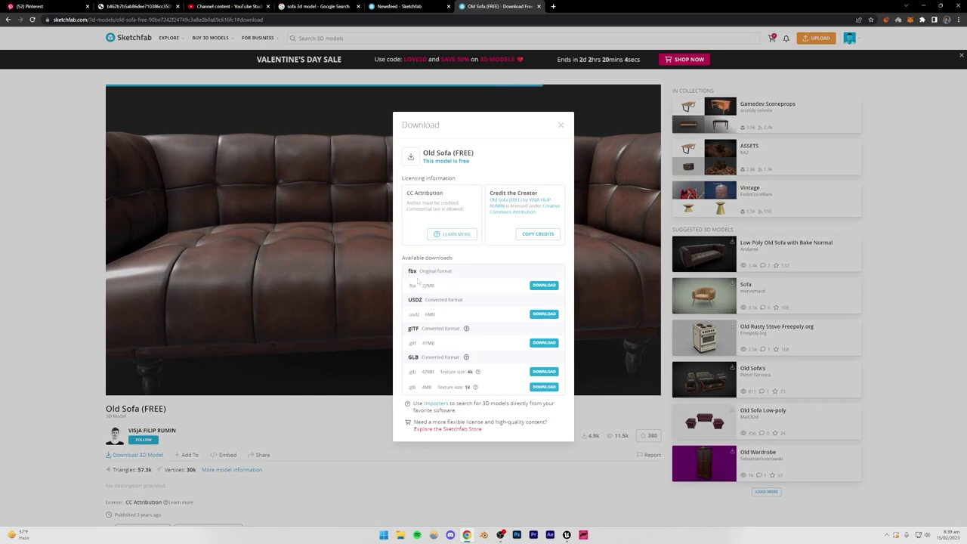
{"action": "left_click", "coordinate": [540, 285]}
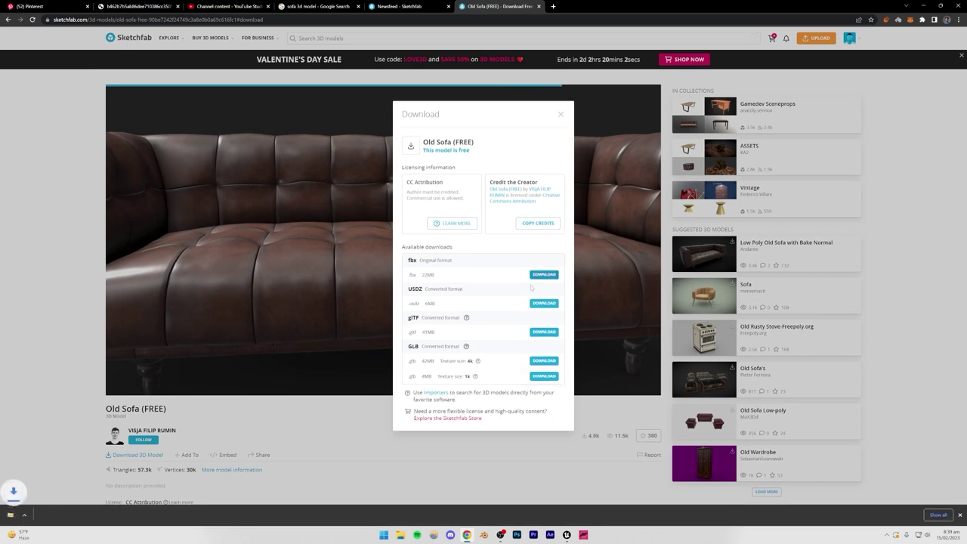
{"action": "left_click", "coordinate": [287, 421]}
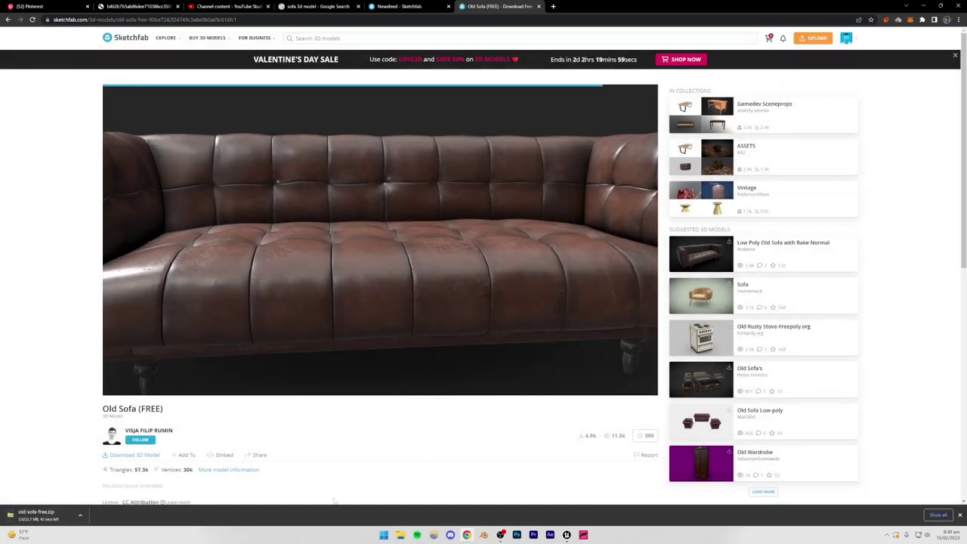
Step: Switch to Blender and dismiss the BlenderKit update prompt and the splash screen
{"action": "left_click_drag", "start_coordinate": [378, 298], "coordinate": [416, 303]}
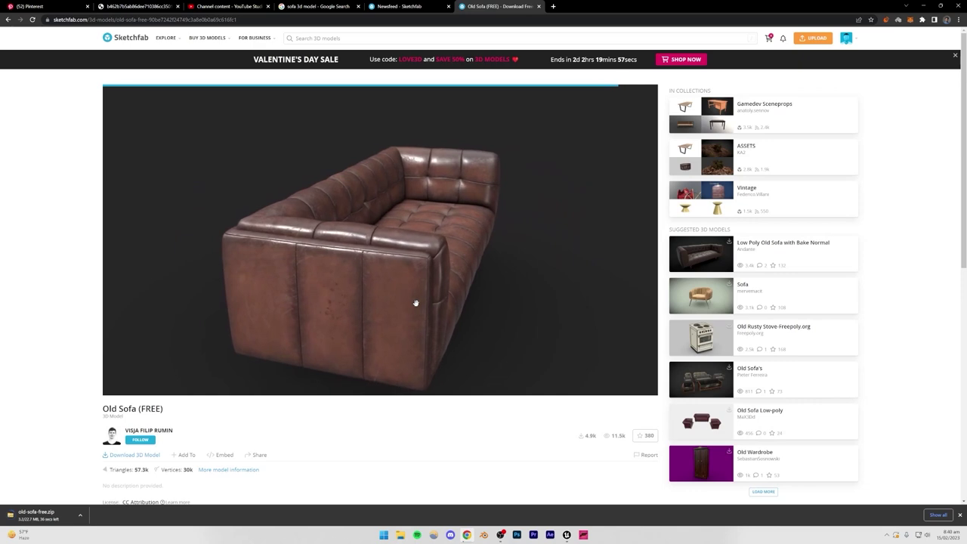
{"action": "left_click", "coordinate": [483, 536]}
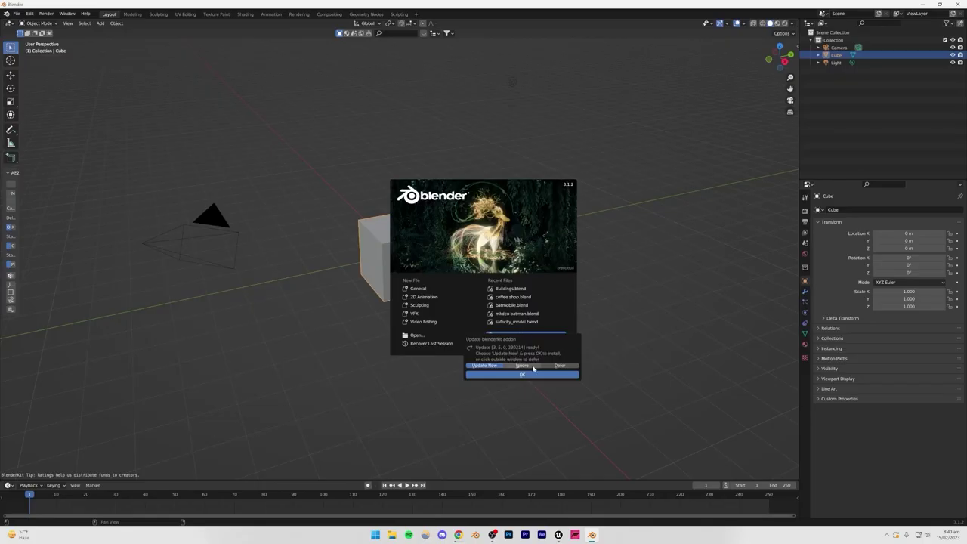
{"action": "left_click", "coordinate": [531, 375]}
{"action": "left_click", "coordinate": [358, 294]}
Step: Delete all default objects from the scene and display the BlenderKit asset search settings beside the viewport
{"action": "scroll", "coordinate": [324, 294], "scroll_direction": "down", "scroll_amount": 3}
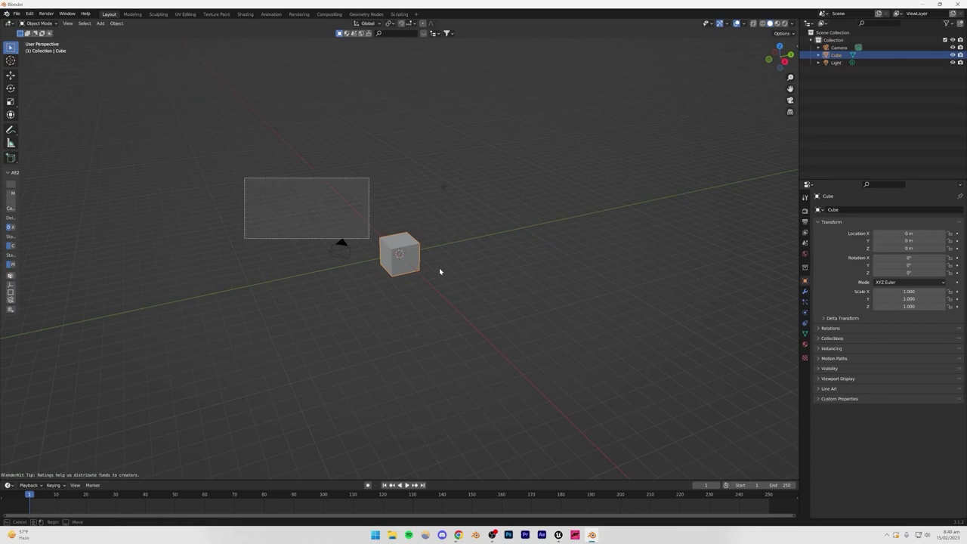
{"action": "key", "text": "a"}
{"action": "key", "text": "x"}
{"action": "key", "text": "Return"}
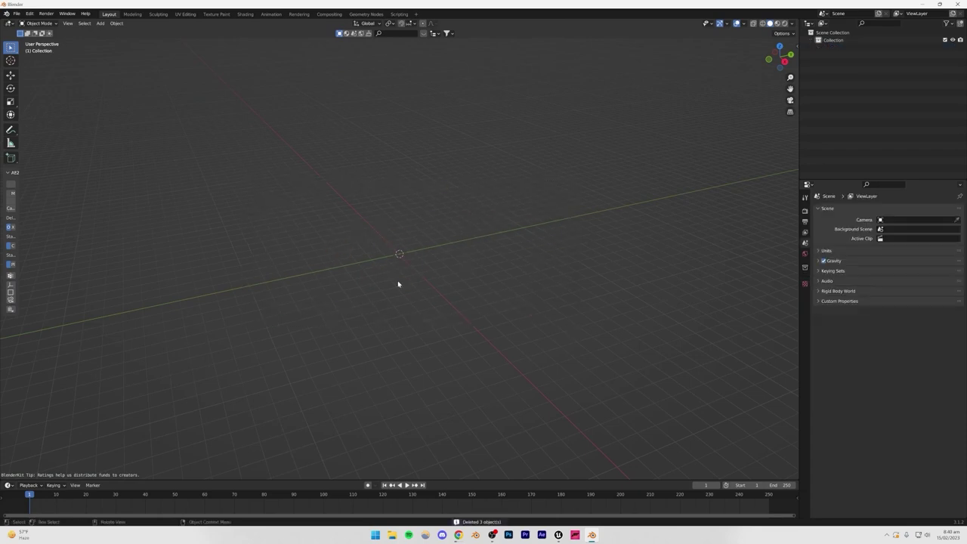
{"action": "left_click", "coordinate": [797, 49]}
{"action": "left_click", "coordinate": [795, 89]}
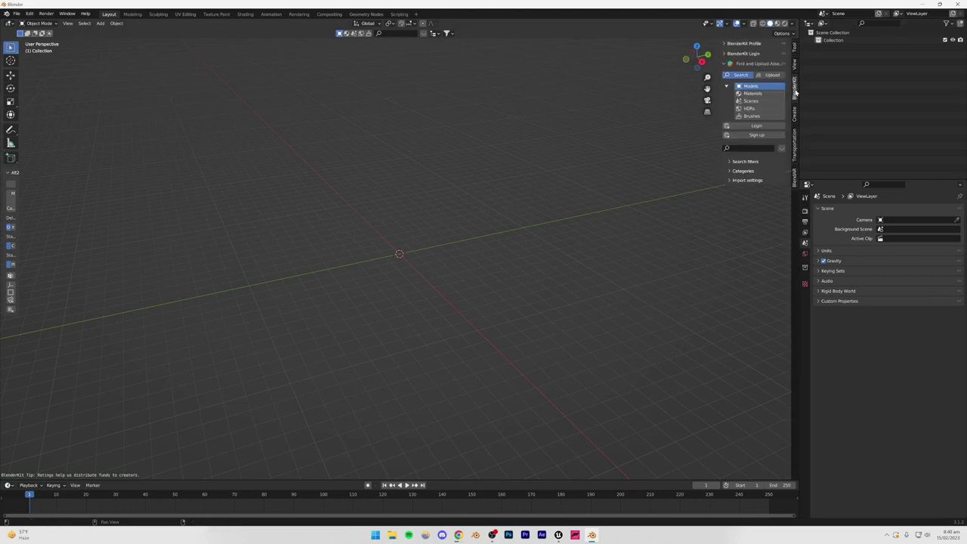
Step: Switch to the browser, load blenderkit.com in the Sketchfab sofa listing's tab, and open the BlenderKit add-on download page
{"action": "key", "text": "alt+Tab"}
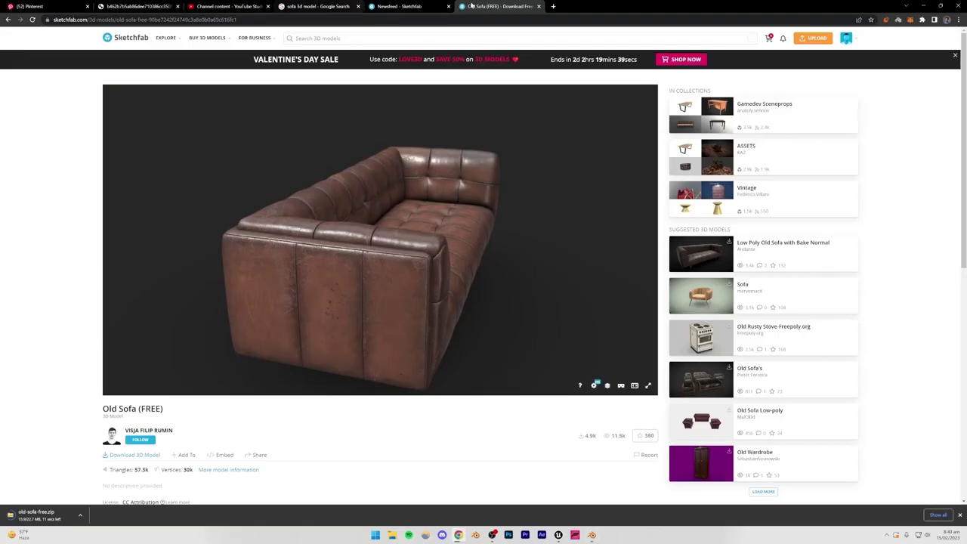
{"action": "left_click", "coordinate": [407, 6]}
{"action": "type", "text": "blenderkit"}
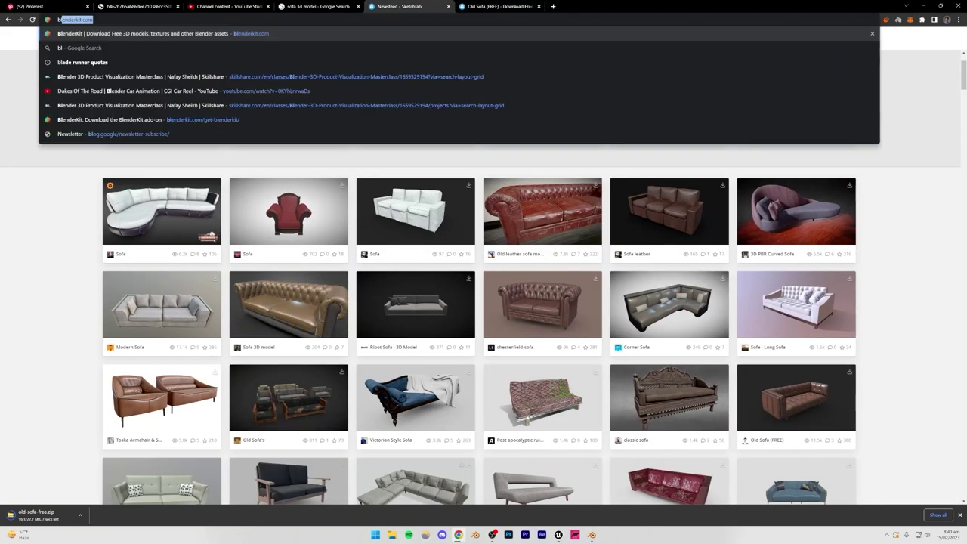
{"action": "key", "text": "Return"}
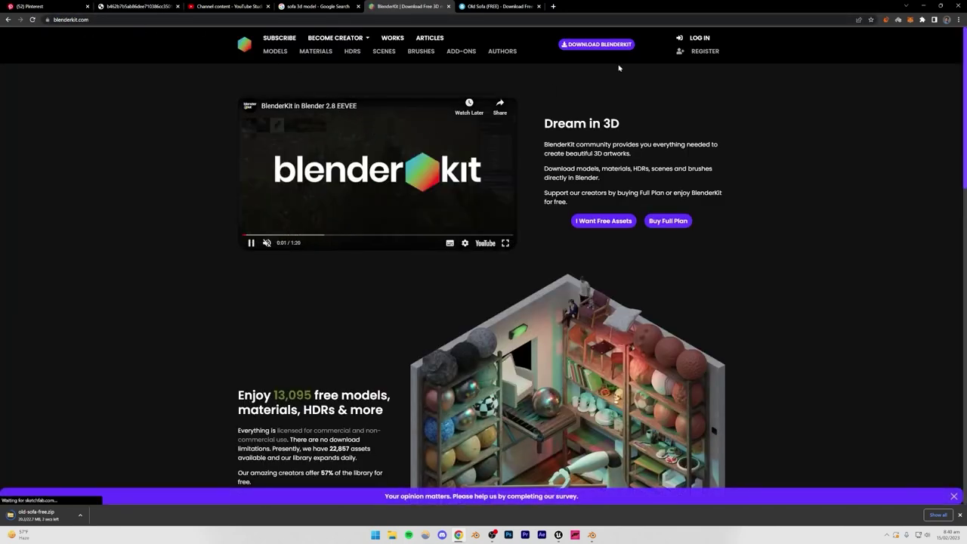
{"action": "left_click", "coordinate": [593, 45]}
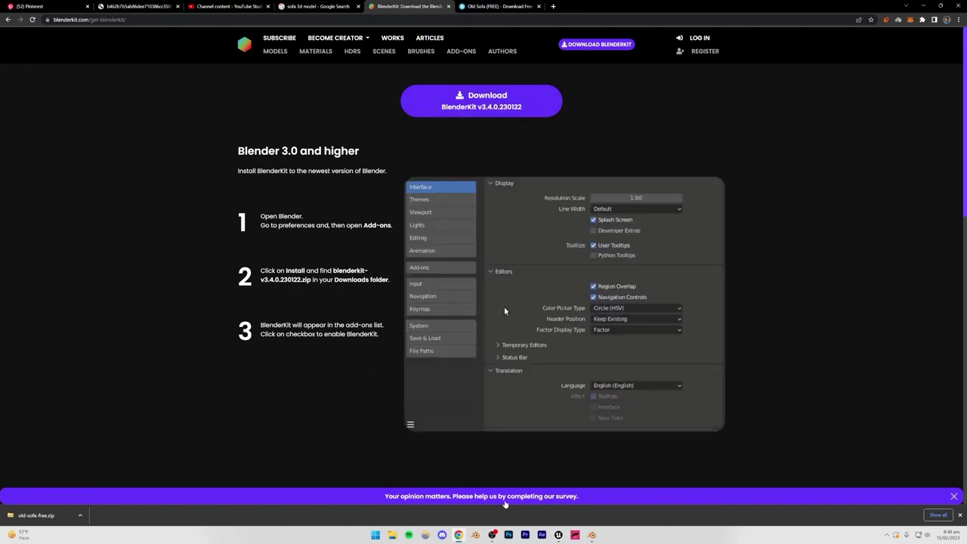
Step: Return to Blender and search the BlenderKit models for "sofa" with the Free first filter enabled
{"action": "left_click", "coordinate": [591, 535]}
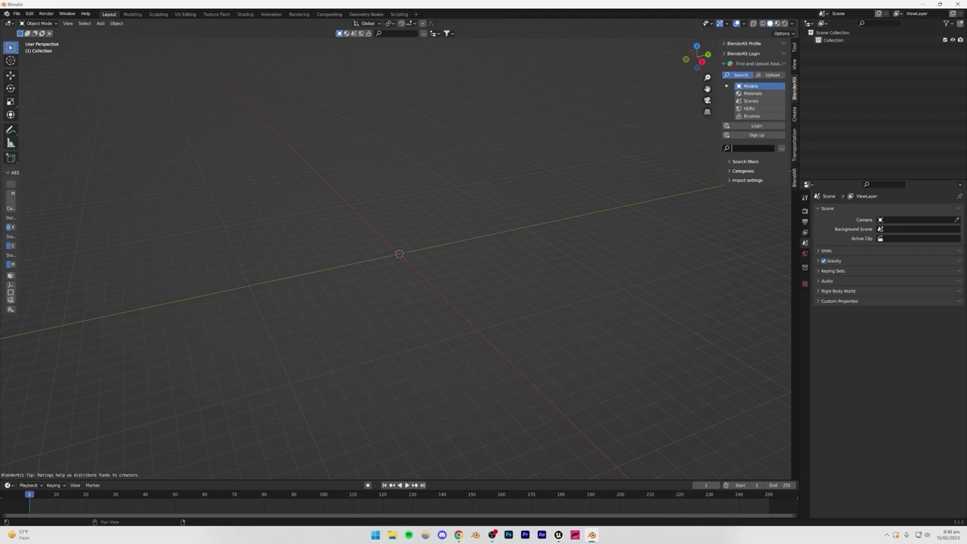
{"action": "type", "text": "sofa"}
{"action": "key", "text": "Return"}
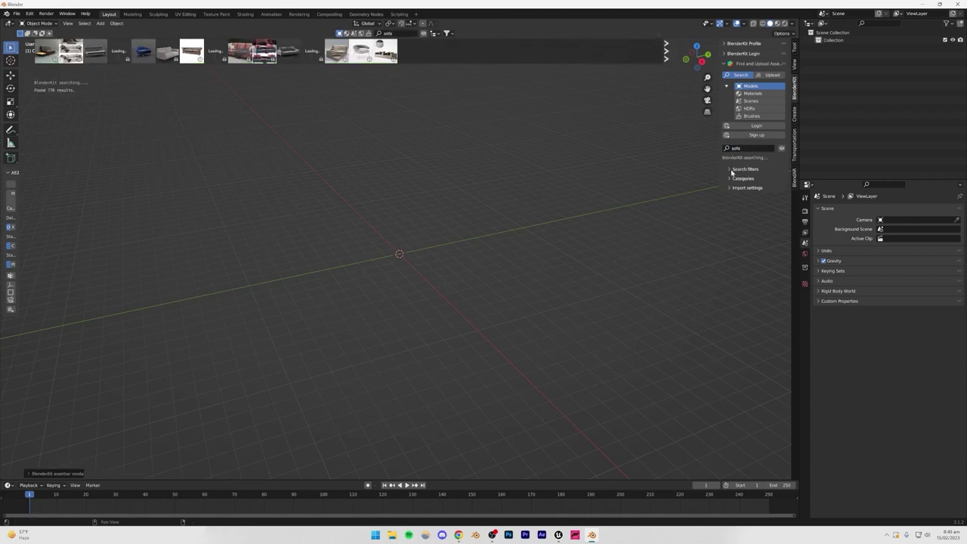
{"action": "left_click", "coordinate": [744, 169]}
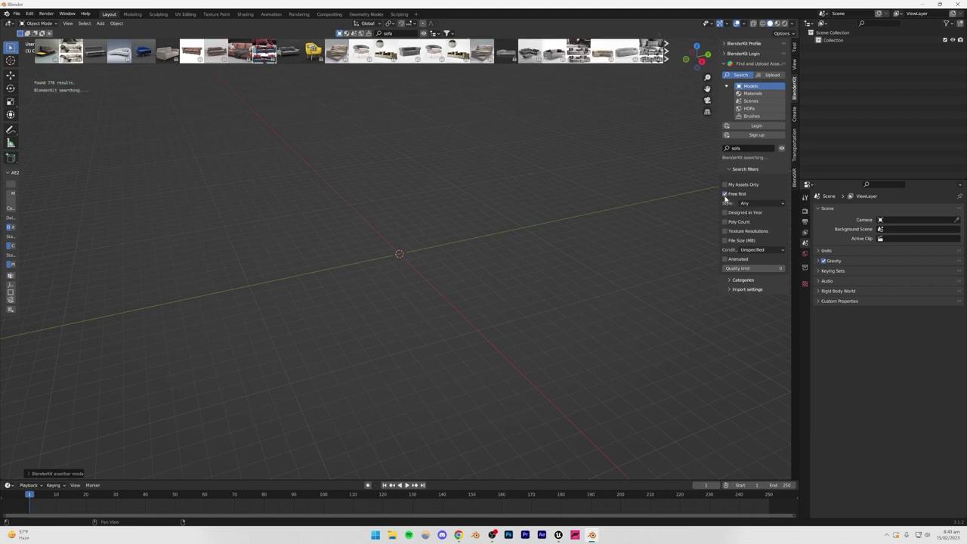
Step: Examine the BlenderKit sofa previews against the living room reference image in the browser for a matching model
{"action": "mouse_move", "coordinate": [40, 50]}
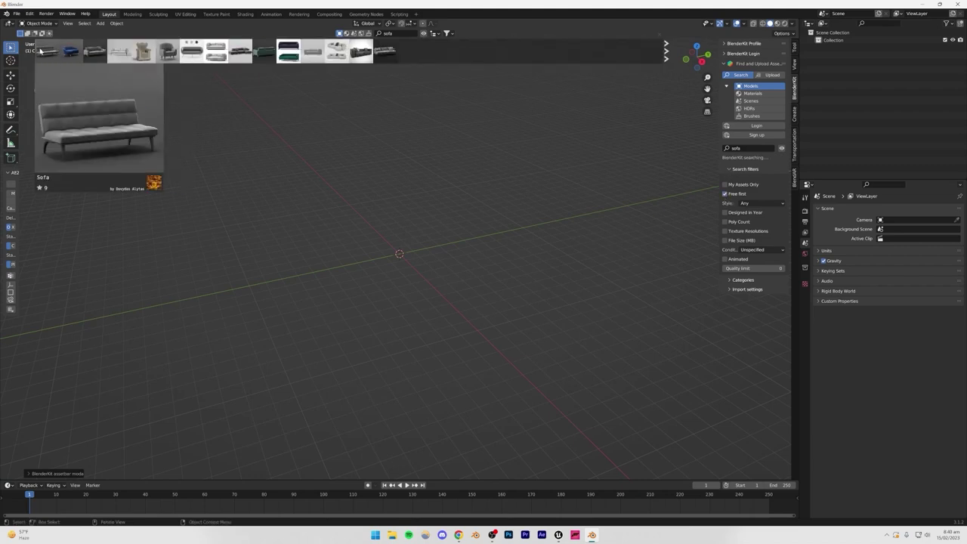
{"action": "mouse_move", "coordinate": [68, 59]}
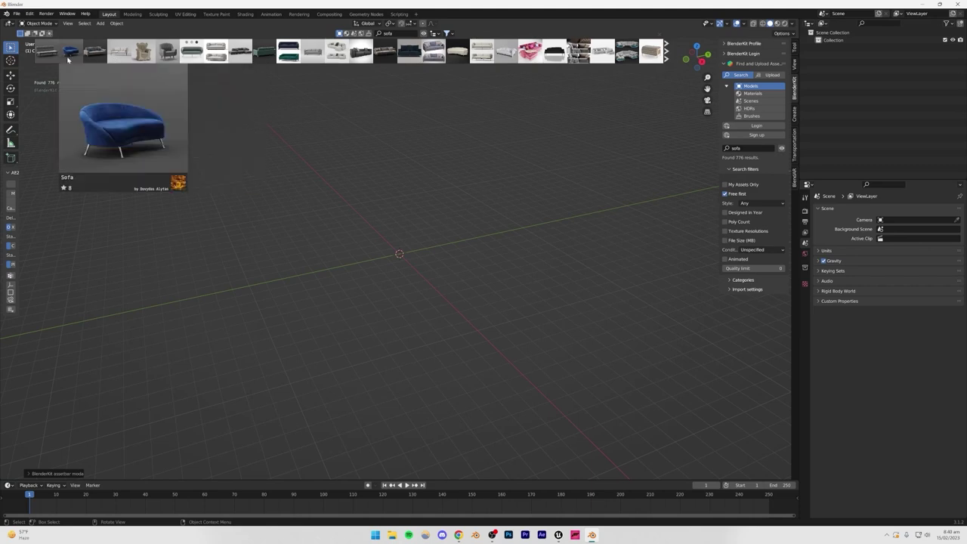
{"action": "mouse_move", "coordinate": [121, 54]}
{"action": "mouse_move", "coordinate": [165, 50]}
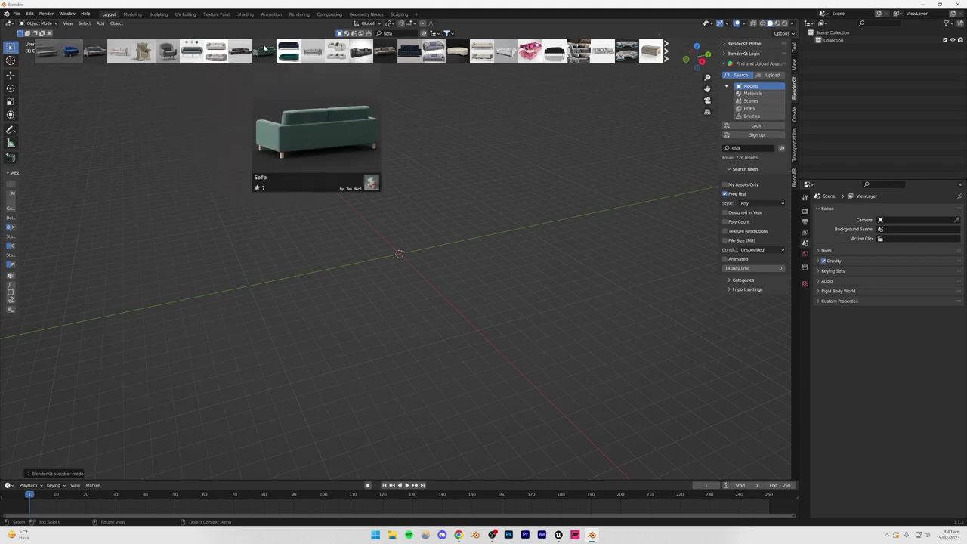
{"action": "mouse_move", "coordinate": [311, 47]}
{"action": "left_click", "coordinate": [459, 535]}
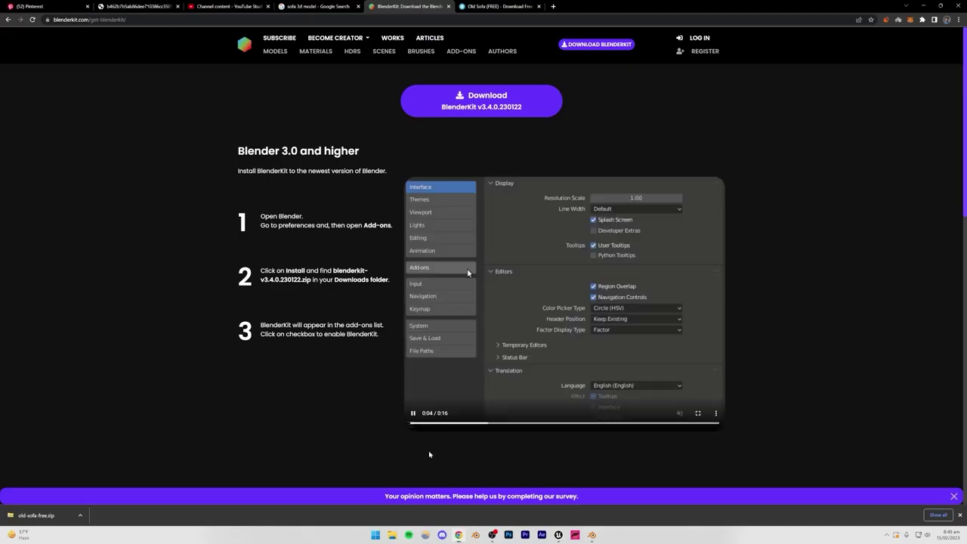
{"action": "left_click", "coordinate": [115, 5]}
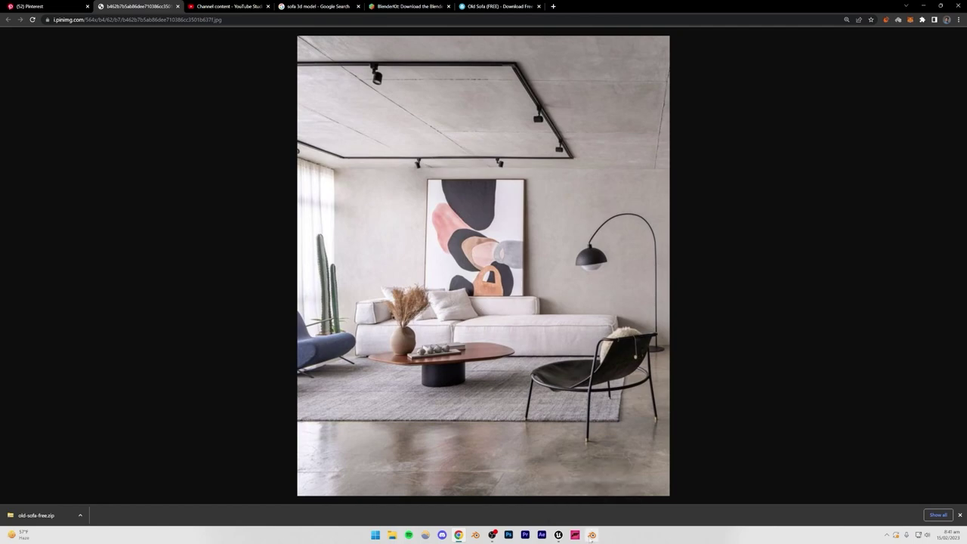
{"action": "left_click", "coordinate": [591, 535]}
{"action": "mouse_move", "coordinate": [318, 51]}
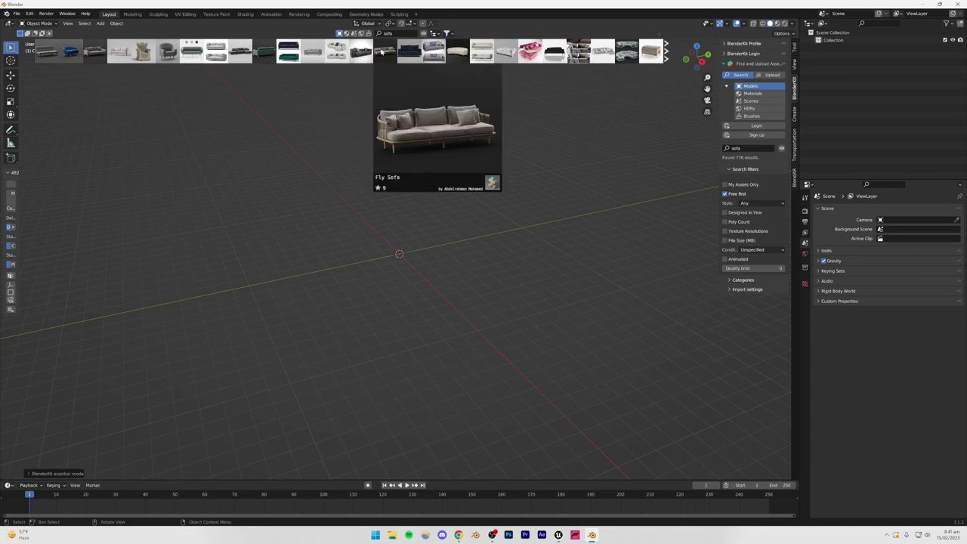
{"action": "mouse_move", "coordinate": [505, 51]}
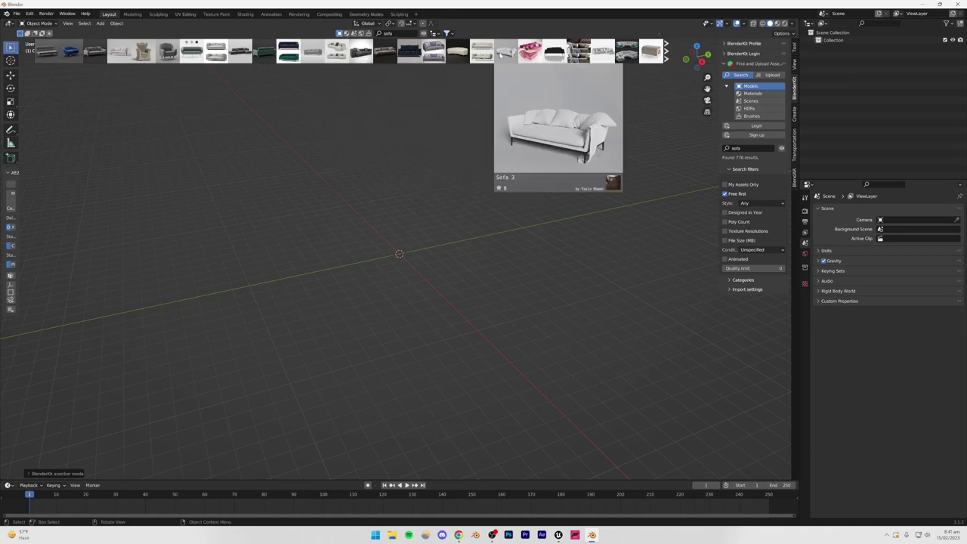
{"action": "mouse_move", "coordinate": [626, 52]}
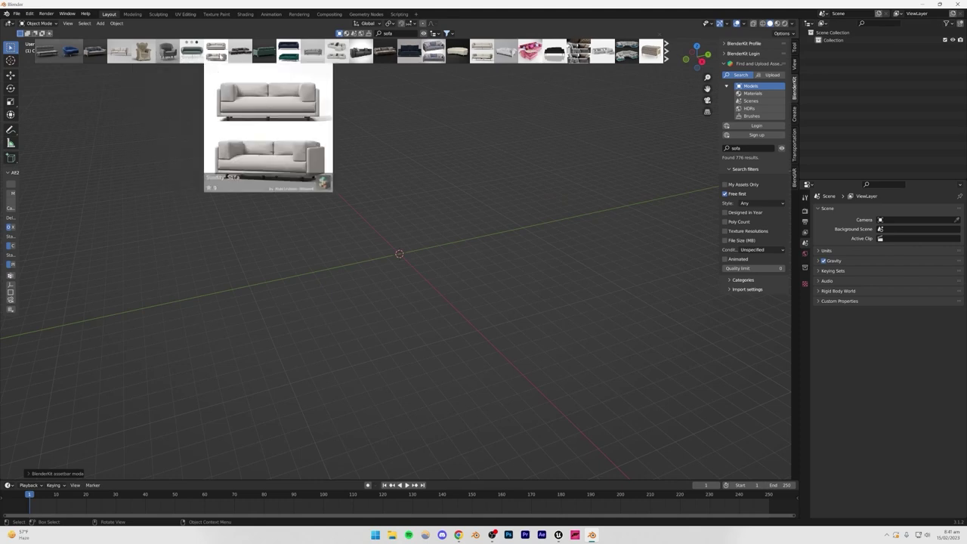
{"action": "mouse_move", "coordinate": [274, 60]}
{"action": "mouse_move", "coordinate": [237, 53]}
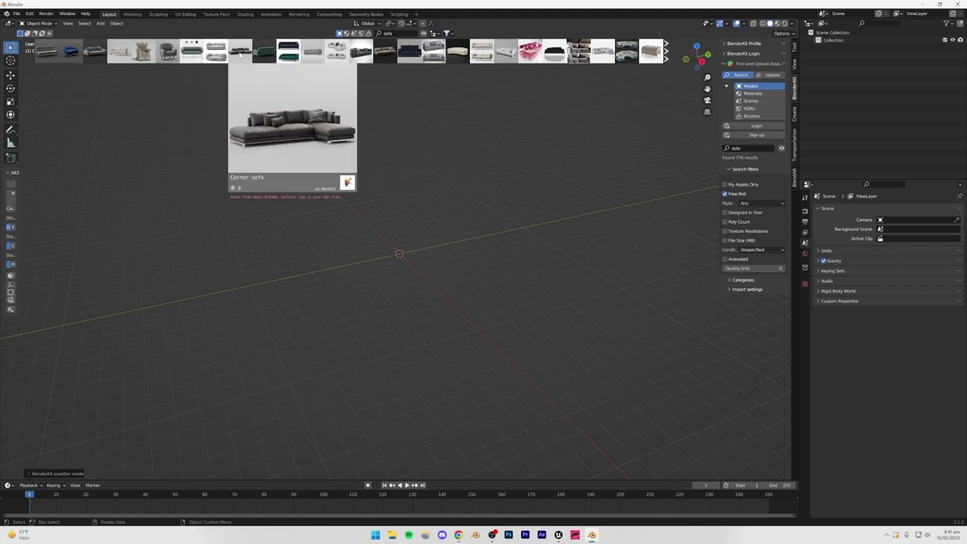
Step: Add BlenderKit's Corner sofa model to the scene and review the living room reference image during its download
{"action": "left_click", "coordinate": [241, 52]}
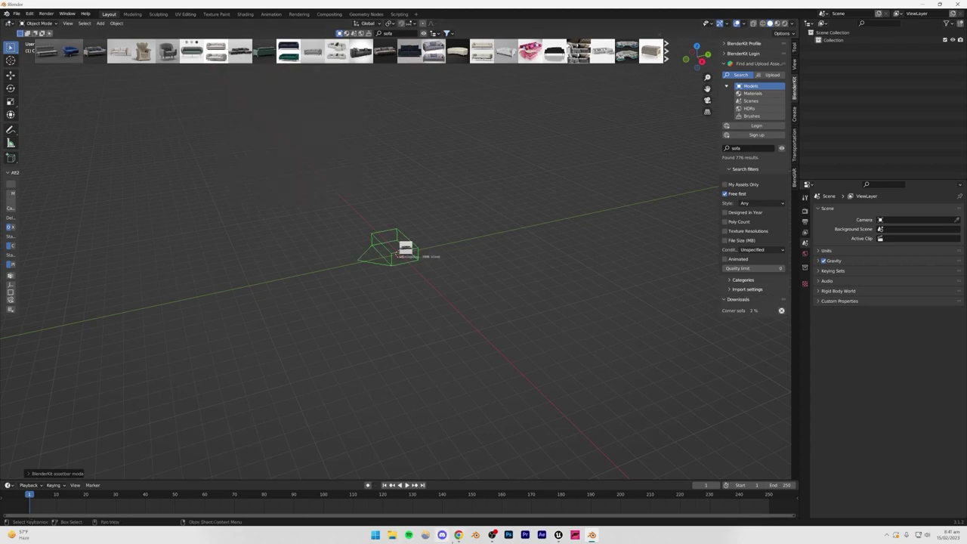
{"action": "left_click", "coordinate": [457, 535]}
{"action": "left_click", "coordinate": [459, 535]}
{"action": "scroll", "coordinate": [390, 285], "scroll_direction": "up", "scroll_amount": 6}
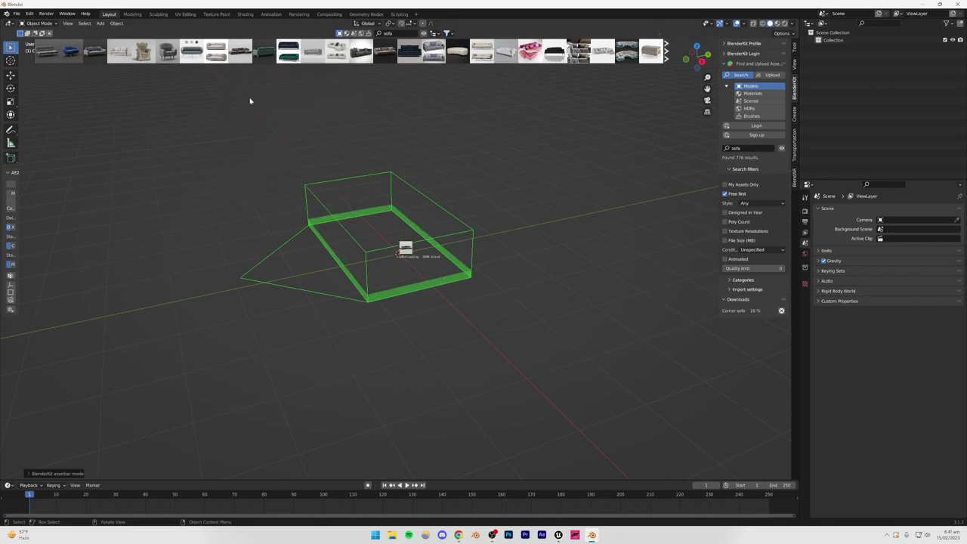
{"action": "mouse_move", "coordinate": [241, 48]}
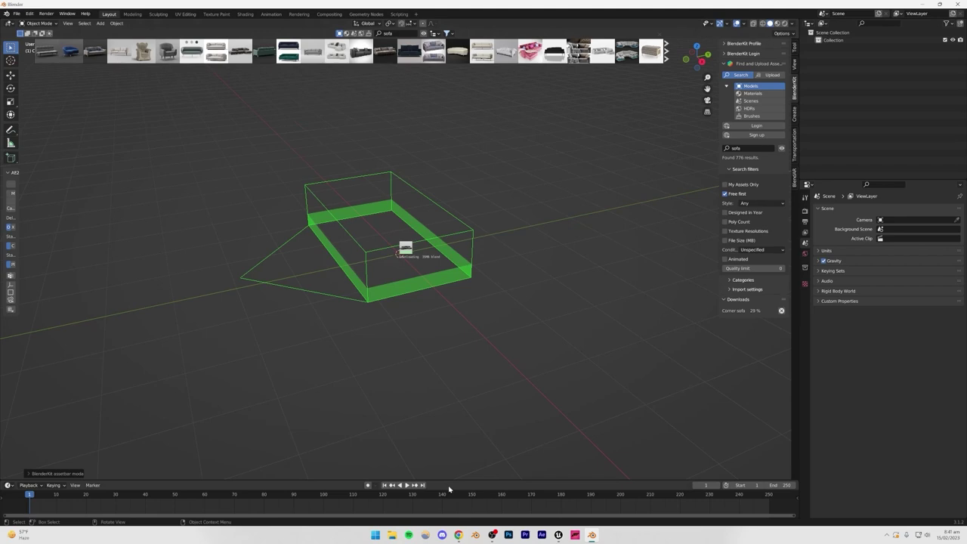
{"action": "left_click", "coordinate": [458, 535]}
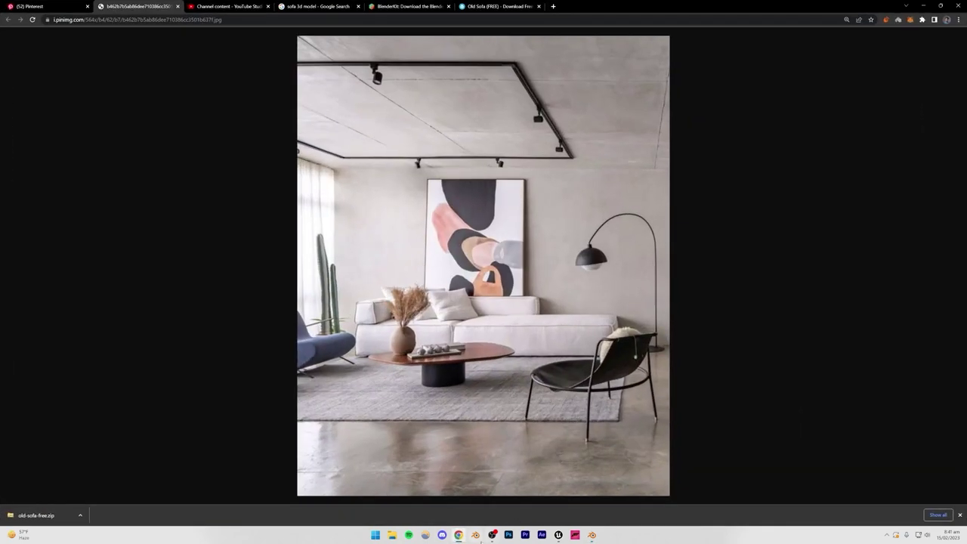
{"action": "key", "text": "alt+Tab"}
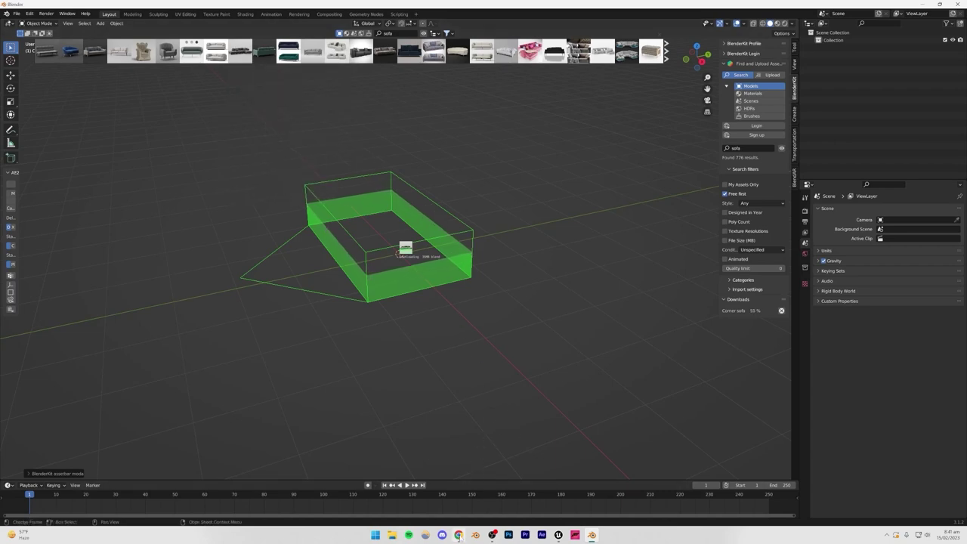
{"action": "key", "text": "alt+Tab"}
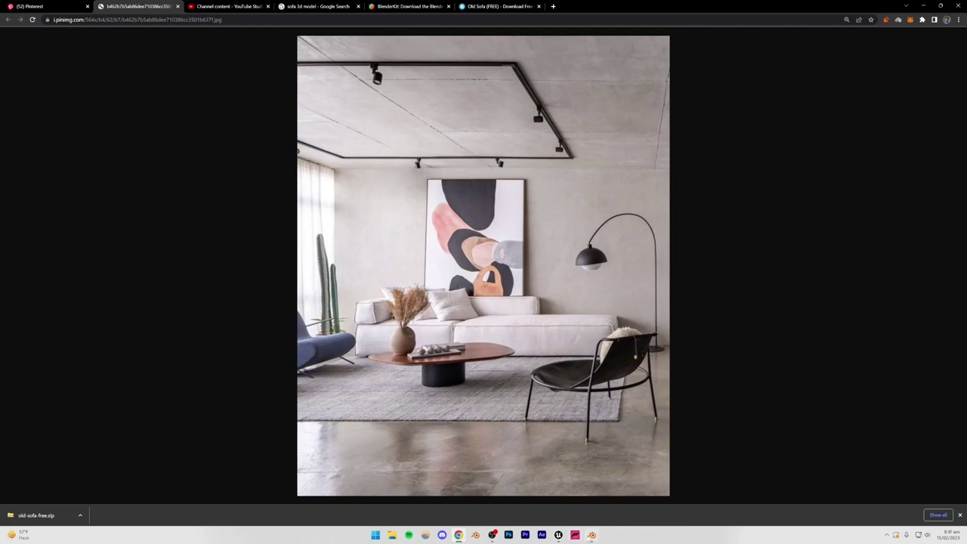
{"action": "key", "text": "alt+Tab"}
Step: Inspect the Corner sofa in the viewport from several angles and distances
{"action": "scroll", "coordinate": [443, 317], "scroll_direction": "up", "scroll_amount": 4}
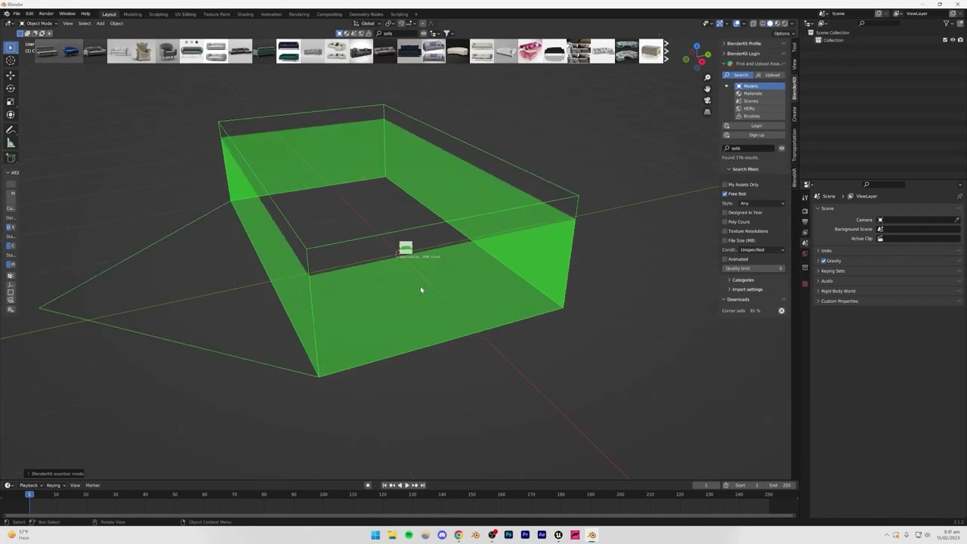
{"action": "scroll", "coordinate": [421, 287], "scroll_direction": "down", "scroll_amount": 2}
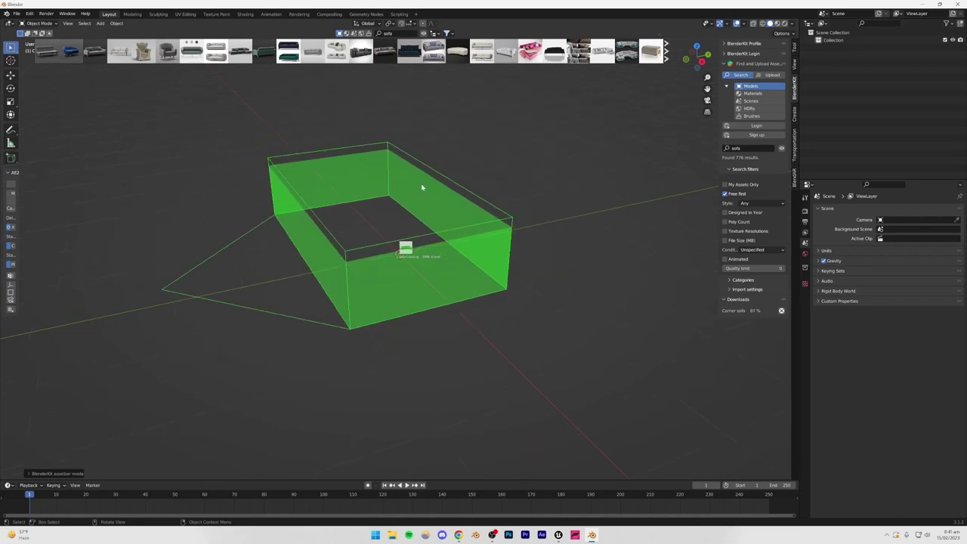
{"action": "middle_click_drag", "start_coordinate": [423, 190], "coordinate": [557, 265]}
{"action": "scroll", "coordinate": [381, 238], "scroll_direction": "up", "scroll_amount": 2}
{"action": "scroll", "coordinate": [557, 265], "scroll_direction": "down", "scroll_amount": 2}
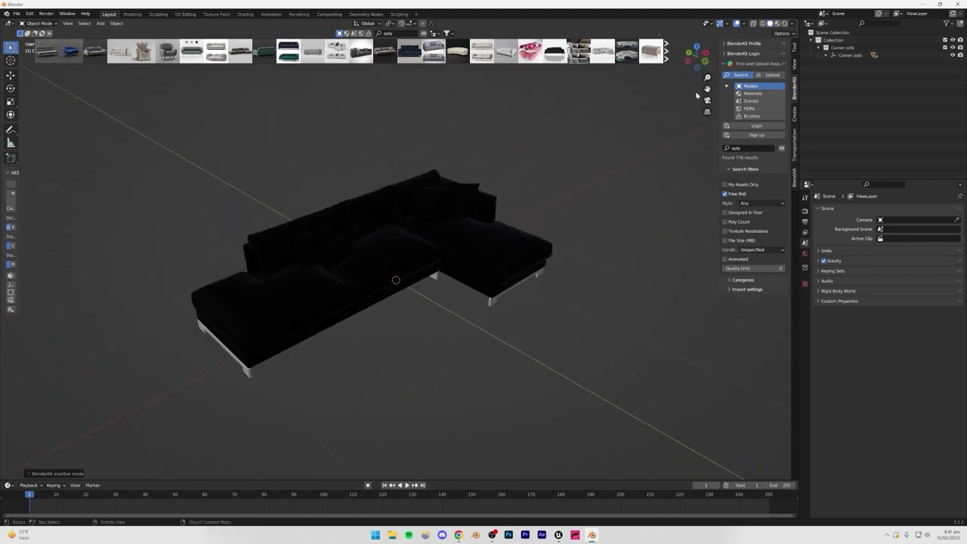
{"action": "mouse_move", "coordinate": [445, 299]}
{"action": "middle_mouse_down"}
{"action": "mouse_move", "coordinate": [403, 279]}
{"action": "mouse_move", "coordinate": [365, 282]}
{"action": "mouse_move", "coordinate": [429, 289]}
{"action": "middle_mouse_up"}
{"action": "scroll", "coordinate": [350, 323], "scroll_direction": "up", "scroll_amount": 4}
{"action": "middle_click_drag", "start_coordinate": [350, 324], "coordinate": [302, 345]}
{"action": "scroll", "coordinate": [400, 249], "scroll_direction": "down", "scroll_amount": 4}
{"action": "scroll", "coordinate": [412, 276], "scroll_direction": "up", "scroll_amount": 5}
{"action": "scroll", "coordinate": [340, 284], "scroll_direction": "down", "scroll_amount": 4}
{"action": "middle_click_drag", "start_coordinate": [345, 293], "coordinate": [479, 157]}
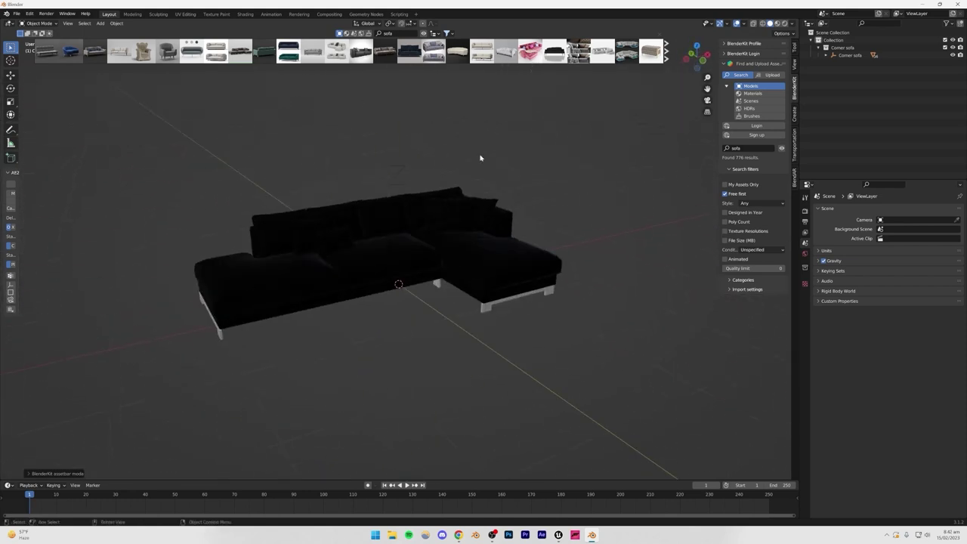
{"action": "middle_click_drag", "start_coordinate": [428, 233], "coordinate": [380, 307]}
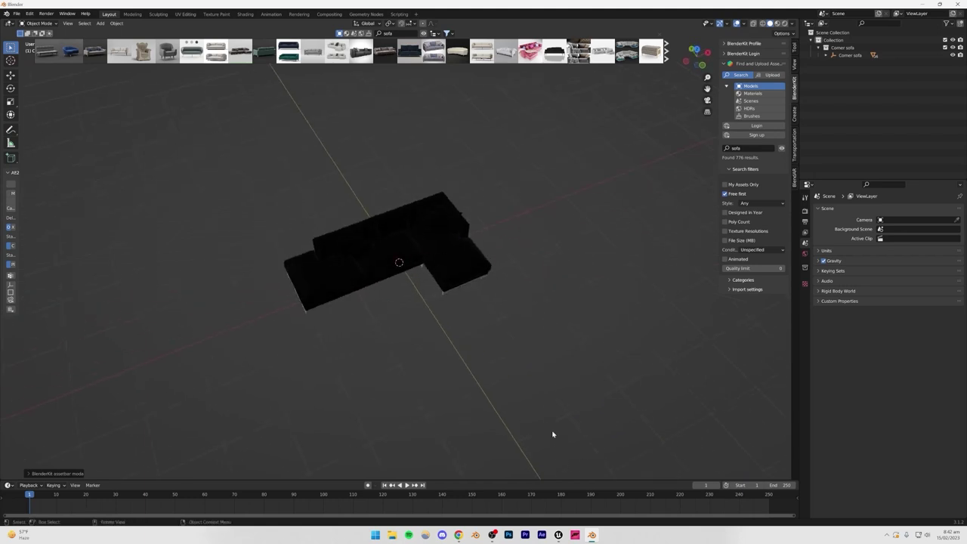
Step: Start an FBX export of the sofa and create a folder named interiorSS inside the Assets models folder
{"action": "left_click", "coordinate": [16, 13]}
{"action": "mouse_move", "coordinate": [30, 122]}
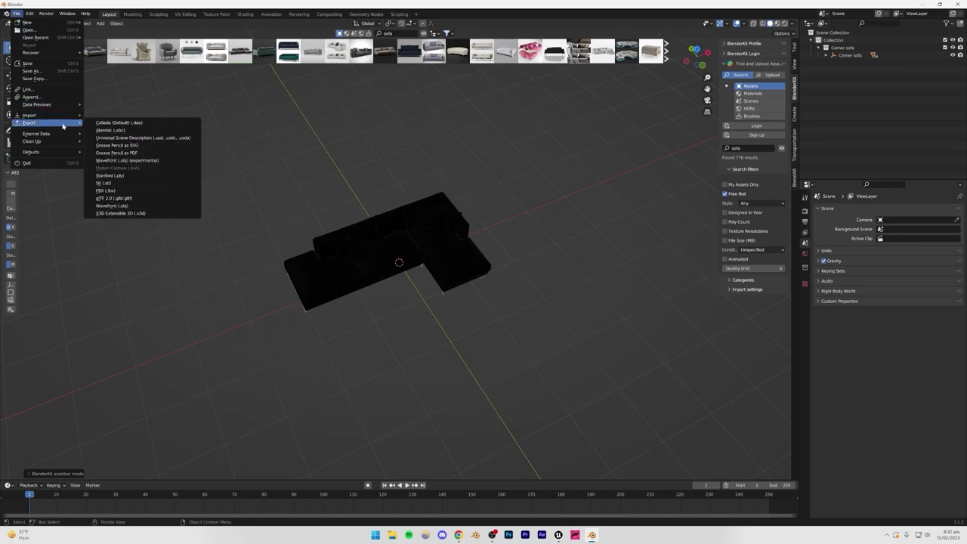
{"action": "left_click", "coordinate": [107, 192]}
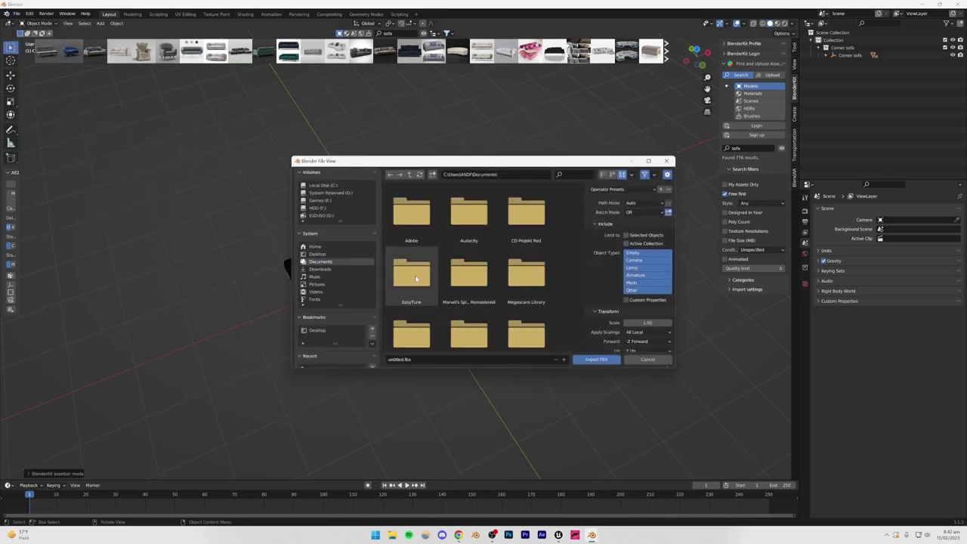
{"action": "scroll", "coordinate": [354, 281], "scroll_direction": "down", "scroll_amount": 2}
{"action": "scroll", "coordinate": [352, 261], "scroll_direction": "down", "scroll_amount": 2}
{"action": "left_click", "coordinate": [321, 287]}
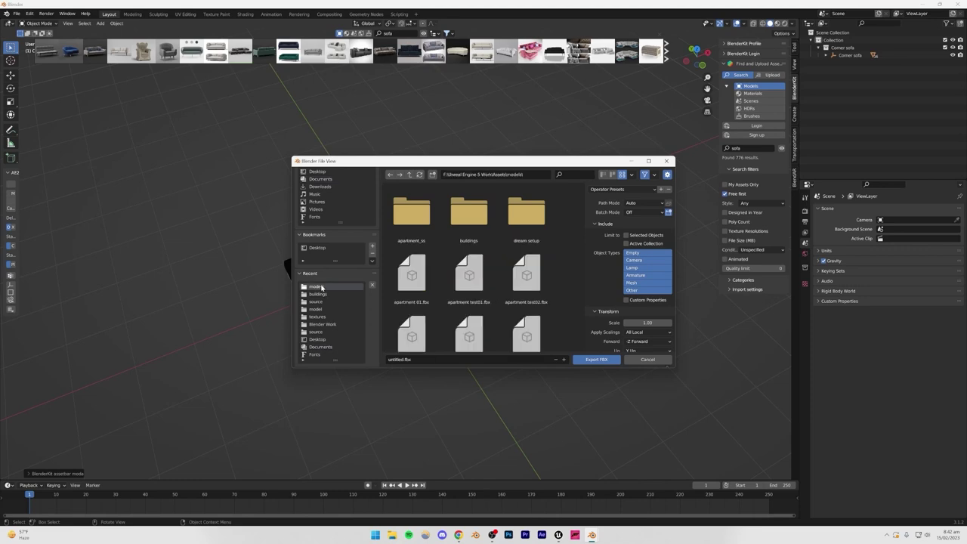
{"action": "left_click", "coordinate": [432, 174]}
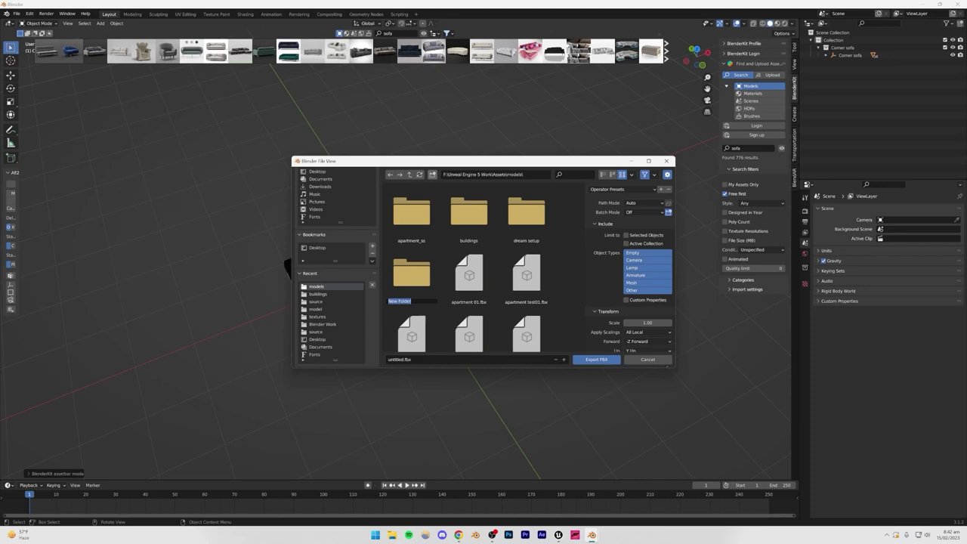
{"action": "type", "text": "ints"}
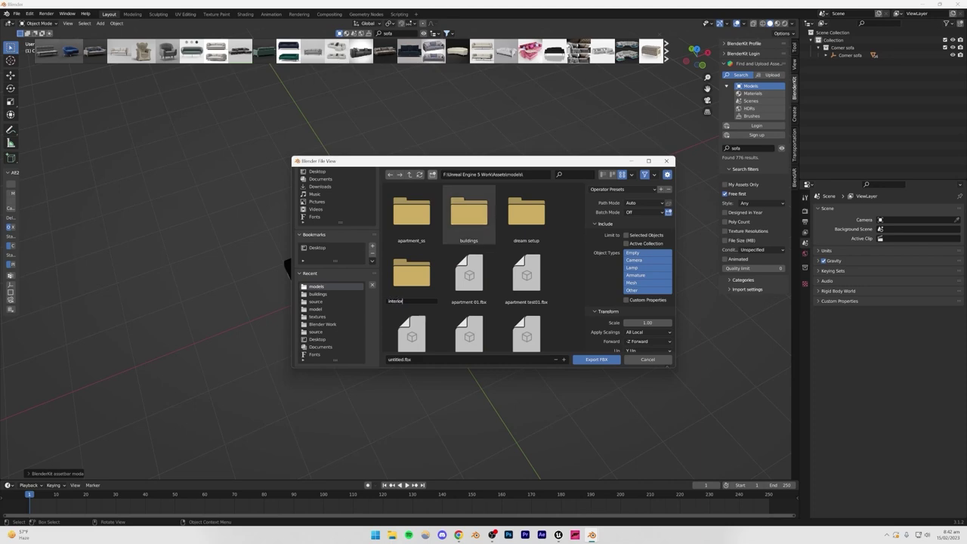
{"action": "key", "text": "Return"}
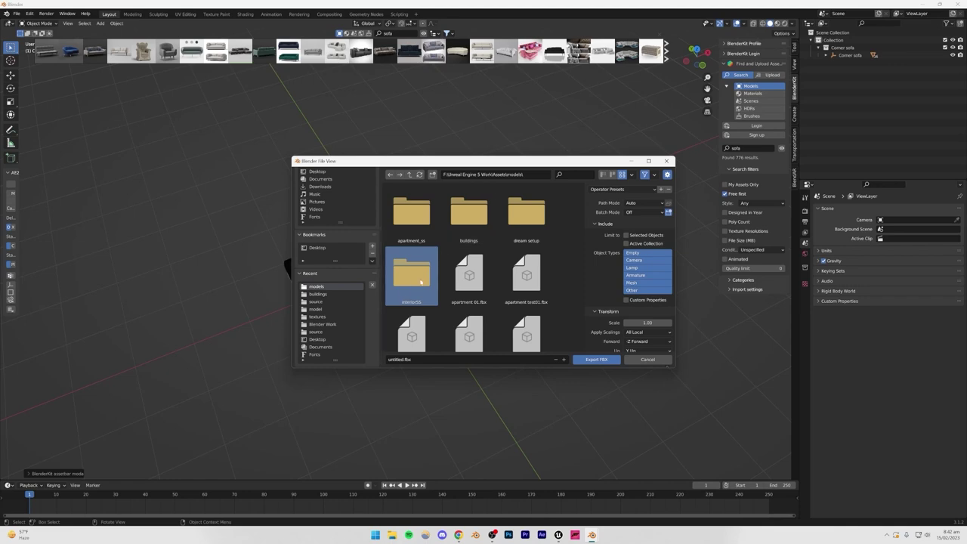
Step: Export the sofa as an FBX file named main_sofa into the interiorSS folder
{"action": "double_click", "coordinate": [420, 281]}
{"action": "left_click", "coordinate": [433, 359]}
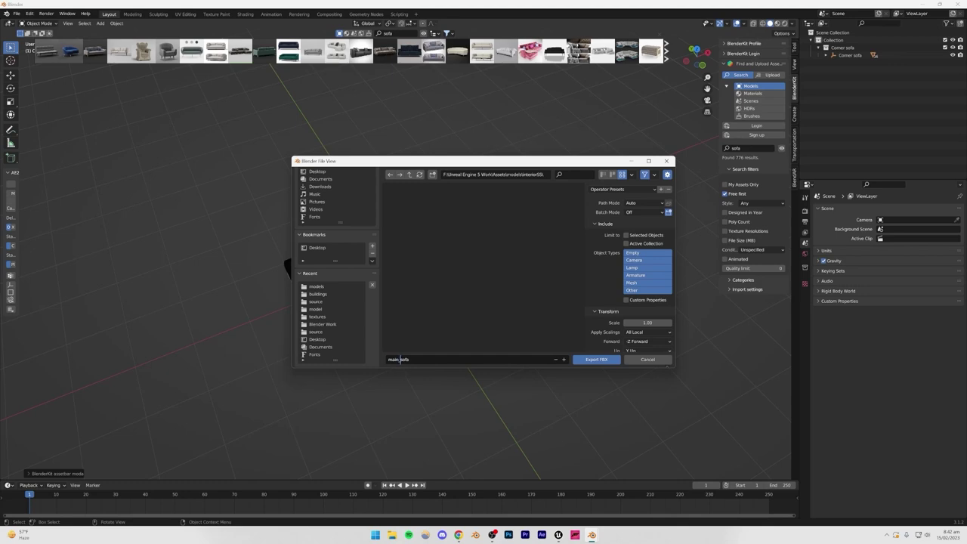
{"action": "left_click", "coordinate": [596, 361]}
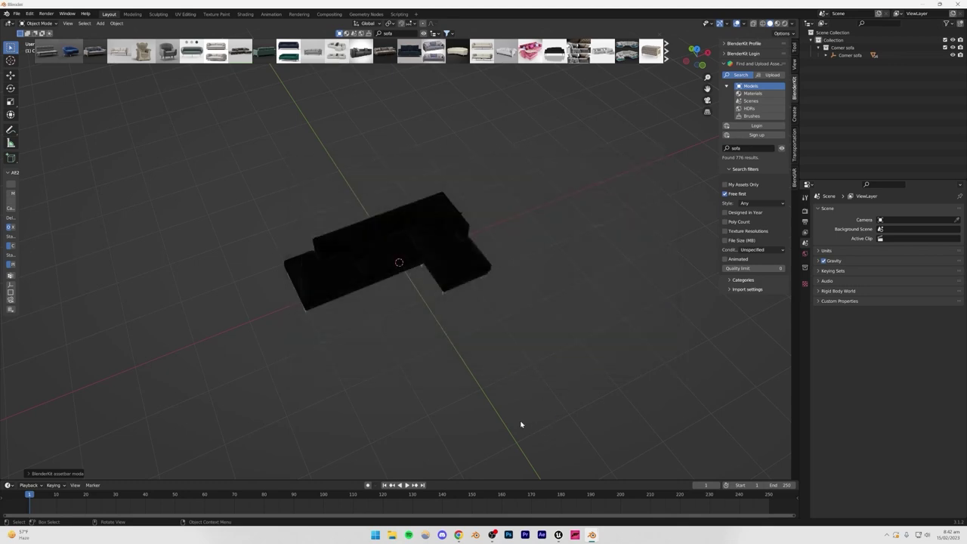
Step: Switch to the MainProj03 project in Unreal Editor and close the Message Log and Bridge windows
{"action": "mouse_move", "coordinate": [558, 535]}
{"action": "left_click", "coordinate": [582, 501]}
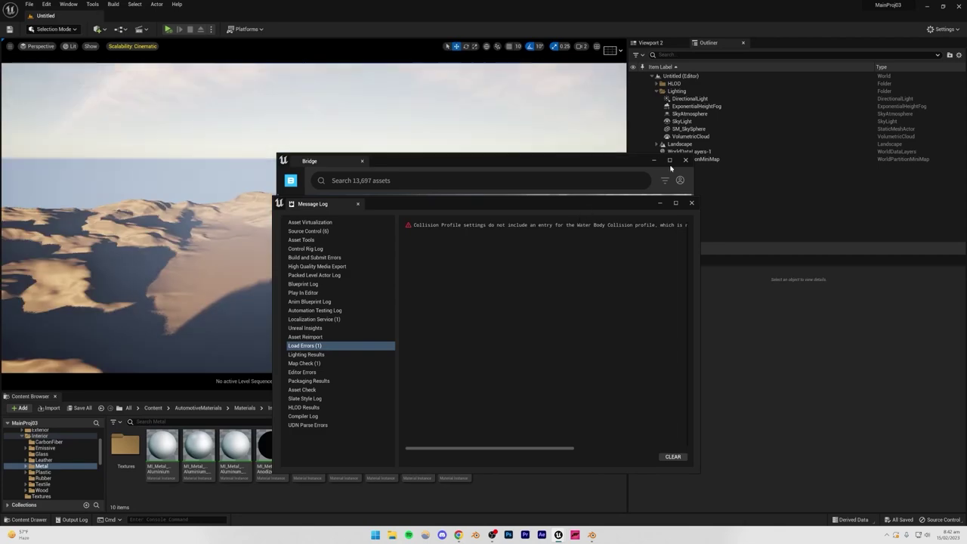
{"action": "left_click", "coordinate": [691, 203]}
{"action": "left_click", "coordinate": [685, 160]}
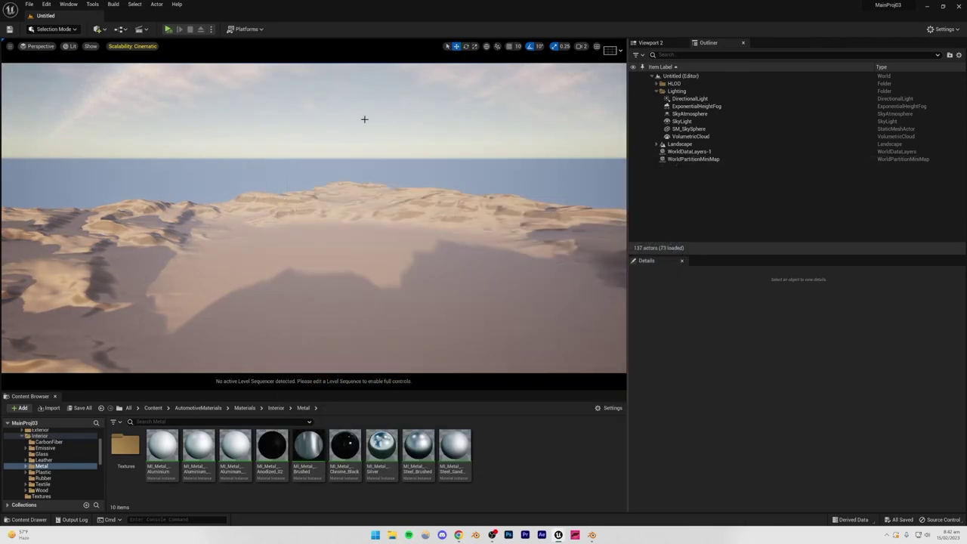
{"action": "key", "text": "ctrl+s"}
{"action": "left_click", "coordinate": [694, 141]}
{"action": "left_click", "coordinate": [372, 182]}
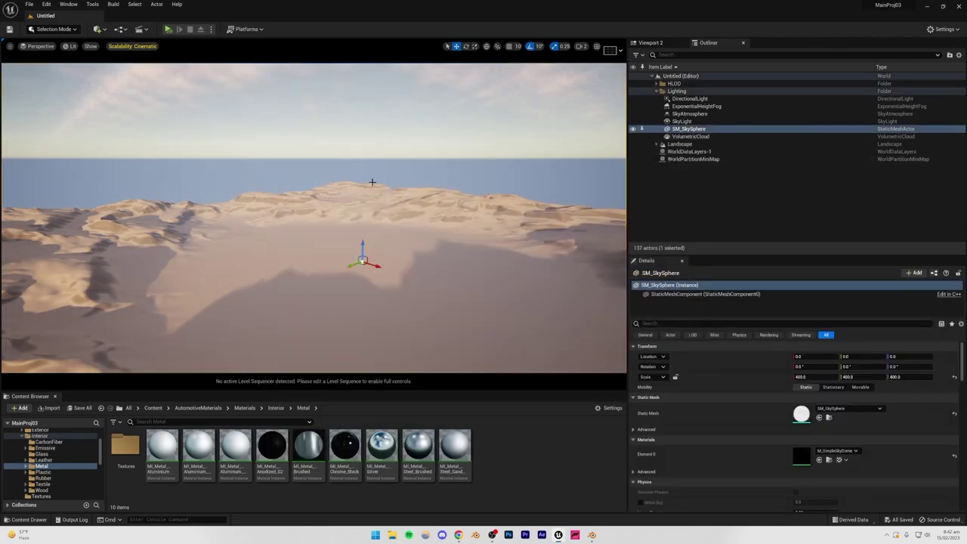
Step: Create a new level from the Empty Level template and save it as interiorSS in the Content folder
{"action": "left_click", "coordinate": [29, 4]}
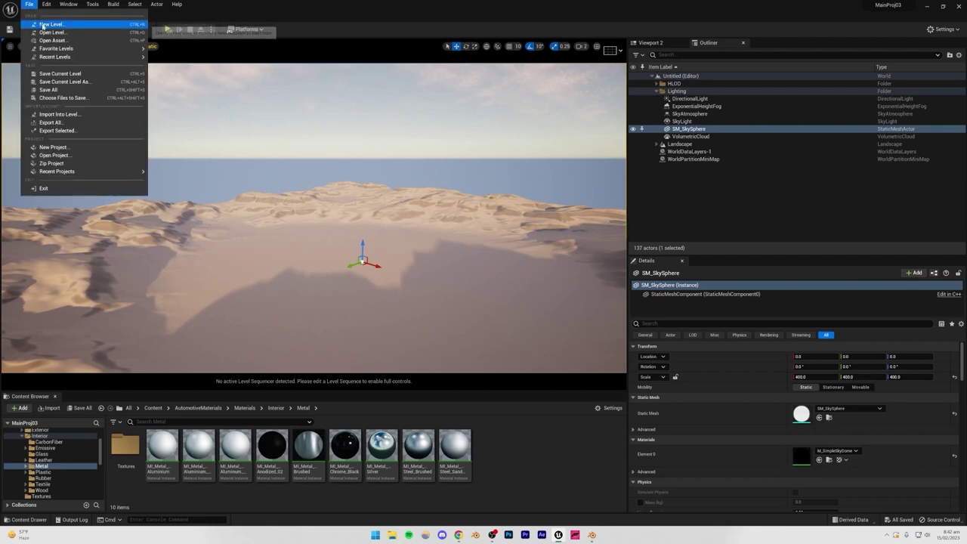
{"action": "left_click", "coordinate": [38, 24]}
{"action": "left_click", "coordinate": [536, 237]}
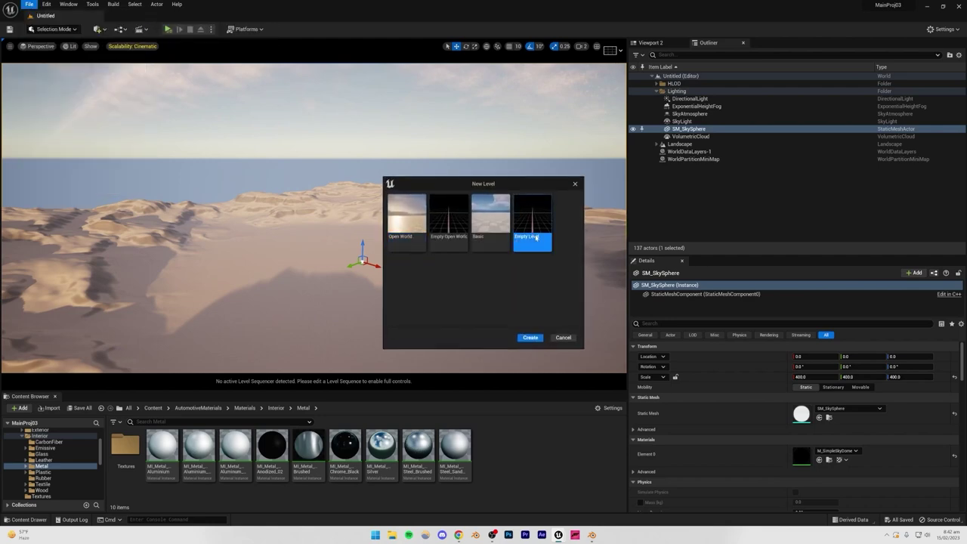
{"action": "left_click", "coordinate": [536, 336]}
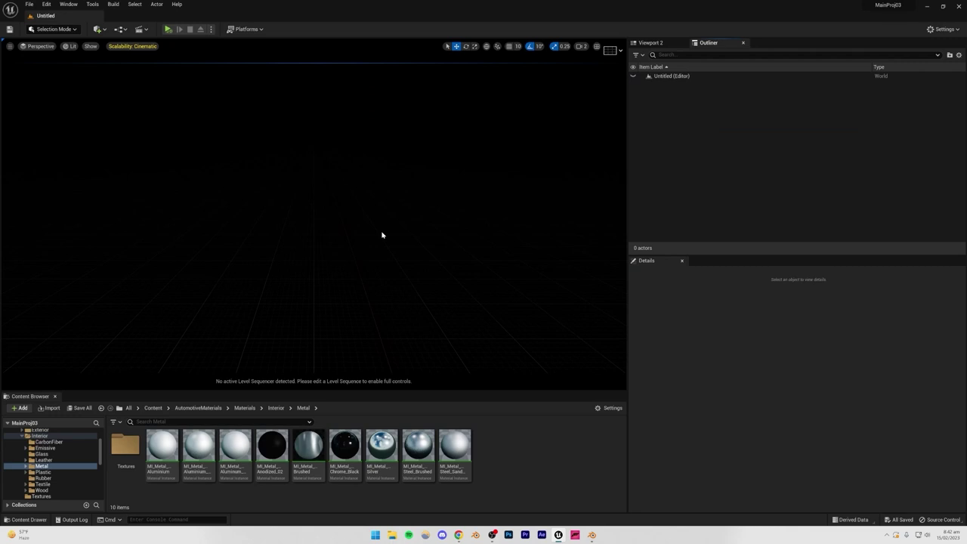
{"action": "key", "text": "ctrl+s"}
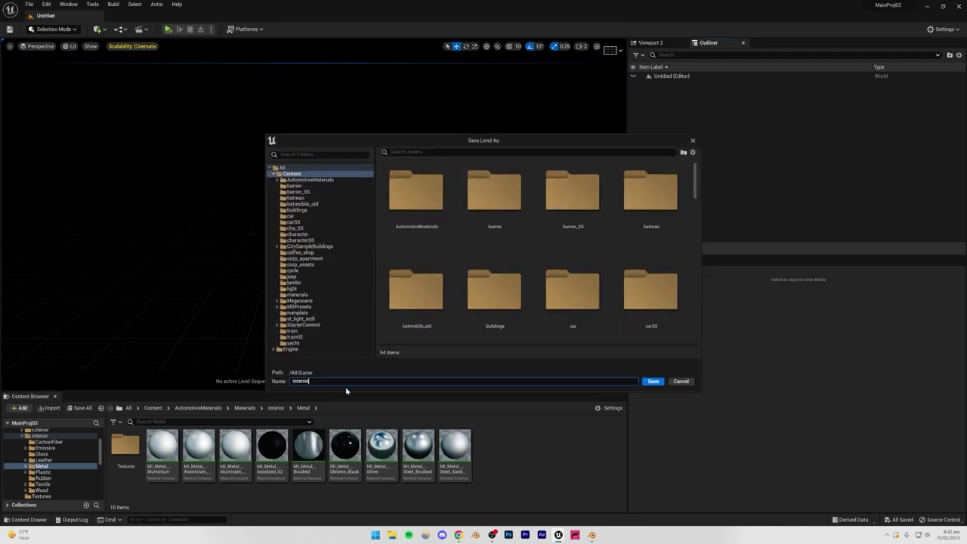
{"action": "type", "text": "interiorSS"}
{"action": "key", "text": "Return"}
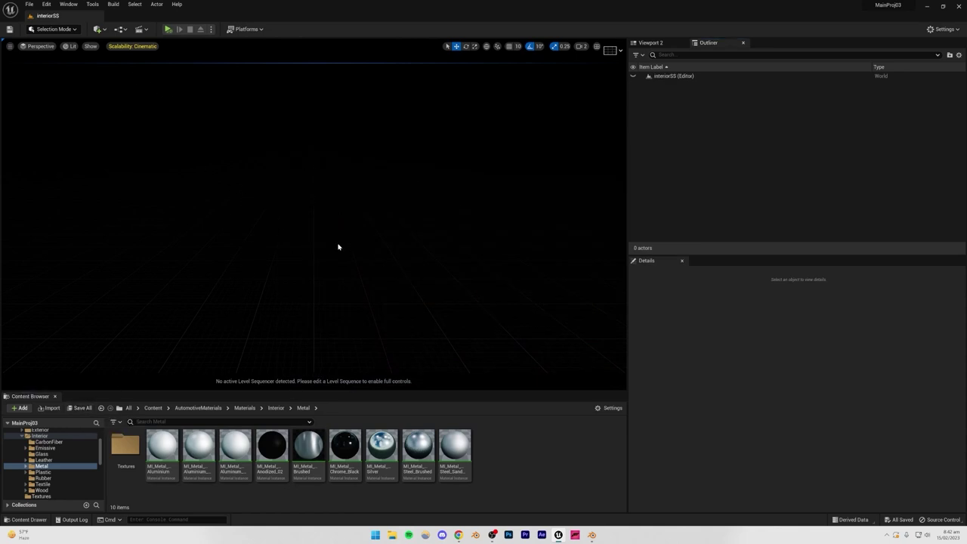
Step: Create a landscape with the default settings in Landscape mode and return to Selection mode
{"action": "left_click", "coordinate": [71, 31]}
{"action": "left_click", "coordinate": [63, 51]}
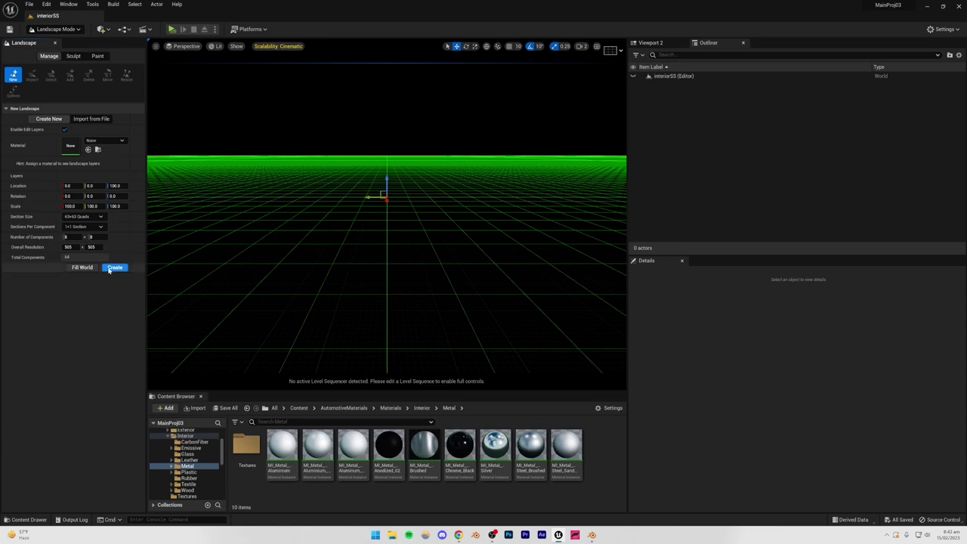
{"action": "left_click", "coordinate": [114, 267]}
{"action": "left_click", "coordinate": [55, 29]}
{"action": "left_click", "coordinate": [67, 37]}
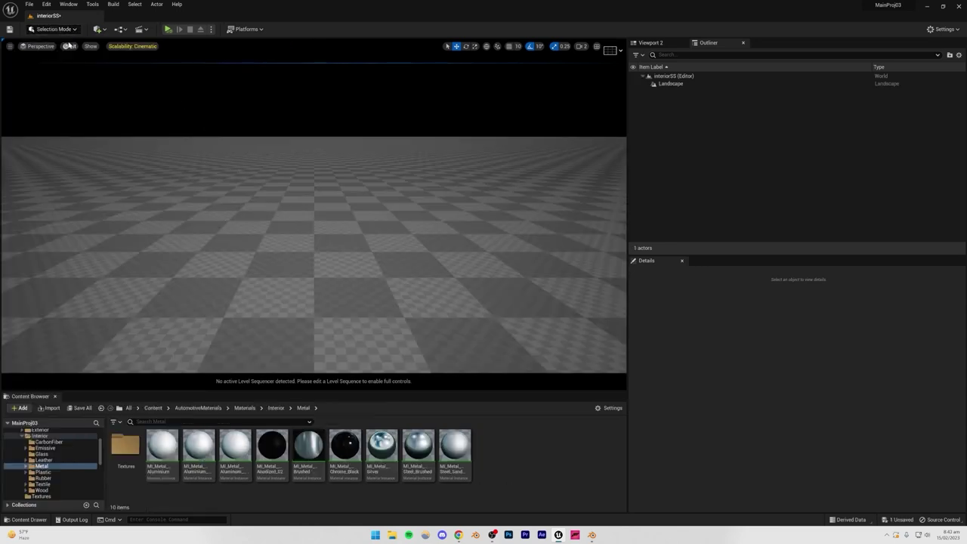
Step: Use the Env. Light Mixer to add a sky light, atmospheric light, sky atmosphere, volumetric cloud and height fog
{"action": "left_click", "coordinate": [68, 4]}
{"action": "mouse_move", "coordinate": [77, 66]}
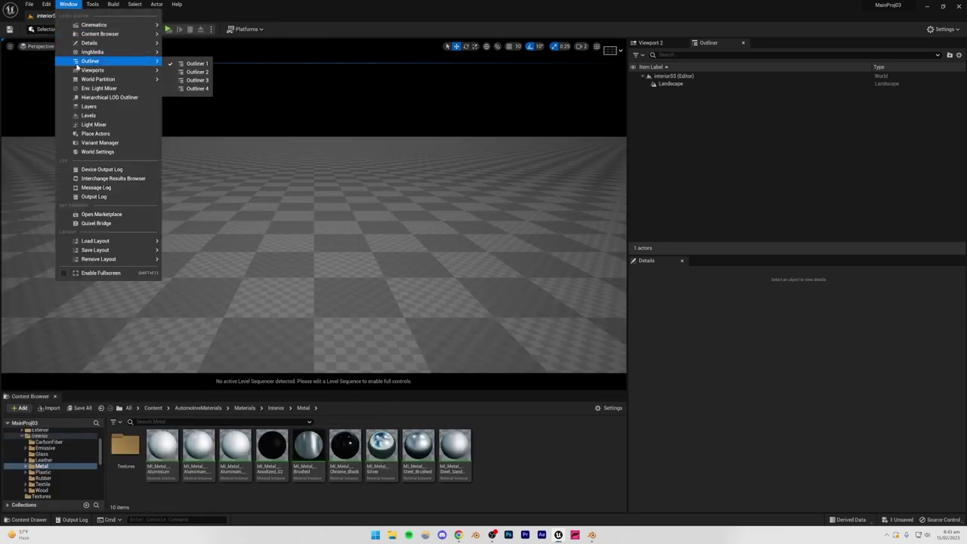
{"action": "left_click", "coordinate": [95, 88]}
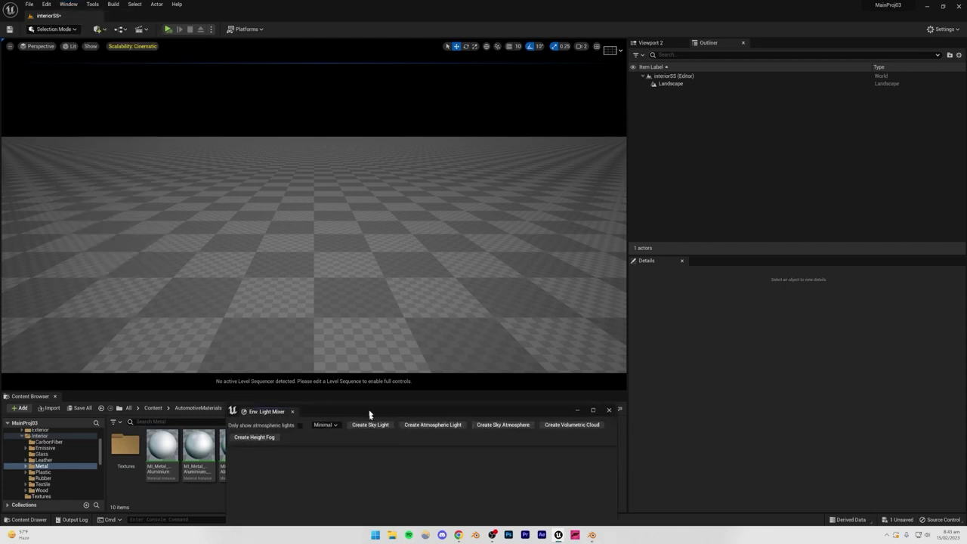
{"action": "left_click_drag", "start_coordinate": [369, 414], "coordinate": [322, 134]}
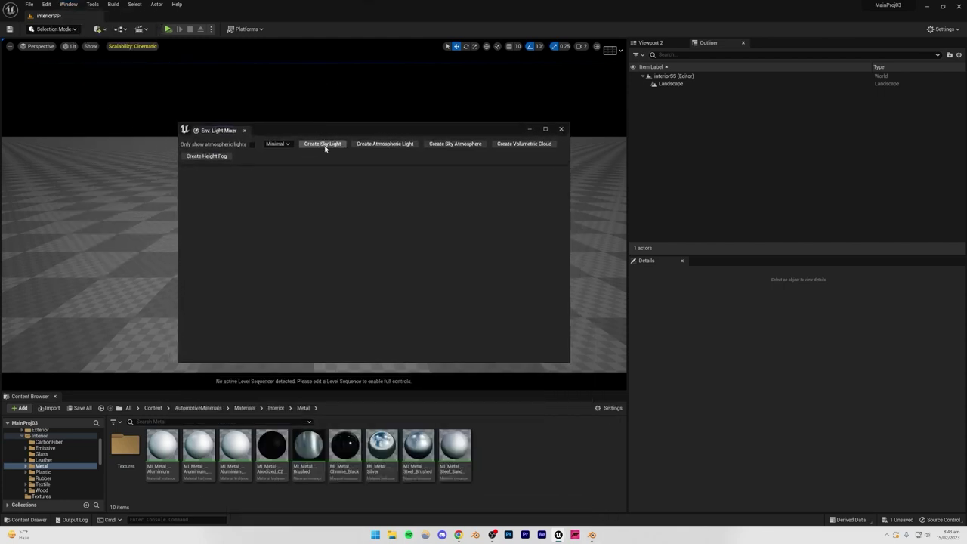
{"action": "left_click", "coordinate": [323, 145]}
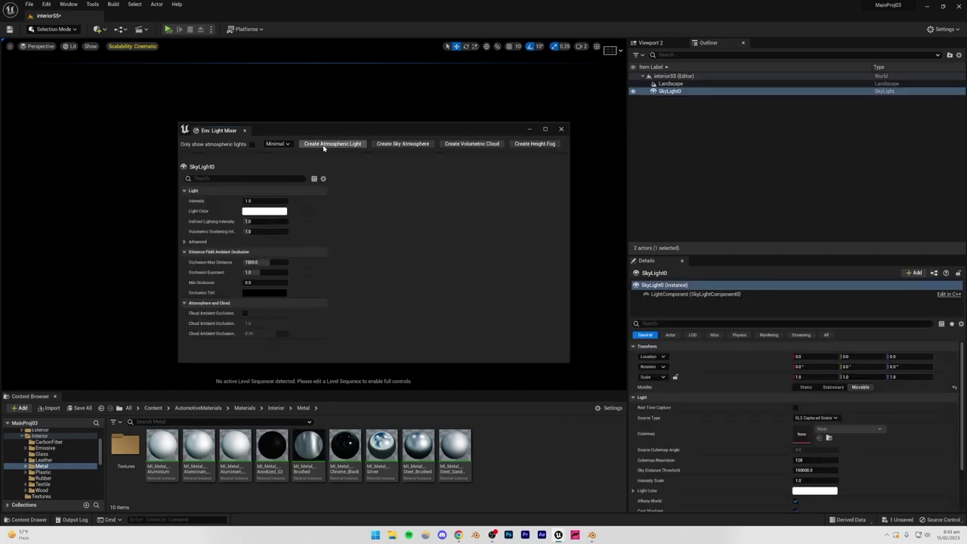
{"action": "left_click", "coordinate": [323, 145]}
{"action": "left_click", "coordinate": [323, 145]}
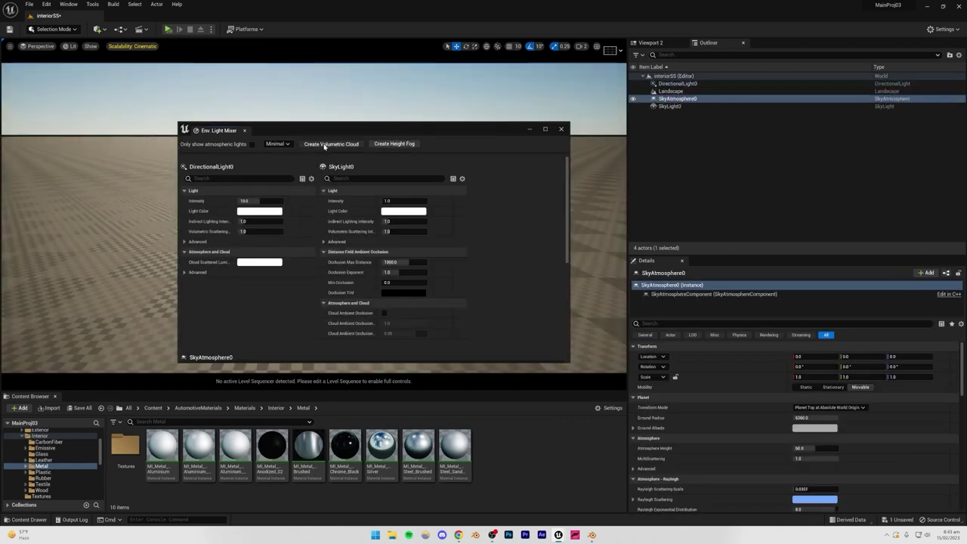
{"action": "left_click", "coordinate": [324, 144]}
{"action": "left_click", "coordinate": [324, 145]}
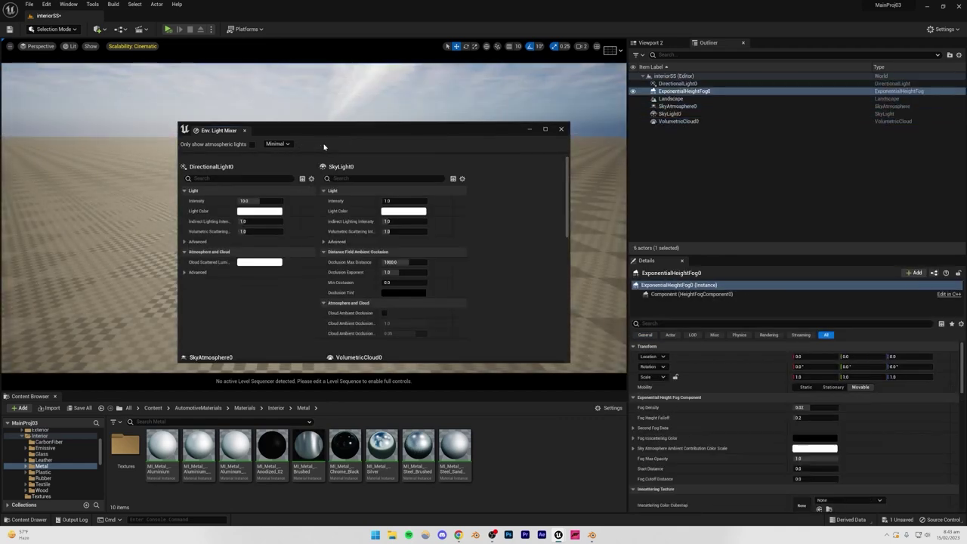
{"action": "left_click", "coordinate": [560, 130]}
Step: Add a basic cube shape to the level and view it up close on the landscape
{"action": "right_click_drag", "start_coordinate": [524, 188], "coordinate": [458, 181]}
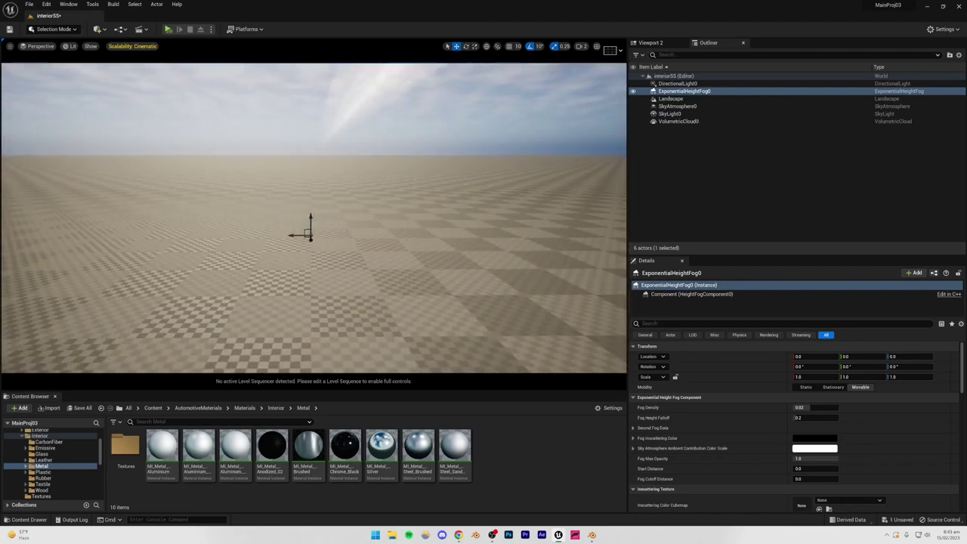
{"action": "left_click", "coordinate": [293, 118]}
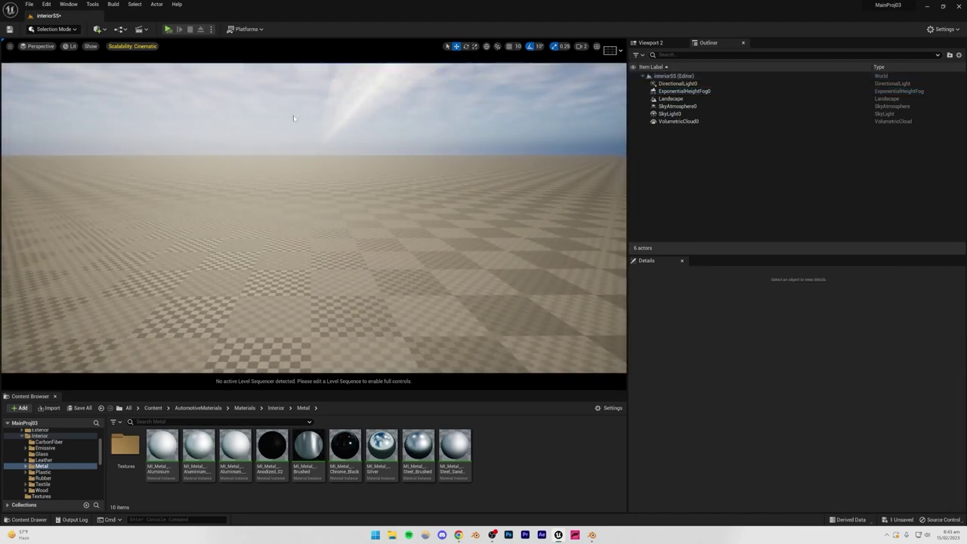
{"action": "left_click", "coordinate": [104, 33]}
{"action": "mouse_move", "coordinate": [116, 108]}
{"action": "left_click", "coordinate": [185, 112]}
{"action": "right_click_drag", "start_coordinate": [185, 112], "coordinate": [203, 194]}
{"action": "left_click", "coordinate": [413, 163]}
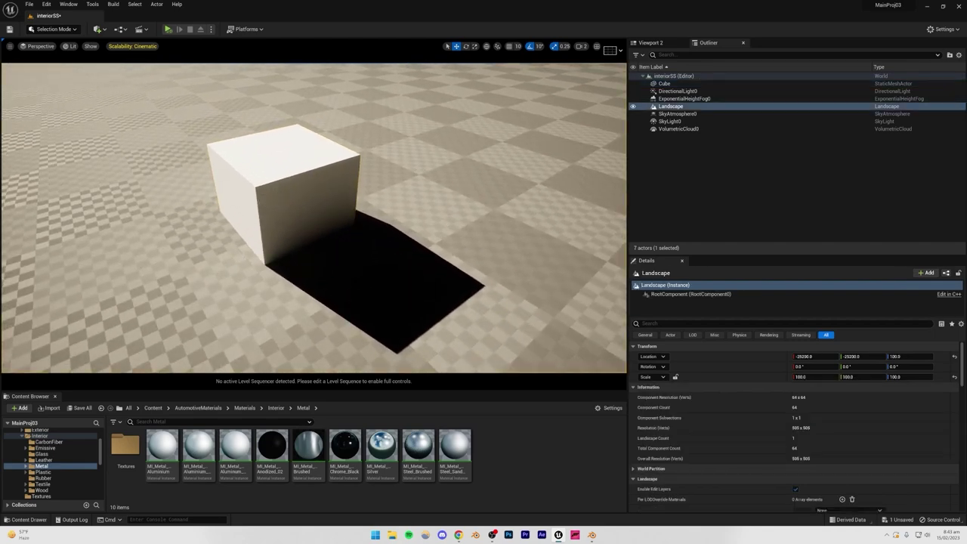
{"action": "left_click", "coordinate": [306, 190]}
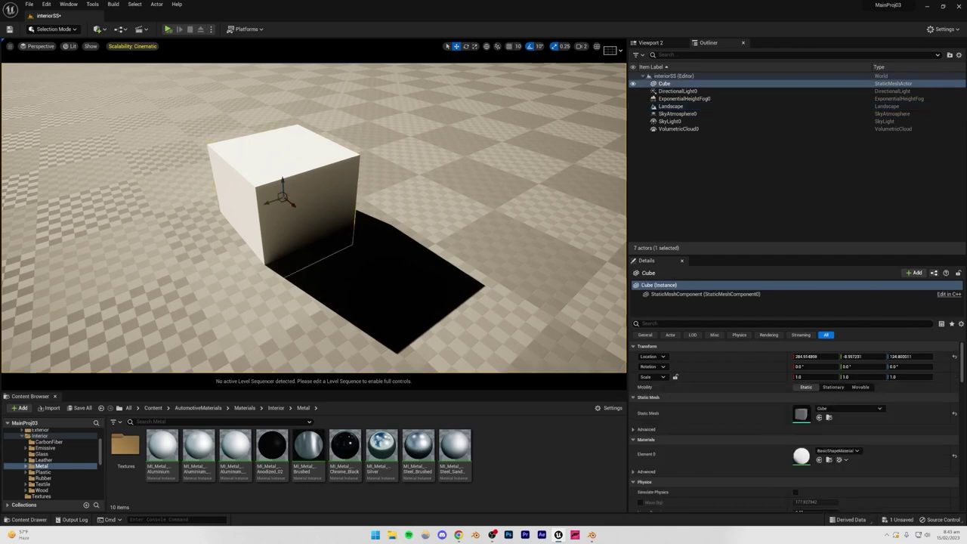
{"action": "left_click", "coordinate": [456, 197]}
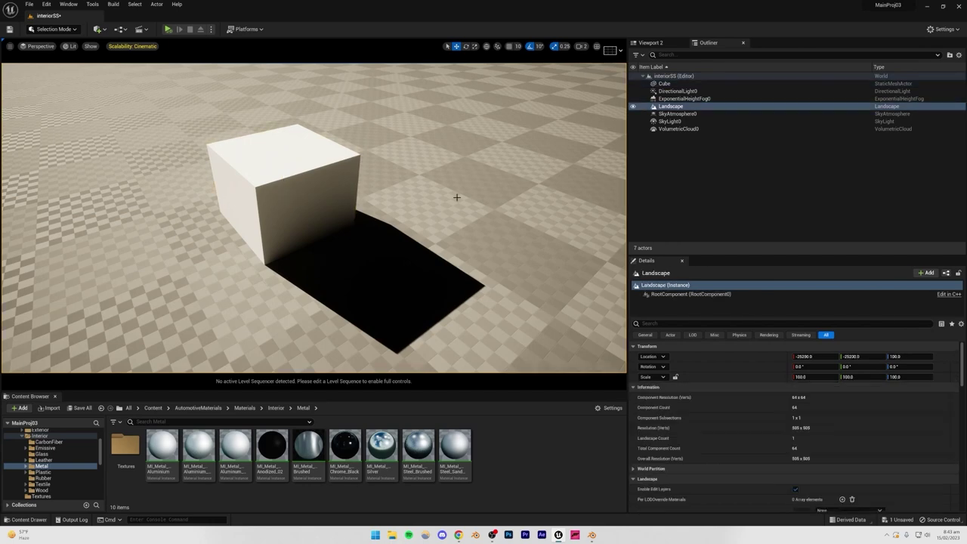
Step: Enable Real Time Capture on the sky light
{"action": "left_click", "coordinate": [758, 158]}
{"action": "left_click", "coordinate": [672, 121]}
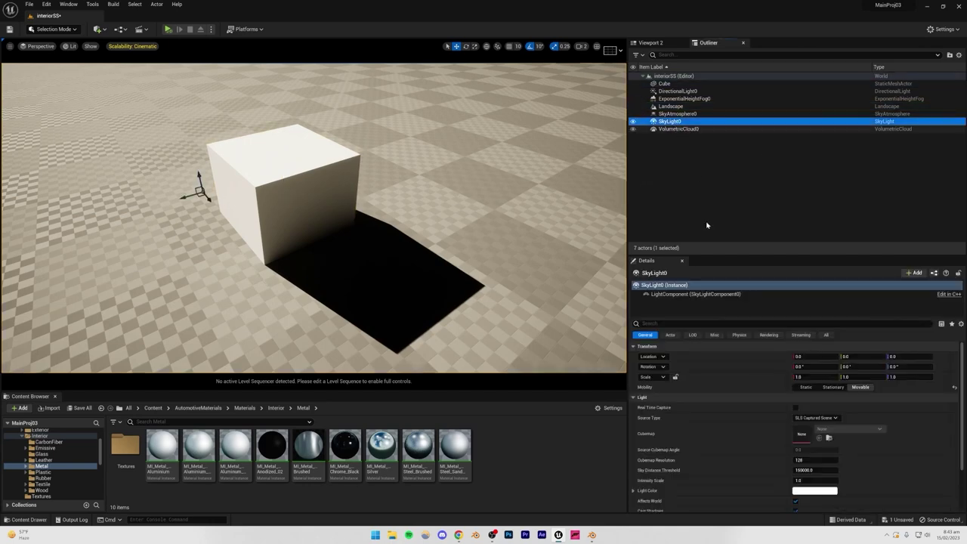
{"action": "left_click", "coordinate": [795, 409]}
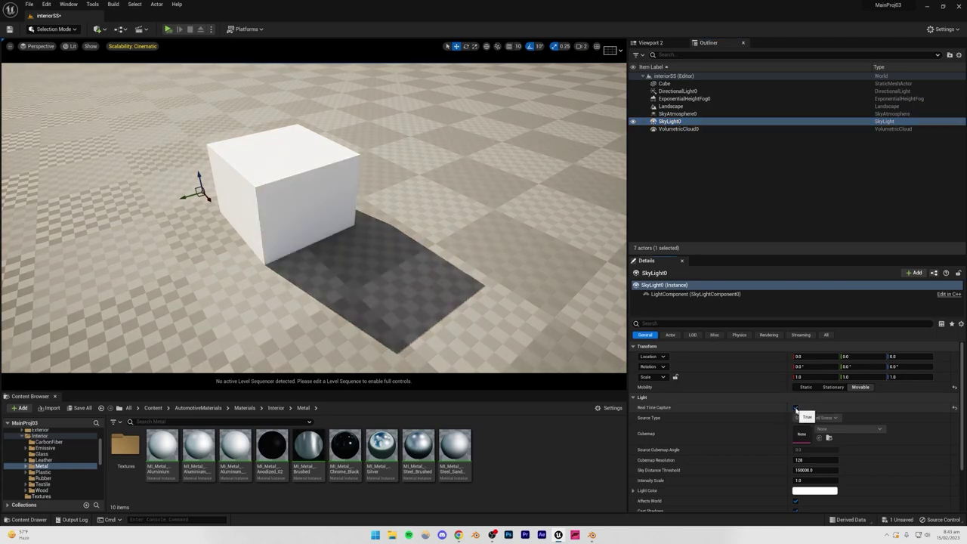
{"action": "left_click", "coordinate": [468, 264]}
{"action": "right_click_drag", "start_coordinate": [295, 184], "coordinate": [265, 184]}
Step: Turn on position grid snapping and lower the cube into the landscape to about Z 94.8
{"action": "left_click", "coordinate": [298, 186]}
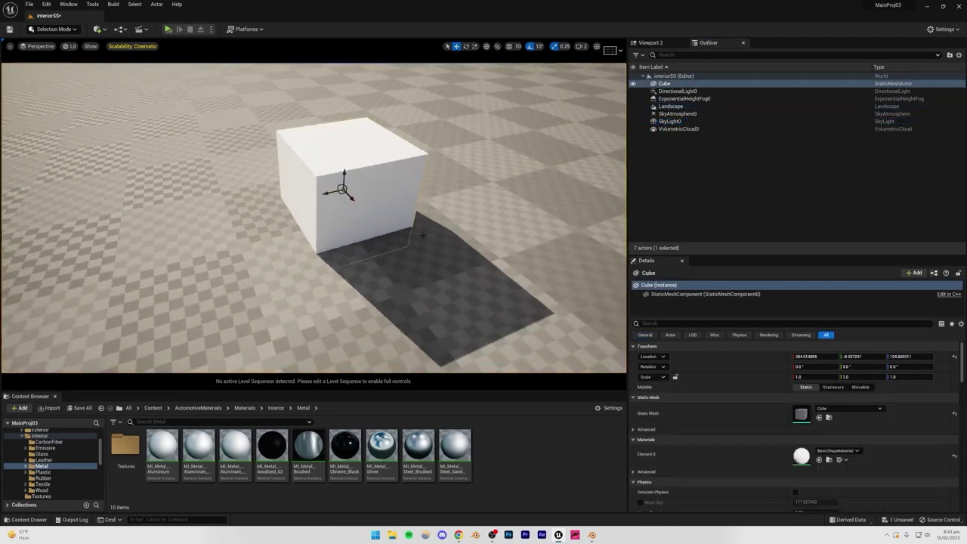
{"action": "left_click", "coordinate": [510, 47]}
{"action": "left_click_drag", "start_coordinate": [343, 178], "coordinate": [342, 215]}
Step: Scale the cube into a flat floor slab, 5.75 in X and Y and 0.25 in Z, and save the level
{"action": "left_click", "coordinate": [473, 46]}
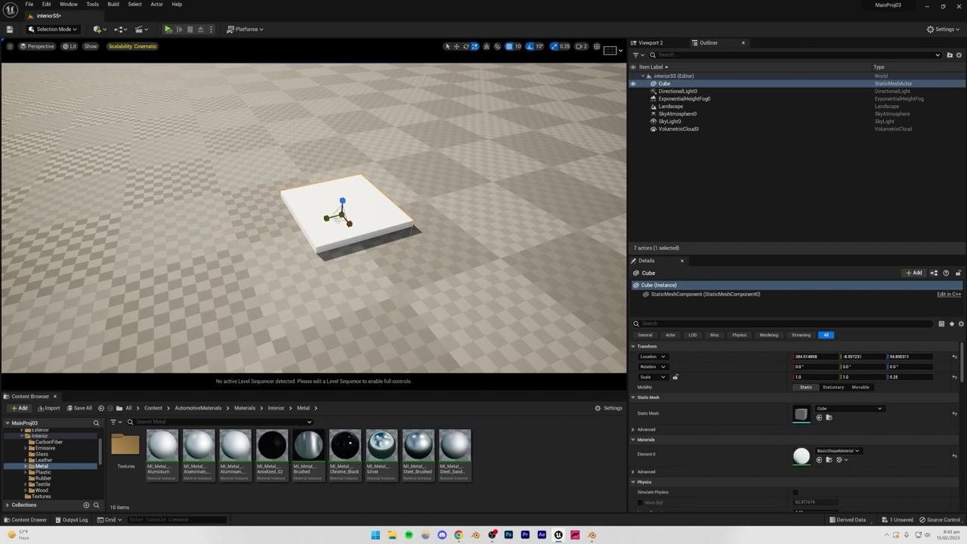
{"action": "left_click_drag", "start_coordinate": [336, 219], "coordinate": [428, 227]}
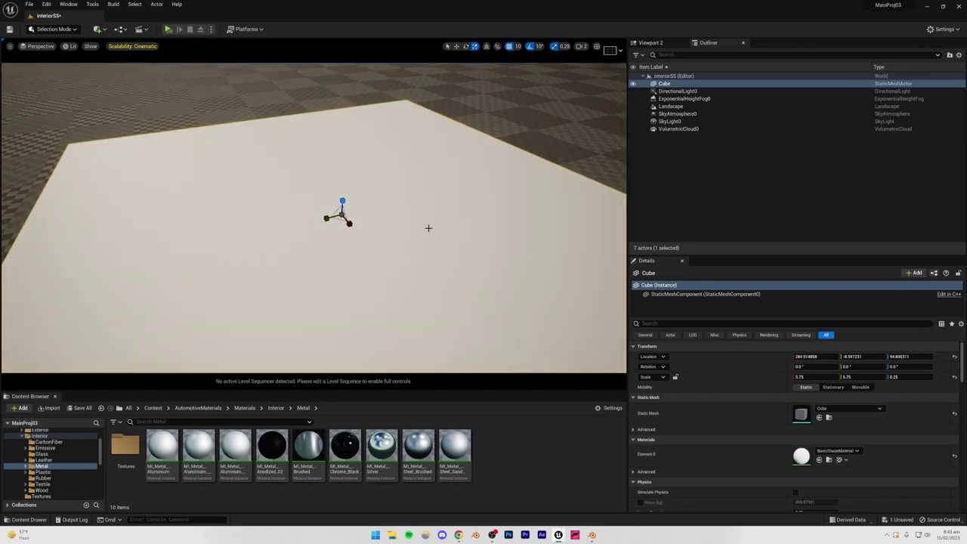
{"action": "key", "text": "s"}
{"action": "right_click_drag", "start_coordinate": [429, 228], "coordinate": [454, 181]}
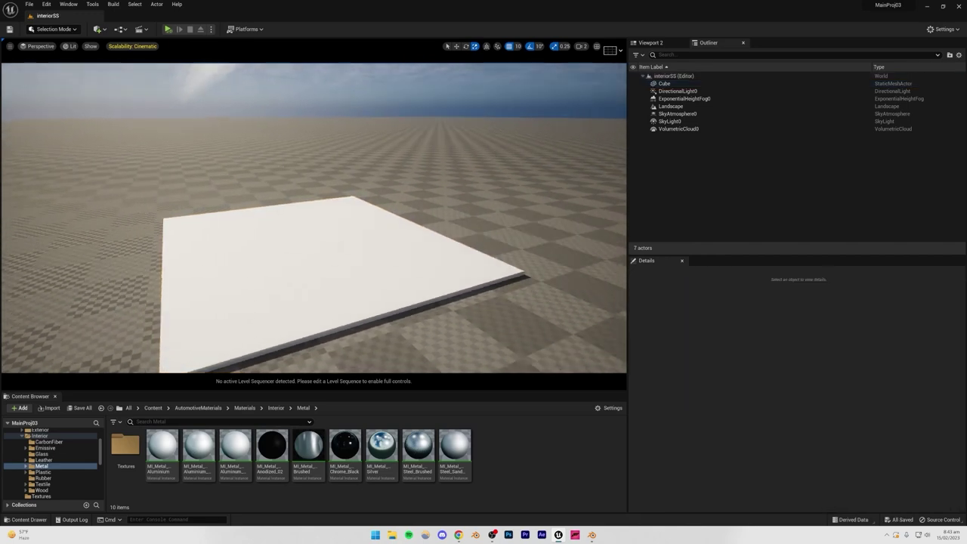
Step: Delete the landscape from the level, leaving the floor slab, and save the level
{"action": "right_click_drag", "start_coordinate": [313, 219], "coordinate": [253, 264]}
{"action": "key", "text": "d"}
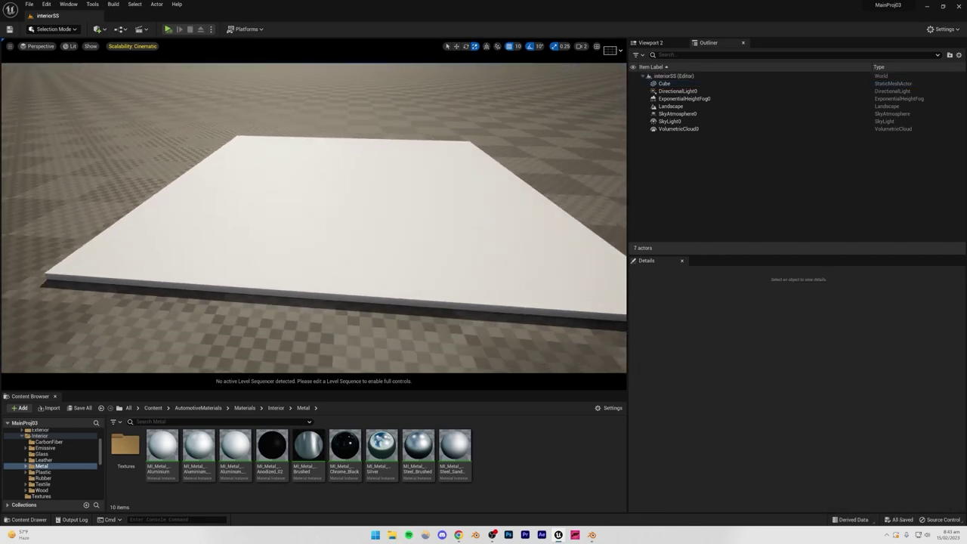
{"action": "right_click_drag", "start_coordinate": [439, 218], "coordinate": [365, 238]}
{"action": "left_click", "coordinate": [117, 182]}
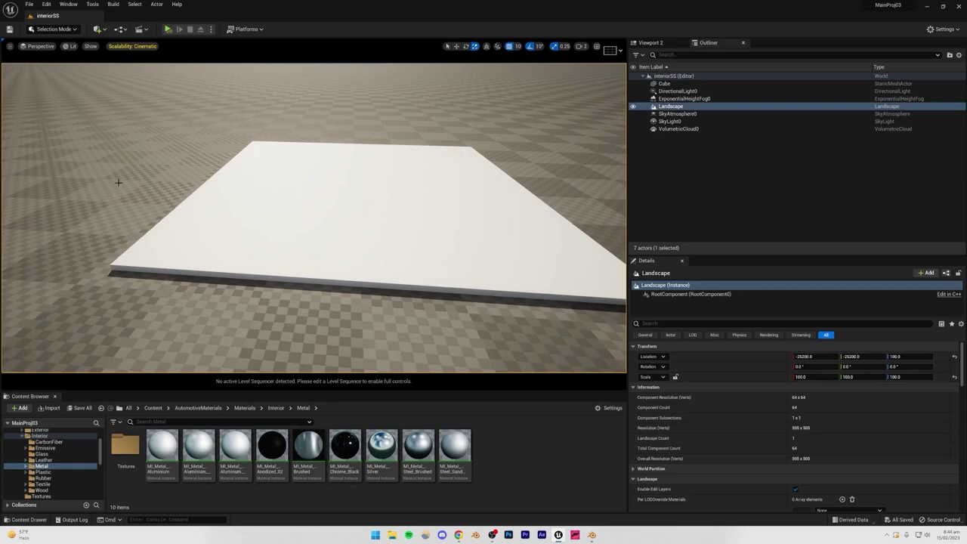
{"action": "key", "text": "Delete"}
{"action": "right_click_drag", "start_coordinate": [244, 239], "coordinate": [274, 252]}
{"action": "key", "text": "ctrl+s"}
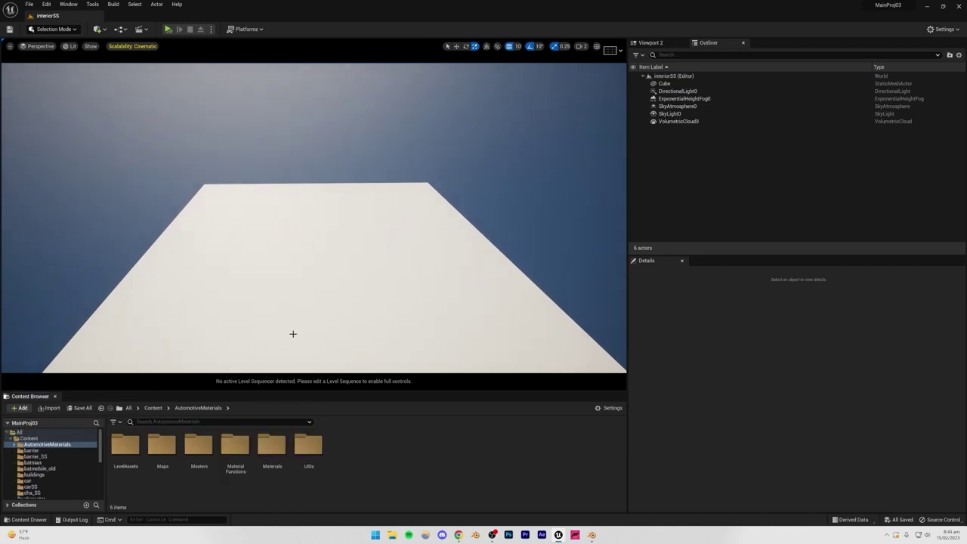
Step: Create a folder named interiorSS inside the project's Content folder
{"action": "left_click", "coordinate": [28, 438]}
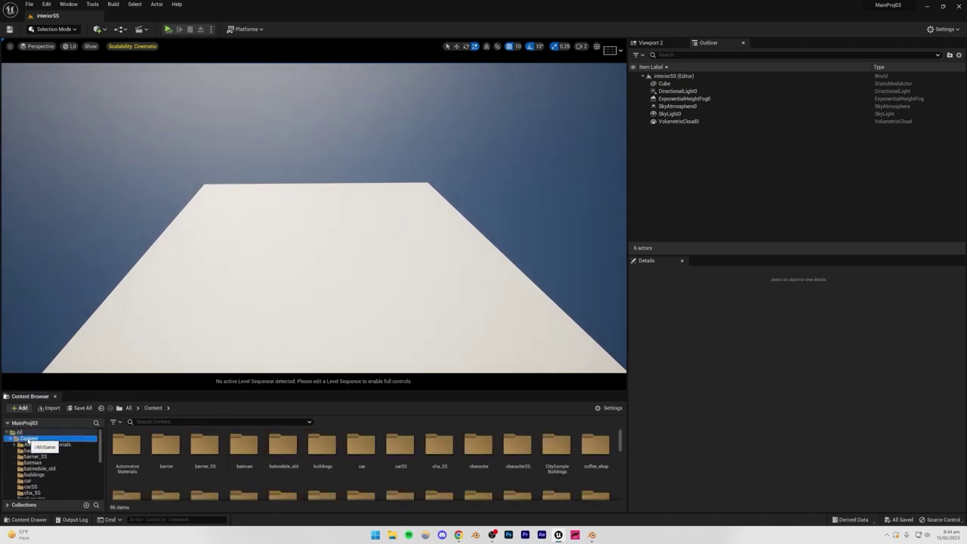
{"action": "right_click", "coordinate": [28, 441]}
{"action": "mouse_move", "coordinate": [83, 301]}
{"action": "left_click", "coordinate": [179, 271]}
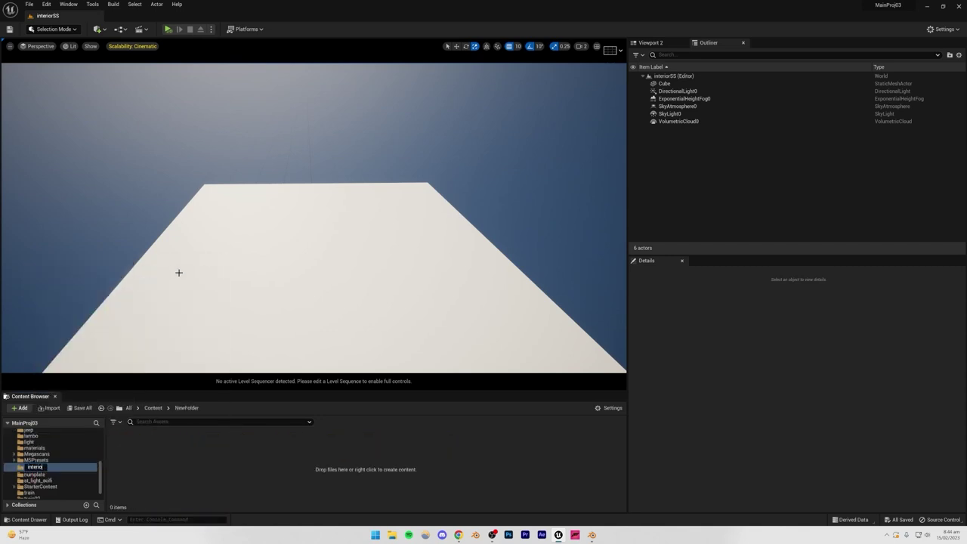
{"action": "type", "text": "interiorSS"}
{"action": "key", "text": "Return"}
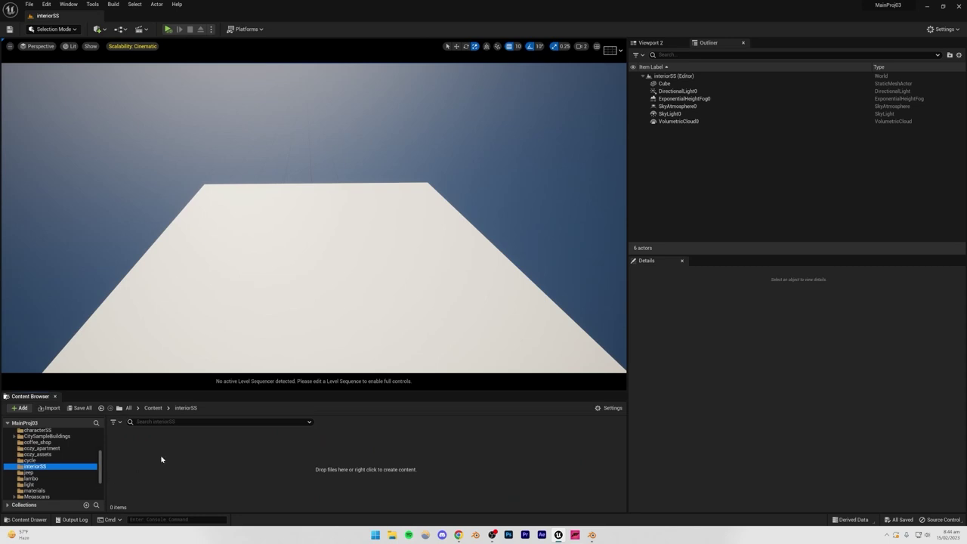
Step: In File Explorer, open Unreal Engine 5 Work > Assets > models > interiorSS and place the window beside the Unreal editor
{"action": "left_click", "coordinate": [391, 534]}
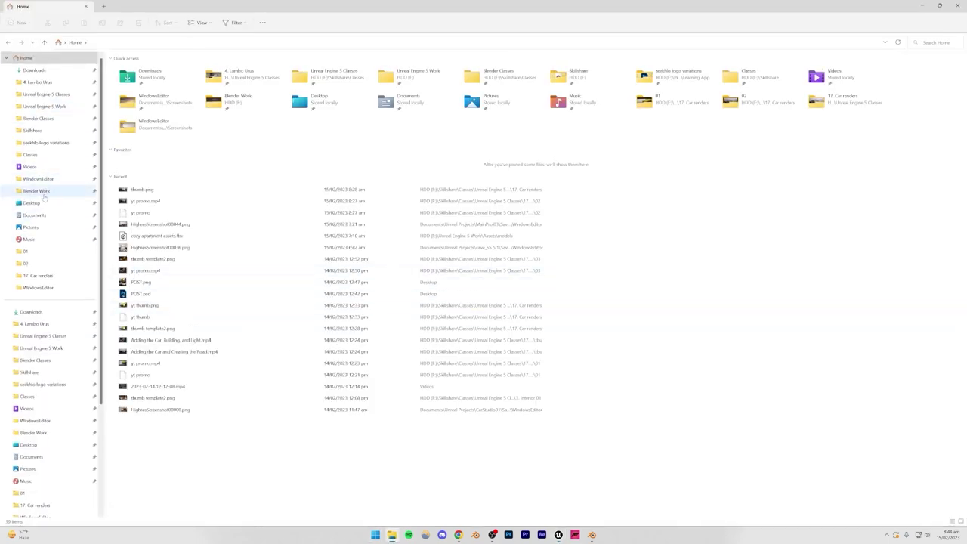
{"action": "left_click", "coordinate": [44, 105]}
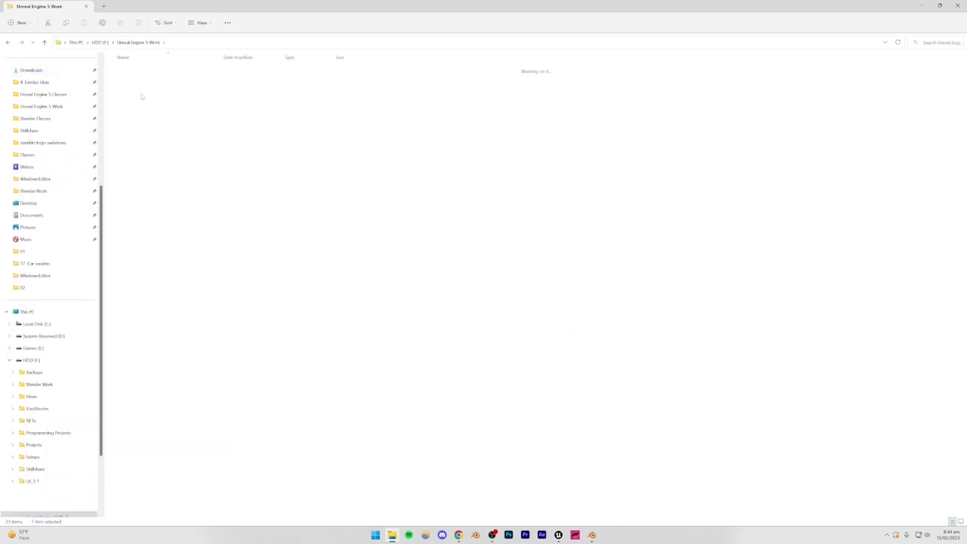
{"action": "double_click", "coordinate": [142, 94]}
{"action": "double_click", "coordinate": [133, 69]}
{"action": "scroll", "coordinate": [164, 239], "scroll_direction": "down", "scroll_amount": 6}
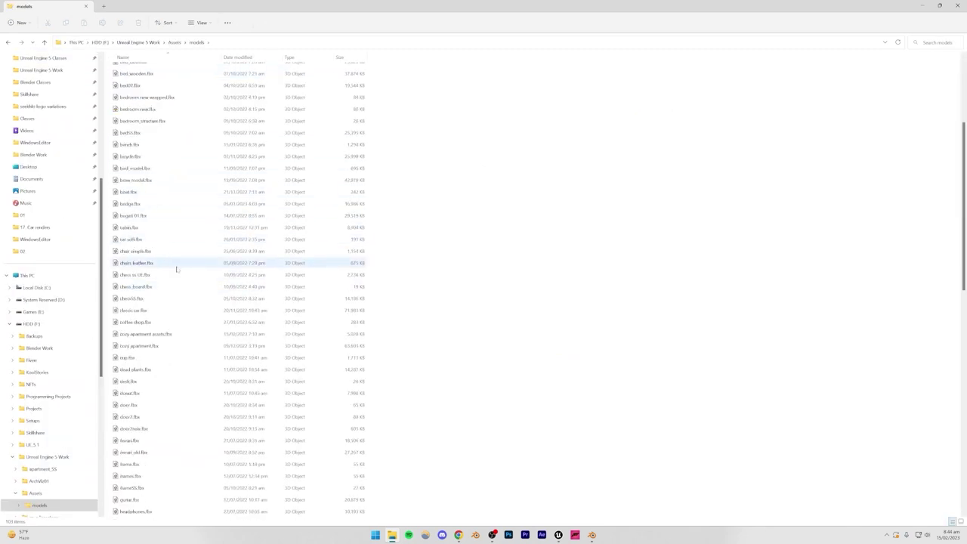
{"action": "scroll", "coordinate": [177, 270], "scroll_direction": "up", "scroll_amount": 6}
{"action": "double_click", "coordinate": [133, 106]}
{"action": "left_click_drag", "start_coordinate": [207, 5], "coordinate": [740, 166]}
Step: Import main_sofa.fbx into the interiorSS content folder with the default FBX options, importing all meshes, and dismiss the message log
{"action": "left_click", "coordinate": [673, 234]}
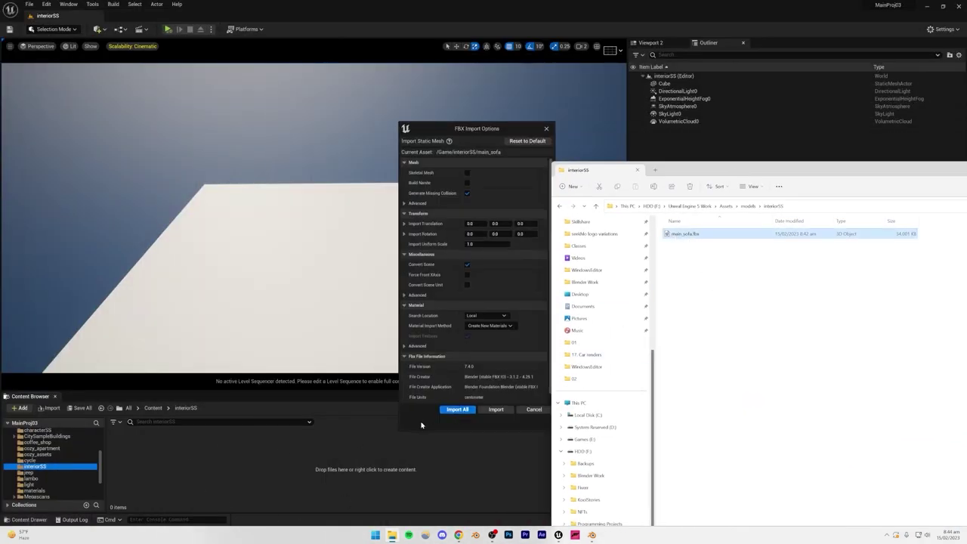
{"action": "left_click", "coordinate": [454, 409]}
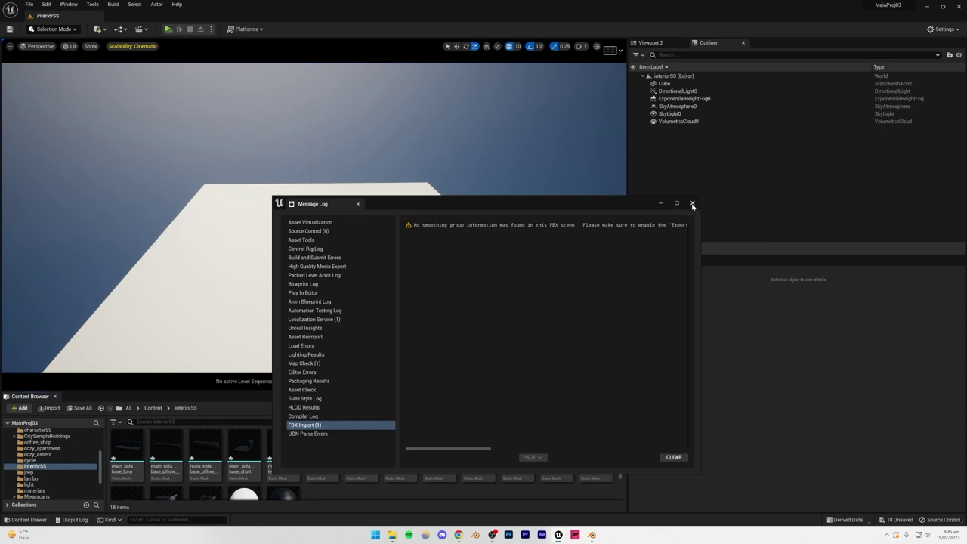
{"action": "left_click", "coordinate": [692, 203]}
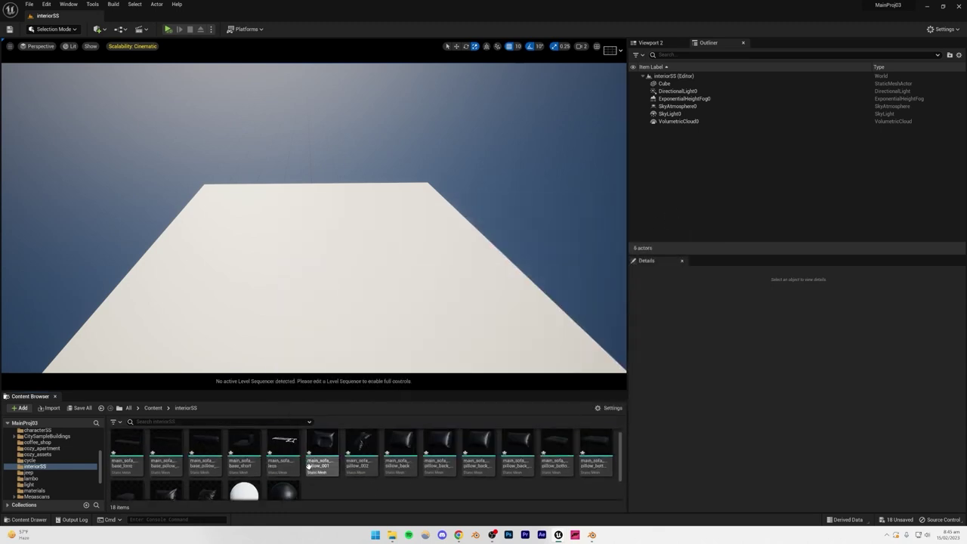
Step: Place all main_sofa static meshes, from base_long to pollow_001, together on the floor slab
{"action": "scroll", "coordinate": [256, 465], "scroll_direction": "down", "scroll_amount": 2}
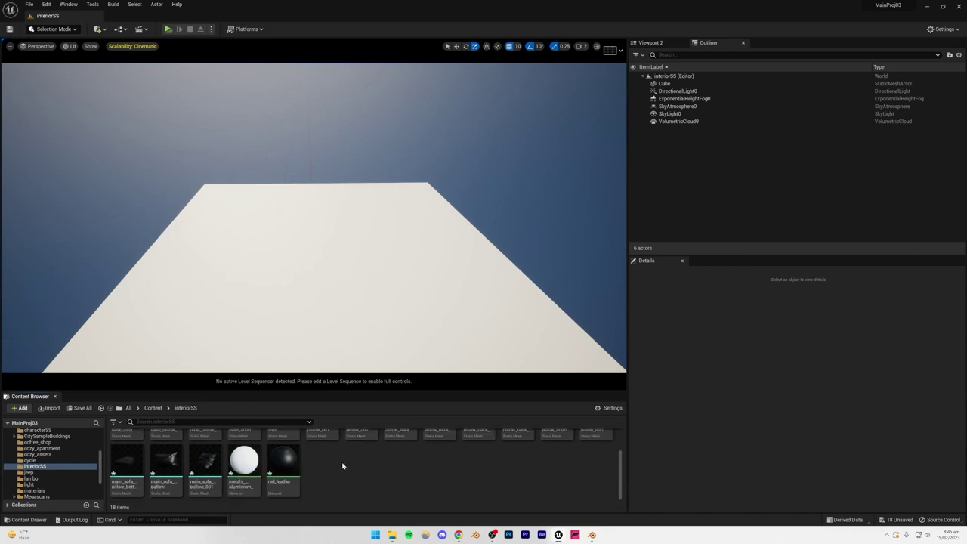
{"action": "left_click", "coordinate": [206, 462]}
{"action": "scroll", "coordinate": [211, 457], "scroll_direction": "up", "scroll_amount": 1}
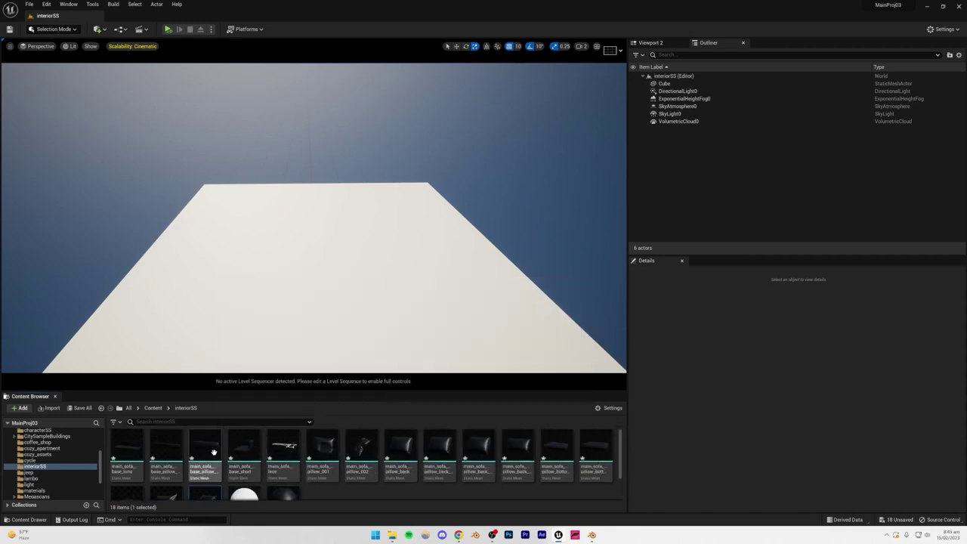
{"action": "left_click", "coordinate": [131, 450]}
{"action": "scroll", "coordinate": [196, 453], "scroll_direction": "down", "scroll_amount": 2}
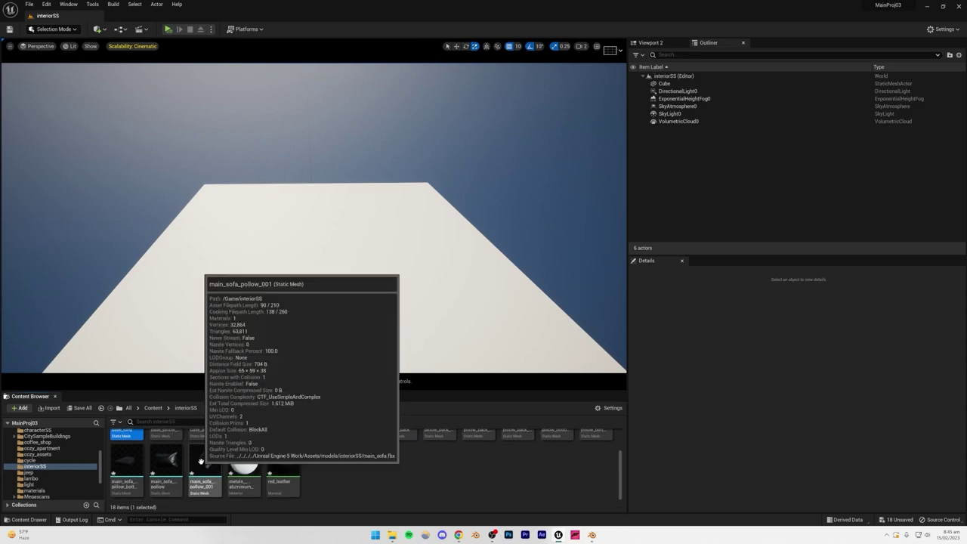
{"action": "left_click", "coordinate": [200, 461], "text": "shift"}
{"action": "scroll", "coordinate": [200, 460], "scroll_direction": "up", "scroll_amount": 1}
{"action": "left_click_drag", "start_coordinate": [202, 457], "coordinate": [448, 262]}
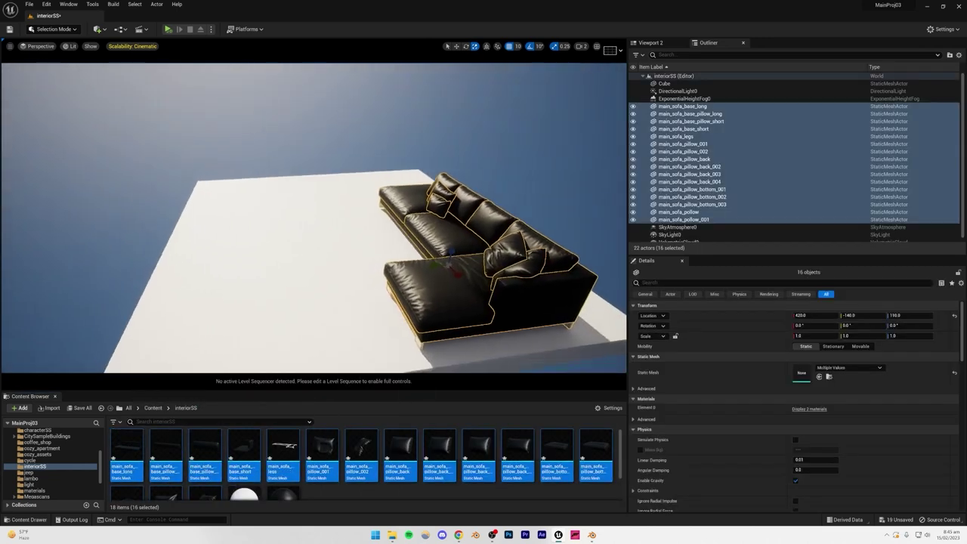
Step: Turn off position grid snapping and lower the whole sofa to about Z 107.4 so its legs rest on the floor
{"action": "right_click_drag", "start_coordinate": [448, 262], "coordinate": [510, 241]}
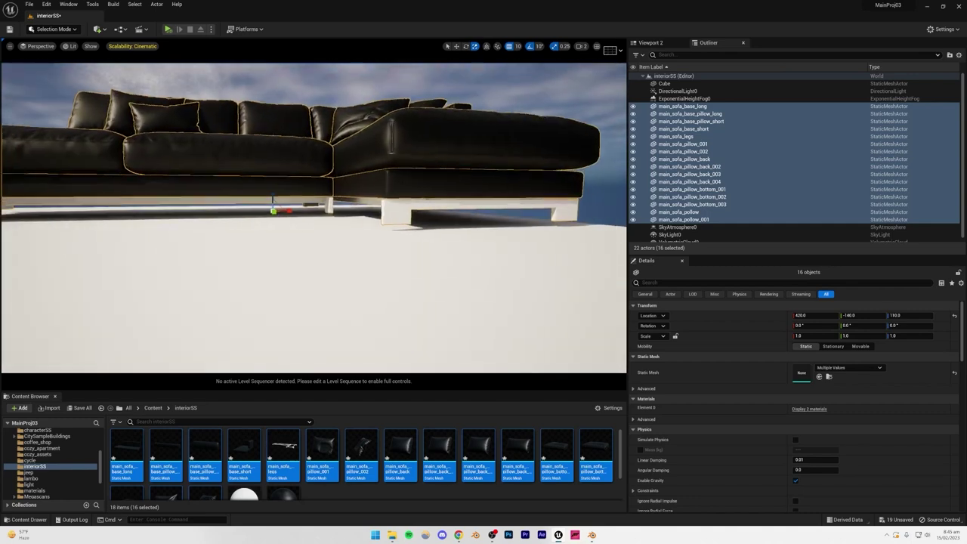
{"action": "left_click", "coordinate": [456, 46]}
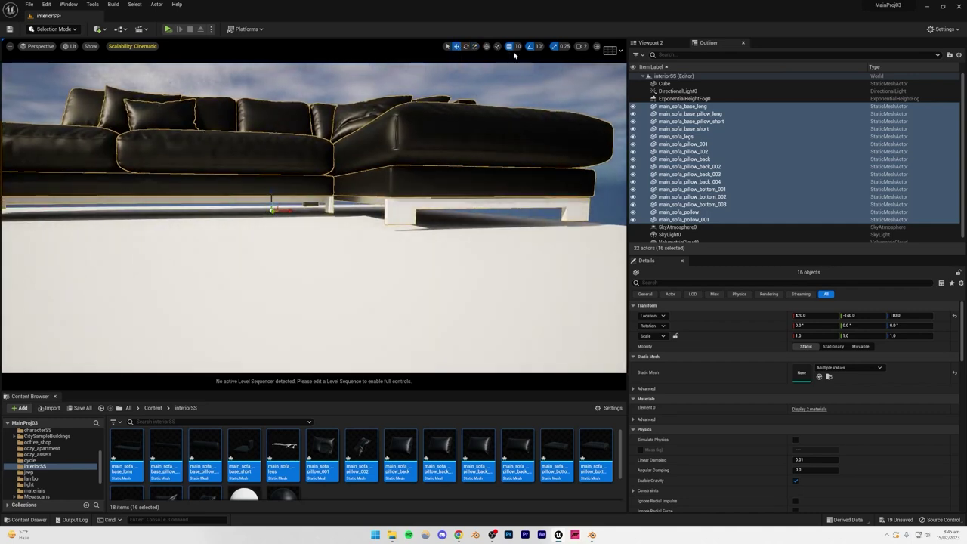
{"action": "left_click_drag", "start_coordinate": [271, 193], "coordinate": [273, 197]}
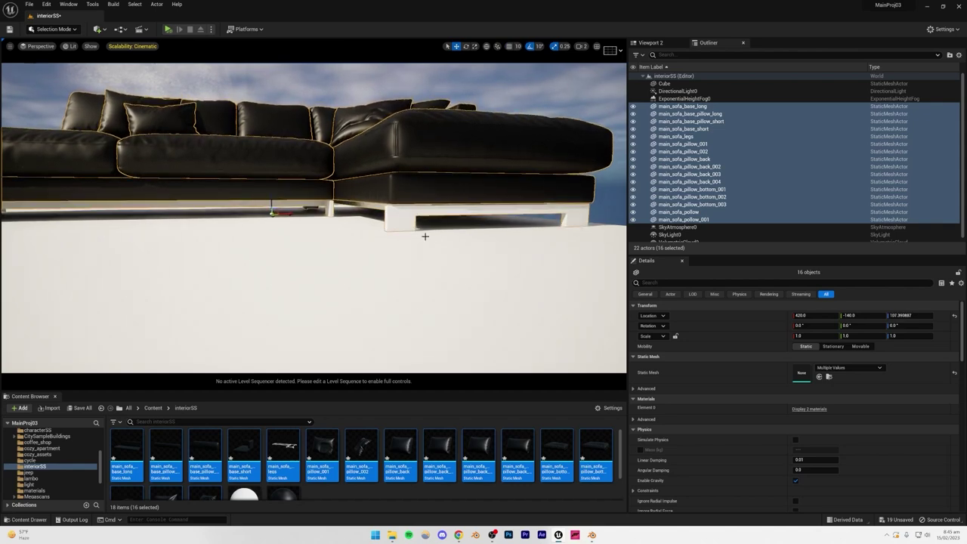
{"action": "key", "text": "w"}
{"action": "right_click_drag", "start_coordinate": [425, 234], "coordinate": [469, 226]}
{"action": "key", "text": "w"}
{"action": "key", "text": "s"}
{"action": "key", "text": "s"}
{"action": "key", "text": "s"}
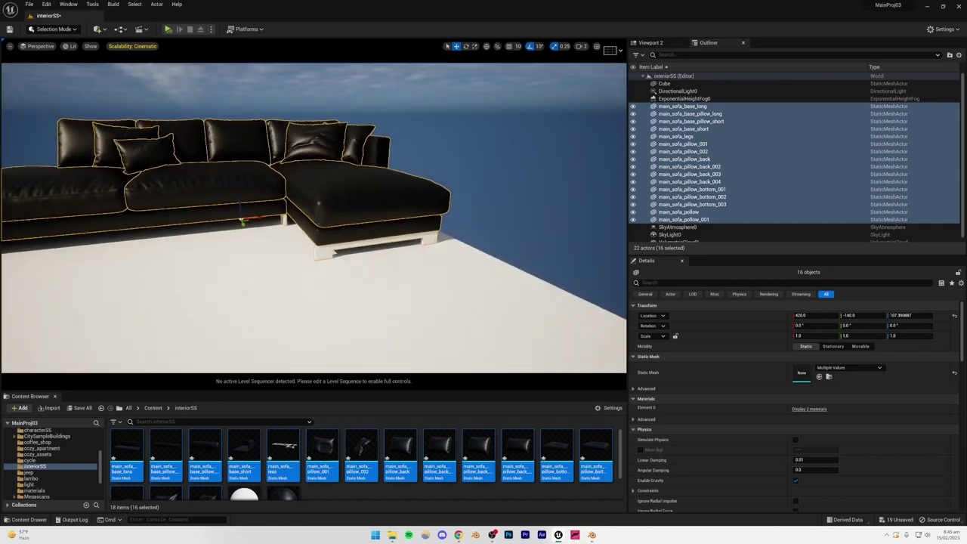
Step: Frame the sofa on the floor slab from the front with nothing selected, and save the level
{"action": "left_click", "coordinate": [528, 201]}
{"action": "right_click_drag", "start_coordinate": [529, 200], "coordinate": [278, 311]}
{"action": "key", "text": "s"}
{"action": "key", "text": "s"}
{"action": "left_click", "coordinate": [278, 311]}
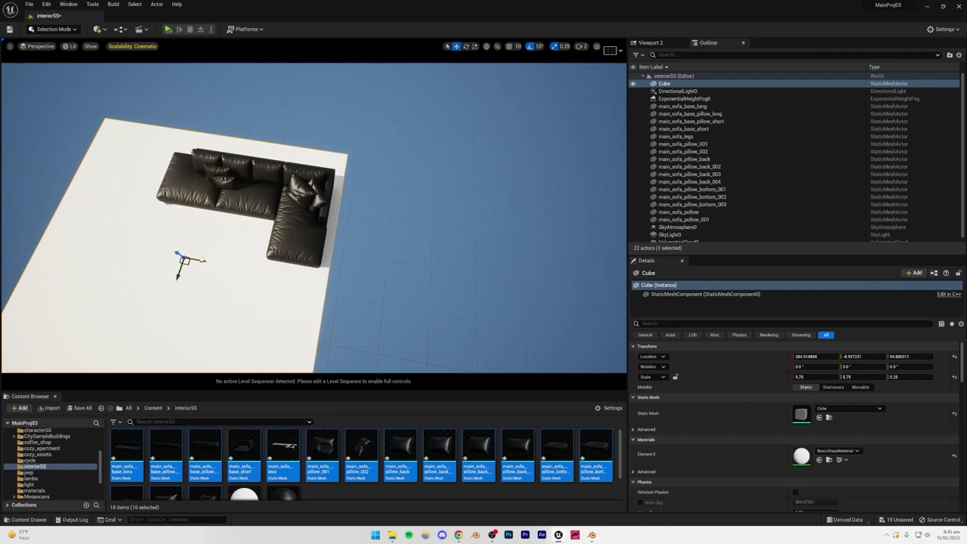
{"action": "right_click_drag", "start_coordinate": [370, 250], "coordinate": [361, 148]}
{"action": "left_click", "coordinate": [378, 248]}
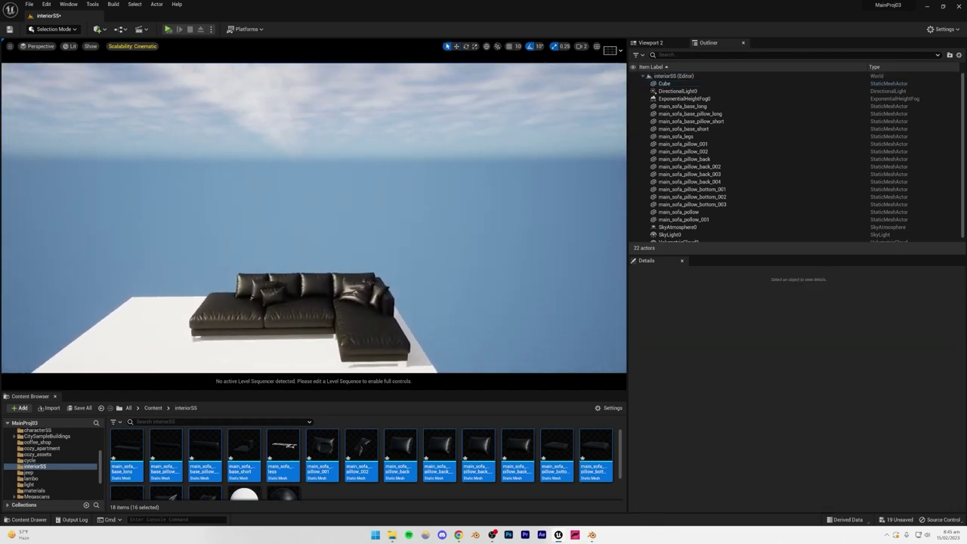
{"action": "right_click_drag", "start_coordinate": [318, 270], "coordinate": [319, 235]}
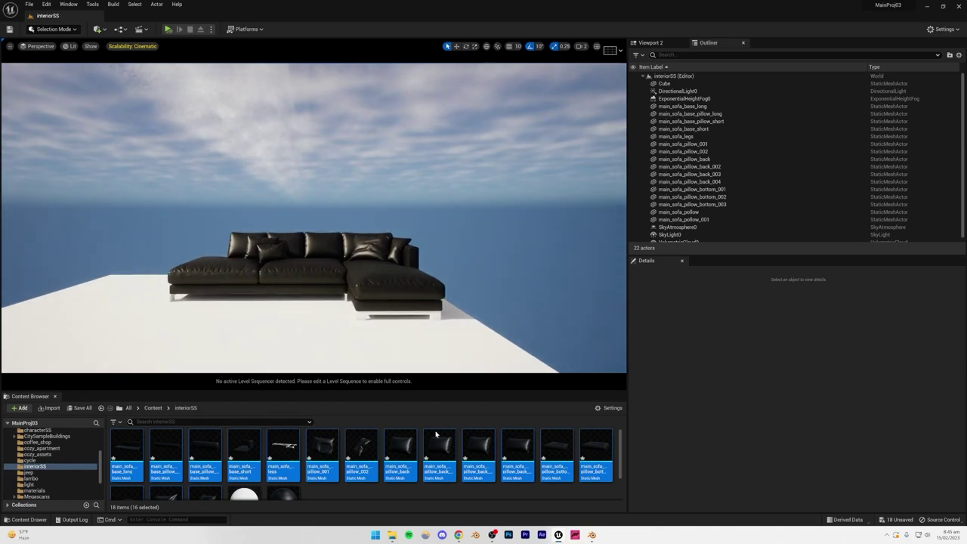
Step: Check the living room reference photo in Chrome and switch to Blender with the corner sofa scene
{"action": "left_click", "coordinate": [459, 535]}
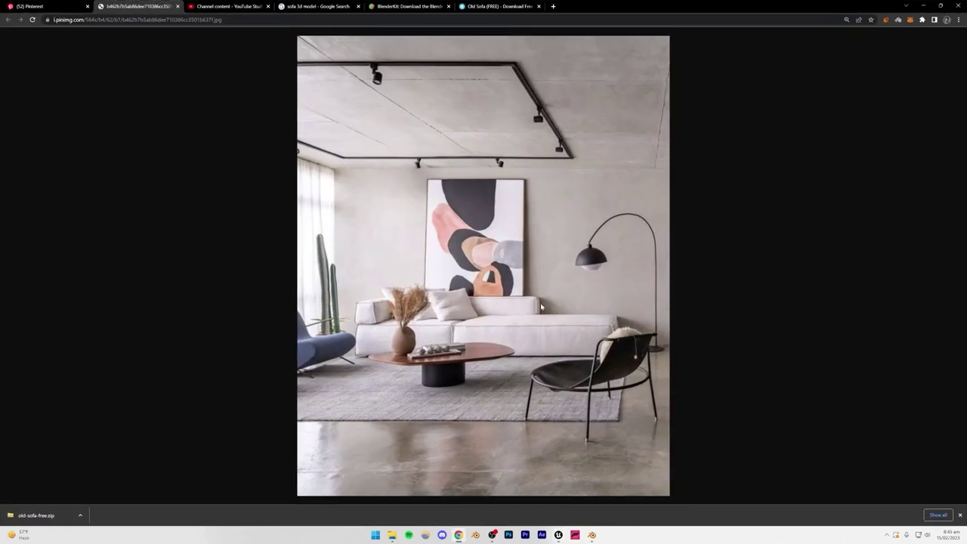
{"action": "left_click", "coordinate": [559, 535]}
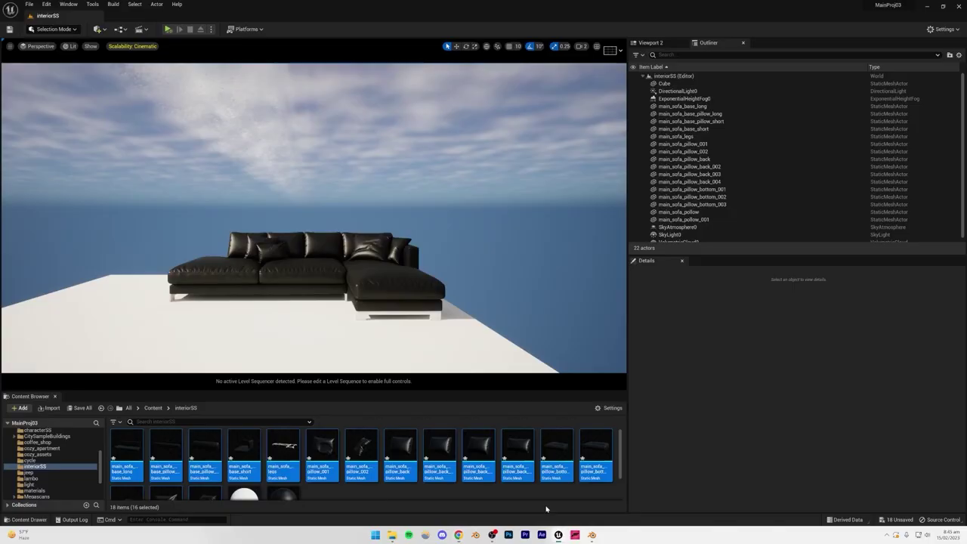
{"action": "left_click", "coordinate": [591, 534]}
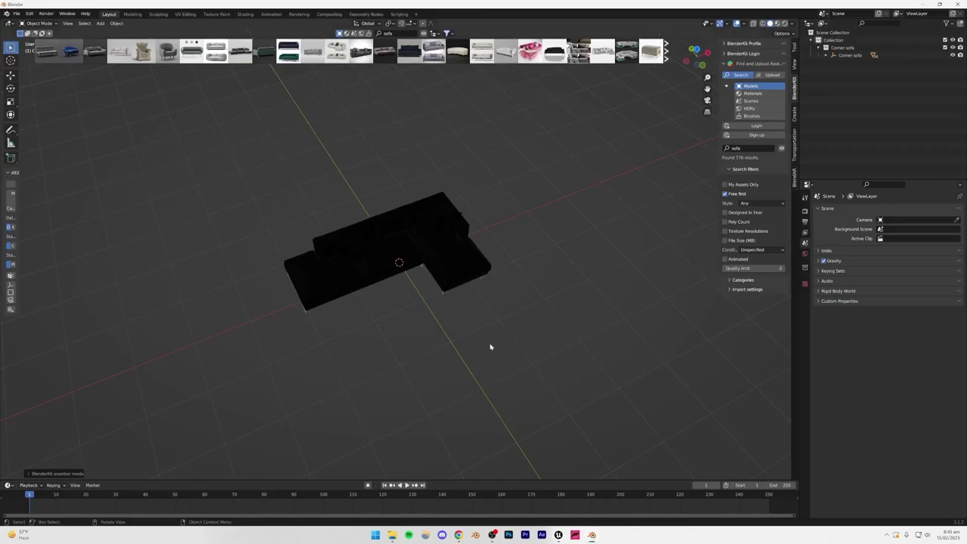
{"action": "scroll", "coordinate": [451, 312], "scroll_direction": "down", "scroll_amount": 3}
{"action": "scroll", "coordinate": [443, 301], "scroll_direction": "up", "scroll_amount": 3}
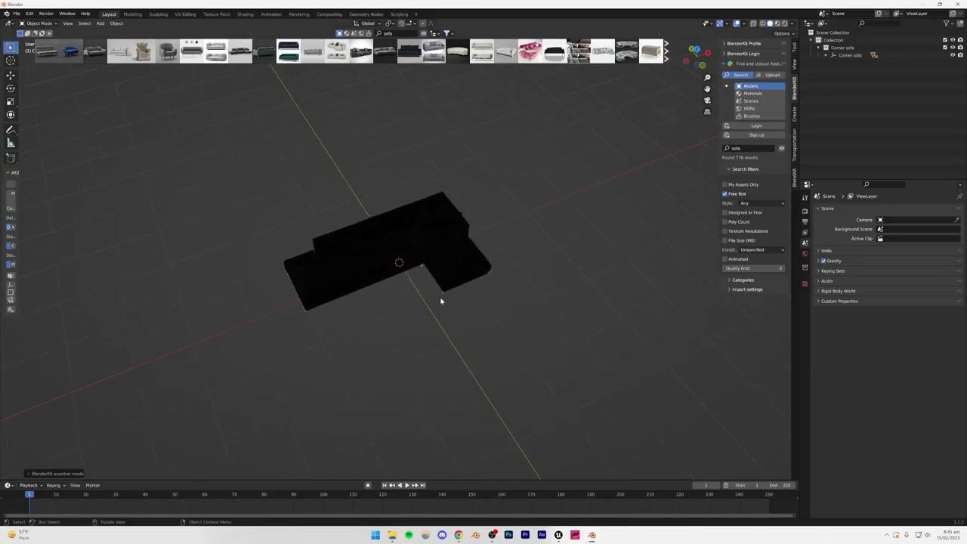
Step: Delete all objects of the Corner sofa collection and remove the emptied collection from the Blender scene
{"action": "right_click", "coordinate": [841, 50]}
{"action": "left_click", "coordinate": [784, 108]}
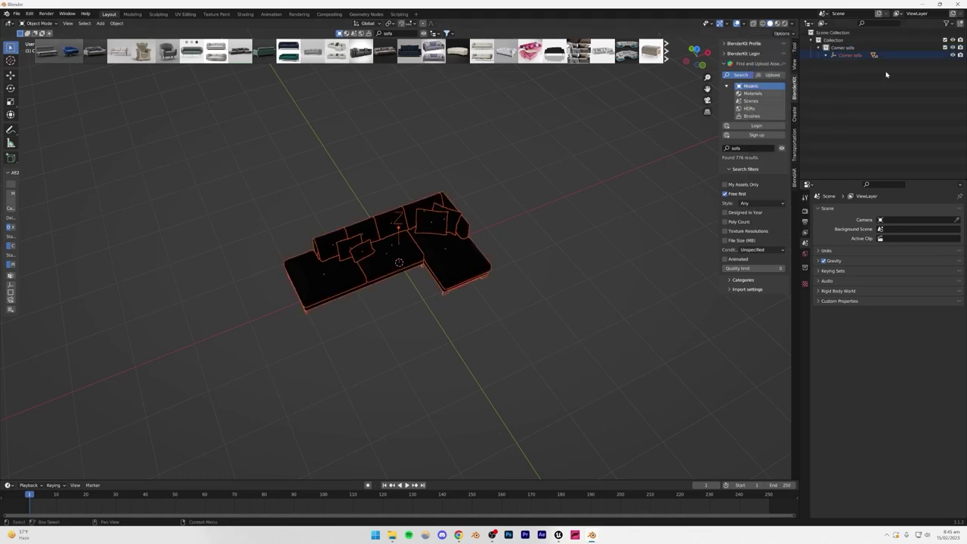
{"action": "right_click", "coordinate": [839, 47]}
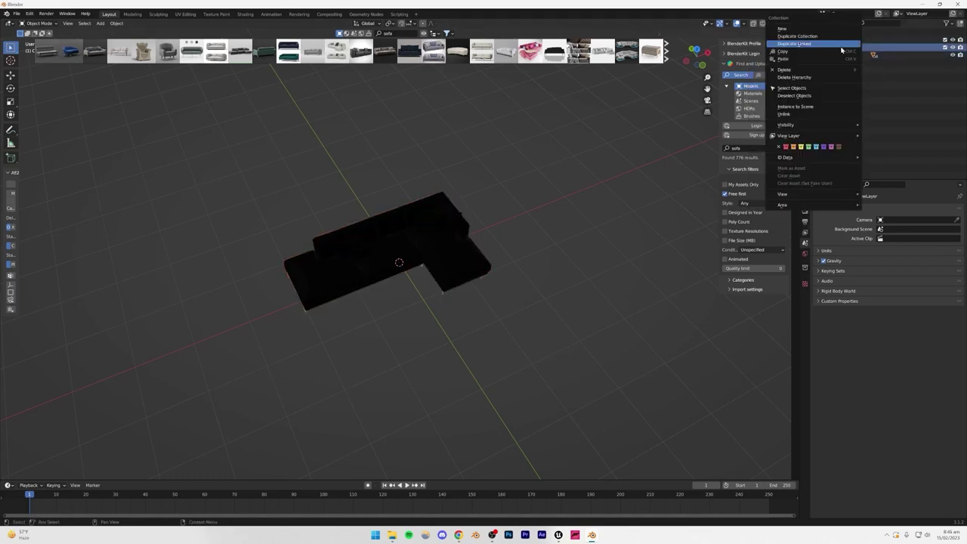
{"action": "left_click", "coordinate": [791, 90]}
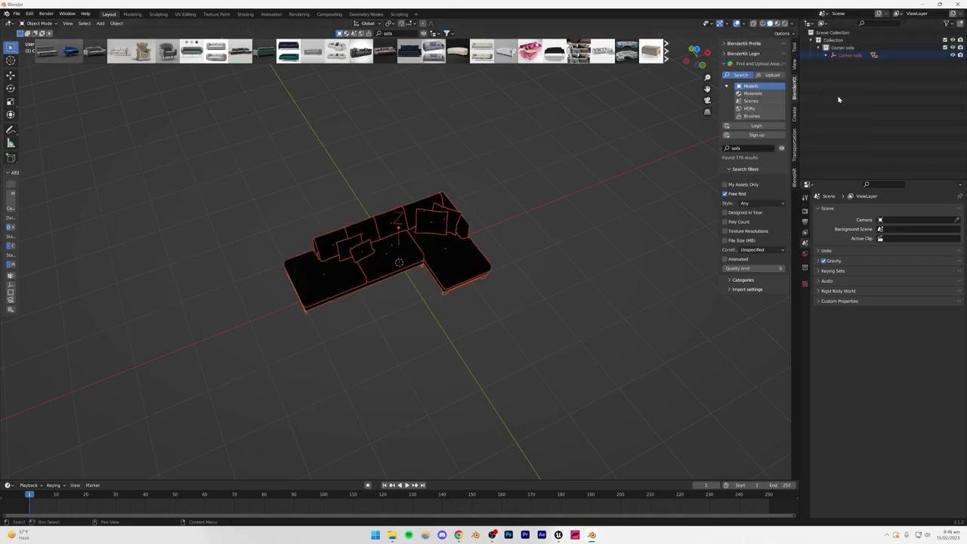
{"action": "key", "text": "Delete"}
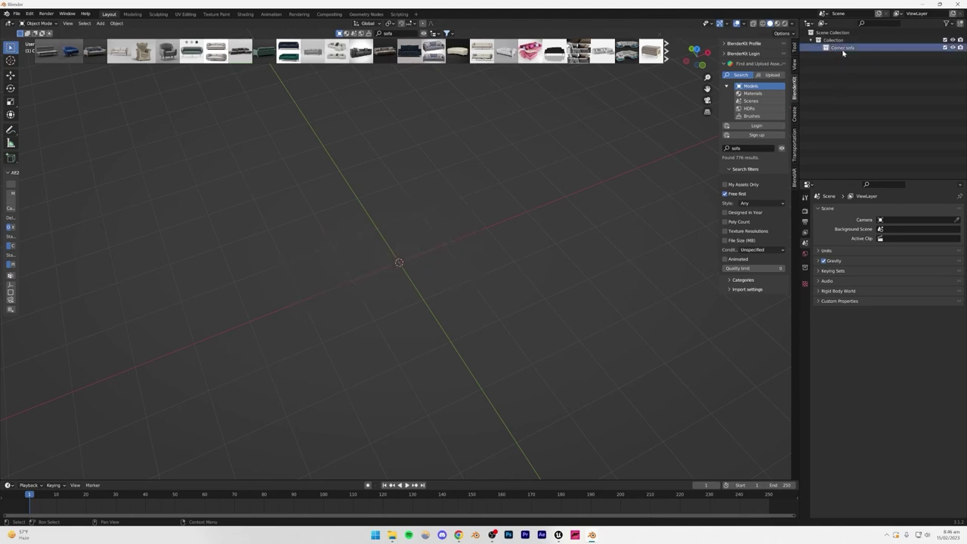
{"action": "right_click", "coordinate": [423, 276]}
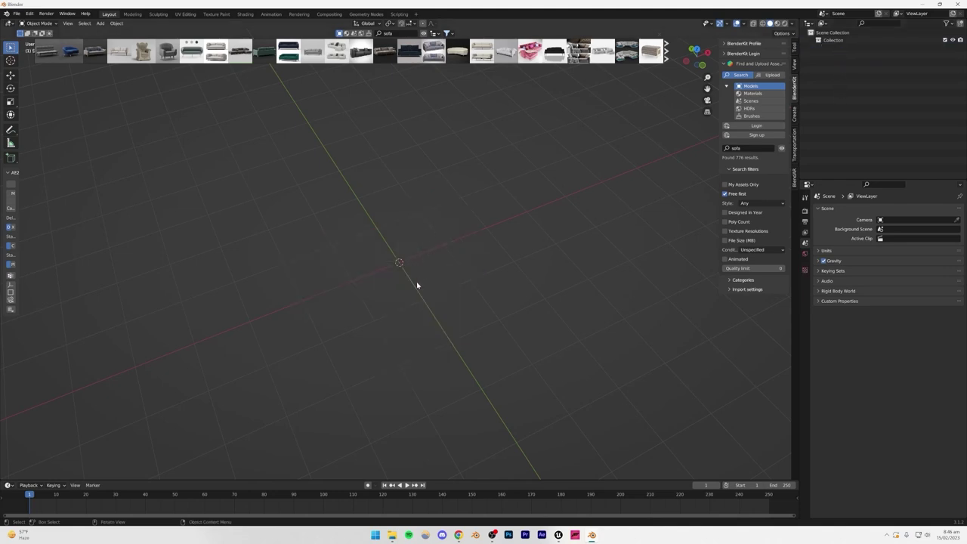
Step: Run the BlenderKit model search for sofa again and preview the sofa thumbnails
{"action": "middle_click_drag", "start_coordinate": [416, 285], "coordinate": [386, 287]}
{"action": "mouse_move", "coordinate": [312, 51]}
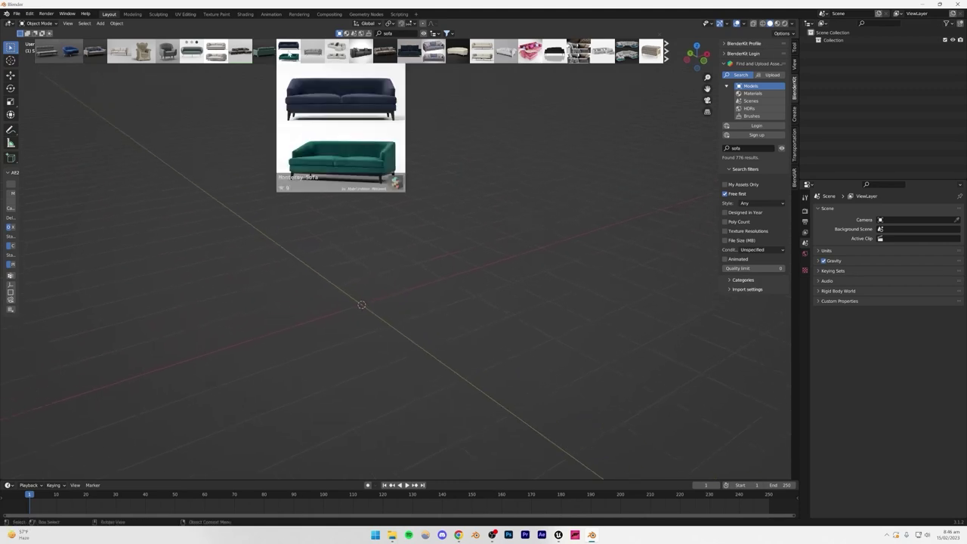
{"action": "left_click", "coordinate": [399, 33]}
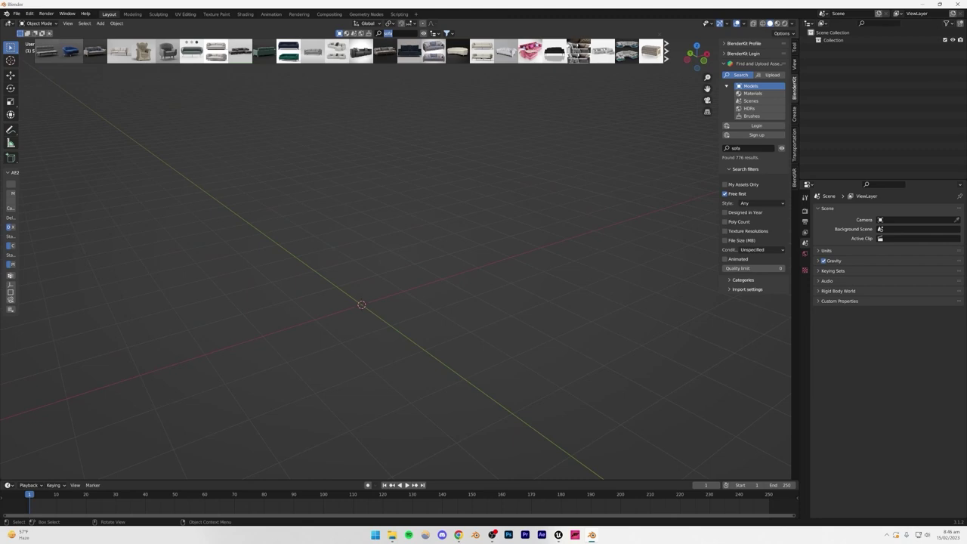
{"action": "key", "text": "Return"}
{"action": "mouse_move", "coordinate": [621, 50]}
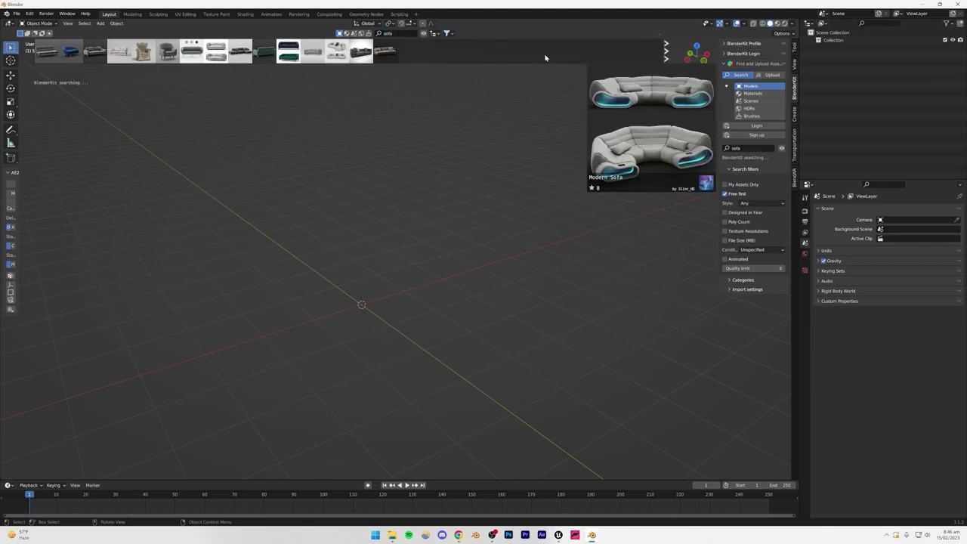
Step: Search the BlenderKit models for "coffee table", preview the thumbnails and compare them with the living room reference photo in Chrome
{"action": "left_click", "coordinate": [394, 33]}
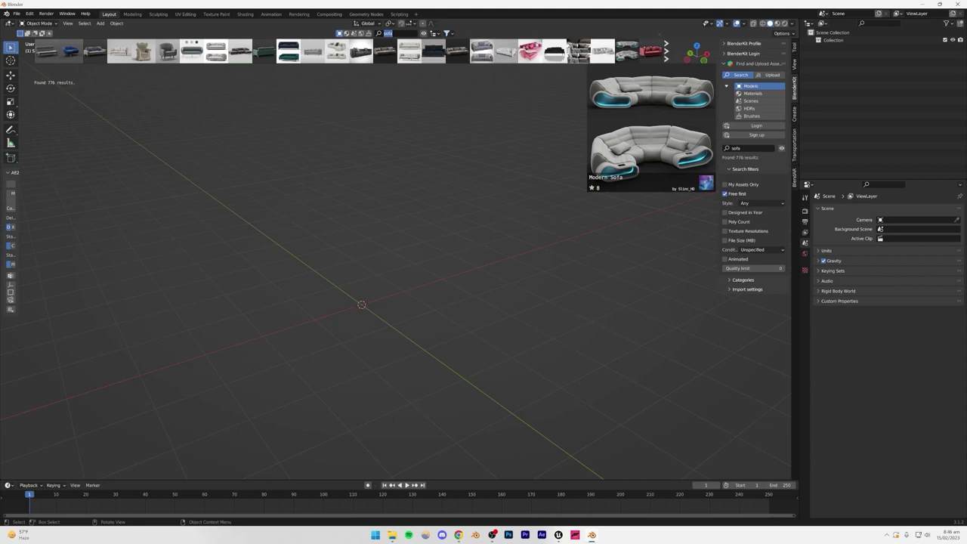
{"action": "type", "text": "coffee table"}
{"action": "key", "text": "Return"}
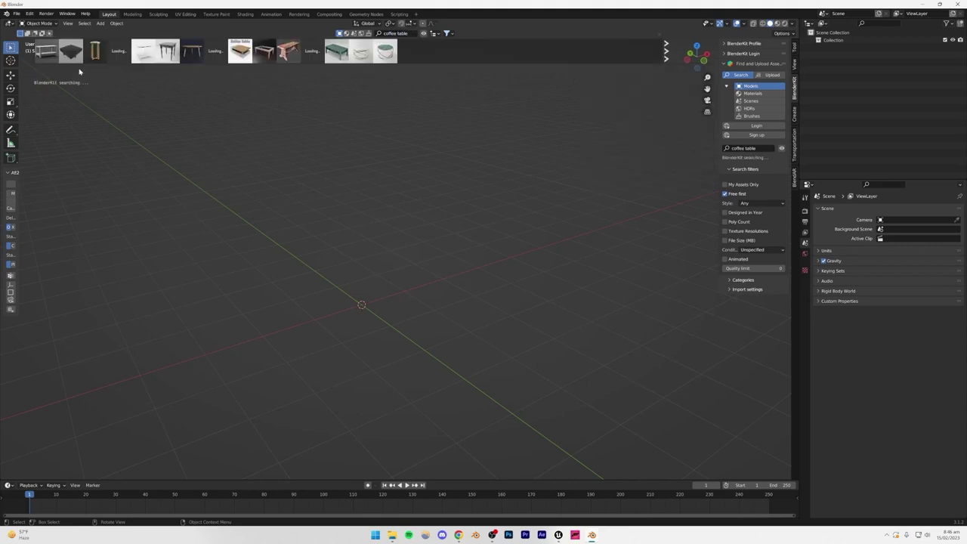
{"action": "mouse_move", "coordinate": [263, 60]}
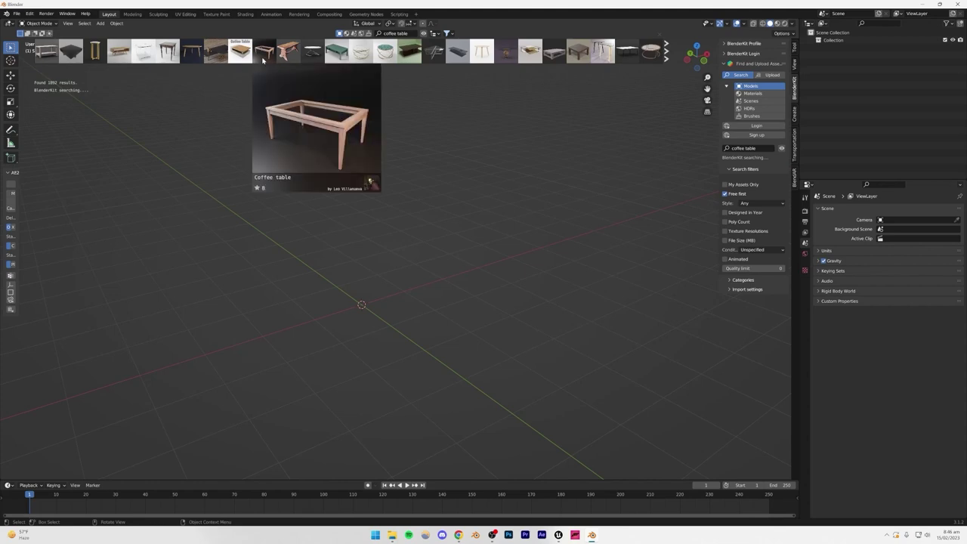
{"action": "mouse_move", "coordinate": [424, 57]}
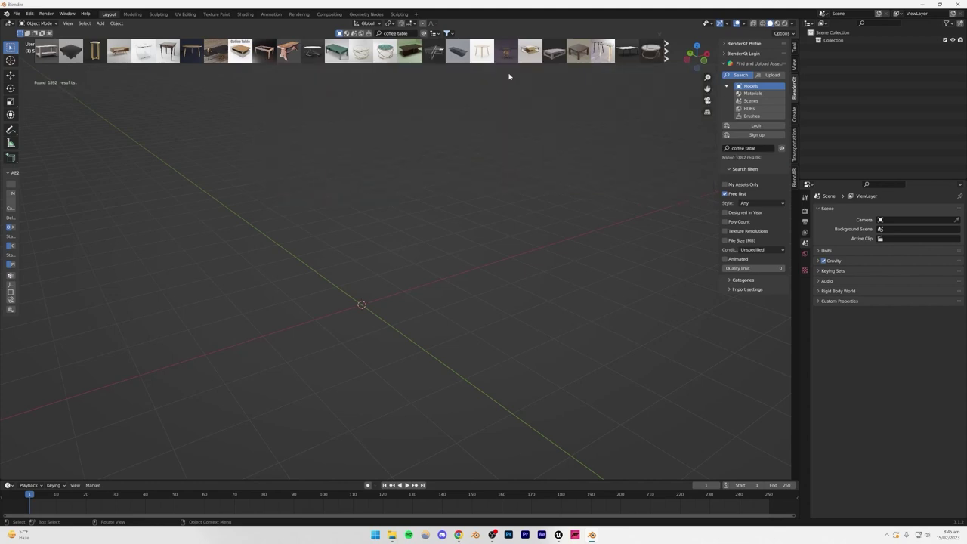
{"action": "left_click", "coordinate": [459, 535]}
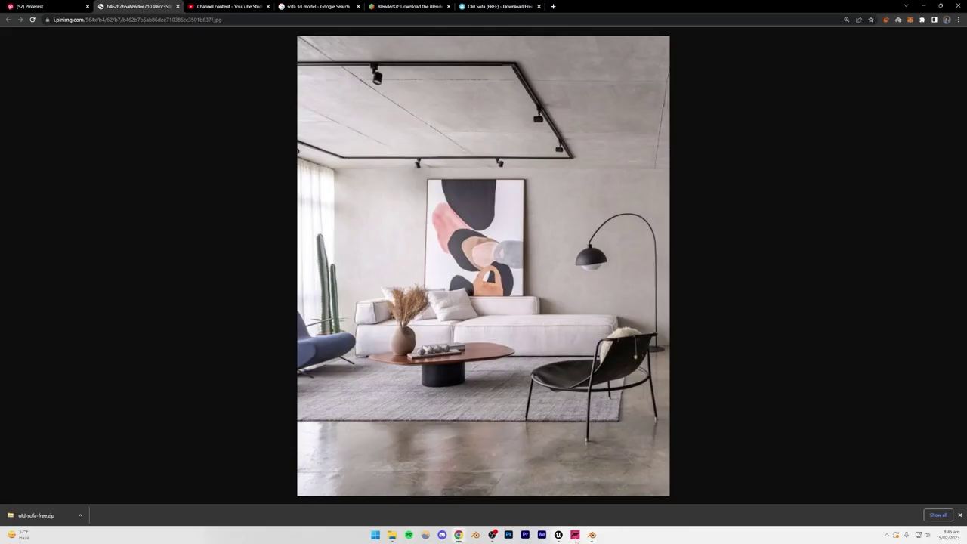
{"action": "left_click", "coordinate": [591, 535]}
Step: Place the Art design Luxury marble coffee table from the further BlenderKit results near the scene origin
{"action": "left_click", "coordinate": [667, 51]}
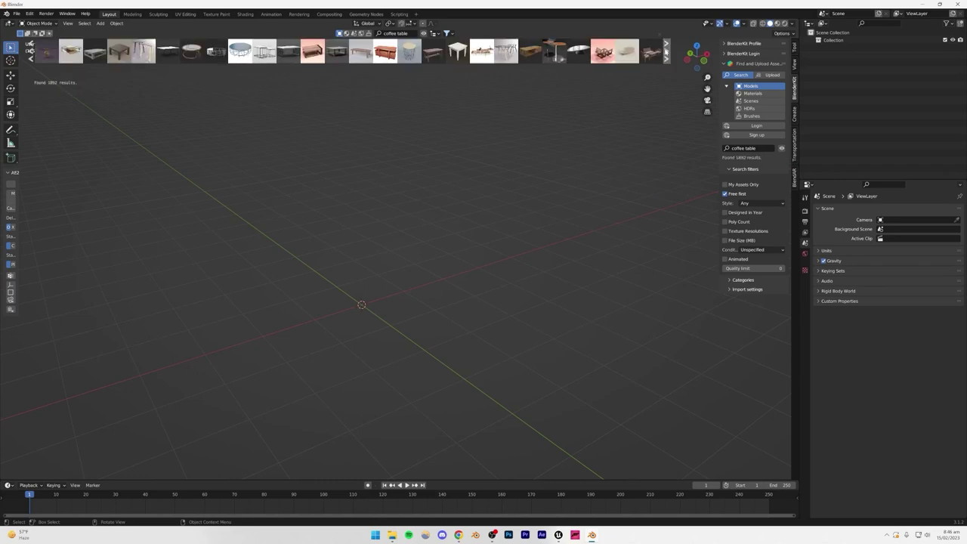
{"action": "mouse_move", "coordinate": [579, 51]}
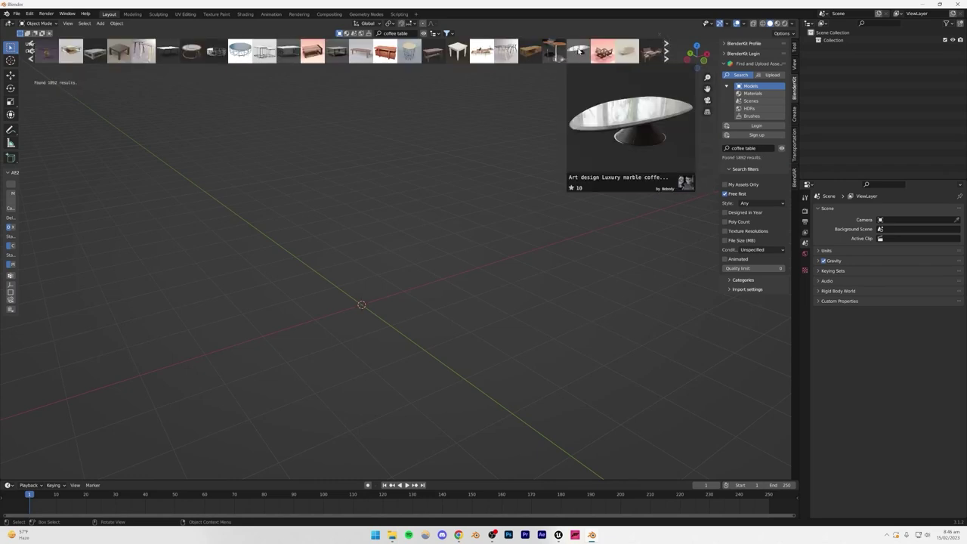
{"action": "left_click_drag", "start_coordinate": [577, 50], "coordinate": [366, 298]}
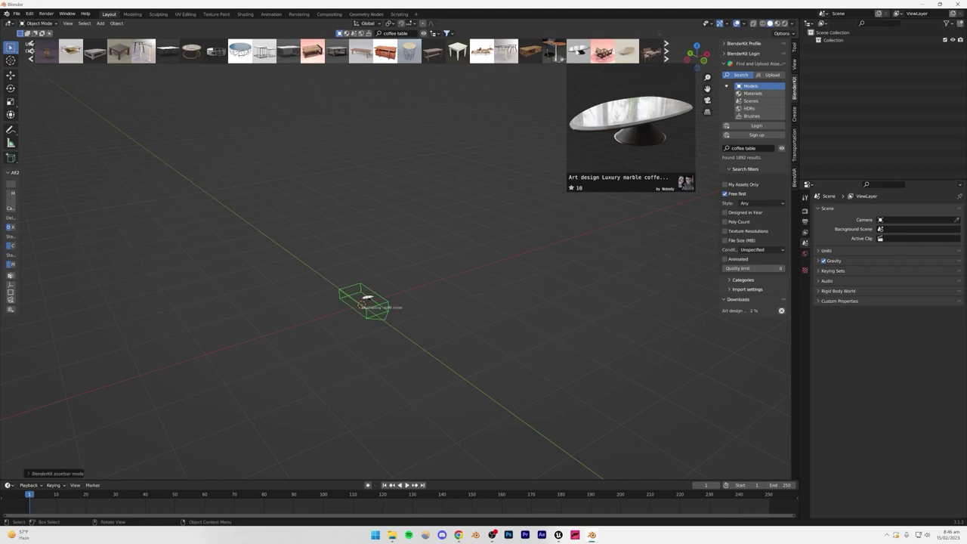
{"action": "scroll", "coordinate": [378, 309], "scroll_direction": "up", "scroll_amount": 3}
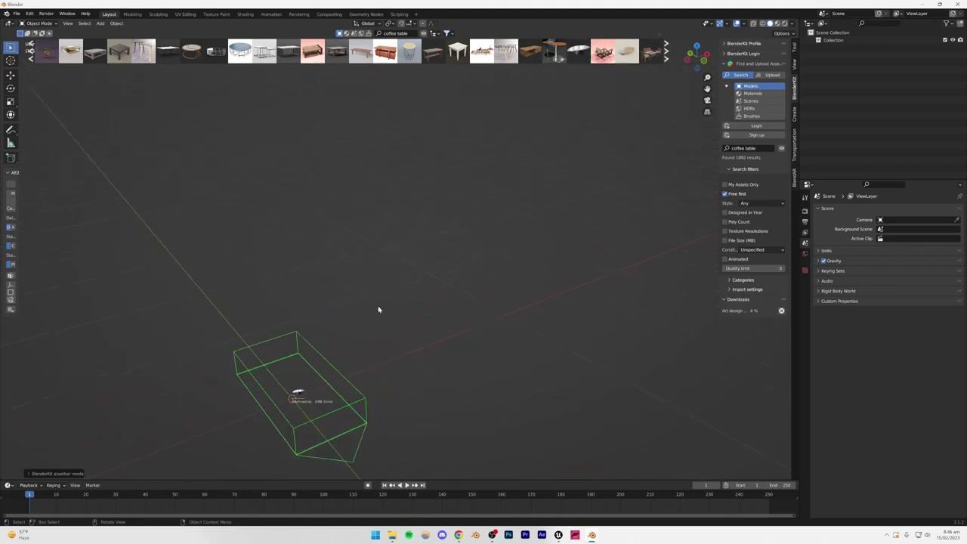
{"action": "middle_click_drag", "start_coordinate": [355, 390], "coordinate": [331, 205]}
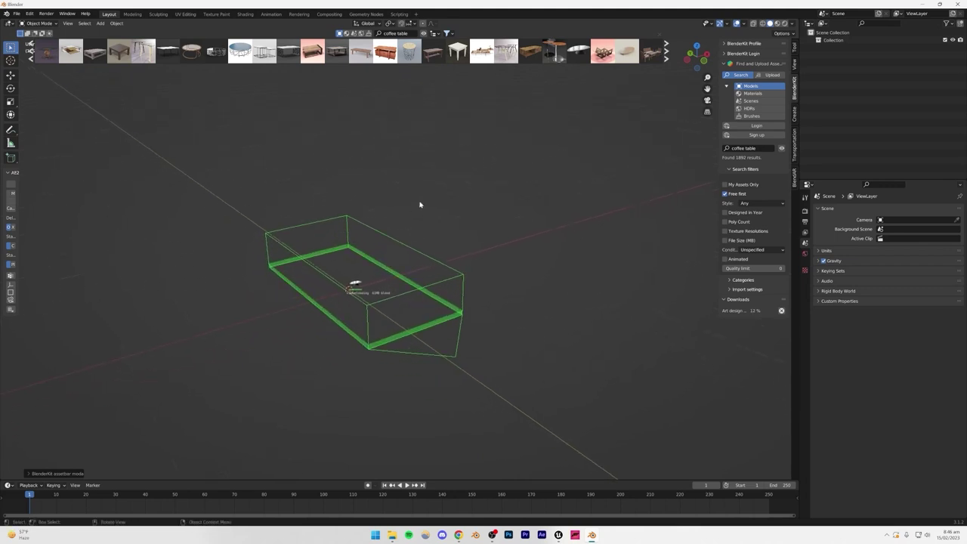
Step: Check the sofa in the interiorSS level in Unreal Editor, and return to Blender to preview other coffee tables
{"action": "key", "text": "ctrl+s"}
{"action": "left_click", "coordinate": [640, 362]}
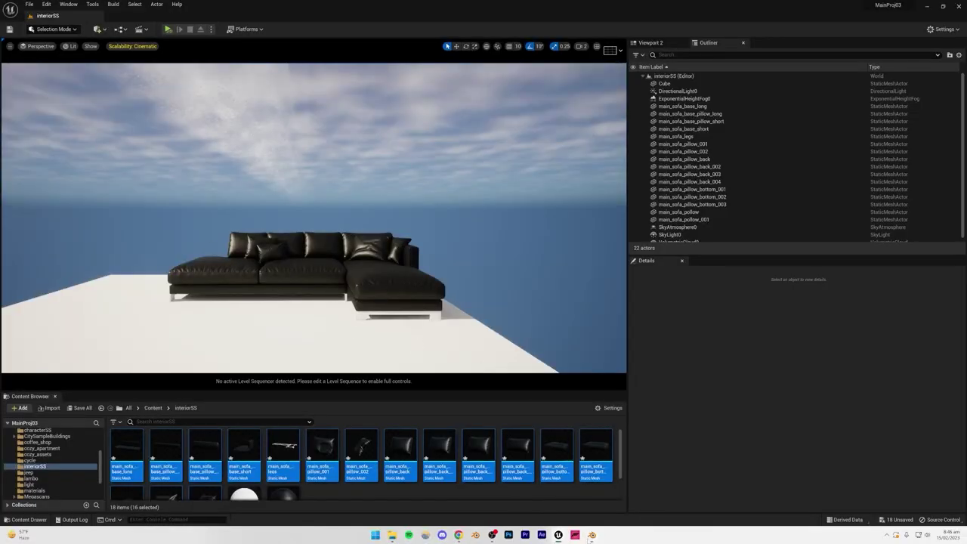
{"action": "left_click", "coordinate": [591, 537]}
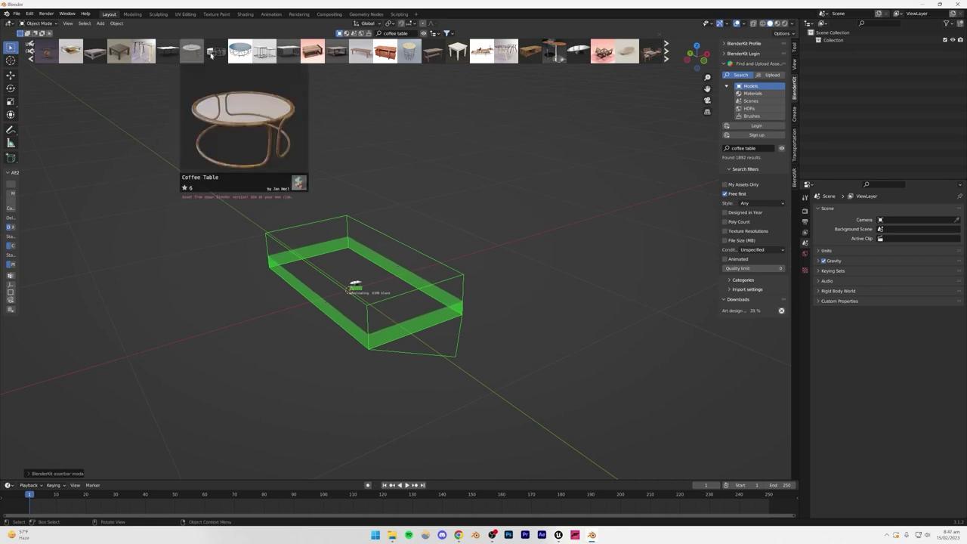
{"action": "mouse_move", "coordinate": [286, 49]}
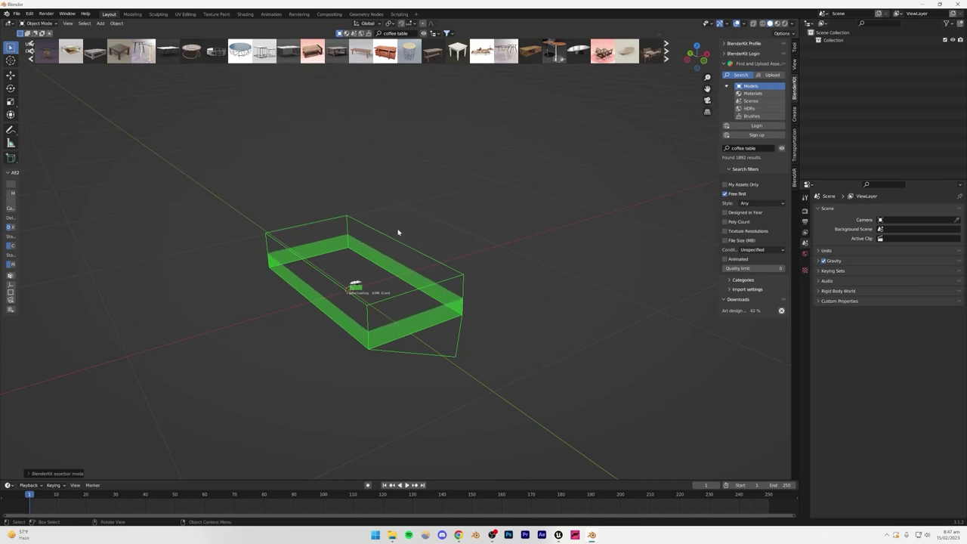
{"action": "mouse_move", "coordinate": [413, 55]}
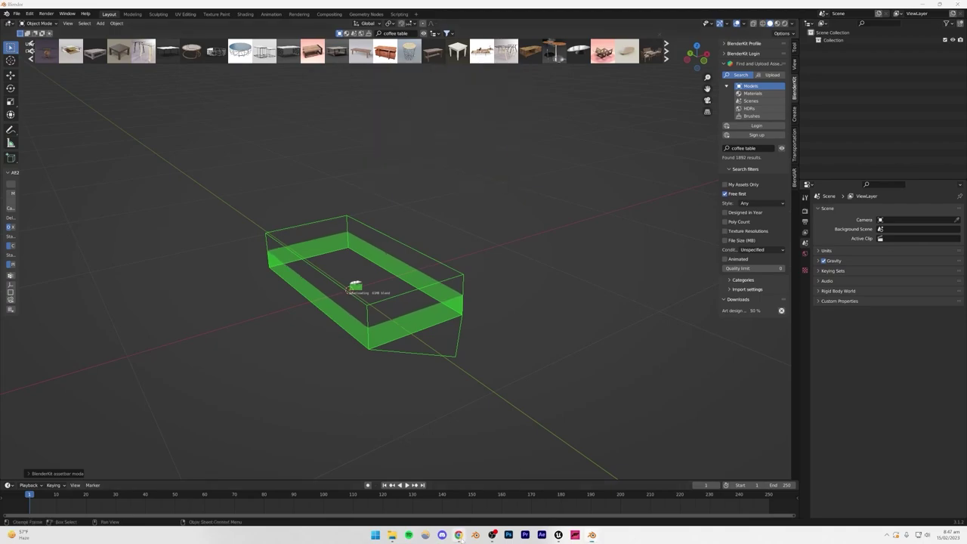
Step: Check the lamp in the Chrome reference photo, search the BlenderKit models for "lamp" in Blender and preview the thumbnails
{"action": "left_click", "coordinate": [458, 534]}
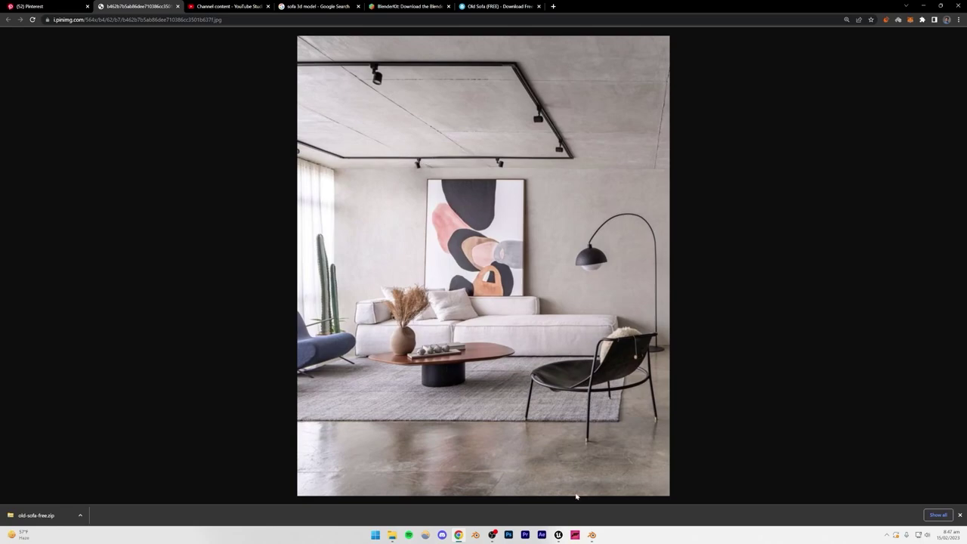
{"action": "left_click", "coordinate": [591, 534]}
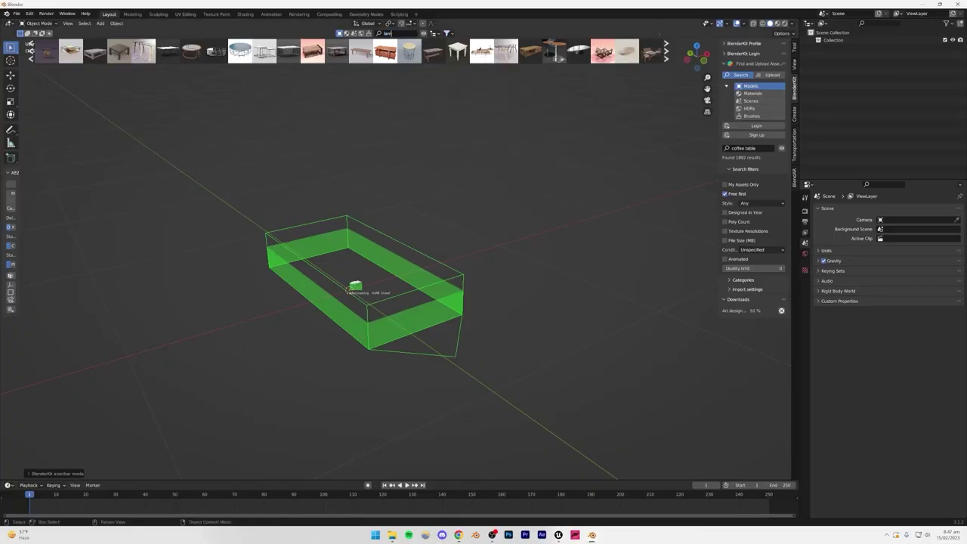
{"action": "type", "text": "p"}
{"action": "key", "text": "Return"}
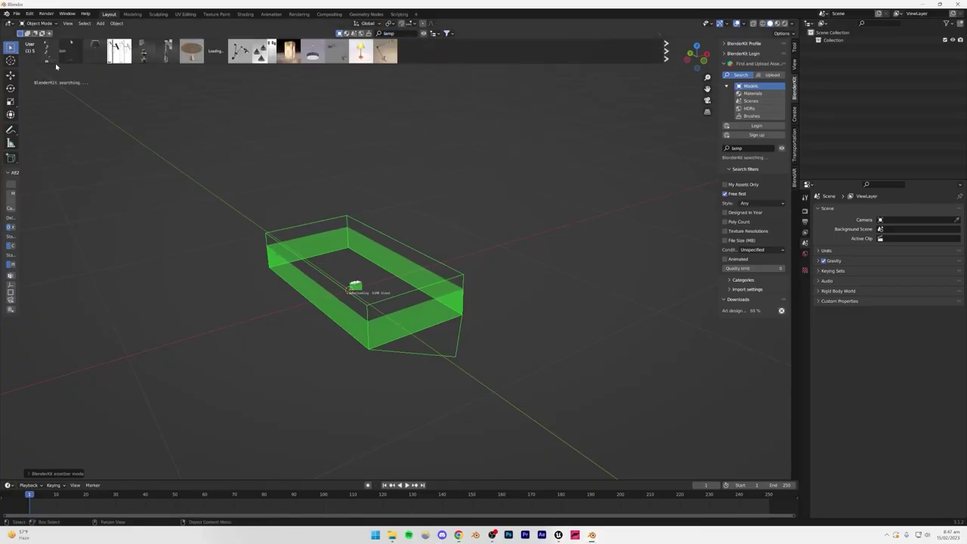
{"action": "mouse_move", "coordinate": [135, 51]}
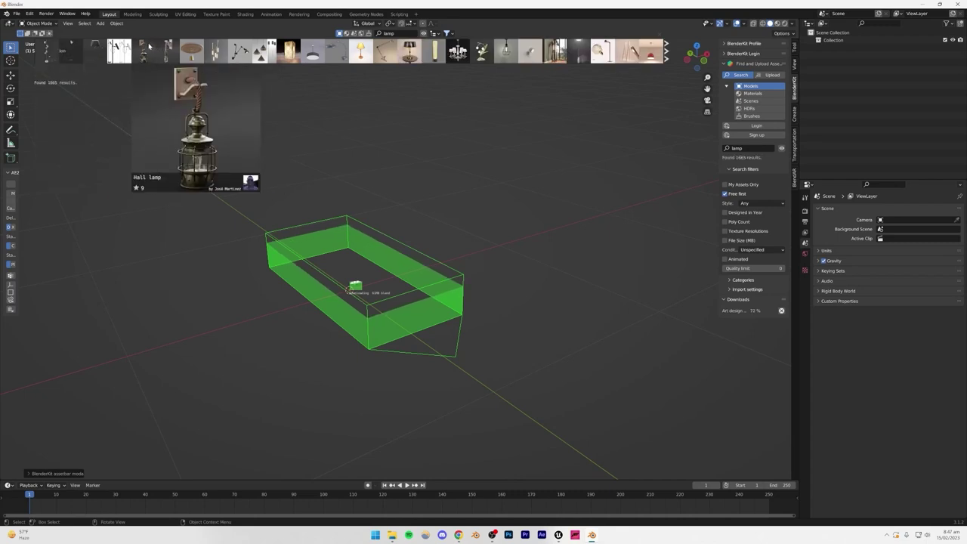
{"action": "mouse_move", "coordinate": [243, 48]}
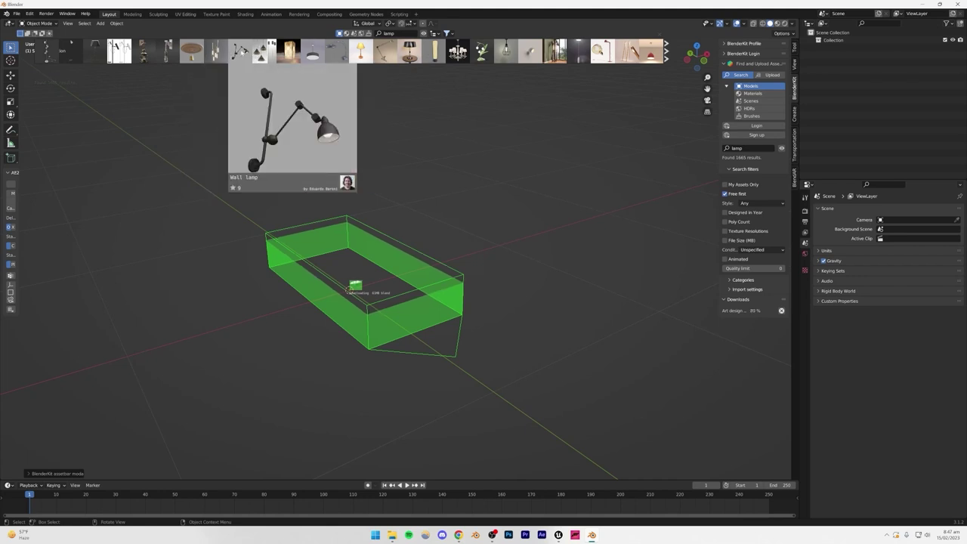
Step: Add the Wall lamp and Luxury Lamp models from the BlenderKit results near the scene origin
{"action": "left_click_drag", "start_coordinate": [346, 289], "coordinate": [348, 290]}
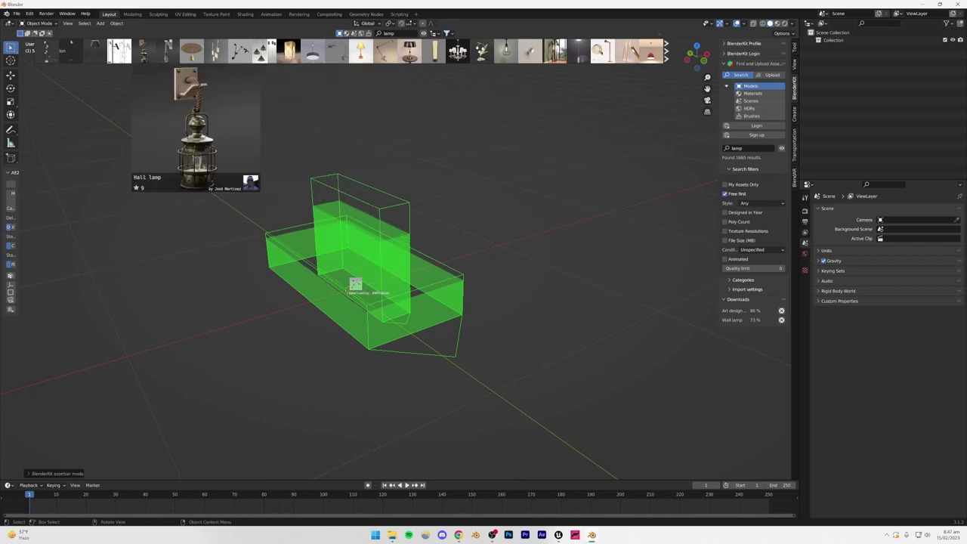
{"action": "left_click_drag", "start_coordinate": [353, 285], "coordinate": [354, 287]}
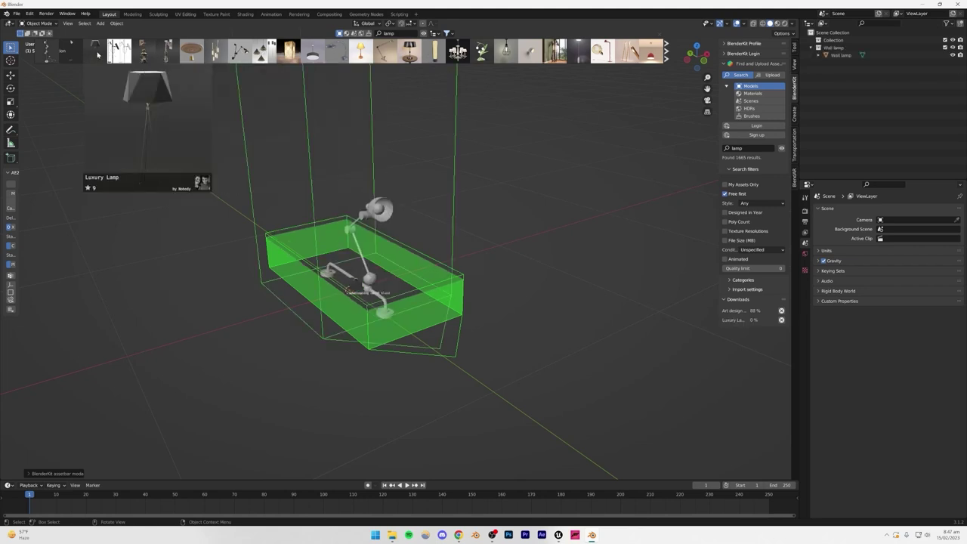
{"action": "scroll", "coordinate": [393, 170], "scroll_direction": "down", "scroll_amount": 2}
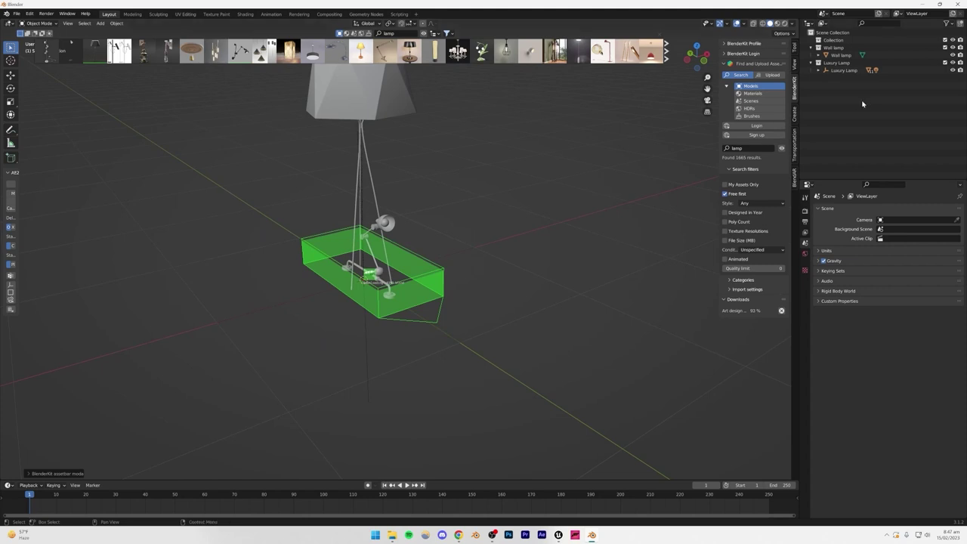
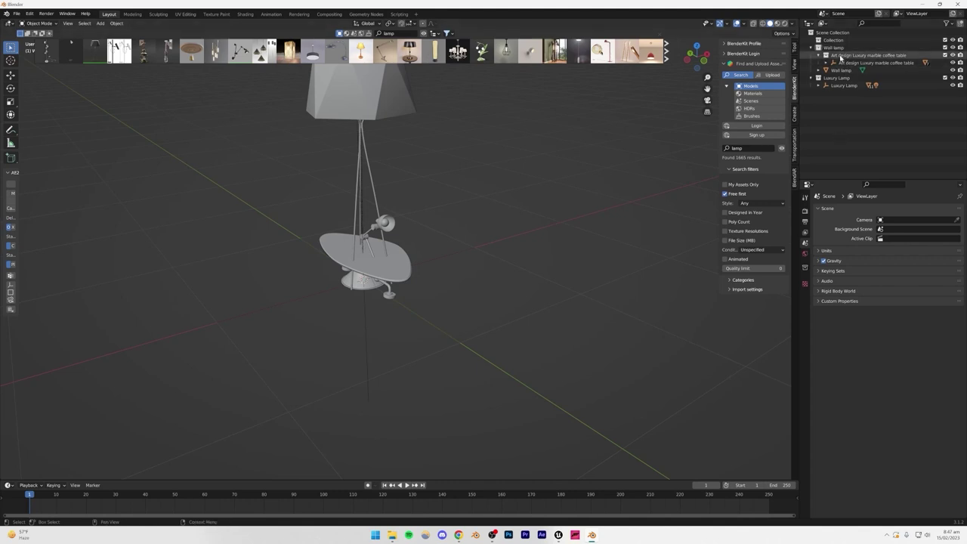
Step: Move the Art design Luxury marble coffee table collection out of the Wall lamp collection to the scene's top level
{"action": "left_click", "coordinate": [851, 56]}
{"action": "left_click", "coordinate": [832, 49]}
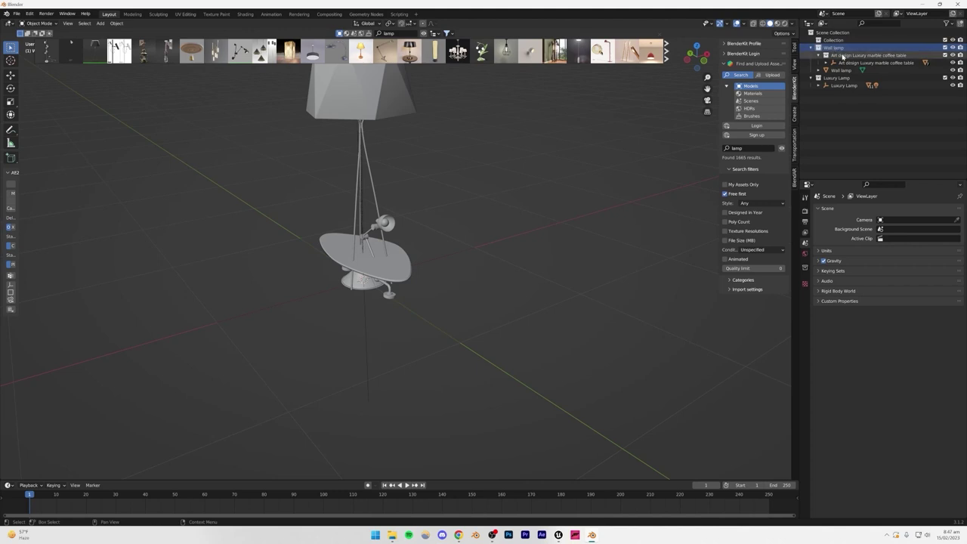
{"action": "left_click_drag", "start_coordinate": [843, 57], "coordinate": [843, 114]}
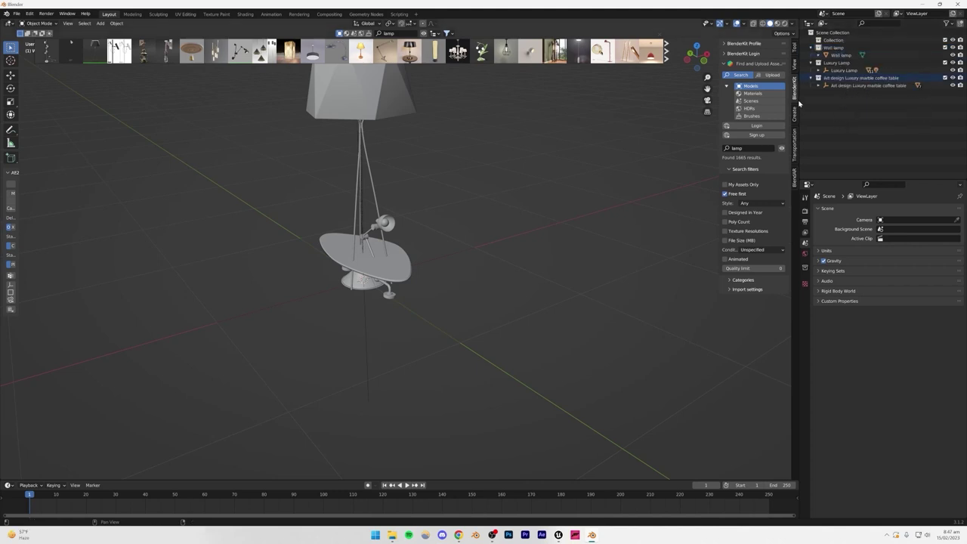
Step: Select the coffee table's parent empty in its collection and expand it to list its child meshes
{"action": "left_click", "coordinate": [810, 47]}
{"action": "left_click", "coordinate": [811, 54]}
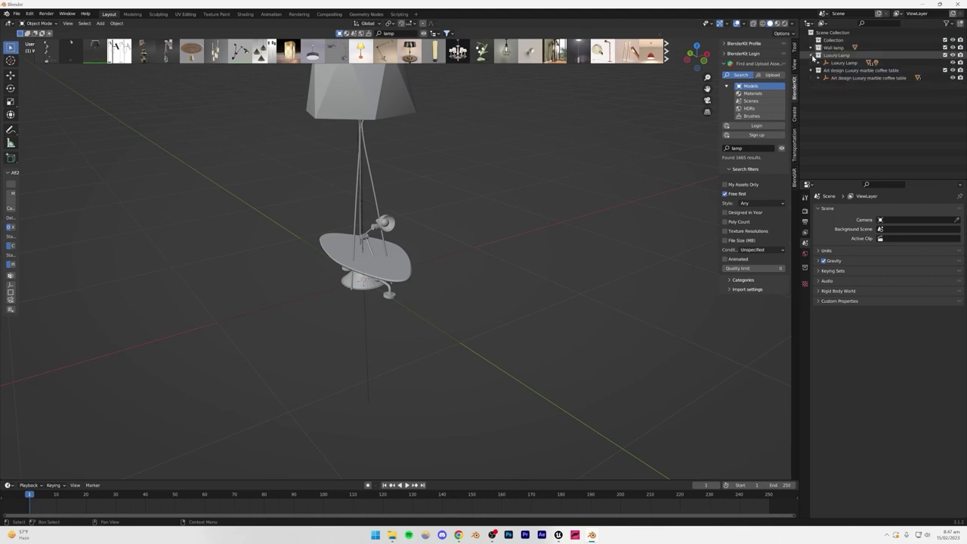
{"action": "left_click", "coordinate": [810, 62]}
{"action": "left_click", "coordinate": [810, 63]}
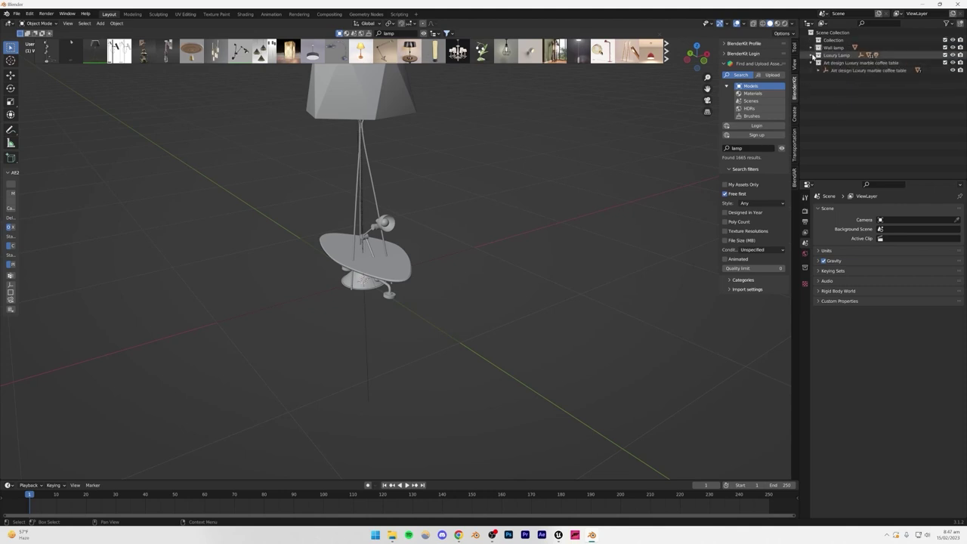
{"action": "left_click", "coordinate": [810, 55]}
{"action": "left_click", "coordinate": [811, 48]}
{"action": "left_click", "coordinate": [834, 85]}
{"action": "left_click", "coordinate": [818, 86]}
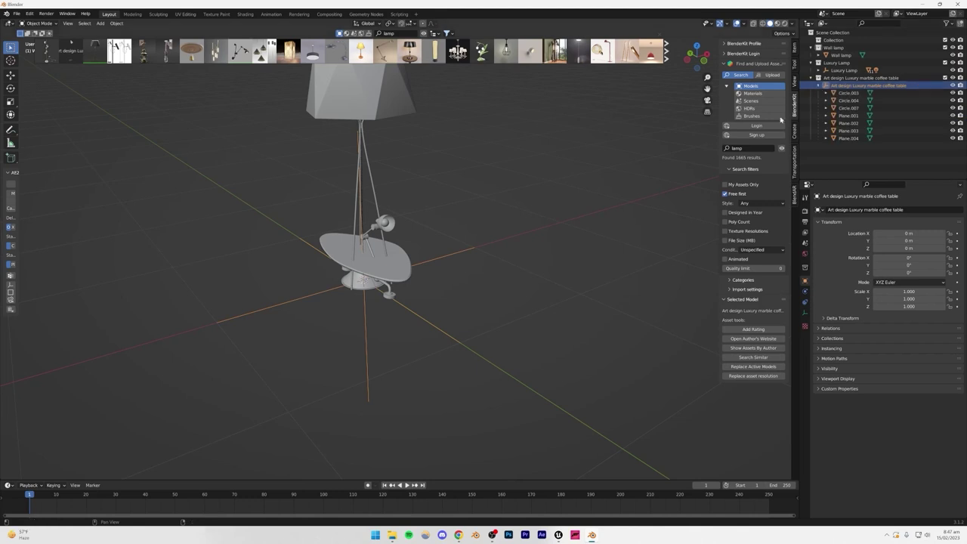
Step: Examine the marble coffee table's top and base from several angles, selecting its individual parts
{"action": "scroll", "coordinate": [370, 278], "scroll_direction": "up", "scroll_amount": 3}
{"action": "left_click", "coordinate": [358, 285]}
{"action": "left_click", "coordinate": [357, 287]}
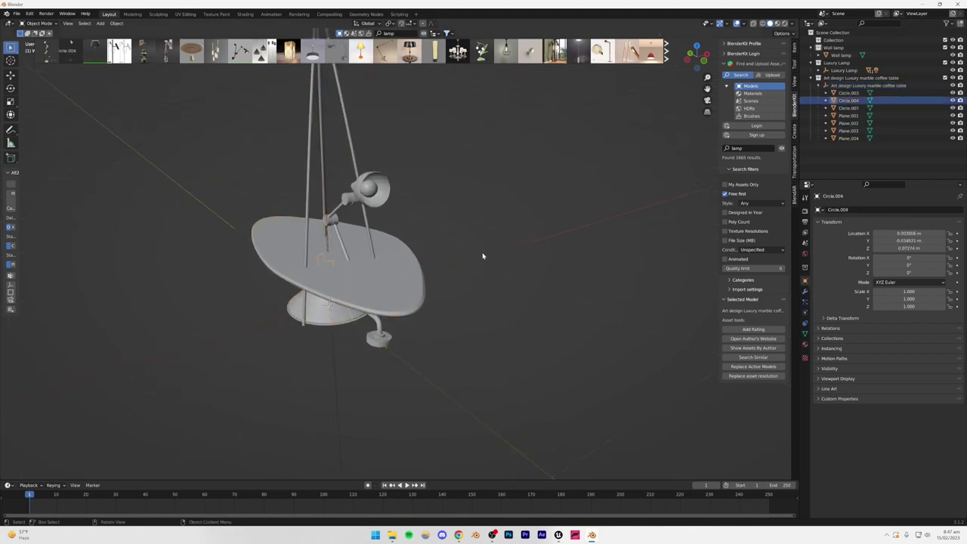
{"action": "left_click", "coordinate": [483, 256]}
{"action": "middle_click_drag", "start_coordinate": [483, 256], "coordinate": [475, 225]}
{"action": "left_click", "coordinate": [355, 277]}
{"action": "middle_click_drag", "start_coordinate": [355, 277], "coordinate": [354, 257]}
{"action": "scroll", "coordinate": [392, 273], "scroll_direction": "up", "scroll_amount": 5}
{"action": "left_click", "coordinate": [346, 249]}
{"action": "left_click", "coordinate": [350, 269]}
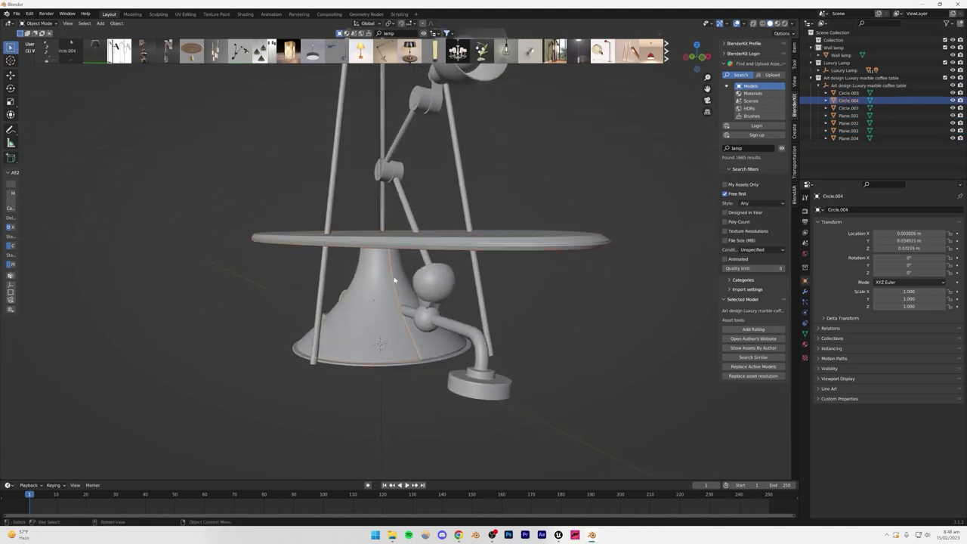
{"action": "left_click", "coordinate": [392, 366]}
{"action": "left_click", "coordinate": [401, 367]}
{"action": "left_click", "coordinate": [574, 326]}
{"action": "scroll", "coordinate": [453, 324], "scroll_direction": "down", "scroll_amount": 3}
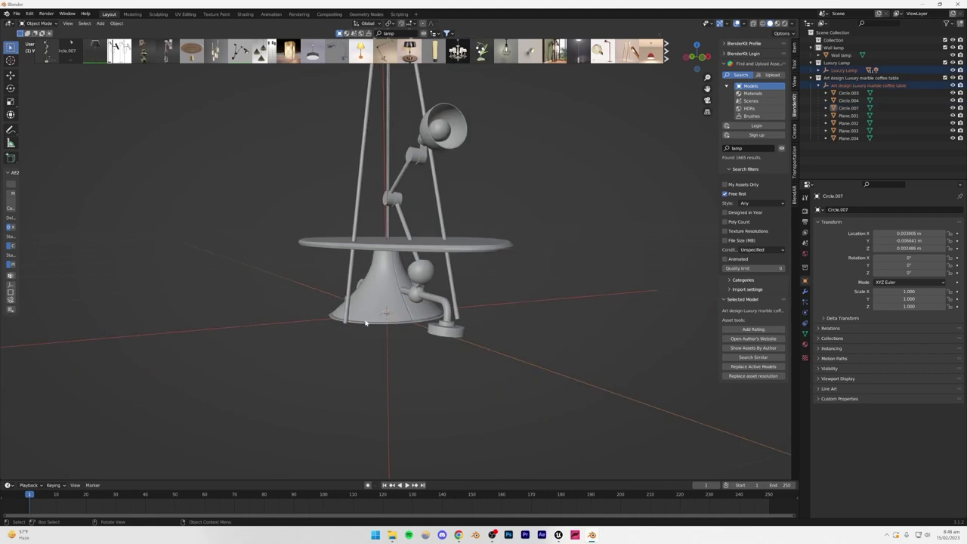
{"action": "middle_click_drag", "start_coordinate": [412, 235], "coordinate": [481, 274]}
{"action": "middle_click_drag", "start_coordinate": [388, 251], "coordinate": [401, 302]}
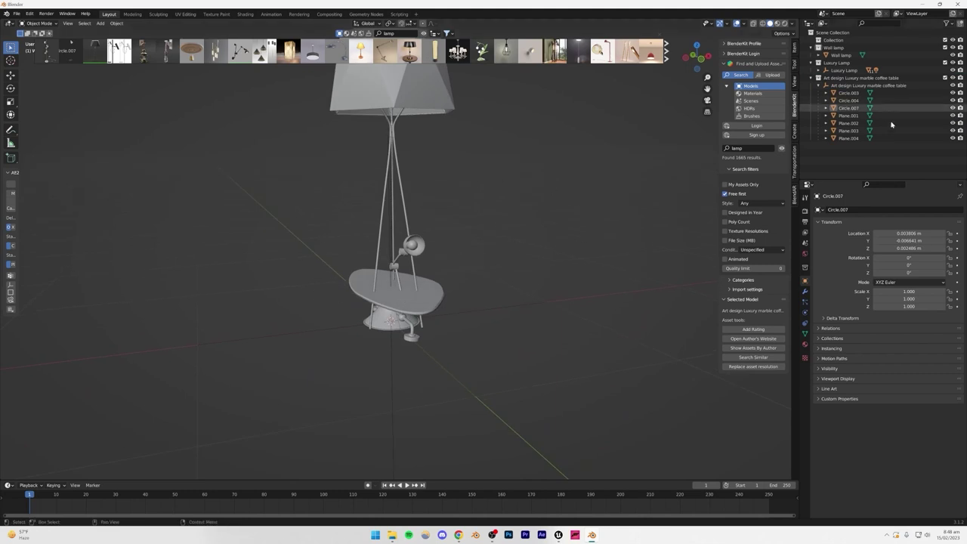
Step: Select all child meshes of the marble coffee table, from Circle.003 to Plane.004, without the parent empty
{"action": "left_click", "coordinate": [810, 80]}
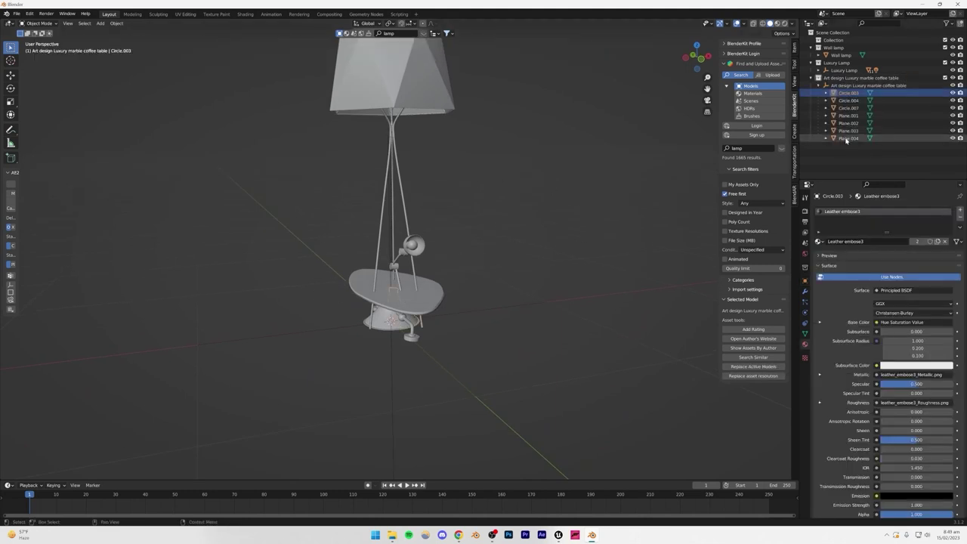
{"action": "left_click", "coordinate": [847, 139]}
{"action": "left_click", "coordinate": [846, 94], "text": "shift"}
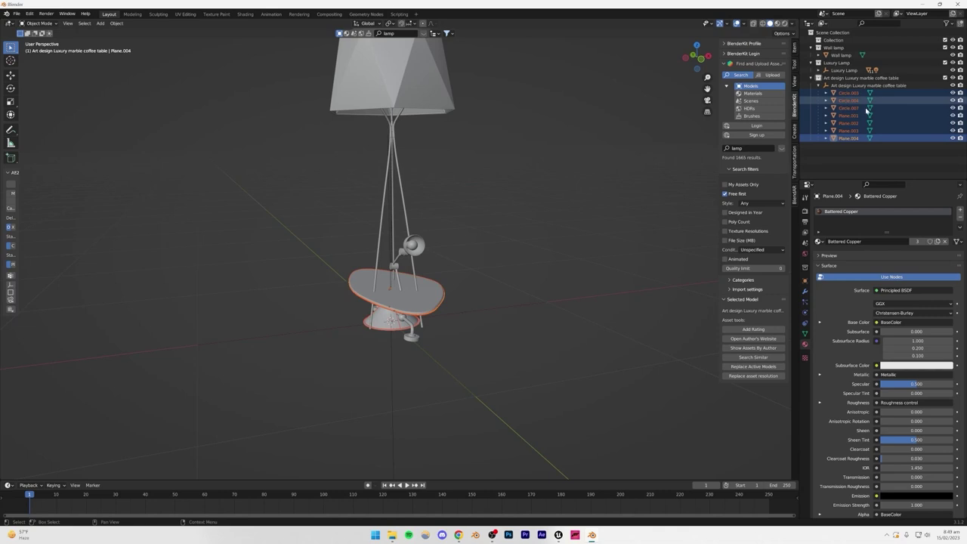
{"action": "left_click", "coordinate": [844, 145]}
{"action": "key", "text": "ctrl+z"}
{"action": "left_click_drag", "start_coordinate": [881, 139], "coordinate": [849, 97]}
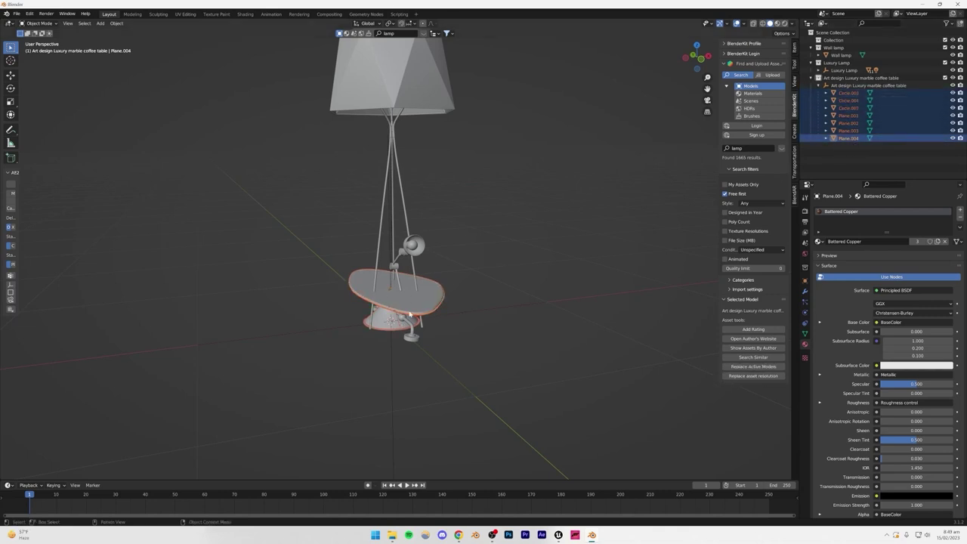
Step: Join the coffee table's selected child meshes into one mesh and test-move it, cancelling the movement
{"action": "key", "text": "ctrl+j"}
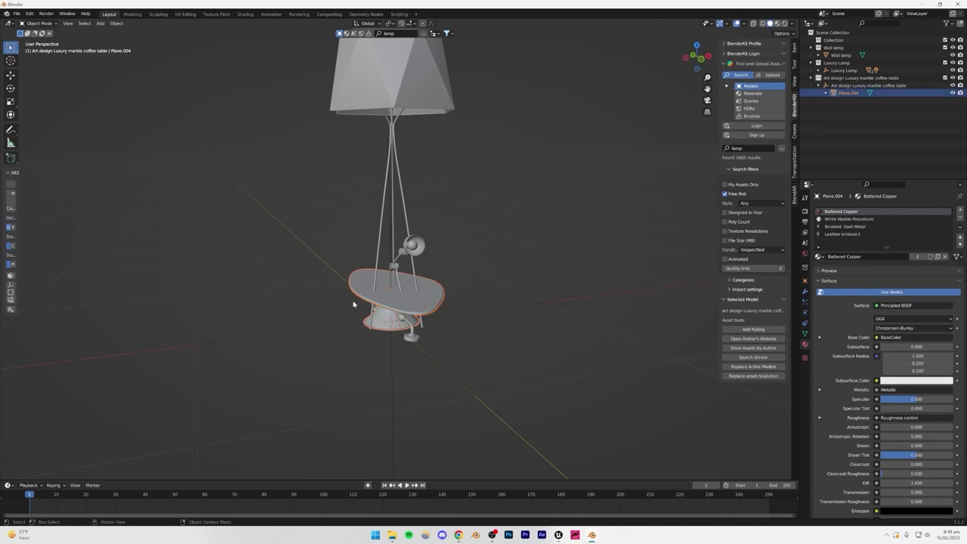
{"action": "left_click", "coordinate": [866, 129]}
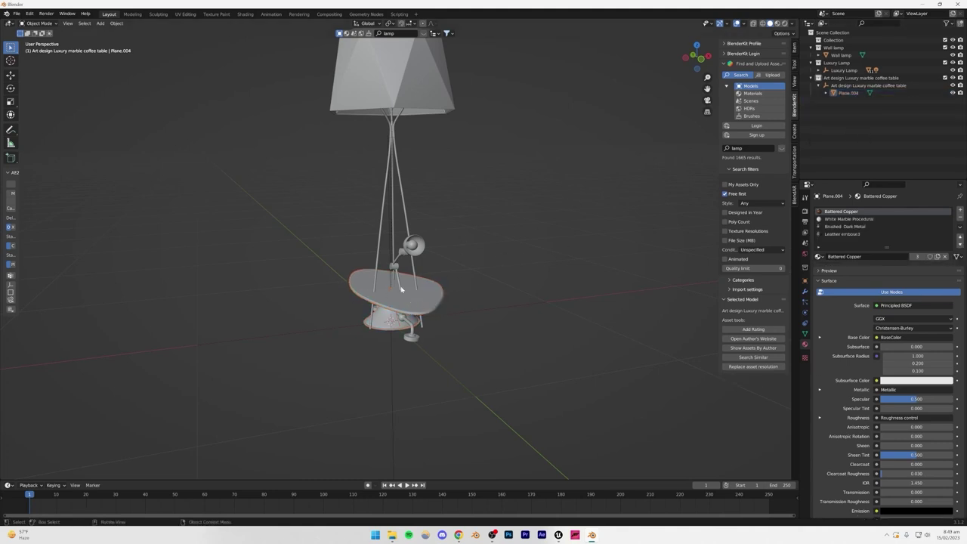
{"action": "left_click", "coordinate": [401, 290]}
{"action": "key", "text": "g"}
{"action": "right_click", "coordinate": [394, 243]}
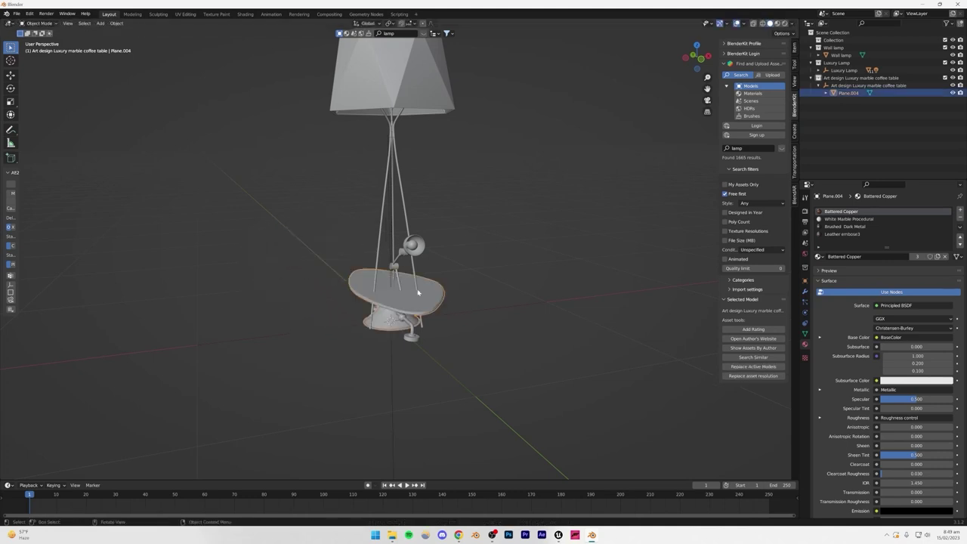
{"action": "left_click", "coordinate": [852, 119]}
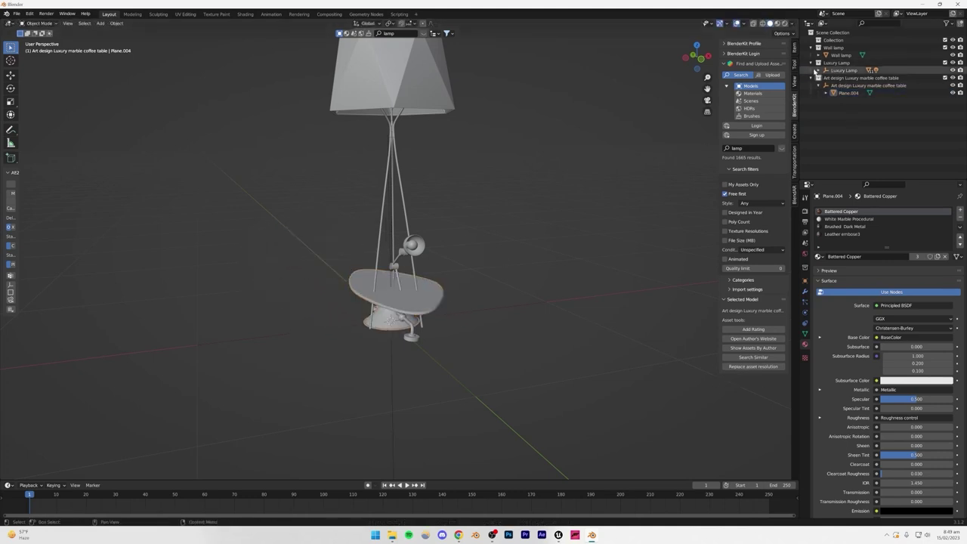
Step: Expand the Luxury Lamp's parent empty and delete the Point.002 light from it
{"action": "left_click", "coordinate": [818, 71]}
{"action": "left_click", "coordinate": [847, 161]}
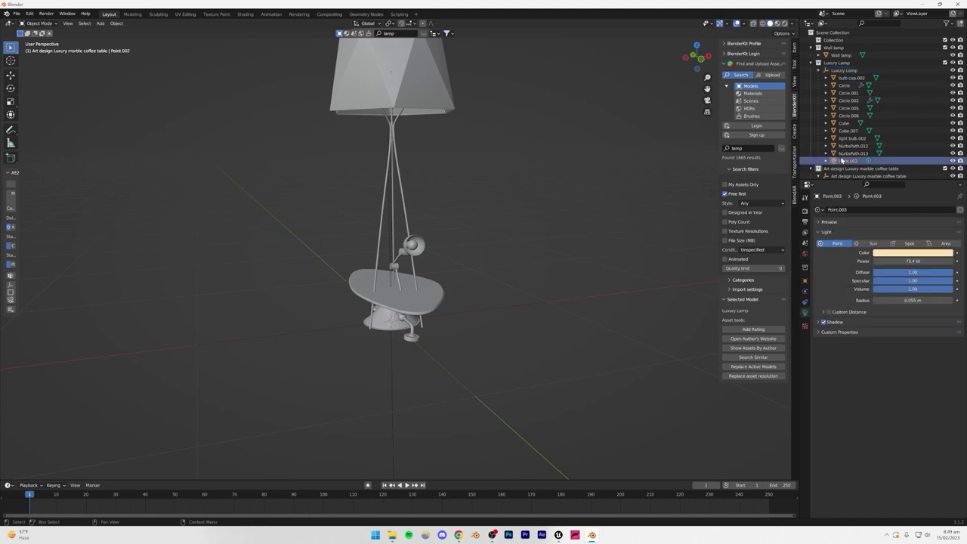
{"action": "left_click", "coordinate": [843, 79], "text": "shift"}
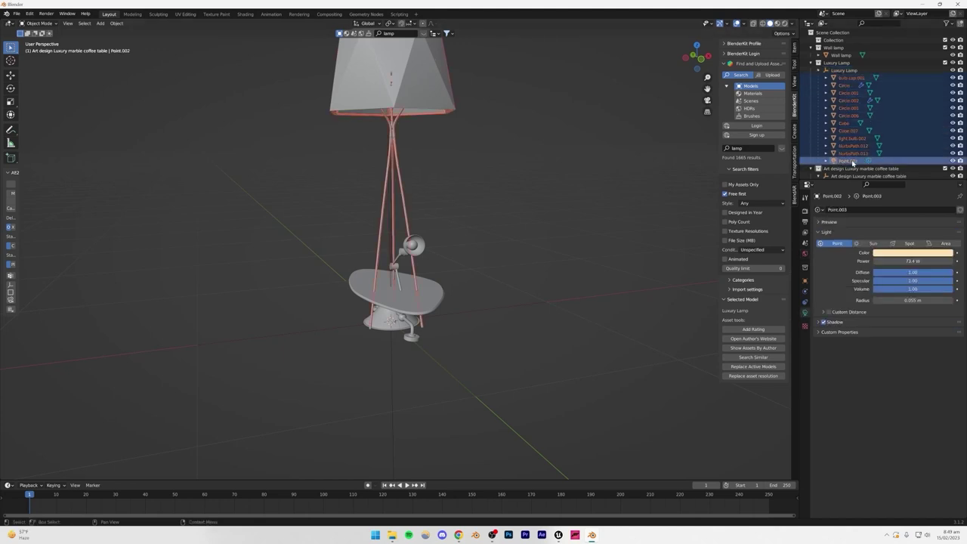
{"action": "key", "text": "Delete"}
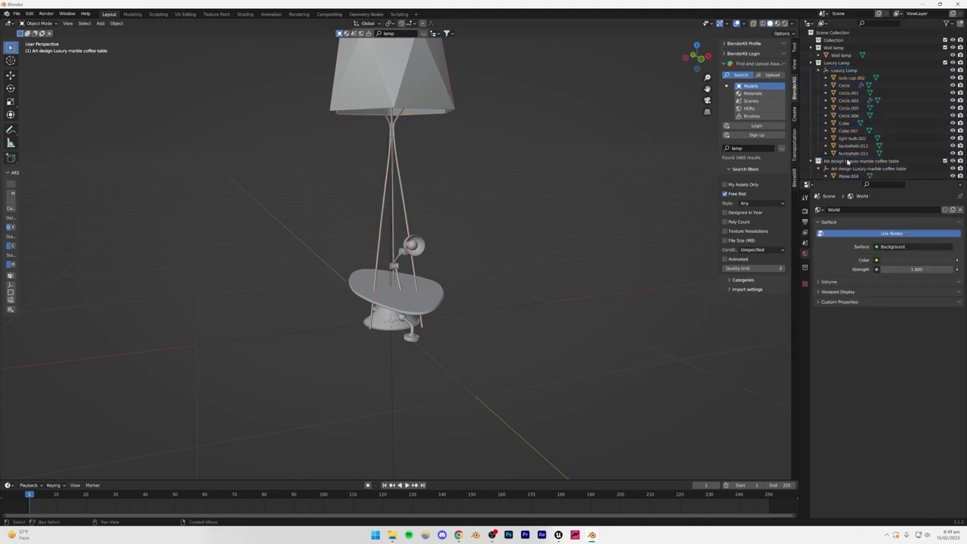
Step: Join all of the Luxury Lamp's child meshes, from bulb cap.002 to NurbsPath.013, into a single mesh
{"action": "left_click", "coordinate": [843, 154]}
{"action": "left_click", "coordinate": [843, 80], "text": "shift"}
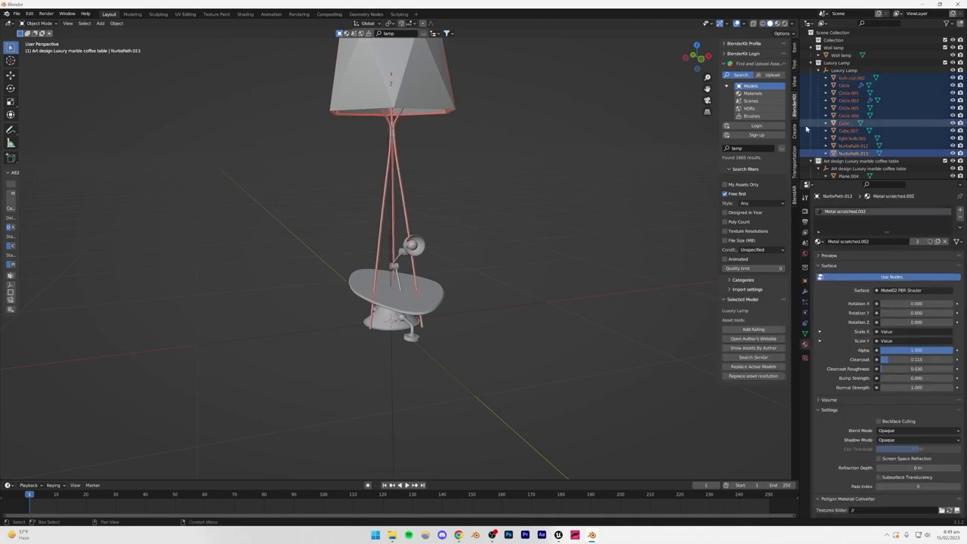
{"action": "key", "text": "ctrl+j"}
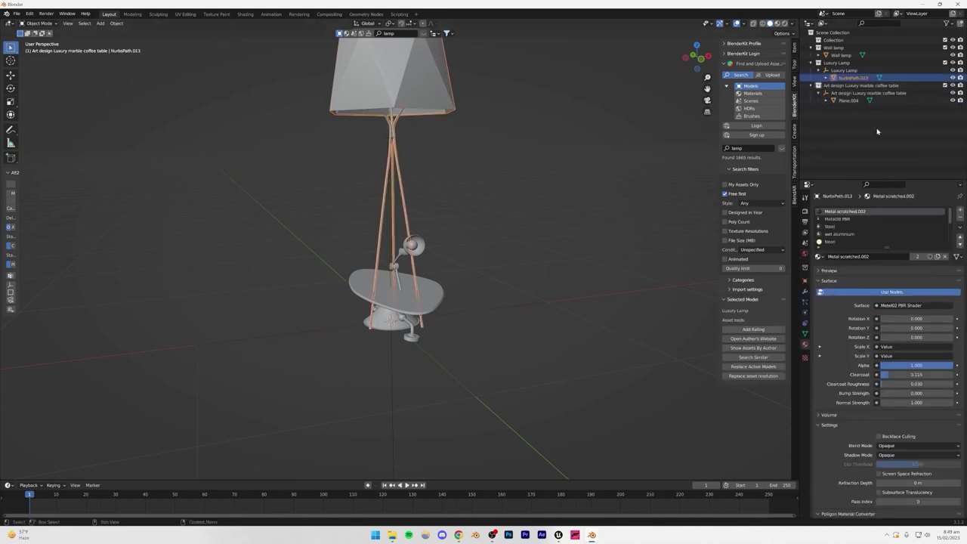
{"action": "left_click", "coordinate": [877, 130]}
{"action": "left_click", "coordinate": [842, 77]}
{"action": "left_click", "coordinate": [840, 121]}
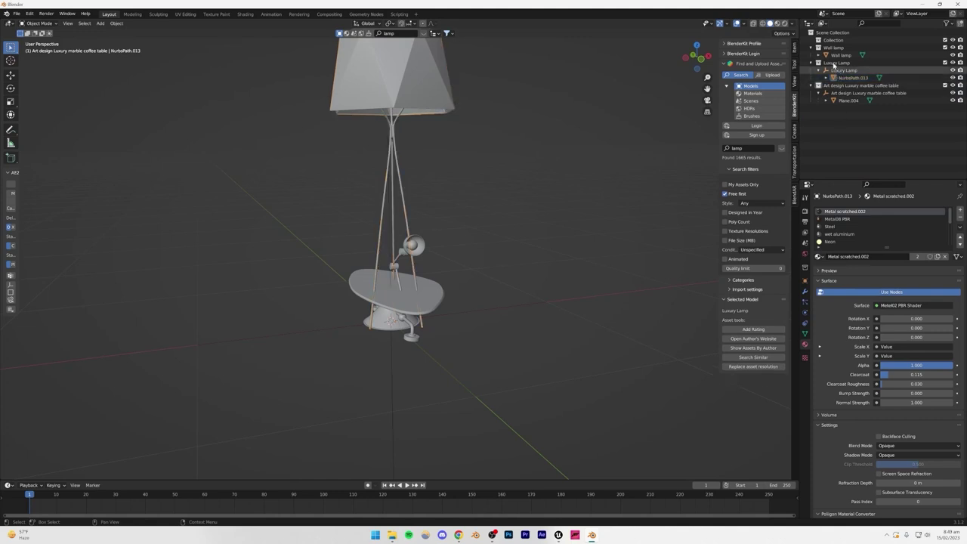
Step: Expand the Wall lamp object and test-move it to check that it is a single mesh, cancelling the movement
{"action": "left_click", "coordinate": [836, 55]}
{"action": "left_click", "coordinate": [818, 56]}
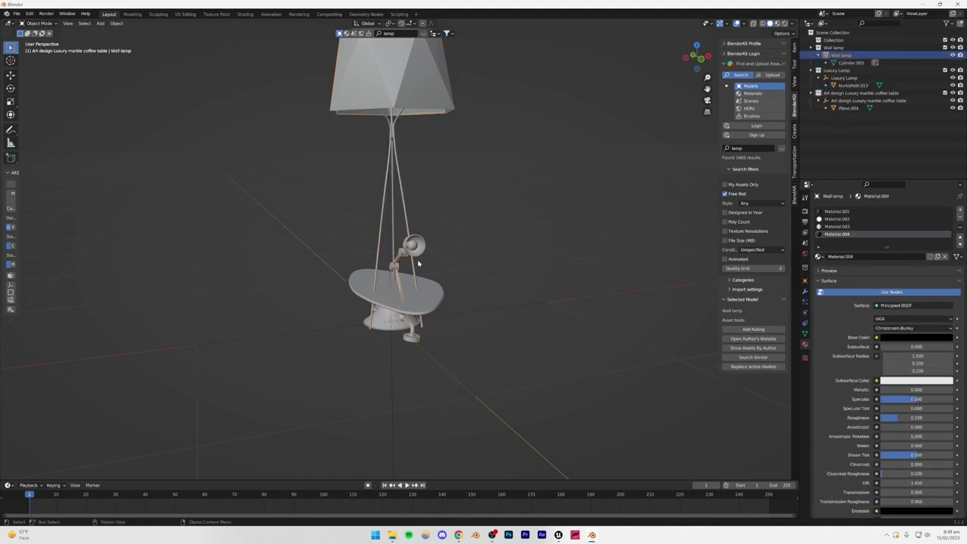
{"action": "left_click", "coordinate": [517, 260]}
{"action": "left_click", "coordinate": [404, 255]}
{"action": "key", "text": "g"}
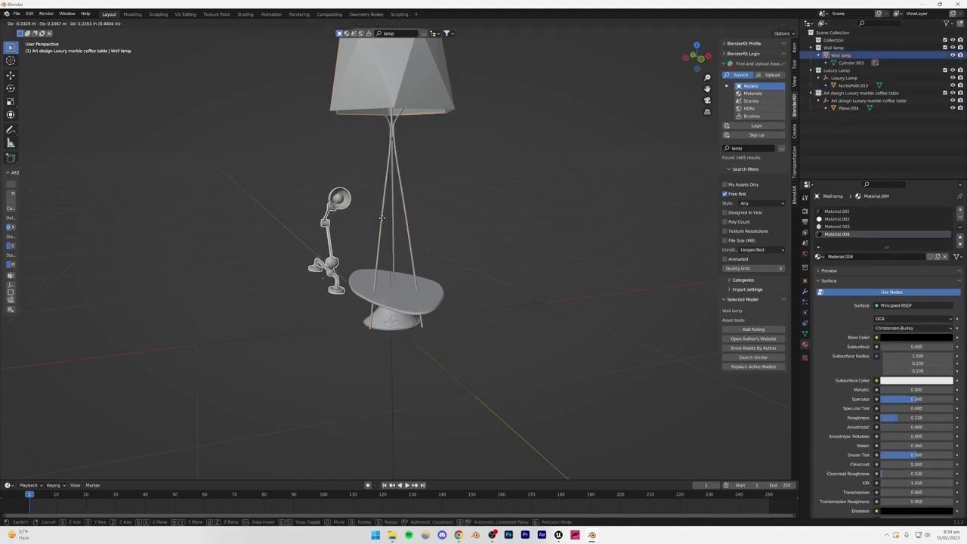
{"action": "right_click", "coordinate": [410, 233]}
{"action": "left_click", "coordinate": [481, 250]}
{"action": "middle_click_drag", "start_coordinate": [408, 260], "coordinate": [342, 258]}
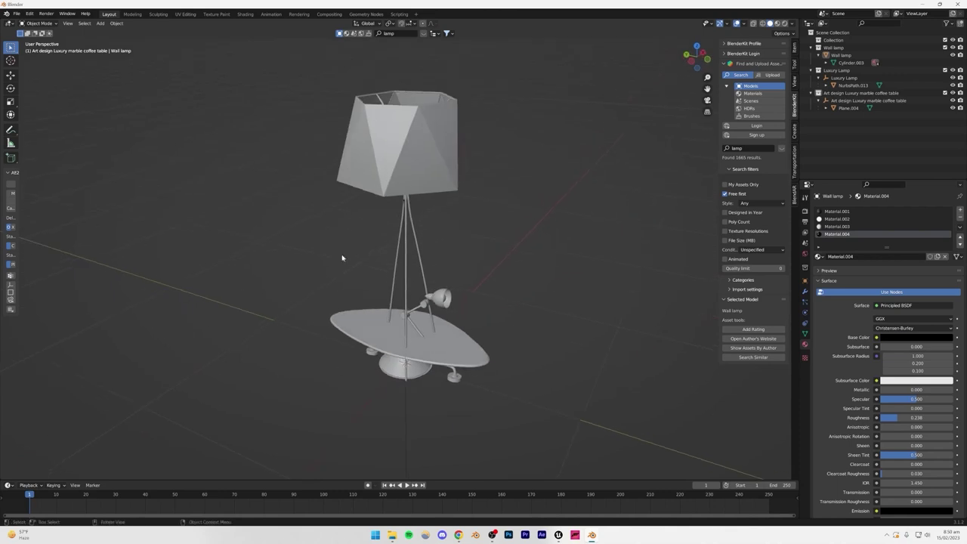
{"action": "middle_click_drag", "start_coordinate": [527, 365], "coordinate": [438, 340]}
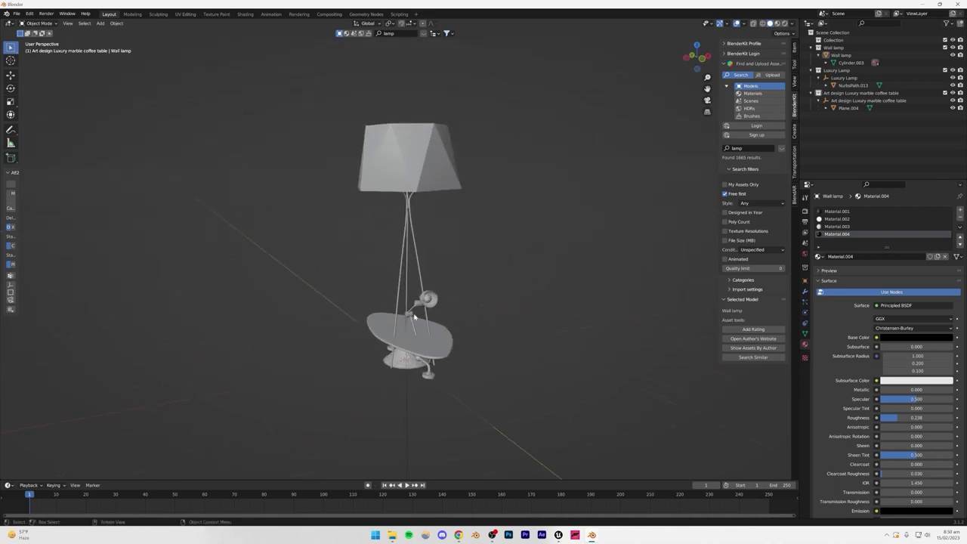
Step: Test-move the joined Luxury Lamp mesh to check that its parts stay together, cancelling the movement
{"action": "key", "text": "ctrl+s"}
{"action": "left_click", "coordinate": [650, 360]}
{"action": "left_click", "coordinate": [393, 280]}
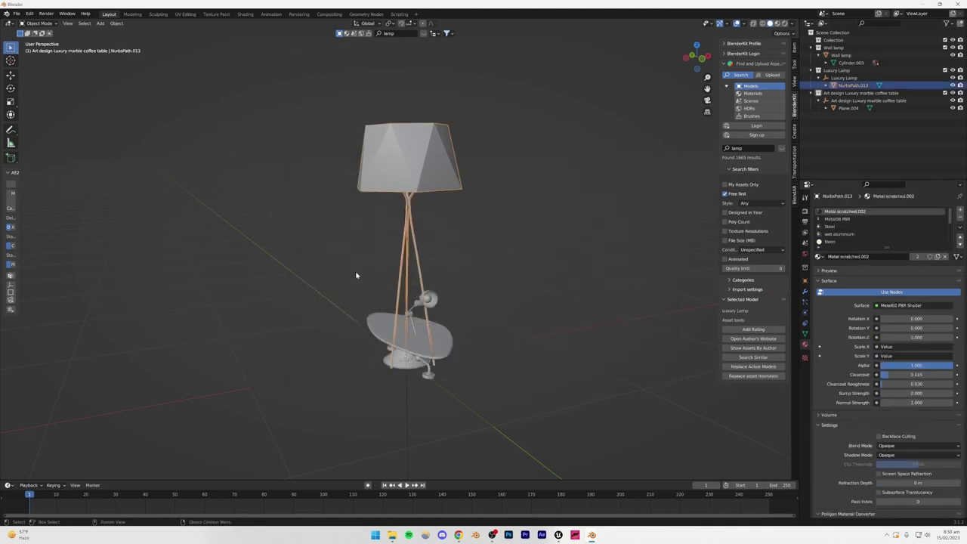
{"action": "key", "text": "g"}
{"action": "right_click", "coordinate": [433, 242]}
{"action": "left_click", "coordinate": [509, 257]}
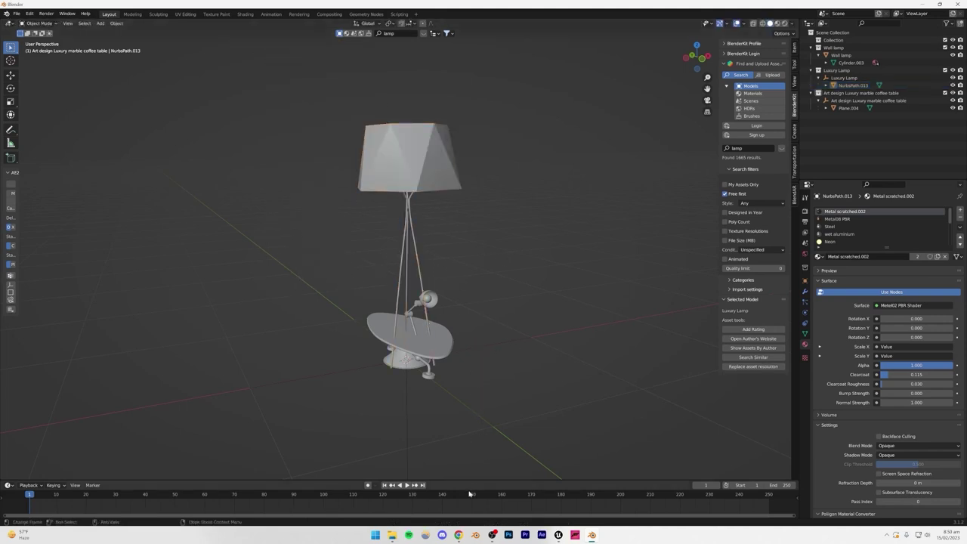
Step: Switch to Chrome, open the downloaded old-sofa-free.zip and copy sofa1.fbx from its source folder to the desktop
{"action": "left_click", "coordinate": [458, 535]}
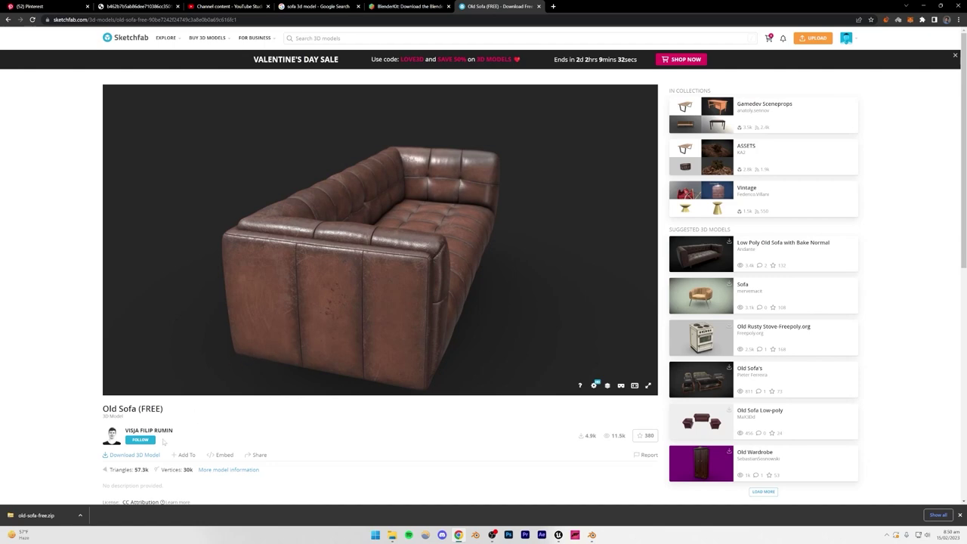
{"action": "left_click", "coordinate": [34, 515]}
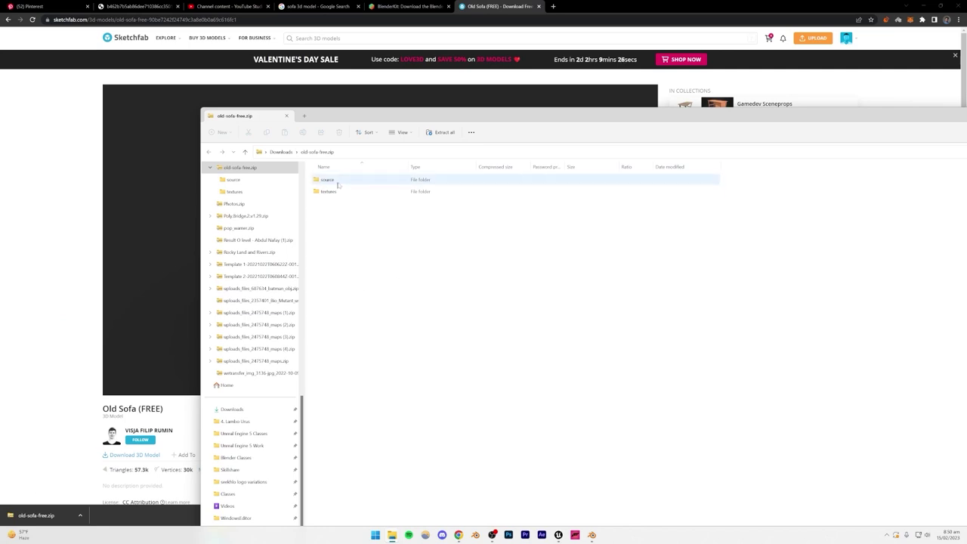
{"action": "double_click", "coordinate": [327, 180]}
{"action": "left_click", "coordinate": [330, 152]}
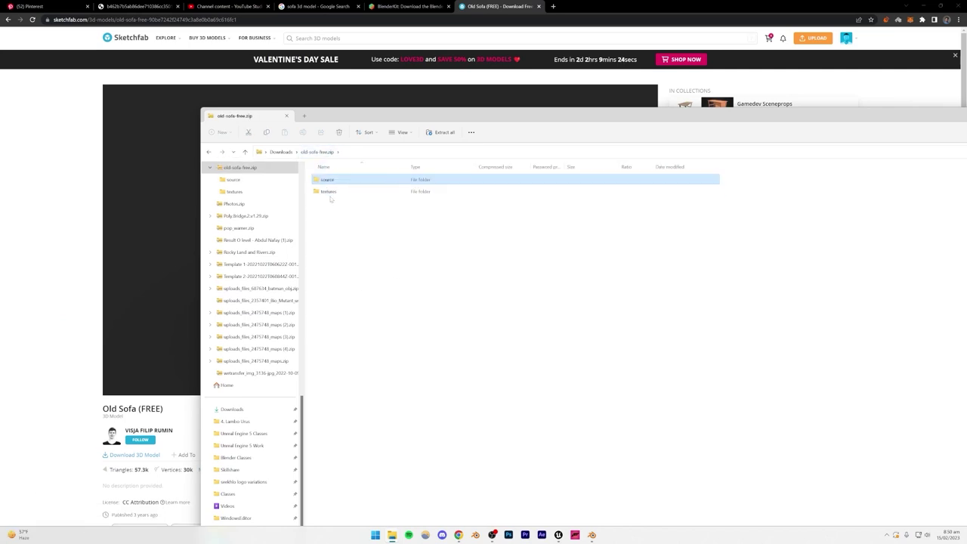
{"action": "double_click", "coordinate": [328, 192]}
{"action": "left_click", "coordinate": [317, 152]}
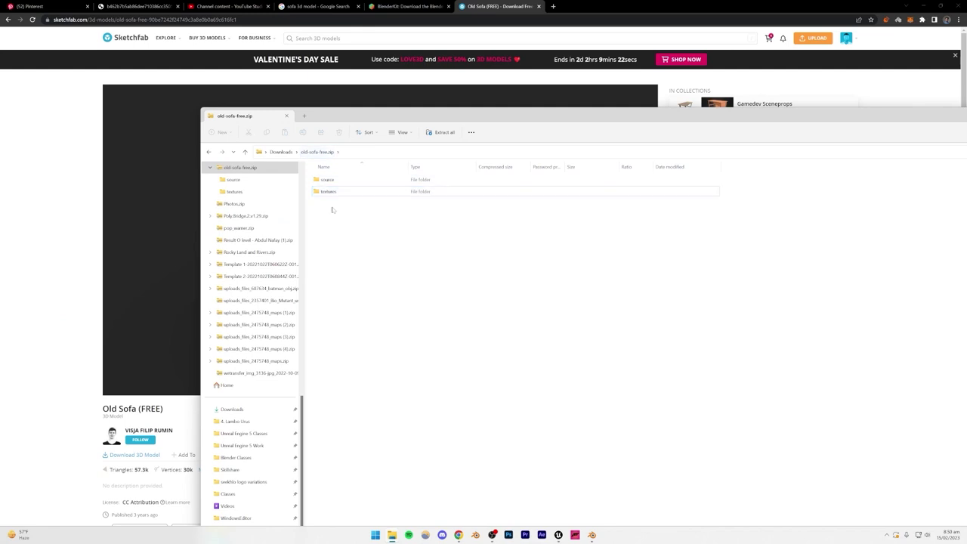
{"action": "double_click", "coordinate": [328, 179]}
{"action": "left_click", "coordinate": [330, 180]}
{"action": "left_click_drag", "start_coordinate": [329, 181], "coordinate": [453, 256]}
Step: Import sofa1.fbx from the desktop into the interiorSS content folder in Unreal
{"action": "left_click_drag", "start_coordinate": [964, 540], "coordinate": [588, 375]}
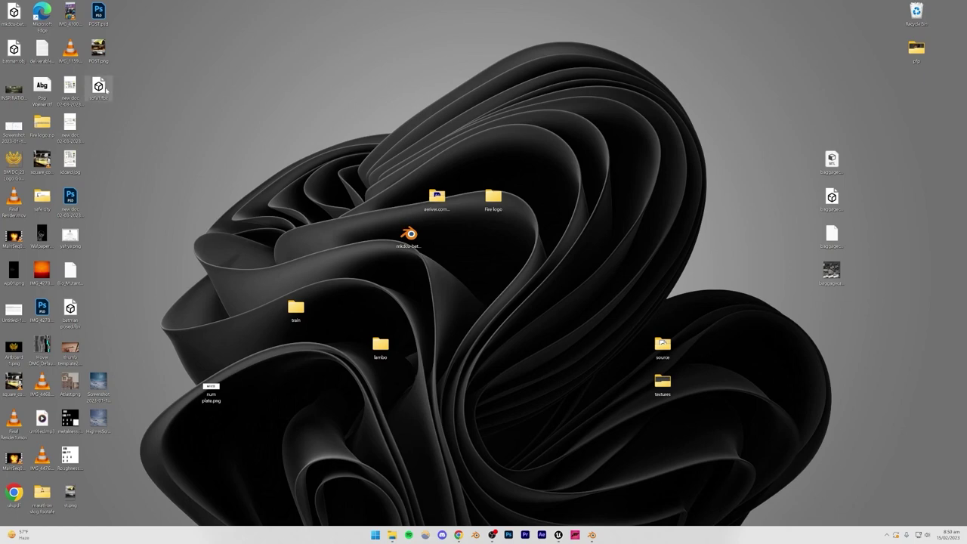
{"action": "left_click_drag", "start_coordinate": [98, 85], "coordinate": [532, 526]}
{"action": "left_click_drag", "start_coordinate": [383, 494], "coordinate": [383, 495]}
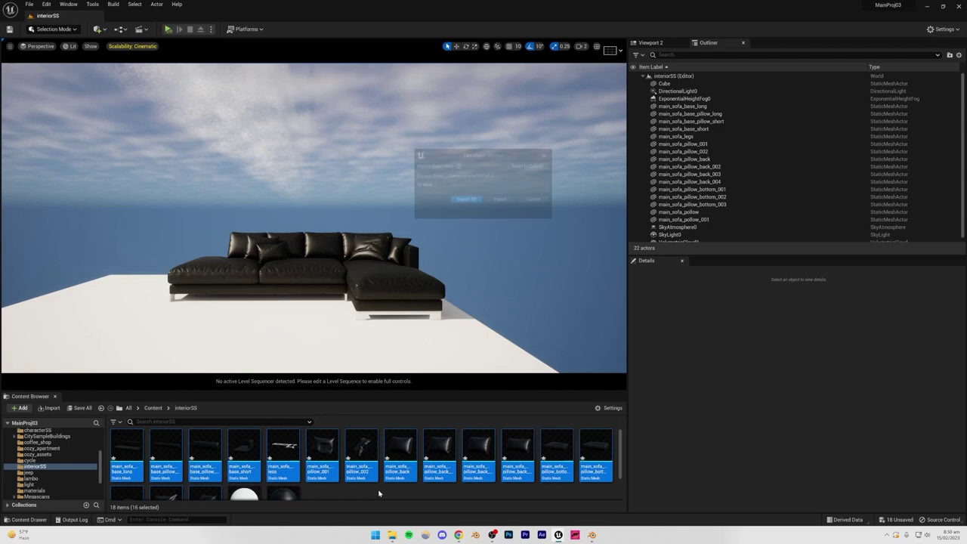
{"action": "left_click", "coordinate": [453, 413]}
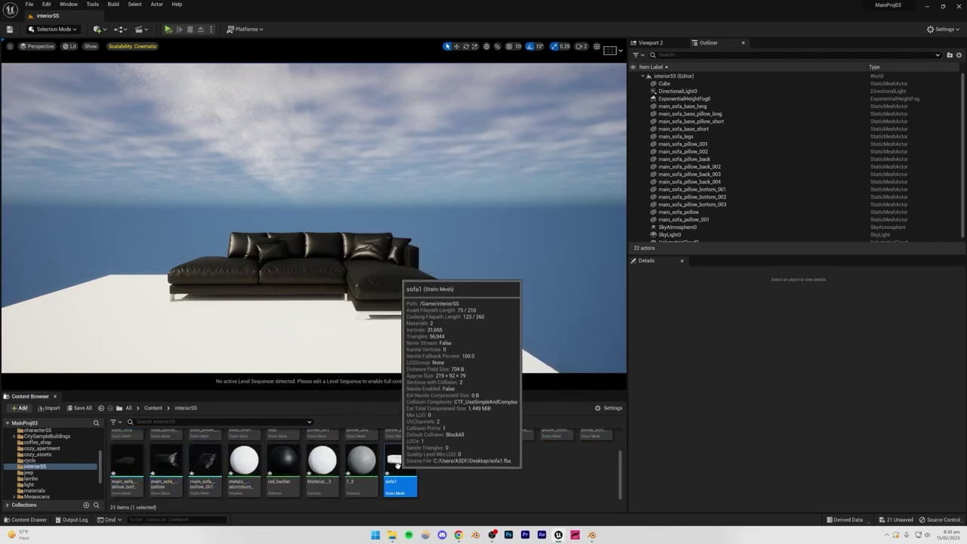
Step: Place the sofa1 mesh on the white floor in front of the black sectional sofa
{"action": "left_click_drag", "start_coordinate": [397, 464], "coordinate": [175, 345]}
{"action": "right_click_drag", "start_coordinate": [175, 345], "coordinate": [121, 356]}
{"action": "right_click_drag", "start_coordinate": [360, 190], "coordinate": [364, 259]}
{"action": "left_click", "coordinate": [360, 190]}
{"action": "key", "text": "w"}
{"action": "key", "text": "e"}
{"action": "key", "text": "s"}
{"action": "right_click_drag", "start_coordinate": [237, 308], "coordinate": [237, 310]}
{"action": "key", "text": "e"}
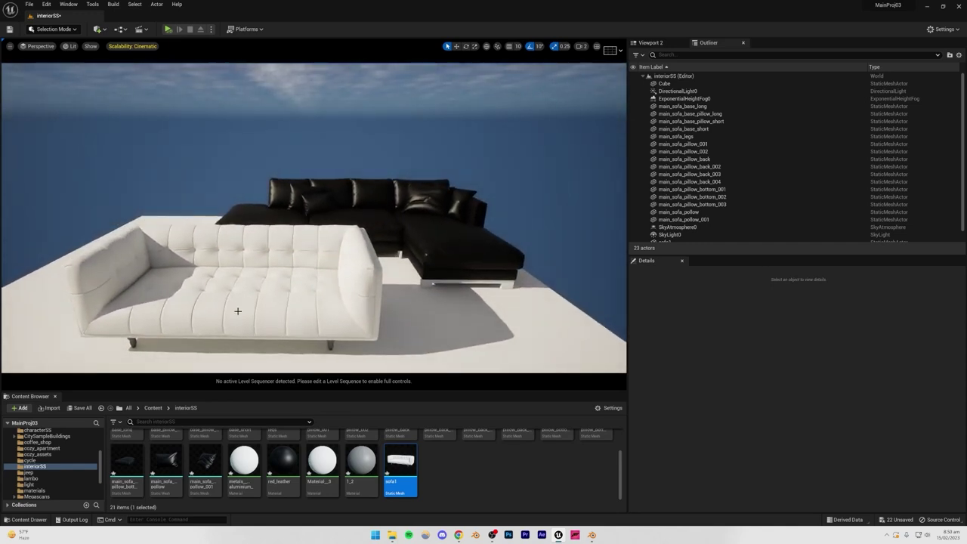
Step: Examine the Old Sofa (FREE) model's leather and shape up close in the Sketchfab viewer in Chrome
{"action": "left_click", "coordinate": [458, 534]}
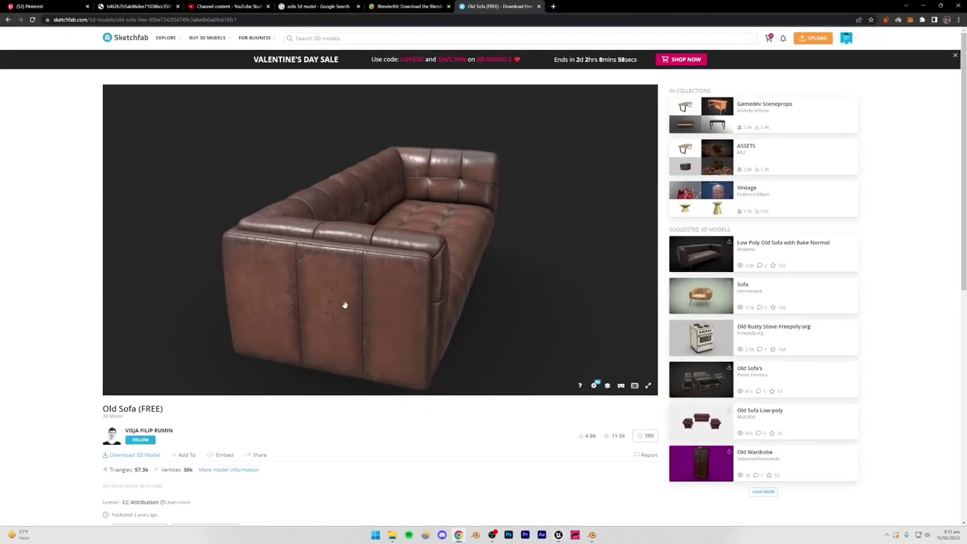
{"action": "mouse_move", "coordinate": [399, 296]}
{"action": "left_mouse_down"}
{"action": "mouse_move", "coordinate": [367, 304]}
{"action": "mouse_move", "coordinate": [334, 294]}
{"action": "mouse_move", "coordinate": [410, 309]}
{"action": "mouse_move", "coordinate": [362, 304]}
{"action": "mouse_move", "coordinate": [349, 289]}
{"action": "mouse_move", "coordinate": [365, 261]}
{"action": "mouse_move", "coordinate": [447, 263]}
{"action": "mouse_move", "coordinate": [401, 220]}
{"action": "mouse_move", "coordinate": [384, 246]}
{"action": "left_mouse_up"}
{"action": "scroll", "coordinate": [334, 294], "scroll_direction": "up", "scroll_amount": 3}
{"action": "scroll", "coordinate": [365, 262], "scroll_direction": "down", "scroll_amount": 5}
{"action": "scroll", "coordinate": [366, 262], "scroll_direction": "up", "scroll_amount": 4}
{"action": "scroll", "coordinate": [438, 265], "scroll_direction": "down", "scroll_amount": 3}
{"action": "scroll", "coordinate": [442, 255], "scroll_direction": "up", "scroll_amount": 3}
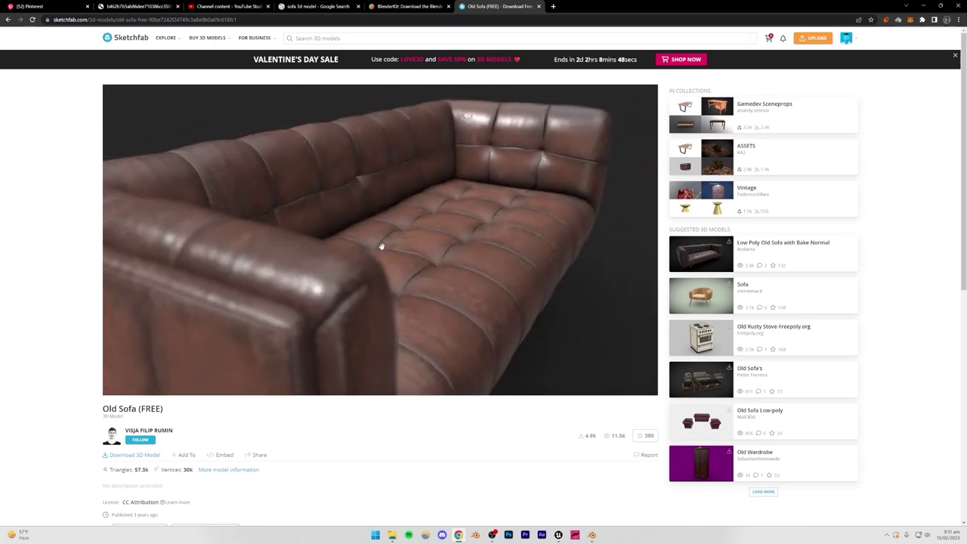
{"action": "double_click", "coordinate": [320, 309]}
{"action": "left_click_drag", "start_coordinate": [332, 311], "coordinate": [513, 323]}
Step: Back in Unreal, rotate sofa1 a quarter turn and position it along the floor's side edge, perpendicular to the black sofa
{"action": "left_click", "coordinate": [591, 535]}
{"action": "left_click", "coordinate": [591, 535]}
{"action": "left_click", "coordinate": [558, 535]}
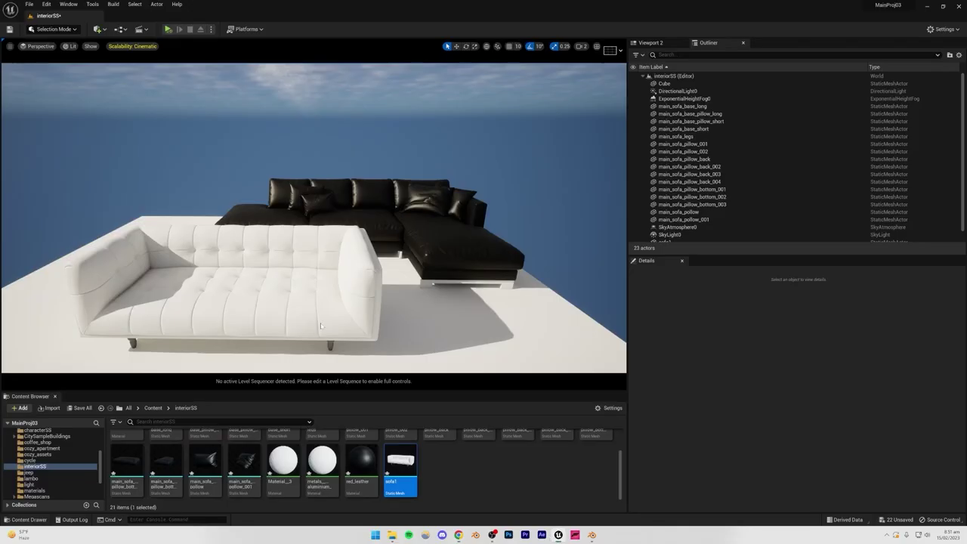
{"action": "left_click", "coordinate": [341, 287]}
{"action": "right_click_drag", "start_coordinate": [341, 287], "coordinate": [352, 356]}
{"action": "left_click", "coordinate": [465, 46]}
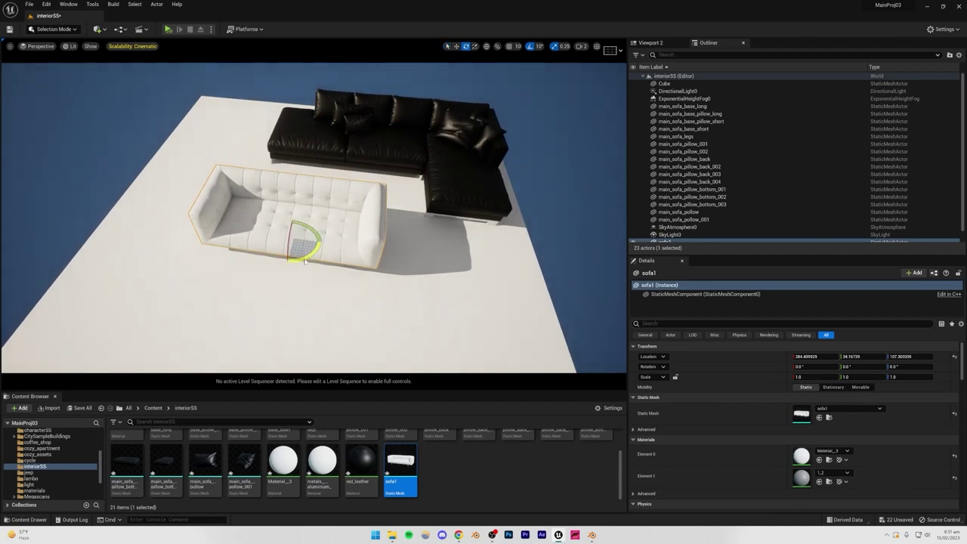
{"action": "left_click_drag", "start_coordinate": [304, 261], "coordinate": [221, 255]}
{"action": "left_click", "coordinate": [456, 46]}
{"action": "right_click_drag", "start_coordinate": [220, 255], "coordinate": [241, 255]}
{"action": "left_click", "coordinate": [539, 206]}
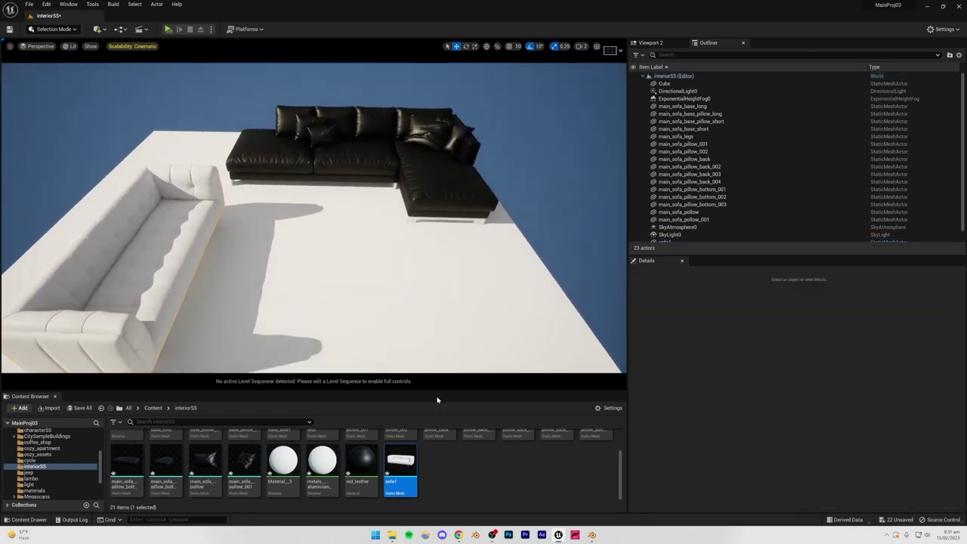
Step: Check the living-room reference photo in Chrome, then search BlenderKit in Blender for "plant" and add the Artificial Branches Floral Home Decor model
{"action": "left_click", "coordinate": [458, 535]}
{"action": "left_click", "coordinate": [129, 6]}
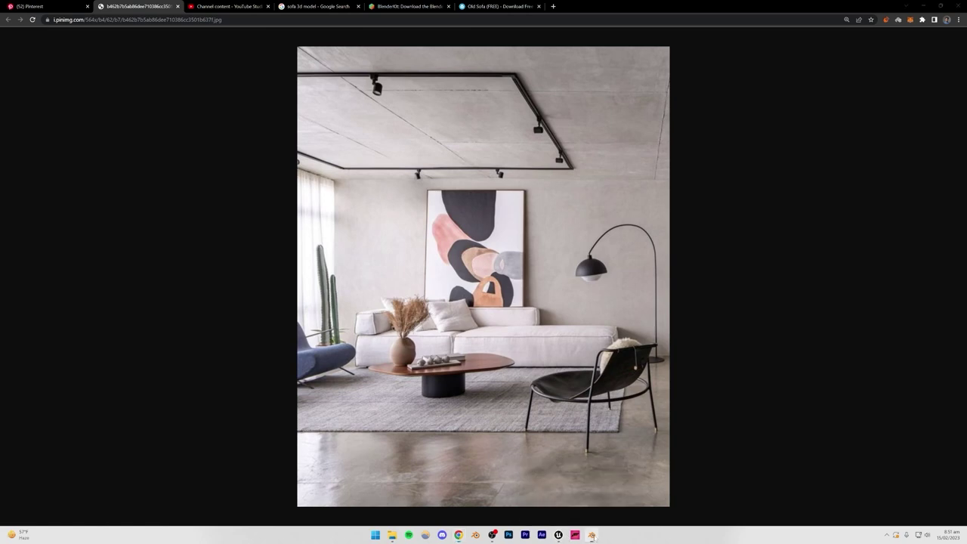
{"action": "left_click", "coordinate": [592, 535]}
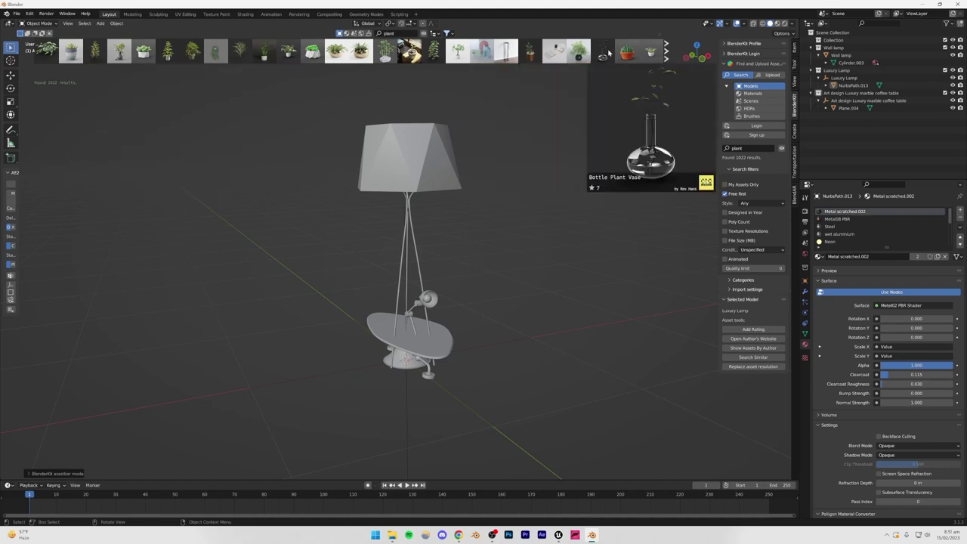
{"action": "left_click", "coordinate": [666, 53]}
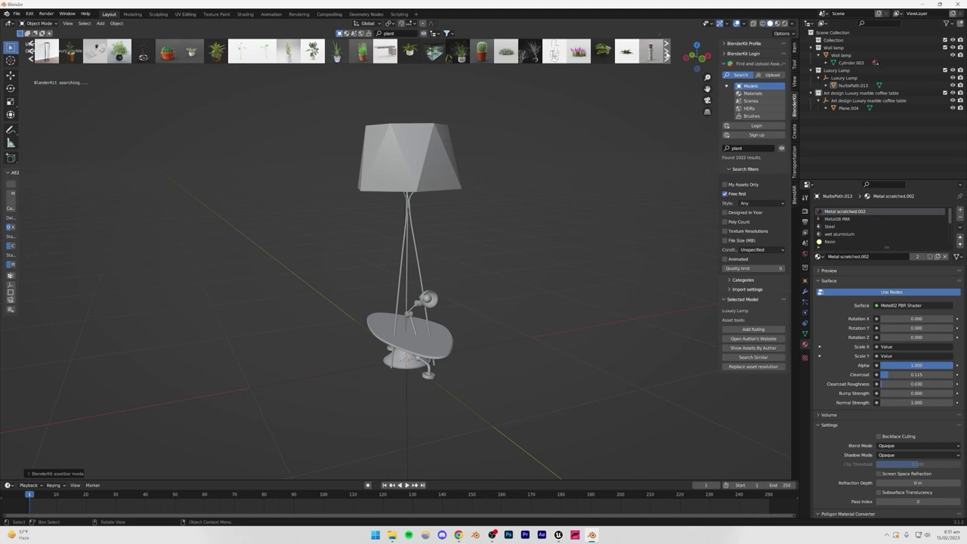
{"action": "left_click", "coordinate": [666, 53]}
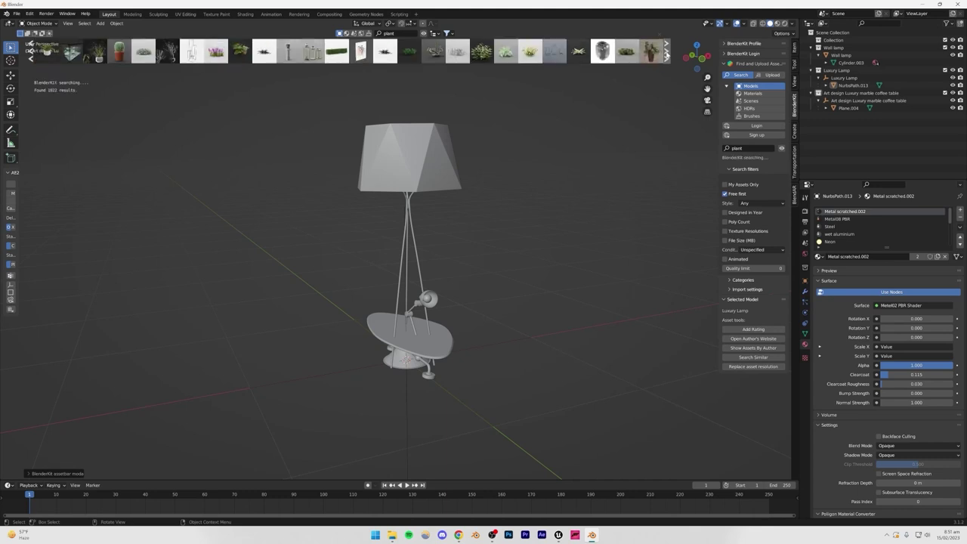
{"action": "mouse_move", "coordinate": [169, 55]}
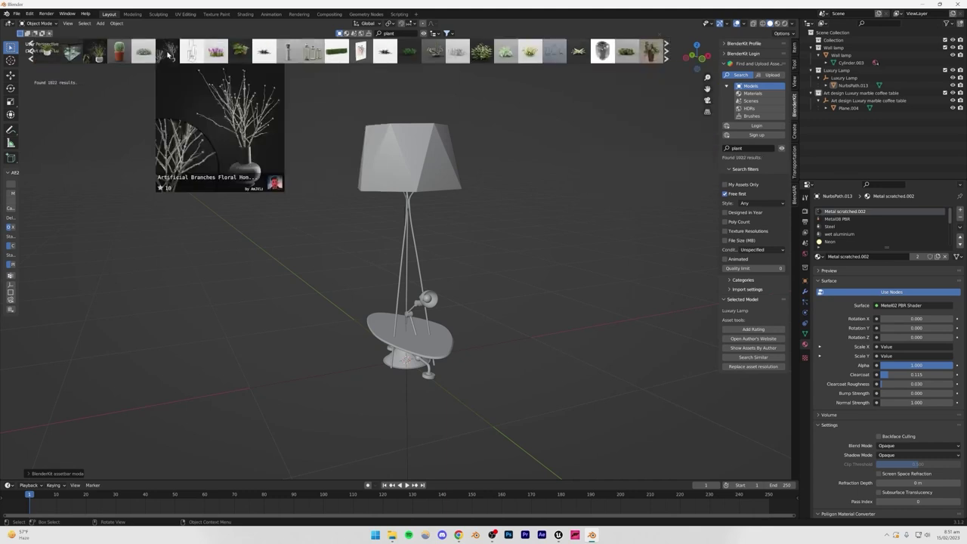
{"action": "left_click", "coordinate": [169, 54]}
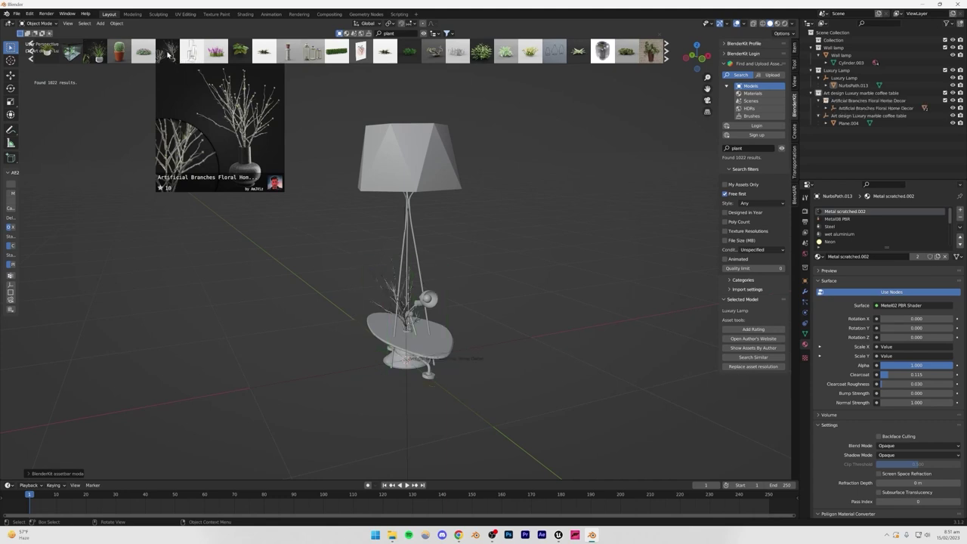
Step: Browse the BlenderKit "plant" results and preview models for another piece of decor that suits the living room
{"action": "mouse_move", "coordinate": [312, 53]}
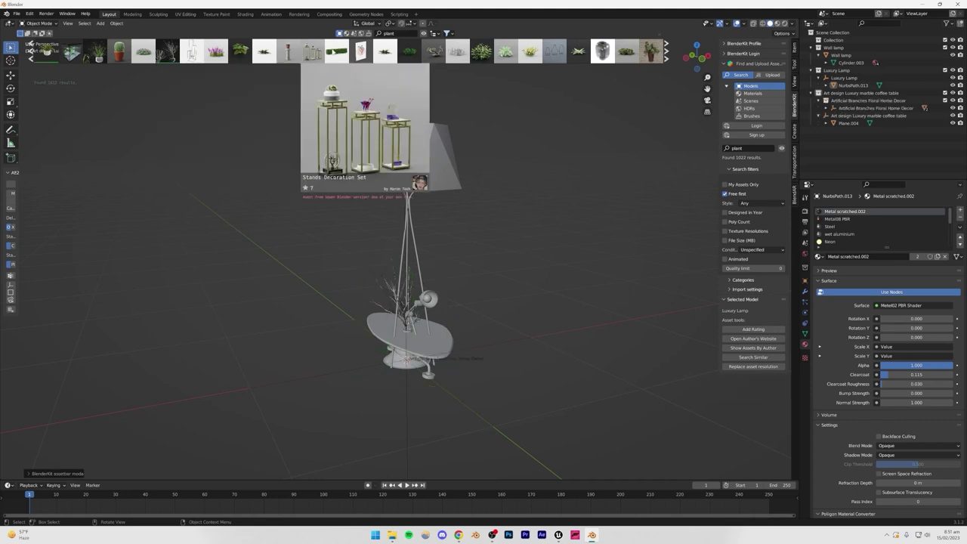
{"action": "mouse_move", "coordinate": [435, 52]}
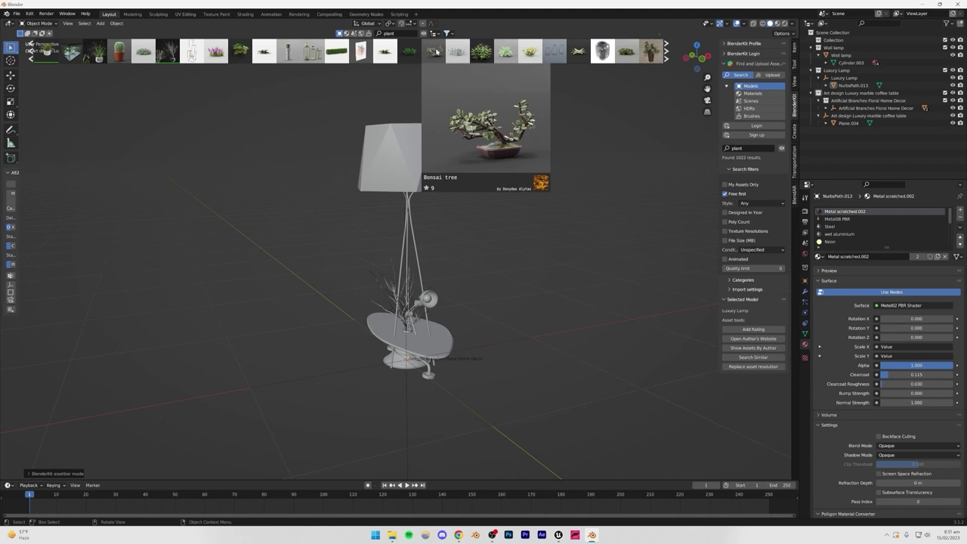
{"action": "mouse_move", "coordinate": [610, 50]}
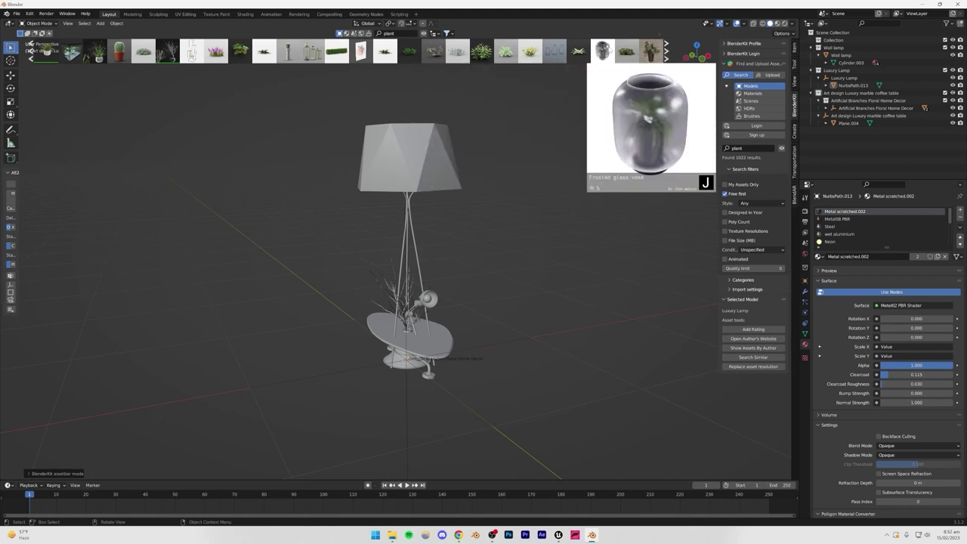
{"action": "left_click", "coordinate": [666, 52]}
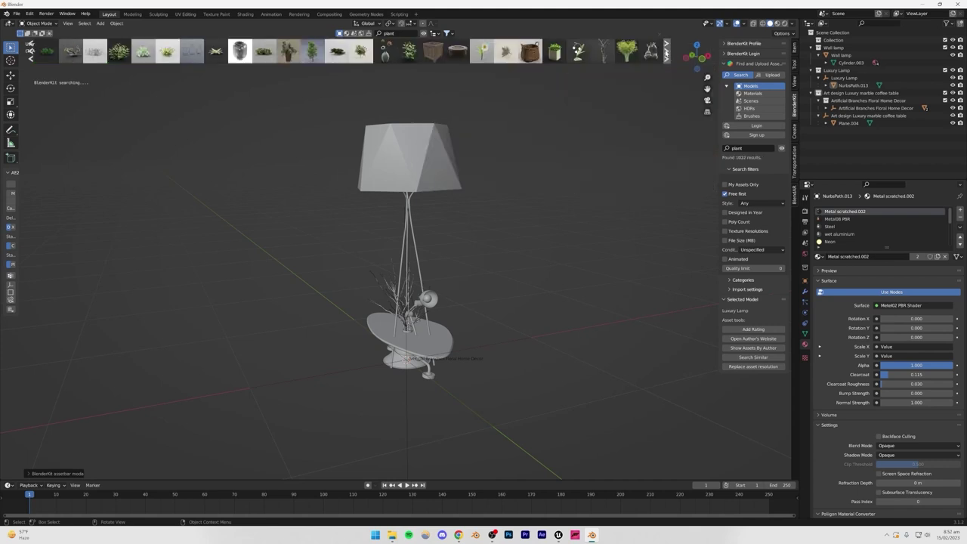
{"action": "mouse_move", "coordinate": [651, 52]}
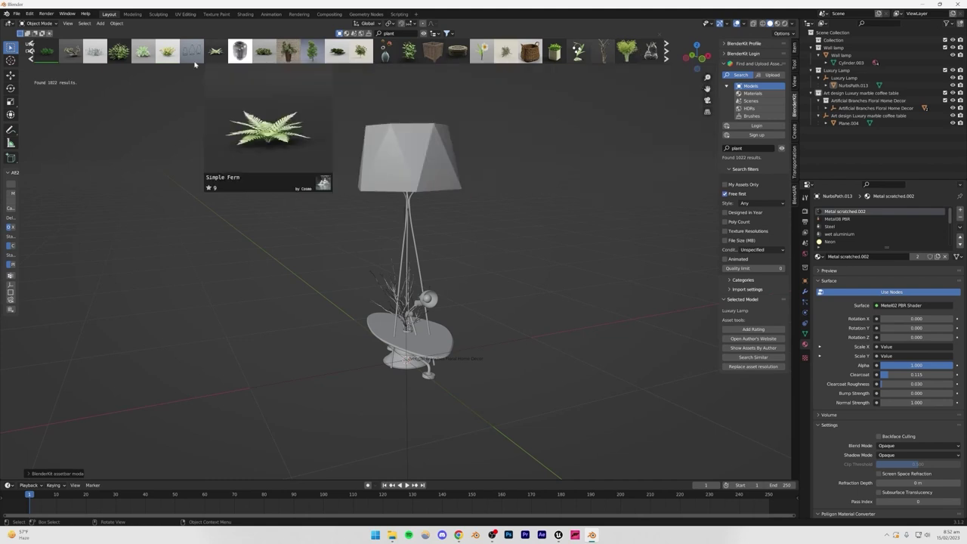
{"action": "mouse_move", "coordinate": [249, 51]}
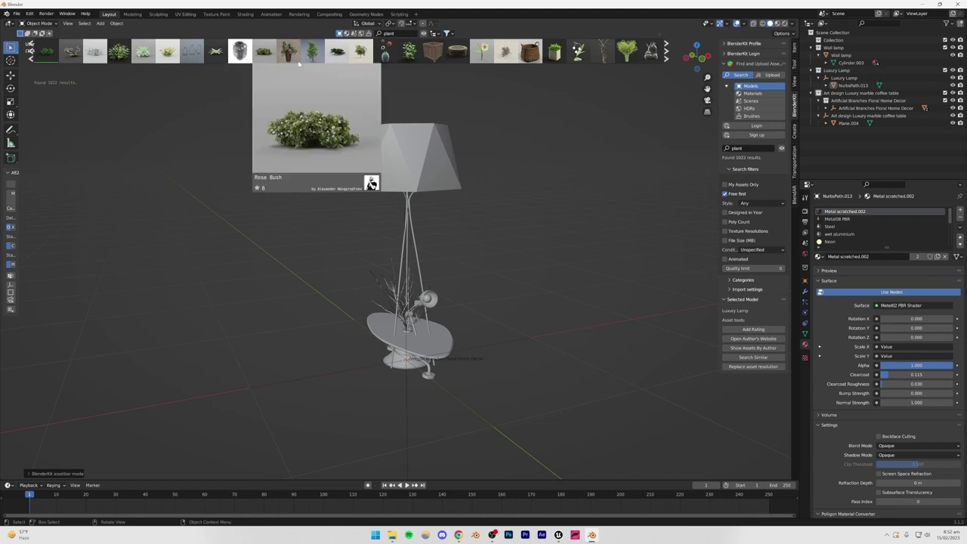
{"action": "mouse_move", "coordinate": [387, 51]}
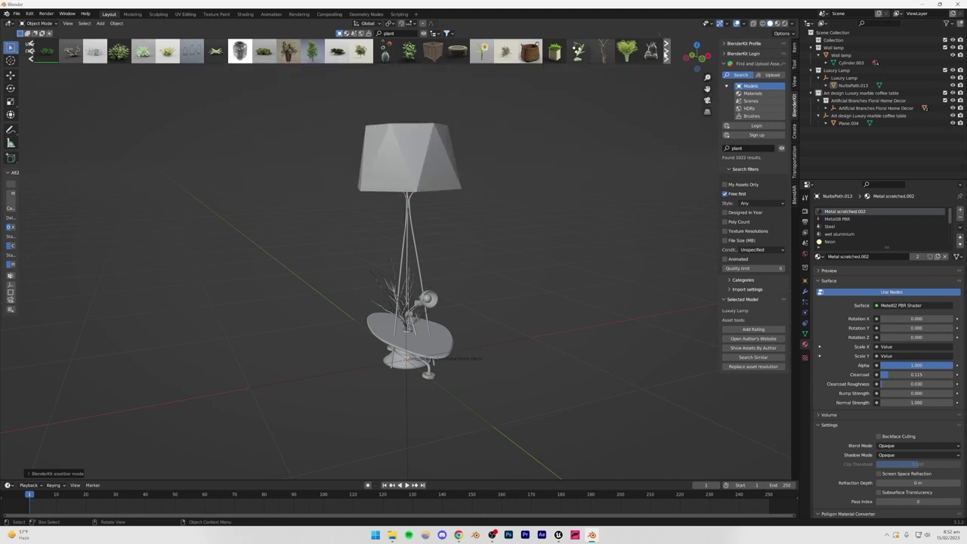
{"action": "mouse_move", "coordinate": [609, 52]}
{"action": "left_click", "coordinate": [668, 46]}
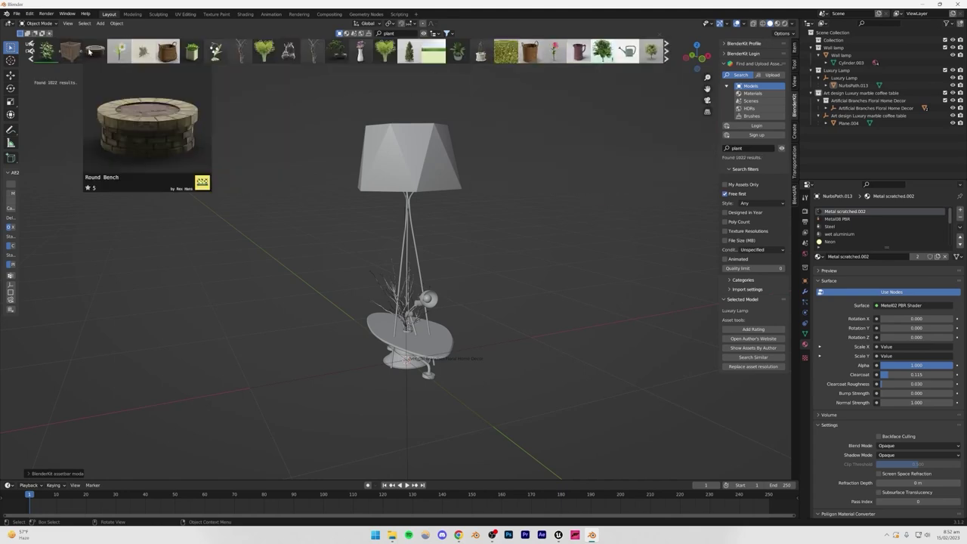
{"action": "mouse_move", "coordinate": [79, 52]}
{"action": "mouse_move", "coordinate": [167, 51]}
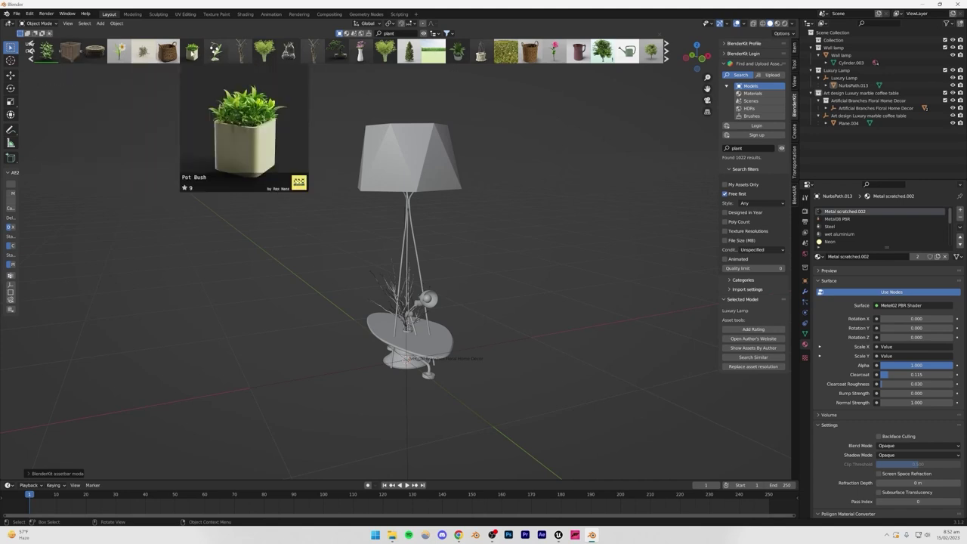
{"action": "mouse_move", "coordinate": [432, 50]}
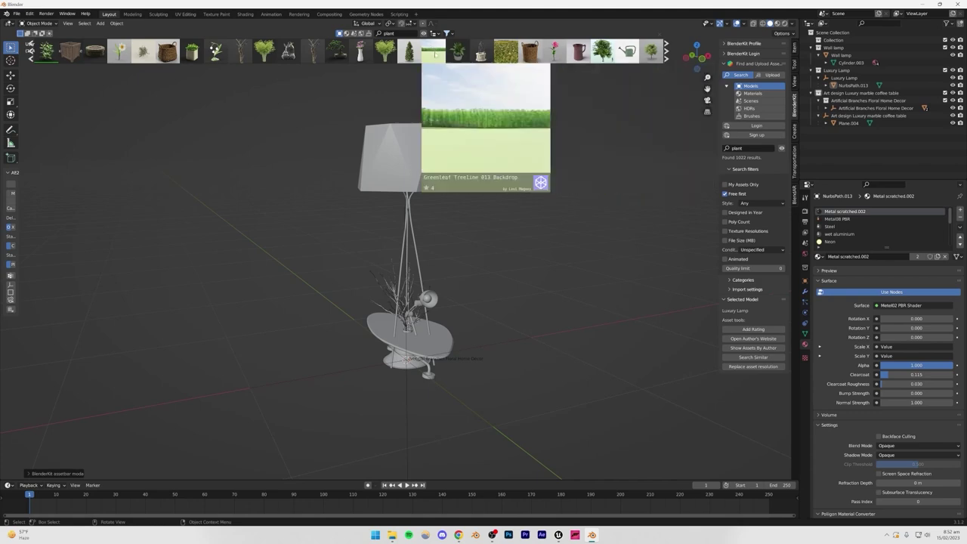
{"action": "left_click", "coordinate": [667, 51]}
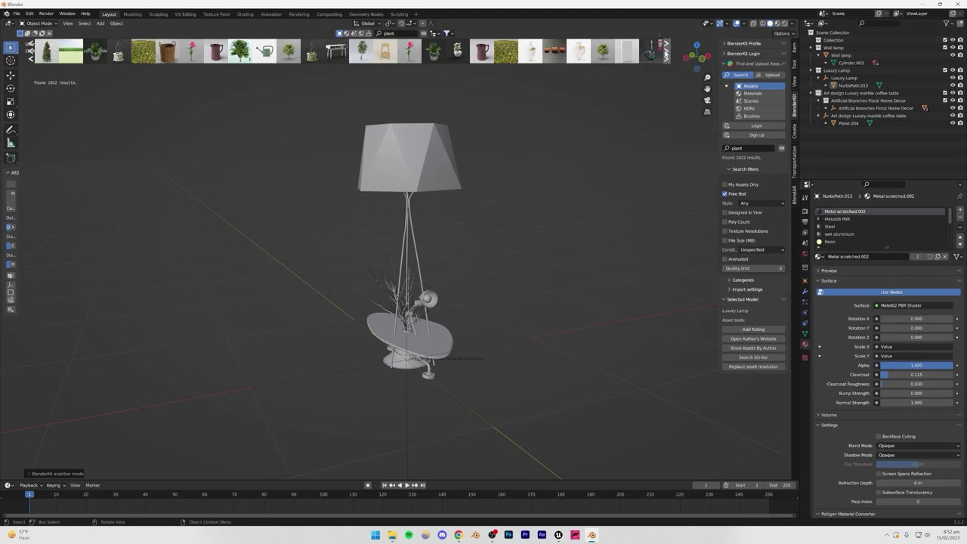
{"action": "left_click", "coordinate": [667, 51]}
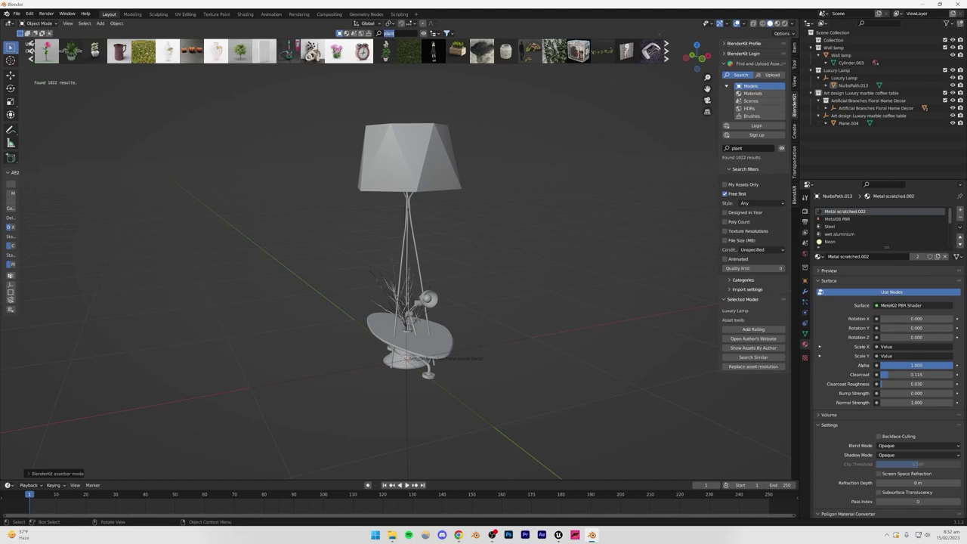
Step: Move the Artificial Branches Floral Home Decor collection out of the coffee table collection and join its flower pot and plant meshes
{"action": "left_click", "coordinate": [848, 124]}
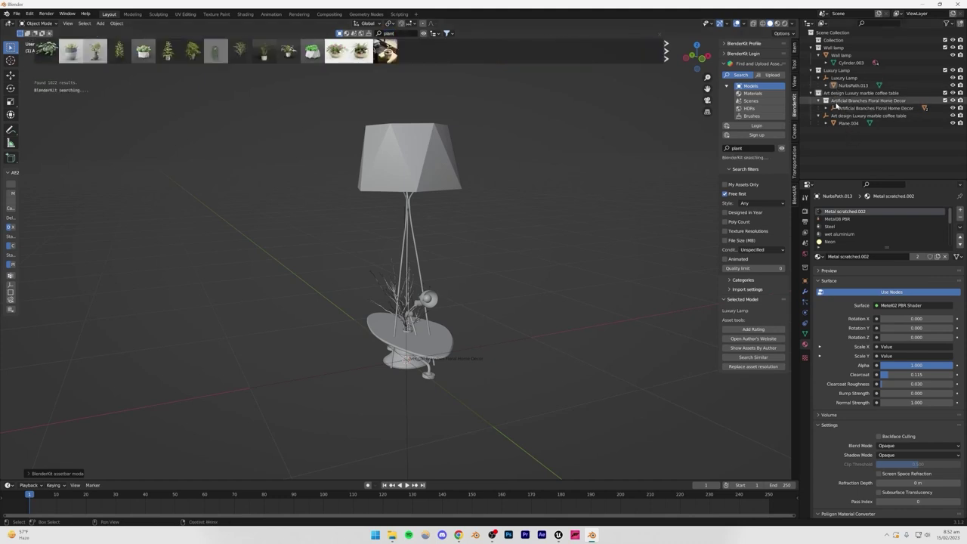
{"action": "left_click_drag", "start_coordinate": [841, 102], "coordinate": [833, 144]}
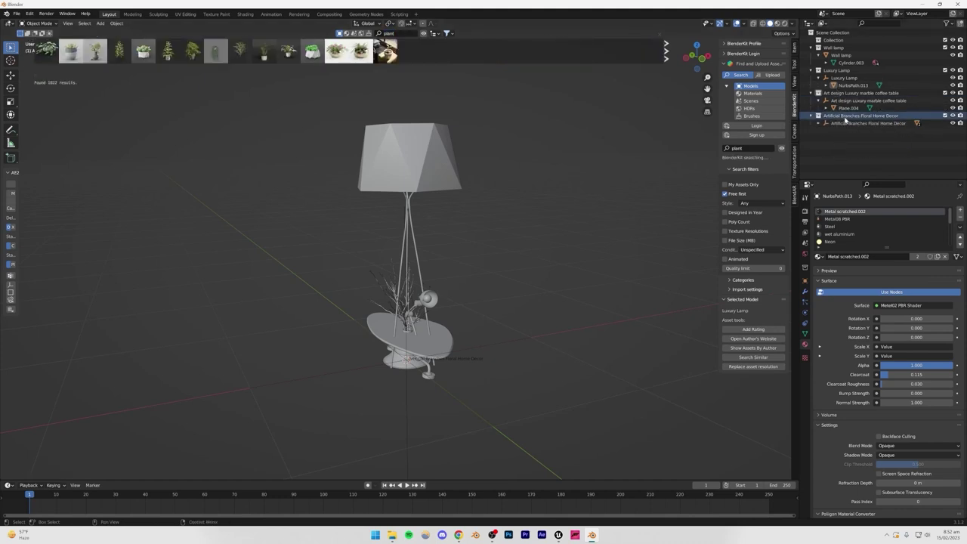
{"action": "left_click", "coordinate": [821, 124]}
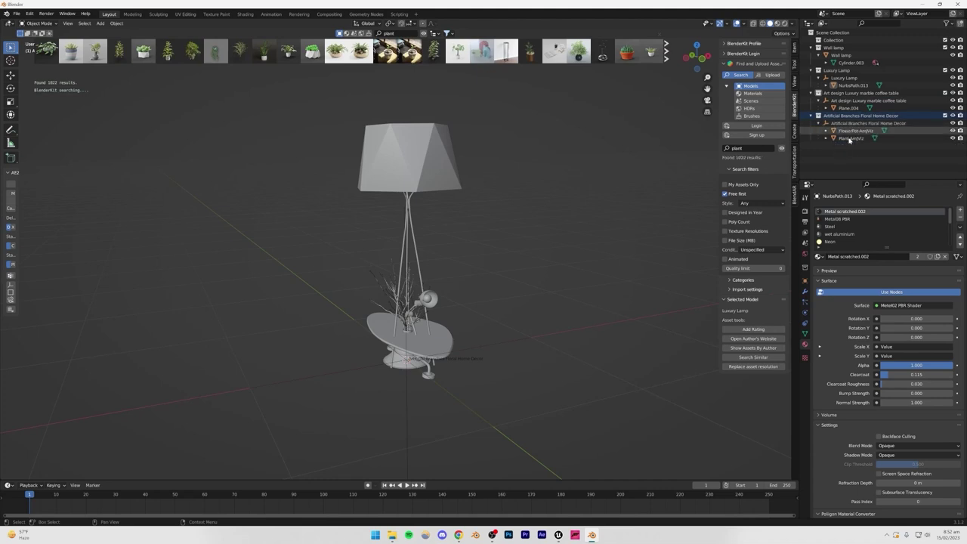
{"action": "left_click", "coordinate": [851, 138]}
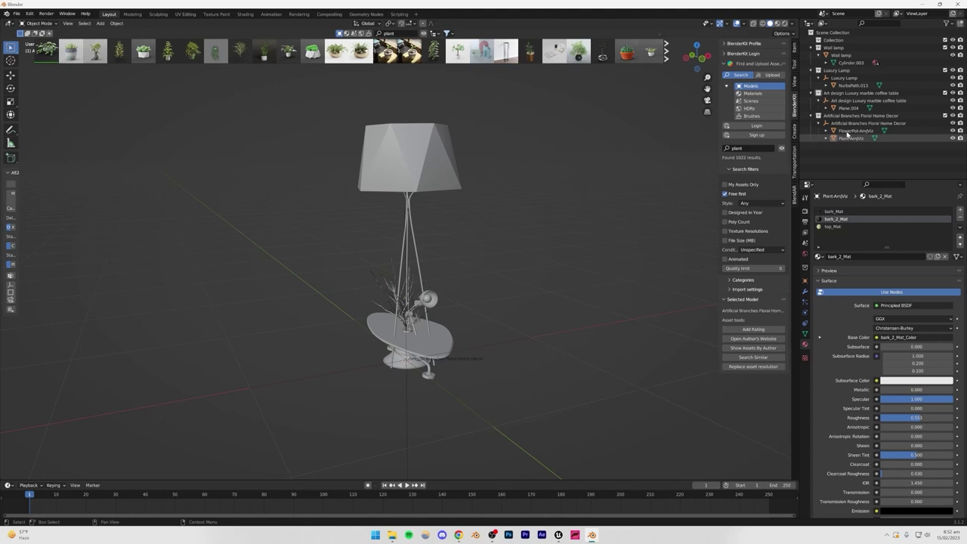
{"action": "left_click", "coordinate": [847, 133]}
{"action": "left_click", "coordinate": [847, 139], "text": "ctrl"}
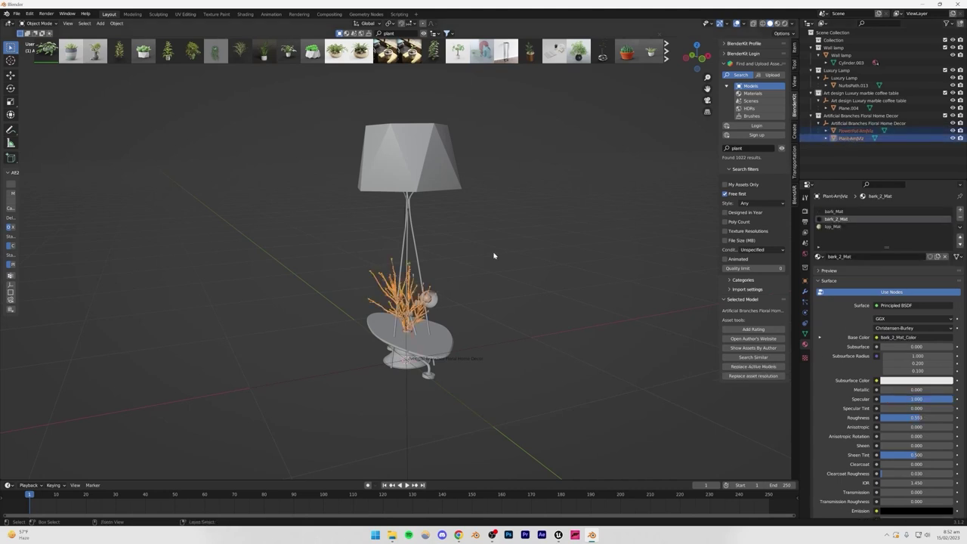
{"action": "key", "text": "ctrl+j"}
{"action": "left_click", "coordinate": [833, 156]}
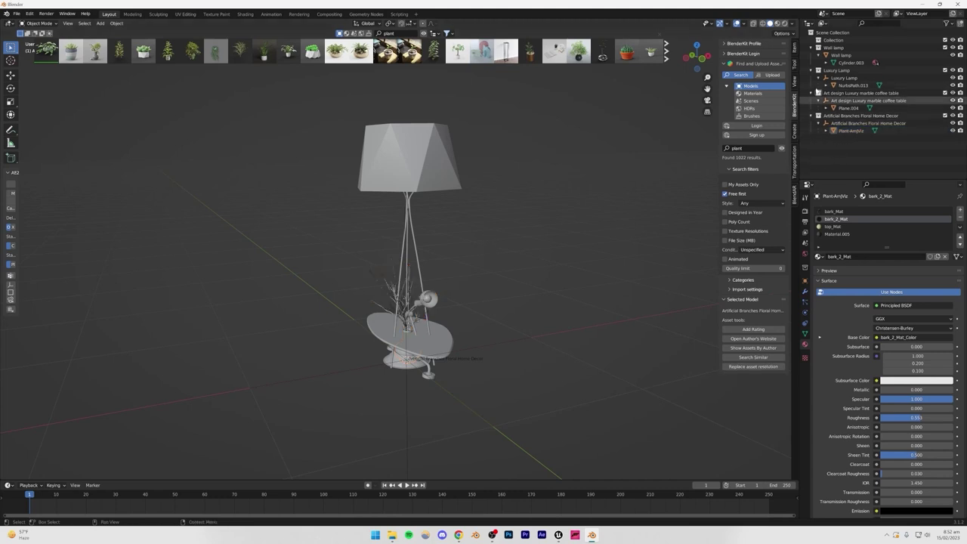
Step: Search BlenderKit for "dead plant" and add the Modern Plant Stand model to the scene
{"action": "mouse_move", "coordinate": [411, 52]}
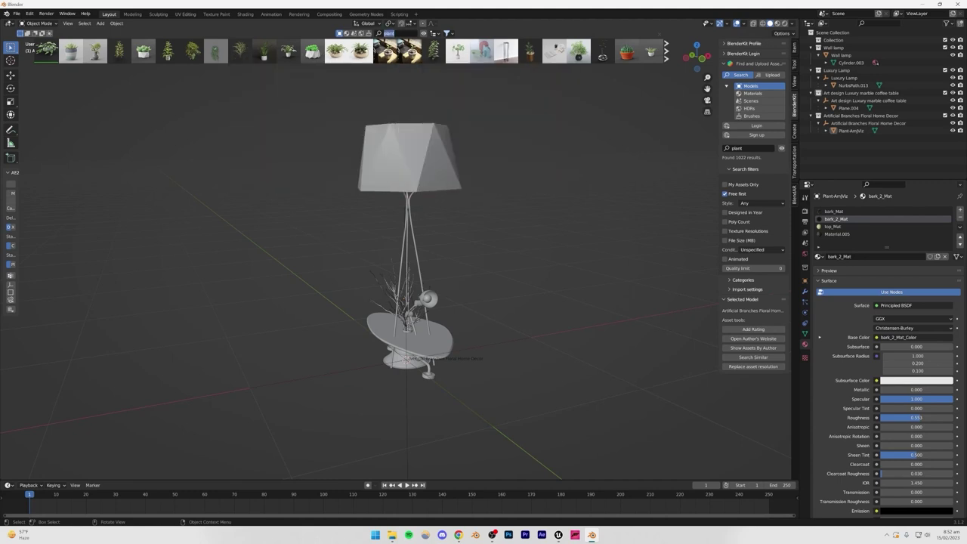
{"action": "key", "text": "Return"}
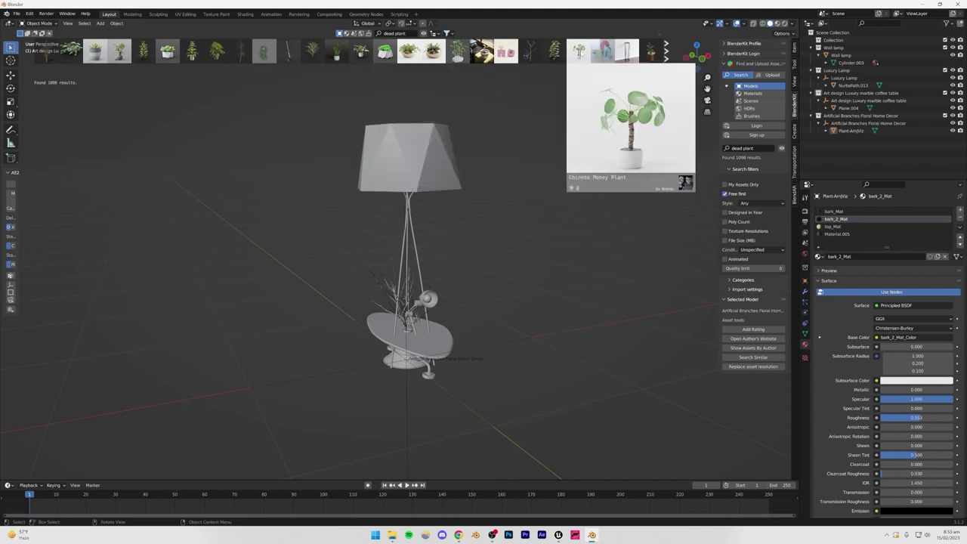
{"action": "mouse_move", "coordinate": [629, 52]}
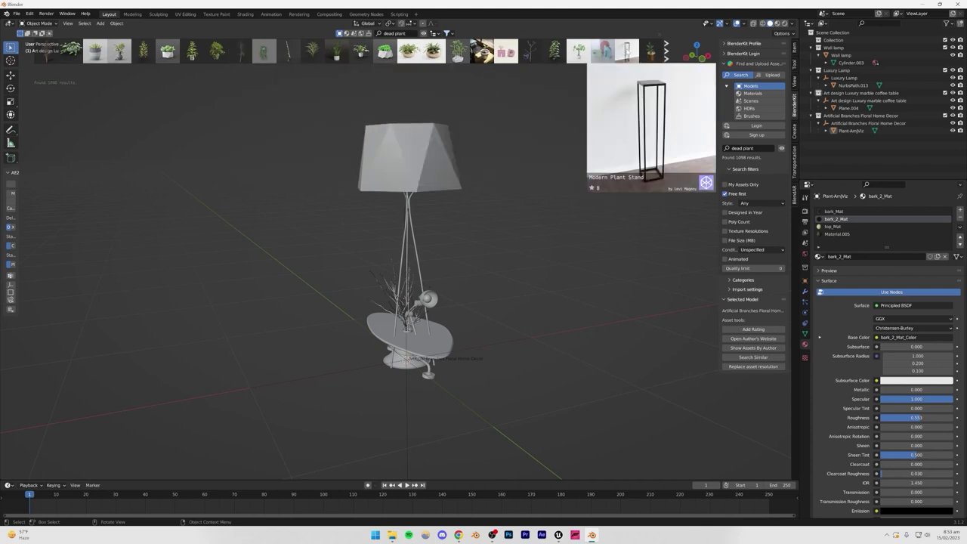
{"action": "left_click", "coordinate": [627, 52]}
Step: Look through further "dead plant" results in BlenderKit for a dried plant that fits the room
{"action": "mouse_move", "coordinate": [519, 51]}
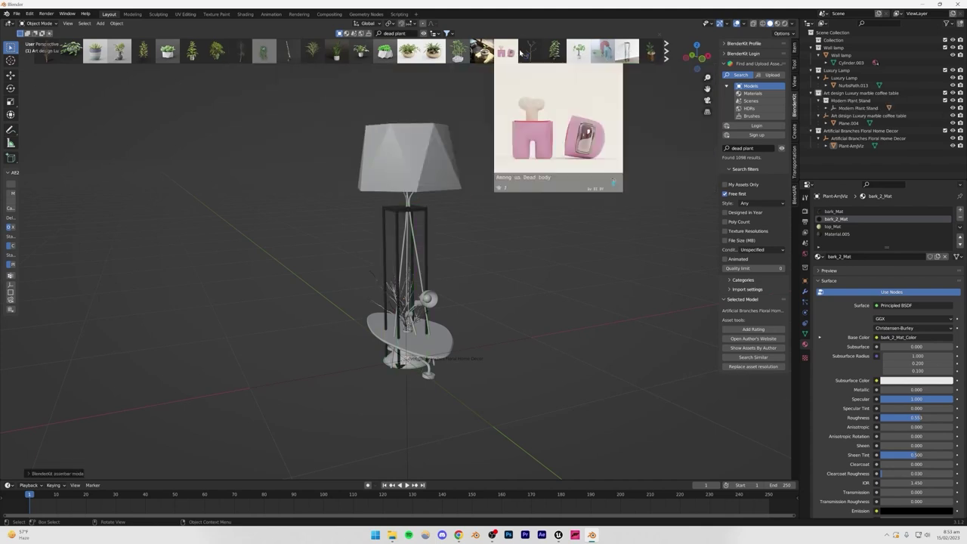
{"action": "left_click", "coordinate": [667, 51]}
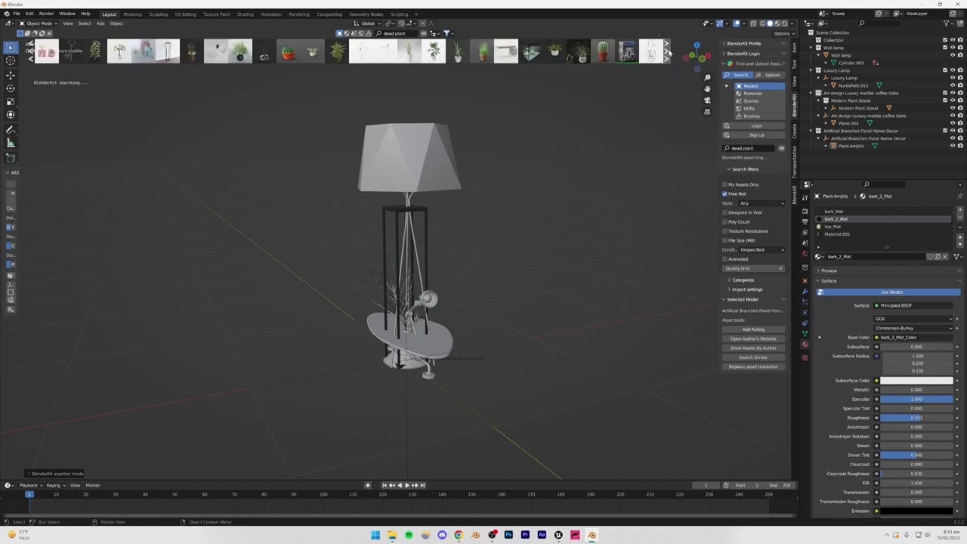
{"action": "mouse_move", "coordinate": [509, 52]}
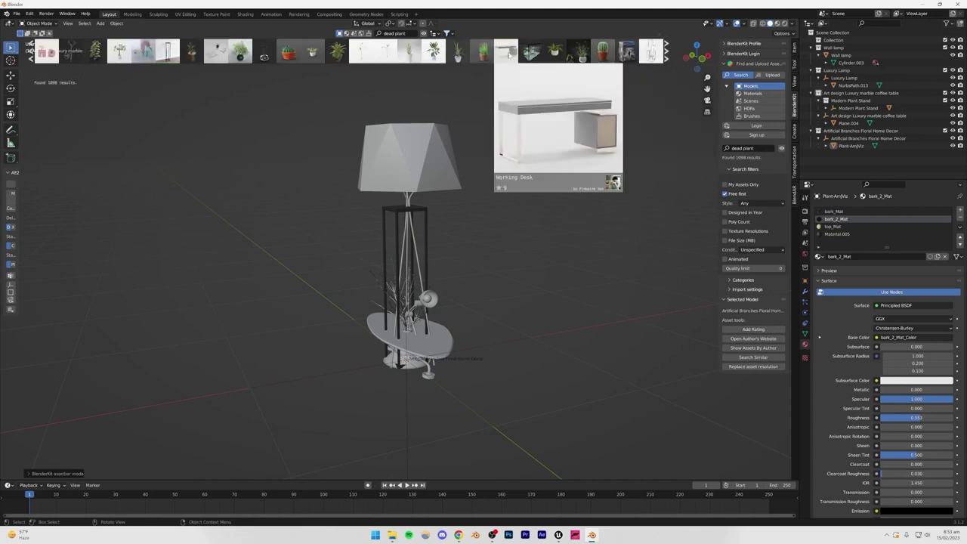
{"action": "mouse_move", "coordinate": [276, 56]}
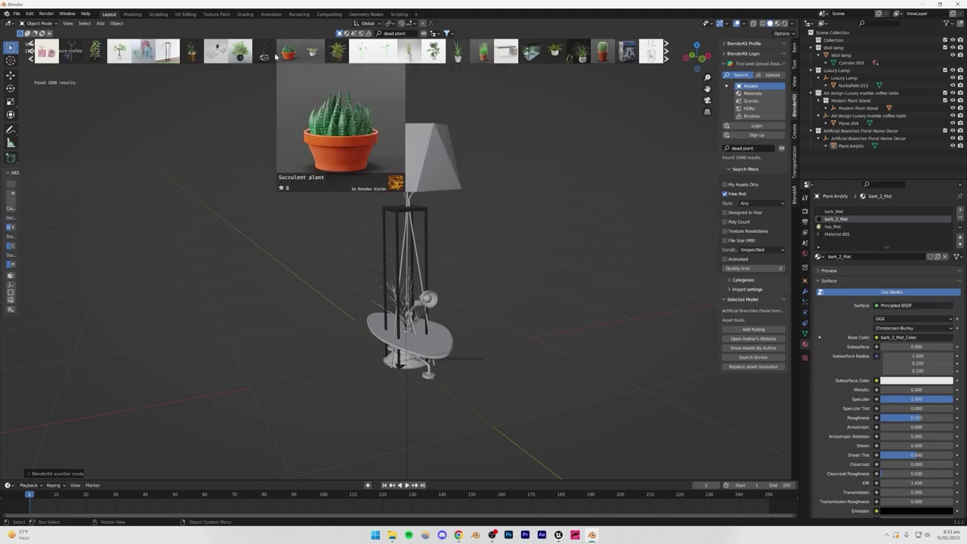
{"action": "mouse_move", "coordinate": [217, 50]}
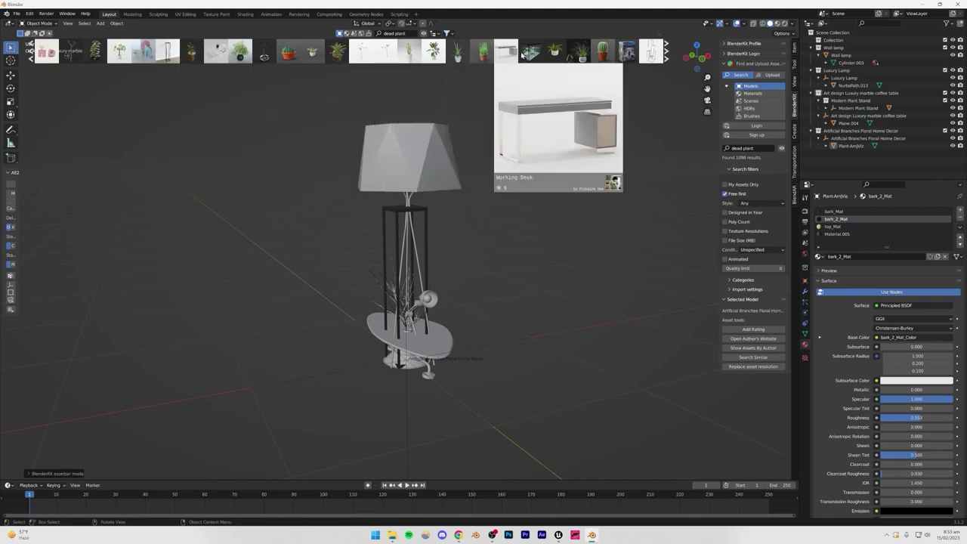
{"action": "left_click", "coordinate": [666, 51]}
{"action": "mouse_move", "coordinate": [651, 52]}
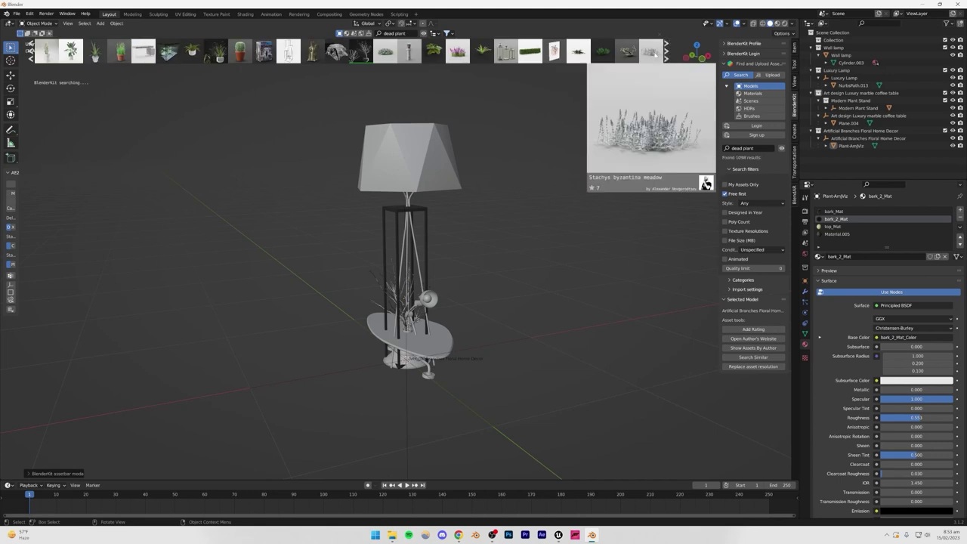
{"action": "mouse_move", "coordinate": [355, 57]}
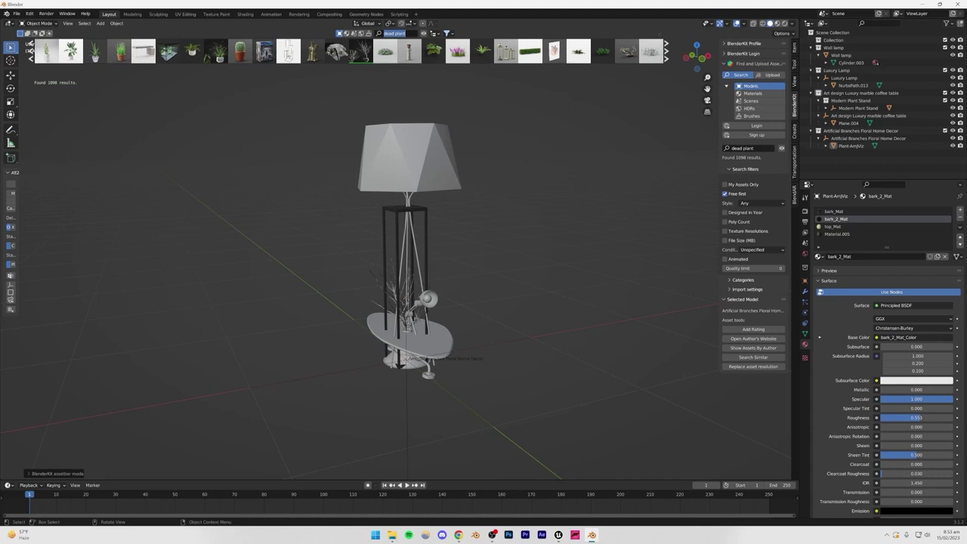
Step: Search BlenderKit for "vase" and add the Demijohn Vase model to the scene
{"action": "key", "text": "Return"}
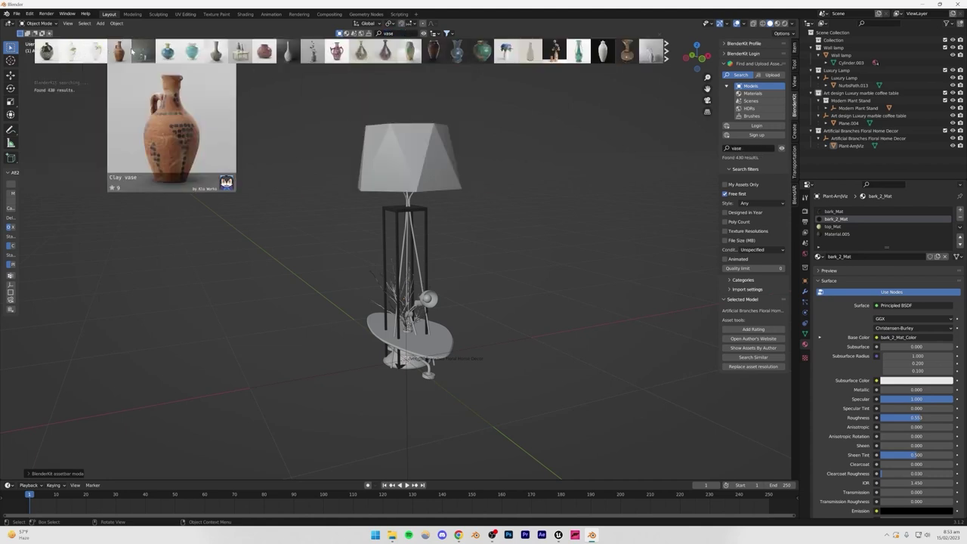
{"action": "mouse_move", "coordinate": [148, 53]}
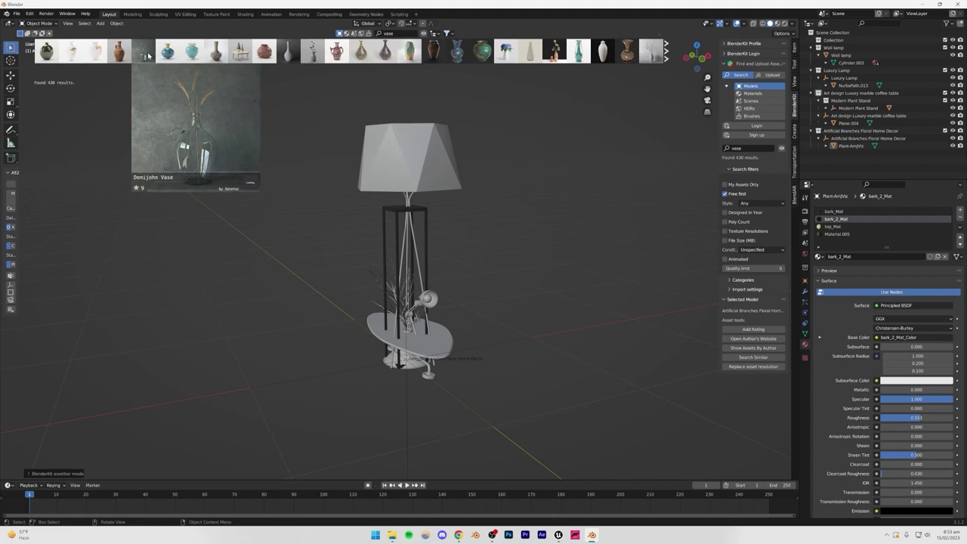
{"action": "left_click", "coordinate": [144, 52]}
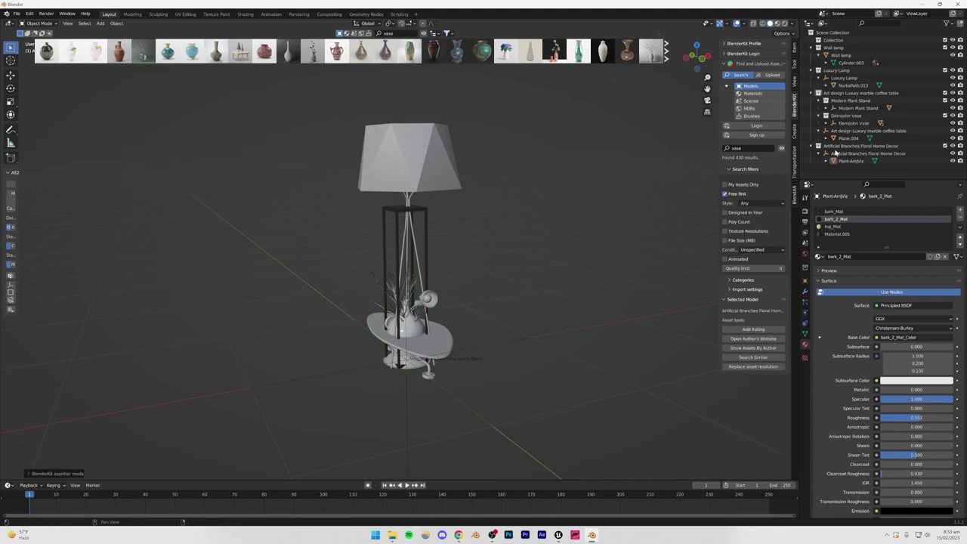
Step: Move the Demijohn Vase and Modern Plant Stand collections out of the coffee table collection into the Scene Collection
{"action": "left_click_drag", "start_coordinate": [848, 121], "coordinate": [830, 33]}
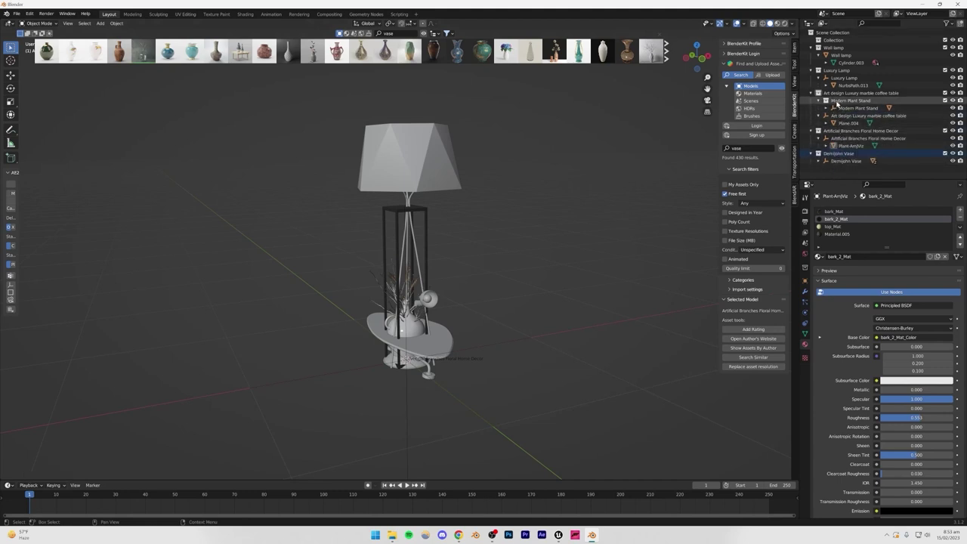
{"action": "left_click_drag", "start_coordinate": [847, 100], "coordinate": [831, 34]}
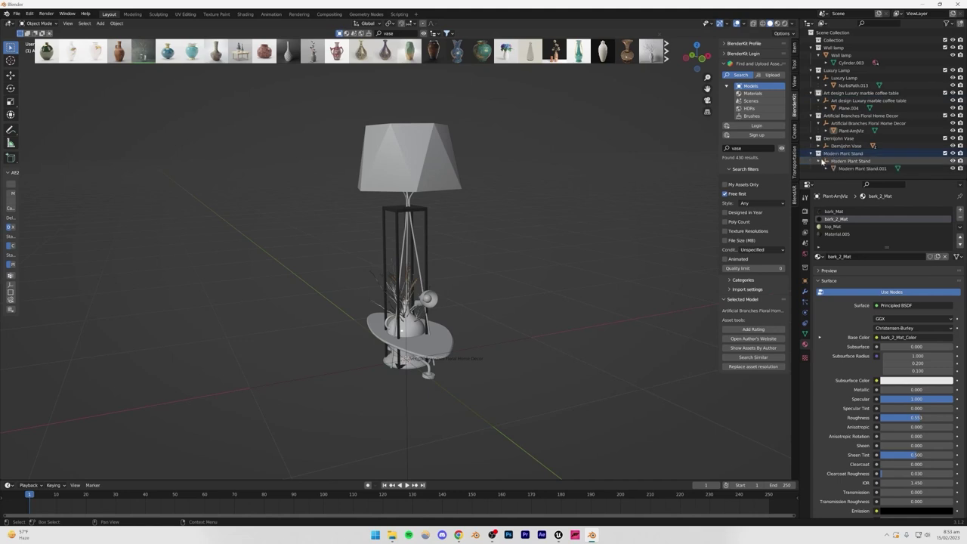
{"action": "left_click", "coordinate": [844, 169]}
Step: Join the Wheat Spikes mesh into the Demijohn Vase mesh so they form one object
{"action": "left_click", "coordinate": [836, 140]}
{"action": "left_click", "coordinate": [819, 147]}
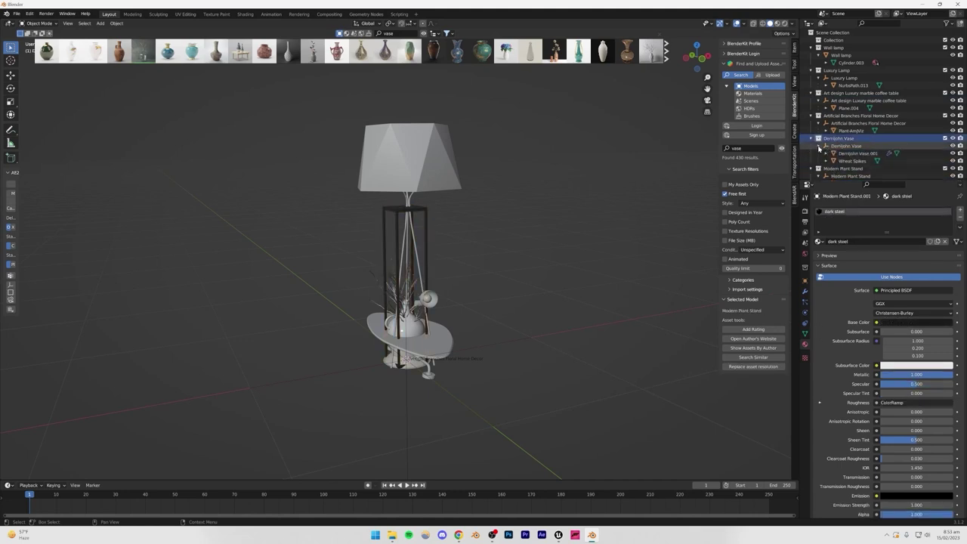
{"action": "left_click", "coordinate": [853, 153]}
{"action": "left_click", "coordinate": [852, 161], "text": "shift"}
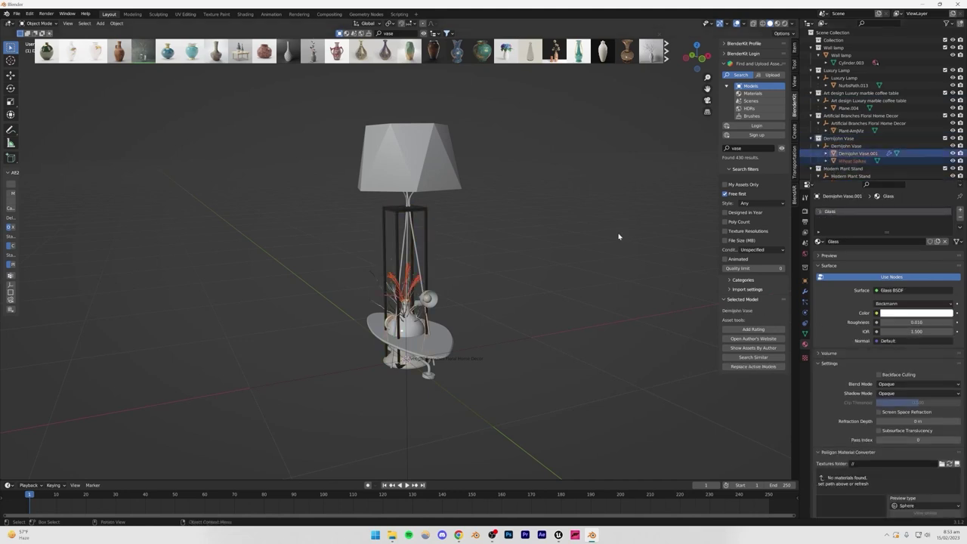
{"action": "key", "text": "ctrl+j"}
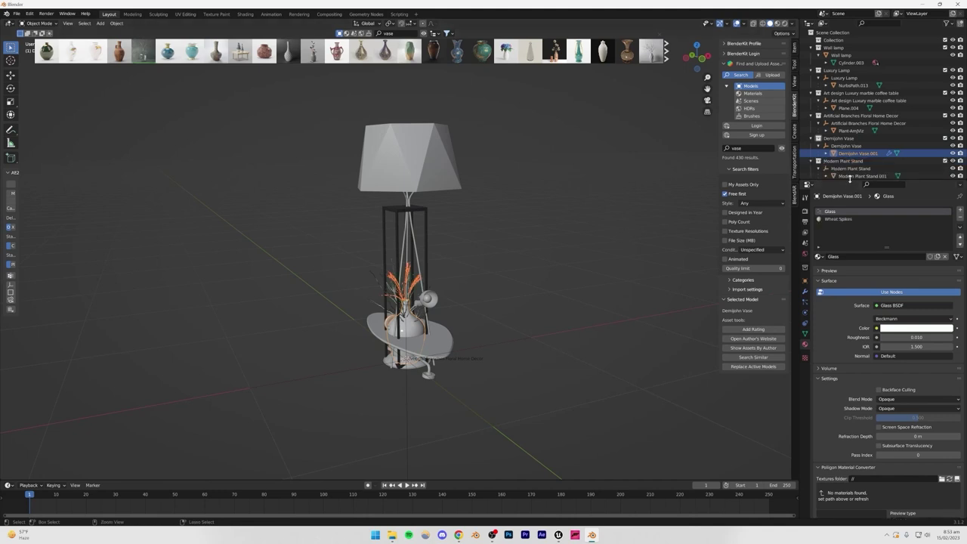
Step: Give the Outliner more height and collapse every model collection from Wall lamp to Modern Plant Stand
{"action": "left_click_drag", "start_coordinate": [850, 182], "coordinate": [849, 270]}
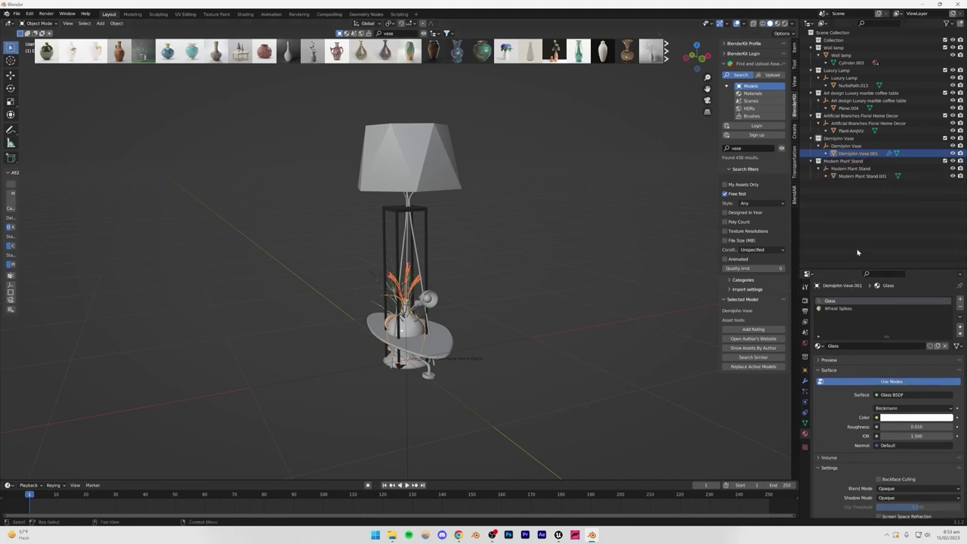
{"action": "left_click", "coordinate": [811, 138]}
{"action": "left_click", "coordinate": [811, 116]}
{"action": "left_click", "coordinate": [811, 92]}
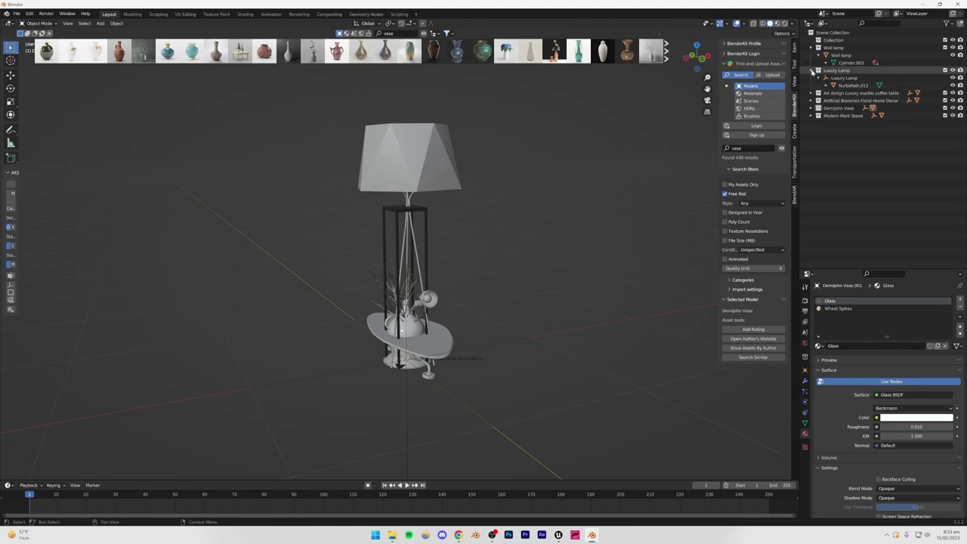
{"action": "left_click", "coordinate": [811, 71]}
{"action": "left_click", "coordinate": [811, 48]}
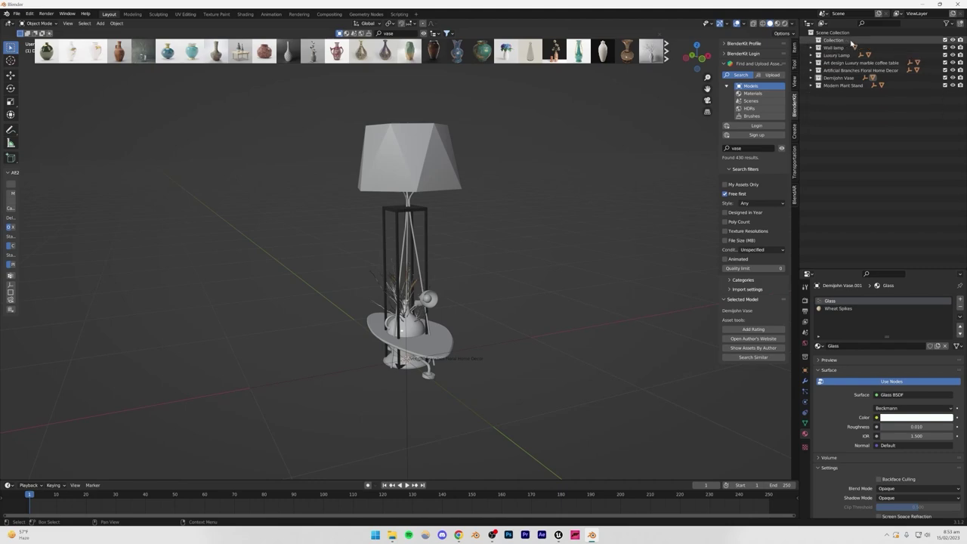
{"action": "left_click", "coordinate": [834, 91]}
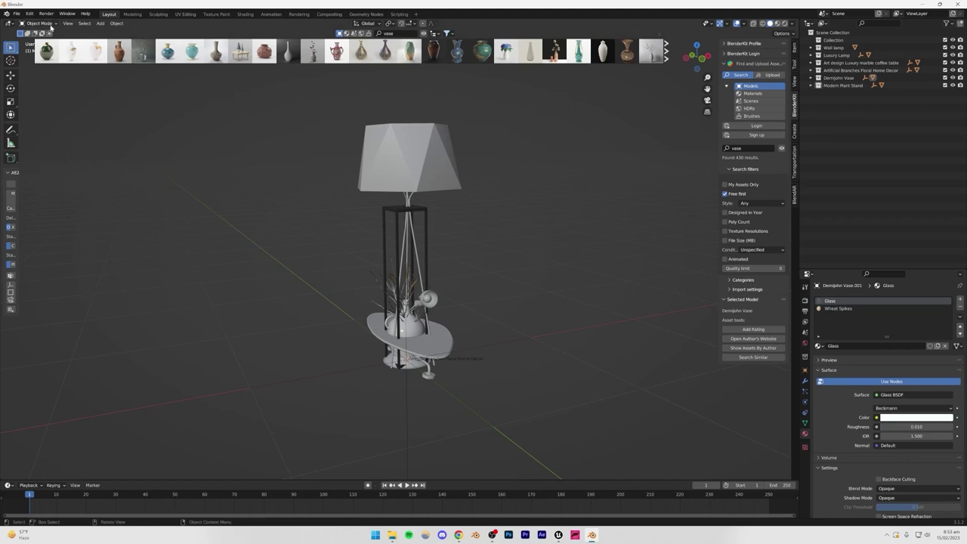
Step: Export the whole scene as assets01.fbx into the Assets\models\interiorSS folder
{"action": "left_click", "coordinate": [15, 13]}
{"action": "mouse_move", "coordinate": [37, 122]}
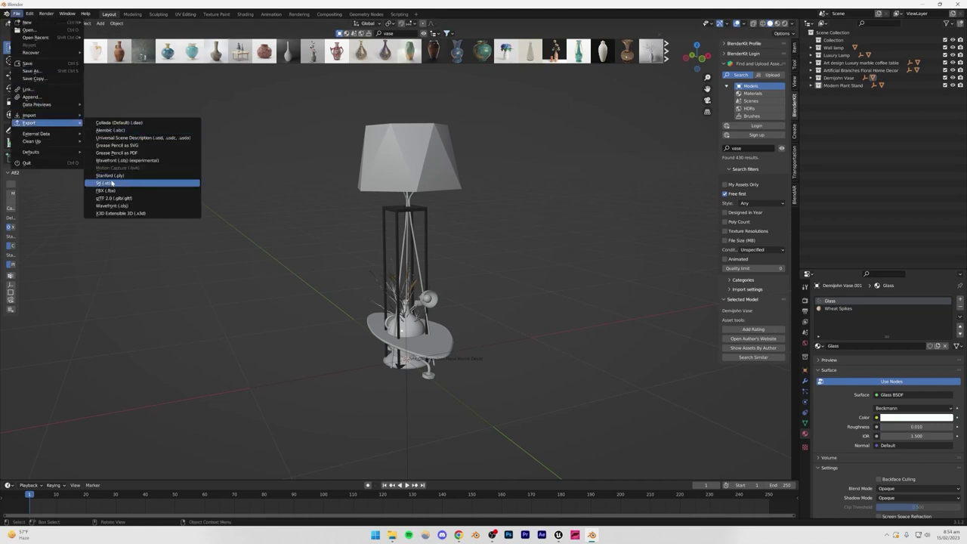
{"action": "left_click", "coordinate": [109, 190]}
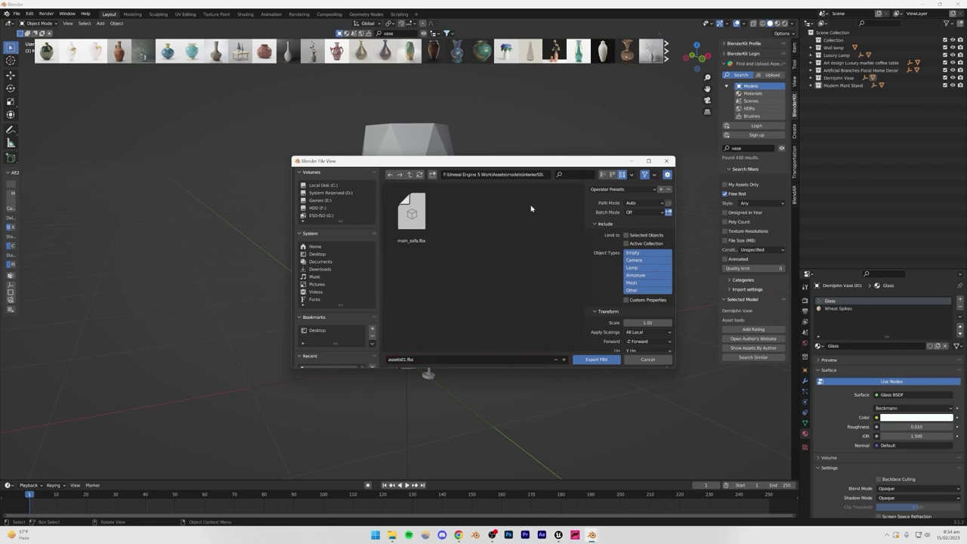
{"action": "left_click_drag", "start_coordinate": [461, 161], "coordinate": [441, 201]}
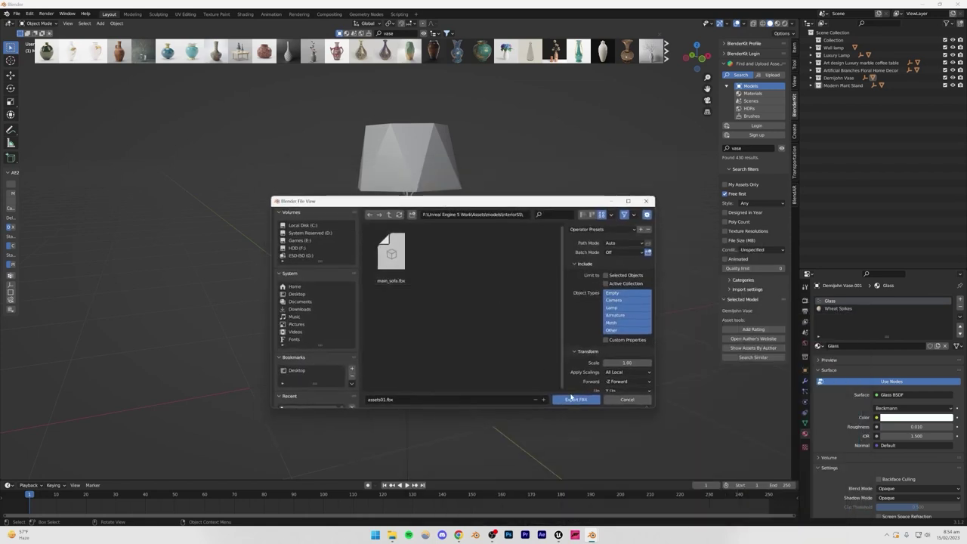
{"action": "left_click", "coordinate": [571, 397]}
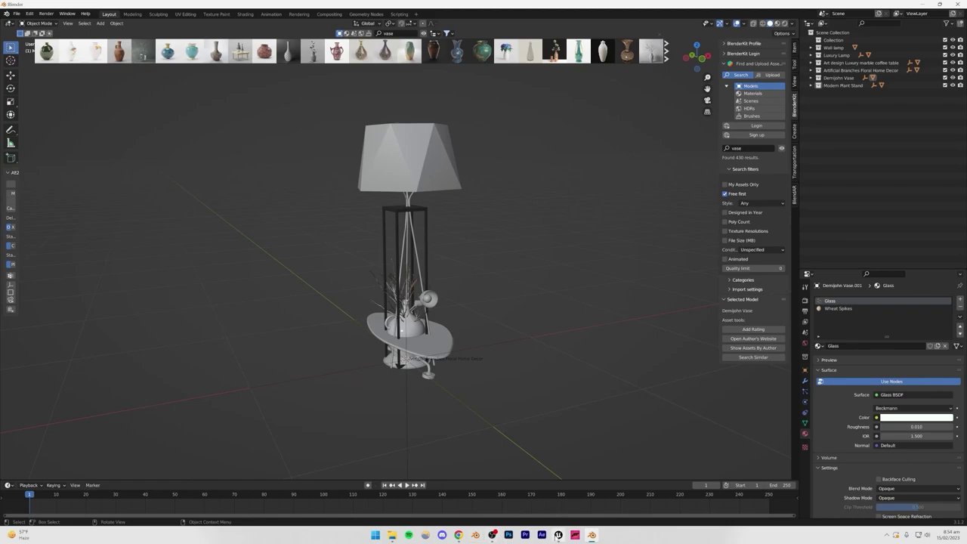
Step: Switch to Unreal Engine and import assets01.fbx from the interiorSS models folder into the interiorSS content folder with the current import options
{"action": "left_click", "coordinate": [558, 534]}
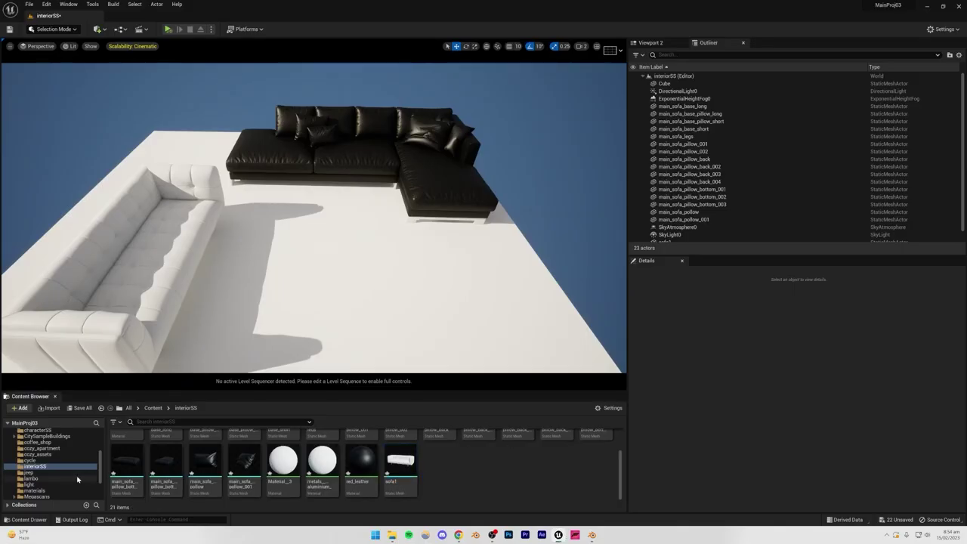
{"action": "scroll", "coordinate": [37, 480], "scroll_direction": "up", "scroll_amount": 1}
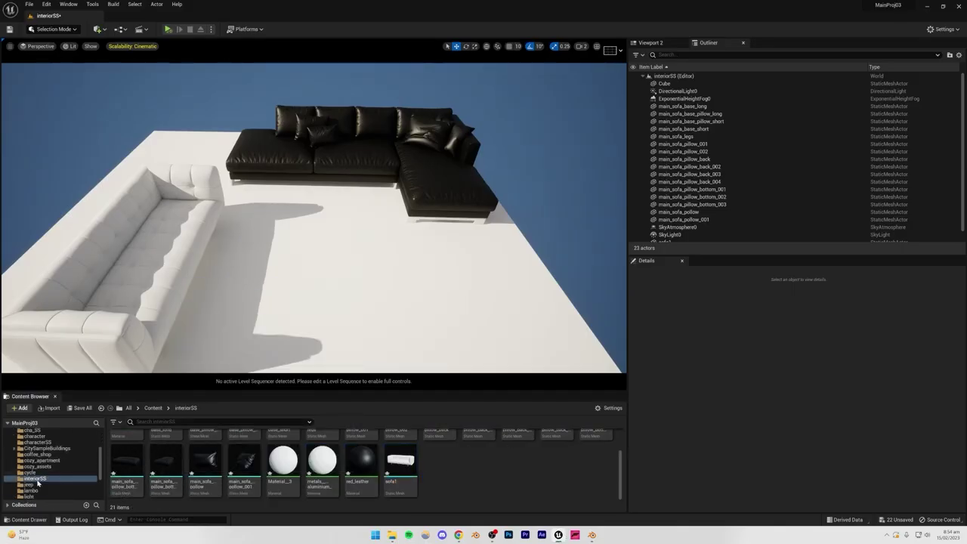
{"action": "right_click", "coordinate": [36, 481]}
{"action": "left_click", "coordinate": [427, 470]}
{"action": "mouse_move", "coordinate": [397, 528]}
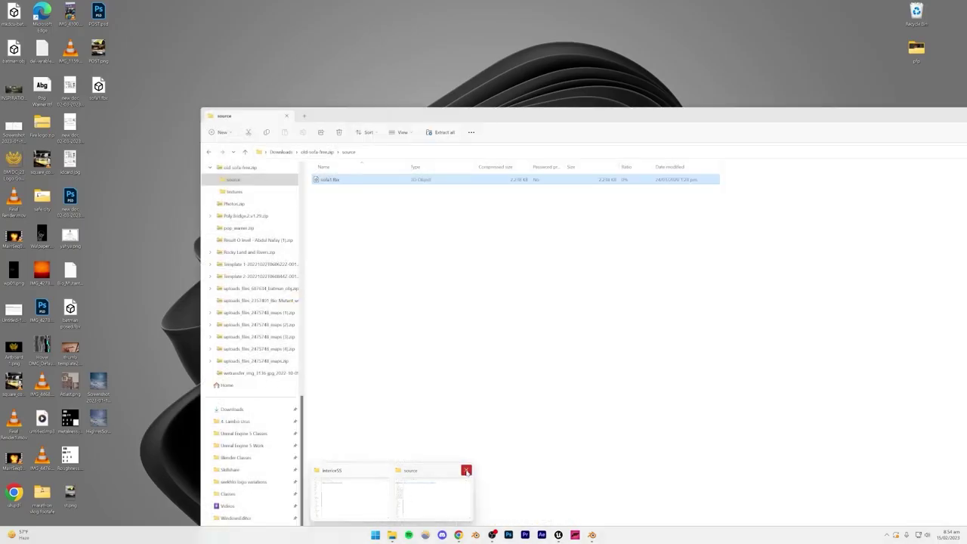
{"action": "left_click", "coordinate": [466, 469]}
{"action": "left_click", "coordinate": [386, 498]}
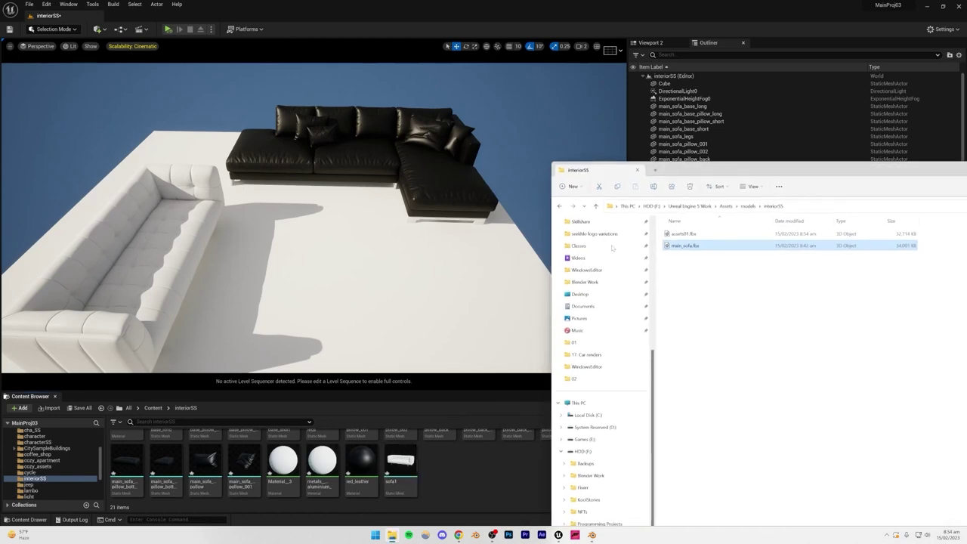
{"action": "left_click_drag", "start_coordinate": [683, 233], "coordinate": [476, 478]}
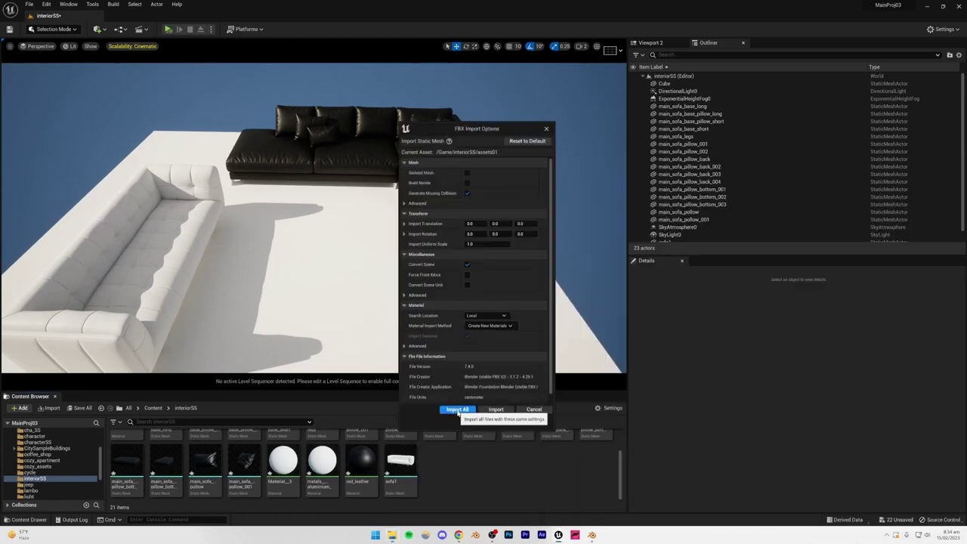
{"action": "left_click", "coordinate": [457, 410]}
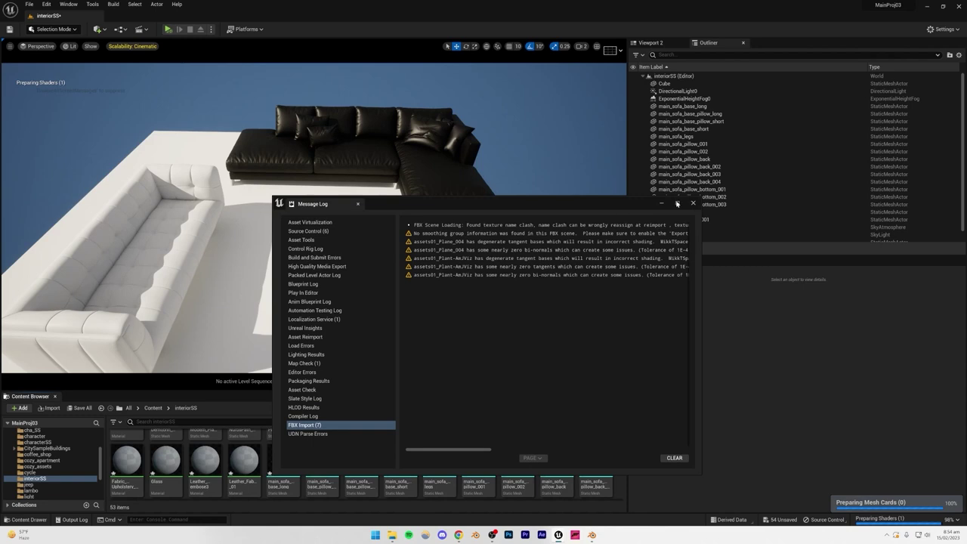
{"action": "left_click", "coordinate": [692, 203]}
Step: Find the six imported assets01 static meshes in the interiorSS content folder and select them all
{"action": "scroll", "coordinate": [403, 461], "scroll_direction": "down", "scroll_amount": 1}
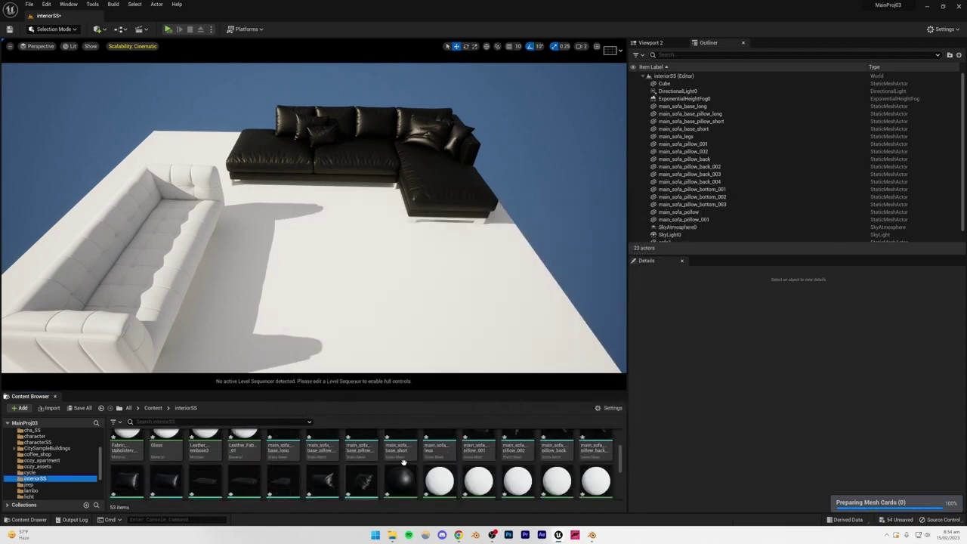
{"action": "scroll", "coordinate": [460, 464], "scroll_direction": "down", "scroll_amount": 3}
{"action": "scroll", "coordinate": [471, 464], "scroll_direction": "up", "scroll_amount": 2}
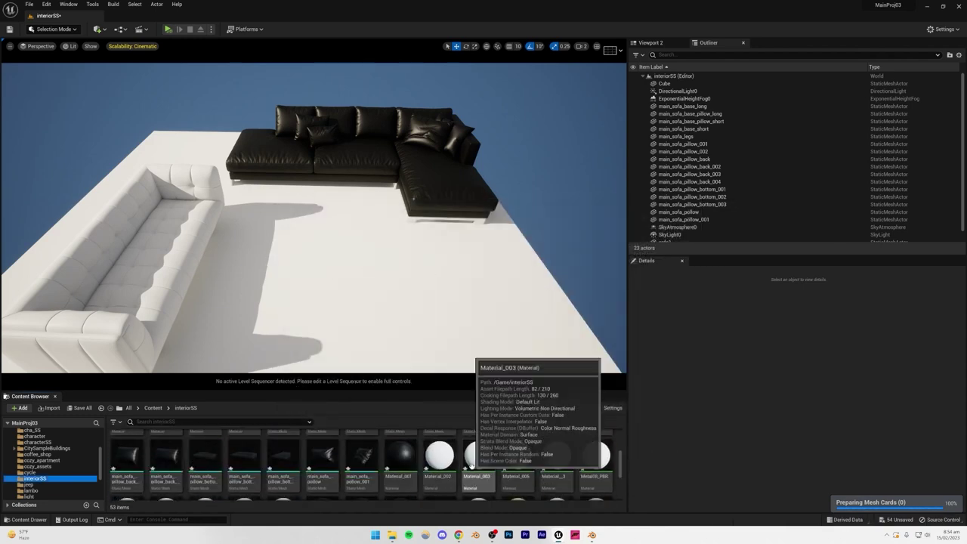
{"action": "scroll", "coordinate": [471, 464], "scroll_direction": "up", "scroll_amount": 3}
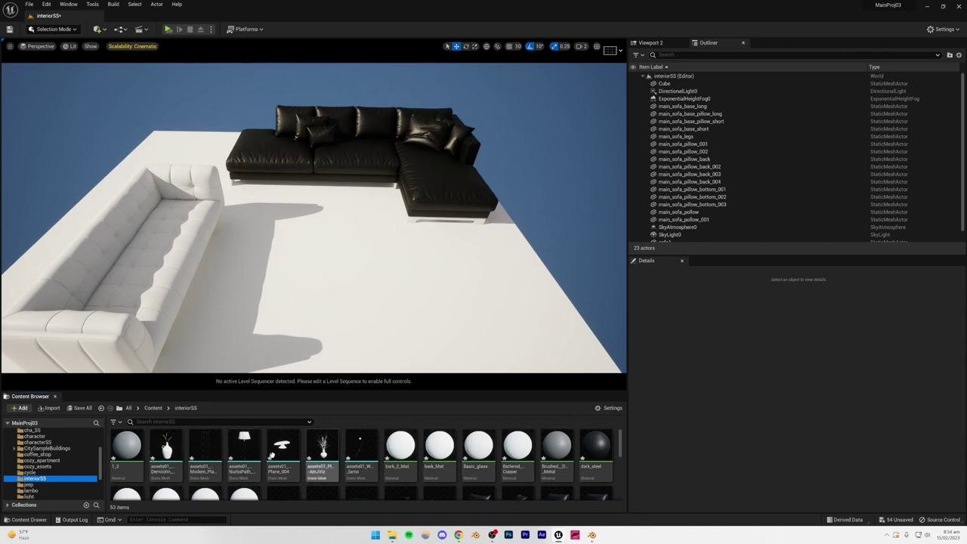
{"action": "left_click", "coordinate": [361, 451]}
{"action": "left_click", "coordinate": [165, 451], "text": "shift"}
{"action": "left_click_drag", "start_coordinate": [165, 452], "coordinate": [303, 289]}
{"action": "right_click_drag", "start_coordinate": [352, 310], "coordinate": [313, 245]}
{"action": "left_click", "coordinate": [313, 246]}
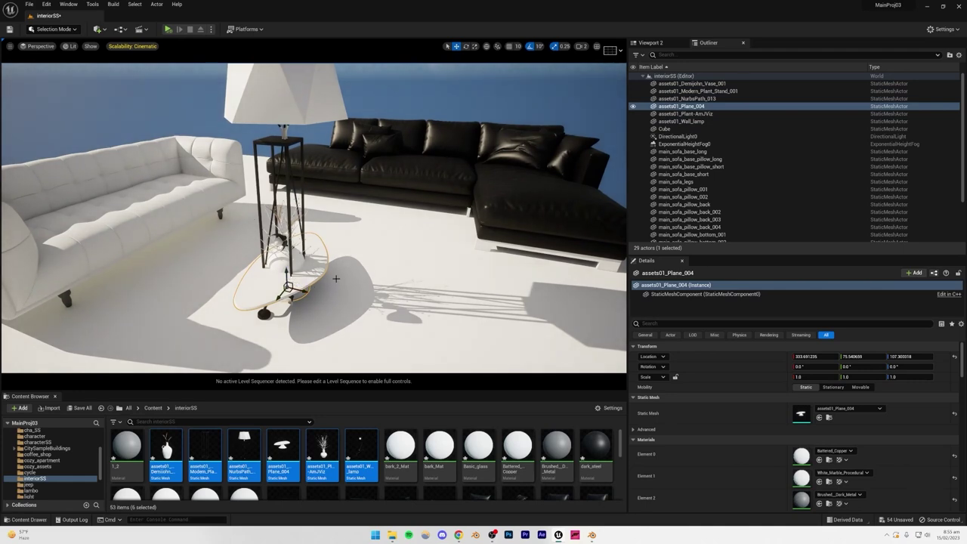
{"action": "key", "text": "ctrl+z"}
{"action": "key", "text": "ctrl+z"}
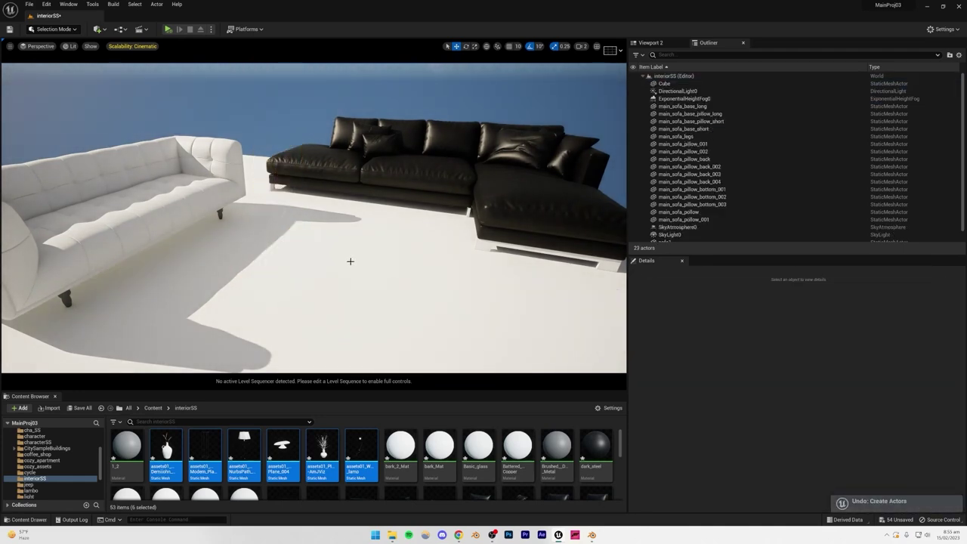
Step: Place the six selected assets01 meshes together on the free floor corner away from both sofas
{"action": "right_click_drag", "start_coordinate": [350, 261], "coordinate": [361, 290]}
{"action": "left_click_drag", "start_coordinate": [169, 453], "coordinate": [527, 327]}
{"action": "right_click_drag", "start_coordinate": [527, 327], "coordinate": [557, 309]}
Step: Move the coffee table to the open floor between the sofas and scale it uniformly to 1.75
{"action": "left_click", "coordinate": [462, 344]}
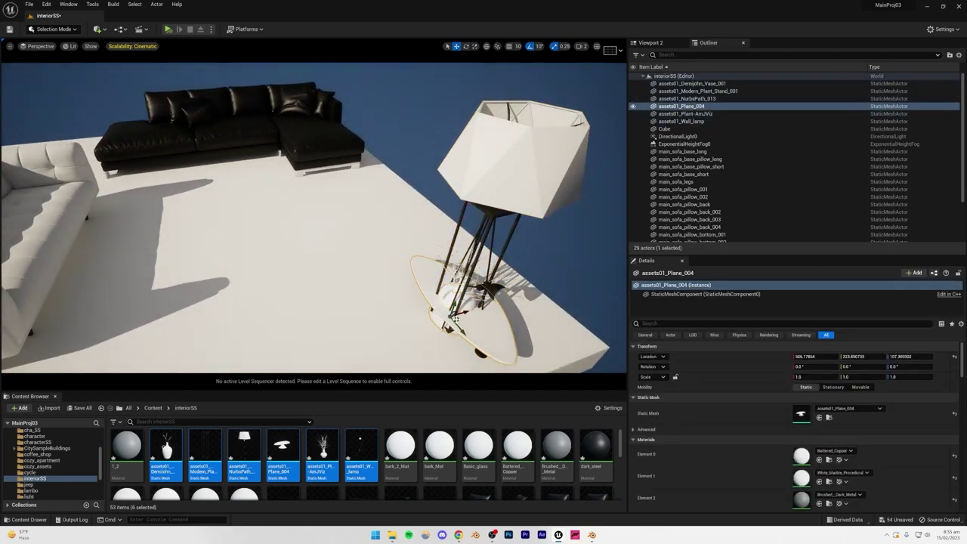
{"action": "left_click_drag", "start_coordinate": [454, 318], "coordinate": [232, 247]}
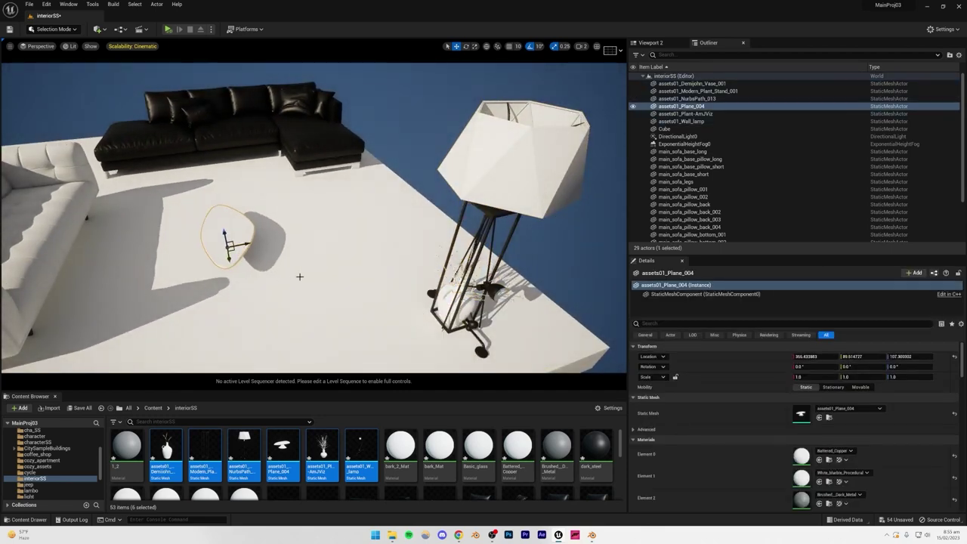
{"action": "right_click_drag", "start_coordinate": [300, 275], "coordinate": [313, 252]}
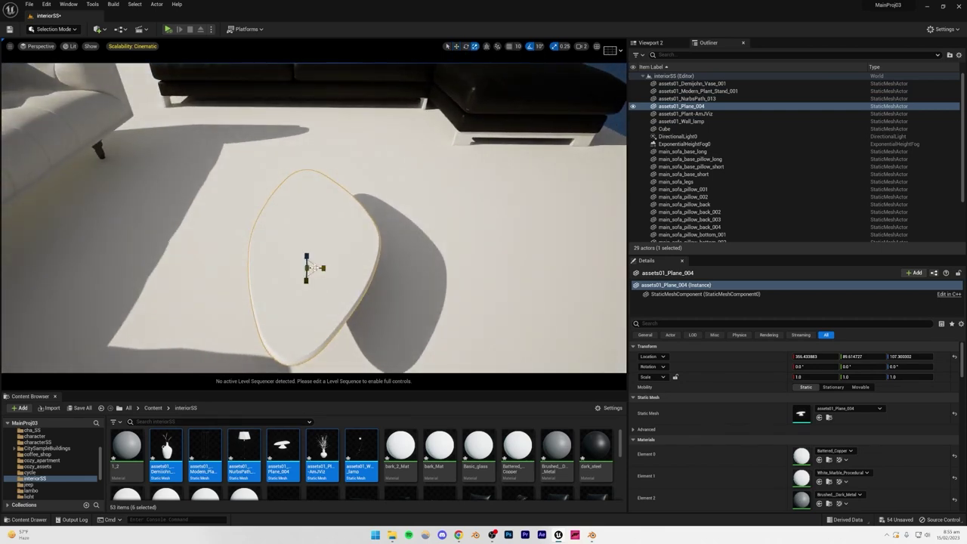
{"action": "left_click_drag", "start_coordinate": [307, 268], "coordinate": [331, 238]}
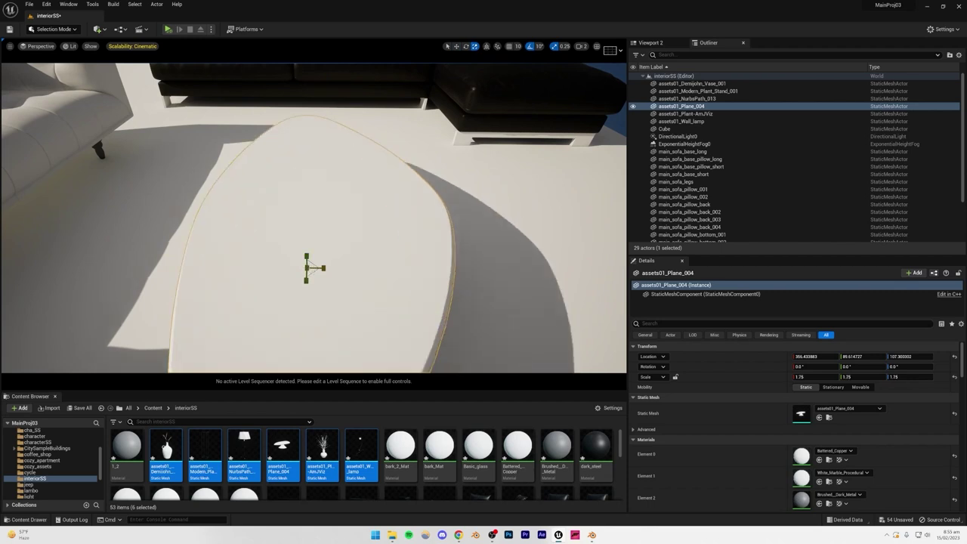
{"action": "mouse_move", "coordinate": [331, 238]}
{"action": "right_mouse_down"}
{"action": "mouse_move", "coordinate": [330, 219]}
{"action": "mouse_move", "coordinate": [329, 242]}
{"action": "right_mouse_up"}
Step: Rotate the coffee table 90° around its vertical axis so its long side faces the black sofa
{"action": "key", "text": "e"}
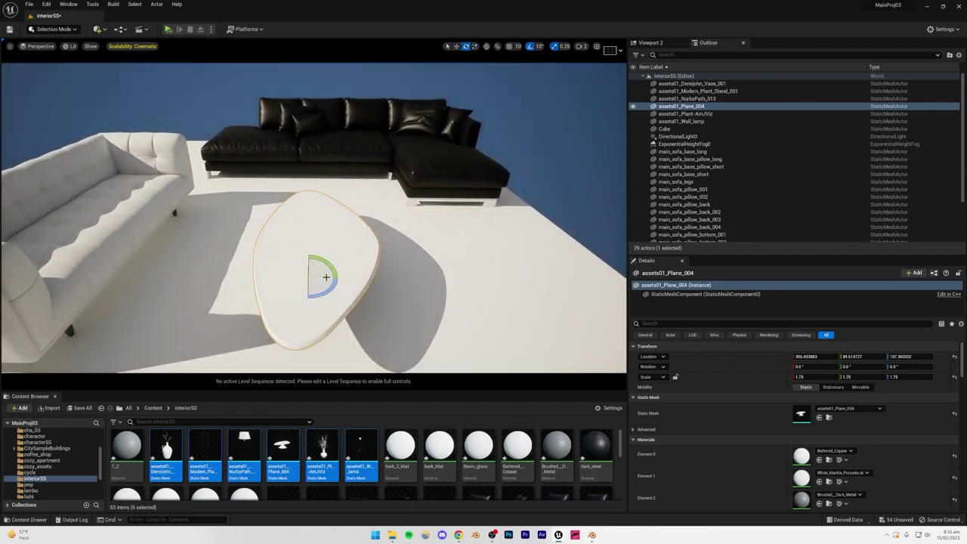
{"action": "left_click_drag", "start_coordinate": [323, 293], "coordinate": [333, 287]}
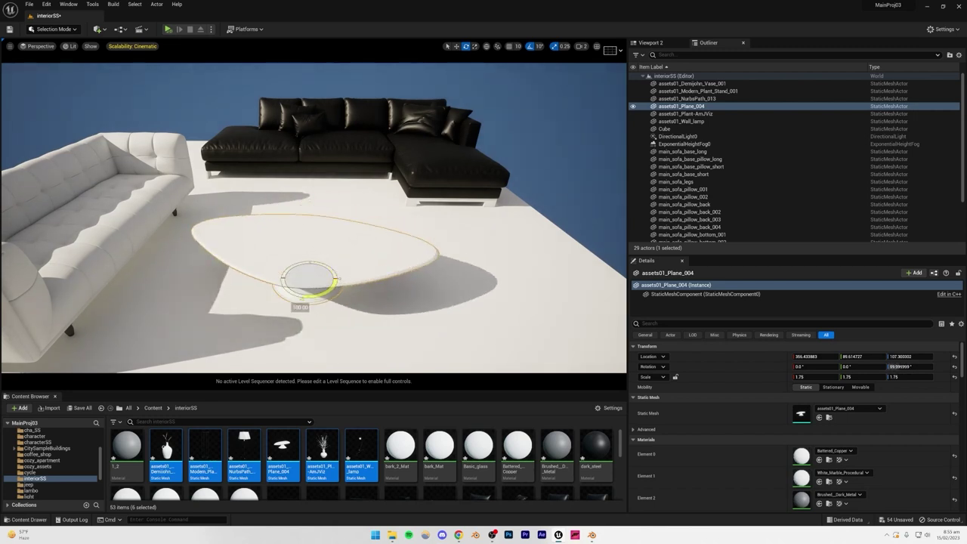
{"action": "right_click", "coordinate": [373, 261]}
{"action": "left_click", "coordinate": [331, 284]}
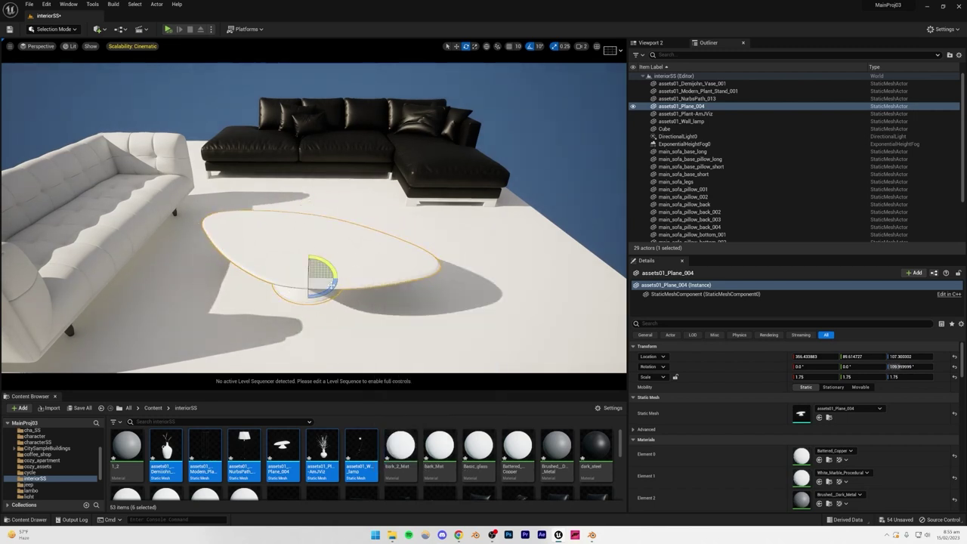
{"action": "right_click_drag", "start_coordinate": [338, 252], "coordinate": [337, 283]}
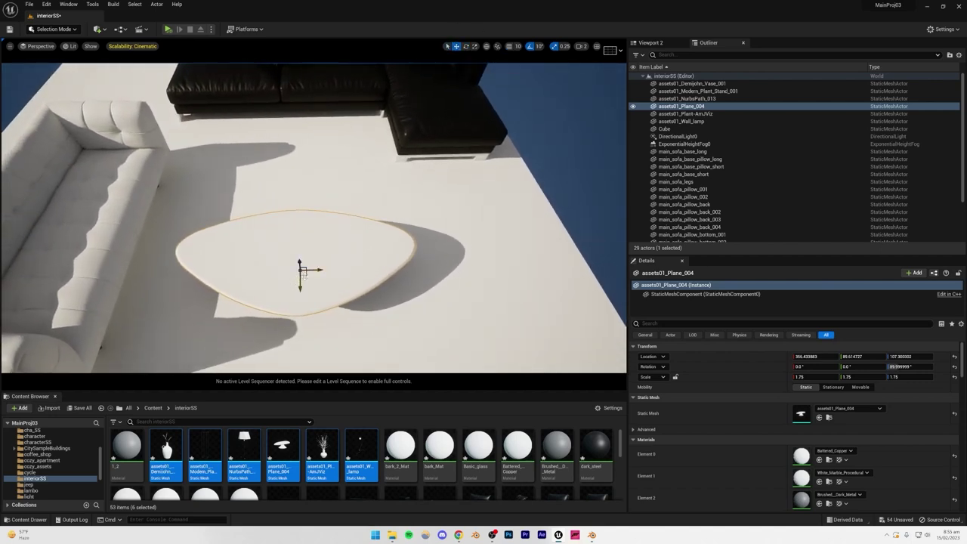
Step: Adjust the coffee table's position on the floor between the white and black sofas
{"action": "left_click_drag", "start_coordinate": [303, 270], "coordinate": [323, 244]}
{"action": "key", "text": "Escape"}
{"action": "right_click_drag", "start_coordinate": [322, 244], "coordinate": [349, 245]}
{"action": "left_click", "coordinate": [350, 245]}
{"action": "left_click_drag", "start_coordinate": [351, 351], "coordinate": [207, 270]}
{"action": "right_click_drag", "start_coordinate": [209, 271], "coordinate": [140, 242]}
Step: Move the tripod floor lamp into the corner between the white sofa and the black sofa
{"action": "left_click", "coordinate": [409, 361]}
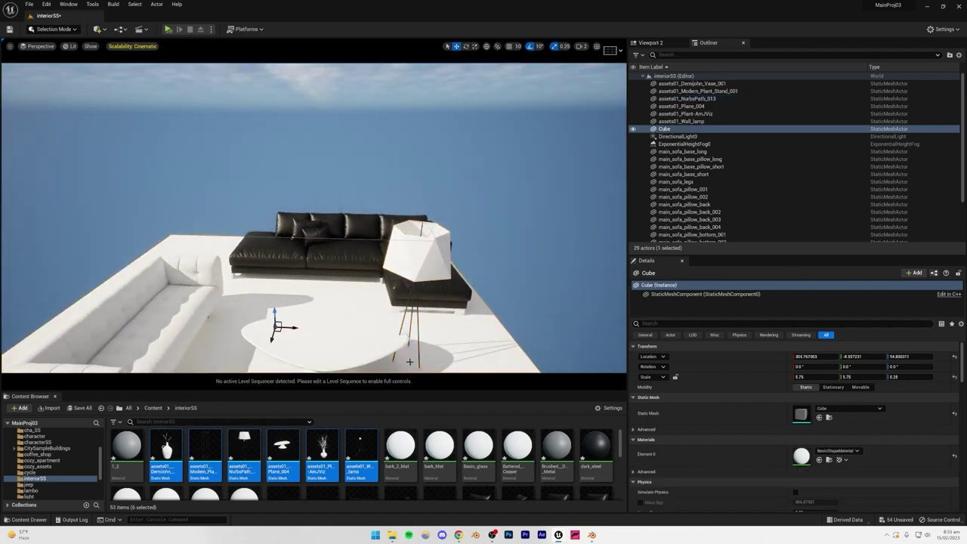
{"action": "left_click", "coordinate": [412, 274]}
{"action": "left_click_drag", "start_coordinate": [214, 249], "coordinate": [223, 256]}
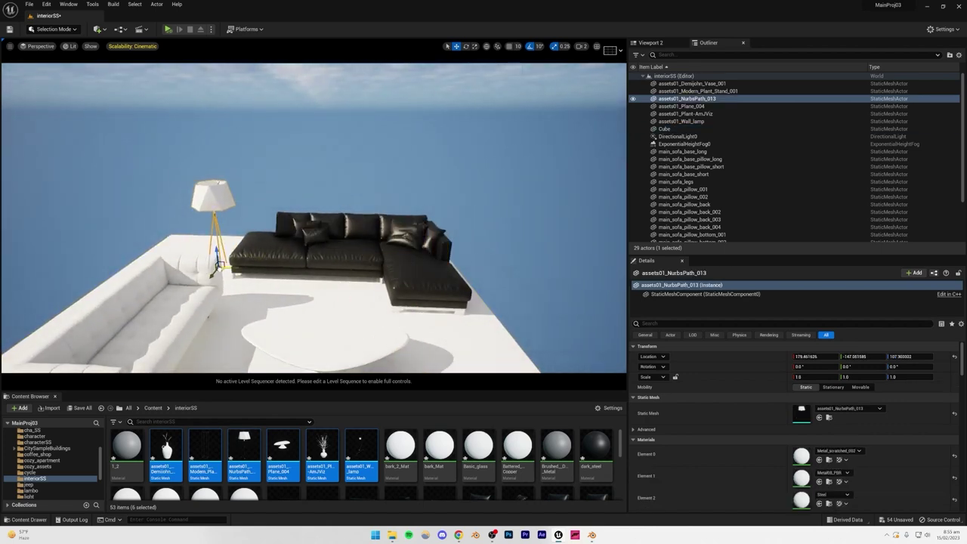
{"action": "right_click_drag", "start_coordinate": [223, 256], "coordinate": [312, 207]}
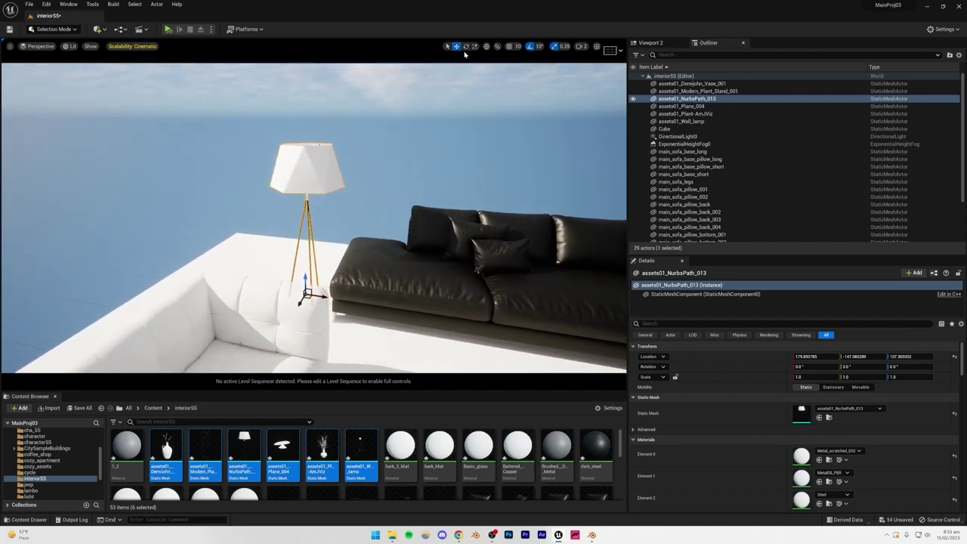
Step: Scale the tripod floor lamp uniformly to 1.25 and deselect it
{"action": "left_click_drag", "start_coordinate": [305, 294], "coordinate": [312, 287]}
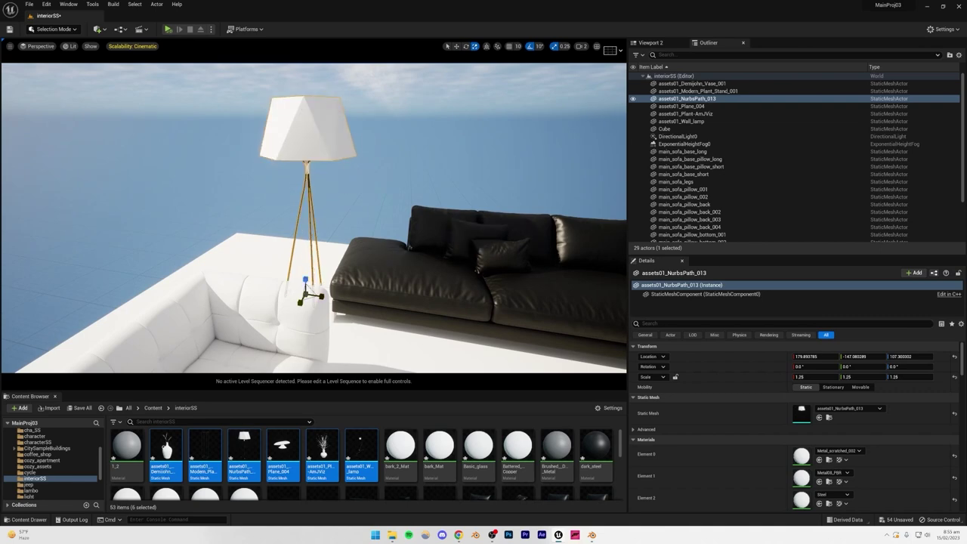
{"action": "key", "text": "Escape"}
{"action": "right_click_drag", "start_coordinate": [313, 287], "coordinate": [393, 324]}
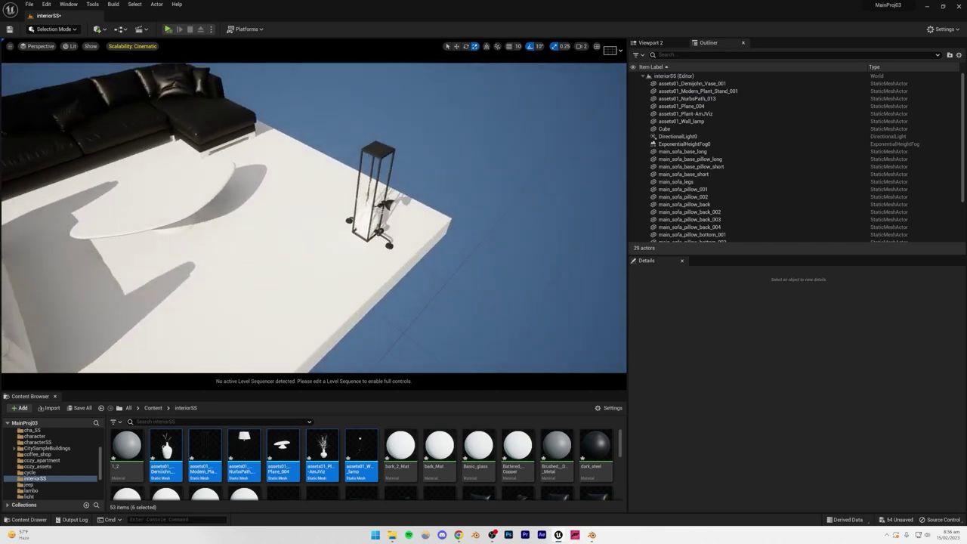
Step: Scale the tall black plant stand uniformly to 1.25 and place it beside the near end of the white sofa
{"action": "left_click", "coordinate": [375, 236]}
{"action": "right_click_drag", "start_coordinate": [376, 237], "coordinate": [336, 205]}
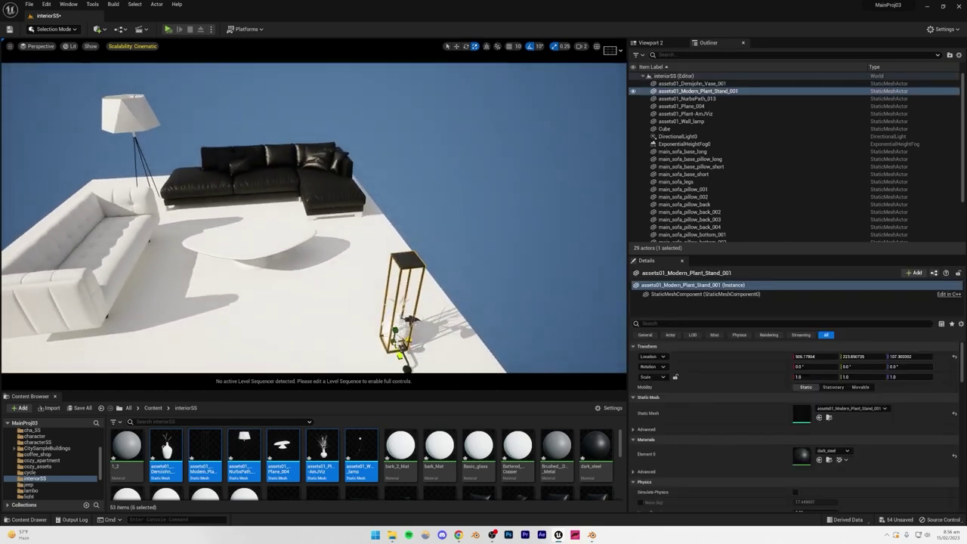
{"action": "left_click_drag", "start_coordinate": [394, 342], "coordinate": [402, 337]}
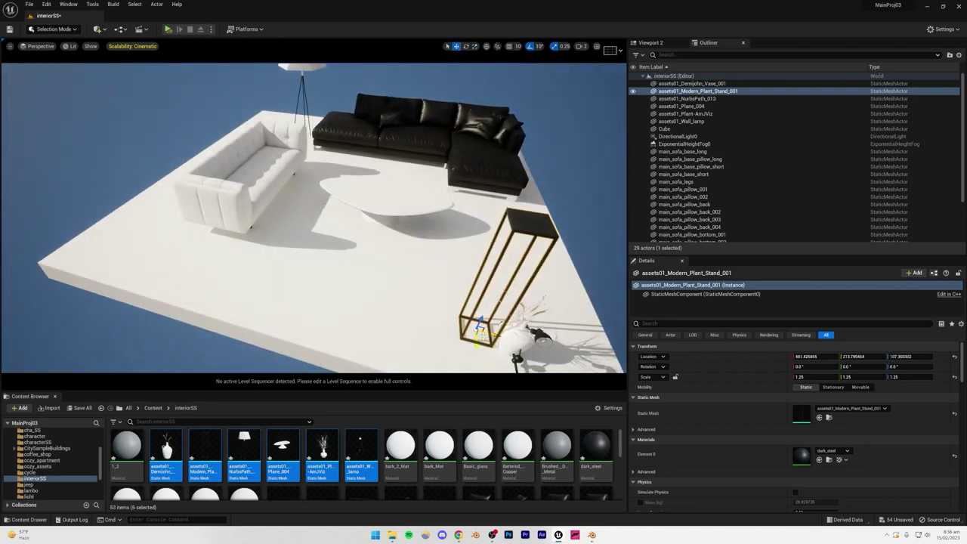
{"action": "left_click_drag", "start_coordinate": [482, 333], "coordinate": [179, 263]}
{"action": "key", "text": "Escape"}
Step: Move the demijohn vase across the floor from the lamp pile to the area near the plant stand
{"action": "right_click_drag", "start_coordinate": [229, 183], "coordinate": [272, 189]}
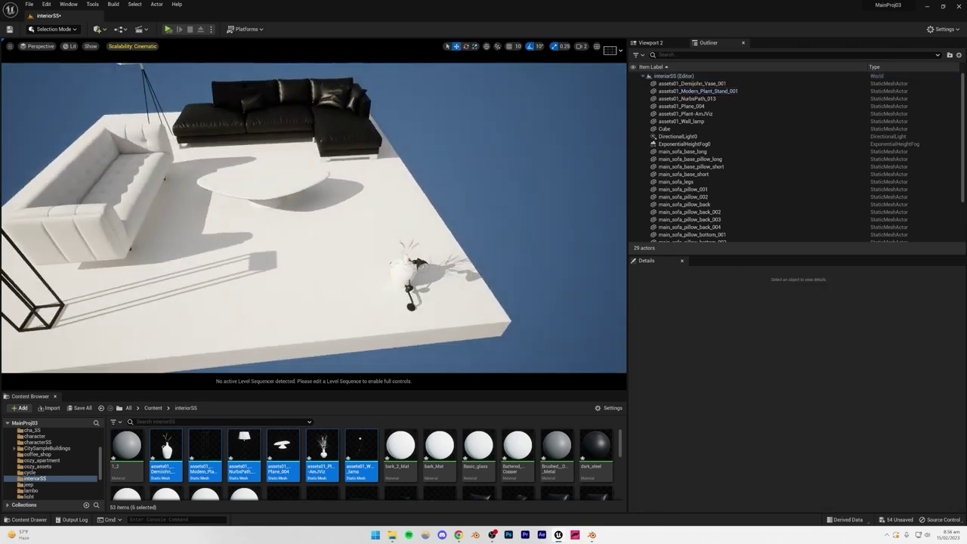
{"action": "left_click", "coordinate": [403, 273]}
{"action": "right_click_drag", "start_coordinate": [403, 276], "coordinate": [408, 290]}
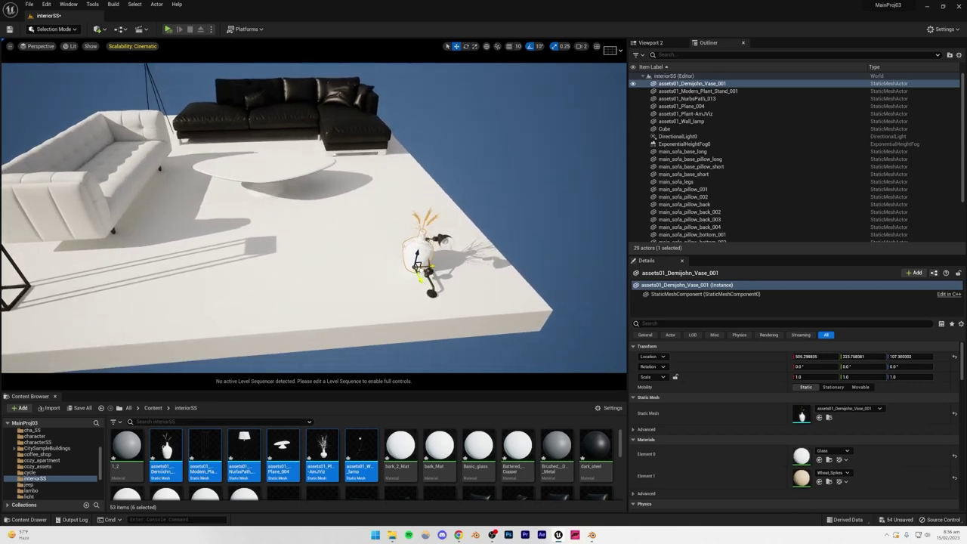
{"action": "left_click_drag", "start_coordinate": [423, 271], "coordinate": [113, 292]}
Step: Move the vase with bare branches across the floor to the foot of the black plant stand
{"action": "mouse_move", "coordinate": [359, 279]}
{"action": "right_mouse_down"}
{"action": "mouse_move", "coordinate": [277, 272]}
{"action": "mouse_move", "coordinate": [359, 279]}
{"action": "right_mouse_up"}
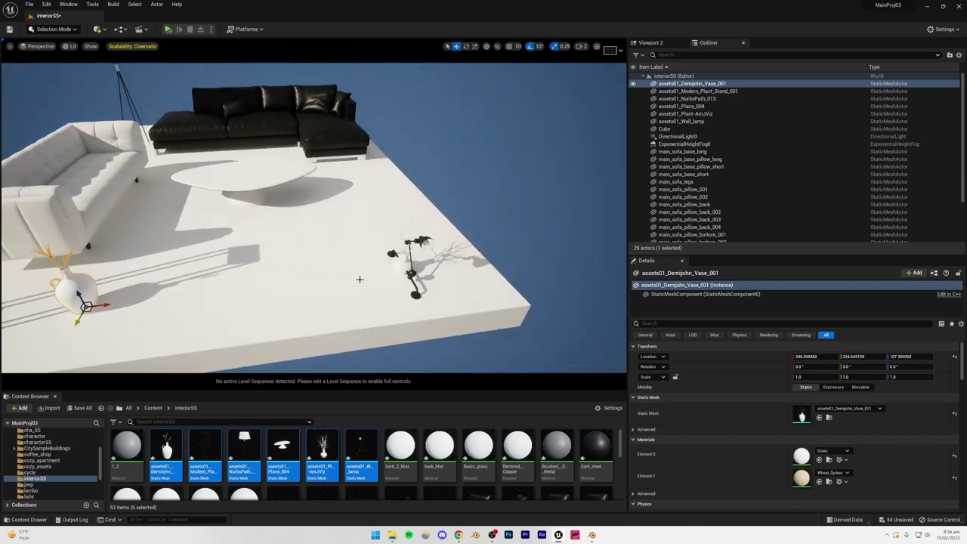
{"action": "left_click", "coordinate": [398, 264]}
{"action": "left_click_drag", "start_coordinate": [408, 275], "coordinate": [82, 300]}
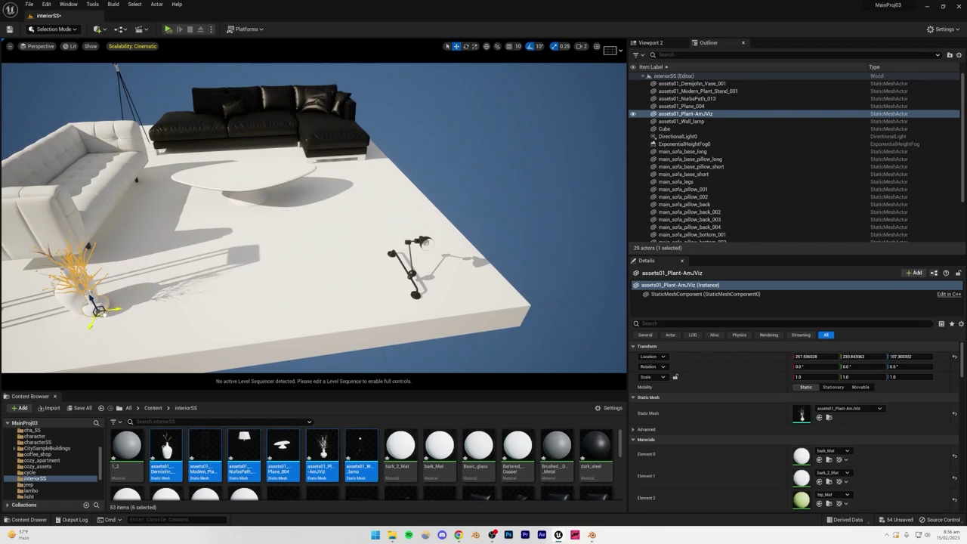
{"action": "right_click_drag", "start_coordinate": [291, 289], "coordinate": [244, 288]}
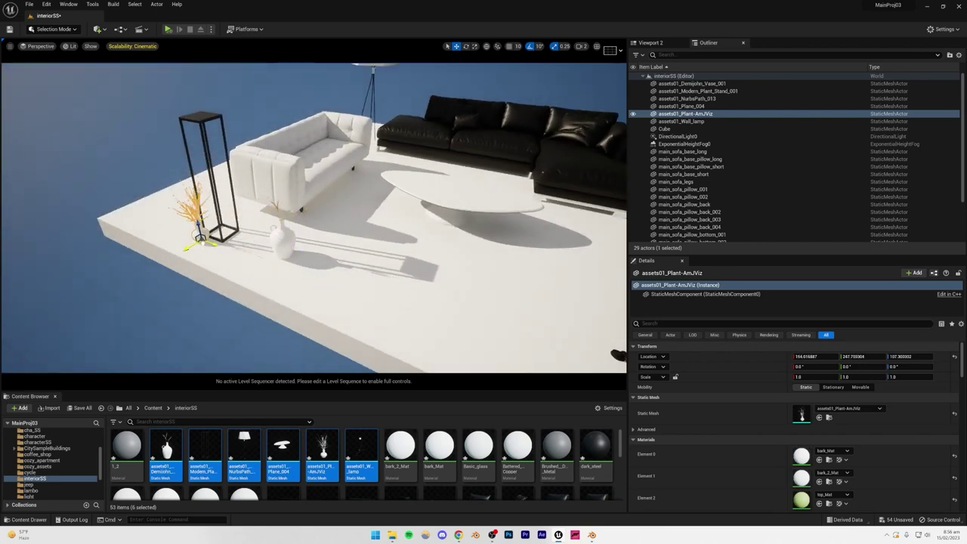
{"action": "left_click_drag", "start_coordinate": [200, 245], "coordinate": [215, 243]}
Step: Raise the branch vase to about Z 232 so it rests on the plant stand, and shift it inward from the edge
{"action": "right_click_drag", "start_coordinate": [215, 242], "coordinate": [214, 323]}
{"action": "left_click_drag", "start_coordinate": [304, 305], "coordinate": [301, 228]}
{"action": "right_click_drag", "start_coordinate": [304, 305], "coordinate": [304, 257]}
{"action": "right_click_drag", "start_coordinate": [351, 218], "coordinate": [351, 234]}
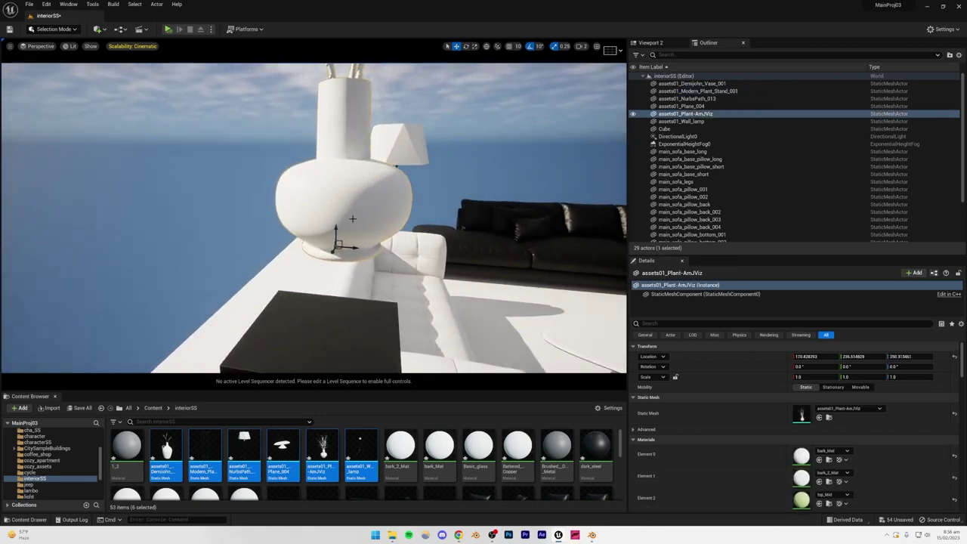
{"action": "left_click_drag", "start_coordinate": [337, 228], "coordinate": [334, 330]}
{"action": "mouse_move", "coordinate": [334, 330]}
{"action": "right_mouse_down"}
{"action": "mouse_move", "coordinate": [334, 298]}
{"action": "mouse_move", "coordinate": [334, 329]}
{"action": "right_mouse_up"}
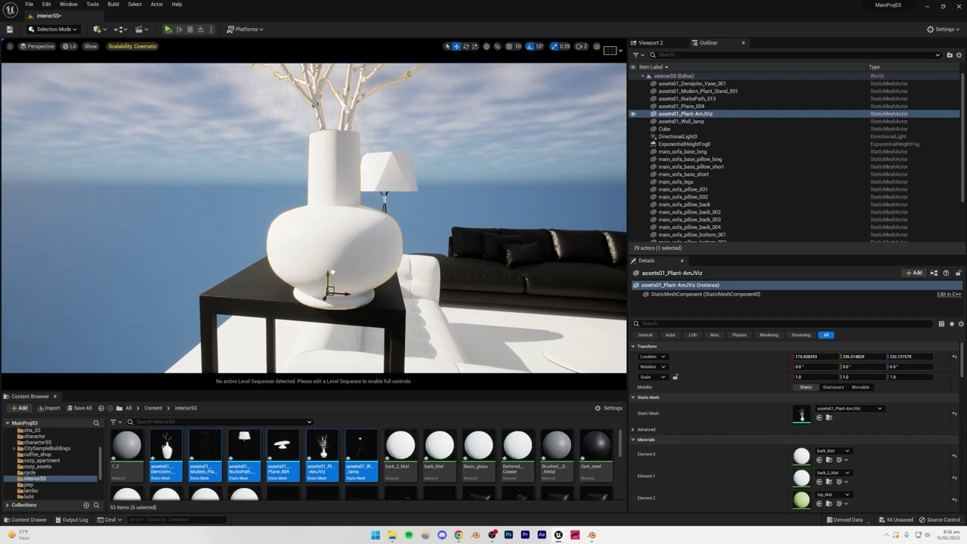
{"action": "right_click_drag", "start_coordinate": [325, 258], "coordinate": [483, 259]}
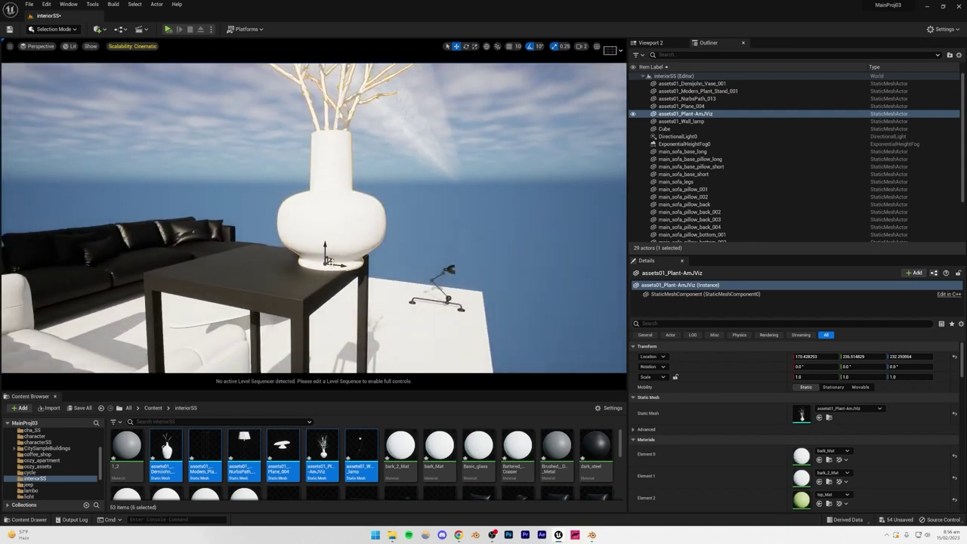
{"action": "left_click_drag", "start_coordinate": [293, 259], "coordinate": [326, 259], "text": "alt"}
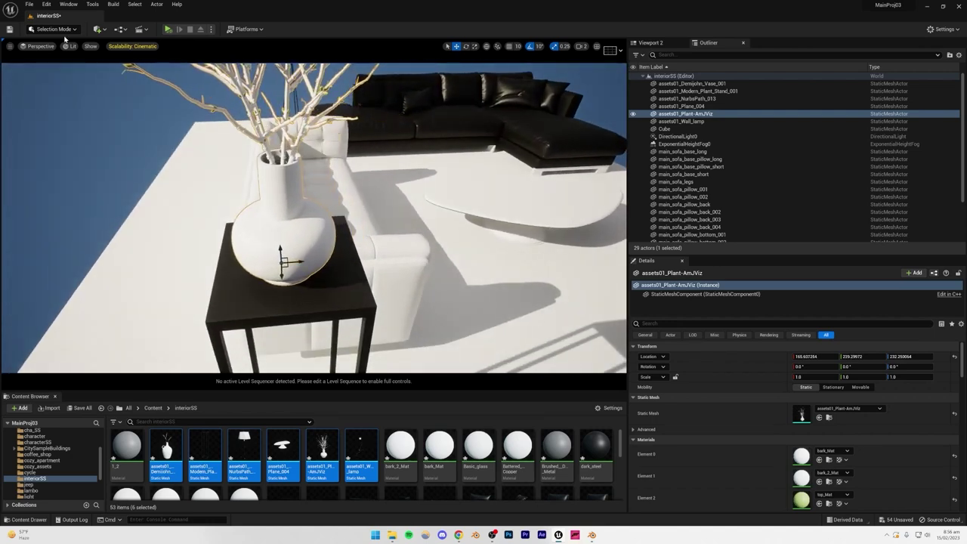
Step: Center the branch vase on the plant stand in the top view, return to the perspective view and save the level
{"action": "left_click", "coordinate": [38, 46]}
{"action": "left_click", "coordinate": [34, 65]}
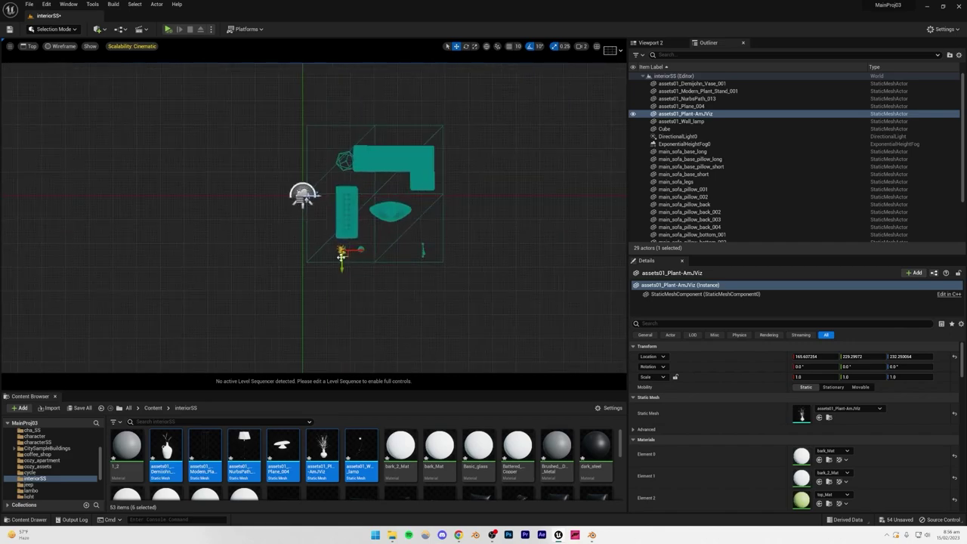
{"action": "key", "text": "f"}
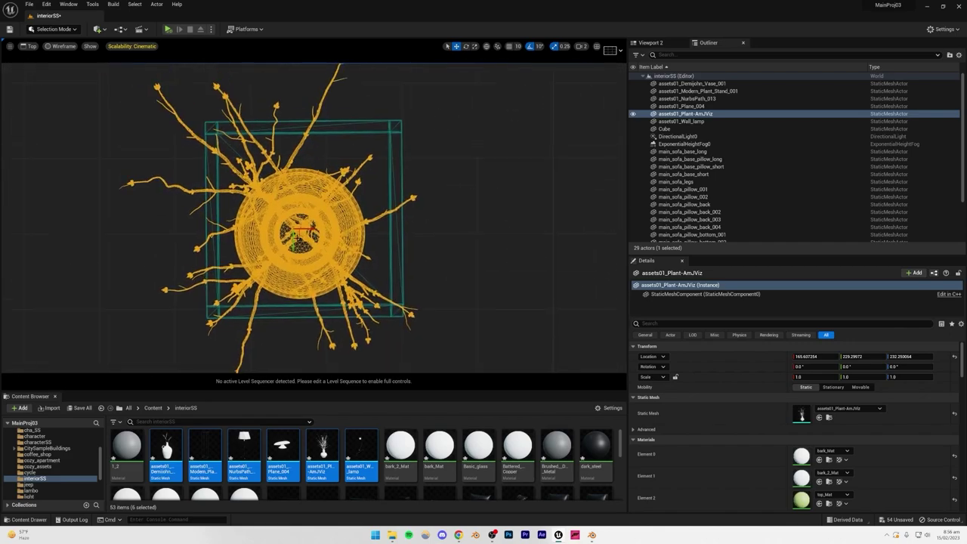
{"action": "left_click_drag", "start_coordinate": [298, 235], "coordinate": [303, 224]}
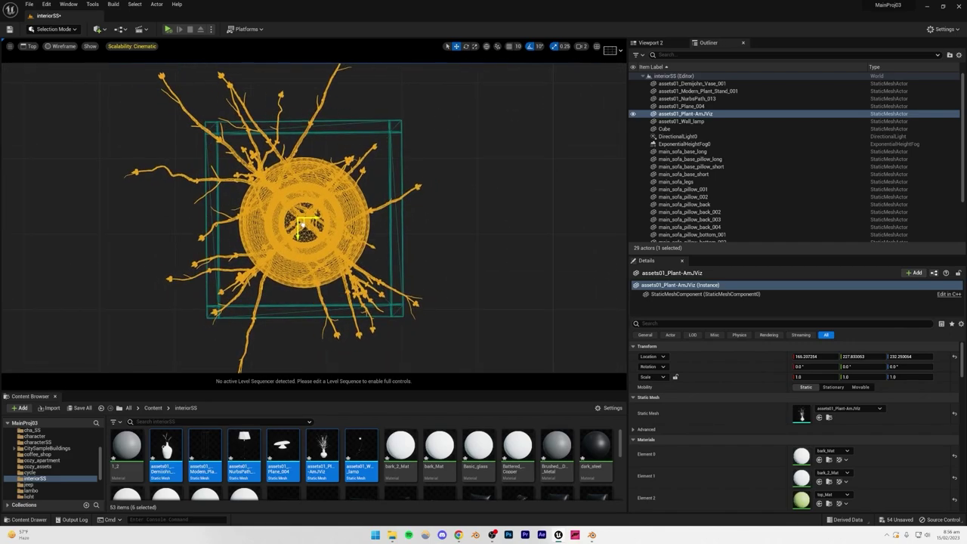
{"action": "left_click", "coordinate": [33, 47]}
{"action": "left_click", "coordinate": [42, 59]}
{"action": "right_click_drag", "start_coordinate": [267, 211], "coordinate": [309, 211]}
{"action": "left_click", "coordinate": [268, 211]}
{"action": "key", "text": "ctrl+s"}
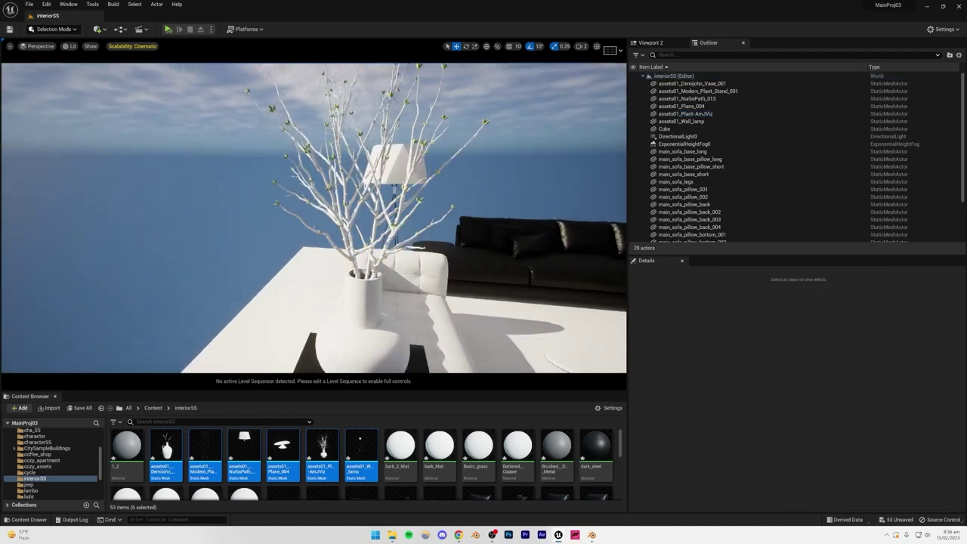
Step: Move the demijohn vase across the floor to the coffee table's footprint
{"action": "key", "text": "s"}
{"action": "right_click_drag", "start_coordinate": [221, 274], "coordinate": [281, 296]}
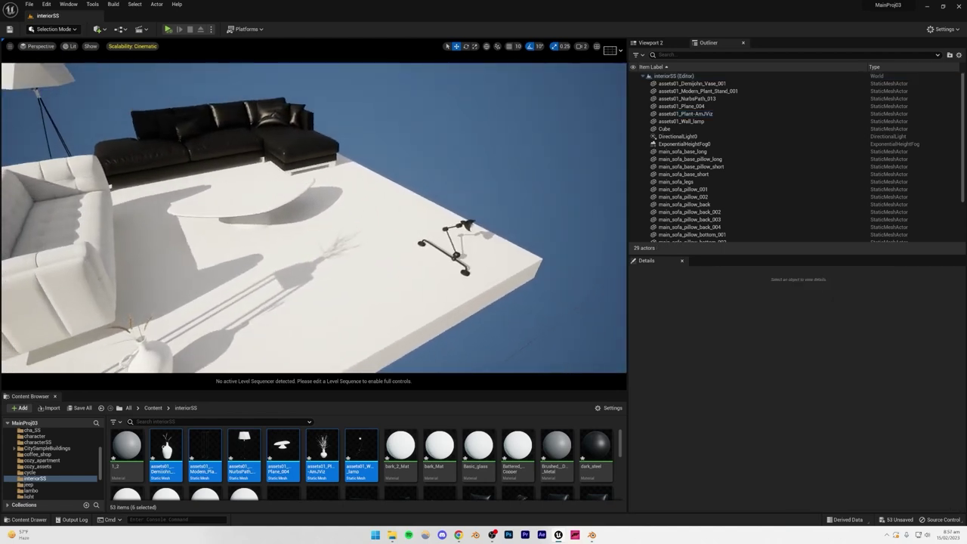
{"action": "left_click", "coordinate": [153, 358]}
{"action": "right_click_drag", "start_coordinate": [326, 220], "coordinate": [272, 241]}
{"action": "left_click", "coordinate": [330, 220]}
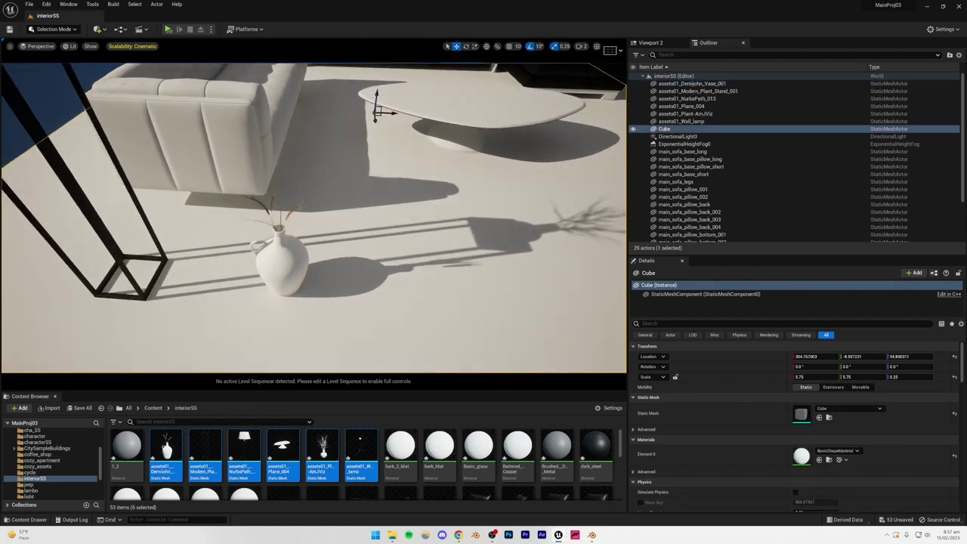
{"action": "key", "text": "w"}
{"action": "right_click_drag", "start_coordinate": [324, 268], "coordinate": [396, 255]}
{"action": "left_click", "coordinate": [324, 267]}
{"action": "key", "text": "s"}
{"action": "left_click_drag", "start_coordinate": [179, 305], "coordinate": [514, 238]}
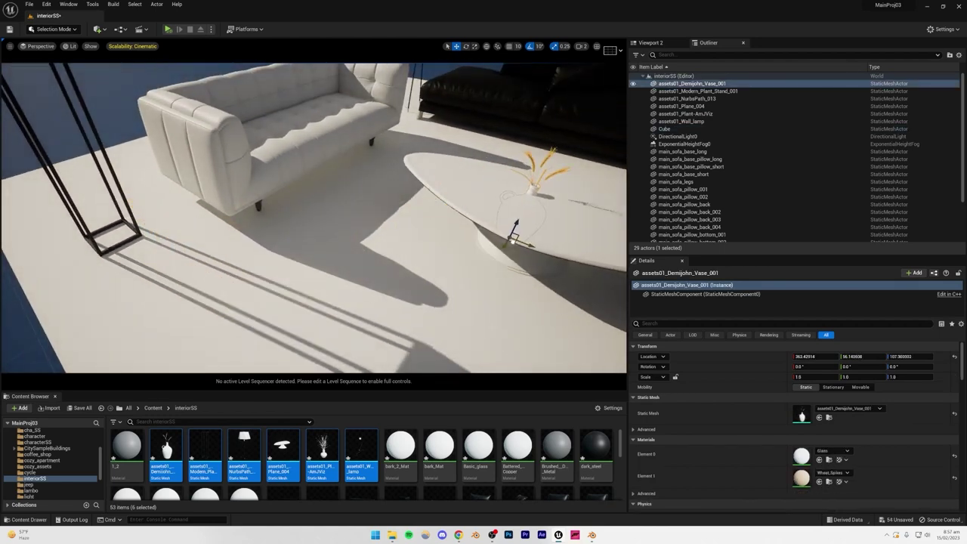
Step: Raise the demijohn vase to about Z 141 so it rests on the coffee tabletop, and save the level
{"action": "right_click_drag", "start_coordinate": [513, 238], "coordinate": [571, 195]}
{"action": "key", "text": "w"}
{"action": "mouse_move", "coordinate": [516, 255]}
{"action": "right_mouse_down"}
{"action": "mouse_move", "coordinate": [530, 277]}
{"action": "mouse_move", "coordinate": [516, 254]}
{"action": "right_mouse_up"}
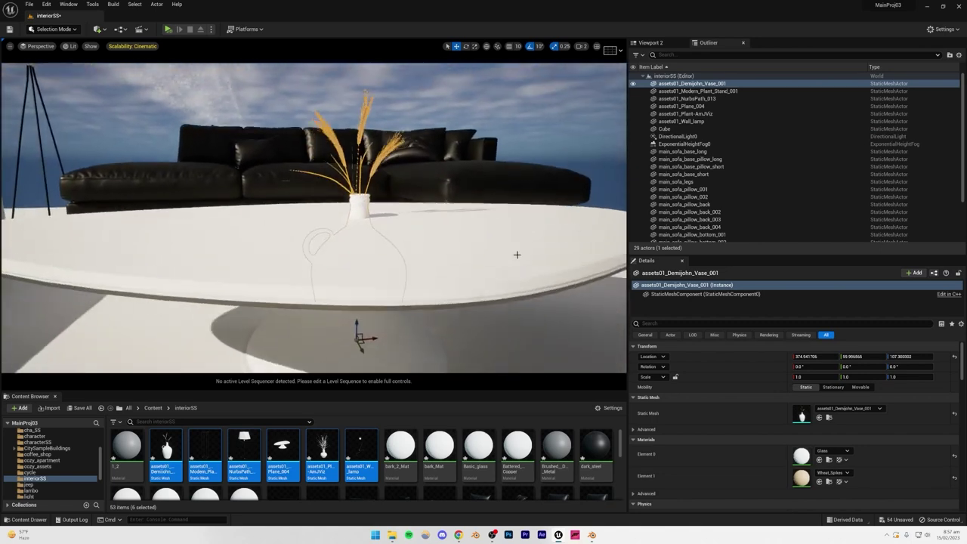
{"action": "left_click_drag", "start_coordinate": [365, 238], "coordinate": [374, 183]}
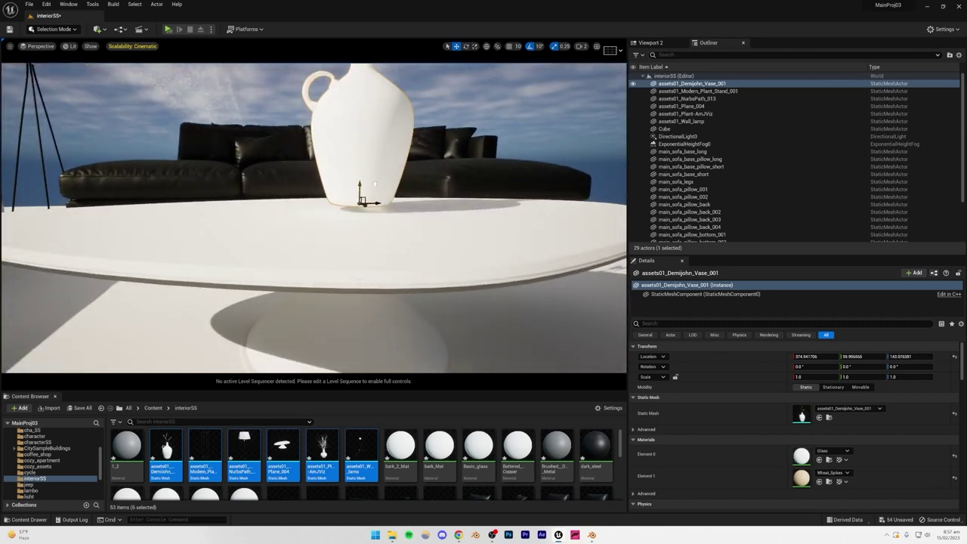
{"action": "key", "text": "w"}
{"action": "mouse_move", "coordinate": [376, 190]}
{"action": "right_mouse_down"}
{"action": "mouse_move", "coordinate": [400, 191]}
{"action": "mouse_move", "coordinate": [387, 189]}
{"action": "mouse_move", "coordinate": [379, 213]}
{"action": "mouse_move", "coordinate": [382, 198]}
{"action": "right_mouse_up"}
{"action": "key", "text": "s"}
{"action": "key", "text": "s"}
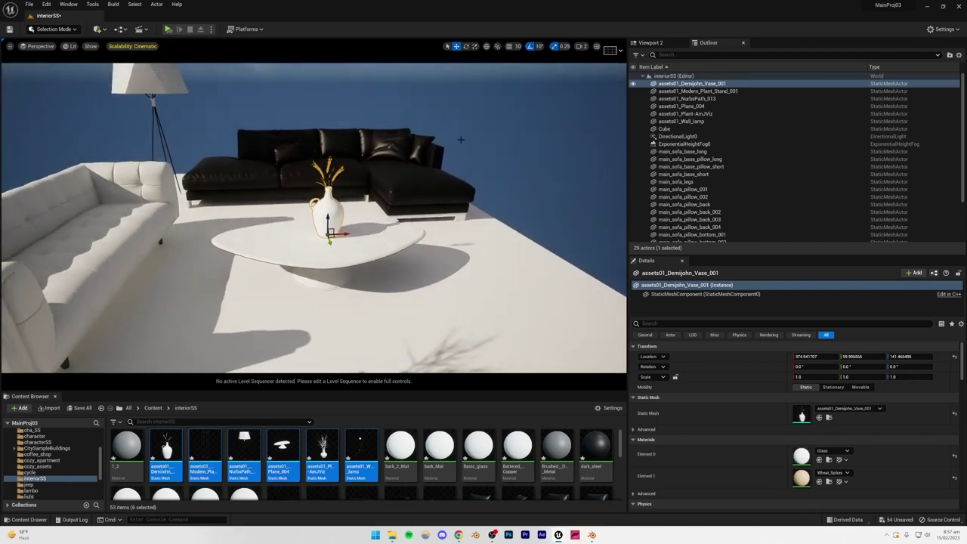
{"action": "left_click", "coordinate": [459, 145]}
{"action": "key", "text": "ctrl+s"}
{"action": "key", "text": "s"}
{"action": "right_click_drag", "start_coordinate": [459, 145], "coordinate": [456, 123]}
{"action": "right_click_drag", "start_coordinate": [352, 201], "coordinate": [447, 264]}
{"action": "left_click", "coordinate": [436, 260]}
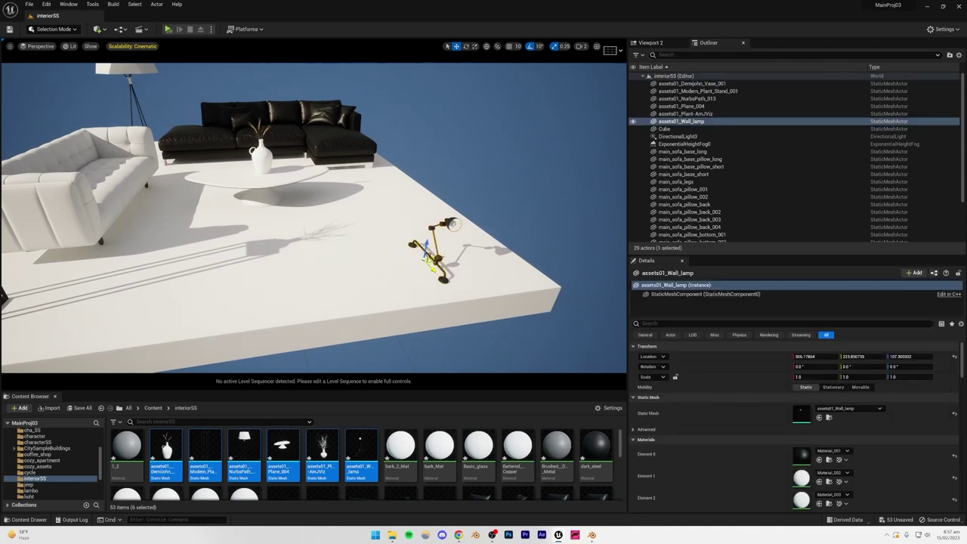
{"action": "left_click_drag", "start_coordinate": [429, 253], "coordinate": [289, 155]}
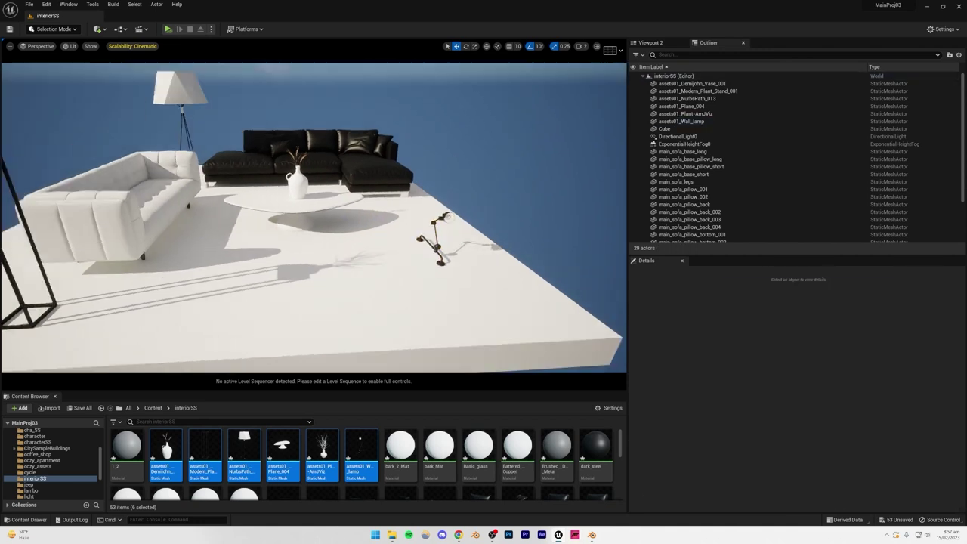
Step: Duplicate the floor slab toward the wall lamp's side and rotate the copy 90° so it stands upright as a wall
{"action": "right_click_drag", "start_coordinate": [417, 184], "coordinate": [354, 207]}
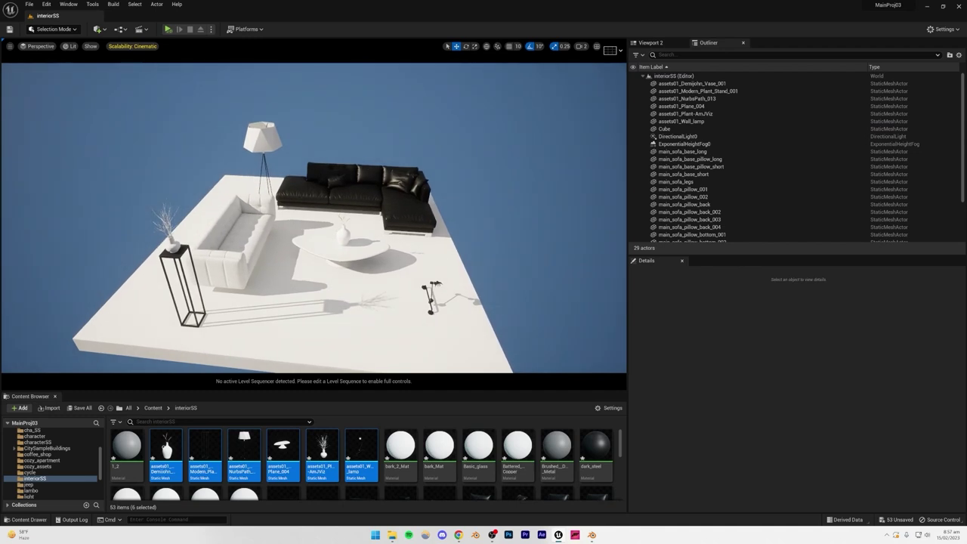
{"action": "left_click", "coordinate": [323, 301]}
{"action": "right_click_drag", "start_coordinate": [323, 243], "coordinate": [361, 255]}
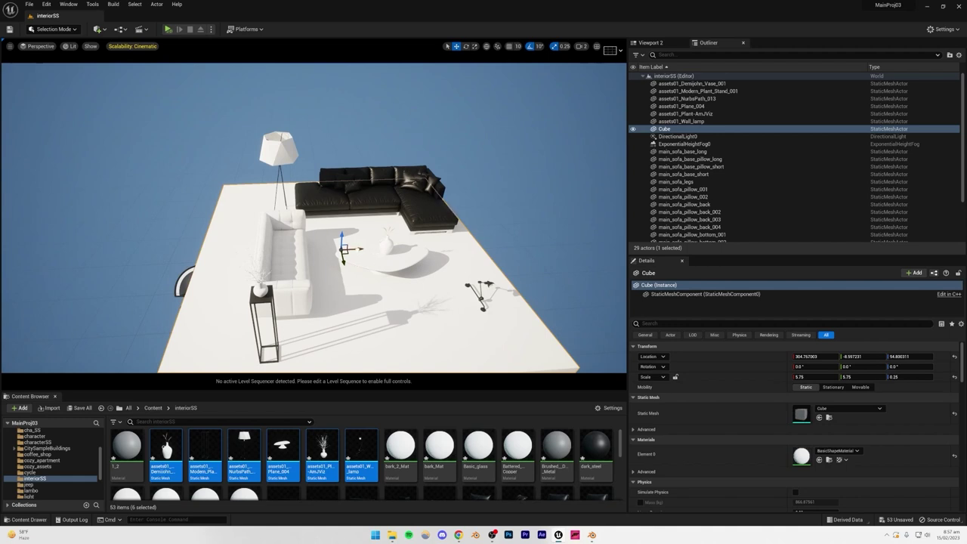
{"action": "left_click_drag", "start_coordinate": [355, 248], "coordinate": [479, 241], "text": "alt"}
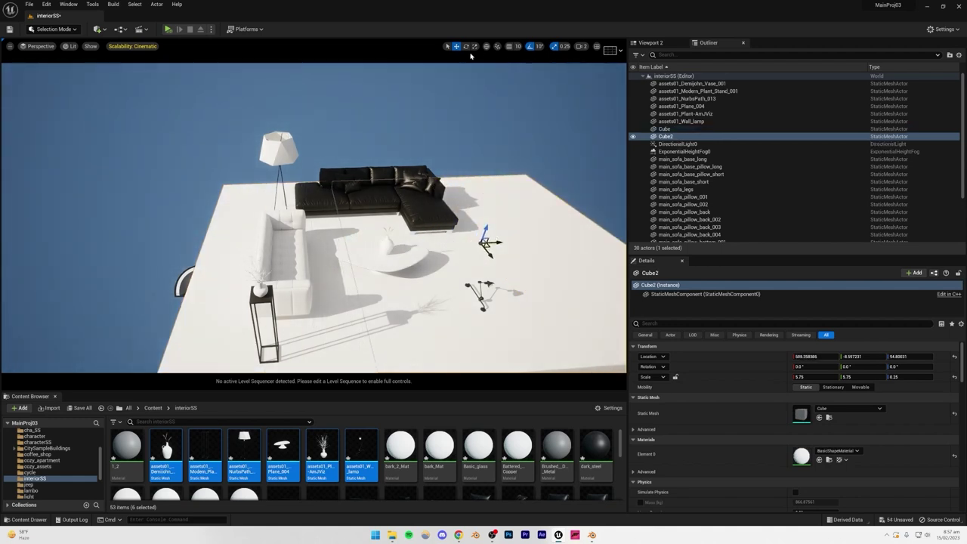
{"action": "left_click_drag", "start_coordinate": [477, 226], "coordinate": [504, 236]}
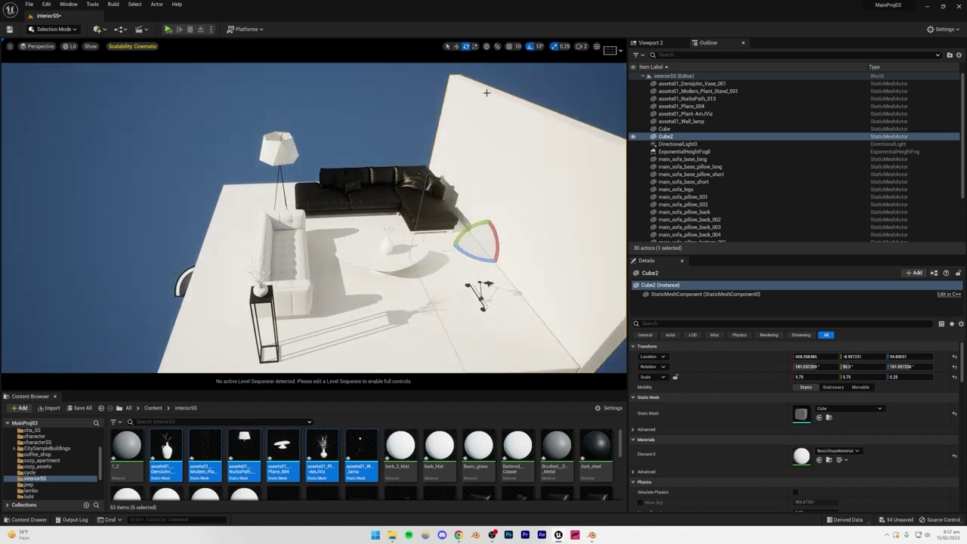
Step: Move the upright wall slab flush against the side edge of the floor to close the gap
{"action": "right_click_drag", "start_coordinate": [490, 167], "coordinate": [534, 100]}
{"action": "right_click_drag", "start_coordinate": [313, 217], "coordinate": [332, 242]}
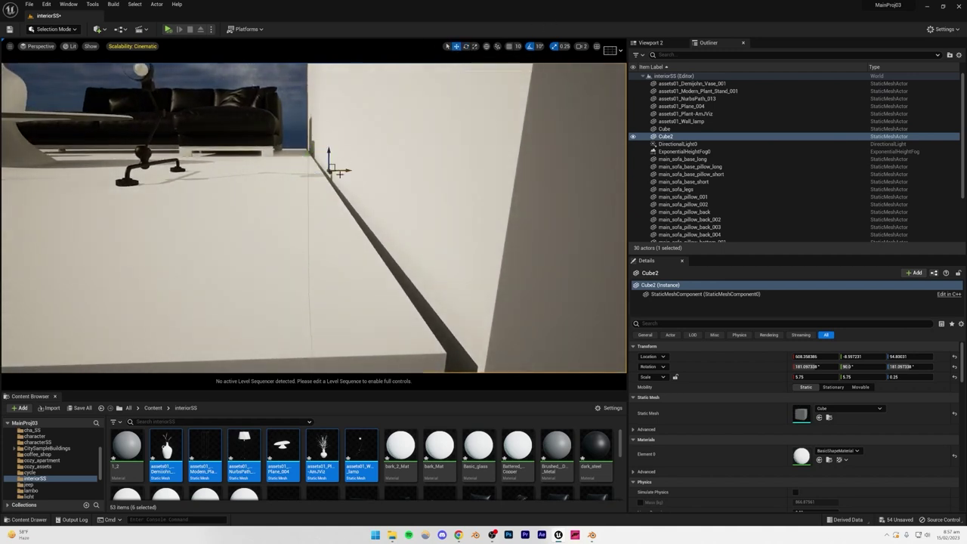
{"action": "left_click_drag", "start_coordinate": [349, 169], "coordinate": [345, 169]}
{"action": "key", "text": "ctrl+z"}
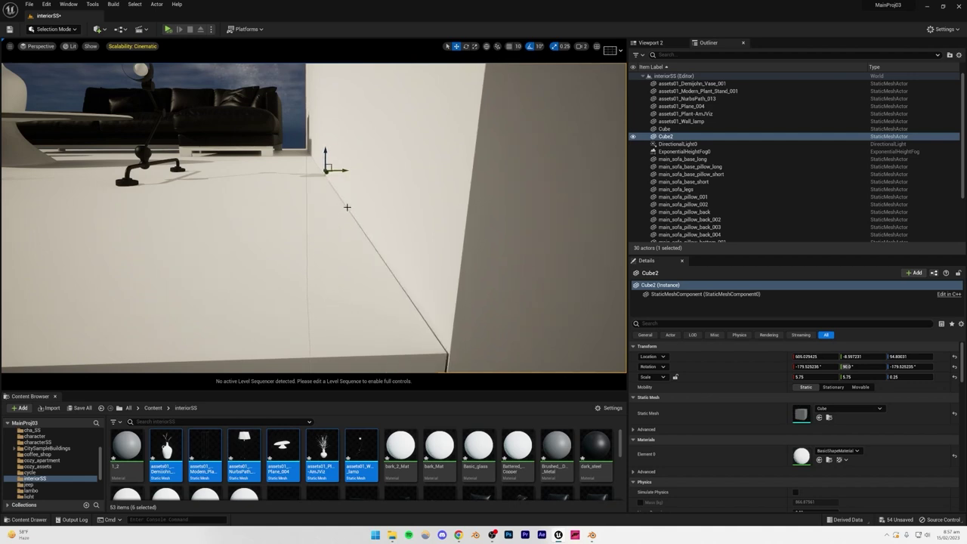
{"action": "left_click", "coordinate": [346, 207]}
{"action": "right_click_drag", "start_coordinate": [347, 207], "coordinate": [350, 210]}
{"action": "key", "text": "Escape"}
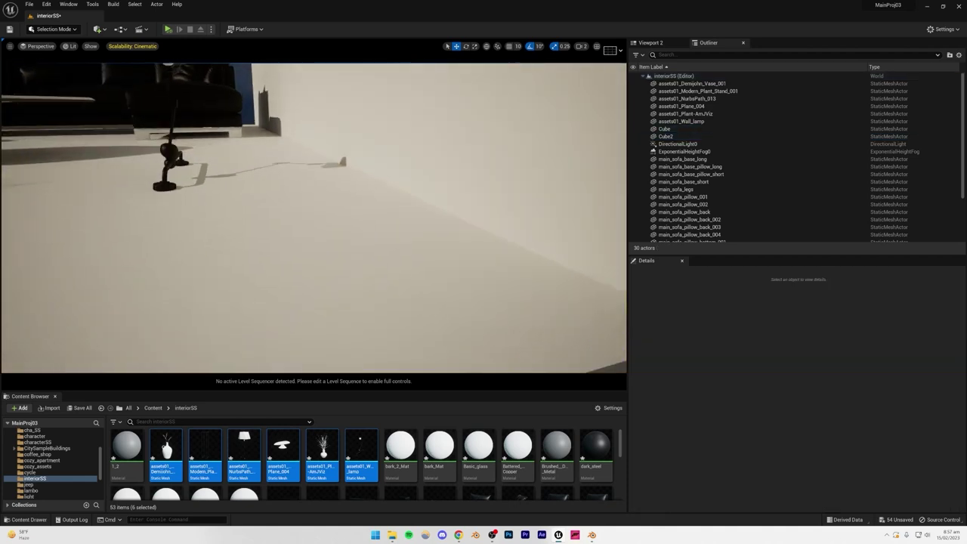
Step: Raise the side wall to about Z 235 so most of it stands above the floor
{"action": "mouse_move", "coordinate": [294, 197]}
{"action": "right_mouse_down"}
{"action": "mouse_move", "coordinate": [305, 207]}
{"action": "mouse_move", "coordinate": [295, 197]}
{"action": "right_mouse_up"}
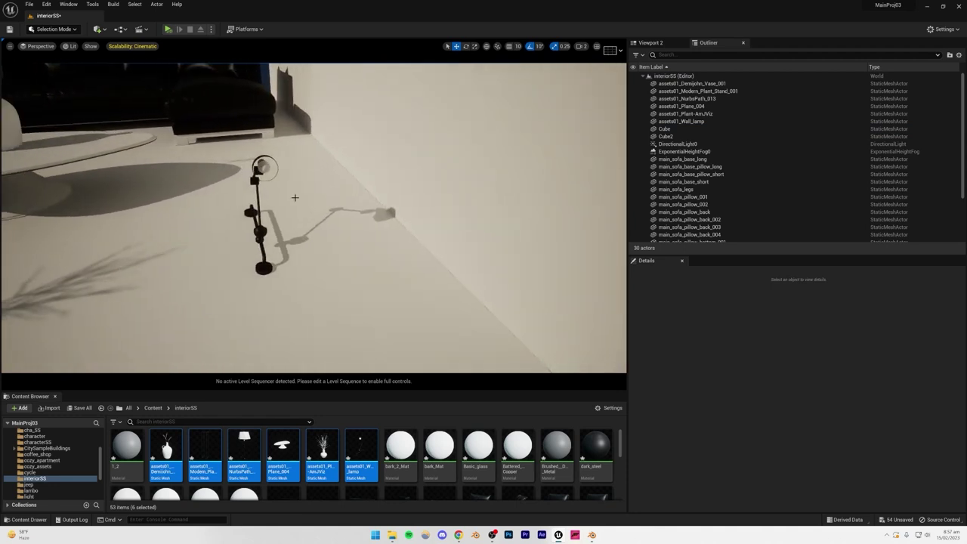
{"action": "right_click_drag", "start_coordinate": [357, 255], "coordinate": [453, 212]}
{"action": "left_click", "coordinate": [454, 212]}
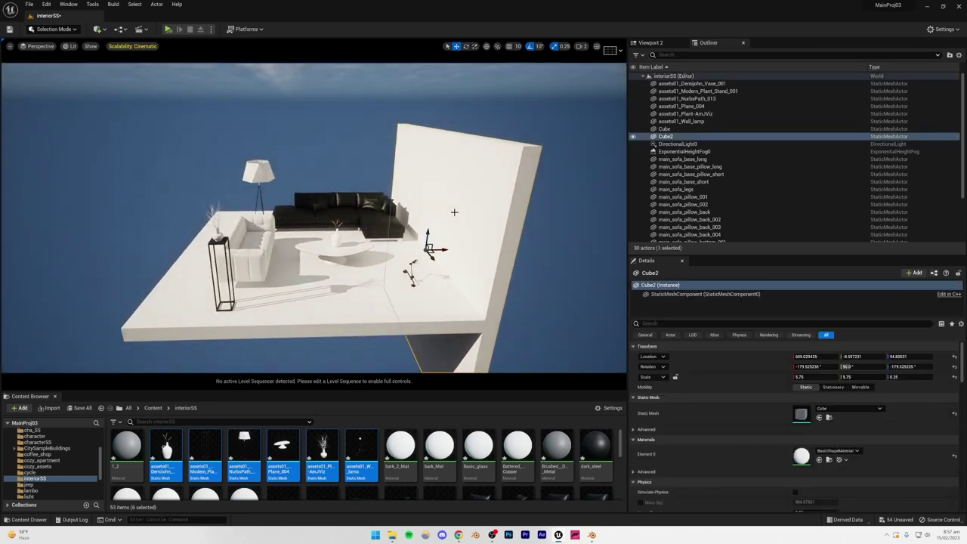
{"action": "left_click_drag", "start_coordinate": [427, 233], "coordinate": [435, 175]}
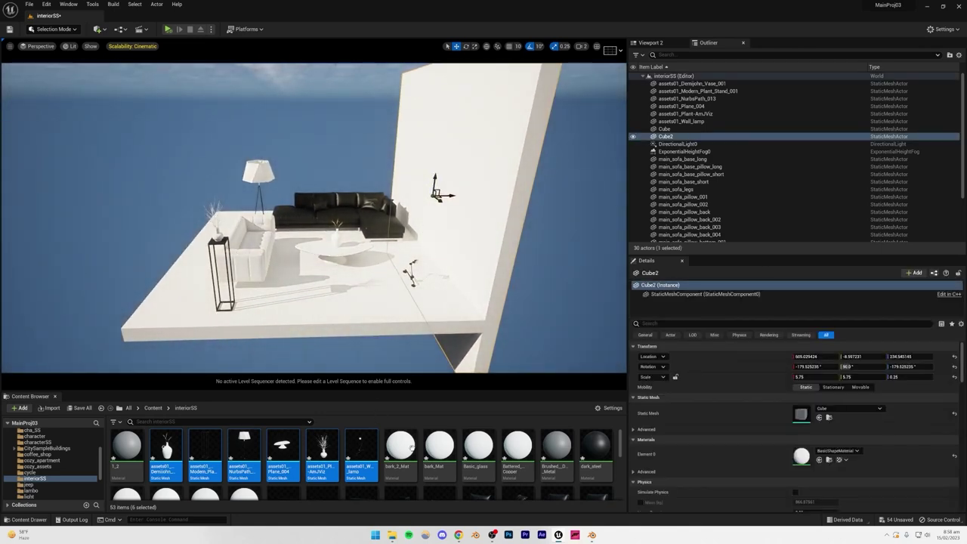
Step: Check the living room reference photo in the browser, return to Unreal Engine and save the level
{"action": "left_click", "coordinate": [459, 536]}
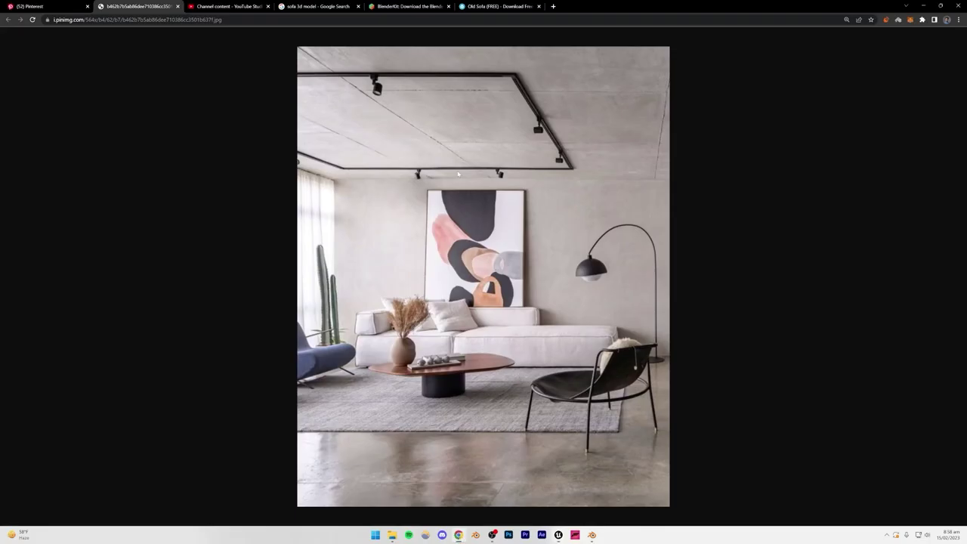
{"action": "left_click", "coordinate": [558, 535]}
{"action": "key", "text": "ctrl+s"}
{"action": "right_click_drag", "start_coordinate": [416, 214], "coordinate": [412, 194]}
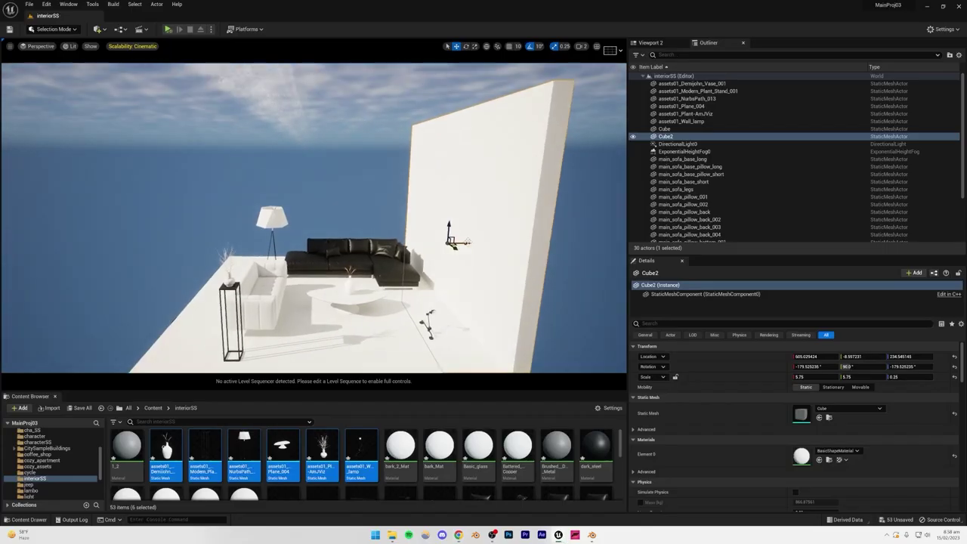
Step: Duplicate the side wall across to the opposite floor edge behind the white sofa and seat it flush at about X 4.8
{"action": "left_click_drag", "start_coordinate": [466, 242], "coordinate": [204, 217], "text": "alt"}
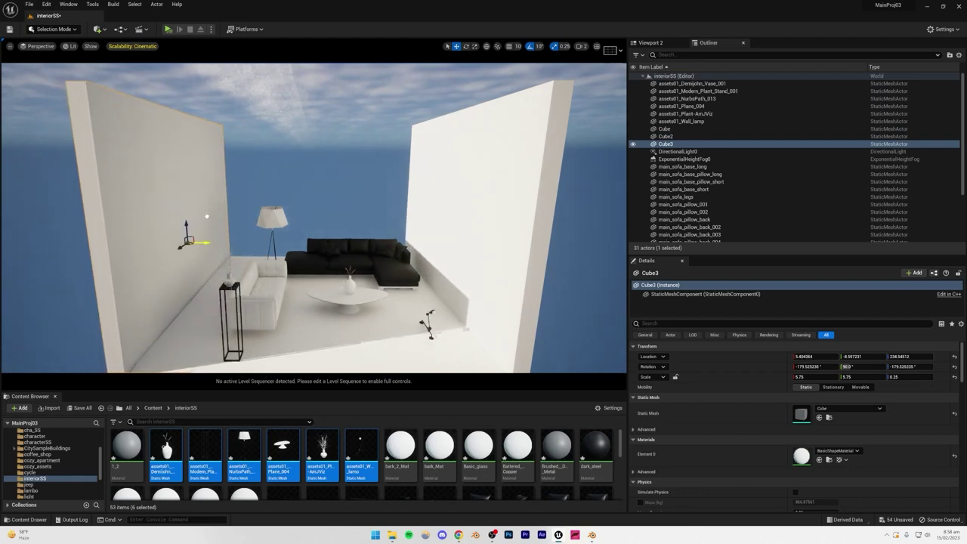
{"action": "key", "text": "w"}
{"action": "right_click_drag", "start_coordinate": [207, 216], "coordinate": [142, 244]}
{"action": "key", "text": "w"}
{"action": "key", "text": "s"}
{"action": "key", "text": "s"}
{"action": "right_click_drag", "start_coordinate": [367, 127], "coordinate": [369, 124]}
{"action": "left_click_drag", "start_coordinate": [404, 70], "coordinate": [401, 72]}
{"action": "left_click", "coordinate": [447, 100]}
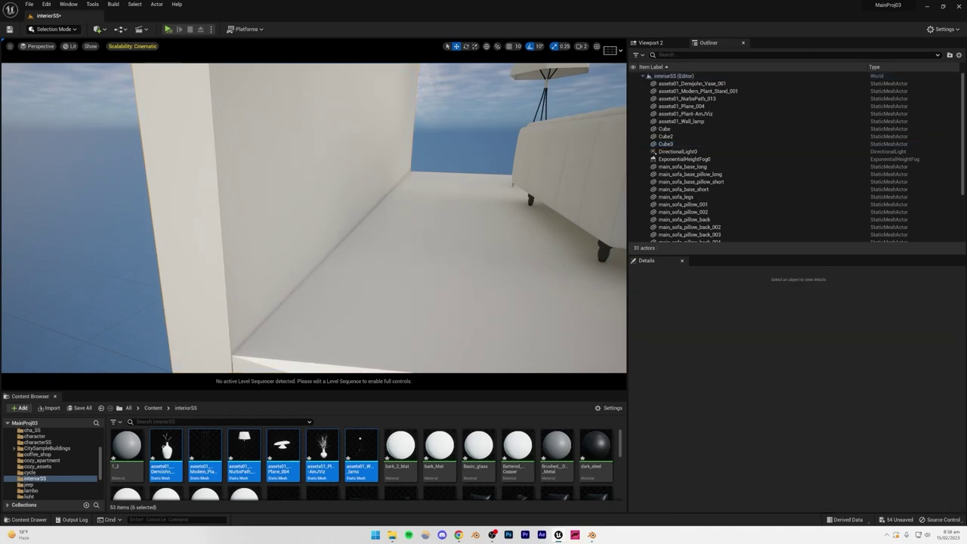
Step: Duplicate both side walls together as a pair turned 90°, perpendicular to the originals
{"action": "key", "text": "s"}
{"action": "right_click_drag", "start_coordinate": [447, 100], "coordinate": [524, 168]}
{"action": "key", "text": "s"}
{"action": "key", "text": "e"}
{"action": "key", "text": "w"}
{"action": "right_click_drag", "start_coordinate": [371, 103], "coordinate": [310, 160]}
{"action": "left_click", "coordinate": [207, 200]}
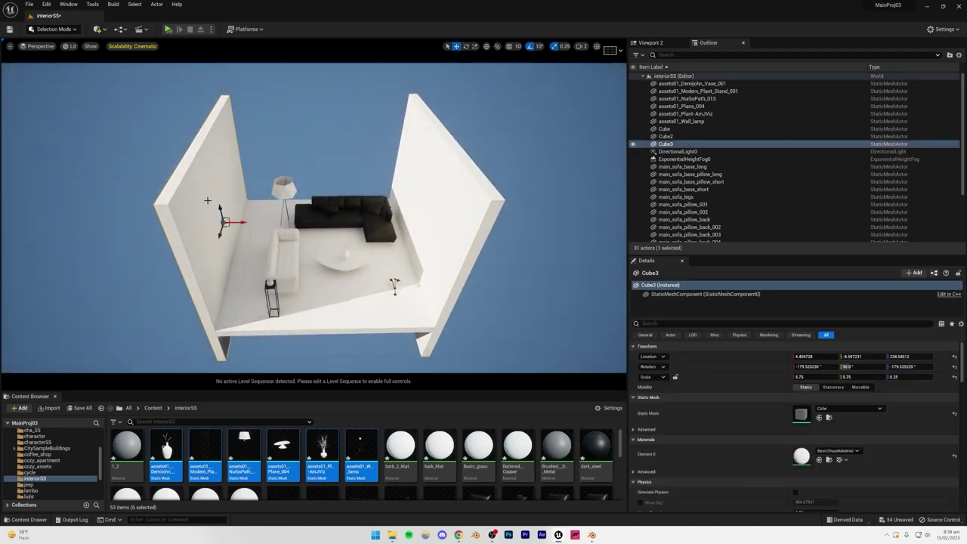
{"action": "left_click", "coordinate": [420, 193], "text": "ctrl"}
{"action": "left_click", "coordinate": [467, 47]}
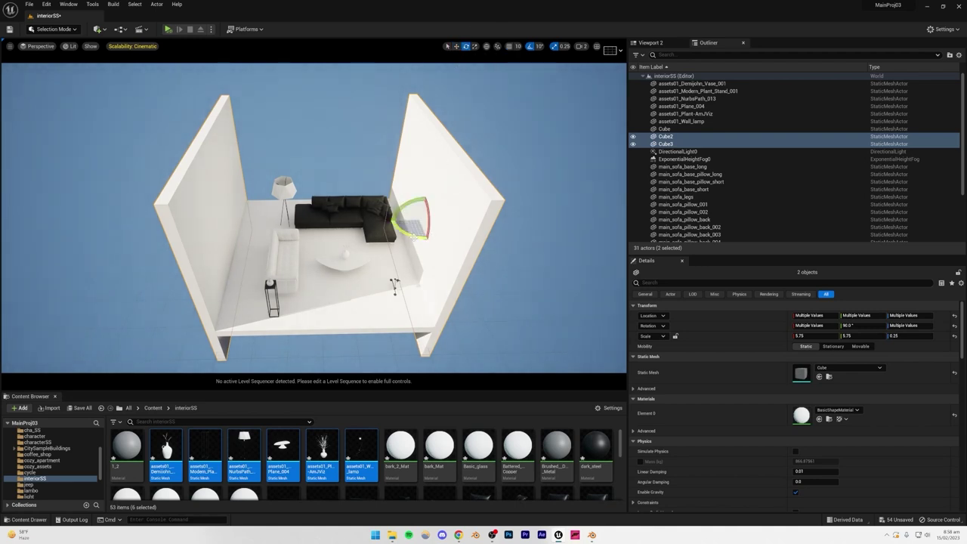
{"action": "left_click_drag", "start_coordinate": [432, 235], "coordinate": [386, 240], "text": "alt"}
{"action": "left_click_drag", "start_coordinate": [240, 229], "coordinate": [240, 229], "text": "alt"}
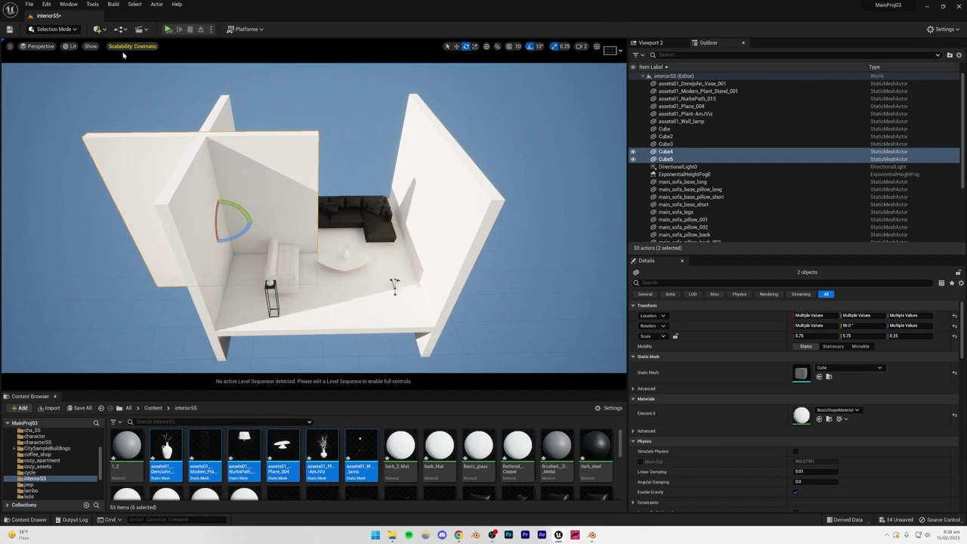
Step: In the top view, move the rotated wall pair onto the two open edges of the floor
{"action": "left_click", "coordinate": [36, 46]}
{"action": "left_click", "coordinate": [46, 74]}
{"action": "scroll", "coordinate": [317, 216], "scroll_direction": "down", "scroll_amount": 3}
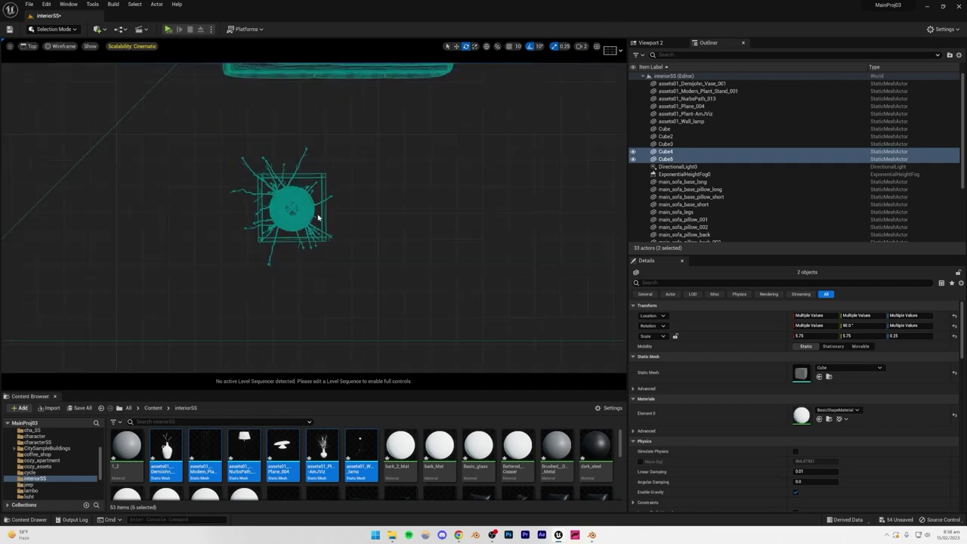
{"action": "scroll", "coordinate": [317, 209], "scroll_direction": "up", "scroll_amount": 4}
{"action": "scroll", "coordinate": [309, 198], "scroll_direction": "down", "scroll_amount": 3}
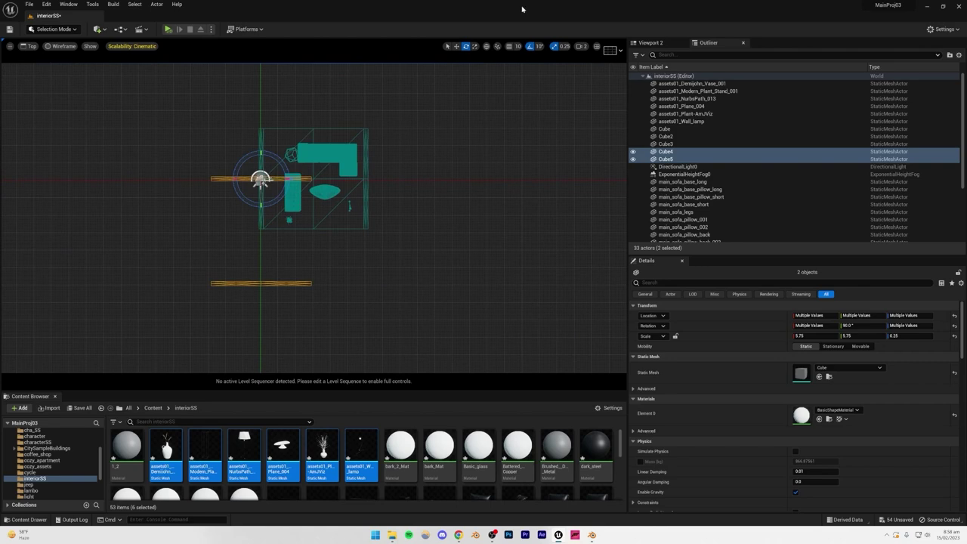
{"action": "left_click_drag", "start_coordinate": [266, 185], "coordinate": [318, 135]}
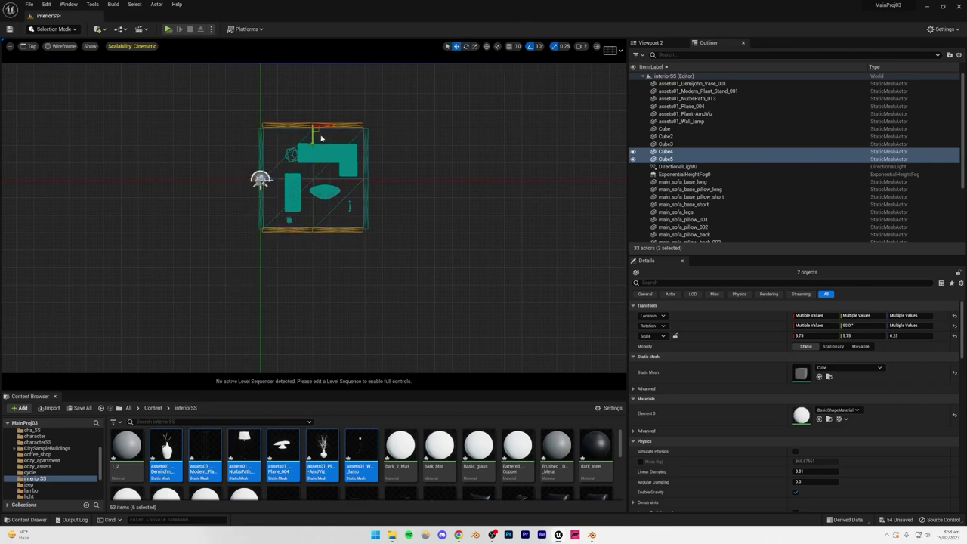
Step: Fine-tune the wall pair between the side walls, then nudge the wall beside the plant stand flush with the floor edge
{"action": "scroll", "coordinate": [320, 137], "scroll_direction": "up", "scroll_amount": 4}
{"action": "scroll", "coordinate": [328, 224], "scroll_direction": "down", "scroll_amount": 4}
{"action": "scroll", "coordinate": [347, 289], "scroll_direction": "up", "scroll_amount": 5}
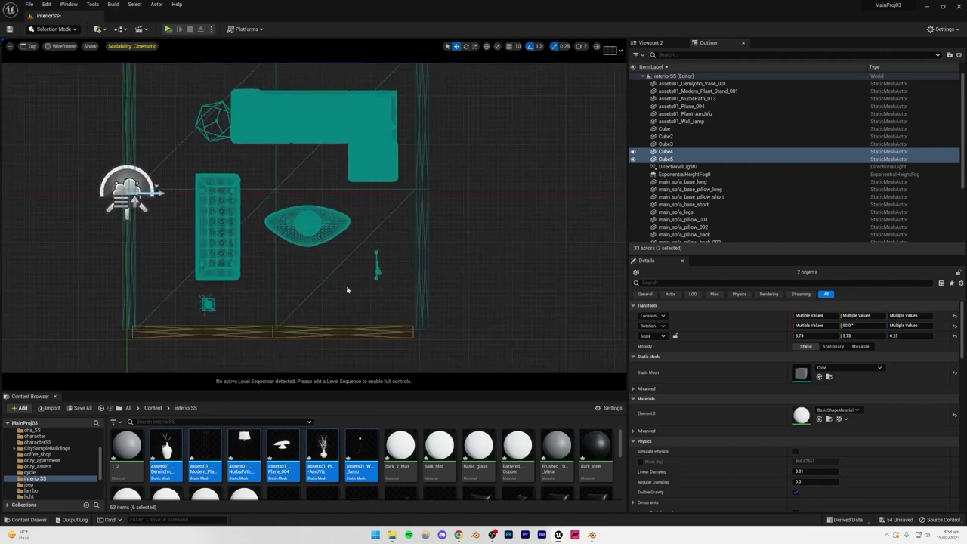
{"action": "scroll", "coordinate": [335, 280], "scroll_direction": "down", "scroll_amount": 1}
{"action": "right_click_drag", "start_coordinate": [306, 228], "coordinate": [302, 243]}
{"action": "left_click_drag", "start_coordinate": [278, 87], "coordinate": [279, 90]}
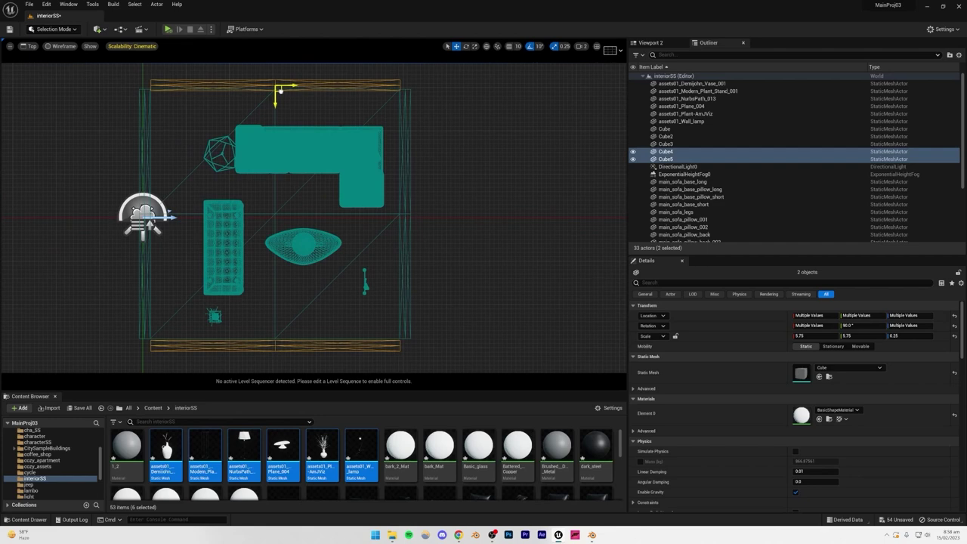
{"action": "left_click", "coordinate": [305, 350]}
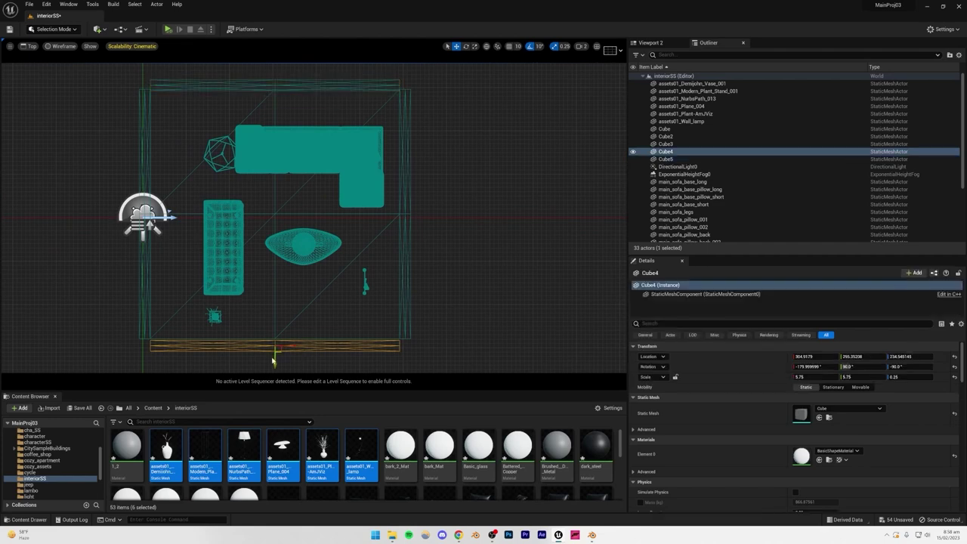
{"action": "left_click_drag", "start_coordinate": [273, 360], "coordinate": [274, 360]}
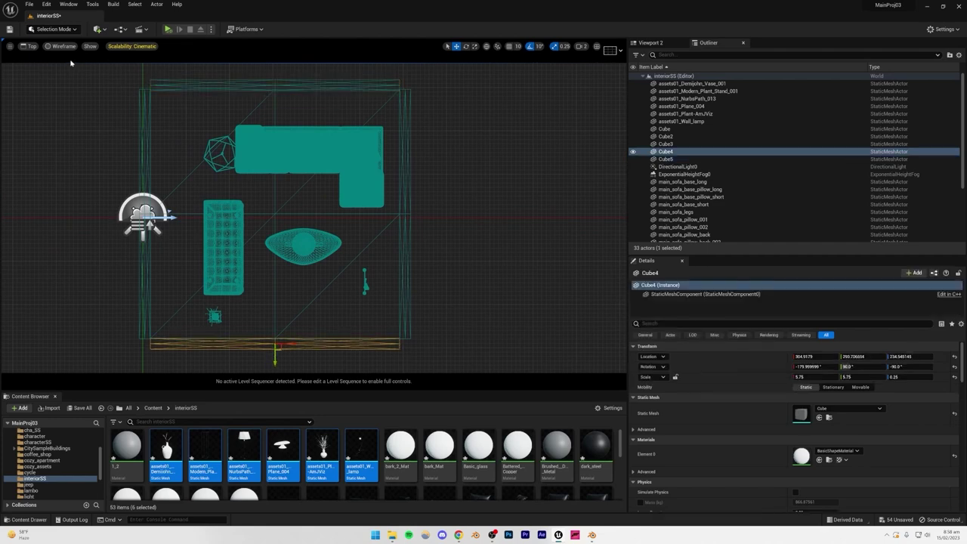
Step: Return to the perspective view and examine the enclosed room's size and the spacing between walls, sofas and wall lamp
{"action": "left_click", "coordinate": [29, 46]}
{"action": "left_click", "coordinate": [38, 59]}
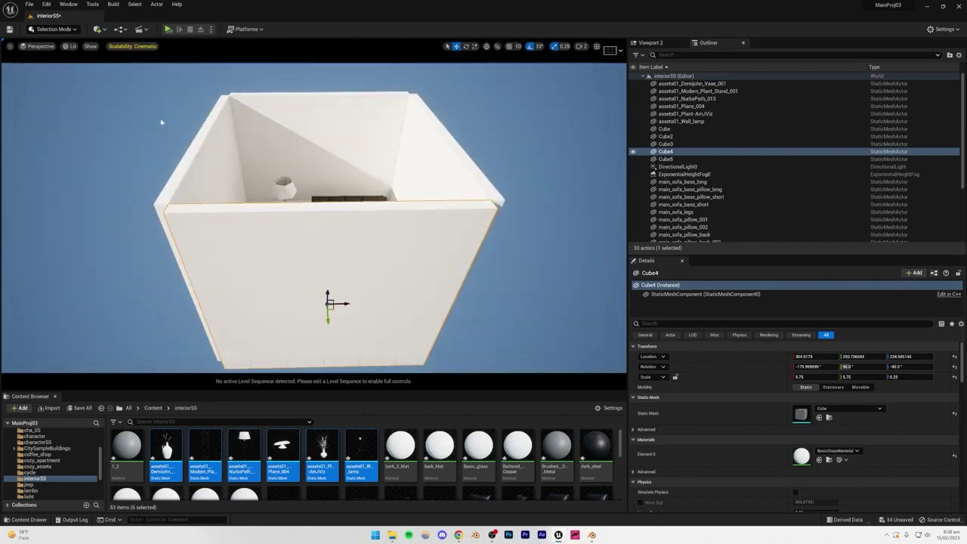
{"action": "left_click", "coordinate": [489, 109]}
{"action": "right_click_drag", "start_coordinate": [488, 109], "coordinate": [505, 138]}
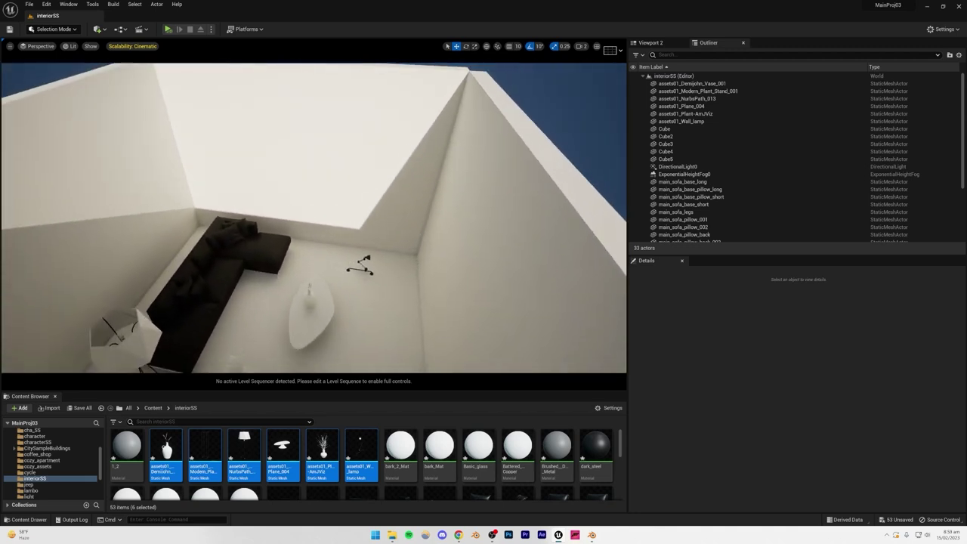
{"action": "right_click_drag", "start_coordinate": [487, 242], "coordinate": [423, 149]}
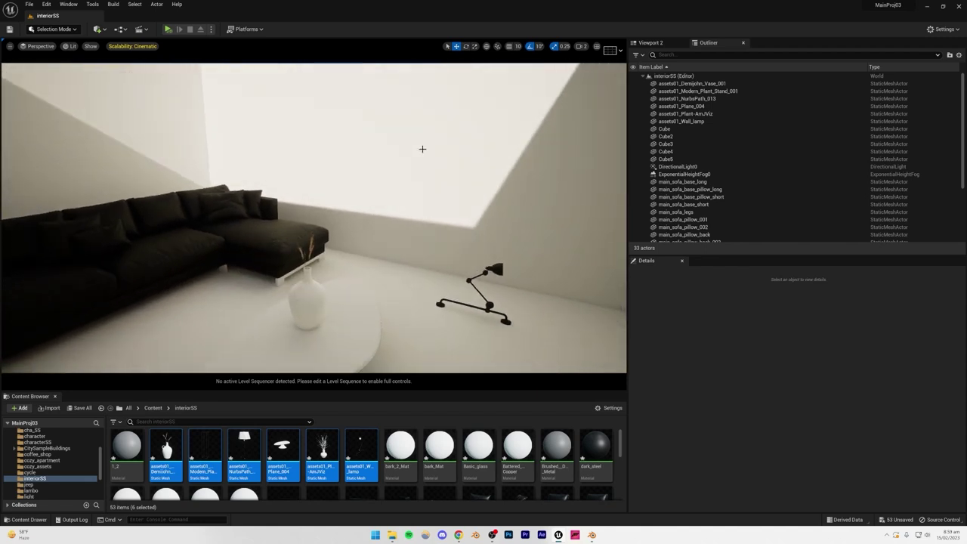
{"action": "left_click", "coordinate": [490, 306]}
{"action": "right_click_drag", "start_coordinate": [327, 148], "coordinate": [366, 289]}
{"action": "right_click_drag", "start_coordinate": [394, 252], "coordinate": [393, 311]}
{"action": "mouse_move", "coordinate": [393, 220]}
{"action": "right_mouse_down"}
{"action": "mouse_move", "coordinate": [399, 226]}
{"action": "mouse_move", "coordinate": [394, 221]}
{"action": "right_mouse_up"}
Step: In the top view, enlarge the floor slab to a scale of 8.5 in X and Y
{"action": "left_click", "coordinate": [30, 46]}
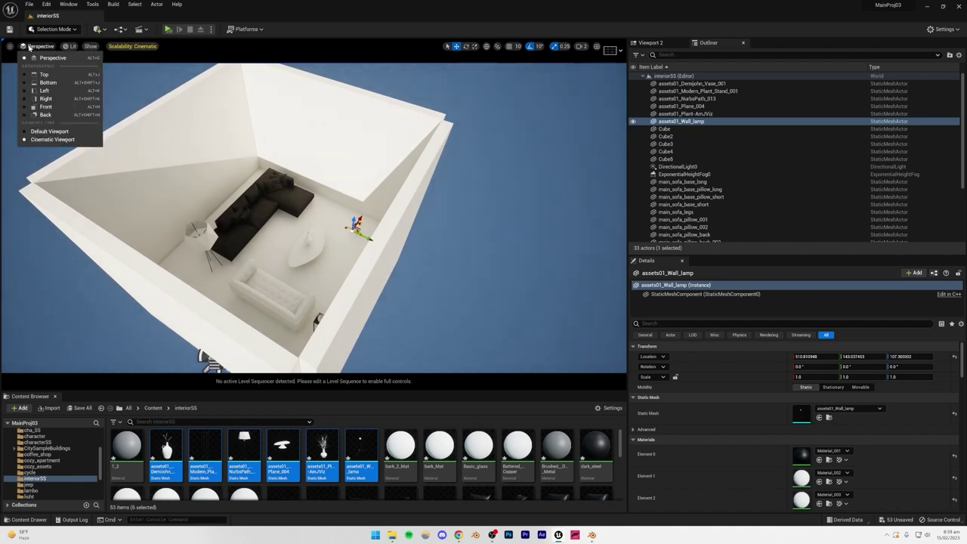
{"action": "left_click", "coordinate": [46, 75]}
{"action": "scroll", "coordinate": [363, 264], "scroll_direction": "down", "scroll_amount": 2}
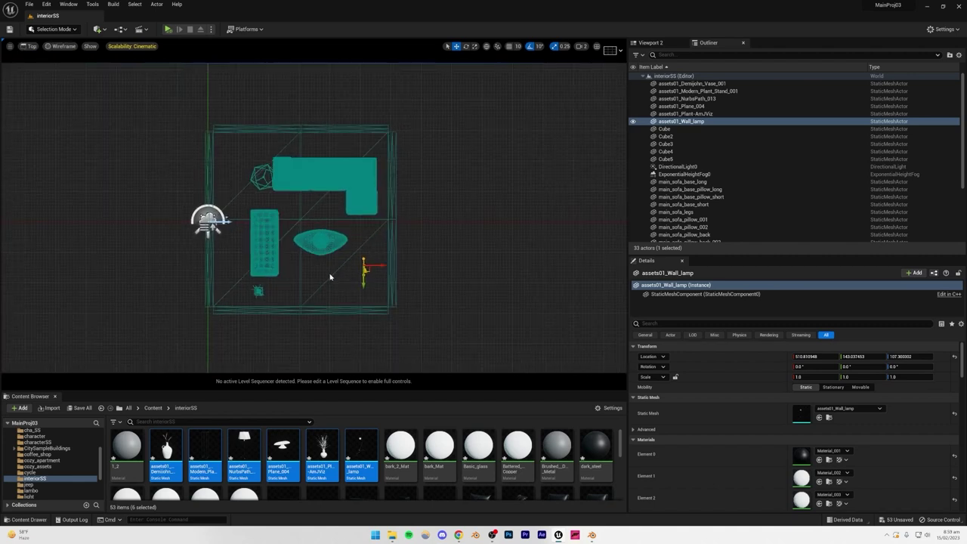
{"action": "left_click", "coordinate": [330, 276]}
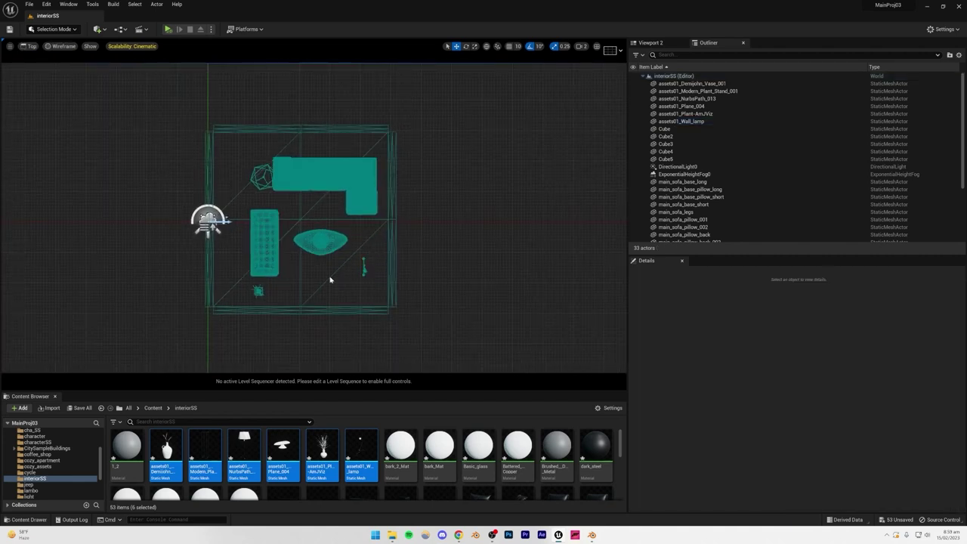
{"action": "left_click", "coordinate": [474, 46]}
{"action": "left_click_drag", "start_coordinate": [305, 224], "coordinate": [354, 212]}
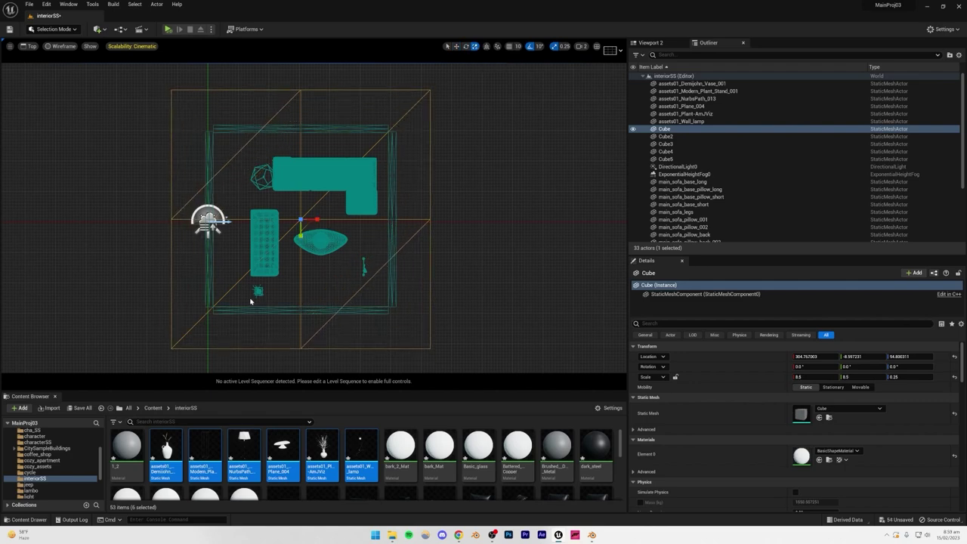
Step: Move the white sofa's side wall and the plant stand's wall together outward to the enlarged floor's corner
{"action": "left_click", "coordinate": [280, 310]}
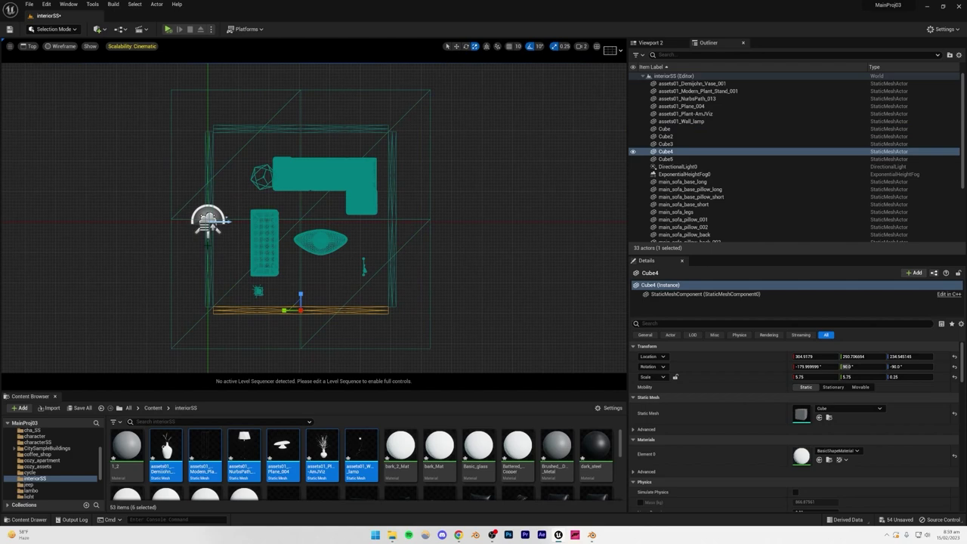
{"action": "left_click", "coordinate": [208, 262], "text": "shift"}
{"action": "left_click", "coordinate": [455, 47]}
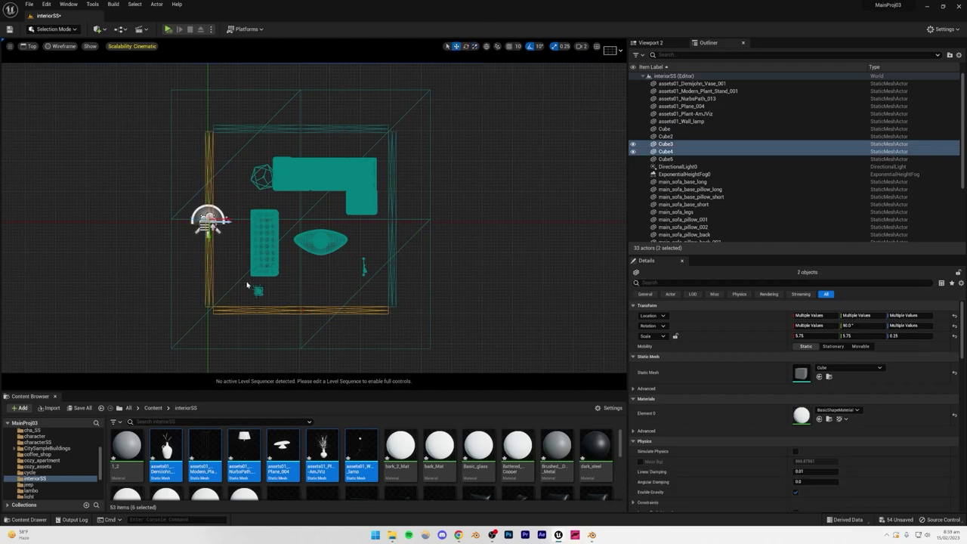
{"action": "left_click_drag", "start_coordinate": [215, 224], "coordinate": [174, 263]}
{"action": "left_click", "coordinate": [133, 160]}
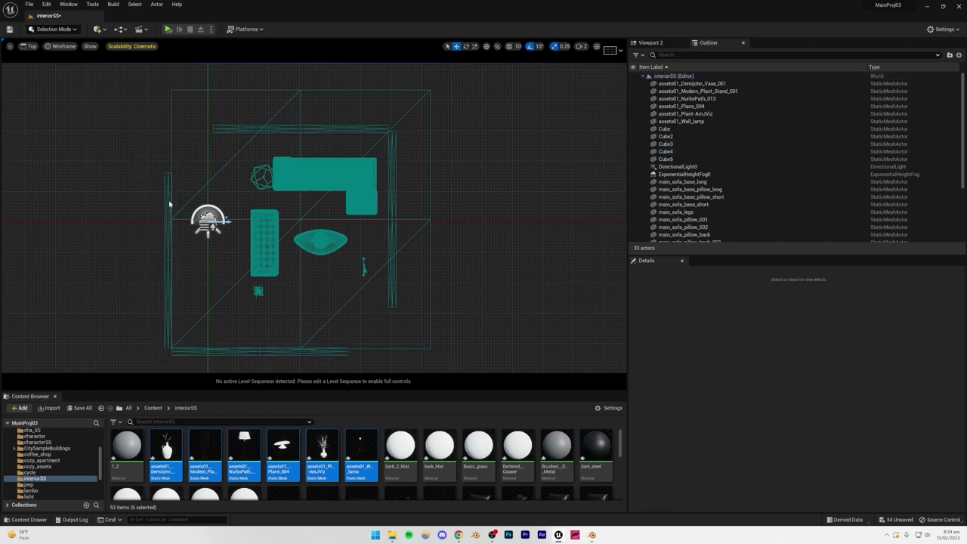
Step: Lengthen the wall behind the white sofa along Y to span the enlarged floor's edge
{"action": "left_click", "coordinate": [171, 205]}
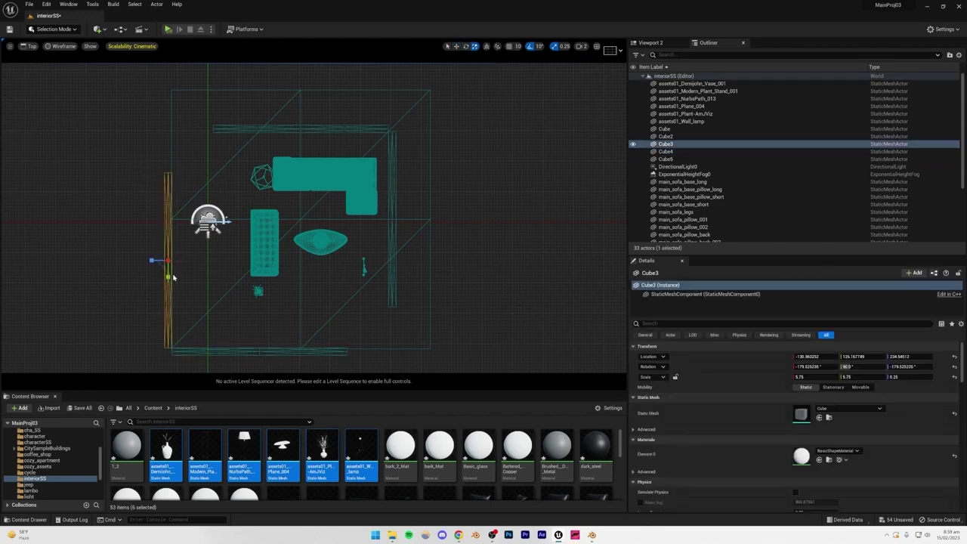
{"action": "left_click_drag", "start_coordinate": [168, 276], "coordinate": [167, 283]}
{"action": "scroll", "coordinate": [208, 255], "scroll_direction": "down", "scroll_amount": 3}
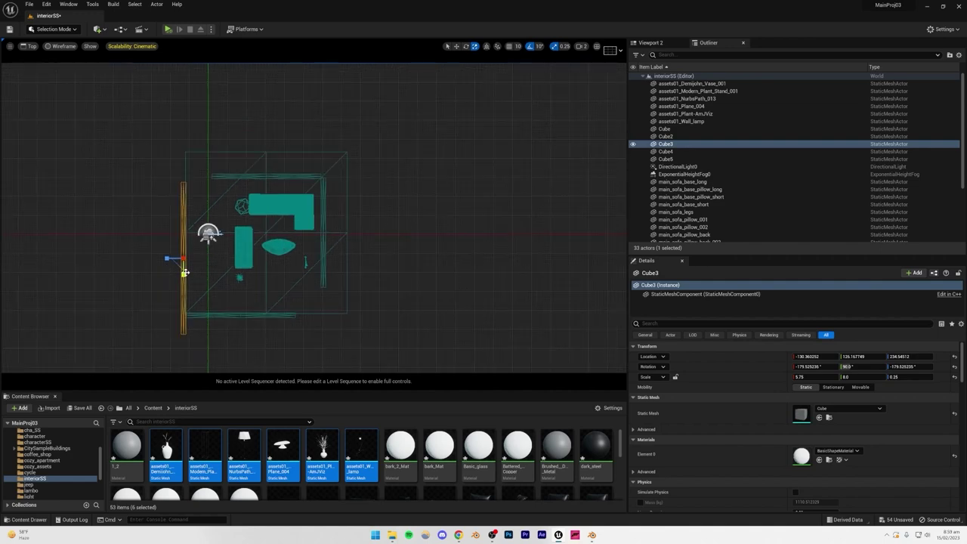
Step: Lengthen the wall beside the plant stand to a Y scale of 9.75 and shift it along X to cover its floor edge
{"action": "left_click", "coordinate": [239, 316]}
{"action": "left_click", "coordinate": [475, 46]}
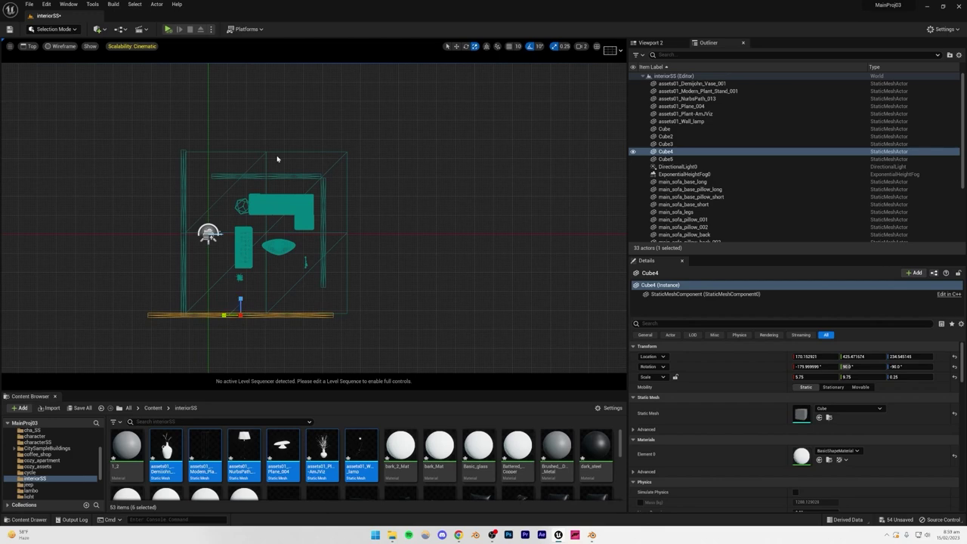
{"action": "left_click", "coordinate": [457, 46]}
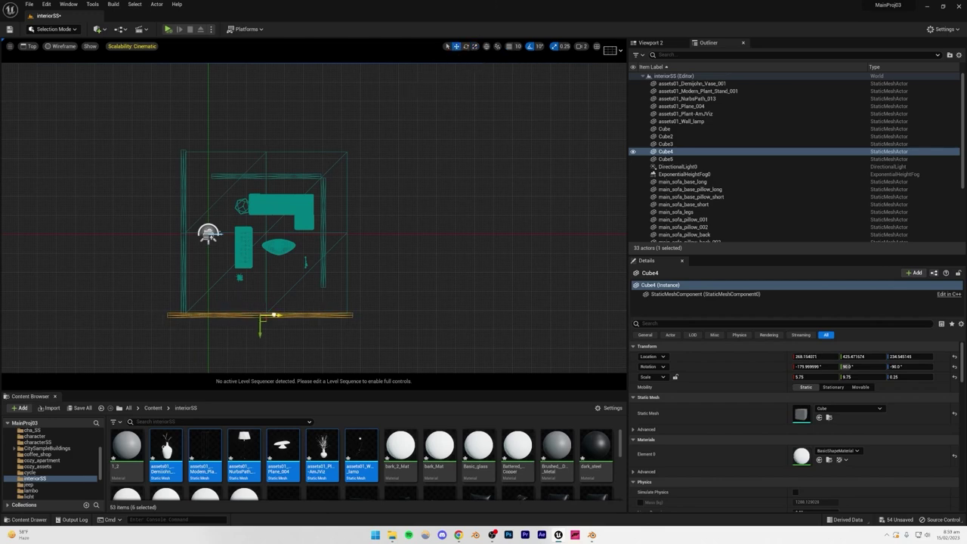
Step: Select the side wall between the wall lamp and the enlarged floor's outer edge
{"action": "left_click", "coordinate": [323, 211]}
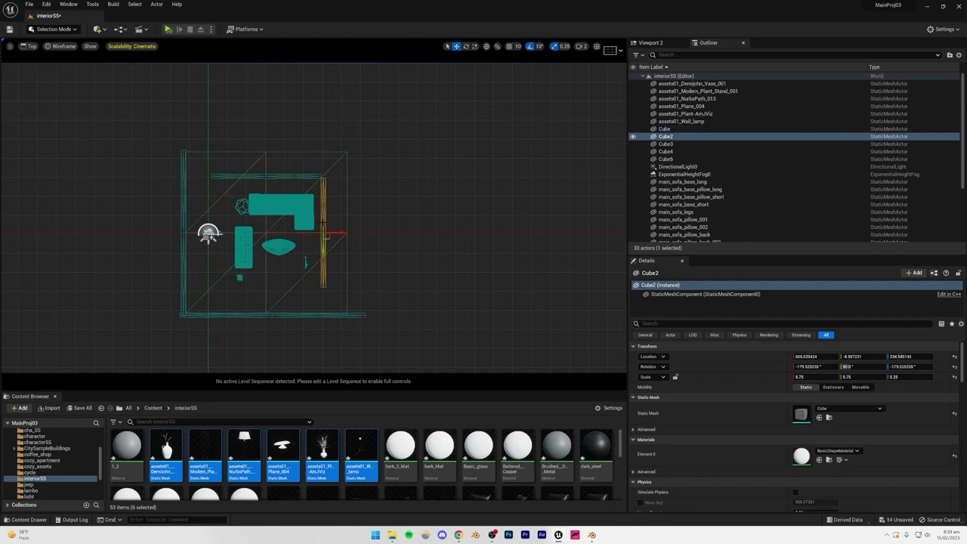
Step: Move the Cube2 and Cube5 walls outward to the floor's edges, at X about 740 and Y about -438, and lengthen both to close the room
{"action": "left_click_drag", "start_coordinate": [339, 234], "coordinate": [360, 233]}
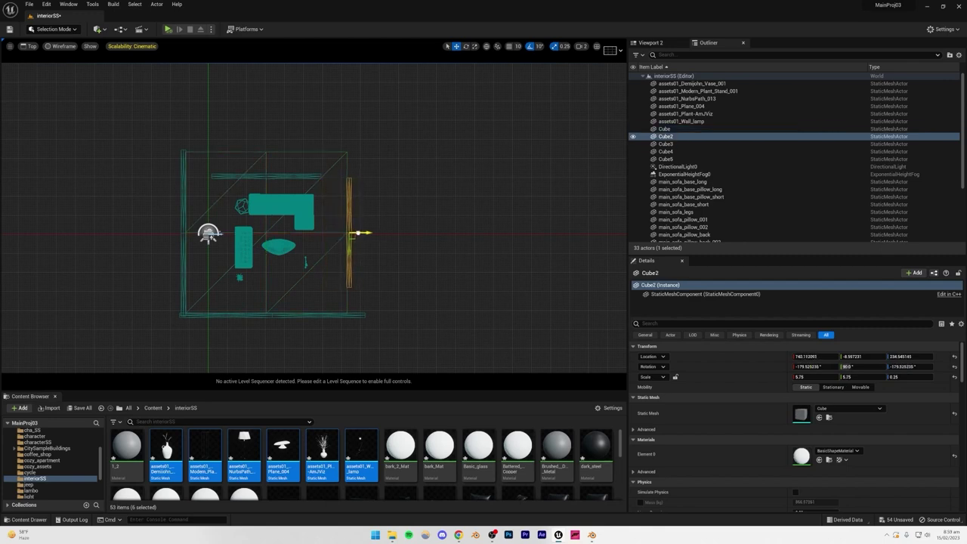
{"action": "left_click", "coordinate": [375, 184]}
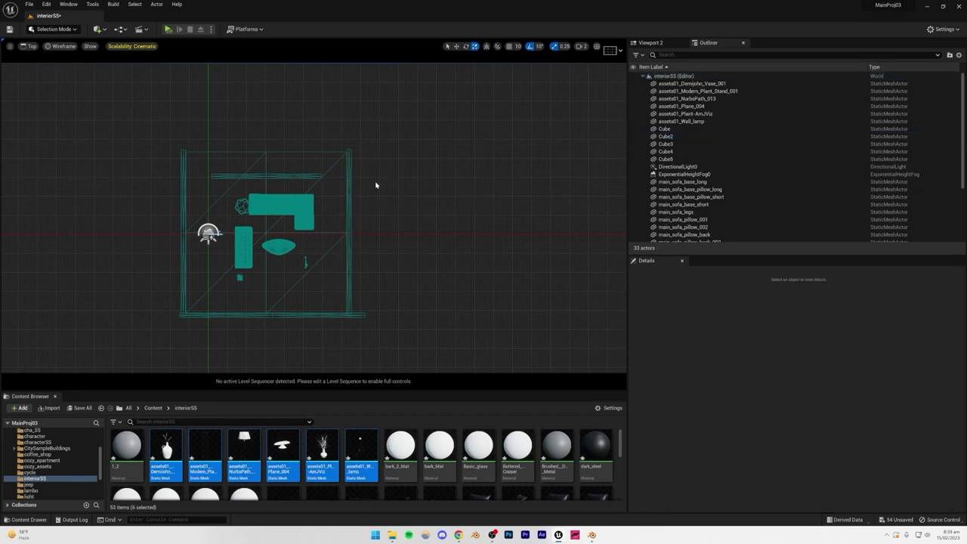
{"action": "left_click", "coordinate": [274, 175]}
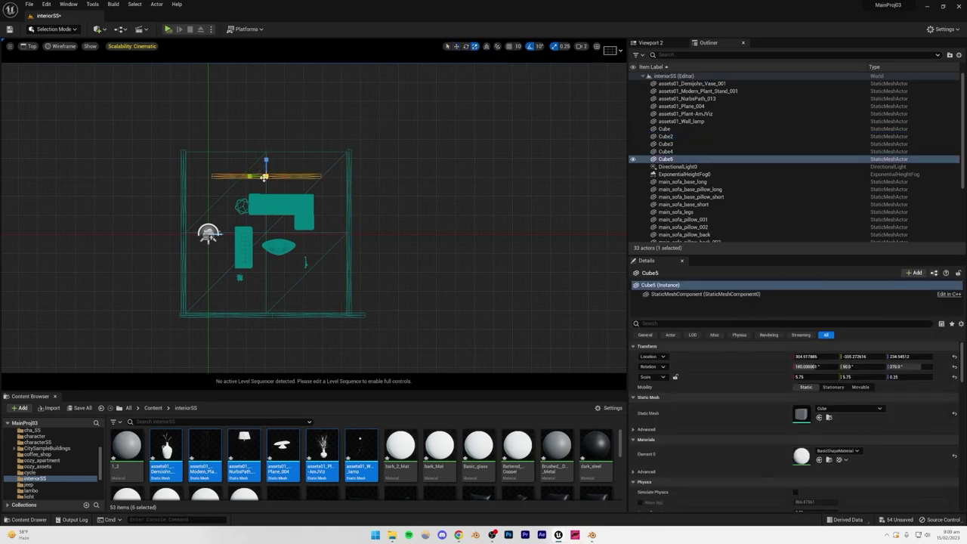
{"action": "left_click", "coordinate": [456, 47]}
{"action": "left_click_drag", "start_coordinate": [269, 181], "coordinate": [269, 156]}
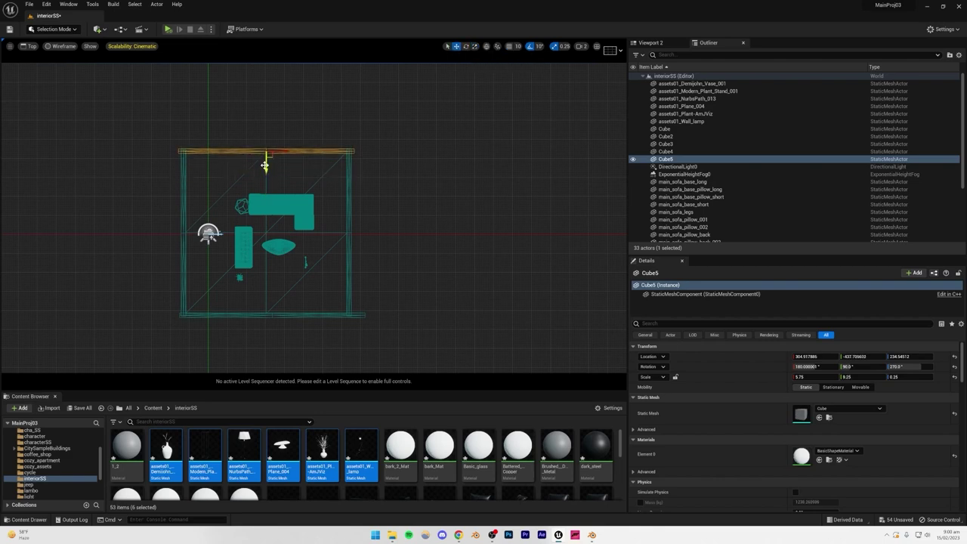
{"action": "left_click", "coordinate": [28, 46]}
{"action": "left_click", "coordinate": [39, 65]}
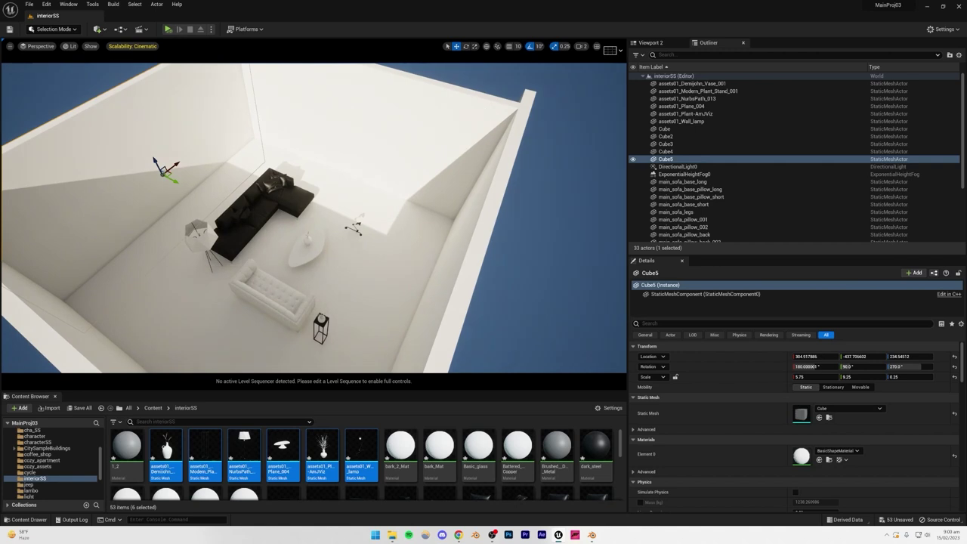
Step: Select all furniture and decor meshes, including every black sofa part and sofa1, and shift them together along X toward the Cube2 wall
{"action": "key", "text": "Escape"}
{"action": "right_click_drag", "start_coordinate": [313, 217], "coordinate": [268, 269]}
{"action": "key", "text": "w"}
{"action": "key", "text": "s"}
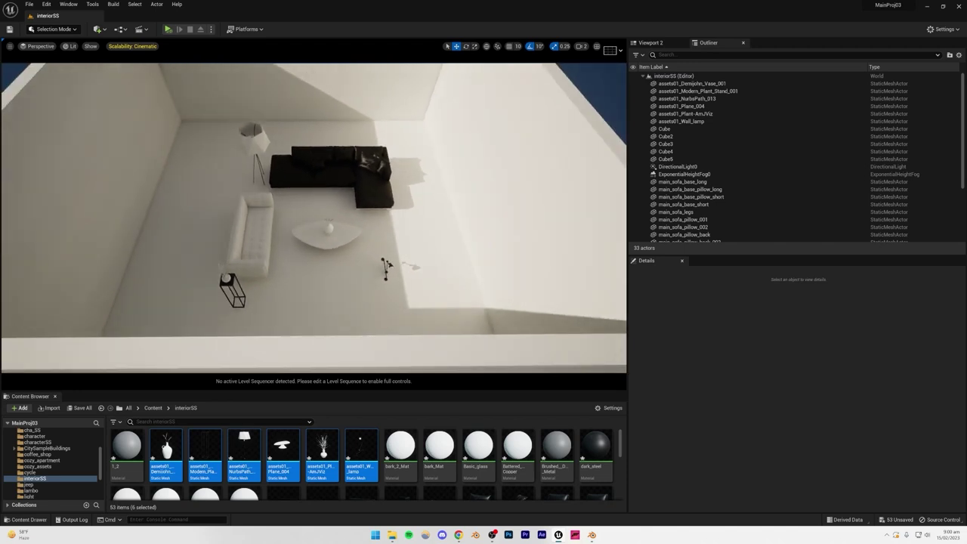
{"action": "left_click", "coordinate": [342, 155]}
{"action": "scroll", "coordinate": [718, 201], "scroll_direction": "up", "scroll_amount": 5}
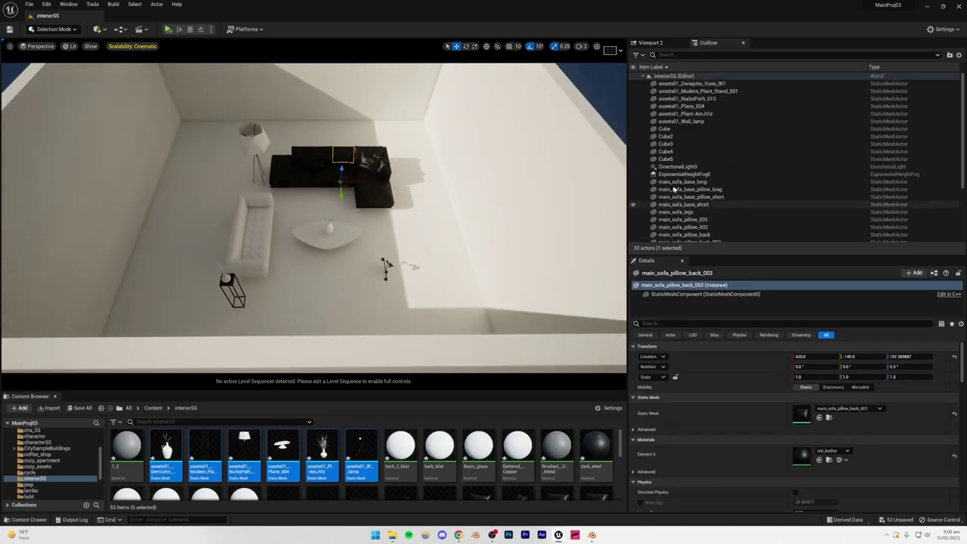
{"action": "left_click", "coordinate": [665, 83]}
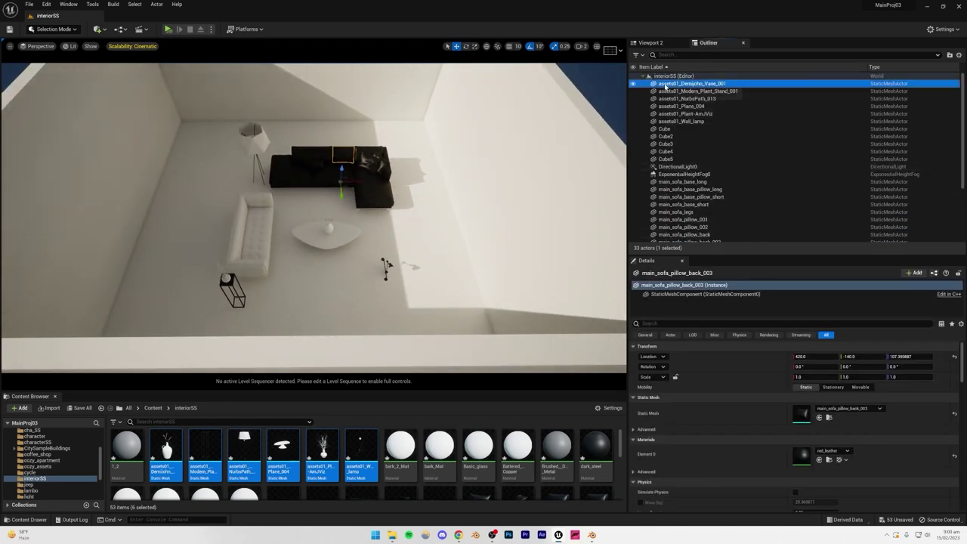
{"action": "left_click", "coordinate": [679, 121], "text": "shift"}
{"action": "left_click", "coordinate": [679, 182], "text": "ctrl"}
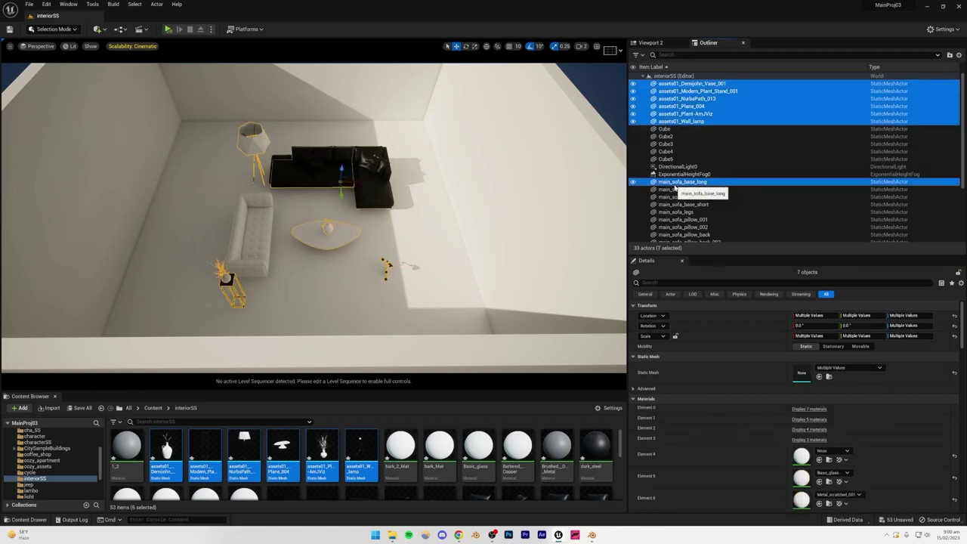
{"action": "scroll", "coordinate": [679, 185], "scroll_direction": "down", "scroll_amount": 3}
{"action": "left_click", "coordinate": [674, 188], "text": "ctrl+shift"}
{"action": "scroll", "coordinate": [674, 192], "scroll_direction": "down", "scroll_amount": 1}
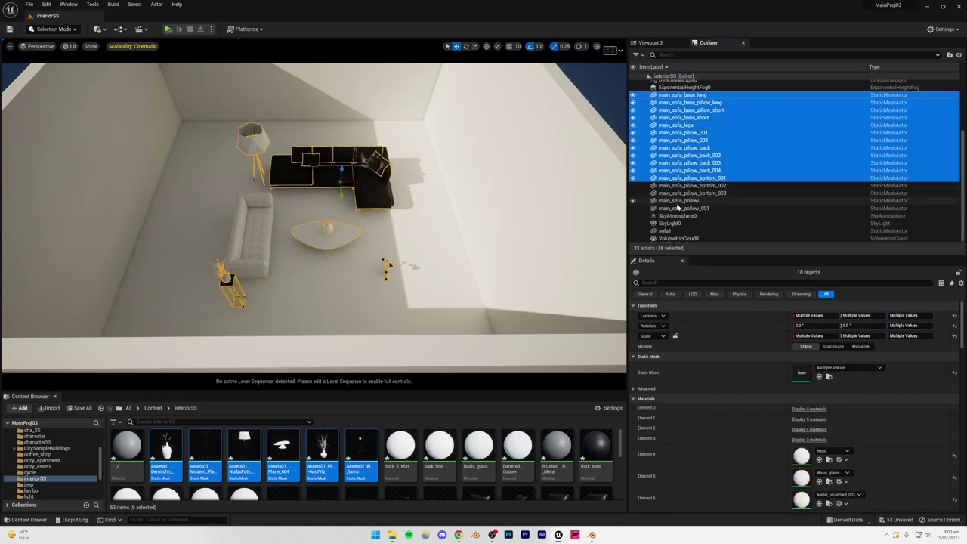
{"action": "left_click", "coordinate": [679, 208], "text": "ctrl+shift"}
{"action": "left_click", "coordinate": [666, 231], "text": "ctrl"}
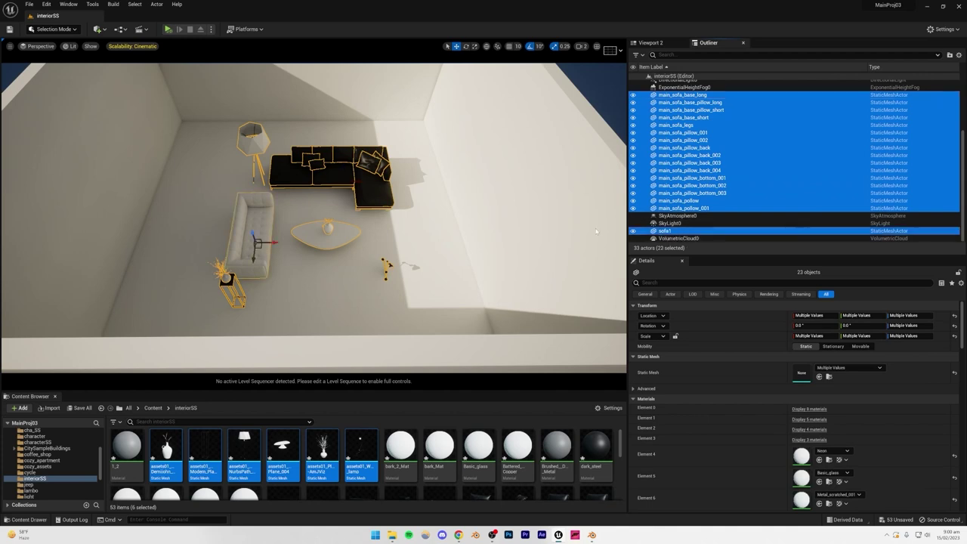
{"action": "left_click_drag", "start_coordinate": [269, 243], "coordinate": [317, 244]}
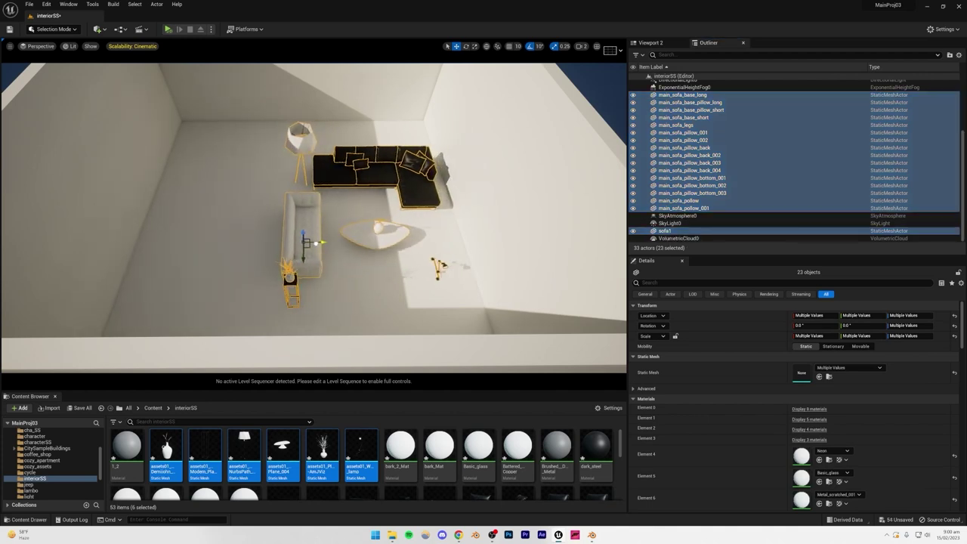
Step: In the top view, move the selected furniture group closer to the back wall, return to the perspective view, and clear the selection
{"action": "left_click", "coordinate": [39, 47]}
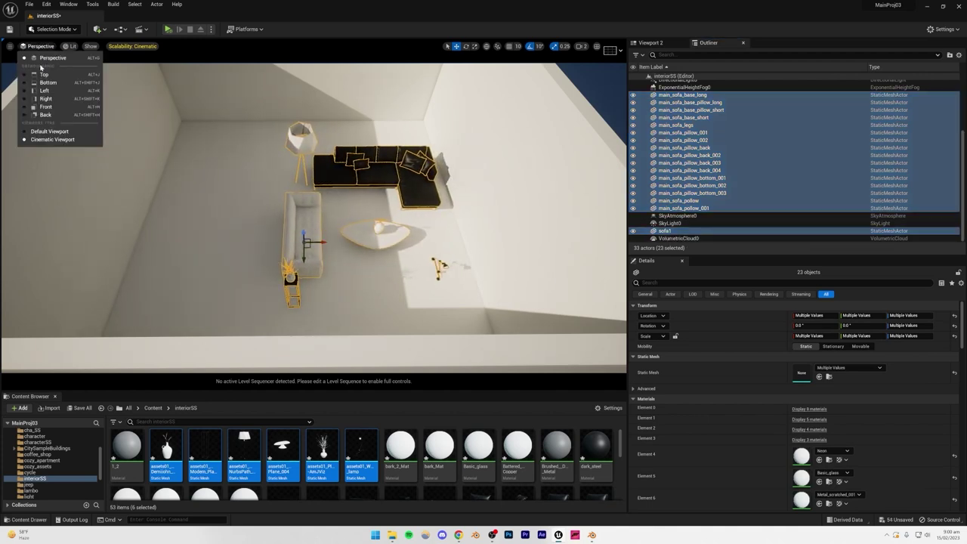
{"action": "left_click", "coordinate": [43, 74]}
{"action": "scroll", "coordinate": [273, 240], "scroll_direction": "up", "scroll_amount": 4}
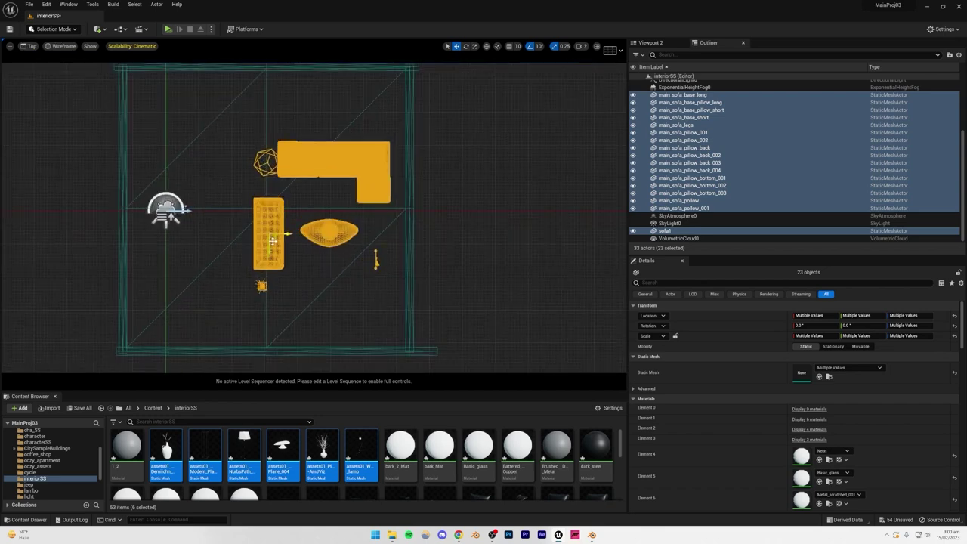
{"action": "left_click_drag", "start_coordinate": [272, 241], "coordinate": [277, 183]}
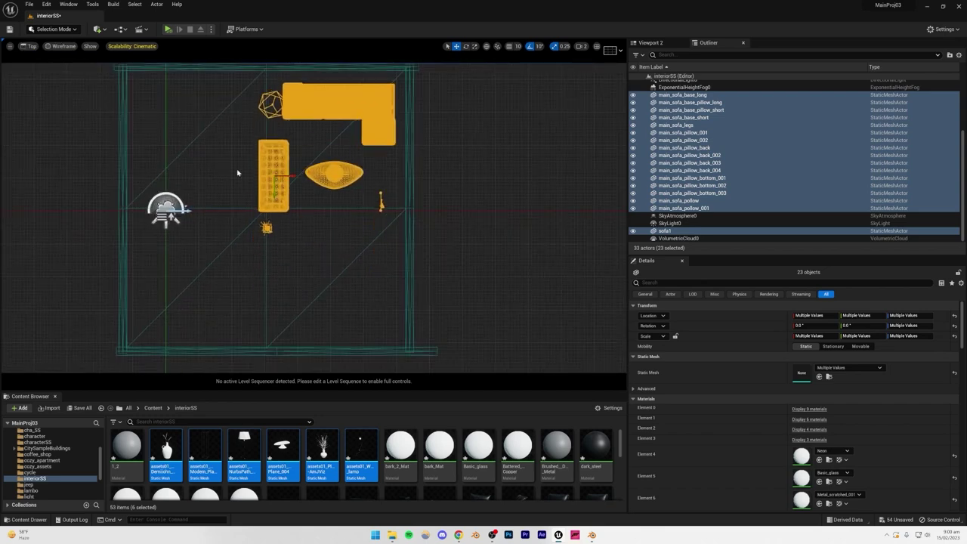
{"action": "left_click", "coordinate": [37, 47]}
{"action": "left_click", "coordinate": [38, 59]}
{"action": "mouse_move", "coordinate": [266, 228]}
{"action": "right_mouse_down"}
{"action": "mouse_move", "coordinate": [241, 257]}
{"action": "mouse_move", "coordinate": [249, 231]}
{"action": "right_mouse_up"}
{"action": "right_click_drag", "start_coordinate": [513, 157], "coordinate": [551, 143]}
{"action": "key", "text": "Escape"}
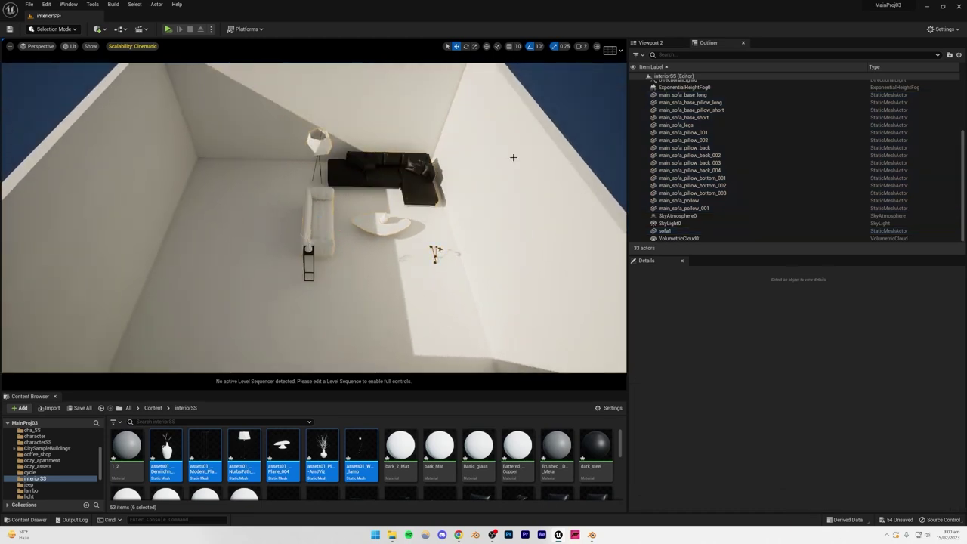
Step: Move the wall lamp near the back wall above the black sofa's corner, at a height of about 275
{"action": "right_click_drag", "start_coordinate": [349, 227], "coordinate": [397, 174]}
{"action": "key", "text": "w"}
{"action": "right_click_drag", "start_coordinate": [314, 226], "coordinate": [307, 185]}
{"action": "key", "text": "w"}
{"action": "right_click_drag", "start_coordinate": [249, 219], "coordinate": [290, 242]}
{"action": "left_click", "coordinate": [413, 265]}
{"action": "right_click_drag", "start_coordinate": [413, 265], "coordinate": [445, 245]}
{"action": "right_click_drag", "start_coordinate": [414, 285], "coordinate": [410, 287]}
{"action": "key", "text": "a"}
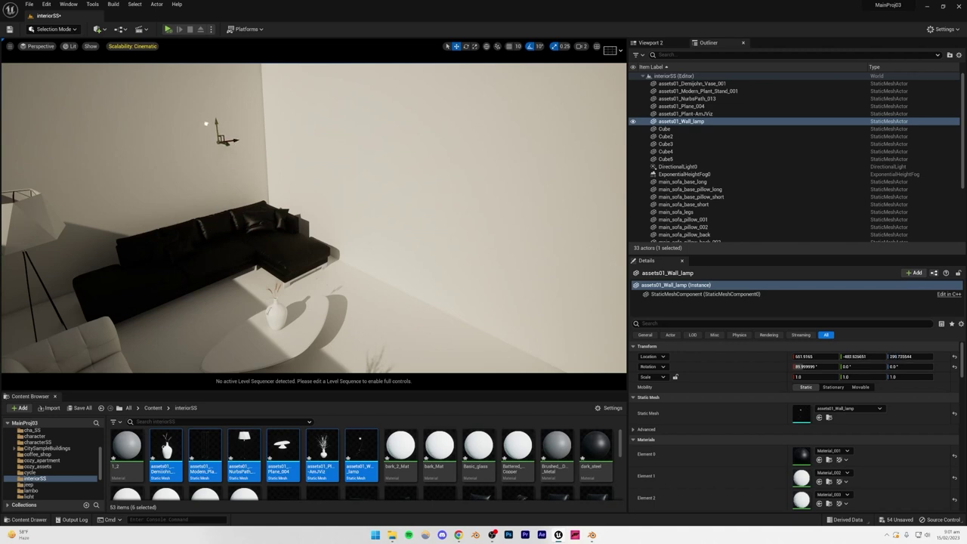
{"action": "left_click_drag", "start_coordinate": [216, 125], "coordinate": [218, 134]}
Step: Push the wall lamp closer against the back wall, to Y about -427
{"action": "key", "text": "w"}
{"action": "right_click_drag", "start_coordinate": [236, 201], "coordinate": [237, 171]}
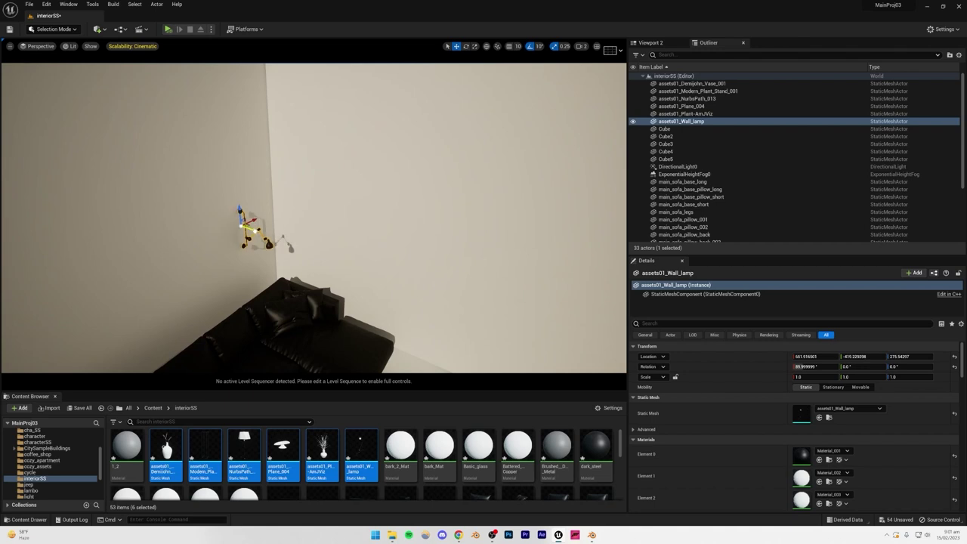
{"action": "key", "text": "w"}
{"action": "right_click_drag", "start_coordinate": [237, 170], "coordinate": [184, 144]}
{"action": "right_click_drag", "start_coordinate": [237, 200], "coordinate": [236, 201]}
{"action": "right_click_drag", "start_coordinate": [274, 232], "coordinate": [275, 233]}
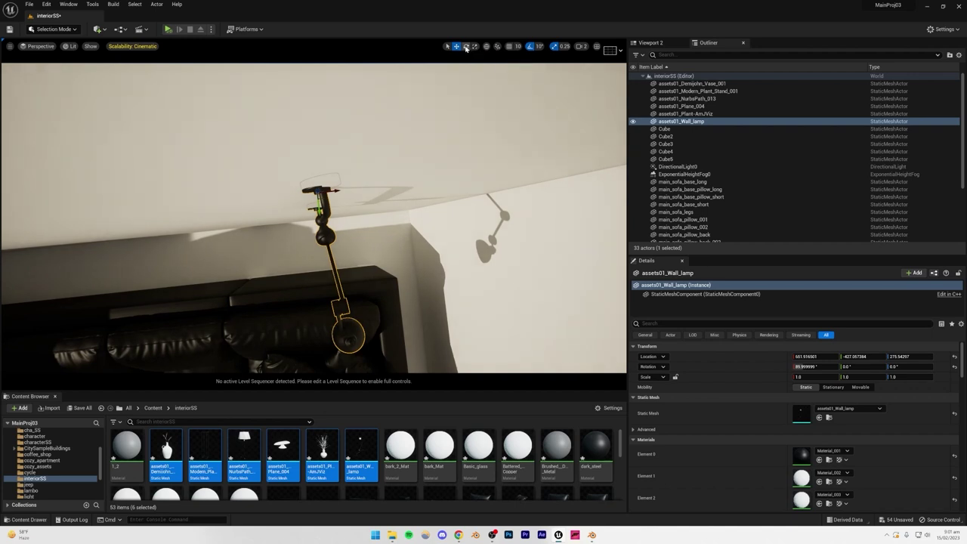
Step: Rotate the wall lamp about 7° around the vertical axis without angle snapping and adjust its base against the wall, to Y about -425
{"action": "left_click_drag", "start_coordinate": [309, 216], "coordinate": [346, 196]}
{"action": "left_click", "coordinate": [530, 47]}
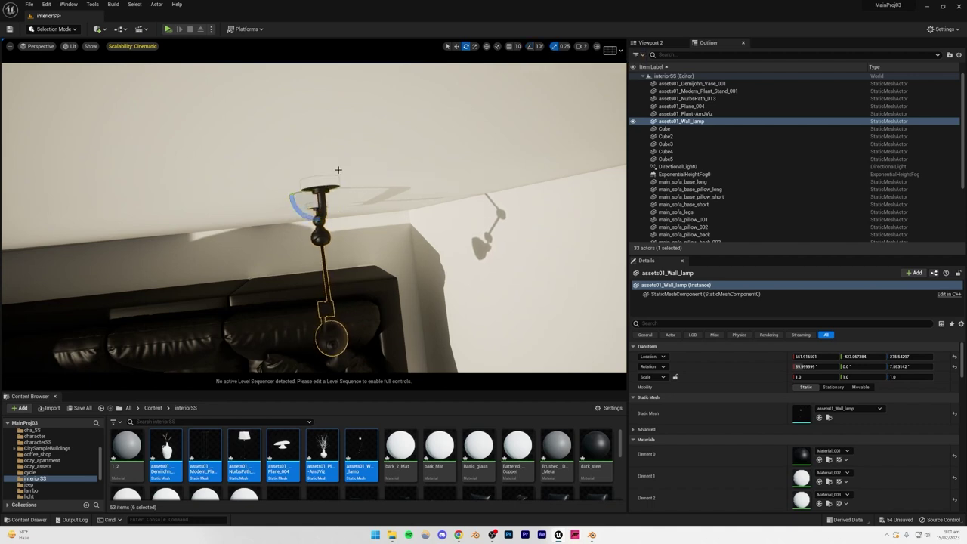
{"action": "left_click", "coordinate": [530, 47]}
{"action": "left_click_drag", "start_coordinate": [319, 209], "coordinate": [321, 215]}
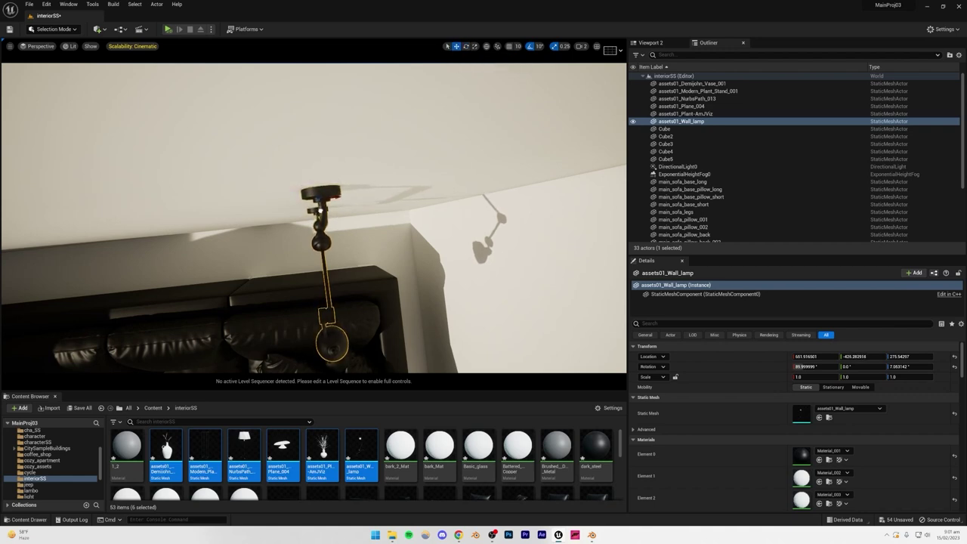
{"action": "key", "text": "q"}
{"action": "right_click_drag", "start_coordinate": [330, 218], "coordinate": [312, 188]}
Step: Duplicate the wall lamp sideways along the back wall so the copy hangs above the sofa near the floor lamp
{"action": "left_click", "coordinate": [341, 159]}
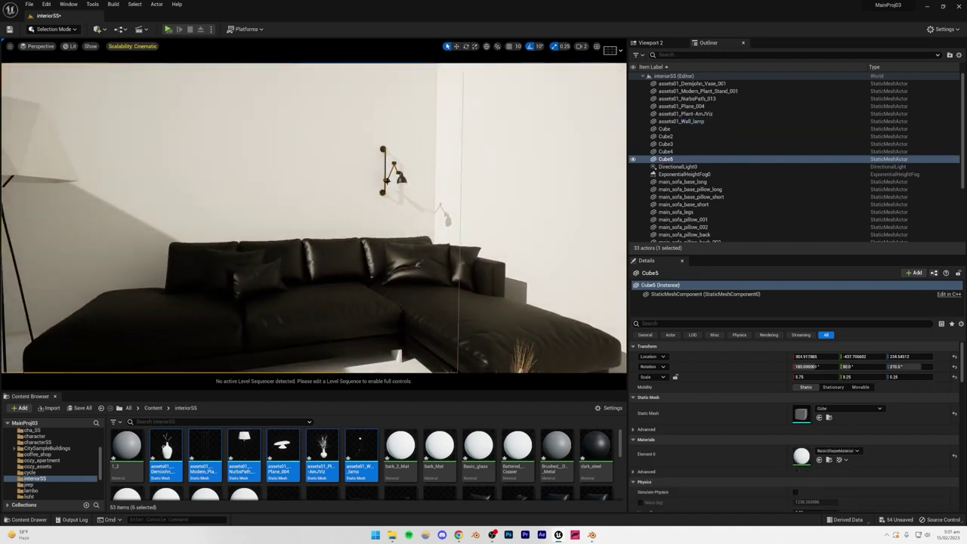
{"action": "left_click", "coordinate": [381, 150]}
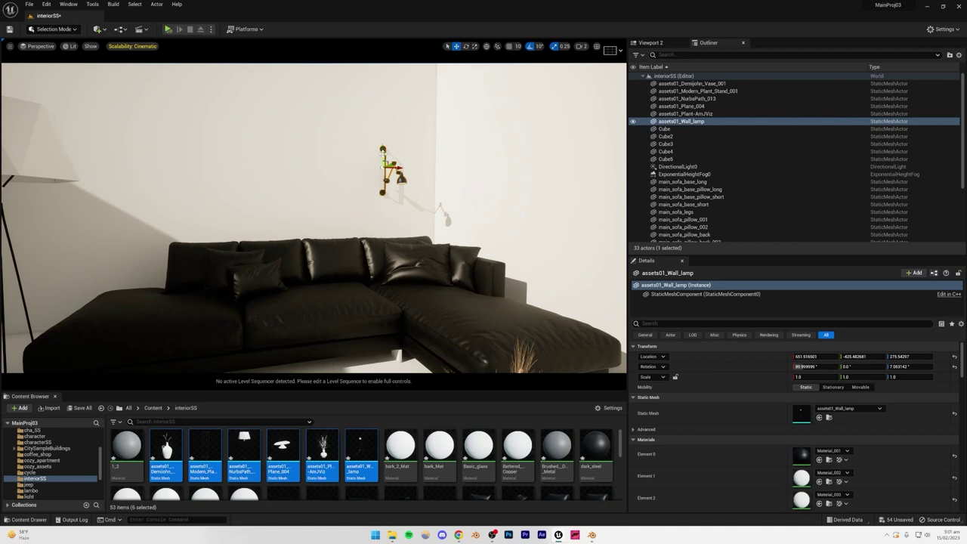
{"action": "left_click_drag", "start_coordinate": [382, 150], "coordinate": [245, 154]}
{"action": "scroll", "coordinate": [334, 220], "scroll_direction": "down", "scroll_amount": 5}
{"action": "key", "text": "ctrl+z"}
{"action": "key", "text": "ctrl+z"}
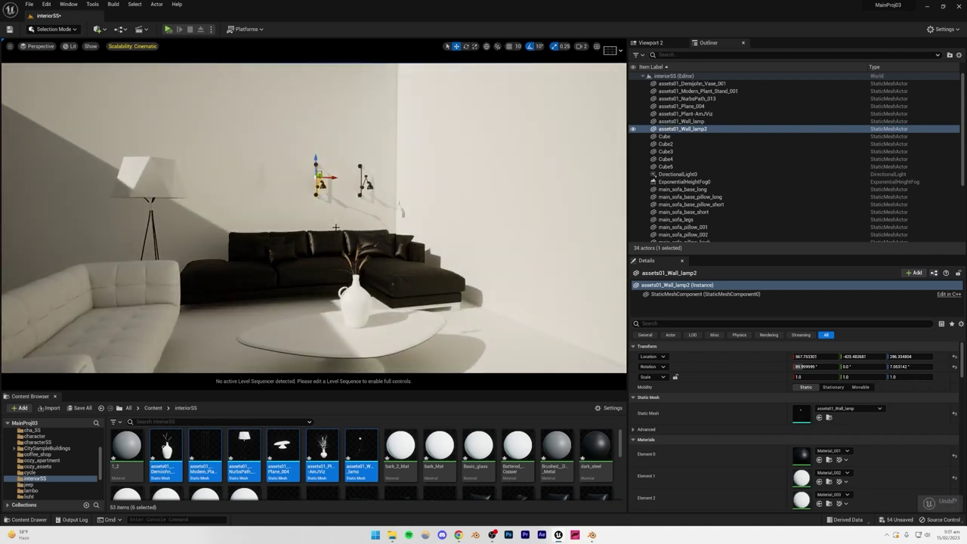
{"action": "left_click_drag", "start_coordinate": [359, 160], "coordinate": [227, 161]}
Step: Save the level and all unsaved assets in the project
{"action": "key", "text": "ctrl+s"}
{"action": "left_click", "coordinate": [318, 310]}
{"action": "left_click_drag", "start_coordinate": [318, 309], "coordinate": [308, 323]}
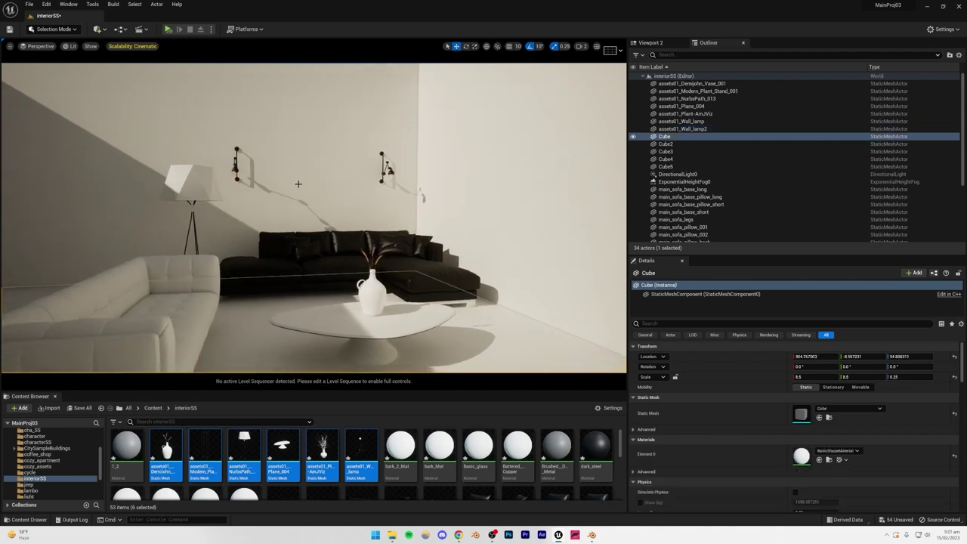
{"action": "left_click", "coordinate": [292, 225]}
{"action": "key", "text": "s"}
{"action": "right_click_drag", "start_coordinate": [341, 182], "coordinate": [342, 167]}
{"action": "right_click_drag", "start_coordinate": [353, 259], "coordinate": [352, 302]}
{"action": "key", "text": "Escape"}
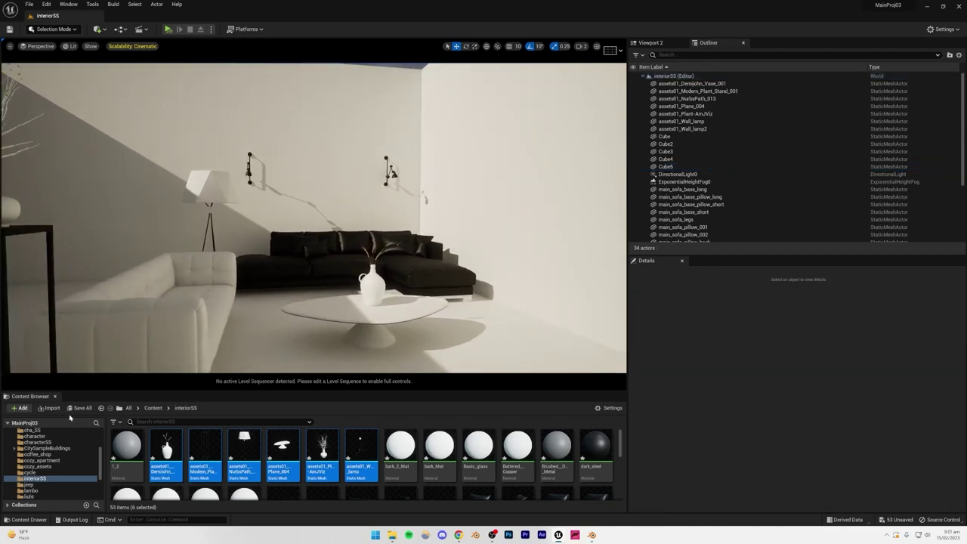
{"action": "left_click", "coordinate": [81, 408]}
{"action": "left_click", "coordinate": [542, 352]}
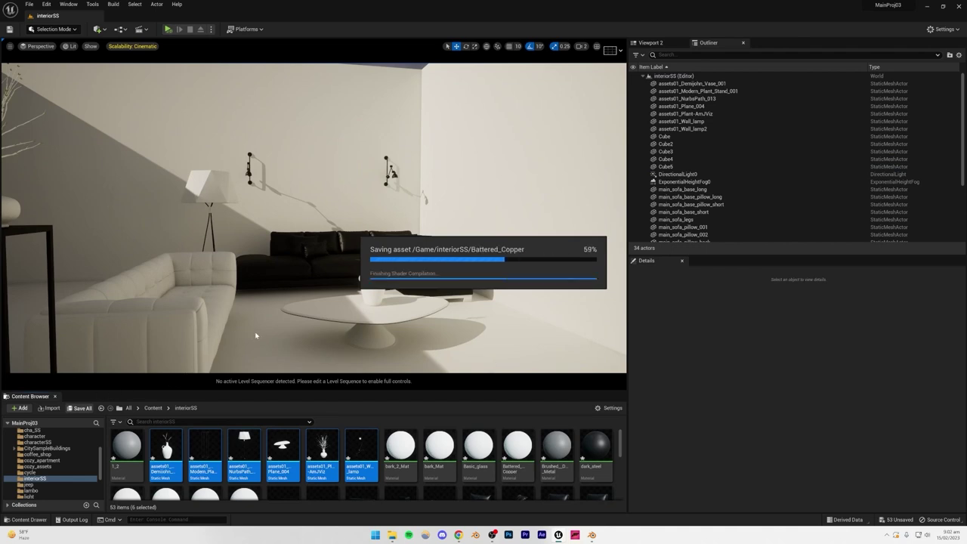
Step: Open Quixel Bridge and search its asset library for "frame"
{"action": "left_click", "coordinate": [19, 408]}
{"action": "left_click", "coordinate": [45, 151]}
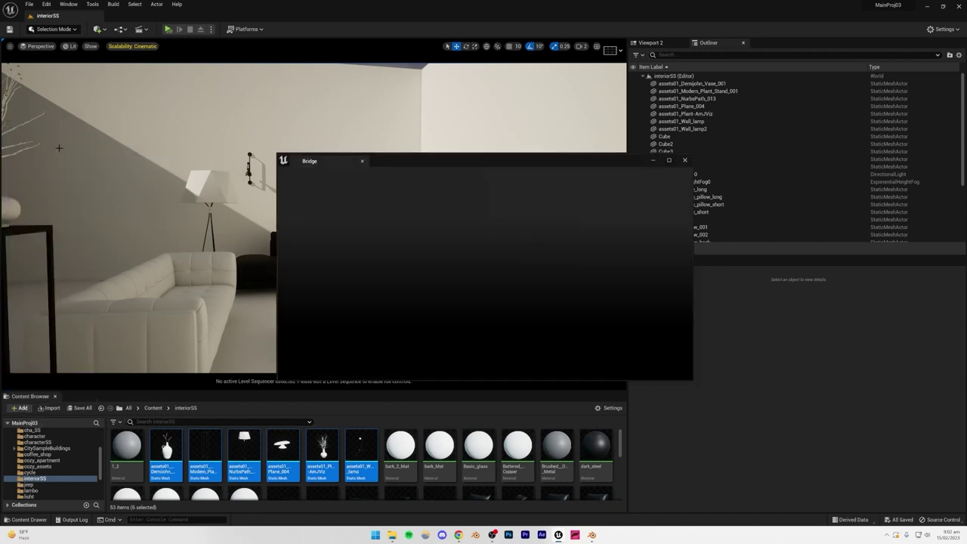
{"action": "left_click_drag", "start_coordinate": [395, 162], "coordinate": [375, 197]}
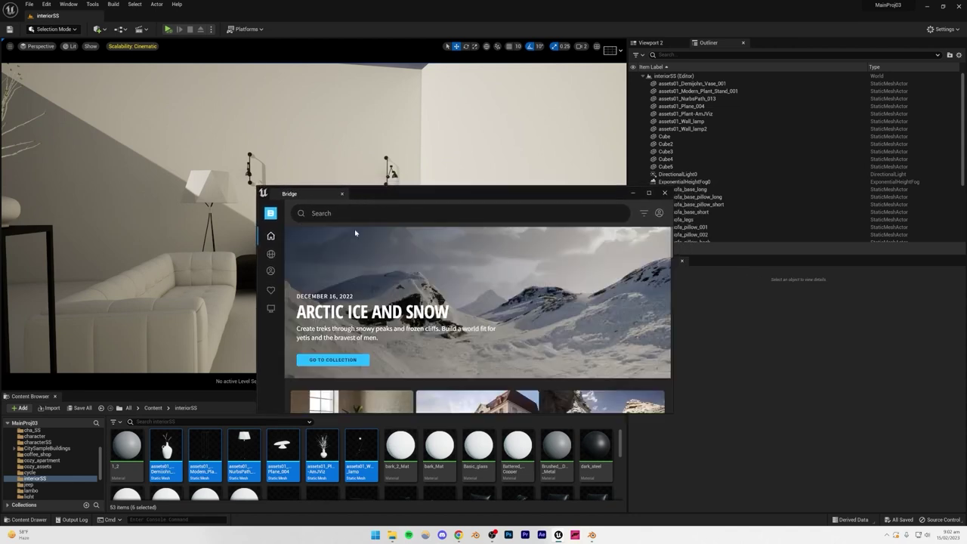
{"action": "left_click", "coordinate": [358, 218]}
{"action": "mouse_move", "coordinate": [282, 330]}
{"action": "left_click", "coordinate": [332, 215]}
{"action": "left_click", "coordinate": [320, 273]}
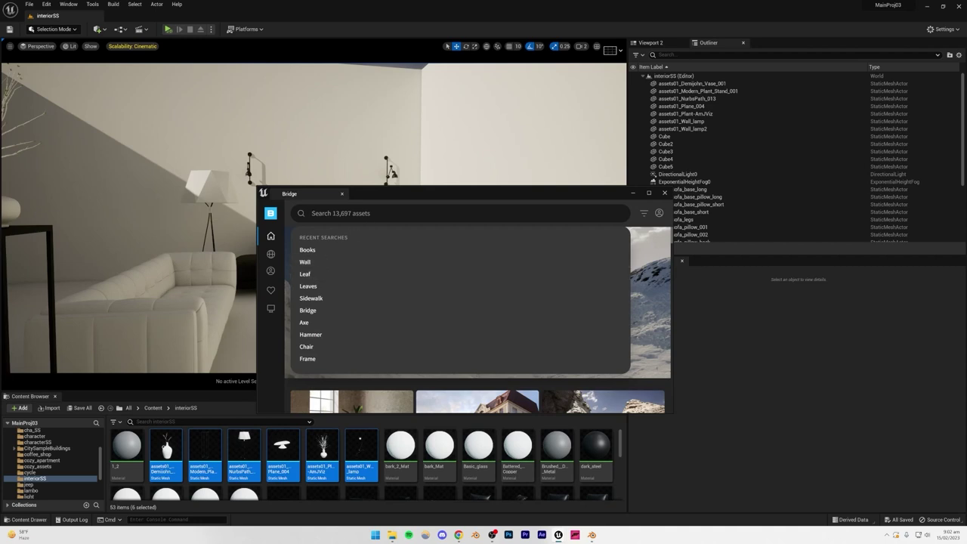
{"action": "type", "text": "frame"}
{"action": "key", "text": "Return"}
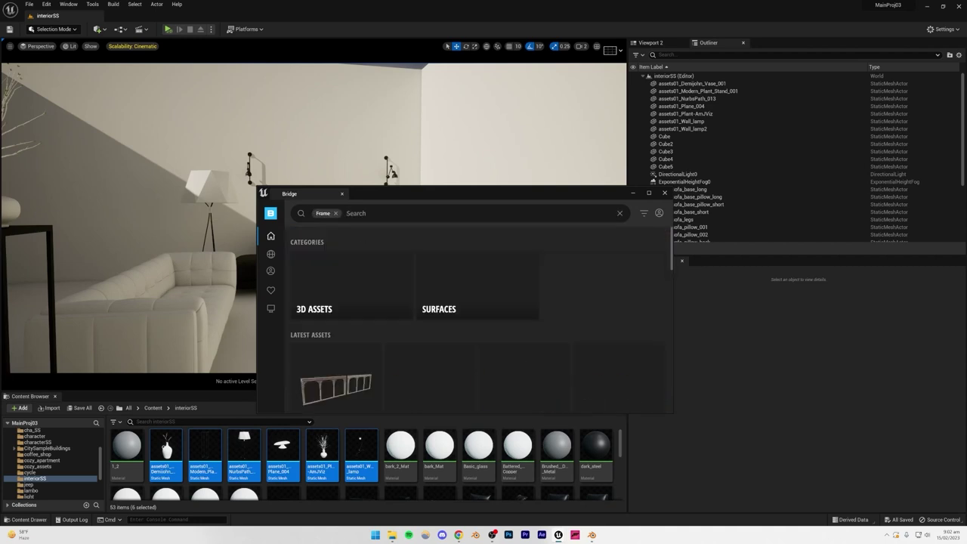
Step: Add the downloaded plain Decorative Picture Frame at medium quality to the project and minimize Bridge
{"action": "scroll", "coordinate": [469, 305], "scroll_direction": "down", "scroll_amount": 5}
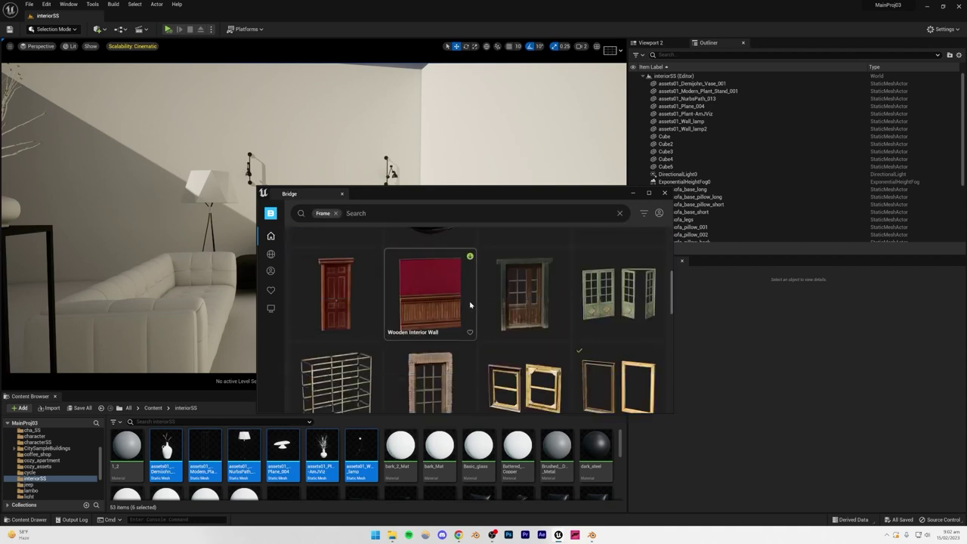
{"action": "scroll", "coordinate": [555, 319], "scroll_direction": "down", "scroll_amount": 1}
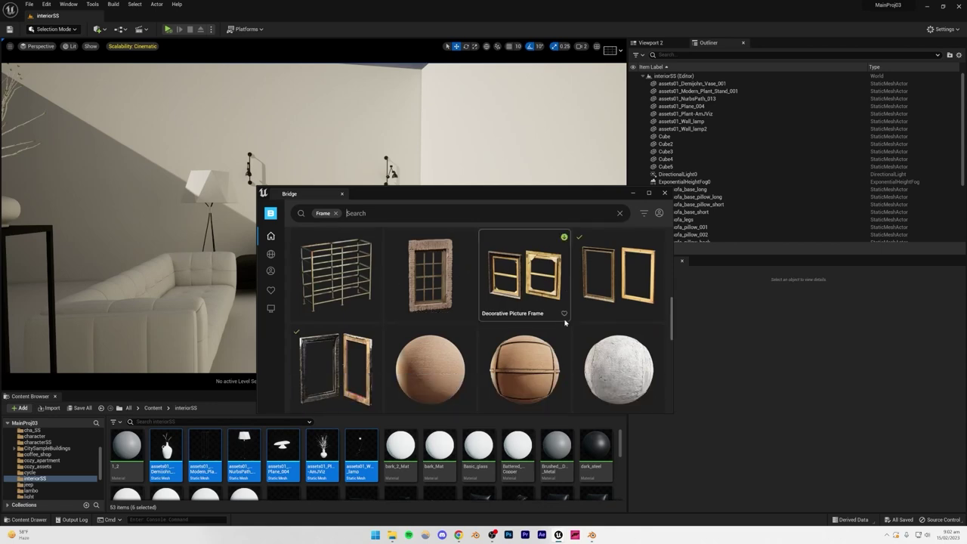
{"action": "left_click", "coordinate": [599, 269]}
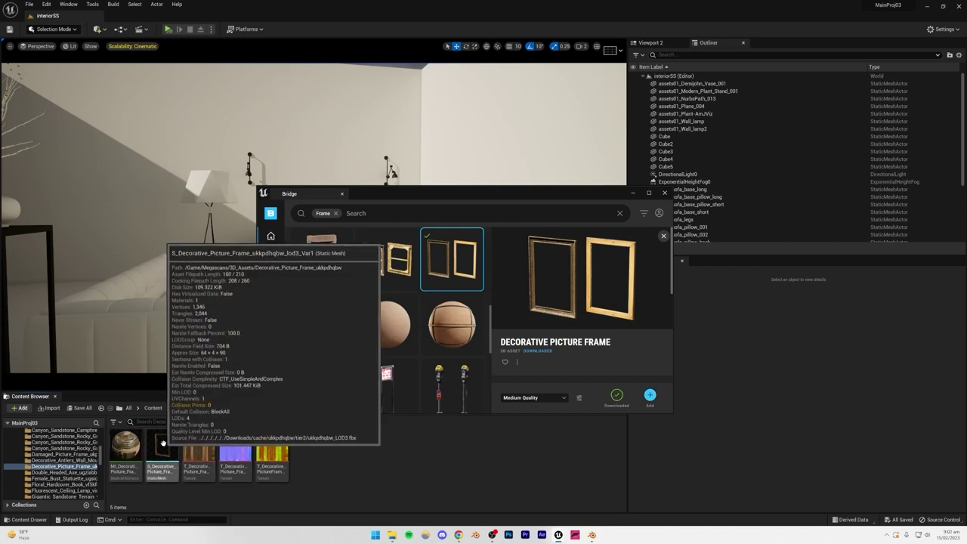
{"action": "left_click", "coordinate": [631, 193]}
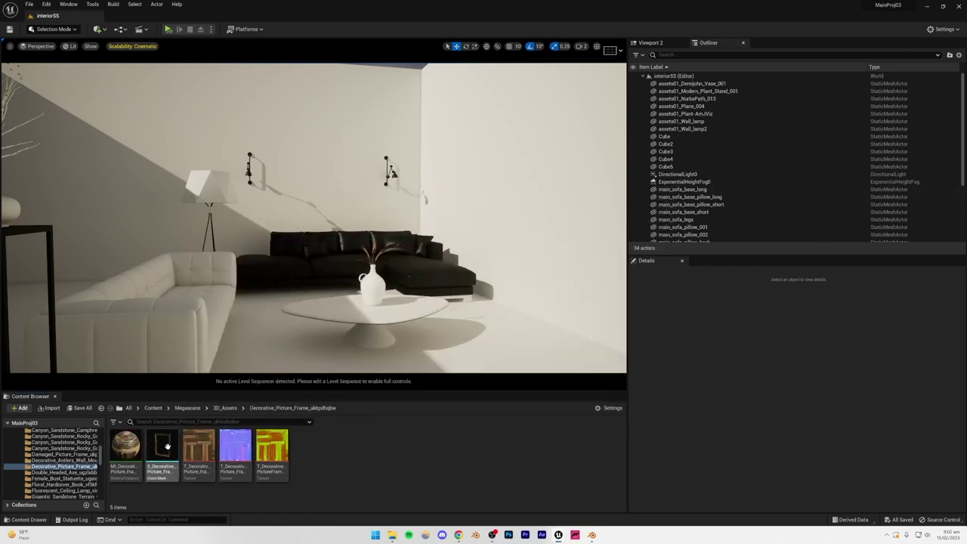
Step: Place the decorative picture frame on the back wall between the two wall lamps and rotate it -90° into landscape orientation
{"action": "left_click_drag", "start_coordinate": [161, 451], "coordinate": [320, 160]}
{"action": "key", "text": "f"}
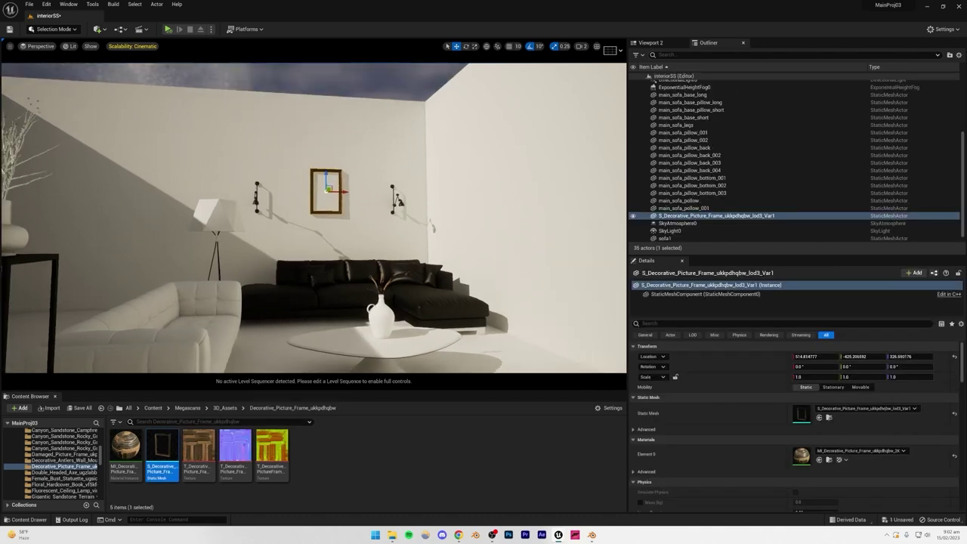
{"action": "key", "text": "w"}
{"action": "right_click_drag", "start_coordinate": [320, 159], "coordinate": [293, 159]}
{"action": "key", "text": "s"}
{"action": "left_click", "coordinate": [466, 46]}
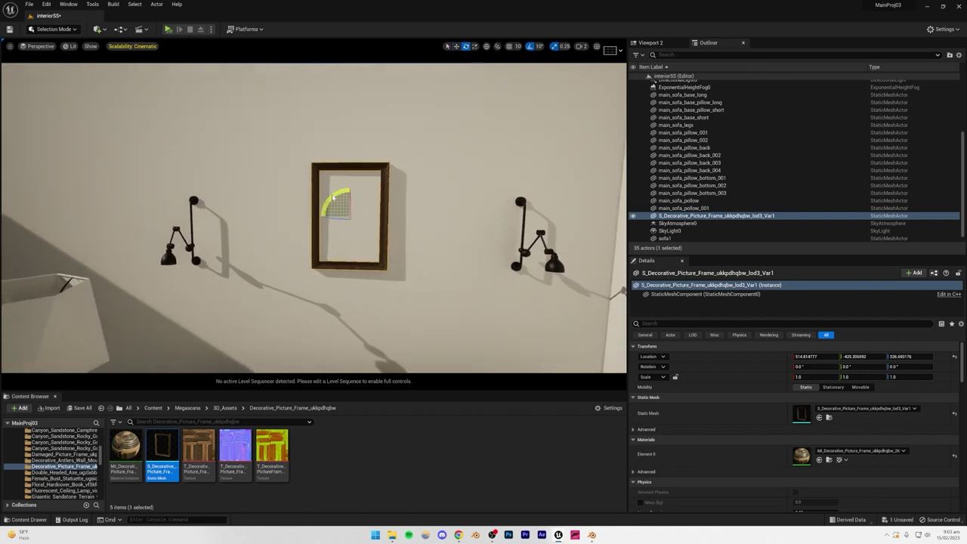
{"action": "left_click_drag", "start_coordinate": [332, 197], "coordinate": [349, 254]}
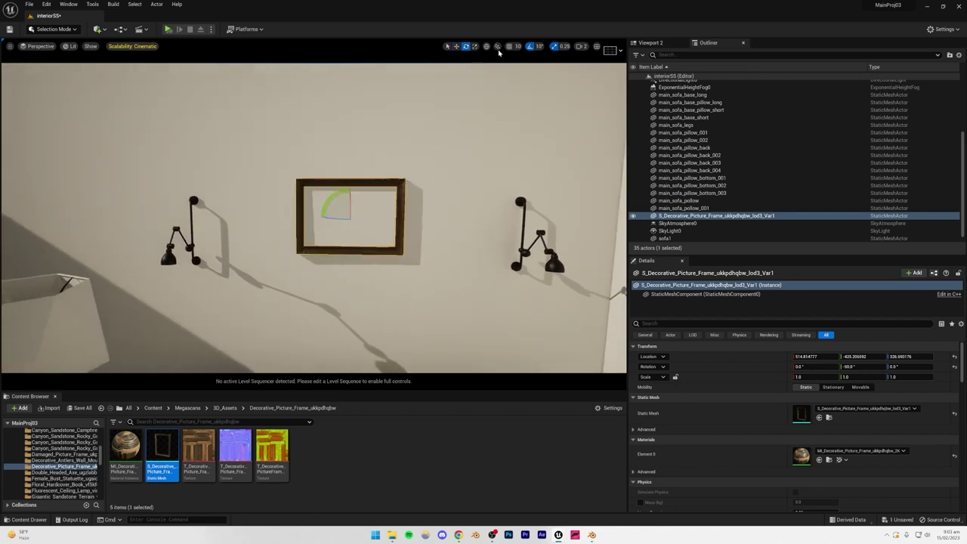
{"action": "key", "text": "r"}
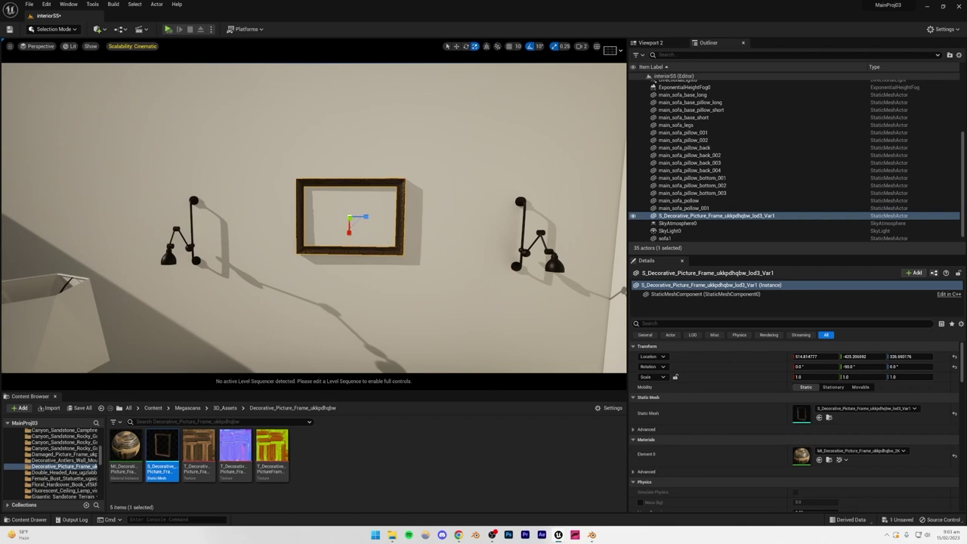
{"action": "left_click", "coordinate": [354, 223]}
{"action": "key", "text": "ctrl+z"}
{"action": "left_click_drag", "start_coordinate": [352, 221], "coordinate": [381, 221]}
{"action": "key", "text": "ctrl+z"}
{"action": "key", "text": "ctrl+z"}
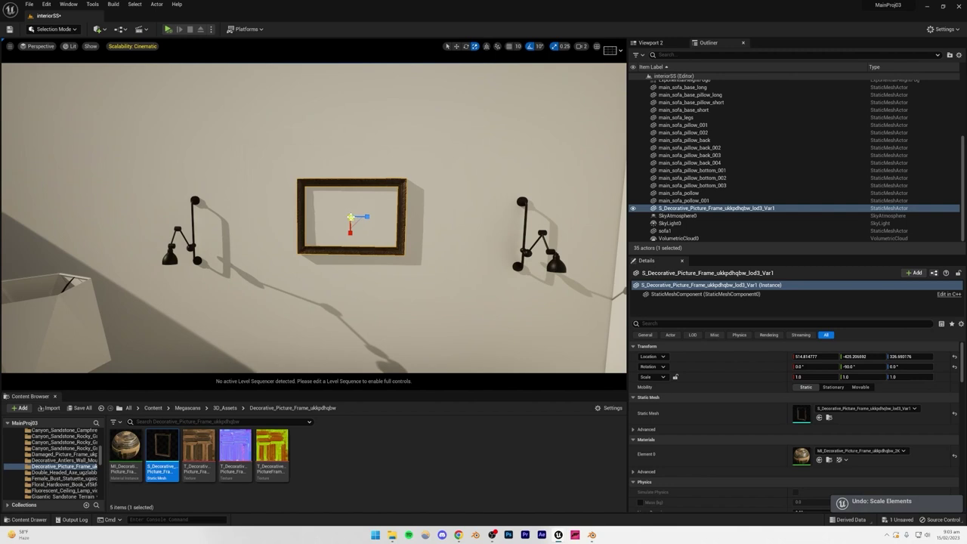
Step: Scale the picture frame up uniformly to 2.5
{"action": "right_click_drag", "start_coordinate": [351, 221], "coordinate": [344, 215]}
{"action": "left_click_drag", "start_coordinate": [306, 192], "coordinate": [344, 167]}
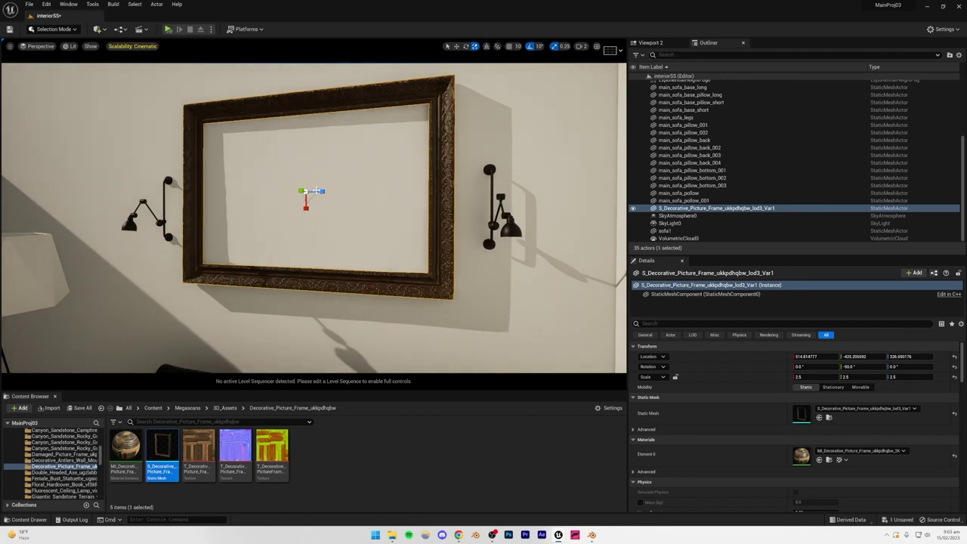
{"action": "key", "text": "s"}
{"action": "mouse_move", "coordinate": [316, 190]}
{"action": "right_mouse_down"}
{"action": "mouse_move", "coordinate": [332, 200]}
{"action": "mouse_move", "coordinate": [326, 190]}
{"action": "right_mouse_up"}
{"action": "left_click", "coordinate": [333, 157]}
{"action": "key", "text": "Escape"}
{"action": "left_click", "coordinate": [357, 155]}
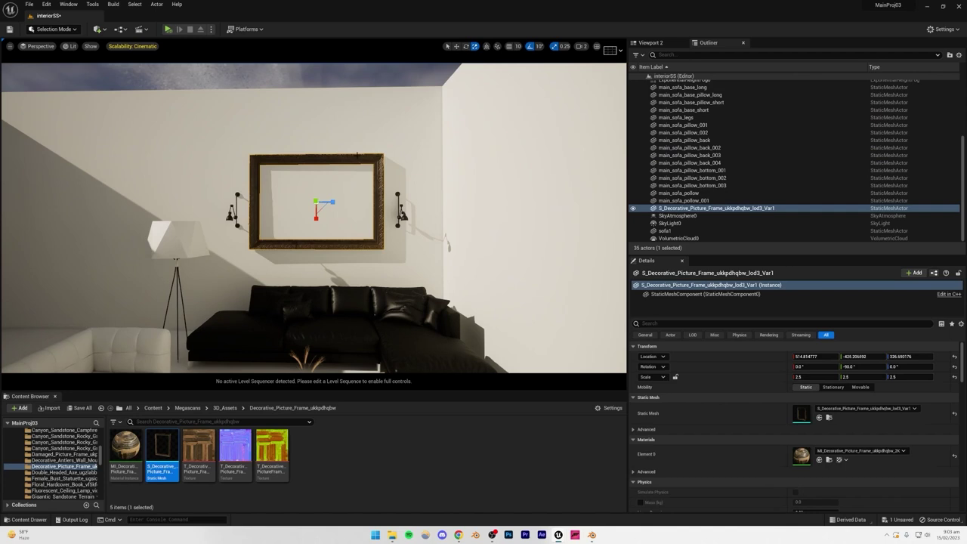
Step: Shift the enlarged frame slightly along the back wall between the wall lamps and save the level
{"action": "left_click", "coordinate": [457, 47]}
{"action": "left_click_drag", "start_coordinate": [332, 201], "coordinate": [316, 191]}
{"action": "key", "text": "Escape"}
{"action": "key", "text": "s"}
{"action": "mouse_move", "coordinate": [320, 175]}
{"action": "right_mouse_down"}
{"action": "mouse_move", "coordinate": [323, 195]}
{"action": "mouse_move", "coordinate": [320, 177]}
{"action": "right_mouse_up"}
{"action": "key", "text": "ctrl+s"}
{"action": "key", "text": "w"}
{"action": "right_click_drag", "start_coordinate": [356, 213], "coordinate": [350, 209]}
Step: Switch to Chrome and search Google in a new tab for "abstract painting"
{"action": "left_click", "coordinate": [459, 535]}
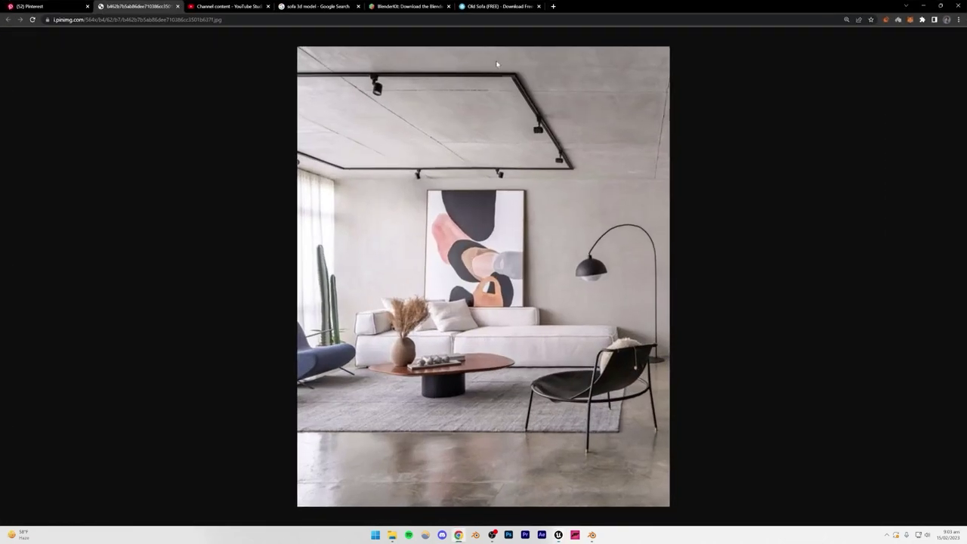
{"action": "left_click", "coordinate": [550, 6]}
{"action": "type", "text": "a"}
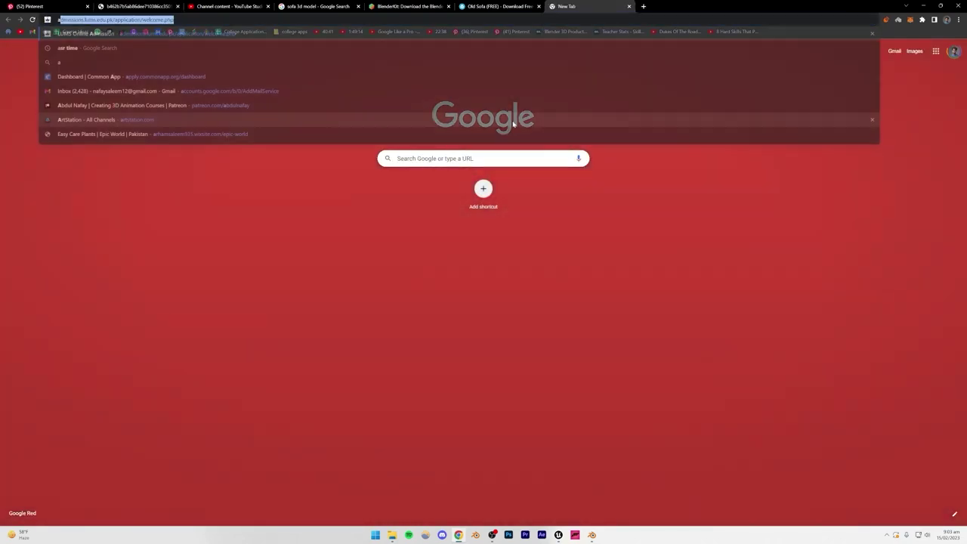
{"action": "type", "text": "bstract painting"}
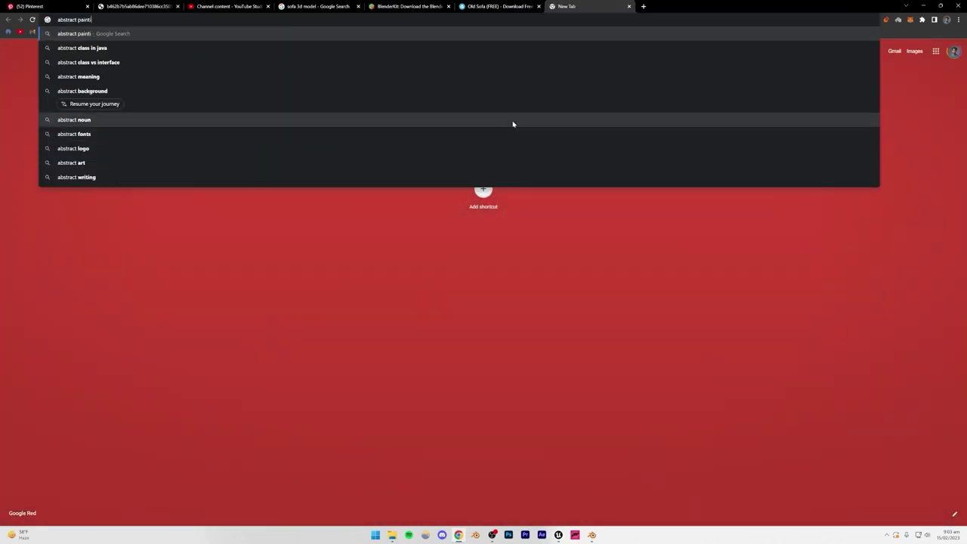
{"action": "key", "text": "Return"}
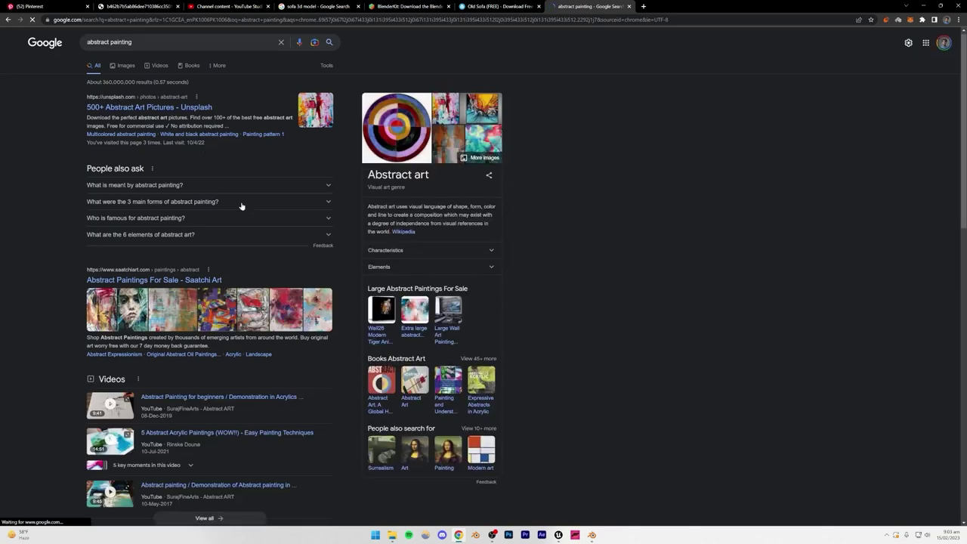
{"action": "scroll", "coordinate": [242, 207], "scroll_direction": "down", "scroll_amount": 3}
{"action": "scroll", "coordinate": [373, 277], "scroll_direction": "down", "scroll_amount": 3}
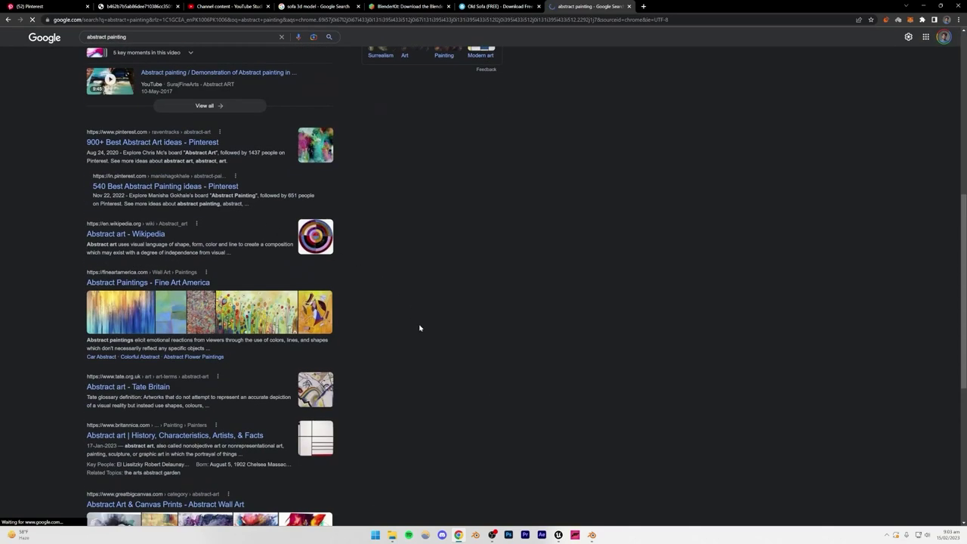
Step: Open the Unsplash abstract art collection and download the free black-and-white abstract painting with dripping brush strokes
{"action": "left_click", "coordinate": [140, 111]}
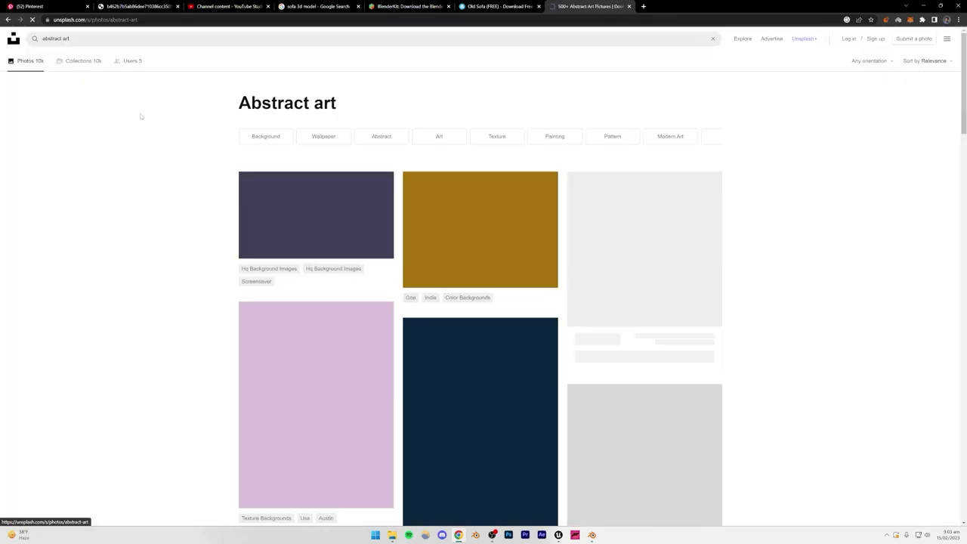
{"action": "scroll", "coordinate": [783, 216], "scroll_direction": "down", "scroll_amount": 3}
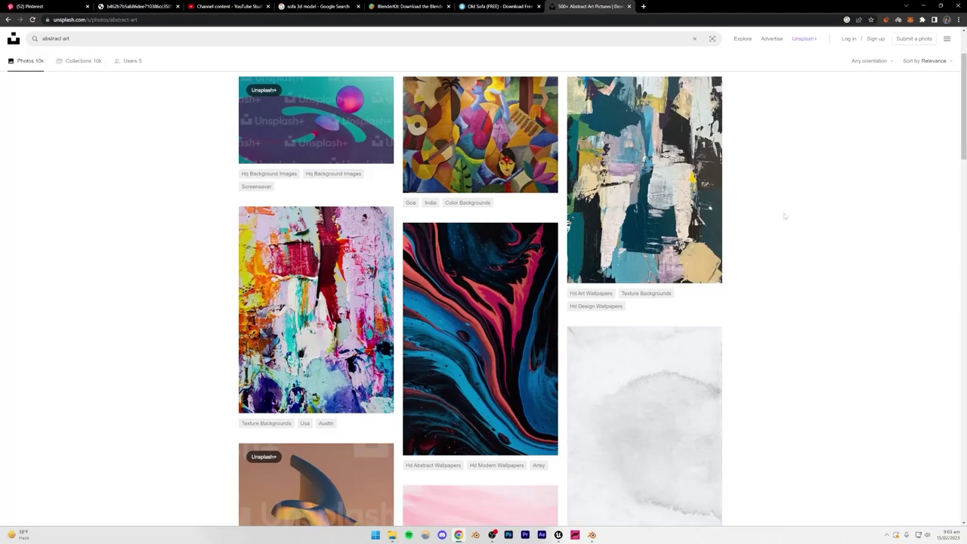
{"action": "scroll", "coordinate": [784, 216], "scroll_direction": "down", "scroll_amount": 11}
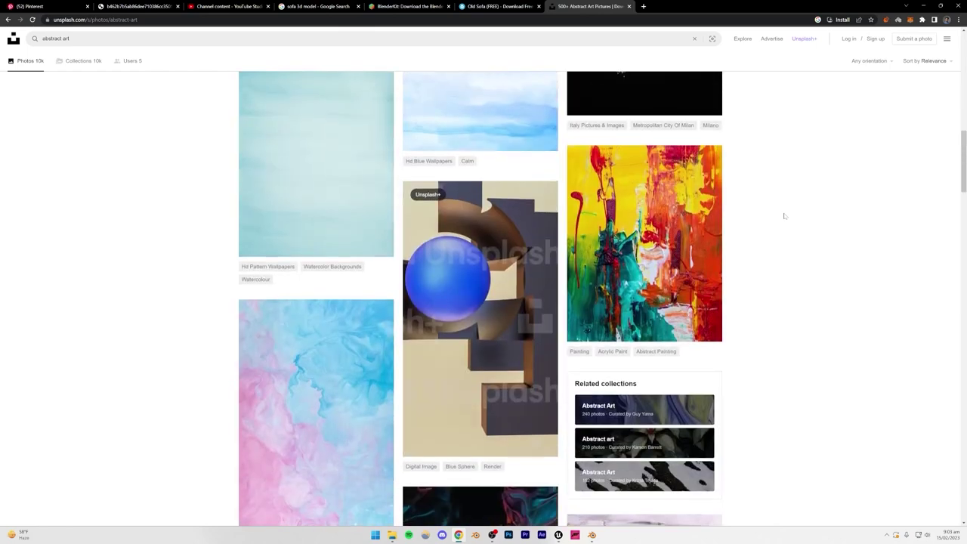
{"action": "scroll", "coordinate": [784, 216], "scroll_direction": "down", "scroll_amount": 2}
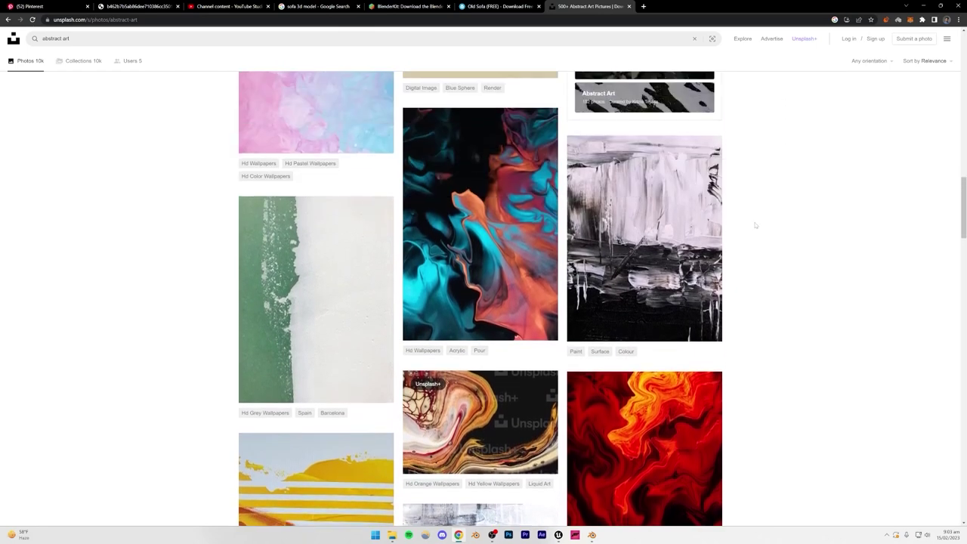
{"action": "left_click", "coordinate": [683, 227]}
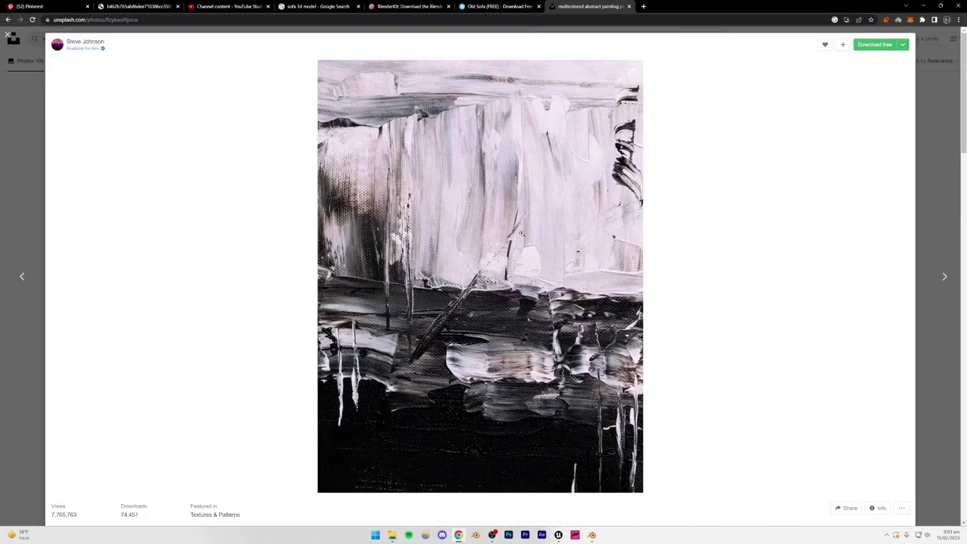
{"action": "left_click", "coordinate": [882, 45]}
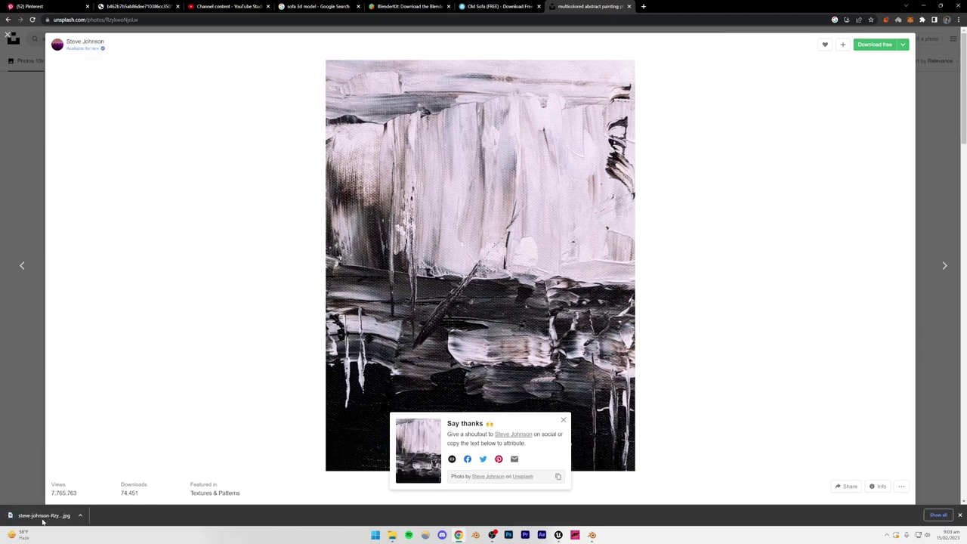
Step: Import the downloaded painting image into the Decorative_Picture_Frame folder of the Unreal Engine project
{"action": "left_click_drag", "start_coordinate": [30, 519], "coordinate": [364, 500]}
{"action": "left_click_drag", "start_coordinate": [558, 531], "coordinate": [558, 531]}
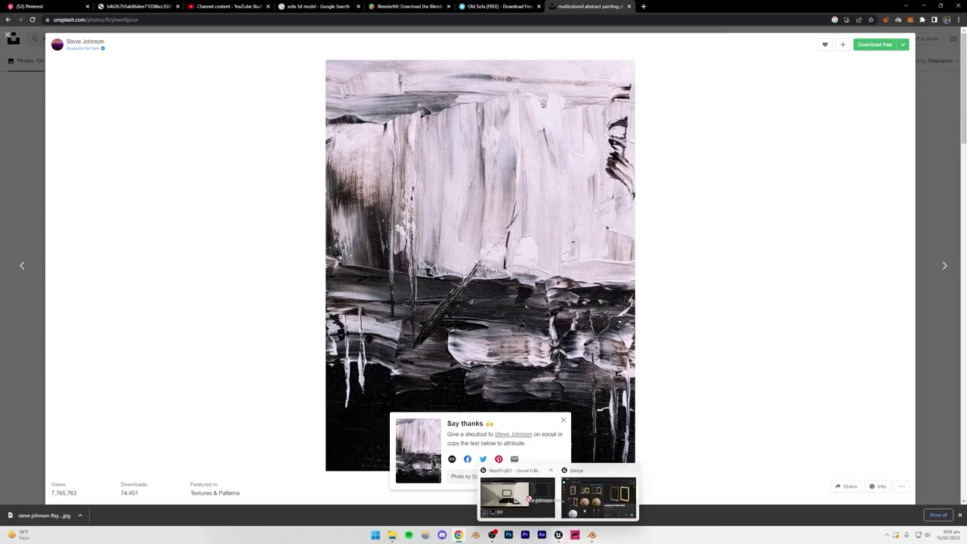
{"action": "left_click_drag", "start_coordinate": [528, 498], "coordinate": [487, 495]}
{"action": "left_click_drag", "start_coordinate": [337, 463], "coordinate": [338, 463]}
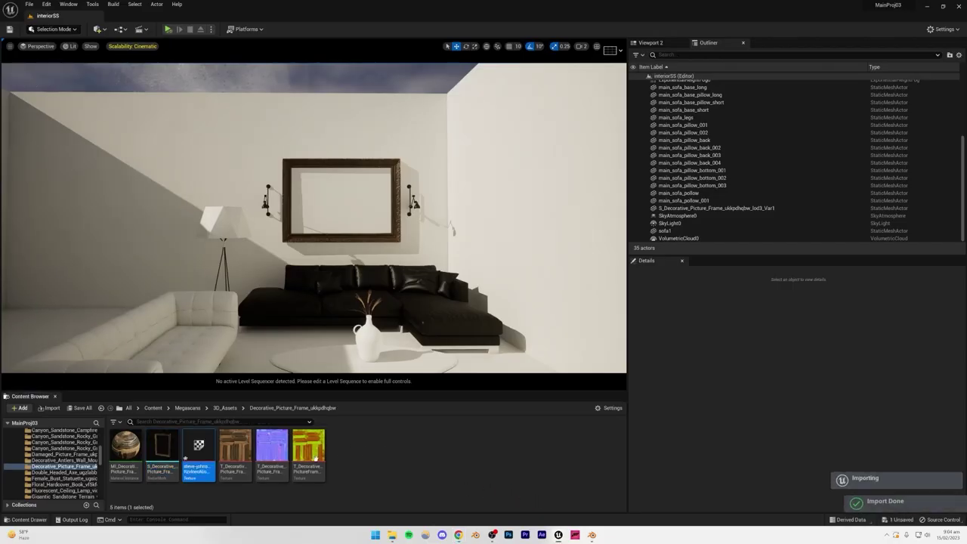
Step: Add a cube to the level and position it inside the picture frame on the back wall
{"action": "key", "text": "w"}
{"action": "right_click_drag", "start_coordinate": [313, 219], "coordinate": [340, 149]}
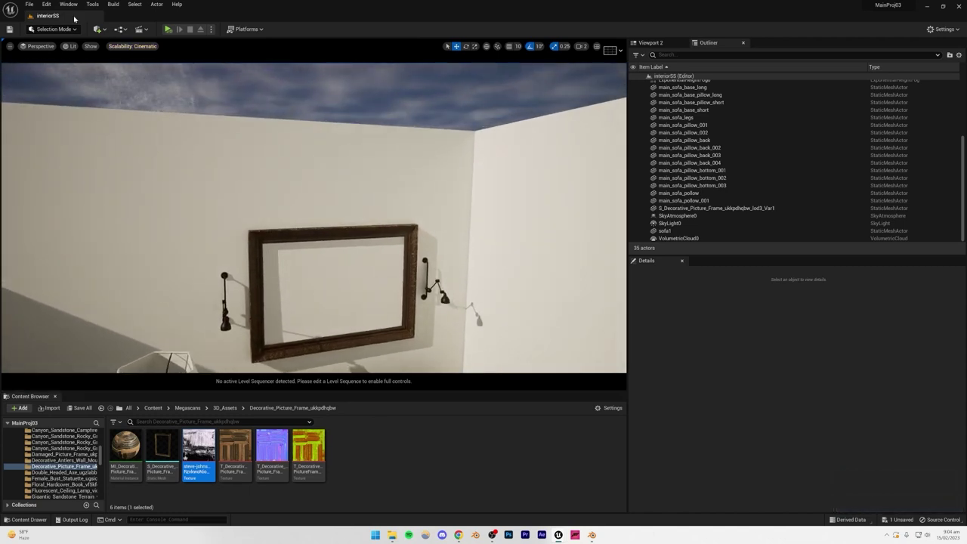
{"action": "left_click", "coordinate": [99, 28]}
{"action": "mouse_move", "coordinate": [124, 108]}
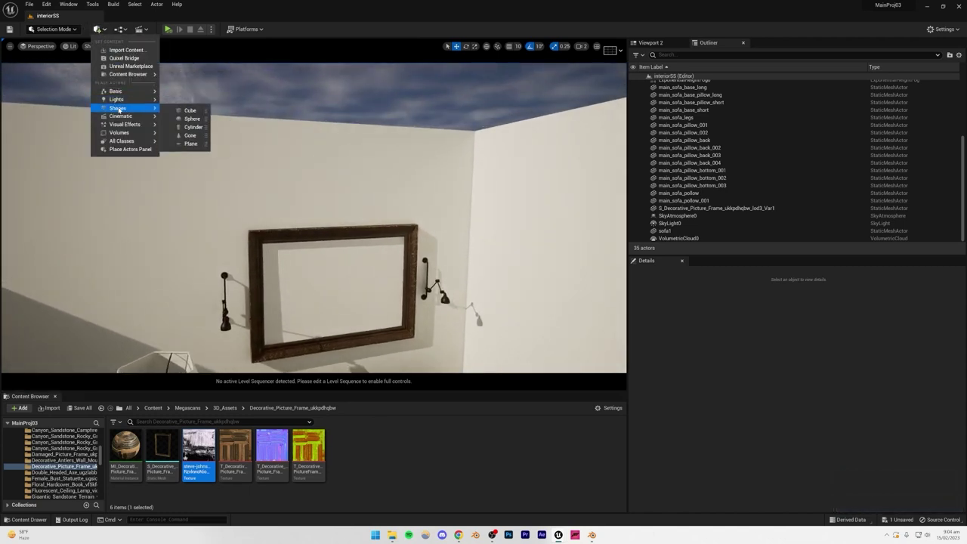
{"action": "left_click", "coordinate": [189, 111]}
{"action": "right_click_drag", "start_coordinate": [327, 183], "coordinate": [327, 183]}
{"action": "left_click_drag", "start_coordinate": [408, 242], "coordinate": [353, 211]}
{"action": "mouse_move", "coordinate": [334, 204]}
{"action": "right_mouse_down"}
{"action": "mouse_move", "coordinate": [325, 202]}
{"action": "mouse_move", "coordinate": [334, 204]}
{"action": "right_mouse_up"}
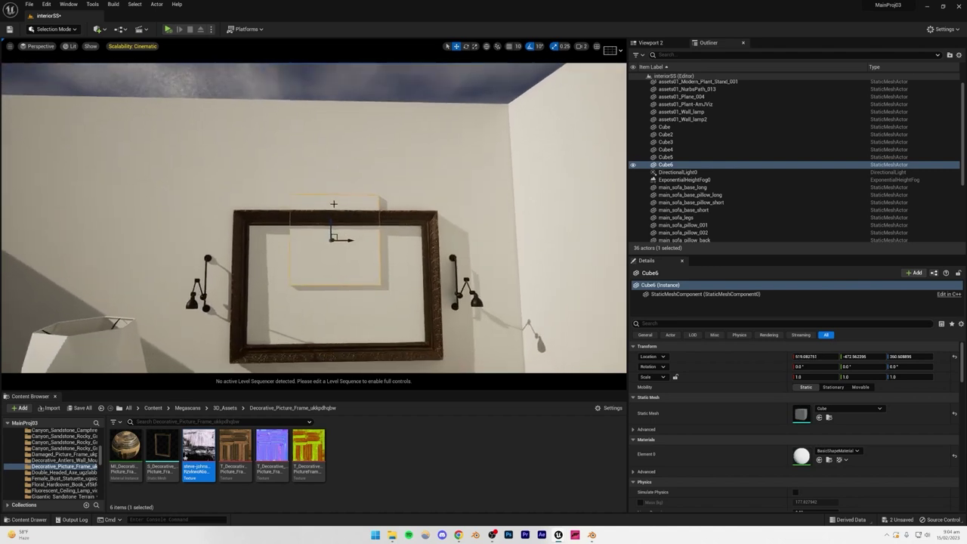
{"action": "left_click_drag", "start_coordinate": [331, 223], "coordinate": [331, 258]}
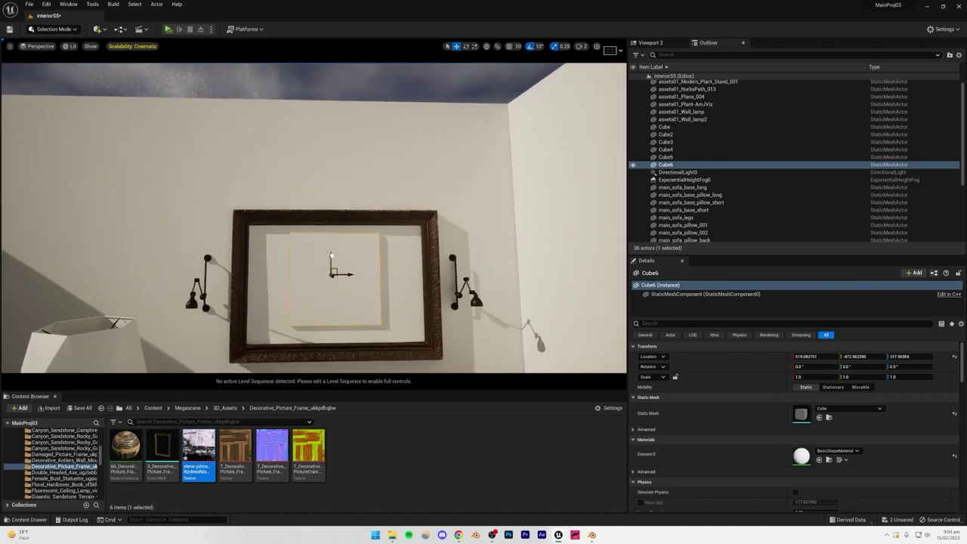
Step: Scale the cube to 2.0 in width and 1.5 in height to fill the frame opening
{"action": "left_click", "coordinate": [475, 46]}
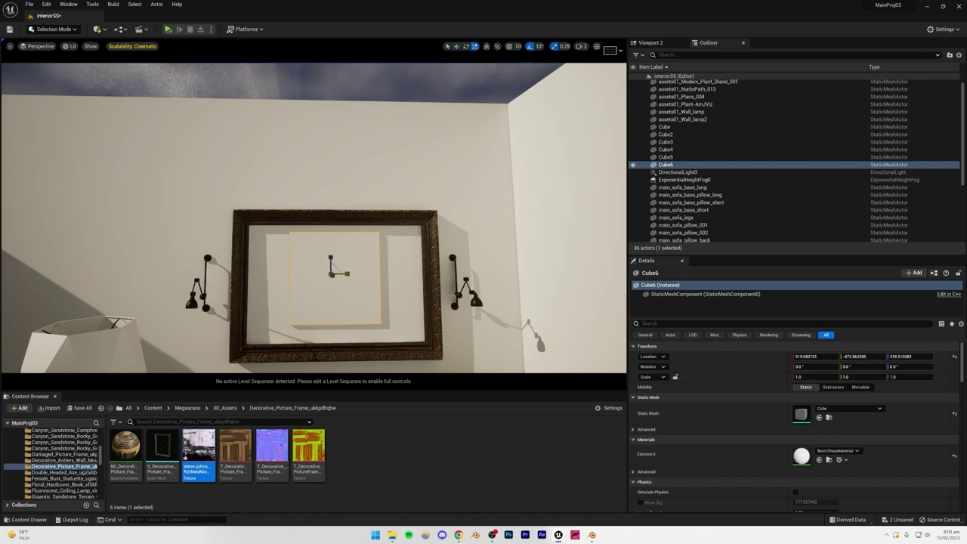
{"action": "left_click_drag", "start_coordinate": [347, 274], "coordinate": [391, 274]}
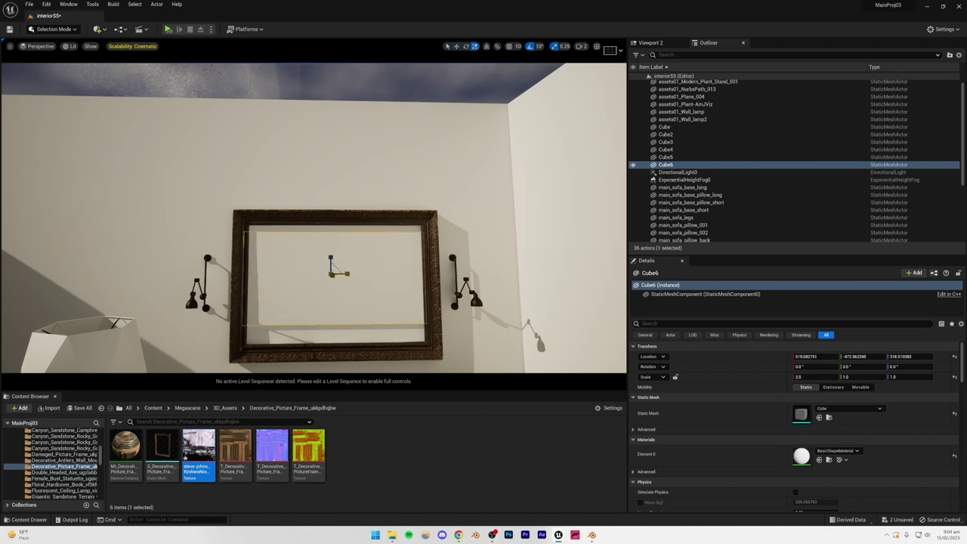
{"action": "mouse_move", "coordinate": [330, 256]}
{"action": "left_mouse_down"}
{"action": "mouse_move", "coordinate": [330, 239]}
{"action": "mouse_move", "coordinate": [329, 260]}
{"action": "left_mouse_up"}
{"action": "left_click", "coordinate": [456, 46]}
Step: Apply the imported painting image to the cube inside the frame and deselect it
{"action": "left_click_drag", "start_coordinate": [195, 453], "coordinate": [284, 317]}
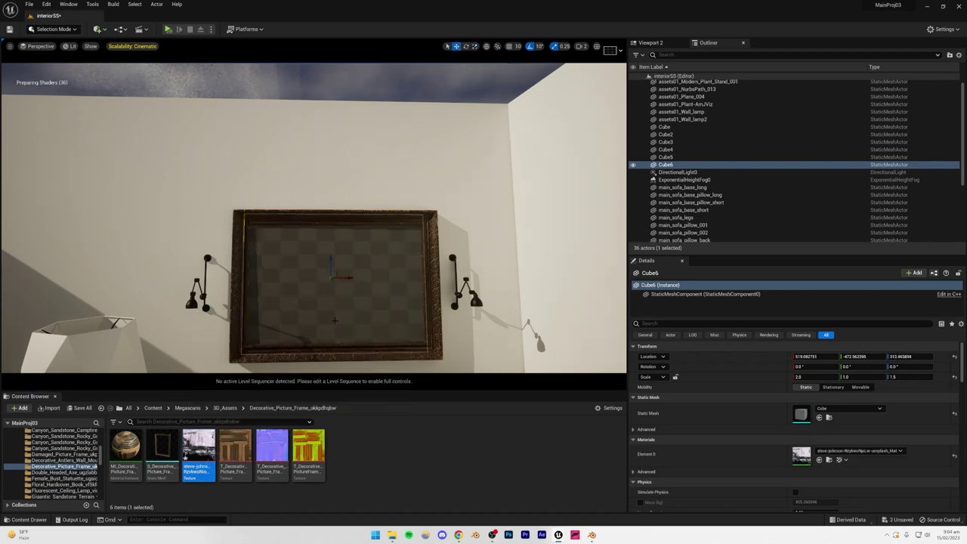
{"action": "key", "text": "Escape"}
{"action": "key", "text": "w"}
{"action": "mouse_move", "coordinate": [284, 317]}
{"action": "right_mouse_down"}
{"action": "mouse_move", "coordinate": [311, 349]}
{"action": "mouse_move", "coordinate": [334, 353]}
{"action": "mouse_move", "coordinate": [200, 344]}
{"action": "mouse_move", "coordinate": [264, 341]}
{"action": "mouse_move", "coordinate": [262, 372]}
{"action": "right_mouse_up"}
{"action": "key", "text": "s"}
{"action": "key", "text": "d"}
{"action": "key", "text": "s"}
{"action": "key", "text": "s"}
{"action": "key", "text": "a"}
{"action": "right_click_drag", "start_coordinate": [344, 320], "coordinate": [333, 317]}
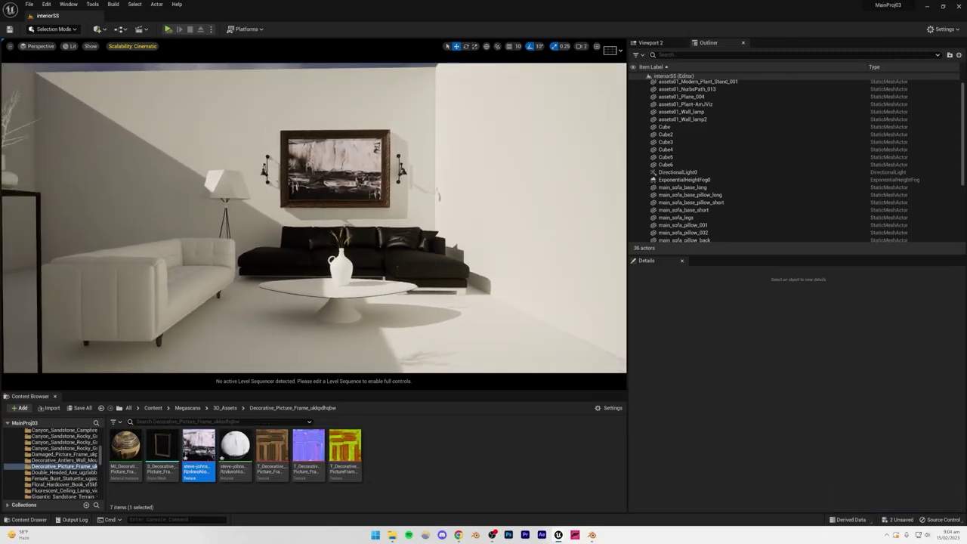
Step: Examine how the framed painting fits with the wall lamps, sofas and coffee table across the room
{"action": "left_click", "coordinate": [325, 181]}
{"action": "right_click_drag", "start_coordinate": [270, 194], "coordinate": [266, 171]}
{"action": "left_click", "coordinate": [313, 109]}
{"action": "left_click", "coordinate": [336, 192]}
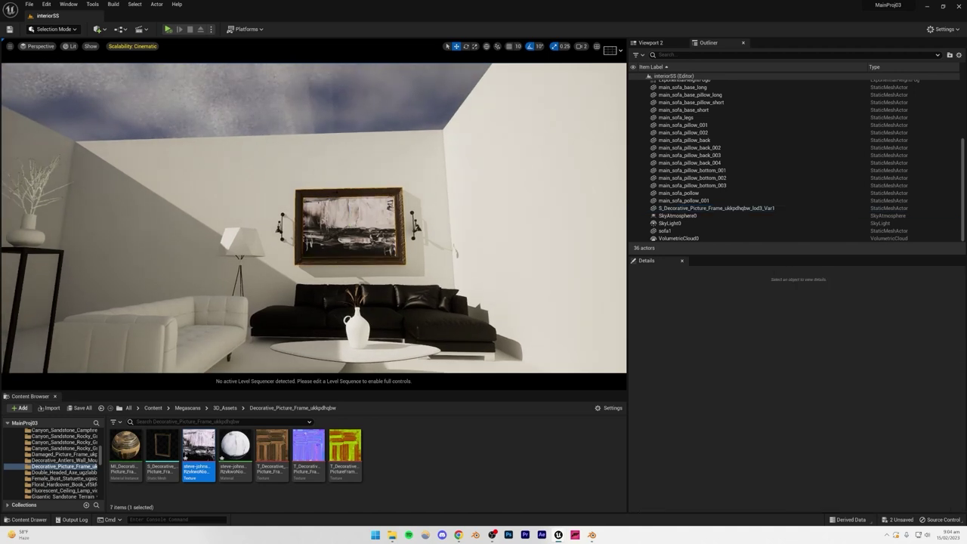
{"action": "key", "text": "s"}
{"action": "right_click_drag", "start_coordinate": [336, 192], "coordinate": [339, 220]}
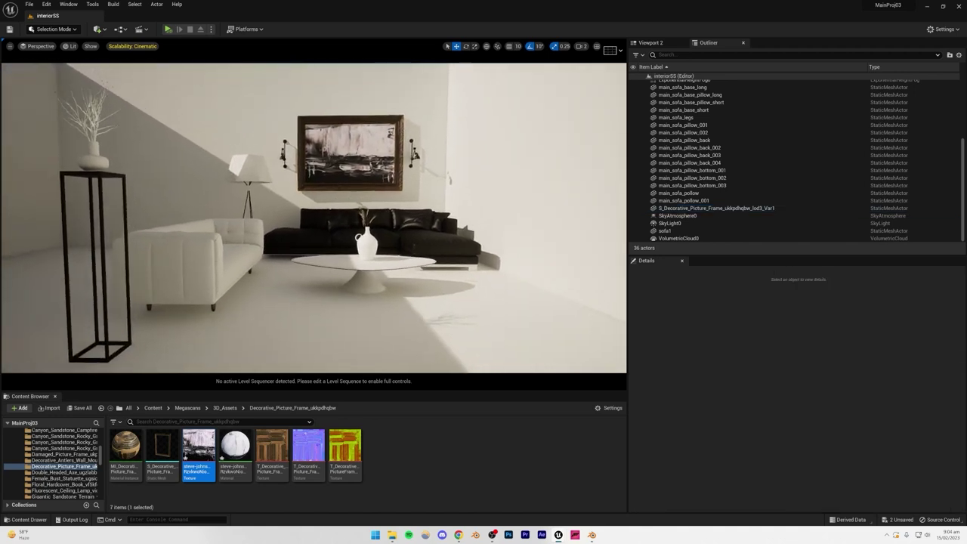
{"action": "key", "text": "d"}
{"action": "mouse_move", "coordinate": [377, 255]}
{"action": "right_mouse_down"}
{"action": "mouse_move", "coordinate": [377, 246]}
{"action": "mouse_move", "coordinate": [377, 255]}
{"action": "right_mouse_up"}
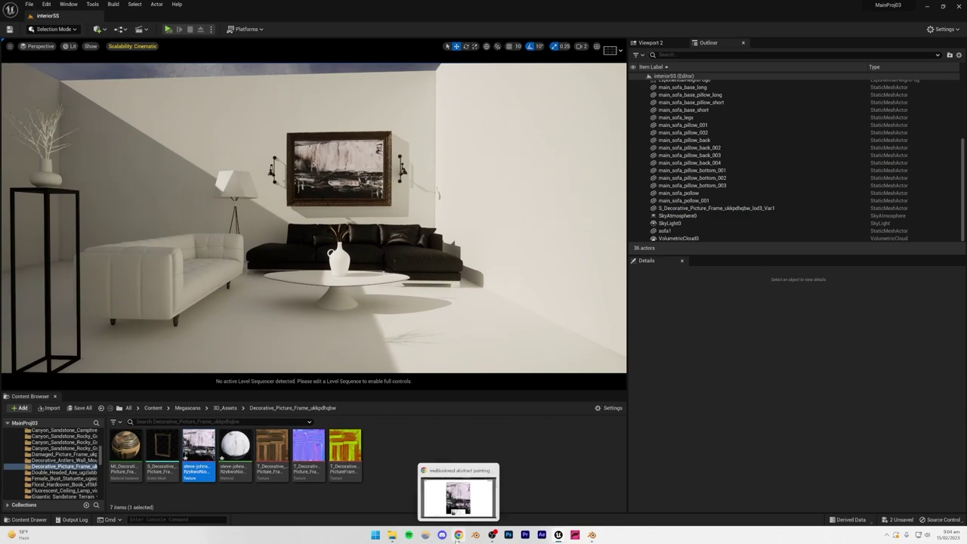
Step: Check the living room reference photo in Chrome for remaining furnishings and switch to Blender
{"action": "left_click", "coordinate": [458, 535]}
{"action": "left_click", "coordinate": [143, 6]}
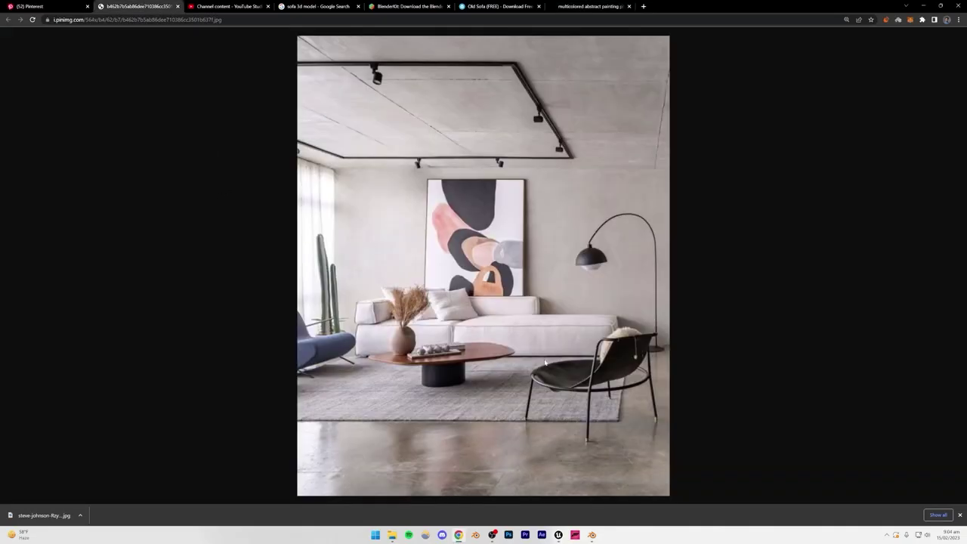
{"action": "mouse_move", "coordinate": [558, 536]}
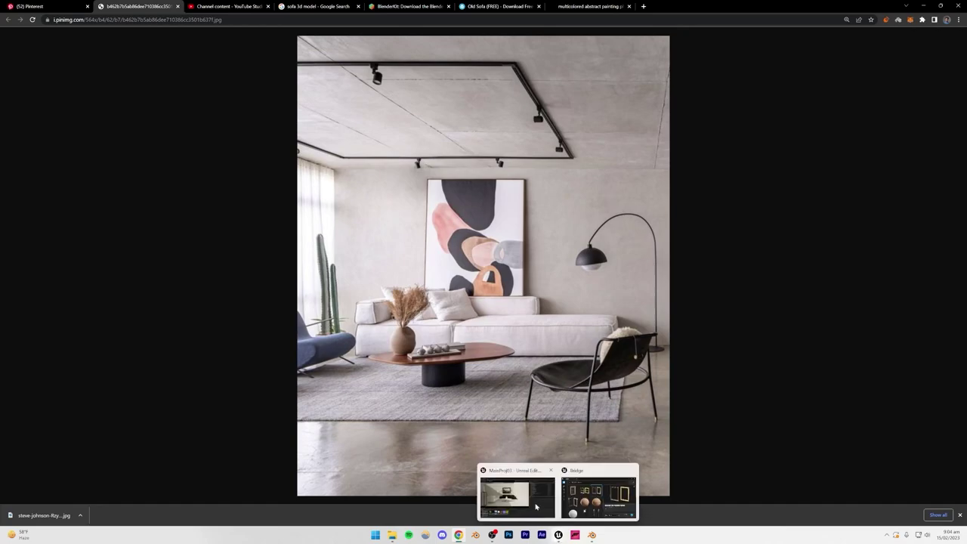
{"action": "left_click", "coordinate": [535, 507]}
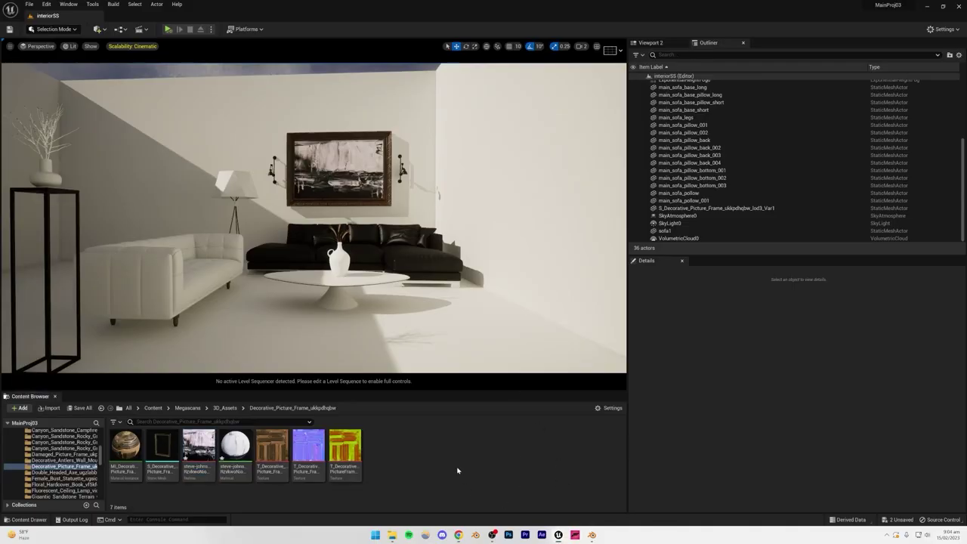
{"action": "left_click", "coordinate": [591, 534]}
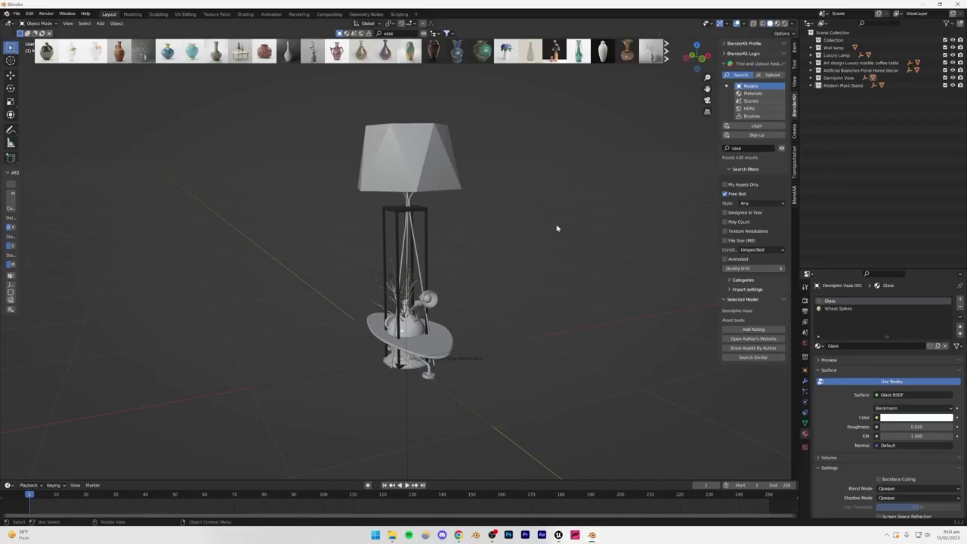
Step: Switch to Unreal Editor and look over the room with the painting, sofas and coffee table for missing furnishings
{"action": "mouse_move", "coordinate": [560, 533]}
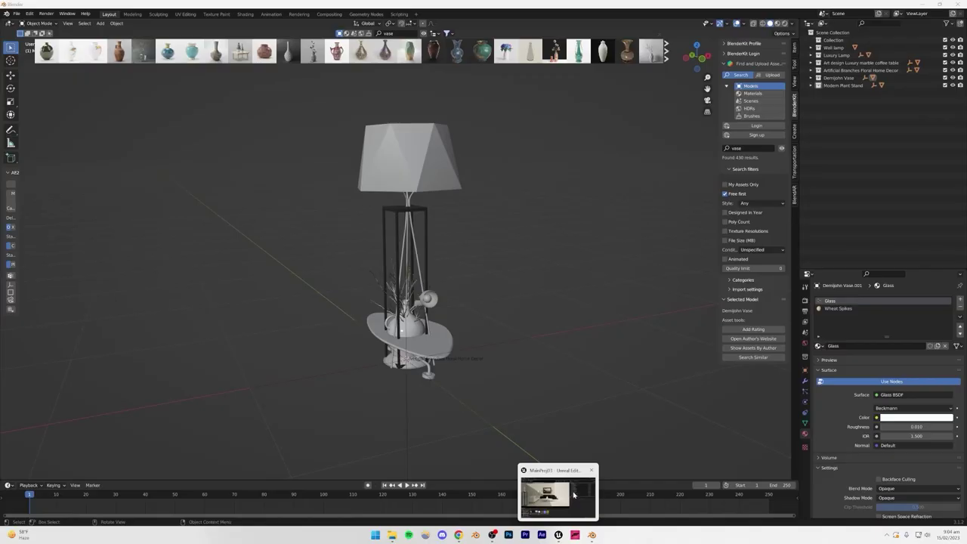
{"action": "left_click", "coordinate": [517, 496]}
{"action": "right_click_drag", "start_coordinate": [376, 91], "coordinate": [364, 97]}
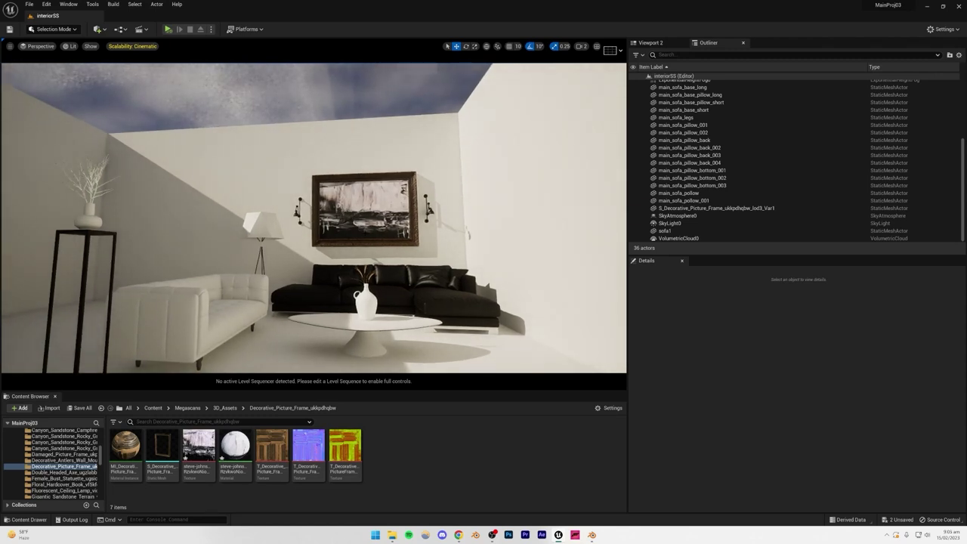
{"action": "right_click_drag", "start_coordinate": [332, 181], "coordinate": [373, 215]}
{"action": "right_click_drag", "start_coordinate": [359, 299], "coordinate": [360, 319]}
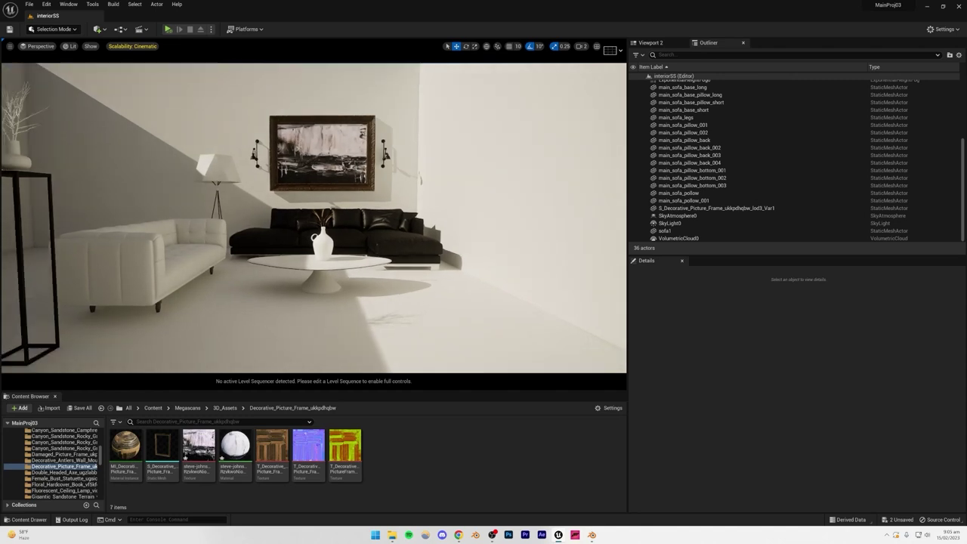
Step: Launch the Epic Games Launcher and save all modified content in the Unreal project
{"action": "left_click", "coordinate": [374, 535]}
{"action": "type", "text": "ep"}
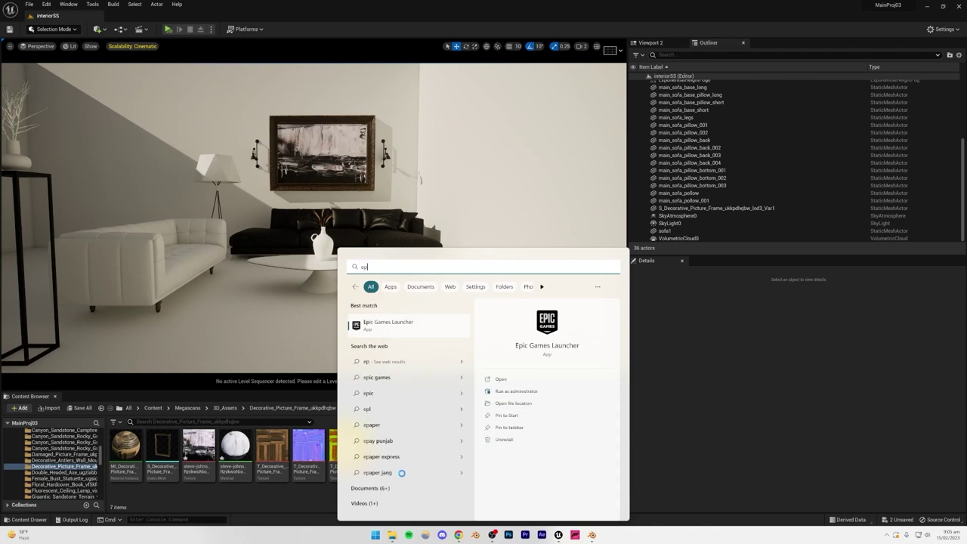
{"action": "type", "text": "i"}
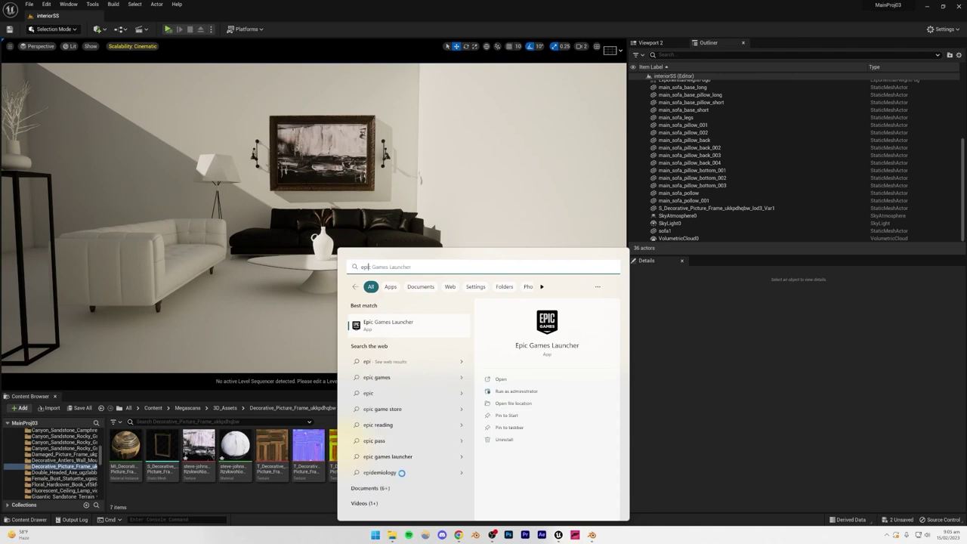
{"action": "left_click", "coordinate": [389, 324]}
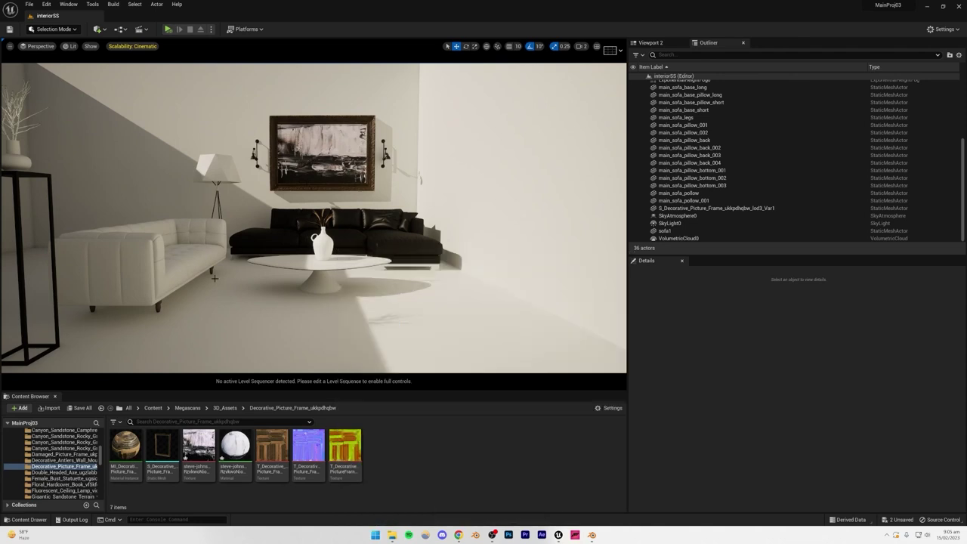
{"action": "left_click", "coordinate": [79, 408]}
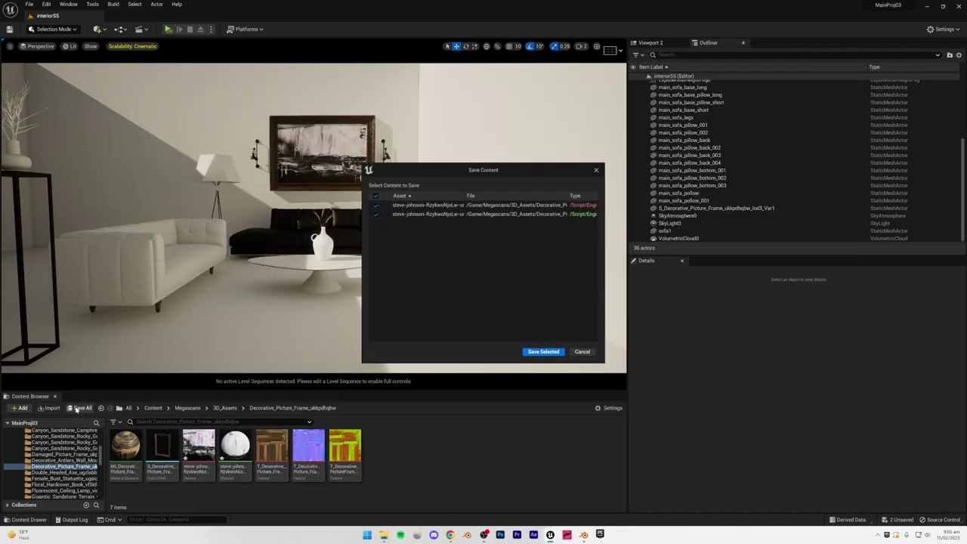
{"action": "left_click", "coordinate": [542, 352]}
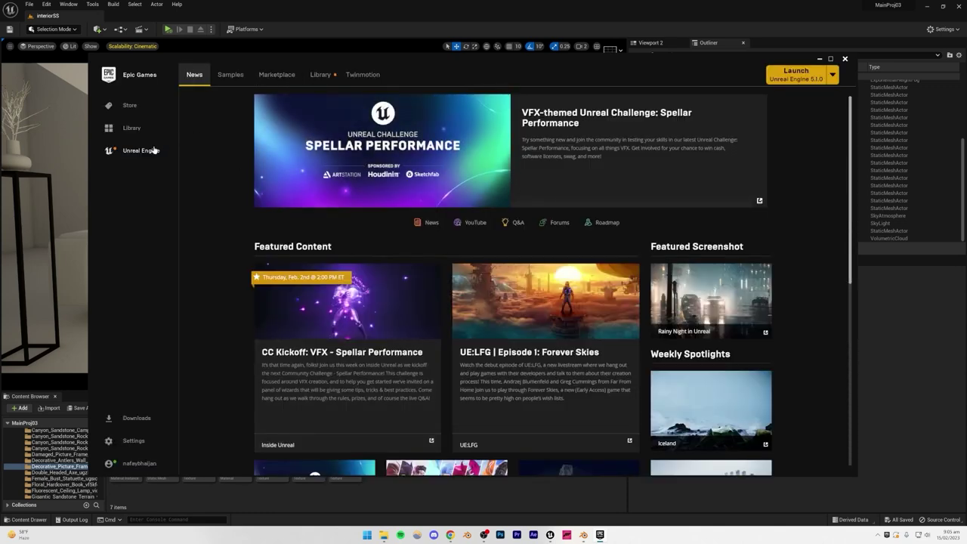
Step: Search the Unreal Engine Marketplace for "chairs and tables" and limit the results to free products
{"action": "left_click", "coordinate": [271, 76]}
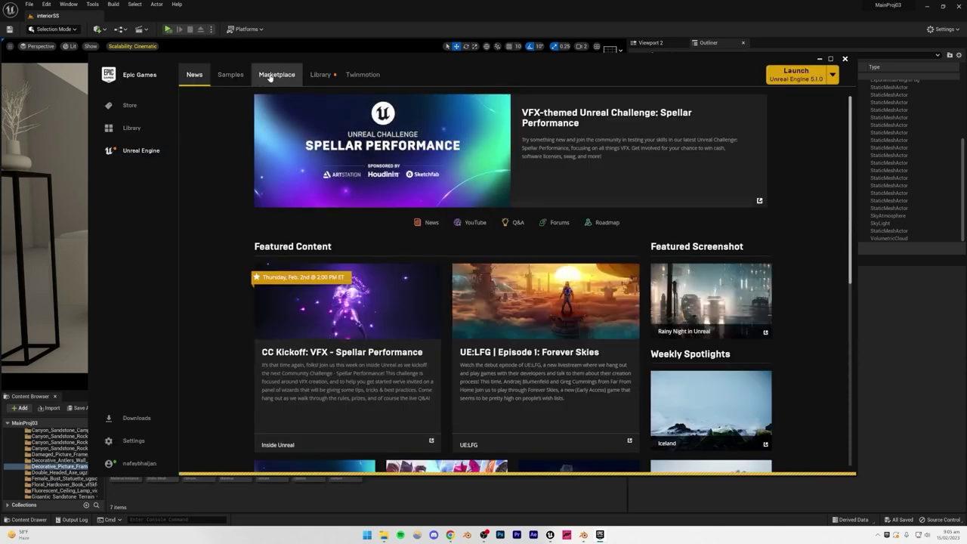
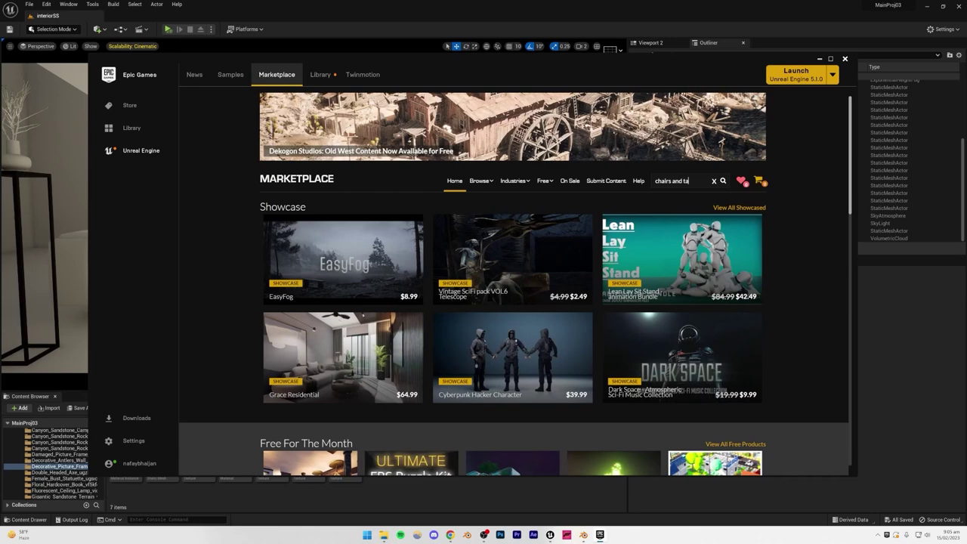
{"action": "type", "text": "s"}
{"action": "key", "text": "Return"}
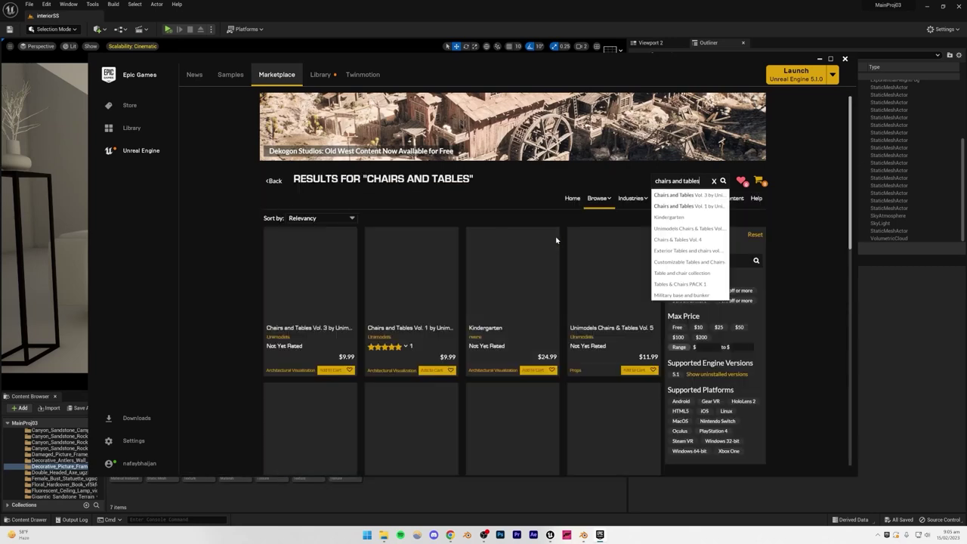
{"action": "left_click", "coordinate": [676, 327]}
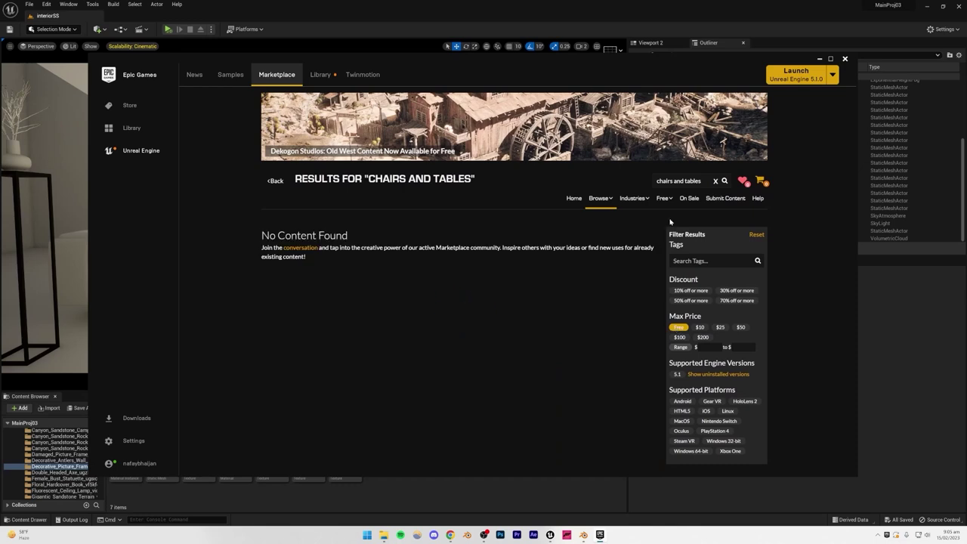
Step: Search the Marketplace for free "chair" content and open the Twinmotion Chairs & Tables Pack 1 page
{"action": "left_click_drag", "start_coordinate": [702, 181], "coordinate": [657, 183]}
{"action": "key", "text": "BackSpace"}
{"action": "key", "text": "Return"}
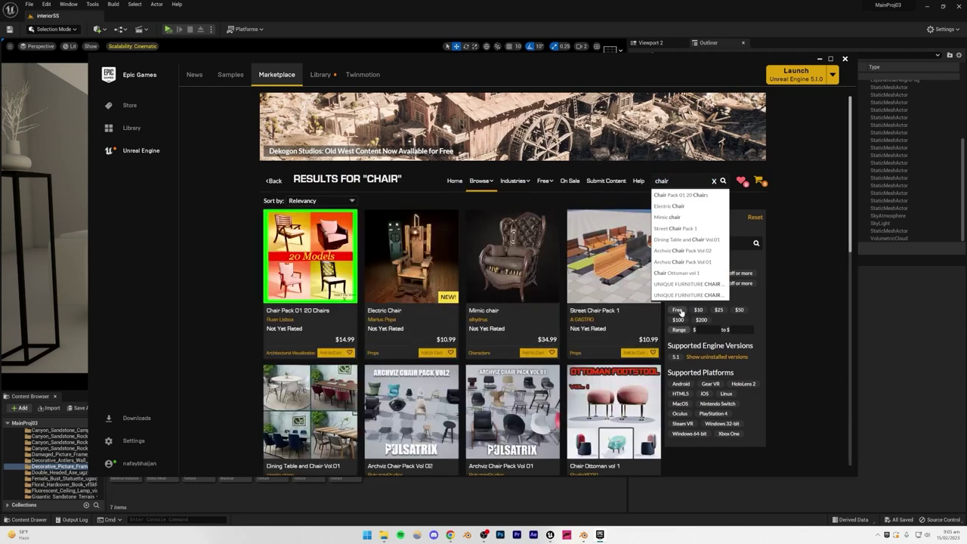
{"action": "left_click", "coordinate": [678, 310]}
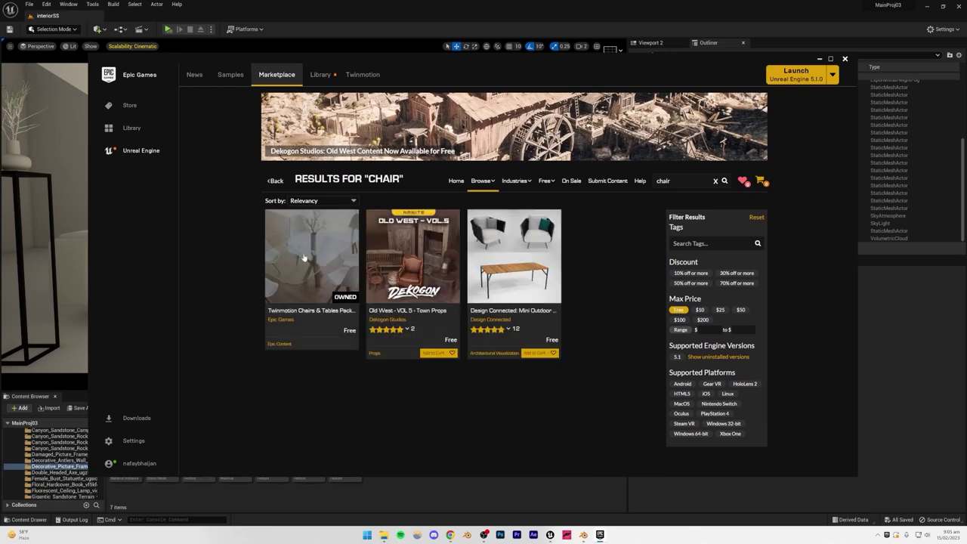
{"action": "left_click", "coordinate": [304, 258]}
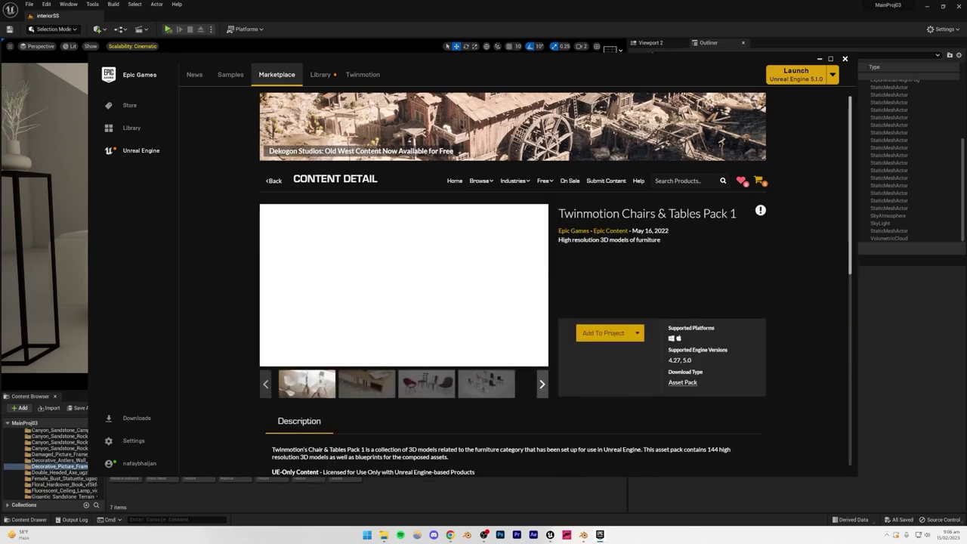
Step: Look through the preview images of the Twinmotion Chairs & Tables Pack 1
{"action": "left_click_drag", "start_coordinate": [559, 214], "coordinate": [736, 214]}
{"action": "left_click", "coordinate": [721, 259]}
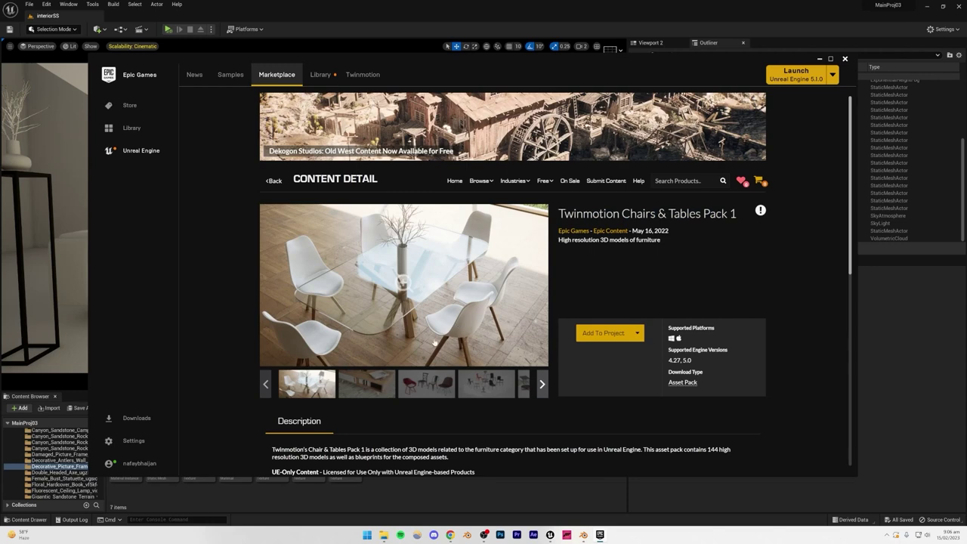
{"action": "left_click", "coordinate": [366, 383]}
{"action": "left_click", "coordinate": [426, 383]}
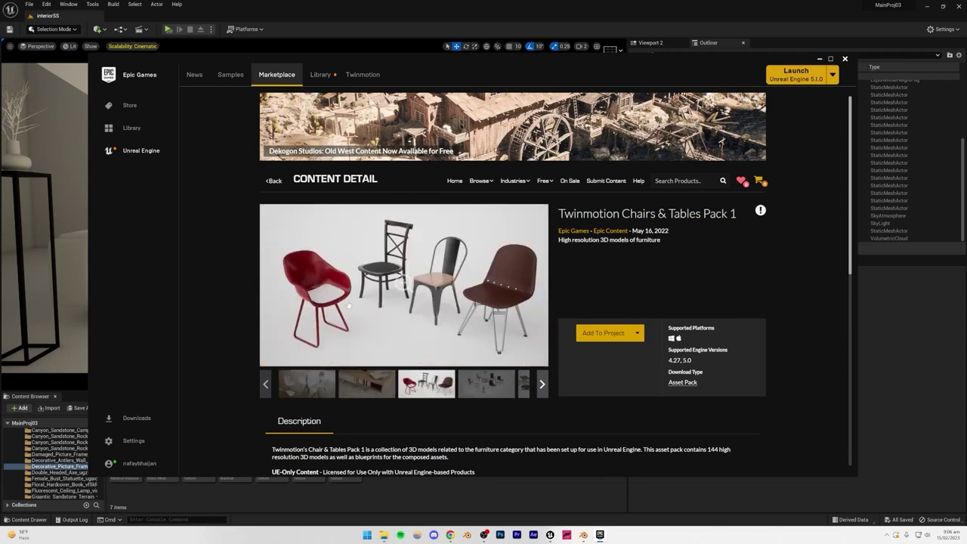
{"action": "left_click", "coordinate": [488, 383]}
{"action": "left_click", "coordinate": [524, 384]}
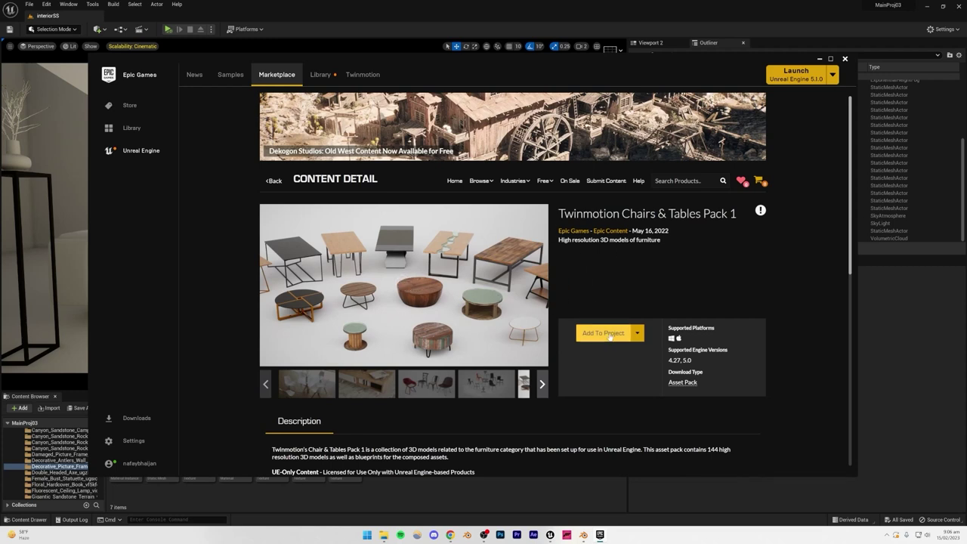
Step: Add the Twinmotion pack to the MainProj03 project, showing all projects and choosing asset version 5.0
{"action": "left_click", "coordinate": [614, 335]}
{"action": "left_click", "coordinate": [531, 196]}
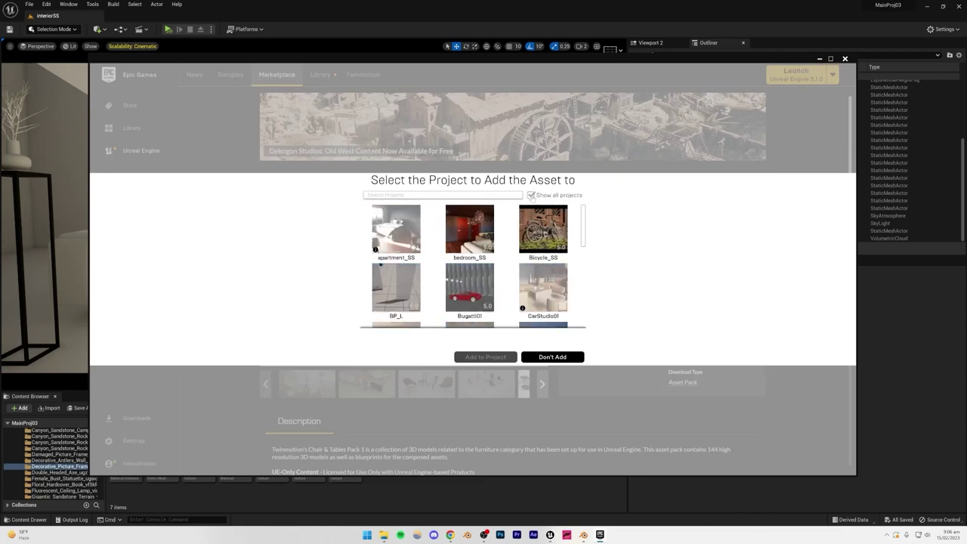
{"action": "scroll", "coordinate": [439, 286], "scroll_direction": "down", "scroll_amount": 6}
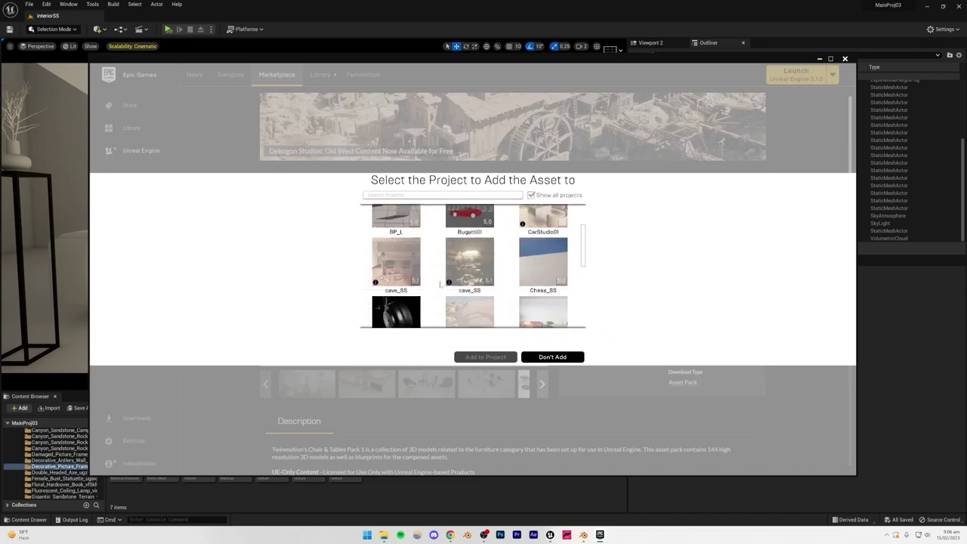
{"action": "left_click", "coordinate": [542, 227]}
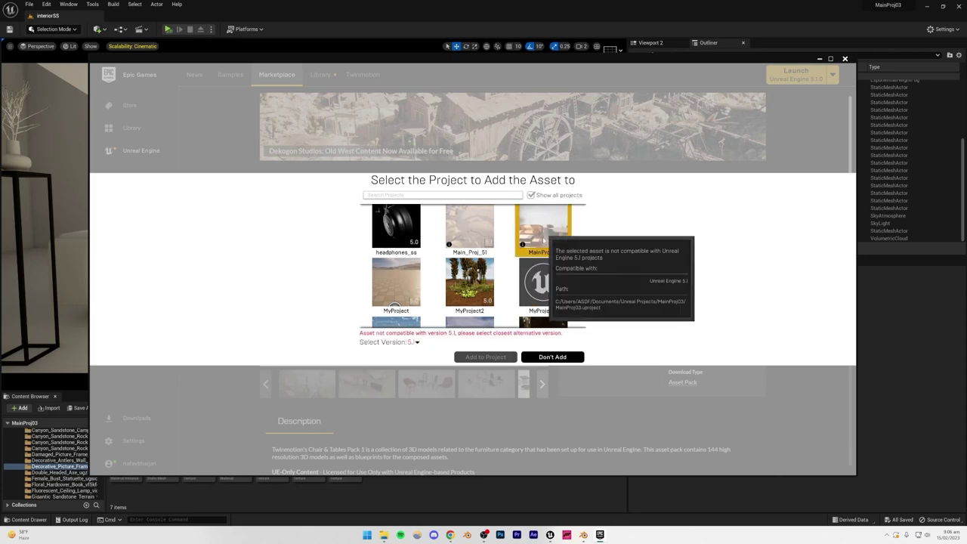
{"action": "left_click", "coordinate": [411, 342]}
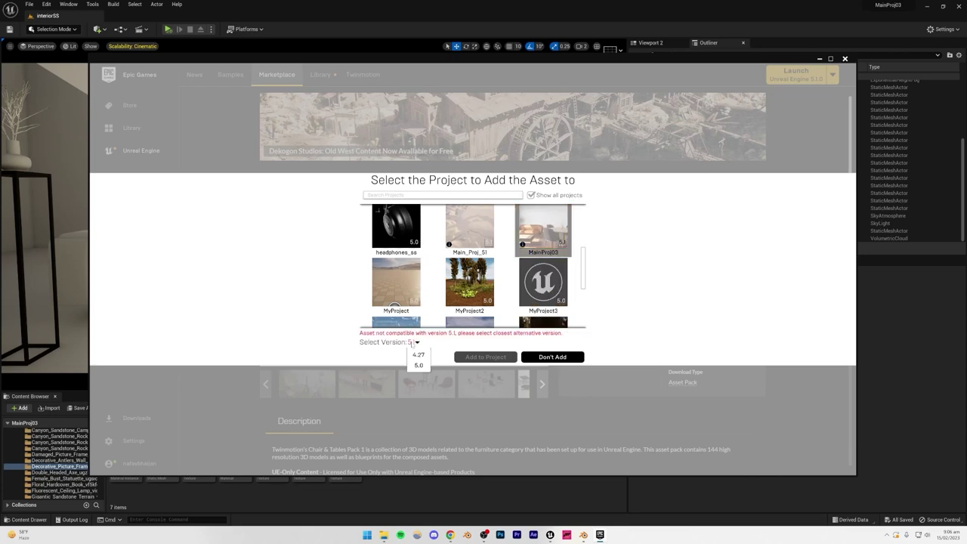
{"action": "left_click", "coordinate": [417, 365]}
{"action": "left_click", "coordinate": [478, 356]}
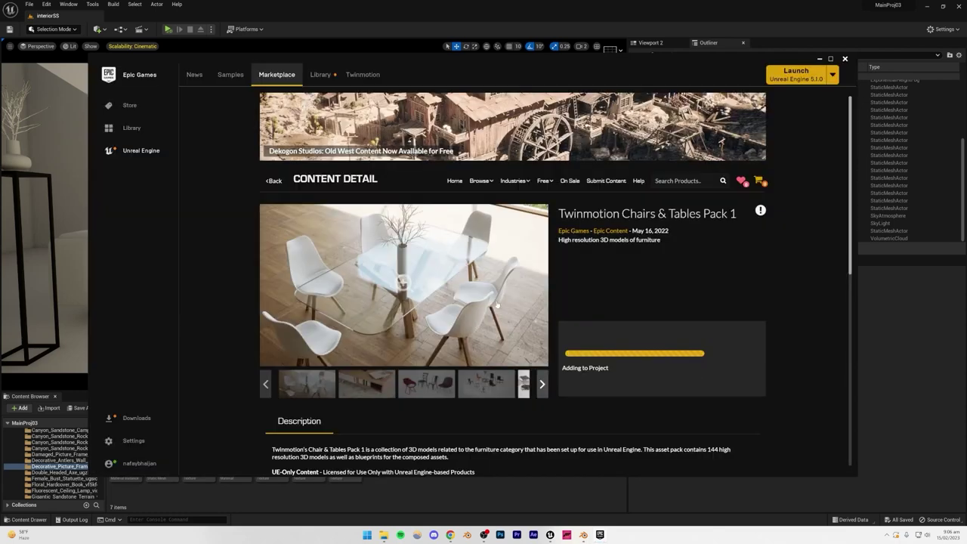
Step: Find the TMChairsAndTablesPack1 folder in the Unreal project's content and expand it
{"action": "scroll", "coordinate": [51, 456], "scroll_direction": "up", "scroll_amount": 10}
{"action": "scroll", "coordinate": [38, 454], "scroll_direction": "up", "scroll_amount": 5}
{"action": "left_click", "coordinate": [40, 452]}
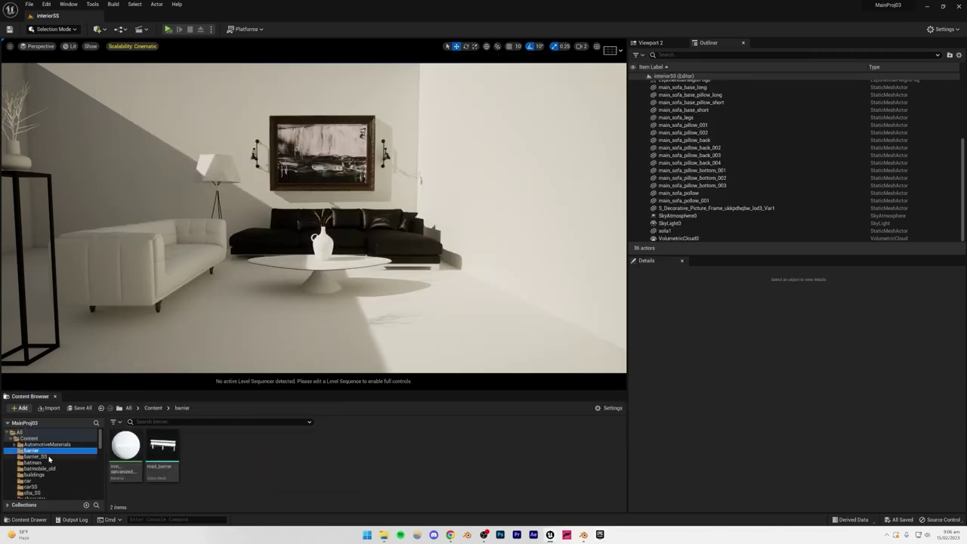
{"action": "scroll", "coordinate": [48, 459], "scroll_direction": "down", "scroll_amount": 4}
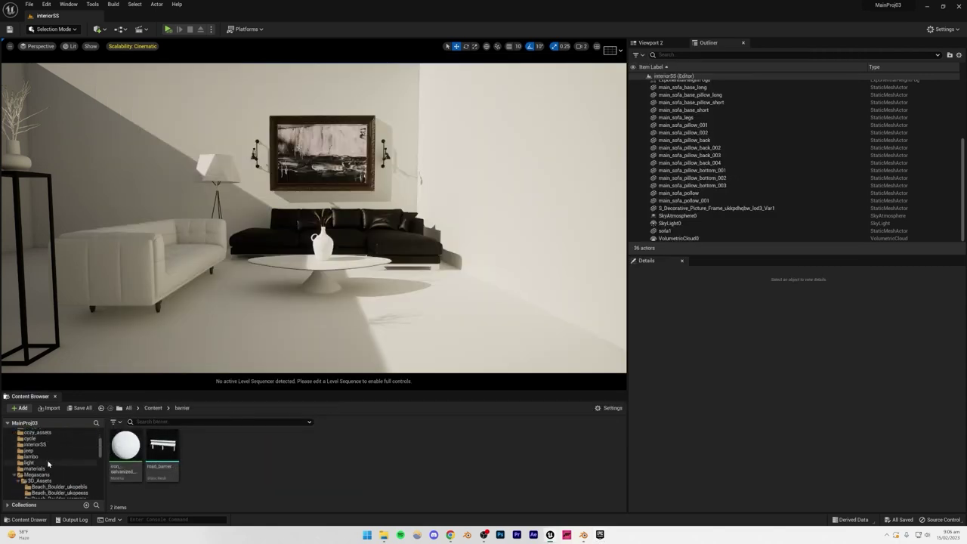
{"action": "scroll", "coordinate": [49, 464], "scroll_direction": "down", "scroll_amount": 6}
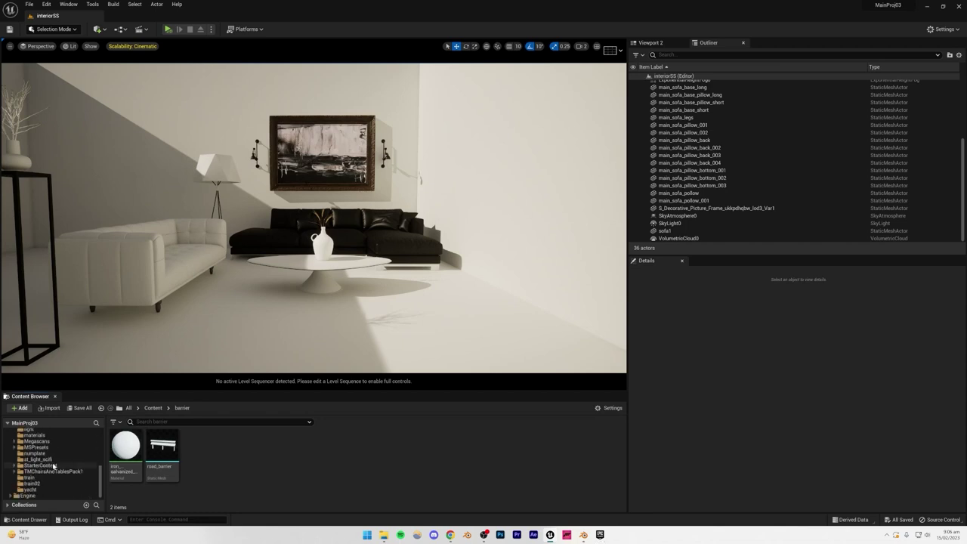
{"action": "left_click", "coordinate": [50, 471]}
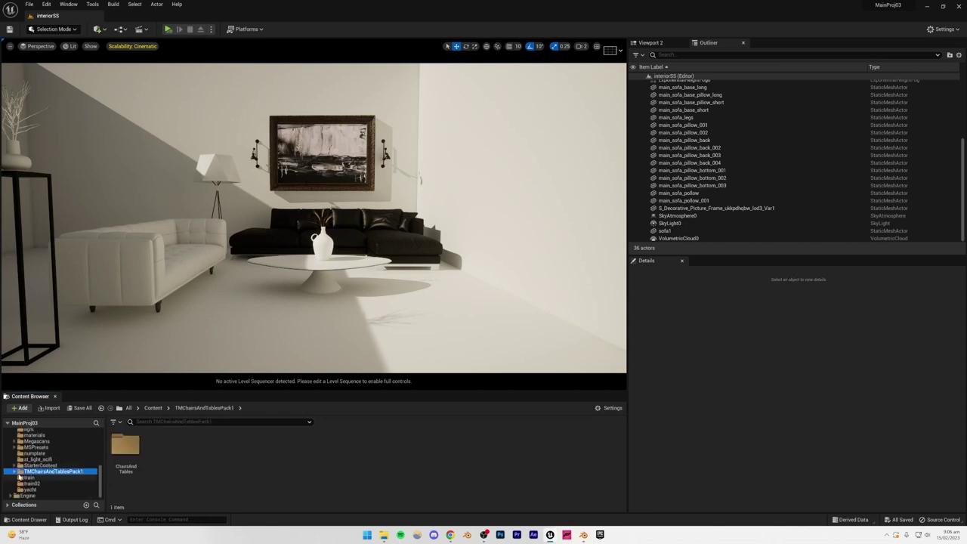
{"action": "left_click", "coordinate": [13, 472]}
Step: Check the Twinmotion pack's import progress in the Epic Games Launcher library vault and return to Unreal Editor
{"action": "mouse_move", "coordinate": [599, 536]}
{"action": "left_click", "coordinate": [596, 504]}
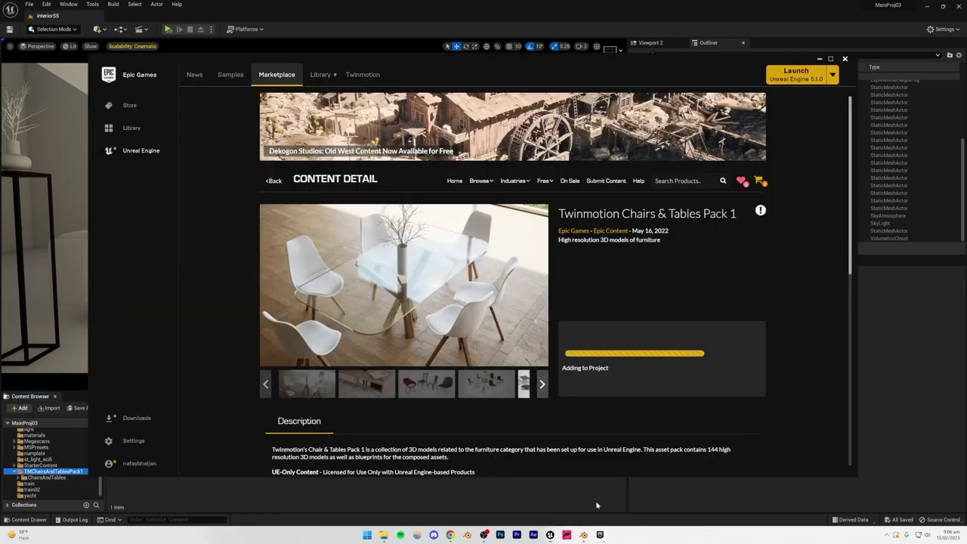
{"action": "left_click", "coordinate": [320, 74]}
{"action": "scroll", "coordinate": [356, 299], "scroll_direction": "down", "scroll_amount": 2}
{"action": "scroll", "coordinate": [363, 310], "scroll_direction": "down", "scroll_amount": 3}
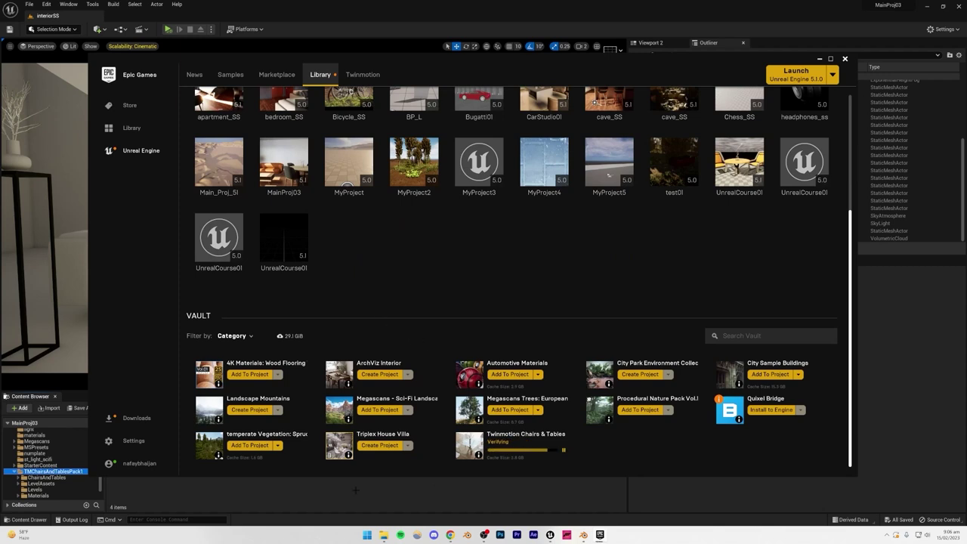
{"action": "left_click", "coordinate": [353, 489]}
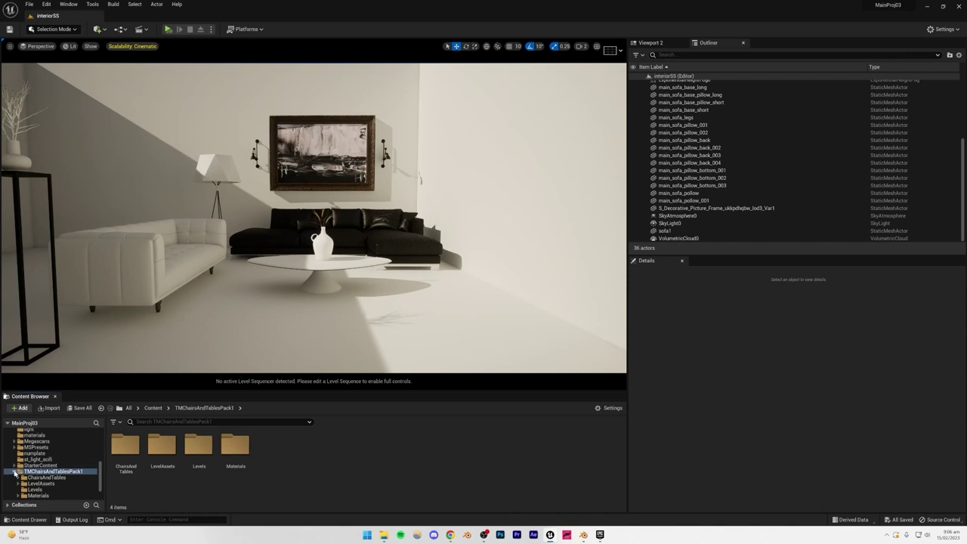
Step: Expand the pack's ChairsAndTables and Chairs folders and open the Chair01 folder
{"action": "scroll", "coordinate": [16, 473], "scroll_direction": "down", "scroll_amount": 1}
{"action": "left_click", "coordinate": [45, 447]}
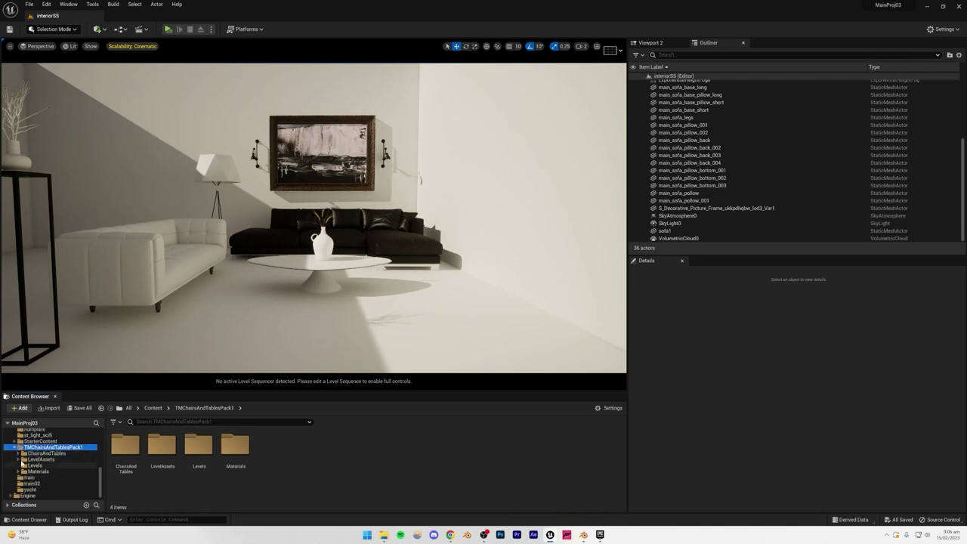
{"action": "left_click", "coordinate": [18, 453]}
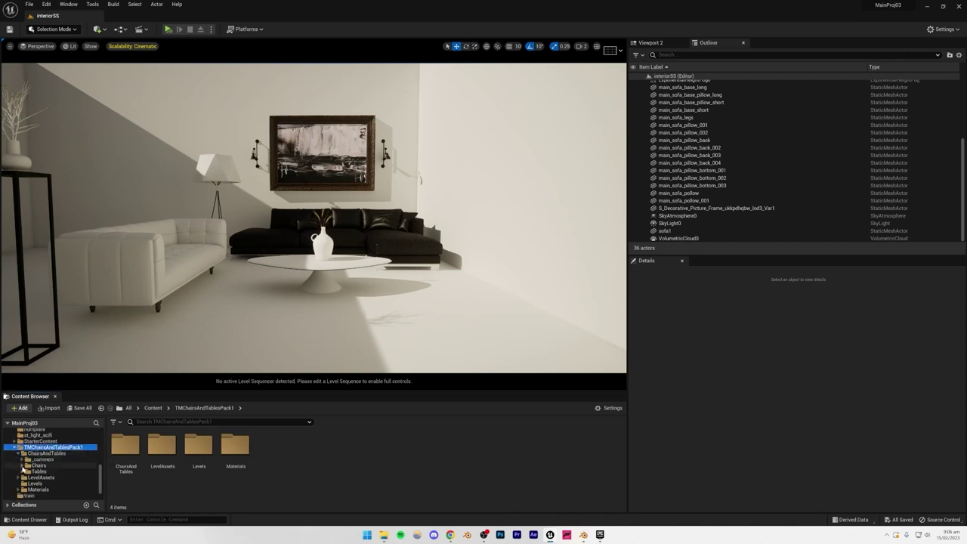
{"action": "left_click", "coordinate": [23, 465]}
{"action": "left_click", "coordinate": [44, 472]}
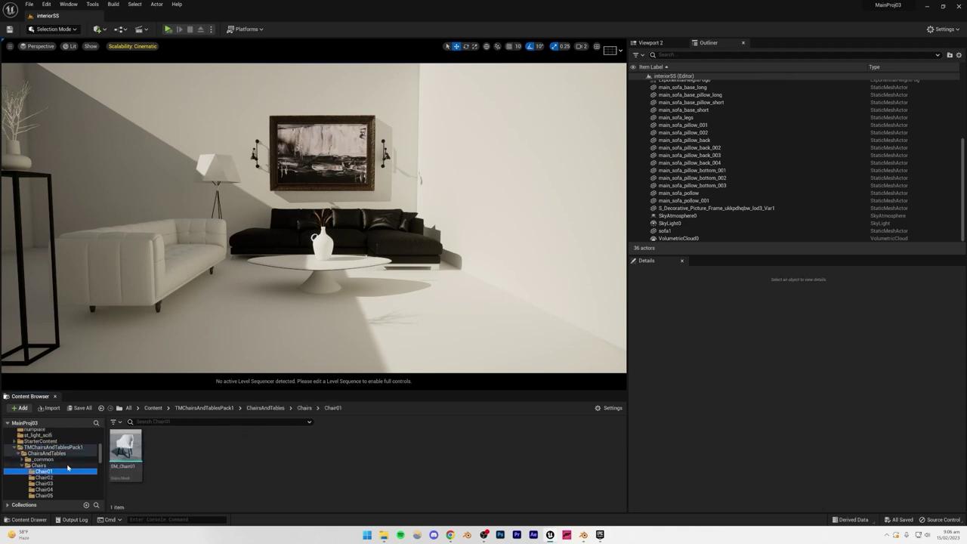
Step: Browse the pack's chair folders up to Chair16 and place SM_Chair16 on the floor in front of the coffee table
{"action": "key", "text": "Down"}
{"action": "key", "text": "Down"}
{"action": "key", "text": "Down"}
{"action": "key", "text": "Down"}
{"action": "key", "text": "Down"}
{"action": "key", "text": "Down"}
{"action": "key", "text": "Down"}
{"action": "key", "text": "Down"}
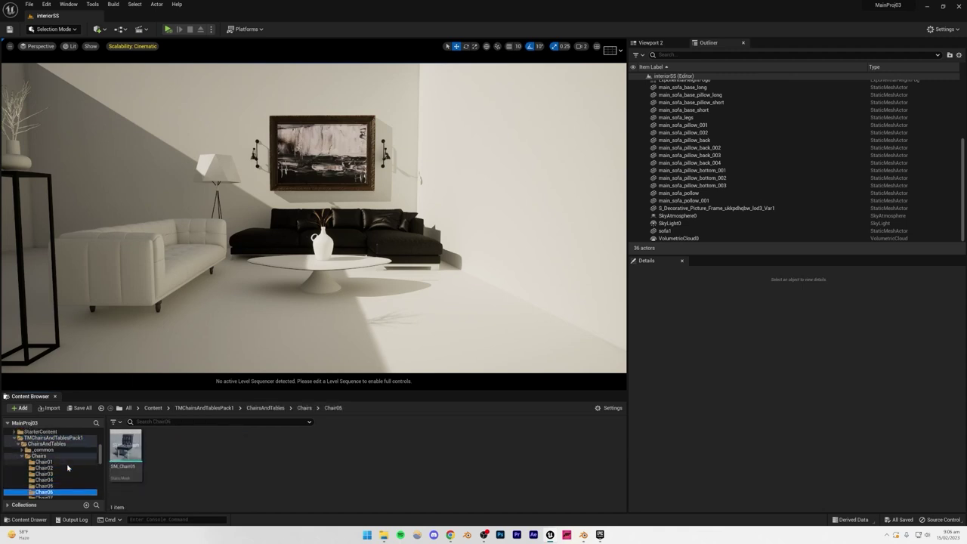
{"action": "key", "text": "Down"}
{"action": "key", "text": "Down"}
{"action": "key", "text": "Down"}
{"action": "key", "text": "Down"}
{"action": "key", "text": "Down"}
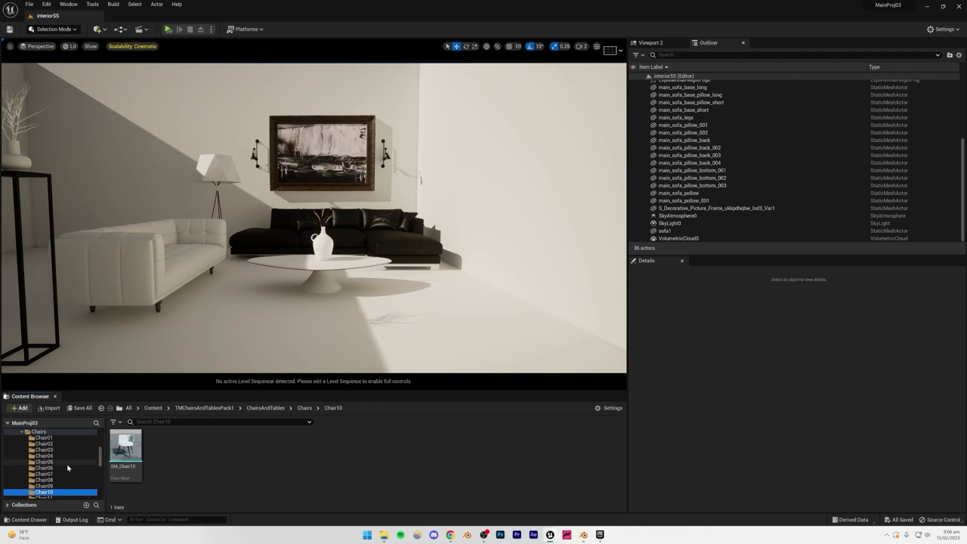
{"action": "key", "text": "Down"}
{"action": "key", "text": "Down"}
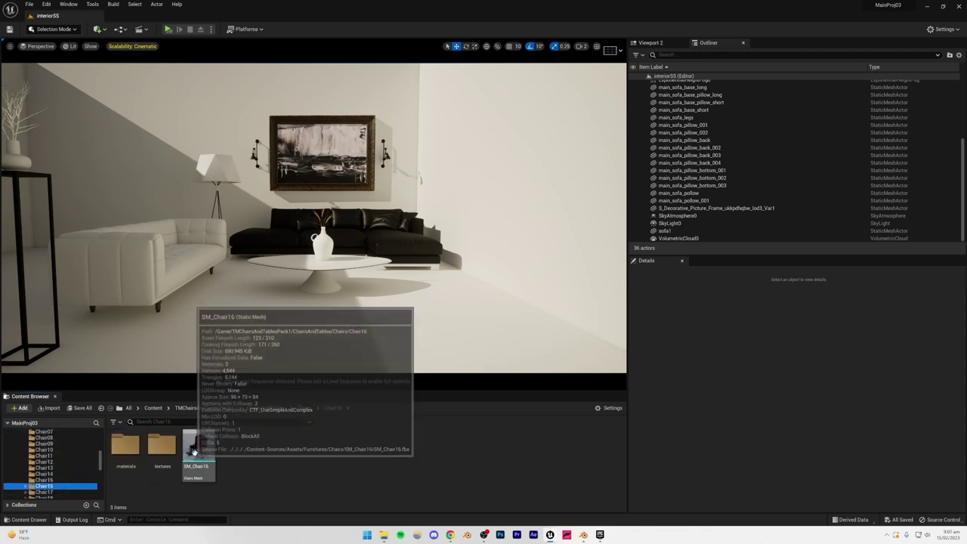
{"action": "left_click_drag", "start_coordinate": [198, 451], "coordinate": [447, 330]}
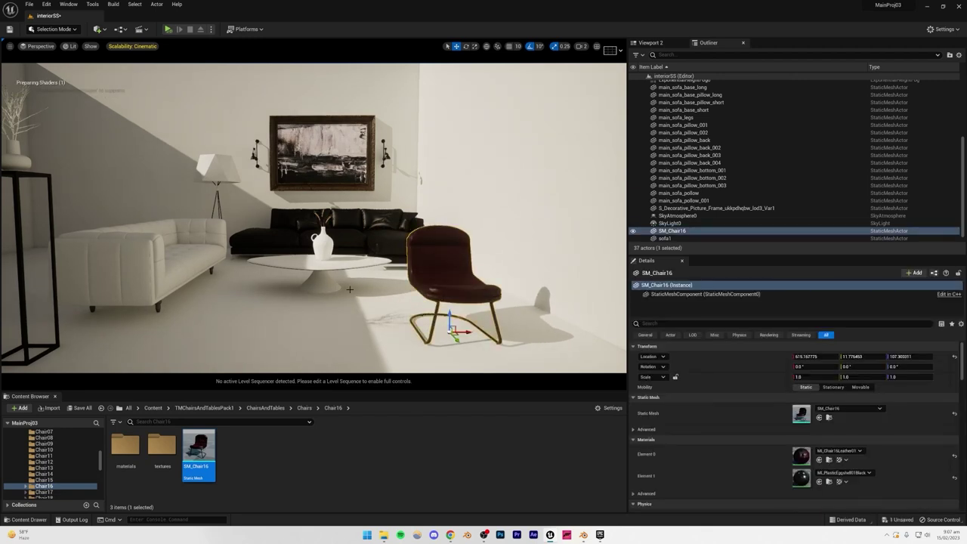
{"action": "left_click", "coordinate": [542, 286]}
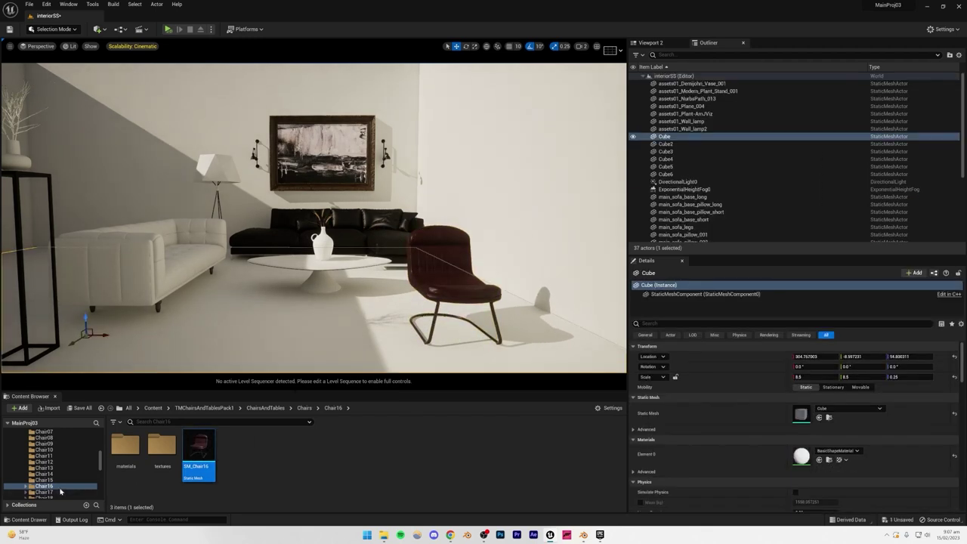
Step: Look through the next chair folders and place SM_Chair18 on the floor beside the dark red chair
{"action": "key", "text": "Down"}
{"action": "key", "text": "Down"}
{"action": "key", "text": "Down"}
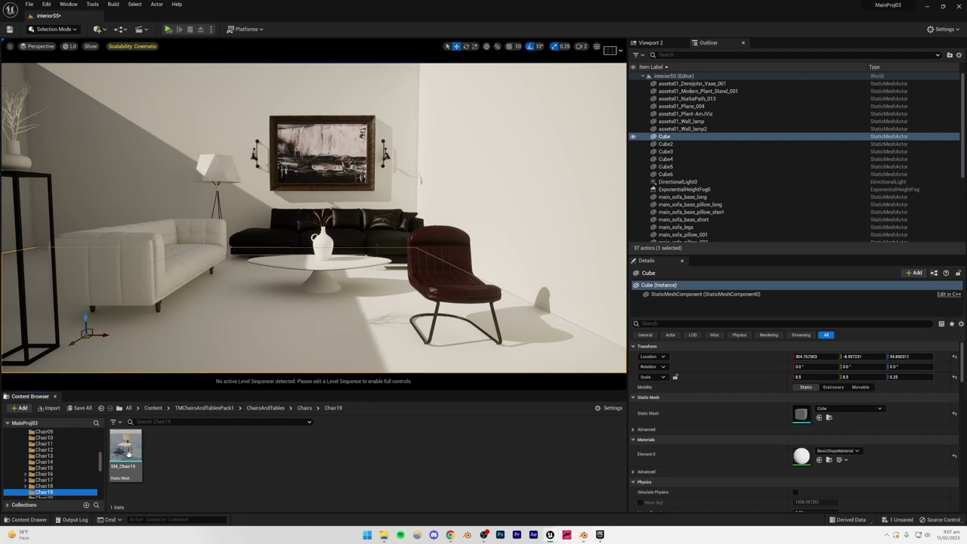
{"action": "key", "text": "Up"}
{"action": "left_click_drag", "start_coordinate": [198, 452], "coordinate": [352, 336]}
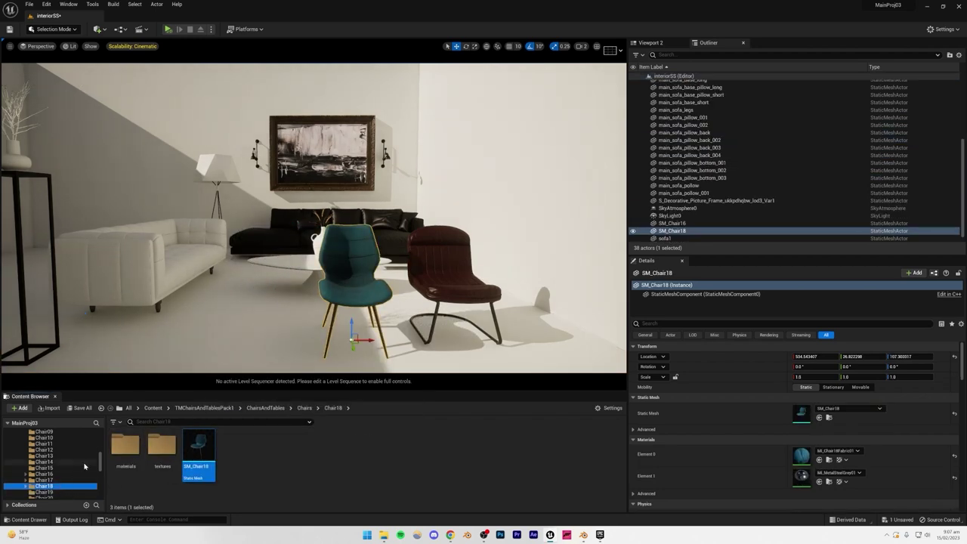
Step: Browse the following chair folders to Chair30 and place SM_Chair30 on the floor on the sofa side of the teal chair
{"action": "key", "text": "Down"}
{"action": "key", "text": "Down"}
{"action": "key", "text": "Down"}
{"action": "key", "text": "Down"}
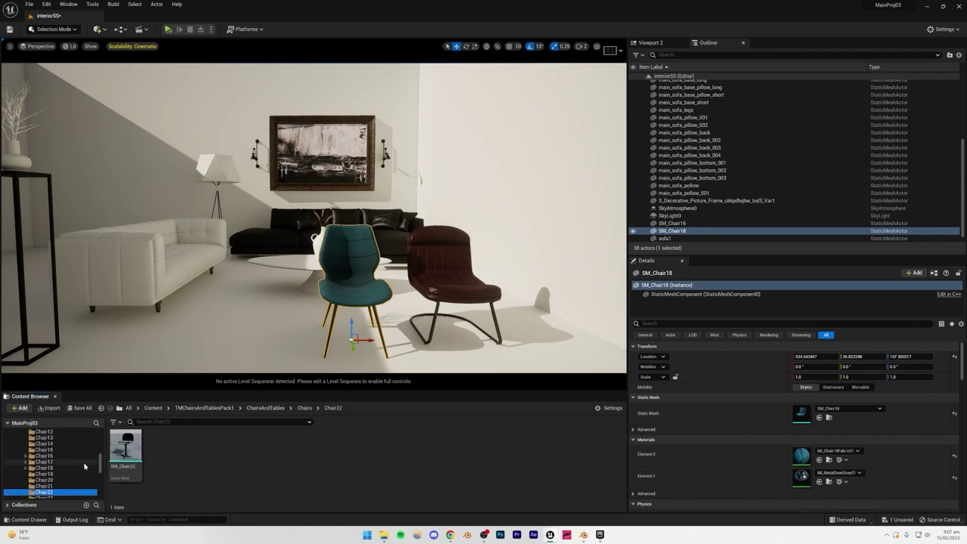
{"action": "key", "text": "Down"}
{"action": "key", "text": "Down"}
{"action": "key", "text": "Down"}
{"action": "key", "text": "Down"}
{"action": "key", "text": "Down"}
{"action": "key", "text": "Down"}
{"action": "key", "text": "Down"}
{"action": "key", "text": "Down"}
{"action": "key", "text": "Up"}
{"action": "key", "text": "Up"}
{"action": "left_click_drag", "start_coordinate": [125, 450], "coordinate": [236, 324]}
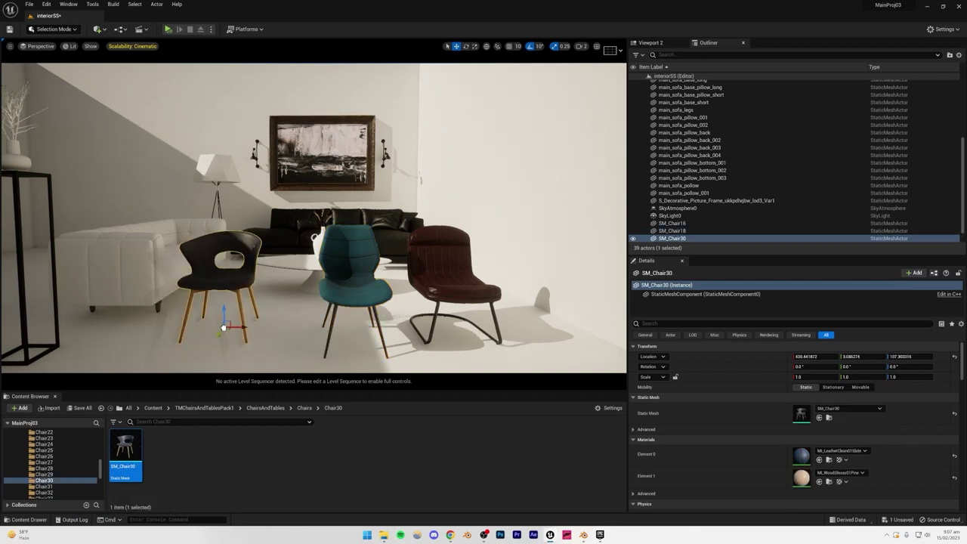
Step: Look through the remaining chair and stool folders of the pack for other seating options
{"action": "key", "text": "Down"}
{"action": "key", "text": "Down"}
{"action": "key", "text": "Down"}
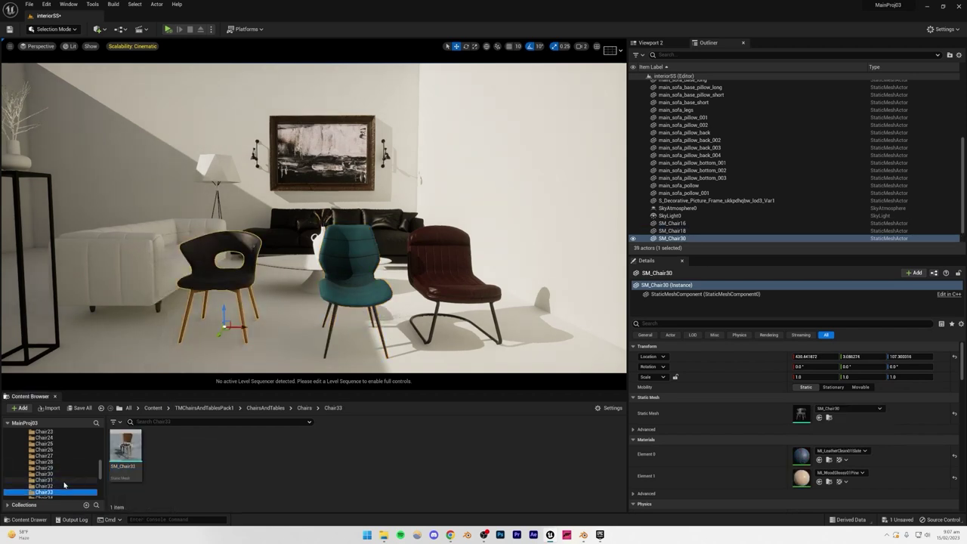
{"action": "key", "text": "Down"}
{"action": "key", "text": "Down"}
{"action": "key", "text": "Down"}
{"action": "key", "text": "Down"}
{"action": "key", "text": "Down"}
{"action": "key", "text": "Down"}
{"action": "key", "text": "Down"}
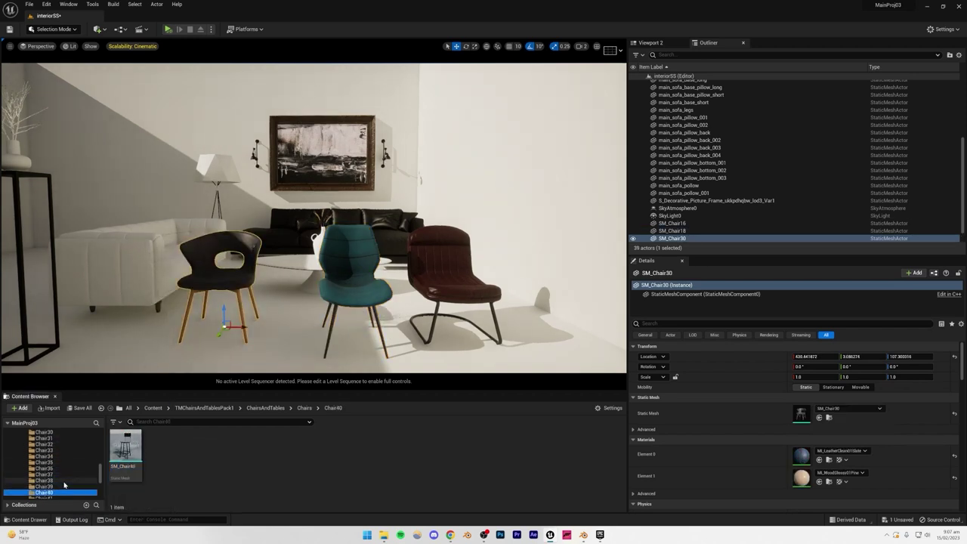
{"action": "key", "text": "Down"}
{"action": "key", "text": "Down"}
{"action": "key", "text": "Down"}
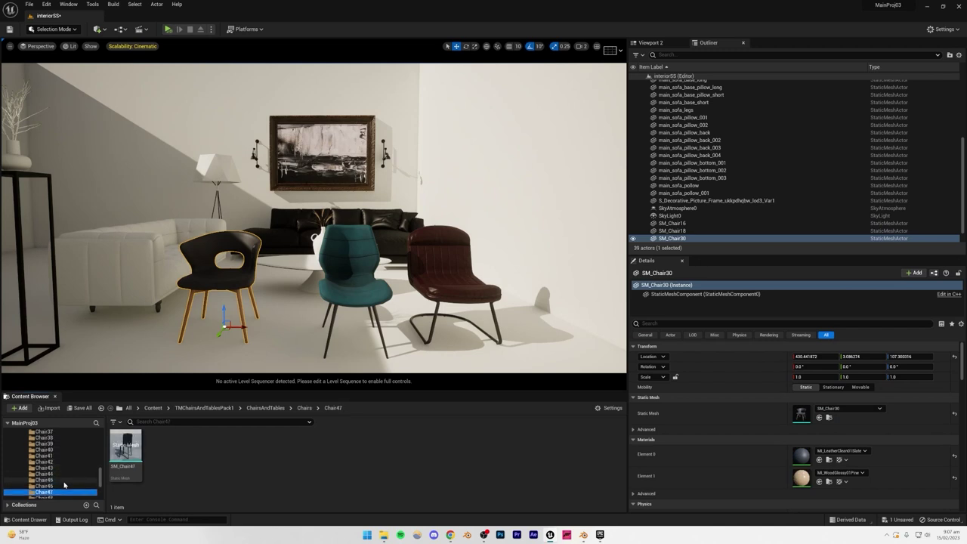
{"action": "key", "text": "Down"}
{"action": "key", "text": "Down"}
{"action": "key", "text": "Down"}
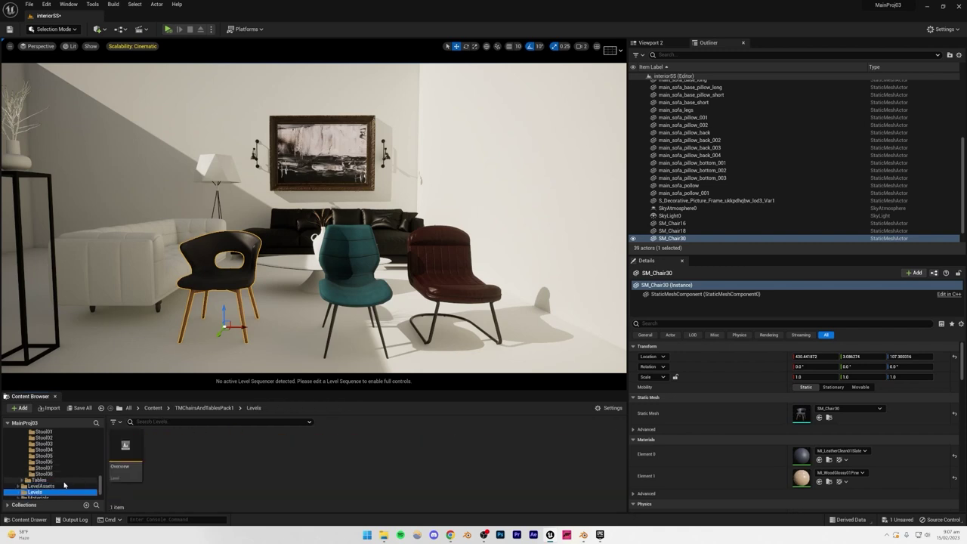
{"action": "key", "text": "Down"}
{"action": "key", "text": "Up"}
Step: Expand the pack's Tables folder and look through its dining table meshes from TableDining01 to TableDining33
{"action": "left_click", "coordinate": [22, 480]}
{"action": "scroll", "coordinate": [30, 477], "scroll_direction": "down", "scroll_amount": 1}
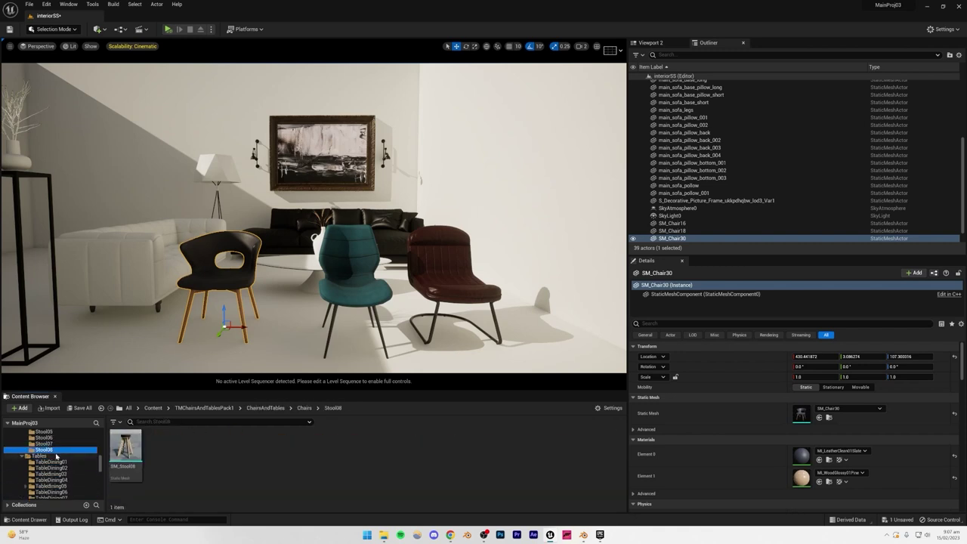
{"action": "left_click", "coordinate": [56, 461]}
{"action": "key", "text": "Down"}
{"action": "key", "text": "Down"}
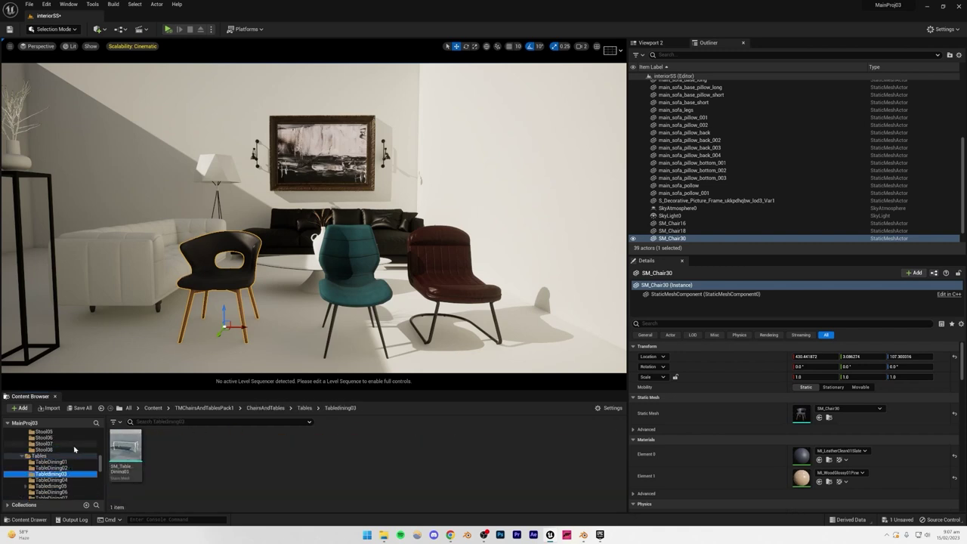
{"action": "right_click_drag", "start_coordinate": [243, 302], "coordinate": [207, 340]}
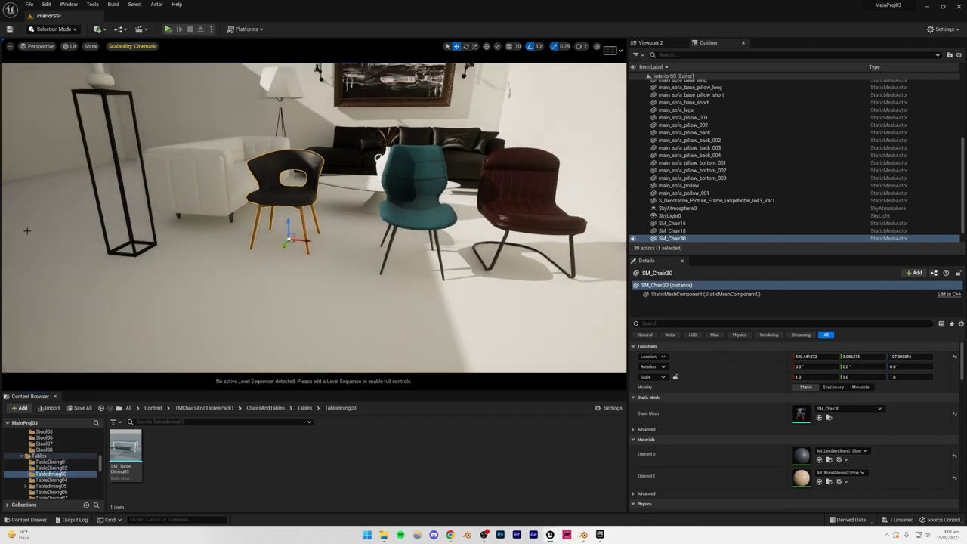
{"action": "key", "text": "Down"}
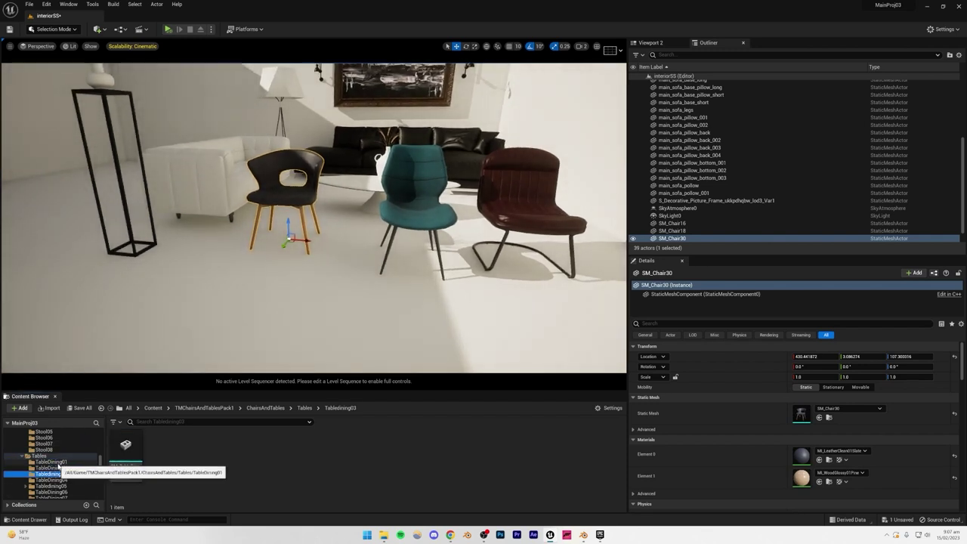
{"action": "key", "text": "Down"}
{"action": "key", "text": "Down"}
{"action": "key", "text": "Down"}
{"action": "key", "text": "Down"}
{"action": "key", "text": "Down"}
{"action": "key", "text": "Down"}
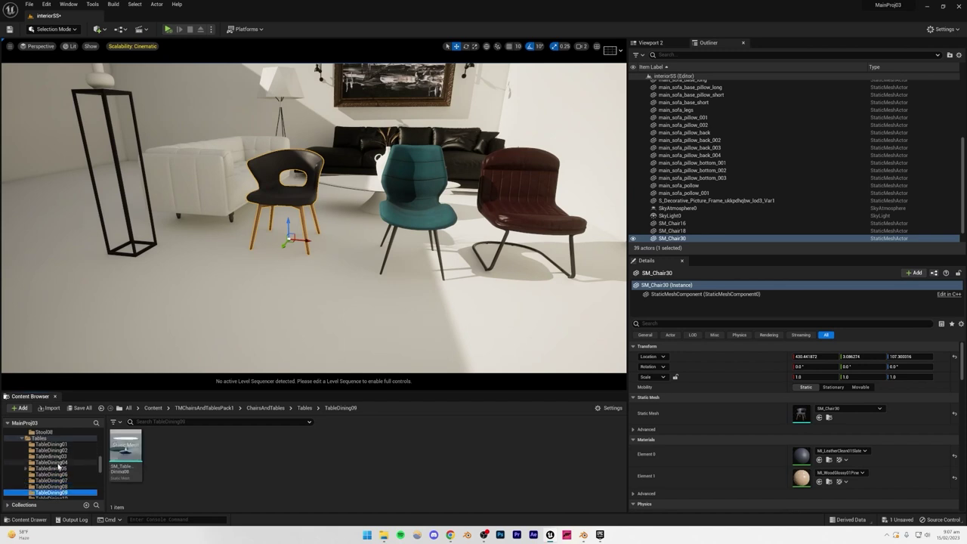
{"action": "key", "text": "Down"}
{"action": "key", "text": "Down"}
{"action": "key", "text": "Down"}
{"action": "key", "text": "Down"}
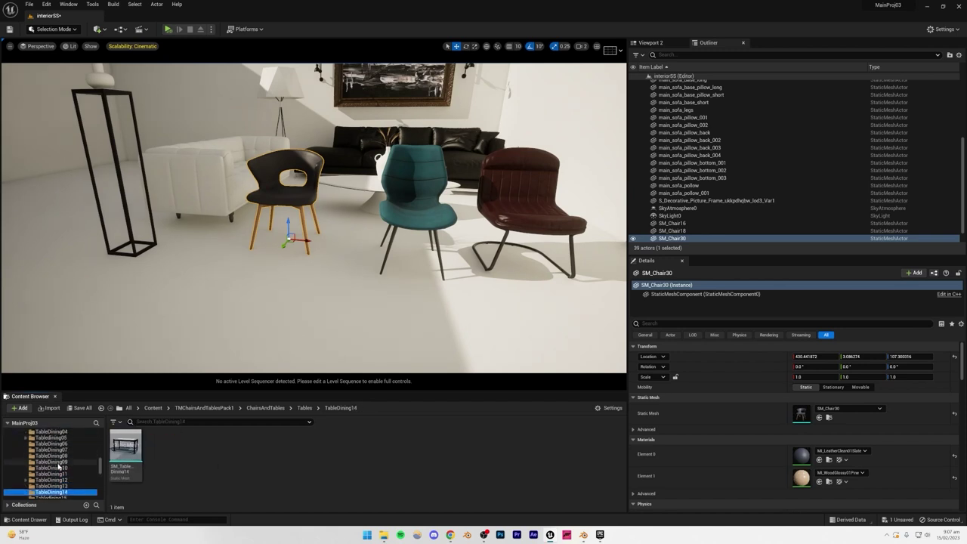
{"action": "key", "text": "Down"}
{"action": "key", "text": "Down"}
{"action": "key", "text": "Down"}
{"action": "key", "text": "Down"}
{"action": "key", "text": "Down"}
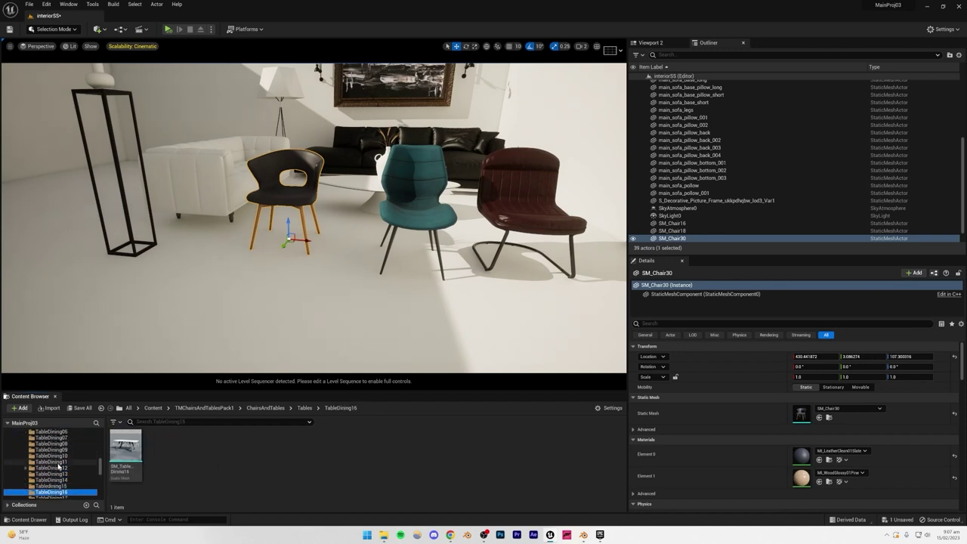
{"action": "key", "text": "Down"}
{"action": "key", "text": "Down"}
{"action": "key", "text": "Down"}
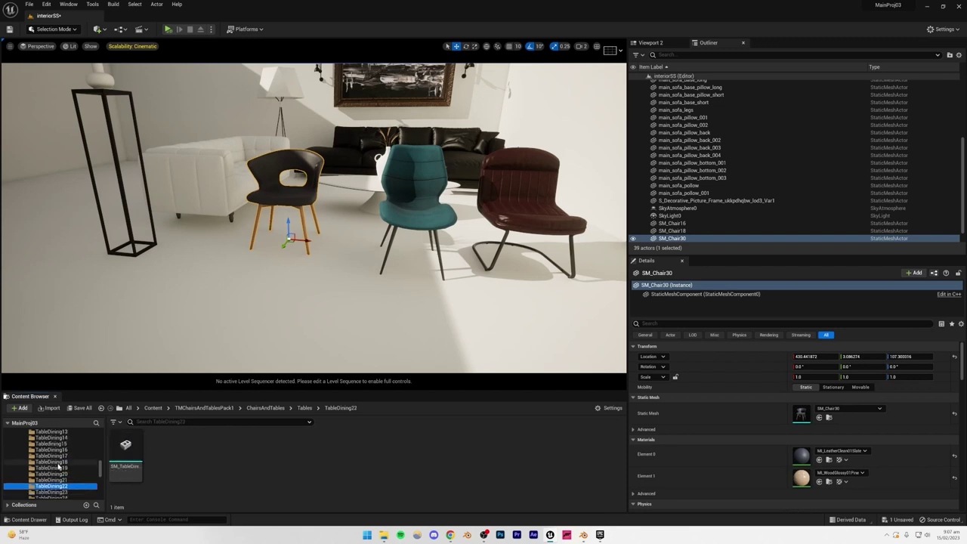
{"action": "key", "text": "Down"}
{"action": "key", "text": "Down"}
{"action": "key", "text": "Down"}
{"action": "key", "text": "Down"}
{"action": "key", "text": "Down"}
{"action": "key", "text": "Down"}
{"action": "key", "text": "Down"}
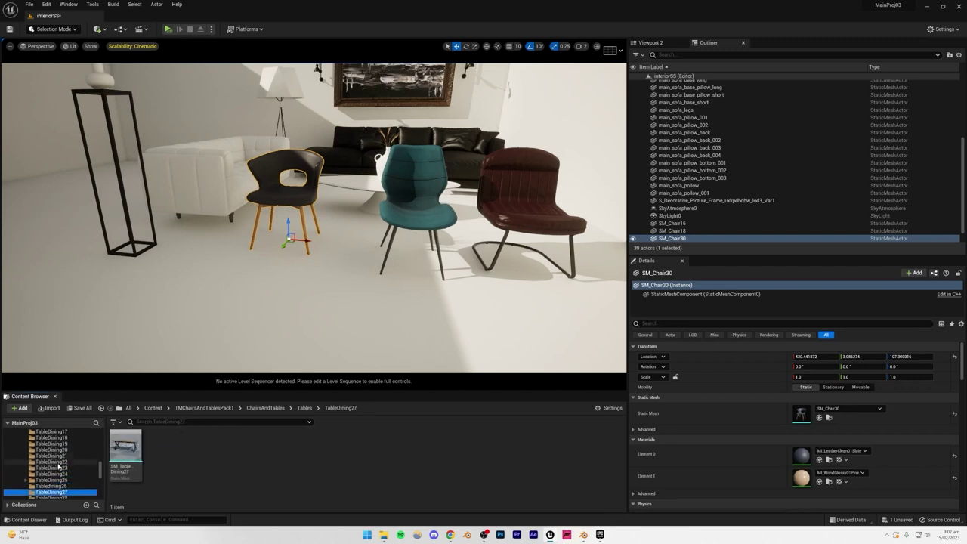
{"action": "key", "text": "Down"}
{"action": "key", "text": "Down"}
{"action": "key", "text": "Down"}
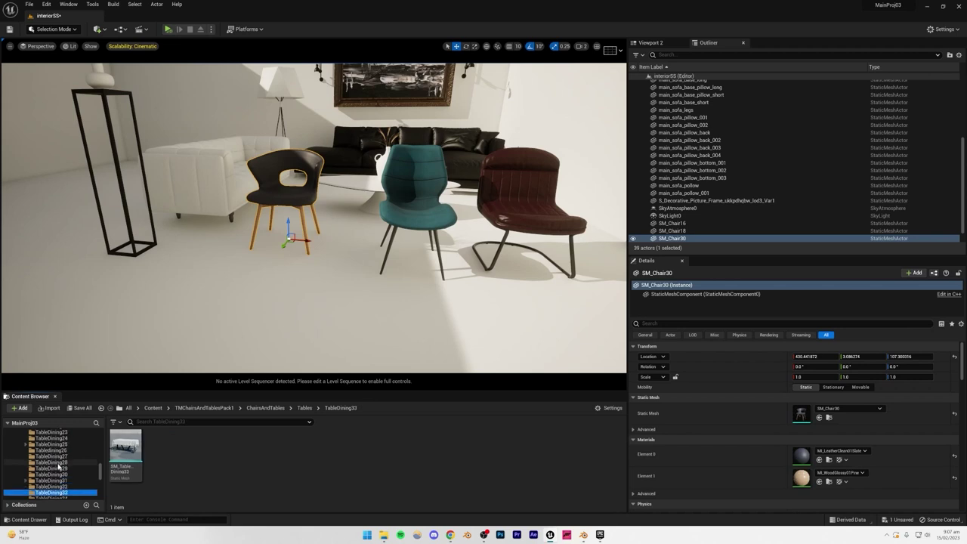
{"action": "scroll", "coordinate": [70, 464], "scroll_direction": "down", "scroll_amount": 10}
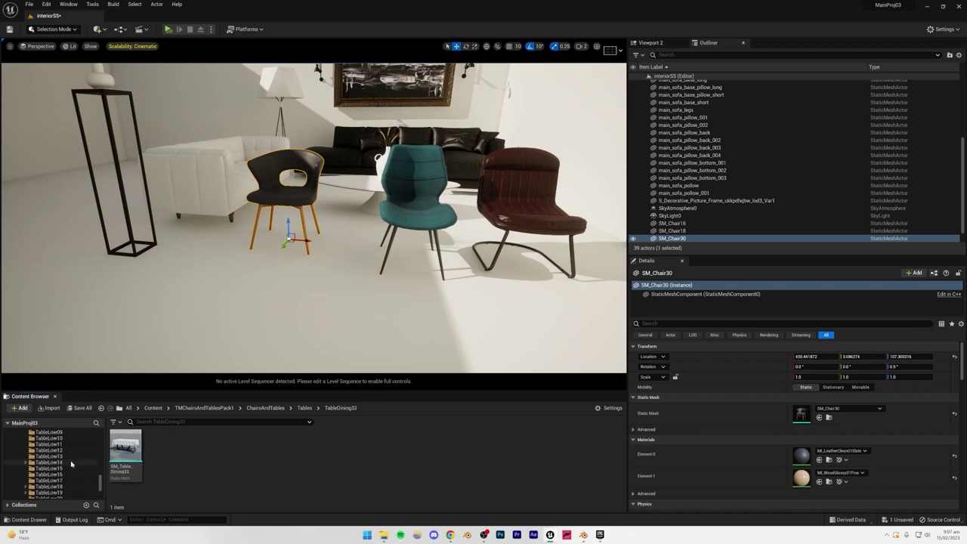
Step: Delete the black SM_Chair30 and the dark red SM_Chair16 from the room
{"action": "right_click_drag", "start_coordinate": [370, 258], "coordinate": [365, 321]}
{"action": "left_click", "coordinate": [371, 257]}
{"action": "key", "text": "w"}
{"action": "key", "text": "e"}
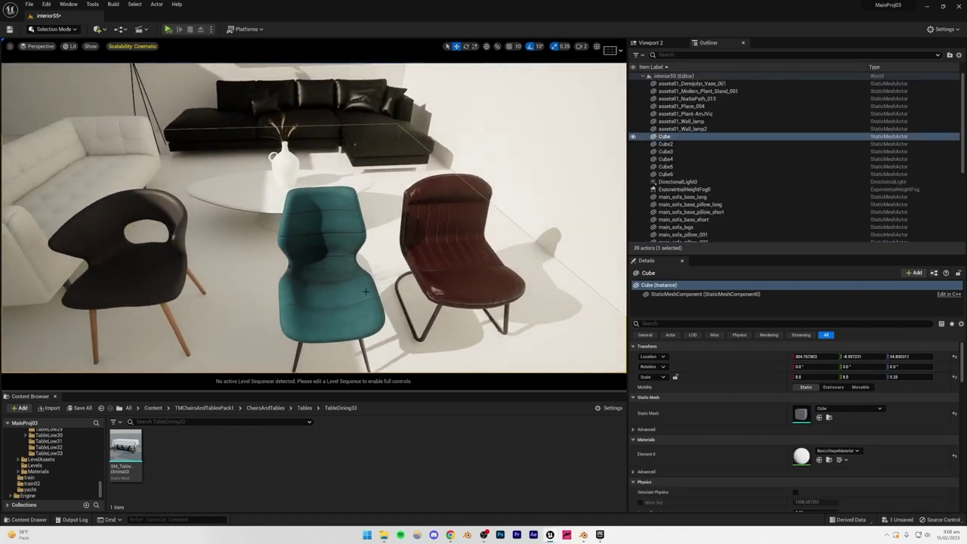
{"action": "left_click", "coordinate": [353, 274]}
{"action": "left_click", "coordinate": [165, 274]}
{"action": "key", "text": "Delete"}
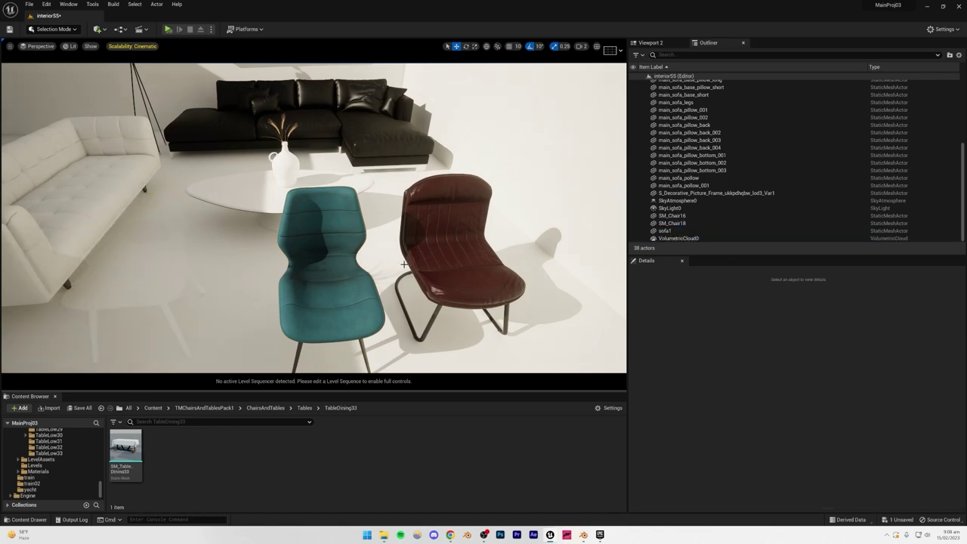
{"action": "left_click", "coordinate": [441, 265]}
{"action": "key", "text": "Delete"}
Step: Rotate the teal SM_Chair18 about its vertical axis so it faces the white sofa side
{"action": "left_click", "coordinate": [347, 288]}
{"action": "key", "text": "Caps_Lock"}
{"action": "mouse_move", "coordinate": [348, 288]}
{"action": "right_mouse_down"}
{"action": "mouse_move", "coordinate": [338, 266]}
{"action": "mouse_move", "coordinate": [345, 247]}
{"action": "right_mouse_up"}
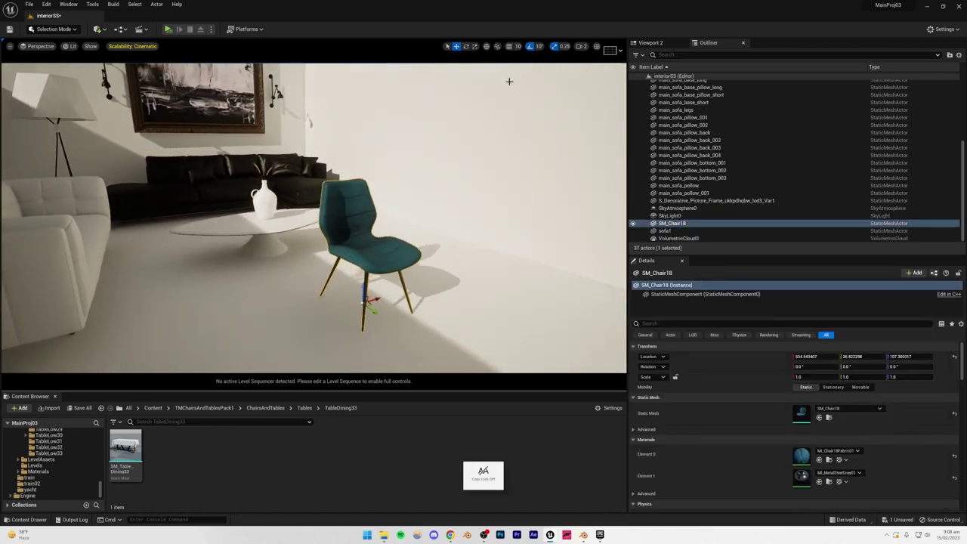
{"action": "left_click", "coordinate": [466, 46]}
{"action": "left_click_drag", "start_coordinate": [361, 315], "coordinate": [450, 316]}
{"action": "right_click_drag", "start_coordinate": [364, 315], "coordinate": [352, 359]}
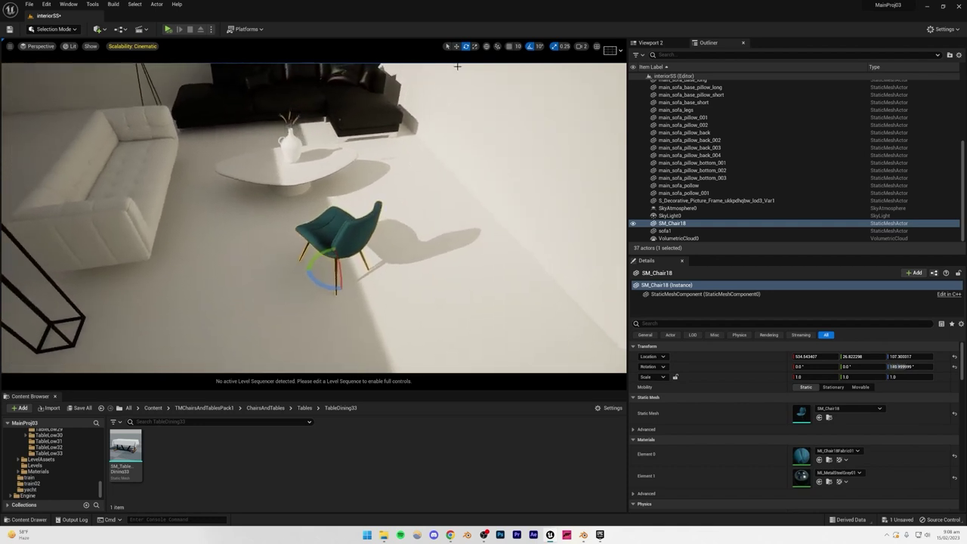
Step: Move the teal chair across the floor toward the bare side wall, away from the white sofa
{"action": "left_click", "coordinate": [455, 47]}
{"action": "left_click_drag", "start_coordinate": [342, 268], "coordinate": [423, 266]}
{"action": "right_click_drag", "start_coordinate": [422, 265], "coordinate": [424, 234]}
{"action": "left_click", "coordinate": [468, 166]}
{"action": "right_click_drag", "start_coordinate": [468, 166], "coordinate": [469, 219]}
Step: Duplicate the teal chair toward the white sofa and rotate the copy to face the original chair
{"action": "left_click", "coordinate": [358, 236]}
{"action": "left_click_drag", "start_coordinate": [364, 258], "coordinate": [222, 281], "text": "alt"}
{"action": "left_click", "coordinate": [466, 46]}
{"action": "left_click", "coordinate": [402, 183]}
{"action": "right_click_drag", "start_coordinate": [402, 183], "coordinate": [383, 75]}
Step: Save the level and frame the view on both teal chairs and the seating area
{"action": "left_click", "coordinate": [208, 152]}
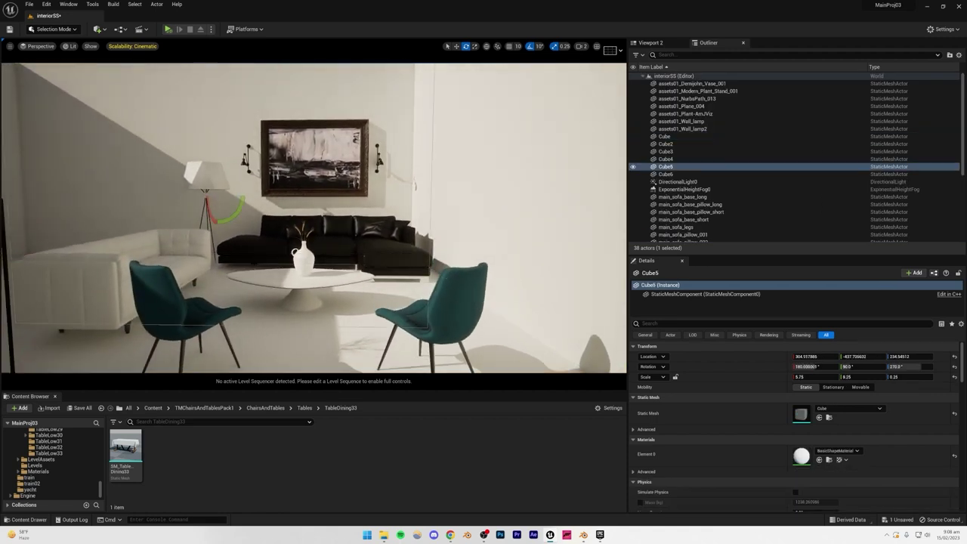
{"action": "left_click", "coordinate": [179, 305]}
{"action": "left_click", "coordinate": [310, 318]}
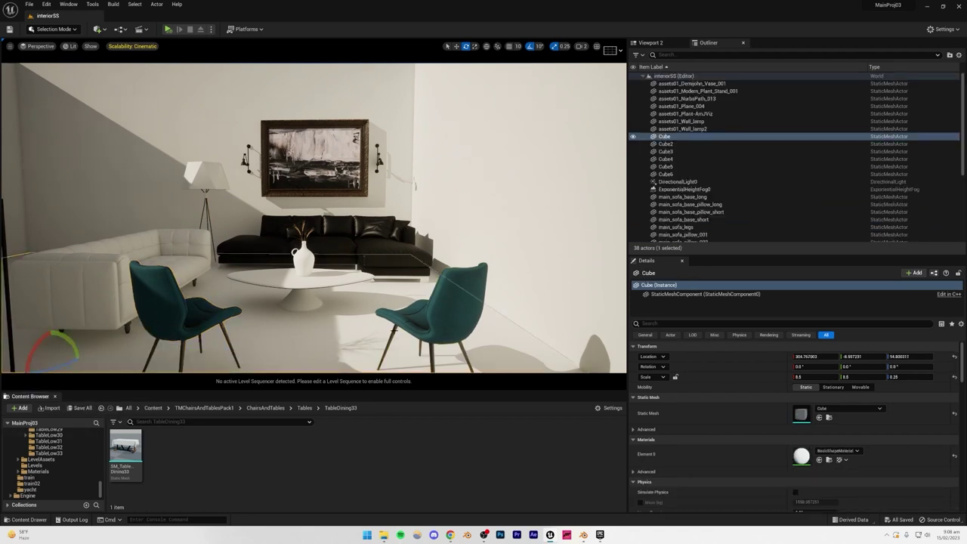
{"action": "left_click", "coordinate": [119, 161]}
{"action": "right_click_drag", "start_coordinate": [221, 141], "coordinate": [238, 220]}
{"action": "left_click", "coordinate": [221, 141]}
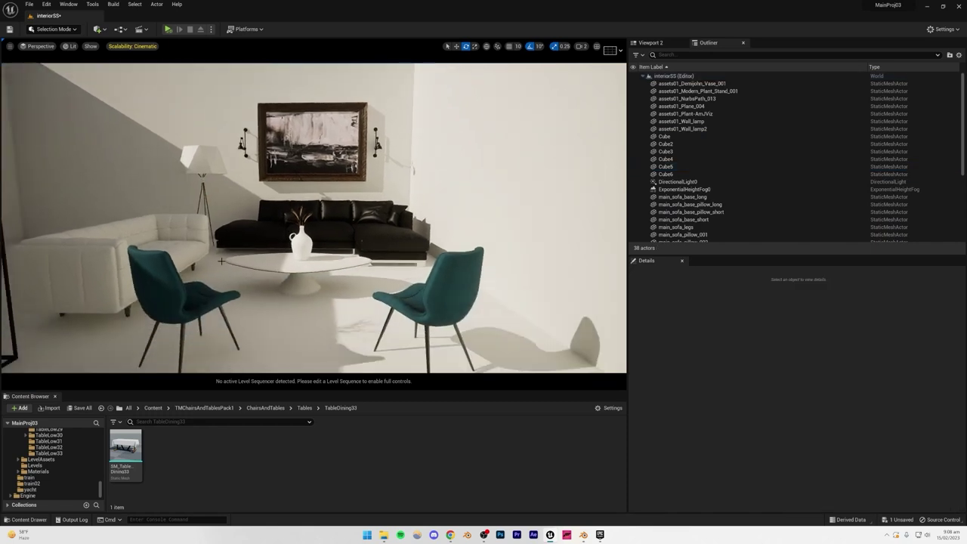
{"action": "mouse_move", "coordinate": [314, 218]}
{"action": "right_mouse_down"}
{"action": "mouse_move", "coordinate": [237, 219]}
{"action": "mouse_move", "coordinate": [309, 212]}
{"action": "right_mouse_up"}
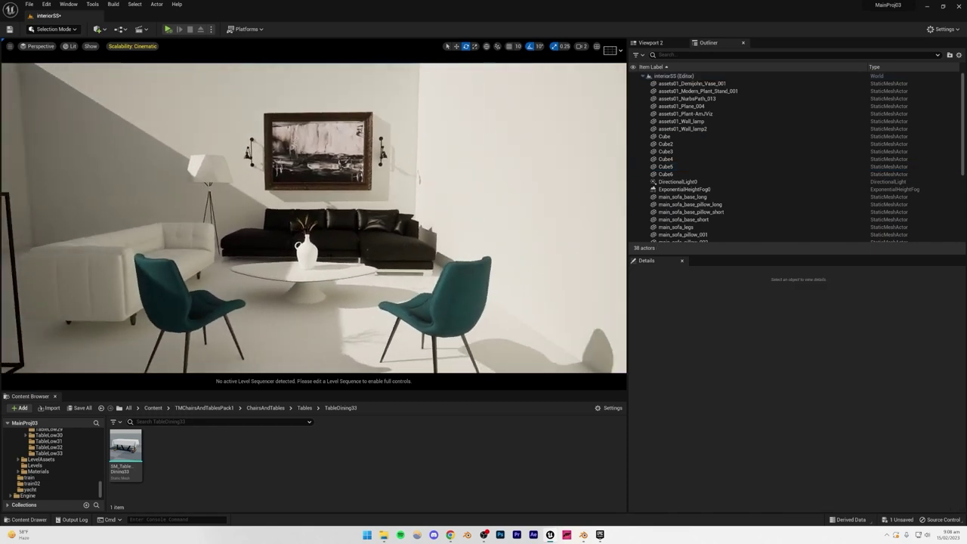
Step: Check the reference living room photo in Chrome and return to Unreal Editor
{"action": "left_click", "coordinate": [450, 535]}
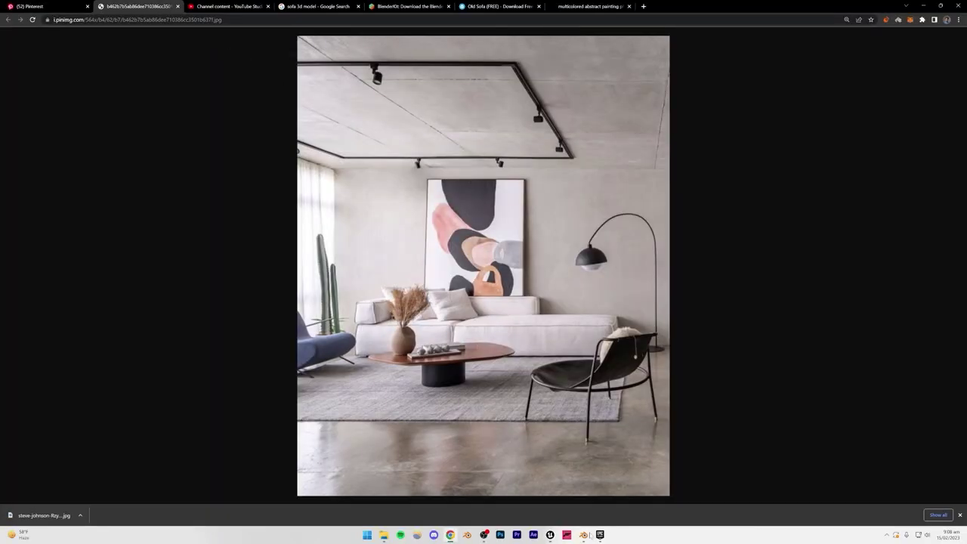
{"action": "left_click", "coordinate": [550, 535]}
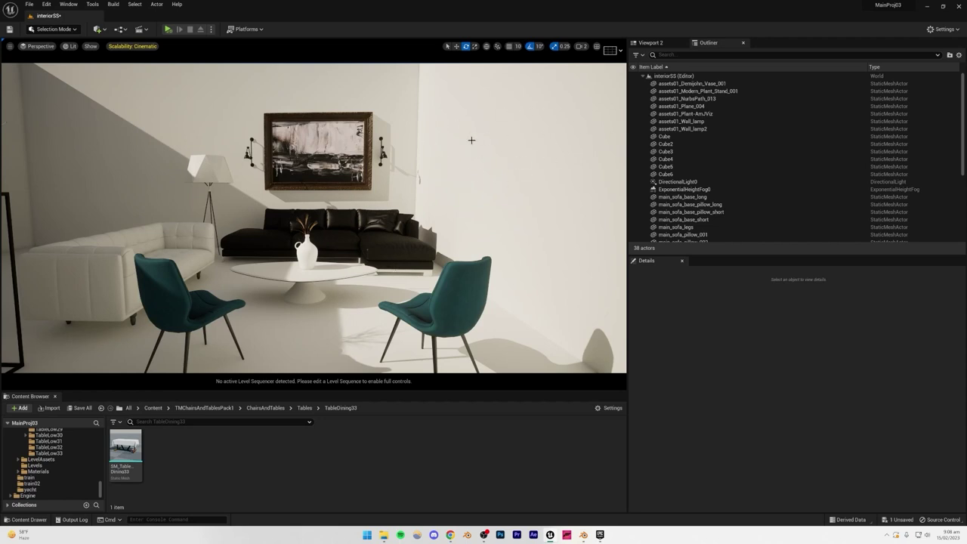
Step: Open the Quixel content library and search it for Frame
{"action": "left_click", "coordinate": [19, 408]}
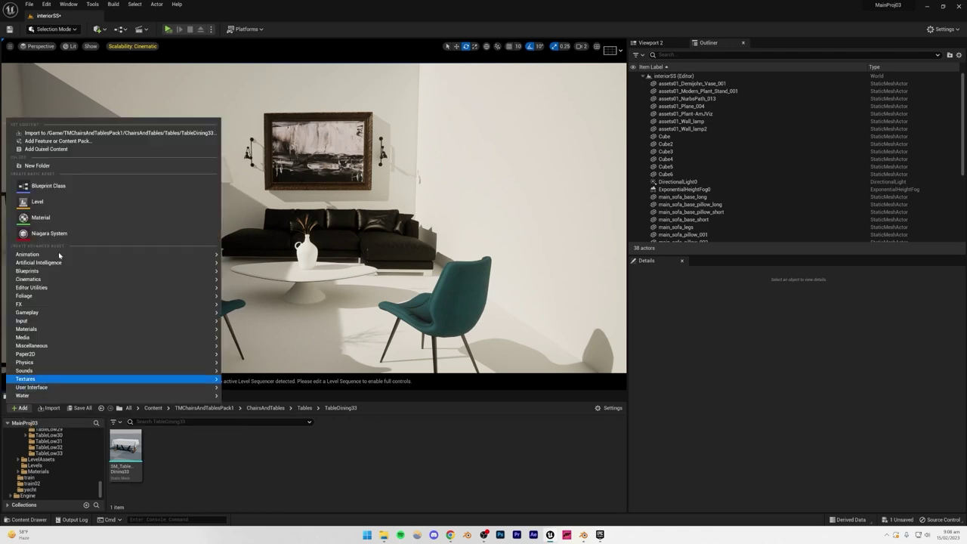
{"action": "left_click", "coordinate": [47, 150]}
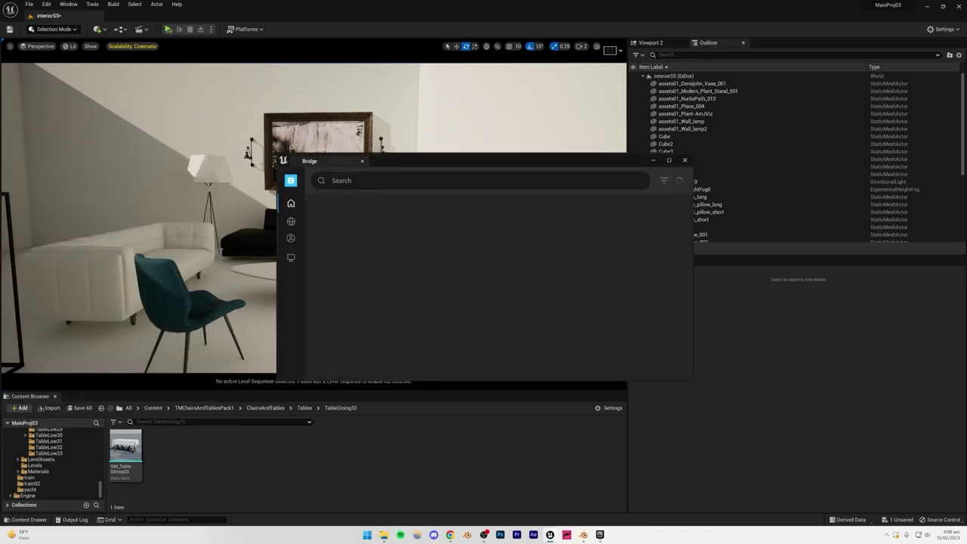
{"action": "left_click", "coordinate": [345, 184]}
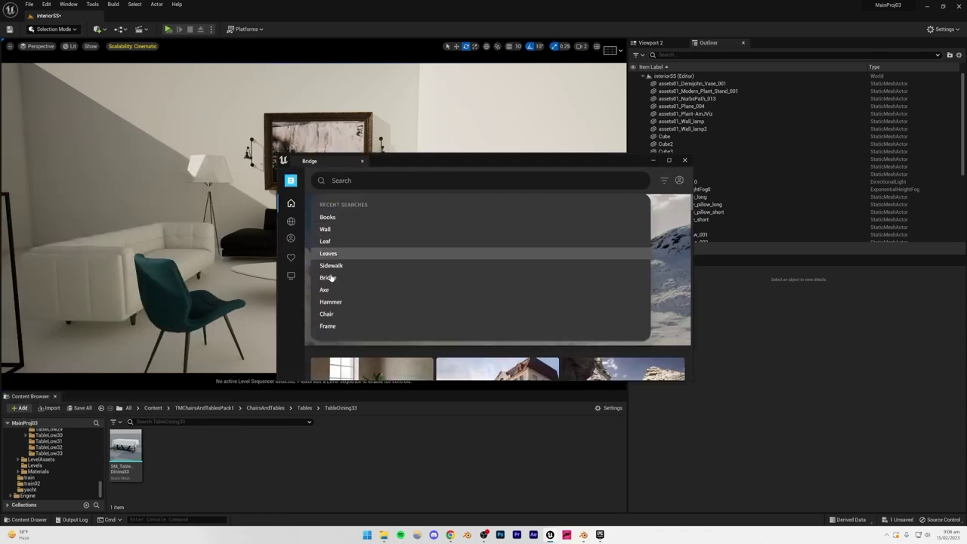
{"action": "left_click", "coordinate": [332, 327]}
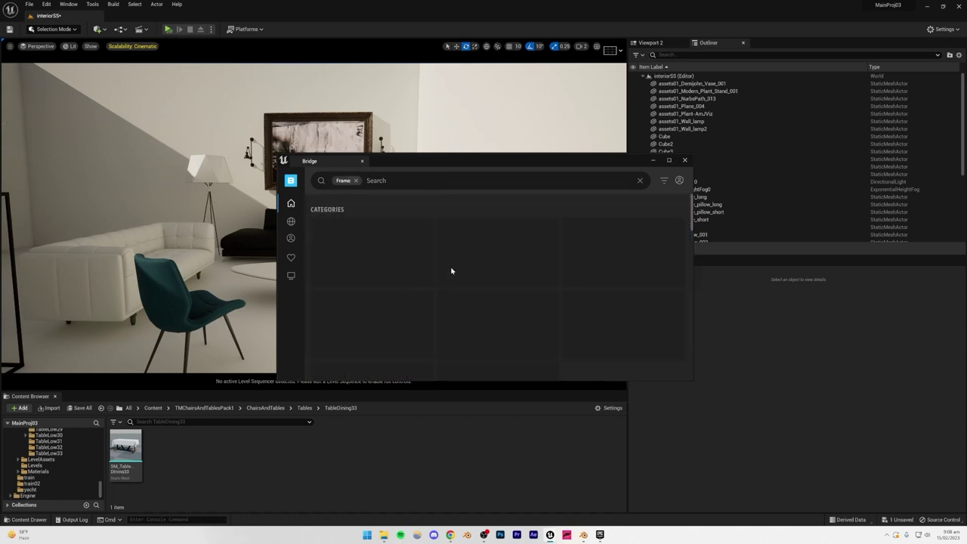
Step: Examine the Damaged Picture Frame and Decorative Picture Frame assets among the results and close Bridge
{"action": "scroll", "coordinate": [458, 268], "scroll_direction": "down", "scroll_amount": 5}
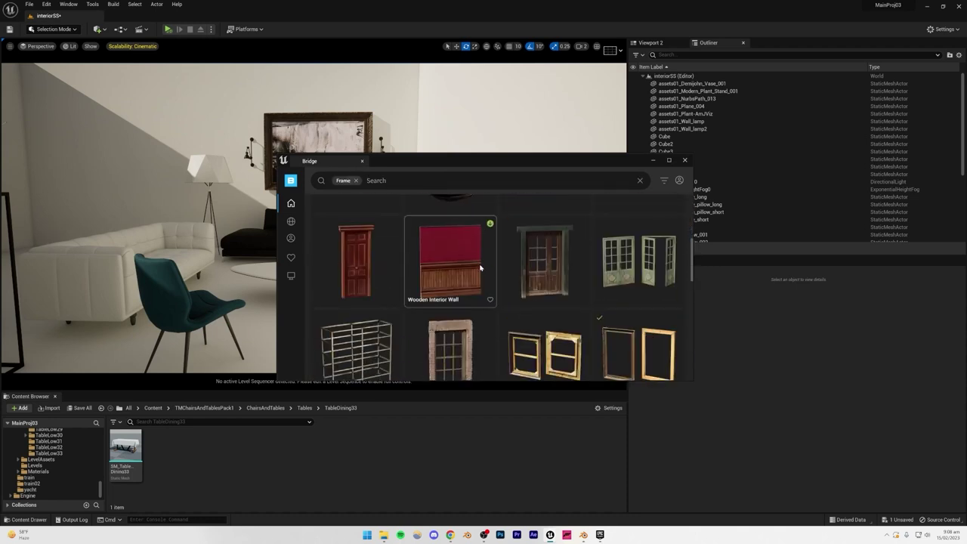
{"action": "scroll", "coordinate": [480, 268], "scroll_direction": "up", "scroll_amount": 2}
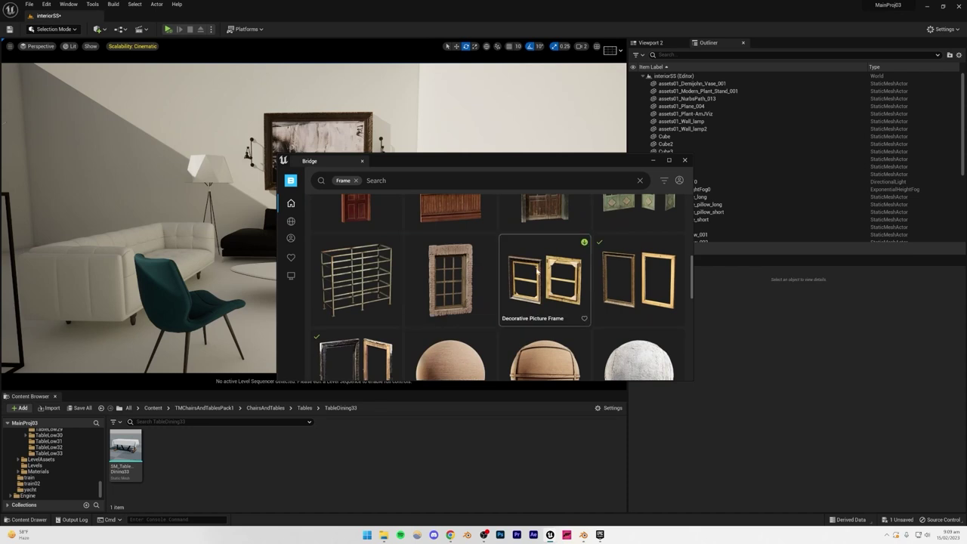
{"action": "scroll", "coordinate": [538, 270], "scroll_direction": "down", "scroll_amount": 1}
{"action": "left_click", "coordinate": [351, 299]}
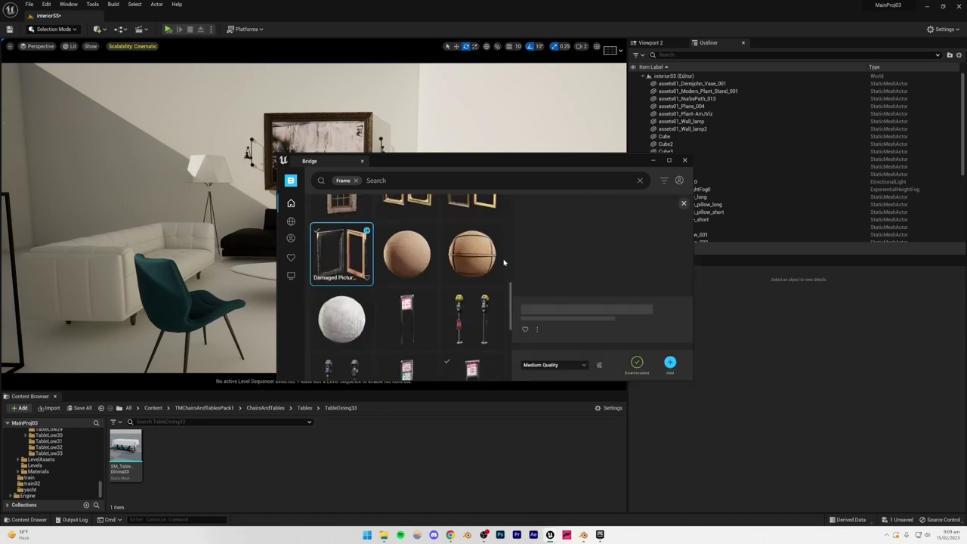
{"action": "scroll", "coordinate": [424, 304], "scroll_direction": "up", "scroll_amount": 2}
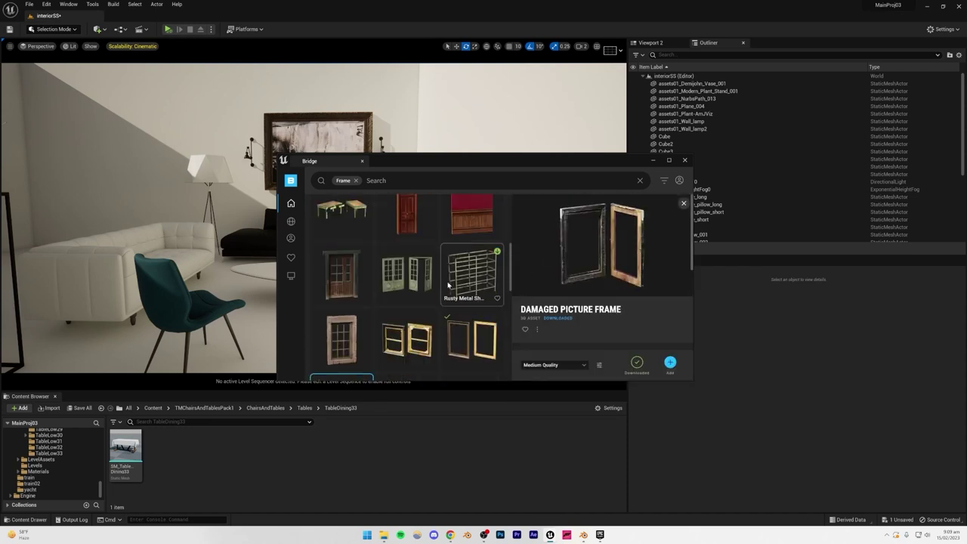
{"action": "left_click", "coordinate": [423, 303]}
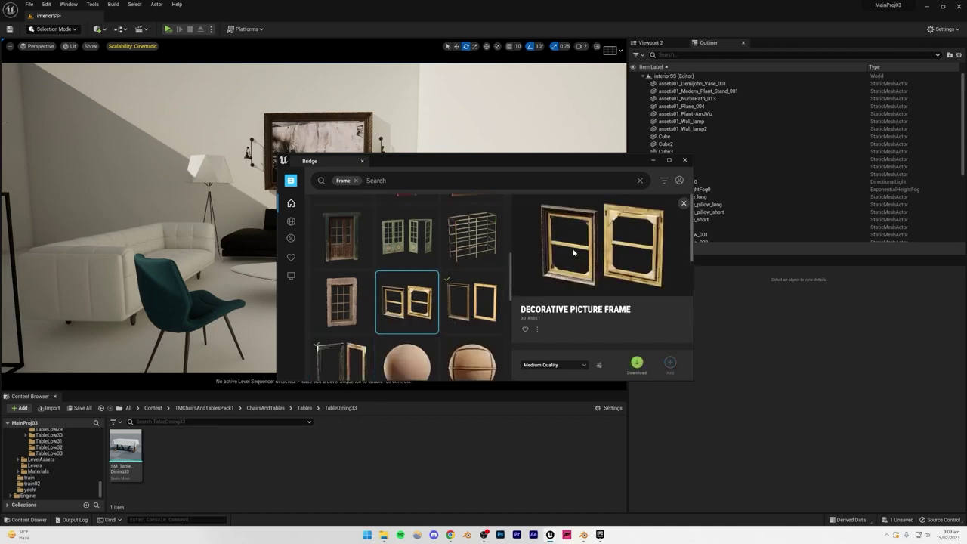
{"action": "scroll", "coordinate": [460, 272], "scroll_direction": "up", "scroll_amount": 3}
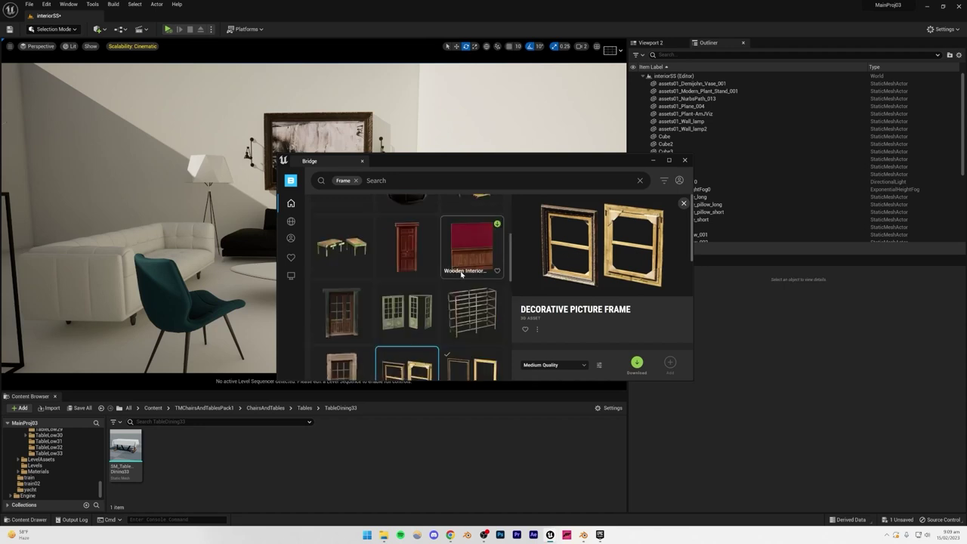
{"action": "scroll", "coordinate": [462, 274], "scroll_direction": "down", "scroll_amount": 2}
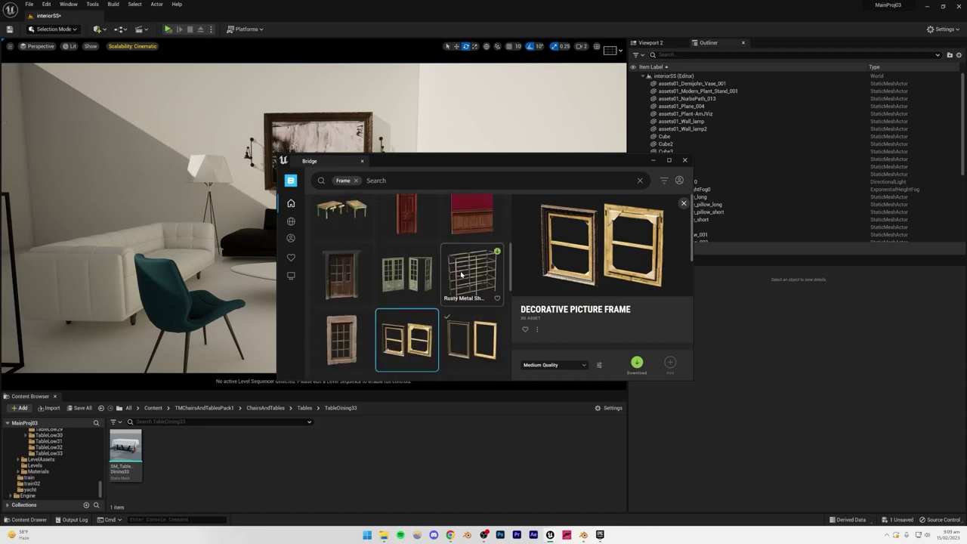
{"action": "left_click", "coordinate": [684, 160]}
Step: Select the painting above the black sofa with its frame and duplicate both toward the wall behind the white sofa
{"action": "left_click", "coordinate": [666, 174]}
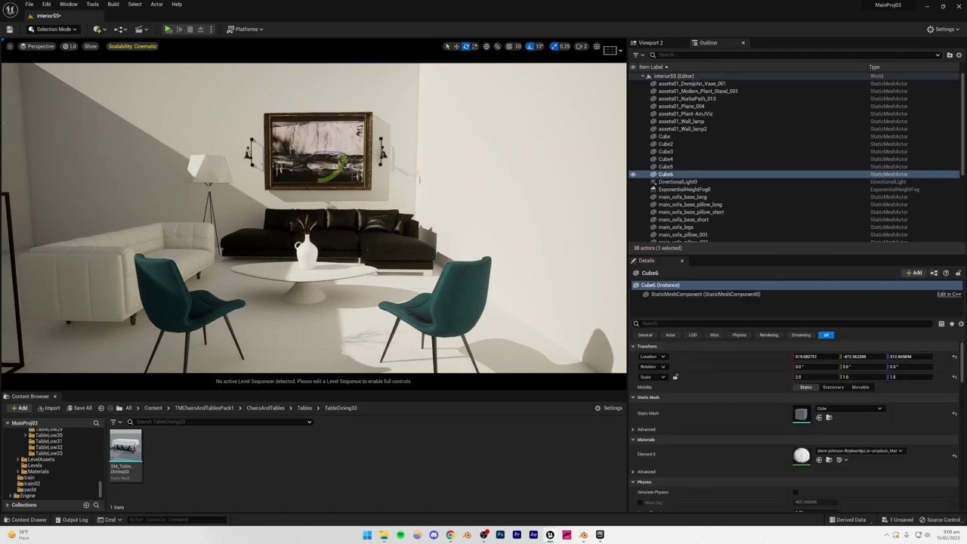
{"action": "left_click", "coordinate": [346, 141]}
{"action": "left_click", "coordinate": [342, 142], "text": "ctrl"}
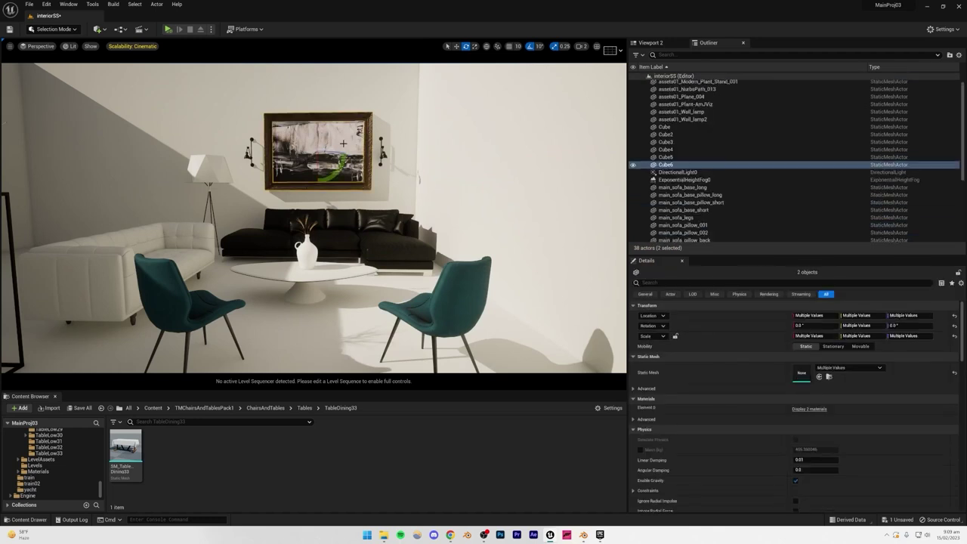
{"action": "left_click", "coordinate": [332, 138]}
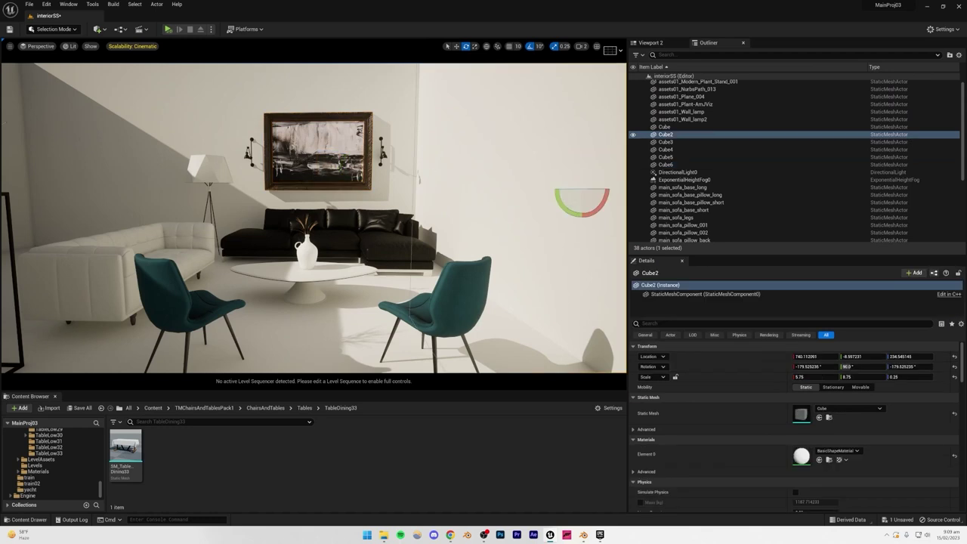
{"action": "left_click", "coordinate": [339, 137], "text": "ctrl"}
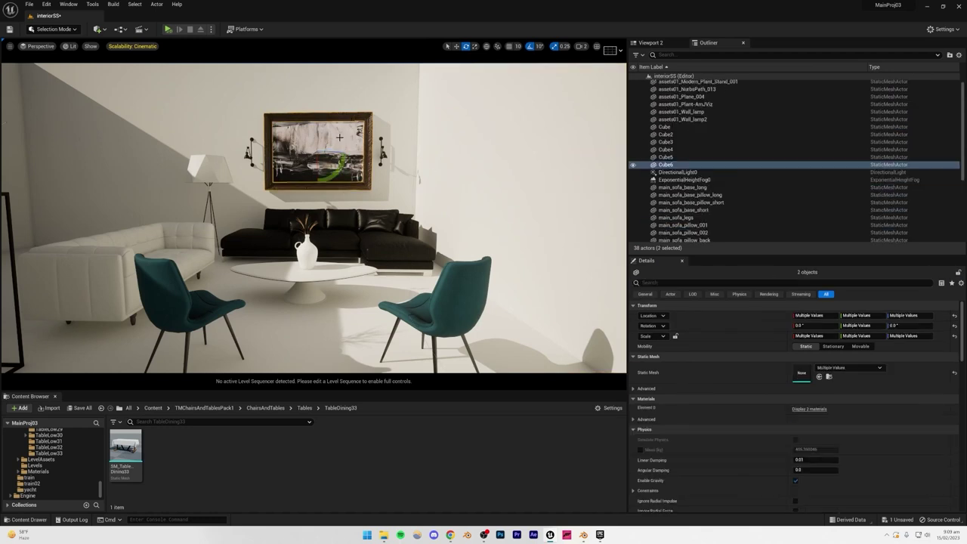
{"action": "left_click", "coordinate": [455, 46]}
{"action": "left_click_drag", "start_coordinate": [332, 155], "coordinate": [65, 142], "text": "alt"}
Step: Rotate the duplicated painting and frame 90 degrees and position them against the bare side wall
{"action": "right_click_drag", "start_coordinate": [430, 280], "coordinate": [429, 302]}
{"action": "left_click", "coordinate": [465, 46]}
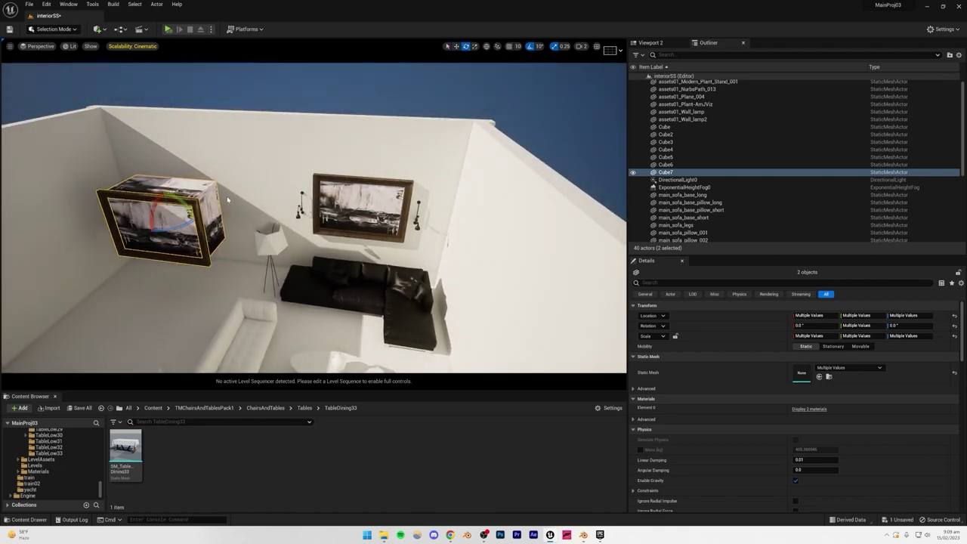
{"action": "left_click_drag", "start_coordinate": [178, 229], "coordinate": [519, 304]}
{"action": "left_click", "coordinate": [456, 46]}
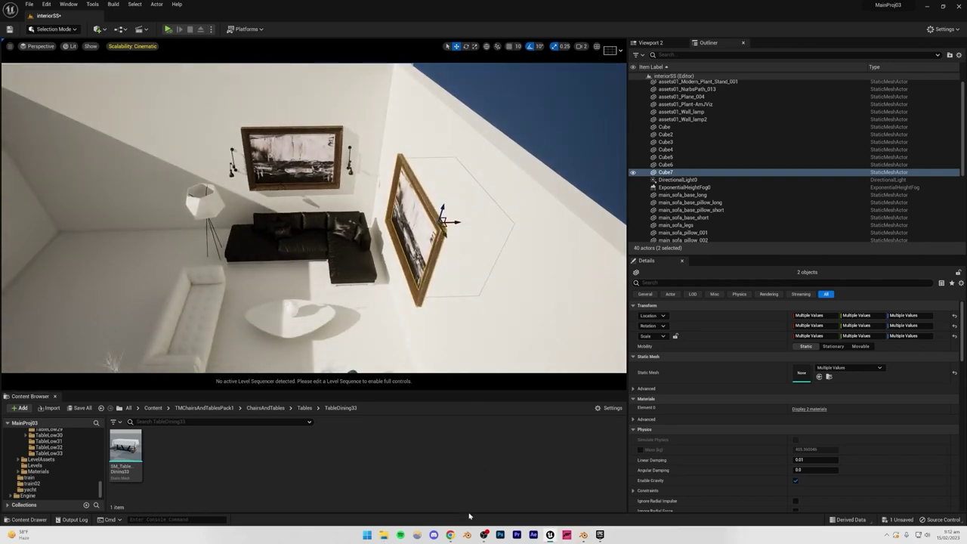
Step: Download the white and black abstract painting from Unsplash in Chrome and import it into the TableDining33 folder in Unreal Editor
{"action": "left_click", "coordinate": [450, 534]}
{"action": "left_click", "coordinate": [589, 6]}
{"action": "left_click", "coordinate": [529, 6]}
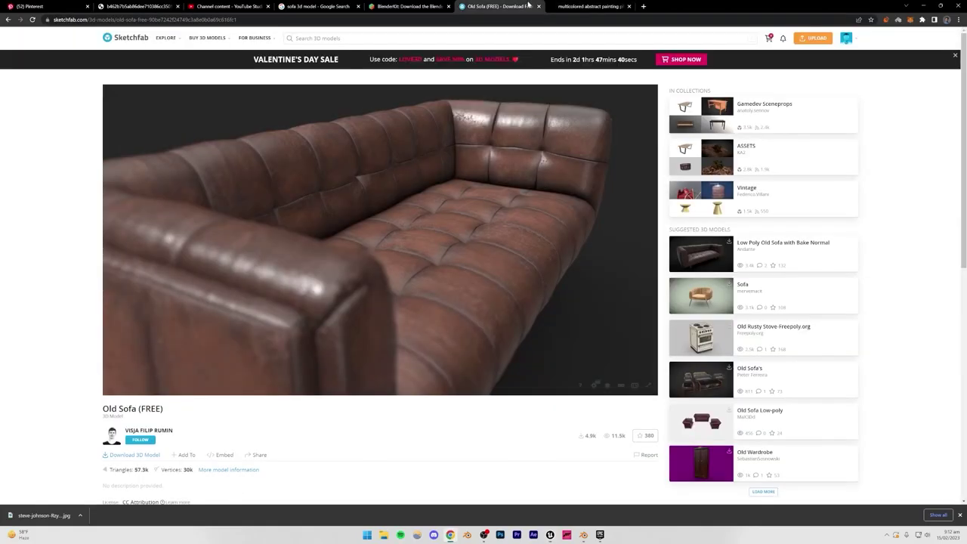
{"action": "left_click", "coordinate": [589, 6]}
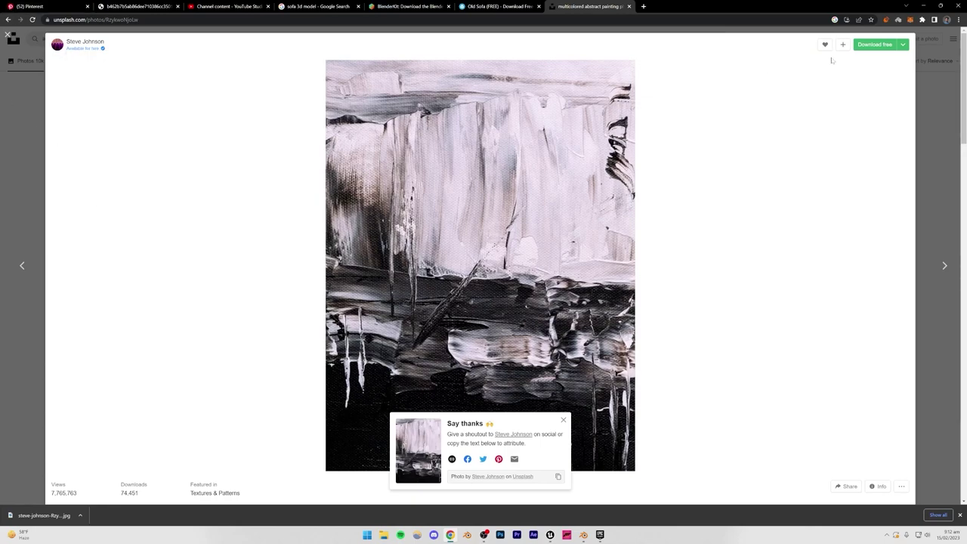
{"action": "scroll", "coordinate": [736, 322], "scroll_direction": "down", "scroll_amount": 15}
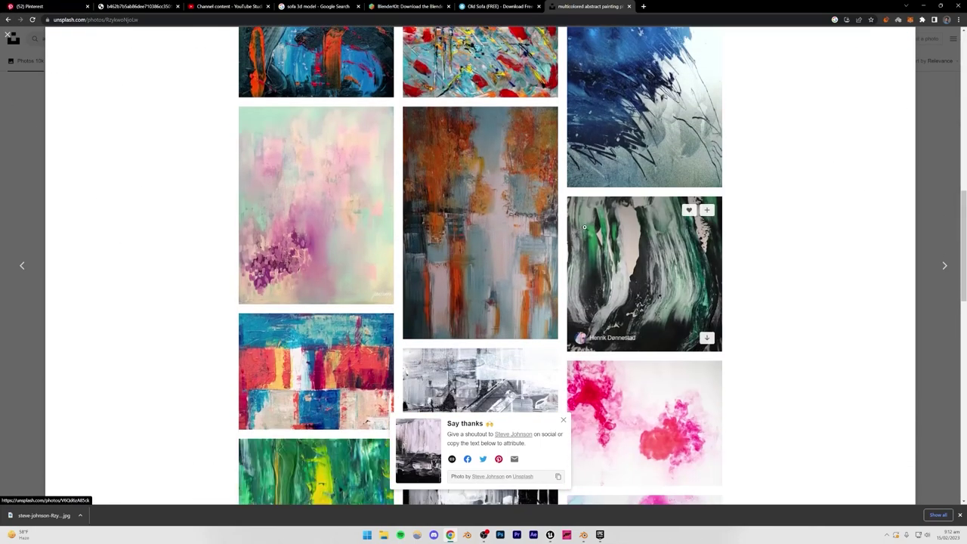
{"action": "scroll", "coordinate": [584, 226], "scroll_direction": "down", "scroll_amount": 3}
{"action": "left_click", "coordinate": [493, 224]}
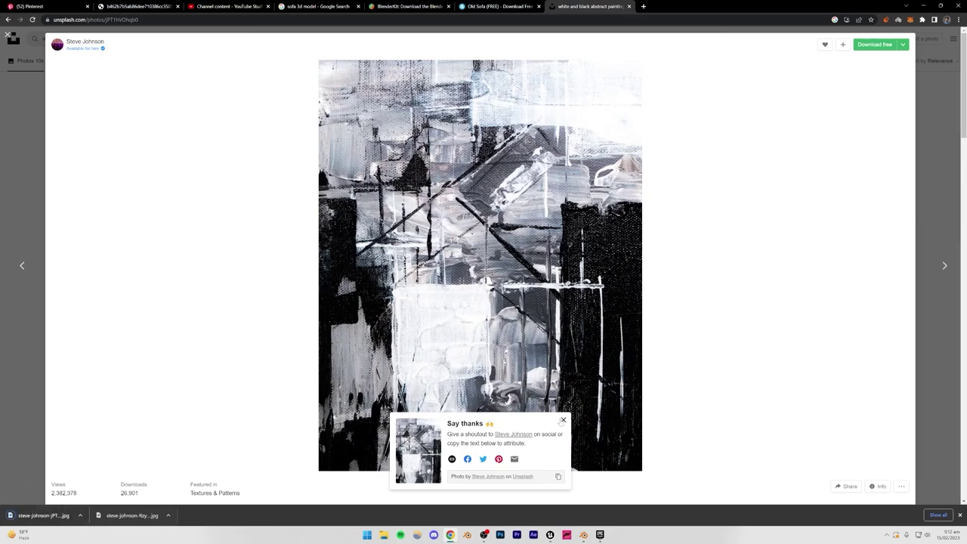
{"action": "left_click", "coordinate": [562, 420]}
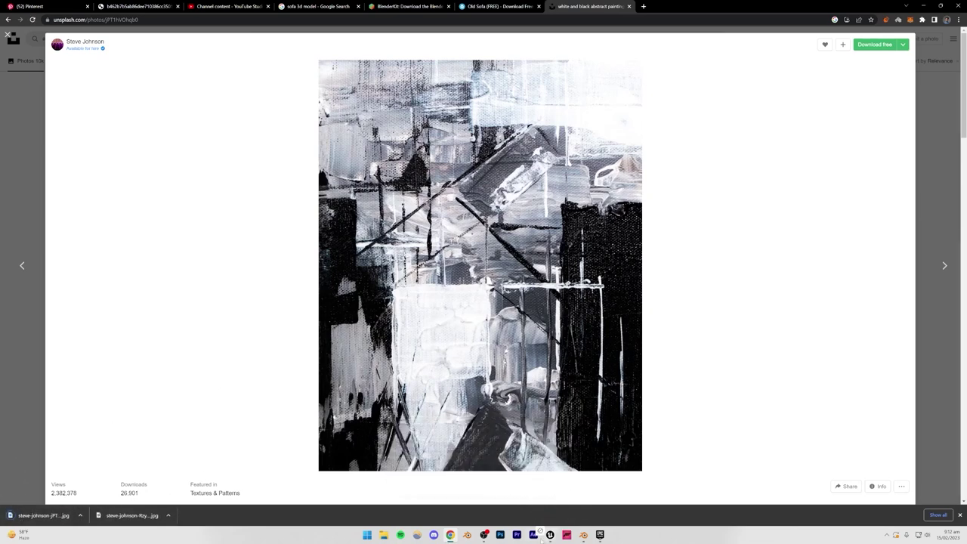
{"action": "left_click", "coordinate": [527, 487]}
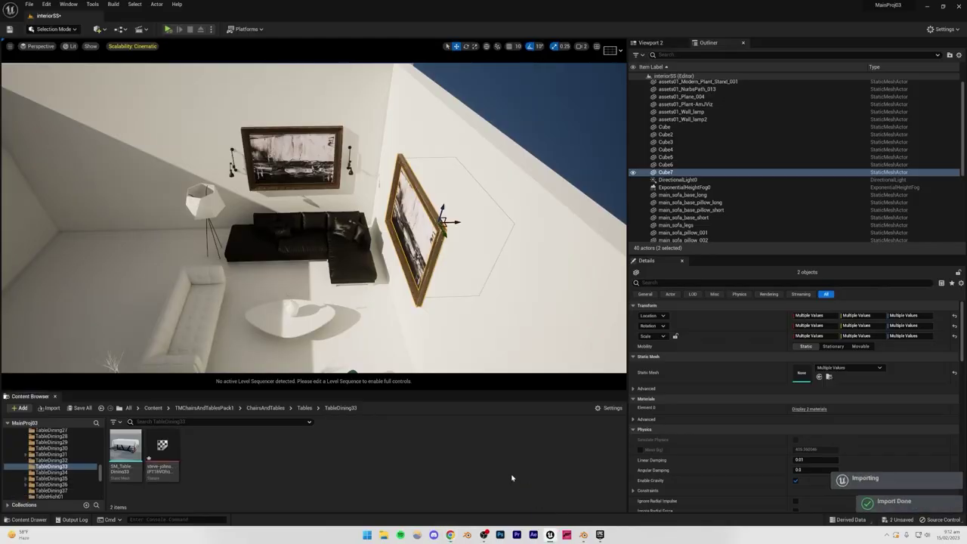
Step: Apply the imported black-and-white painting texture to the canvas of the duplicated picture
{"action": "left_click_drag", "start_coordinate": [162, 453], "coordinate": [417, 209]}
{"action": "left_click", "coordinate": [503, 139]}
{"action": "right_click_drag", "start_coordinate": [385, 258], "coordinate": [441, 162]}
Step: Select the side-wall canvas with its frame, enlarge both together, and shift them along the wall away from the corner
{"action": "left_click", "coordinate": [316, 240]}
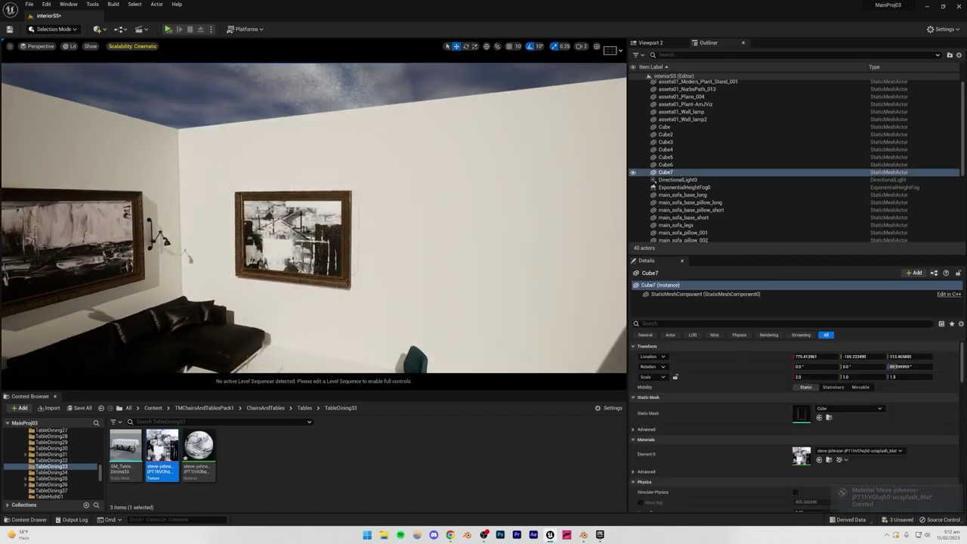
{"action": "left_click", "coordinate": [346, 238], "text": "shift"}
{"action": "left_click", "coordinate": [475, 46]}
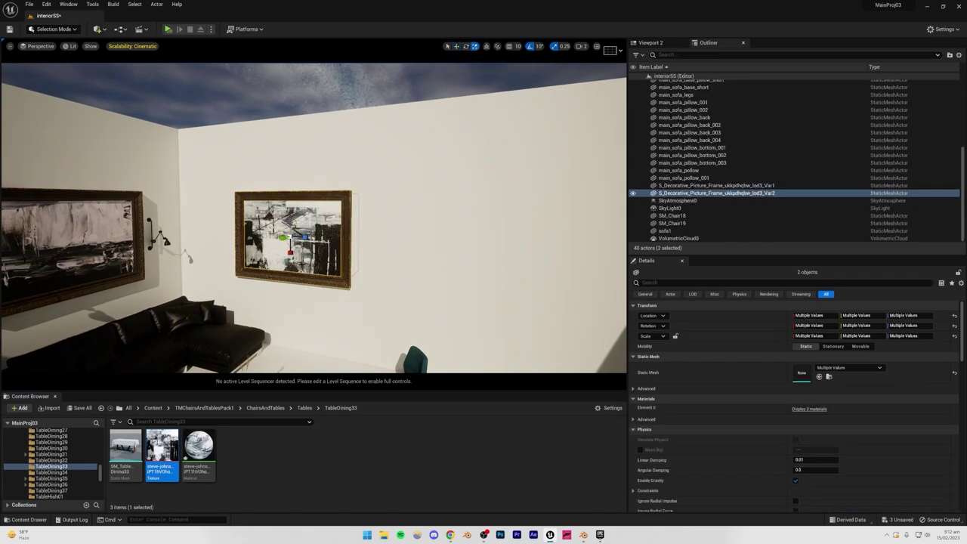
{"action": "left_click_drag", "start_coordinate": [291, 240], "coordinate": [395, 241]}
{"action": "left_click", "coordinate": [456, 47]}
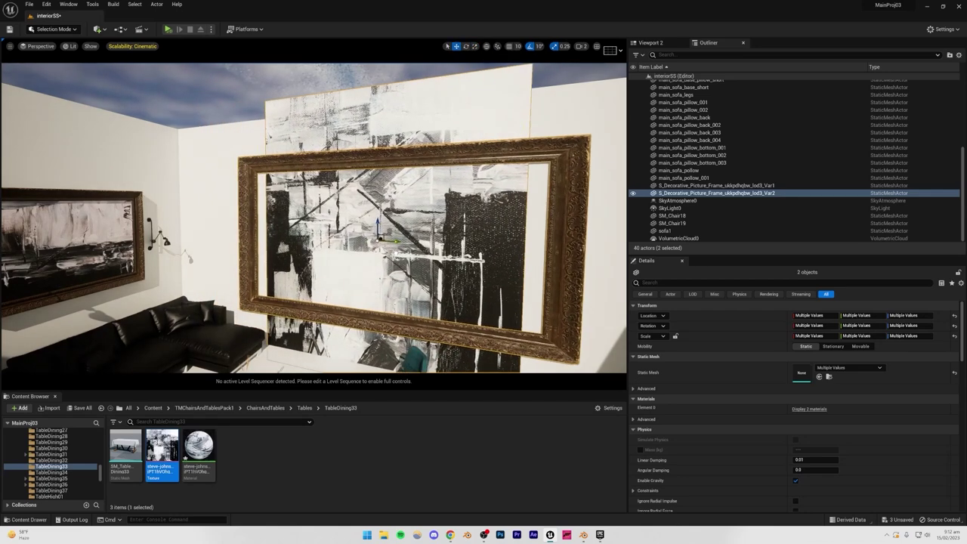
Step: Reduce the side-wall canvas's Z scale to 2.75 and widen it along X to fill the frame opening
{"action": "left_click", "coordinate": [435, 108]}
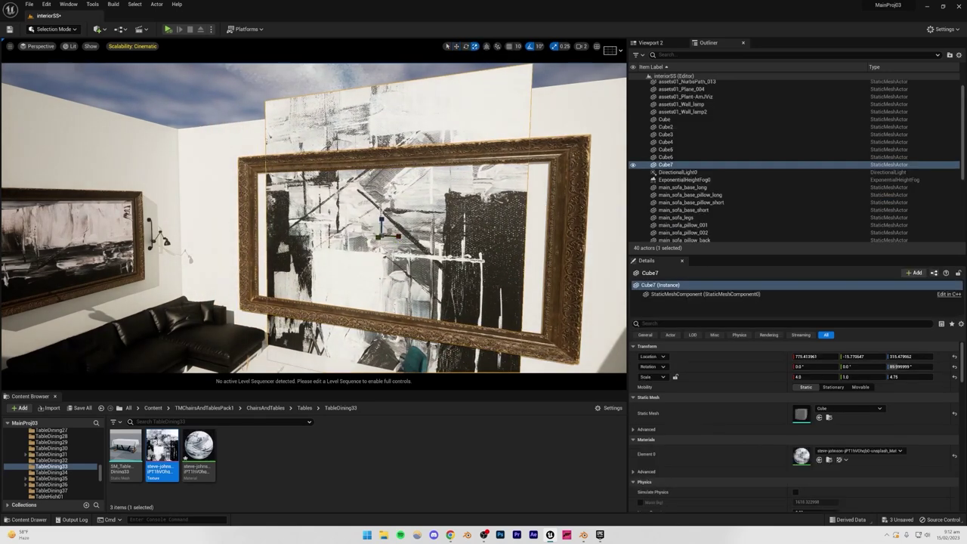
{"action": "left_click_drag", "start_coordinate": [381, 220], "coordinate": [382, 273]}
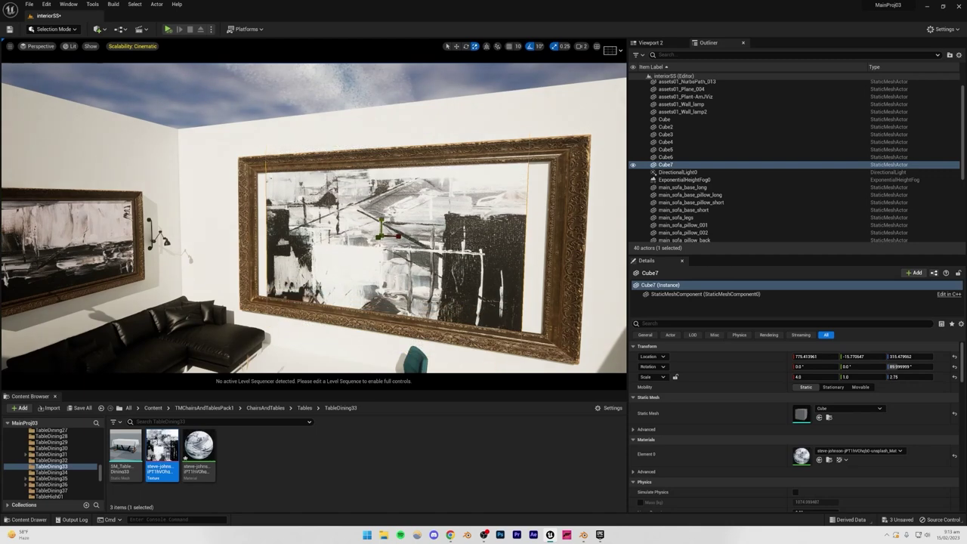
{"action": "left_click_drag", "start_coordinate": [398, 235], "coordinate": [425, 235]}
{"action": "left_click", "coordinate": [377, 99]}
Step: Select the side-wall canvas and its frame together and fine-tune their overall scale
{"action": "key", "text": "s"}
{"action": "mouse_move", "coordinate": [377, 99]}
{"action": "right_mouse_down"}
{"action": "mouse_move", "coordinate": [253, 103]}
{"action": "mouse_move", "coordinate": [351, 98]}
{"action": "right_mouse_up"}
{"action": "key", "text": "w"}
{"action": "left_click", "coordinate": [363, 215]}
{"action": "left_click", "coordinate": [414, 226], "text": "shift"}
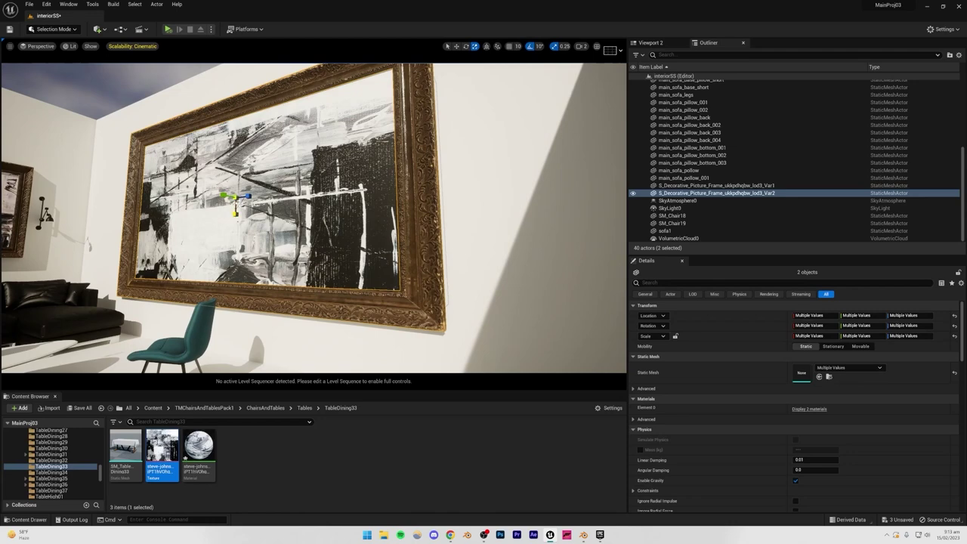
{"action": "left_click_drag", "start_coordinate": [236, 198], "coordinate": [220, 209]}
Step: Save the level and frame the view on the seating area with both paintings
{"action": "mouse_move", "coordinate": [235, 203]}
{"action": "right_mouse_down"}
{"action": "mouse_move", "coordinate": [166, 219]}
{"action": "mouse_move", "coordinate": [79, 199]}
{"action": "right_mouse_up"}
{"action": "key", "text": "s"}
{"action": "left_click", "coordinate": [278, 85]}
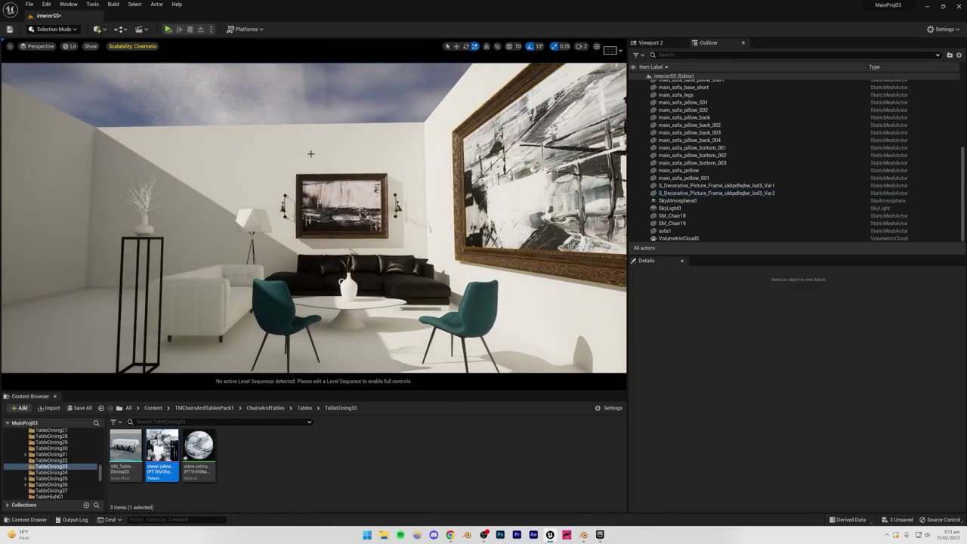
{"action": "right_click_drag", "start_coordinate": [371, 173], "coordinate": [359, 181]}
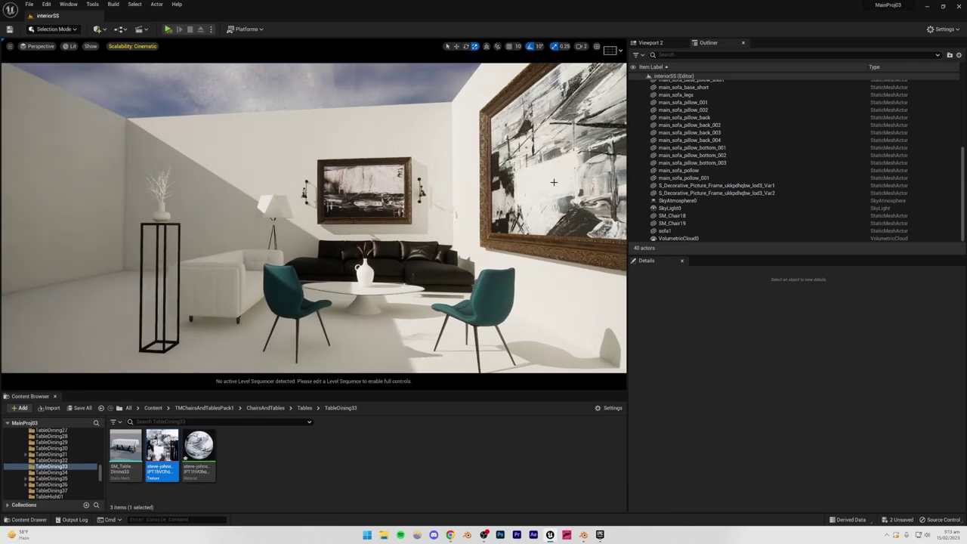
Step: Switch to Chrome and download the red-orange abstract painting from the related photos on Unsplash
{"action": "left_click", "coordinate": [450, 535]}
{"action": "scroll", "coordinate": [317, 302], "scroll_direction": "down", "scroll_amount": 10}
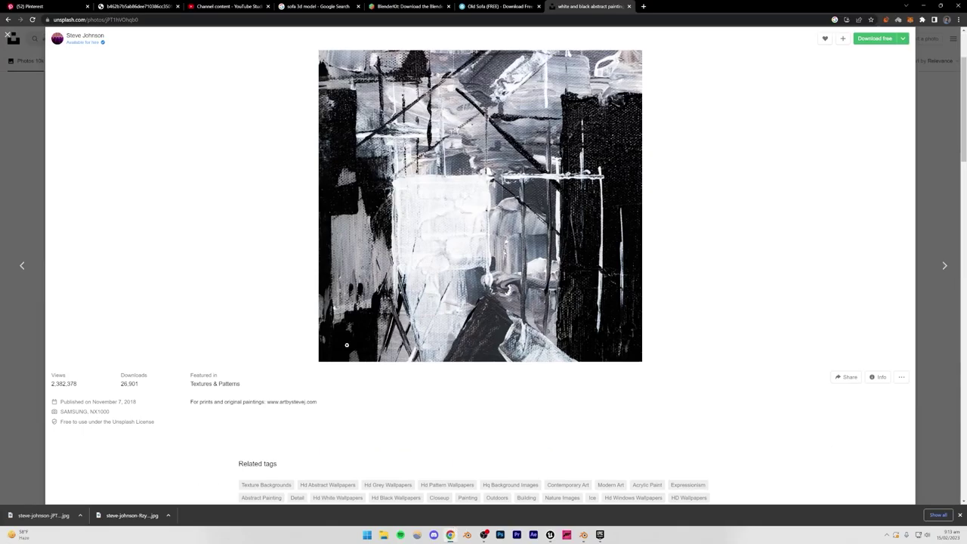
{"action": "scroll", "coordinate": [226, 300], "scroll_direction": "down", "scroll_amount": 8}
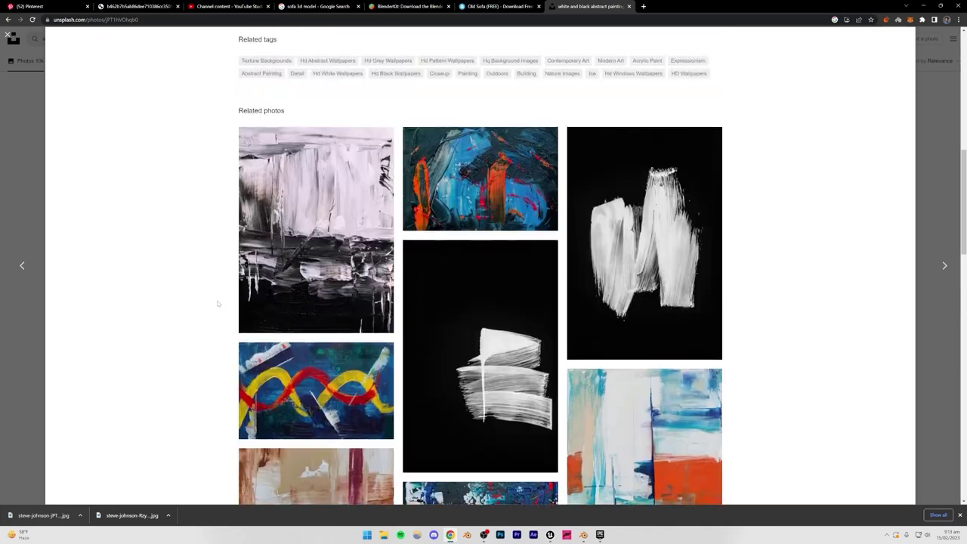
{"action": "scroll", "coordinate": [224, 301], "scroll_direction": "down", "scroll_amount": 5}
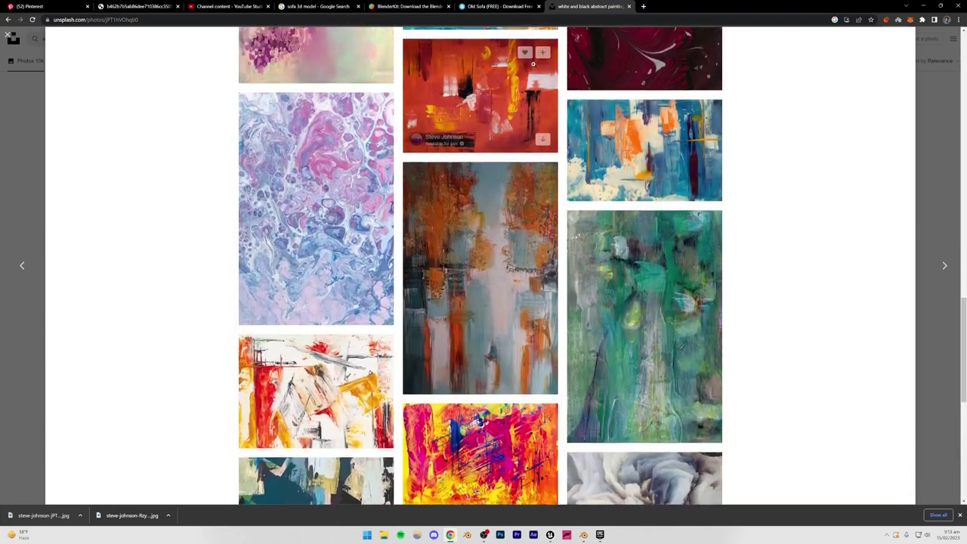
{"action": "left_click", "coordinate": [533, 64]}
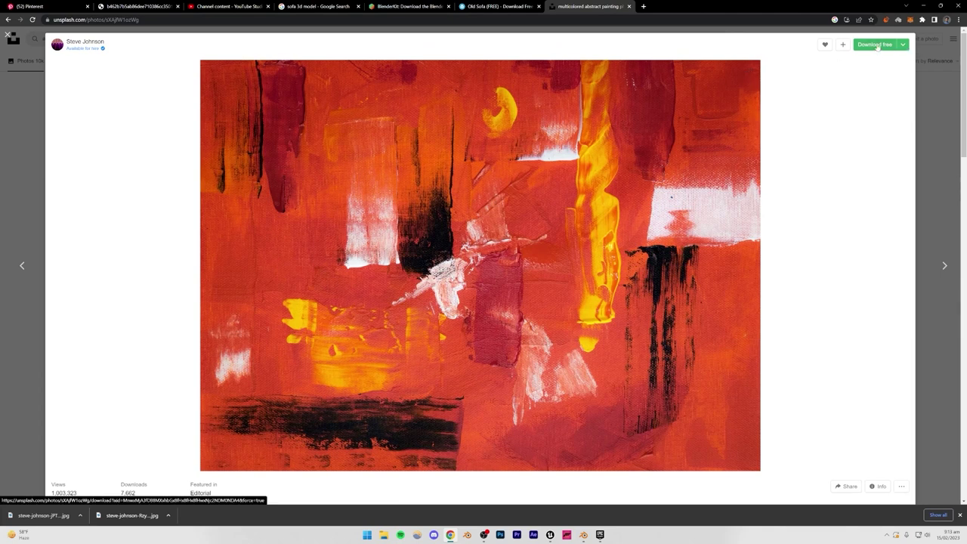
{"action": "left_click", "coordinate": [875, 45]}
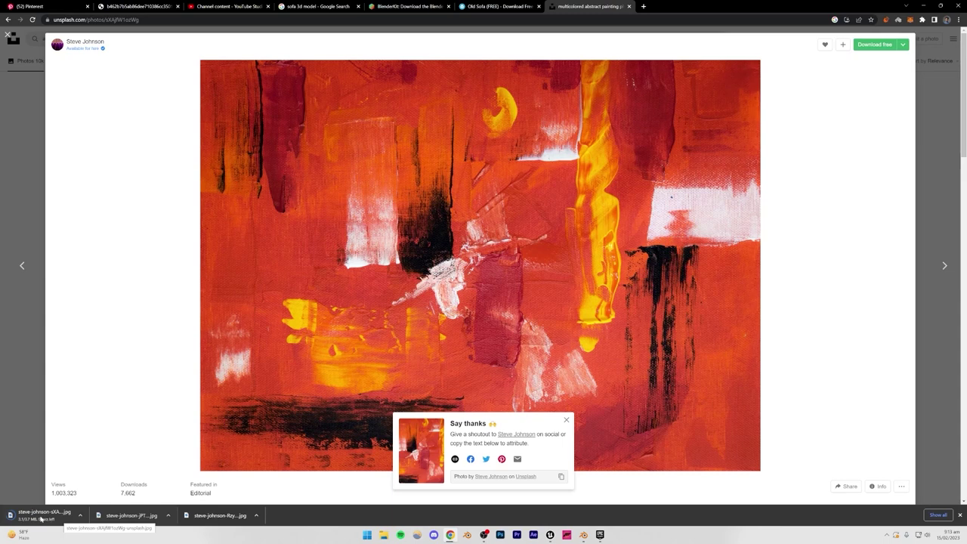
Step: Import the downloaded red-orange painting into the Unreal project, apply it to the side-wall canvas, and save the level
{"action": "left_click_drag", "start_coordinate": [41, 519], "coordinate": [456, 513]}
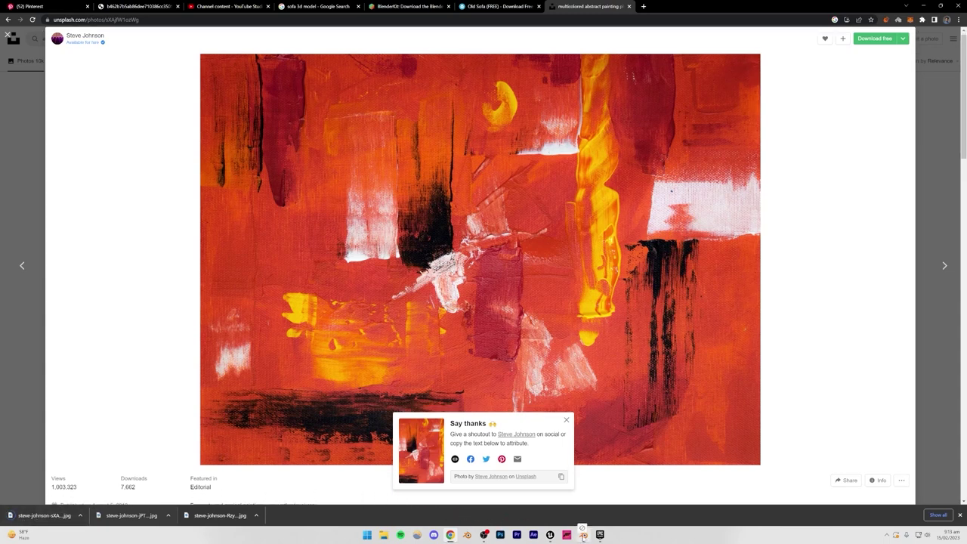
{"action": "left_click_drag", "start_coordinate": [581, 529], "coordinate": [257, 465]}
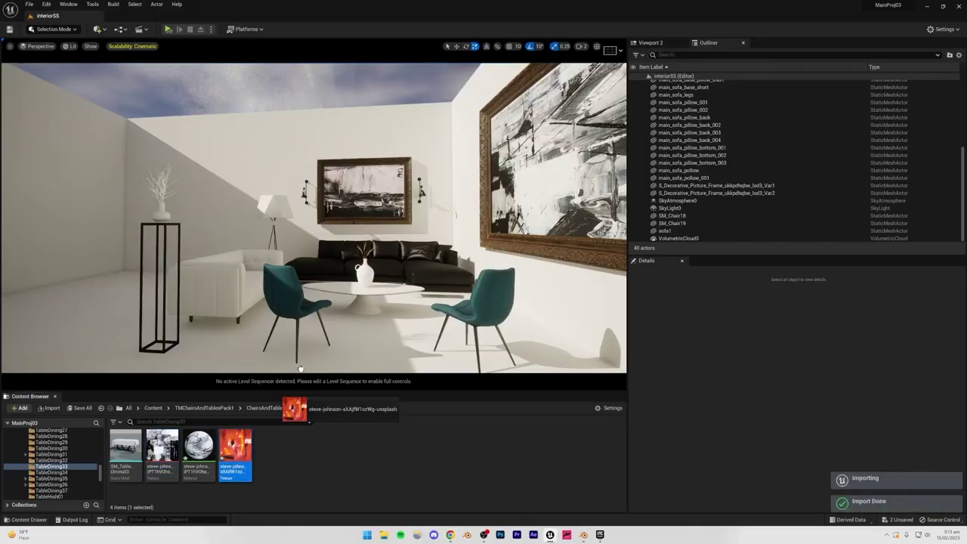
{"action": "left_click_drag", "start_coordinate": [301, 369], "coordinate": [533, 169]}
{"action": "mouse_move", "coordinate": [533, 169]}
{"action": "right_mouse_down"}
{"action": "mouse_move", "coordinate": [589, 170]}
{"action": "mouse_move", "coordinate": [559, 170]}
{"action": "mouse_move", "coordinate": [559, 155]}
{"action": "mouse_move", "coordinate": [354, 108]}
{"action": "right_mouse_up"}
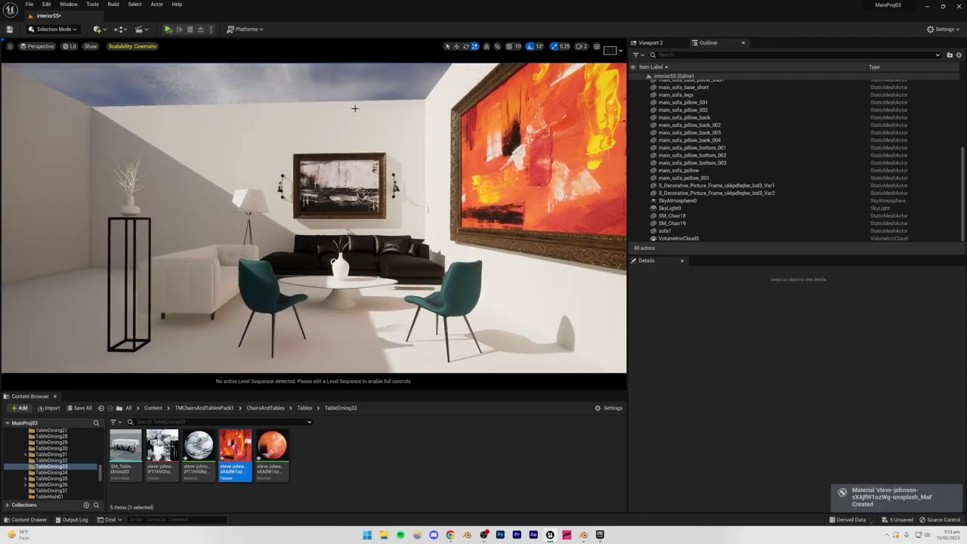
{"action": "key", "text": "ctrl+s"}
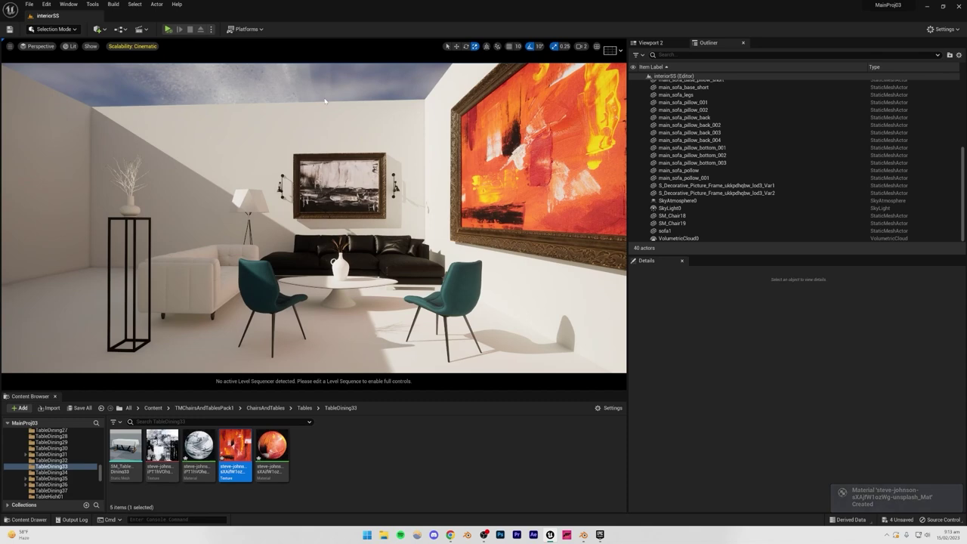
Step: Compare the furnished seating area with the living room reference photo in Chrome
{"action": "mouse_move", "coordinate": [314, 217]}
{"action": "right_mouse_down"}
{"action": "mouse_move", "coordinate": [316, 264]}
{"action": "mouse_move", "coordinate": [312, 195]}
{"action": "mouse_move", "coordinate": [313, 226]}
{"action": "mouse_move", "coordinate": [287, 216]}
{"action": "mouse_move", "coordinate": [313, 234]}
{"action": "right_mouse_up"}
{"action": "right_click_drag", "start_coordinate": [336, 160], "coordinate": [343, 155]}
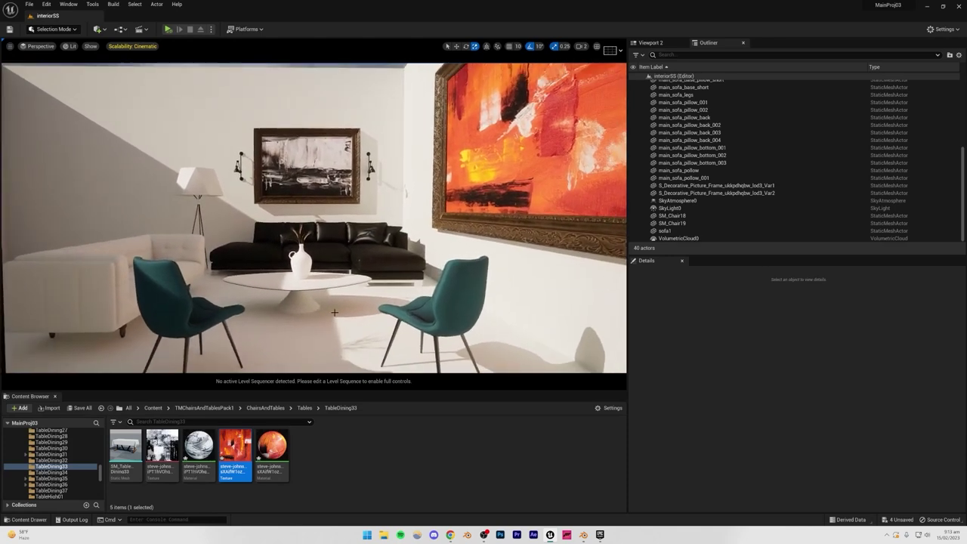
{"action": "left_click", "coordinate": [450, 535]}
{"action": "left_click", "coordinate": [136, 6]}
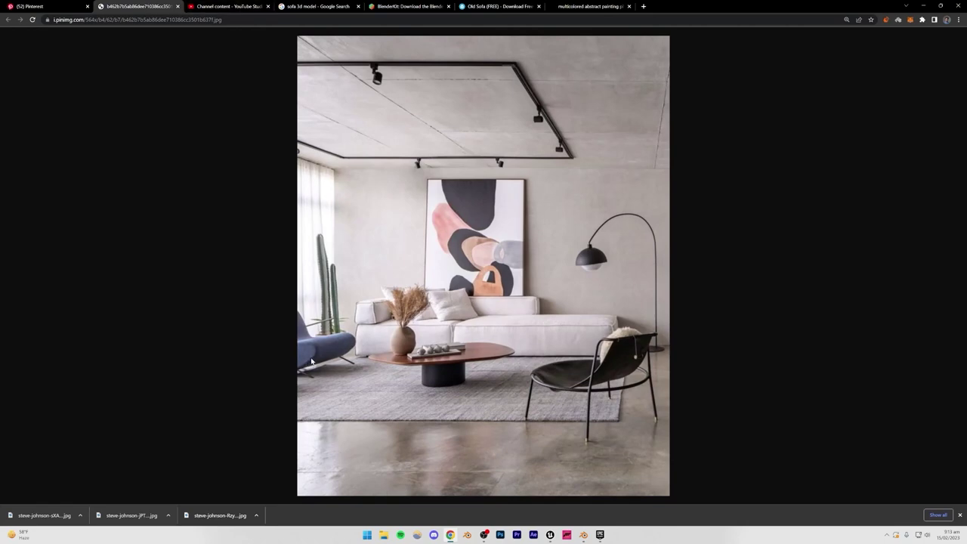
{"action": "left_click", "coordinate": [550, 535]}
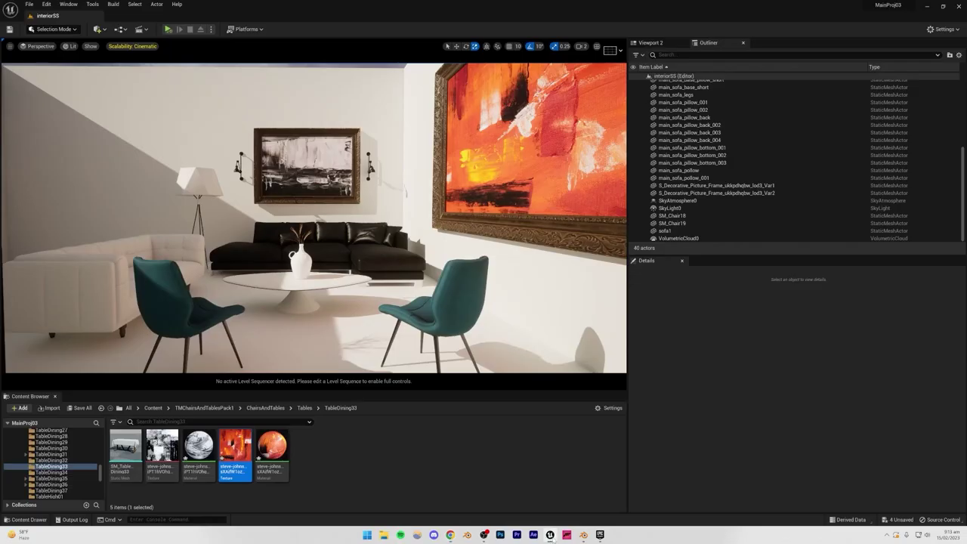
{"action": "left_click", "coordinate": [450, 534]}
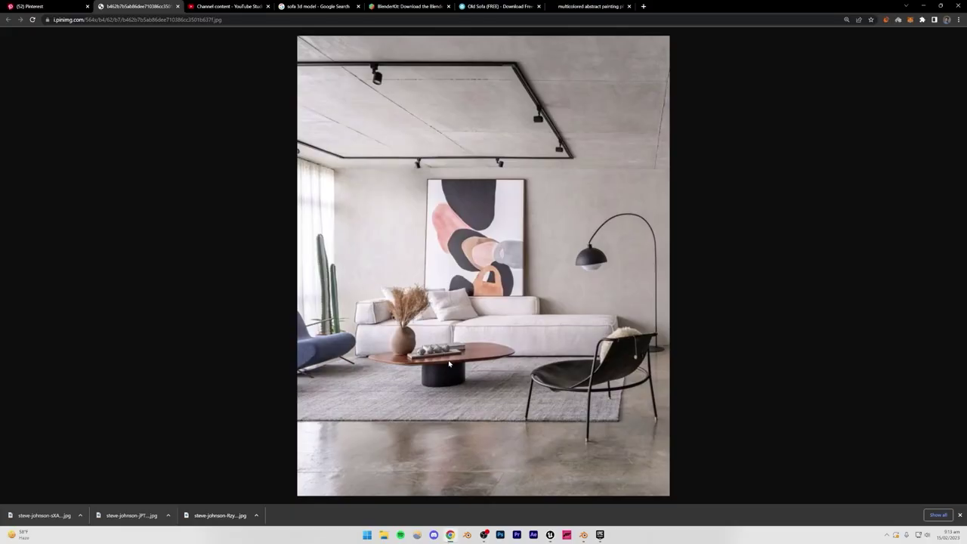
{"action": "left_click", "coordinate": [549, 535]}
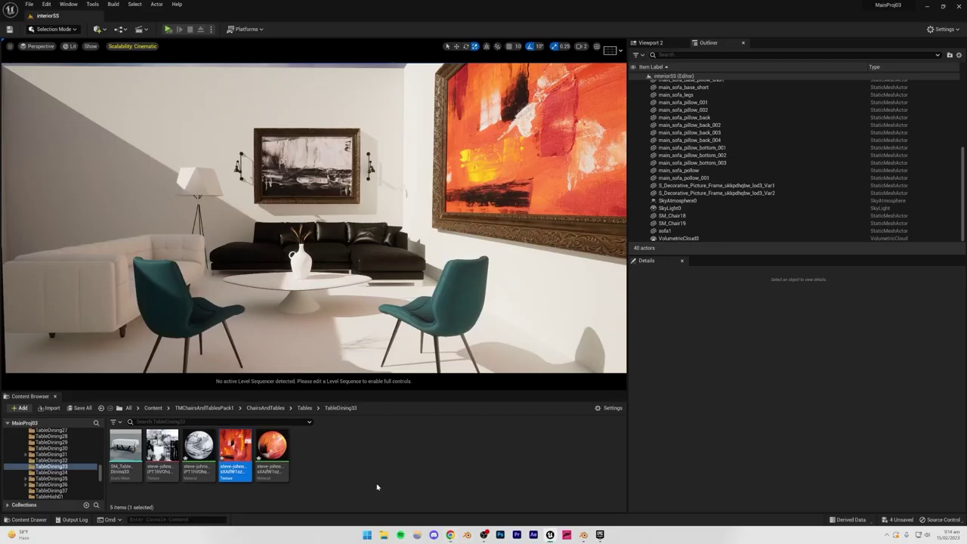
Step: Open Quixel Bridge from the content browser and search its library for Books
{"action": "left_click", "coordinate": [413, 473]}
{"action": "left_click", "coordinate": [19, 408]}
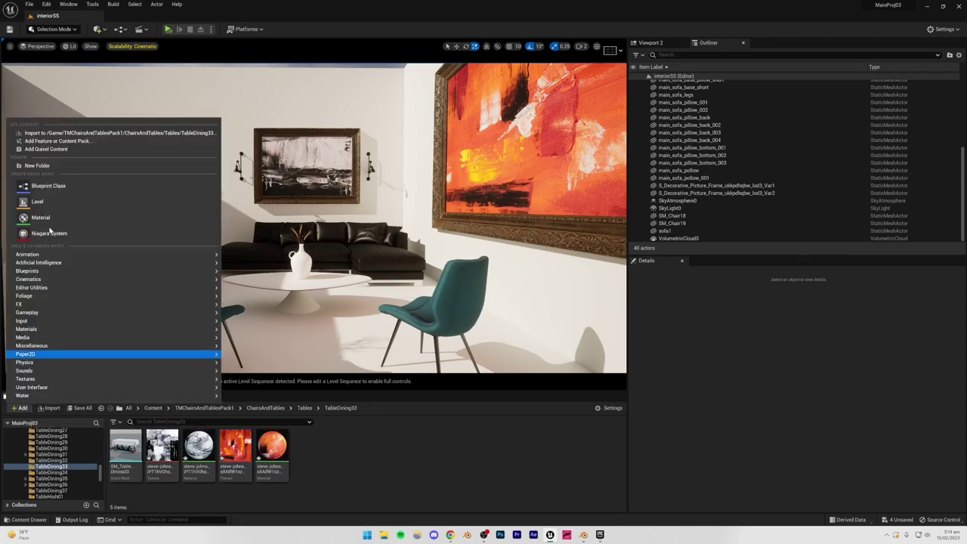
{"action": "left_click", "coordinate": [38, 149]}
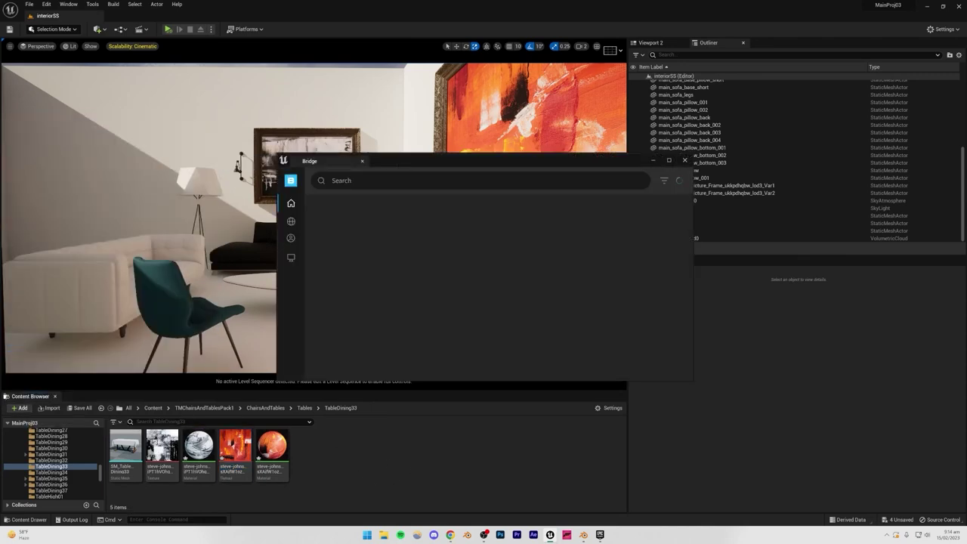
{"action": "left_click", "coordinate": [350, 180]}
{"action": "left_click", "coordinate": [345, 182]}
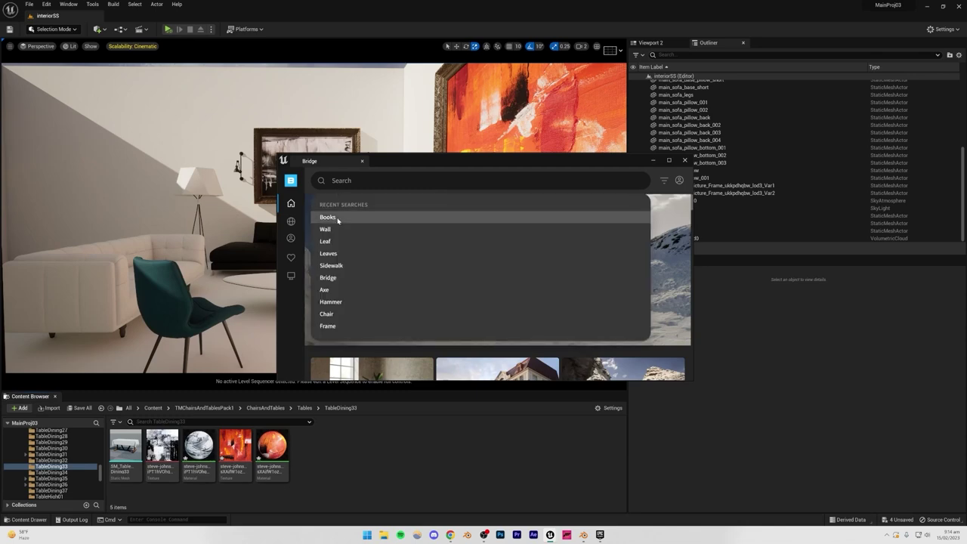
{"action": "left_click", "coordinate": [328, 217]}
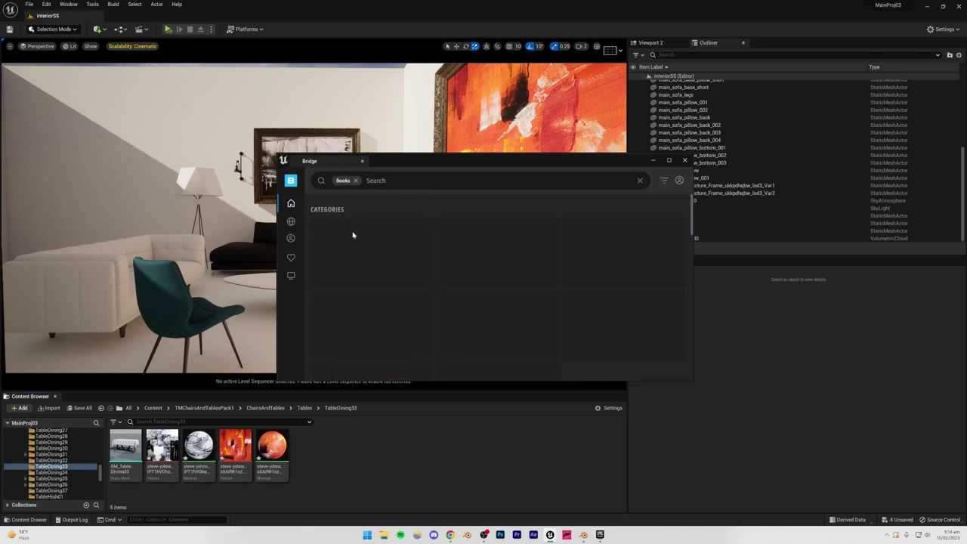
Step: Find the Floral Hardcover Book among the results and add it to the project at medium quality
{"action": "scroll", "coordinate": [422, 249], "scroll_direction": "down", "scroll_amount": 3}
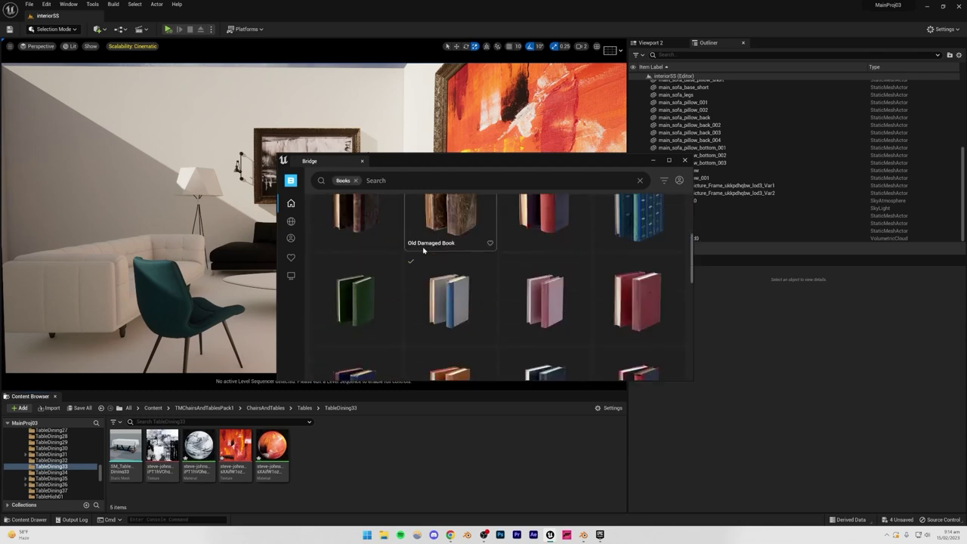
{"action": "scroll", "coordinate": [423, 250], "scroll_direction": "down", "scroll_amount": 5}
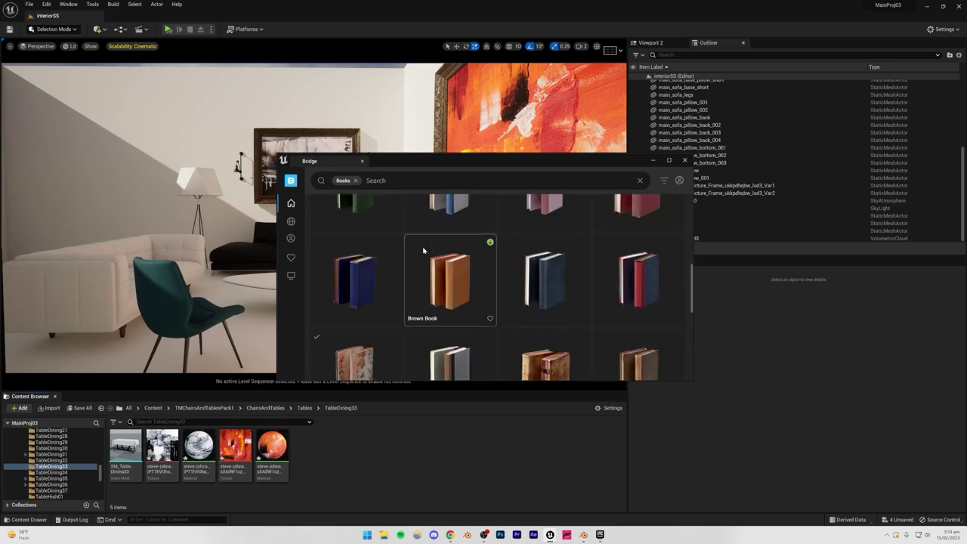
{"action": "left_click", "coordinate": [354, 299]}
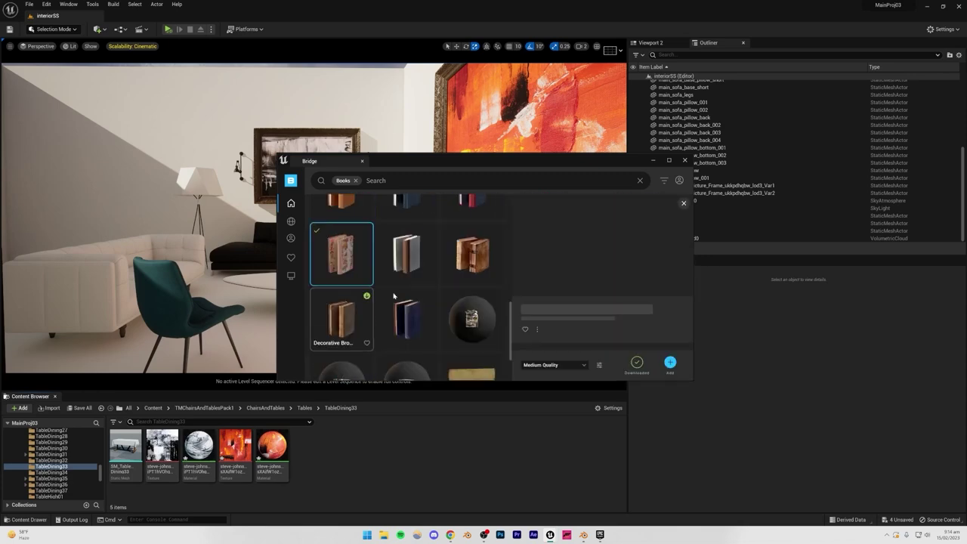
{"action": "left_click", "coordinate": [669, 363]}
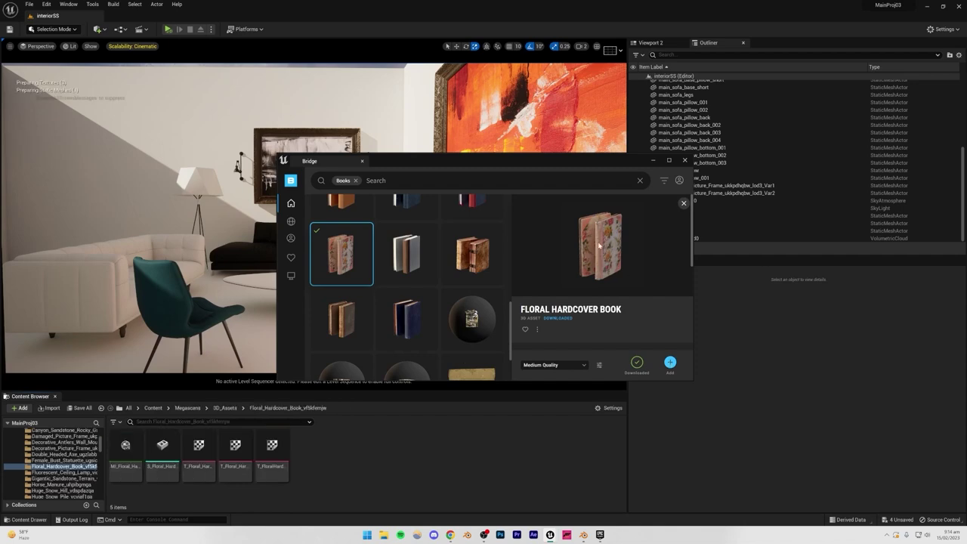
Step: Place the floral hardcover book on the coffee table beside the vase and adjust its height to rest on the tabletop
{"action": "left_click_drag", "start_coordinate": [258, 370], "coordinate": [284, 283]}
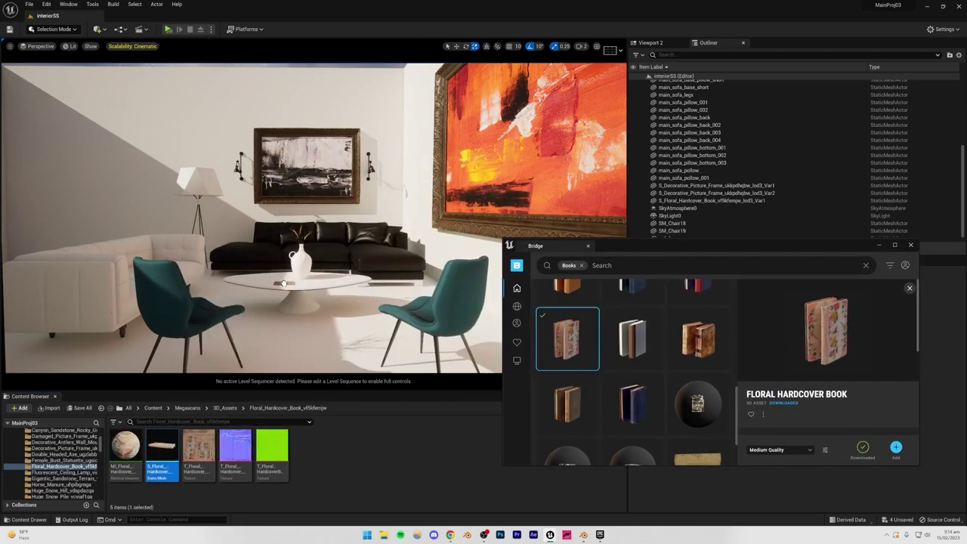
{"action": "key", "text": "w"}
{"action": "right_click_drag", "start_coordinate": [302, 249], "coordinate": [279, 317]}
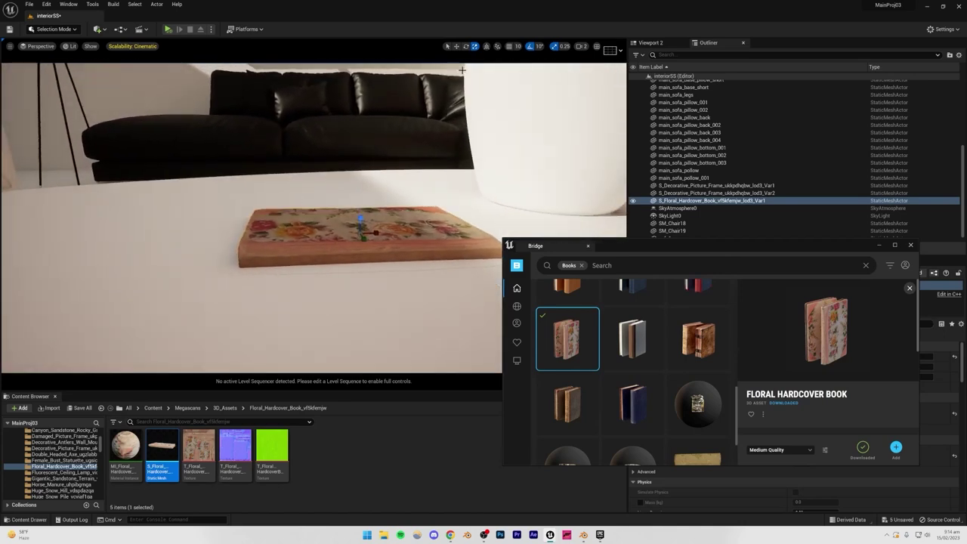
{"action": "left_click_drag", "start_coordinate": [359, 217], "coordinate": [361, 209]}
{"action": "left_click", "coordinate": [199, 107]}
{"action": "right_click_drag", "start_coordinate": [199, 107], "coordinate": [215, 109]}
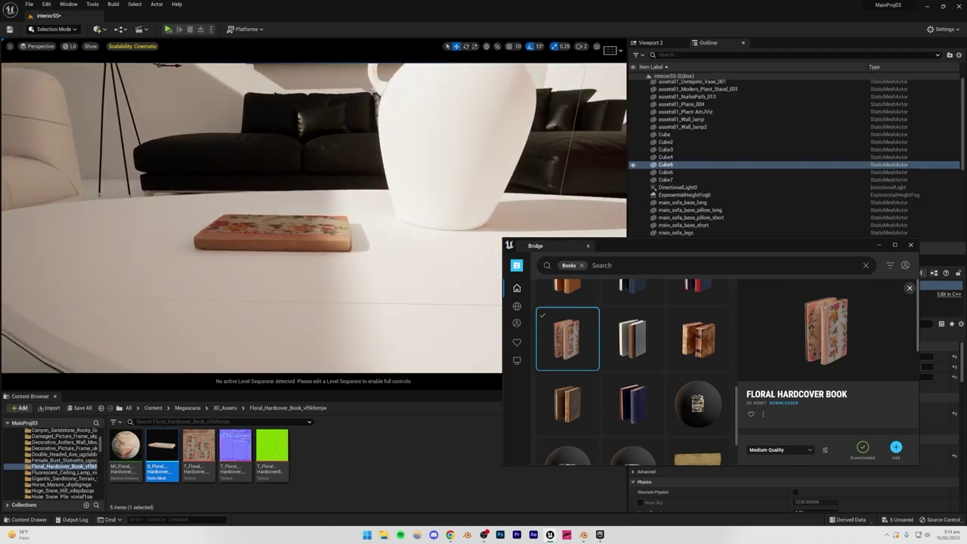
{"action": "left_click", "coordinate": [272, 227]}
{"action": "right_click_drag", "start_coordinate": [271, 226], "coordinate": [260, 227]}
{"action": "mouse_move", "coordinate": [318, 205]}
{"action": "right_mouse_down"}
{"action": "mouse_move", "coordinate": [310, 205]}
{"action": "mouse_move", "coordinate": [318, 205]}
{"action": "right_mouse_up"}
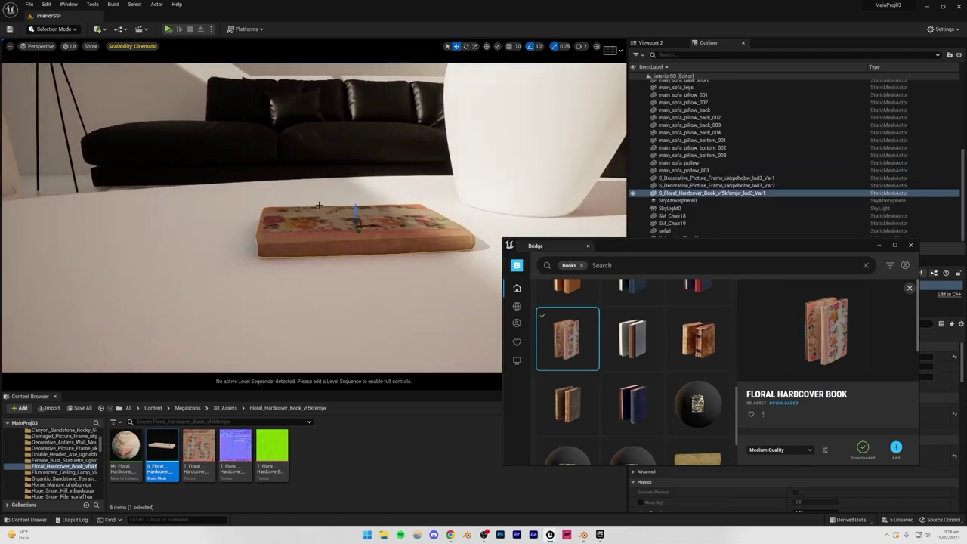
Step: Pick the blue-green Decorative Hardcover Book in Bridge and add it to the project at medium quality
{"action": "scroll", "coordinate": [619, 348], "scroll_direction": "up", "scroll_amount": 3}
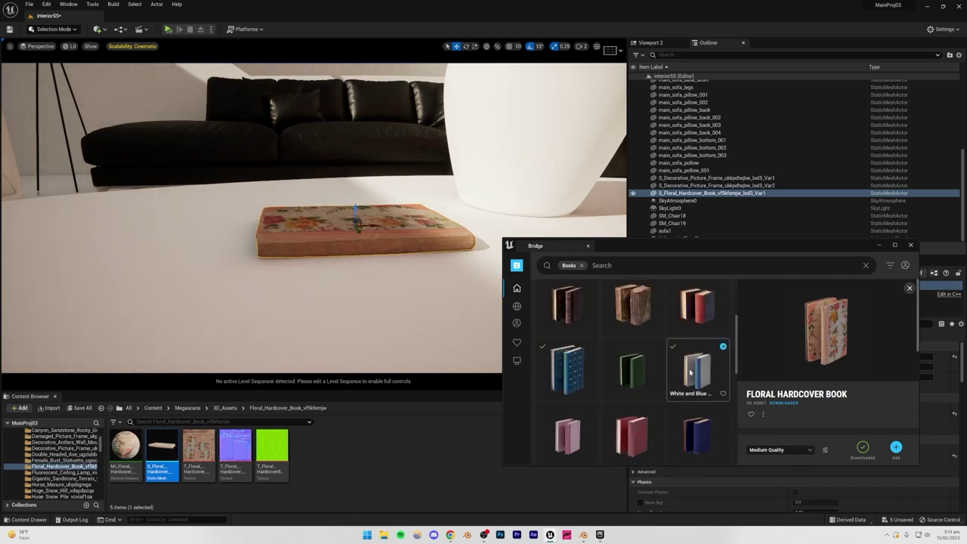
{"action": "left_click", "coordinate": [702, 368]}
{"action": "left_click", "coordinate": [567, 368]}
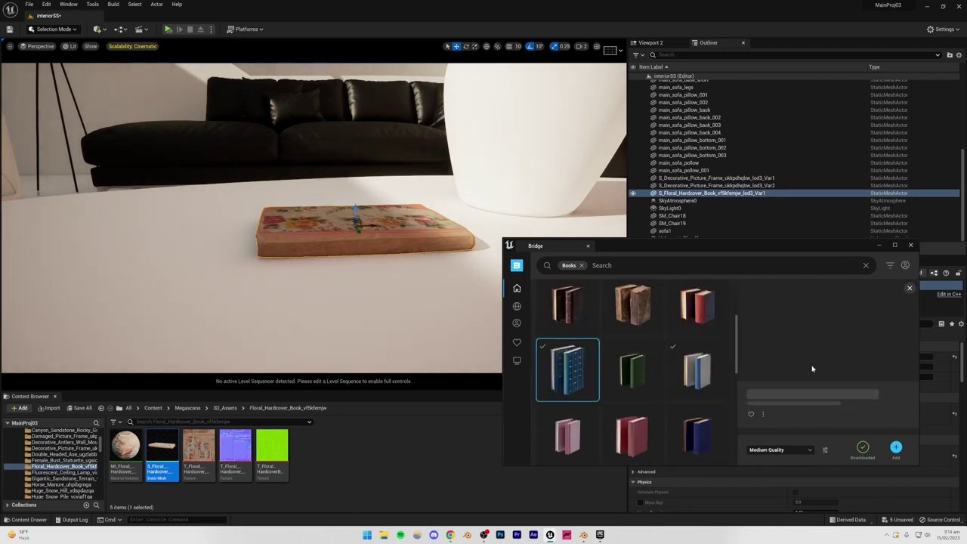
{"action": "left_click", "coordinate": [895, 447]}
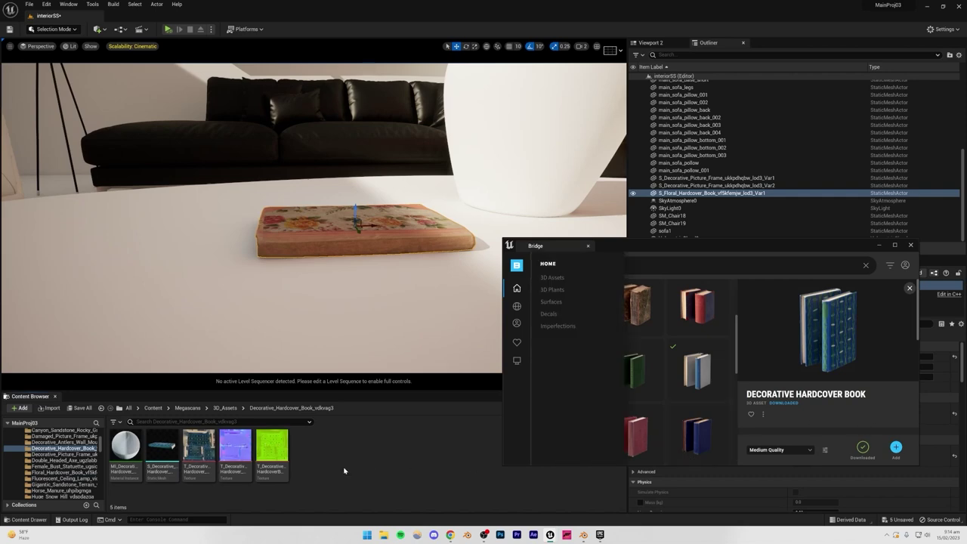
Step: Stack the decorative hardcover book on top of the floral book and fine-tune its height so the covers meet
{"action": "left_click_drag", "start_coordinate": [161, 448], "coordinate": [363, 194]}
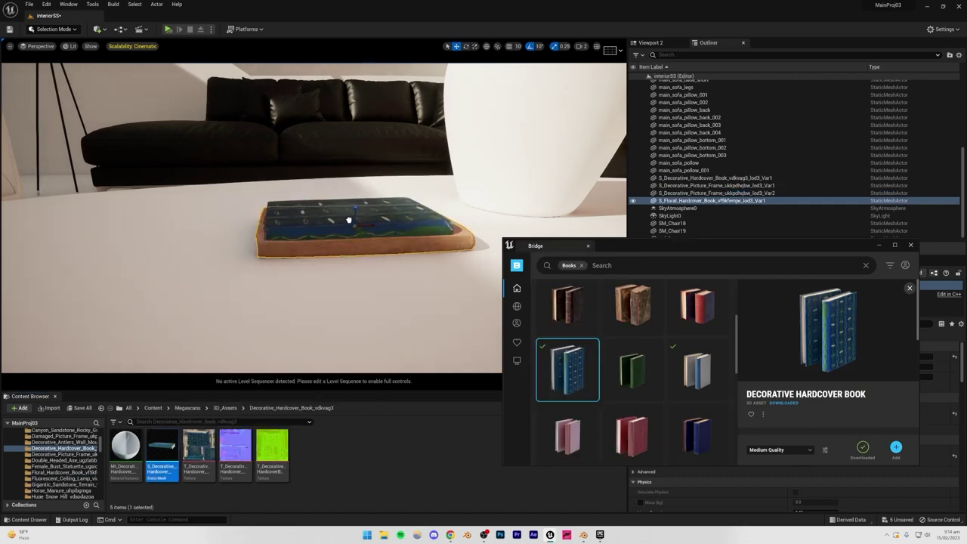
{"action": "left_click", "coordinate": [351, 216]}
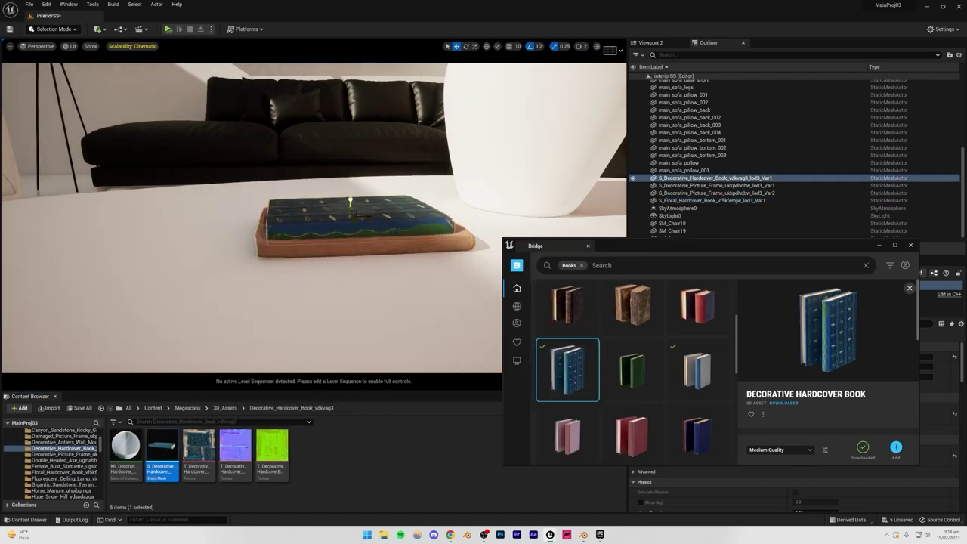
{"action": "left_click", "coordinate": [189, 92]}
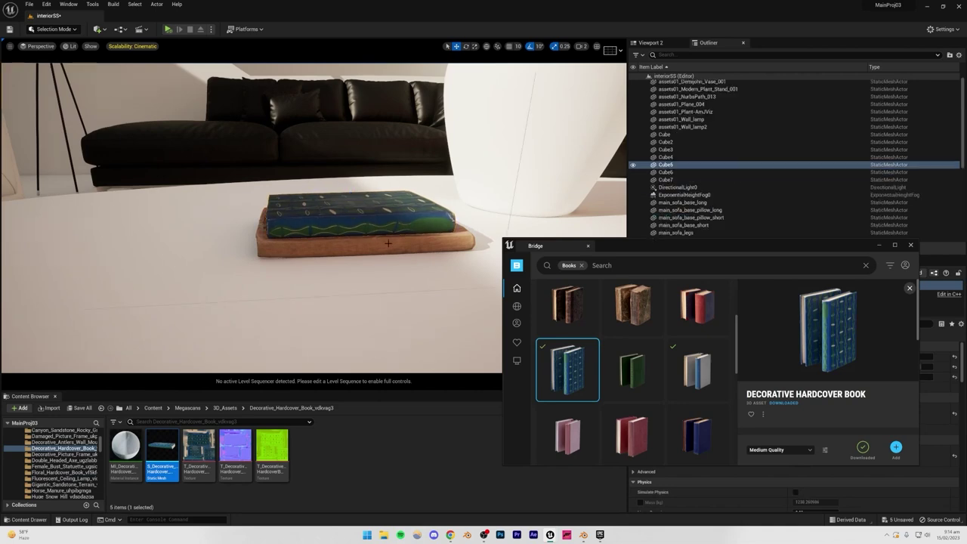
{"action": "mouse_move", "coordinate": [189, 92]}
{"action": "right_mouse_down"}
{"action": "mouse_move", "coordinate": [203, 80]}
{"action": "mouse_move", "coordinate": [173, 74]}
{"action": "mouse_move", "coordinate": [186, 92]}
{"action": "right_mouse_up"}
{"action": "left_click", "coordinate": [315, 229]}
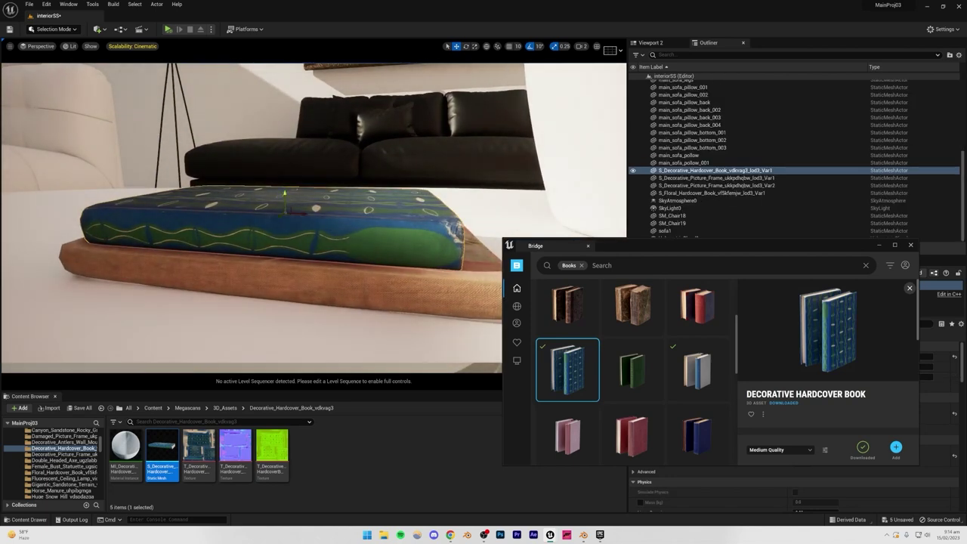
{"action": "left_click_drag", "start_coordinate": [285, 195], "coordinate": [284, 193]}
{"action": "left_click", "coordinate": [246, 110]}
{"action": "mouse_move", "coordinate": [245, 109]}
{"action": "right_mouse_down"}
{"action": "mouse_move", "coordinate": [230, 113]}
{"action": "mouse_move", "coordinate": [248, 121]}
{"action": "mouse_move", "coordinate": [240, 143]}
{"action": "mouse_move", "coordinate": [243, 115]}
{"action": "mouse_move", "coordinate": [247, 121]}
{"action": "right_mouse_up"}
Step: Add the White and Blue Book from Bridge to the project at medium quality
{"action": "left_click", "coordinate": [693, 370]}
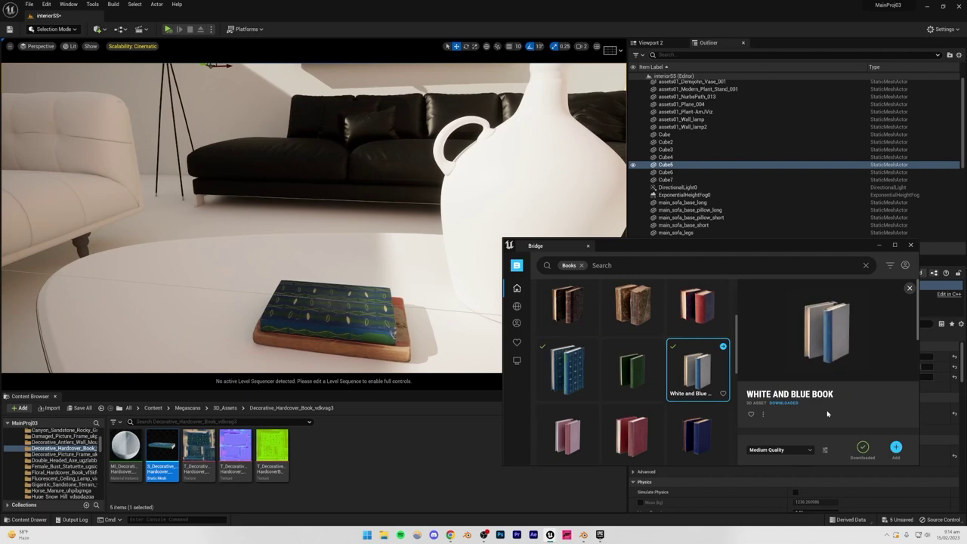
{"action": "left_click", "coordinate": [895, 447]}
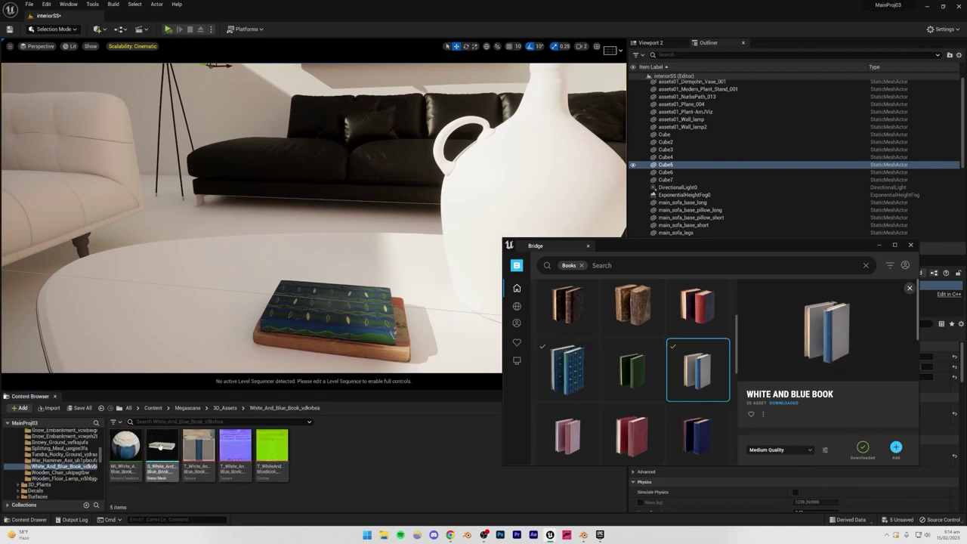
Step: Place the white and blue book on top of the decorative hardcover book, adjust its height and turn its spine toward the front
{"action": "left_click_drag", "start_coordinate": [161, 451], "coordinate": [329, 302]}
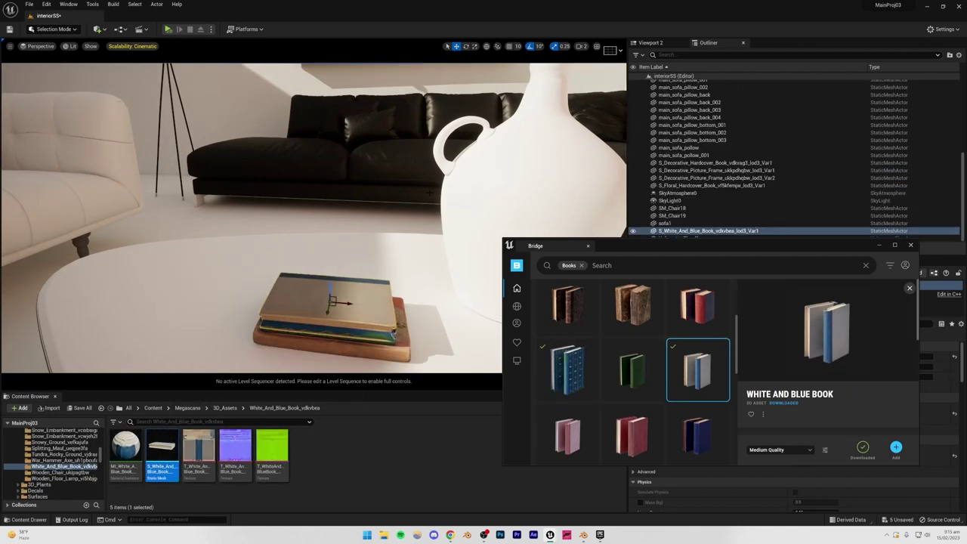
{"action": "right_click_drag", "start_coordinate": [328, 301], "coordinate": [304, 277]}
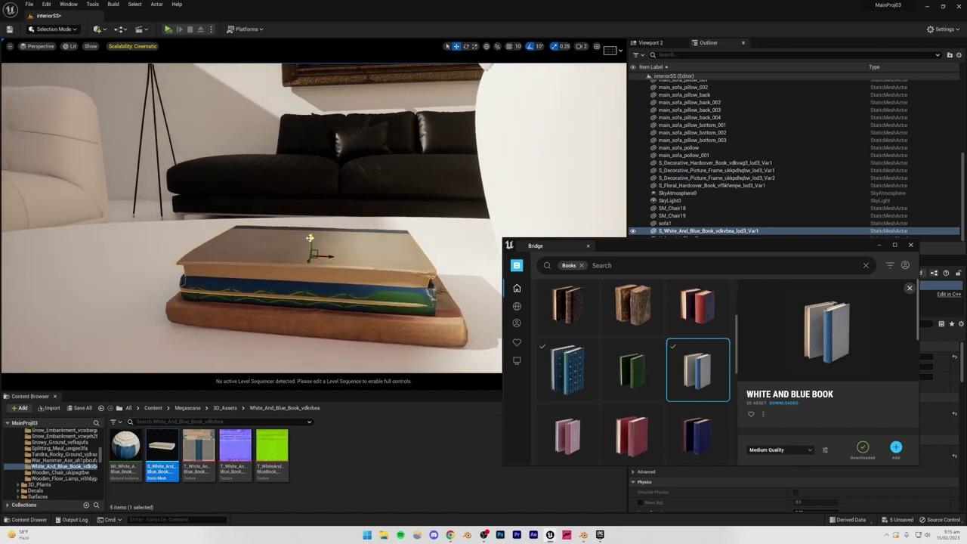
{"action": "left_click_drag", "start_coordinate": [310, 238], "coordinate": [279, 253]}
{"action": "left_click", "coordinate": [465, 46]}
{"action": "left_click", "coordinate": [128, 302]}
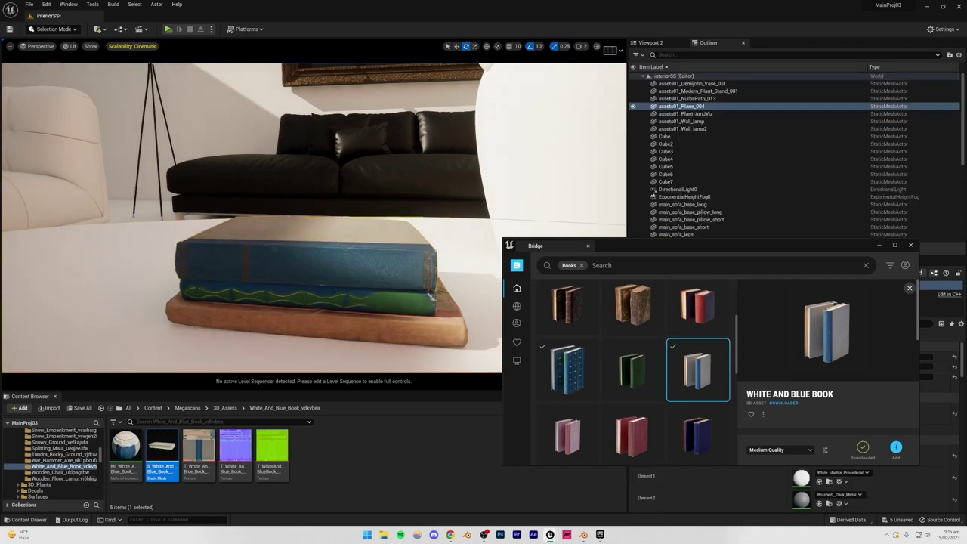
{"action": "right_click_drag", "start_coordinate": [129, 302], "coordinate": [154, 314]}
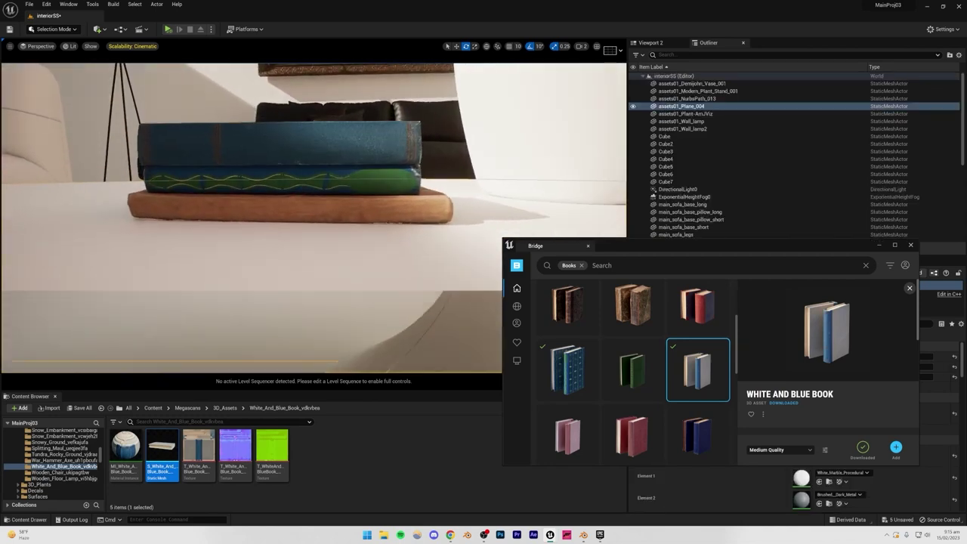
Step: Flip the decorative hardcover book and the white and blue book together so the decorative one sits on top
{"action": "left_click", "coordinate": [239, 179]}
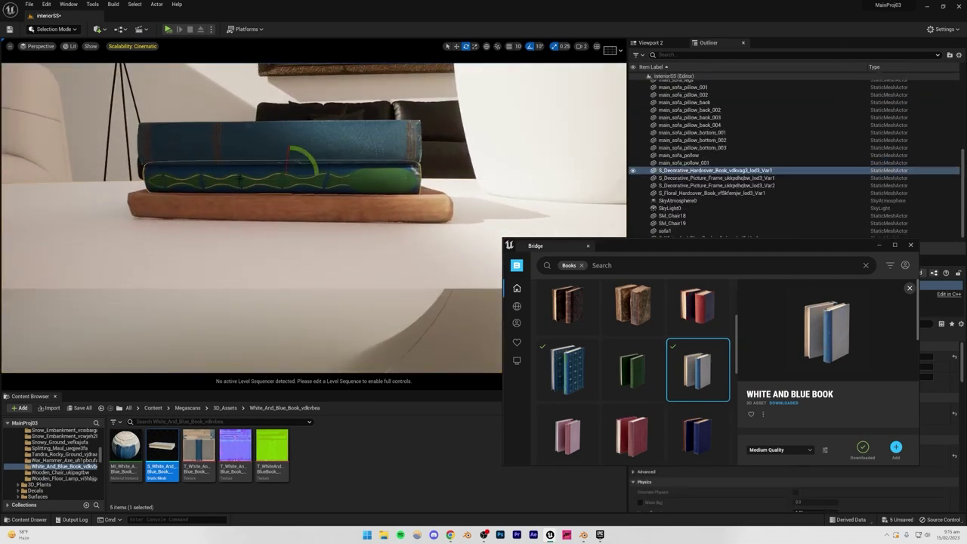
{"action": "left_click", "coordinate": [280, 144], "text": "shift"}
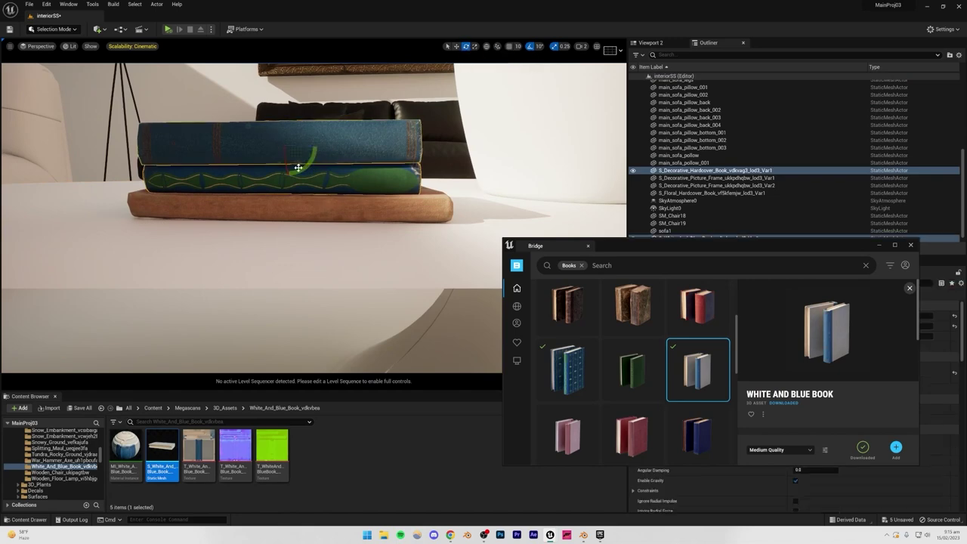
{"action": "left_click_drag", "start_coordinate": [322, 147], "coordinate": [283, 146]}
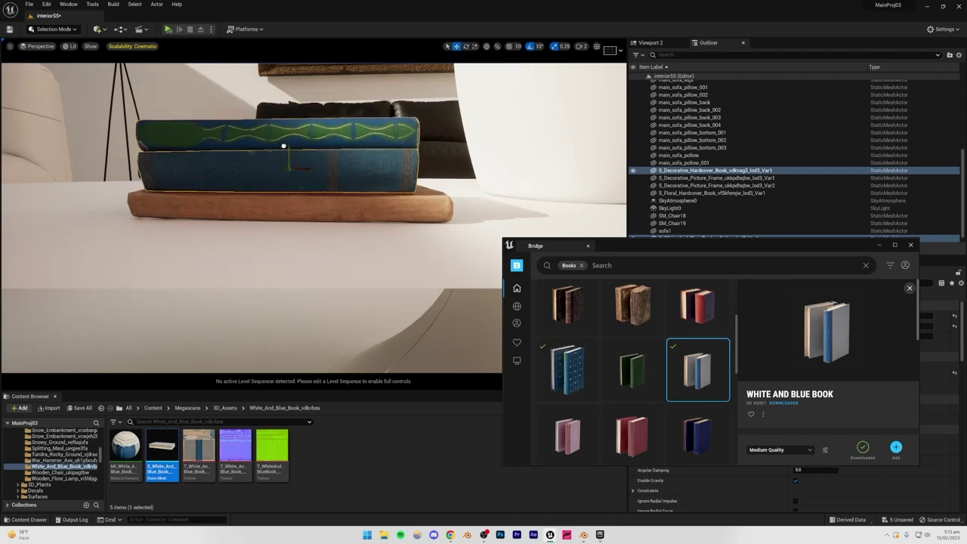
{"action": "left_click", "coordinate": [342, 96]}
{"action": "right_click_drag", "start_coordinate": [341, 96], "coordinate": [349, 125]}
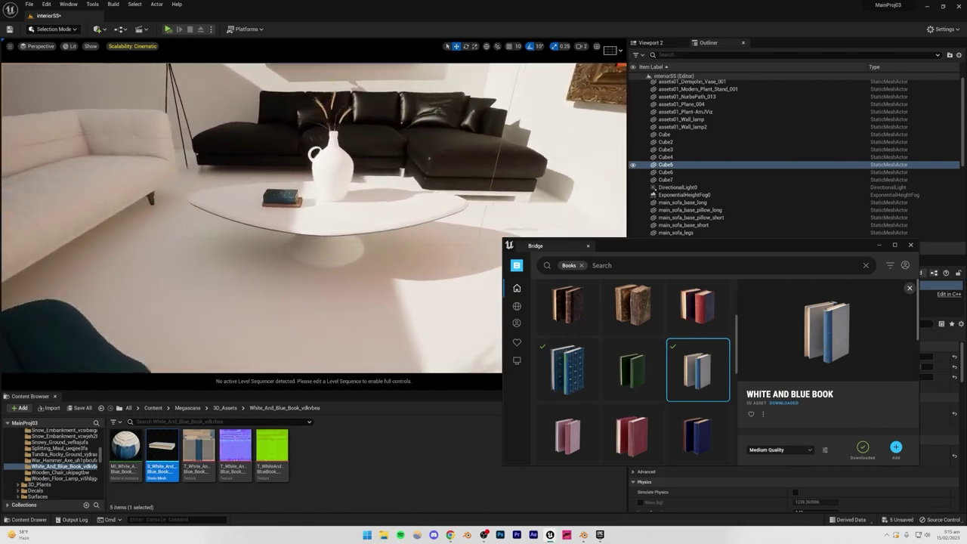
Step: Nudge the white and blue book and the decorative hardcover book slightly sideways so the stack on the coffee table looks less uniform
{"action": "scroll", "coordinate": [282, 195], "scroll_direction": "up", "scroll_amount": 5}
{"action": "left_click", "coordinate": [282, 195]}
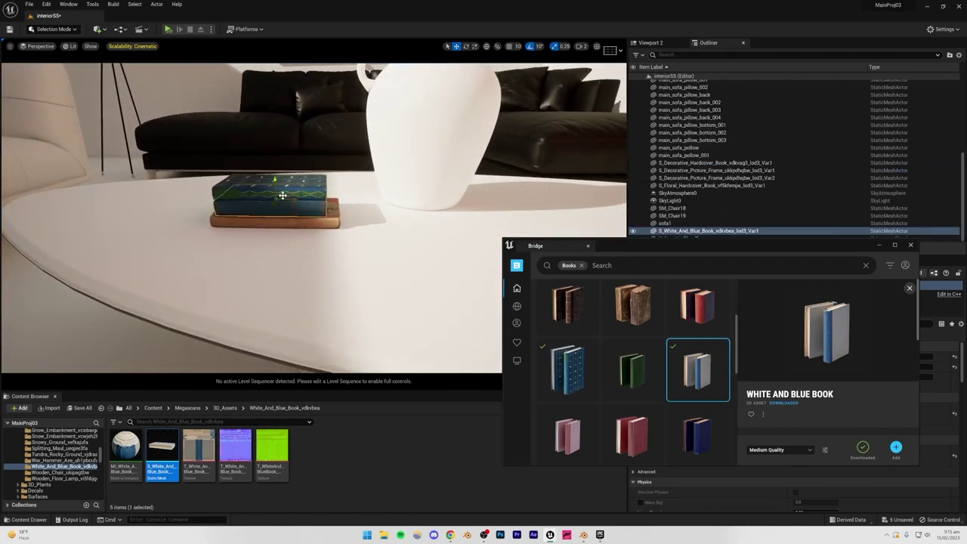
{"action": "left_click", "coordinate": [300, 194]}
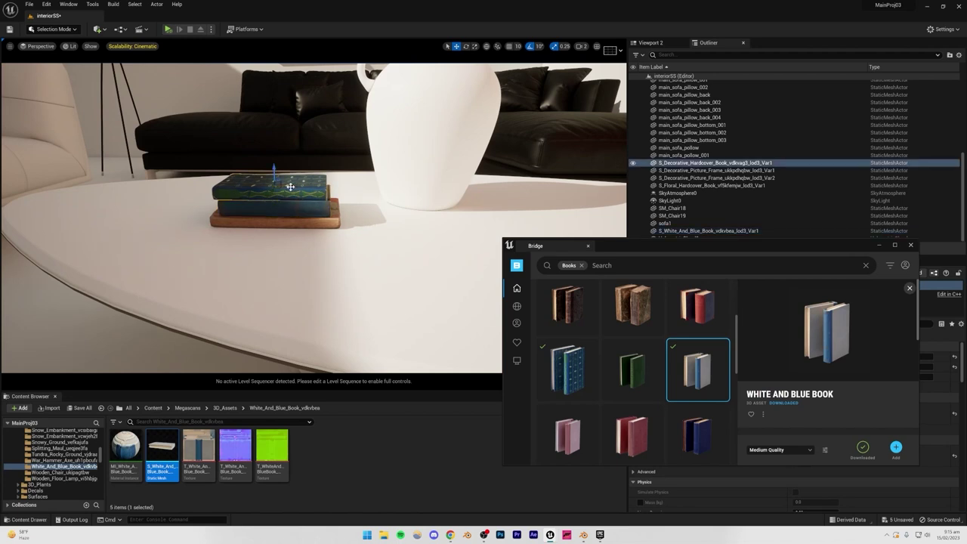
{"action": "left_click", "coordinate": [285, 225]}
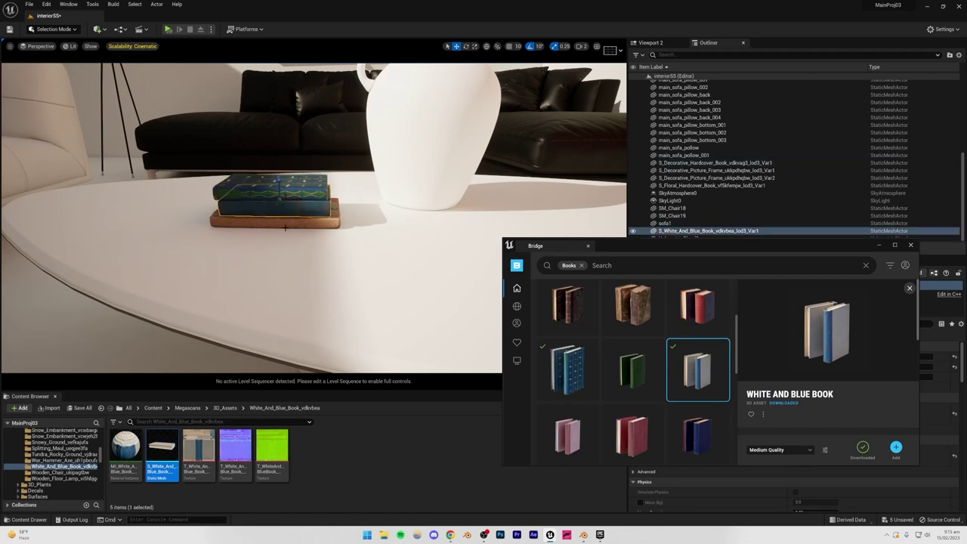
{"action": "right_click_drag", "start_coordinate": [286, 225], "coordinate": [285, 211]}
{"action": "left_click", "coordinate": [311, 307]}
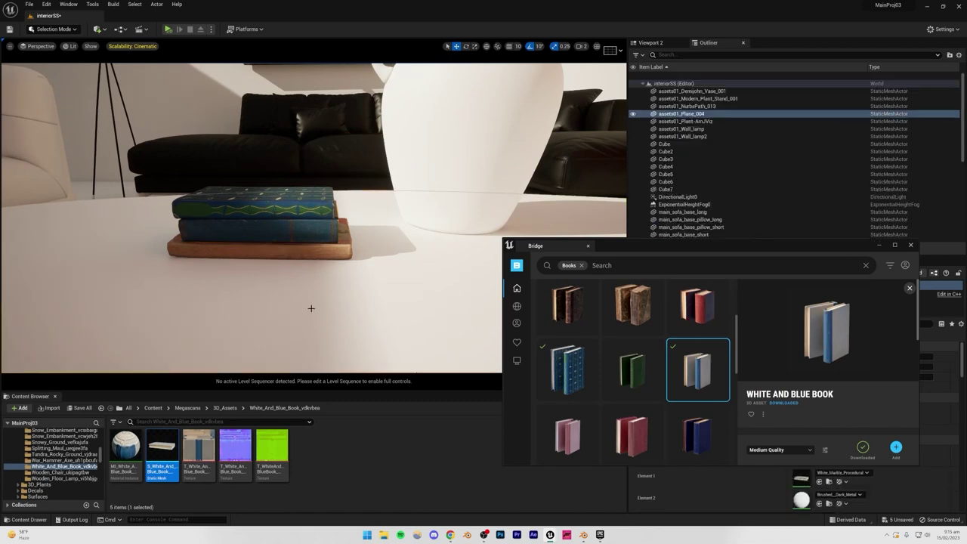
{"action": "right_click_drag", "start_coordinate": [311, 307], "coordinate": [311, 324]}
{"action": "scroll", "coordinate": [381, 283], "scroll_direction": "down", "scroll_amount": 6}
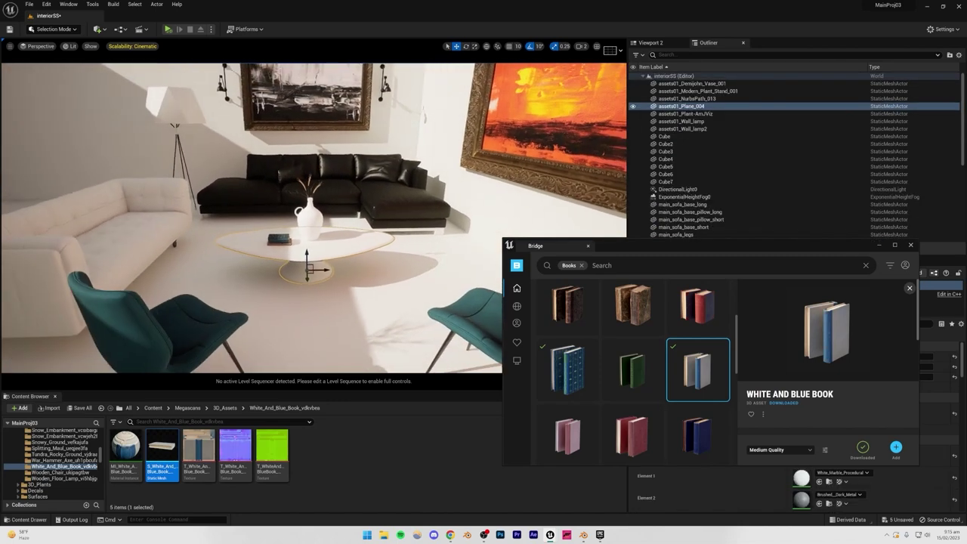
{"action": "left_click", "coordinate": [182, 193]}
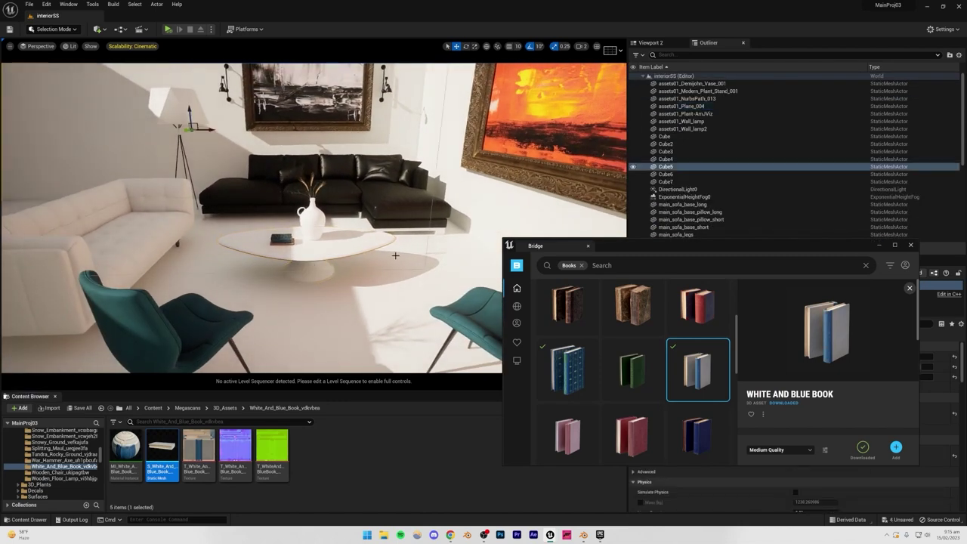
{"action": "scroll", "coordinate": [635, 362], "scroll_direction": "up", "scroll_amount": 3}
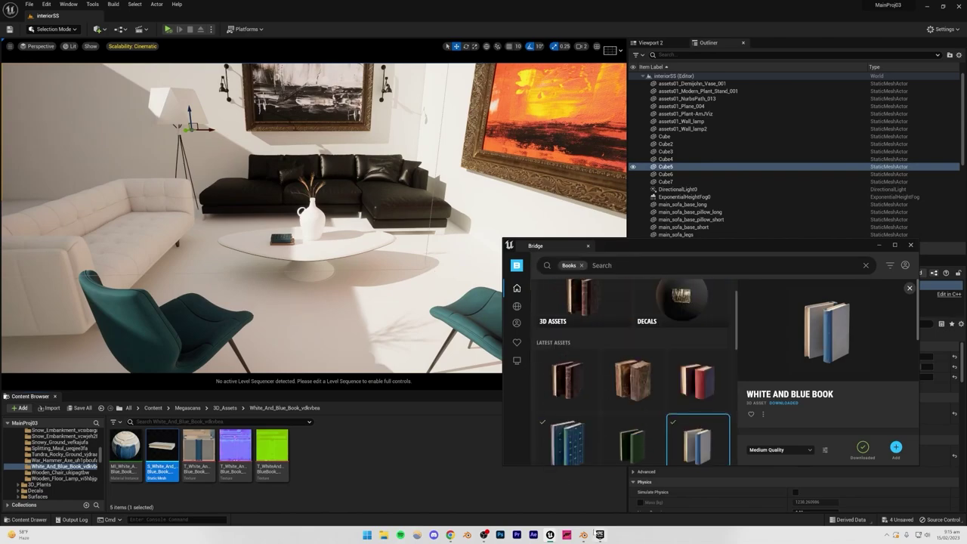
Step: Switch to Chrome to review the living room reference photo and similar Pinterest interiors, and return to Unreal Editor
{"action": "left_click", "coordinate": [453, 536]}
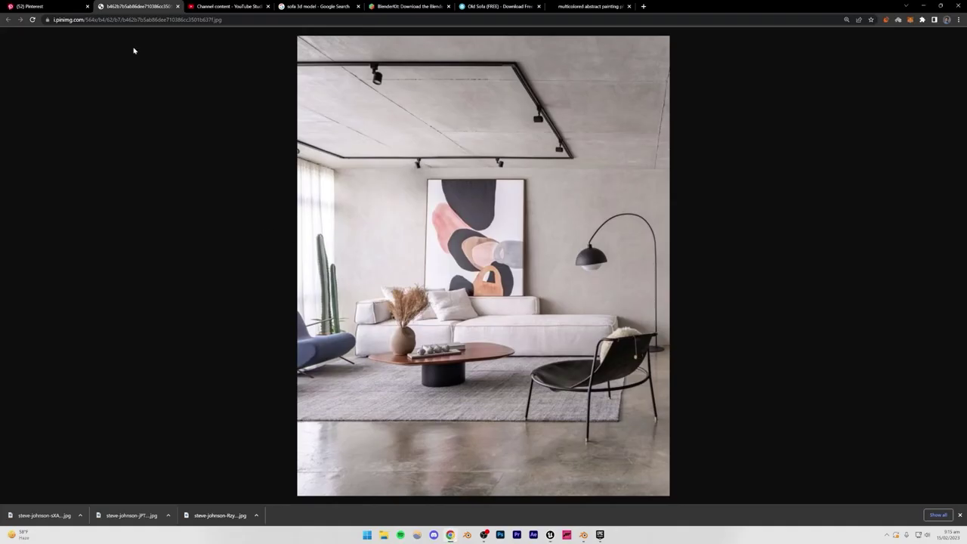
{"action": "left_click", "coordinate": [71, 7]}
{"action": "scroll", "coordinate": [370, 302], "scroll_direction": "down", "scroll_amount": 4}
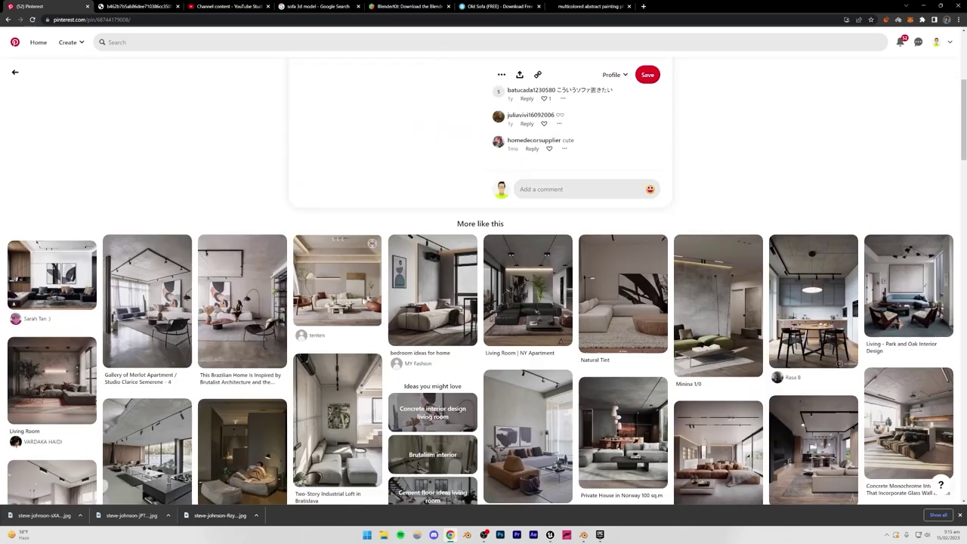
{"action": "scroll", "coordinate": [363, 301], "scroll_direction": "down", "scroll_amount": 1}
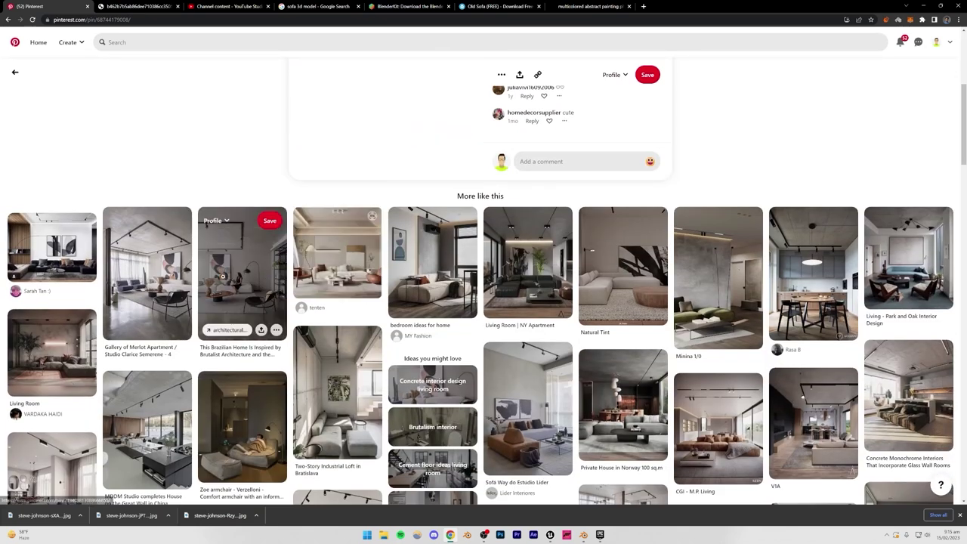
{"action": "left_click", "coordinate": [216, 244]}
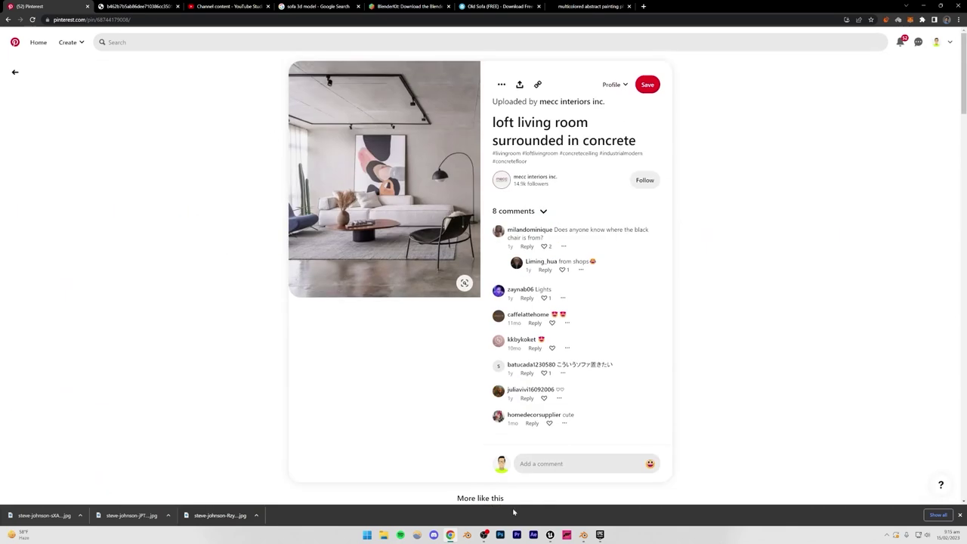
{"action": "mouse_move", "coordinate": [550, 535]}
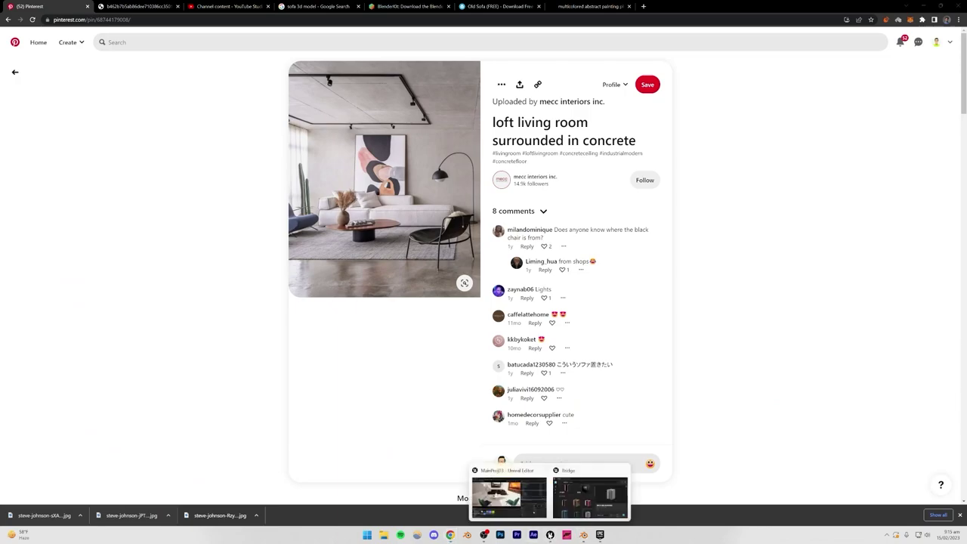
{"action": "left_click", "coordinate": [520, 501]}
Step: Close the Bridge window and save all unsaved content in the project
{"action": "right_click_drag", "start_coordinate": [445, 237], "coordinate": [414, 175]}
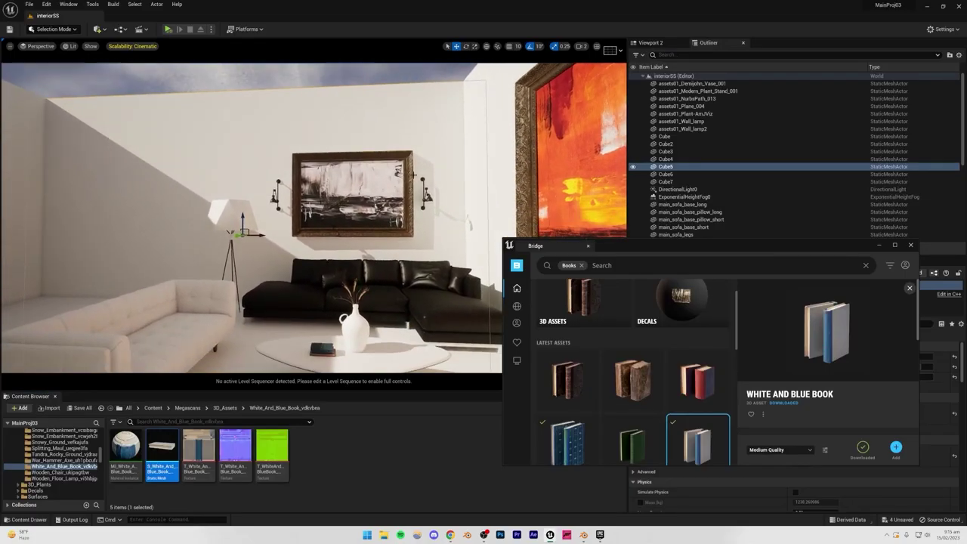
{"action": "left_click", "coordinate": [360, 74]}
{"action": "left_click", "coordinate": [910, 245]}
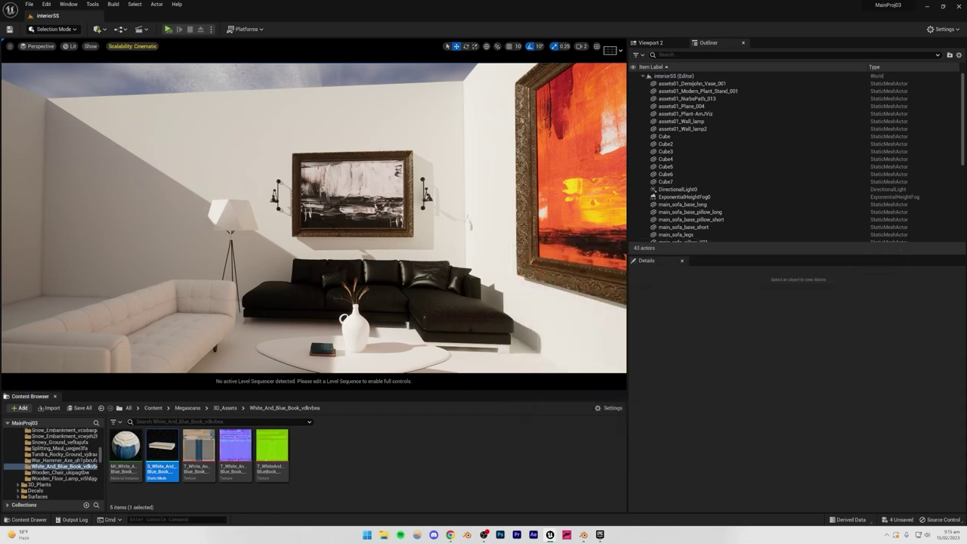
{"action": "right_click_drag", "start_coordinate": [401, 333], "coordinate": [401, 322]}
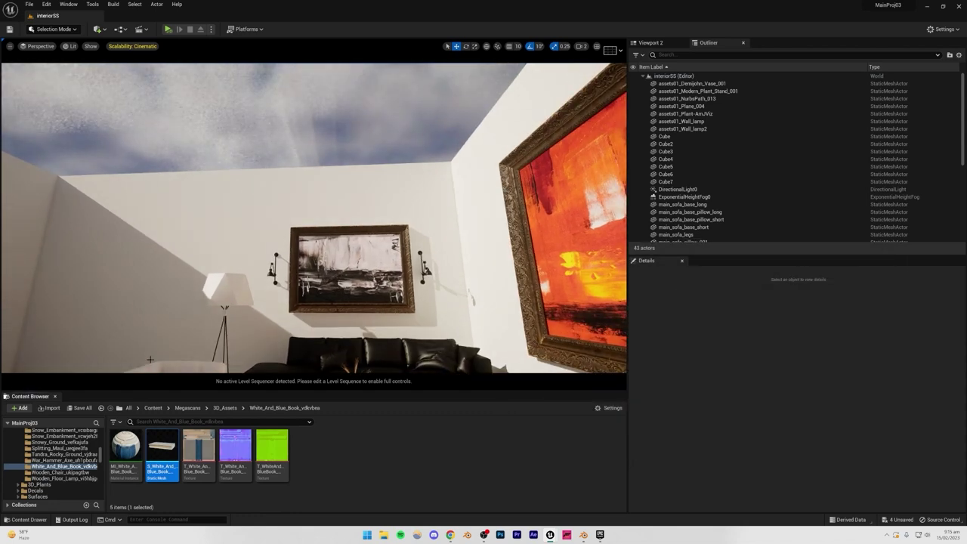
{"action": "left_click", "coordinate": [74, 408]}
{"action": "left_click", "coordinate": [528, 354]}
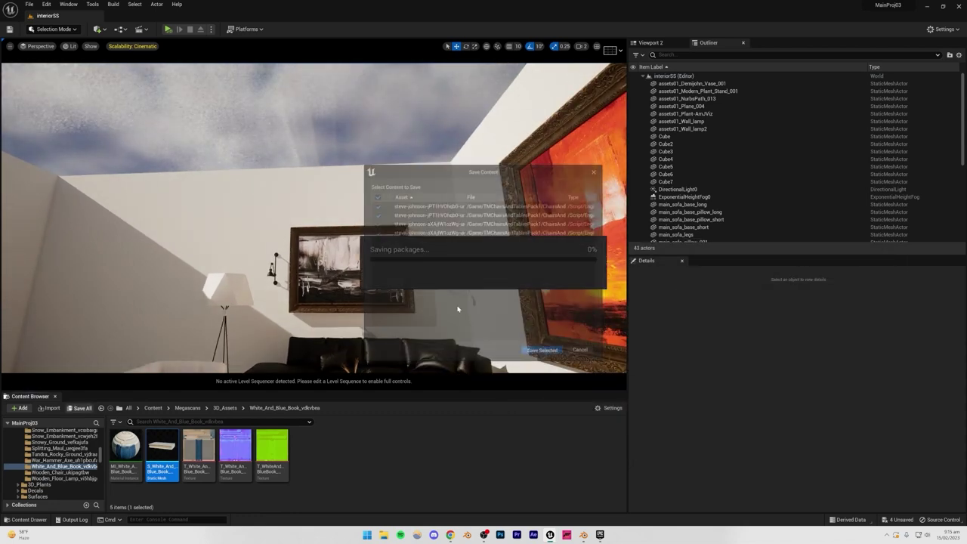
Step: Duplicate the floor cube and raise the copy to a Z location of about 475 as the room's ceiling
{"action": "right_click_drag", "start_coordinate": [201, 276], "coordinate": [162, 306]}
{"action": "left_click", "coordinate": [157, 273]}
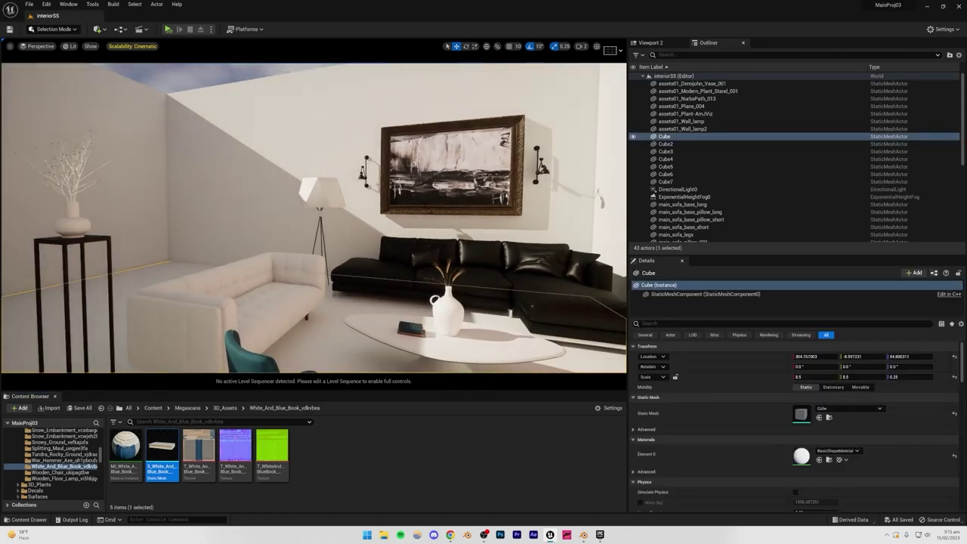
{"action": "right_click_drag", "start_coordinate": [157, 273], "coordinate": [91, 272]}
{"action": "left_click_drag", "start_coordinate": [219, 256], "coordinate": [207, 148], "text": "alt"}
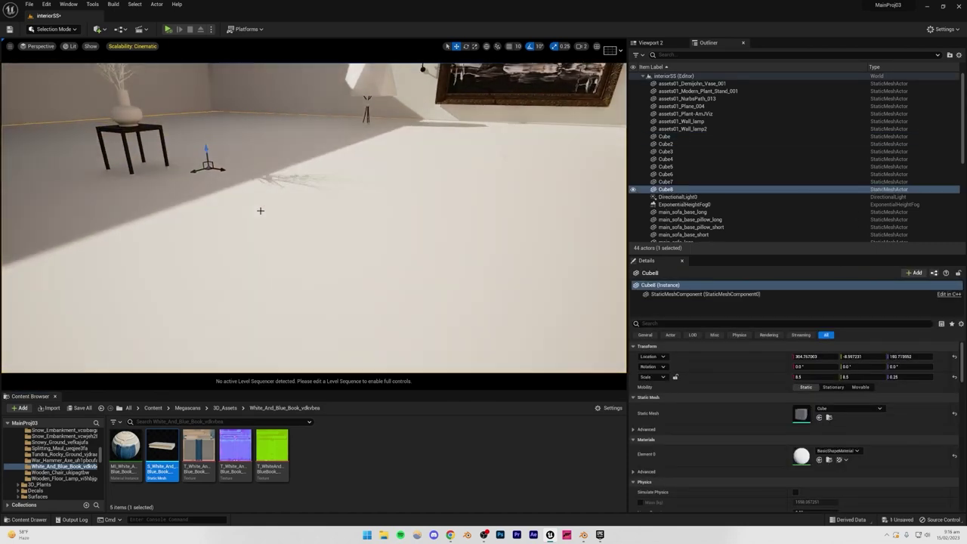
{"action": "right_click_drag", "start_coordinate": [259, 209], "coordinate": [211, 221]}
{"action": "left_click_drag", "start_coordinate": [159, 245], "coordinate": [170, 103]}
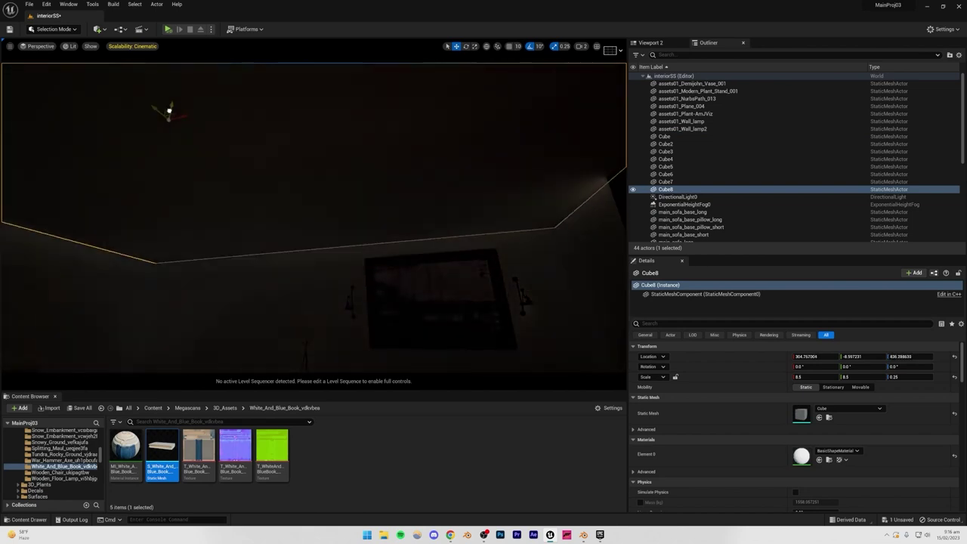
{"action": "right_click_drag", "start_coordinate": [170, 103], "coordinate": [133, 60]}
{"action": "left_click_drag", "start_coordinate": [207, 173], "coordinate": [213, 140]}
Step: Switch the viewport to Unlit and frame the whole seating area from inside the closed room
{"action": "left_click", "coordinate": [72, 47]}
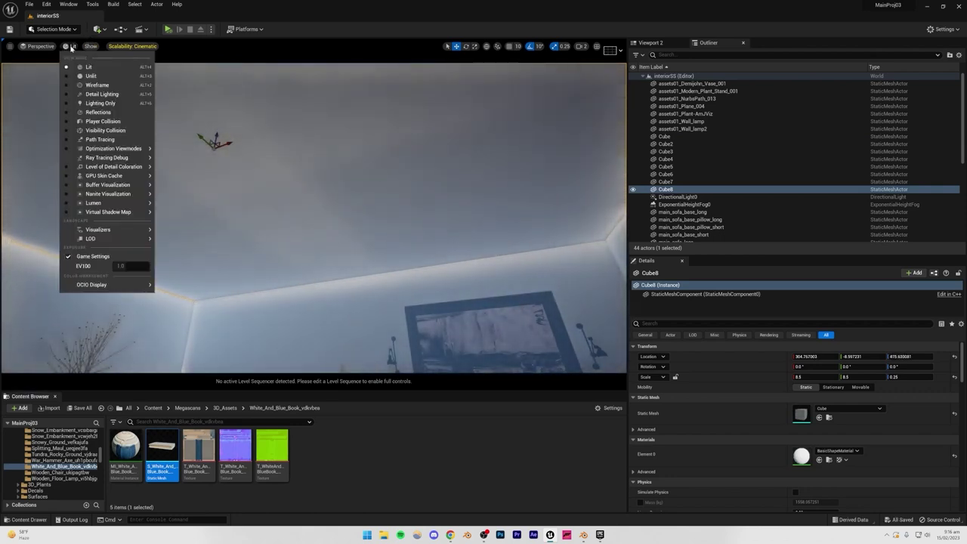
{"action": "left_click", "coordinate": [82, 74]}
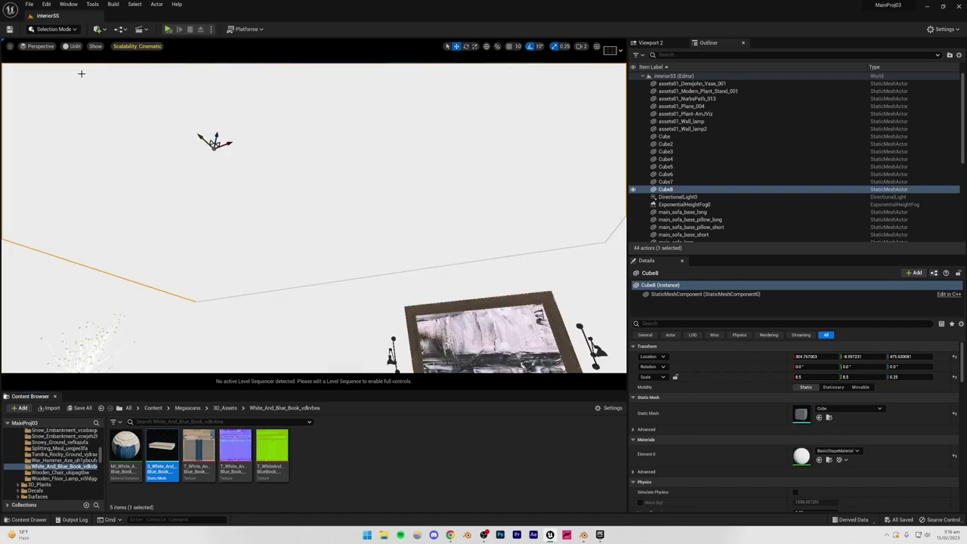
{"action": "key", "text": "s"}
{"action": "right_click_drag", "start_coordinate": [82, 74], "coordinate": [145, 211]}
{"action": "key", "text": "s"}
{"action": "mouse_move", "coordinate": [239, 174]}
{"action": "right_mouse_down"}
{"action": "mouse_move", "coordinate": [225, 175]}
{"action": "mouse_move", "coordinate": [239, 174]}
{"action": "right_mouse_up"}
{"action": "key", "text": "a"}
{"action": "key", "text": "d"}
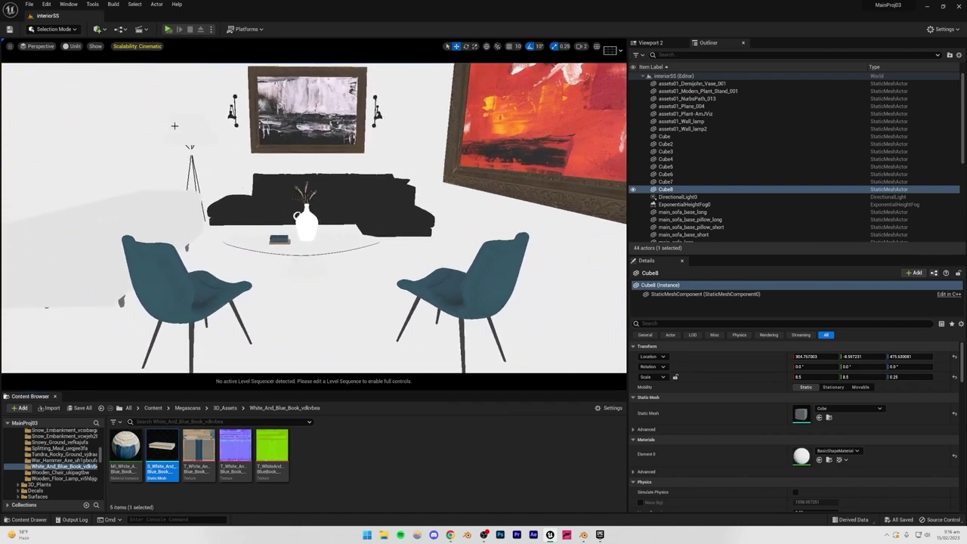
Step: Select the floor lamp in the corner and switch the viewport back to Lit
{"action": "left_click", "coordinate": [185, 130]}
{"action": "left_click", "coordinate": [72, 46]}
{"action": "left_click", "coordinate": [95, 68]}
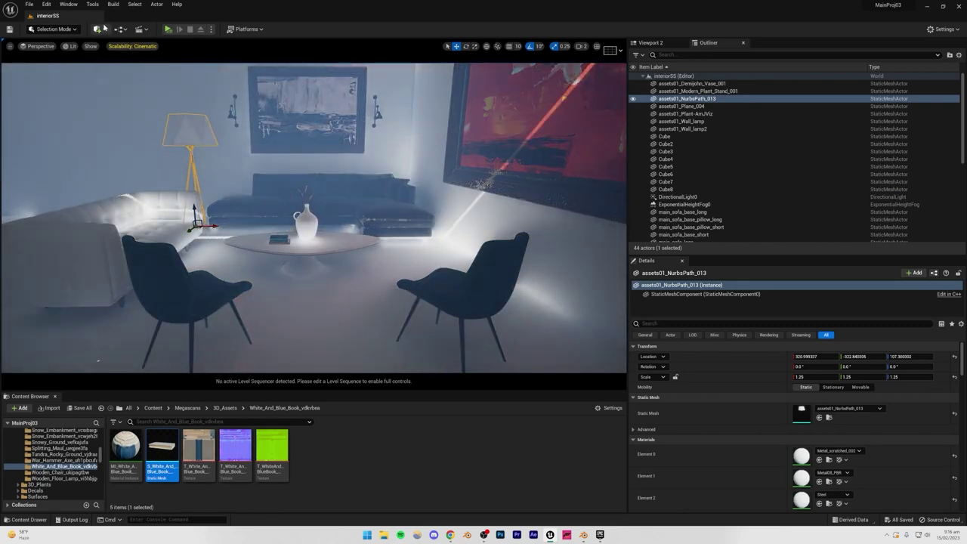
Step: Add a Rect Light to the level and raise it into the space between the plant stand and the floor lamp
{"action": "left_click", "coordinate": [105, 30]}
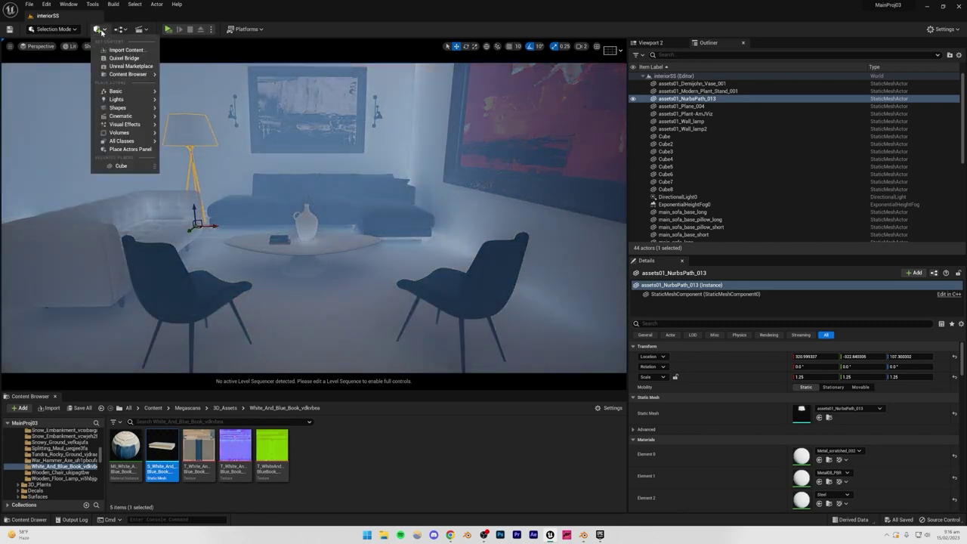
{"action": "mouse_move", "coordinate": [132, 107]}
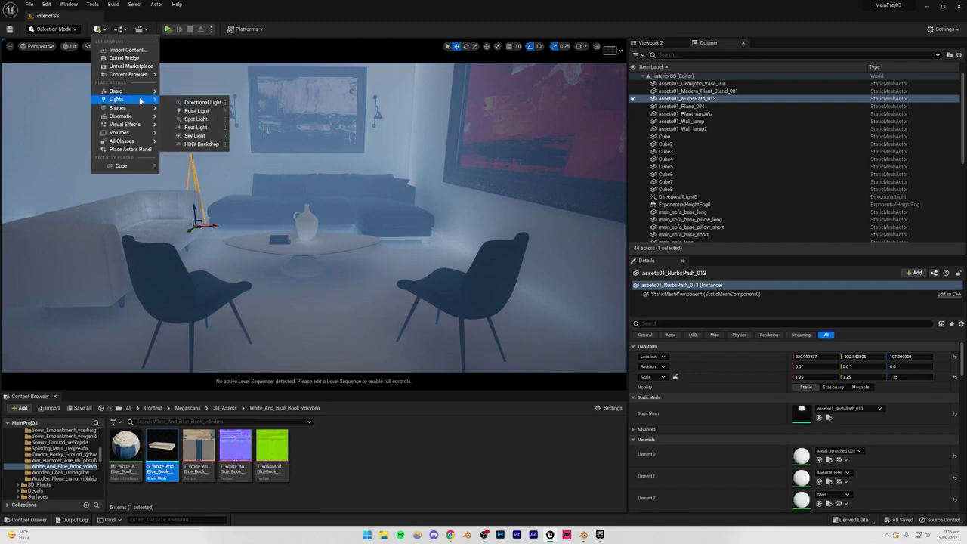
{"action": "left_click", "coordinate": [193, 123]}
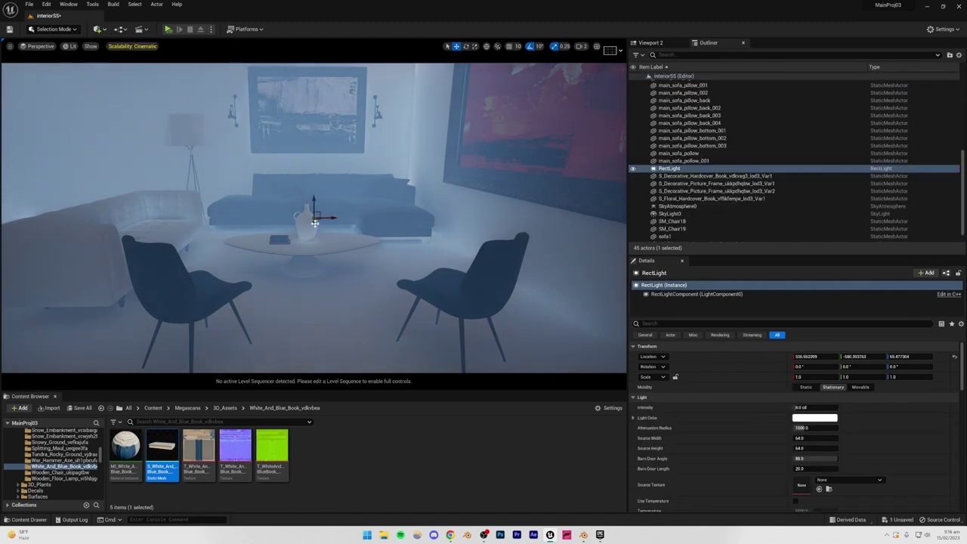
{"action": "mouse_move", "coordinate": [324, 290]}
{"action": "left_mouse_down"}
{"action": "mouse_move", "coordinate": [324, 110]}
{"action": "mouse_move", "coordinate": [29, 129]}
{"action": "left_mouse_up"}
{"action": "right_click_drag", "start_coordinate": [261, 232], "coordinate": [113, 180]}
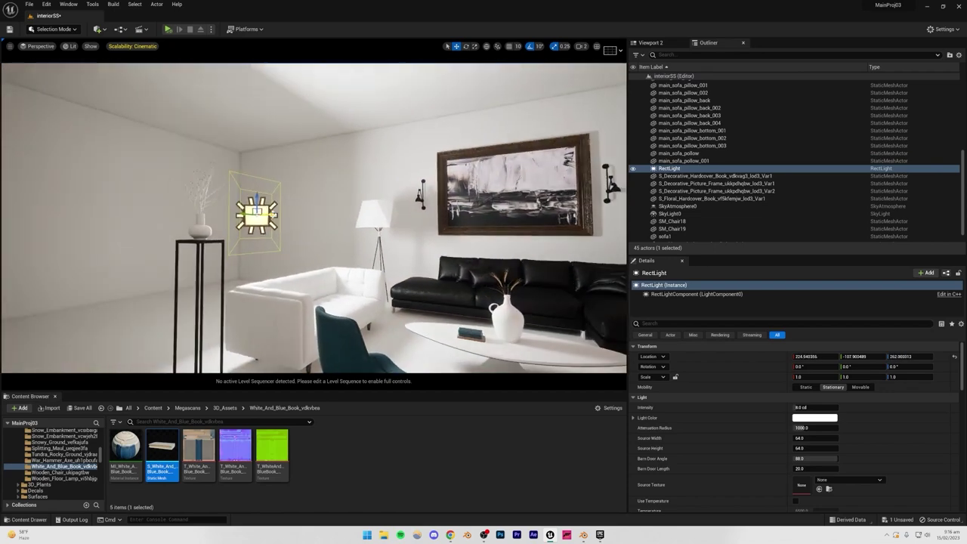
Step: Move the rect light to about X 155 and Z 301, above the plant stand, and save the level
{"action": "left_click_drag", "start_coordinate": [273, 214], "coordinate": [241, 174]}
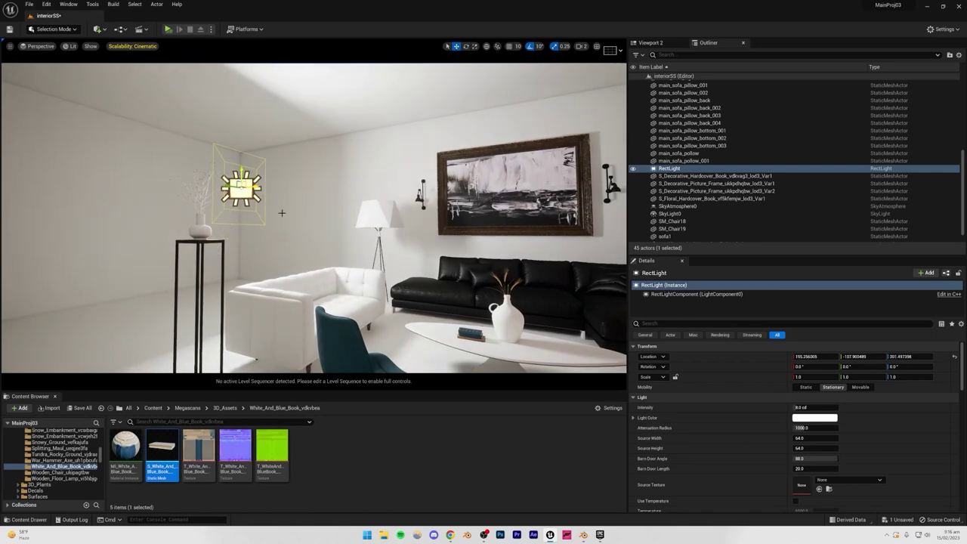
{"action": "left_click", "coordinate": [282, 213]}
{"action": "right_click_drag", "start_coordinate": [282, 213], "coordinate": [363, 242]}
{"action": "key", "text": "ctrl+s"}
{"action": "right_click_drag", "start_coordinate": [313, 219], "coordinate": [291, 192]}
{"action": "key", "text": "s"}
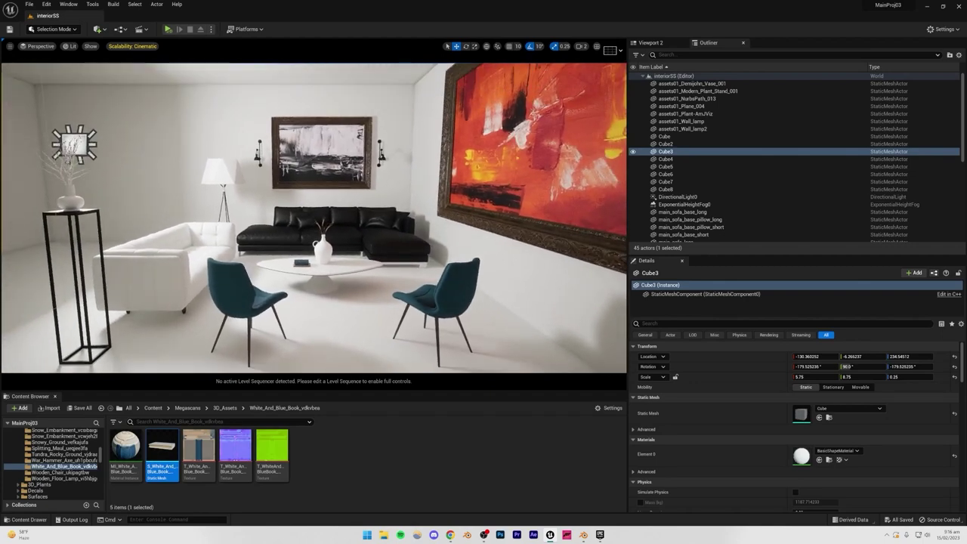
Step: Compare the ceiling of the room with the loft living room reference photo on Pinterest
{"action": "key", "text": "q"}
{"action": "left_click", "coordinate": [450, 534]}
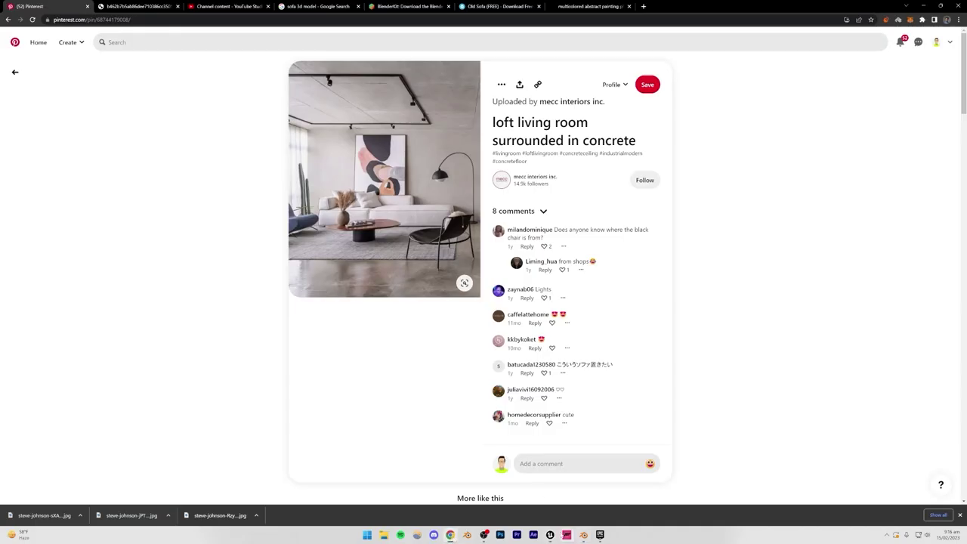
{"action": "left_click", "coordinate": [550, 534]}
{"action": "right_click_drag", "start_coordinate": [340, 165], "coordinate": [398, 118]}
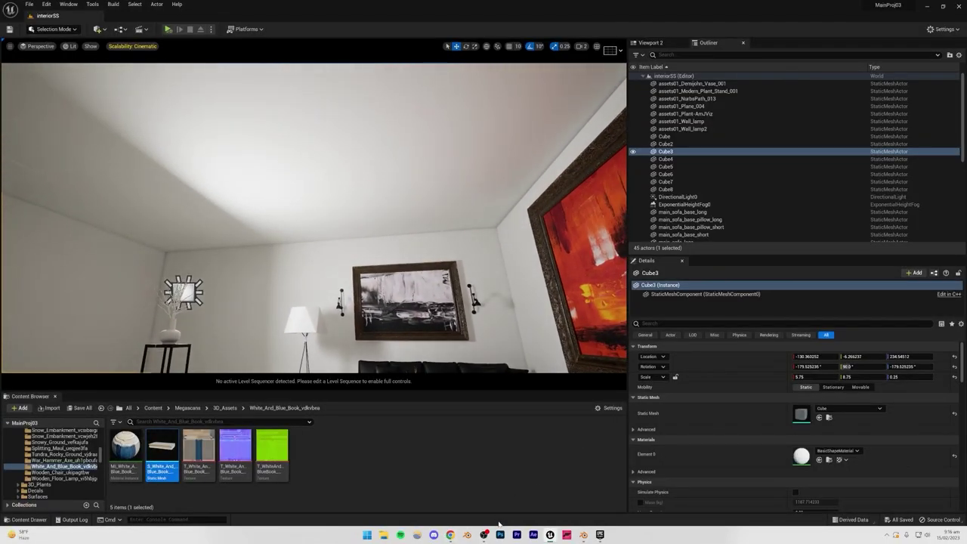
{"action": "left_click", "coordinate": [450, 534]}
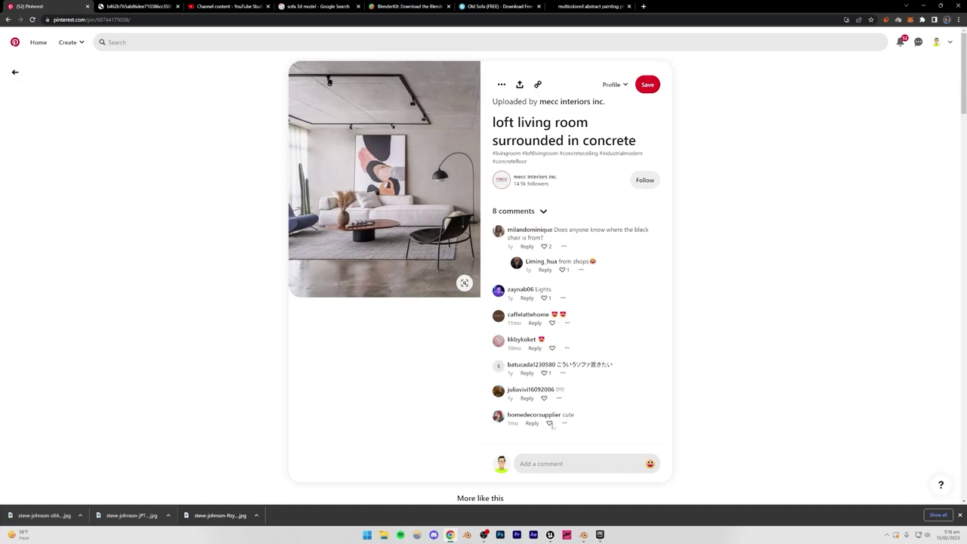
{"action": "left_click", "coordinate": [550, 534]}
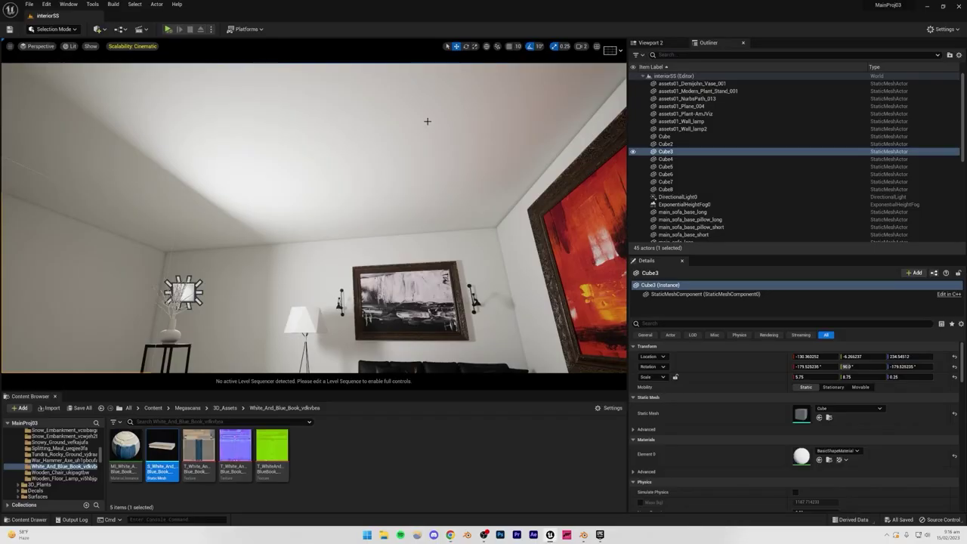
Step: Switch to Blender, search BlenderKit for "ceiling light", and move the Ceiling Lamp collection out of the Modern Plant Stand collection
{"action": "left_click", "coordinate": [583, 534]}
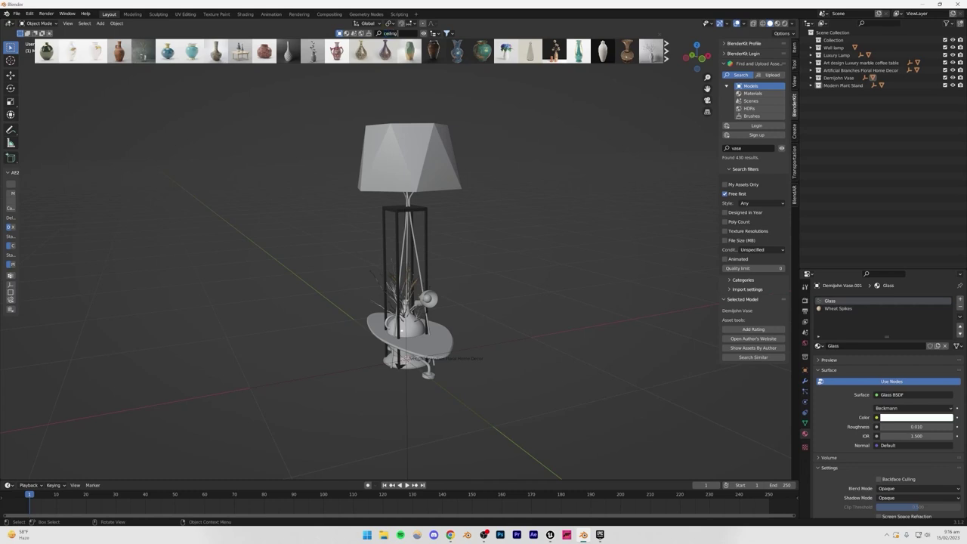
{"action": "key", "text": "Return"}
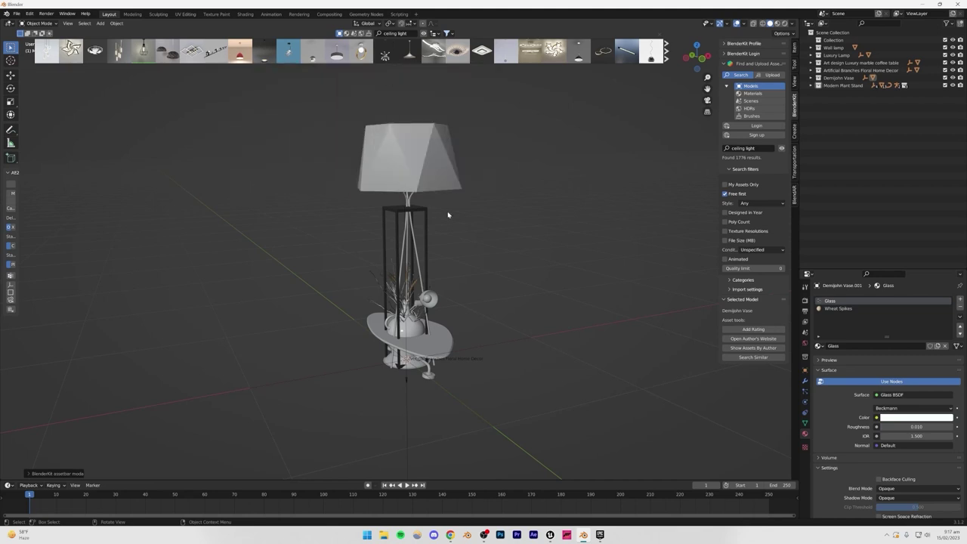
{"action": "left_click", "coordinate": [810, 85]}
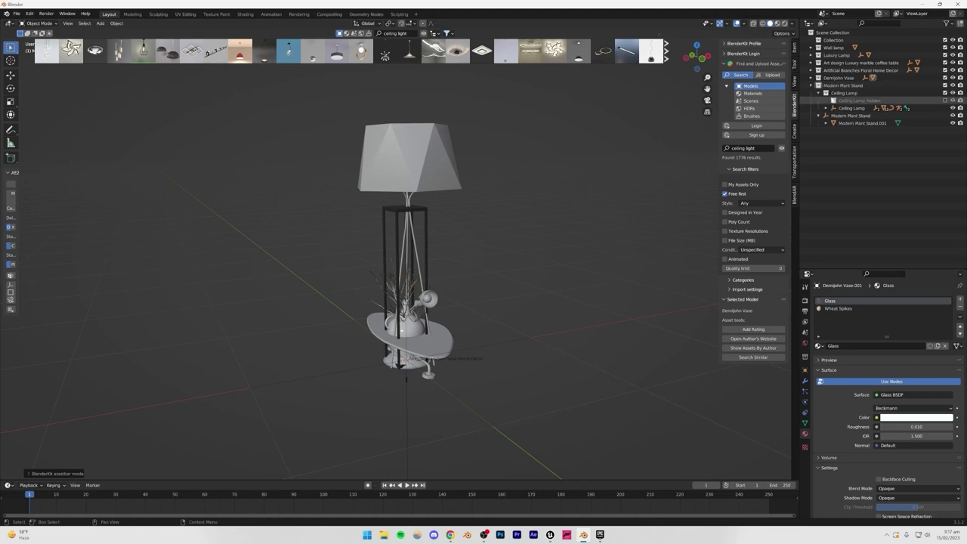
{"action": "left_click", "coordinate": [841, 93]}
{"action": "left_click_drag", "start_coordinate": [839, 94], "coordinate": [850, 151]}
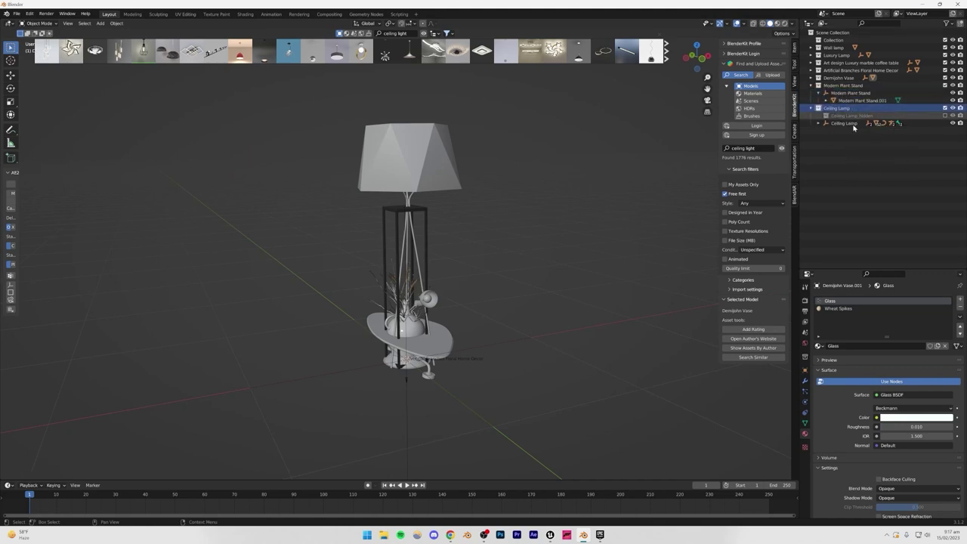
Step: Delete all models, leftover armatures and collections so the Blender scene is empty
{"action": "left_click_drag", "start_coordinate": [313, 97], "coordinate": [503, 239]}
{"action": "key", "text": "Delete"}
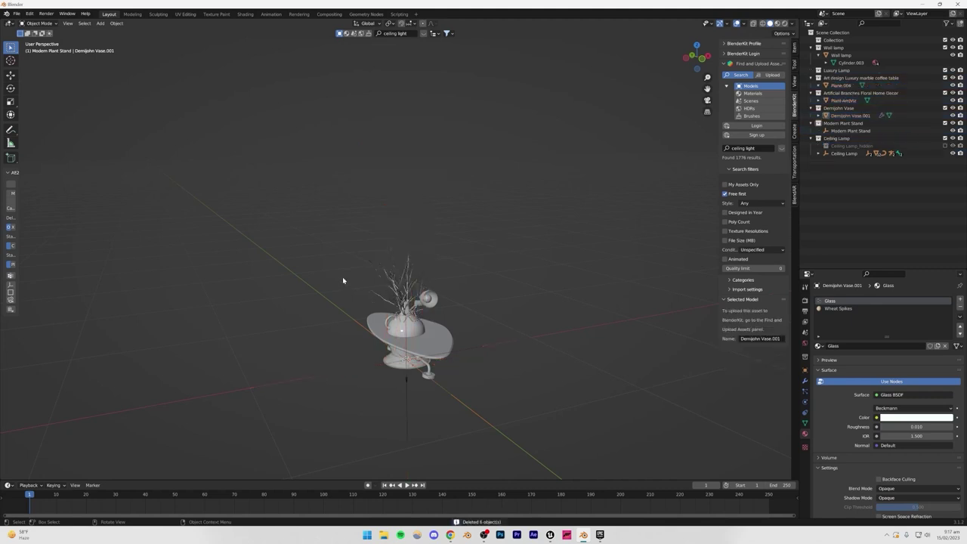
{"action": "left_click_drag", "start_coordinate": [342, 279], "coordinate": [479, 399]}
{"action": "key", "text": "Delete"}
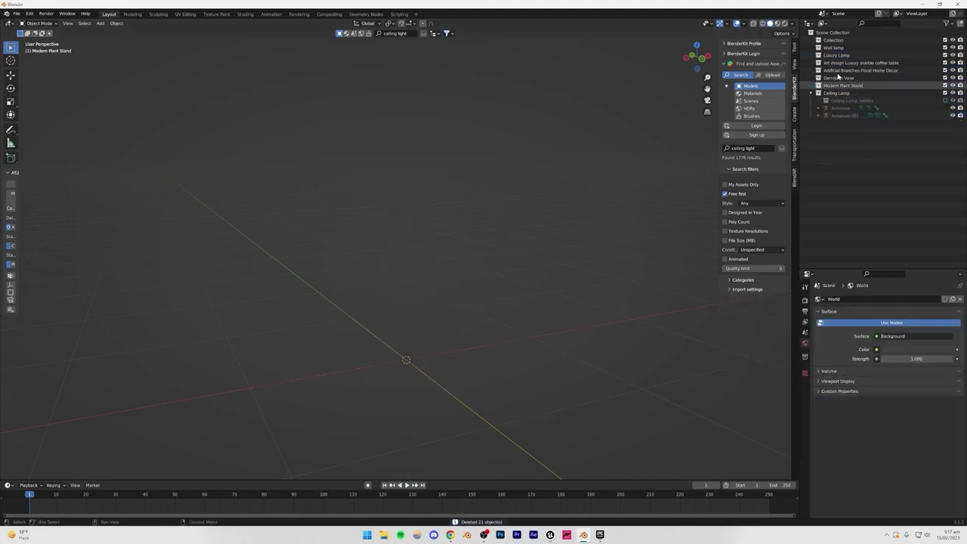
{"action": "left_click", "coordinate": [833, 40]}
{"action": "key", "text": "Delete"}
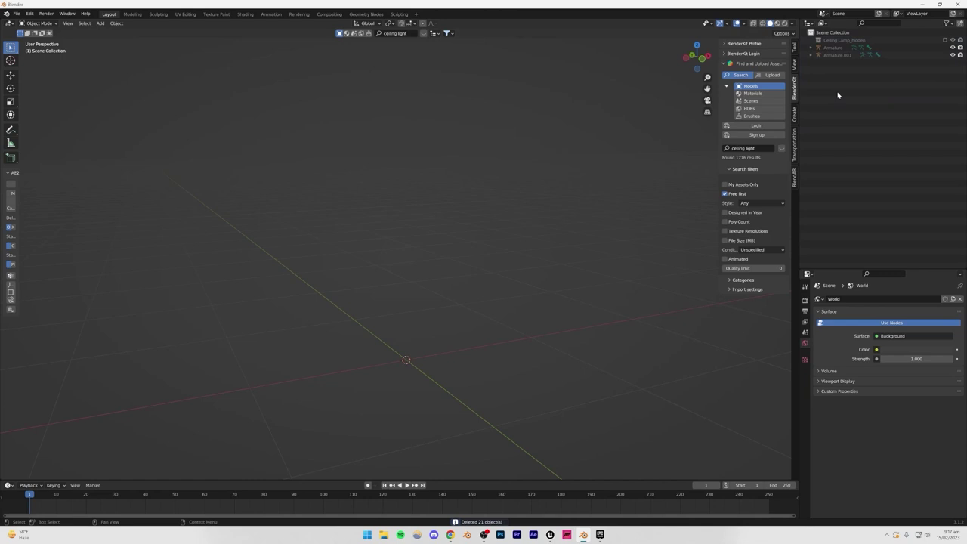
{"action": "key", "text": "Delete"}
{"action": "left_click", "coordinate": [829, 42]}
{"action": "key", "text": "Delete"}
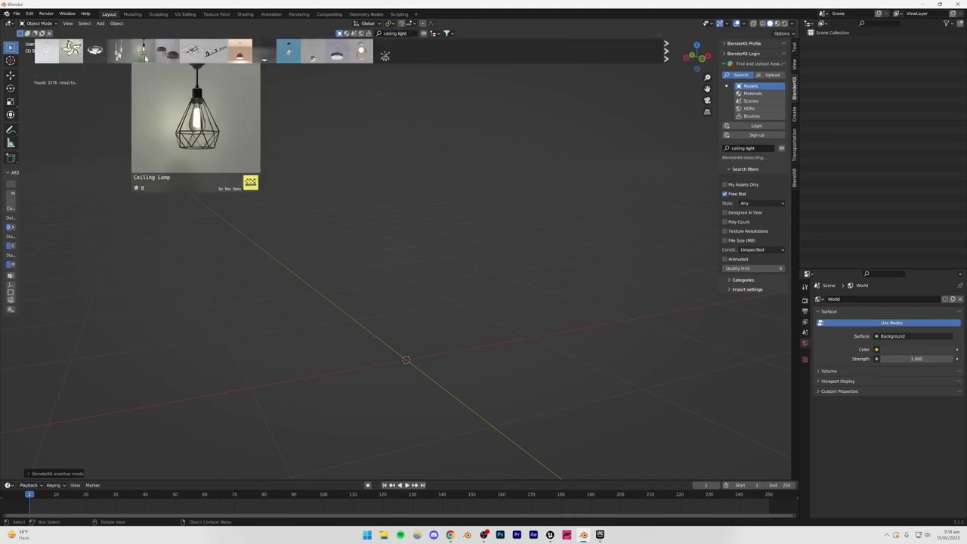
Step: Add the wire-cage Ceiling Lamp model from BlenderKit to the scene and browse further ceiling light models
{"action": "left_click", "coordinate": [145, 53]}
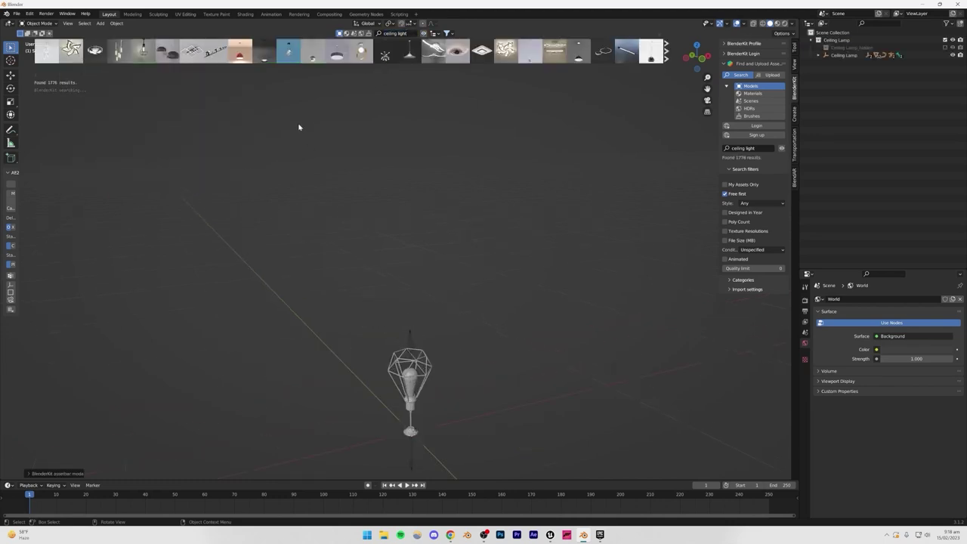
{"action": "mouse_move", "coordinate": [310, 57]}
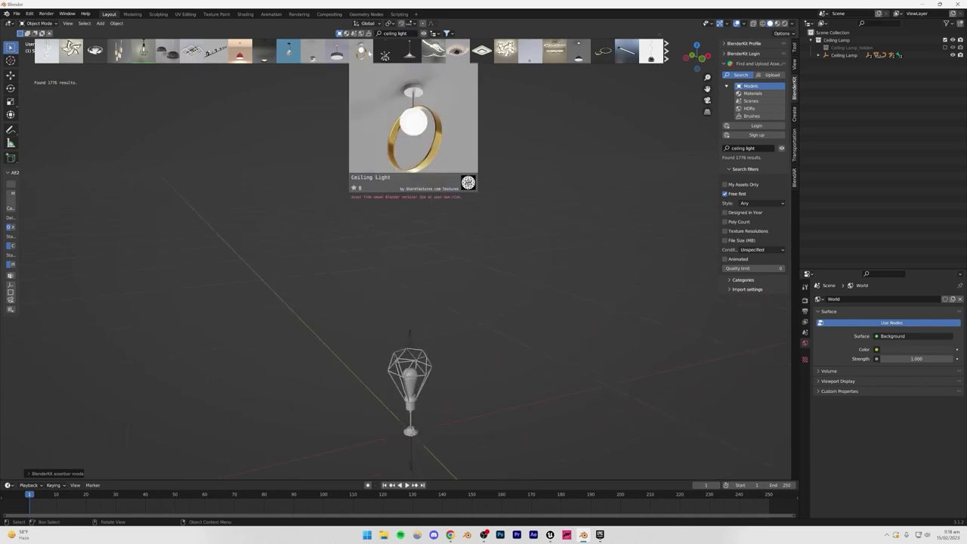
{"action": "mouse_move", "coordinate": [470, 50]}
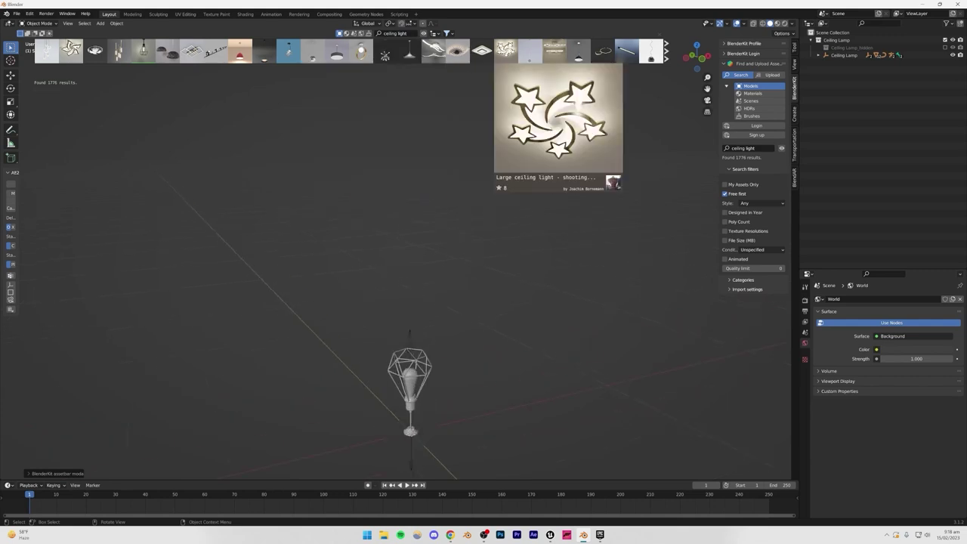
{"action": "left_click", "coordinate": [667, 51]}
{"action": "mouse_move", "coordinate": [578, 58]}
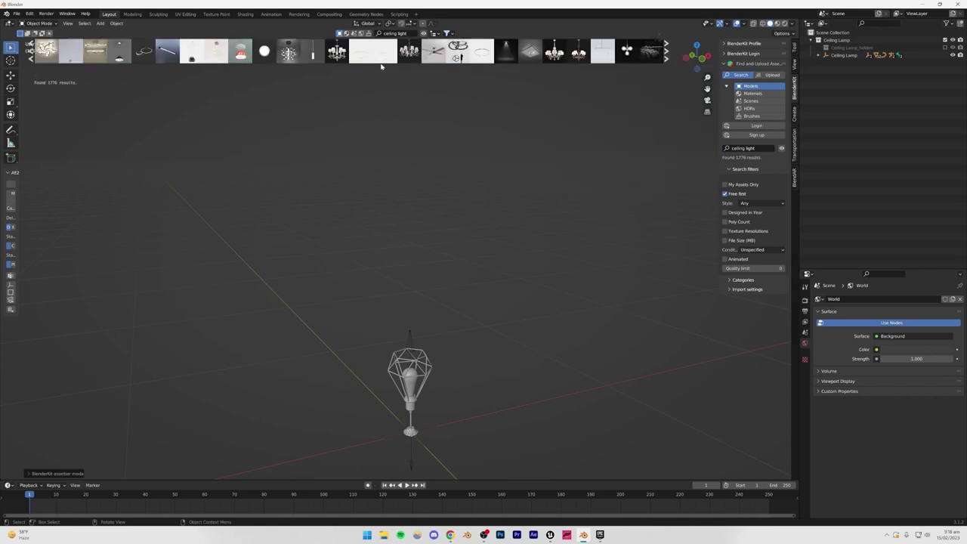
{"action": "mouse_move", "coordinate": [411, 53]}
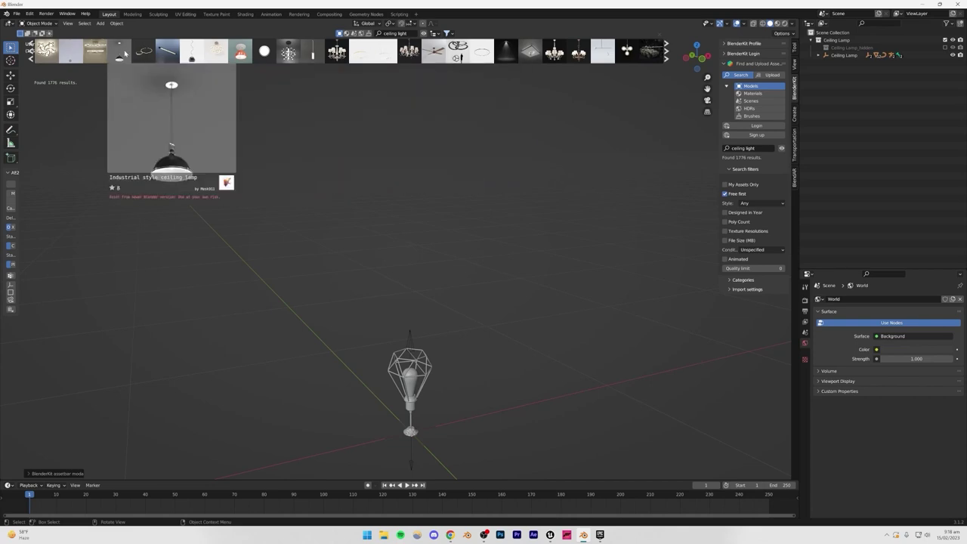
Step: Browse the similar living room pins on Pinterest for ideas and compare them with the Unreal room
{"action": "left_click", "coordinate": [453, 535]}
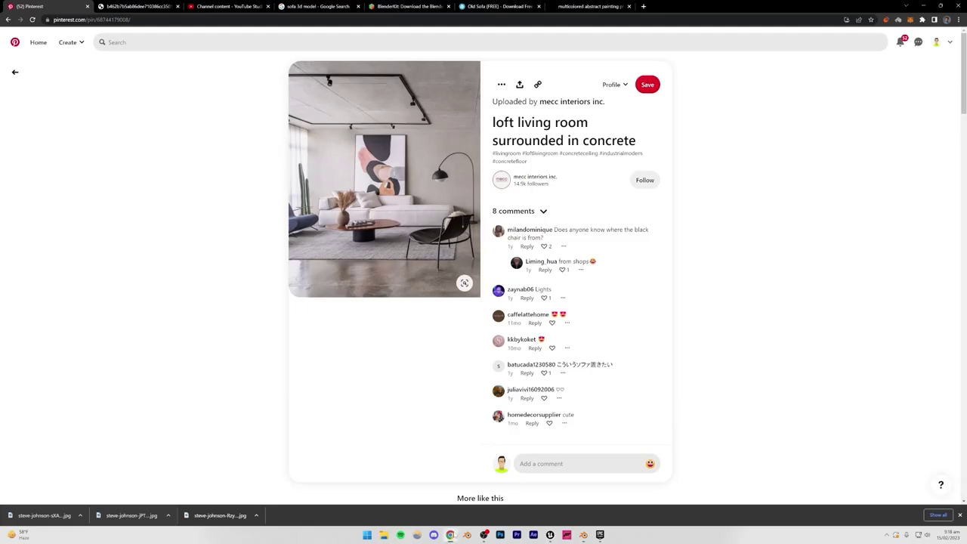
{"action": "scroll", "coordinate": [366, 306], "scroll_direction": "down", "scroll_amount": 5}
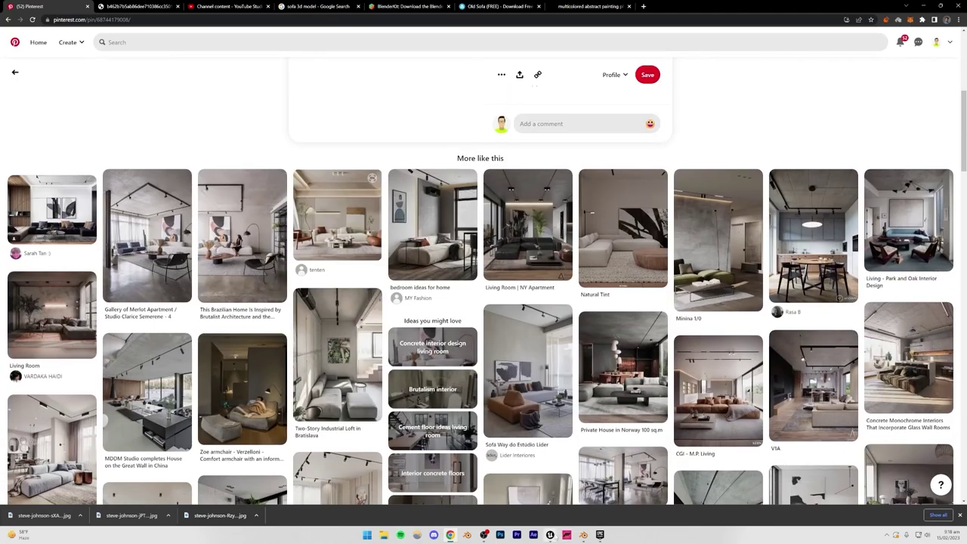
{"action": "left_click", "coordinate": [549, 534]}
{"action": "right_click_drag", "start_coordinate": [400, 223], "coordinate": [440, 333]}
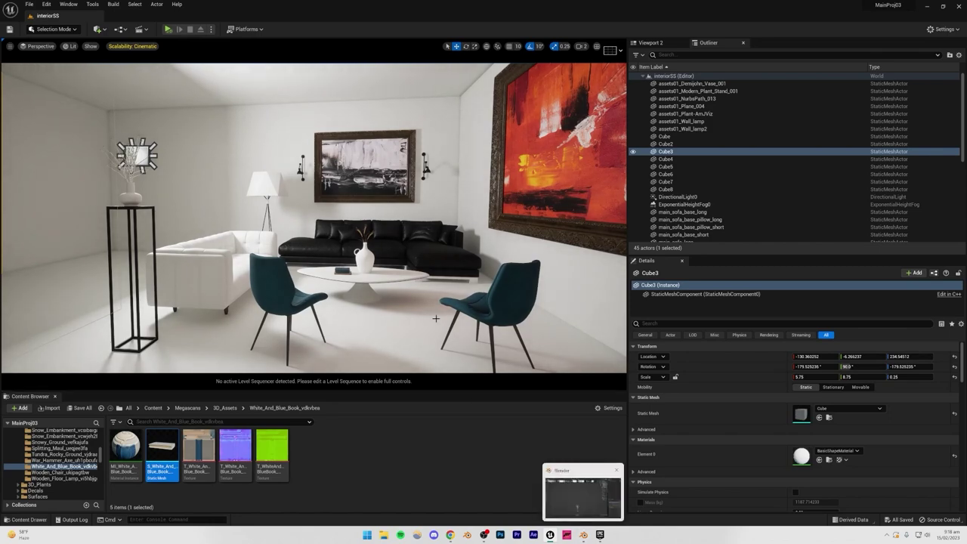
{"action": "left_click", "coordinate": [583, 534]}
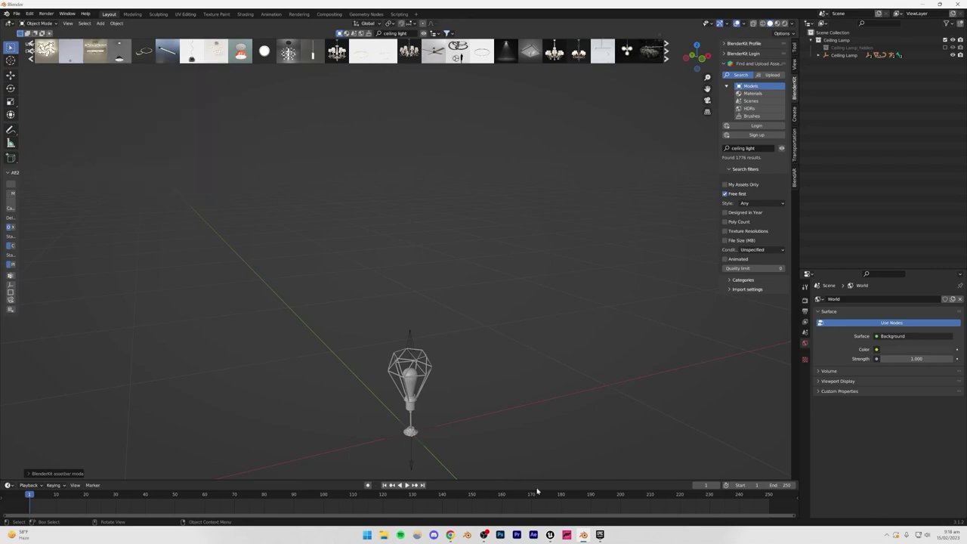
{"action": "left_click", "coordinate": [451, 535]}
{"action": "scroll", "coordinate": [355, 324], "scroll_direction": "down", "scroll_amount": 5}
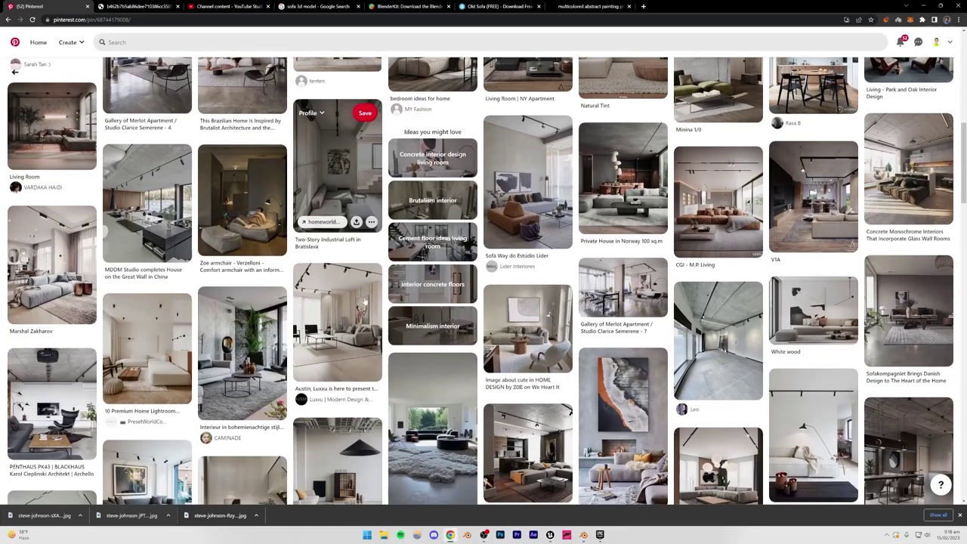
{"action": "left_click", "coordinate": [187, 299]}
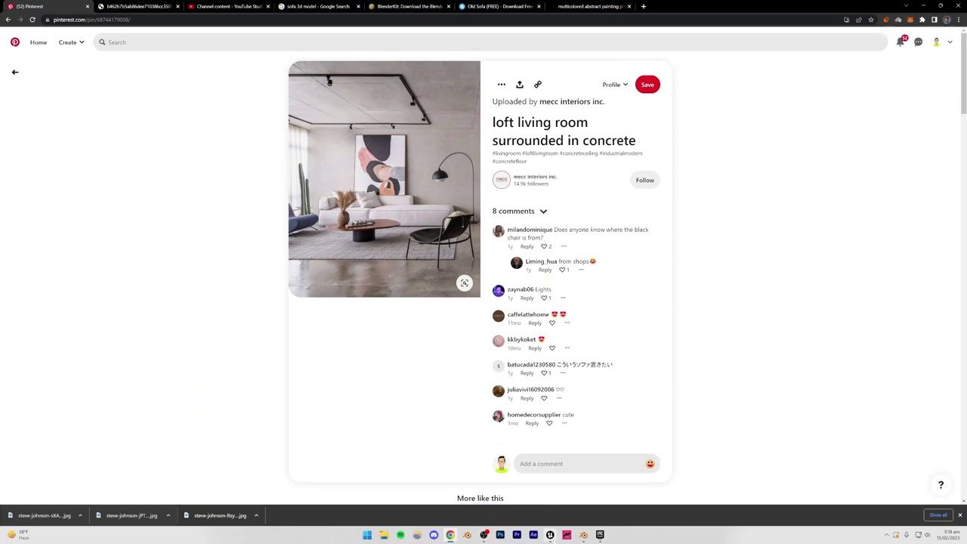
{"action": "mouse_move", "coordinate": [551, 539]}
Step: Switch to Blender, search BlenderKit for "window", and add the Window (Industrial) model to the scene
{"action": "left_click", "coordinate": [583, 535]}
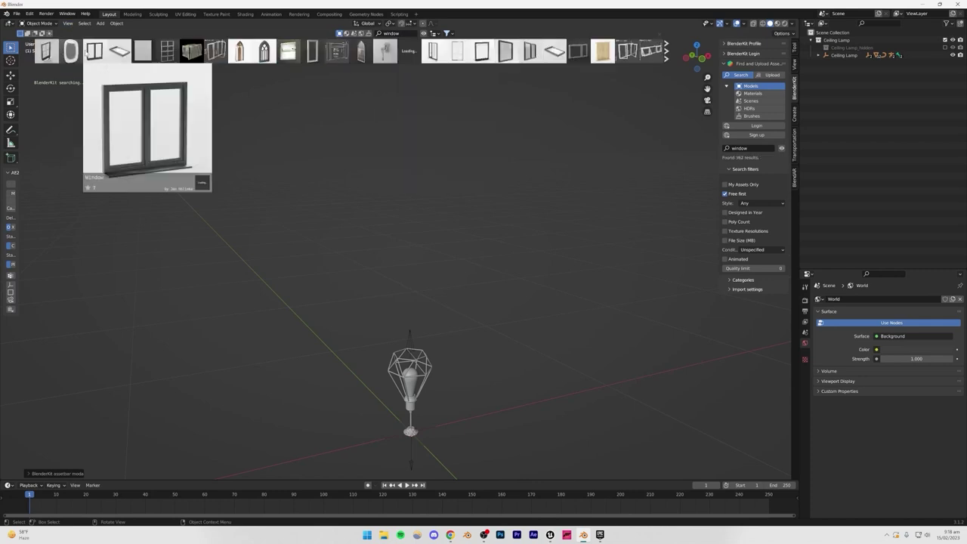
{"action": "mouse_move", "coordinate": [95, 51]}
{"action": "mouse_move", "coordinate": [167, 53]}
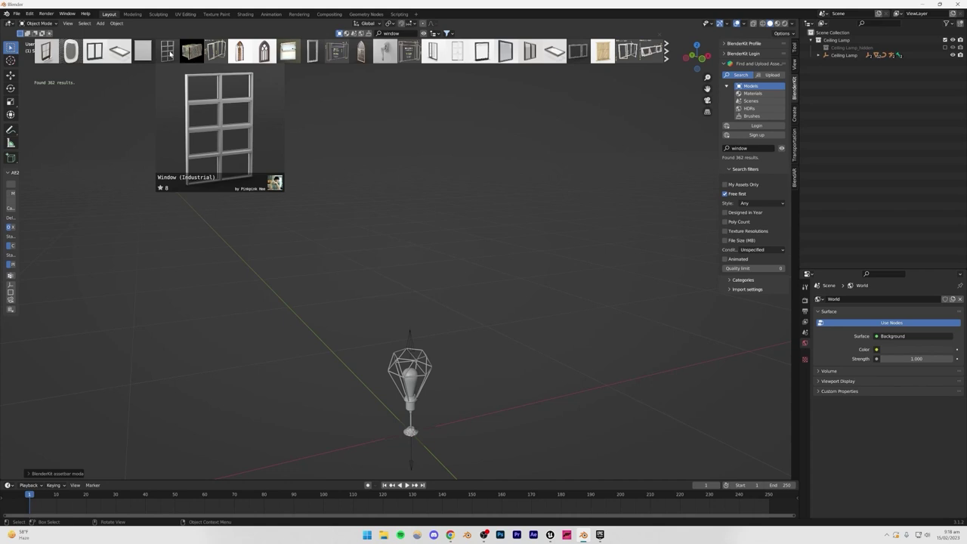
{"action": "left_click", "coordinate": [169, 54]}
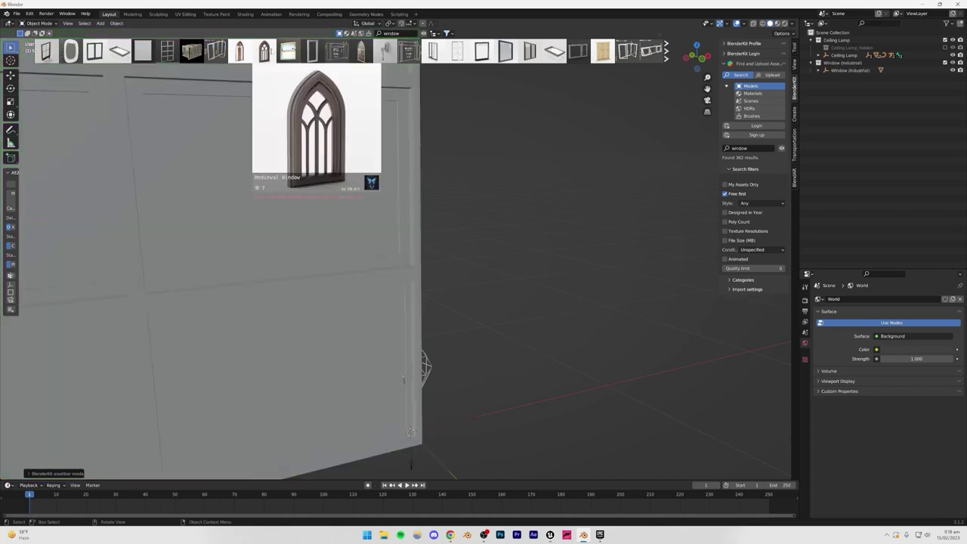
{"action": "mouse_move", "coordinate": [384, 51]}
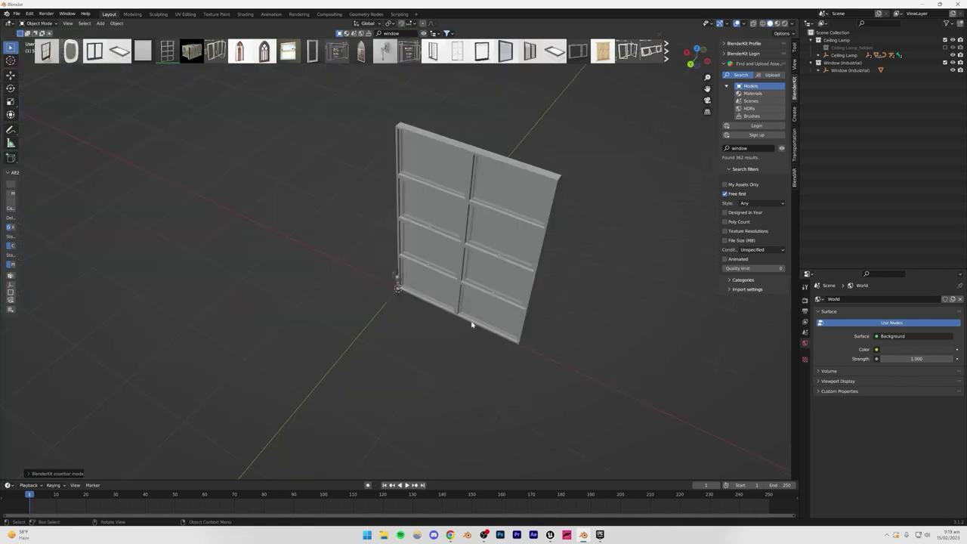
{"action": "middle_click_drag", "start_coordinate": [444, 258], "coordinate": [447, 206]}
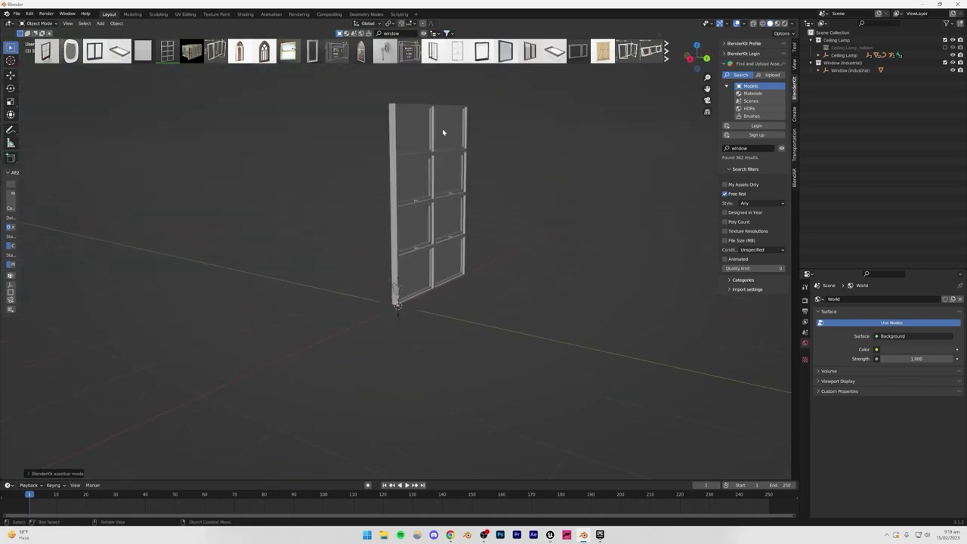
{"action": "mouse_move", "coordinate": [409, 54]}
{"action": "scroll", "coordinate": [540, 101], "scroll_direction": "up", "scroll_amount": 2}
{"action": "mouse_move", "coordinate": [555, 49]}
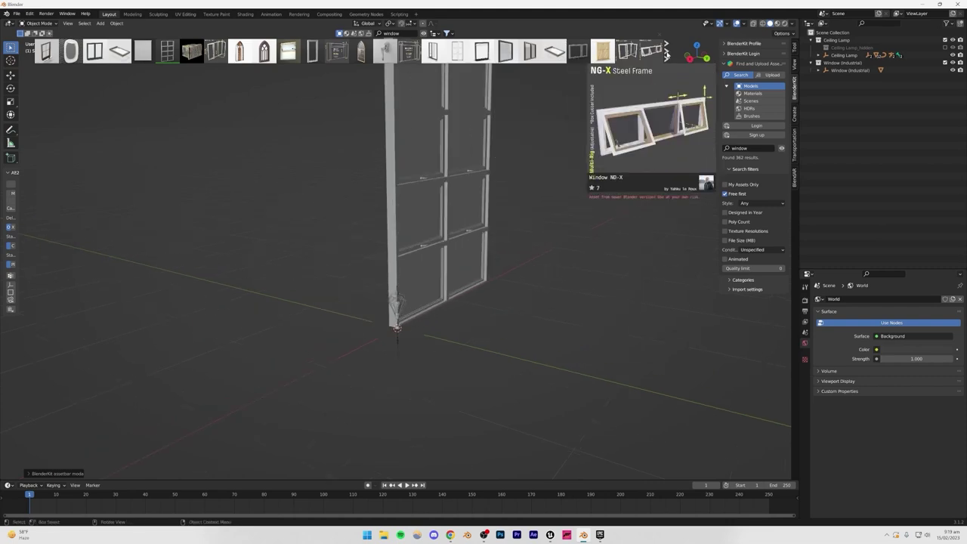
{"action": "left_click", "coordinate": [446, 185]}
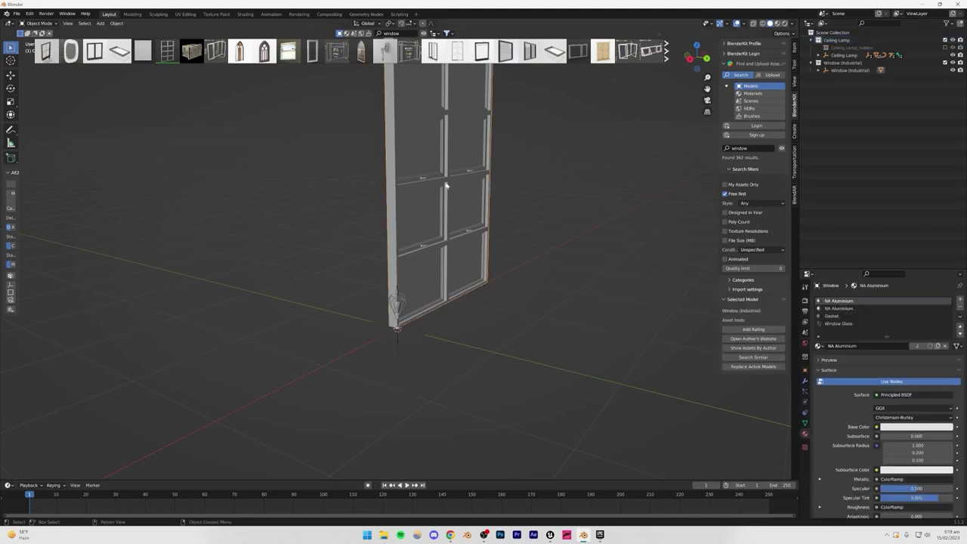
{"action": "key", "text": "g"}
{"action": "right_click", "coordinate": [465, 210]}
{"action": "middle_click_drag", "start_coordinate": [585, 249], "coordinate": [398, 312]}
{"action": "key", "text": "Tab"}
{"action": "key", "text": "Tab"}
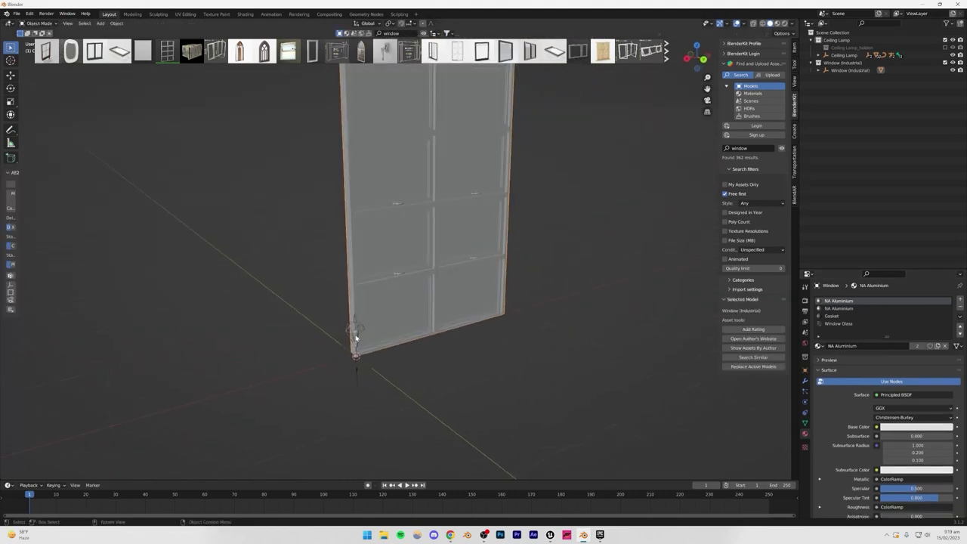
Step: Examine the Ceiling Lamp's bulb, wire cage and child objects to see which parts it is made of
{"action": "left_click", "coordinate": [355, 338]}
{"action": "scroll", "coordinate": [363, 352], "scroll_direction": "up", "scroll_amount": 5}
{"action": "middle_click_drag", "start_coordinate": [367, 365], "coordinate": [410, 209], "text": "shift"}
{"action": "scroll", "coordinate": [385, 233], "scroll_direction": "up", "scroll_amount": 3}
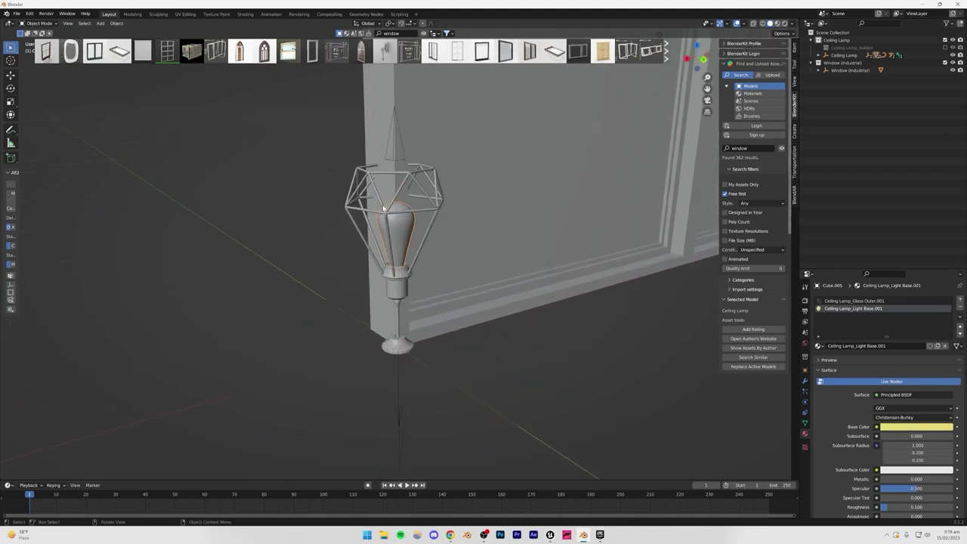
{"action": "left_click", "coordinate": [383, 209]}
{"action": "left_click", "coordinate": [838, 56]}
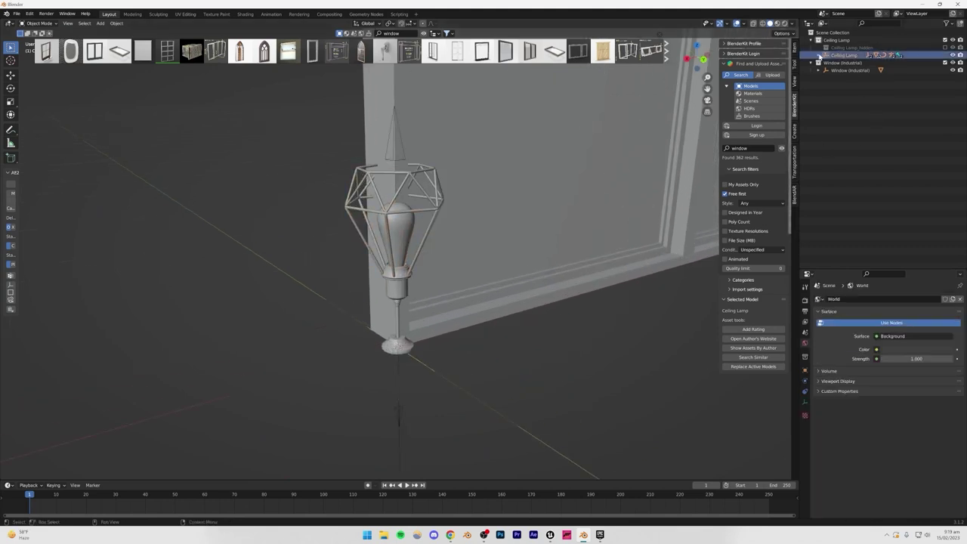
{"action": "left_click", "coordinate": [818, 56]}
{"action": "left_click", "coordinate": [843, 64]}
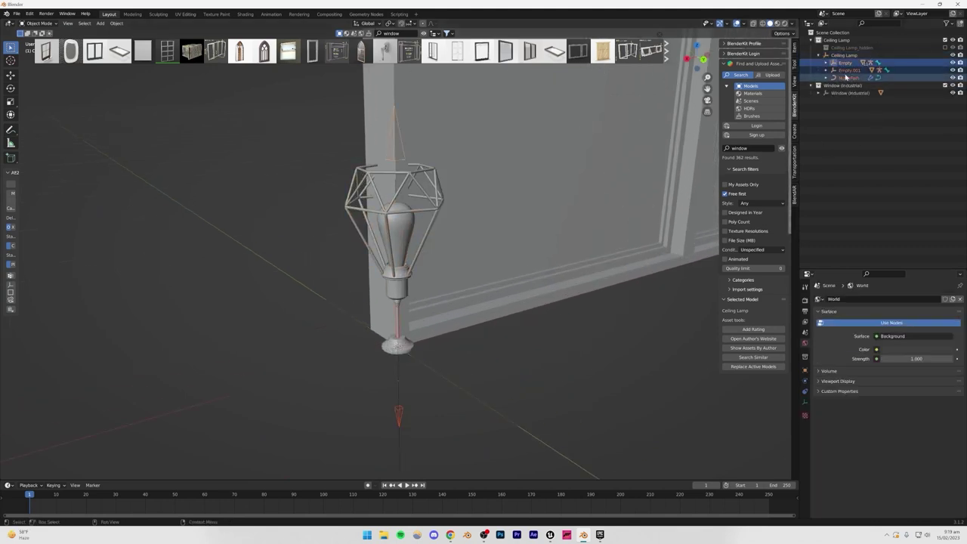
{"action": "left_click", "coordinate": [844, 77], "text": "ctrl"}
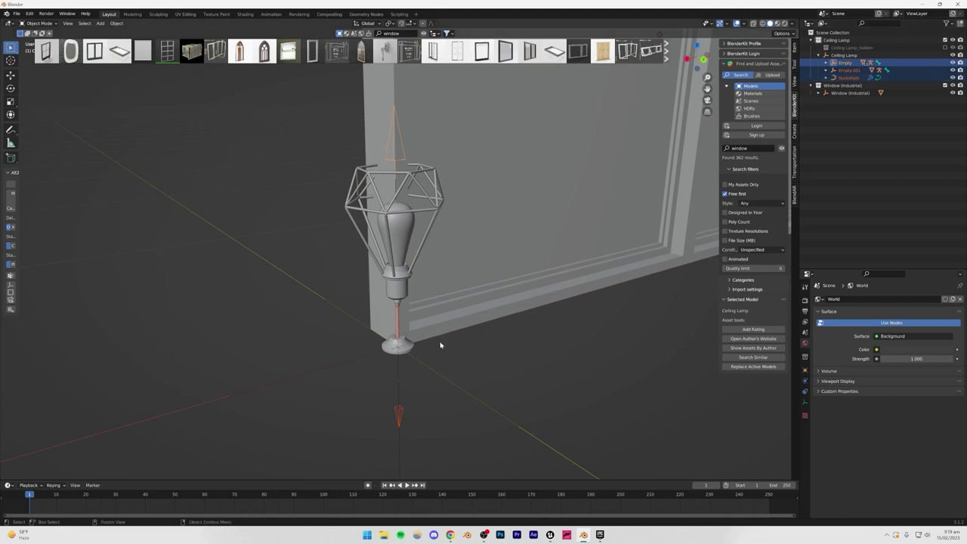
{"action": "left_click", "coordinate": [393, 237]}
{"action": "left_click", "coordinate": [387, 214]}
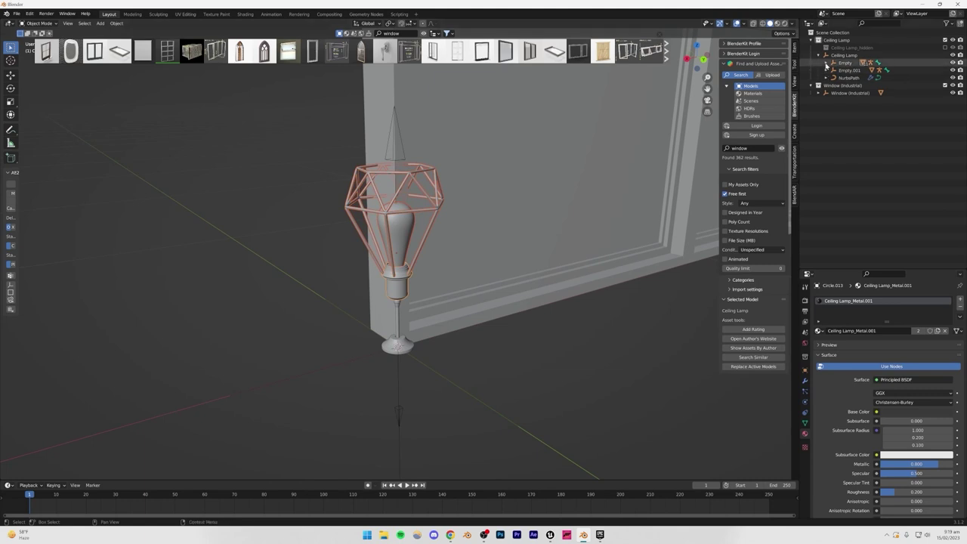
Step: Join the lamp's Circle, Cube and Plane meshes from Circle.004 to Plane.008 into one object
{"action": "left_click", "coordinate": [830, 62]}
{"action": "left_click", "coordinate": [852, 77]}
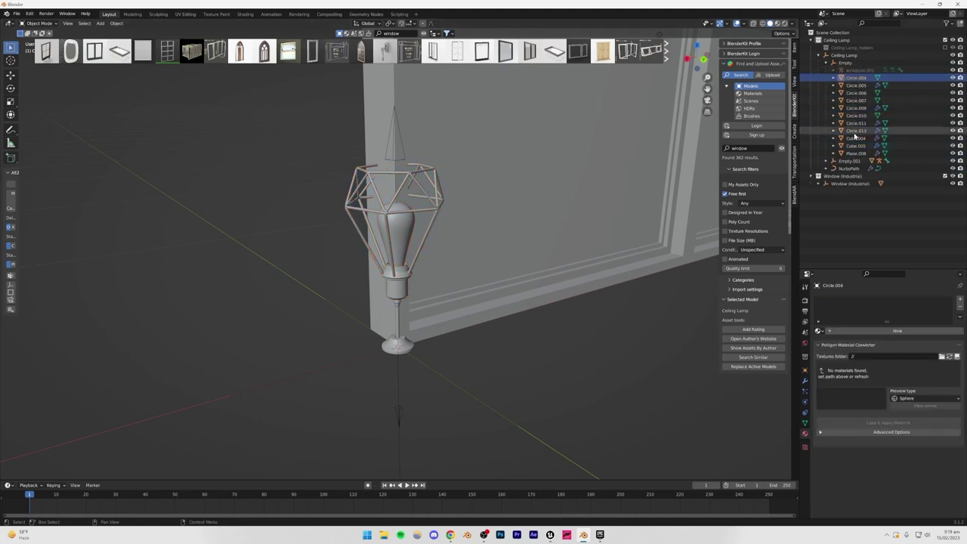
{"action": "left_click", "coordinate": [856, 153], "text": "shift"}
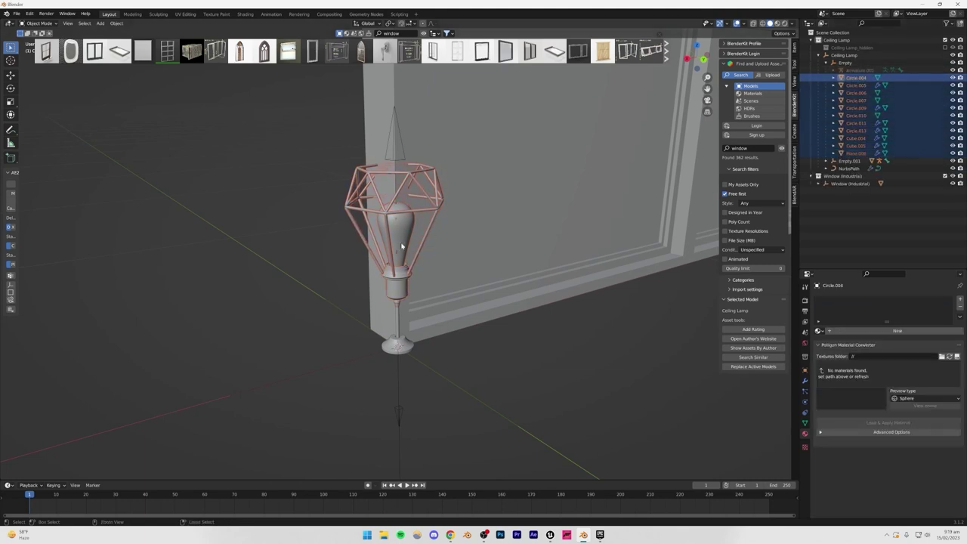
{"action": "key", "text": "ctrl+j"}
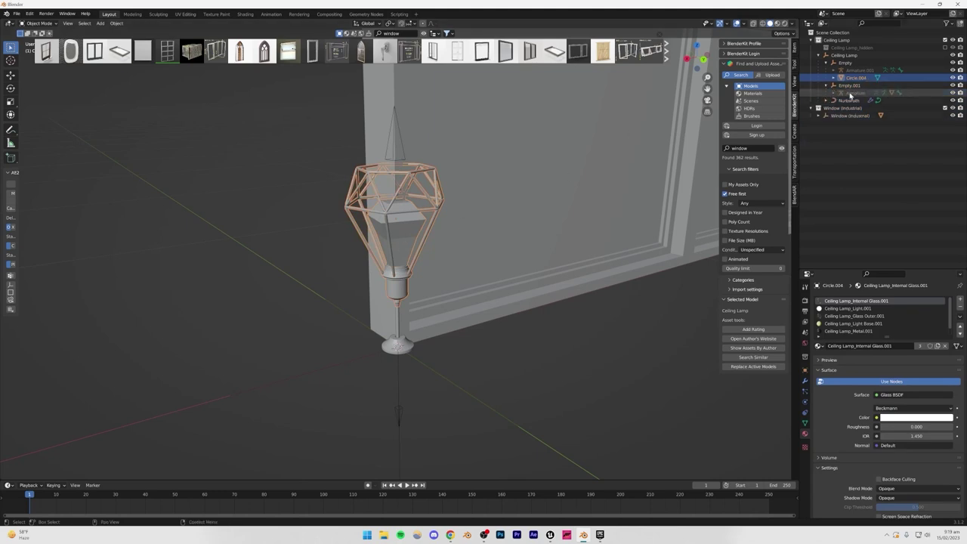
Step: Delete the Empty.001 object from the Ceiling Lamp hierarchy
{"action": "left_click", "coordinate": [848, 93]}
{"action": "left_click", "coordinate": [843, 87]}
{"action": "key", "text": "Delete"}
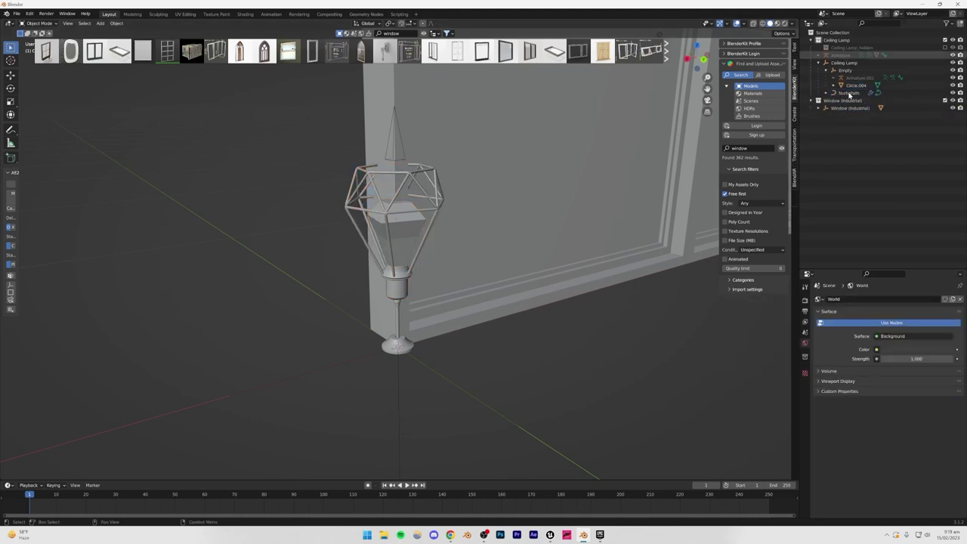
Step: Check the joined lamp cage, the NurbsPath cord and the round base as separate parts, and collapse the lamp hierarchy
{"action": "left_click", "coordinate": [851, 86]}
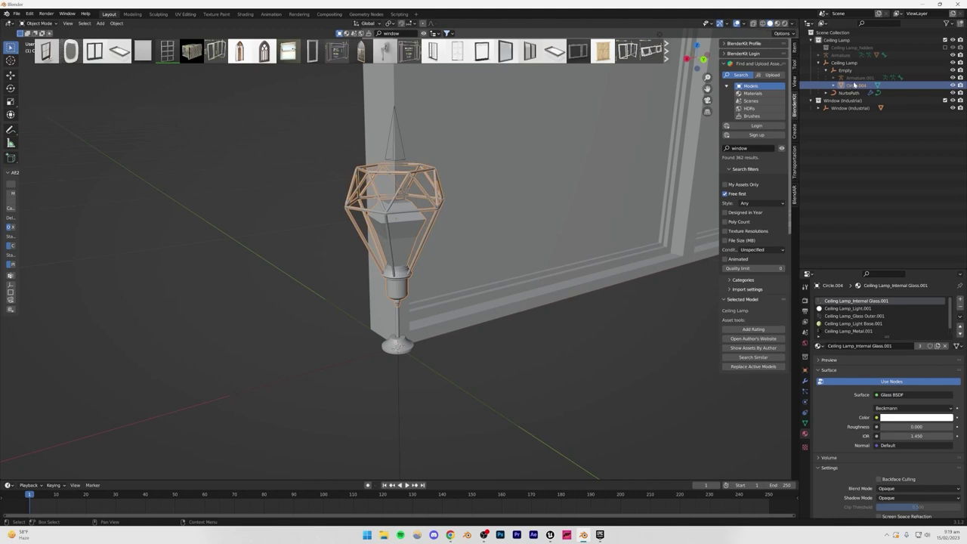
{"action": "left_click", "coordinate": [846, 93]}
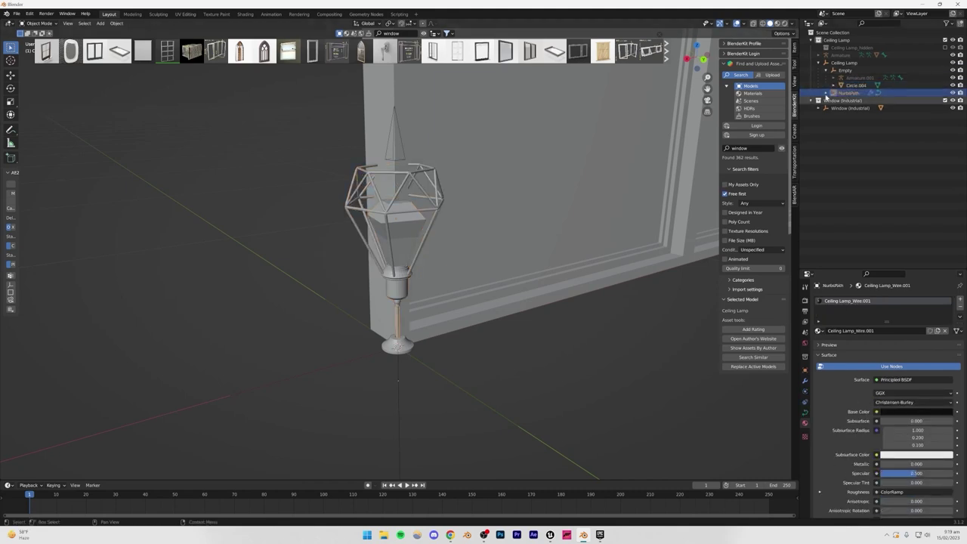
{"action": "left_click", "coordinate": [833, 93]}
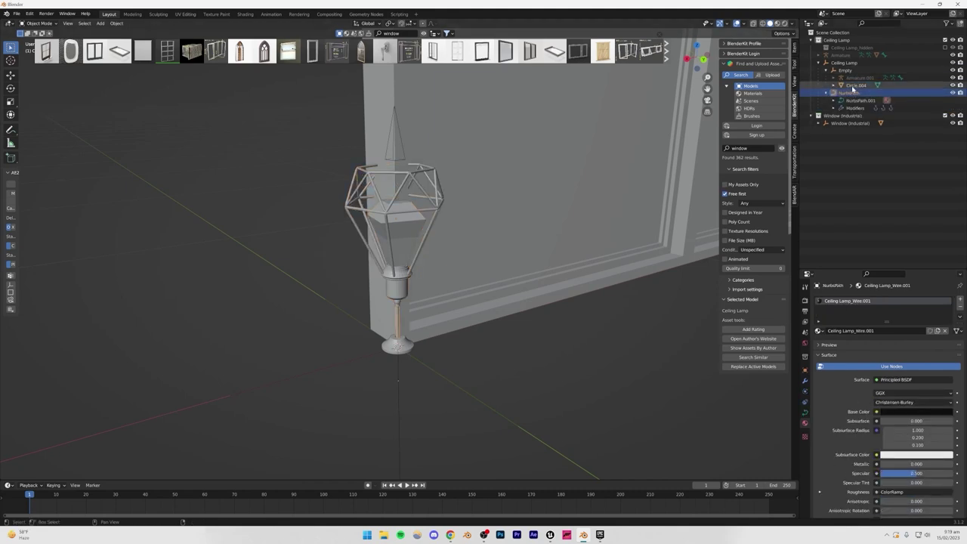
{"action": "left_click", "coordinate": [853, 88], "text": "shift"}
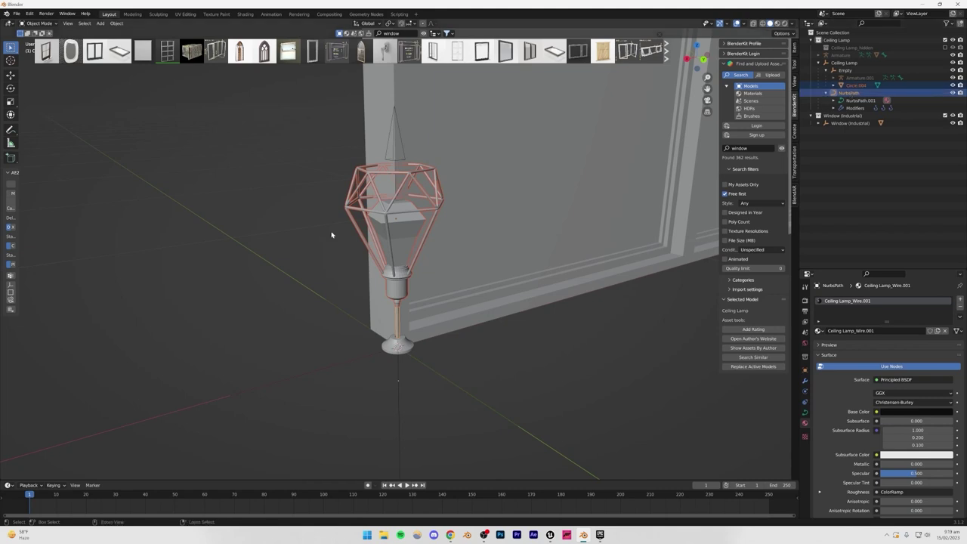
{"action": "left_click", "coordinate": [854, 86]}
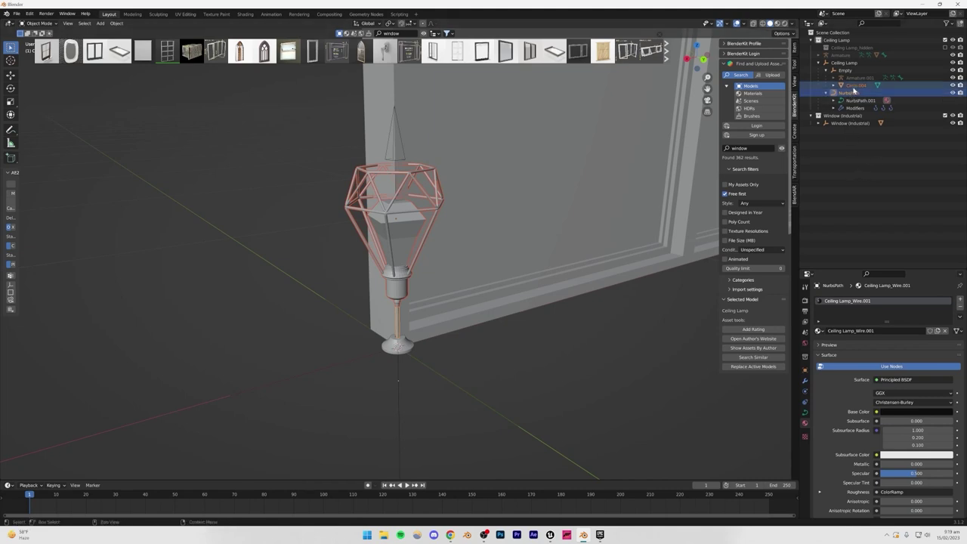
{"action": "key", "text": "g"}
{"action": "right_click", "coordinate": [308, 197]}
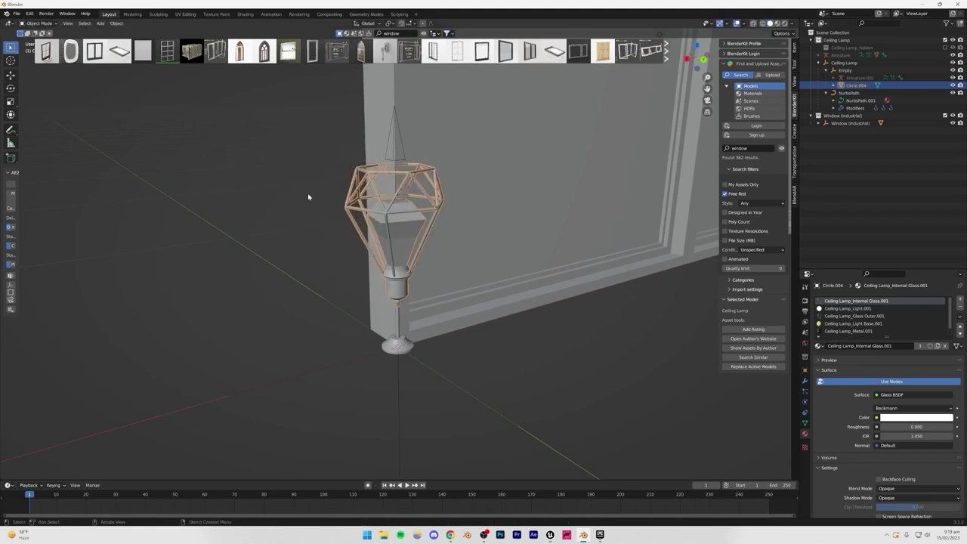
{"action": "left_click", "coordinate": [396, 317]}
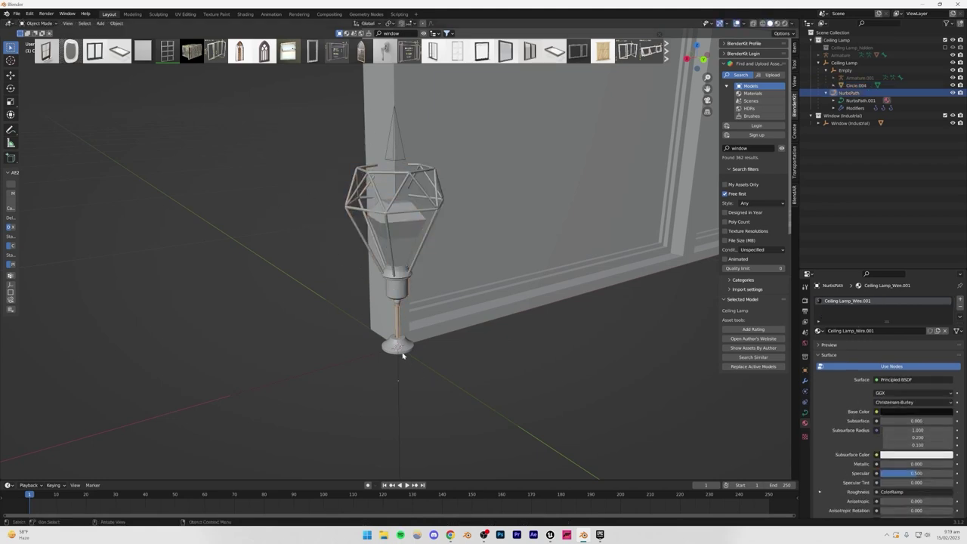
{"action": "left_click", "coordinate": [402, 353]}
{"action": "left_click", "coordinate": [817, 64]}
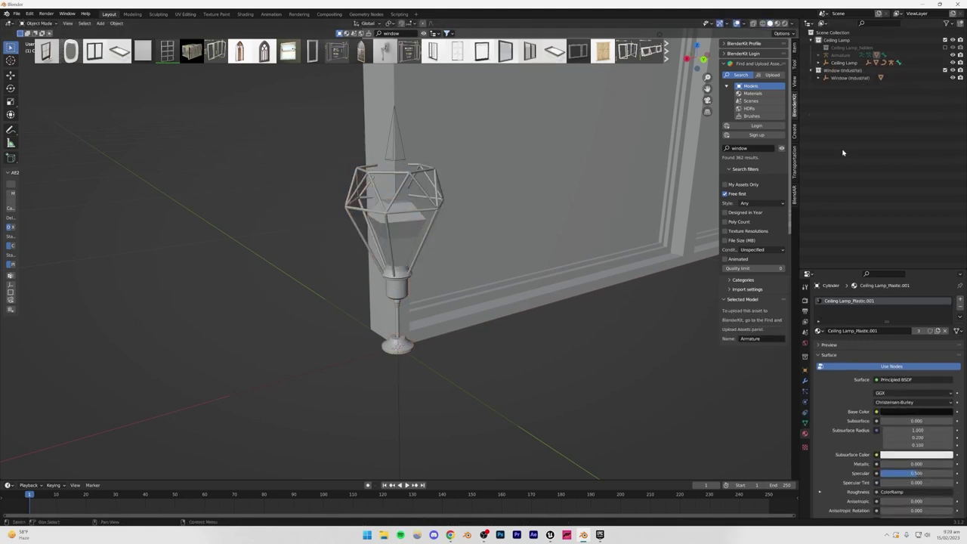
Step: Export the lamp and window scene as assets02.fbx in the interiorSS models folder
{"action": "left_click", "coordinate": [842, 72]}
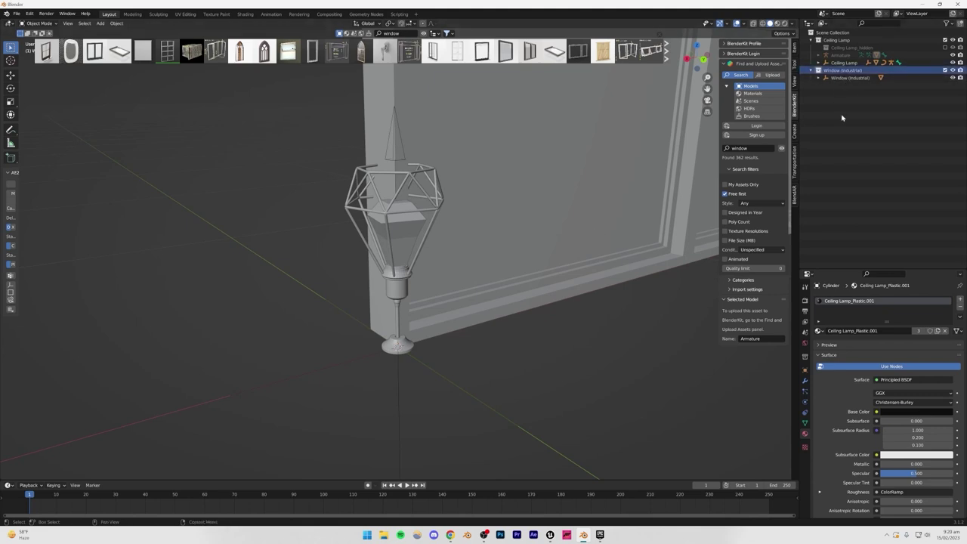
{"action": "scroll", "coordinate": [481, 222], "scroll_direction": "down", "scroll_amount": 6}
{"action": "middle_click_drag", "start_coordinate": [454, 175], "coordinate": [394, 308], "text": "shift"}
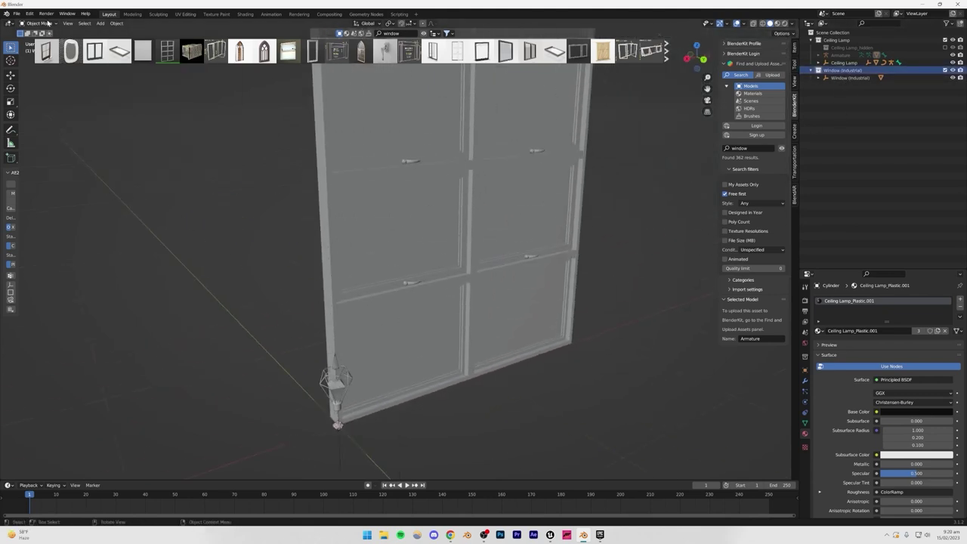
{"action": "left_click", "coordinate": [16, 14]}
{"action": "mouse_move", "coordinate": [45, 122]}
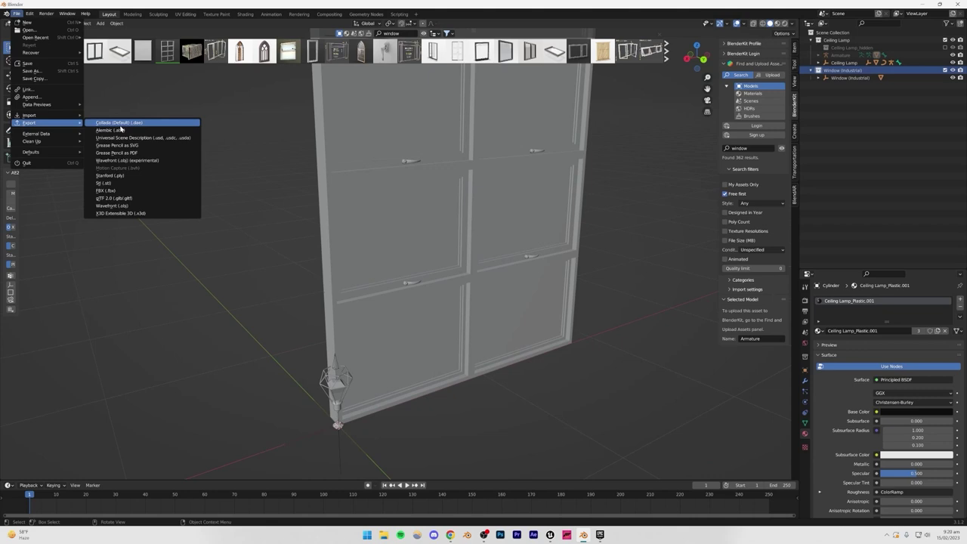
{"action": "left_click", "coordinate": [106, 190]}
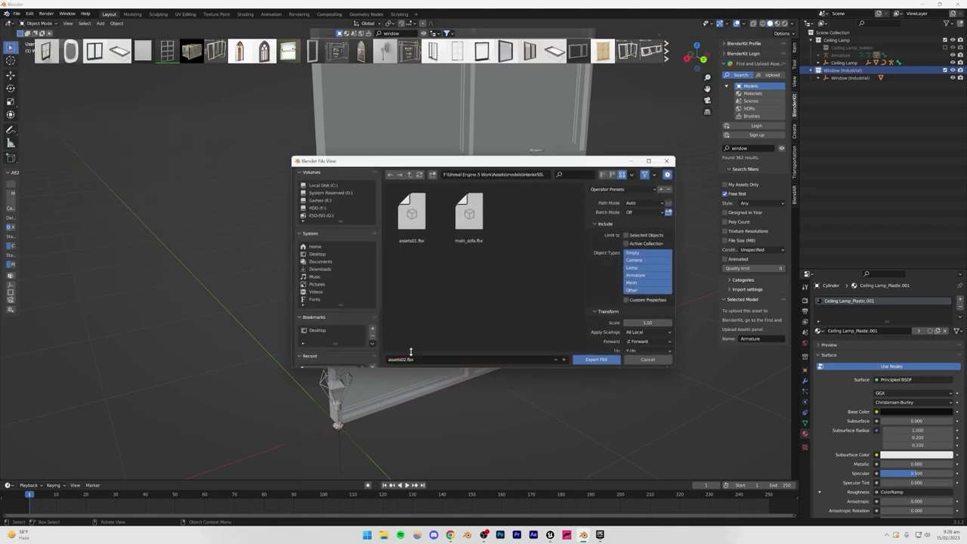
{"action": "left_click", "coordinate": [584, 359]}
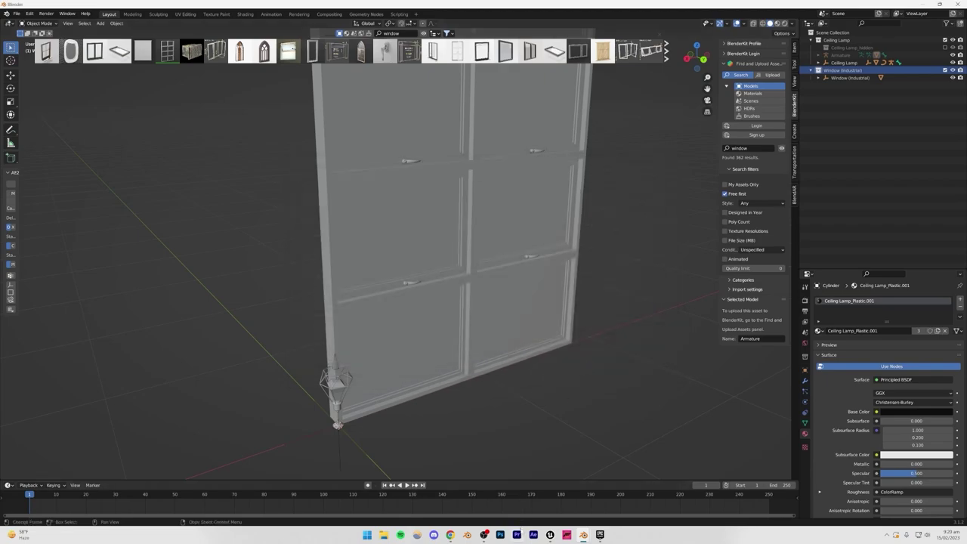
Step: Switch to Unreal Engine, create a folder named 02 inside the interiorSS content folder, and open it
{"action": "left_click", "coordinate": [550, 534]}
{"action": "scroll", "coordinate": [64, 474], "scroll_direction": "down", "scroll_amount": 10}
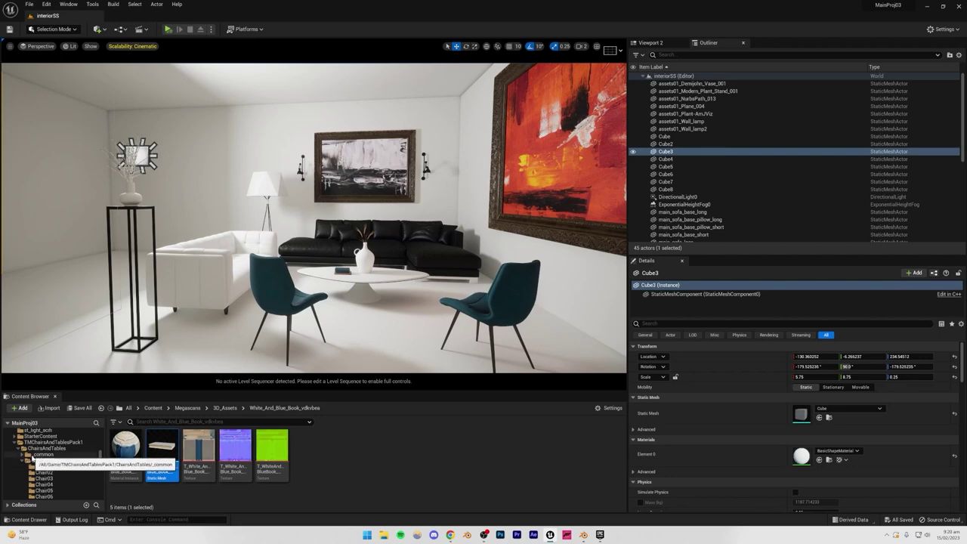
{"action": "scroll", "coordinate": [45, 464], "scroll_direction": "down", "scroll_amount": 10}
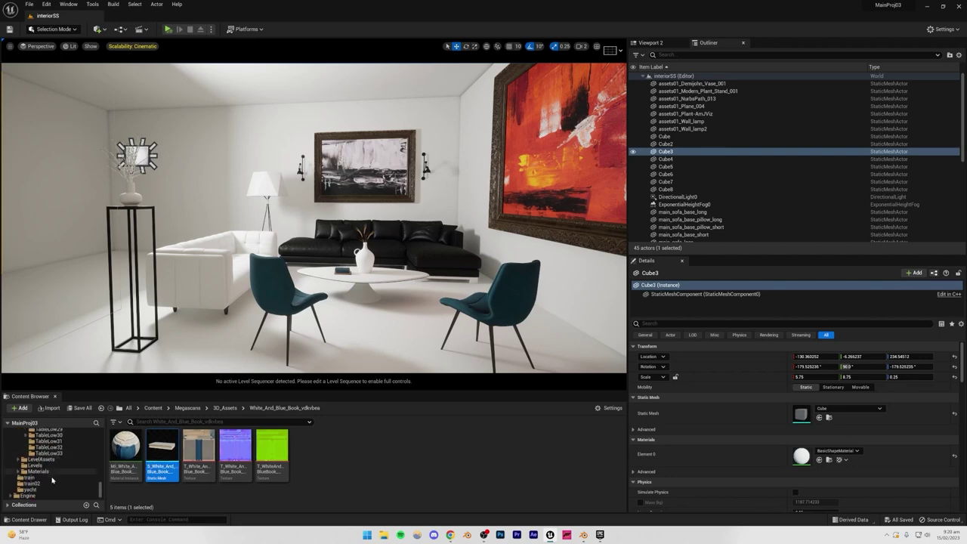
{"action": "scroll", "coordinate": [52, 479], "scroll_direction": "up", "scroll_amount": 15}
{"action": "left_click", "coordinate": [35, 469]}
{"action": "right_click", "coordinate": [36, 469]}
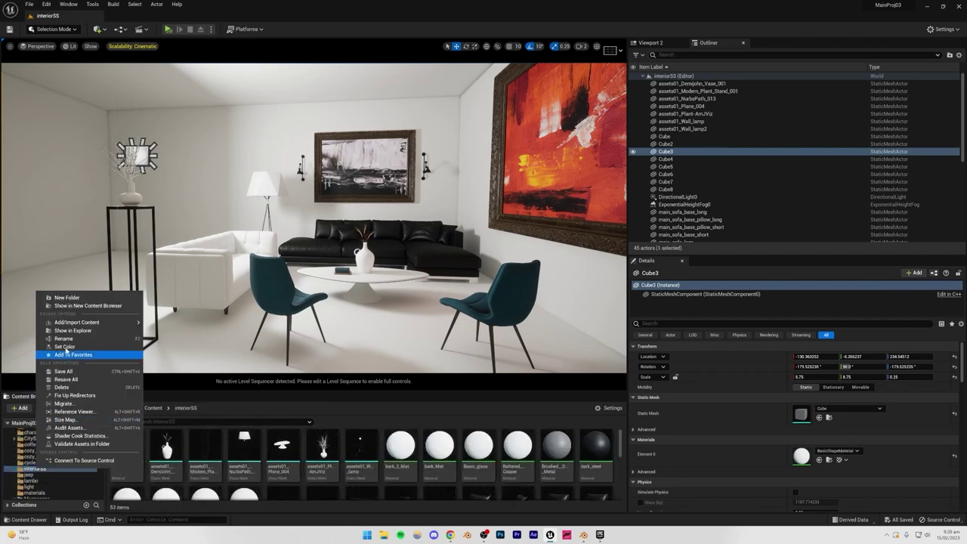
{"action": "left_click", "coordinate": [113, 305]}
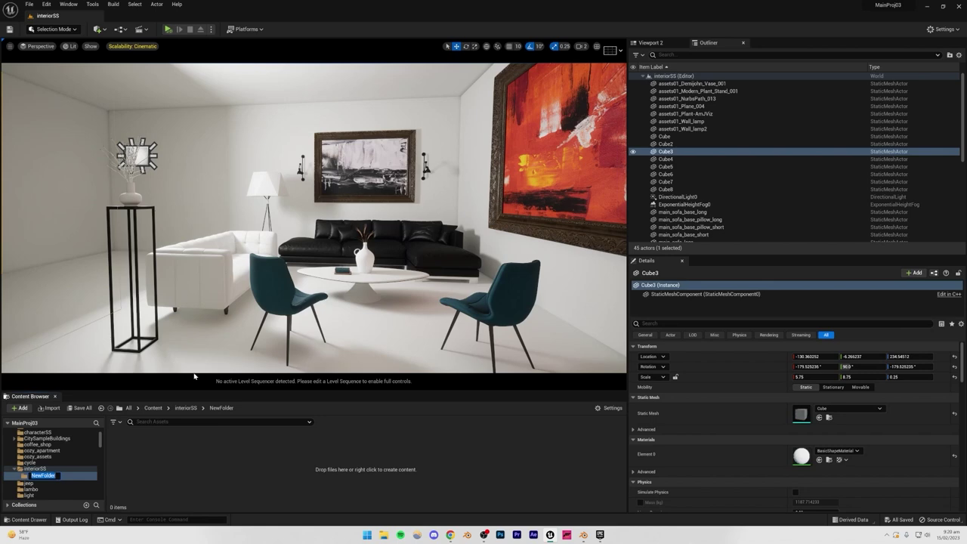
{"action": "type", "text": "02"}
{"action": "key", "text": "Return"}
{"action": "left_click", "coordinate": [39, 470]}
{"action": "left_click", "coordinate": [38, 475]}
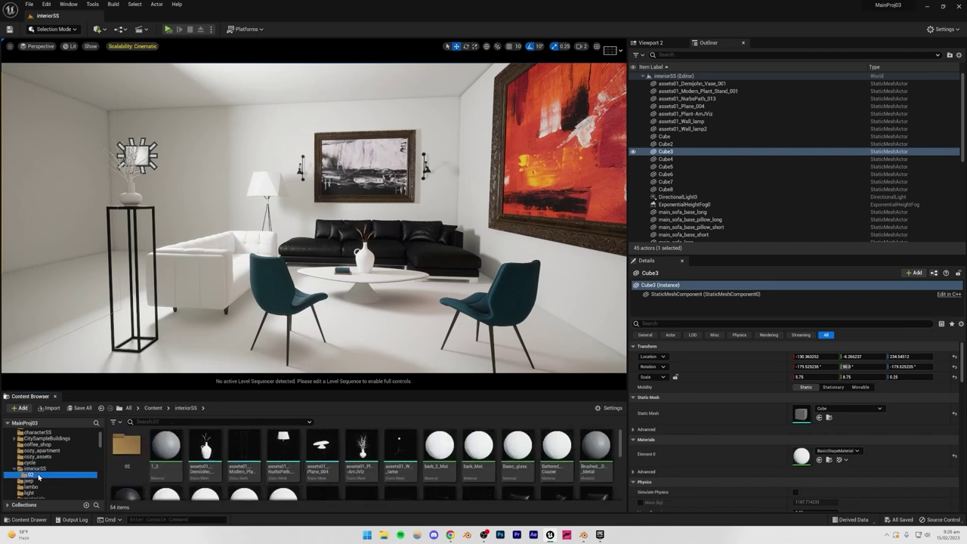
Step: Switch to File Explorer and open the interiorSS folder under Unreal Engine 5 Work, Assets, models
{"action": "left_click", "coordinate": [386, 536]}
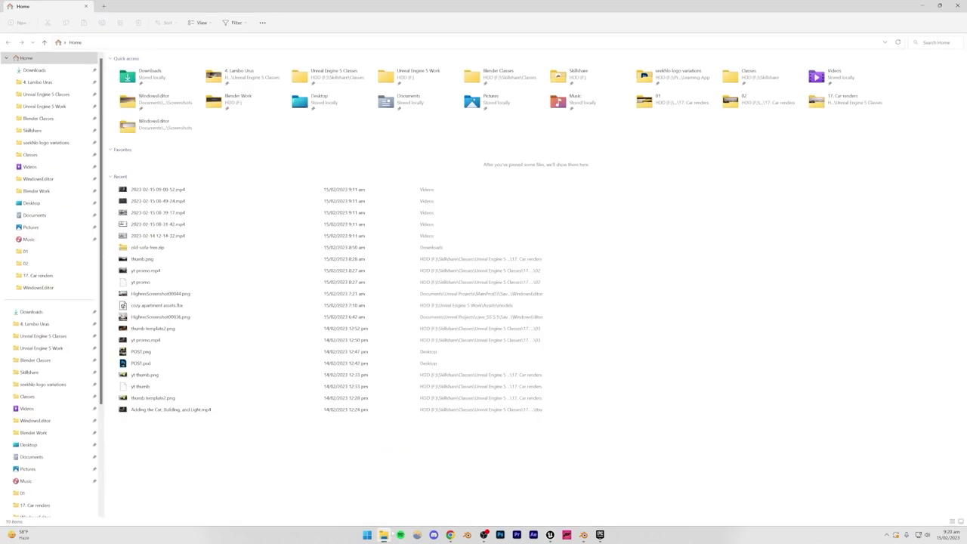
{"action": "left_click", "coordinate": [43, 106]}
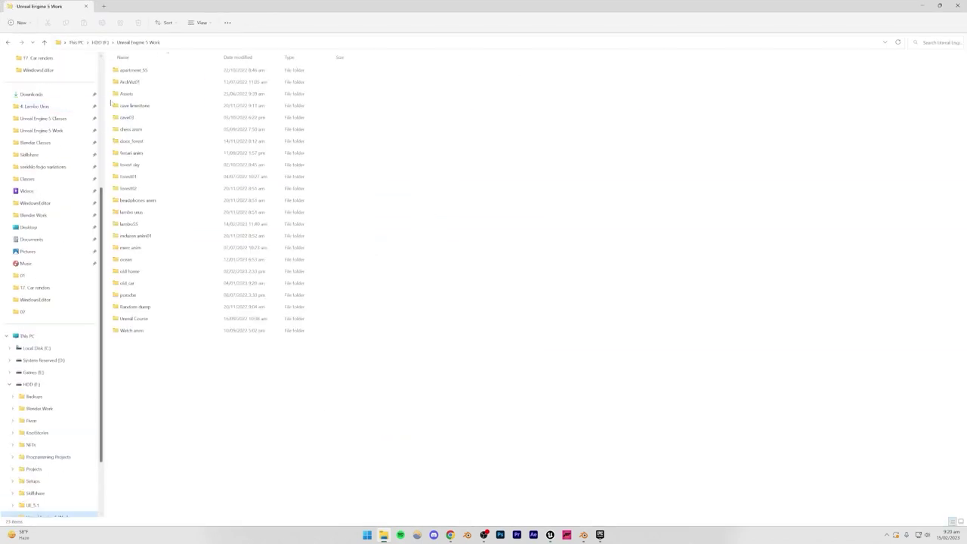
{"action": "double_click", "coordinate": [125, 94]}
{"action": "double_click", "coordinate": [127, 69]}
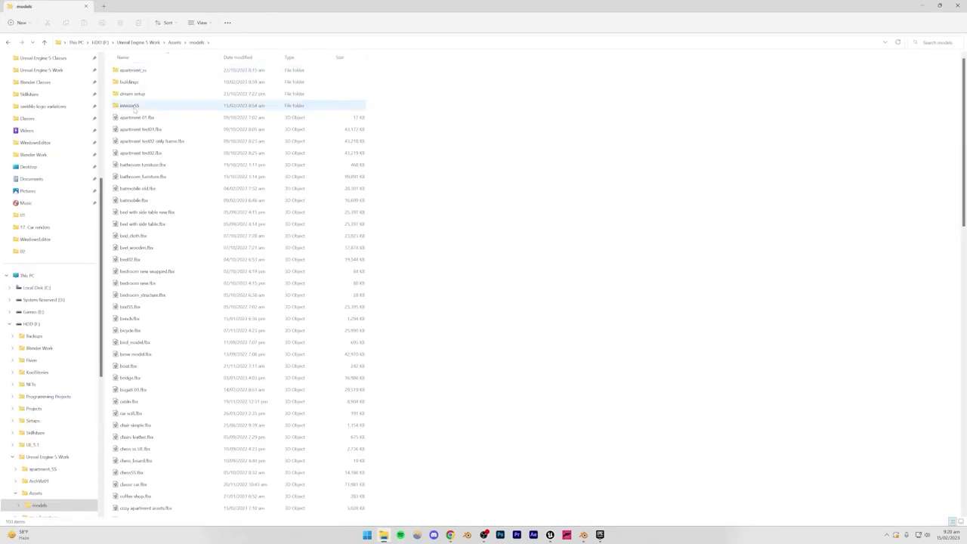
{"action": "double_click", "coordinate": [129, 106]}
Step: Import assets02.fbx into Unreal's 02 folder with the existing FBX import options and dismiss the message log
{"action": "left_click_drag", "start_coordinate": [161, 4], "coordinate": [681, 162]}
{"action": "left_click_drag", "start_coordinate": [747, 238], "coordinate": [511, 341]}
{"action": "left_click_drag", "start_coordinate": [233, 466], "coordinate": [236, 463]}
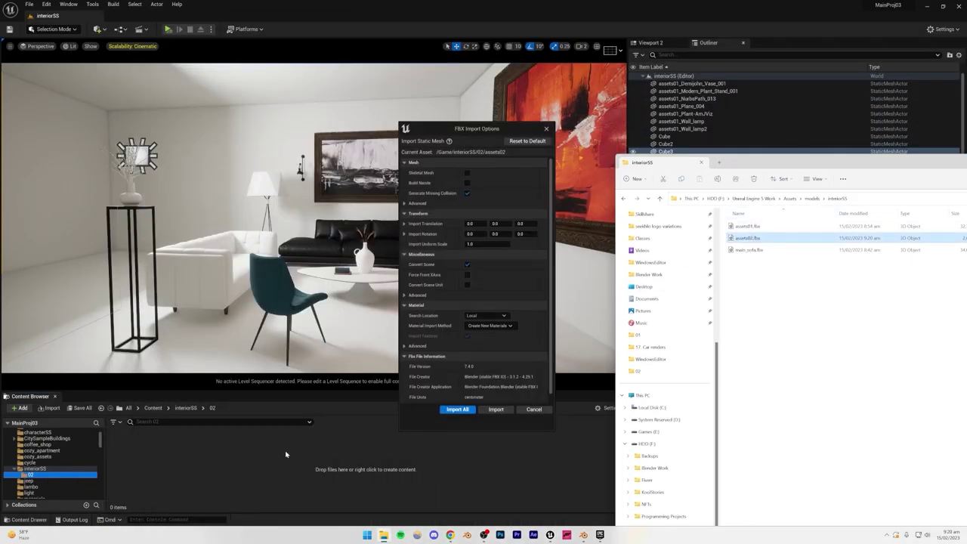
{"action": "left_click", "coordinate": [446, 409]}
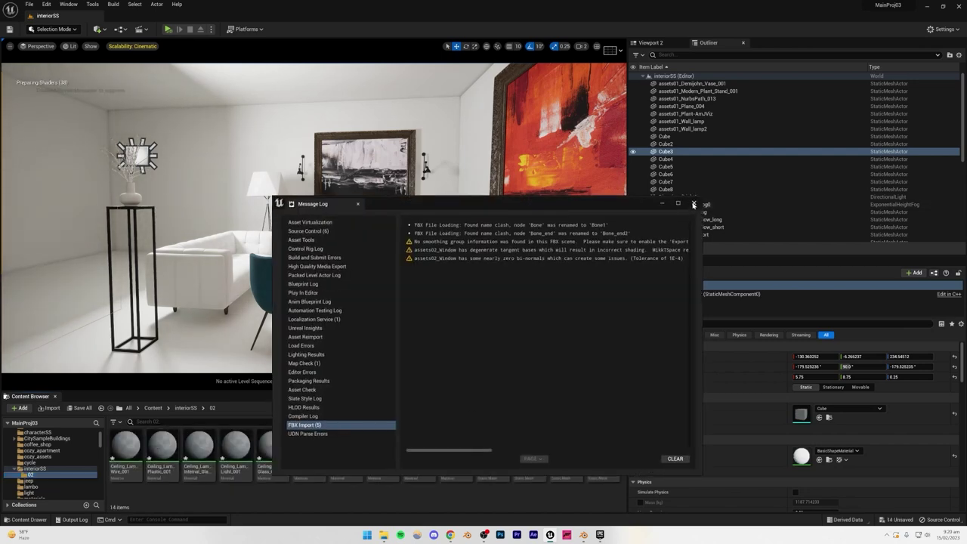
{"action": "left_click", "coordinate": [695, 203]}
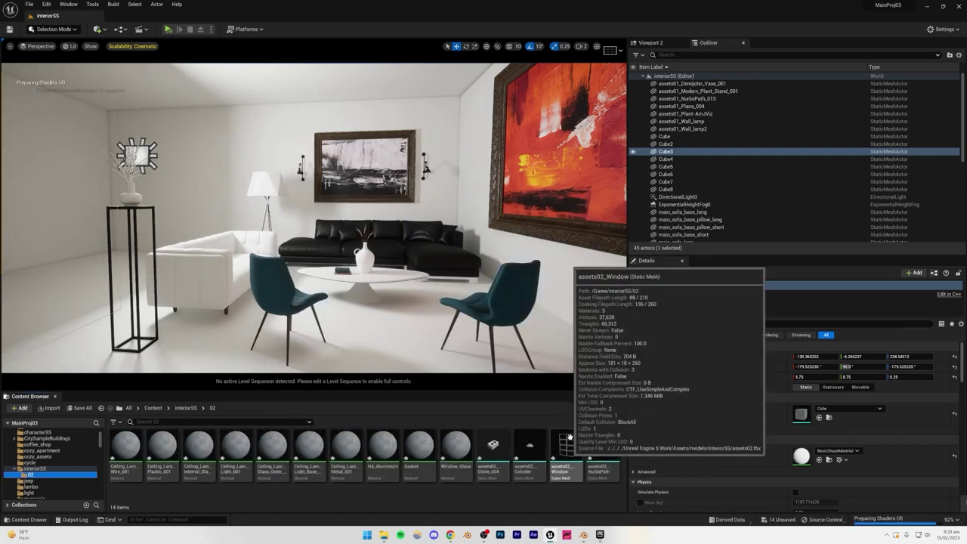
Step: Place the assets02_Window mesh beside the plant stand and rotate it -90° about Z to run along the wall
{"action": "left_click_drag", "start_coordinate": [566, 449], "coordinate": [74, 285]}
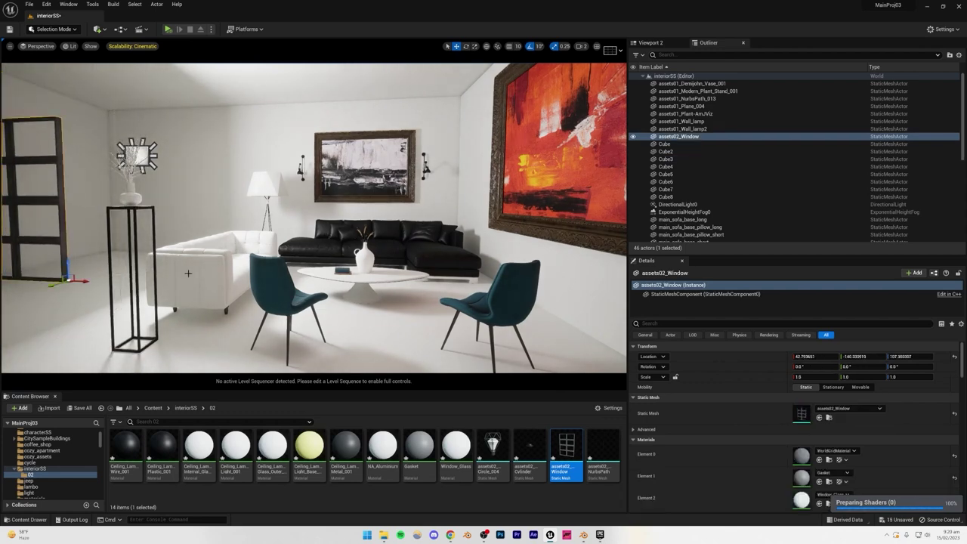
{"action": "right_click_drag", "start_coordinate": [201, 263], "coordinate": [121, 256]}
{"action": "left_click", "coordinate": [465, 46]}
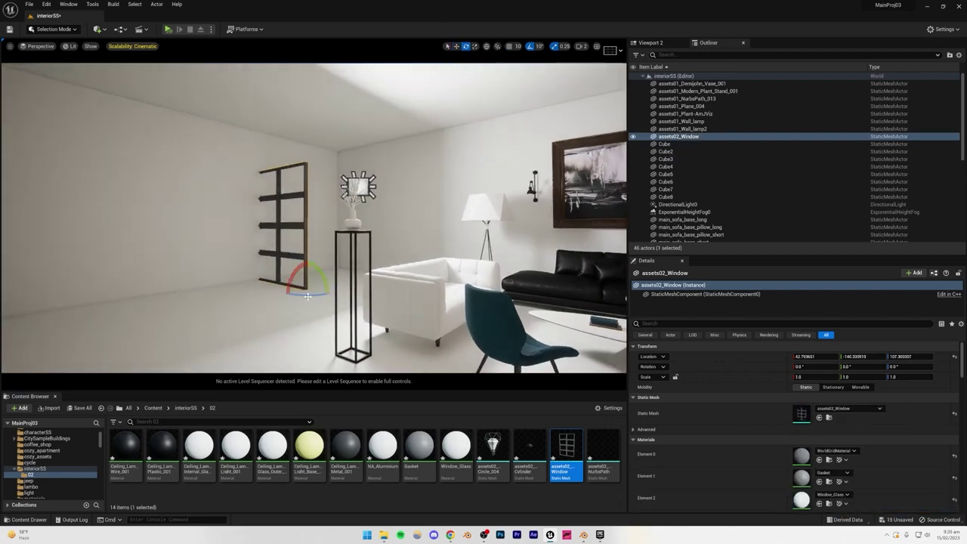
{"action": "left_click_drag", "start_coordinate": [325, 294], "coordinate": [332, 290]}
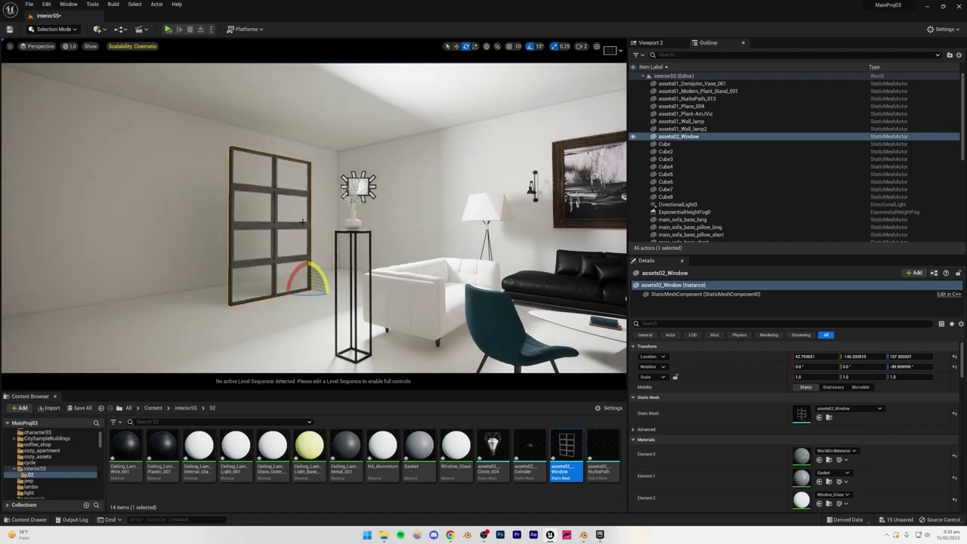
{"action": "left_click", "coordinate": [262, 266]}
Step: Place the assets02_Circle_004, assets02_Cylinder and assets02_NurbsPath lamp meshes together at the ceiling and frame them
{"action": "right_click_drag", "start_coordinate": [396, 196], "coordinate": [528, 197]}
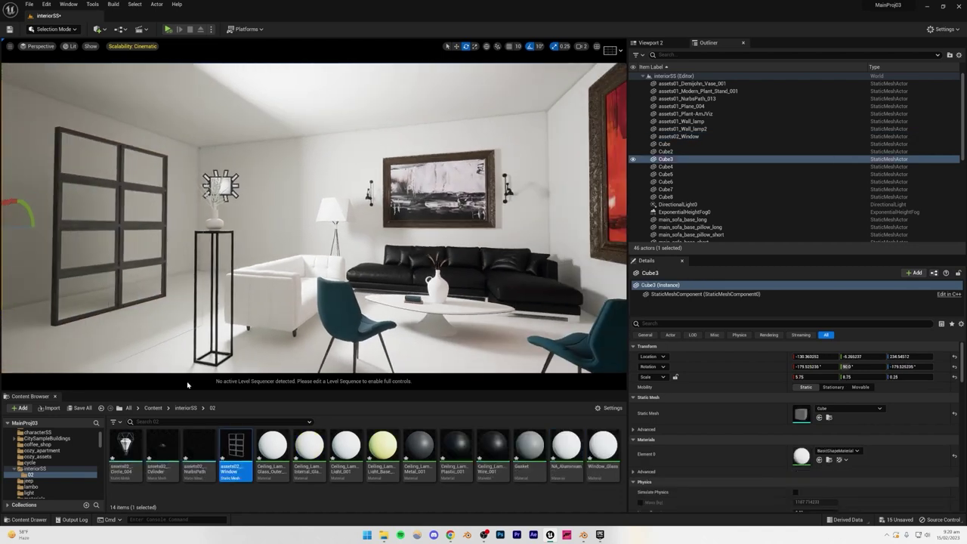
{"action": "left_click", "coordinate": [125, 450]}
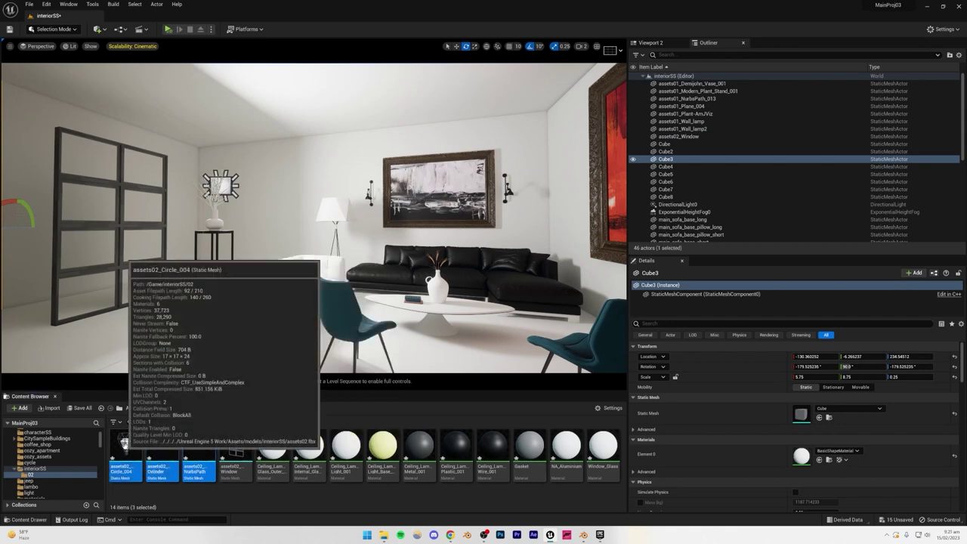
{"action": "left_click", "coordinate": [200, 447], "text": "shift"}
{"action": "left_click_drag", "start_coordinate": [200, 452], "coordinate": [442, 353]}
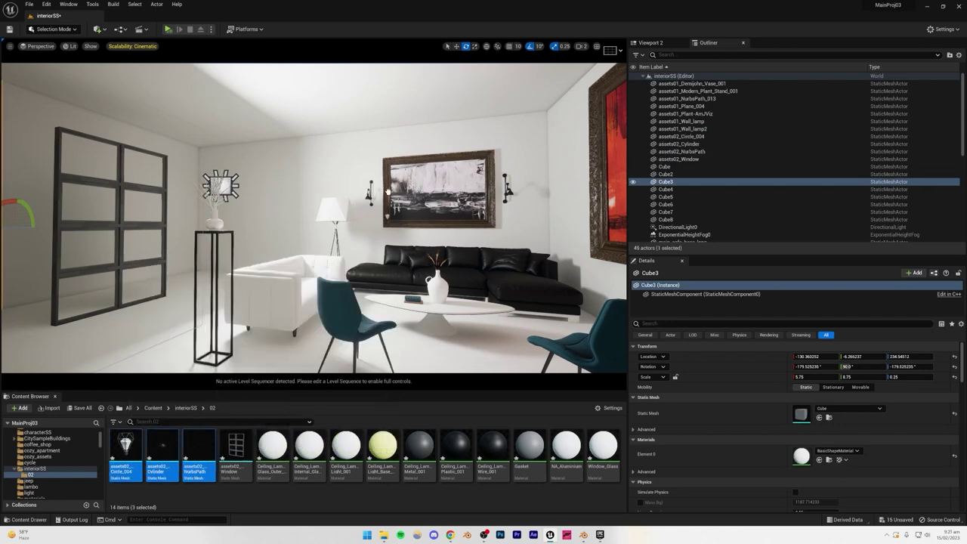
{"action": "left_click_drag", "start_coordinate": [387, 93], "coordinate": [387, 92]}
{"action": "key", "text": "f"}
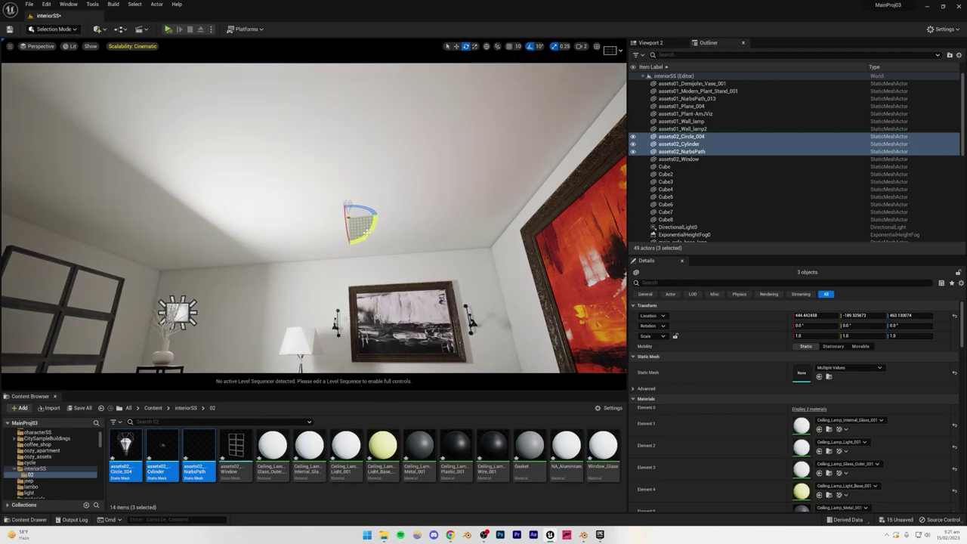
Step: Turn the three lamp meshes 180° so they hang from the ceiling and scale them to 5.25 × 5.25 × 3.5
{"action": "left_click_drag", "start_coordinate": [366, 230], "coordinate": [374, 219]}
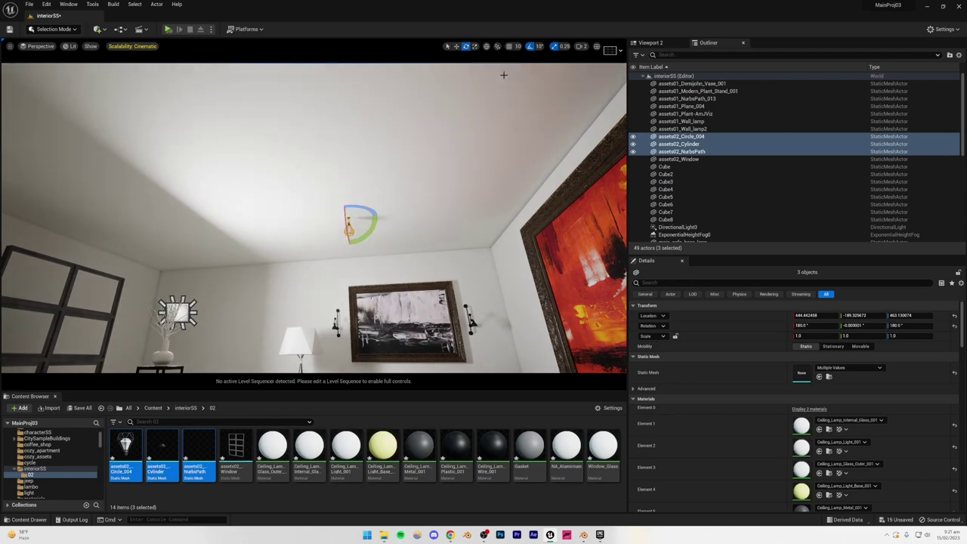
{"action": "left_click", "coordinate": [472, 47]}
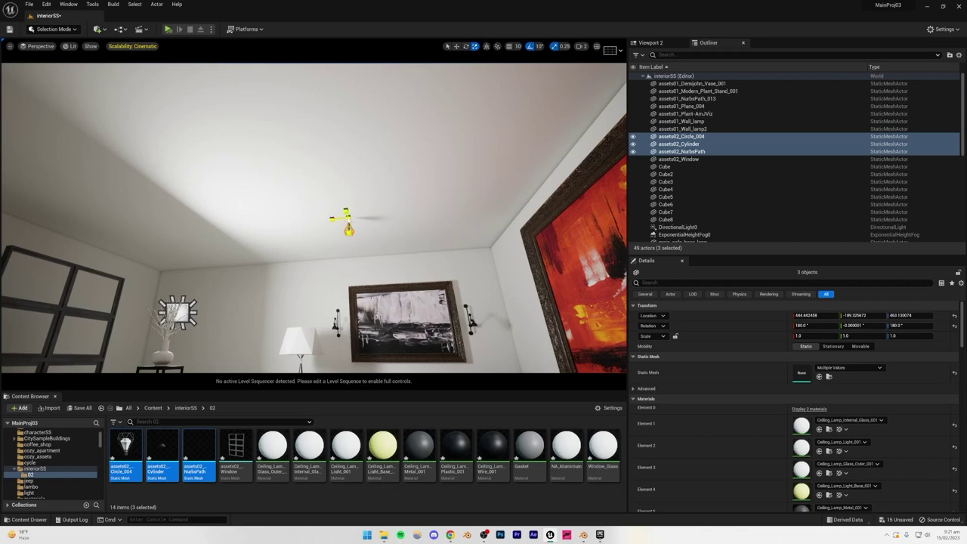
{"action": "mouse_move", "coordinate": [345, 218]}
{"action": "left_mouse_down"}
{"action": "mouse_move", "coordinate": [376, 219]}
{"action": "mouse_move", "coordinate": [345, 216]}
{"action": "left_mouse_up"}
{"action": "left_click", "coordinate": [326, 178]}
{"action": "right_click_drag", "start_coordinate": [326, 179], "coordinate": [320, 198]}
{"action": "left_click", "coordinate": [329, 247]}
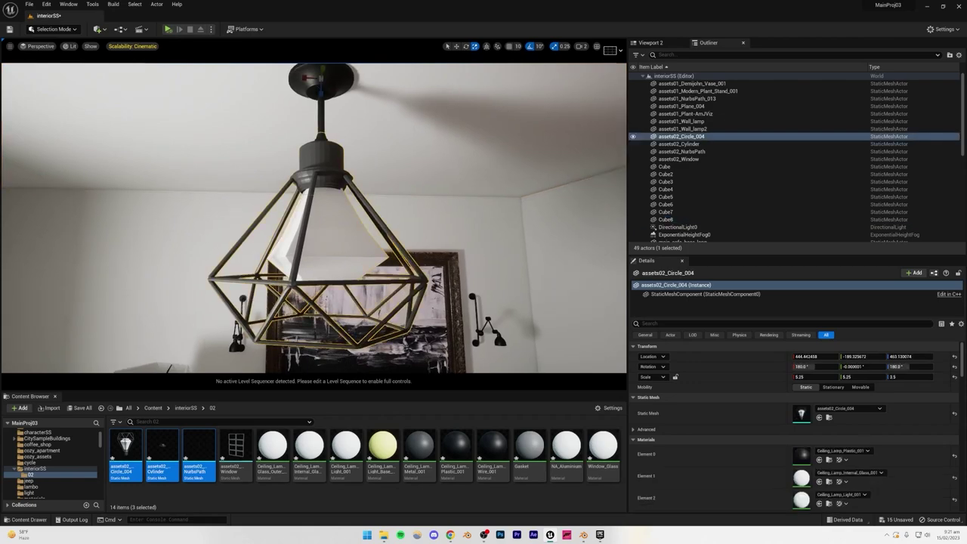
Step: Check the ceiling lamp's original proportions in Blender, return to Unreal Engine and undo the last lamp scaling
{"action": "right_click_drag", "start_coordinate": [329, 248], "coordinate": [347, 243]}
{"action": "key", "text": "w"}
{"action": "left_click", "coordinate": [583, 535]}
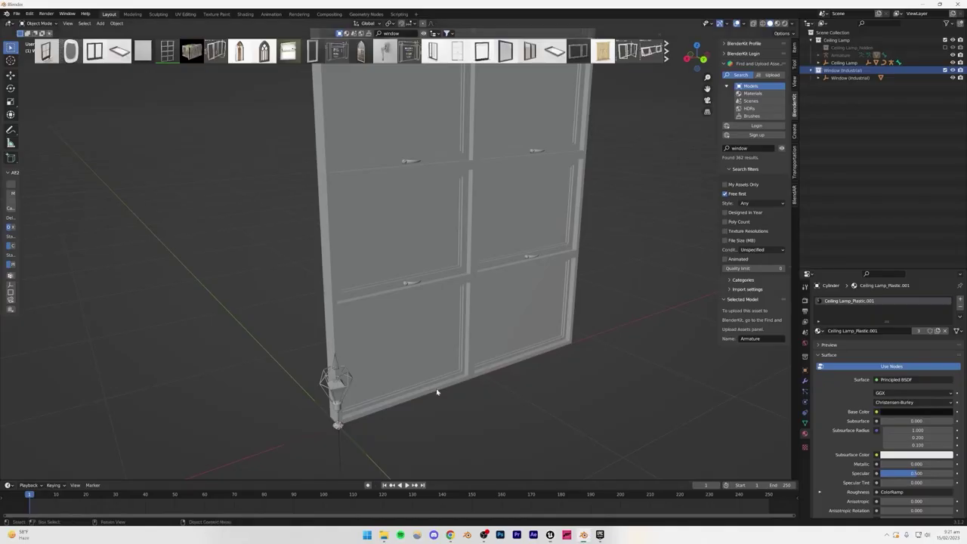
{"action": "middle_click_drag", "start_coordinate": [346, 404], "coordinate": [527, 445]}
{"action": "scroll", "coordinate": [389, 324], "scroll_direction": "up", "scroll_amount": 5}
{"action": "left_click", "coordinate": [550, 535]}
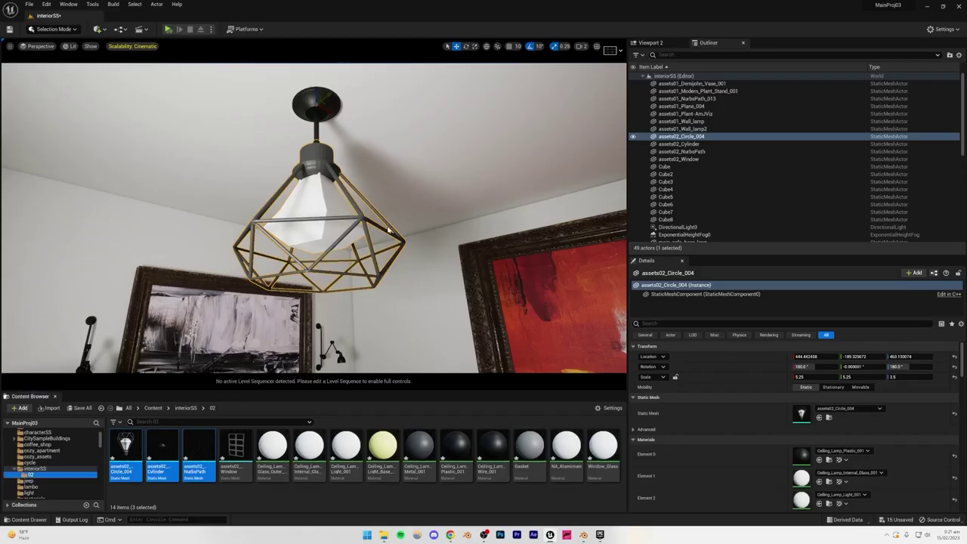
{"action": "key", "text": "ctrl+z"}
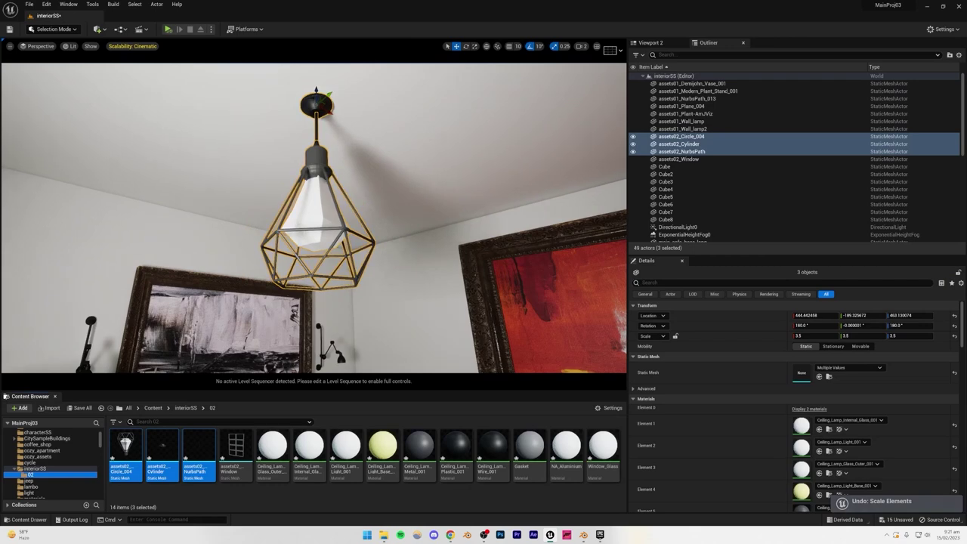
Step: Scale the three lamp meshes up uniformly and save the level
{"action": "left_click", "coordinate": [474, 46]}
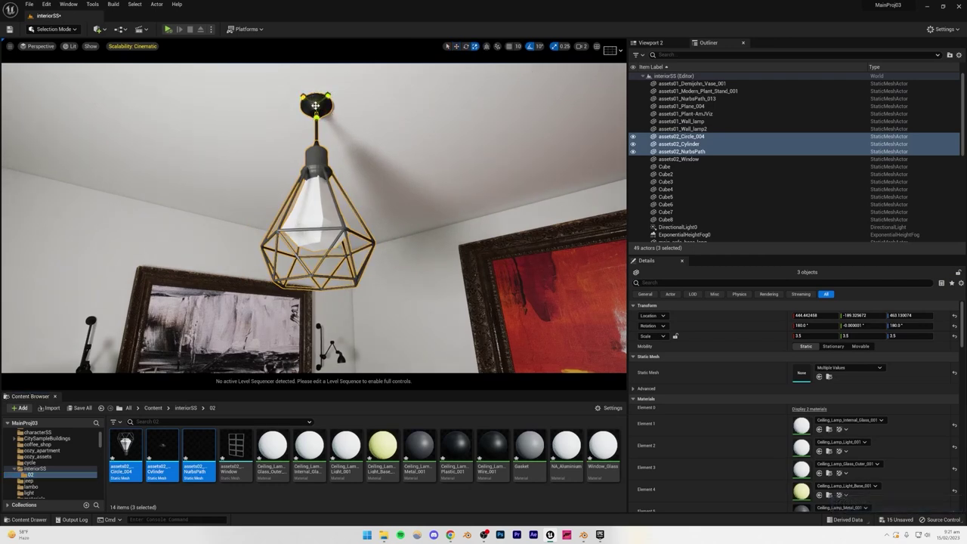
{"action": "mouse_move", "coordinate": [317, 105]}
{"action": "left_mouse_down"}
{"action": "mouse_move", "coordinate": [326, 98]}
{"action": "mouse_move", "coordinate": [305, 119]}
{"action": "left_mouse_up"}
{"action": "left_click", "coordinate": [380, 139]}
{"action": "right_click_drag", "start_coordinate": [380, 139], "coordinate": [345, 241]}
{"action": "key", "text": "ctrl+s"}
{"action": "right_click_drag", "start_coordinate": [404, 205], "coordinate": [406, 203]}
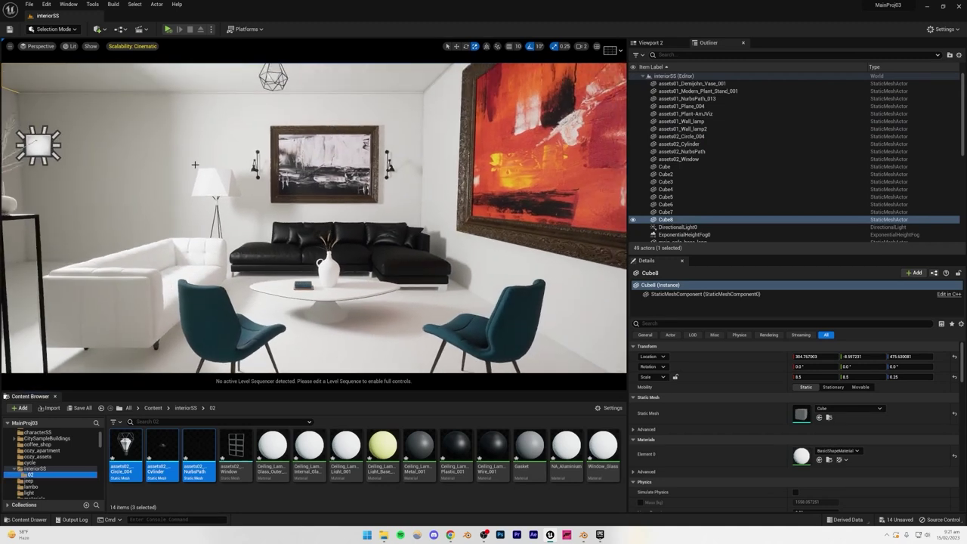
Step: Examine the room's composition with the hanging lamp and the window from the main viewing angle
{"action": "left_click", "coordinate": [245, 121]}
{"action": "right_click_drag", "start_coordinate": [177, 168], "coordinate": [41, 207]}
{"action": "left_click", "coordinate": [181, 310]}
{"action": "right_click_drag", "start_coordinate": [182, 310], "coordinate": [293, 267]}
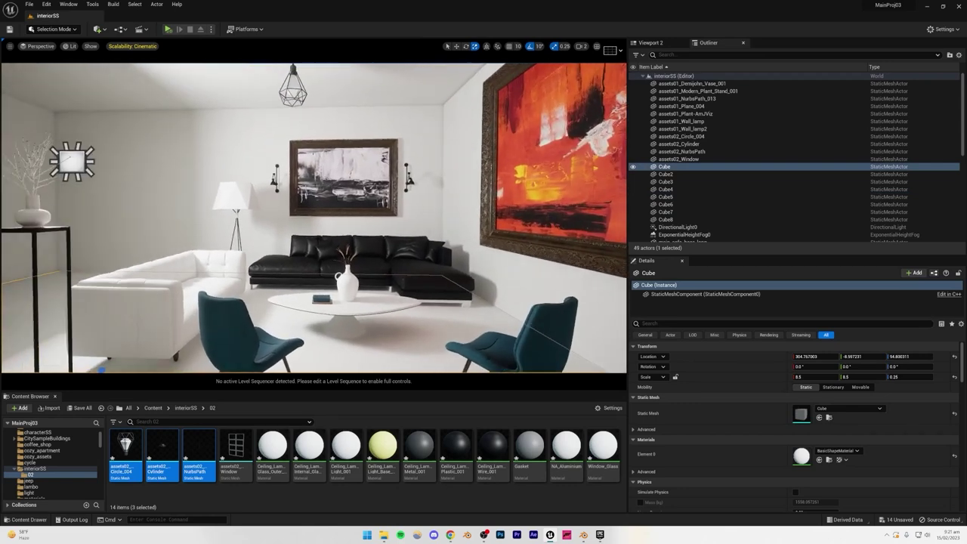
{"action": "left_click", "coordinate": [246, 128]}
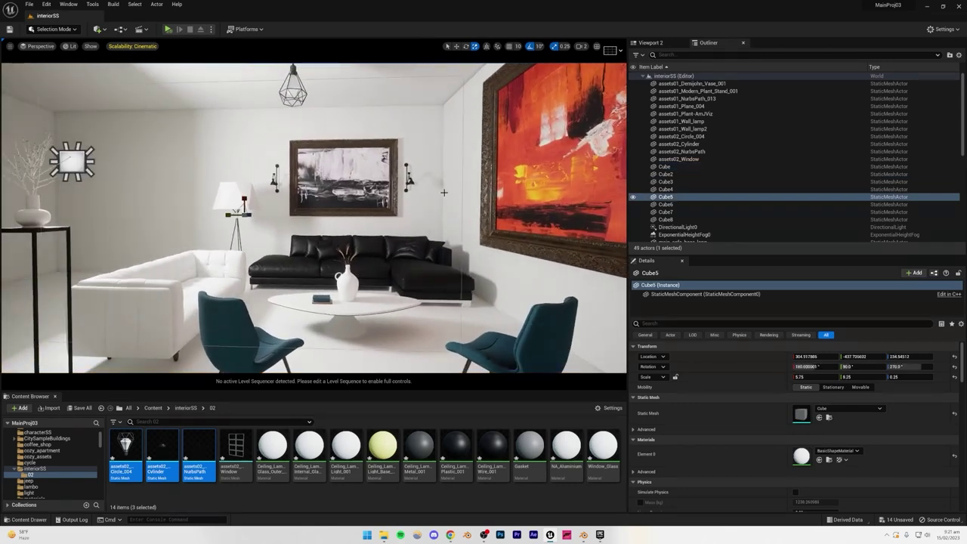
{"action": "right_click_drag", "start_coordinate": [410, 197], "coordinate": [202, 146]}
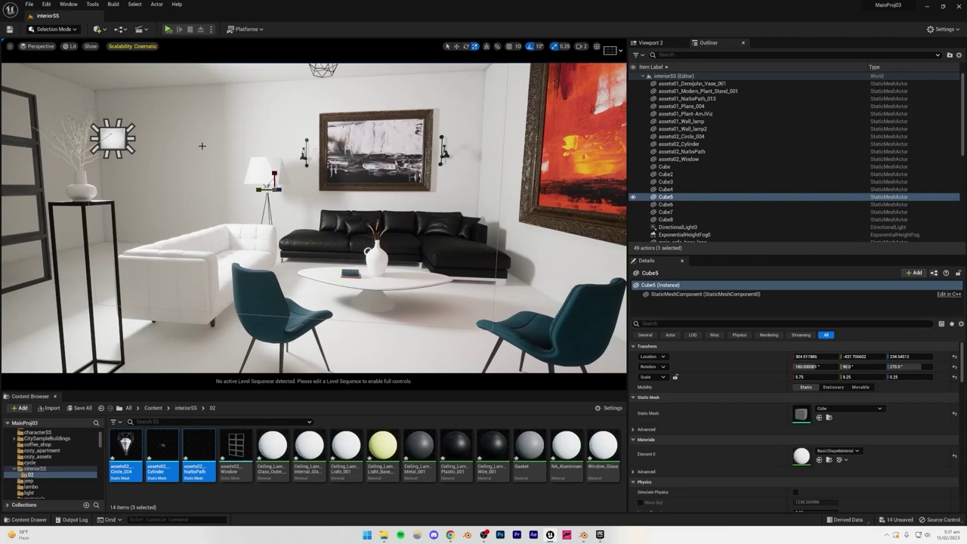
{"action": "right_click_drag", "start_coordinate": [296, 188], "coordinate": [189, 190]}
{"action": "right_click_drag", "start_coordinate": [296, 188], "coordinate": [198, 190]}
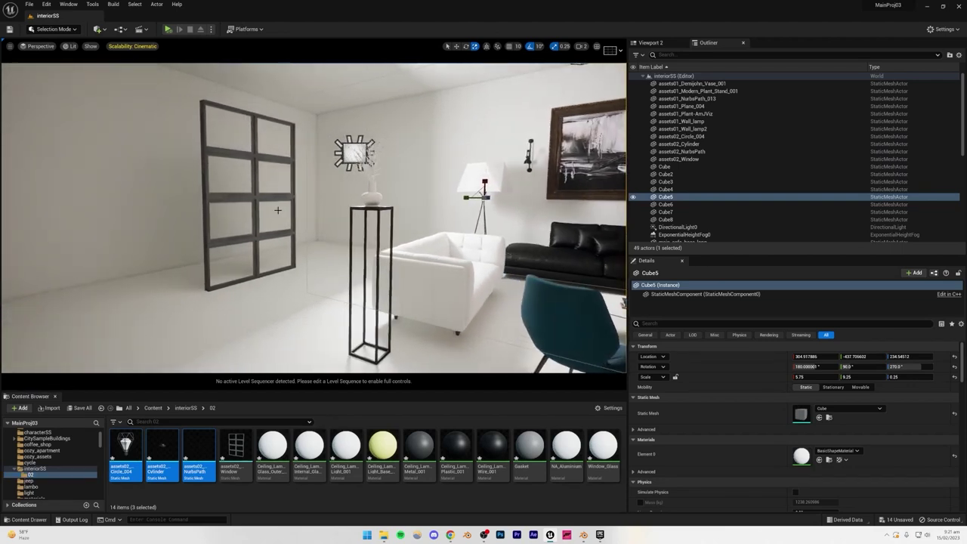
Step: Move the window along X, away from the side wall and into the room, to about 90
{"action": "left_click", "coordinate": [293, 189]}
{"action": "right_click_drag", "start_coordinate": [293, 189], "coordinate": [281, 191]}
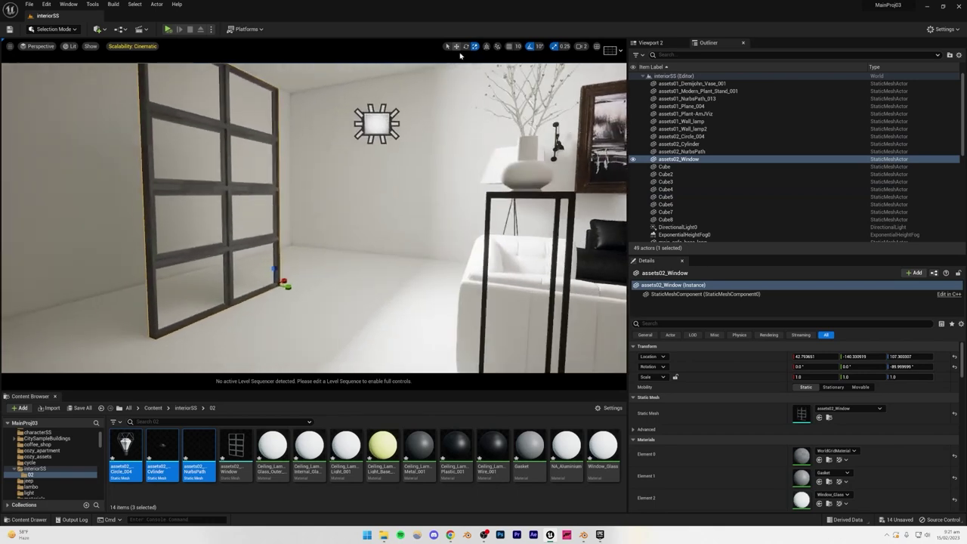
{"action": "left_click", "coordinate": [457, 48]}
{"action": "left_click_drag", "start_coordinate": [290, 288], "coordinate": [320, 291]}
{"action": "right_click_drag", "start_coordinate": [386, 267], "coordinate": [261, 216]}
Step: Bring the side wall in to X about 83.5 and slide it to Y about 476 to open a gap behind the window
{"action": "left_click", "coordinate": [261, 216]}
{"action": "mouse_move", "coordinate": [339, 206]}
{"action": "right_mouse_down"}
{"action": "mouse_move", "coordinate": [302, 215]}
{"action": "mouse_move", "coordinate": [339, 206]}
{"action": "right_mouse_up"}
{"action": "left_click_drag", "start_coordinate": [351, 200], "coordinate": [441, 251]}
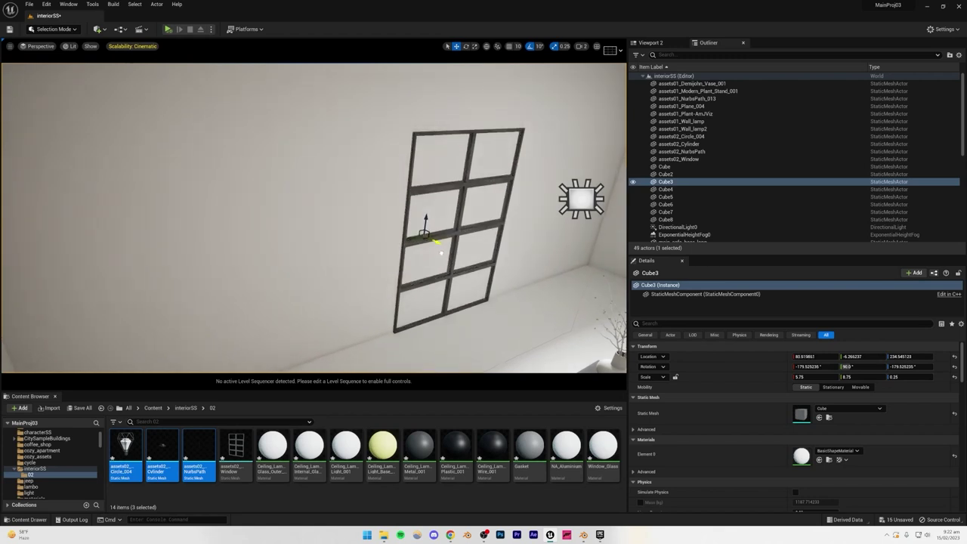
{"action": "right_click_drag", "start_coordinate": [441, 251], "coordinate": [366, 242]}
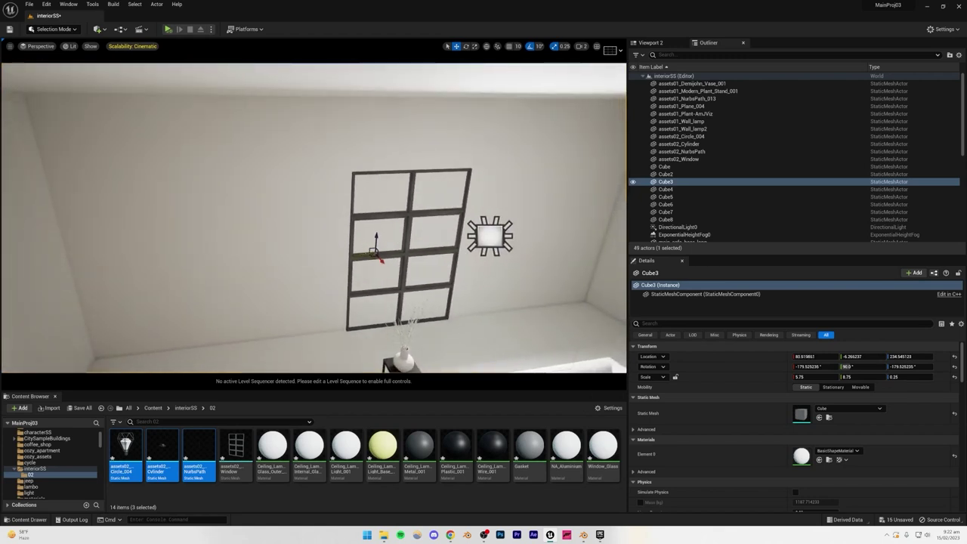
{"action": "left_click_drag", "start_coordinate": [370, 252], "coordinate": [15, 277]}
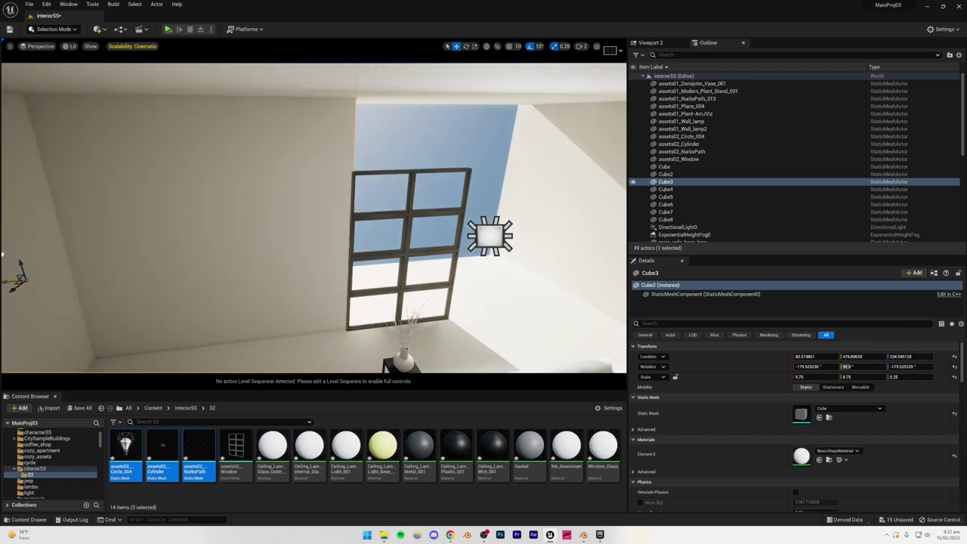
{"action": "right_click_drag", "start_coordinate": [130, 245], "coordinate": [89, 237]}
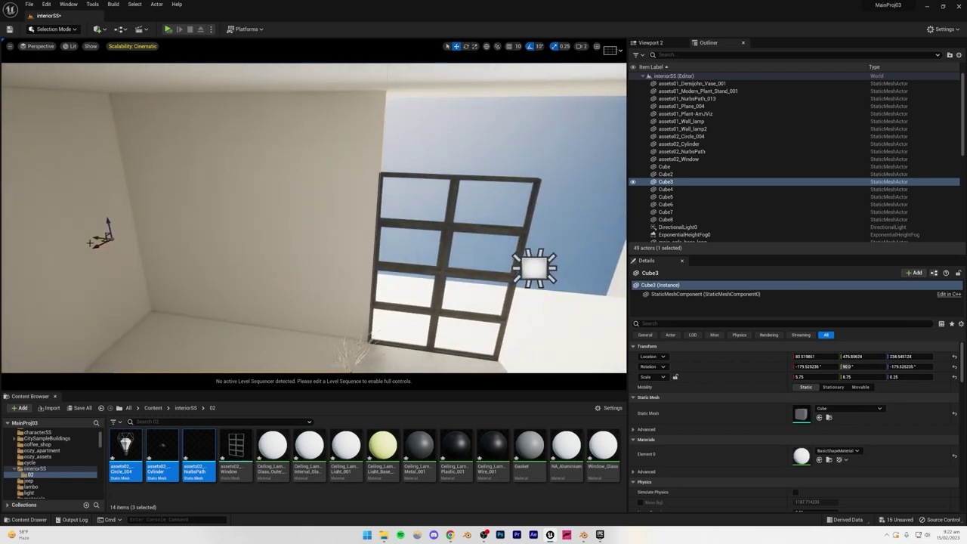
{"action": "mouse_move", "coordinate": [93, 238]}
{"action": "left_mouse_down"}
{"action": "mouse_move", "coordinate": [80, 238]}
{"action": "mouse_move", "coordinate": [93, 238]}
{"action": "left_mouse_up"}
{"action": "mouse_move", "coordinate": [275, 218]}
{"action": "right_mouse_down"}
{"action": "mouse_move", "coordinate": [299, 206]}
{"action": "mouse_move", "coordinate": [276, 218]}
{"action": "right_mouse_up"}
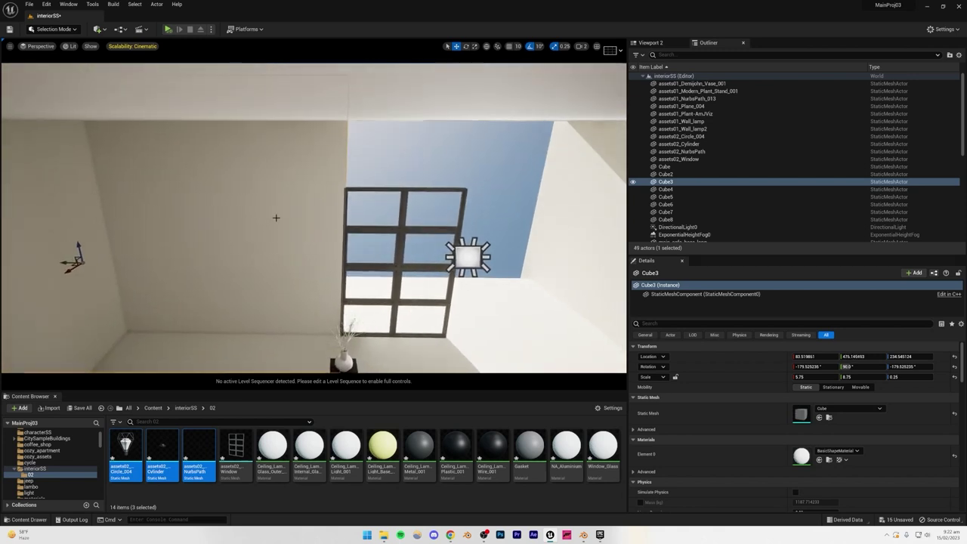
Step: Scale the window up uniformly to about 1.376 so it fills more of the wall's height
{"action": "left_click", "coordinate": [395, 196]}
{"action": "right_click_drag", "start_coordinate": [395, 195], "coordinate": [427, 196]}
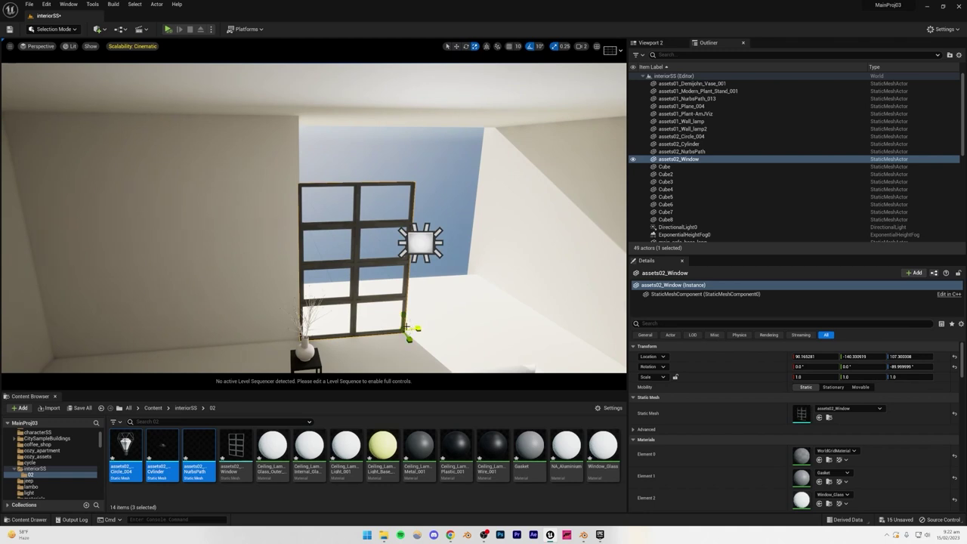
{"action": "left_click", "coordinate": [399, 304]}
{"action": "left_click", "coordinate": [404, 331]}
{"action": "left_click_drag", "start_coordinate": [410, 330], "coordinate": [399, 320]}
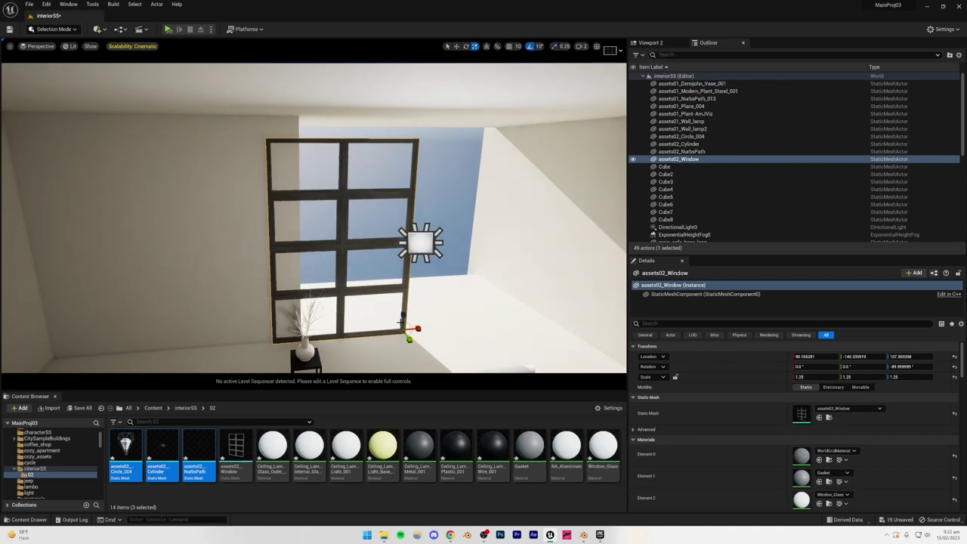
{"action": "left_click_drag", "start_coordinate": [402, 330], "coordinate": [400, 326]}
Step: Slide the enlarged window sideways off the side wall so it stands in the opening
{"action": "left_click", "coordinate": [430, 210]}
{"action": "left_click", "coordinate": [243, 246]}
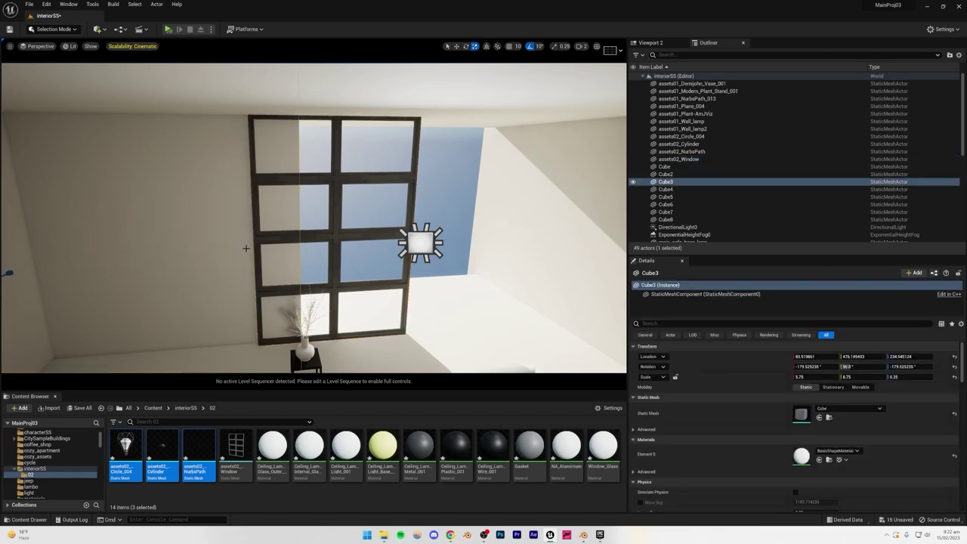
{"action": "mouse_move", "coordinate": [243, 246]}
{"action": "right_mouse_down"}
{"action": "mouse_move", "coordinate": [219, 242]}
{"action": "mouse_move", "coordinate": [247, 237]}
{"action": "right_mouse_up"}
{"action": "left_click", "coordinate": [456, 47]}
{"action": "left_click", "coordinate": [323, 273]}
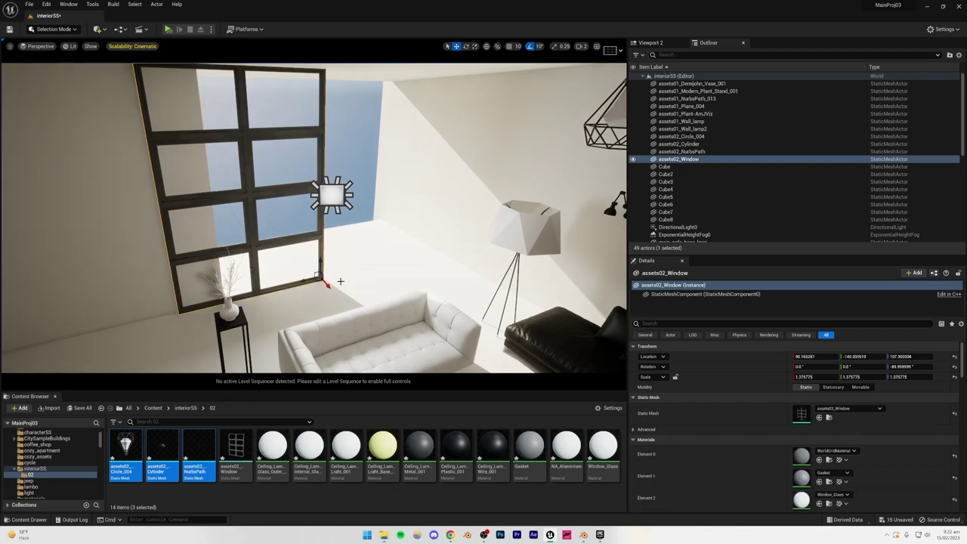
{"action": "left_click_drag", "start_coordinate": [302, 282], "coordinate": [336, 273]}
Step: Duplicate the side wall and slide the copy to Y about -648 to close the gap on the window's far side
{"action": "right_click_drag", "start_coordinate": [227, 269], "coordinate": [189, 237]}
{"action": "left_click", "coordinate": [190, 270]}
{"action": "right_click_drag", "start_coordinate": [113, 253], "coordinate": [95, 250]}
{"action": "left_click_drag", "start_coordinate": [97, 255], "coordinate": [447, 256], "text": "alt"}
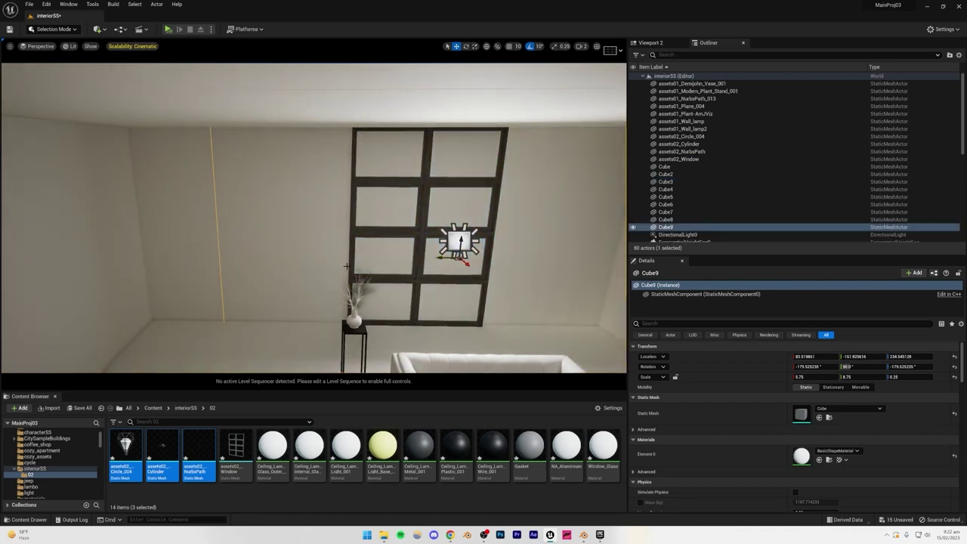
{"action": "right_click_drag", "start_coordinate": [447, 256], "coordinate": [507, 260]}
{"action": "left_click_drag", "start_coordinate": [319, 249], "coordinate": [499, 237]}
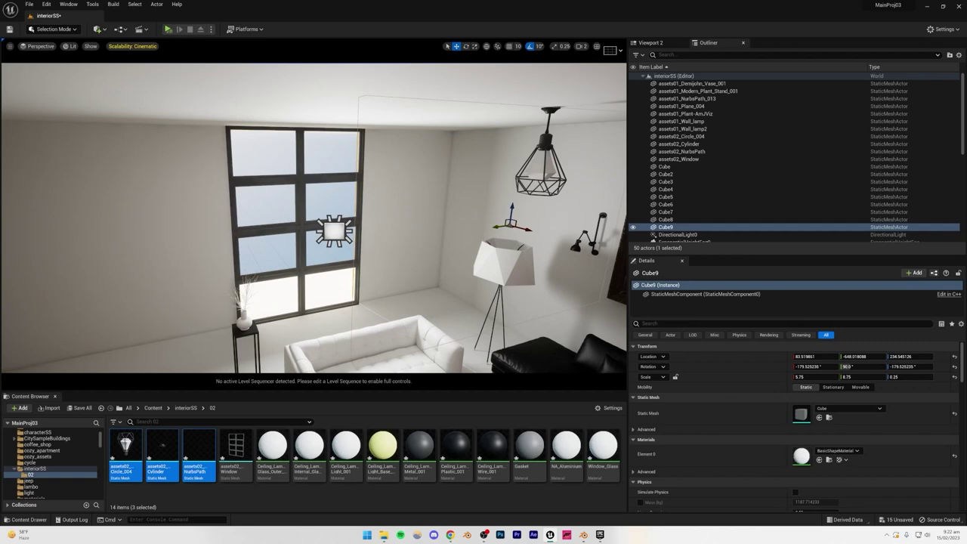
{"action": "key", "text": "Escape"}
Step: Select the rectangular light near the window and save all unsaved lamp and window assets
{"action": "right_click_drag", "start_coordinate": [500, 237], "coordinate": [581, 248]}
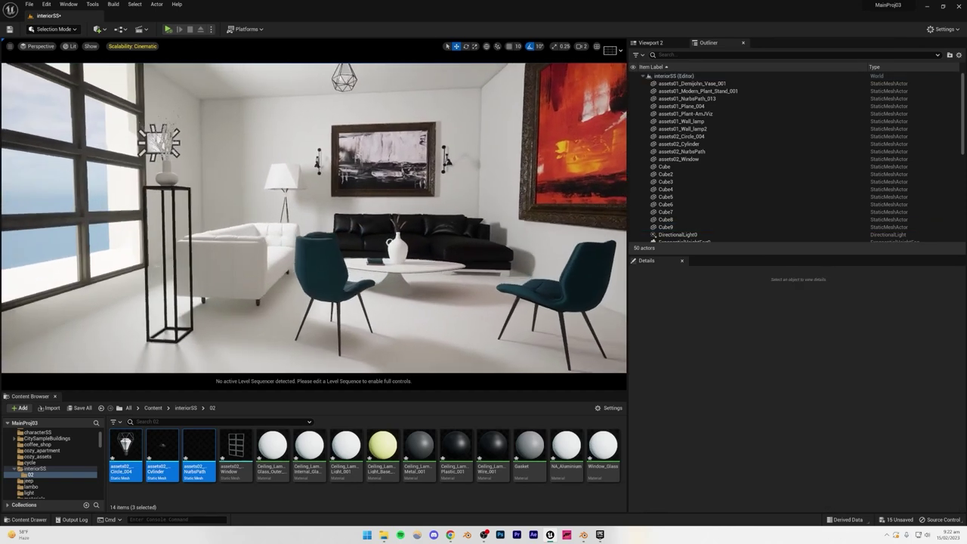
{"action": "mouse_move", "coordinate": [121, 220]}
{"action": "right_mouse_down"}
{"action": "mouse_move", "coordinate": [99, 220]}
{"action": "mouse_move", "coordinate": [260, 220]}
{"action": "right_mouse_up"}
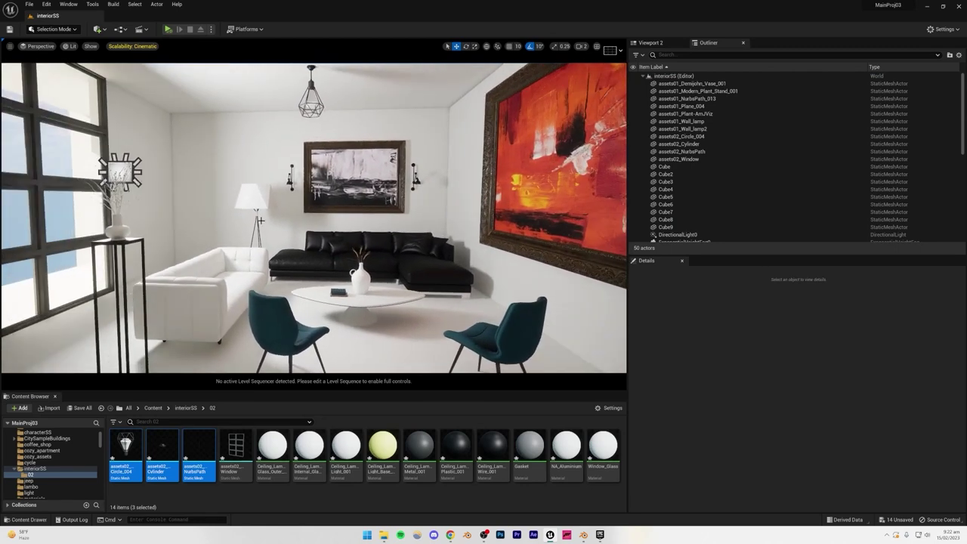
{"action": "left_click", "coordinate": [120, 172]}
{"action": "left_click", "coordinate": [80, 408]}
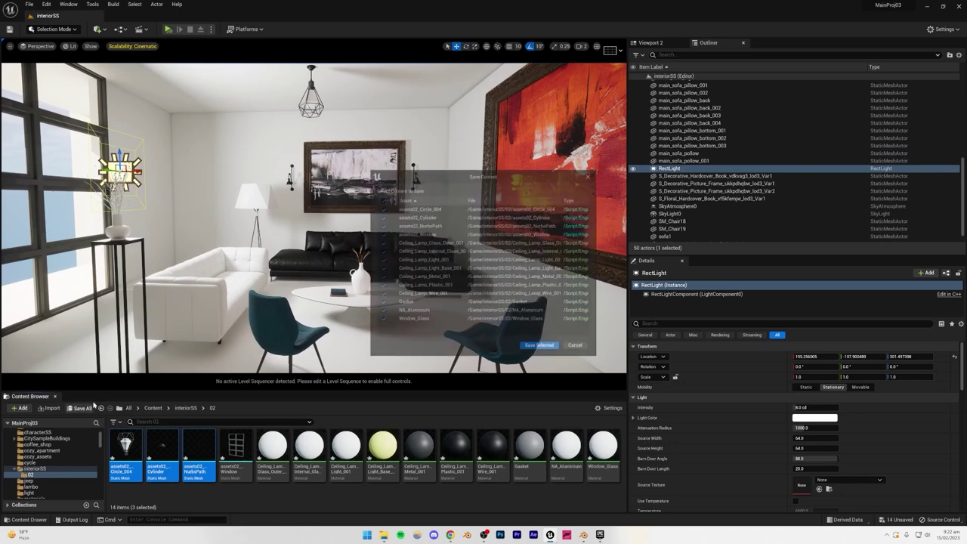
{"action": "left_click", "coordinate": [541, 352]}
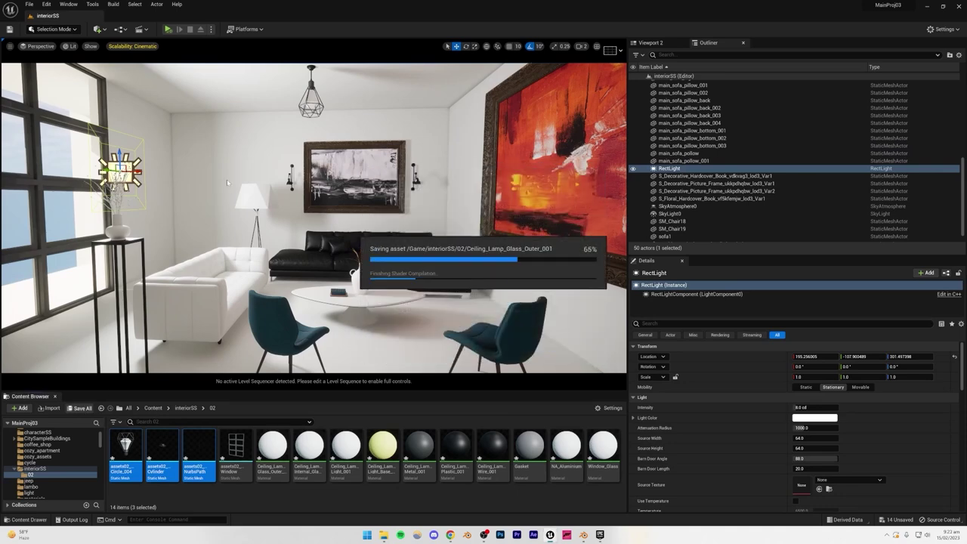
Step: Delete the rectangular light near the window
{"action": "left_click", "coordinate": [670, 170]}
{"action": "key", "text": "Delete"}
{"action": "right_click_drag", "start_coordinate": [377, 219], "coordinate": [376, 245]}
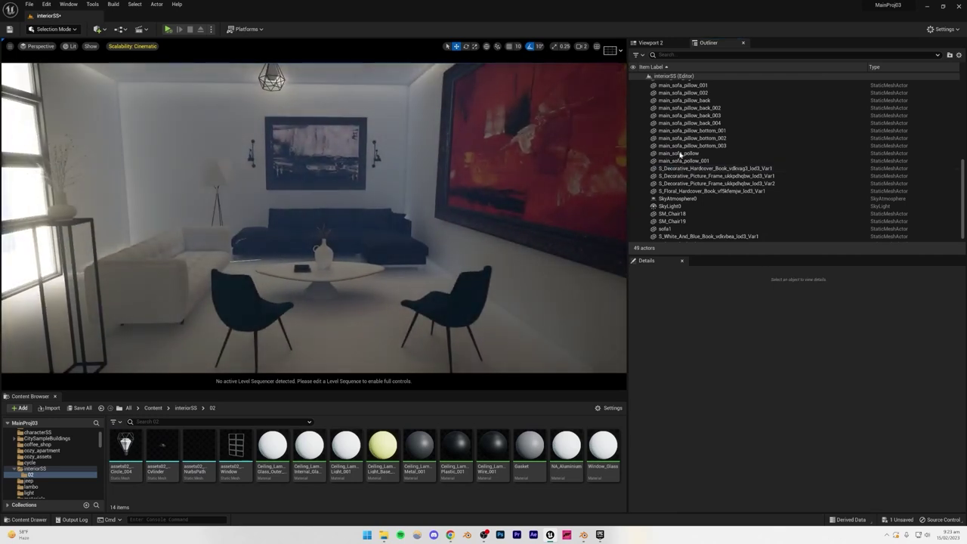
Step: Select the directional light and enlarge the Outliner to list most of the scene's actors at once
{"action": "scroll", "coordinate": [675, 185], "scroll_direction": "down", "scroll_amount": 1}
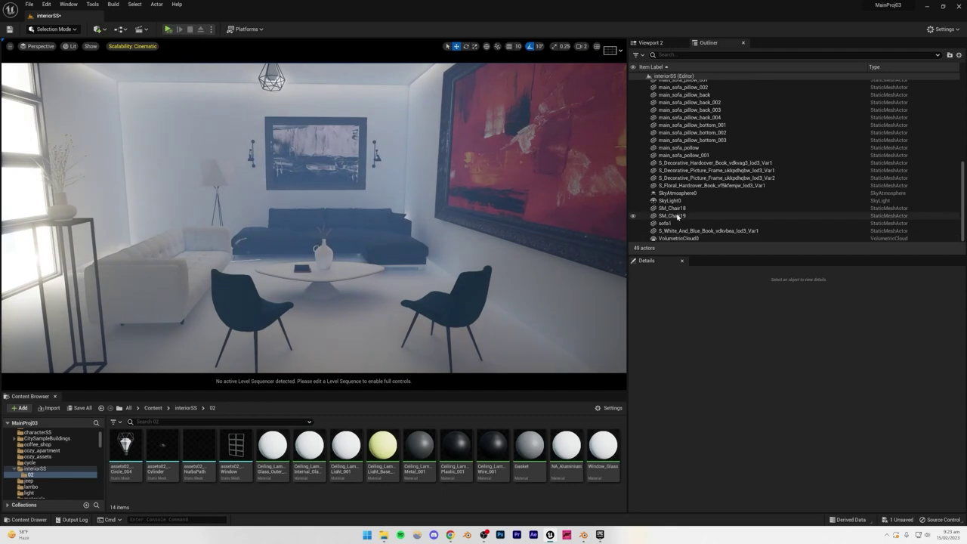
{"action": "scroll", "coordinate": [676, 216], "scroll_direction": "up", "scroll_amount": 10}
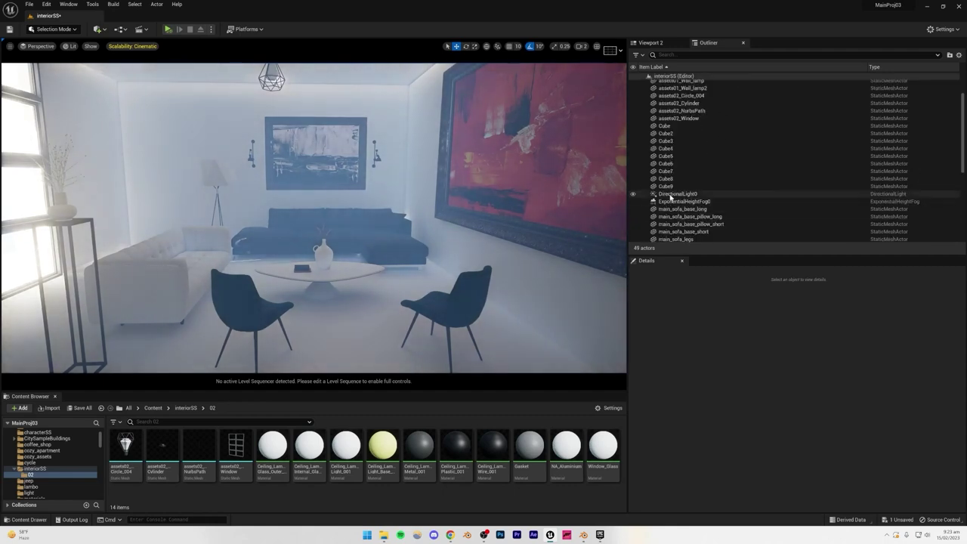
{"action": "left_click", "coordinate": [669, 195]}
{"action": "left_click_drag", "start_coordinate": [697, 257], "coordinate": [697, 440]}
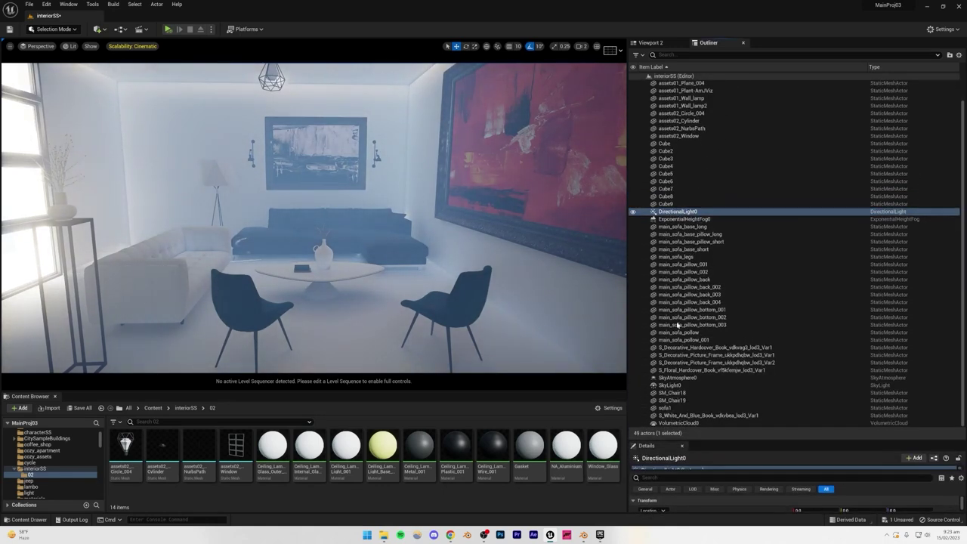
{"action": "scroll", "coordinate": [677, 324], "scroll_direction": "up", "scroll_amount": 3}
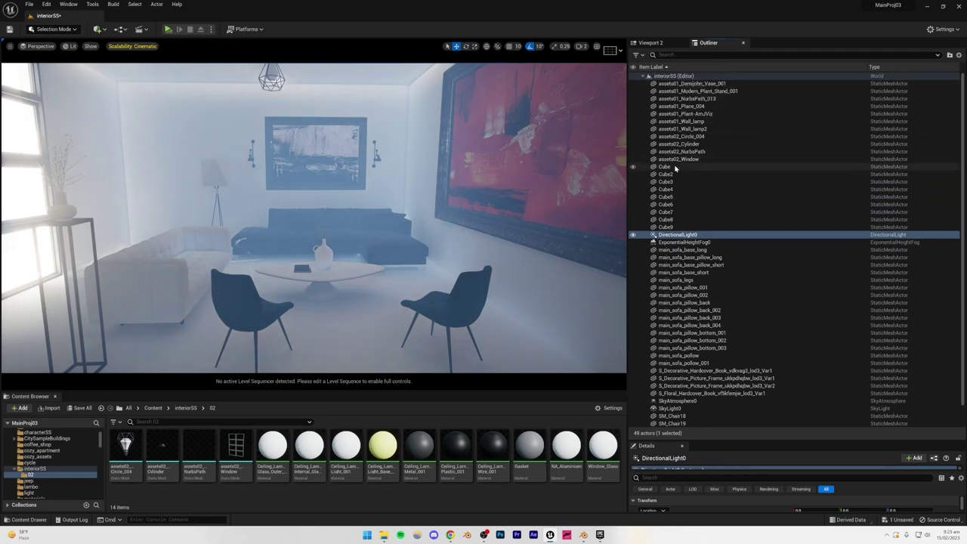
Step: Group all furniture, lamp, window, picture frame, chair and book actors into a new Outliner folder named furniture, and collapse it
{"action": "left_click", "coordinate": [696, 83]}
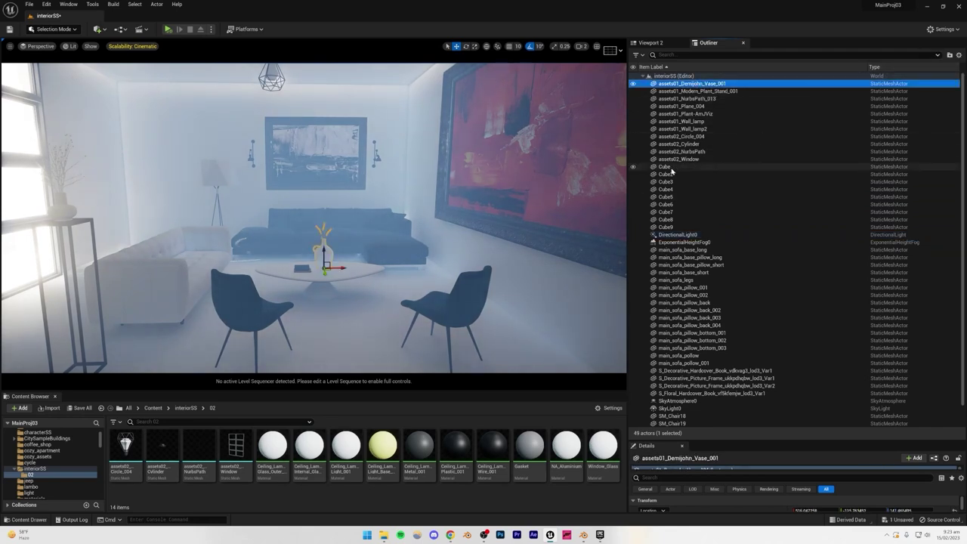
{"action": "left_click", "coordinate": [673, 160], "text": "shift"}
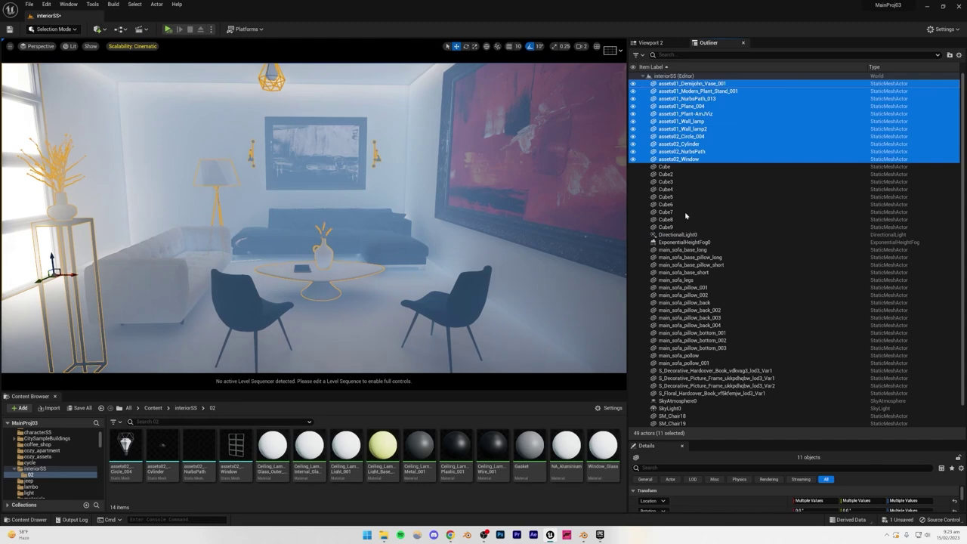
{"action": "scroll", "coordinate": [673, 241], "scroll_direction": "down", "scroll_amount": 3}
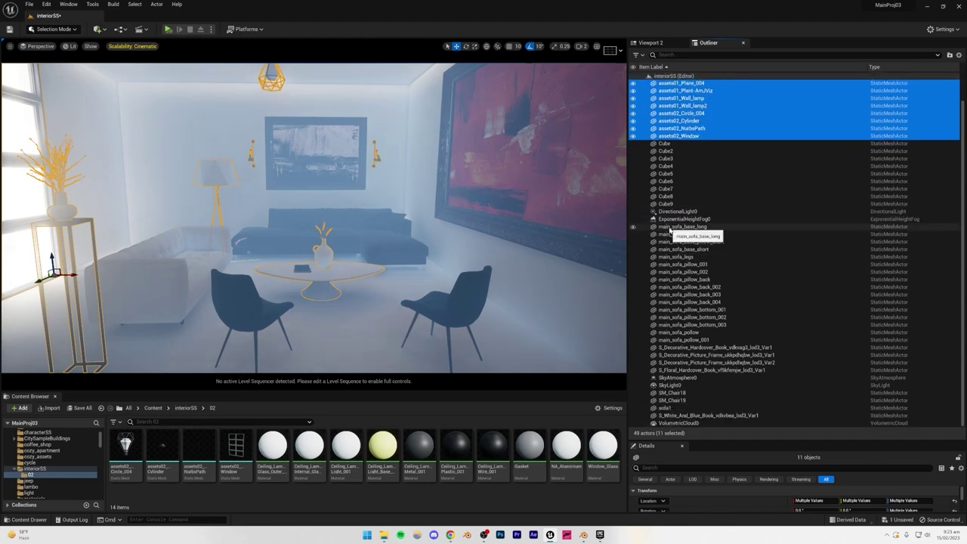
{"action": "left_click", "coordinate": [669, 227], "text": "ctrl"}
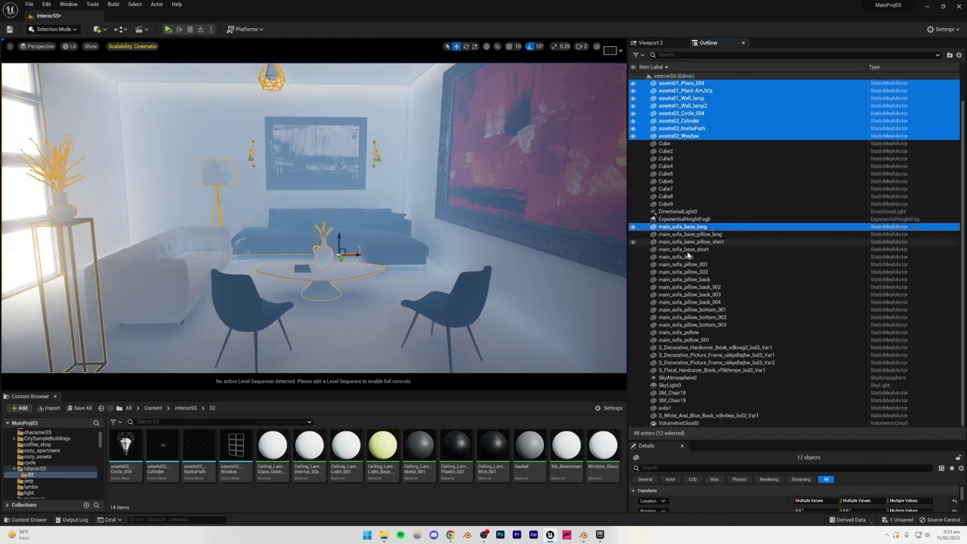
{"action": "left_click", "coordinate": [679, 370], "text": "ctrl+shift"}
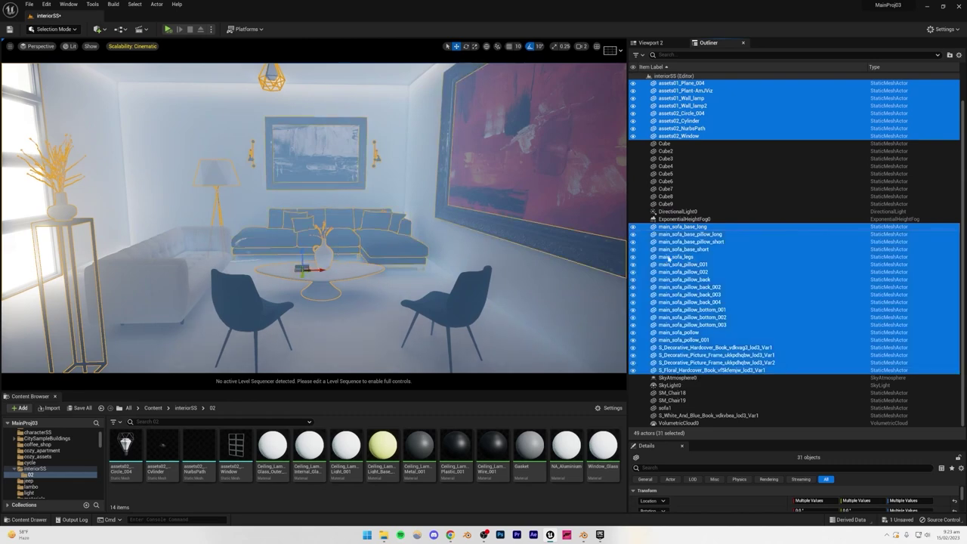
{"action": "left_click", "coordinate": [672, 392], "text": "ctrl"}
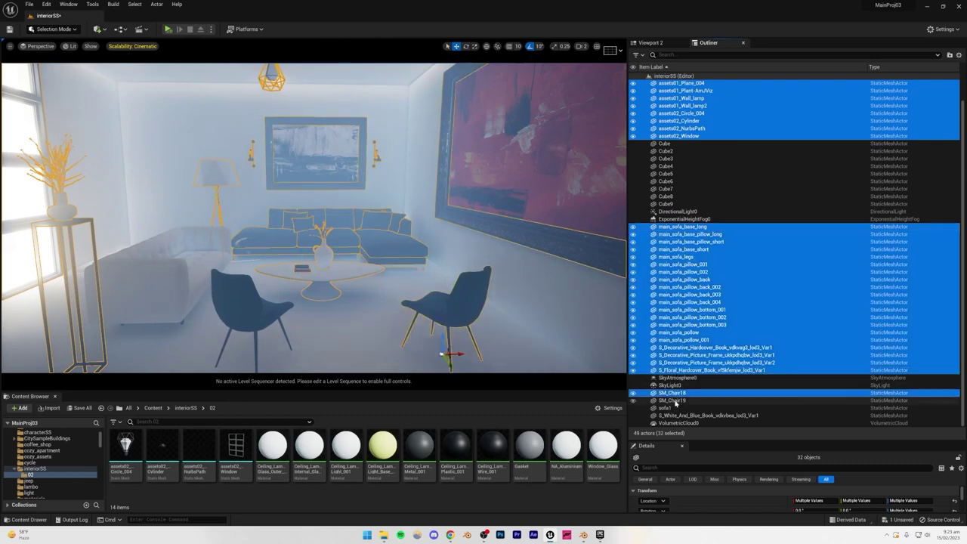
{"action": "left_click", "coordinate": [670, 400], "text": "ctrl"}
{"action": "left_click", "coordinate": [667, 407], "text": "ctrl"}
{"action": "left_click", "coordinate": [667, 415], "text": "ctrl"}
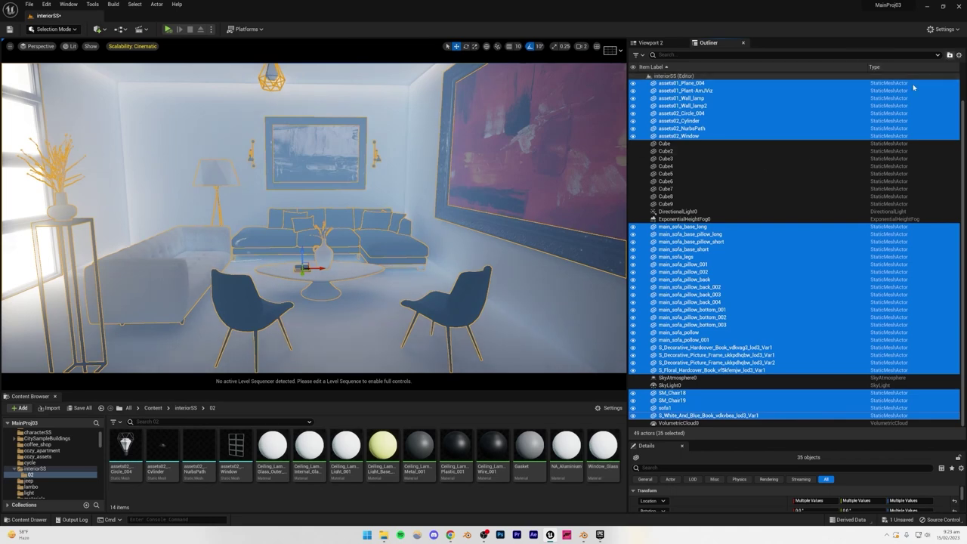
{"action": "left_click", "coordinate": [949, 56]}
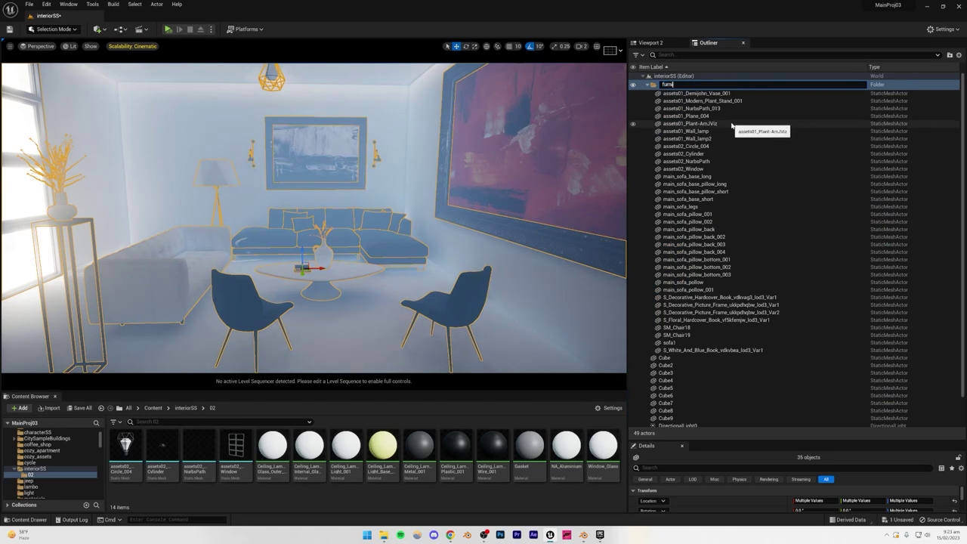
{"action": "key", "text": "Return"}
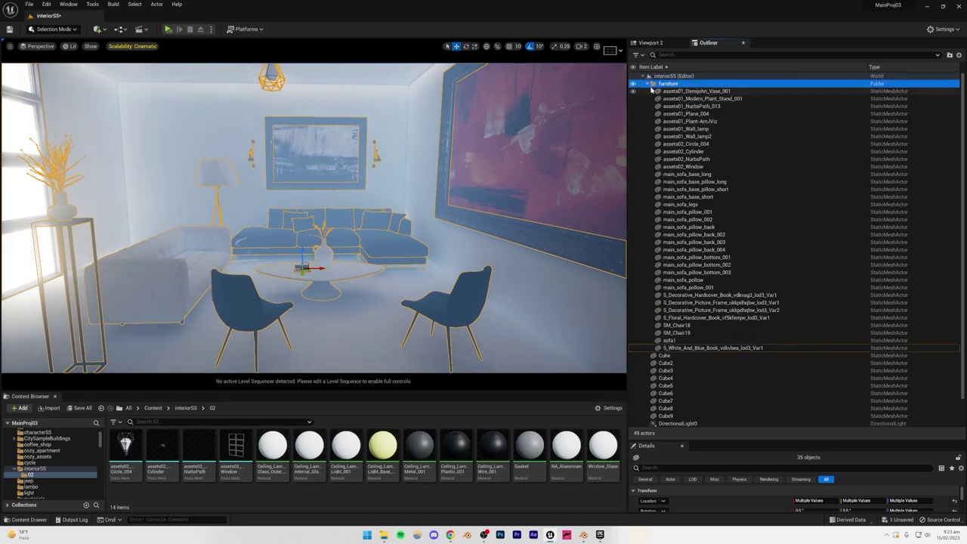
{"action": "left_click", "coordinate": [648, 84]}
{"action": "left_click", "coordinate": [678, 227]}
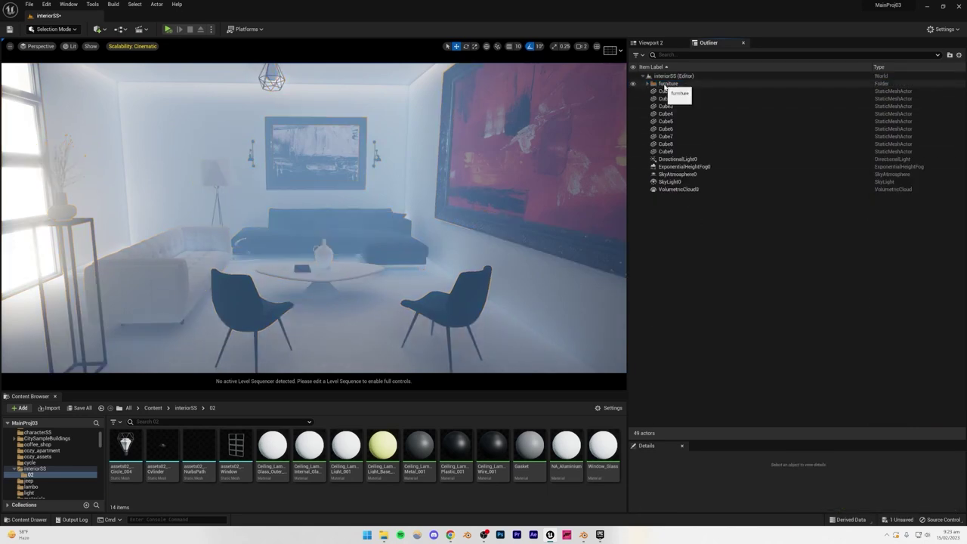
Step: Group the nine Cube actors into a new Outliner folder named structure, and collapse it
{"action": "left_click", "coordinate": [666, 152]}
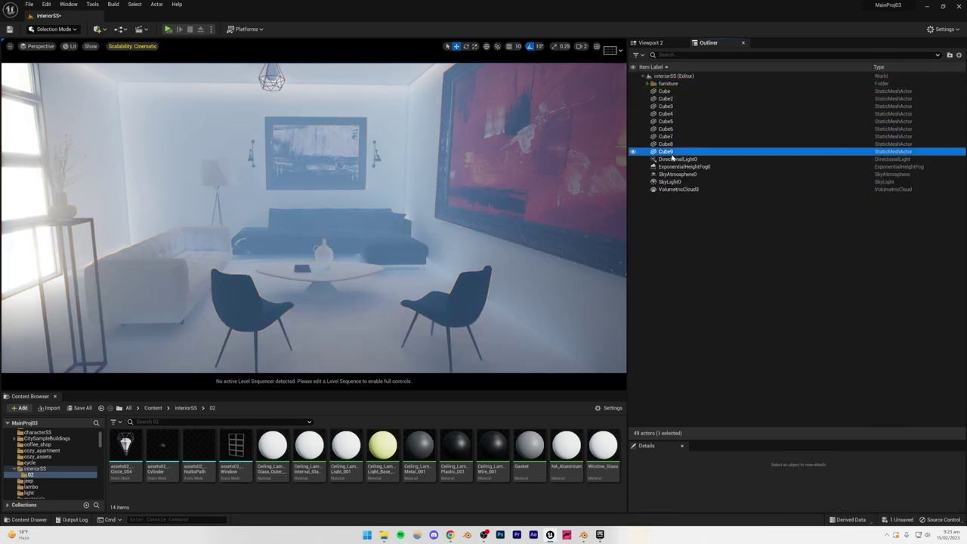
{"action": "left_click", "coordinate": [664, 92], "text": "shift"}
{"action": "right_click_drag", "start_coordinate": [386, 235], "coordinate": [317, 212]}
{"action": "mouse_move", "coordinate": [386, 234]}
{"action": "right_mouse_down"}
{"action": "mouse_move", "coordinate": [423, 237]}
{"action": "mouse_move", "coordinate": [468, 264]}
{"action": "right_mouse_up"}
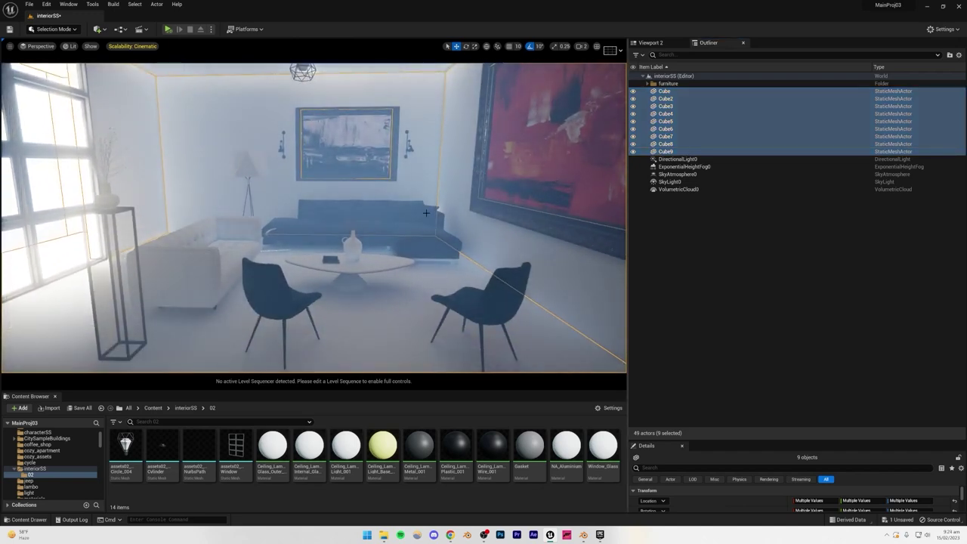
{"action": "left_click", "coordinate": [949, 56]}
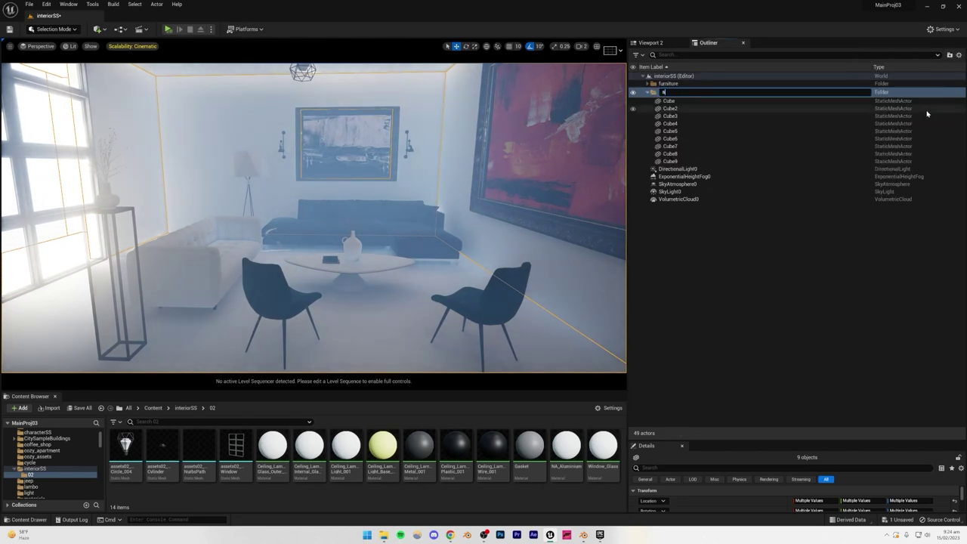
{"action": "type", "text": "structure"}
{"action": "key", "text": "Return"}
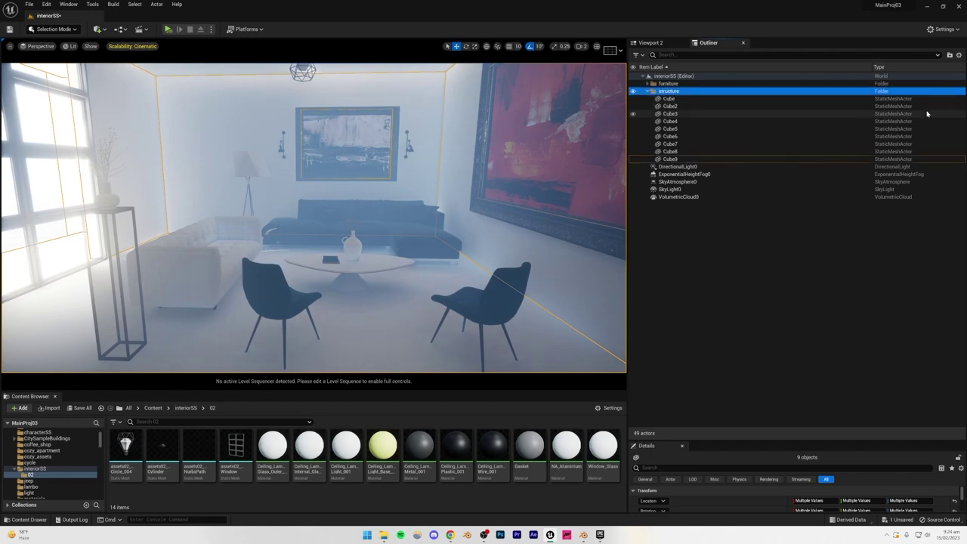
{"action": "left_click", "coordinate": [647, 91]}
{"action": "left_click", "coordinate": [698, 177]}
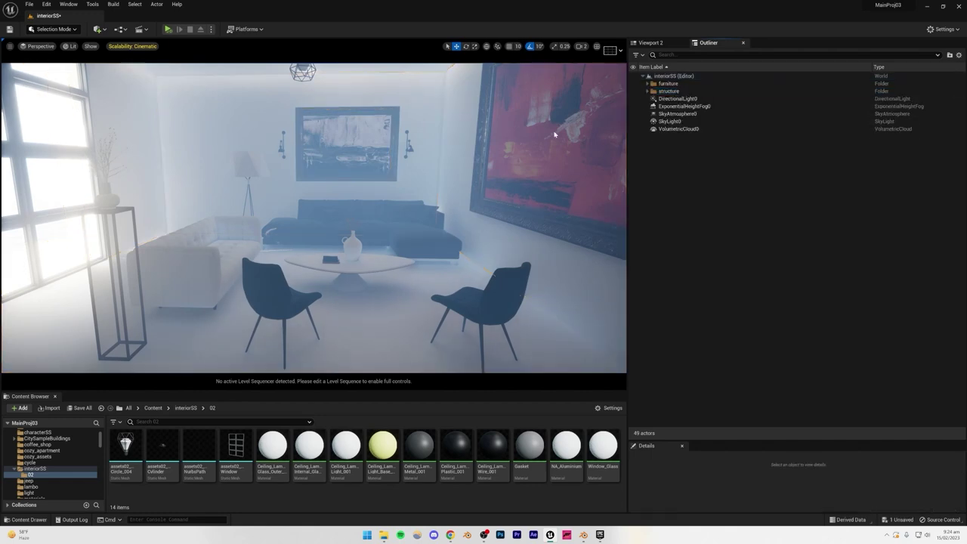
Step: Shrink the Outliner, move the directional light to about X 240, Y -343, and rotate it to change the sun's angle
{"action": "left_click_drag", "start_coordinate": [711, 439], "coordinate": [726, 211]}
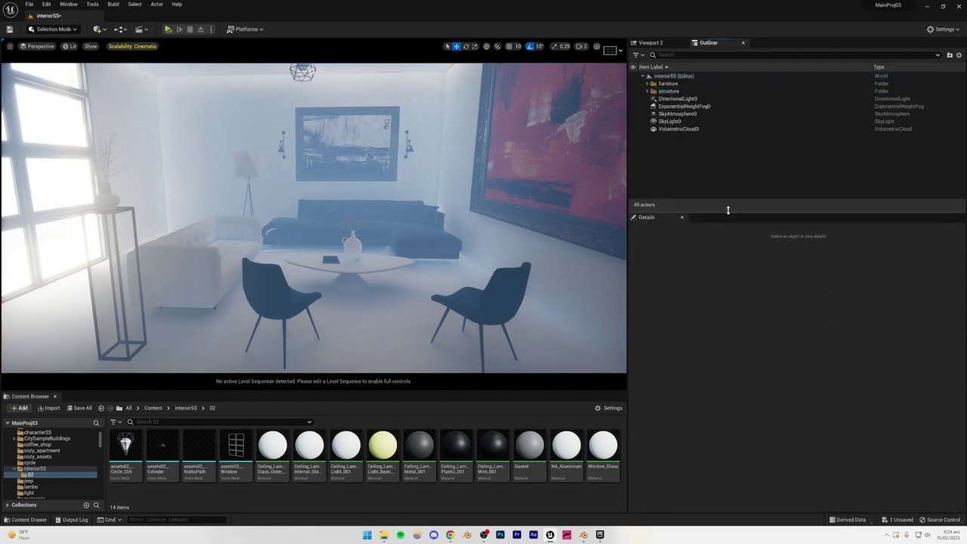
{"action": "left_click", "coordinate": [697, 99]}
{"action": "right_click_drag", "start_coordinate": [434, 229], "coordinate": [342, 231]}
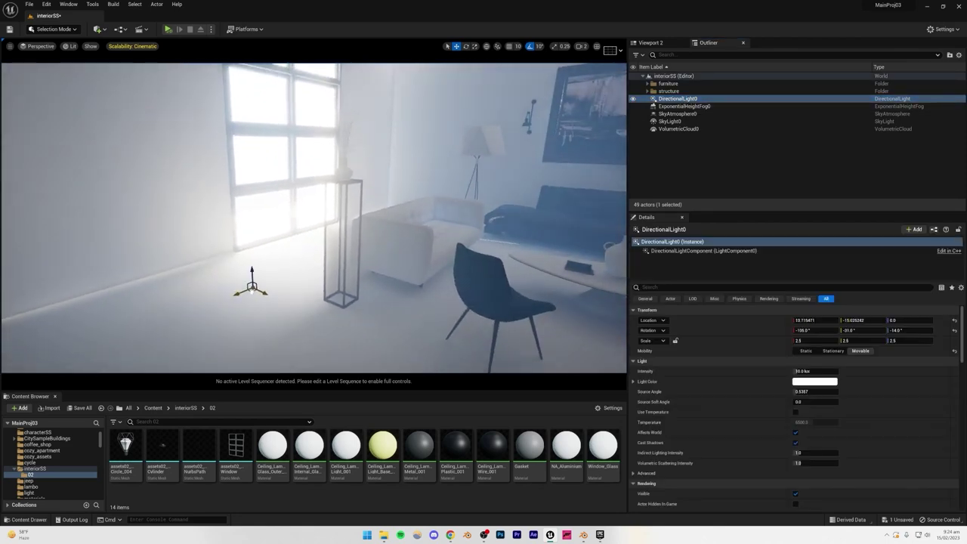
{"action": "left_click_drag", "start_coordinate": [435, 273], "coordinate": [430, 273]}
{"action": "right_click_drag", "start_coordinate": [302, 281], "coordinate": [339, 286]}
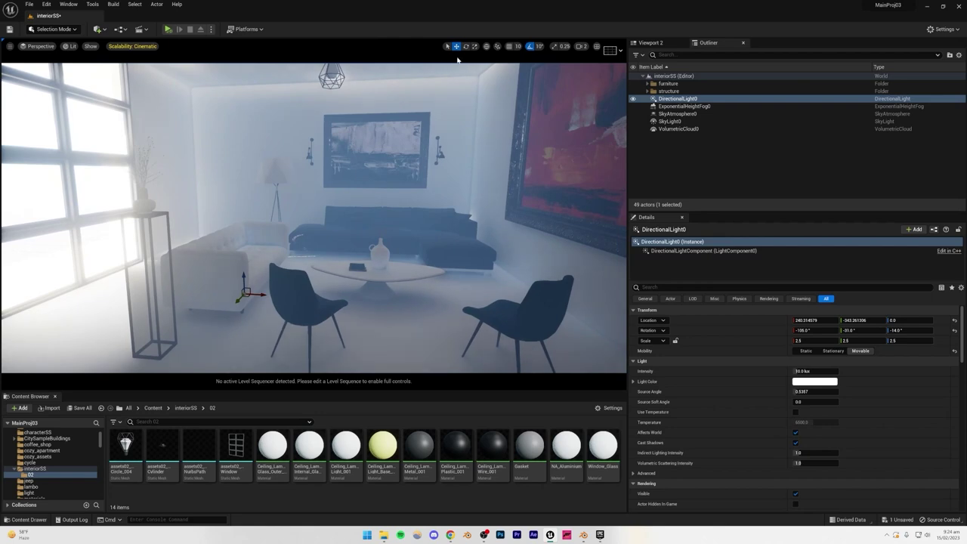
{"action": "mouse_move", "coordinate": [270, 294]}
{"action": "left_mouse_down"}
{"action": "mouse_move", "coordinate": [266, 282]}
{"action": "mouse_move", "coordinate": [269, 291]}
{"action": "mouse_move", "coordinate": [276, 277]}
{"action": "mouse_move", "coordinate": [271, 289]}
{"action": "mouse_move", "coordinate": [264, 281]}
{"action": "mouse_move", "coordinate": [262, 300]}
{"action": "mouse_move", "coordinate": [273, 274]}
{"action": "mouse_move", "coordinate": [270, 294]}
{"action": "left_mouse_up"}
Step: Try rotating the window by about 100° around its vertical axis, and undo the rotation
{"action": "right_click_drag", "start_coordinate": [316, 273], "coordinate": [239, 256]}
{"action": "left_click", "coordinate": [314, 272]}
{"action": "left_click_drag", "start_coordinate": [373, 314], "coordinate": [392, 314]}
{"action": "right_click_drag", "start_coordinate": [392, 314], "coordinate": [436, 320]}
{"action": "key", "text": "ctrl+z"}
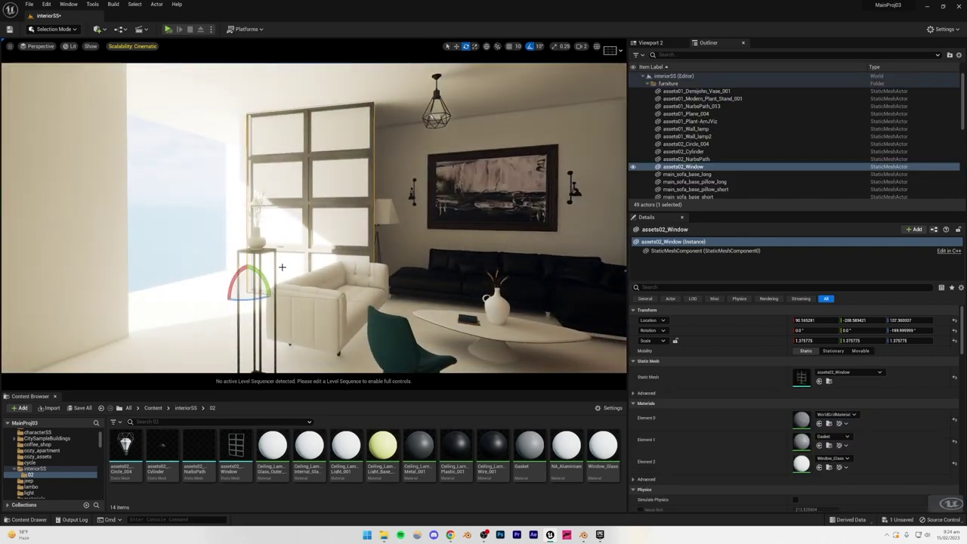
{"action": "key", "text": "ctrl+z"}
{"action": "key", "text": "ctrl+z"}
{"action": "key", "text": "ctrl+z"}
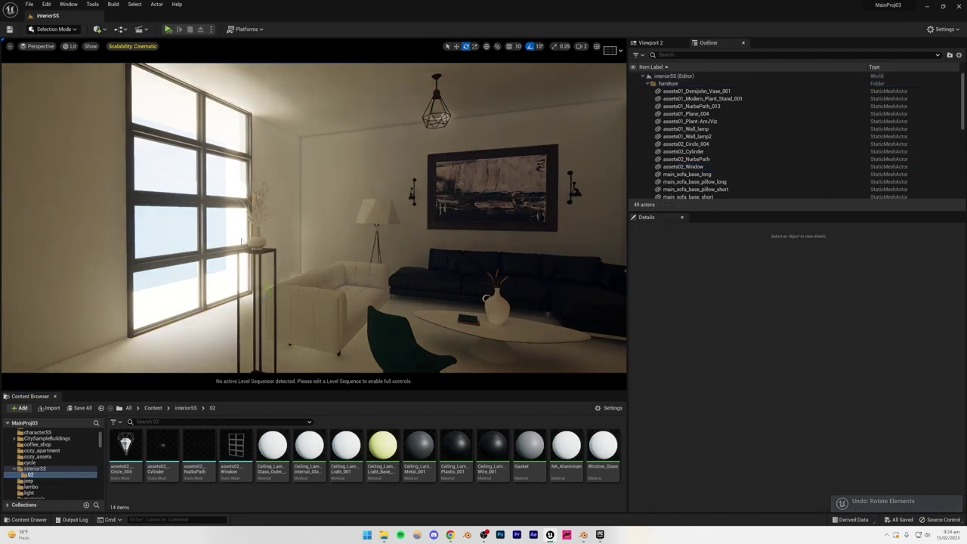
Step: Try rotating the window once more to test how it lets light in, and undo that rotation
{"action": "mouse_move", "coordinate": [251, 236]}
{"action": "right_mouse_down"}
{"action": "mouse_move", "coordinate": [216, 241]}
{"action": "mouse_move", "coordinate": [250, 236]}
{"action": "right_mouse_up"}
{"action": "key", "text": "w"}
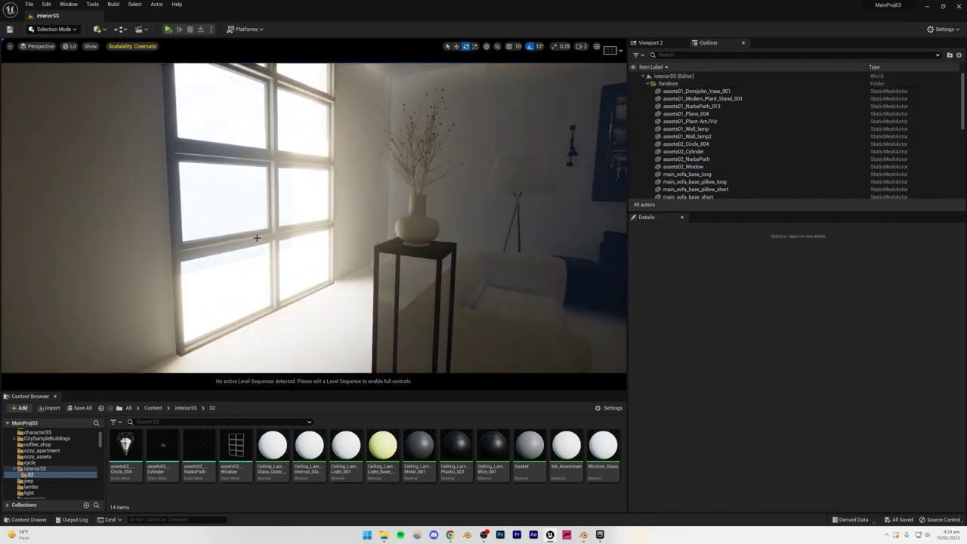
{"action": "left_click", "coordinate": [250, 237]}
{"action": "mouse_move", "coordinate": [350, 286]}
{"action": "left_mouse_down"}
{"action": "mouse_move", "coordinate": [304, 277]}
{"action": "mouse_move", "coordinate": [332, 290]}
{"action": "left_mouse_up"}
{"action": "key", "text": "ctrl+z"}
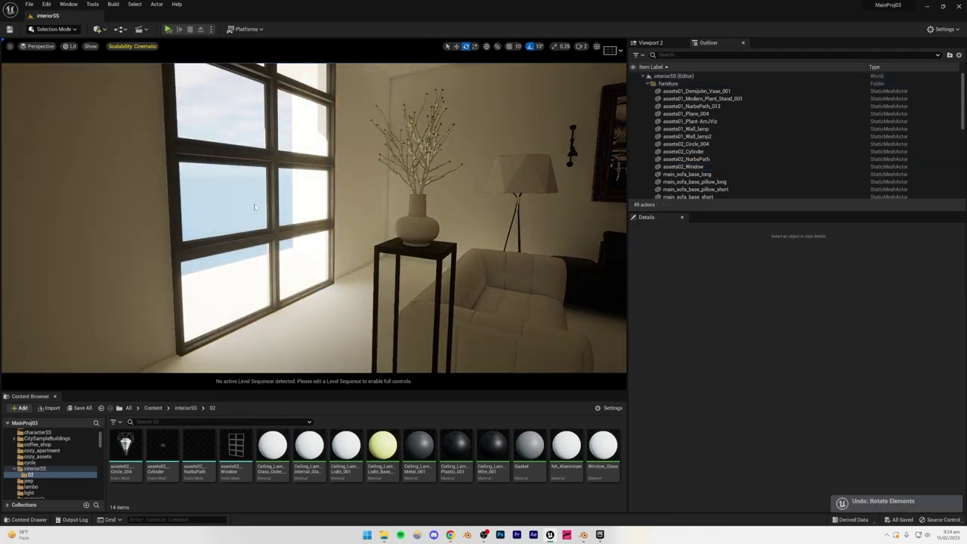
Step: Hide the window in the scene and collapse the furniture folder
{"action": "left_click", "coordinate": [634, 166]}
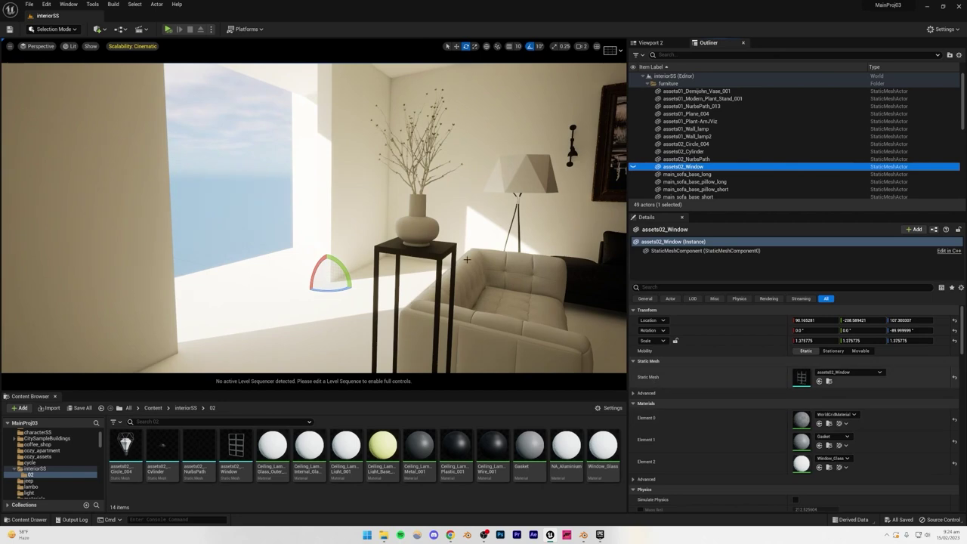
{"action": "left_click", "coordinate": [249, 189]}
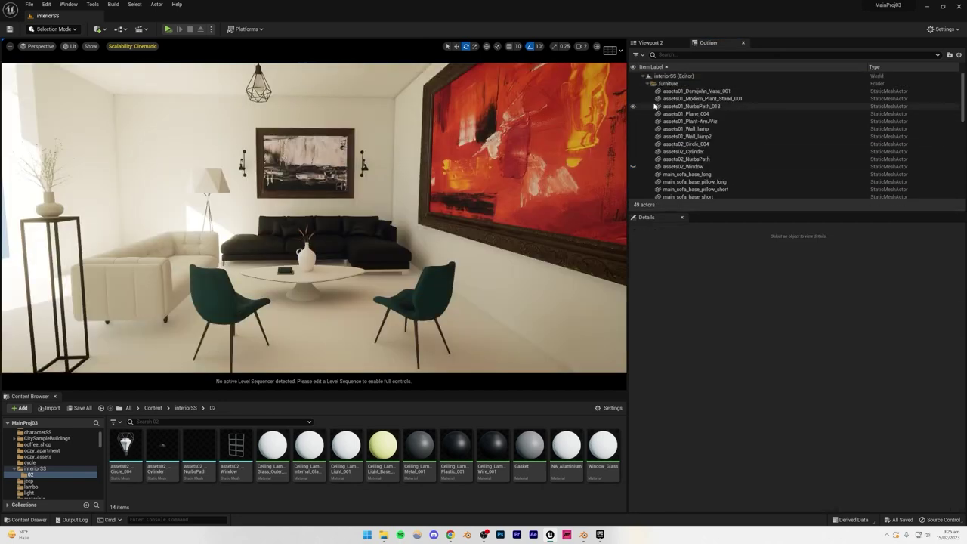
{"action": "left_click", "coordinate": [651, 86]}
{"action": "scroll", "coordinate": [649, 84], "scroll_direction": "up", "scroll_amount": 1}
{"action": "left_click", "coordinate": [648, 84]}
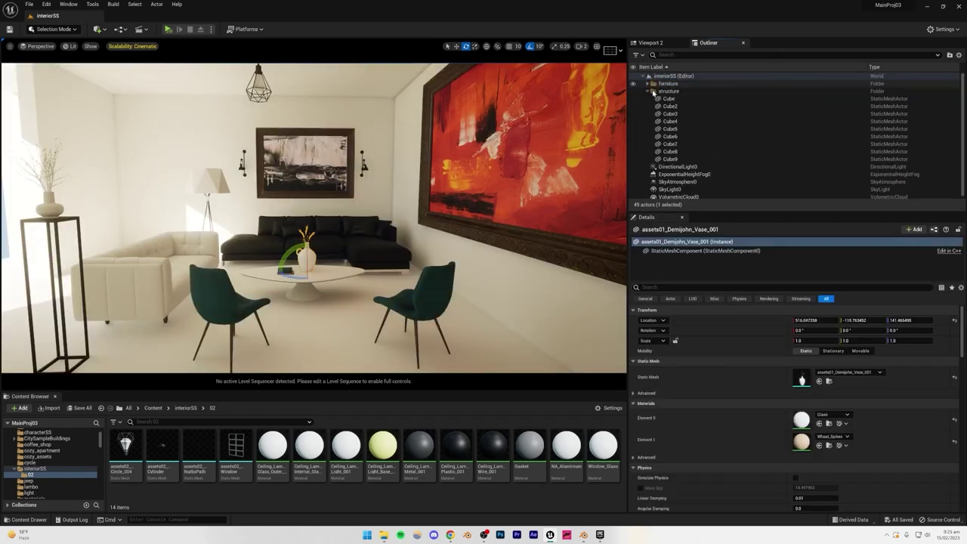
Step: Rotate the directional light to about -124.2°, -20.8°, 4.5° so sunlight falls across the chairs and floor
{"action": "left_click", "coordinate": [677, 167]}
{"action": "left_click_drag", "start_coordinate": [196, 310], "coordinate": [203, 318]}
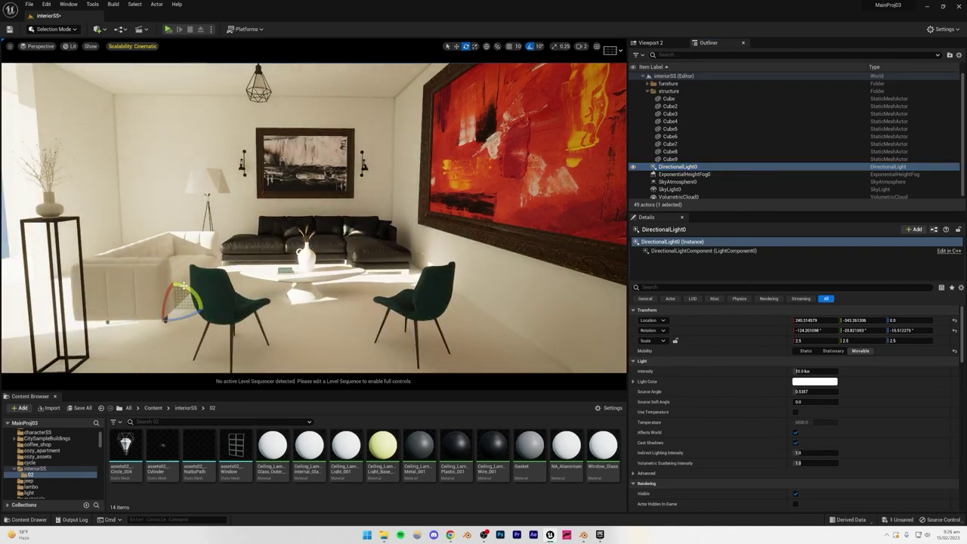
{"action": "left_click_drag", "start_coordinate": [183, 285], "coordinate": [200, 313]}
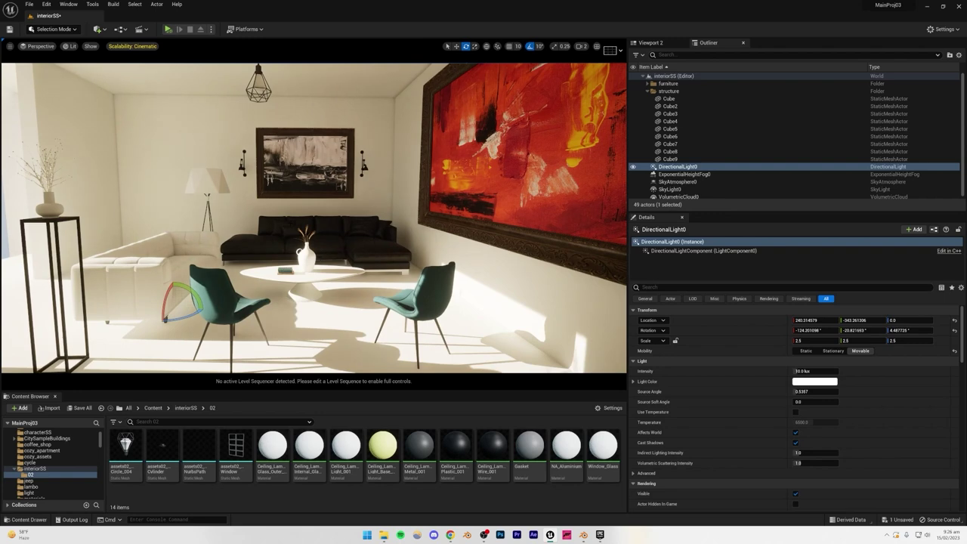
Step: Rotate the directional light to about -15.5° on Z to redirect the sunlight in the room, and deselect it
{"action": "left_click_drag", "start_coordinate": [201, 310], "coordinate": [204, 307]}
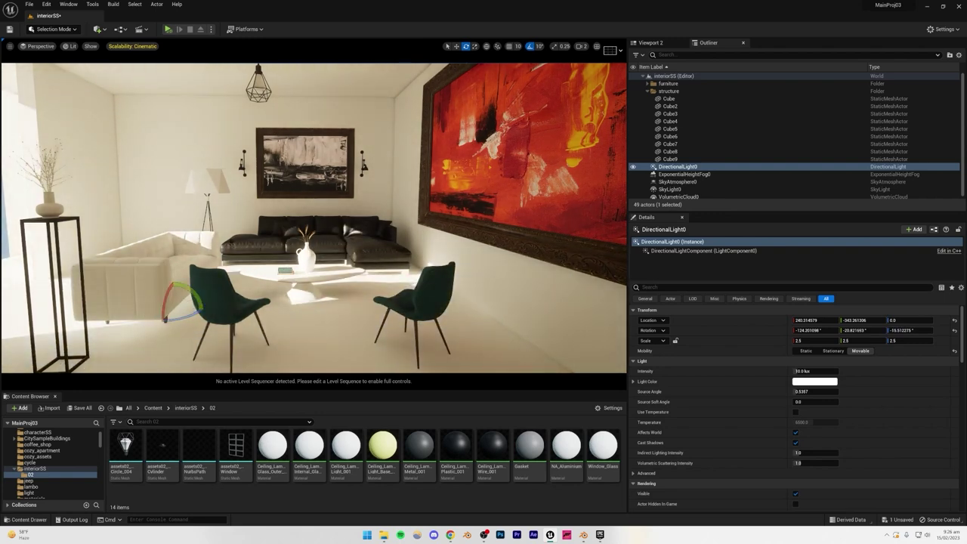
{"action": "right_click_drag", "start_coordinate": [24, 216], "coordinate": [12, 212]}
{"action": "left_click", "coordinate": [24, 216]}
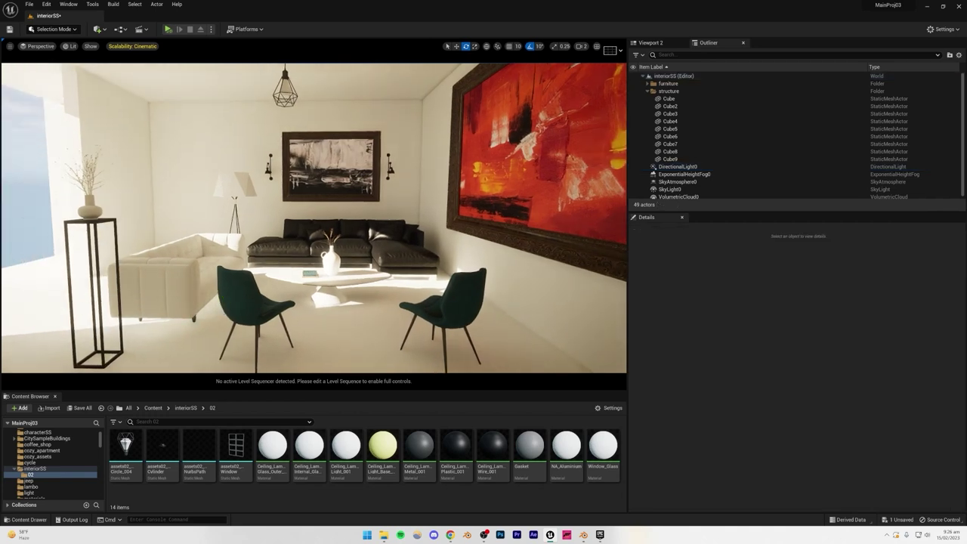
{"action": "right_click_drag", "start_coordinate": [296, 209], "coordinate": [308, 215]}
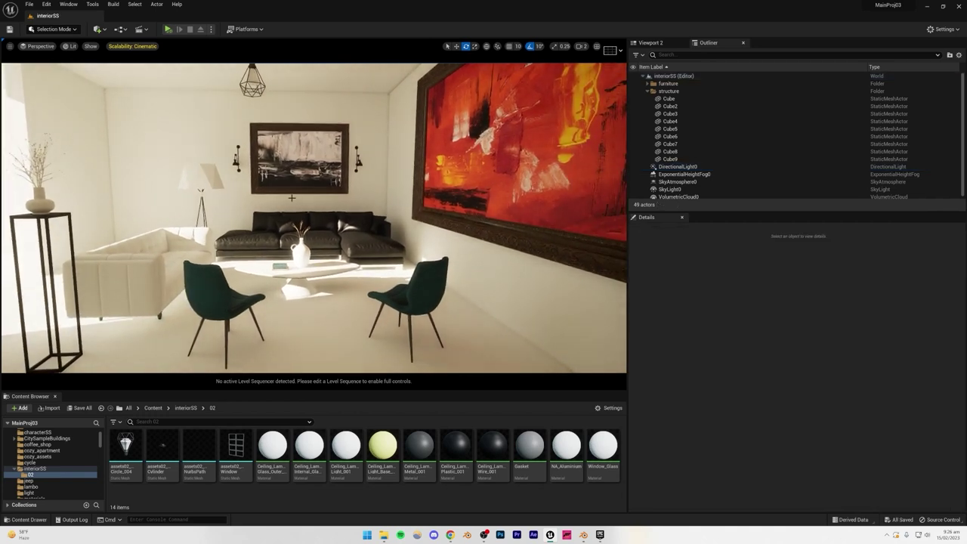
Step: Add a Post Process Volume to the level and lower it to a Z location of about -78
{"action": "left_click", "coordinate": [97, 29]}
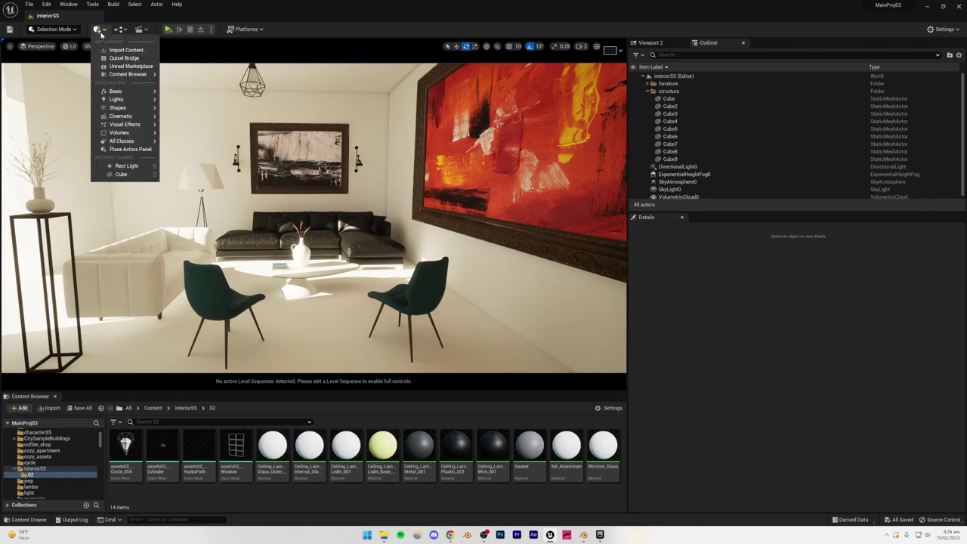
{"action": "left_click", "coordinate": [144, 86]}
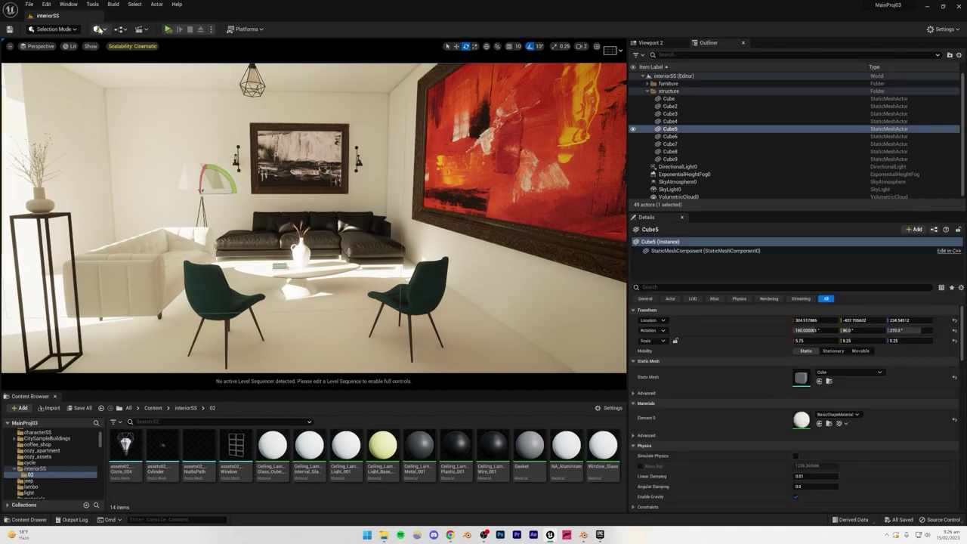
{"action": "left_click", "coordinate": [98, 29]}
{"action": "mouse_move", "coordinate": [123, 125]}
{"action": "left_click", "coordinate": [209, 126]}
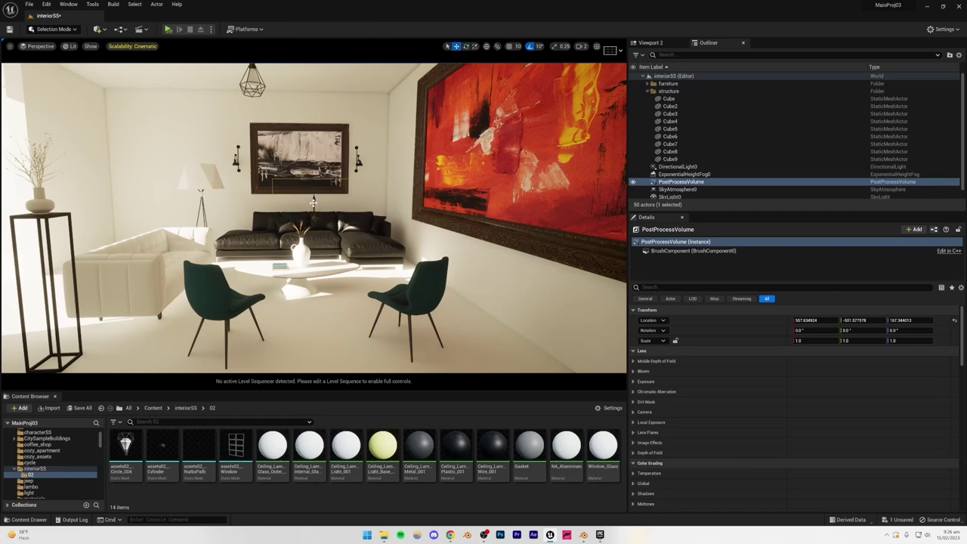
{"action": "left_click_drag", "start_coordinate": [314, 289], "coordinate": [314, 302]}
{"action": "right_click_drag", "start_coordinate": [314, 302], "coordinate": [144, 290]}
{"action": "key", "text": "w"}
{"action": "right_click_drag", "start_coordinate": [317, 269], "coordinate": [293, 269]}
{"action": "key", "text": "w"}
{"action": "key", "text": "d"}
{"action": "key", "text": "d"}
{"action": "key", "text": "s"}
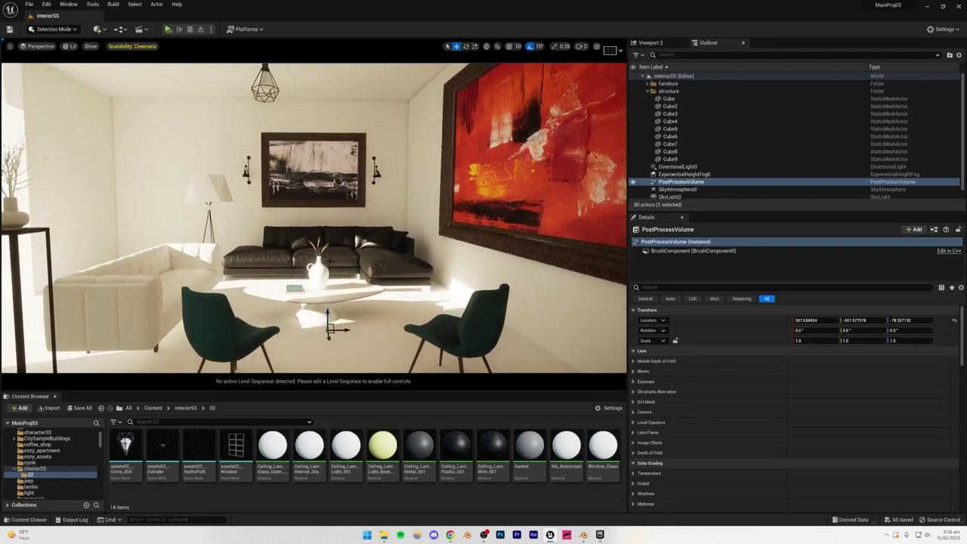
Step: Enable Infinite Extent (Unbound) on the Post Process Volume
{"action": "left_click", "coordinate": [683, 184]}
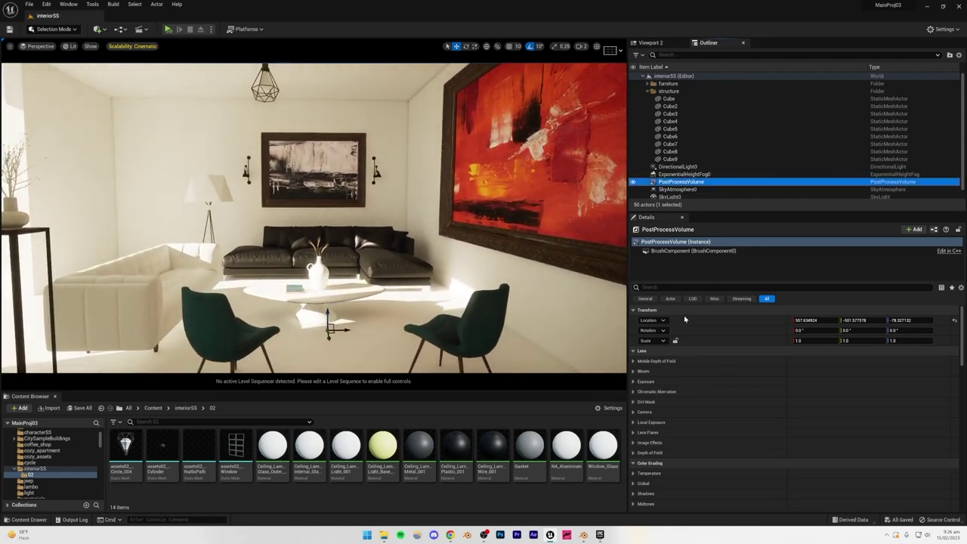
{"action": "left_click", "coordinate": [671, 287]}
{"action": "type", "text": "infi"}
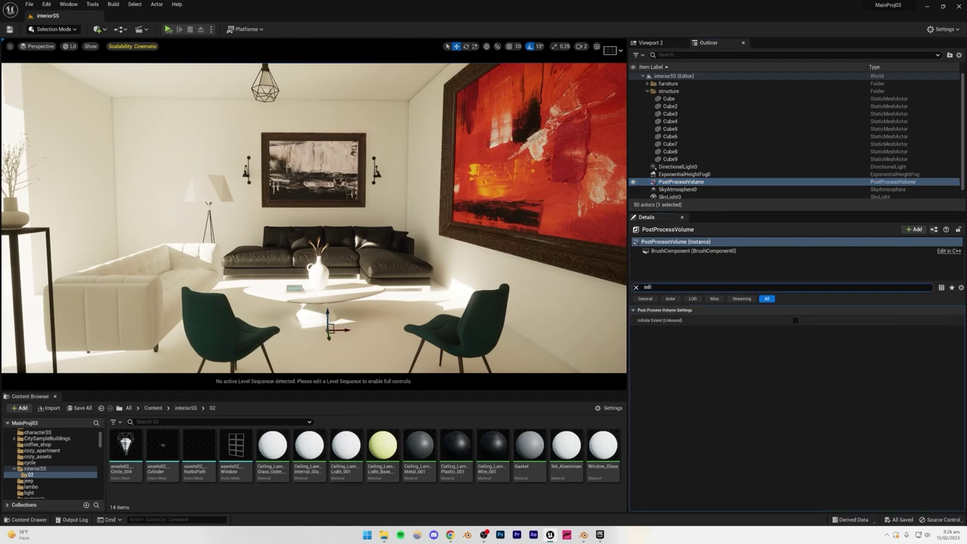
{"action": "left_click", "coordinate": [794, 320]}
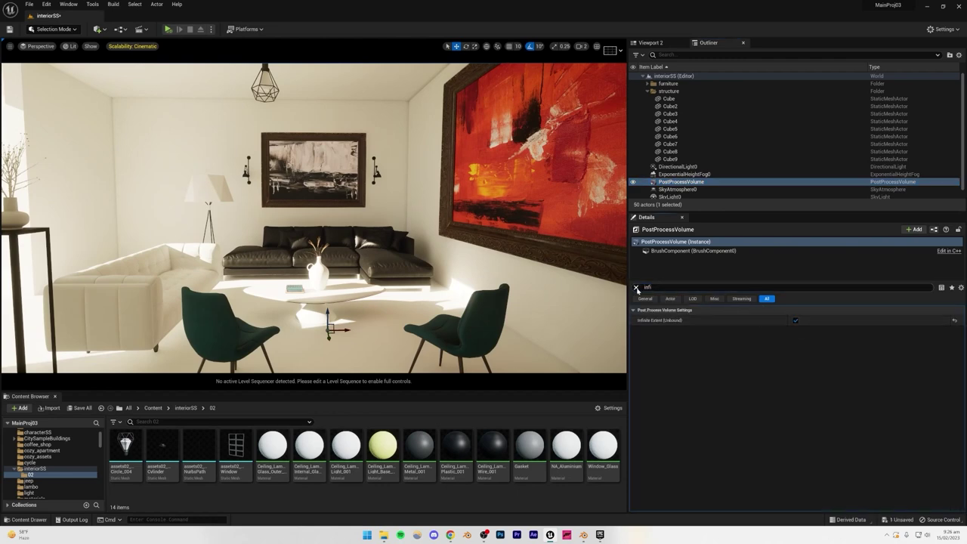
{"action": "left_click", "coordinate": [636, 288]}
Step: Enable the Metering Mode and Exposure Compensation overrides on the volume and set Metering Mode to Manual
{"action": "left_click", "coordinate": [634, 381]}
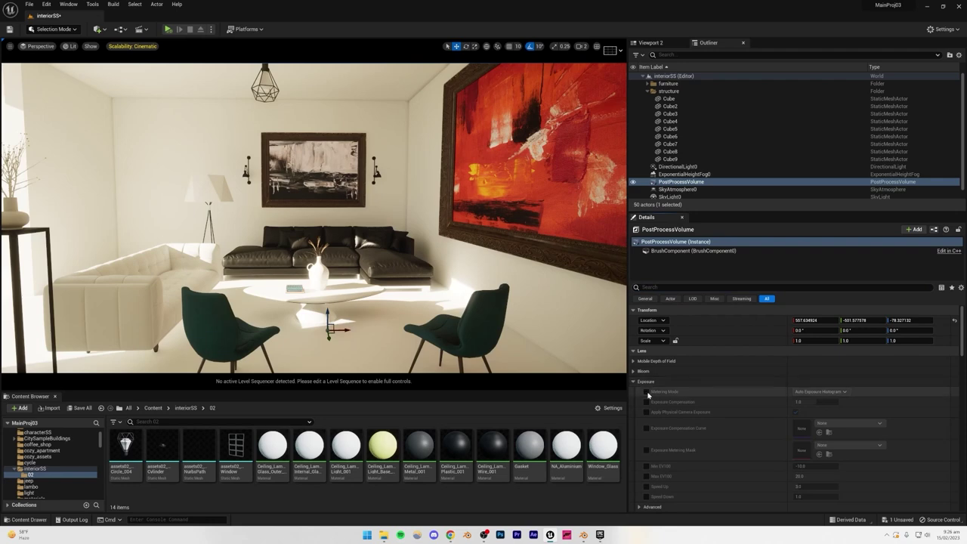
{"action": "left_click", "coordinate": [646, 392]}
{"action": "left_click", "coordinate": [647, 401]}
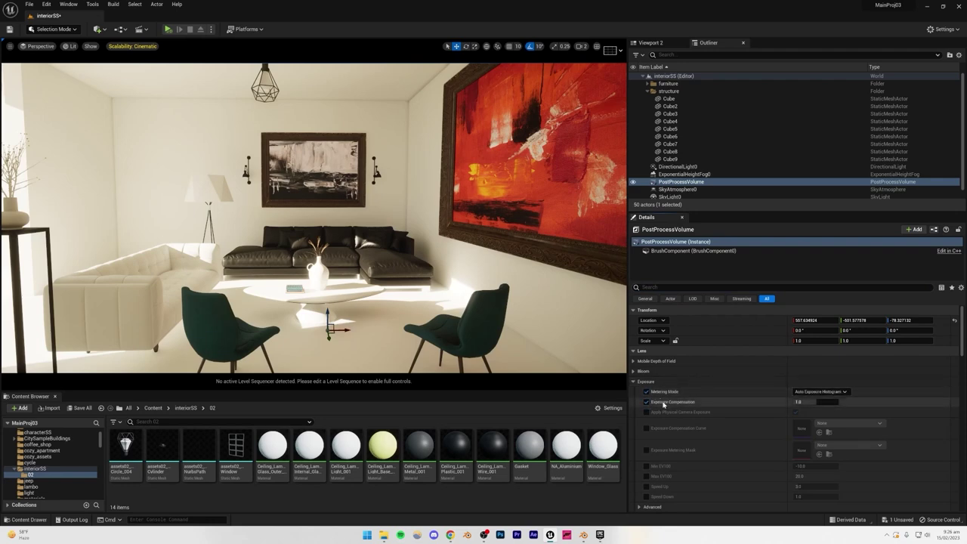
{"action": "left_click", "coordinate": [819, 391]}
{"action": "left_click", "coordinate": [805, 412]}
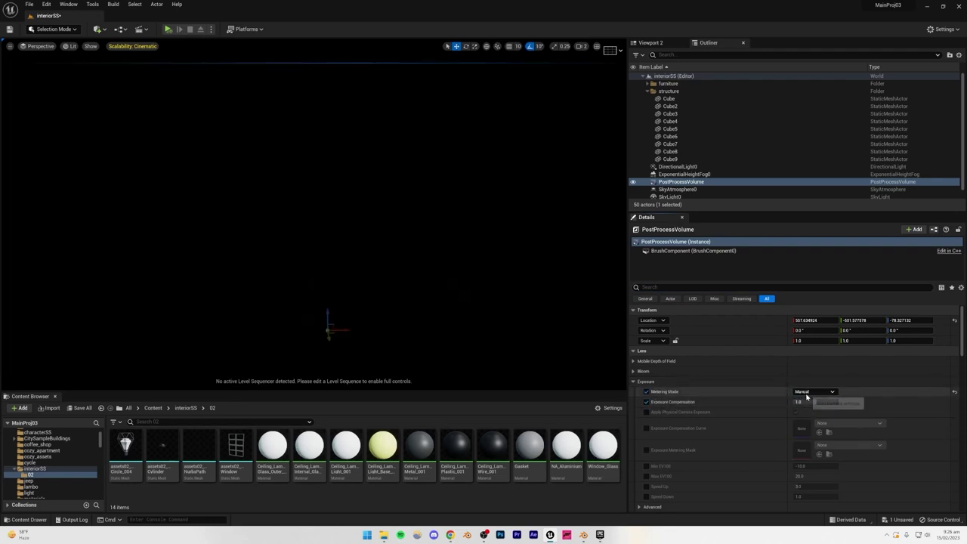
Step: Set the Post Process Volume's Exposure Compensation to 11, save the level and deselect the volume
{"action": "left_click", "coordinate": [802, 402]}
{"action": "key", "text": "Return"}
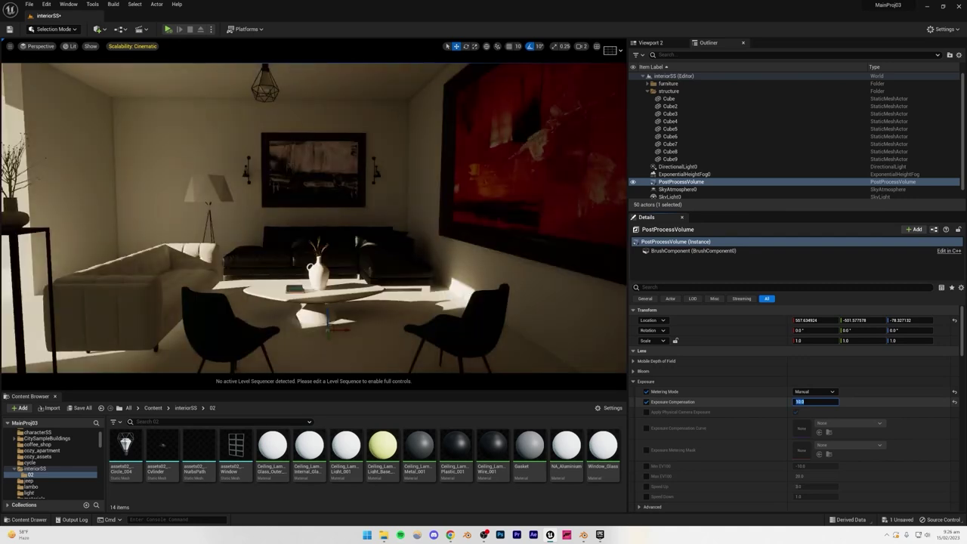
{"action": "type", "text": "1"}
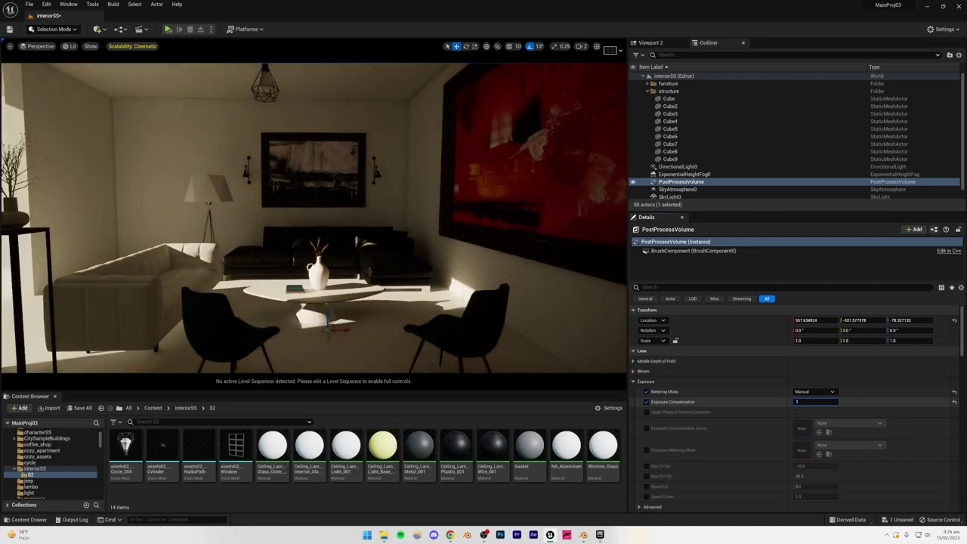
{"action": "key", "text": "Return"}
{"action": "type", "text": "11"}
{"action": "key", "text": "Return"}
{"action": "key", "text": "ctrl+s"}
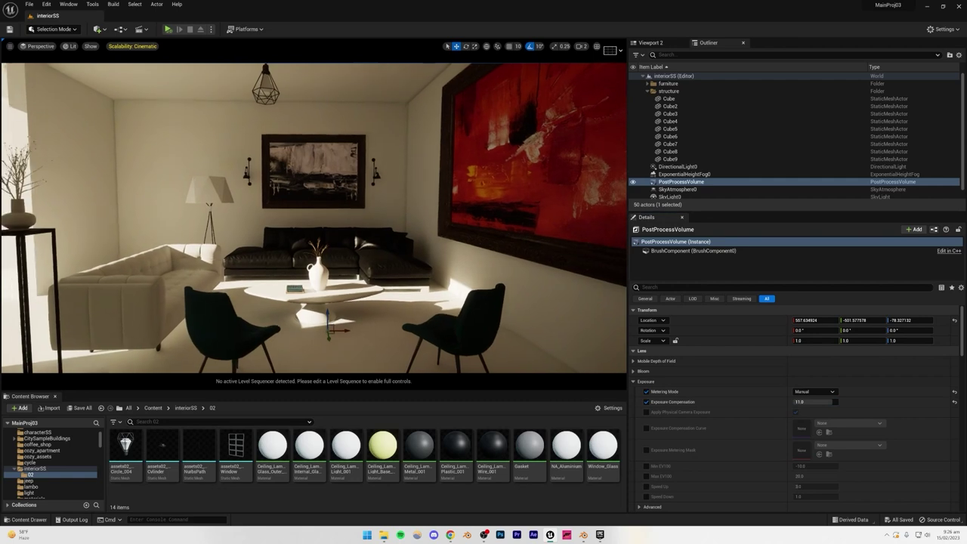
{"action": "mouse_move", "coordinate": [111, 209]}
{"action": "right_mouse_down"}
{"action": "mouse_move", "coordinate": [98, 202]}
{"action": "mouse_move", "coordinate": [111, 208]}
{"action": "right_mouse_up"}
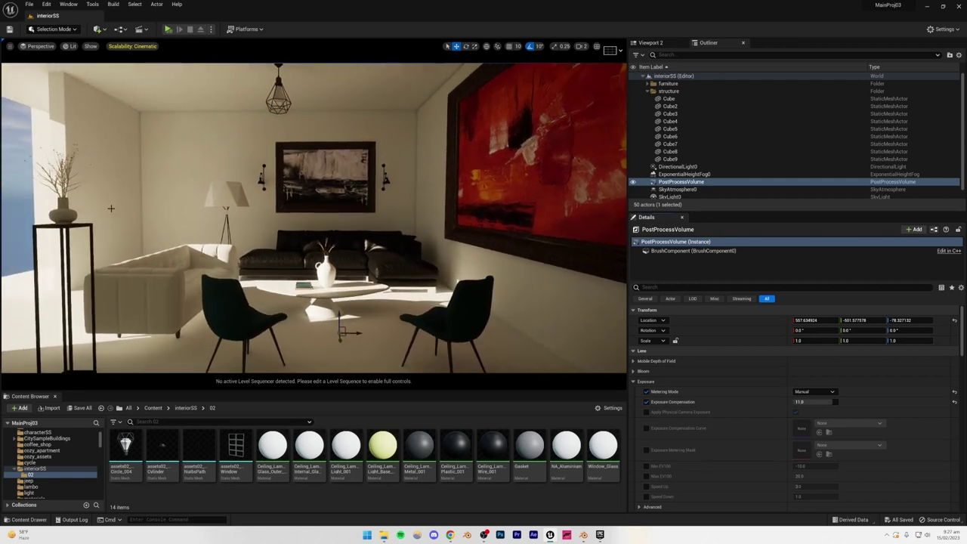
{"action": "key", "text": "Escape"}
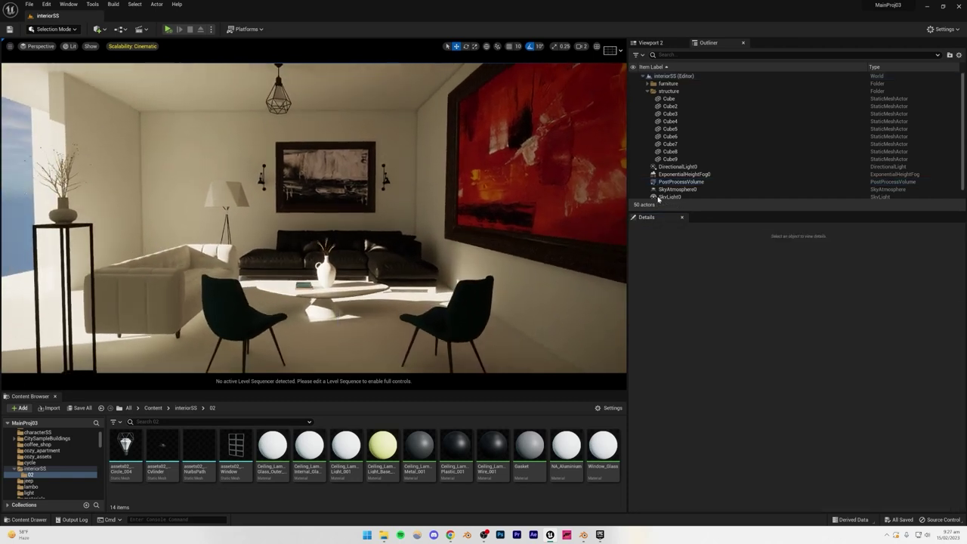
Step: Enlarge the actor list, set SkyLight0's Intensity Scale to 4.0 and save the level
{"action": "left_click_drag", "start_coordinate": [695, 211], "coordinate": [681, 241]}
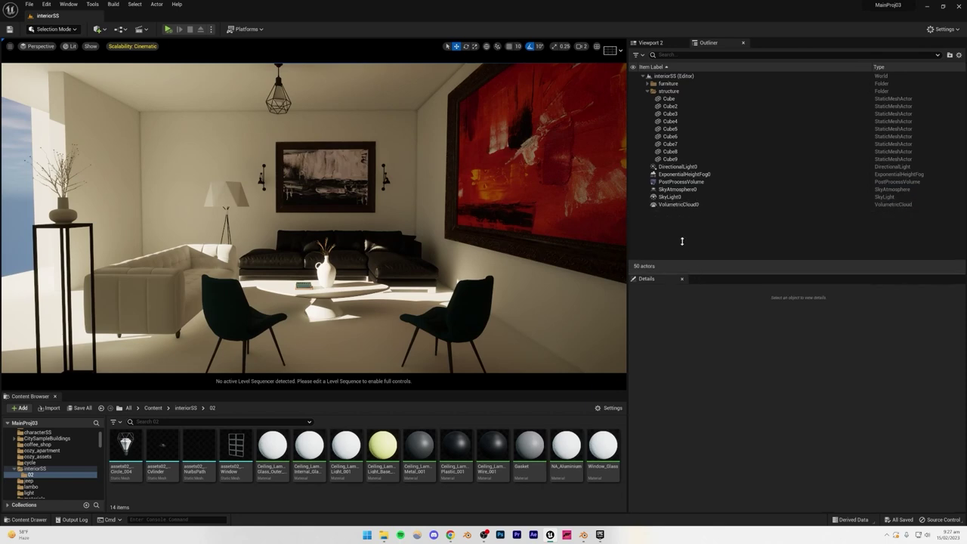
{"action": "left_click", "coordinate": [666, 197]}
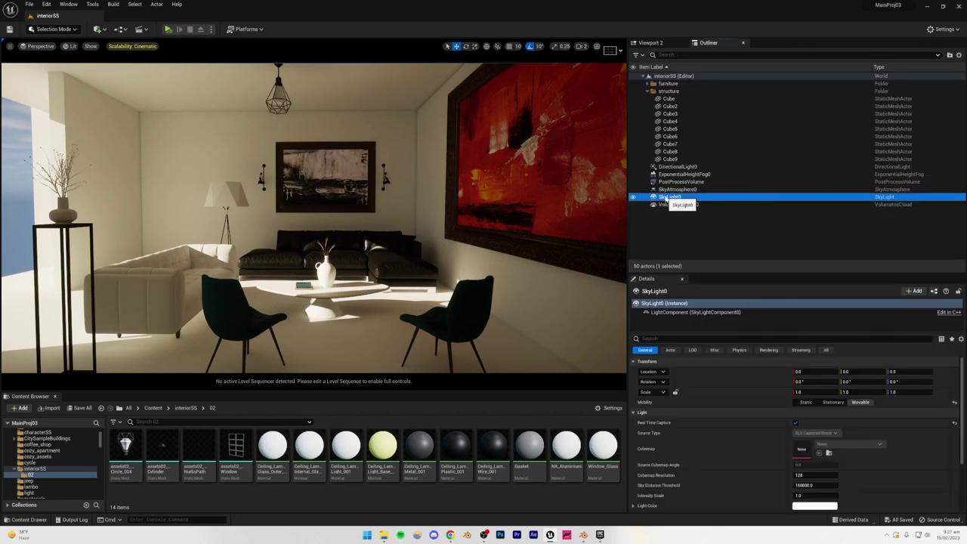
{"action": "scroll", "coordinate": [733, 453], "scroll_direction": "down", "scroll_amount": 3}
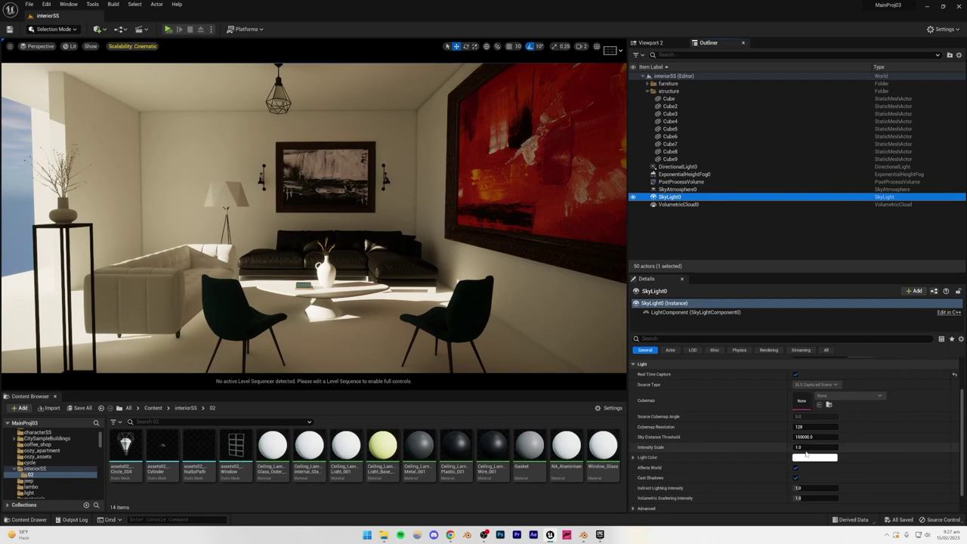
{"action": "mouse_move", "coordinate": [812, 447]}
{"action": "left_mouse_down"}
{"action": "mouse_move", "coordinate": [838, 447]}
{"action": "mouse_move", "coordinate": [805, 447]}
{"action": "left_mouse_up"}
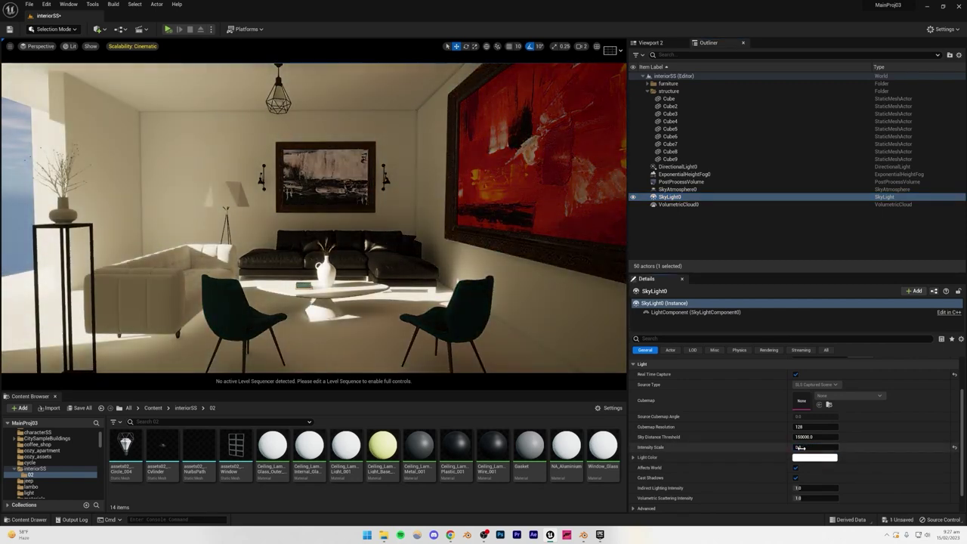
{"action": "left_click", "coordinate": [804, 447]}
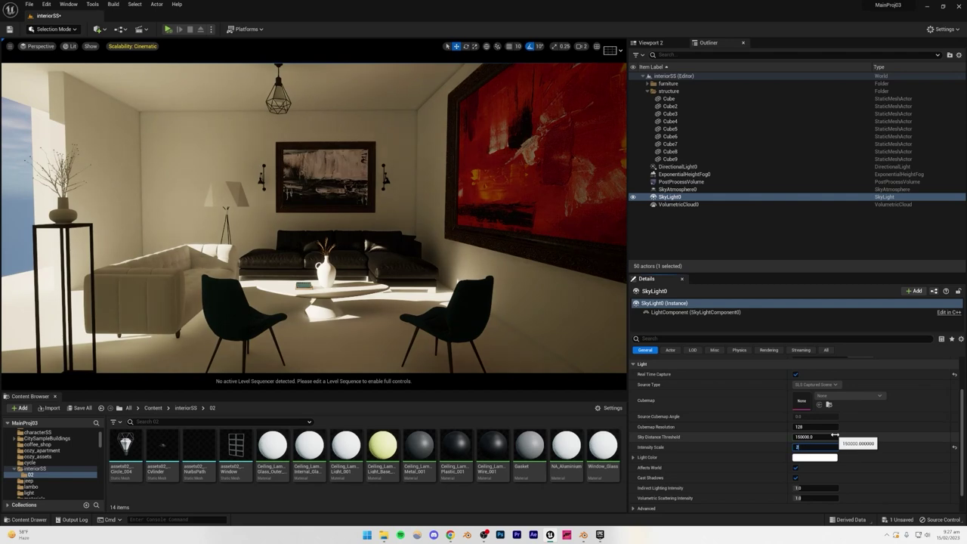
{"action": "key", "text": "Return"}
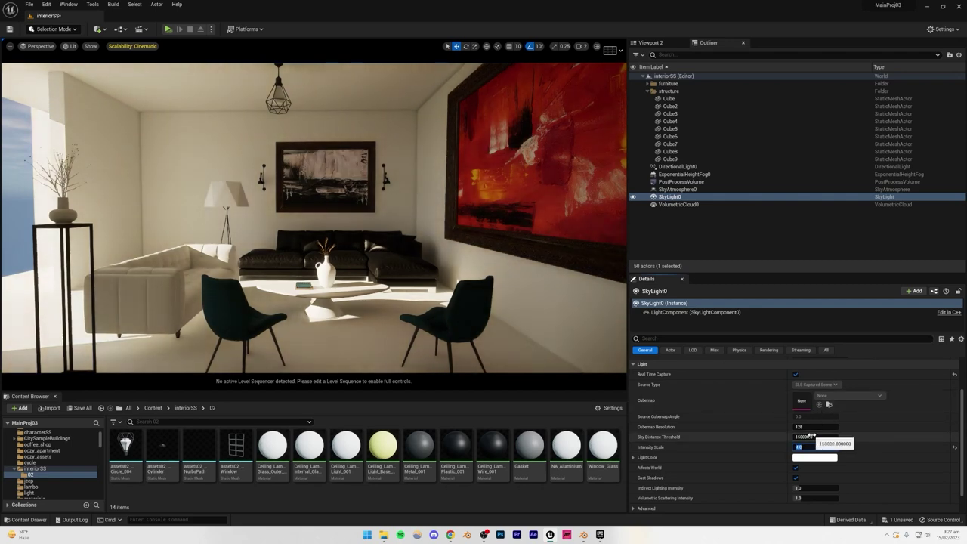
{"action": "key", "text": "ctrl+s"}
{"action": "right_click_drag", "start_coordinate": [525, 340], "coordinate": [526, 349]}
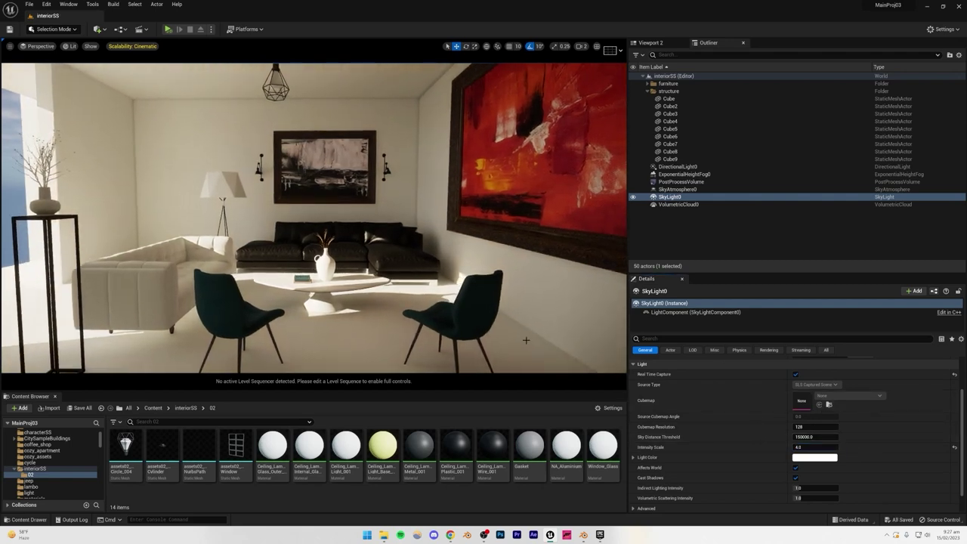
Step: Hide and show the sky light again to compare its effect on the room, and clear the selection
{"action": "left_click", "coordinate": [632, 198]}
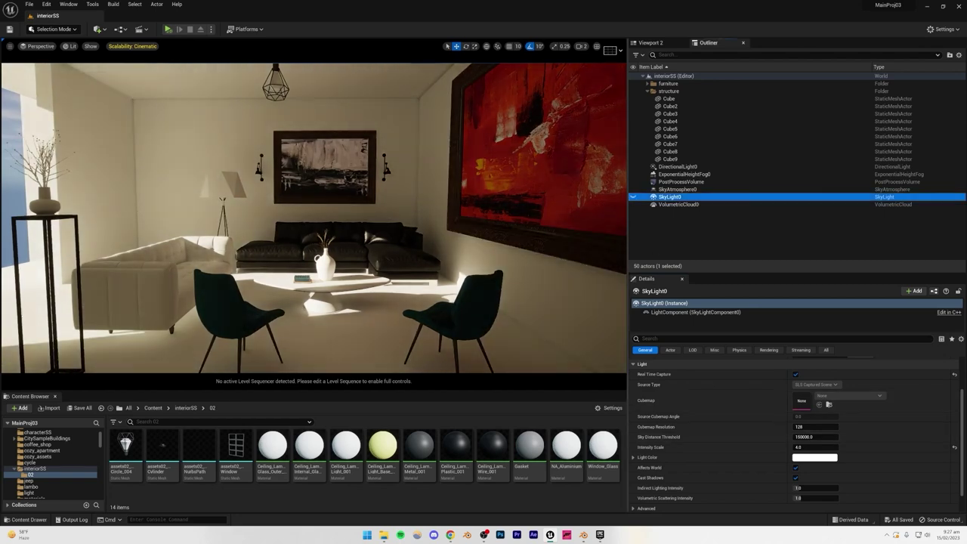
{"action": "left_click", "coordinate": [633, 197]}
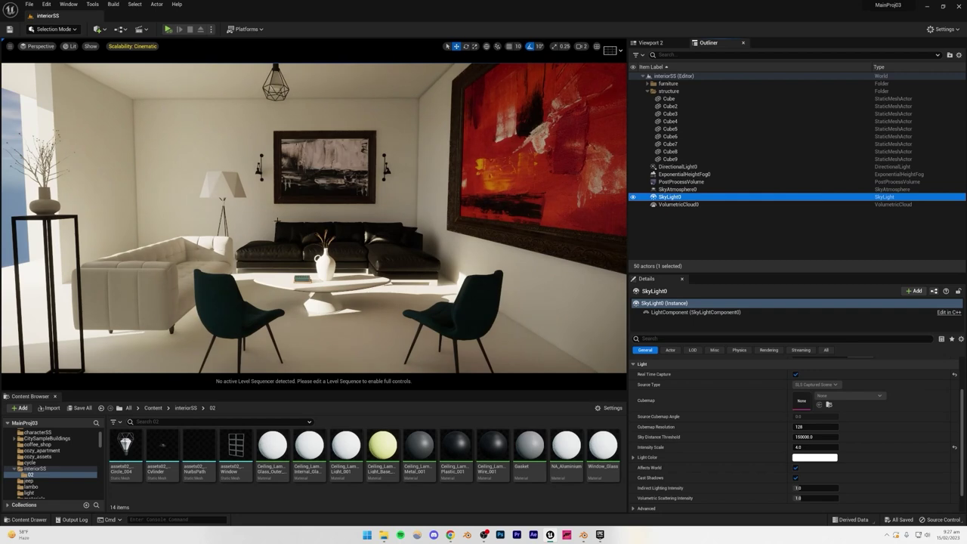
{"action": "left_click", "coordinate": [180, 166]}
{"action": "right_click_drag", "start_coordinate": [181, 166], "coordinate": [189, 169]}
{"action": "key", "text": "Escape"}
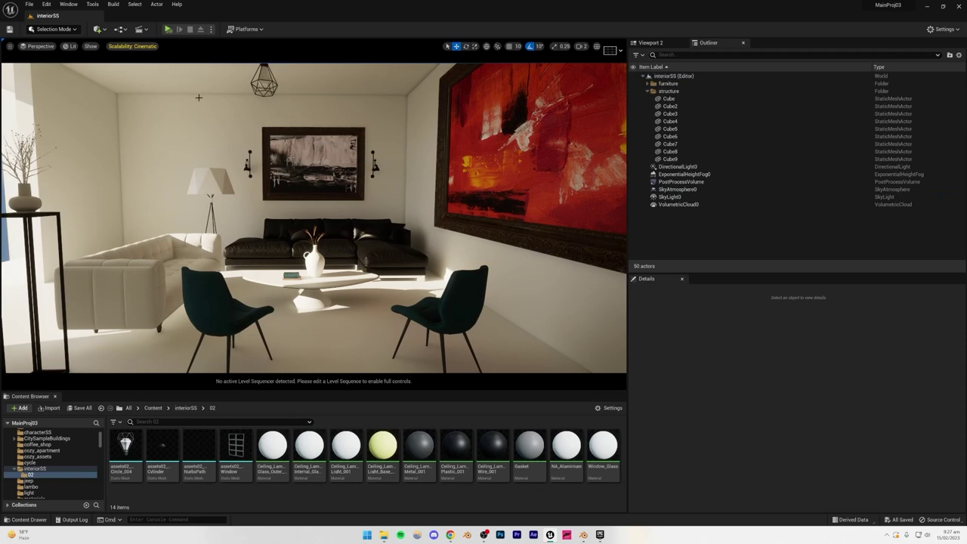
Step: Preview the room in the Path Tracing view mode and return to Lit
{"action": "left_click", "coordinate": [72, 47]}
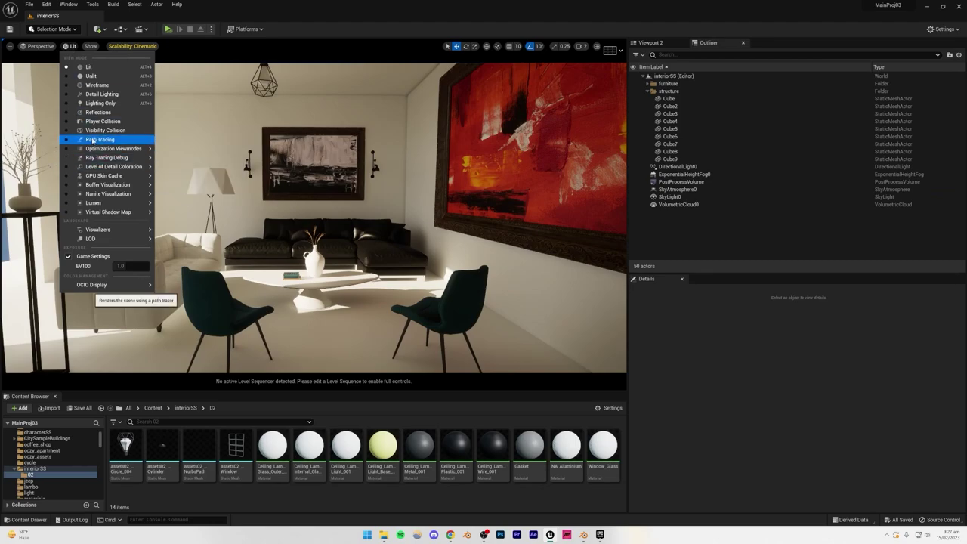
{"action": "left_click", "coordinate": [90, 142]}
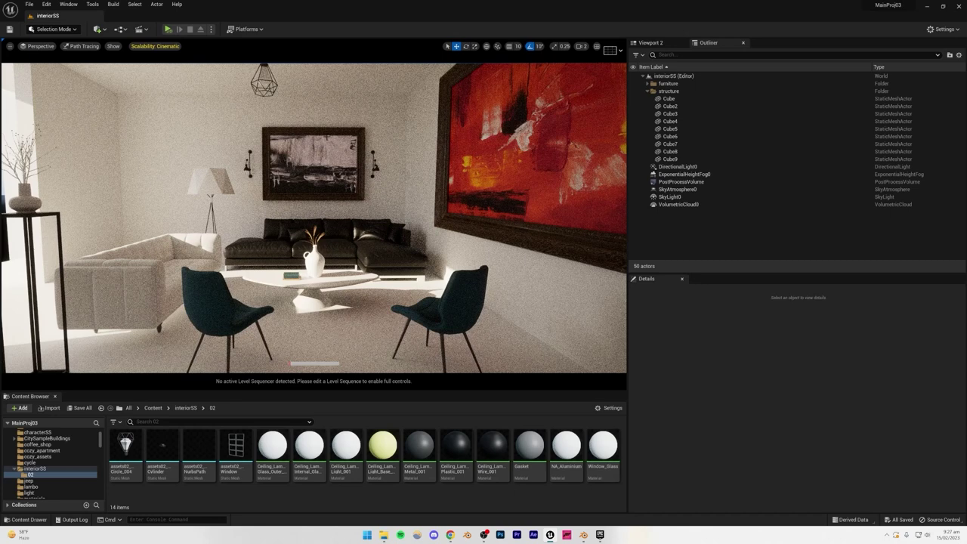
{"action": "left_click", "coordinate": [80, 47]}
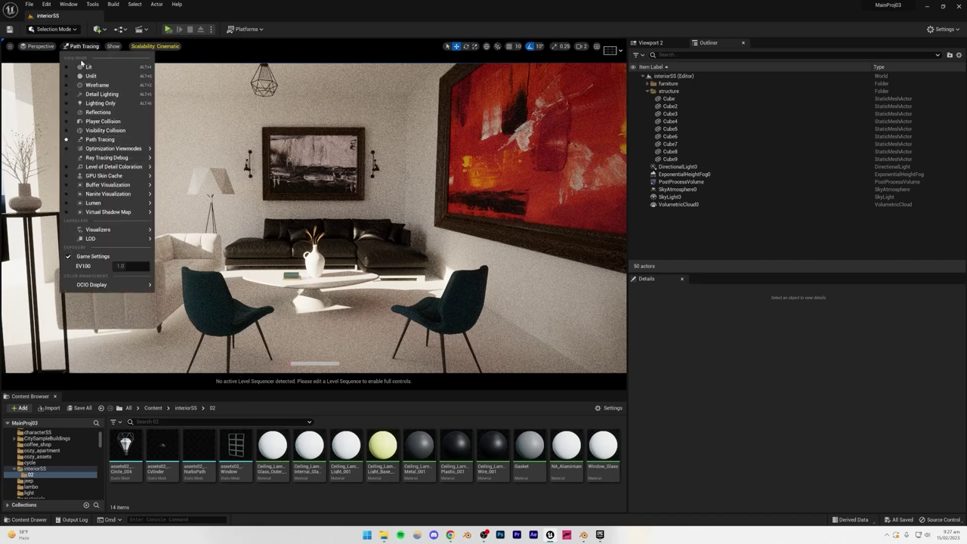
{"action": "left_click", "coordinate": [83, 64]}
Step: Fine-tune the camera framing of the room and save the level
{"action": "key", "text": "ctrl+s"}
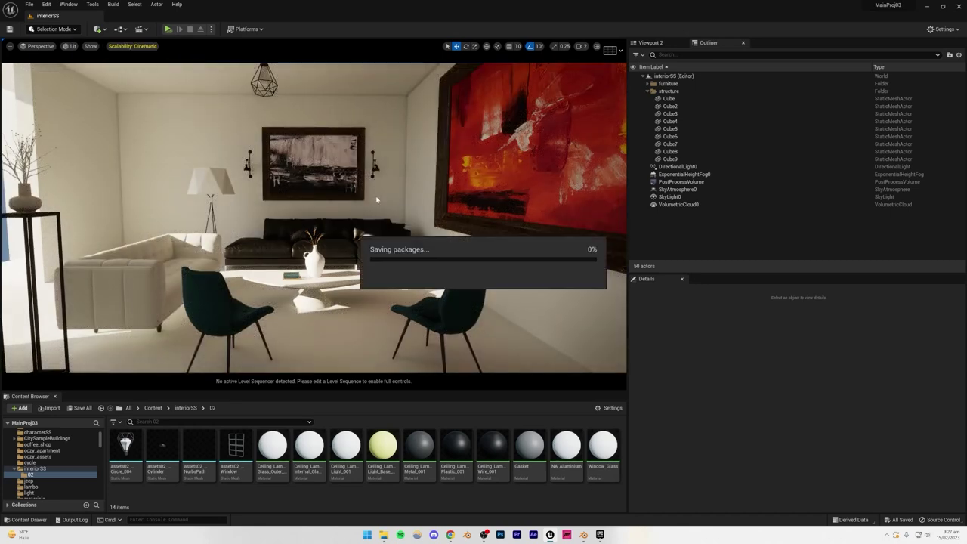
{"action": "key", "text": "q"}
{"action": "mouse_move", "coordinate": [385, 211]}
{"action": "right_mouse_down"}
{"action": "mouse_move", "coordinate": [397, 217]}
{"action": "mouse_move", "coordinate": [386, 214]}
{"action": "right_mouse_up"}
{"action": "key", "text": "e"}
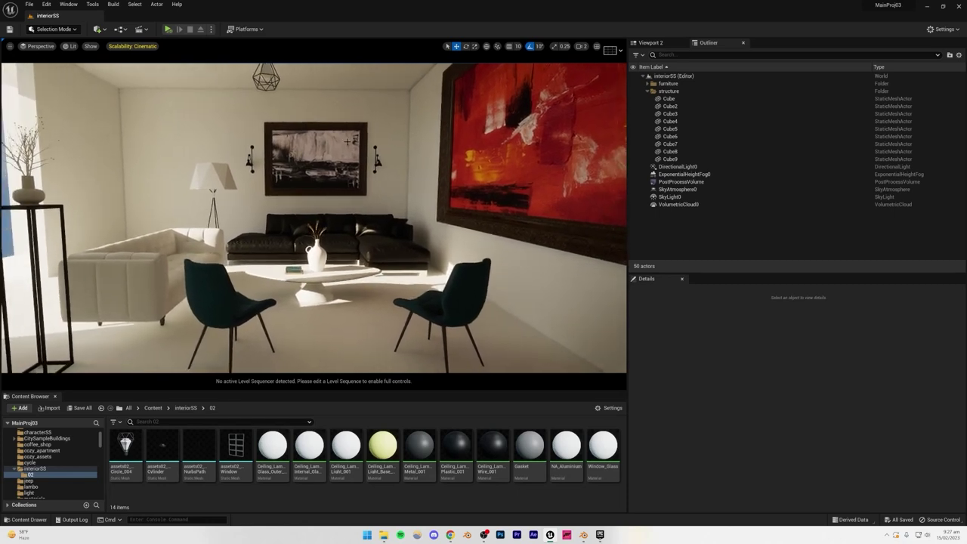
{"action": "key", "text": "ctrl+s"}
{"action": "left_click", "coordinate": [20, 408]}
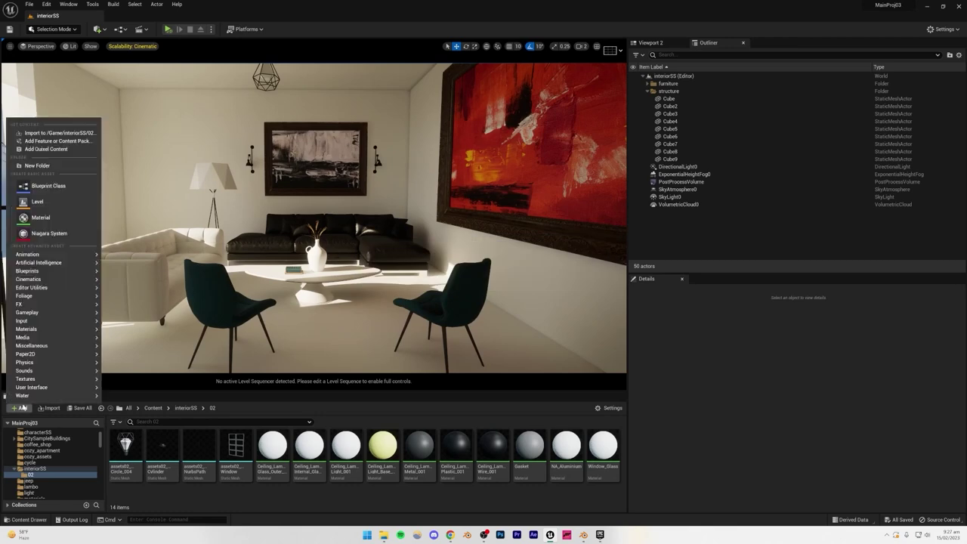
{"action": "left_click", "coordinate": [248, 399]}
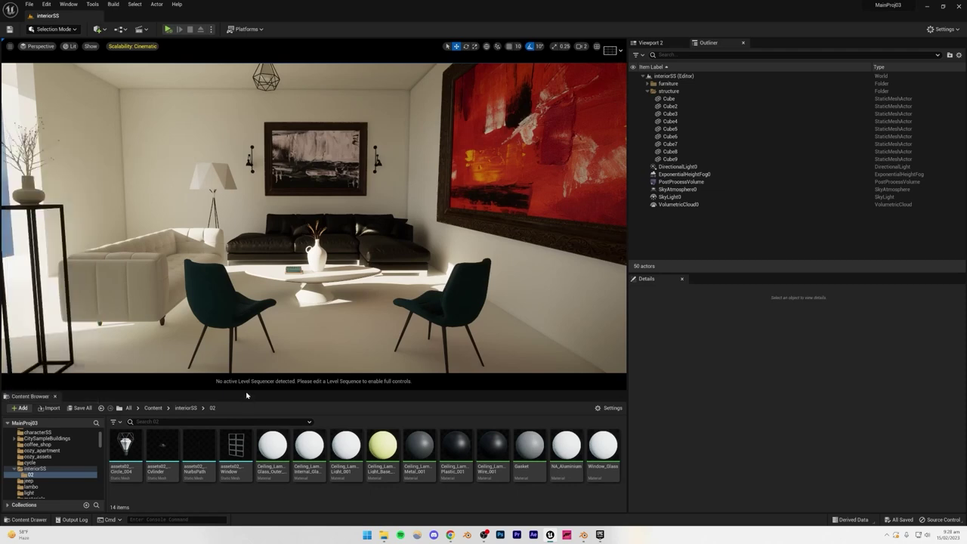
Step: Switch to the Epic Games Launcher, search the Marketplace for "automotive" and open the Automotive Materials page
{"action": "scroll", "coordinate": [65, 453], "scroll_direction": "up", "scroll_amount": 5}
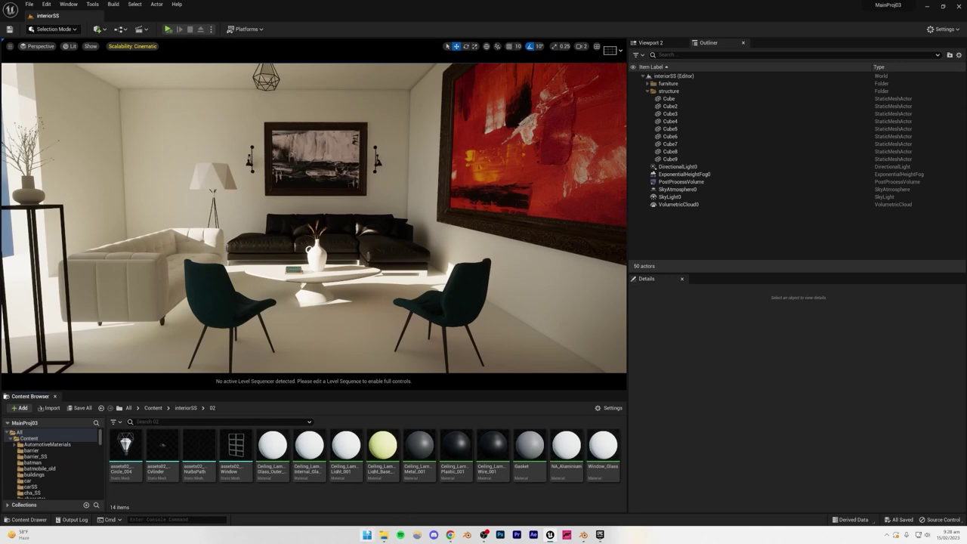
{"action": "left_click", "coordinate": [600, 535]}
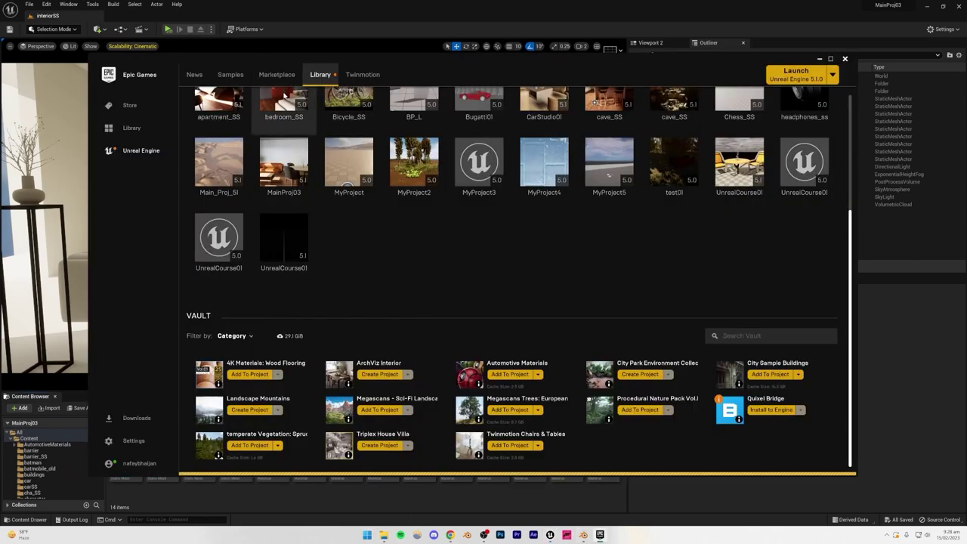
{"action": "left_click", "coordinate": [276, 74]}
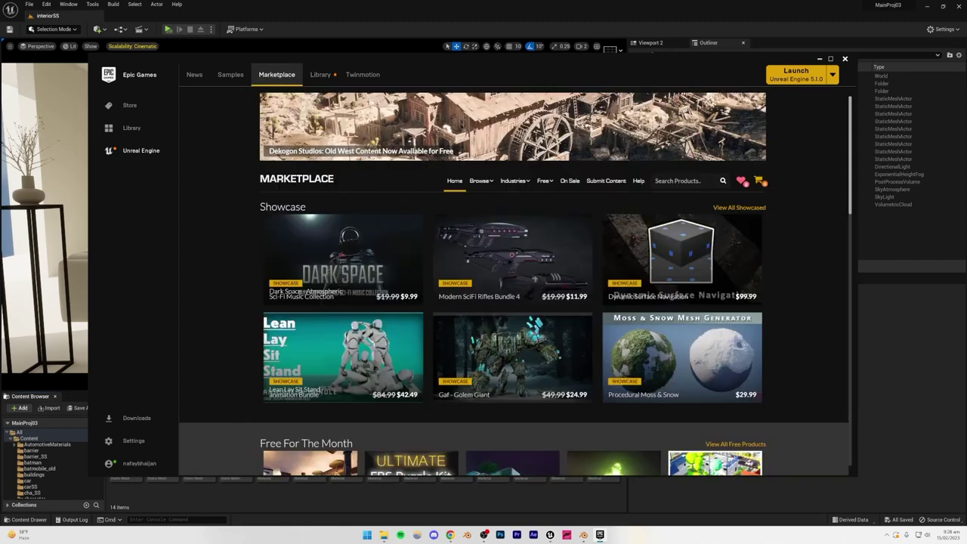
{"action": "type", "text": "automotive"}
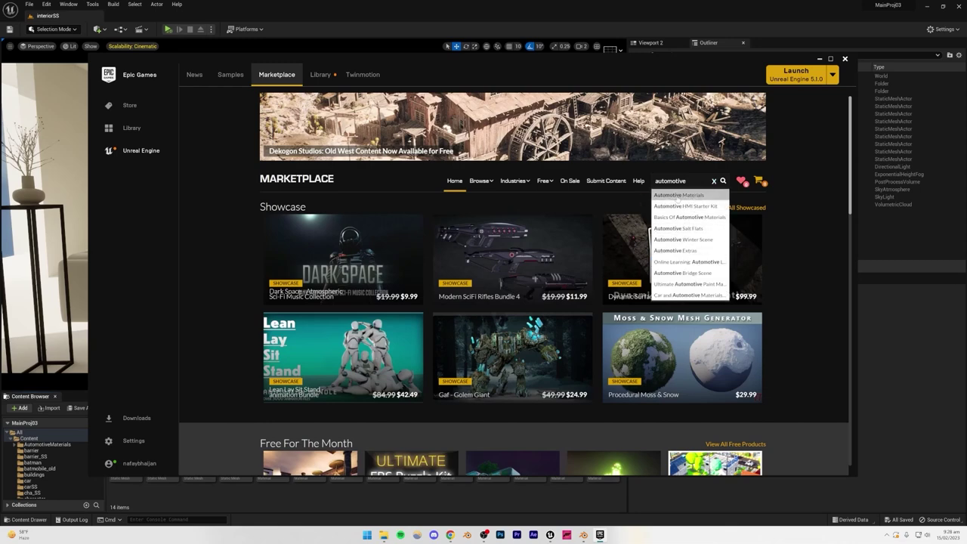
{"action": "left_click", "coordinate": [679, 196]}
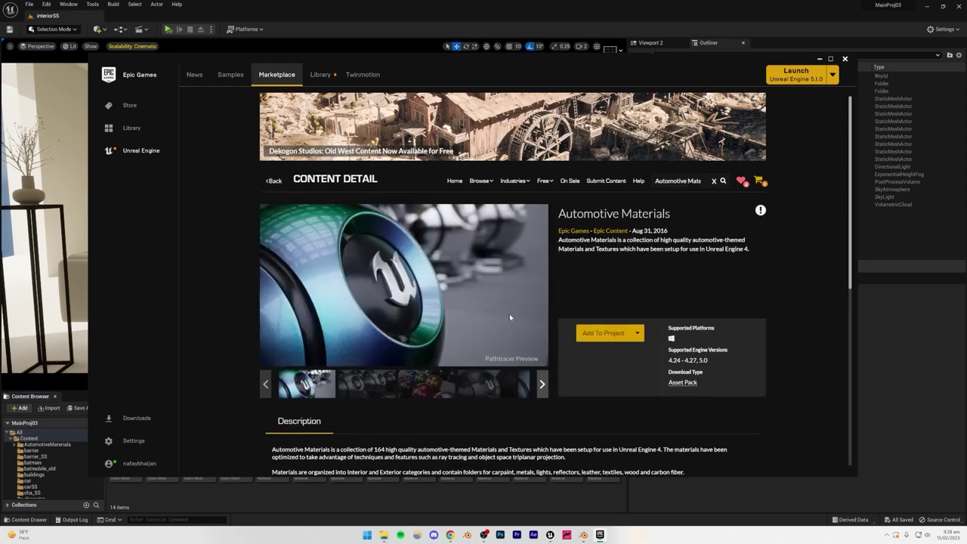
Step: Examine the preview images of the Automotive Materials pack and return to the Unreal Editor
{"action": "left_click_drag", "start_coordinate": [557, 214], "coordinate": [619, 228]}
{"action": "left_click", "coordinate": [615, 228]}
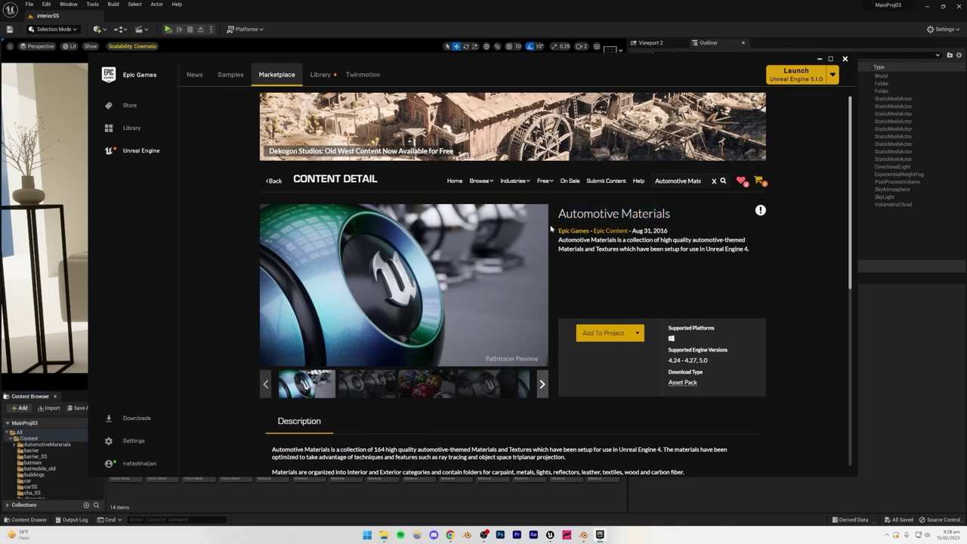
{"action": "left_click", "coordinate": [382, 388]}
{"action": "left_click", "coordinate": [428, 384]}
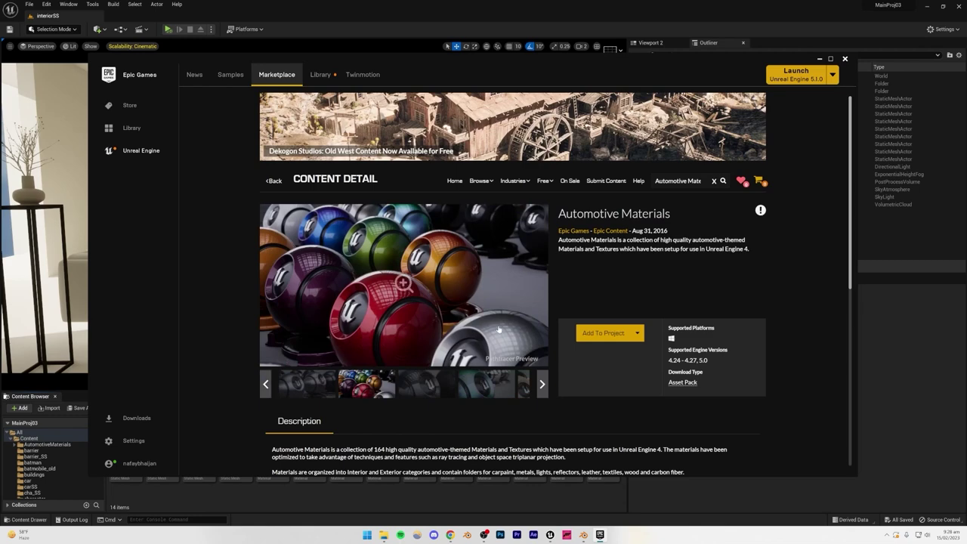
{"action": "left_click", "coordinate": [424, 388]}
{"action": "left_click", "coordinate": [438, 387]}
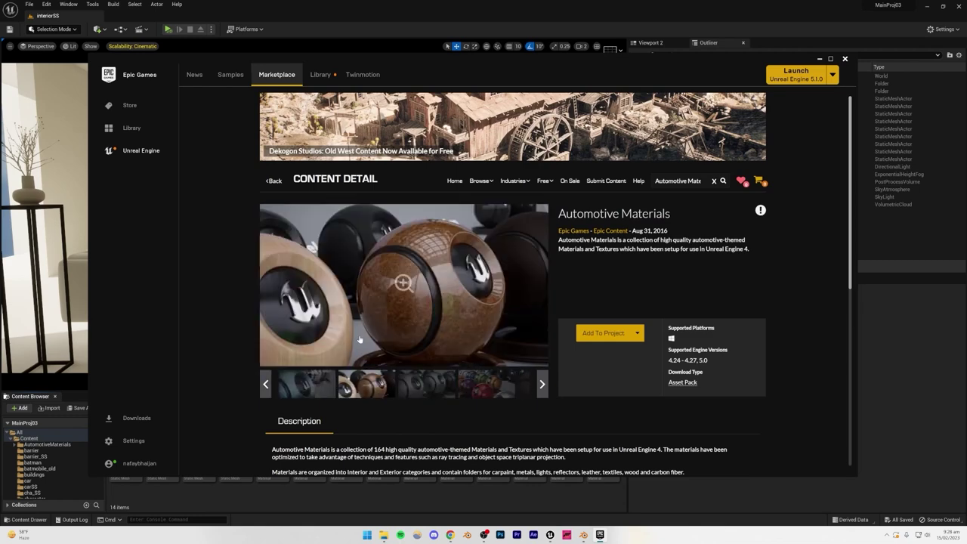
{"action": "left_click", "coordinate": [422, 383]}
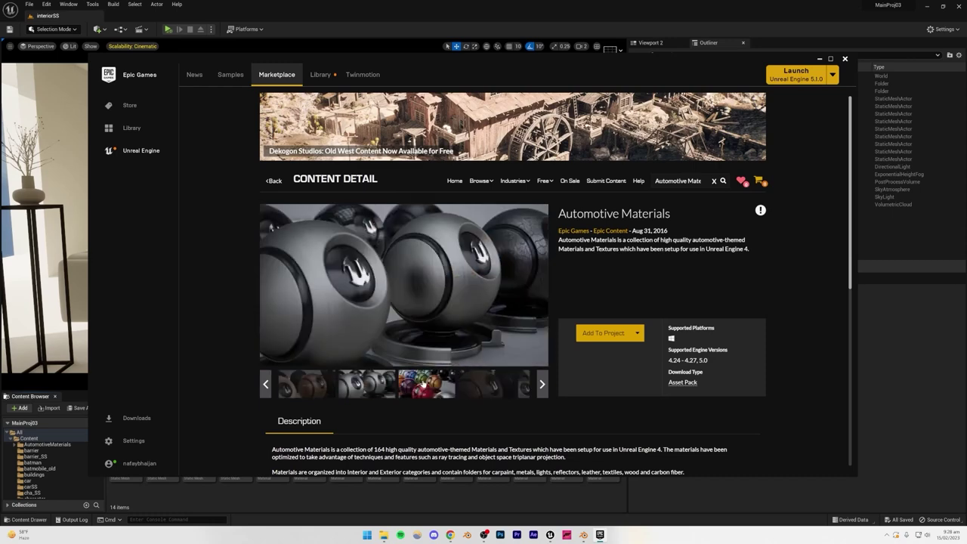
{"action": "left_click", "coordinate": [427, 385]}
{"action": "left_click", "coordinate": [454, 390]}
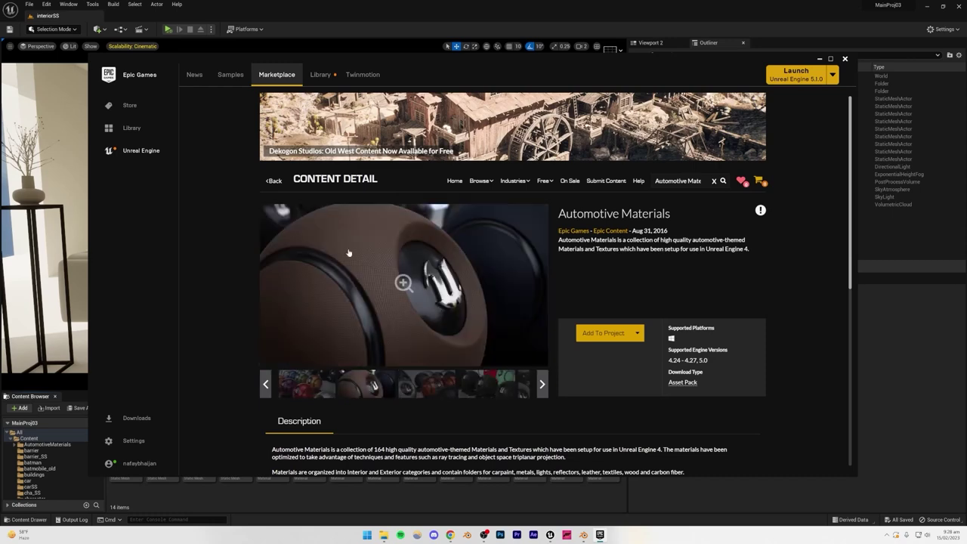
{"action": "left_click", "coordinate": [427, 385]}
{"action": "left_click", "coordinate": [440, 387]}
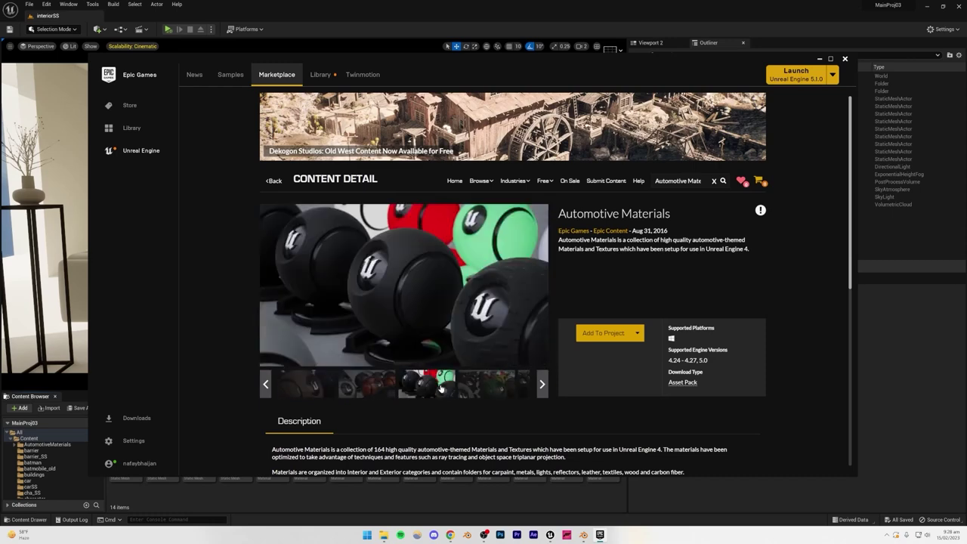
{"action": "left_click", "coordinate": [478, 397]}
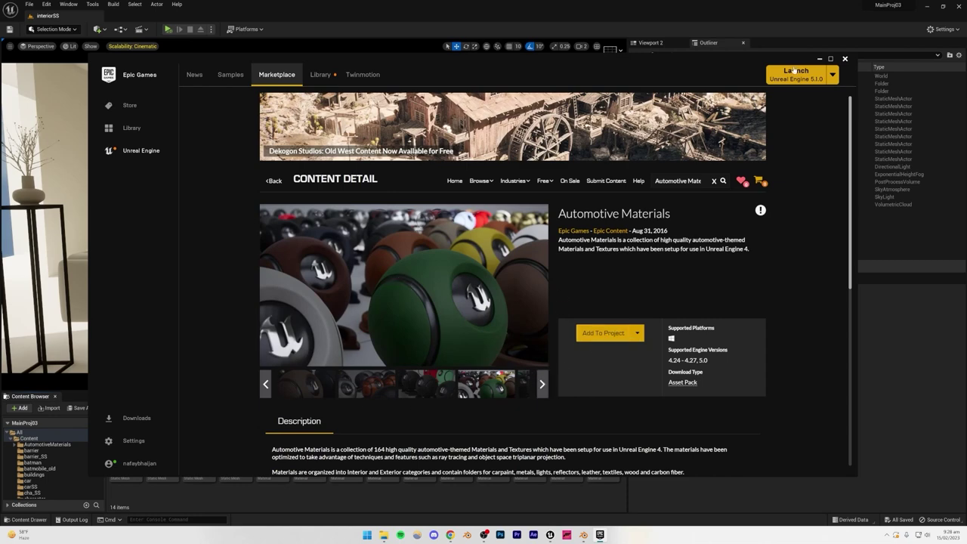
{"action": "left_click", "coordinate": [819, 59]}
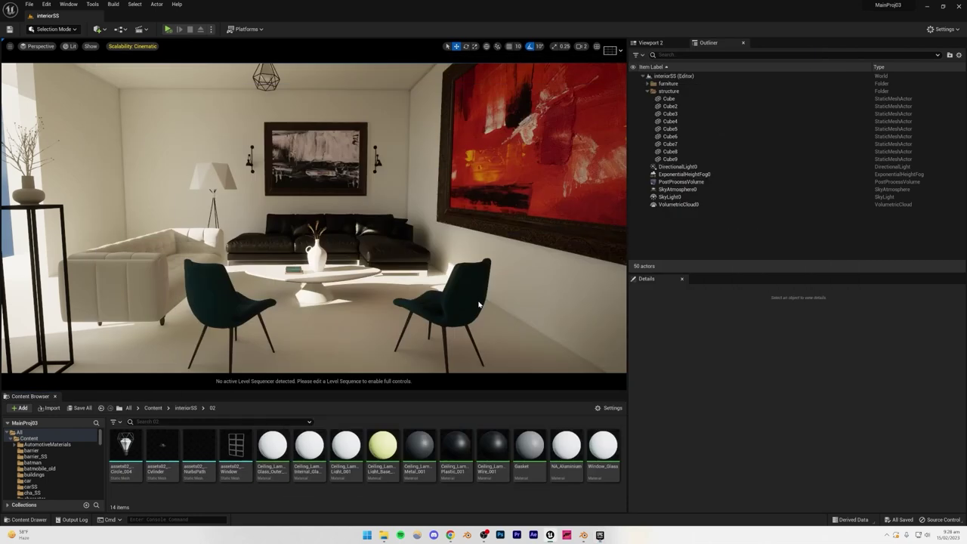
Step: Browse the AutomotiveMaterials content to its Materials/Interior/Textile folder
{"action": "left_click", "coordinate": [18, 446]}
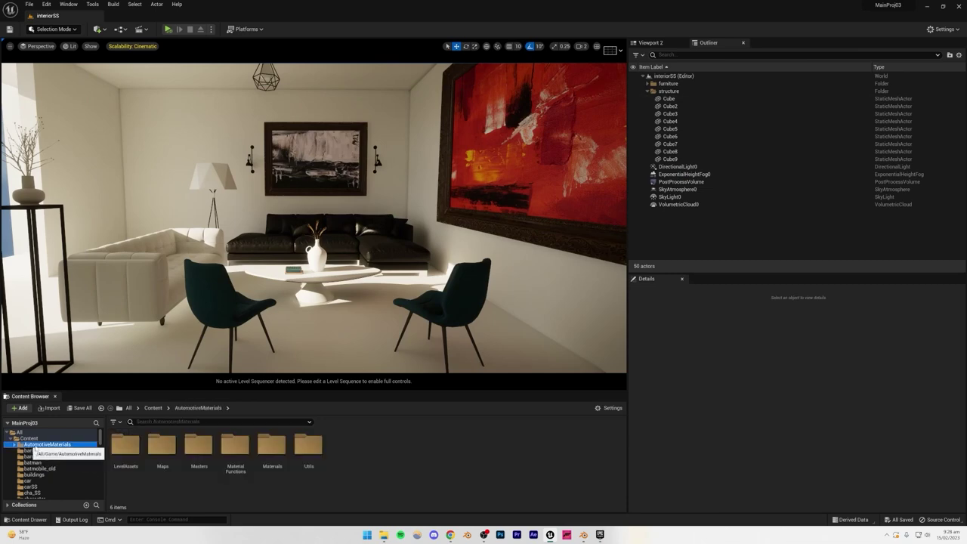
{"action": "left_click", "coordinate": [15, 445]}
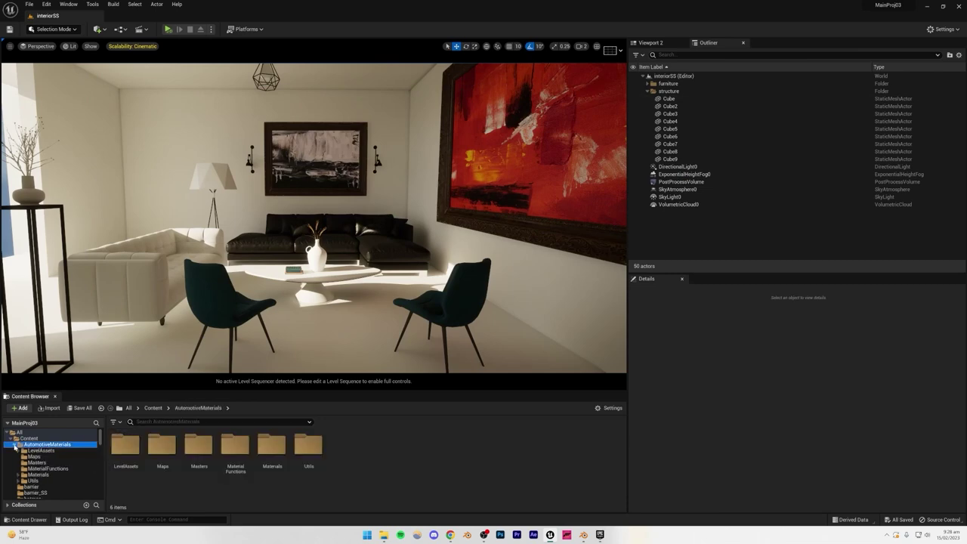
{"action": "left_click", "coordinate": [17, 474]}
{"action": "scroll", "coordinate": [33, 478], "scroll_direction": "down", "scroll_amount": 5}
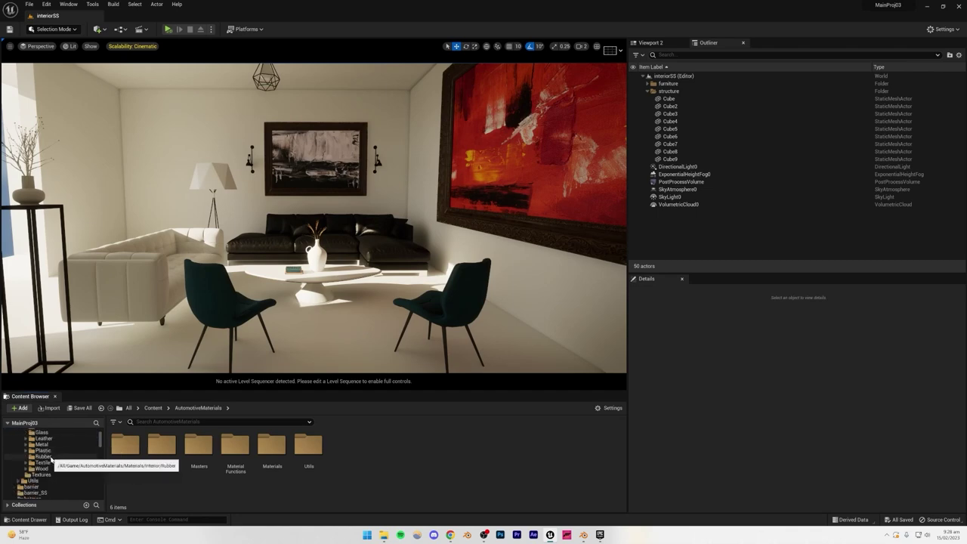
{"action": "scroll", "coordinate": [43, 462], "scroll_direction": "up", "scroll_amount": 1}
{"action": "left_click", "coordinate": [43, 474]}
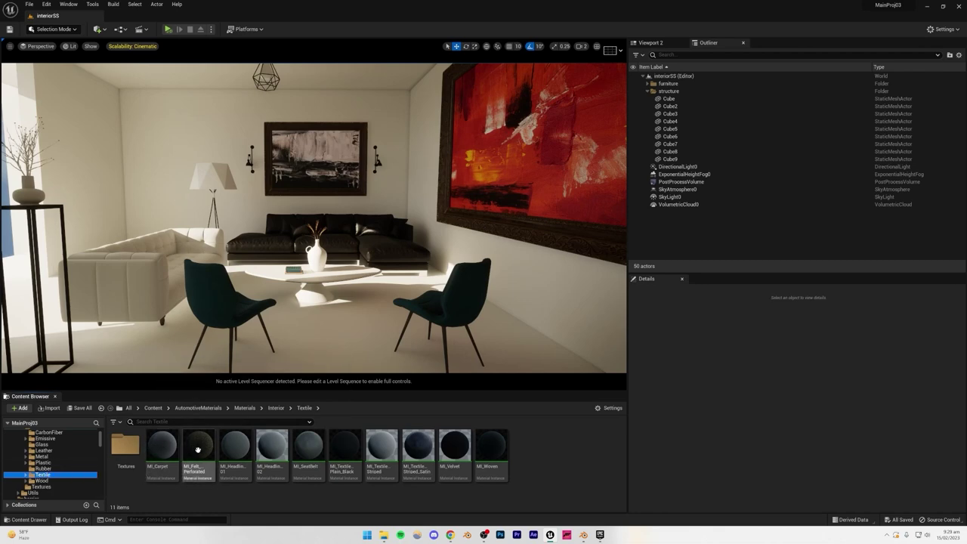
Step: Try the MI_Carpet material on the white sofa and undo it
{"action": "left_click_drag", "start_coordinate": [162, 447], "coordinate": [151, 295]}
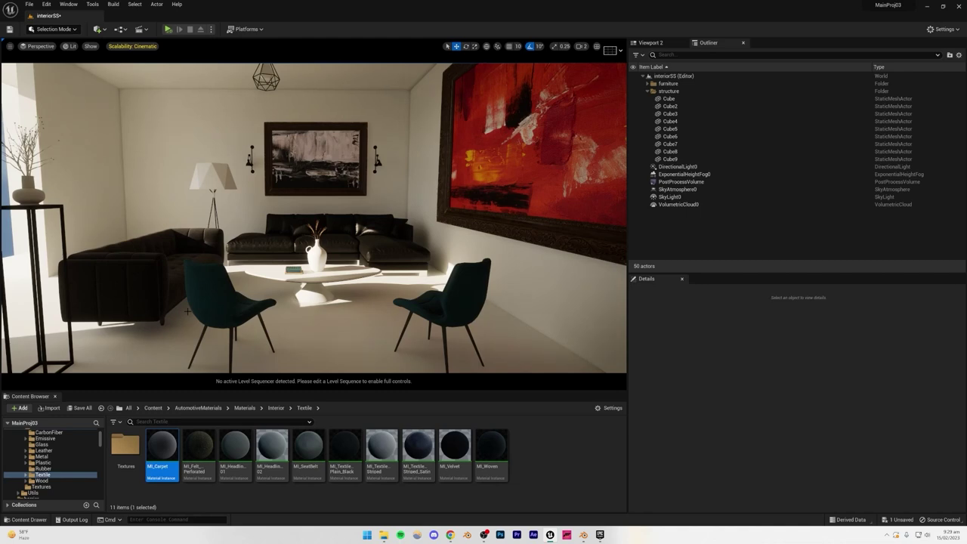
{"action": "key", "text": "ctrl+z"}
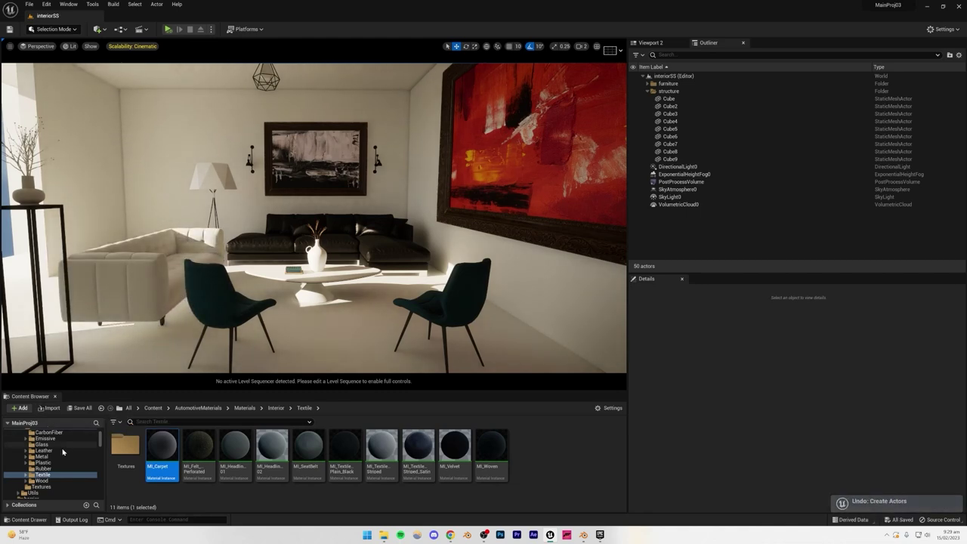
{"action": "scroll", "coordinate": [64, 452], "scroll_direction": "up", "scroll_amount": 1}
{"action": "right_click_drag", "start_coordinate": [151, 294], "coordinate": [151, 325]}
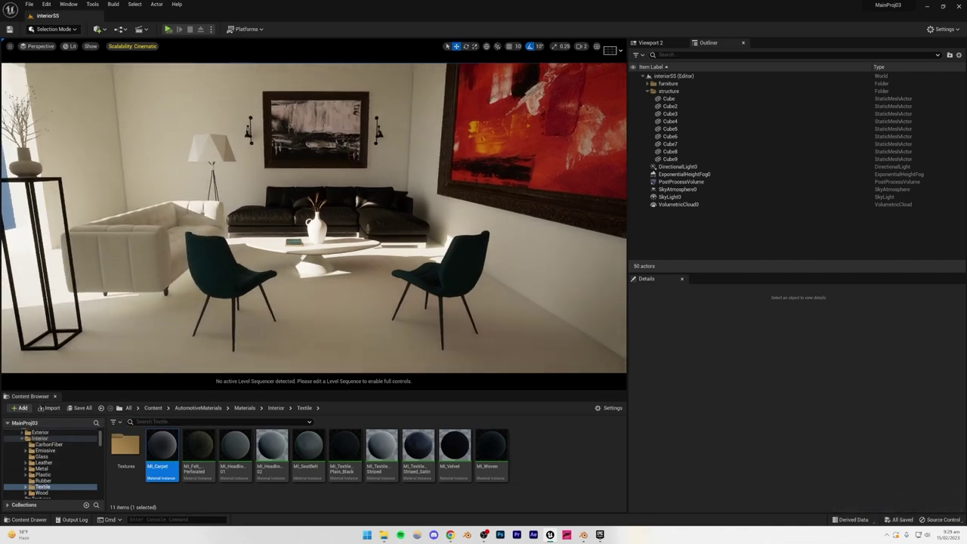
{"action": "right_click_drag", "start_coordinate": [373, 292], "coordinate": [366, 260]}
{"action": "mouse_move", "coordinate": [265, 293]}
{"action": "right_mouse_down"}
{"action": "mouse_move", "coordinate": [265, 330]}
{"action": "mouse_move", "coordinate": [248, 289]}
{"action": "right_mouse_up"}
{"action": "left_click", "coordinate": [248, 311]}
{"action": "key", "text": "Escape"}
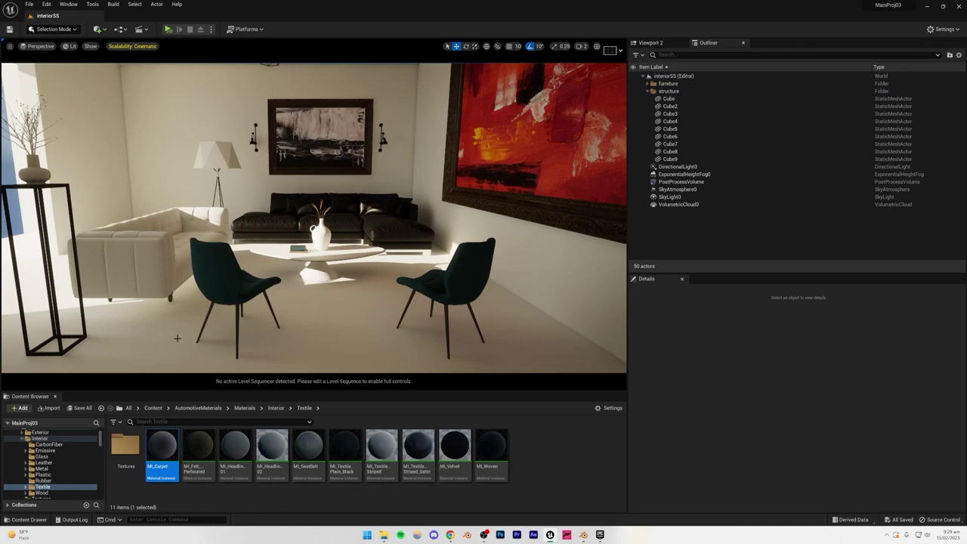
{"action": "right_click_drag", "start_coordinate": [288, 281], "coordinate": [294, 260]}
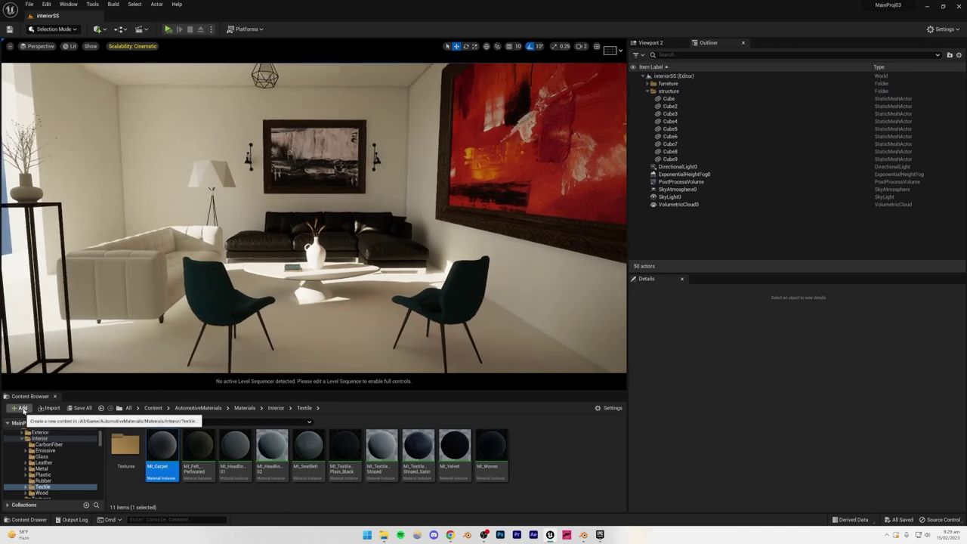
Step: Open Quixel Bridge from the editor and search its library for "marble"
{"action": "left_click", "coordinate": [19, 408]}
{"action": "left_click", "coordinate": [50, 150]}
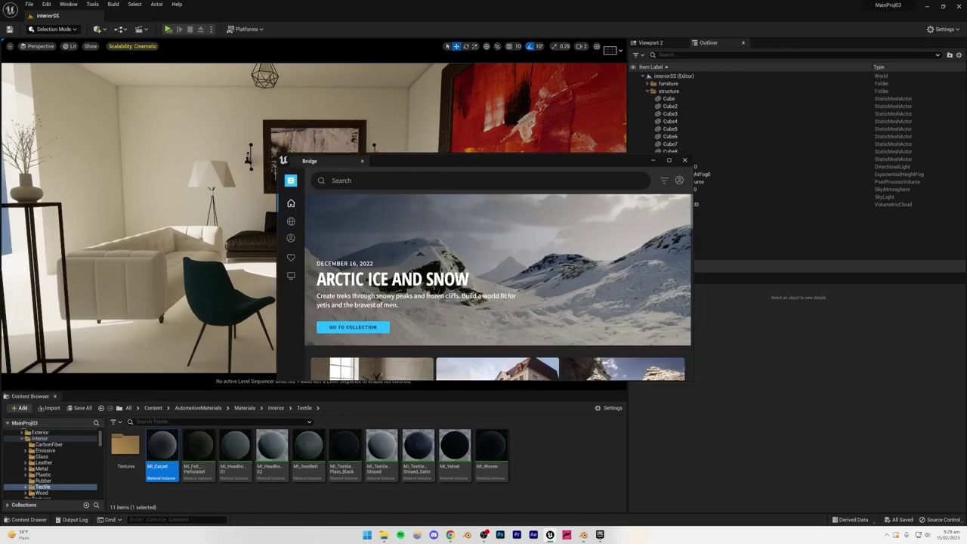
{"action": "type", "text": "marble"}
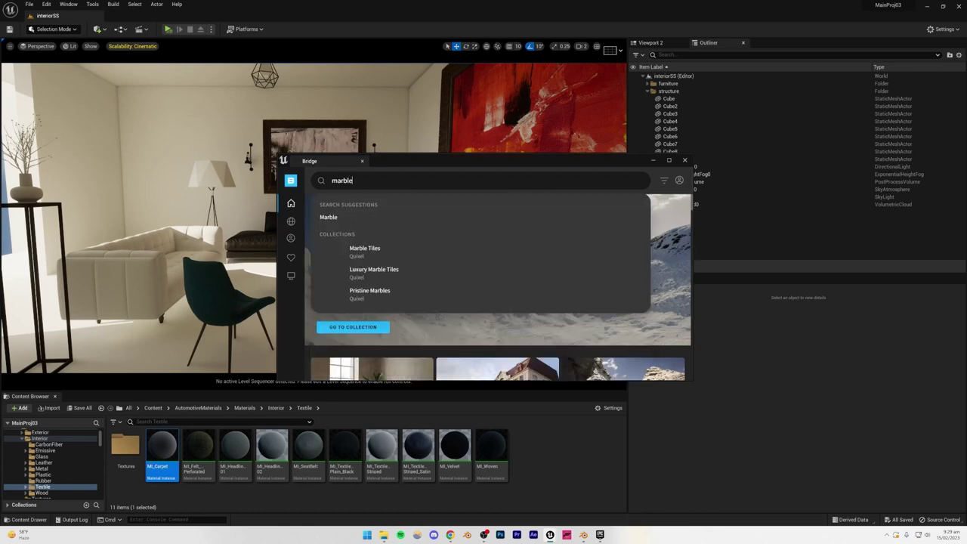
{"action": "key", "text": "Return"}
{"action": "scroll", "coordinate": [464, 250], "scroll_direction": "down", "scroll_amount": 3}
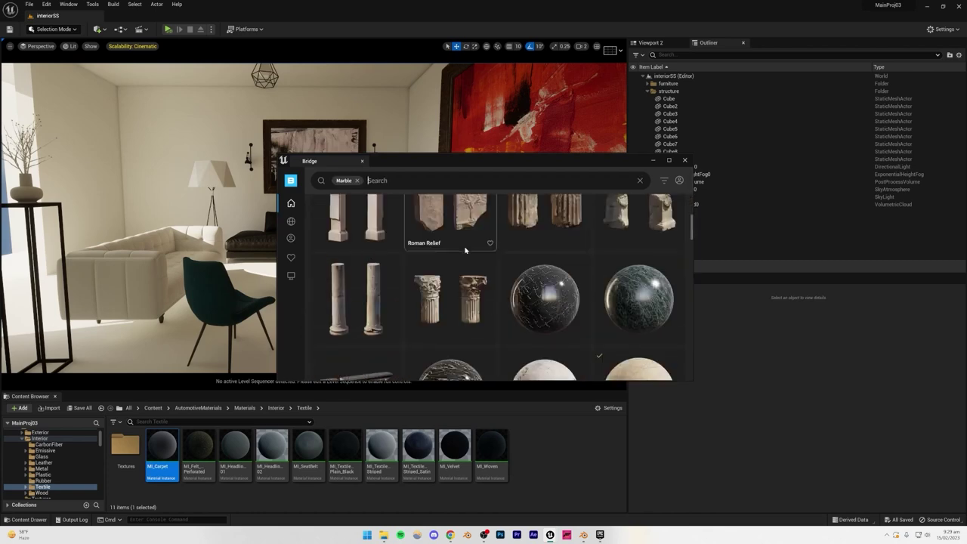
{"action": "scroll", "coordinate": [474, 250], "scroll_direction": "down", "scroll_amount": 3}
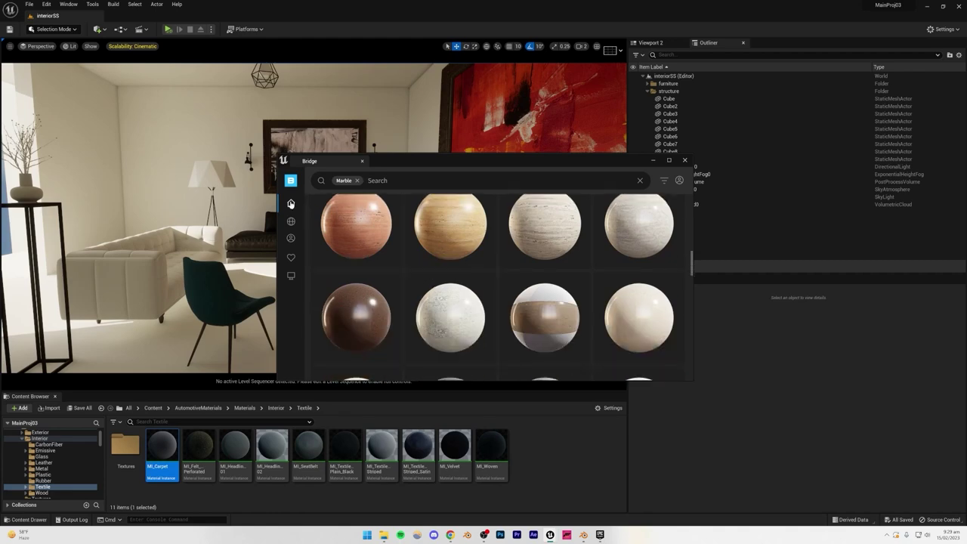
Step: Restrict the Bridge library to the Marble category under Surfaces and browse its materials
{"action": "mouse_move", "coordinate": [290, 204]}
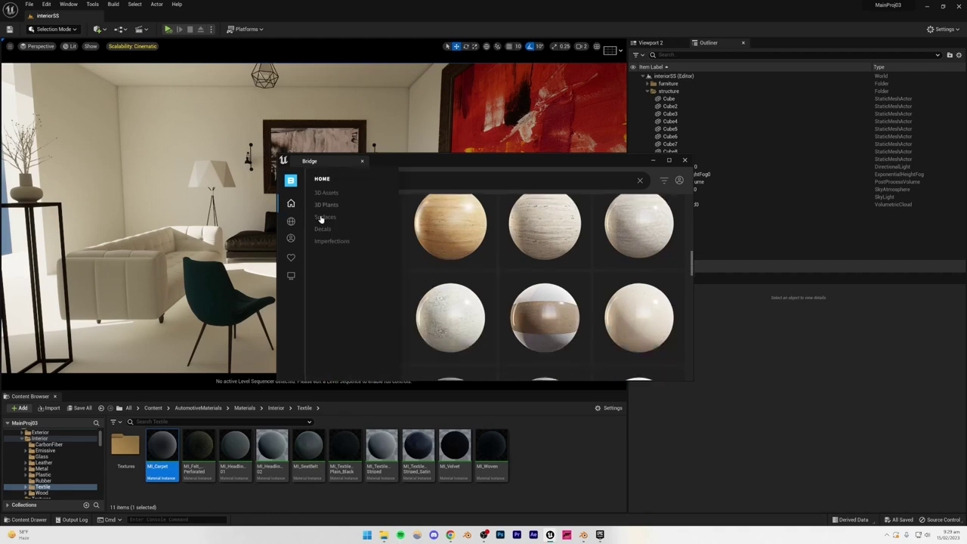
{"action": "left_click", "coordinate": [321, 218]}
{"action": "scroll", "coordinate": [355, 256], "scroll_direction": "down", "scroll_amount": 3}
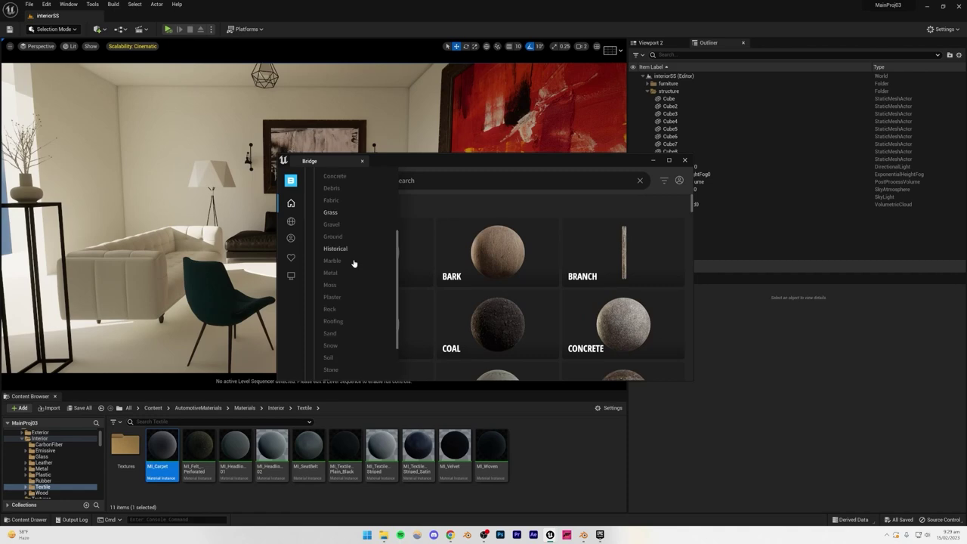
{"action": "left_click", "coordinate": [332, 261]}
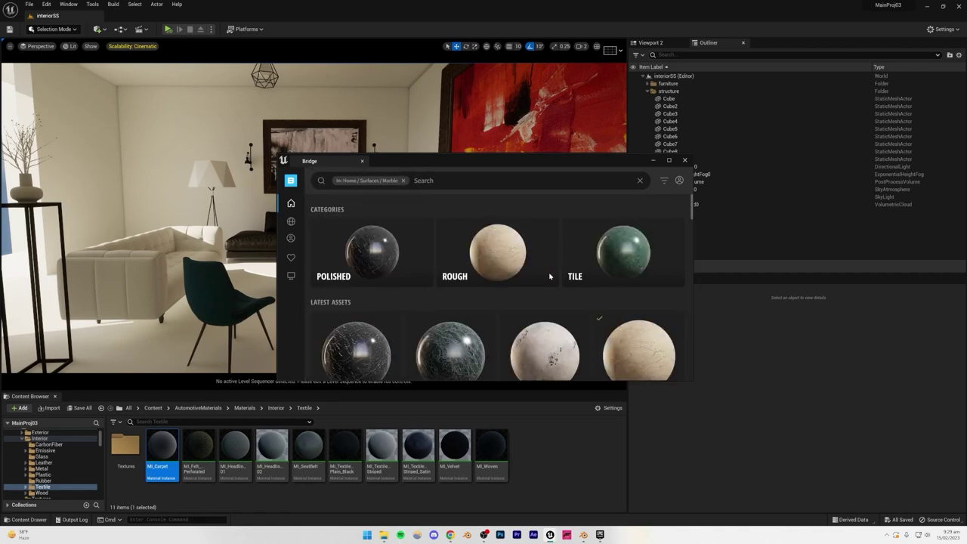
{"action": "scroll", "coordinate": [549, 276], "scroll_direction": "down", "scroll_amount": 5}
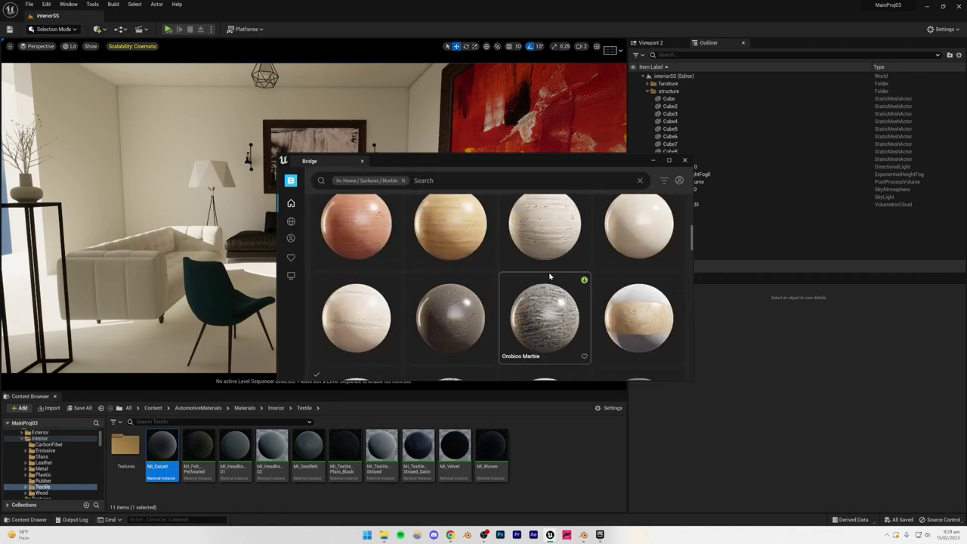
{"action": "scroll", "coordinate": [549, 277], "scroll_direction": "down", "scroll_amount": 3}
{"action": "scroll", "coordinate": [453, 265], "scroll_direction": "down", "scroll_amount": 2}
Step: Select the Seychelles Beige Marble Tiles surface and add it to the project at Medium Quality
{"action": "left_click", "coordinate": [346, 260]}
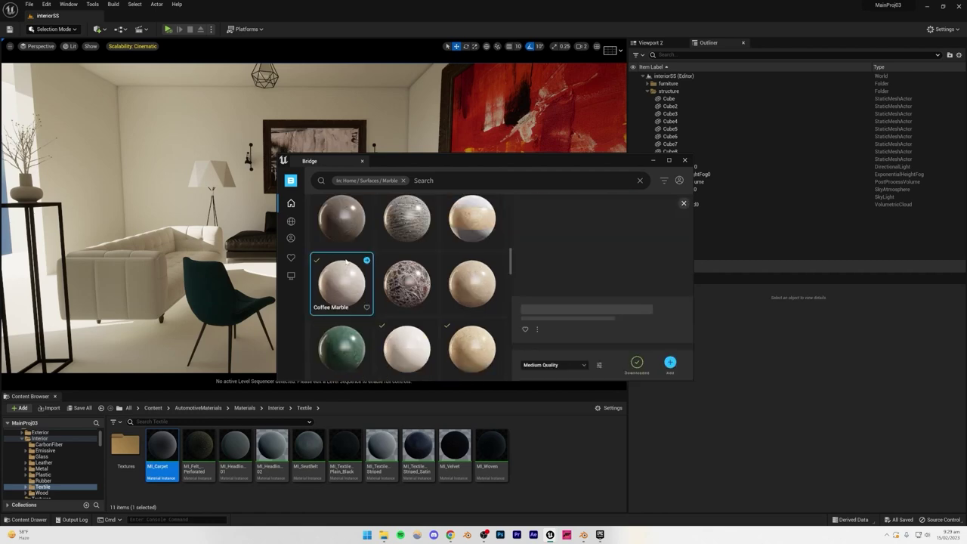
{"action": "scroll", "coordinate": [427, 287], "scroll_direction": "down", "scroll_amount": 1}
{"action": "left_click", "coordinate": [428, 287]}
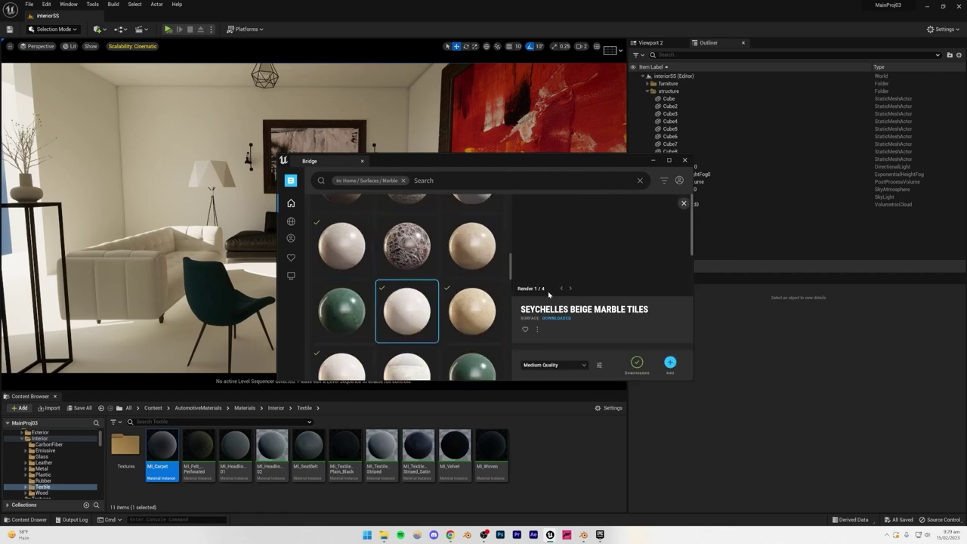
{"action": "left_click", "coordinate": [670, 363]}
Step: Move Bridge clear of the room view, apply the Seychelles Beige Marble Tiles material to the floor and open its material instance
{"action": "left_click_drag", "start_coordinate": [433, 171], "coordinate": [711, 238]}
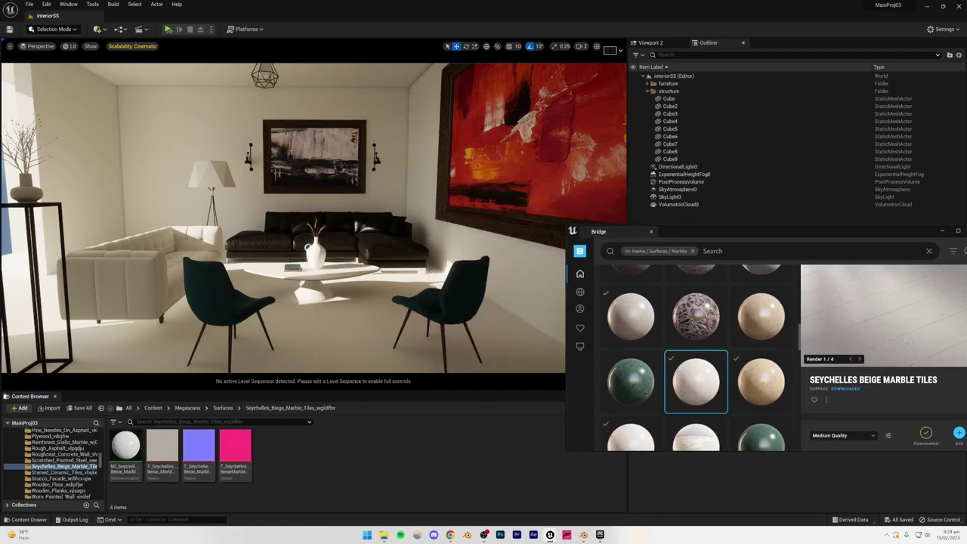
{"action": "left_click_drag", "start_coordinate": [125, 447], "coordinate": [336, 329]}
{"action": "right_click_drag", "start_coordinate": [336, 329], "coordinate": [258, 361]}
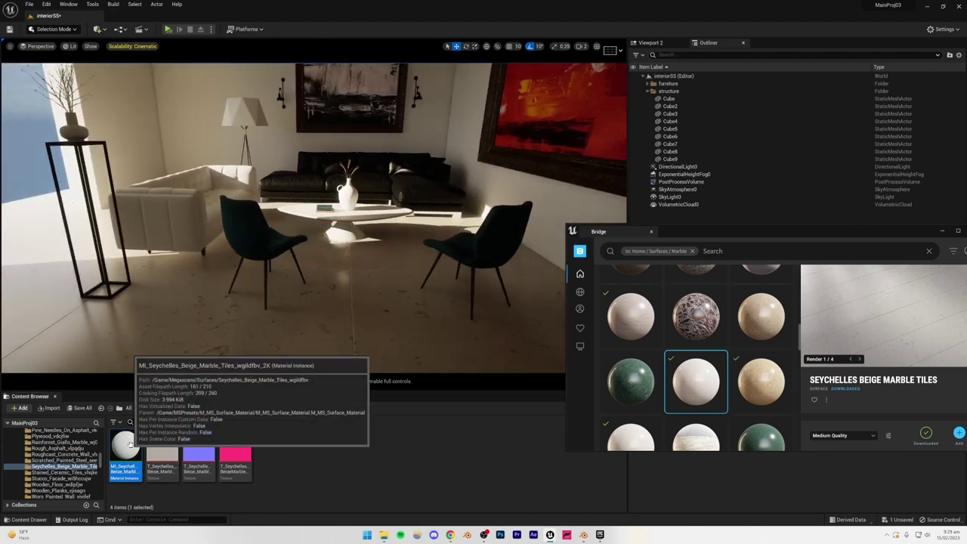
{"action": "double_click", "coordinate": [125, 447]}
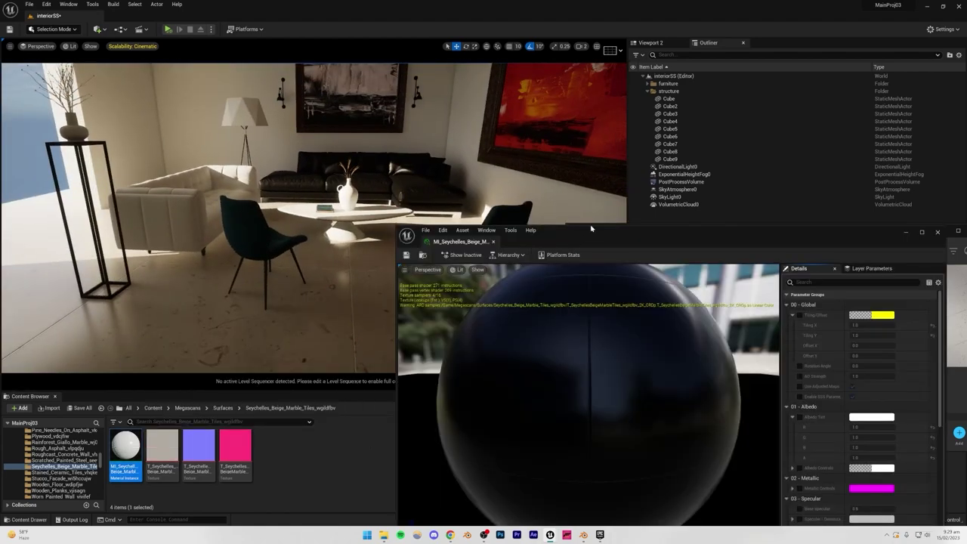
Step: Enable Tiling/Offset in the floor's marble tile material, set Tiling X and Tiling Y to 3, save the level and close the material
{"action": "left_click_drag", "start_coordinate": [591, 228], "coordinate": [587, 197]}
{"action": "left_click", "coordinate": [797, 285]}
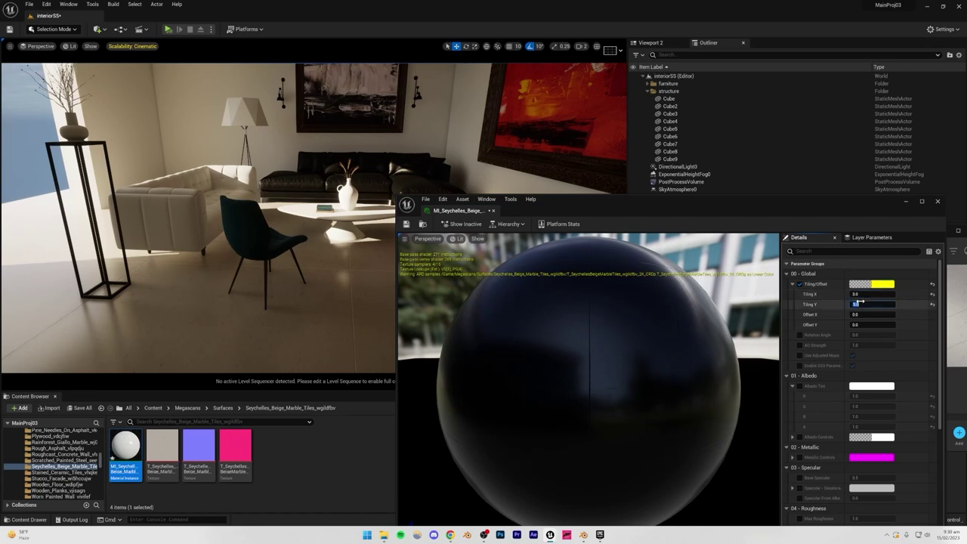
{"action": "left_click", "coordinate": [812, 311]}
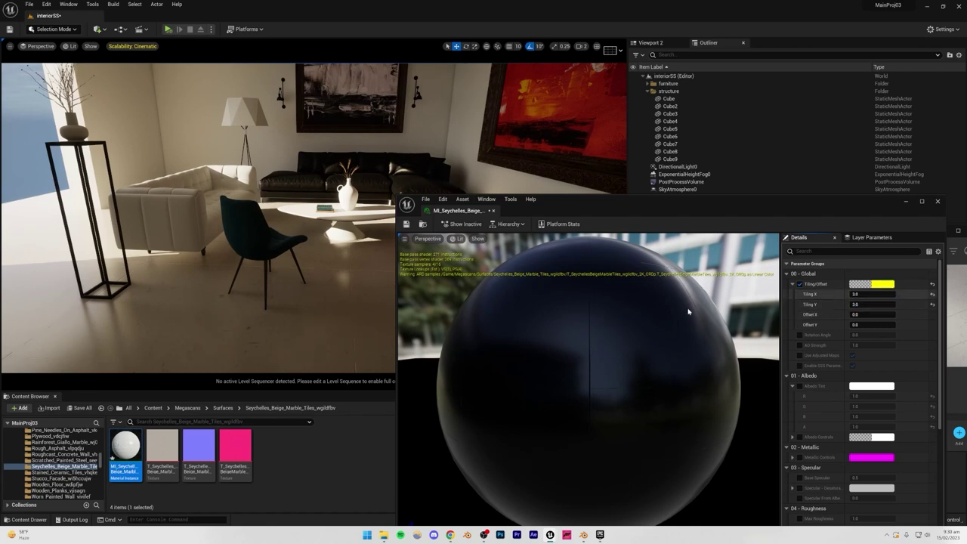
{"action": "mouse_move", "coordinate": [310, 250]}
{"action": "right_mouse_down"}
{"action": "mouse_move", "coordinate": [336, 253]}
{"action": "mouse_move", "coordinate": [336, 215]}
{"action": "right_mouse_up"}
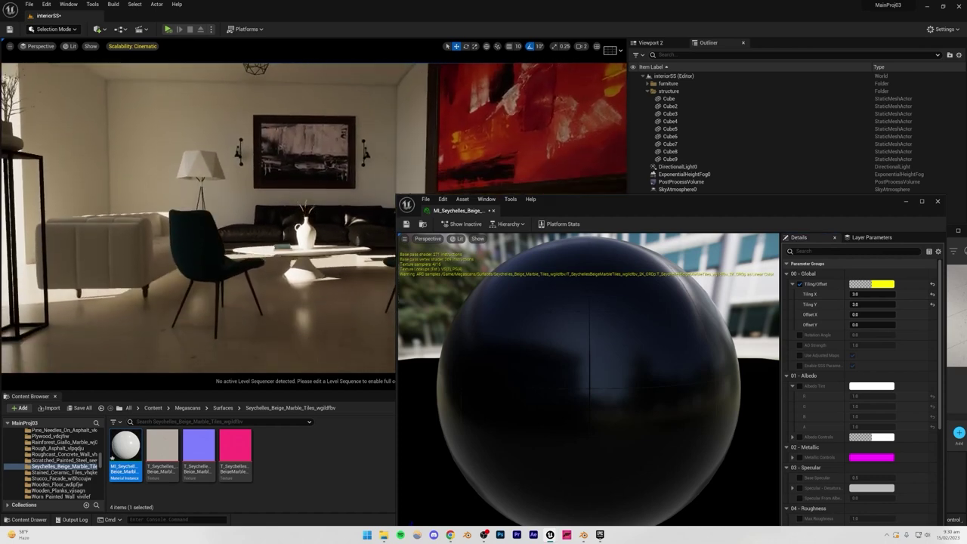
{"action": "key", "text": "q"}
{"action": "right_click_drag", "start_coordinate": [366, 280], "coordinate": [366, 279]}
{"action": "key", "text": "e"}
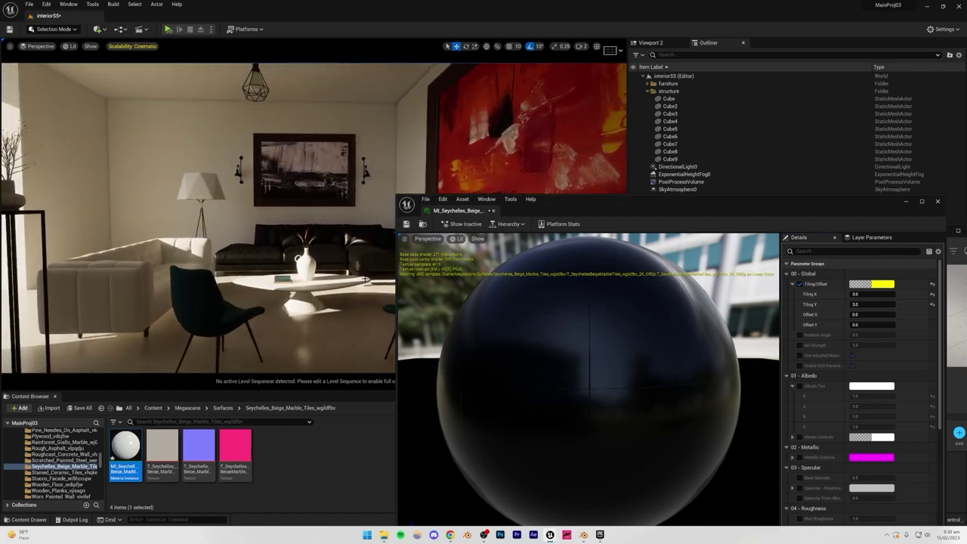
{"action": "key", "text": "ctrl+s"}
{"action": "left_click", "coordinate": [937, 203]}
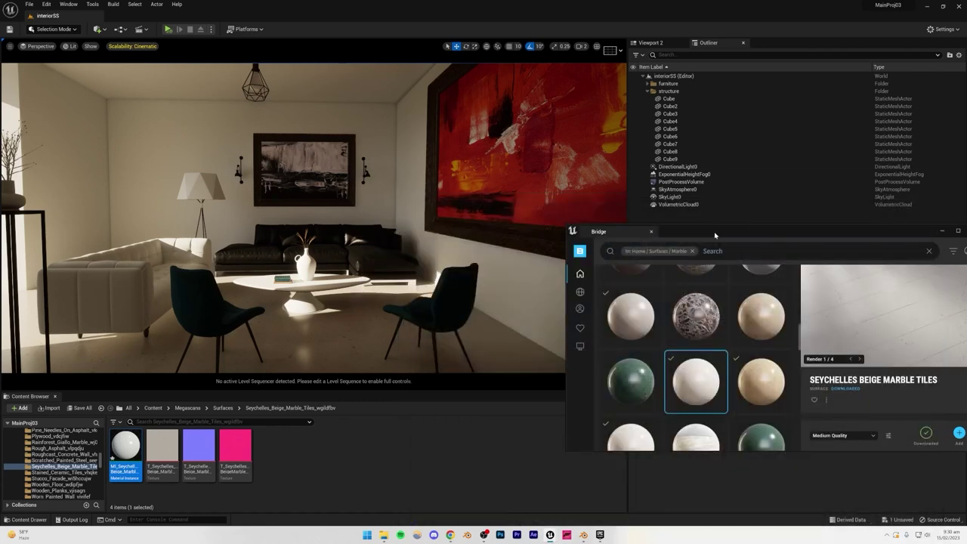
Step: Switch the Bridge library to the Plaster surface category and add the Stucco Facade surface to the project at Medium Quality
{"action": "left_click_drag", "start_coordinate": [714, 234], "coordinate": [558, 145]}
{"action": "scroll", "coordinate": [545, 321], "scroll_direction": "down", "scroll_amount": 1}
{"action": "scroll", "coordinate": [483, 289], "scroll_direction": "down", "scroll_amount": 5}
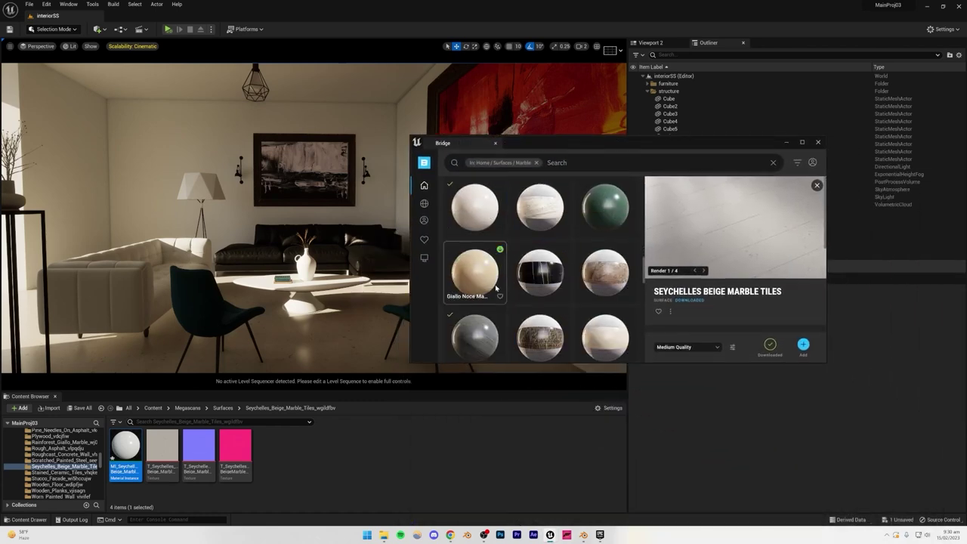
{"action": "left_click", "coordinate": [141, 173]}
{"action": "mouse_move", "coordinate": [426, 208]}
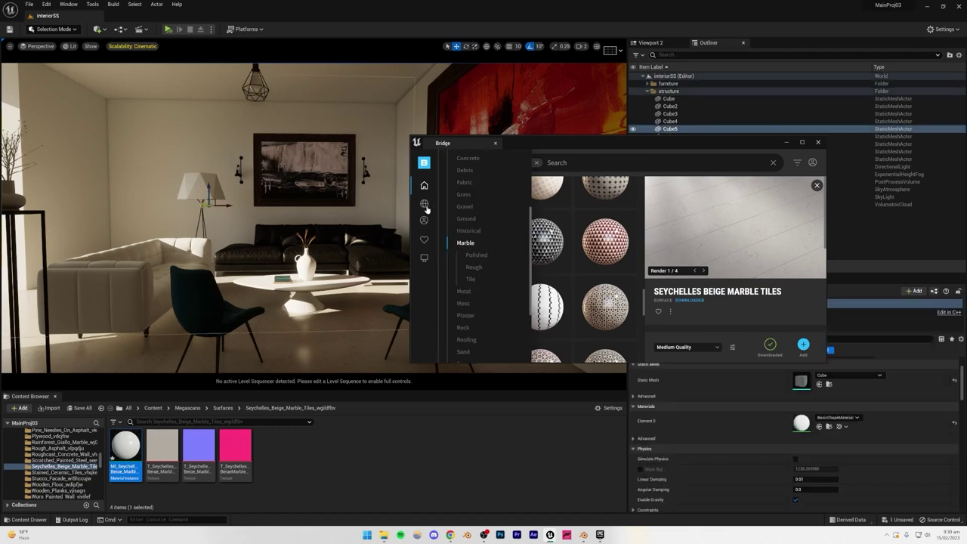
{"action": "scroll", "coordinate": [476, 280], "scroll_direction": "down", "scroll_amount": 2}
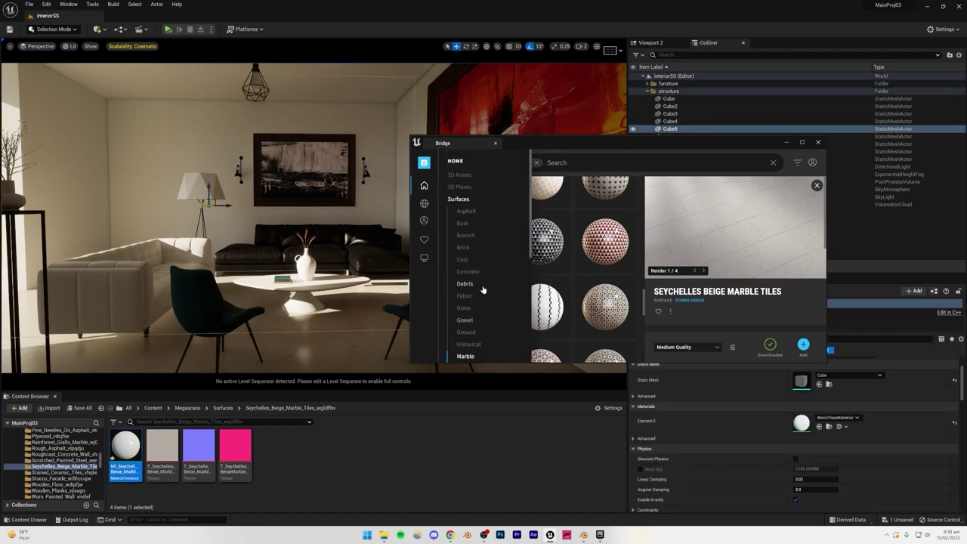
{"action": "left_click", "coordinate": [466, 240]}
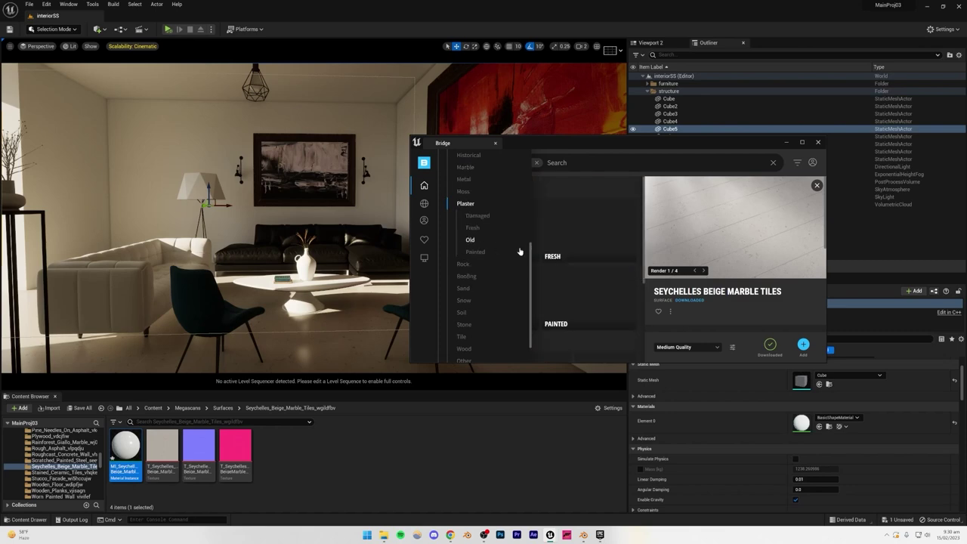
{"action": "scroll", "coordinate": [570, 261], "scroll_direction": "down", "scroll_amount": 3}
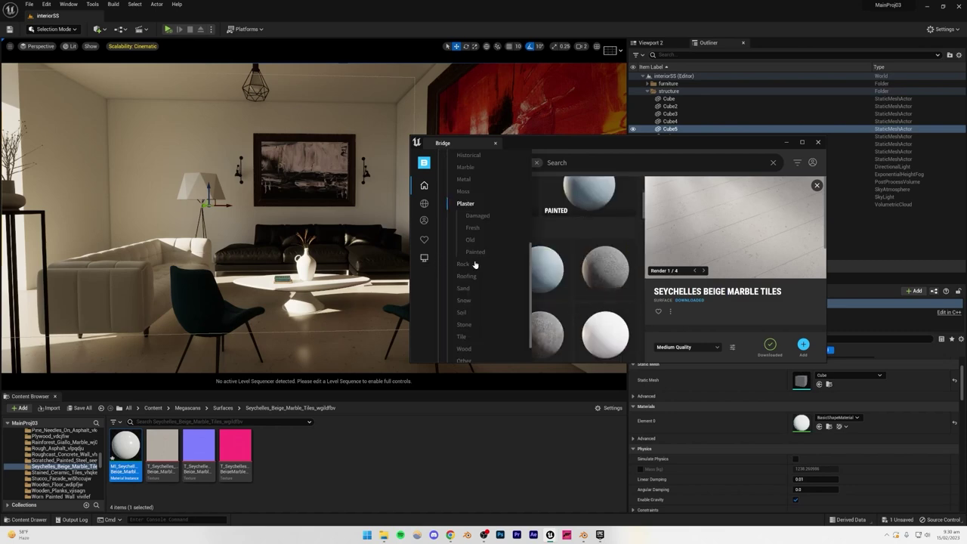
{"action": "left_click", "coordinate": [475, 269]}
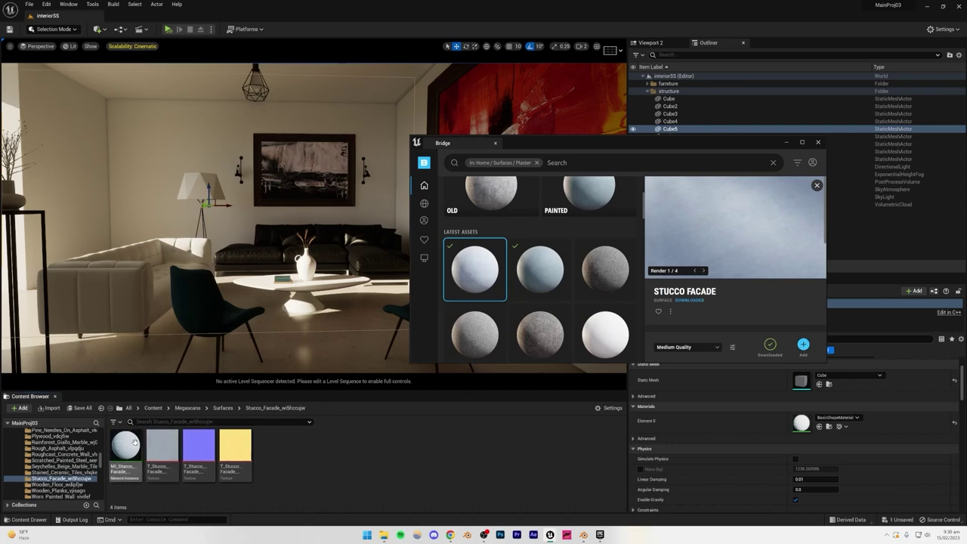
Step: Apply the Stucco Facade material to the room's walls and ceiling
{"action": "left_click_drag", "start_coordinate": [126, 443], "coordinate": [72, 134]}
{"action": "right_click_drag", "start_coordinate": [136, 204], "coordinate": [181, 204]}
{"action": "left_click_drag", "start_coordinate": [124, 438], "coordinate": [339, 185]}
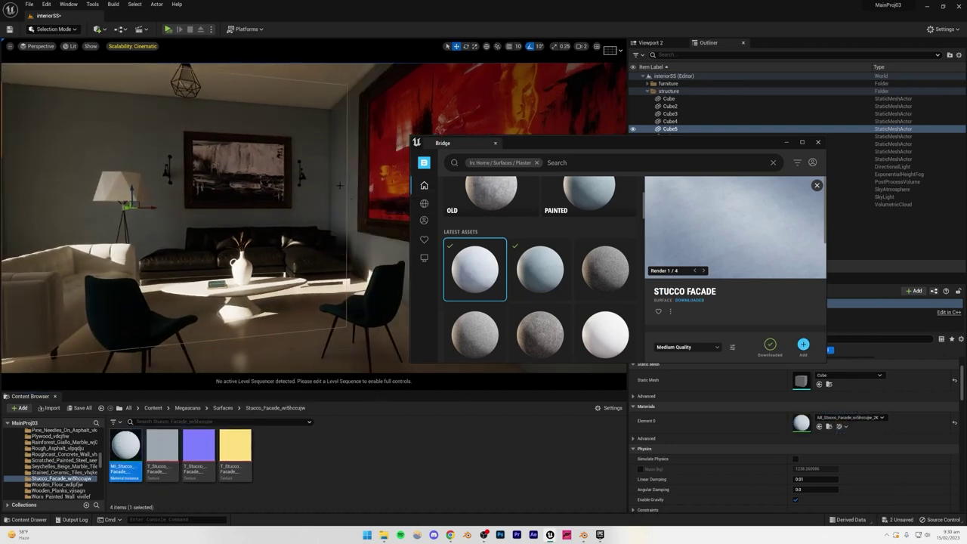
{"action": "right_click_drag", "start_coordinate": [340, 185], "coordinate": [279, 147]}
{"action": "left_click_drag", "start_coordinate": [130, 453], "coordinate": [255, 136]}
{"action": "right_click_drag", "start_coordinate": [255, 136], "coordinate": [208, 170]}
{"action": "left_click_drag", "start_coordinate": [129, 447], "coordinate": [291, 185]}
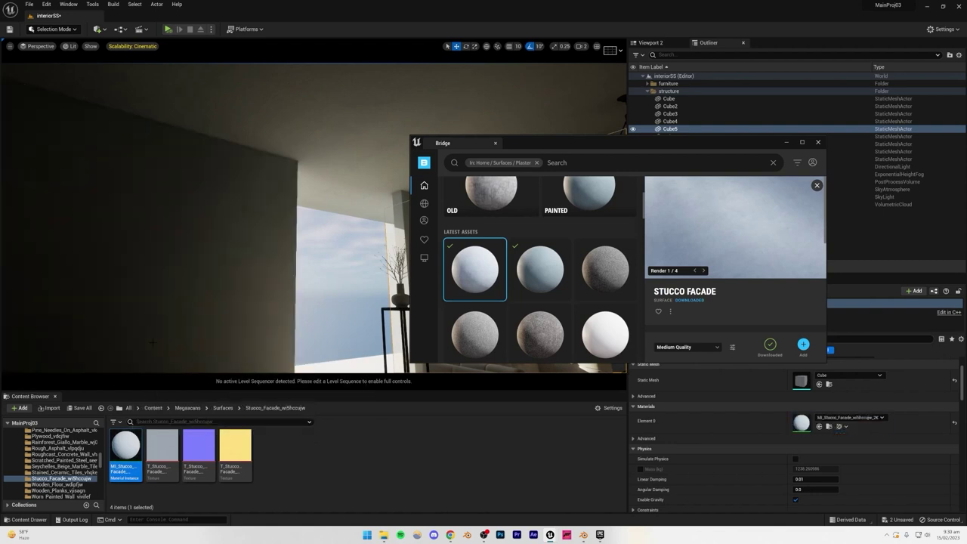
{"action": "right_click_drag", "start_coordinate": [300, 176], "coordinate": [197, 181]}
{"action": "right_click_drag", "start_coordinate": [249, 317], "coordinate": [68, 317]}
{"action": "right_click_drag", "start_coordinate": [244, 298], "coordinate": [239, 295]}
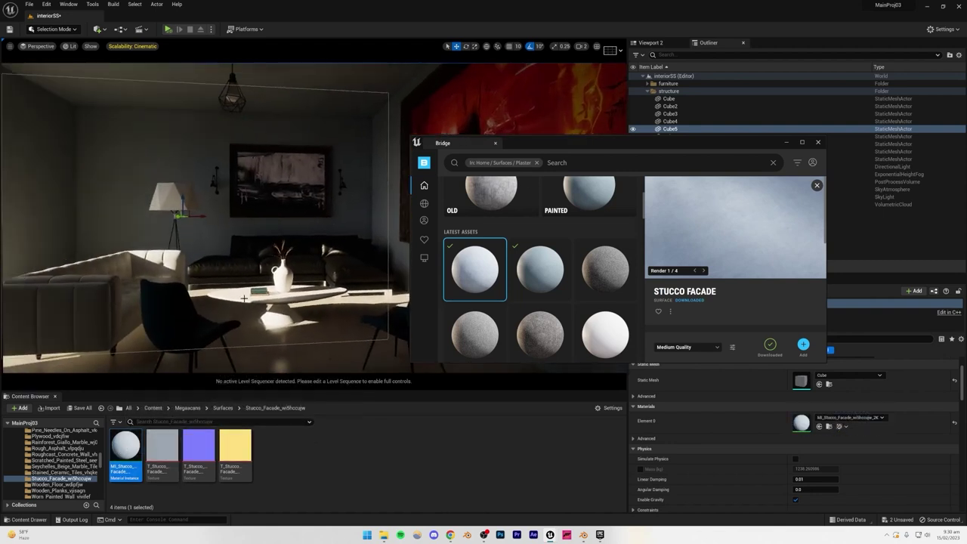
Step: Minimize Bridge, open the Stucco Facade material instance, enable its Albedo Controls and set Brightness to 2
{"action": "left_click", "coordinate": [786, 145]}
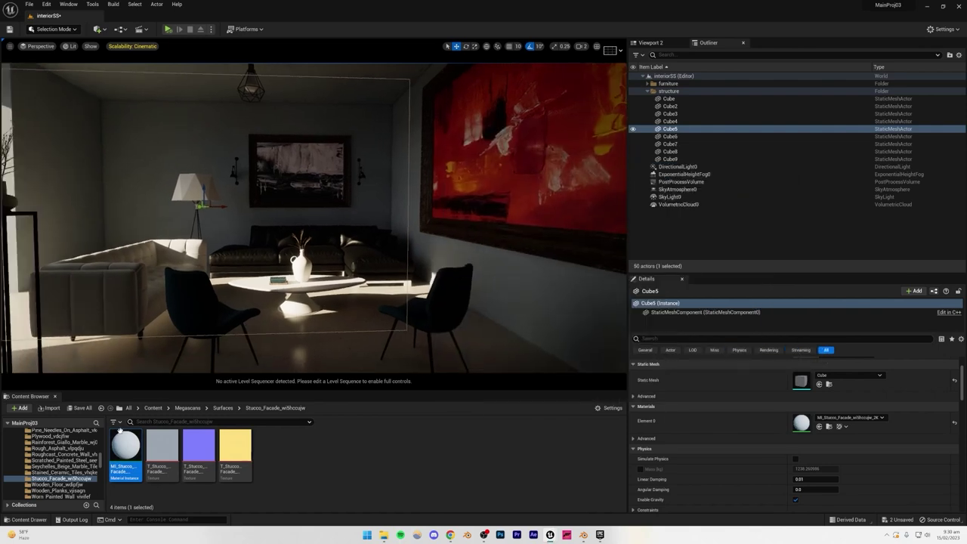
{"action": "double_click", "coordinate": [125, 447]}
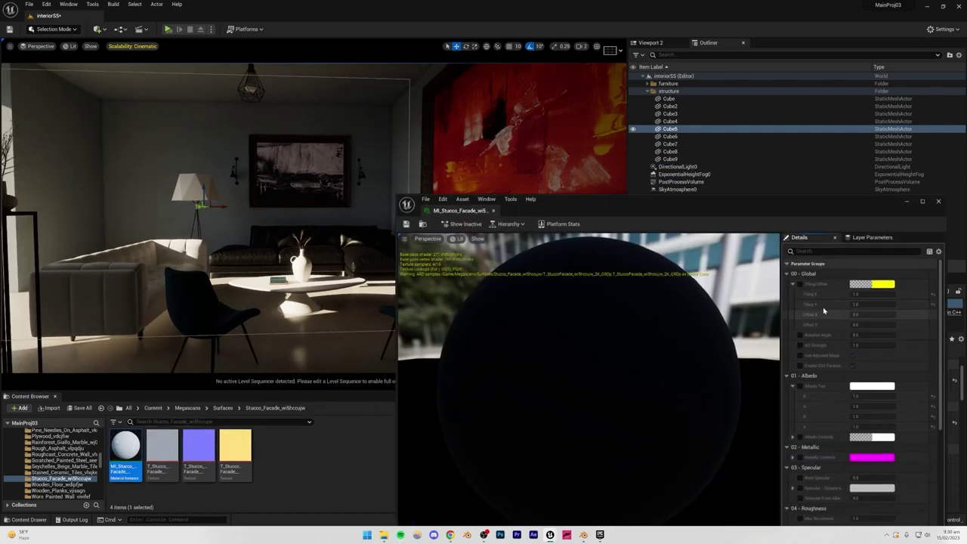
{"action": "scroll", "coordinate": [801, 317], "scroll_direction": "down", "scroll_amount": 2}
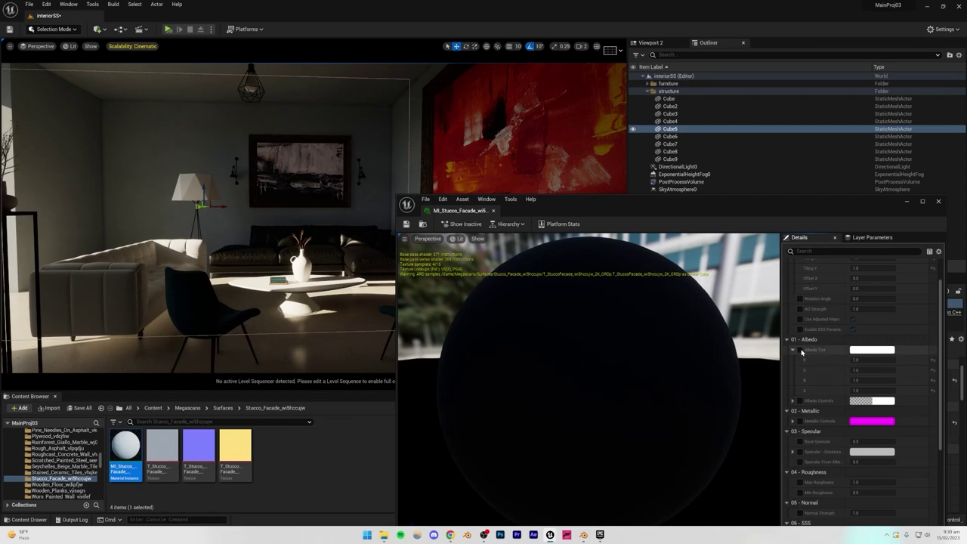
{"action": "left_click", "coordinate": [793, 401]}
{"action": "left_click", "coordinate": [799, 401]}
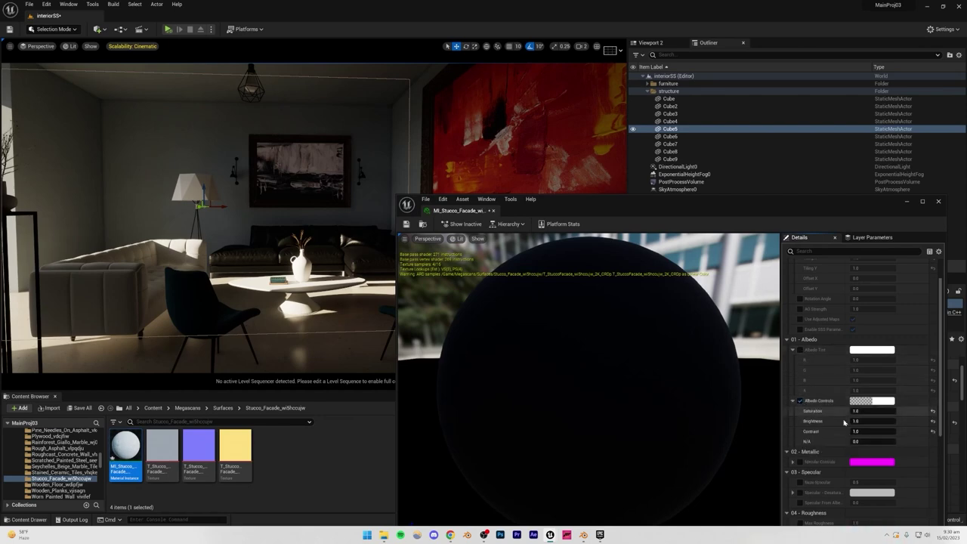
{"action": "left_click", "coordinate": [856, 420]}
{"action": "type", "text": "2"}
{"action": "key", "text": "Return"}
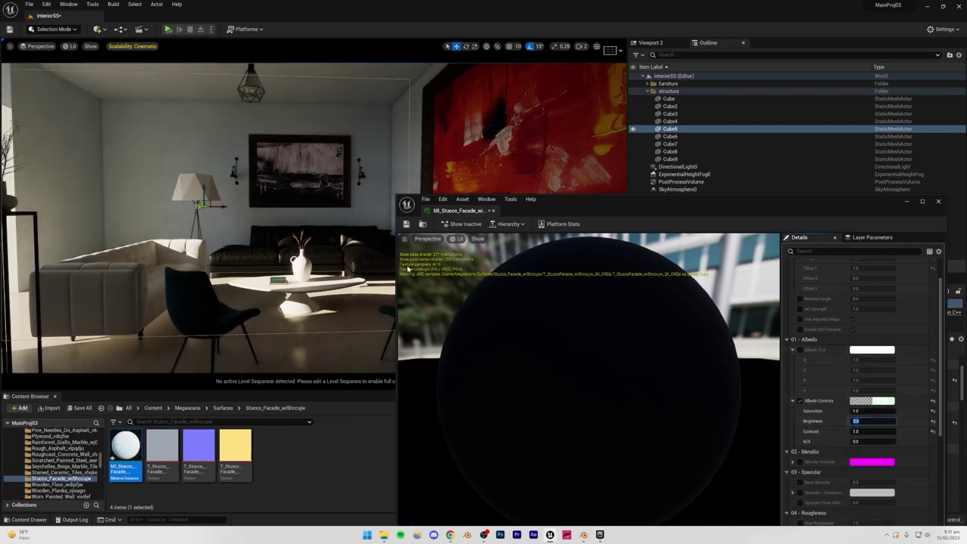
Step: Save the level, close the stucco material, and save the modified marble and stucco material instances
{"action": "key", "text": "d"}
{"action": "right_click_drag", "start_coordinate": [381, 280], "coordinate": [381, 279]}
{"action": "key", "text": "ctrl+s"}
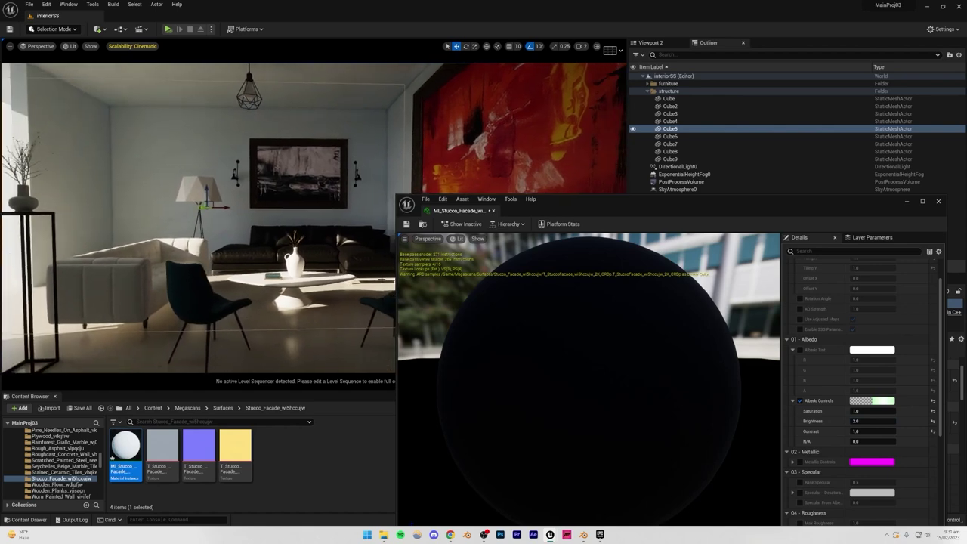
{"action": "left_click", "coordinate": [938, 201]}
{"action": "left_click", "coordinate": [80, 408]}
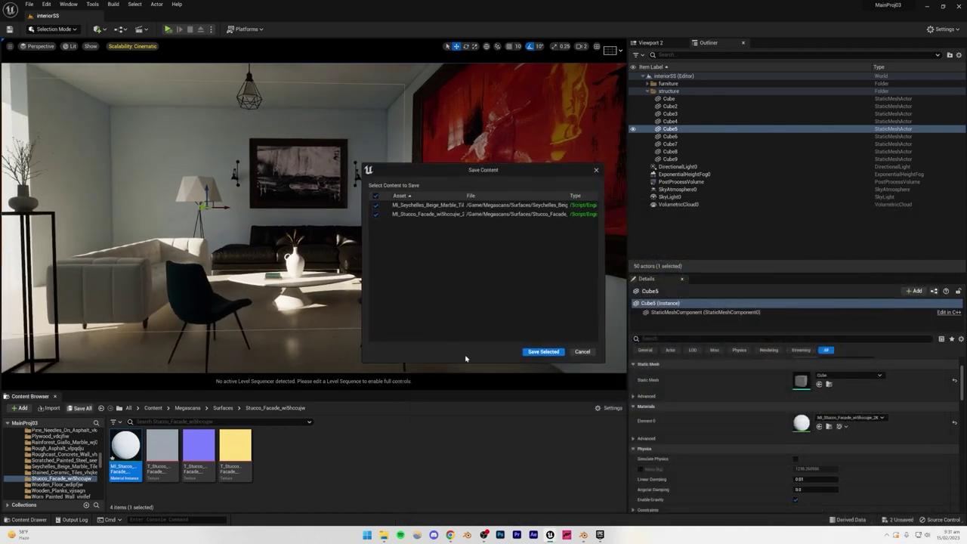
{"action": "left_click", "coordinate": [542, 352]}
Step: Set the directional light's Indirect Lighting Intensity to 3
{"action": "right_click_drag", "start_coordinate": [354, 335], "coordinate": [354, 335]}
{"action": "left_click", "coordinate": [354, 335]}
{"action": "left_click", "coordinate": [669, 197]}
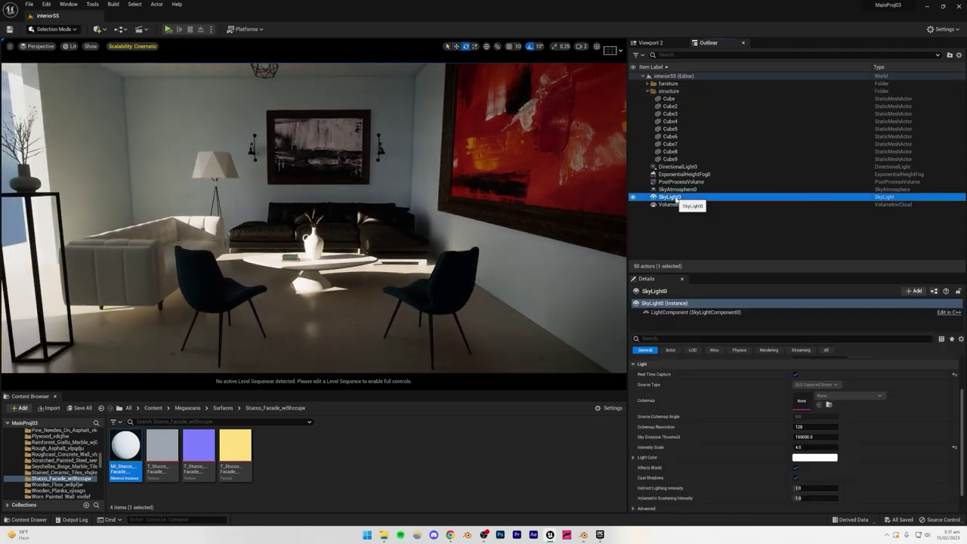
{"action": "left_click", "coordinate": [678, 167]}
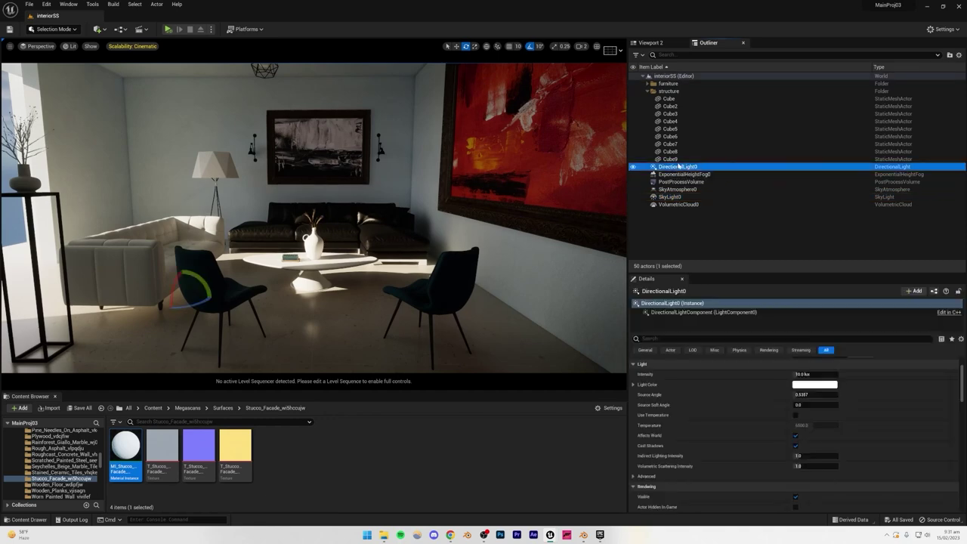
{"action": "left_click", "coordinate": [816, 456]}
{"action": "type", "text": "5"}
{"action": "key", "text": "Return"}
{"action": "left_click_drag", "start_coordinate": [830, 455], "coordinate": [836, 455]}
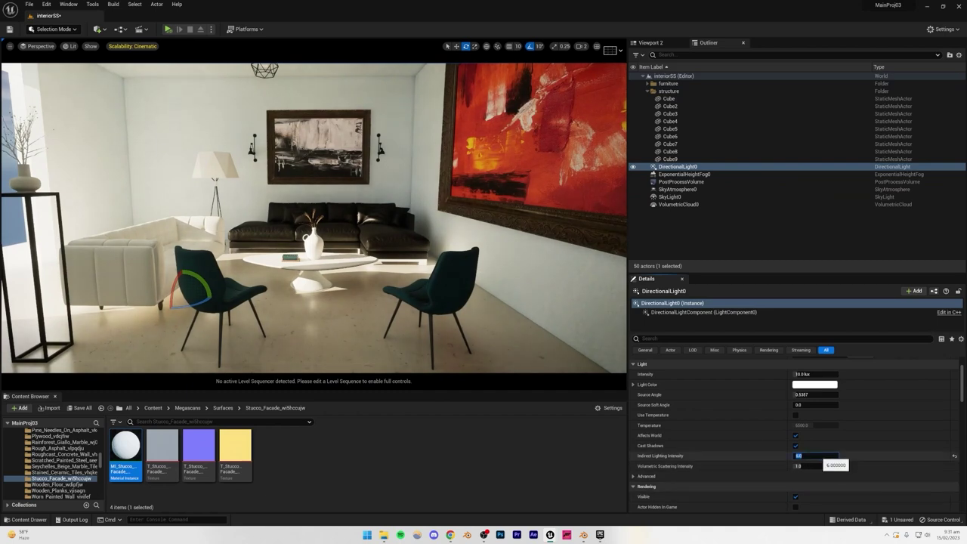
{"action": "type", "text": "3"}
{"action": "key", "text": "Return"}
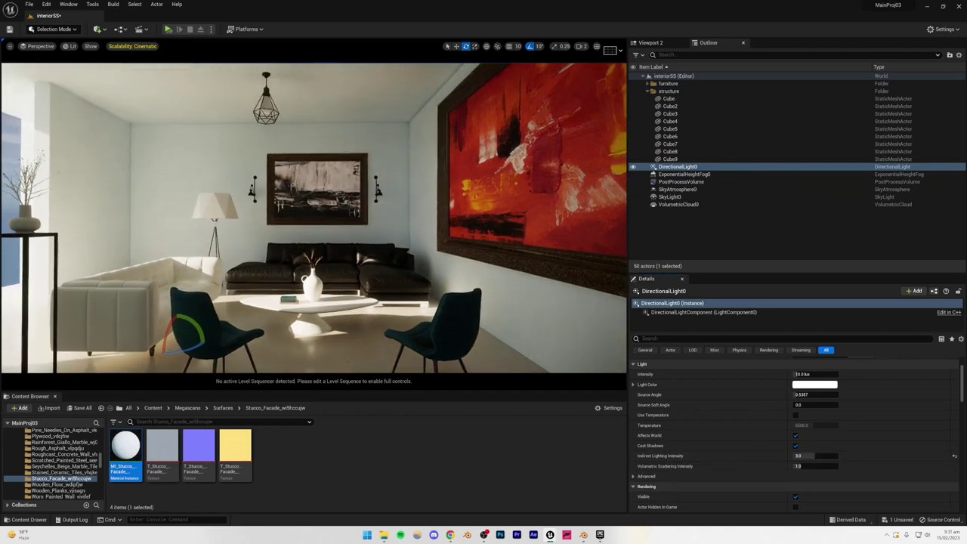
Step: Clear the object selection and save the level
{"action": "left_click", "coordinate": [321, 335]}
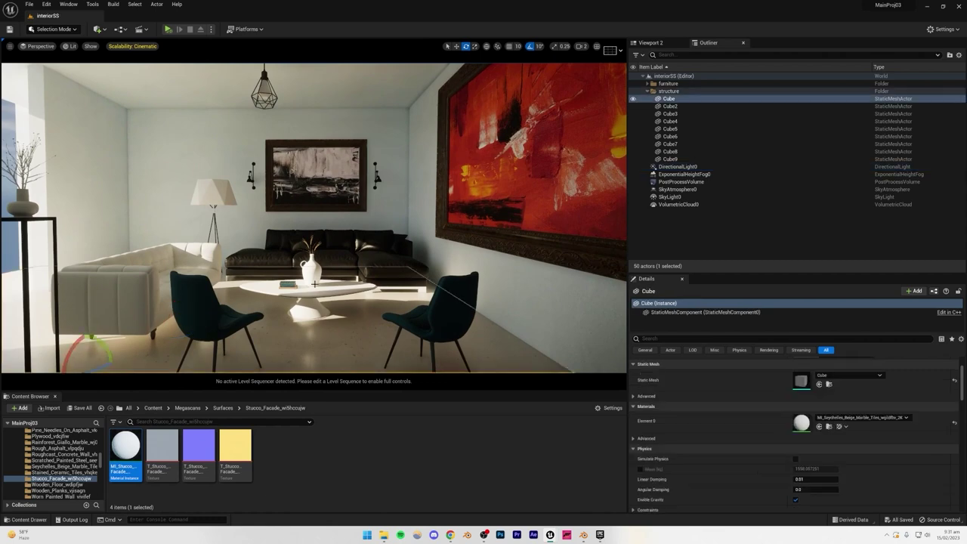
{"action": "mouse_move", "coordinate": [314, 284]}
{"action": "right_mouse_down"}
{"action": "mouse_move", "coordinate": [297, 279]}
{"action": "mouse_move", "coordinate": [319, 282]}
{"action": "right_mouse_up"}
{"action": "key", "text": "Escape"}
{"action": "key", "text": "ctrl+s"}
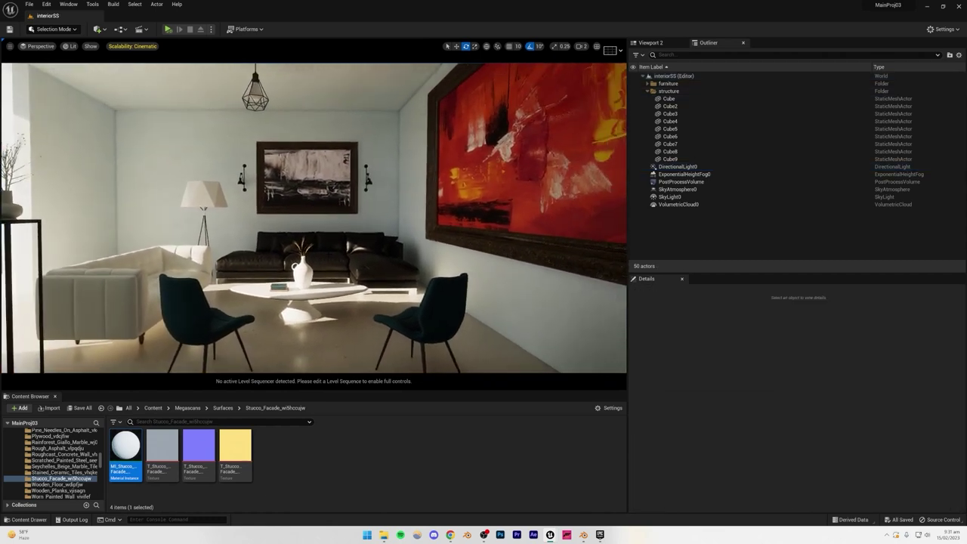
Step: Bring Bridge back, remove the Plaster filter, search the library for "leather" and browse the leather materials
{"action": "left_click", "coordinate": [550, 535]}
{"action": "left_click", "coordinate": [568, 503]}
{"action": "left_click", "coordinate": [547, 163]}
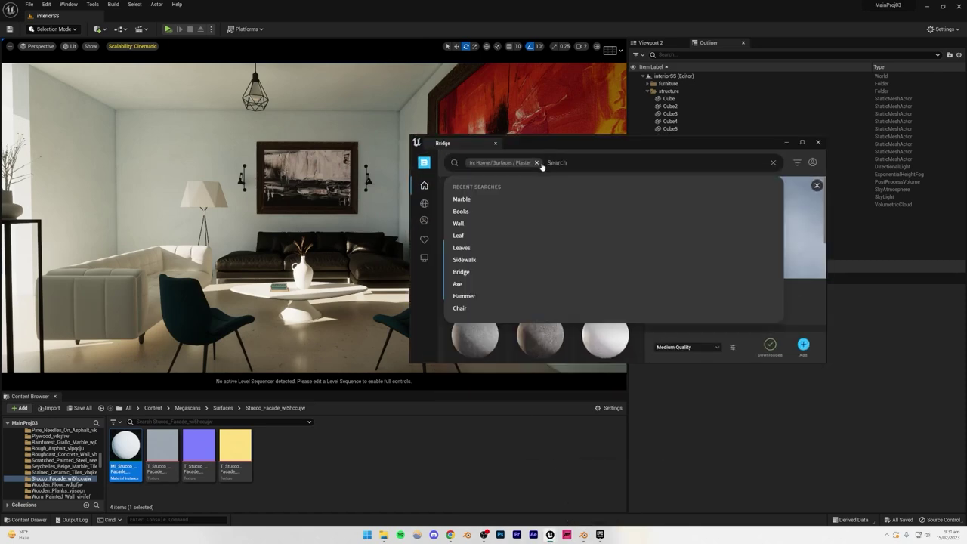
{"action": "left_click", "coordinate": [537, 163]}
{"action": "type", "text": "leathe"}
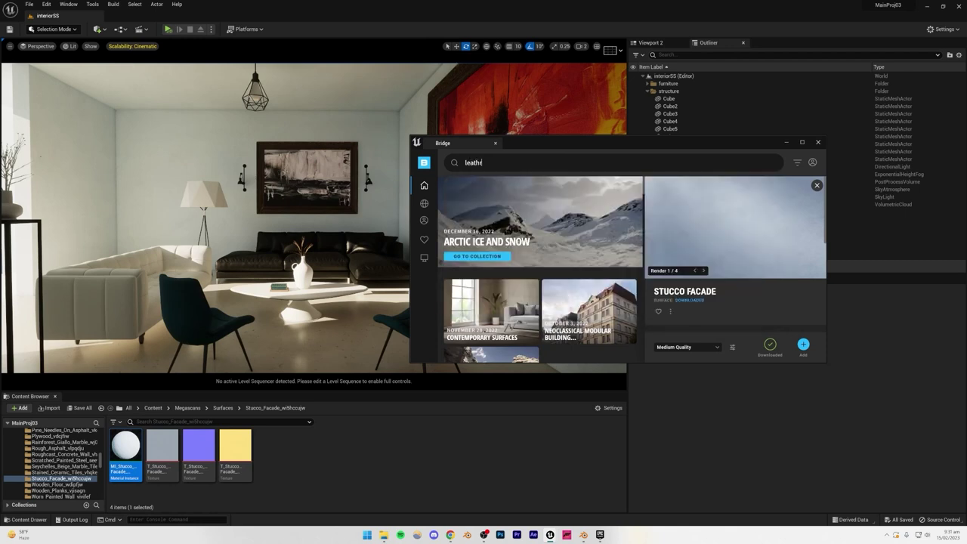
{"action": "key", "text": "Return"}
{"action": "key", "text": "BackSpace"}
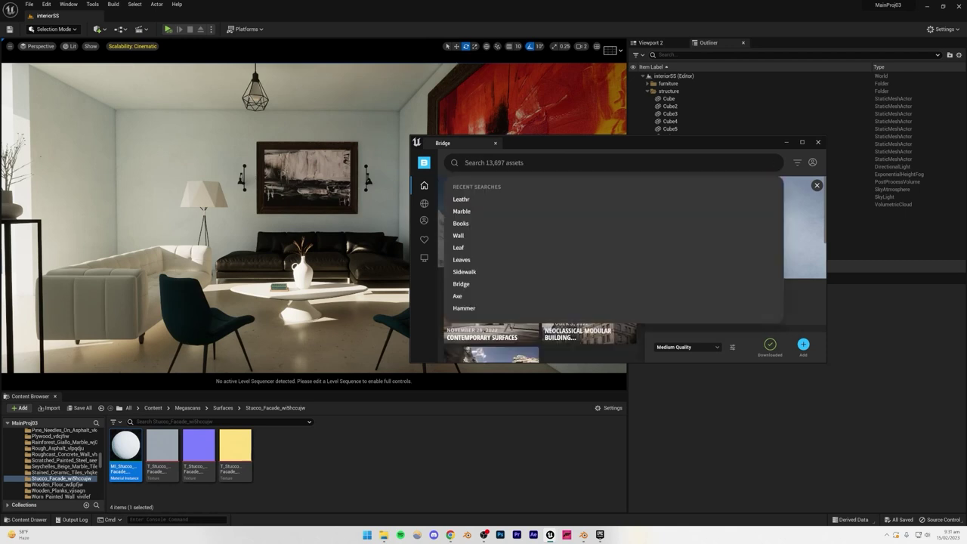
{"action": "type", "text": "leather"}
{"action": "key", "text": "Return"}
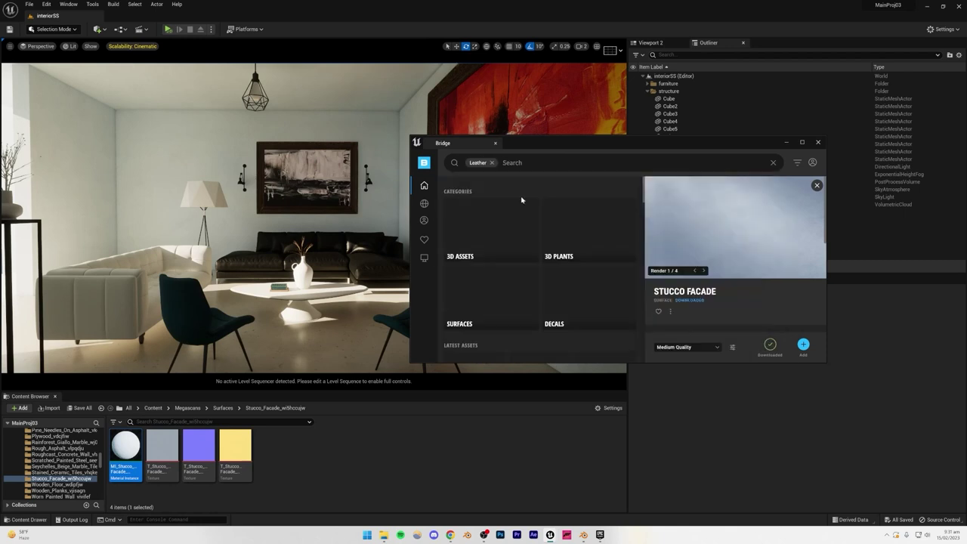
{"action": "scroll", "coordinate": [548, 241], "scroll_direction": "down", "scroll_amount": 5}
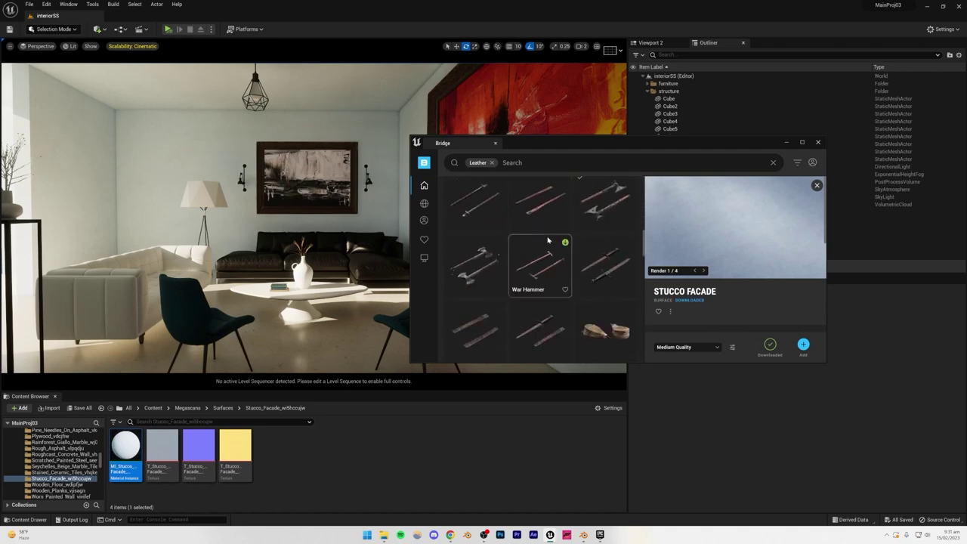
{"action": "scroll", "coordinate": [548, 240], "scroll_direction": "down", "scroll_amount": 12}
{"action": "scroll", "coordinate": [549, 242], "scroll_direction": "up", "scroll_amount": 1}
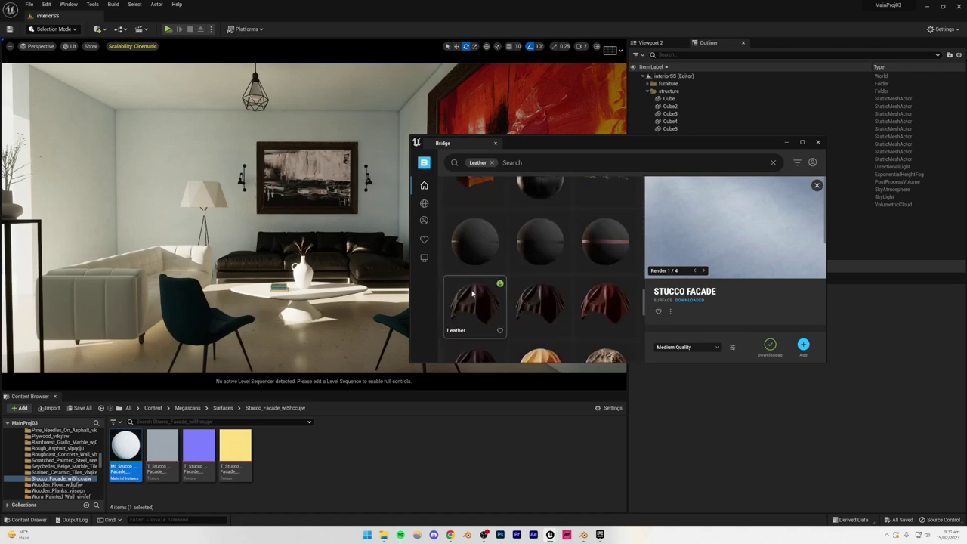
{"action": "scroll", "coordinate": [482, 236], "scroll_direction": "down", "scroll_amount": 2}
{"action": "scroll", "coordinate": [514, 301], "scroll_direction": "down", "scroll_amount": 3}
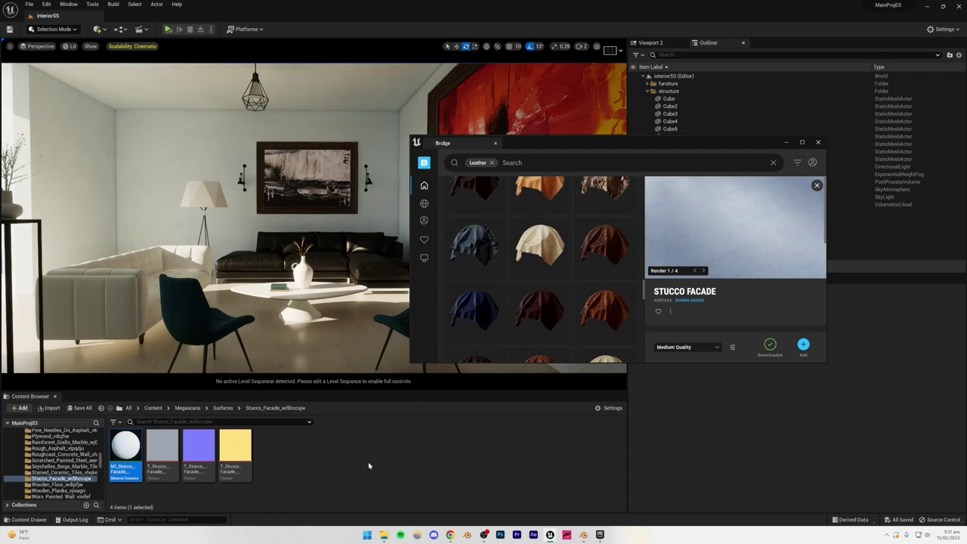
Step: Open the AutomotiveMaterials interior Leather folder, apply MI_Suede_Brown to the sofa nearest the window, and minimize Bridge
{"action": "left_click", "coordinate": [337, 462]}
{"action": "scroll", "coordinate": [57, 463], "scroll_direction": "up", "scroll_amount": 10}
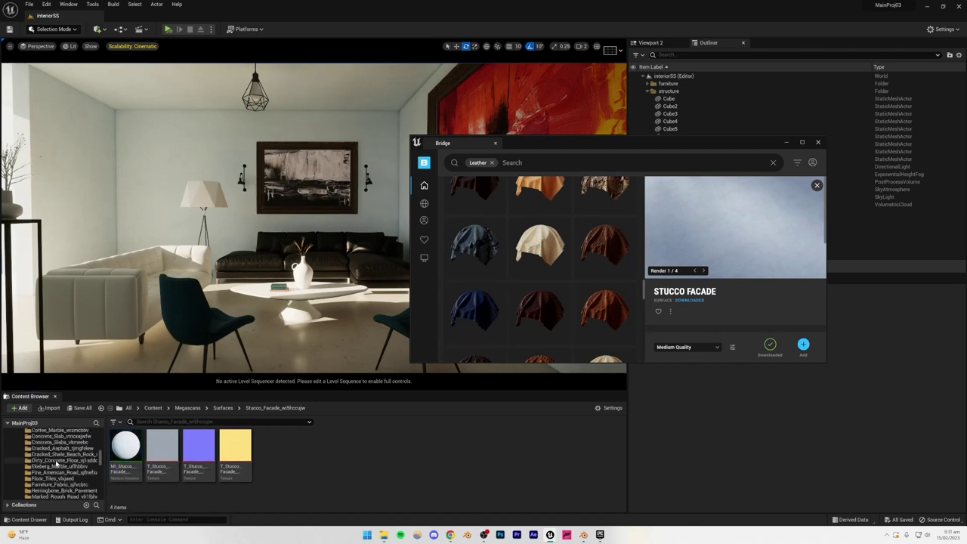
{"action": "scroll", "coordinate": [56, 463], "scroll_direction": "down", "scroll_amount": 6}
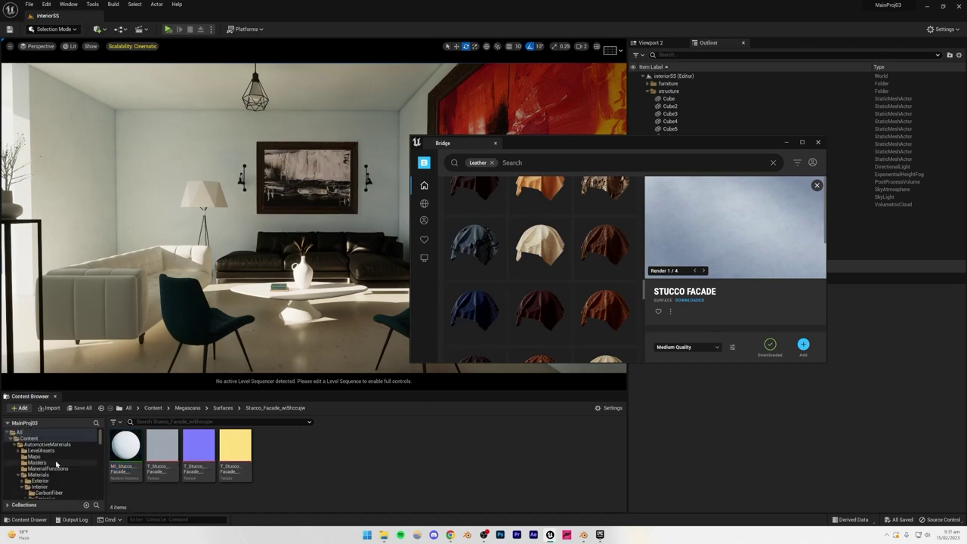
{"action": "scroll", "coordinate": [43, 464], "scroll_direction": "down", "scroll_amount": 2}
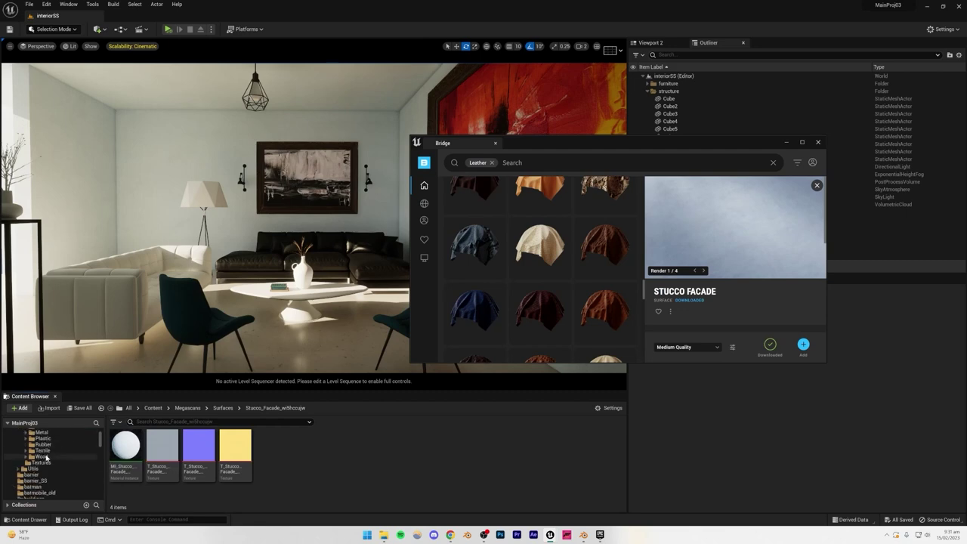
{"action": "scroll", "coordinate": [33, 459], "scroll_direction": "up", "scroll_amount": 2}
{"action": "scroll", "coordinate": [43, 452], "scroll_direction": "up", "scroll_amount": 2}
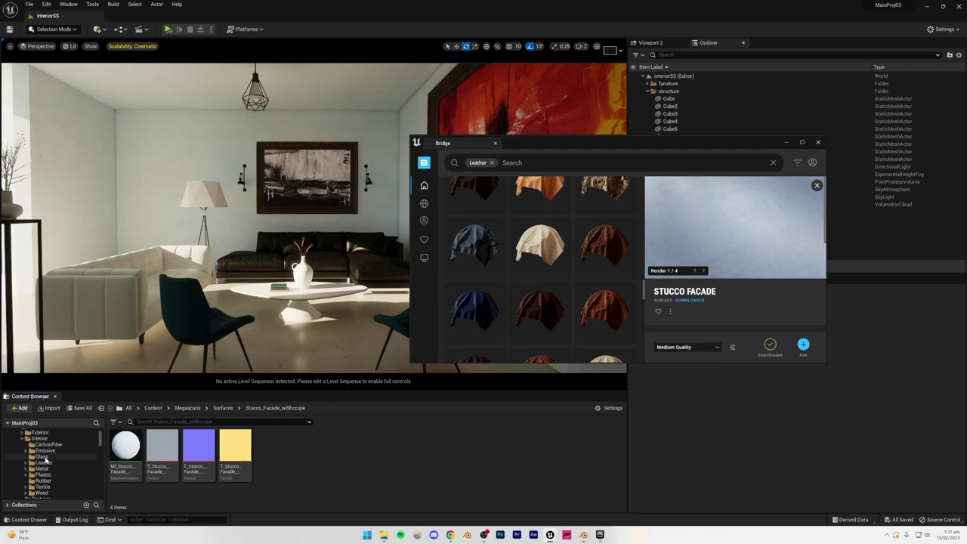
{"action": "left_click", "coordinate": [42, 462]}
{"action": "scroll", "coordinate": [341, 460], "scroll_direction": "down", "scroll_amount": 1}
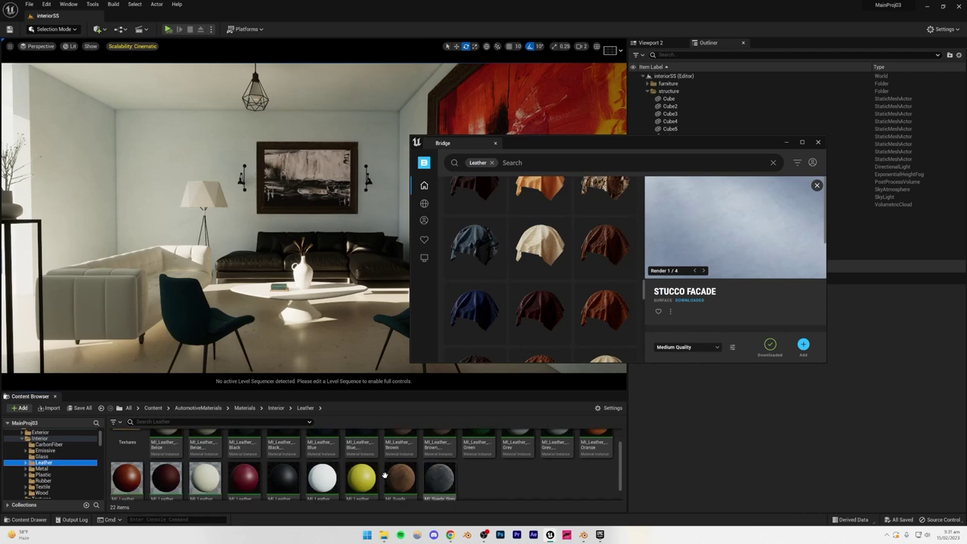
{"action": "scroll", "coordinate": [355, 464], "scroll_direction": "down", "scroll_amount": 2}
{"action": "left_click_drag", "start_coordinate": [417, 481], "coordinate": [181, 309]}
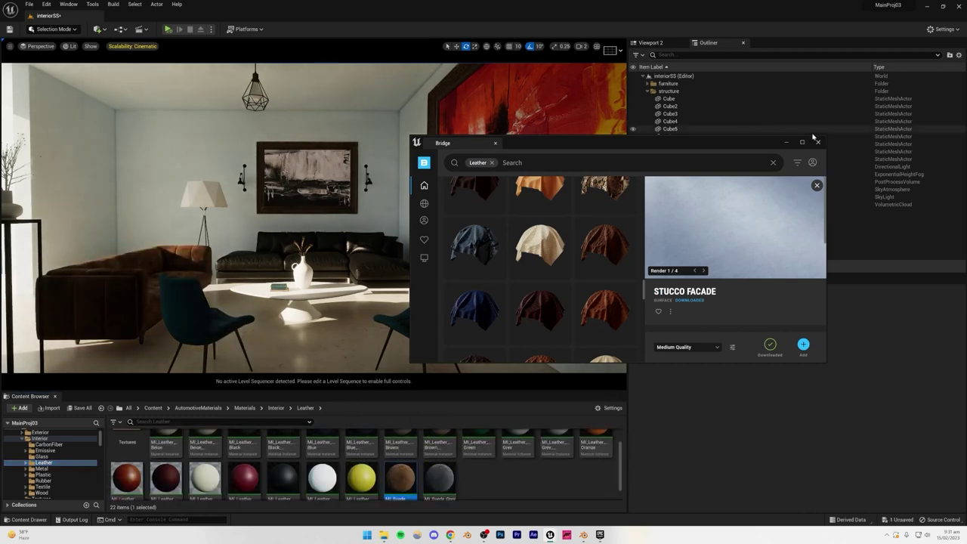
{"action": "left_click", "coordinate": [787, 144]}
Step: Try the MI_Suede_Brown material on the seat cushions of the sofa at the back wall
{"action": "left_click_drag", "start_coordinate": [401, 476], "coordinate": [223, 304]}
{"action": "left_click_drag", "start_coordinate": [402, 475], "coordinate": [259, 263]}
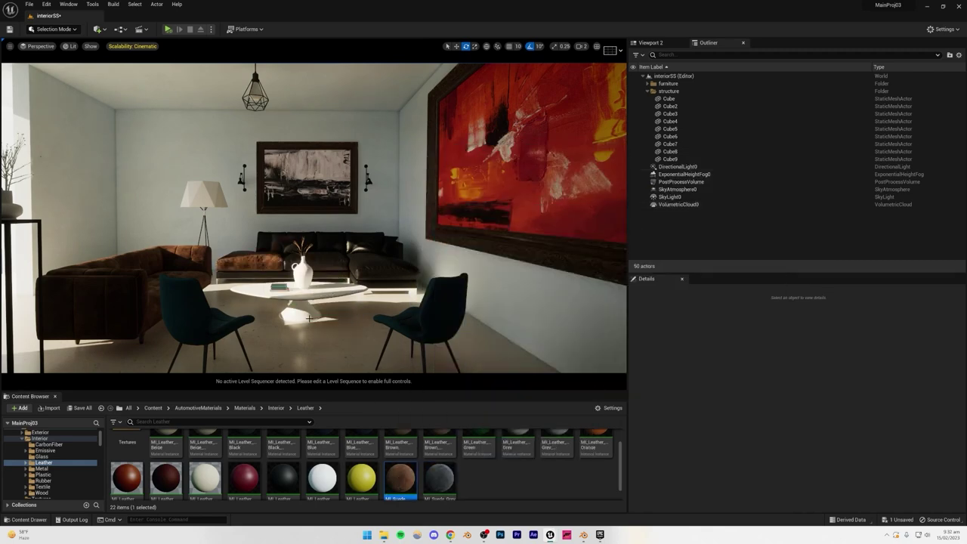
{"action": "left_click_drag", "start_coordinate": [396, 464], "coordinate": [332, 273]}
Step: Apply MI_Leather_Pattern_01 to all the seats, backrests, pillows and the chaise of the sofa at the back wall
{"action": "scroll", "coordinate": [338, 475], "scroll_direction": "up", "scroll_amount": 1}
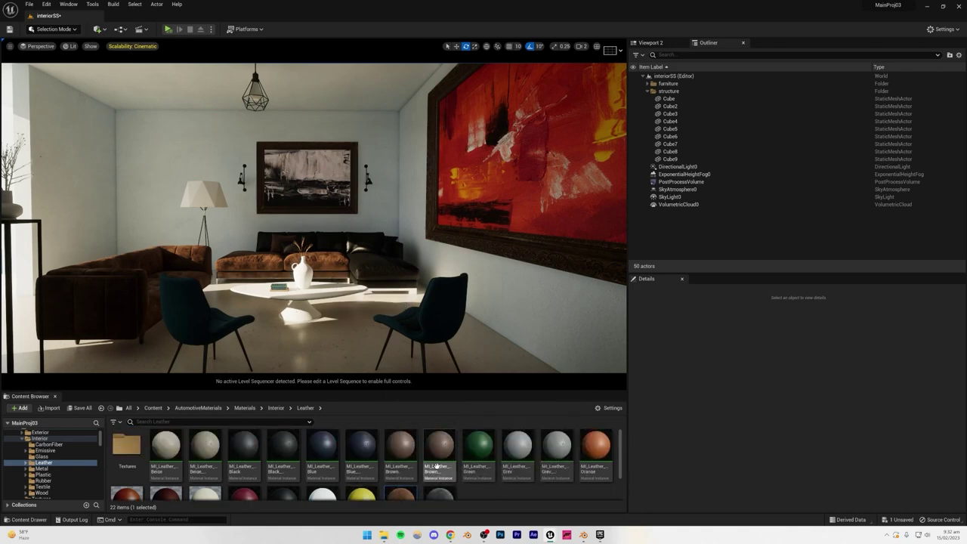
{"action": "scroll", "coordinate": [338, 474], "scroll_direction": "down", "scroll_amount": 2}
{"action": "left_click_drag", "start_coordinate": [126, 483], "coordinate": [318, 261]}
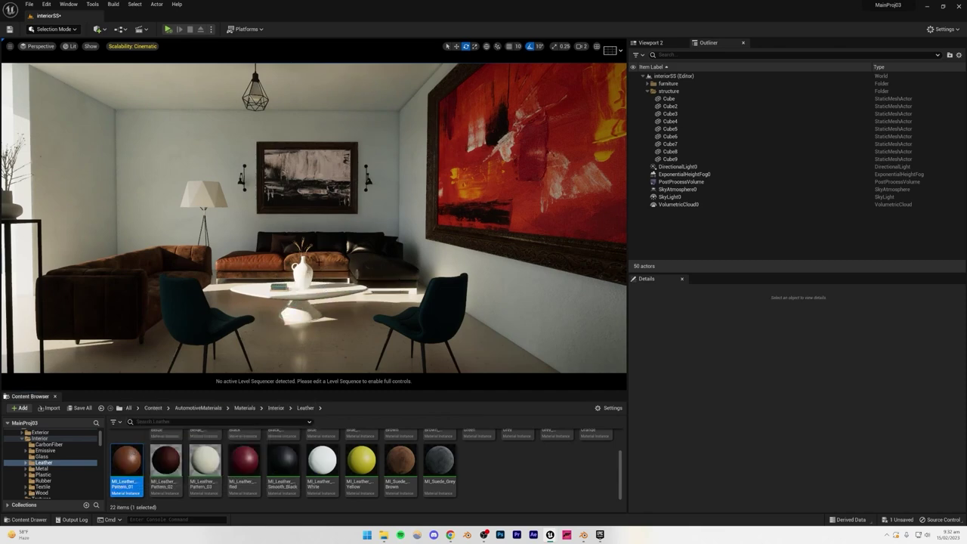
{"action": "left_click_drag", "start_coordinate": [129, 459], "coordinate": [281, 277]}
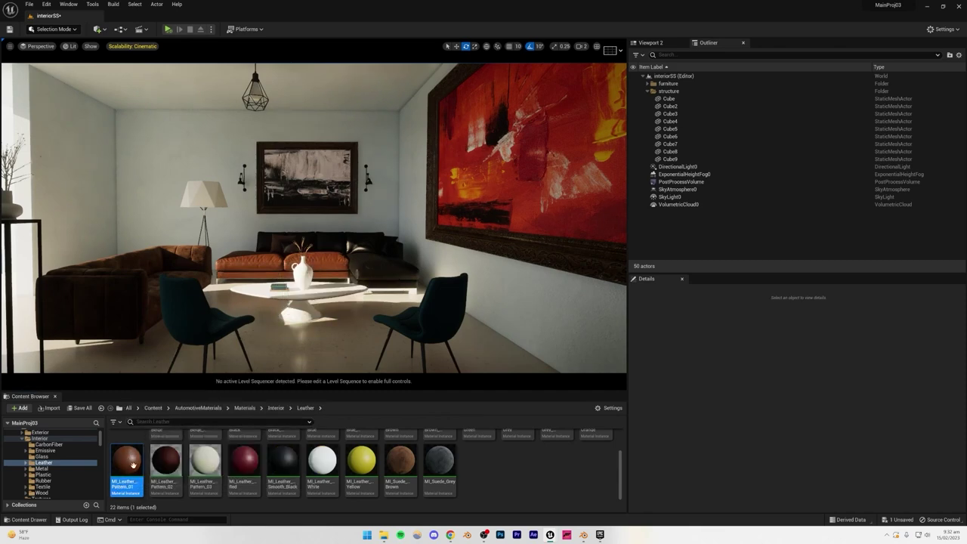
{"action": "left_click_drag", "start_coordinate": [133, 465], "coordinate": [285, 243]}
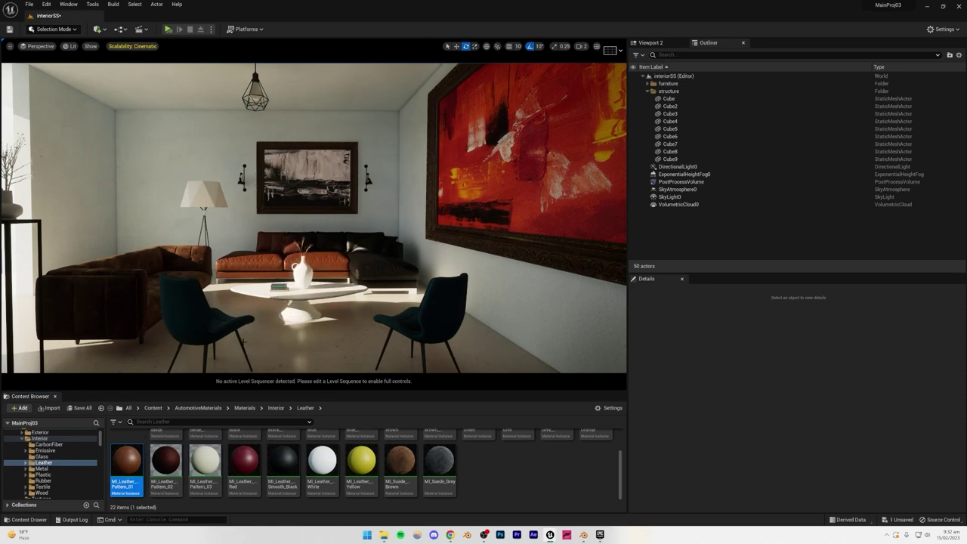
{"action": "left_click_drag", "start_coordinate": [136, 458], "coordinate": [330, 241]}
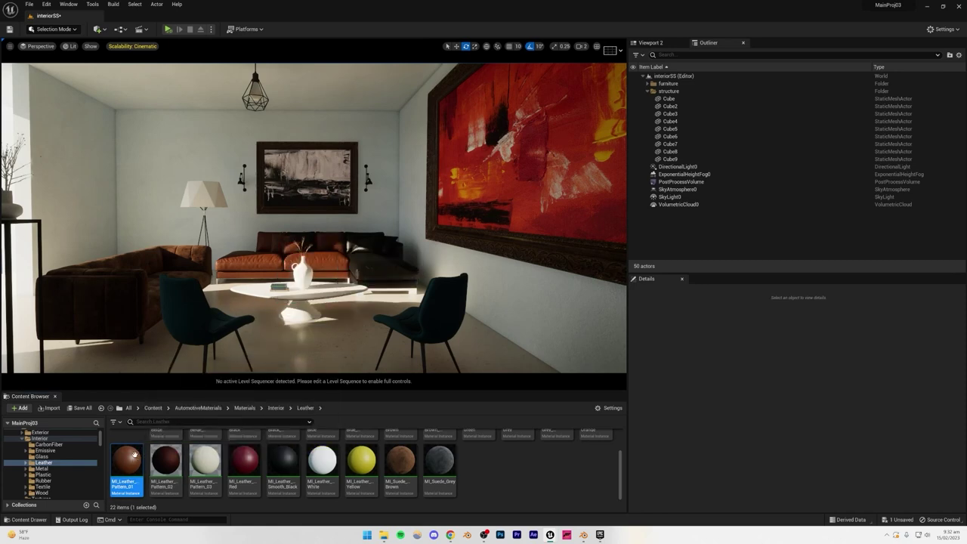
{"action": "left_click_drag", "start_coordinate": [134, 453], "coordinate": [311, 235]}
{"action": "left_click_drag", "start_coordinate": [156, 447], "coordinate": [344, 266]}
{"action": "left_click_drag", "start_coordinate": [140, 446], "coordinate": [346, 248]}
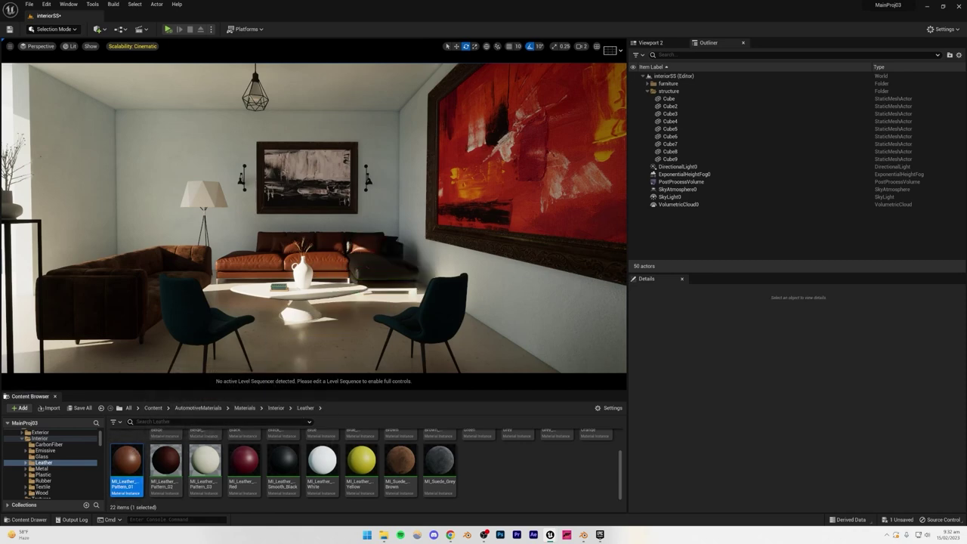
{"action": "left_click_drag", "start_coordinate": [137, 463], "coordinate": [379, 286]}
{"action": "left_click_drag", "start_coordinate": [124, 460], "coordinate": [382, 248]}
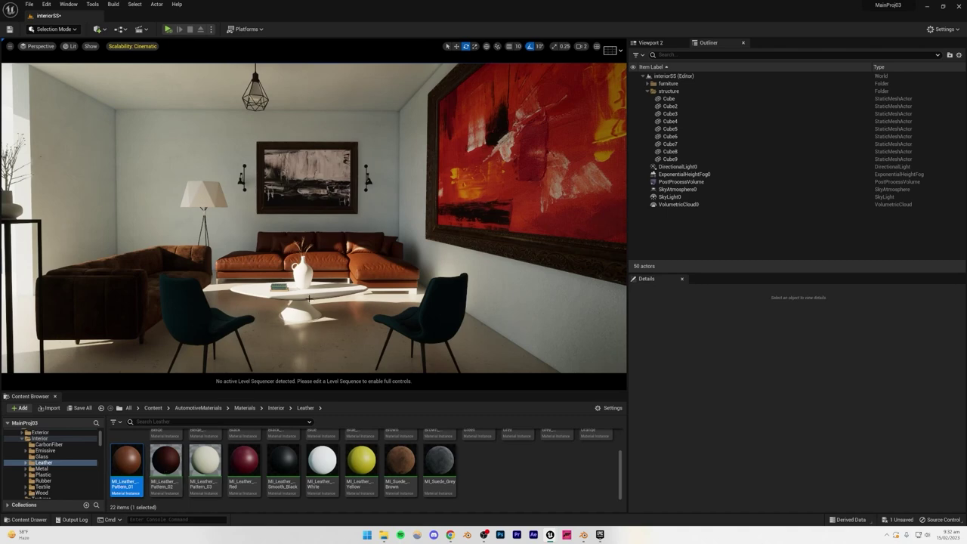
Step: Try MI_Leather_Pattern_01 on the two chairs, undo it, and apply MI_Suede_Grey to both chairs instead
{"action": "left_click_drag", "start_coordinate": [133, 477], "coordinate": [198, 321]}
{"action": "left_click_drag", "start_coordinate": [128, 459], "coordinate": [431, 310]}
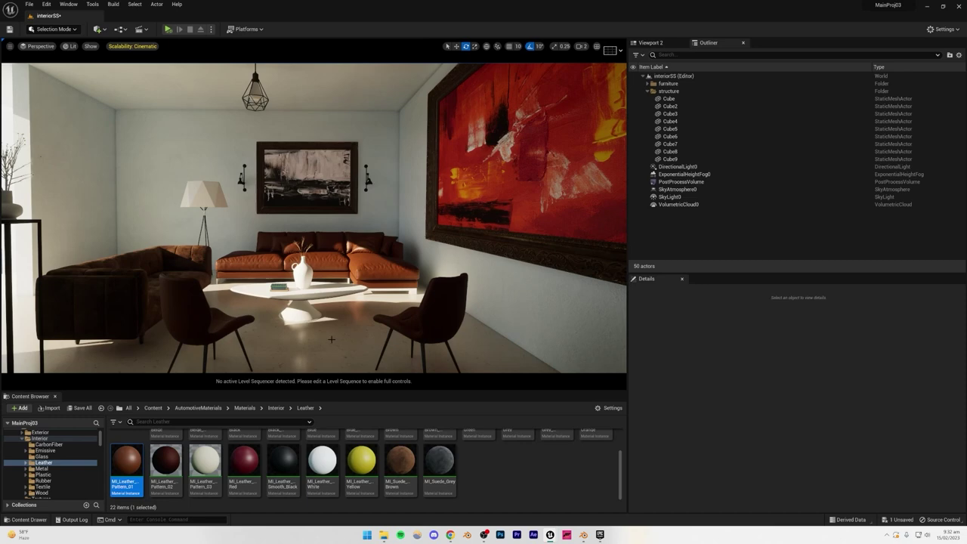
{"action": "key", "text": "ctrl+z"}
{"action": "left_click", "coordinate": [439, 461]}
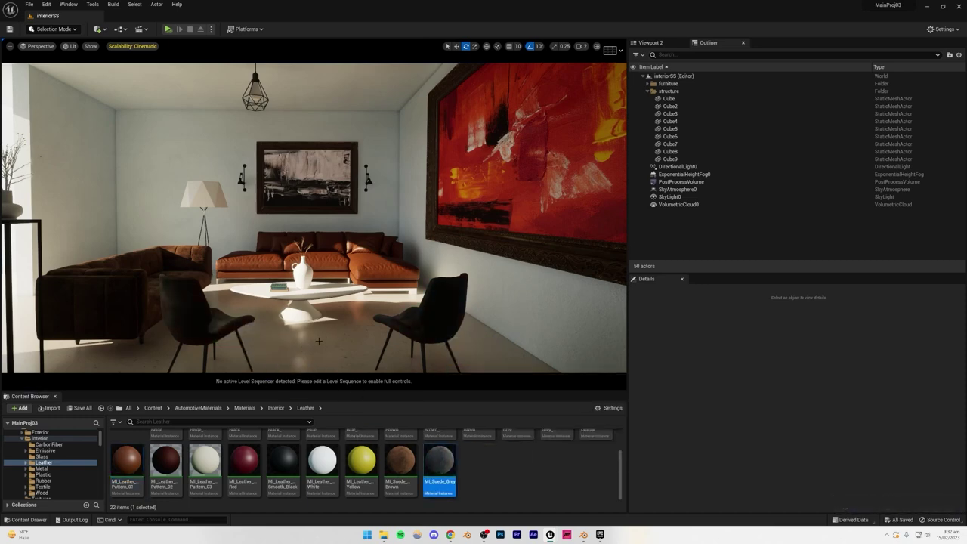
Step: Bring Bridge back, open its Marble surfaces category, and add Rainforest Giallo Marble to the project
{"action": "right_click_drag", "start_coordinate": [318, 322], "coordinate": [326, 276]}
{"action": "left_click", "coordinate": [323, 224]}
{"action": "right_click_drag", "start_coordinate": [323, 225], "coordinate": [314, 202]}
{"action": "left_click", "coordinate": [318, 351]}
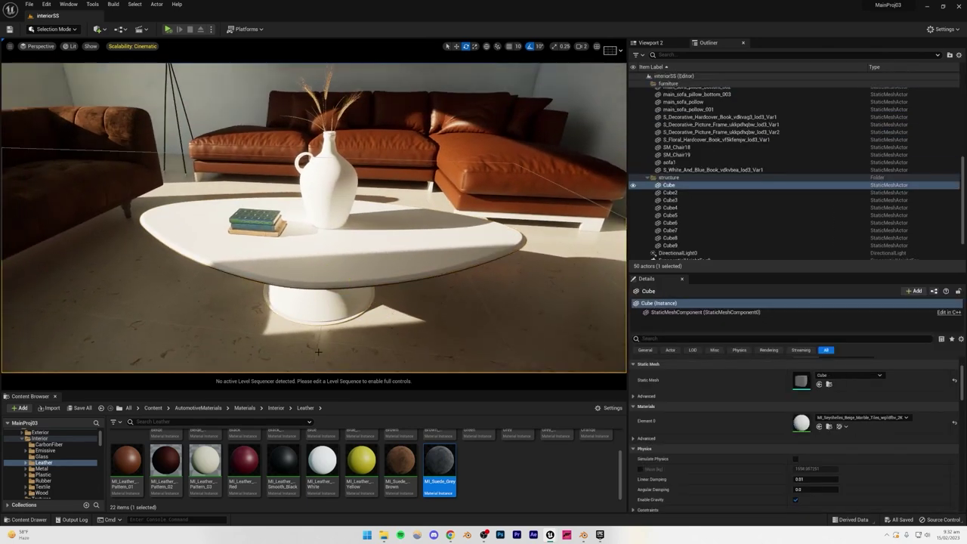
{"action": "scroll", "coordinate": [54, 458], "scroll_direction": "down", "scroll_amount": 10}
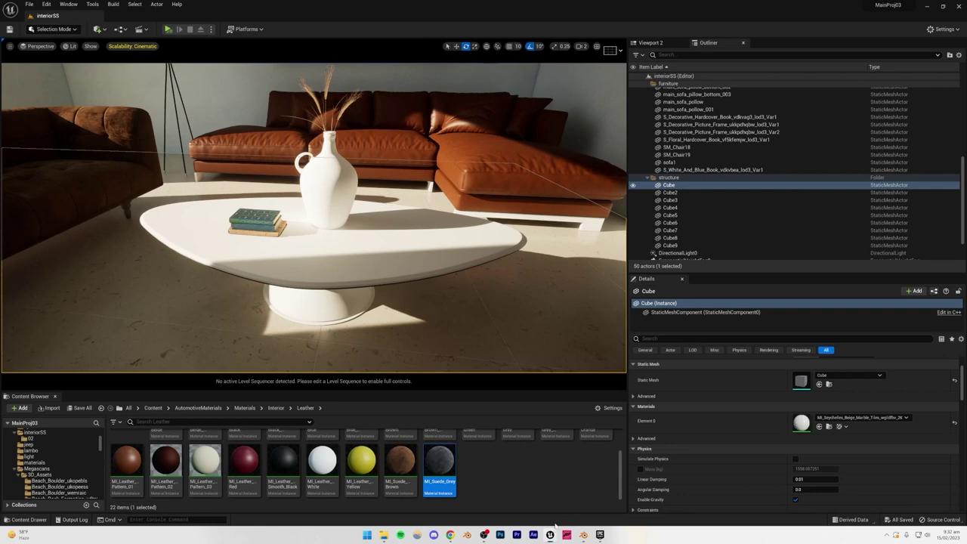
{"action": "mouse_move", "coordinate": [550, 535]}
{"action": "left_click", "coordinate": [582, 495]}
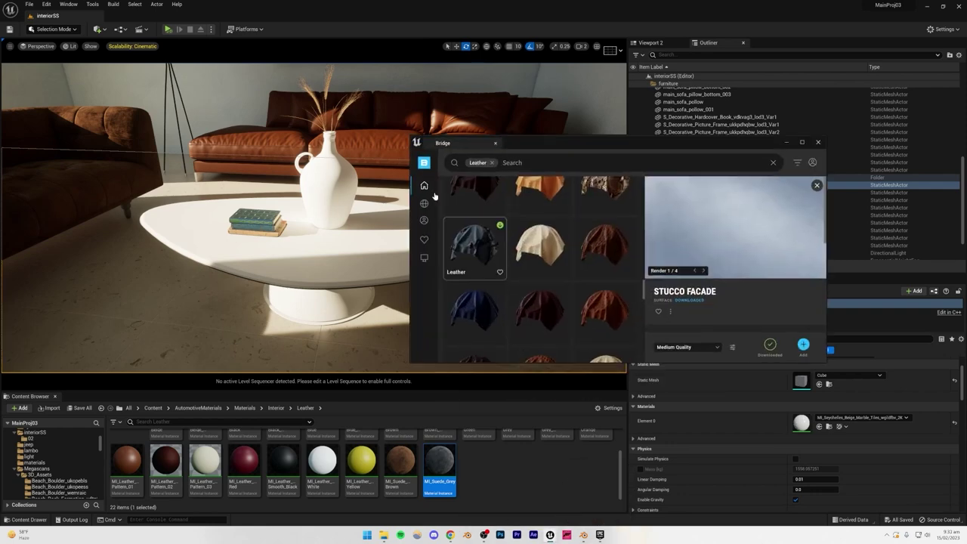
{"action": "left_click", "coordinate": [457, 199]}
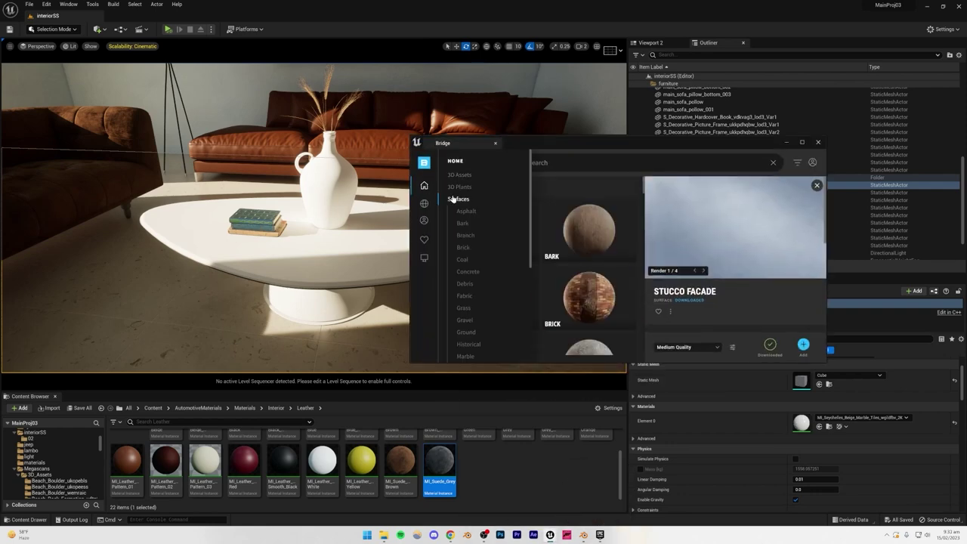
{"action": "scroll", "coordinate": [467, 285], "scroll_direction": "down", "scroll_amount": 1}
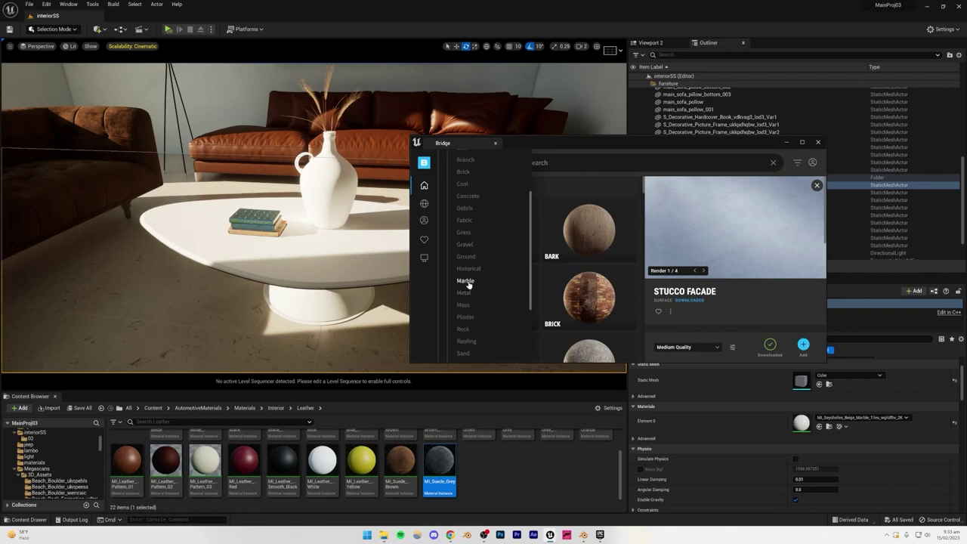
{"action": "left_click", "coordinate": [466, 281]}
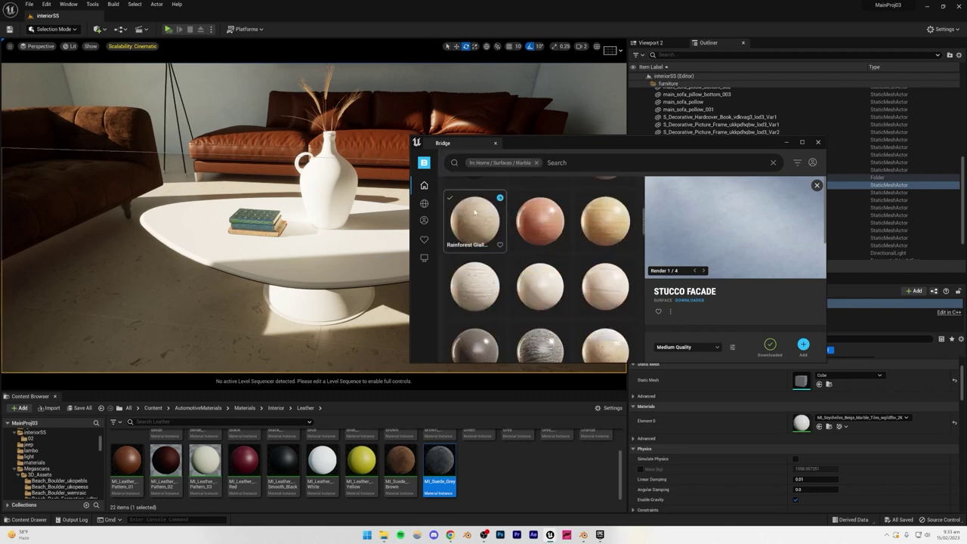
{"action": "left_click", "coordinate": [475, 212]}
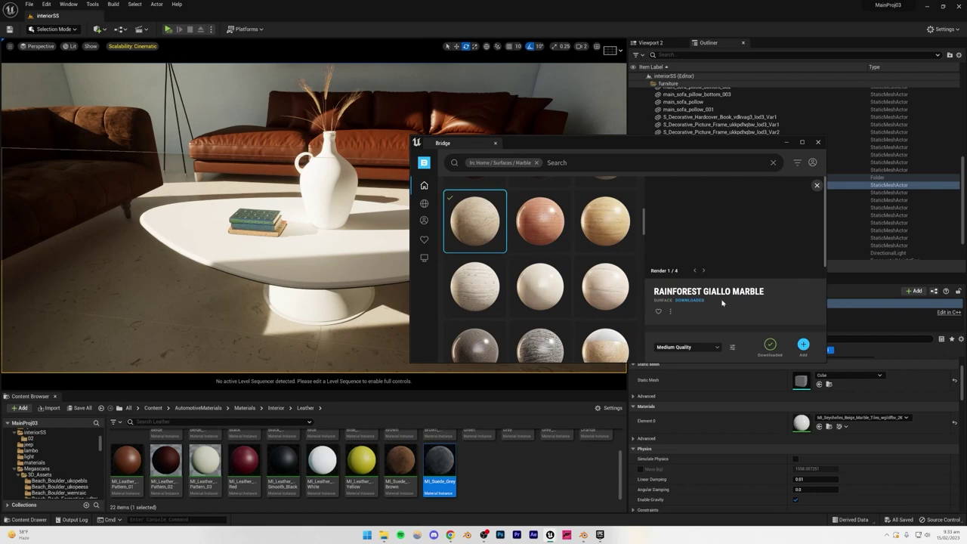
{"action": "left_click", "coordinate": [804, 344]}
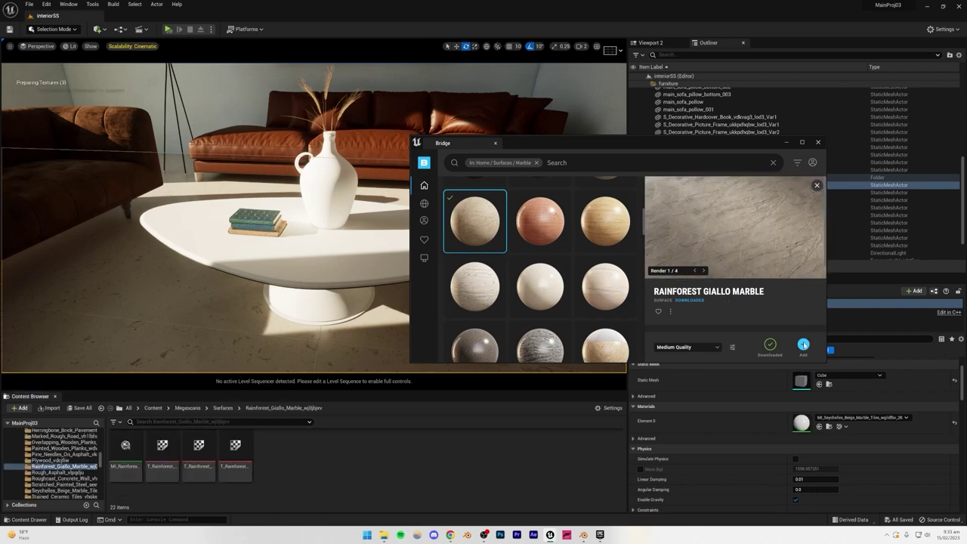
Step: Try the Rainforest Giallo Marble material on the coffee table's top and base, undoing it on the base
{"action": "right_click_drag", "start_coordinate": [240, 264], "coordinate": [277, 283]}
{"action": "left_click_drag", "start_coordinate": [124, 448], "coordinate": [240, 331]}
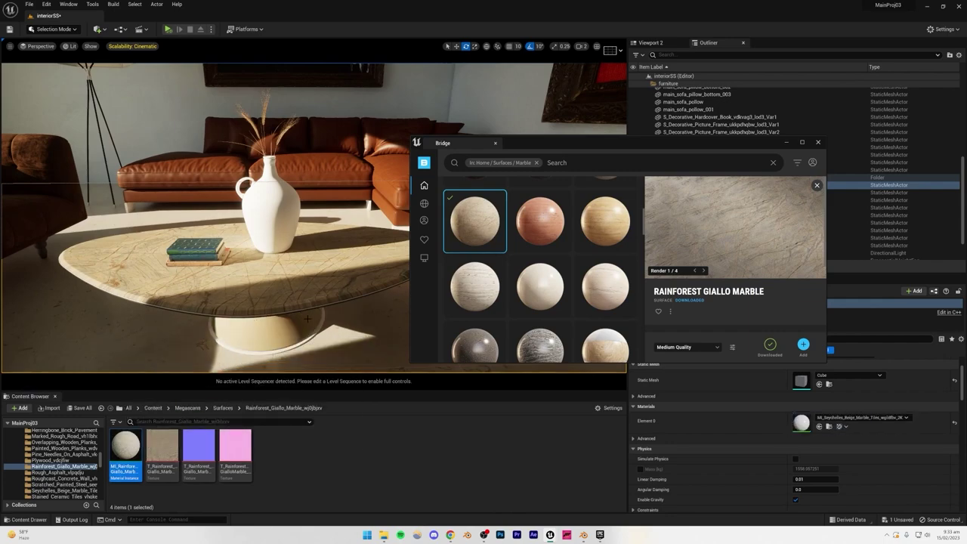
{"action": "right_click_drag", "start_coordinate": [240, 331], "coordinate": [237, 291]}
{"action": "key", "text": "q"}
{"action": "right_click_drag", "start_coordinate": [274, 143], "coordinate": [275, 348]}
{"action": "key", "text": "w"}
{"action": "key", "text": "s"}
{"action": "key", "text": "ctrl+z"}
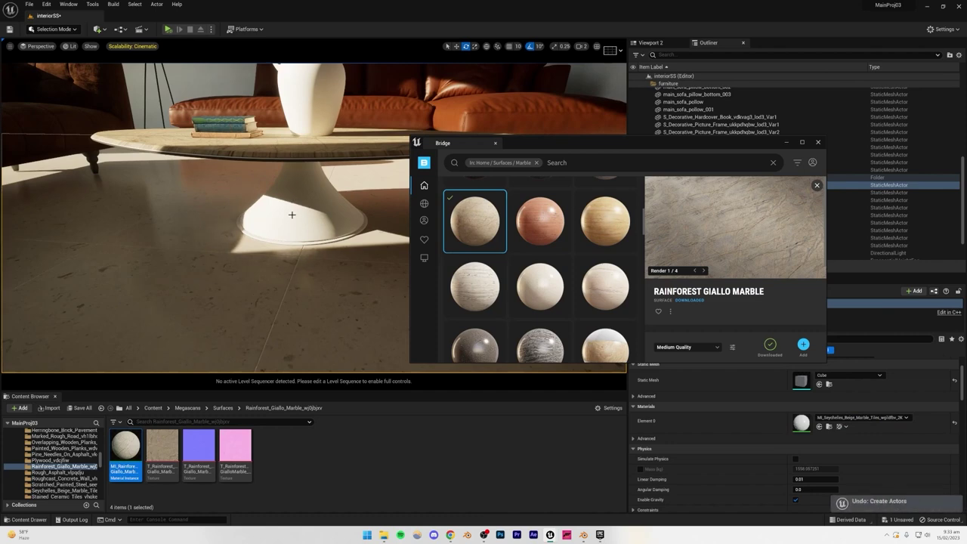
{"action": "left_click_drag", "start_coordinate": [140, 444], "coordinate": [243, 201]}
{"action": "key", "text": "e"}
{"action": "right_click_drag", "start_coordinate": [244, 201], "coordinate": [255, 207]}
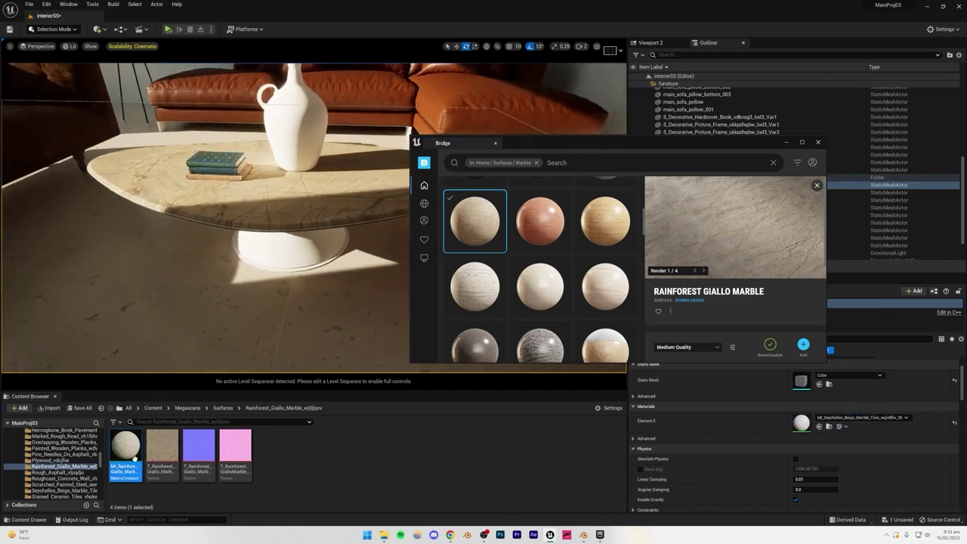
{"action": "left_click_drag", "start_coordinate": [134, 458], "coordinate": [204, 222]}
{"action": "right_click_drag", "start_coordinate": [204, 222], "coordinate": [206, 192]}
{"action": "key", "text": "s"}
{"action": "key", "text": "q"}
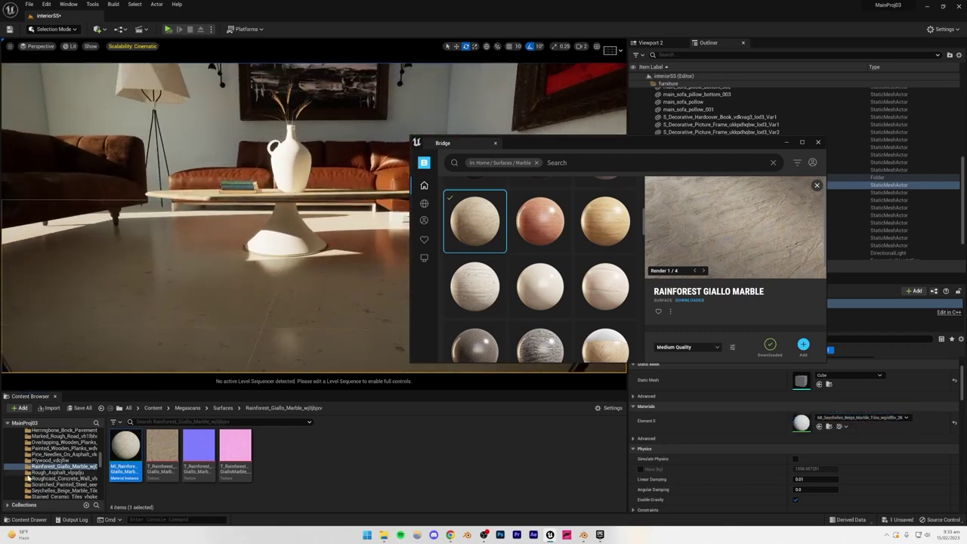
Step: Open the AutomotiveMaterials interior Metal folder and apply the Steel_Brushed metal material to the coffee table's base
{"action": "scroll", "coordinate": [31, 475], "scroll_direction": "up", "scroll_amount": 10}
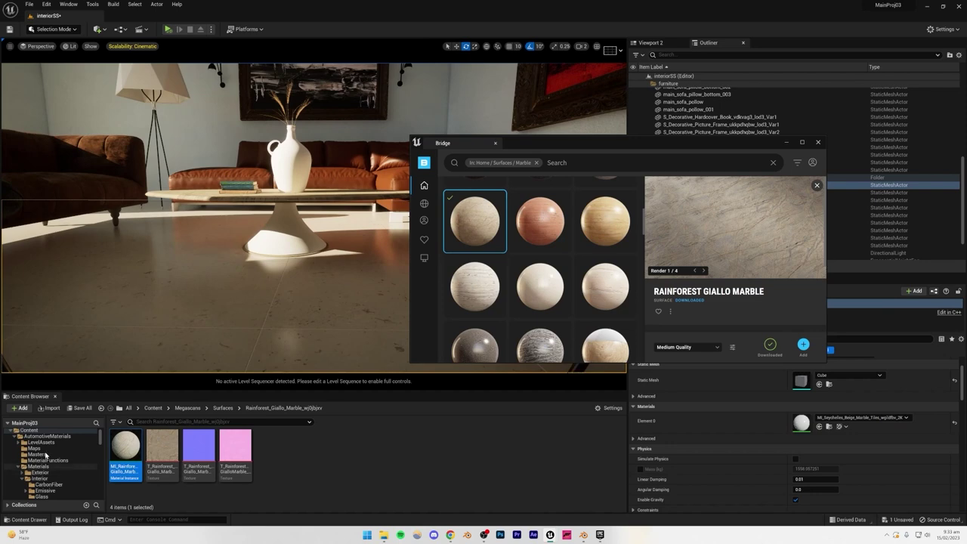
{"action": "scroll", "coordinate": [45, 438], "scroll_direction": "down", "scroll_amount": 4}
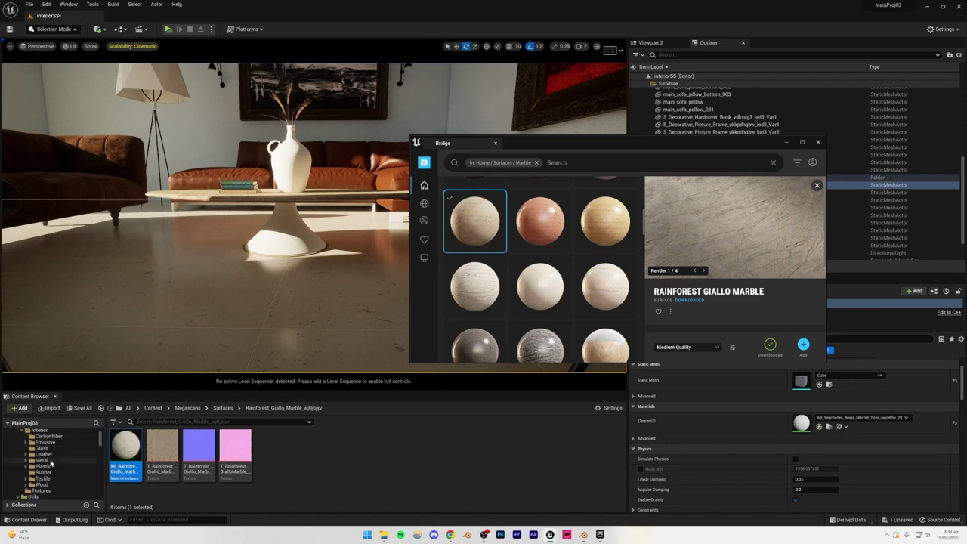
{"action": "left_click", "coordinate": [42, 460]}
{"action": "left_click_drag", "start_coordinate": [380, 452], "coordinate": [280, 248]}
{"action": "mouse_move", "coordinate": [414, 453]}
{"action": "left_mouse_down"}
{"action": "mouse_move", "coordinate": [293, 234]}
{"action": "mouse_move", "coordinate": [316, 282]}
{"action": "left_mouse_up"}
{"action": "key", "text": "s"}
{"action": "right_click_drag", "start_coordinate": [318, 284], "coordinate": [330, 296]}
Step: Add the Coffee Marble surface from Bridge to the project and apply it to the coffee table's top
{"action": "scroll", "coordinate": [330, 296], "scroll_direction": "up", "scroll_amount": 10}
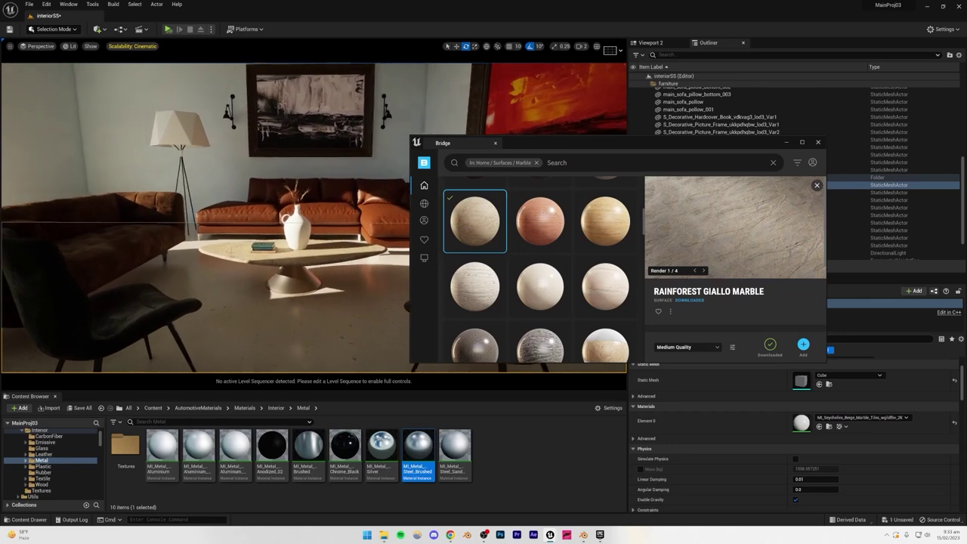
{"action": "scroll", "coordinate": [558, 291], "scroll_direction": "down", "scroll_amount": 4}
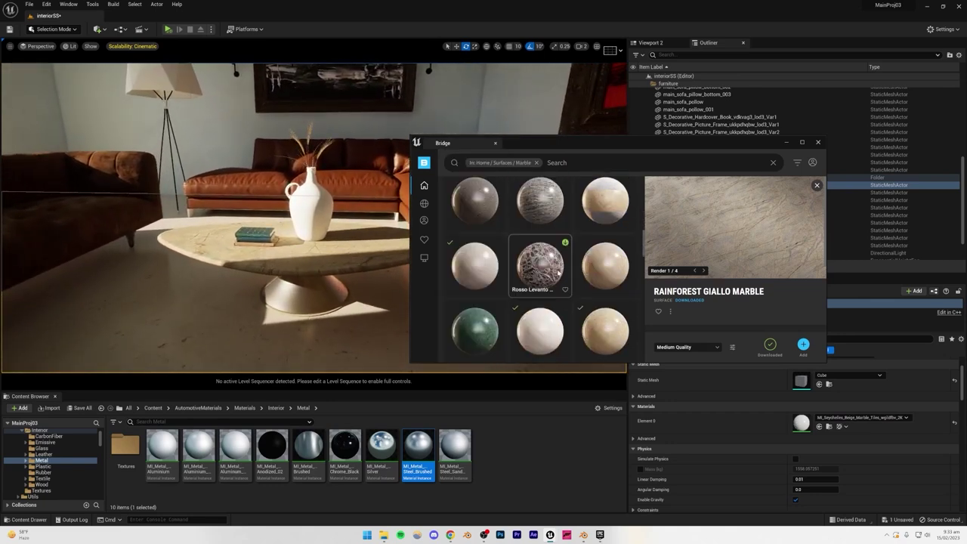
{"action": "left_click", "coordinate": [473, 265]}
{"action": "left_click", "coordinate": [803, 345]}
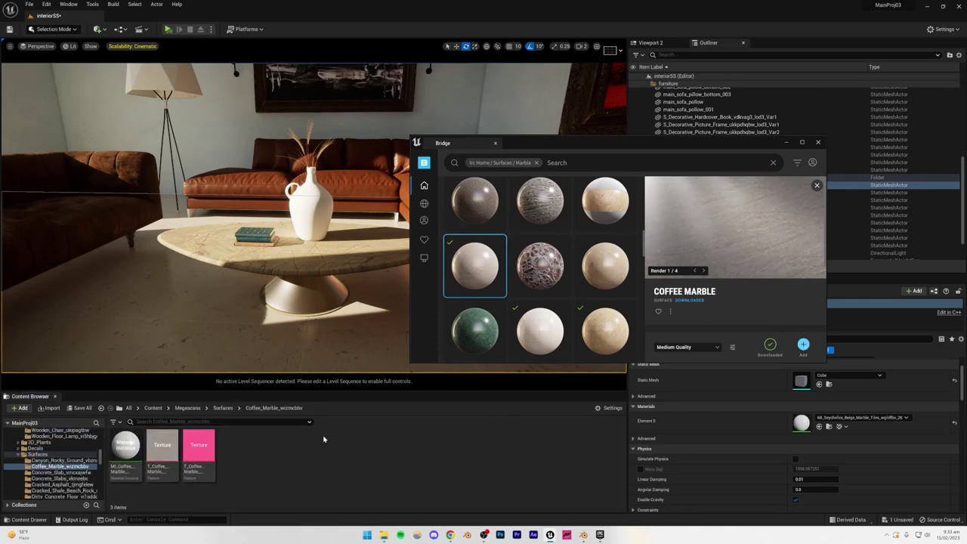
{"action": "left_click_drag", "start_coordinate": [125, 447], "coordinate": [242, 280]}
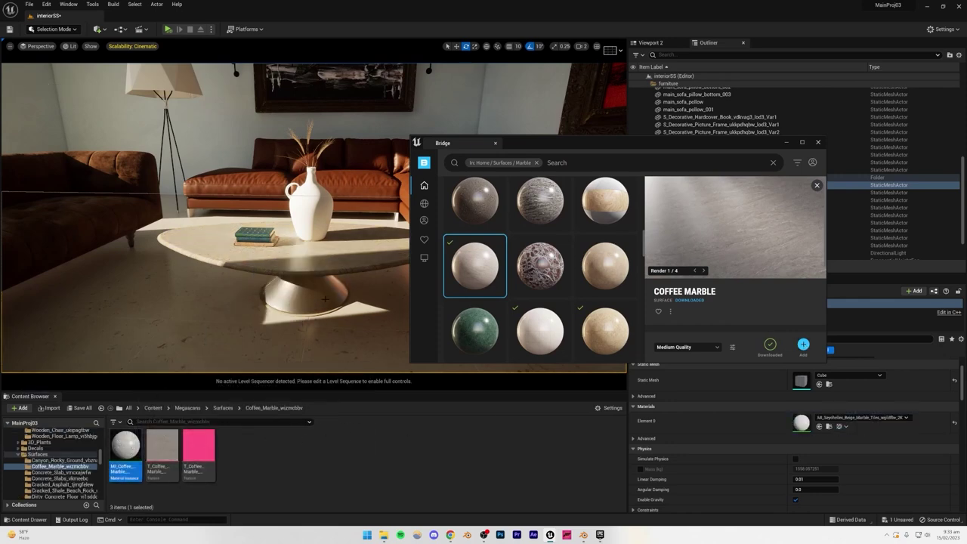
Step: Save the level
{"action": "key", "text": "s"}
{"action": "mouse_move", "coordinate": [325, 299]}
{"action": "right_mouse_down"}
{"action": "mouse_move", "coordinate": [328, 253]}
{"action": "mouse_move", "coordinate": [326, 289]}
{"action": "mouse_move", "coordinate": [333, 275]}
{"action": "mouse_move", "coordinate": [318, 262]}
{"action": "mouse_move", "coordinate": [311, 287]}
{"action": "right_mouse_up"}
{"action": "key", "text": "s"}
{"action": "key", "text": "w"}
{"action": "left_click", "coordinate": [323, 259], "text": "ctrl"}
{"action": "key", "text": "ctrl+s"}
Step: Try a windshield sun-cover glass material from the AutomotiveMaterials interior Glass folder on the vase on the coffee table
{"action": "key", "text": "w"}
{"action": "left_click", "coordinate": [270, 244]}
{"action": "key", "text": "w"}
{"action": "right_click_drag", "start_coordinate": [269, 244], "coordinate": [261, 248]}
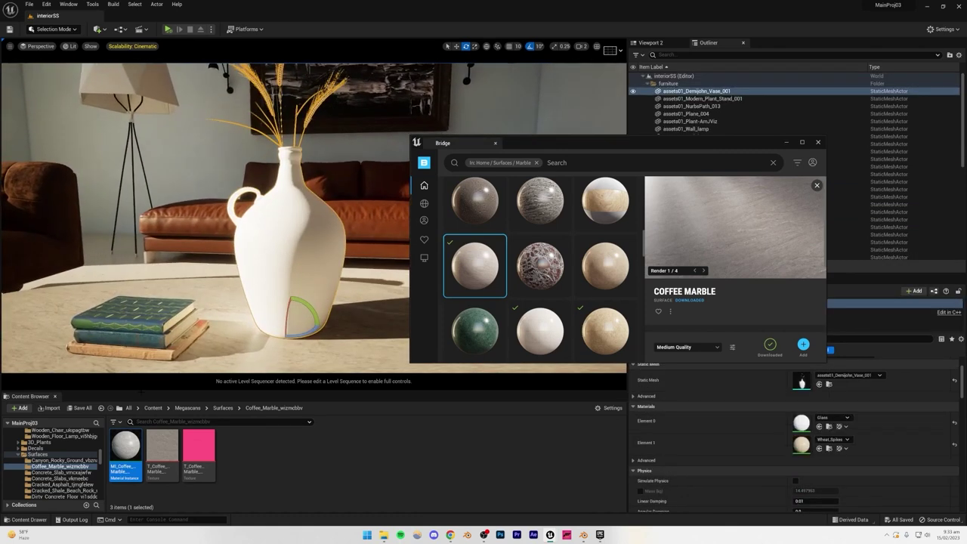
{"action": "scroll", "coordinate": [62, 453], "scroll_direction": "down", "scroll_amount": 10}
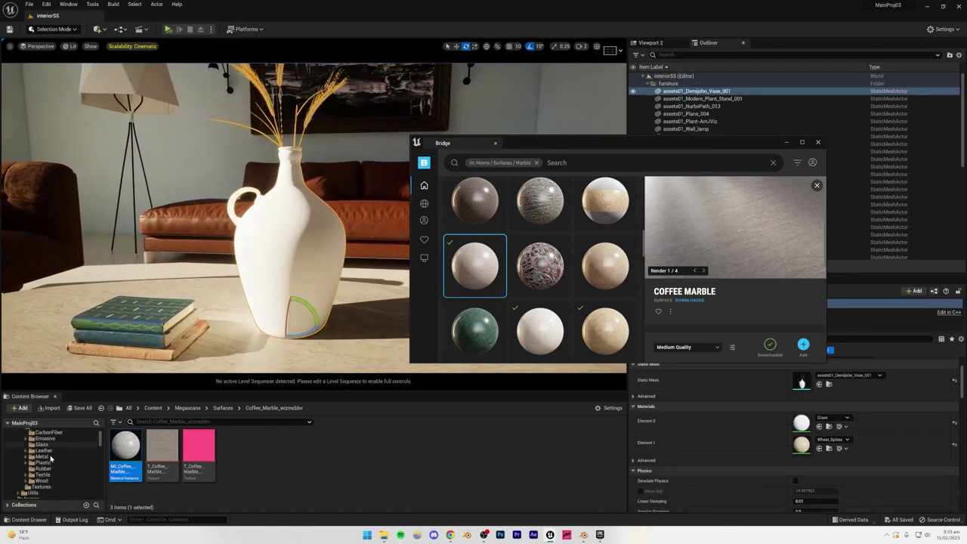
{"action": "scroll", "coordinate": [50, 453], "scroll_direction": "up", "scroll_amount": 2}
{"action": "left_click", "coordinate": [41, 444]}
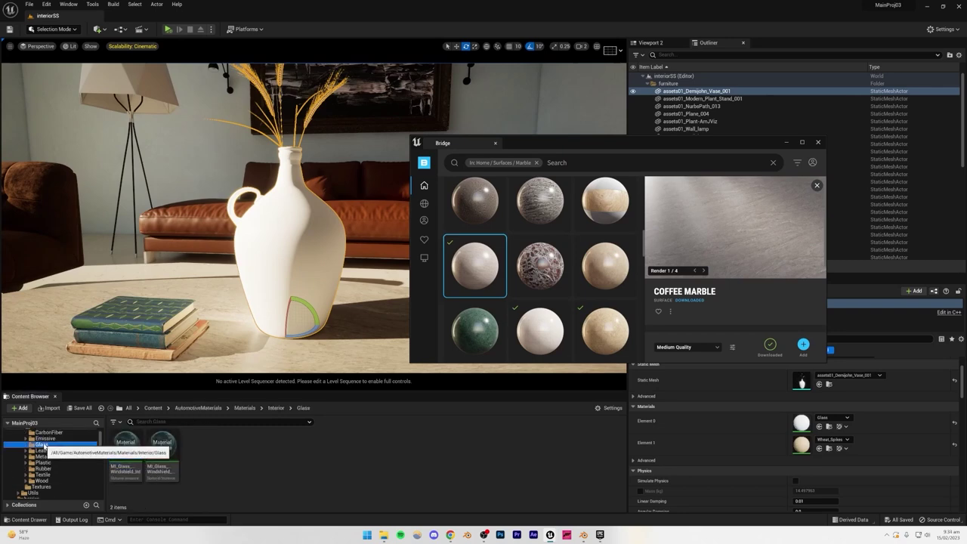
{"action": "left_click_drag", "start_coordinate": [211, 365], "coordinate": [268, 285]}
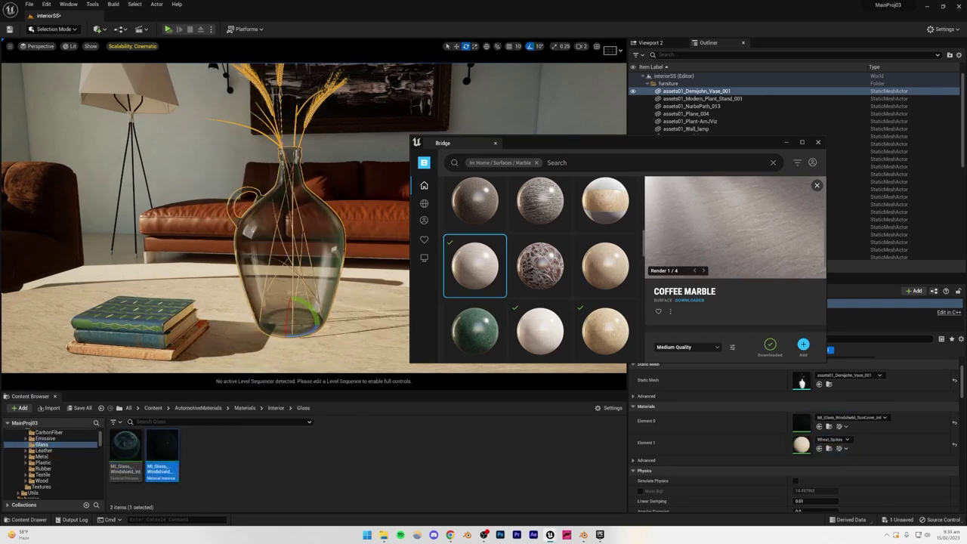
Step: Switch the viewport's view mode to Path Tracing to check the glass vase on the coffee table
{"action": "left_click", "coordinate": [218, 298]}
{"action": "mouse_move", "coordinate": [217, 299]}
{"action": "right_mouse_down"}
{"action": "mouse_move", "coordinate": [234, 296]}
{"action": "mouse_move", "coordinate": [217, 317]}
{"action": "right_mouse_up"}
{"action": "key", "text": "w"}
{"action": "key", "text": "d"}
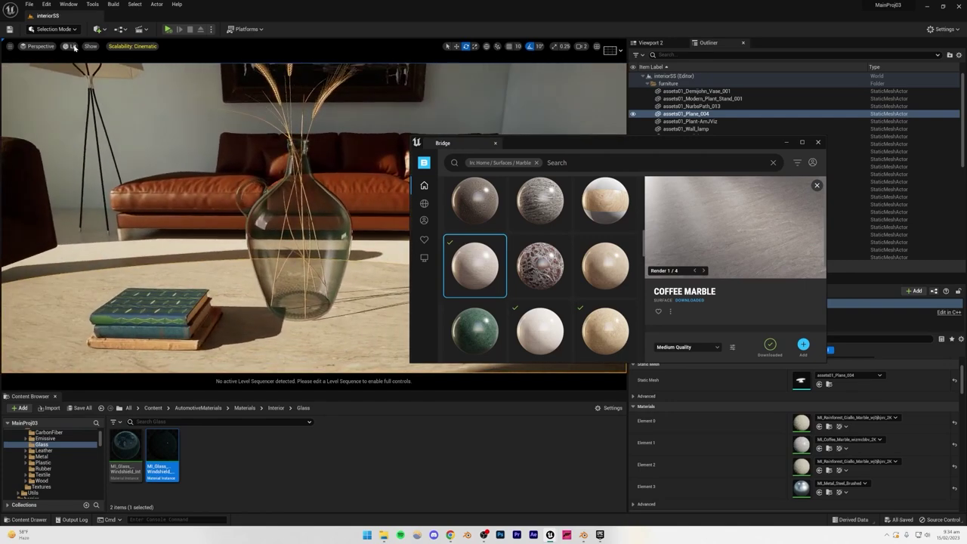
{"action": "left_click", "coordinate": [74, 47]}
{"action": "left_click", "coordinate": [106, 209]}
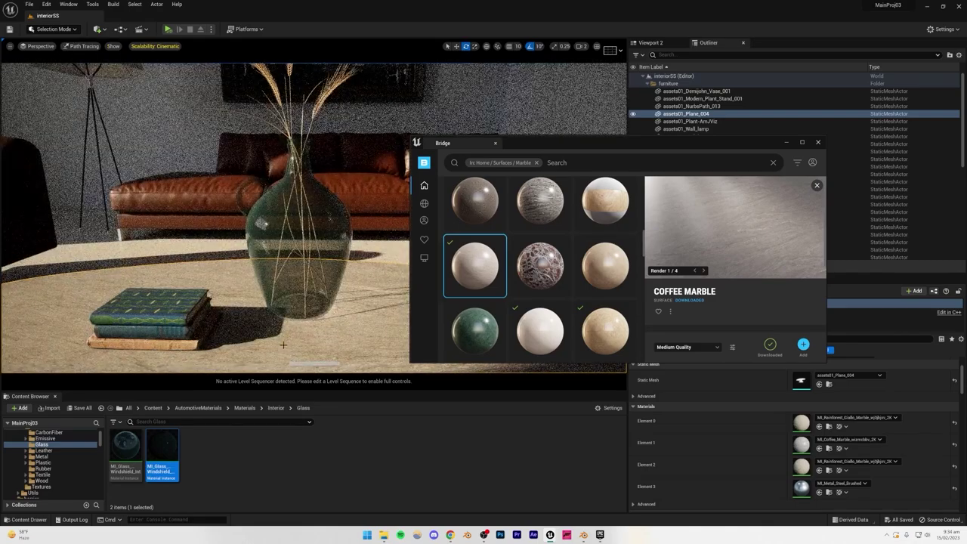
{"action": "scroll", "coordinate": [283, 345], "scroll_direction": "down", "scroll_amount": 8}
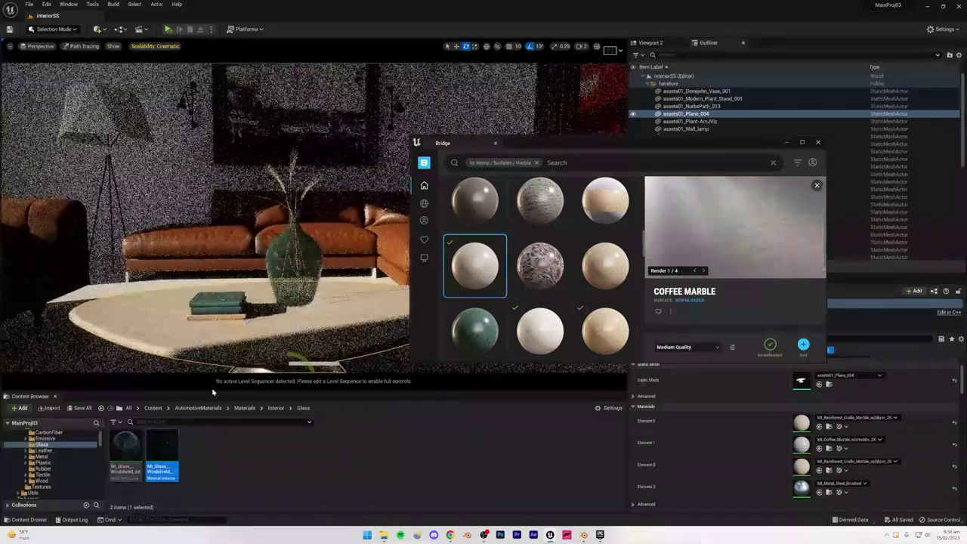
Step: Try the interior windshield glass on the vase, replace it with MI_Glass_Clear from the exterior Glass folder, and inspect it up close
{"action": "left_click_drag", "start_coordinate": [130, 444], "coordinate": [302, 266]}
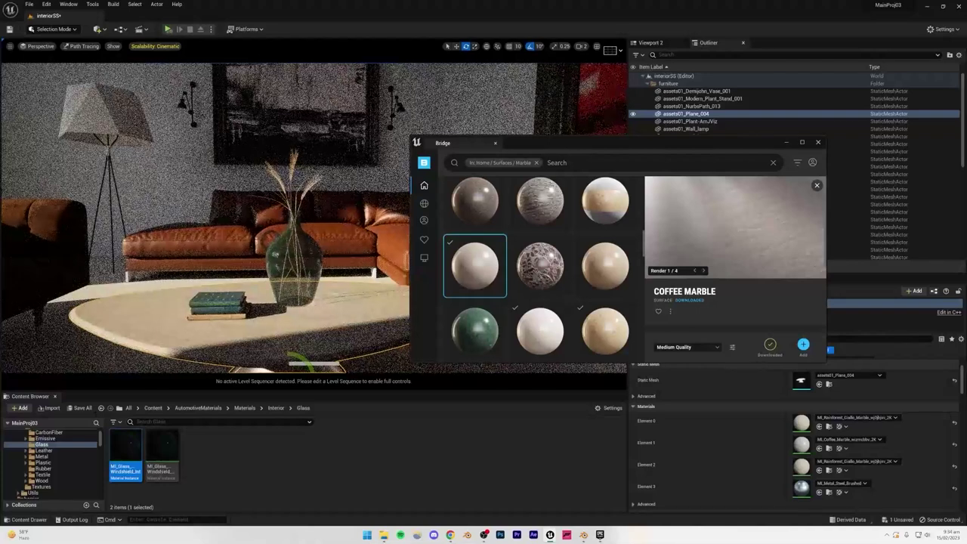
{"action": "scroll", "coordinate": [55, 457], "scroll_direction": "up", "scroll_amount": 4}
{"action": "scroll", "coordinate": [44, 464], "scroll_direction": "down", "scroll_amount": 4}
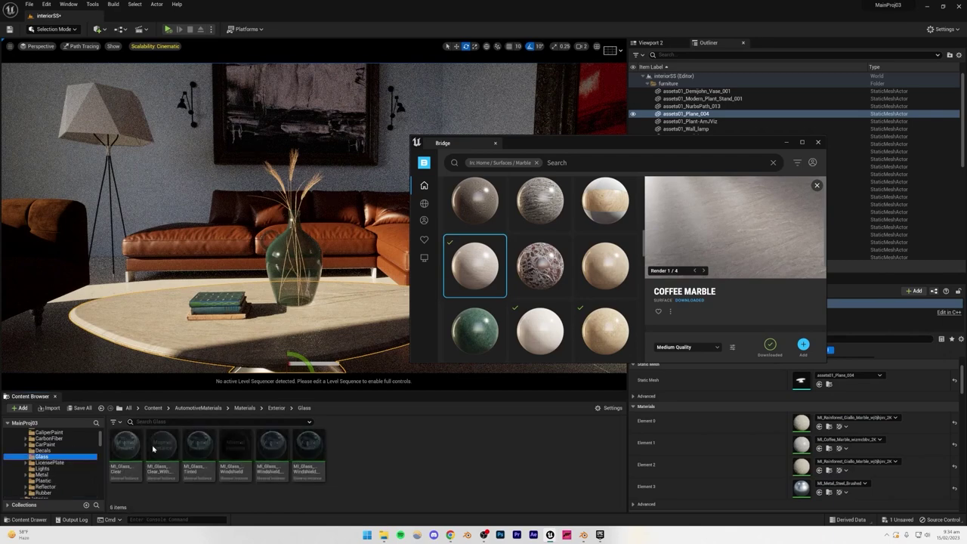
{"action": "left_click_drag", "start_coordinate": [125, 445], "coordinate": [278, 294]}
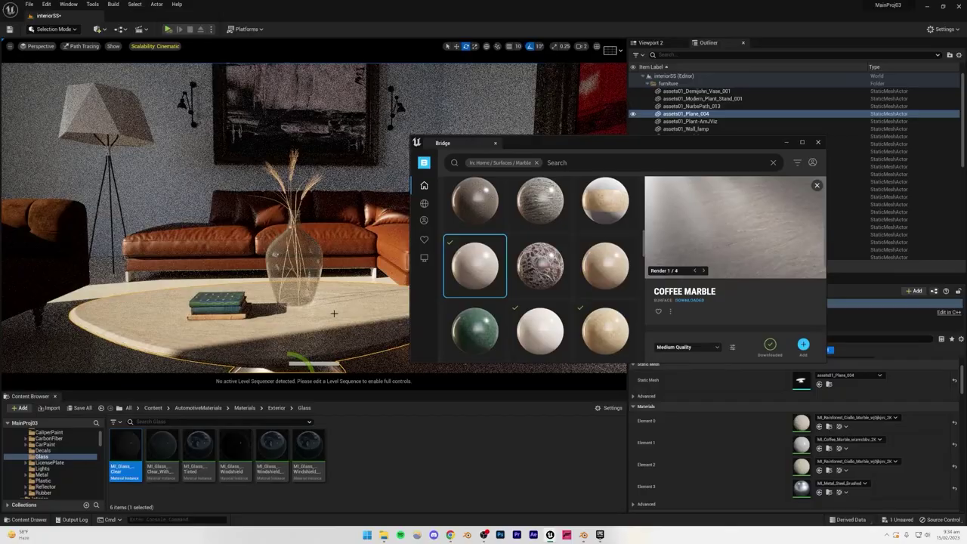
{"action": "left_click", "coordinate": [308, 306]}
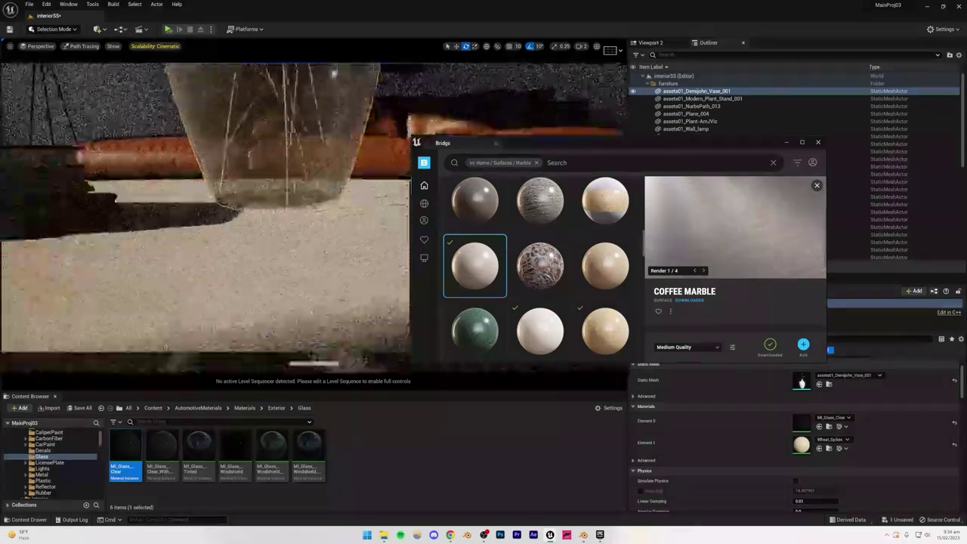
{"action": "mouse_move", "coordinate": [307, 287]}
{"action": "right_mouse_down"}
{"action": "mouse_move", "coordinate": [310, 185]}
{"action": "mouse_move", "coordinate": [310, 283]}
{"action": "right_mouse_up"}
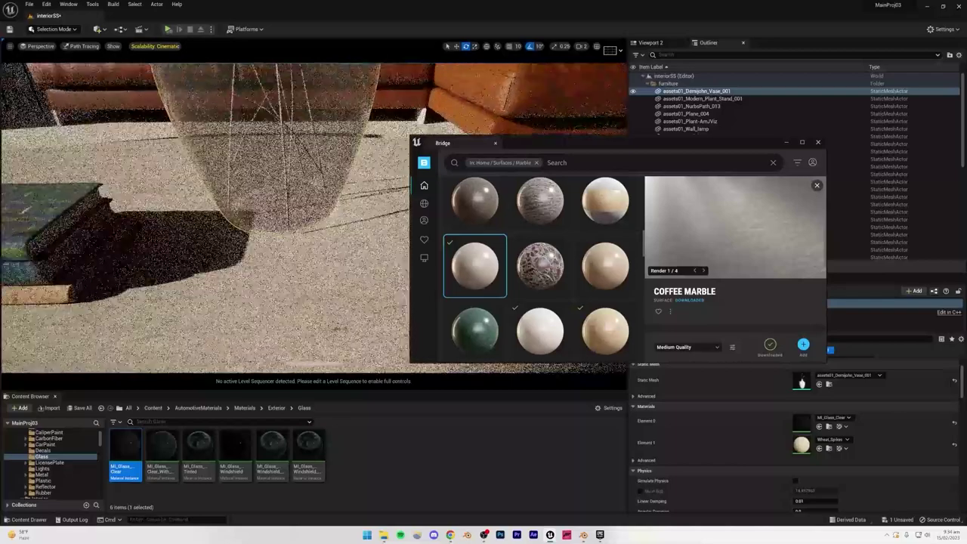
{"action": "right_click_drag", "start_coordinate": [204, 227], "coordinate": [203, 227]}
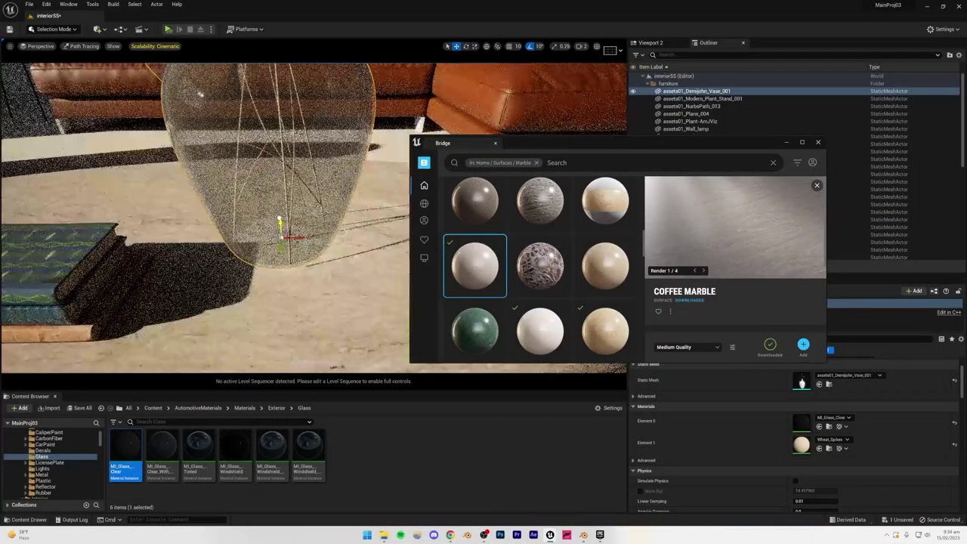
{"action": "left_click", "coordinate": [300, 320]}
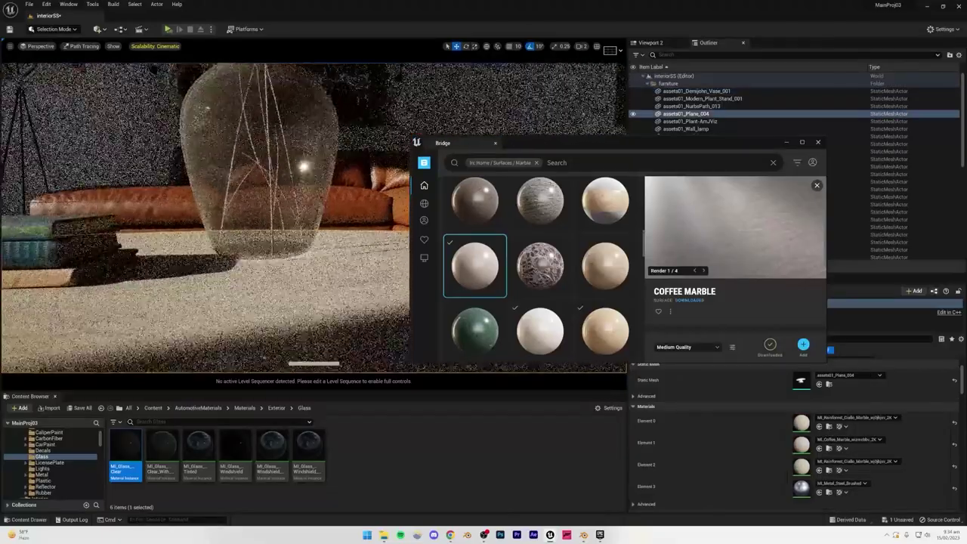
Step: Try a windshield glass, the tinted glass and the other clear glass variant from the exterior Glass folder on the vase
{"action": "left_click_drag", "start_coordinate": [272, 457], "coordinate": [297, 247]}
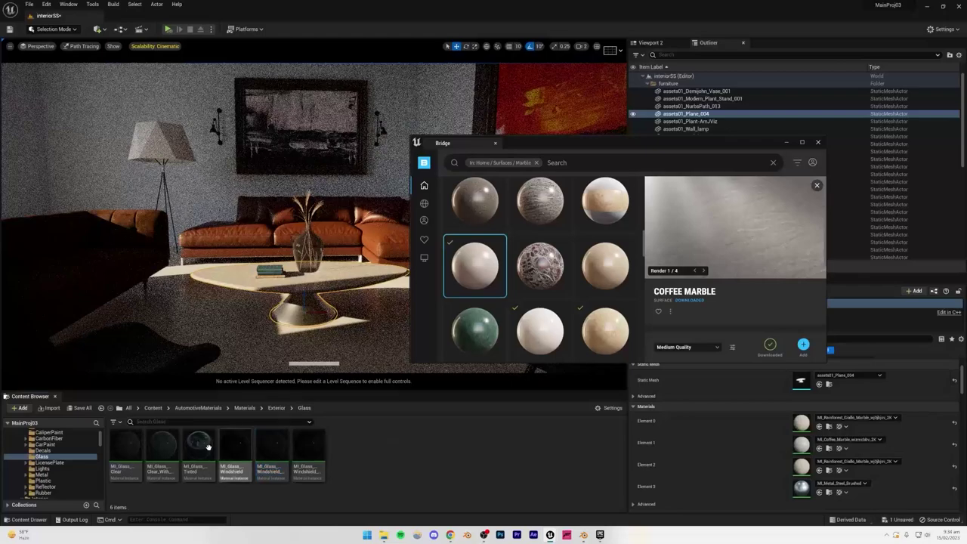
{"action": "left_click_drag", "start_coordinate": [207, 446], "coordinate": [306, 249]}
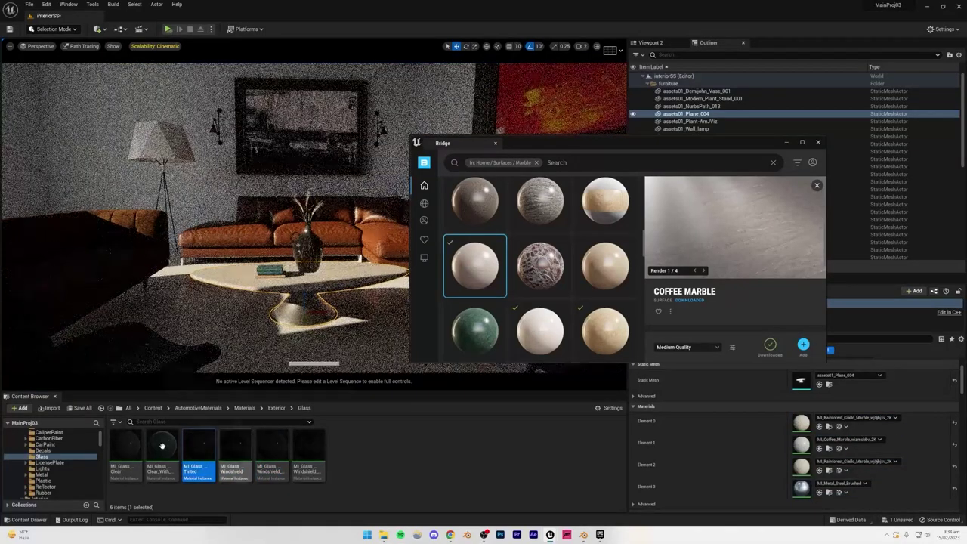
{"action": "left_click_drag", "start_coordinate": [162, 445], "coordinate": [233, 412]}
{"action": "left_click_drag", "start_coordinate": [319, 9], "coordinate": [320, 78]}
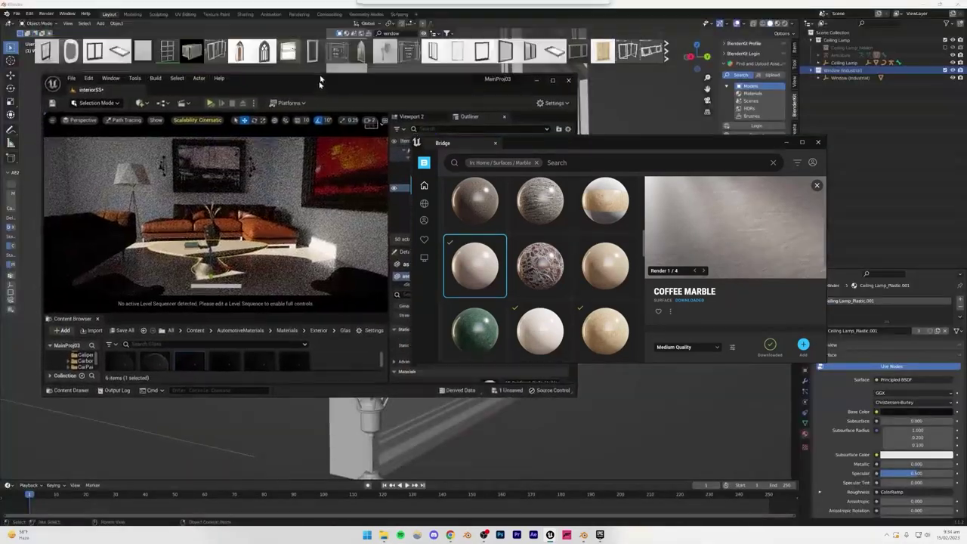
{"action": "double_click", "coordinate": [320, 80]}
{"action": "left_click_drag", "start_coordinate": [172, 450], "coordinate": [218, 432]}
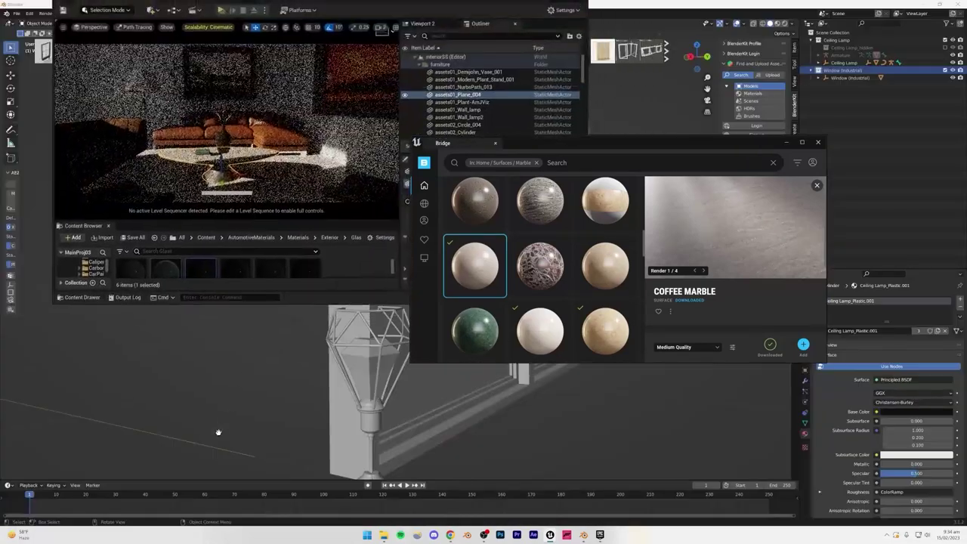
{"action": "left_click_drag", "start_coordinate": [315, 5], "coordinate": [312, 34]}
{"action": "left_click_drag", "start_coordinate": [161, 463], "coordinate": [240, 341]}
{"action": "left_click_drag", "start_coordinate": [302, 241], "coordinate": [302, 241]}
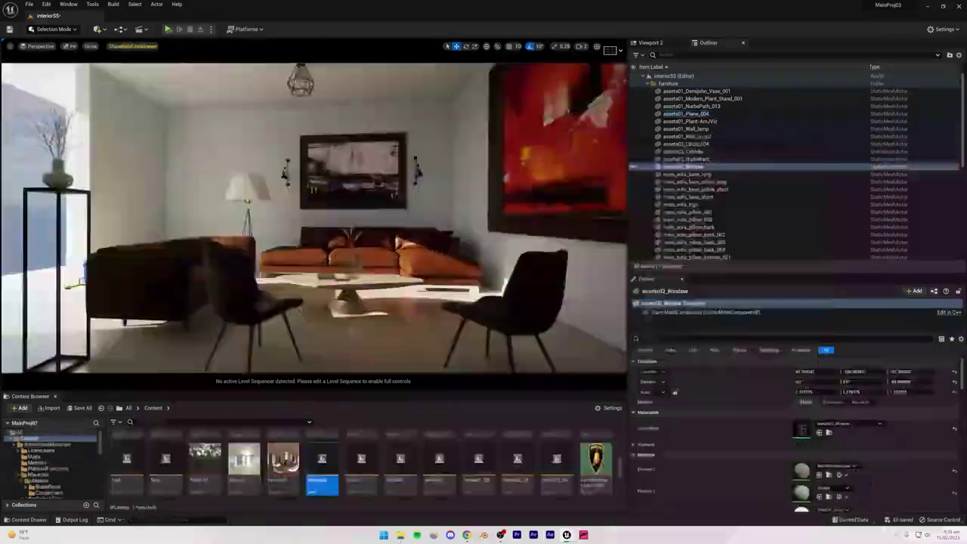
Step: Switch to Chrome to view the concrete loft living-room reference image at full size, and return to the Unreal Editor
{"action": "mouse_move", "coordinate": [428, 287]}
{"action": "right_mouse_down"}
{"action": "mouse_move", "coordinate": [425, 295]}
{"action": "mouse_move", "coordinate": [436, 294]}
{"action": "right_mouse_up"}
{"action": "left_click", "coordinate": [369, 235]}
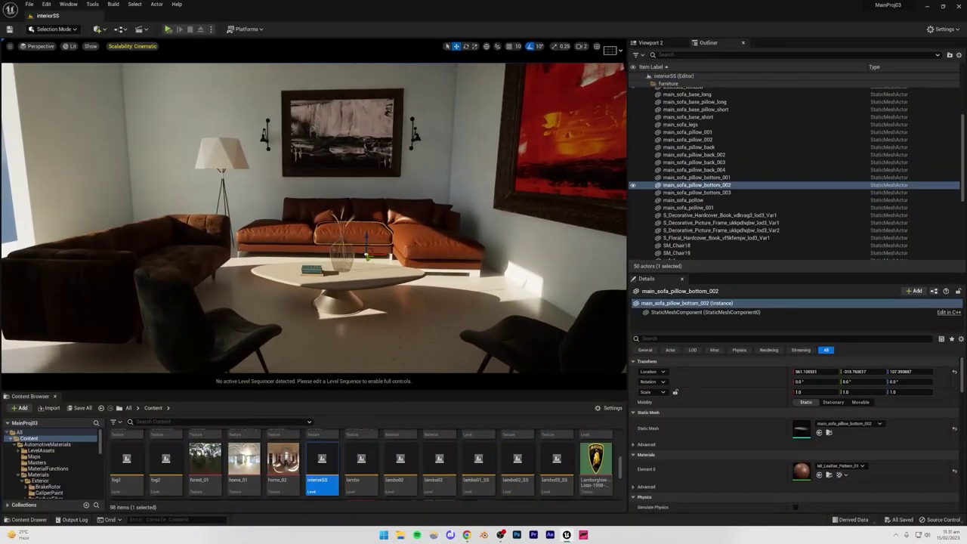
{"action": "left_click", "coordinate": [466, 534]}
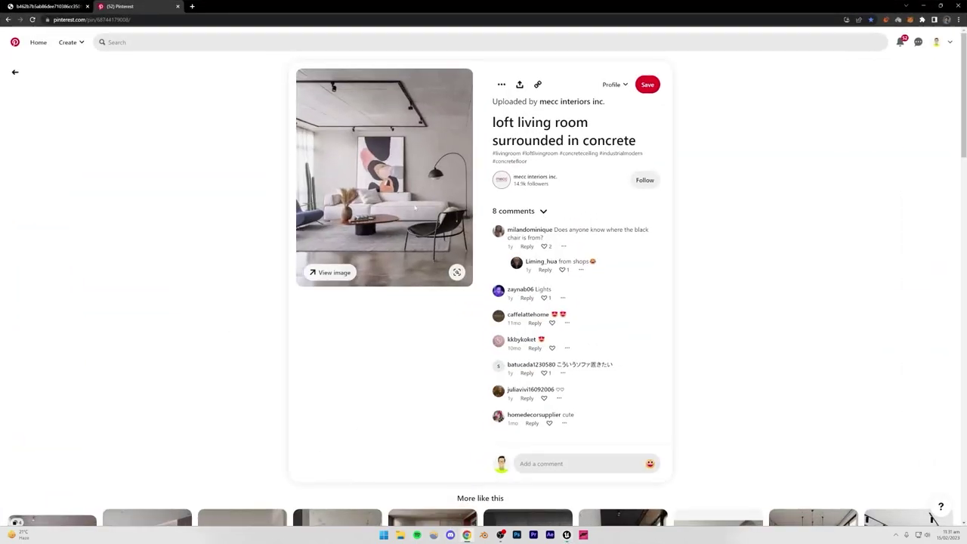
{"action": "left_click", "coordinate": [75, 5]}
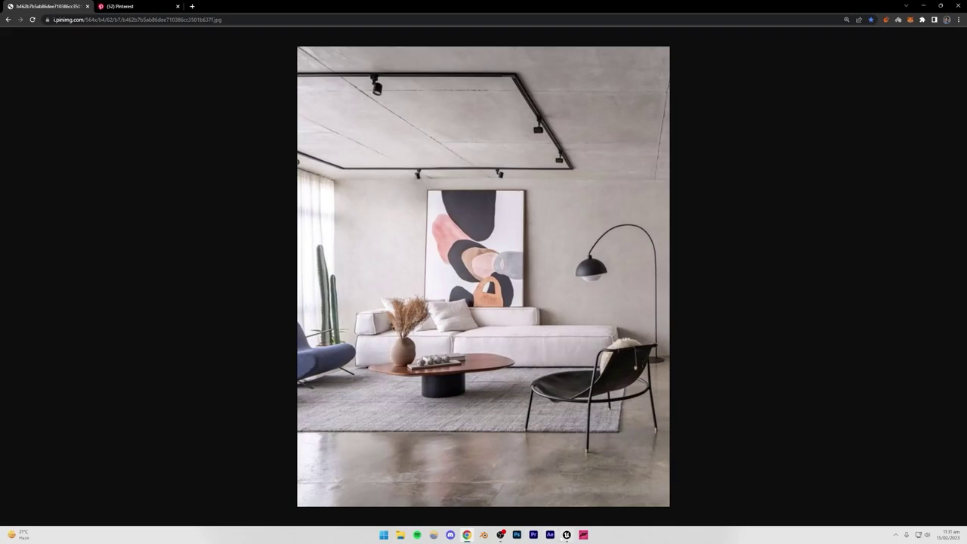
{"action": "left_click", "coordinate": [566, 534]}
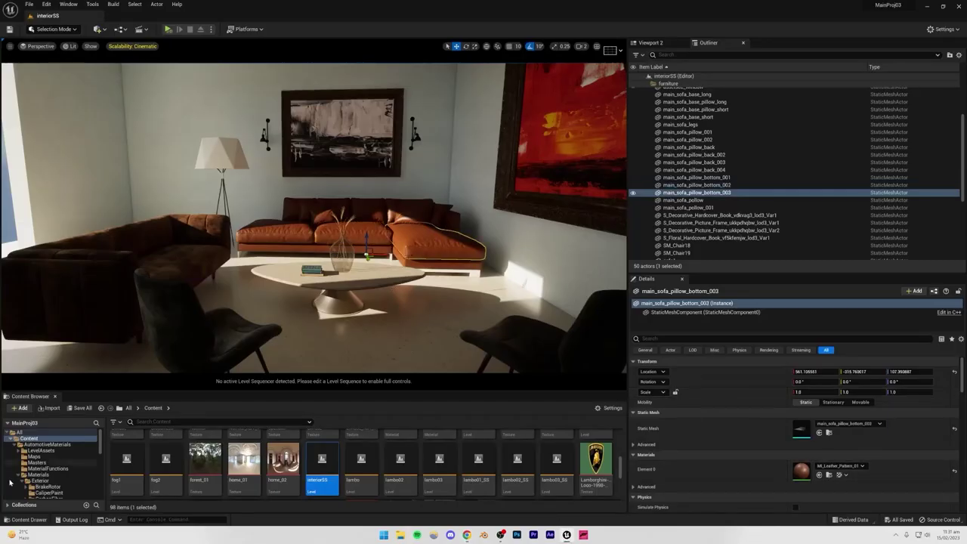
Step: Select the brown sofa's chaise cushion and open its MI_Leather_Pattern_01 material in a window beside the room view
{"action": "scroll", "coordinate": [49, 456], "scroll_direction": "down", "scroll_amount": 5}
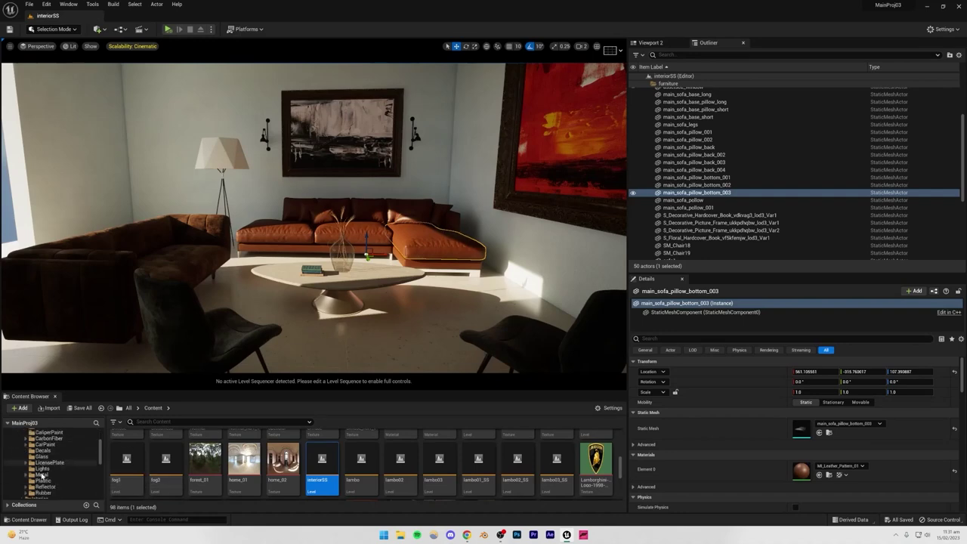
{"action": "scroll", "coordinate": [47, 474], "scroll_direction": "down", "scroll_amount": 1}
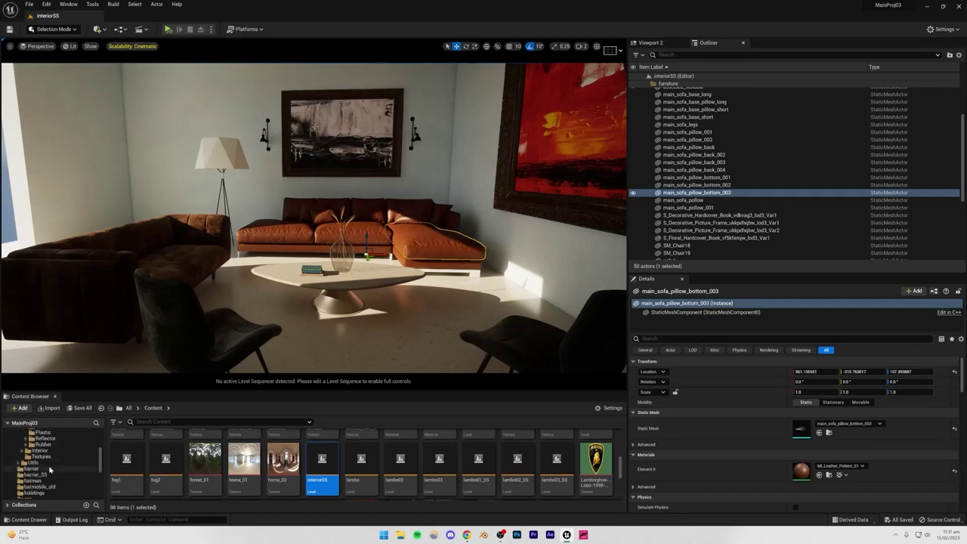
{"action": "scroll", "coordinate": [48, 468], "scroll_direction": "down", "scroll_amount": 2}
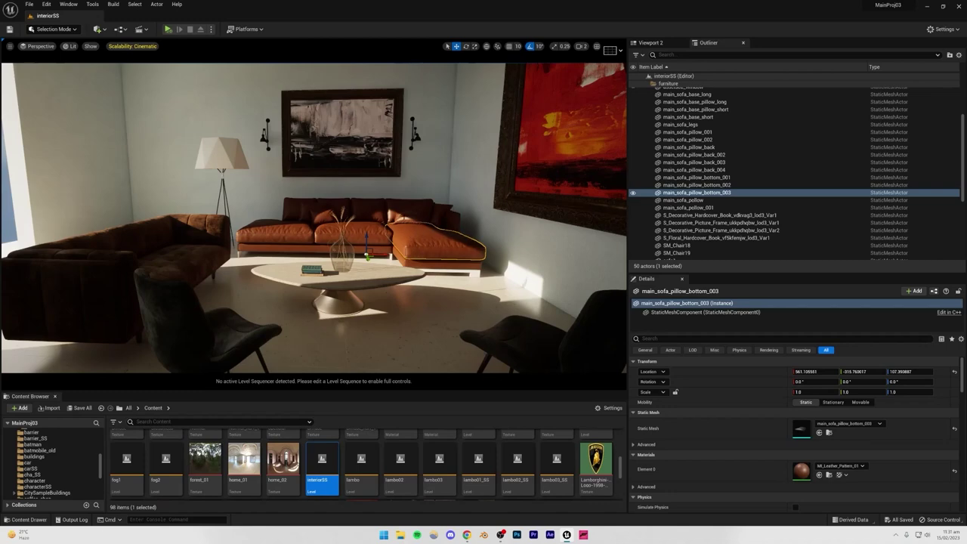
{"action": "left_click", "coordinate": [378, 209]}
{"action": "left_click", "coordinate": [358, 234]}
{"action": "left_click", "coordinate": [413, 239]}
{"action": "double_click", "coordinate": [801, 470]}
{"action": "left_click_drag", "start_coordinate": [697, 209], "coordinate": [666, 99]}
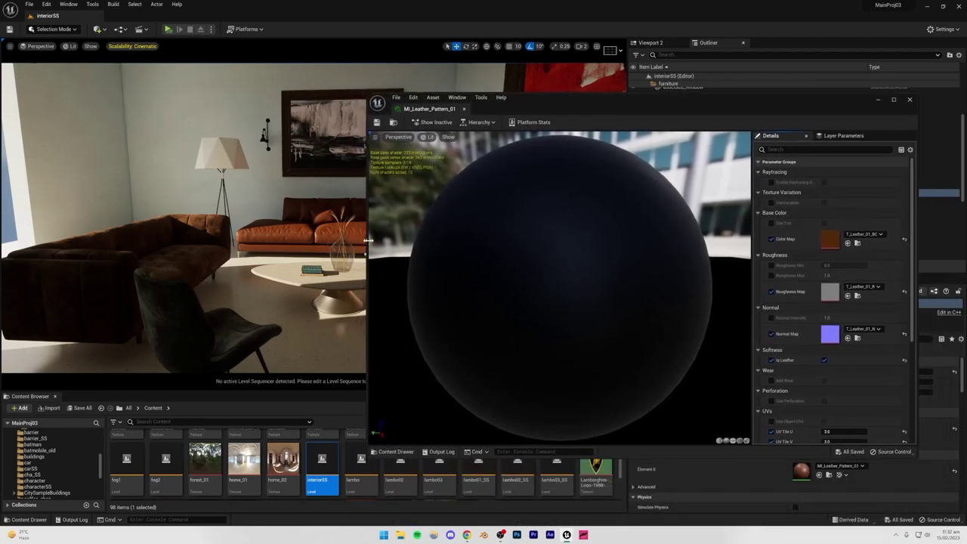
{"action": "left_click_drag", "start_coordinate": [367, 240], "coordinate": [504, 242]}
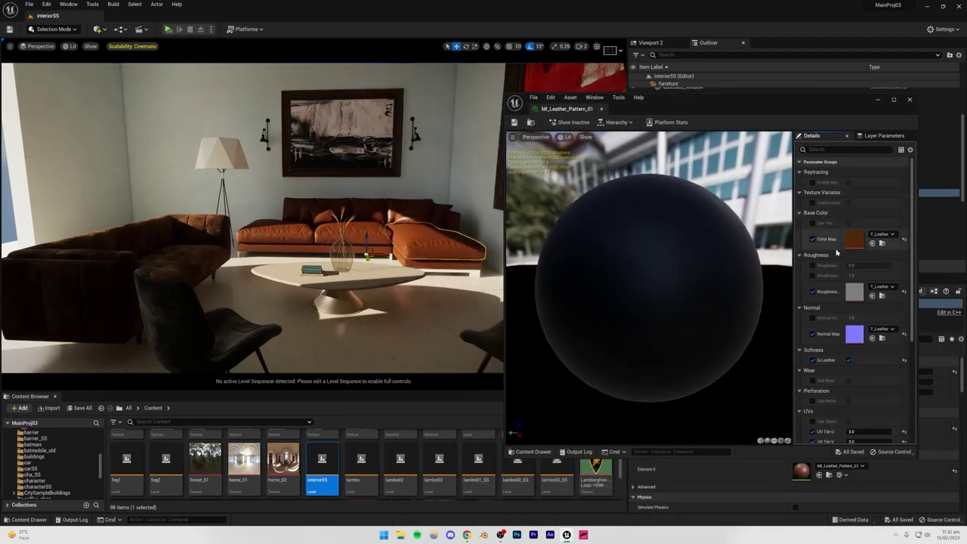
Step: Enable the Use Tint option for the base color of MI_Leather_Pattern_01
{"action": "scroll", "coordinate": [834, 258], "scroll_direction": "down", "scroll_amount": 3}
{"action": "scroll", "coordinate": [835, 257], "scroll_direction": "up", "scroll_amount": 4}
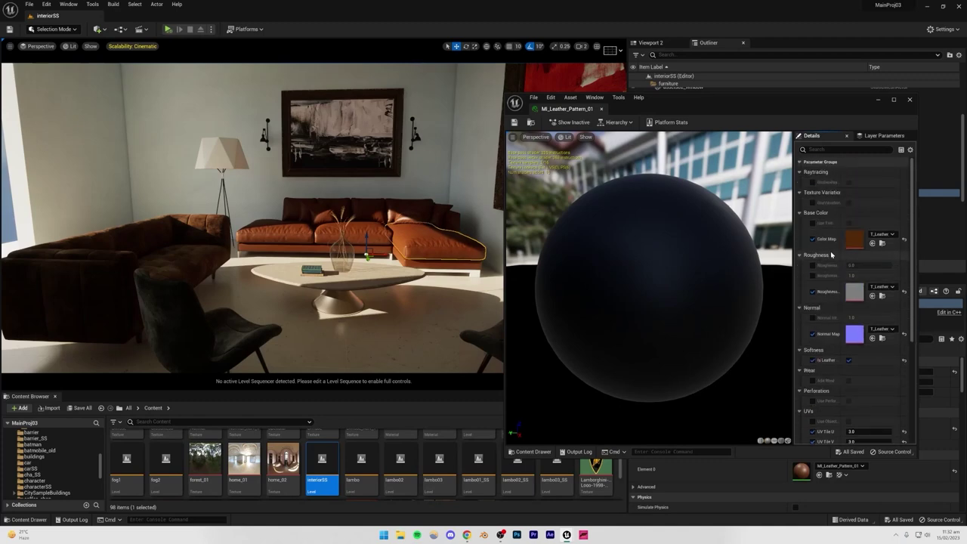
{"action": "left_click", "coordinate": [812, 223]}
{"action": "left_click", "coordinate": [849, 223]}
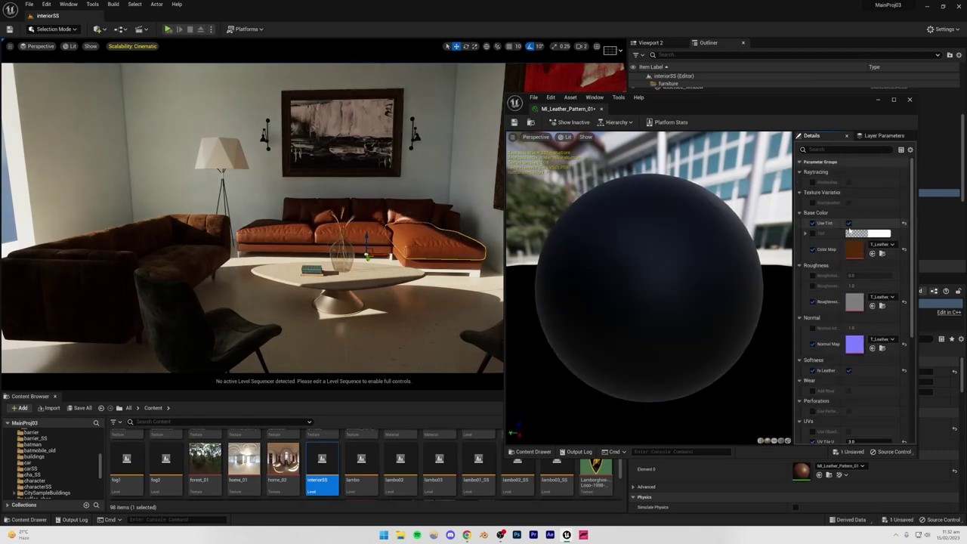
Step: Try a light blue base color tint on the sofa's leather material and cancel the color change
{"action": "left_click", "coordinate": [874, 234]}
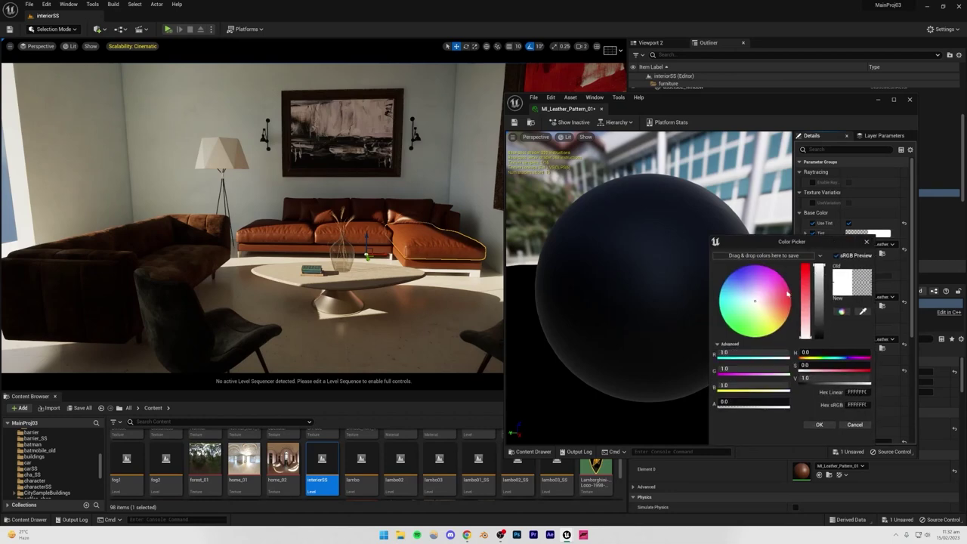
{"action": "left_click_drag", "start_coordinate": [756, 291], "coordinate": [744, 285]}
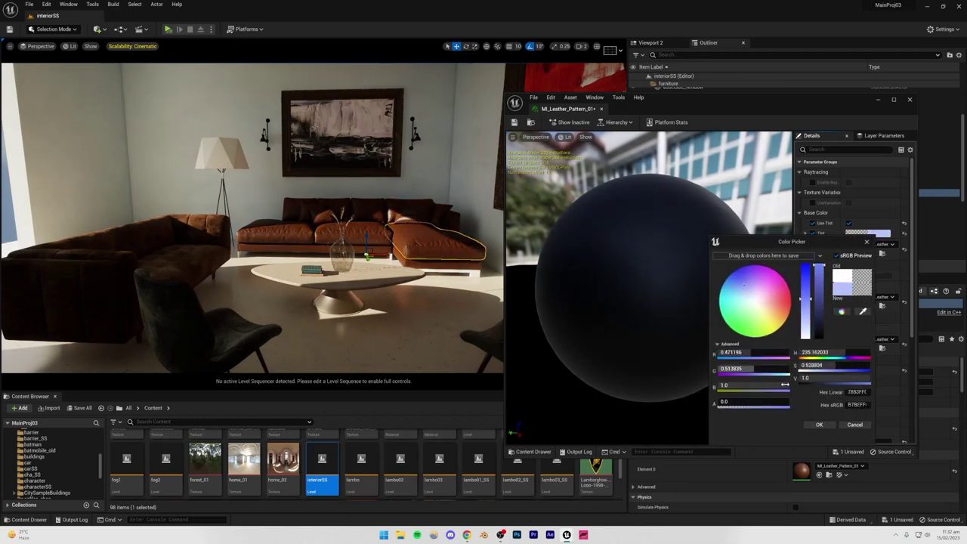
{"action": "left_click", "coordinate": [854, 424]}
{"action": "scroll", "coordinate": [838, 318], "scroll_direction": "down", "scroll_amount": 5}
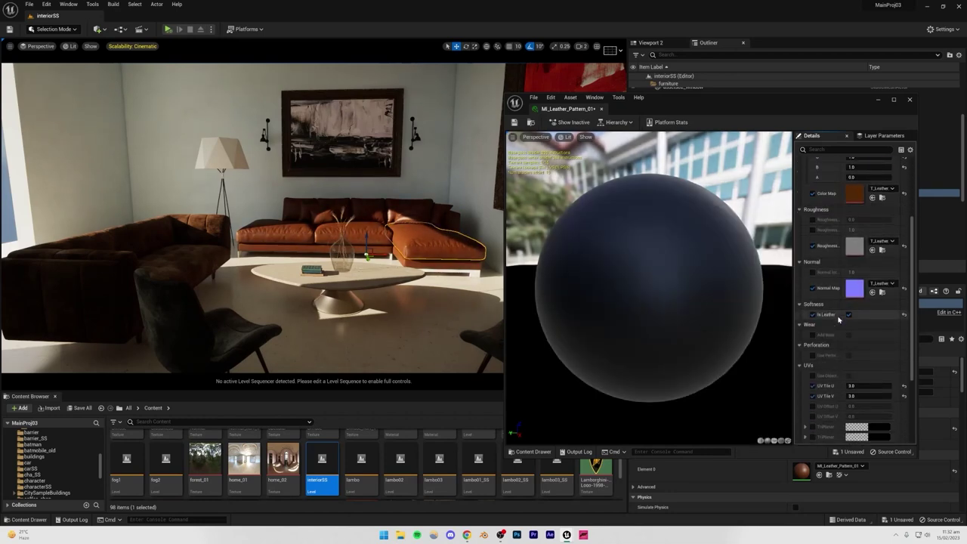
{"action": "scroll", "coordinate": [838, 320], "scroll_direction": "down", "scroll_amount": 2}
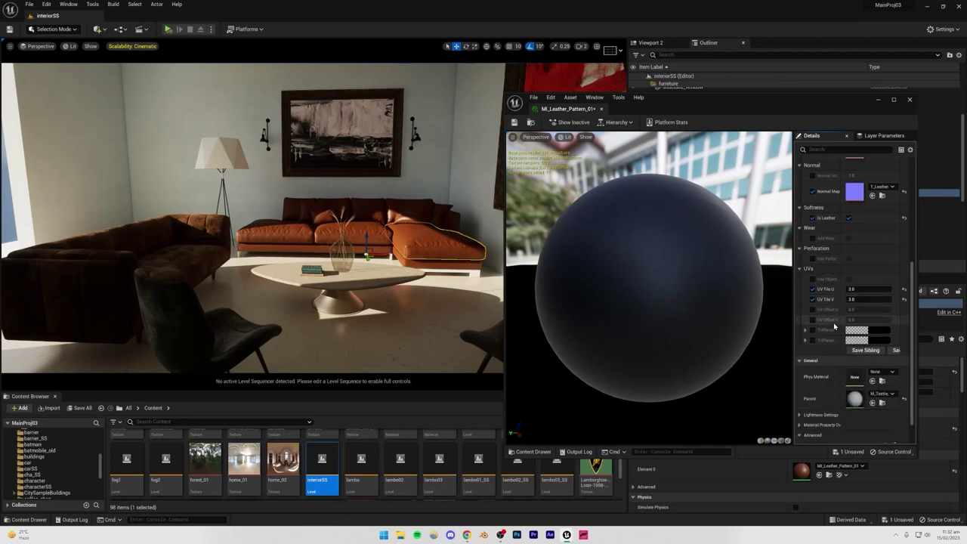
{"action": "scroll", "coordinate": [835, 324], "scroll_direction": "up", "scroll_amount": 5}
{"action": "scroll", "coordinate": [835, 324], "scroll_direction": "up", "scroll_amount": 1}
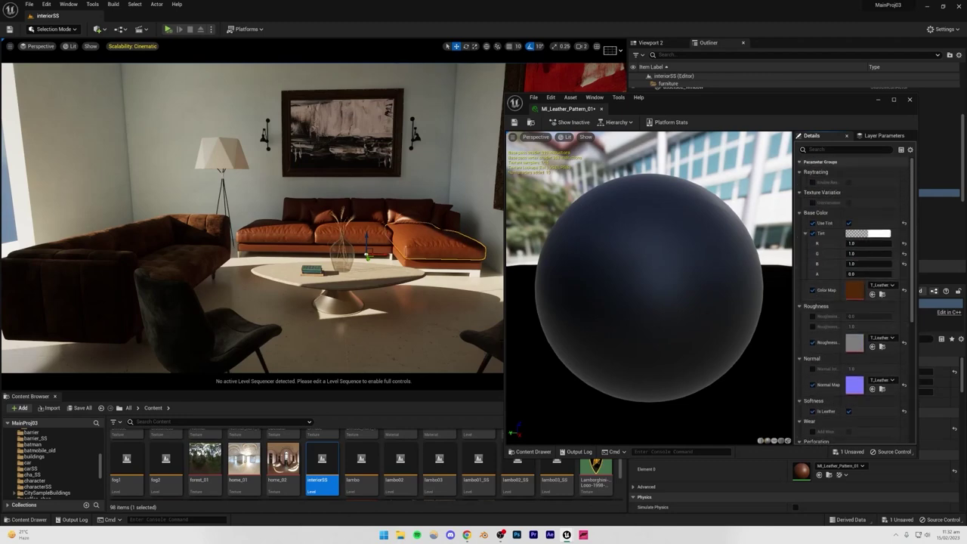
Step: Try MI_Leather_Pattern_01 without its color map on the sofa, inspect the cushions up close, and turn the color map back on
{"action": "left_click", "coordinate": [812, 290]}
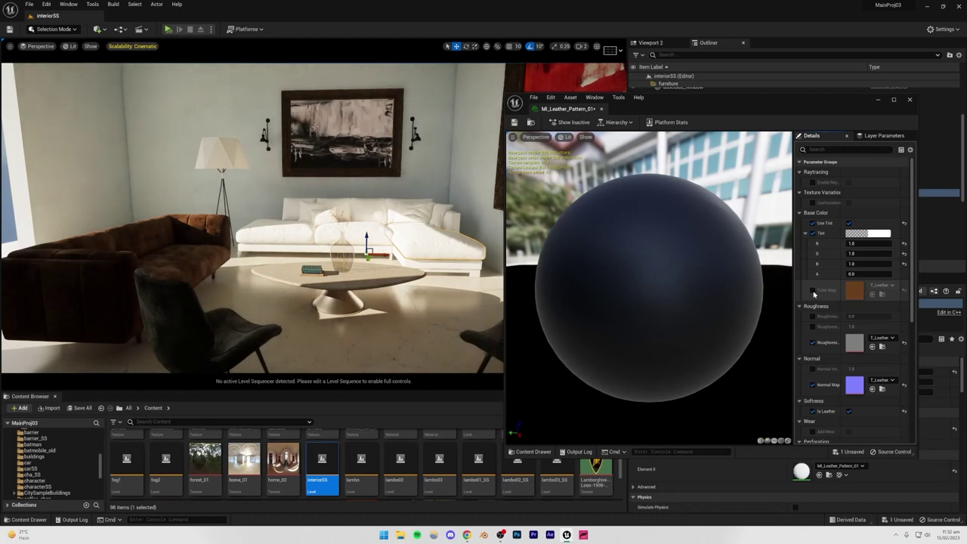
{"action": "key", "text": "w"}
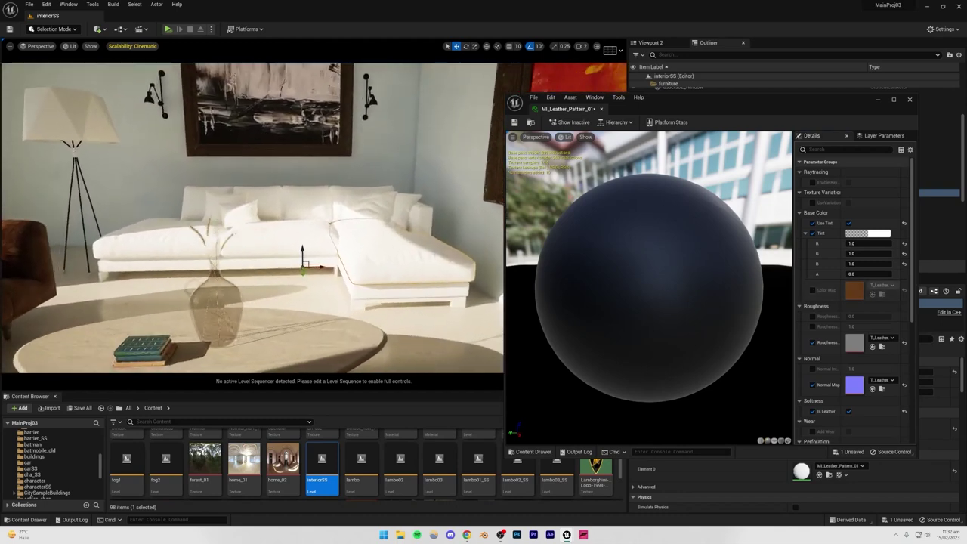
{"action": "right_click_drag", "start_coordinate": [252, 220], "coordinate": [255, 221]}
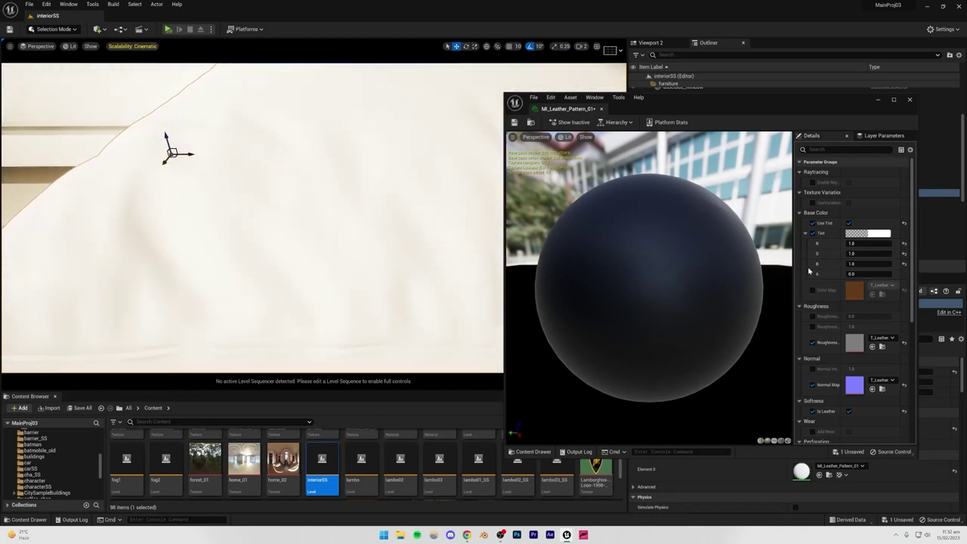
{"action": "left_click", "coordinate": [811, 290]}
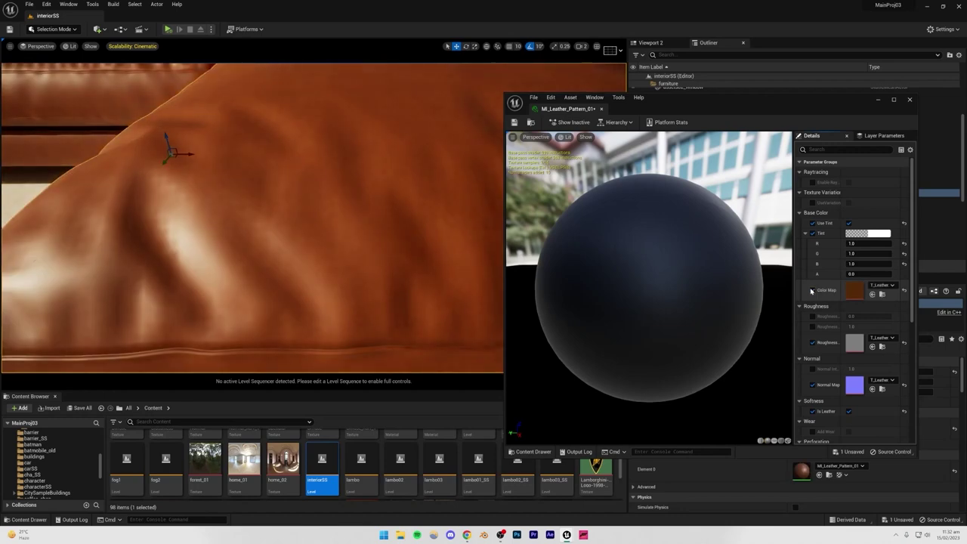
{"action": "key", "text": "s"}
{"action": "right_click_drag", "start_coordinate": [378, 227], "coordinate": [370, 196]}
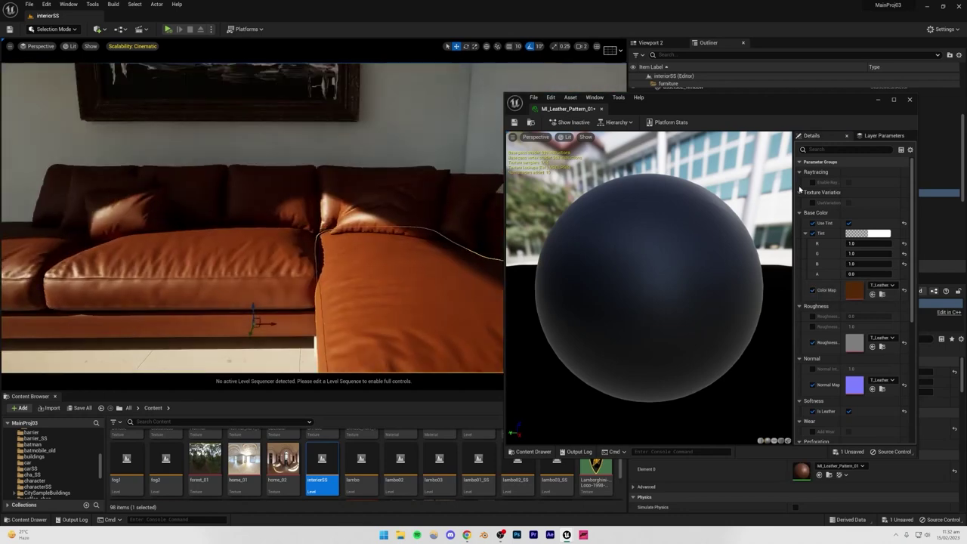
Step: Close the leather material and open the Quixel Bridge asset library over the room view
{"action": "left_click", "coordinate": [909, 100]}
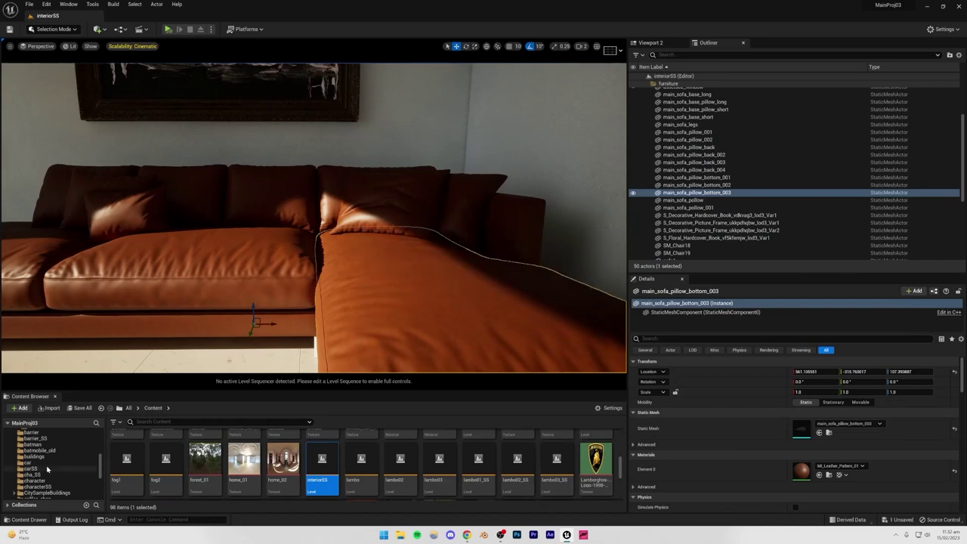
{"action": "scroll", "coordinate": [52, 456], "scroll_direction": "down", "scroll_amount": 5}
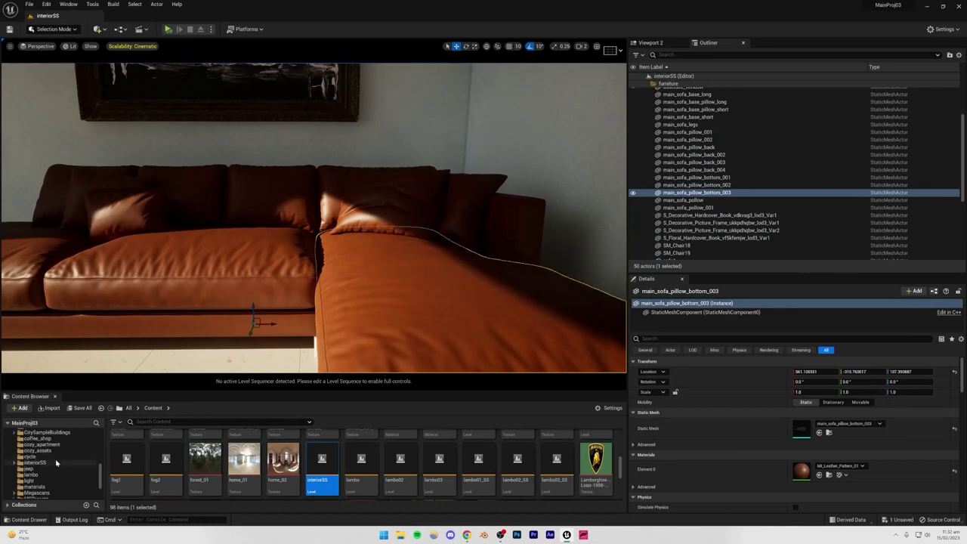
{"action": "left_click", "coordinate": [23, 409]}
{"action": "left_click", "coordinate": [49, 147]}
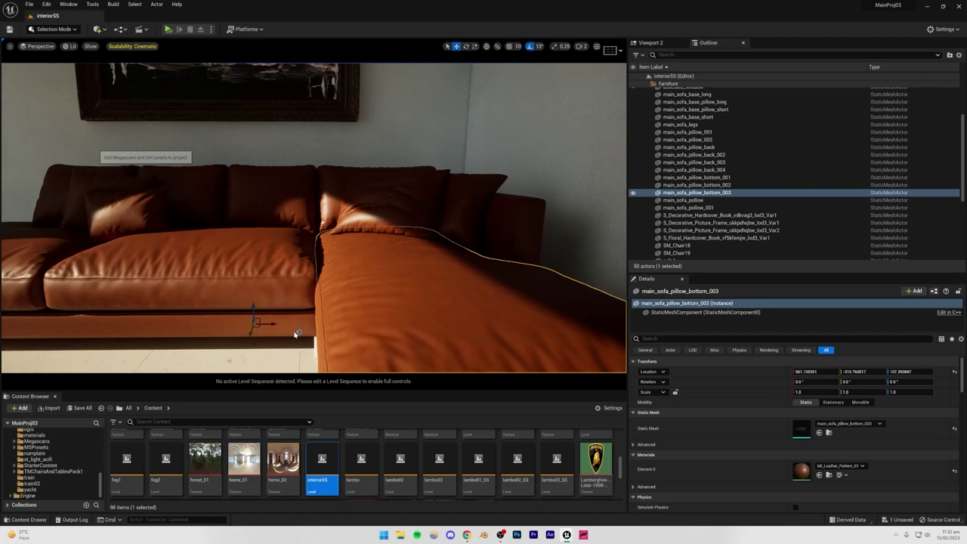
{"action": "left_click_drag", "start_coordinate": [401, 161], "coordinate": [306, 156]}
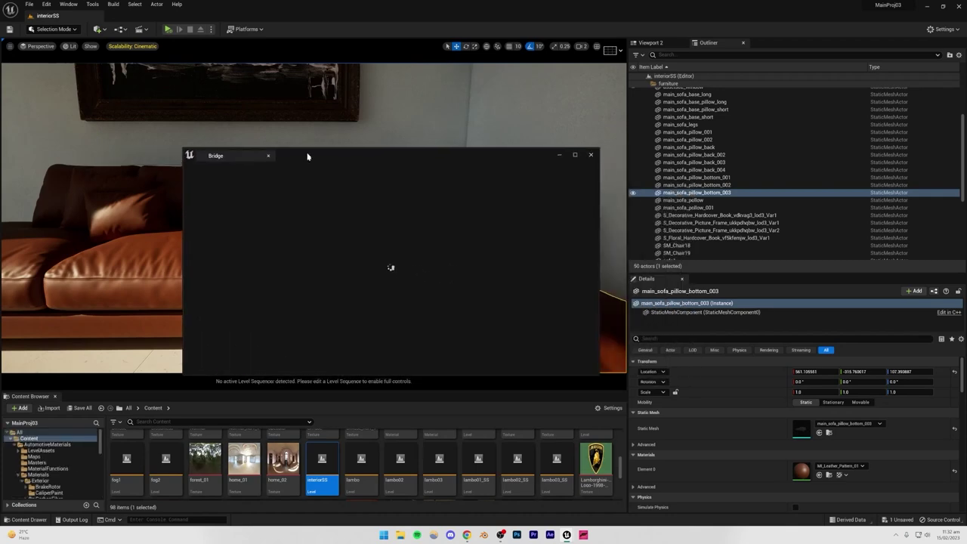
{"action": "right_click_drag", "start_coordinate": [98, 219], "coordinate": [117, 219]}
Step: Search the Bridge library for "Fabric" and look through the listed assets for a sofa material
{"action": "left_click", "coordinate": [260, 179]}
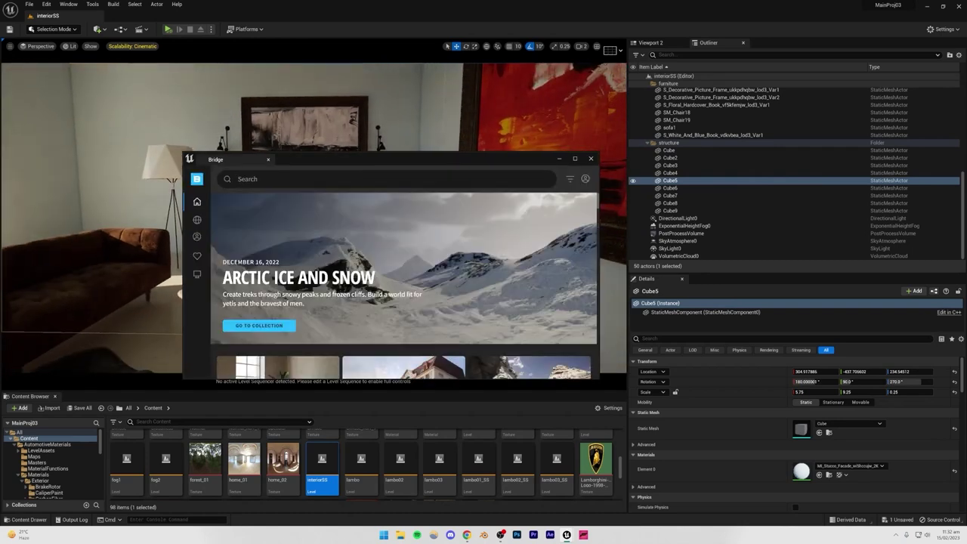
{"action": "type", "text": "Fabric"}
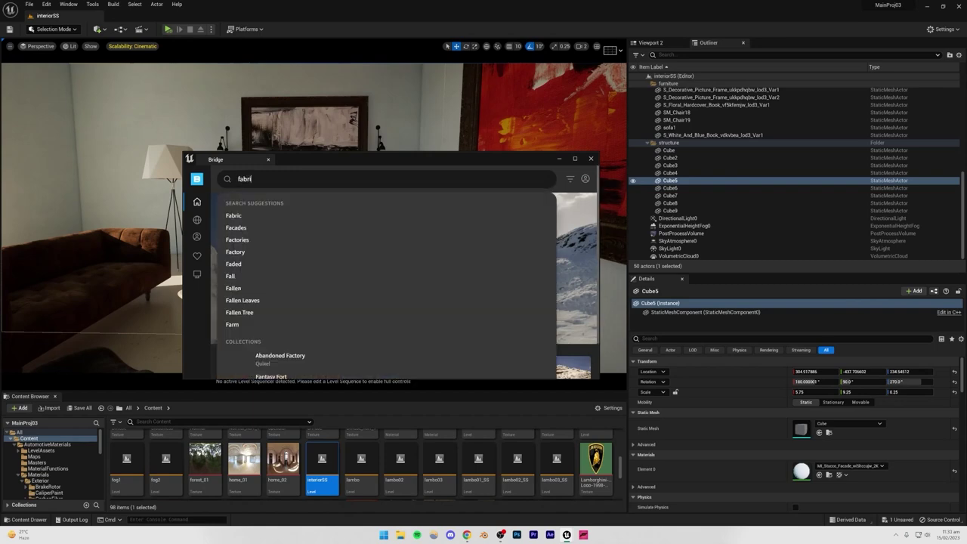
{"action": "key", "text": "Return"}
{"action": "left_click_drag", "start_coordinate": [308, 158], "coordinate": [633, 148]}
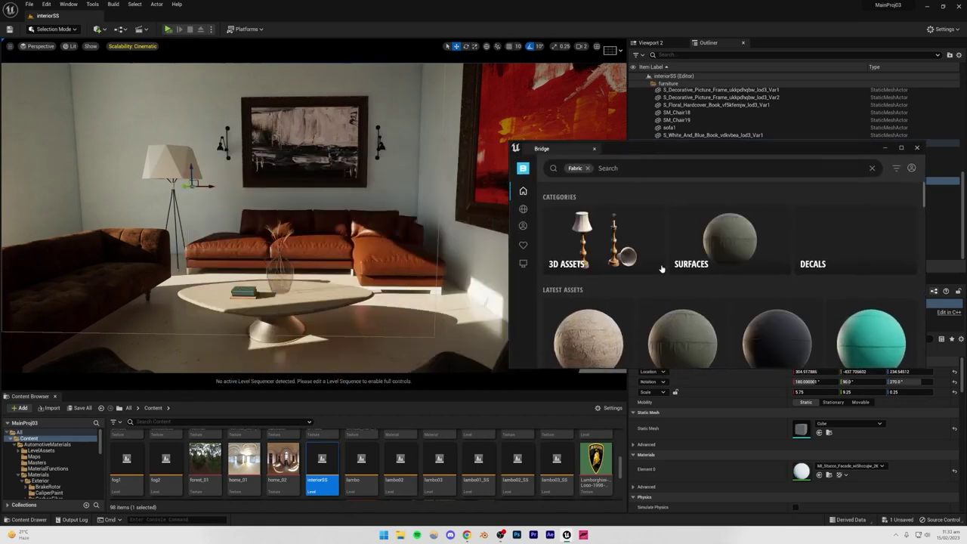
{"action": "scroll", "coordinate": [670, 283], "scroll_direction": "down", "scroll_amount": 3}
{"action": "scroll", "coordinate": [671, 283], "scroll_direction": "down", "scroll_amount": 10}
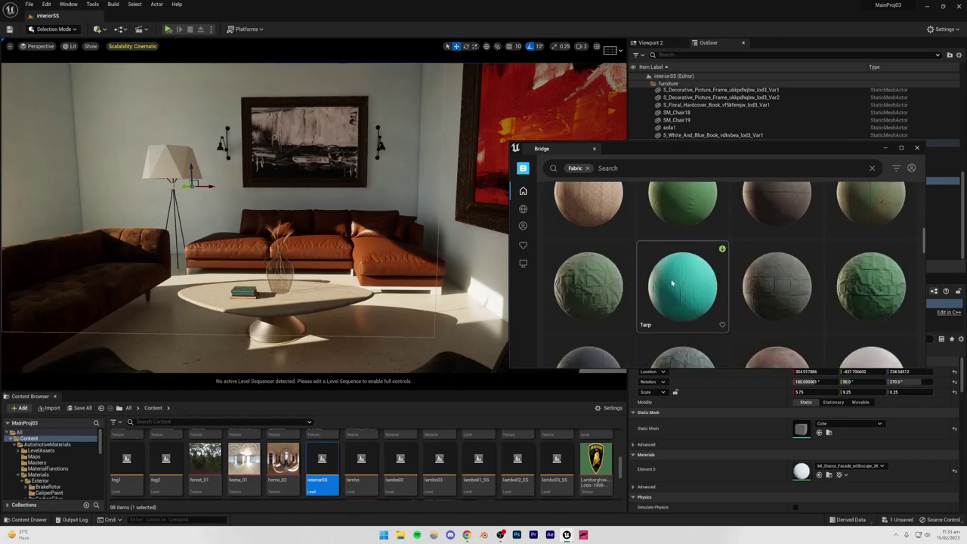
{"action": "scroll", "coordinate": [671, 282], "scroll_direction": "down", "scroll_amount": 10}
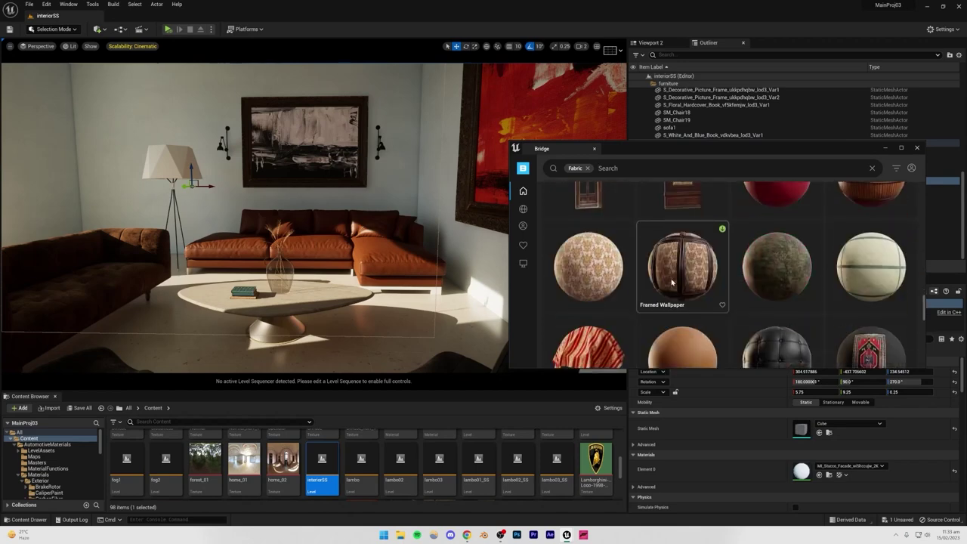
Step: Browse the fabric surfaces in Bridge and bring up the dark grey Furniture Fabric surface and its material in the project
{"action": "mouse_move", "coordinate": [524, 192]}
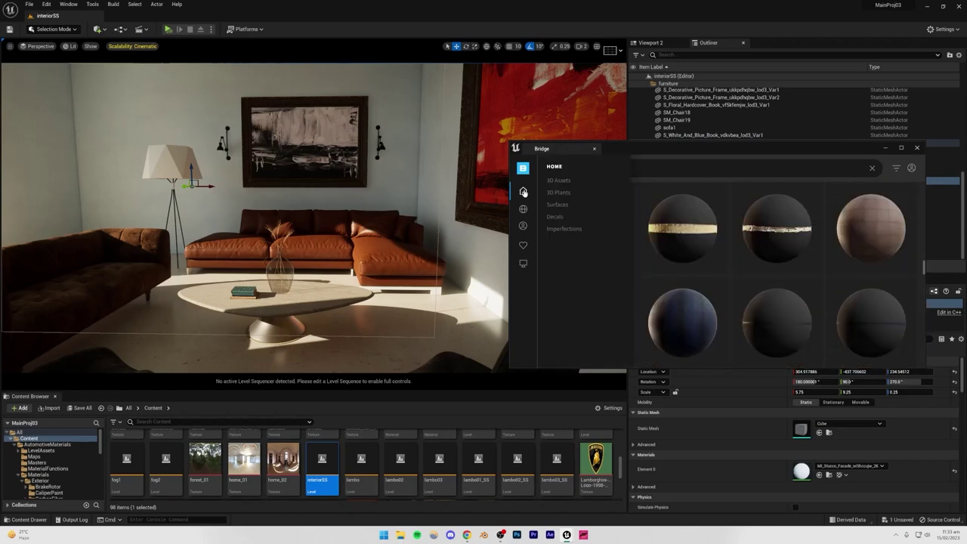
{"action": "left_click", "coordinate": [557, 204]}
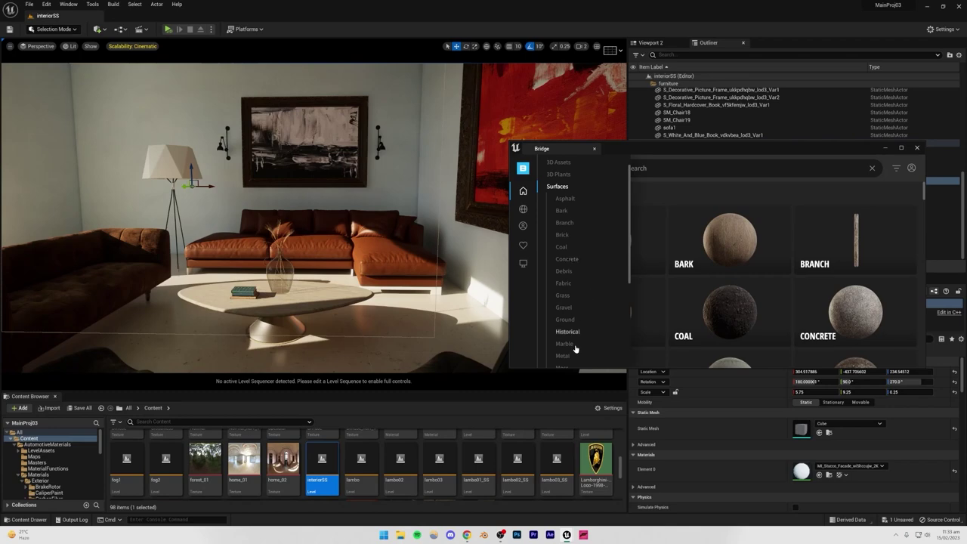
{"action": "left_click", "coordinate": [564, 285]}
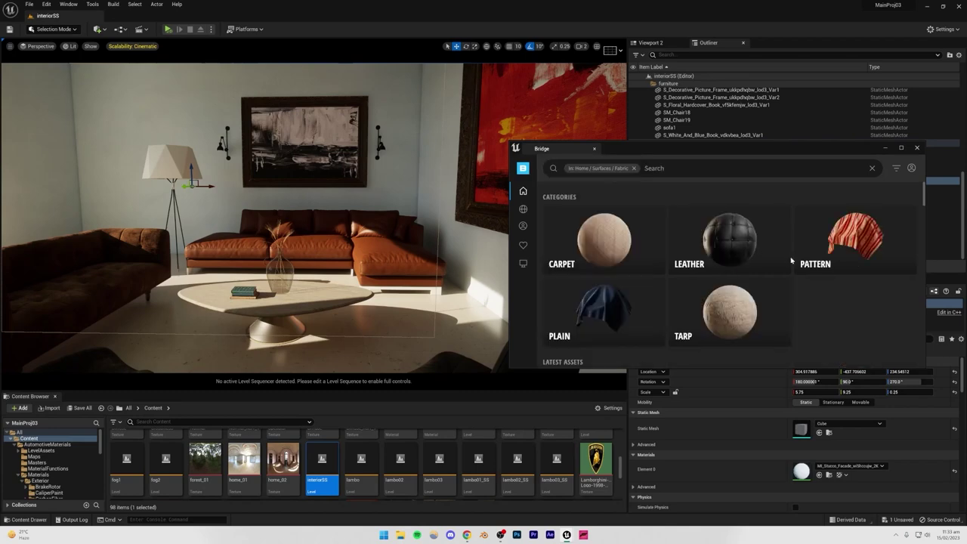
{"action": "scroll", "coordinate": [791, 260], "scroll_direction": "down", "scroll_amount": 3}
{"action": "scroll", "coordinate": [790, 261], "scroll_direction": "down", "scroll_amount": 8}
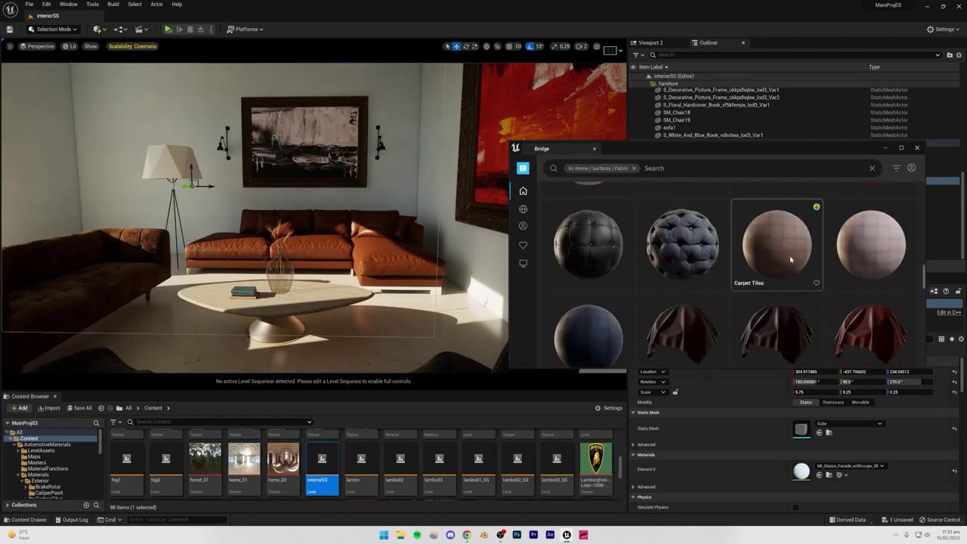
{"action": "scroll", "coordinate": [789, 255], "scroll_direction": "down", "scroll_amount": 2}
{"action": "scroll", "coordinate": [788, 299], "scroll_direction": "up", "scroll_amount": 3}
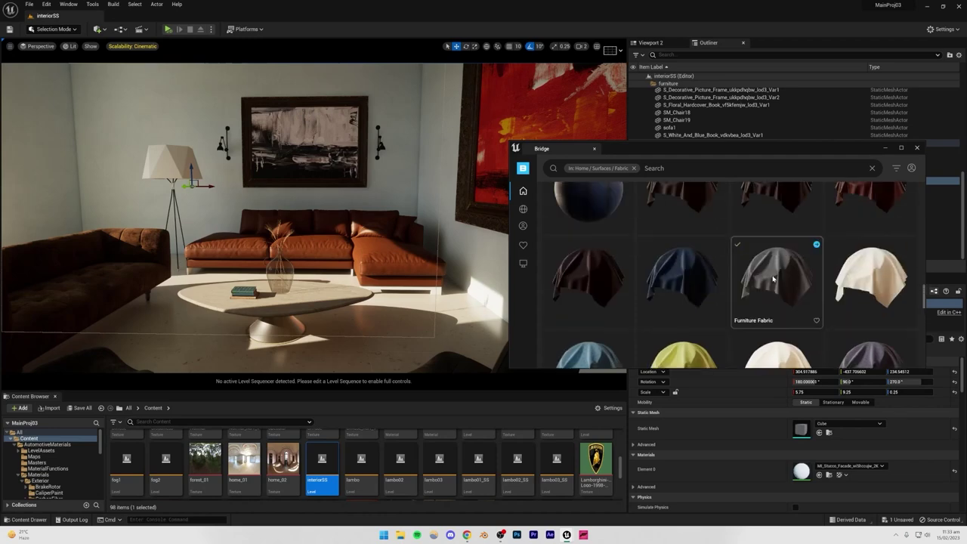
{"action": "left_click", "coordinate": [772, 279]}
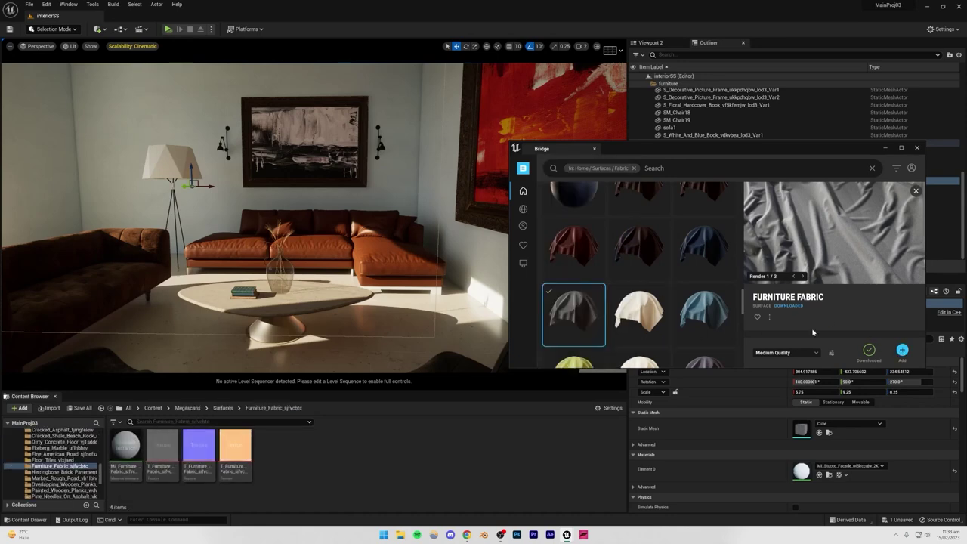
Step: Apply the furniture fabric material to the brown sofa's seat cushions, back pillows, base and chaise section
{"action": "left_click_drag", "start_coordinate": [130, 445], "coordinate": [307, 249]}
{"action": "left_click_drag", "start_coordinate": [113, 460], "coordinate": [253, 219]}
{"action": "left_click_drag", "start_coordinate": [133, 441], "coordinate": [285, 221]}
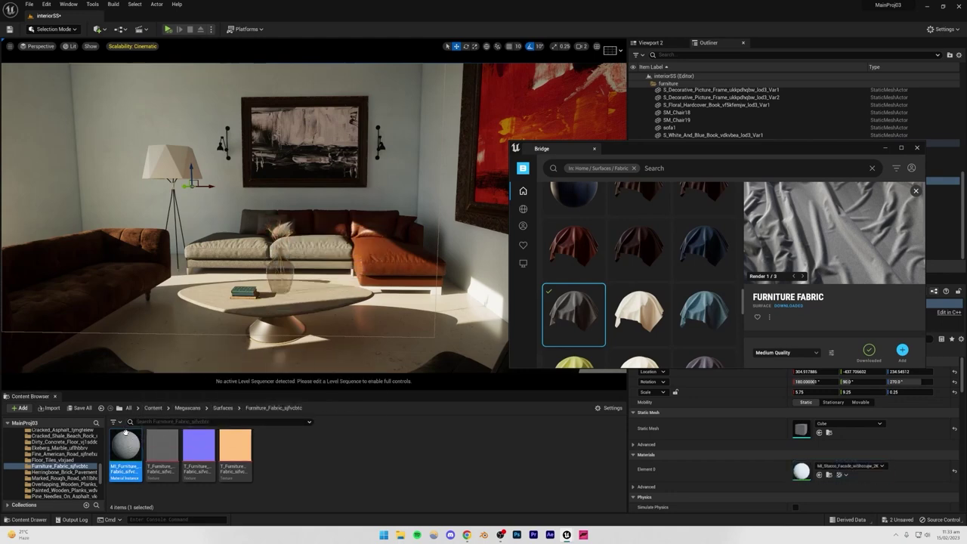
{"action": "left_click_drag", "start_coordinate": [125, 432], "coordinate": [278, 286]}
{"action": "left_click_drag", "start_coordinate": [132, 435], "coordinate": [334, 222]}
{"action": "left_click_drag", "start_coordinate": [134, 435], "coordinate": [367, 260]}
{"action": "left_click_drag", "start_coordinate": [128, 442], "coordinate": [358, 266]}
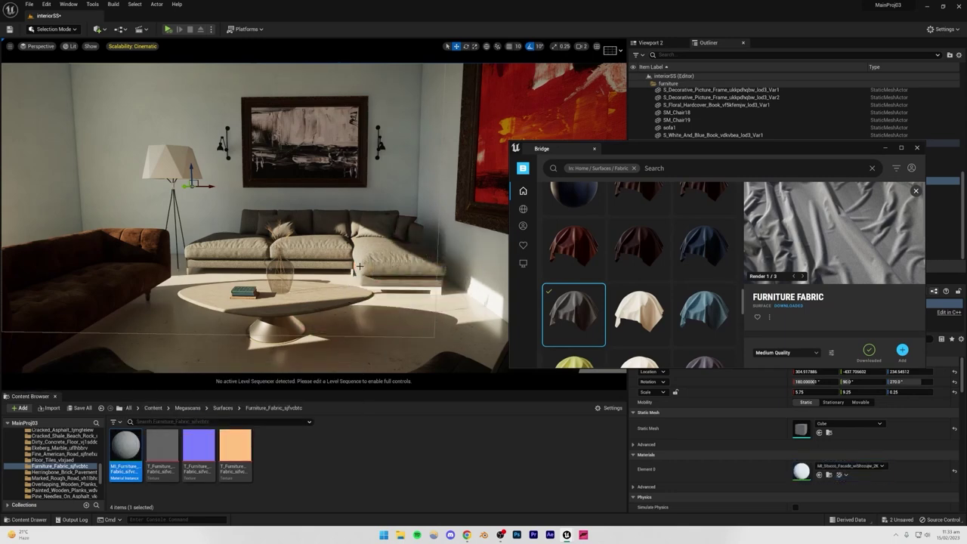
Step: Open the sofa's furniture fabric material and set its Tiling X and Tiling Y to 2.0
{"action": "key", "text": "w"}
{"action": "right_click_drag", "start_coordinate": [380, 269], "coordinate": [253, 276]}
{"action": "key", "text": "w"}
{"action": "key", "text": "w"}
{"action": "key", "text": "s"}
{"action": "left_click", "coordinate": [253, 276]}
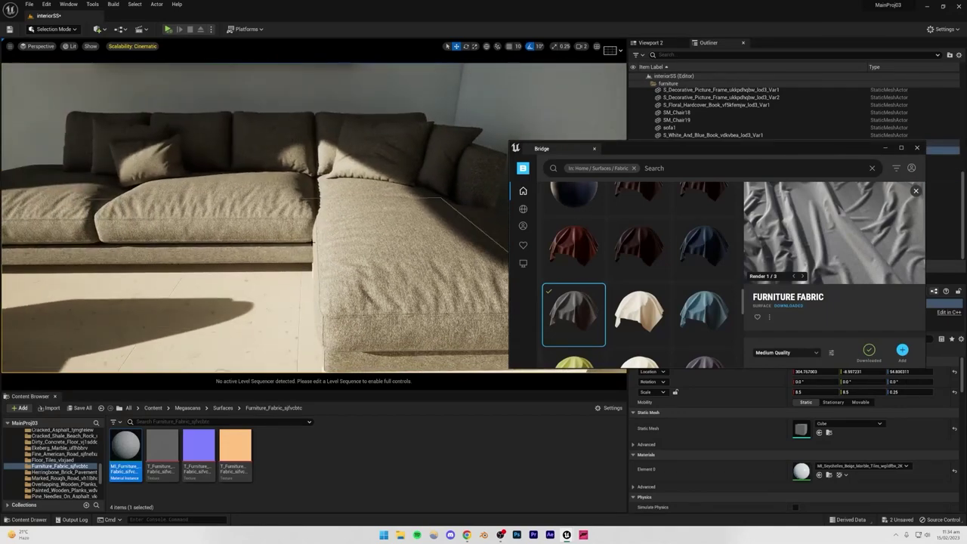
{"action": "left_click_drag", "start_coordinate": [388, 265], "coordinate": [389, 321]}
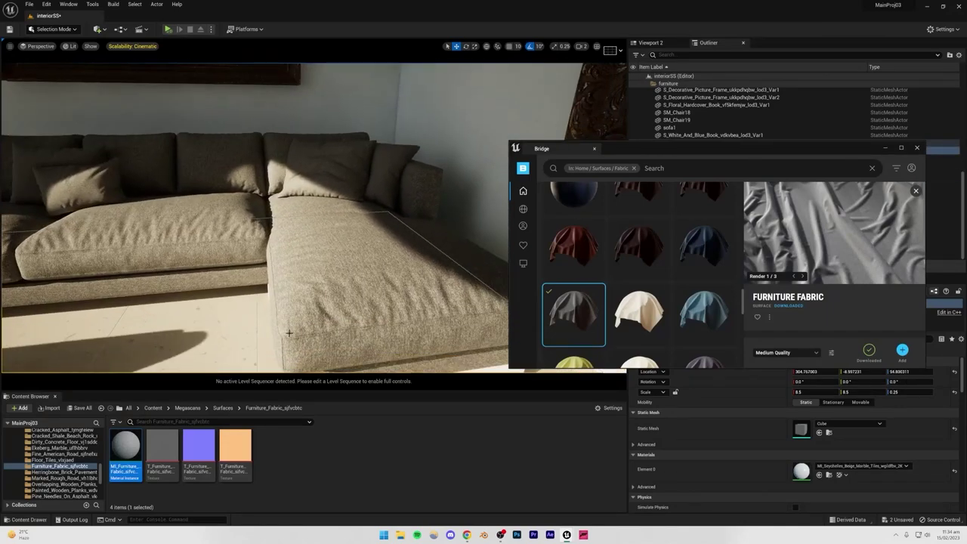
{"action": "double_click", "coordinate": [127, 445]}
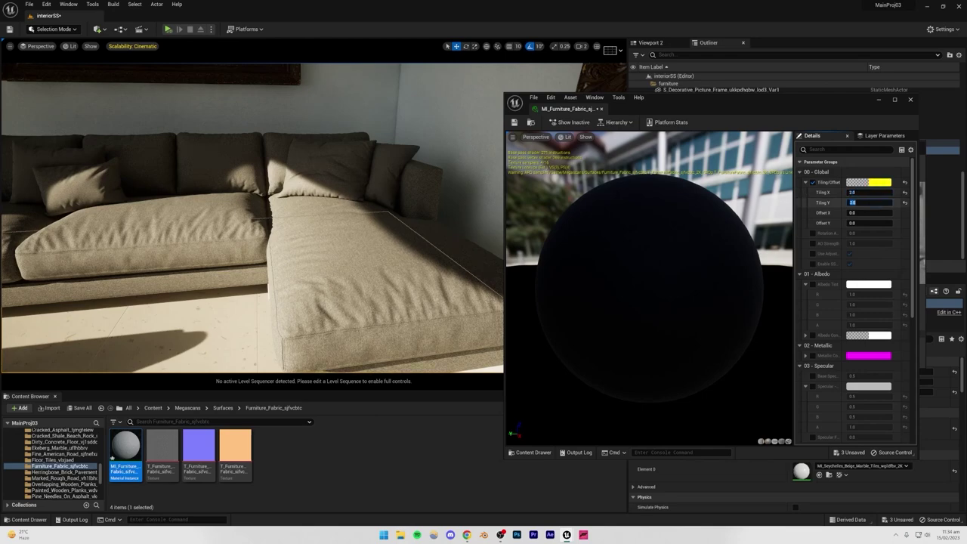
Step: Enable the fabric material's albedo controls, then try a brightness change and undo it
{"action": "key", "text": "s"}
{"action": "mouse_move", "coordinate": [340, 184]}
{"action": "right_mouse_down"}
{"action": "mouse_move", "coordinate": [341, 162]}
{"action": "mouse_move", "coordinate": [321, 162]}
{"action": "right_mouse_up"}
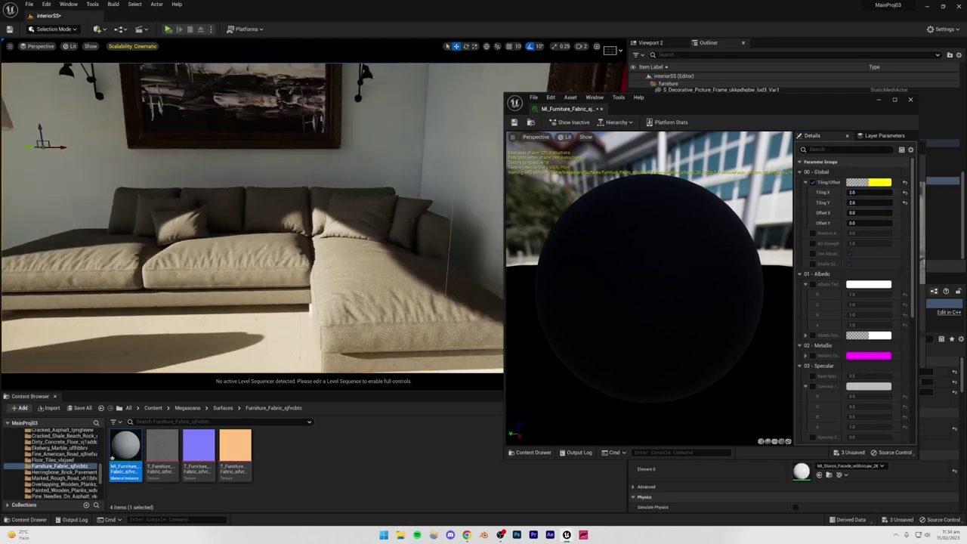
{"action": "key", "text": "s"}
{"action": "right_click_drag", "start_coordinate": [369, 338], "coordinate": [383, 364]}
{"action": "key", "text": "w"}
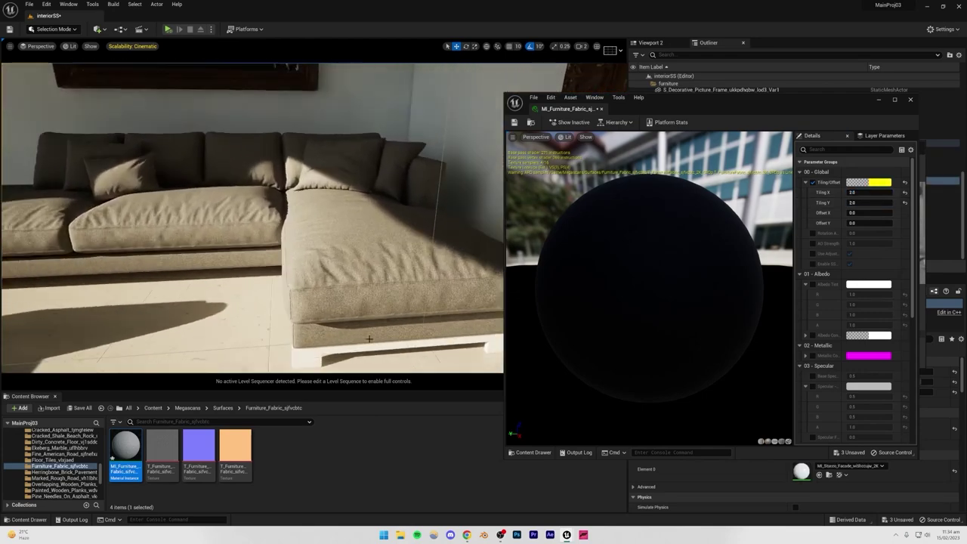
{"action": "scroll", "coordinate": [369, 339], "scroll_direction": "down", "scroll_amount": 1}
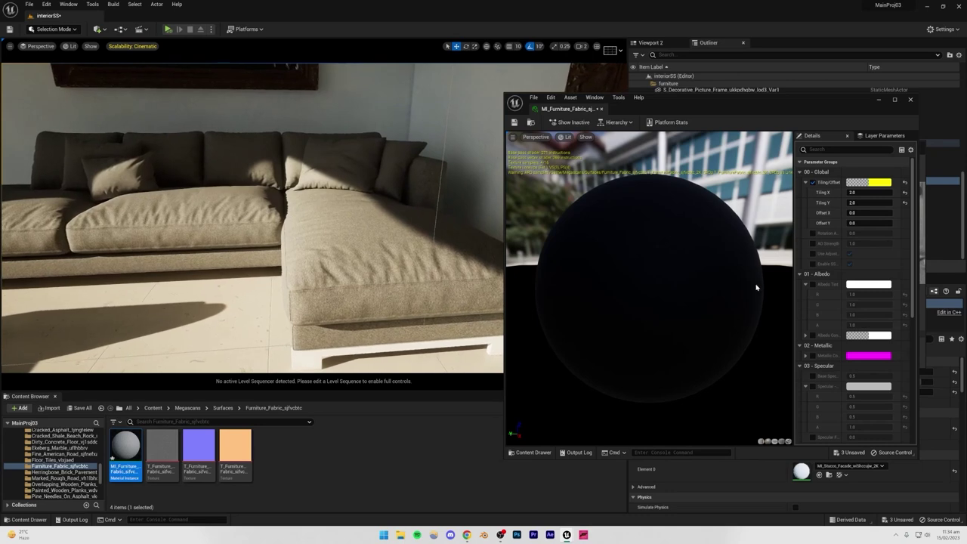
{"action": "left_click", "coordinate": [805, 334]}
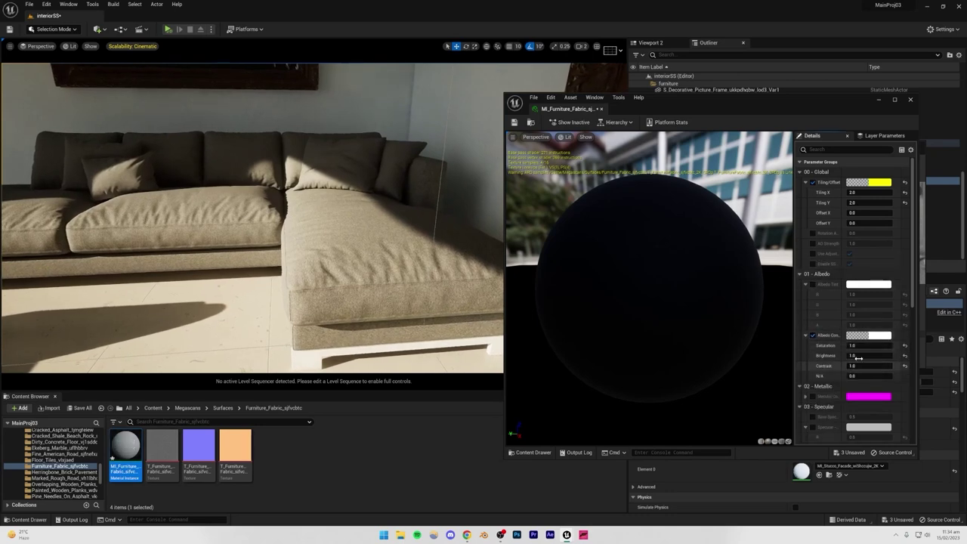
{"action": "mouse_move", "coordinate": [858, 356]}
{"action": "left_mouse_down"}
{"action": "mouse_move", "coordinate": [876, 357]}
{"action": "mouse_move", "coordinate": [849, 356]}
{"action": "mouse_move", "coordinate": [861, 355]}
{"action": "left_mouse_up"}
{"action": "scroll", "coordinate": [529, 289], "scroll_direction": "down", "scroll_amount": 3}
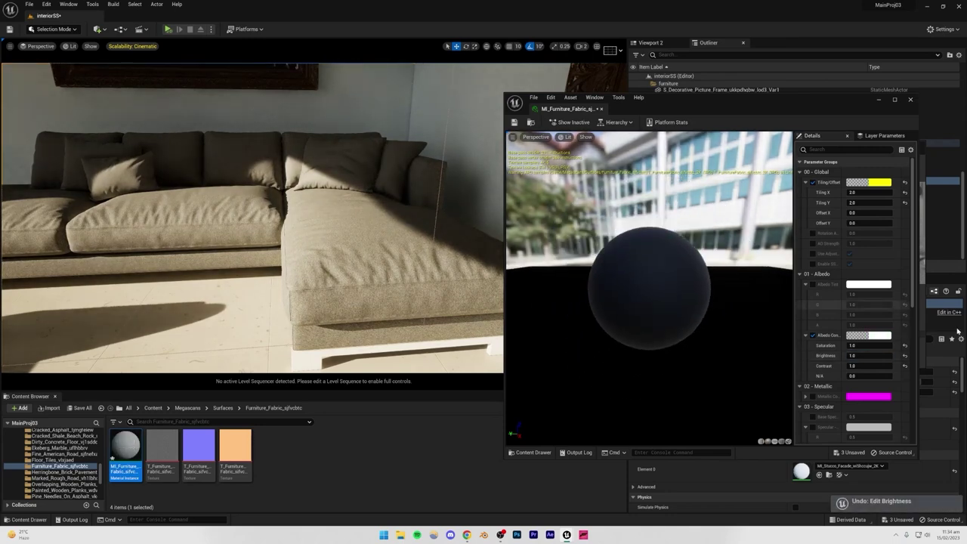
Step: Enable the fabric material's Albedo Tint, try a tint color and cancel the color change
{"action": "left_click", "coordinate": [877, 286]}
{"action": "left_click_drag", "start_coordinate": [764, 344], "coordinate": [750, 366]}
{"action": "left_click", "coordinate": [853, 474]}
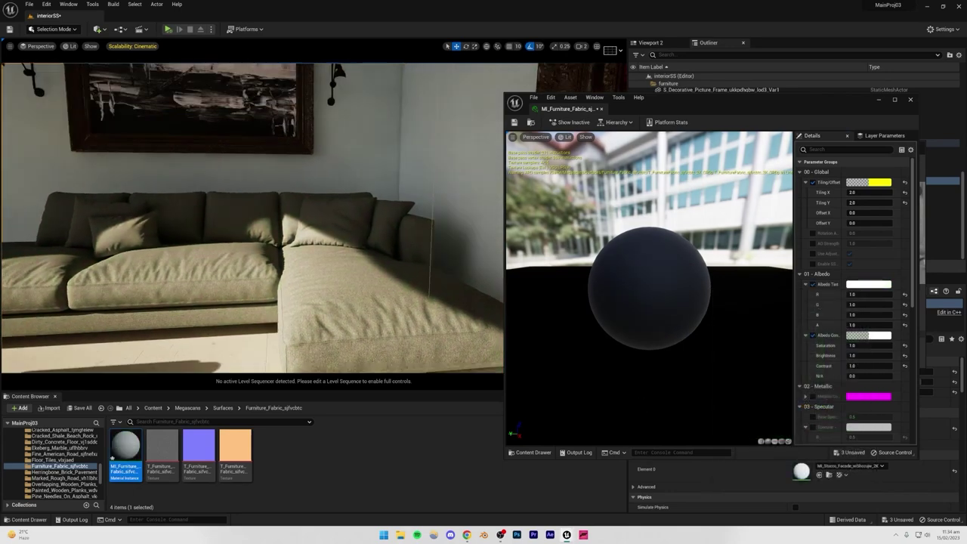
Step: Set the fabric material's albedo brightness to 1.5 and check the sofa up close
{"action": "key", "text": "s"}
{"action": "mouse_move", "coordinate": [302, 227]}
{"action": "right_mouse_down"}
{"action": "mouse_move", "coordinate": [284, 227]}
{"action": "mouse_move", "coordinate": [290, 218]}
{"action": "mouse_move", "coordinate": [308, 222]}
{"action": "right_mouse_up"}
{"action": "key", "text": "w"}
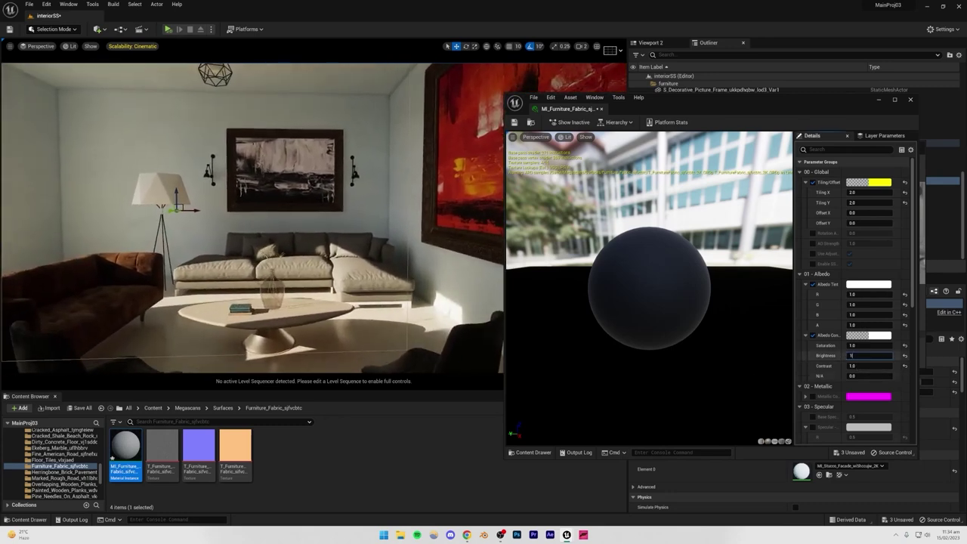
{"action": "key", "text": "Return"}
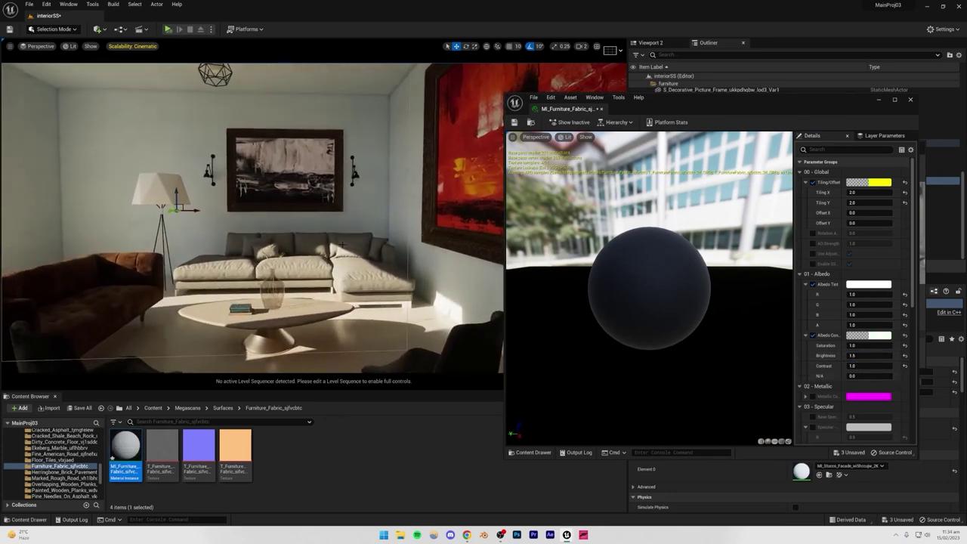
{"action": "key", "text": "w"}
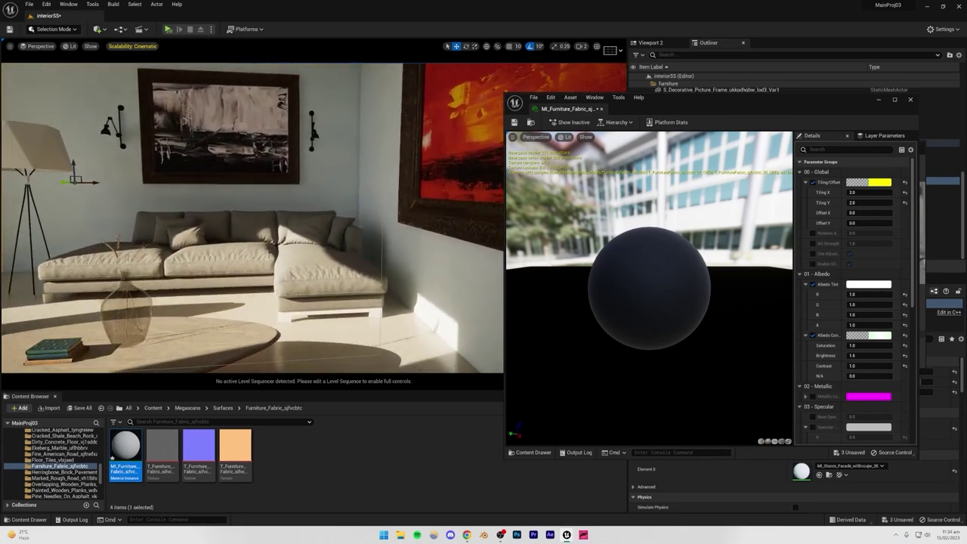
{"action": "key", "text": "w"}
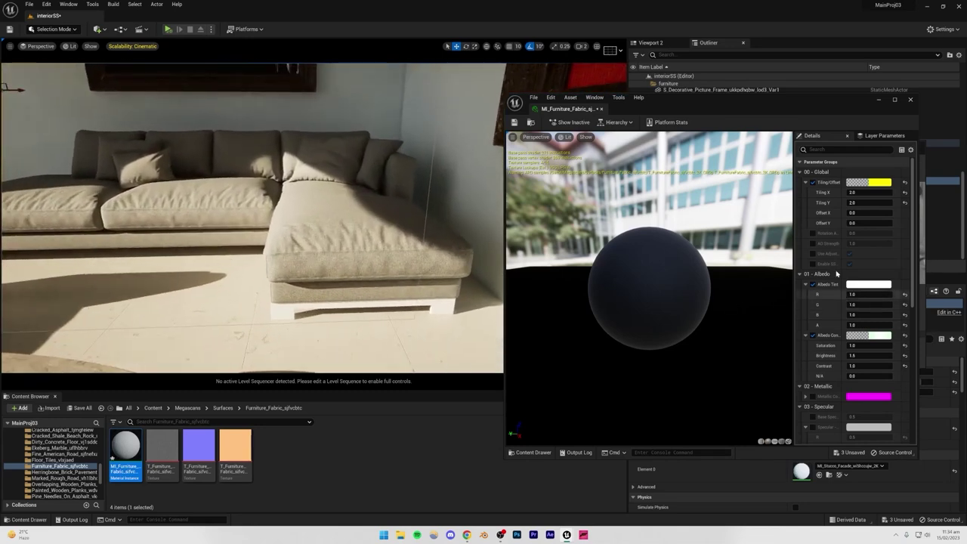
Step: Set the furniture fabric material's albedo brightness to 1.6, leaving the tint color picker without a change
{"action": "left_click", "coordinate": [863, 286]}
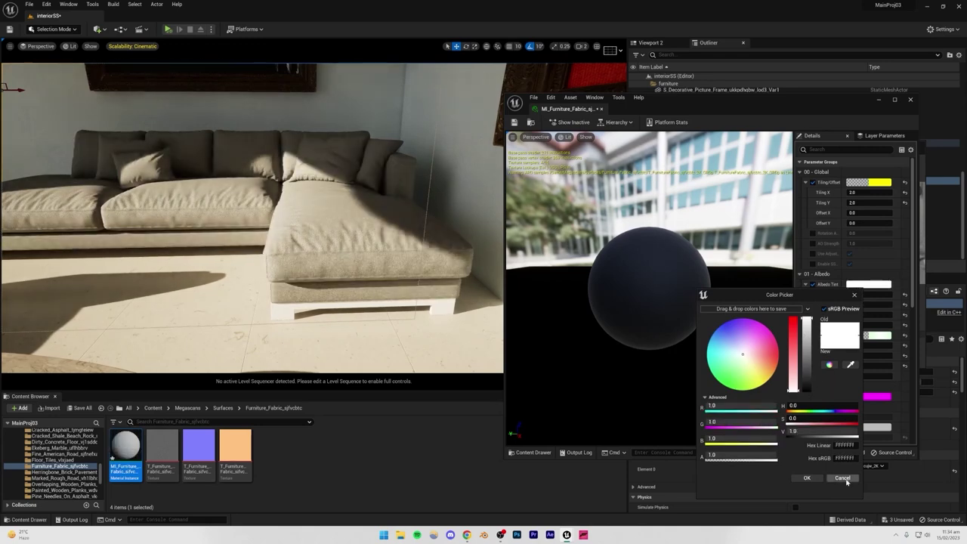
{"action": "left_click", "coordinate": [844, 479]}
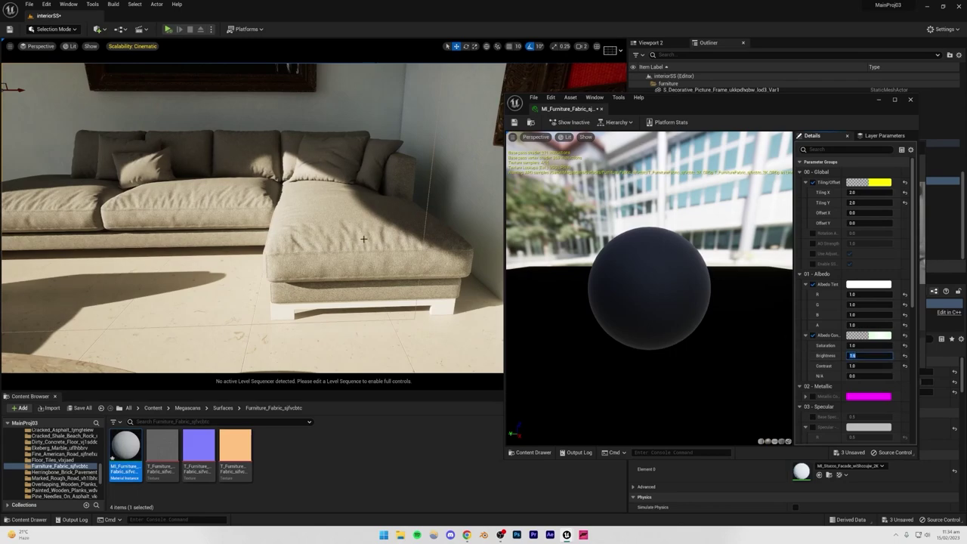
{"action": "right_click_drag", "start_coordinate": [363, 239], "coordinate": [355, 270]}
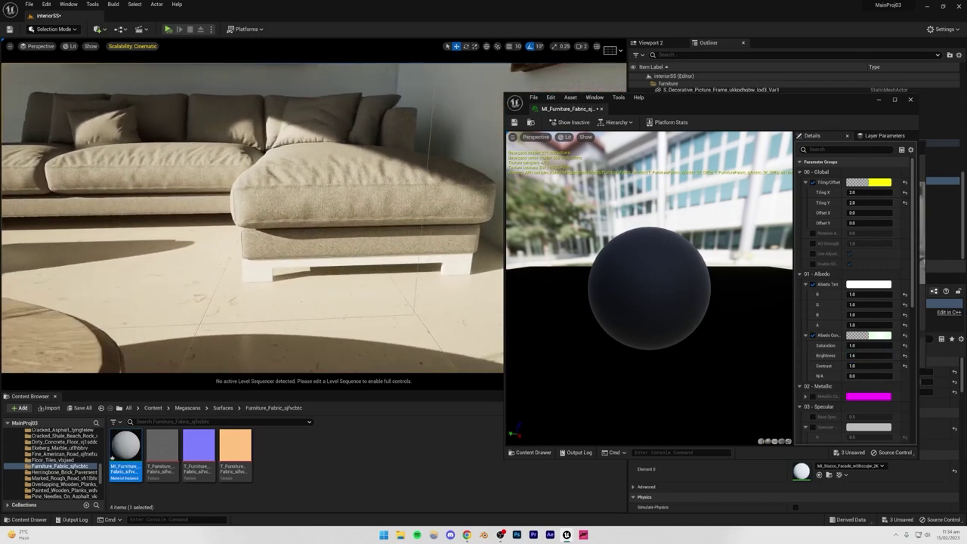
Step: Apply the metal_wear_light material from the Exterior Metal folder to the light fabric sofa's base frame
{"action": "left_click", "coordinate": [267, 276]}
{"action": "scroll", "coordinate": [269, 280], "scroll_direction": "up", "scroll_amount": 3}
{"action": "scroll", "coordinate": [68, 454], "scroll_direction": "up", "scroll_amount": 5}
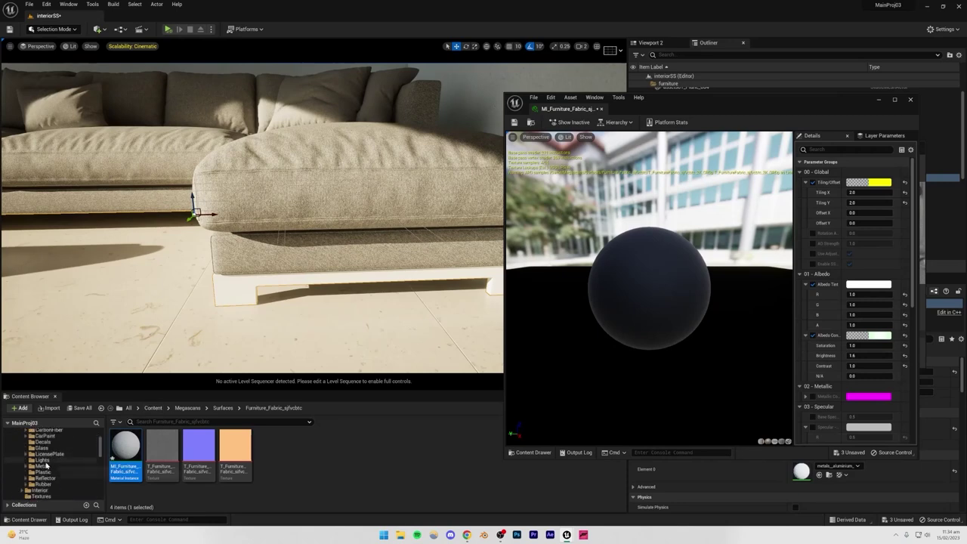
{"action": "left_click", "coordinate": [42, 466]}
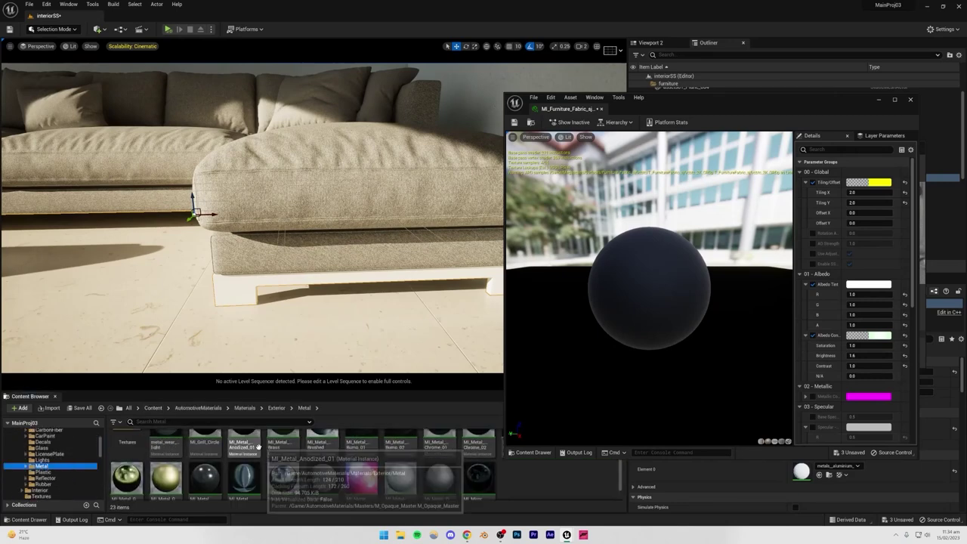
{"action": "left_click_drag", "start_coordinate": [158, 451], "coordinate": [240, 293]}
{"action": "left_click", "coordinate": [240, 311]}
{"action": "key", "text": "s"}
{"action": "right_click_drag", "start_coordinate": [240, 311], "coordinate": [216, 302]}
{"action": "key", "text": "s"}
{"action": "key", "text": "w"}
{"action": "right_click_drag", "start_coordinate": [267, 273], "coordinate": [265, 286]}
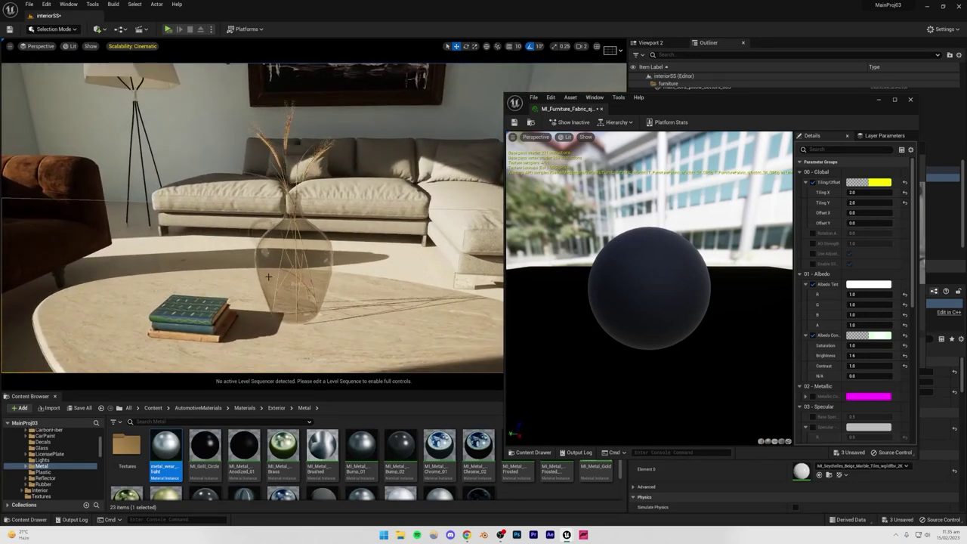
Step: Save the level and apply the Seychelles Beige Marble Tiles material to the vase on the coffee table
{"action": "left_click", "coordinate": [265, 286]}
{"action": "key", "text": "ctrl+s"}
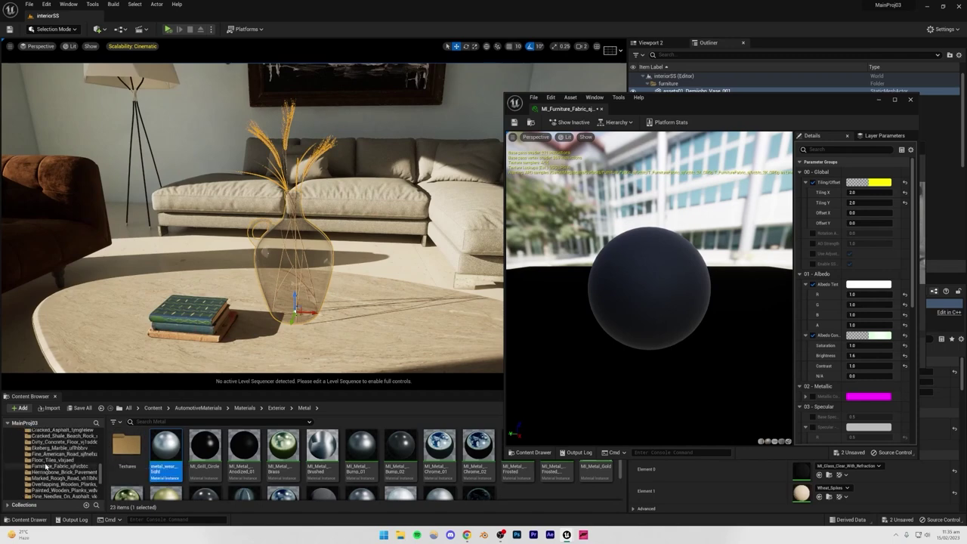
{"action": "scroll", "coordinate": [45, 466], "scroll_direction": "down", "scroll_amount": 1}
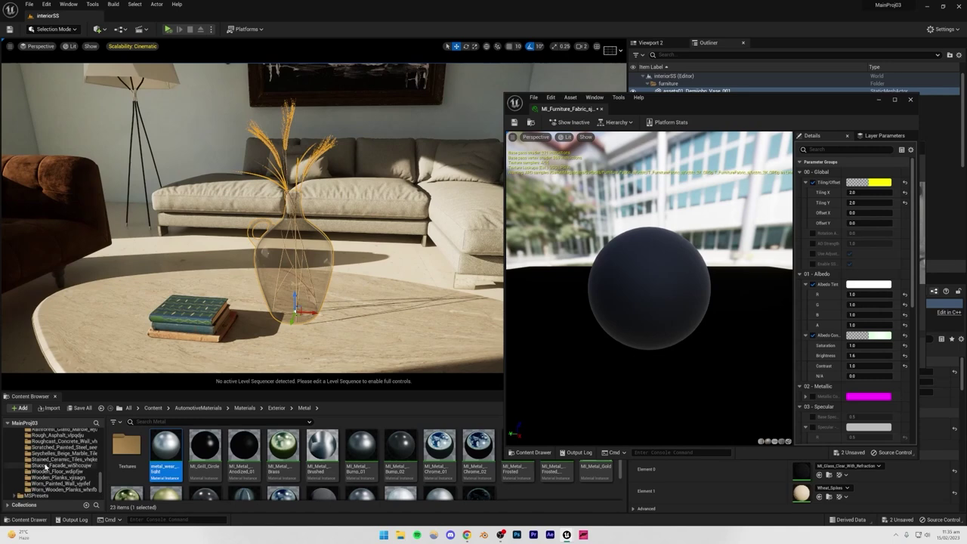
{"action": "scroll", "coordinate": [54, 478], "scroll_direction": "up", "scroll_amount": 3}
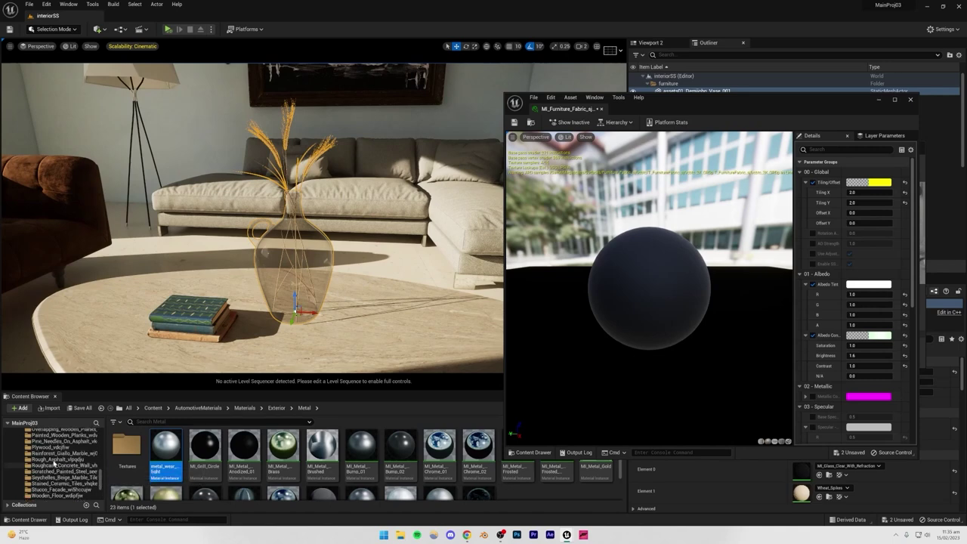
{"action": "scroll", "coordinate": [54, 456], "scroll_direction": "up", "scroll_amount": 5}
{"action": "scroll", "coordinate": [55, 458], "scroll_direction": "down", "scroll_amount": 2}
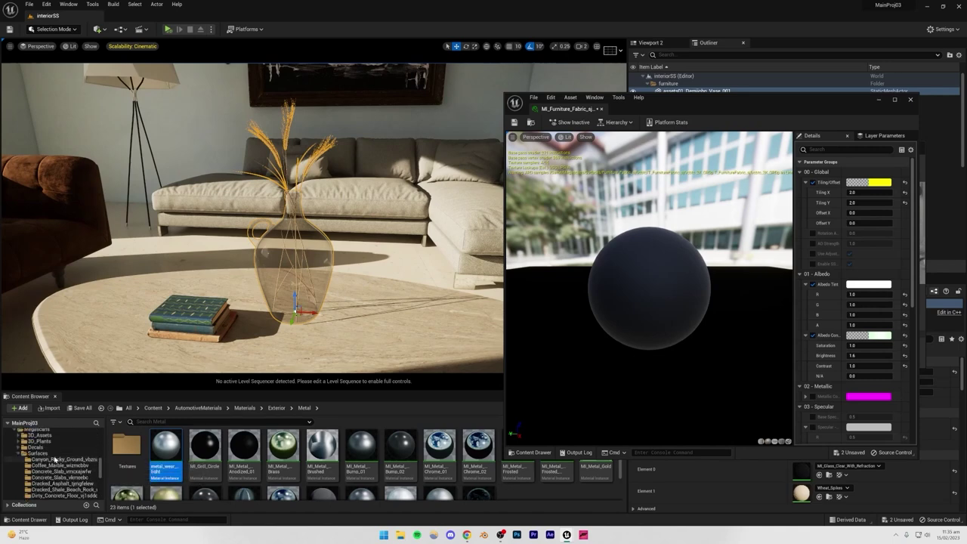
{"action": "scroll", "coordinate": [56, 464], "scroll_direction": "down", "scroll_amount": 6}
{"action": "left_click", "coordinate": [61, 453]}
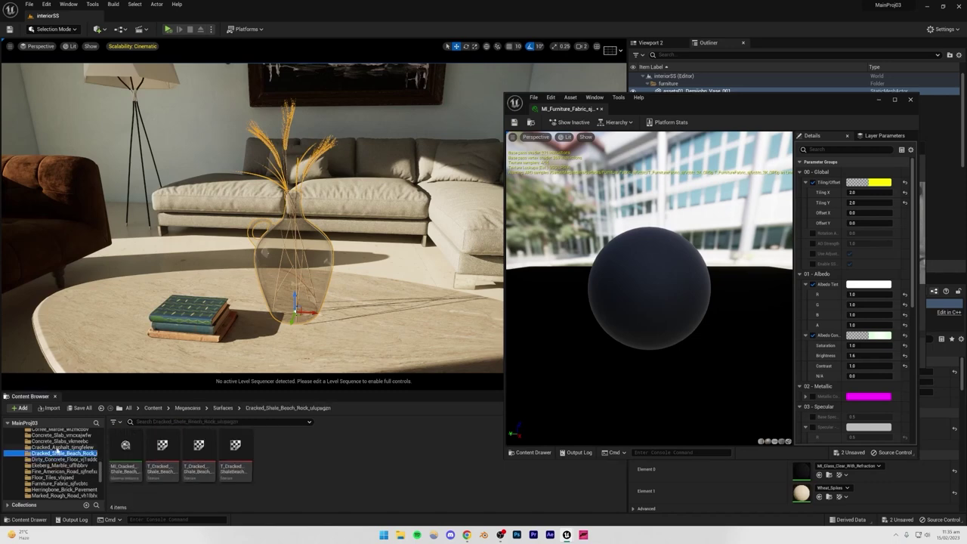
{"action": "left_click_drag", "start_coordinate": [127, 447], "coordinate": [274, 284]}
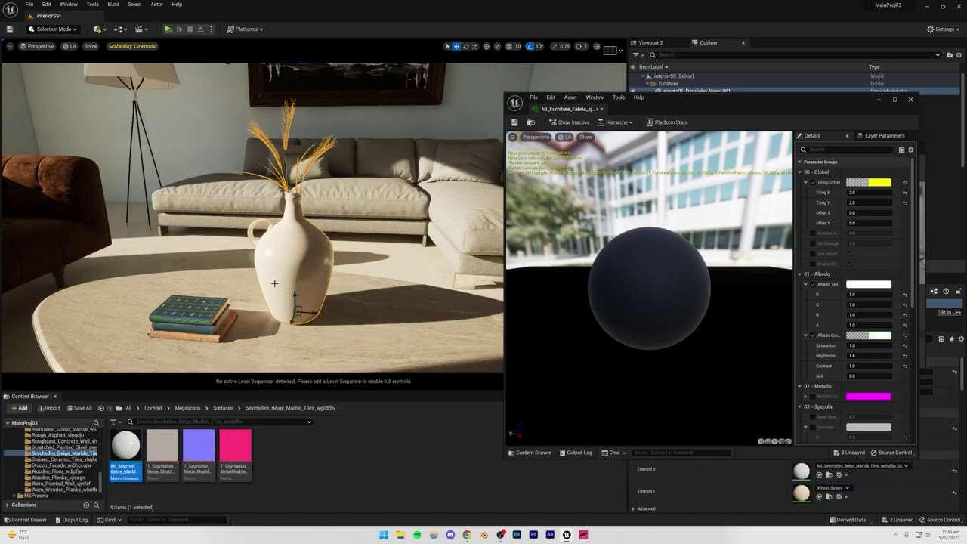
Step: Save the level and close the furniture fabric material's editor
{"action": "left_click", "coordinate": [274, 342]}
{"action": "right_click_drag", "start_coordinate": [274, 341], "coordinate": [232, 328]}
{"action": "key", "text": "s"}
{"action": "left_click", "coordinate": [274, 341]}
{"action": "key", "text": "w"}
{"action": "key", "text": "s"}
{"action": "key", "text": "q"}
{"action": "key", "text": "e"}
{"action": "key", "text": "w"}
{"action": "right_click_drag", "start_coordinate": [331, 310], "coordinate": [332, 319]}
{"action": "key", "text": "ctrl+s"}
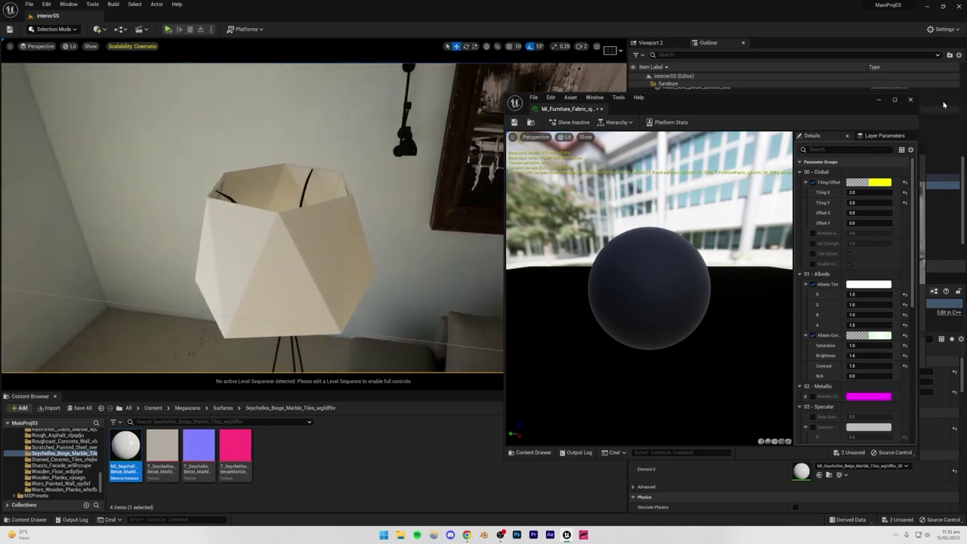
{"action": "left_click", "coordinate": [910, 101]}
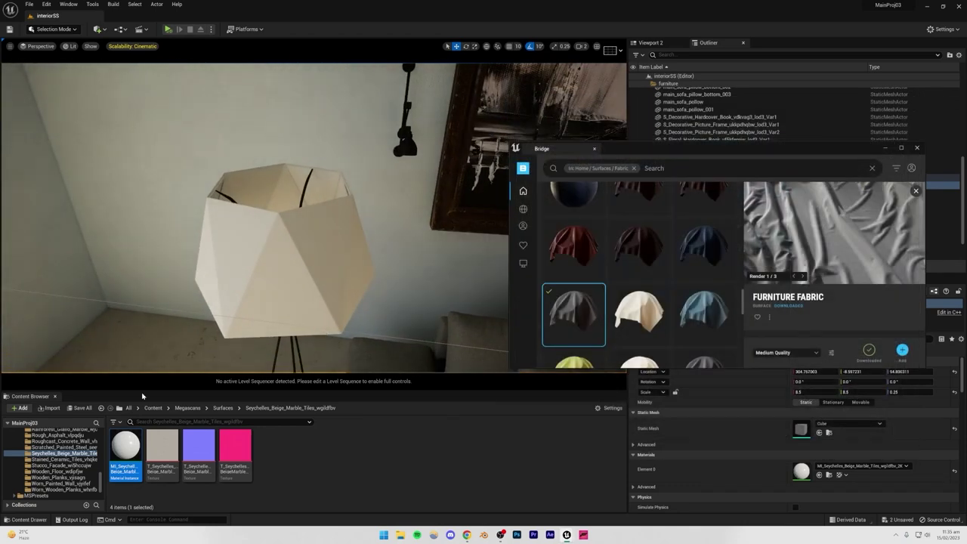
Step: Open the Textile folder among the interior AutomotiveMaterials
{"action": "scroll", "coordinate": [54, 453], "scroll_direction": "down", "scroll_amount": 10}
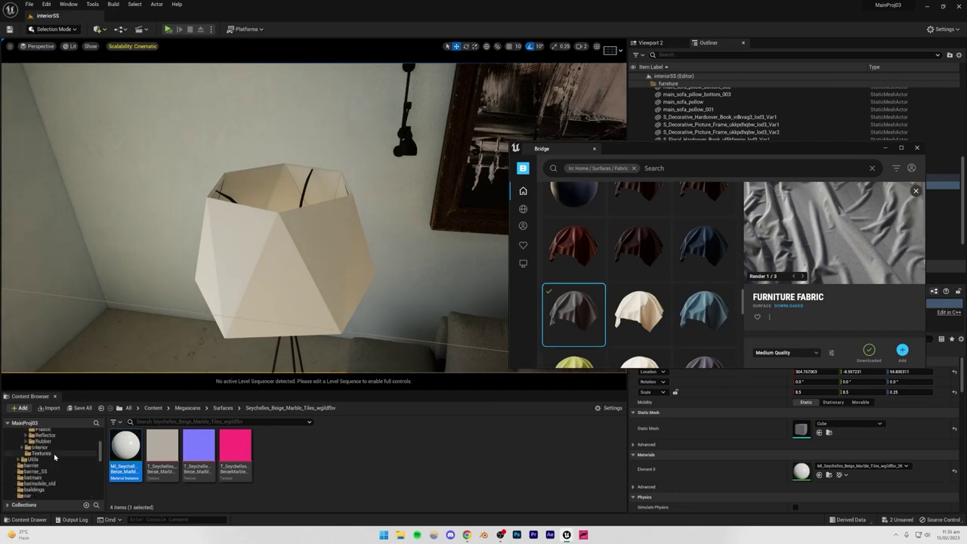
{"action": "scroll", "coordinate": [53, 454], "scroll_direction": "up", "scroll_amount": 3}
{"action": "scroll", "coordinate": [54, 453], "scroll_direction": "down", "scroll_amount": 3}
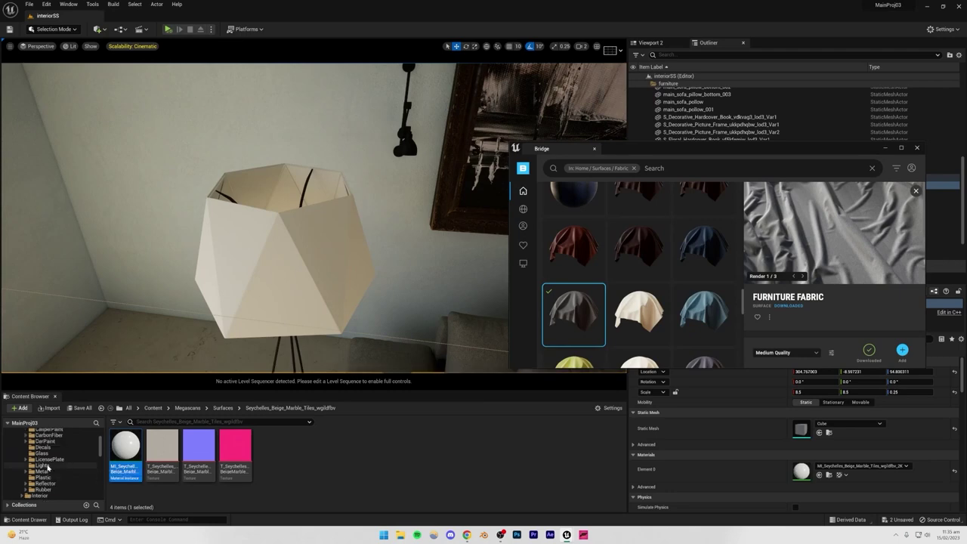
{"action": "scroll", "coordinate": [48, 465], "scroll_direction": "up", "scroll_amount": 1}
{"action": "scroll", "coordinate": [52, 467], "scroll_direction": "down", "scroll_amount": 2}
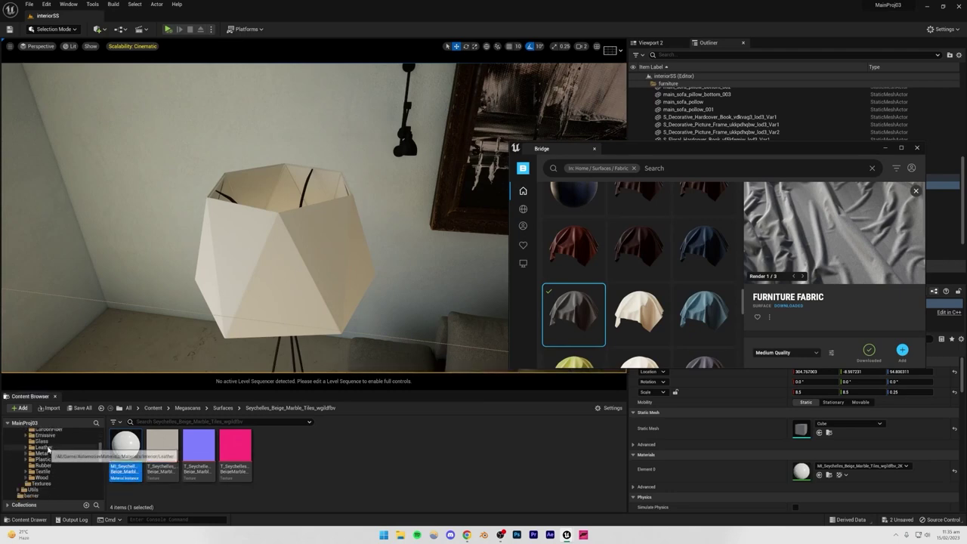
{"action": "left_click", "coordinate": [44, 472]}
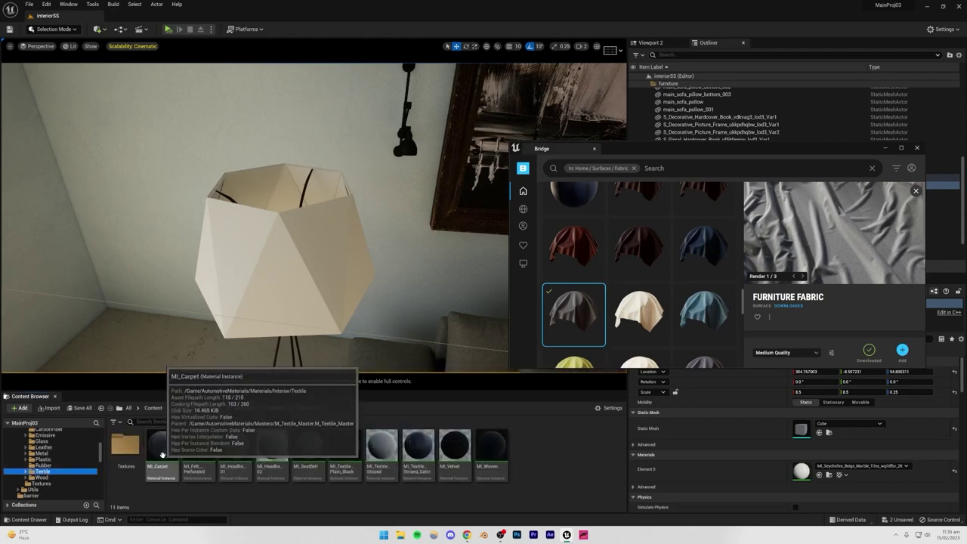
Step: Try the Headliner, Felt Perforated, Textile Striped, Striped Satin and Woven materials on the floor lamp's shade
{"action": "left_click_drag", "start_coordinate": [162, 451], "coordinate": [274, 266]}
{"action": "right_click_drag", "start_coordinate": [273, 266], "coordinate": [309, 238]}
{"action": "key", "text": "s"}
{"action": "key", "text": "w"}
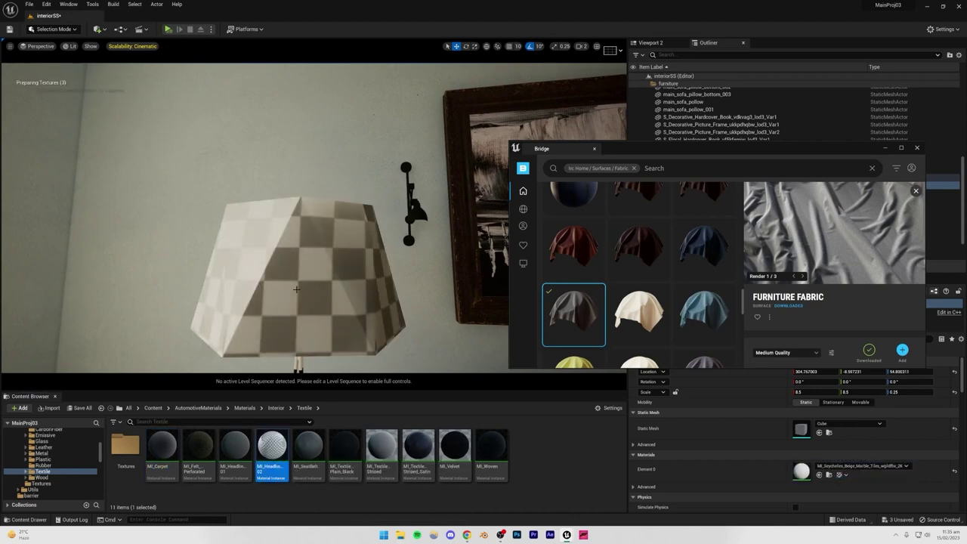
{"action": "left_click_drag", "start_coordinate": [234, 450], "coordinate": [294, 291]}
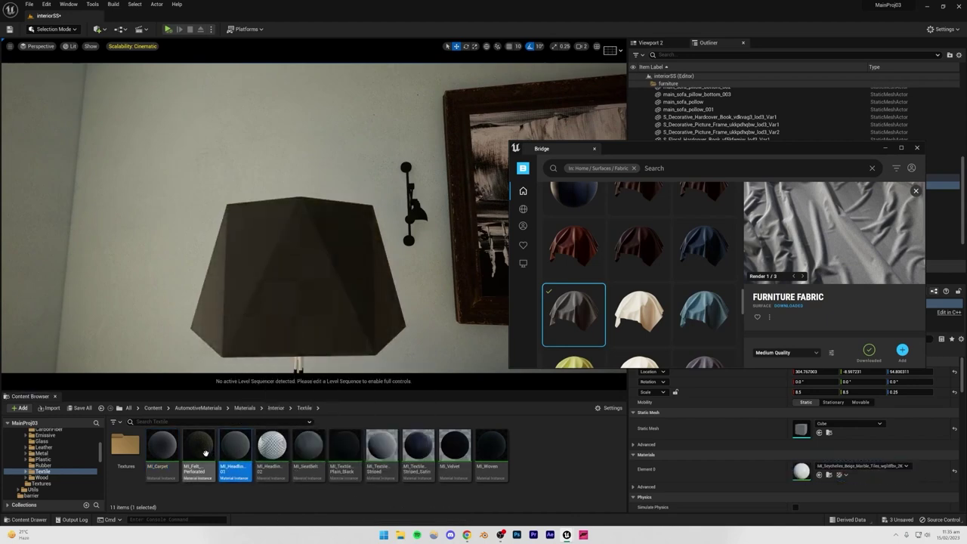
{"action": "left_click_drag", "start_coordinate": [204, 452], "coordinate": [296, 302]}
{"action": "left_click_drag", "start_coordinate": [383, 449], "coordinate": [337, 264]}
{"action": "left_click_drag", "start_coordinate": [429, 436], "coordinate": [333, 292]}
{"action": "left_click_drag", "start_coordinate": [479, 439], "coordinate": [271, 304]}
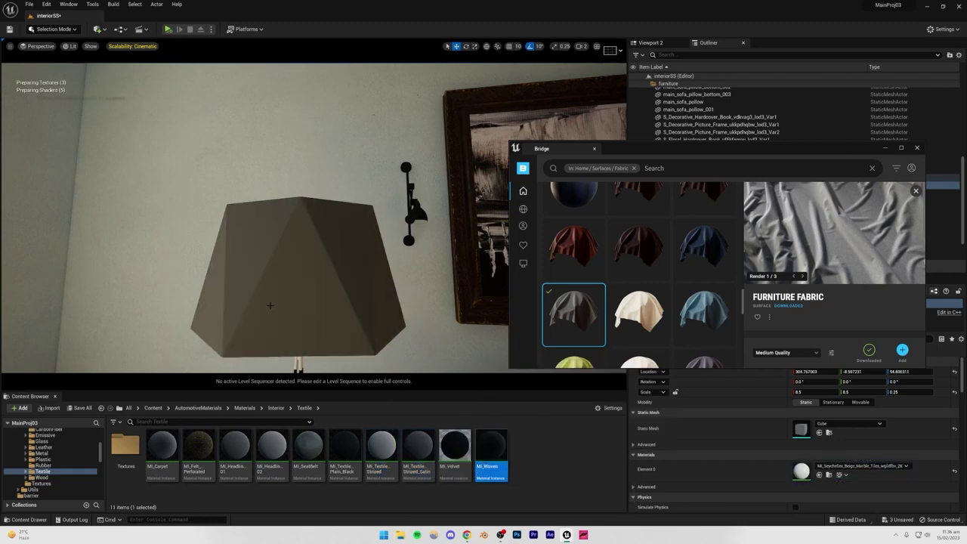
{"action": "scroll", "coordinate": [287, 317], "scroll_direction": "down", "scroll_amount": 3}
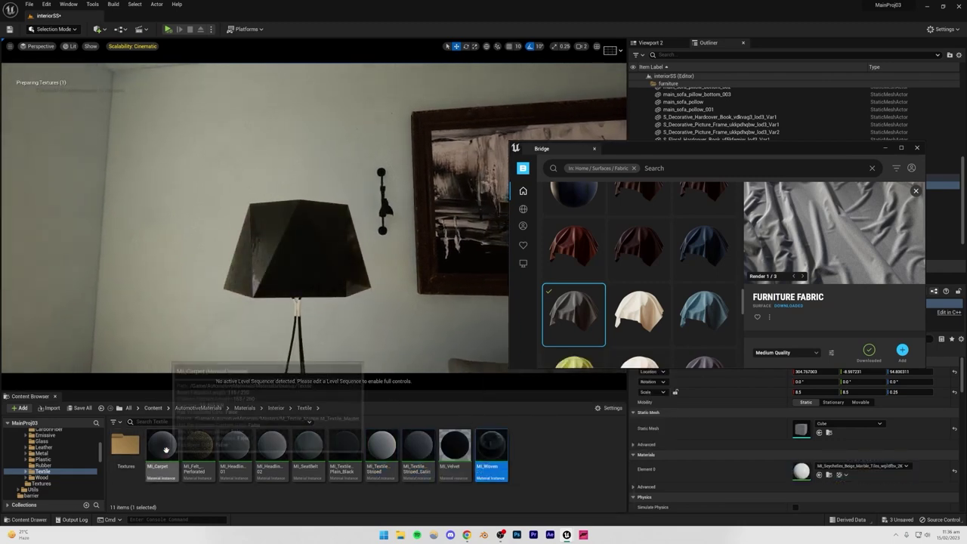
Step: Apply the MI_Carpet material to the outer and inner surfaces of the floor lamp's shade
{"action": "left_click_drag", "start_coordinate": [166, 450], "coordinate": [281, 290]}
{"action": "key", "text": "s"}
{"action": "right_click_drag", "start_coordinate": [291, 287], "coordinate": [304, 260]}
{"action": "key", "text": "w"}
{"action": "key", "text": "w"}
{"action": "left_click_drag", "start_coordinate": [159, 450], "coordinate": [168, 412]}
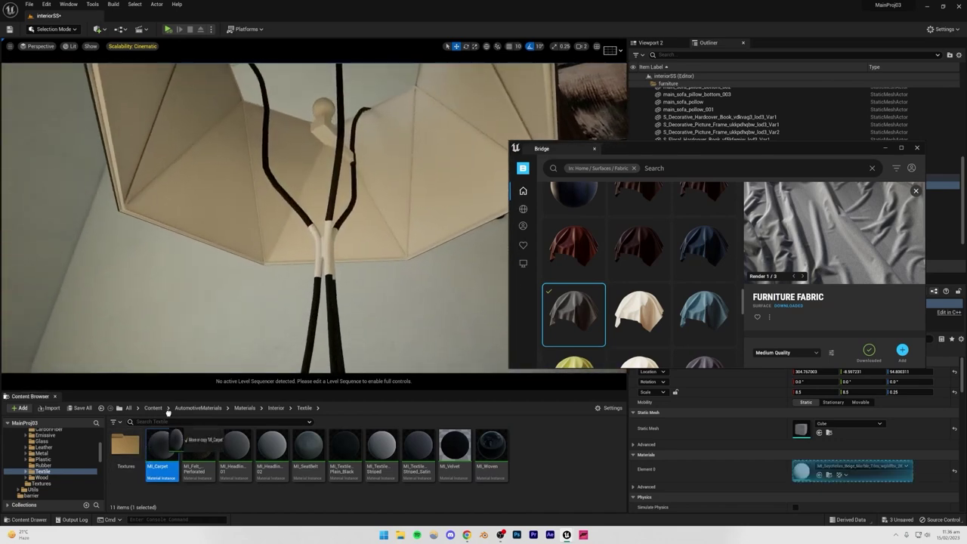
{"action": "left_click_drag", "start_coordinate": [200, 206], "coordinate": [202, 204]}
Step: Apply the metal_wear_light material from the Exterior Metal folder to the lampshade's frame edges and the lamp's legs
{"action": "right_click_drag", "start_coordinate": [249, 211], "coordinate": [264, 259]}
{"action": "key", "text": "s"}
{"action": "key", "text": "w"}
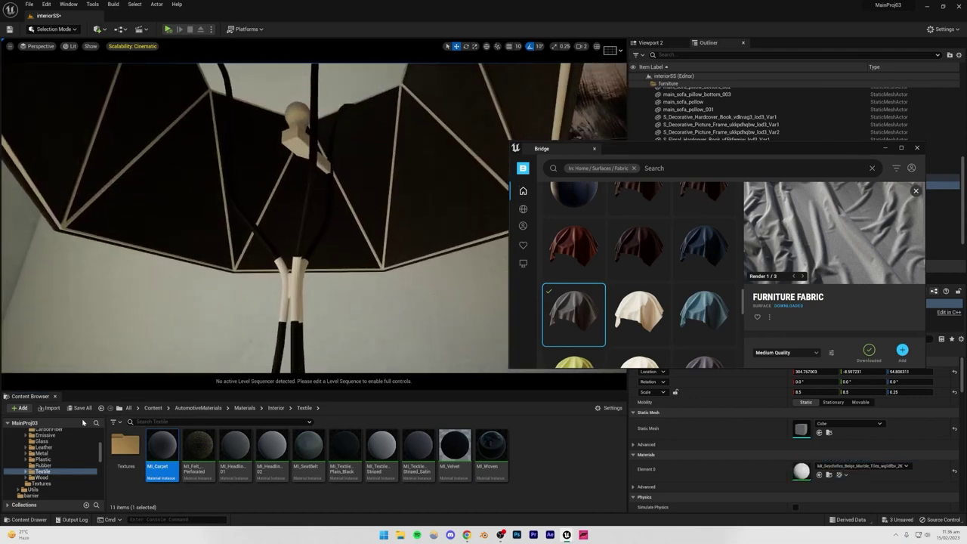
{"action": "scroll", "coordinate": [37, 456], "scroll_direction": "up", "scroll_amount": 5}
{"action": "scroll", "coordinate": [37, 457], "scroll_direction": "down", "scroll_amount": 3}
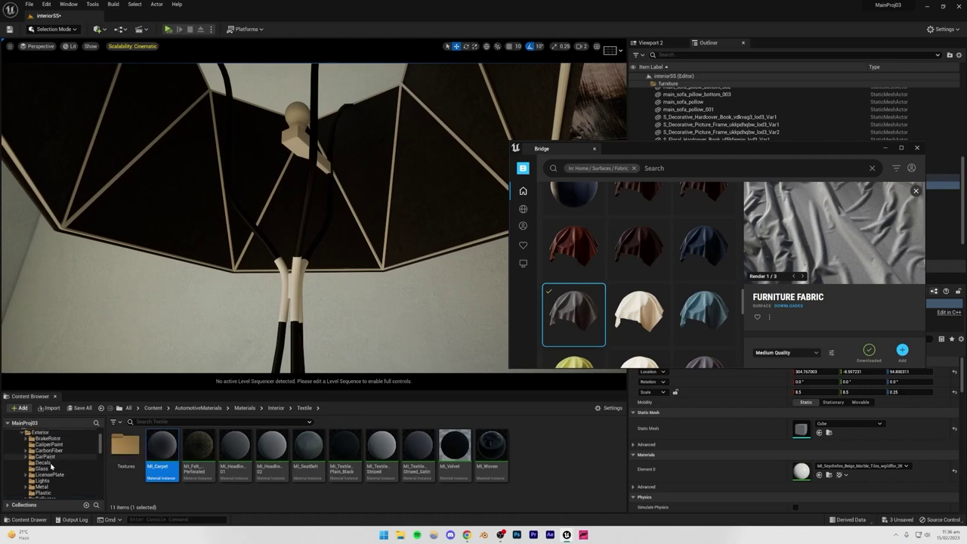
{"action": "left_click", "coordinate": [43, 487]}
{"action": "left_click_drag", "start_coordinate": [166, 449], "coordinate": [233, 257]}
{"action": "key", "text": "s"}
{"action": "right_click_drag", "start_coordinate": [233, 257], "coordinate": [234, 272]}
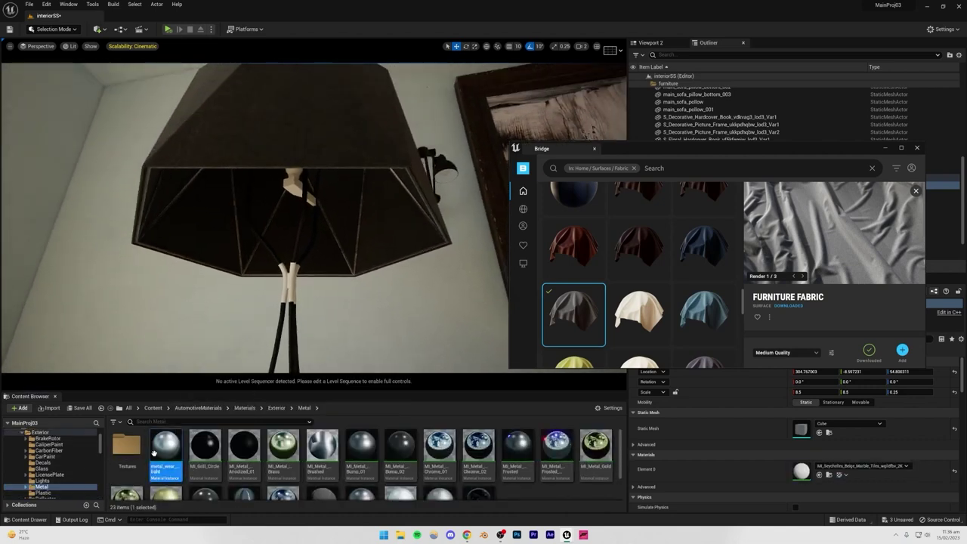
{"action": "left_click_drag", "start_coordinate": [154, 453], "coordinate": [264, 339]}
Step: Apply the MI_Metal_Brass material to the floor lamp's stand beneath the shade
{"action": "key", "text": "s"}
{"action": "right_click_drag", "start_coordinate": [290, 294], "coordinate": [292, 253]}
{"action": "key", "text": "w"}
{"action": "key", "text": "w"}
{"action": "left_click_drag", "start_coordinate": [281, 447], "coordinate": [315, 281]}
Step: Apply the MI_Metal_Gold_Frosted material to the floor lamp's legs
{"action": "mouse_move", "coordinate": [315, 281]}
{"action": "right_mouse_down"}
{"action": "mouse_move", "coordinate": [314, 325]}
{"action": "mouse_move", "coordinate": [325, 327]}
{"action": "mouse_move", "coordinate": [305, 334]}
{"action": "right_mouse_up"}
{"action": "key", "text": "s"}
{"action": "key", "text": "s"}
{"action": "key", "text": "w"}
{"action": "right_click_drag", "start_coordinate": [336, 305], "coordinate": [329, 299]}
{"action": "scroll", "coordinate": [302, 460], "scroll_direction": "down", "scroll_amount": 2}
{"action": "left_click_drag", "start_coordinate": [166, 458], "coordinate": [290, 316]}
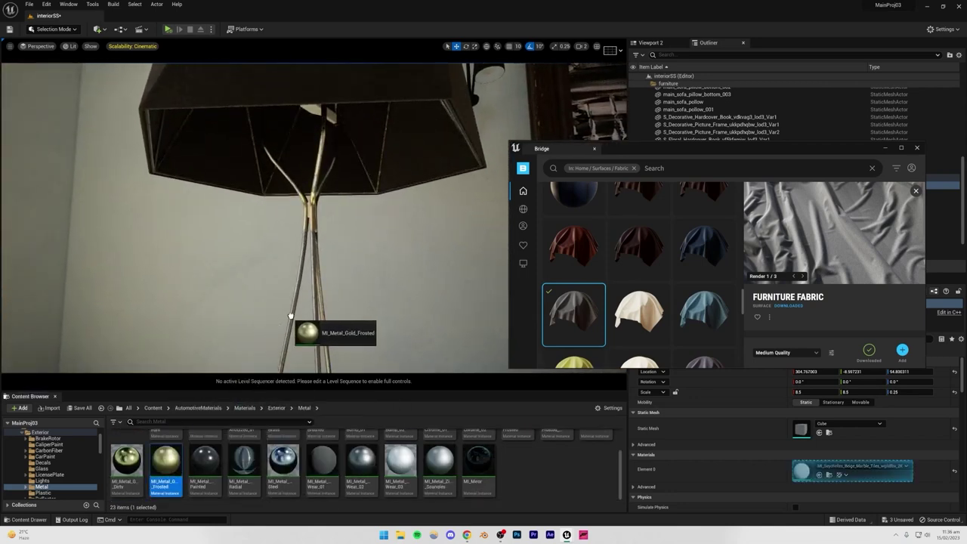
{"action": "key", "text": "s"}
{"action": "mouse_move", "coordinate": [302, 303]}
{"action": "right_mouse_down"}
{"action": "mouse_move", "coordinate": [305, 325]}
{"action": "mouse_move", "coordinate": [328, 326]}
{"action": "mouse_move", "coordinate": [276, 329]}
{"action": "right_mouse_up"}
{"action": "key", "text": "s"}
{"action": "key", "text": "s"}
Step: Select the brown sofa, close the Bridge window and open the sofa's MI_Suede_Brown material
{"action": "right_click_drag", "start_coordinate": [313, 226], "coordinate": [162, 242]}
{"action": "left_click", "coordinate": [314, 242]}
{"action": "right_click_drag", "start_coordinate": [313, 242], "coordinate": [401, 289]}
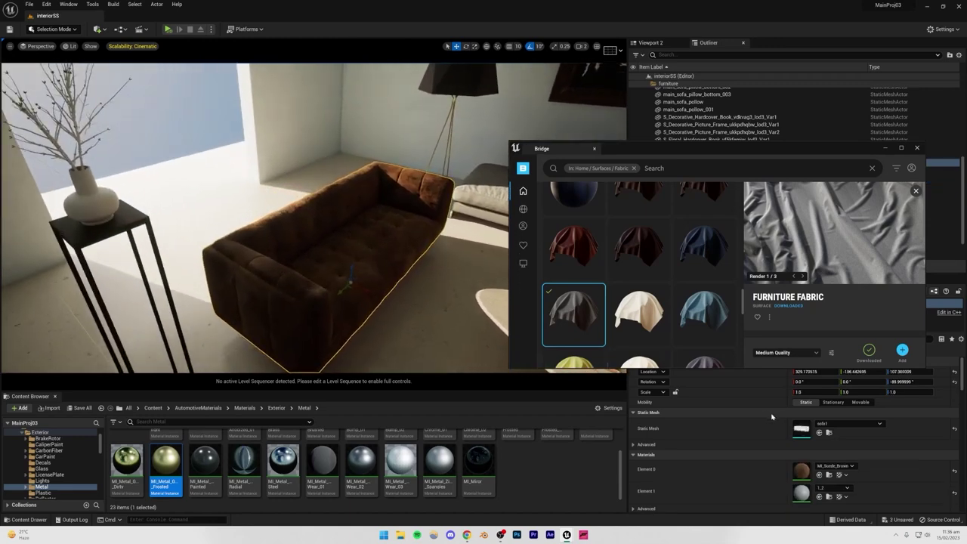
{"action": "left_click", "coordinate": [918, 148]}
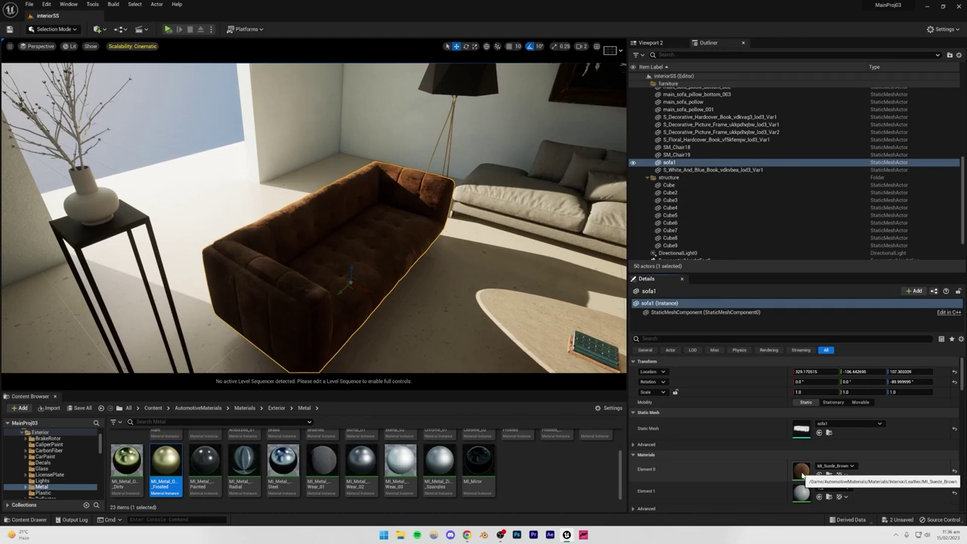
{"action": "double_click", "coordinate": [800, 471]}
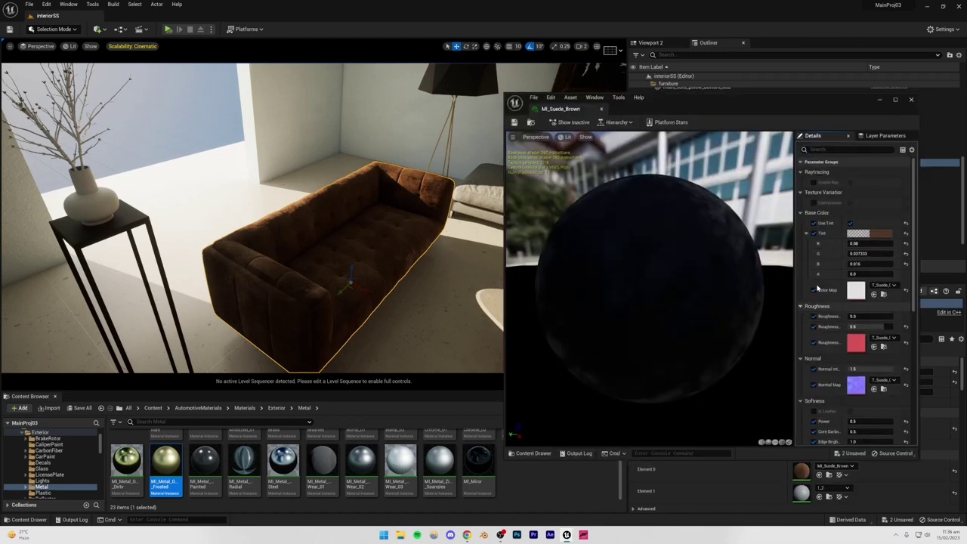
Step: Brighten the tint of the sofa's MI_Suede_Brown material to a colour value of about 0.27 and close the material editor
{"action": "scroll", "coordinate": [827, 274], "scroll_direction": "down", "scroll_amount": 1}
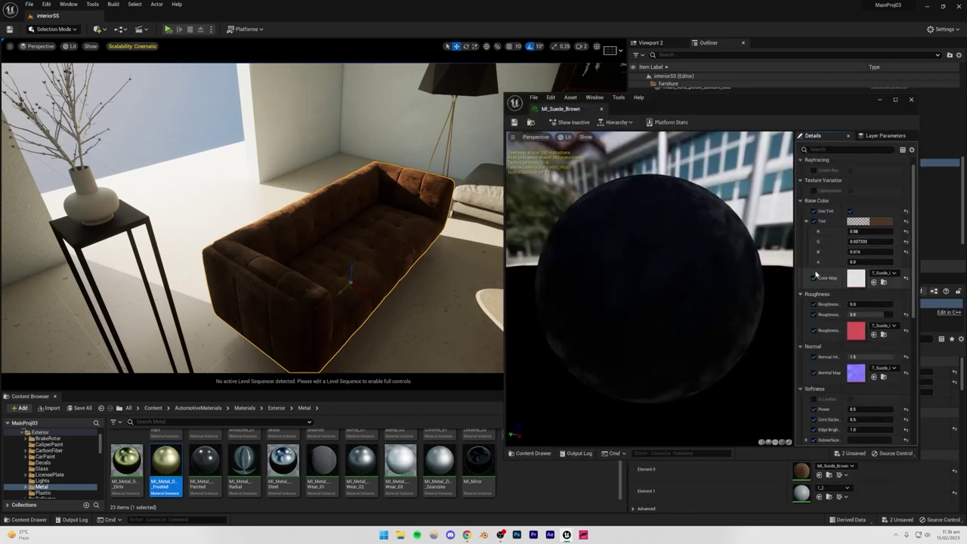
{"action": "scroll", "coordinate": [832, 263], "scroll_direction": "up", "scroll_amount": 1}
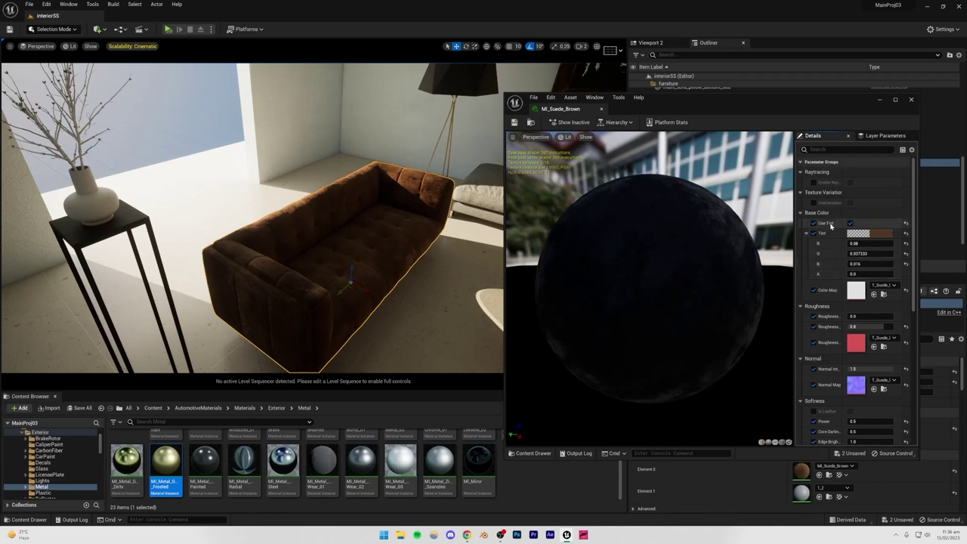
{"action": "scroll", "coordinate": [830, 340], "scroll_direction": "down", "scroll_amount": 10}
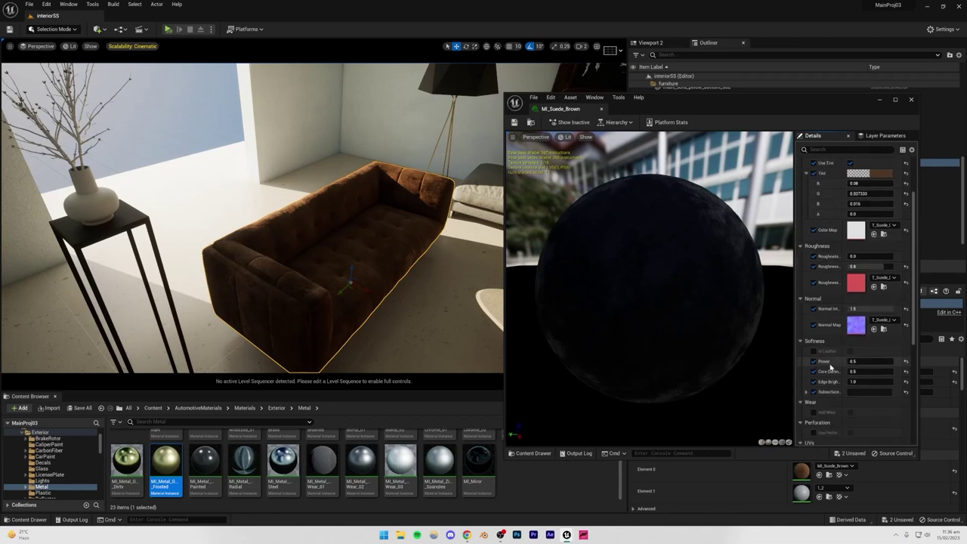
{"action": "scroll", "coordinate": [819, 344], "scroll_direction": "up", "scroll_amount": 10}
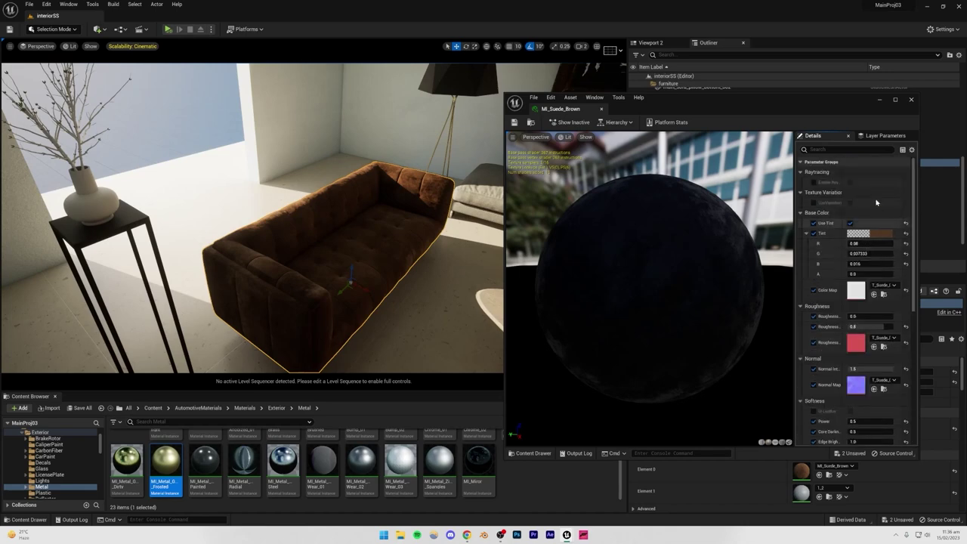
{"action": "left_click", "coordinate": [868, 232]}
{"action": "left_click_drag", "start_coordinate": [821, 327], "coordinate": [820, 310]}
{"action": "mouse_move", "coordinate": [457, 329]}
{"action": "right_mouse_down"}
{"action": "mouse_move", "coordinate": [484, 317]}
{"action": "mouse_move", "coordinate": [457, 329]}
{"action": "right_mouse_up"}
{"action": "key", "text": "s"}
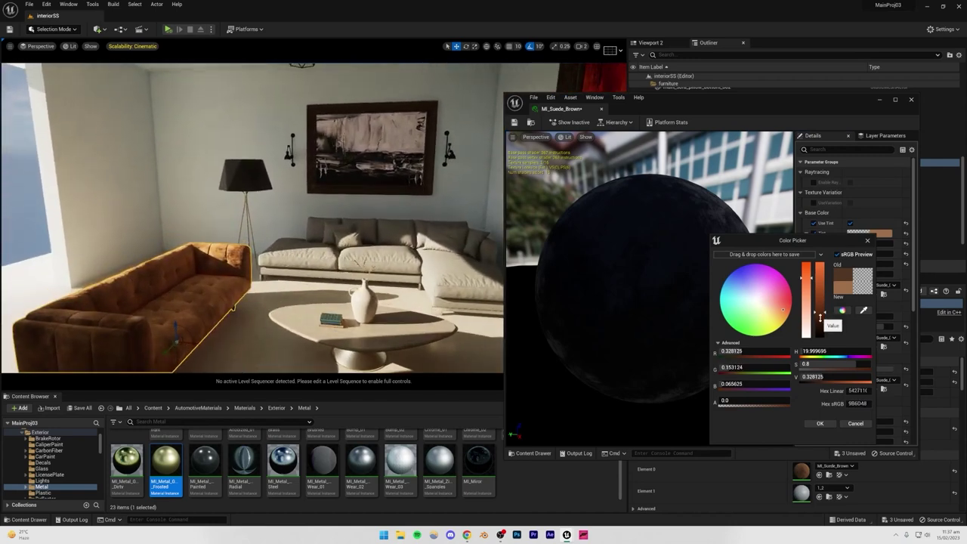
{"action": "left_click_drag", "start_coordinate": [819, 318], "coordinate": [819, 315]}
{"action": "left_click", "coordinate": [819, 423]}
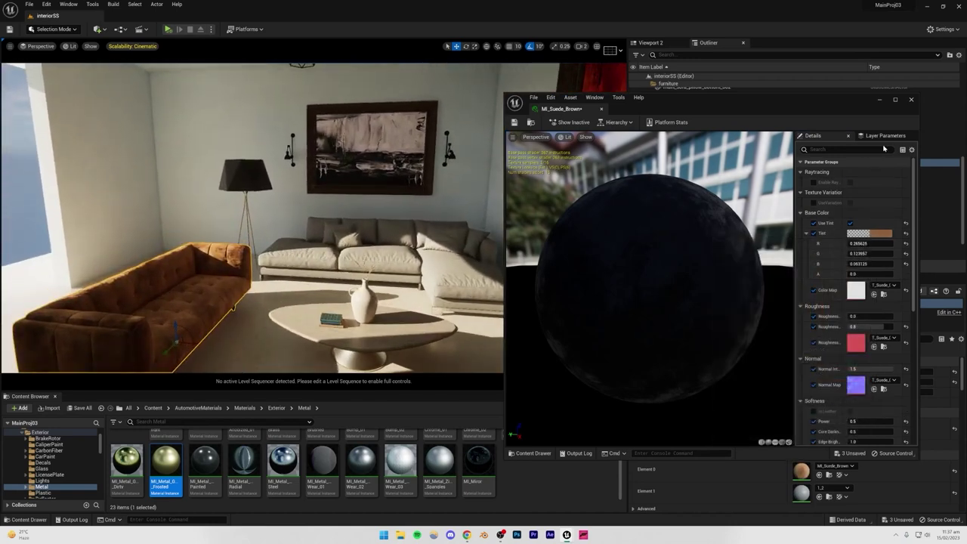
{"action": "left_click", "coordinate": [910, 101]}
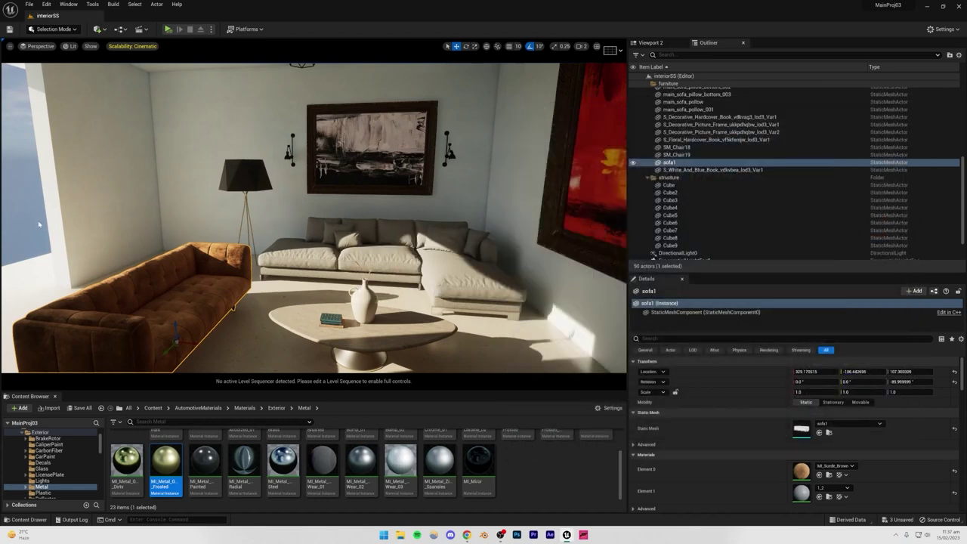
Step: Select the floor slab and search the Quixel Bridge library for wooden floor
{"action": "mouse_move", "coordinate": [320, 250]}
{"action": "right_mouse_down"}
{"action": "mouse_move", "coordinate": [279, 270]}
{"action": "mouse_move", "coordinate": [400, 253]}
{"action": "mouse_move", "coordinate": [382, 219]}
{"action": "mouse_move", "coordinate": [320, 250]}
{"action": "right_mouse_up"}
{"action": "key", "text": "Escape"}
{"action": "left_click", "coordinate": [297, 267]}
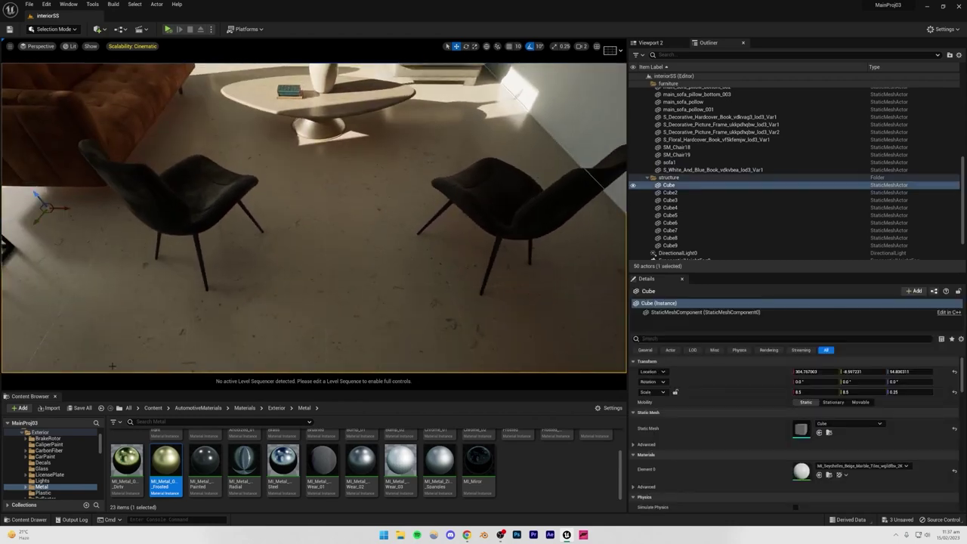
{"action": "left_click", "coordinate": [19, 407]}
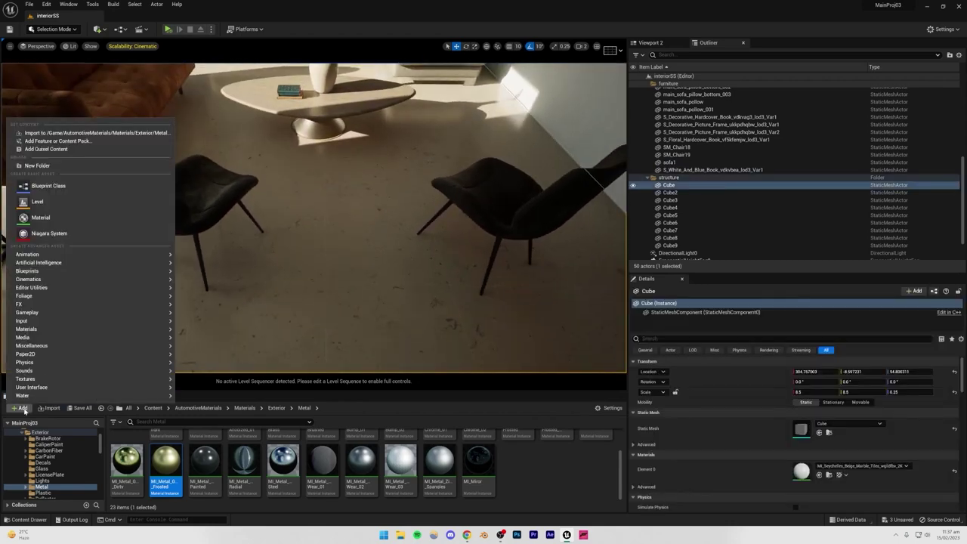
{"action": "left_click", "coordinate": [80, 153]}
{"action": "left_click_drag", "start_coordinate": [454, 164], "coordinate": [728, 184]}
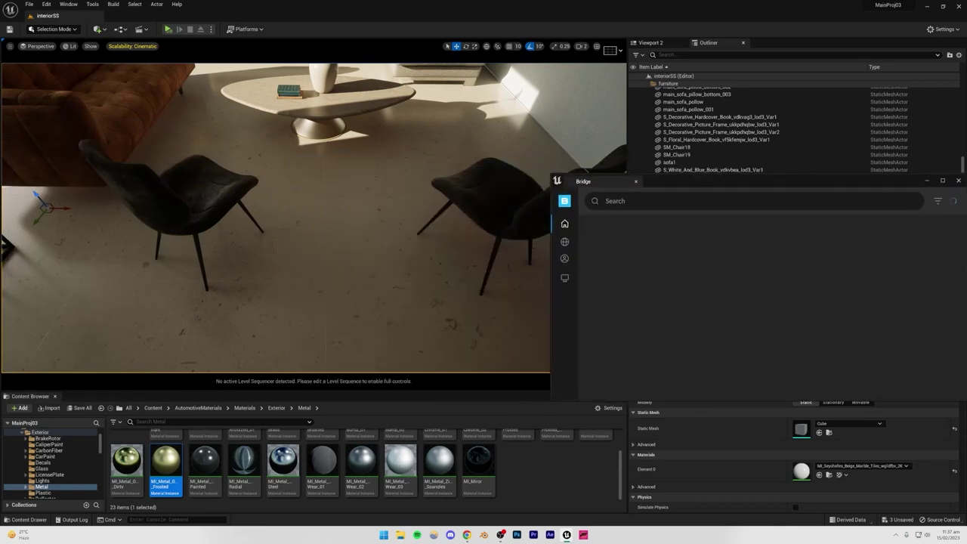
{"action": "left_click", "coordinate": [678, 200]}
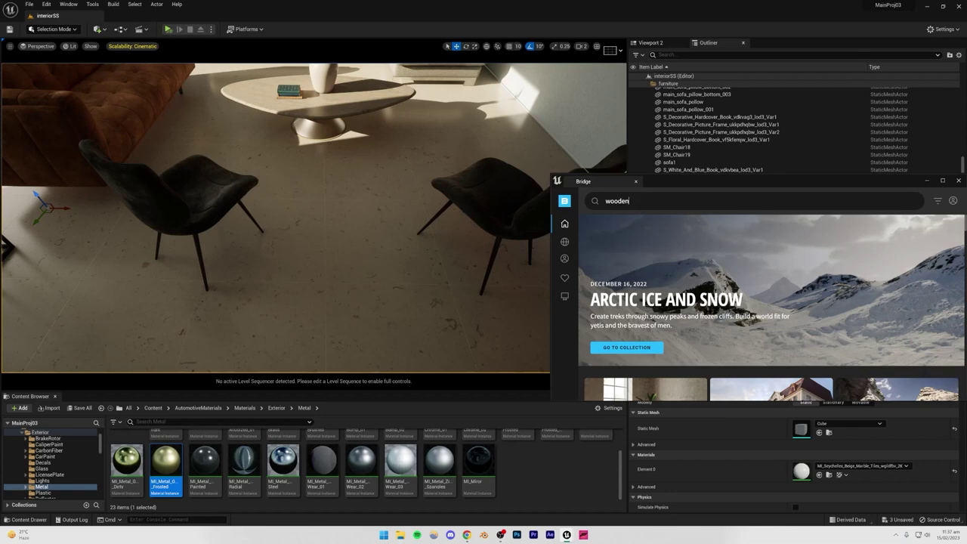
{"action": "key", "text": "Return"}
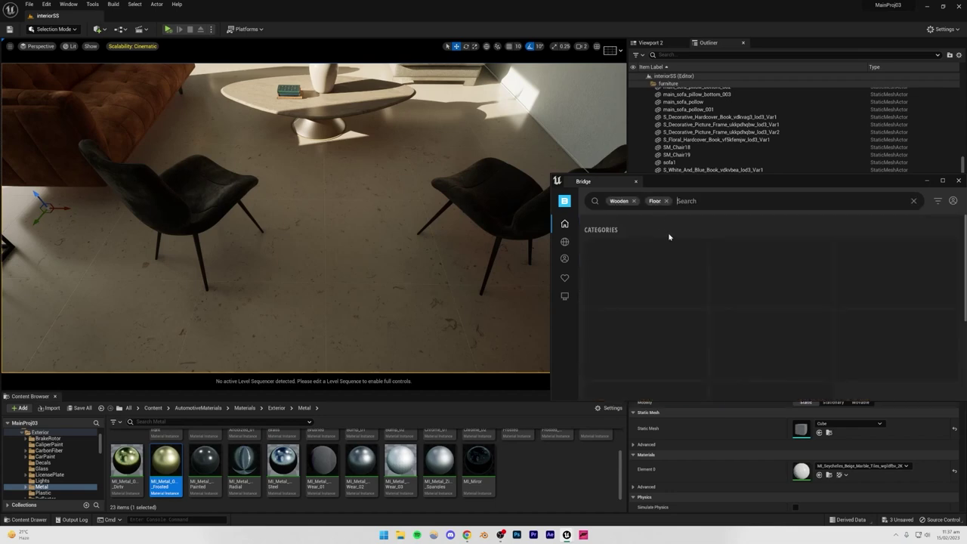
Step: Add the medium-quality Wooden Floor surface to the project and apply its material to the floor slab
{"action": "scroll", "coordinate": [677, 257], "scroll_direction": "down", "scroll_amount": 5}
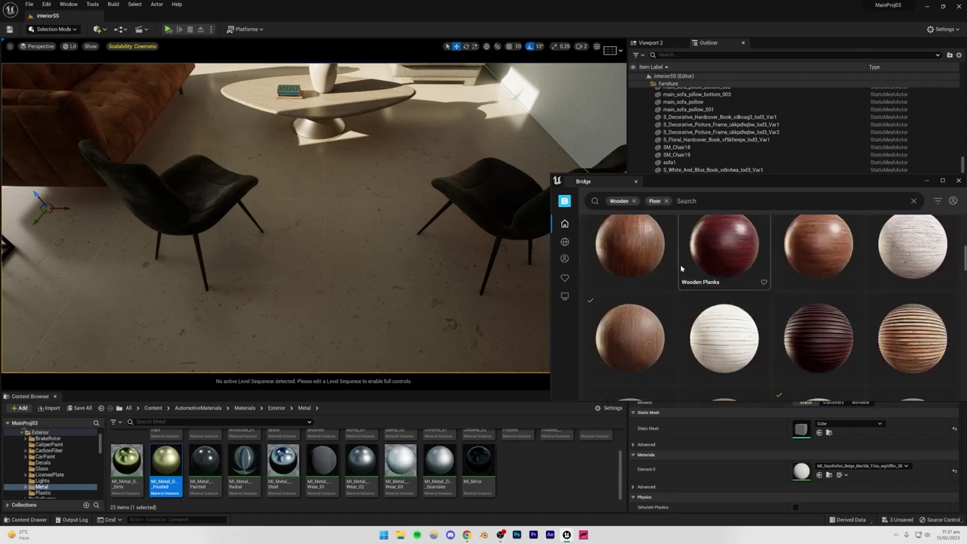
{"action": "scroll", "coordinate": [687, 273], "scroll_direction": "down", "scroll_amount": 1}
{"action": "scroll", "coordinate": [838, 269], "scroll_direction": "up", "scroll_amount": 1}
{"action": "left_click", "coordinate": [825, 285]}
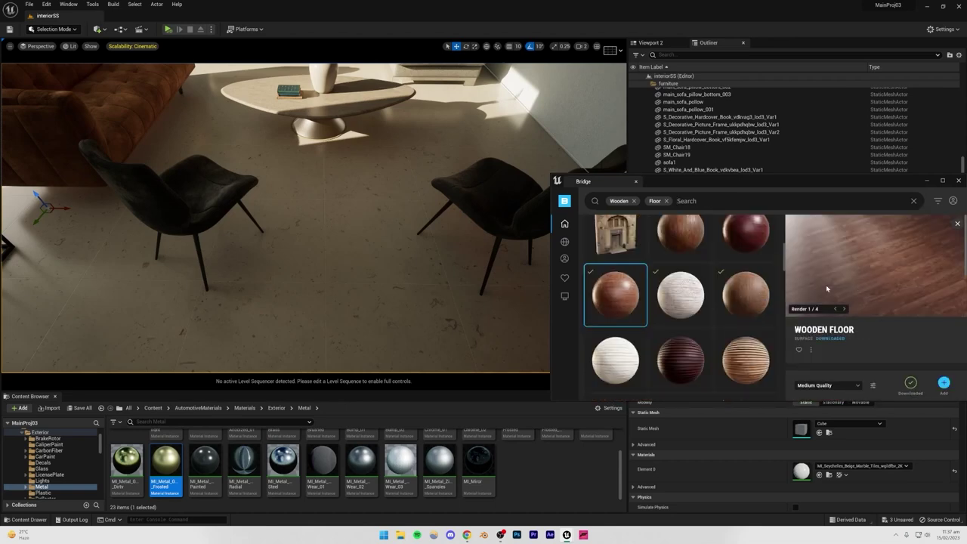
{"action": "left_click", "coordinate": [943, 383]}
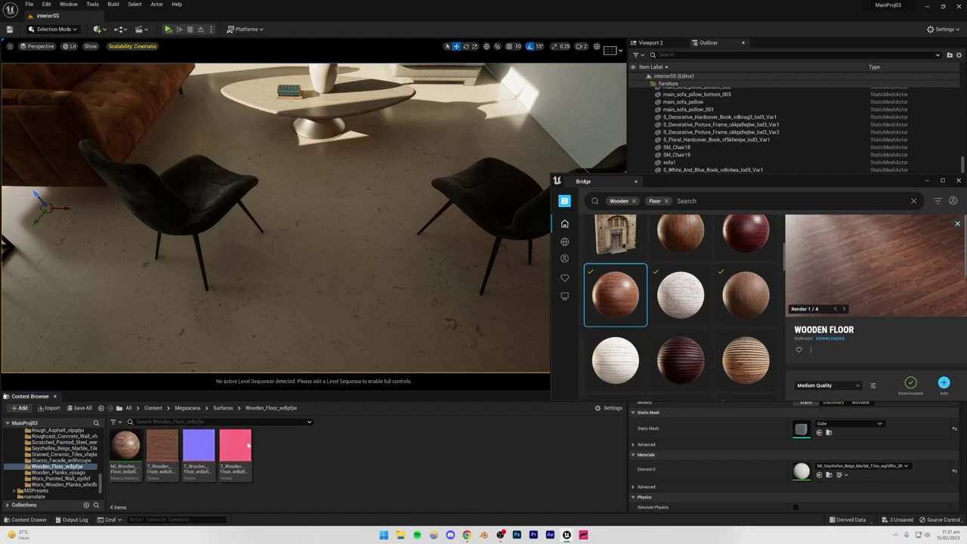
{"action": "left_click_drag", "start_coordinate": [125, 446], "coordinate": [801, 471]}
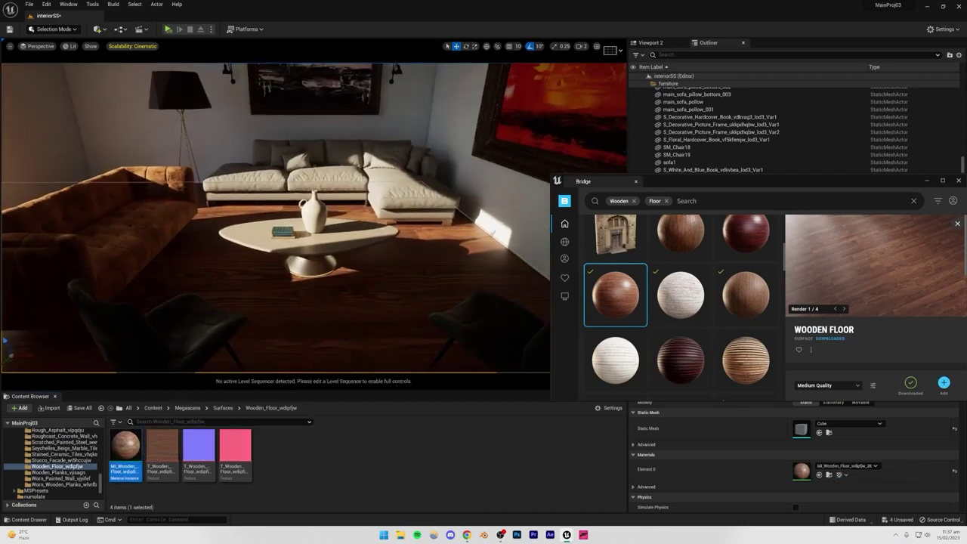
Step: Open the wooden floor material instance, enable its Tiling/Offset override and set Tiling X and Tiling Y to 3
{"action": "key", "text": "s"}
{"action": "right_click_drag", "start_coordinate": [314, 219], "coordinate": [314, 218]}
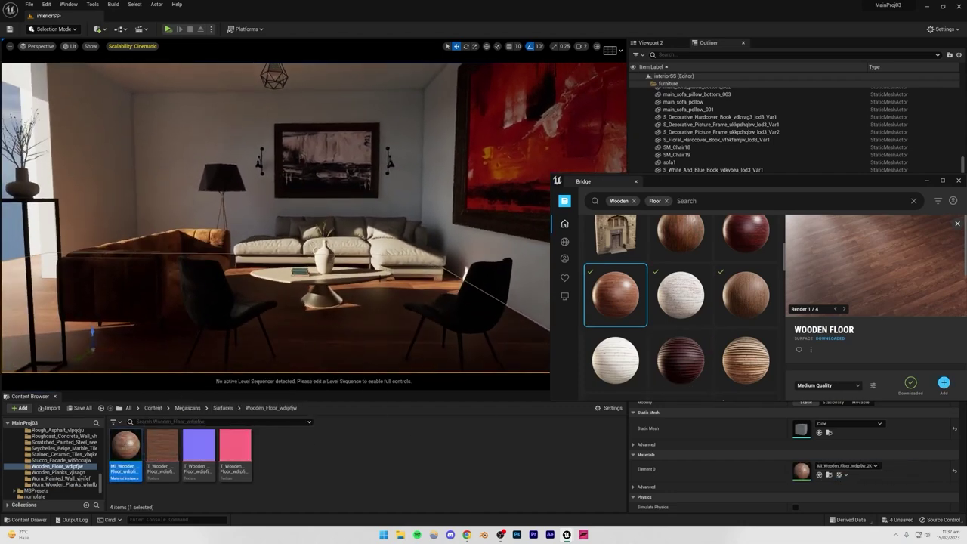
{"action": "double_click", "coordinate": [134, 445]}
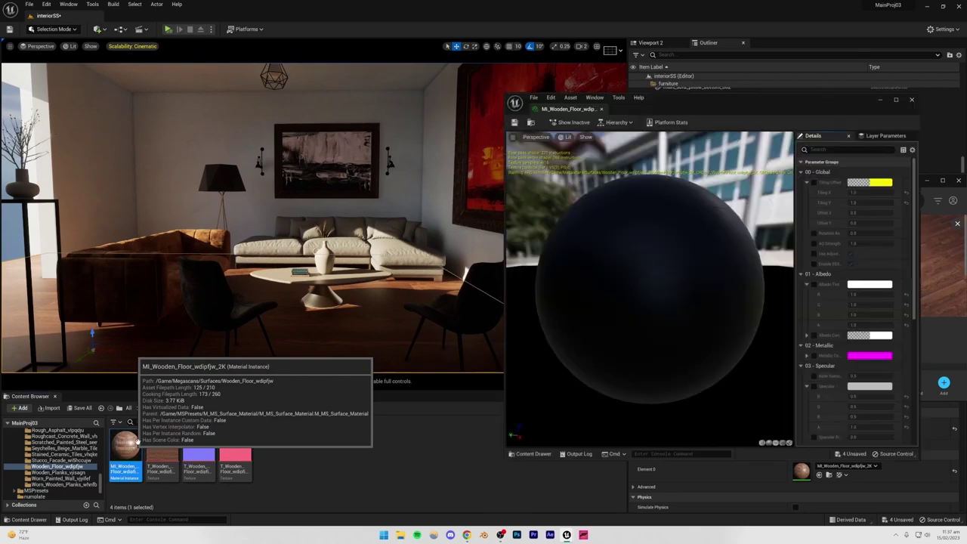
{"action": "left_click", "coordinate": [813, 183]}
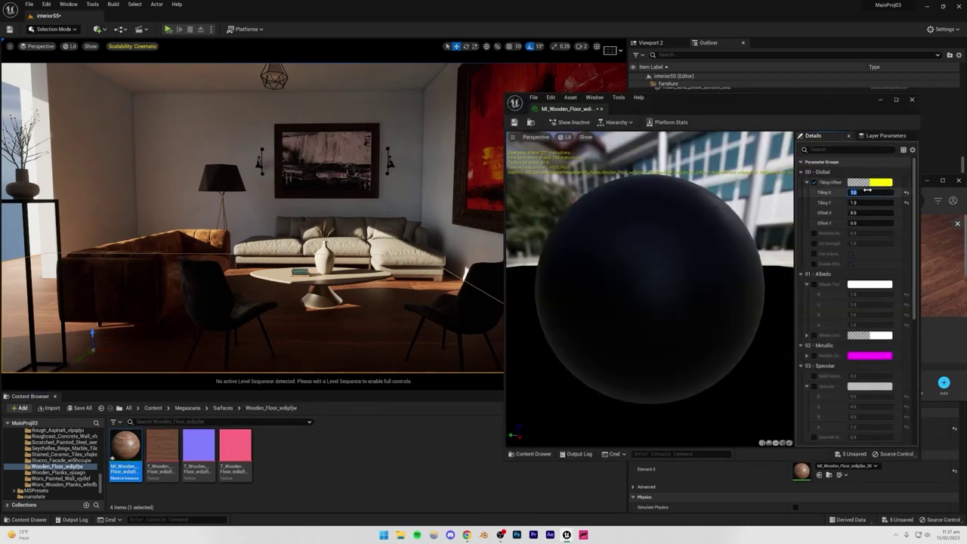
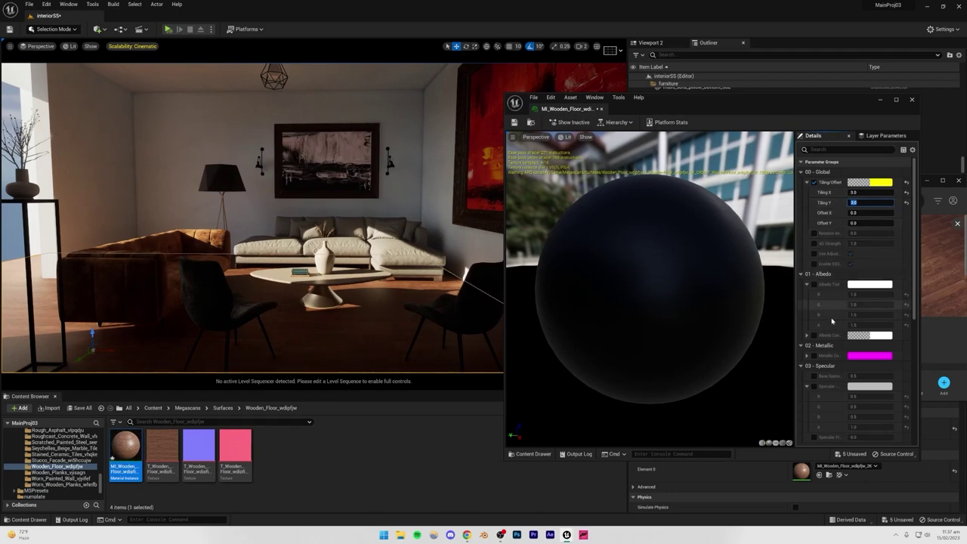
{"action": "scroll", "coordinate": [832, 322], "scroll_direction": "down", "scroll_amount": 1}
{"action": "scroll", "coordinate": [808, 361], "scroll_direction": "down", "scroll_amount": 5}
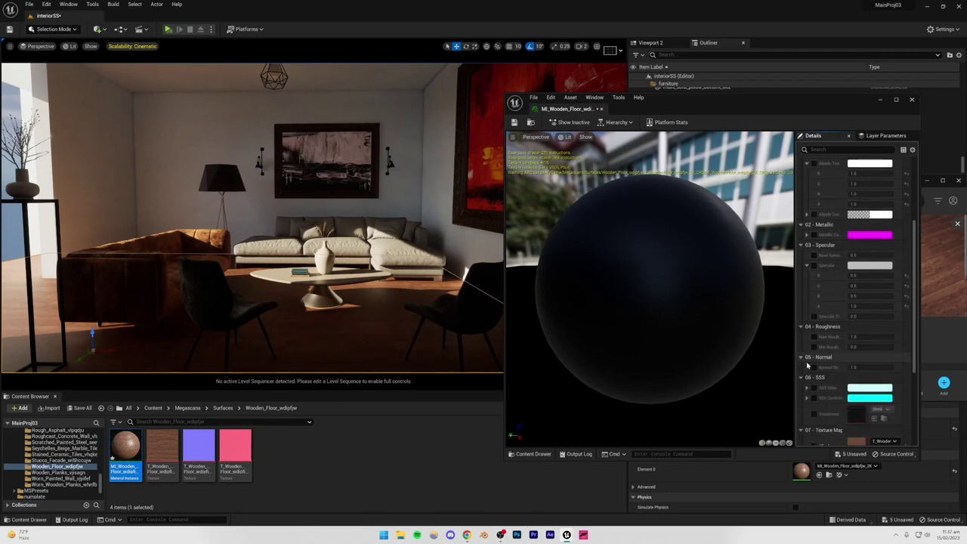
{"action": "scroll", "coordinate": [807, 364], "scroll_direction": "up", "scroll_amount": 4}
{"action": "scroll", "coordinate": [807, 366], "scroll_direction": "up", "scroll_amount": 2}
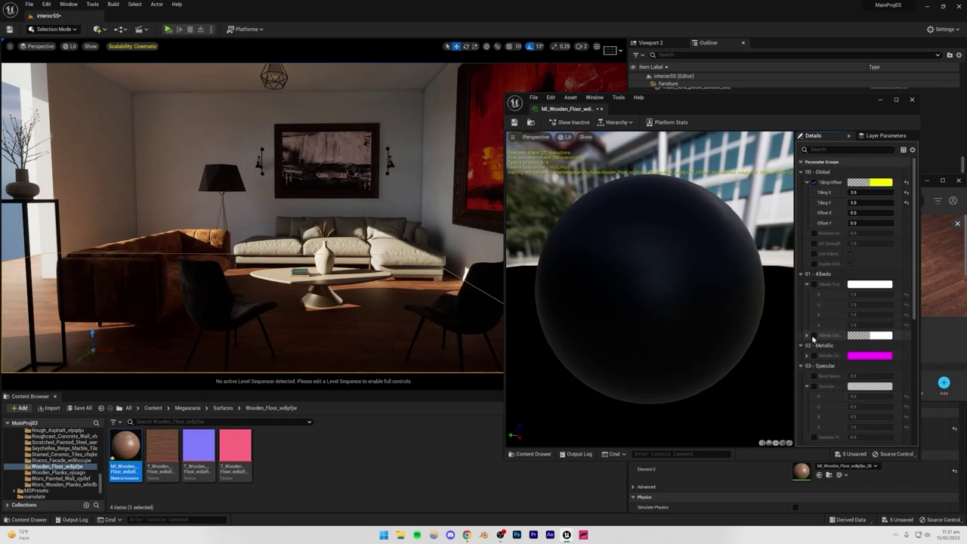
Step: Enable the wooden floor material's albedo controls and set Brightness to 3
{"action": "left_click", "coordinate": [806, 335]}
{"action": "left_click_drag", "start_coordinate": [853, 355], "coordinate": [863, 355]}
{"action": "right_click_drag", "start_coordinate": [372, 281], "coordinate": [382, 287]}
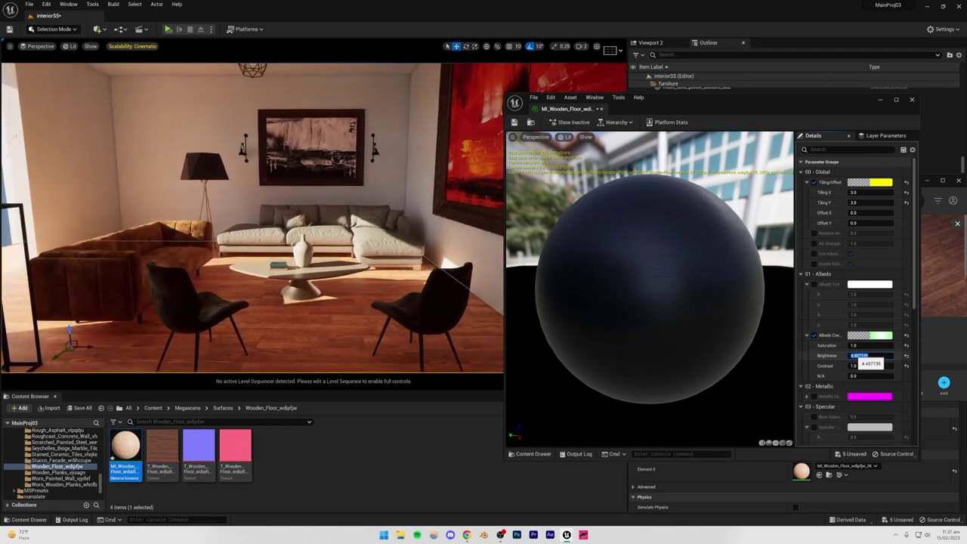
{"action": "type", "text": "3"}
{"action": "key", "text": "Return"}
{"action": "left_click", "coordinate": [389, 198]}
{"action": "right_click_drag", "start_coordinate": [389, 197], "coordinate": [396, 170]}
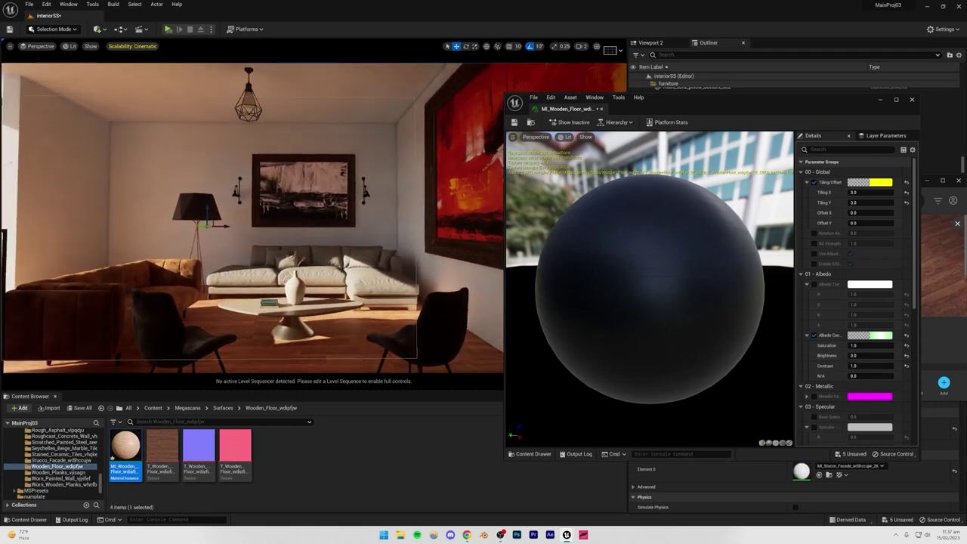
Step: Deselect the wall and set the wooden floor material's albedo Saturation to 0.8
{"action": "right_click_drag", "start_coordinate": [155, 243], "coordinate": [189, 275]}
{"action": "key", "text": "ctrl+z"}
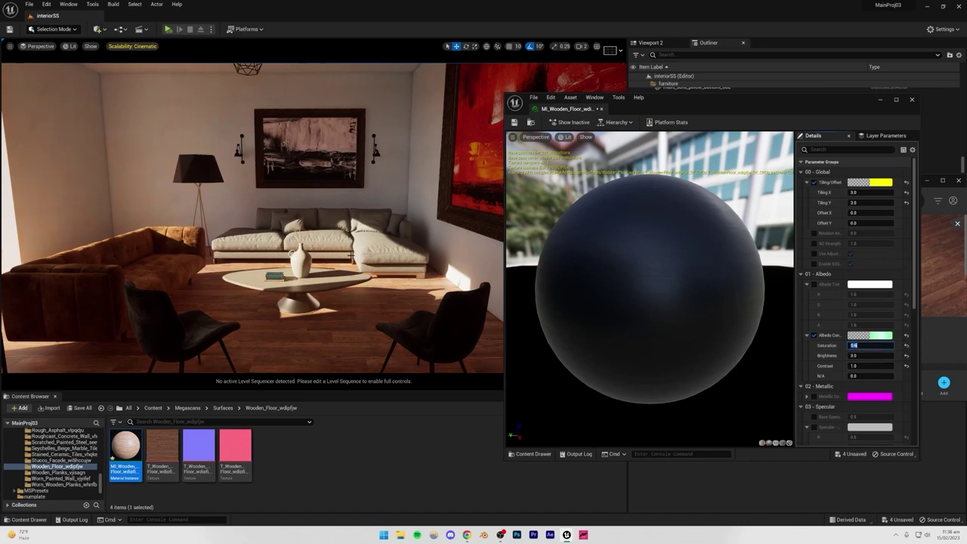
{"action": "scroll", "coordinate": [350, 256], "scroll_direction": "down", "scroll_amount": 2}
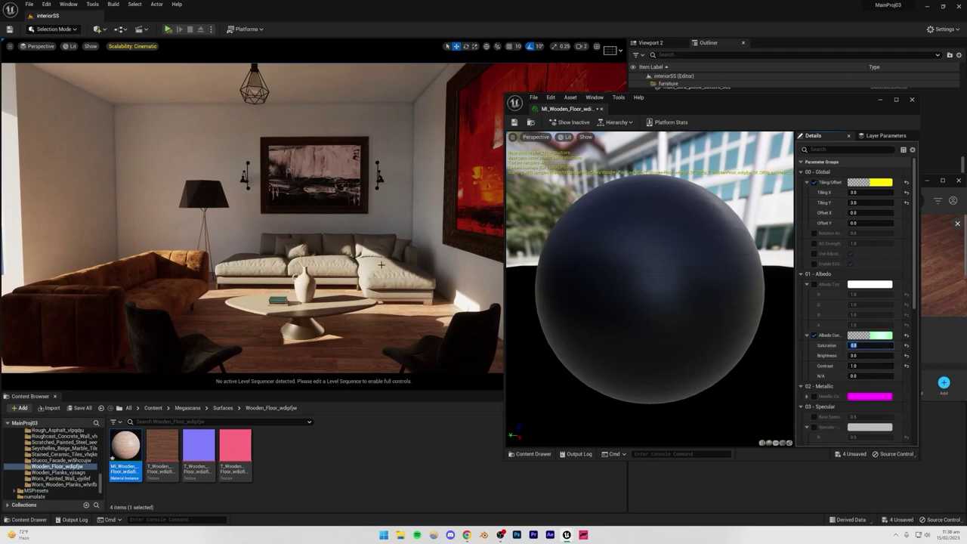
{"action": "mouse_move", "coordinate": [381, 265]}
{"action": "right_mouse_down"}
{"action": "mouse_move", "coordinate": [293, 266]}
{"action": "mouse_move", "coordinate": [409, 274]}
{"action": "mouse_move", "coordinate": [387, 270]}
{"action": "right_mouse_up"}
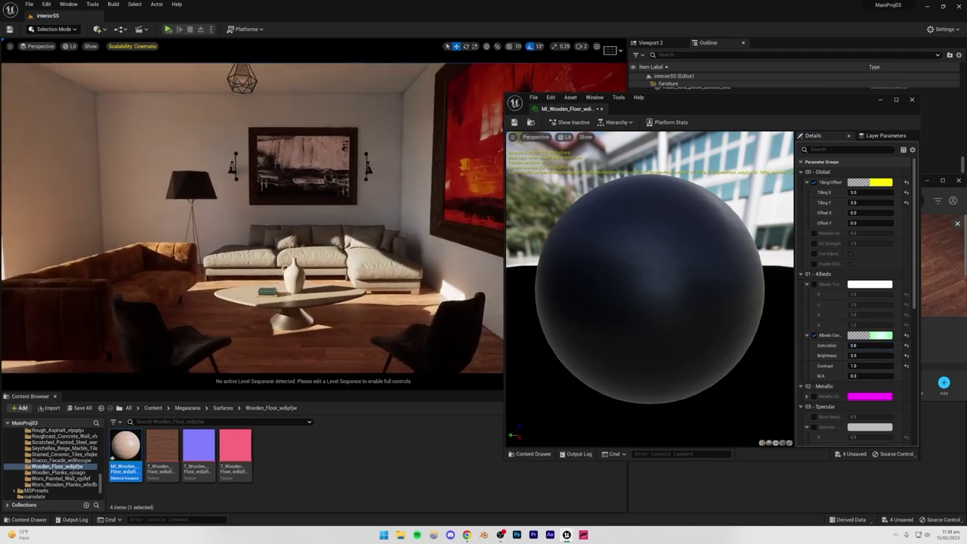
Step: Save all the modified material assets and close the wooden floor material editor
{"action": "left_click", "coordinate": [73, 407]}
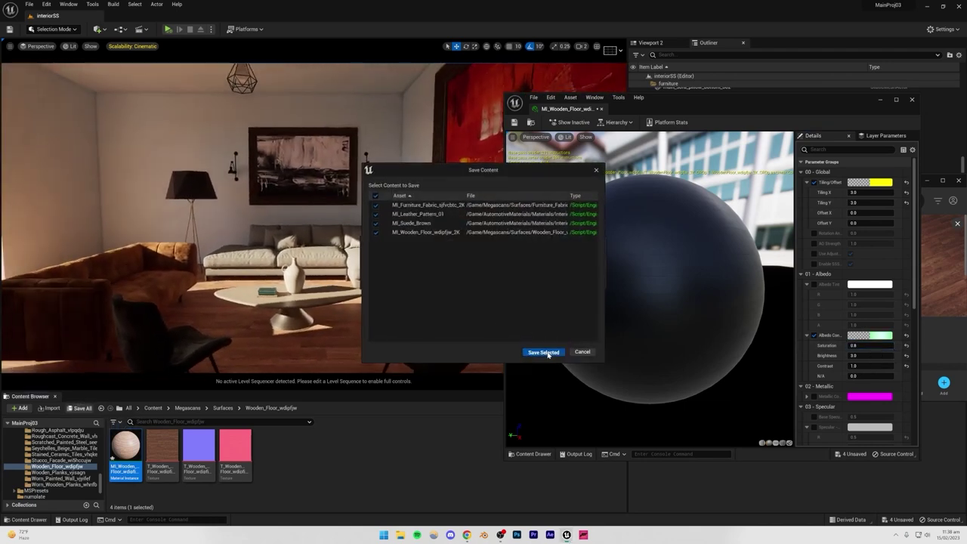
{"action": "left_click", "coordinate": [543, 352]}
{"action": "left_click", "coordinate": [911, 100]}
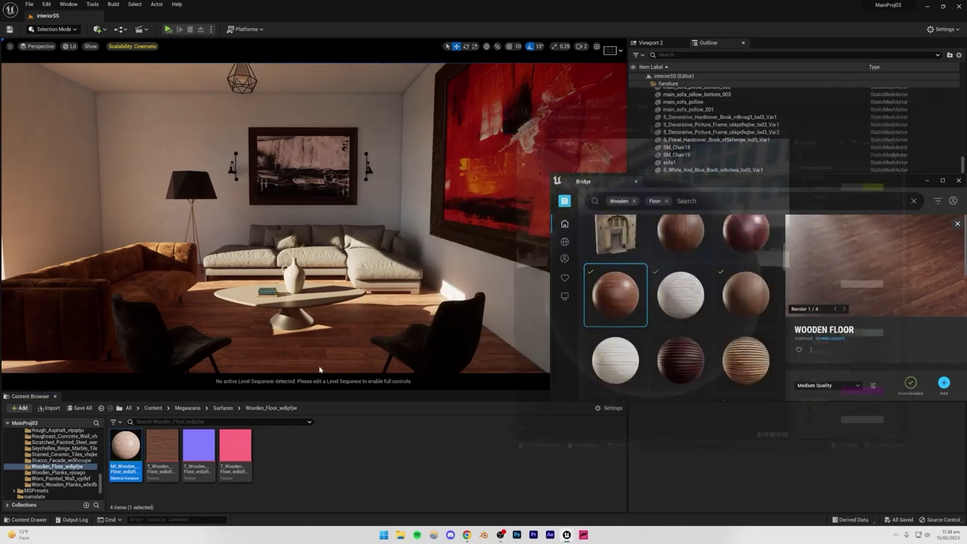
Step: Try the Seychelles beige marble tiles material on the floor and undo the change
{"action": "left_click", "coordinate": [57, 454]}
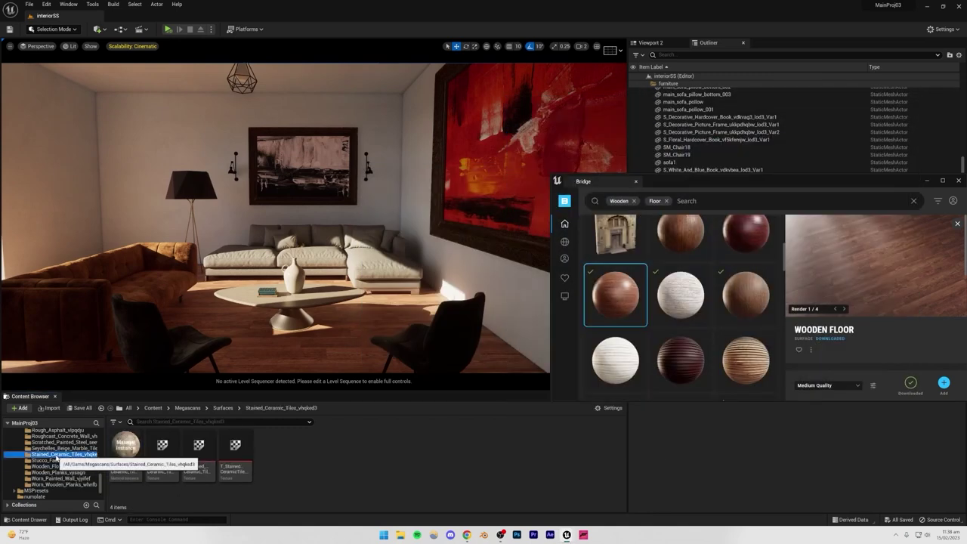
{"action": "left_click", "coordinate": [69, 459]}
{"action": "left_click", "coordinate": [69, 449]}
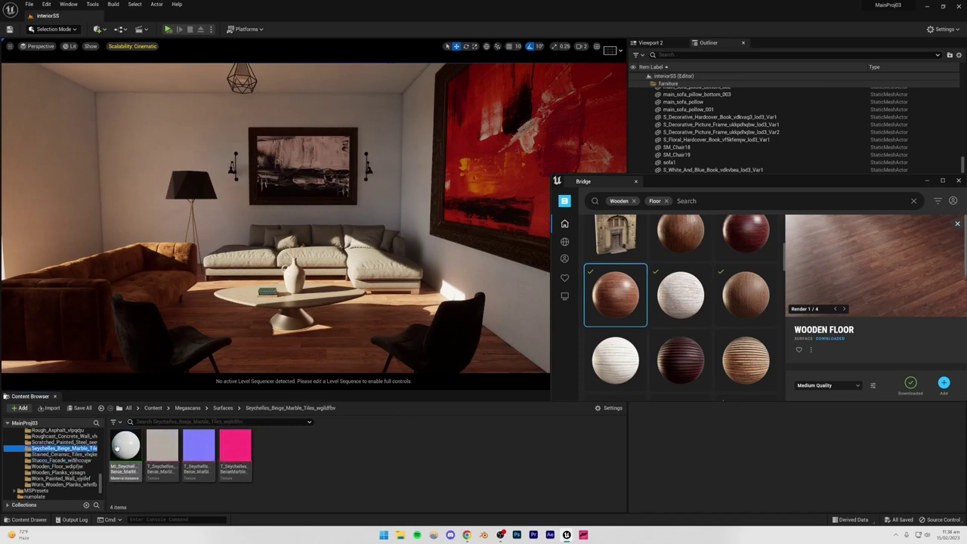
{"action": "left_click_drag", "start_coordinate": [127, 448], "coordinate": [276, 352]}
{"action": "right_click_drag", "start_coordinate": [277, 352], "coordinate": [445, 273]}
{"action": "key", "text": "ctrl+z"}
{"action": "key", "text": "e"}
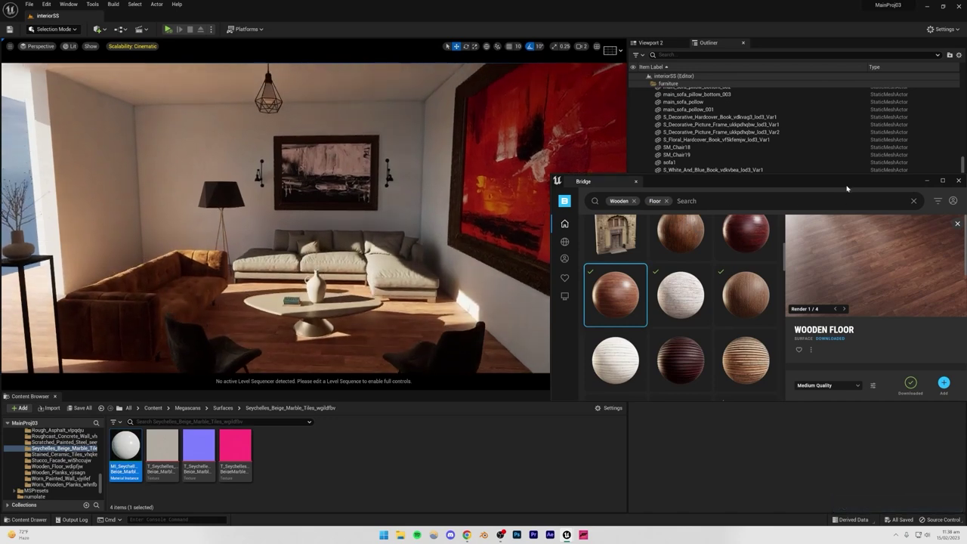
Step: Close the Bridge window and reframe the viewport on the whole living room
{"action": "left_click_drag", "start_coordinate": [847, 187], "coordinate": [588, 435]}
{"action": "left_click", "coordinate": [702, 430]}
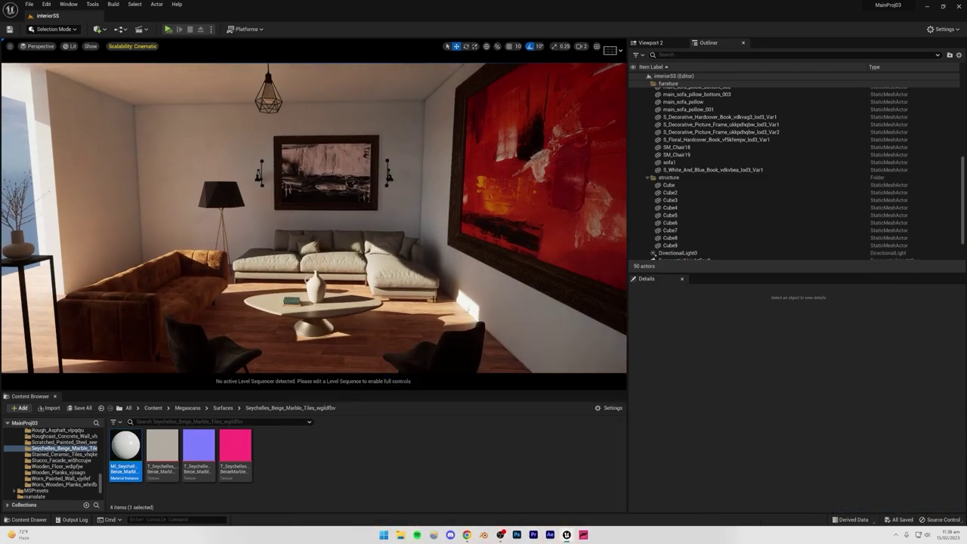
{"action": "key", "text": "s"}
{"action": "mouse_move", "coordinate": [431, 297]}
{"action": "right_mouse_down"}
{"action": "mouse_move", "coordinate": [416, 323]}
{"action": "mouse_move", "coordinate": [426, 324]}
{"action": "mouse_move", "coordinate": [433, 299]}
{"action": "right_mouse_up"}
{"action": "key", "text": "w"}
{"action": "key", "text": "s"}
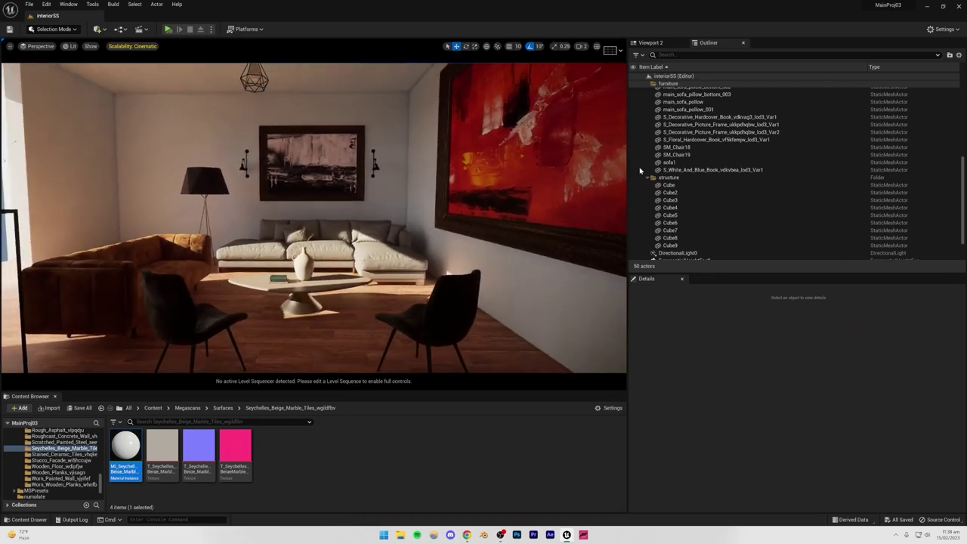
{"action": "scroll", "coordinate": [642, 166], "scroll_direction": "up", "scroll_amount": 5}
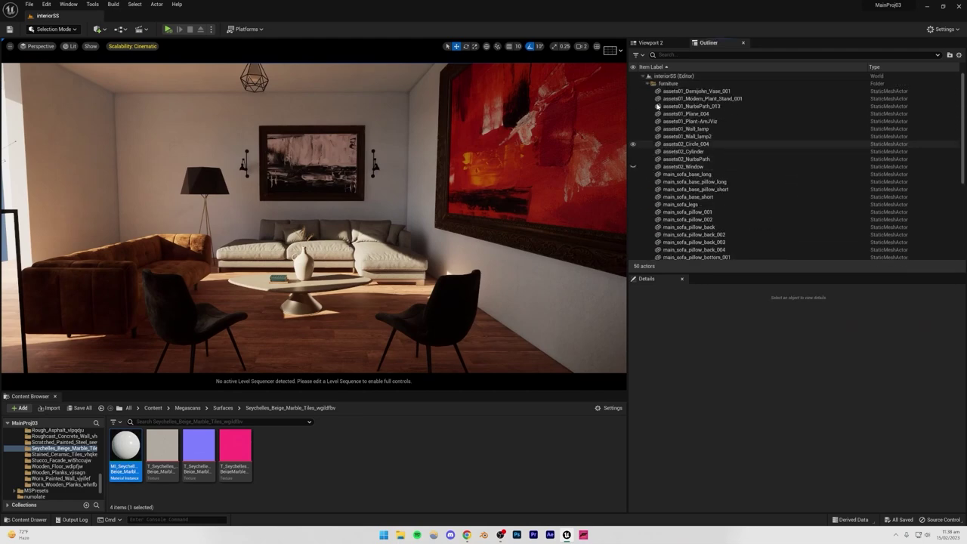
Step: Try Exposure Compensation values of 13 and 12 on the PostProcessVolume and settle on 11
{"action": "left_click", "coordinate": [647, 83]}
{"action": "left_click", "coordinate": [676, 113]}
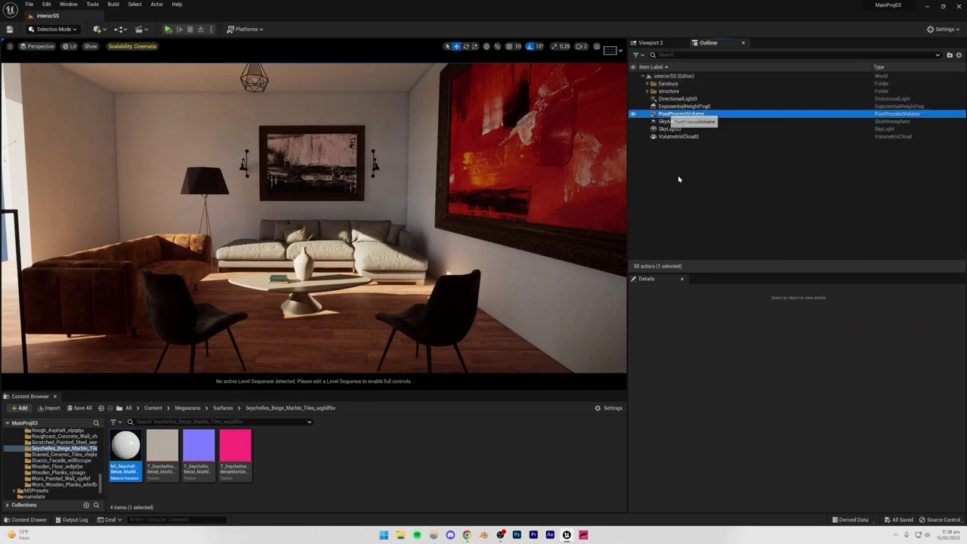
{"action": "left_click", "coordinate": [633, 433]}
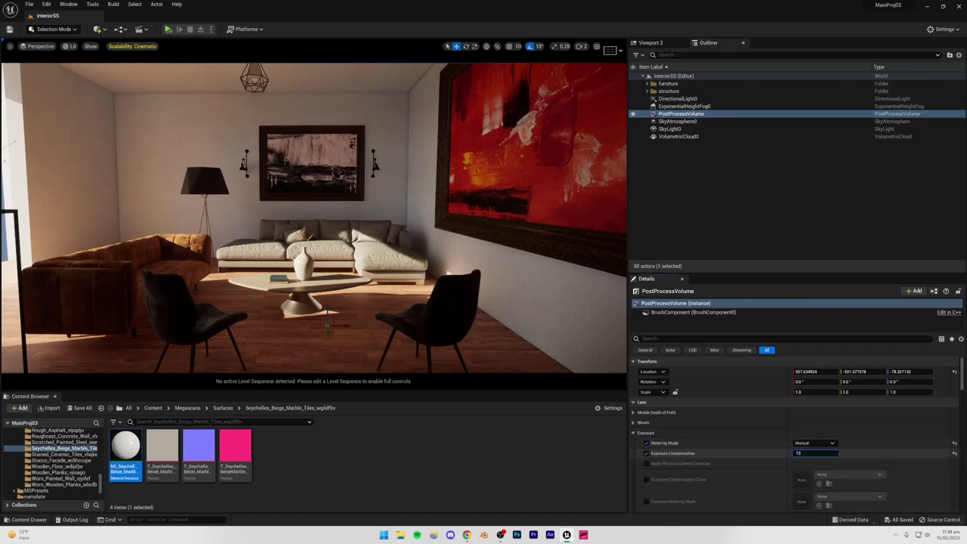
{"action": "key", "text": "Return"}
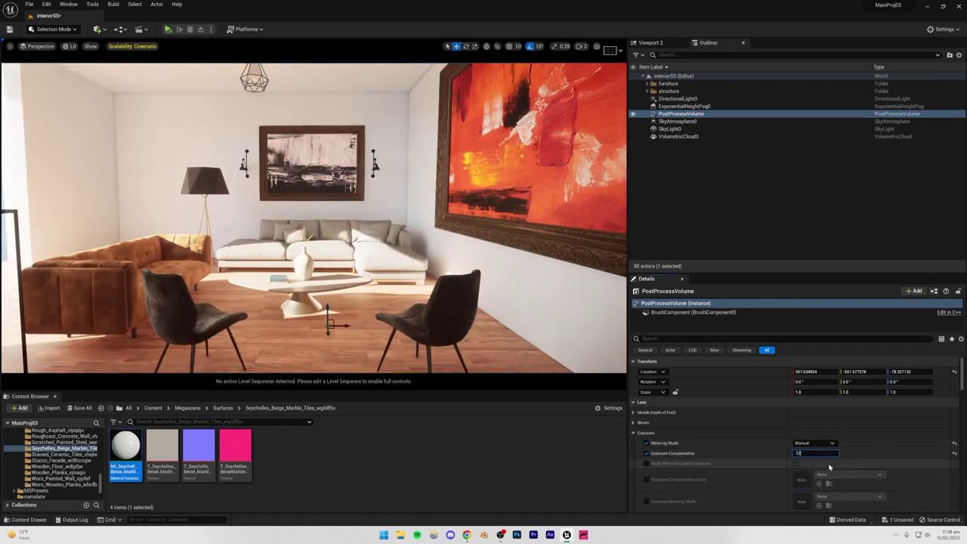
{"action": "type", "text": "12"}
{"action": "key", "text": "Return"}
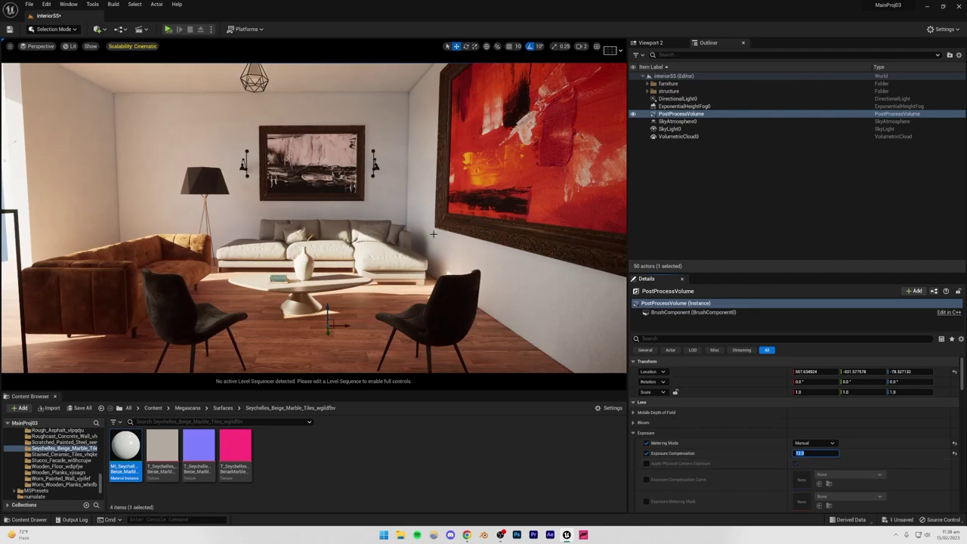
{"action": "type", "text": "11"}
{"action": "key", "text": "Return"}
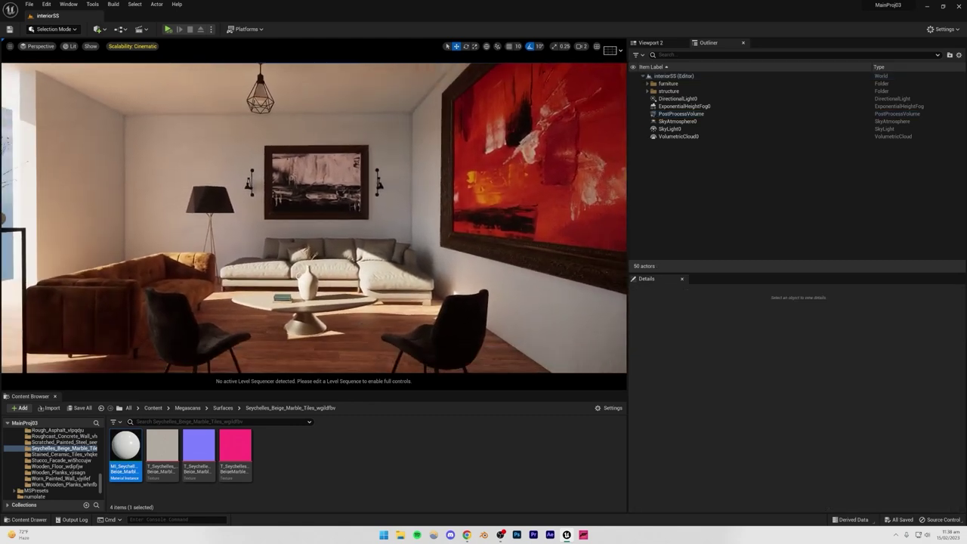
Step: Open the automotive Exterior Metal materials folder and try the metal_wear_light material on the pendant lamp's wire cage
{"action": "key", "text": "w"}
{"action": "right_click_drag", "start_coordinate": [313, 218], "coordinate": [284, 141]}
{"action": "key", "text": "w"}
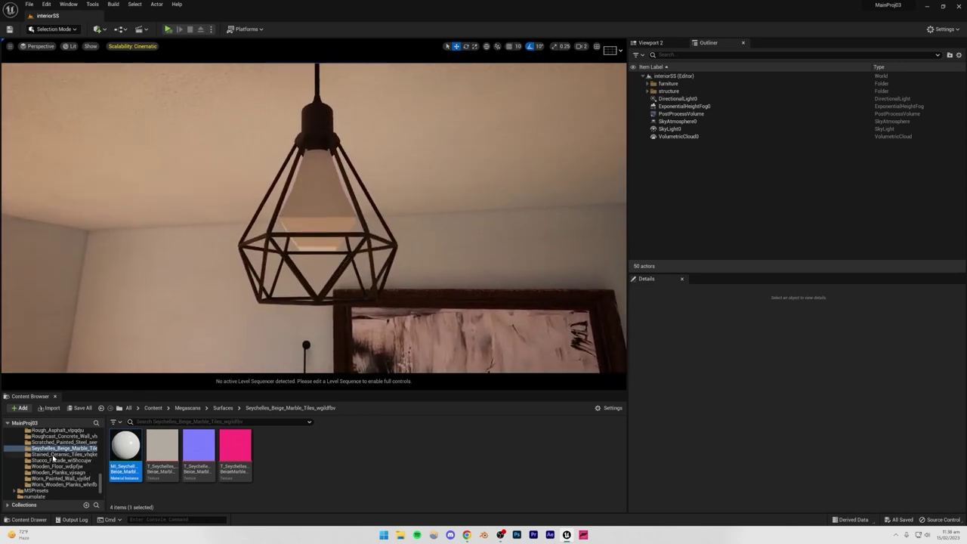
{"action": "scroll", "coordinate": [52, 457], "scroll_direction": "down", "scroll_amount": 2}
{"action": "scroll", "coordinate": [58, 467], "scroll_direction": "down", "scroll_amount": 2}
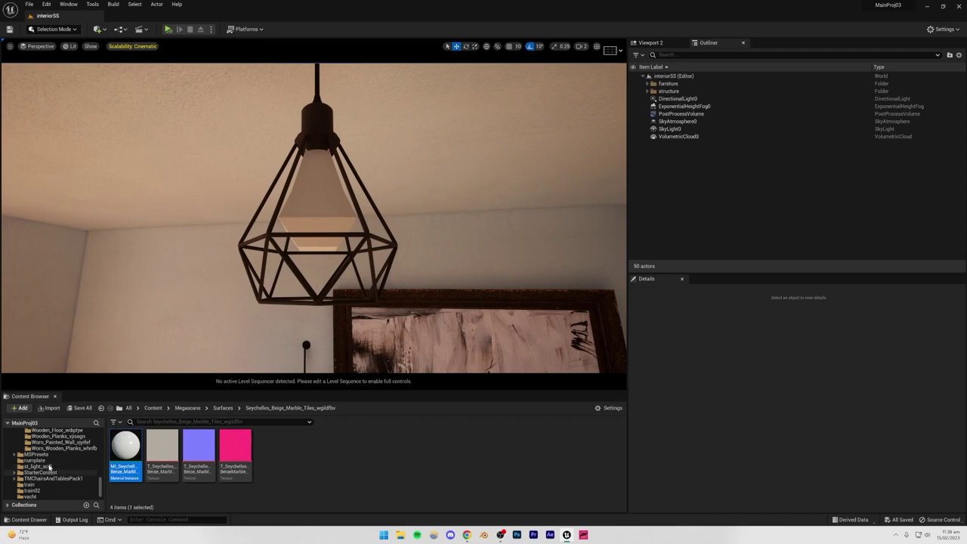
{"action": "scroll", "coordinate": [49, 467], "scroll_direction": "up", "scroll_amount": 10}
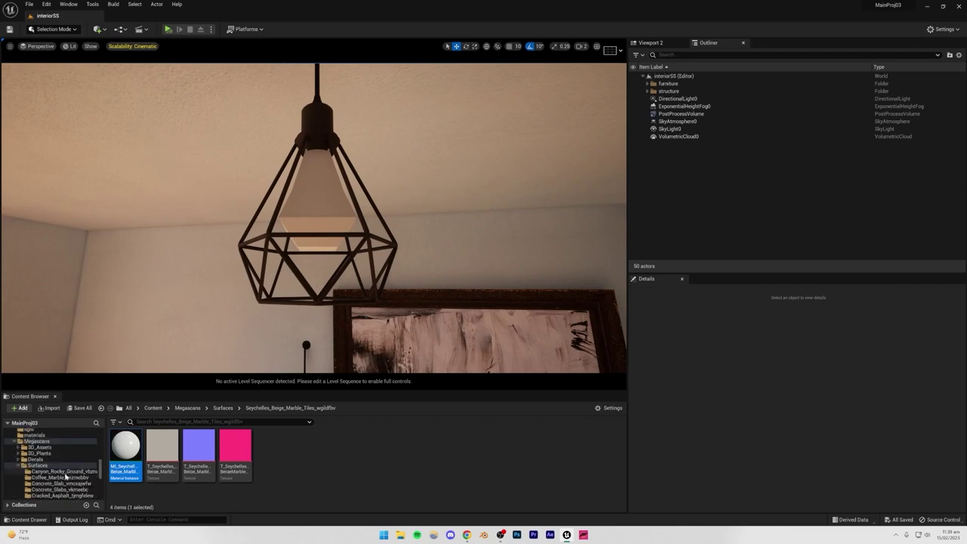
{"action": "scroll", "coordinate": [65, 475], "scroll_direction": "up", "scroll_amount": 5}
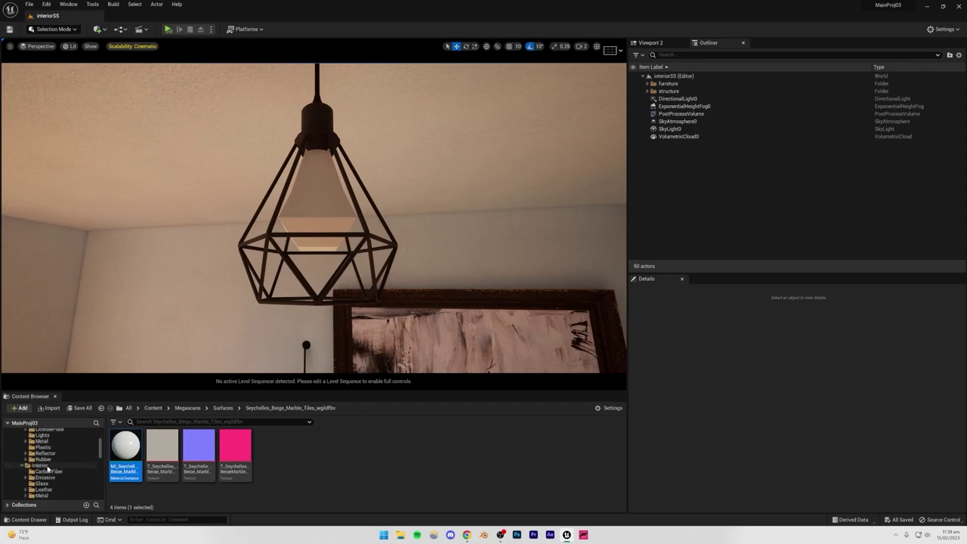
{"action": "left_click", "coordinate": [41, 453]}
{"action": "left_click_drag", "start_coordinate": [166, 449], "coordinate": [268, 251]}
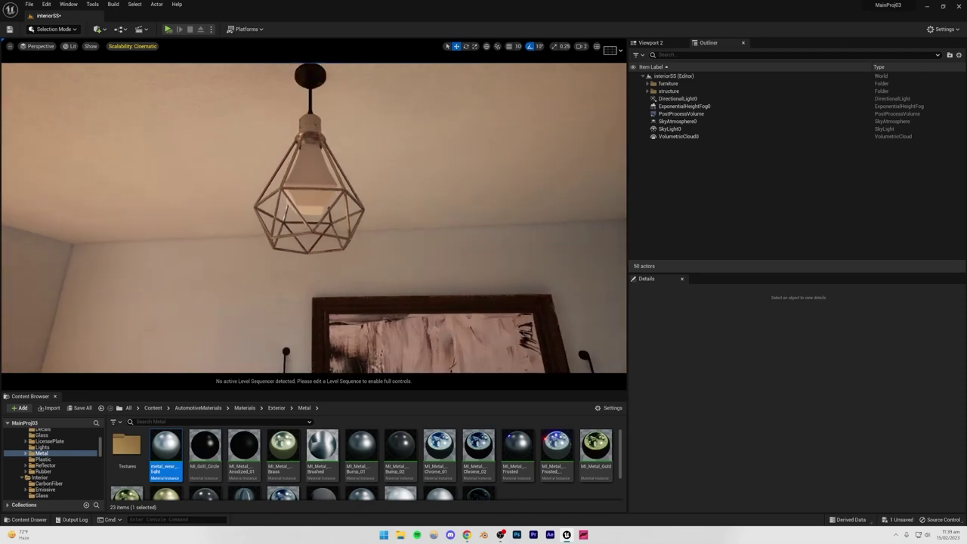
Step: Apply the MI_Metal_Bump_02 material to the pendant lamp's cage and MI_Metal_Chrome_01 to its bulb
{"action": "left_click_drag", "start_coordinate": [400, 449], "coordinate": [358, 276]}
{"action": "right_click_drag", "start_coordinate": [358, 275], "coordinate": [347, 240]}
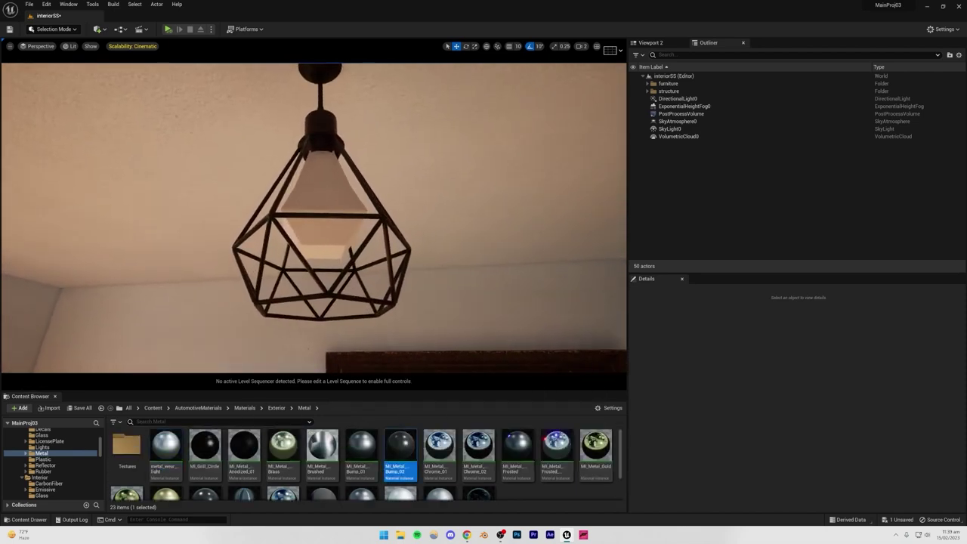
{"action": "left_click_drag", "start_coordinate": [309, 263], "coordinate": [330, 230]}
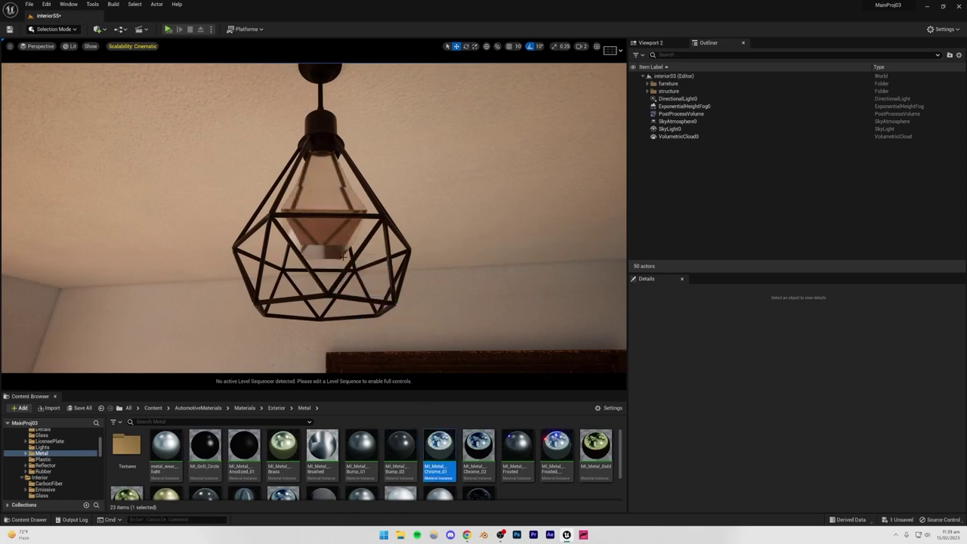
{"action": "mouse_move", "coordinate": [330, 230]}
{"action": "right_mouse_down"}
{"action": "mouse_move", "coordinate": [343, 280]}
{"action": "mouse_move", "coordinate": [334, 237]}
{"action": "mouse_move", "coordinate": [337, 256]}
{"action": "mouse_move", "coordinate": [358, 242]}
{"action": "mouse_move", "coordinate": [317, 227]}
{"action": "mouse_move", "coordinate": [331, 221]}
{"action": "mouse_move", "coordinate": [309, 222]}
{"action": "mouse_move", "coordinate": [310, 231]}
{"action": "right_mouse_up"}
Step: Apply the MI_Metal_Bump_02 material to the wall lamps beside the framed black-and-pink painting
{"action": "mouse_move", "coordinate": [400, 449]}
{"action": "left_mouse_down"}
{"action": "mouse_move", "coordinate": [302, 201]}
{"action": "mouse_move", "coordinate": [311, 172]}
{"action": "left_mouse_up"}
{"action": "mouse_move", "coordinate": [311, 172]}
{"action": "right_mouse_down"}
{"action": "mouse_move", "coordinate": [400, 171]}
{"action": "mouse_move", "coordinate": [367, 172]}
{"action": "right_mouse_up"}
{"action": "left_click_drag", "start_coordinate": [400, 450], "coordinate": [333, 242]}
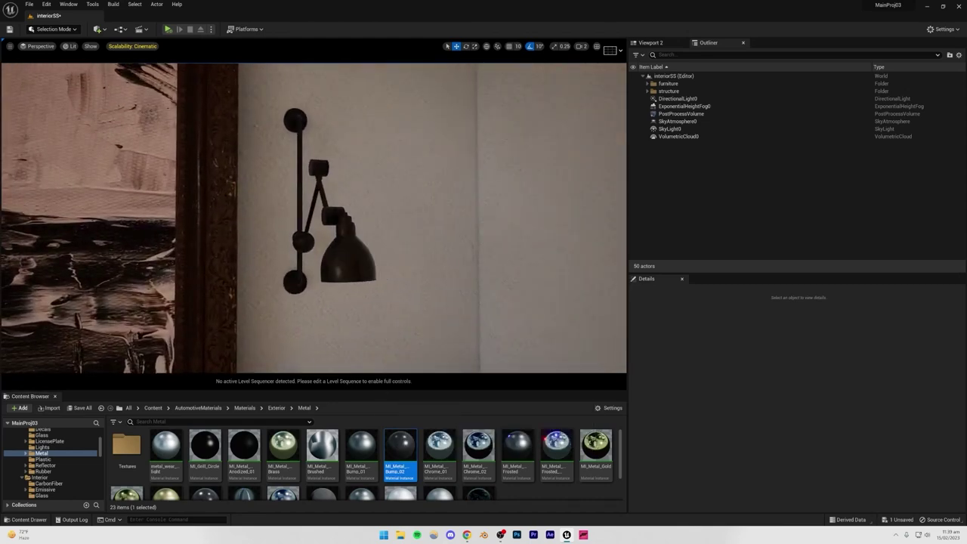
{"action": "mouse_move", "coordinate": [332, 241]}
{"action": "right_mouse_down"}
{"action": "mouse_move", "coordinate": [268, 238]}
{"action": "mouse_move", "coordinate": [277, 281]}
{"action": "mouse_move", "coordinate": [273, 252]}
{"action": "mouse_move", "coordinate": [291, 273]}
{"action": "mouse_move", "coordinate": [324, 241]}
{"action": "right_mouse_up"}
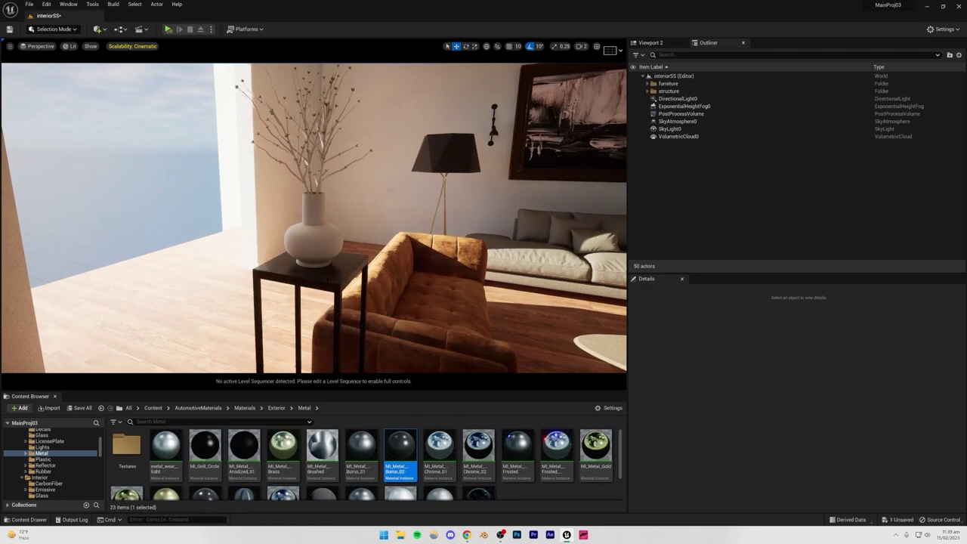
Step: Select the branch-filled vase on the plant stand and look through the Megascans surfaces, opening the Stained Ceramic Tiles folder
{"action": "right_click_drag", "start_coordinate": [328, 279], "coordinate": [286, 273]}
{"action": "scroll", "coordinate": [45, 464], "scroll_direction": "down", "scroll_amount": 10}
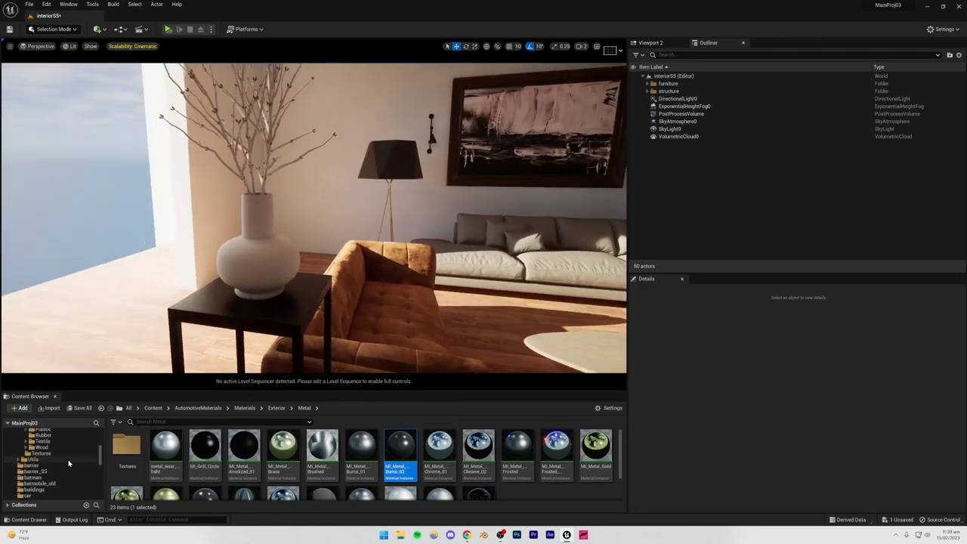
{"action": "left_click", "coordinate": [255, 251]}
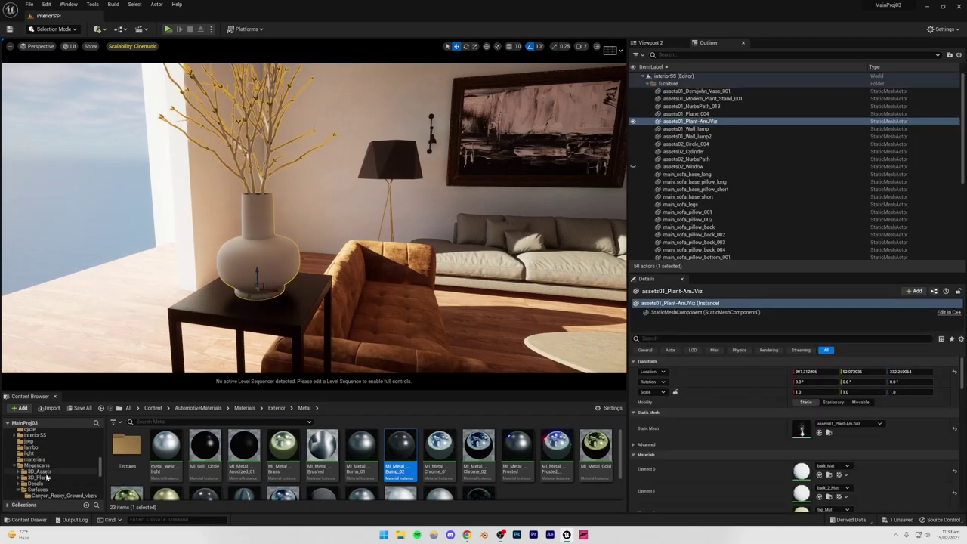
{"action": "scroll", "coordinate": [50, 466], "scroll_direction": "down", "scroll_amount": 5}
{"action": "scroll", "coordinate": [49, 466], "scroll_direction": "down", "scroll_amount": 5}
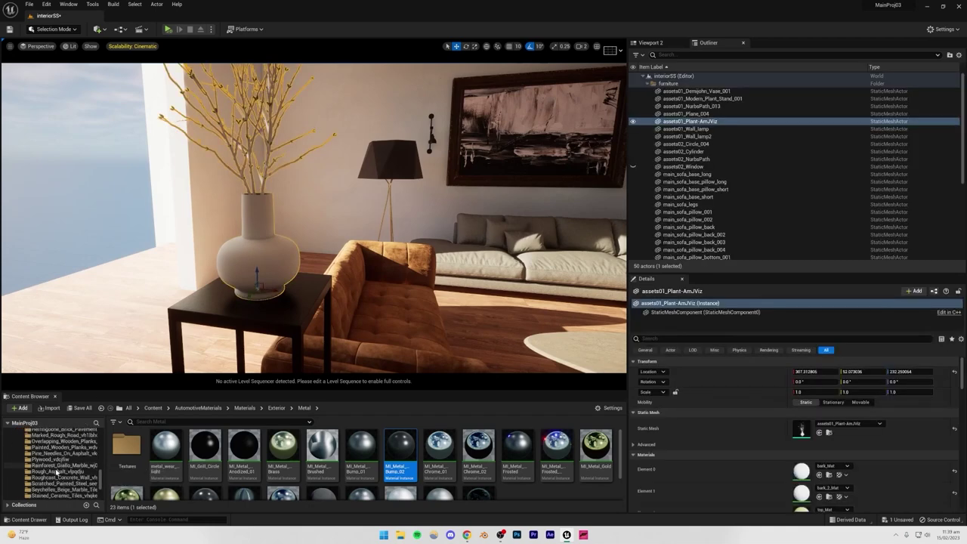
{"action": "scroll", "coordinate": [55, 465], "scroll_direction": "up", "scroll_amount": 2}
{"action": "left_click", "coordinate": [64, 471]}
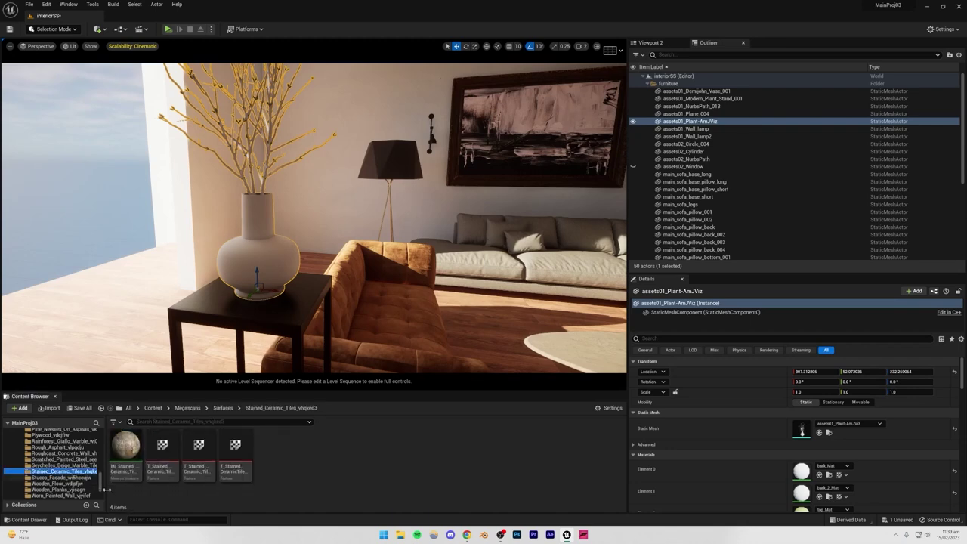
Step: Open the Rainforest Giallo Marble folder and try its material on the vase on the plant stand
{"action": "left_click", "coordinate": [60, 454]}
{"action": "left_click", "coordinate": [60, 448]}
{"action": "left_click", "coordinate": [61, 454]}
{"action": "scroll", "coordinate": [61, 454], "scroll_direction": "up", "scroll_amount": 1}
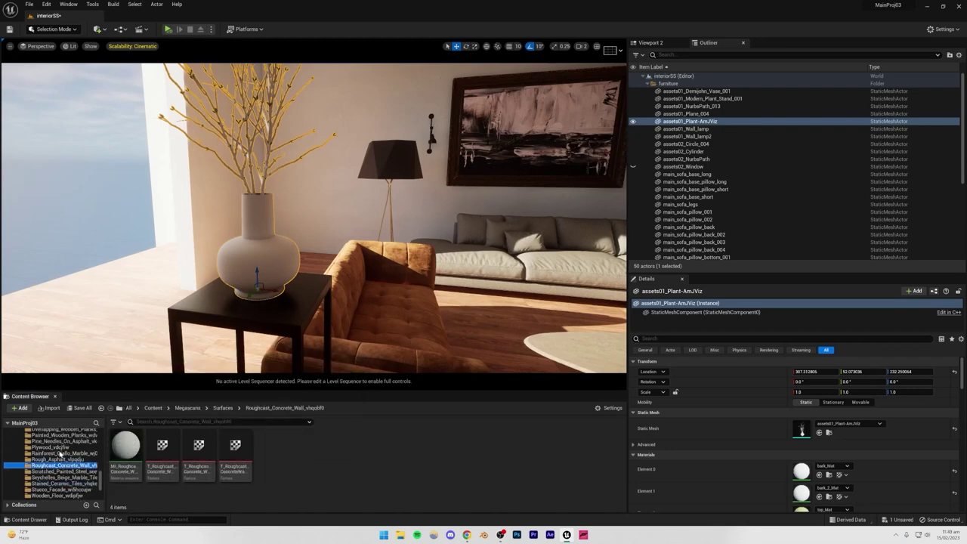
{"action": "left_click", "coordinate": [61, 453]}
{"action": "left_click_drag", "start_coordinate": [219, 319], "coordinate": [261, 250]}
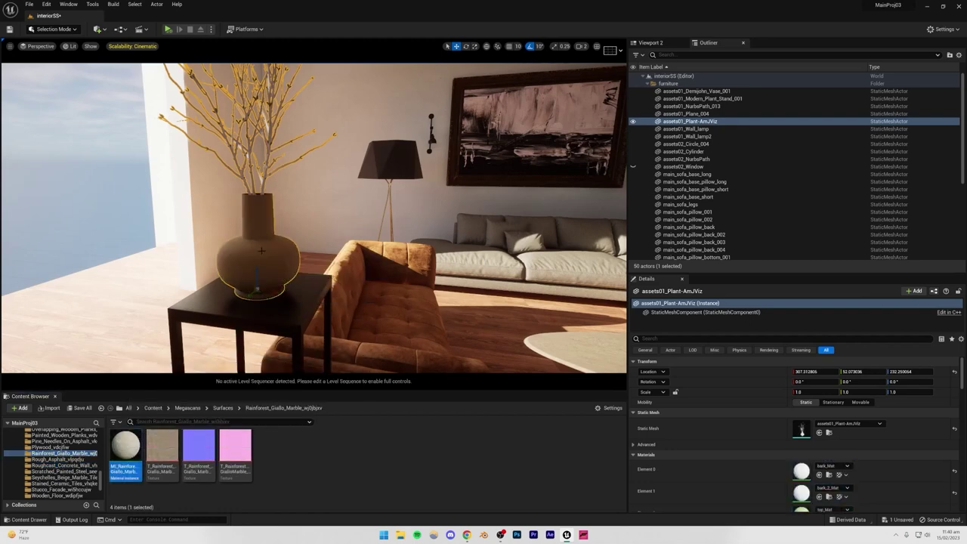
{"action": "left_click", "coordinate": [262, 262]}
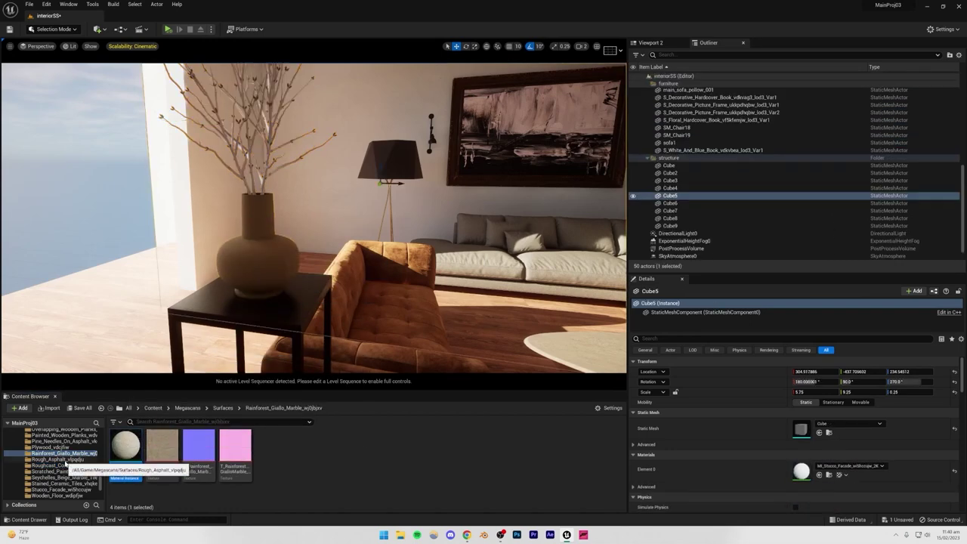
Step: Open the Ekeberg Marble folder and apply its material to the vase on the plant stand
{"action": "scroll", "coordinate": [65, 462], "scroll_direction": "up", "scroll_amount": 1}
{"action": "right_click_drag", "start_coordinate": [313, 266], "coordinate": [341, 267]}
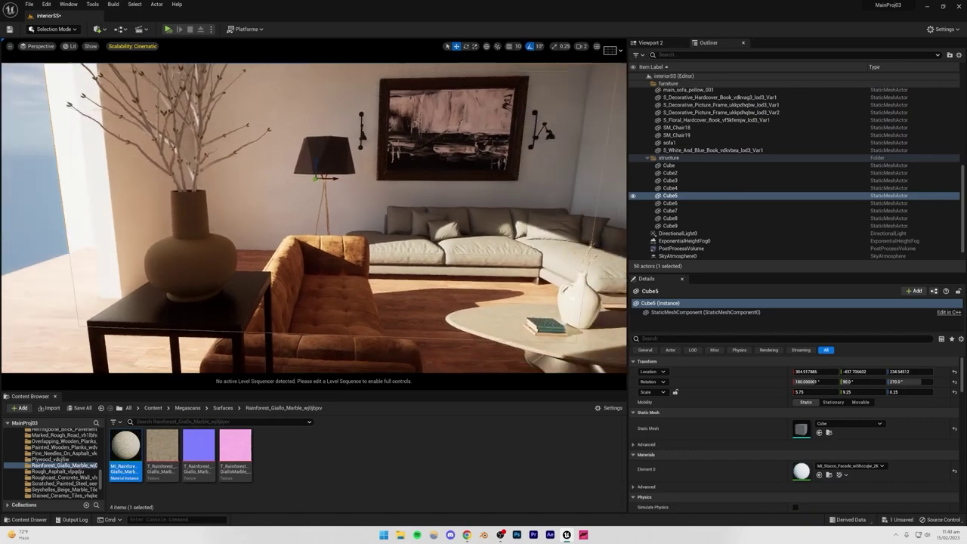
{"action": "right_click_drag", "start_coordinate": [215, 273], "coordinate": [250, 277]}
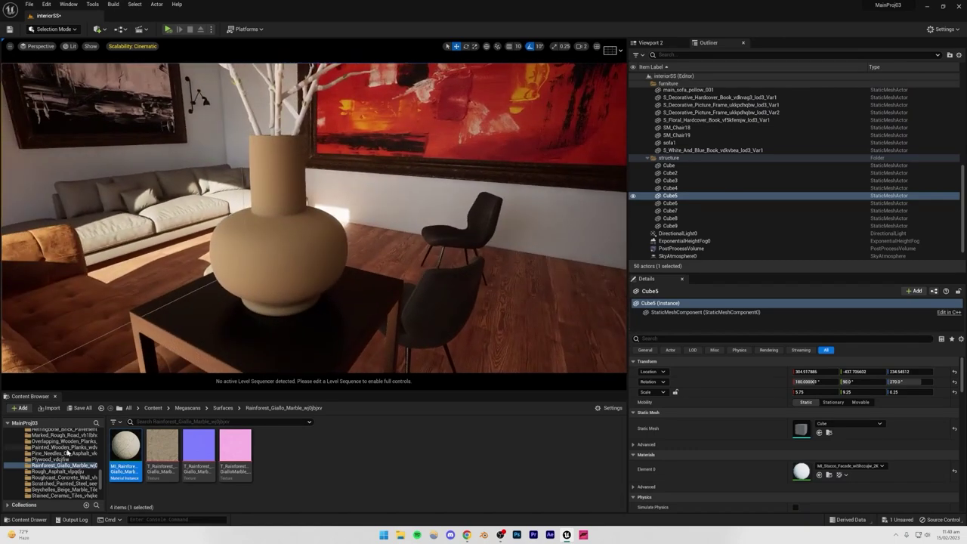
{"action": "scroll", "coordinate": [67, 452], "scroll_direction": "up", "scroll_amount": 2}
{"action": "right_click_drag", "start_coordinate": [312, 219], "coordinate": [306, 252]}
{"action": "right_click_drag", "start_coordinate": [249, 276], "coordinate": [250, 276]}
{"action": "scroll", "coordinate": [61, 457], "scroll_direction": "up", "scroll_amount": 1}
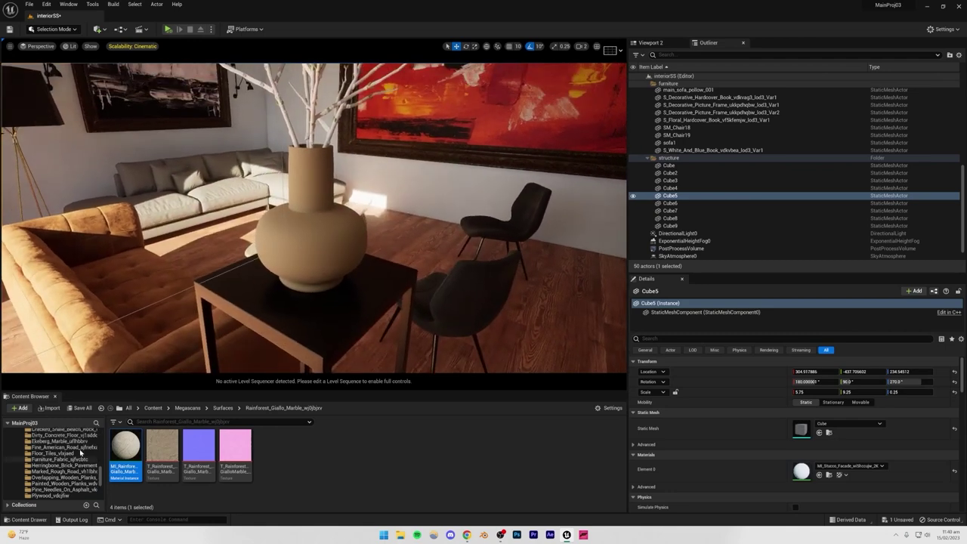
{"action": "scroll", "coordinate": [57, 460], "scroll_direction": "up", "scroll_amount": 2}
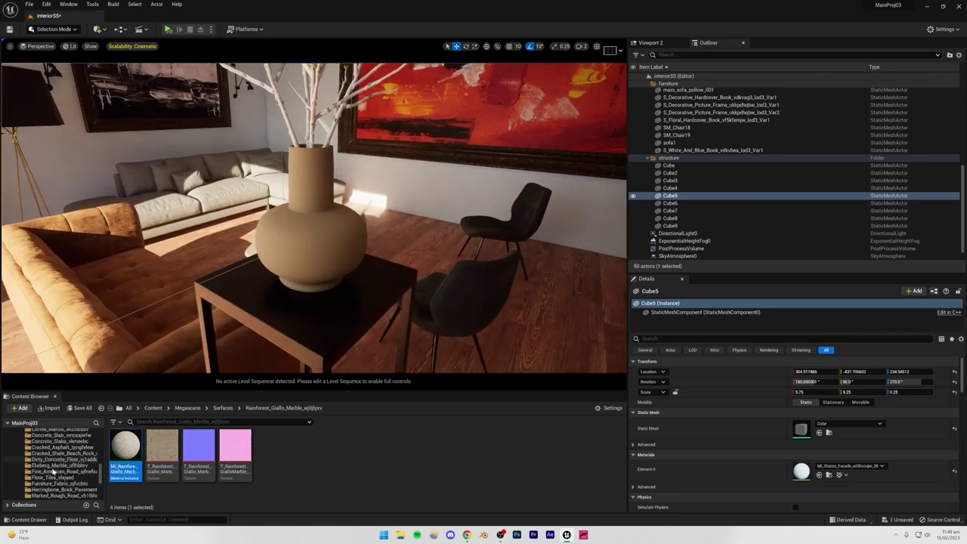
{"action": "left_click", "coordinate": [60, 465]}
{"action": "left_click_drag", "start_coordinate": [125, 447], "coordinate": [272, 269]}
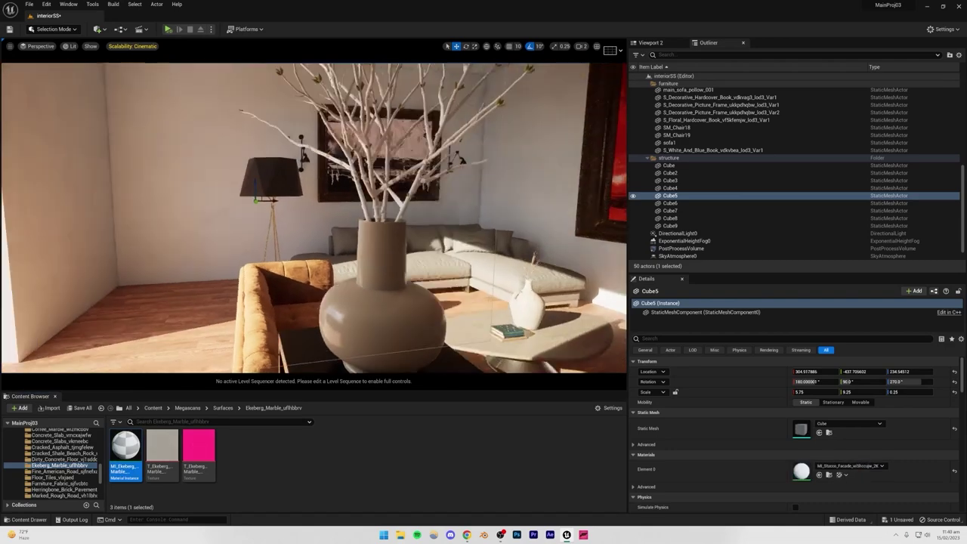
Step: Open the Stained Ceramic Tiles folder, apply its material to the plant's main branches, and deselect the plant
{"action": "right_click_drag", "start_coordinate": [272, 269], "coordinate": [209, 260]}
{"action": "right_click_drag", "start_coordinate": [313, 217], "coordinate": [313, 217]}
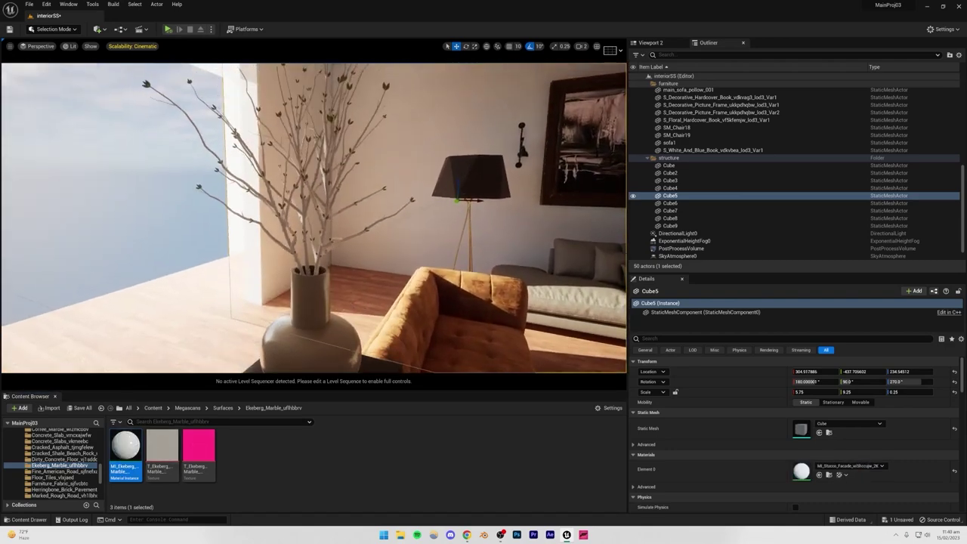
{"action": "left_click", "coordinate": [317, 222]}
{"action": "scroll", "coordinate": [91, 447], "scroll_direction": "down", "scroll_amount": 1}
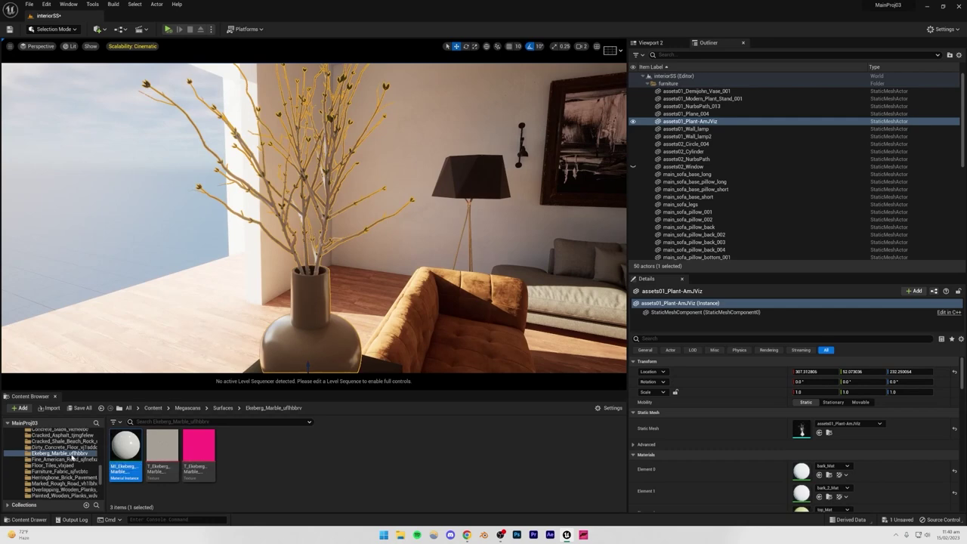
{"action": "left_click", "coordinate": [62, 447]}
{"action": "scroll", "coordinate": [64, 465], "scroll_direction": "down", "scroll_amount": 4}
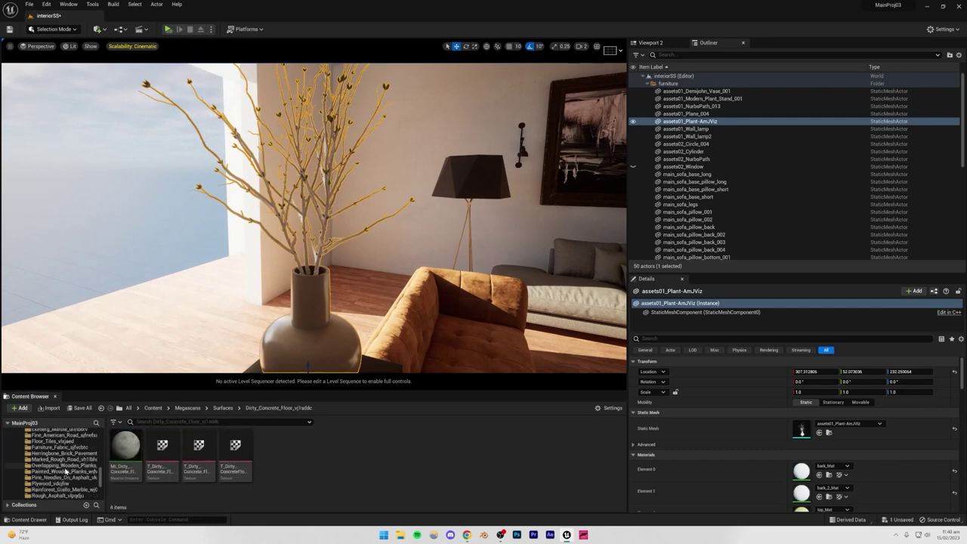
{"action": "scroll", "coordinate": [64, 468], "scroll_direction": "down", "scroll_amount": 3}
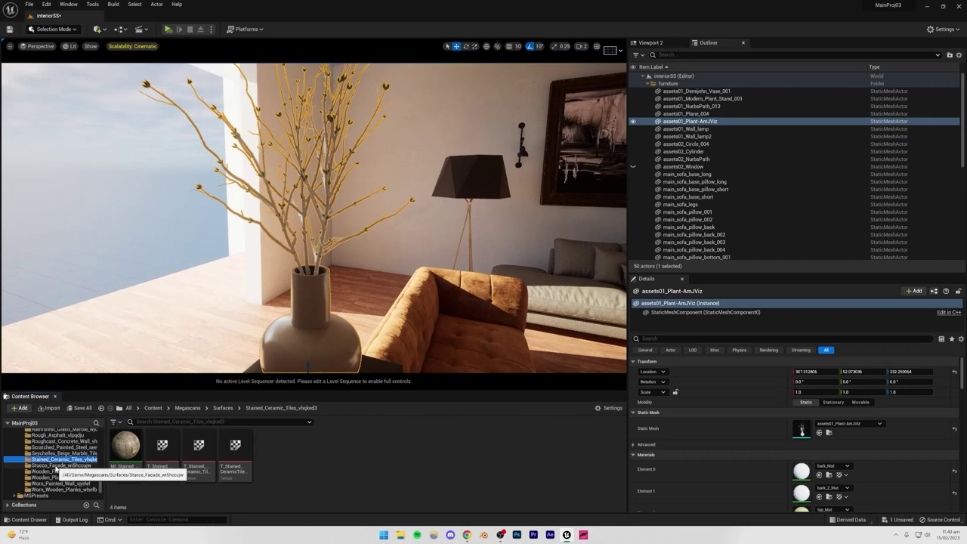
{"action": "left_click_drag", "start_coordinate": [129, 452], "coordinate": [289, 243]}
{"action": "left_click", "coordinate": [153, 224]}
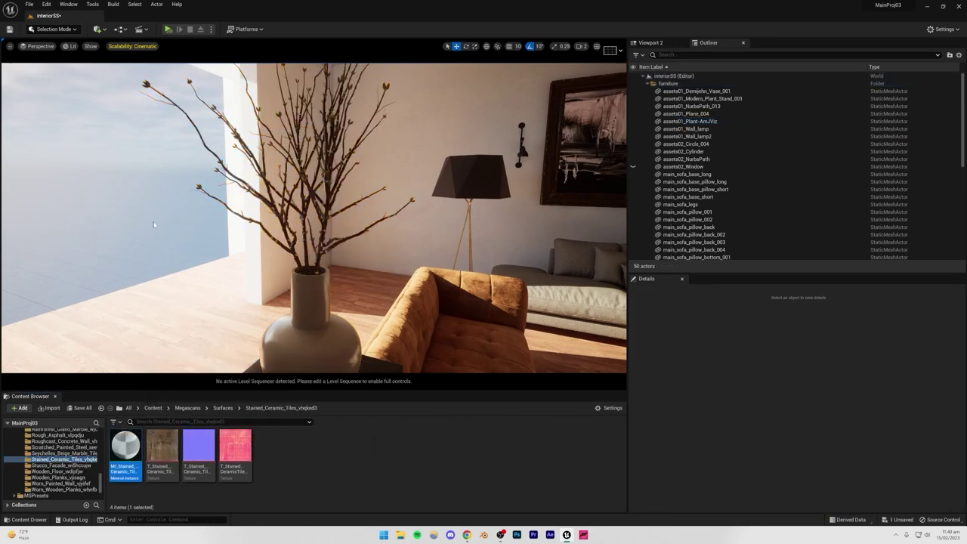
Step: Apply the Stained Ceramic Tiles material to the plant's second bark element and again to its upper branches
{"action": "right_click_drag", "start_coordinate": [153, 224], "coordinate": [157, 201]}
{"action": "scroll", "coordinate": [308, 261], "scroll_direction": "up", "scroll_amount": 5}
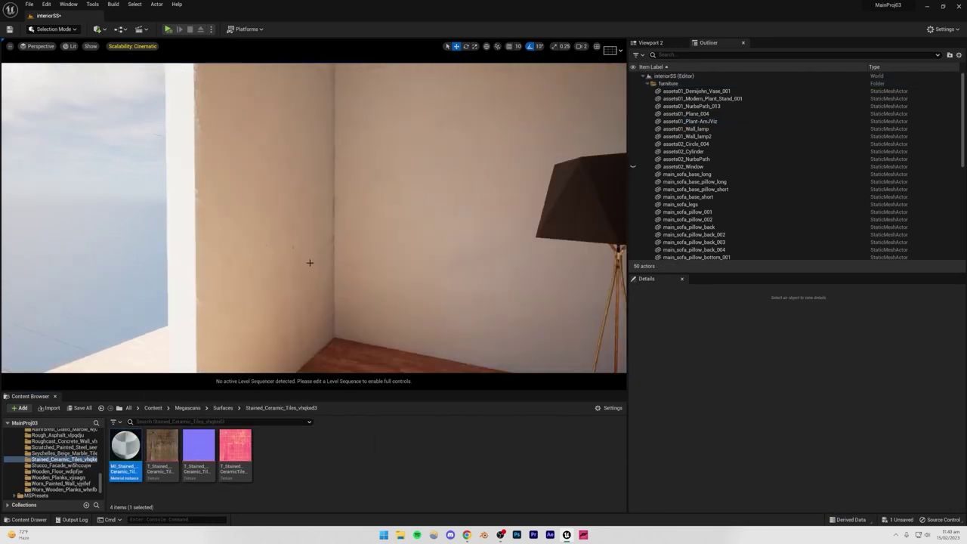
{"action": "scroll", "coordinate": [309, 263], "scroll_direction": "down", "scroll_amount": 5}
{"action": "left_click", "coordinate": [305, 270]}
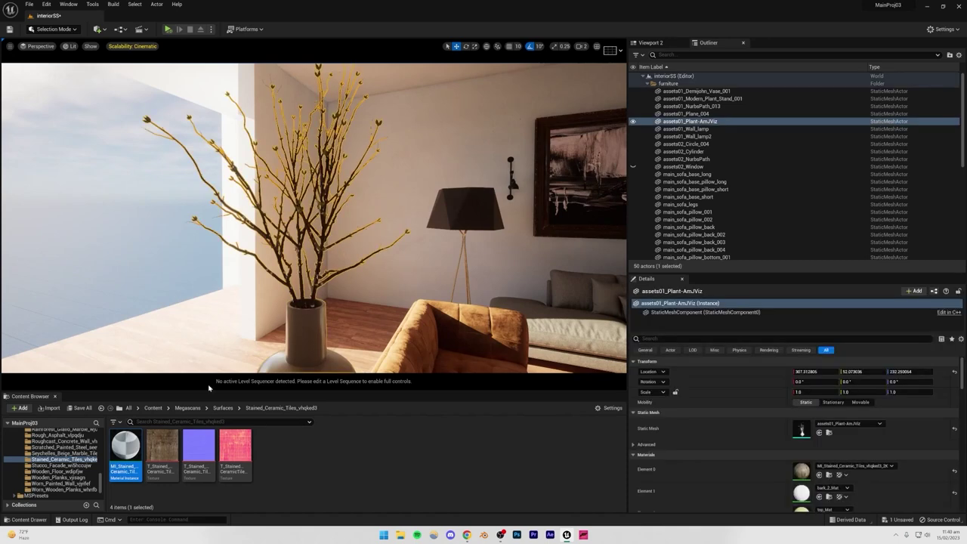
{"action": "left_click_drag", "start_coordinate": [125, 445], "coordinate": [272, 308]}
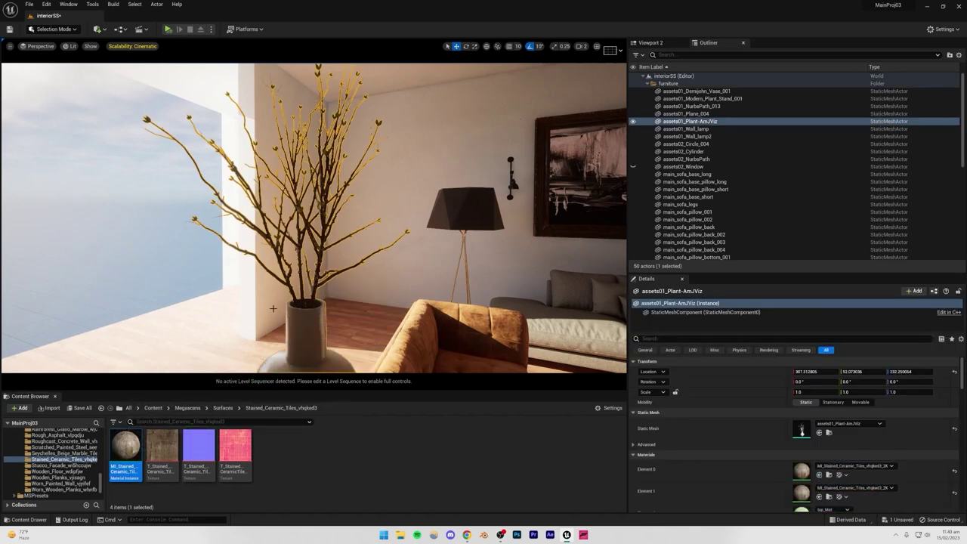
{"action": "left_click", "coordinate": [128, 269]}
{"action": "left_click_drag", "start_coordinate": [131, 441], "coordinate": [294, 201]}
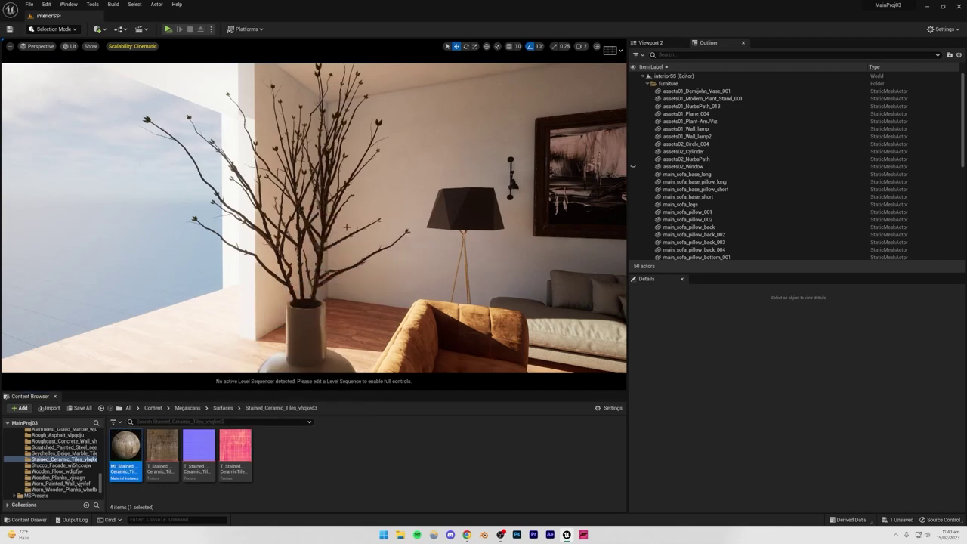
Step: Save the interior level with the newly applied plant materials, checking the room around the coffee table
{"action": "key", "text": "s"}
{"action": "mouse_move", "coordinate": [346, 227]}
{"action": "right_mouse_down"}
{"action": "mouse_move", "coordinate": [431, 230]}
{"action": "mouse_move", "coordinate": [378, 240]}
{"action": "mouse_move", "coordinate": [386, 223]}
{"action": "mouse_move", "coordinate": [334, 219]}
{"action": "mouse_move", "coordinate": [343, 226]}
{"action": "right_mouse_up"}
{"action": "key", "text": "w"}
{"action": "key", "text": "ctrl+s"}
{"action": "key", "text": "s"}
{"action": "key", "text": "w"}
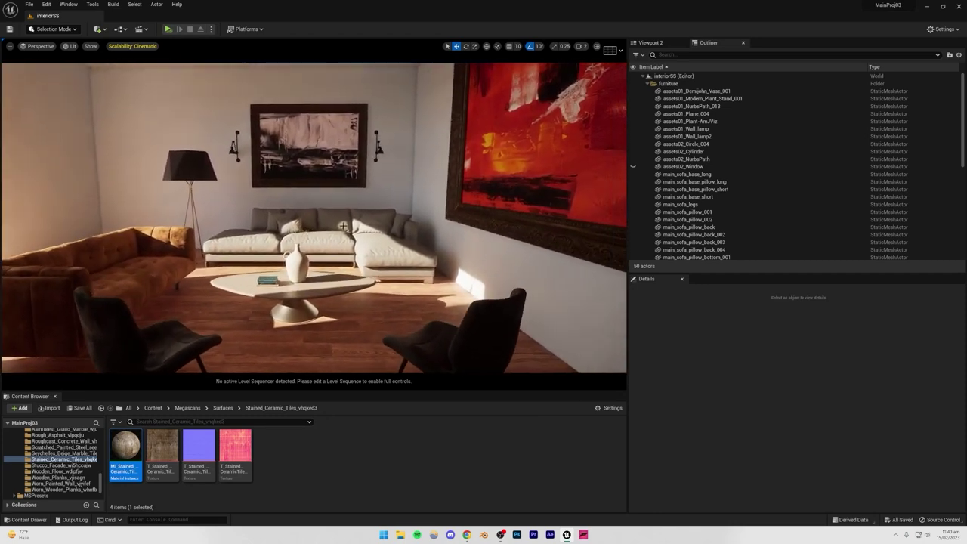
{"action": "left_click", "coordinate": [321, 287]}
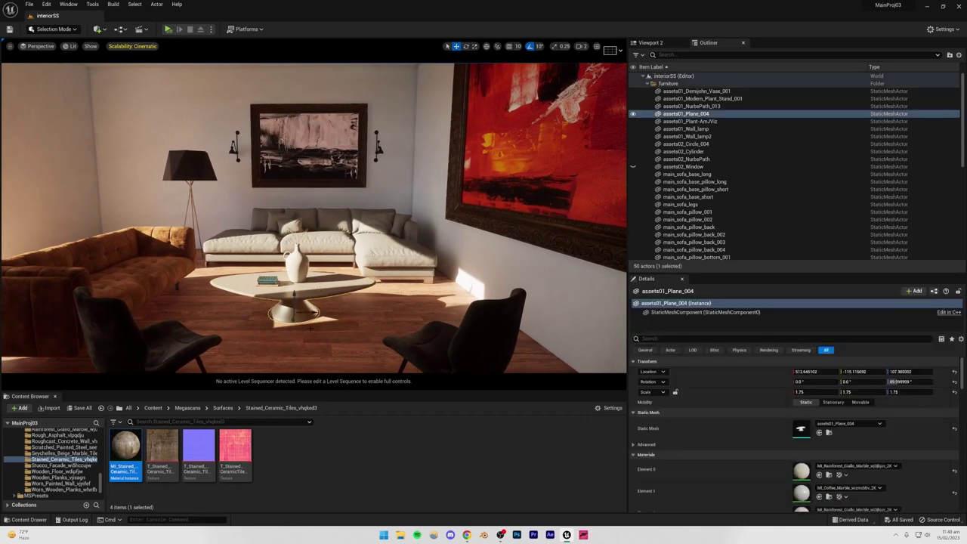
{"action": "left_click", "coordinate": [332, 321]}
{"action": "key", "text": "ctrl+s"}
Step: Preview the living room in Path Tracing view mode and return the viewport to Lit
{"action": "left_click", "coordinate": [70, 46]}
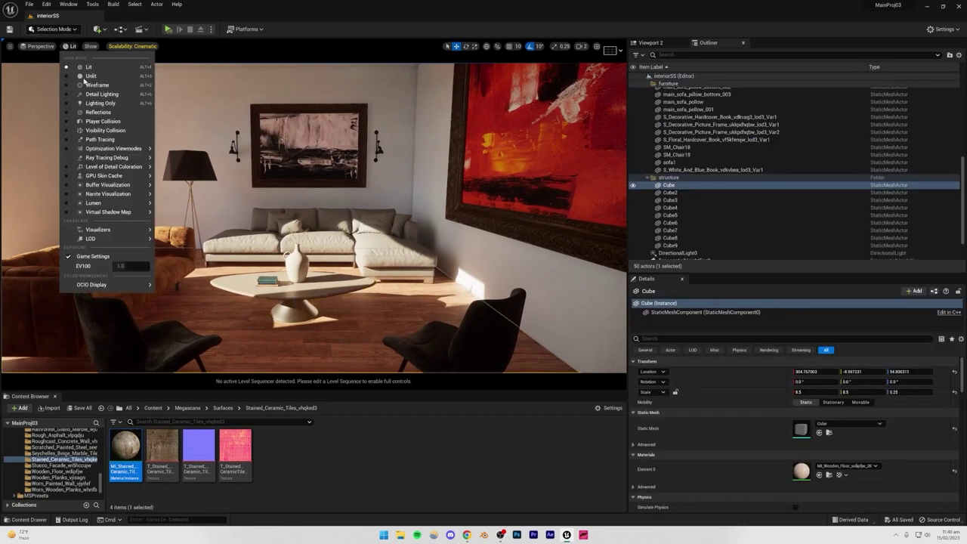
{"action": "left_click", "coordinate": [98, 173]}
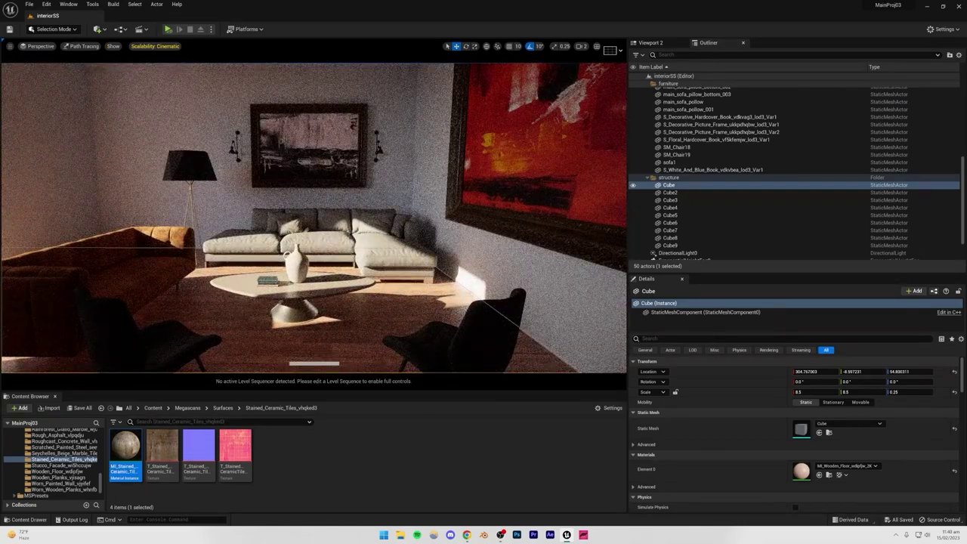
{"action": "key", "text": "q"}
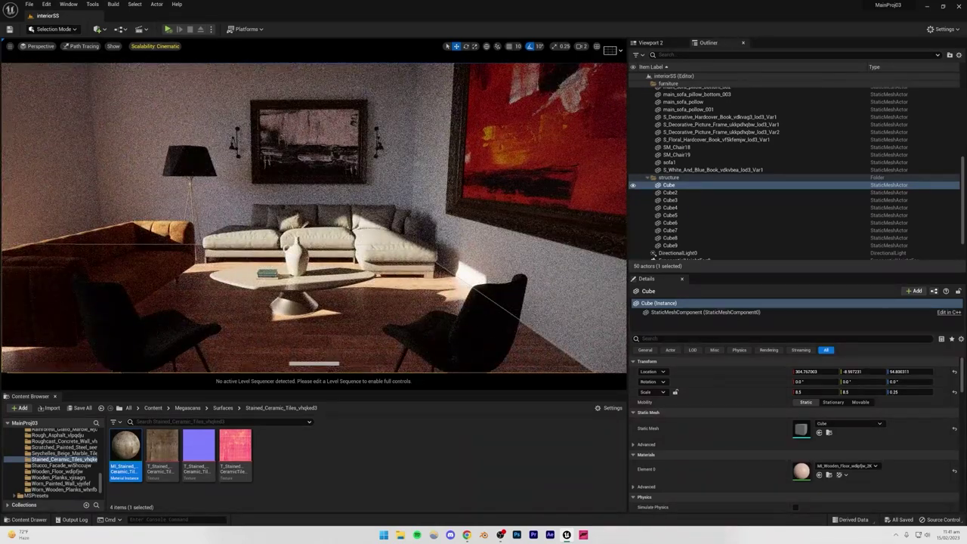
{"action": "left_click", "coordinate": [224, 159]}
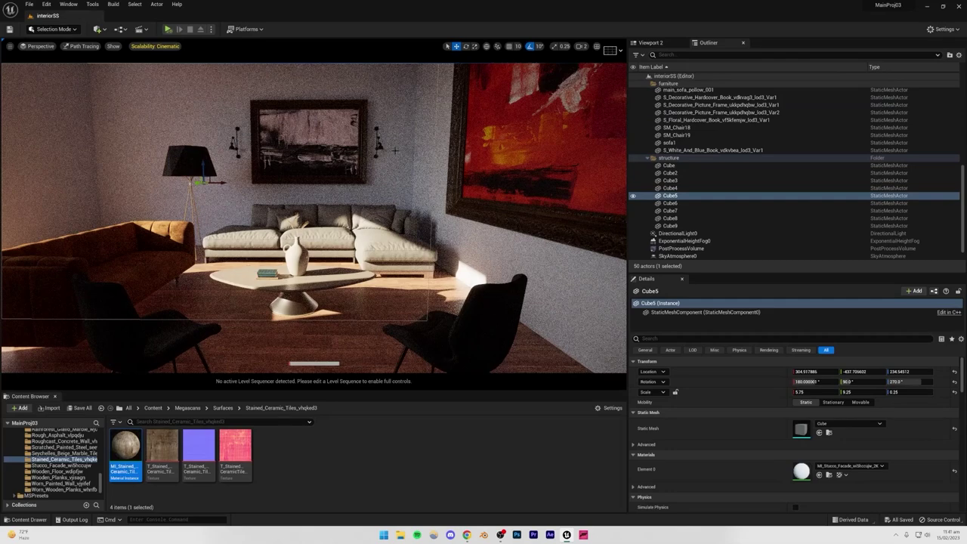
{"action": "left_click", "coordinate": [73, 47]}
{"action": "left_click", "coordinate": [85, 67]}
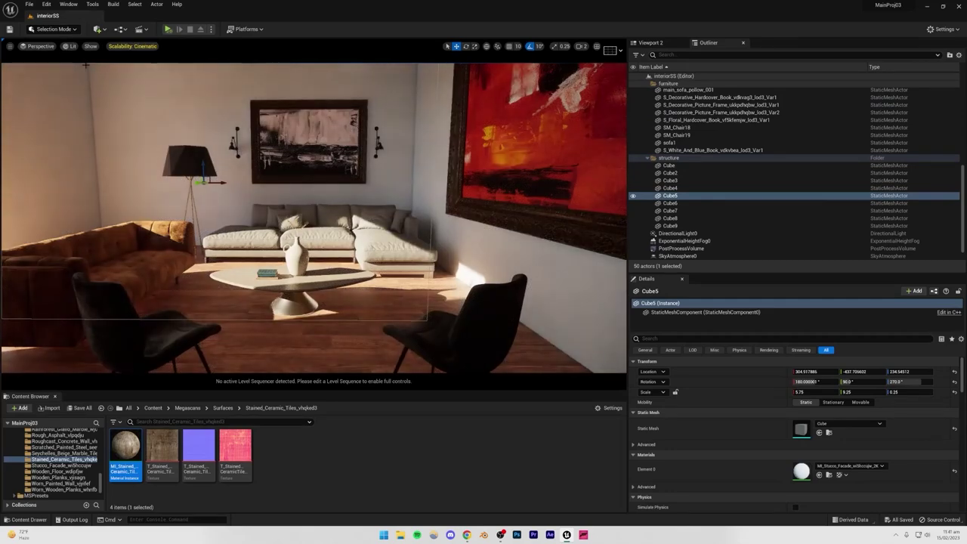
Step: Open the wooden floor's material instance and override its Max Roughness with 0.7
{"action": "key", "text": "Up"}
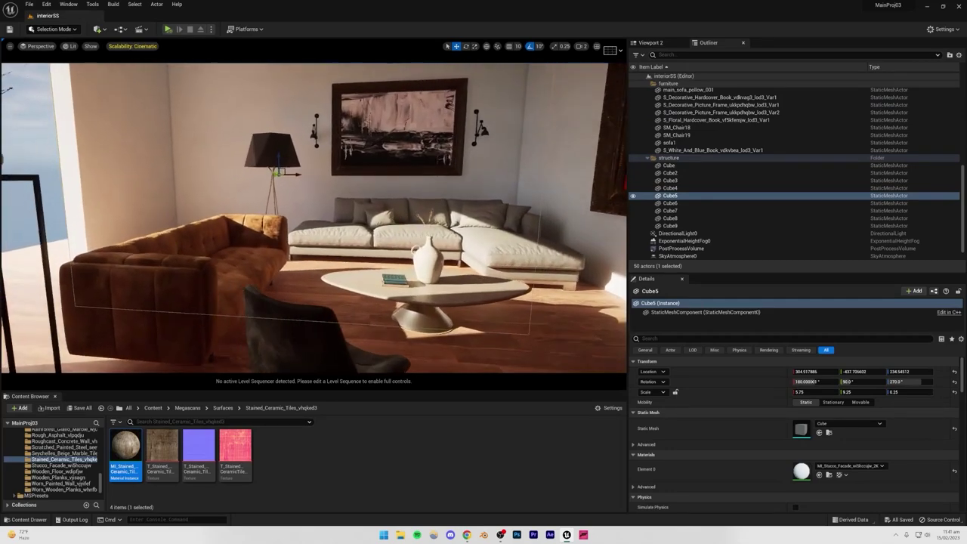
{"action": "key", "text": "s"}
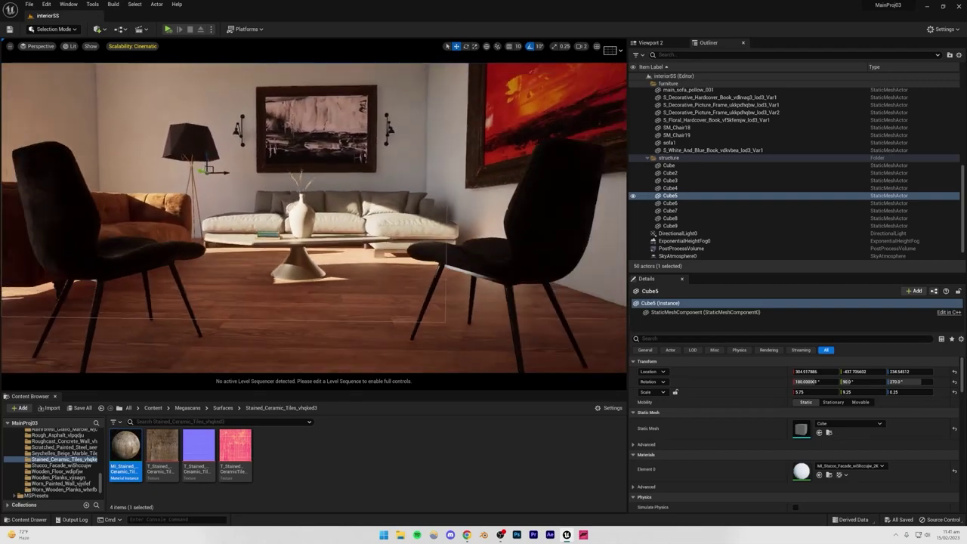
{"action": "key", "text": "w"}
{"action": "key", "text": "Down"}
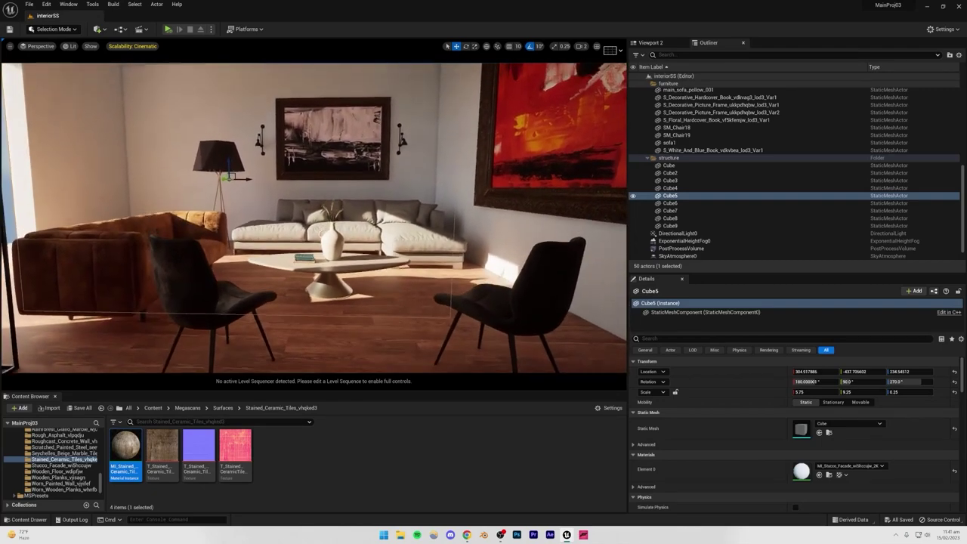
{"action": "left_click", "coordinate": [376, 333]}
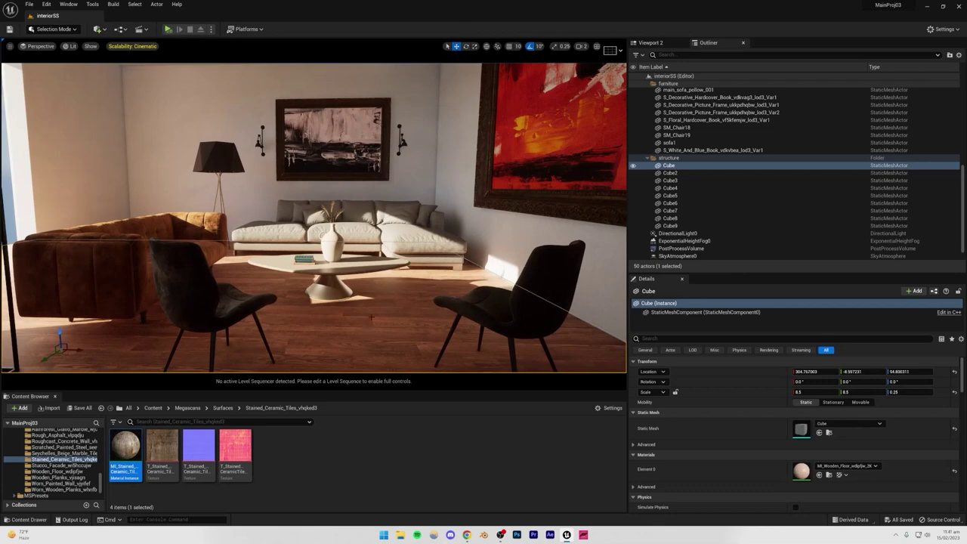
{"action": "double_click", "coordinate": [800, 470]}
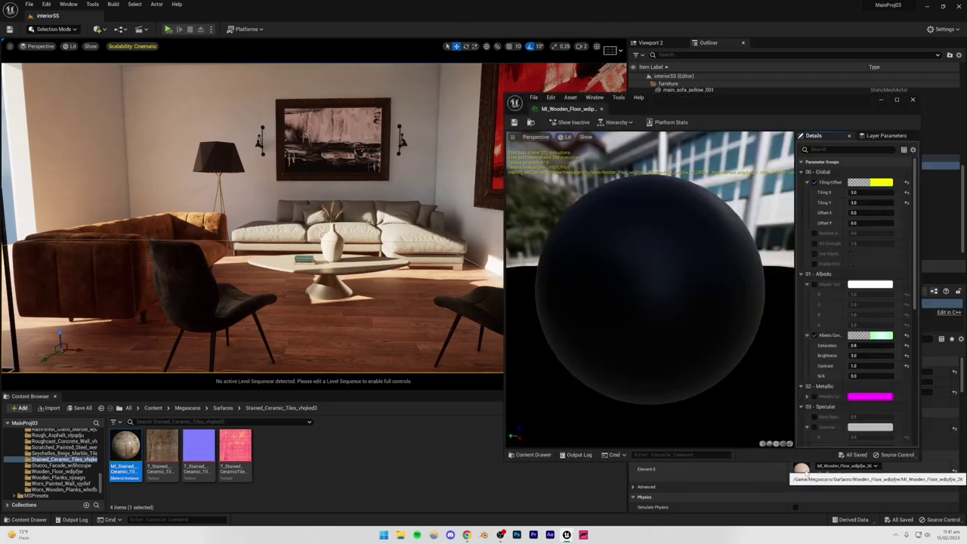
{"action": "scroll", "coordinate": [833, 322], "scroll_direction": "down", "scroll_amount": 3}
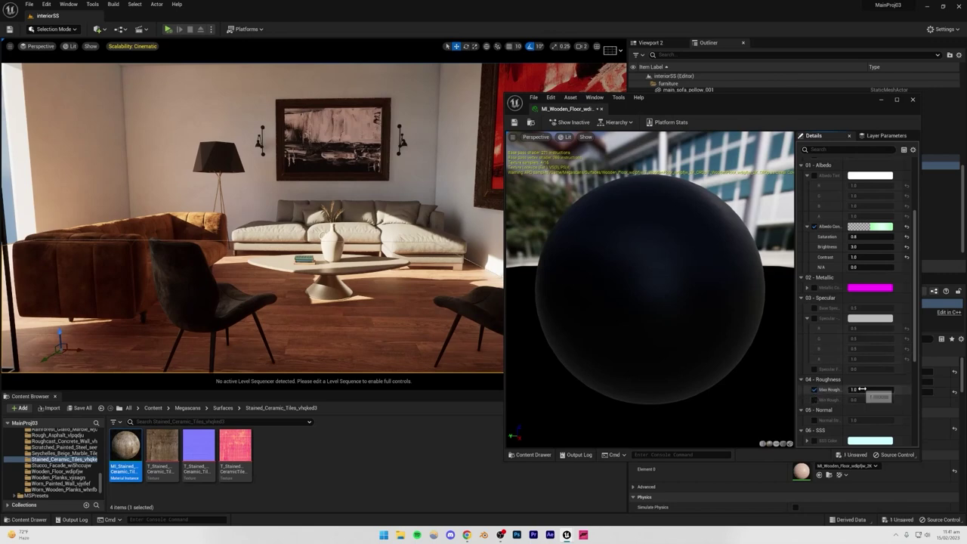
{"action": "left_click", "coordinate": [874, 392]}
{"action": "type", "text": "0."}
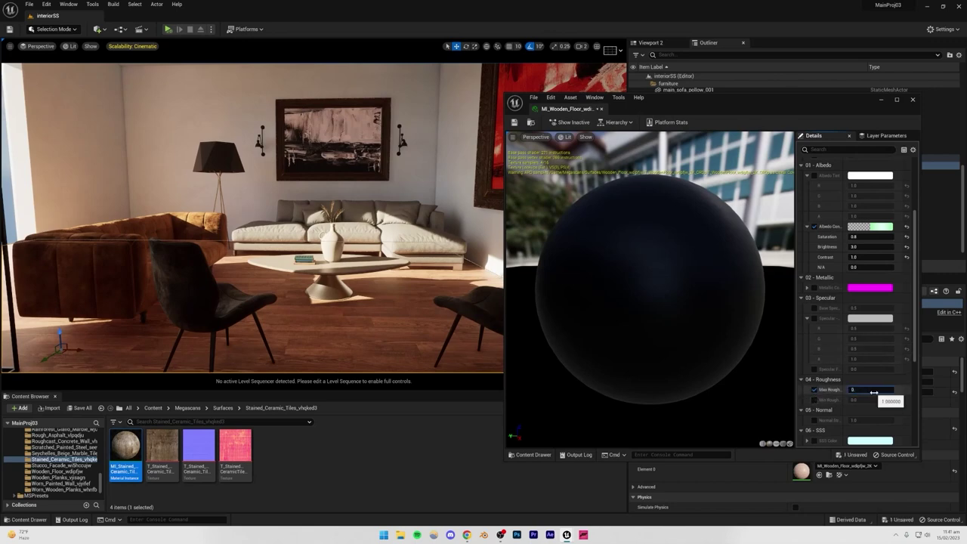
{"action": "type", "text": "7"}
{"action": "key", "text": "Return"}
Step: Lower the wooden floor's Max Roughness further for a glossier finish and close its material editor
{"action": "right_click_drag", "start_coordinate": [428, 352], "coordinate": [447, 340]}
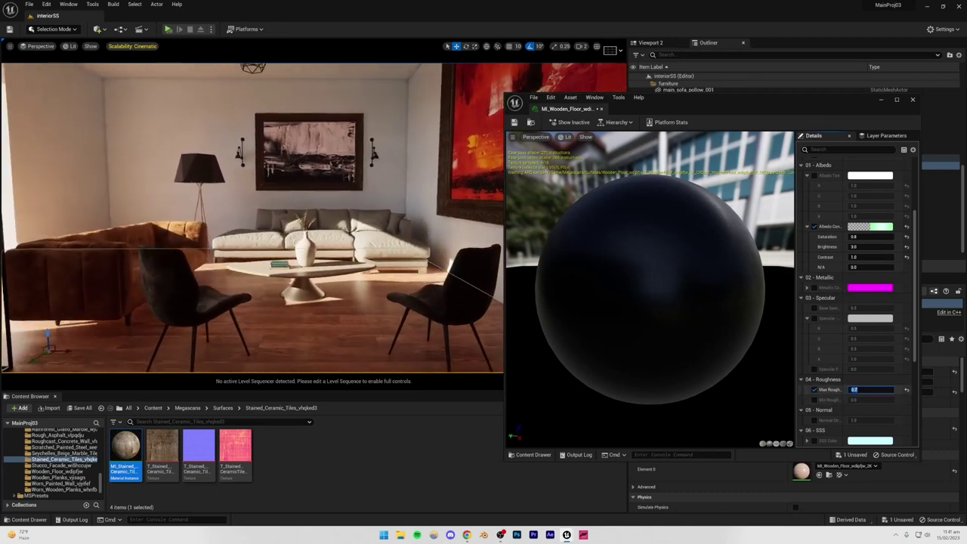
{"action": "key", "text": "Return"}
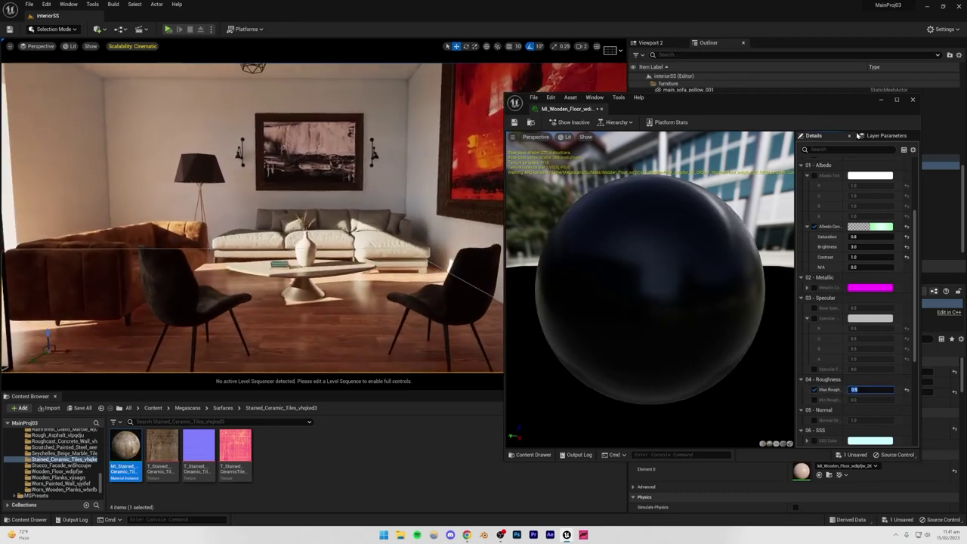
{"action": "left_click", "coordinate": [915, 99]}
{"action": "mouse_move", "coordinate": [453, 242]}
{"action": "right_mouse_down"}
{"action": "mouse_move", "coordinate": [423, 241]}
{"action": "mouse_move", "coordinate": [429, 260]}
{"action": "mouse_move", "coordinate": [446, 259]}
{"action": "mouse_move", "coordinate": [447, 248]}
{"action": "right_mouse_up"}
{"action": "right_click_drag", "start_coordinate": [54, 65], "coordinate": [49, 66]}
Step: Search the project settings for "ray tra", toggle the Lumen and Support Hardware Ray Tracing options, leaving both enabled, and close the settings
{"action": "left_click", "coordinate": [30, 5]}
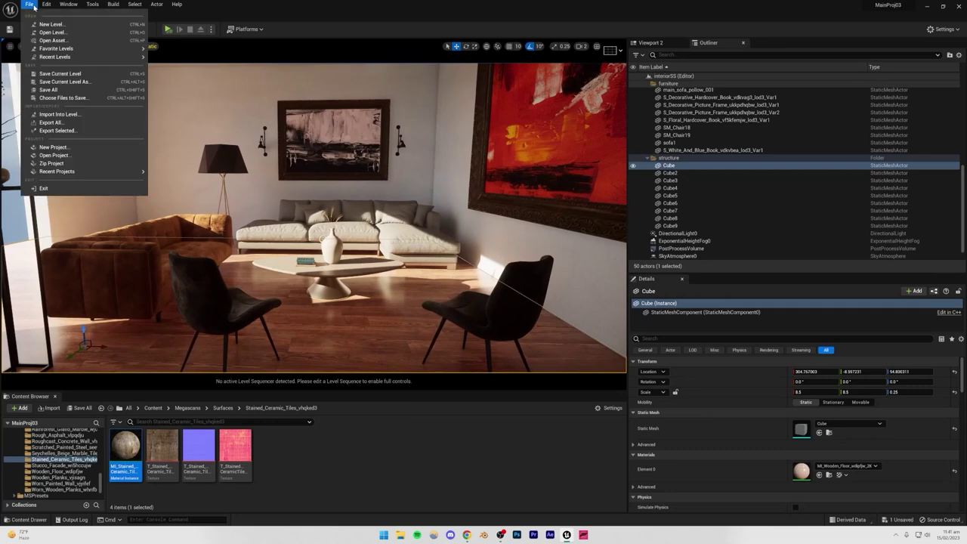
{"action": "mouse_move", "coordinate": [42, 7]}
{"action": "left_click", "coordinate": [75, 114]}
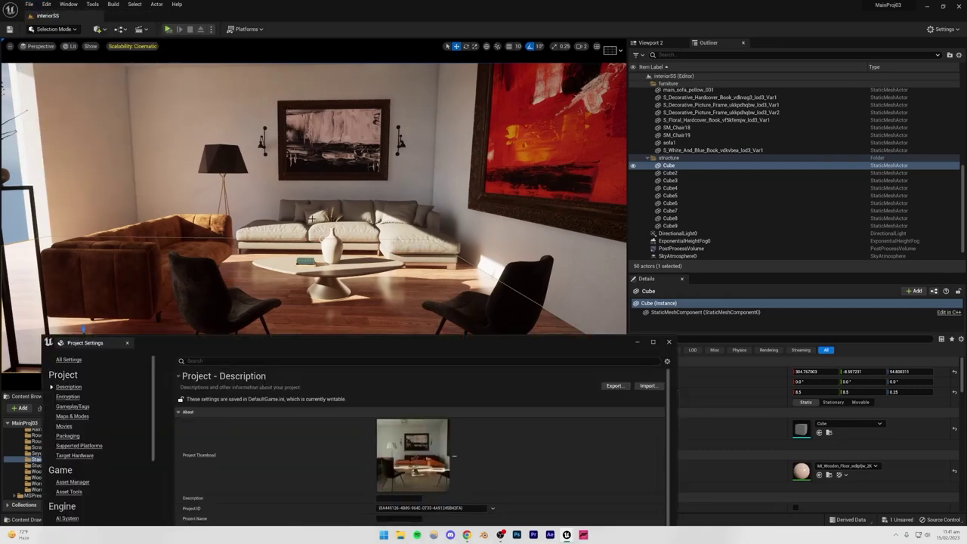
{"action": "type", "text": "ray"}
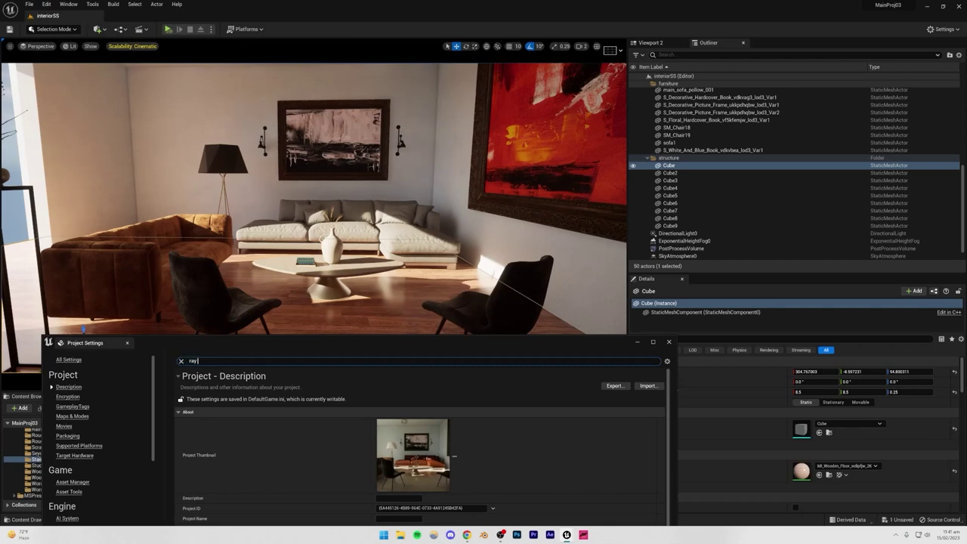
{"action": "type", "text": " tra"}
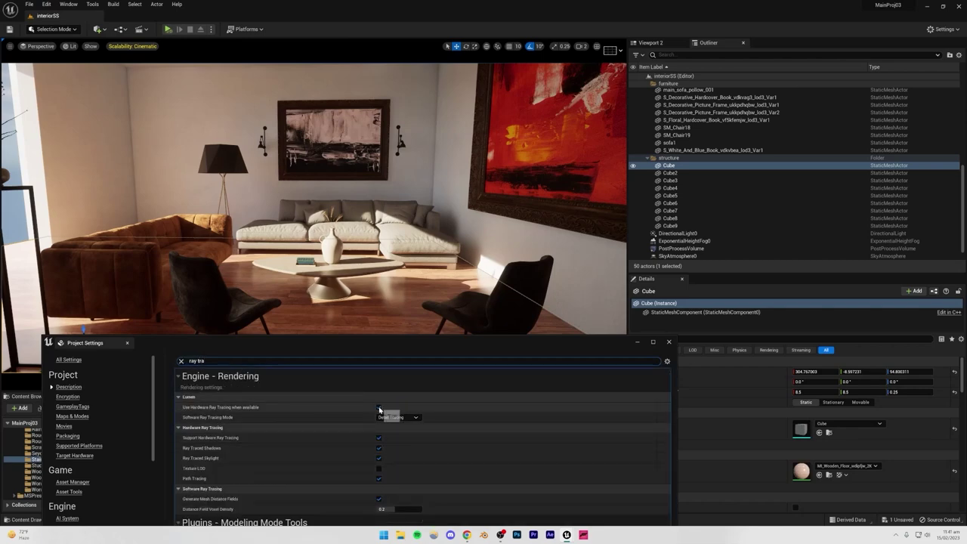
{"action": "left_click", "coordinate": [379, 409]}
{"action": "mouse_move", "coordinate": [362, 291]}
{"action": "right_mouse_down"}
{"action": "mouse_move", "coordinate": [339, 325]}
{"action": "mouse_move", "coordinate": [321, 311]}
{"action": "right_mouse_up"}
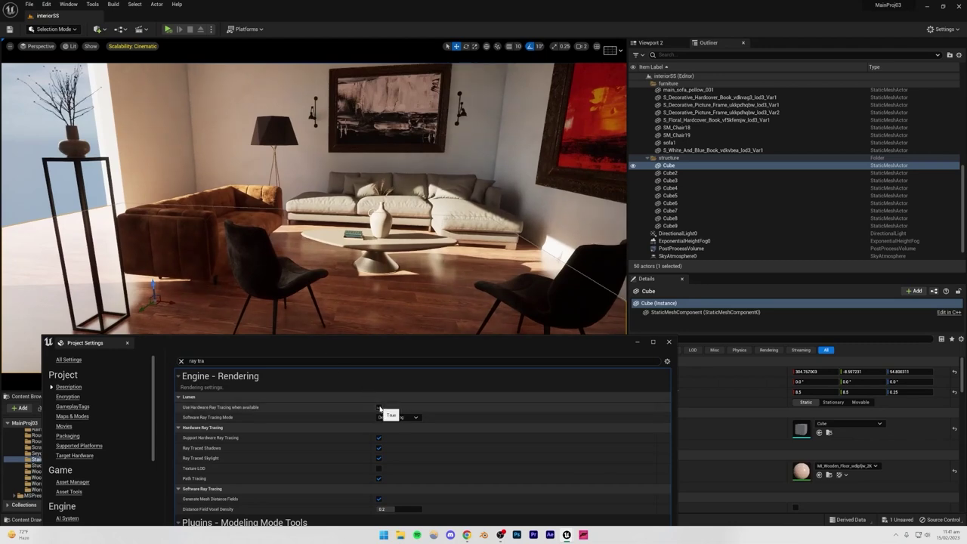
{"action": "left_click", "coordinate": [379, 440]}
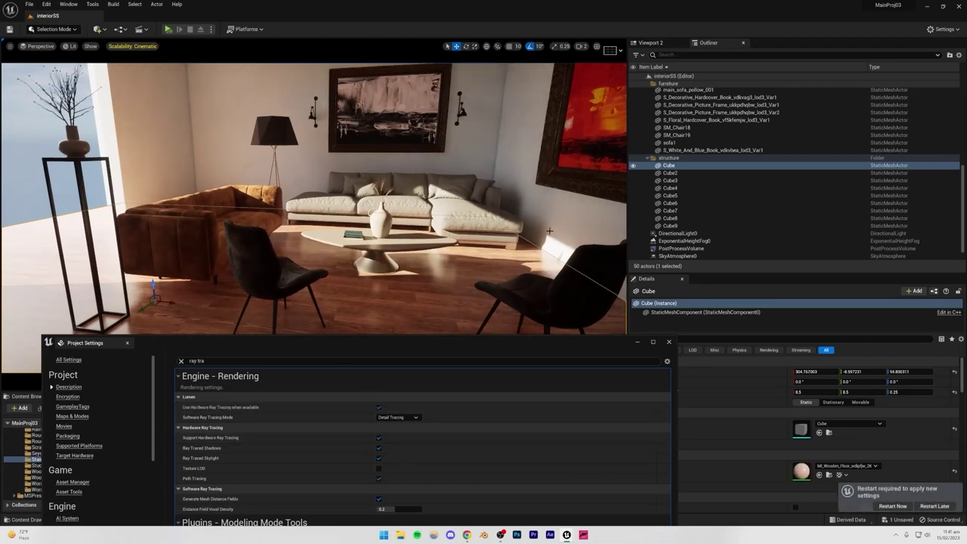
{"action": "left_click", "coordinate": [668, 341]}
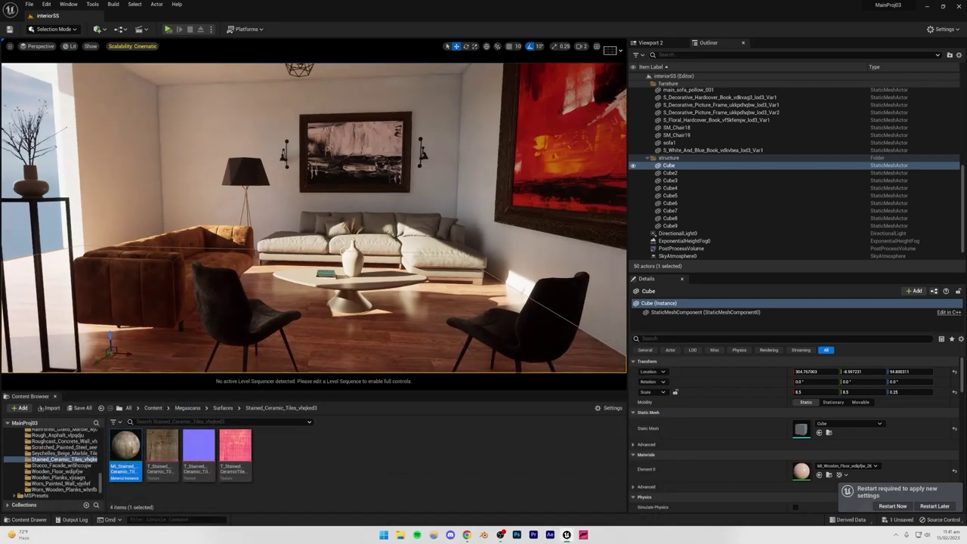
Step: Deselect the floor and examine the whole living room's reflections and composition from different viewpoints
{"action": "key", "text": "Escape"}
{"action": "mouse_move", "coordinate": [313, 219]}
{"action": "right_mouse_down"}
{"action": "mouse_move", "coordinate": [337, 221]}
{"action": "mouse_move", "coordinate": [166, 219]}
{"action": "mouse_move", "coordinate": [371, 213]}
{"action": "mouse_move", "coordinate": [351, 212]}
{"action": "mouse_move", "coordinate": [345, 155]}
{"action": "mouse_move", "coordinate": [378, 225]}
{"action": "mouse_move", "coordinate": [349, 219]}
{"action": "mouse_move", "coordinate": [264, 240]}
{"action": "mouse_move", "coordinate": [245, 234]}
{"action": "mouse_move", "coordinate": [248, 215]}
{"action": "mouse_move", "coordinate": [328, 240]}
{"action": "mouse_move", "coordinate": [487, 224]}
{"action": "mouse_move", "coordinate": [495, 183]}
{"action": "mouse_move", "coordinate": [364, 198]}
{"action": "mouse_move", "coordinate": [338, 231]}
{"action": "mouse_move", "coordinate": [330, 225]}
{"action": "right_mouse_up"}
{"action": "key", "text": "w"}
{"action": "key", "text": "s"}
{"action": "key", "text": "e"}
{"action": "key", "text": "e"}
{"action": "key", "text": "s"}
{"action": "key", "text": "d"}
{"action": "key", "text": "e"}
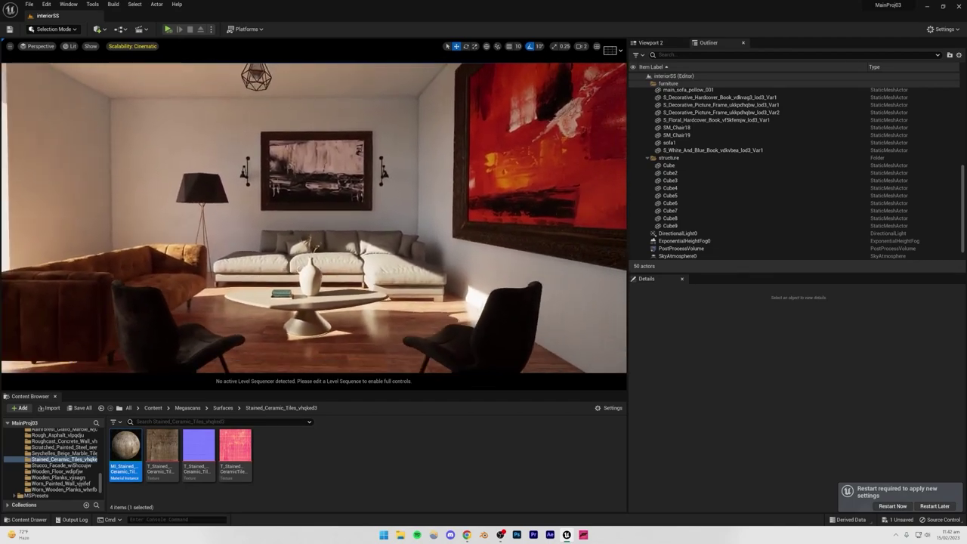
Step: Scale down the vase on the coffee table uniformly and check its size against the room
{"action": "right_click_drag", "start_coordinate": [450, 255], "coordinate": [419, 290]}
{"action": "key", "text": "w"}
{"action": "left_click", "coordinate": [327, 289]}
{"action": "key", "text": "w"}
{"action": "right_click_drag", "start_coordinate": [355, 288], "coordinate": [359, 309]}
{"action": "key", "text": "q"}
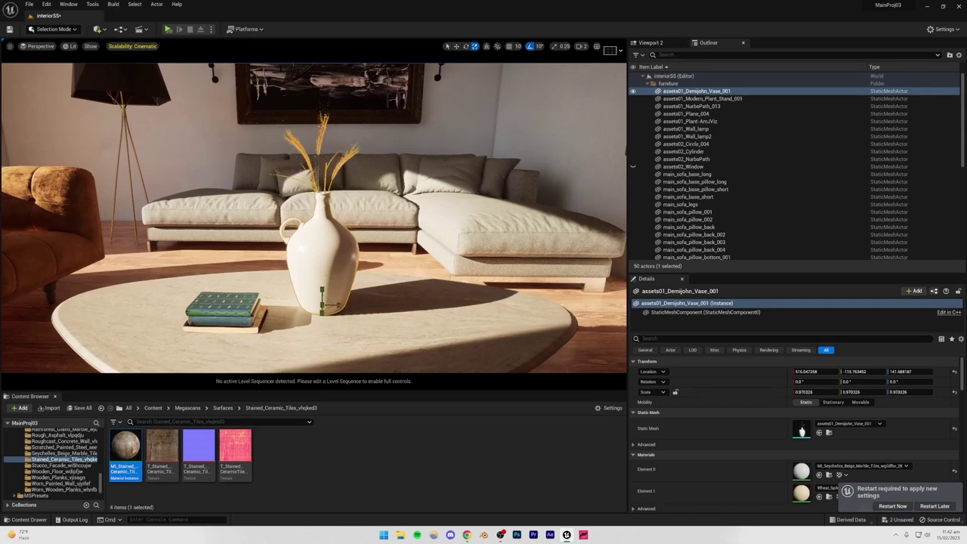
{"action": "left_click", "coordinate": [244, 271]}
{"action": "key", "text": "s"}
{"action": "right_click_drag", "start_coordinate": [244, 270], "coordinate": [247, 249]}
{"action": "scroll", "coordinate": [313, 219], "scroll_direction": "down", "scroll_amount": 3}
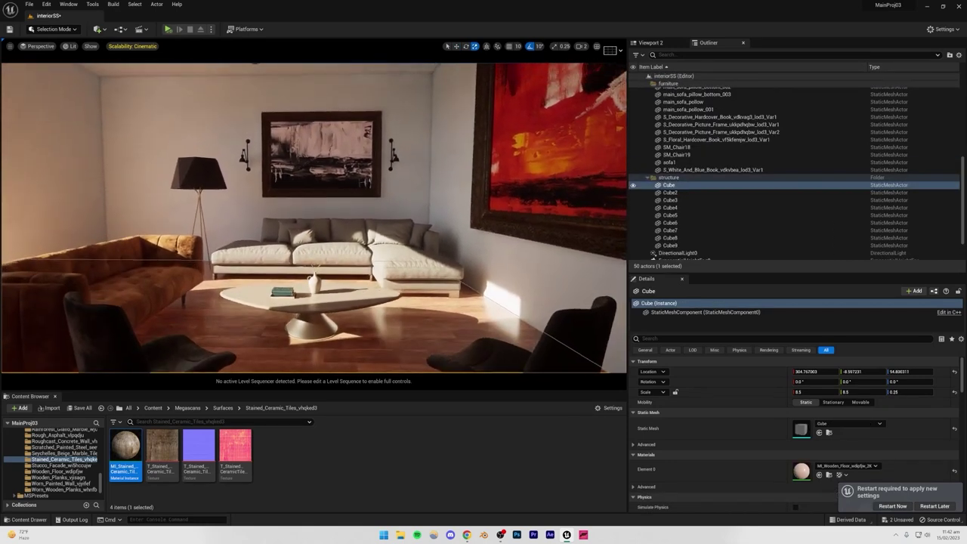
{"action": "right_click_drag", "start_coordinate": [313, 219], "coordinate": [316, 201]}
{"action": "key", "text": "s"}
{"action": "mouse_move", "coordinate": [392, 288]}
{"action": "right_mouse_down"}
{"action": "mouse_move", "coordinate": [392, 296]}
{"action": "mouse_move", "coordinate": [392, 287]}
{"action": "right_mouse_up"}
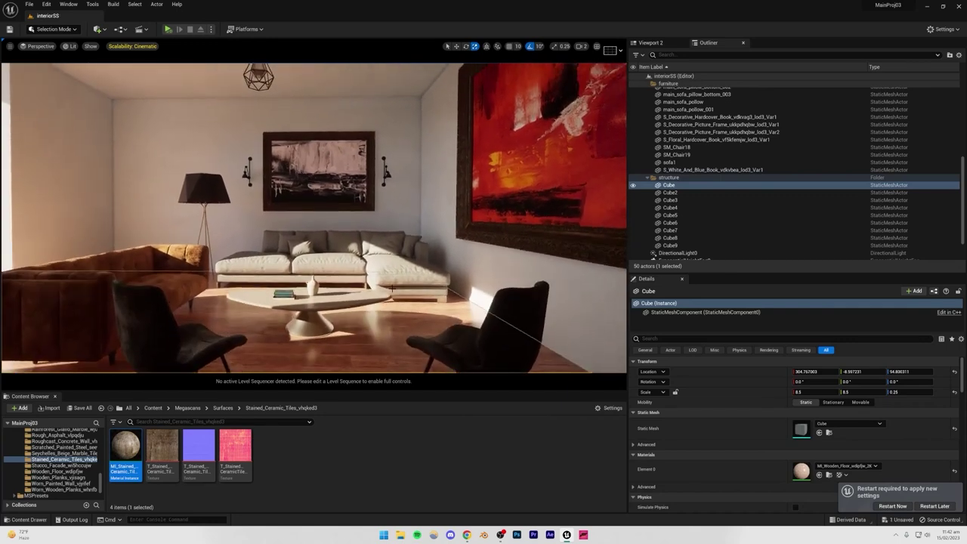
Step: Collapse the structure and furniture folders in the scene hierarchy
{"action": "left_click", "coordinate": [364, 108]}
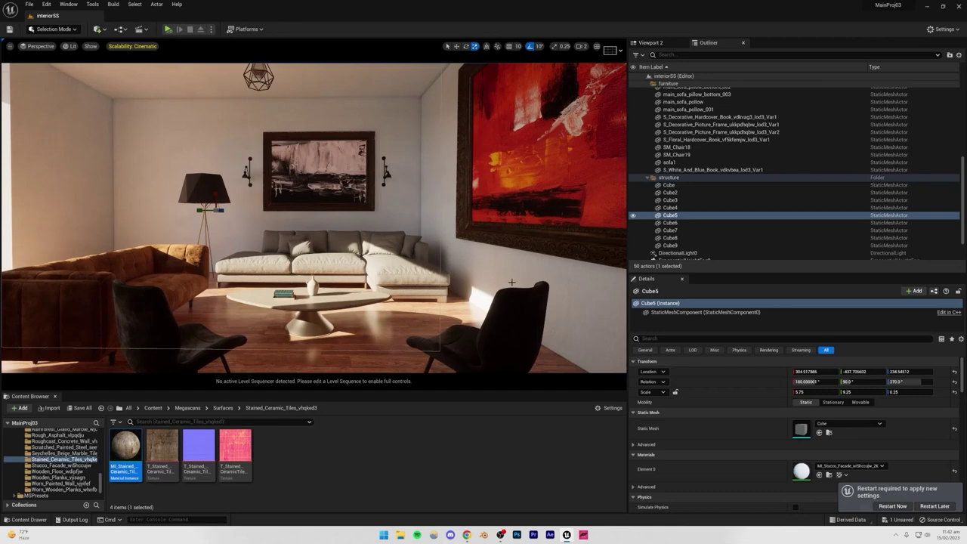
{"action": "left_click", "coordinate": [441, 239]}
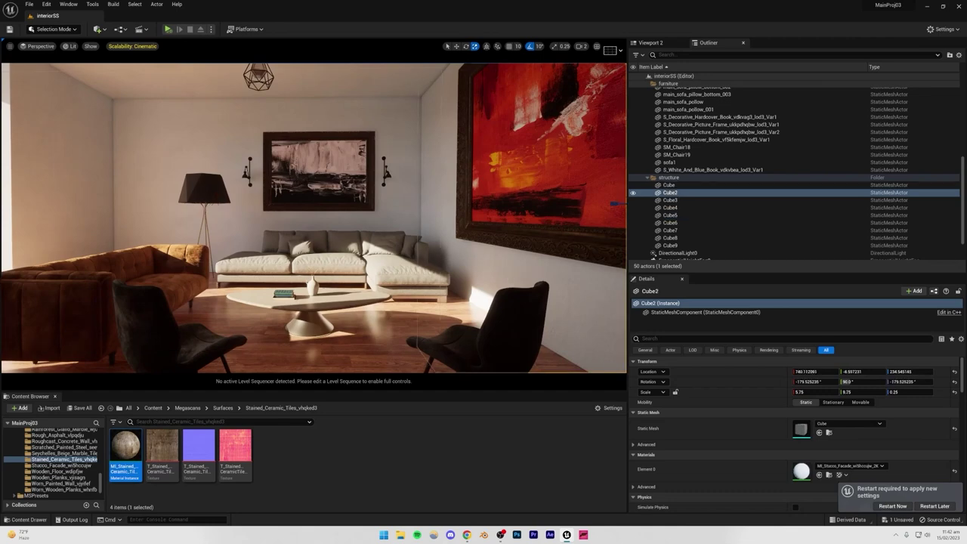
{"action": "left_click", "coordinate": [318, 239]}
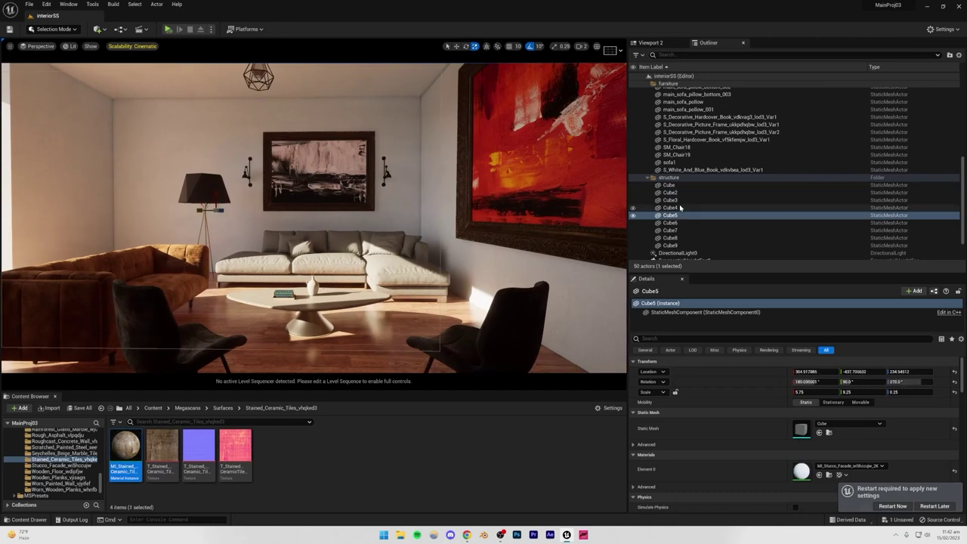
{"action": "scroll", "coordinate": [665, 151], "scroll_direction": "up", "scroll_amount": 8}
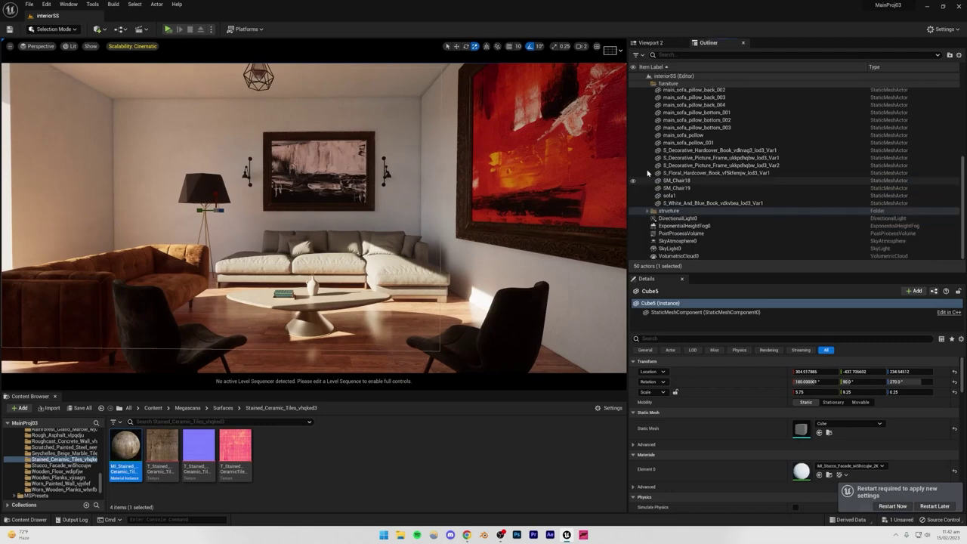
{"action": "left_click", "coordinate": [648, 83]}
{"action": "left_click", "coordinate": [647, 91]}
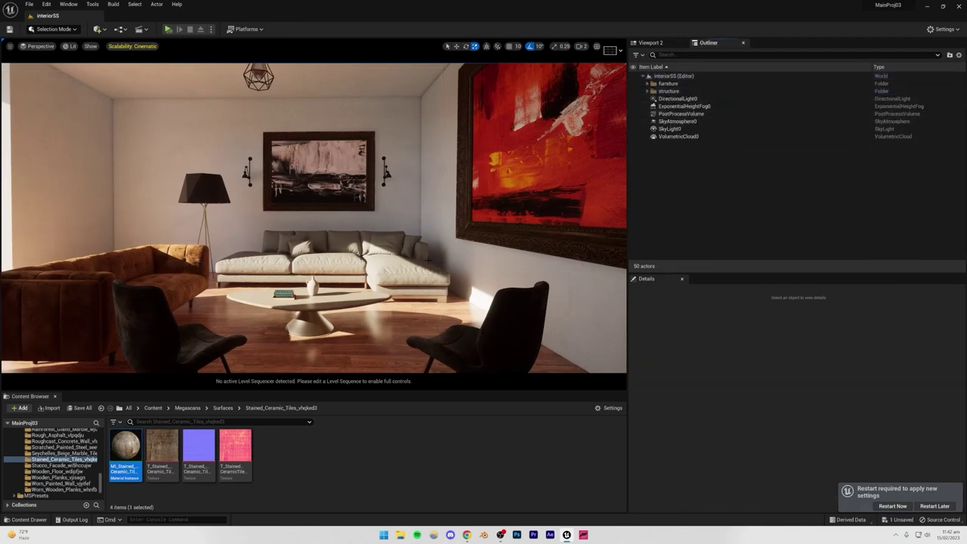
Step: Rotate the directional light slightly, with angle snapping off, to about -124.5°, -19.8°, -13.5° to shift the sunlight in the room
{"action": "left_click", "coordinate": [672, 99]}
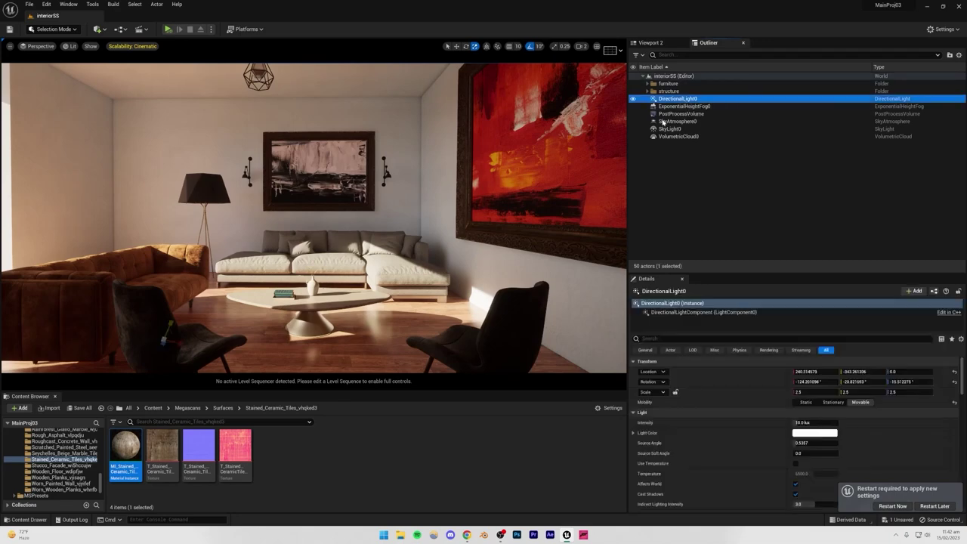
{"action": "left_click", "coordinate": [466, 47]}
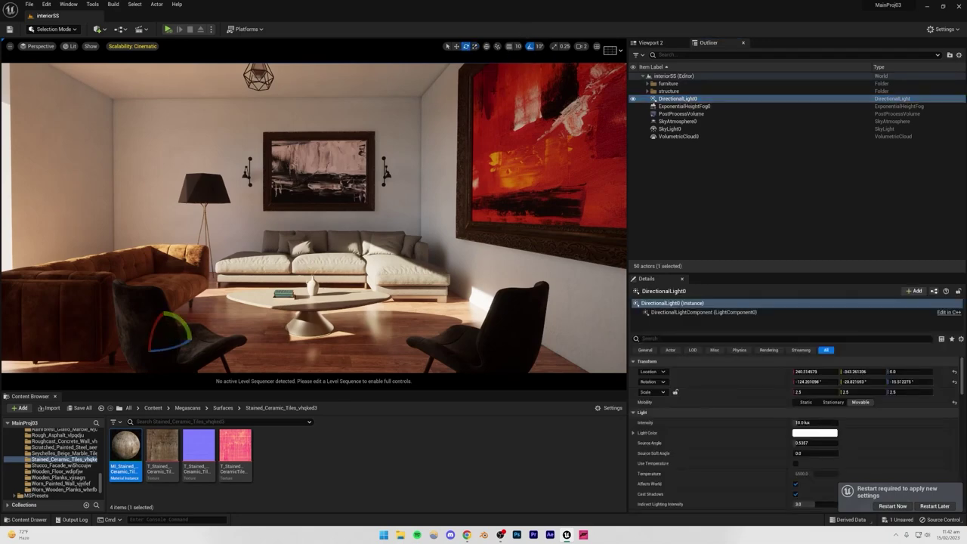
{"action": "mouse_move", "coordinate": [188, 329]}
{"action": "left_mouse_down"}
{"action": "mouse_move", "coordinate": [191, 341]}
{"action": "mouse_move", "coordinate": [174, 346]}
{"action": "mouse_move", "coordinate": [195, 342]}
{"action": "left_mouse_up"}
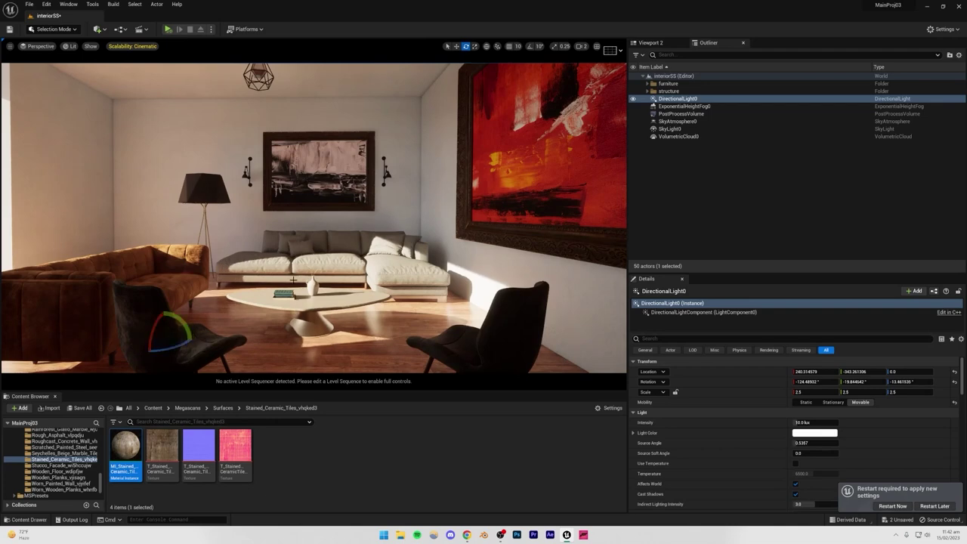
Step: Undo the last rotation of the directional light, clear the selection and save the level
{"action": "key", "text": "ctrl+z"}
{"action": "left_click", "coordinate": [192, 348]}
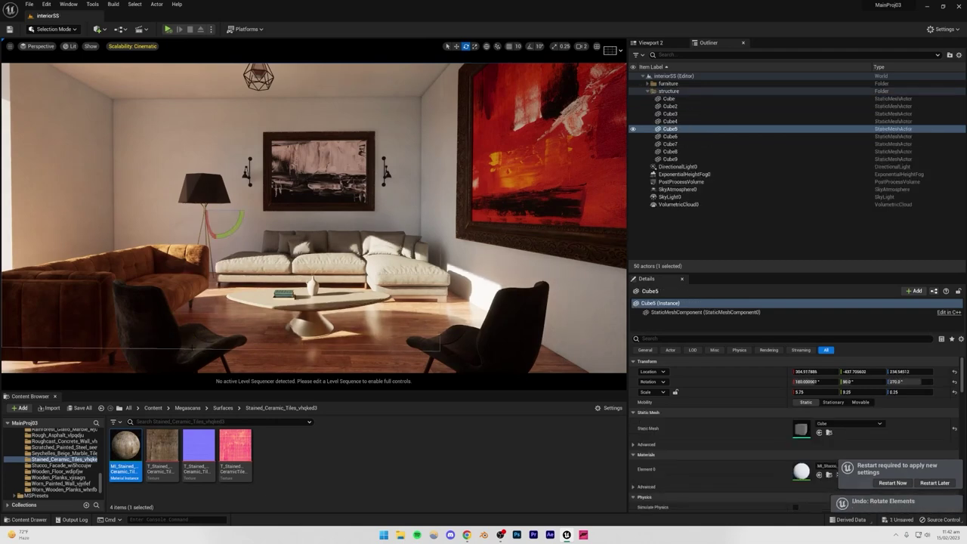
{"action": "left_click", "coordinate": [667, 226]}
{"action": "key", "text": "ctrl+s"}
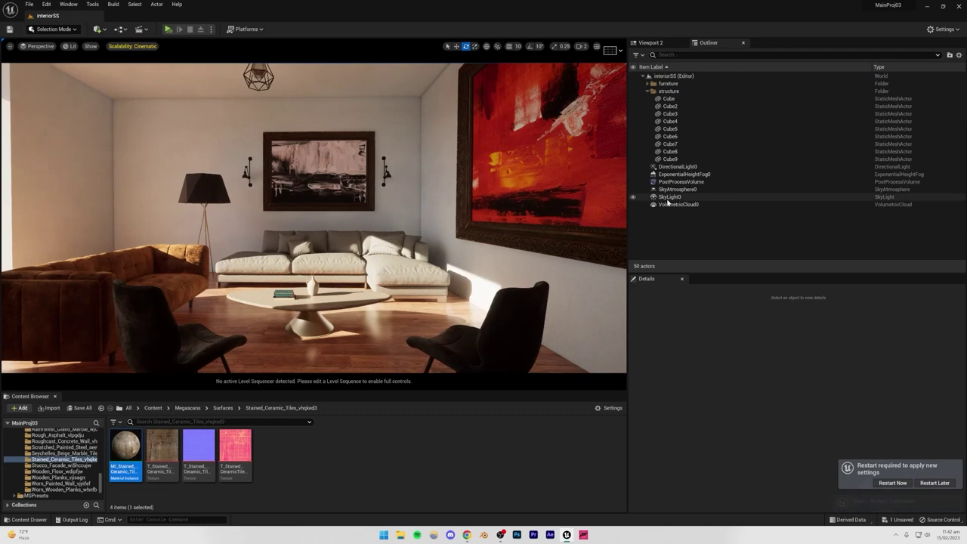
Step: Enable Volumetric Fog on the exponential height fog and clear the selection
{"action": "left_click", "coordinate": [680, 175]}
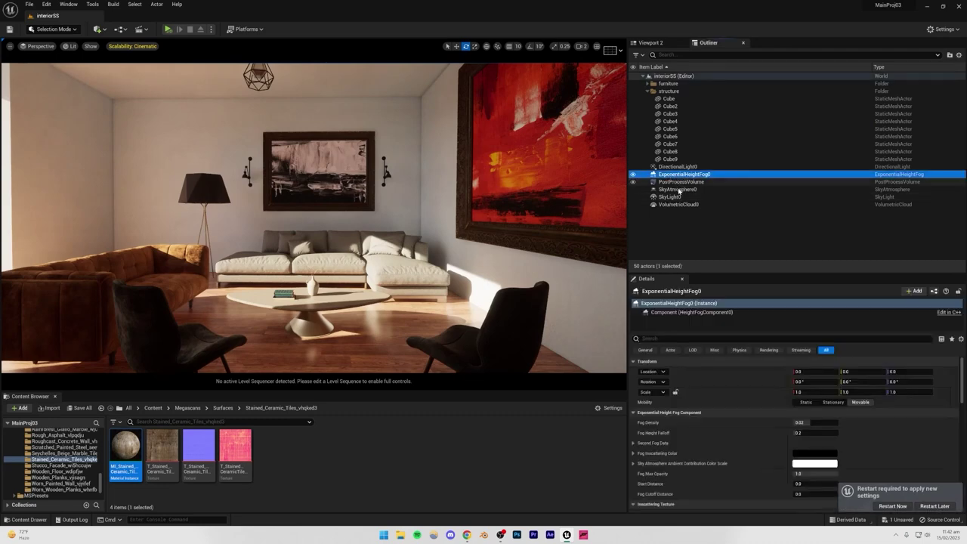
{"action": "scroll", "coordinate": [721, 431], "scroll_direction": "down", "scroll_amount": 5}
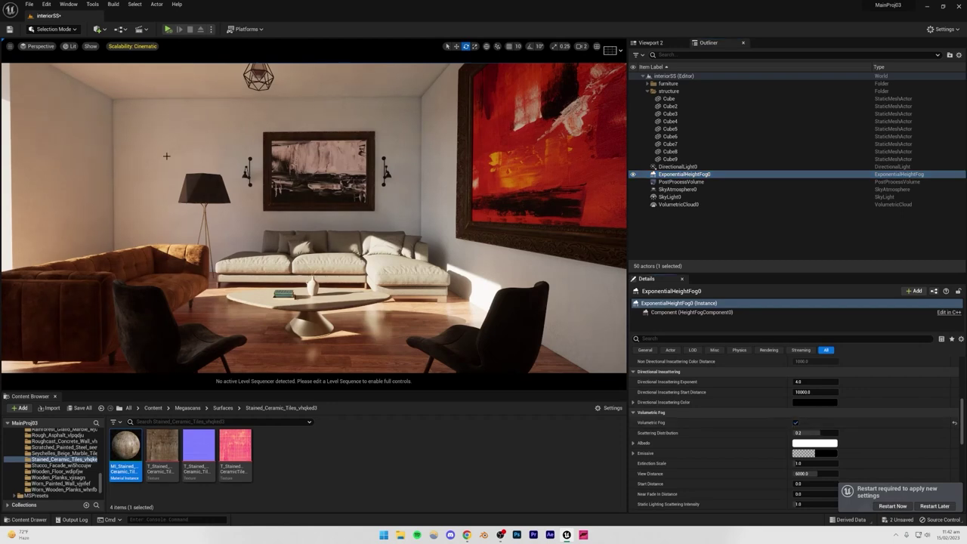
{"action": "left_click", "coordinate": [720, 233]}
{"action": "right_click_drag", "start_coordinate": [352, 242], "coordinate": [379, 247]}
{"action": "left_click", "coordinate": [671, 227]}
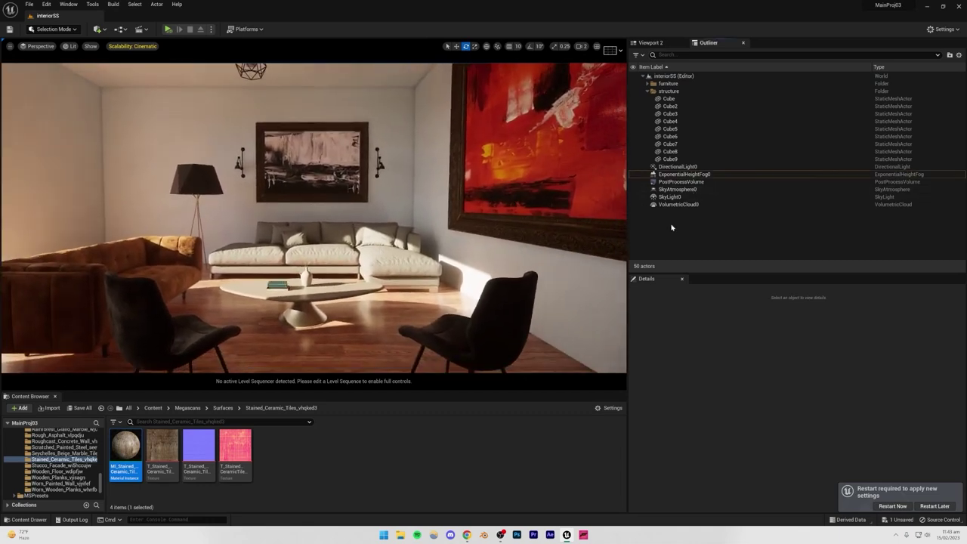
Step: Override the global Contrast in the post process volume's color grading, set it to 1.2 and check the room's look
{"action": "left_click", "coordinate": [676, 182]}
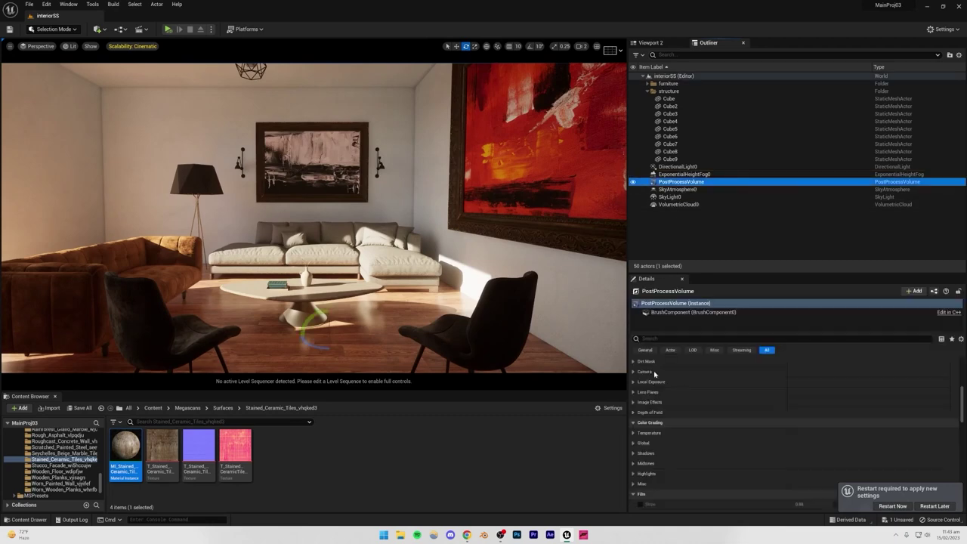
{"action": "left_click", "coordinate": [633, 443]}
{"action": "left_click", "coordinate": [633, 442]}
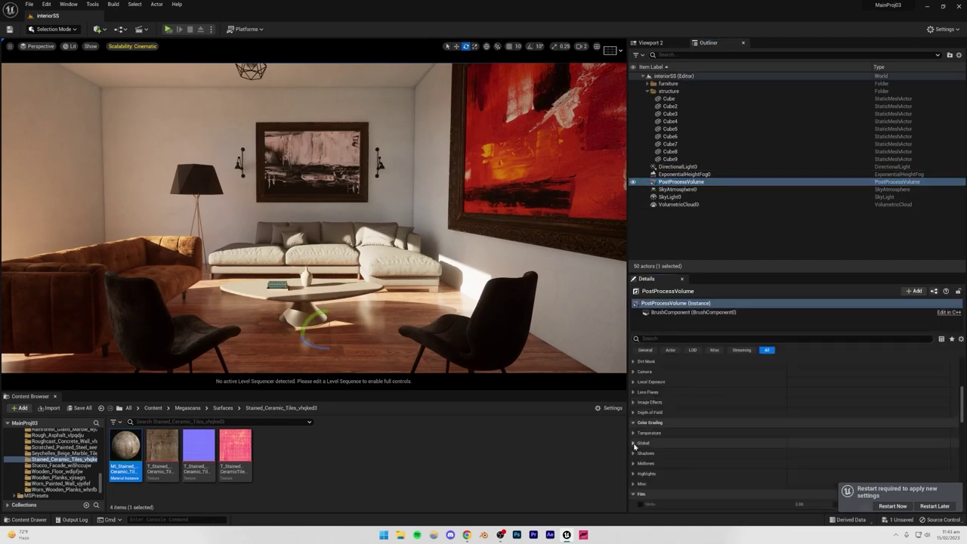
{"action": "left_click", "coordinate": [633, 444]}
{"action": "scroll", "coordinate": [647, 441], "scroll_direction": "down", "scroll_amount": 1}
{"action": "left_click", "coordinate": [639, 429]}
{"action": "left_click", "coordinate": [646, 428]}
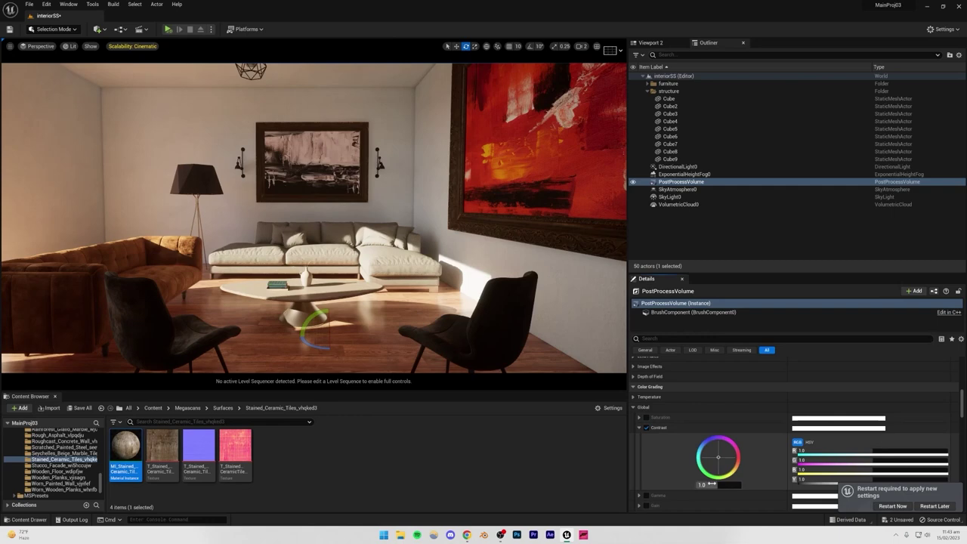
{"action": "type", "text": "1.2"}
{"action": "key", "text": "Return"}
{"action": "right_click_drag", "start_coordinate": [453, 307], "coordinate": [344, 258]}
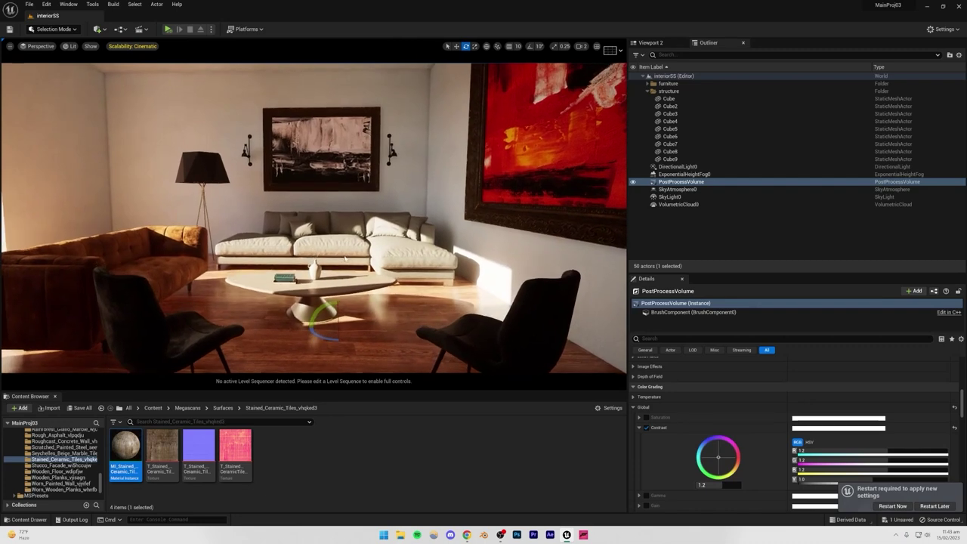
{"action": "left_click", "coordinate": [515, 234]}
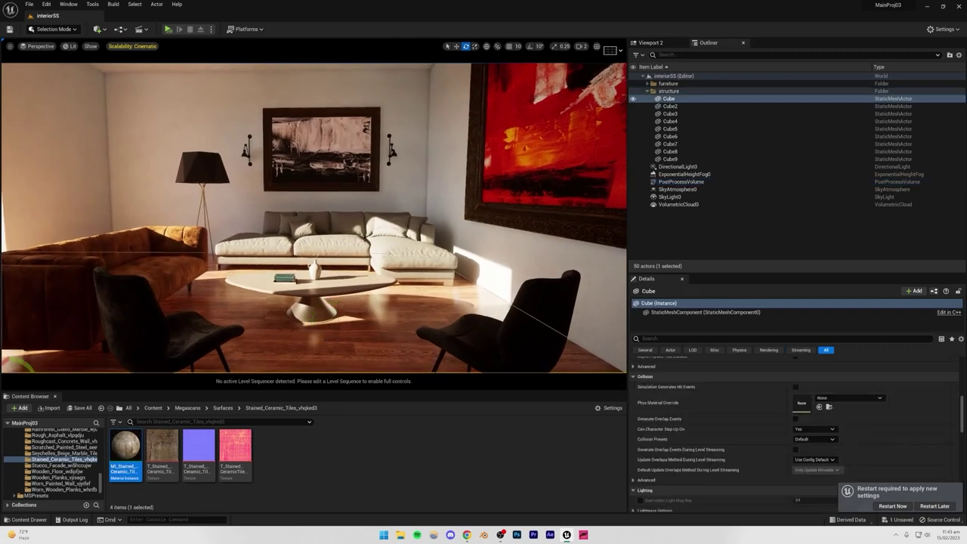
{"action": "left_click", "coordinate": [686, 212]}
{"action": "left_click", "coordinate": [679, 183]}
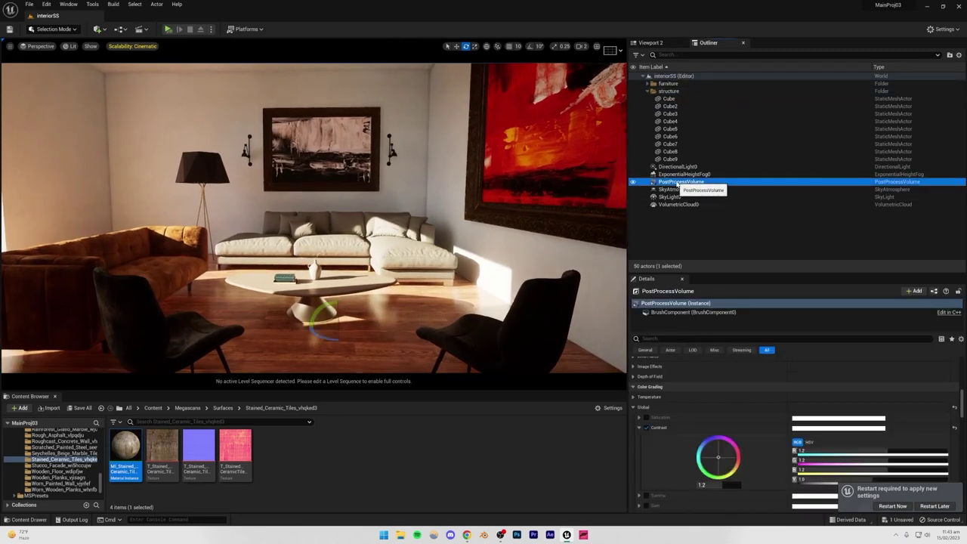
{"action": "left_click", "coordinate": [662, 236]}
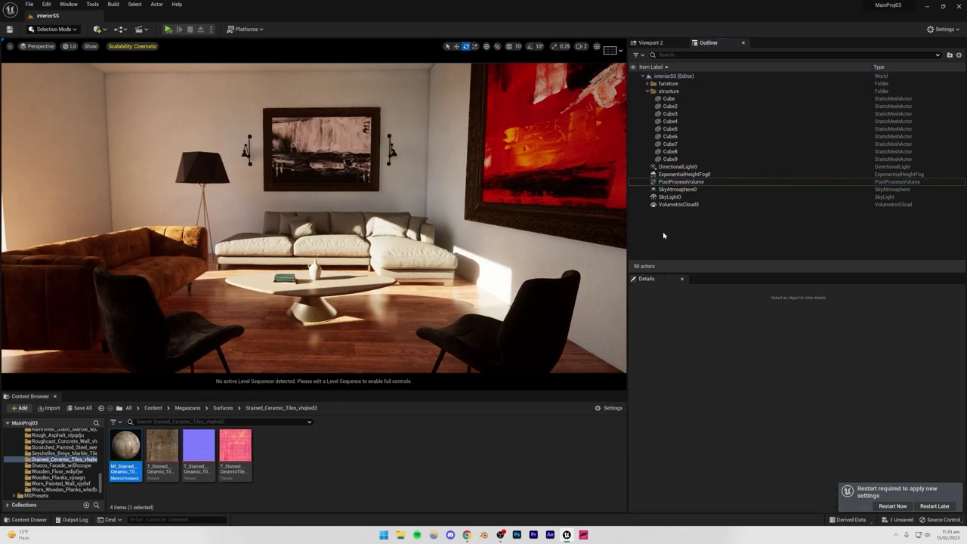
Step: Adjust the directional light's Indirect Lighting Intensity and check the room from a slightly different angle
{"action": "left_click", "coordinate": [681, 169]}
{"action": "scroll", "coordinate": [718, 448], "scroll_direction": "up", "scroll_amount": 5}
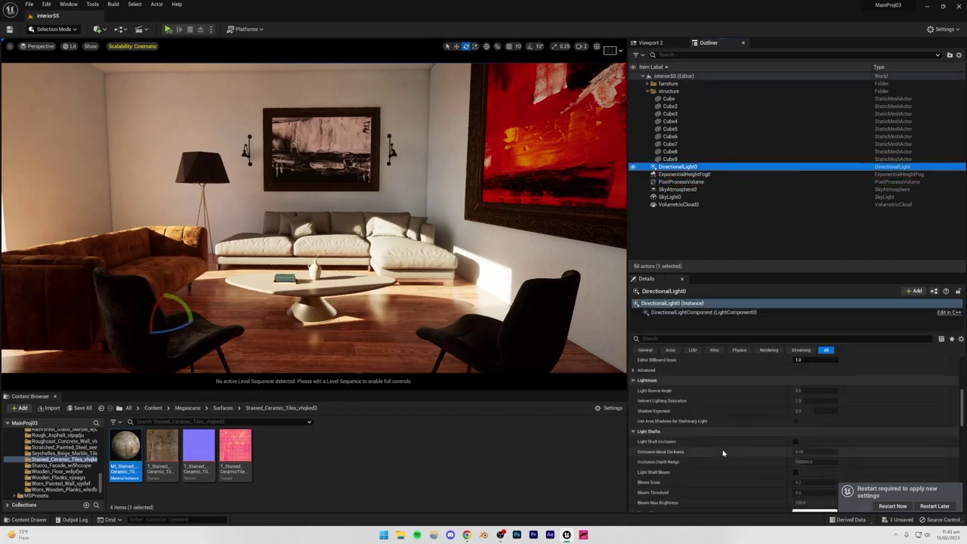
{"action": "left_click", "coordinate": [805, 421]}
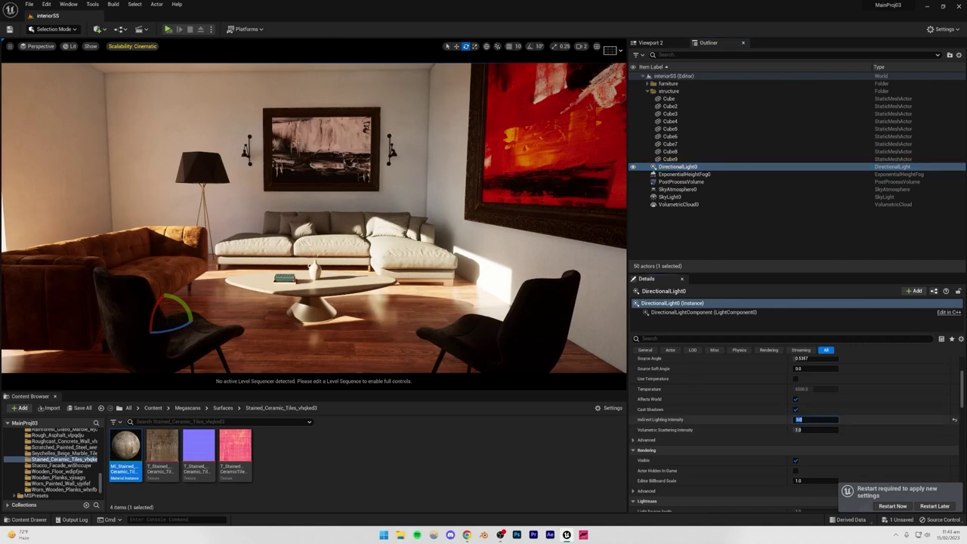
{"action": "left_click", "coordinate": [384, 172]}
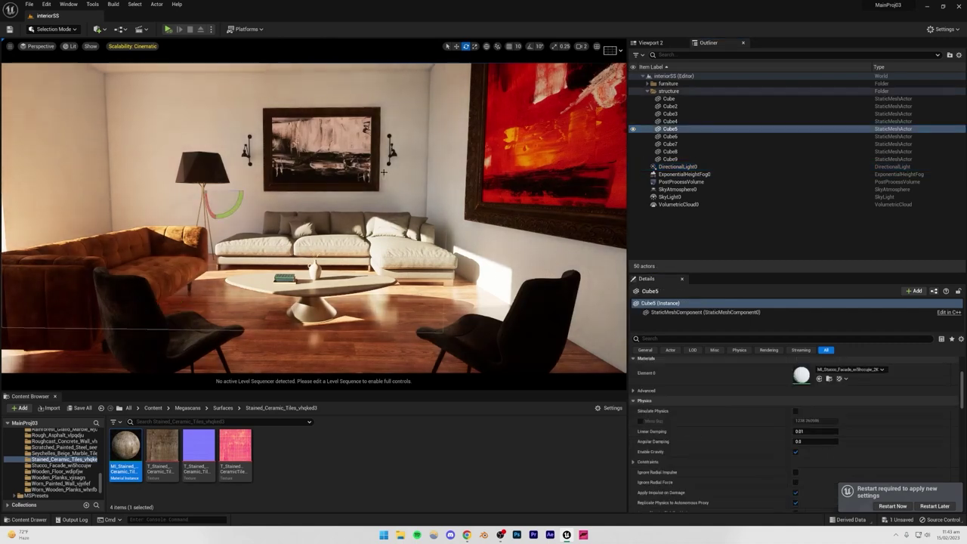
{"action": "right_click_drag", "start_coordinate": [394, 220], "coordinate": [395, 215]}
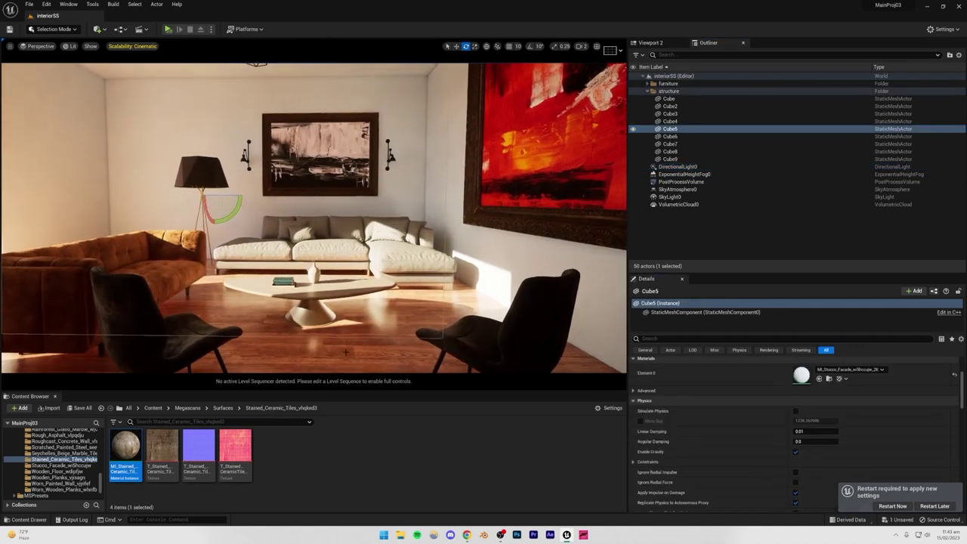
Step: Set the post process volume's Exposure Compensation to 11 and check the room
{"action": "left_click", "coordinate": [680, 181]}
{"action": "scroll", "coordinate": [755, 381], "scroll_direction": "down", "scroll_amount": 5}
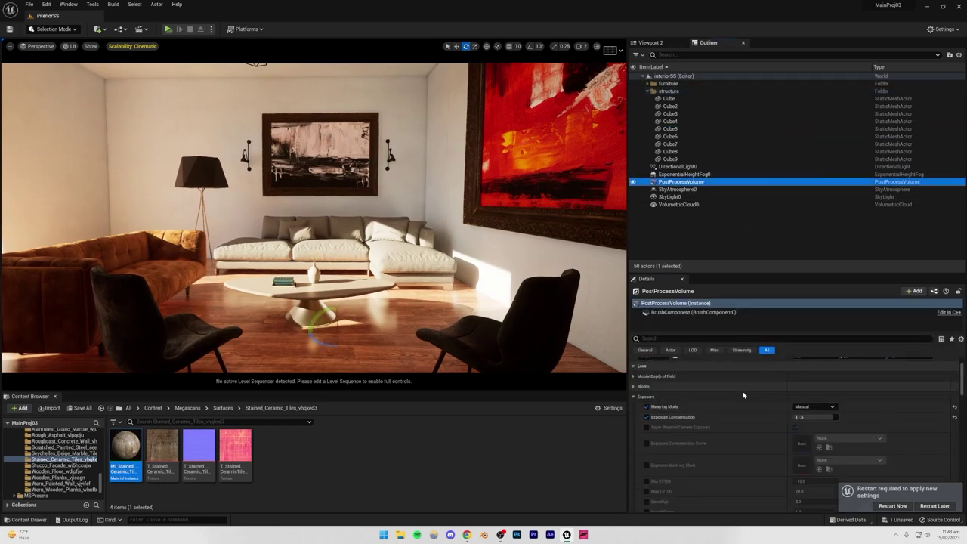
{"action": "type", "text": "11"}
{"action": "key", "text": "Return"}
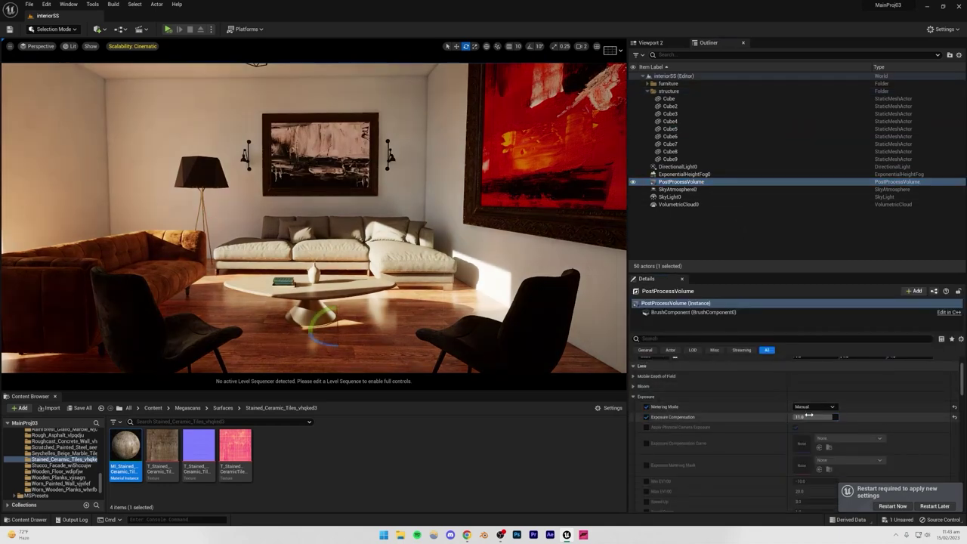
{"action": "mouse_move", "coordinate": [355, 279]}
{"action": "right_mouse_down"}
{"action": "mouse_move", "coordinate": [355, 270]}
{"action": "mouse_move", "coordinate": [355, 278]}
{"action": "right_mouse_up"}
{"action": "left_click", "coordinate": [358, 359]}
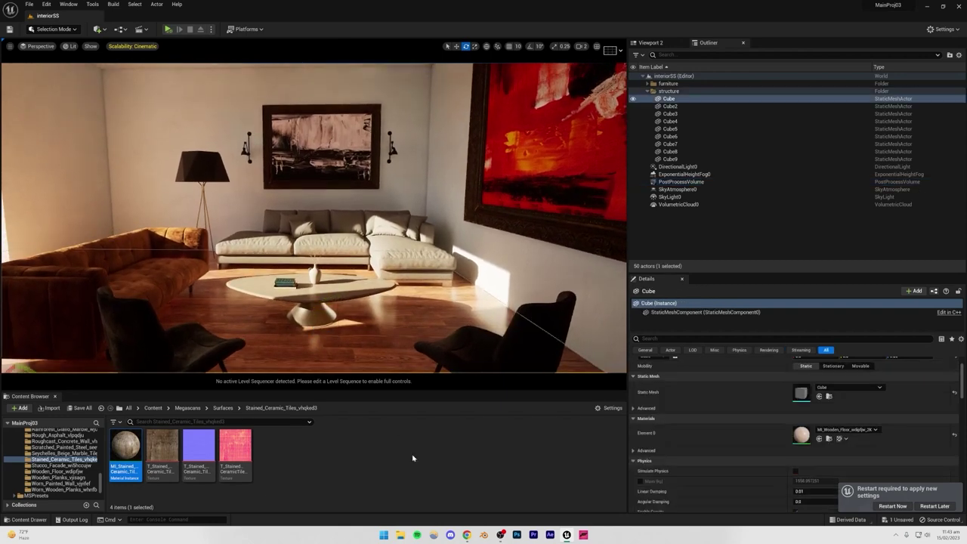
Step: Postpone the editor restart and save all unsaved content, including the wooden floor material instance
{"action": "left_click", "coordinate": [934, 506]}
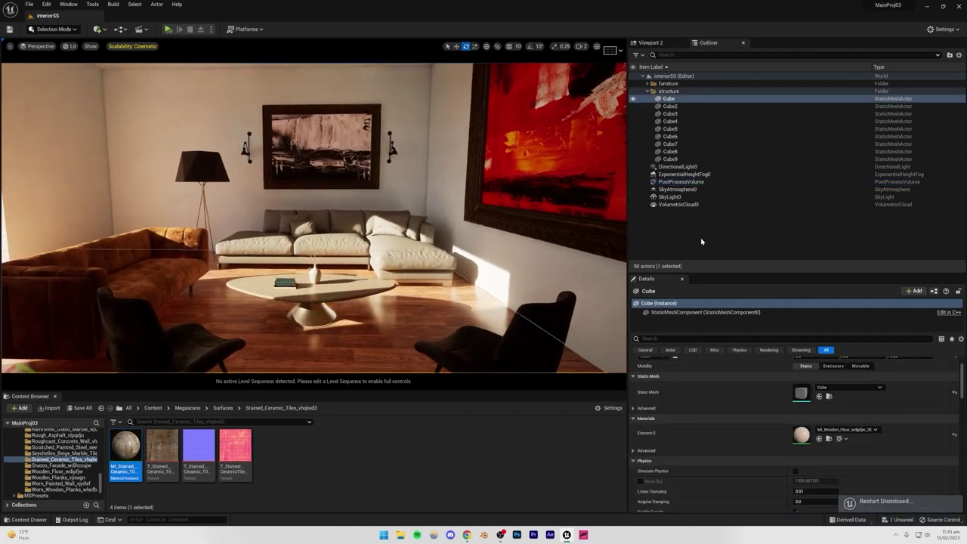
{"action": "left_click", "coordinate": [701, 242]}
{"action": "left_click", "coordinate": [78, 407]}
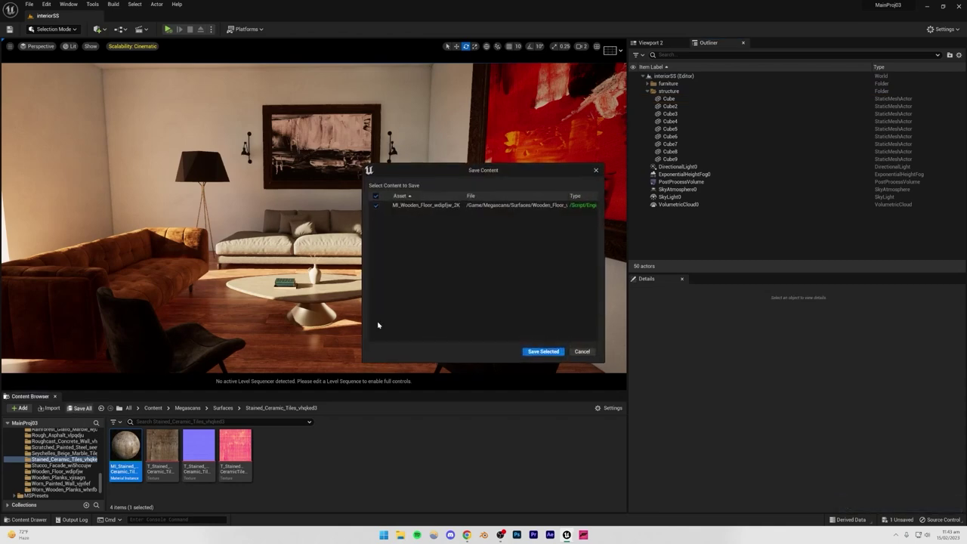
{"action": "left_click", "coordinate": [544, 352]}
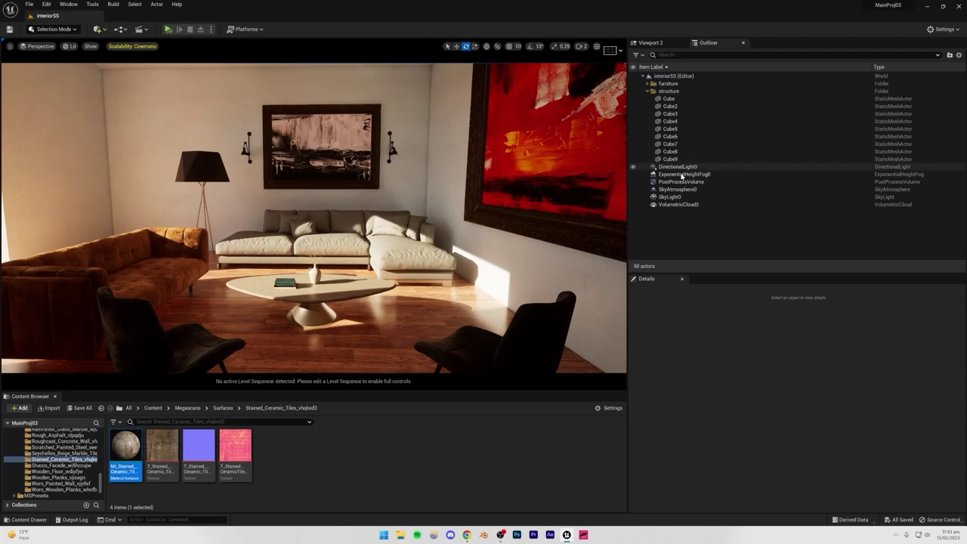
Step: Set the post process volume's Exposure Compensation to 11.3, clear the selection and save the level
{"action": "left_click", "coordinate": [678, 166]}
{"action": "left_click", "coordinate": [677, 182]}
{"action": "left_click", "coordinate": [814, 416]}
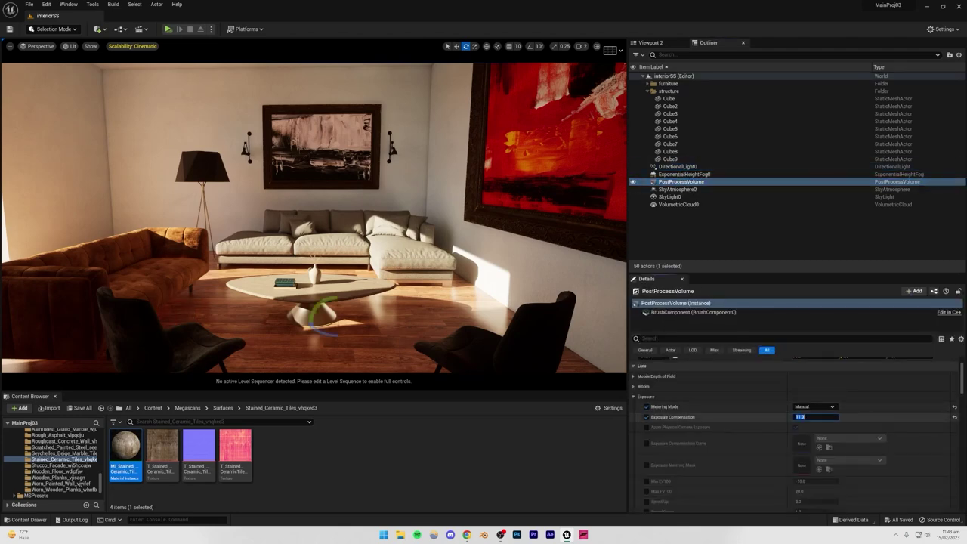
{"action": "type", "text": "11"}
{"action": "key", "text": "Return"}
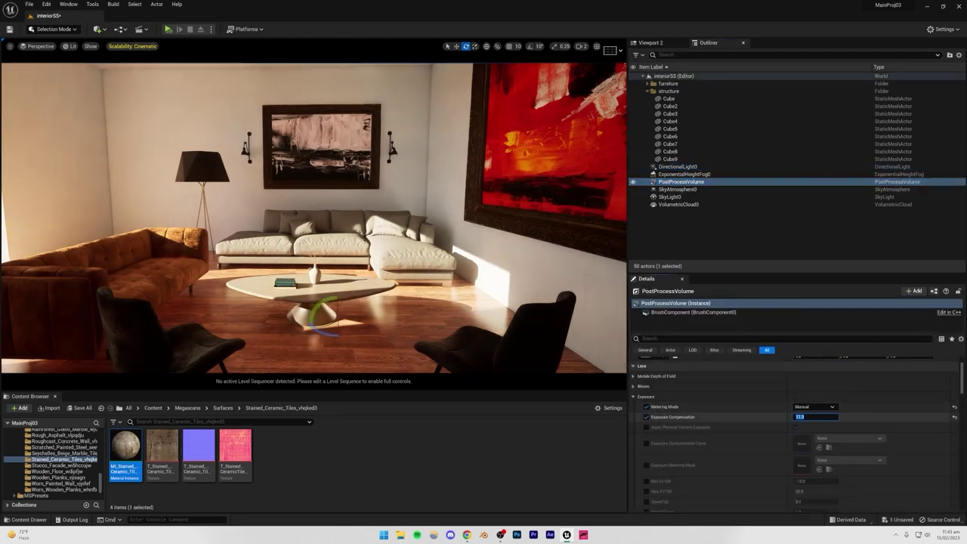
{"action": "left_click", "coordinate": [674, 243]}
{"action": "right_click_drag", "start_coordinate": [454, 242], "coordinate": [453, 219]}
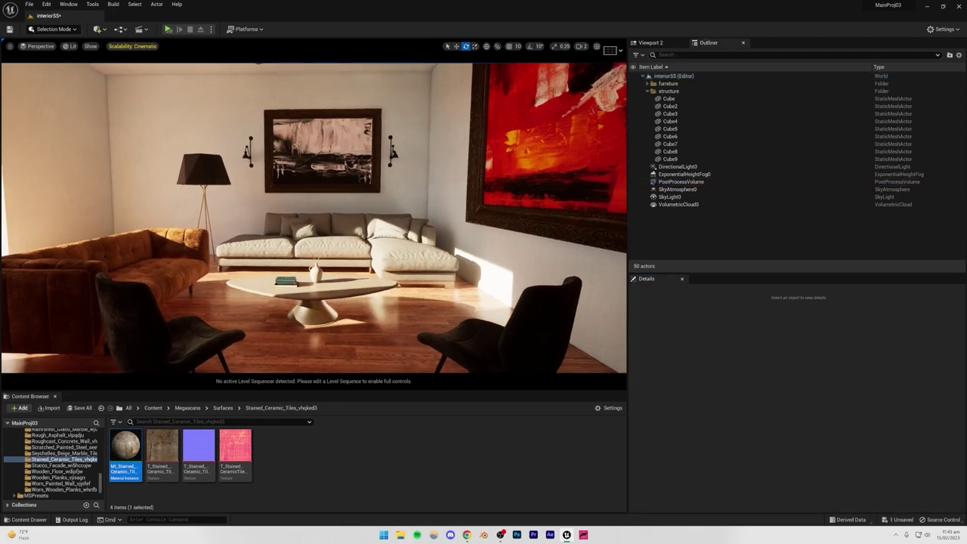
{"action": "key", "text": "ctrl+s"}
{"action": "mouse_move", "coordinate": [353, 240]}
{"action": "right_mouse_down"}
{"action": "mouse_move", "coordinate": [445, 253]}
{"action": "mouse_move", "coordinate": [490, 243]}
{"action": "mouse_move", "coordinate": [401, 269]}
{"action": "mouse_move", "coordinate": [389, 254]}
{"action": "mouse_move", "coordinate": [323, 260]}
{"action": "right_mouse_up"}
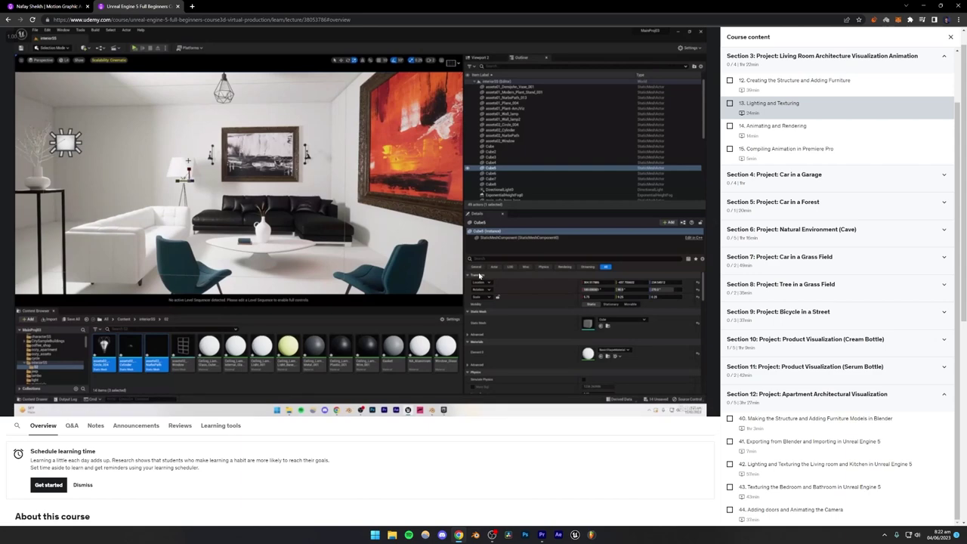
Step: In the browser, examine the instructor's Udemy course listing and the Unreal Engine 5 beginners course's section list
{"action": "left_click", "coordinate": [47, 6]}
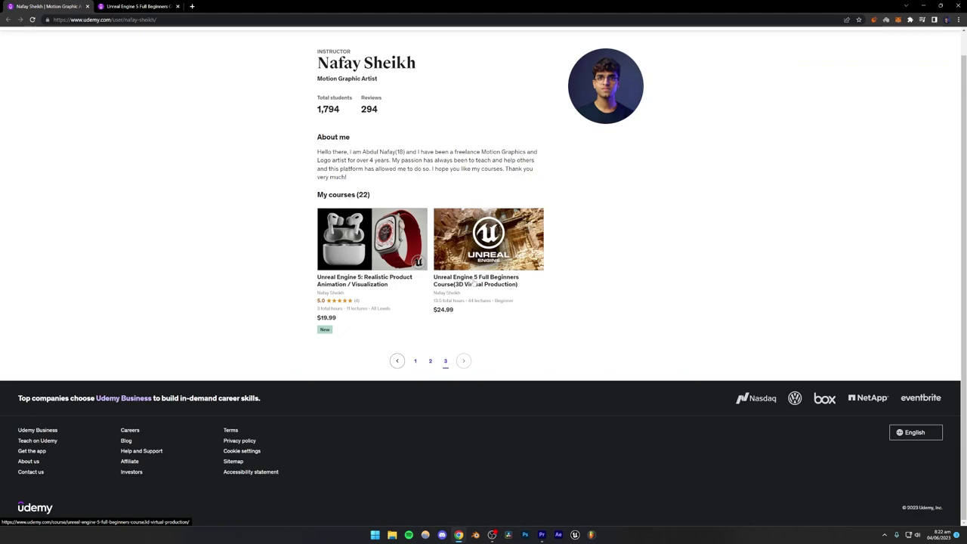
{"action": "key", "text": "ctrl+Tab"}
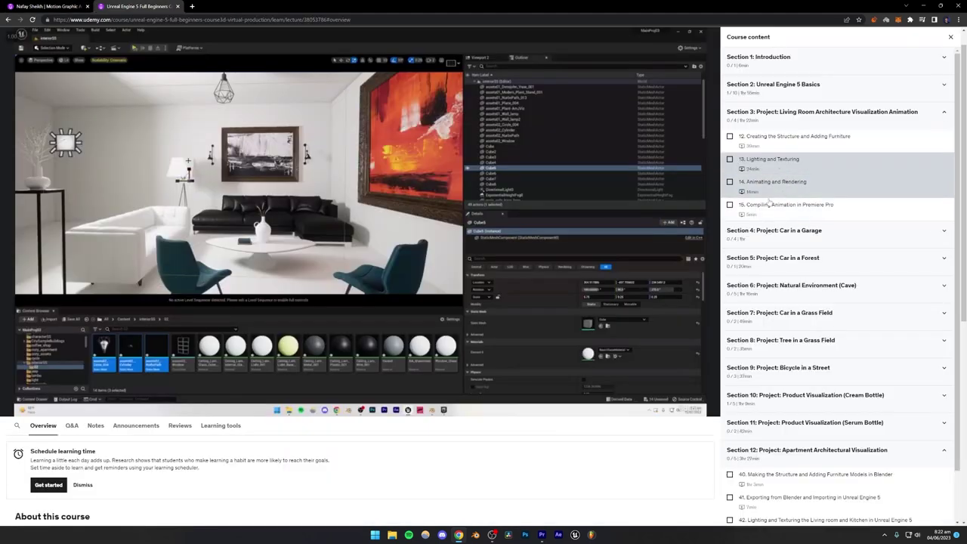
{"action": "scroll", "coordinate": [769, 192], "scroll_direction": "down", "scroll_amount": 1}
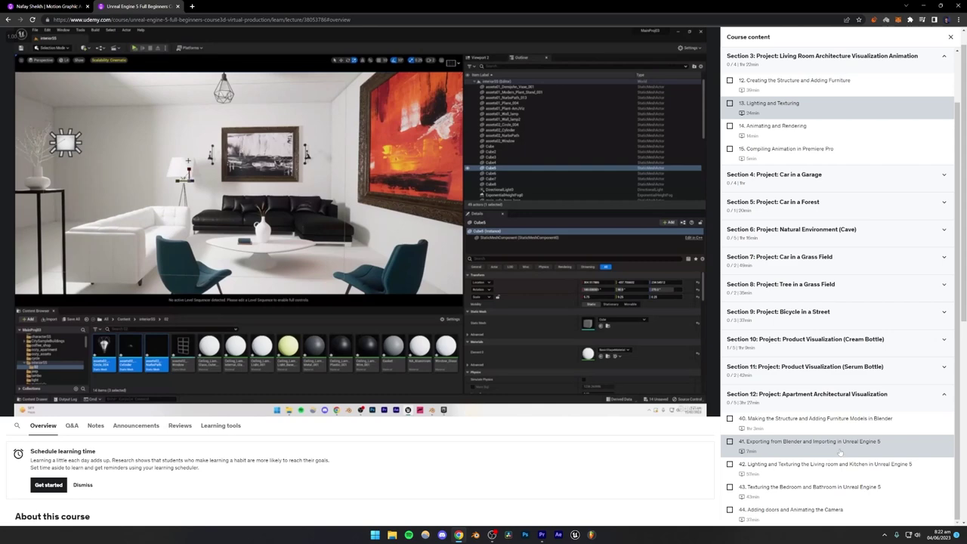